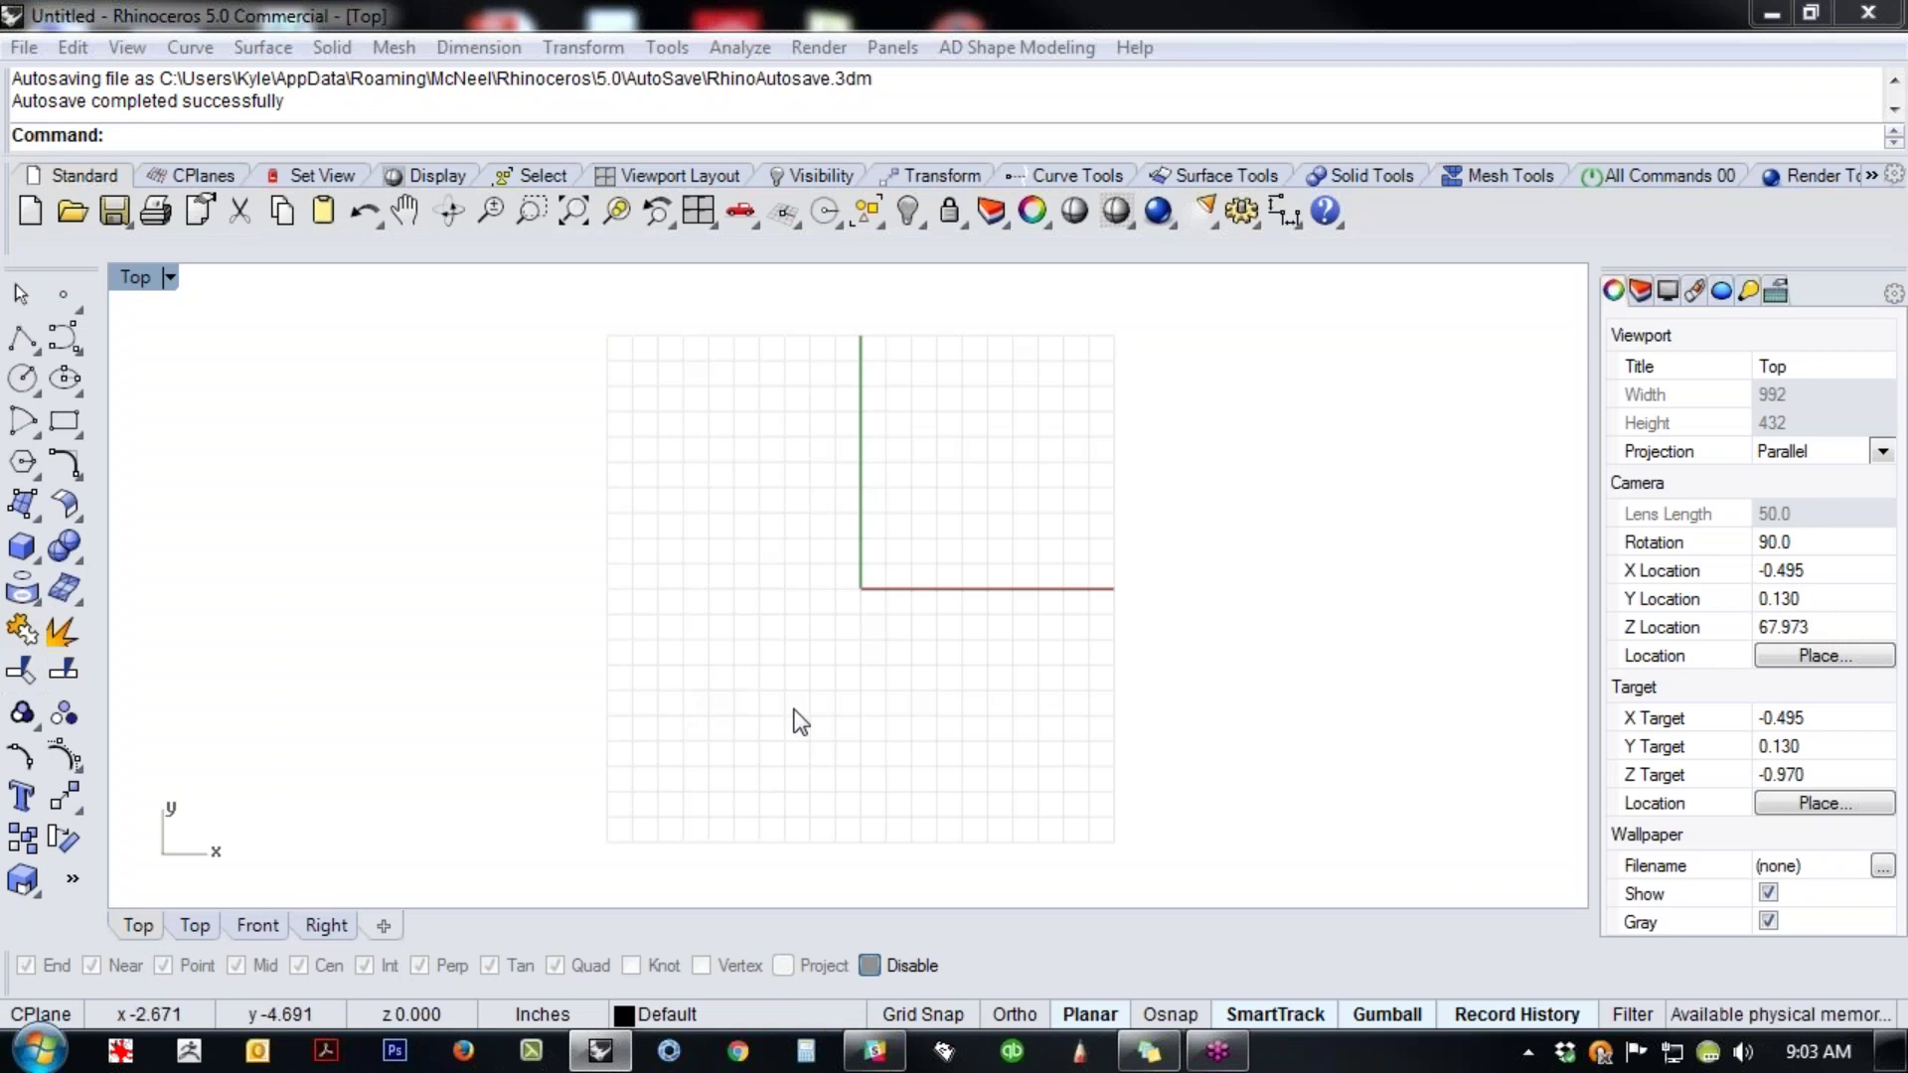
mouse_move(872, 698)
right_mouse_down()
mouse_move(888, 681)
mouse_move(848, 689)
right_mouse_up()
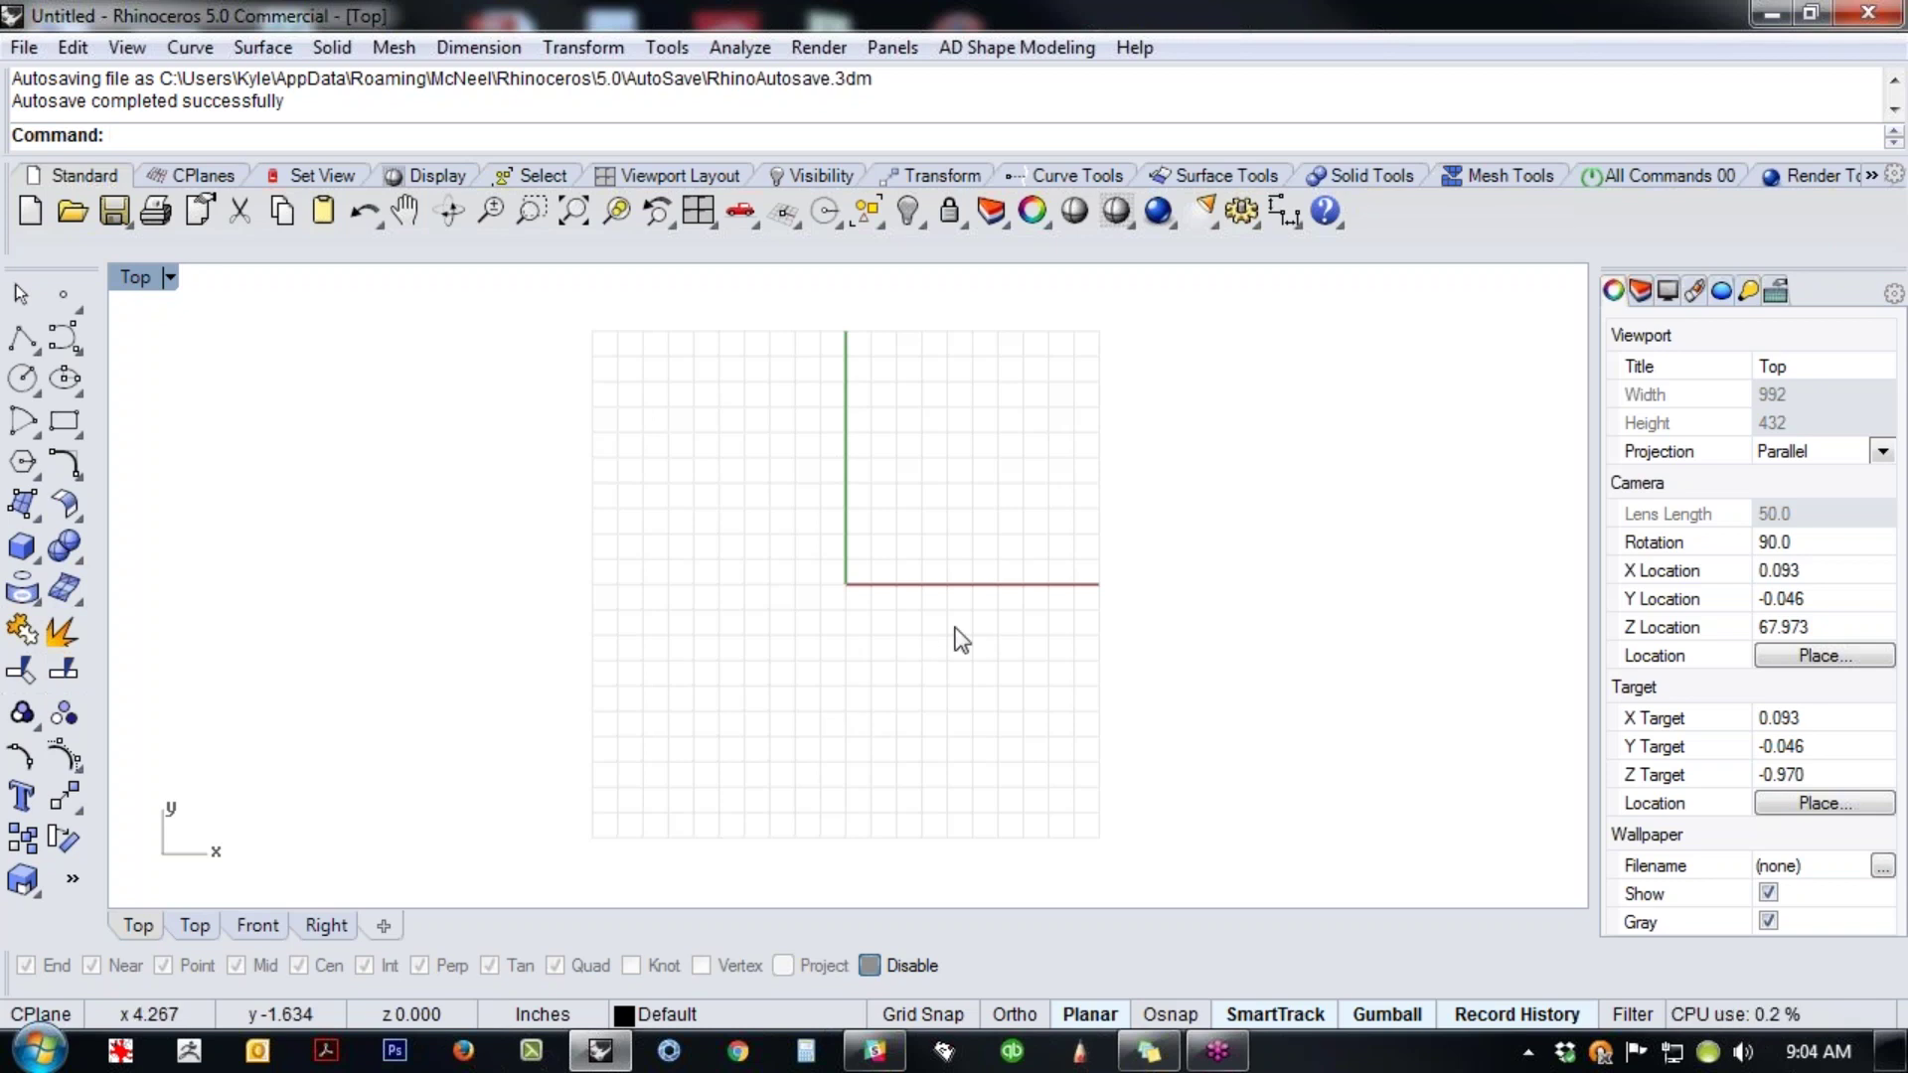
scroll(931, 660, "up", 1)
scroll(940, 649, "down", 2)
right_click_drag(938, 623, 926, 620)
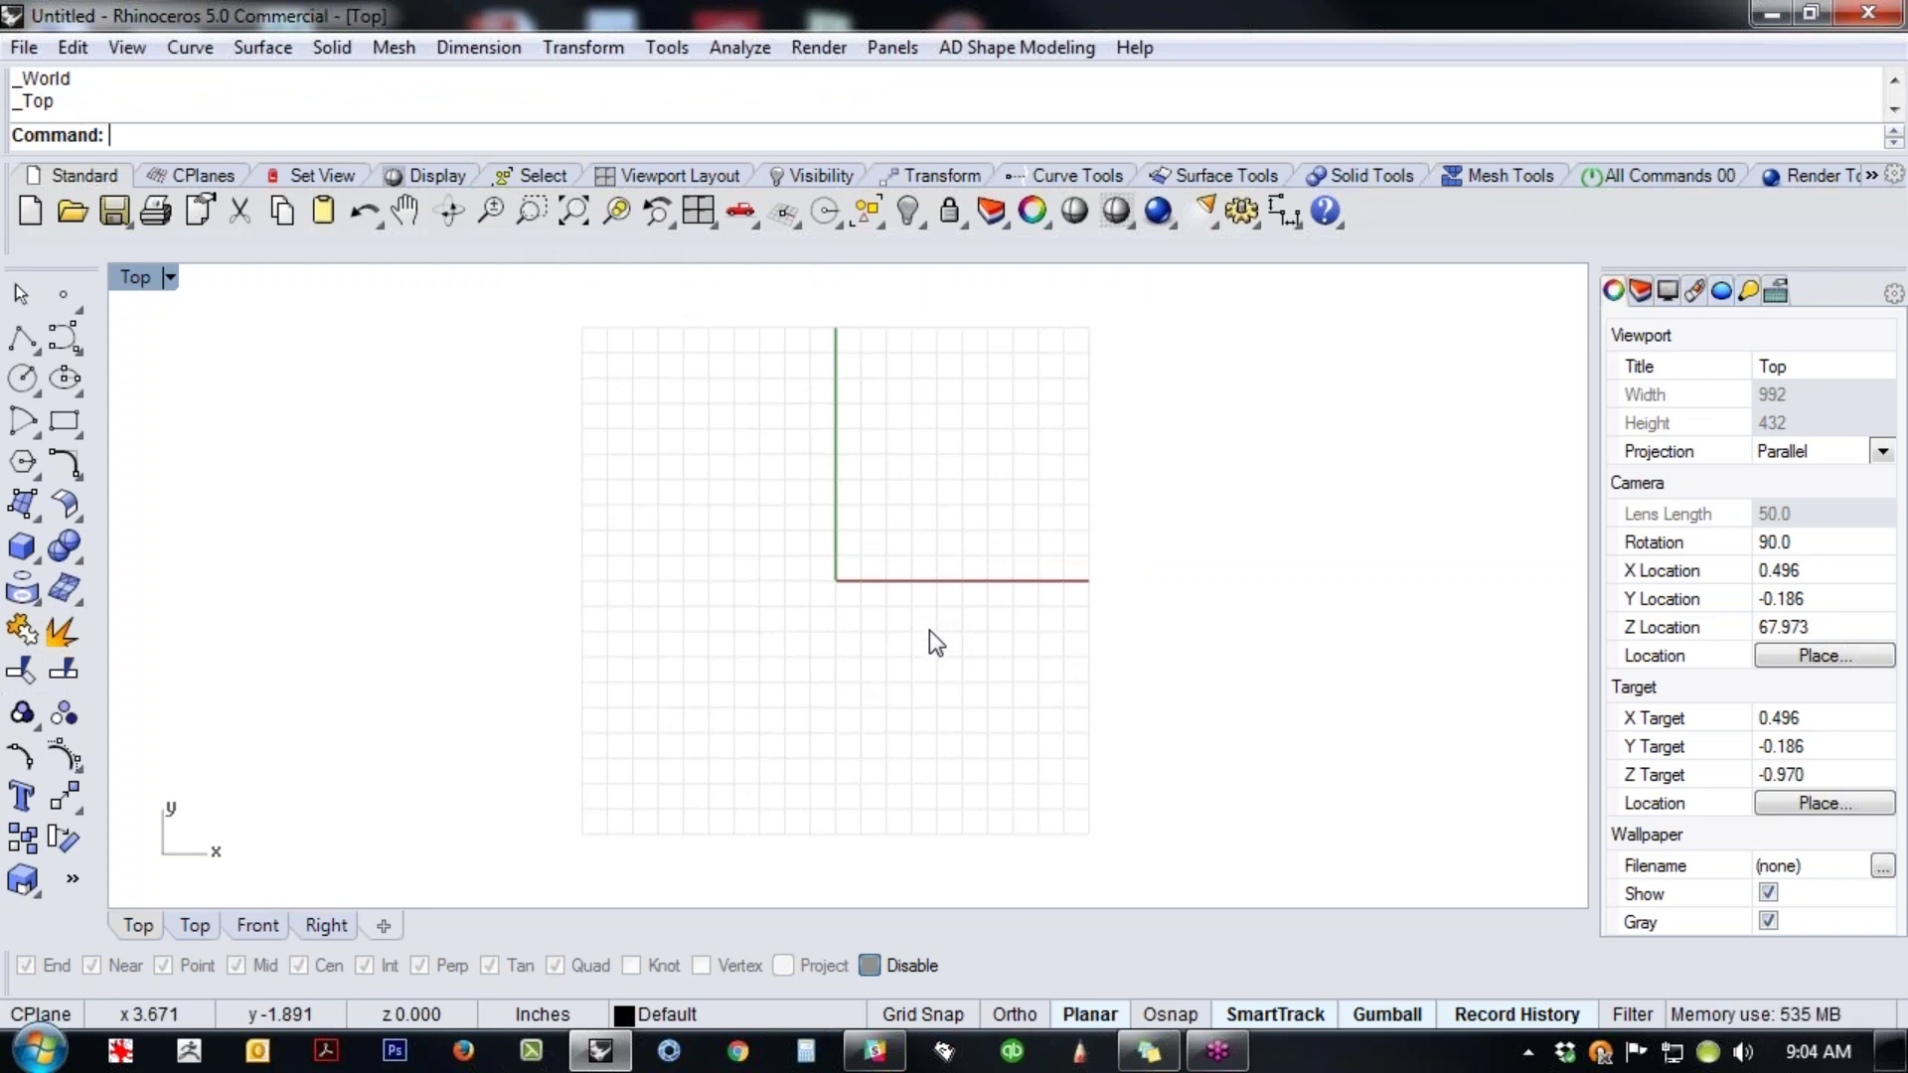
- Open the pole image from the desktop in IrfanView, enlarge it to examine the handle sketch, and return to the maximized Rhino window
left_click_drag(703, 13, 762, 452)
left_click_drag(1193, 183, 1749, 187)
left_click_drag(1123, 452, 1154, 861)
left_click(1048, 731)
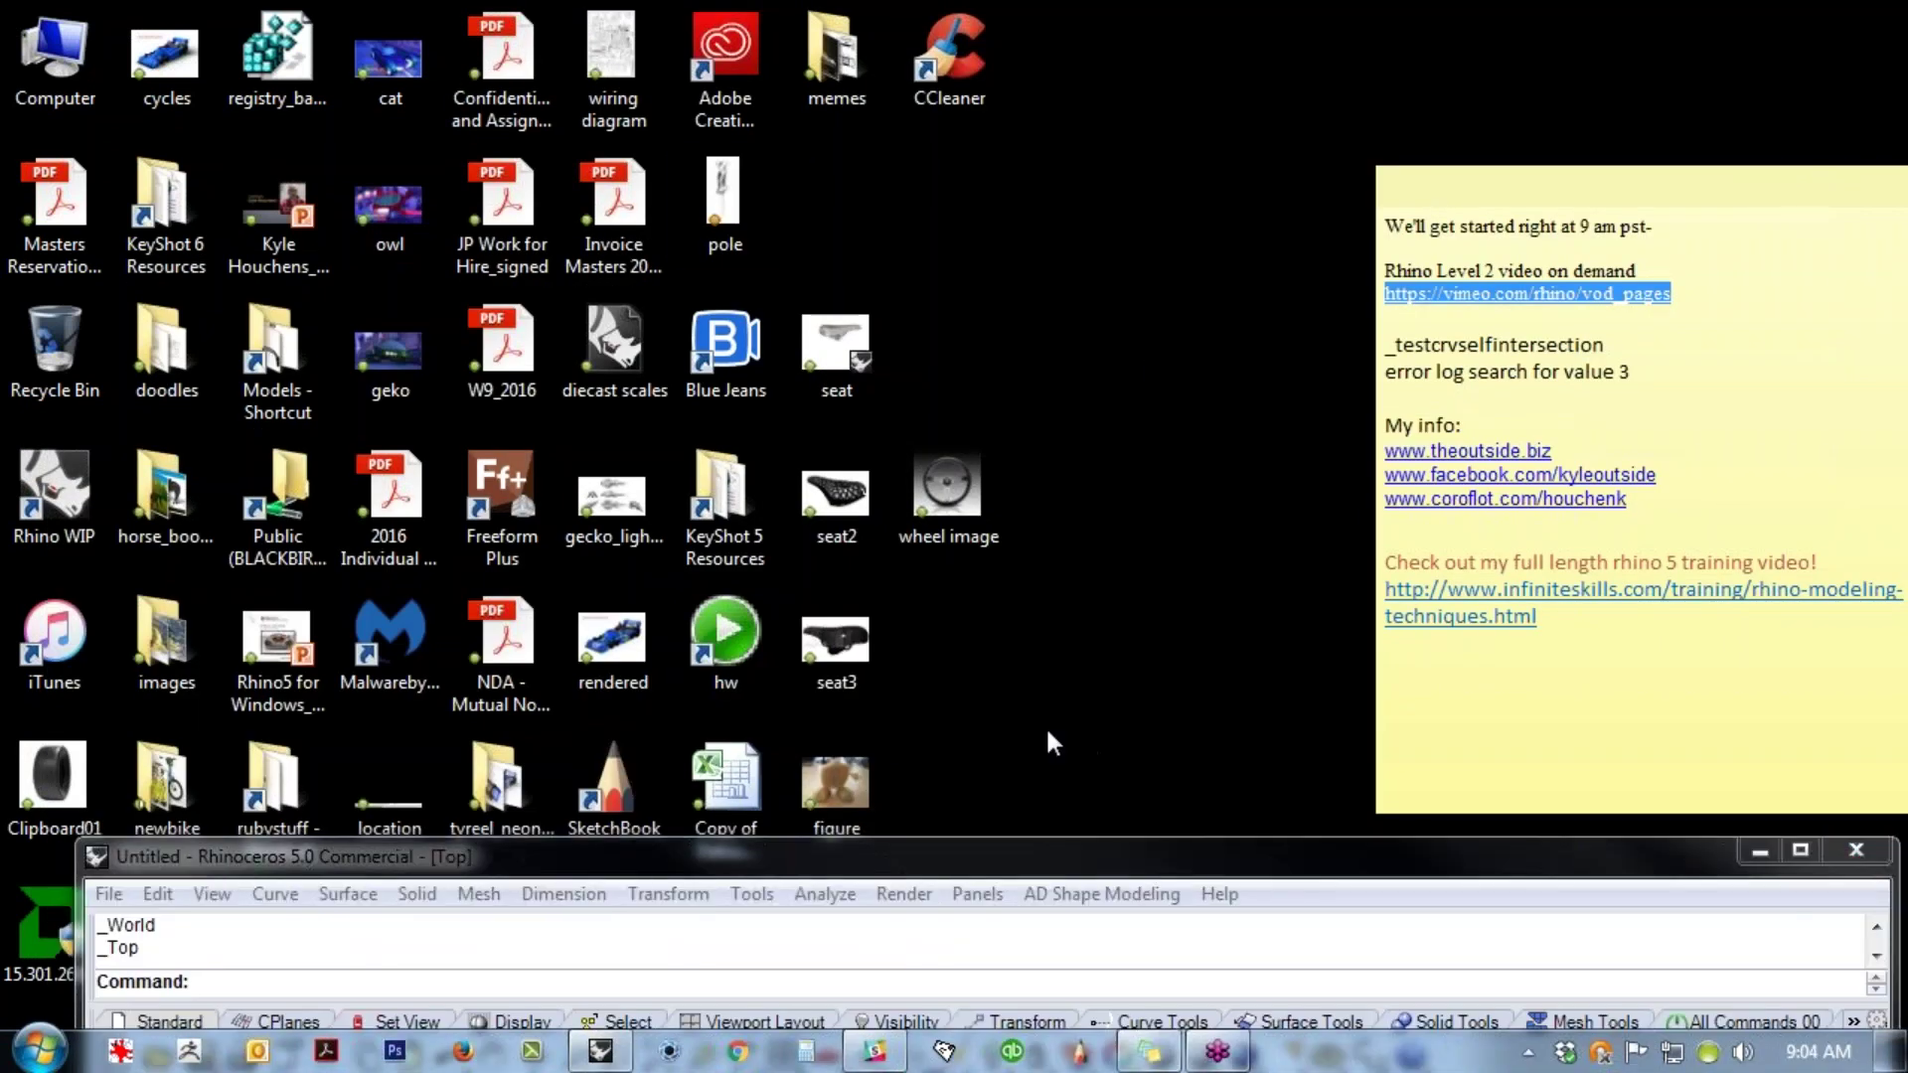
key("p")
double_click(719, 199)
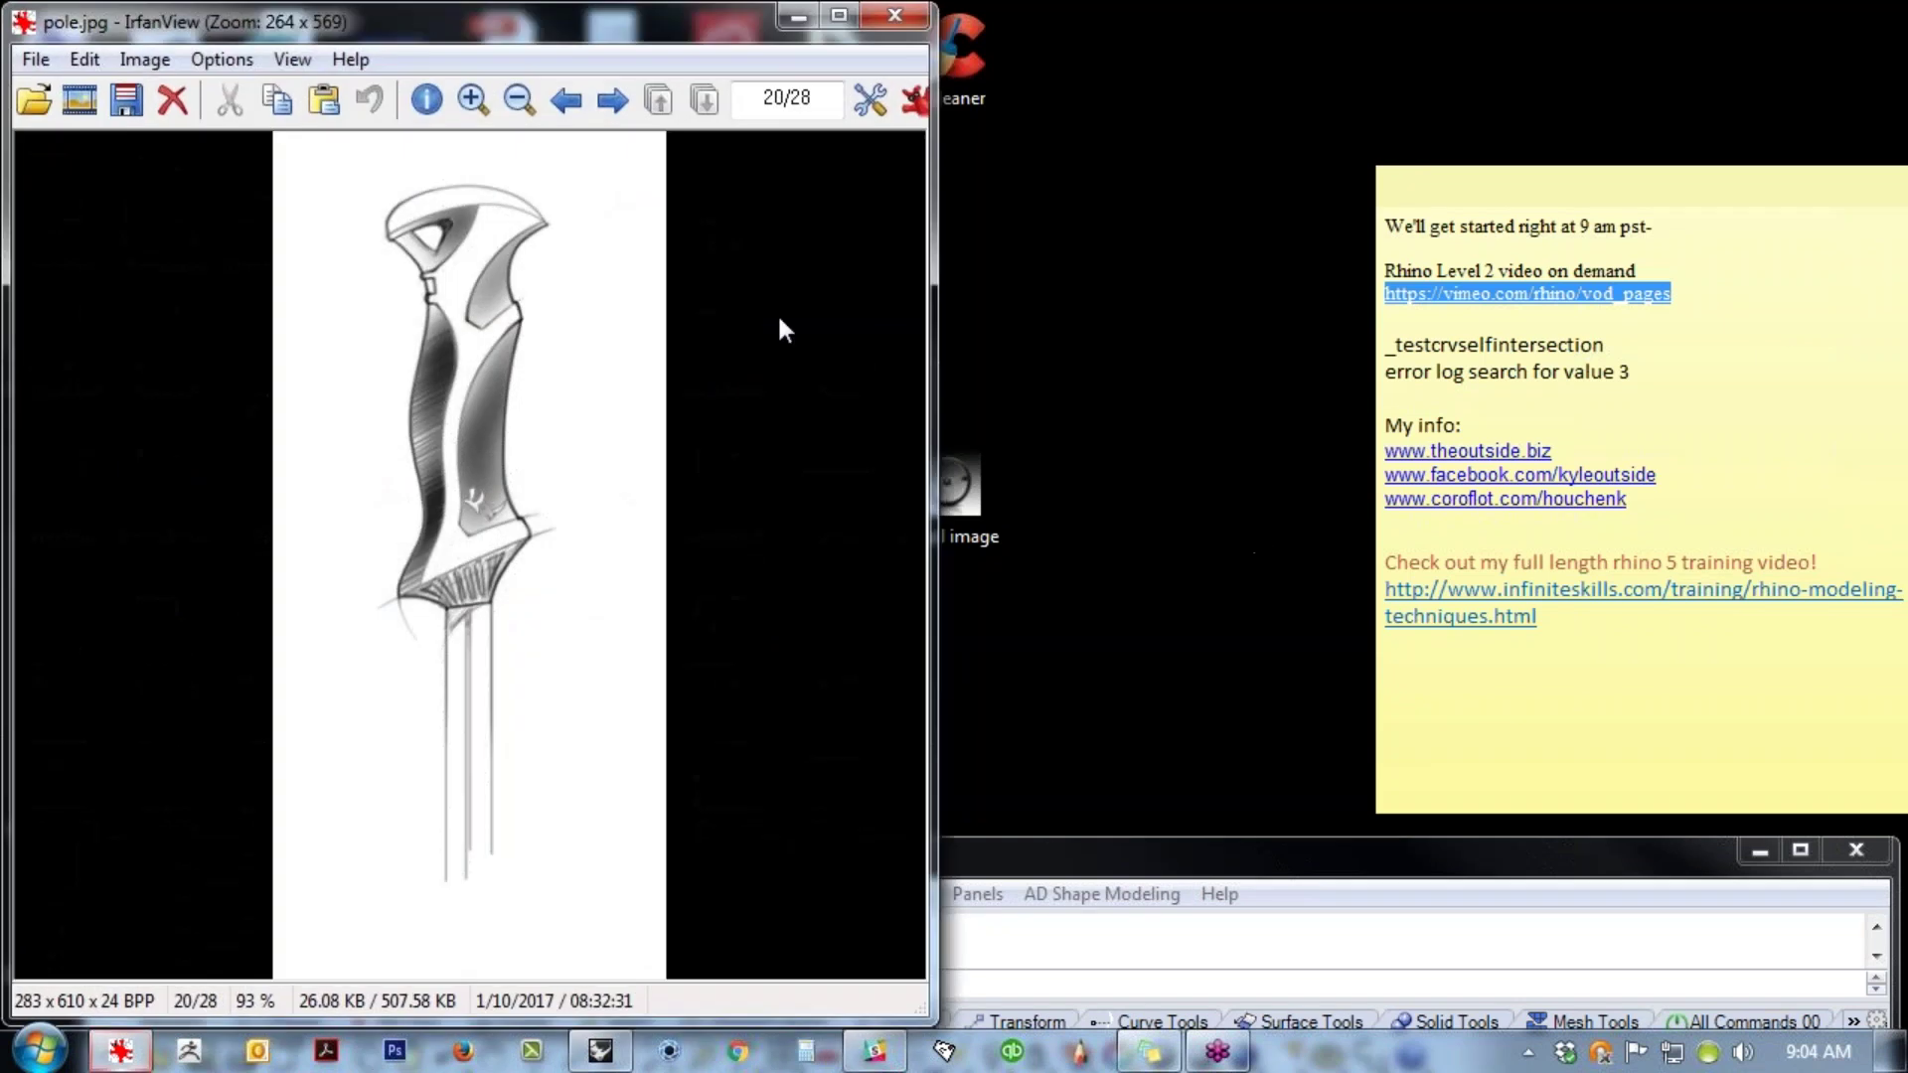
left_click(955, 14)
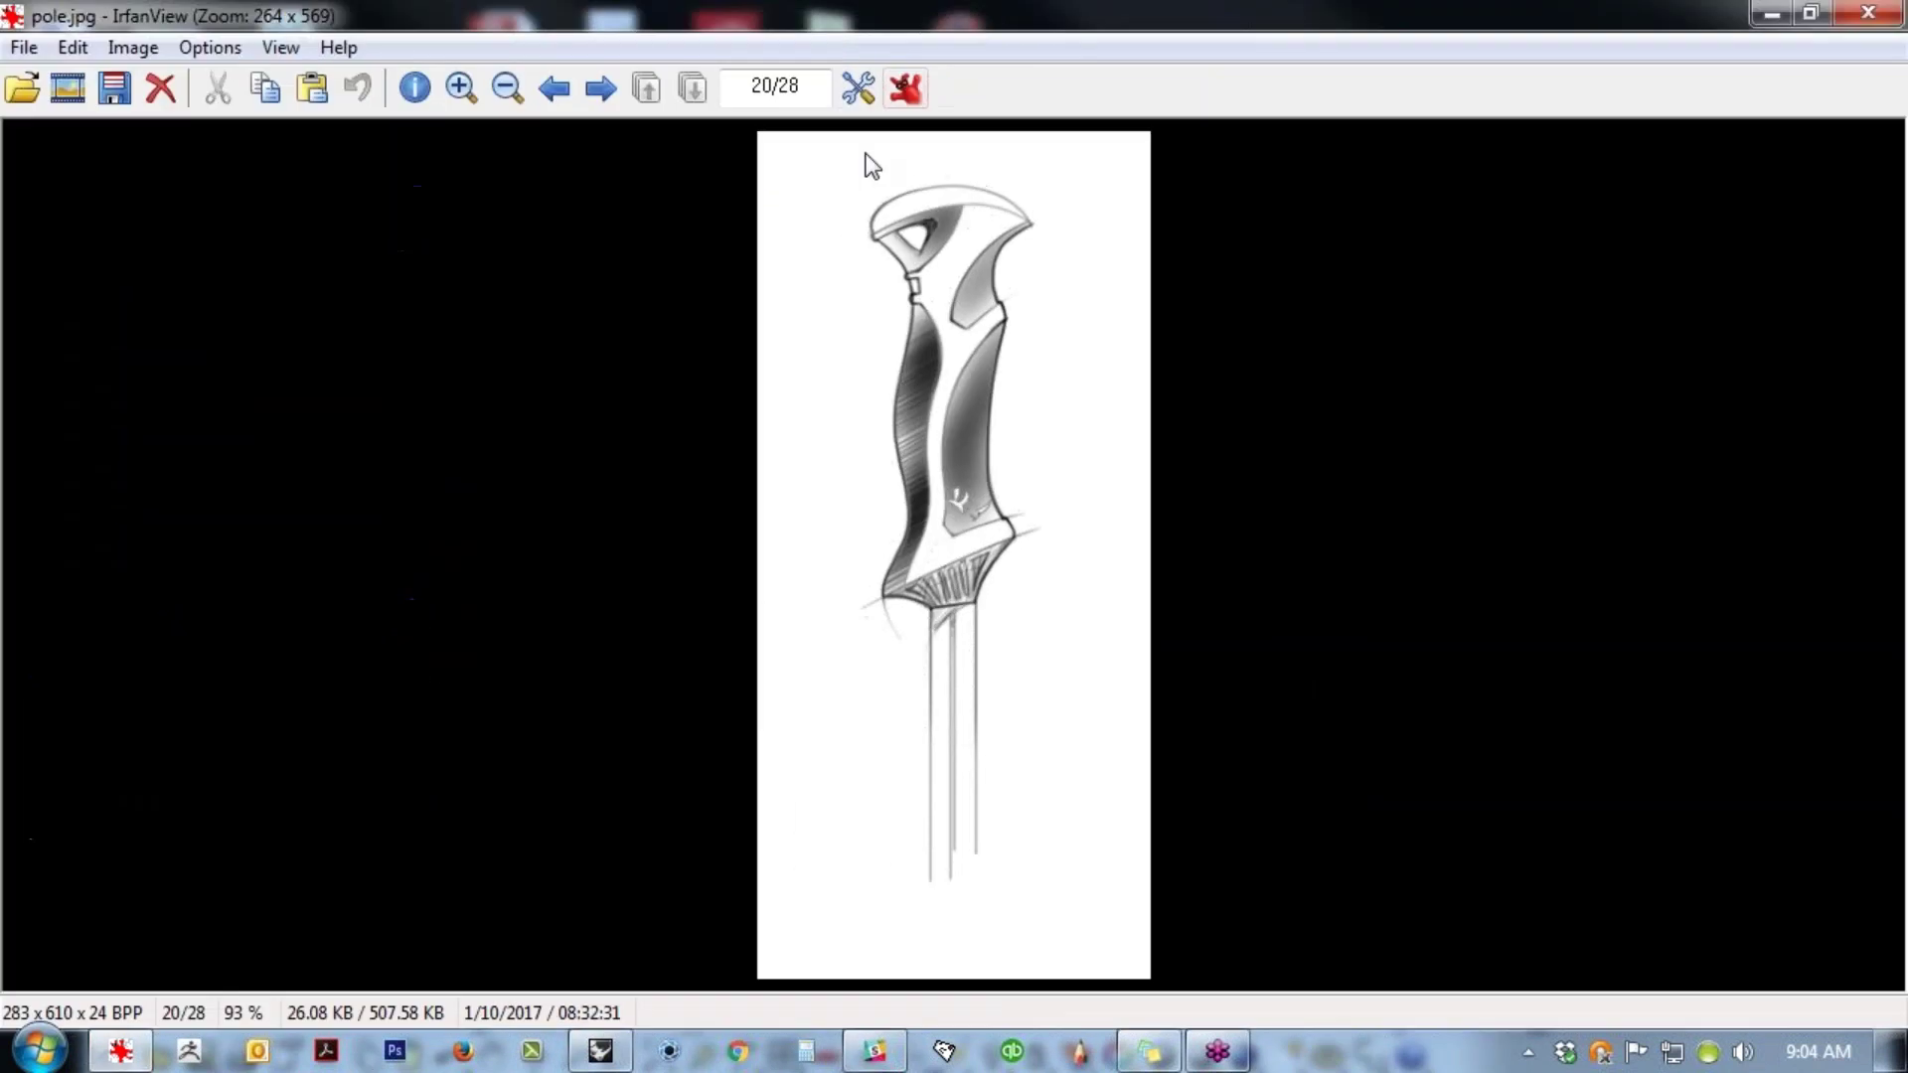
left_click(460, 88)
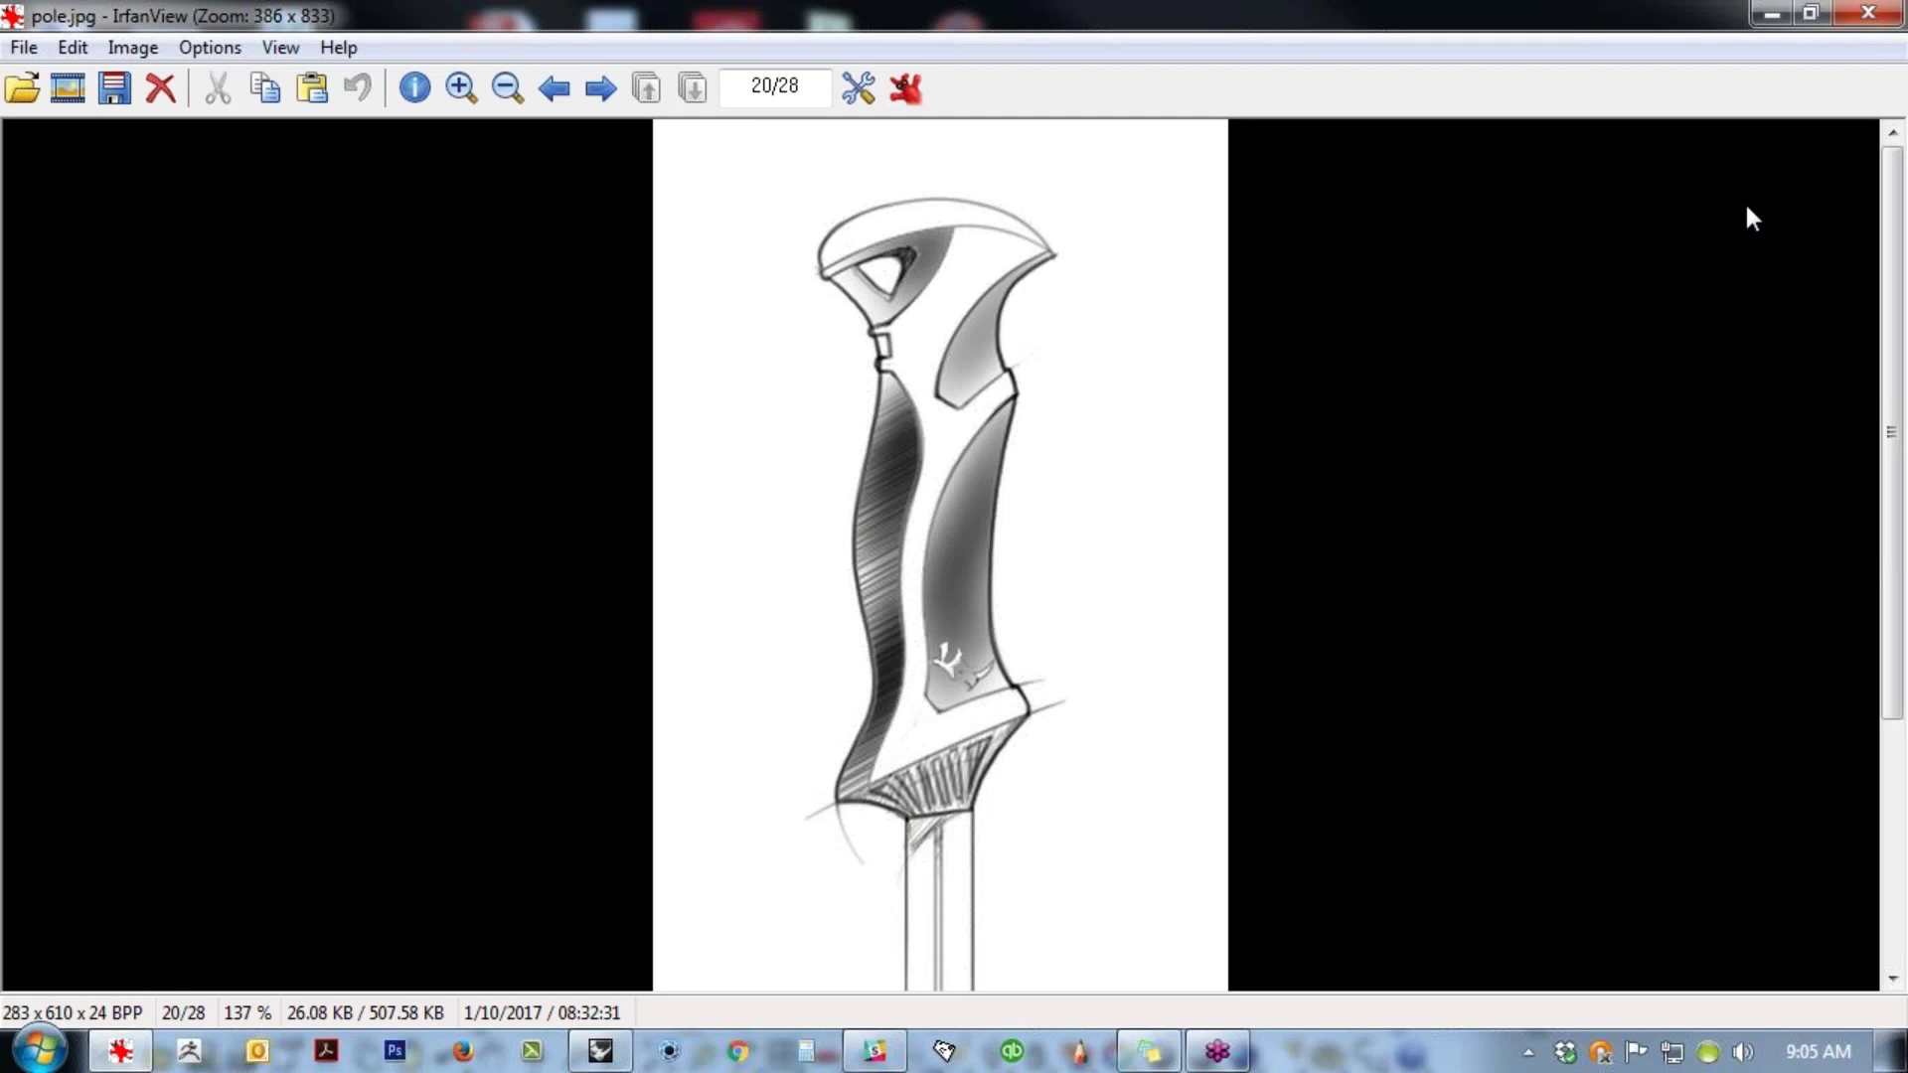
left_click(1873, 17)
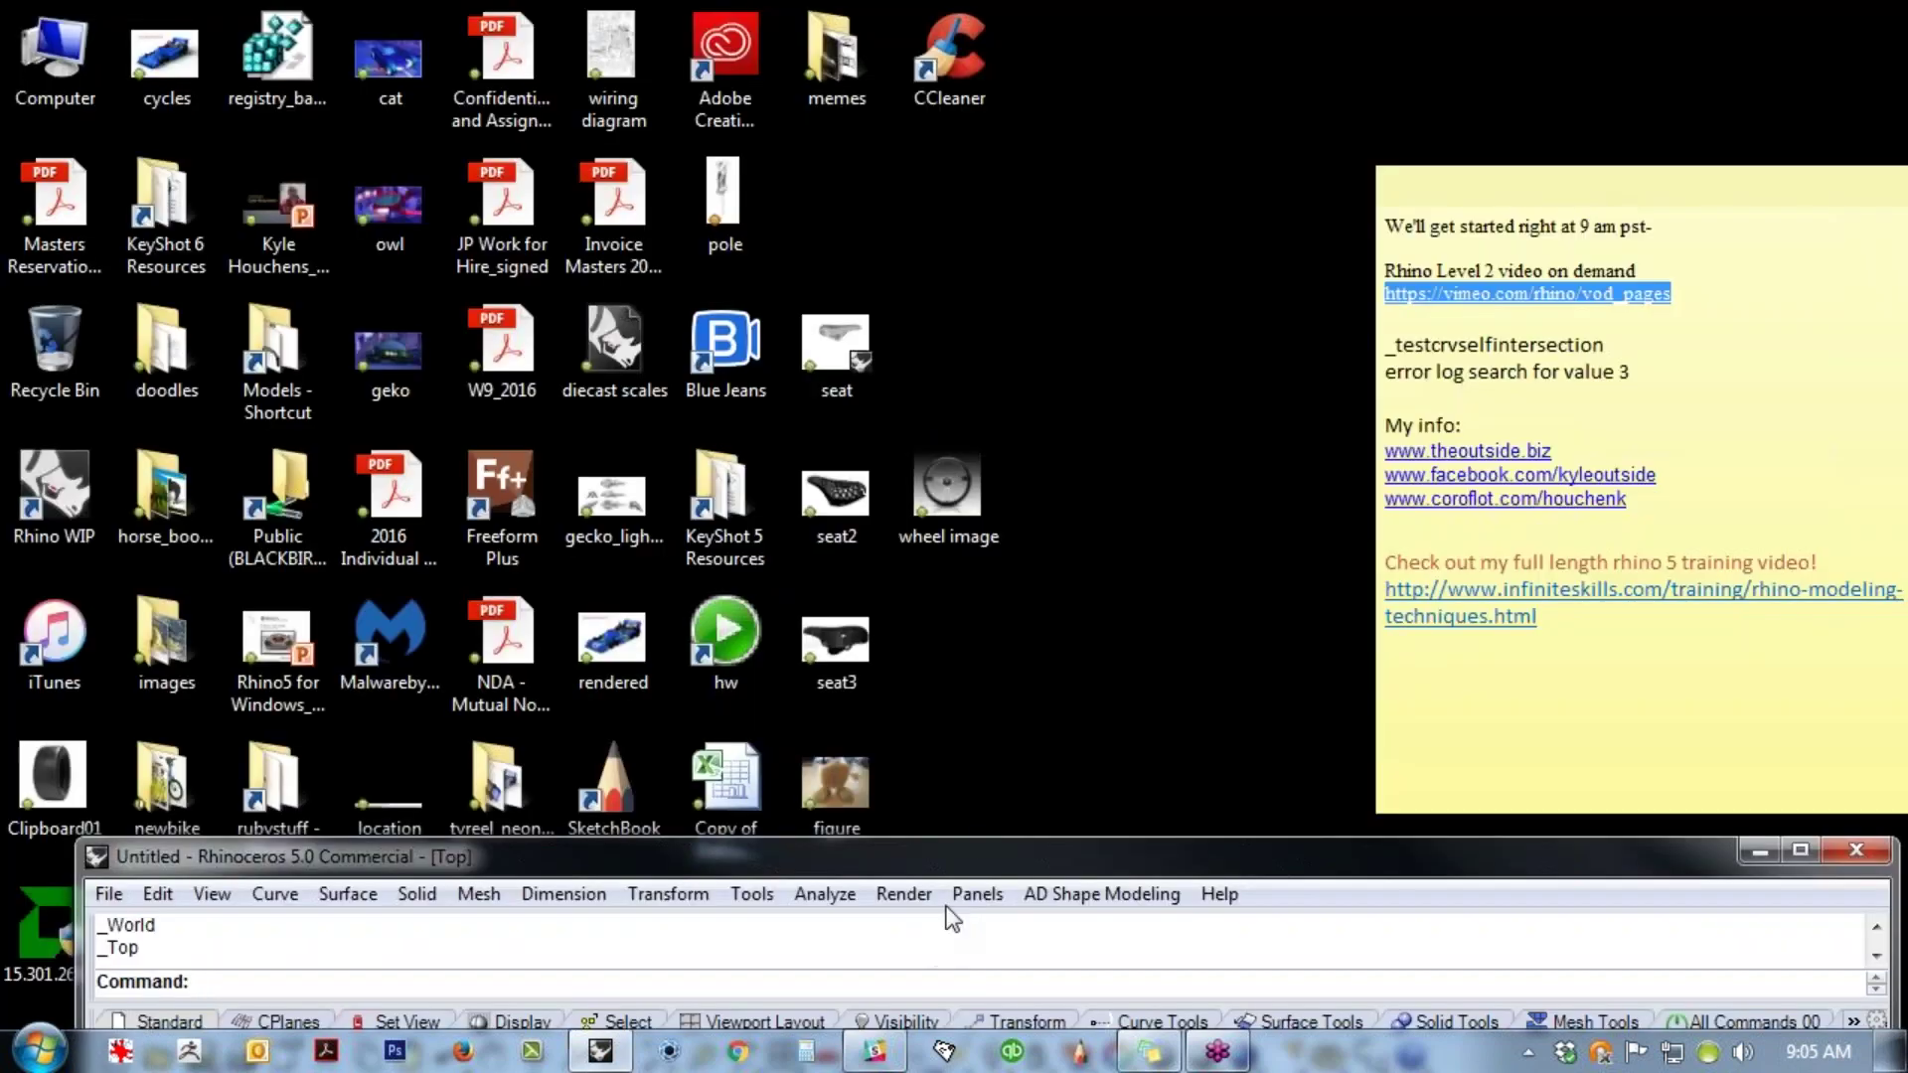
double_click(988, 866)
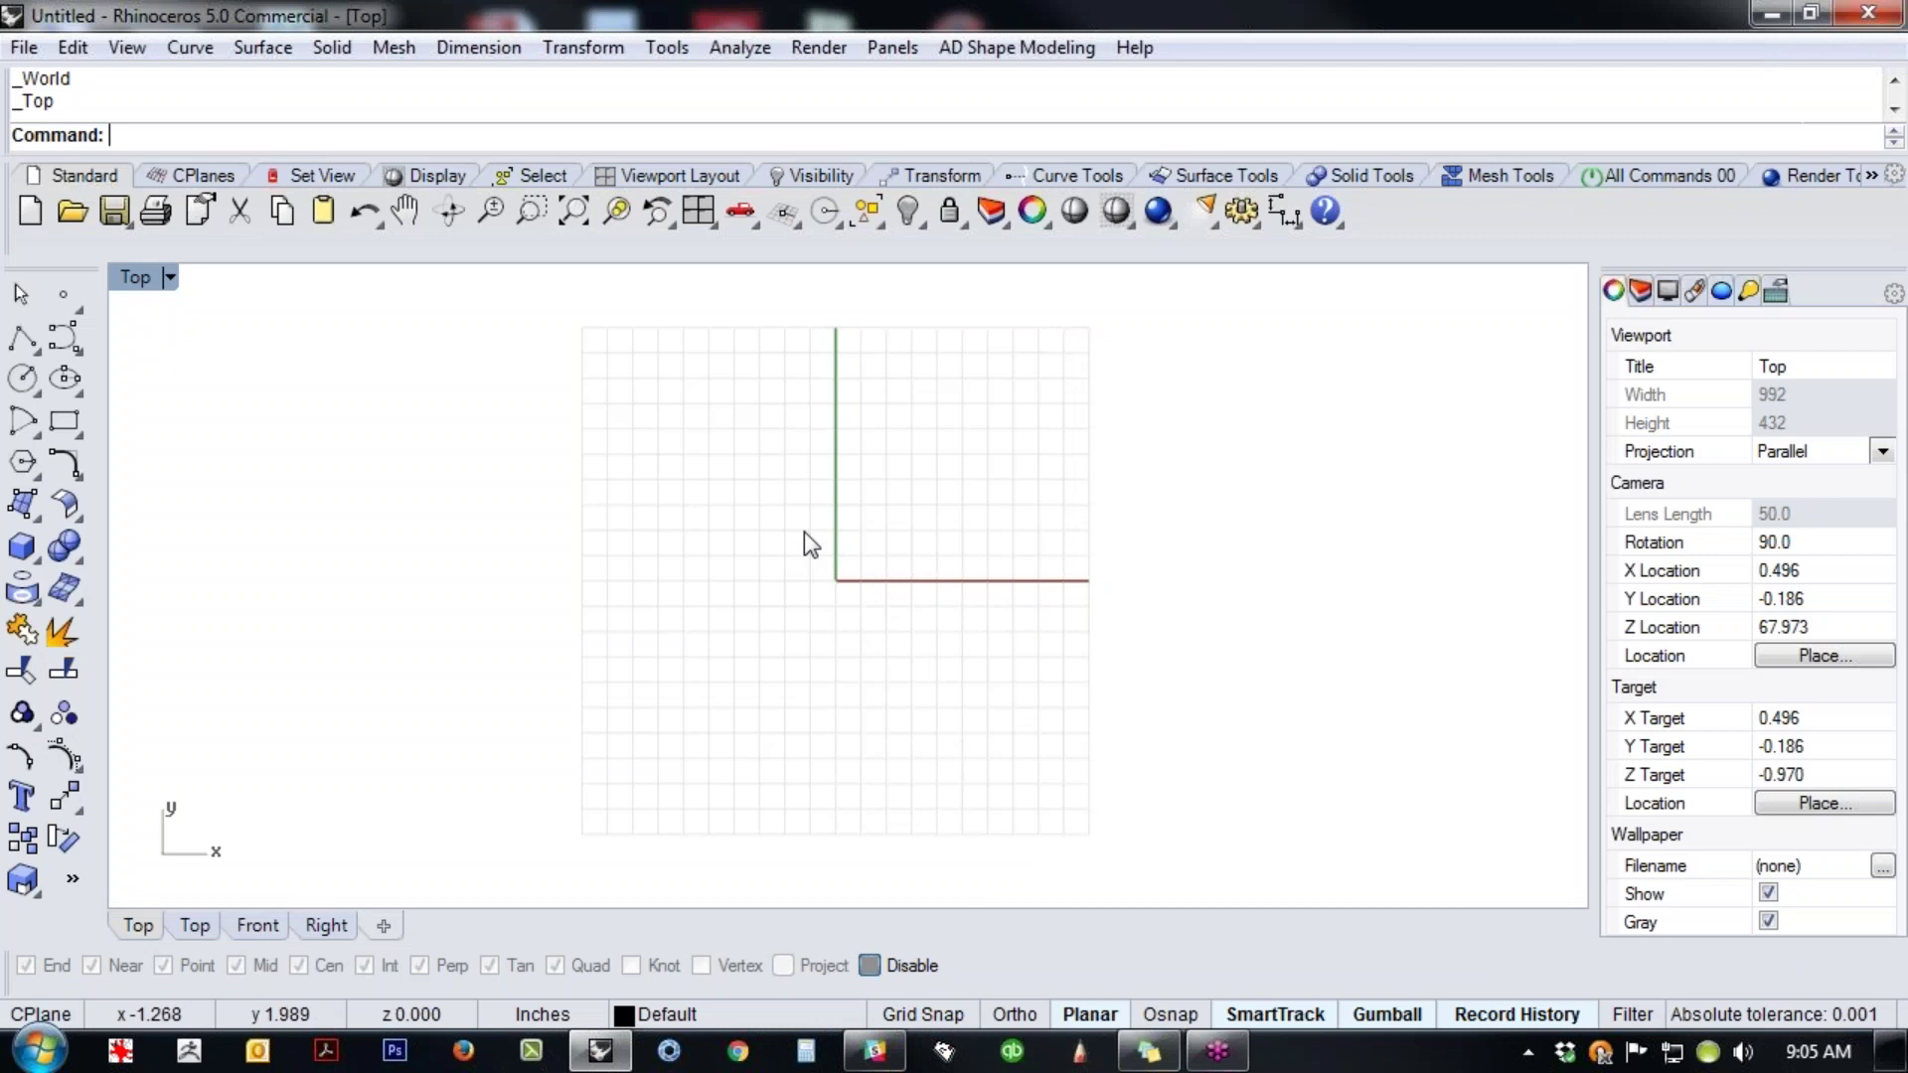
- Insert the pole image from the Desktop as a picture frame in the Front view, drawn across the grid around the origin
left_click(260, 925)
right_click_drag(962, 570, 816, 694)
scroll(815, 665, "down", 4)
right_click_drag(827, 628, 880, 602)
right_click_drag(861, 681, 882, 614)
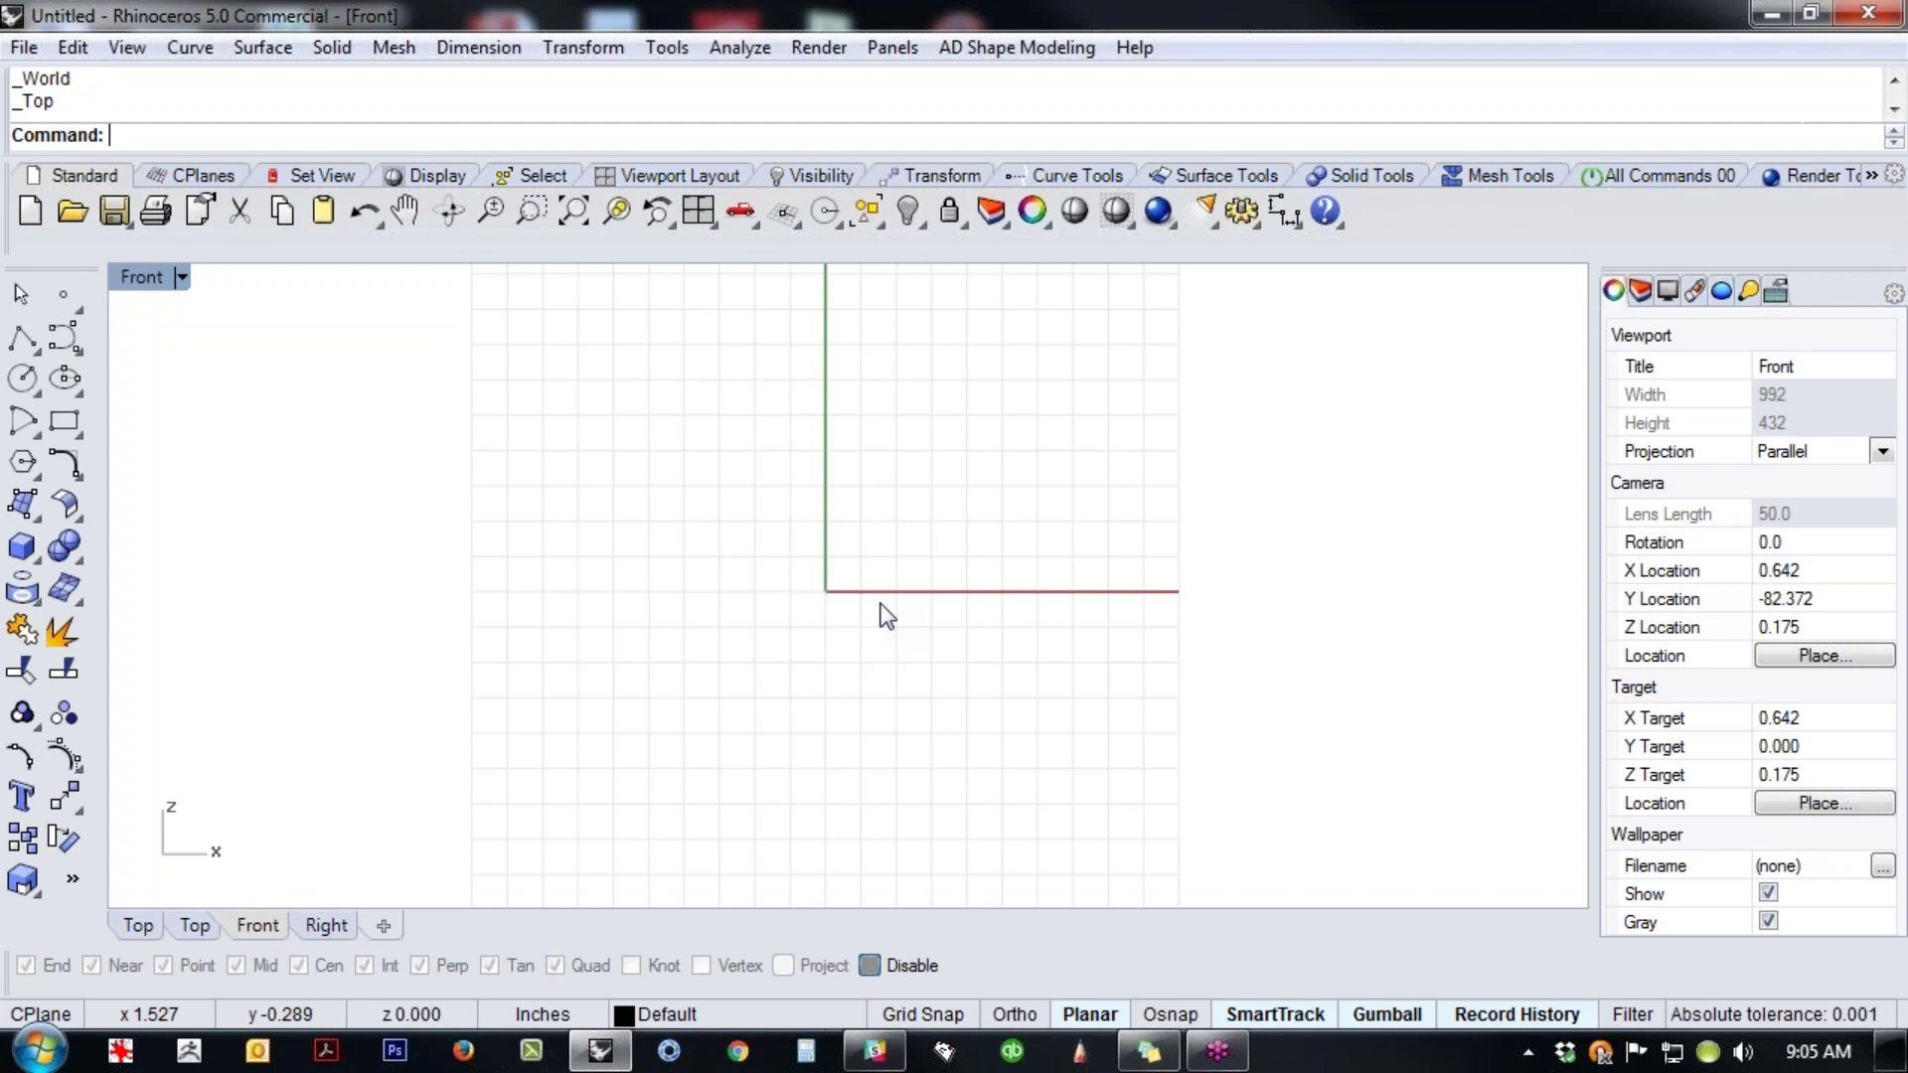
type("PictureFrame")
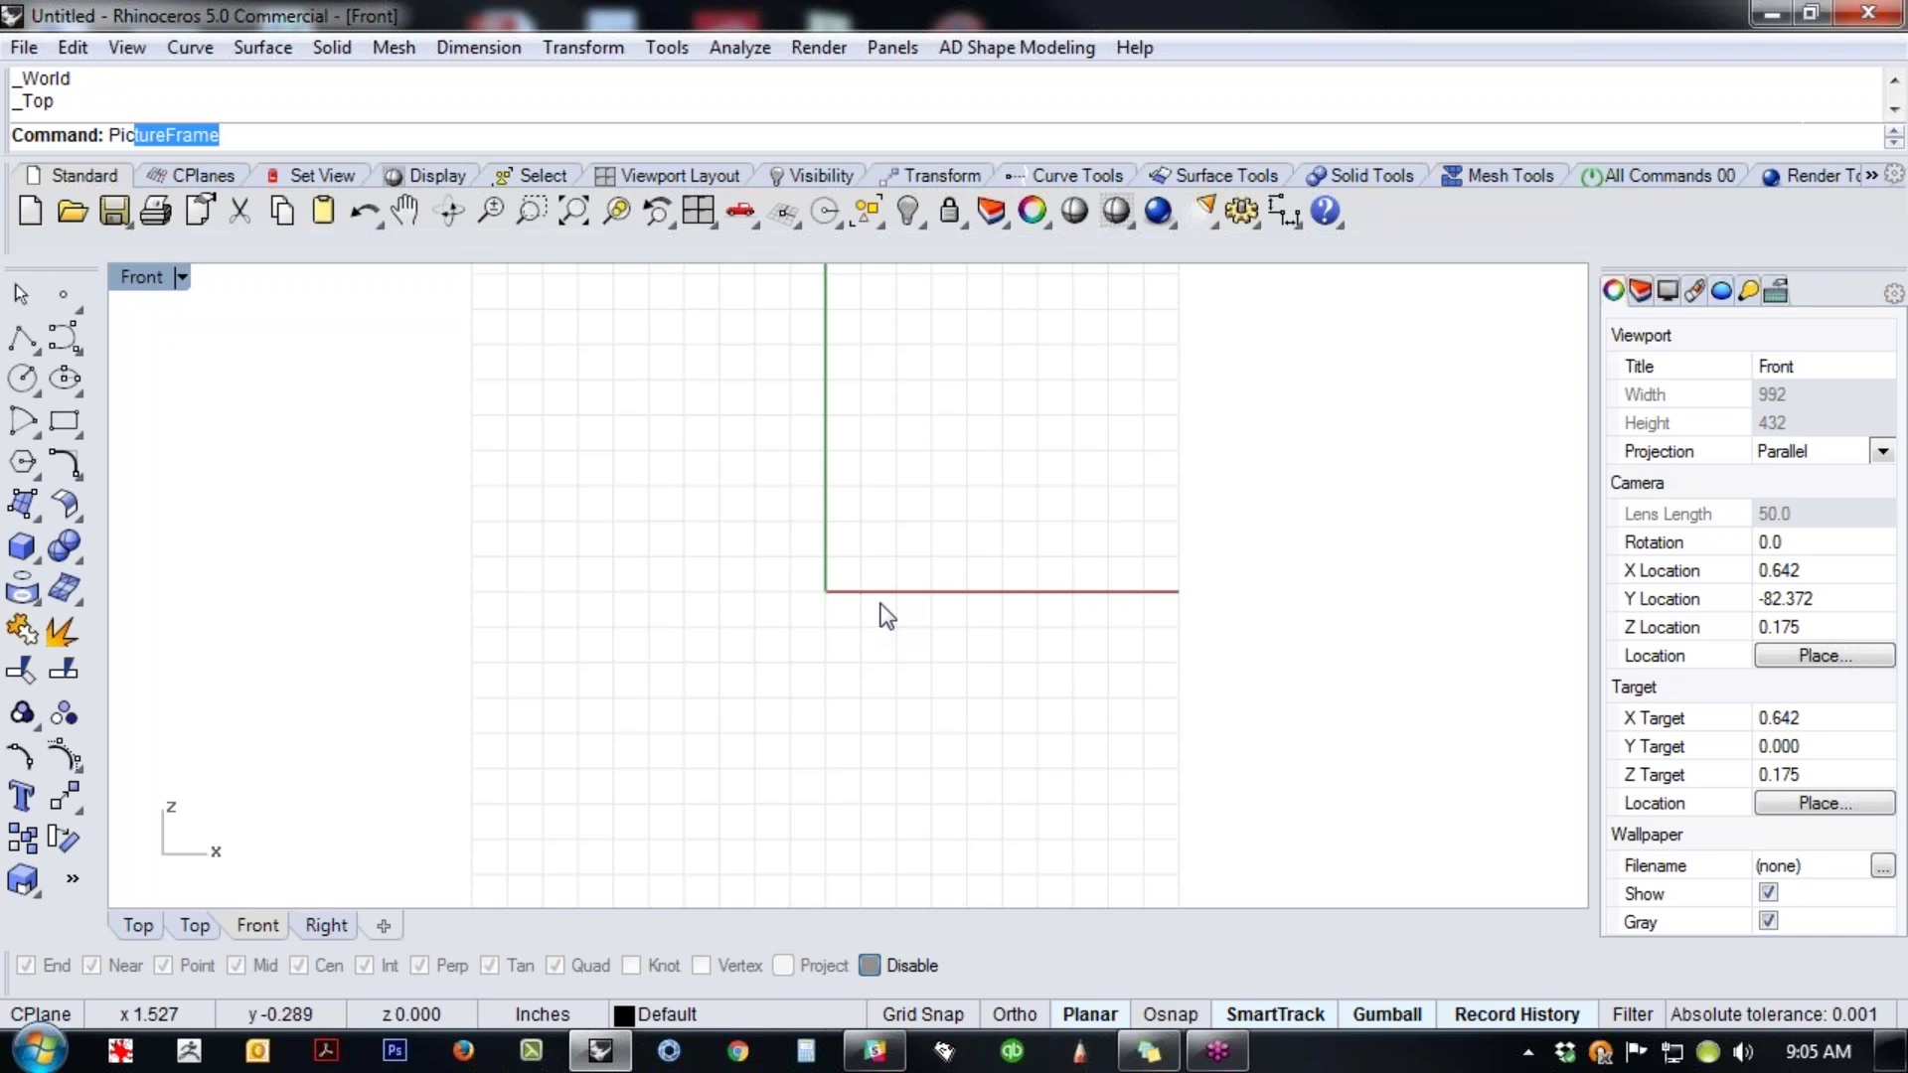
key("Return")
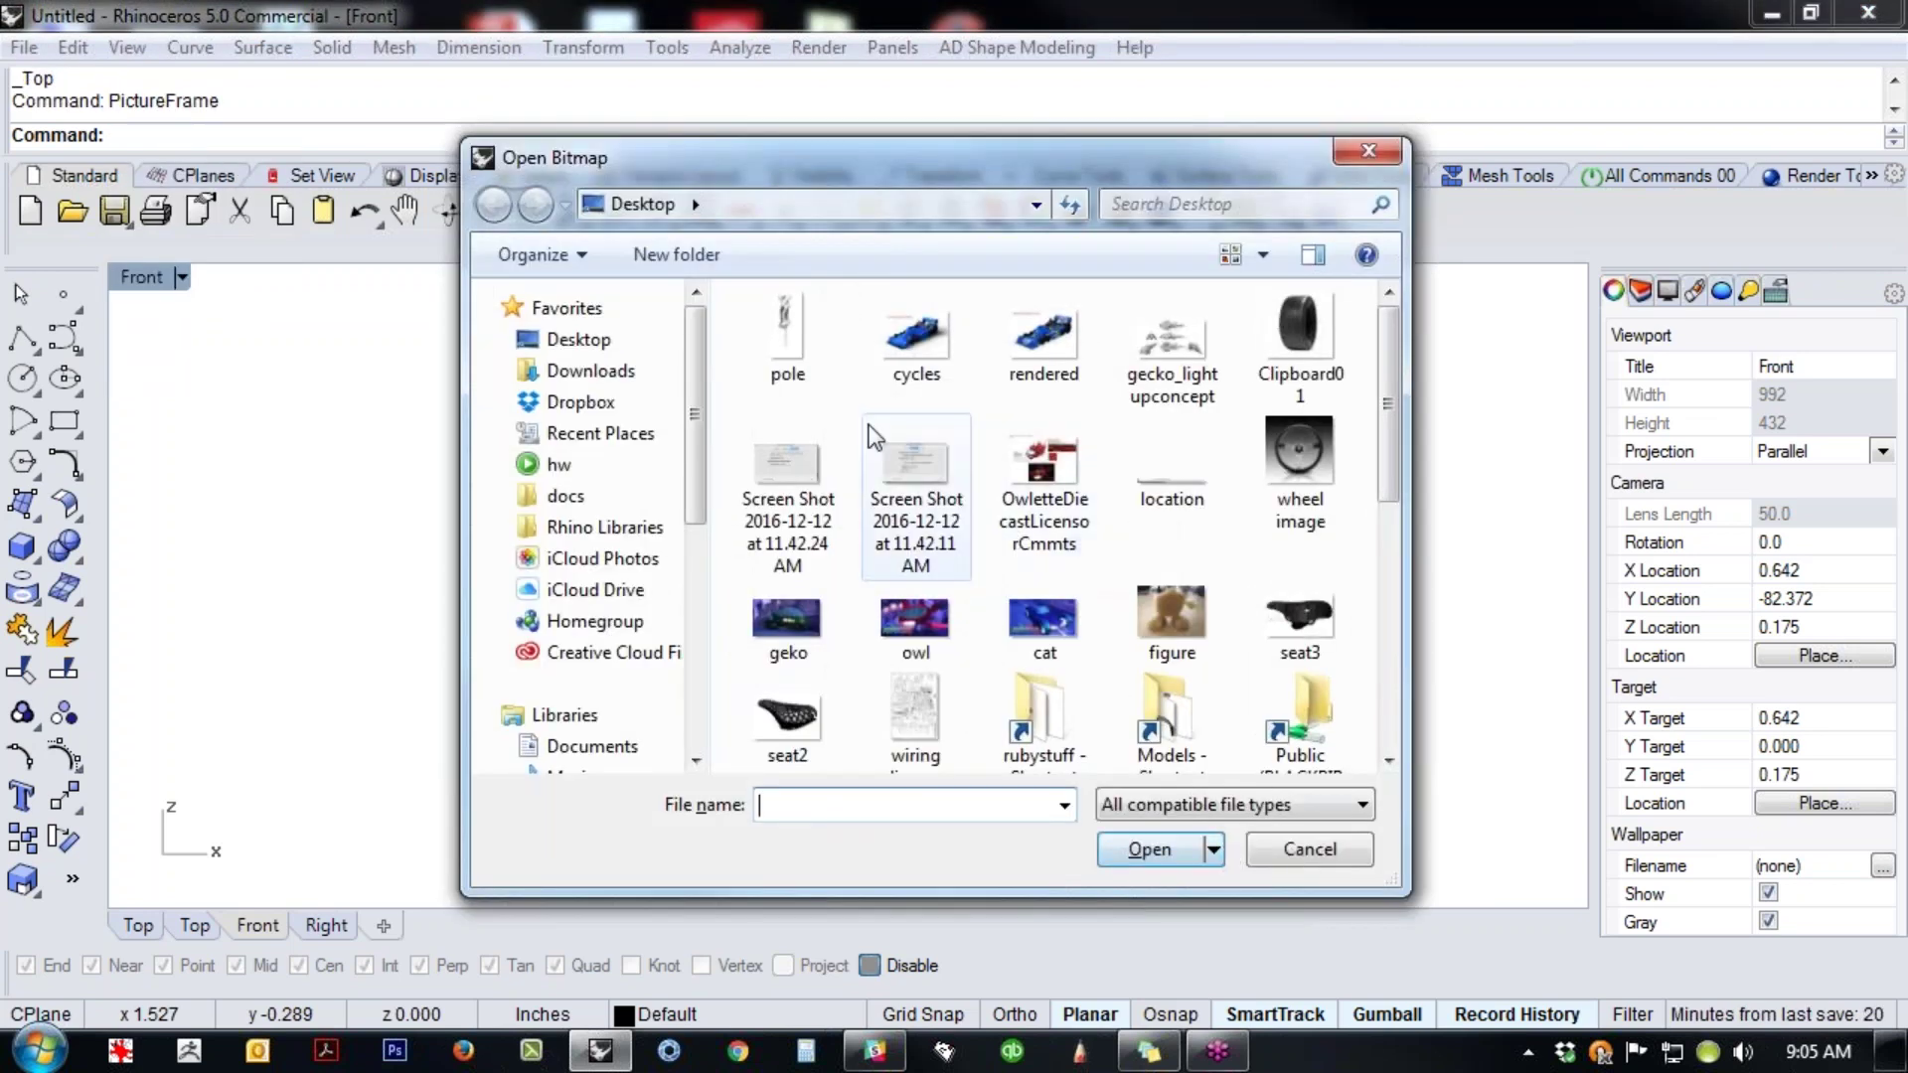
double_click(783, 328)
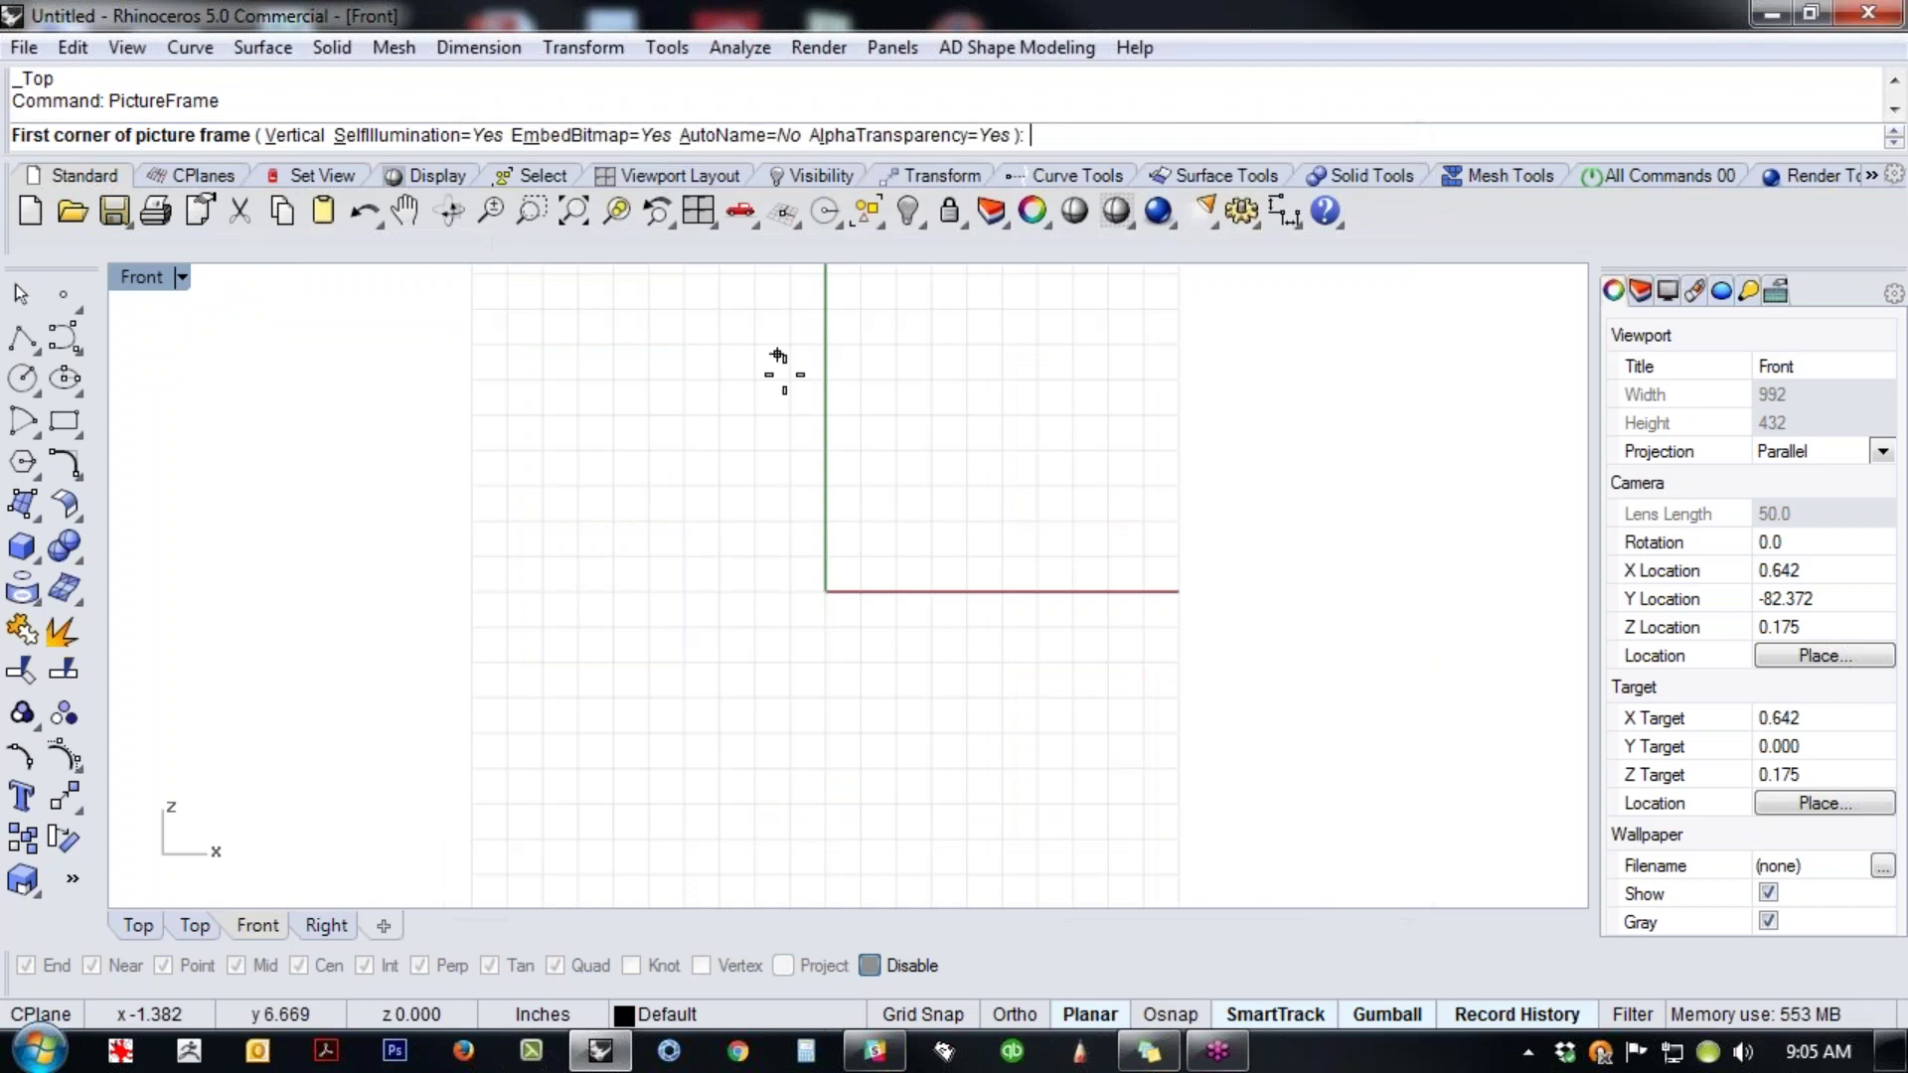
left_click(712, 726)
left_click(1109, 601)
- Move the picture frame downward in the Front view so its centre sits close to the origin
scroll(1158, 565, "down", 4)
mouse_move(1162, 574)
right_mouse_down()
mouse_move(1034, 724)
mouse_move(1084, 521)
mouse_move(1098, 619)
right_mouse_up()
scroll(1084, 521, "down", 2)
left_click_drag(928, 554, 895, 717)
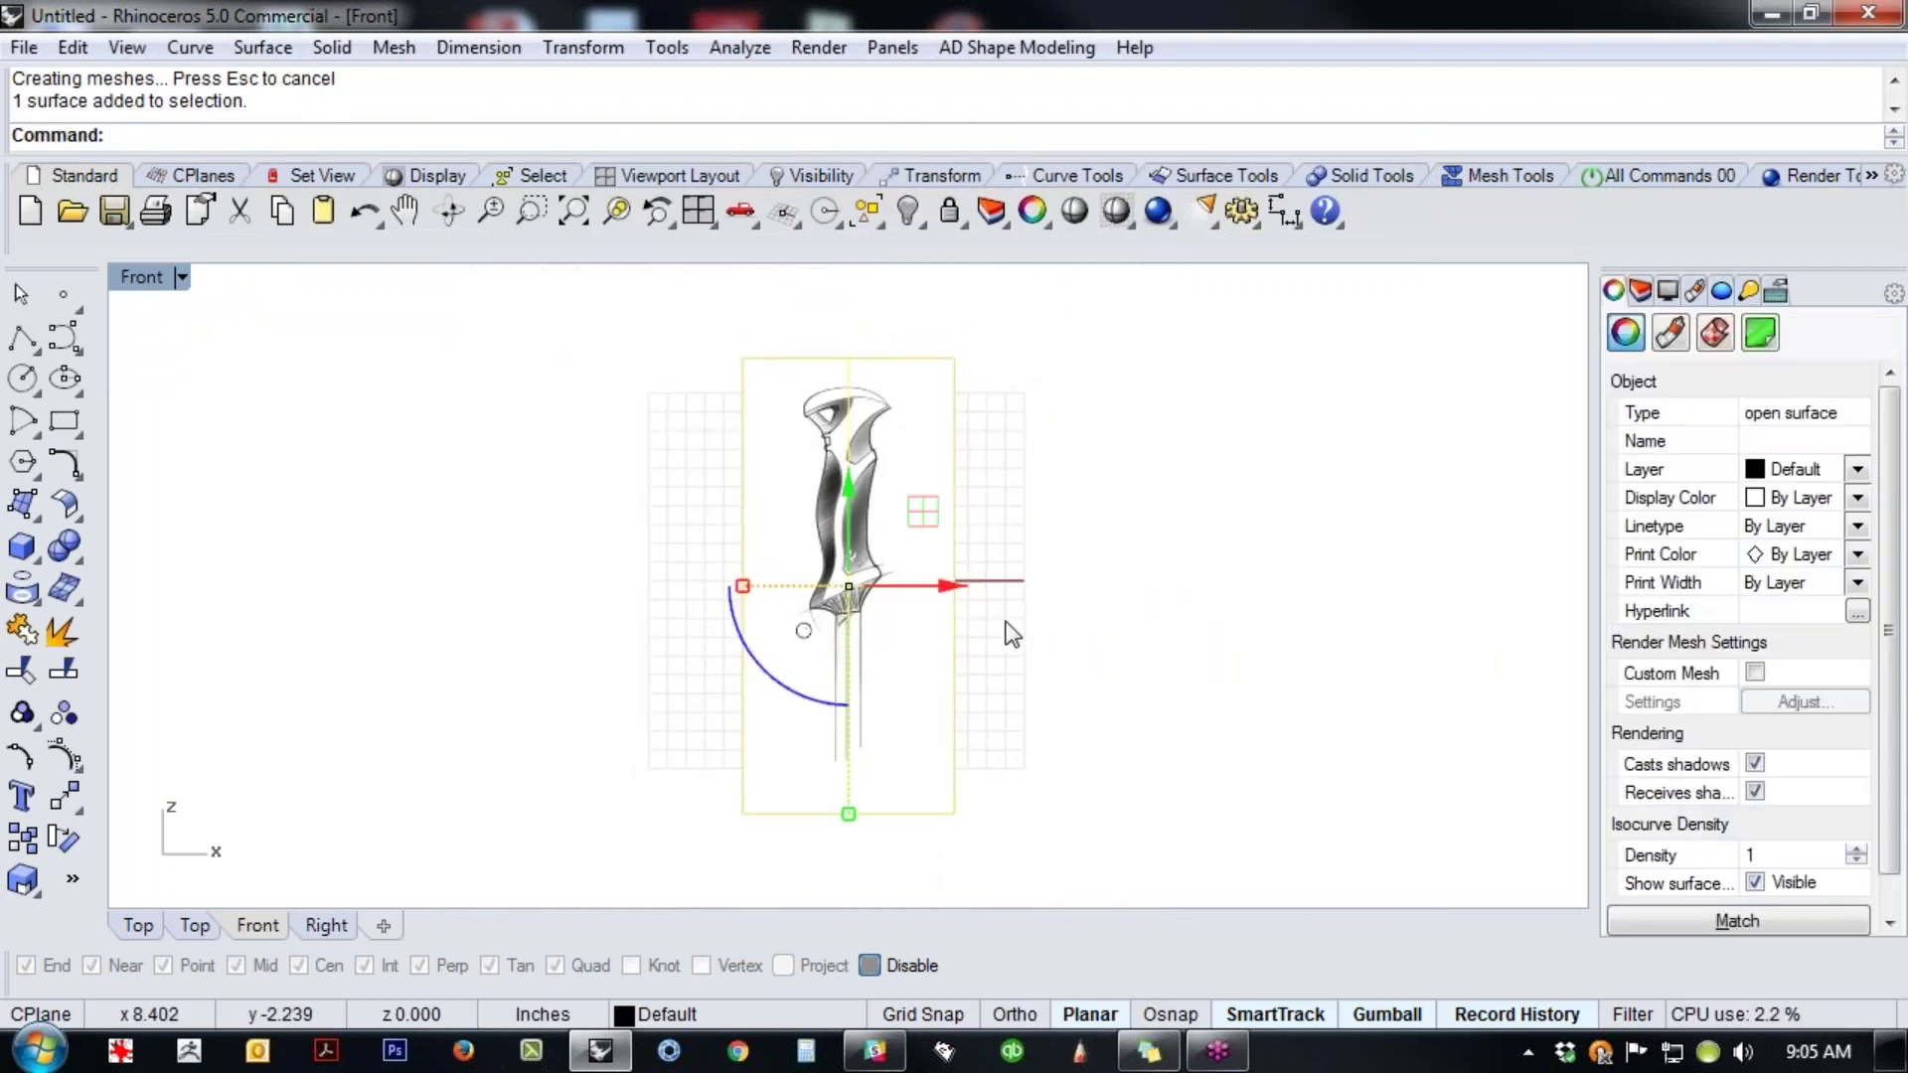
scroll(939, 528, "up", 2)
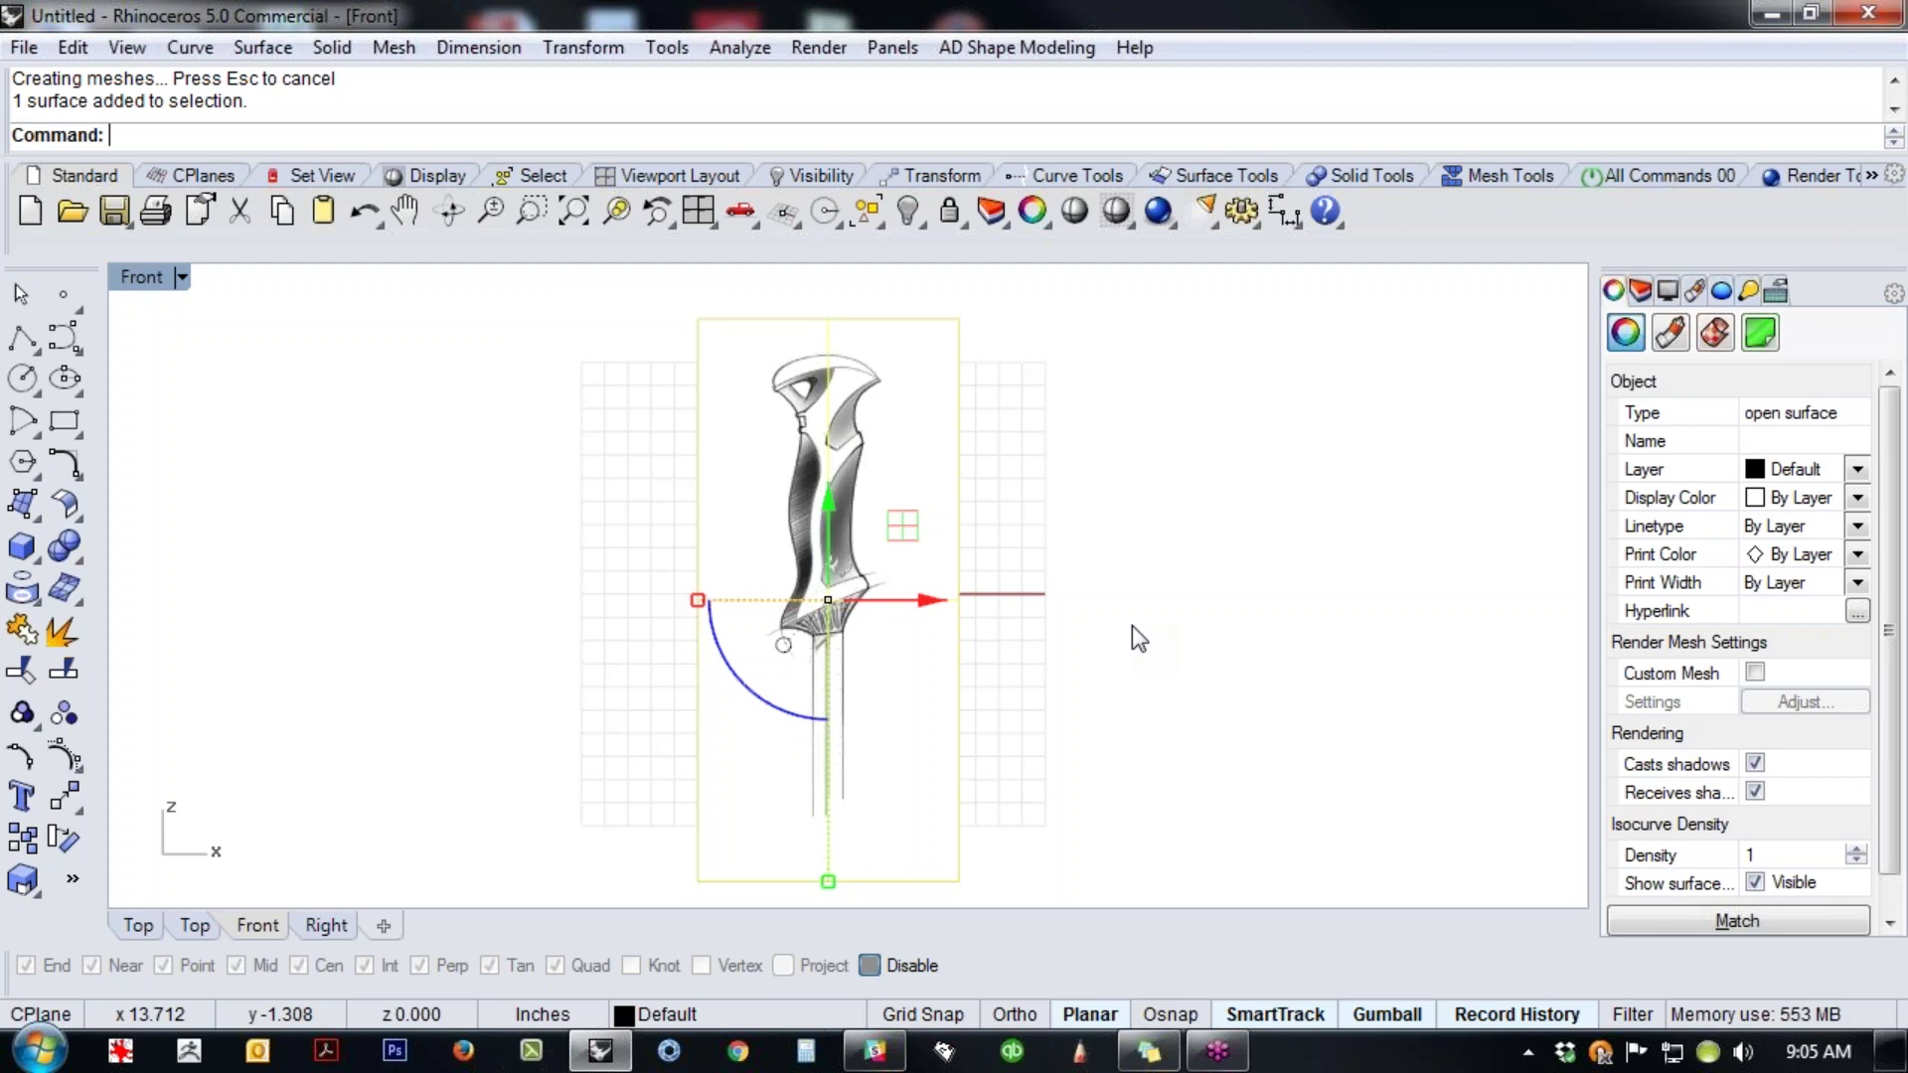
- Switch to the Perspective view and slide the picture frame one way and back to show it moves like any surface
key("ctrl+F4")
right_click_drag(1131, 624, 954, 621)
scroll(944, 611, "up", 3)
scroll(966, 604, "up", 2)
left_click(1047, 669)
left_click(717, 729)
left_click_drag(683, 616, 824, 629)
left_click(982, 714)
right_click_drag(983, 715, 1247, 687)
left_click(886, 618)
left_click_drag(891, 596, 792, 621)
left_click(1142, 655)
right_click_drag(1193, 666, 984, 698)
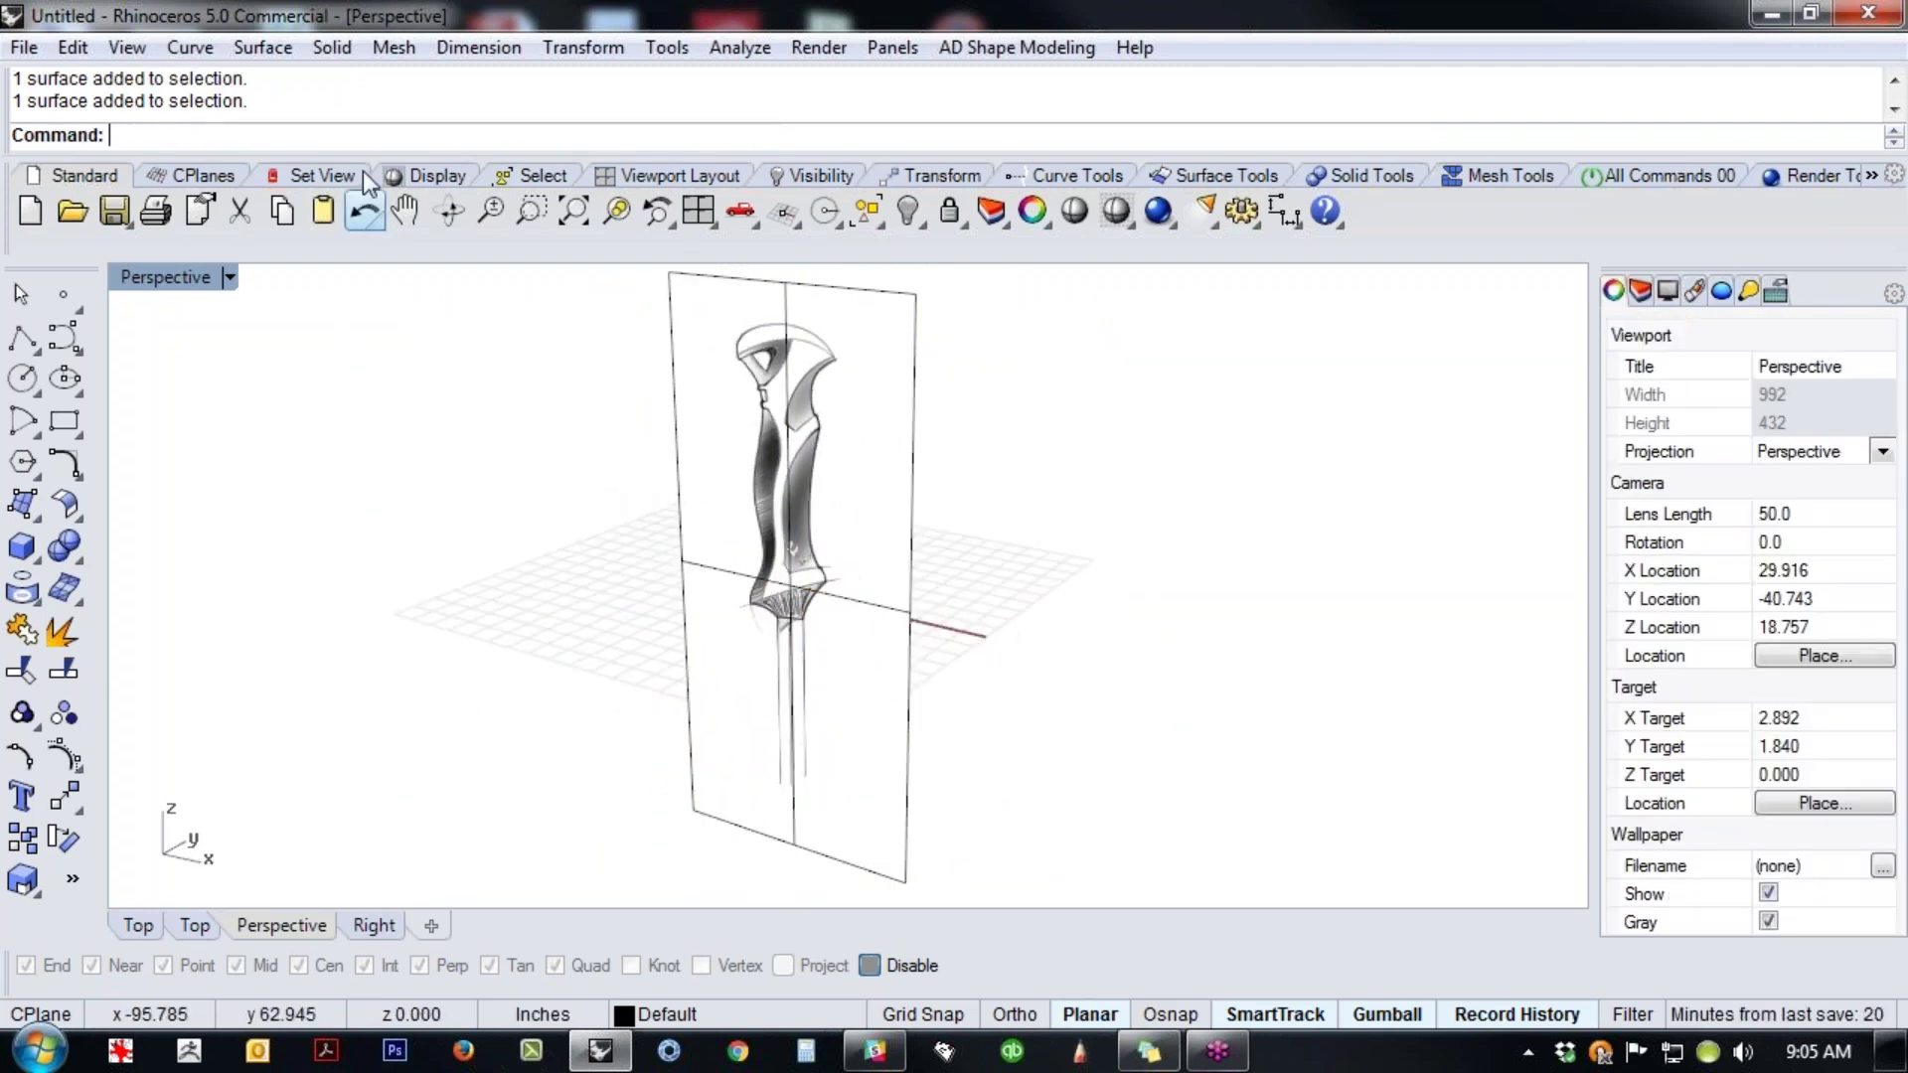
left_click(74, 50)
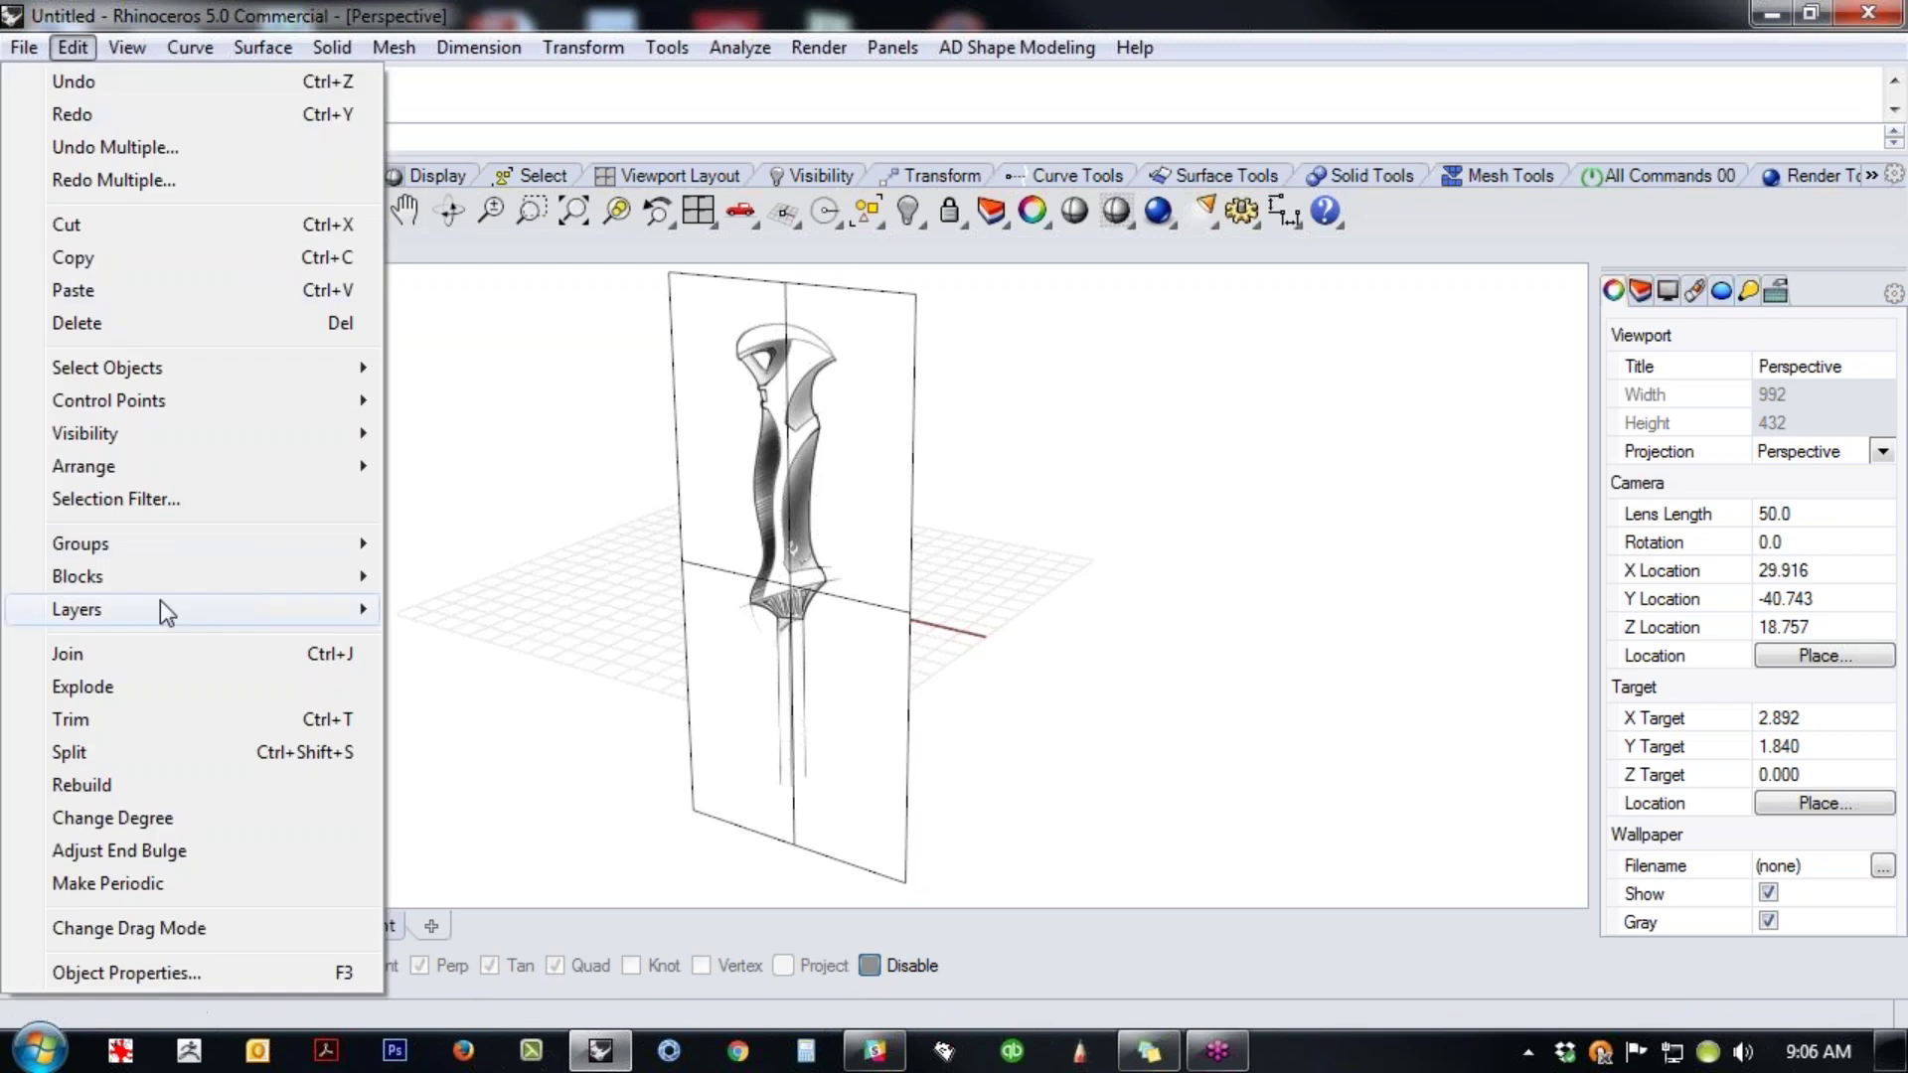
mouse_move(163, 603)
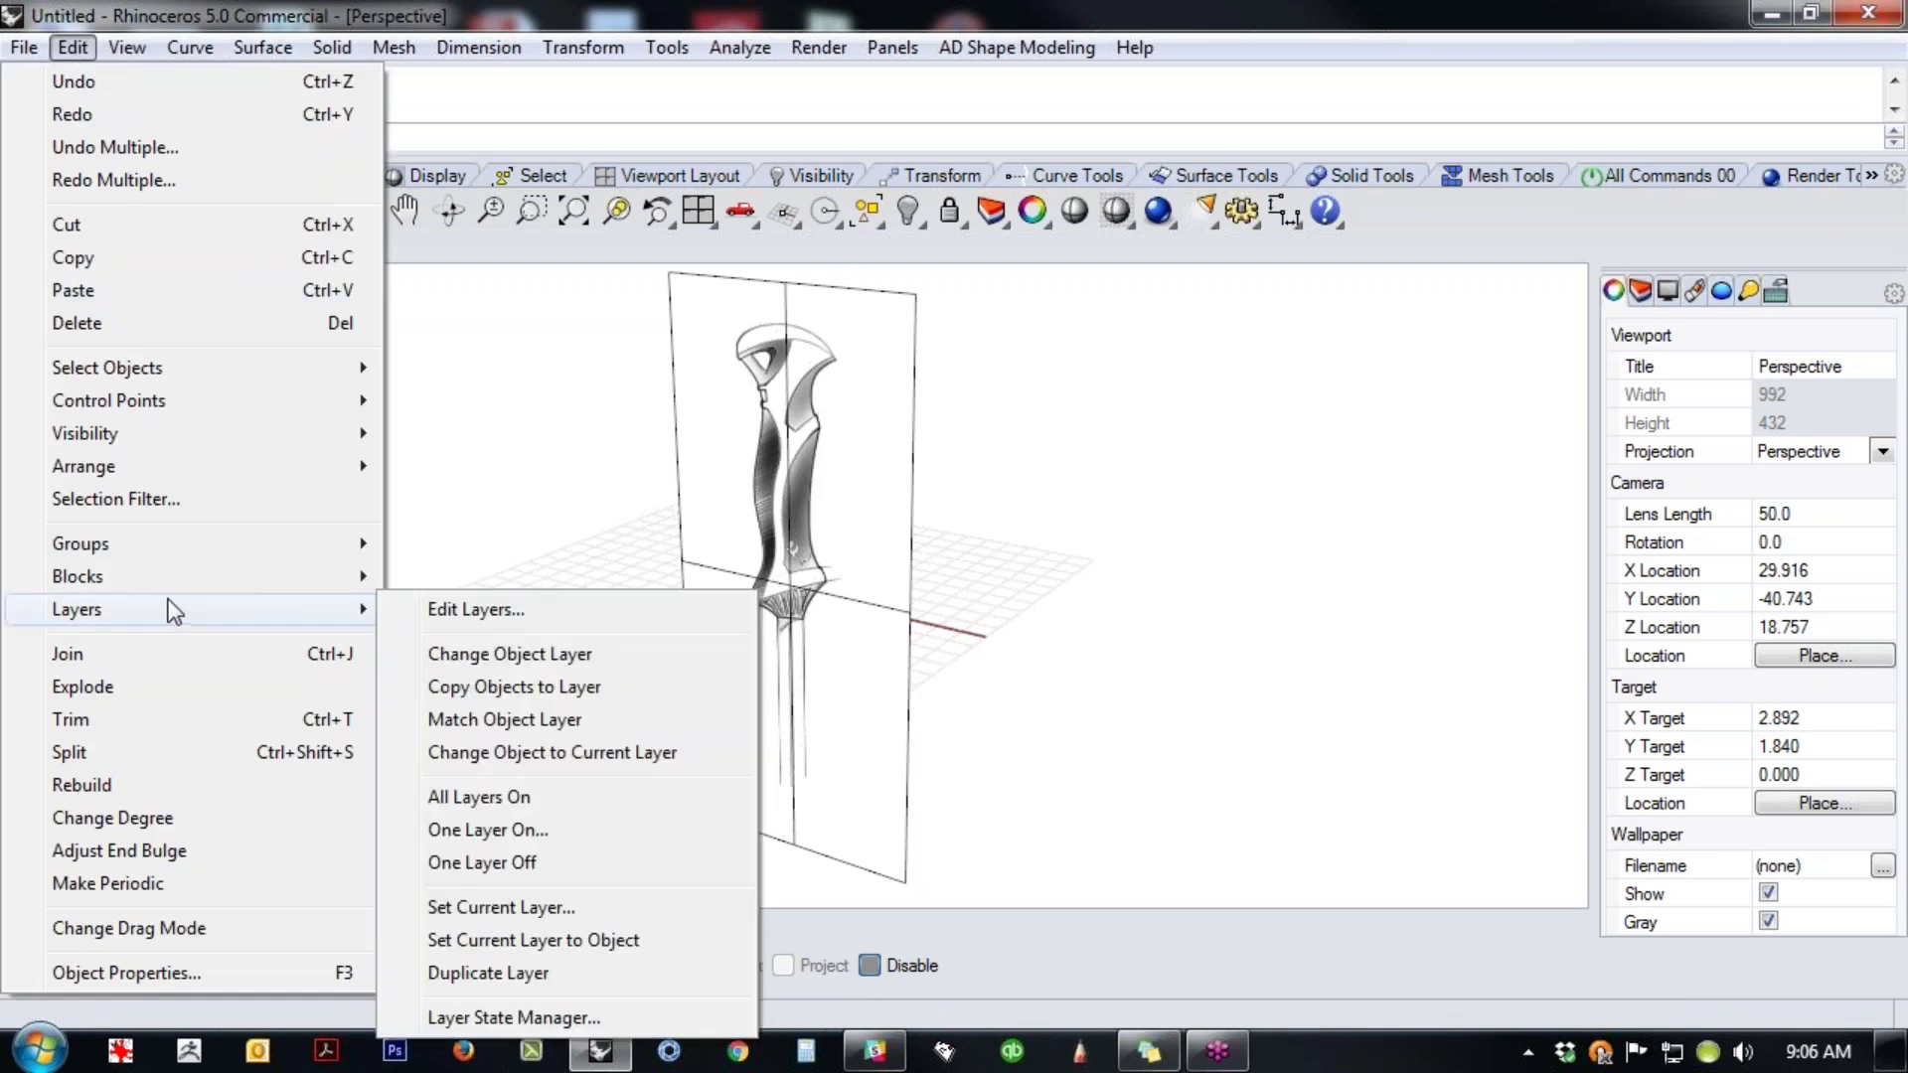
mouse_move(136, 58)
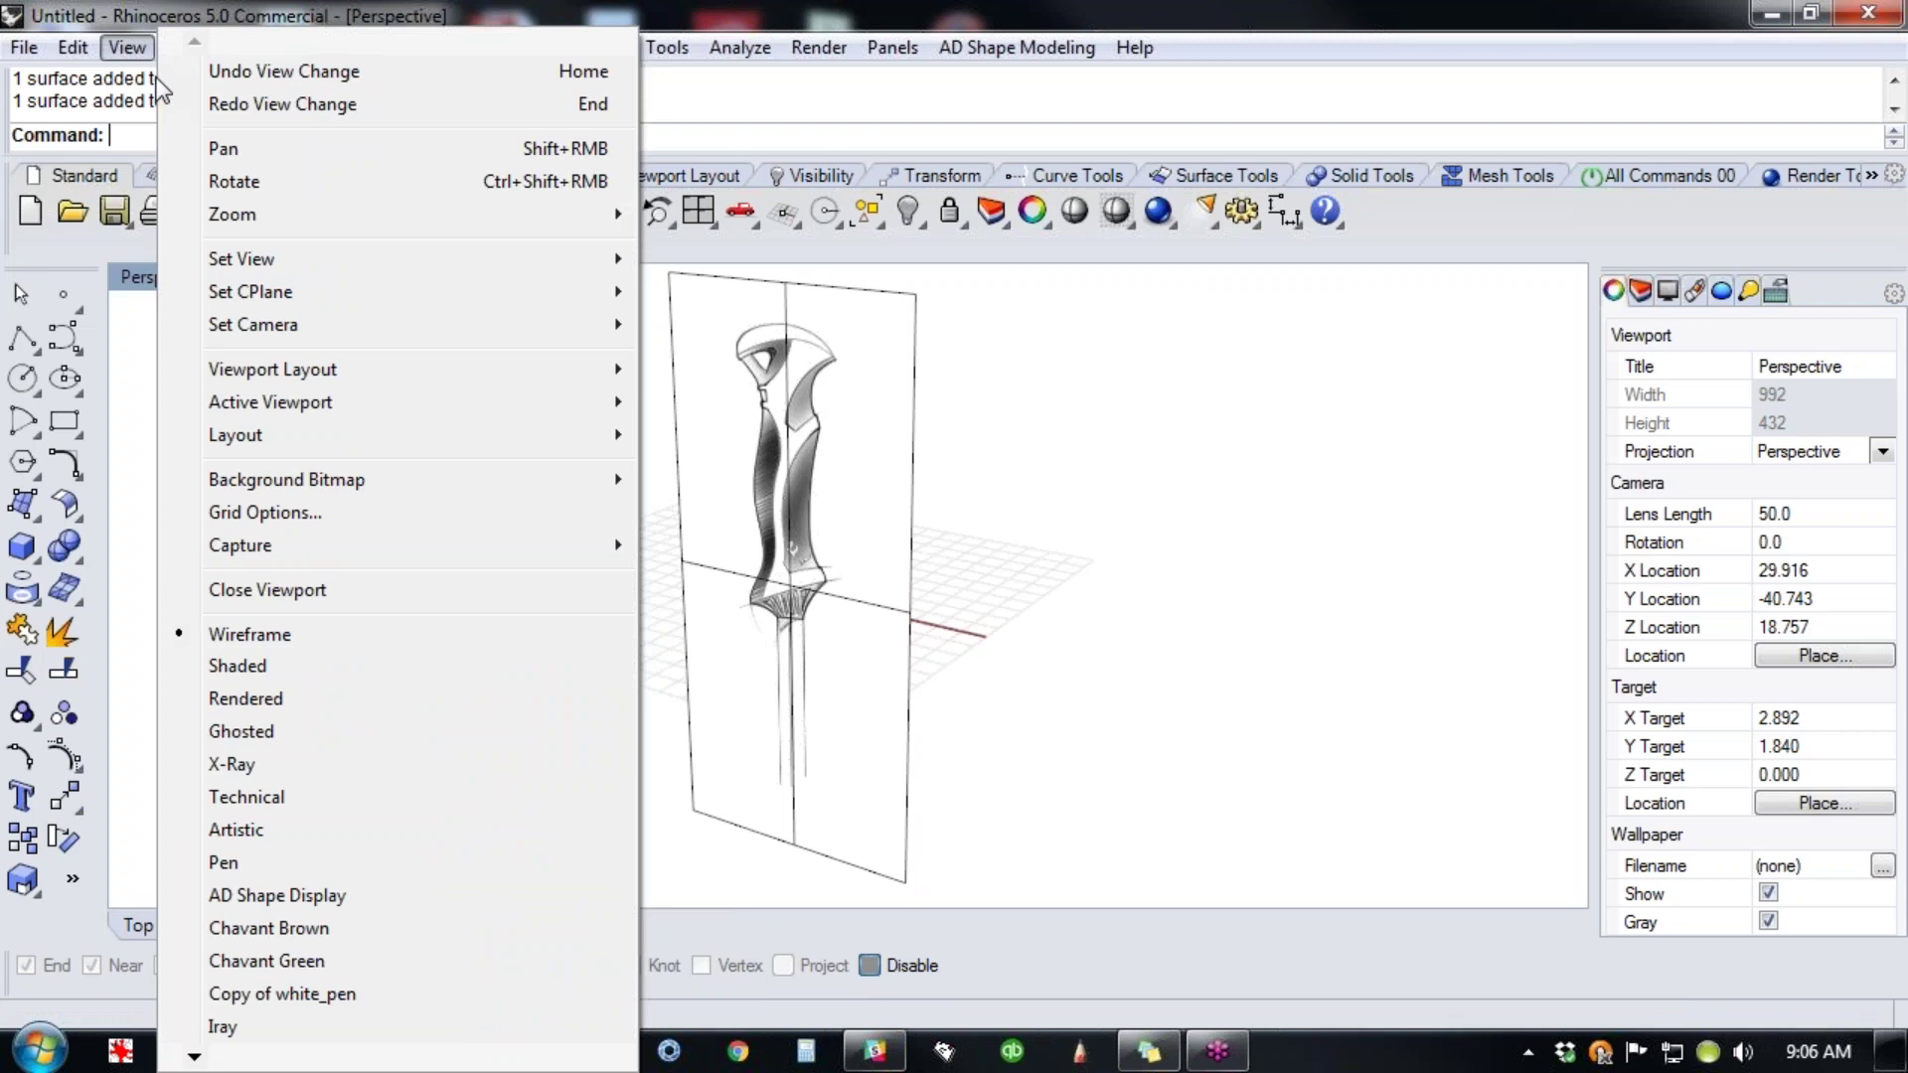
mouse_move(298, 483)
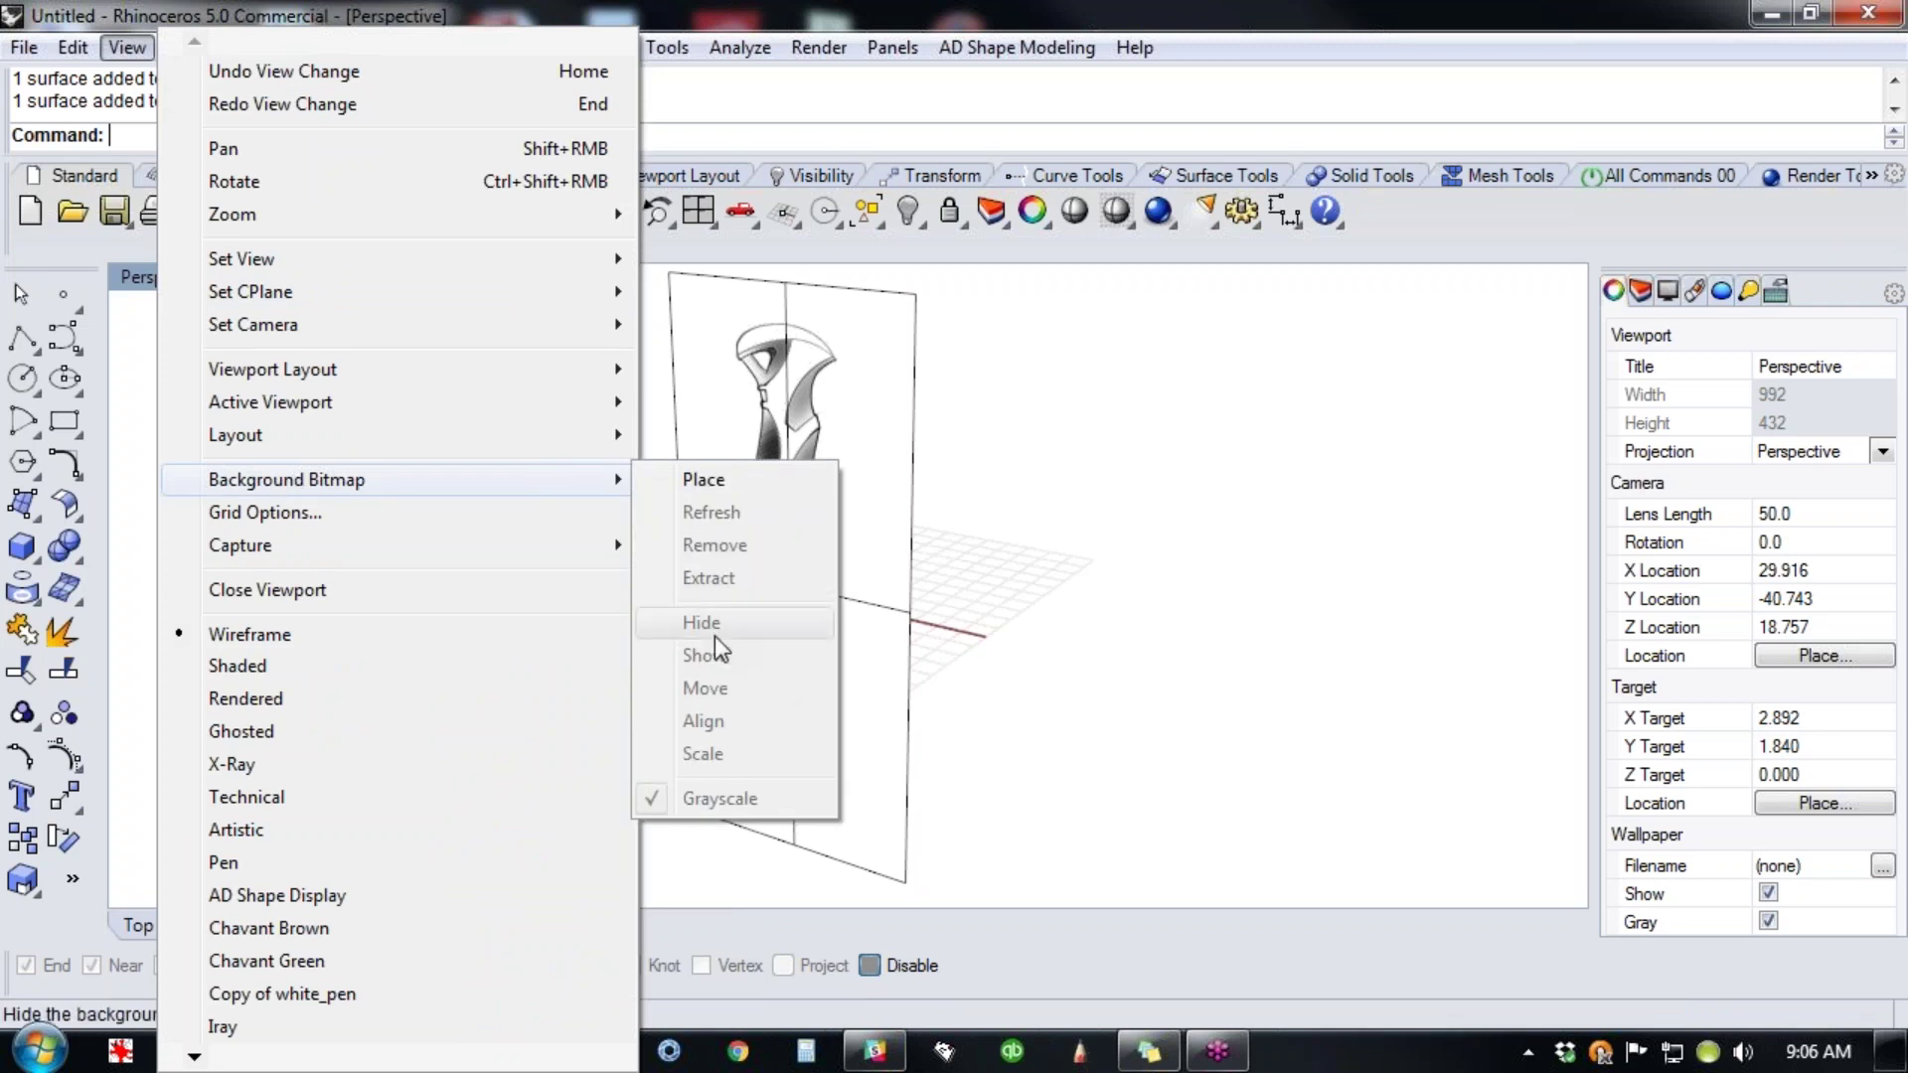
- Try dragging the picture frame along the X axis in the Perspective view and undo the last drag
right_click_drag(1180, 574, 1247, 547)
left_click(672, 679)
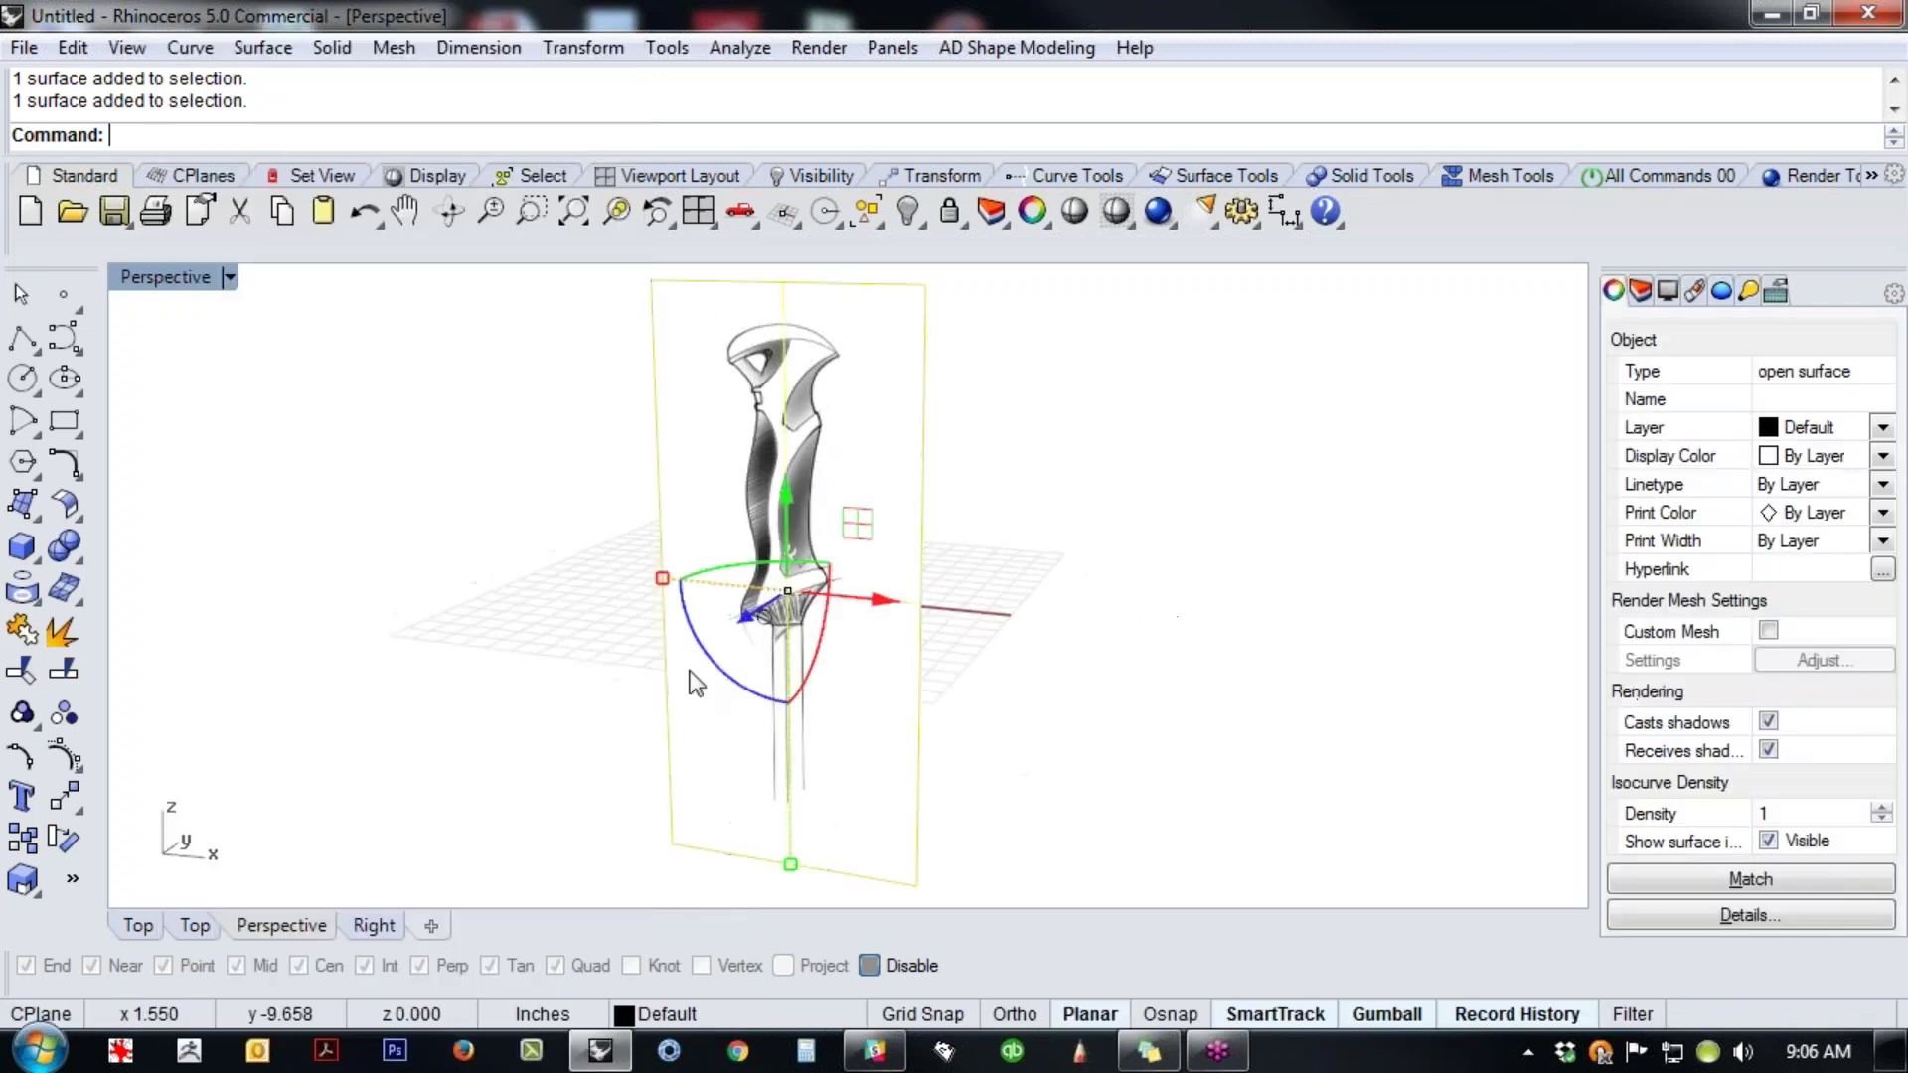
left_click_drag(892, 598, 998, 618)
right_click_drag(997, 610, 747, 678)
left_click_drag(690, 596, 780, 694)
key("ctrl+z")
right_click_drag(997, 740, 1065, 717)
- Copy the picture frame along the X axis, placing the duplicate beside the original
left_click(873, 678)
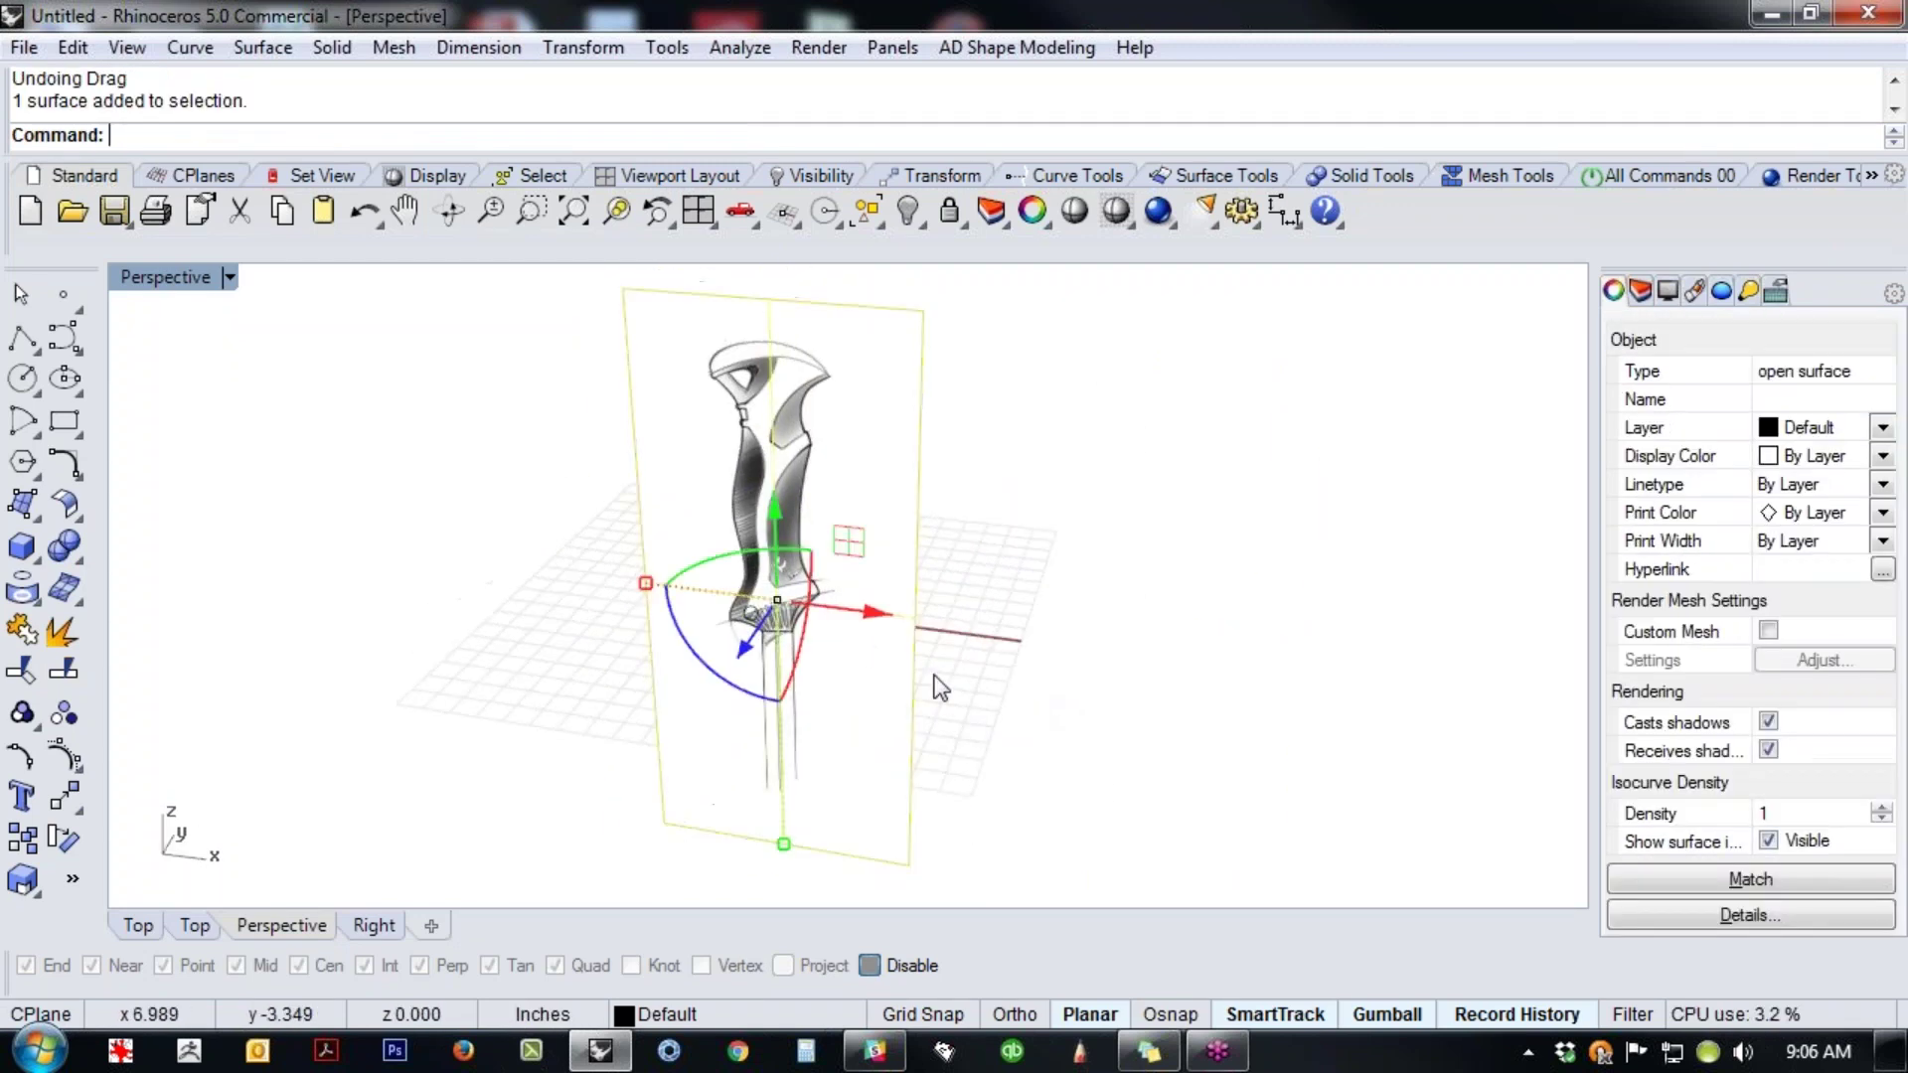
left_click_drag(875, 621, 1254, 666)
left_click(1396, 732)
right_click_drag(1396, 733, 1260, 646)
scroll(1260, 645, "down", 2)
right_click_drag(1260, 646, 1139, 644, "shift")
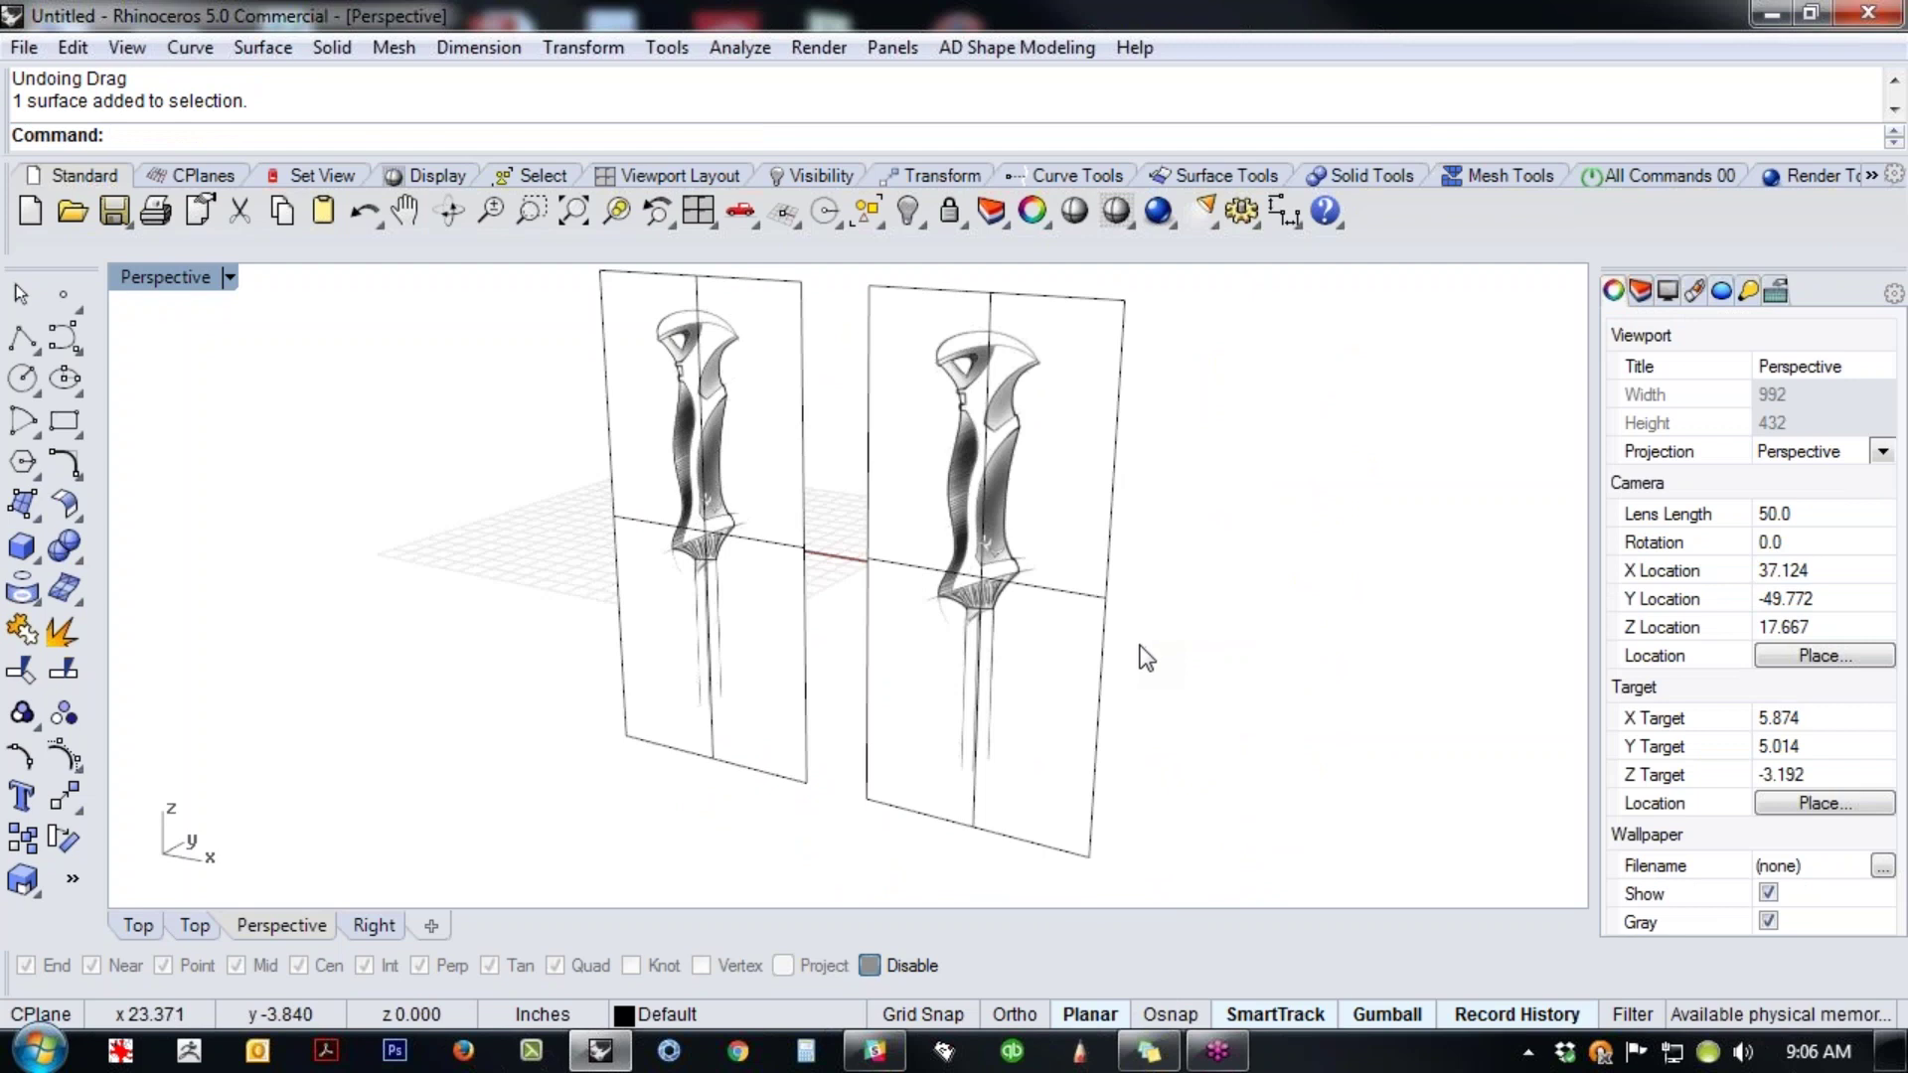
- Make another copy of the picture frame farther along the X axis and delete that third frame
left_click(1086, 639)
left_click_drag(1086, 639, 1245, 664)
mouse_move(1130, 614)
left_mouse_down()
mouse_move(1174, 623)
mouse_move(963, 899)
mouse_move(1135, 810)
mouse_move(1101, 864)
mouse_move(1094, 843)
mouse_move(1232, 818)
left_mouse_up()
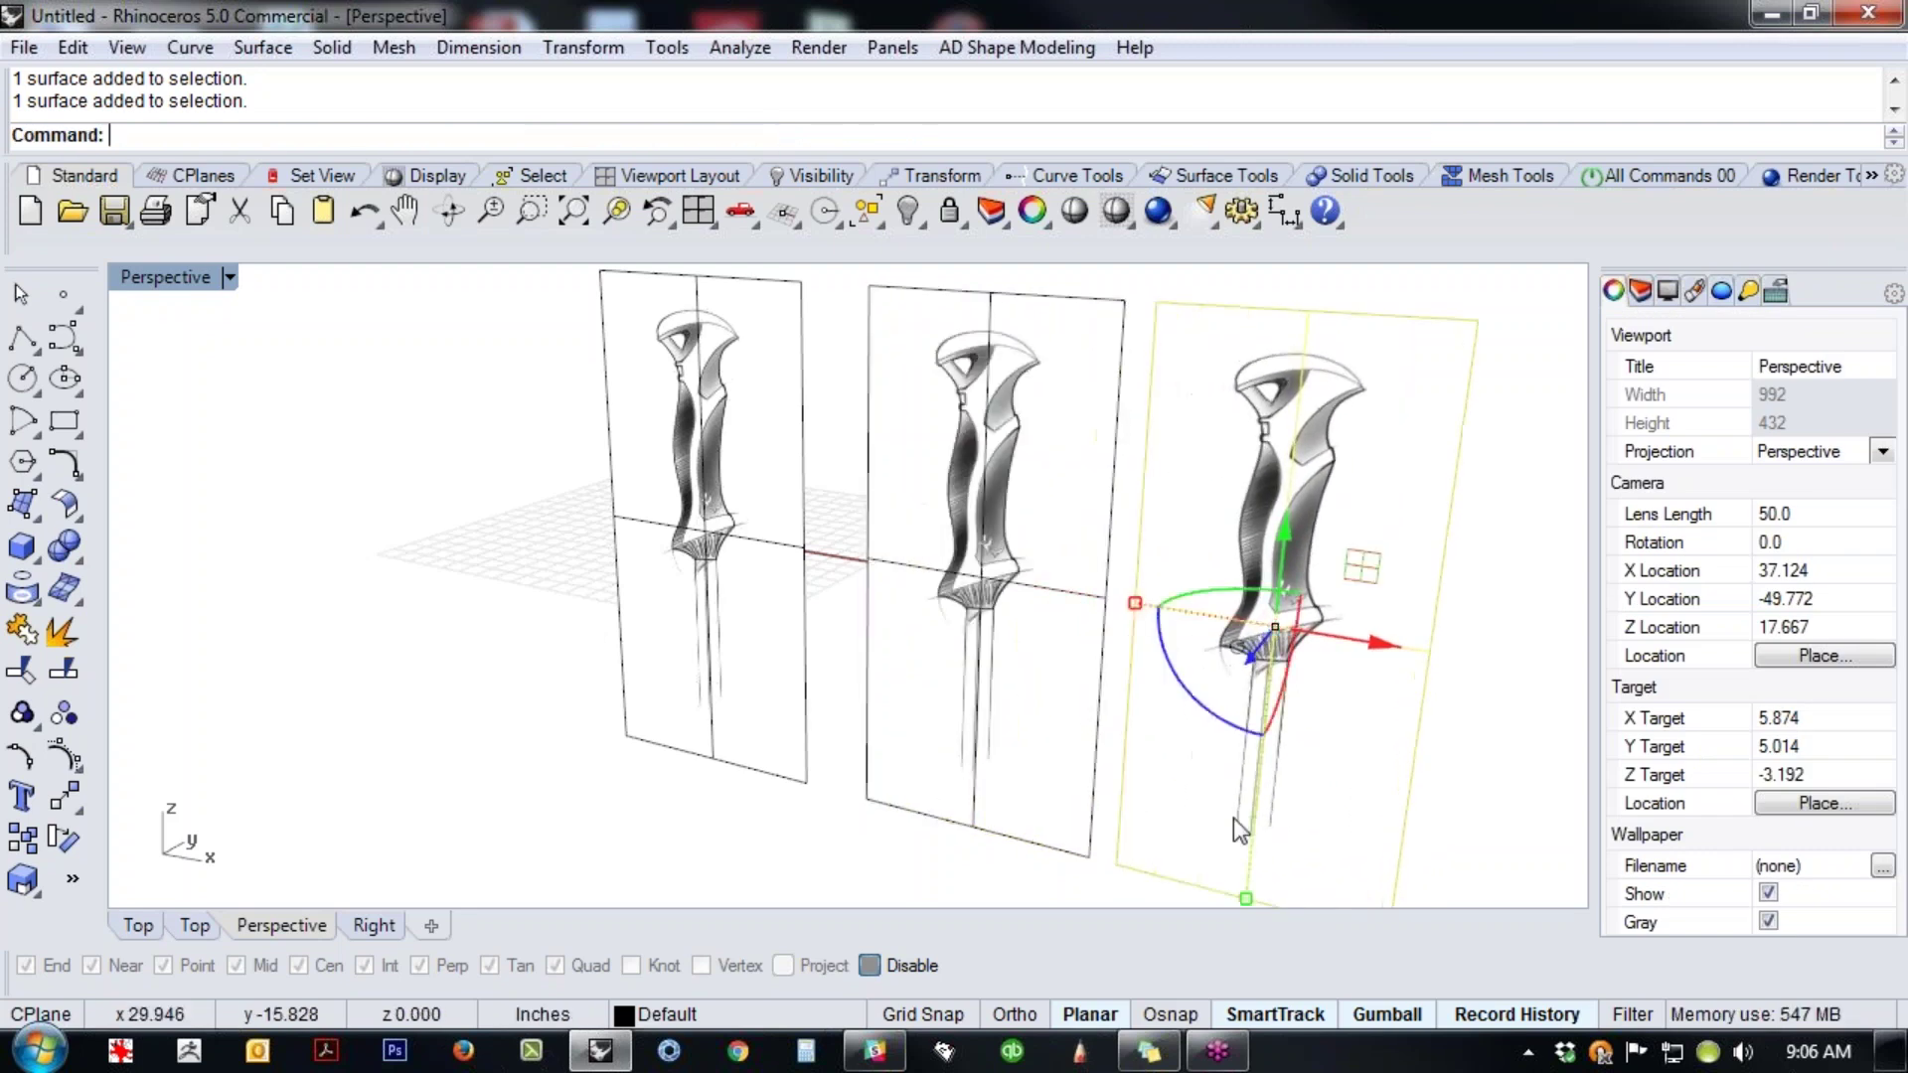
left_click(1477, 722)
left_click(1354, 745)
key("Delete")
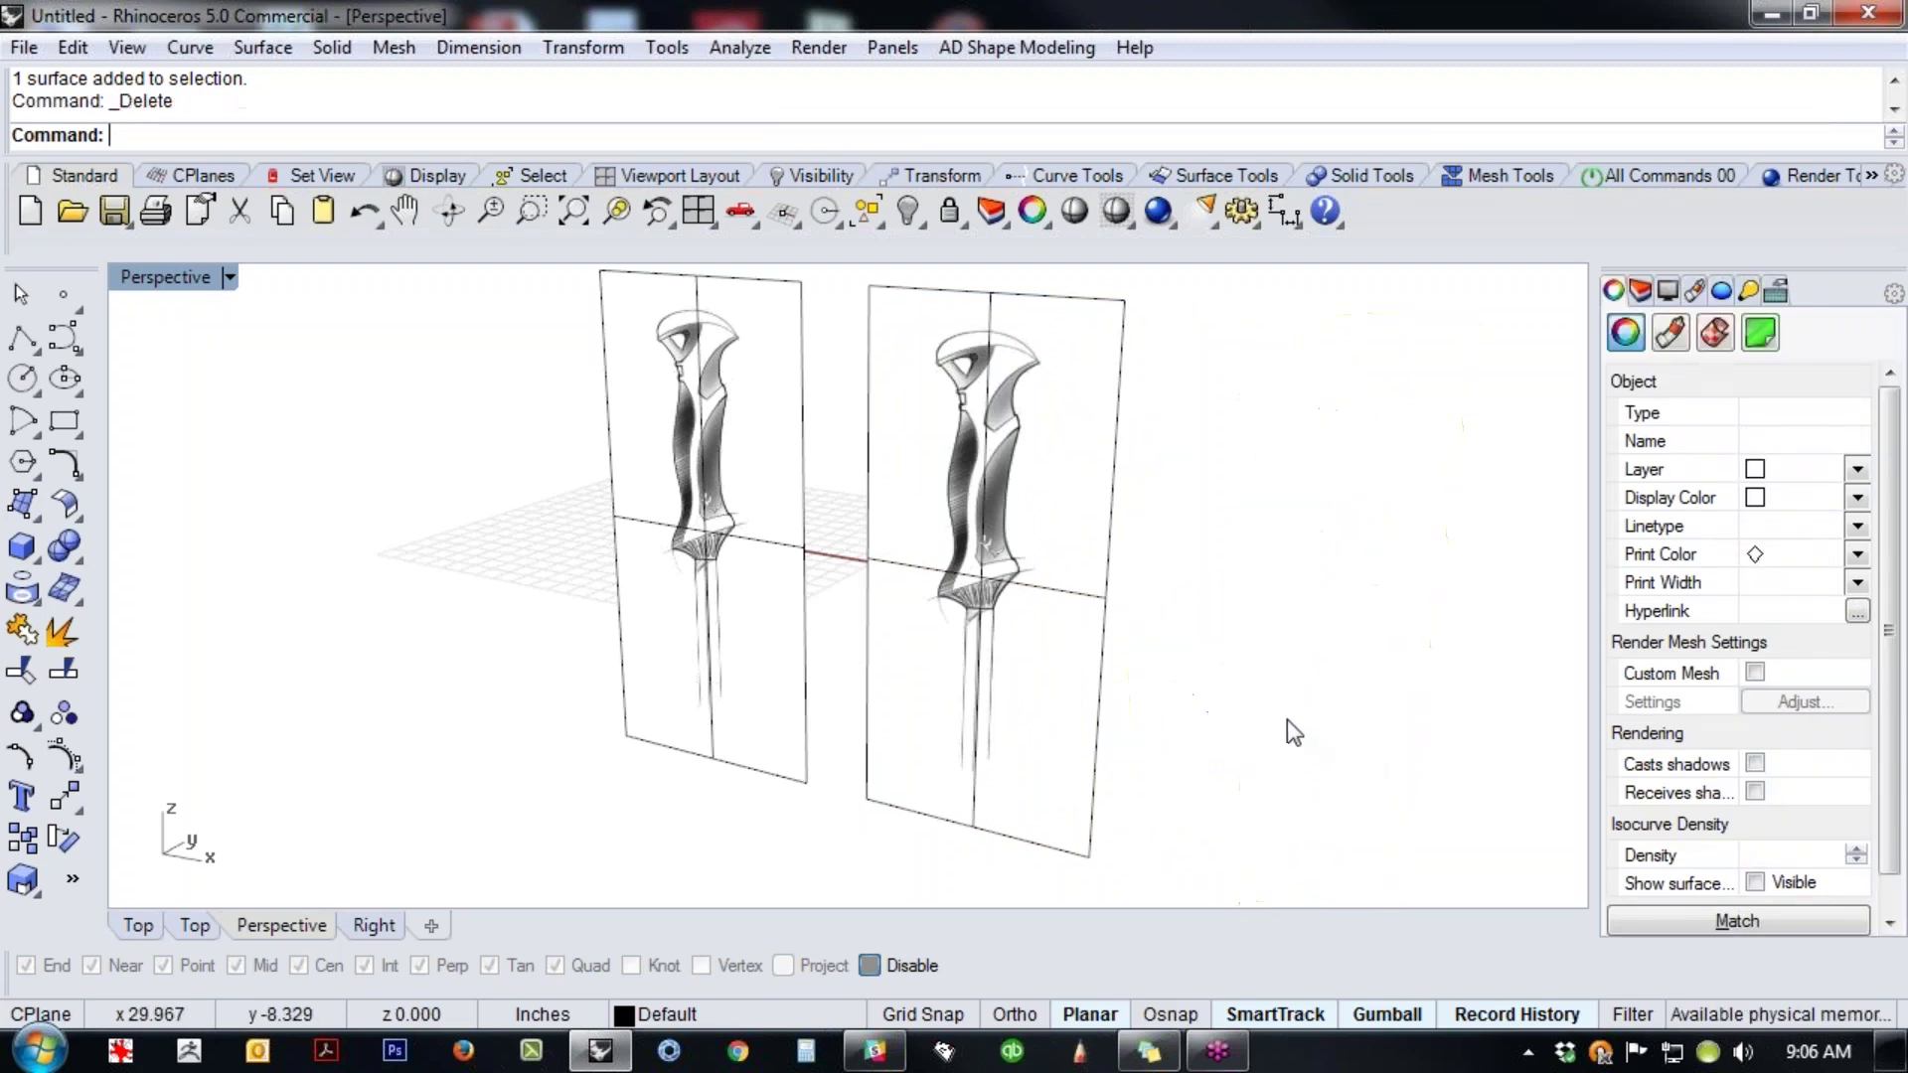
- Show the layer list and delete the duplicate picture frame beside the original
mouse_move(1192, 712)
right_mouse_down()
mouse_move(1217, 712)
mouse_move(855, 617)
mouse_move(808, 460)
right_mouse_up()
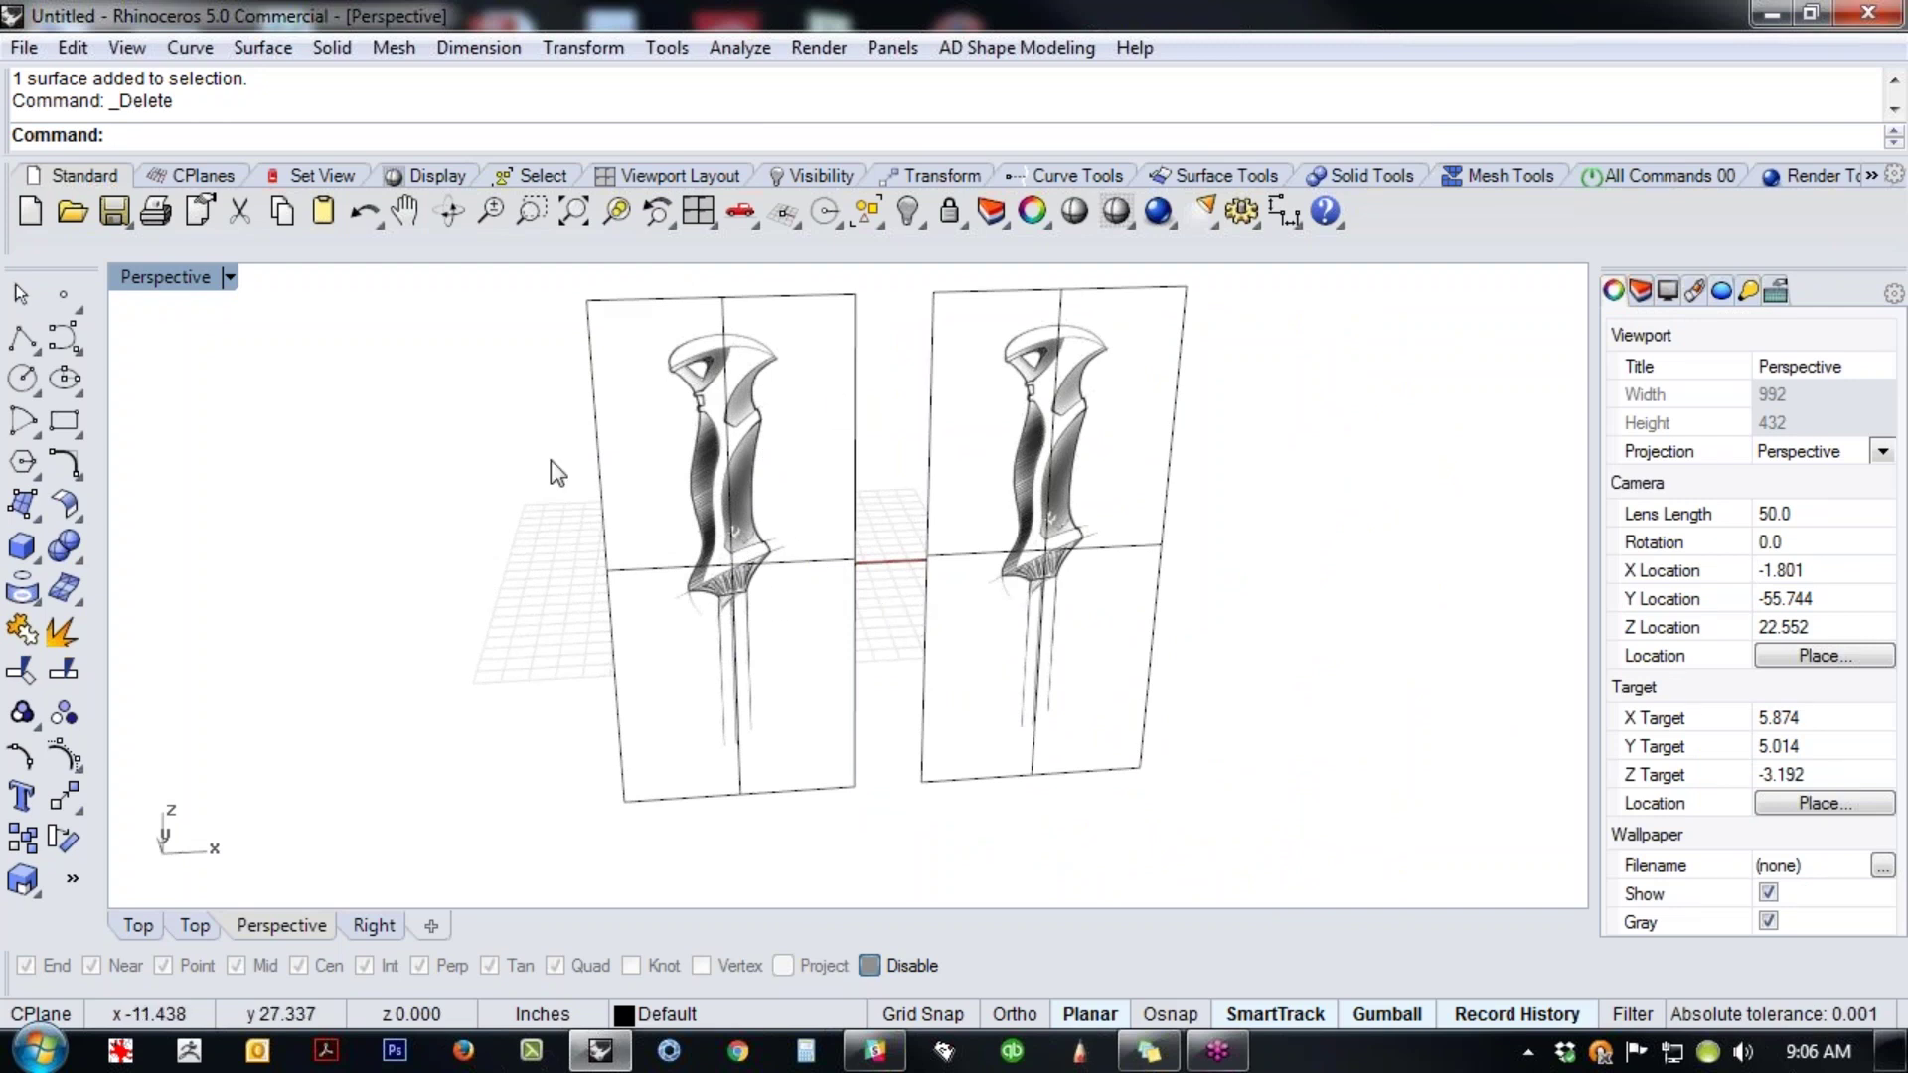
left_click(1641, 292)
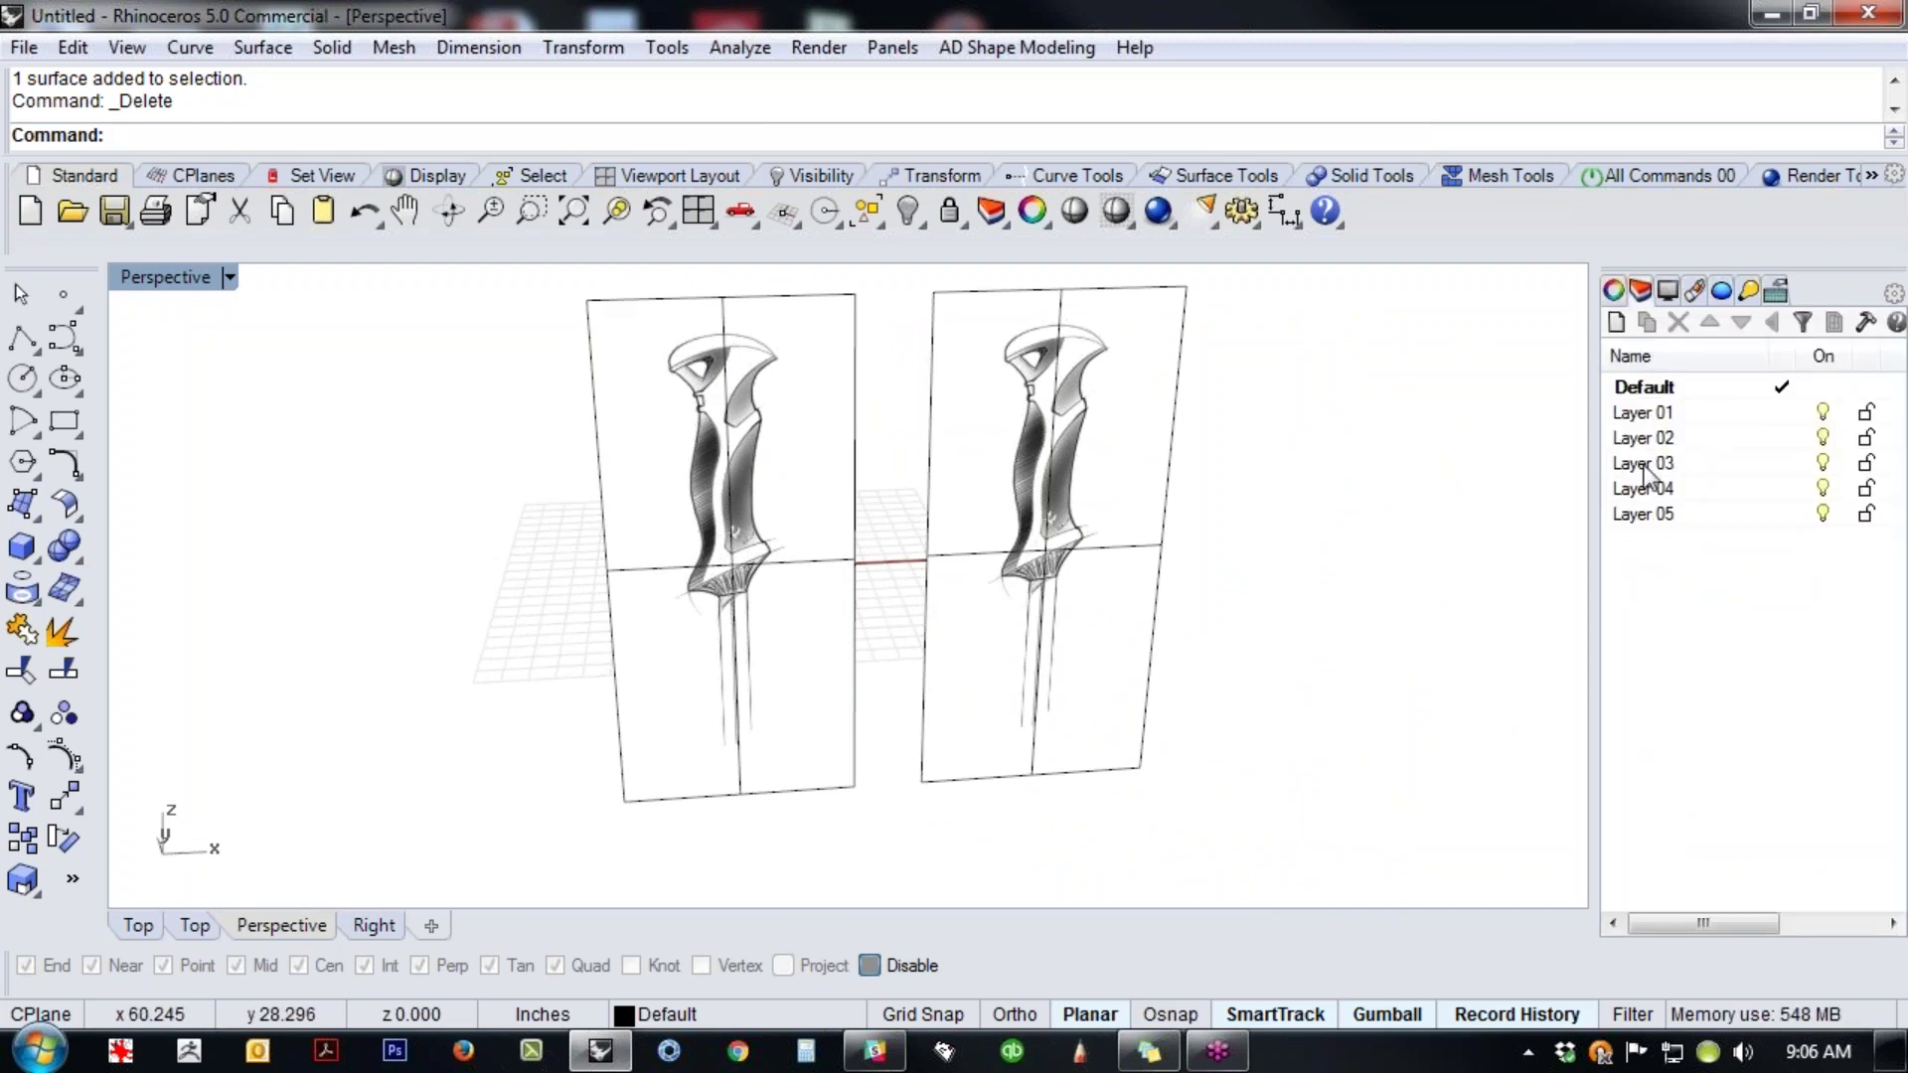
right_click_drag(1331, 663, 1171, 707)
left_click(1119, 702)
key("Delete")
- Move the remaining picture frame back along the Y axis, behind the origin, in the Perspective view
mouse_move(803, 682)
right_mouse_down()
mouse_move(924, 609)
mouse_move(660, 652)
mouse_move(733, 577)
right_mouse_up()
left_click(734, 578)
mouse_move(735, 582)
left_mouse_down()
mouse_move(984, 527)
mouse_move(974, 514)
left_mouse_up()
mouse_move(788, 695)
right_mouse_down()
mouse_move(991, 727)
mouse_move(1035, 781)
mouse_move(1128, 702)
mouse_move(1098, 745)
right_mouse_up()
- Check the position of the moved picture frame in the Front view and in the Perspective view
type("f")
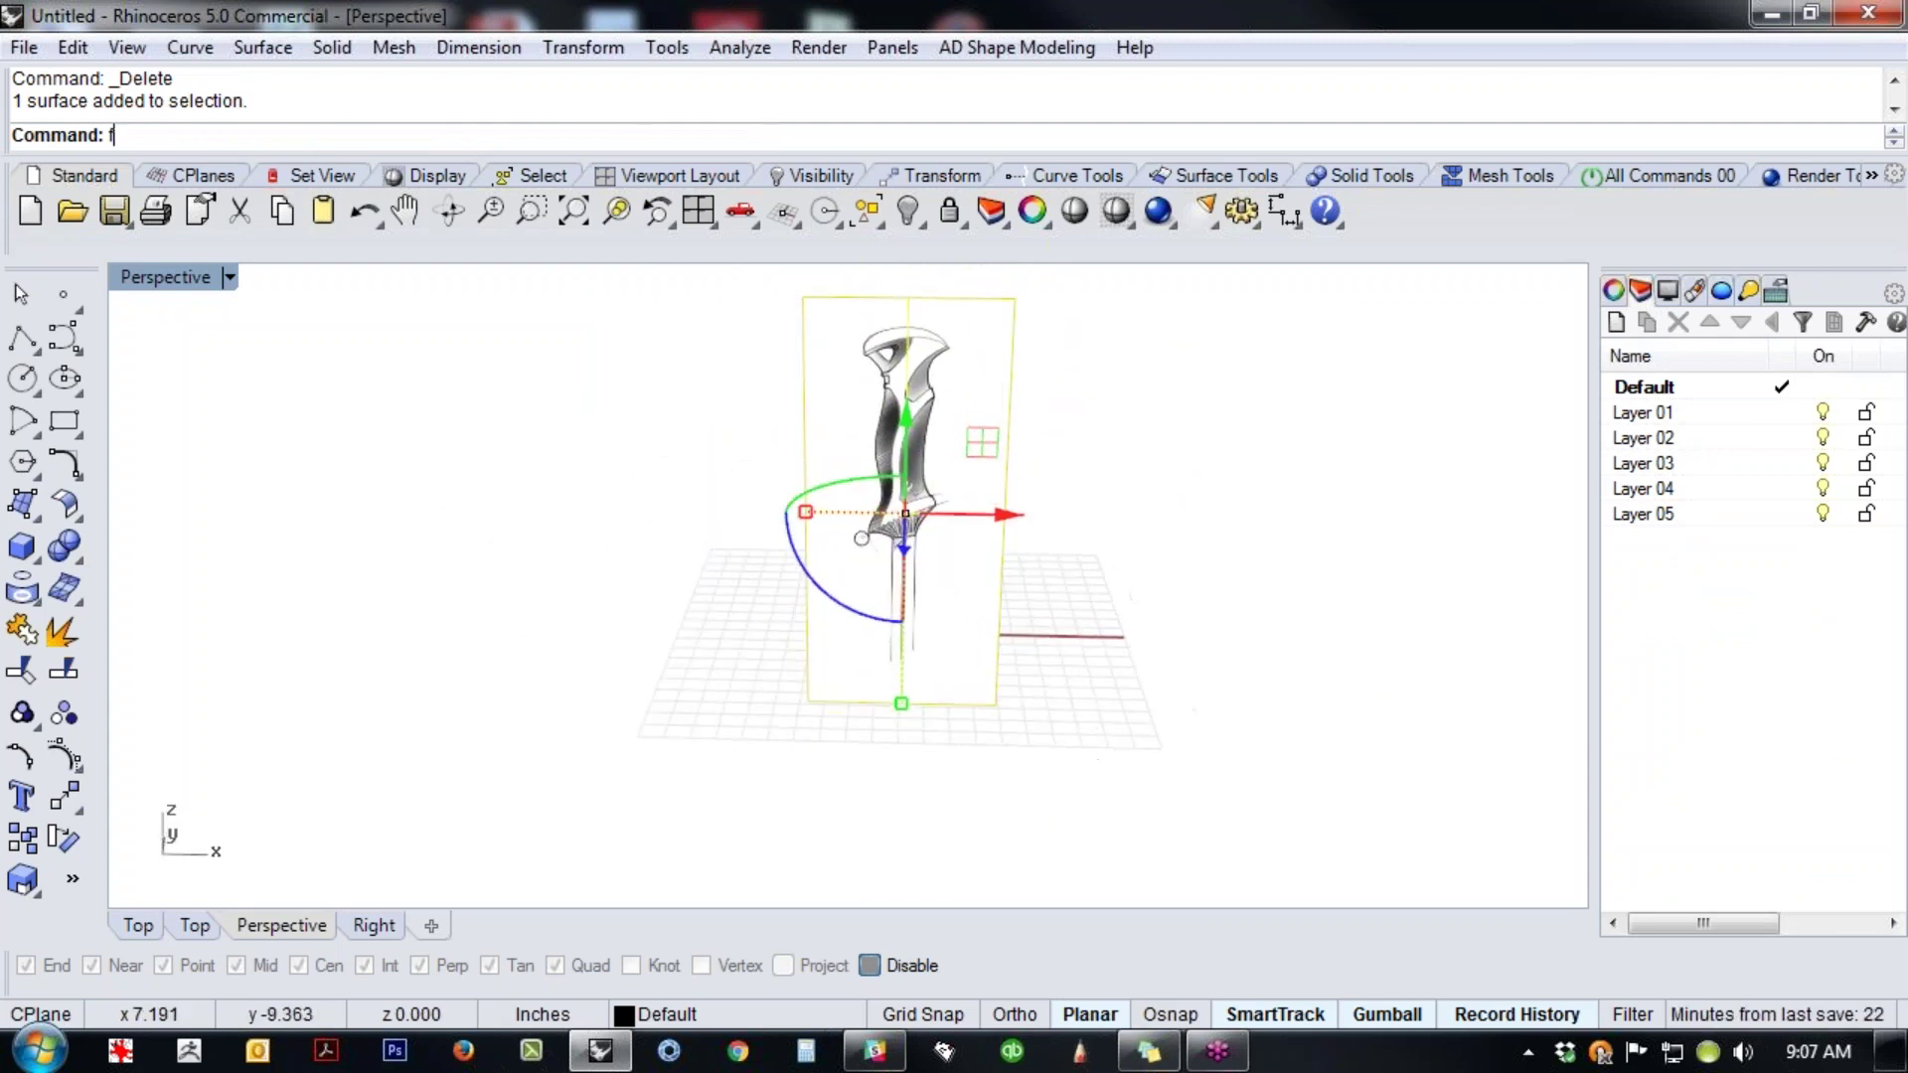
key("Return")
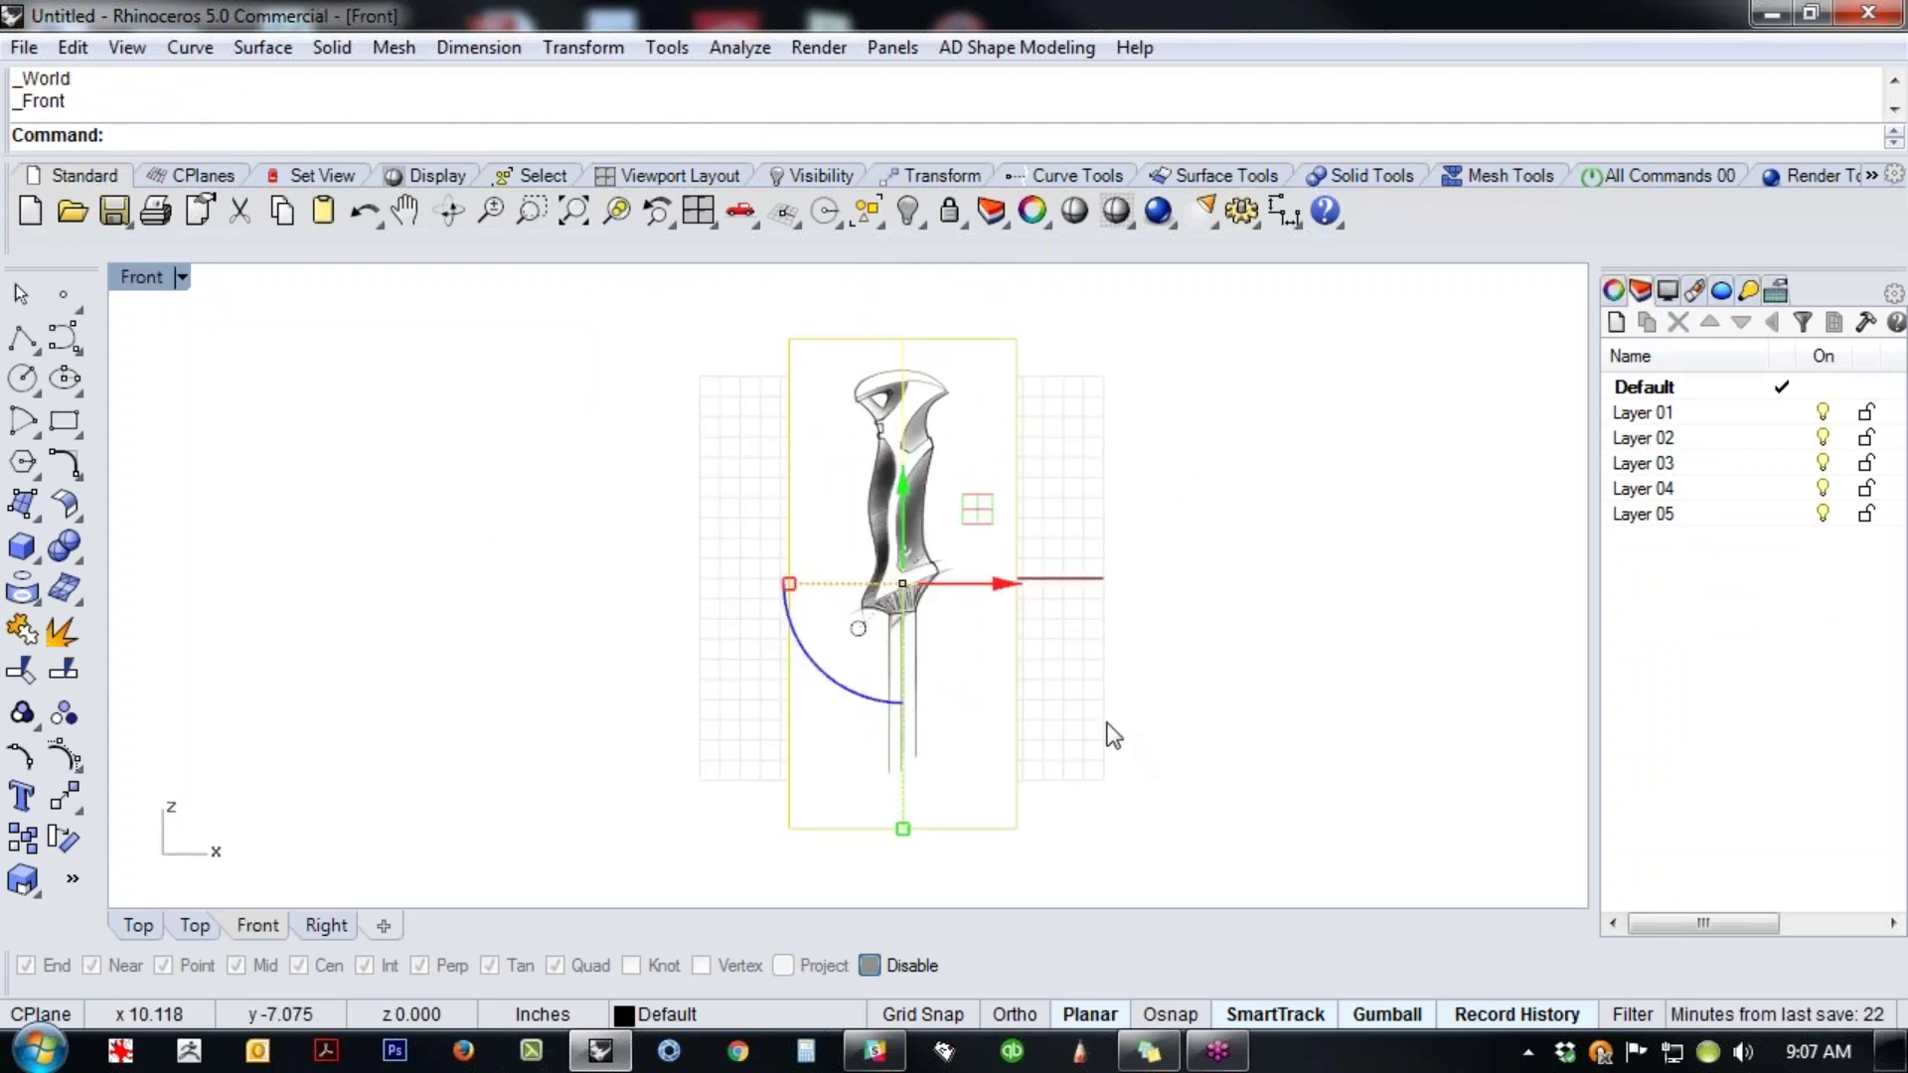
scroll(926, 574, "up", 3)
scroll(1090, 592, "down", 3)
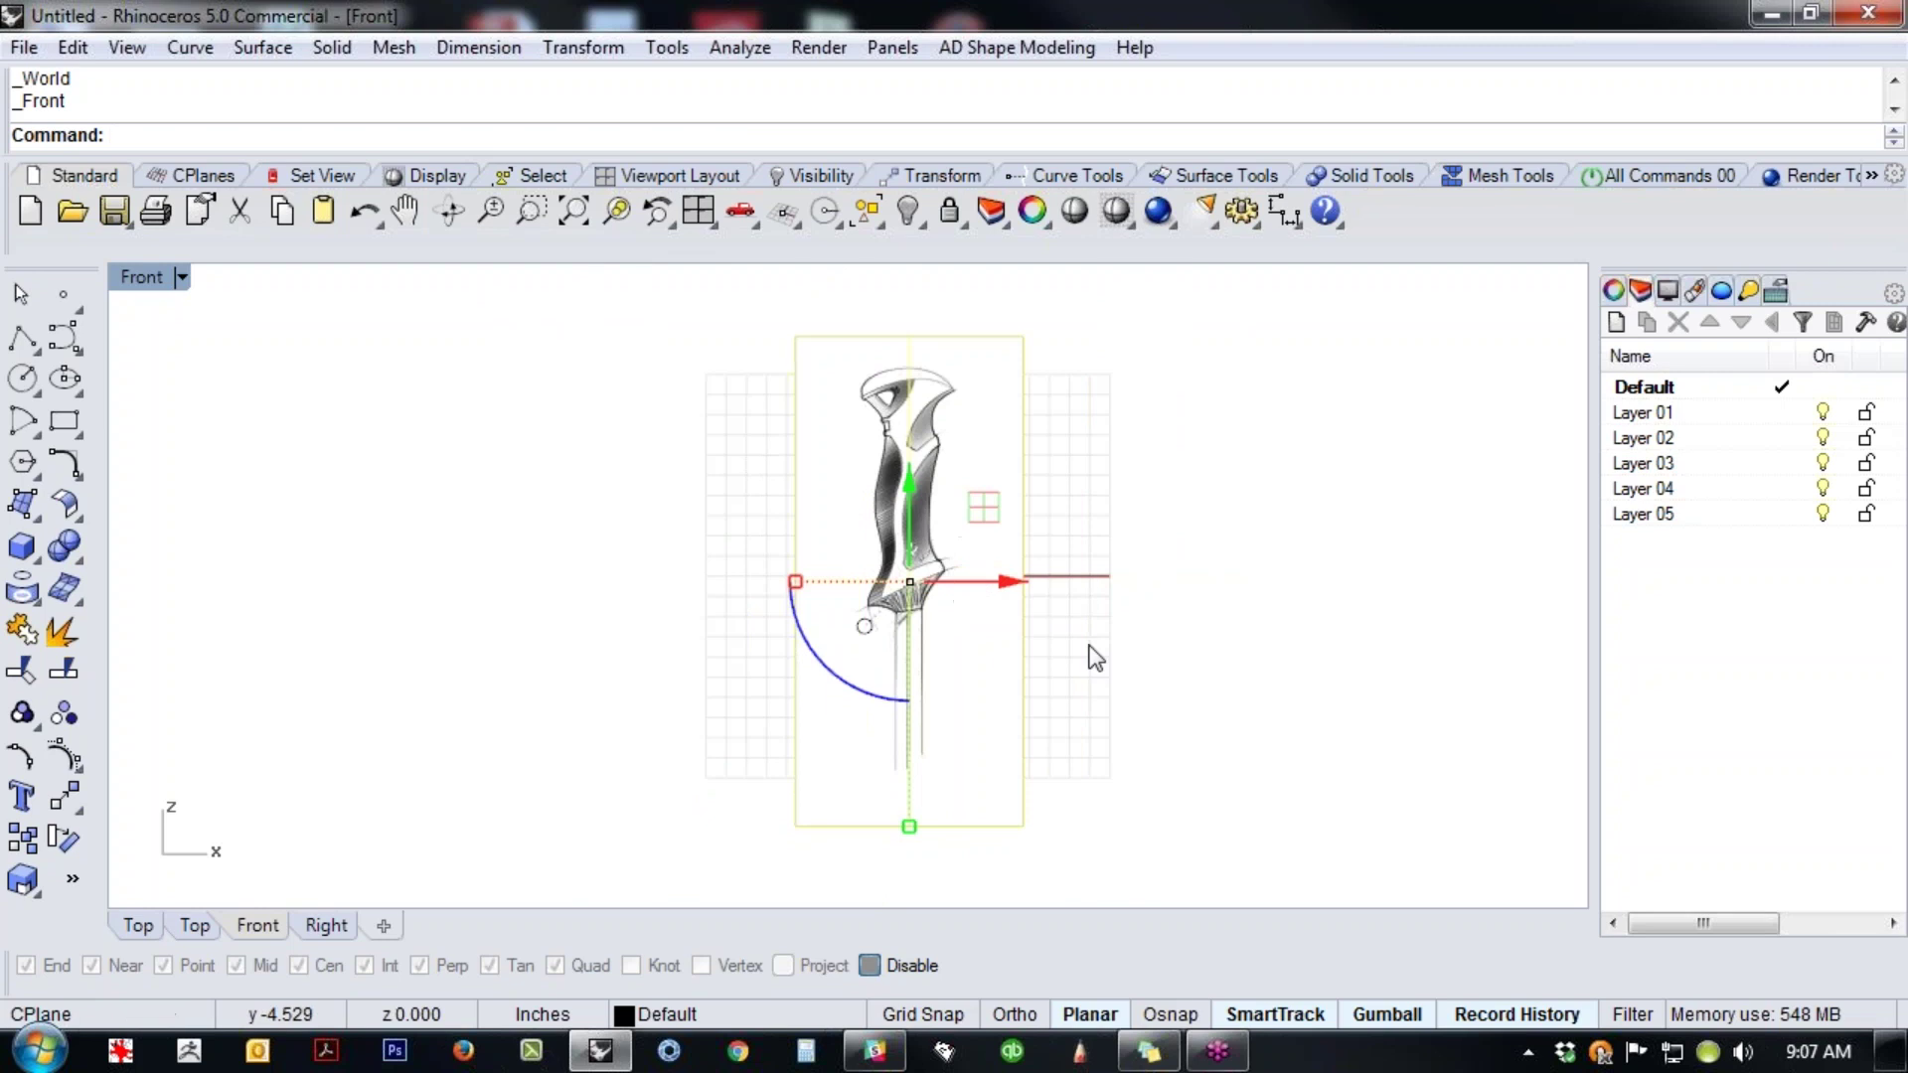
type("P")
key("Return")
right_click_drag(1231, 668, 1389, 735)
left_click(1237, 688)
right_click_drag(1146, 809, 1086, 759)
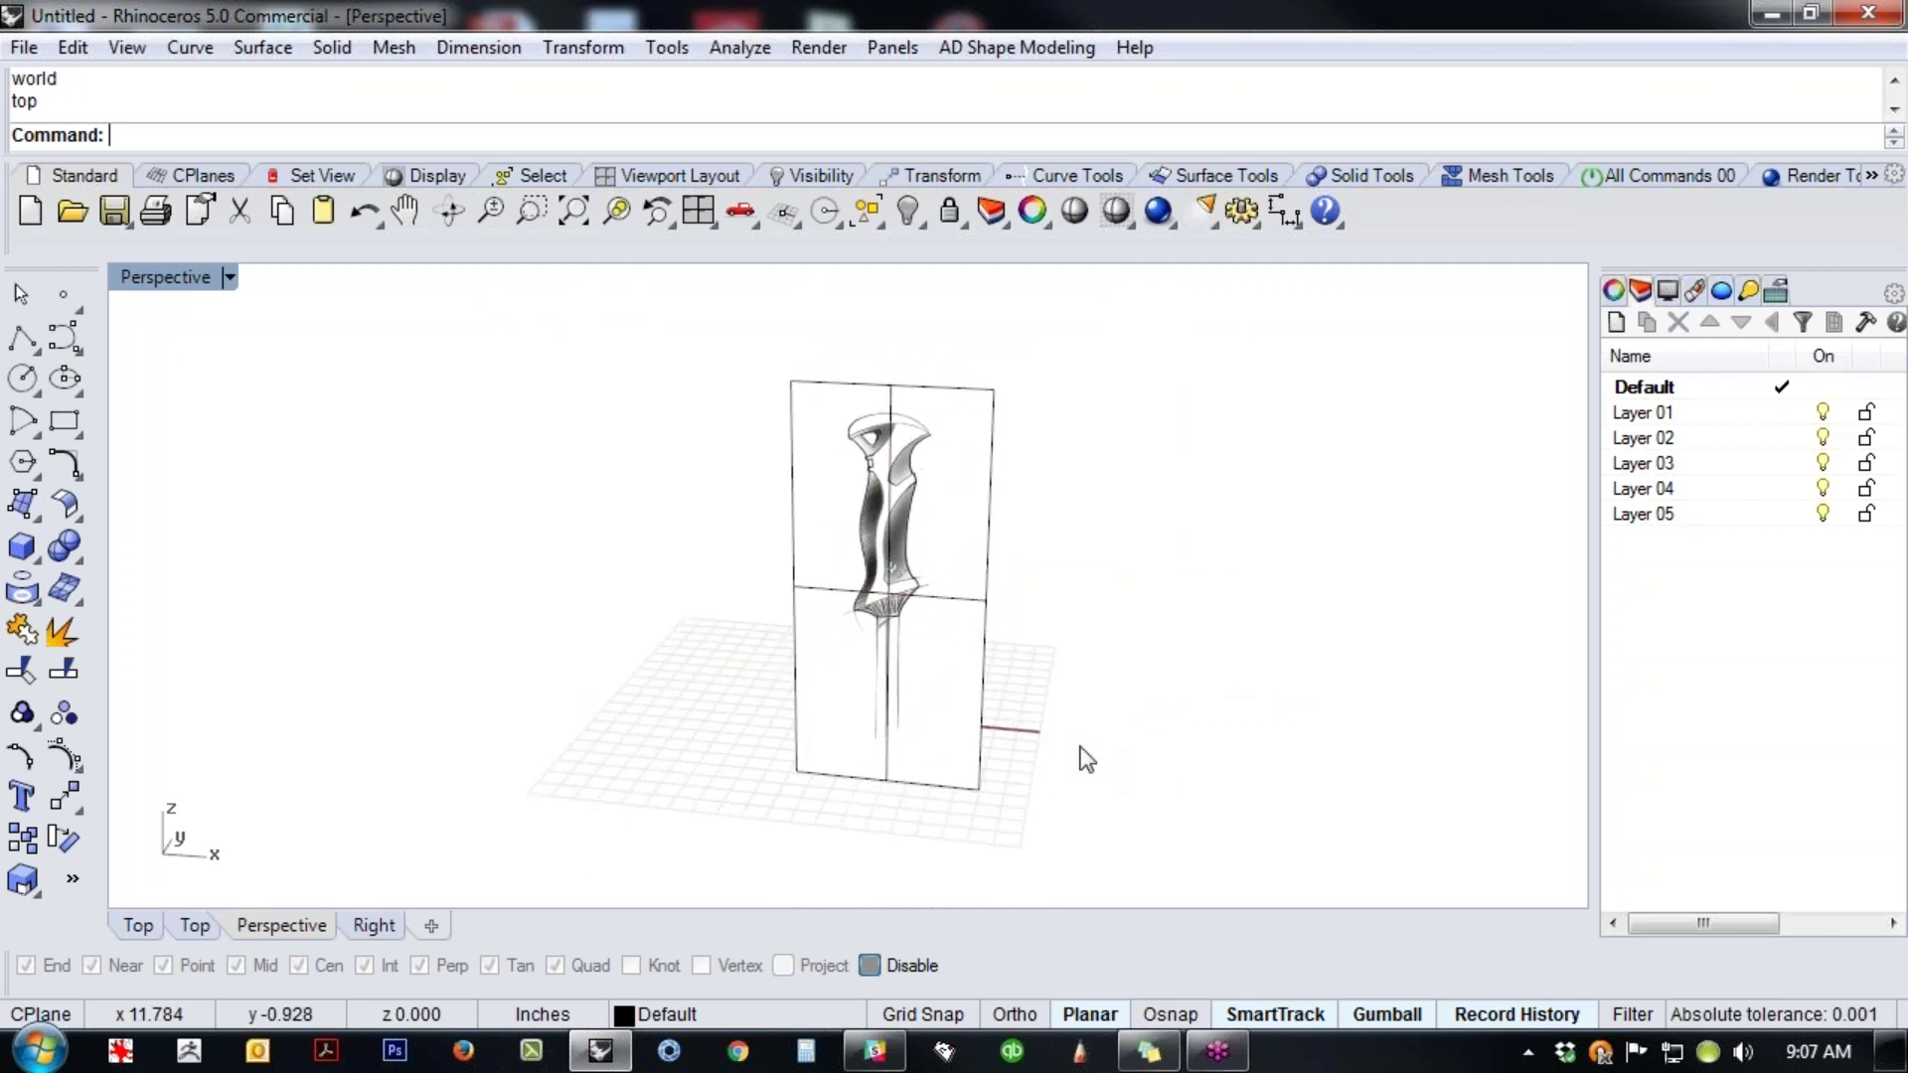
- Draw a short five-point test curve over the dark grip area of the sketch in the Front view
key("ctrl+F2")
scroll(909, 474, "up", 12)
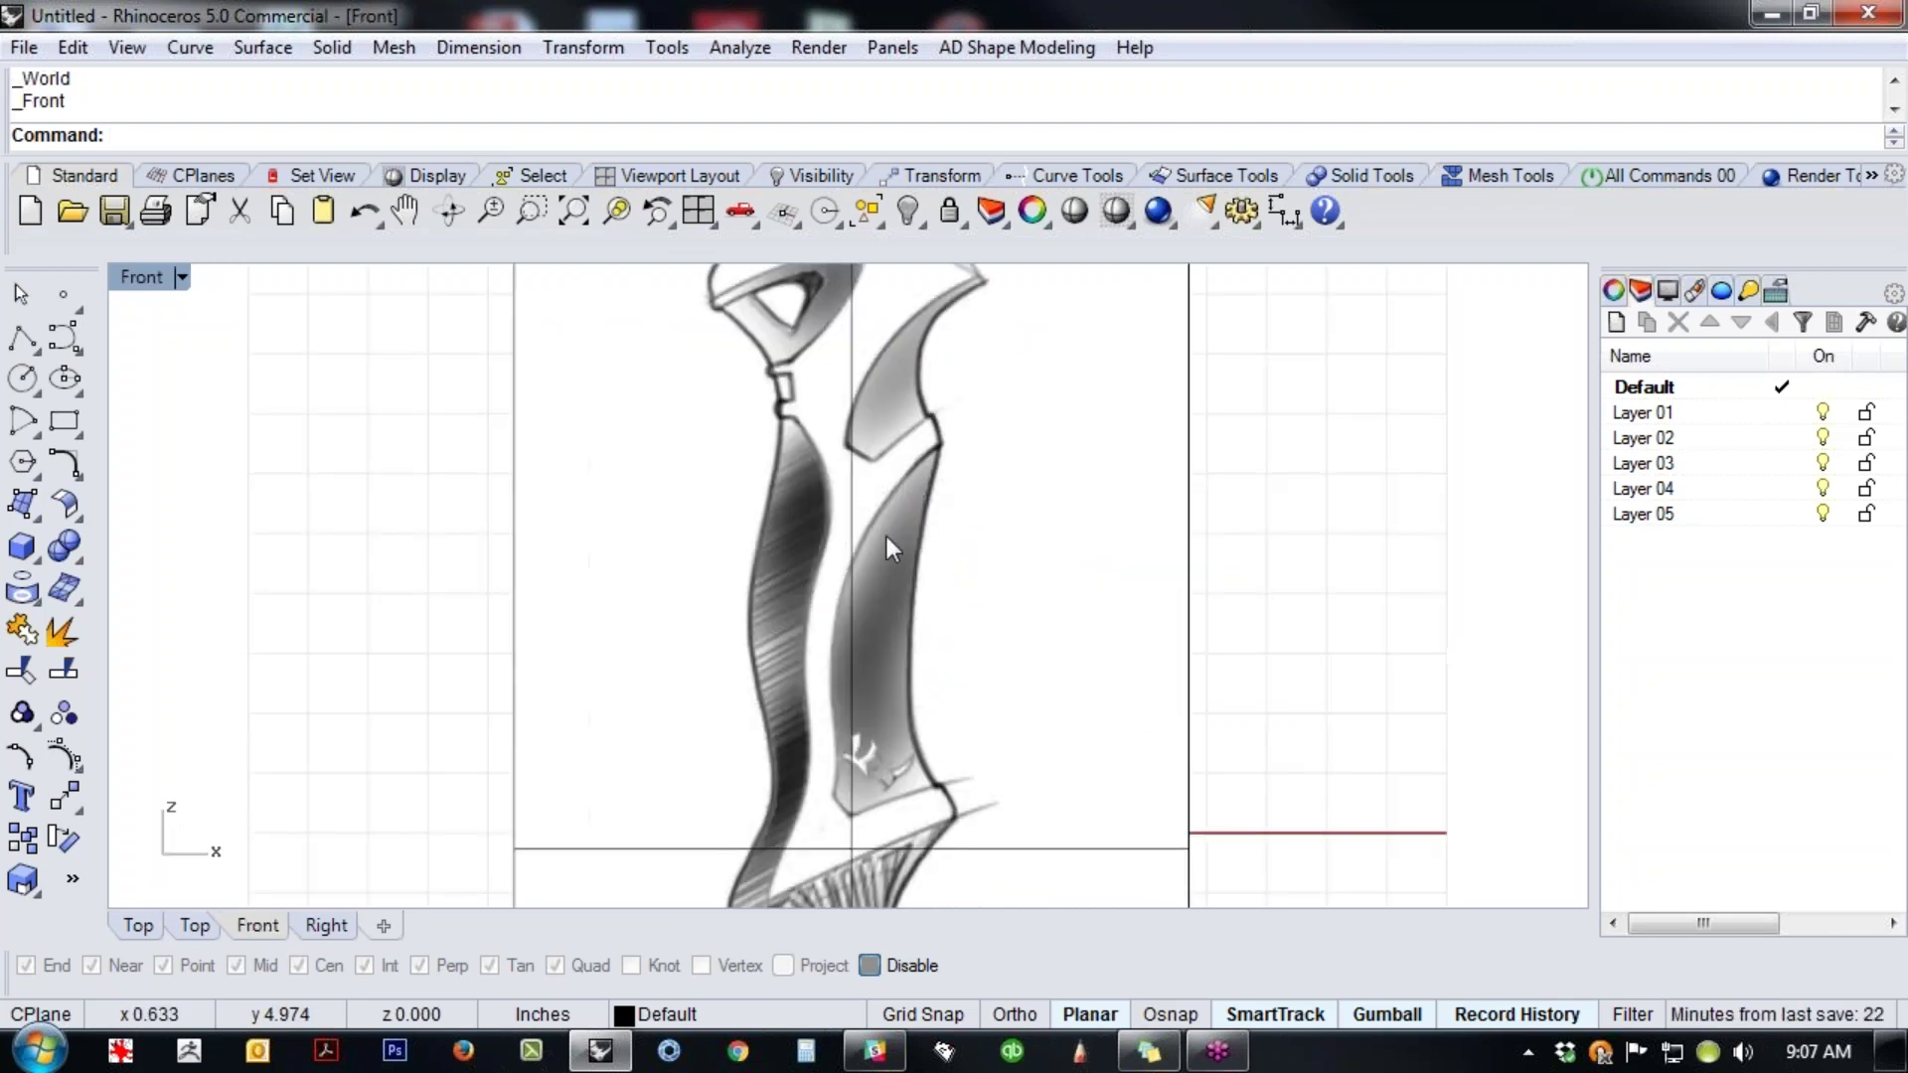
scroll(894, 556, "down", 5)
scroll(1005, 711, "up", 2)
left_click(55, 334)
left_click(752, 369)
left_click(758, 432)
left_click(741, 461)
left_click(748, 508)
left_click(767, 549)
key("Return")
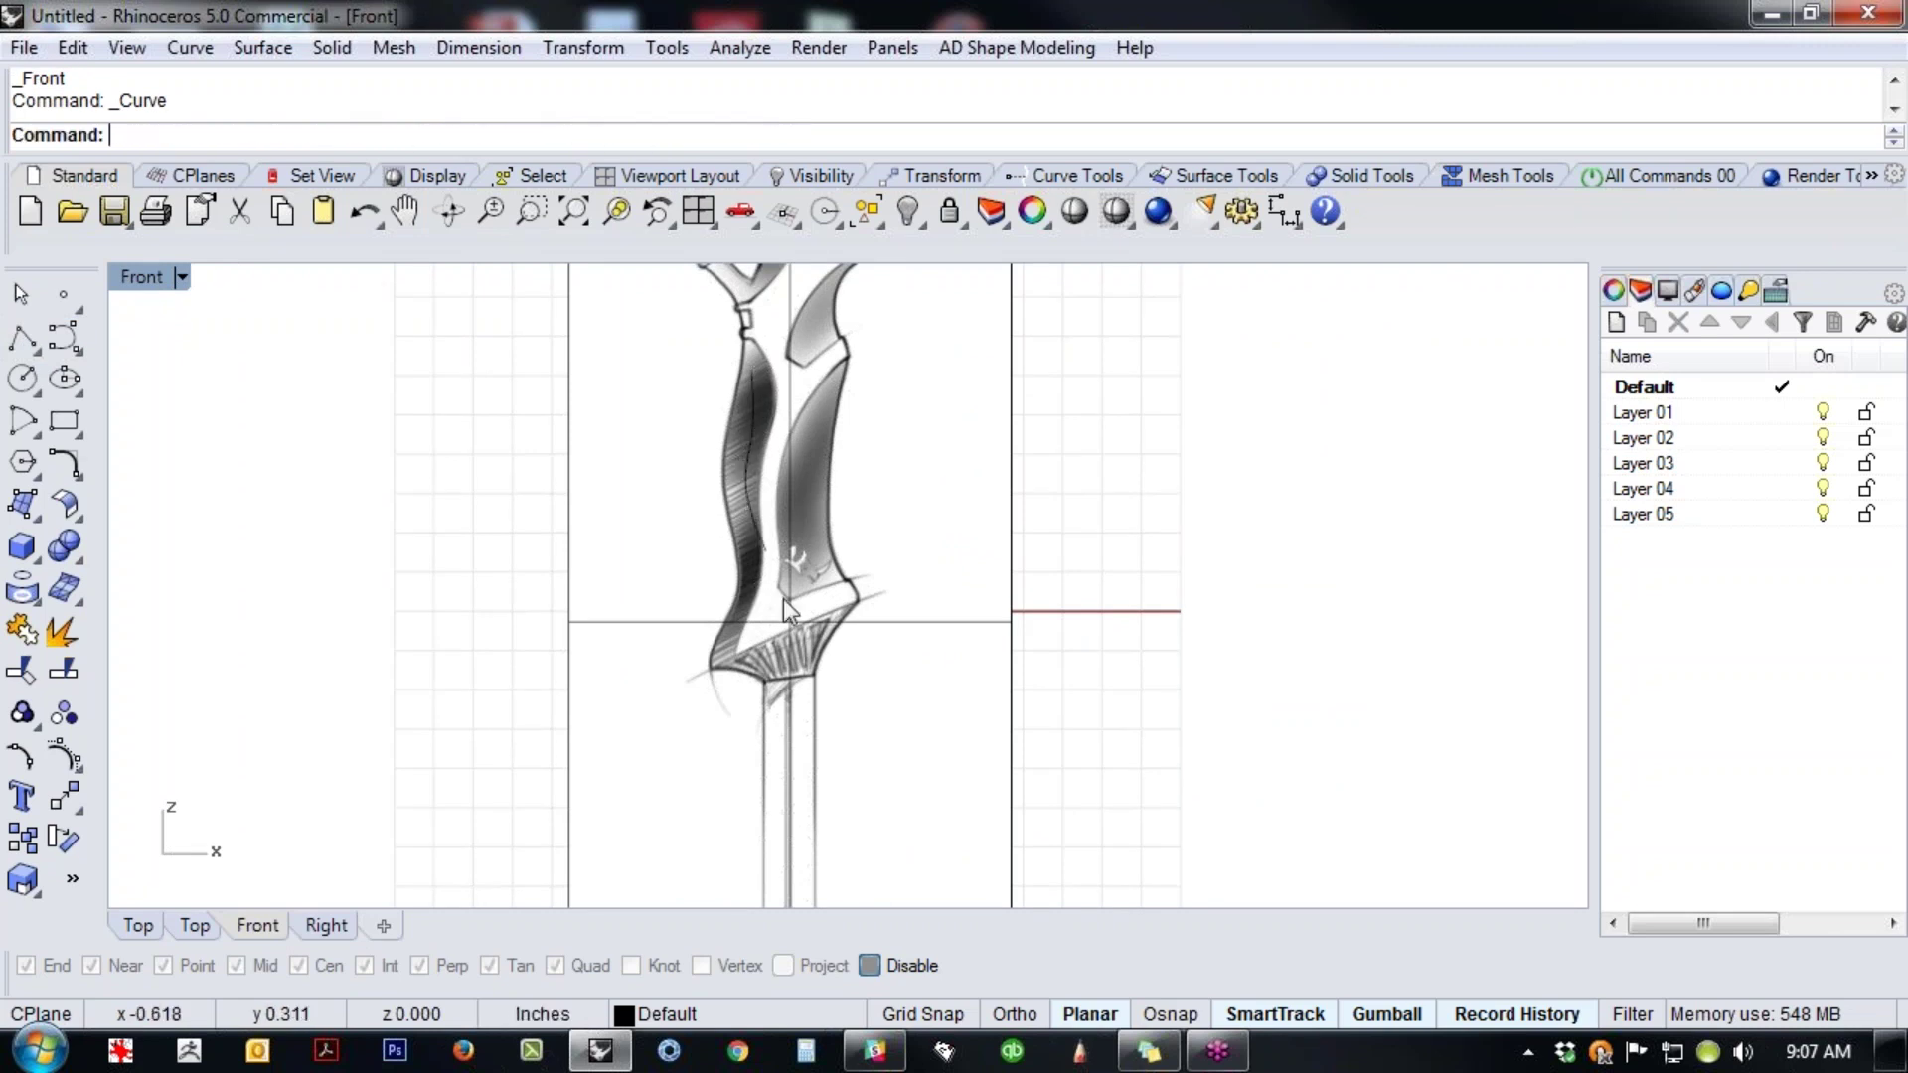
- Undo the accidental shift of the picture frame and delete the test curve
left_click(587, 324)
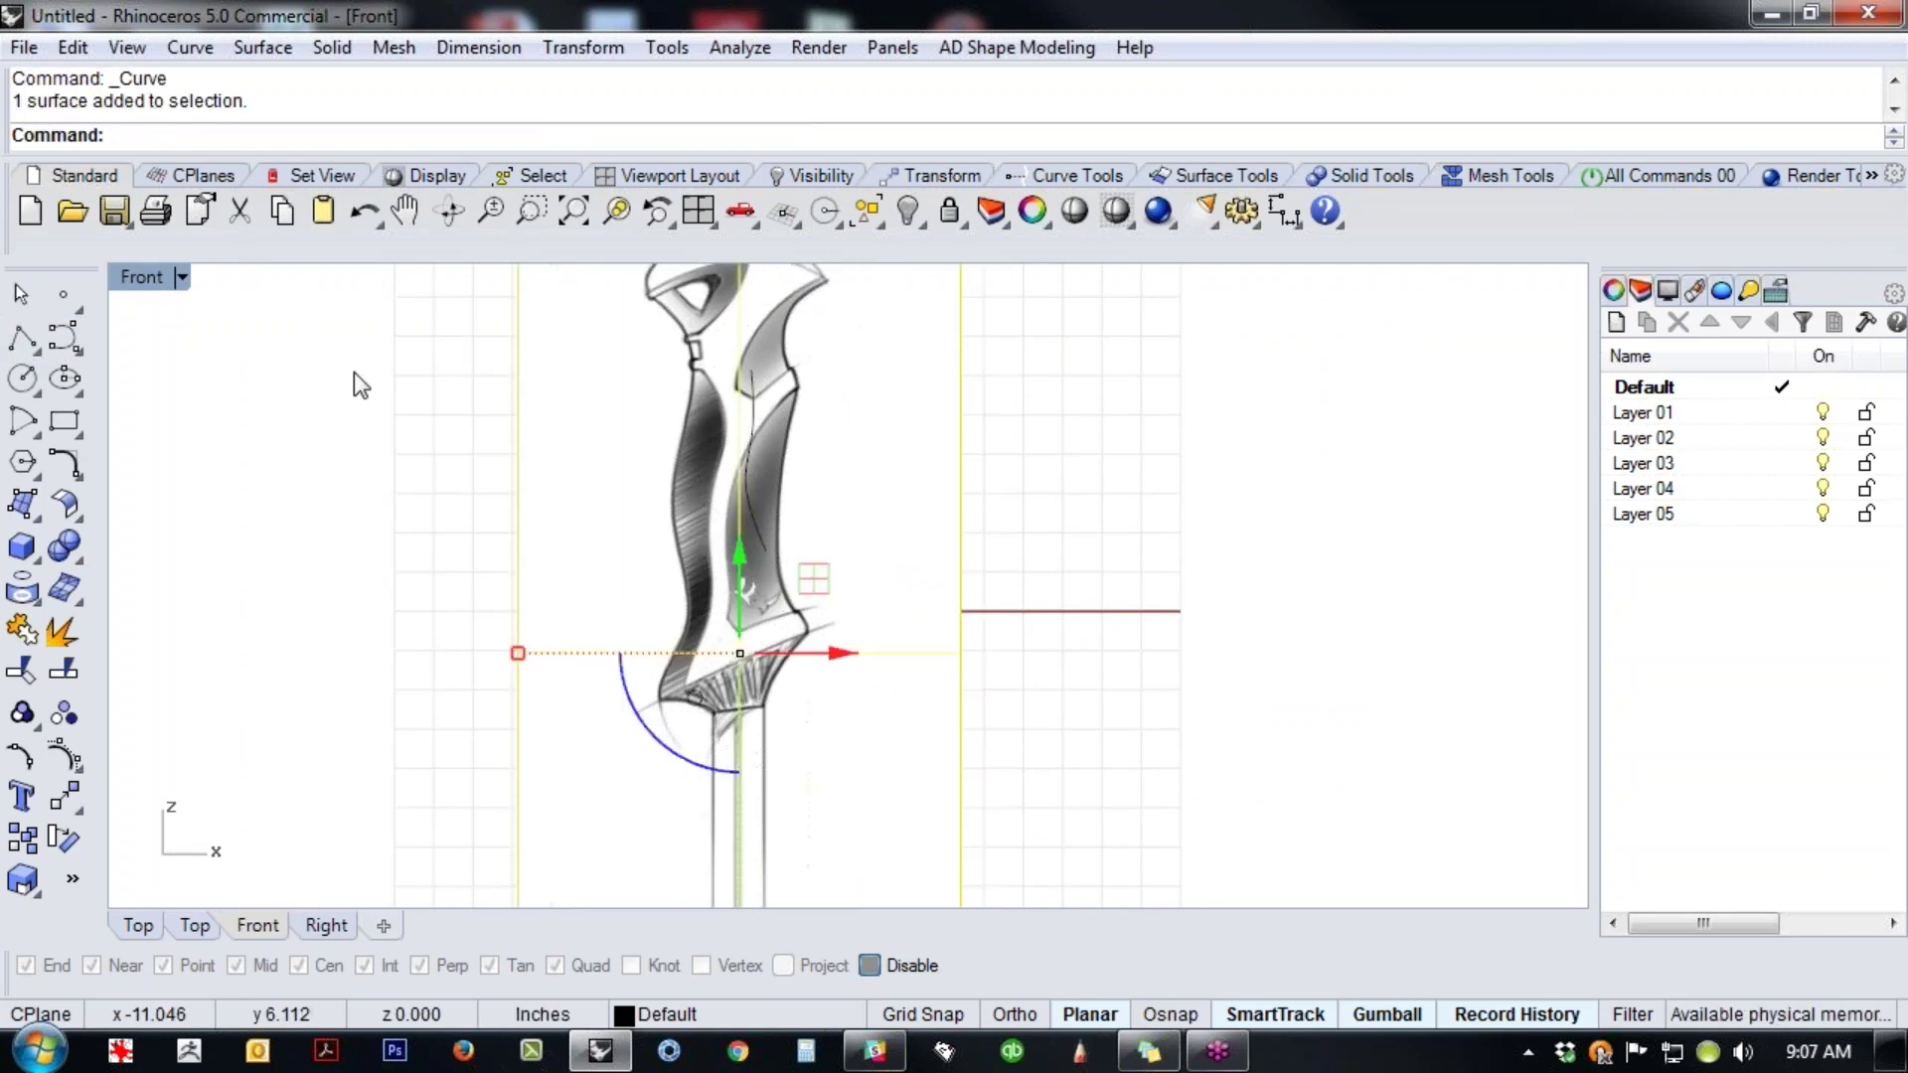
key("ctrl+z")
left_click(753, 537)
key("Delete")
- Set the transparency of the picture frame's material to about 86% so the sketch appears faded
left_click(932, 628)
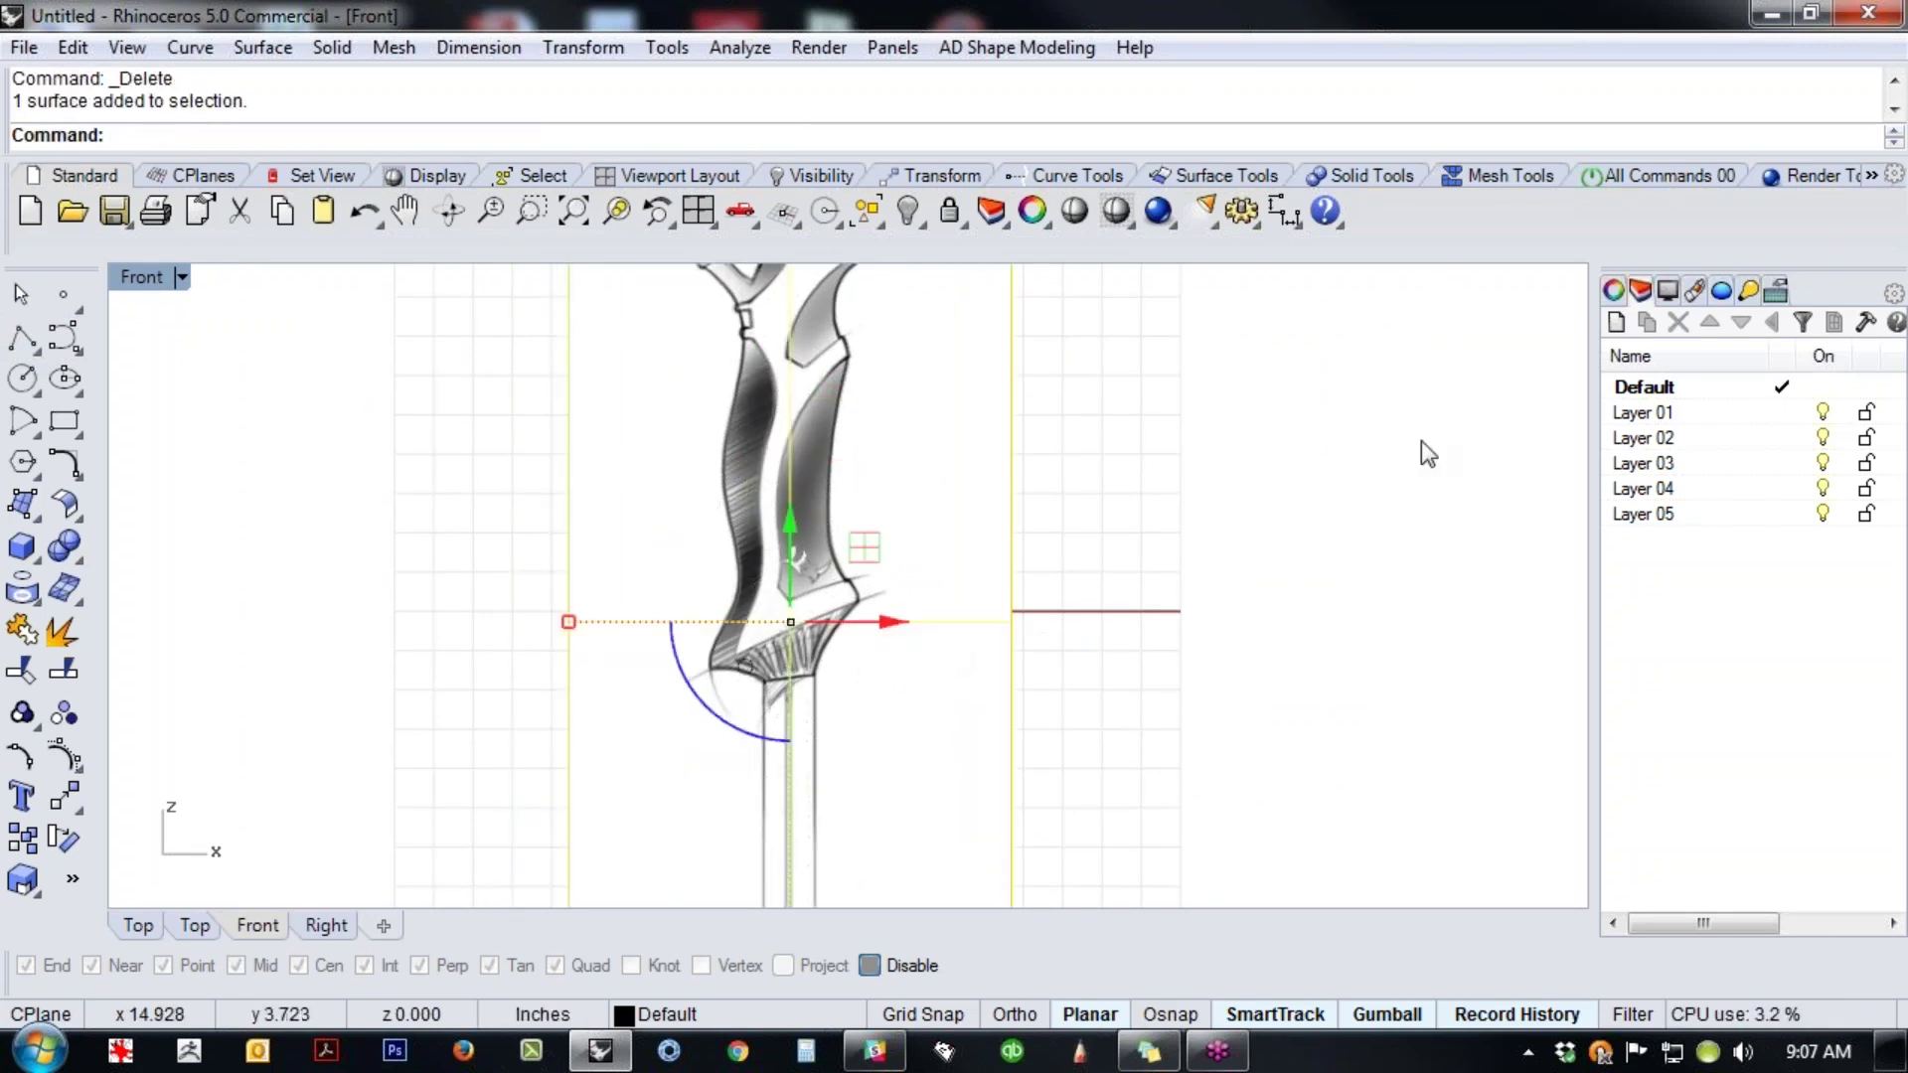
left_click(1614, 291)
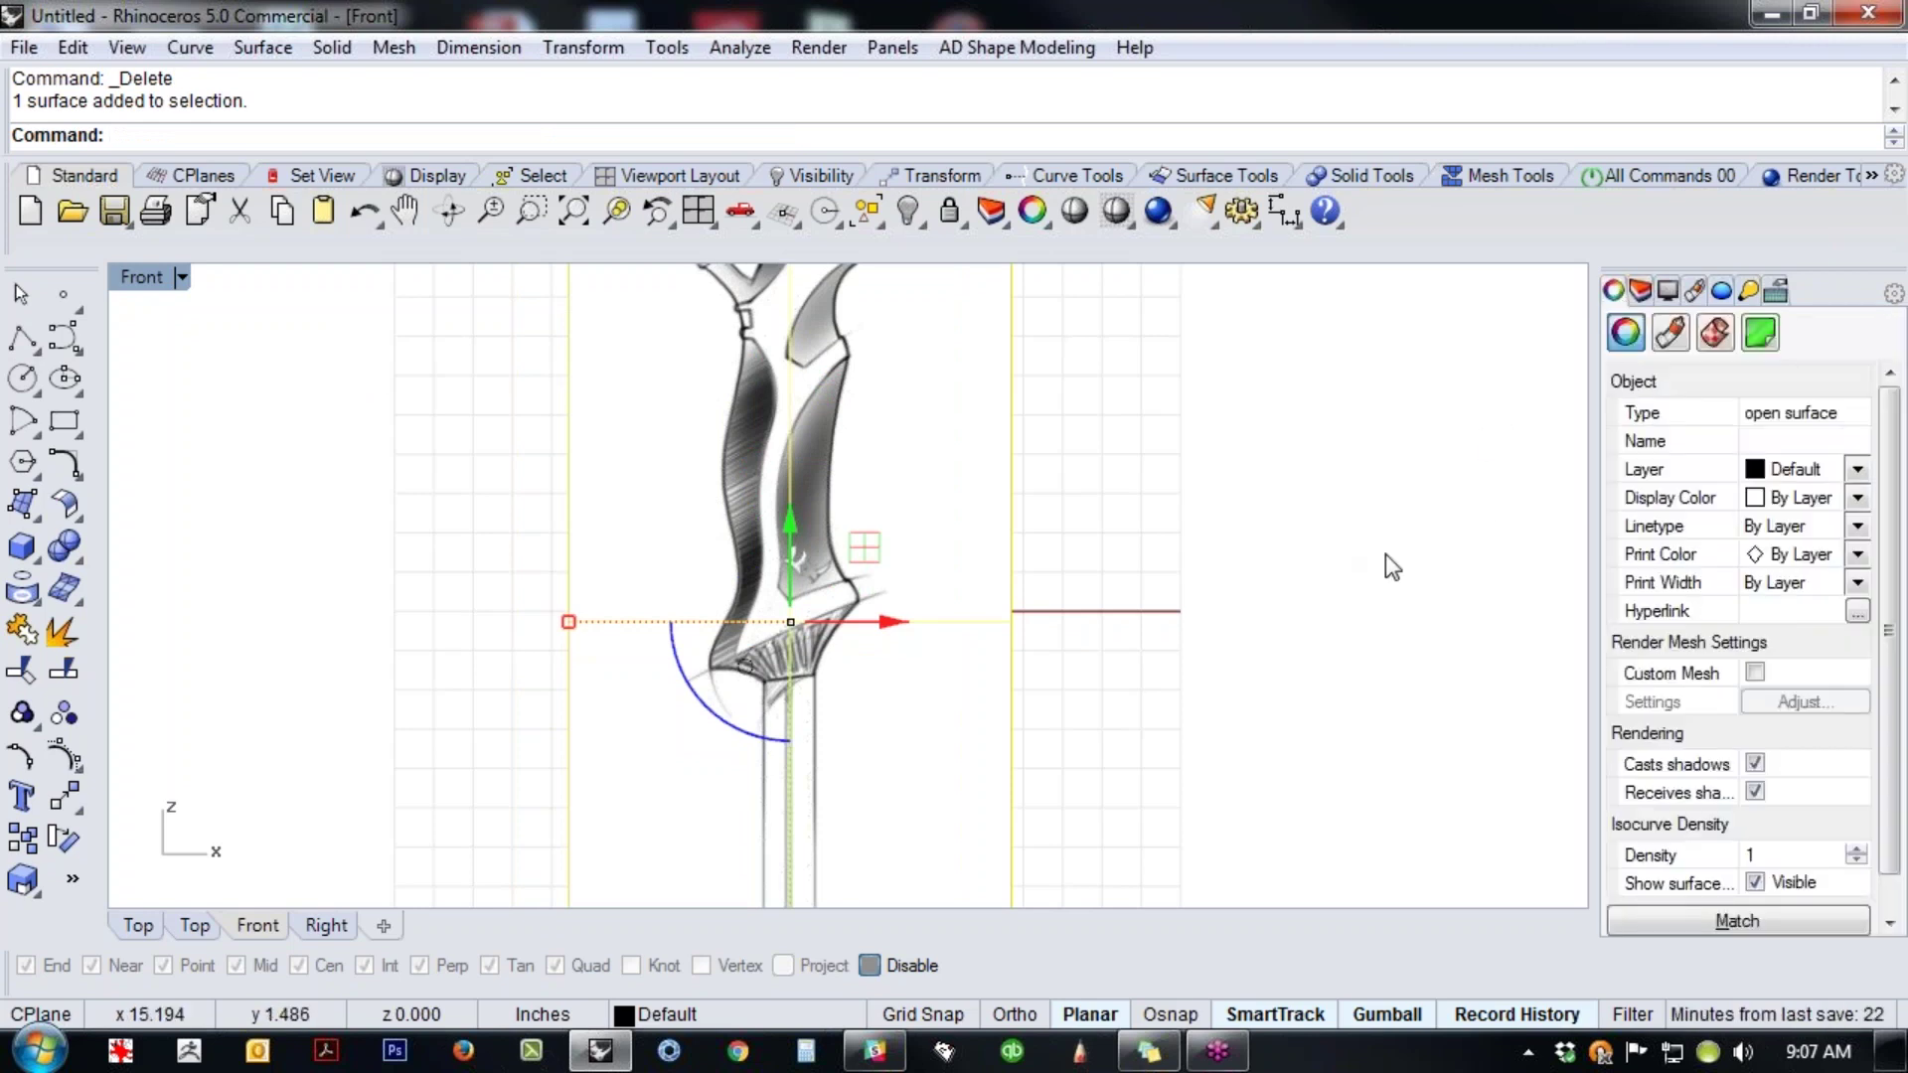
left_click(1388, 592)
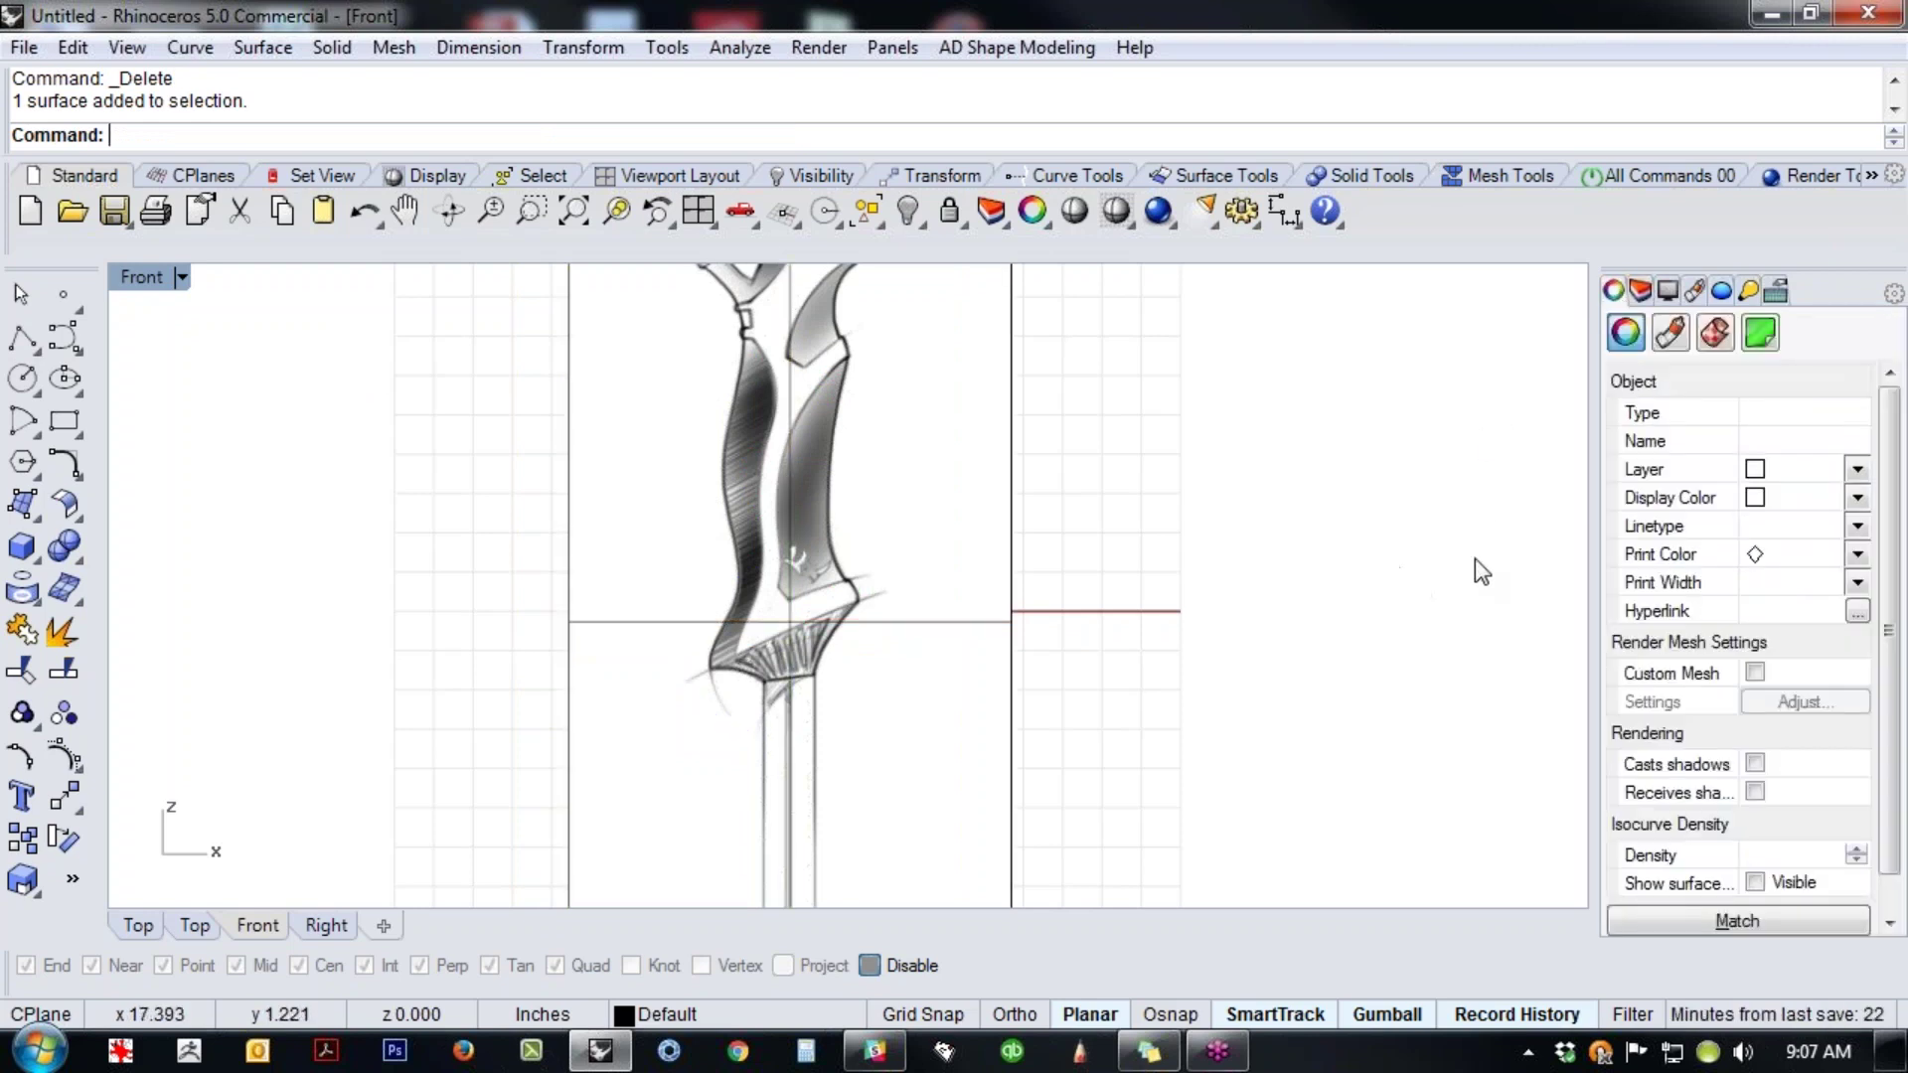
left_click(980, 572)
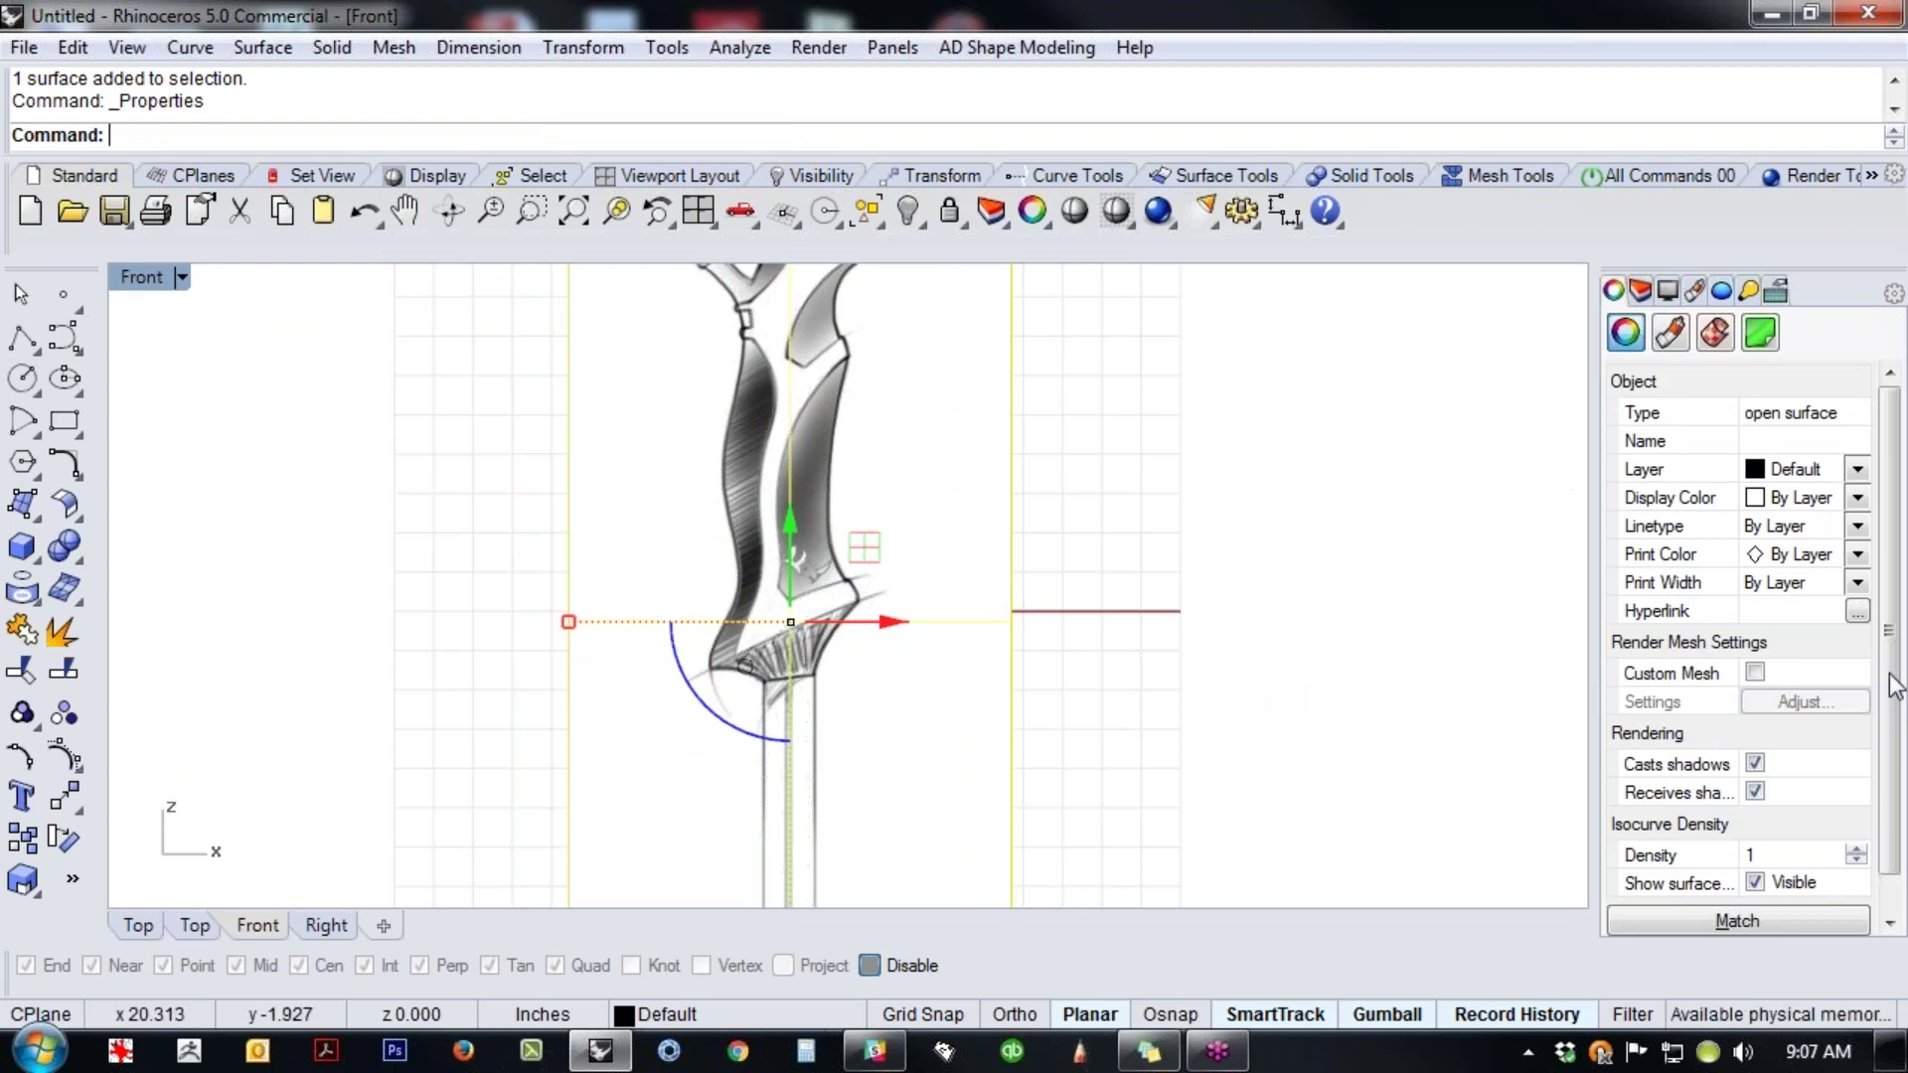
left_click(1671, 335)
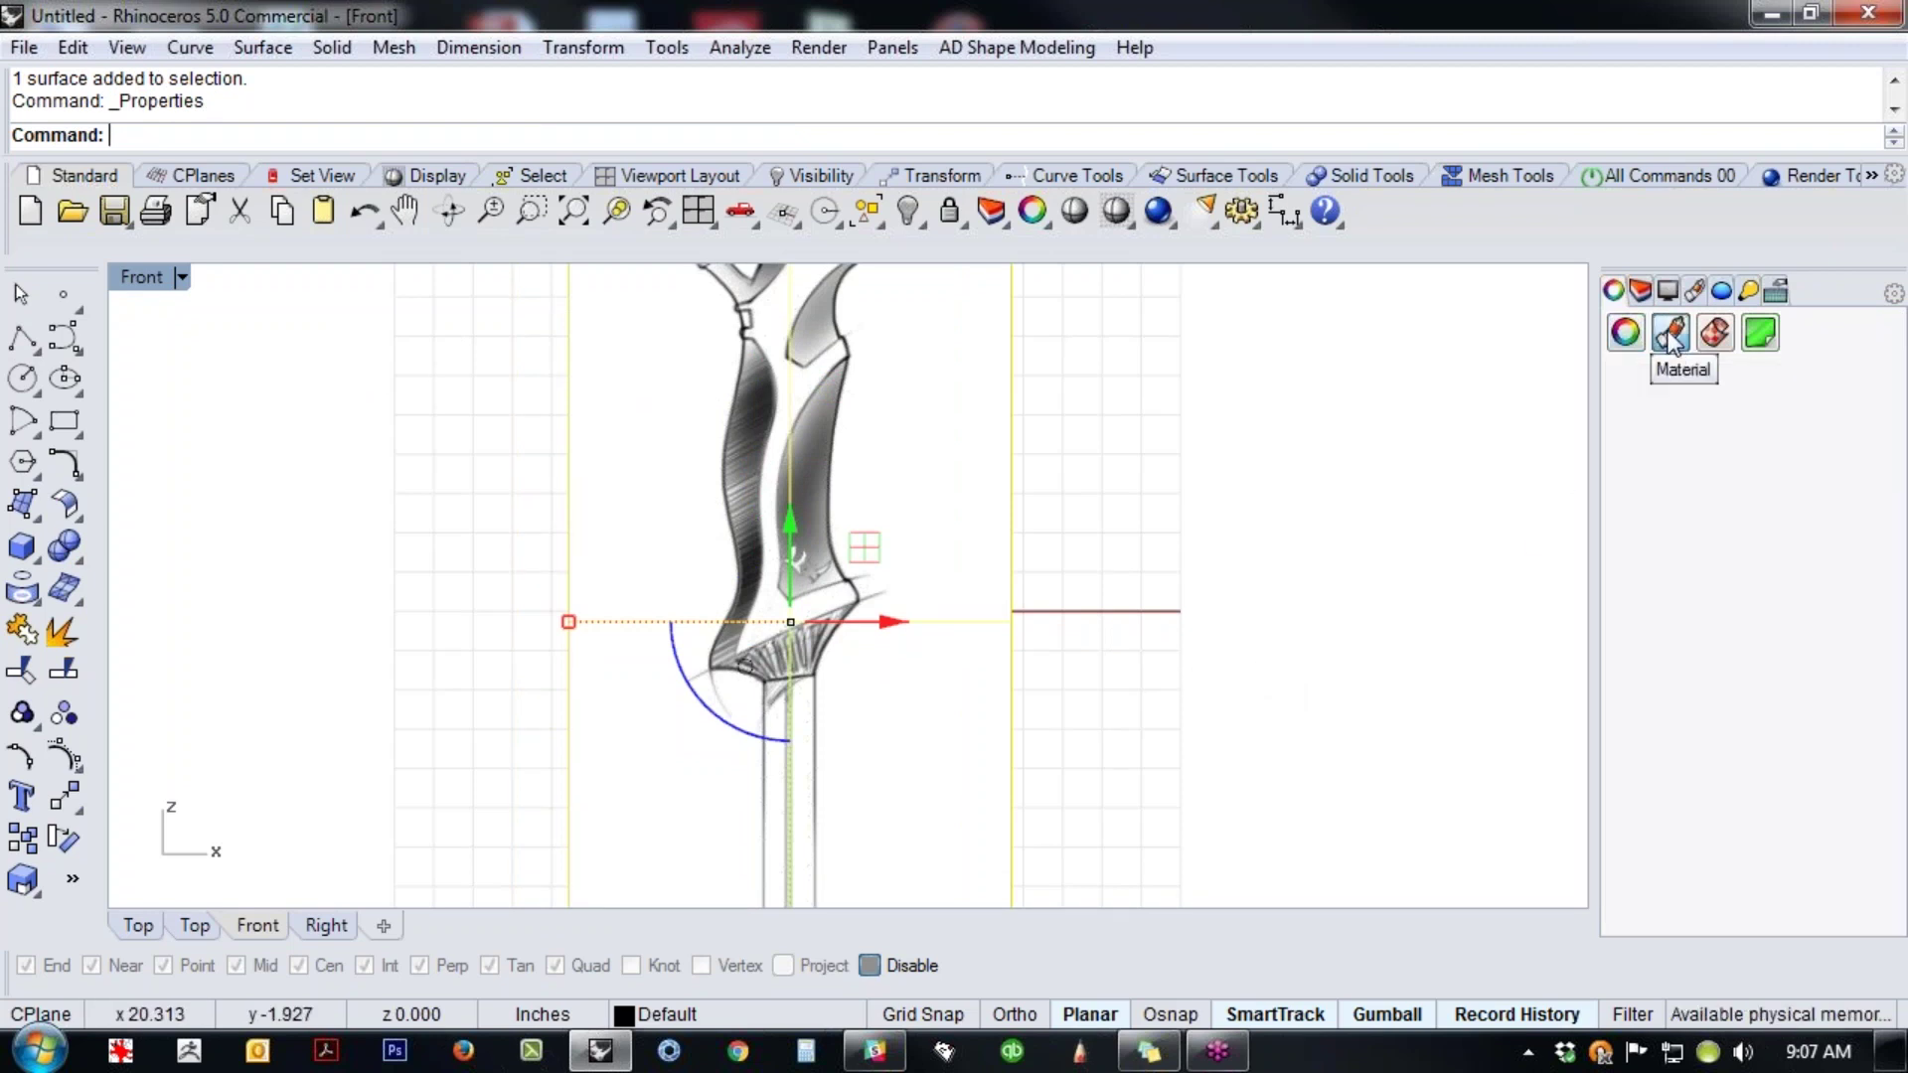
scroll(1881, 636, "down", 3)
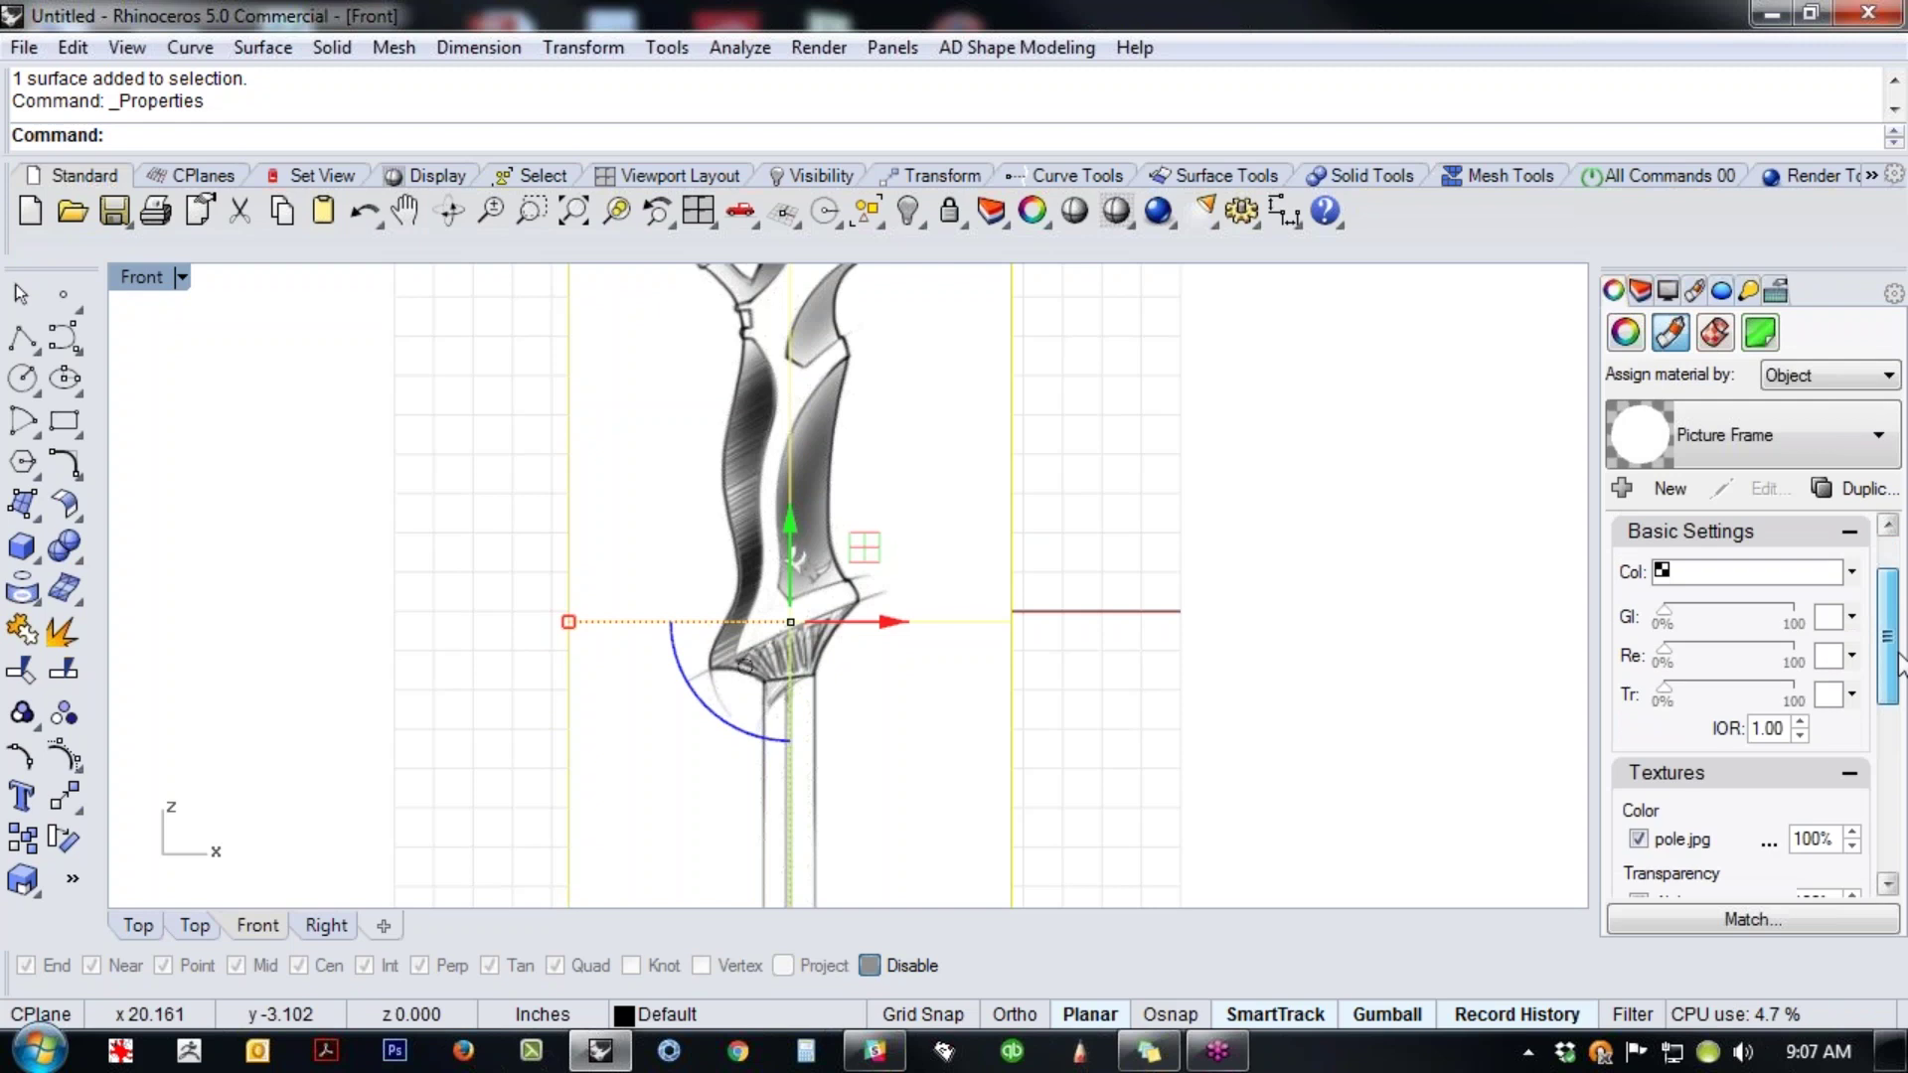
left_click_drag(1672, 643, 1781, 639)
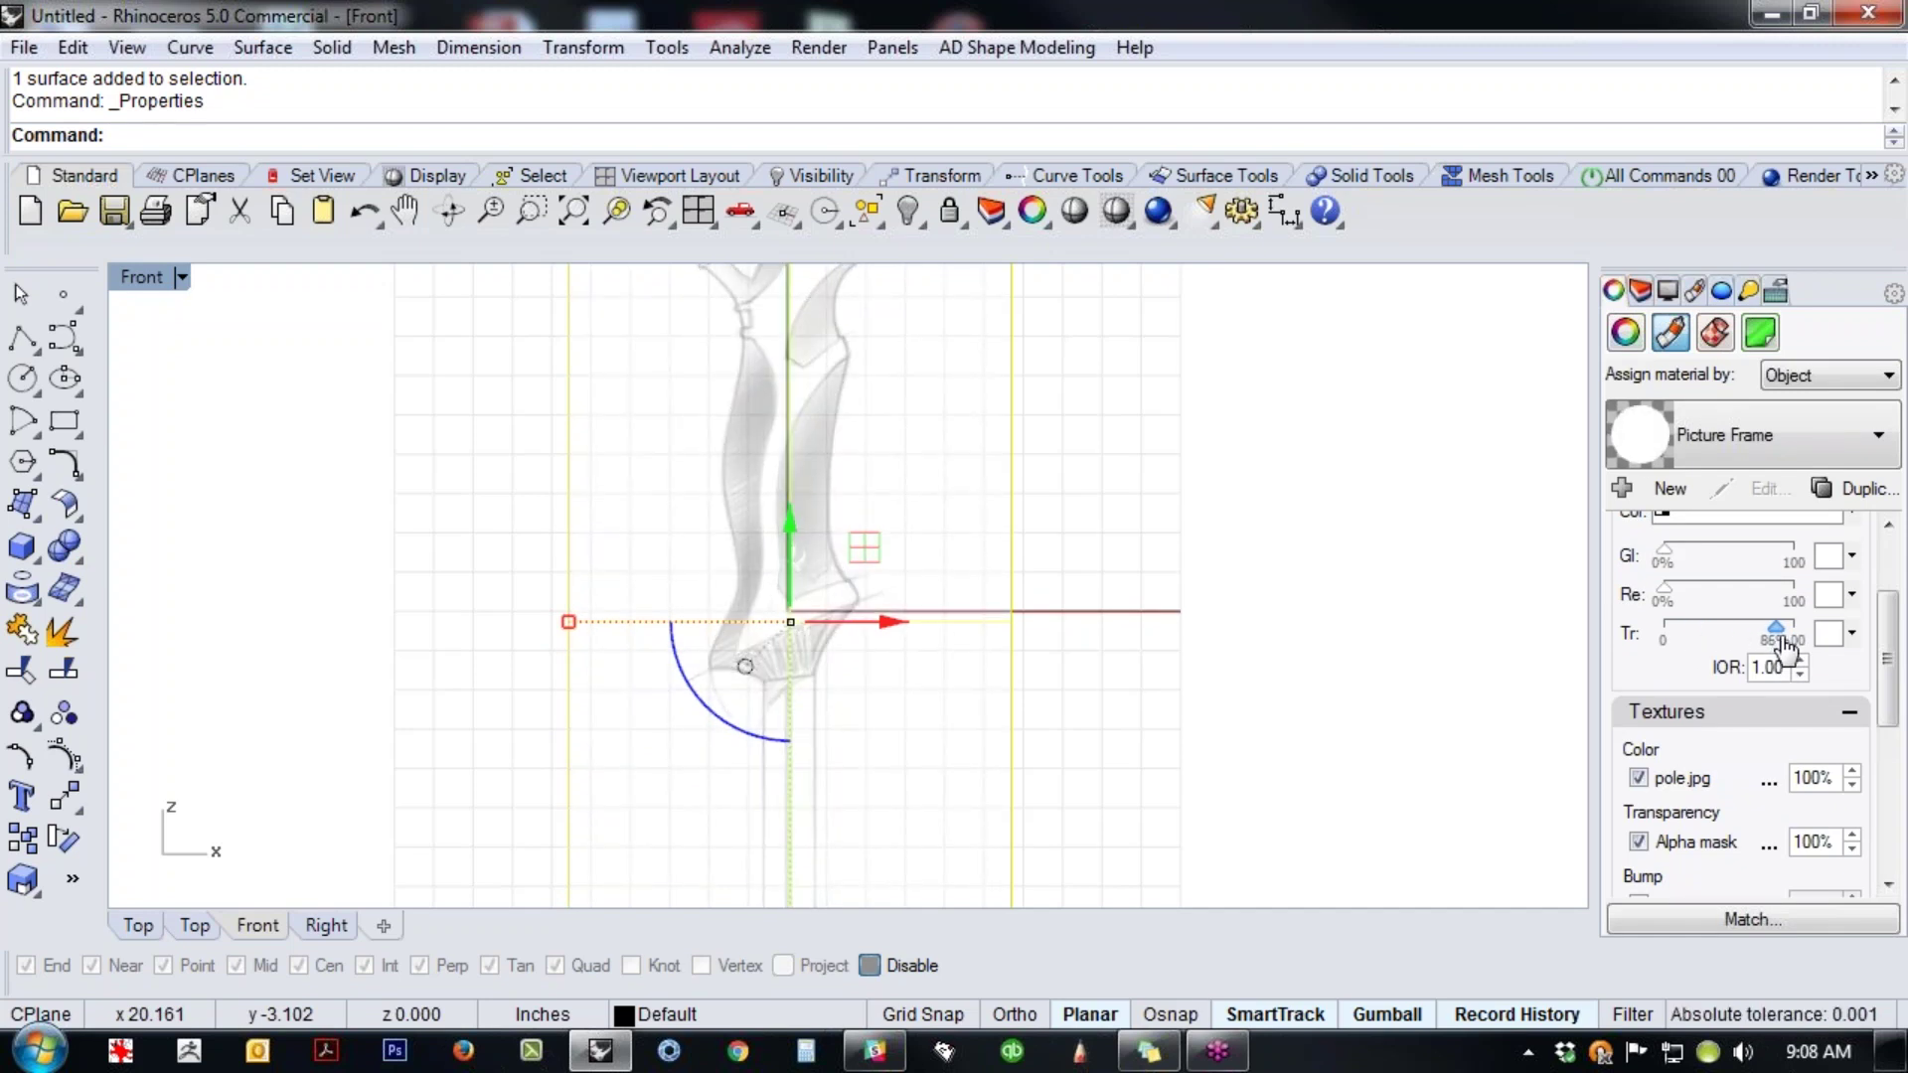
- Move the picture frame up along the Z axis so the base of the sketched handle sits at the origin
left_click(1641, 290)
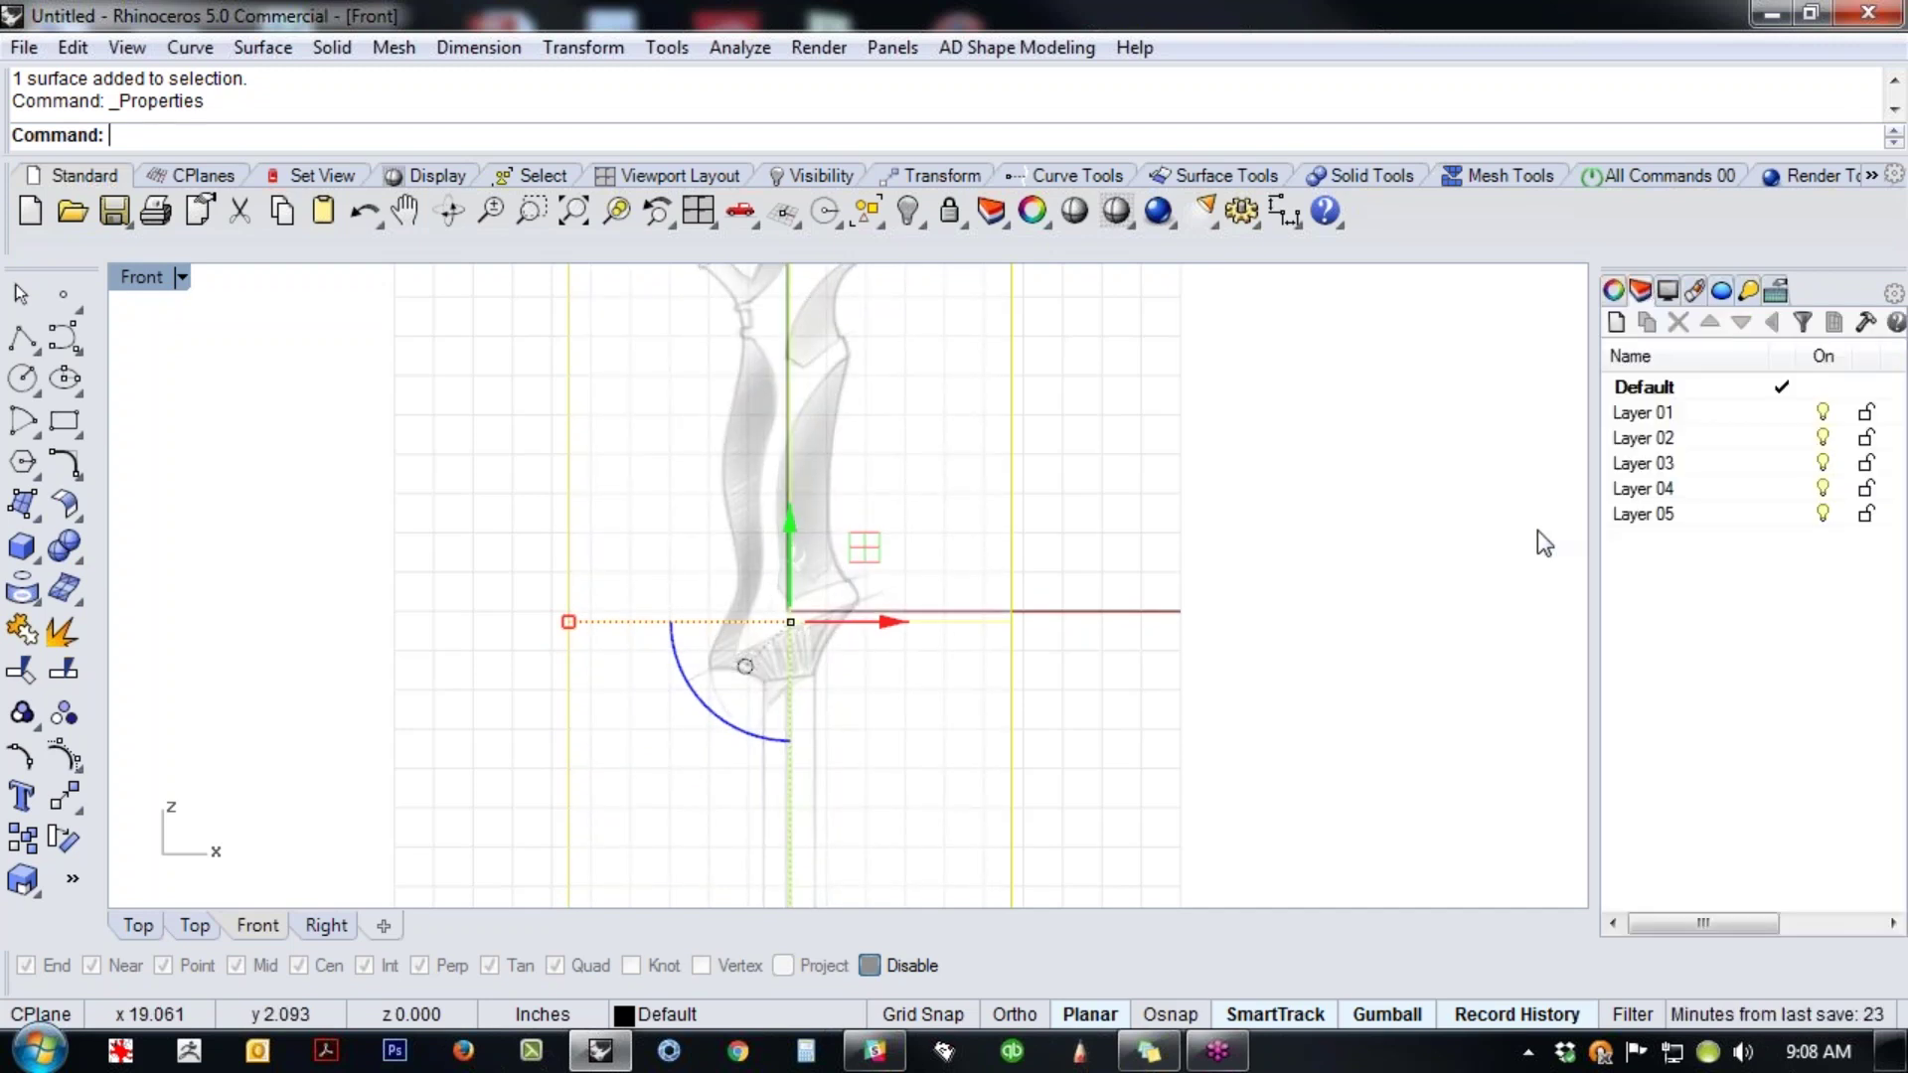
scroll(1172, 587, "down", 6)
right_click_drag(1193, 598, 990, 521)
left_click(991, 521)
scroll(997, 534, "up", 1)
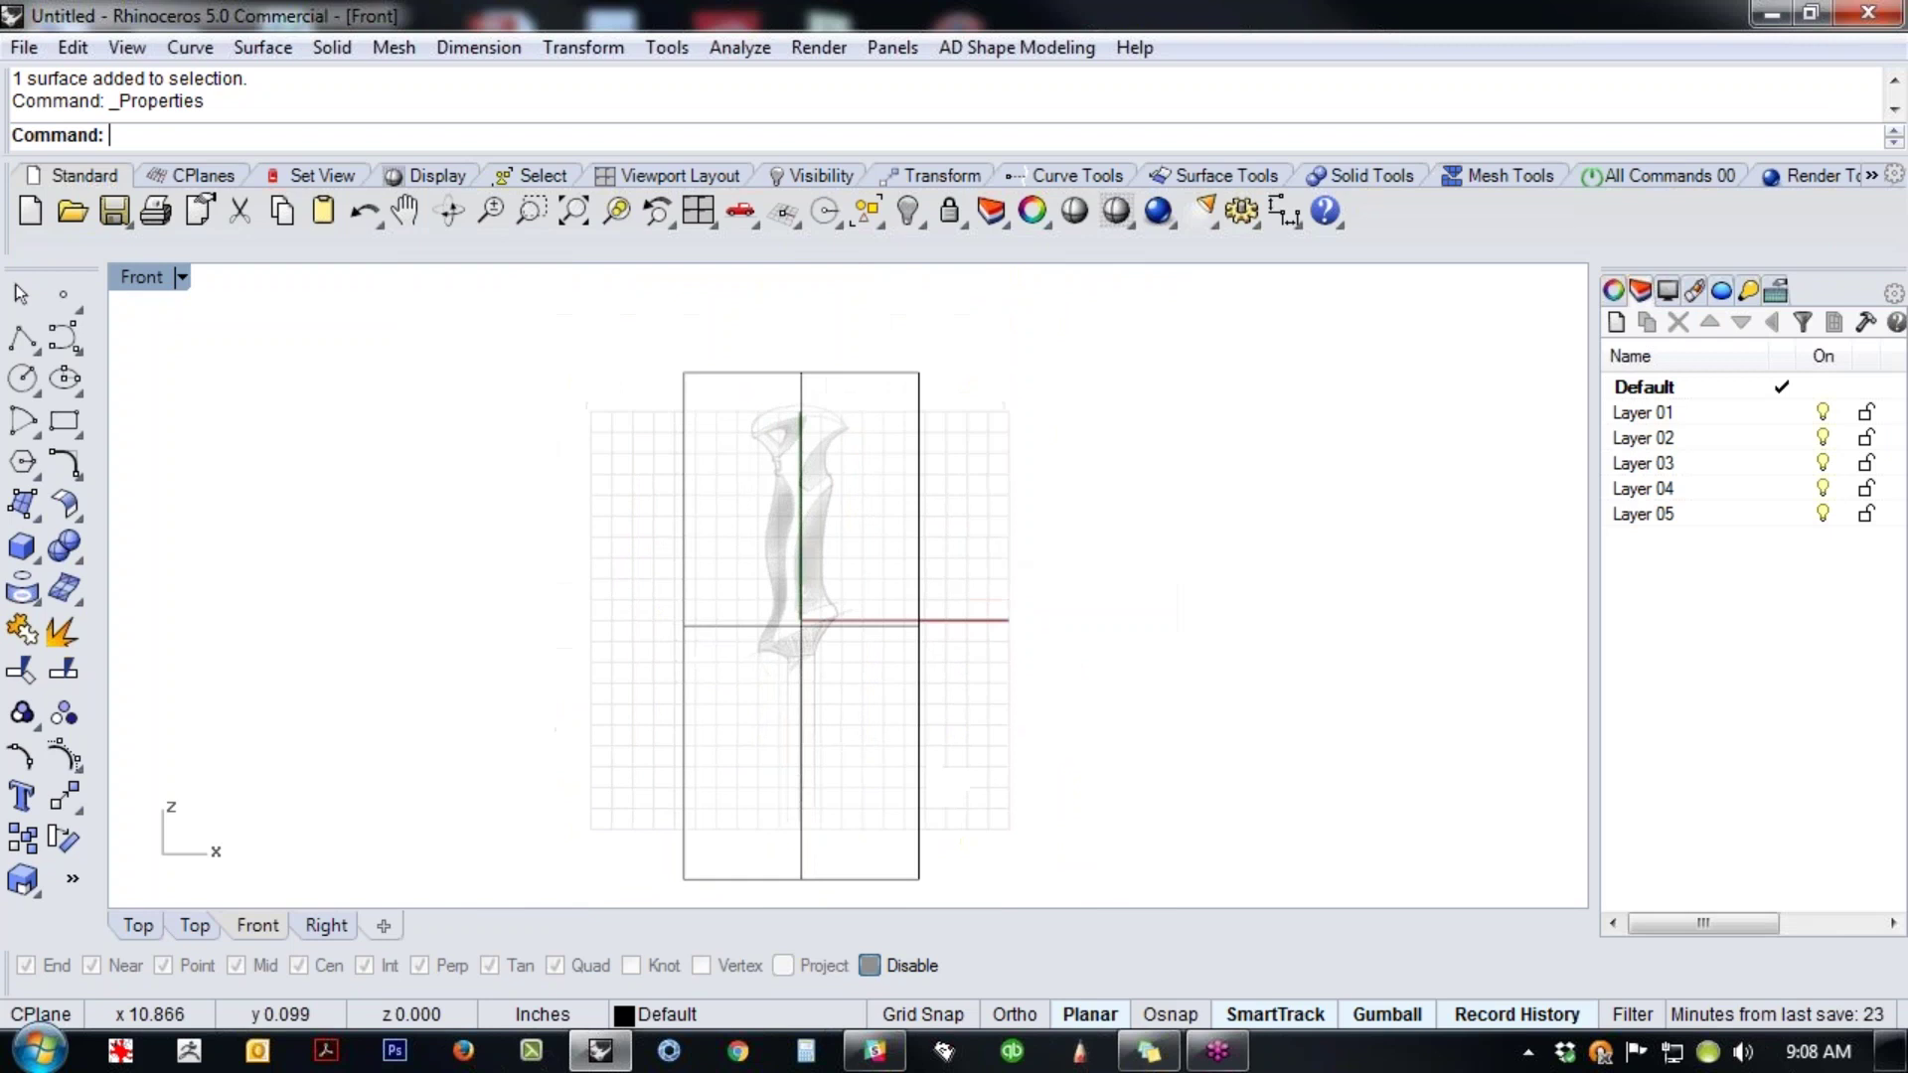
scroll(1024, 767, "up", 4)
left_click(984, 741)
left_click_drag(982, 738, 983, 633)
scroll(1004, 592, "down", 3)
- Move the picture frame to Layer 01 and lock that layer
right_click_drag(1085, 579, 1020, 688)
right_click_drag(1133, 706, 1232, 615)
right_click(1639, 437)
mouse_move(1638, 420)
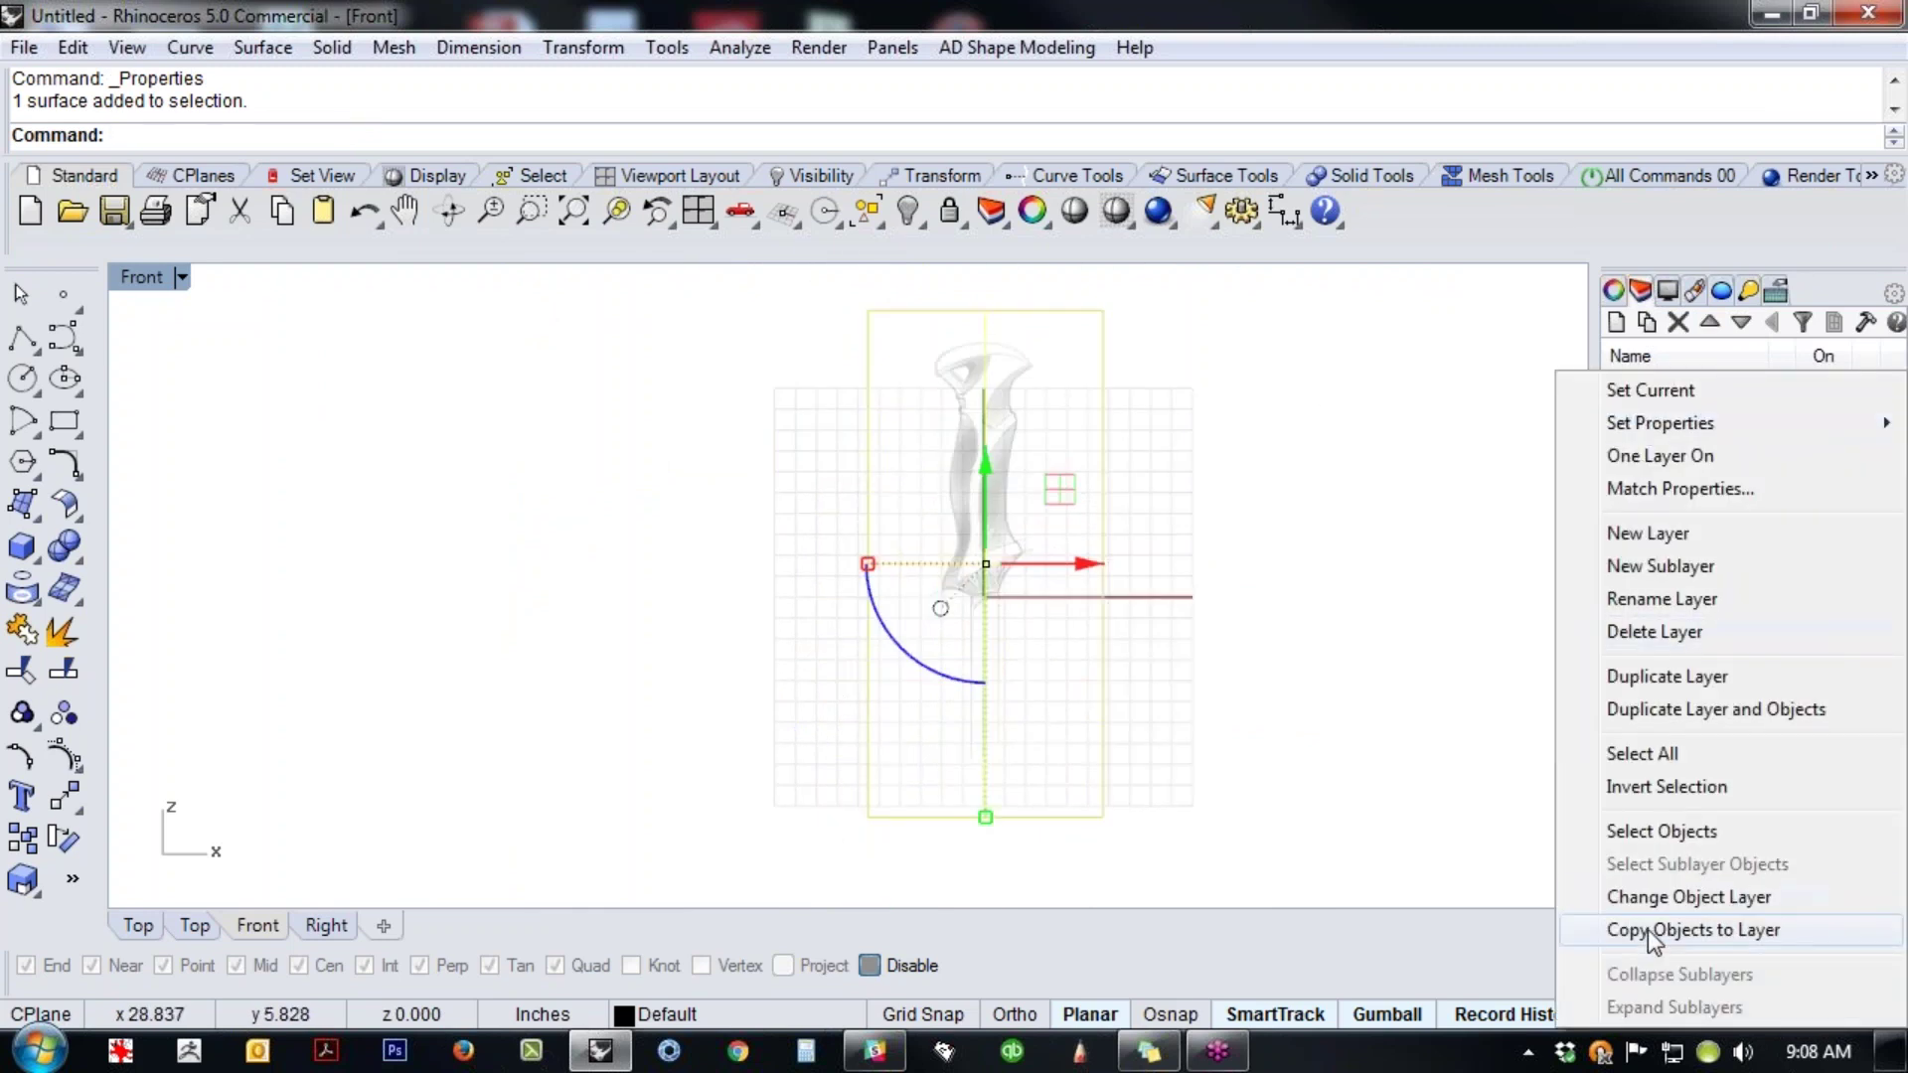
left_click(1667, 900)
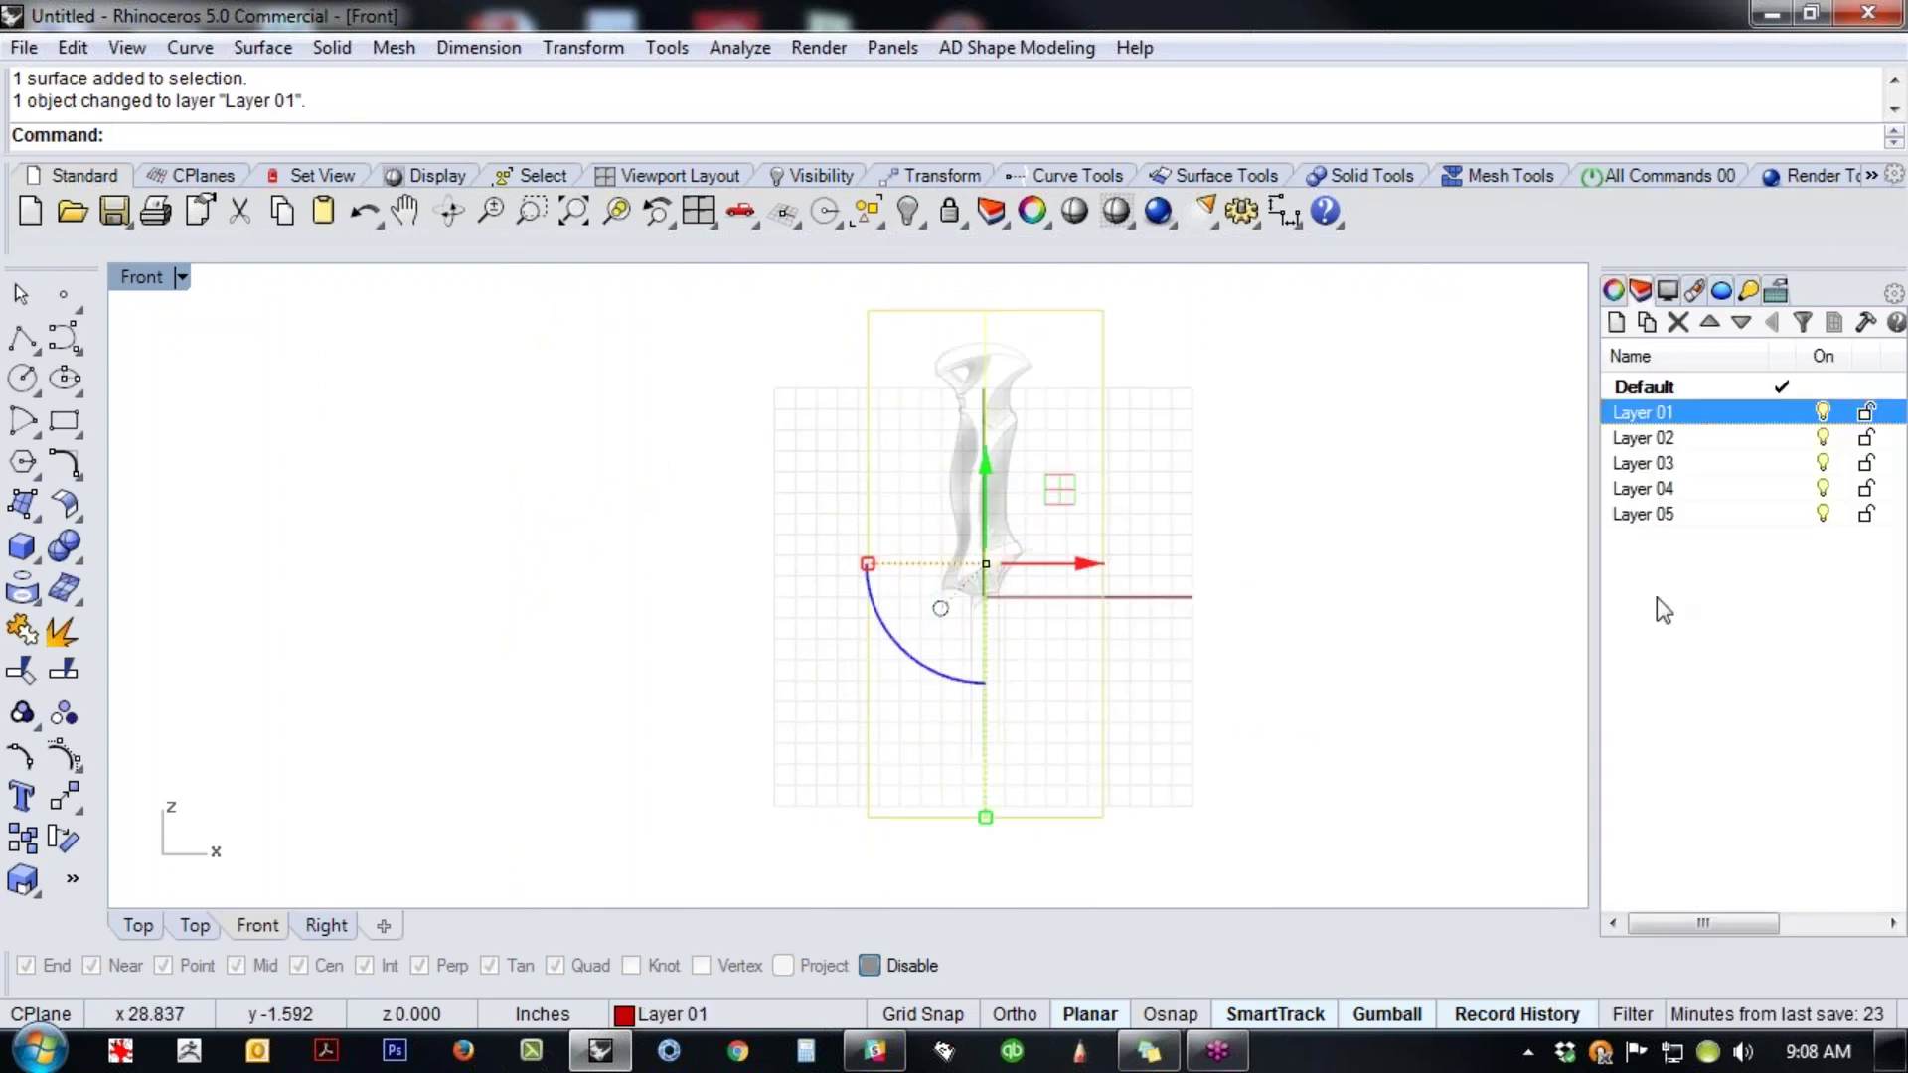
left_click(1866, 411)
left_click_drag(1262, 440, 801, 644)
- Switch to the Perspective view and rename the locked Layer 01 as "image _front"
key("ctrl+F4")
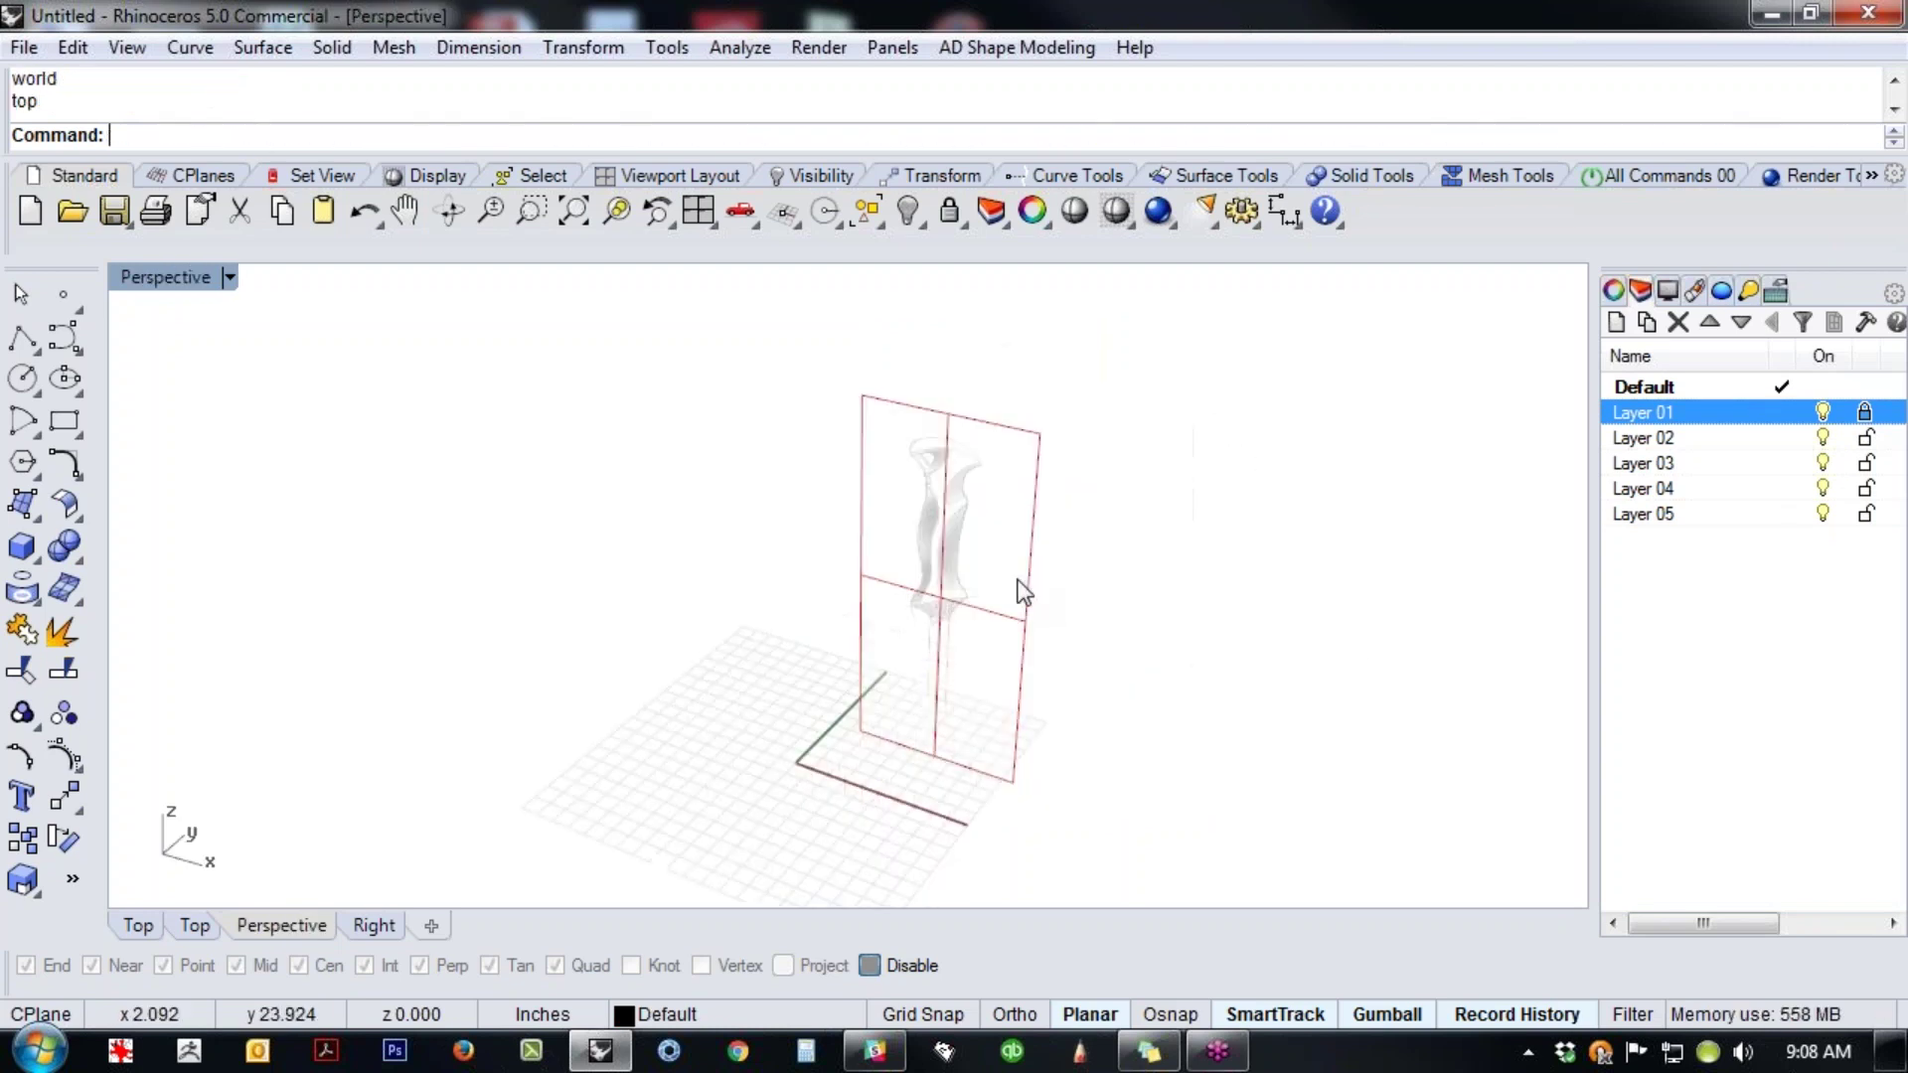
left_click(1634, 413)
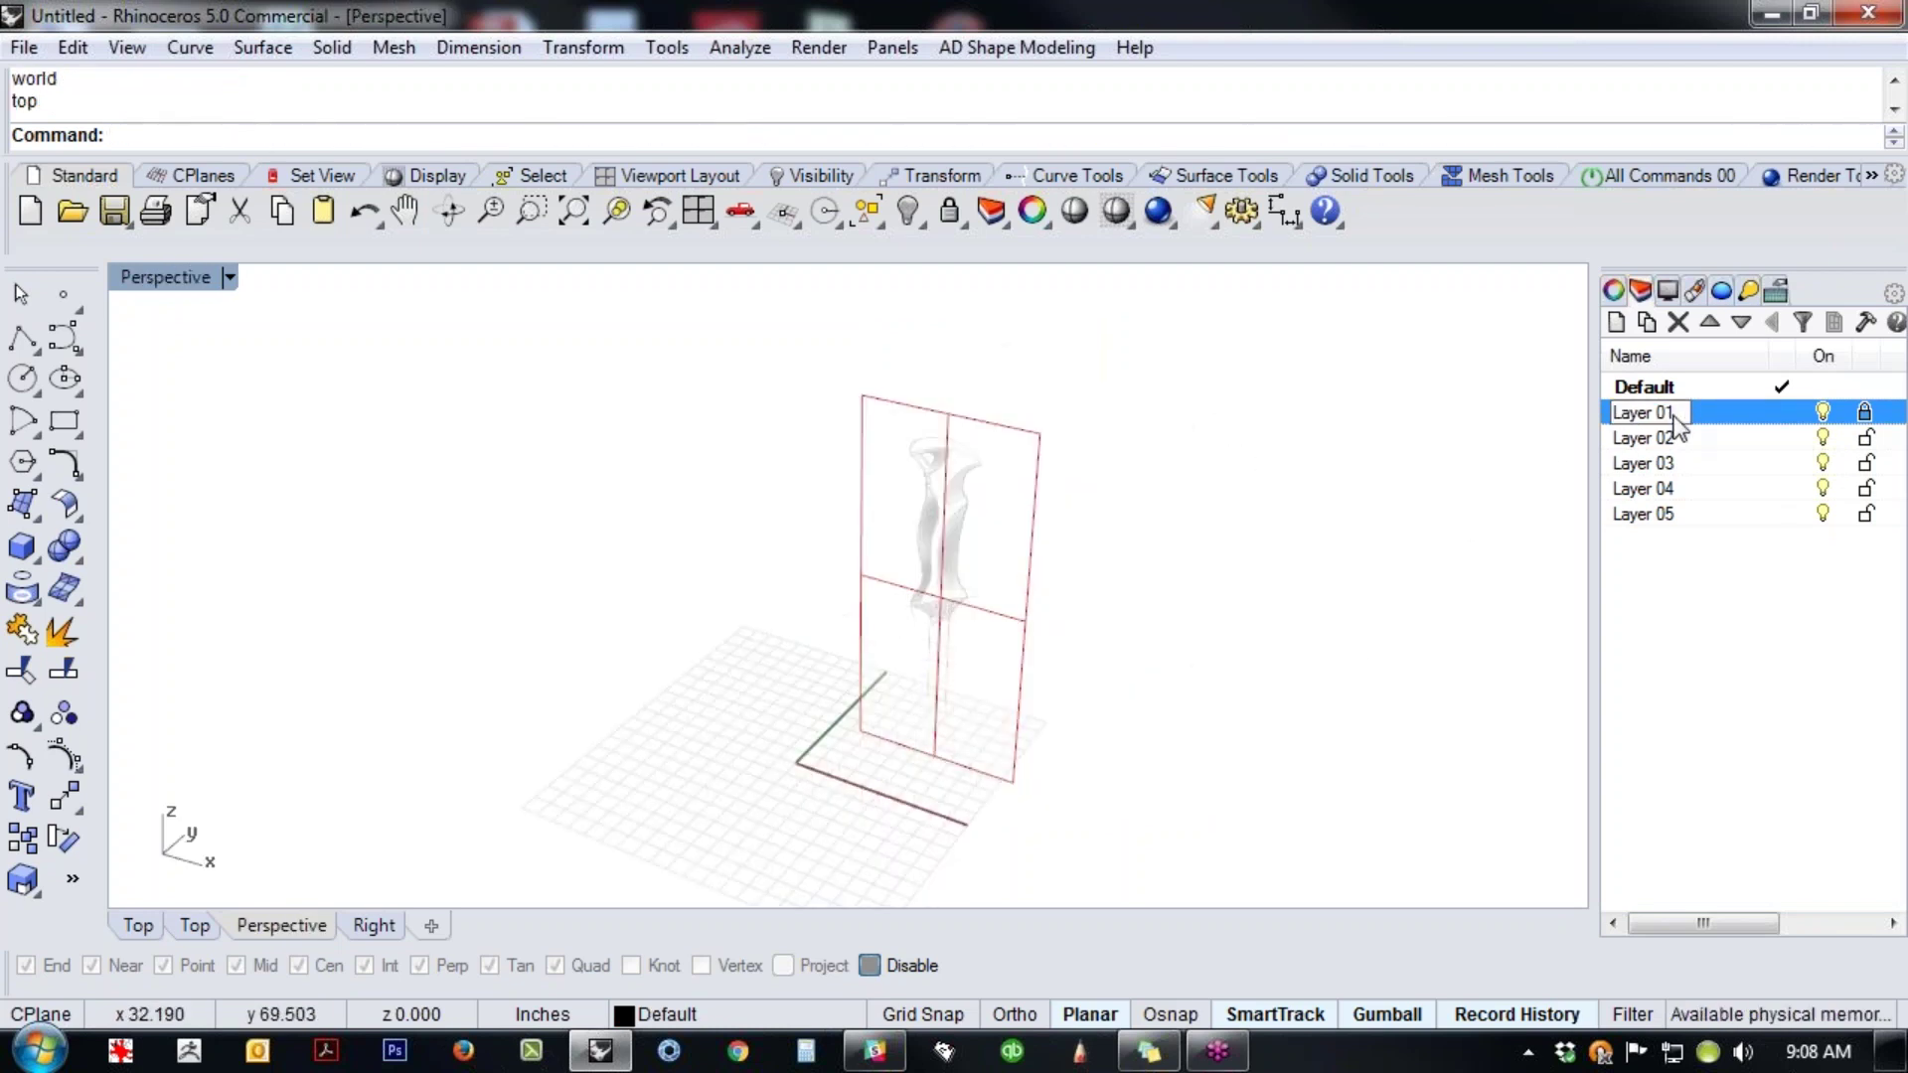
type("ima")
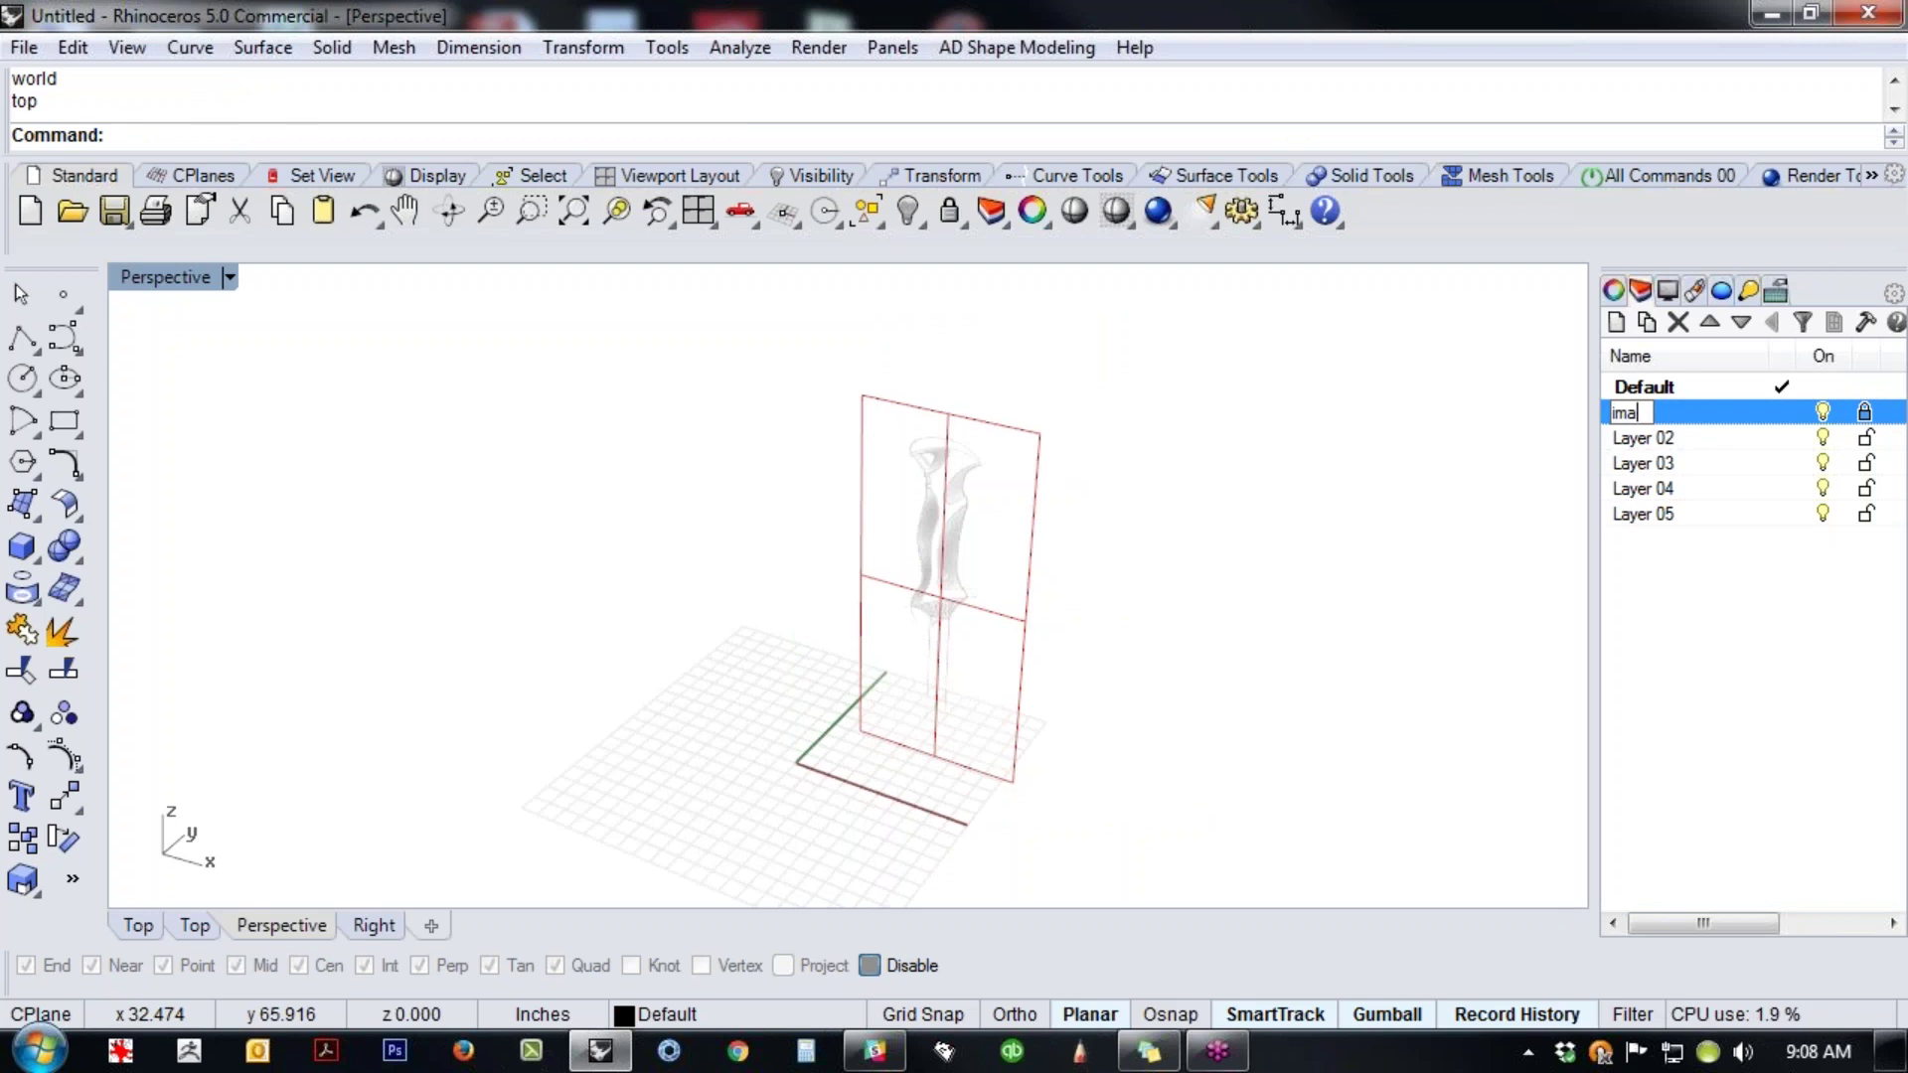
type("ge _front")
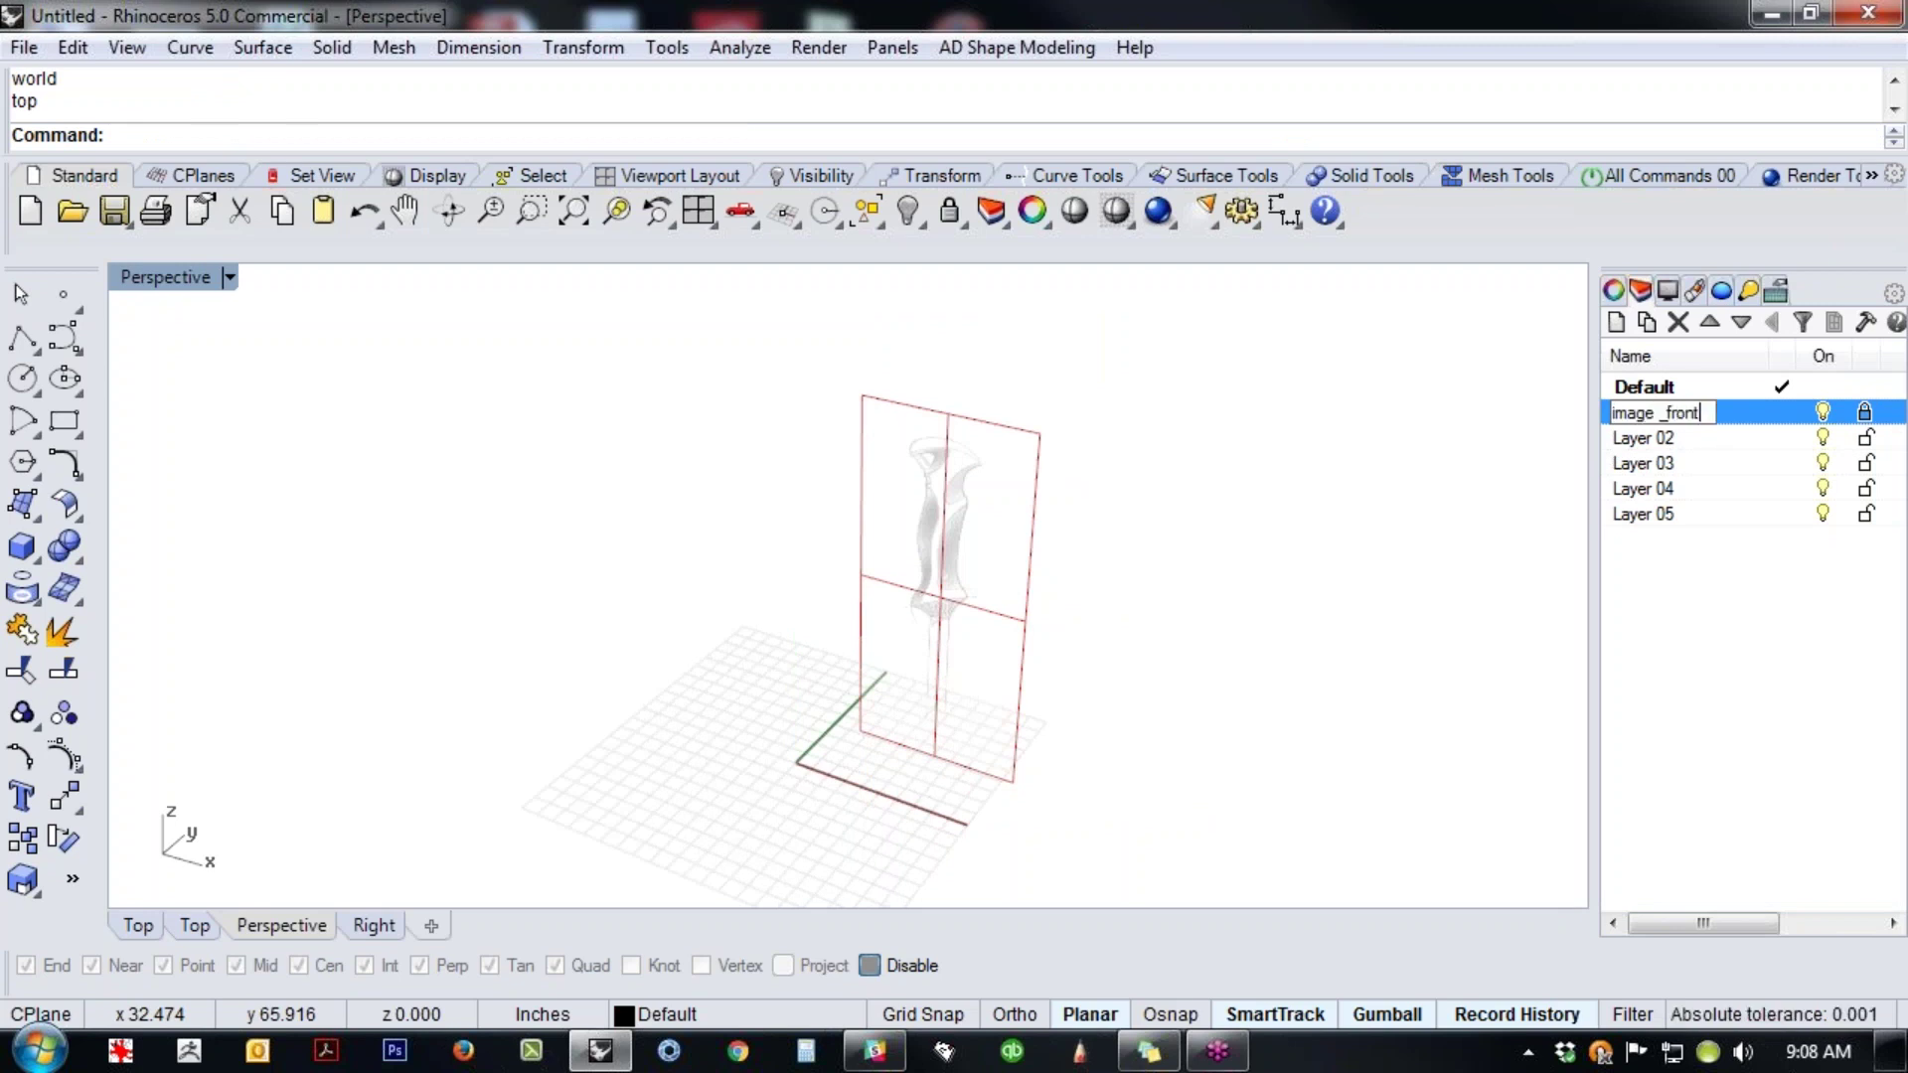
key("Return")
- Turn the image _front layer off and back on to test its visibility
right_click_drag(1541, 468, 915, 553)
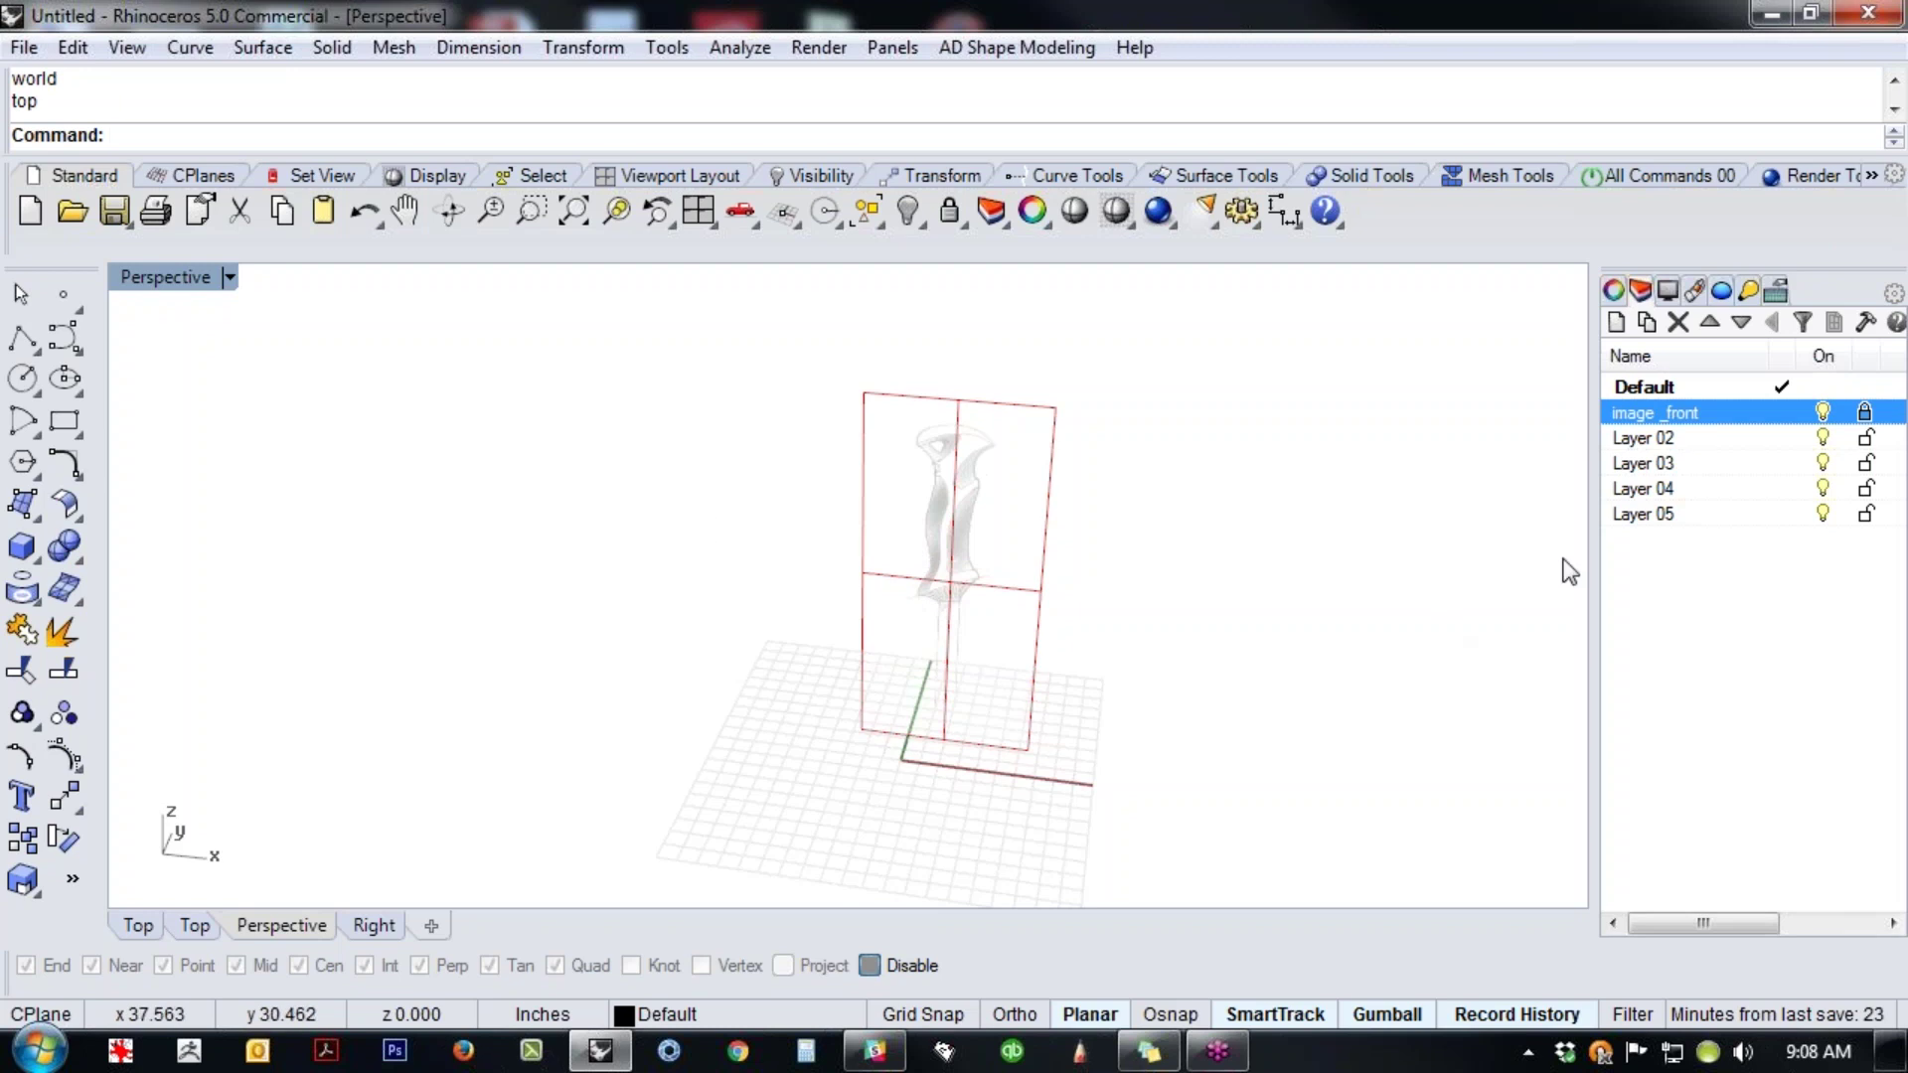
left_click(1824, 413)
left_click(1824, 413)
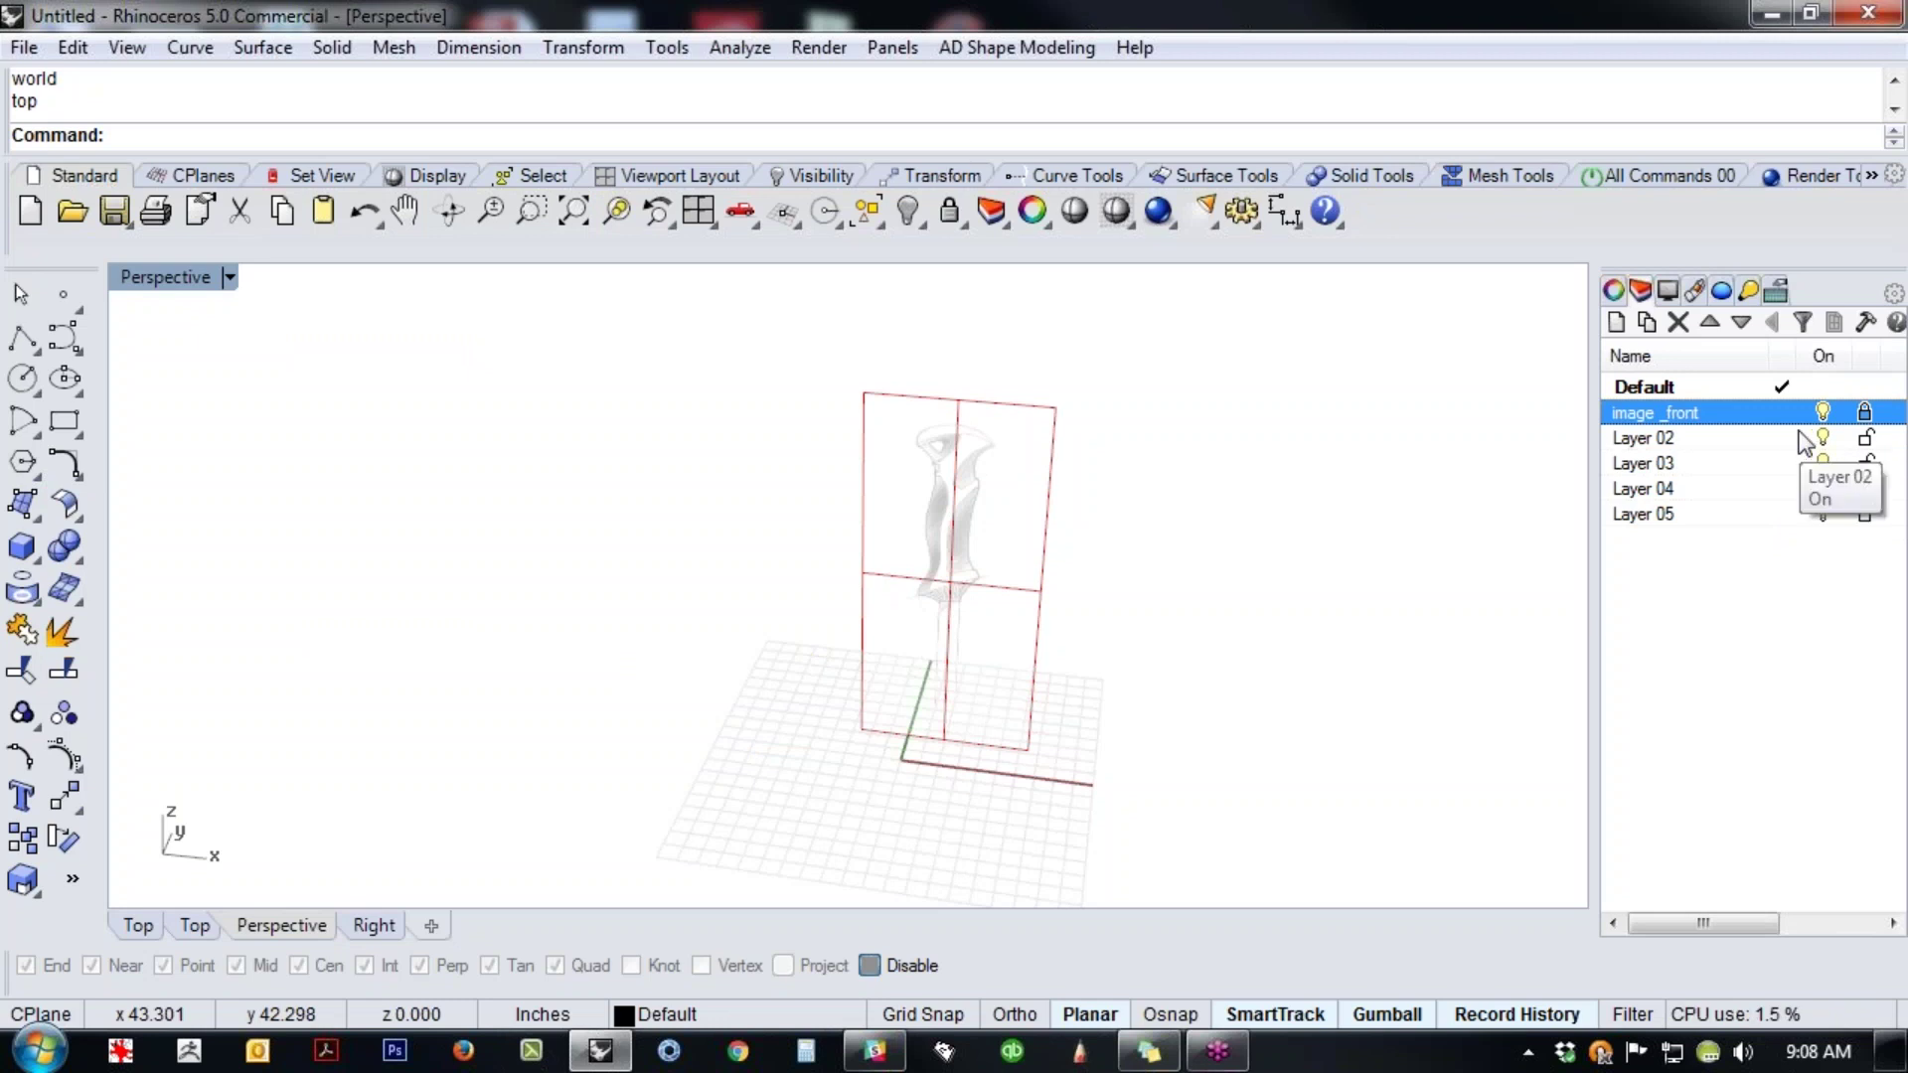
- Examine the locked sketch in the Perspective and Front views, especially the handle's base and the pole beneath it
mouse_move(974, 685)
right_mouse_down()
mouse_move(1052, 596)
mouse_move(1018, 587)
right_mouse_up()
scroll(950, 497, "up", 8)
right_click_drag(1167, 556, 1045, 554)
scroll(1046, 554, "down", 5)
right_click_drag(1175, 655, 1131, 639, "shift")
key("ctrl+F2")
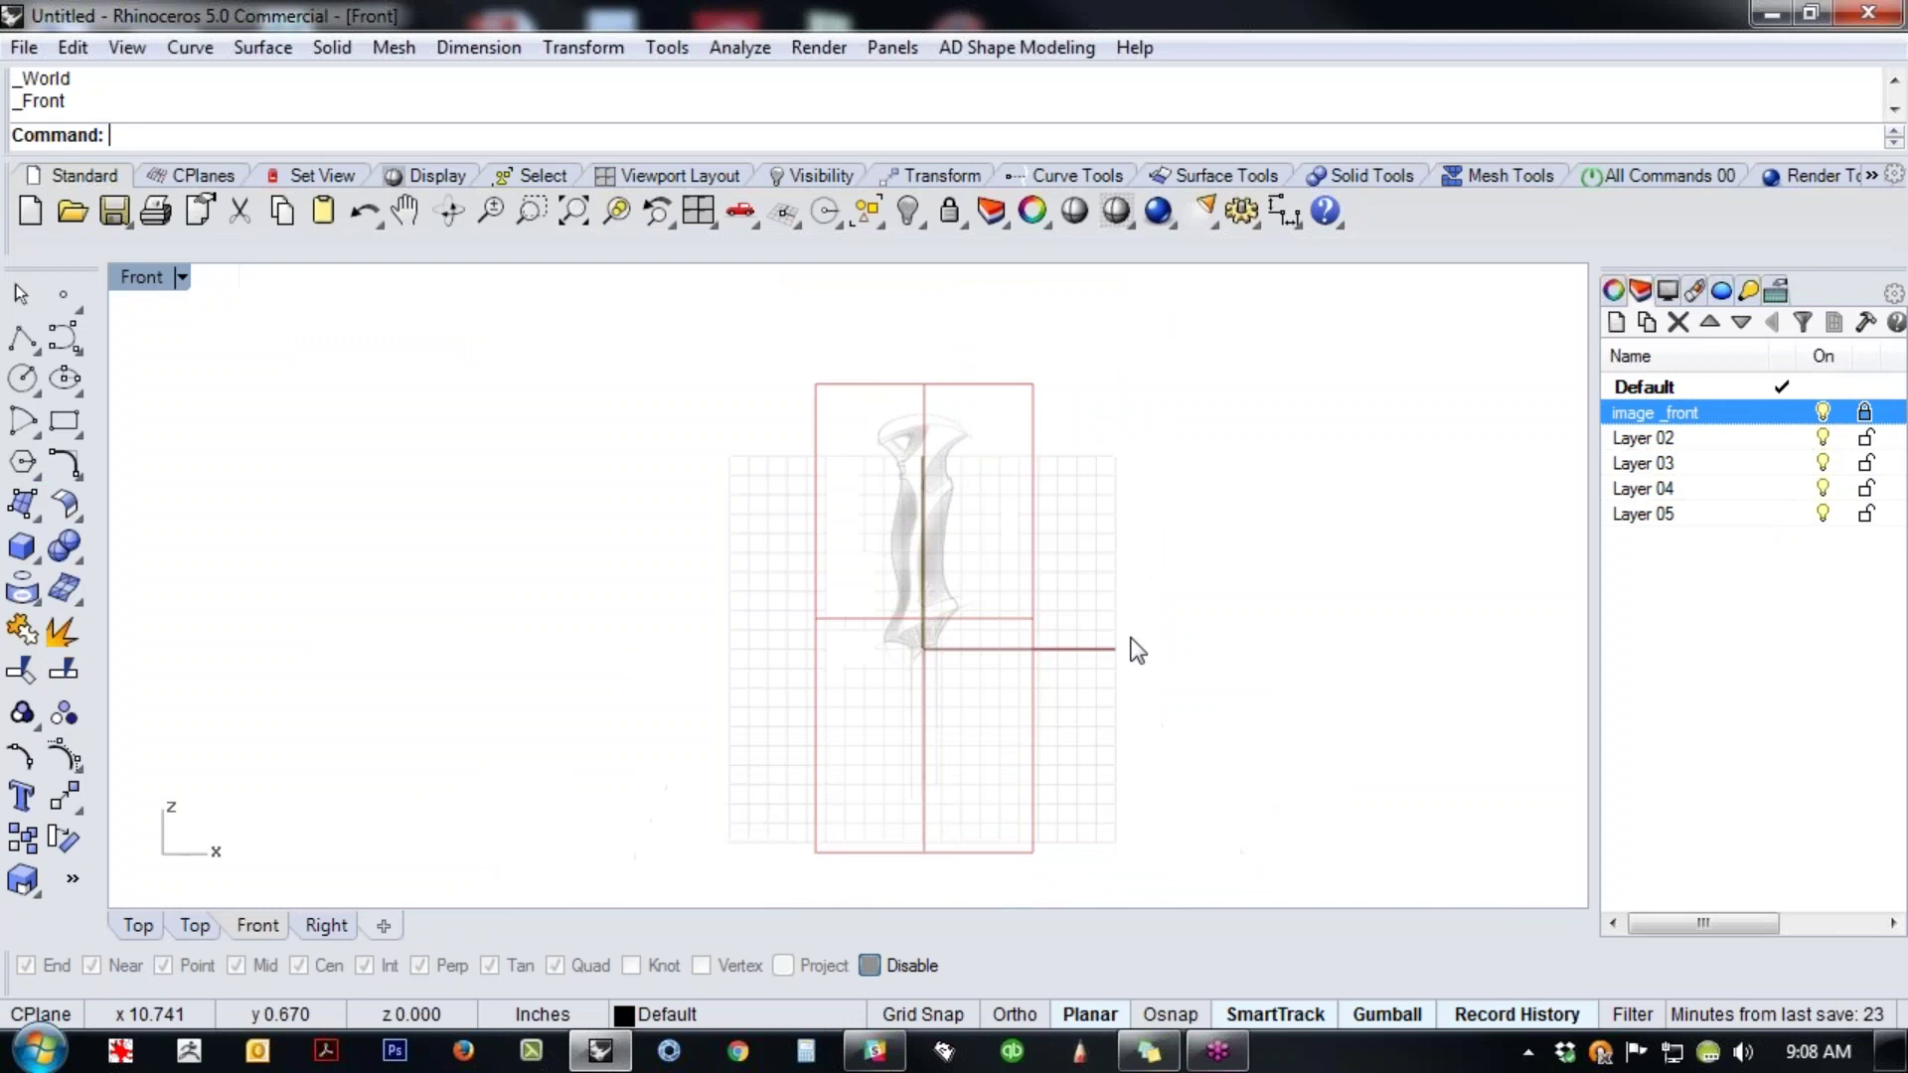
scroll(950, 490, "up", 5)
scroll(1107, 506, "down", 2)
right_click_drag(1205, 687, 1159, 631)
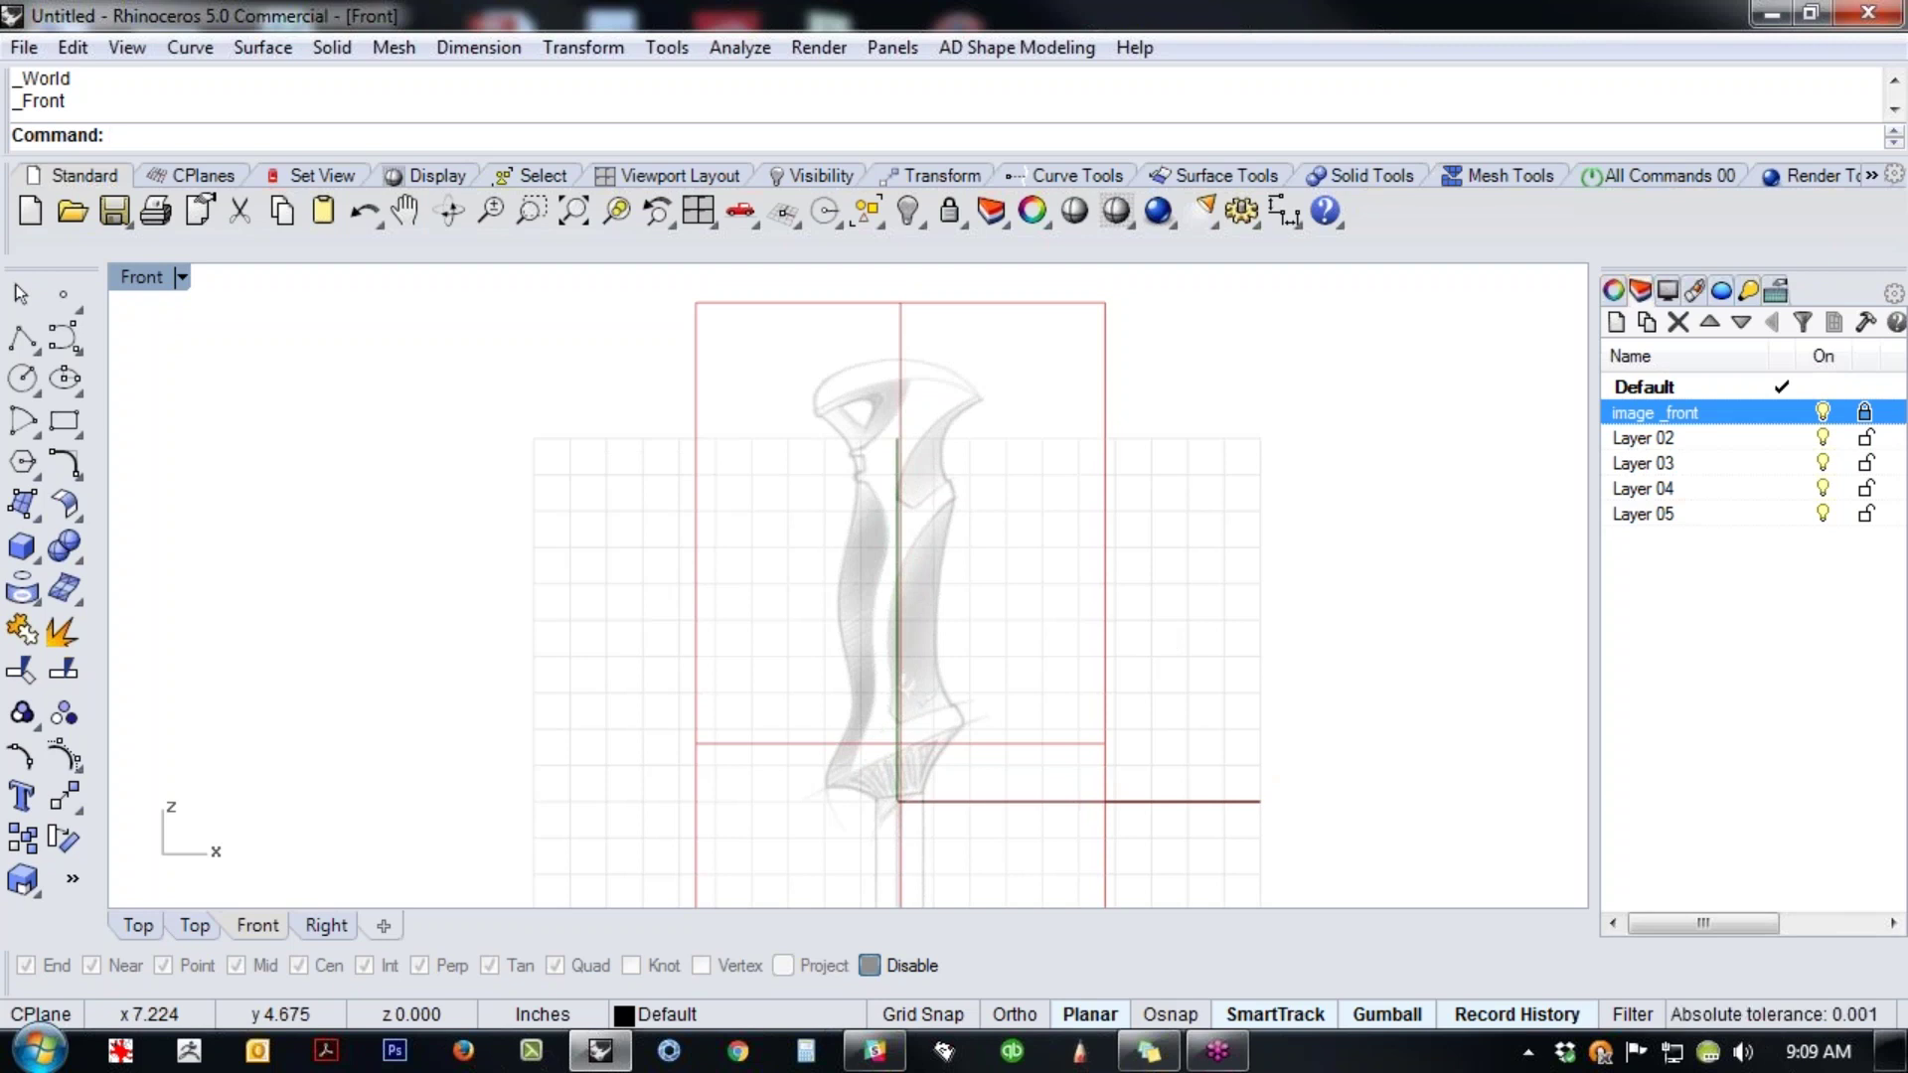
scroll(1086, 666, "down", 4)
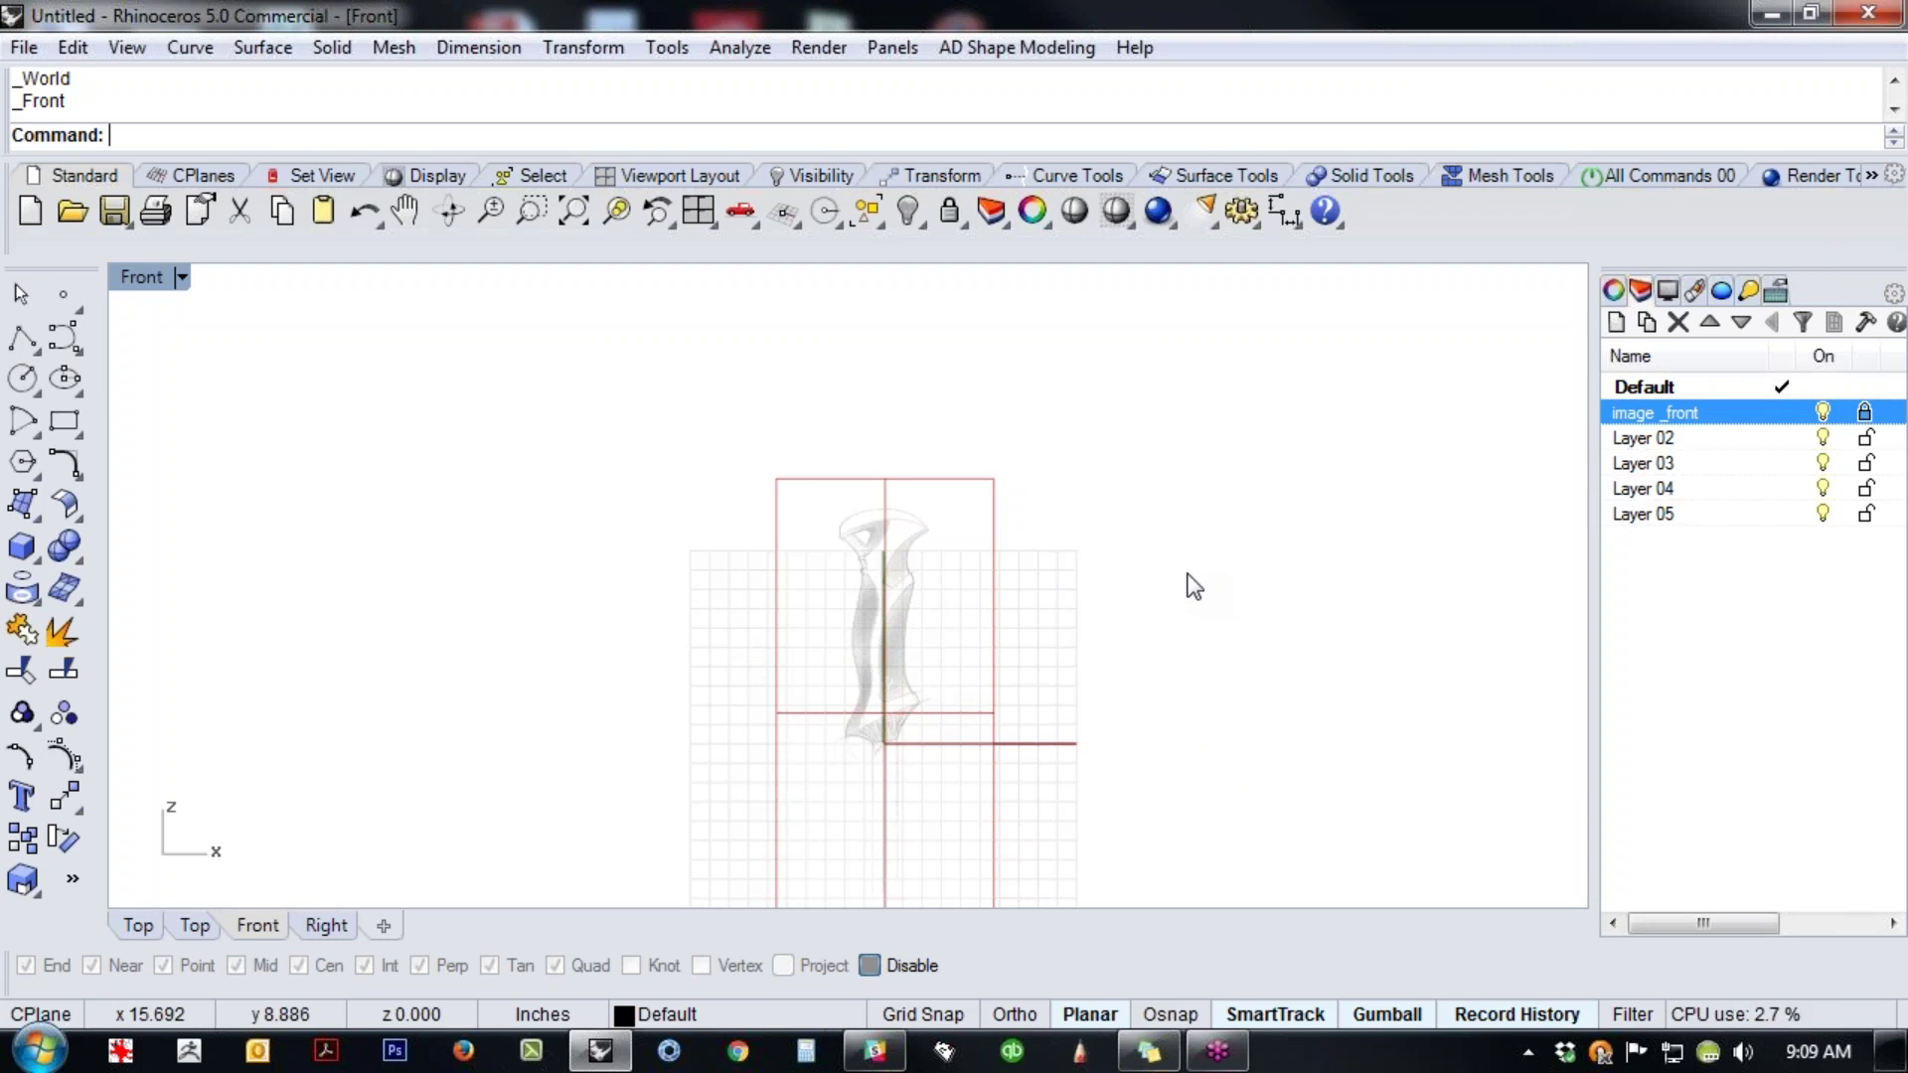
scroll(871, 725, "up", 5)
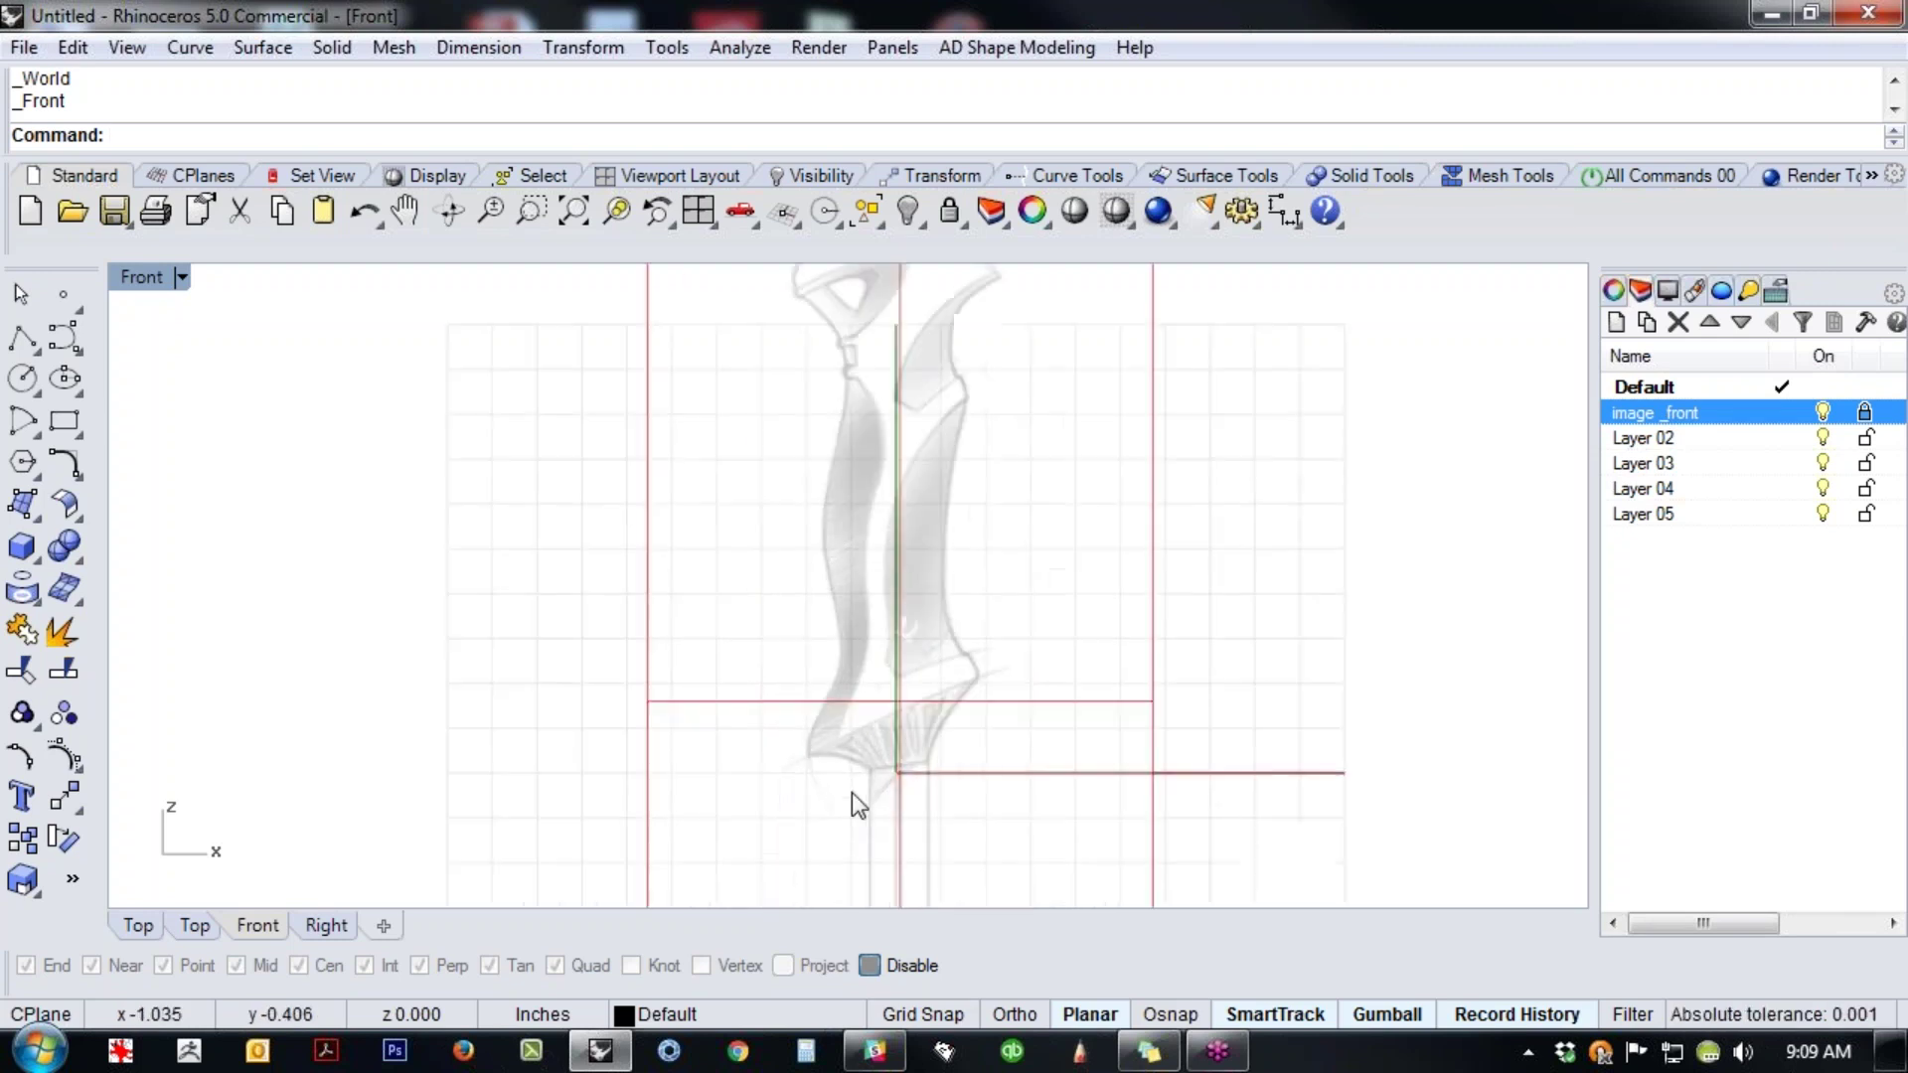
scroll(993, 755, "down", 2)
mouse_move(1024, 816)
right_mouse_down()
mouse_move(928, 608)
mouse_move(876, 772)
right_mouse_up()
scroll(883, 627, "down", 2)
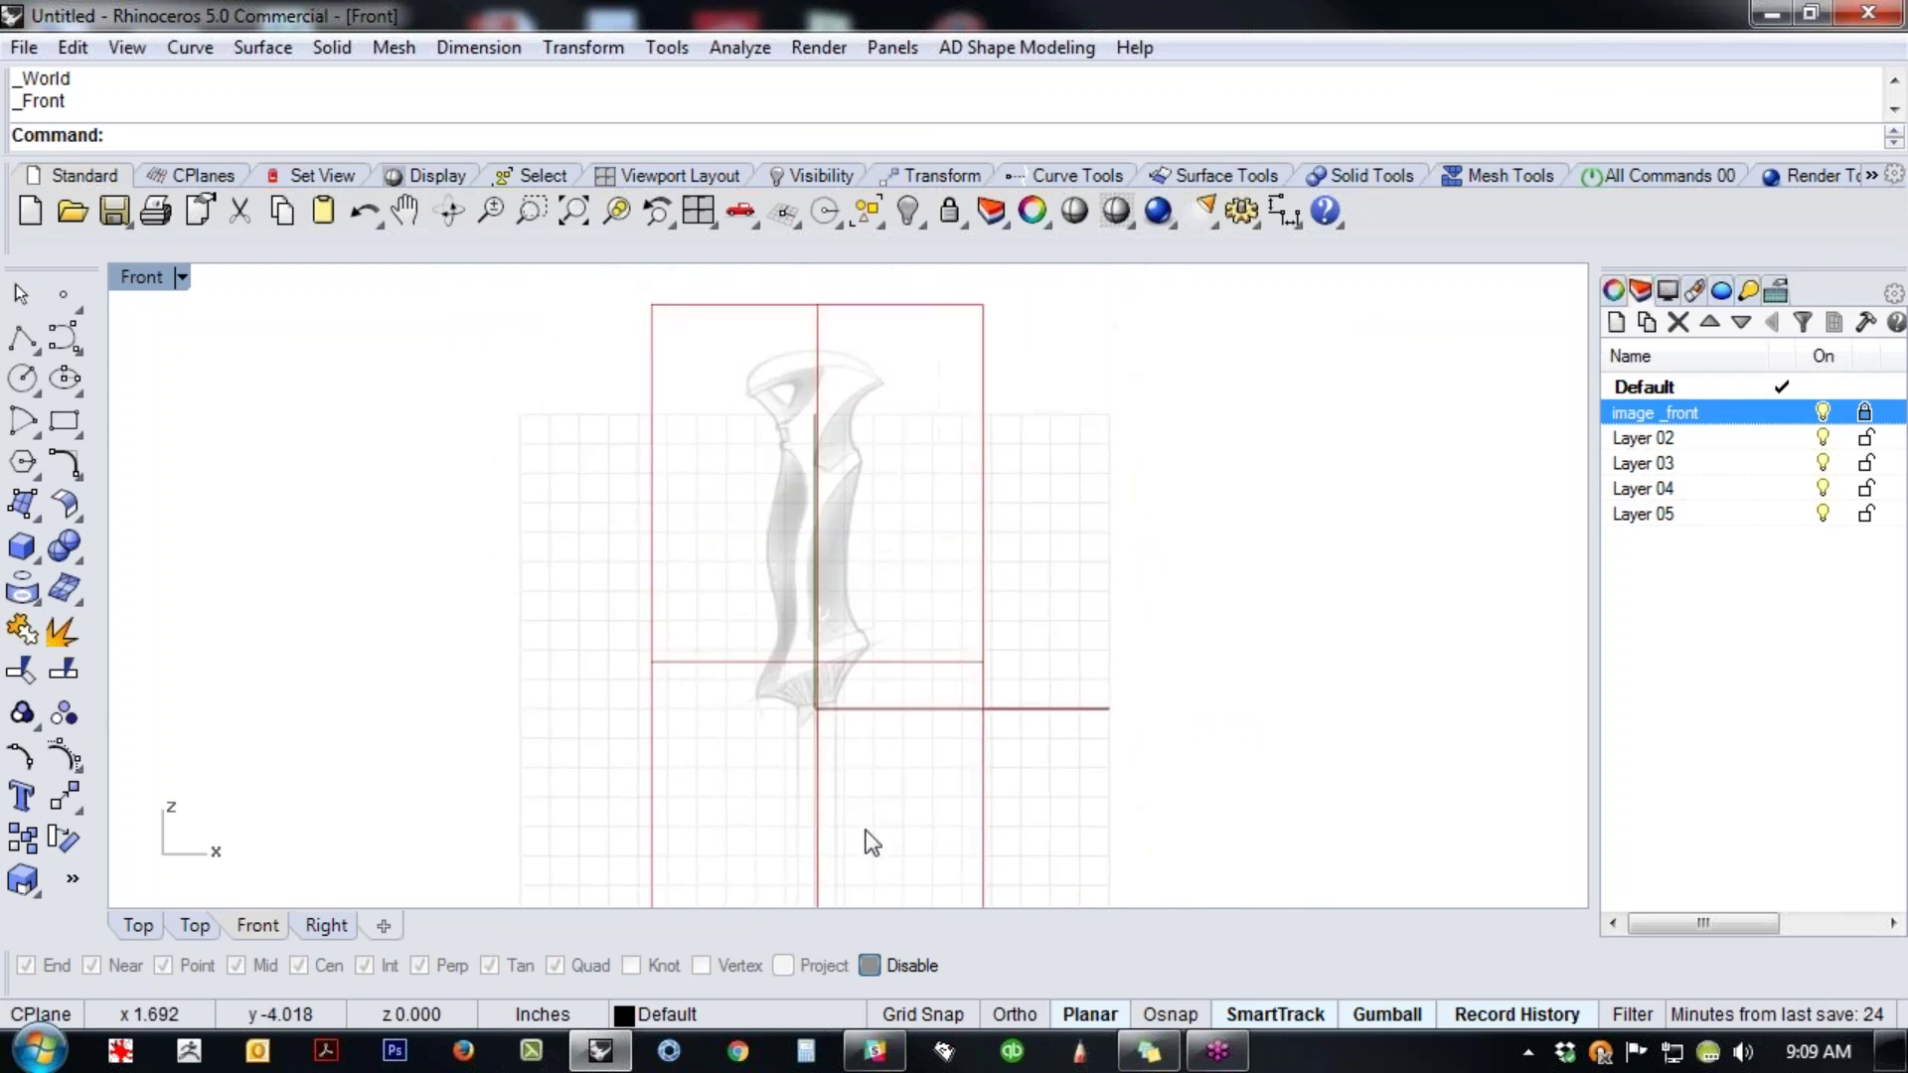
right_click_drag(868, 839, 955, 736)
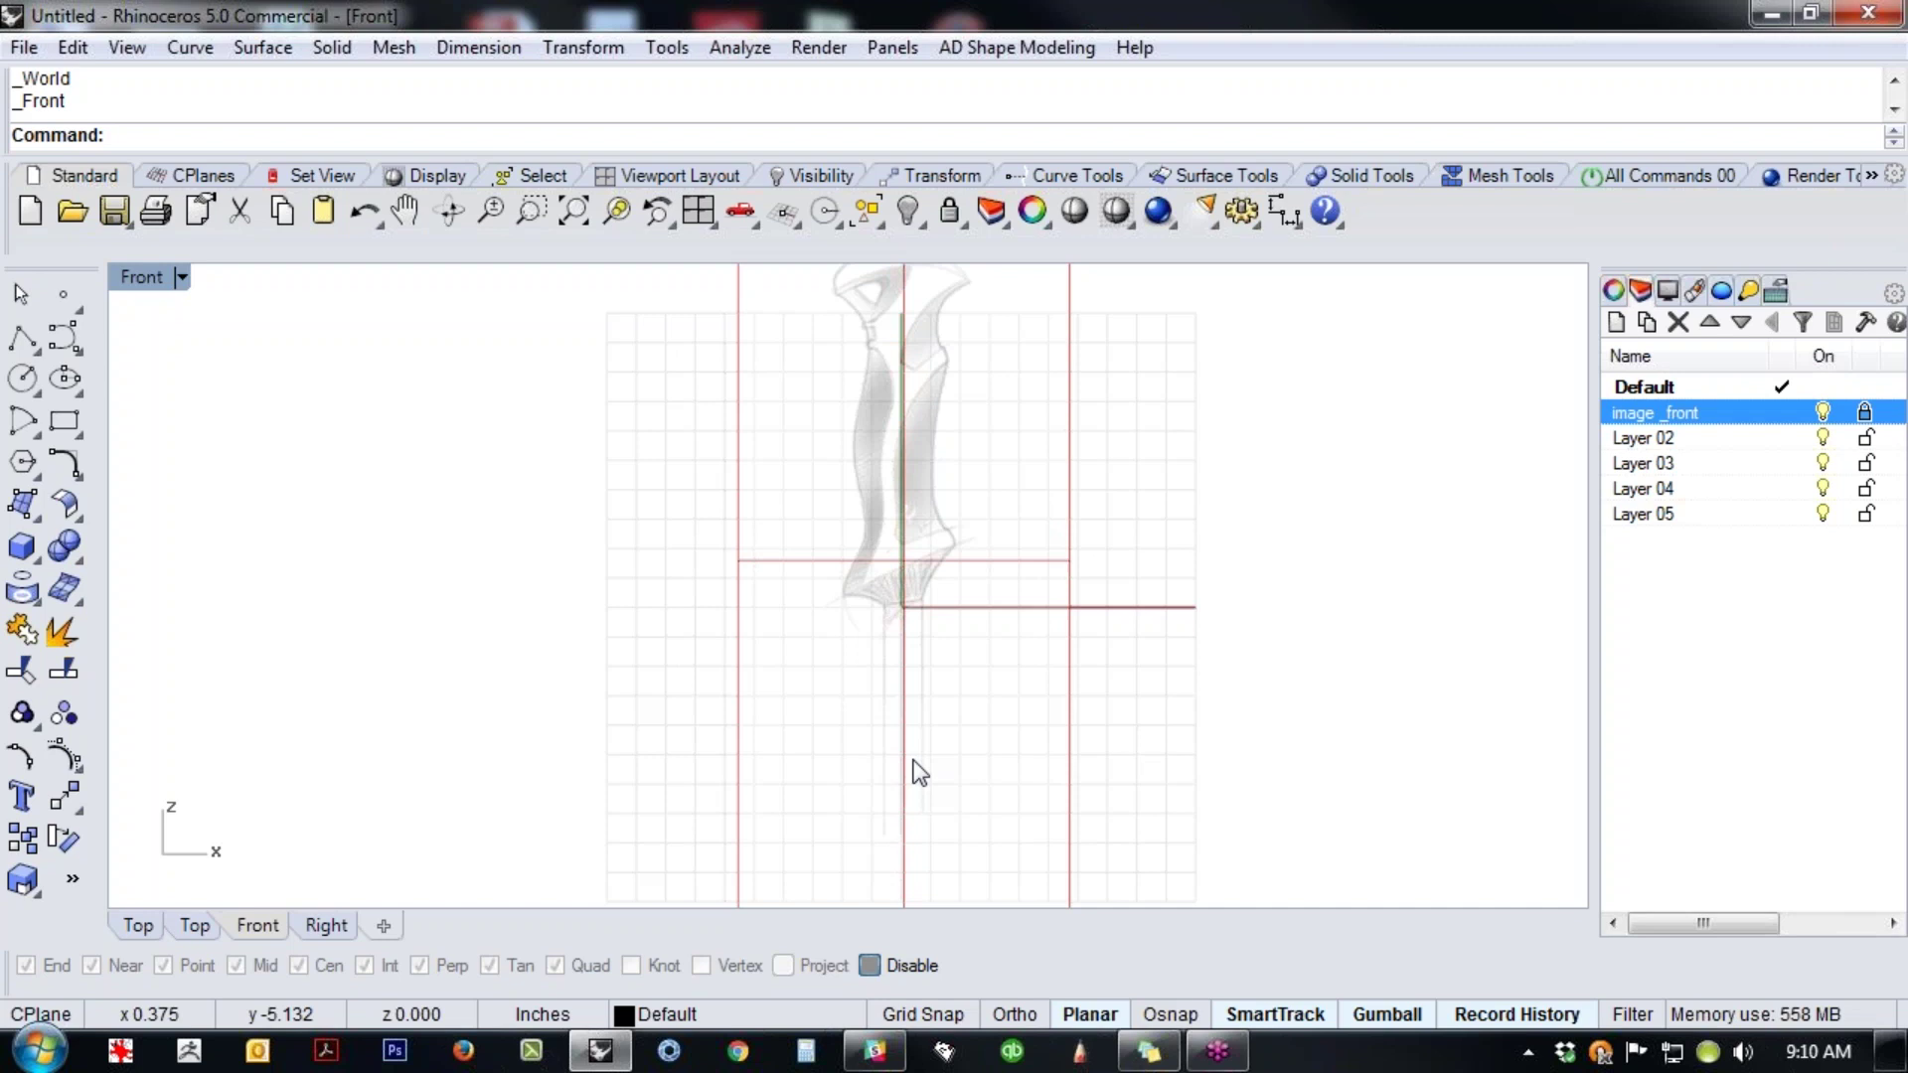
- Draw a solid cylinder about 1.1 in in diameter from the origin straight down the sketched pole, with DirectionConstraint=None, ending just below the picture frame
left_click(39, 561)
left_click(109, 561)
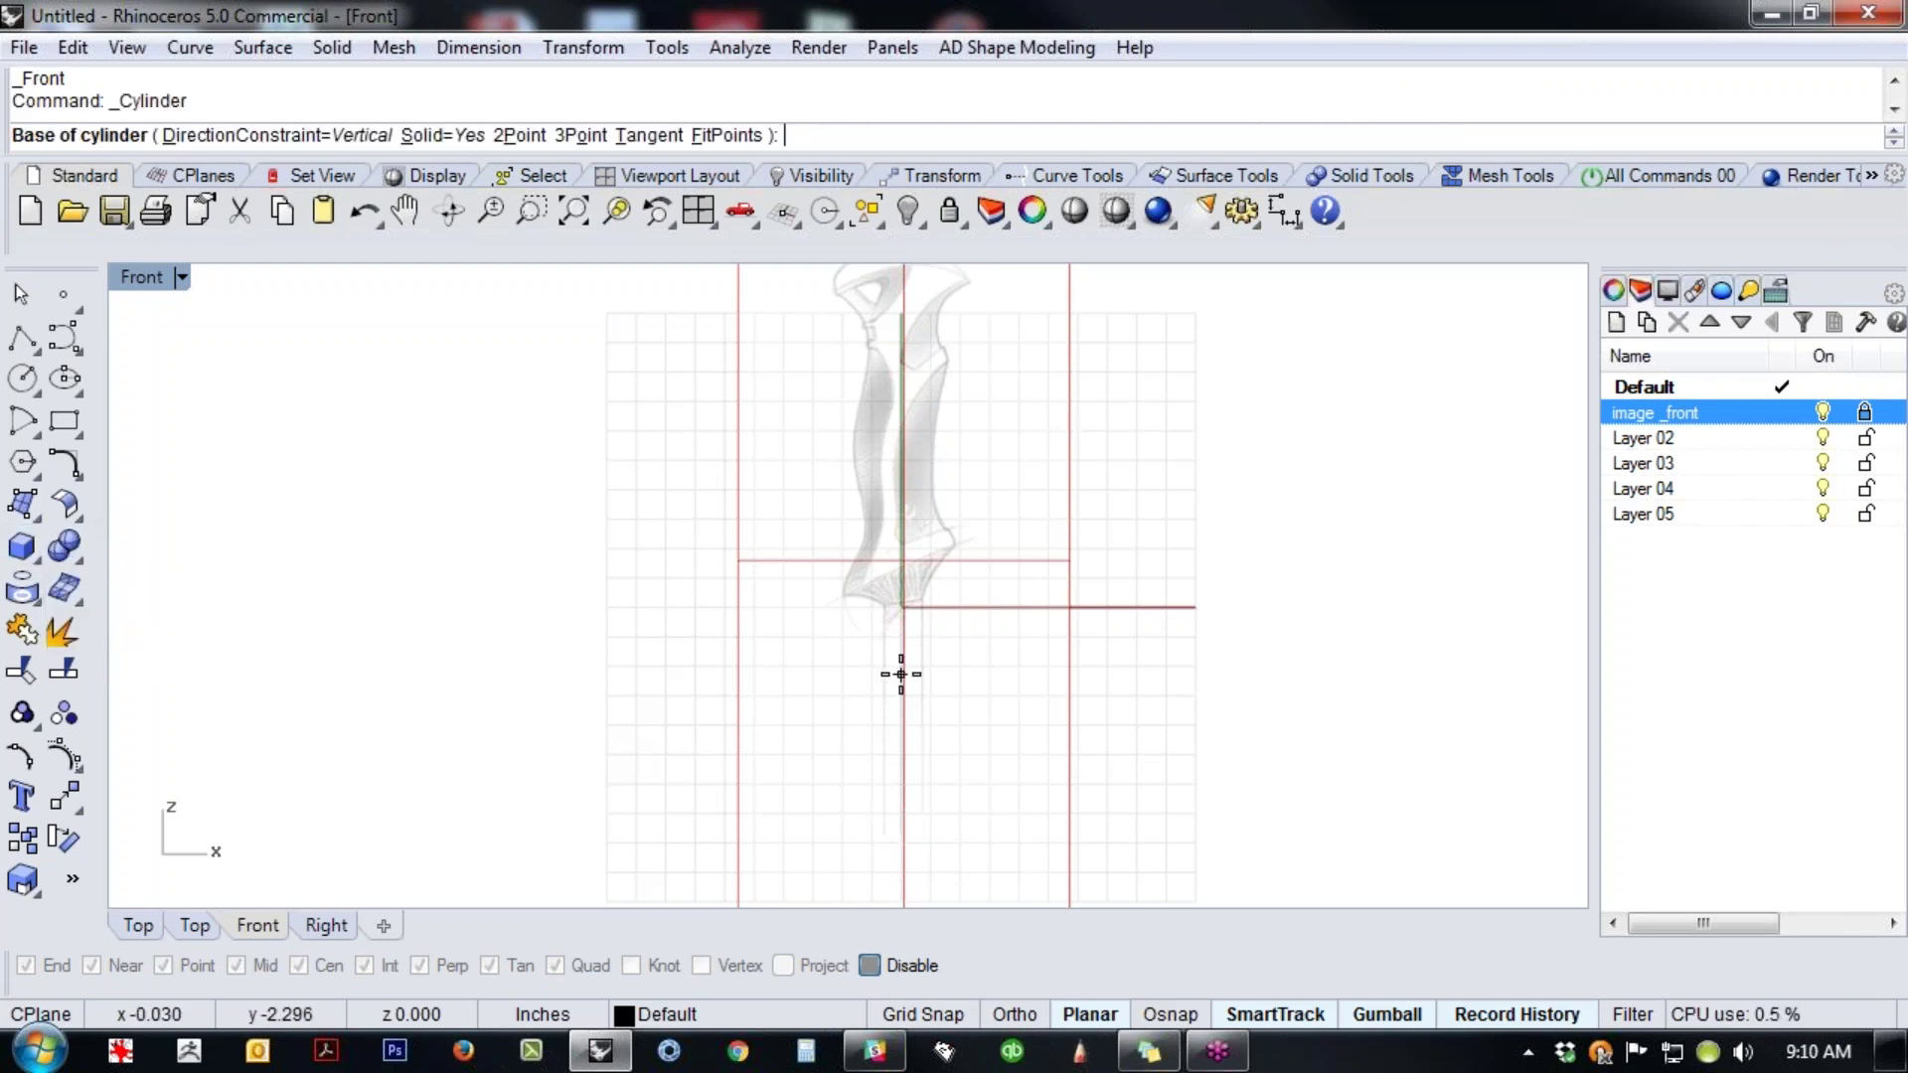
scroll(911, 616, "up", 4)
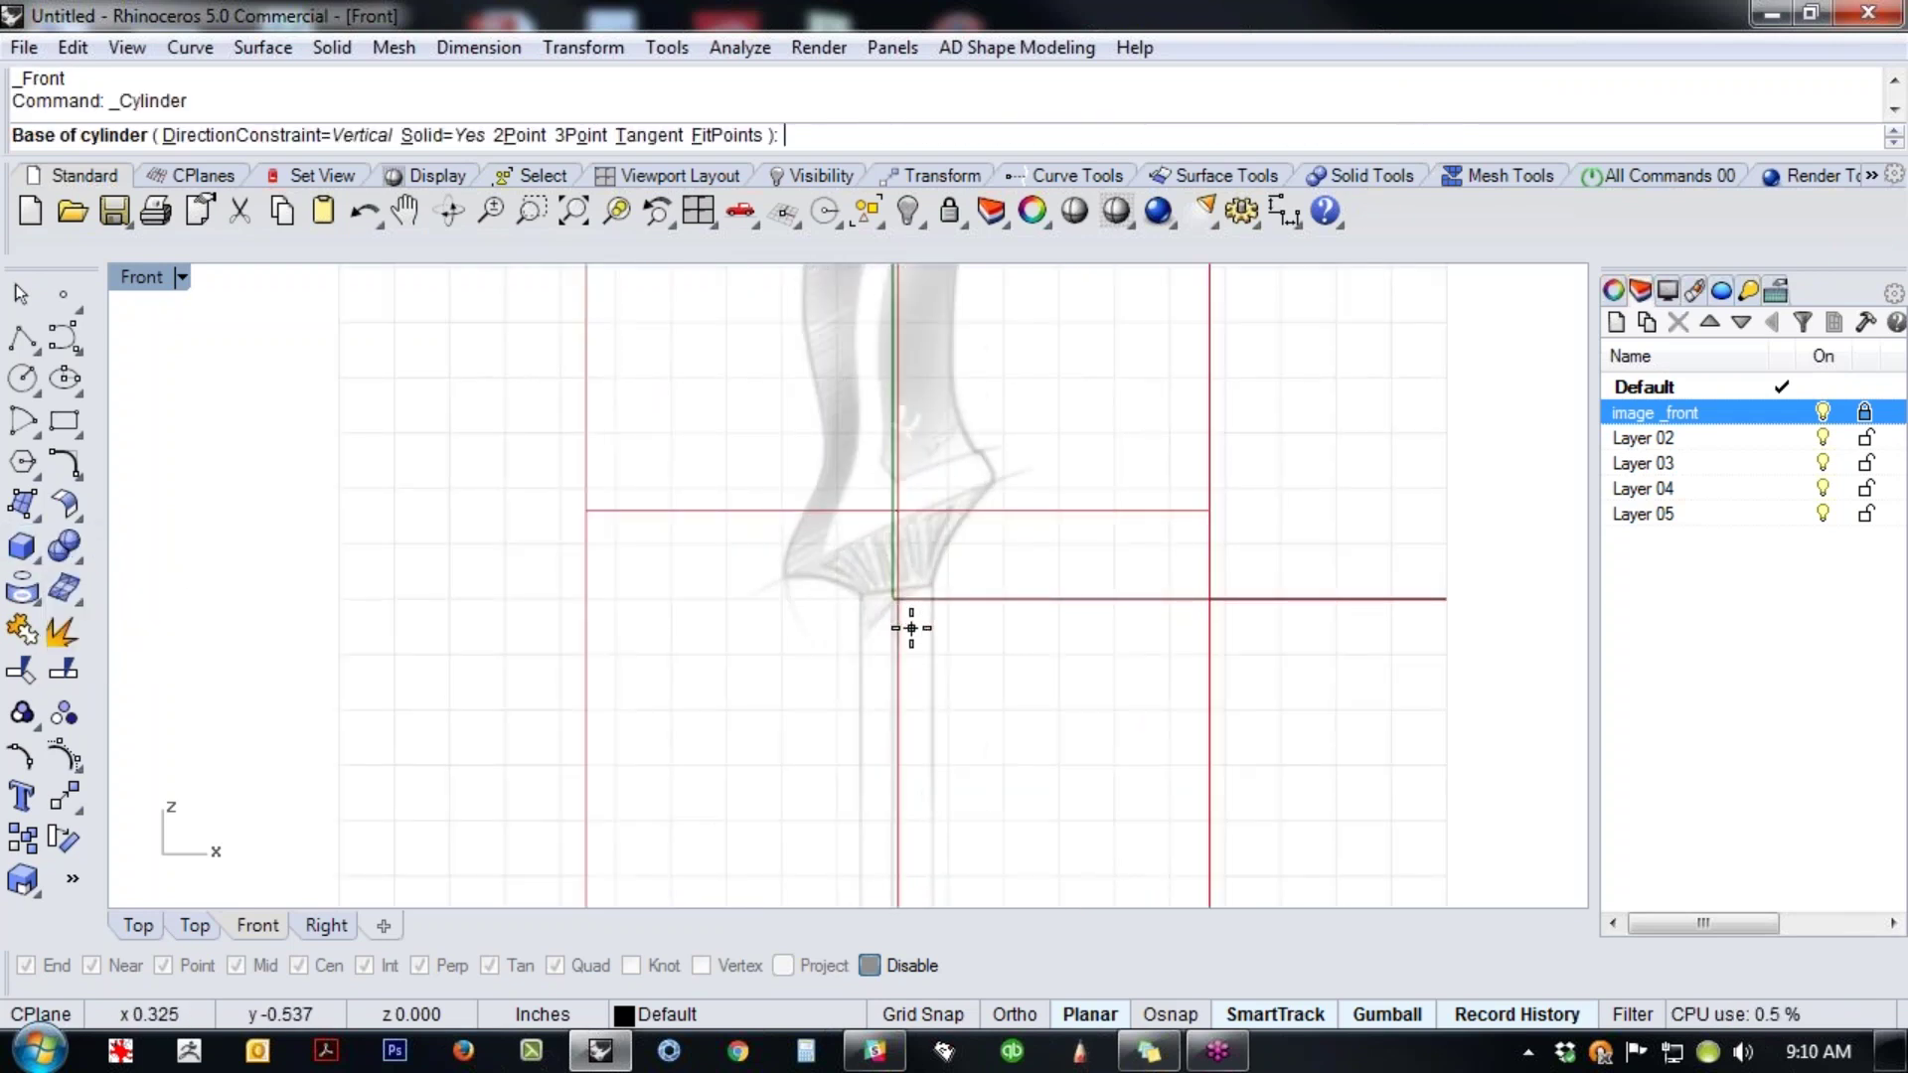
type("0")
key("Return")
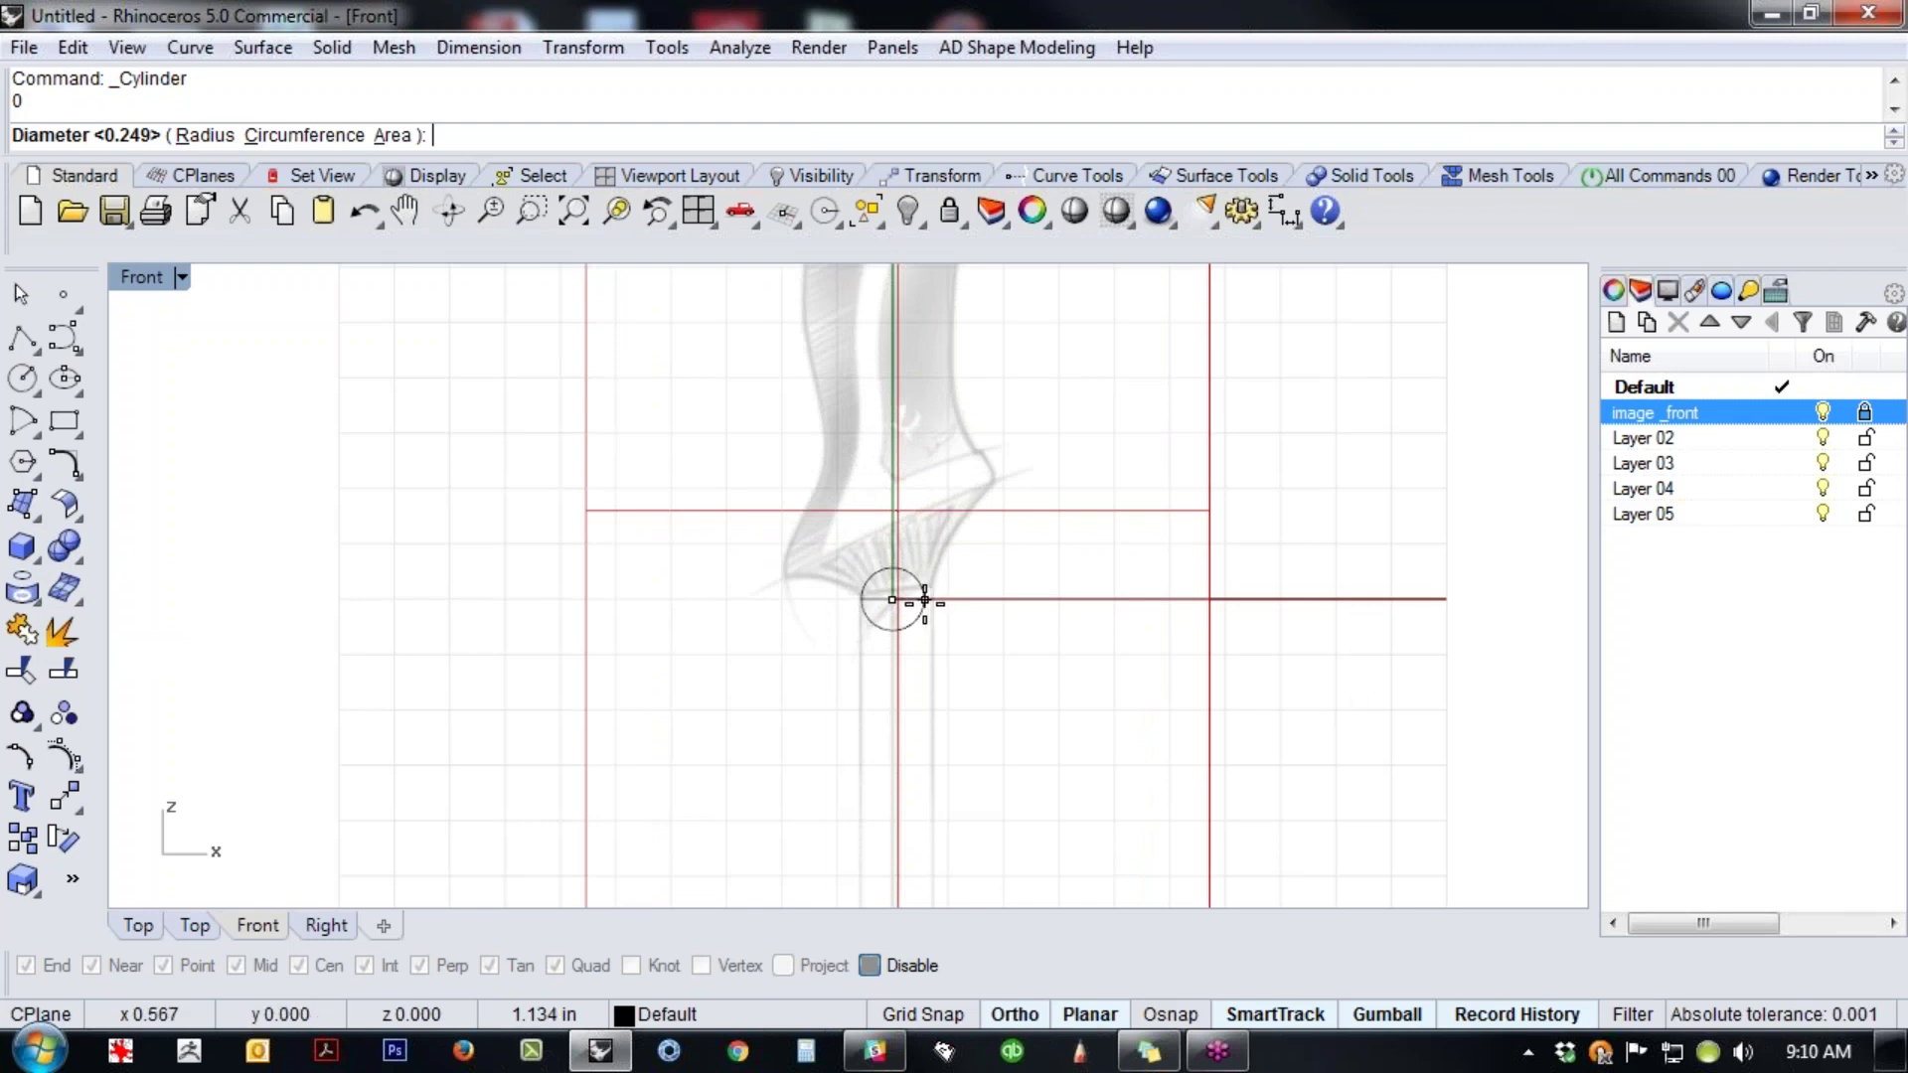
left_click(929, 600)
scroll(899, 584, "down", 4)
right_click_drag(908, 661, 876, 597)
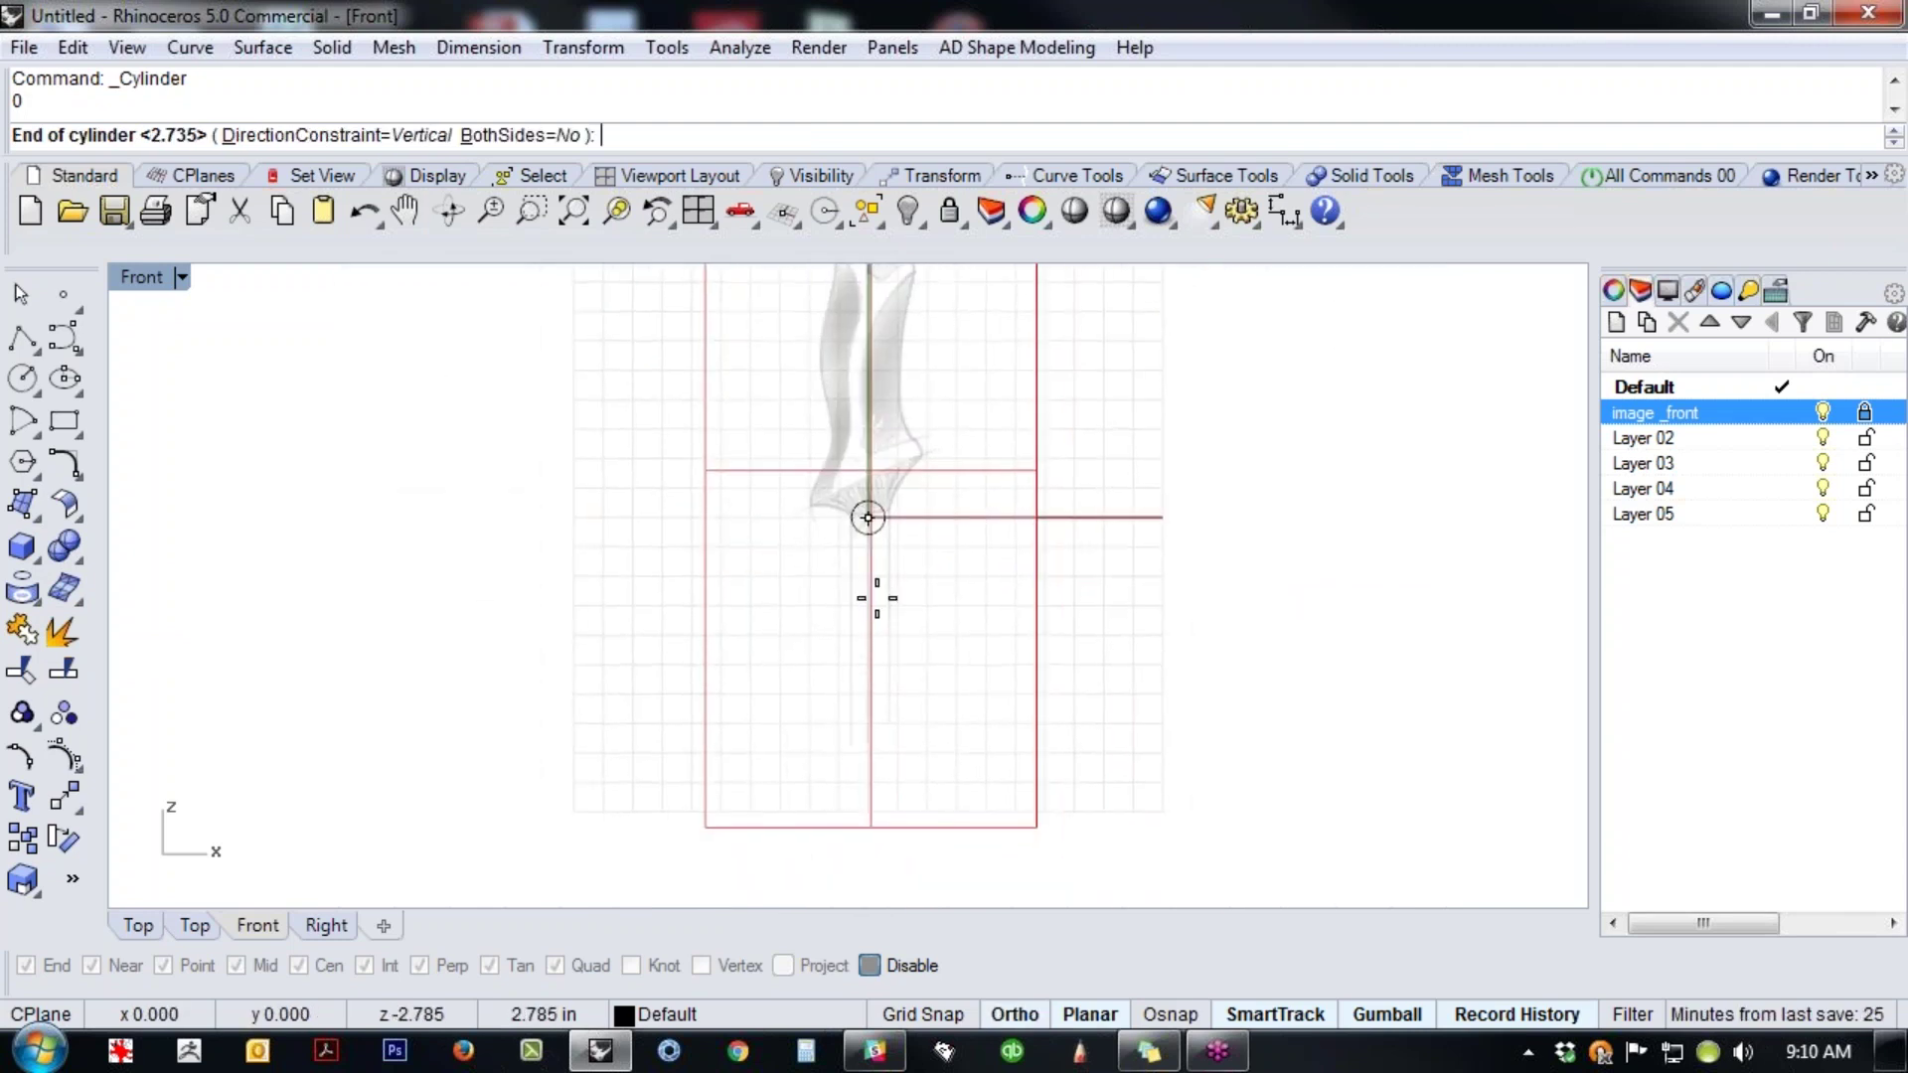
left_click(398, 136)
key("F8")
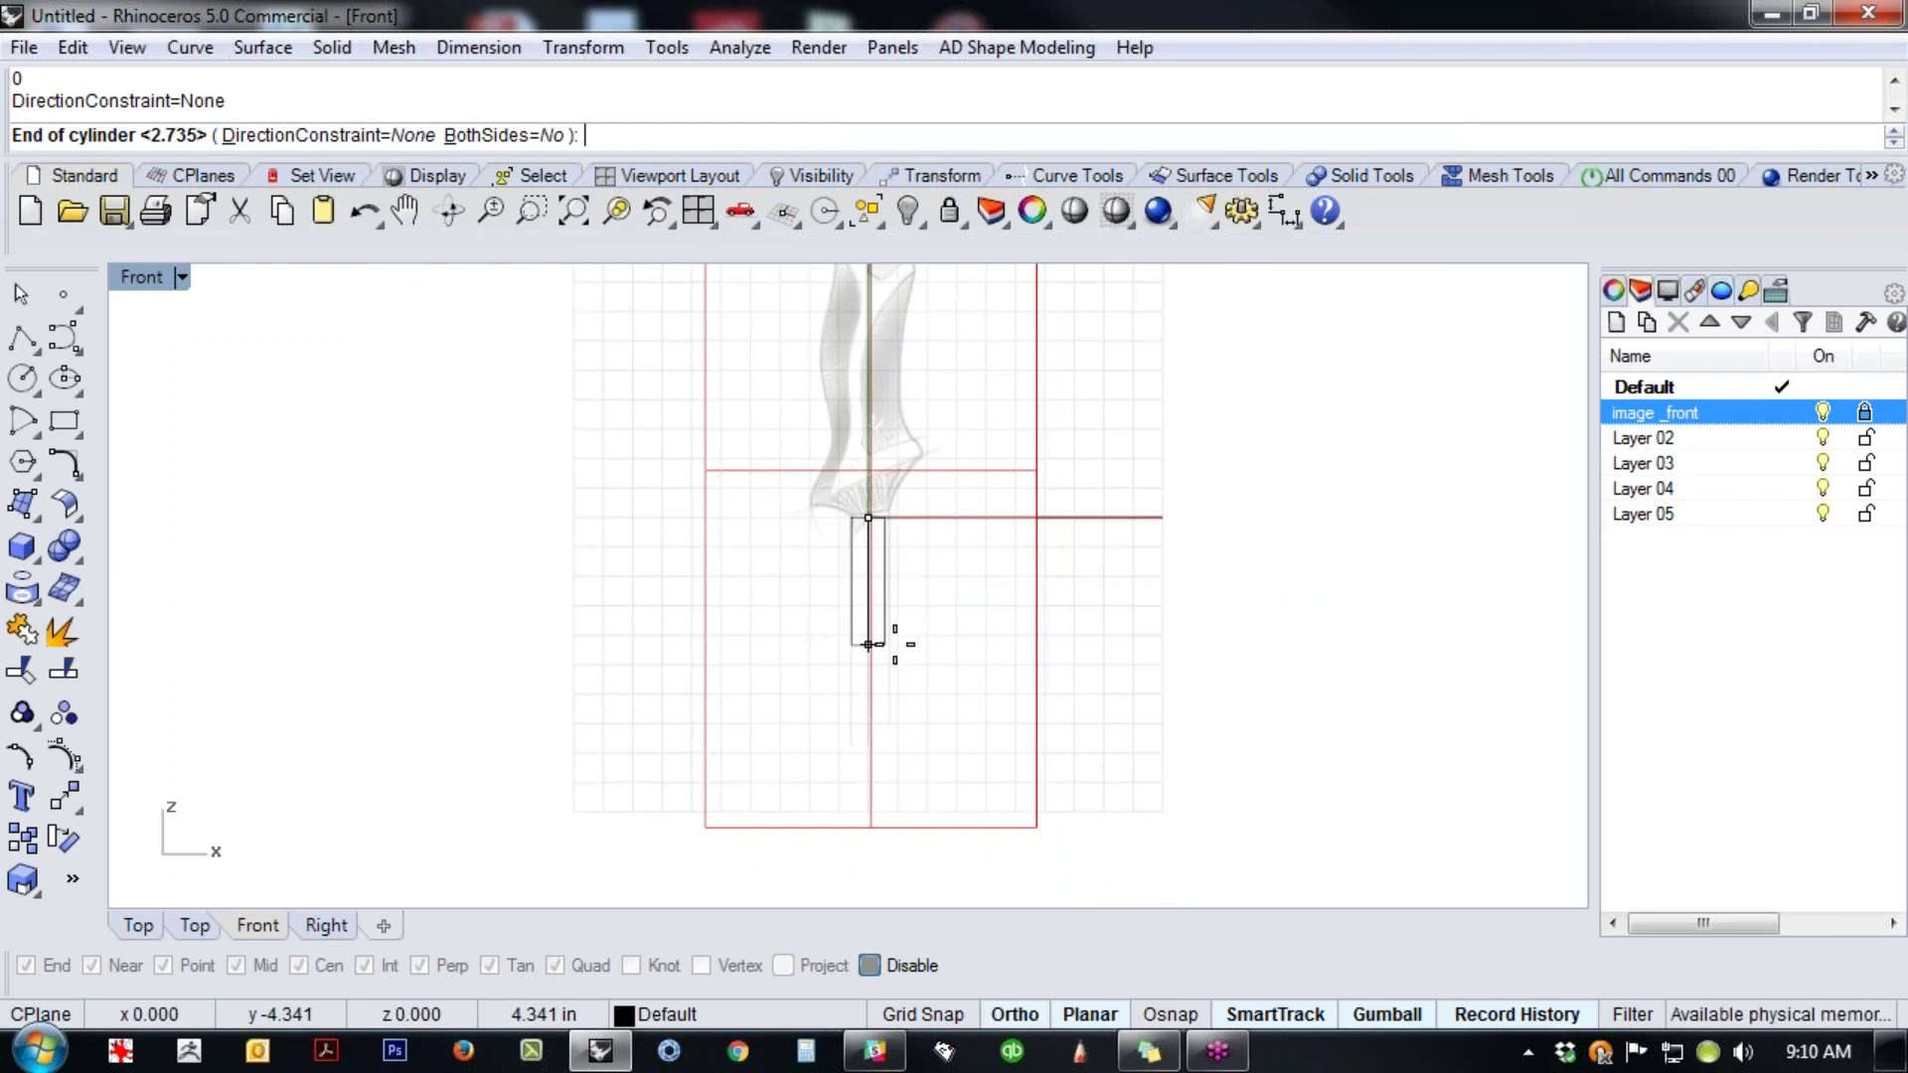
right_click_drag(915, 679, 880, 590)
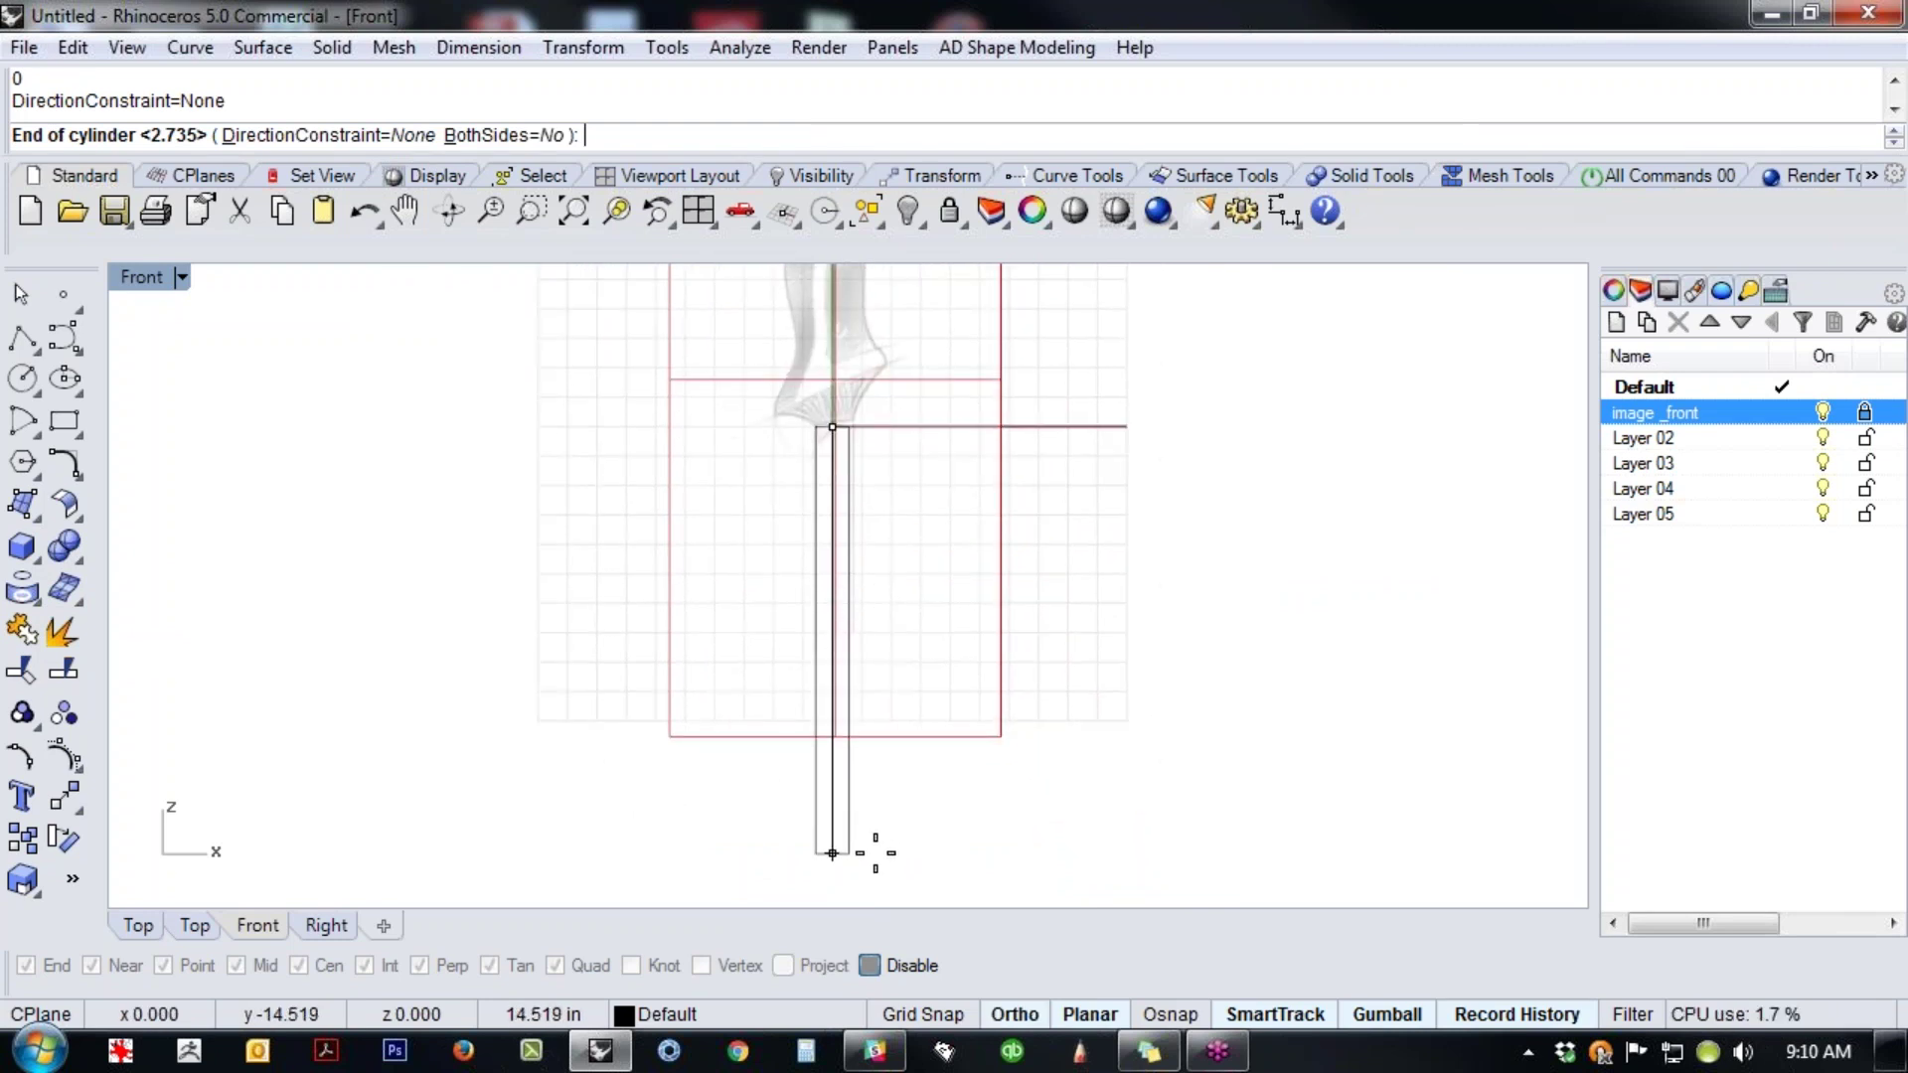
left_click(881, 821)
- Check the pole cylinder against the sketch in the Perspective view and return to the Front view
right_click_drag(961, 576, 903, 617)
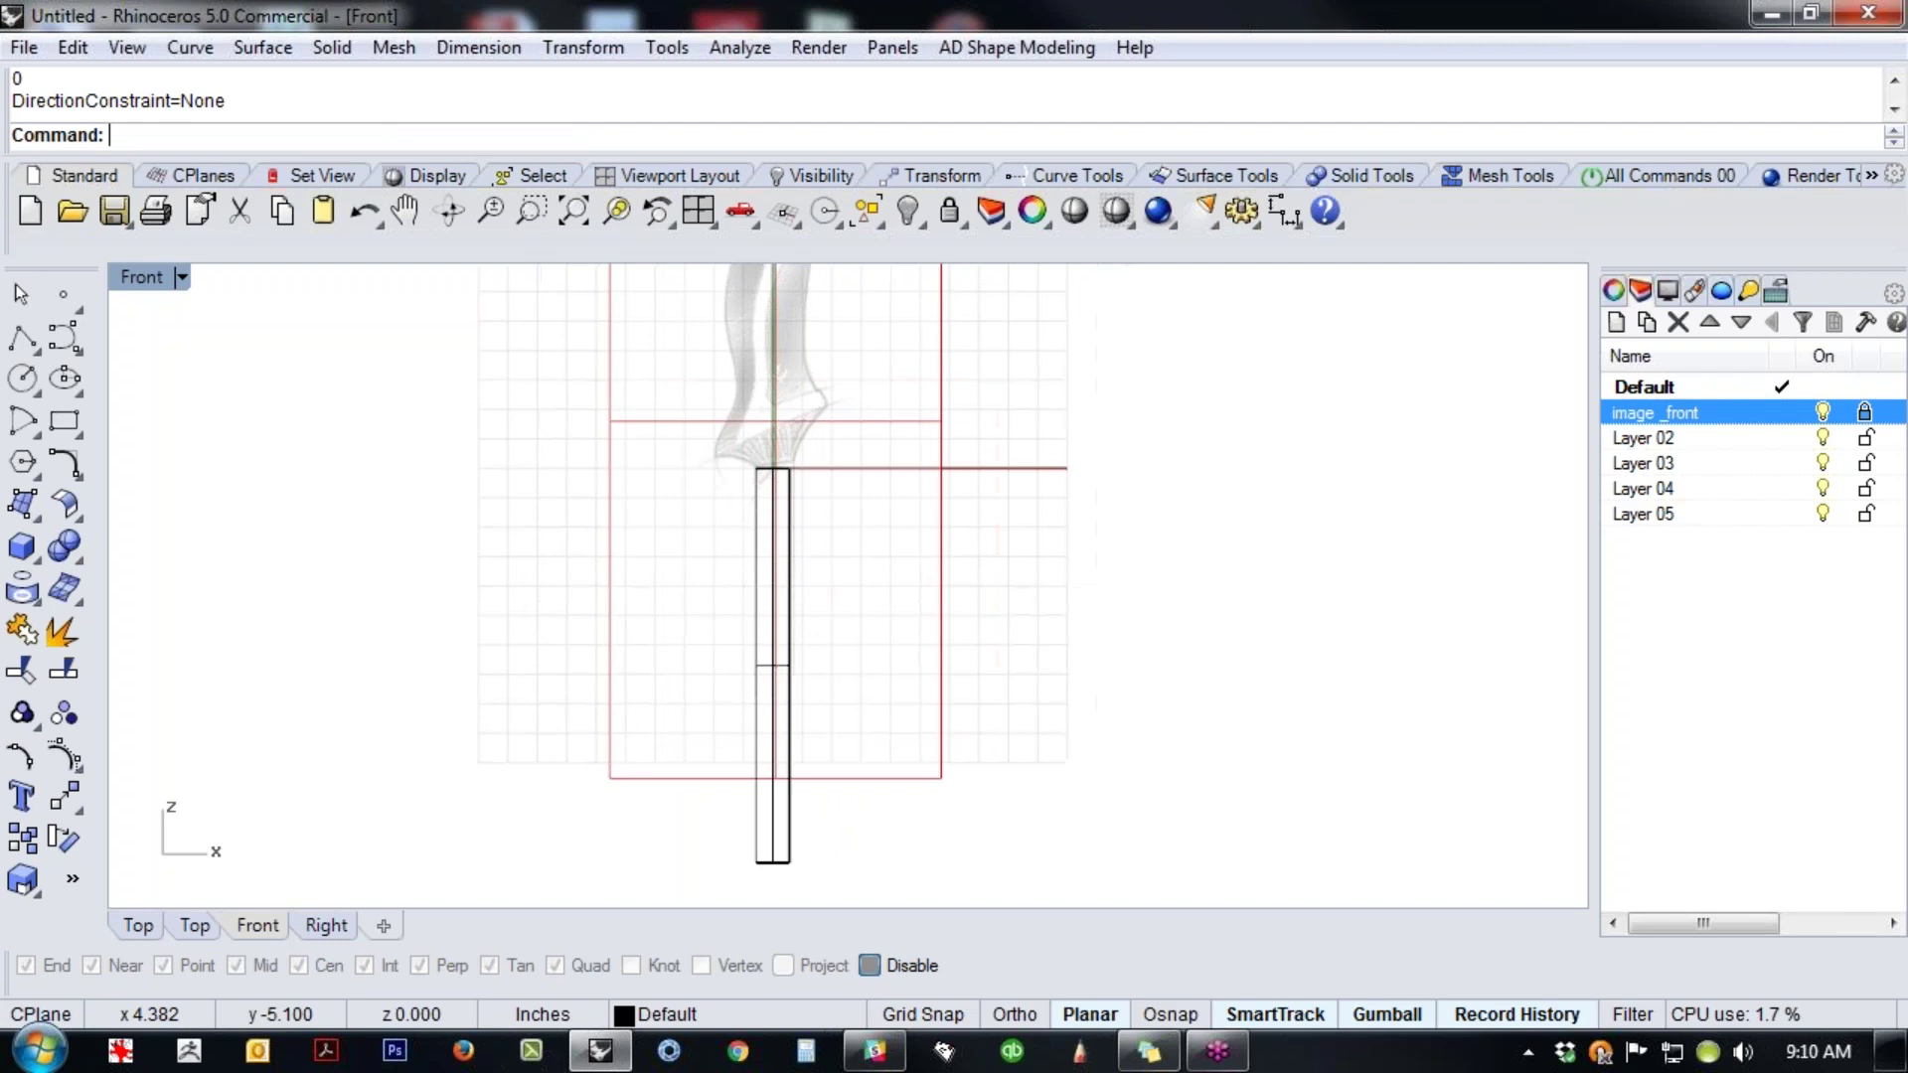
key("ctrl+F4")
right_click_drag(731, 632, 792, 605)
key("ctrl+F2")
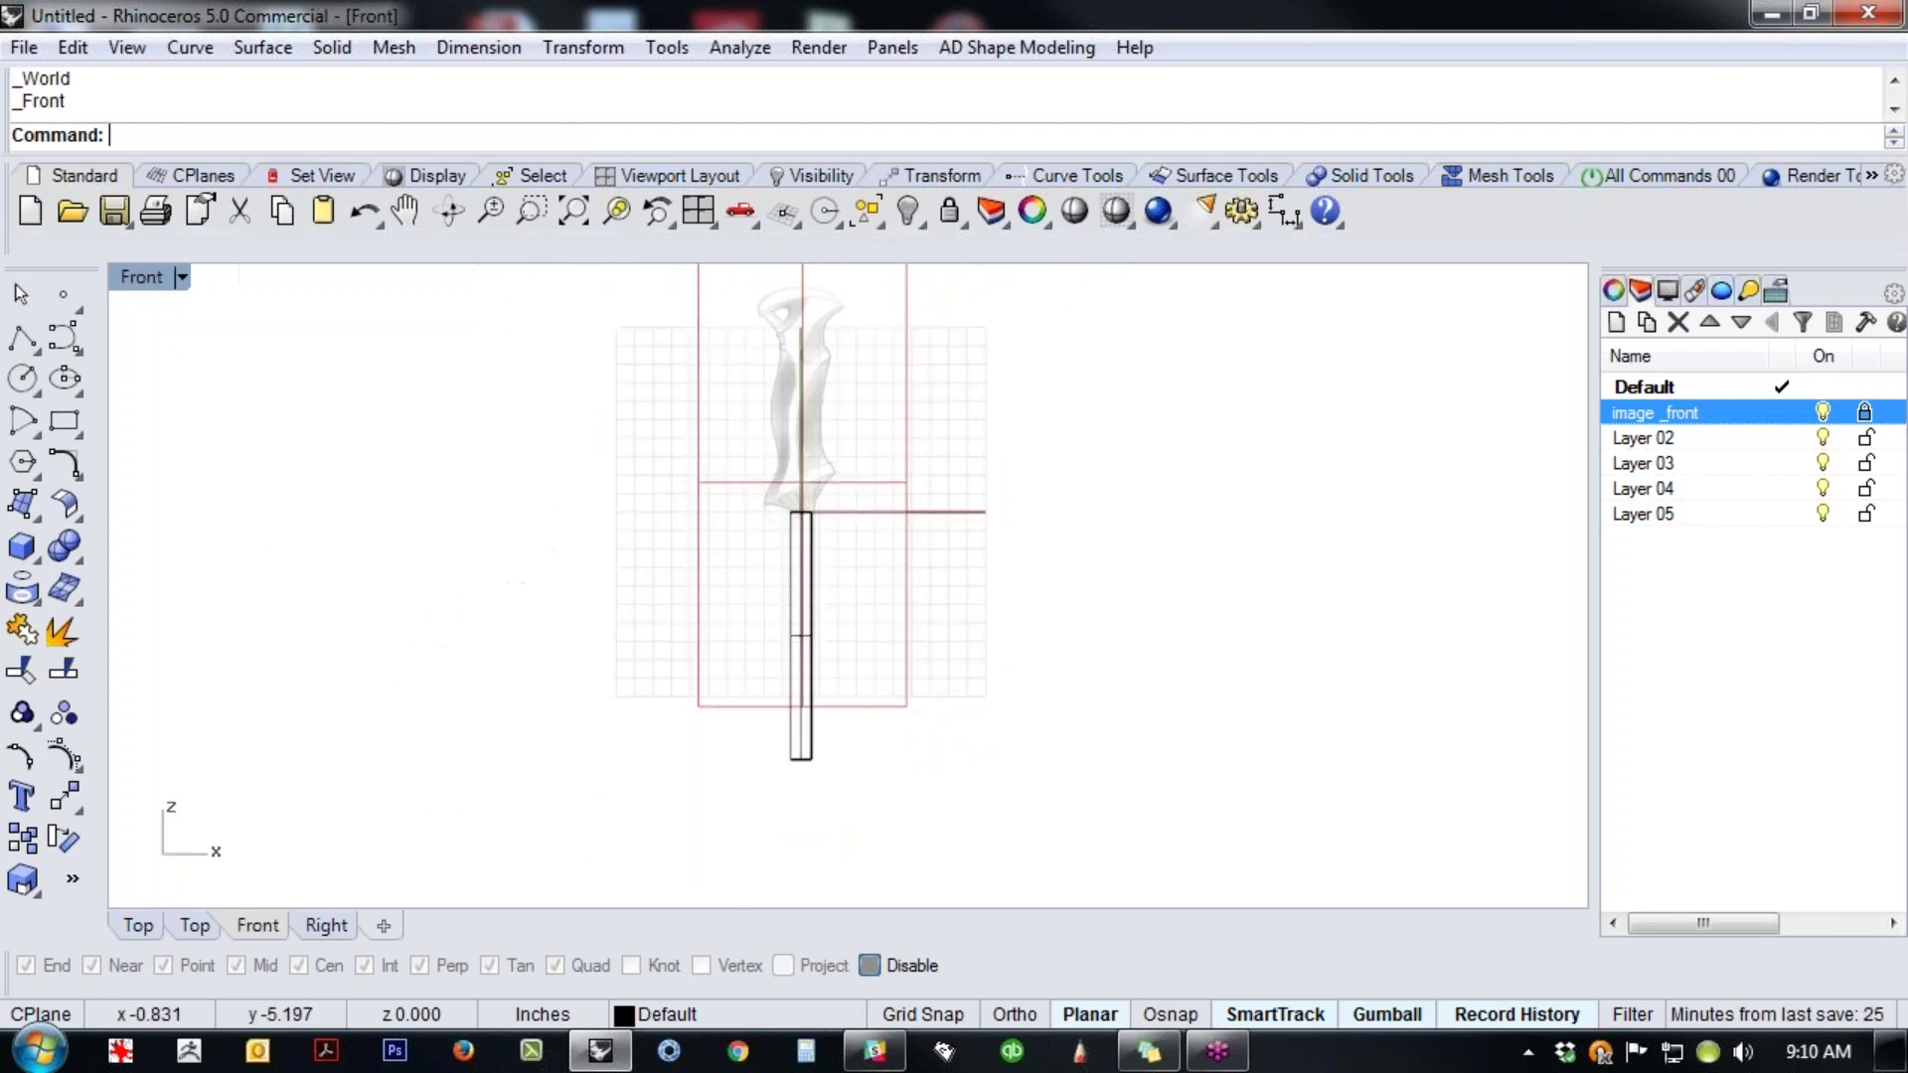
- Stretch the pole cylinder lengthwise and shift it up along the Z axis so its top reaches into the head of the sketched handle
left_click(791, 677)
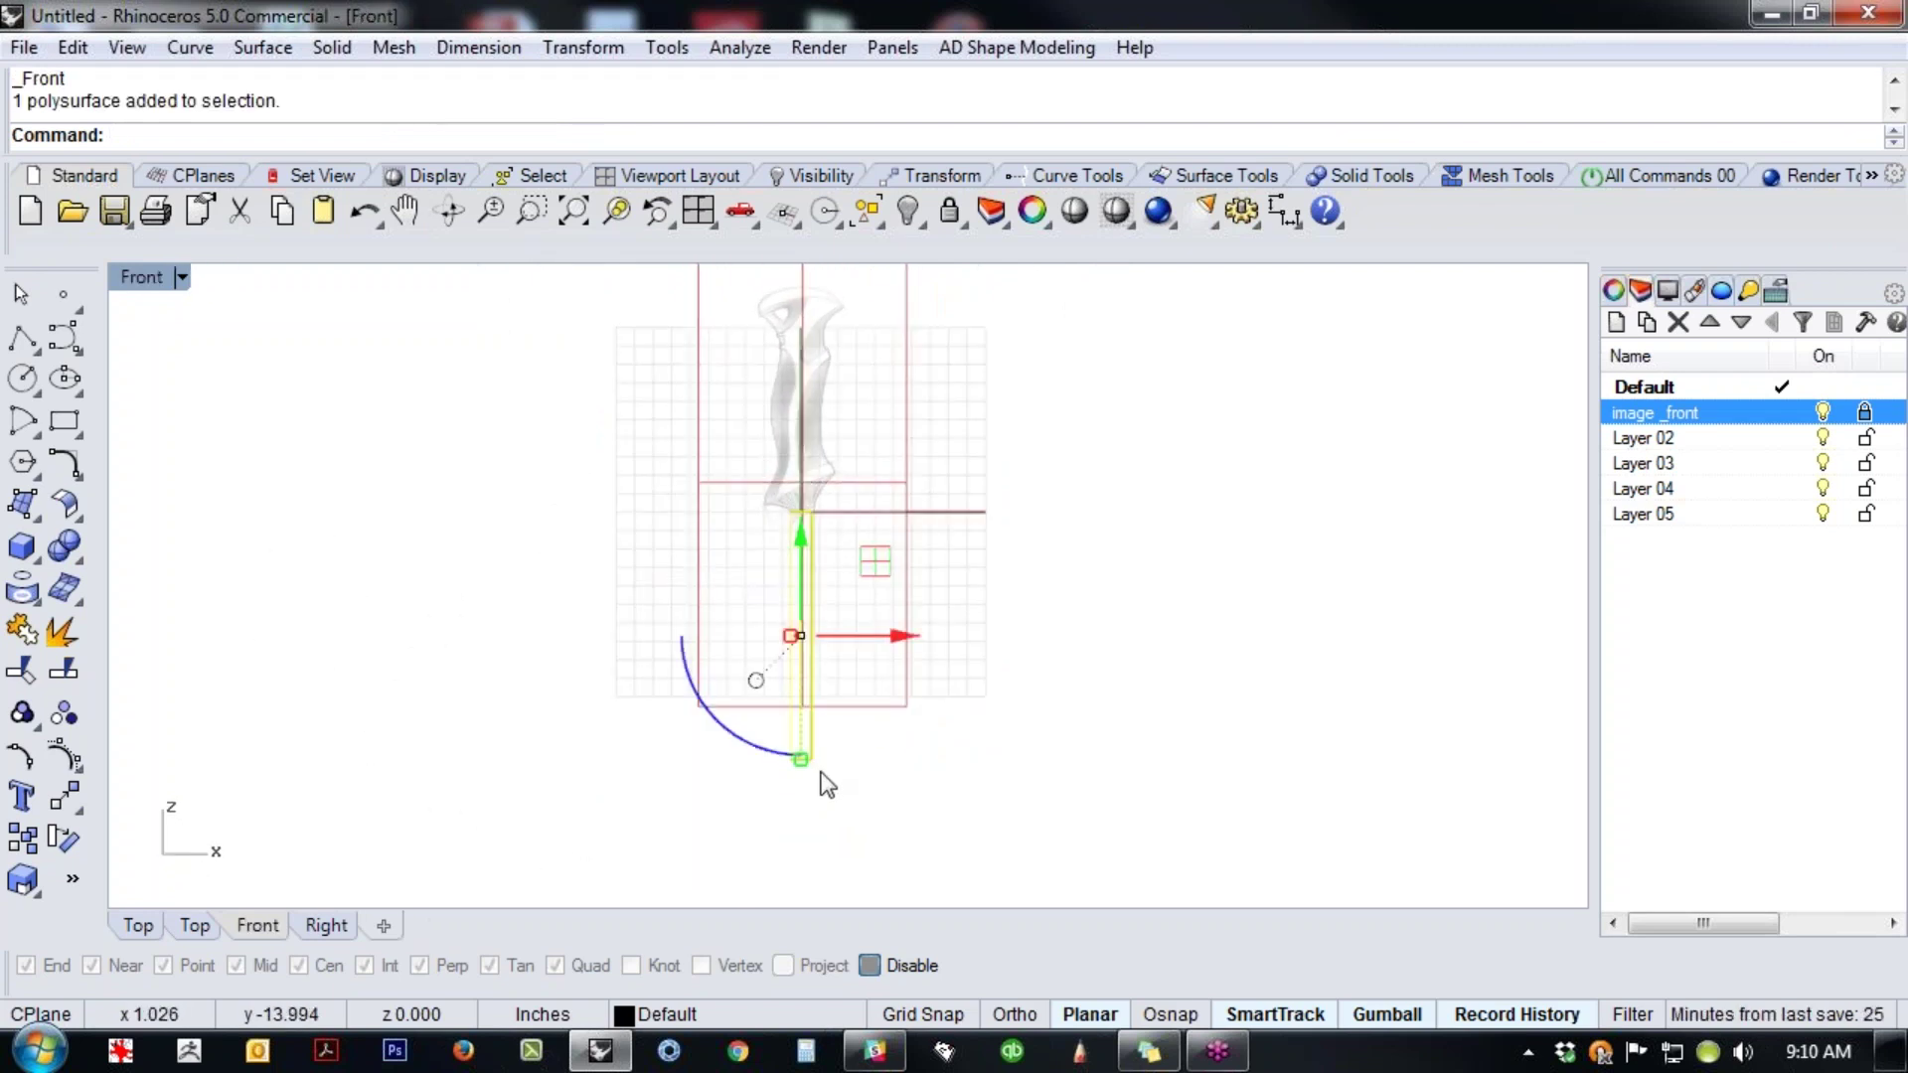
right_click_drag(809, 771, 826, 732)
left_click_drag(814, 732, 795, 869)
left_click_drag(815, 503, 818, 556)
scroll(920, 587, "up", 4)
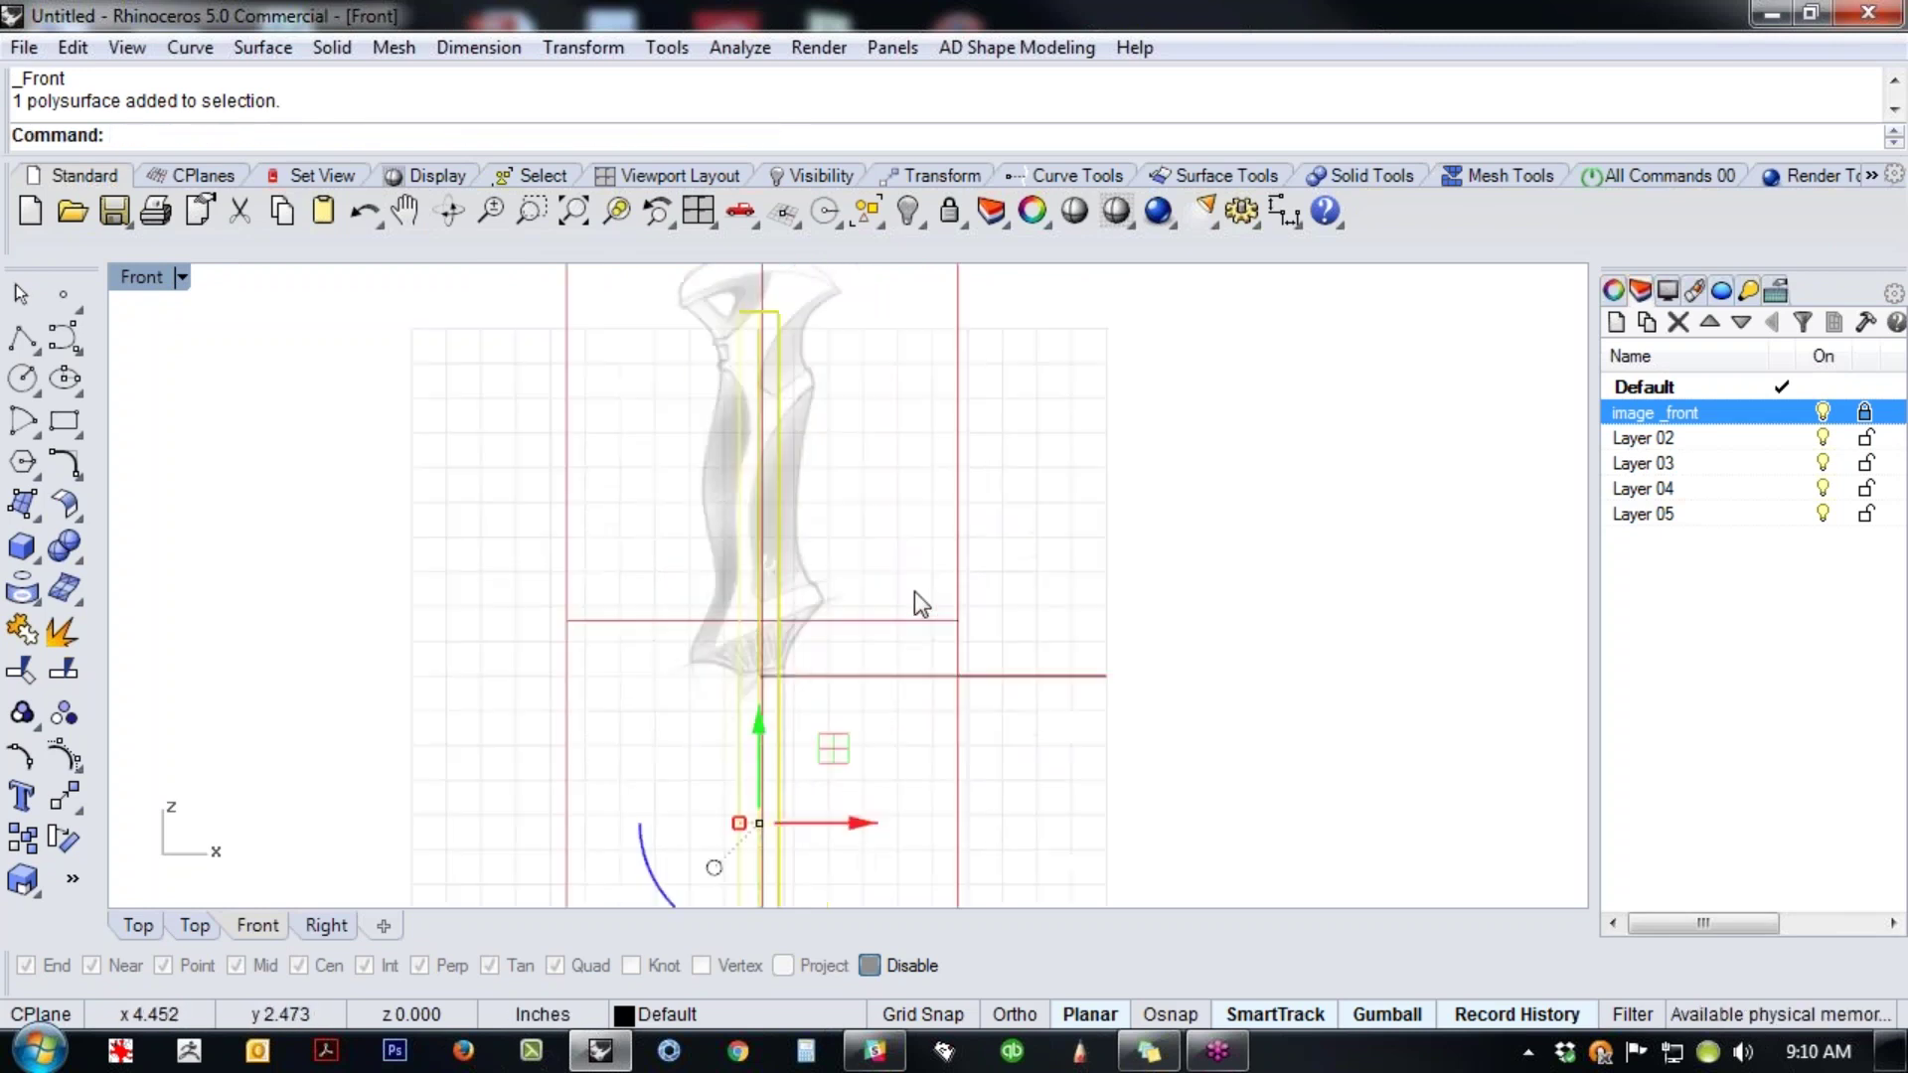
left_click(1064, 642)
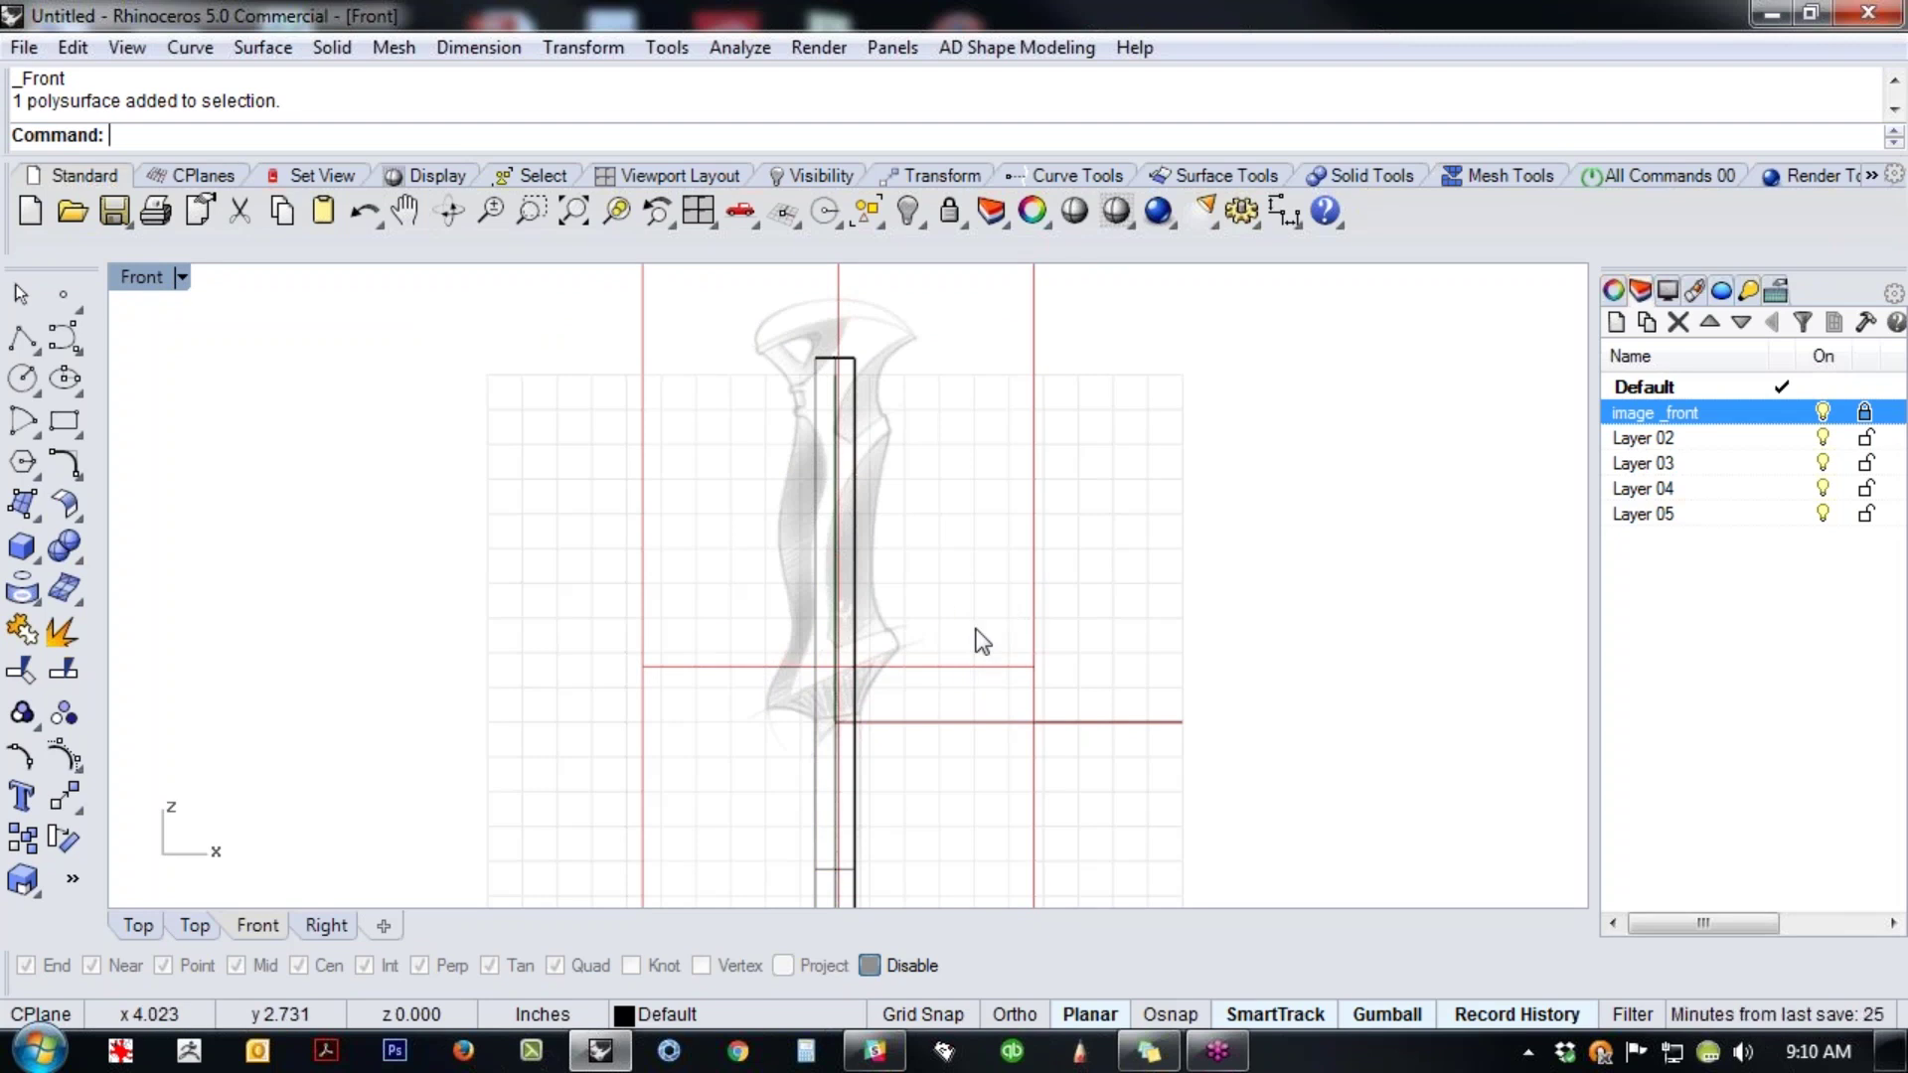
scroll(900, 640, "up", 2)
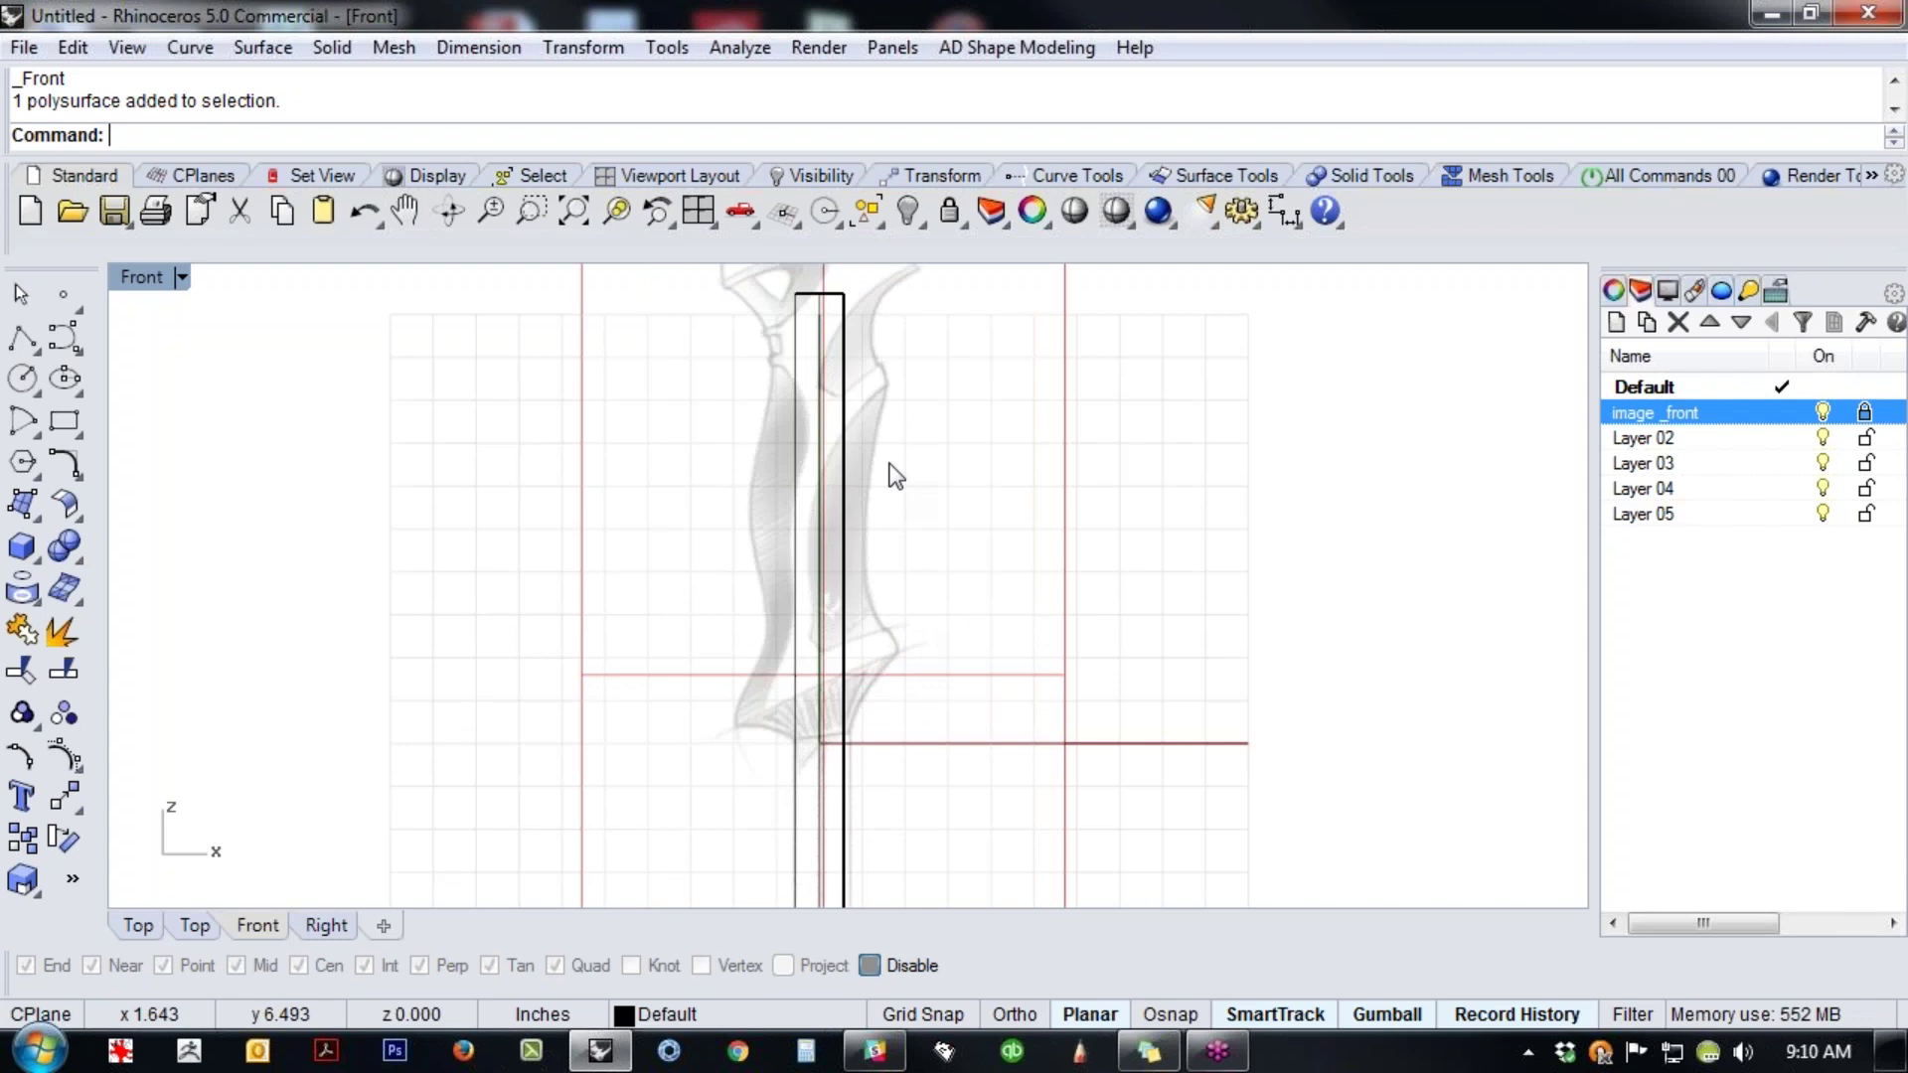
- Trace the sketched handle's wavy left edge, from the head's corner to the base, with a degree 3 control-point curve
right_click_drag(922, 431, 936, 511)
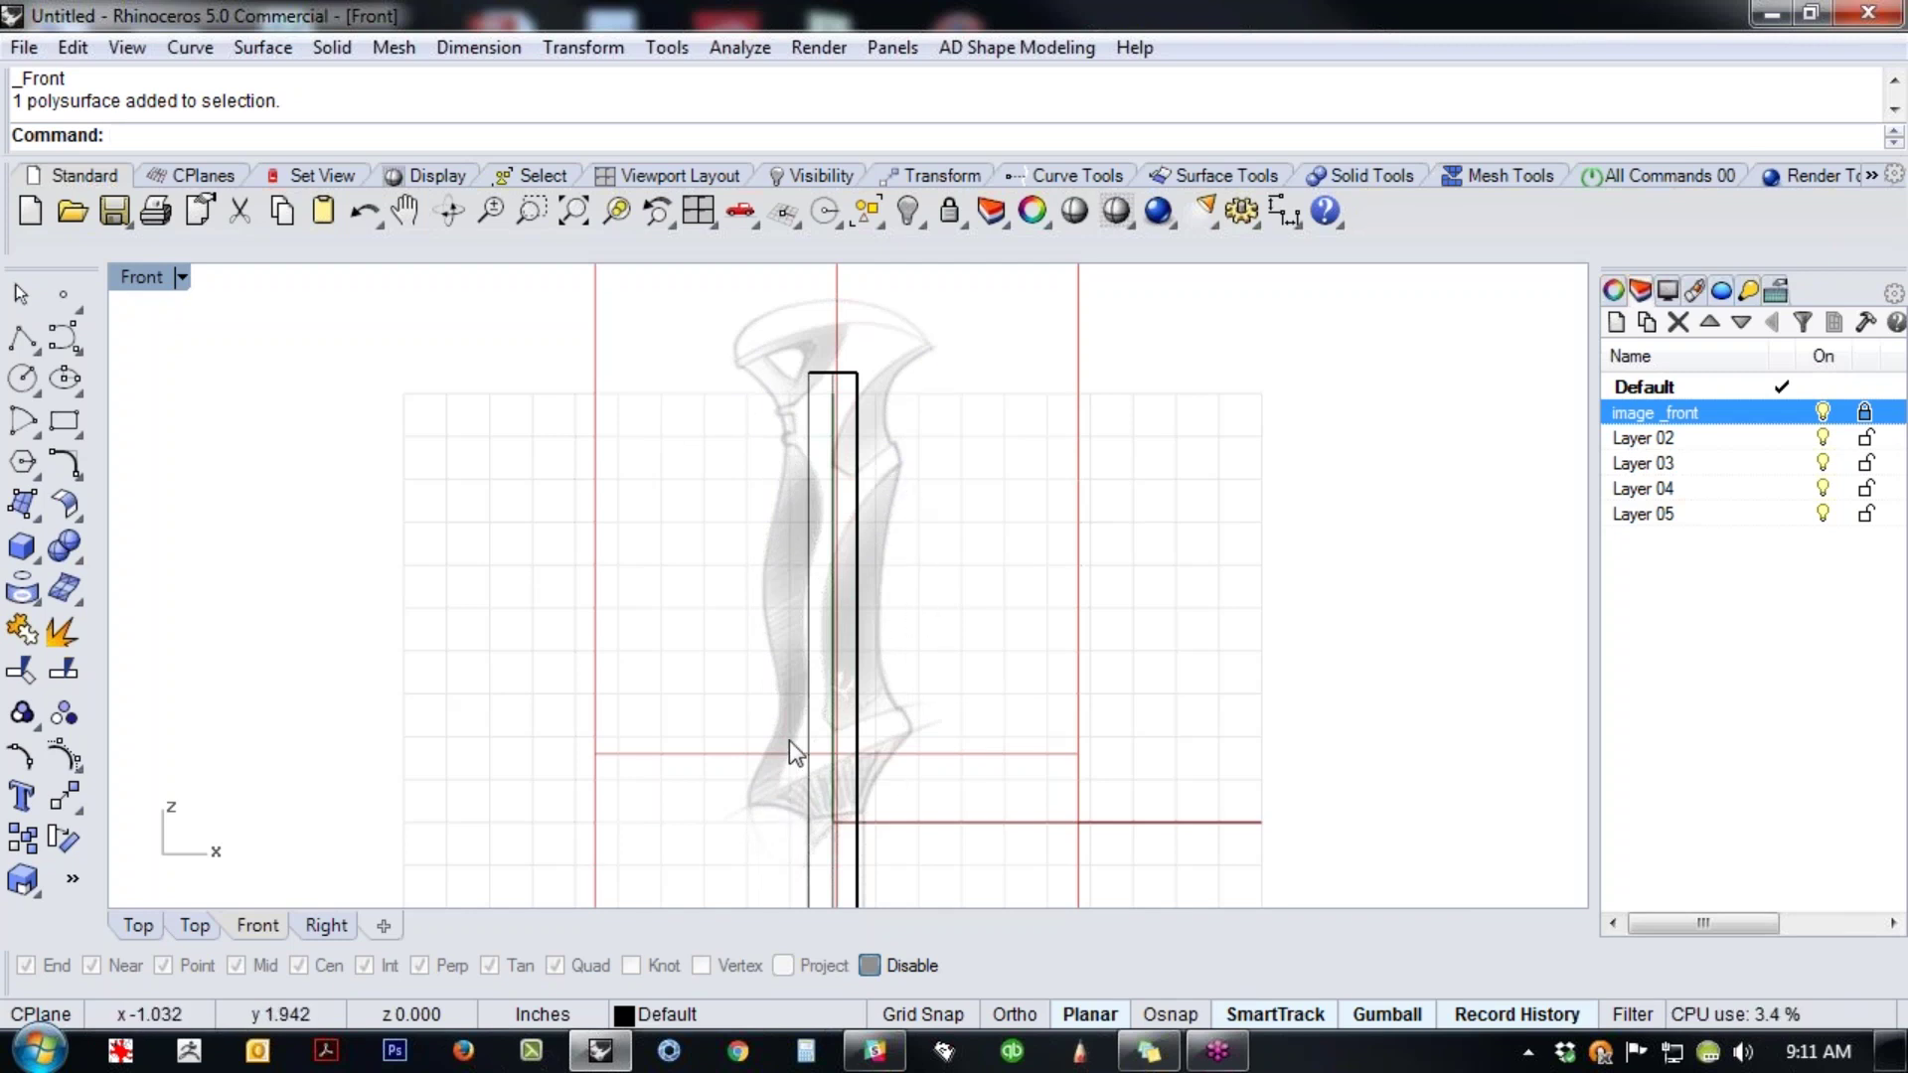
left_click(64, 338)
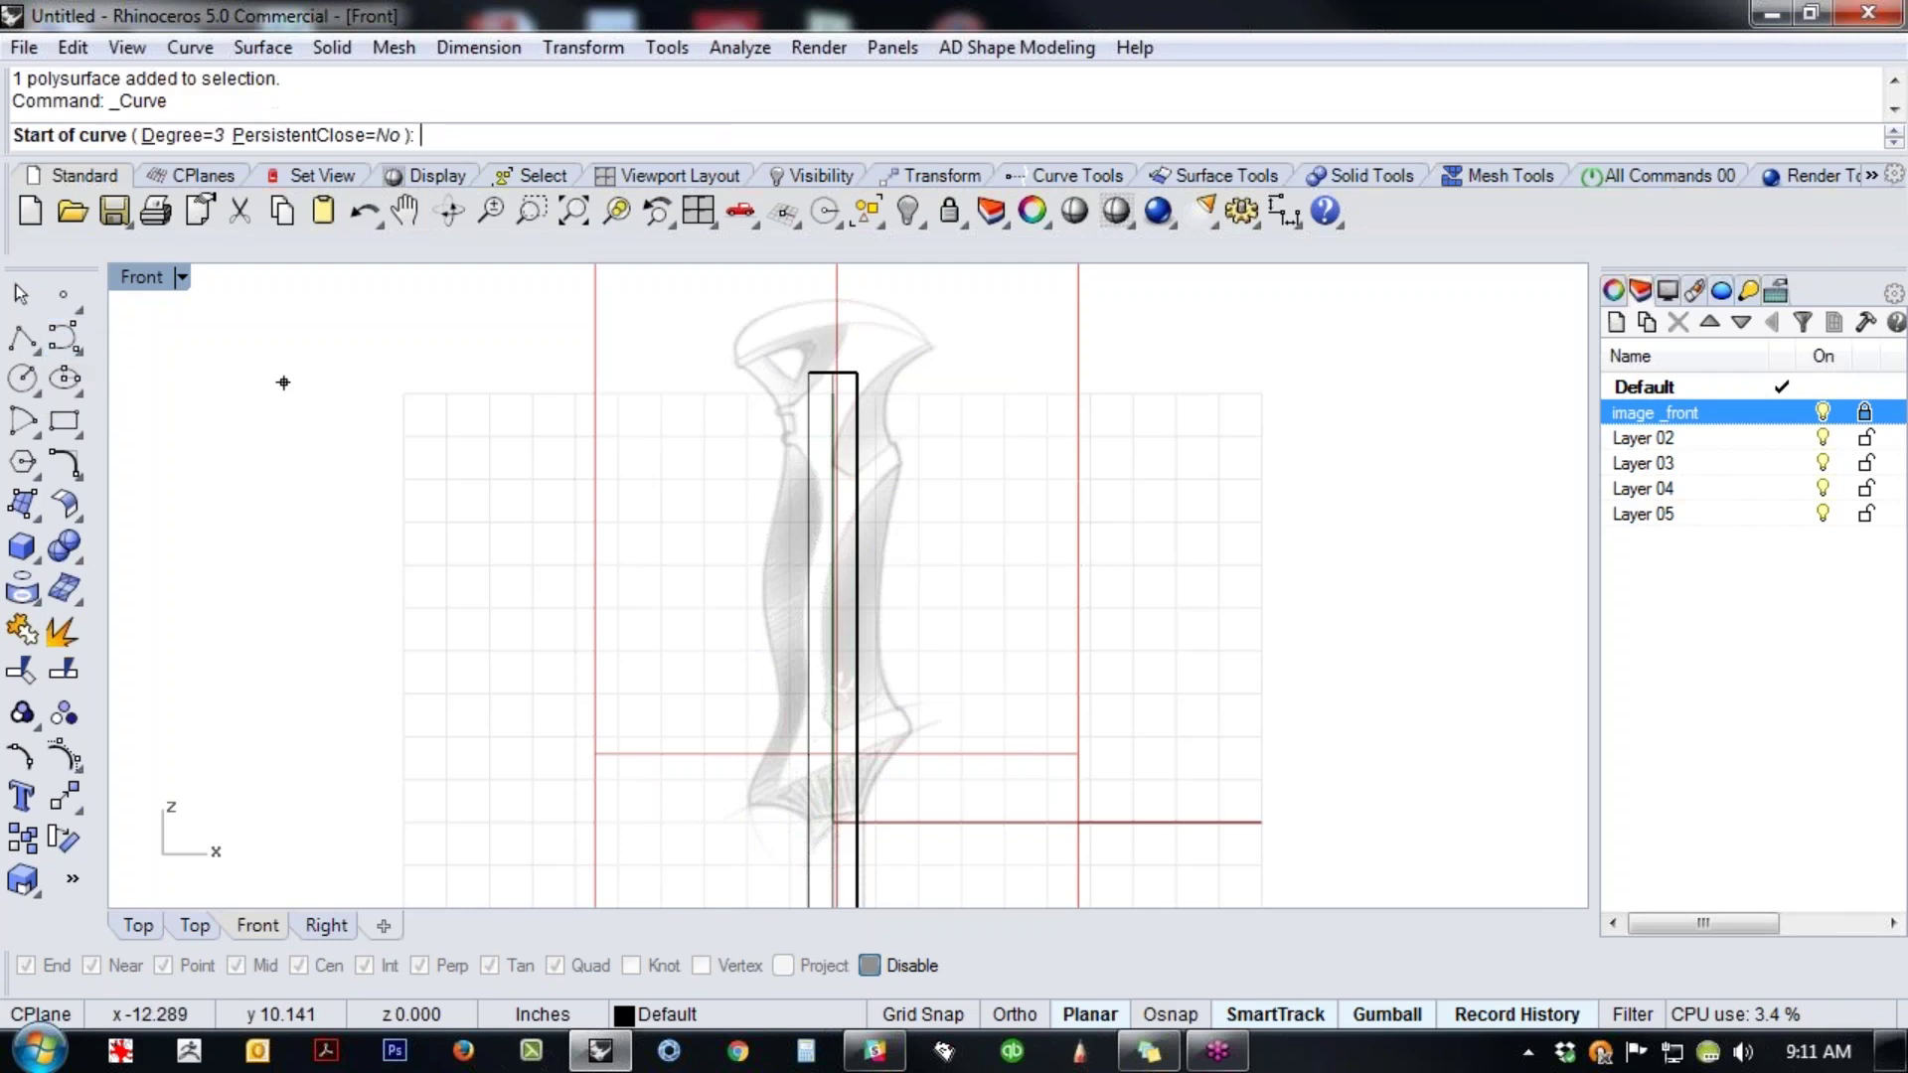
left_click(721, 346)
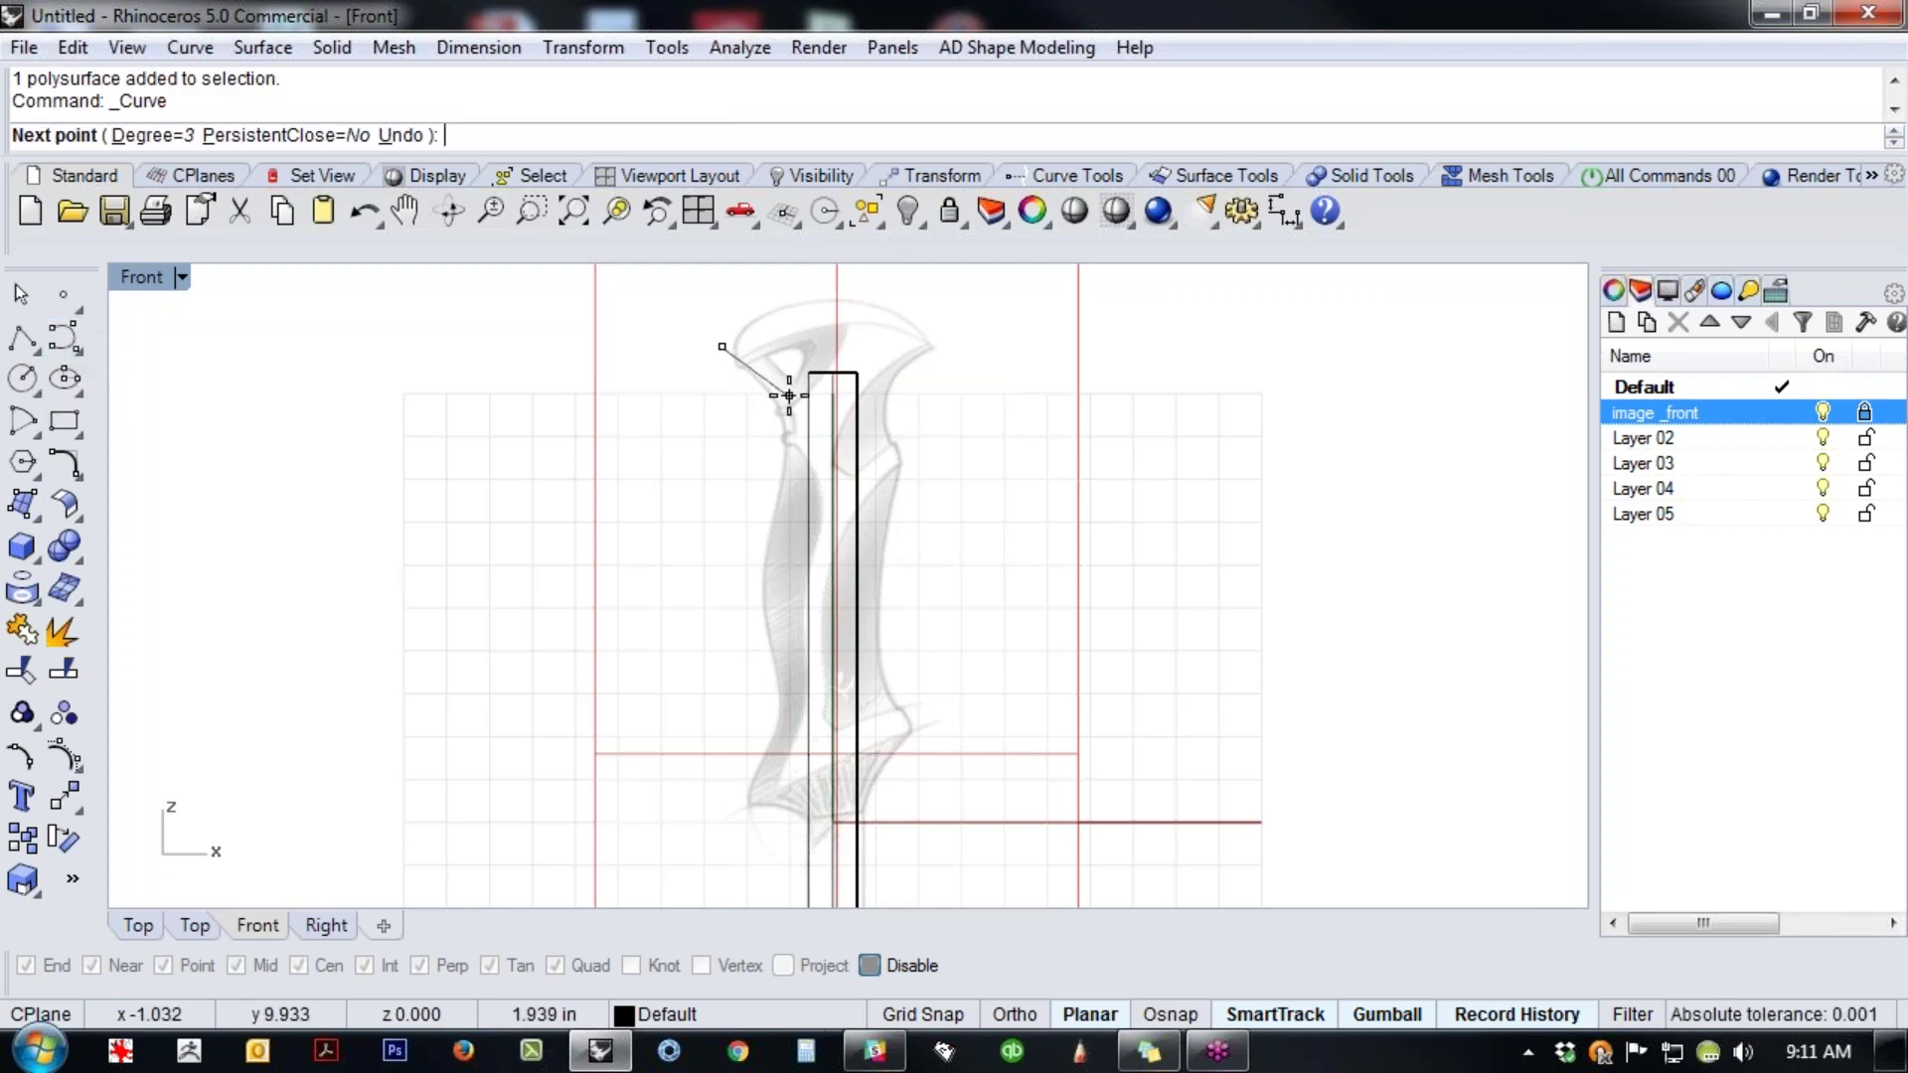
left_click(784, 401)
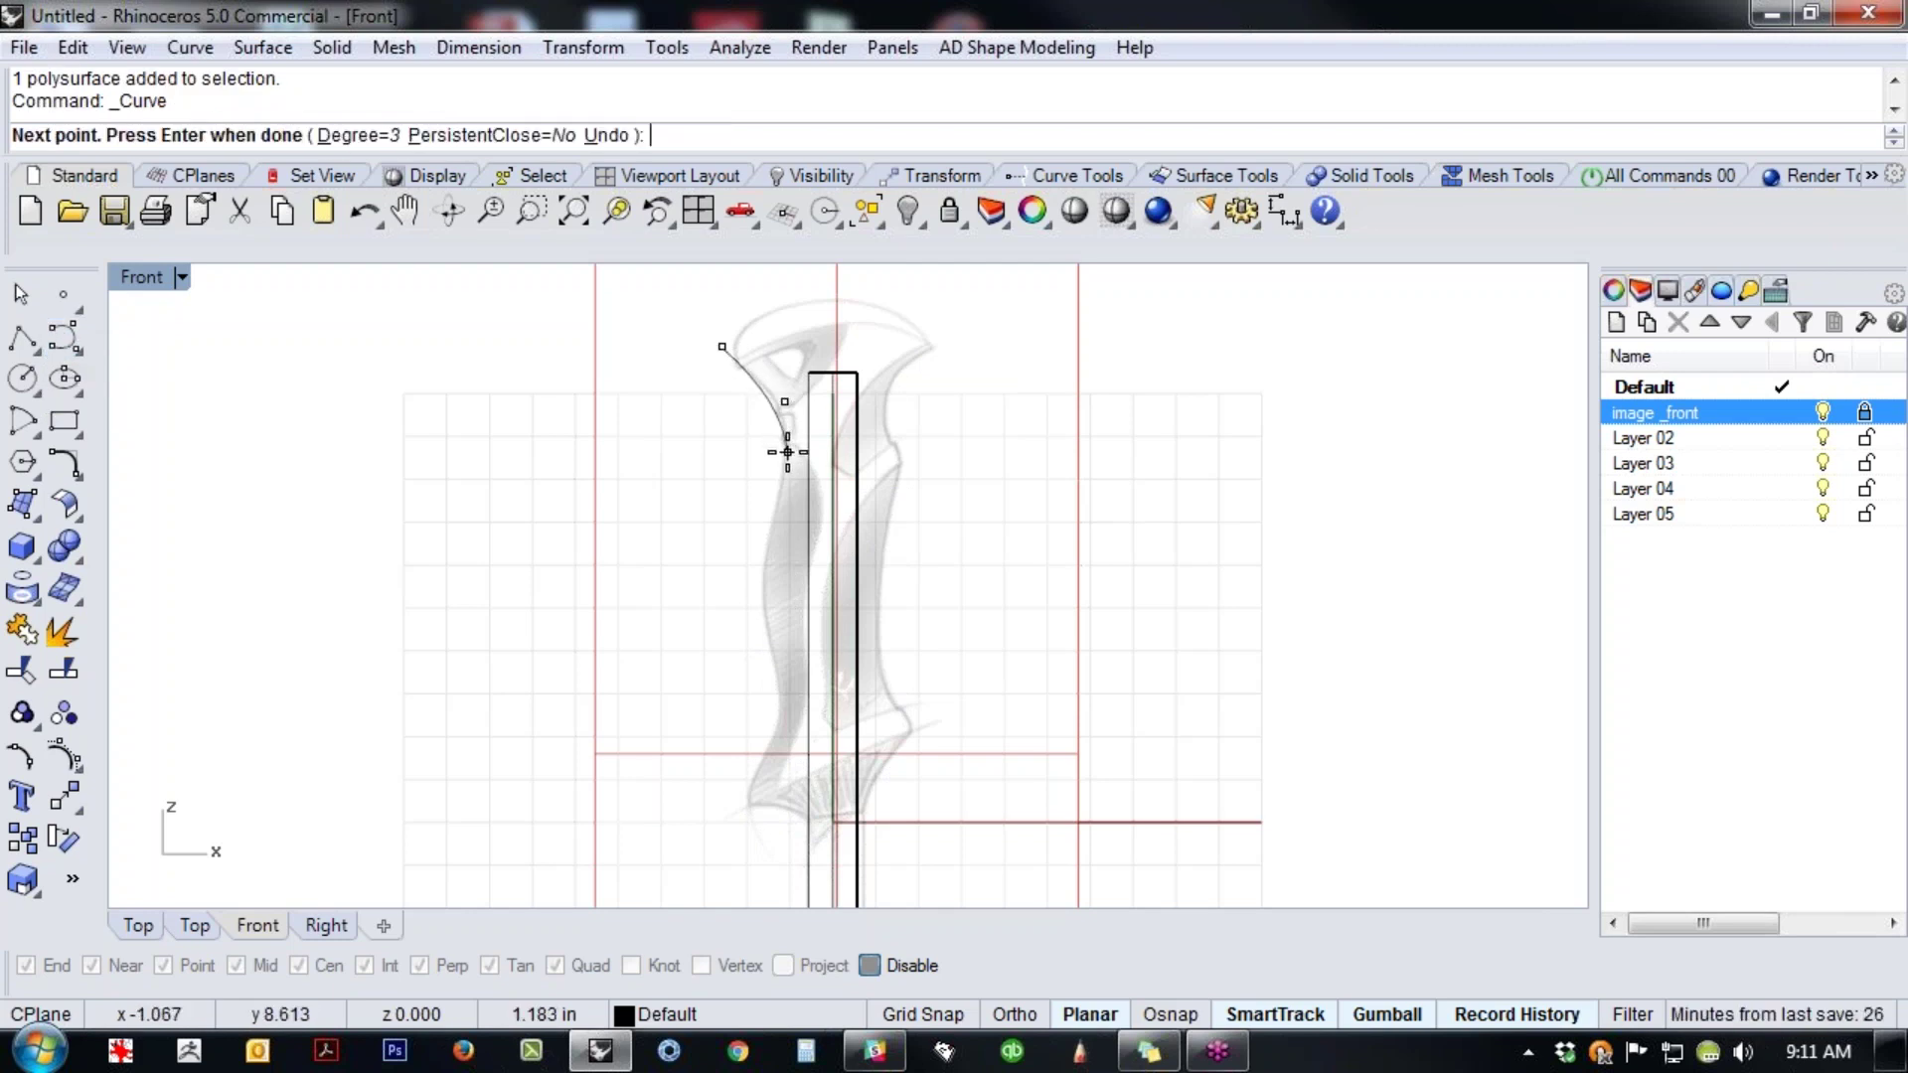
left_click(772, 524)
left_click(753, 592)
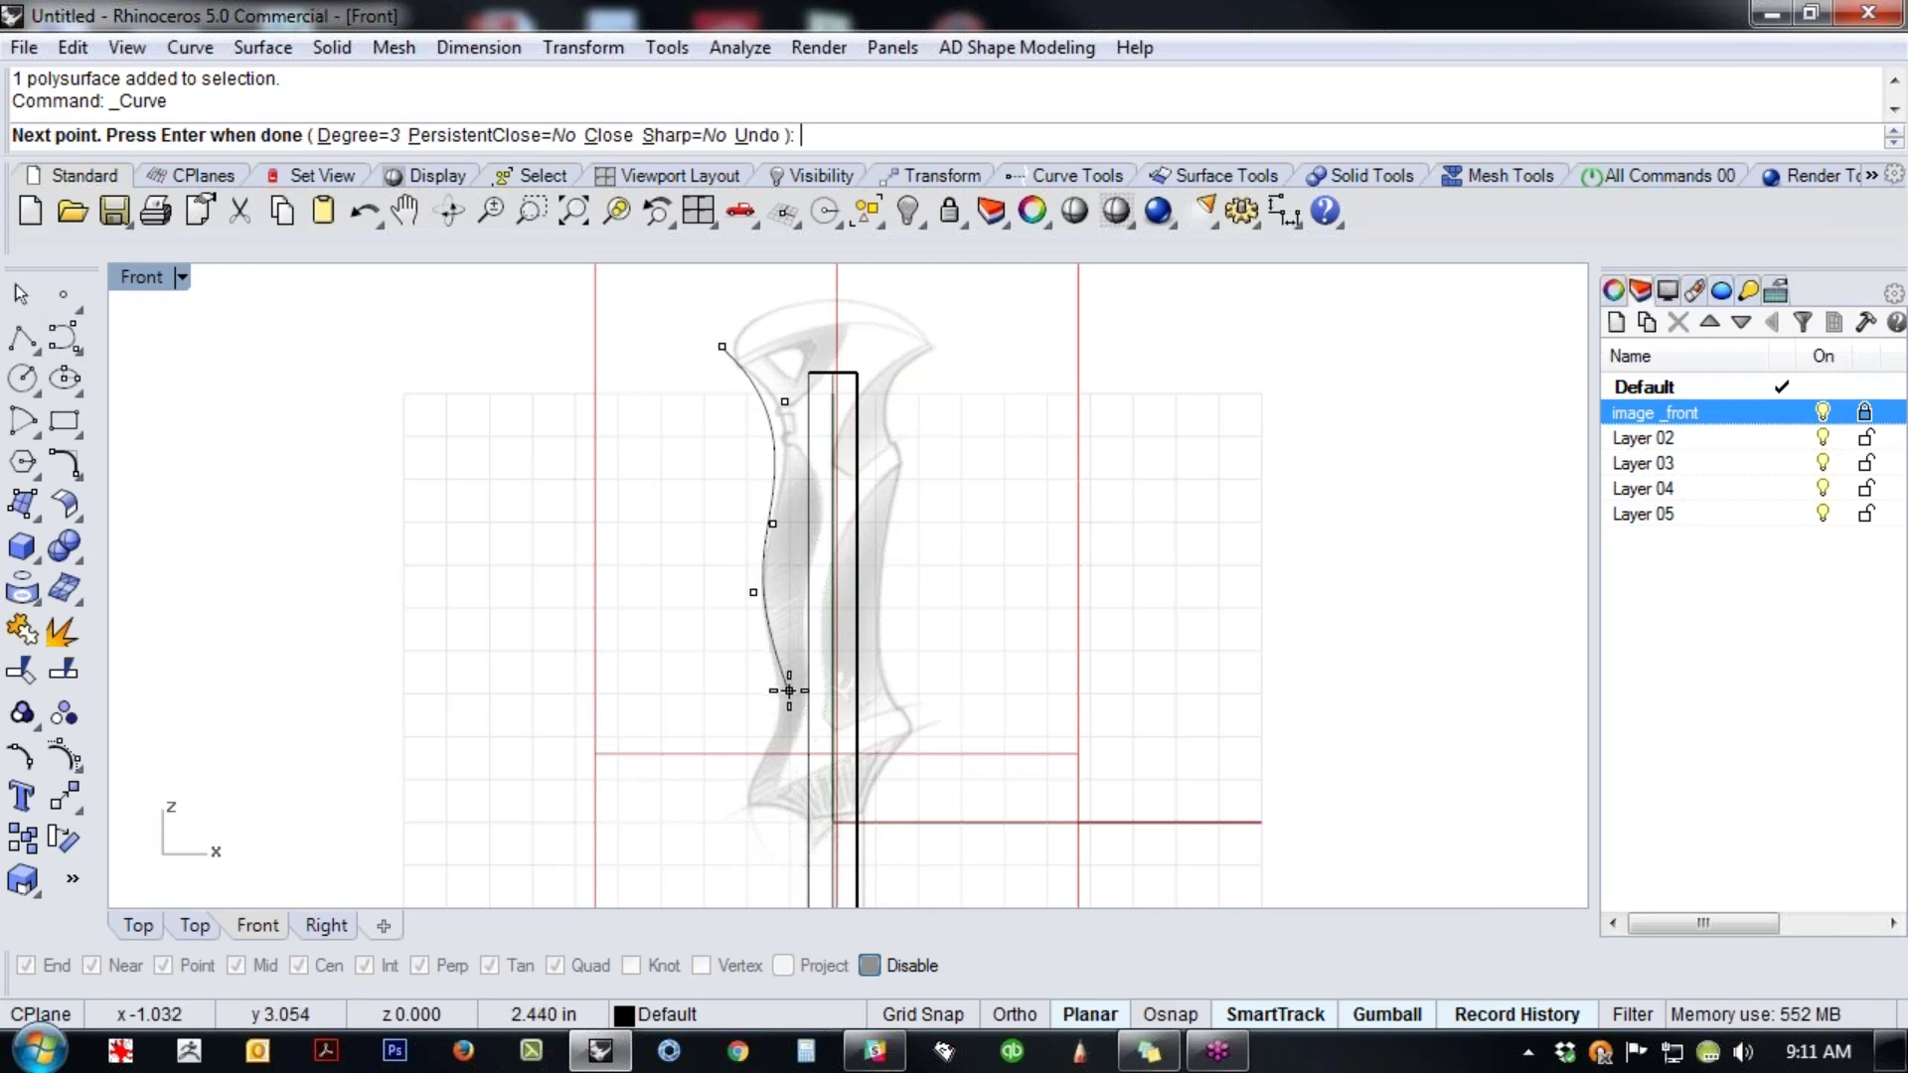
left_click(789, 691)
left_click(785, 733)
left_click(748, 779)
left_click(747, 813)
key("Return")
- Show the traced curve's control points and move its upper ones so the curve follows the sketched edge below the head
left_click(765, 646)
middle_click(526, 584)
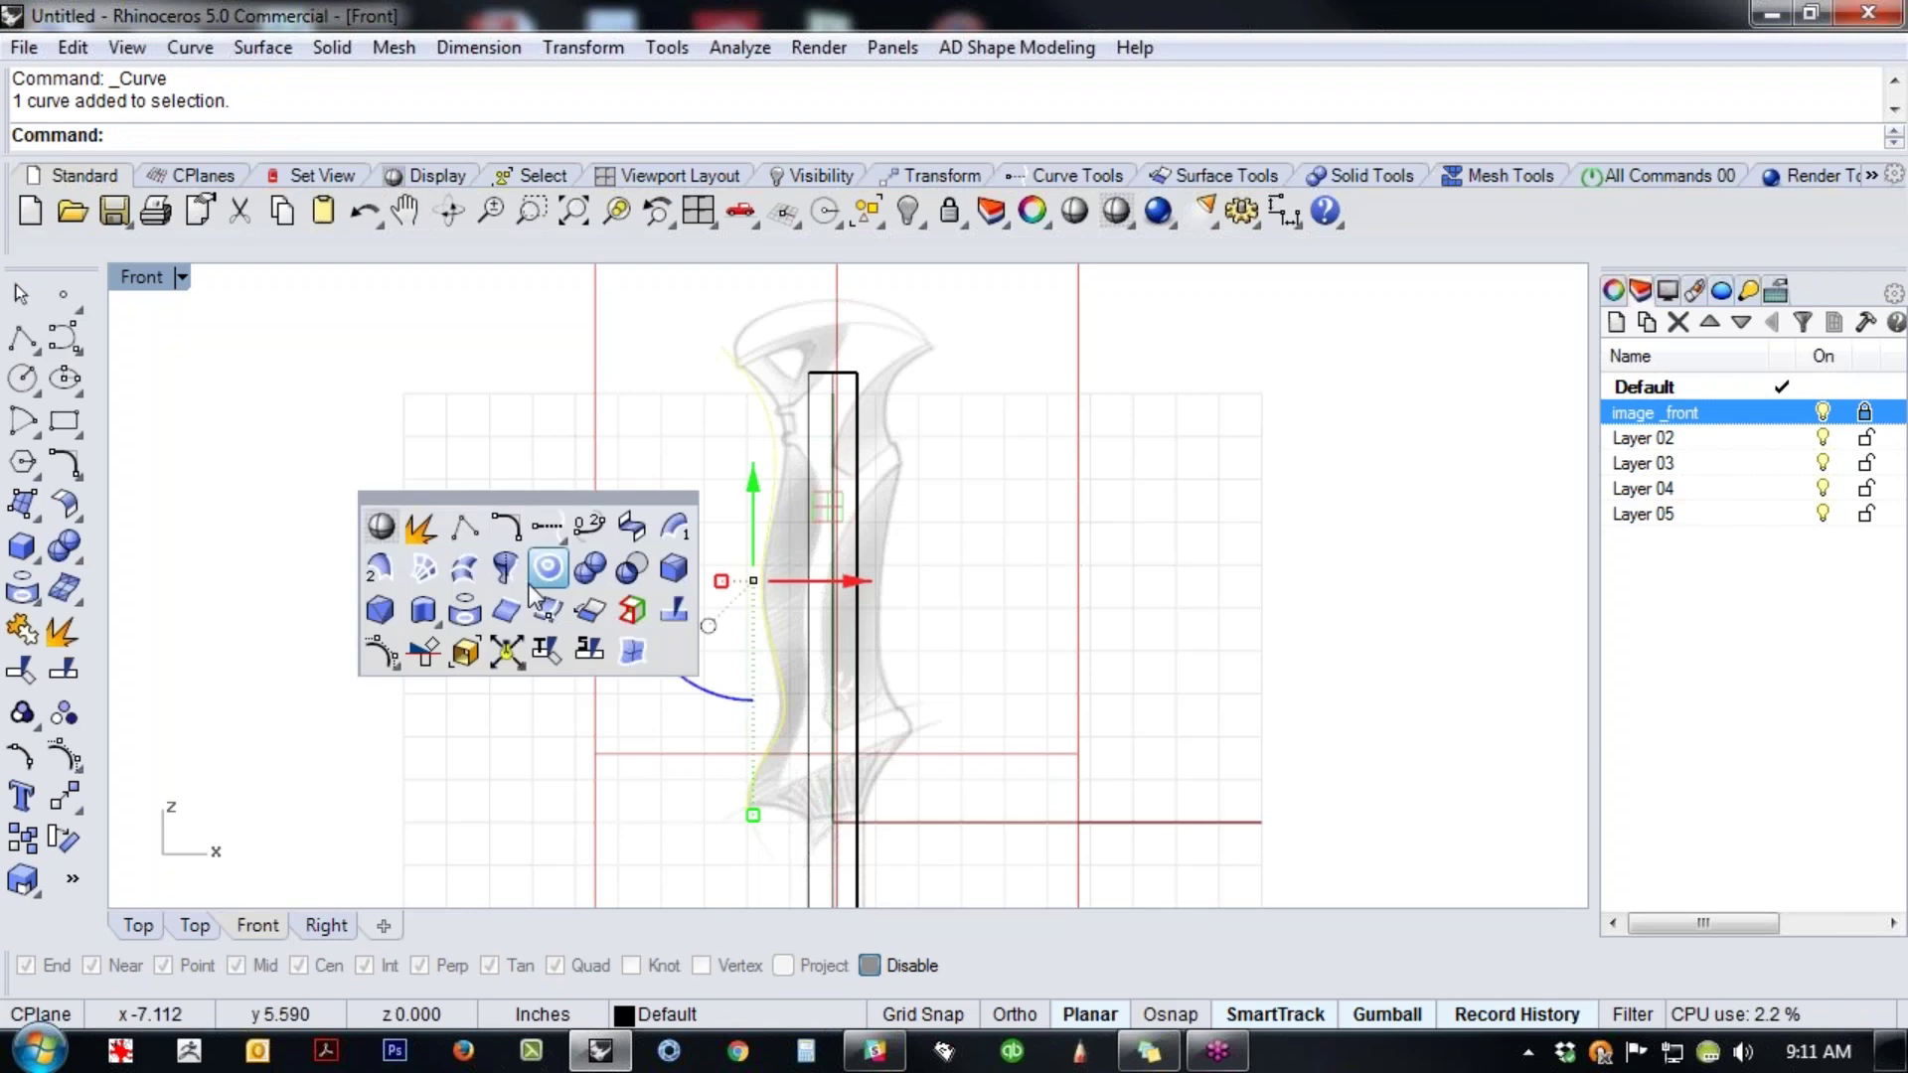
left_click(380, 656)
scroll(801, 409, "up", 3)
left_click_drag(609, 413, 874, 347)
left_click_drag(780, 398, 820, 390)
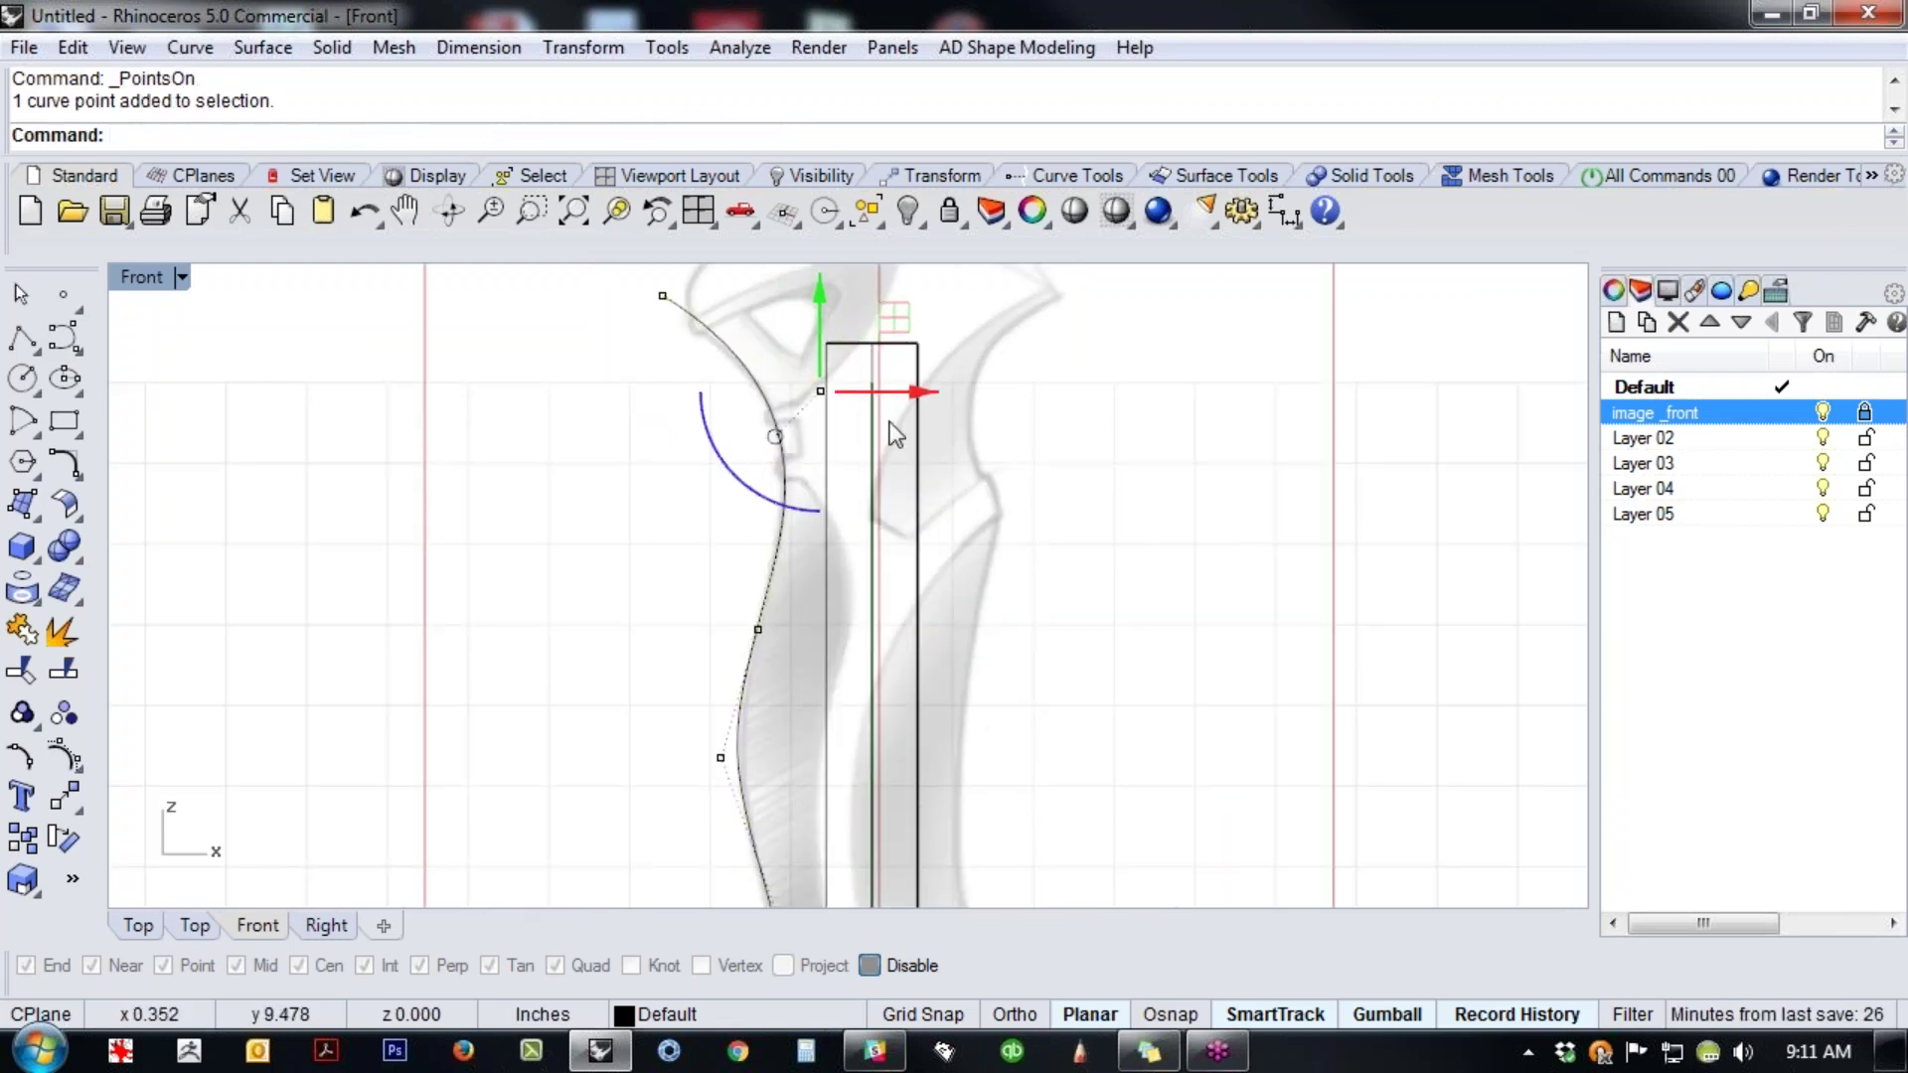
left_click(663, 297)
right_click_drag(655, 386, 652, 452)
left_click_drag(660, 361, 687, 392)
left_click(617, 550)
left_click(684, 397)
- Delete a surplus control point near the curve's lower bend and move the neighbouring points to match the sketched edge
right_click_drag(624, 773, 616, 534)
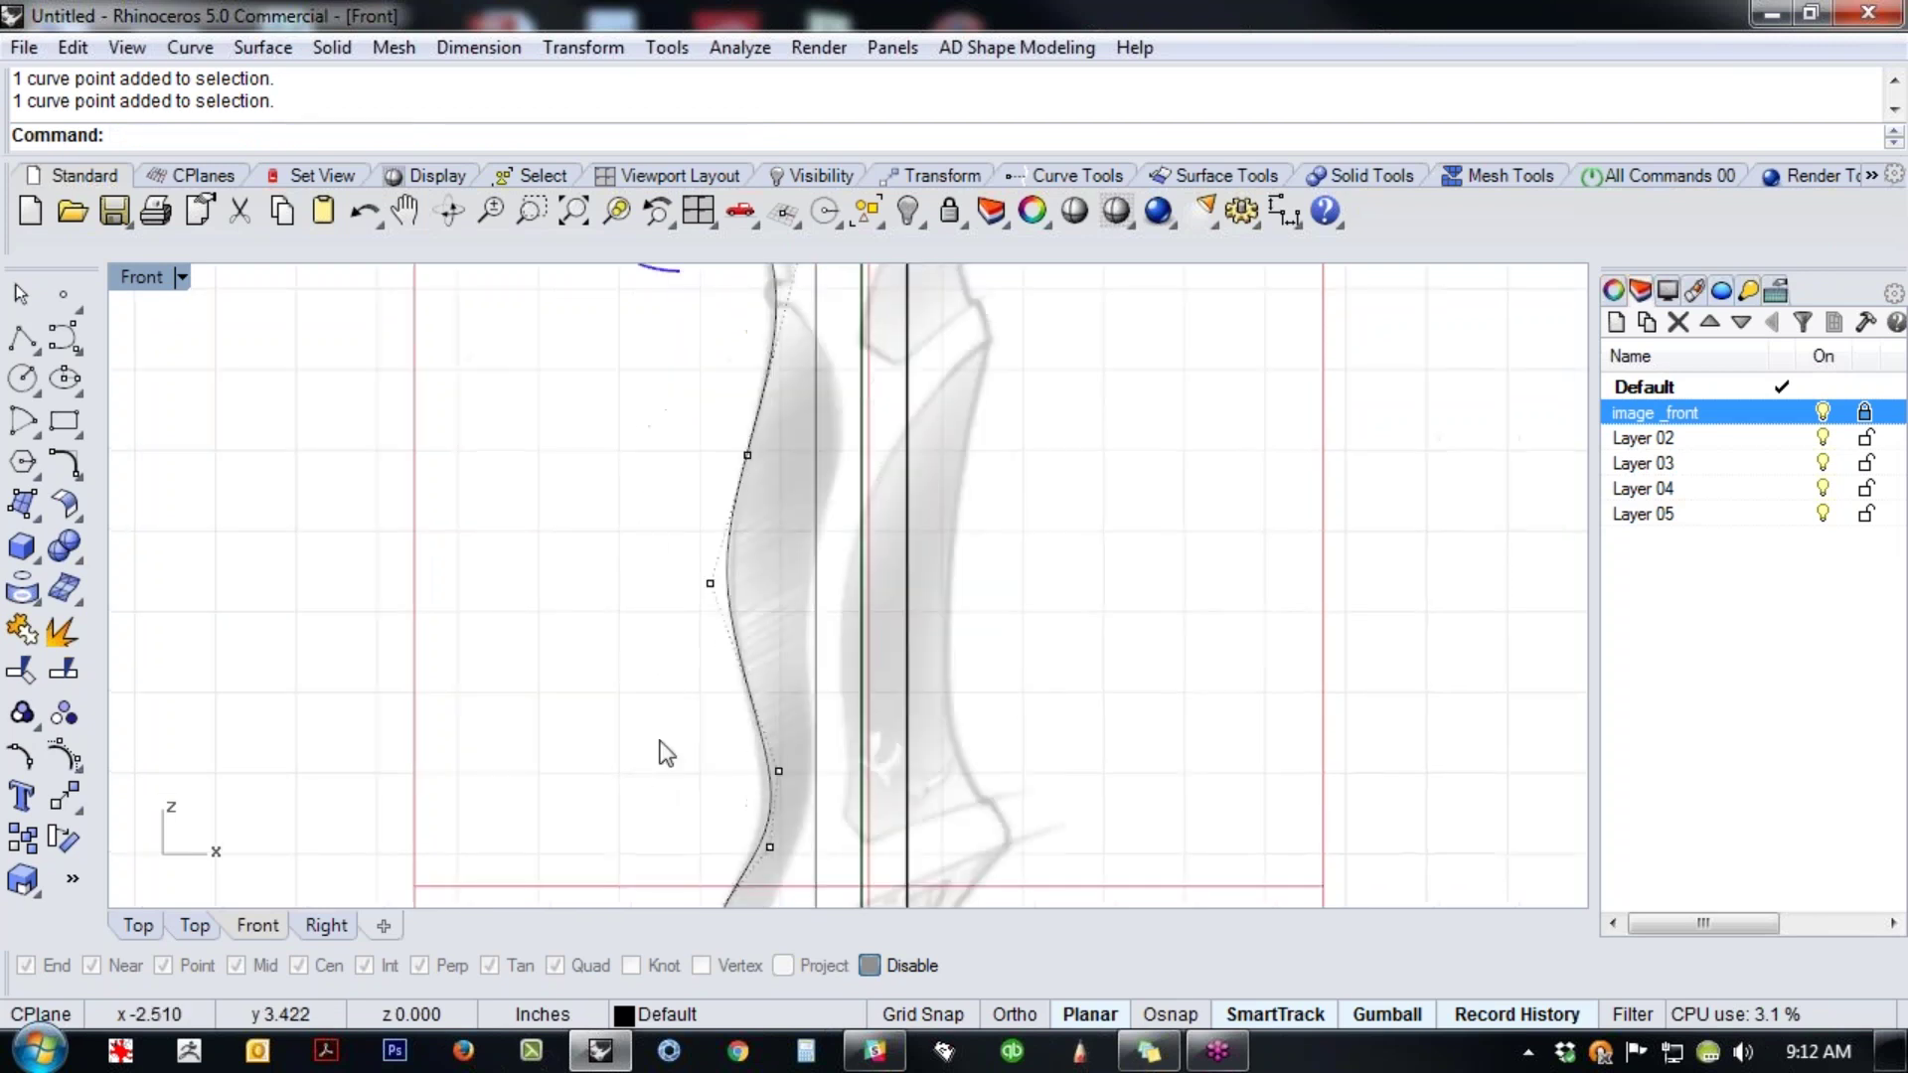
right_click_drag(661, 742, 693, 587)
left_click_drag(714, 633, 798, 707)
key("Delete")
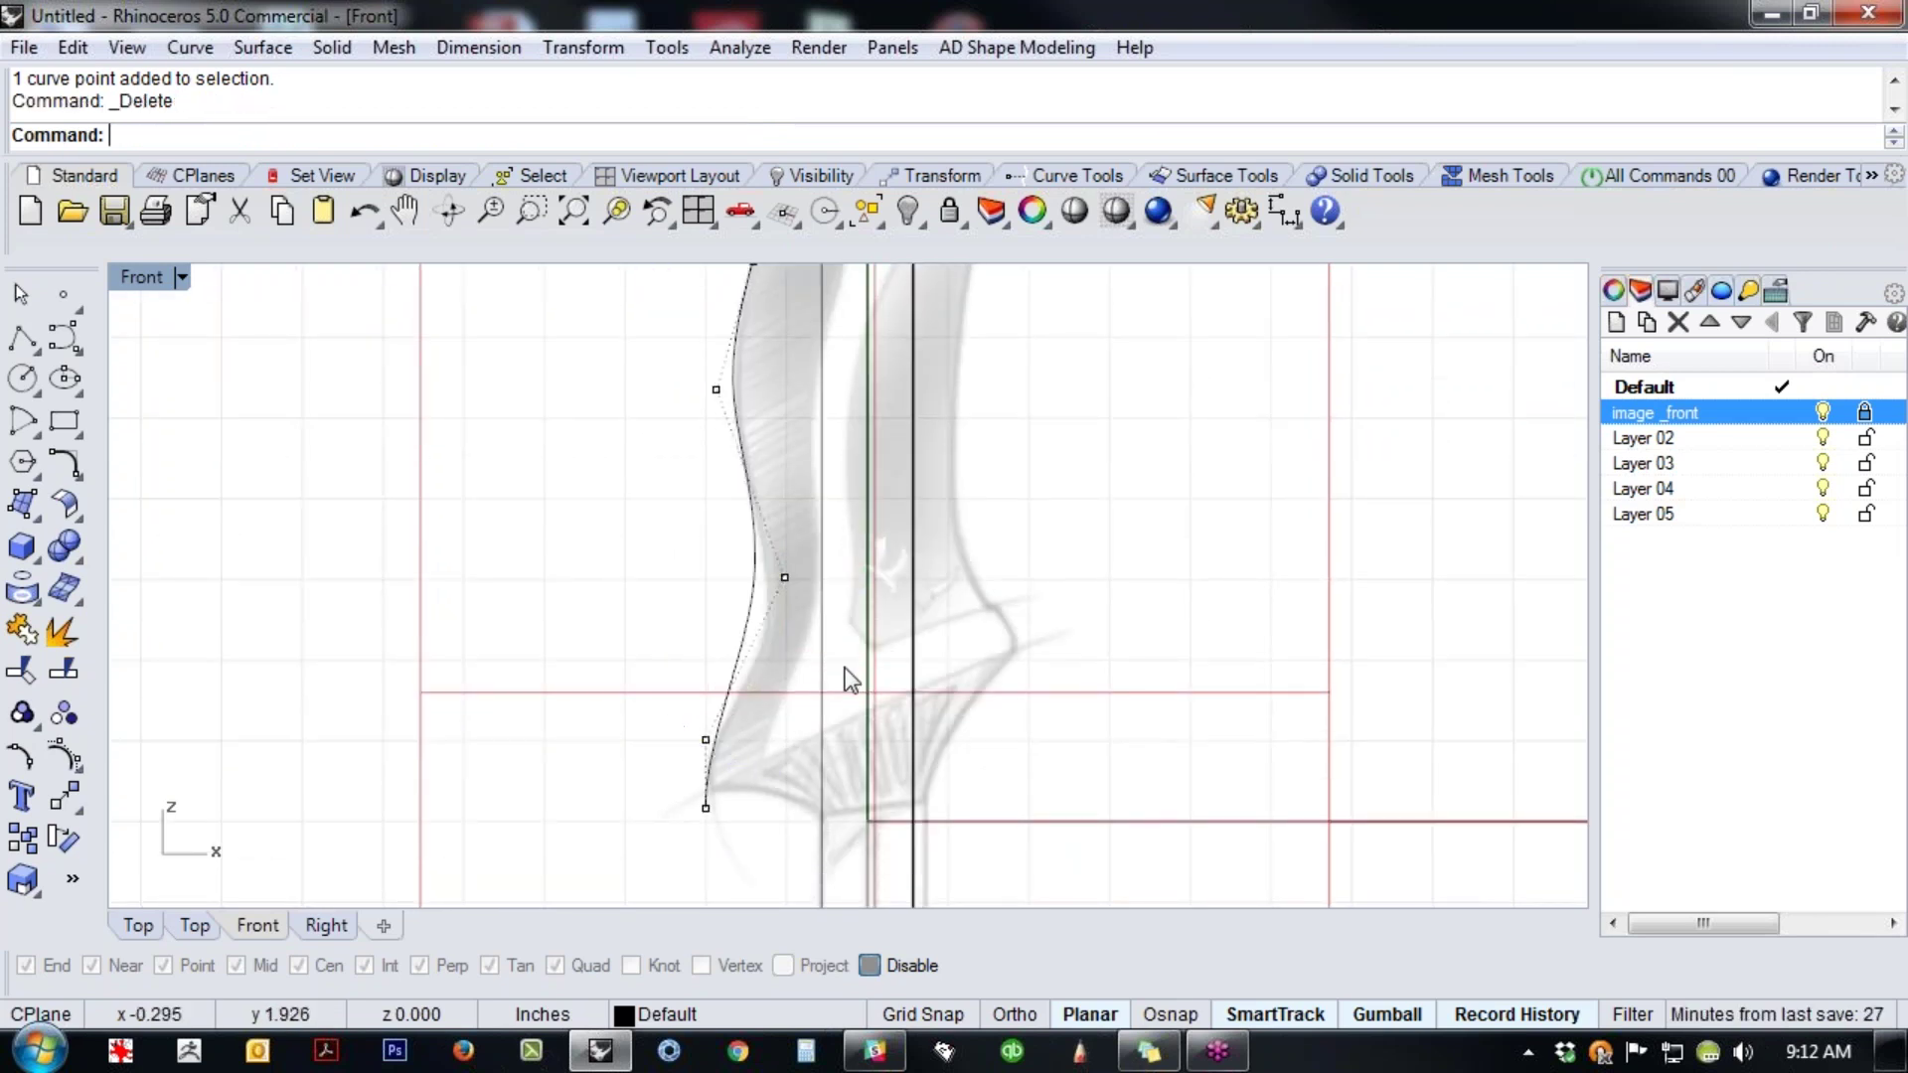
left_click(790, 579)
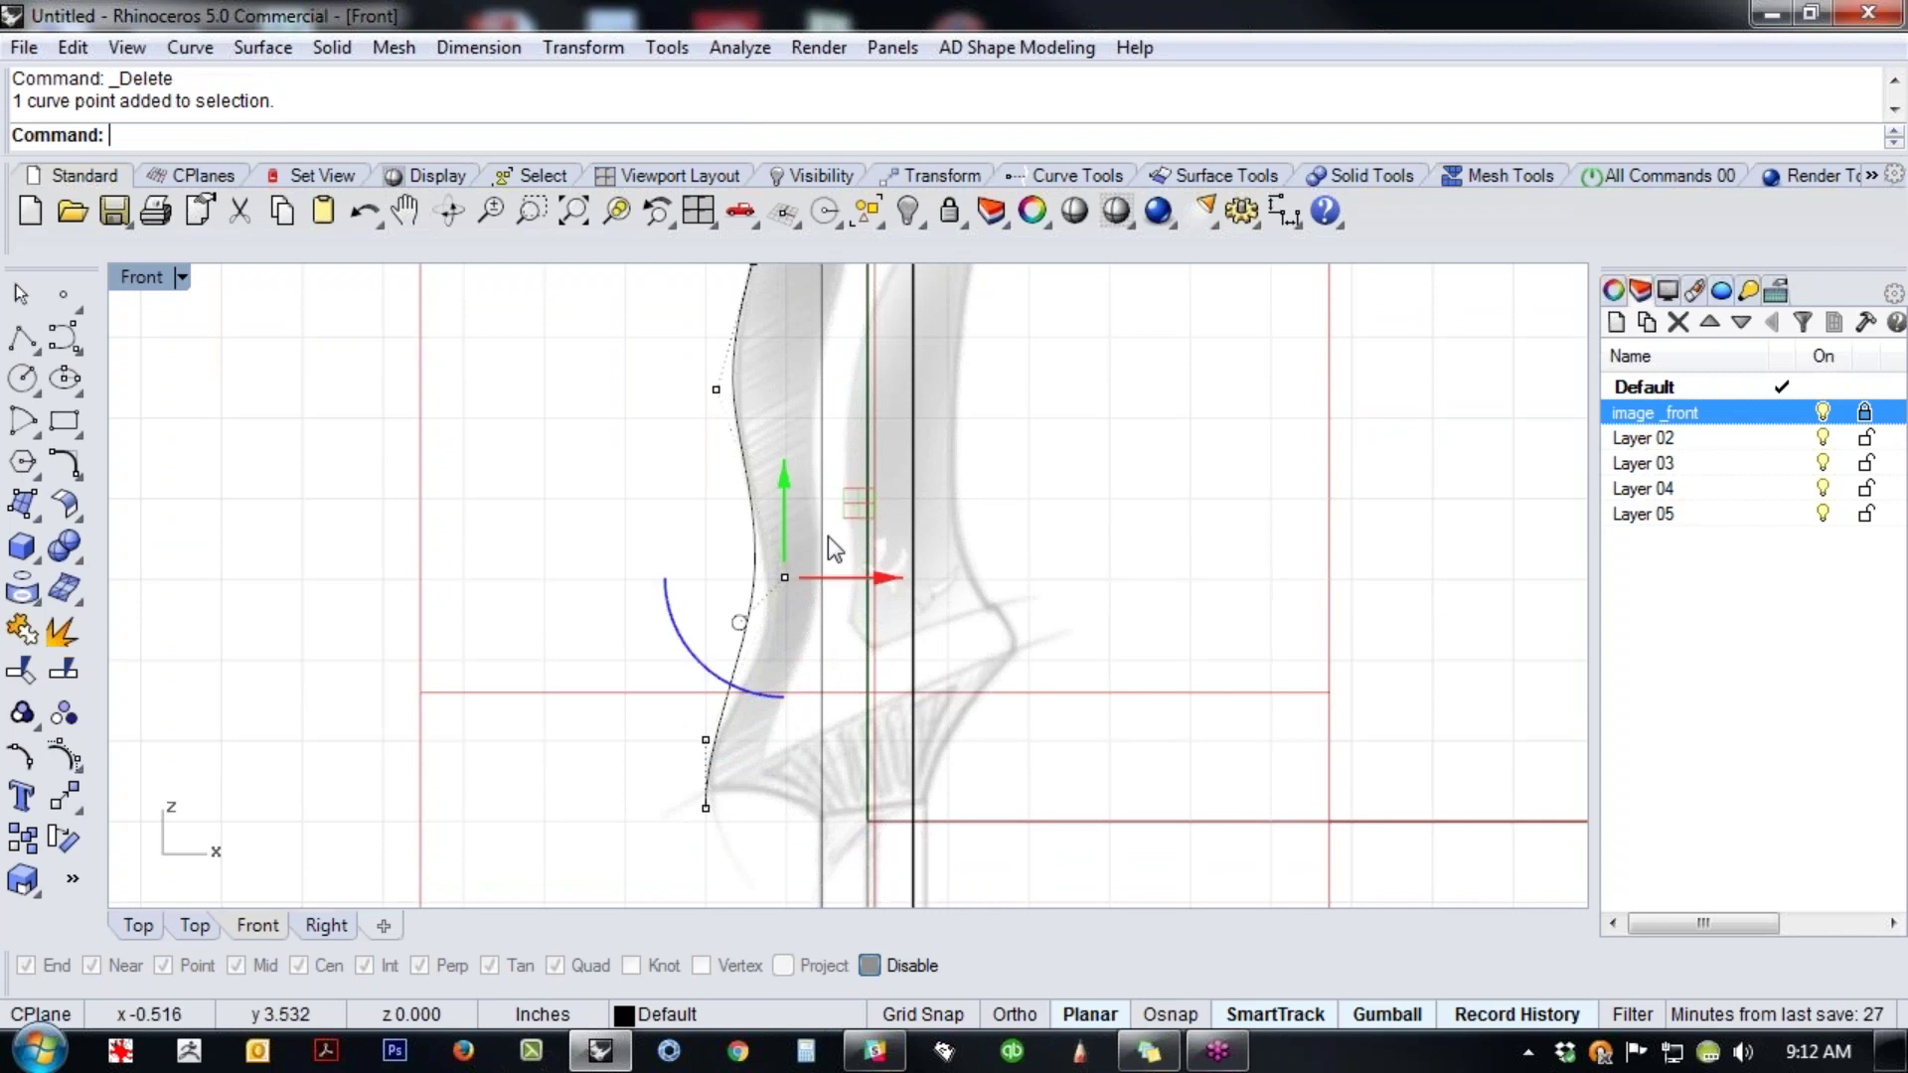
left_click_drag(785, 578, 702, 731)
left_click(760, 694)
key("Escape")
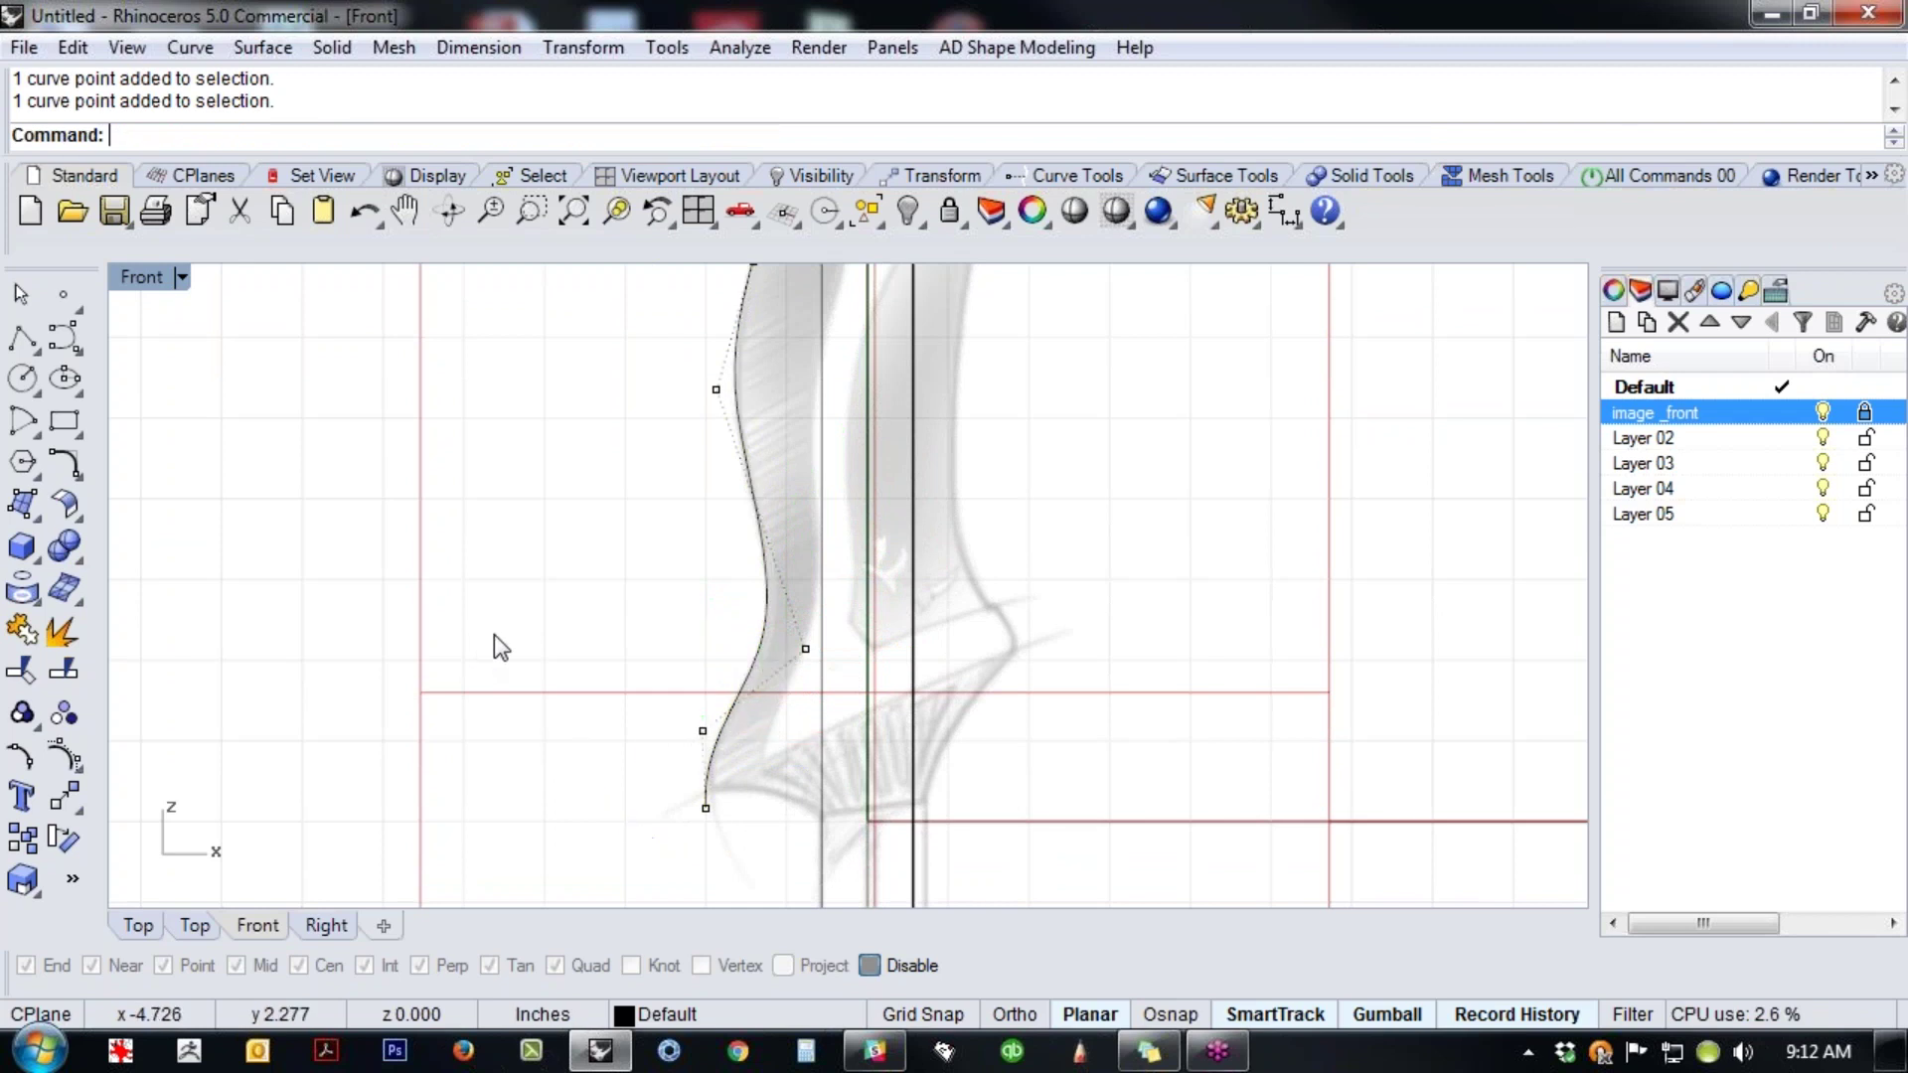
- Draw a three-point control-point practice curve in the empty area beside the handle sketch
scroll(614, 497, "down", 2)
scroll(630, 606, "down", 4)
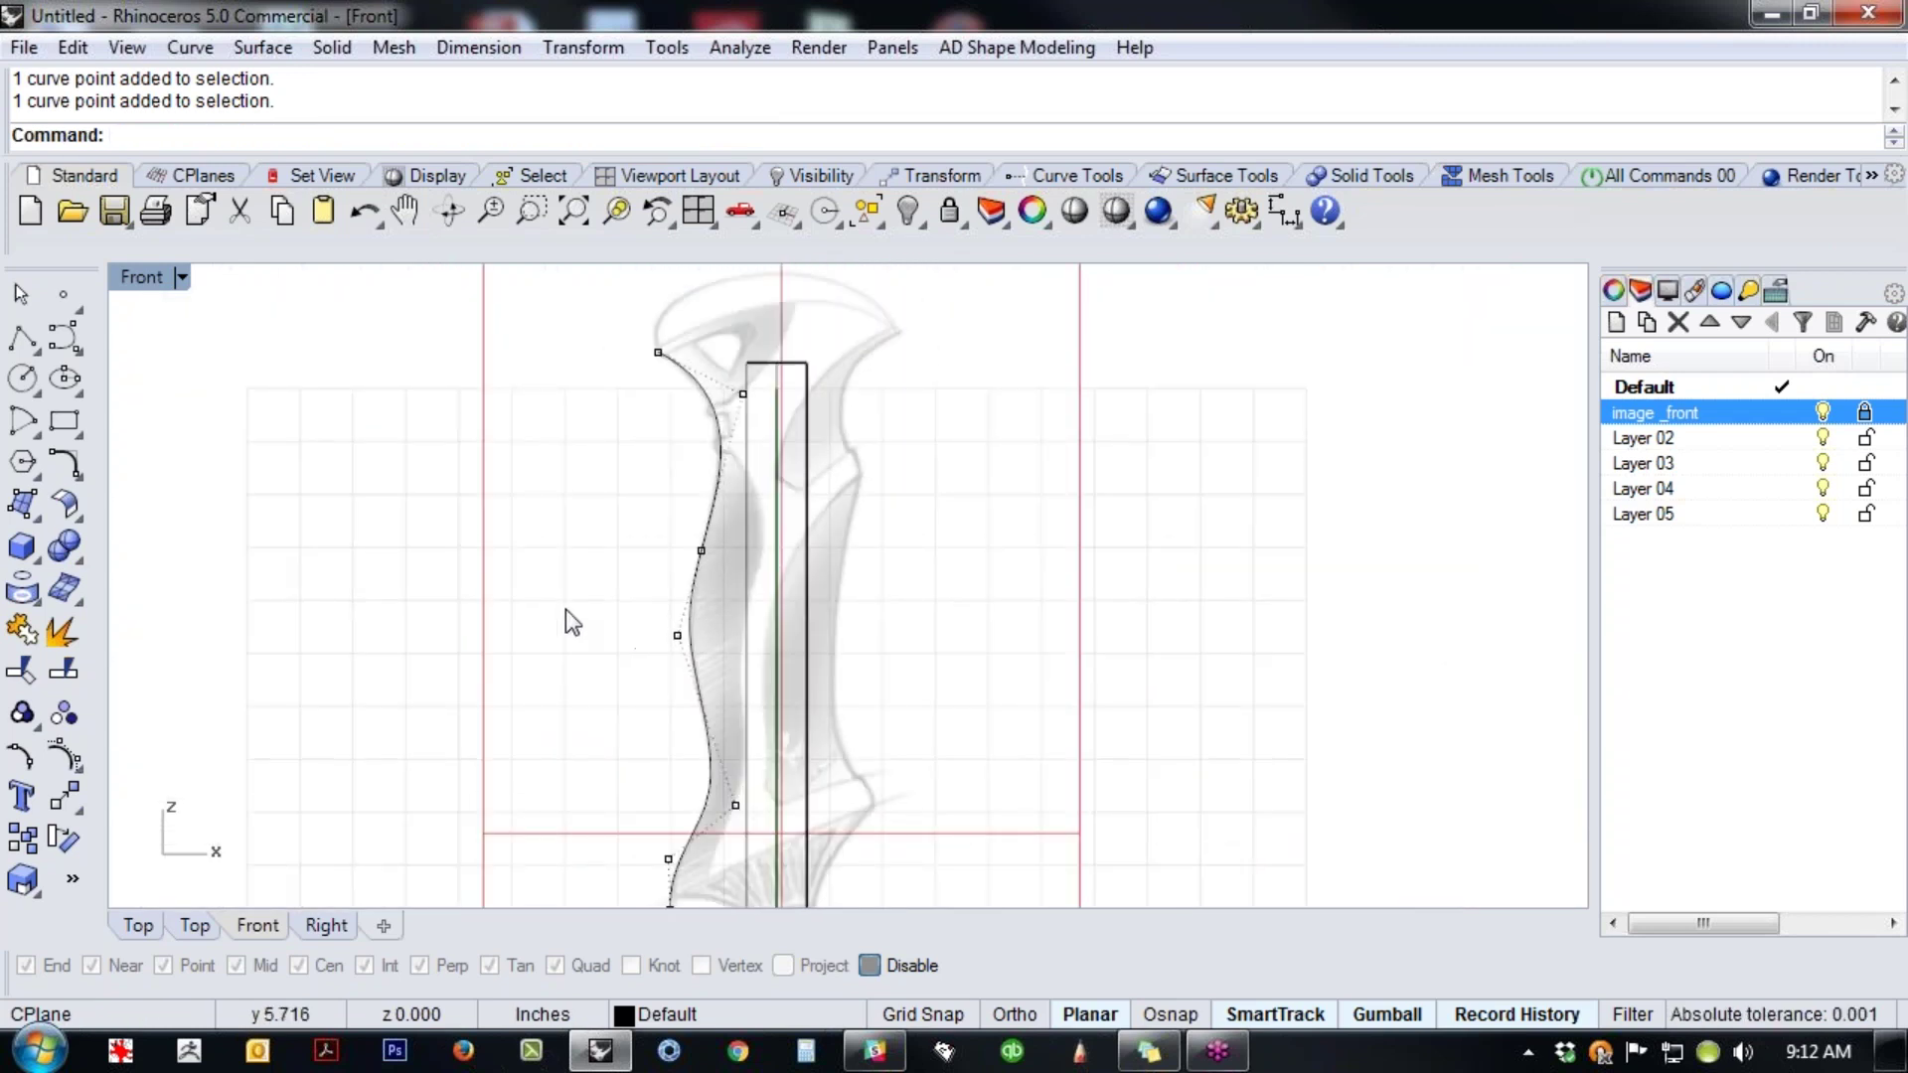
left_click(64, 337)
right_click_drag(218, 599, 605, 631)
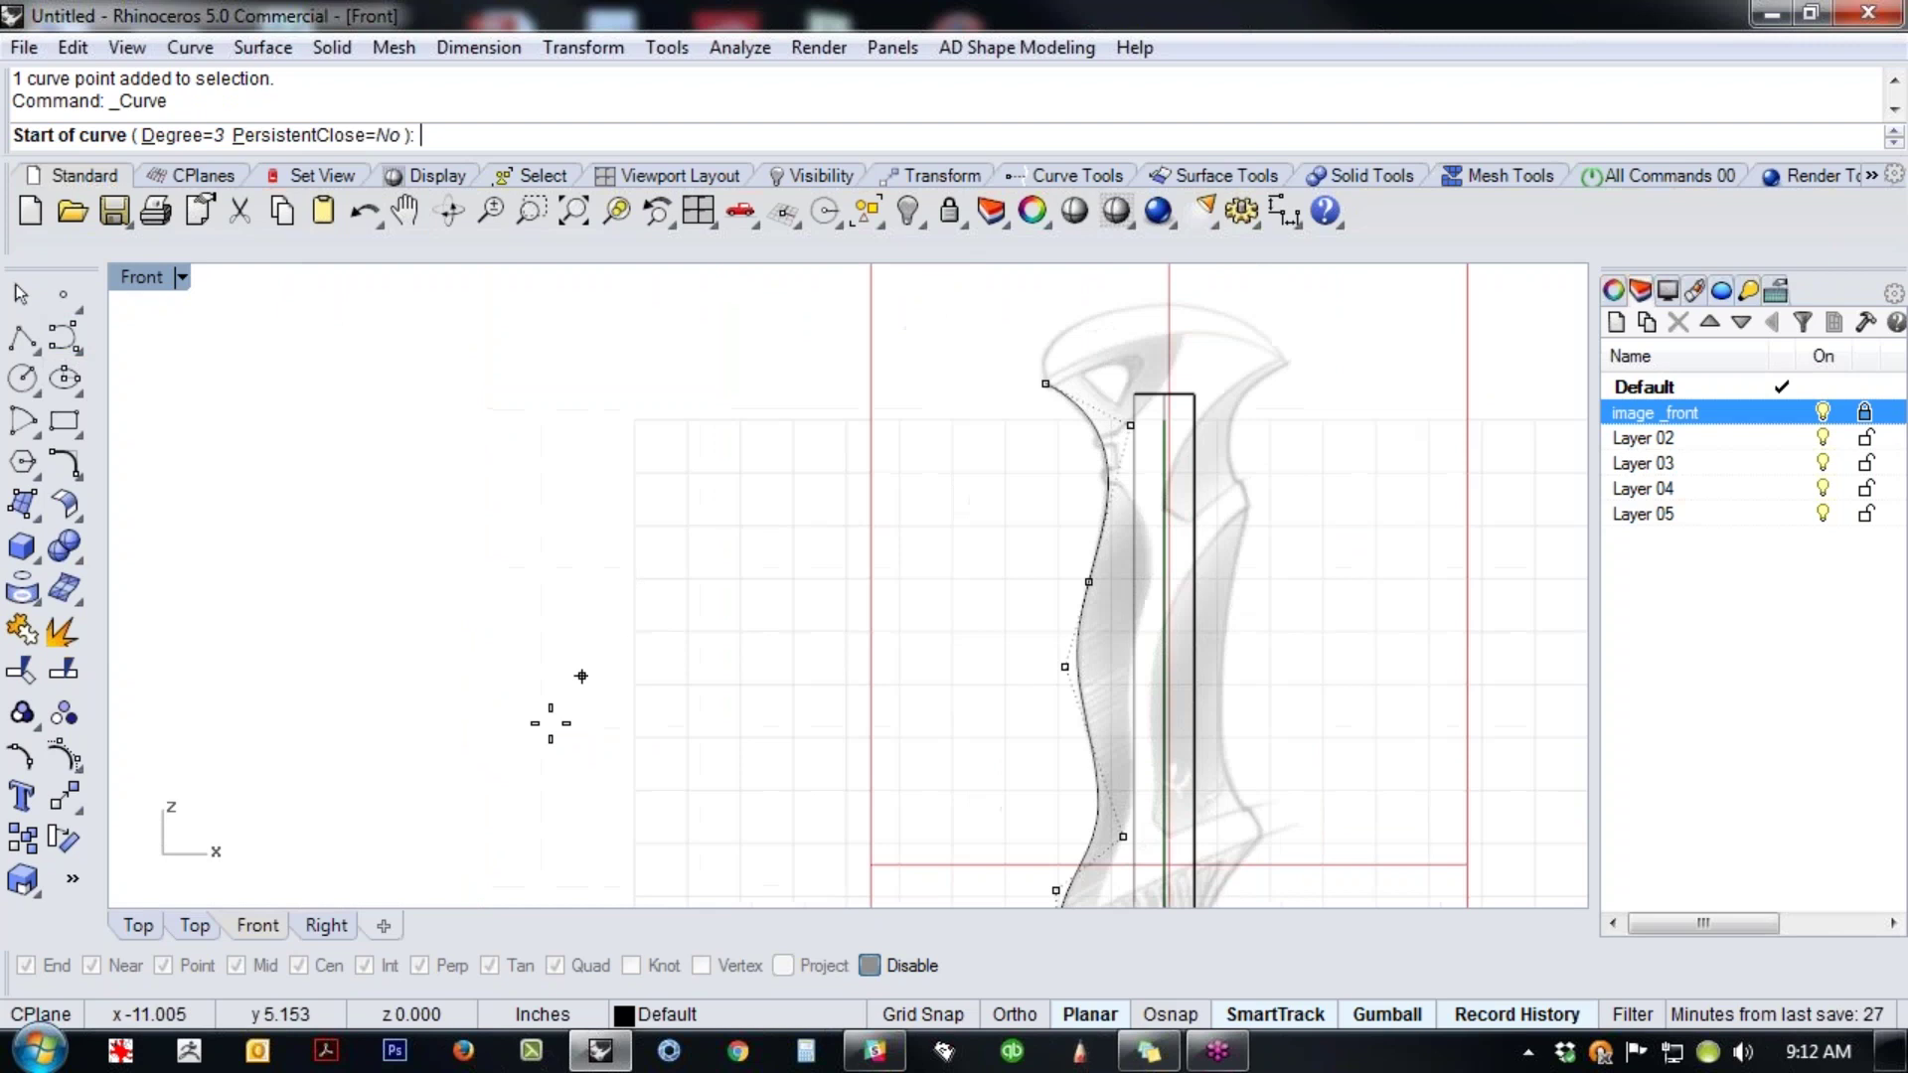
left_click(536, 775)
left_click(541, 486)
left_click(932, 498)
key("Return")
- Reshape the practice curve by moving its corner control point outward, and delete the curve
right_click_drag(686, 701, 623, 602)
left_click(514, 521)
middle_click(328, 586)
left_click(179, 649)
scroll(505, 621, "down", 2)
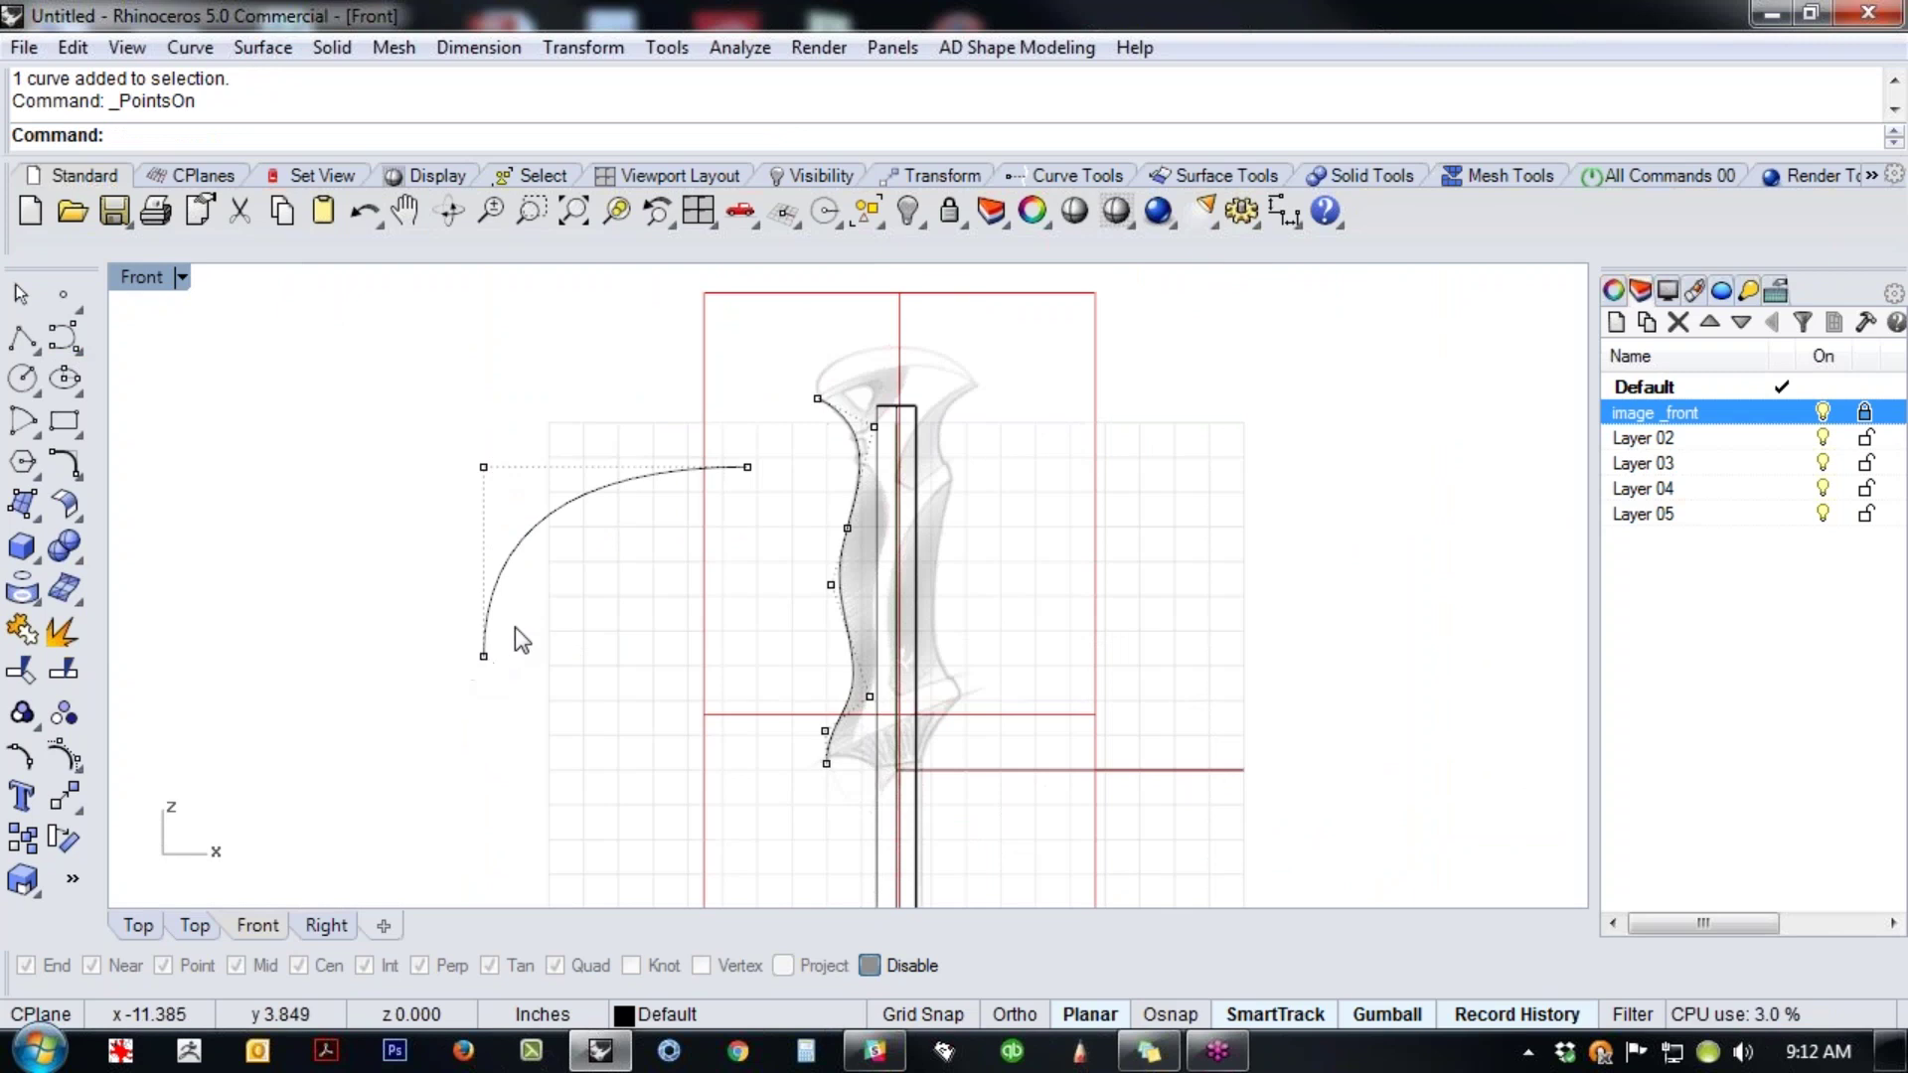
left_click(483, 466)
left_click_drag(483, 466, 439, 419)
key("Escape")
key("Escape")
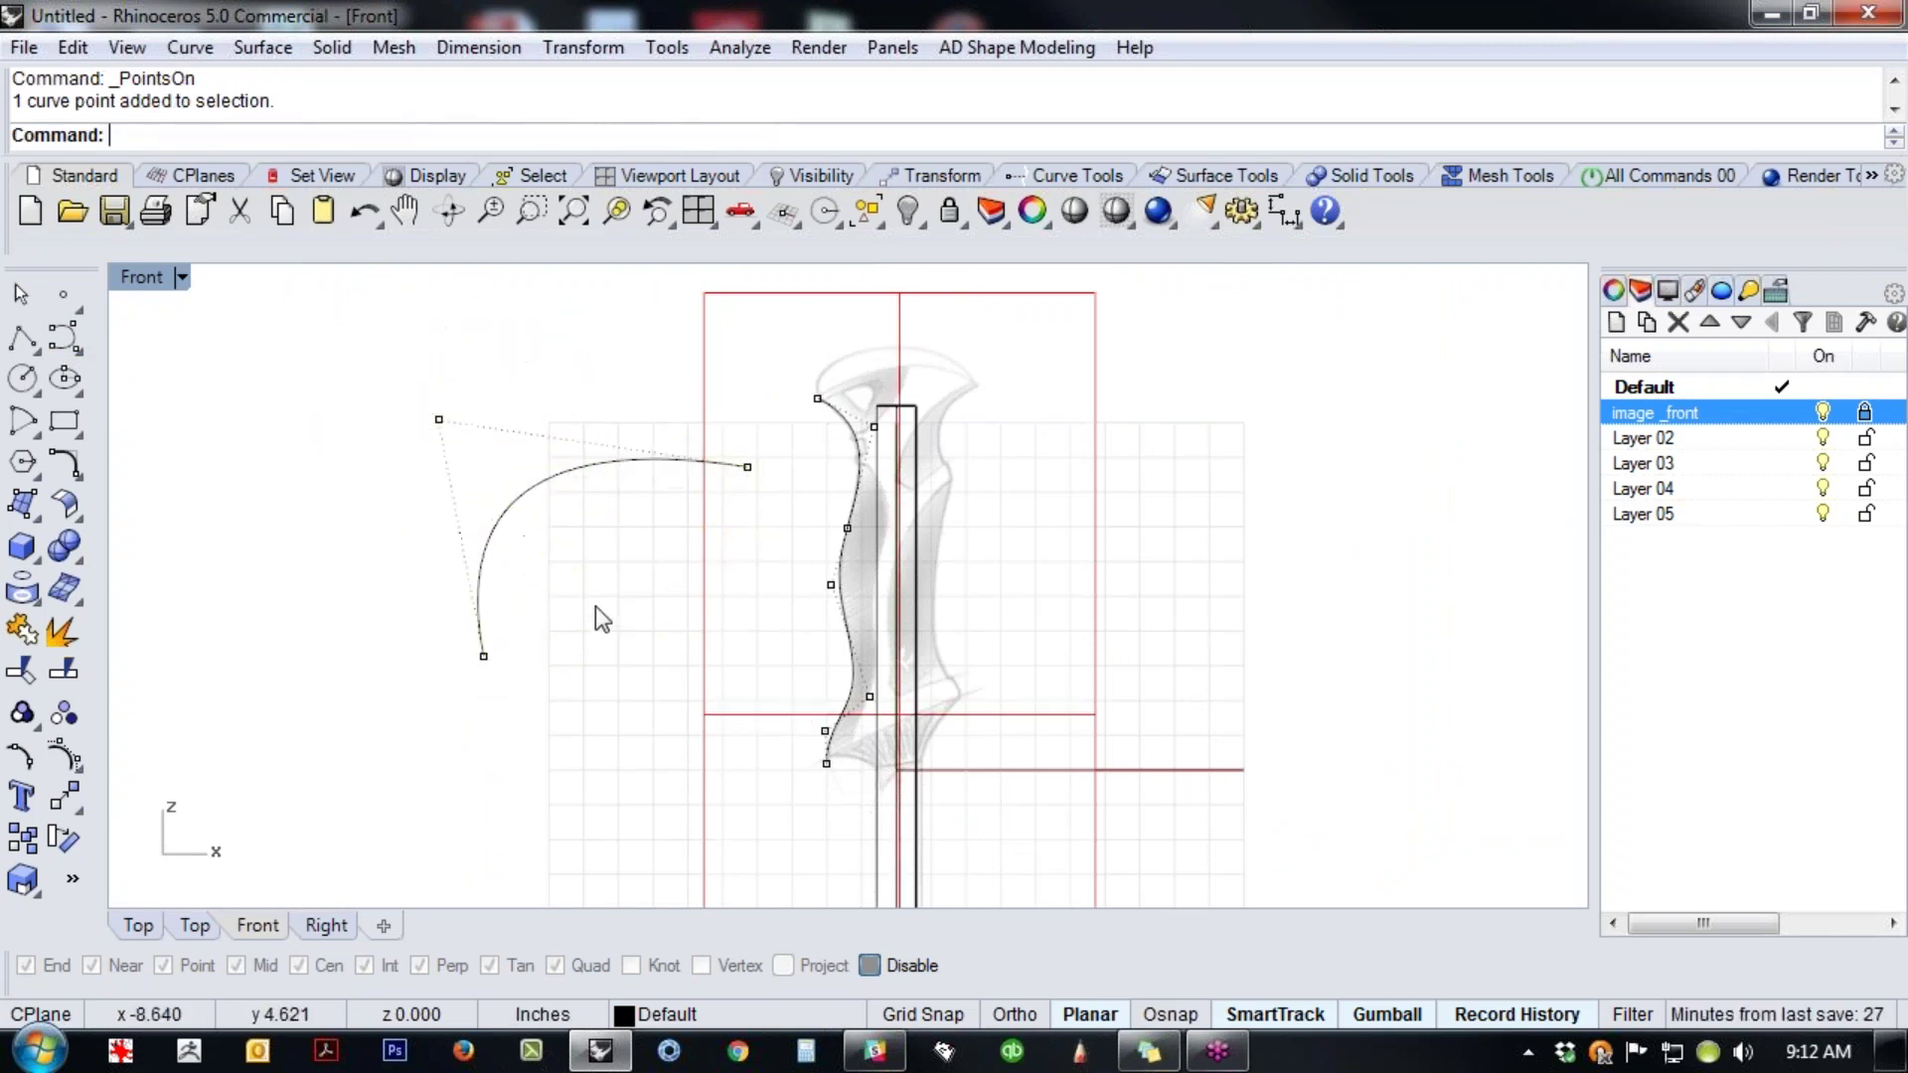
left_click(509, 509)
key("Delete")
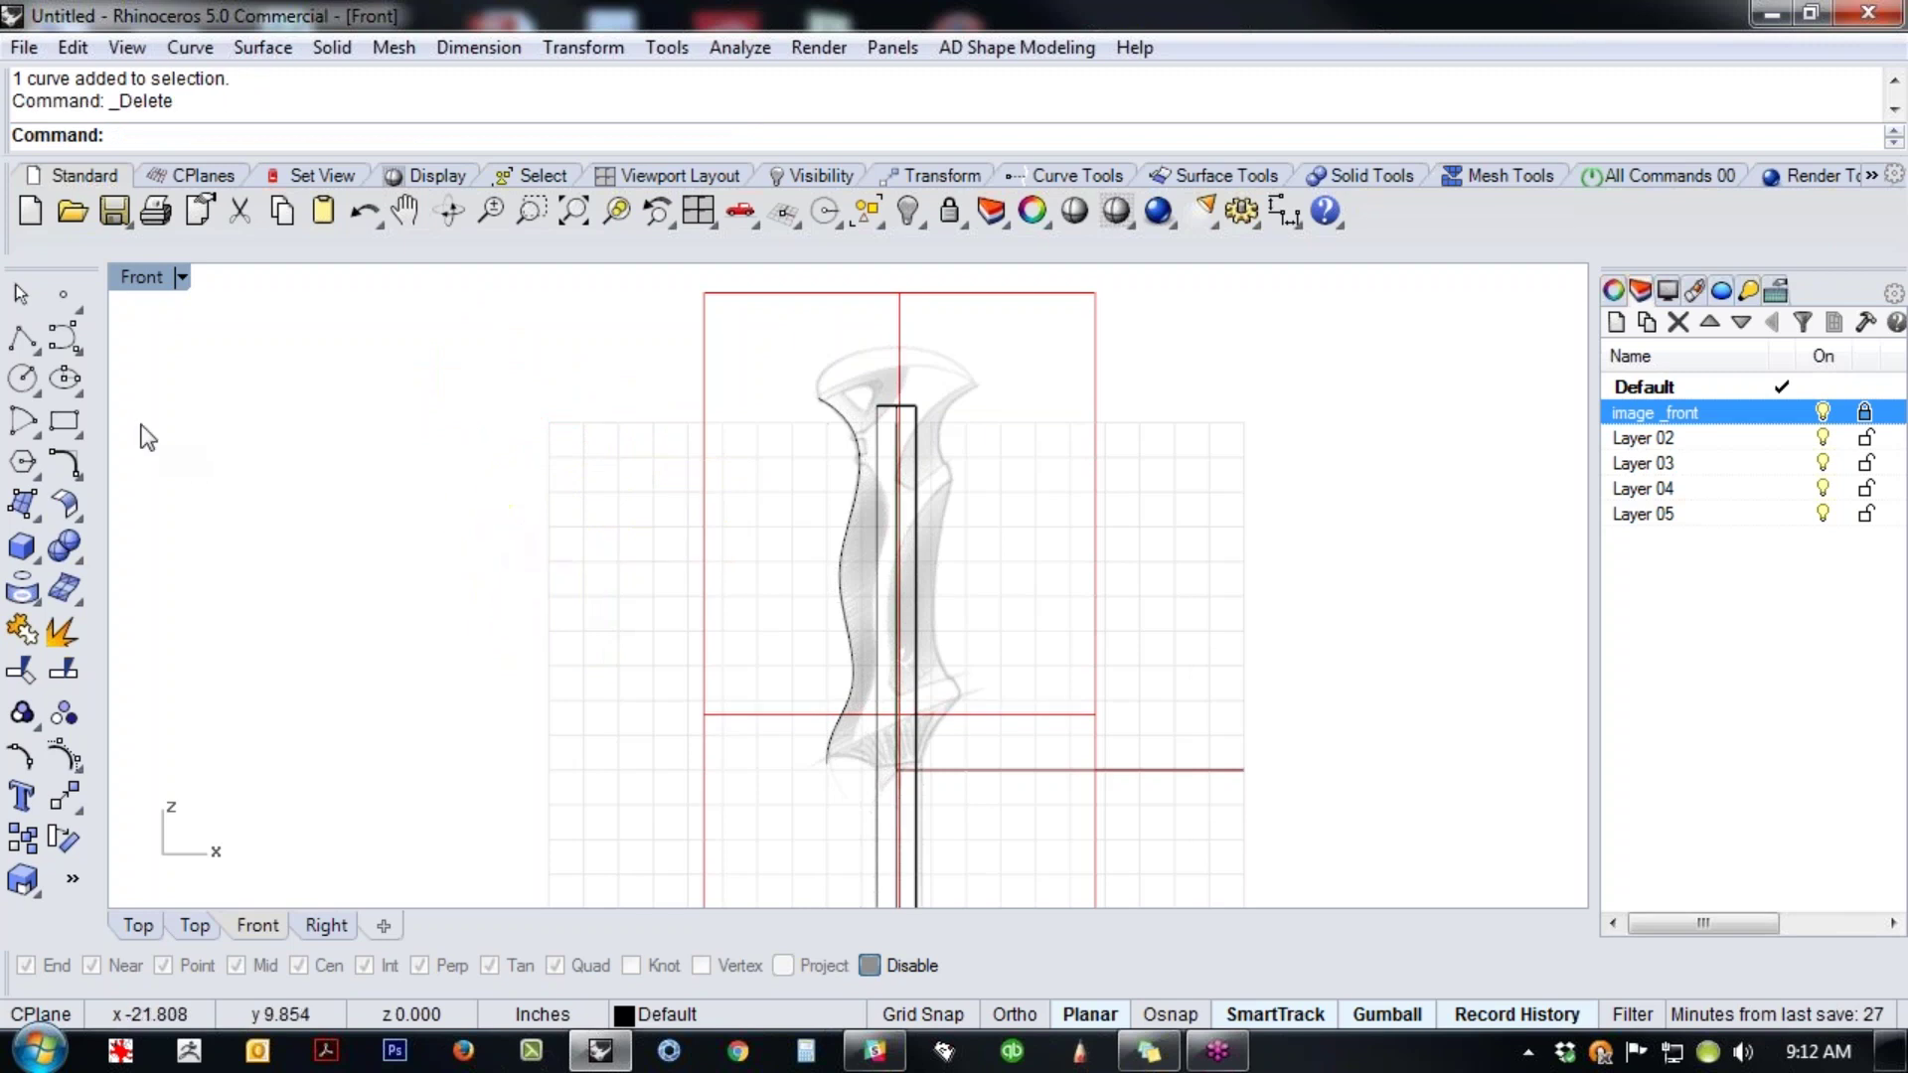
- Draw an S-shaped practice curve from six control points beside the handle sketch and show its control points
left_click(62, 372)
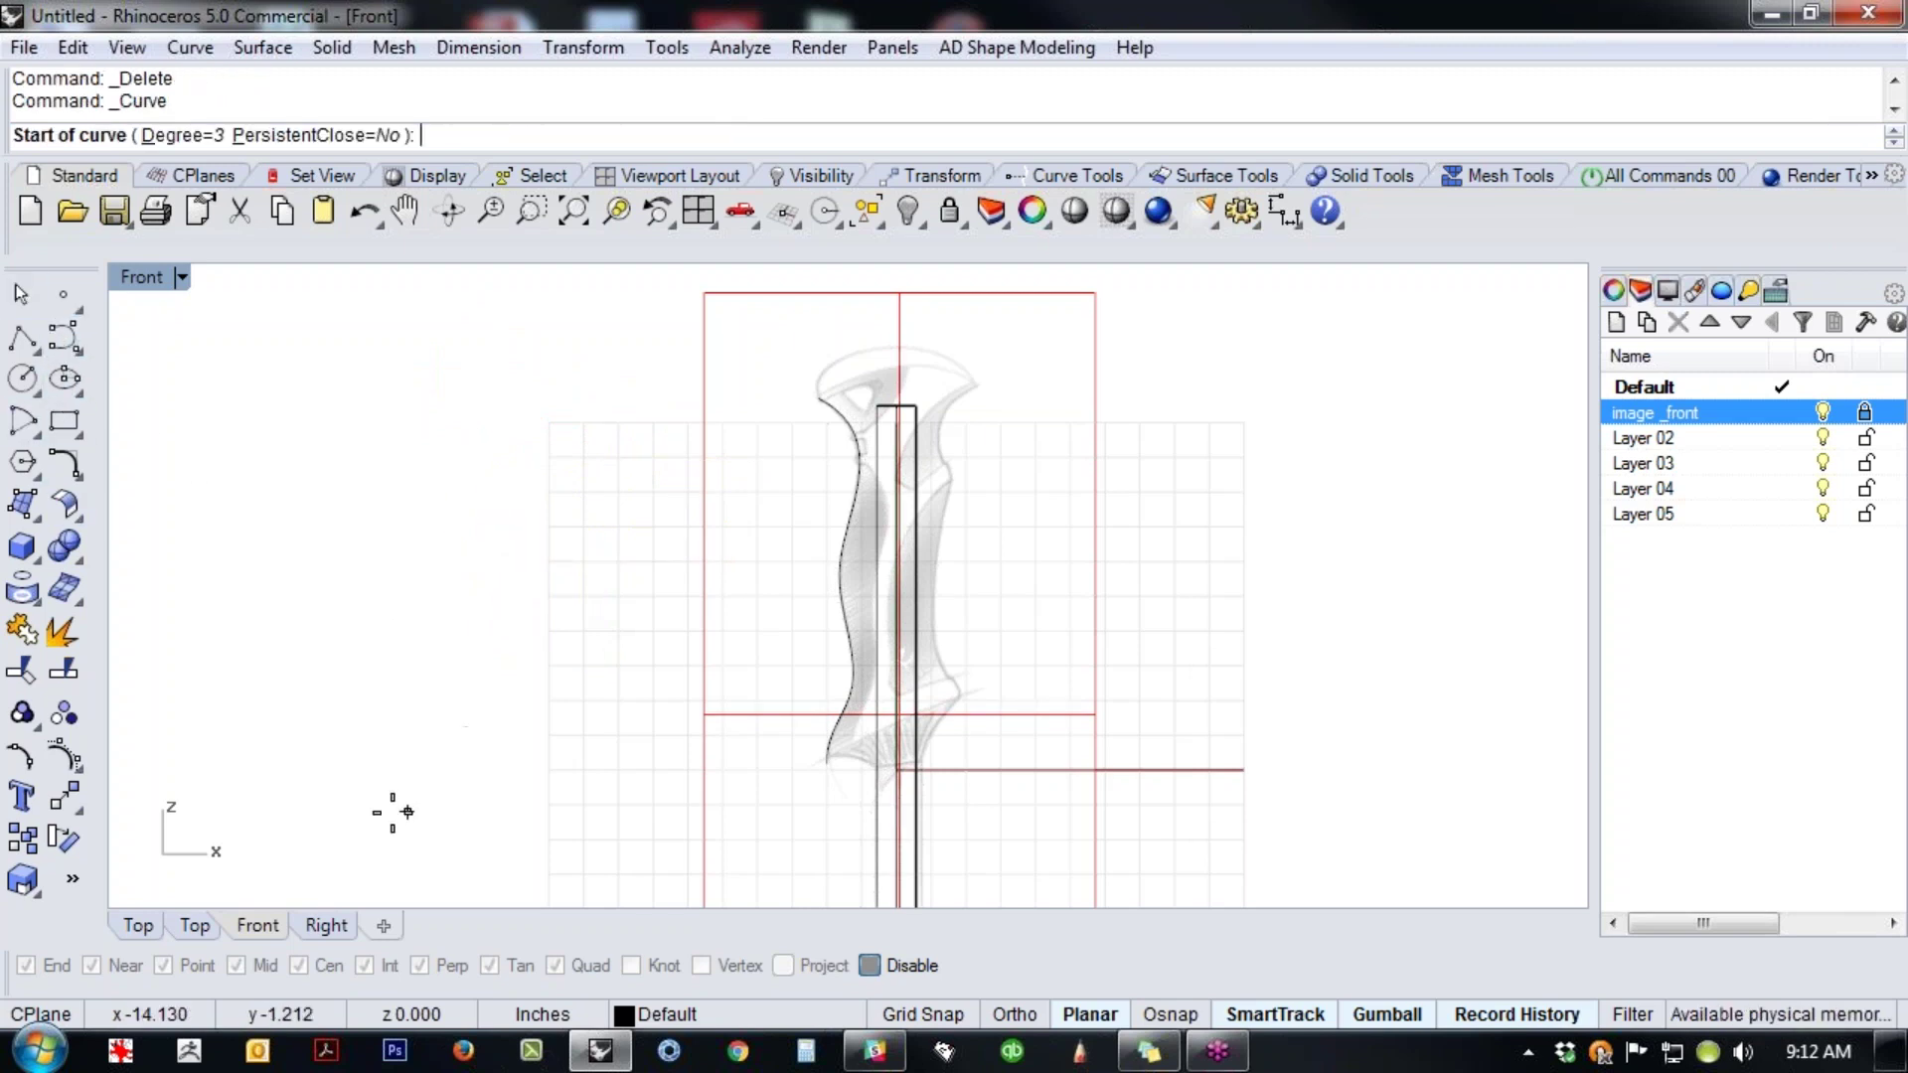
left_click(348, 831)
left_click(525, 831)
left_click(525, 628)
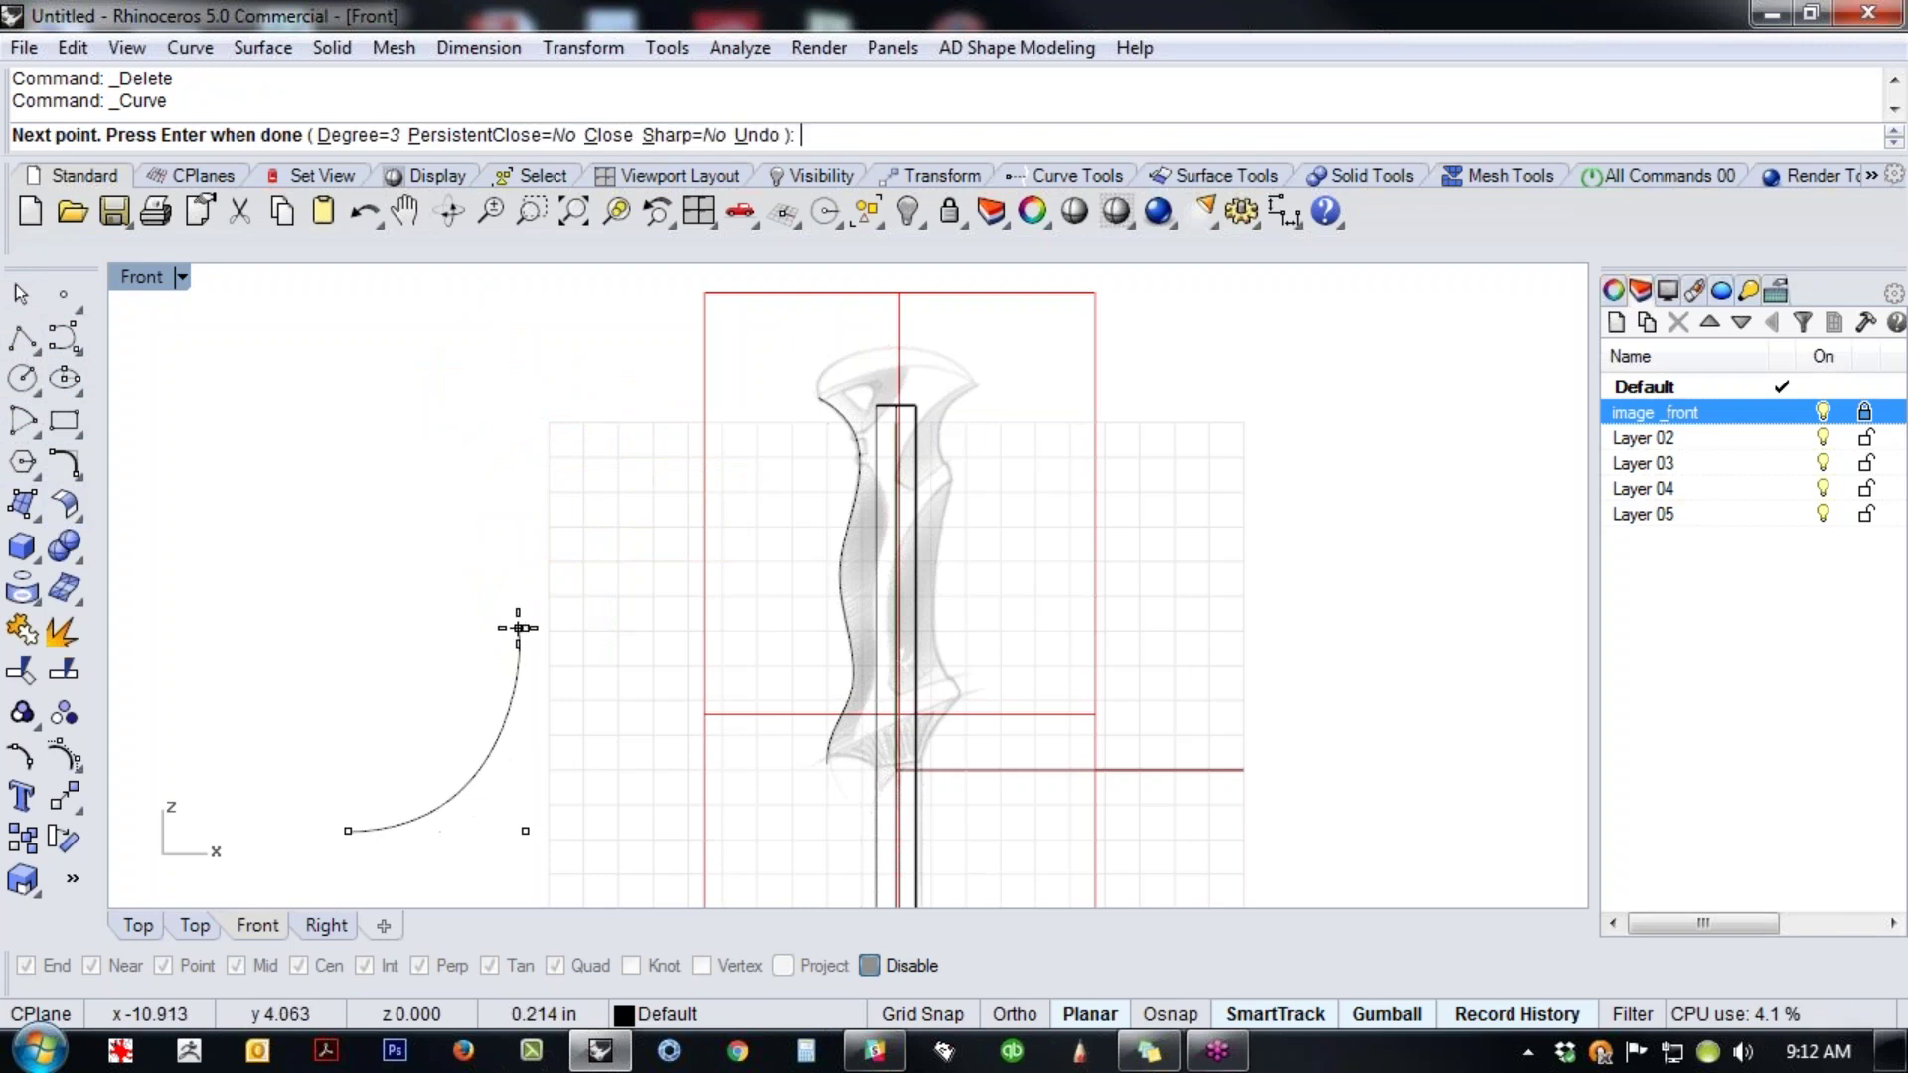
left_click(338, 628)
left_click(338, 452)
left_click(527, 452)
key("Return")
left_click(425, 641)
middle_click(354, 708)
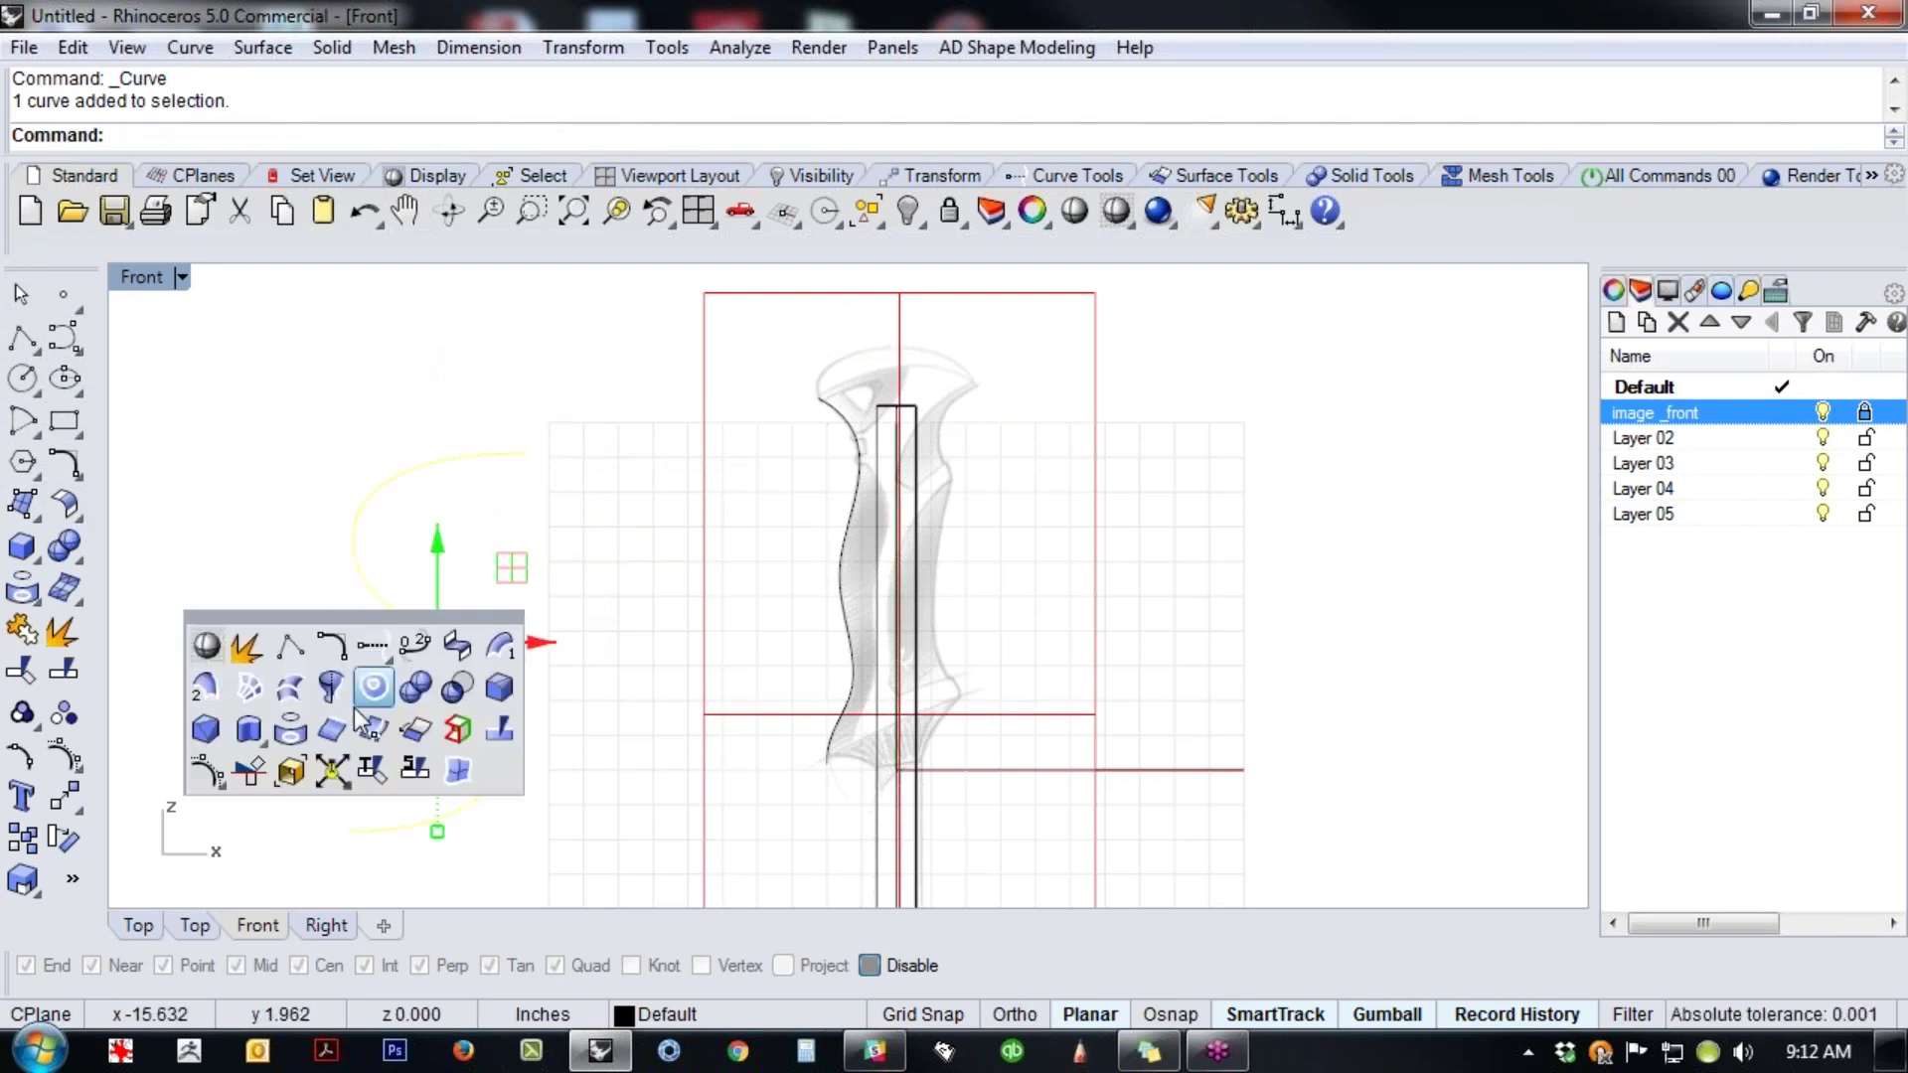
left_click(249, 770)
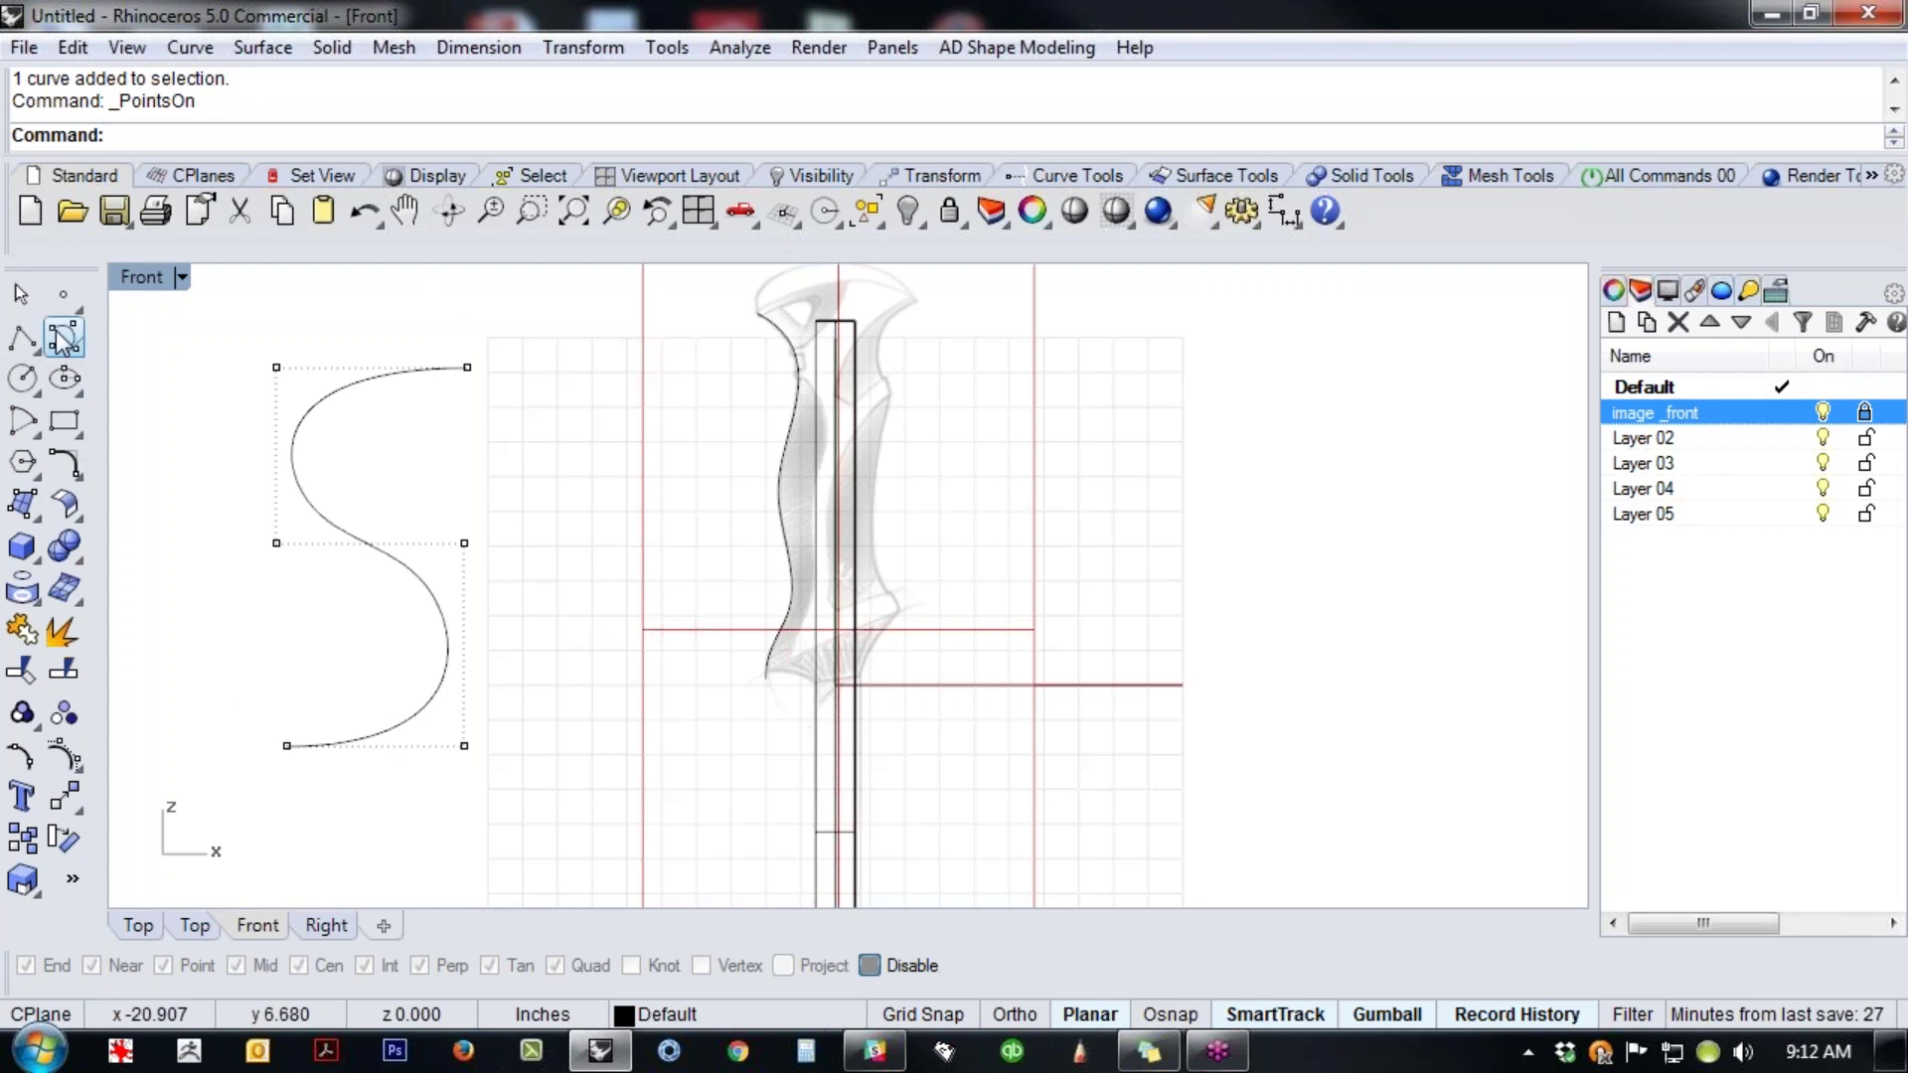
- Draw a wavy practice curve with many control points between the S-curve and the handle, and delete it
left_click(22, 338)
left_click(375, 787)
left_click(491, 784)
left_click(528, 774)
left_click(592, 775)
left_click(608, 741)
left_click(580, 671)
left_click(550, 635)
left_click(513, 596)
left_click(510, 560)
left_click(613, 367)
left_click(695, 341)
left_click(739, 318)
left_click(710, 296)
right_click(695, 298)
left_click(623, 528)
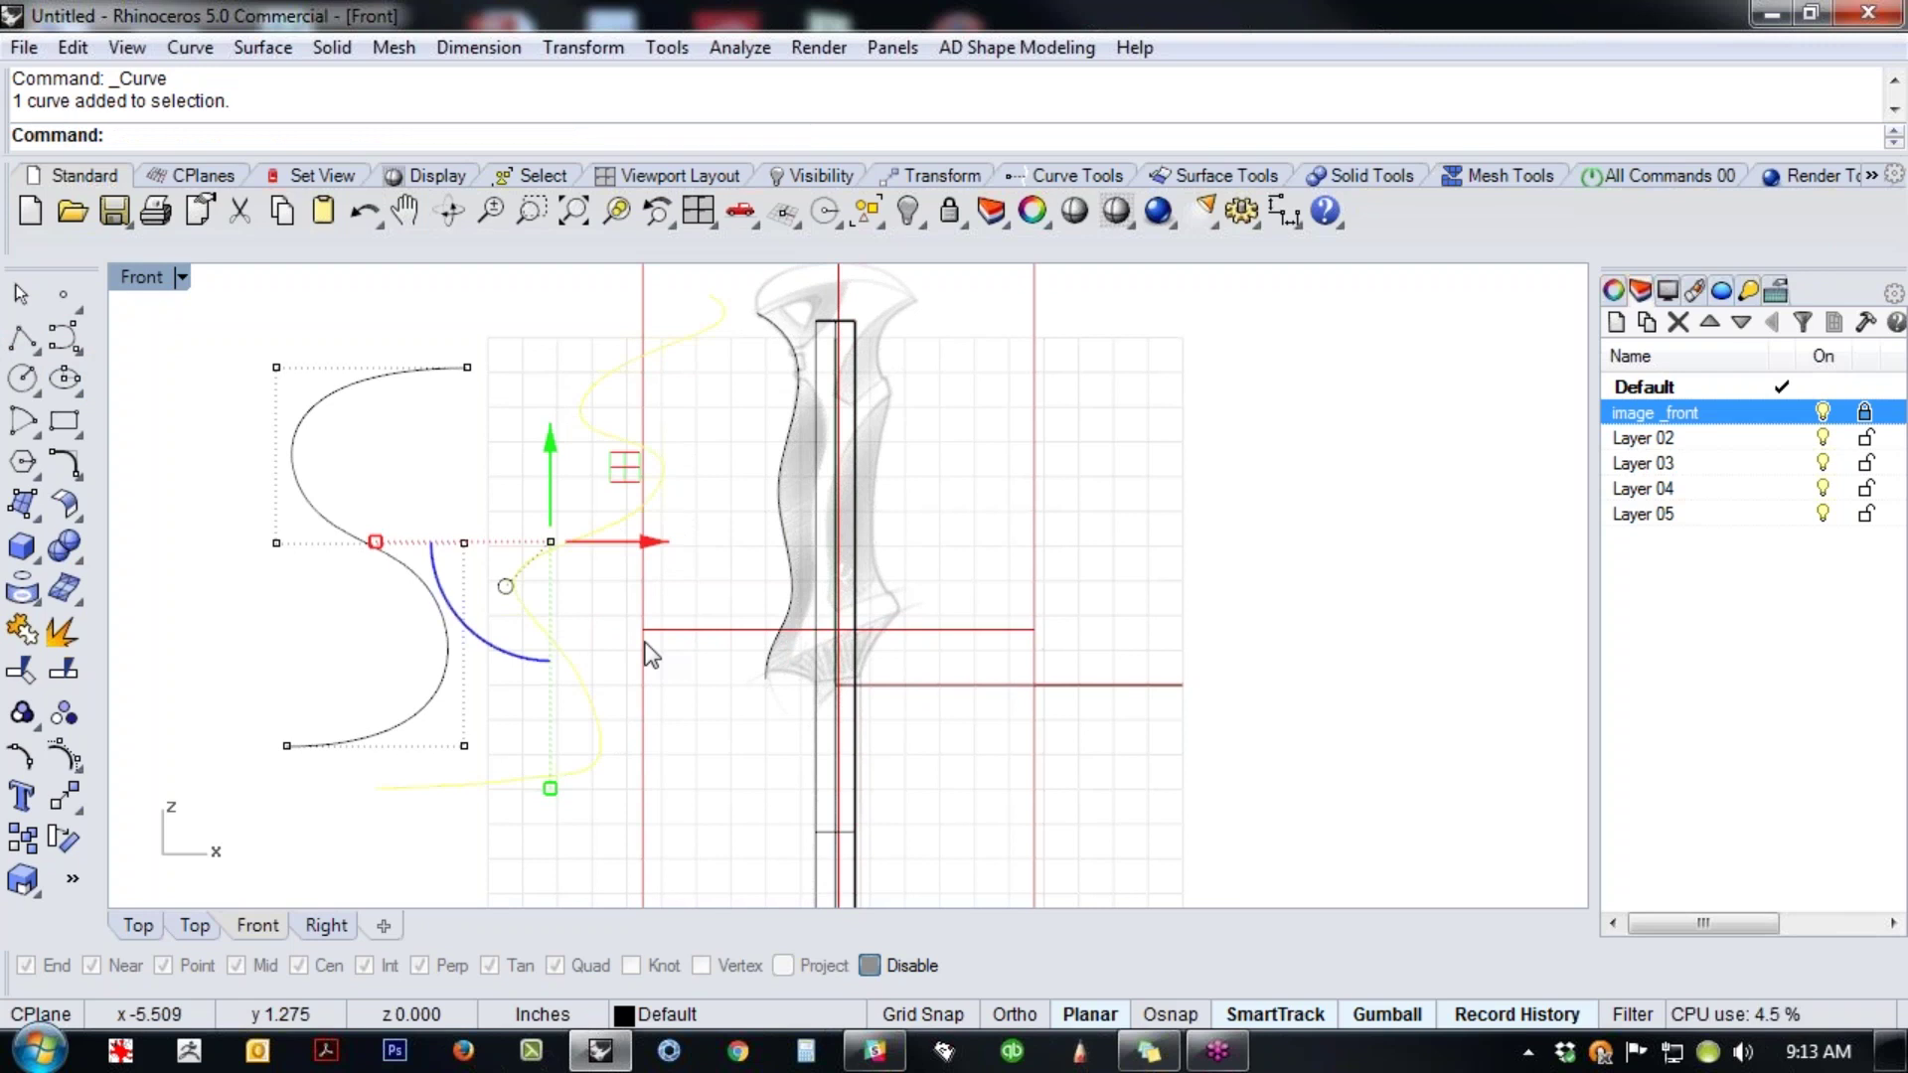
key("Delete")
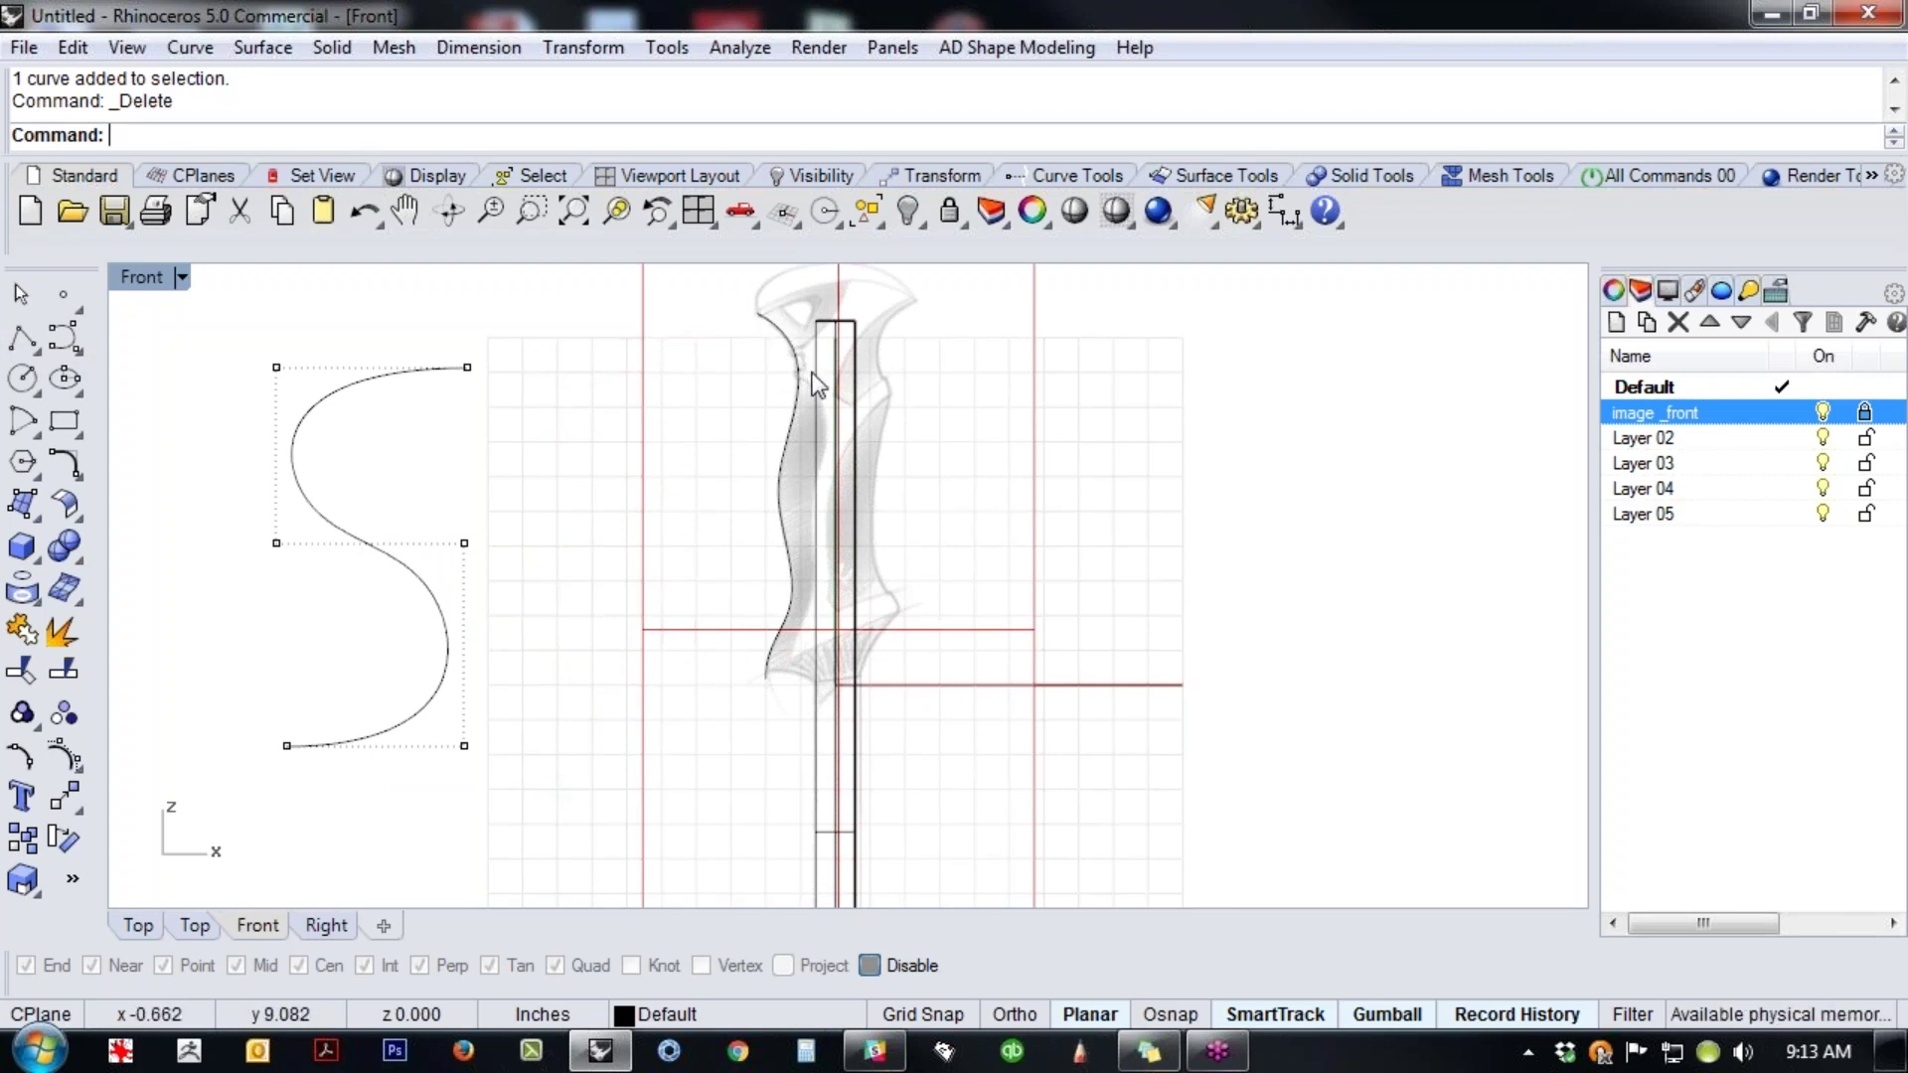
- Show the control points of the traced left edge of the handle
left_click(789, 422)
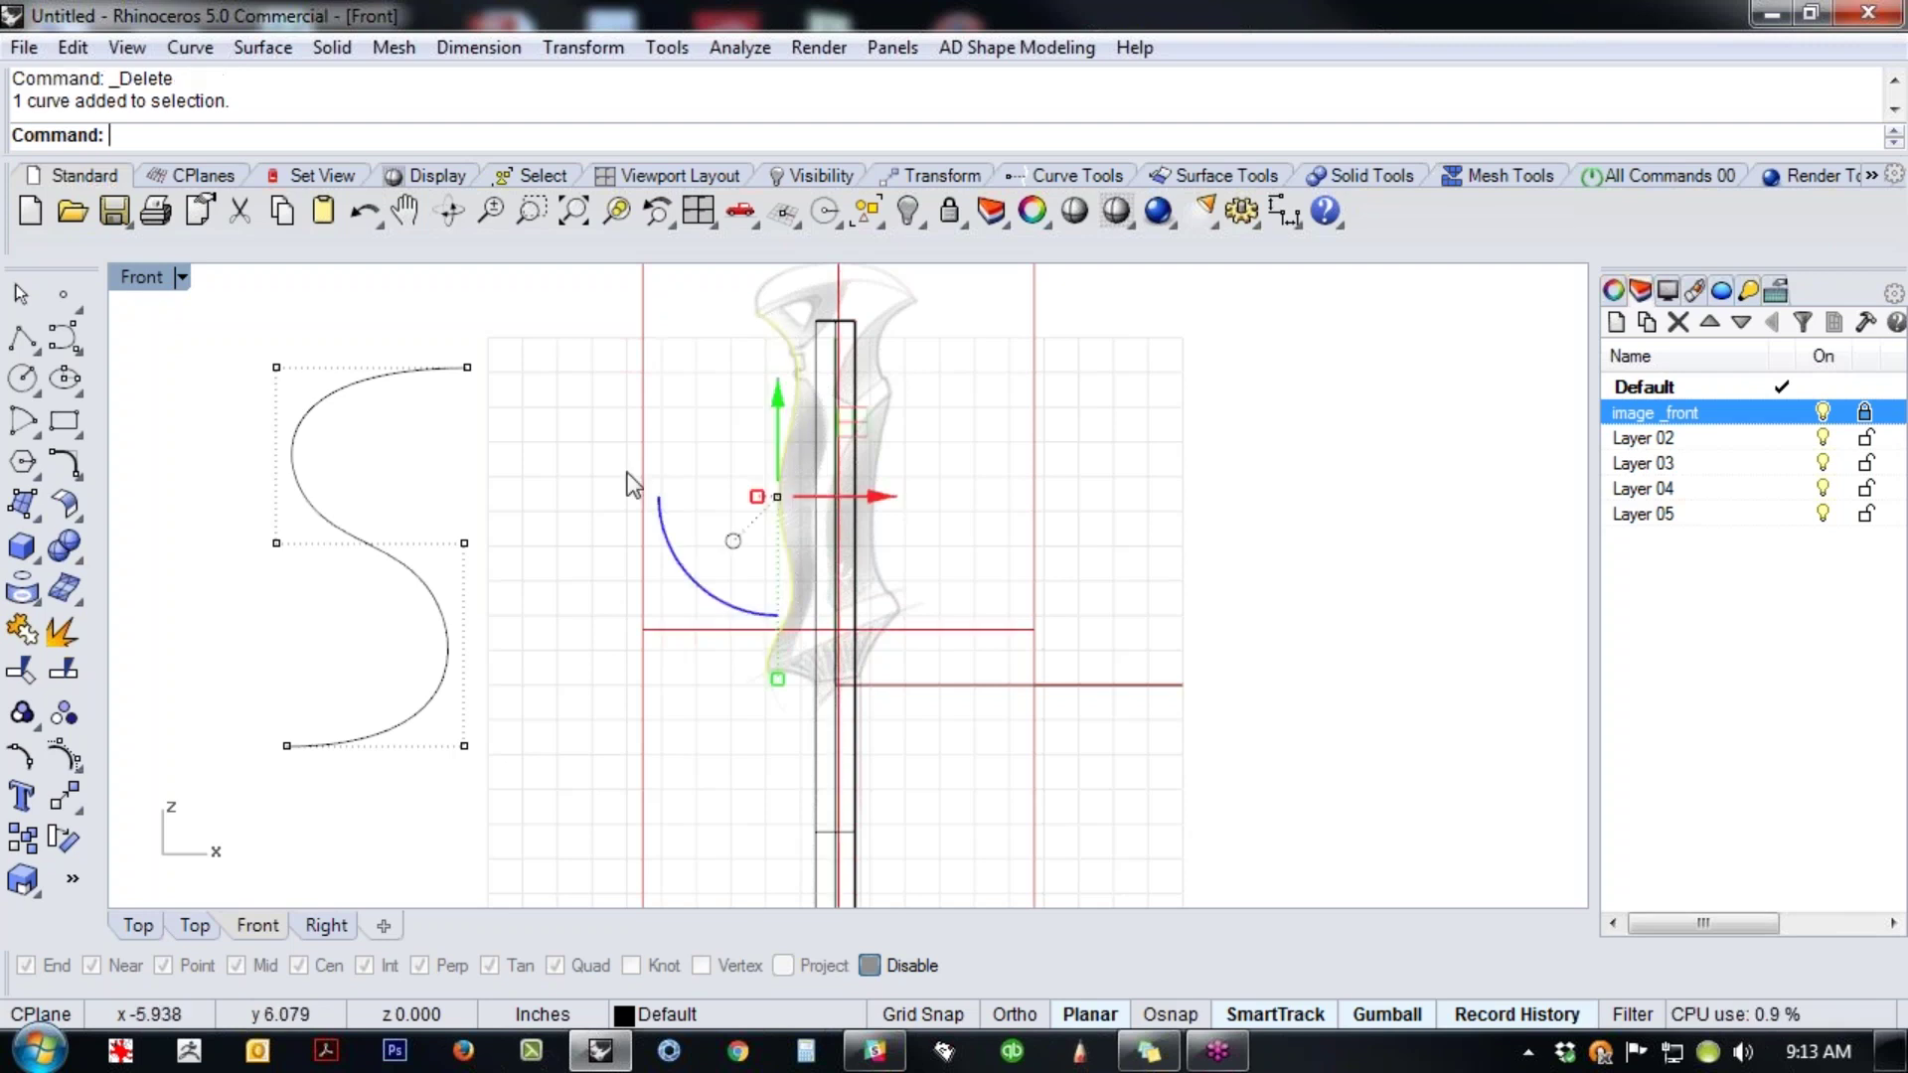
middle_click(628, 482)
left_click(502, 541)
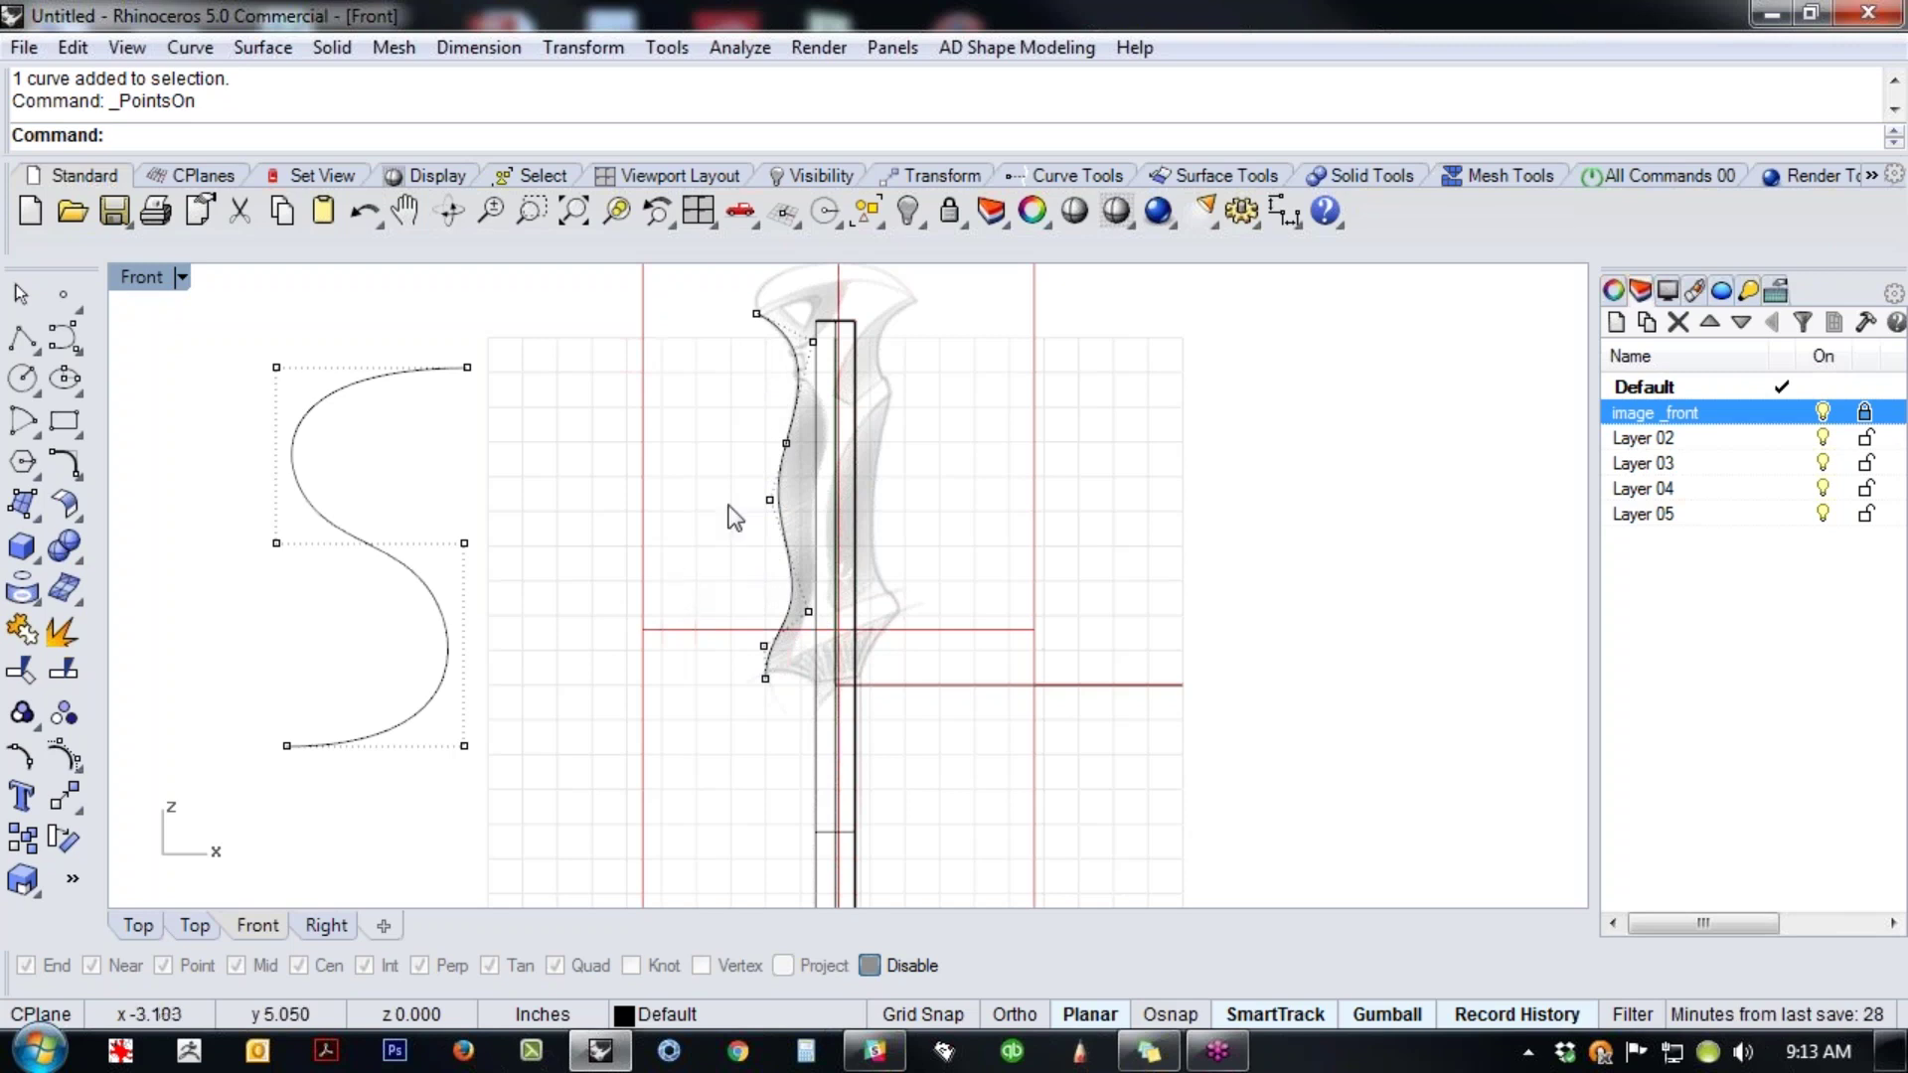
- Try deleting the middle control point of the traced left edge, and undo the deletion
left_click(769, 499)
key("Delete")
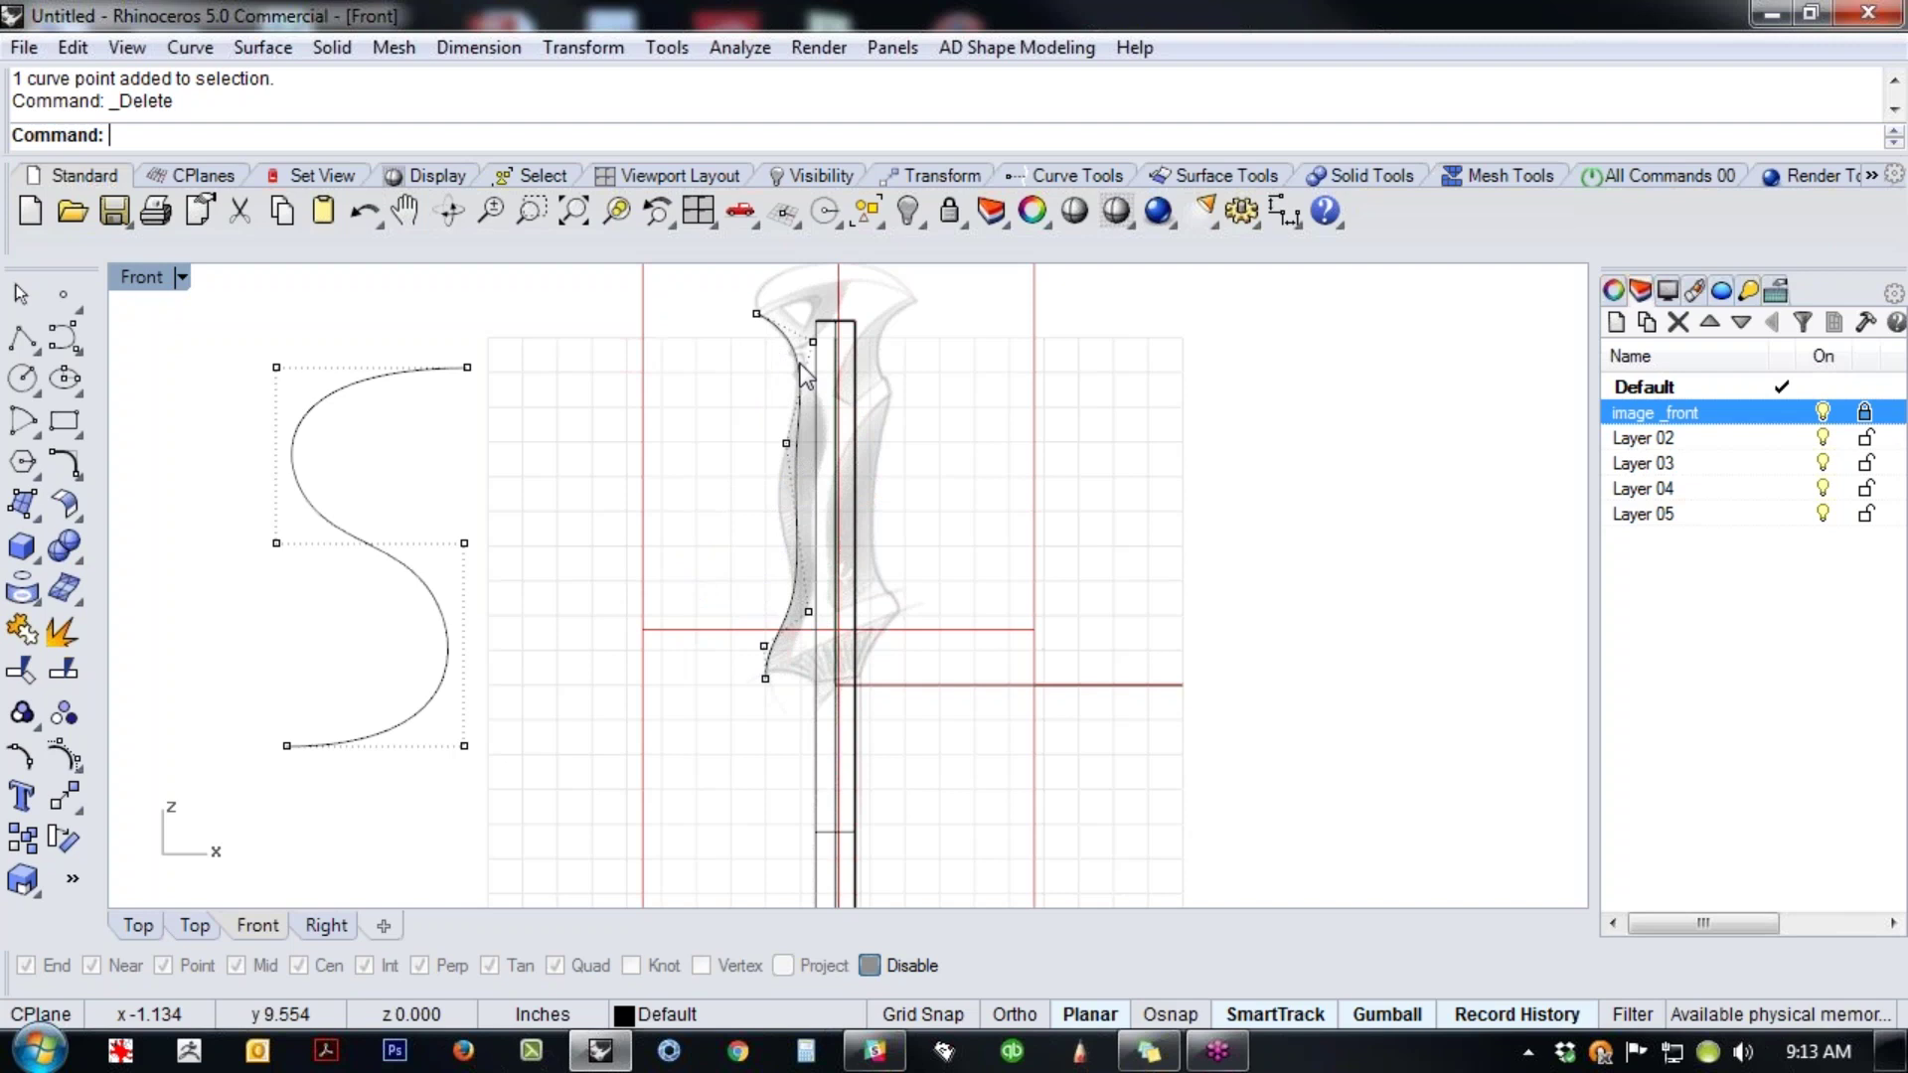
key("ctrl+z")
key("Escape")
- Move the bottom end point of the traced left edge slightly up toward the handle's base corner
scroll(760, 716, "up", 5)
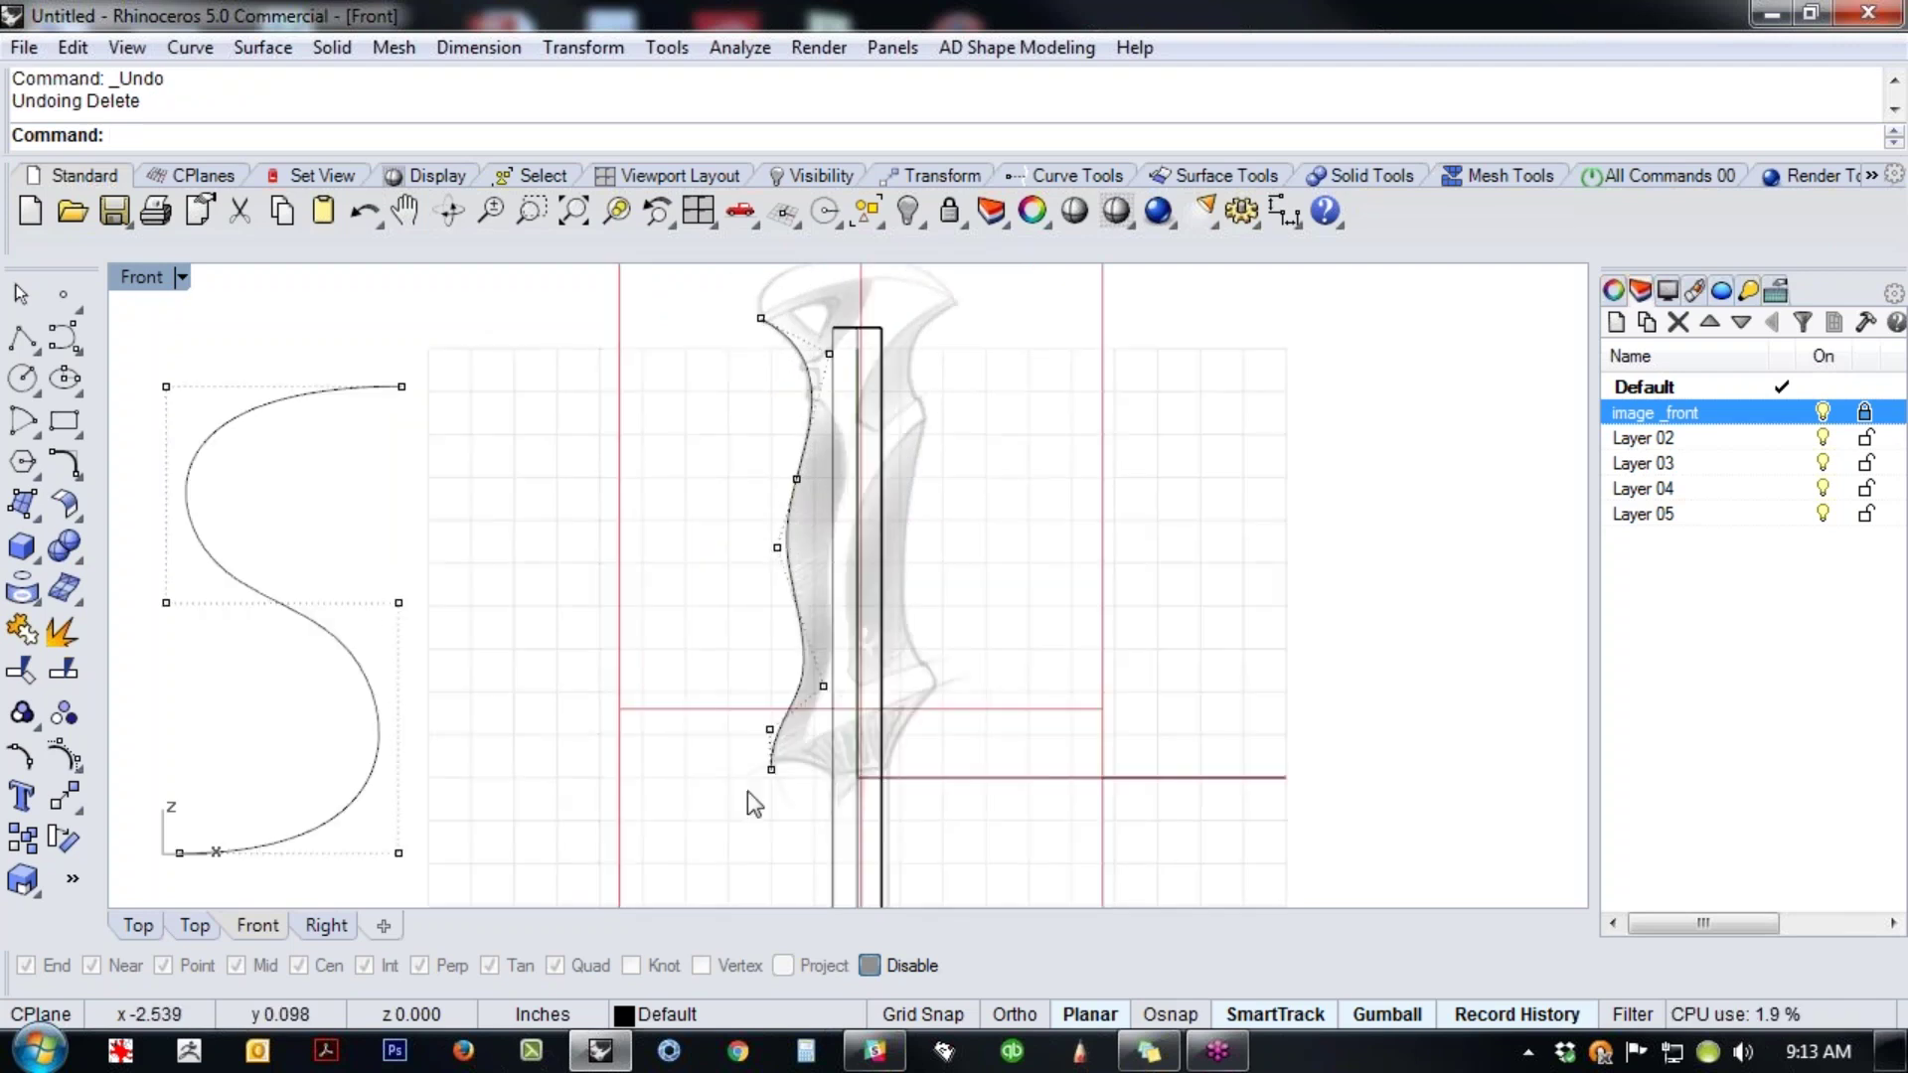
left_click_drag(712, 745, 753, 657)
left_click(473, 565)
- Delete the S-shaped practice curve by removing all of its control points
scroll(407, 562, "down", 6)
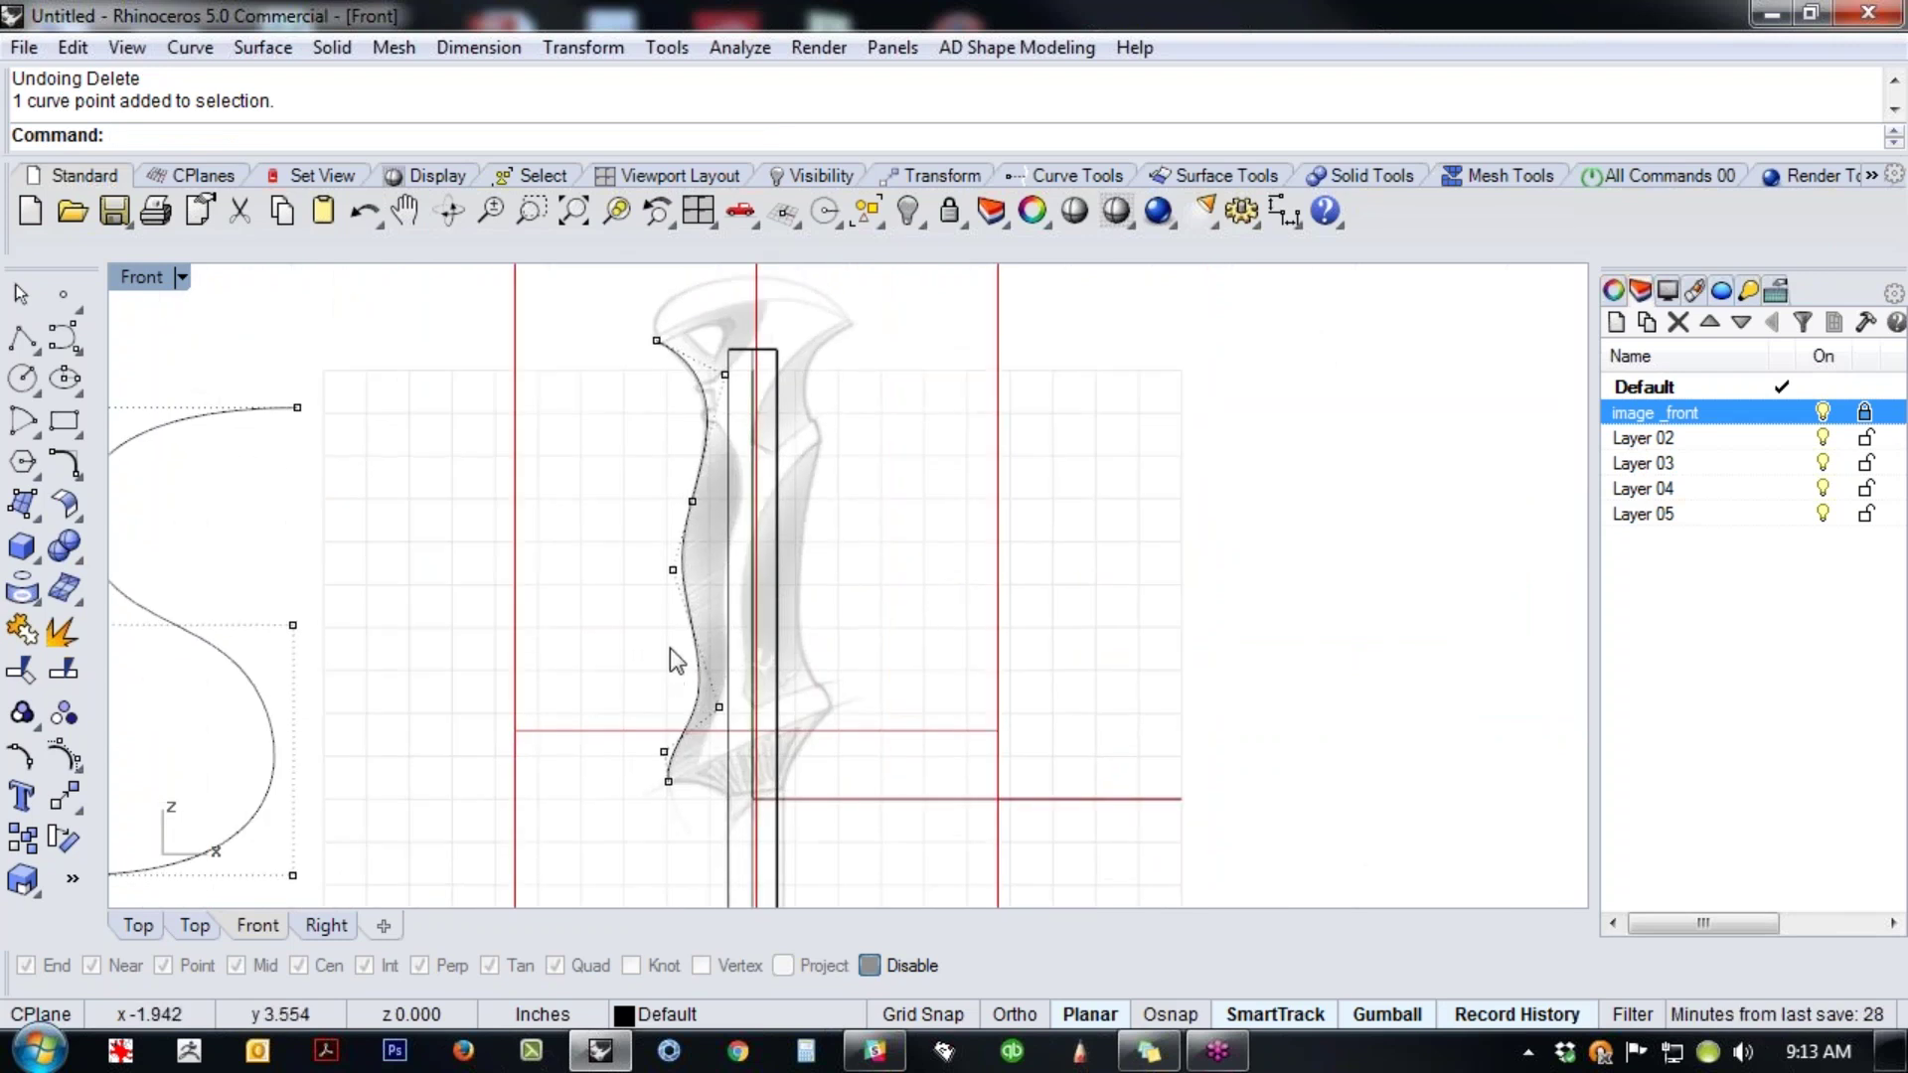
right_click_drag(501, 672, 749, 611)
scroll(668, 610, "down", 2)
left_click_drag(261, 338, 608, 841)
key("Delete")
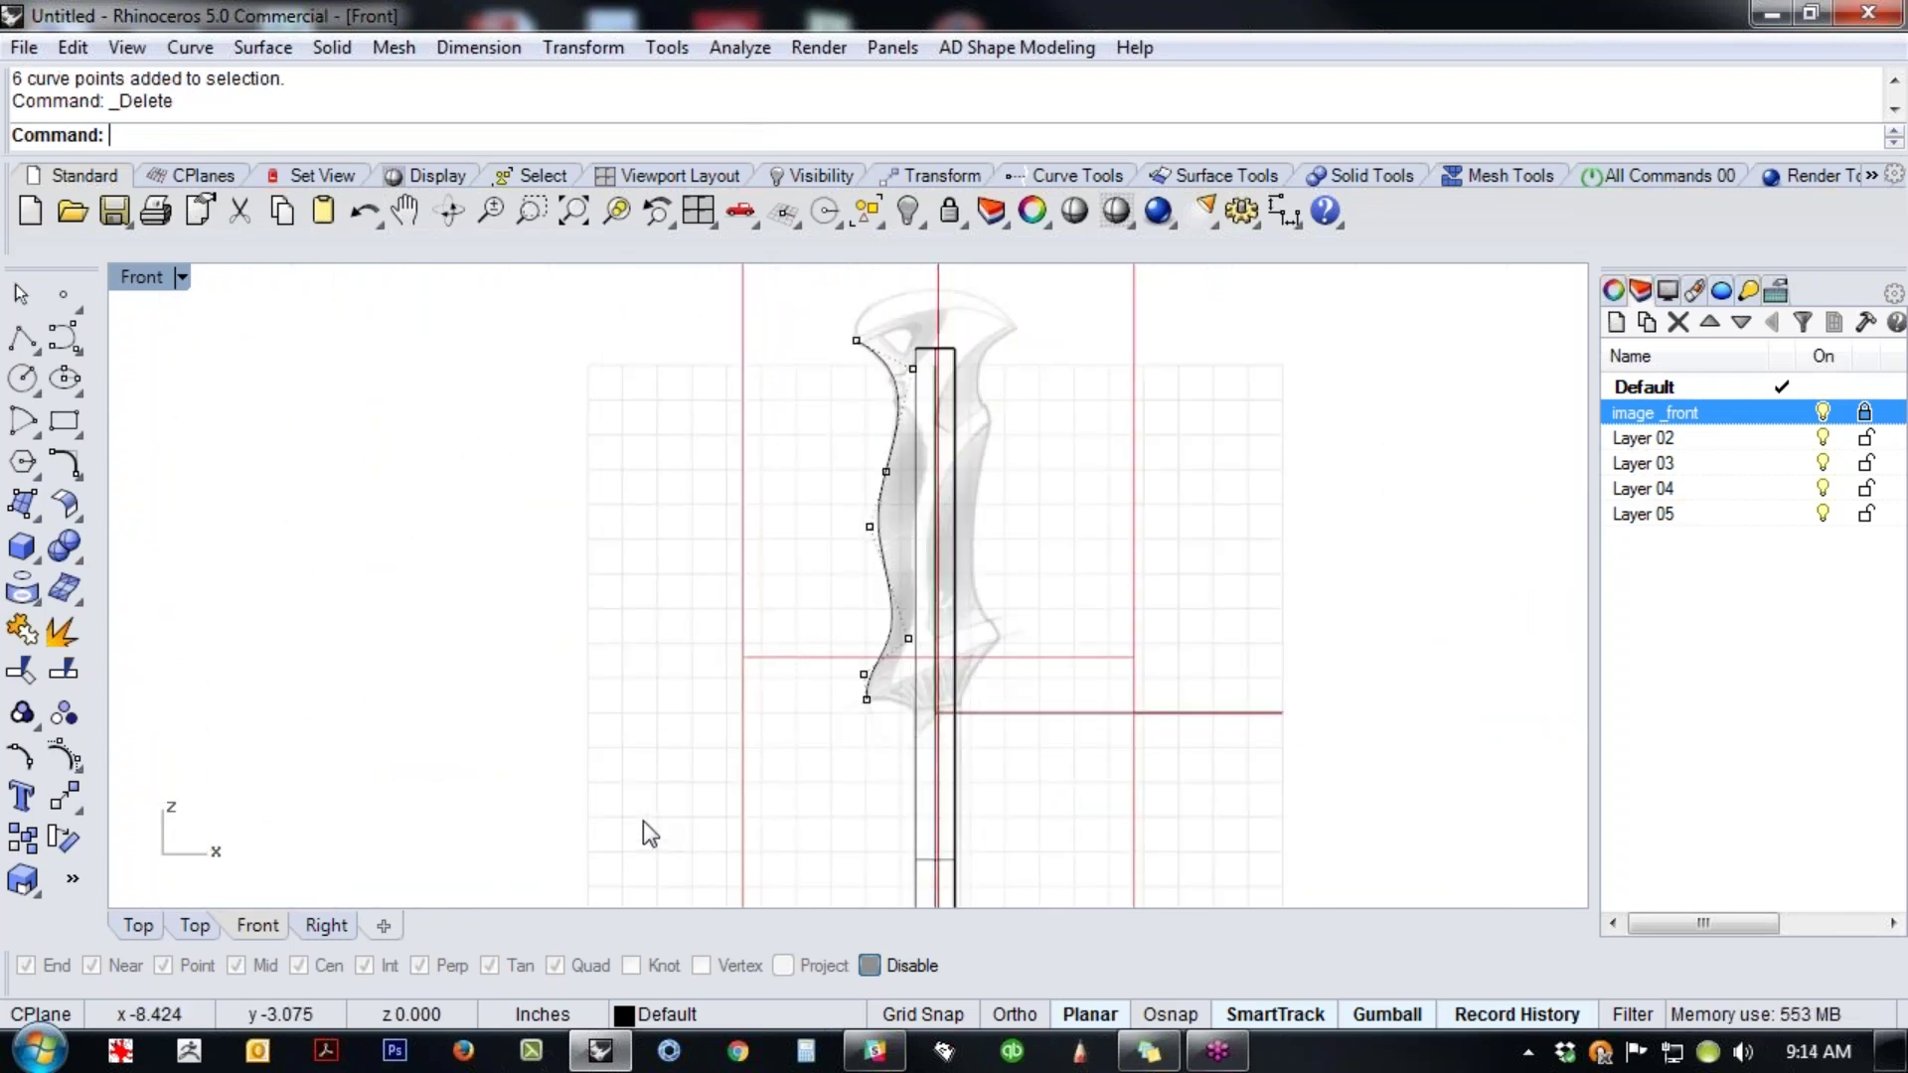
- Trace the concave right edge from the head's tip down to the sketched ridge with a three-point degree 3 curve
scroll(1094, 496, "up", 4)
mouse_move(1059, 550)
right_mouse_down()
mouse_move(1035, 609)
mouse_move(941, 644)
right_mouse_up()
scroll(1033, 624, "down", 2)
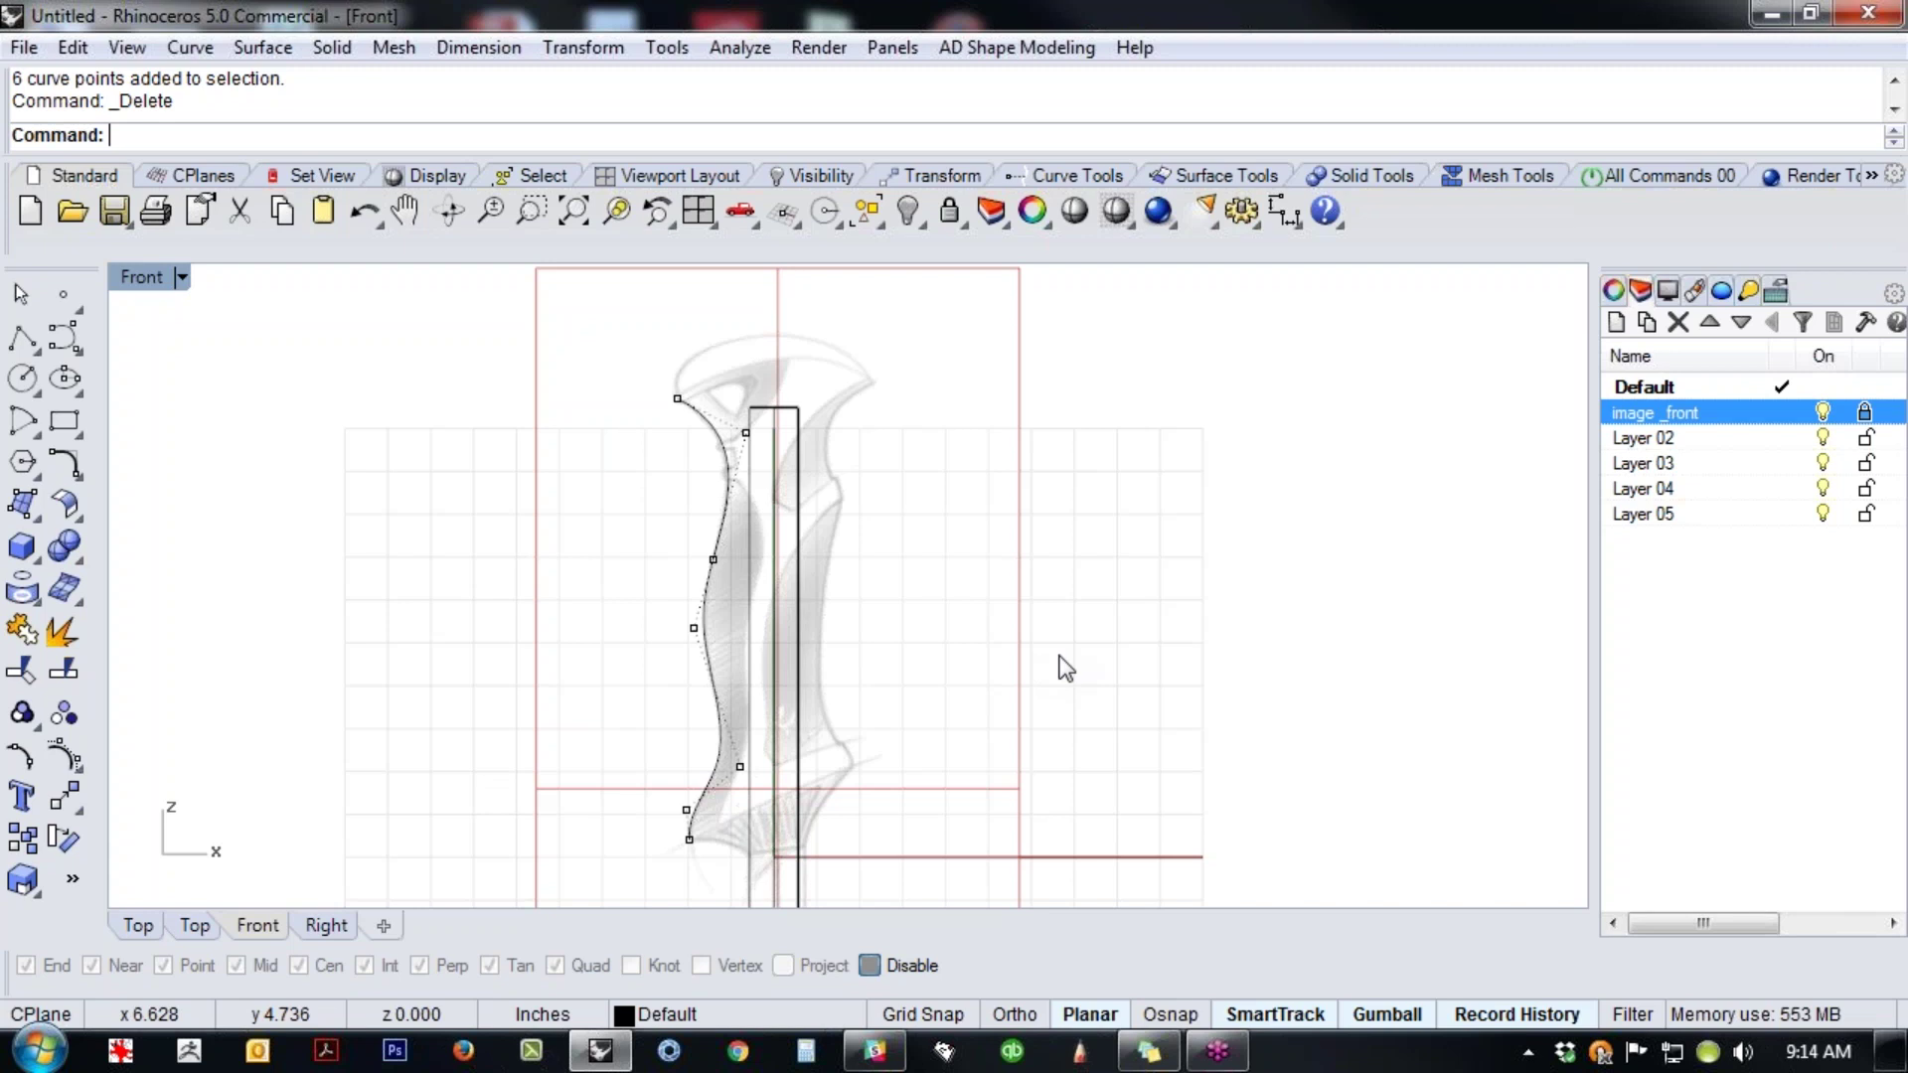
right_click_drag(911, 724, 825, 689)
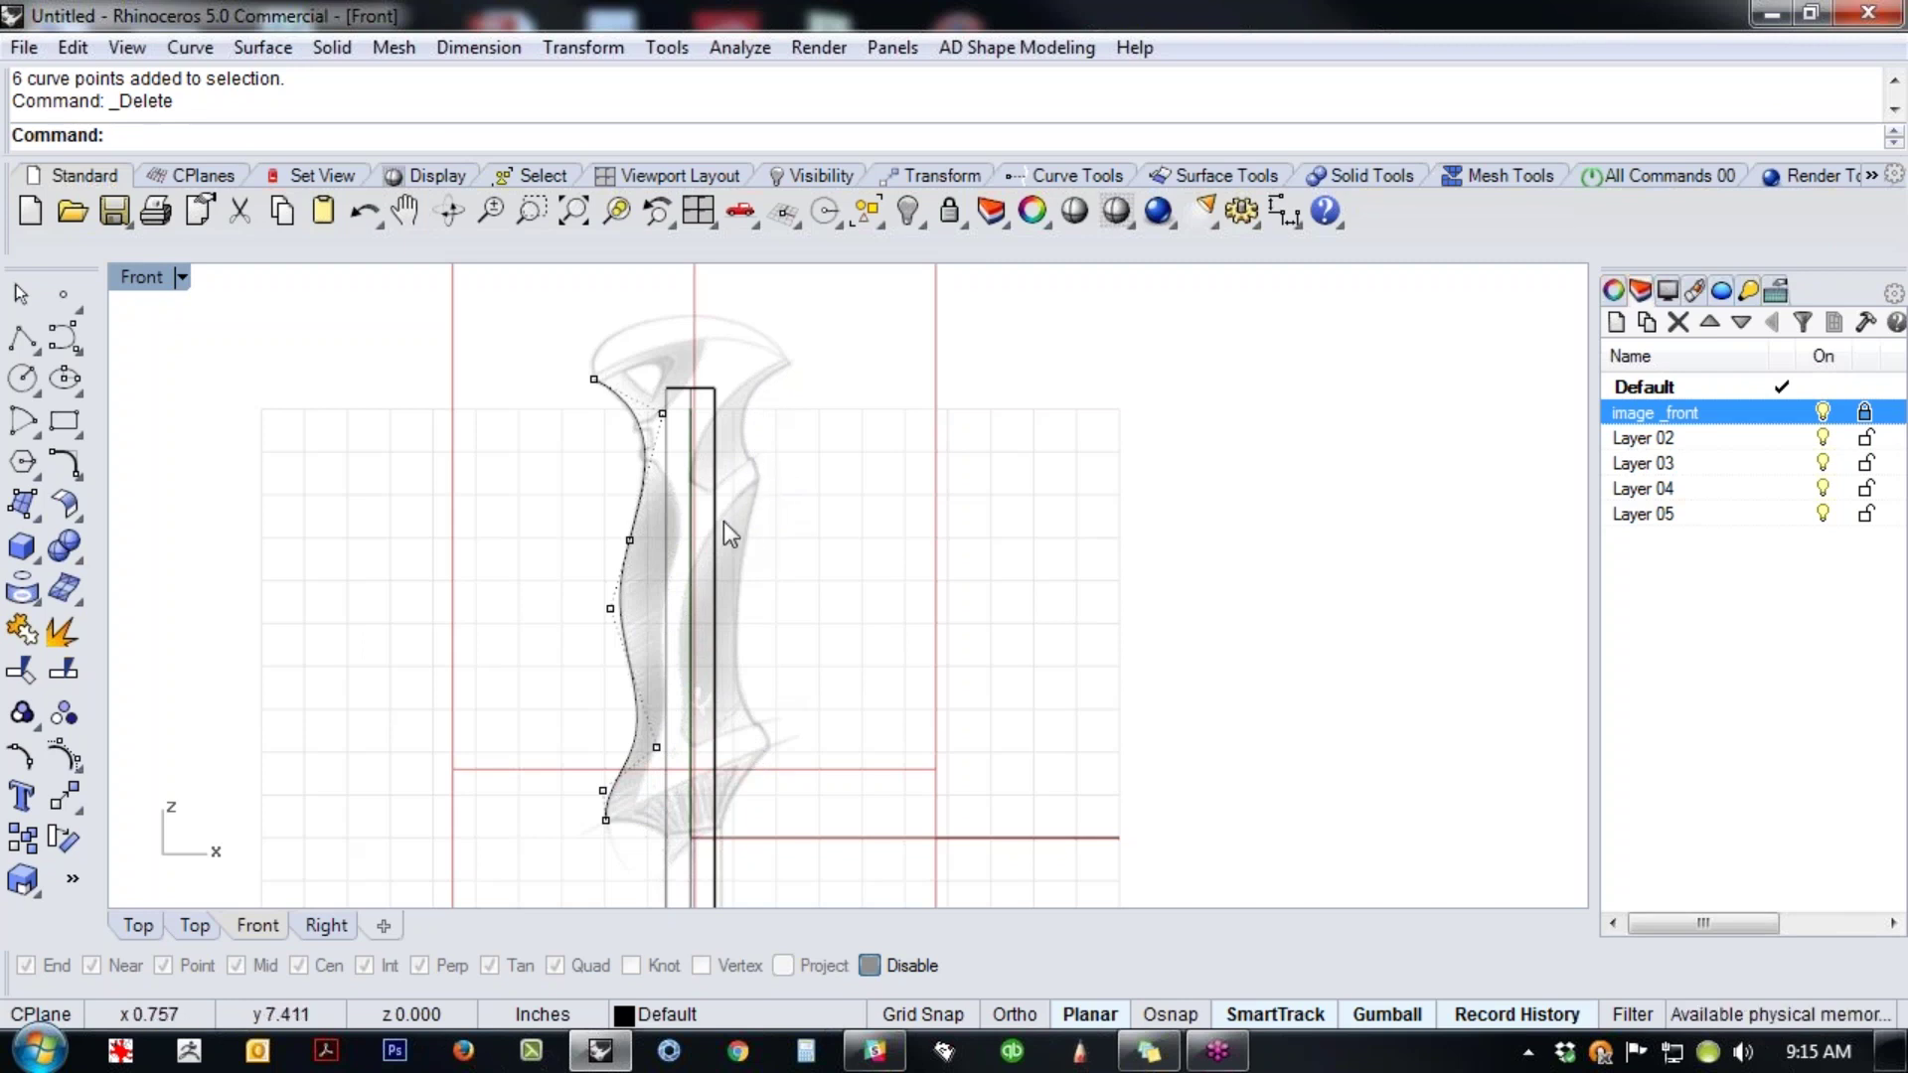
left_click(65, 338)
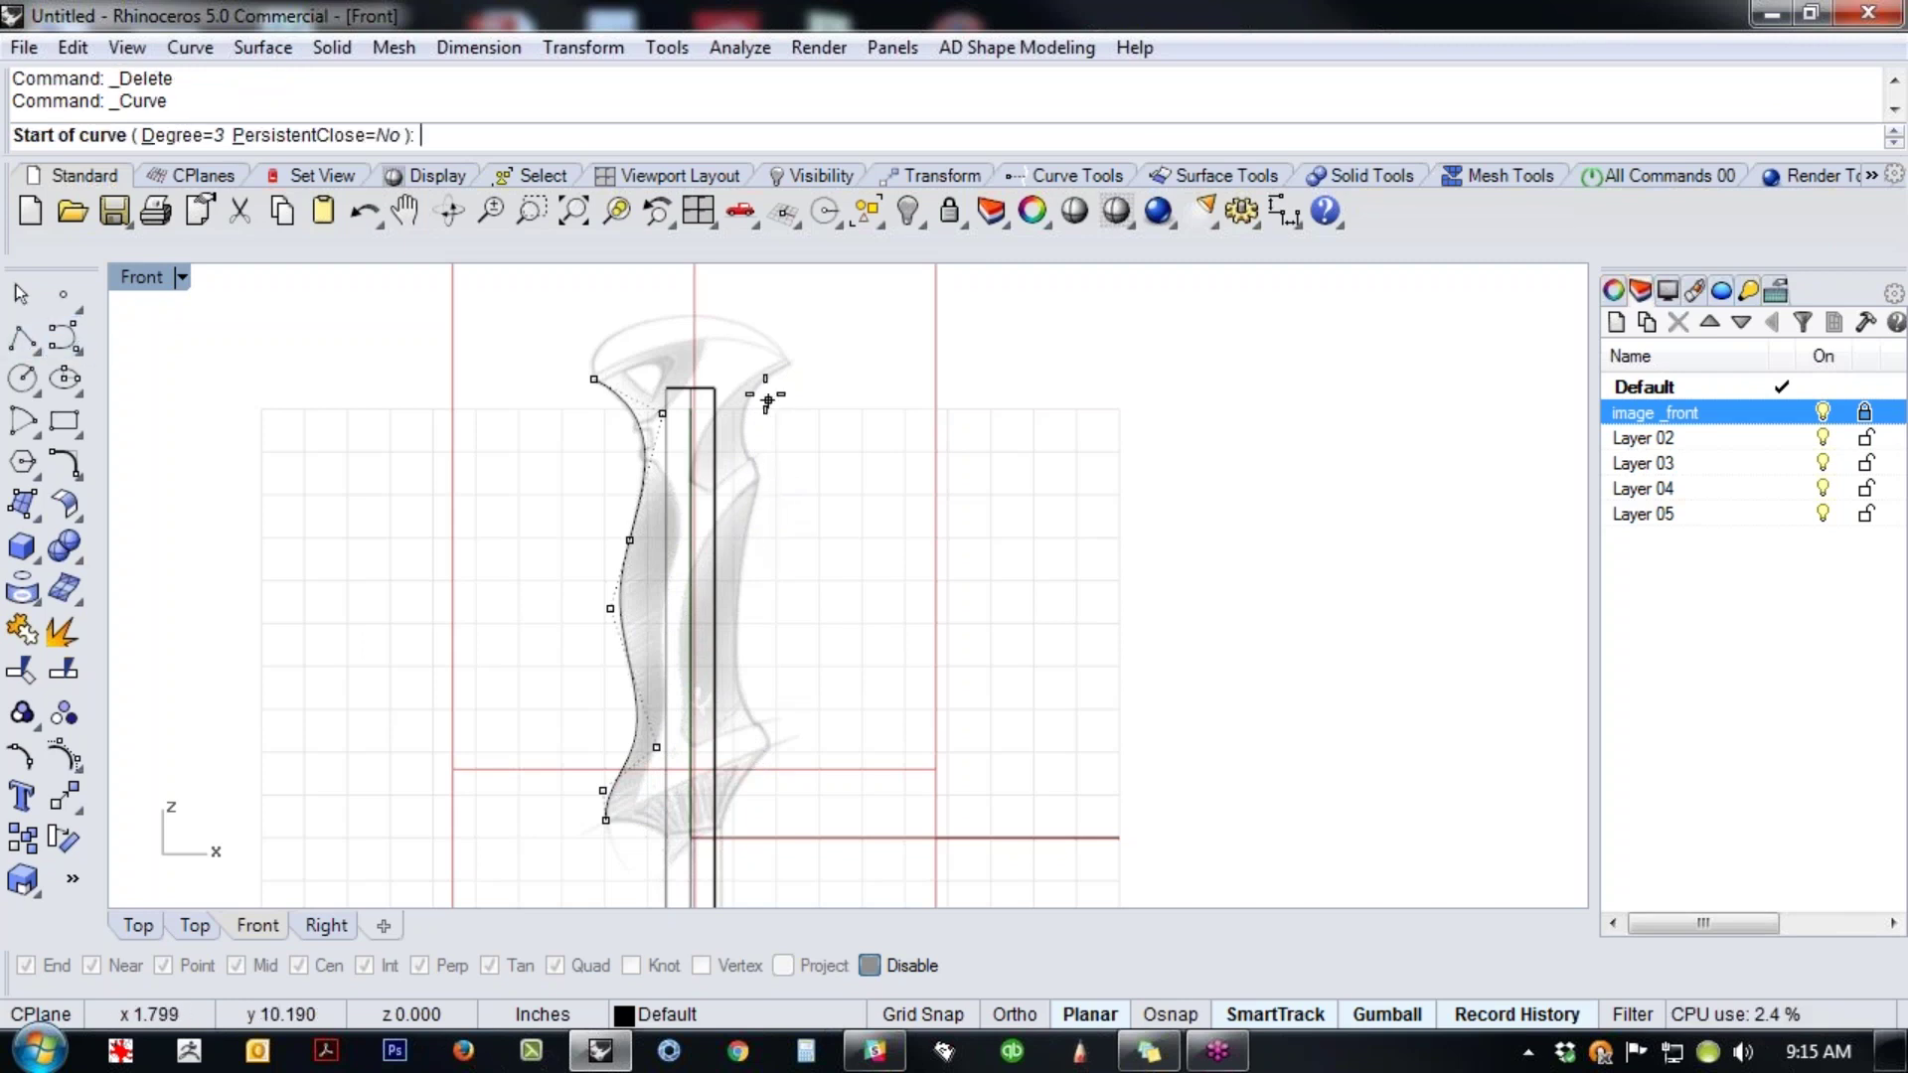
scroll(766, 398, "up", 5)
left_click(846, 303)
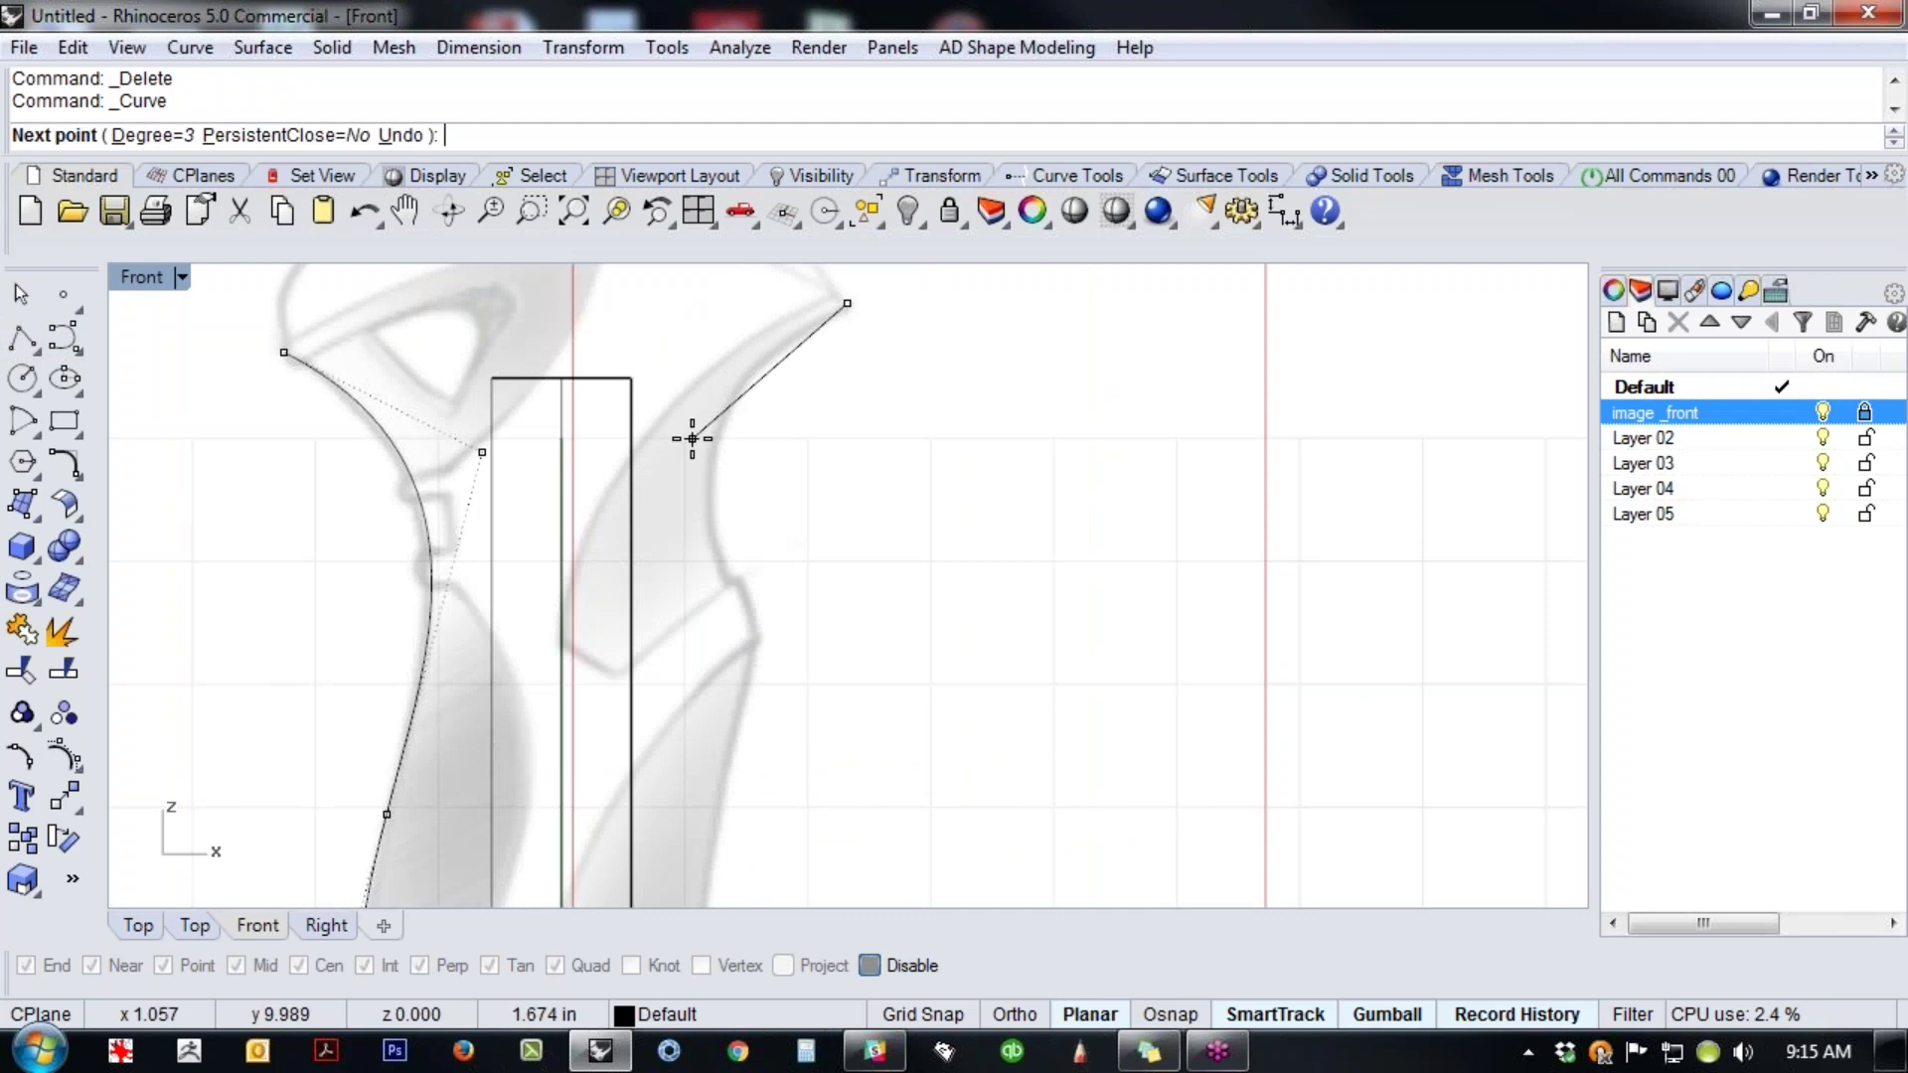
left_click(640, 476)
left_click(753, 611)
key("Return")
- Trace the lower right edge from the ridge down to the sketched base corner with a three-point degree 3 curve
scroll(862, 406, "down", 3)
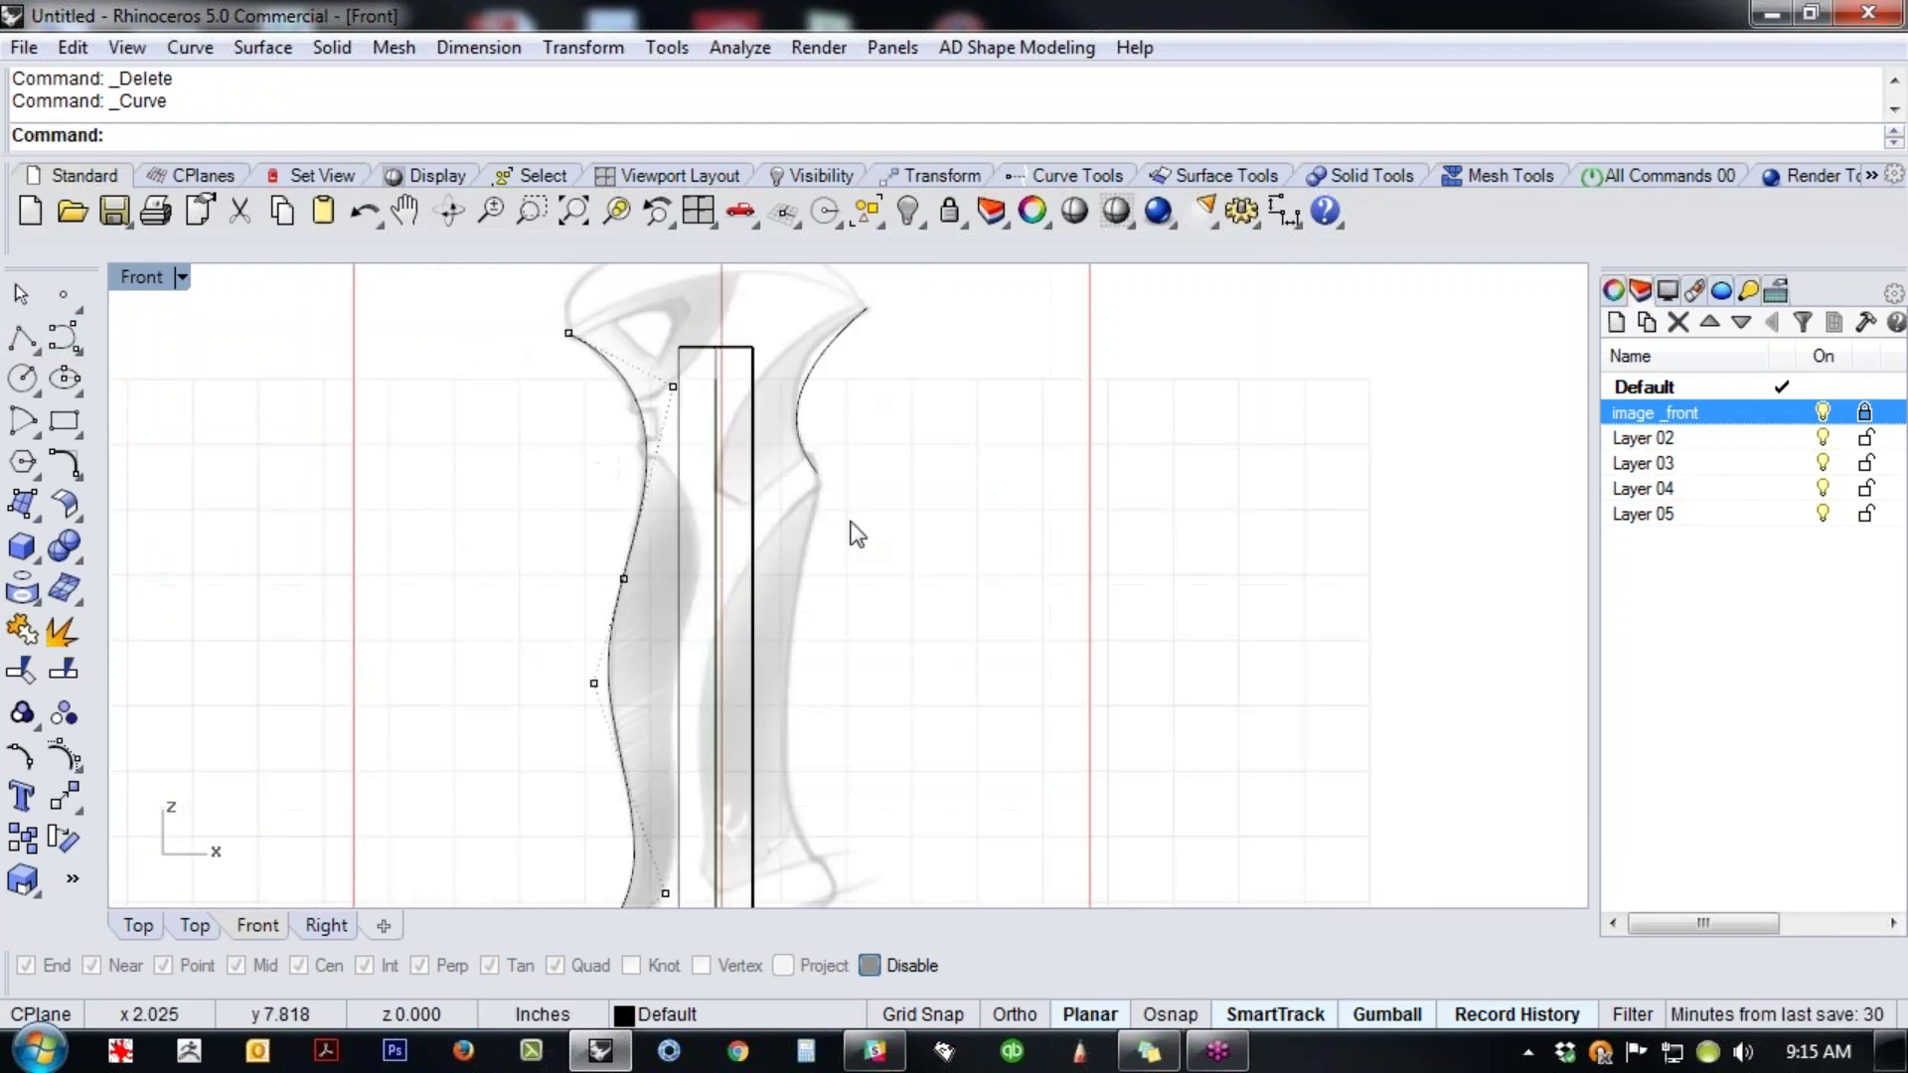
scroll(857, 517, "down", 4)
right_click(873, 505)
left_click(831, 488, "alt")
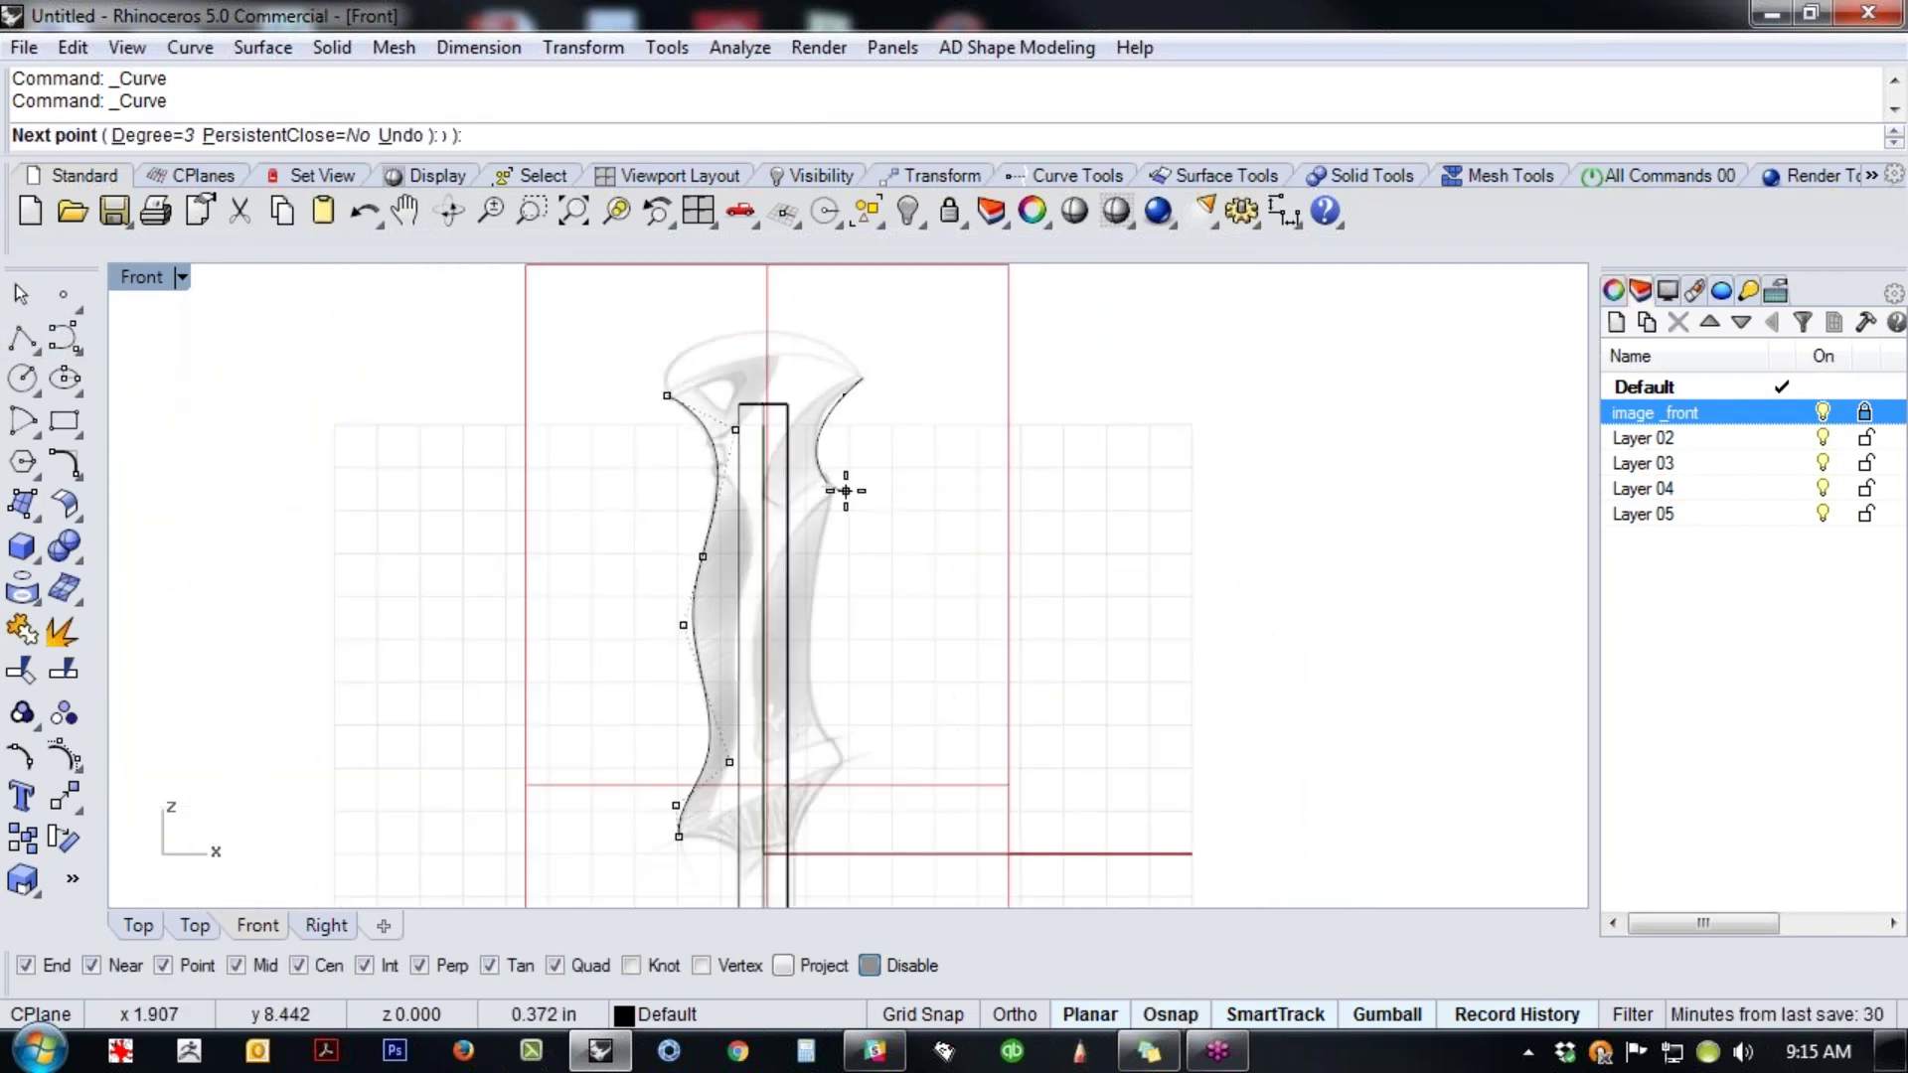
left_click(800, 655)
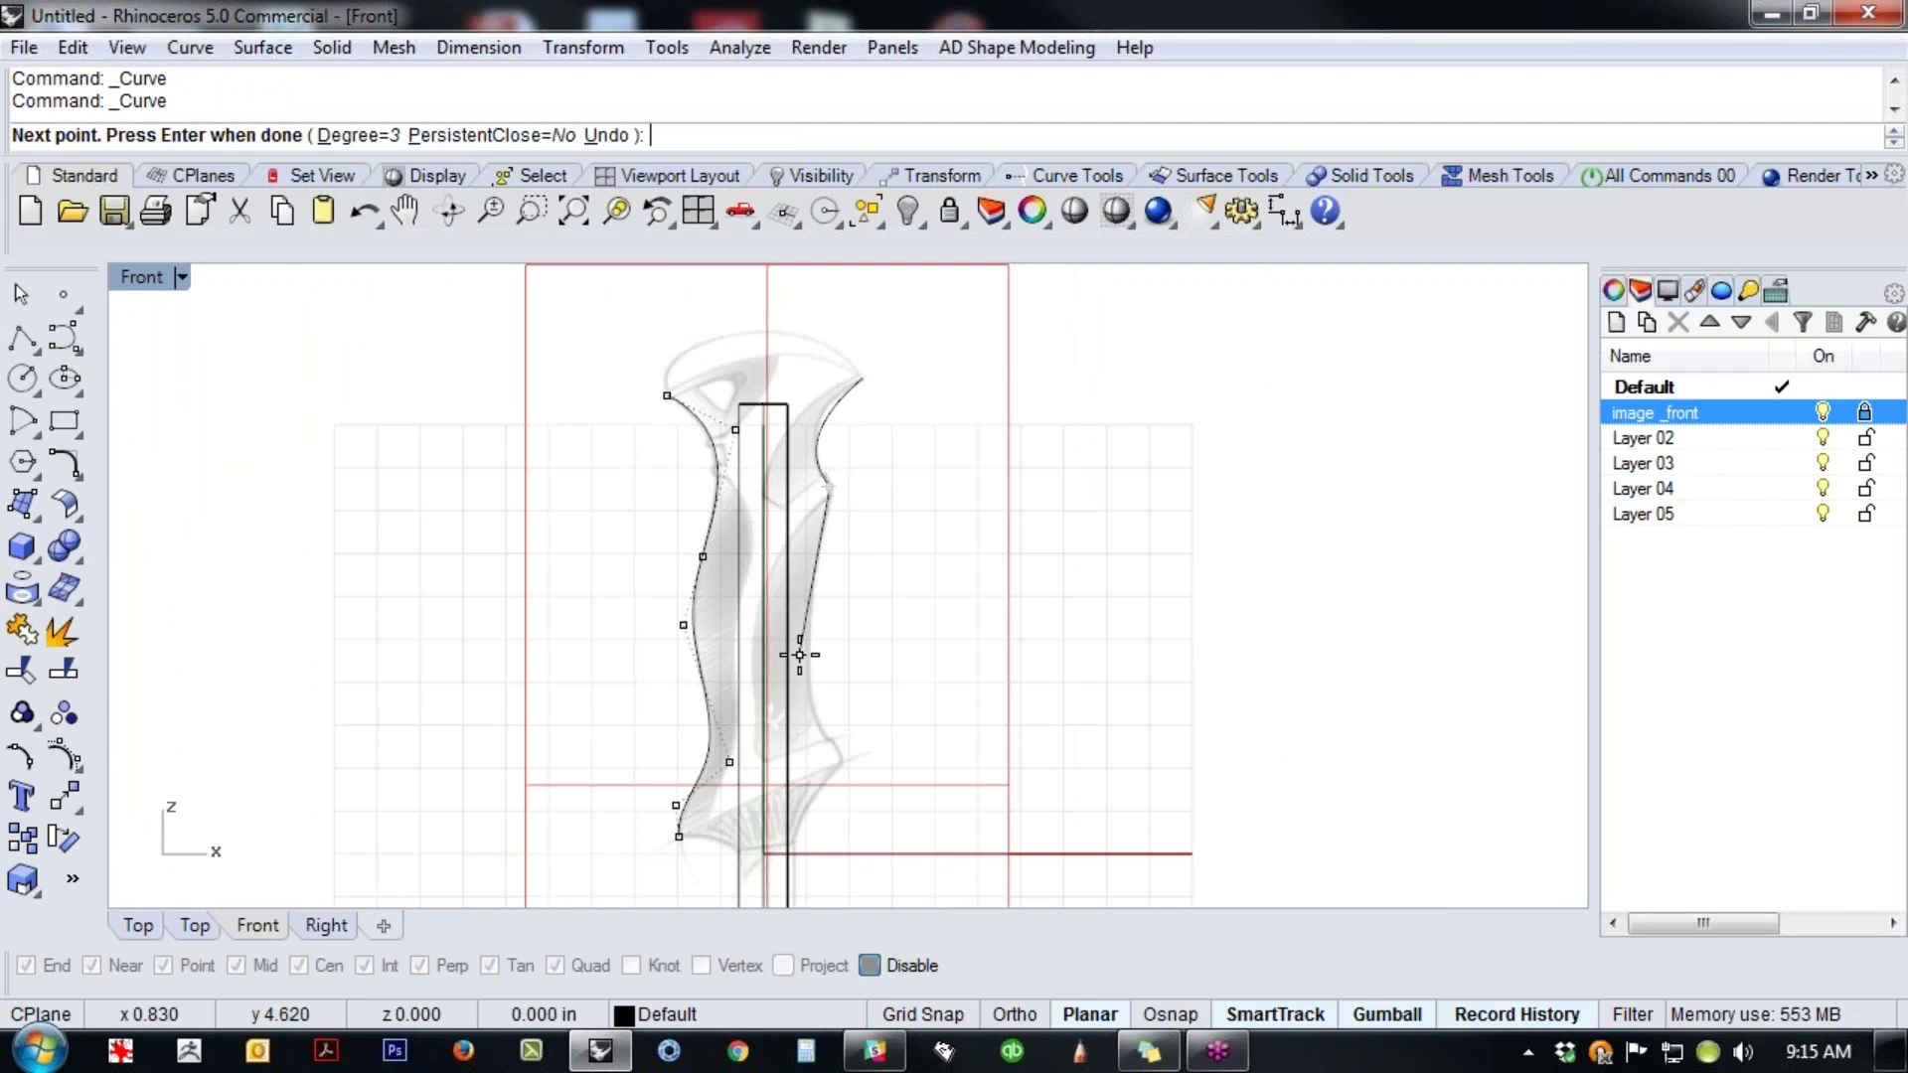
left_click(843, 763)
key("Return")
- Show the control points of the concave upper right edge and move its middle point up to match the sketch
scroll(834, 448, "up", 3)
left_click(819, 438)
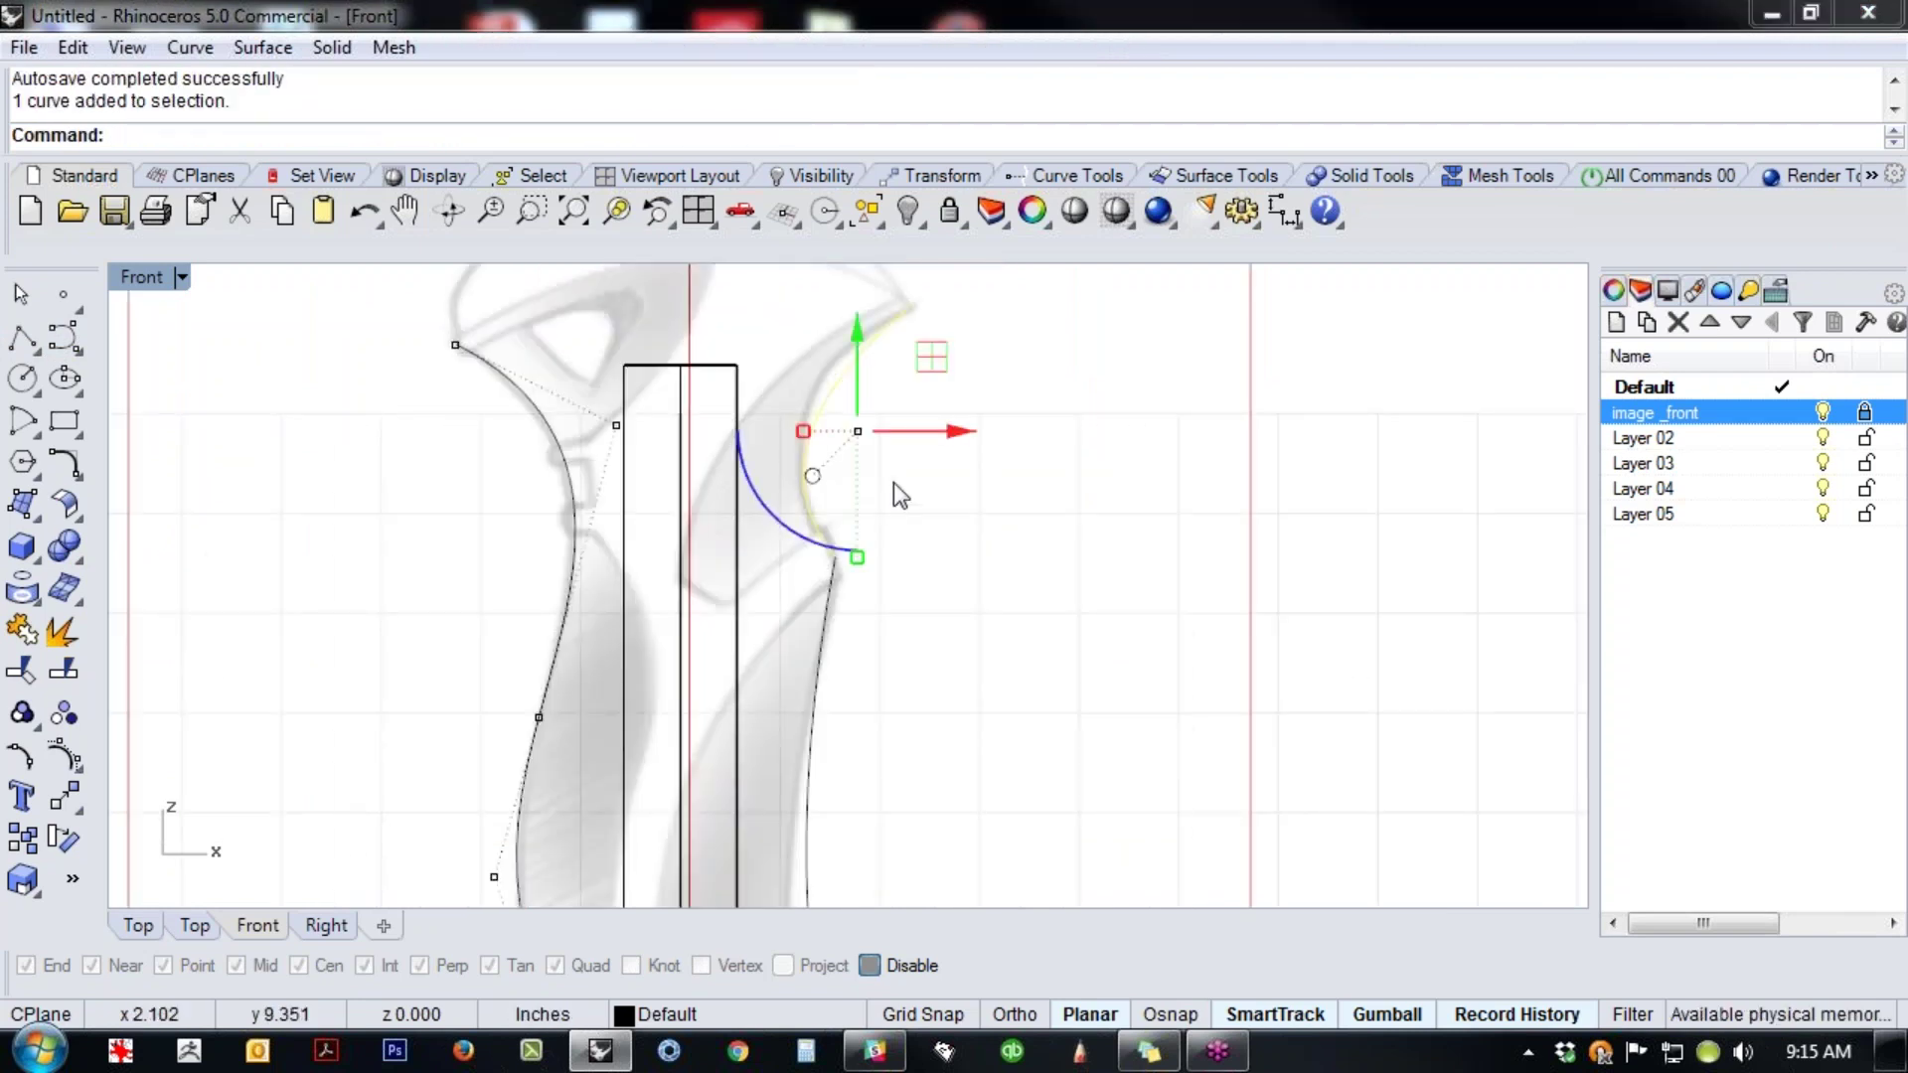
middle_click(819, 438)
left_click(751, 554)
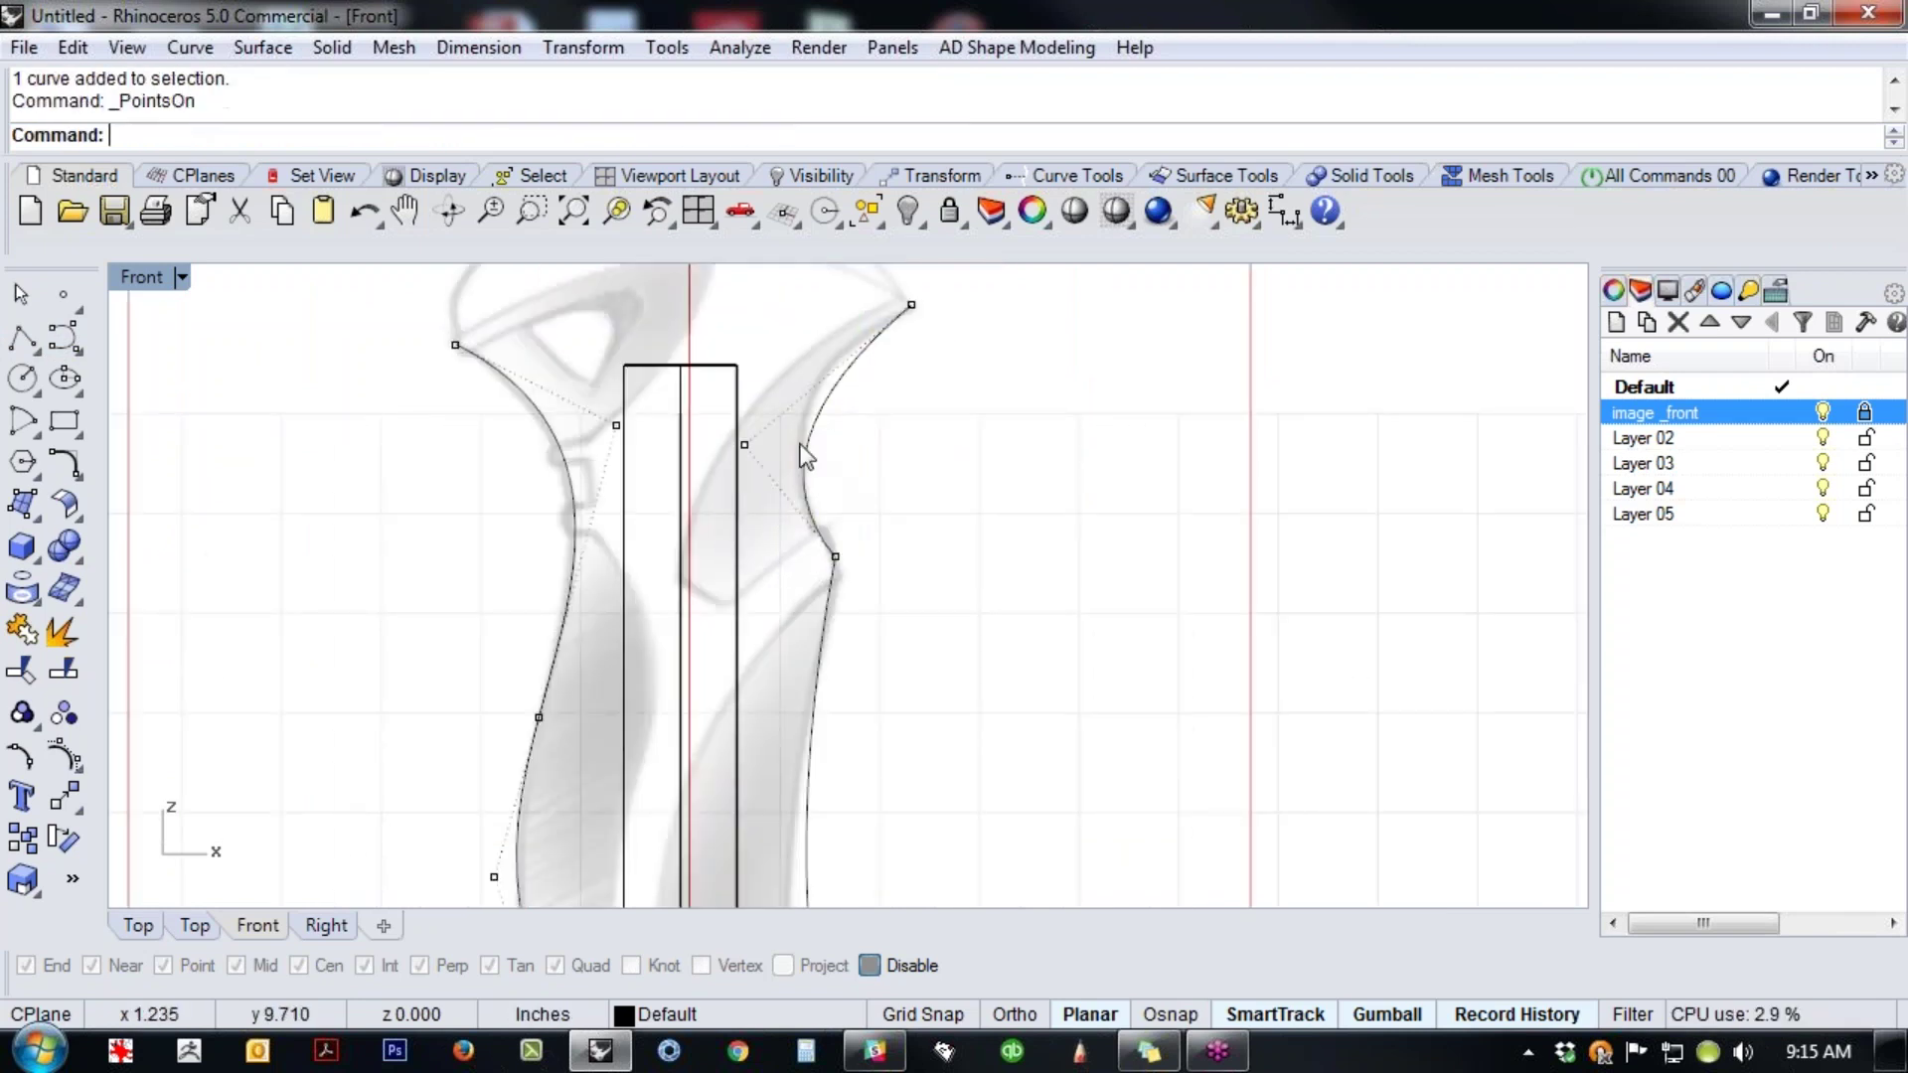
left_click(743, 445)
left_click_drag(747, 446, 736, 402)
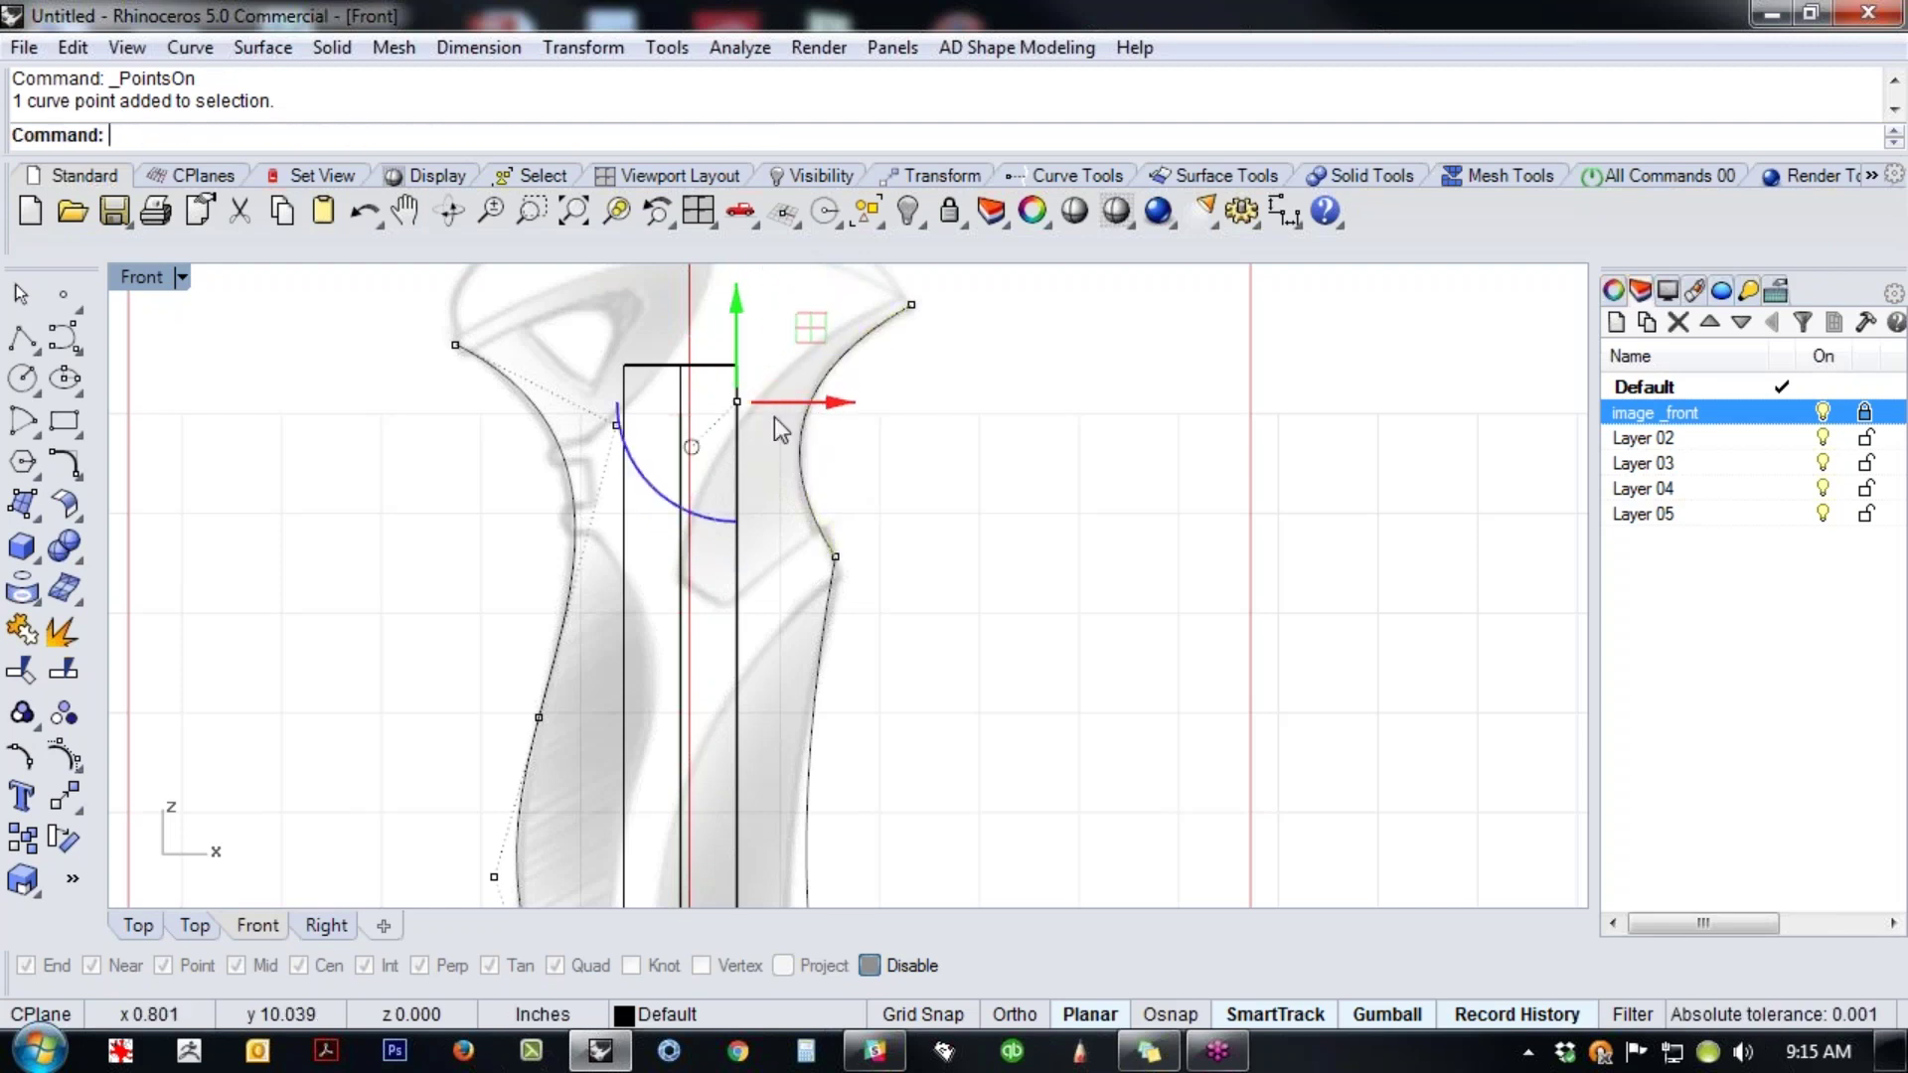
- Show the control points of the lower right edge and move its middle point inward and down to follow the sketched outline
scroll(899, 558, "down", 6)
right_click_drag(944, 746, 869, 523)
left_click(780, 572)
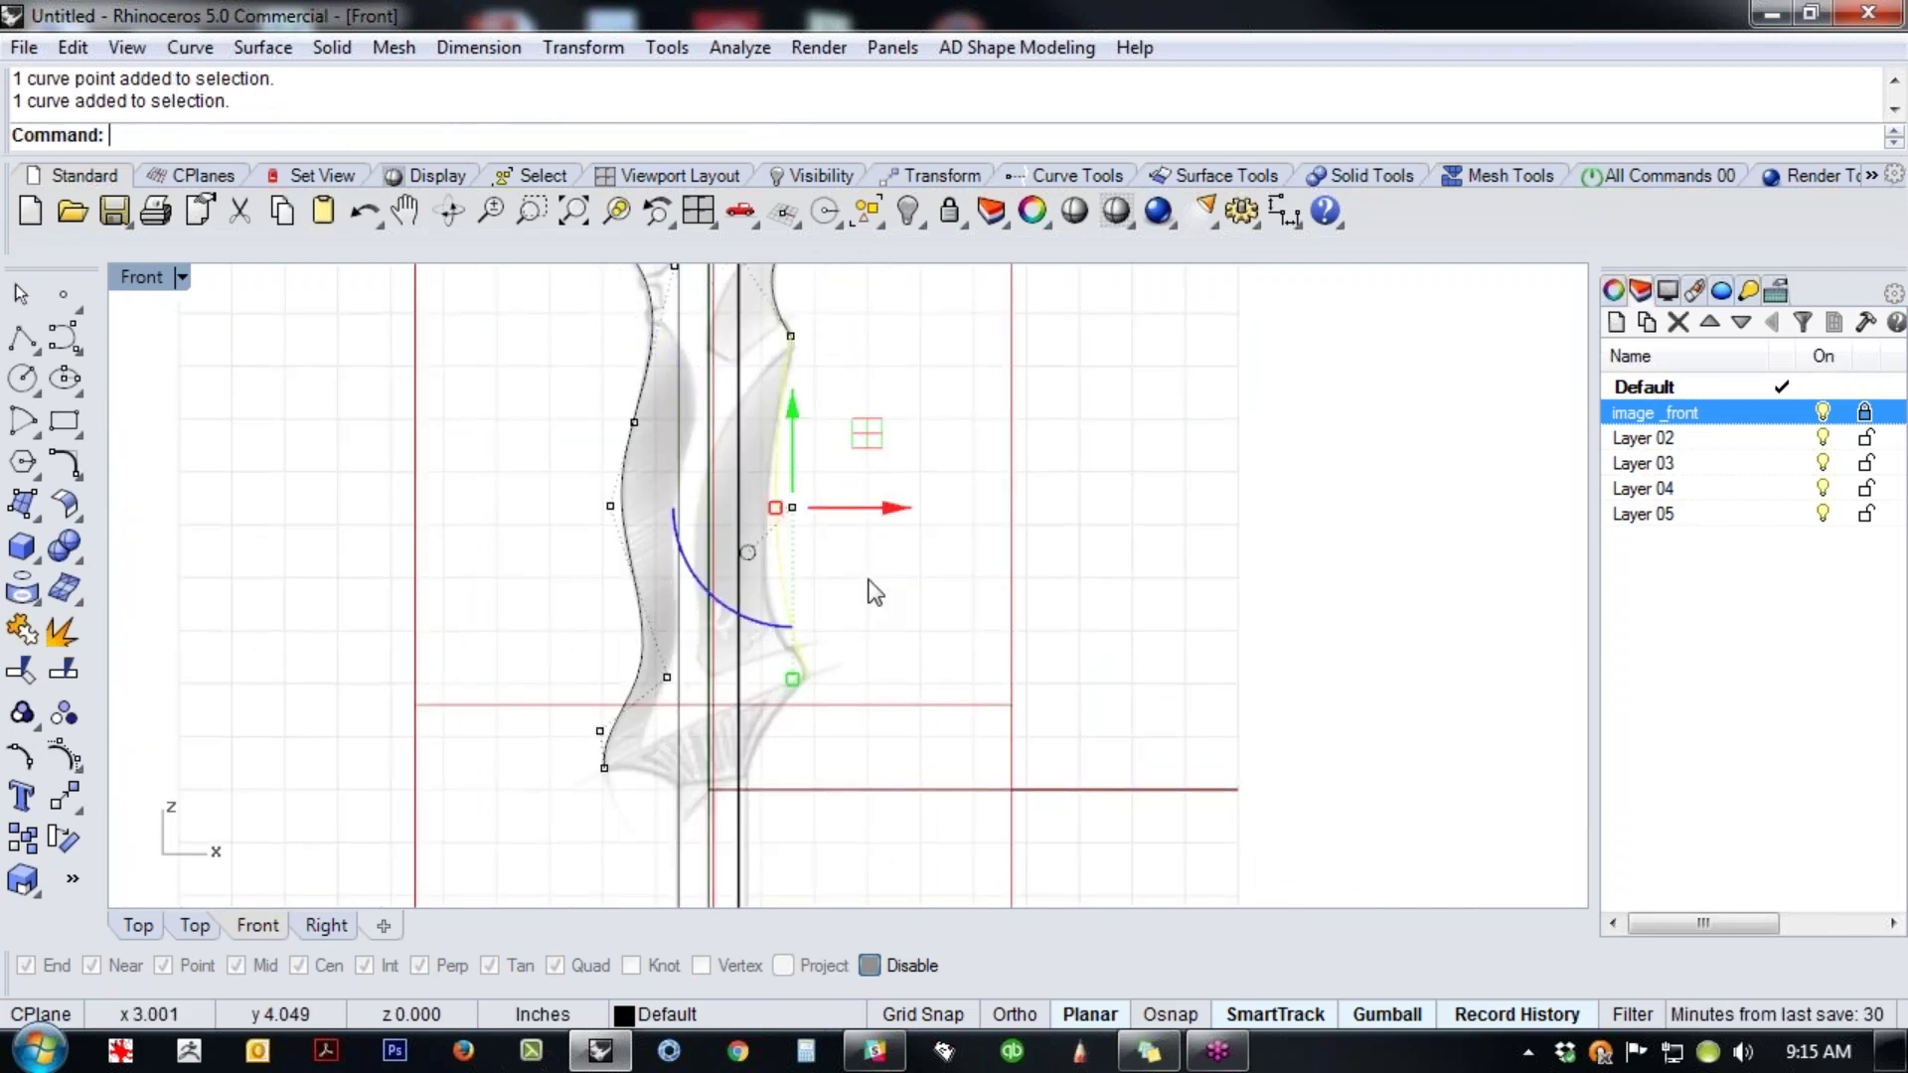
middle_click(878, 585)
left_click(731, 651)
left_click(751, 544)
left_click_drag(751, 544, 735, 635)
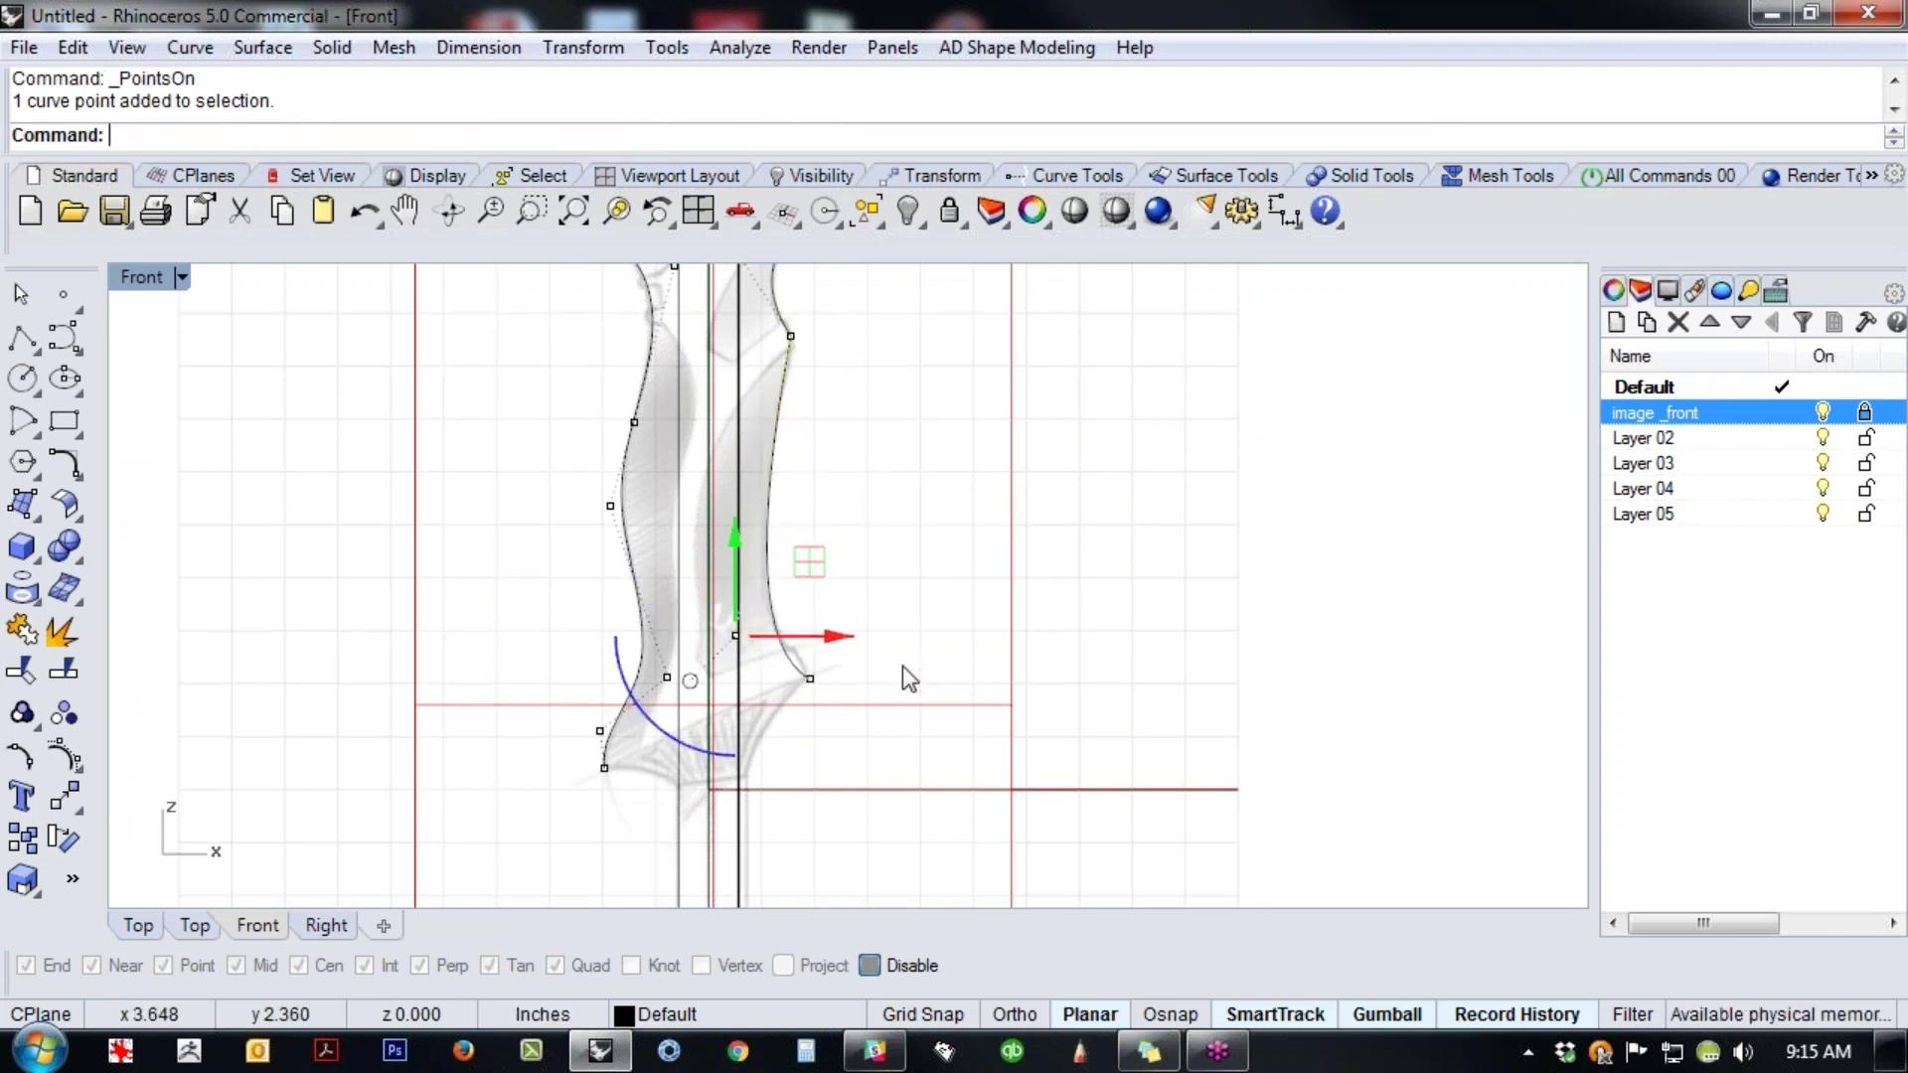
scroll(761, 592, "up", 4)
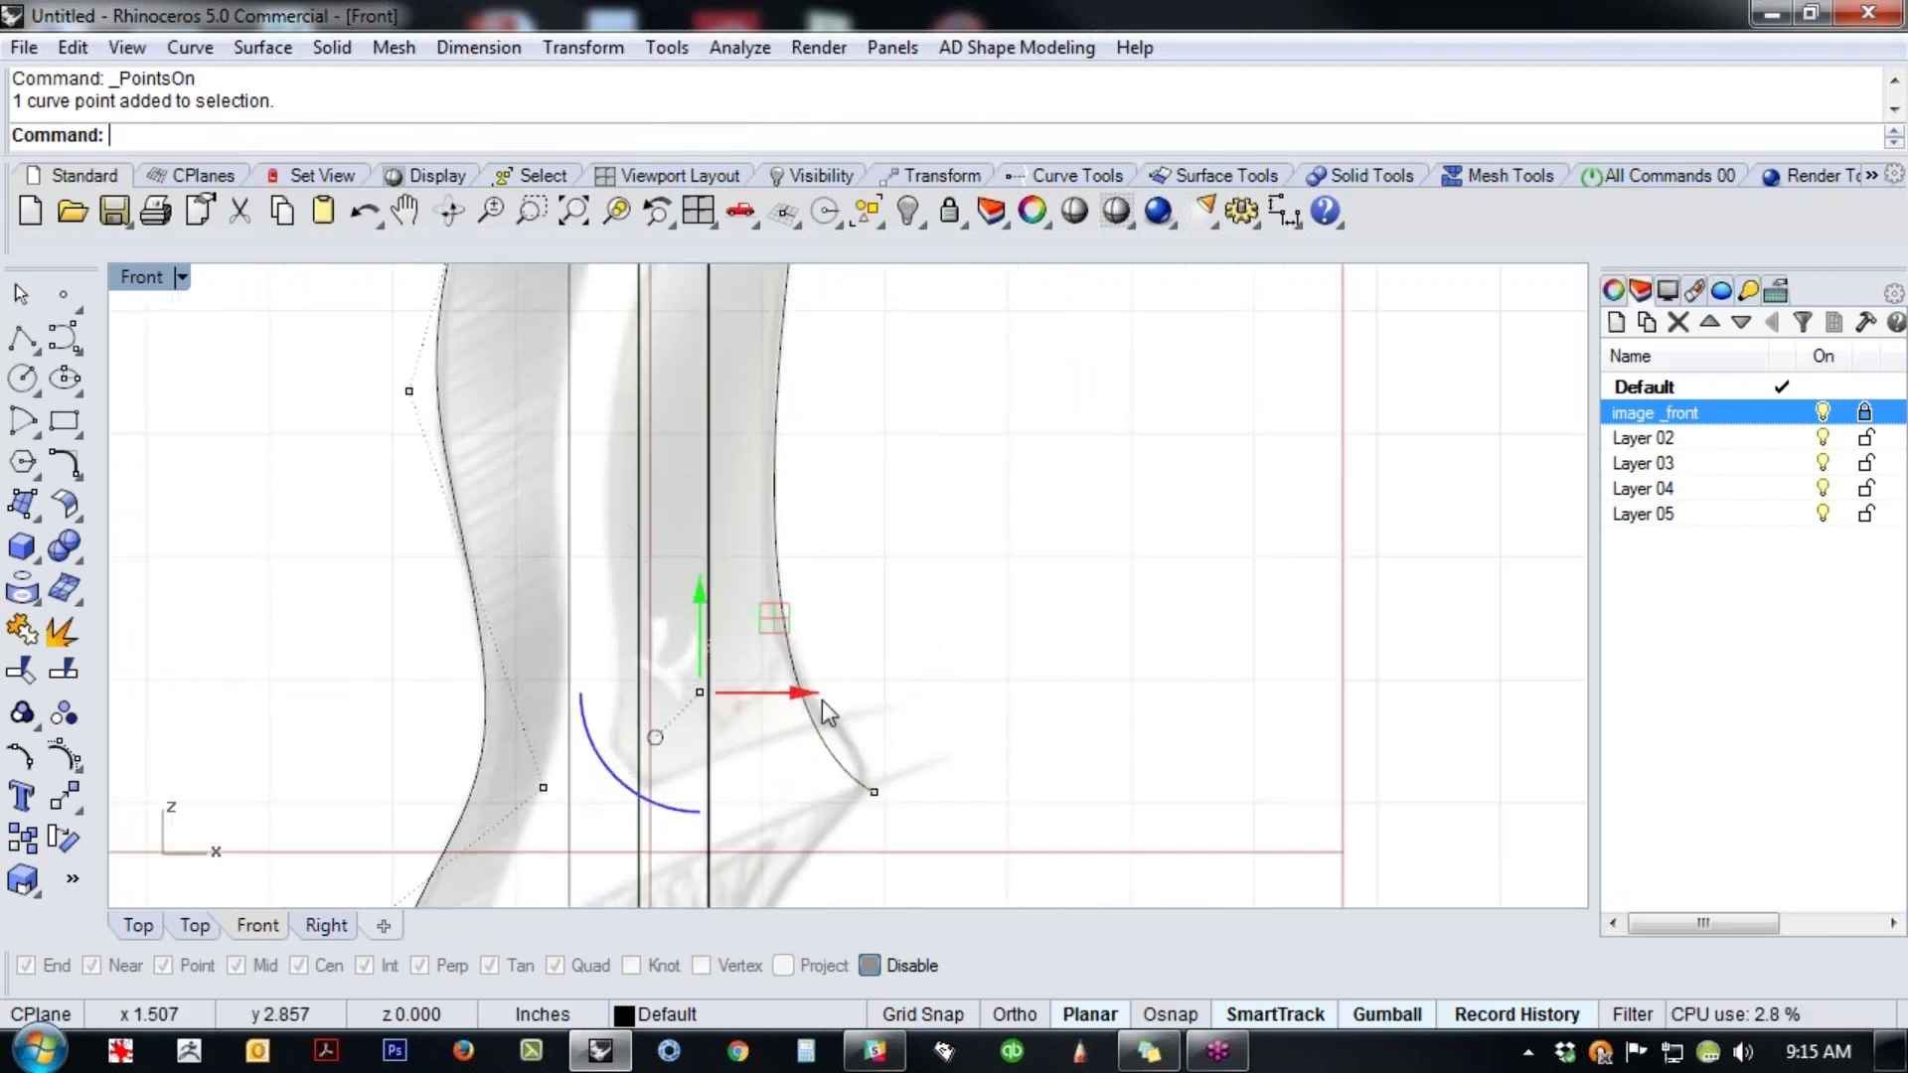
left_click_drag(694, 600, 663, 626)
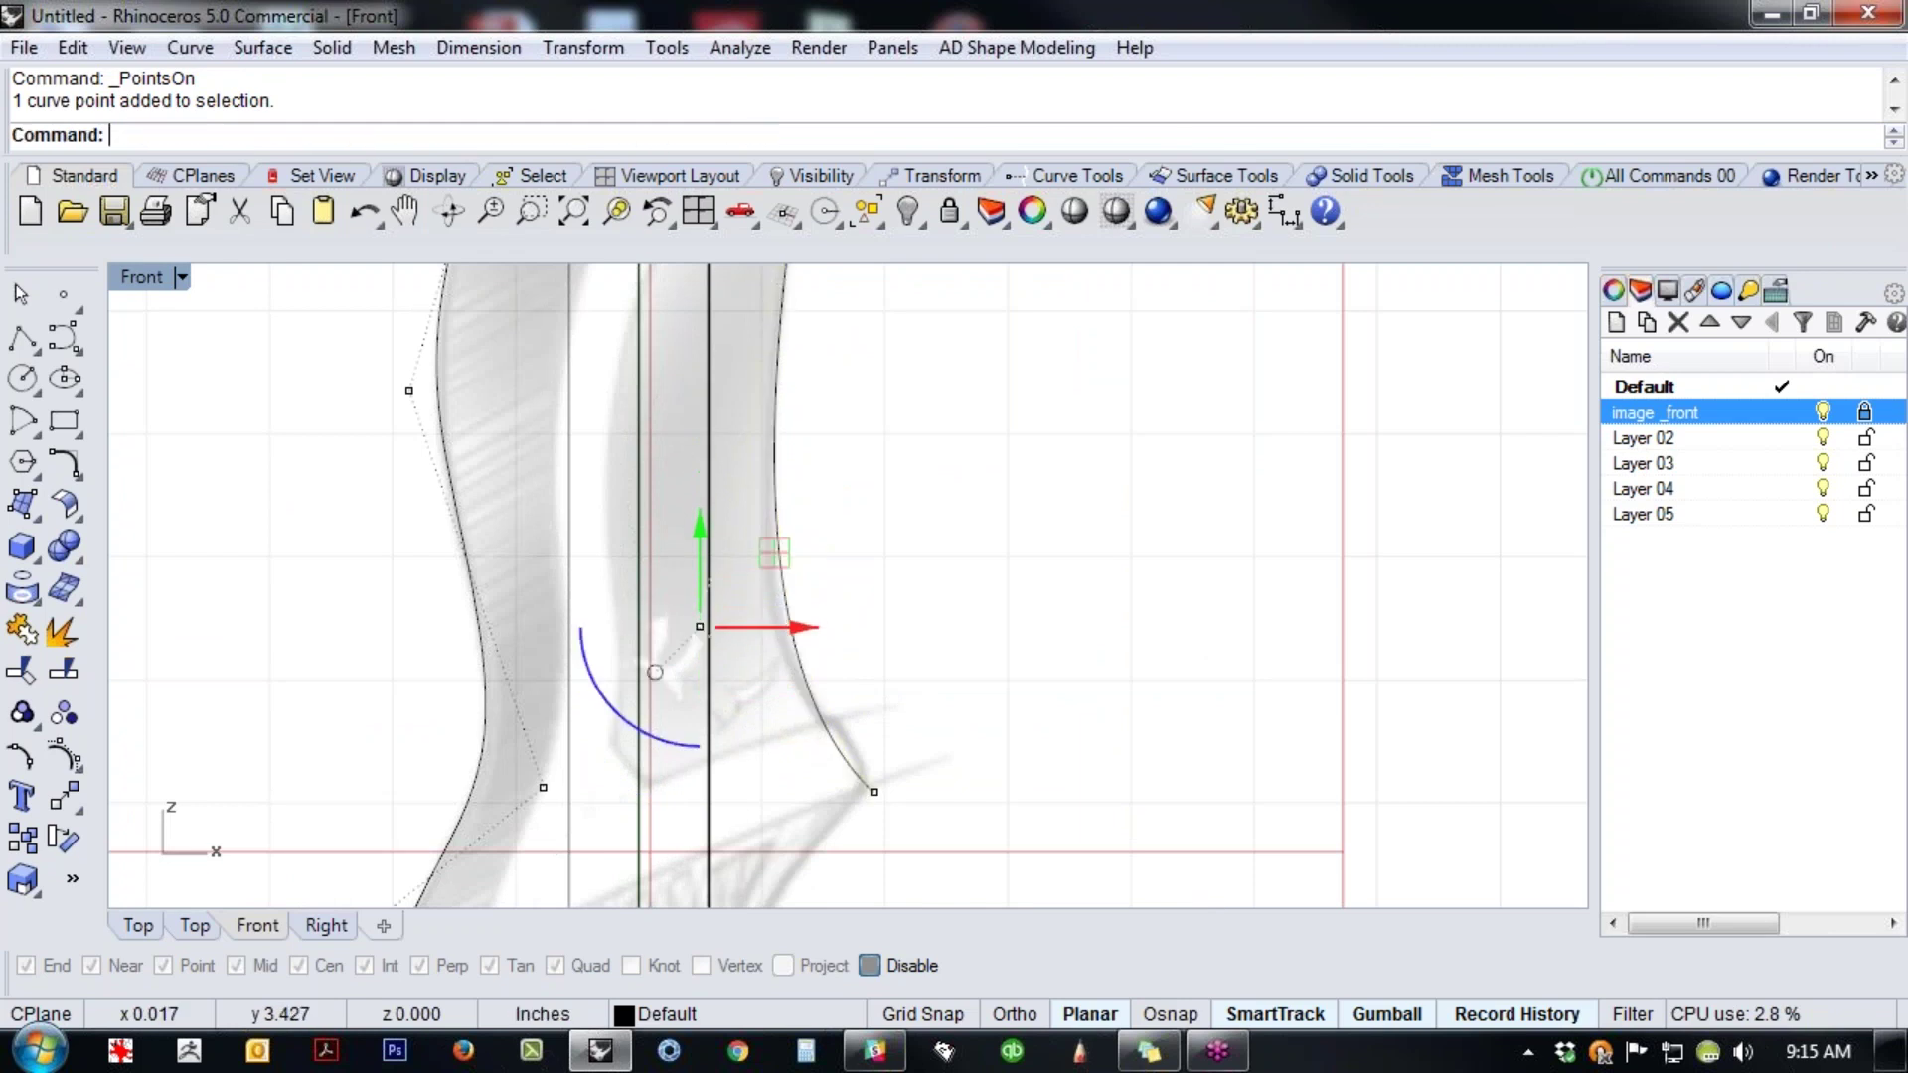
- Adjust the bottom end point of the lower right edge at the base corner and hide the control points
left_click(975, 736)
left_click(875, 792)
left_click_drag(962, 737, 952, 714)
left_click(988, 630)
scroll(885, 545, "down", 10)
right_click_drag(986, 505, 962, 648)
scroll(875, 358, "up", 3)
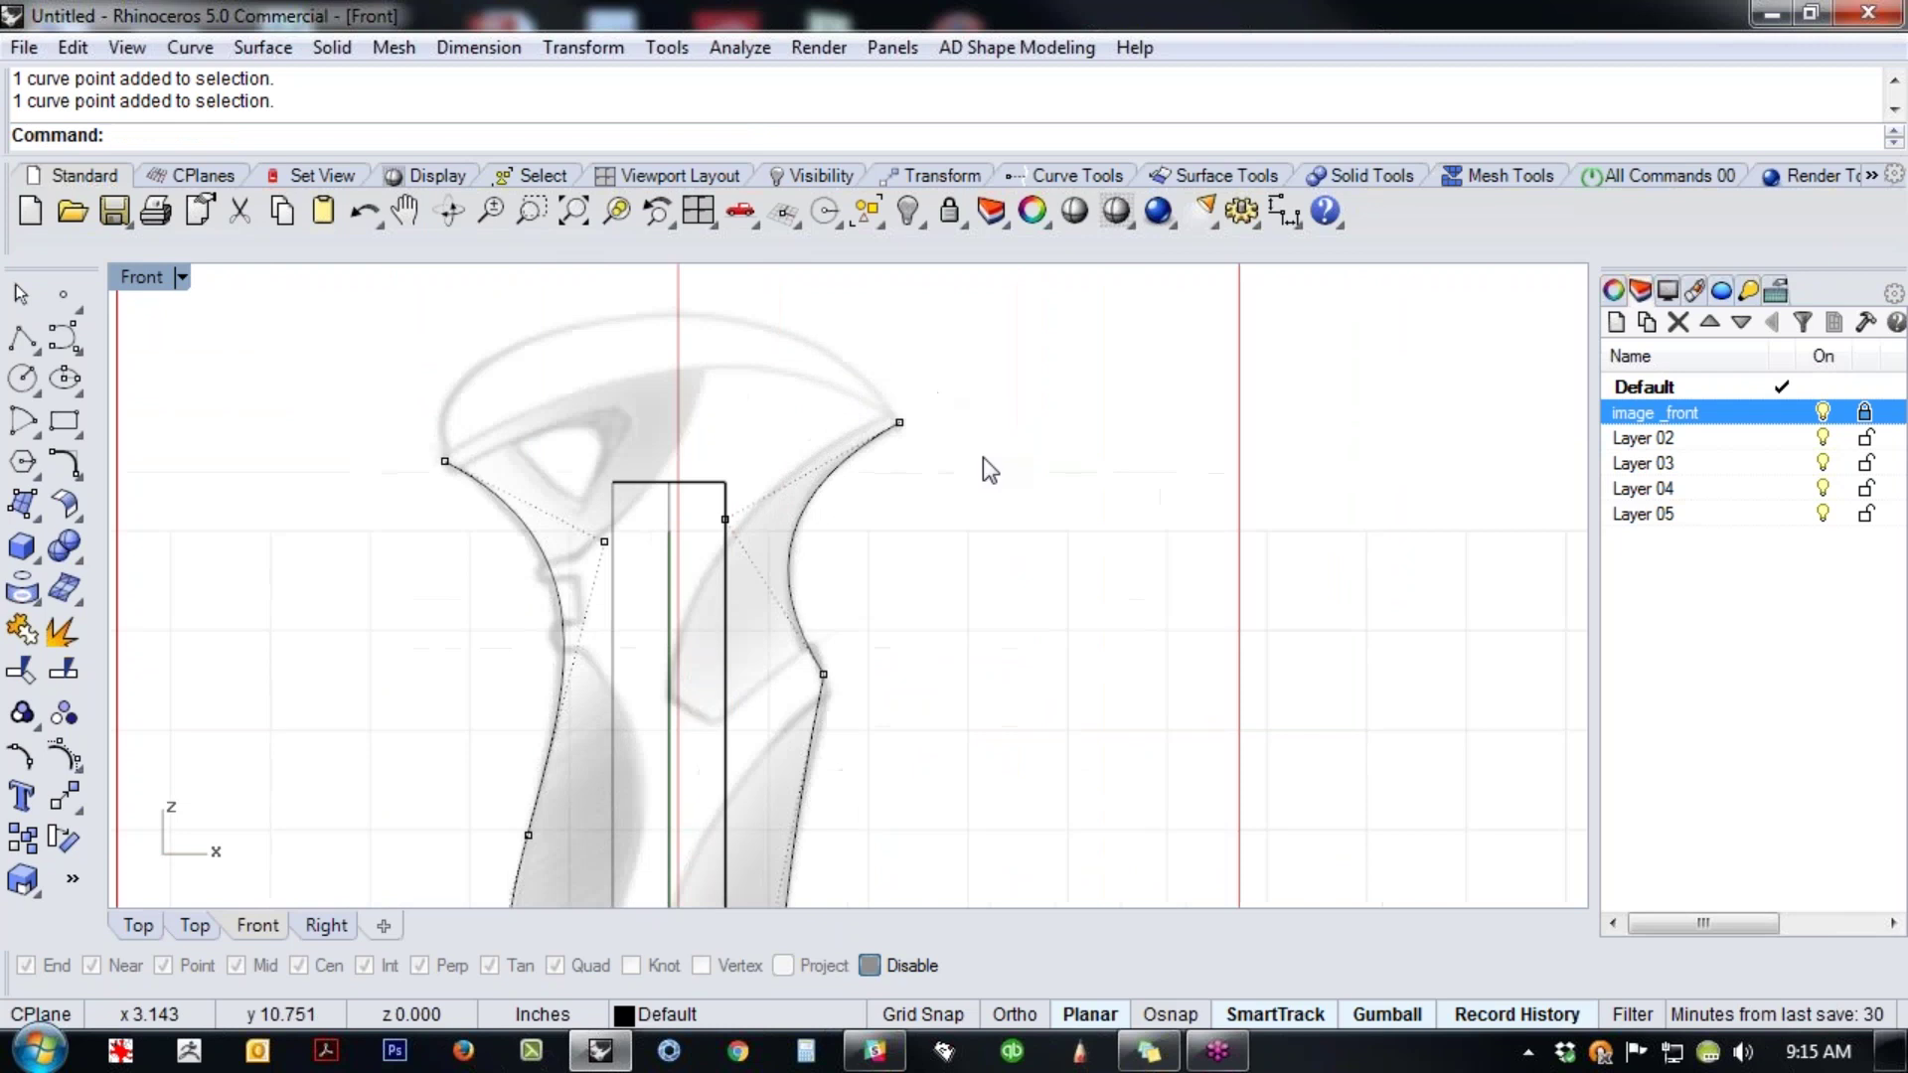
scroll(967, 468, "down", 3)
right_click_drag(926, 565, 757, 442)
key("Escape")
- Trace the head's lower arc from the left tip to the right tip with a three-point degree 3 curve
right_click_drag(248, 455, 376, 493)
left_click(22, 337)
left_click(64, 338)
scroll(650, 385, "up", 4)
left_click(663, 370)
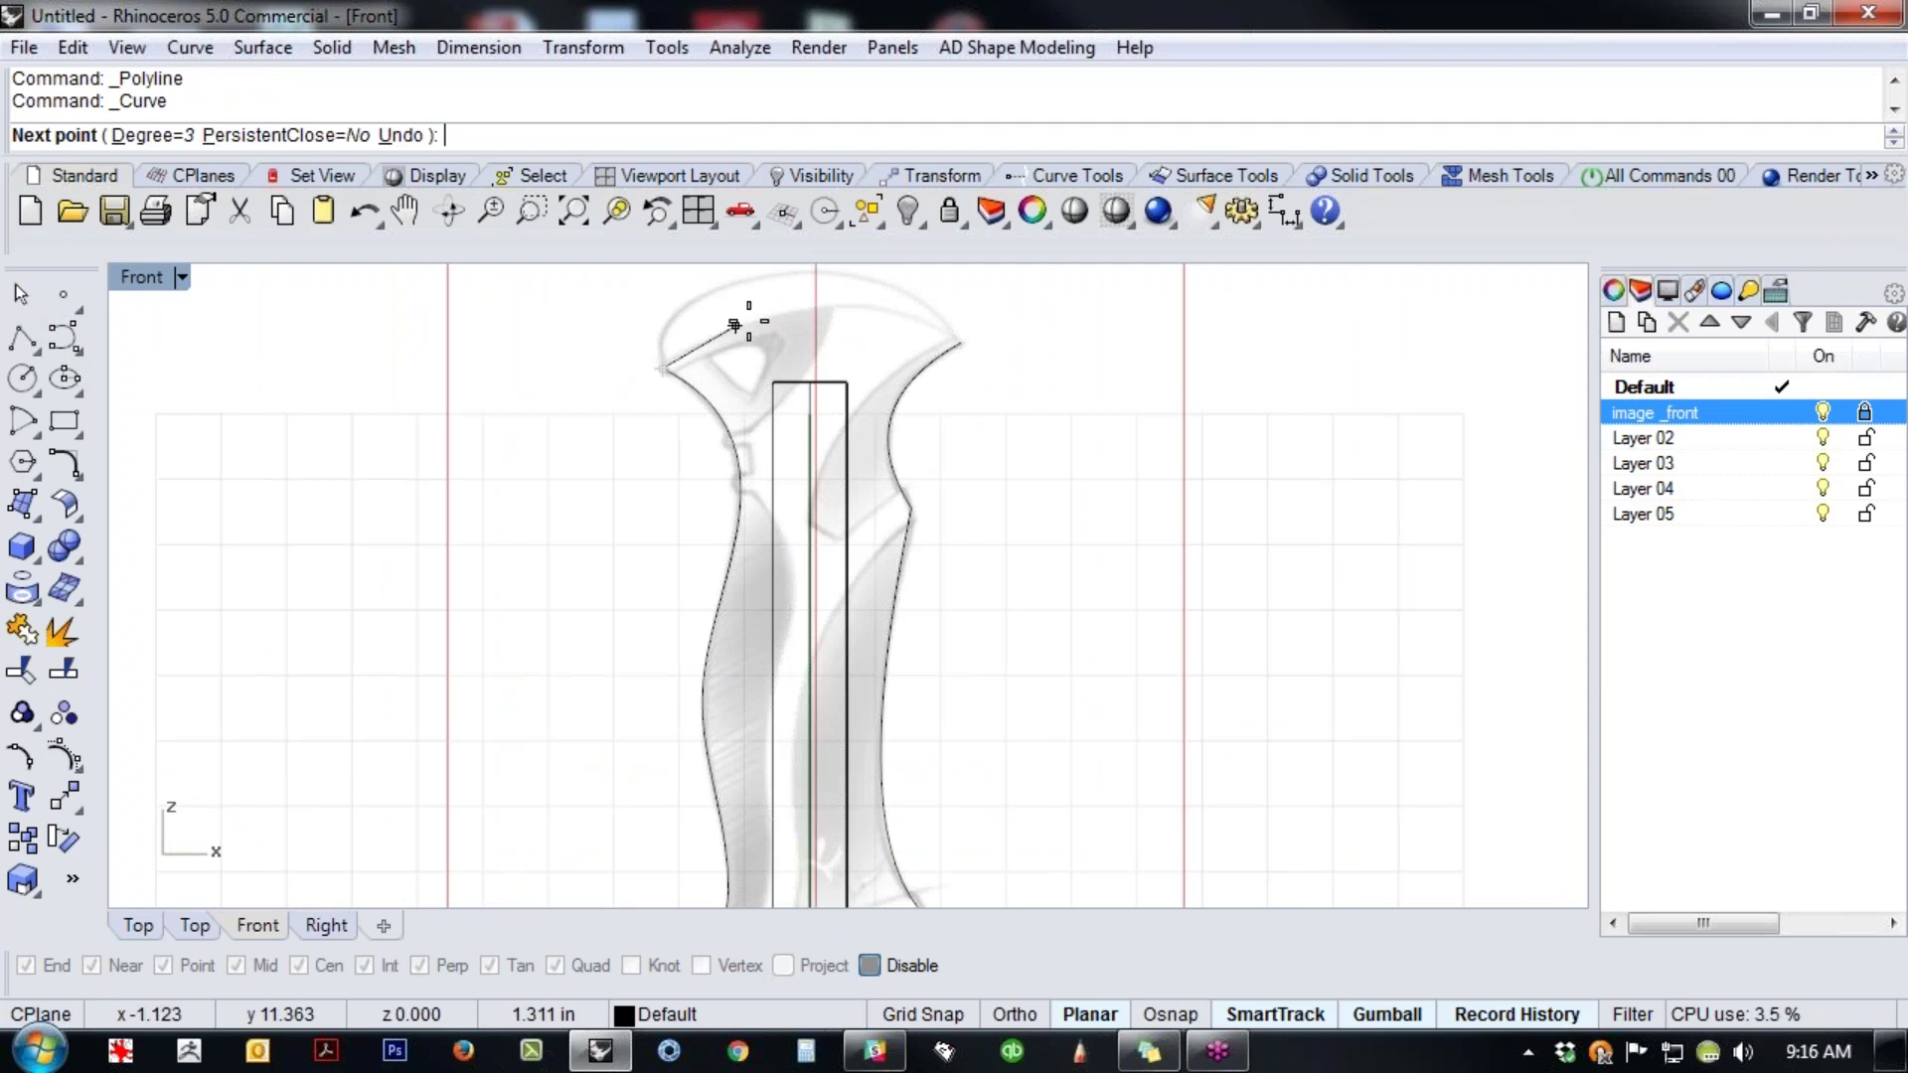
left_click(827, 295)
left_click(960, 343)
right_click(950, 341)
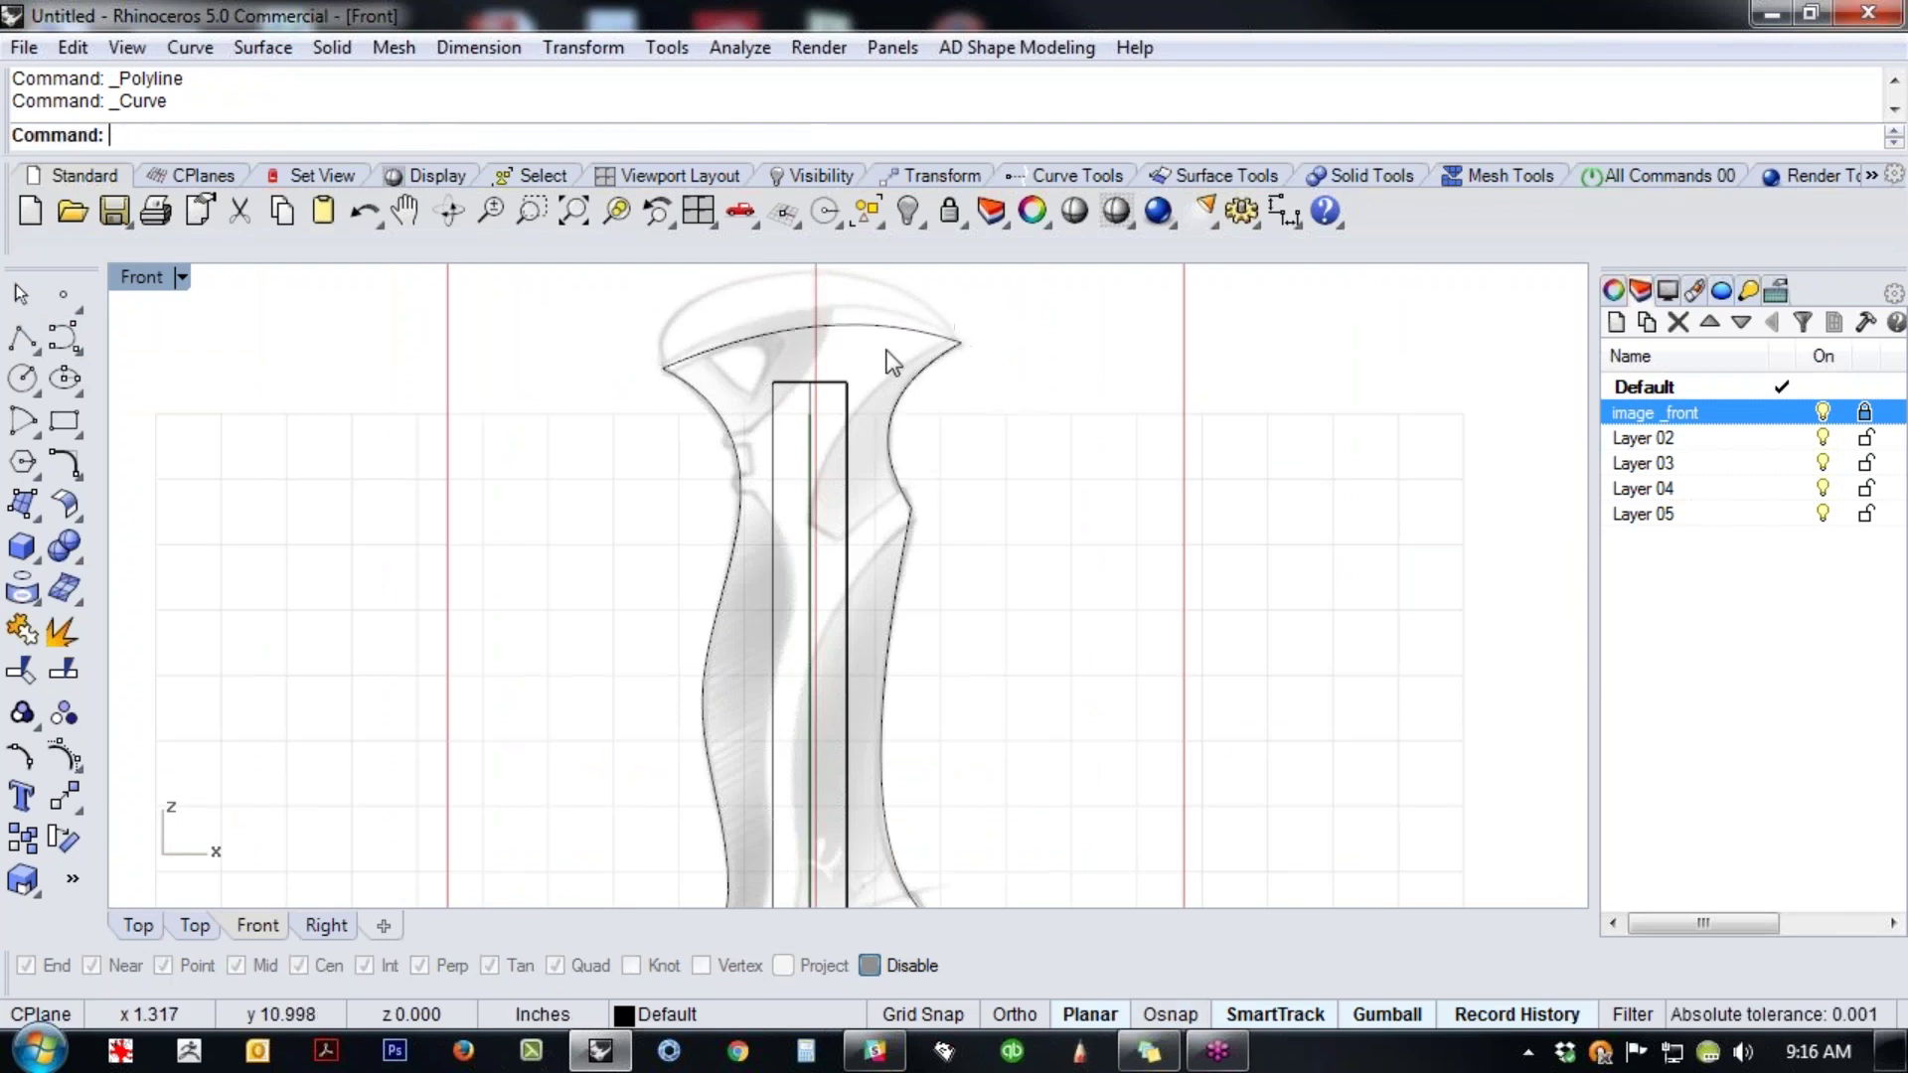
- Show the control points of the head's lower arc and raise its middle point until the arc matches the sketch
left_click(883, 326)
middle_click(952, 428)
left_click(878, 484)
scroll(788, 487, "down", 2)
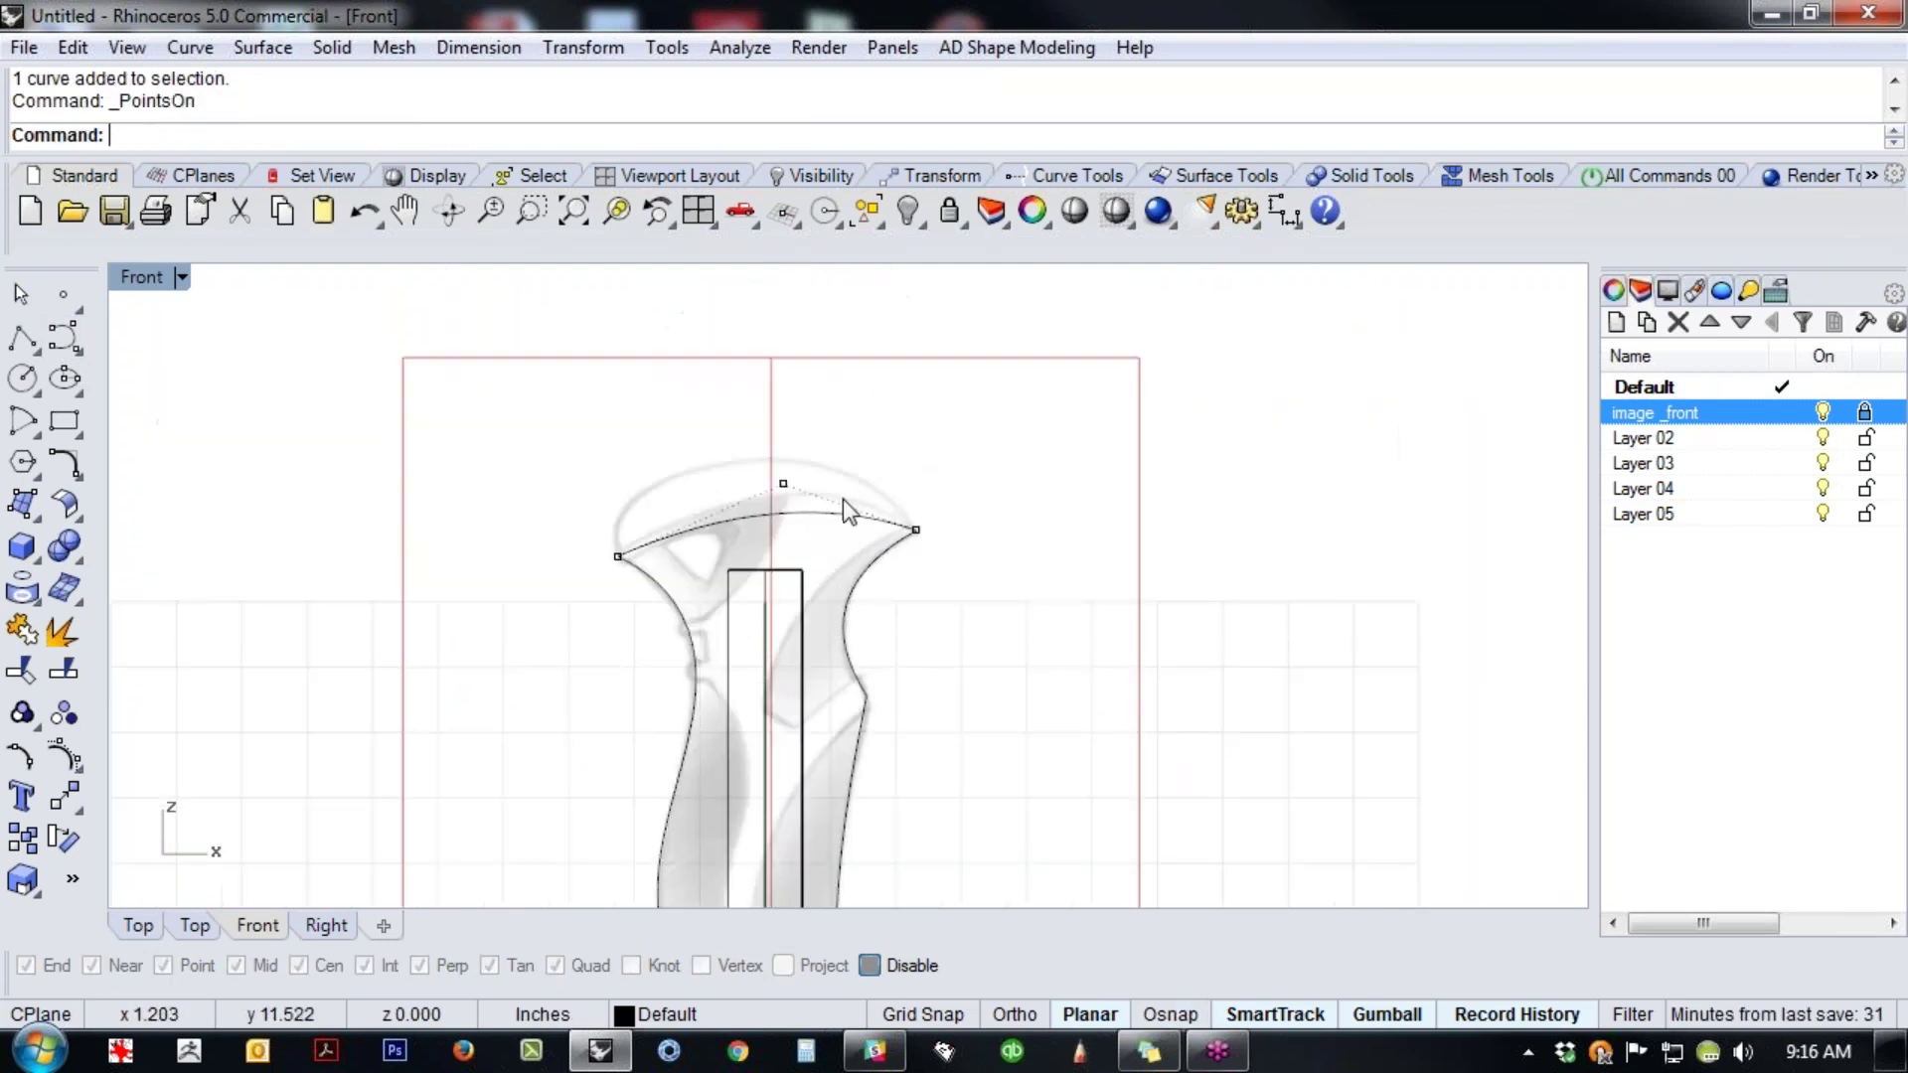
left_click(784, 484)
left_click_drag(783, 484, 772, 446)
left_click_drag(768, 449, 772, 442)
left_click(1123, 588)
- Nudge the bottom end point of the lower right edge slightly onto the sketched base corner
scroll(970, 587, "down", 6)
right_click_drag(1042, 750, 1038, 570)
scroll(898, 609, "up", 5)
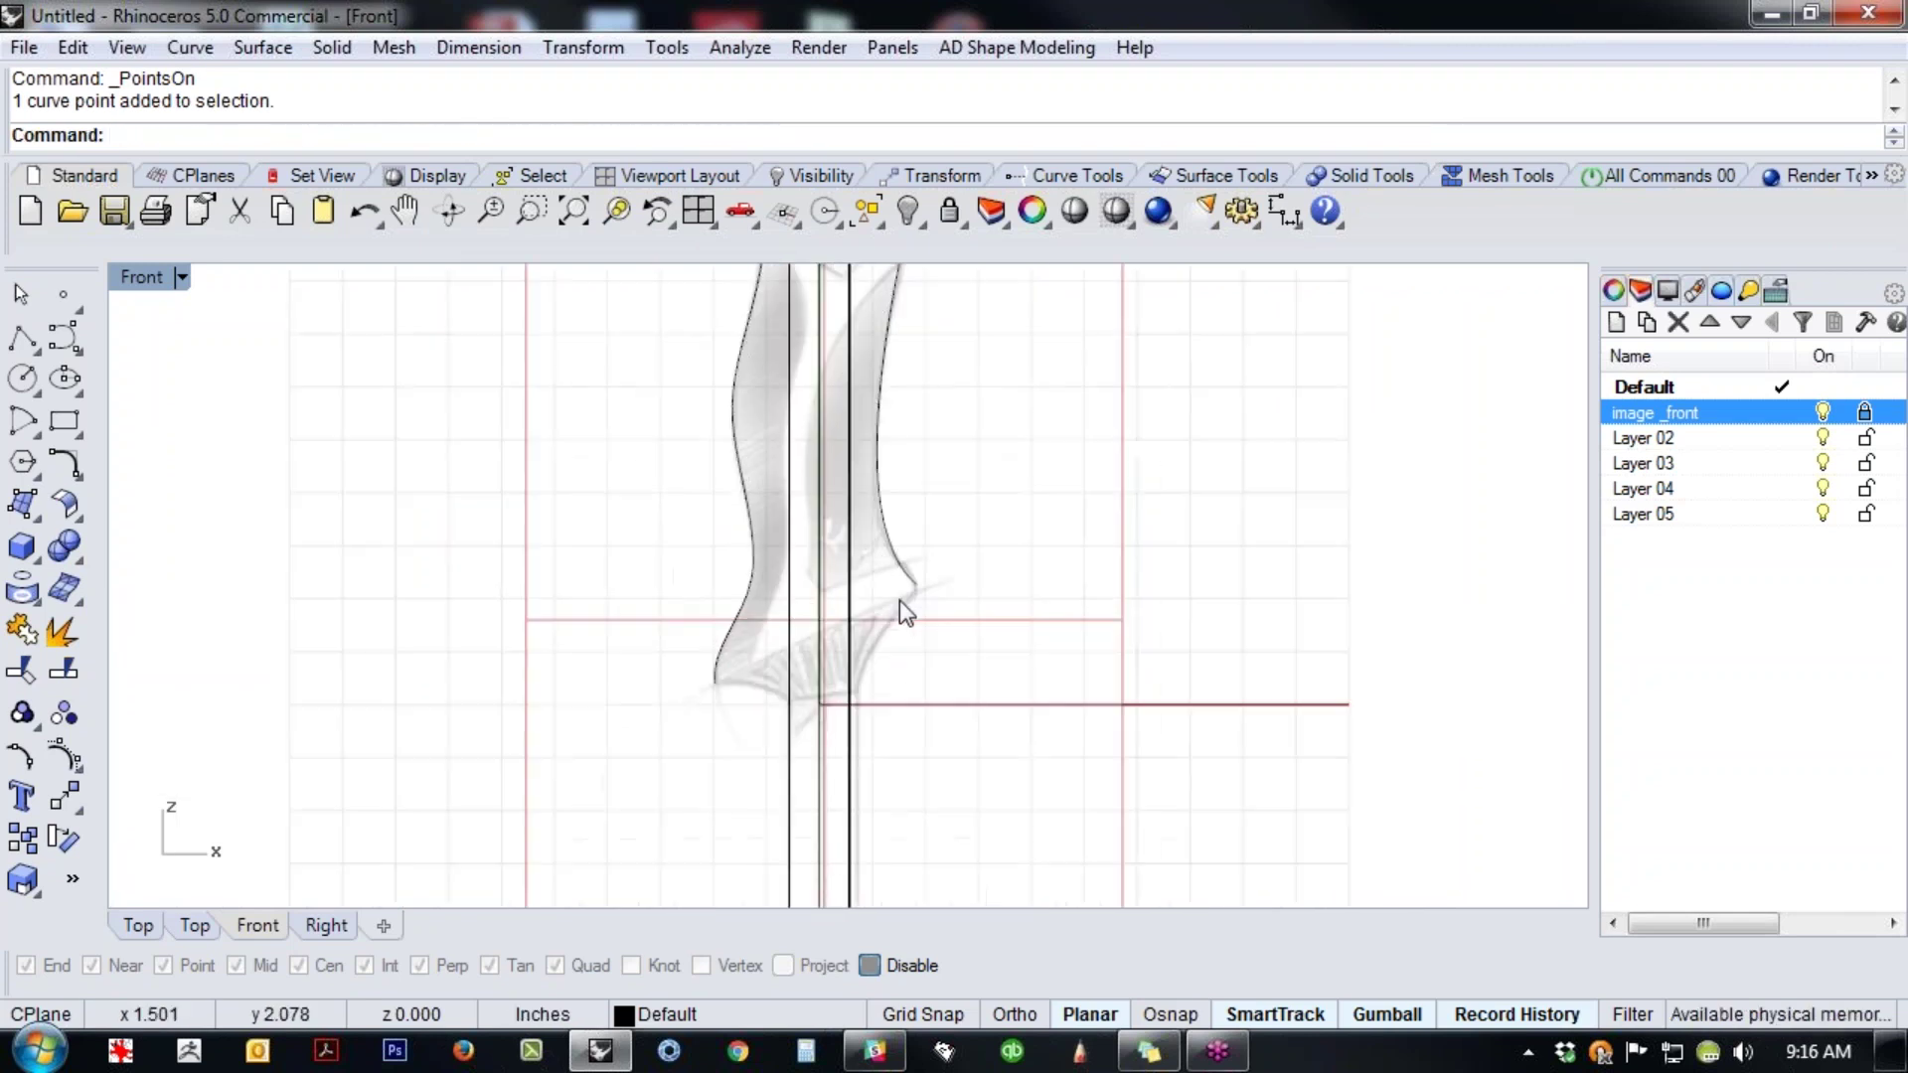
left_click(922, 559)
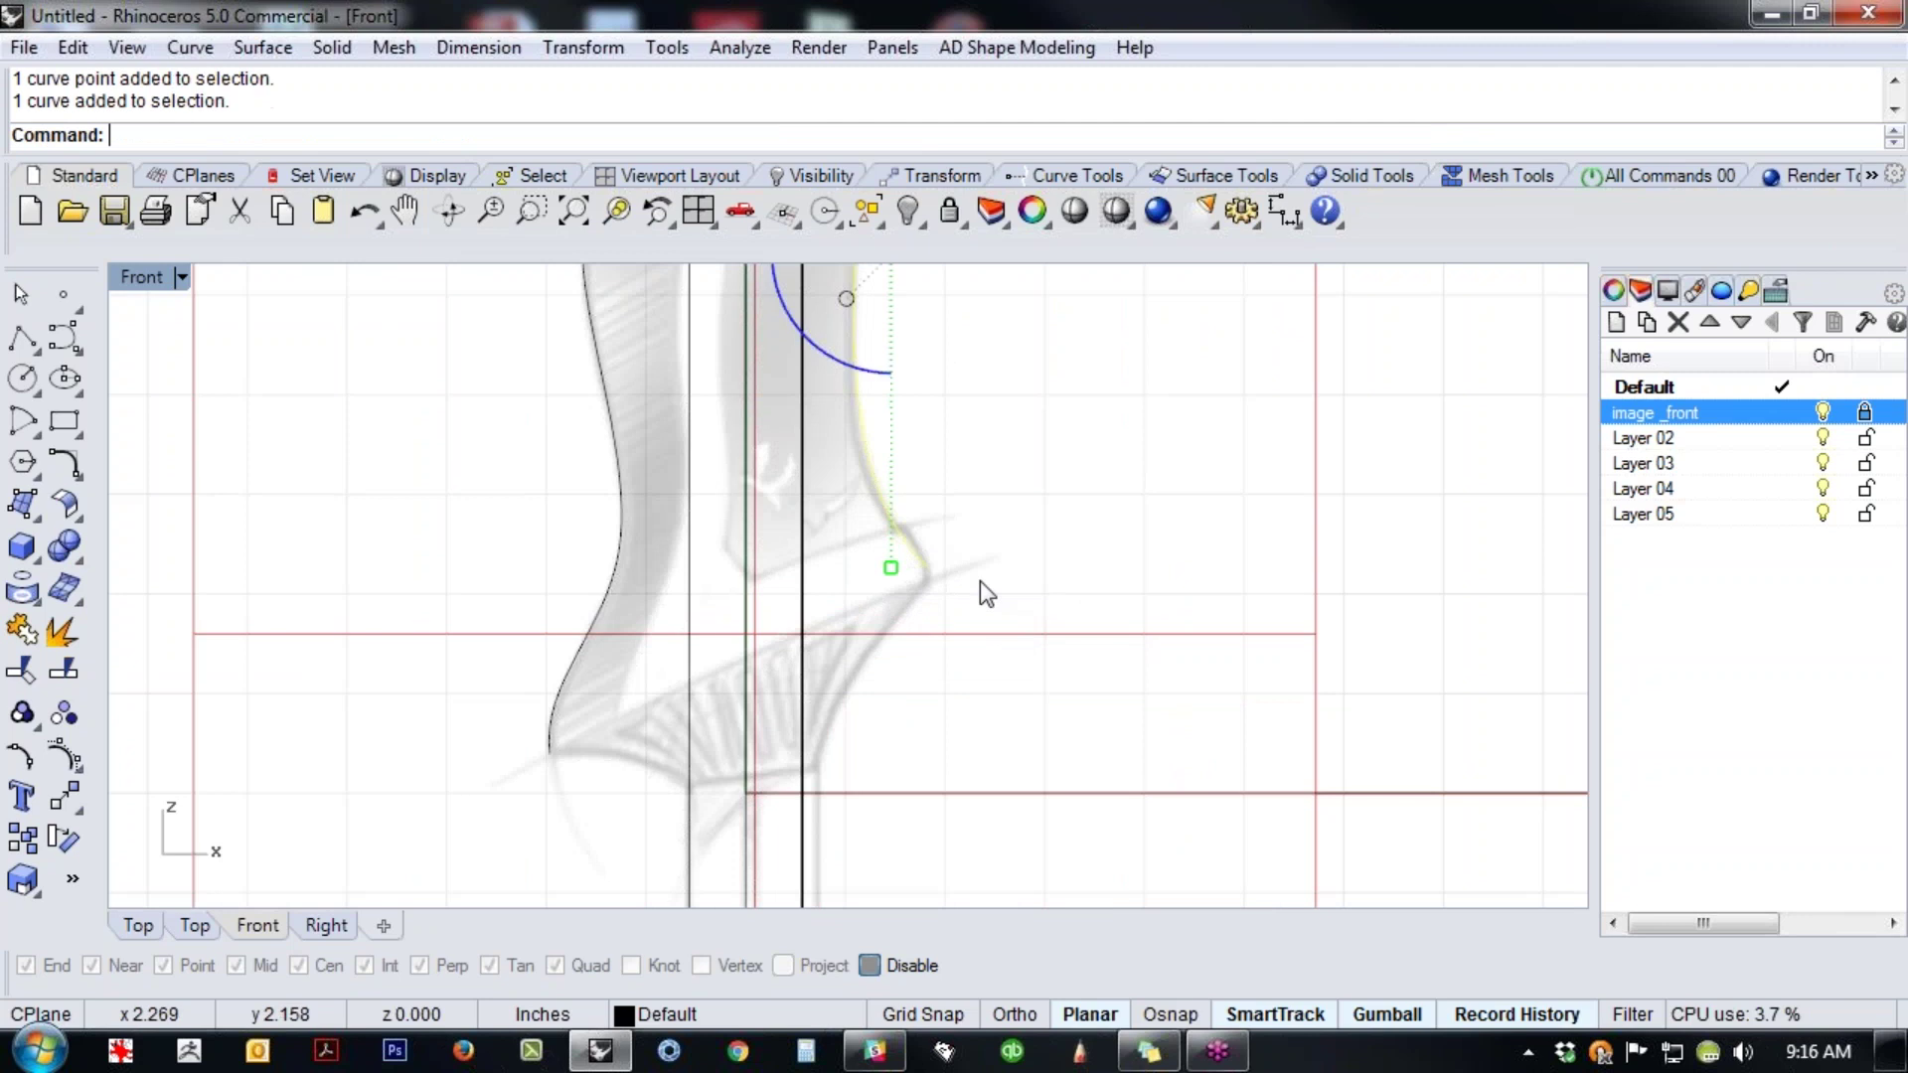
middle_click(979, 580)
left_click(840, 661)
left_click(927, 568)
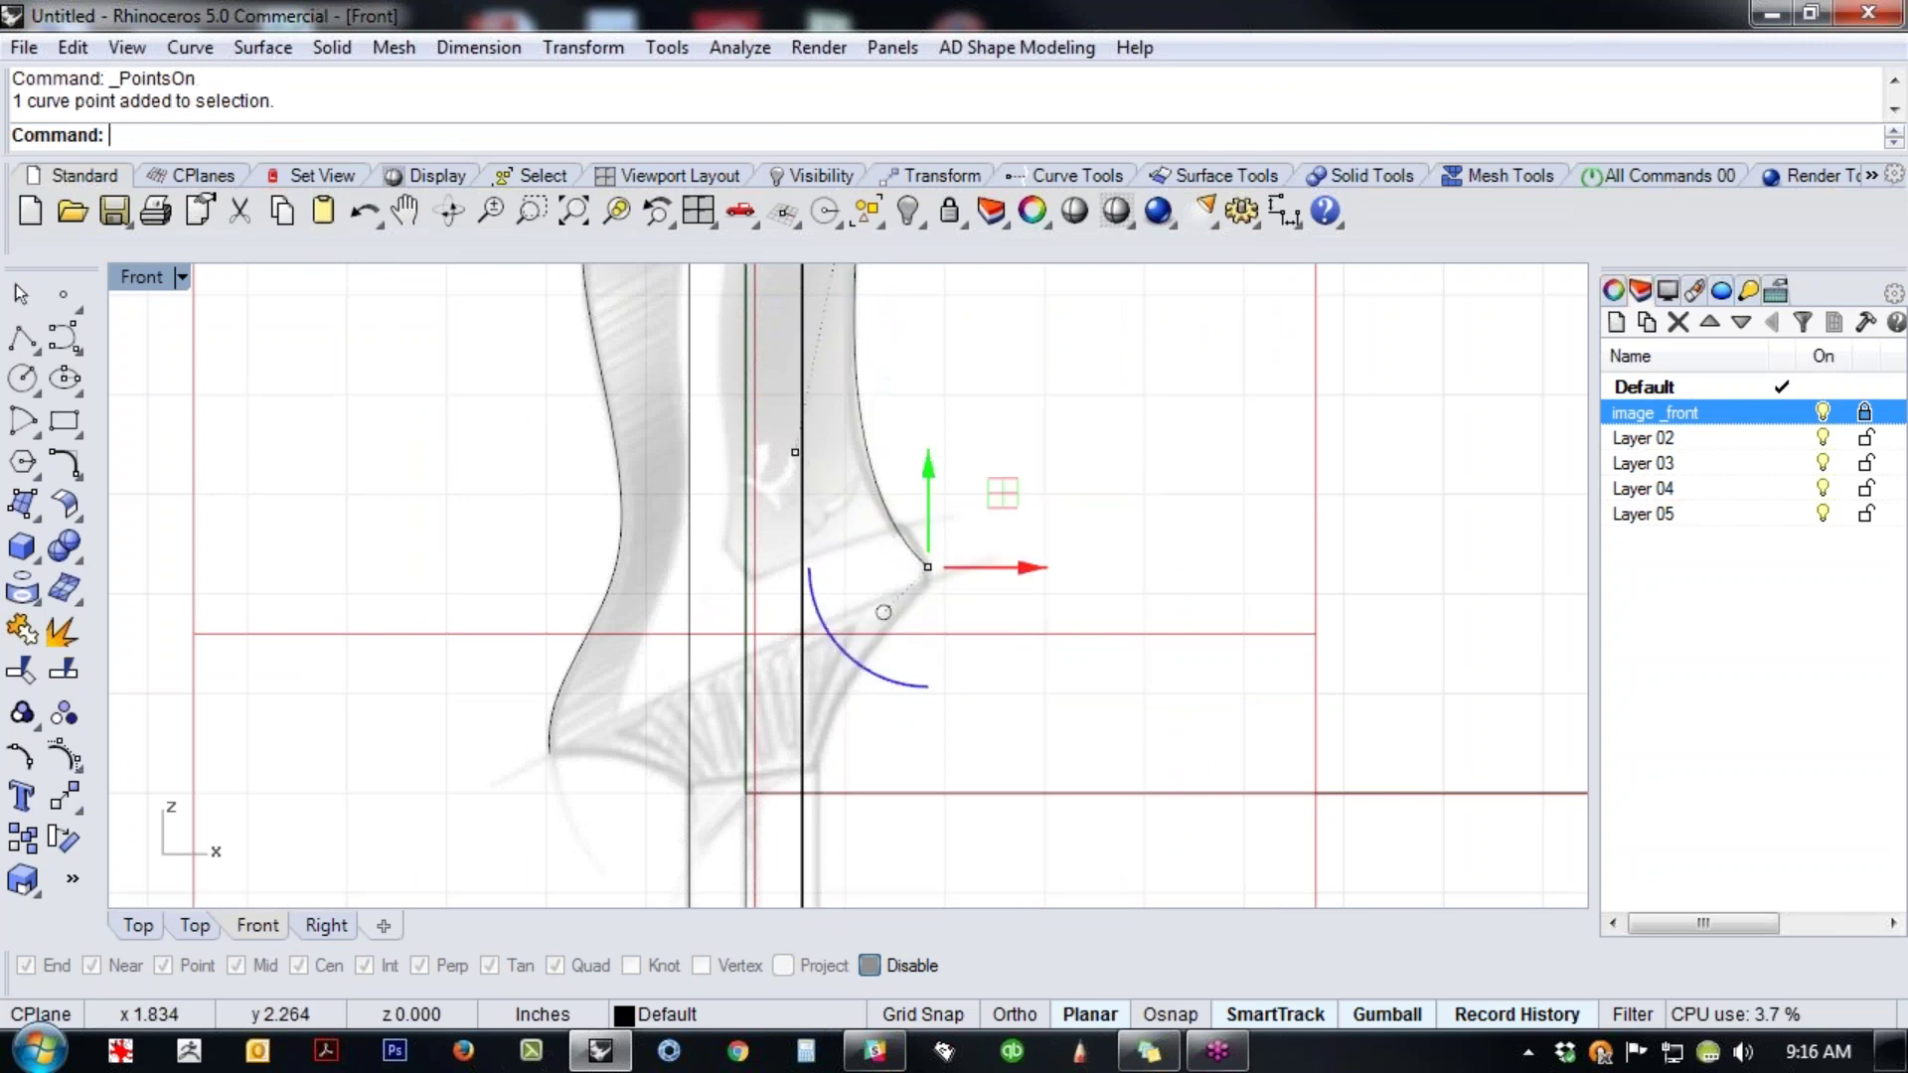
left_click_drag(935, 568, 929, 572)
left_click(1047, 610)
- Close the handle's base with a three-point degree 3 curve from the left edge's bottom end to the right base corner
scroll(863, 607, "down", 4)
scroll(902, 703, "down", 3)
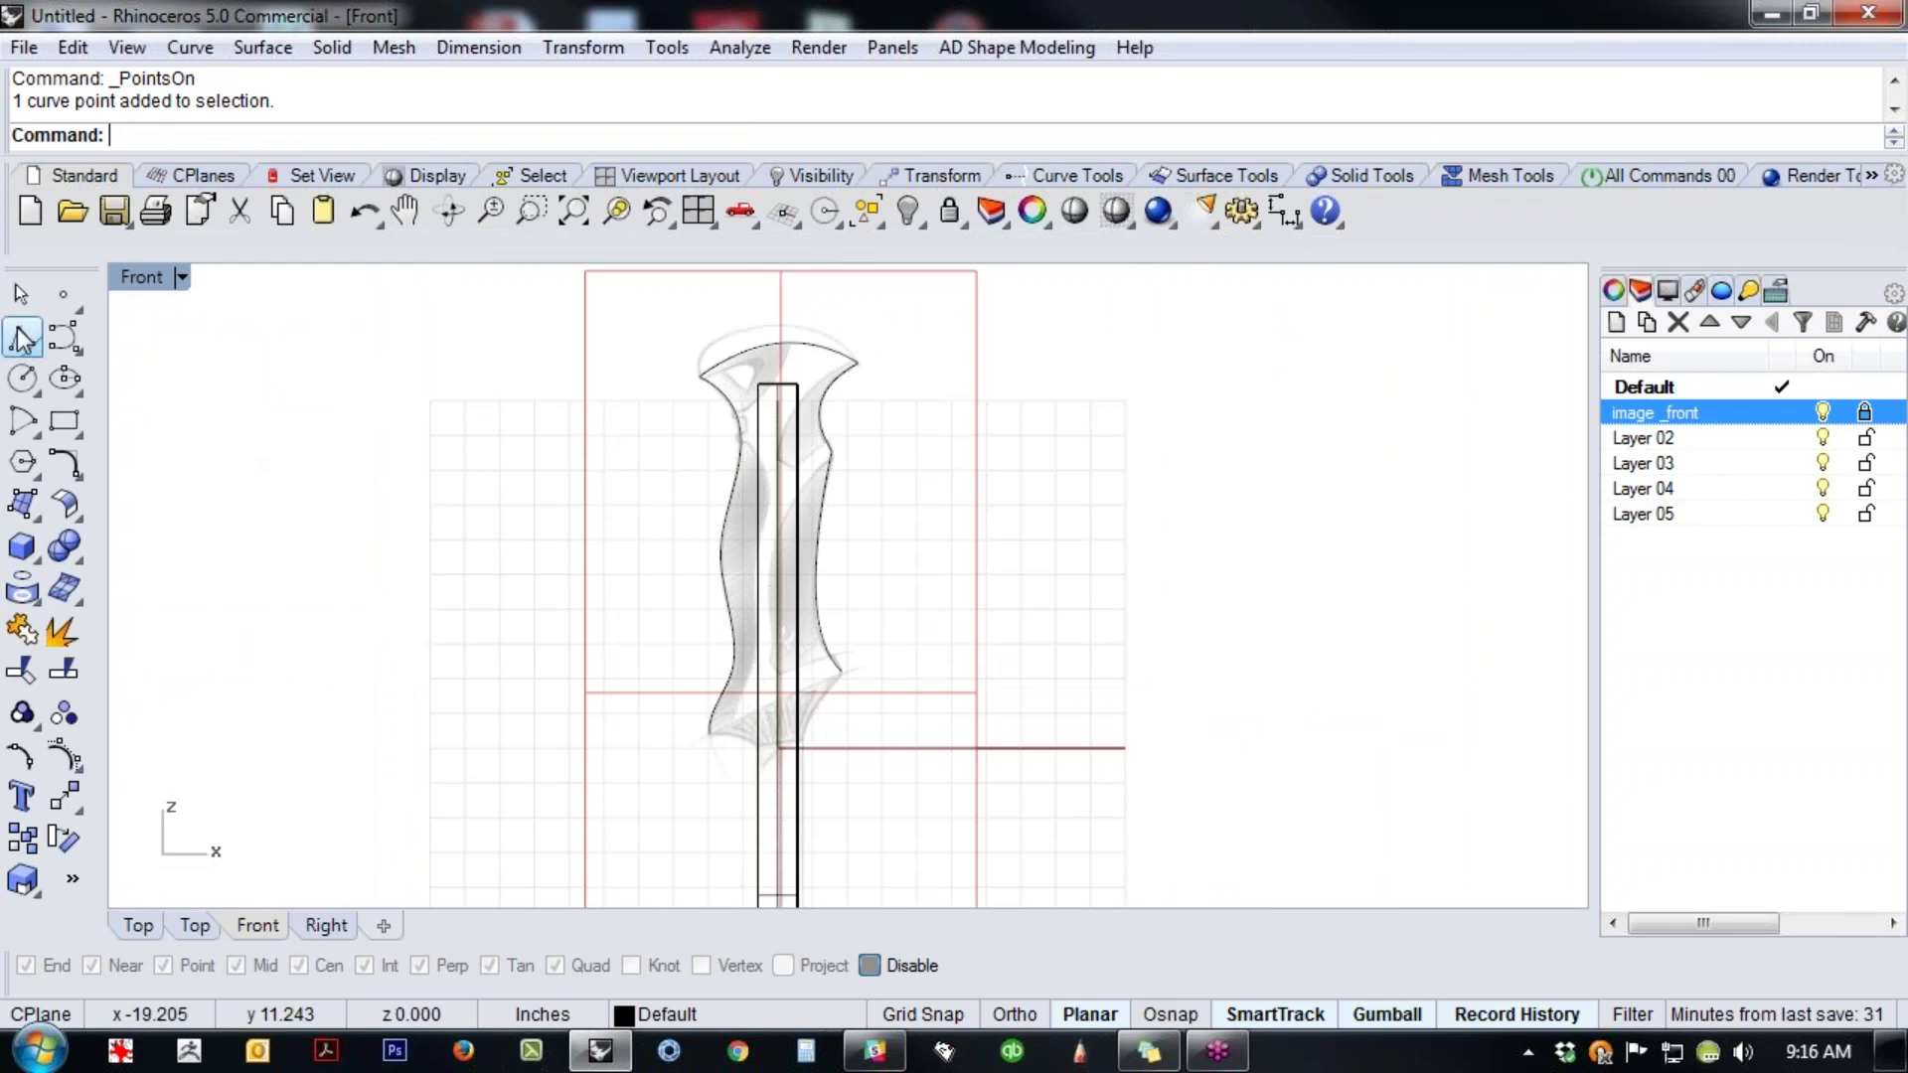
scroll(775, 726, "up", 5)
left_click(64, 339)
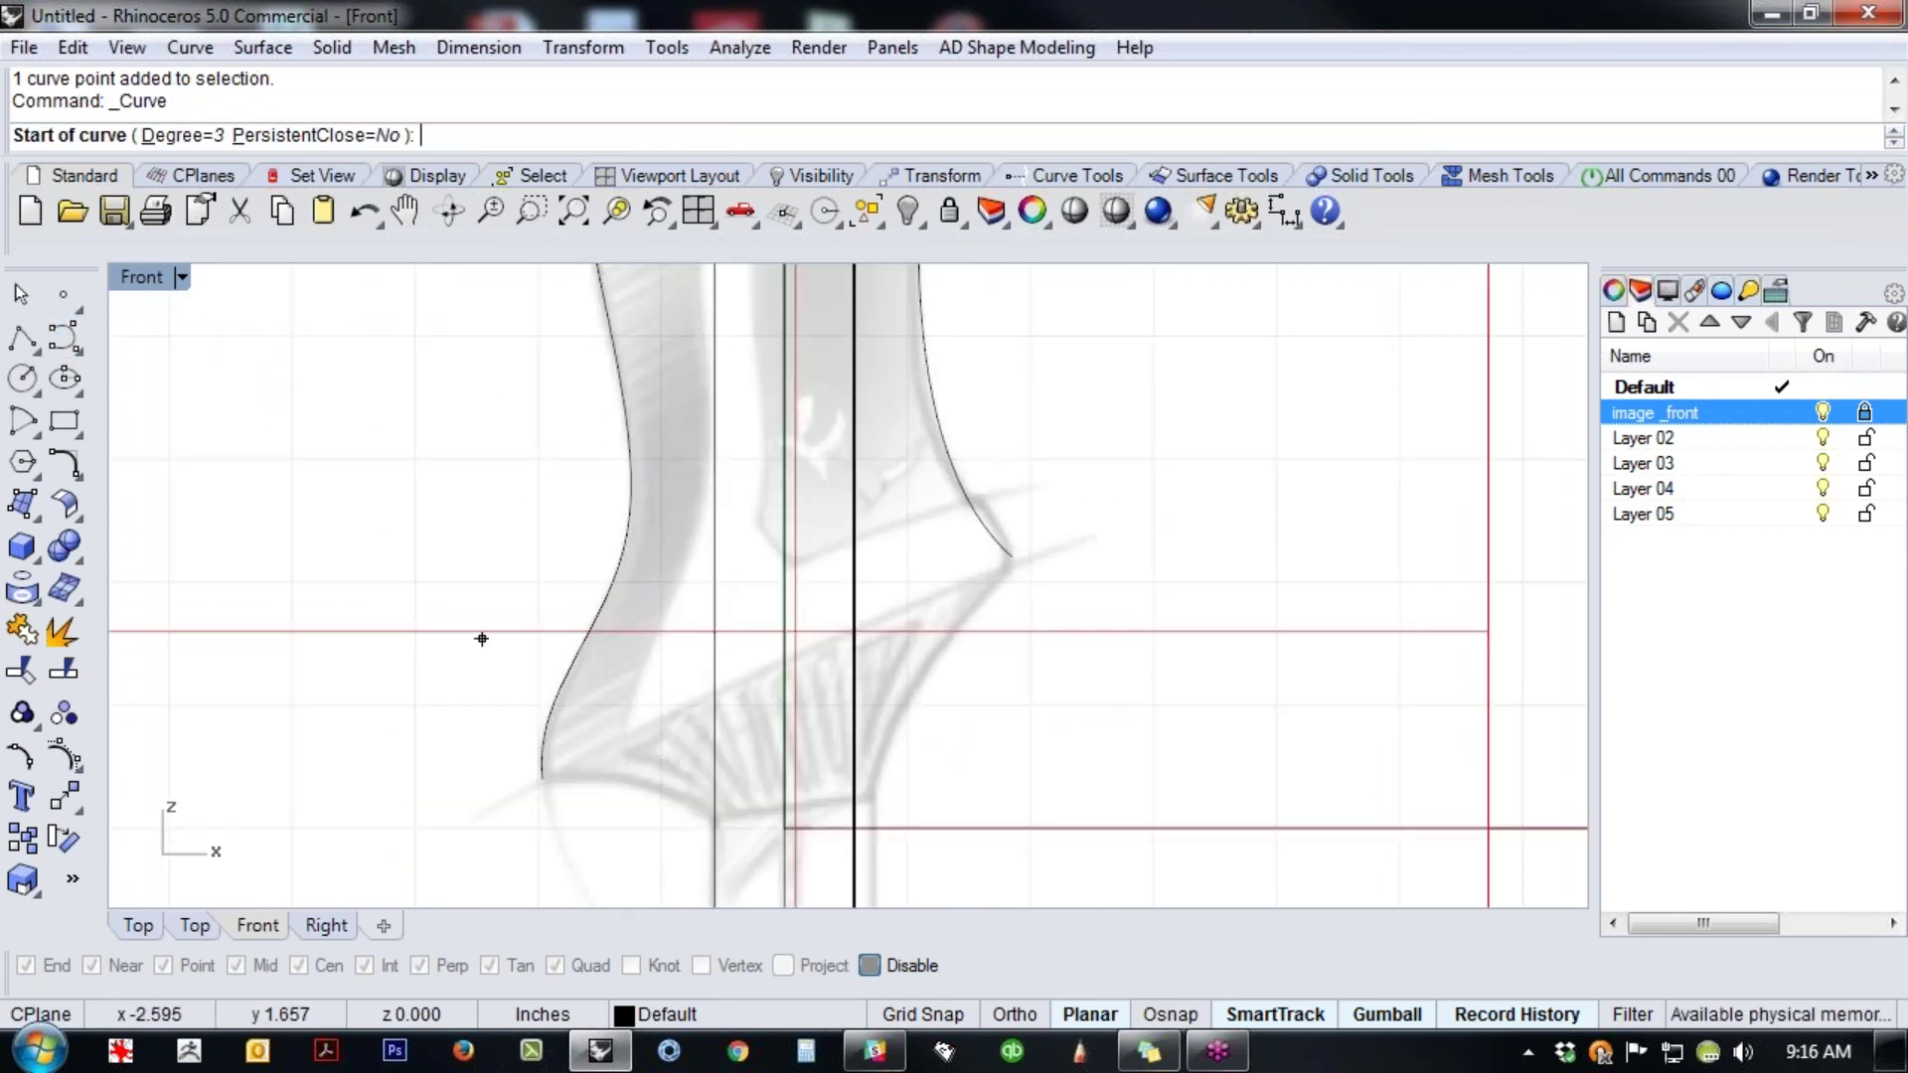
left_click(541, 779)
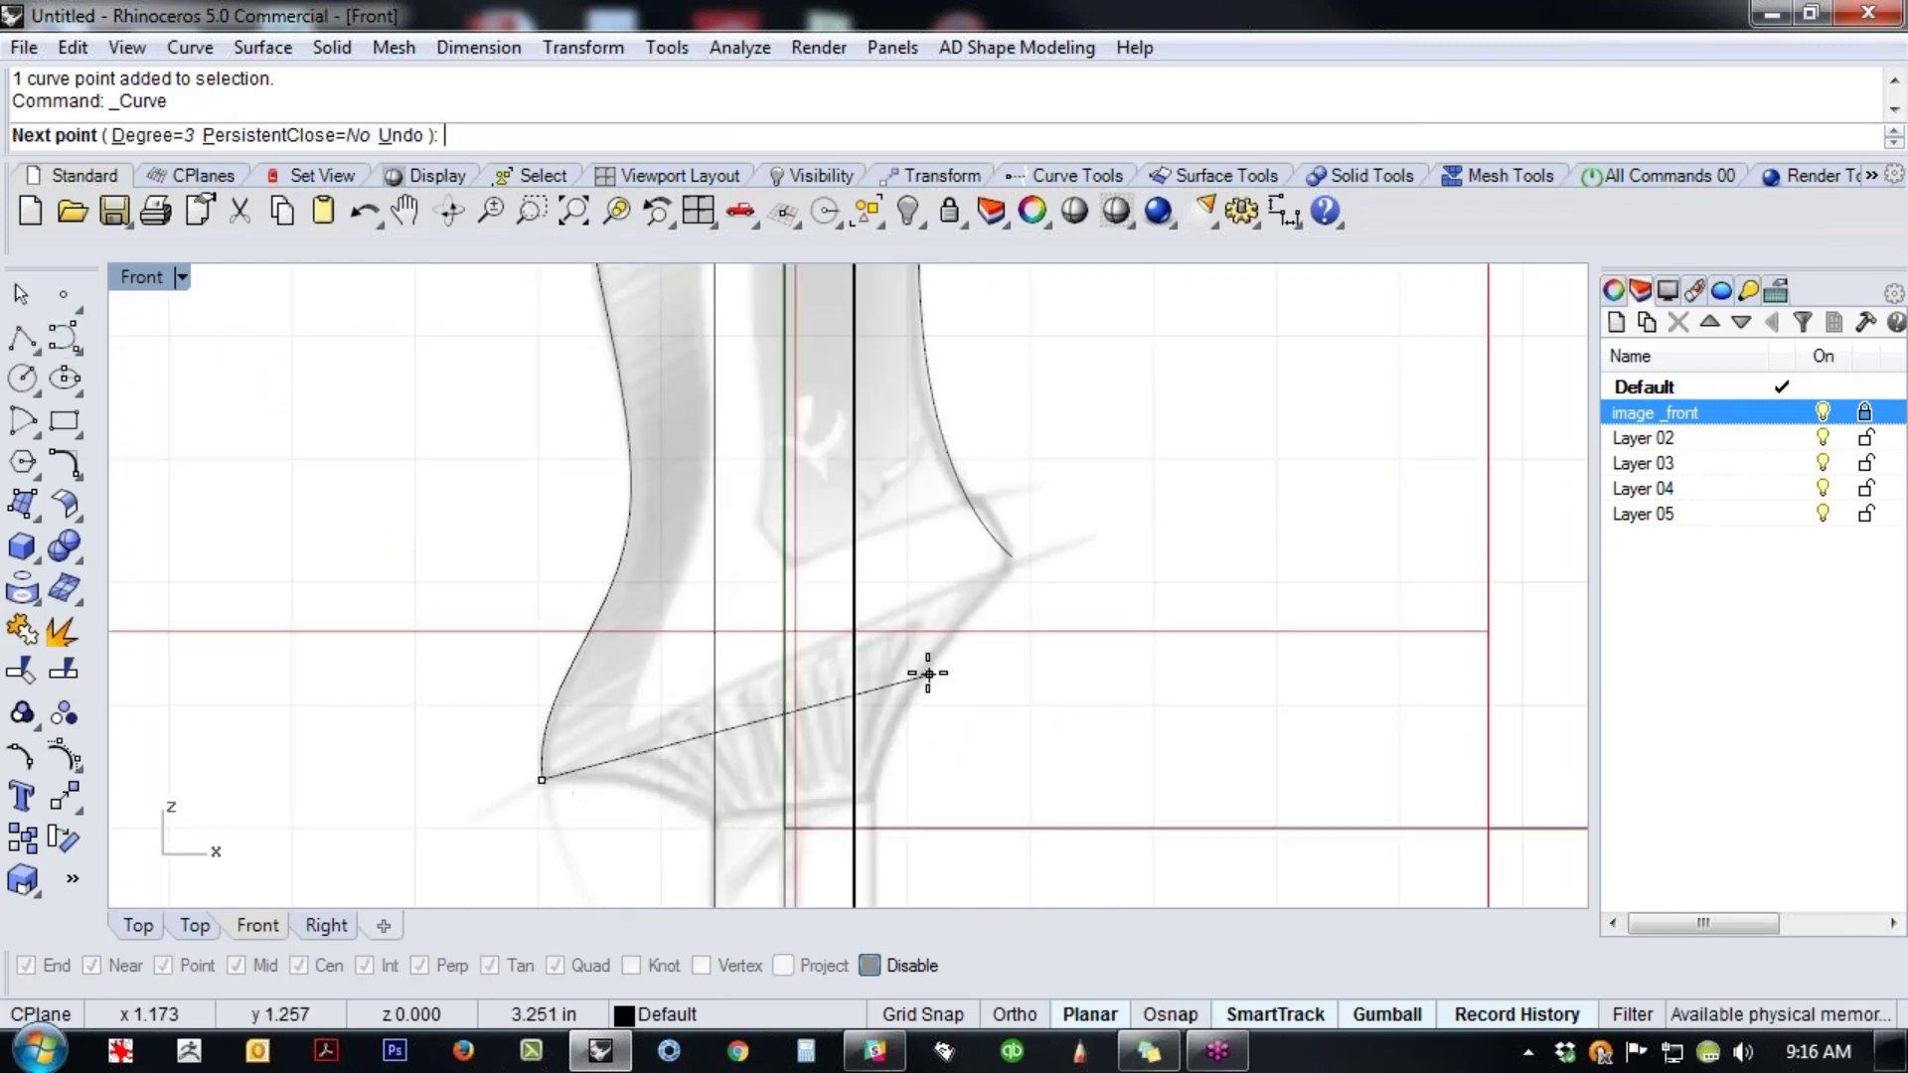
left_click(785, 651)
left_click(1010, 558)
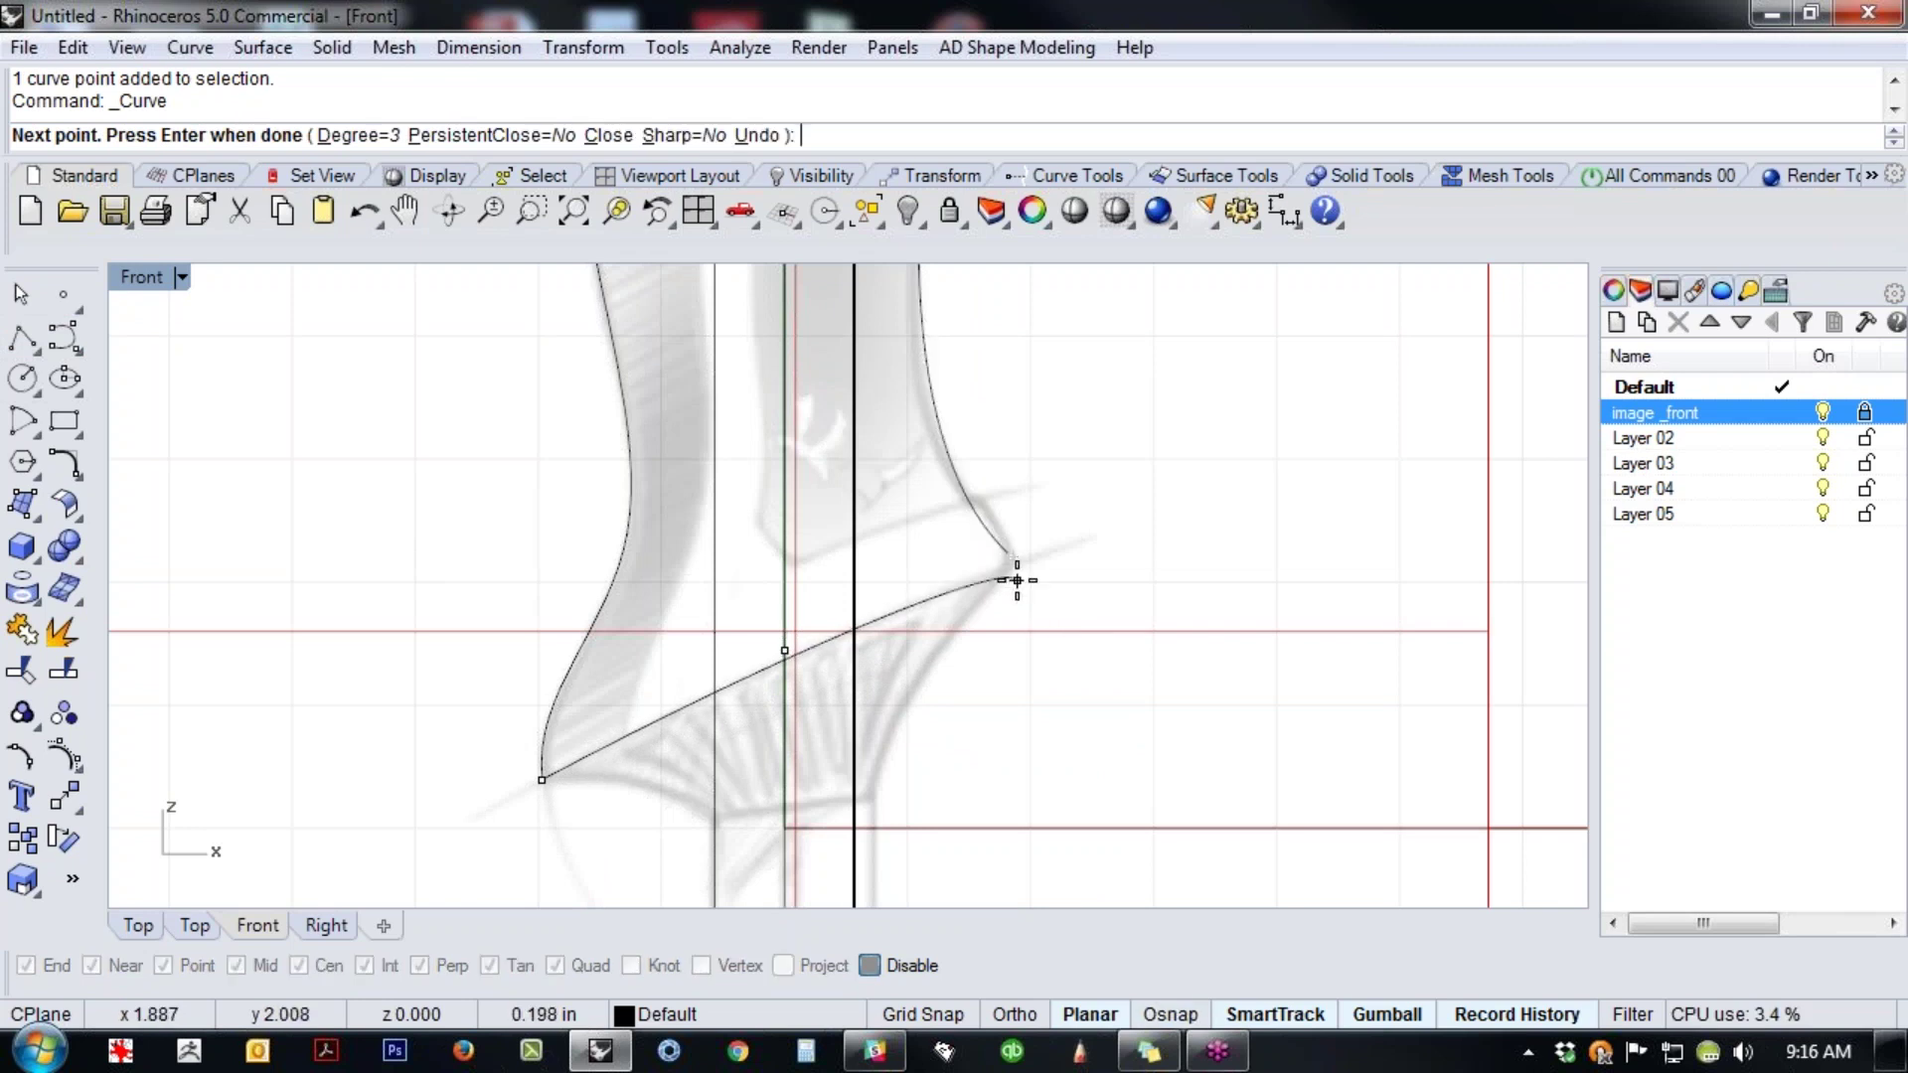
key("Return")
- Draw a short two-point test curve across the head's sketched top outline and delete it
scroll(1041, 592, "down", 3)
scroll(1048, 666, "up", 2)
right_click_drag(908, 813, 928, 637)
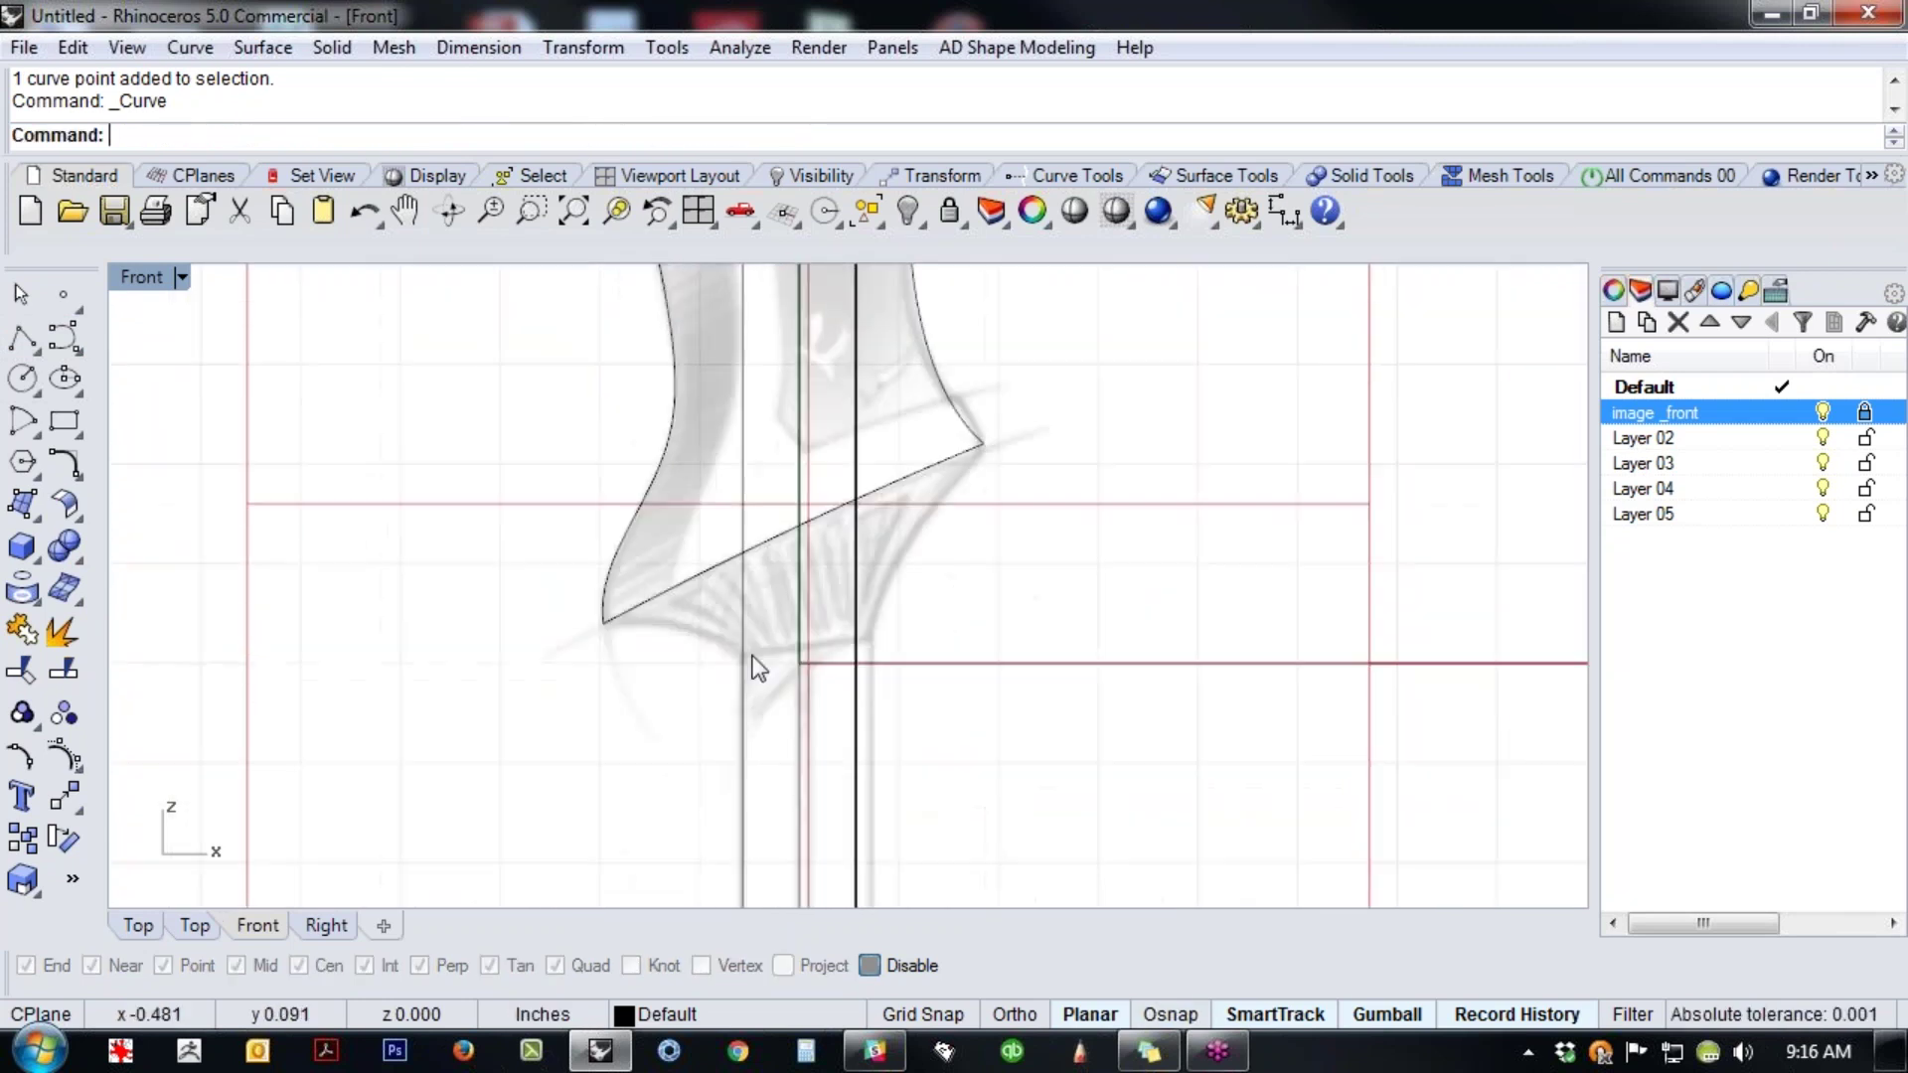
scroll(881, 630, "down", 5)
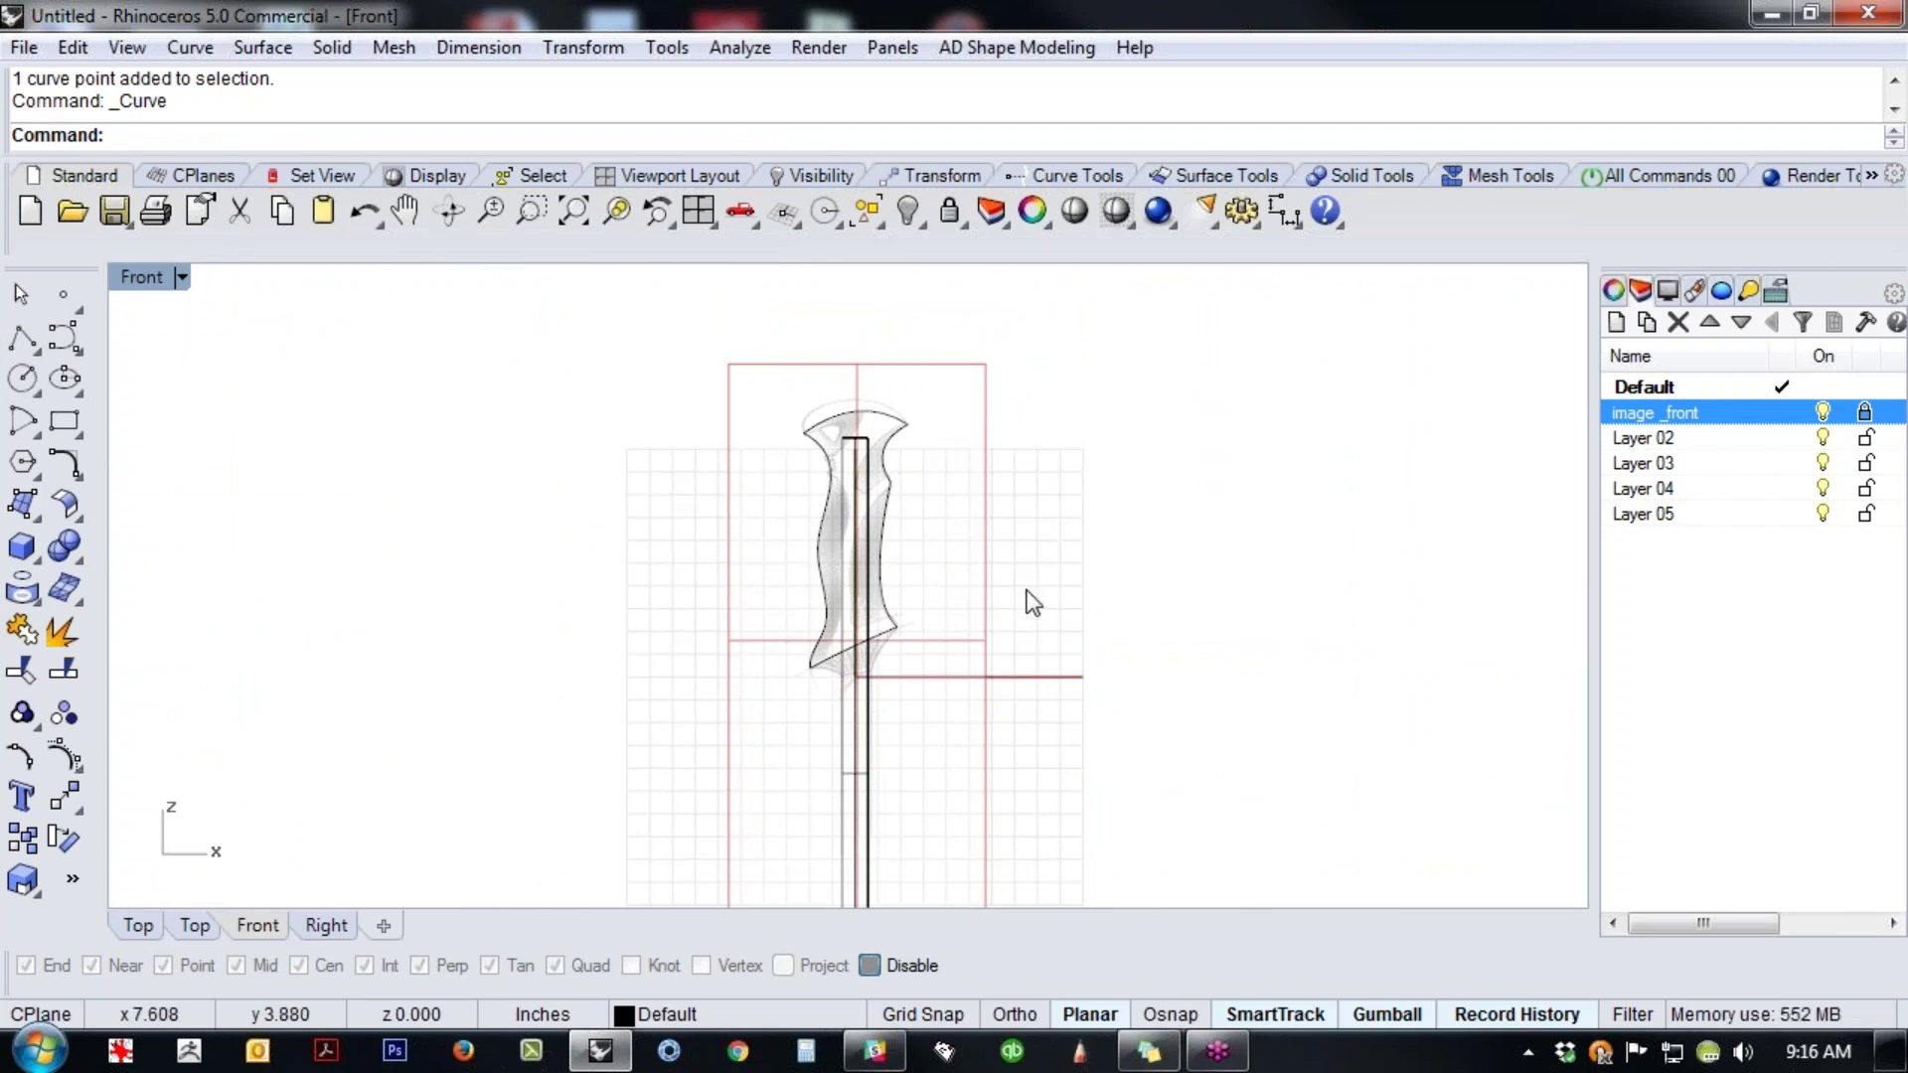
scroll(882, 444, "up", 4)
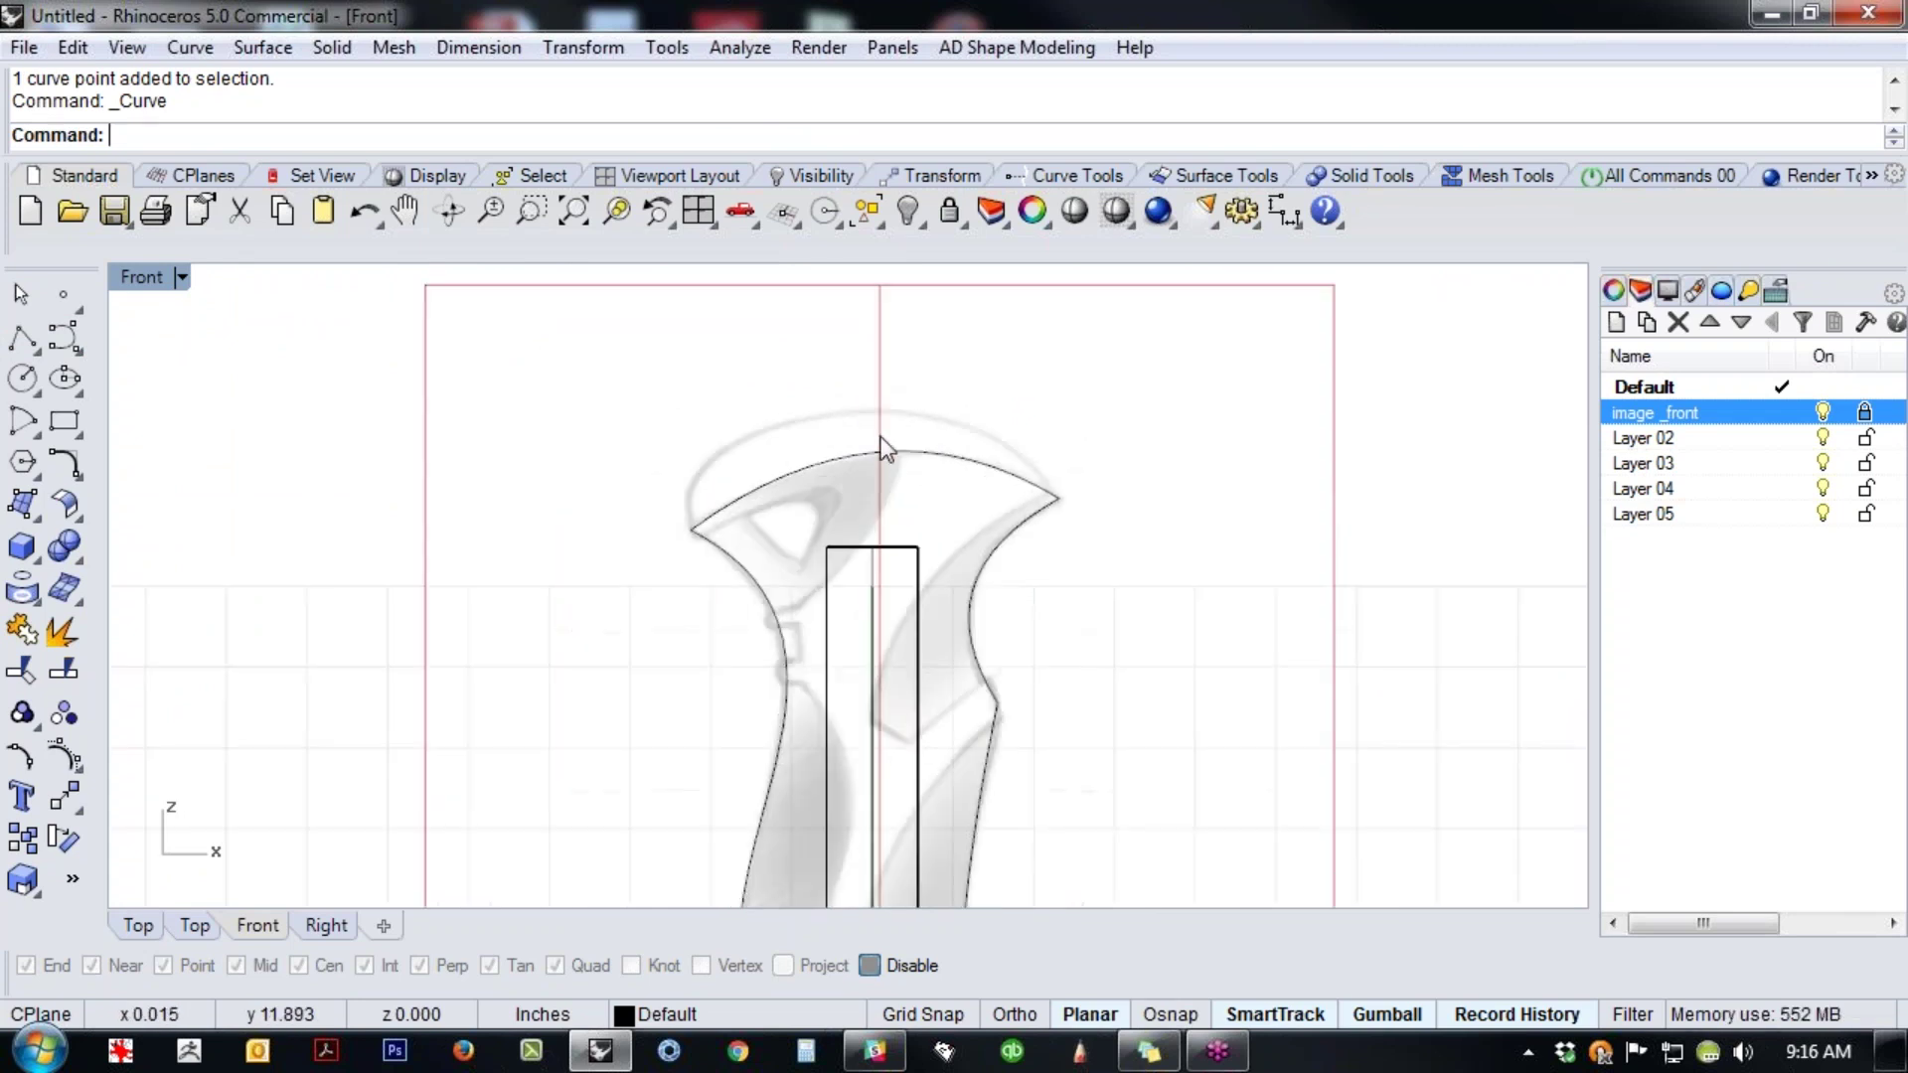
left_click(62, 339)
left_click(691, 529)
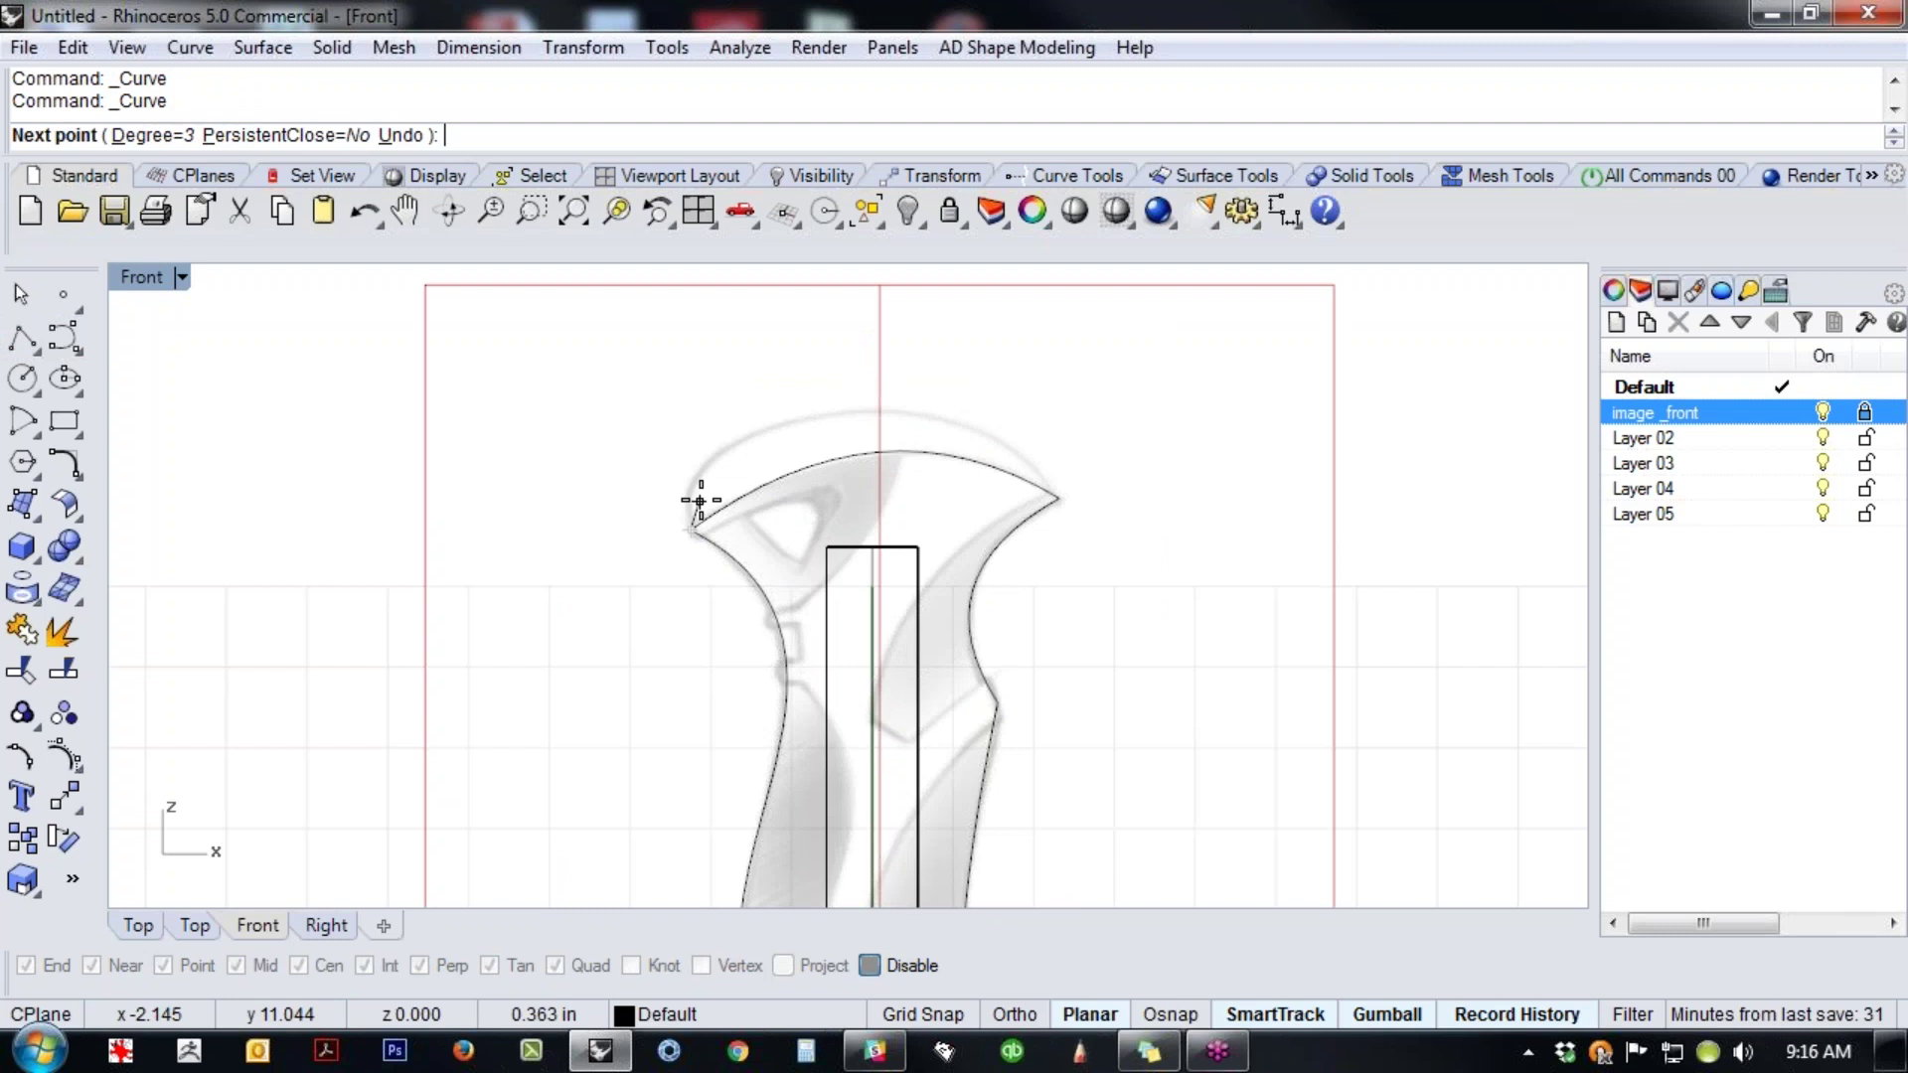
key("Escape")
right_click(782, 441)
left_click(775, 399)
left_click(783, 453)
right_click(783, 453)
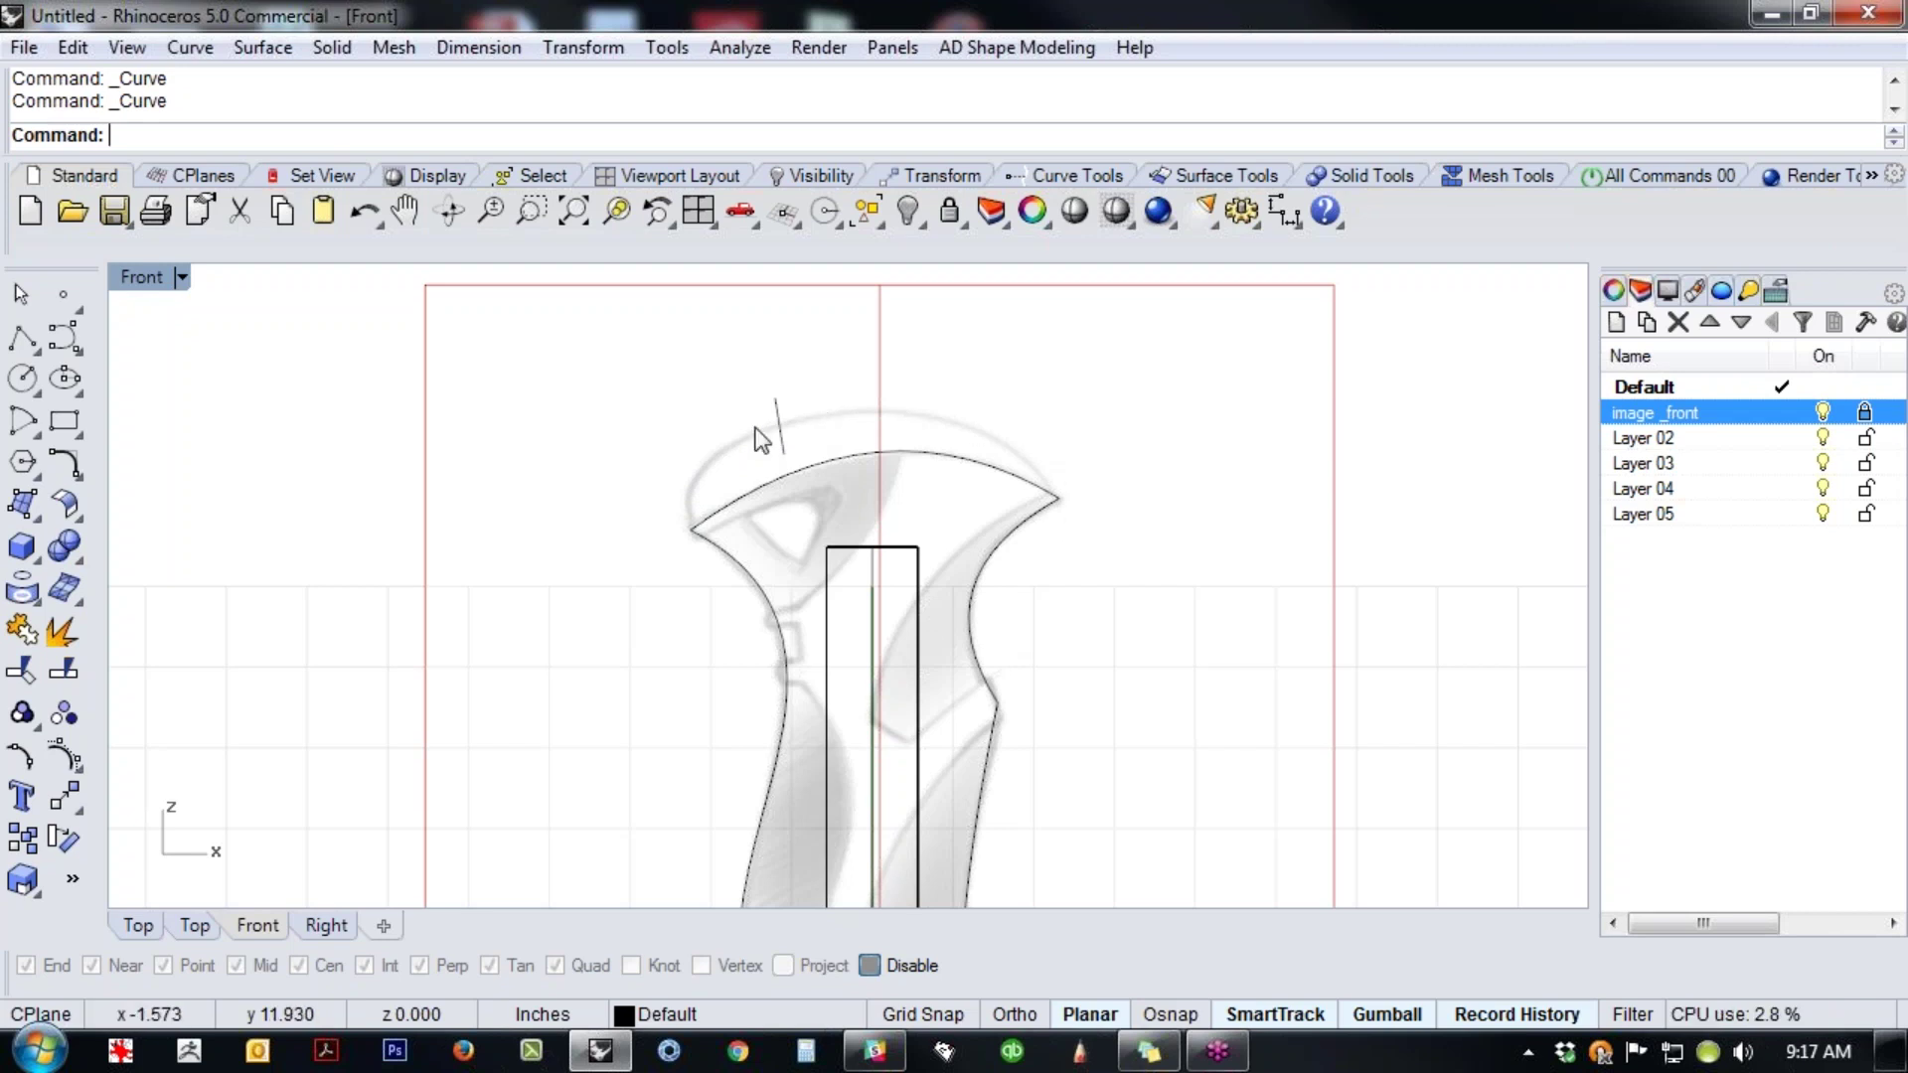
left_click_drag(816, 413, 741, 438)
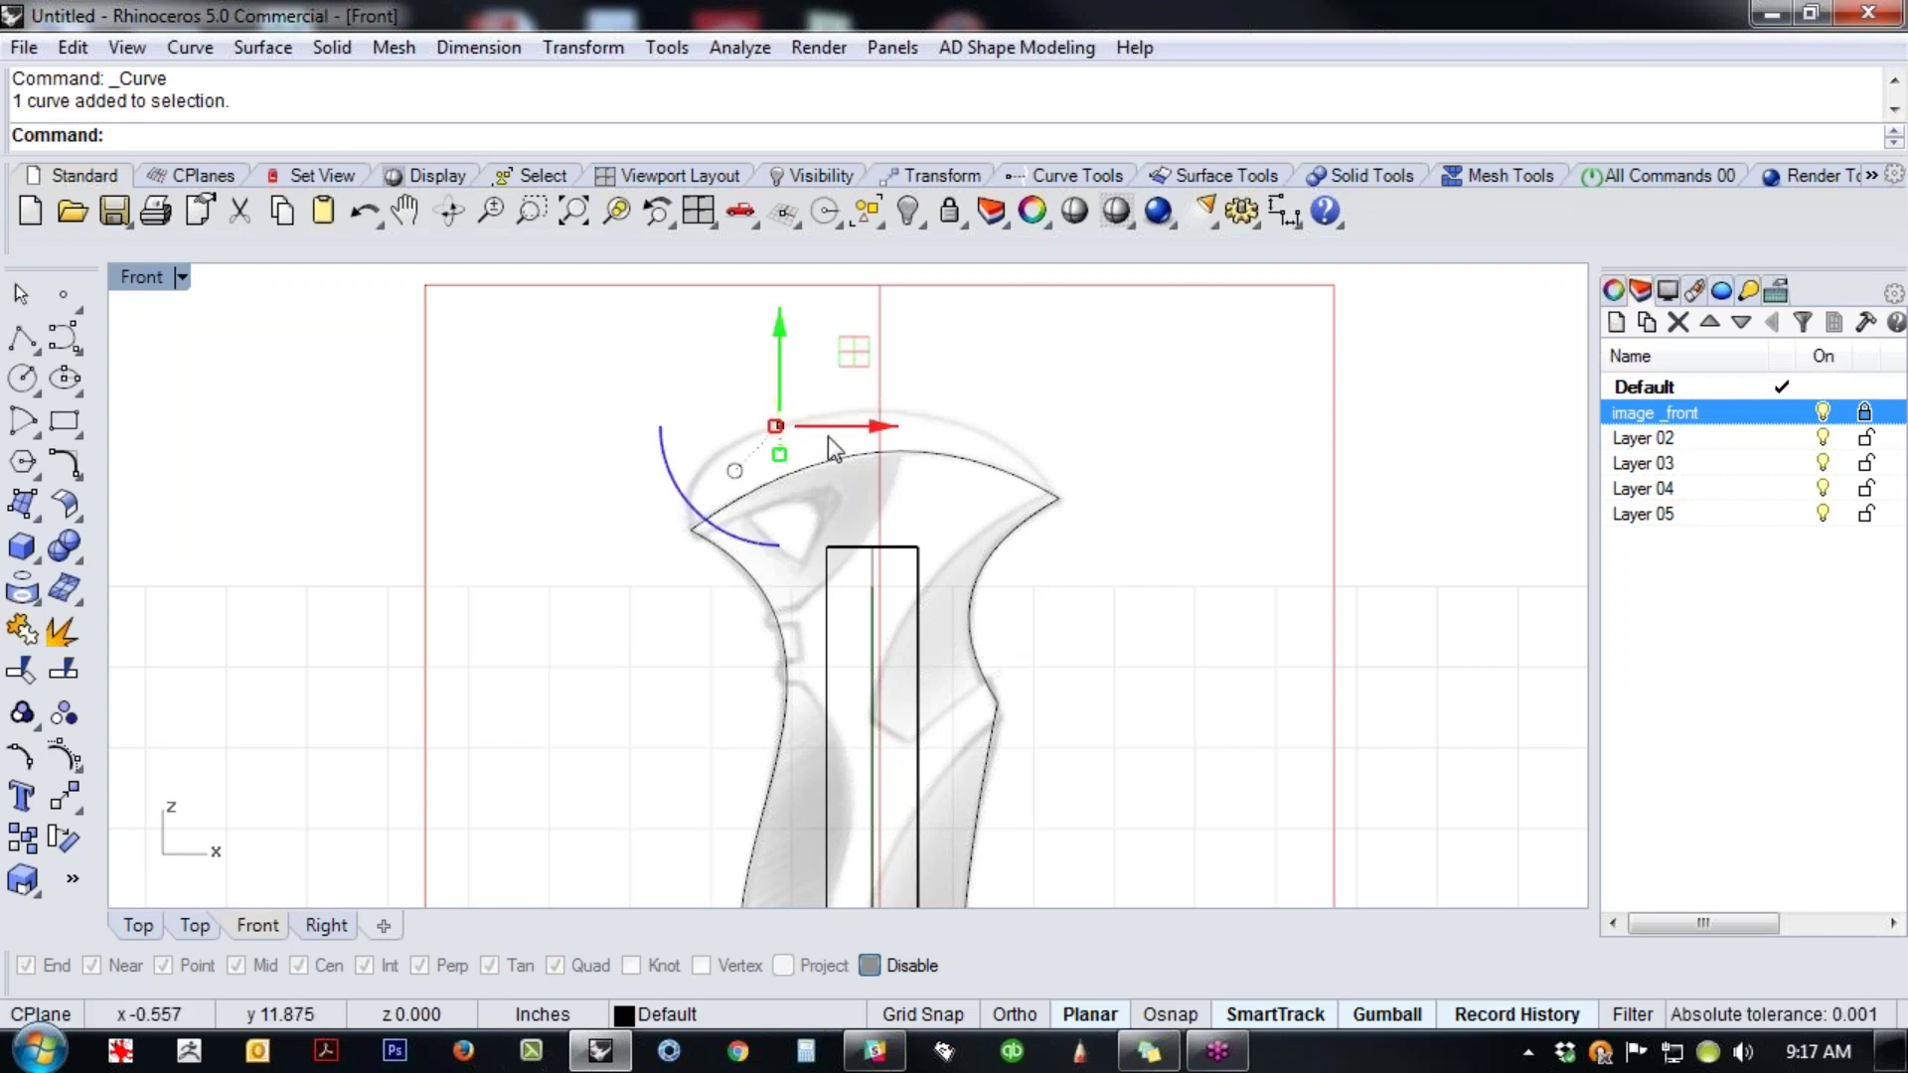
key("Delete")
- Trace the head's domed top outline from the left tip to the right tip with a four-point degree 3 curve
left_click(64, 338)
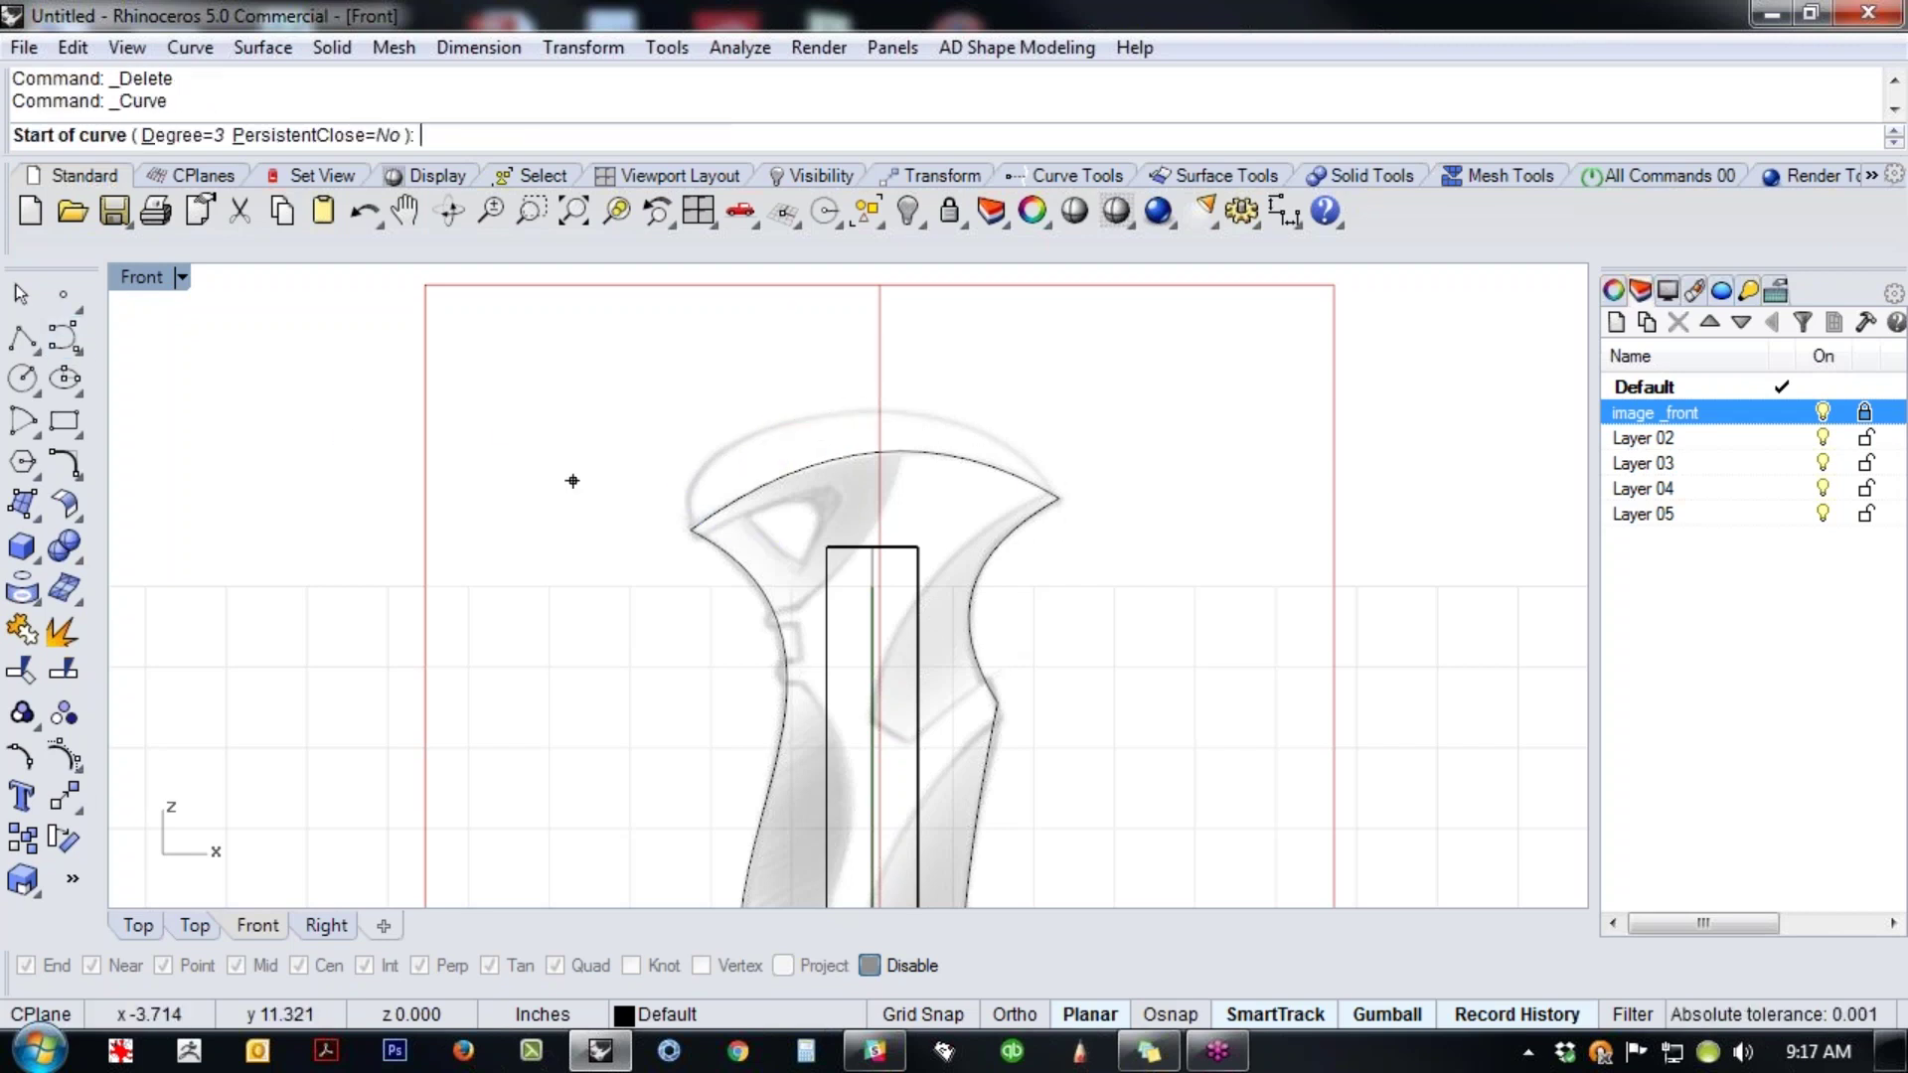
left_click(689, 528)
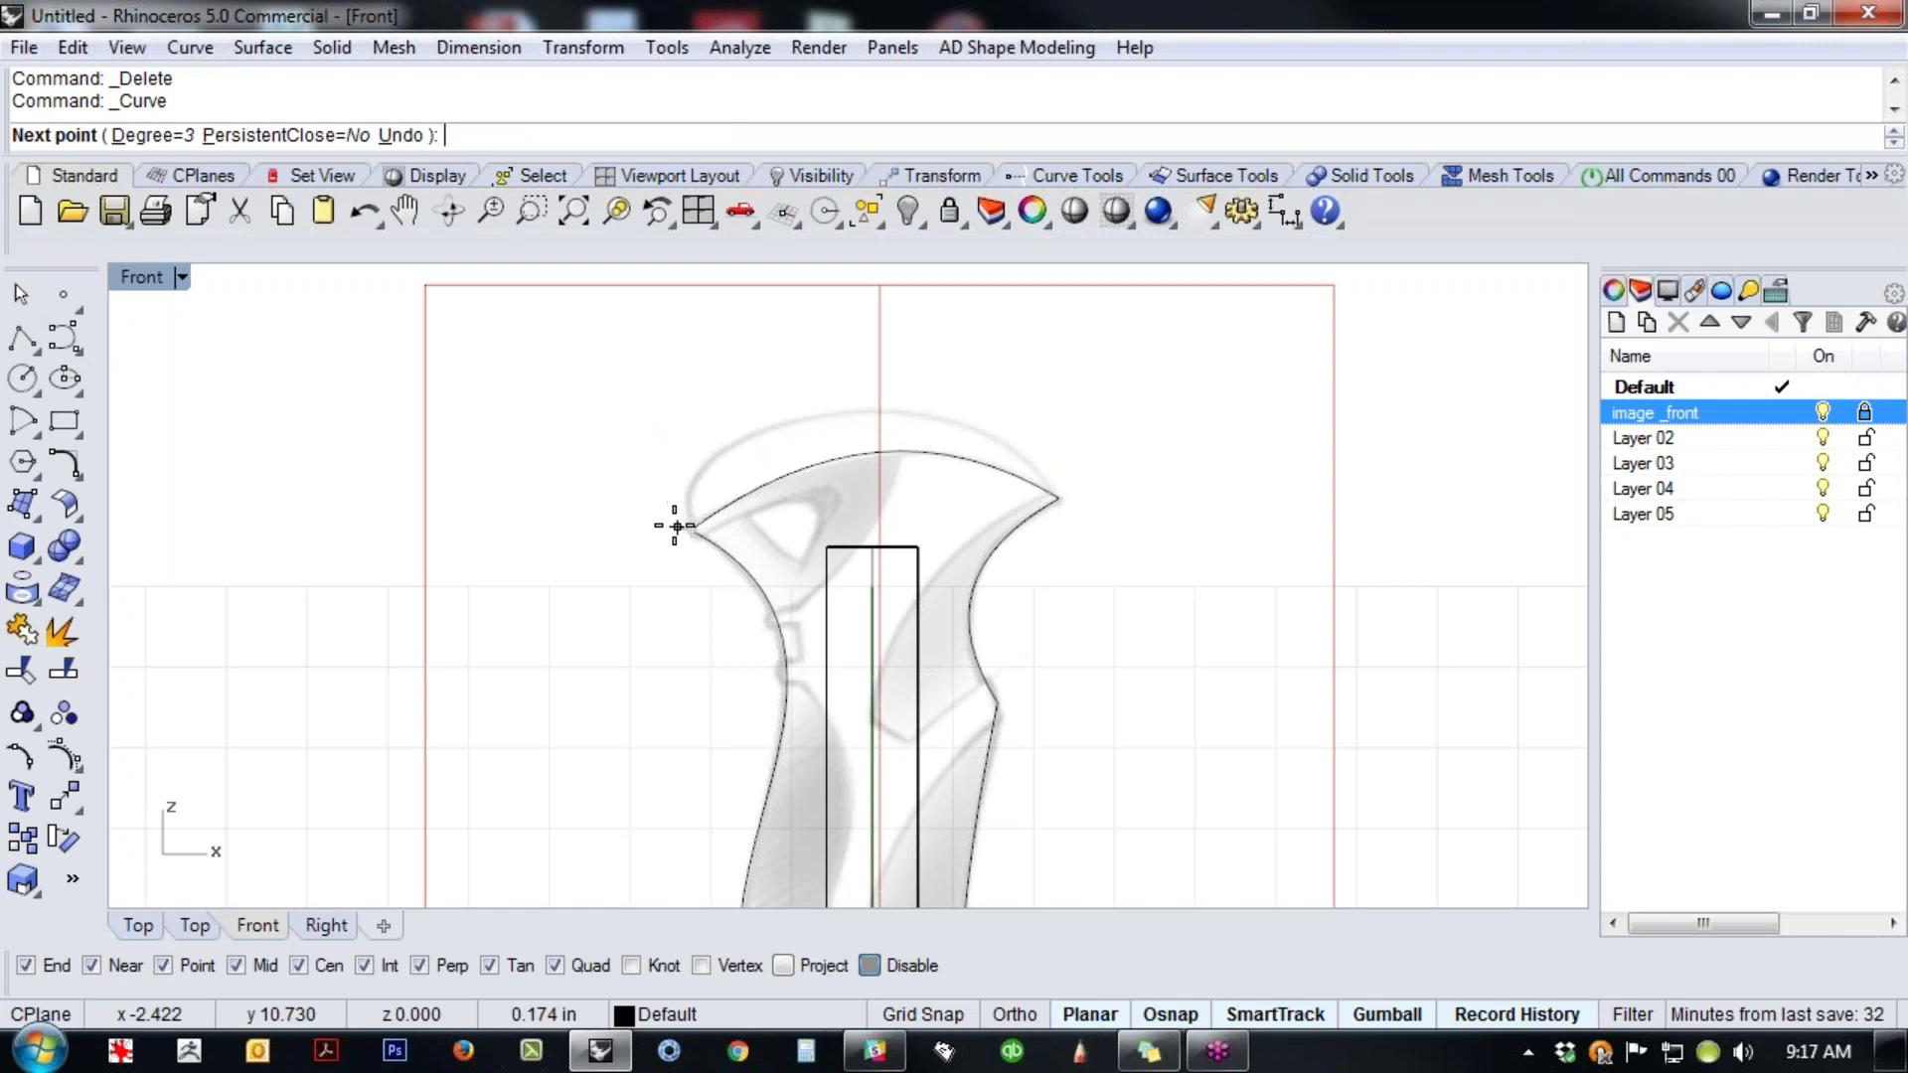
left_click(651, 435)
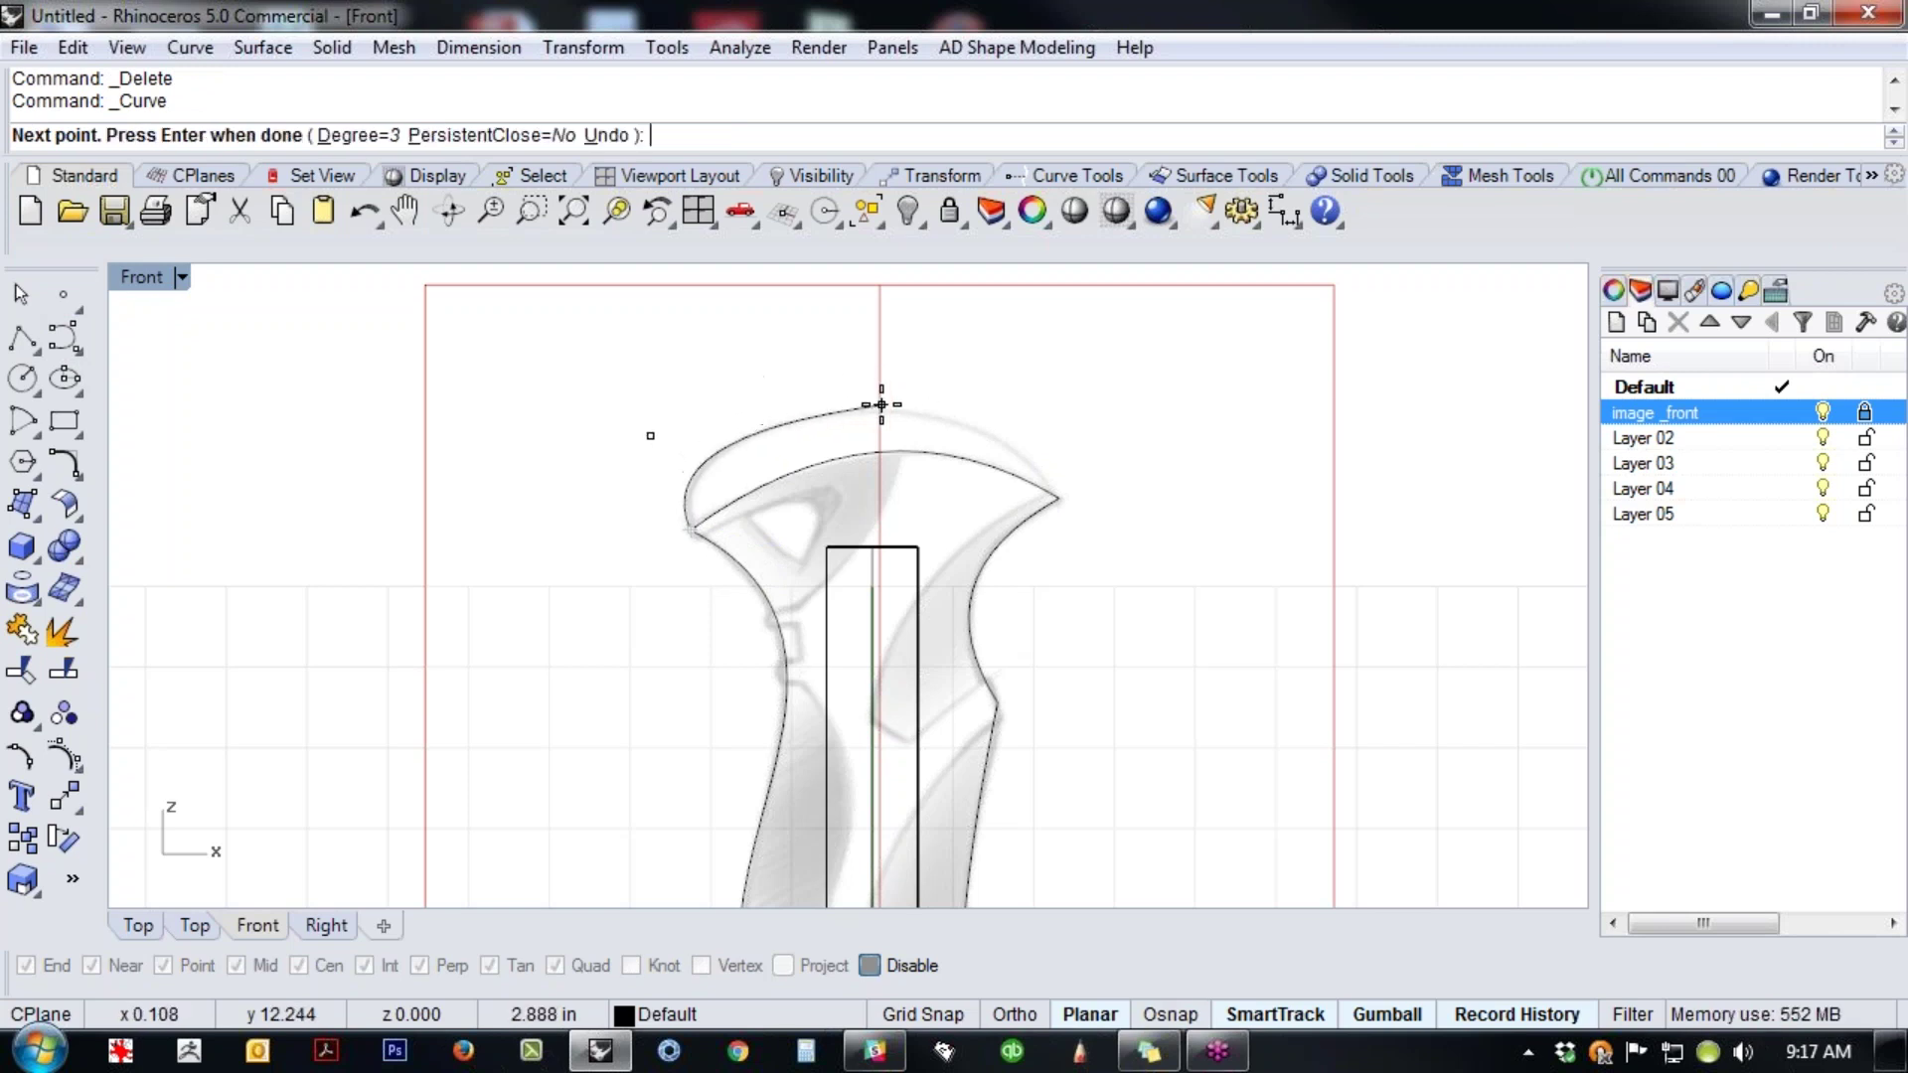
left_click(938, 386)
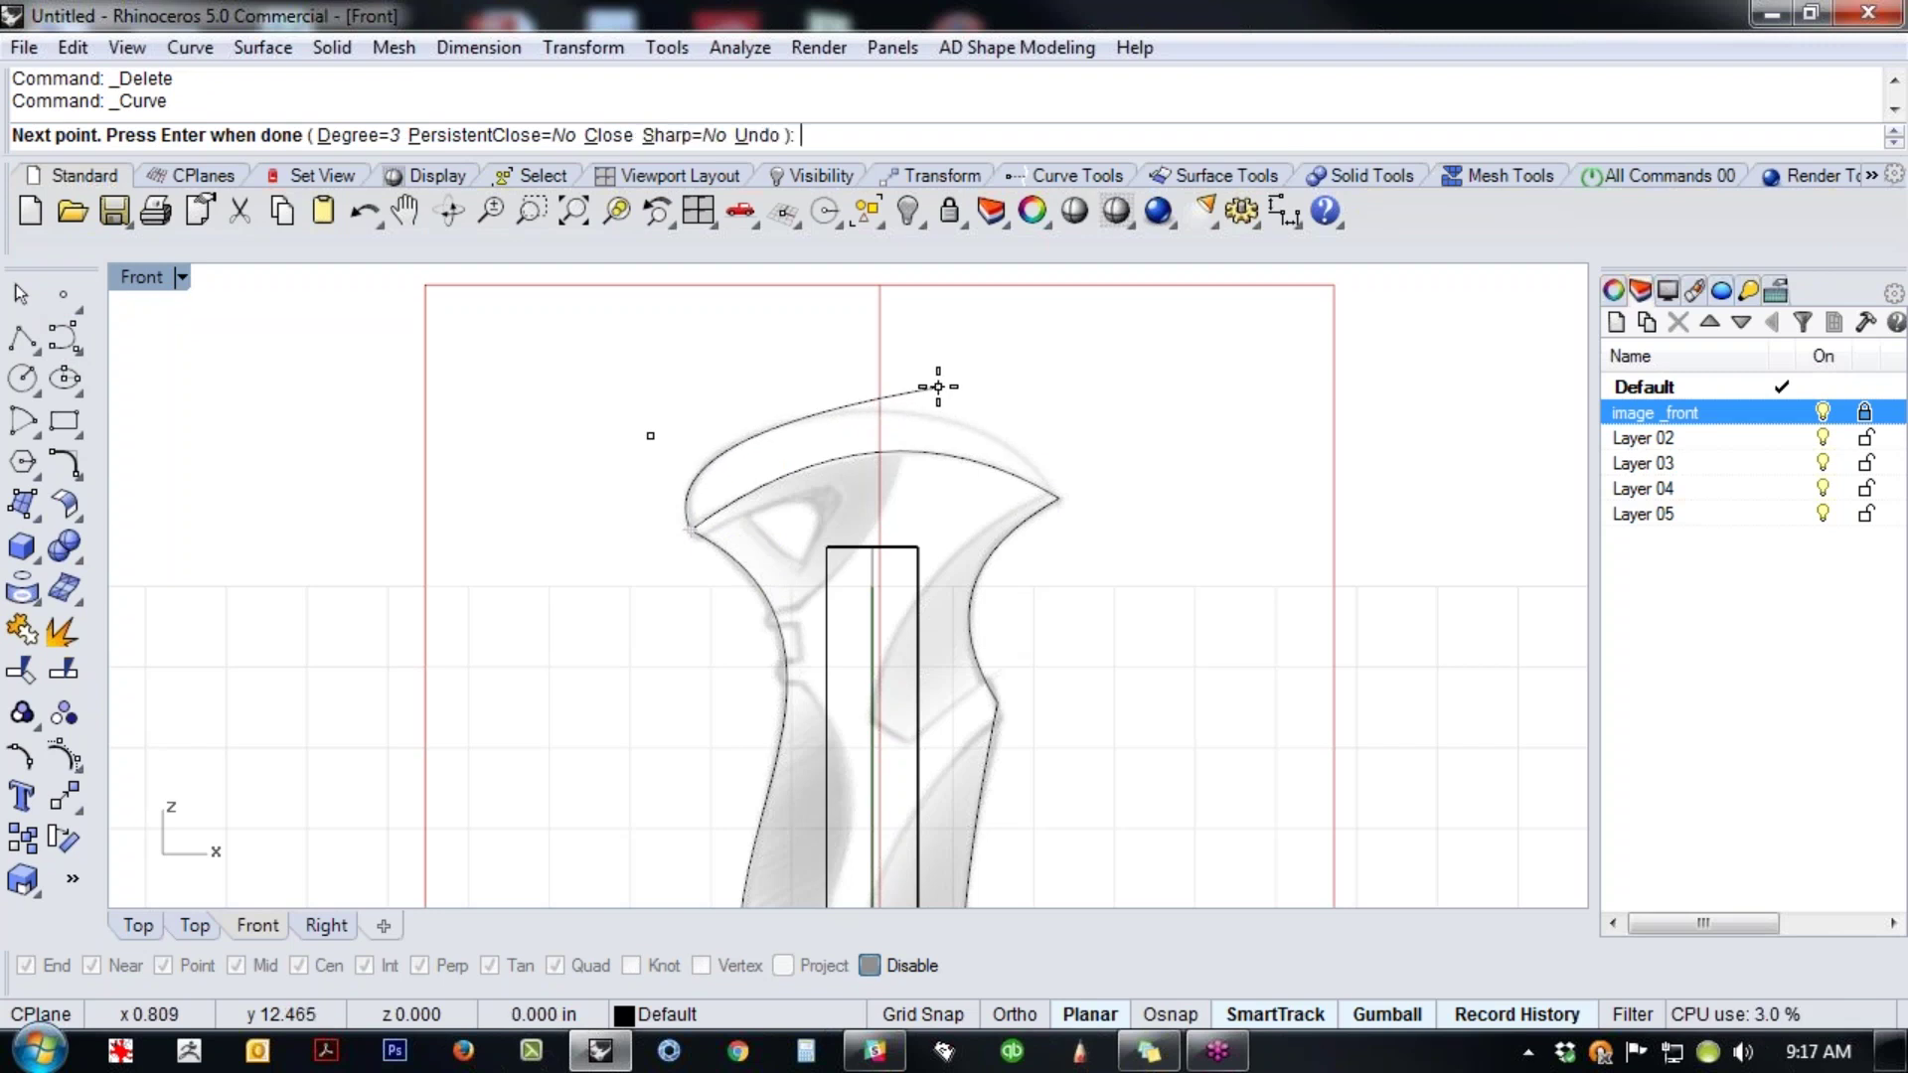
left_click(1061, 492)
key("Return")
- Raise the two inner control points of the domed top curve to fit the sketch, and hide the control points
left_click(713, 507)
middle_click(715, 515)
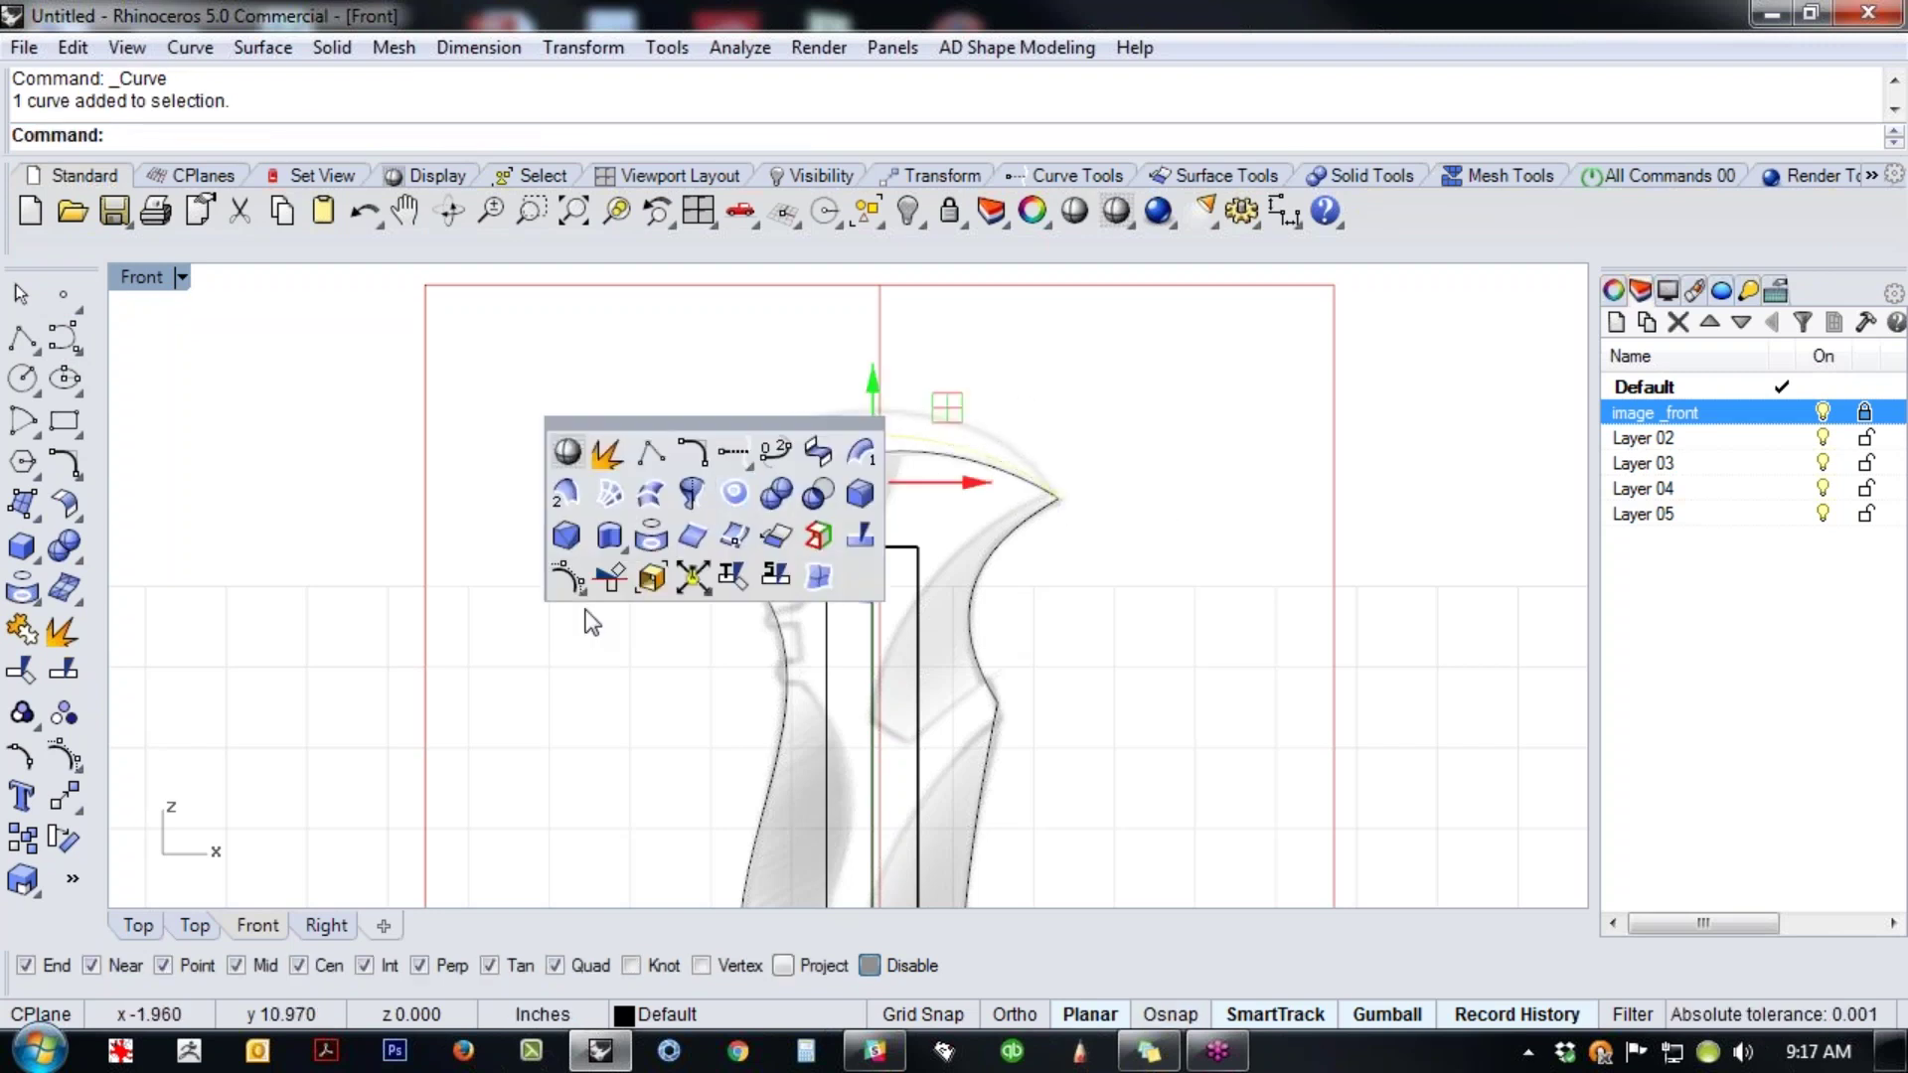
left_click(567, 574)
left_click(938, 386)
left_click_drag(938, 386, 945, 336)
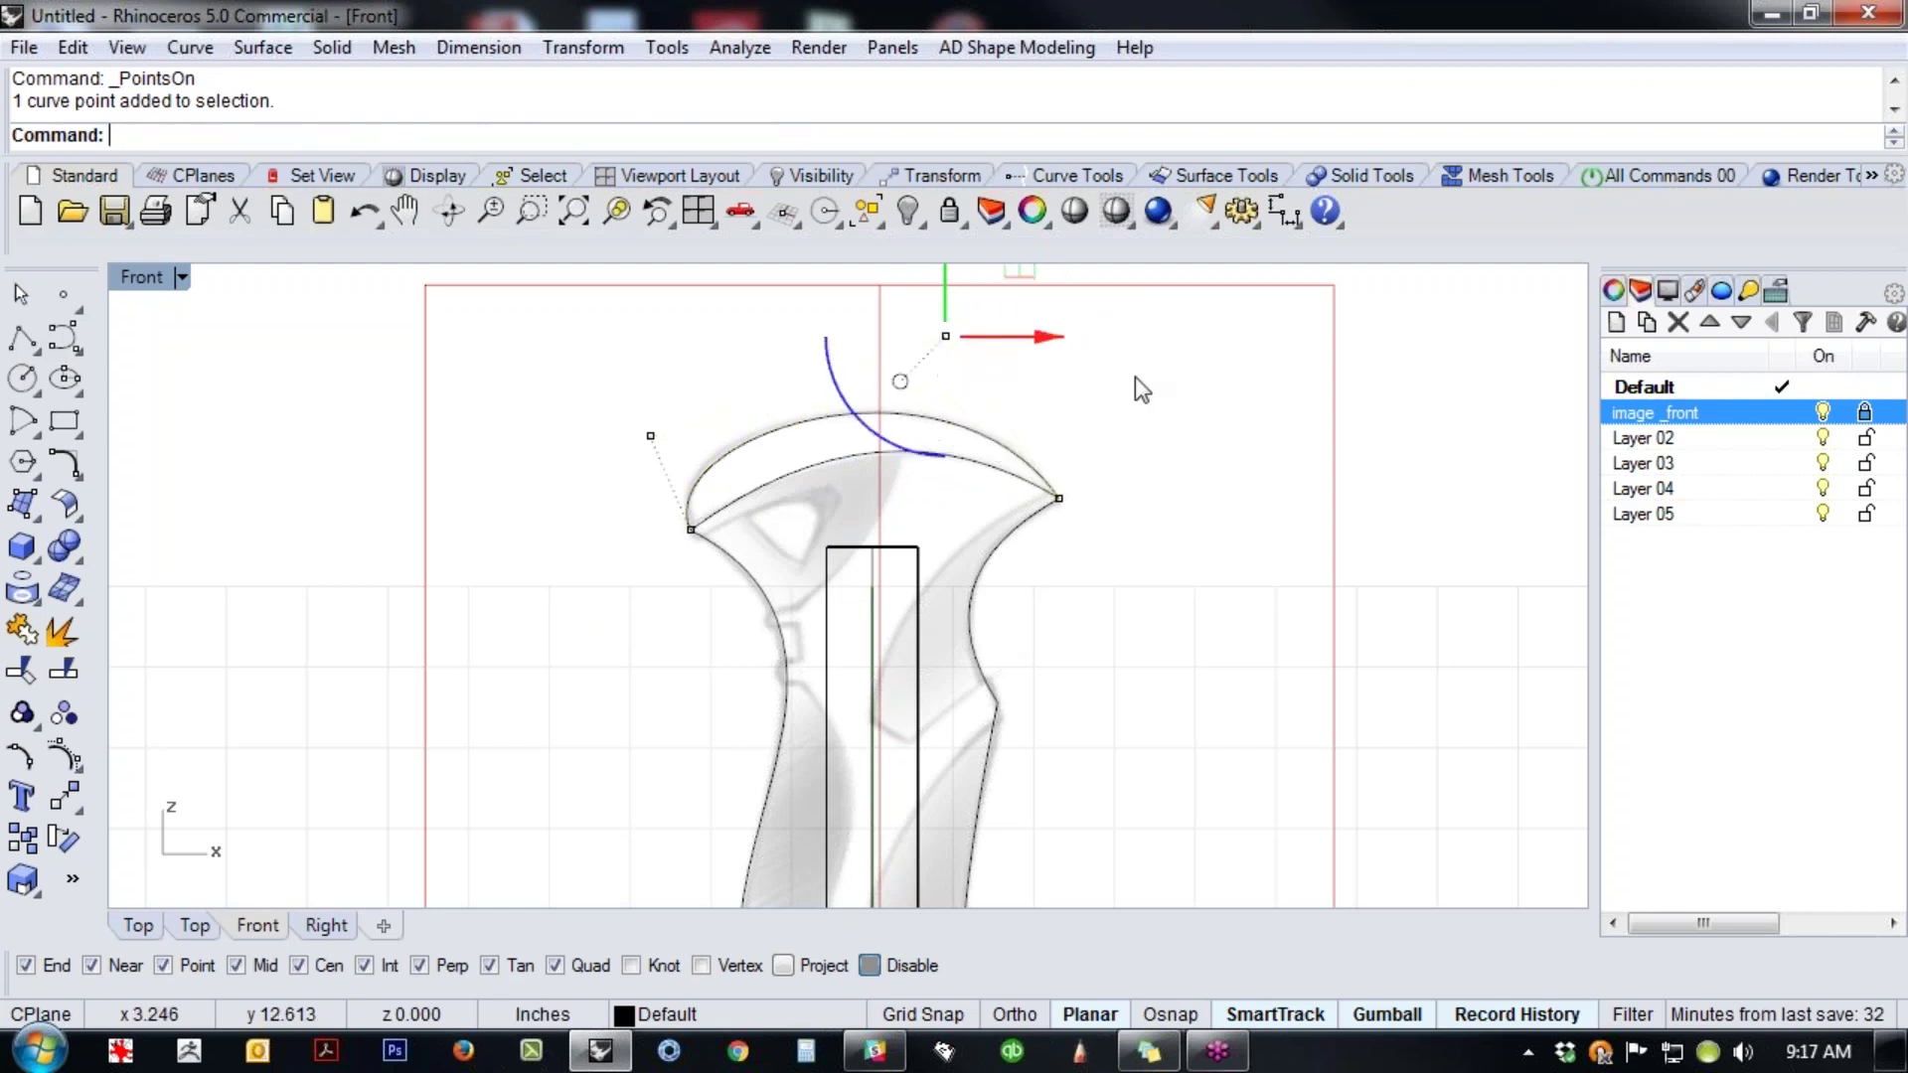
left_click(649, 435)
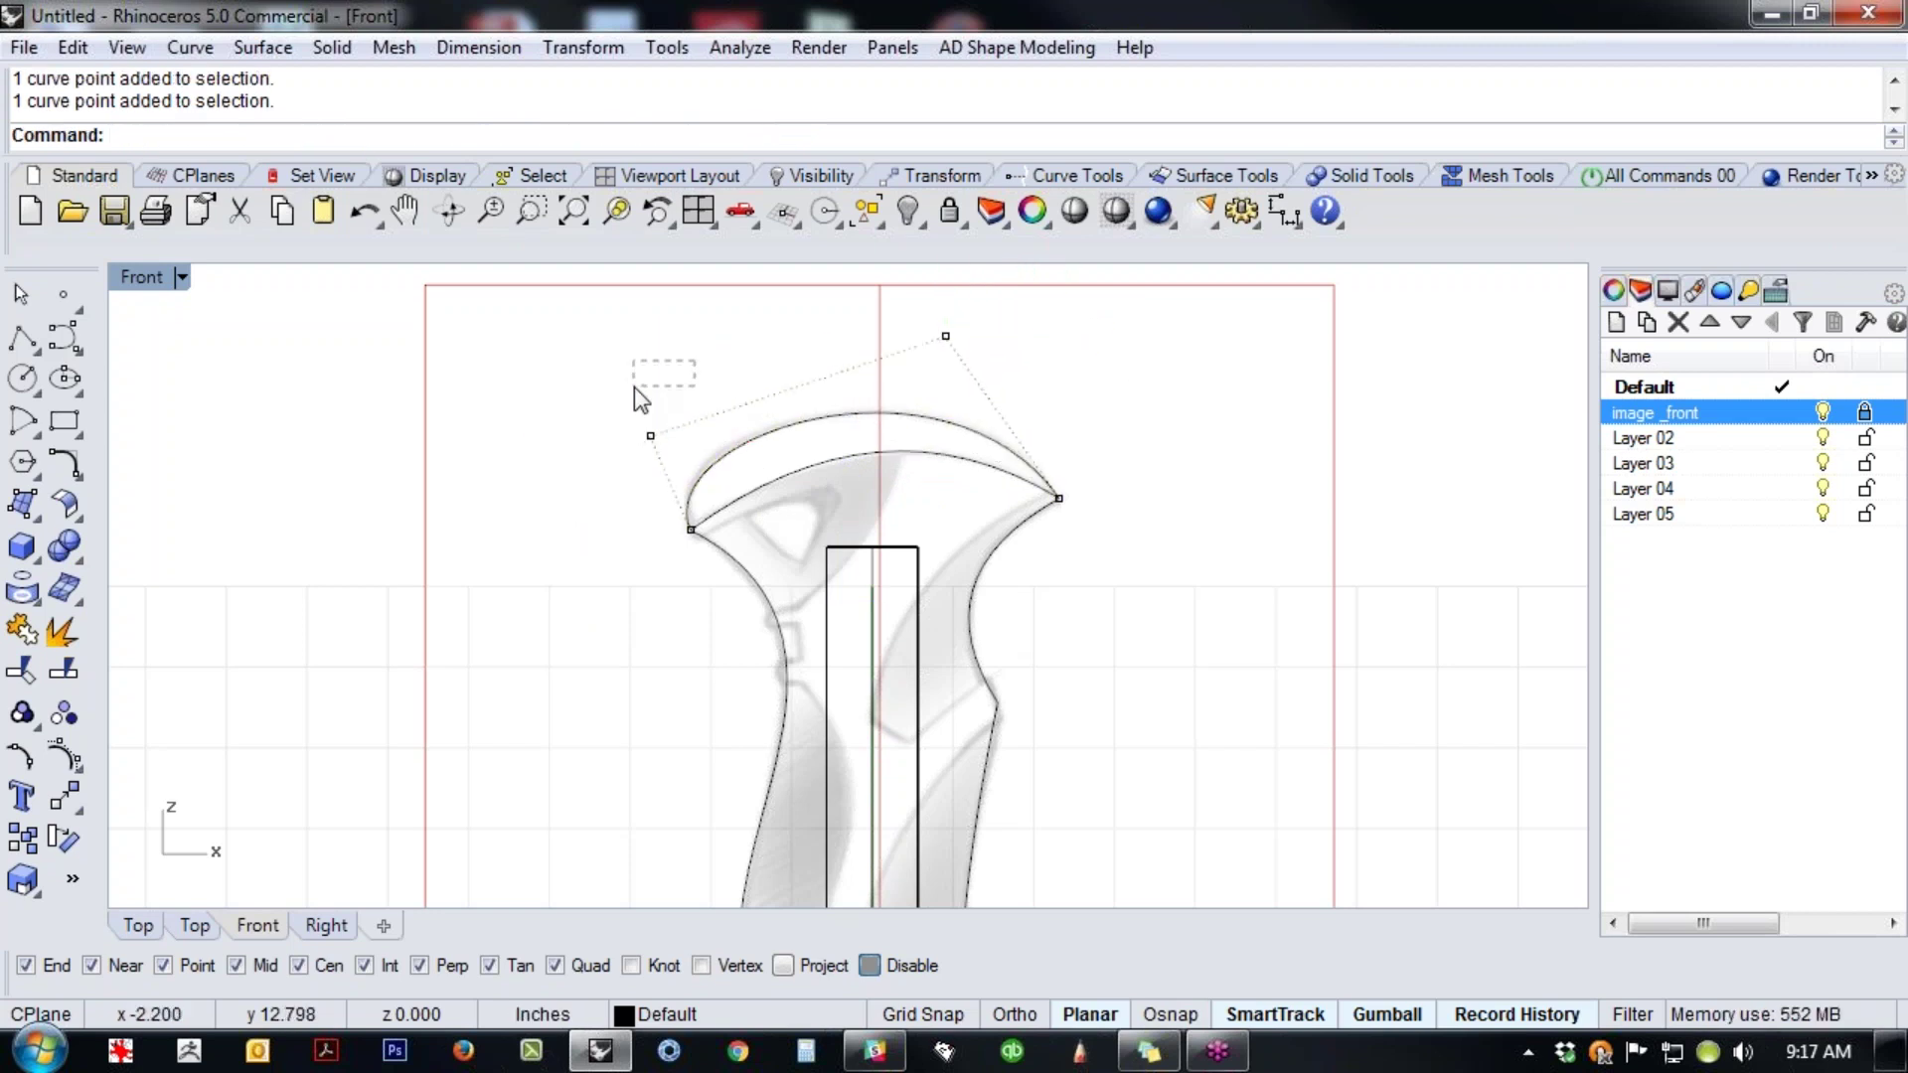
mouse_move(650, 435)
left_mouse_down()
mouse_move(668, 356)
mouse_move(646, 427)
left_mouse_up()
left_click(516, 571)
scroll(750, 657, "down", 4)
right_click_drag(750, 657, 731, 549)
key("Escape")
scroll(945, 565, "down", 4)
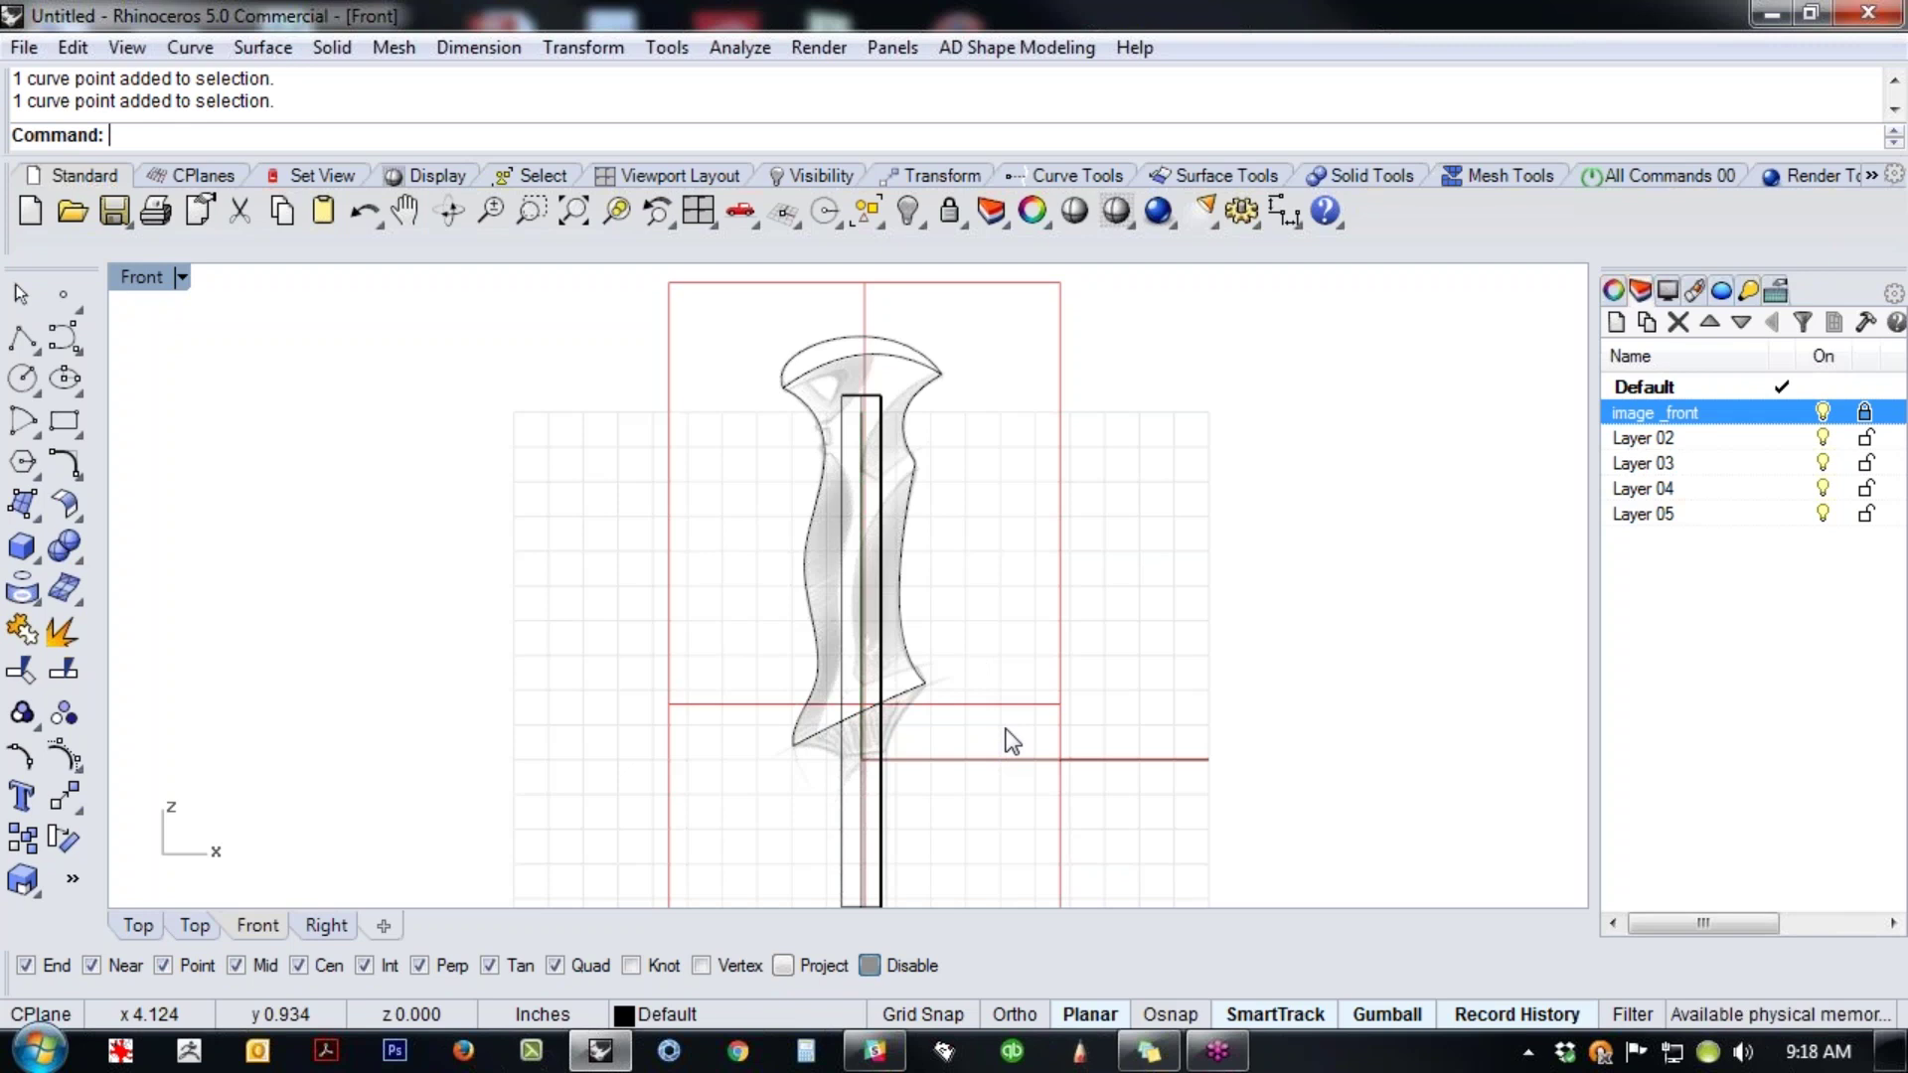
scroll(971, 652, "up", 2)
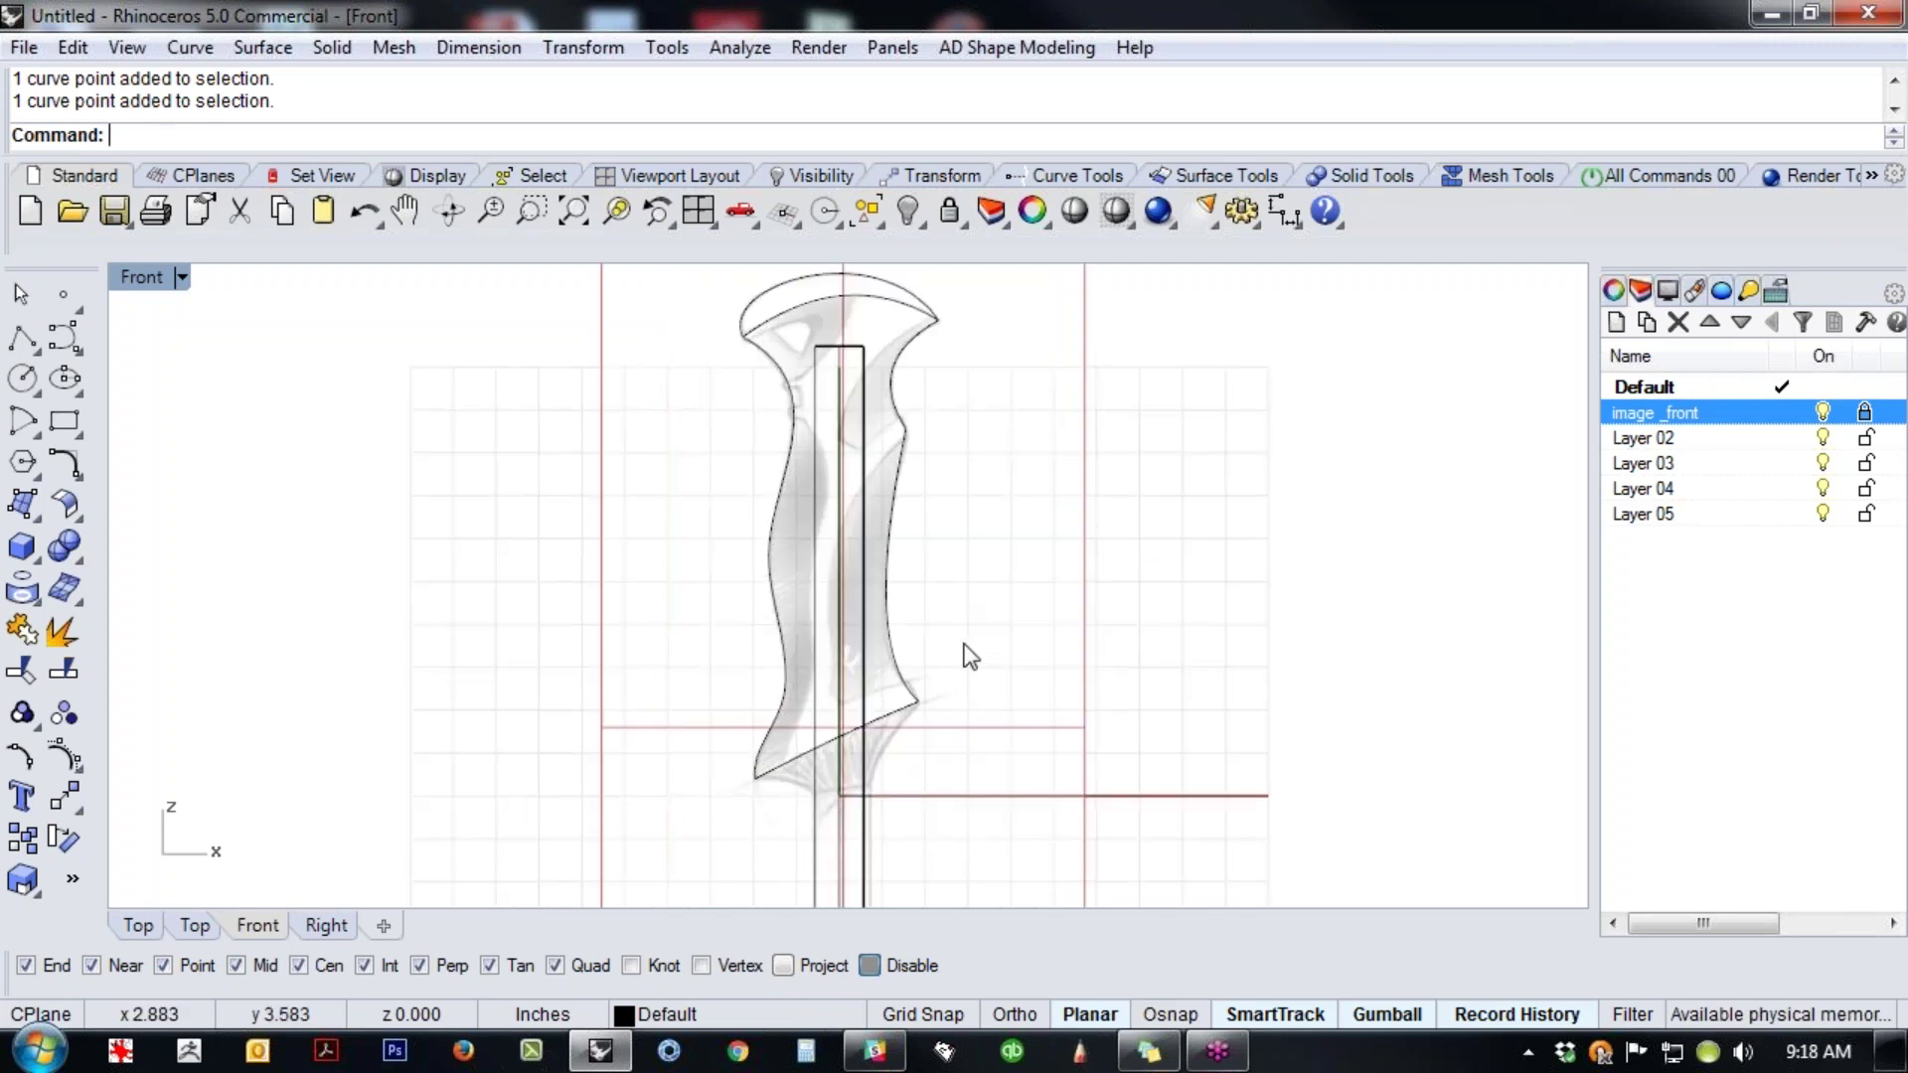
right_click_drag(983, 782, 989, 755)
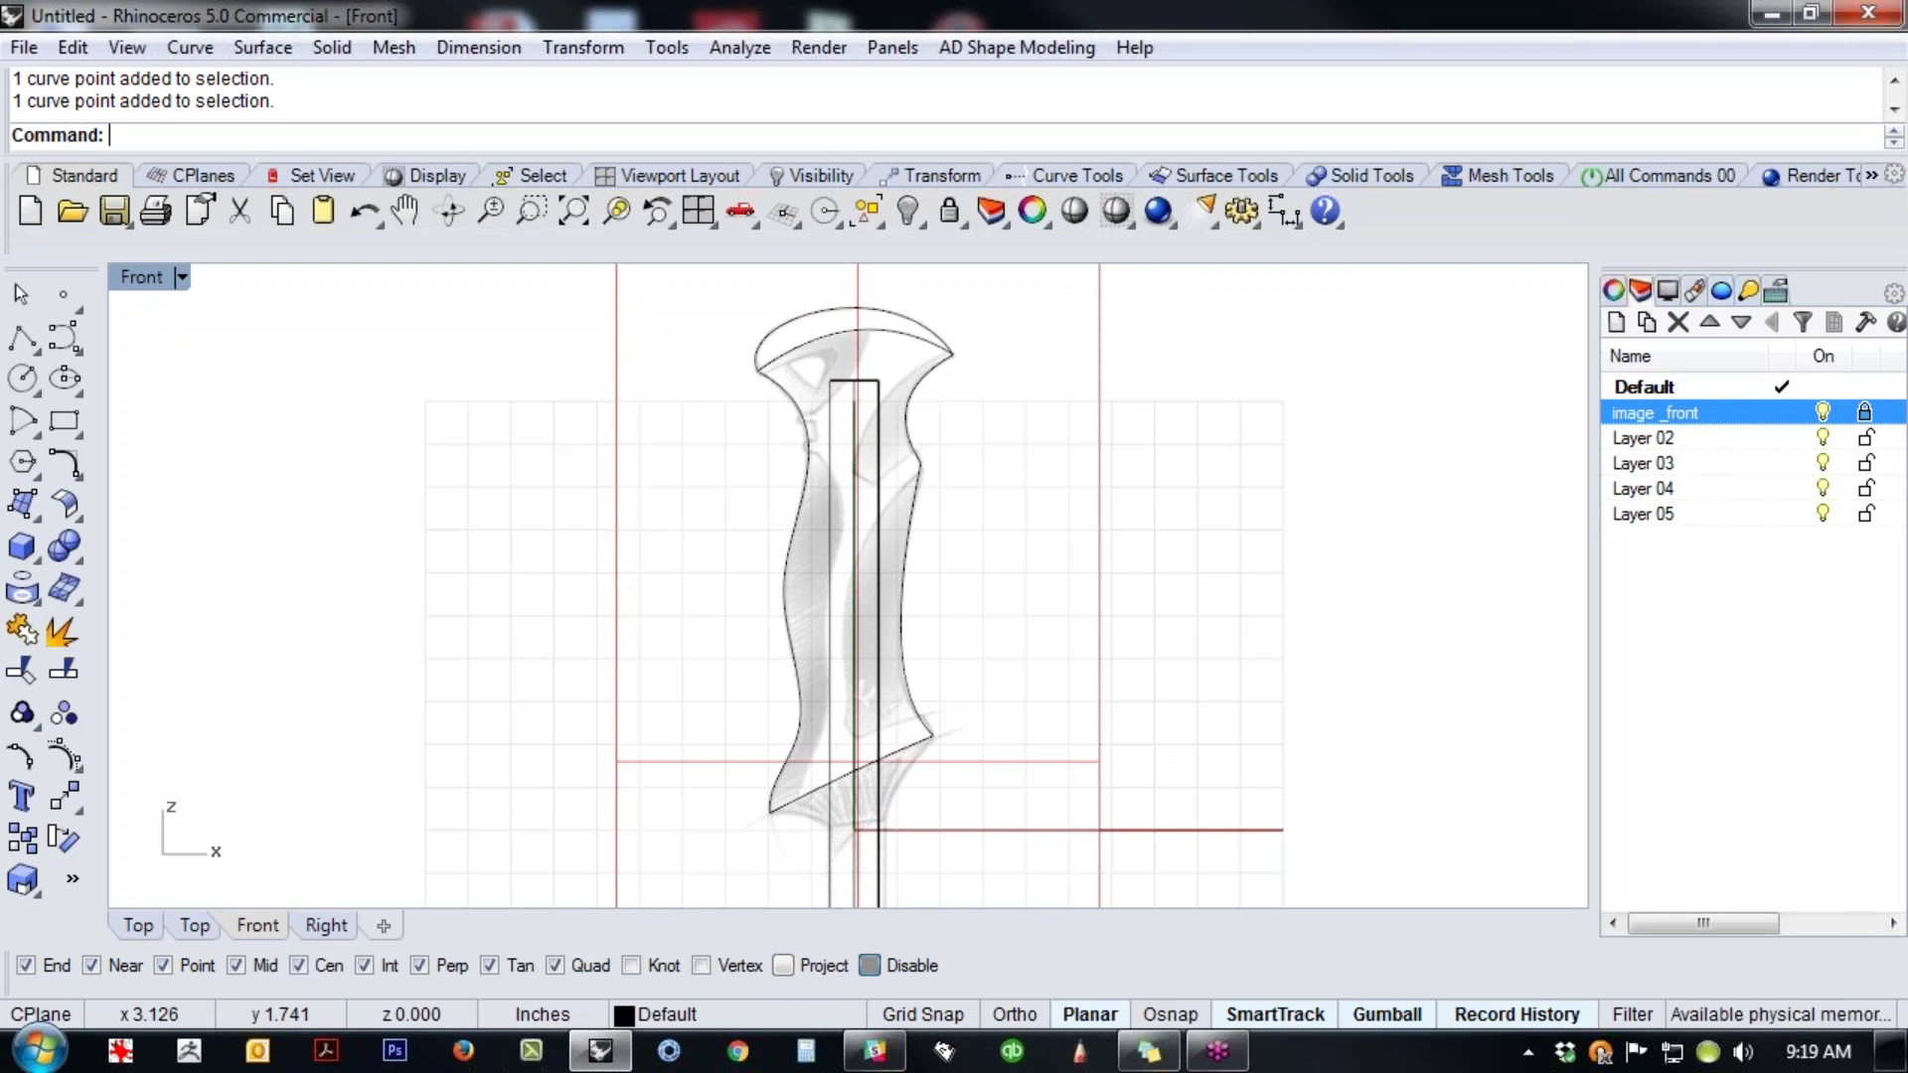
scroll(930, 829, "up", 3)
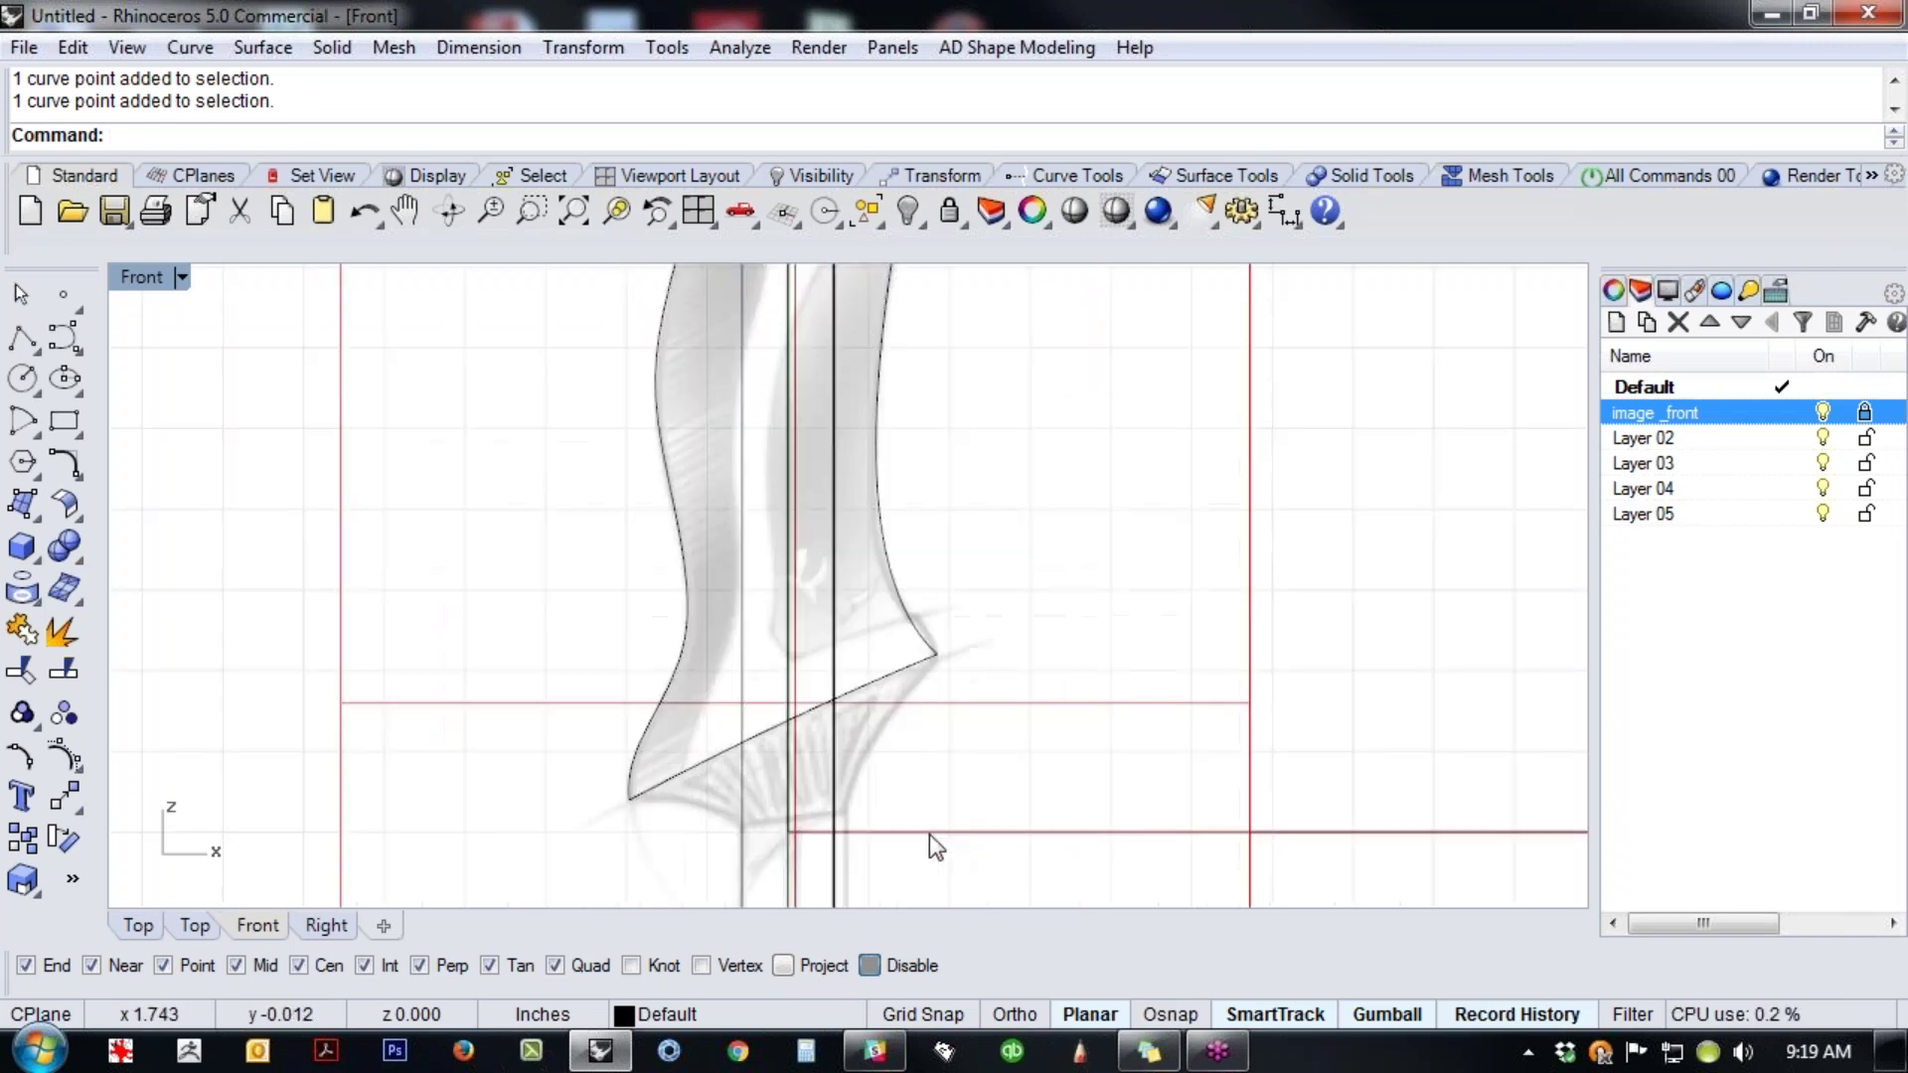
right_click_drag(938, 856, 986, 777)
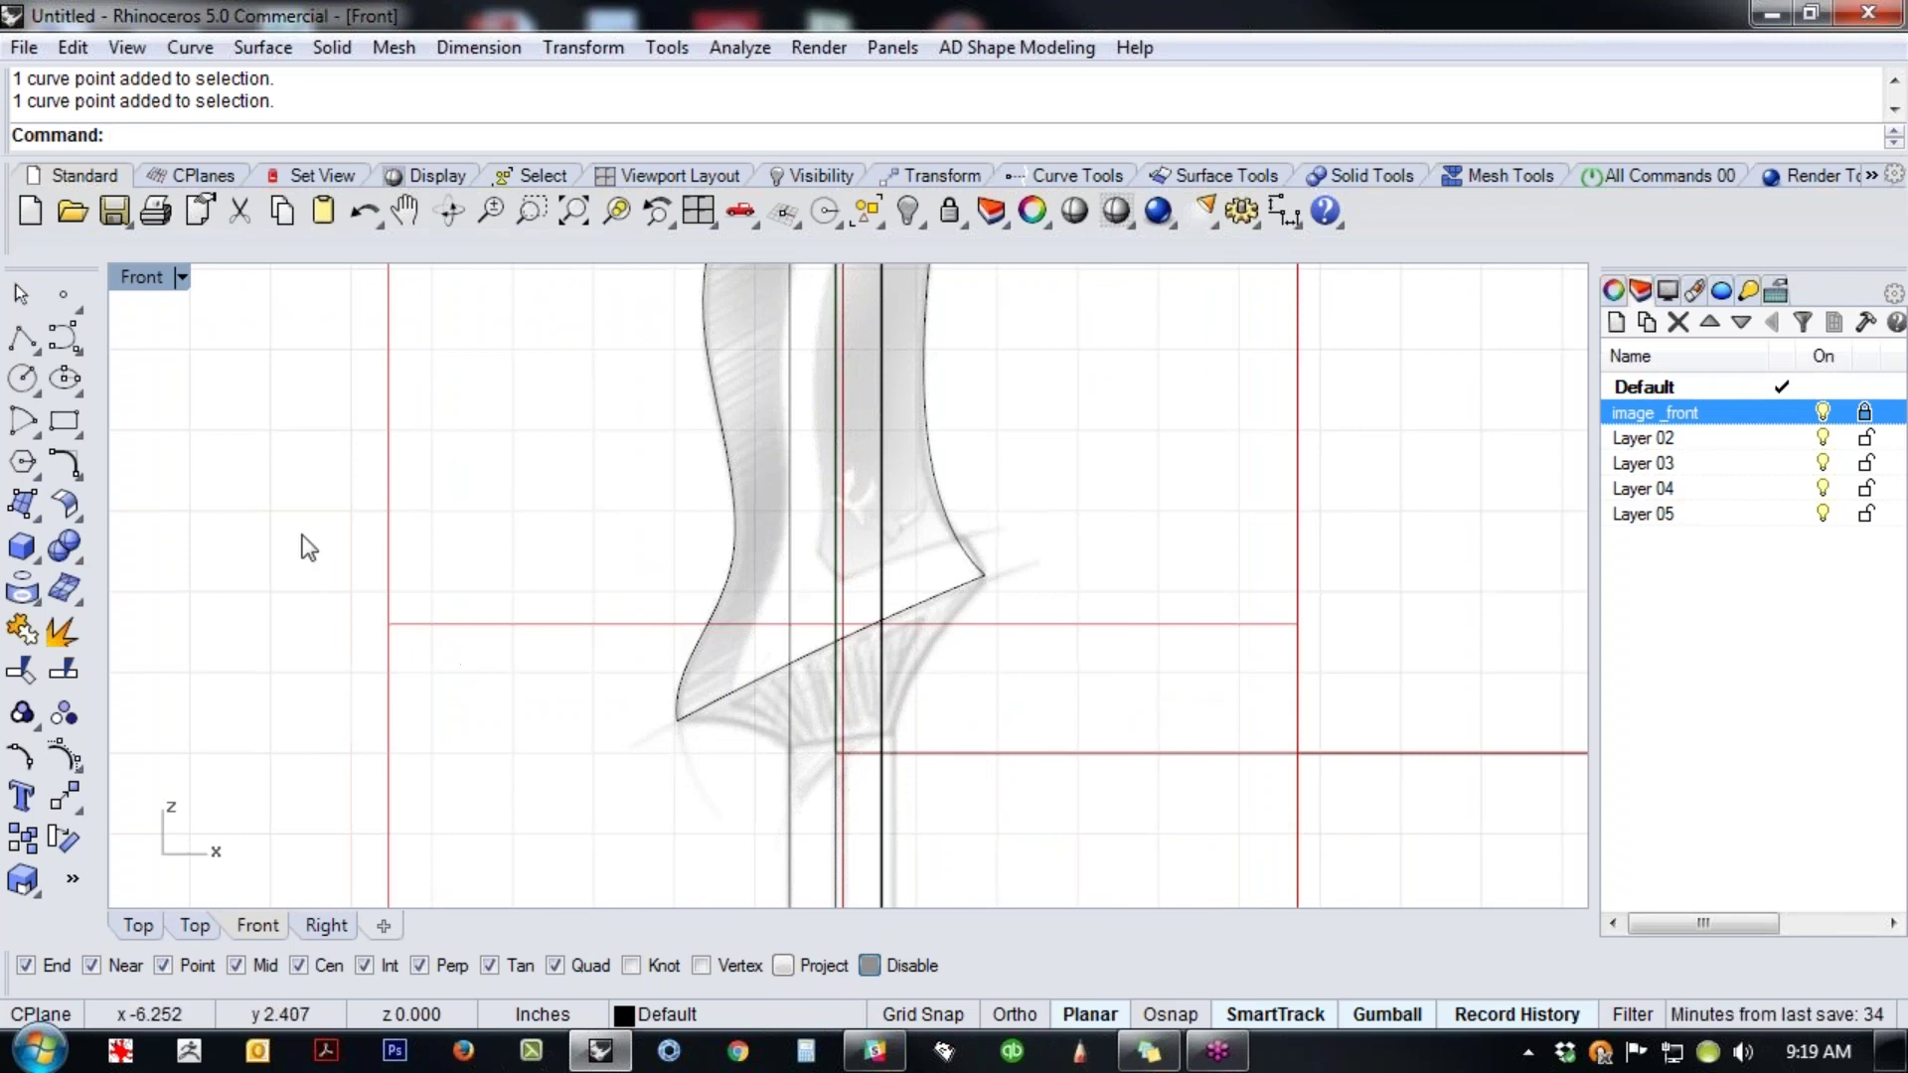
left_click(22, 338)
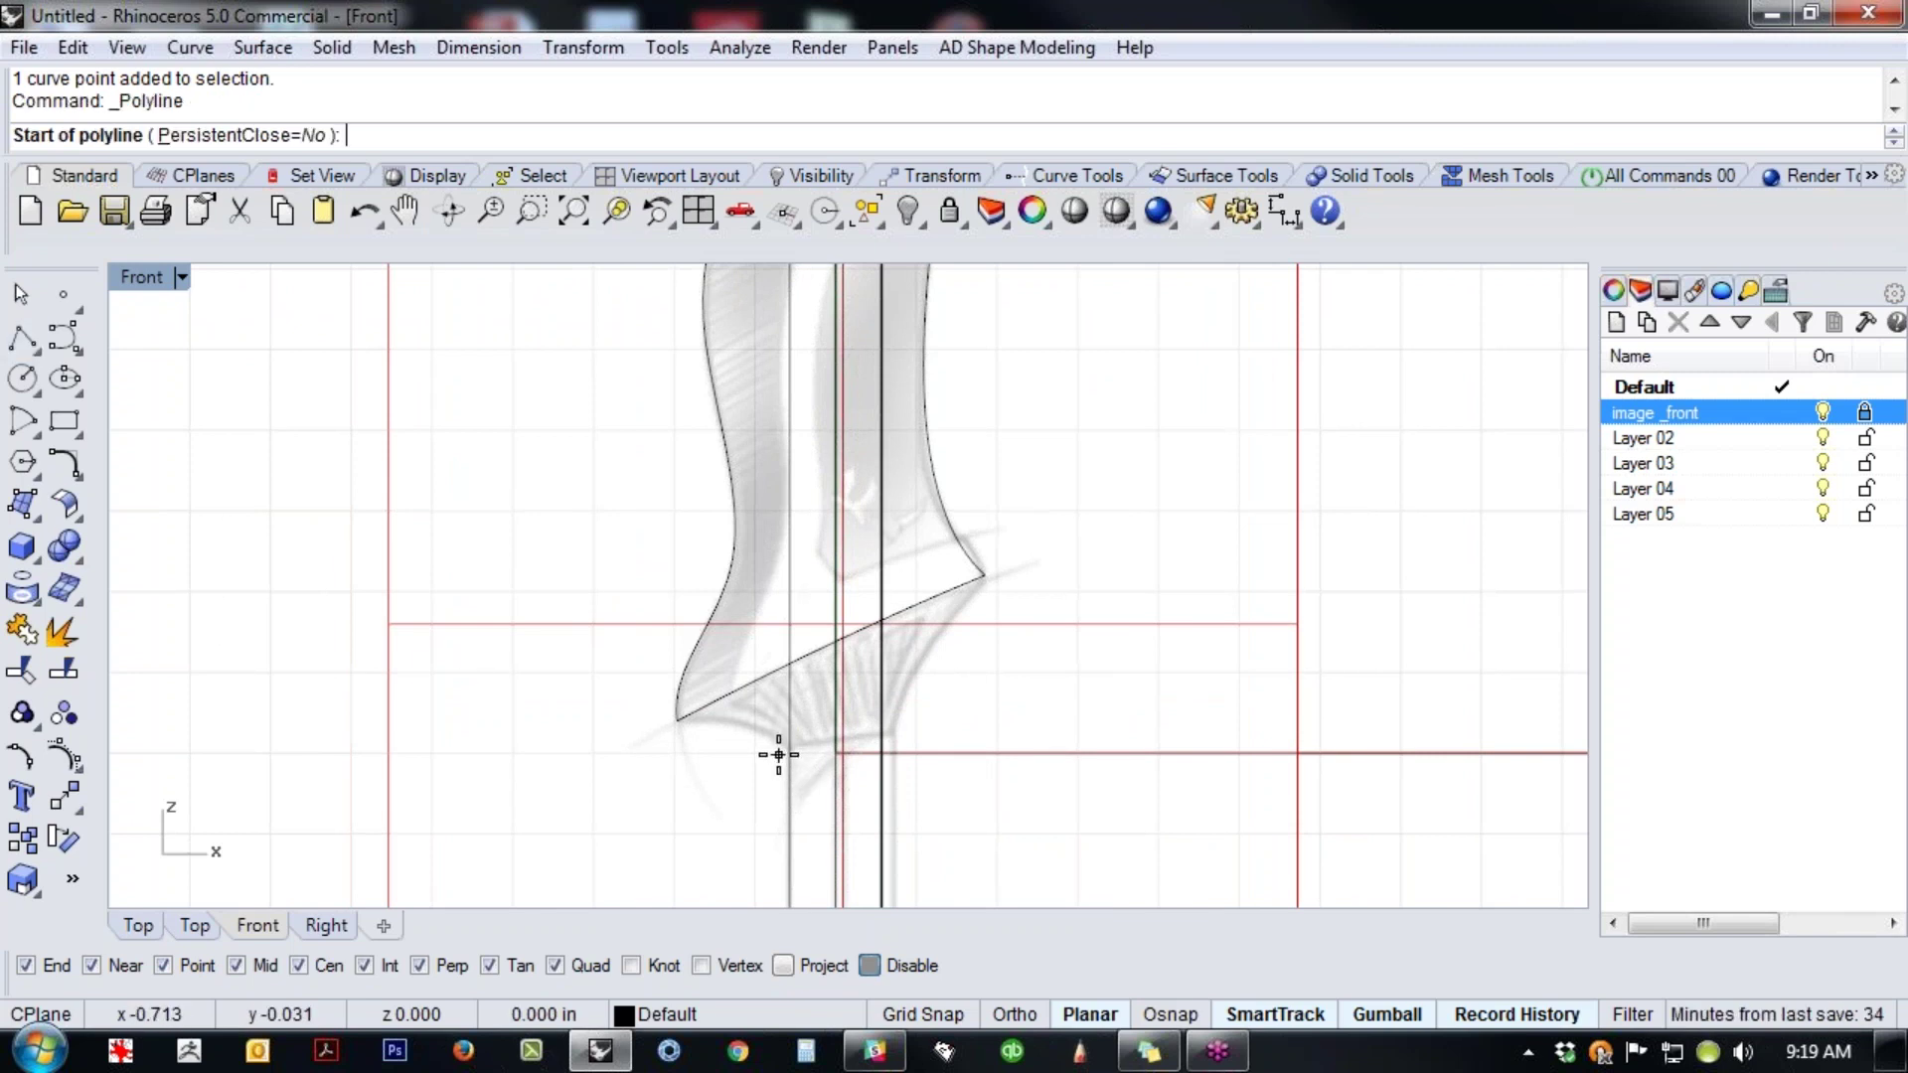
scroll(943, 726, "down", 2)
scroll(998, 785, "down", 1)
key("Escape")
scroll(997, 767, "down", 2)
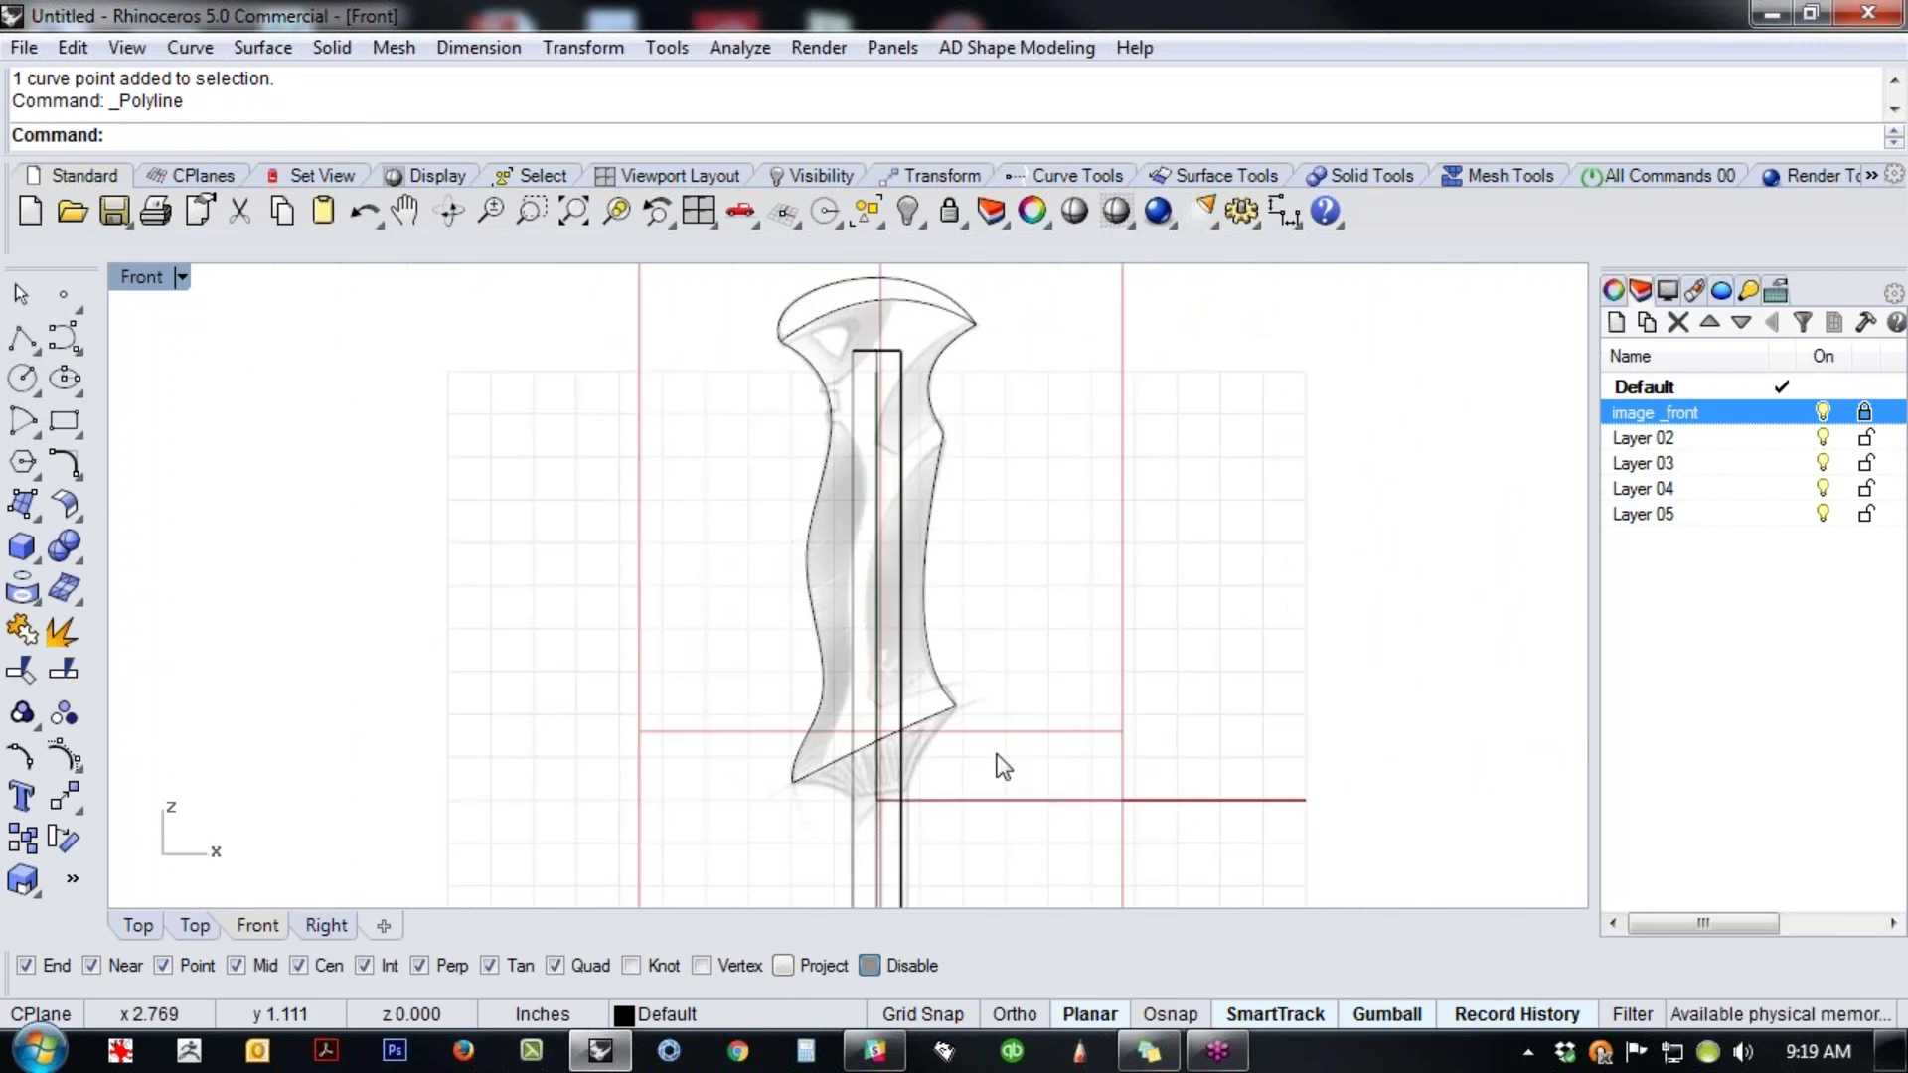
- Select the handle's side curves, base curve and lower head curve in turn to review the outline segments
left_click(937, 556)
left_click(930, 409, "shift")
left_click(826, 461, "shift")
left_click(1080, 487)
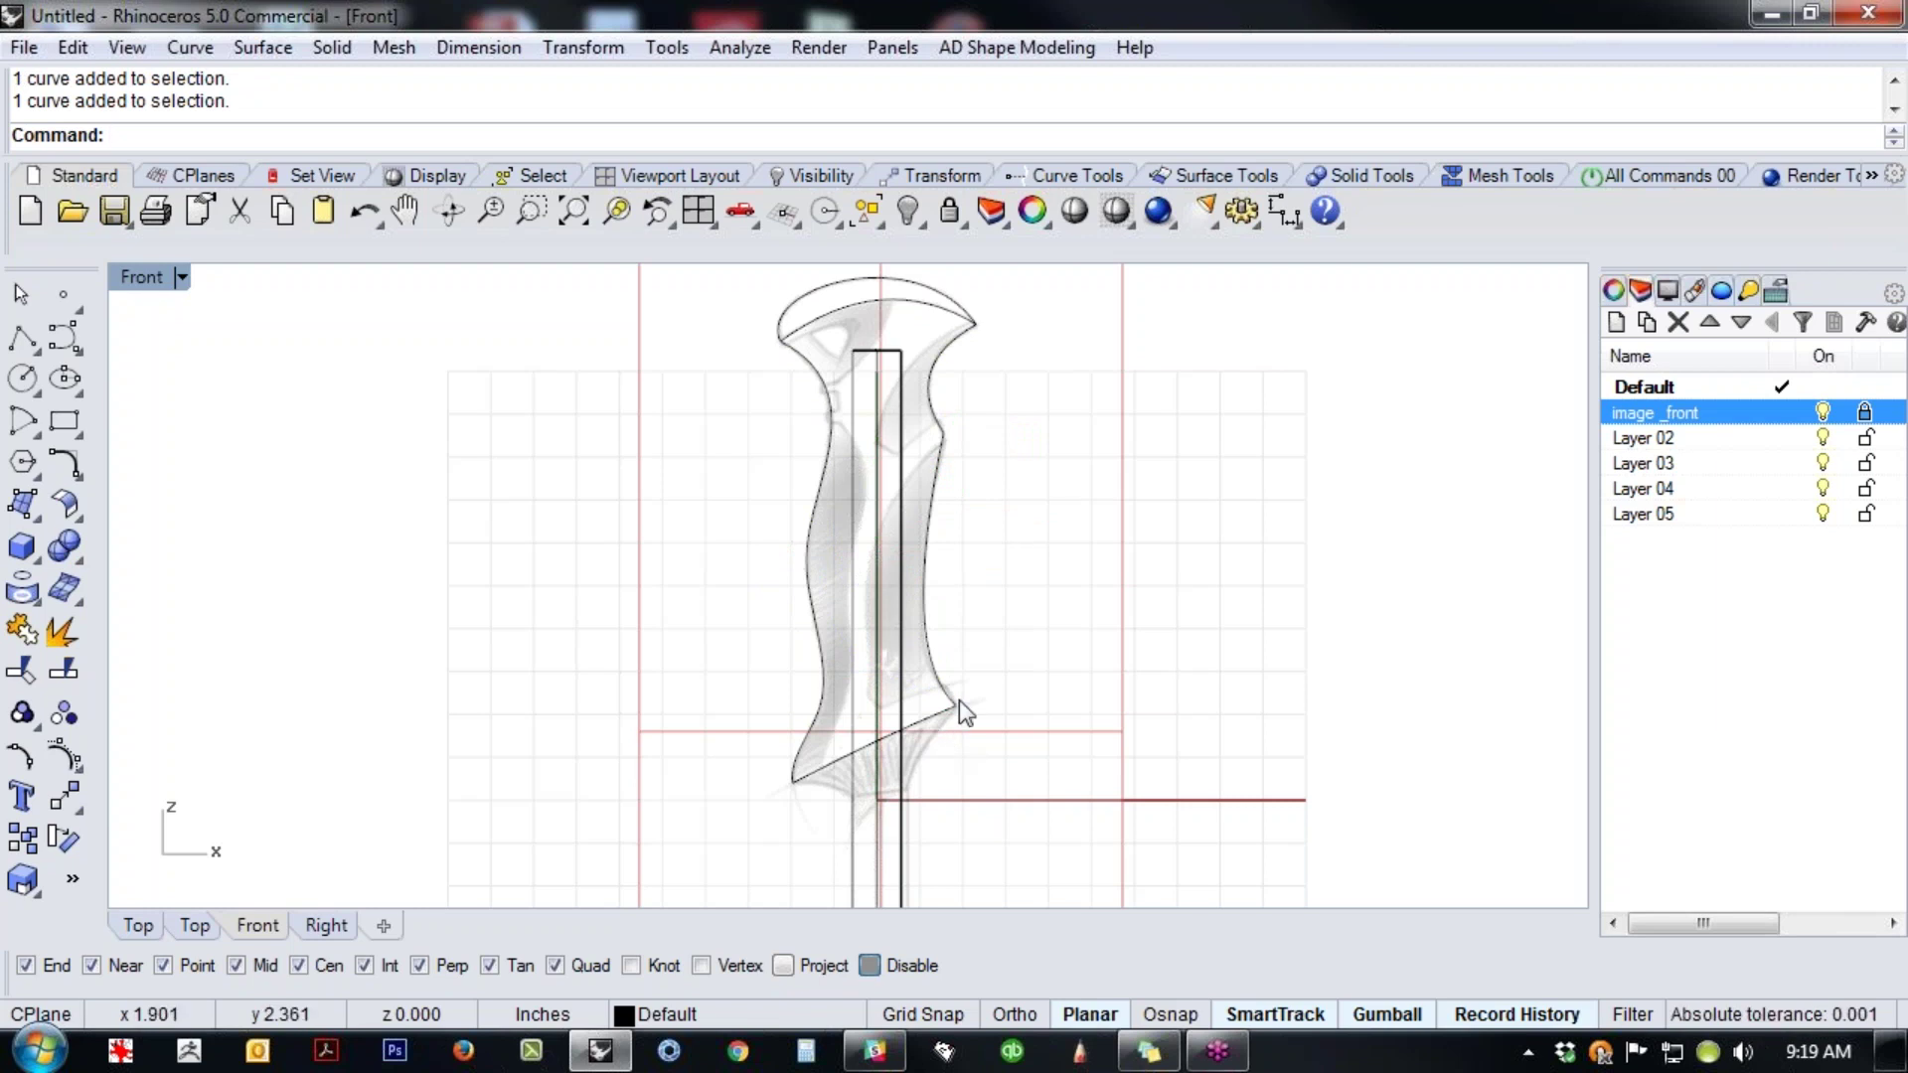
left_click(929, 725)
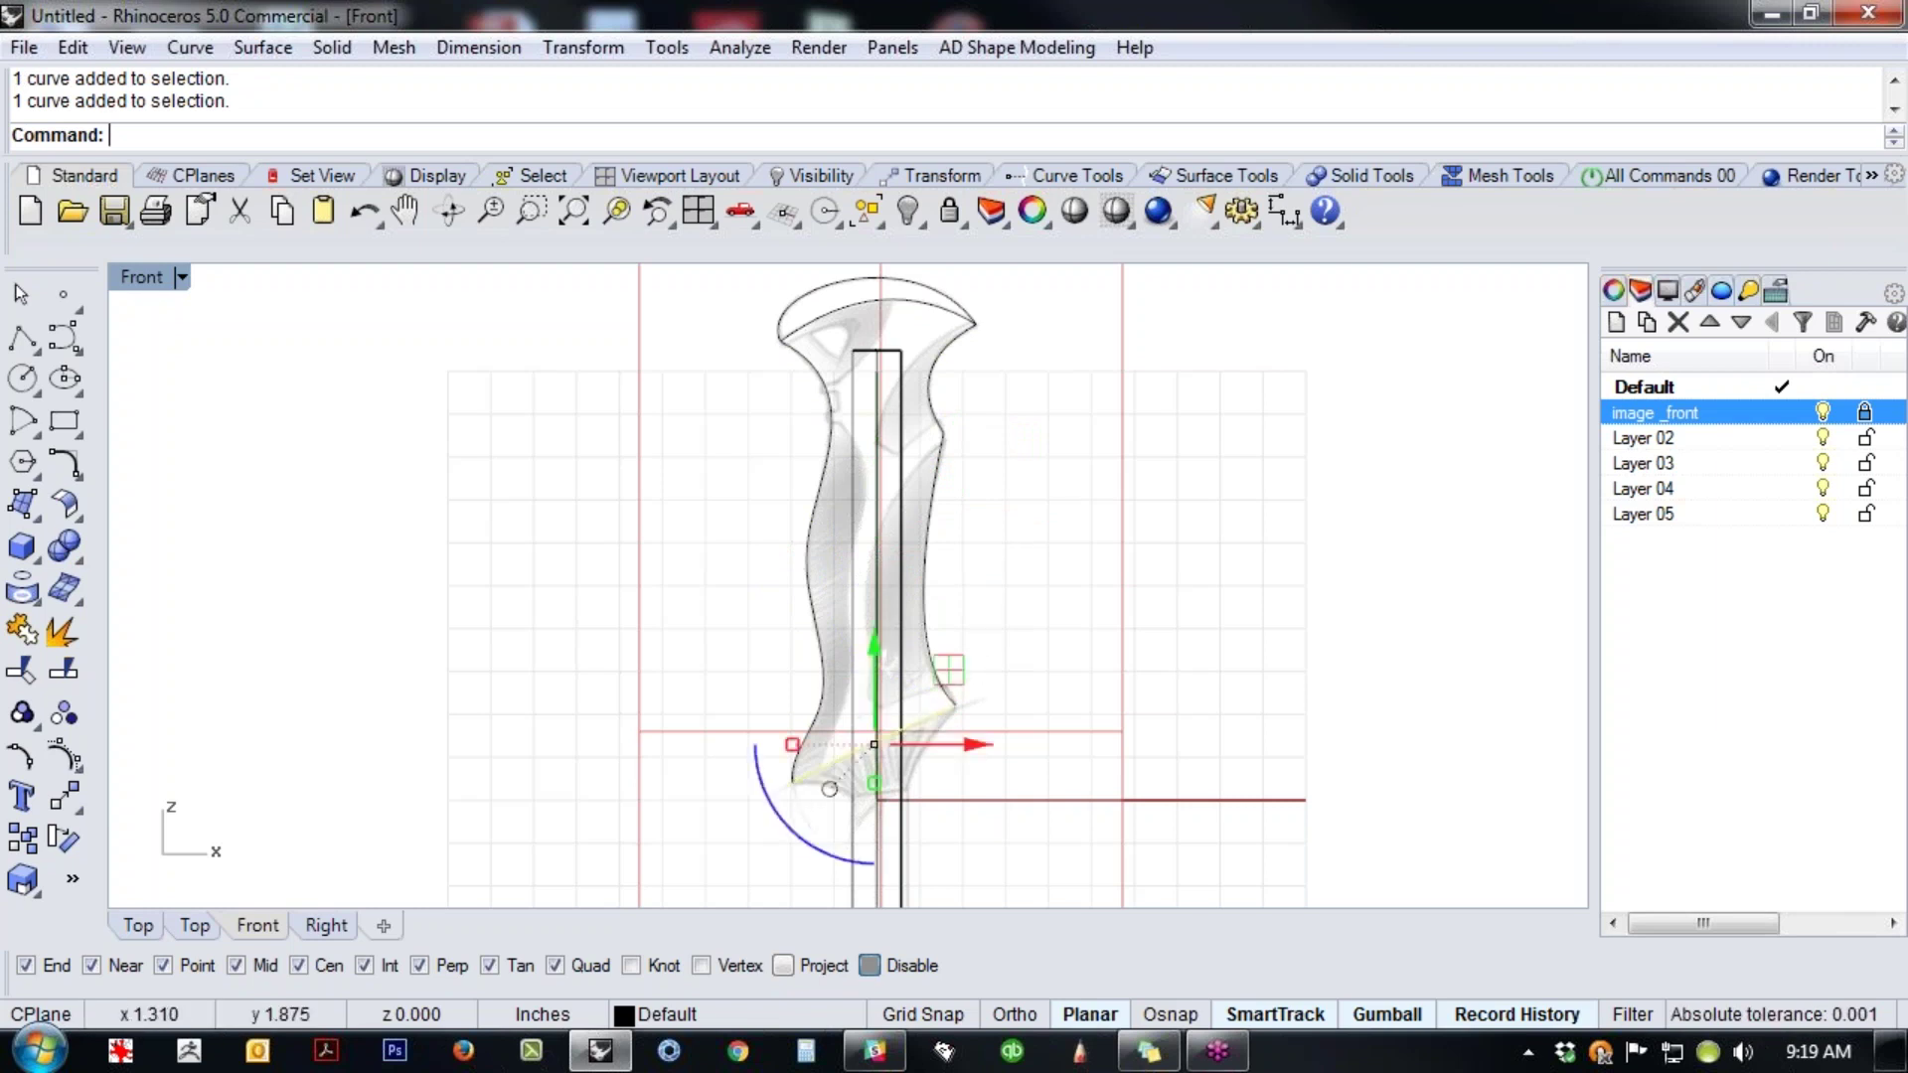
left_click(1053, 692)
left_click(851, 310)
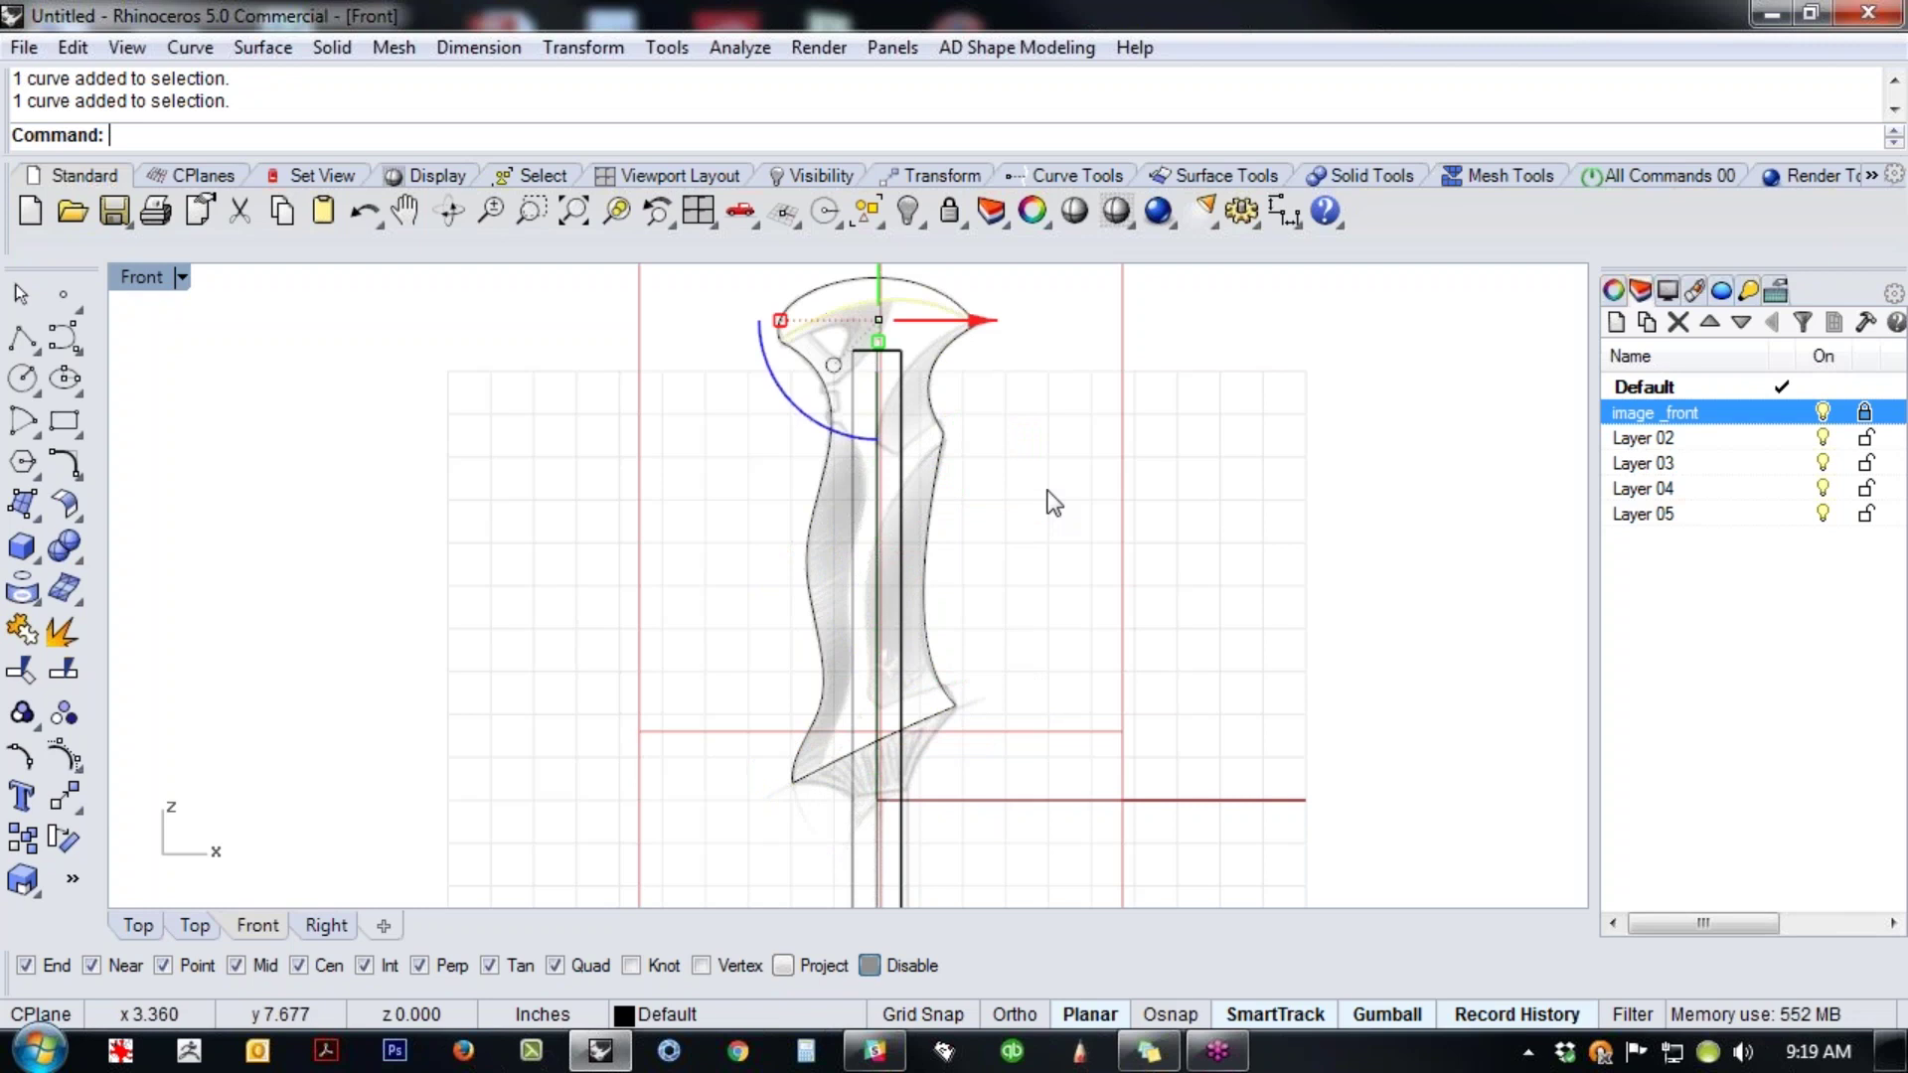
left_click(1018, 471)
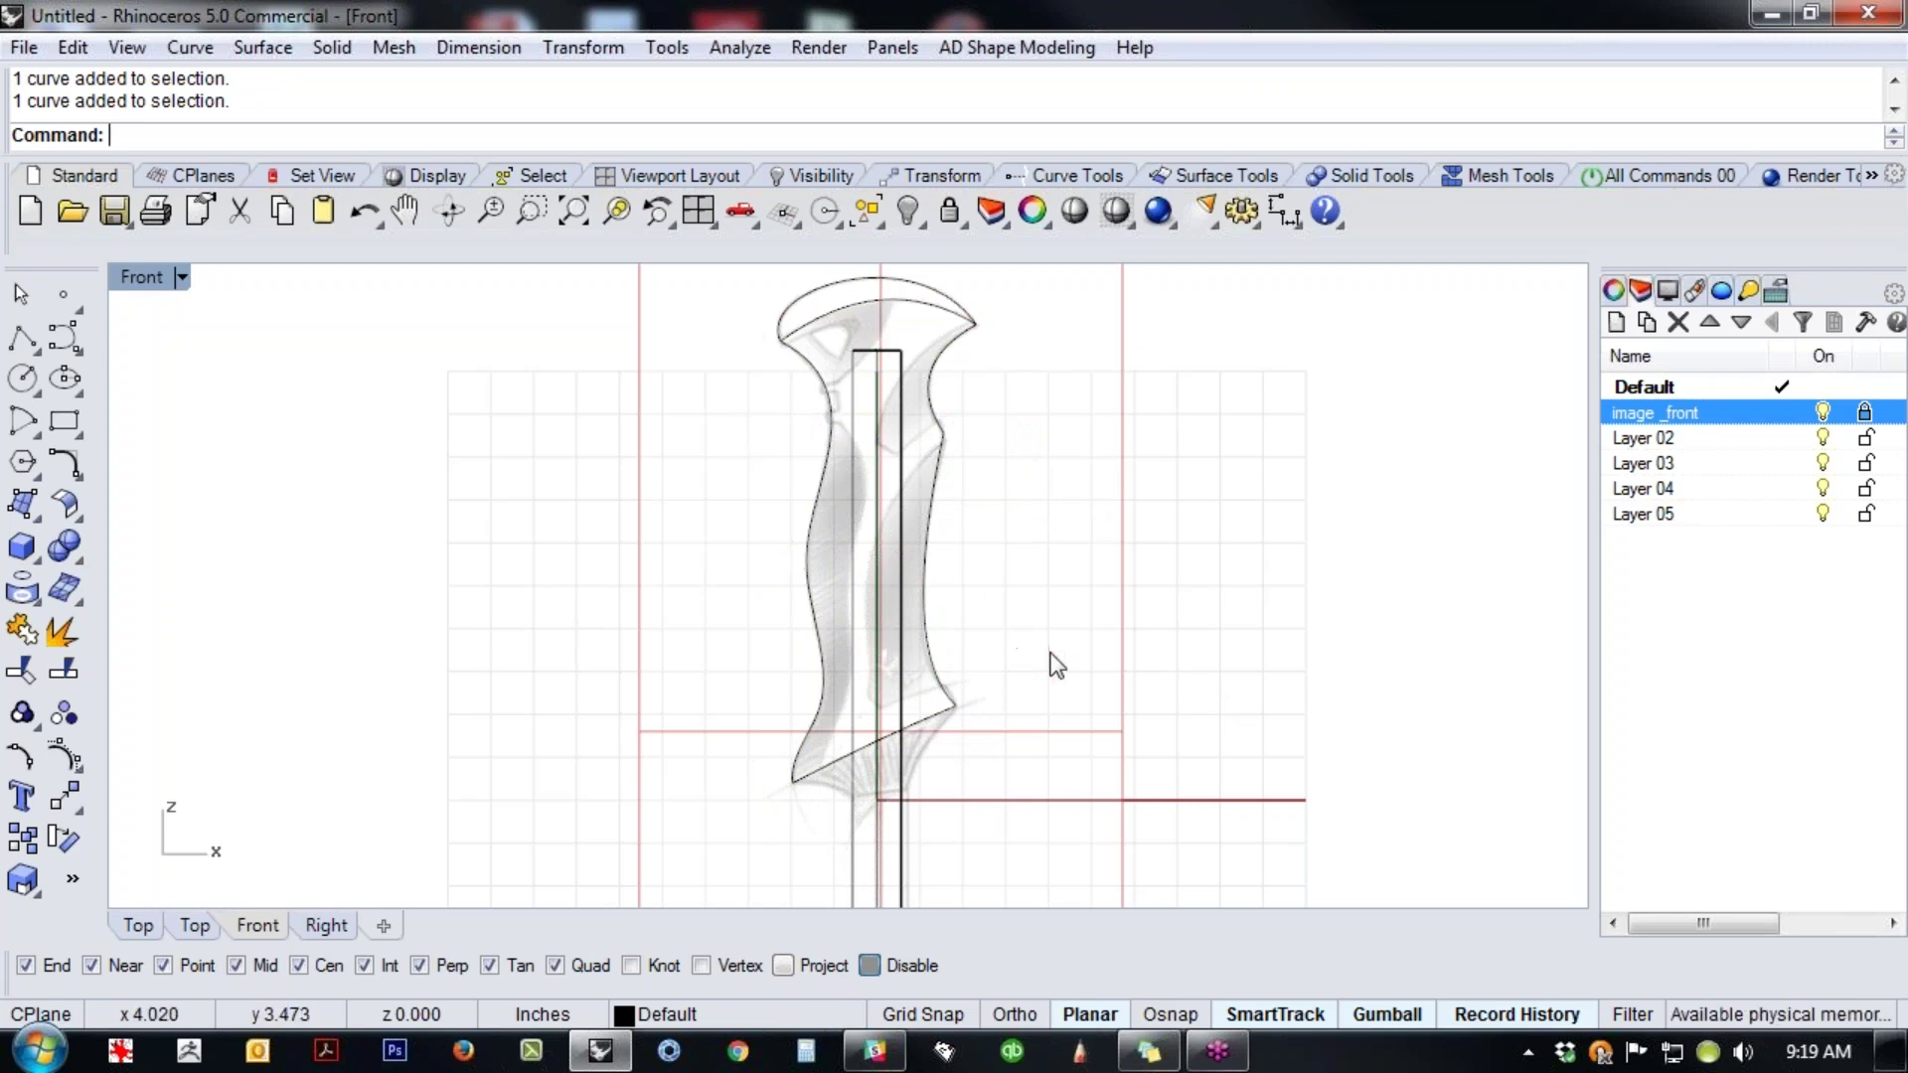
- In the perspective view, show the base curve's control points and pull its middle point forward along the y direction, out of the profile plane
scroll(622, 711, "up", 9)
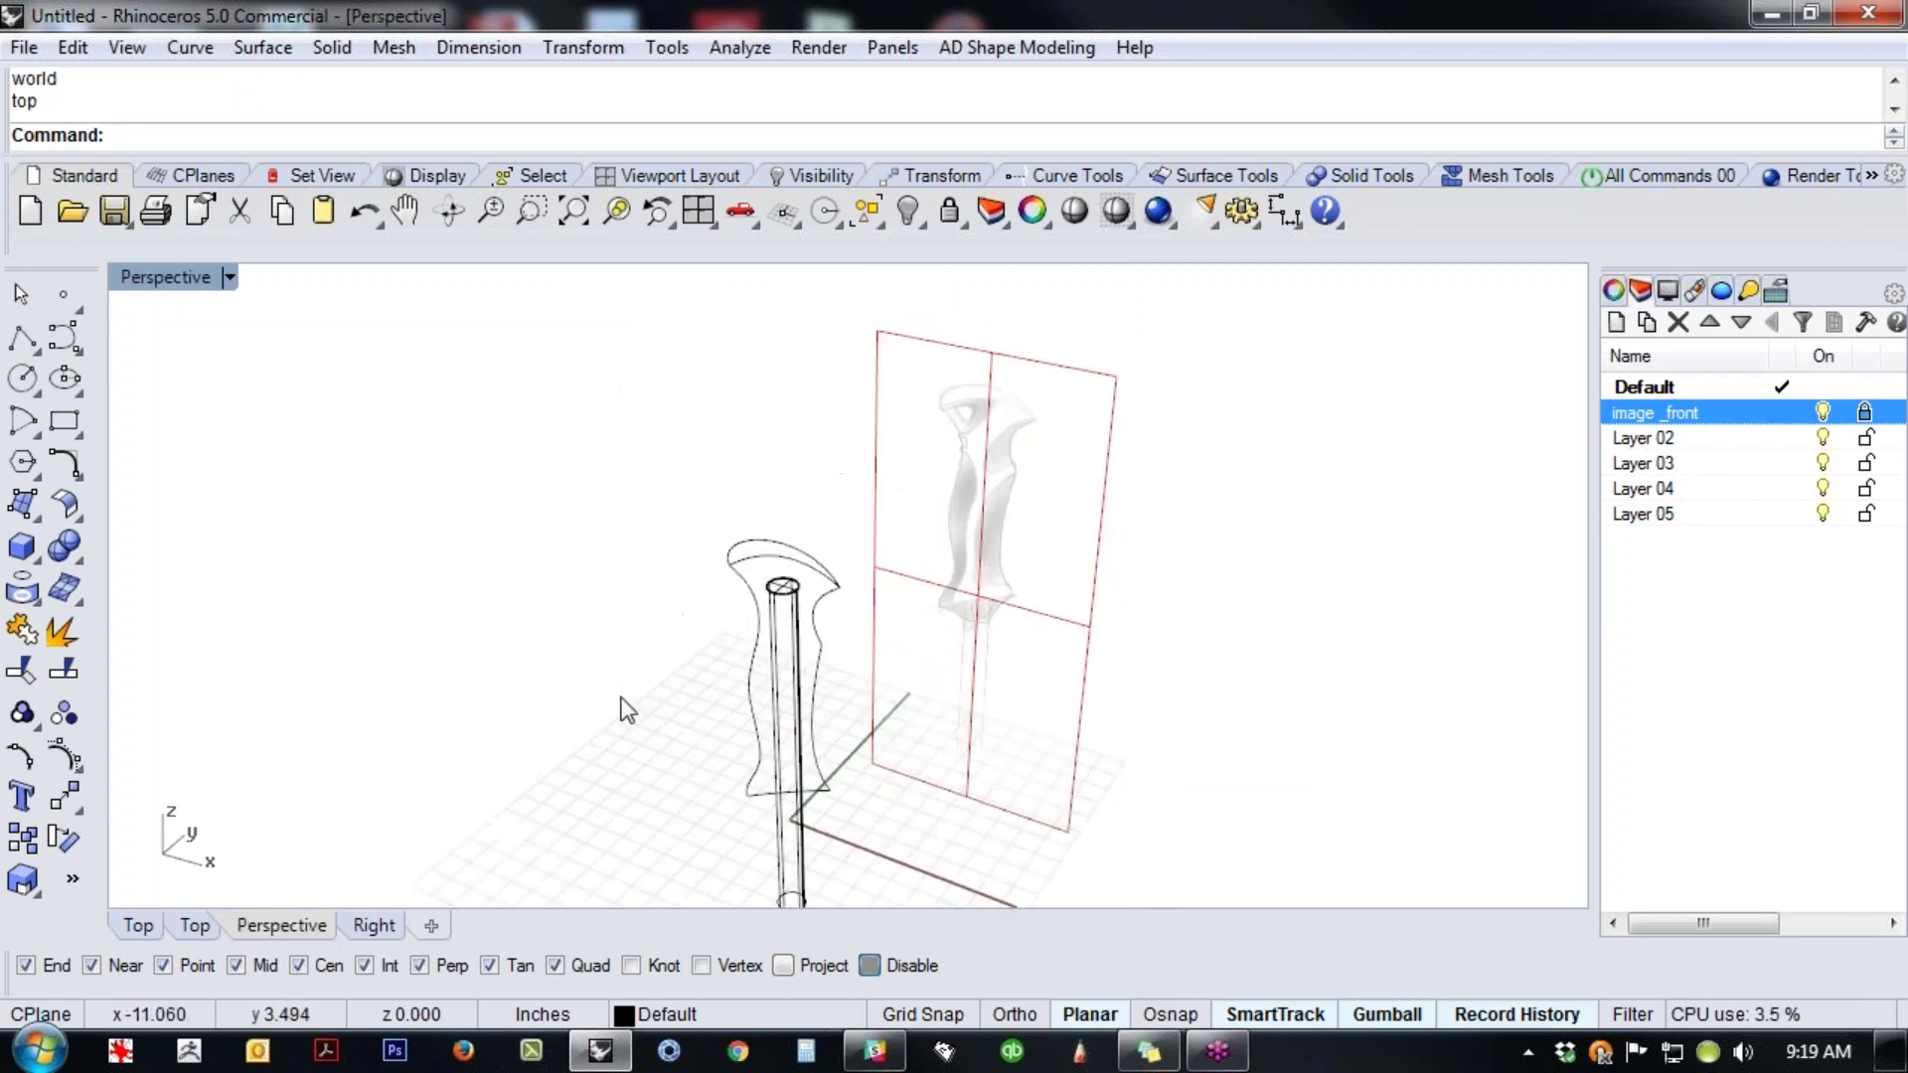
right_click_drag(1023, 778, 948, 778)
scroll(944, 693, "down", 3)
right_click_drag(1024, 855, 1078, 663, "shift")
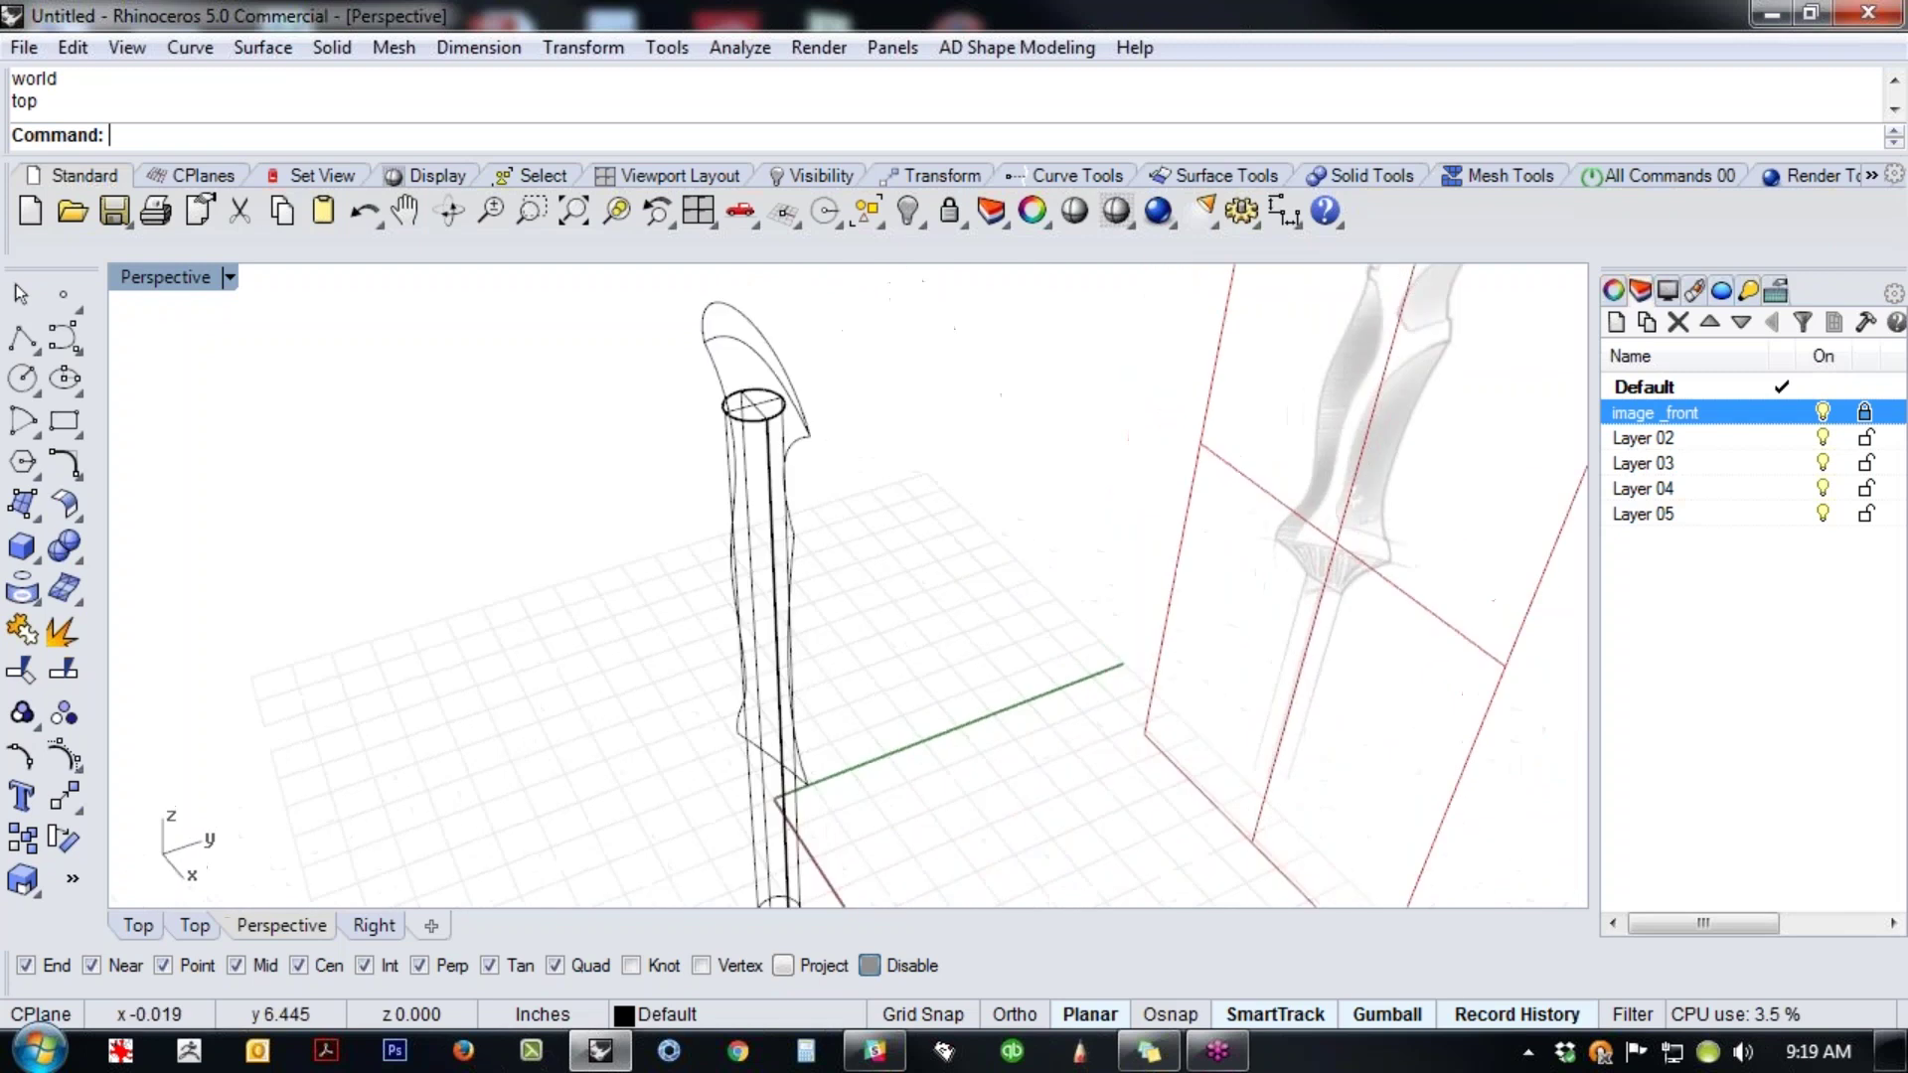
scroll(790, 806, "up", 5)
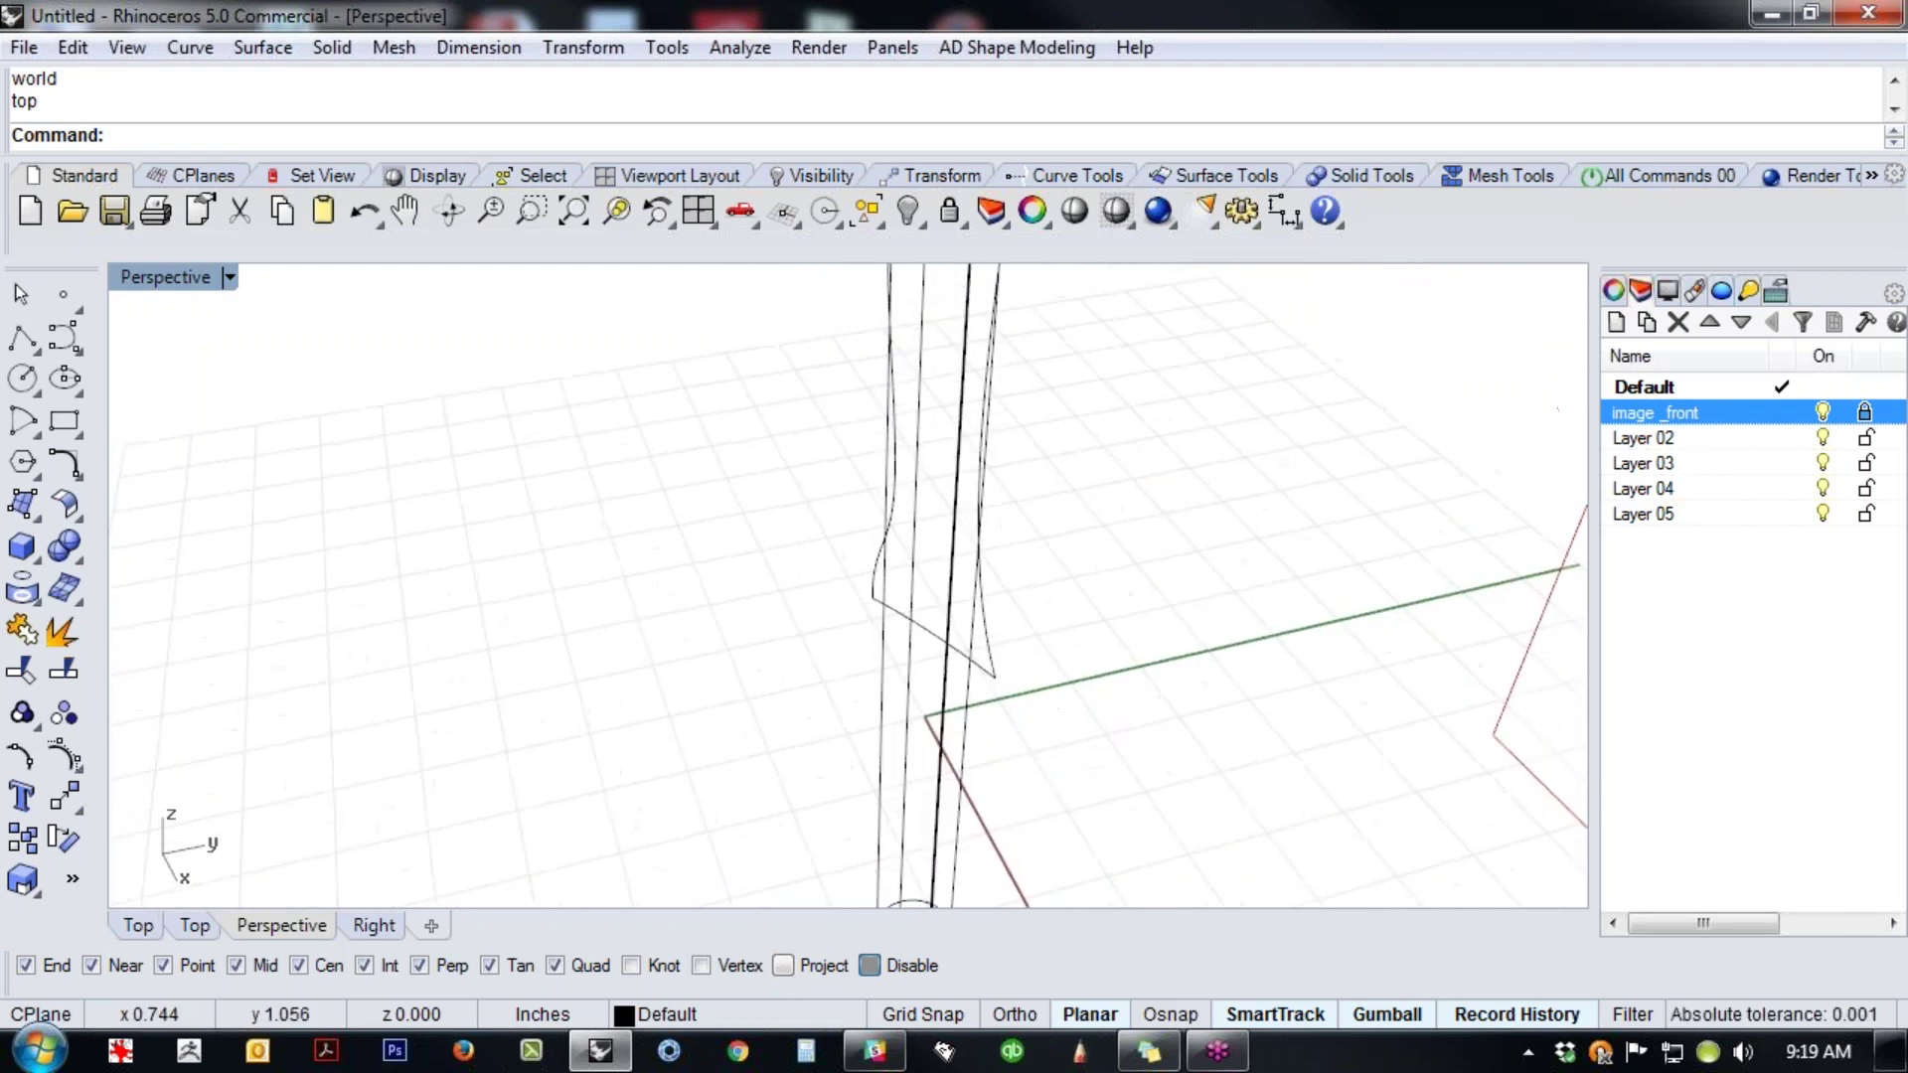
right_click_drag(1033, 740, 1153, 730)
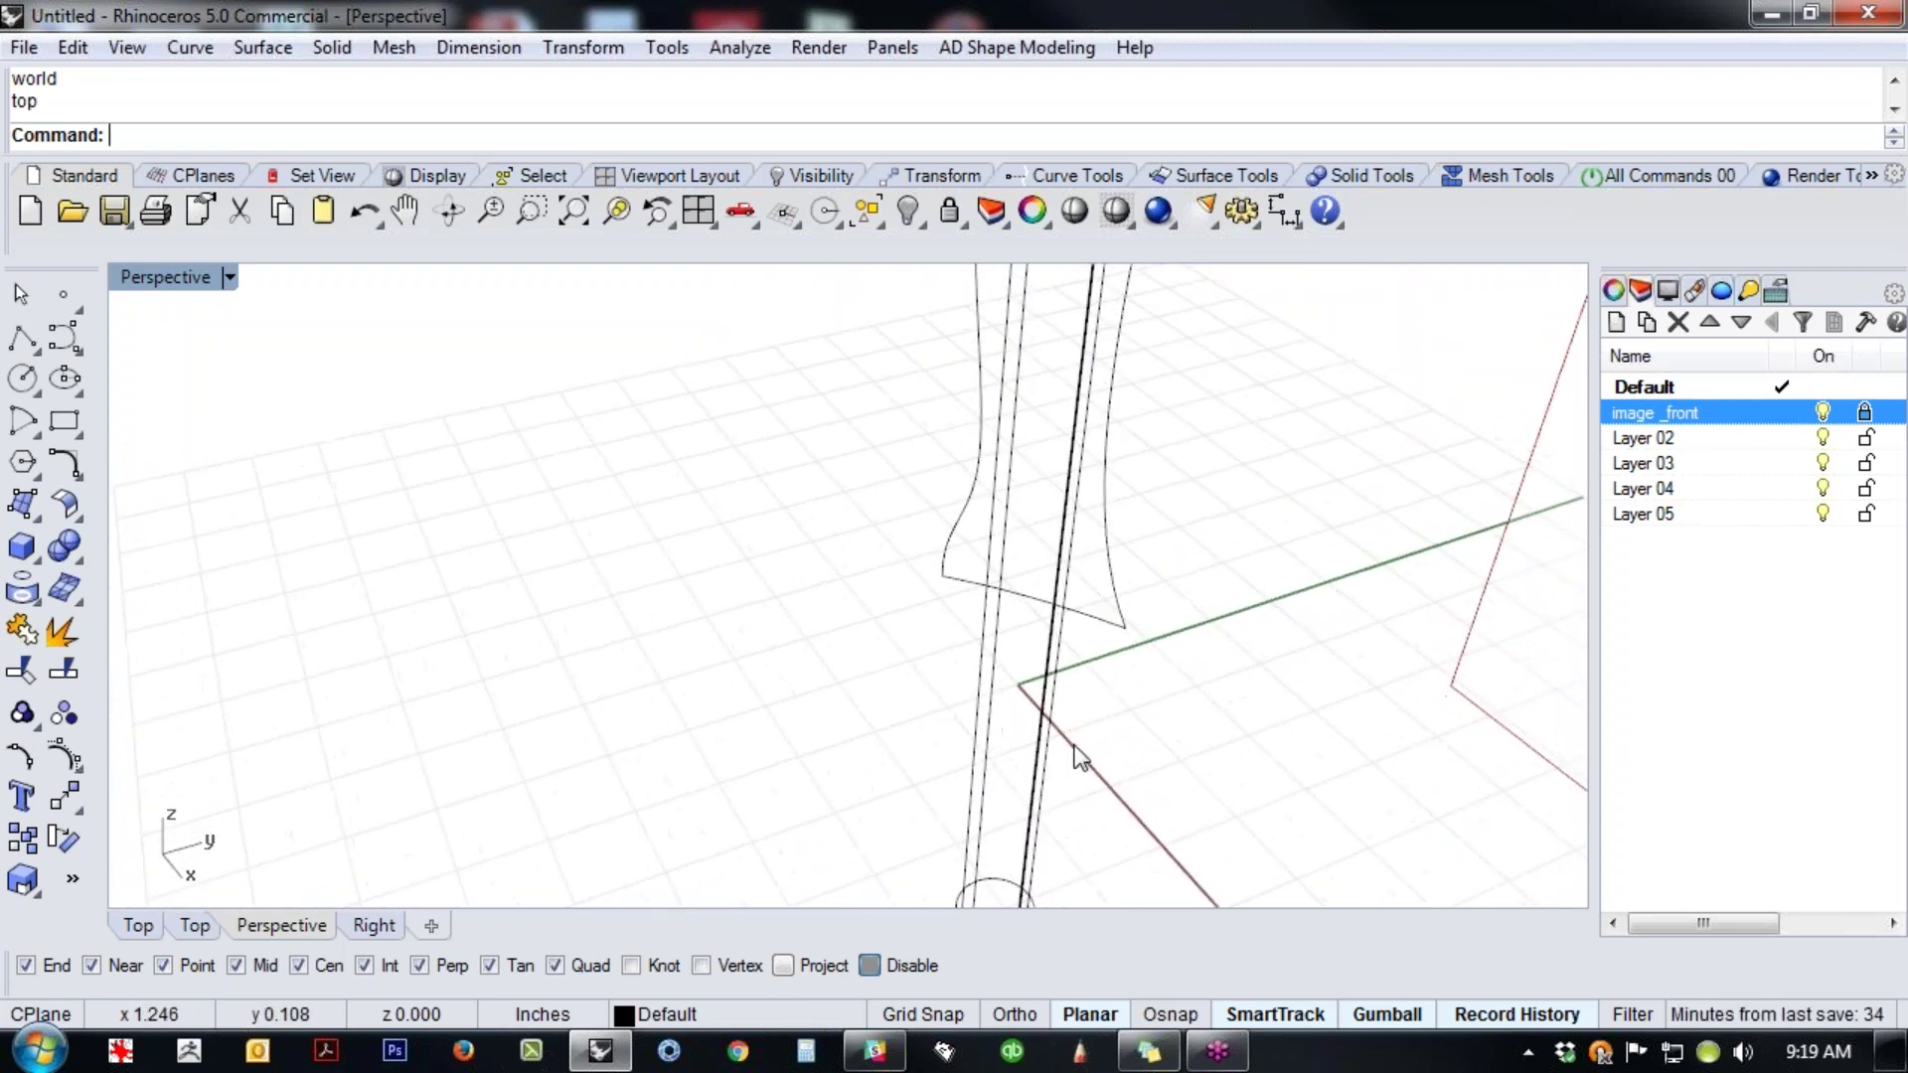
left_click(1016, 603)
middle_click(779, 750)
left_click(632, 803)
right_click_drag(954, 703, 889, 740)
left_click(936, 675)
left_click_drag(1048, 664, 454, 755)
right_click_drag(672, 583, 773, 577)
- Compare the reshaped base curve in the front view and in the perspective view
key("ctrl+F2")
scroll(1087, 559, "down", 4)
right_click_drag(1128, 510, 852, 676)
scroll(904, 460, "up", 10)
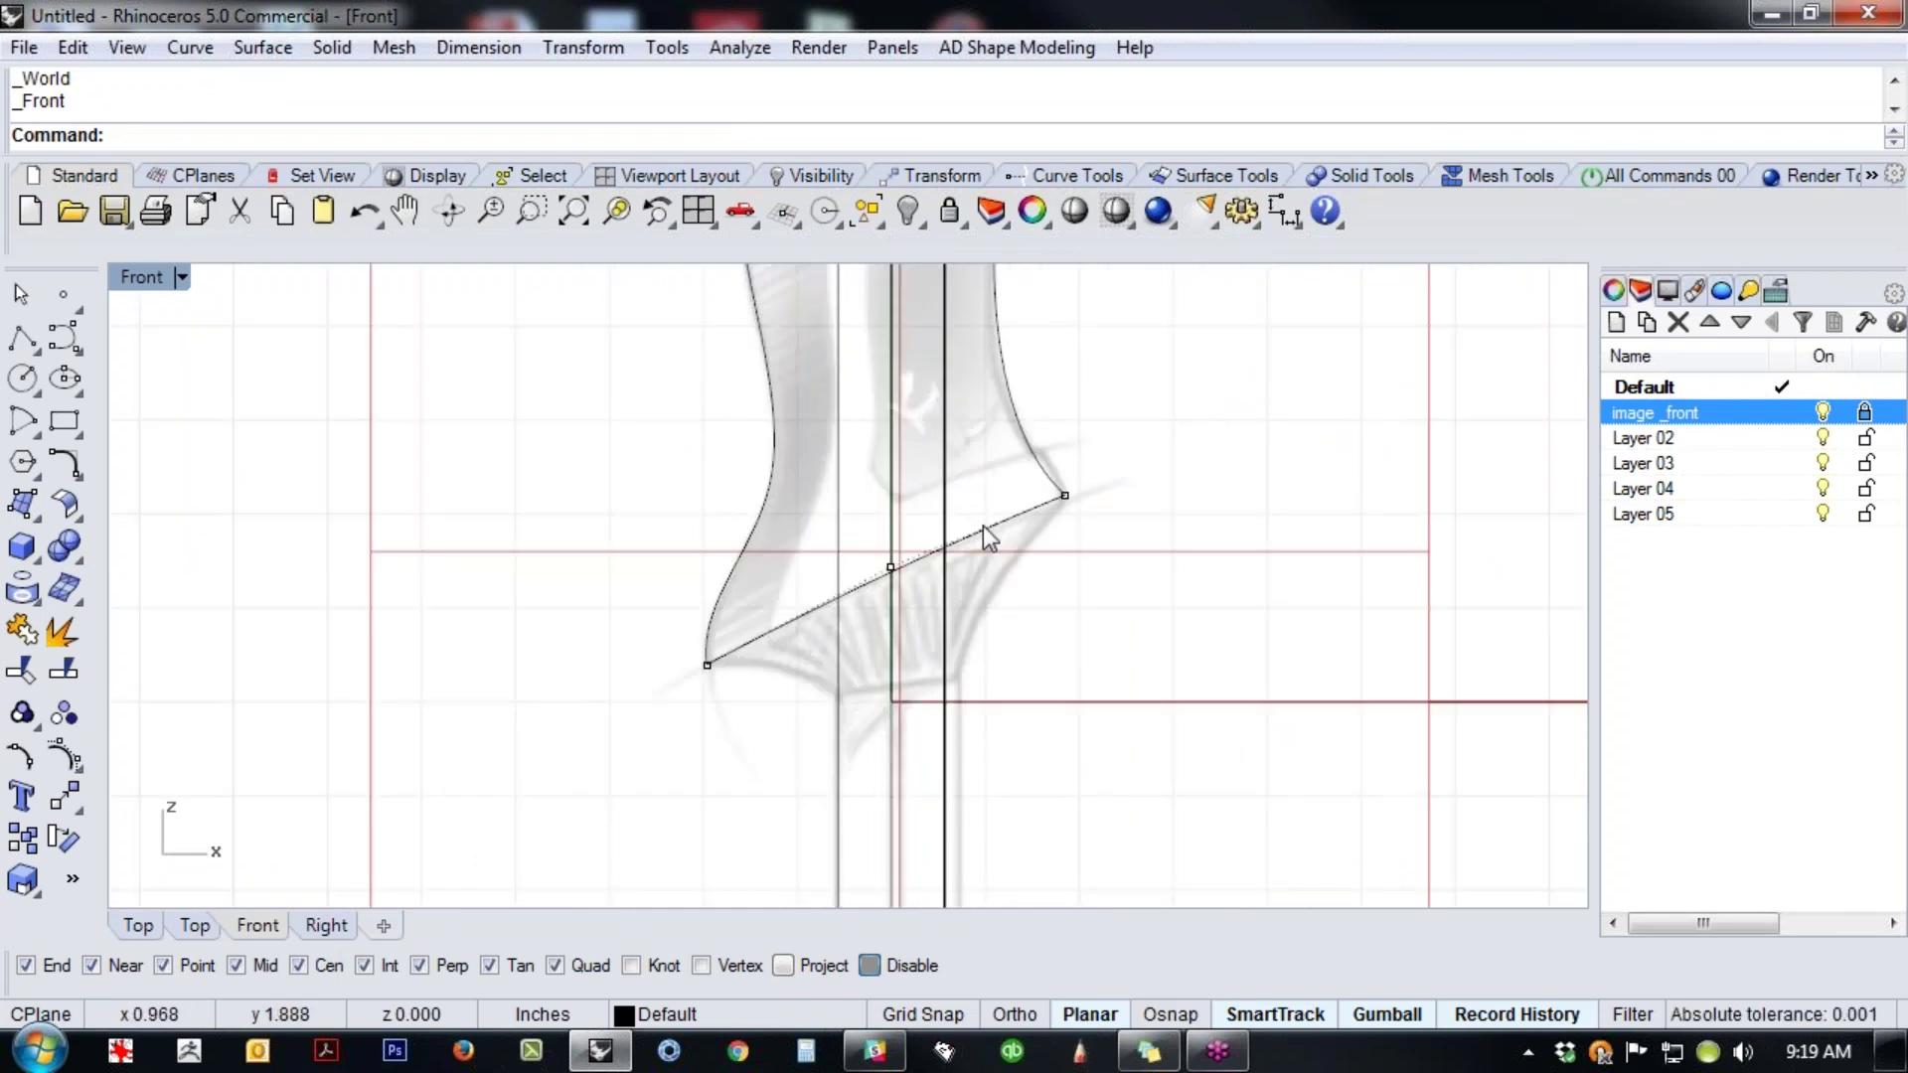
key("ctrl+F4")
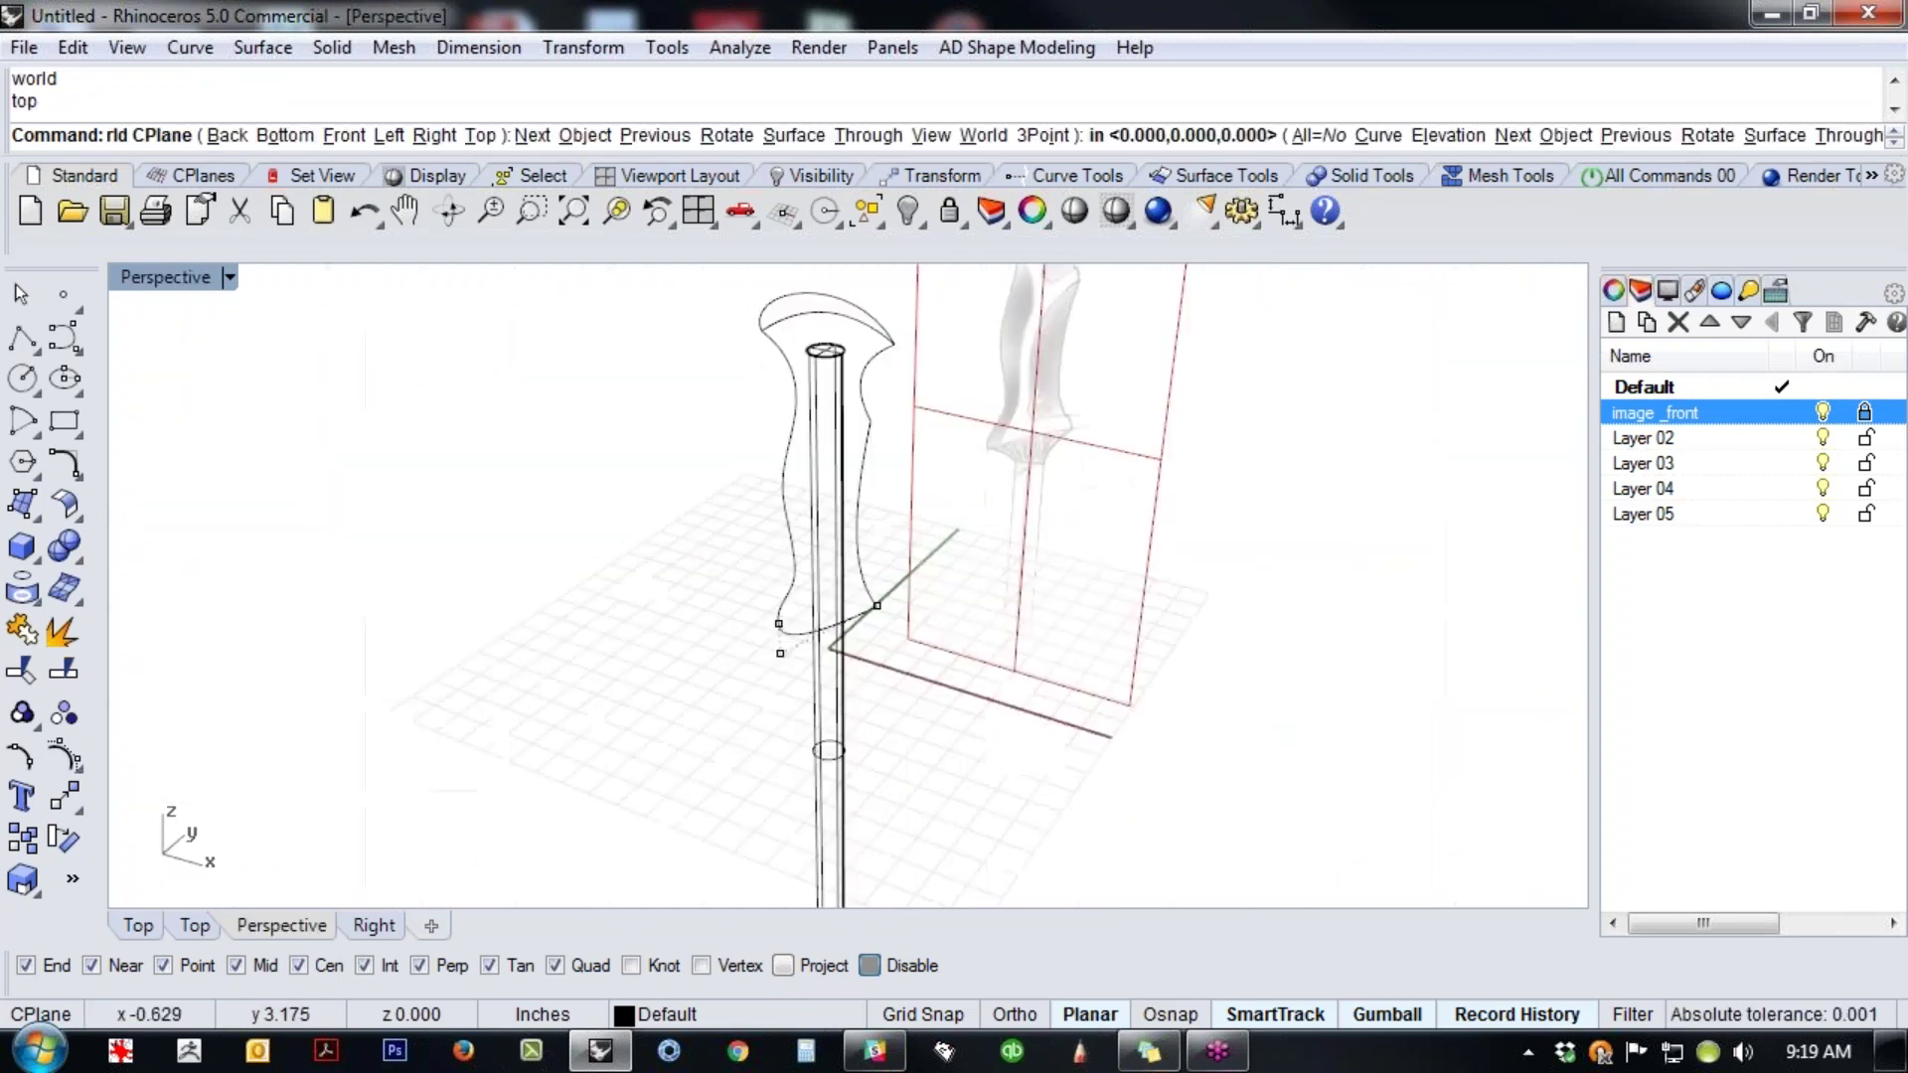
scroll(840, 630, "up", 6)
mouse_move(840, 634)
right_mouse_down()
mouse_move(793, 730)
mouse_move(694, 814)
mouse_move(725, 801)
mouse_move(732, 766)
right_mouse_up()
- Draw a straight line back along the y direction from each end of the bowed base curve
left_click(22, 338)
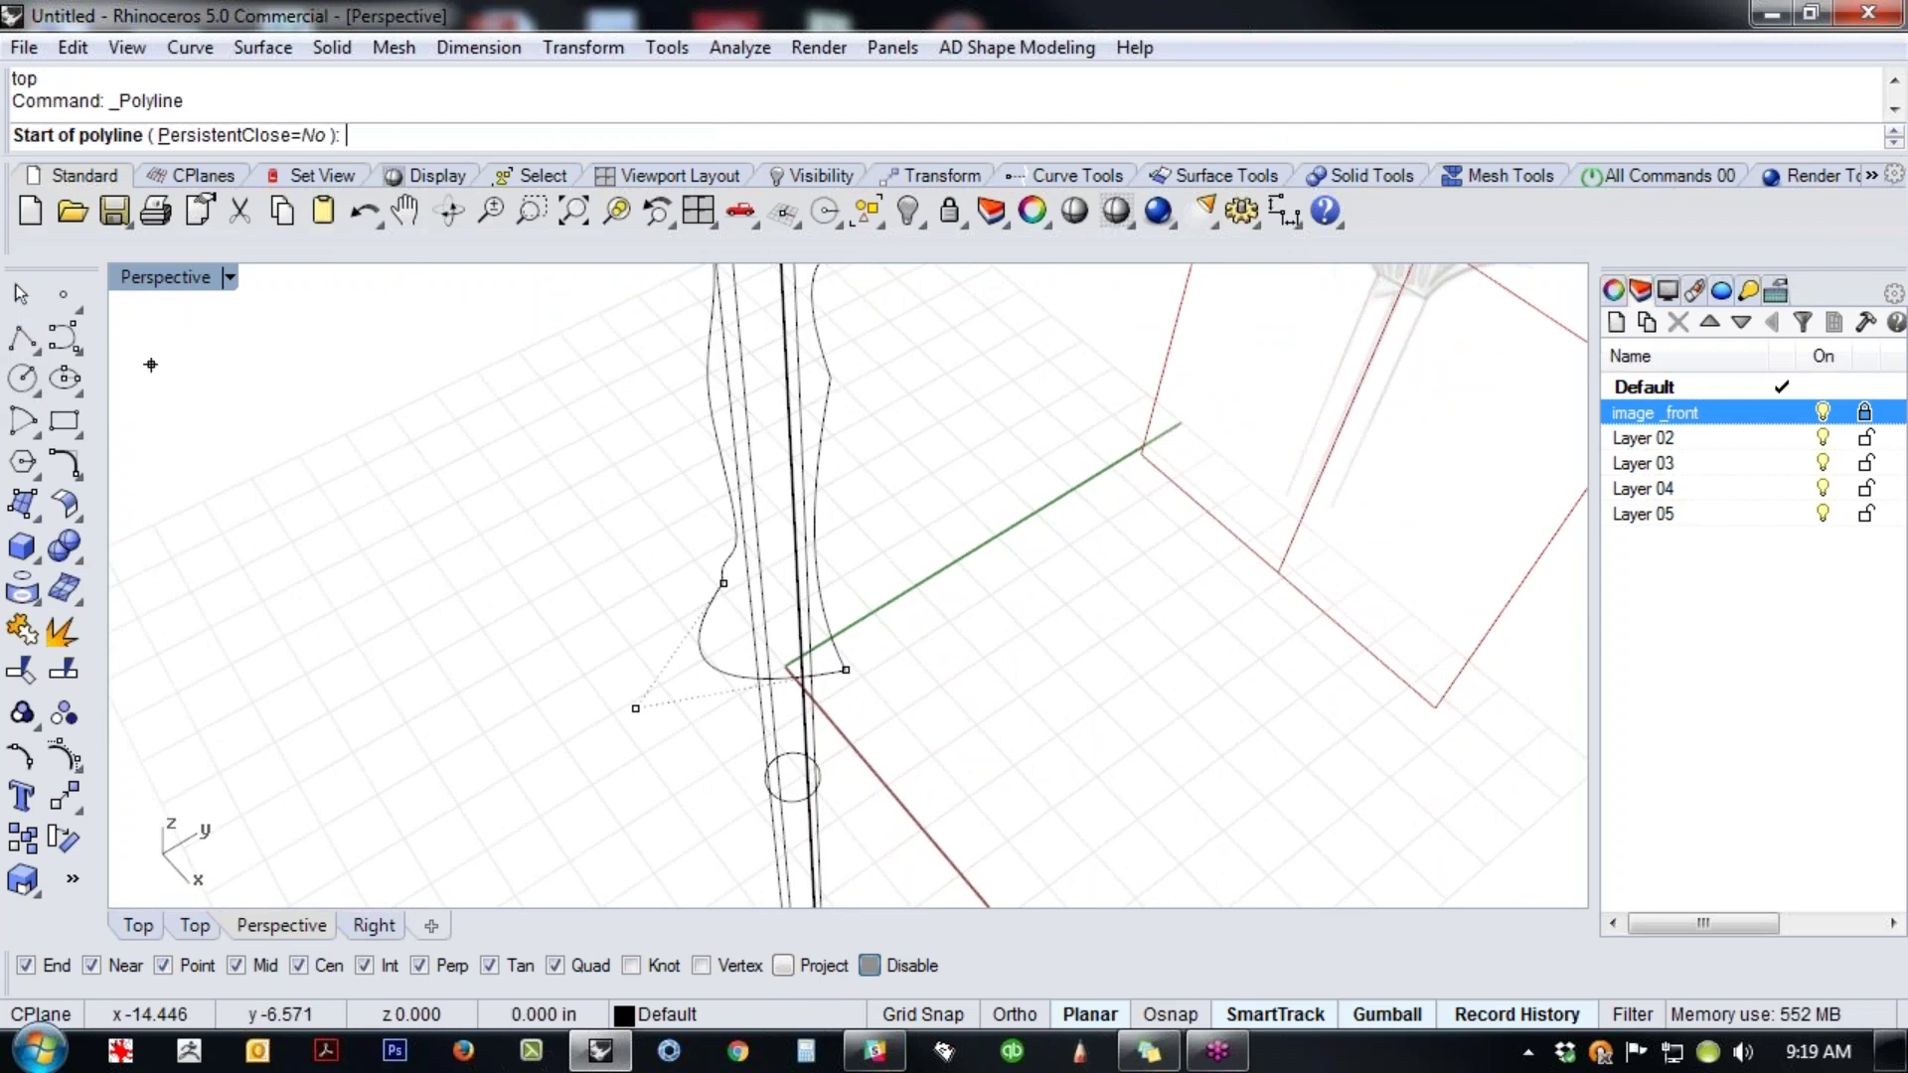
left_click(854, 673)
left_click(994, 577)
key("Return")
key("Return")
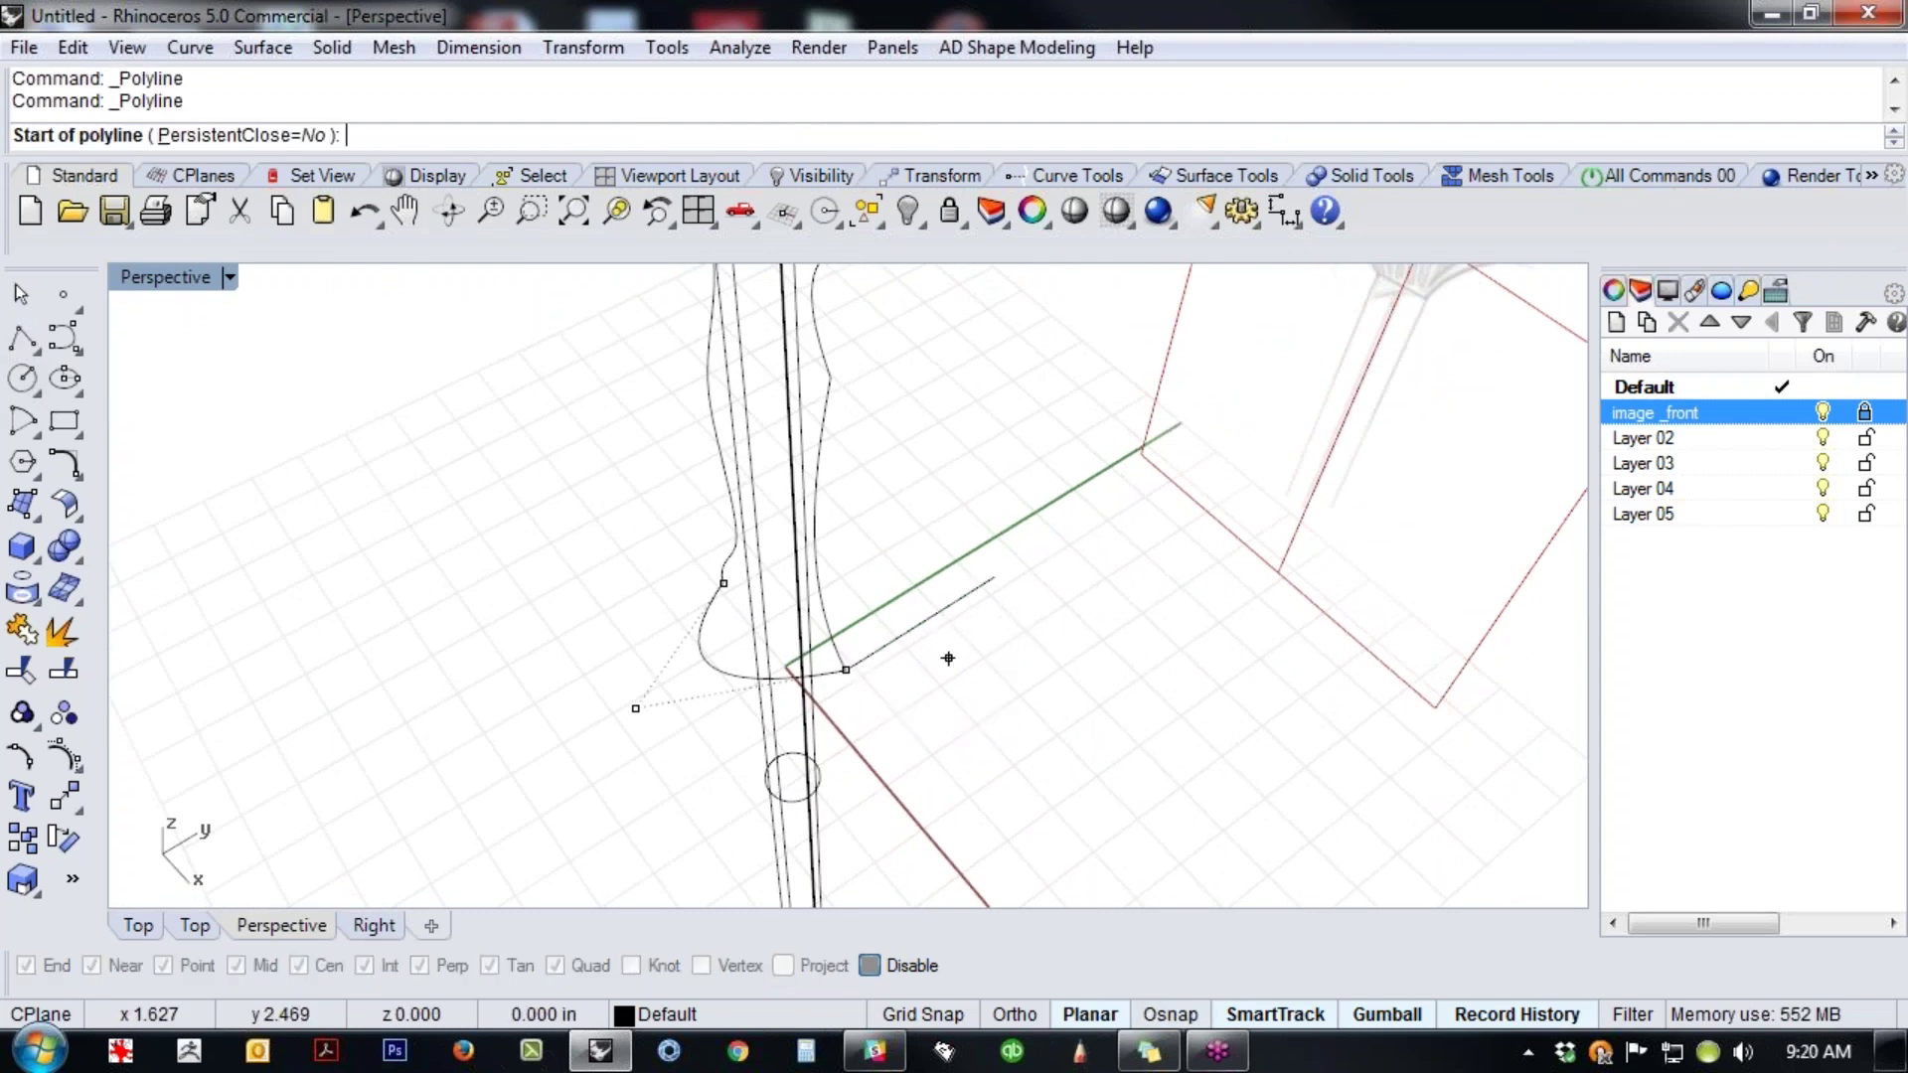
left_click(730, 580)
left_click(885, 490)
right_click(885, 490)
right_click_drag(884, 701, 1432, 642)
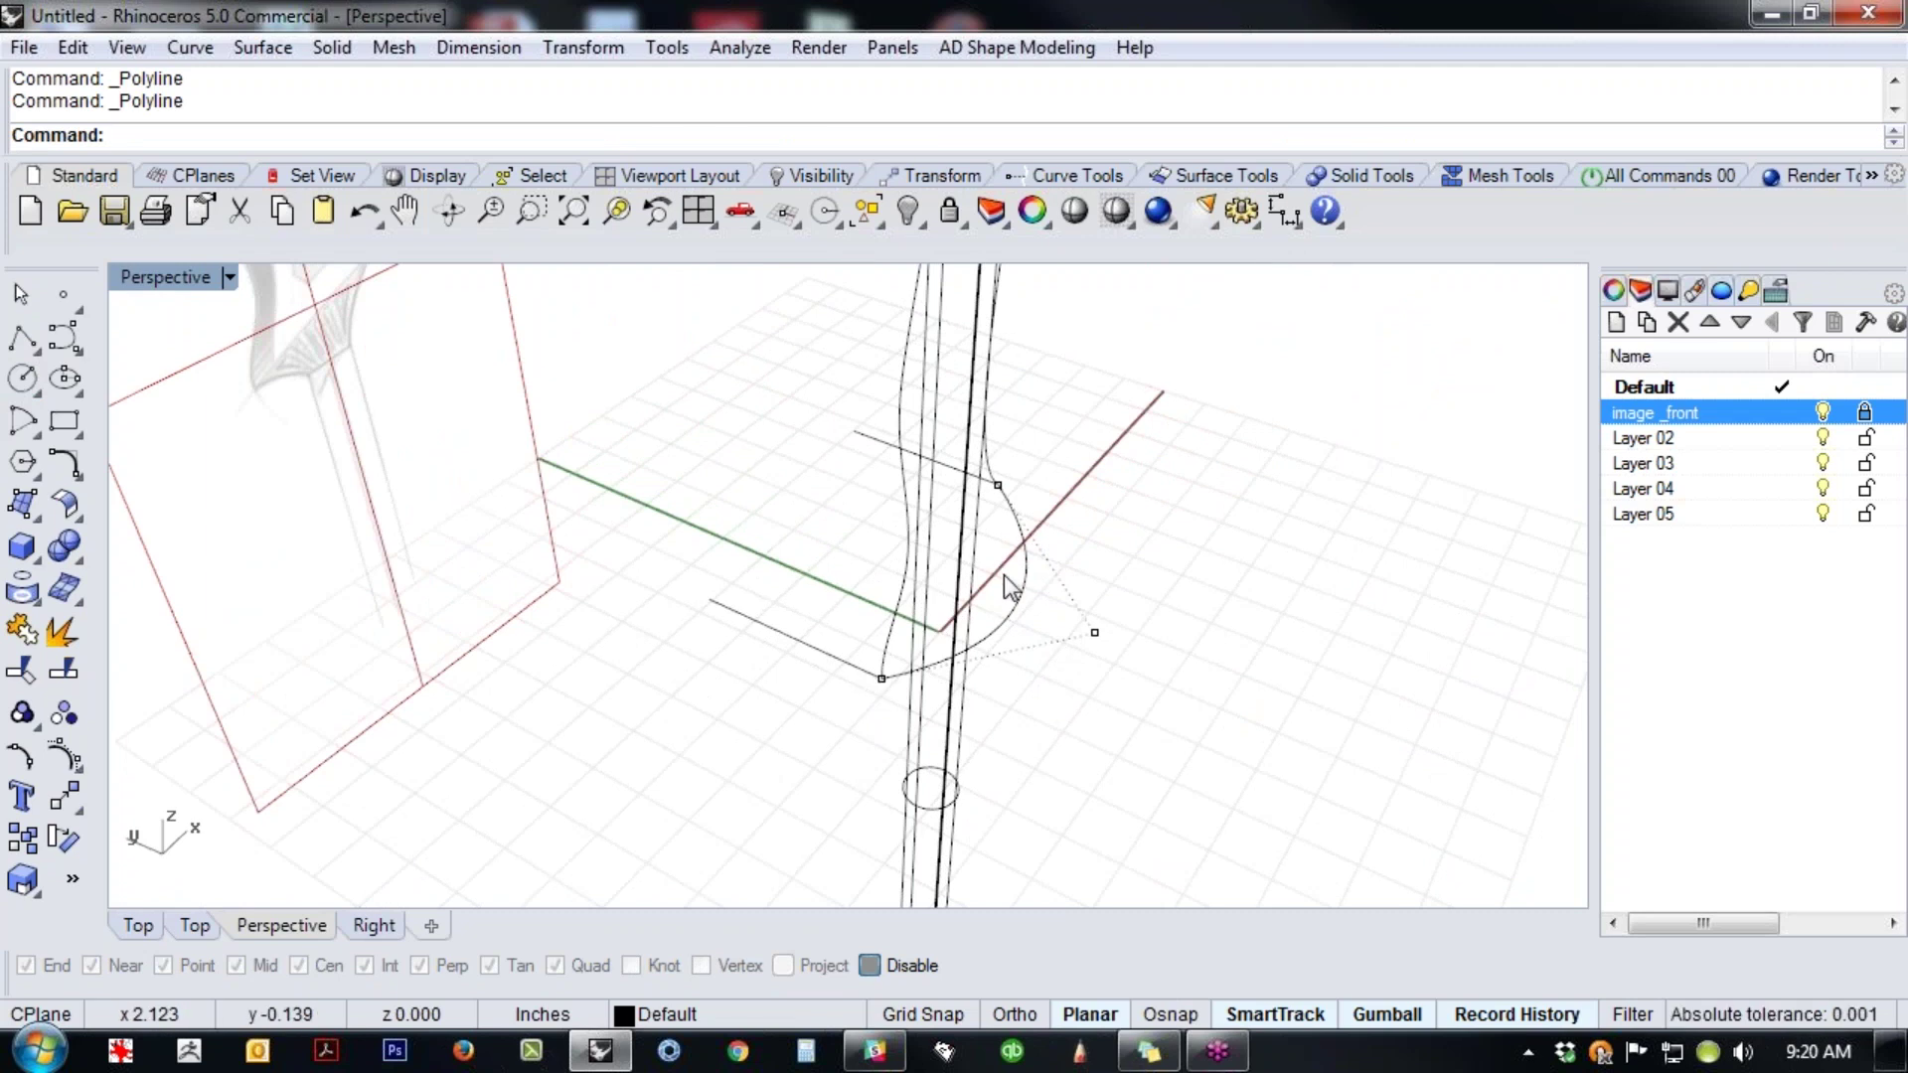
- In the front view, draw two separate angled lines beside the handle that share an apex, forming an inverted V
scroll(1061, 608, "down", 7)
right_click_drag(1168, 710, 1036, 735, "shift")
key("ctrl+F2")
right_click_drag(1254, 630, 986, 739)
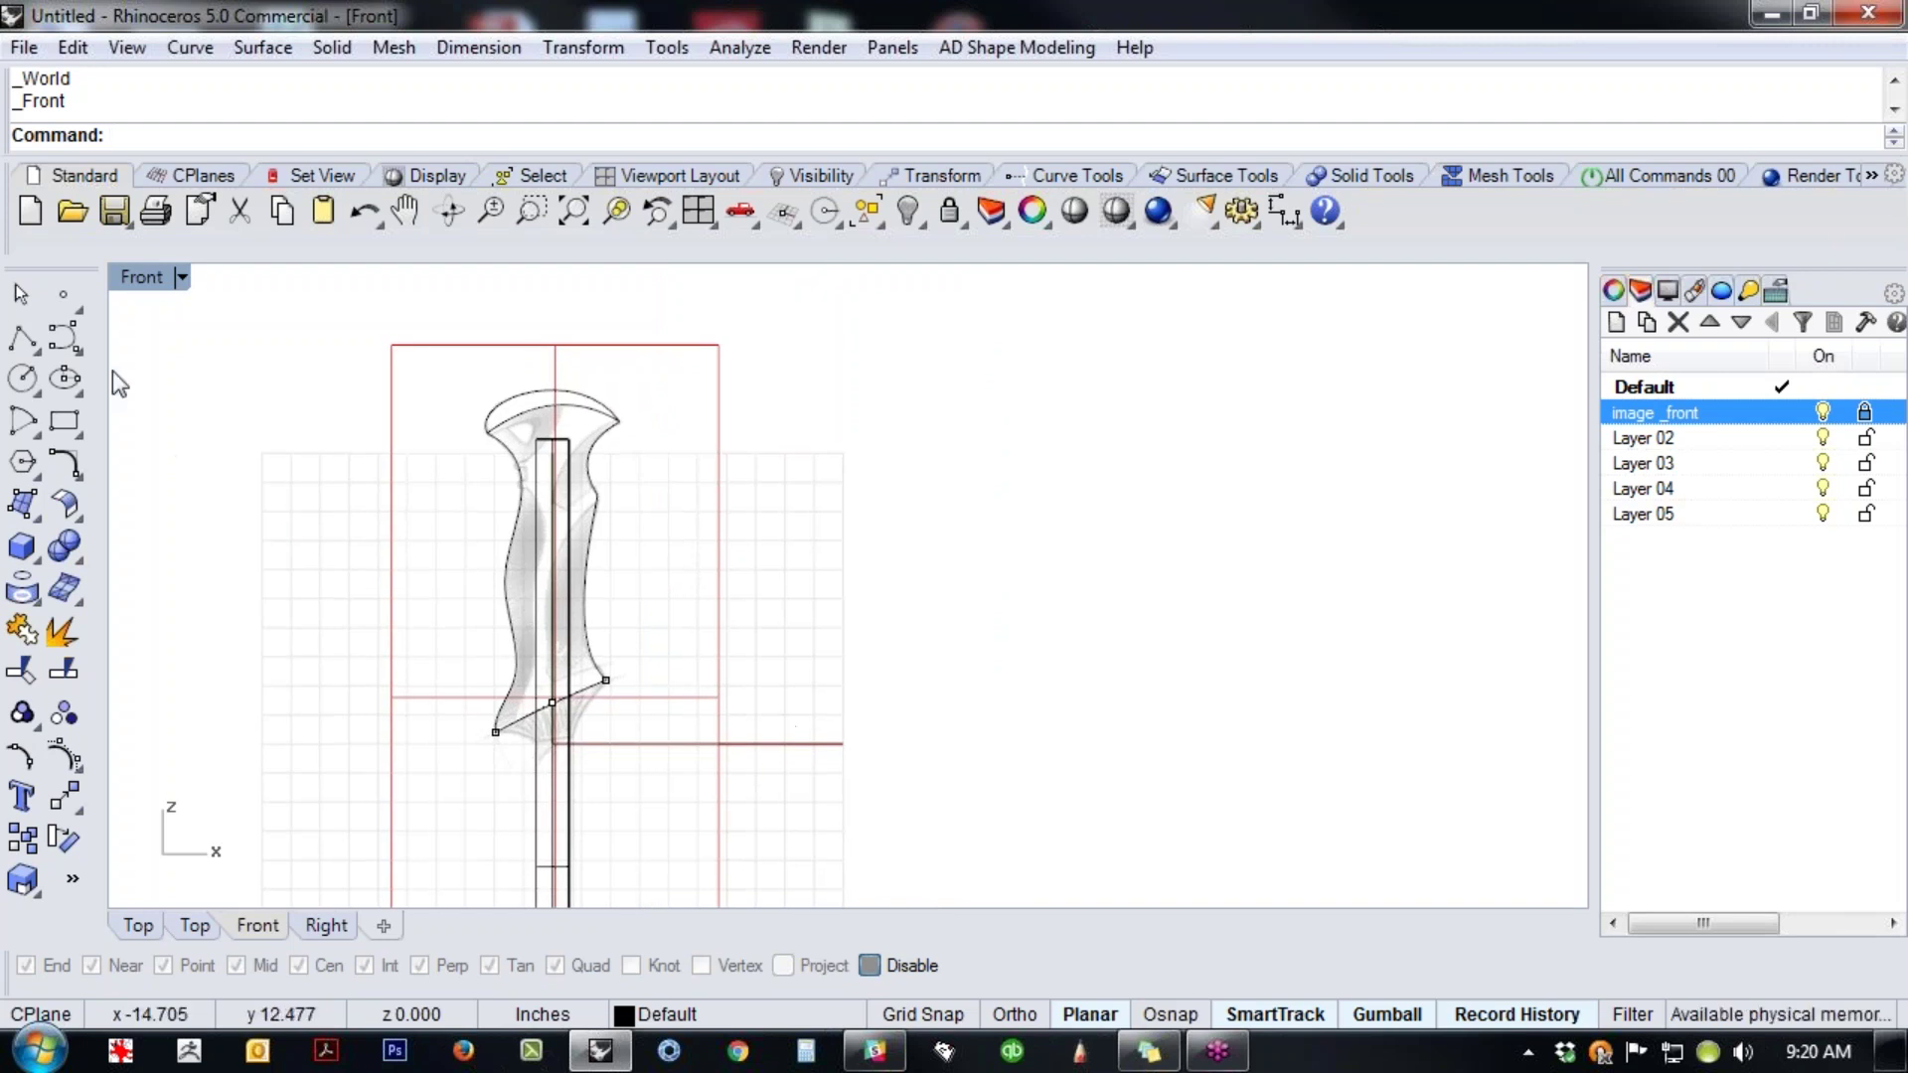
left_click(22, 338)
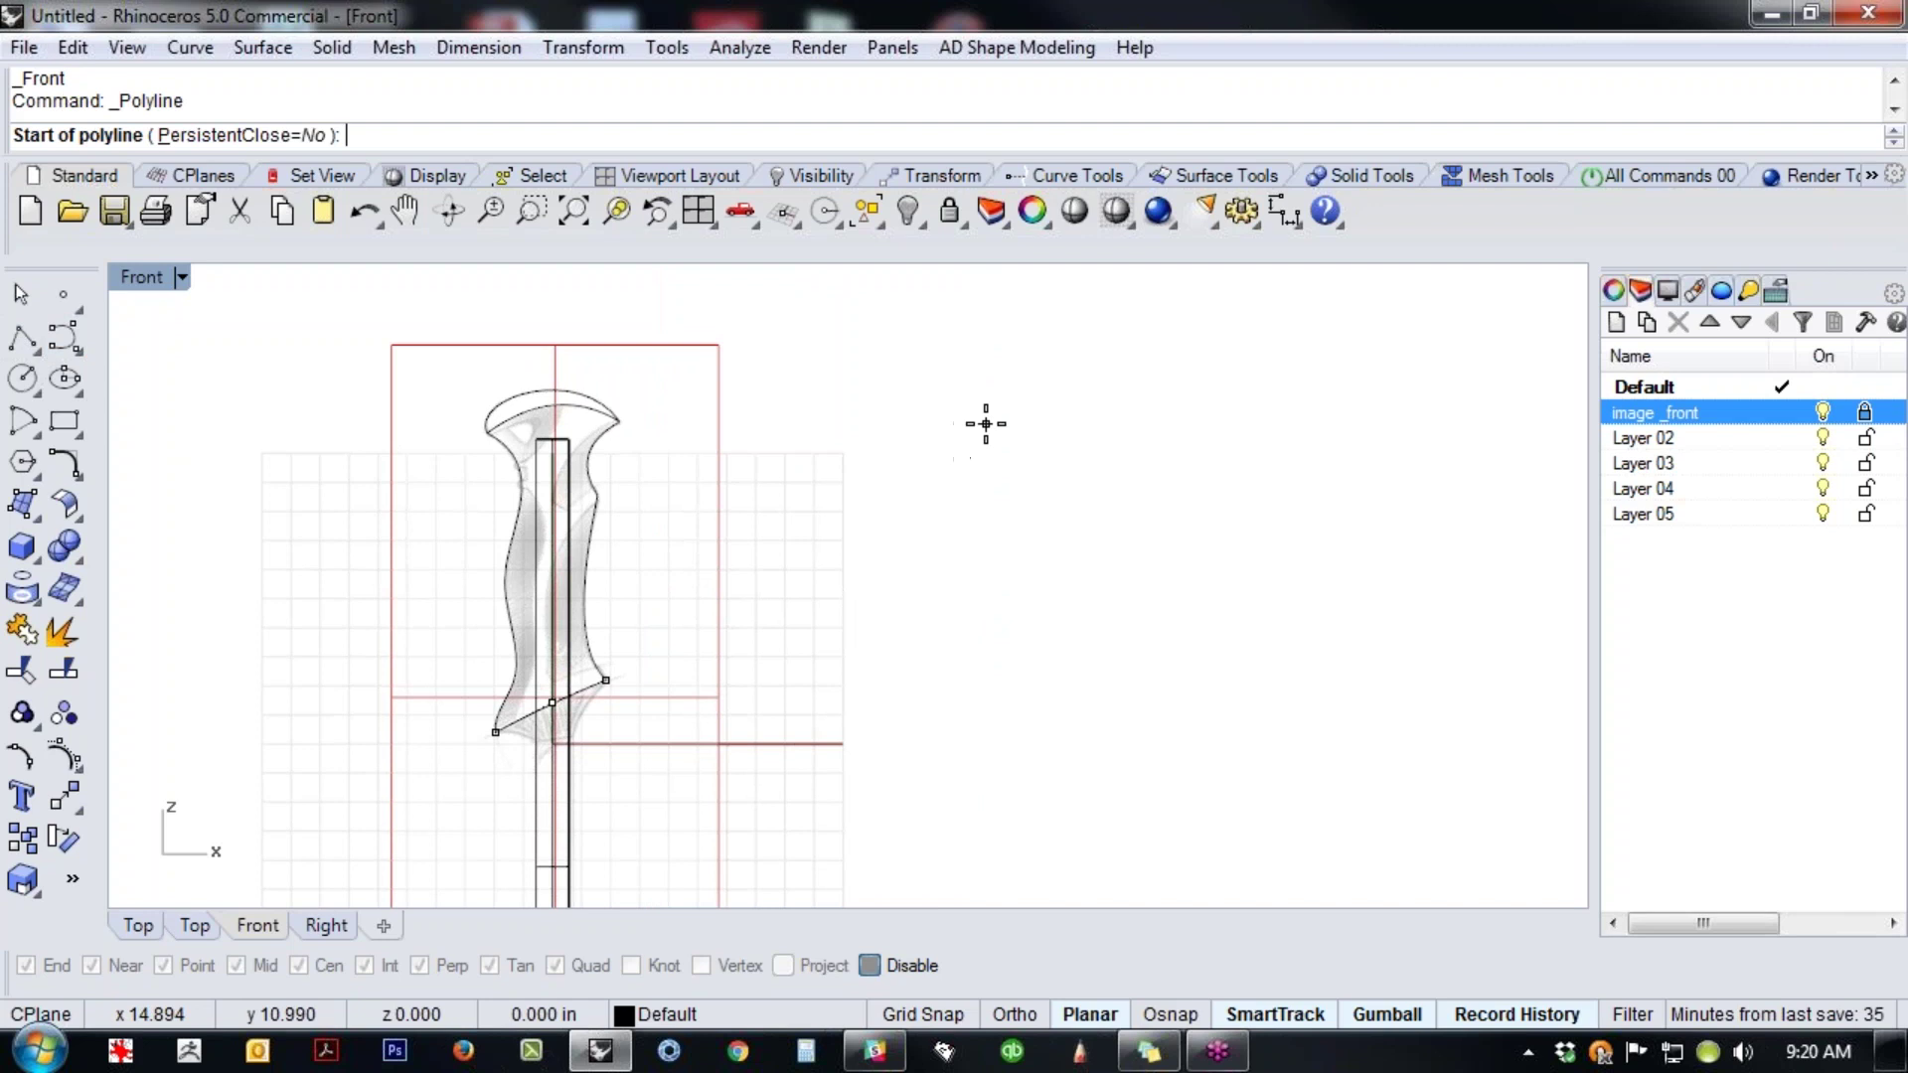
left_click(951, 363)
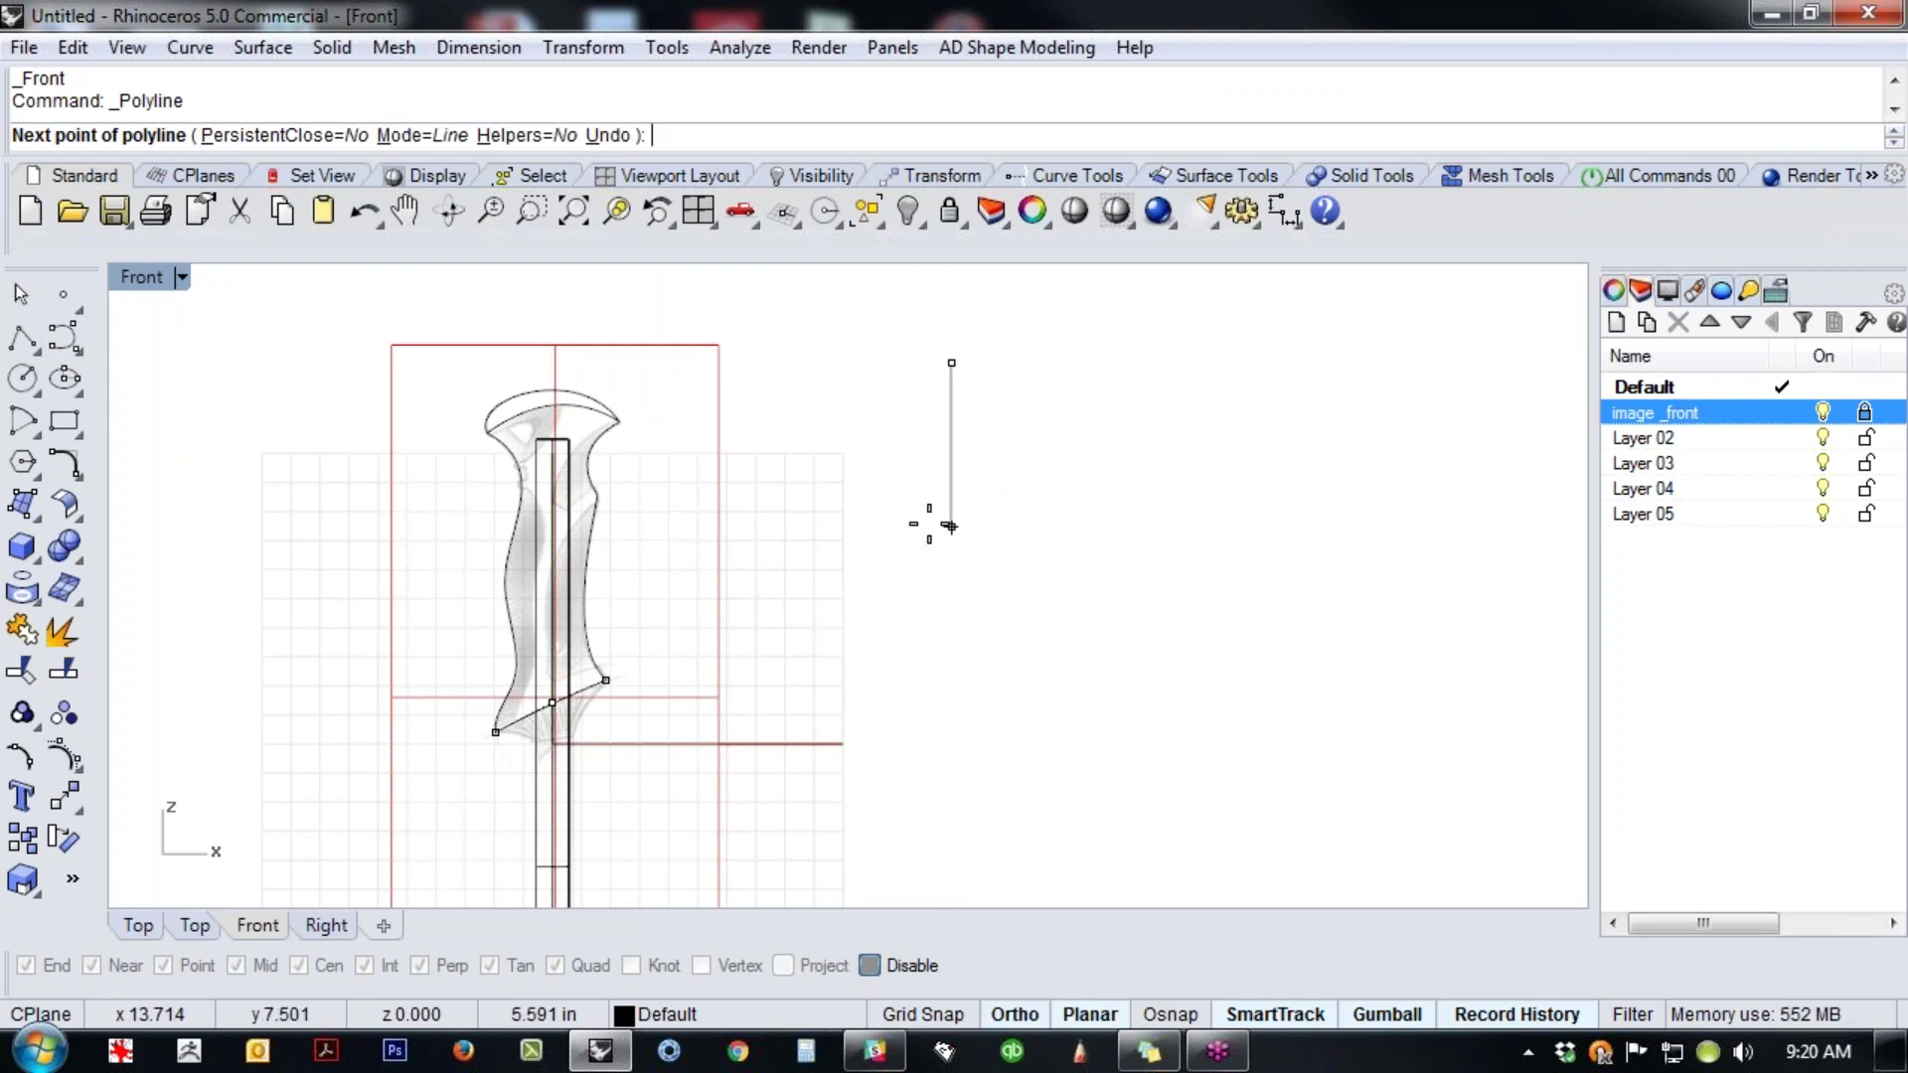
left_click(865, 488)
key("Return")
key("Return")
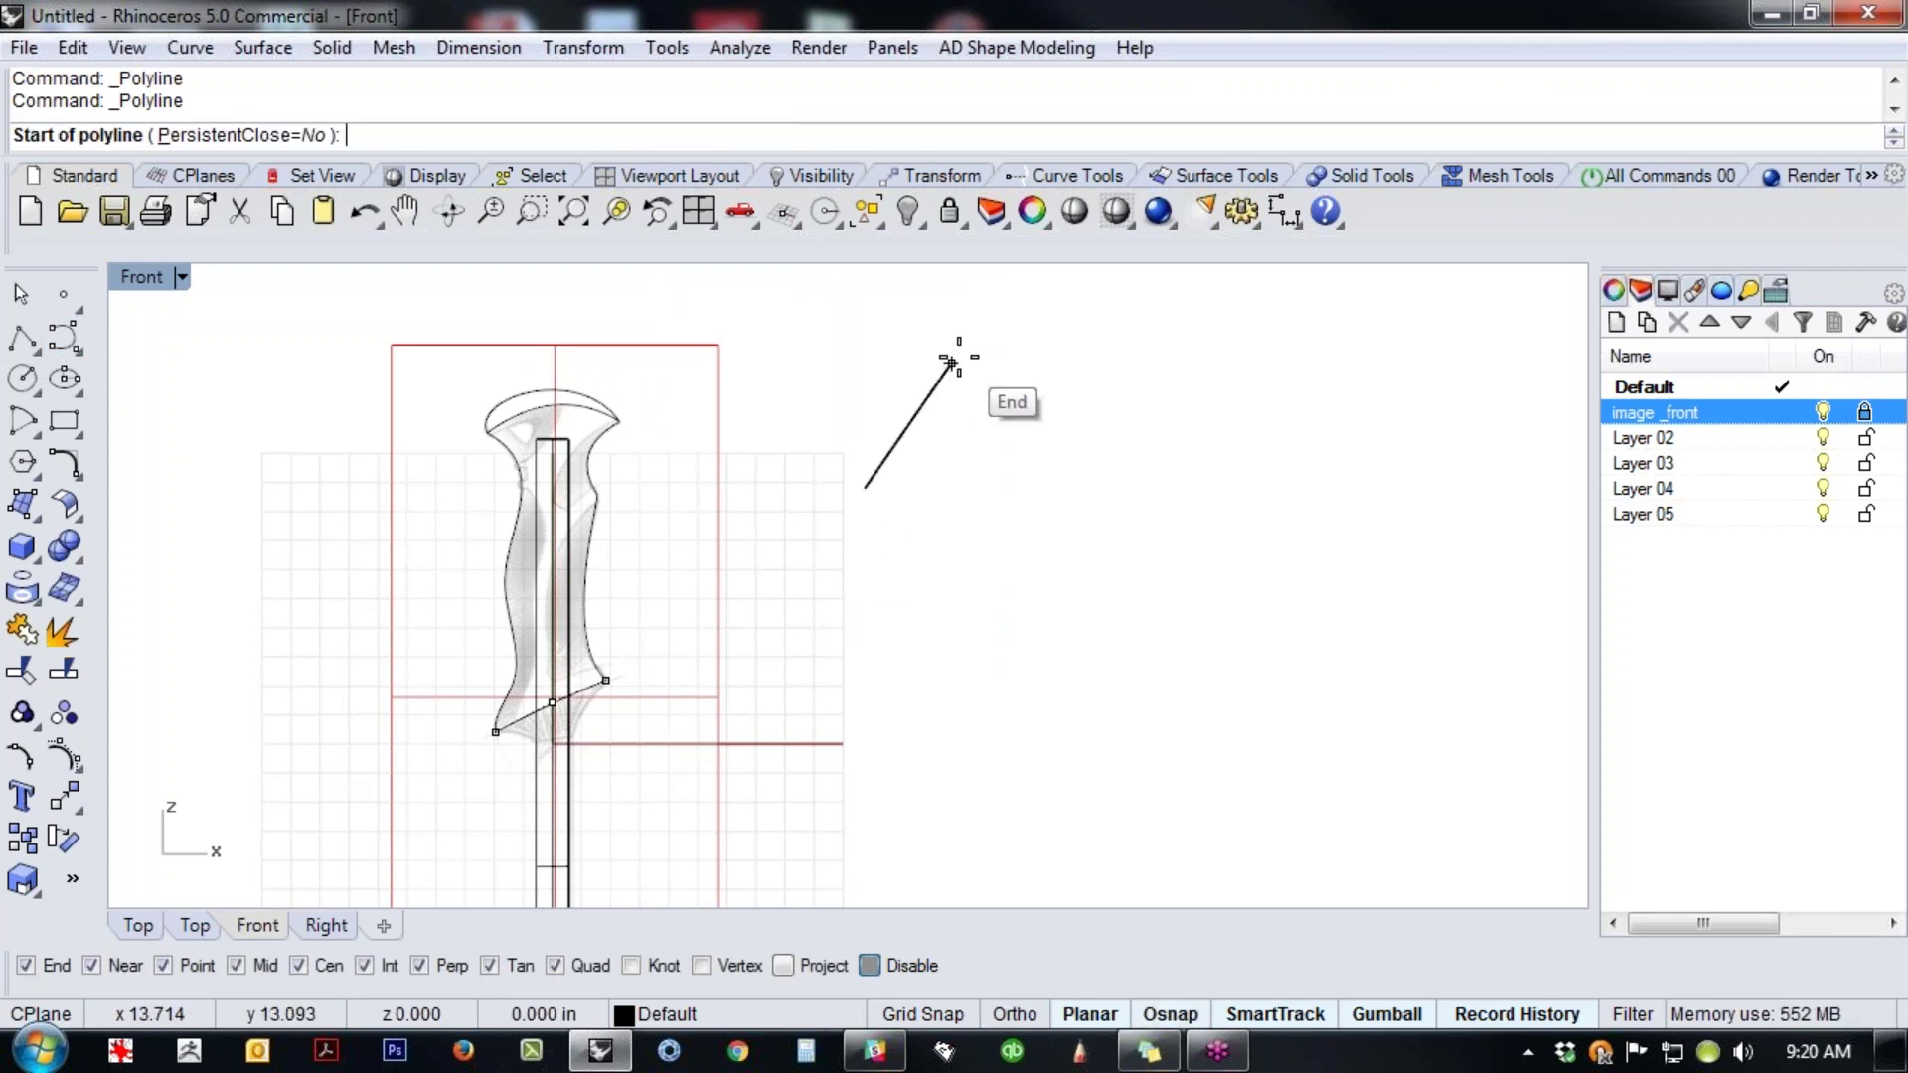
left_click(950, 364)
left_click(1032, 490)
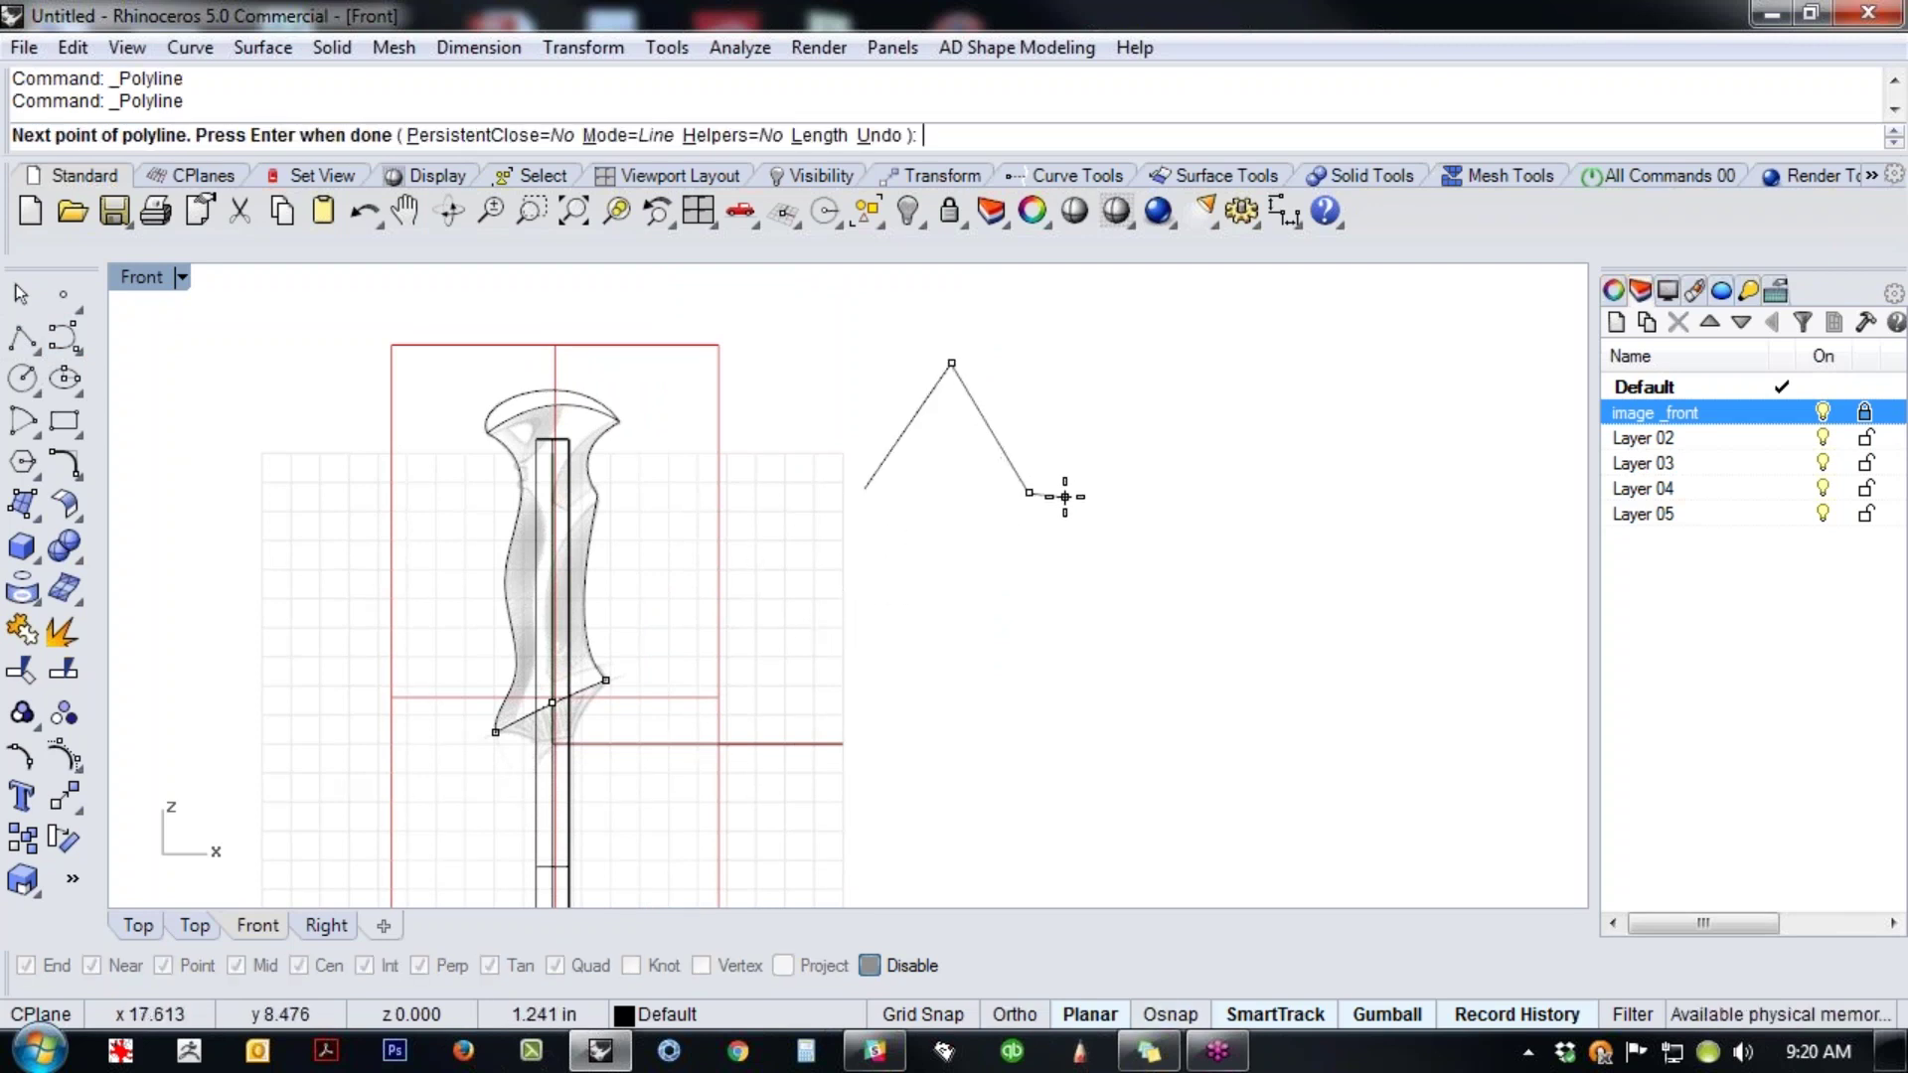
key("Return")
- Show the control points of both angled lines and select the two coincident points at the apex to inspect them
right_click_drag(1029, 403, 890, 481)
left_click_drag(895, 444, 762, 505)
middle_click(838, 624)
left_click(693, 692)
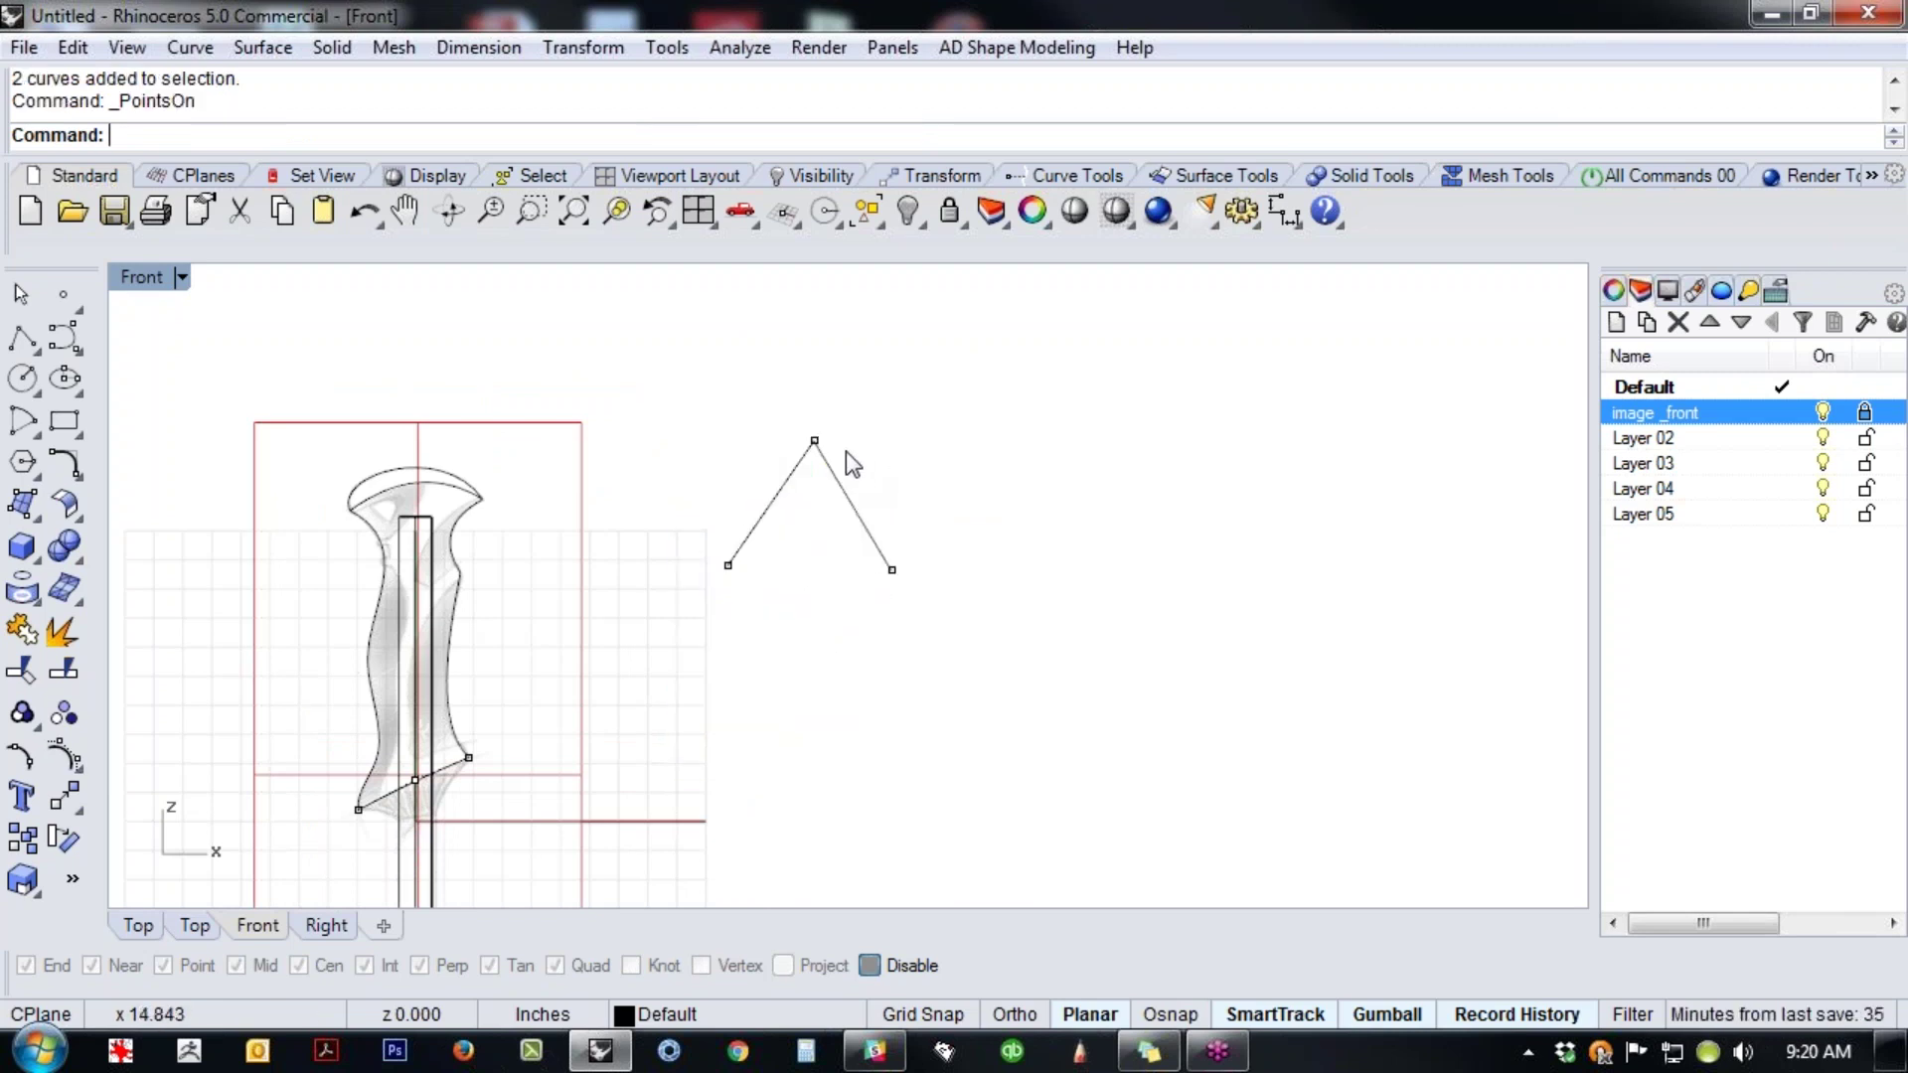
left_click_drag(854, 468, 855, 470)
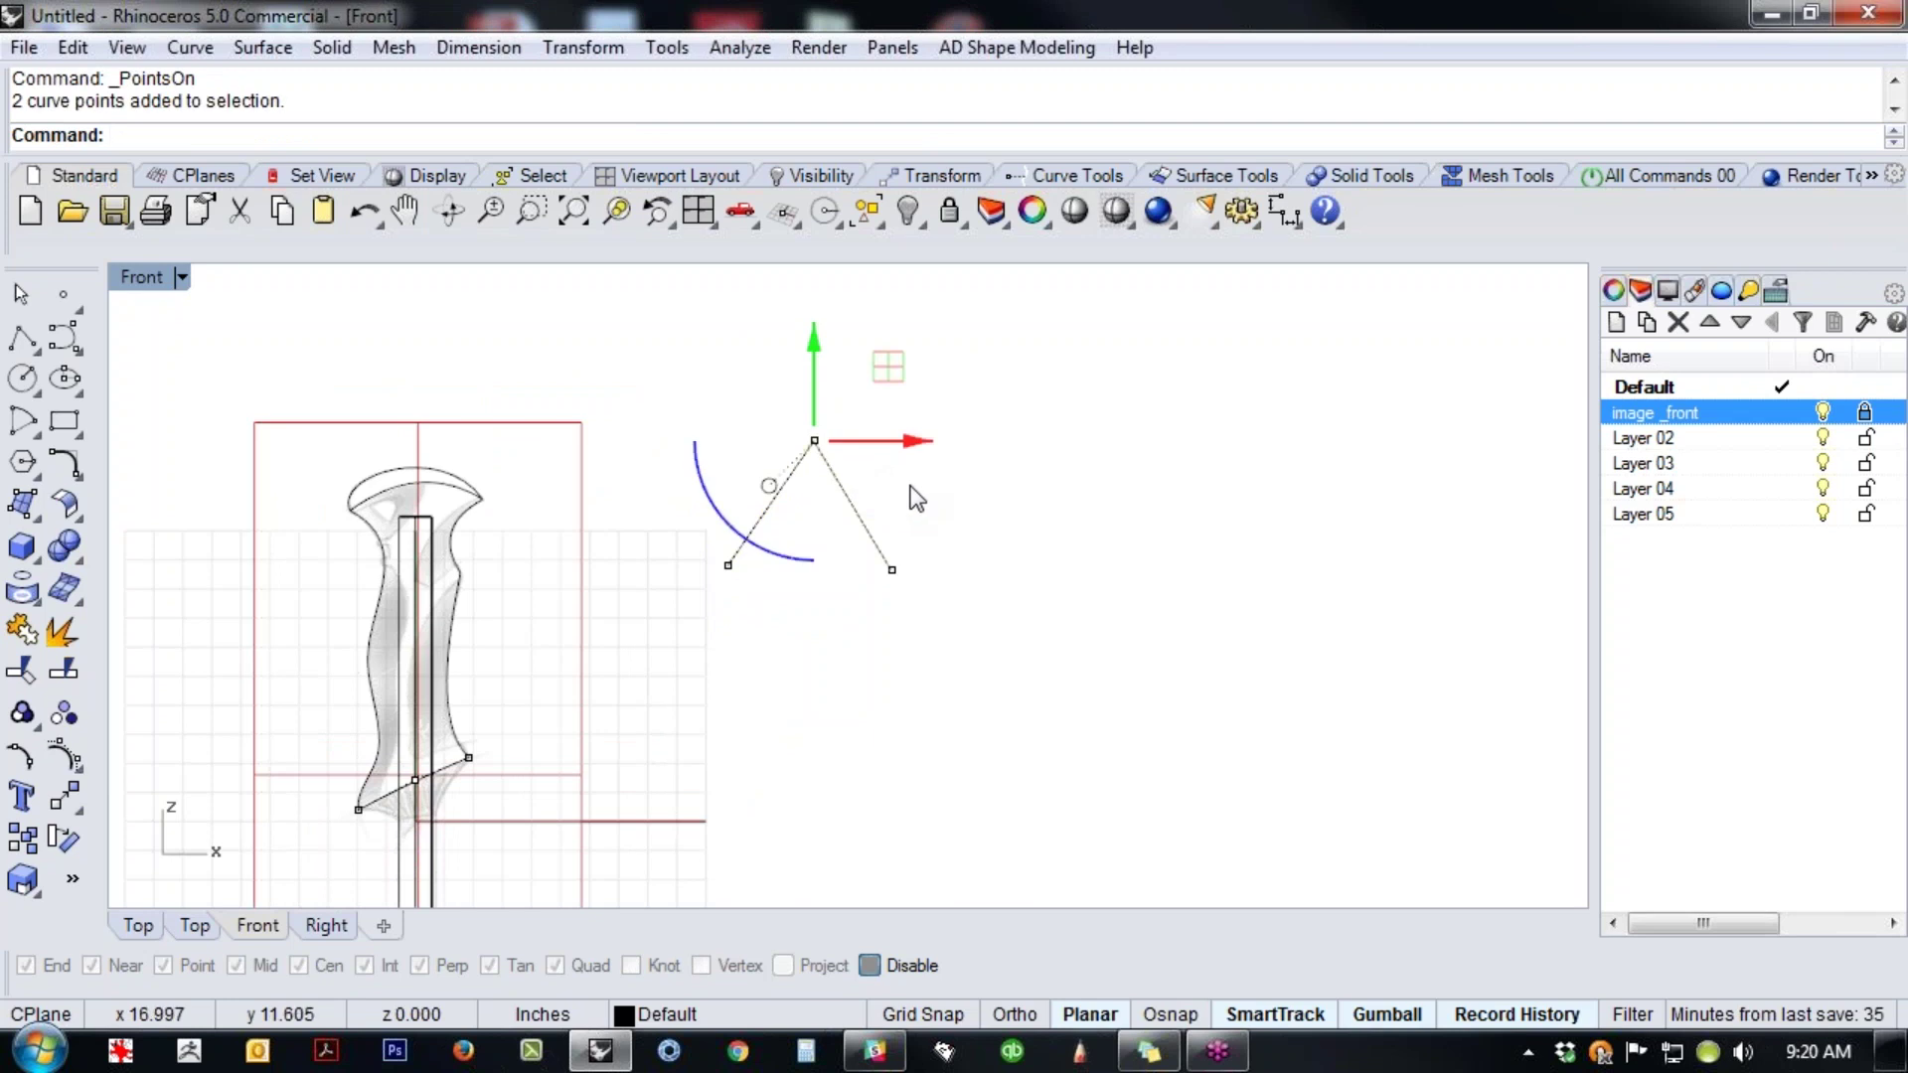
key("Escape")
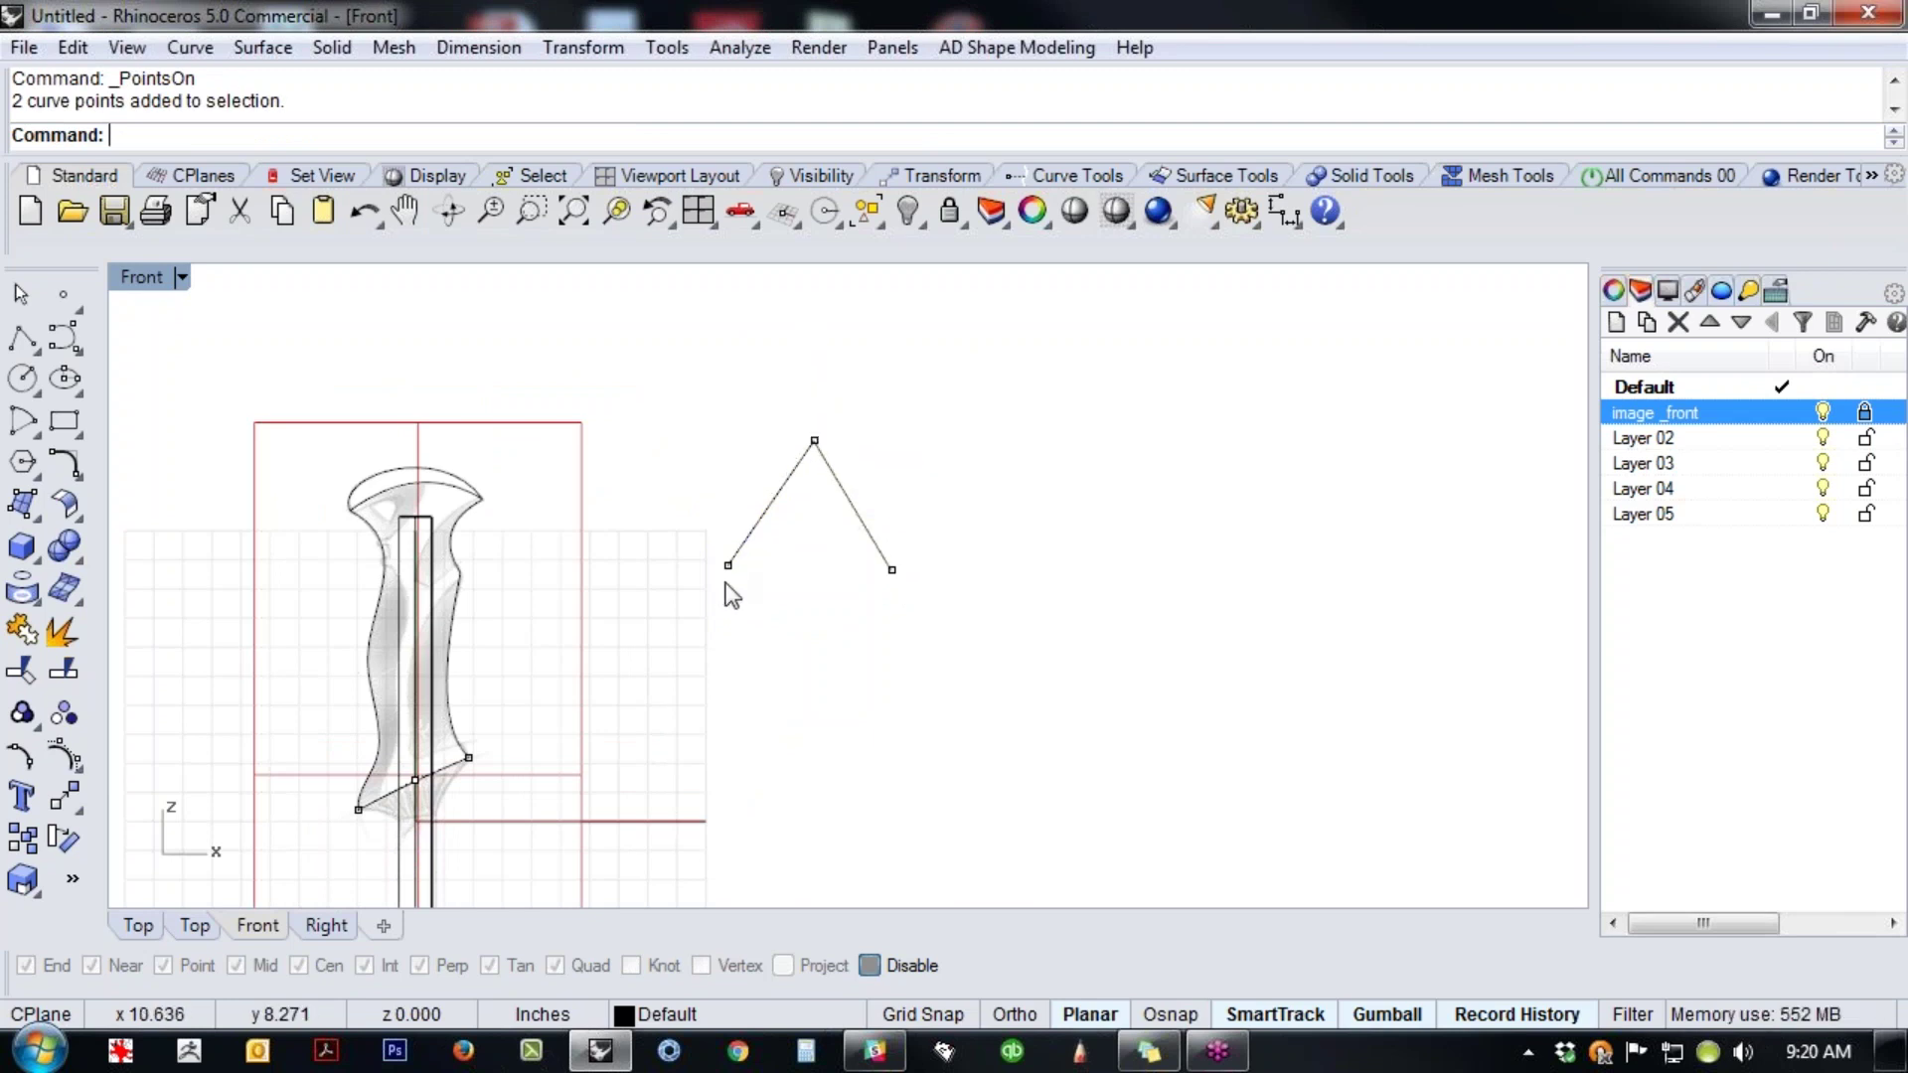
left_click_drag(791, 408, 868, 507)
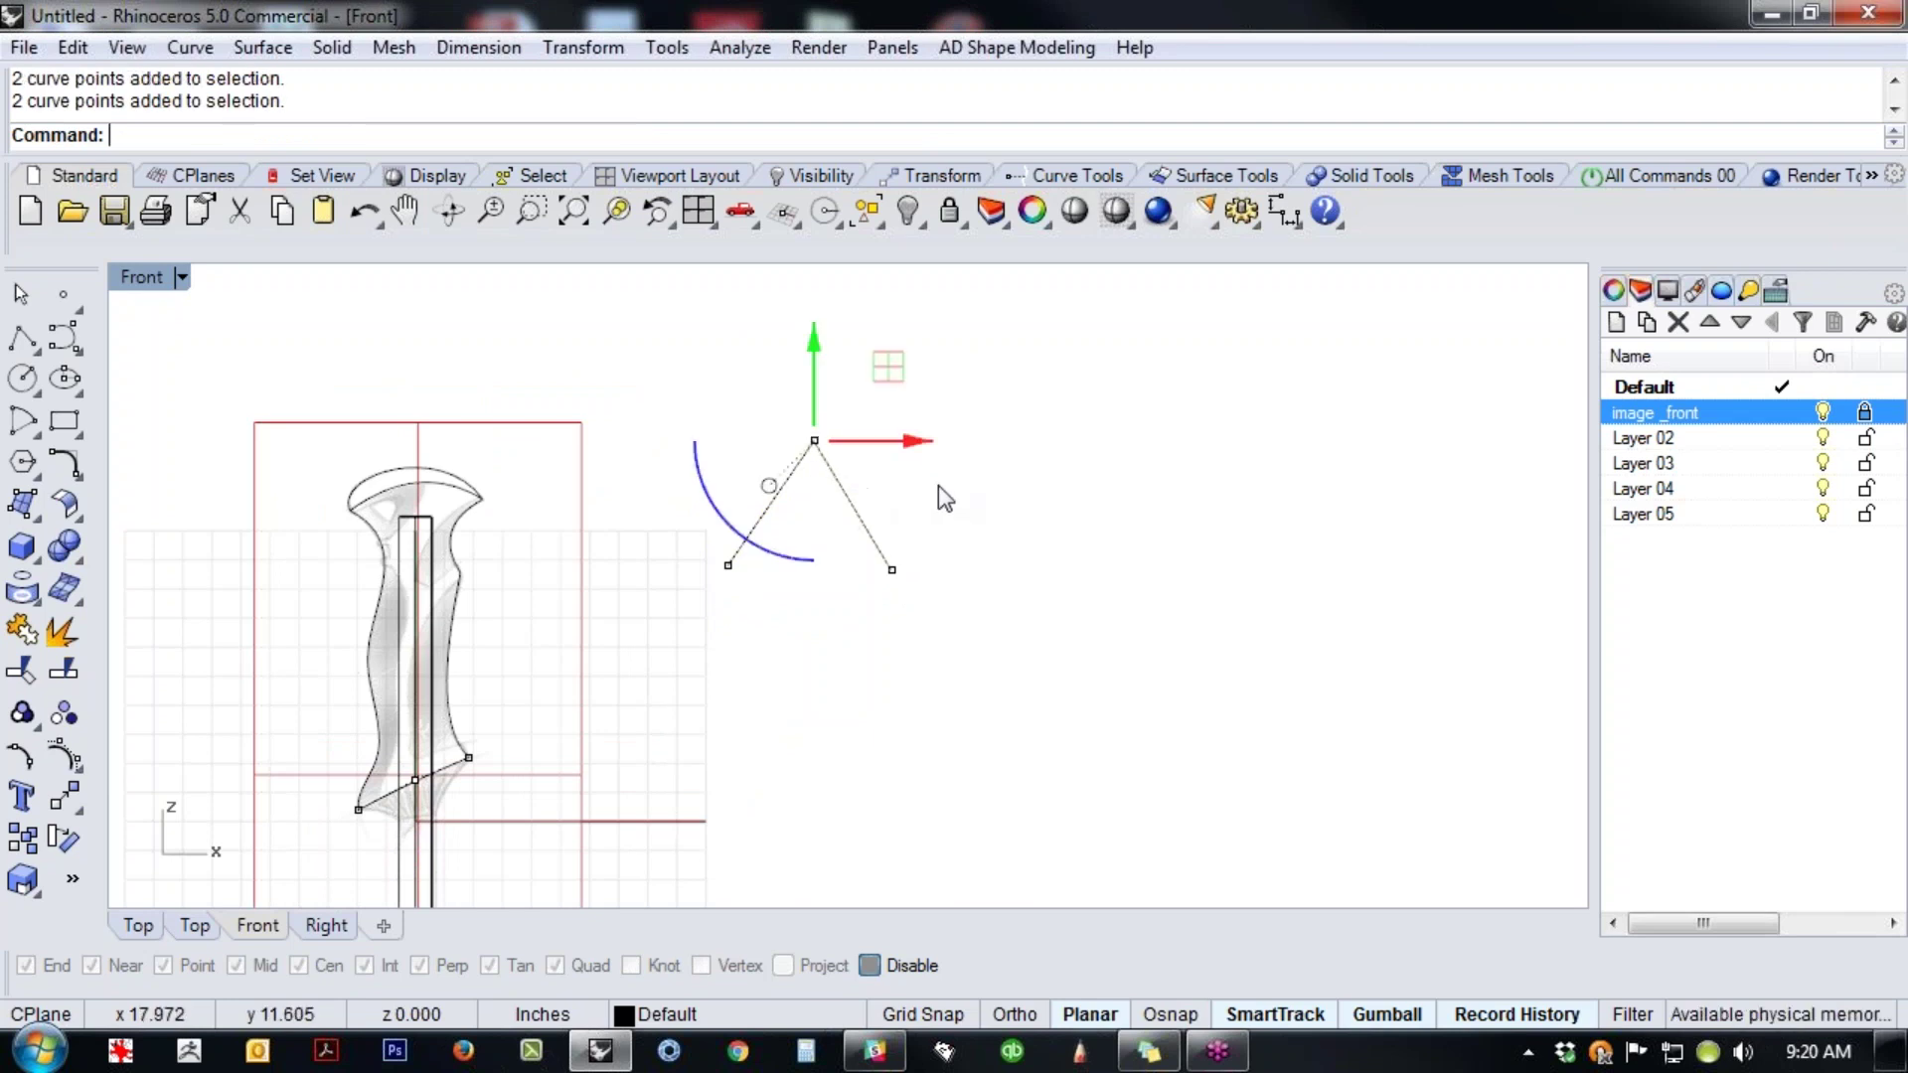
right_click_drag(1027, 510, 873, 491)
key("Escape")
- Copy the pair of angled lines to the right of the original and show the copy's control points
left_click(22, 338)
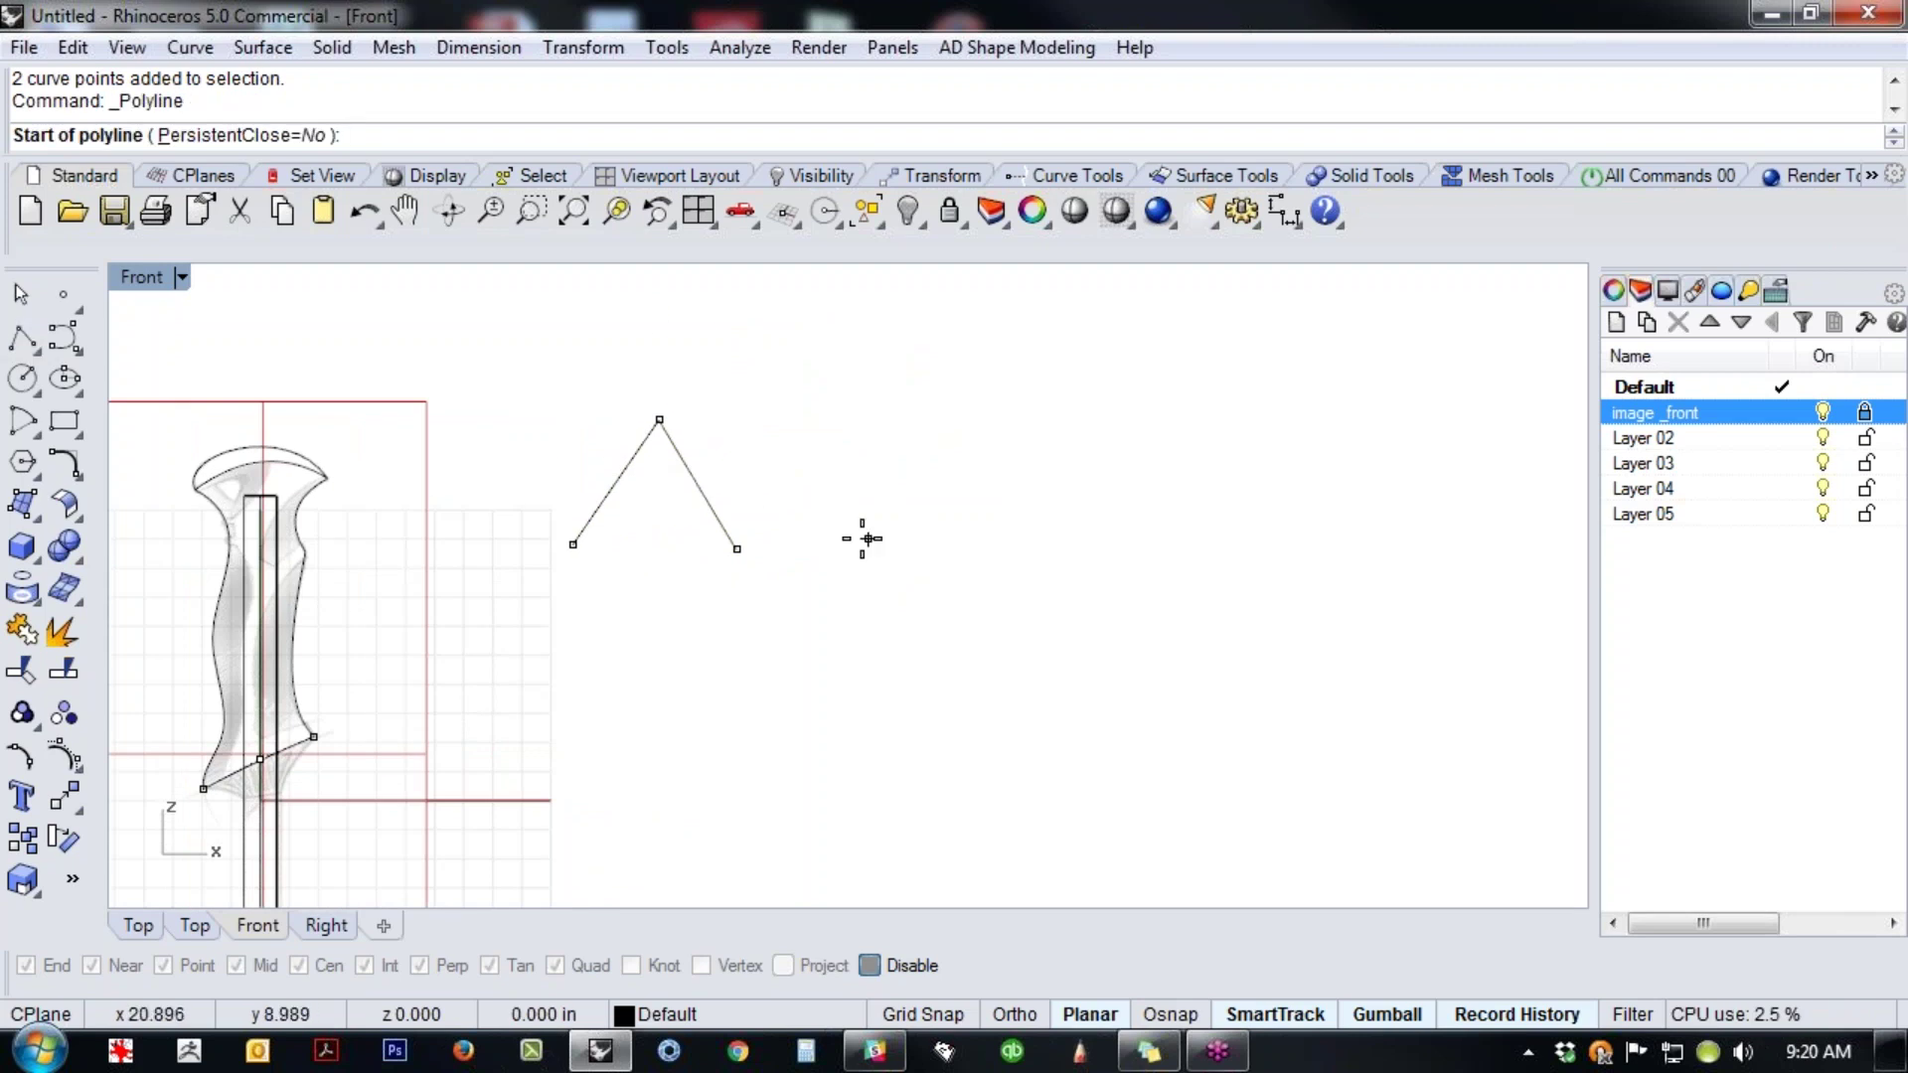
key("Escape")
left_click_drag(719, 430, 852, 621)
key("Escape")
left_click_drag(658, 486, 872, 489)
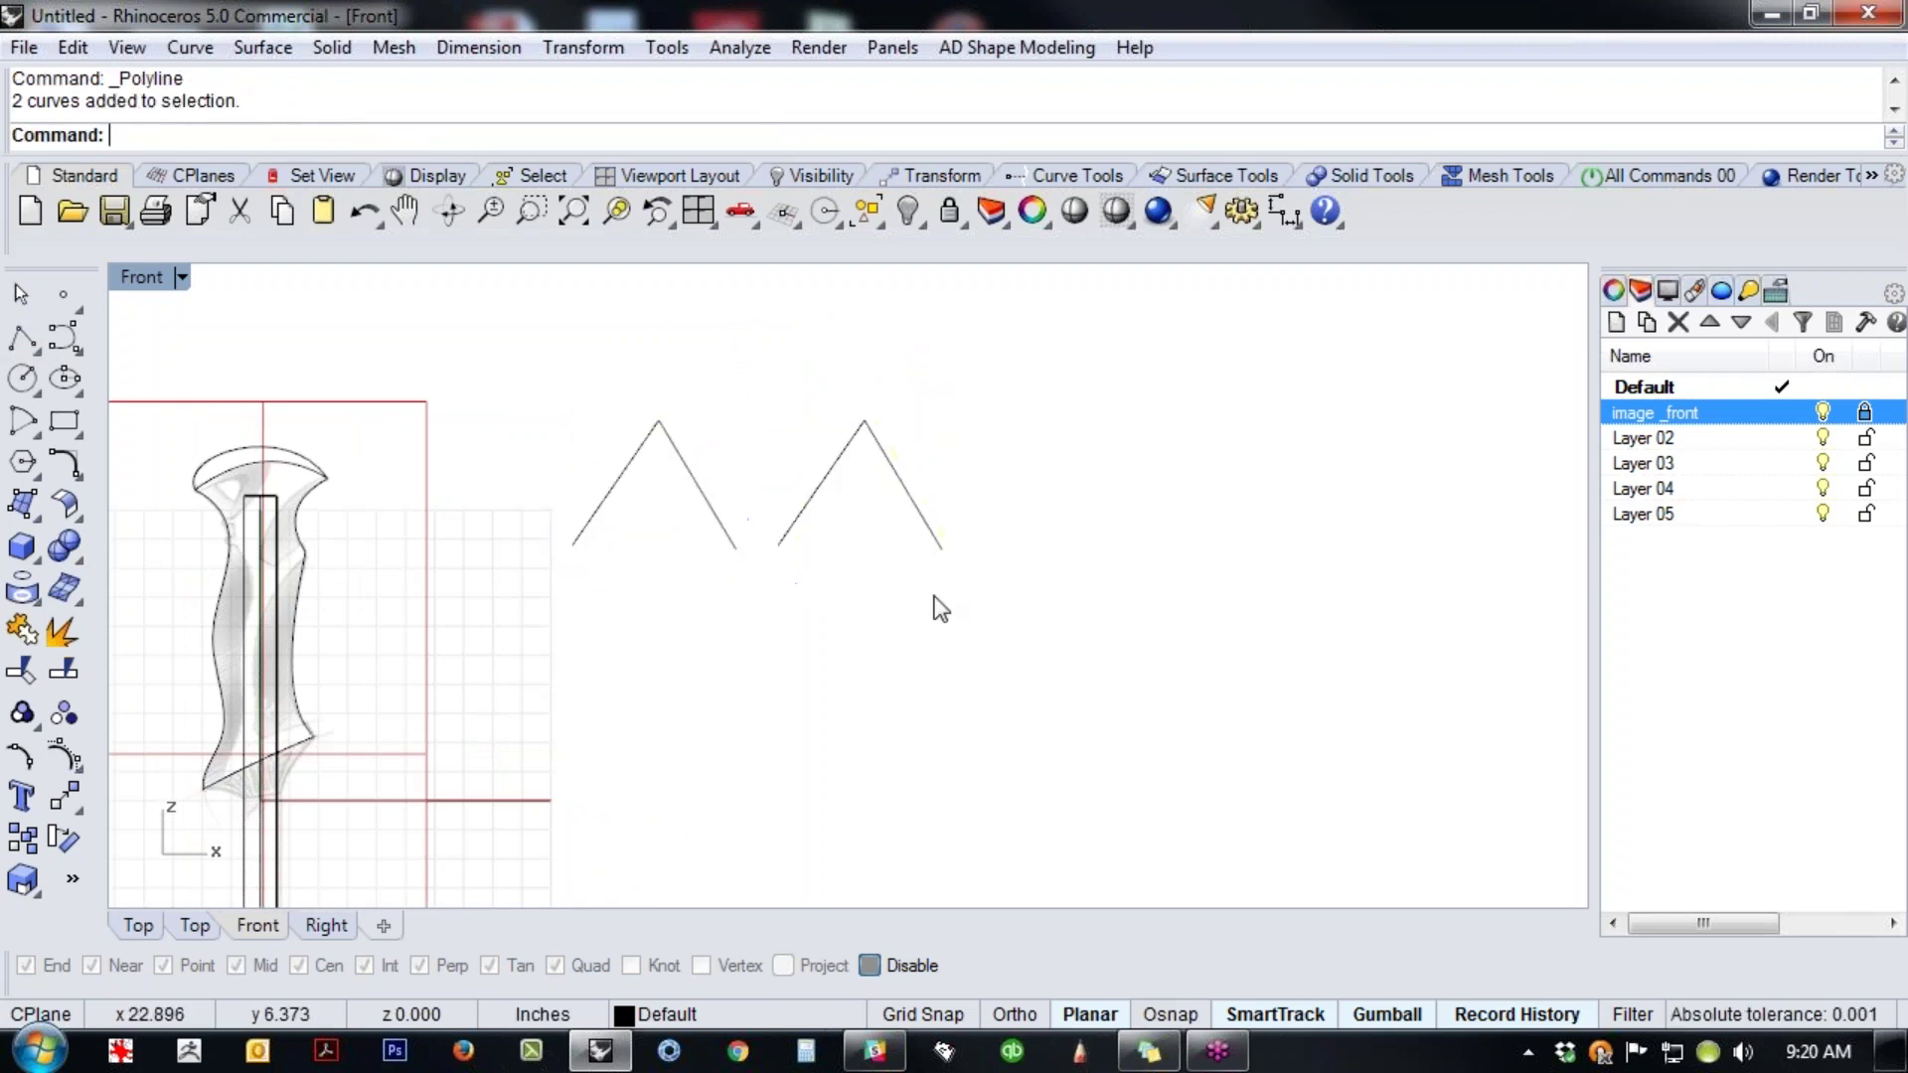
middle_click(895, 618)
left_click(740, 676)
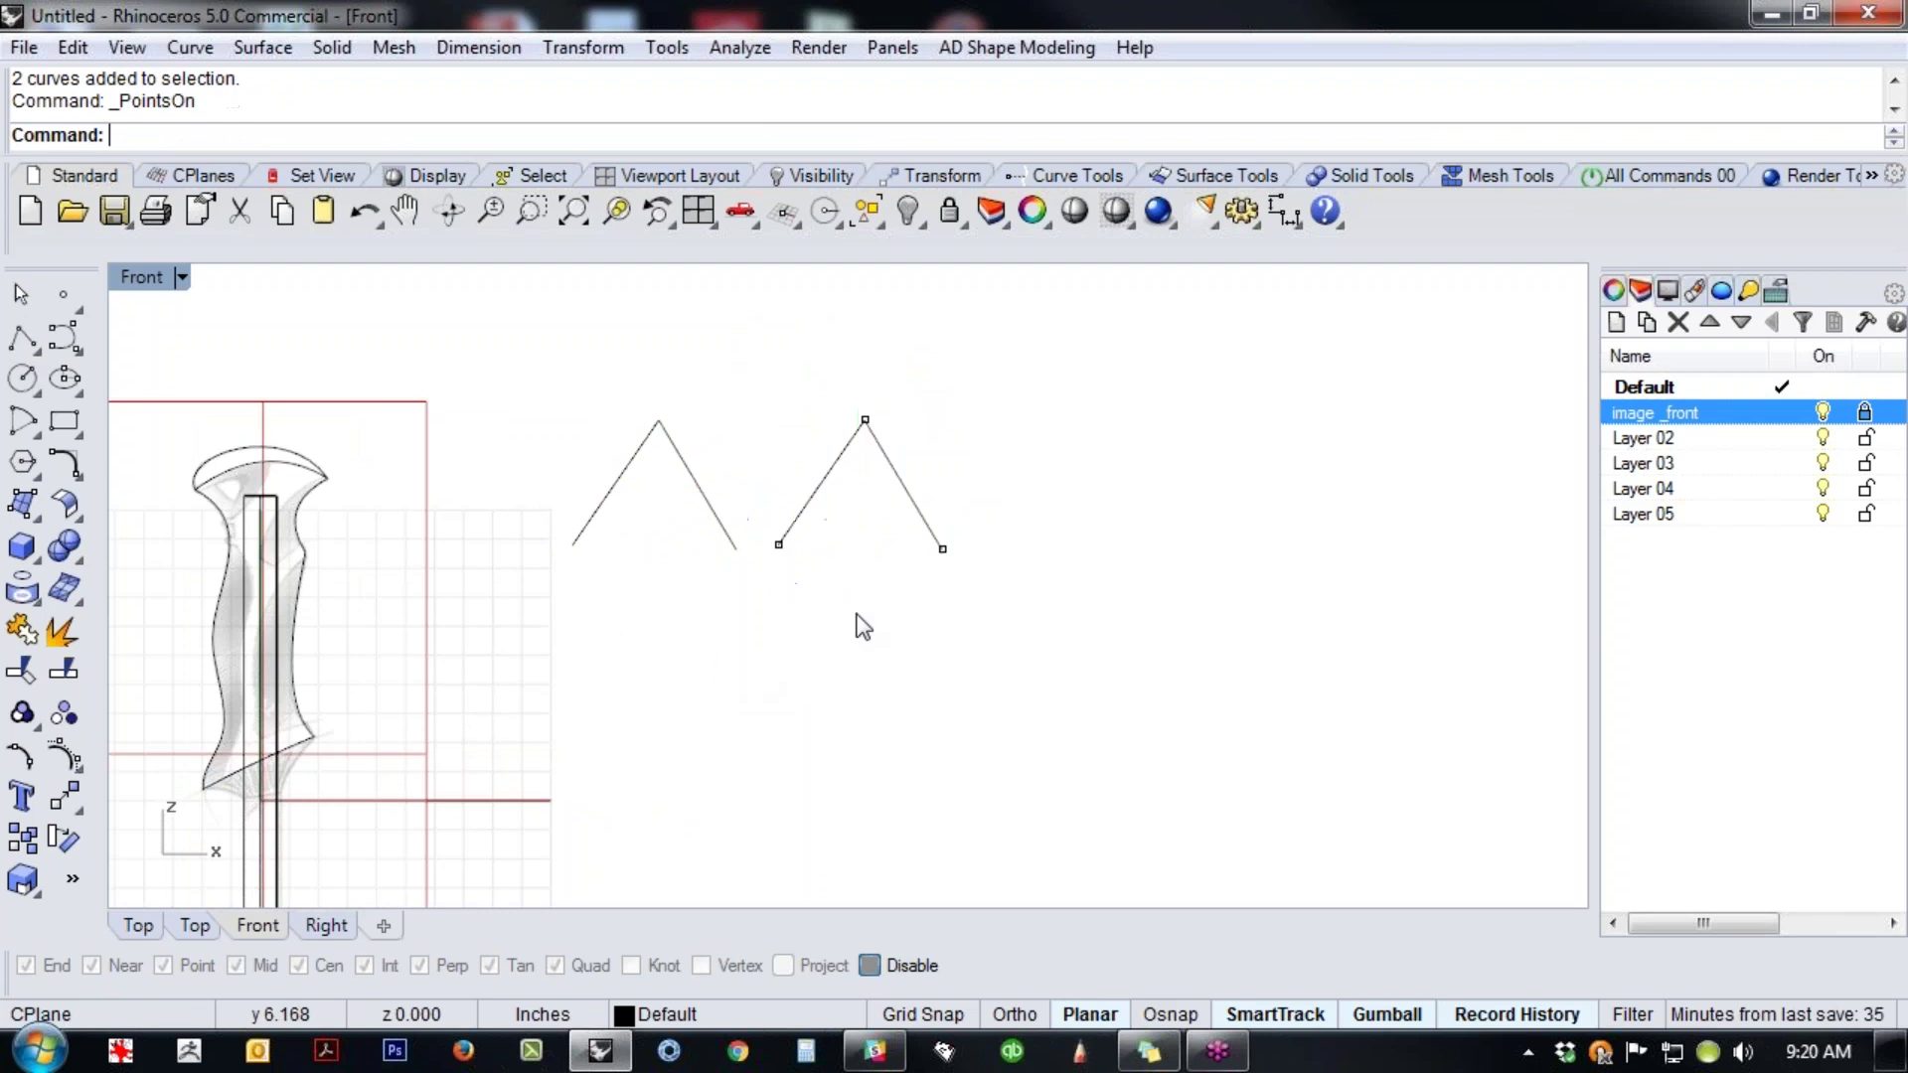
right_click_drag(875, 591, 833, 642)
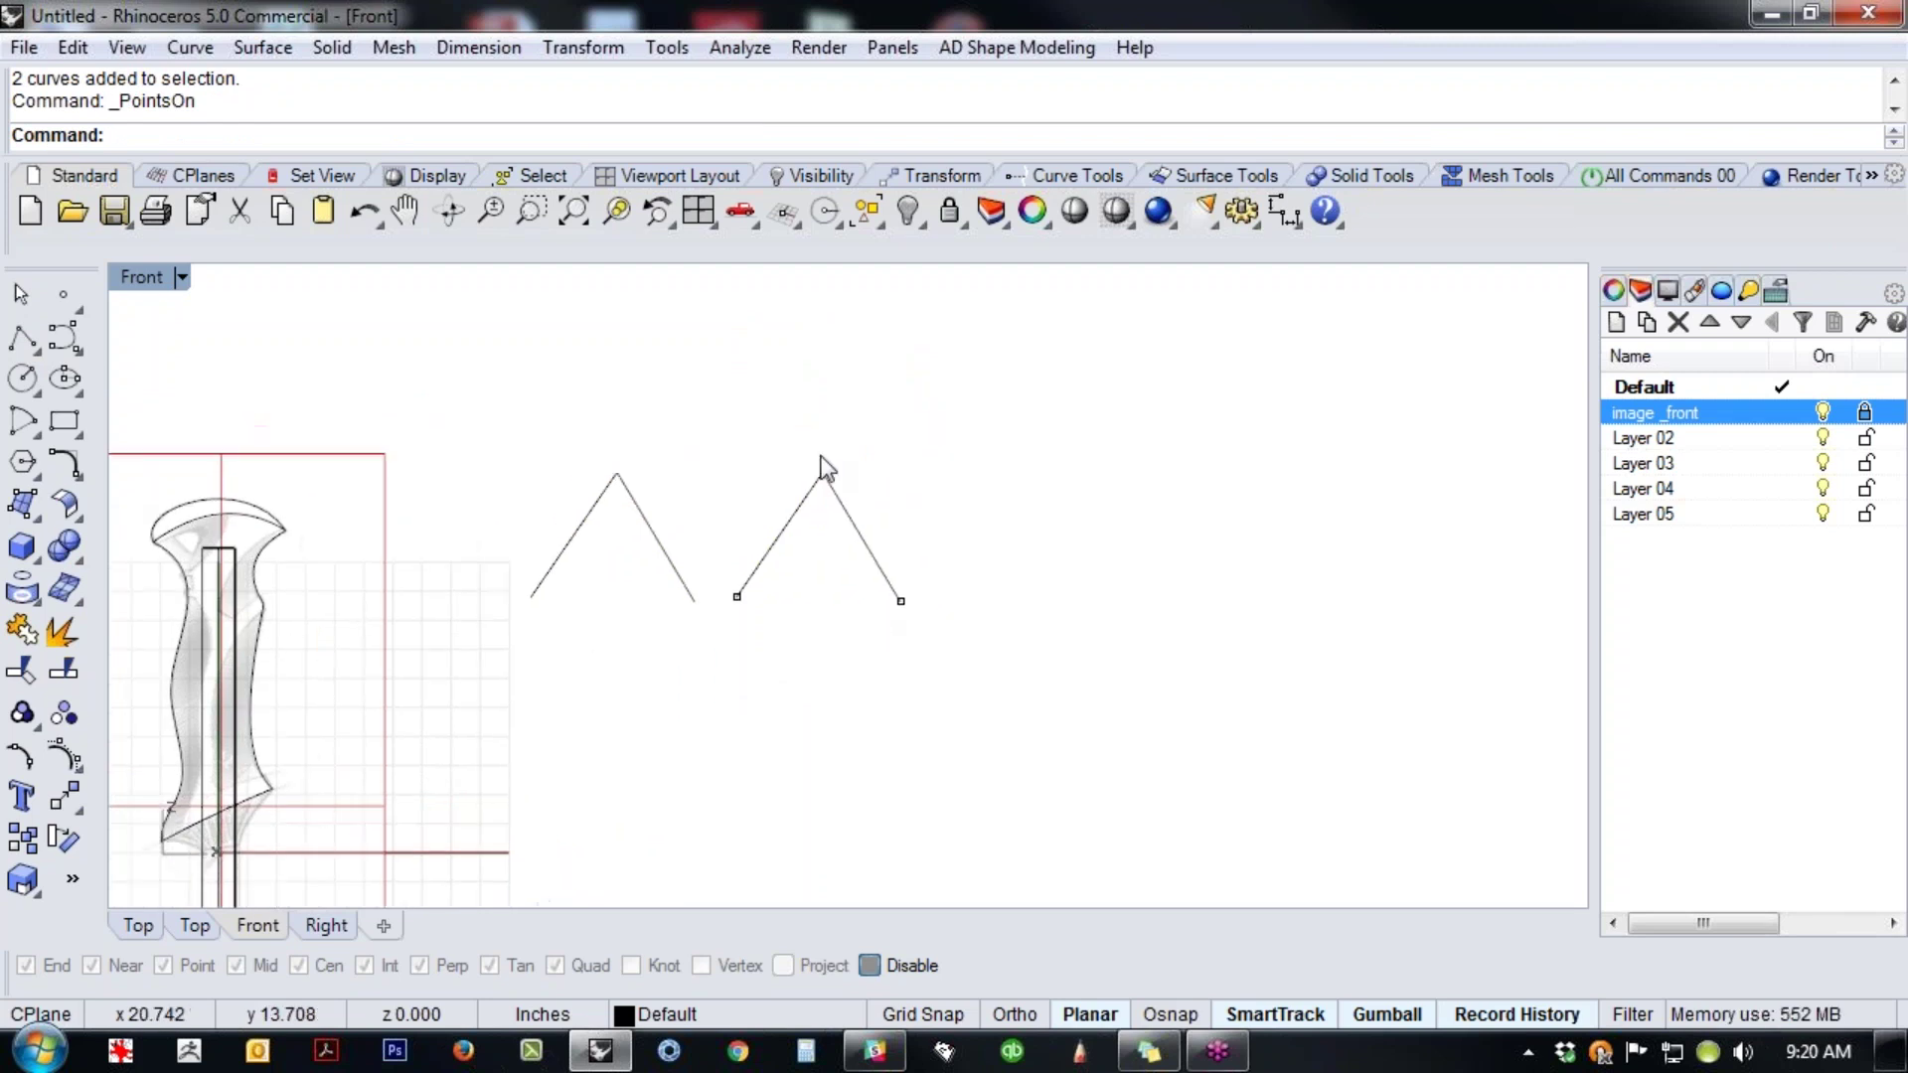
- Try moving the lower endpoint of the copy's right line above the apex, in line with the left line, and undo the move
left_click_drag(869, 641, 912, 348)
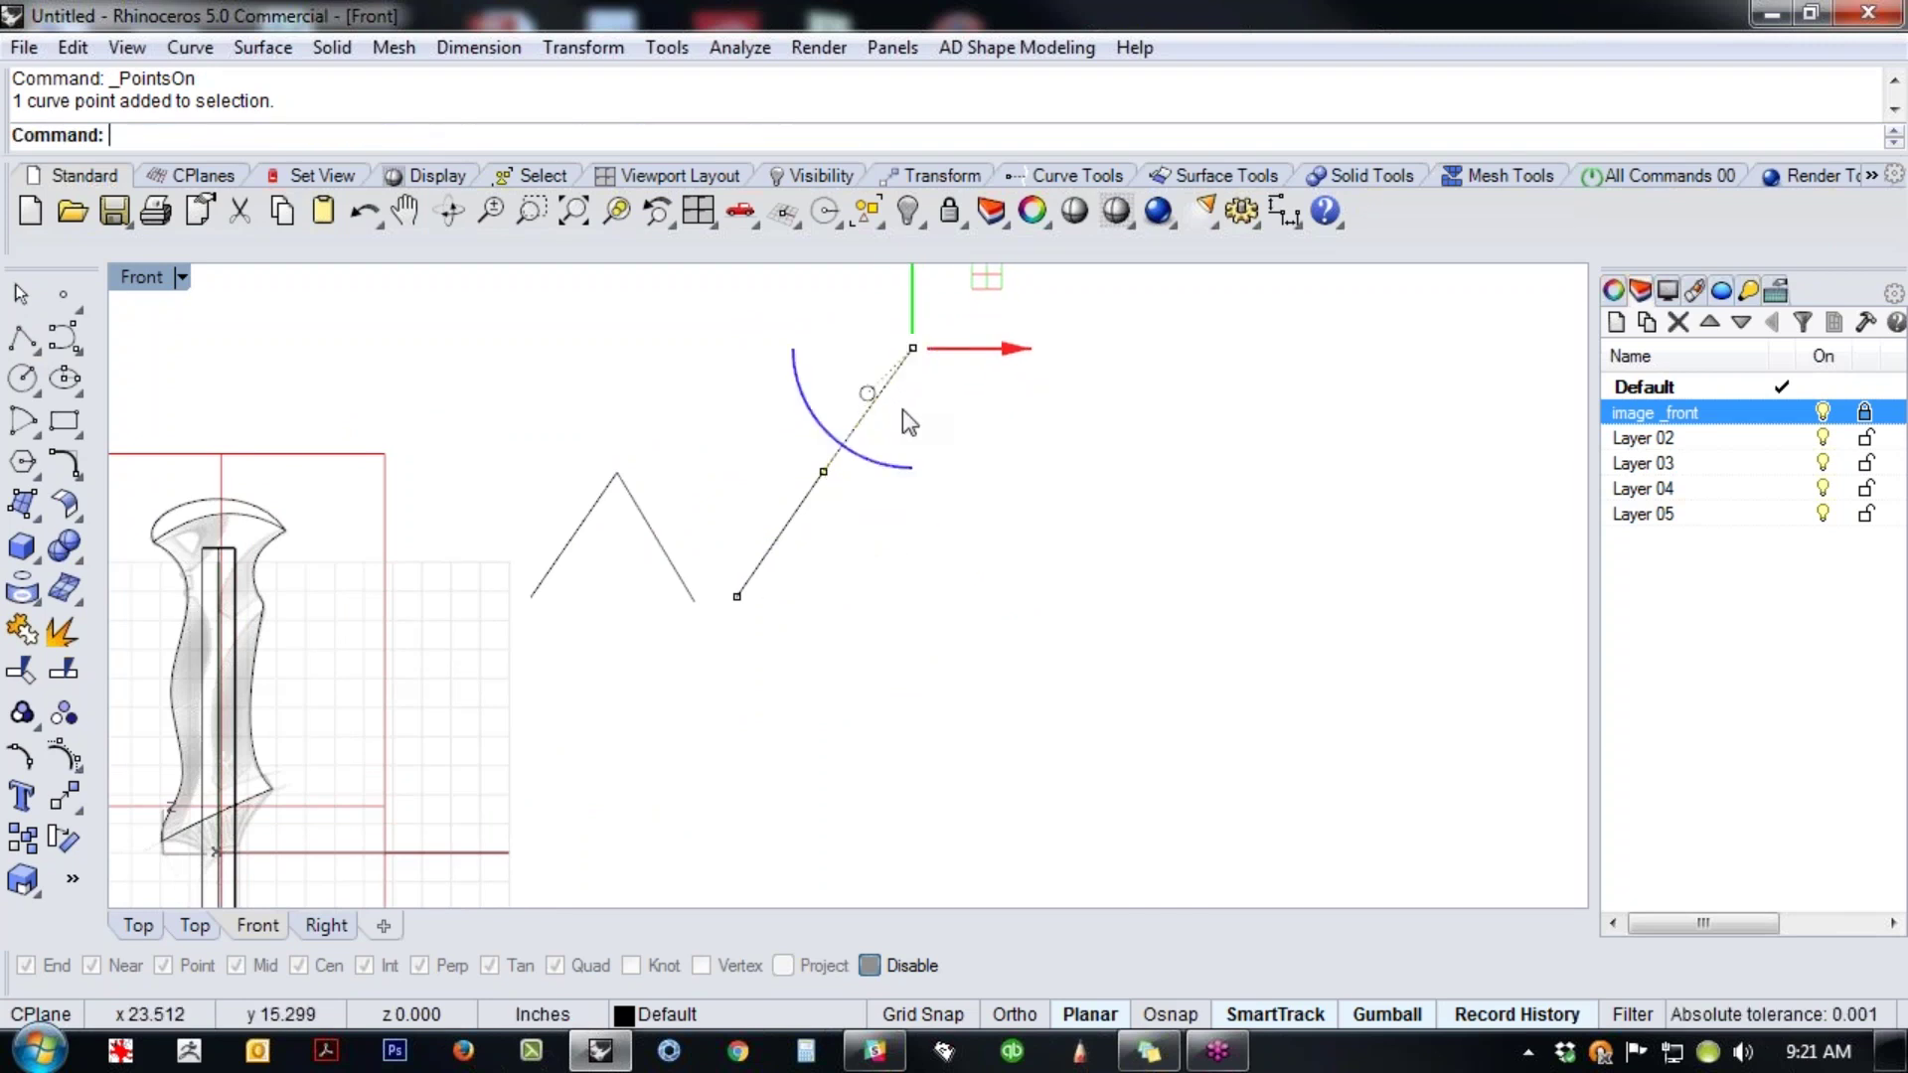
left_click(962, 497)
key("ctrl+z")
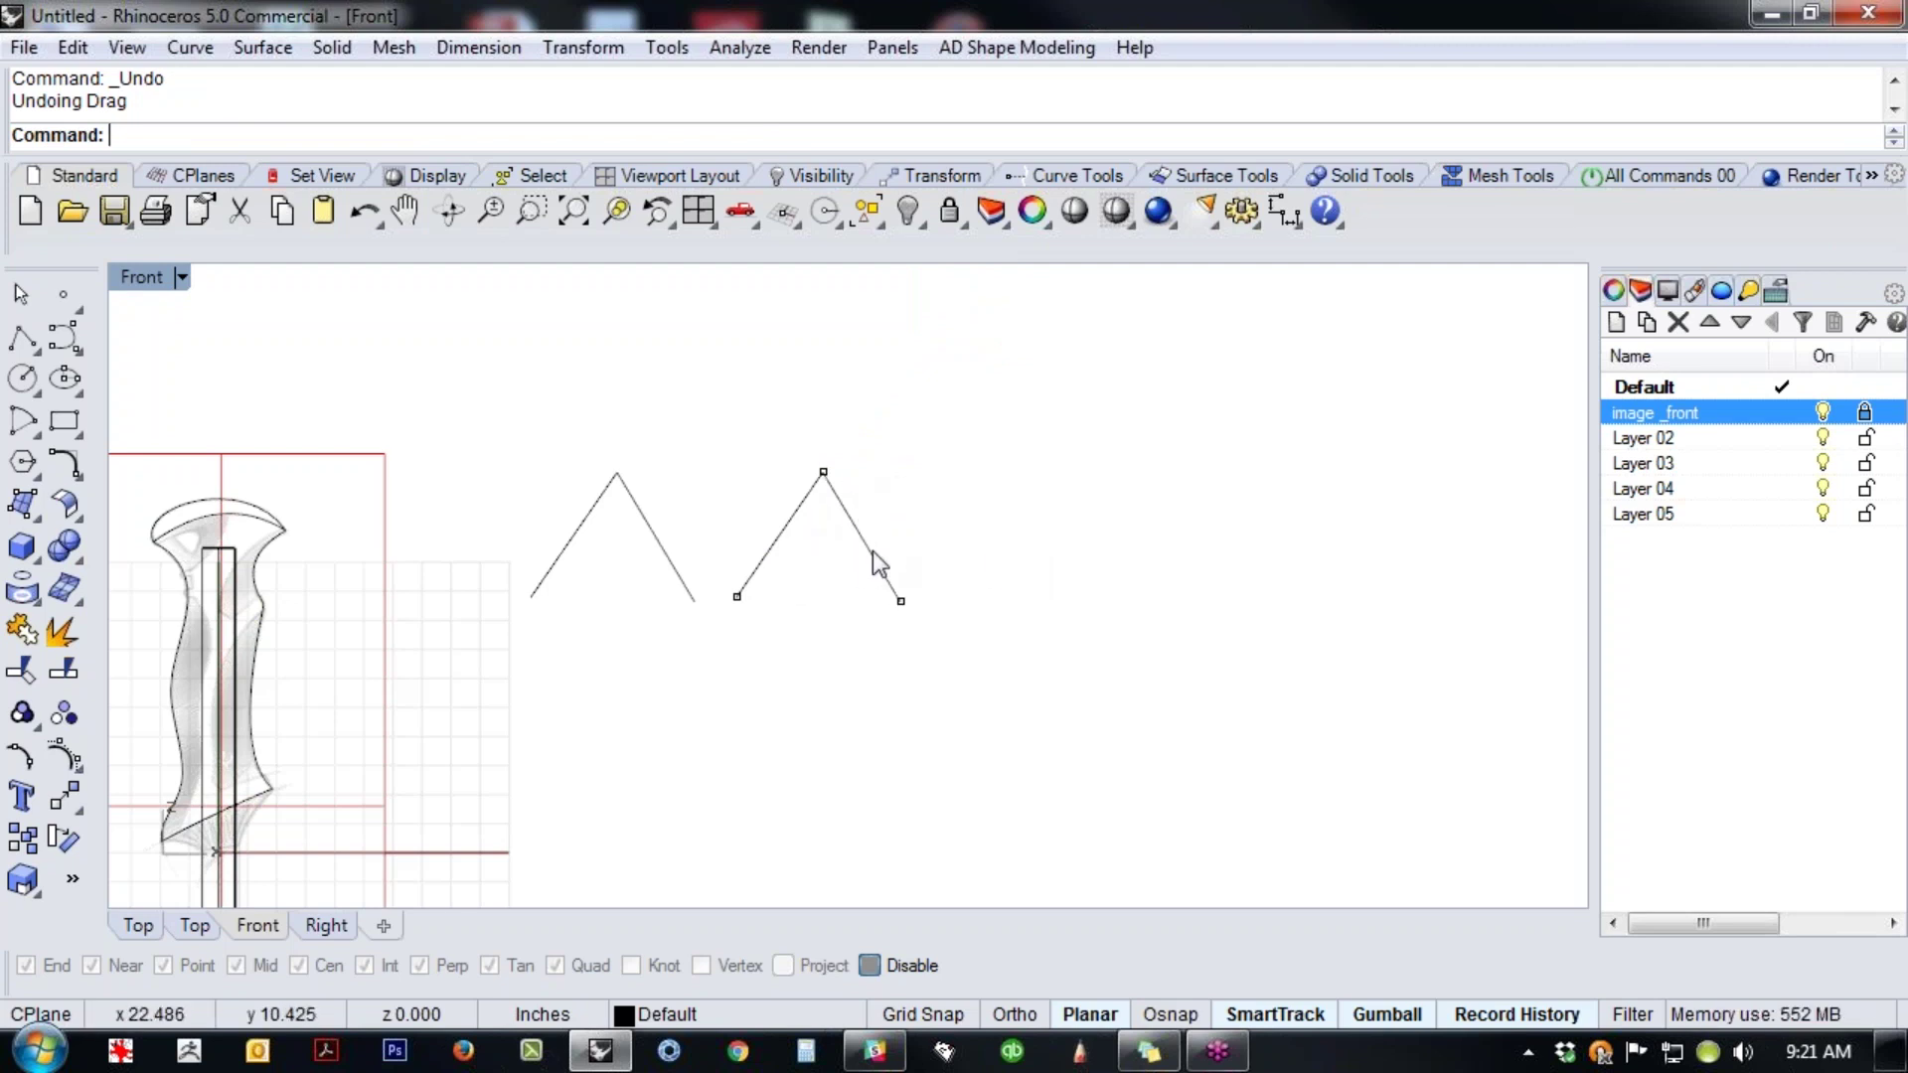
key("F1")
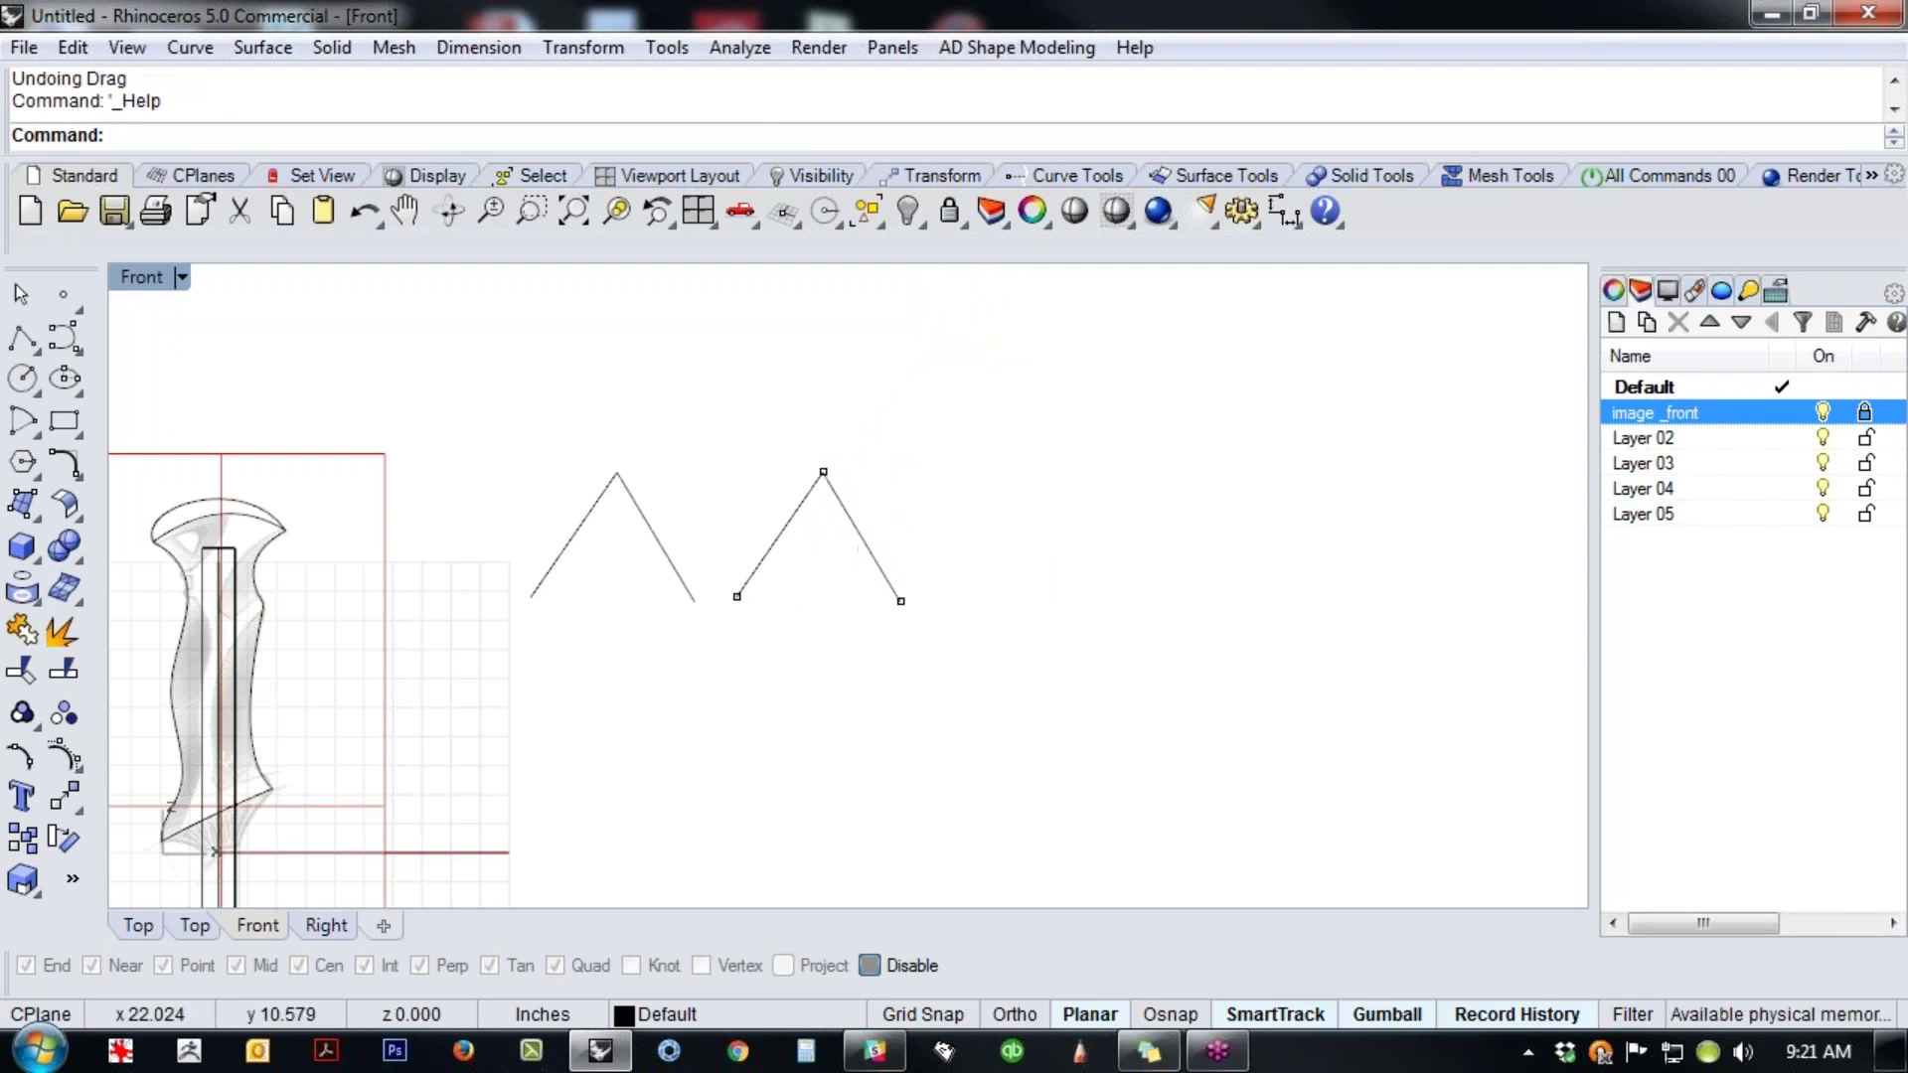
- Change the degree of the copied pair's right line to 3 and show its control points
left_click(1871, 174)
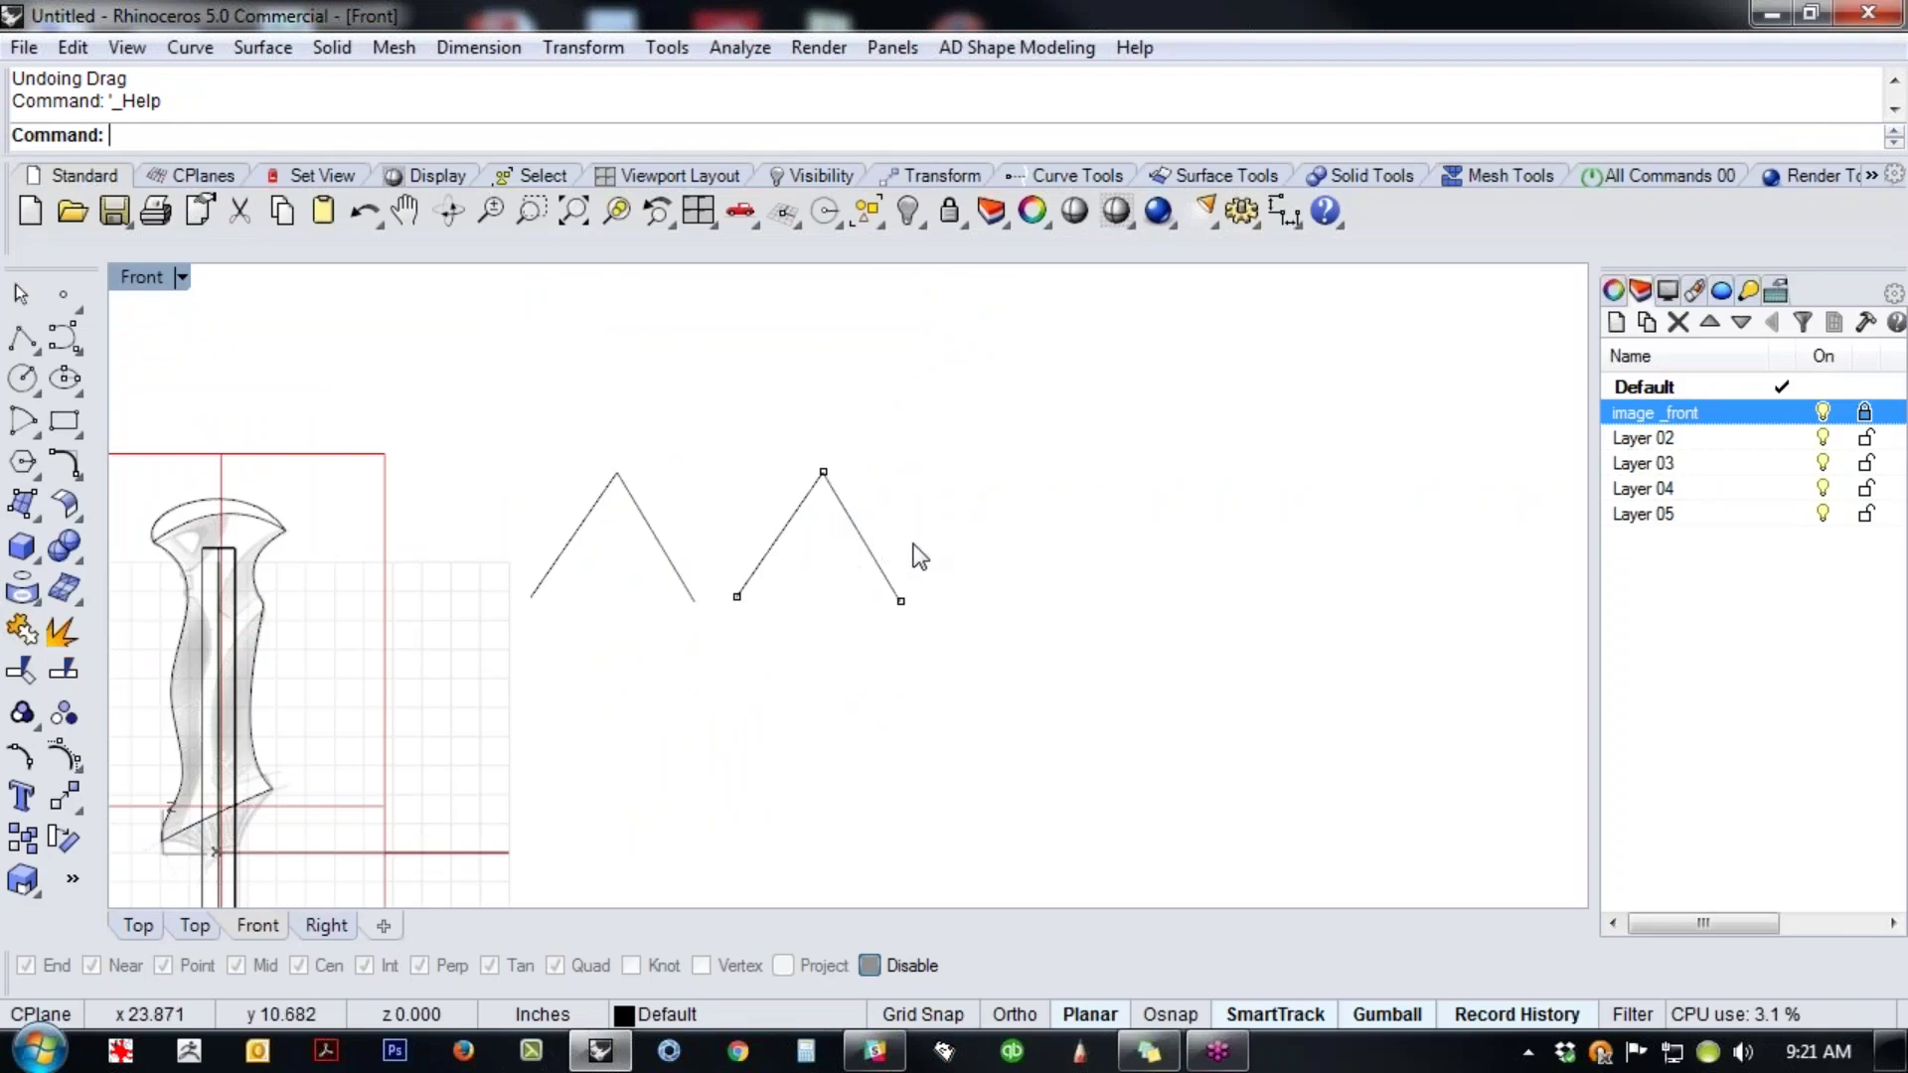
left_click(897, 594)
type("cd")
key("Return")
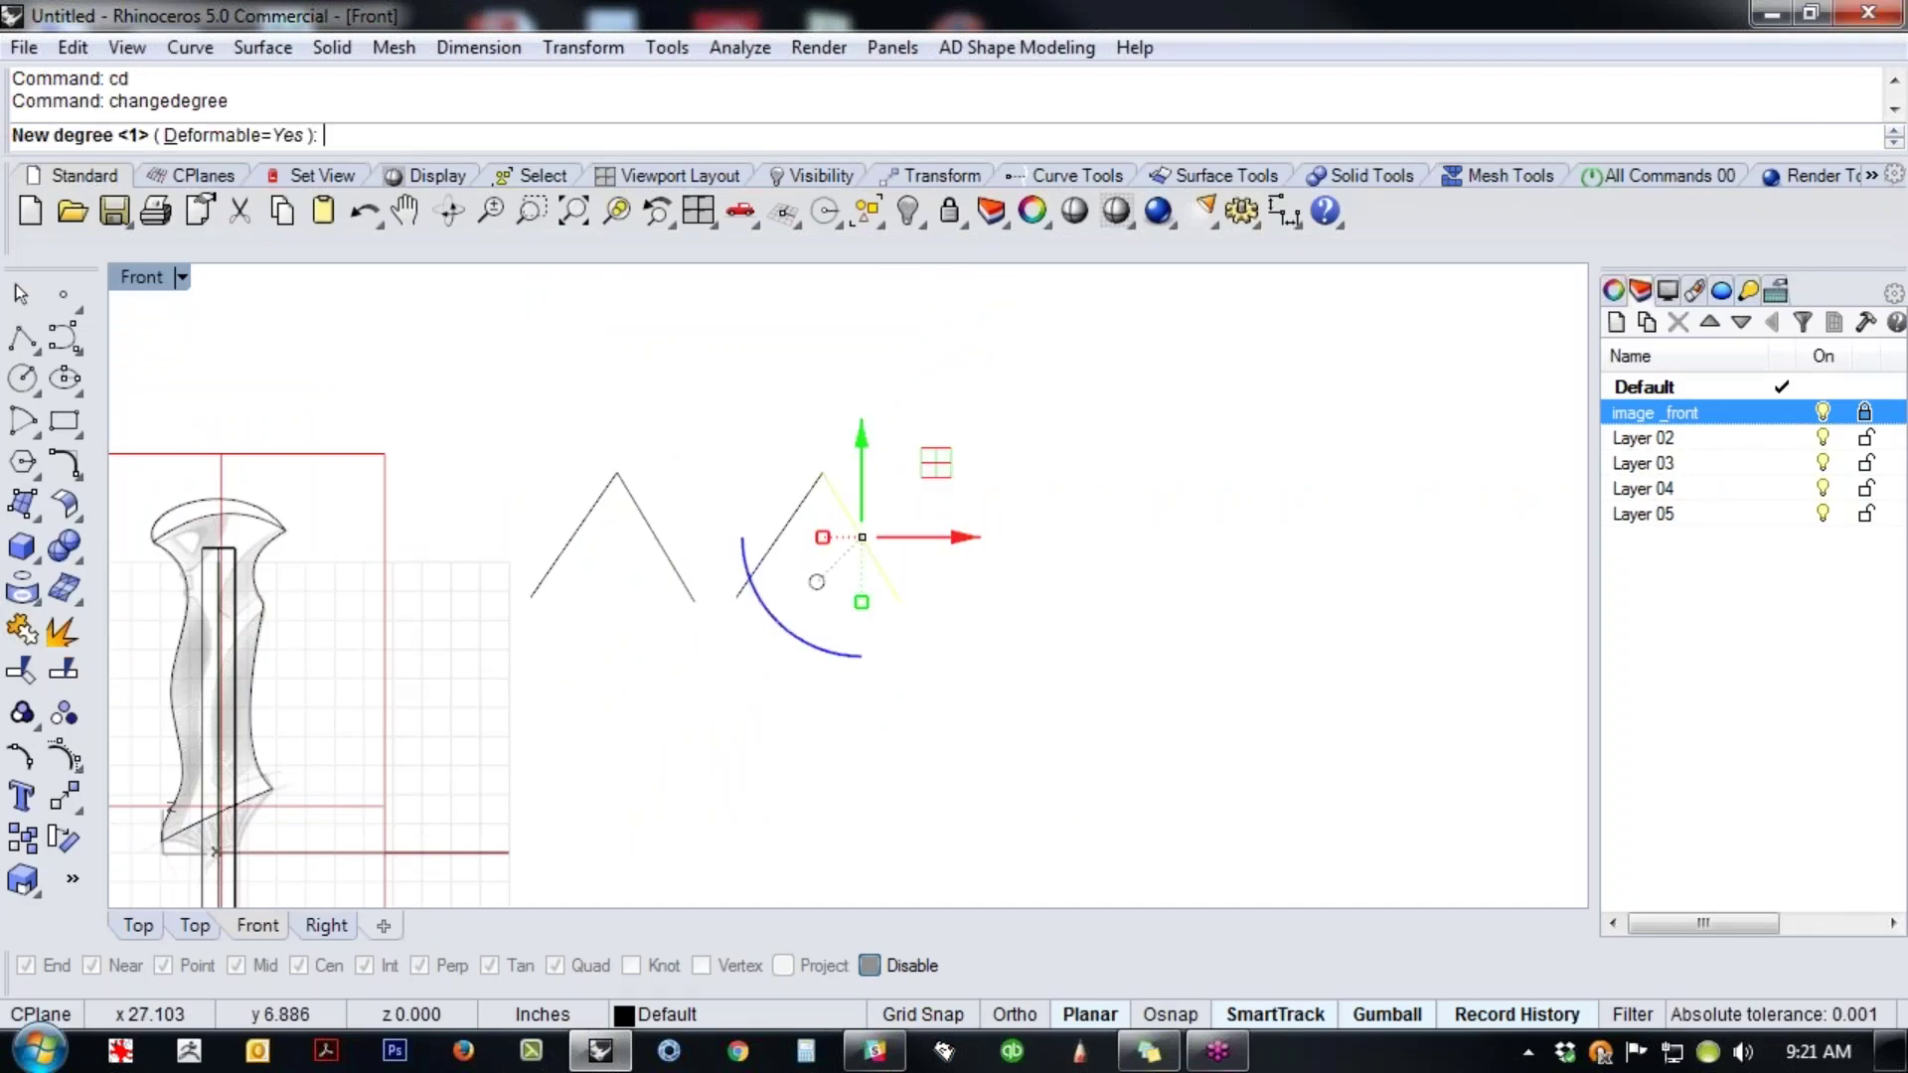
type("3")
key("Return")
middle_click(840, 567)
left_click(896, 726)
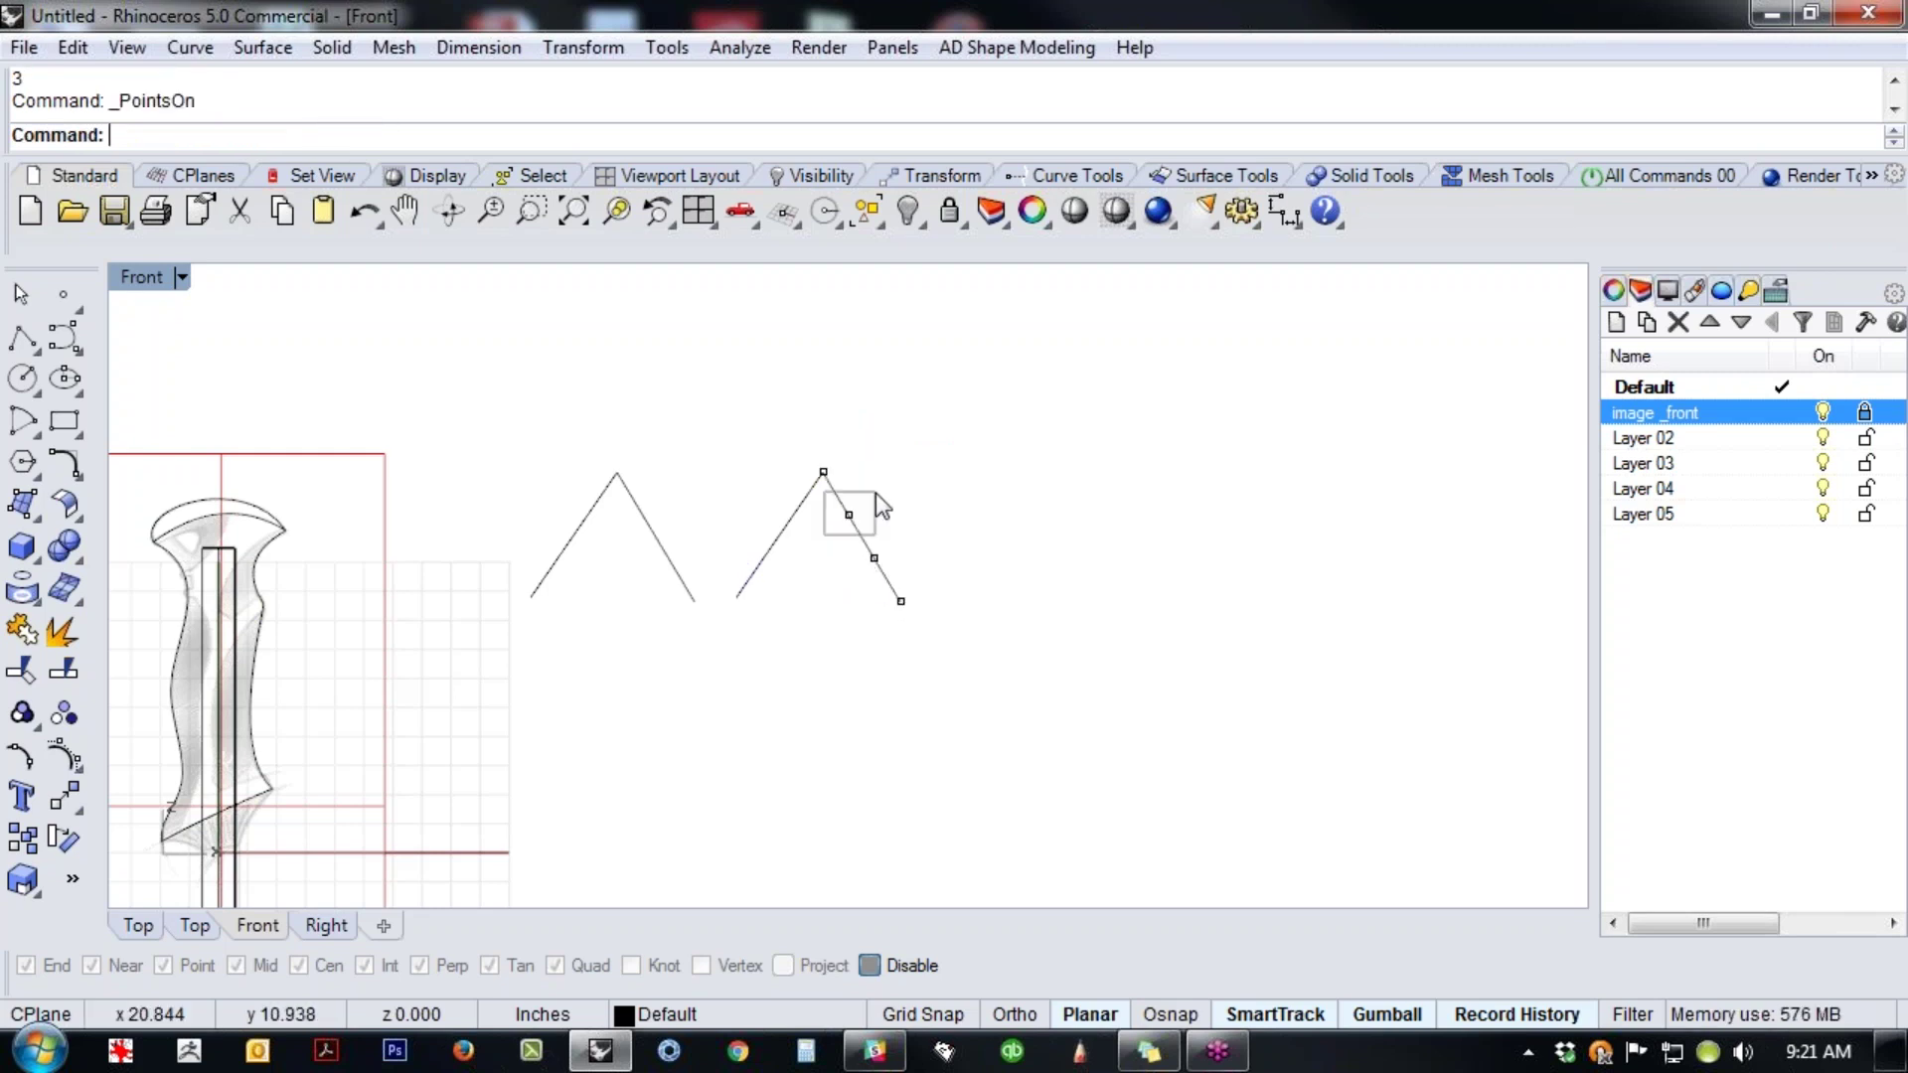
- Move the right curve's second control point above the apex, in line with the adjoining left line
left_click(850, 513)
left_click_drag(920, 451, 910, 394)
left_click_drag(837, 458, 860, 420)
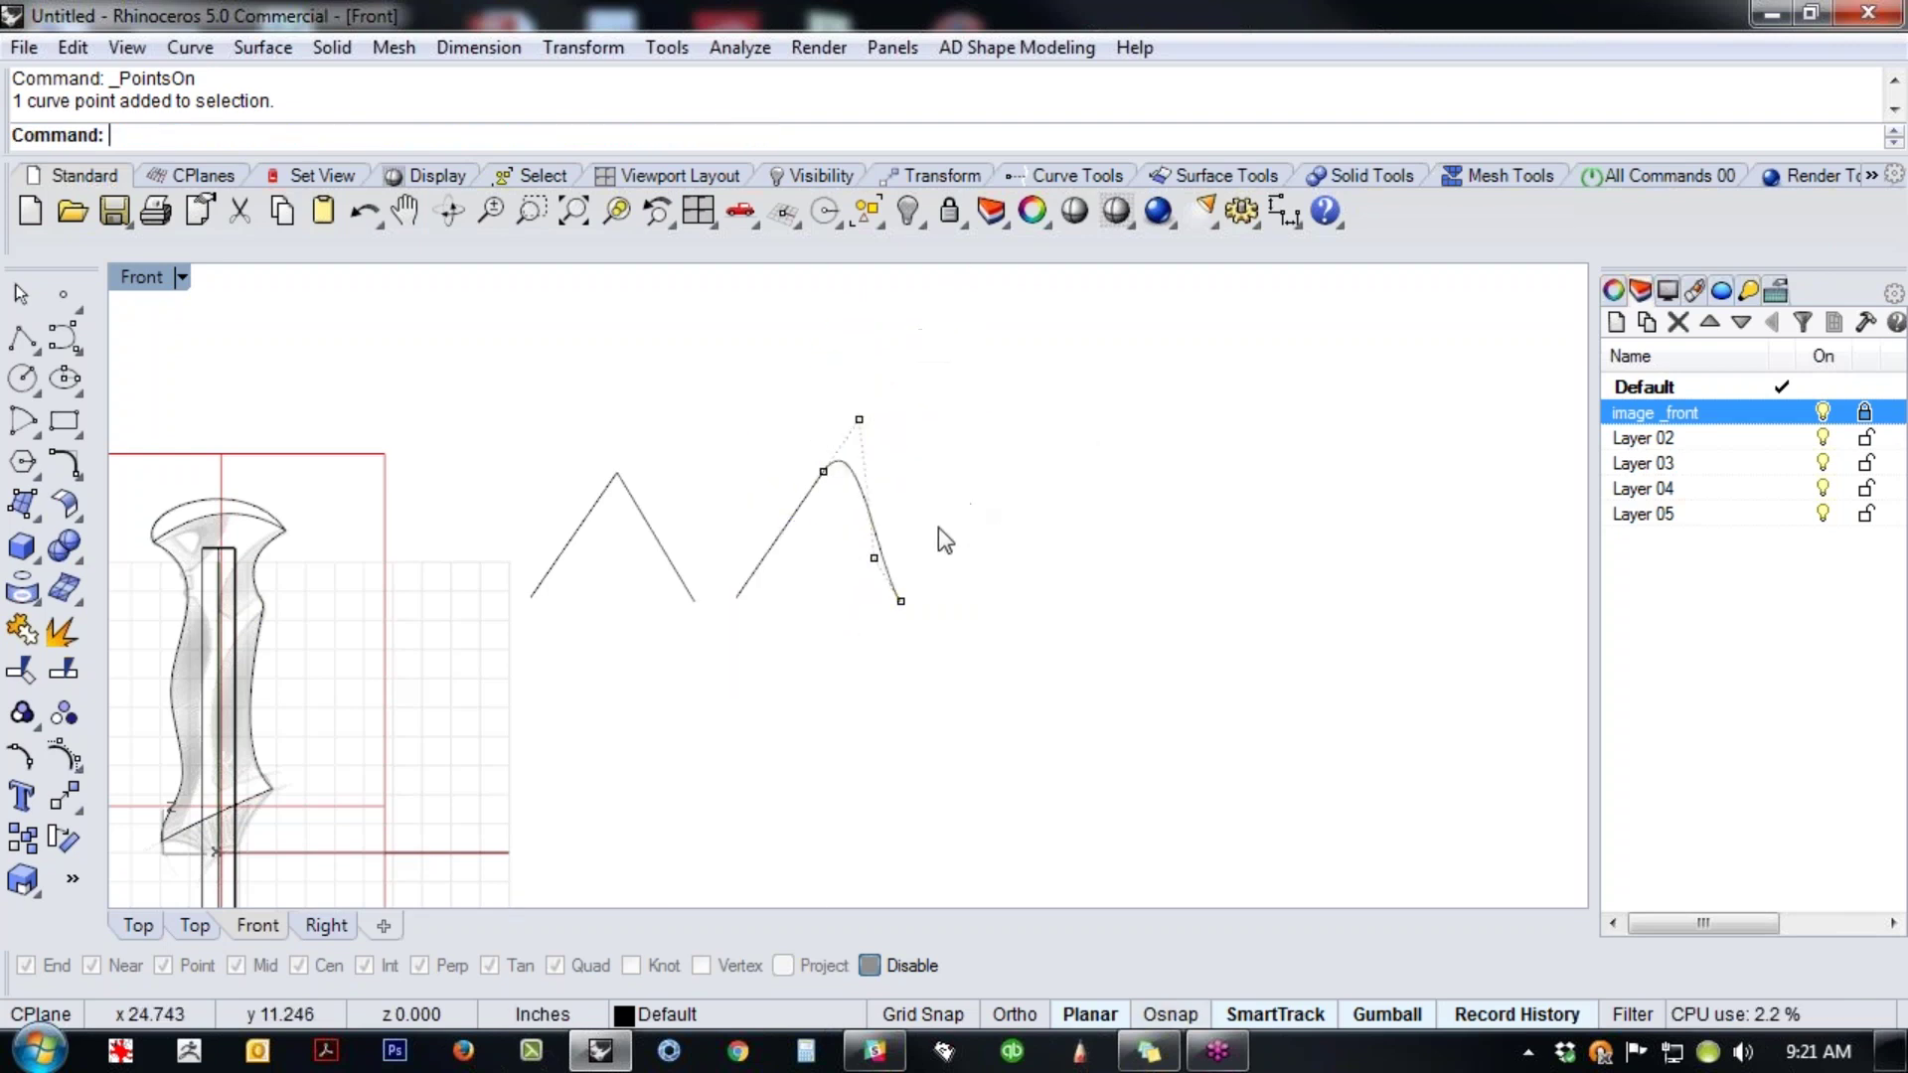
- Examine how the right curve's upper two control points align with the left line, and how its lower two points set the end direction
left_click(859, 419)
left_click(824, 473)
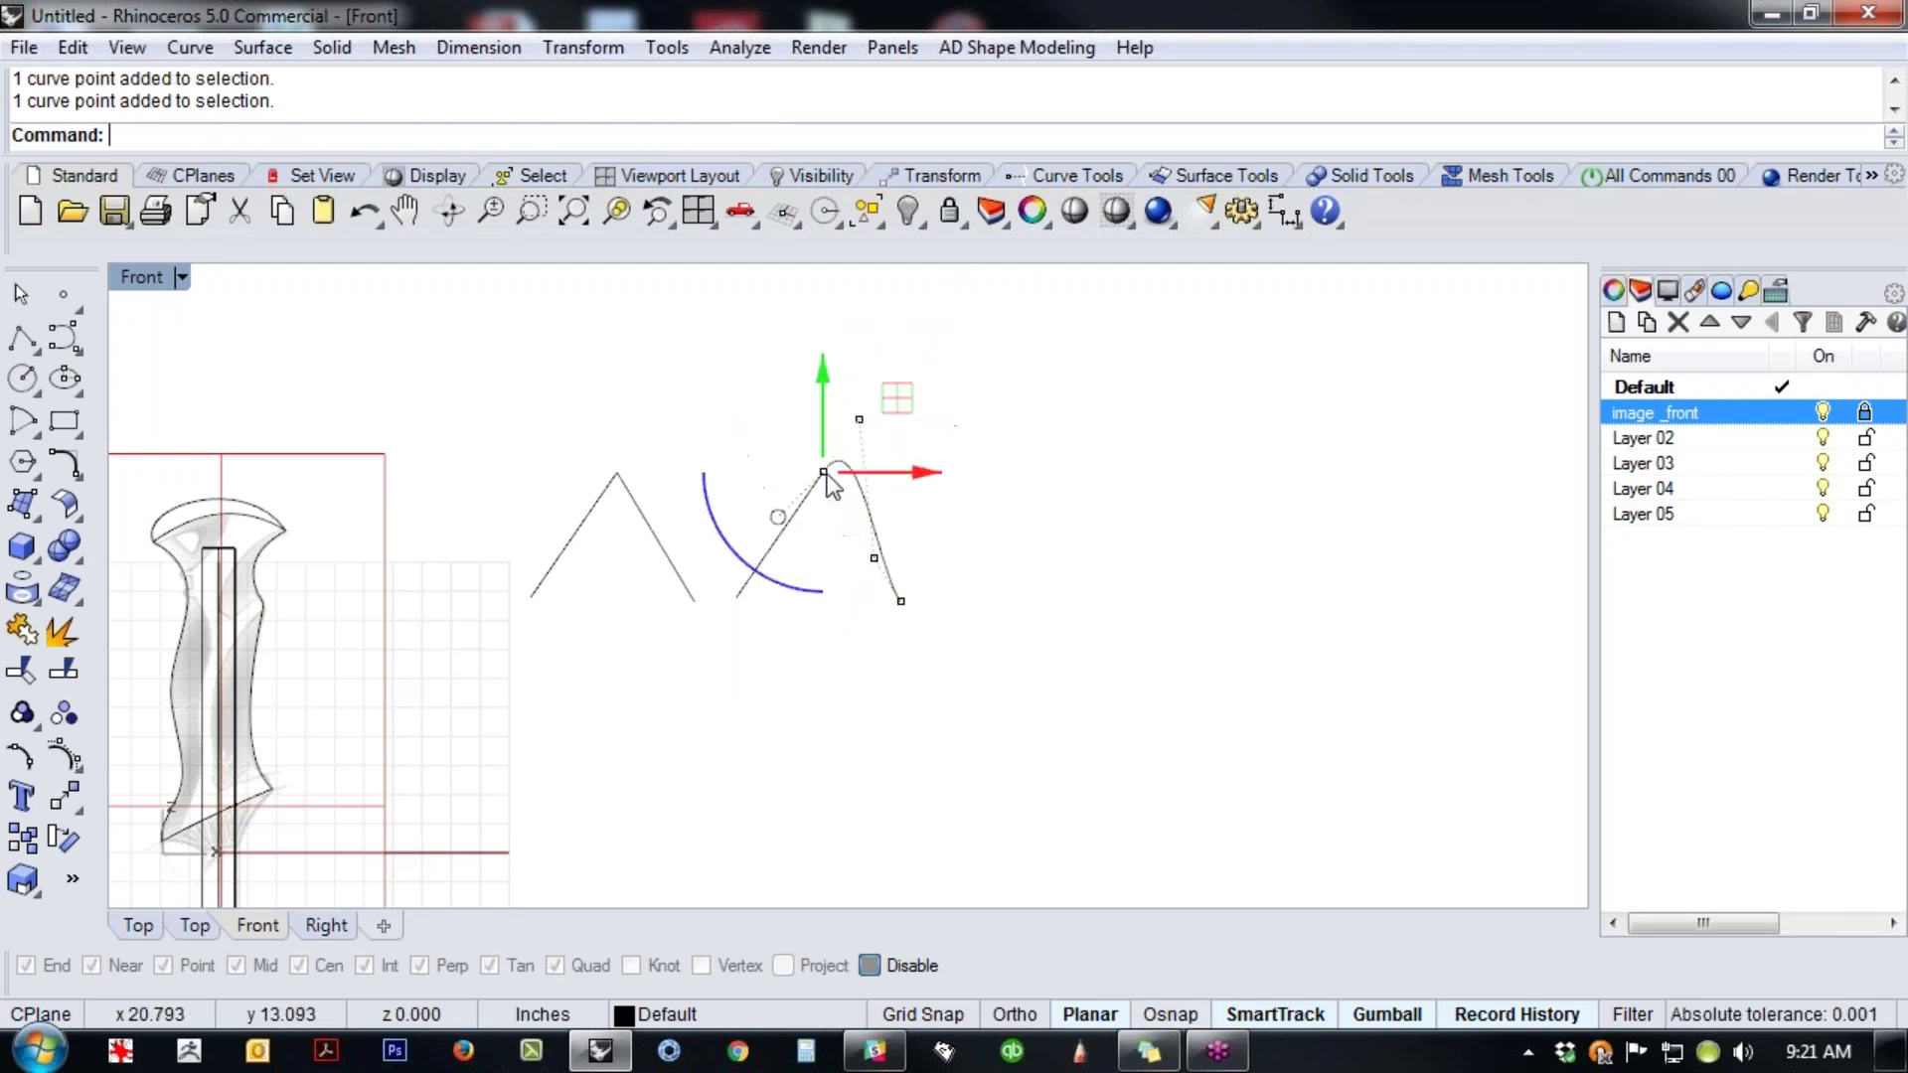
left_click(996, 465)
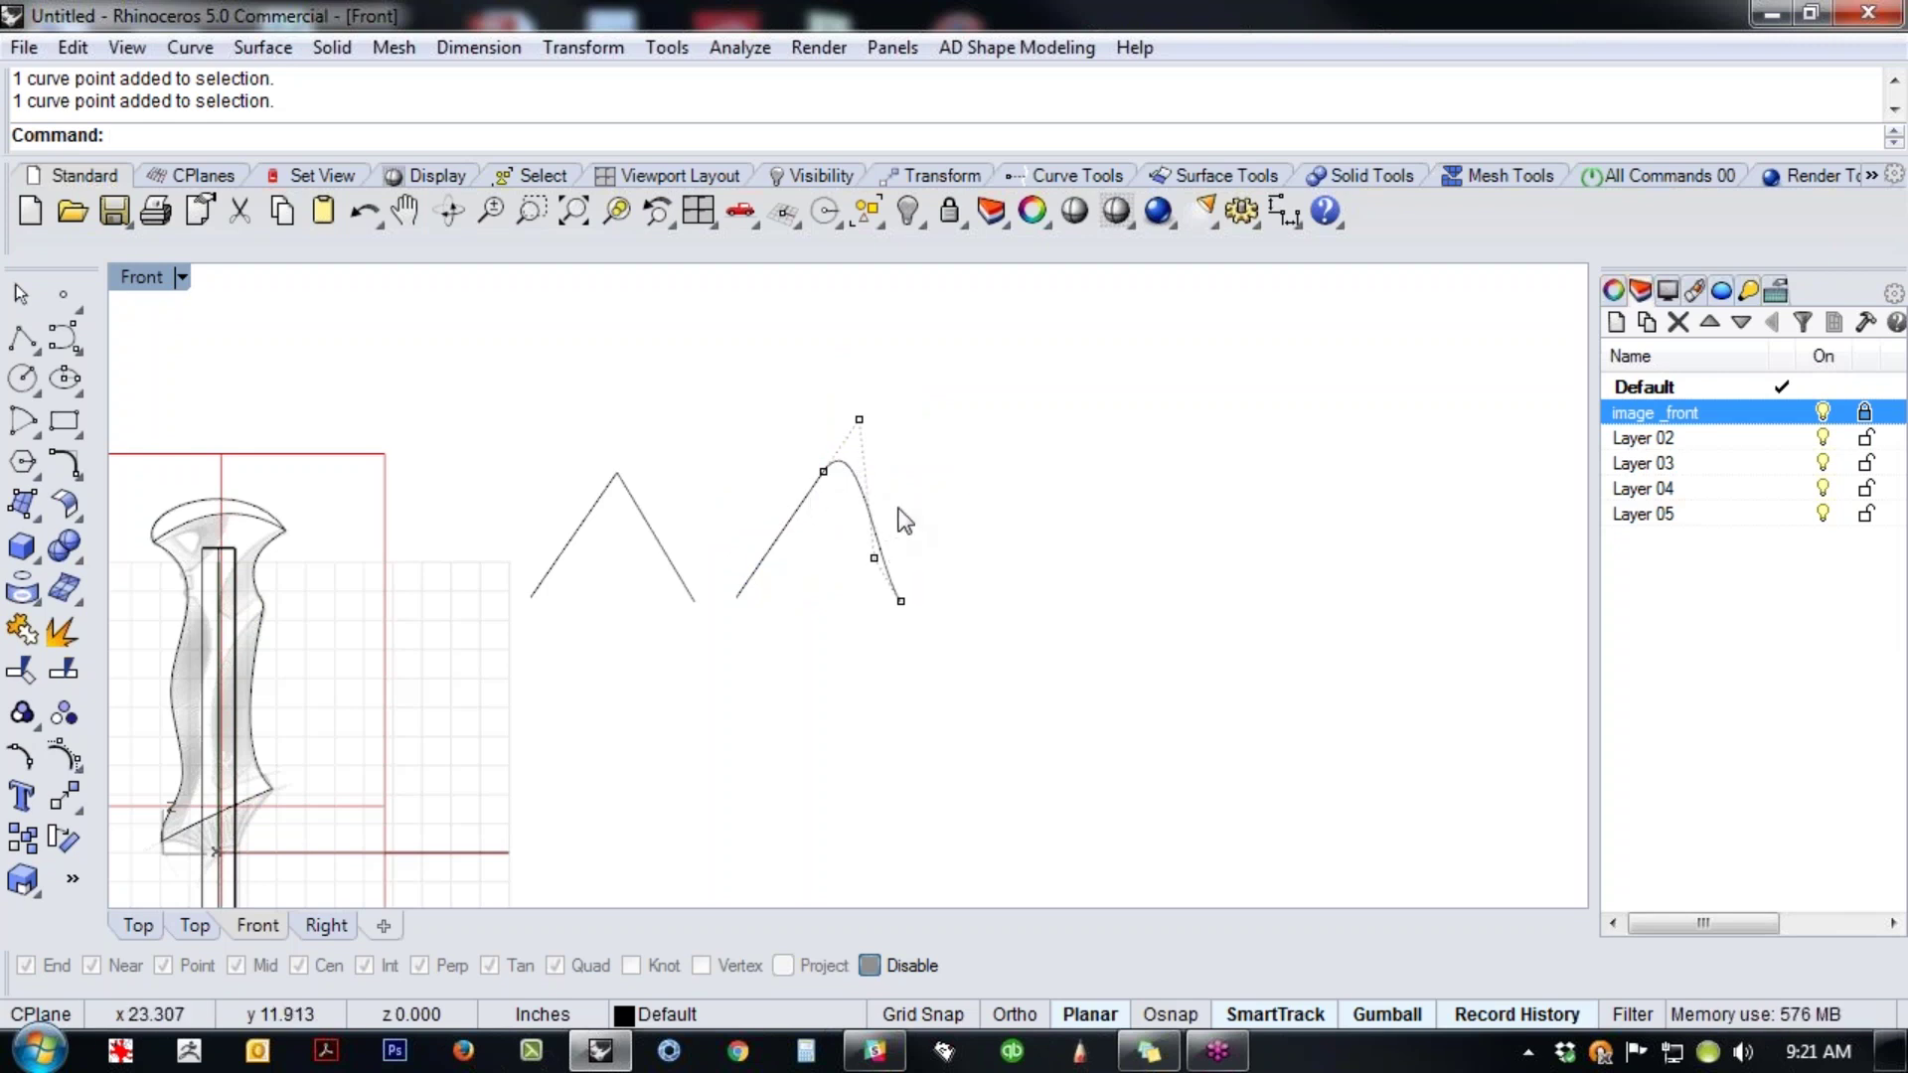
left_click_drag(766, 375, 916, 500)
left_click(972, 534)
left_click(861, 419)
left_click(1036, 553)
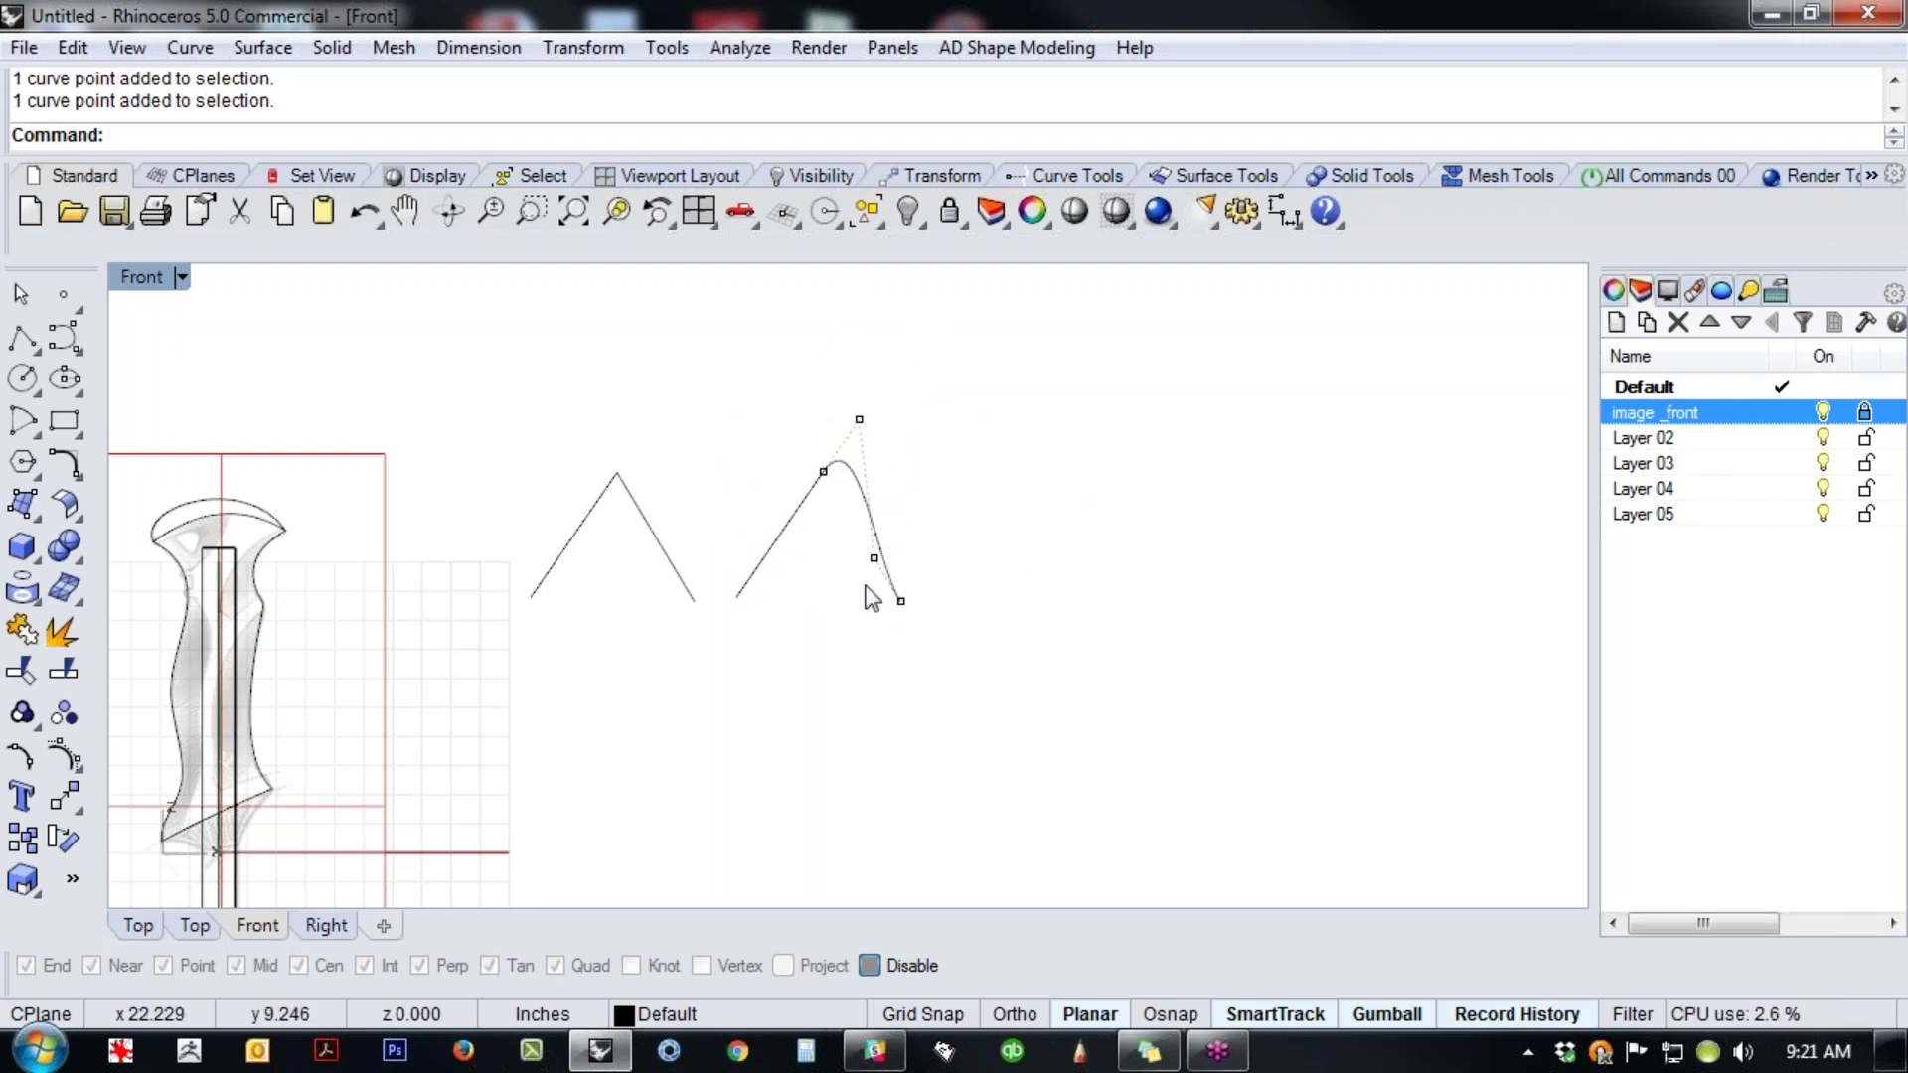
left_click_drag(839, 546, 994, 686)
left_click(938, 707)
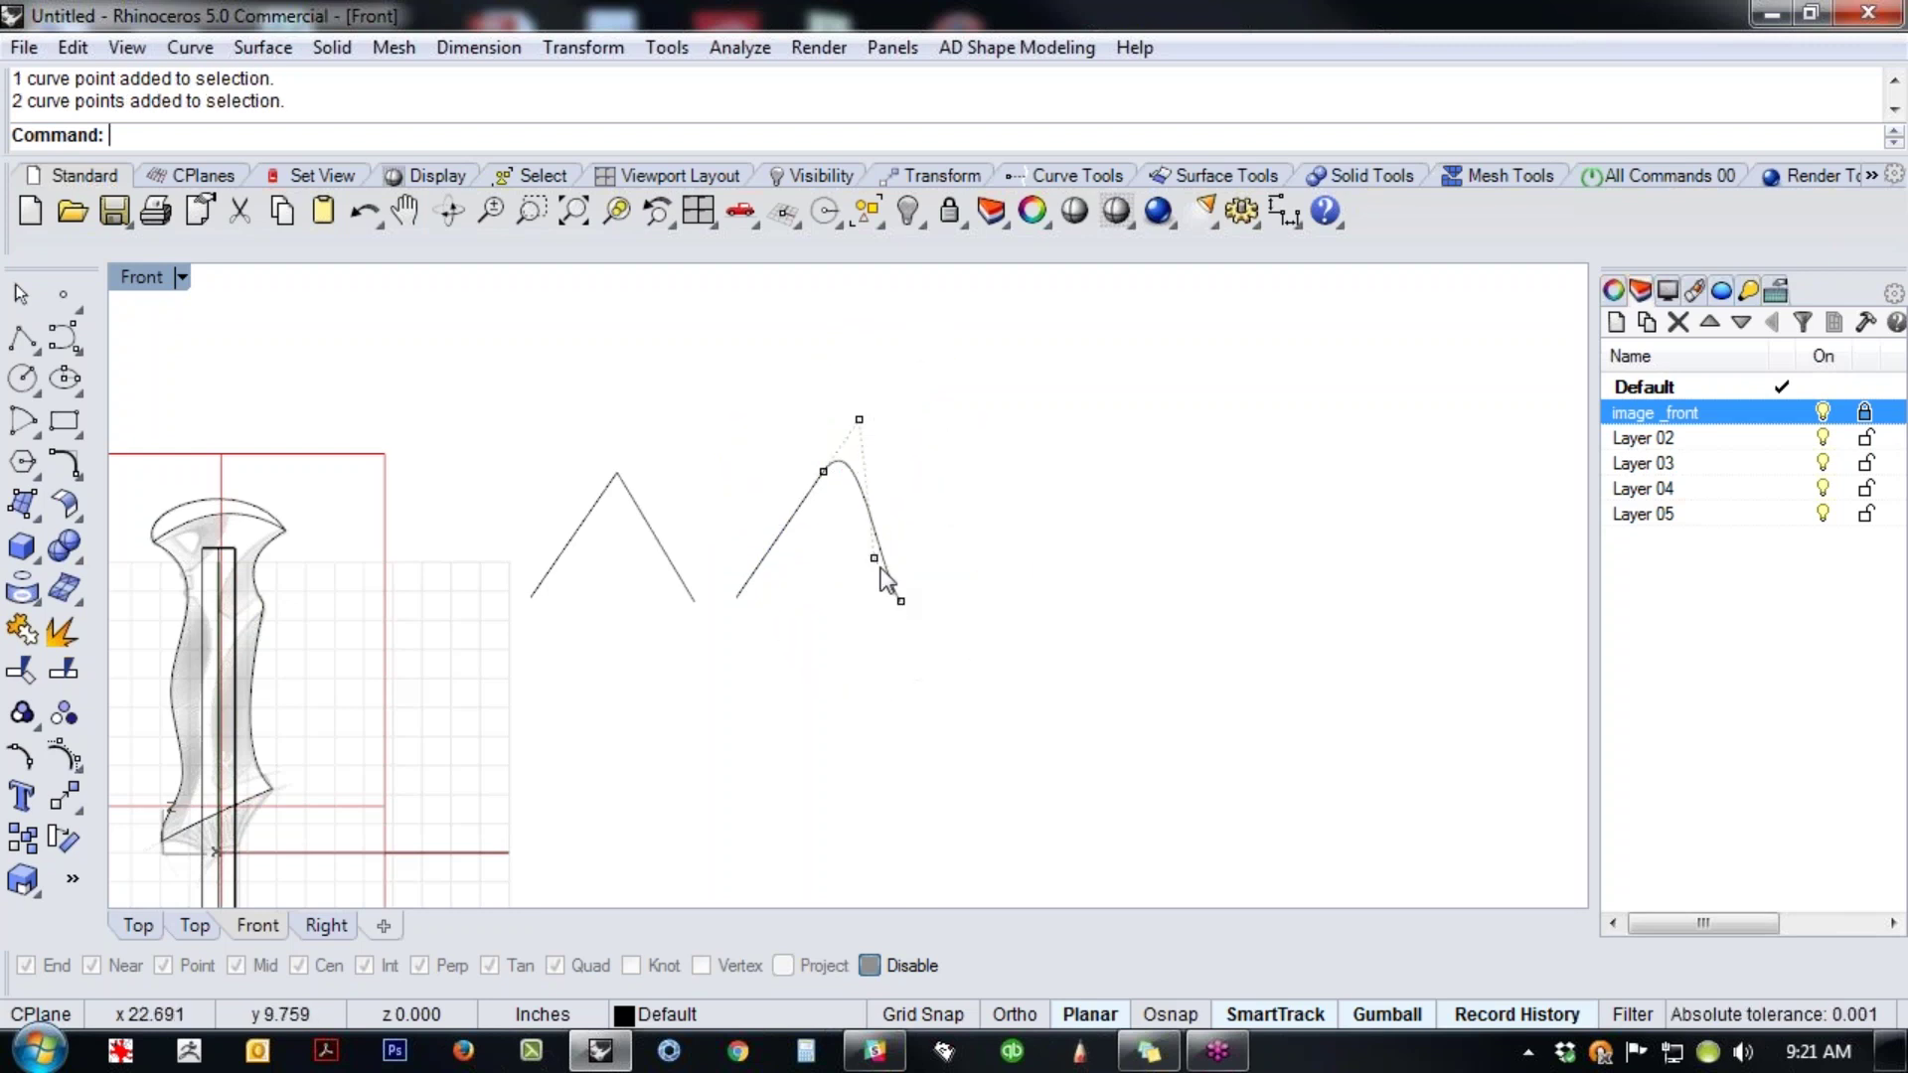
left_click_drag(926, 600, 932, 592)
left_click(846, 677)
left_click_drag(814, 622, 958, 532)
left_click(973, 682)
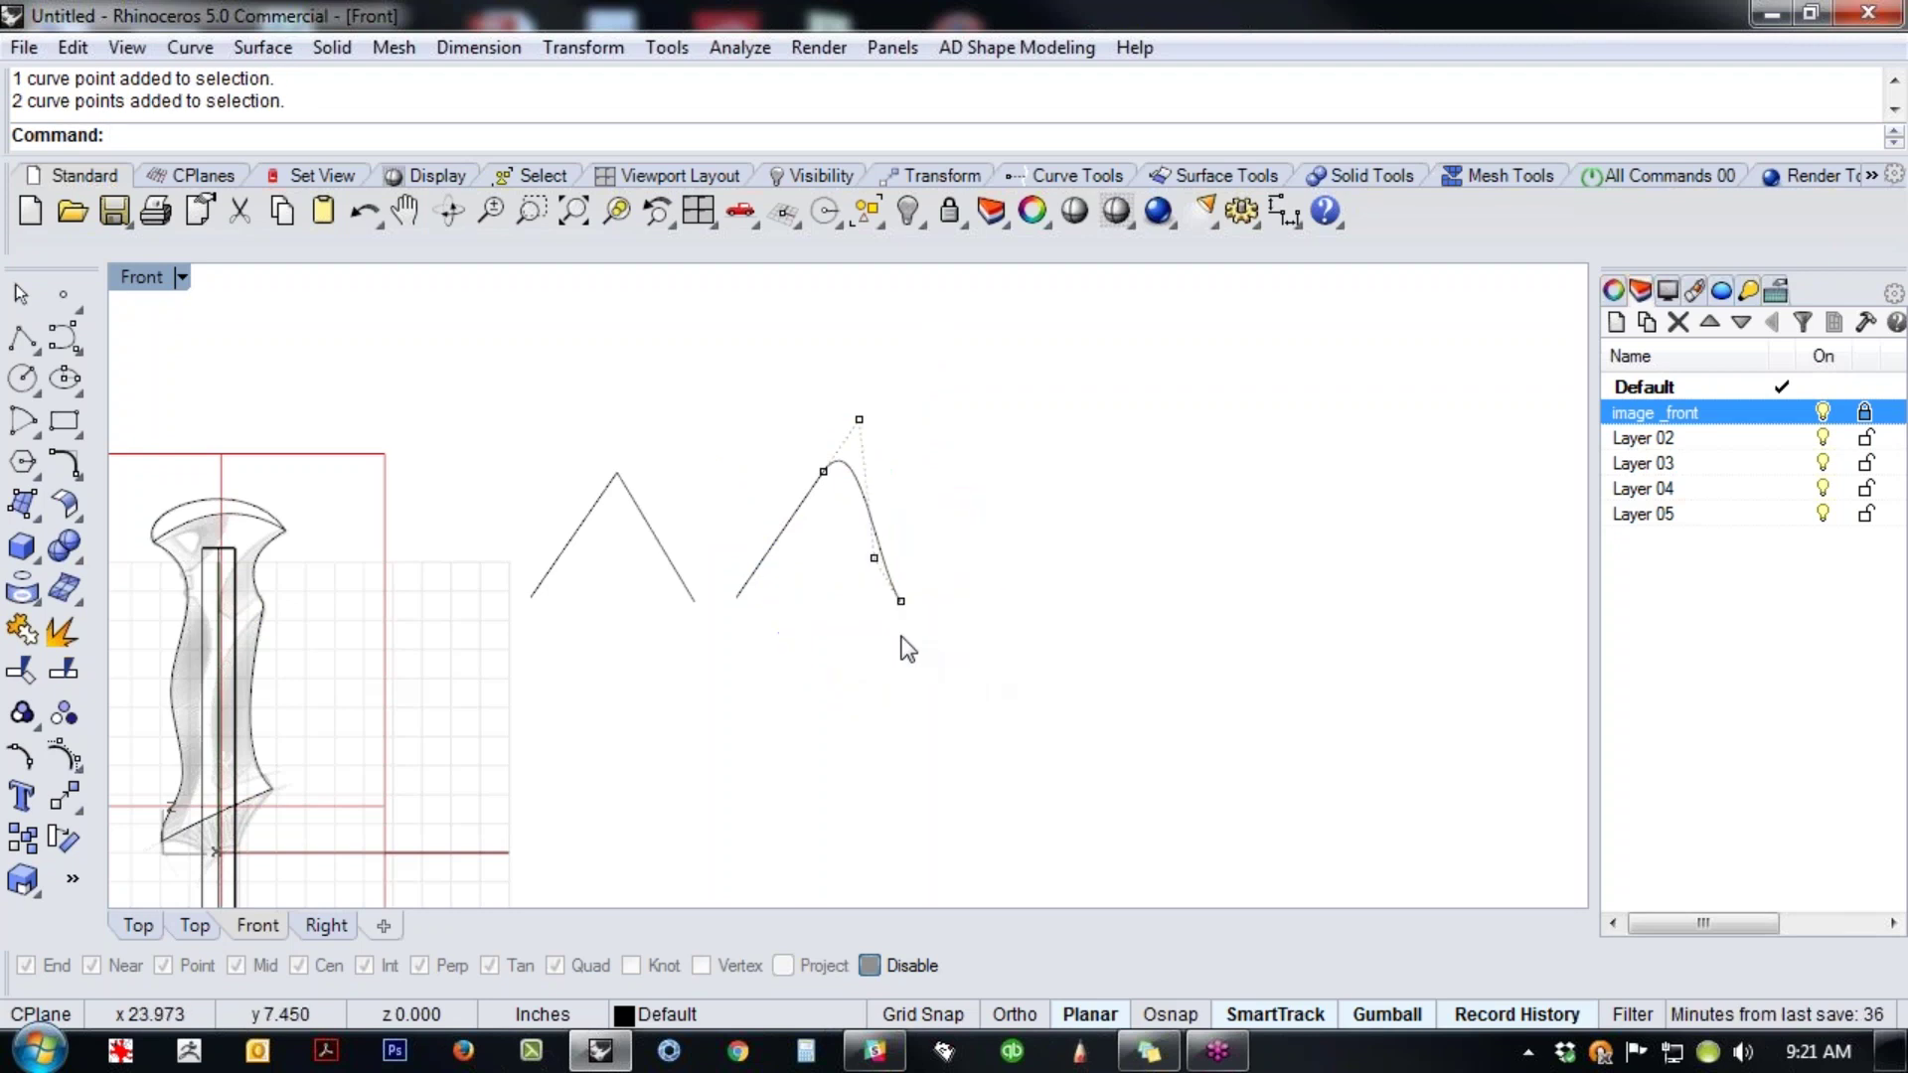
- Draw a both-sides line centred on the curve's lower endpoint and ending at its neighbouring control point
left_click(22, 338)
left_click(110, 387)
left_click(900, 599)
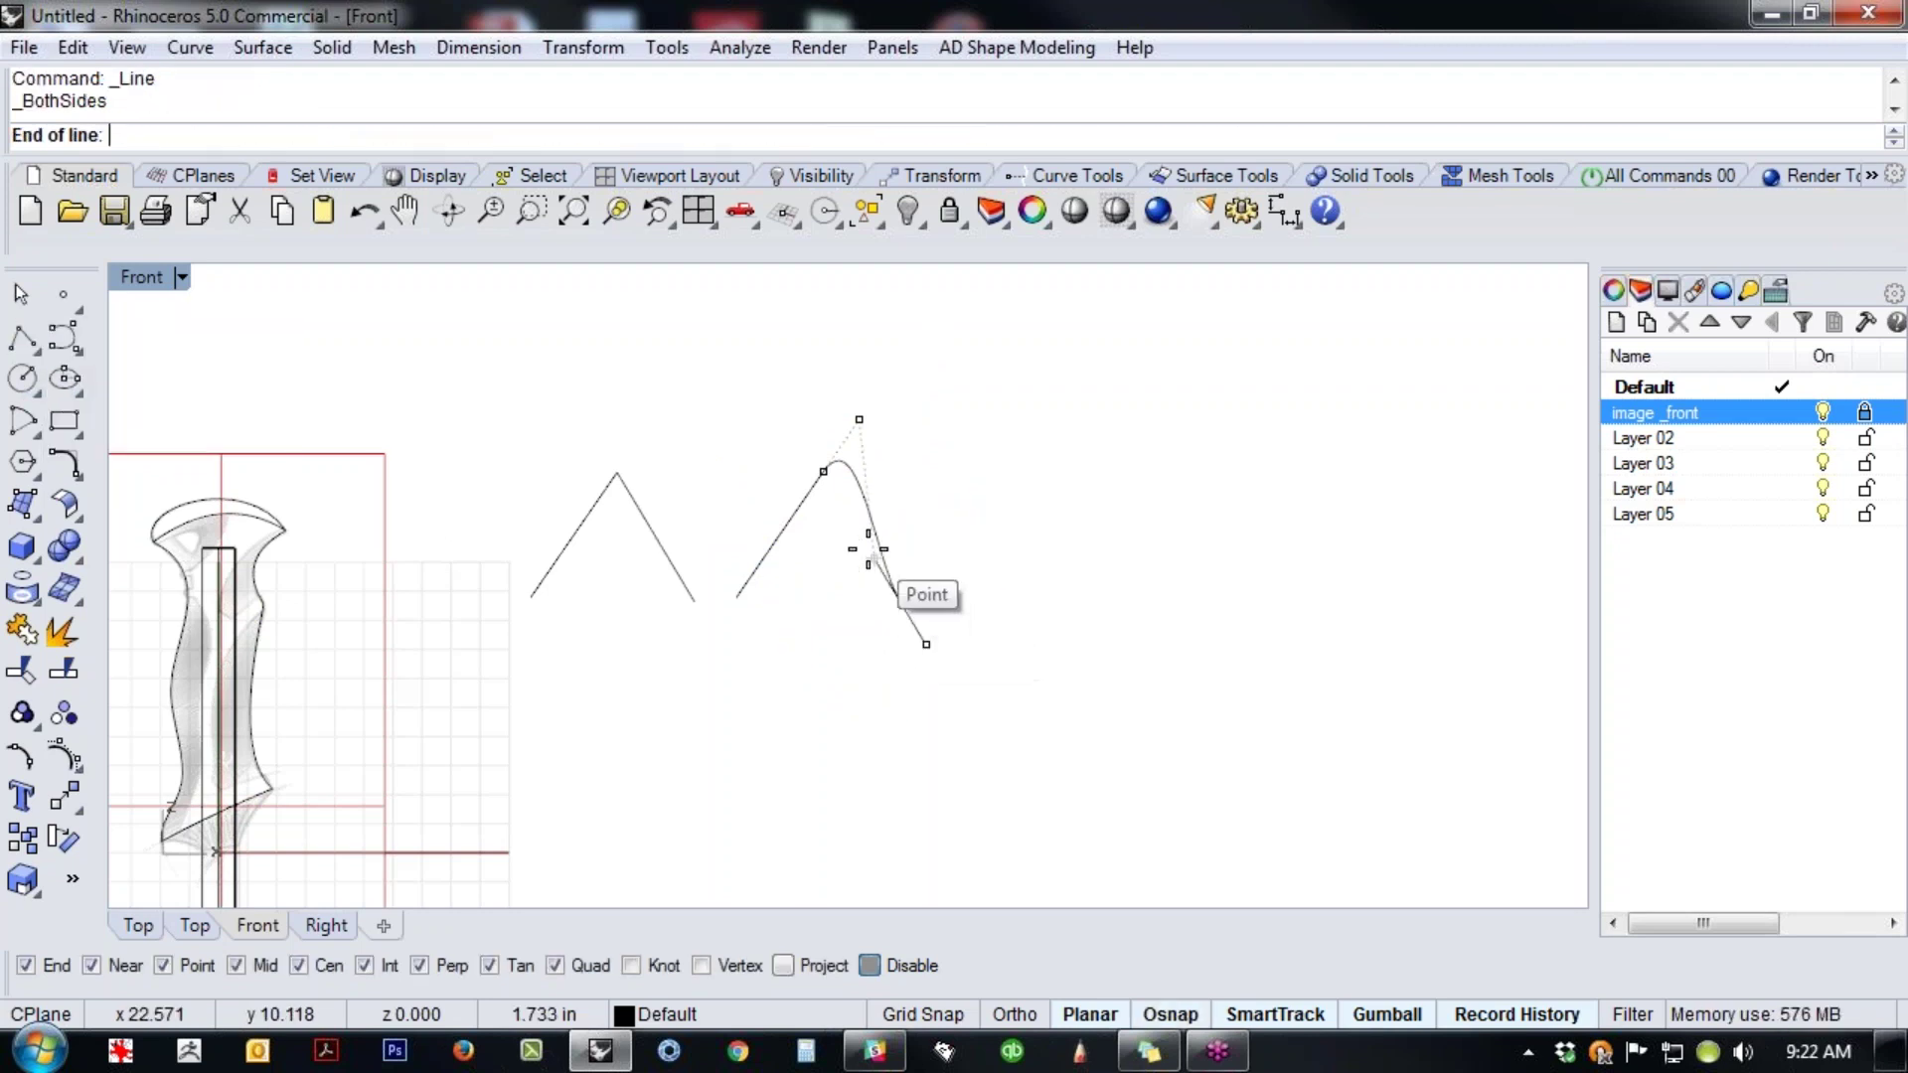
left_click(871, 552)
scroll(902, 600, "up", 4)
- Move the new line along its own direction so its upper end sits on the curve's lower endpoint
left_click(899, 600)
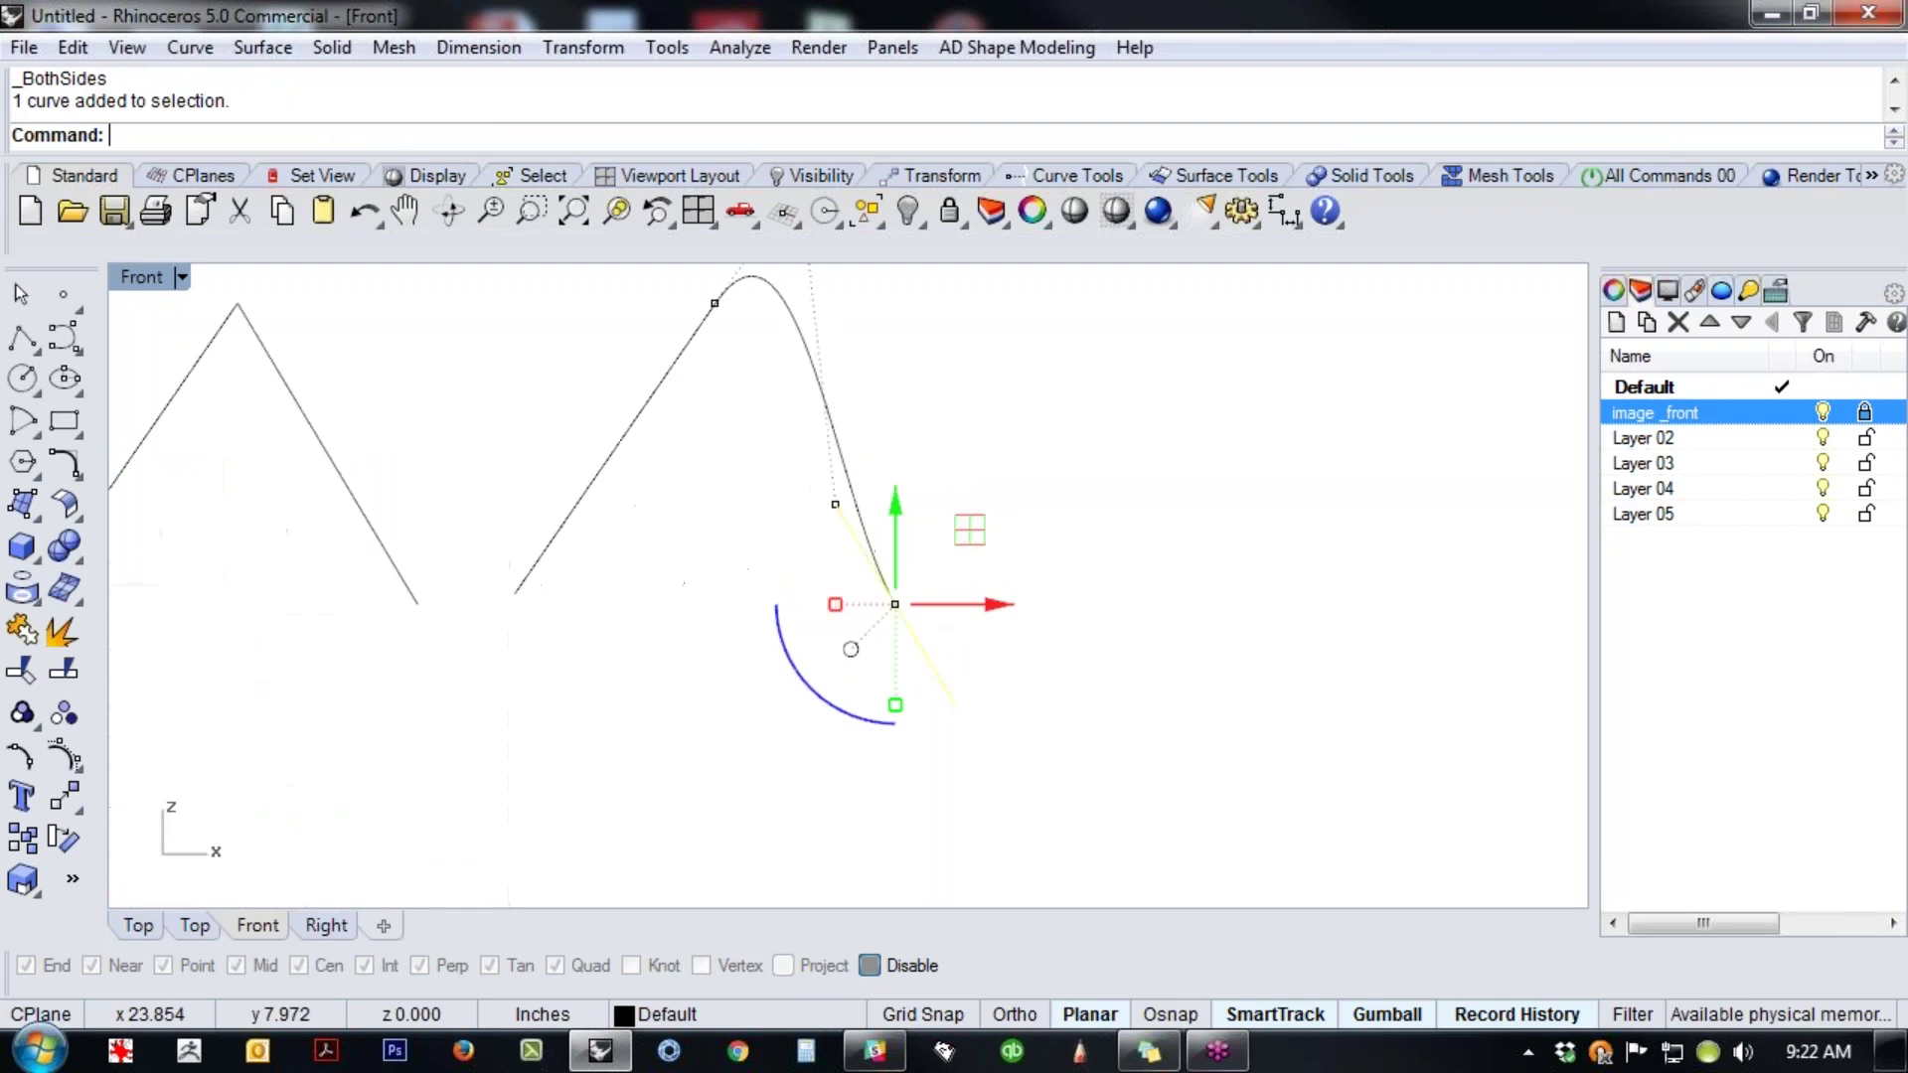
left_click(68, 793)
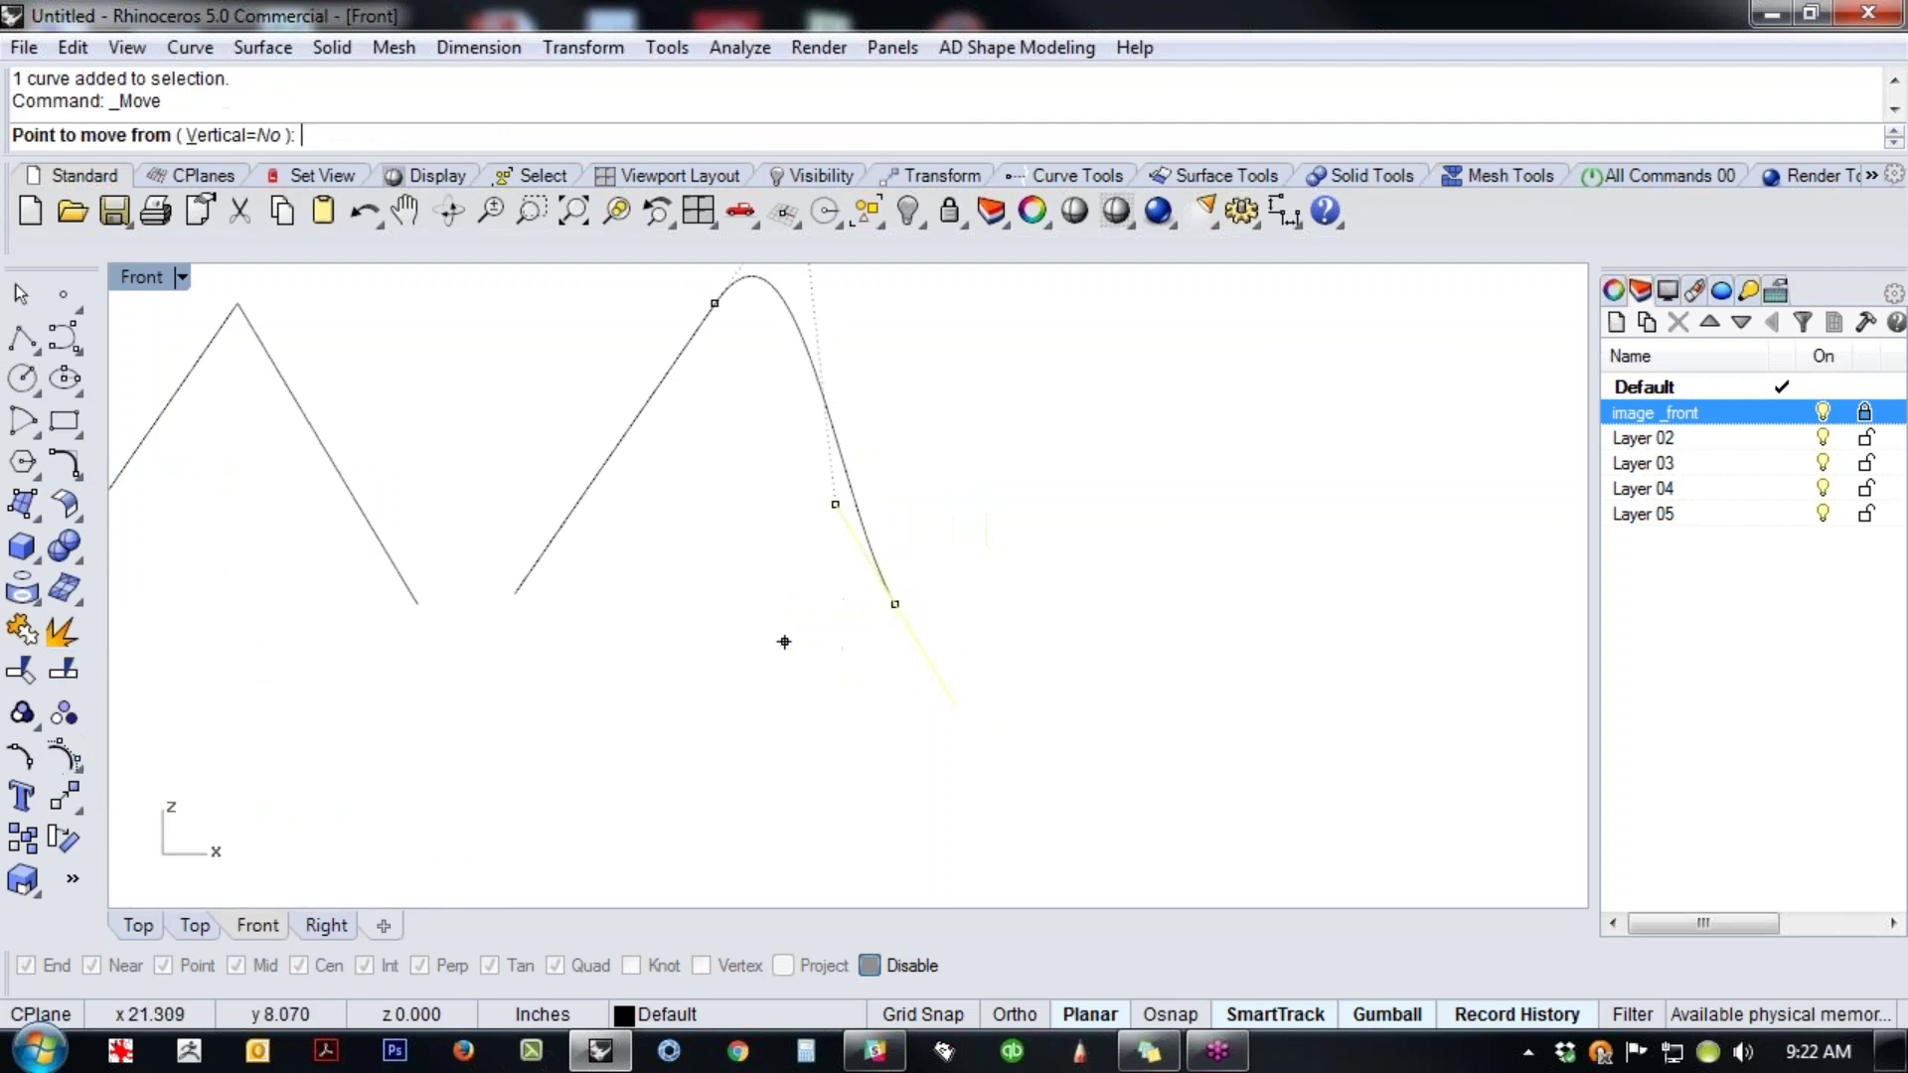
left_click(835, 507)
left_click(899, 608)
scroll(1093, 611, "down", 1)
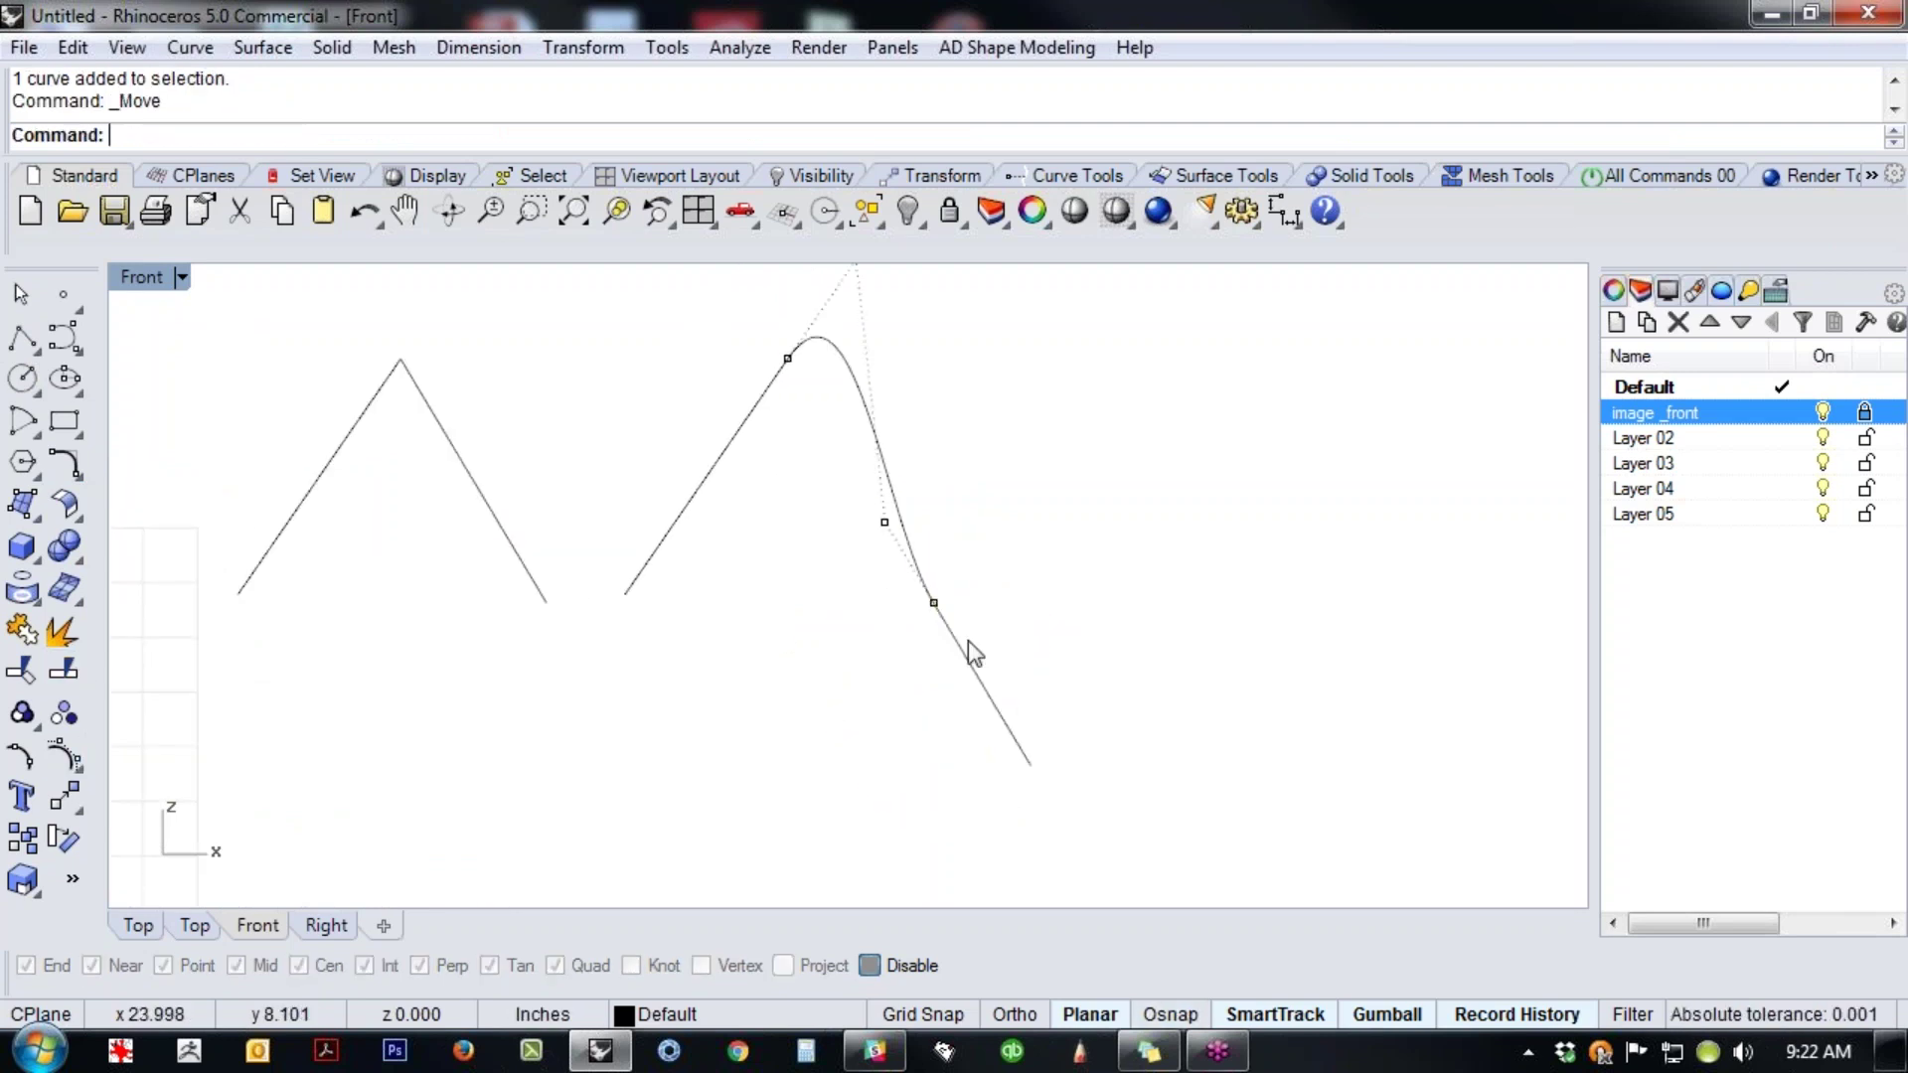
- Relocate the gumball to the curve's lower endpoint and rotate the lower line together with the adjacent control point clockwise toward the lower left
scroll(915, 636, "down", 2)
left_click_drag(872, 734, 1052, 547)
type("gr")
key("Return")
left_click(926, 614)
key("Return")
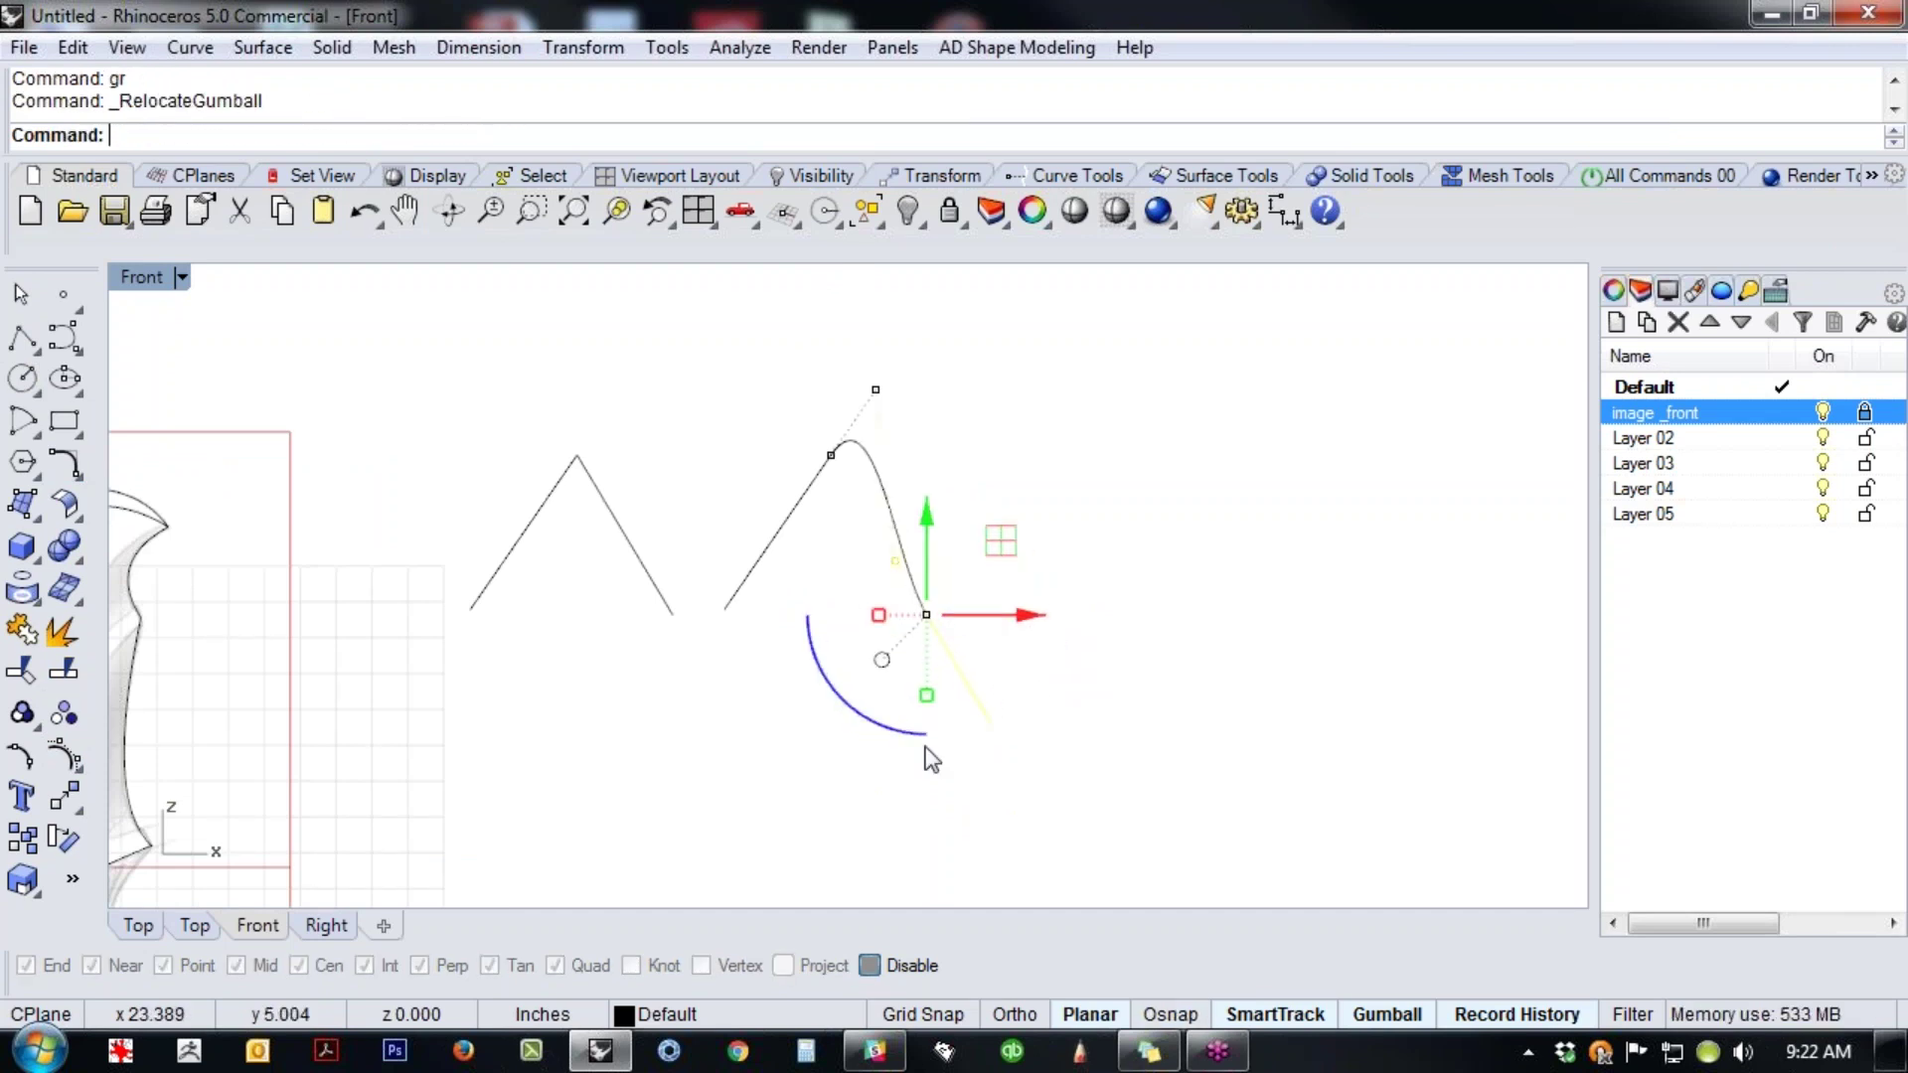
left_click_drag(926, 749, 677, 784)
key("Escape")
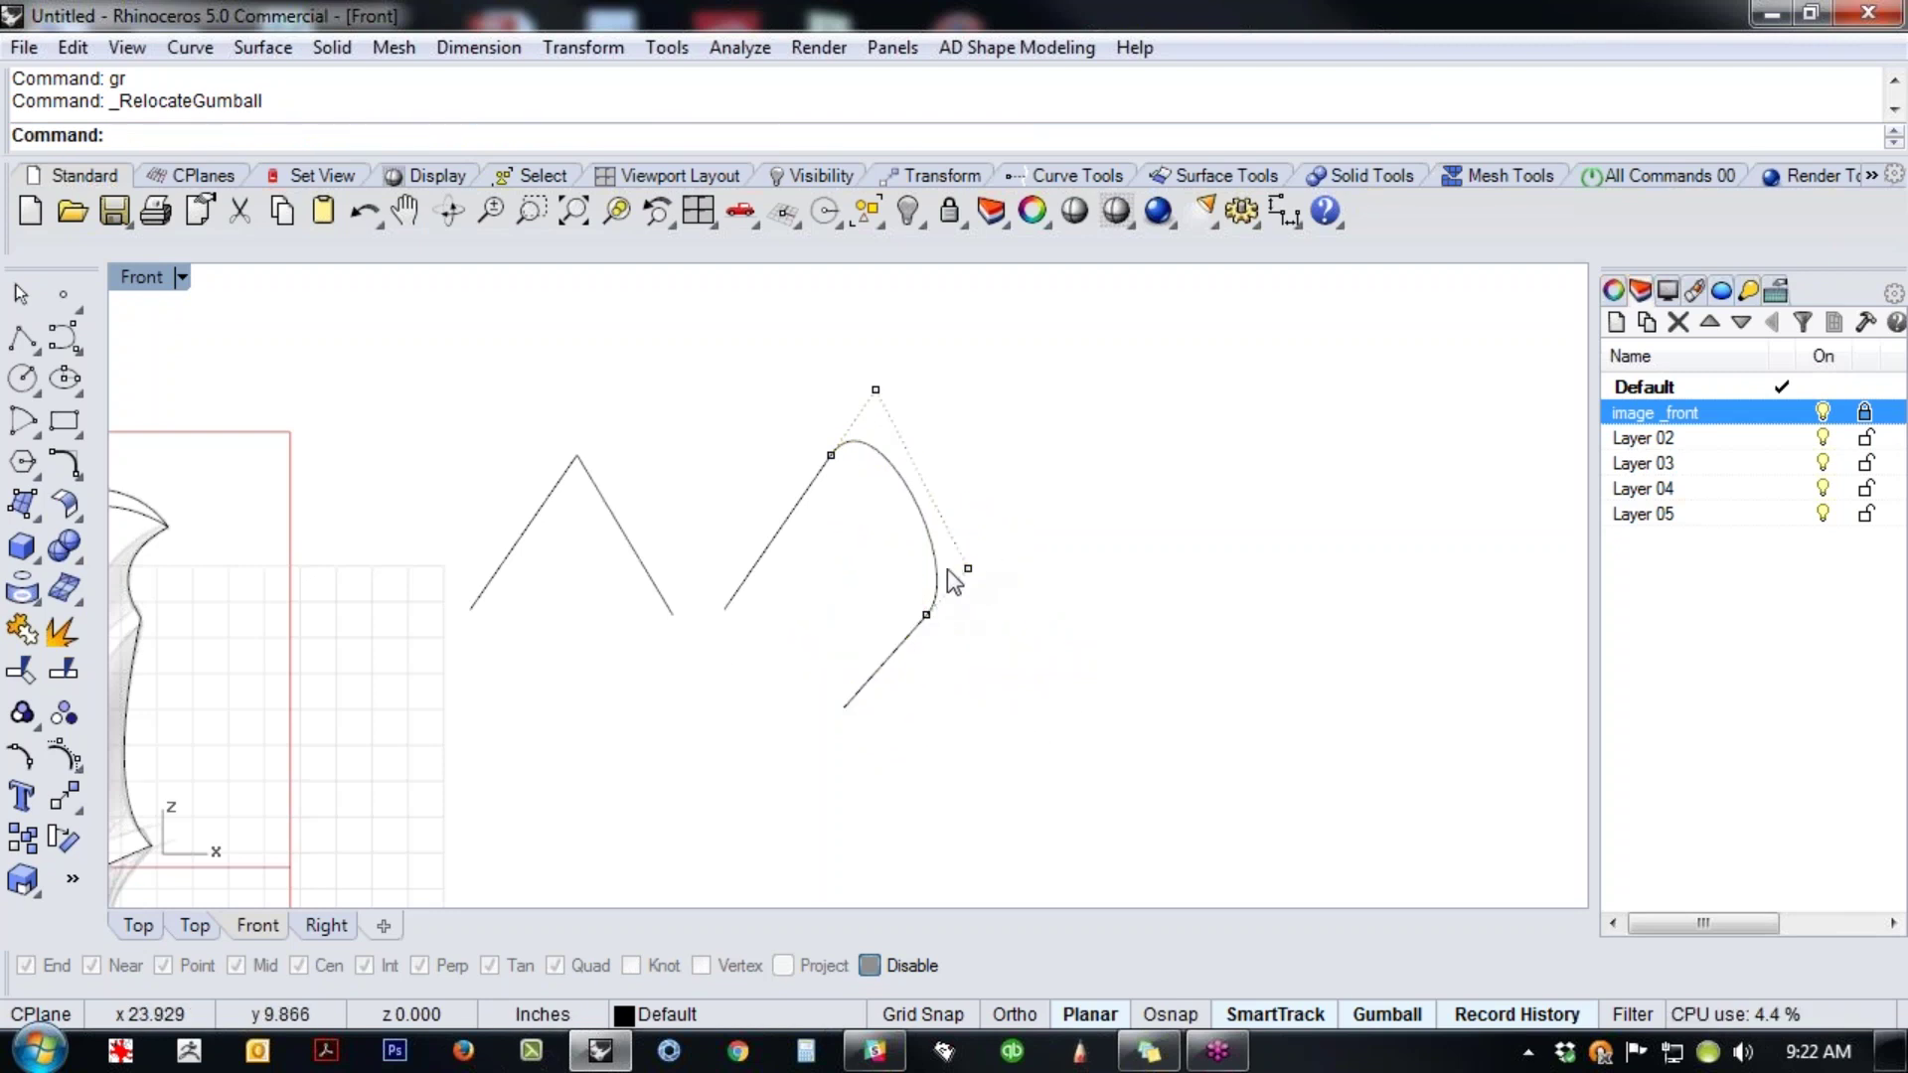
- Change the degree of the curve between the two lines to 5 and show its control points
scroll(900, 632, "down", 2)
right_click_drag(1071, 690, 920, 634)
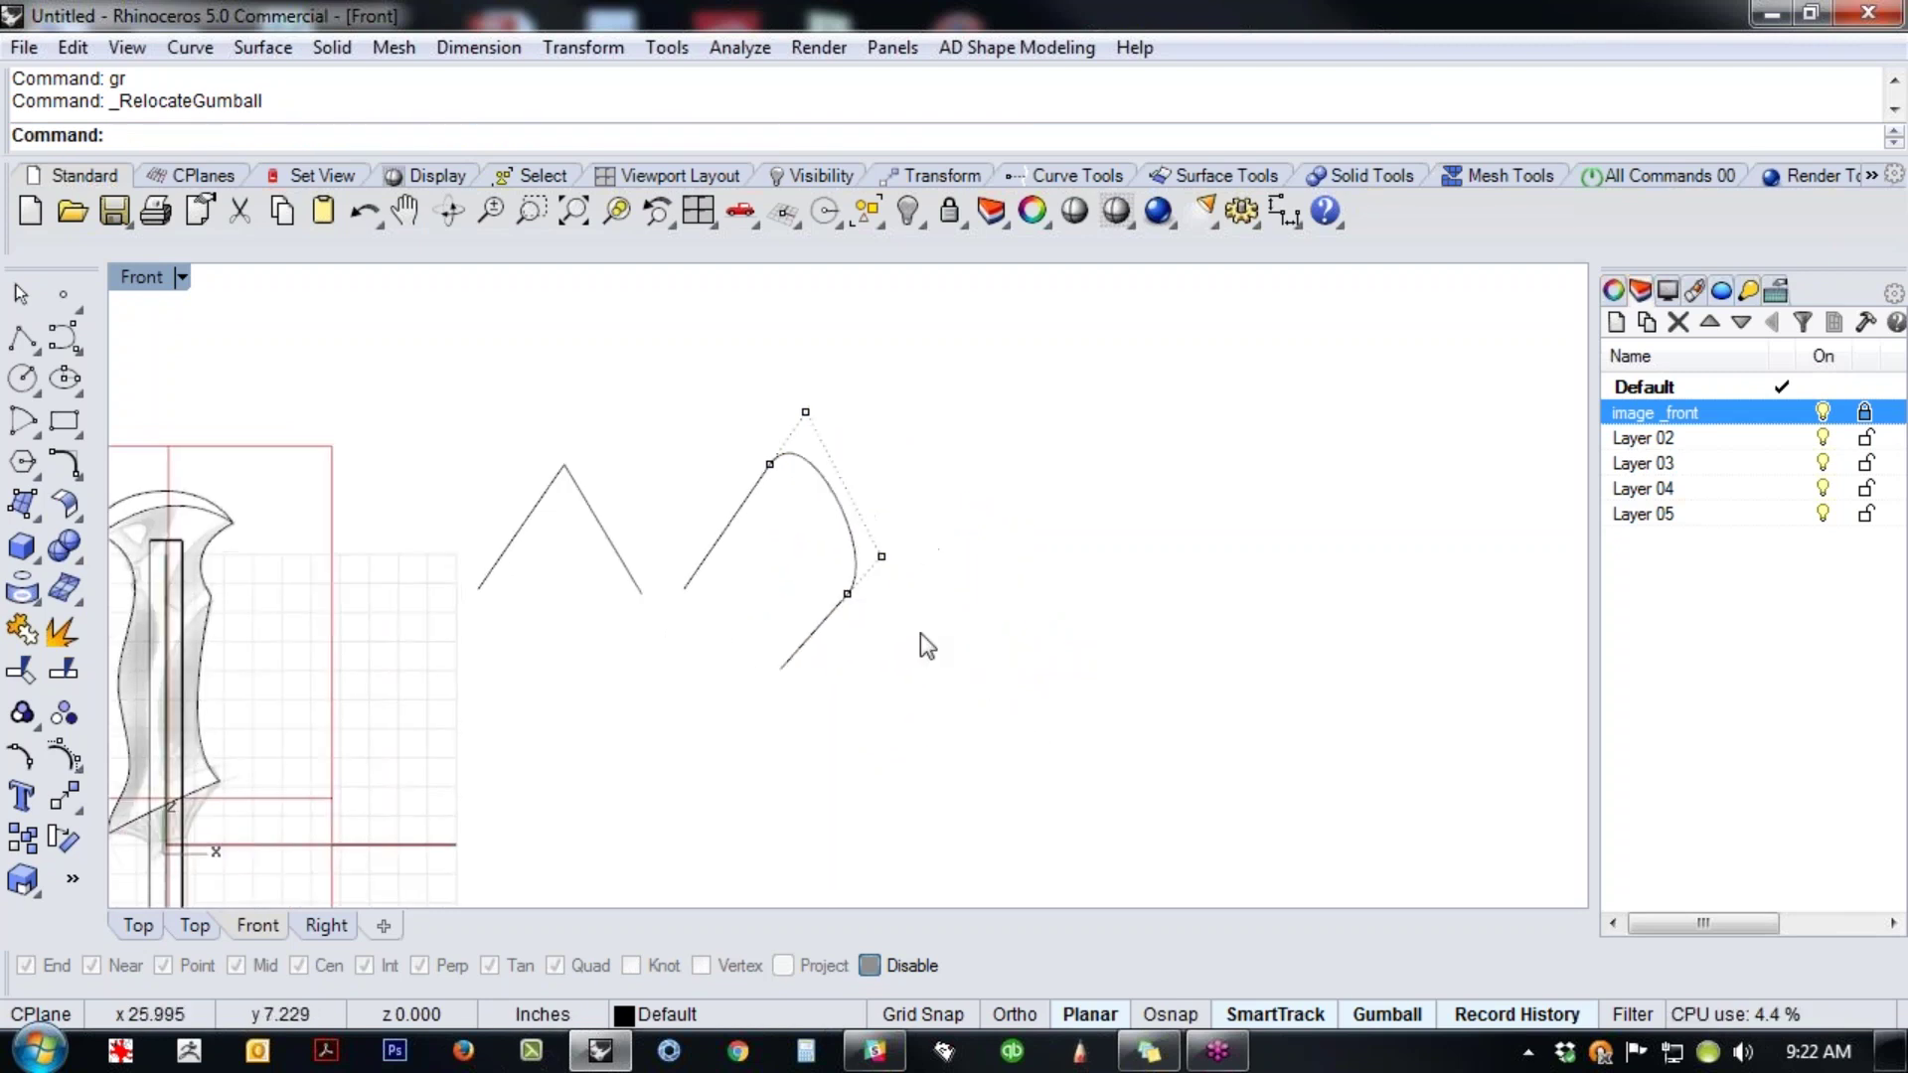
left_click(842, 504)
type("cd")
key("Return")
type("5")
key("Return")
middle_click(916, 449)
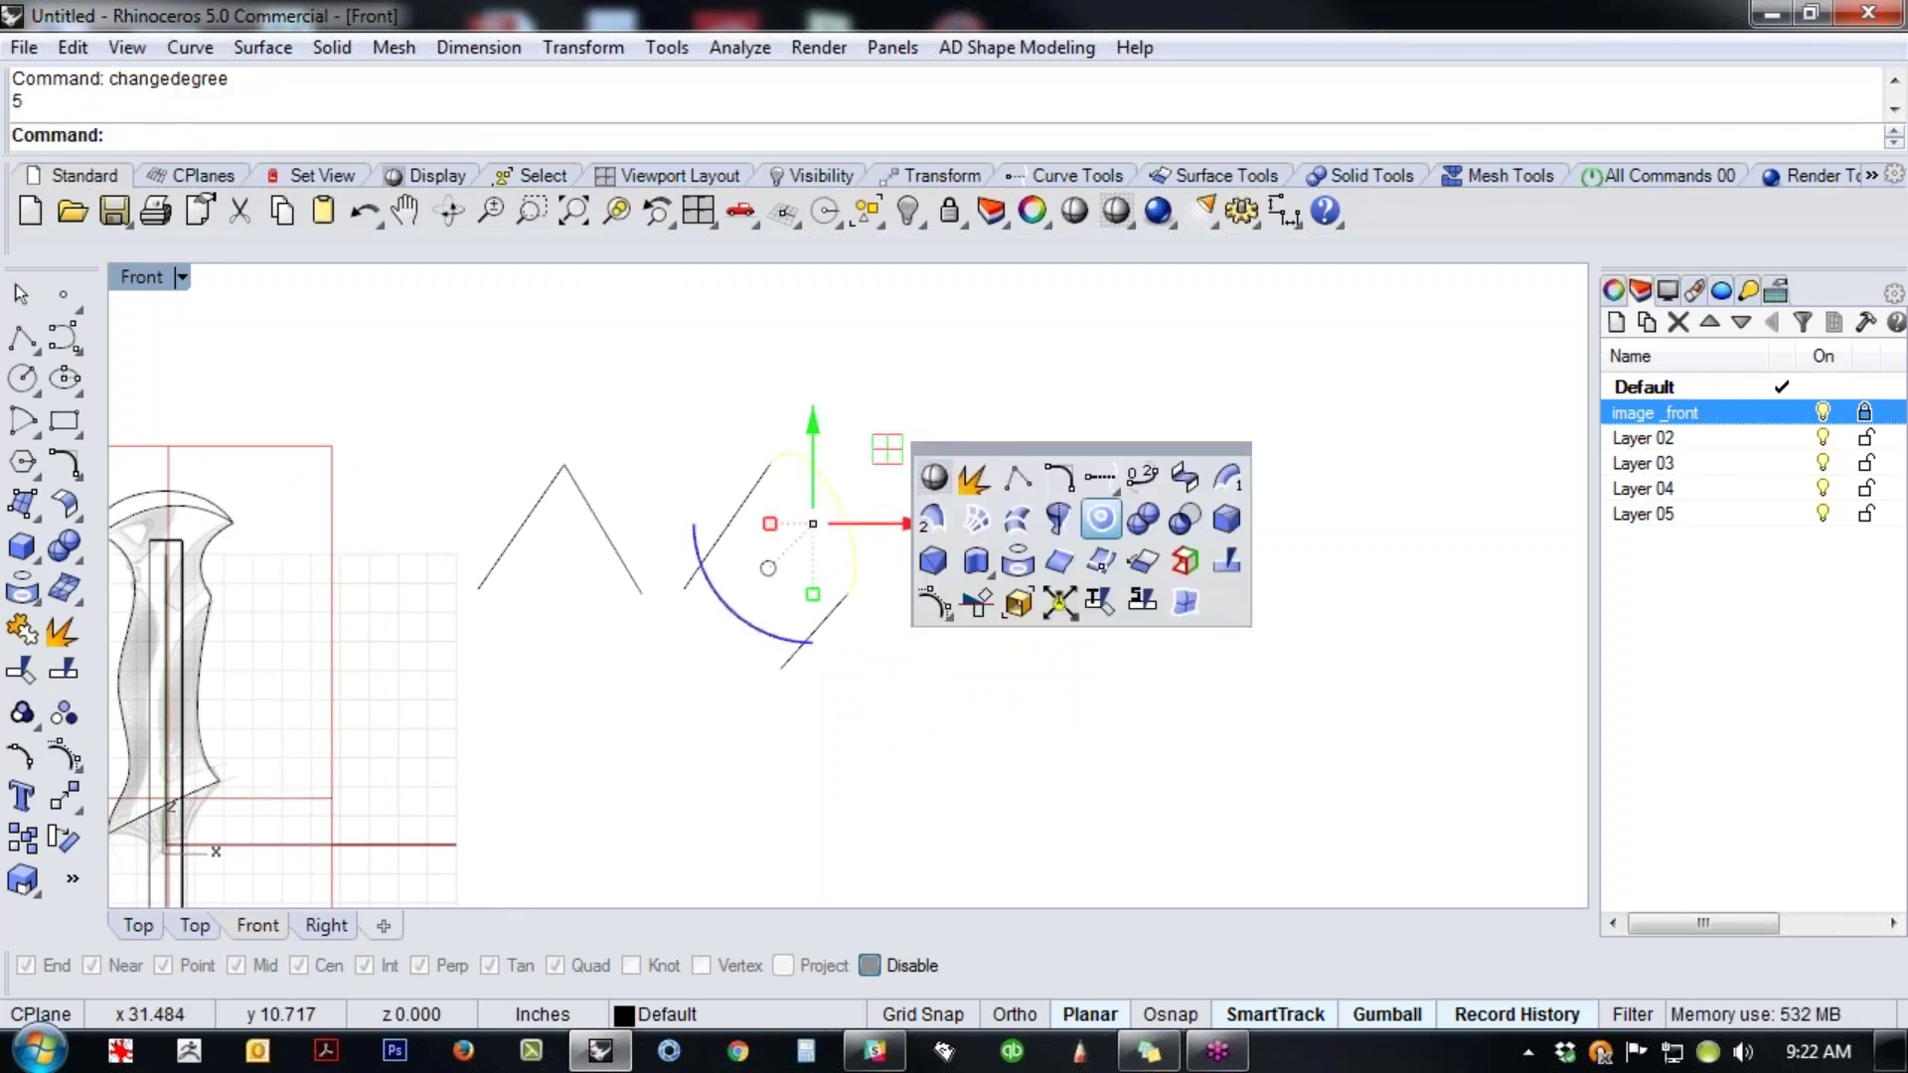
left_click(933, 601)
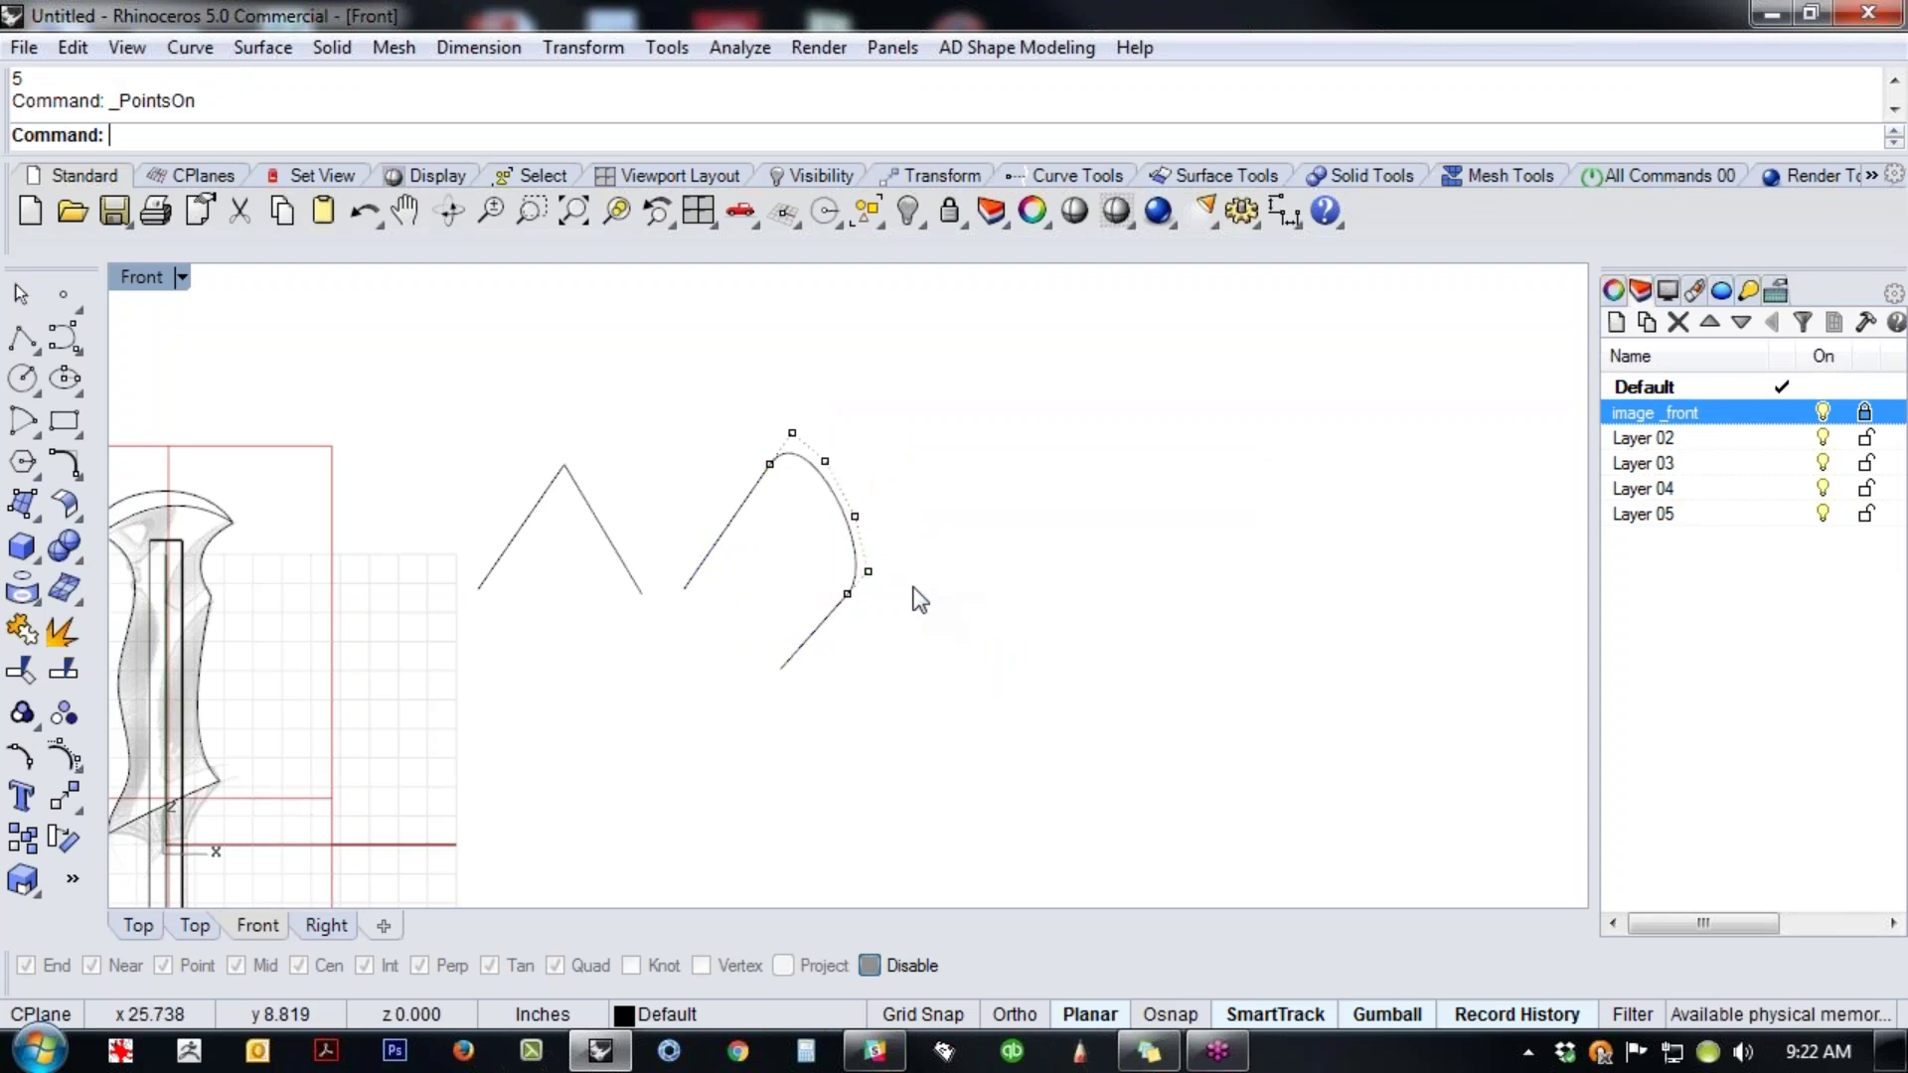
- Move the curve's third control point from its upper end into line with the upper straight line
scroll(833, 485, "up", 8)
left_click(818, 431)
right_click_drag(926, 484, 886, 648)
right_click_drag(733, 637, 721, 693)
left_click_drag(766, 649, 745, 507)
left_click(890, 666)
scroll(899, 681, "down", 2)
right_click_drag(939, 738, 866, 511)
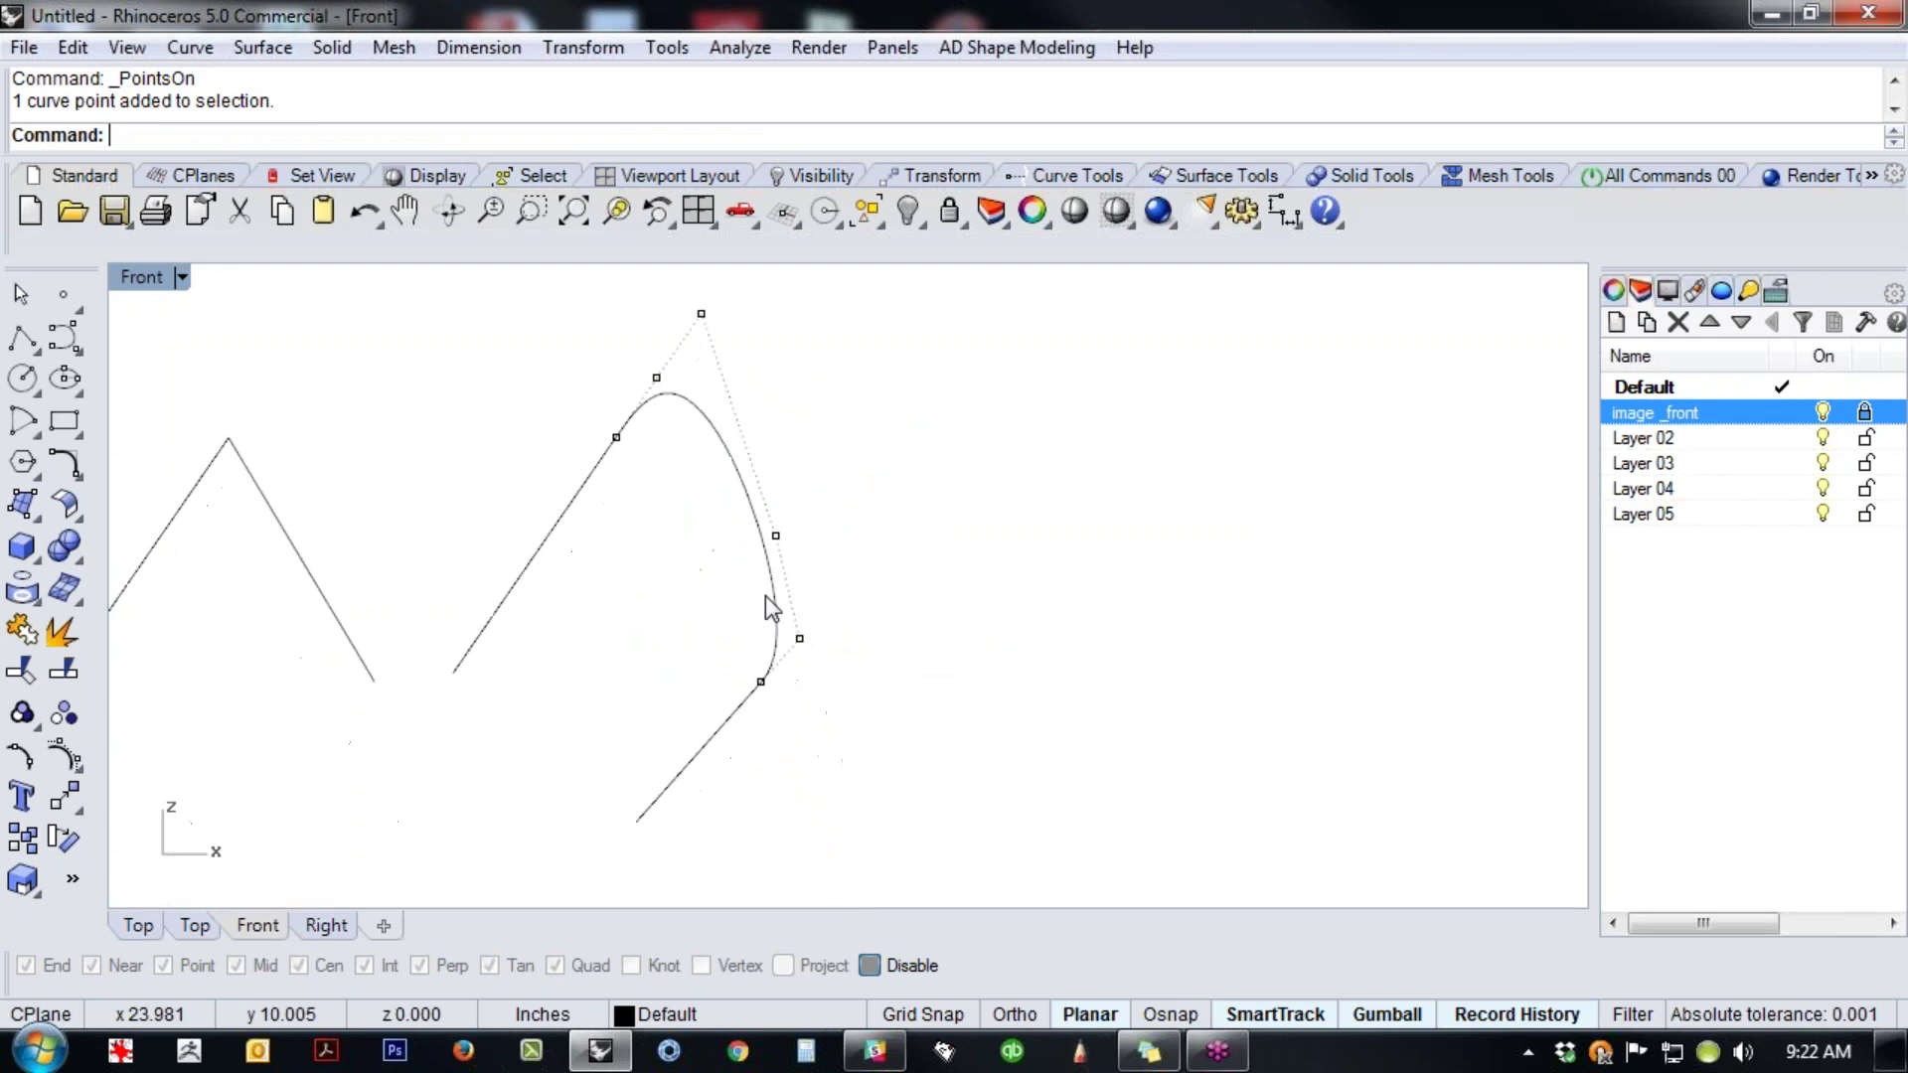
- Move the curve's third control point from its lower end outward into line with the lower straight line
left_click(775, 533)
left_click_drag(775, 533, 881, 543)
left_click(944, 630)
scroll(942, 624, "down", 2)
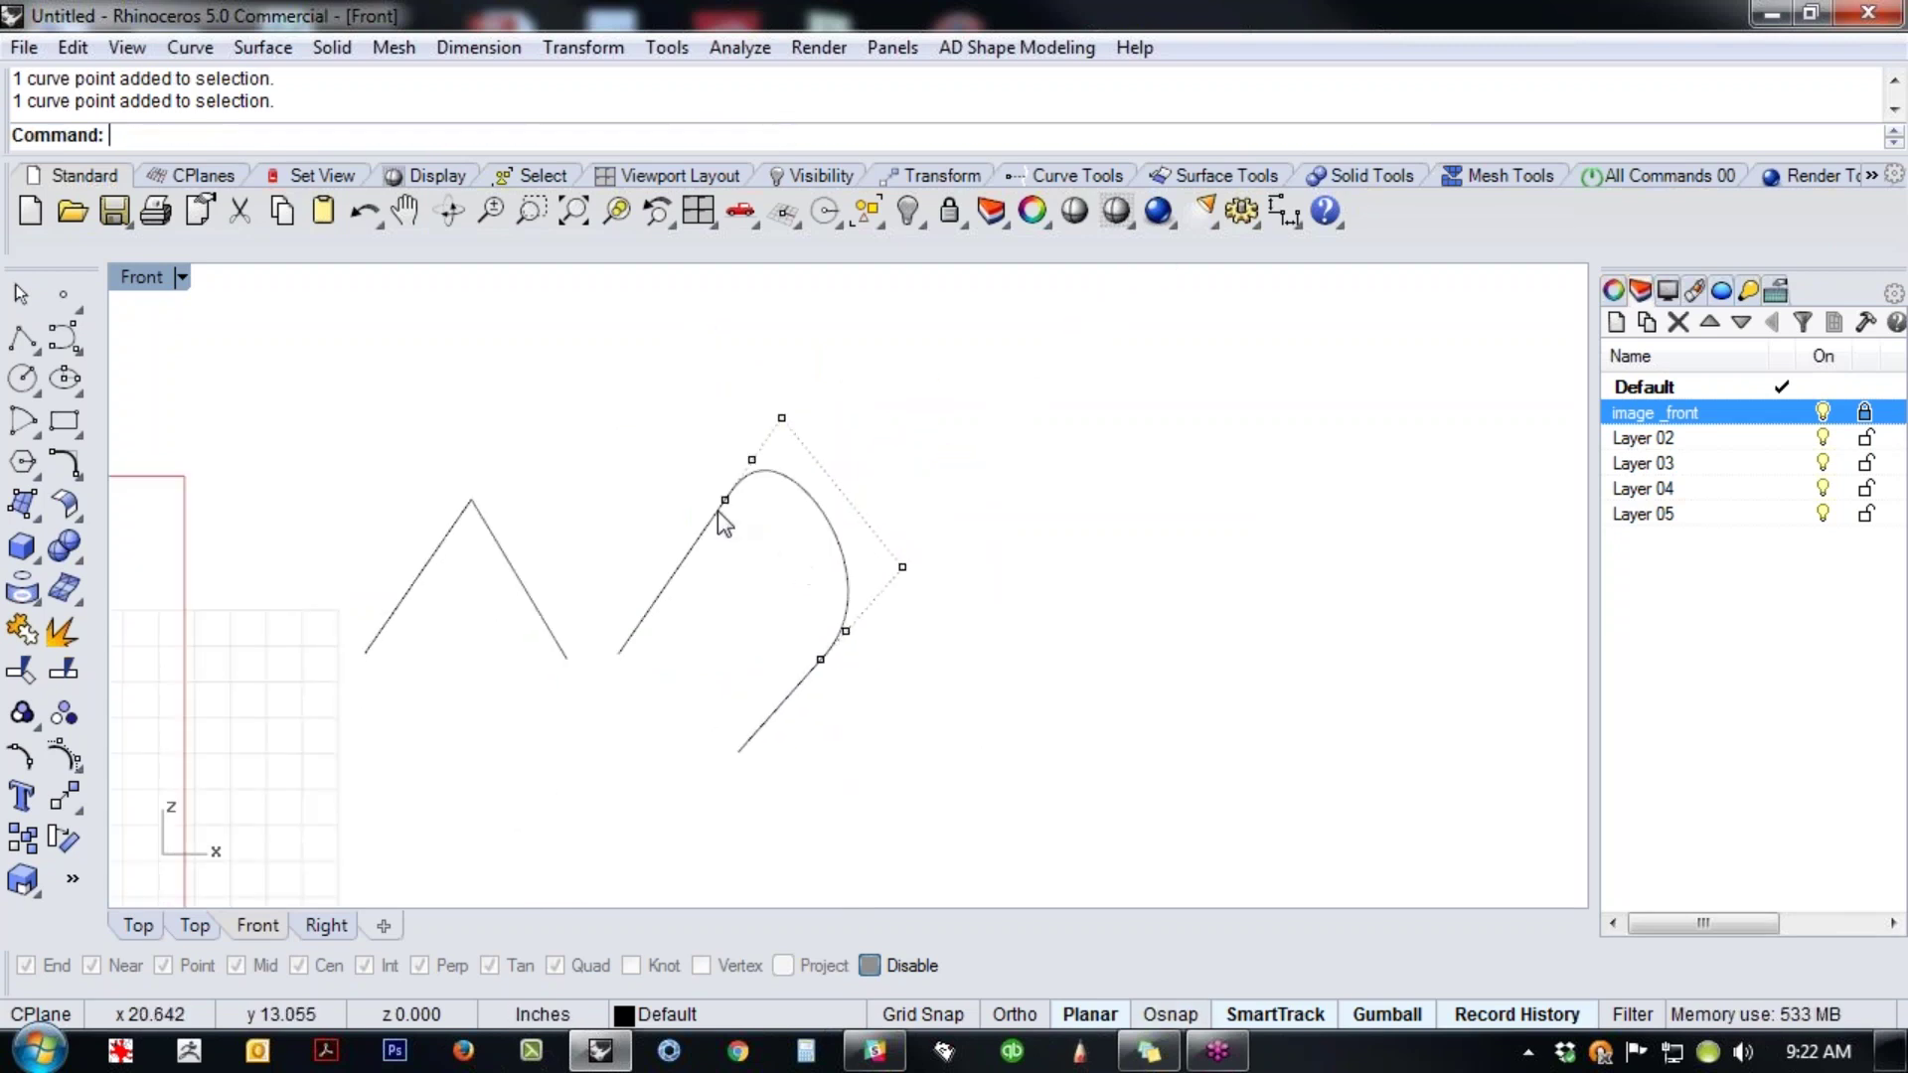
- Examine the three control points aligned with the adjoining line at the curve's upper end
scroll(683, 571, "down", 4)
right_click_drag(751, 614, 978, 542)
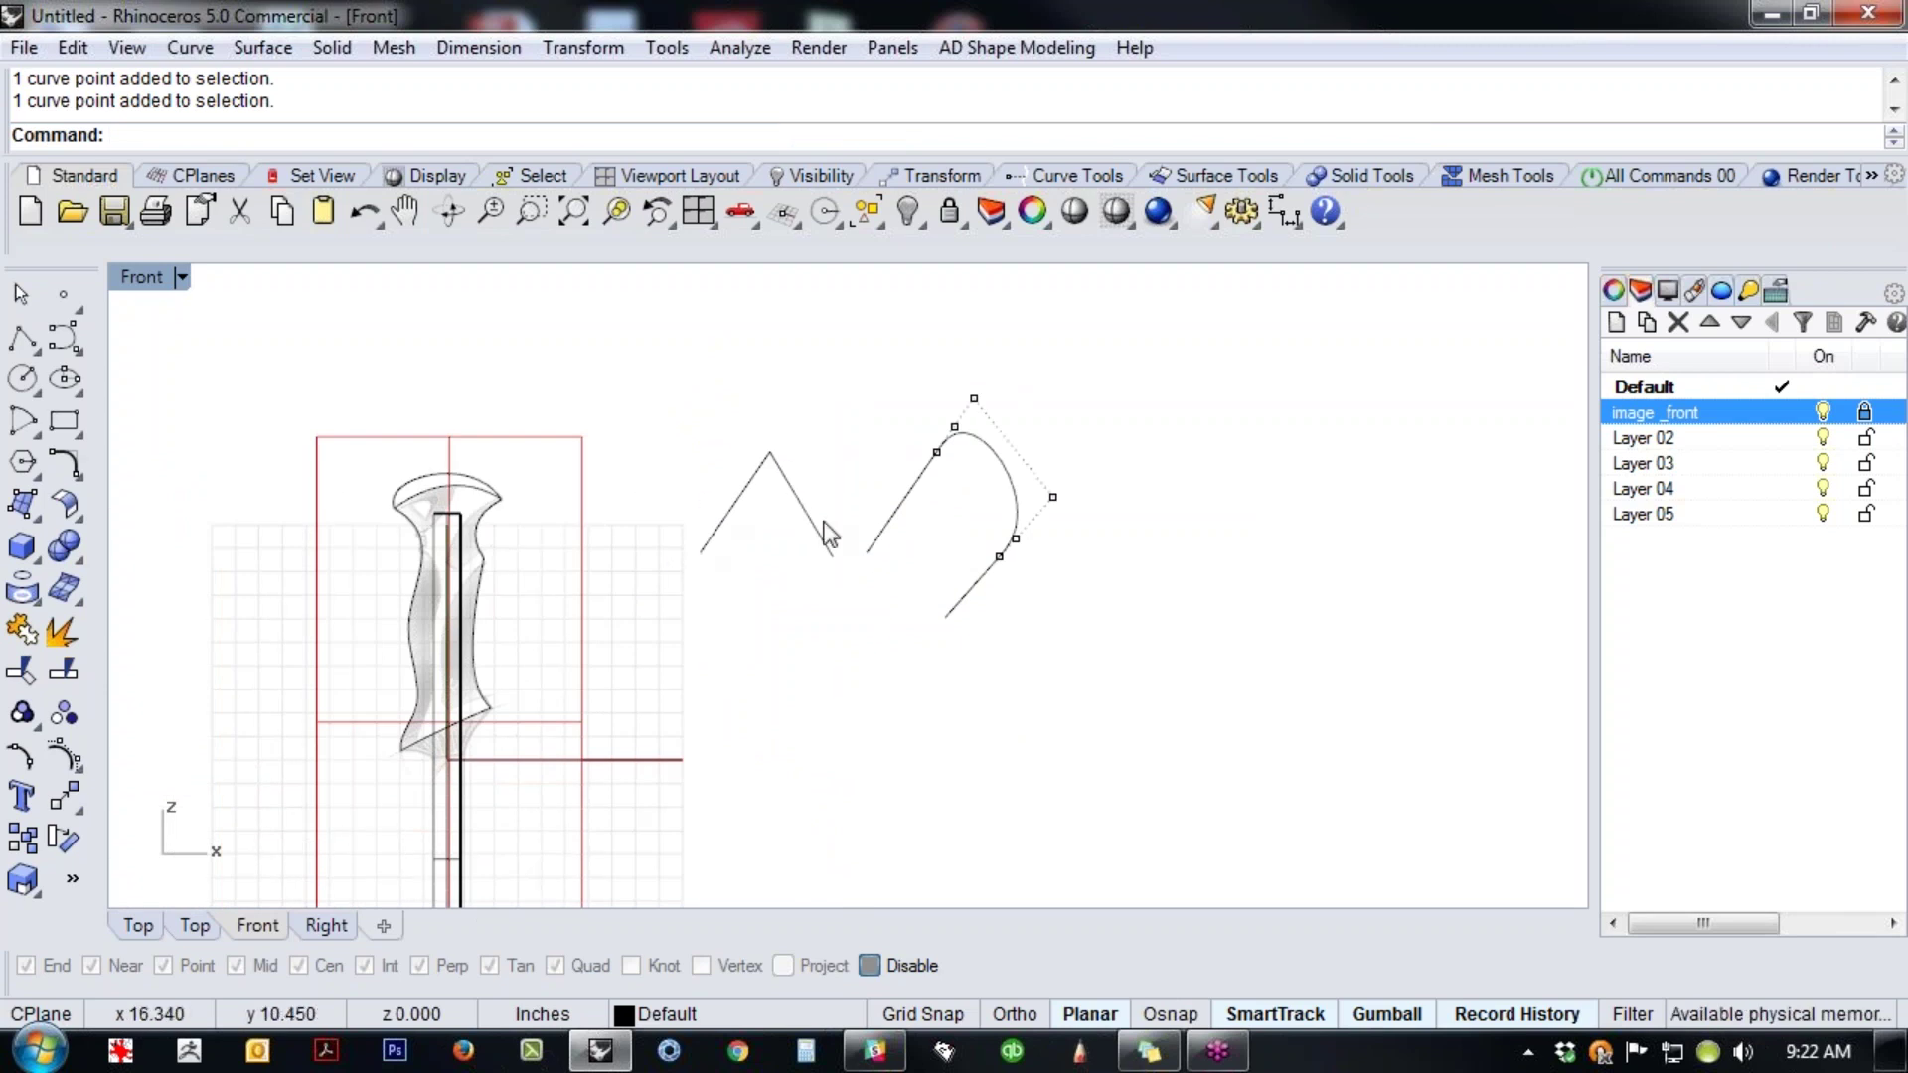
scroll(946, 421, "up", 3)
left_click_drag(878, 392, 966, 507)
left_click(821, 324)
left_click_drag(810, 310, 1055, 529)
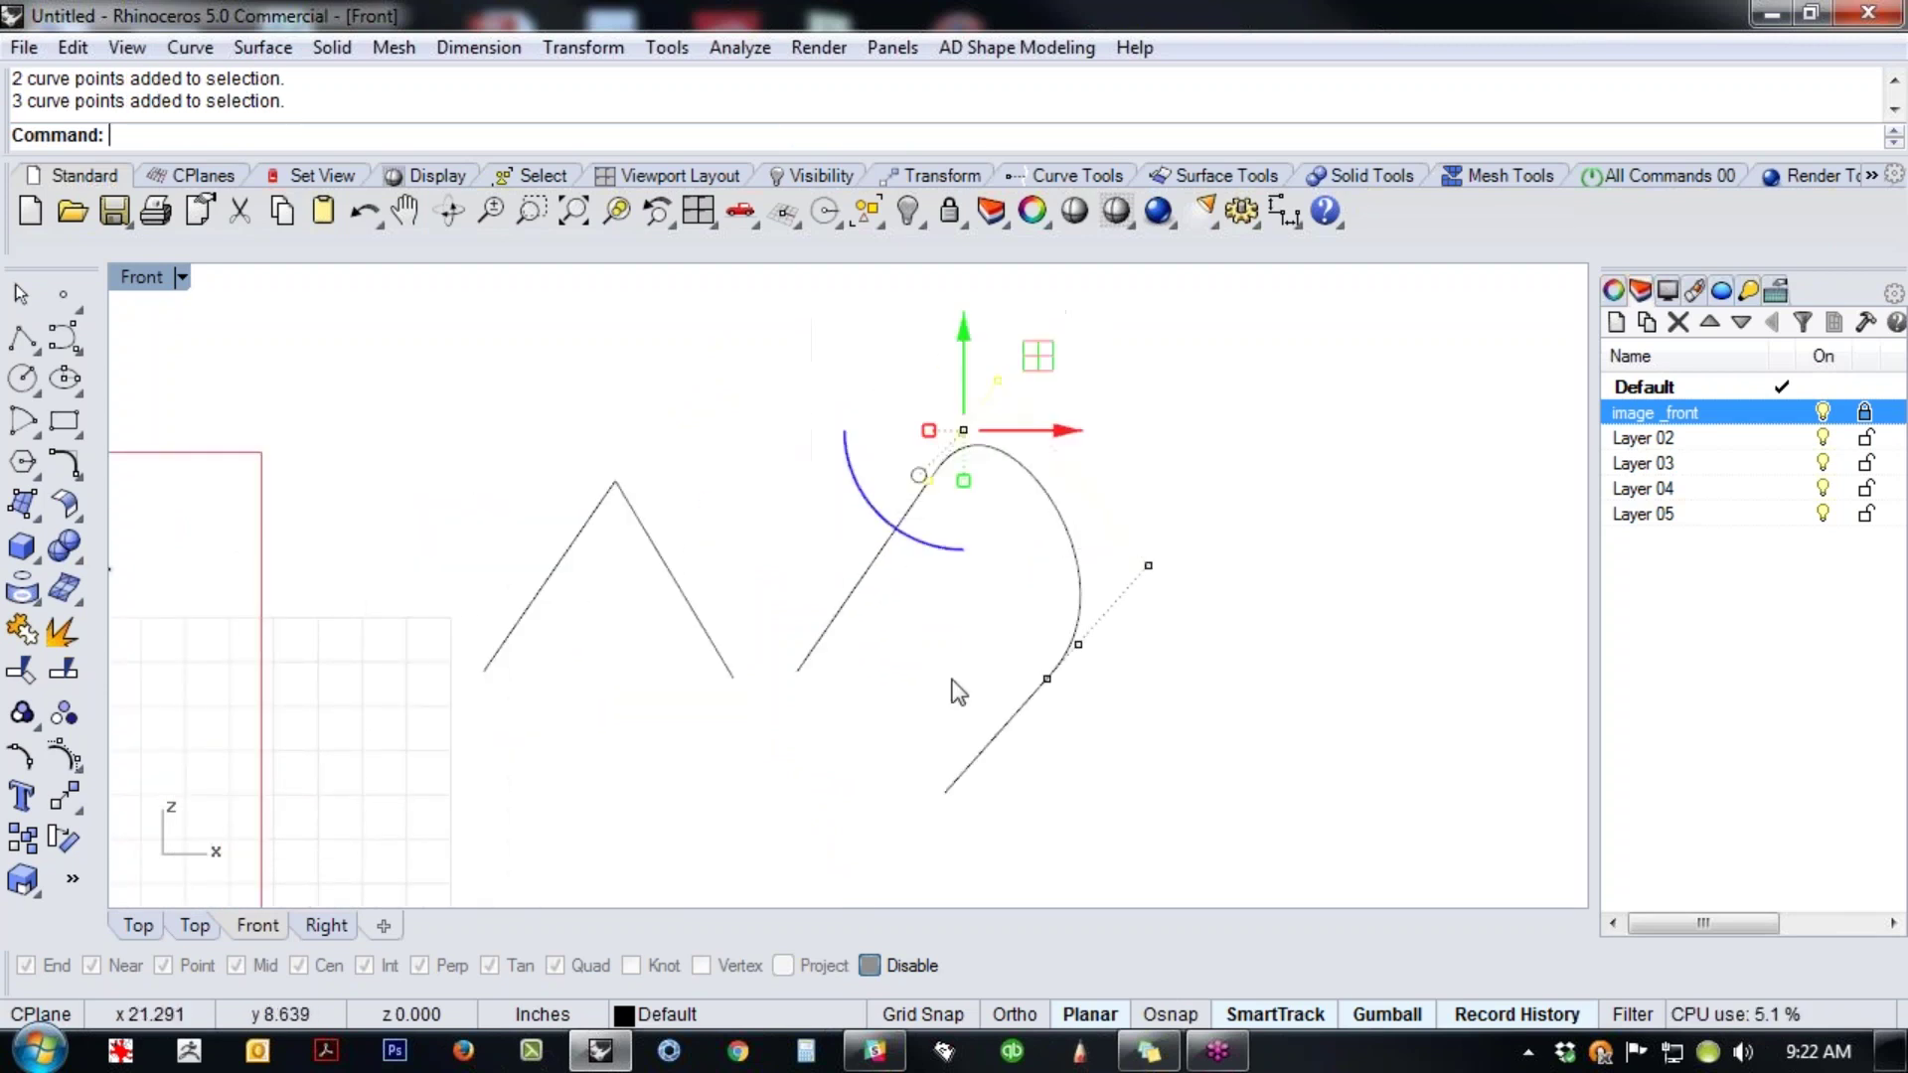
scroll(961, 603, "down", 2)
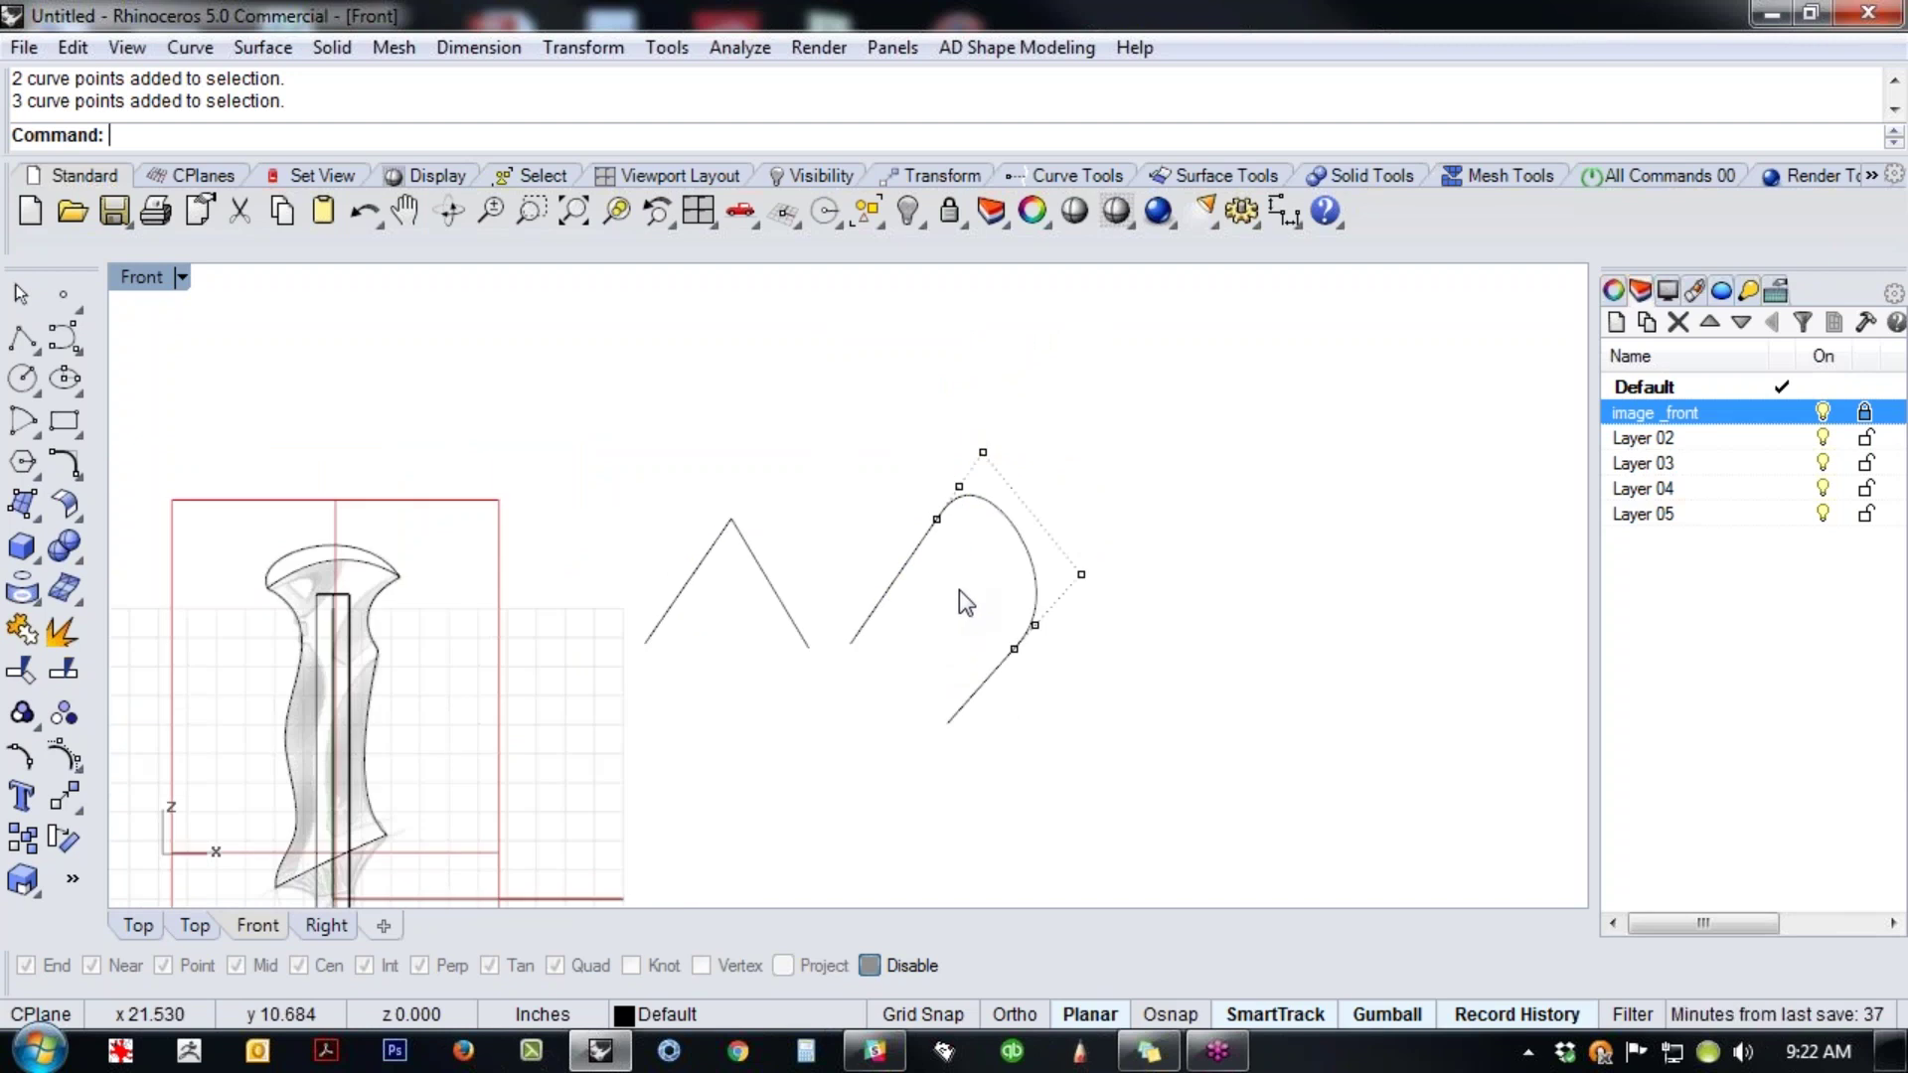
- Hide the control points and delete all the demonstration lines and curves beside the handle
key("Escape")
left_click_drag(646, 484, 646, 484)
key("Delete")
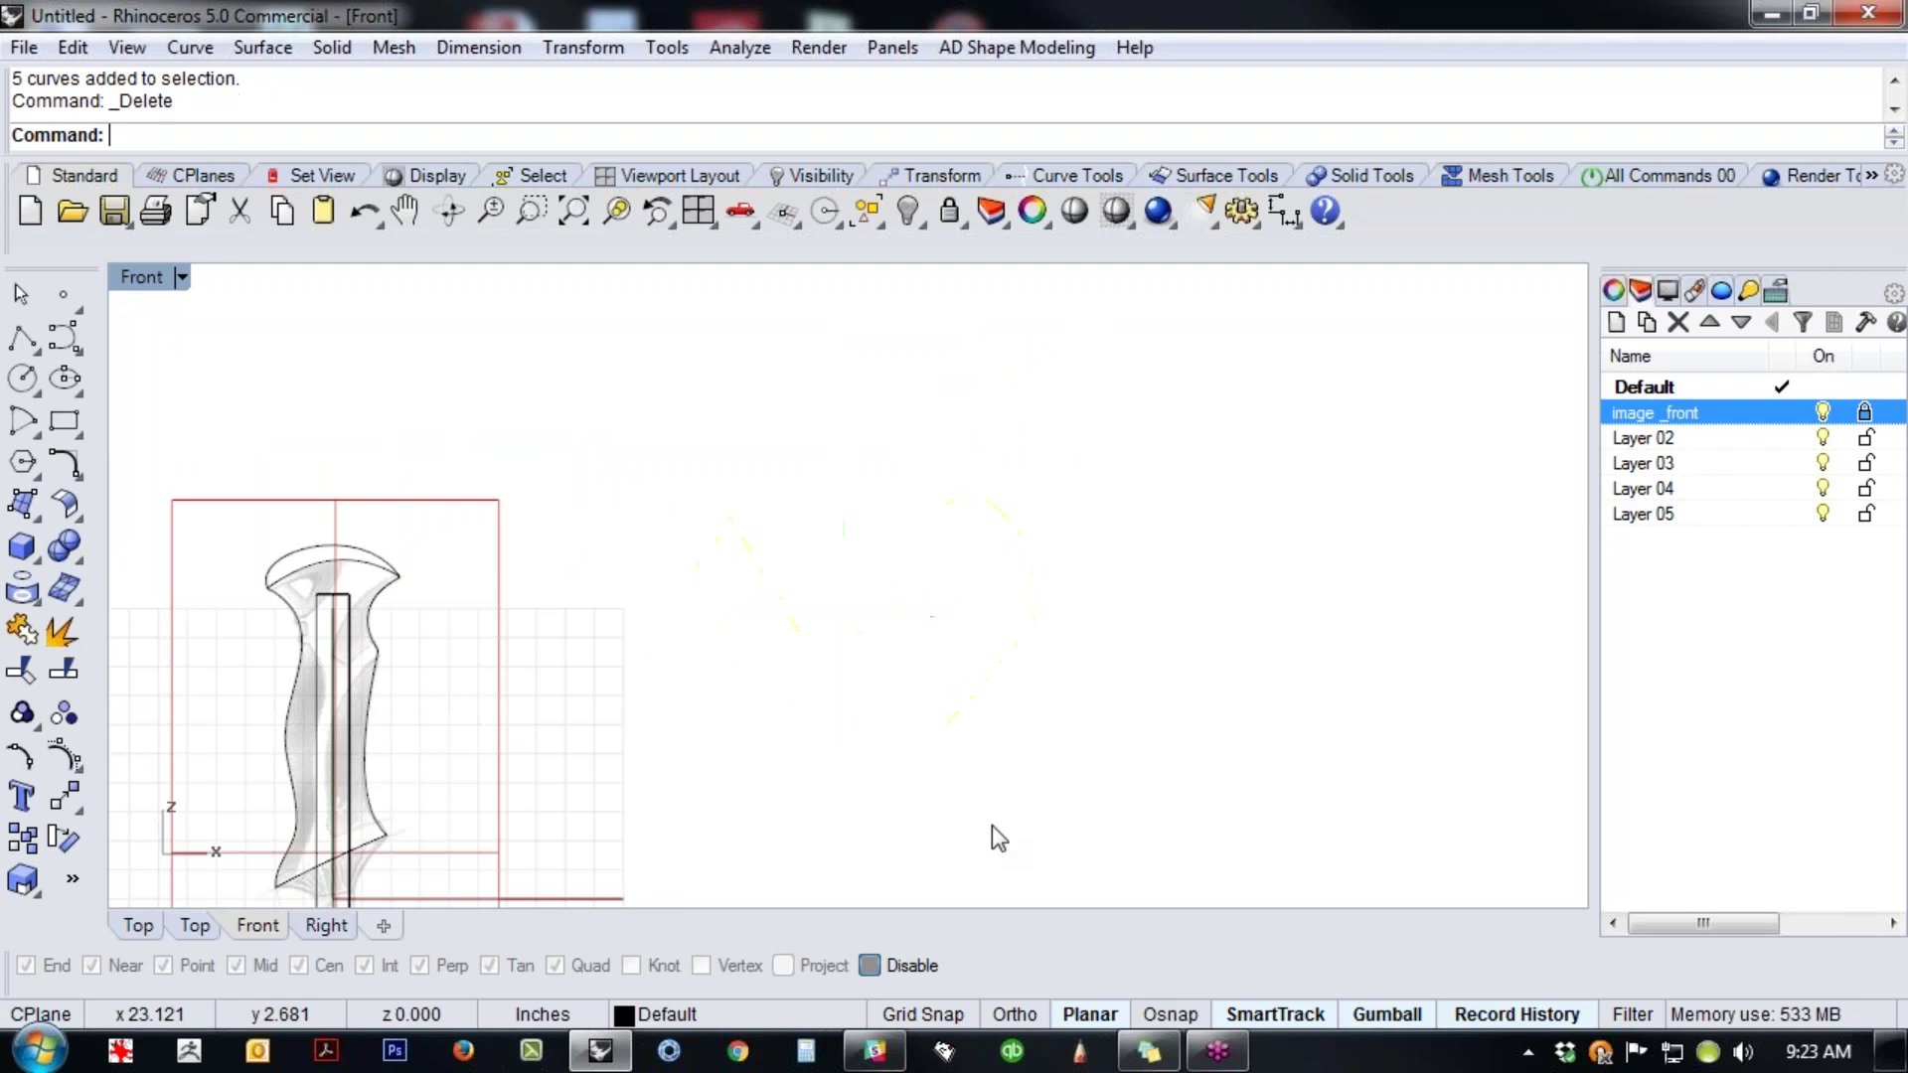
- In the perspective view, show the control points of the curve at the handle's lower end
key("ctrl+F4")
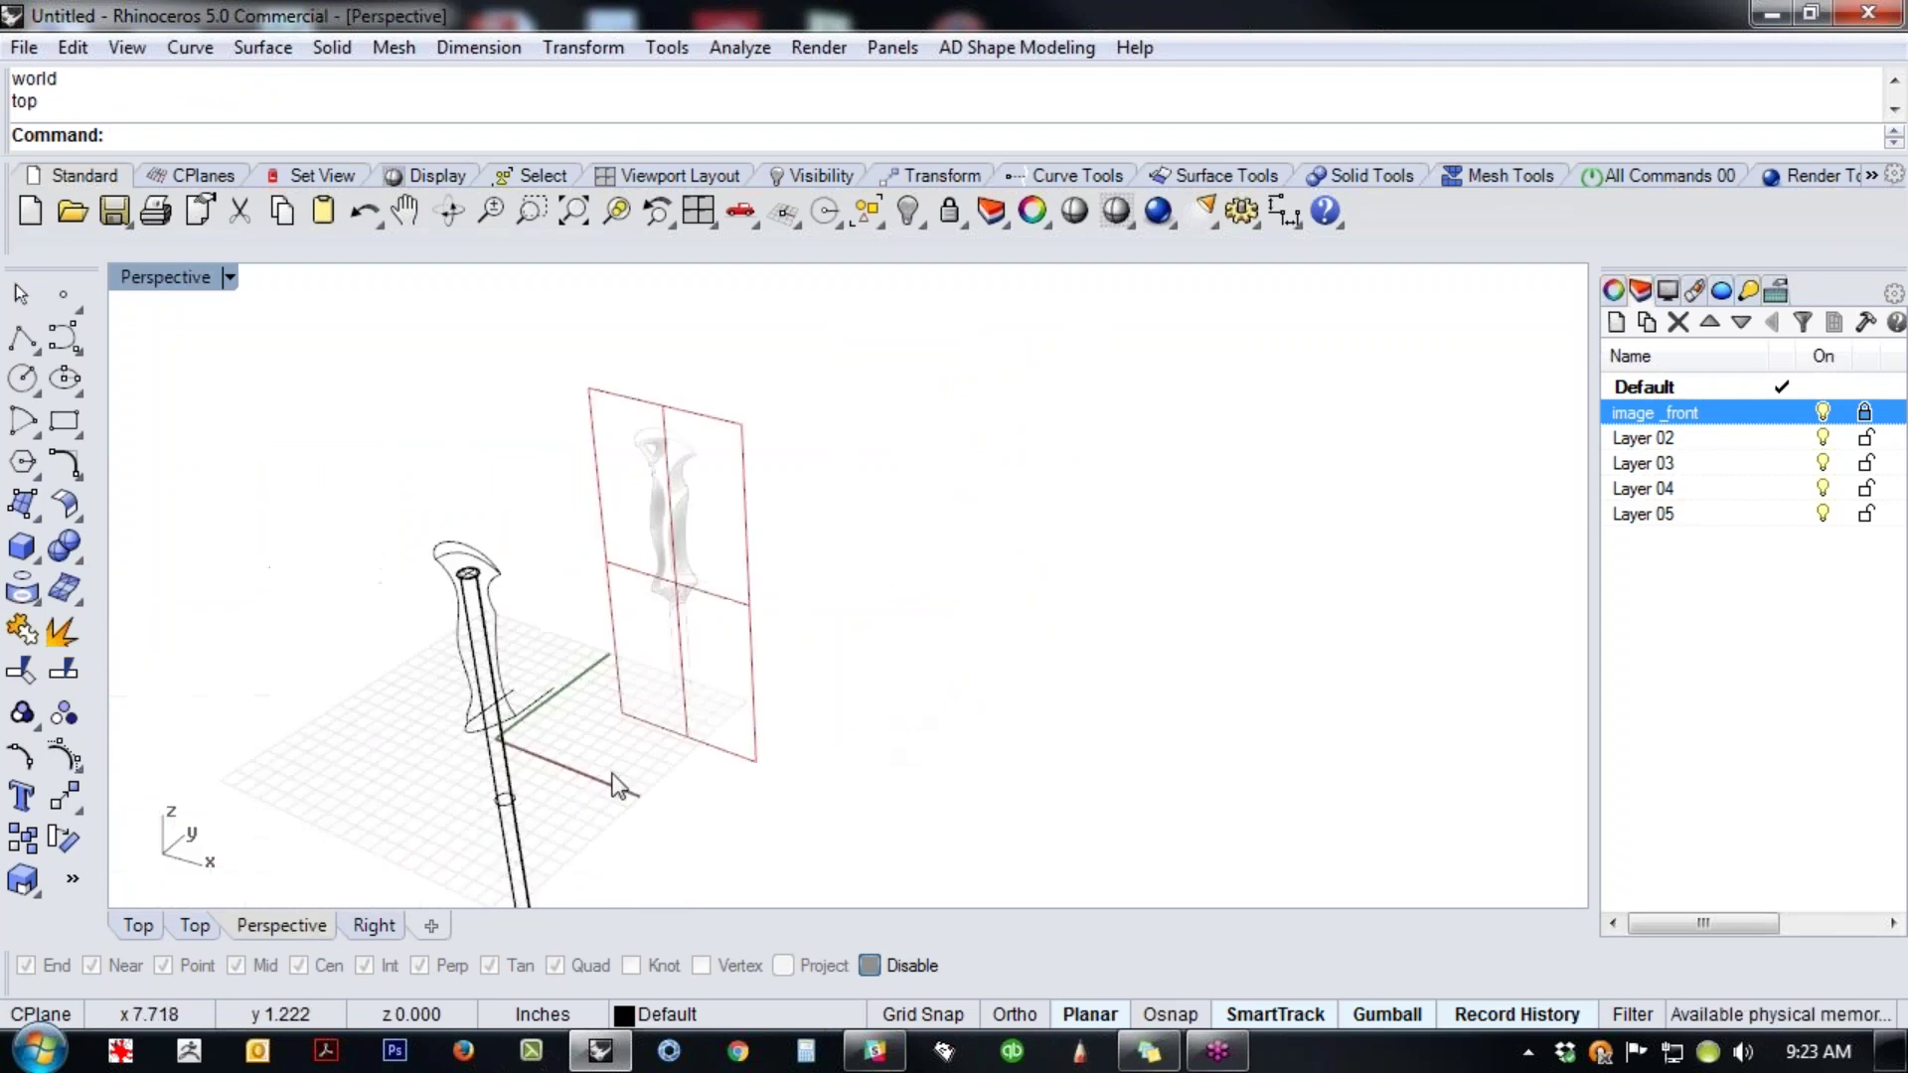
scroll(444, 680, "up", 7)
right_click_drag(624, 722, 749, 557, "shift")
scroll(834, 745, "up", 2)
right_click_drag(830, 629, 835, 669, "shift")
left_click(582, 678)
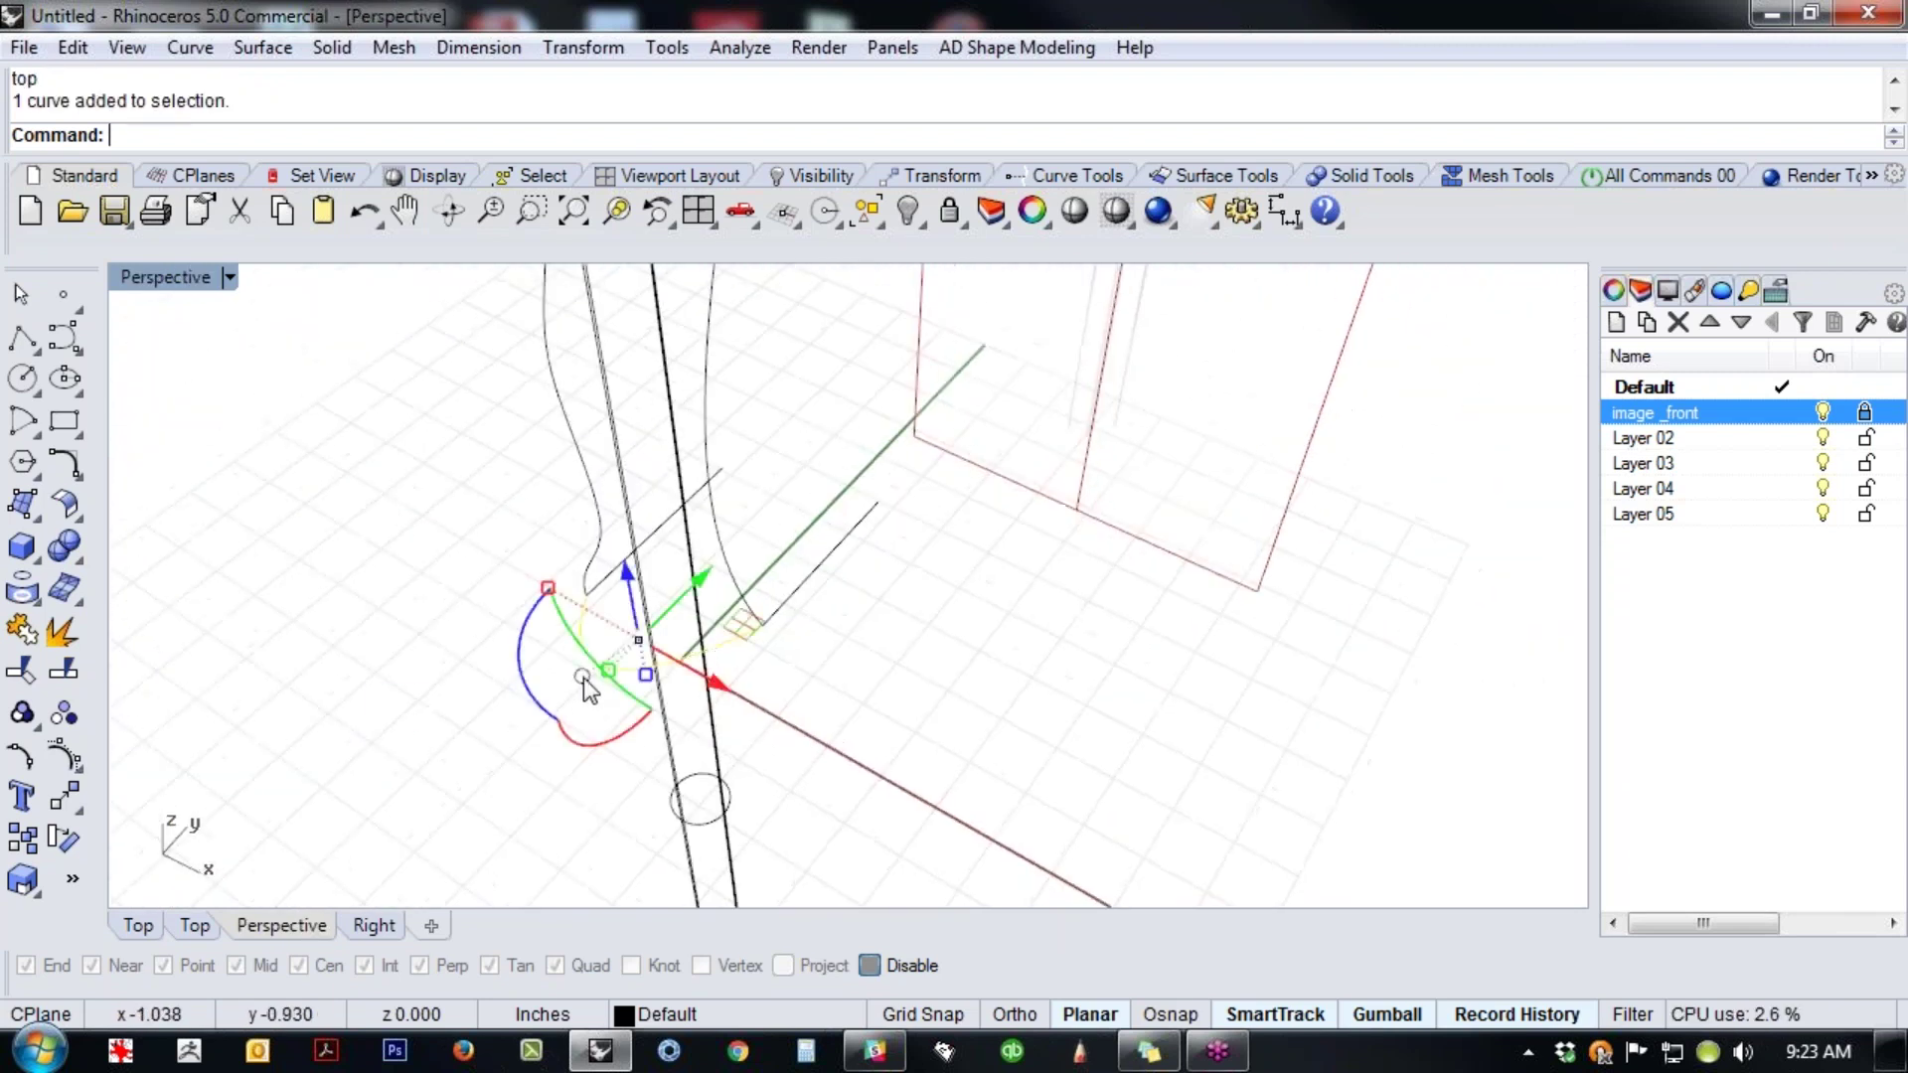
middle_click(380, 738)
left_click(220, 790)
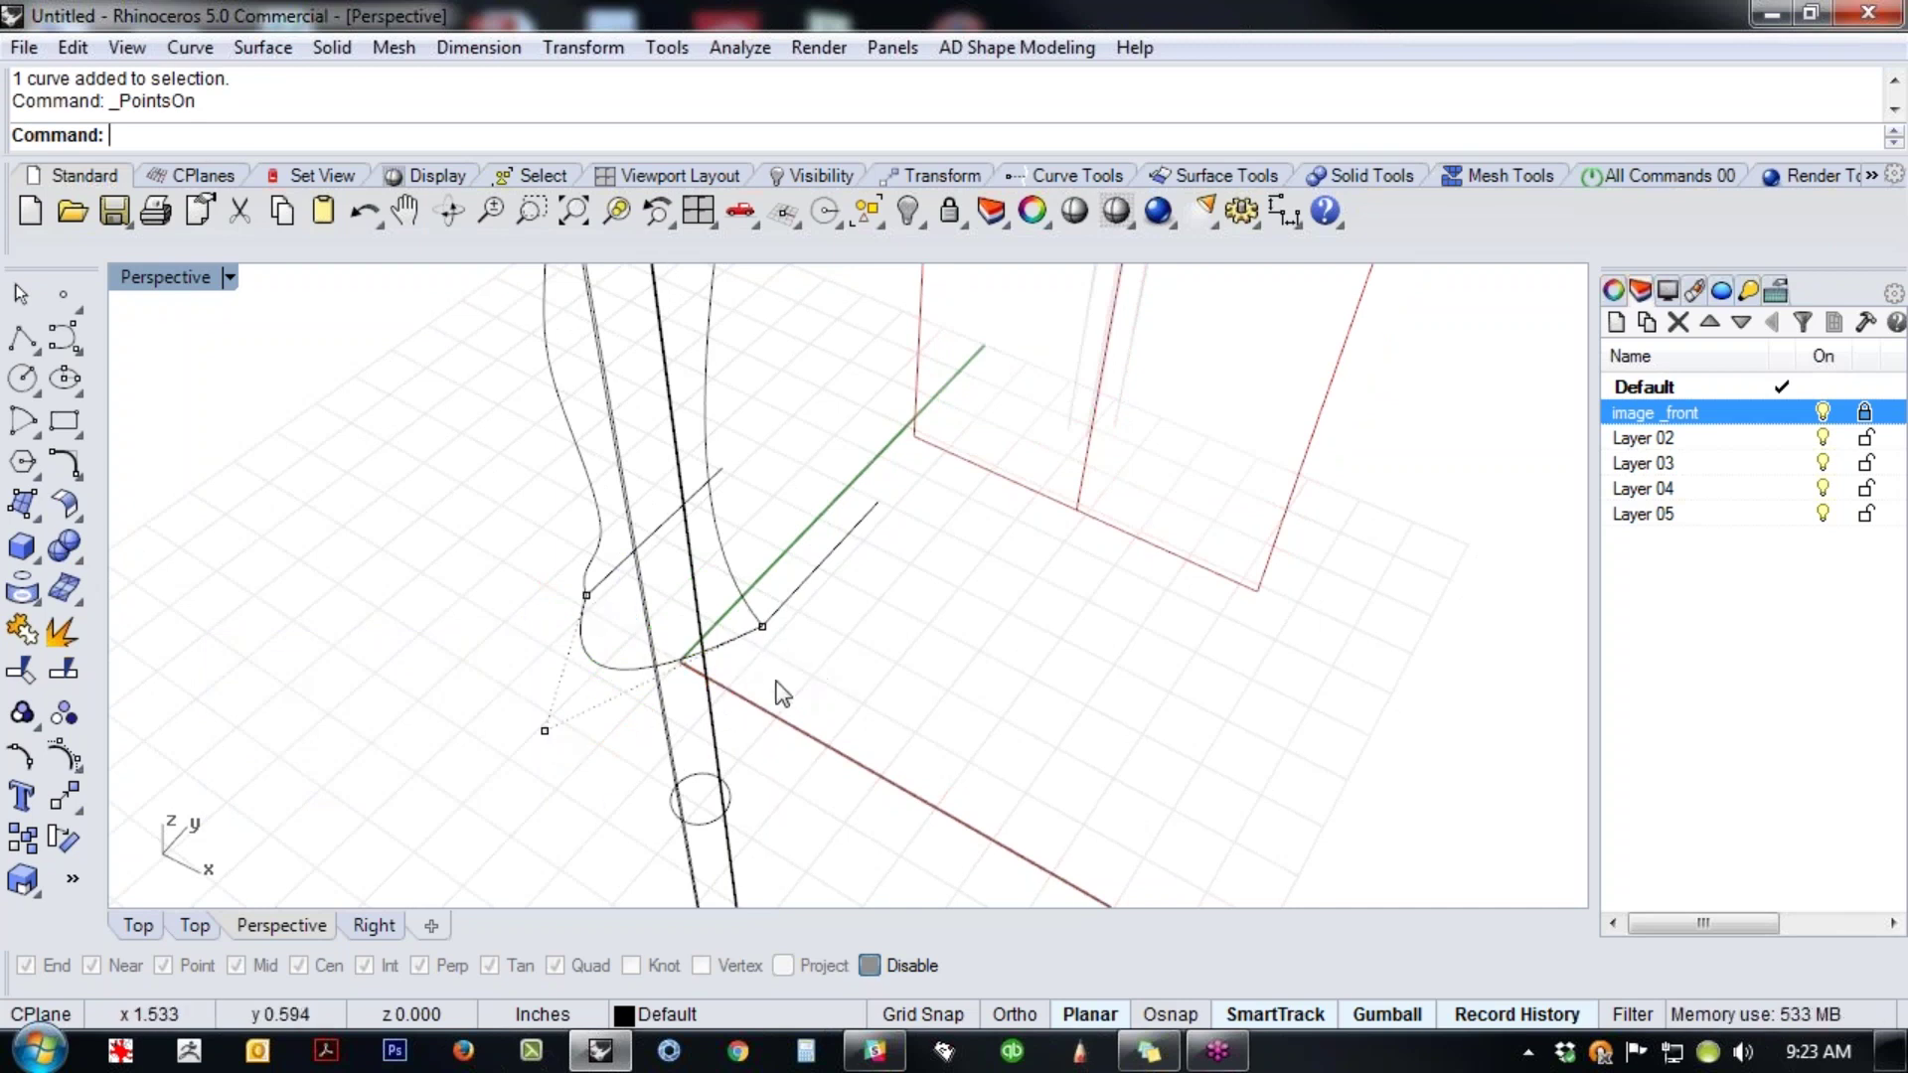
- Change the degree of the curve at the handle's lower end to 3
key("Return")
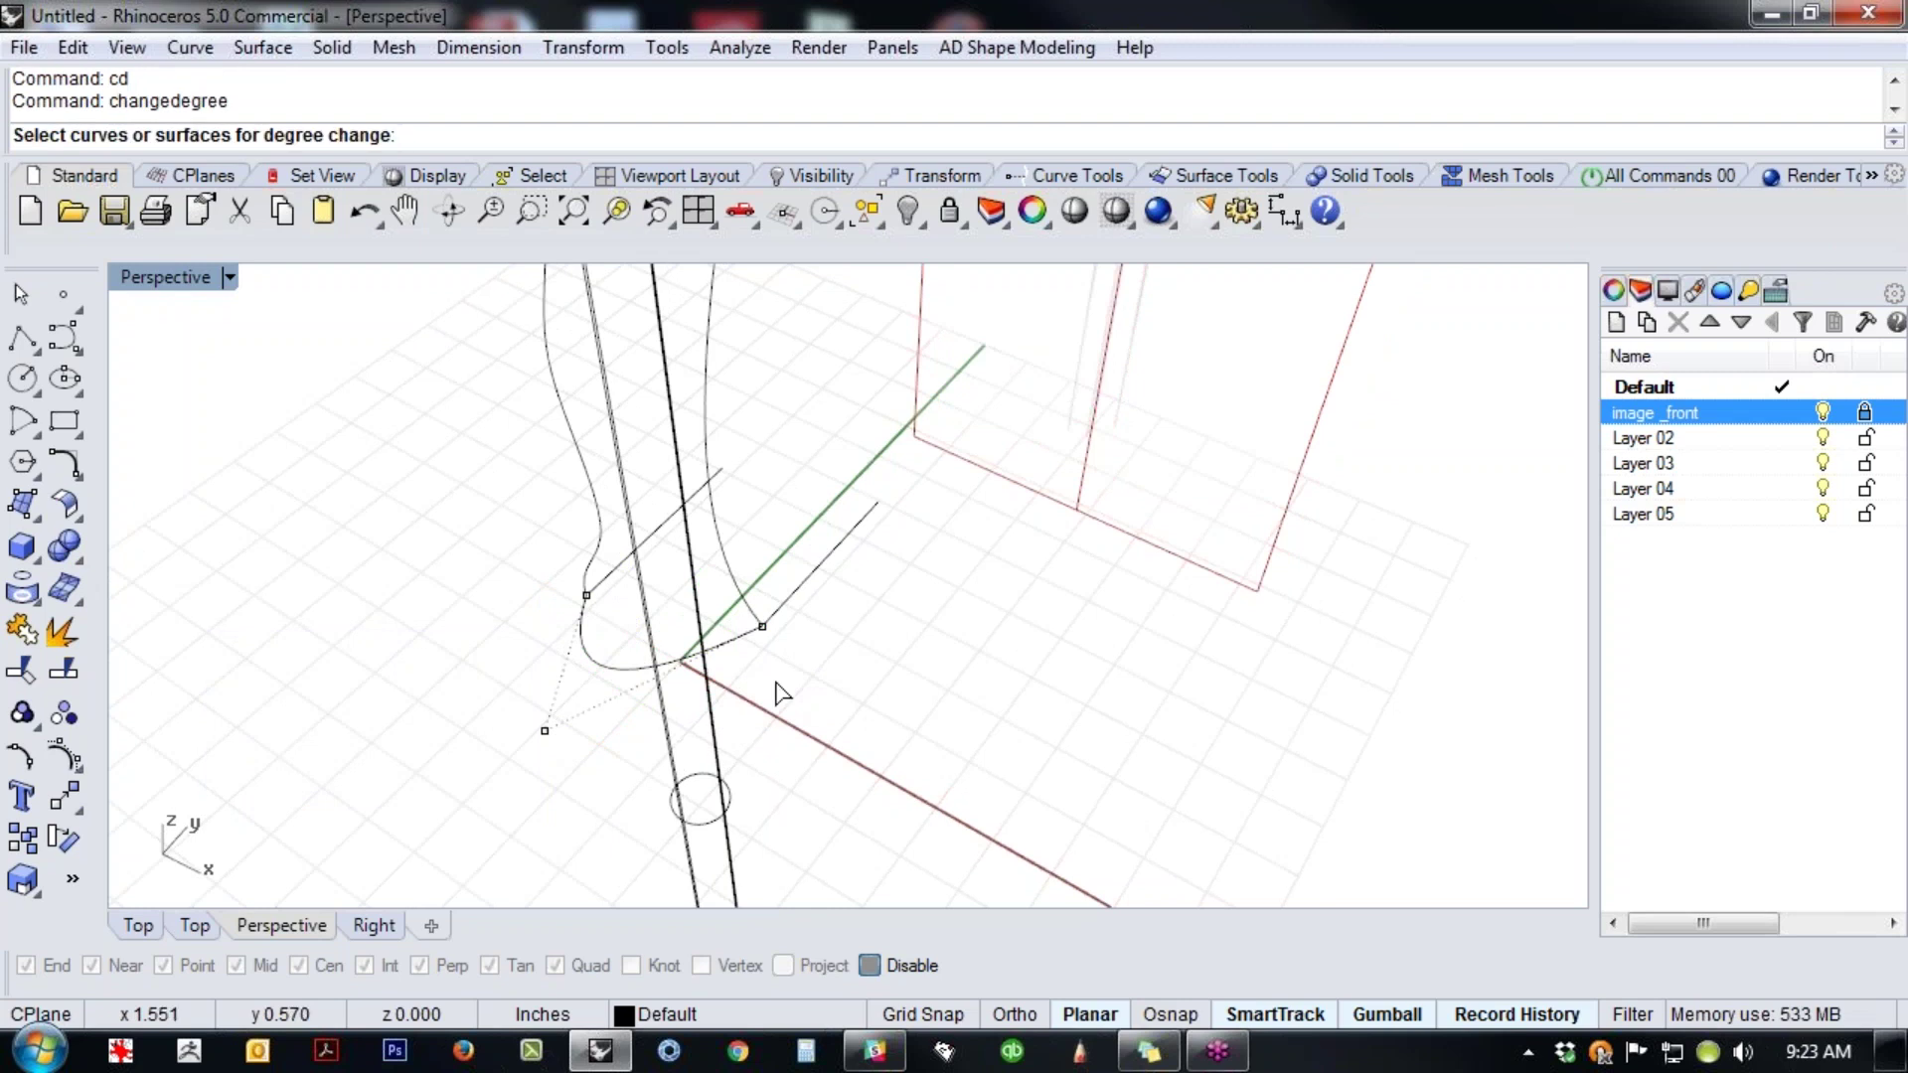
left_click(618, 668)
key("Return")
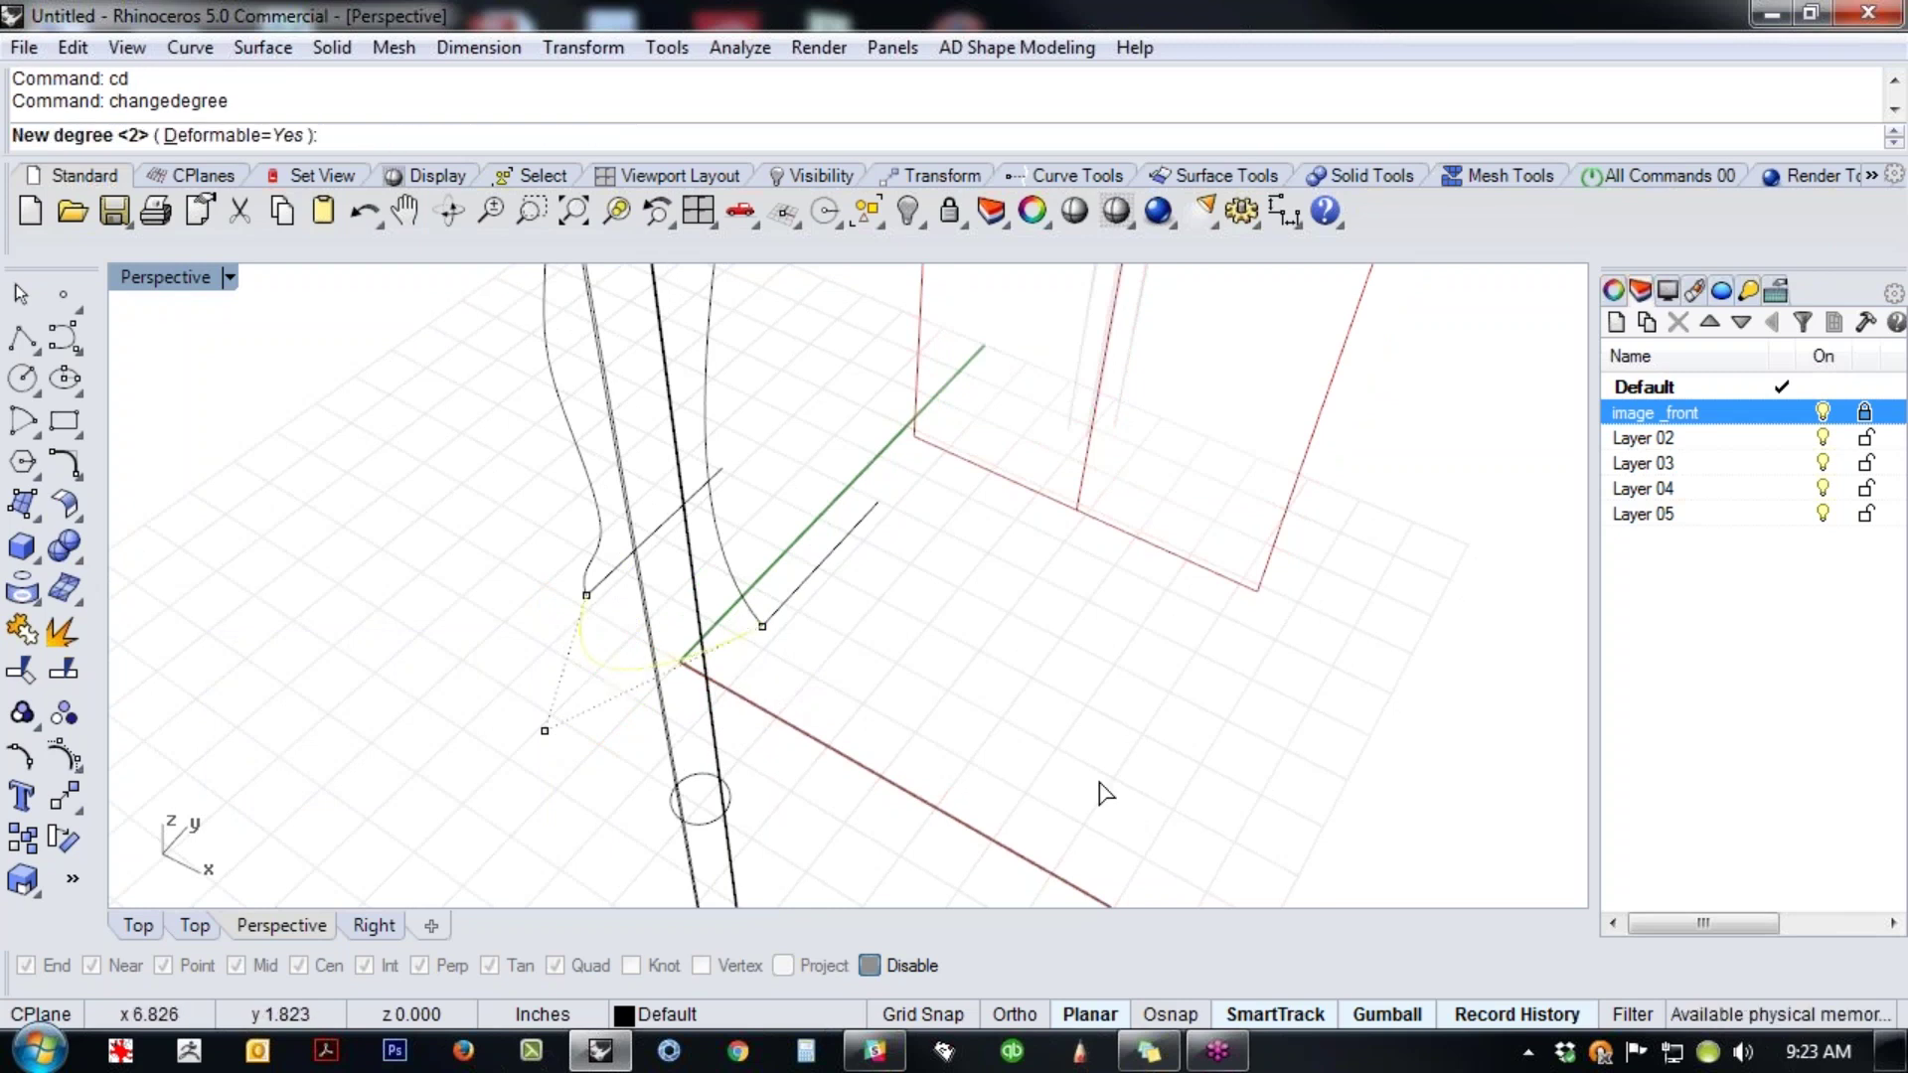
type("3")
key("Return")
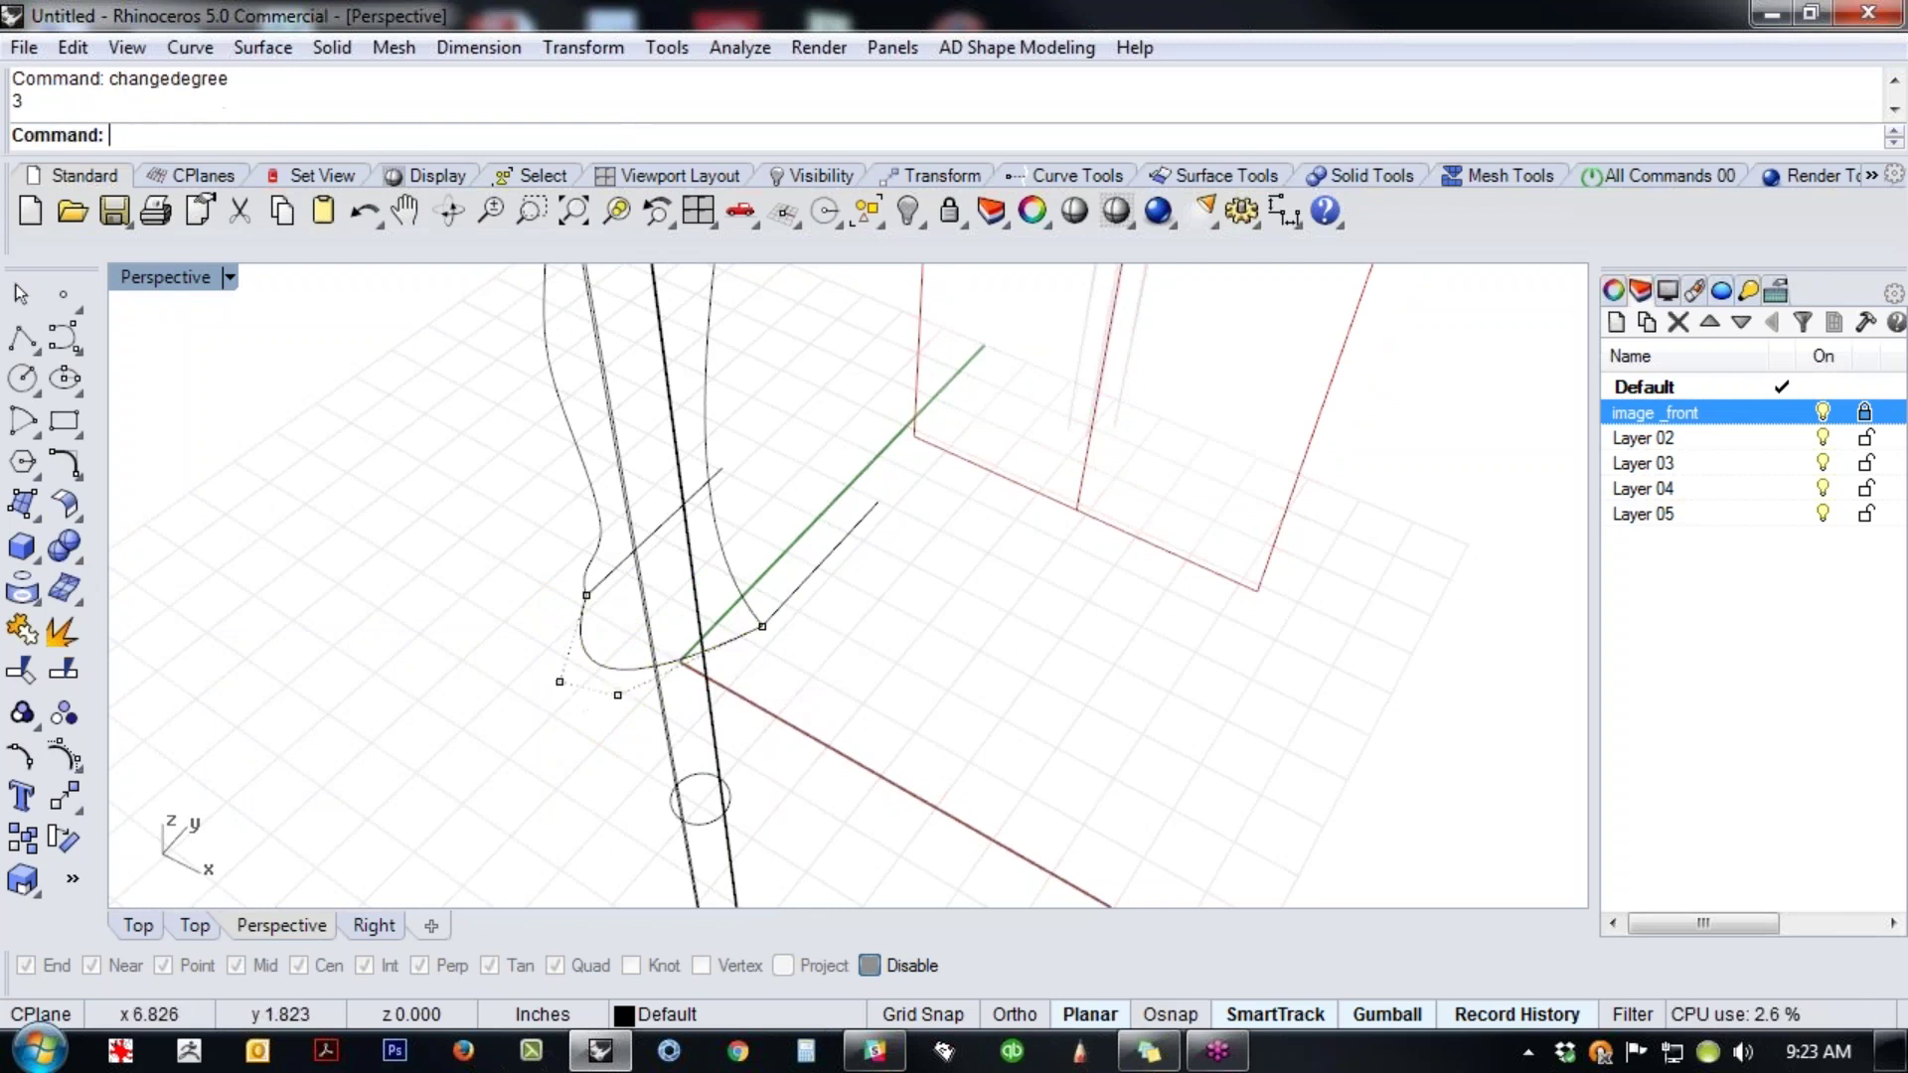
- Examine the lower curve's two middle control points in the front and perspective views relative to the adjoining lines
right_click_drag(866, 693, 920, 695)
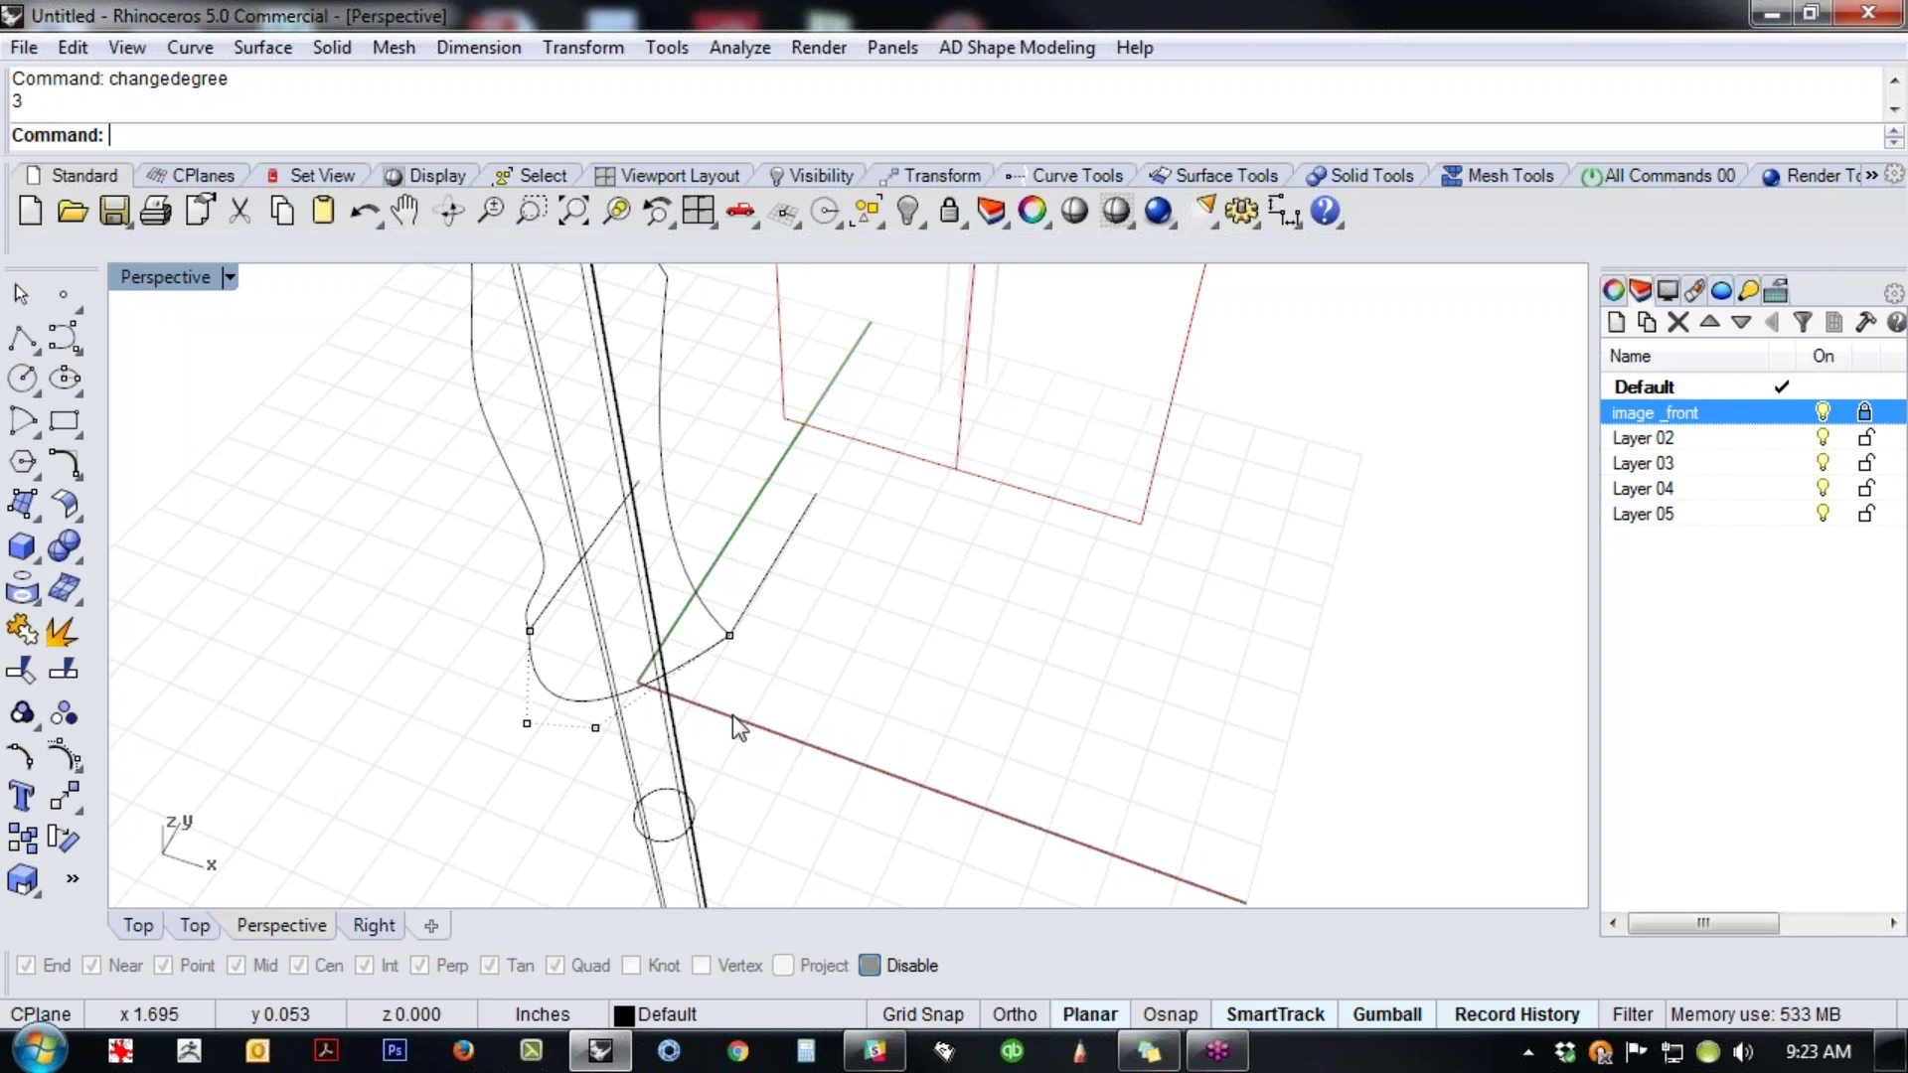
key("ctrl+F2")
scroll(767, 809, "down", 4)
right_click_drag(767, 809, 964, 601)
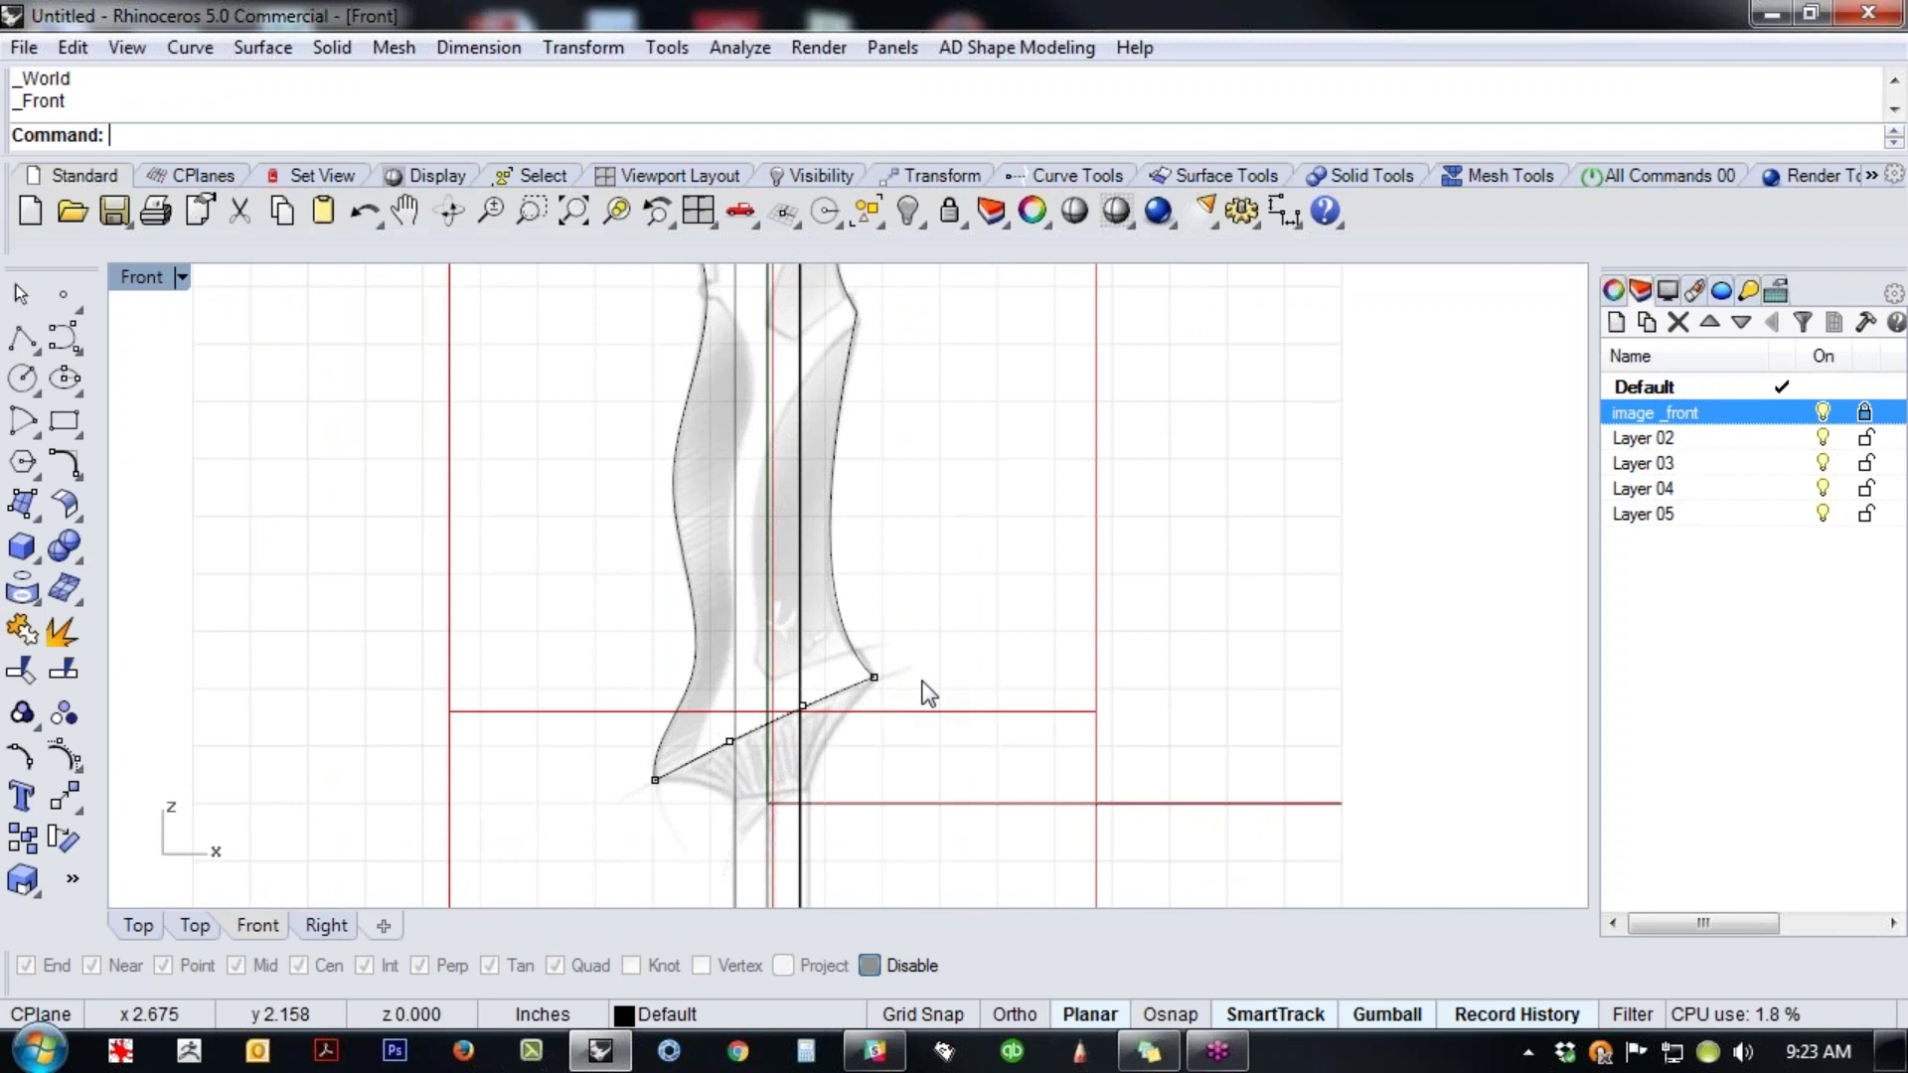
key("ctrl+F4")
scroll(660, 752, "up", 3)
right_click_drag(821, 818, 1073, 532, "shift")
right_click_drag(1073, 636, 949, 777)
left_click(918, 728)
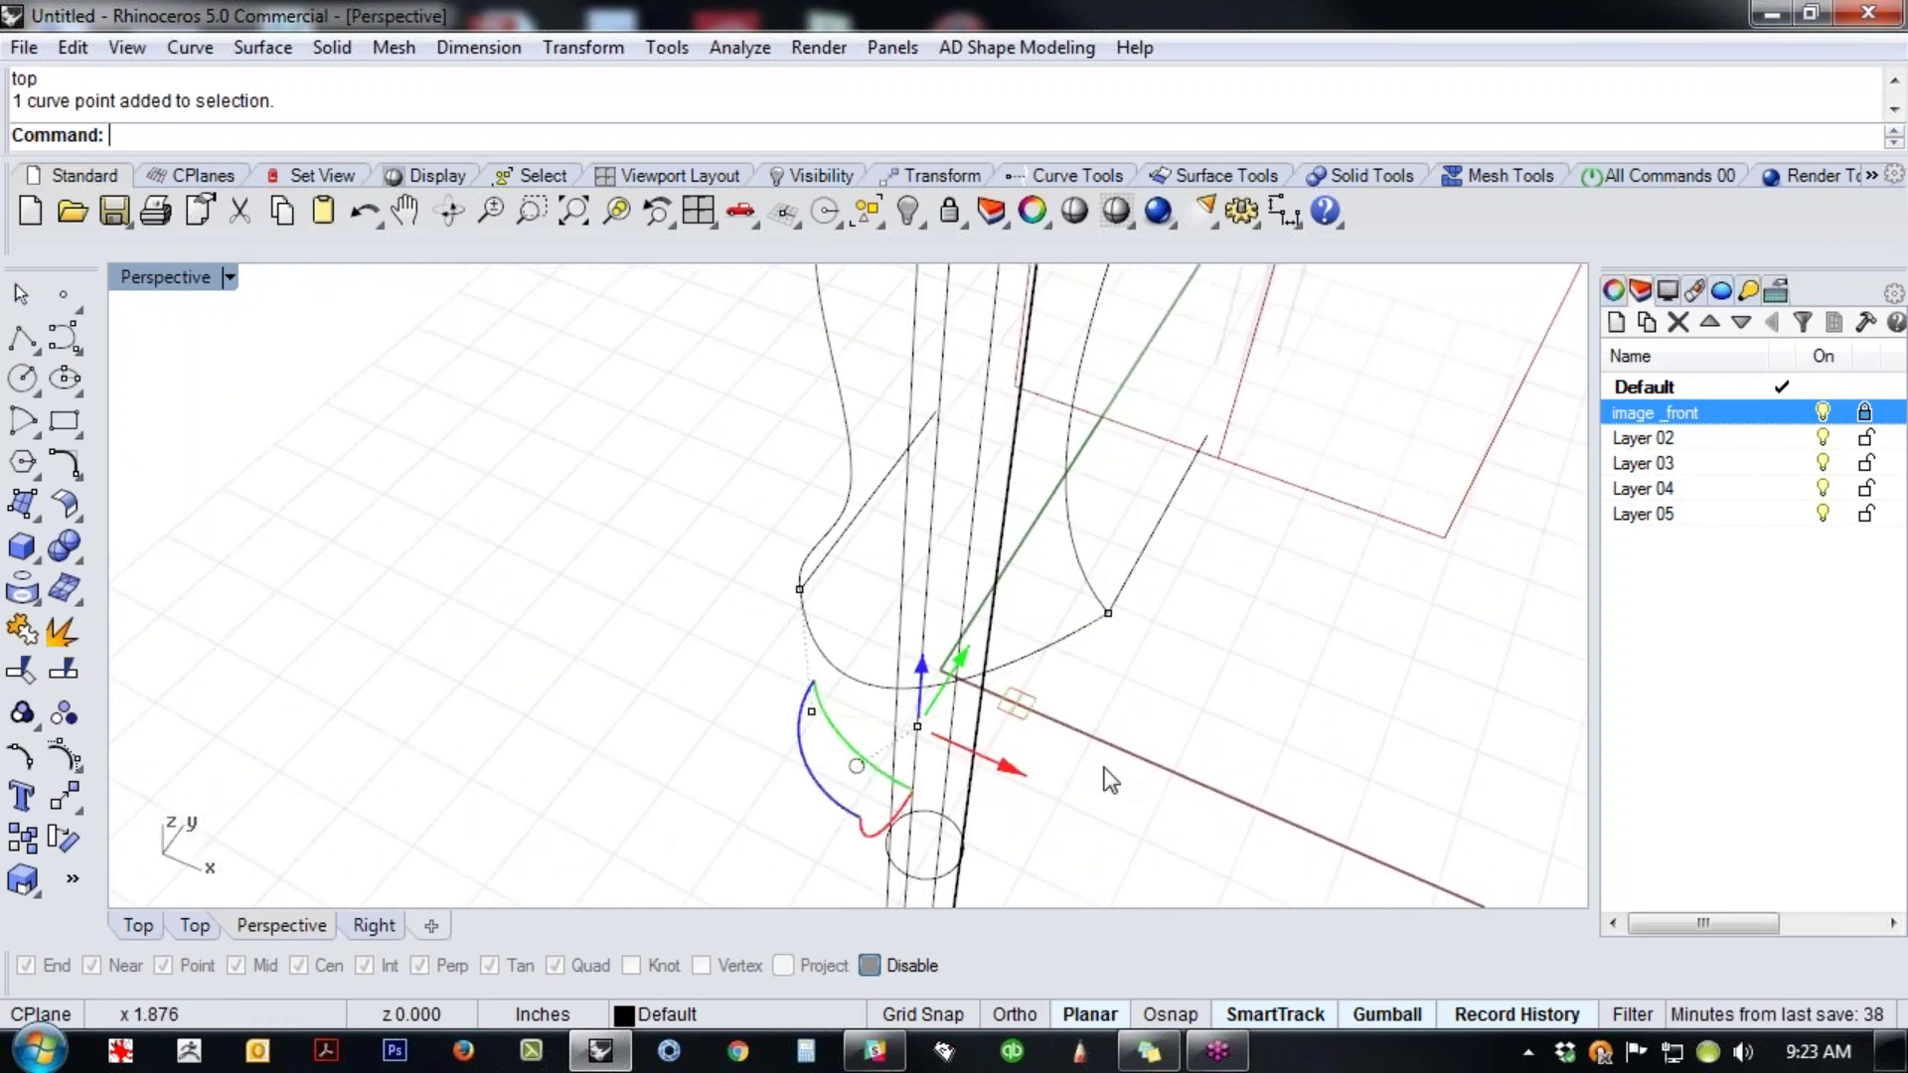
right_click_drag(1147, 748, 1046, 756)
left_click(1190, 756)
- Match both ends of the handle's lower curve to their adjoining lines with Tangency continuity, preserving none at the other end
type("Match")
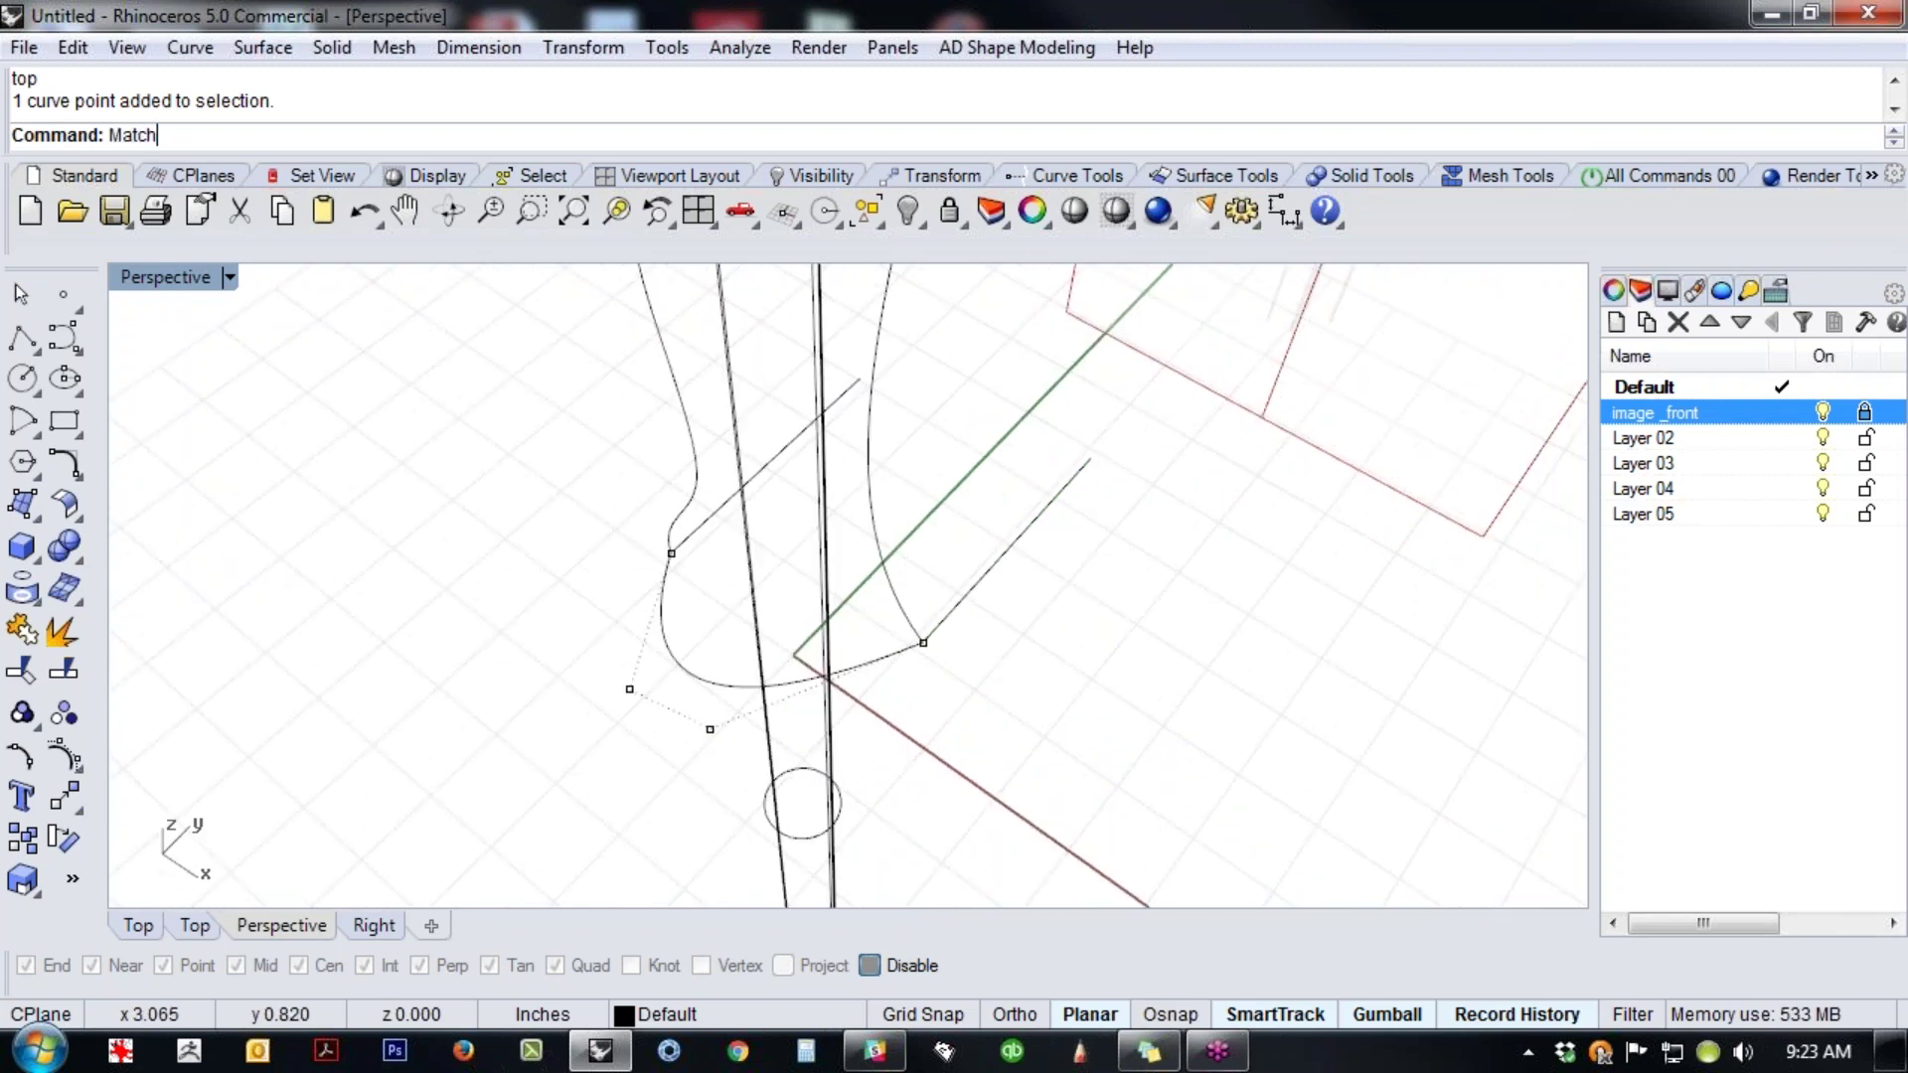
key("Return")
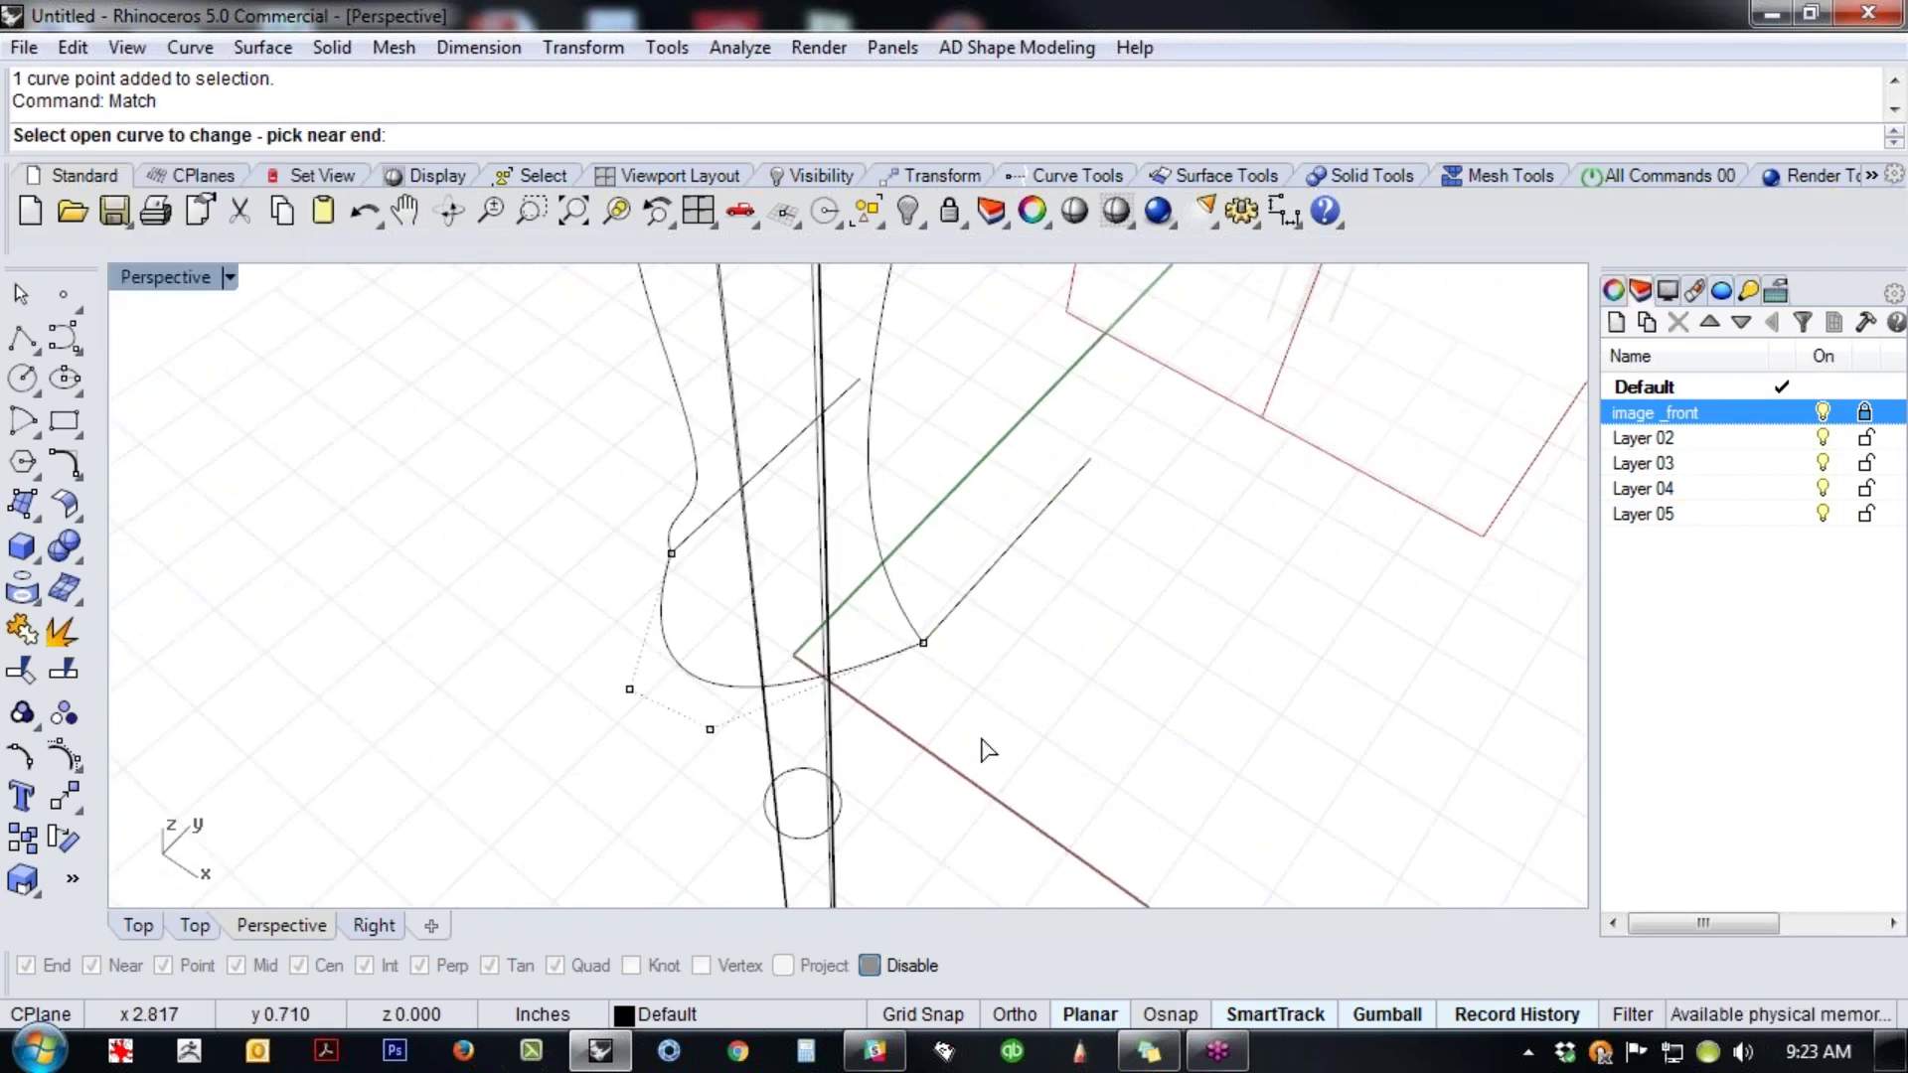
left_click(808, 679)
left_click(934, 624)
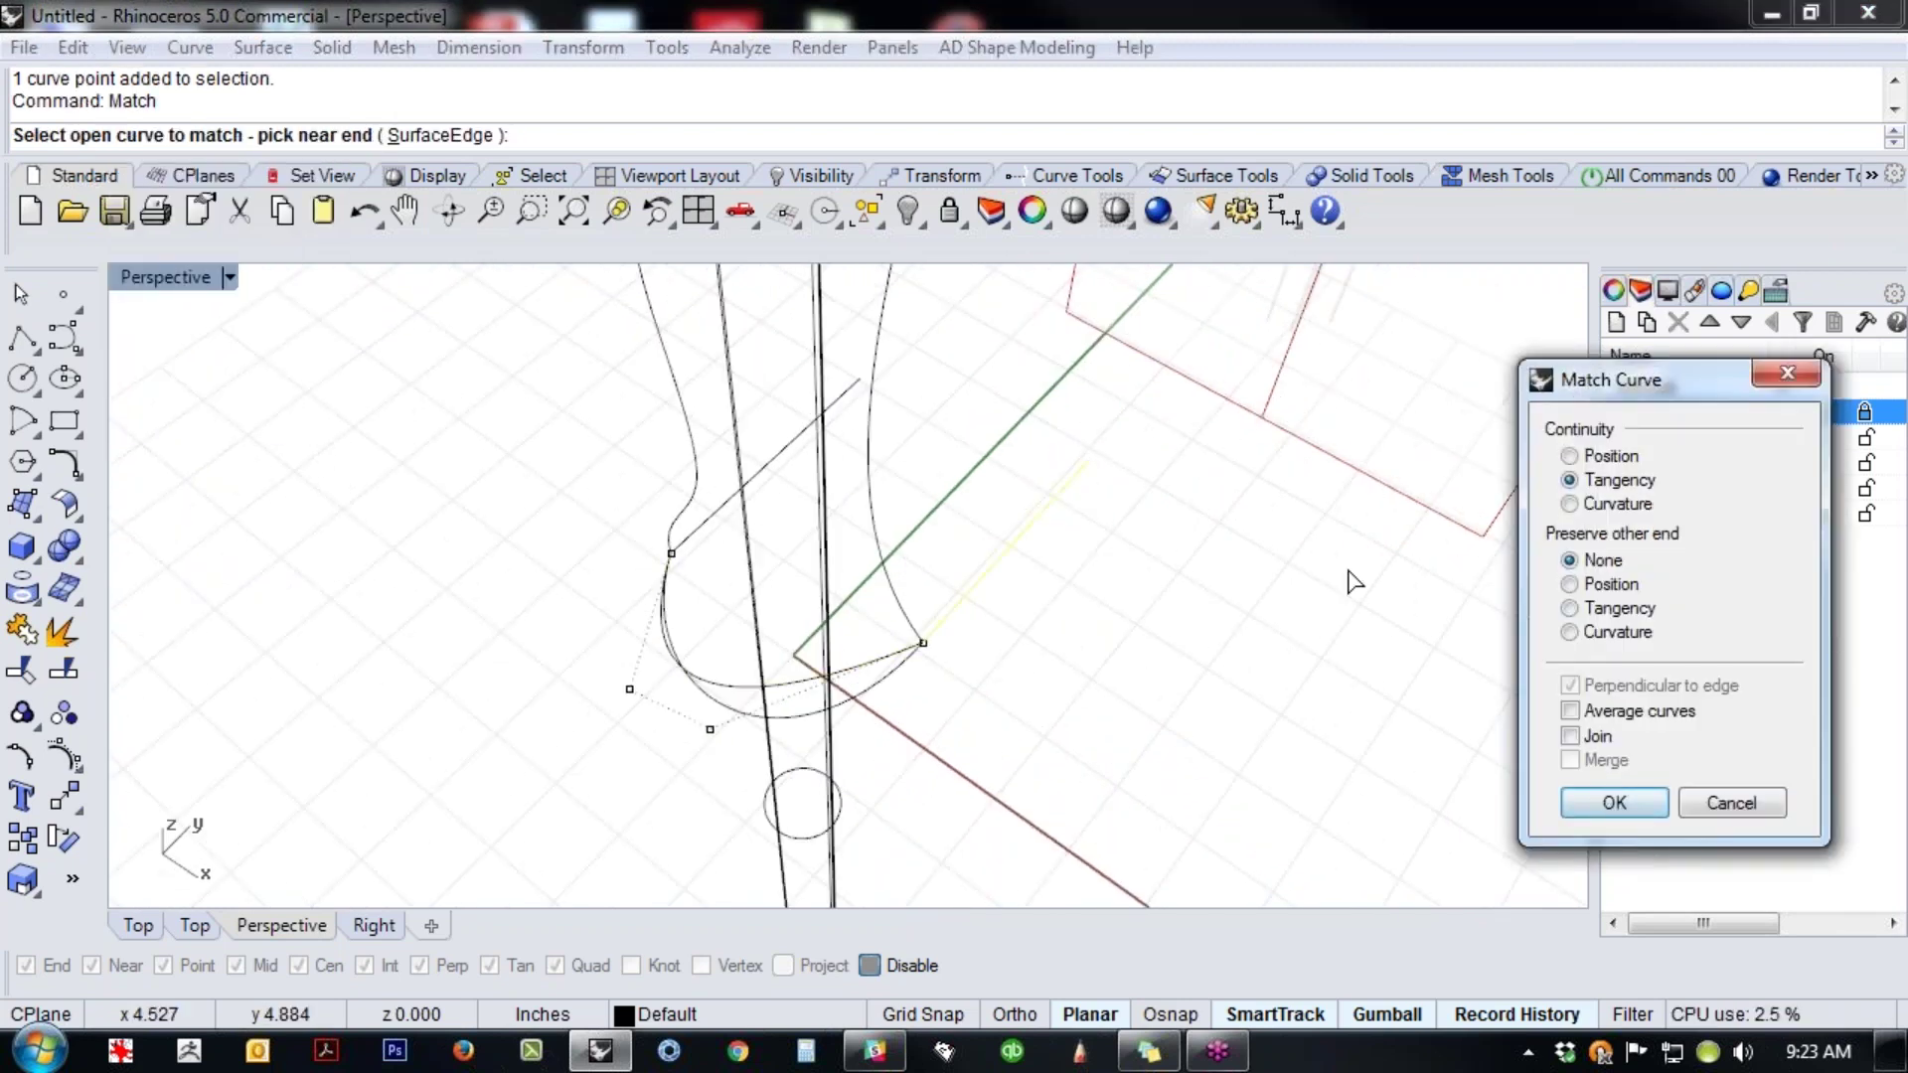
left_click(1613, 803)
key("Return")
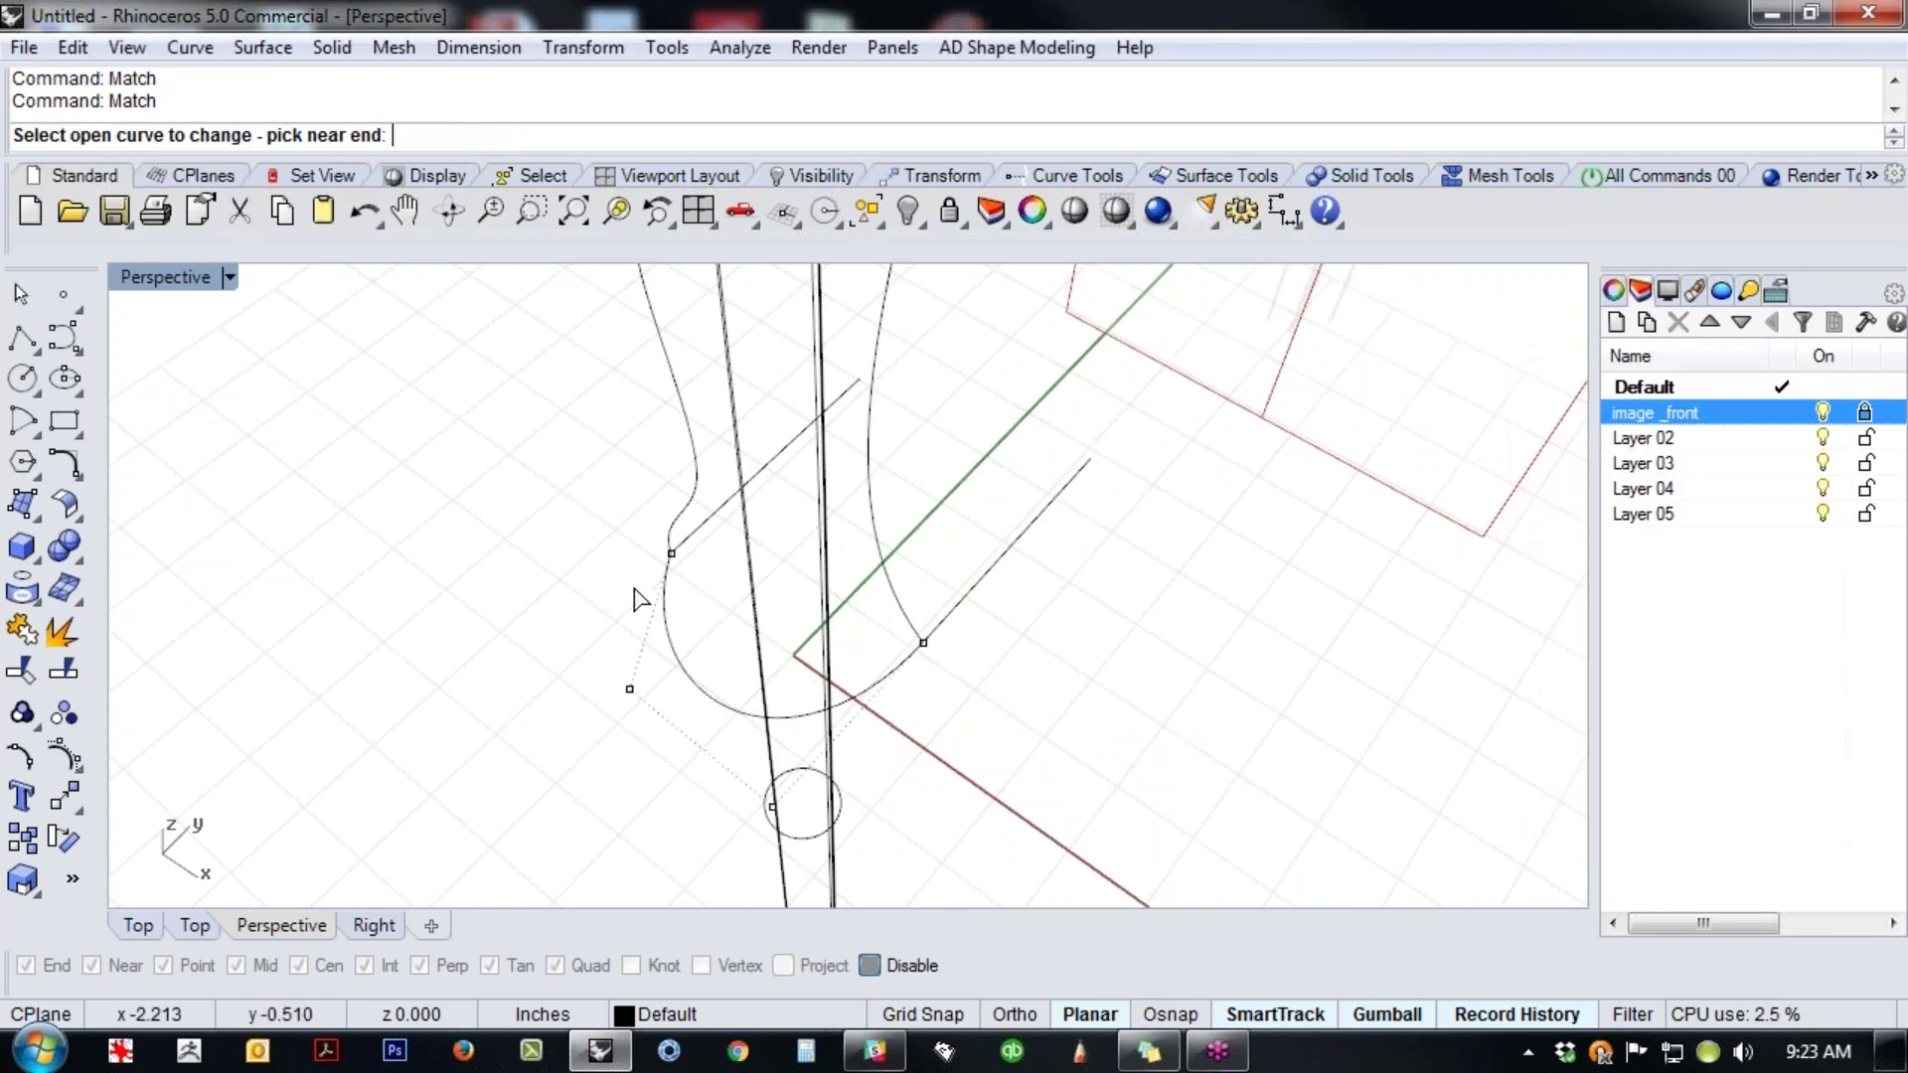
left_click(665, 597)
left_click(712, 514)
left_click(1606, 817)
- Examine the matched lower curve's control points against its two guide lines from several angles
right_click_drag(1264, 798, 880, 775)
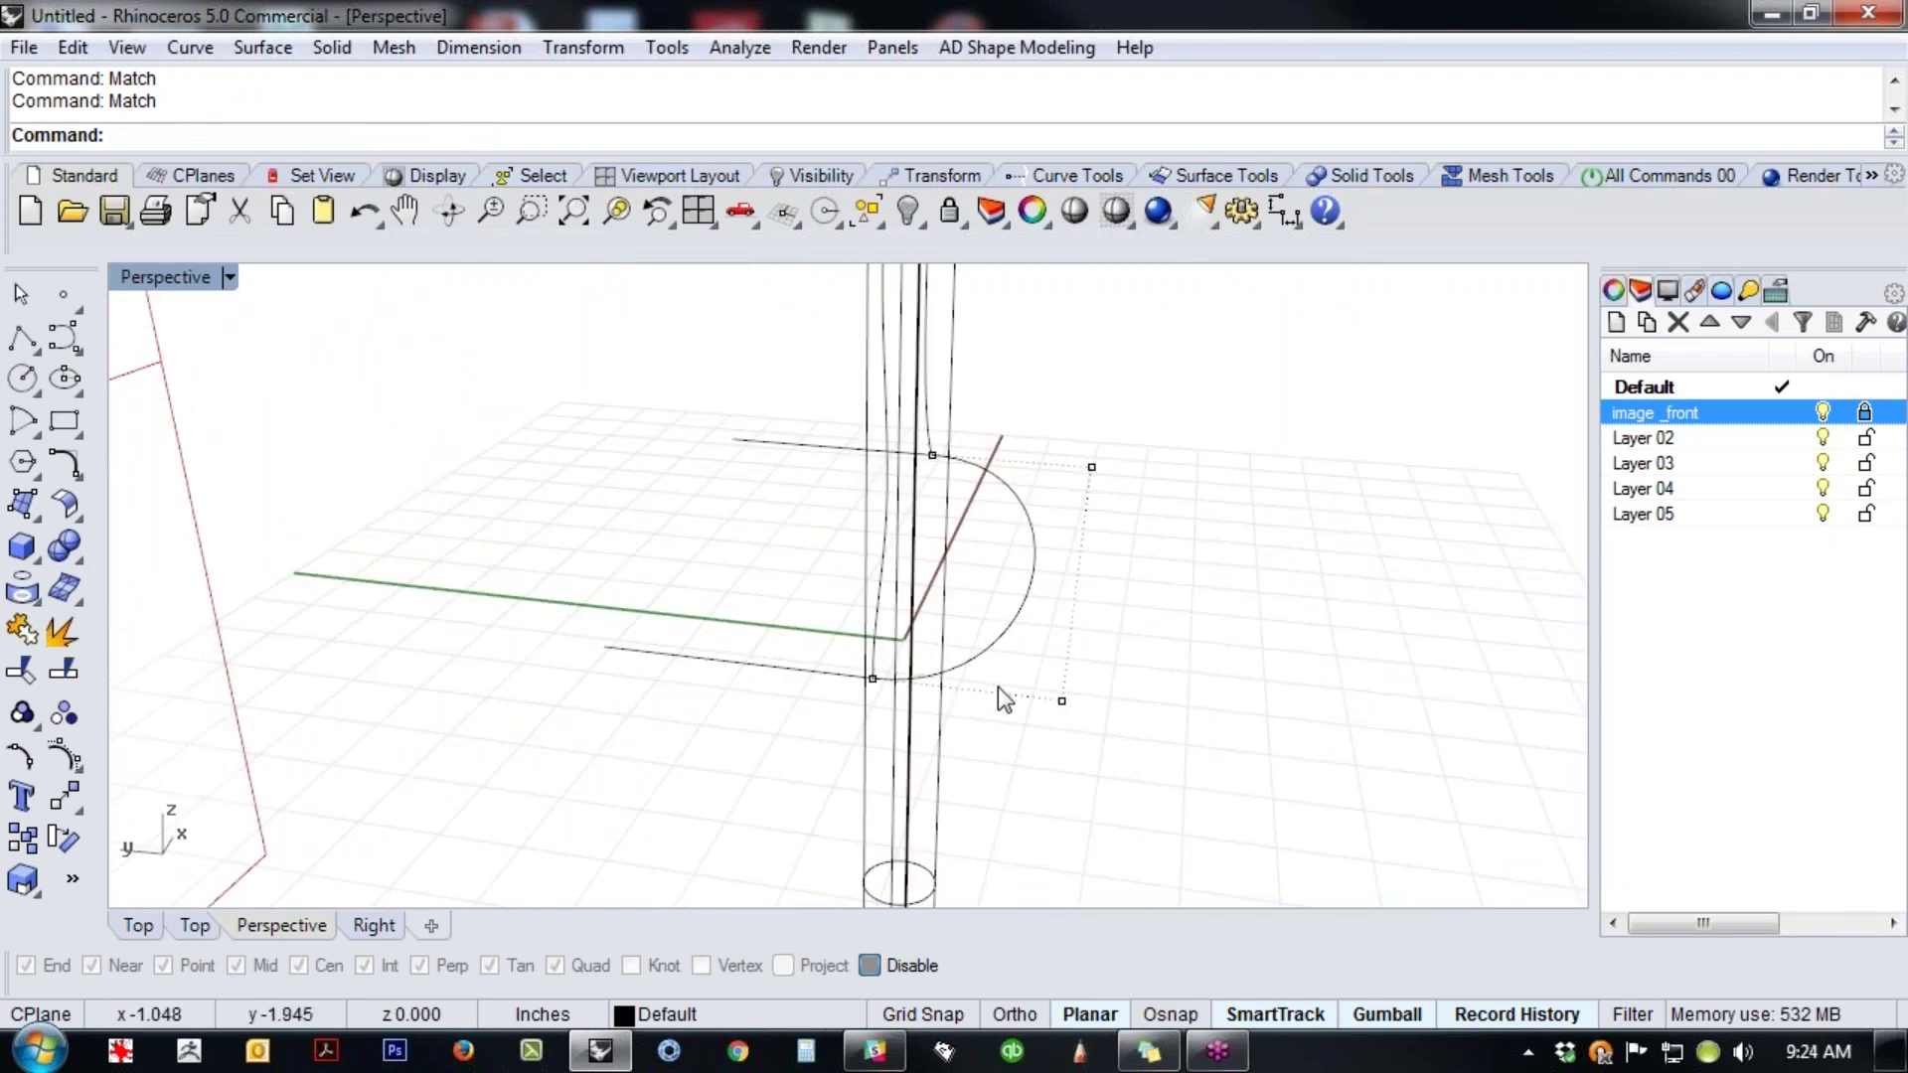
left_click_drag(600, 712, 602, 715)
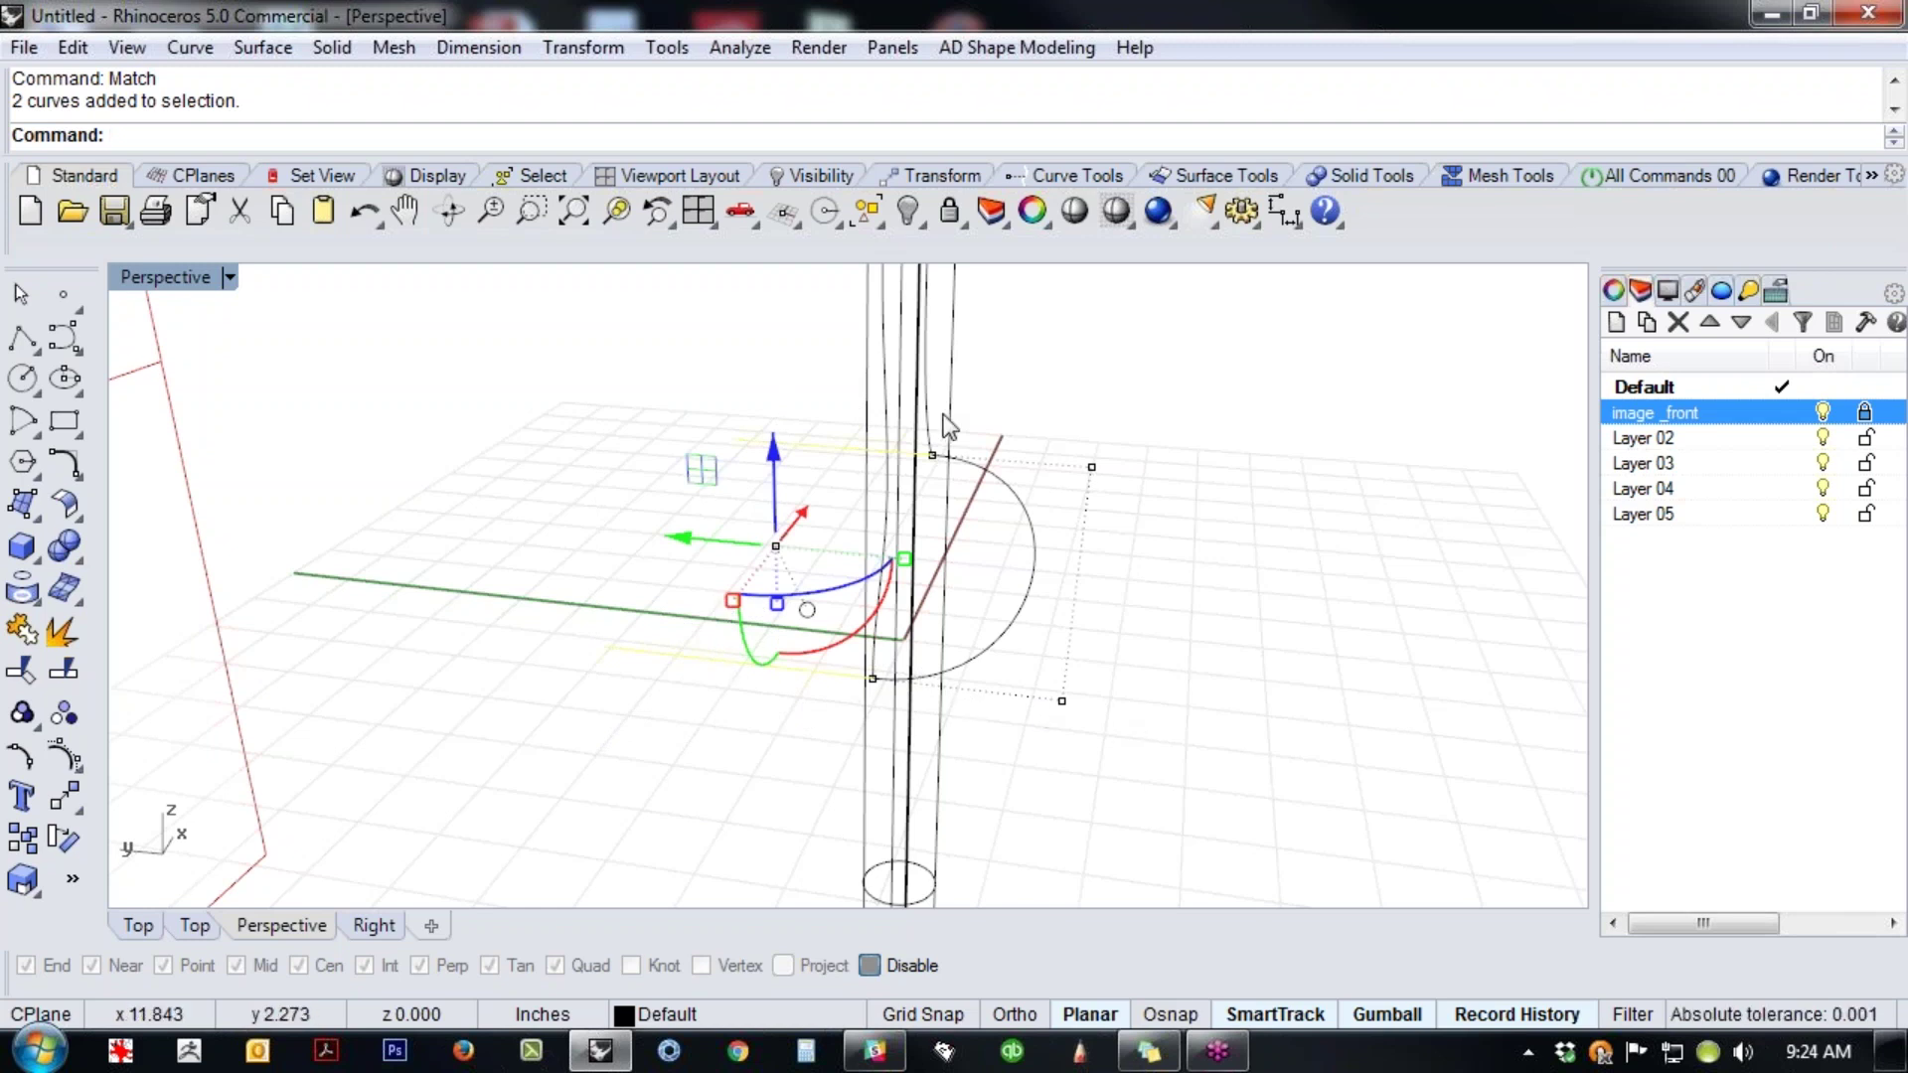
right_click_drag(1171, 696, 962, 658)
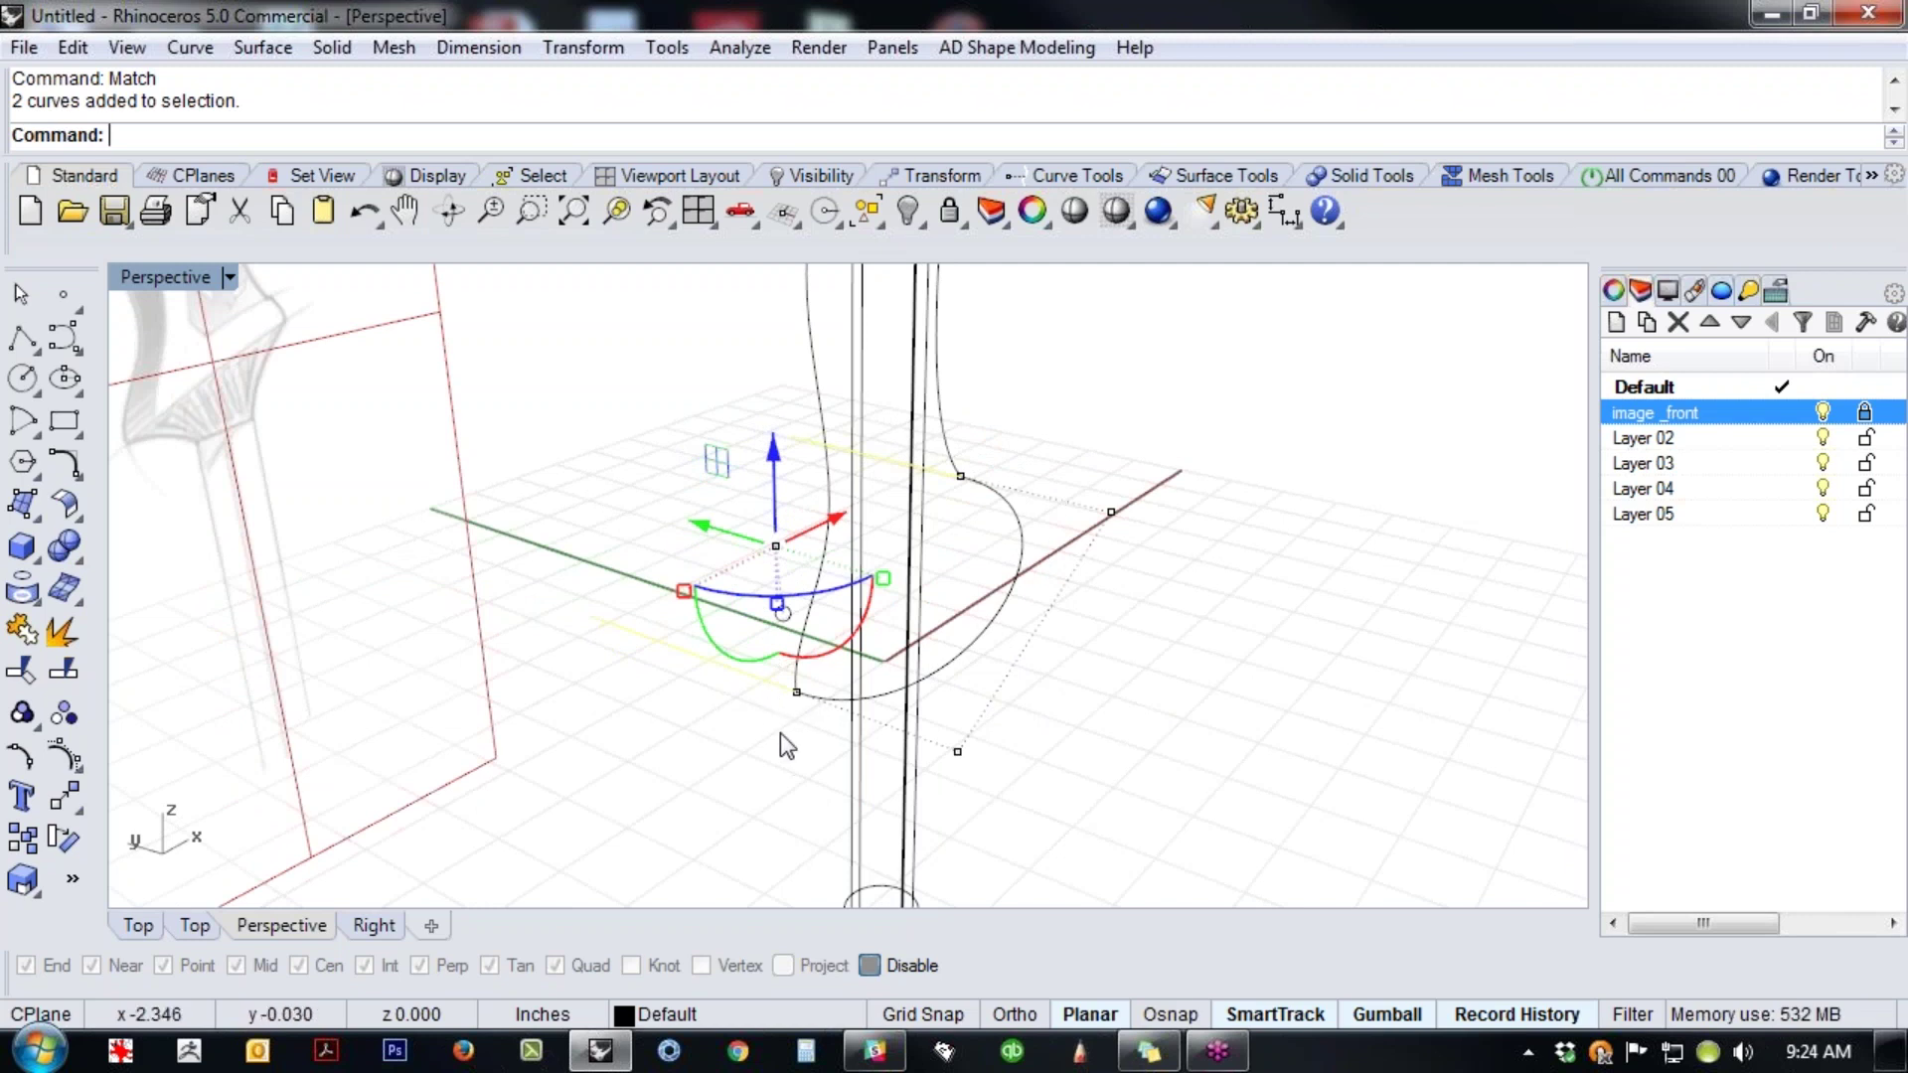
scroll(1117, 687, "down", 4)
right_click_drag(1117, 688, 961, 728, "shift")
left_click(1042, 729)
right_click_drag(1096, 755, 957, 659)
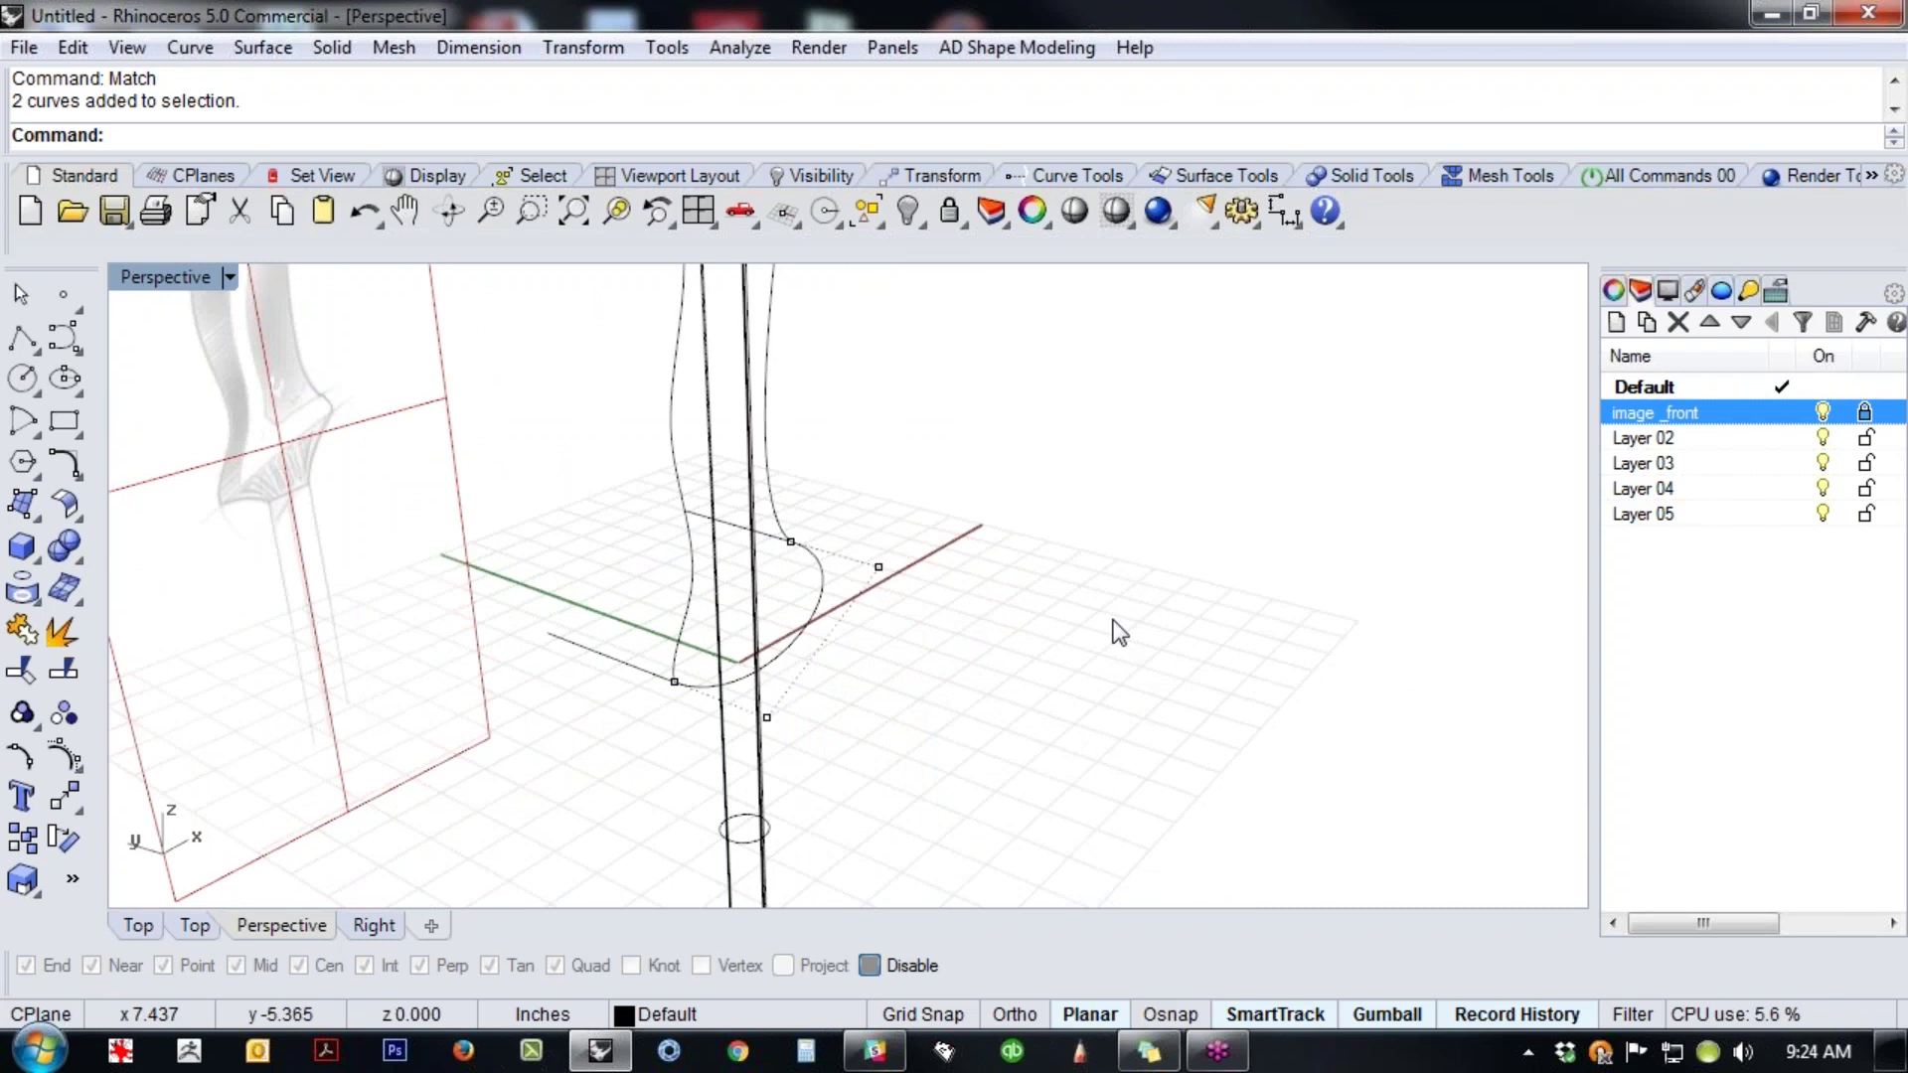
- Draw two demonstration curves beside the handle that meet at a sharp upward peak
left_click(22, 339)
left_click(960, 518)
left_click(1192, 520)
left_click(1248, 460)
left_click(1269, 326)
key("Return")
key("Return")
left_click(1268, 326)
left_click(1308, 473)
left_click(1528, 507)
key("Return")
- Draw a second pair of demonstration curves below the first, meeting at a sharp downward corner
right_click_drag(1437, 628, 1022, 597)
key("Return")
left_click(884, 576)
left_click(1081, 549)
left_click(1195, 778)
key("Return")
key("Return")
left_click(1194, 778)
left_click(1290, 641)
left_click(1441, 531)
left_click(1529, 645)
key("Return")
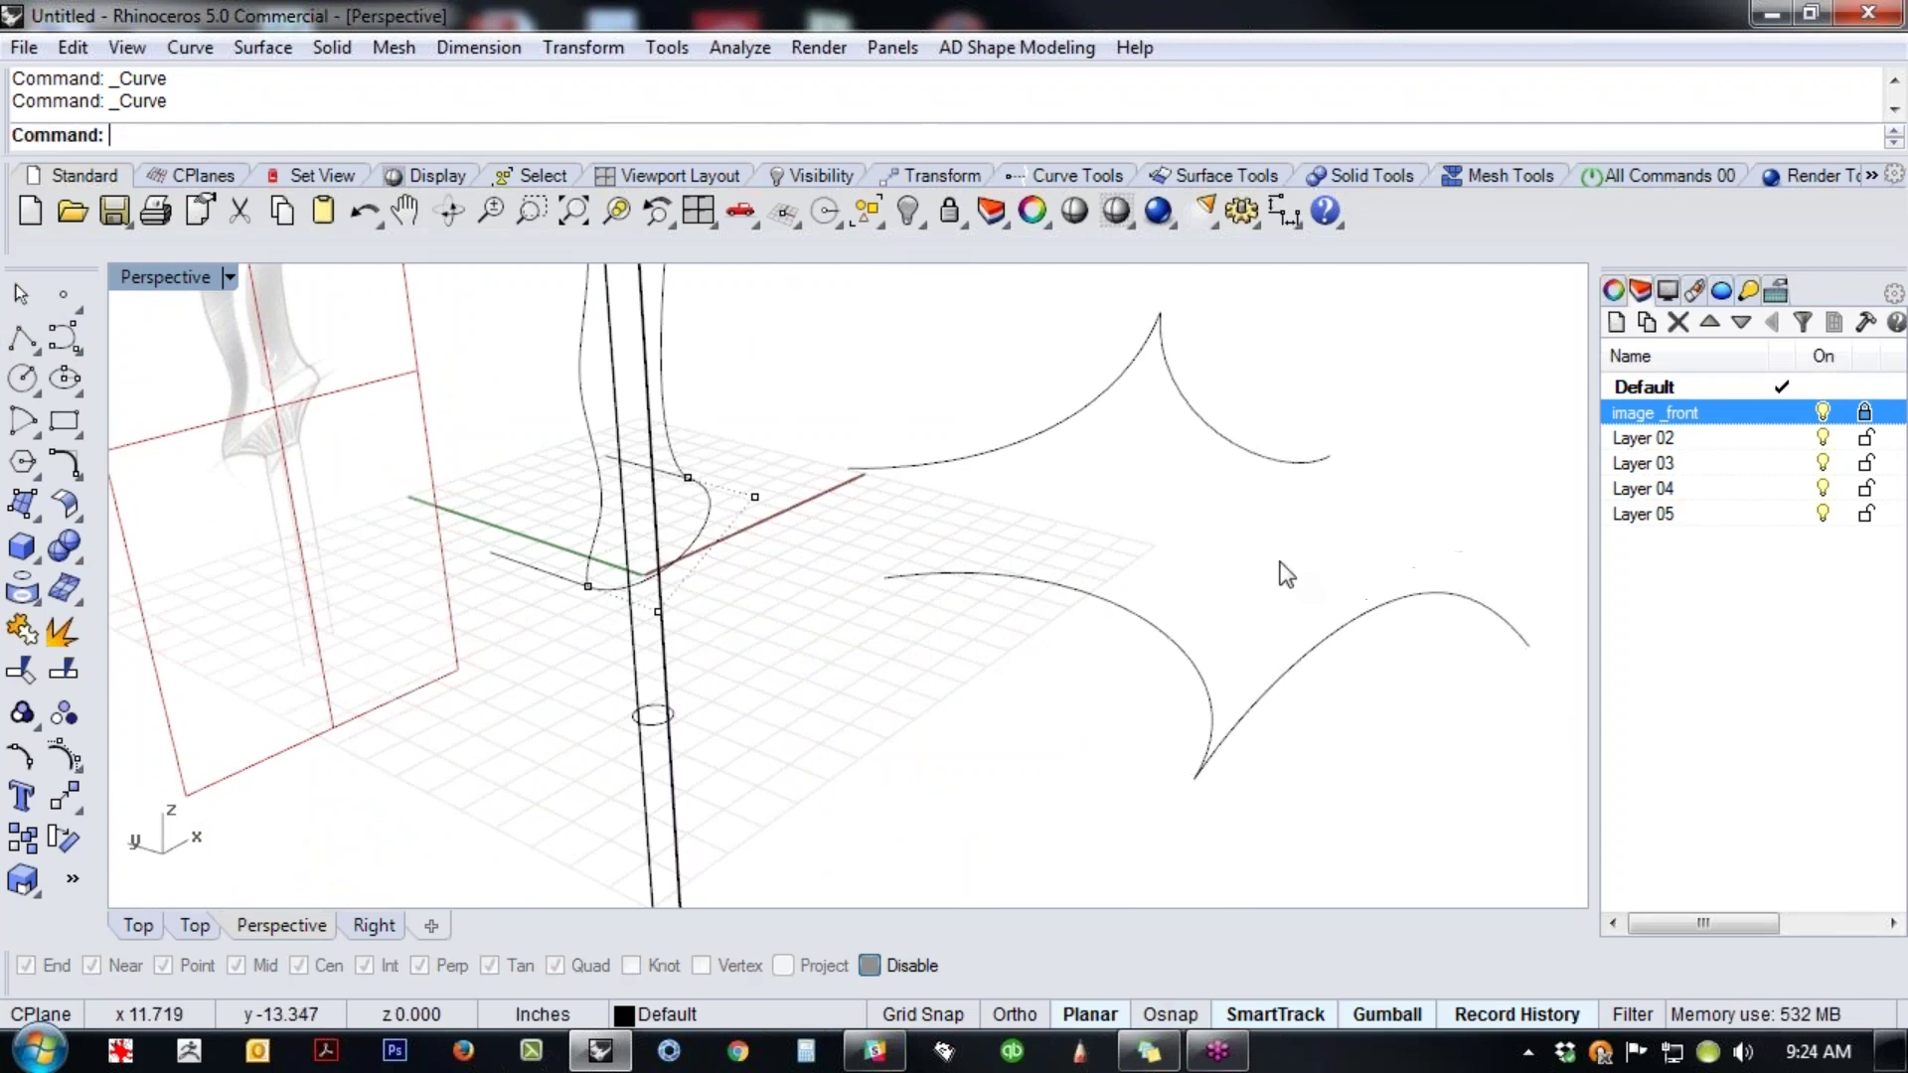
- Delete the four demonstration curves beside the handle
left_click_drag(1391, 809, 1024, 359)
key("Delete")
scroll(949, 571, "up", 5)
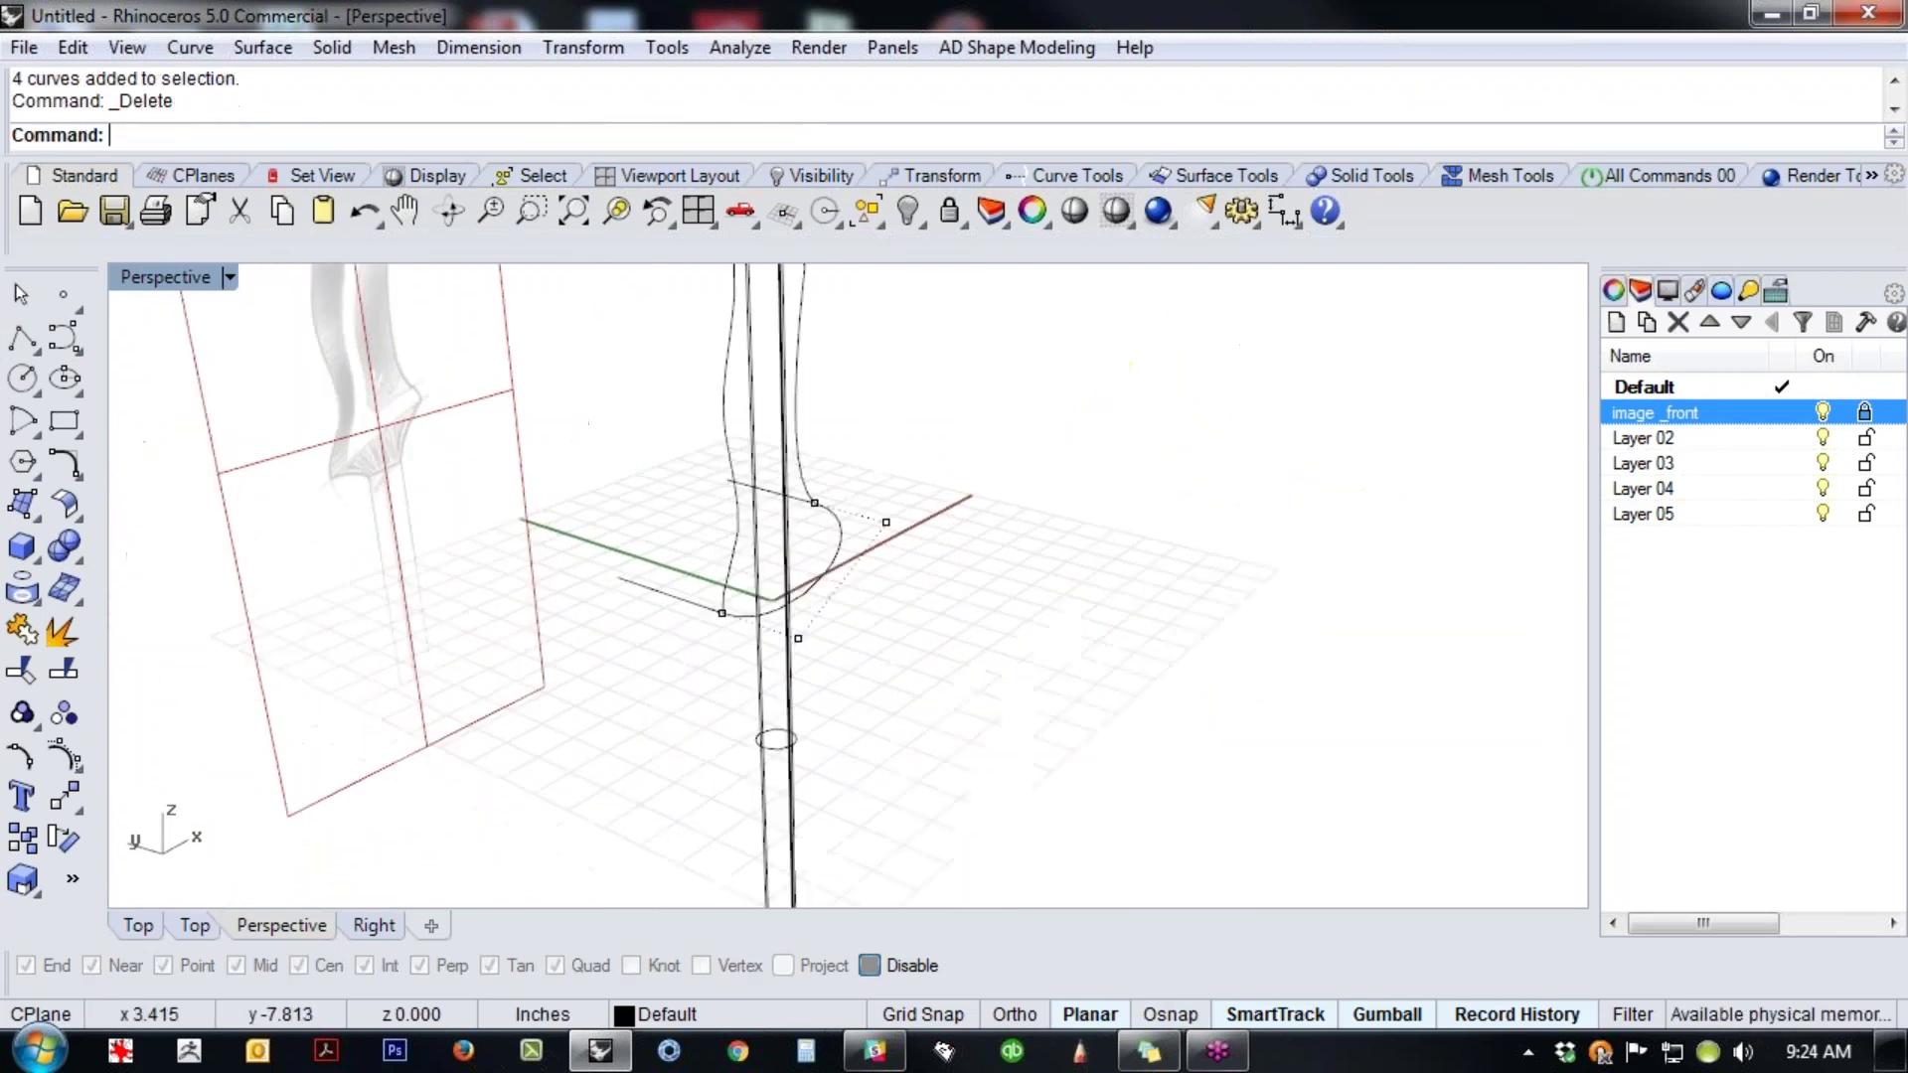
- Draw two straight guide lines running back from the two ends of the handle's top curves
scroll(963, 646, "down", 3)
right_click_drag(1063, 671, 874, 467)
left_click(22, 339)
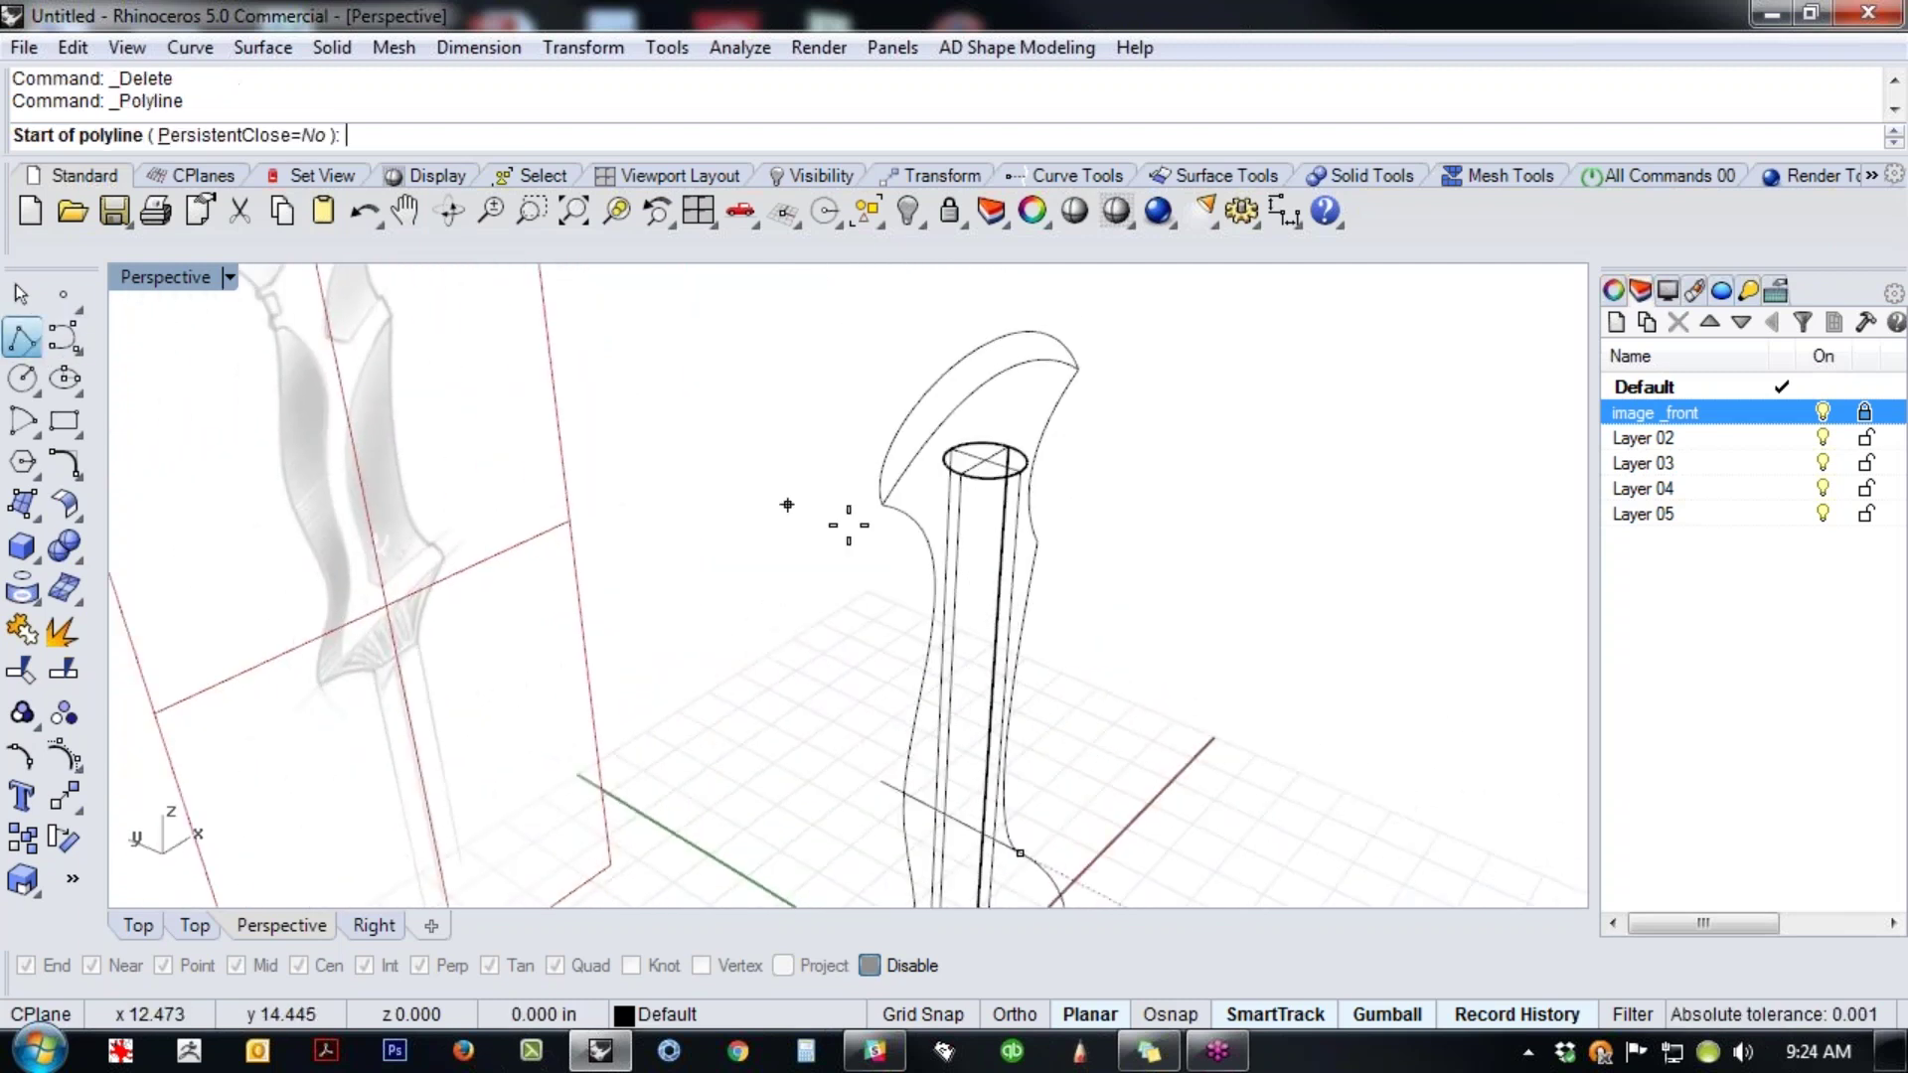
left_click(881, 504)
left_click(723, 447)
right_click(696, 447)
right_click_drag(1221, 397, 1099, 375)
right_click(1089, 368)
left_click(1075, 367)
left_click(892, 318)
right_click(893, 318)
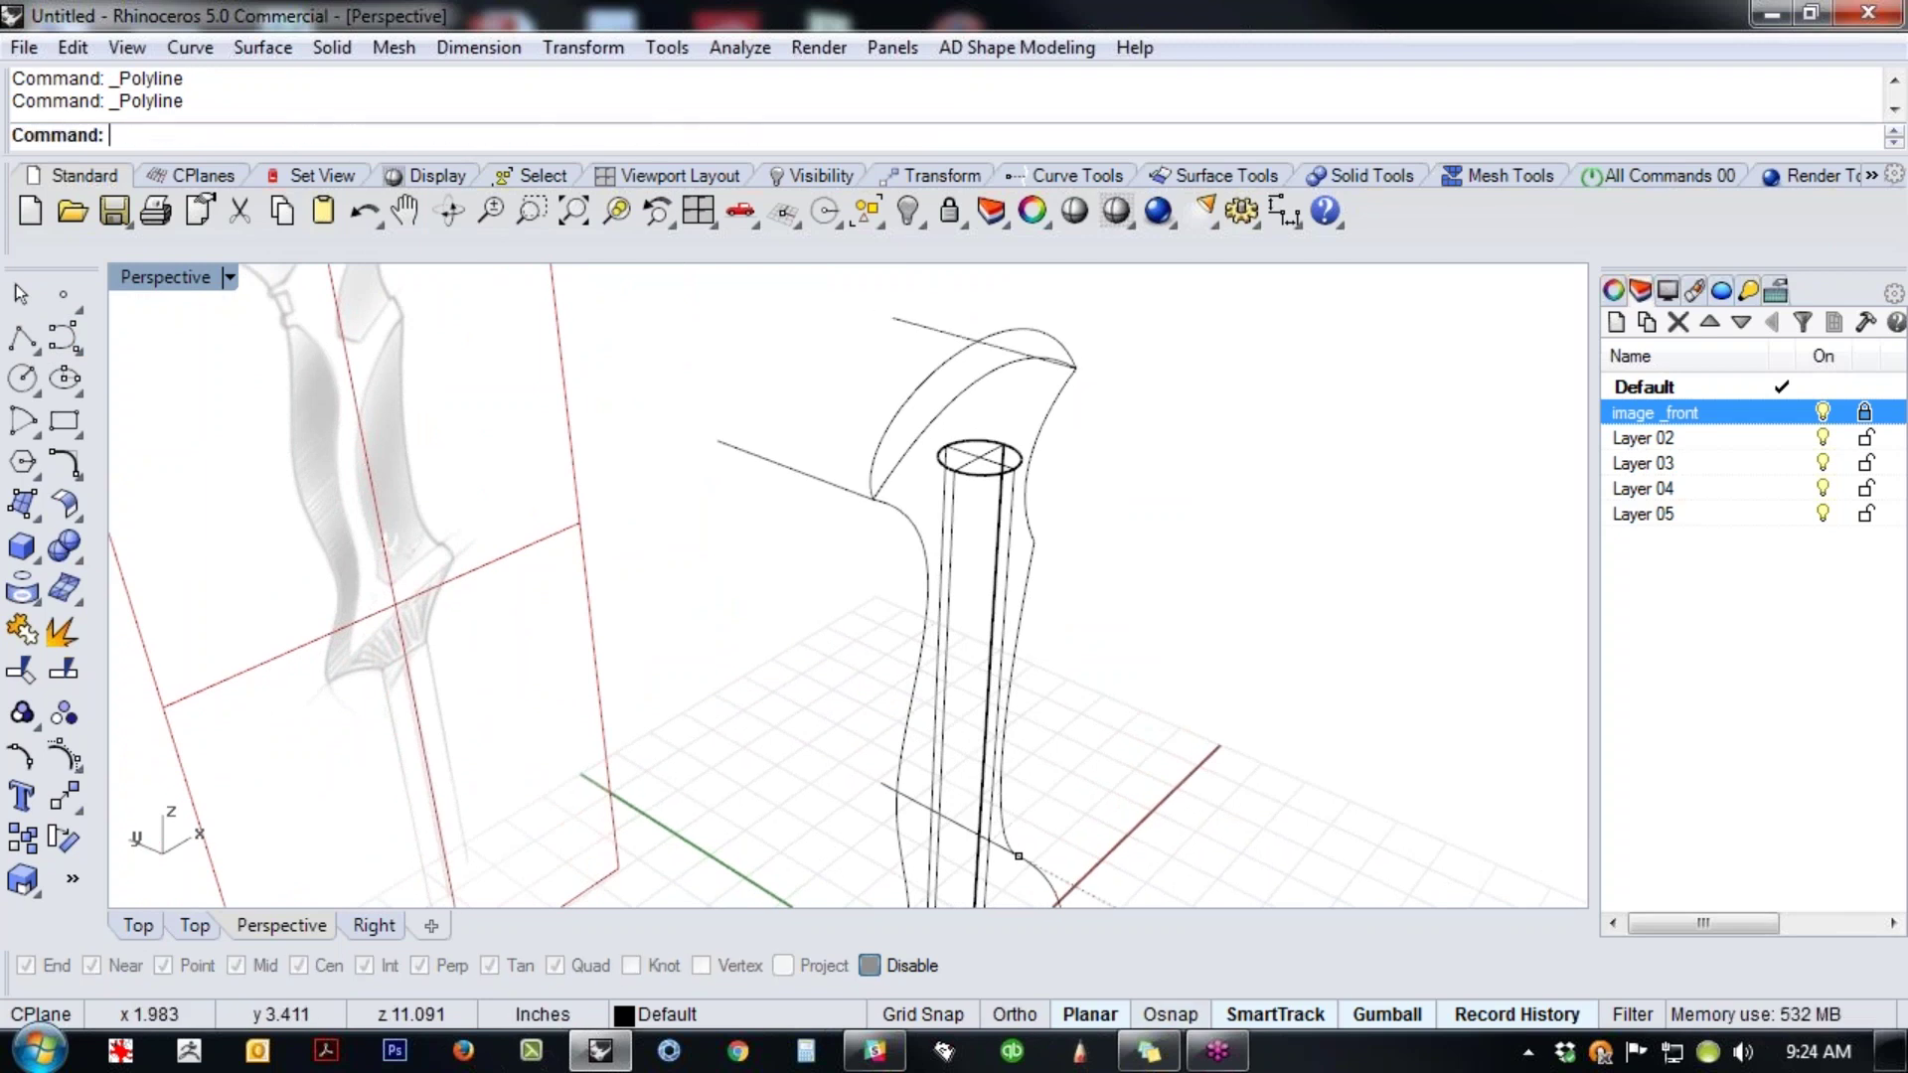
- Change the degree of the lower of the two curves at the handle's top to 3
left_click(927, 374)
type("cd")
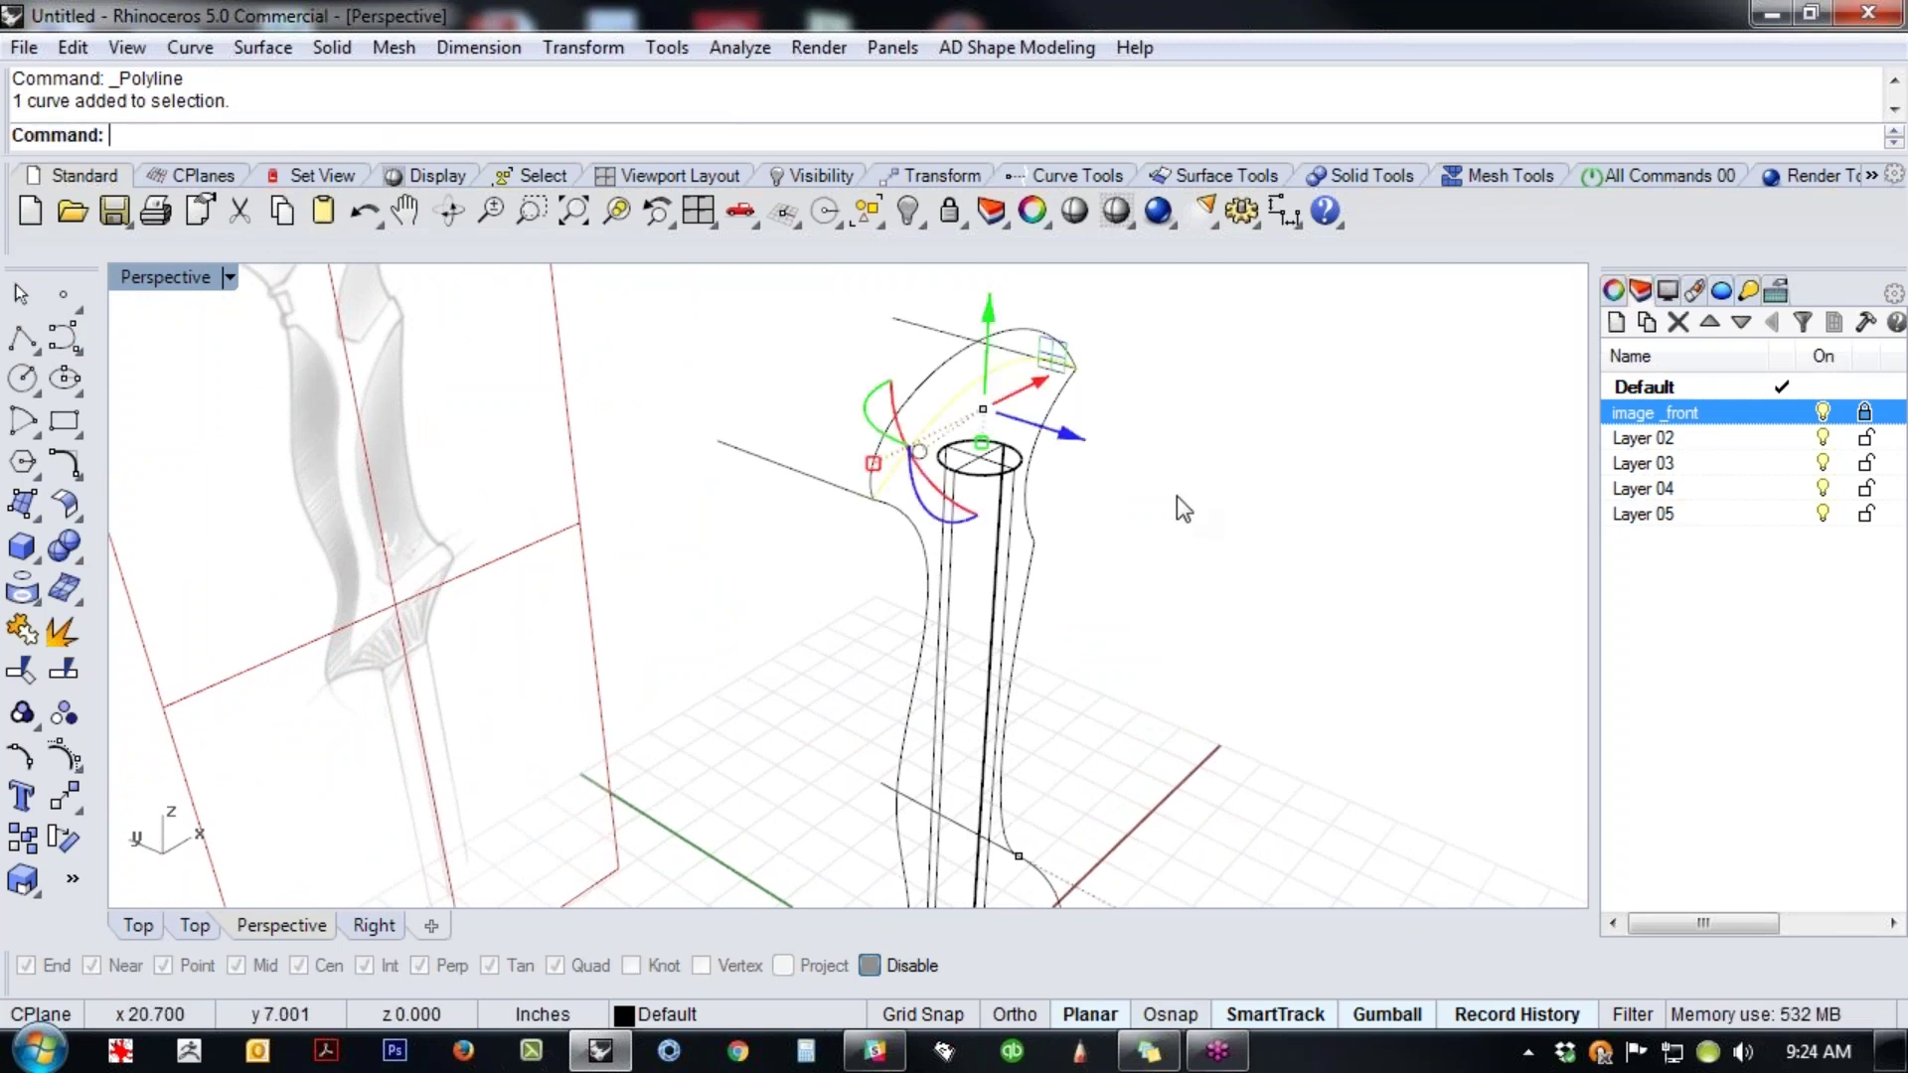
key("Return")
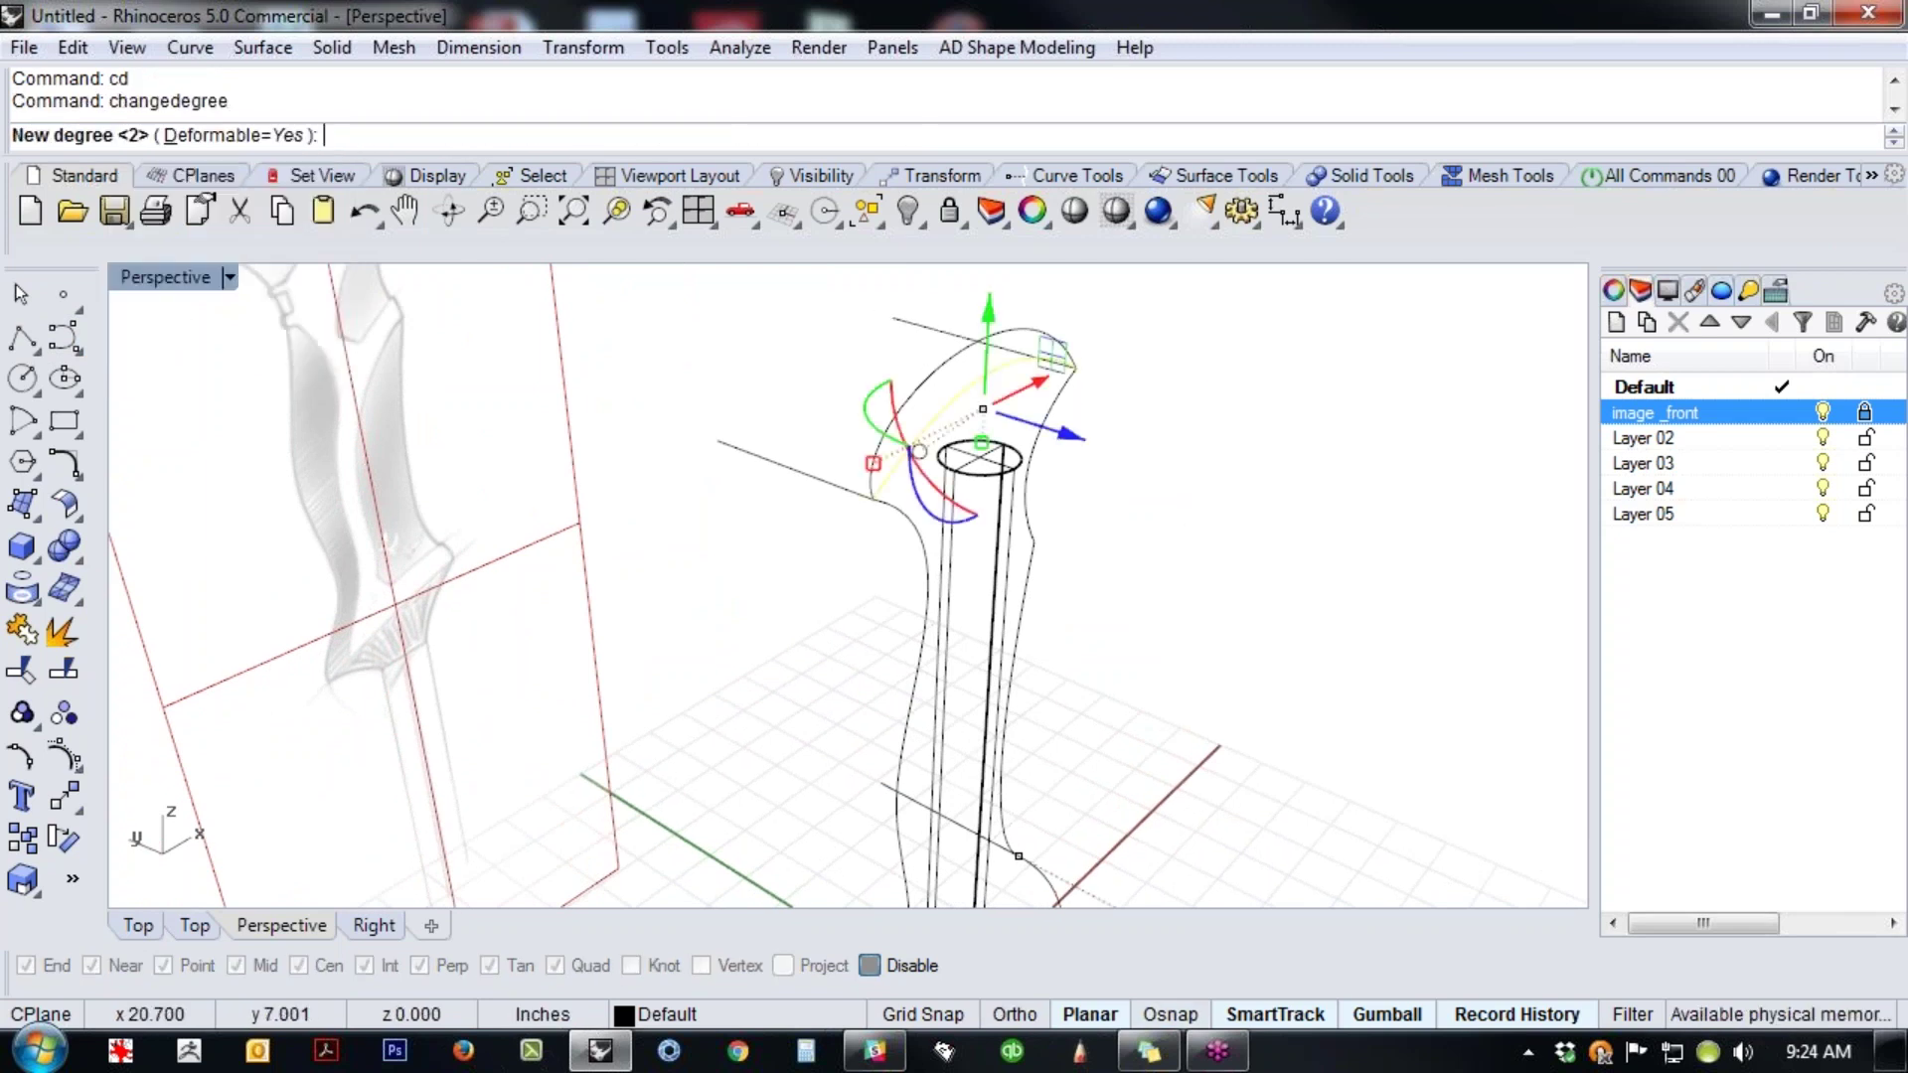
type("3")
key("Return")
- Match both ends of the degree-3 curve at the handle's top to the new guide lines
middle_click(1008, 407)
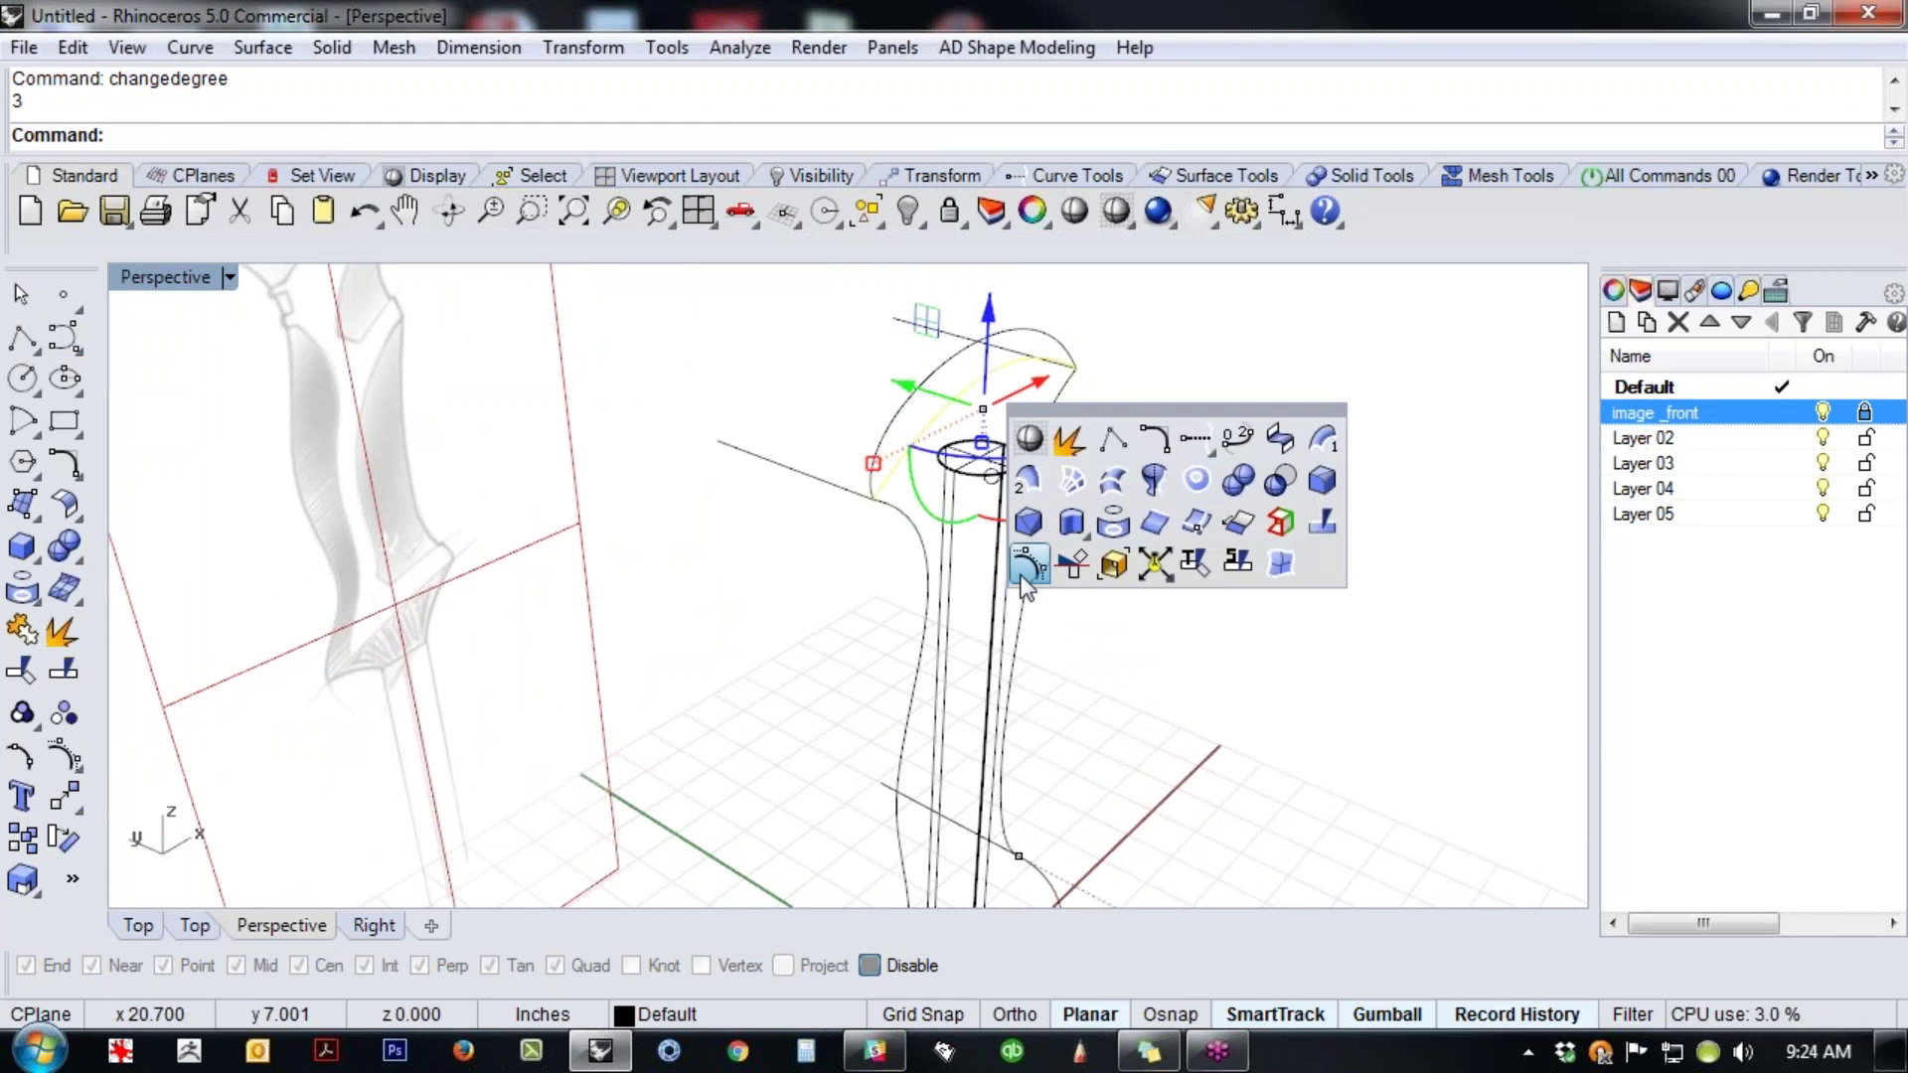
left_click(1029, 565)
type("Match")
key("Return")
left_click(871, 492)
left_click(873, 494)
left_click(1609, 801)
right_click(1182, 552)
left_click(1046, 374)
left_click(1008, 352)
left_click(1592, 807)
right_click_drag(1163, 639, 944, 587)
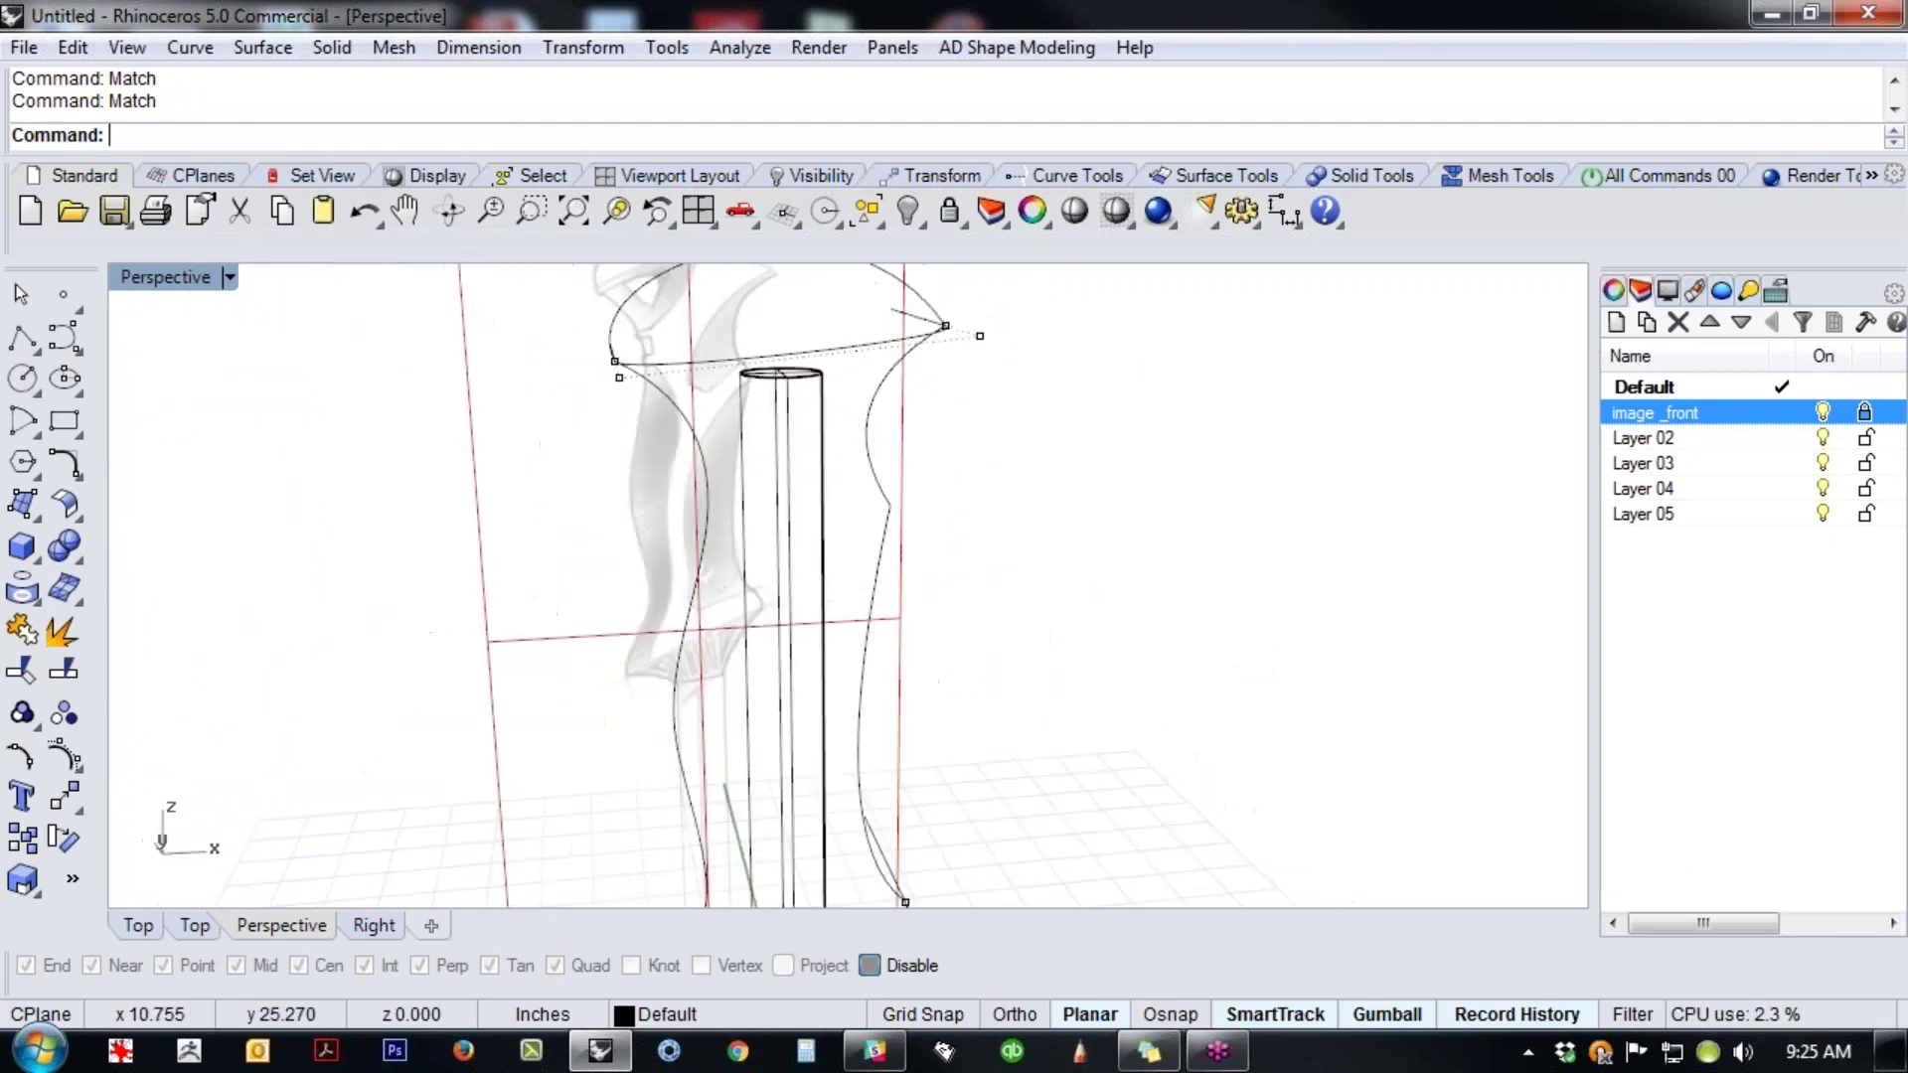
- Check the matched top curve in the front view and change its degree to 5 in the perspective view
key("ctrl+F2")
right_click_drag(860, 392, 866, 533)
scroll(867, 532, "up", 8)
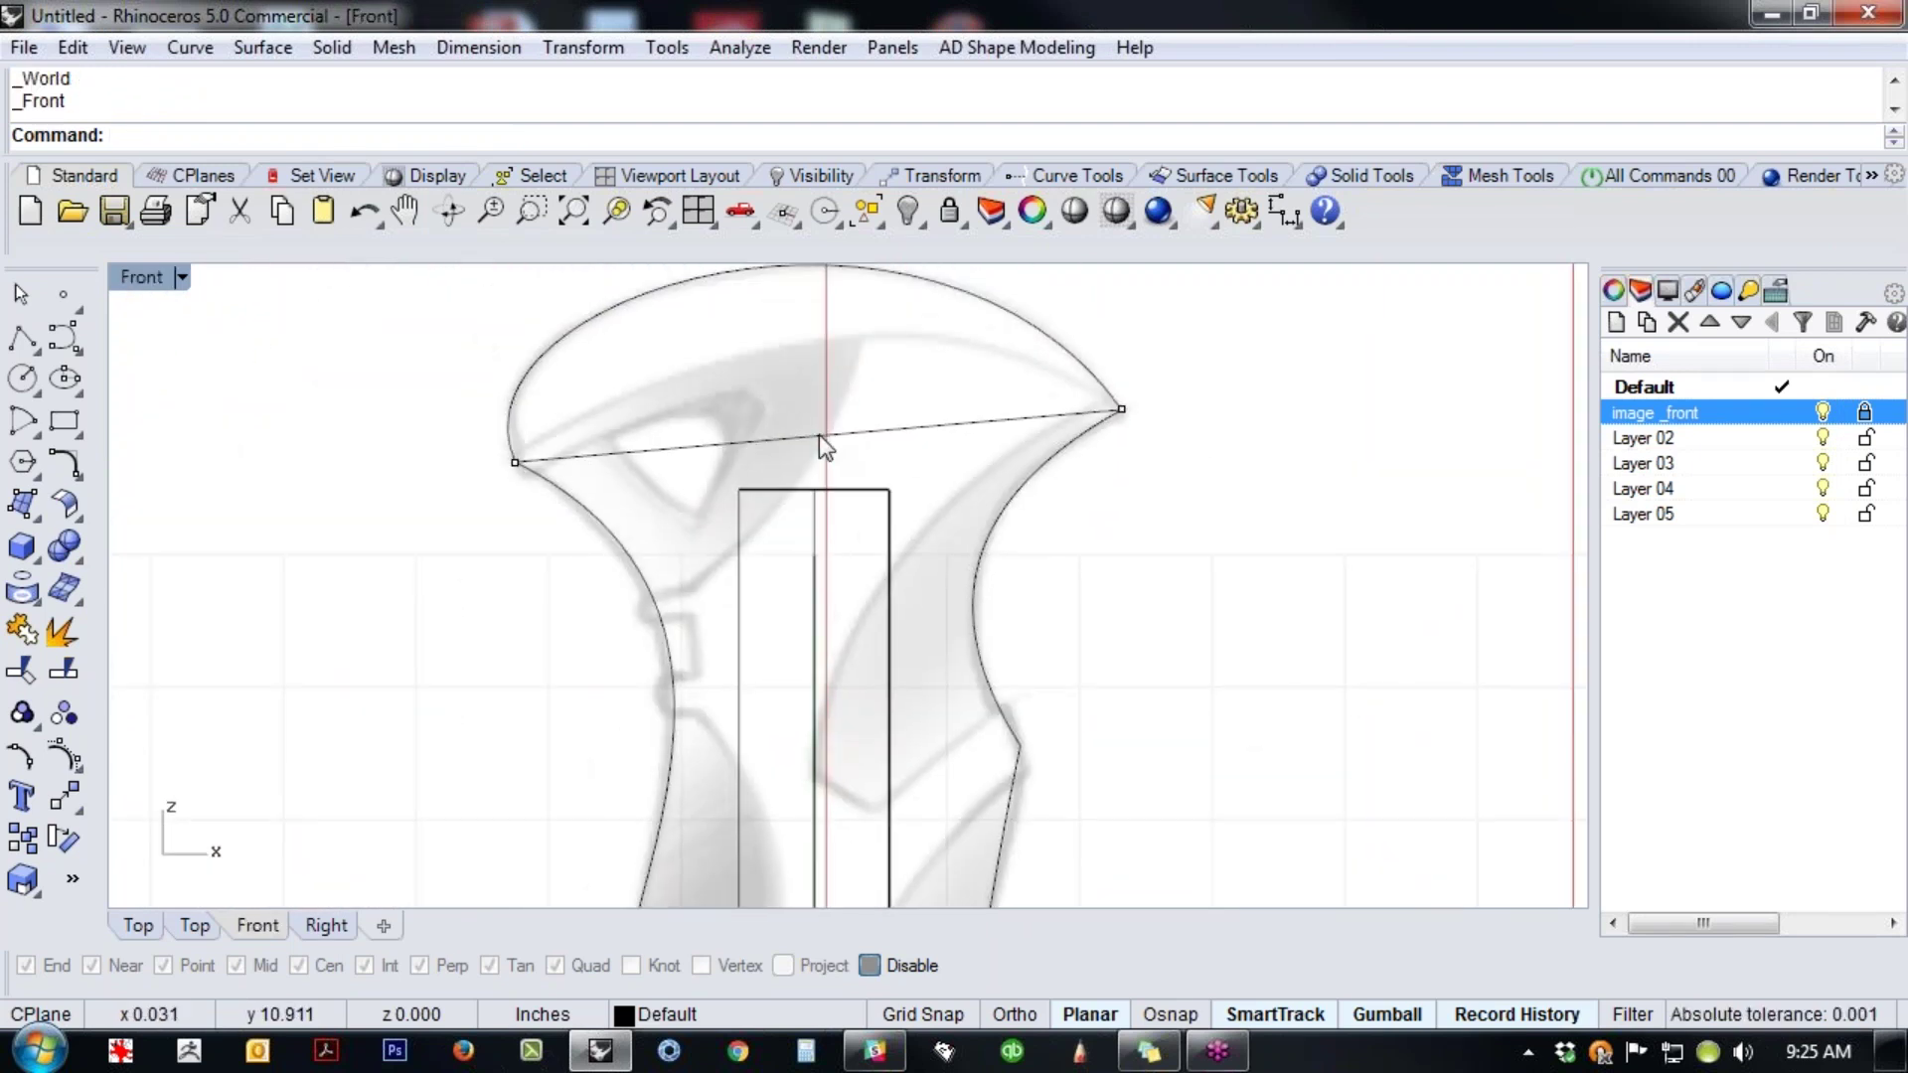
key("Return")
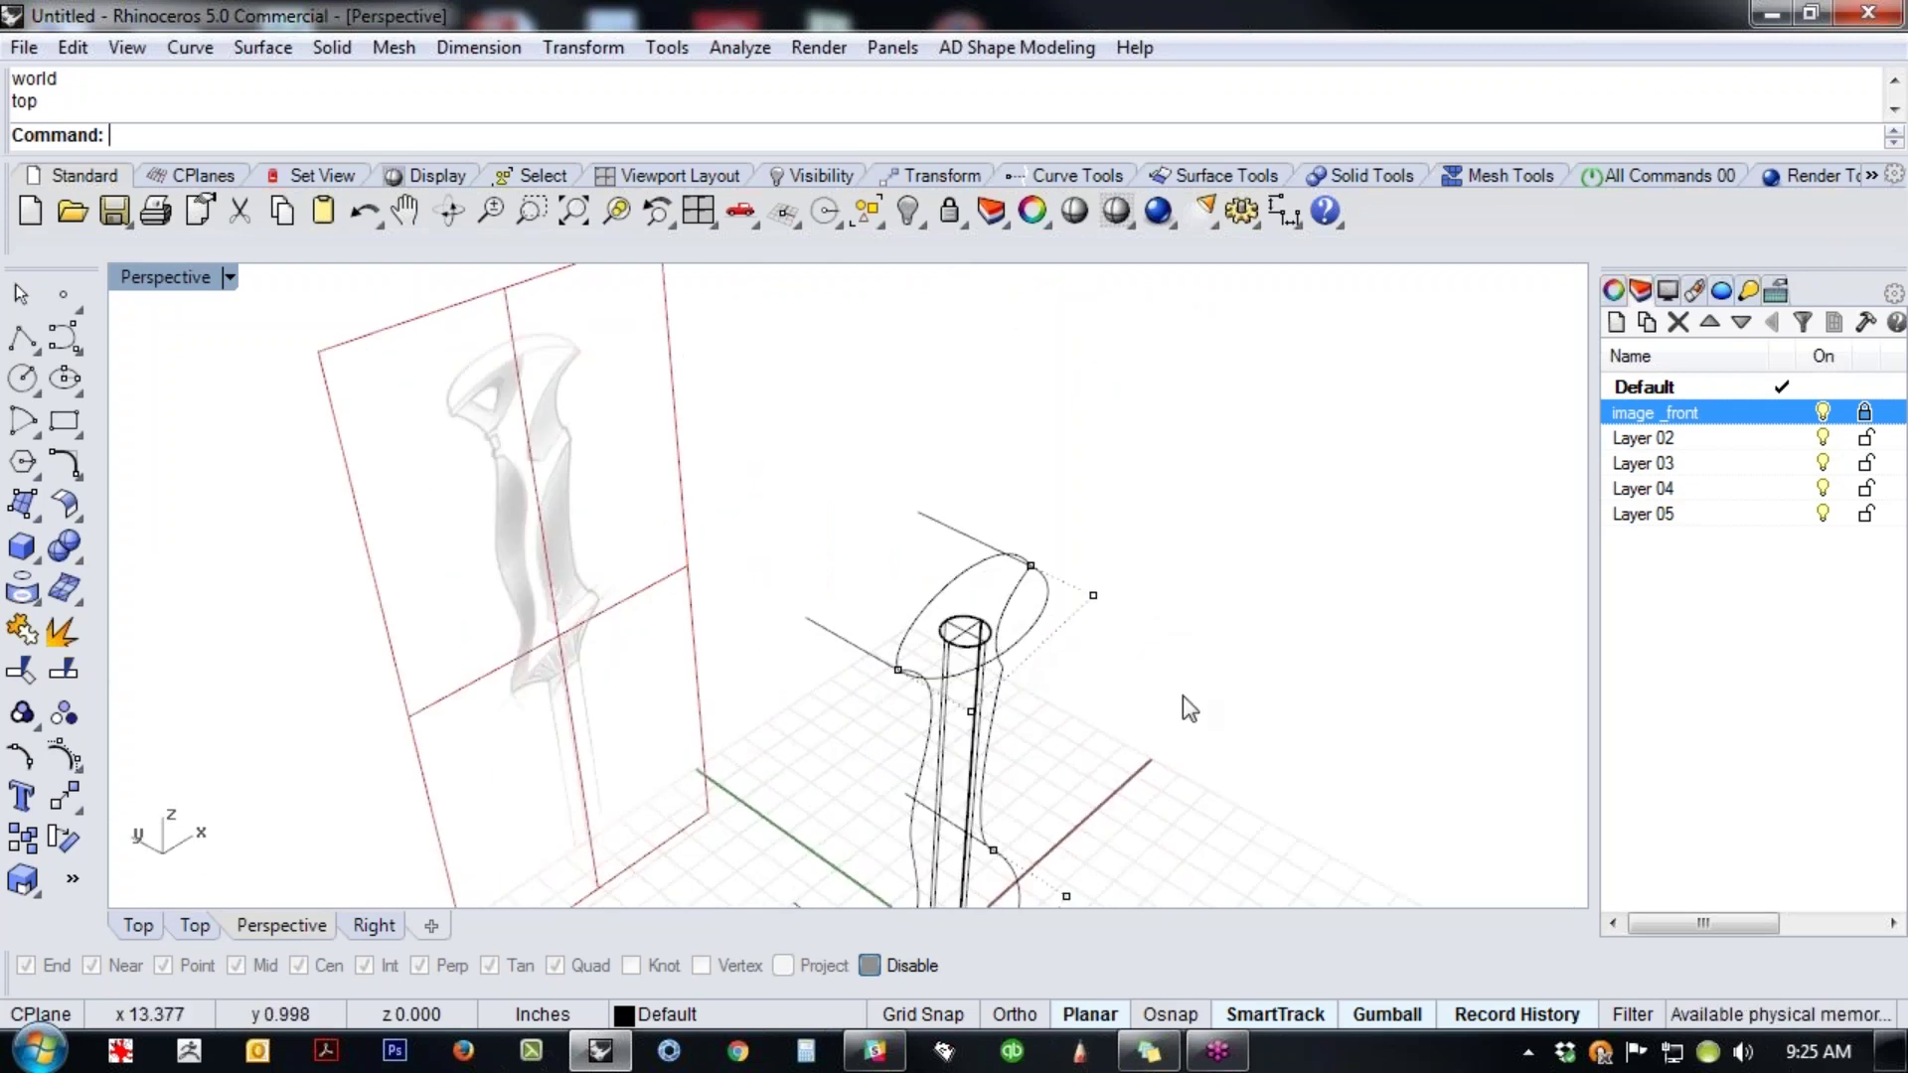
type("cd")
key("Return")
left_click(1043, 626)
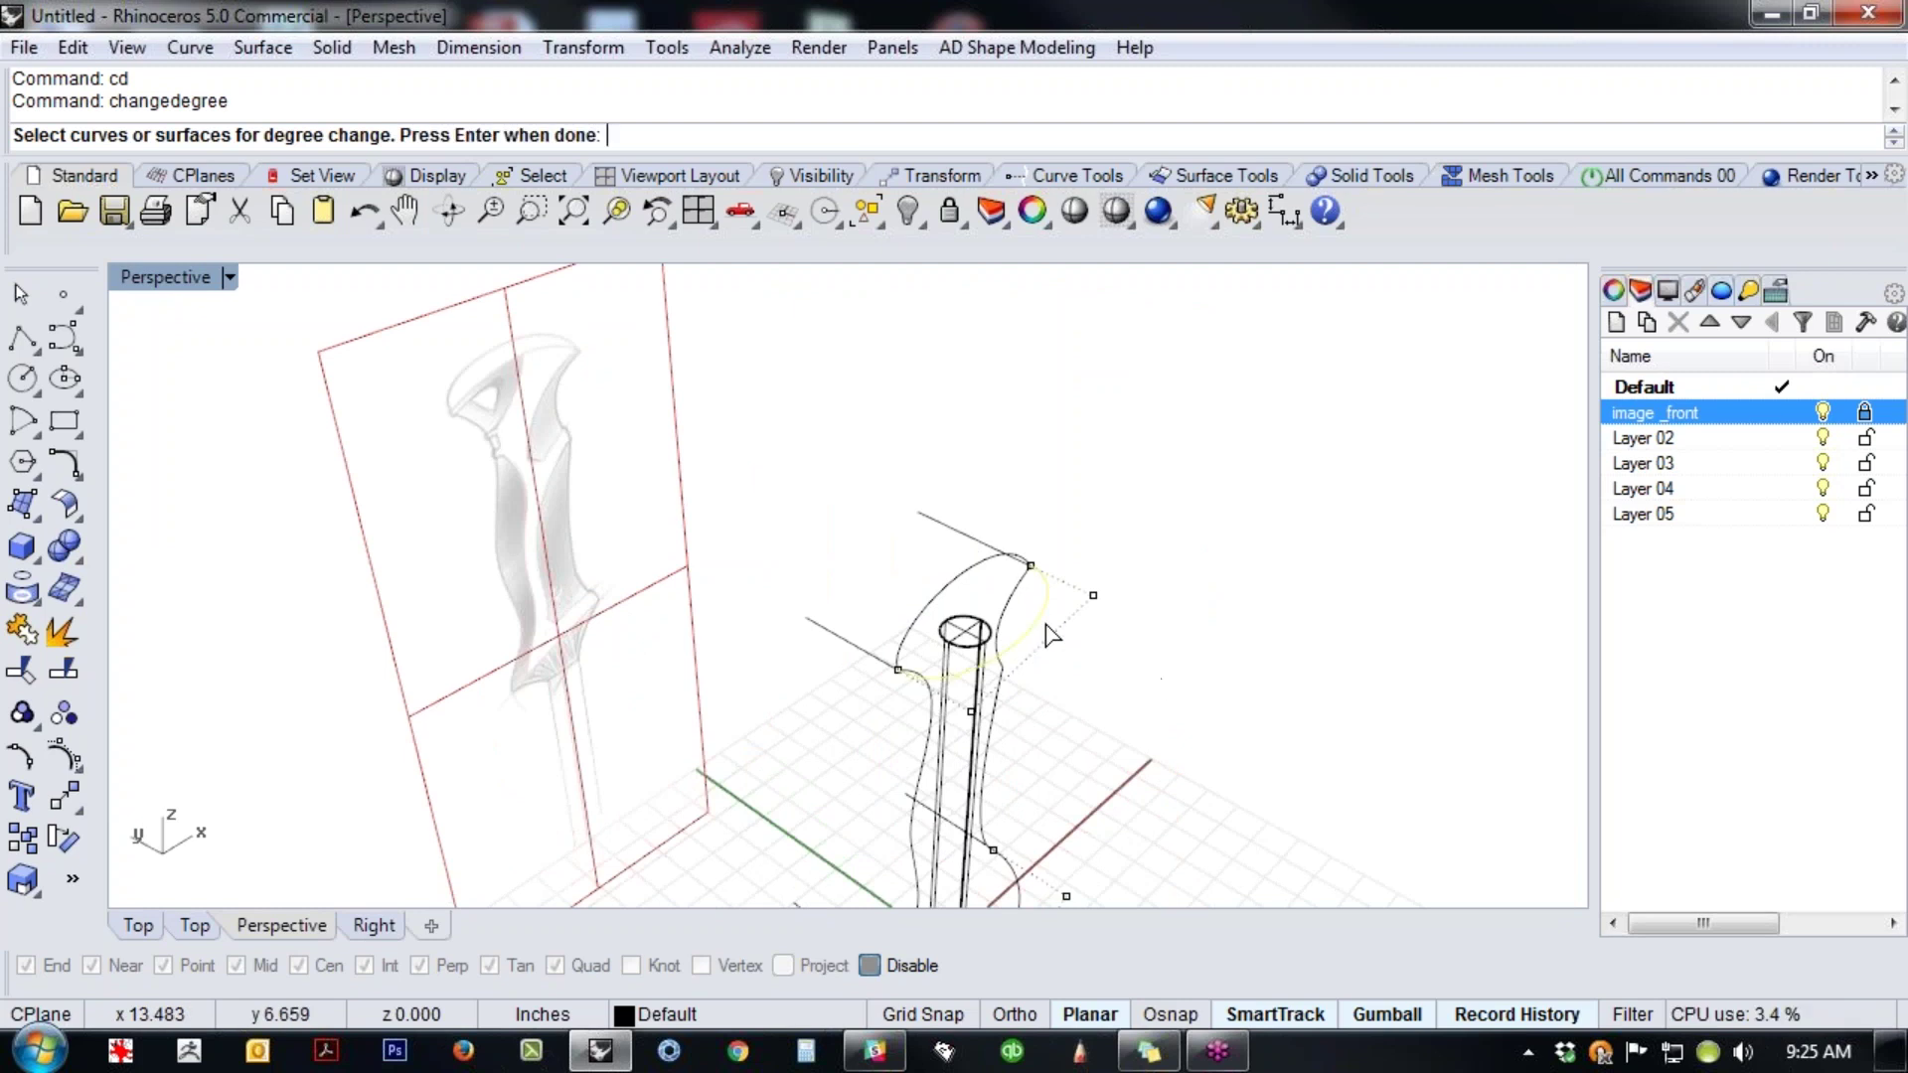
type("5")
key("Return")
key("Return")
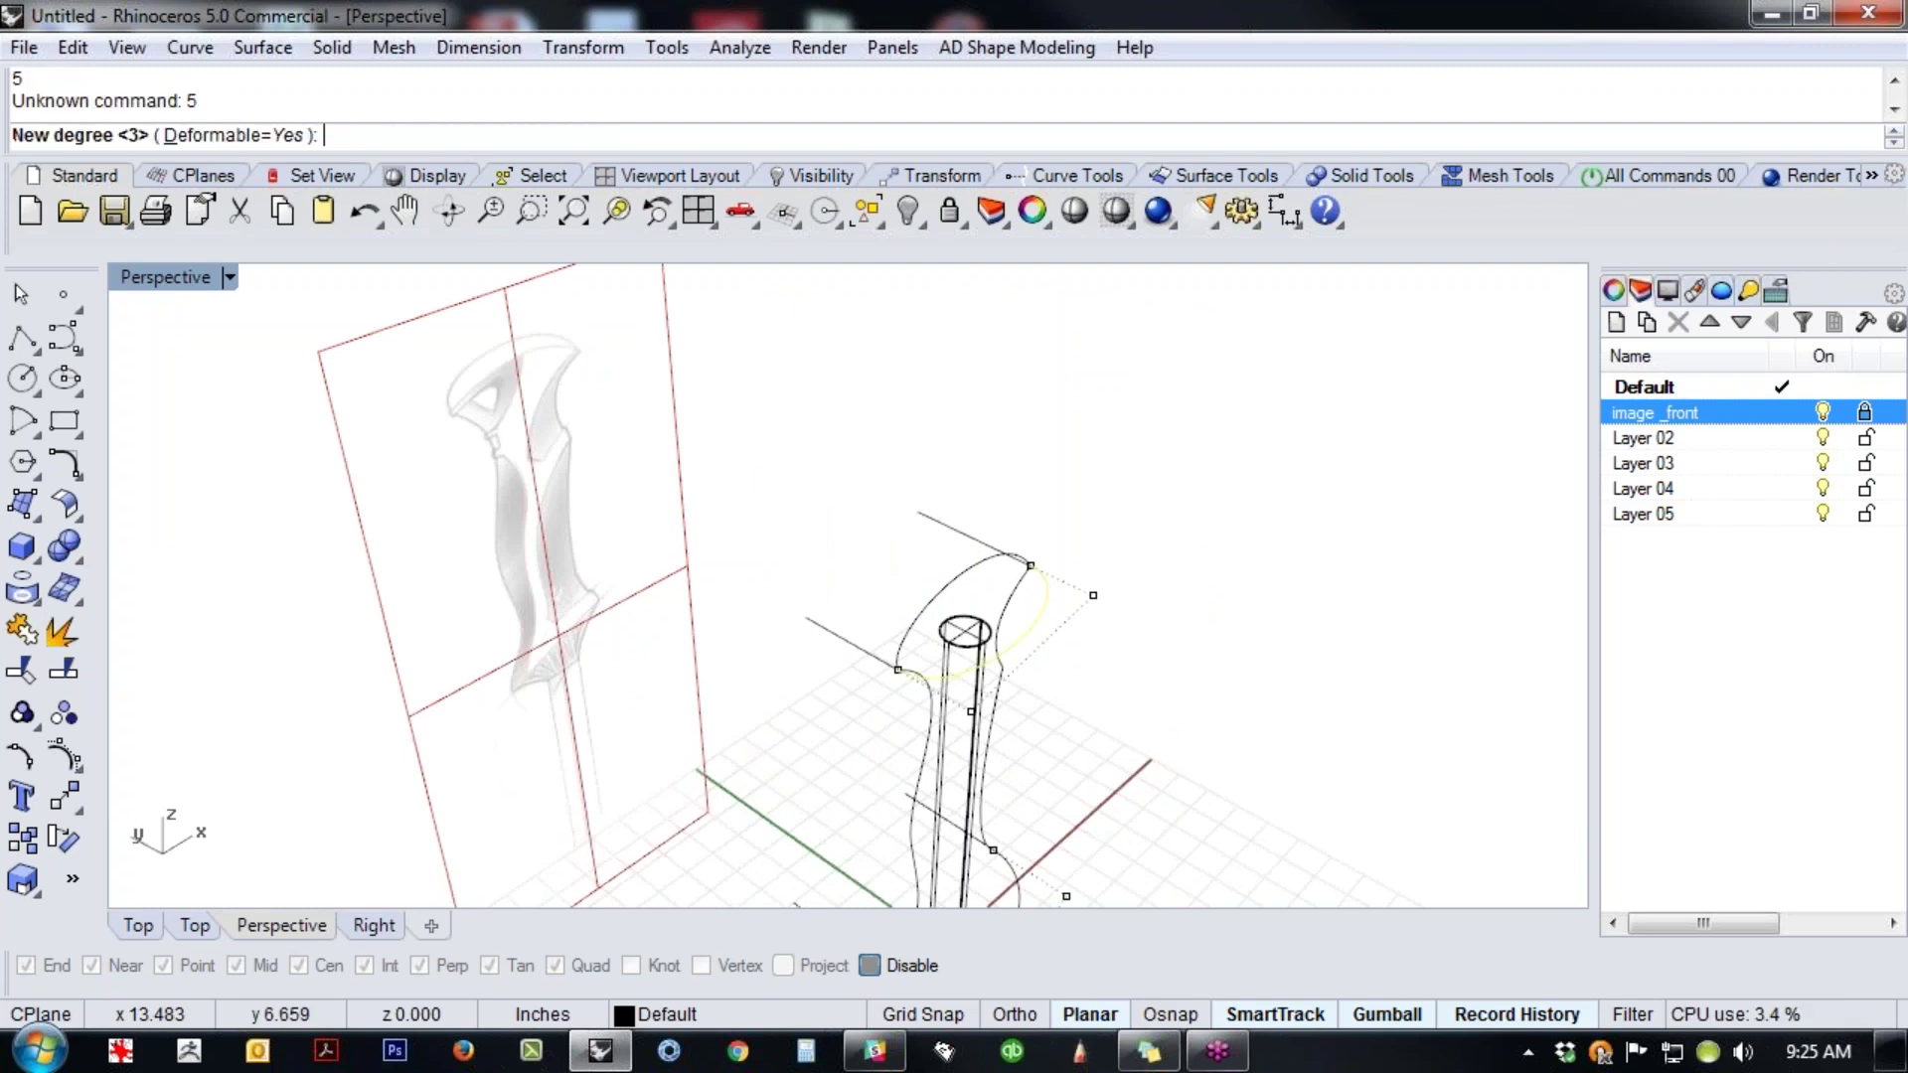
type("5")
key("Return")
- Raise the top curve's two middle control points vertically in the front view so it arches along the sketch's inner line
scroll(1103, 696, "up", 5)
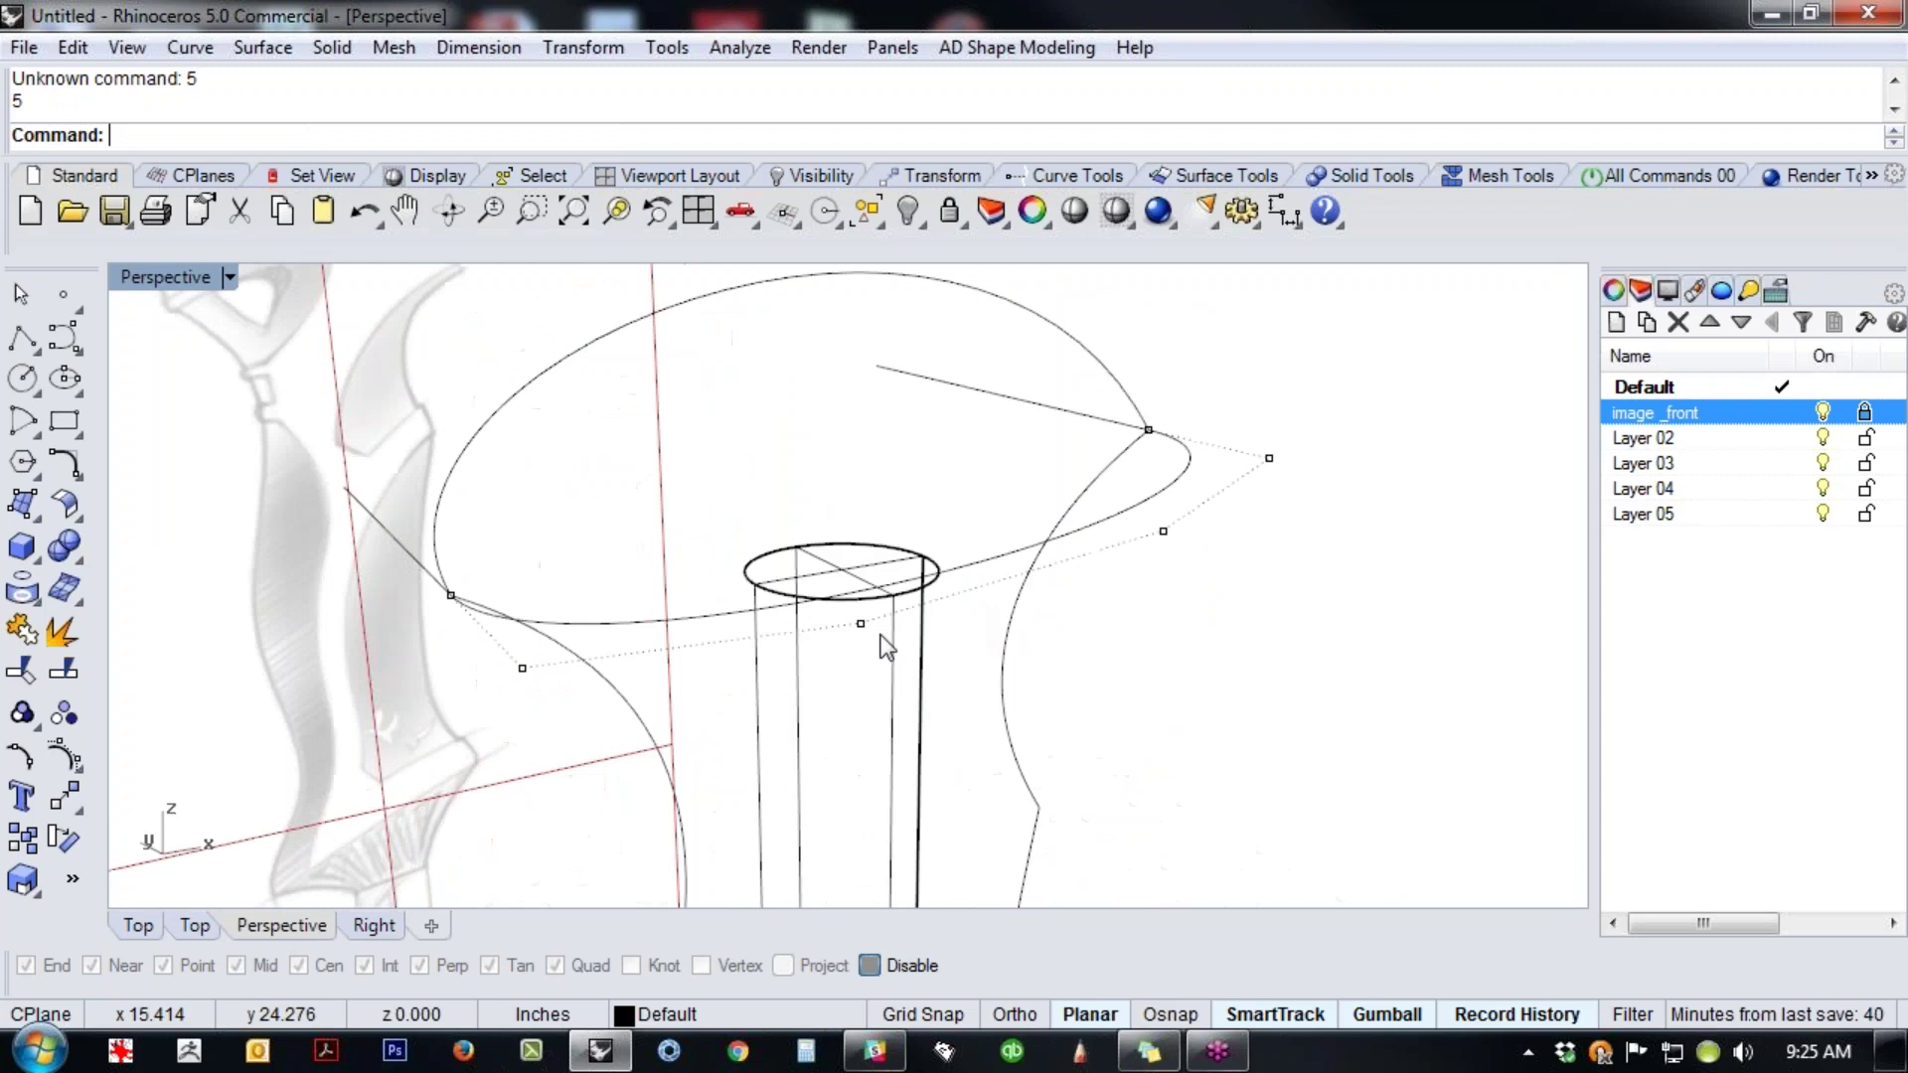
left_click(860, 623)
left_click(1163, 531, "shift")
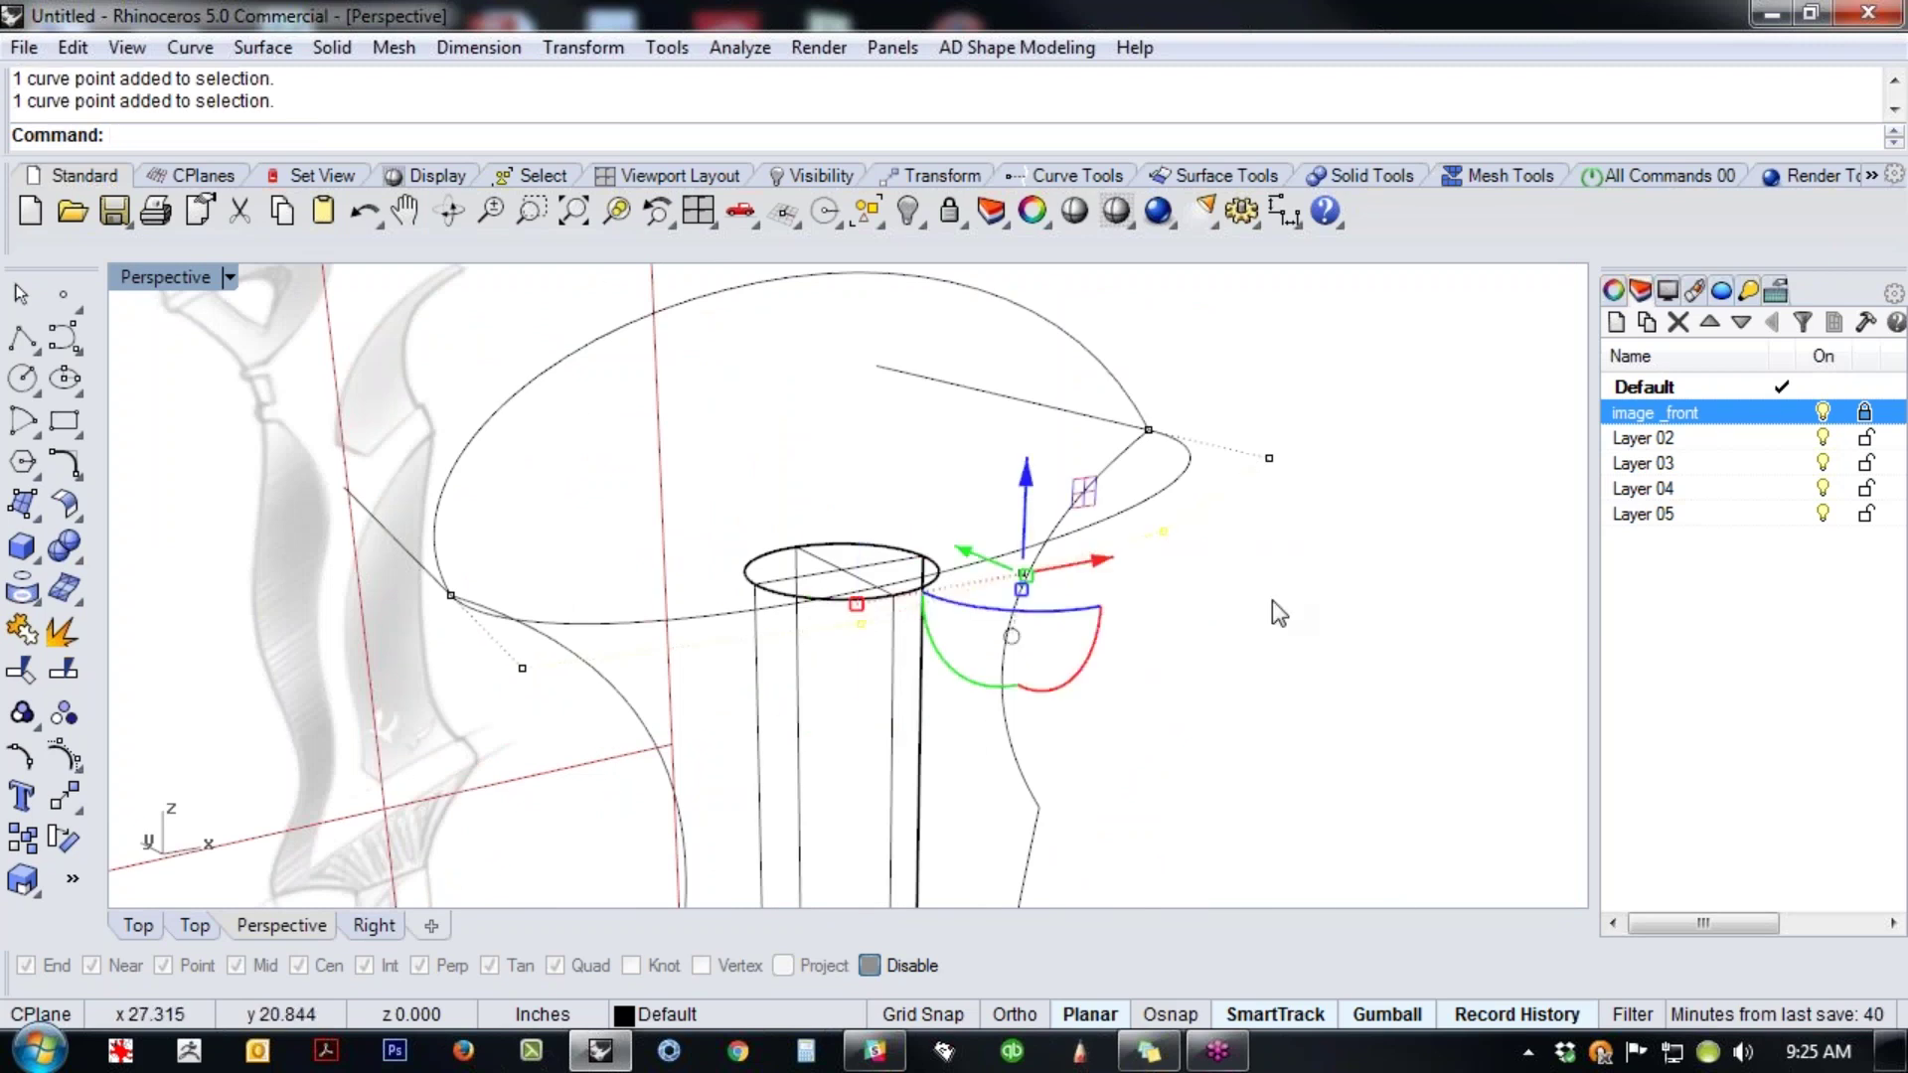
key("ctrl+F2")
right_click_drag(584, 279, 678, 500)
left_click_drag(755, 516, 754, 375)
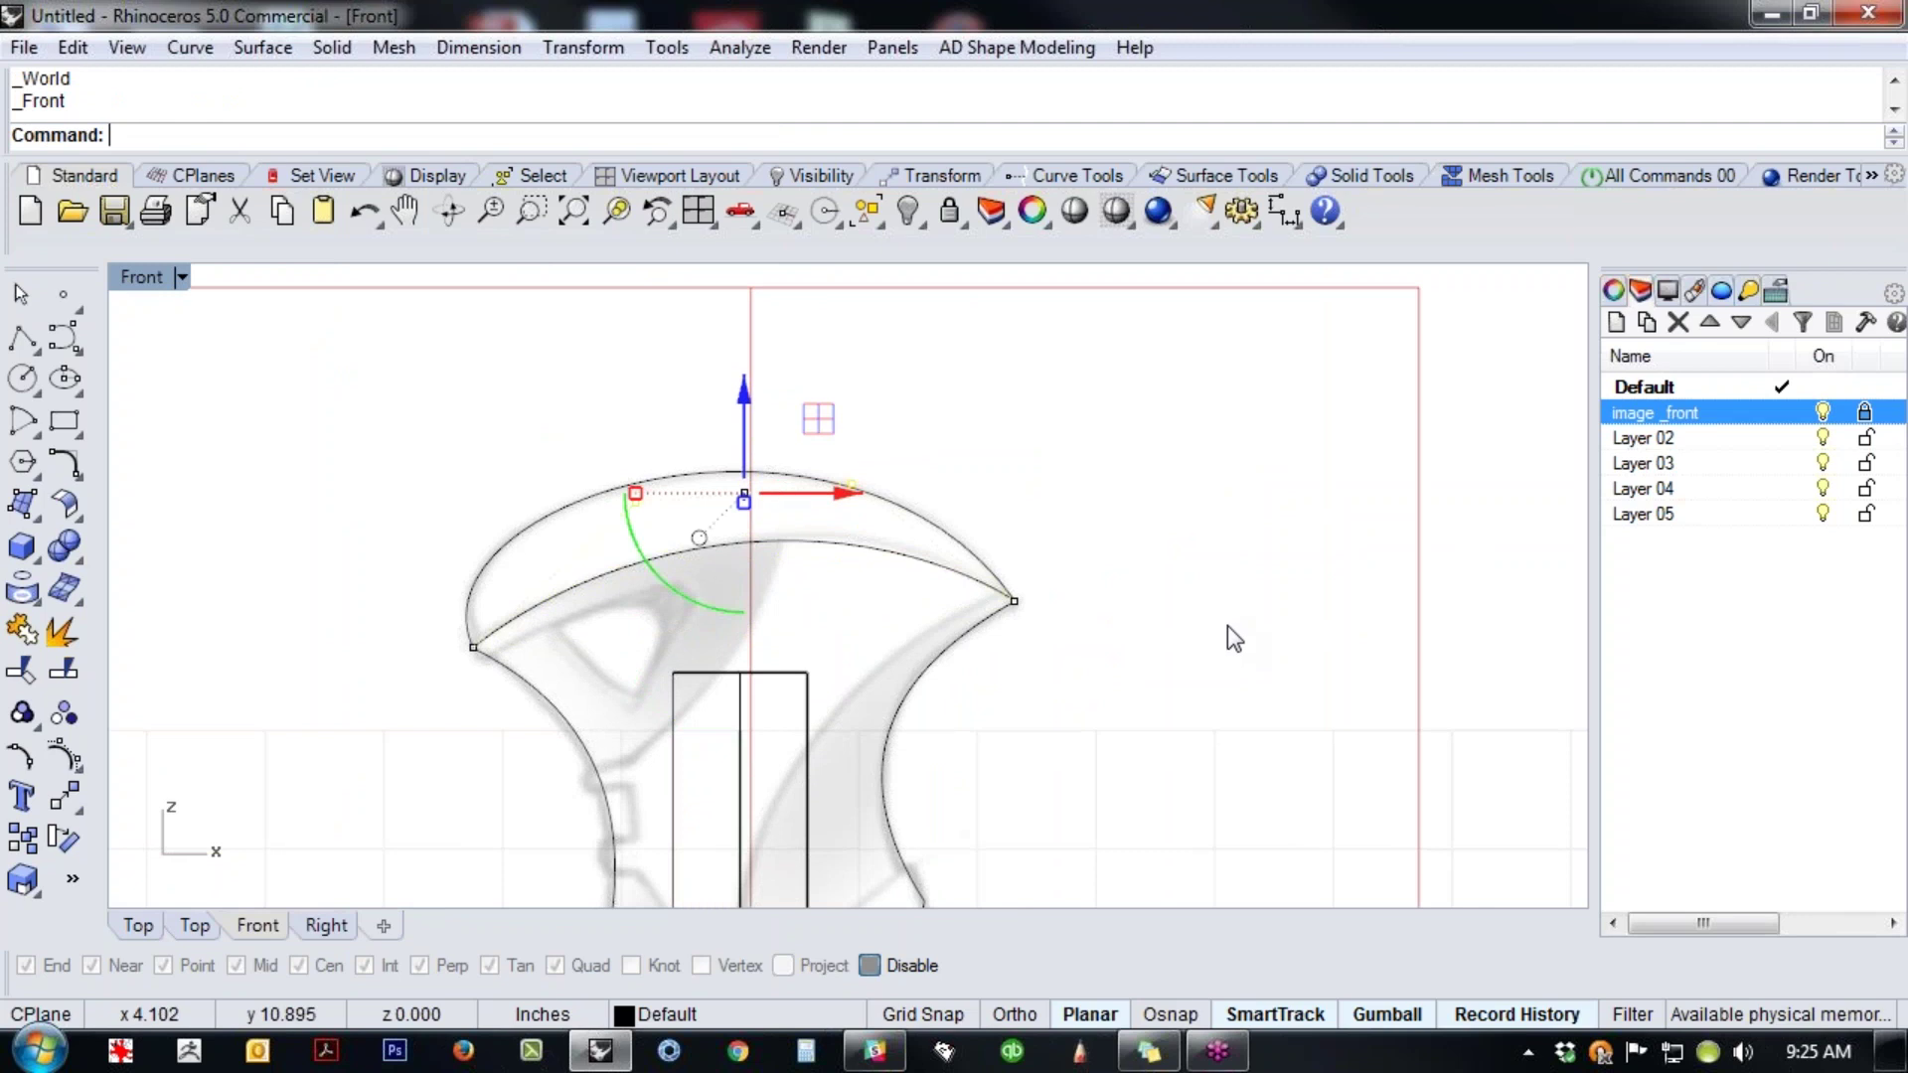
key("ctrl+F4")
right_click_drag(1226, 624, 1077, 694)
left_click(1077, 694)
- Delete the four straight guide lines at the handle's top and lower ends
scroll(884, 604, "down", 6)
right_click_drag(964, 720, 1059, 597, "shift")
left_click_drag(945, 331, 887, 449)
left_click_drag(922, 650, 867, 777, "shift")
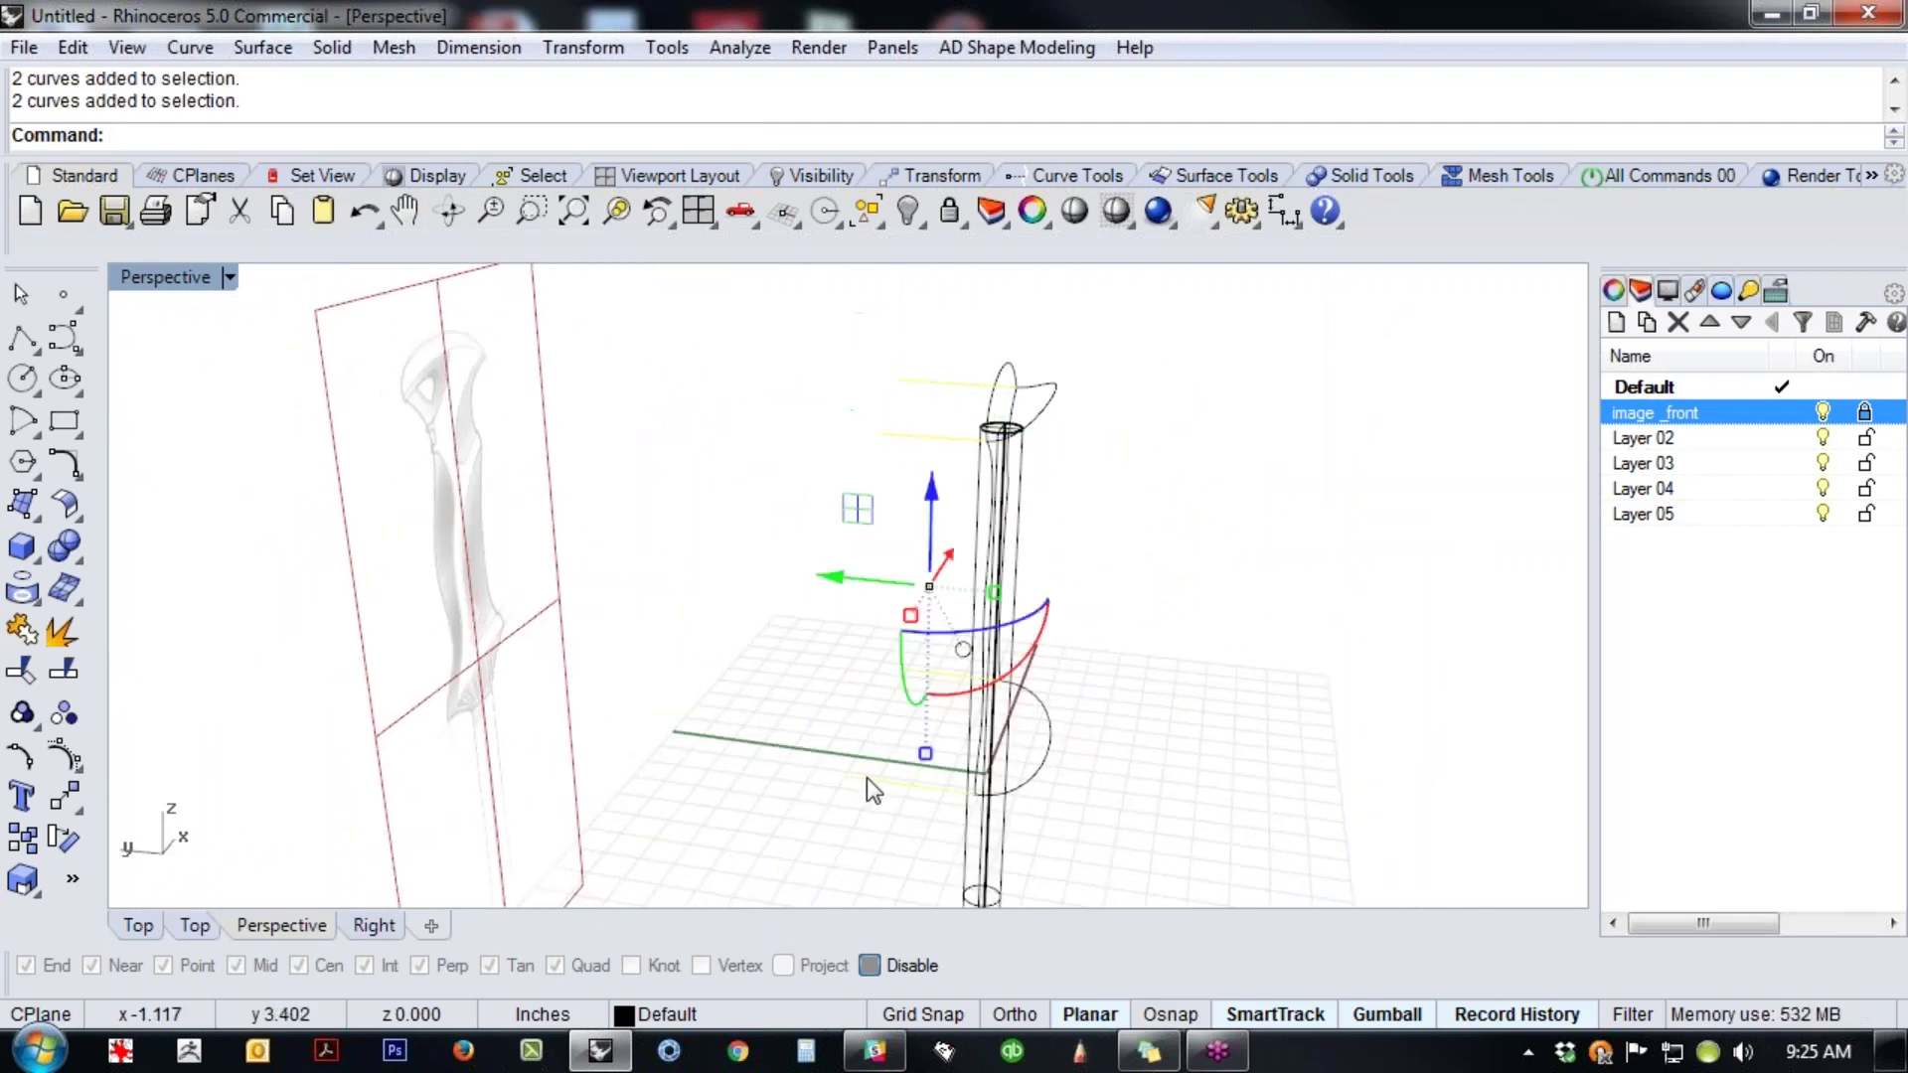
key("Delete")
- Join the two side curves that meet at the kink in the handle's outline
right_click_drag(1117, 748, 1298, 753)
mouse_move(1236, 676)
right_mouse_down("shift")
mouse_move(1256, 725)
mouse_move(1153, 539)
mouse_move(1199, 636)
right_mouse_up("shift")
scroll(1143, 516, "up", 3)
scroll(1185, 592, "down", 2)
left_click_drag(1161, 573, 1123, 645)
right_click_drag(1132, 657, 1243, 597)
key("ctrl+j")
scroll(1235, 690, "down", 3)
middle_click(1071, 707)
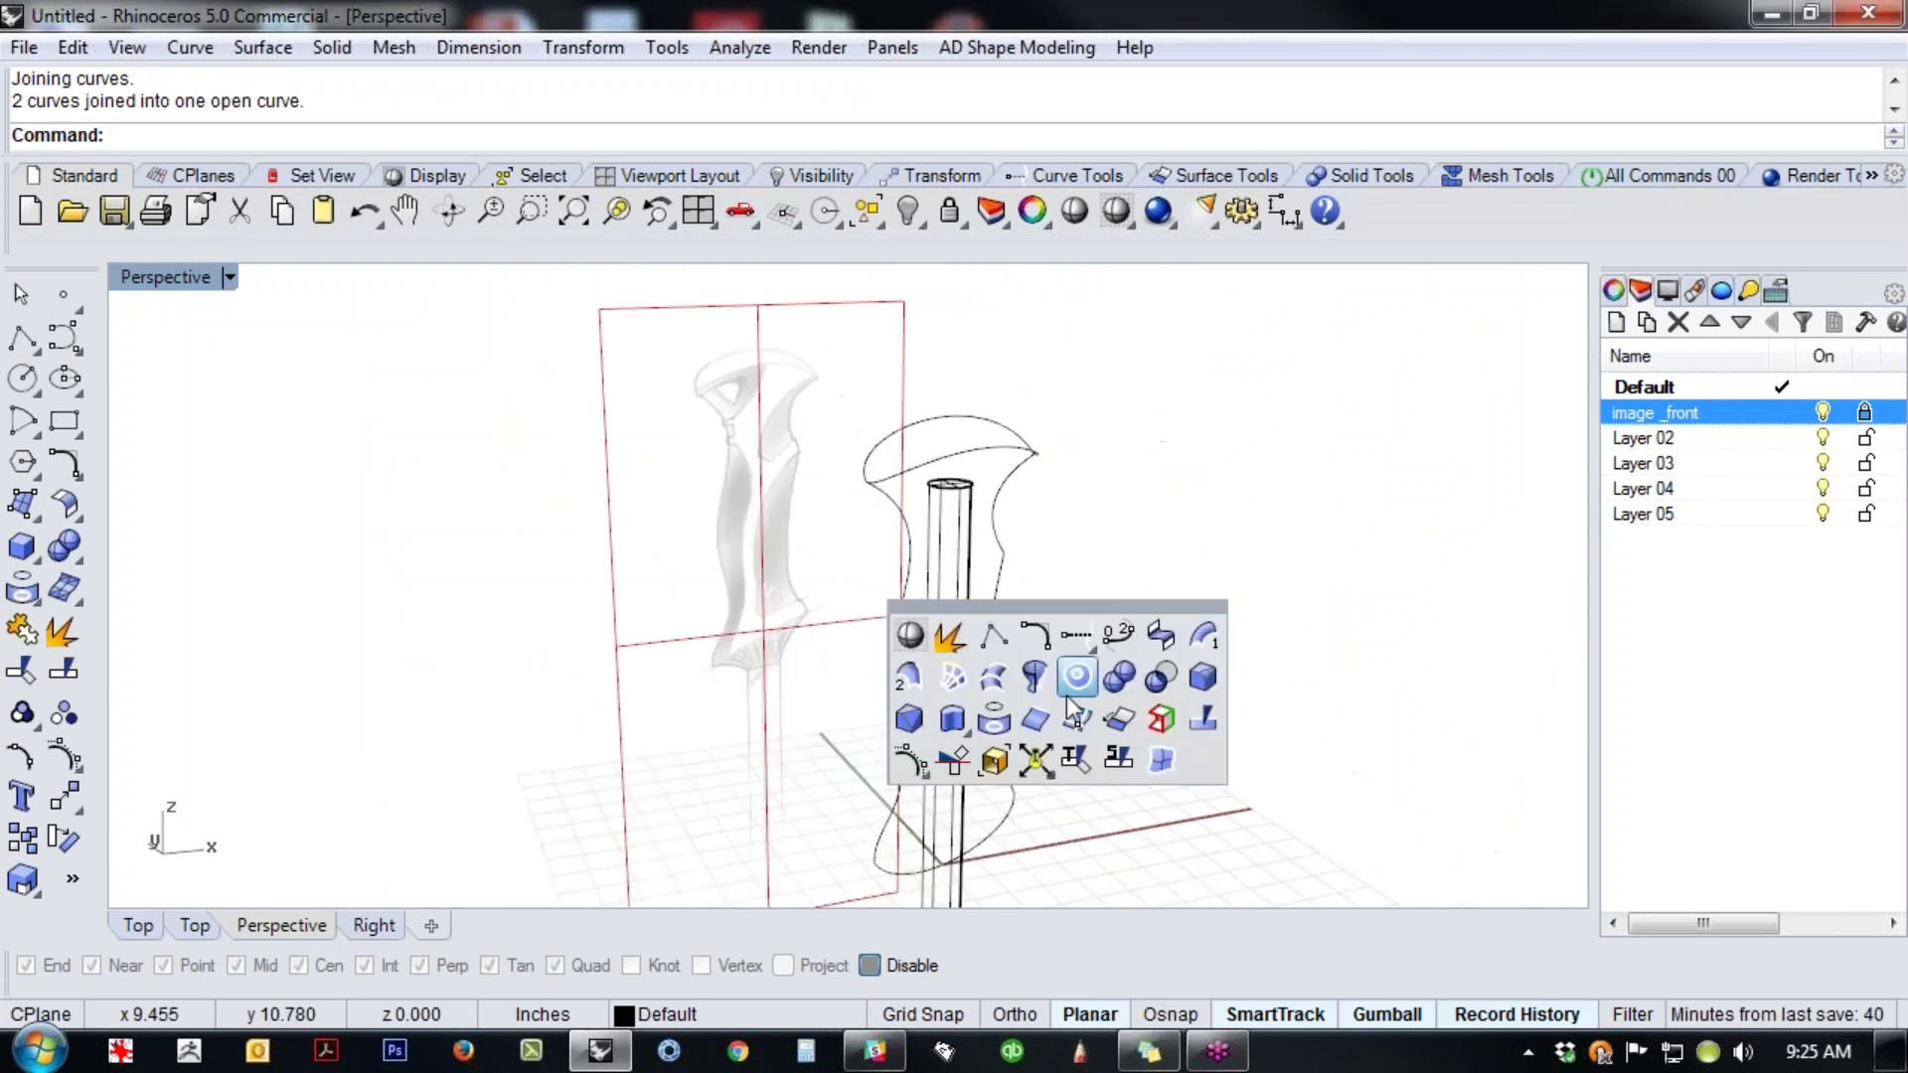
left_click(907, 676)
key("Escape")
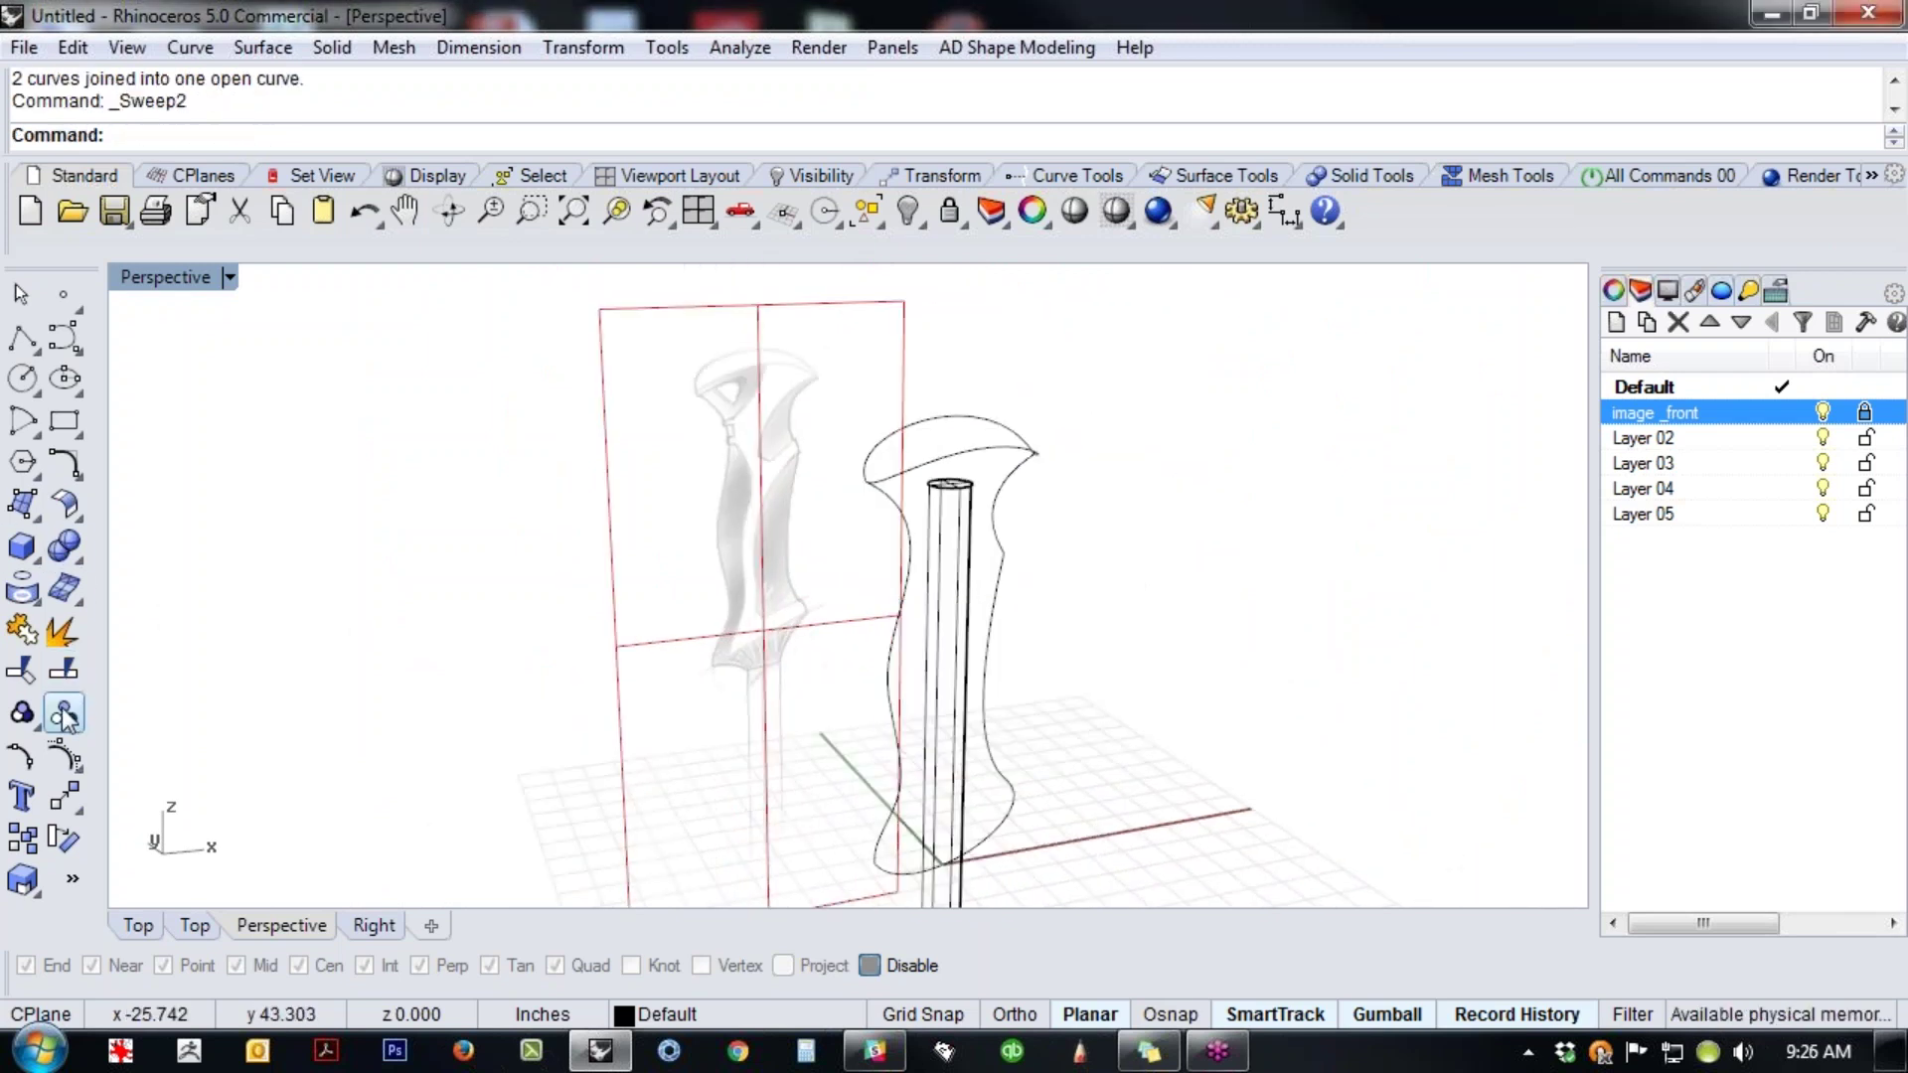
- Set up a two-rail sweep with the handle's side curves as rails and the matched top and lower curves as cross sections
left_click(42, 527)
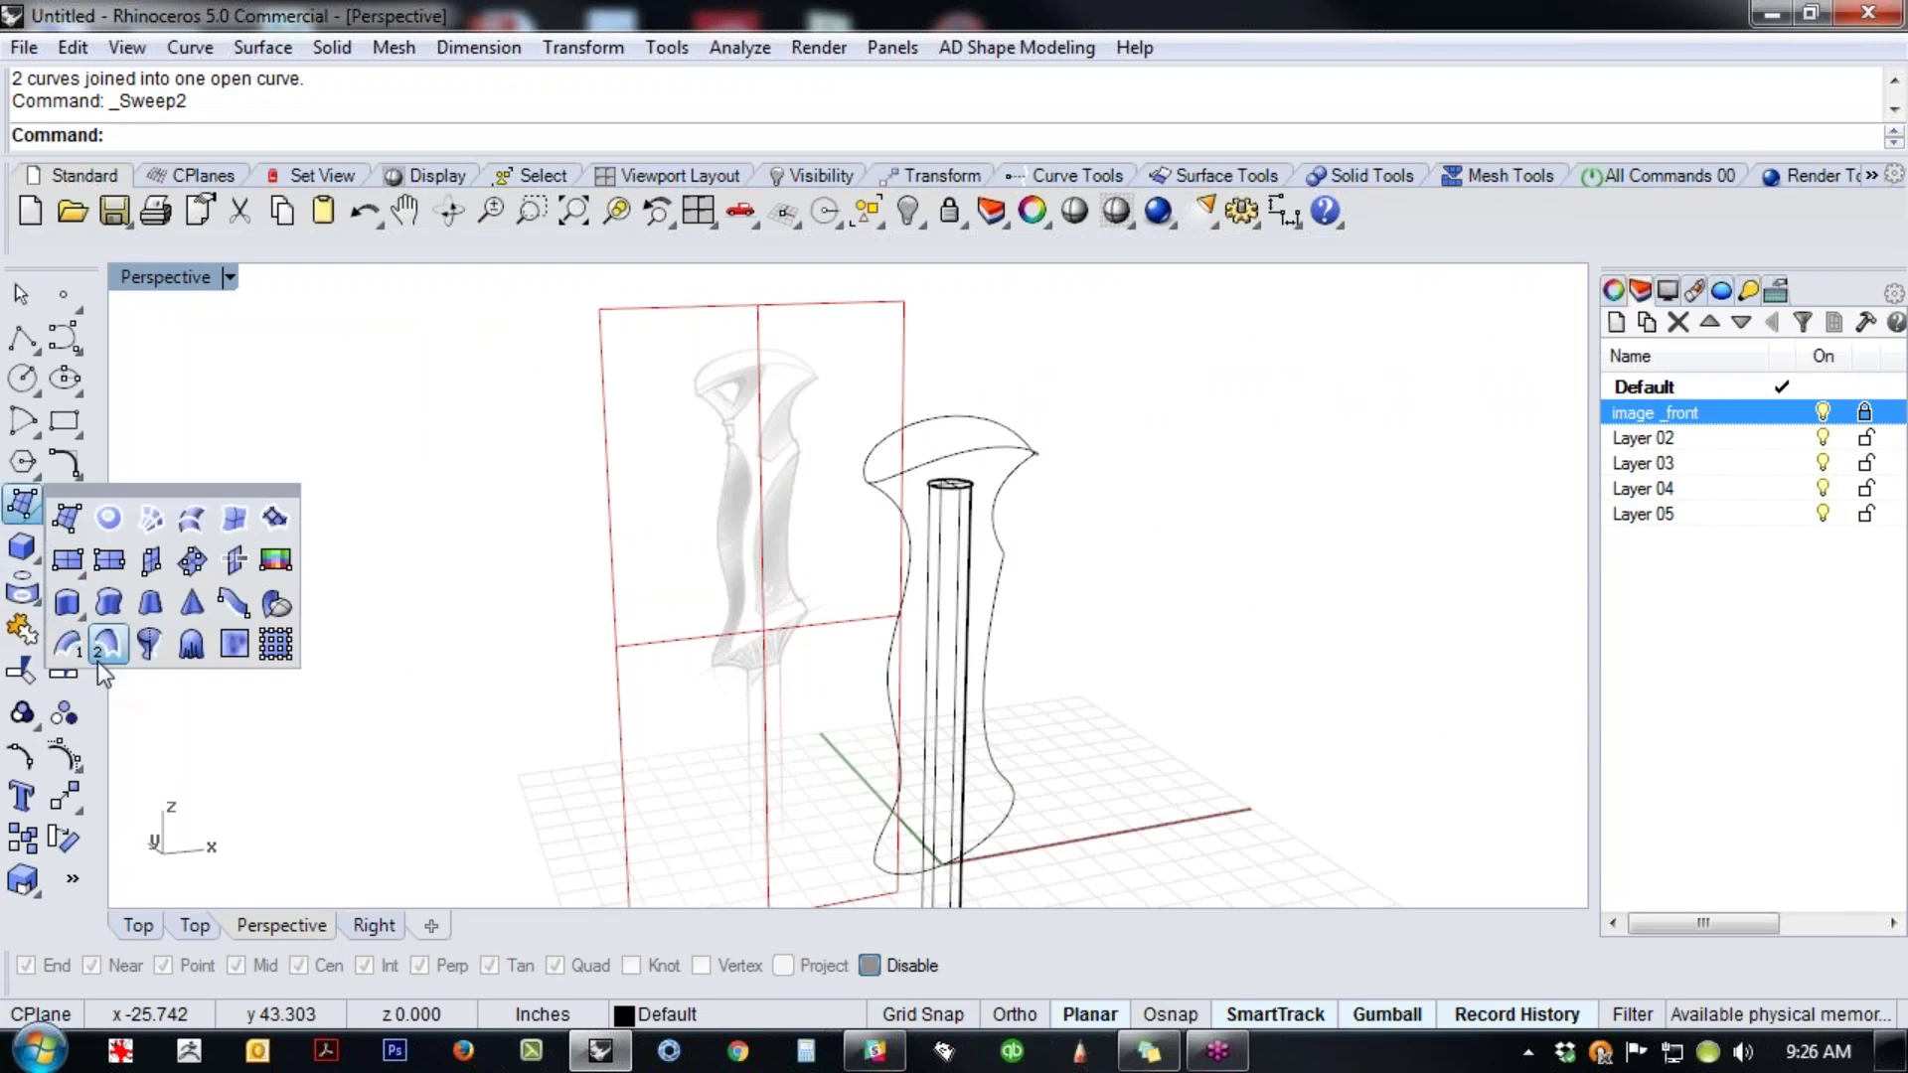
left_click(116, 654)
left_click(902, 537)
left_click(1006, 500)
left_click(990, 462)
left_click(994, 843)
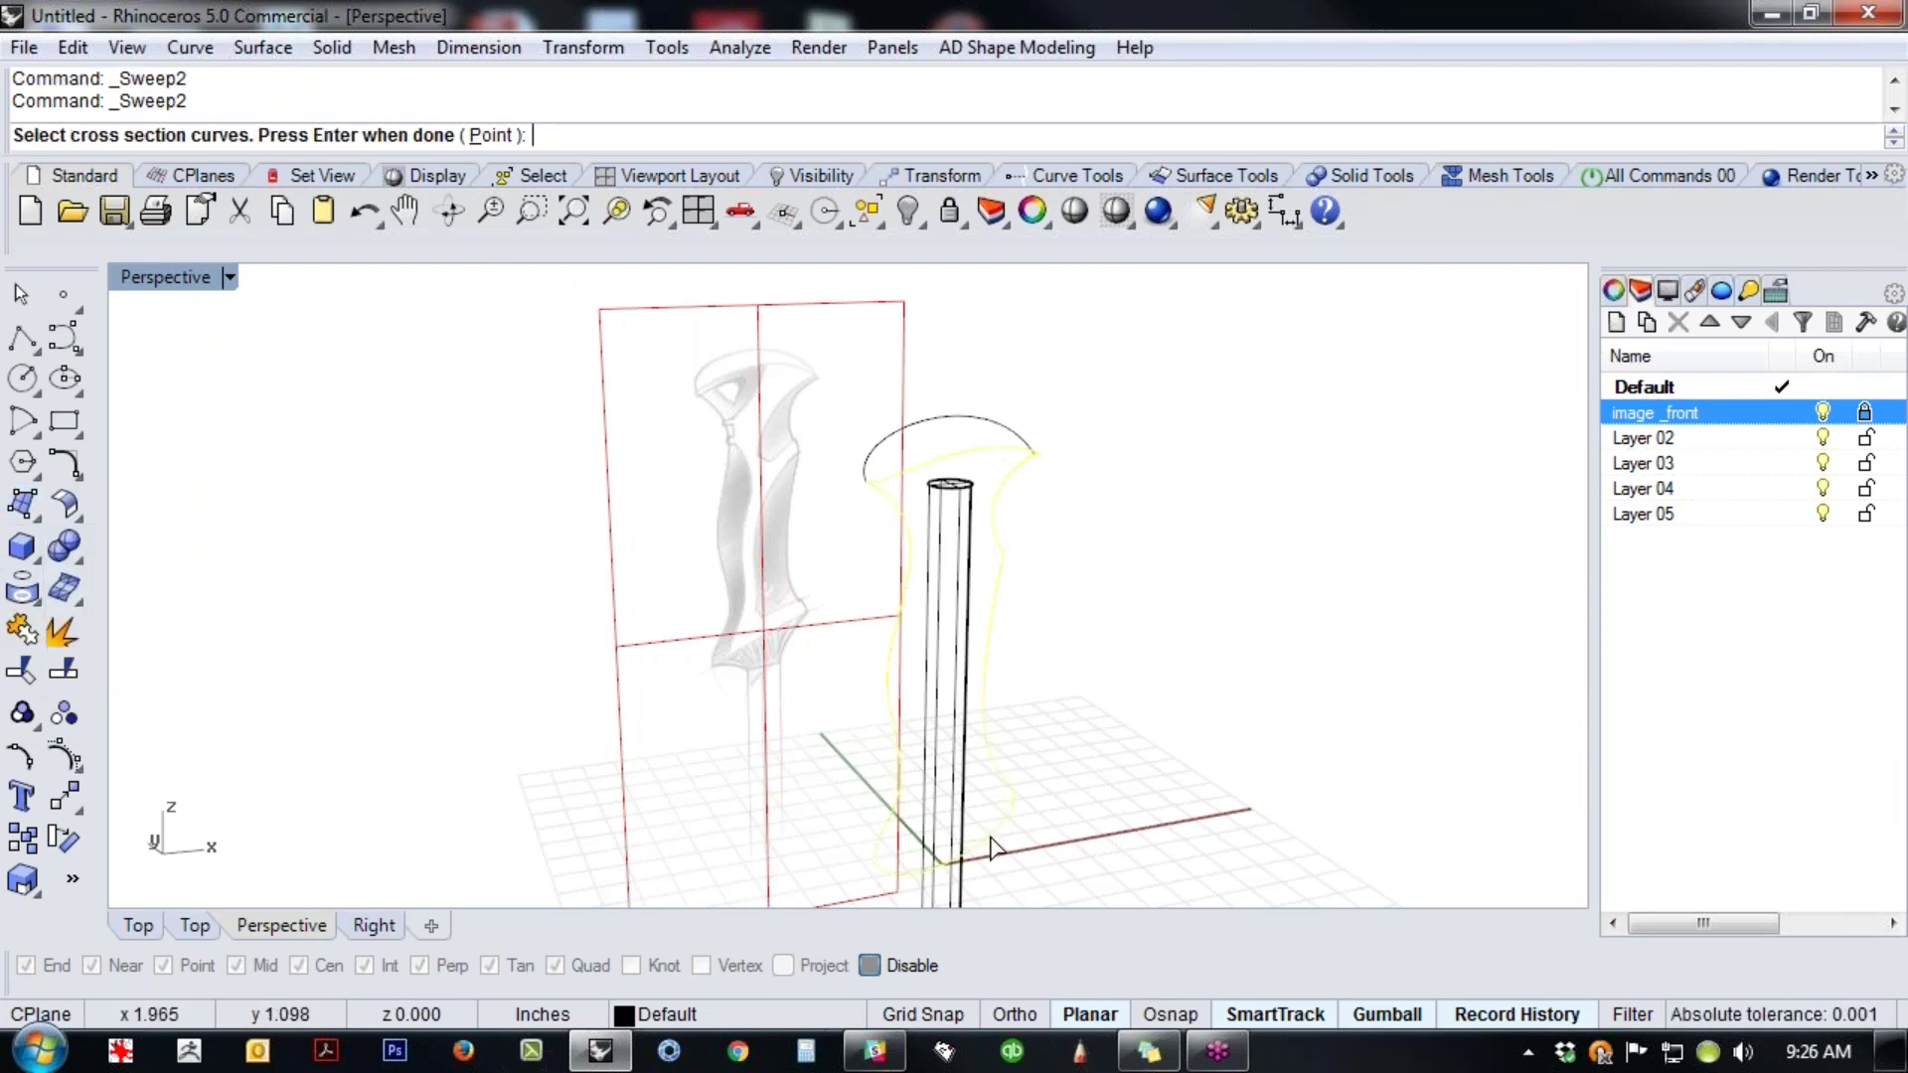
key("Return")
right_click_drag(1077, 706, 1093, 748)
right_click_drag(1031, 765, 1033, 716)
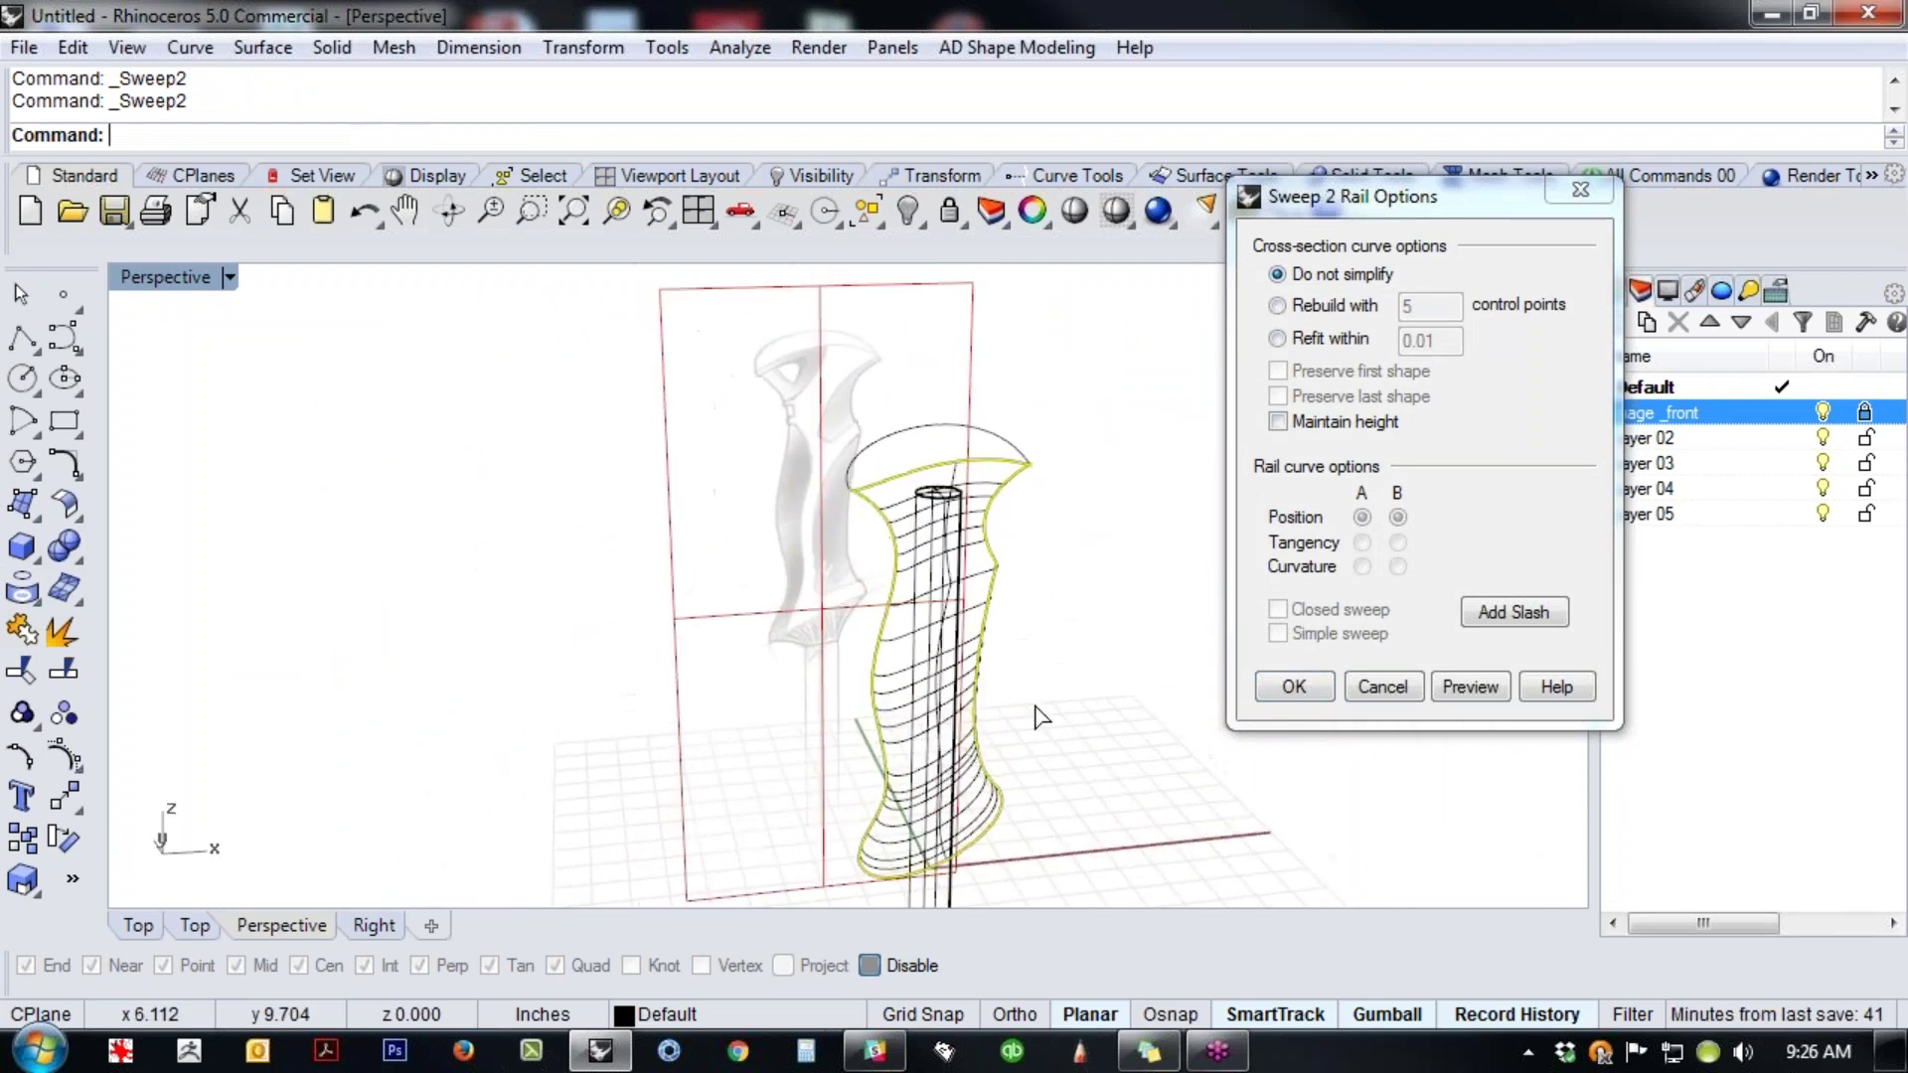
- Preview the sweep with cross sections refit within 0.01, and rebuilt with 5 control points
left_click(1328, 337)
left_click(1469, 688)
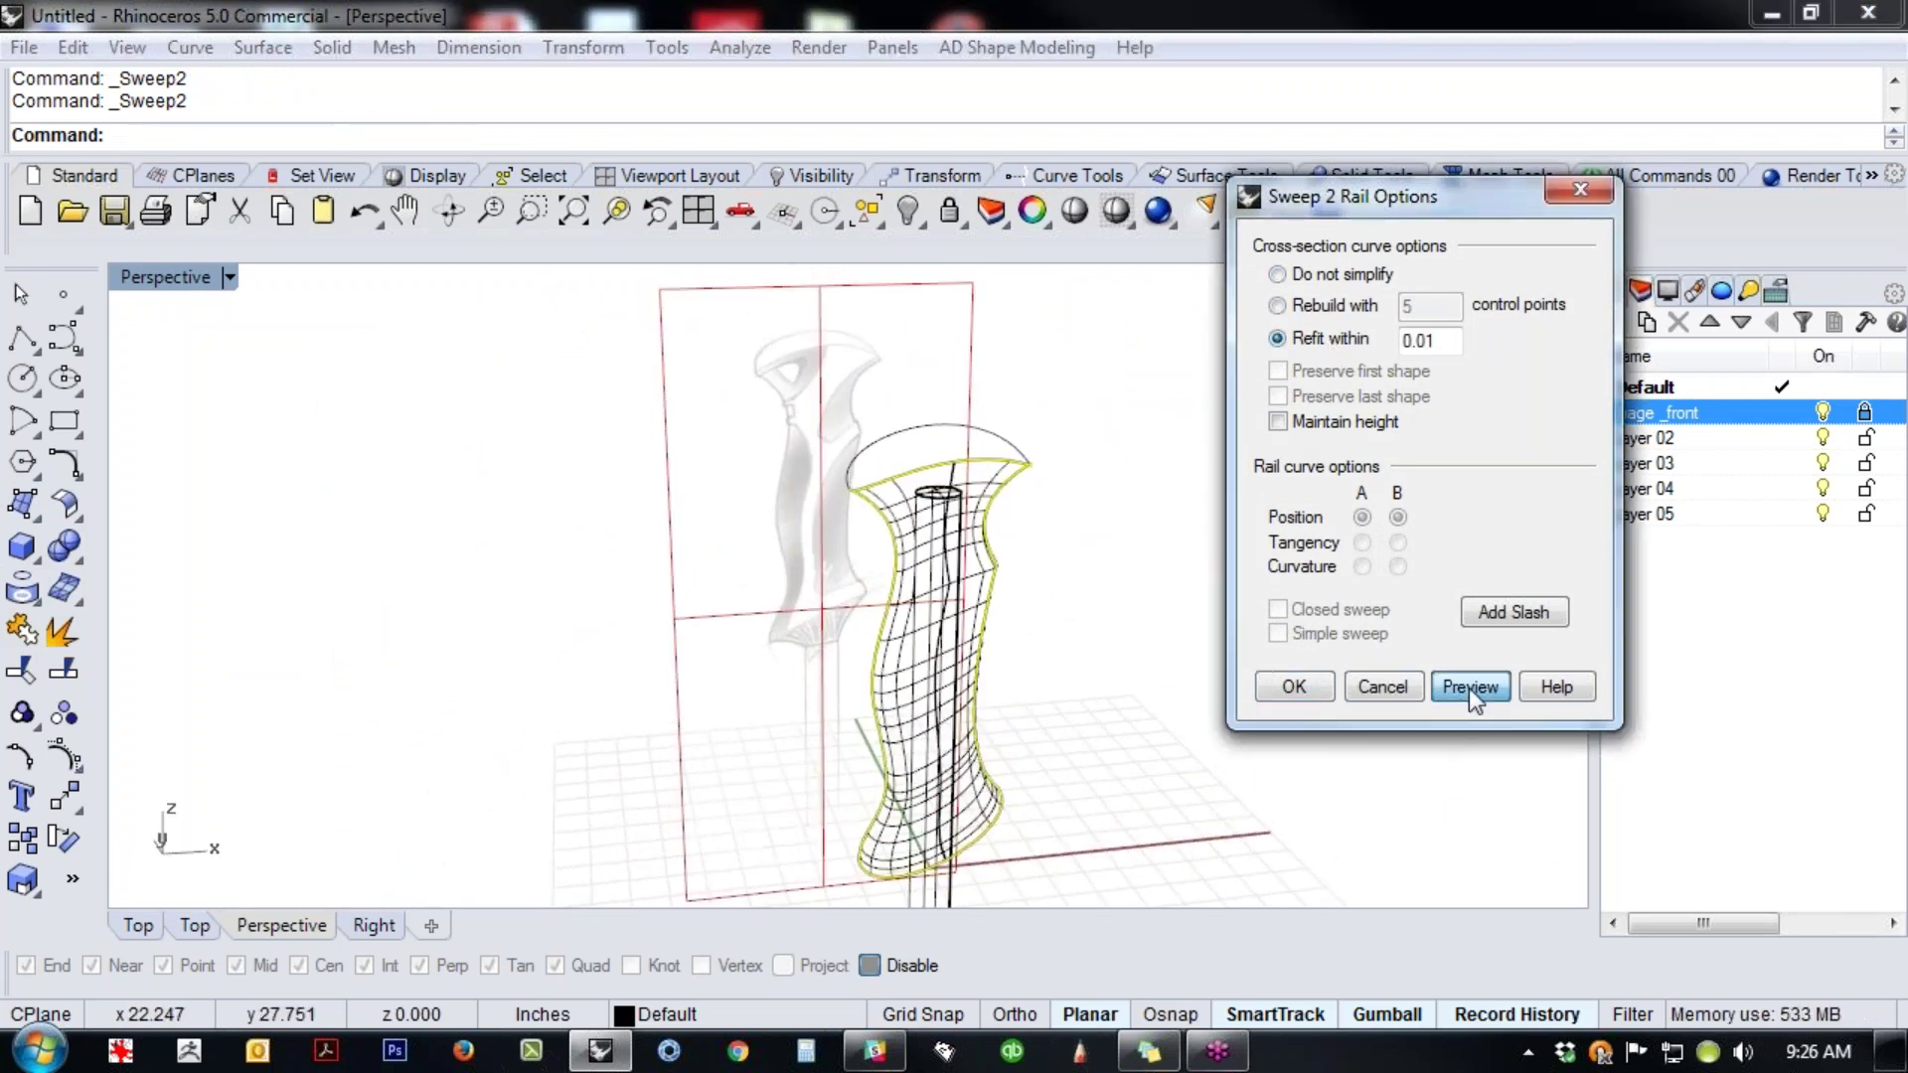
right_click_drag(1137, 643, 1083, 646)
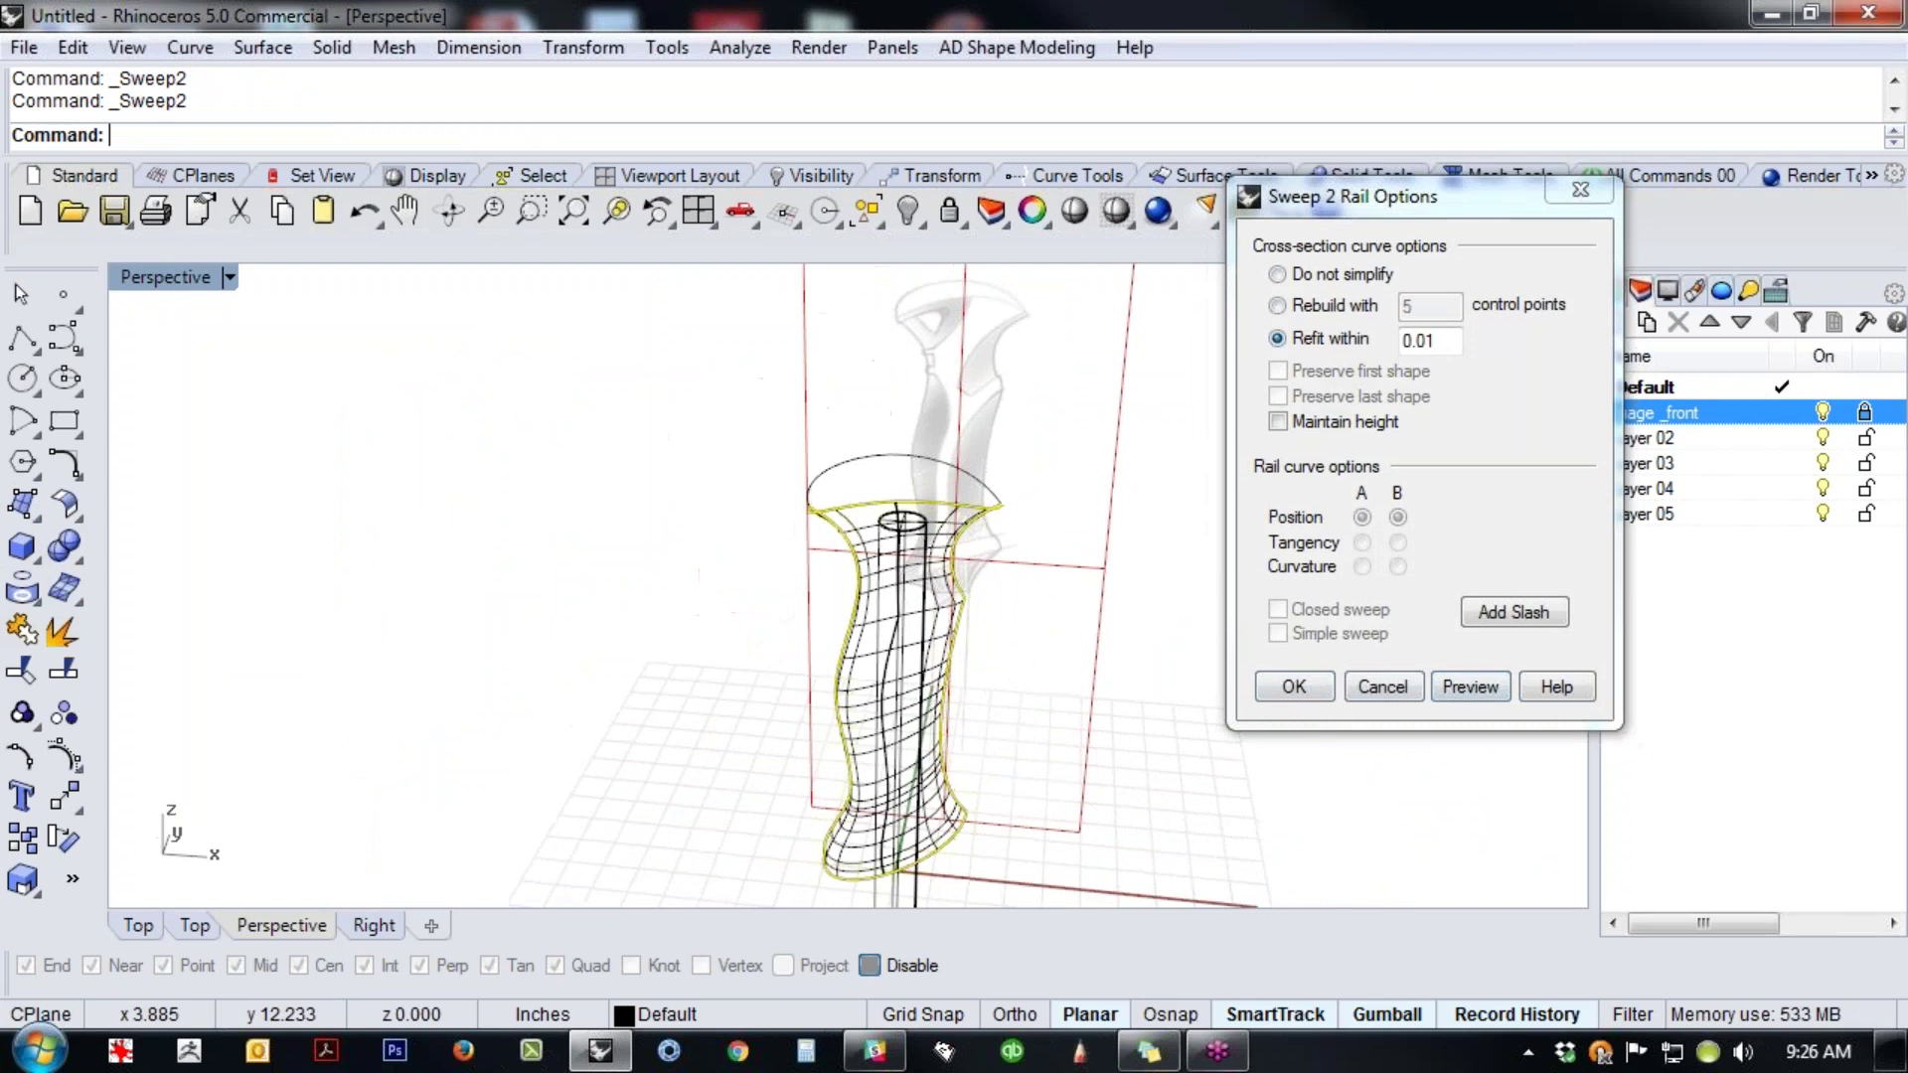
left_click(1322, 306)
left_click(1475, 691)
right_click_drag(1078, 681, 1212, 428)
- Set the sweep's cross-section option to Do not simplify, preview it, and create the handle surface
left_click(1338, 274)
left_click(1469, 686)
right_click_drag(1083, 686, 1137, 246)
left_click(1292, 687)
- Inspect the swept handle surface in rendered shading and return to wireframe in the front view
left_click(1116, 211)
mouse_move(994, 557)
right_mouse_down()
mouse_move(865, 681)
mouse_move(954, 626)
mouse_move(1414, 583)
mouse_move(1345, 430)
mouse_move(1193, 573)
mouse_move(1209, 605)
mouse_move(1239, 583)
mouse_move(1047, 600)
right_mouse_up()
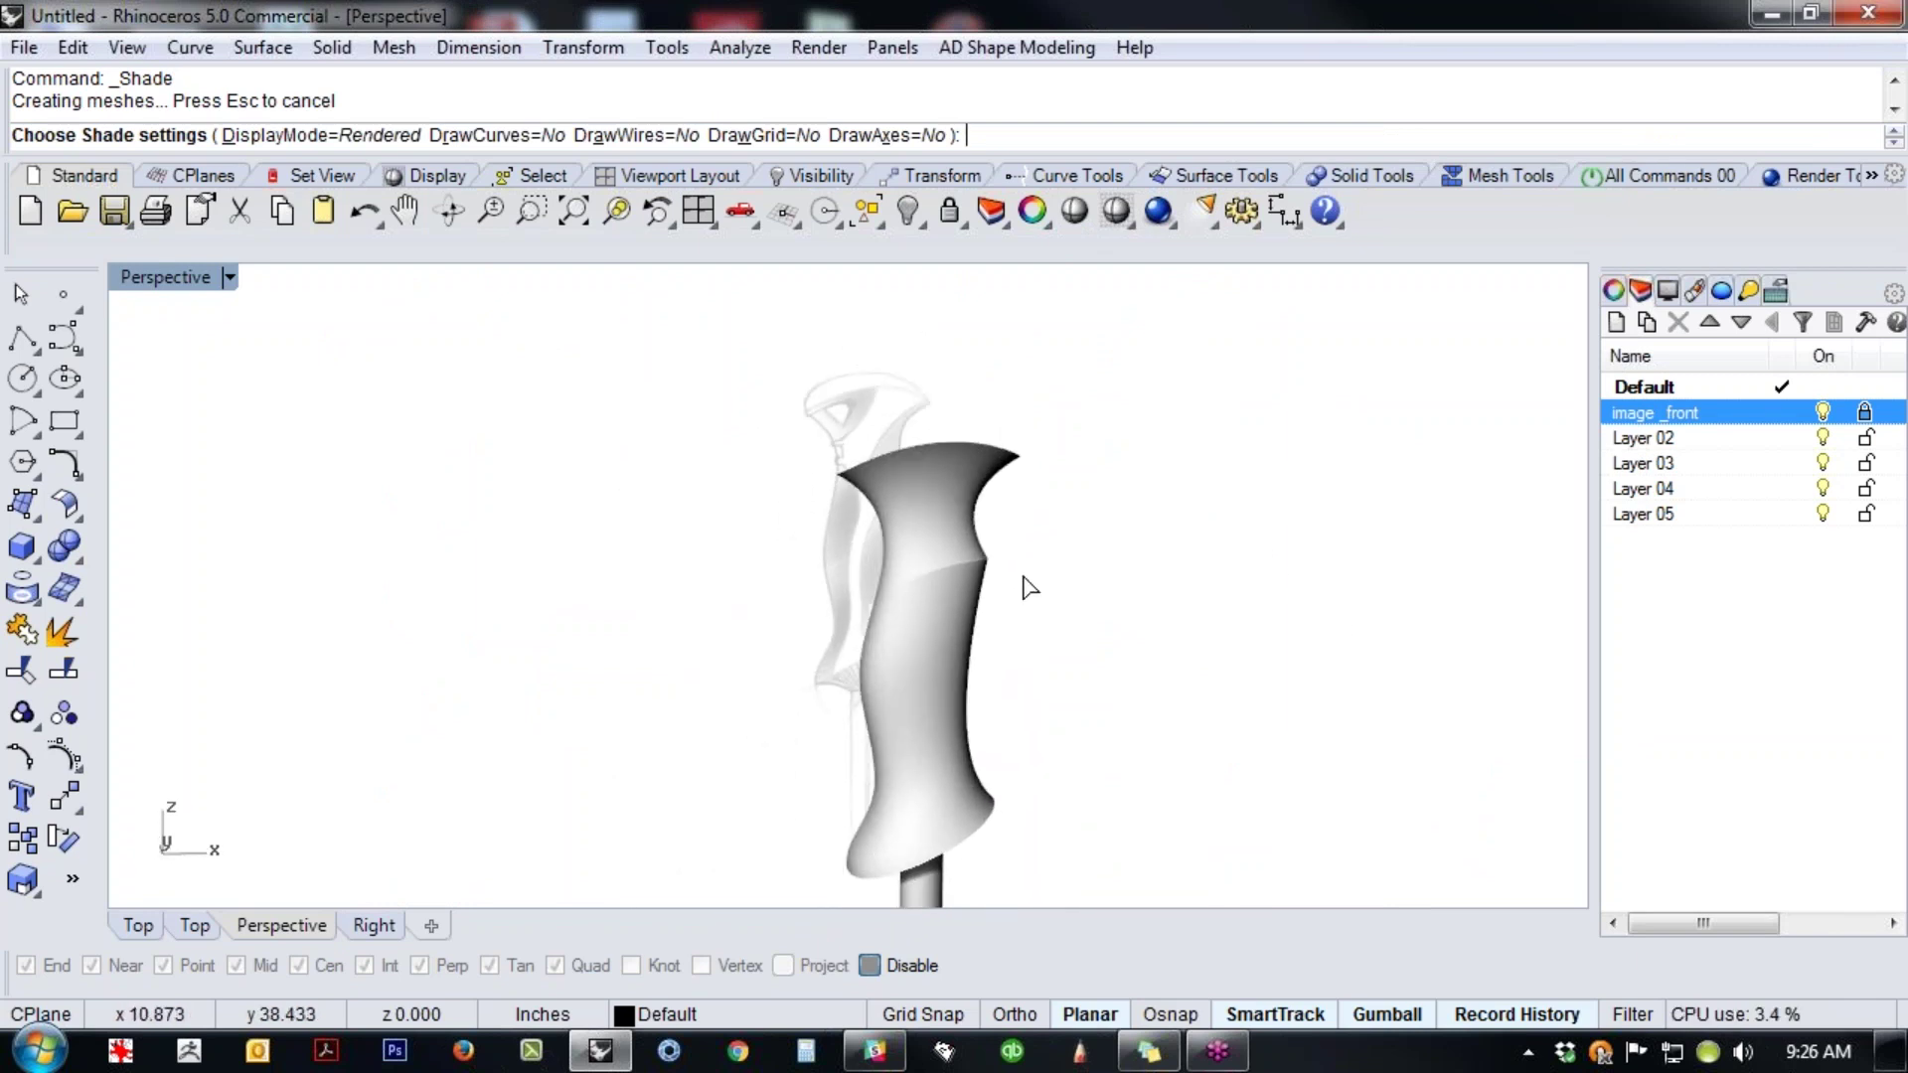
key("ctrl+F2")
scroll(884, 526, "up", 10)
middle_click(1123, 563)
right_click(982, 508)
- Examine the handle surface's crease and isocurves around the side kink against the sketch in the front view
scroll(1031, 609, "down", 3)
left_click(1028, 619)
scroll(1113, 689, "up", 3)
scroll(1131, 717, "down", 2)
scroll(1132, 721, "up", 4)
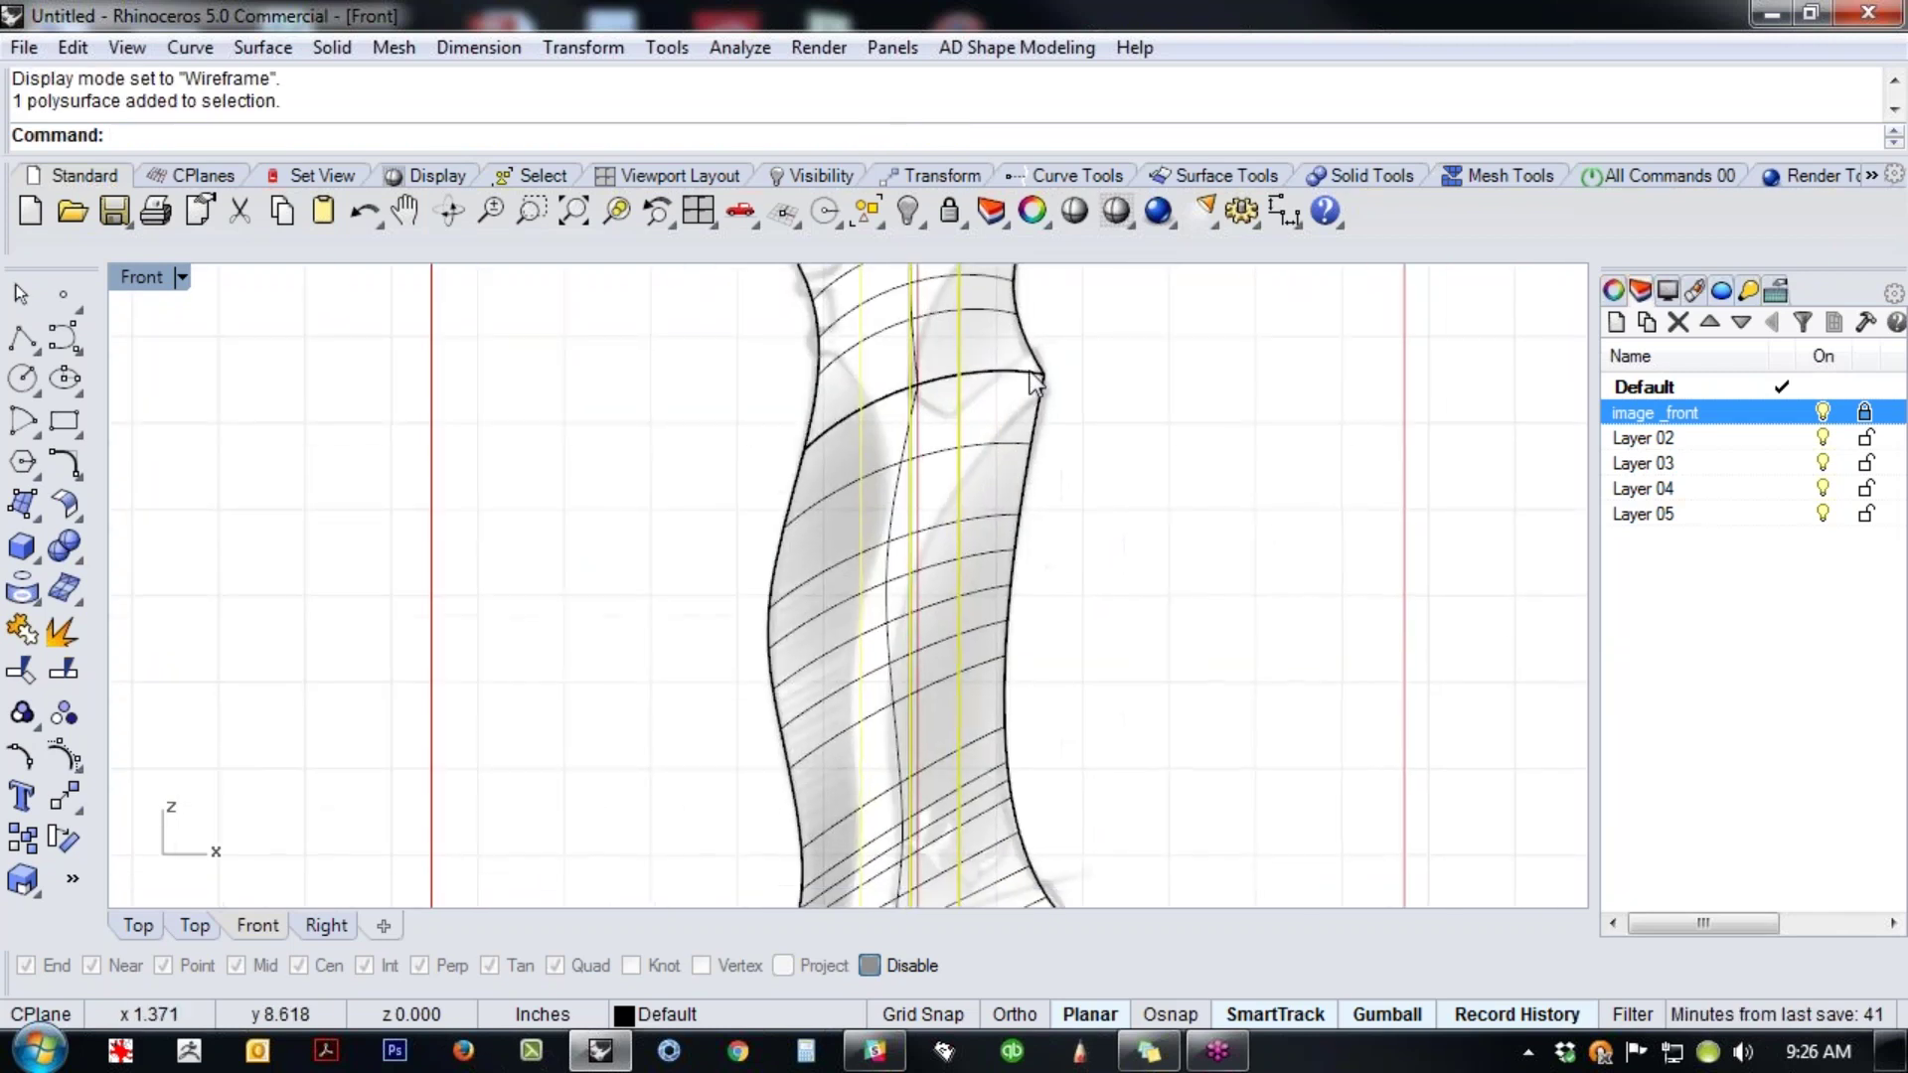
scroll(938, 393, "down", 3)
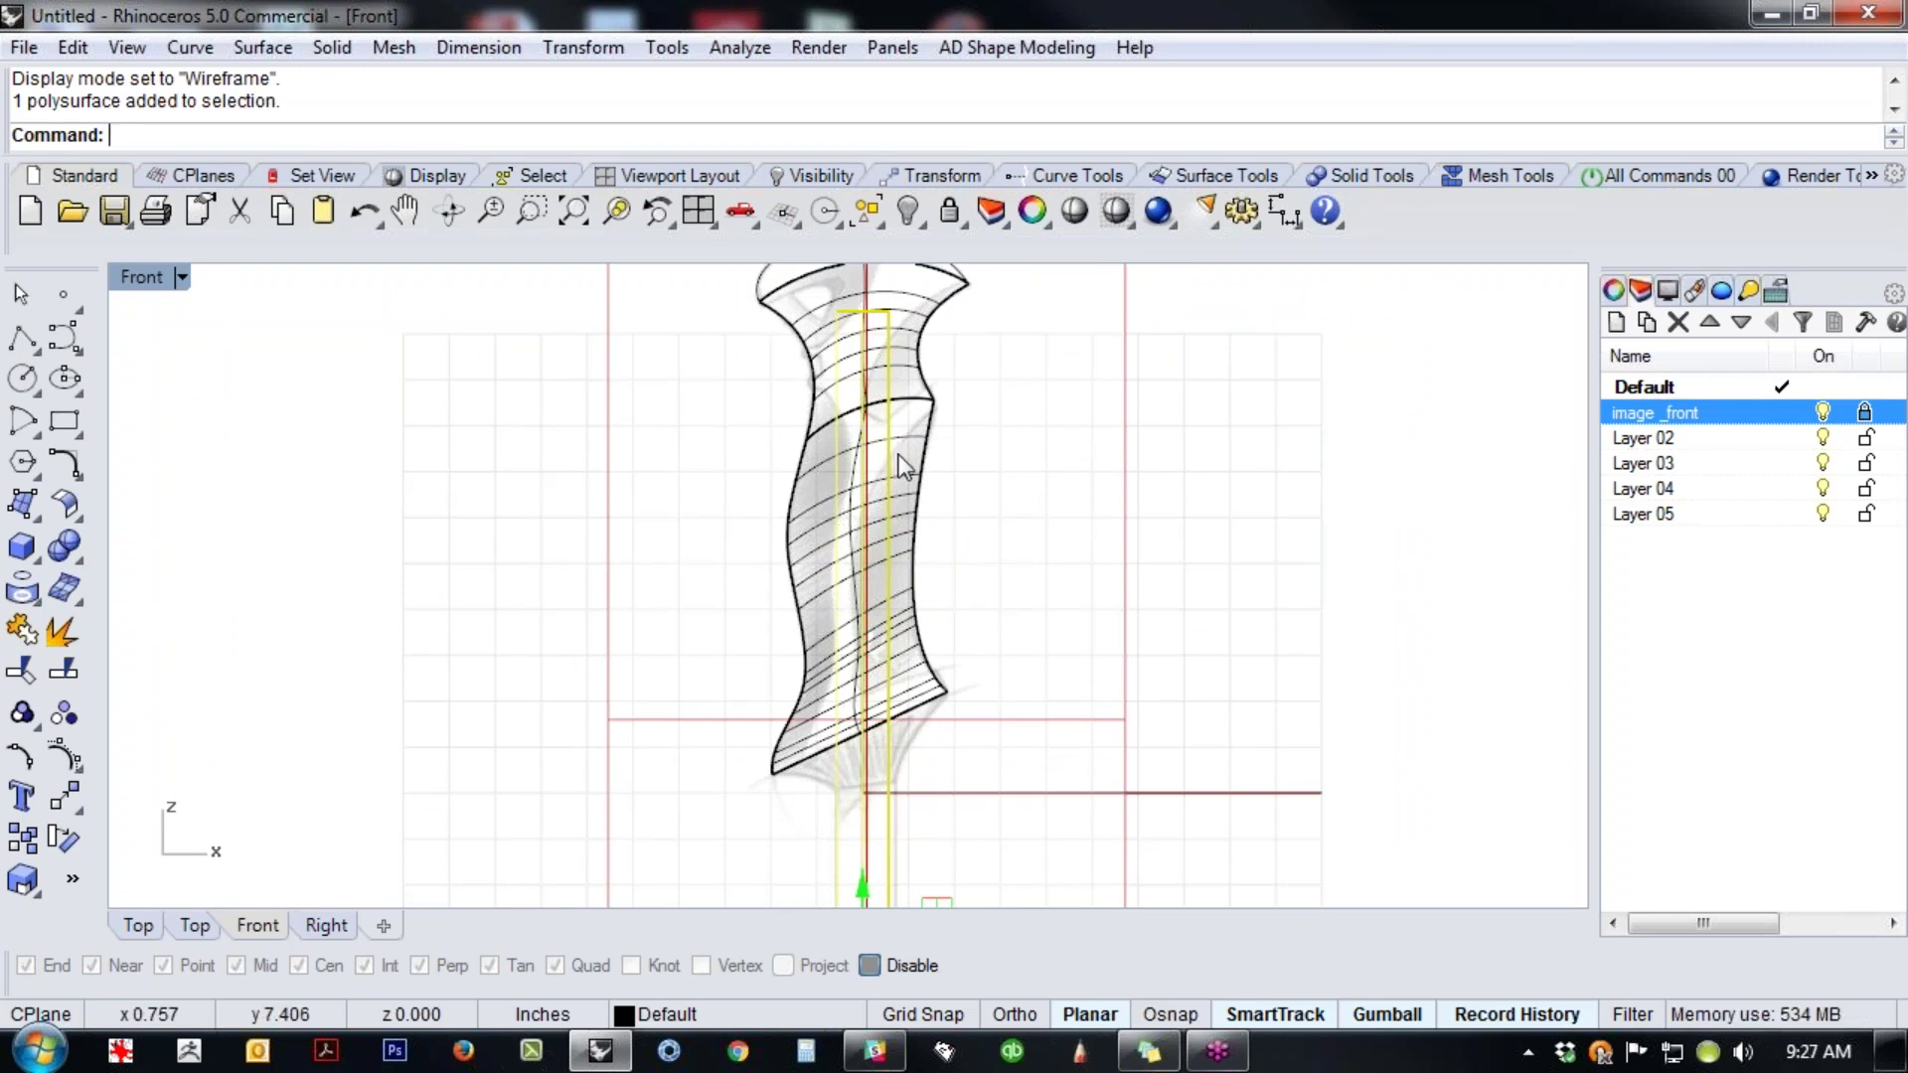
left_click(982, 438)
scroll(914, 431, "up", 2)
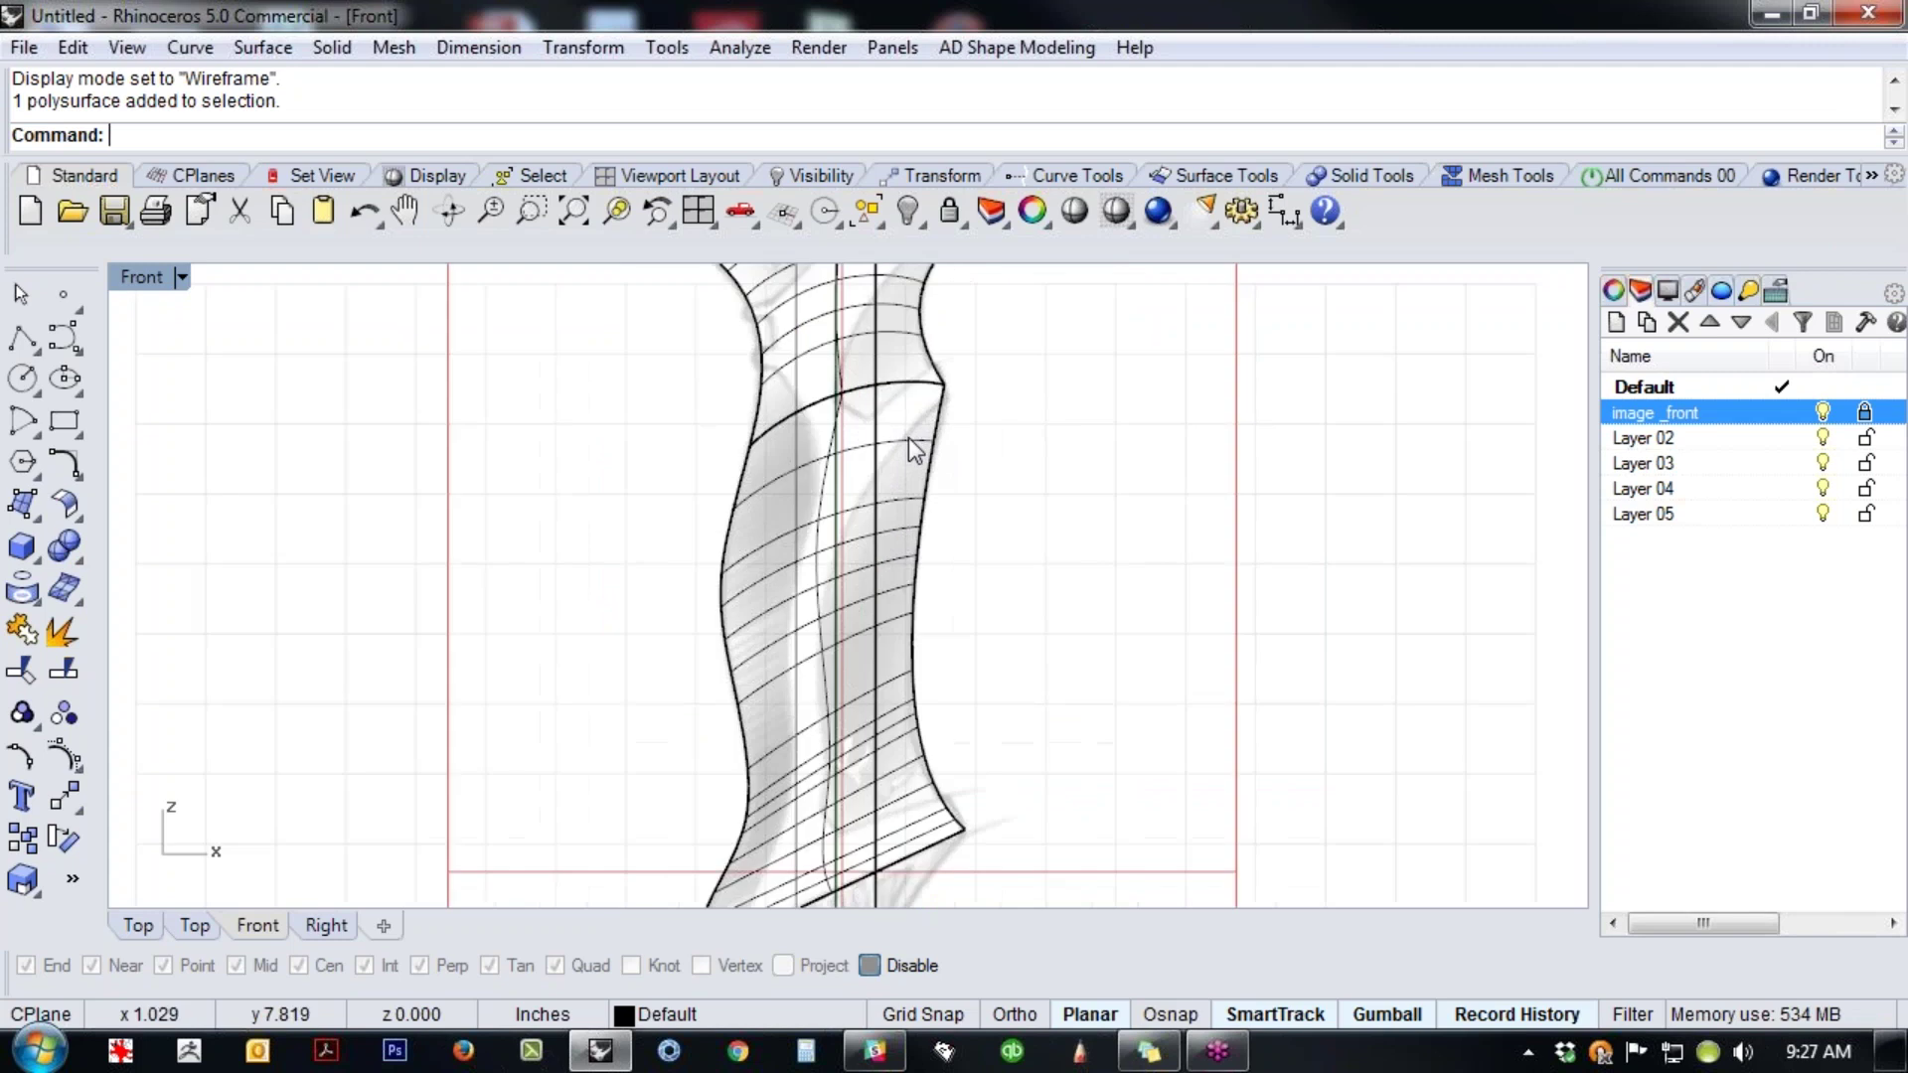
- Delete the swept handle polysurface, leaving its profile and rail curves
left_click(908, 437)
scroll(1033, 491, "down", 2)
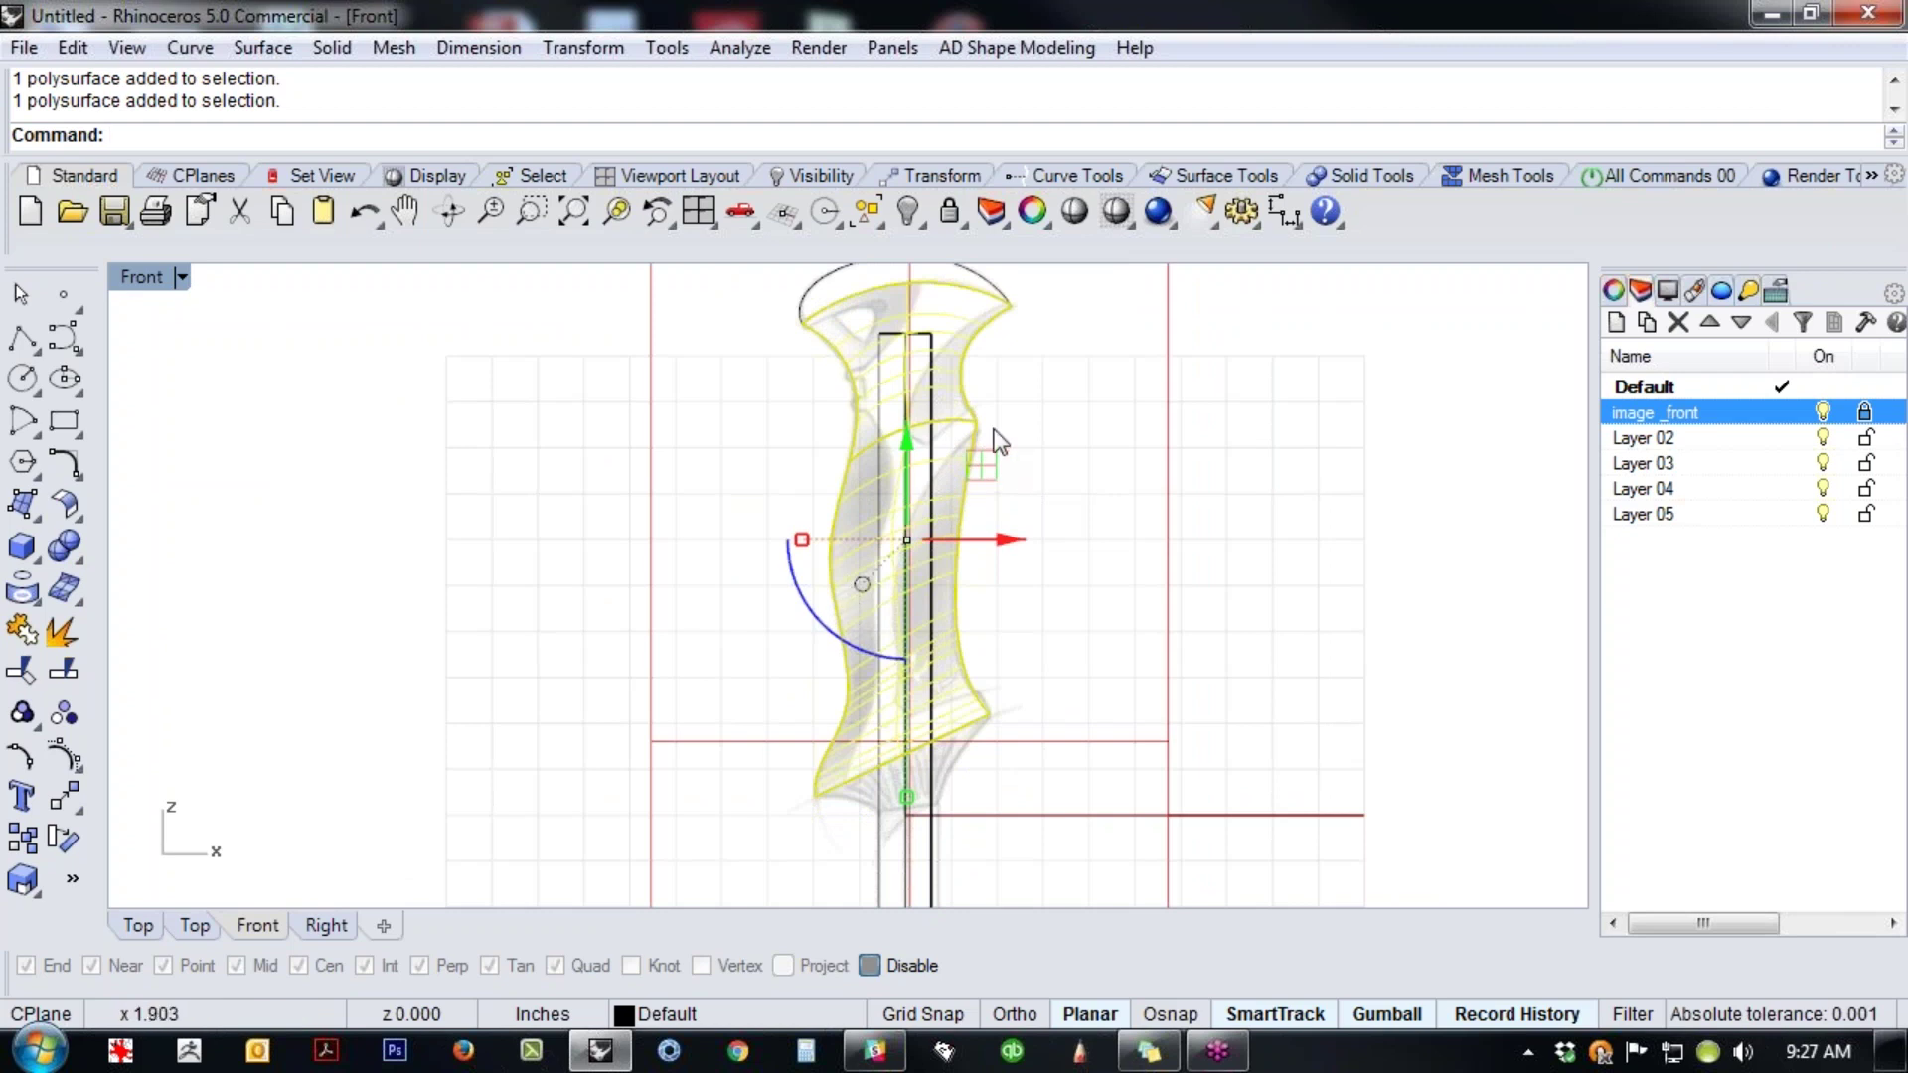
key("Delete")
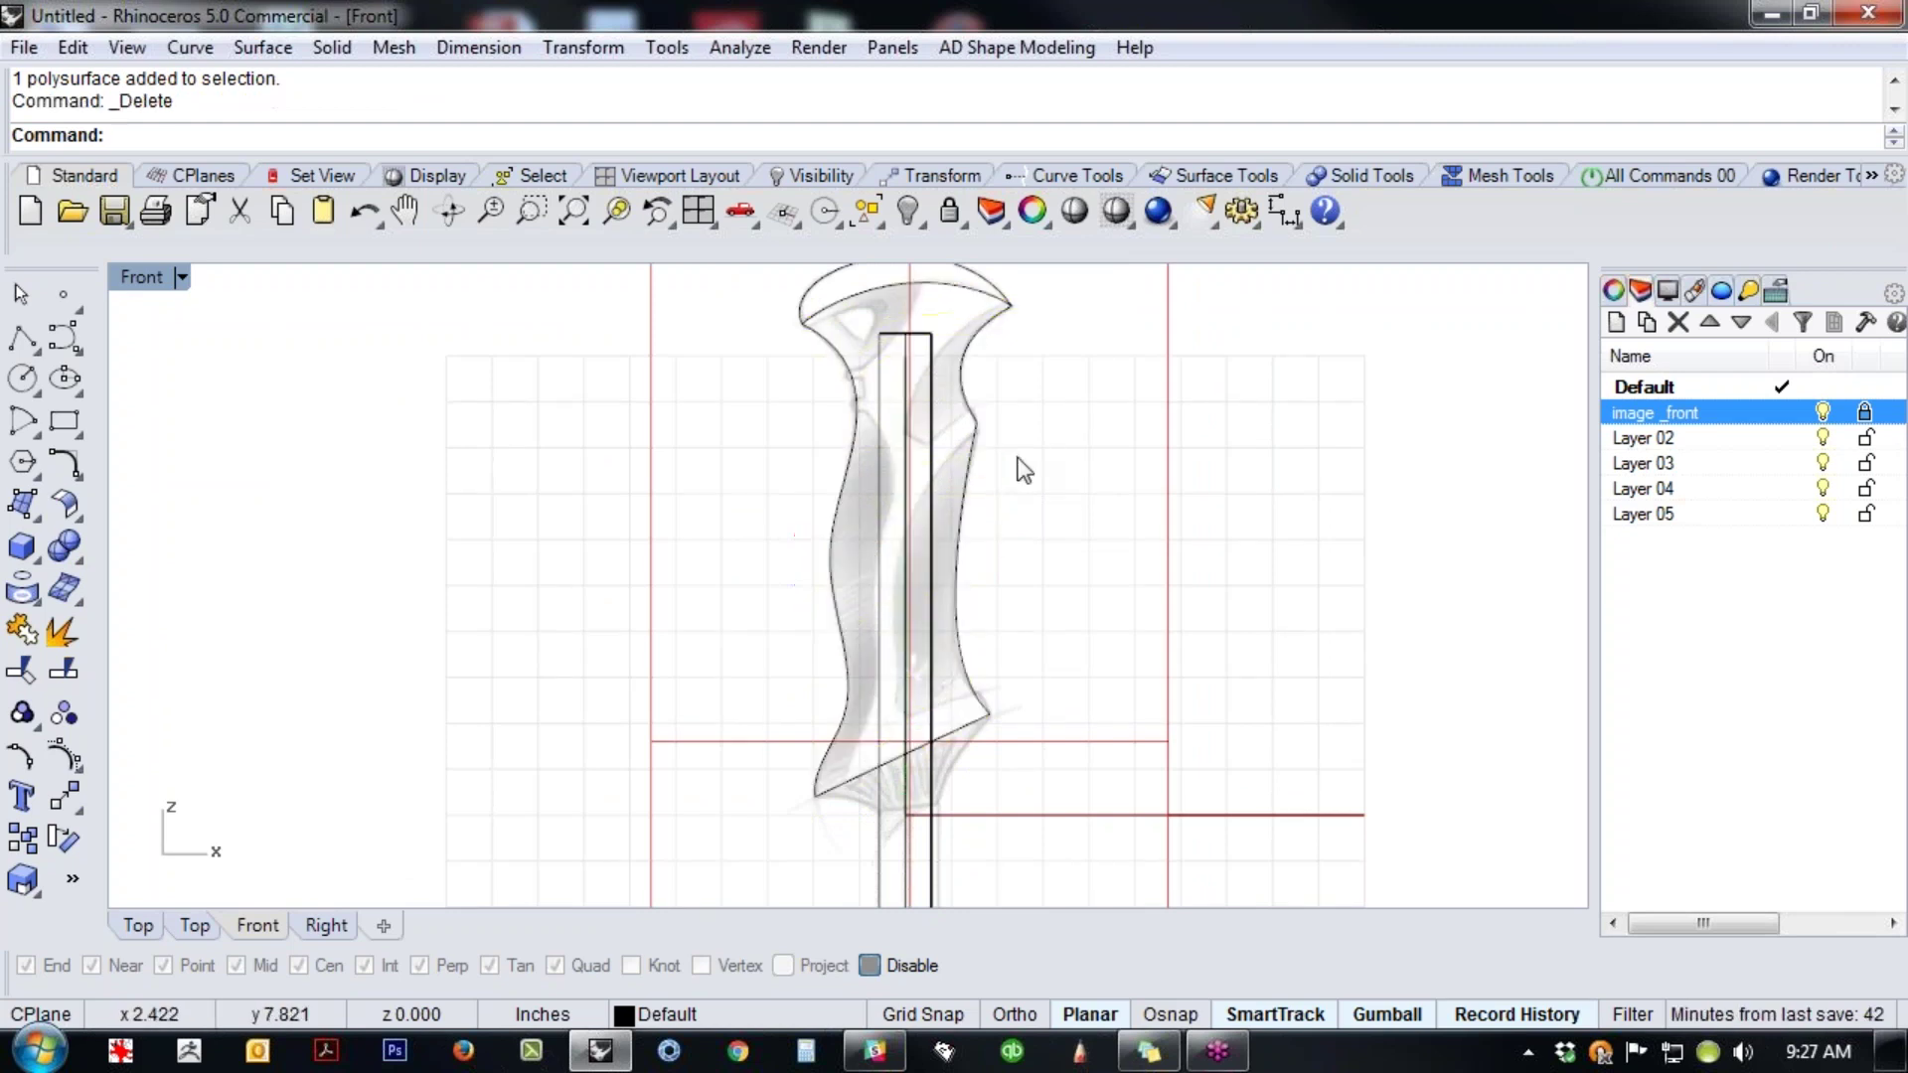
- Draw a degree 3 curve in the front view from the handle's side kink diagonally down to the opposite rail, and view it in perspective
left_click(21, 338)
left_click(978, 423)
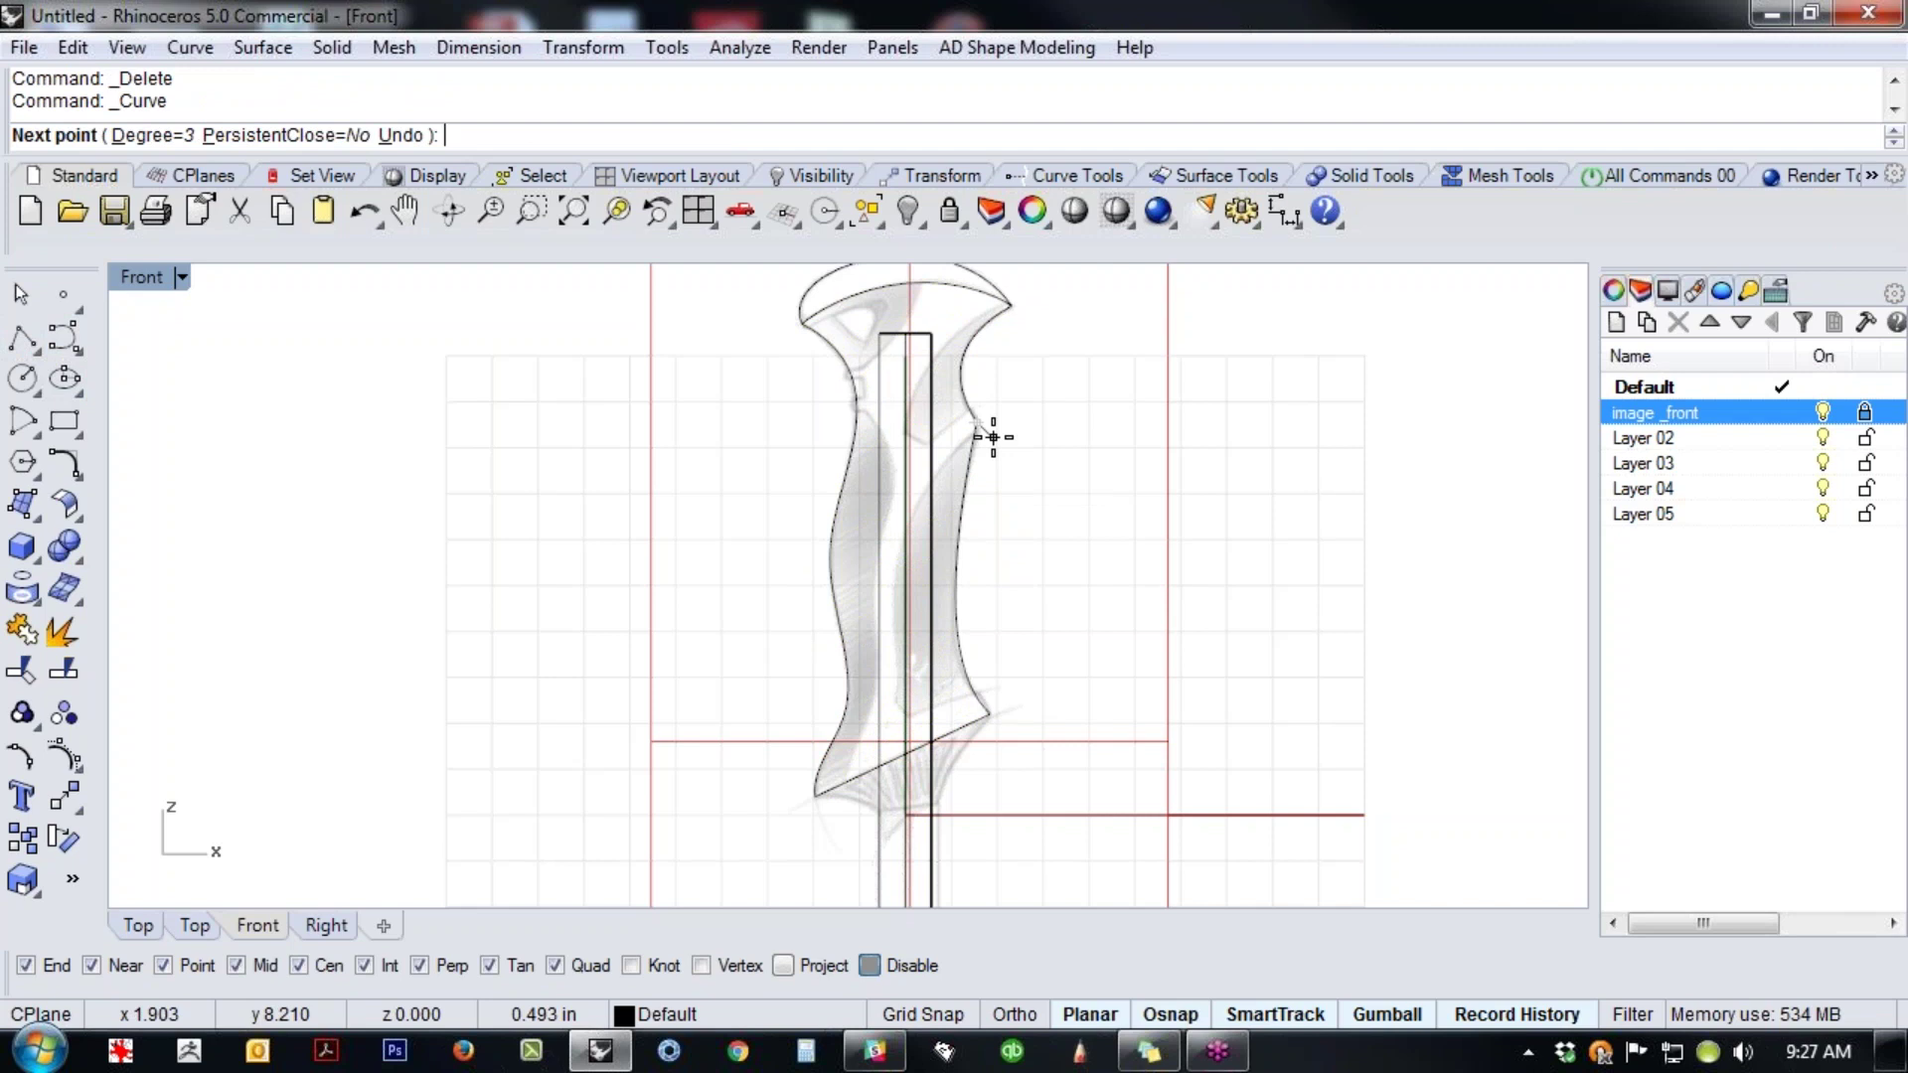
left_click(909, 480)
left_click(868, 549)
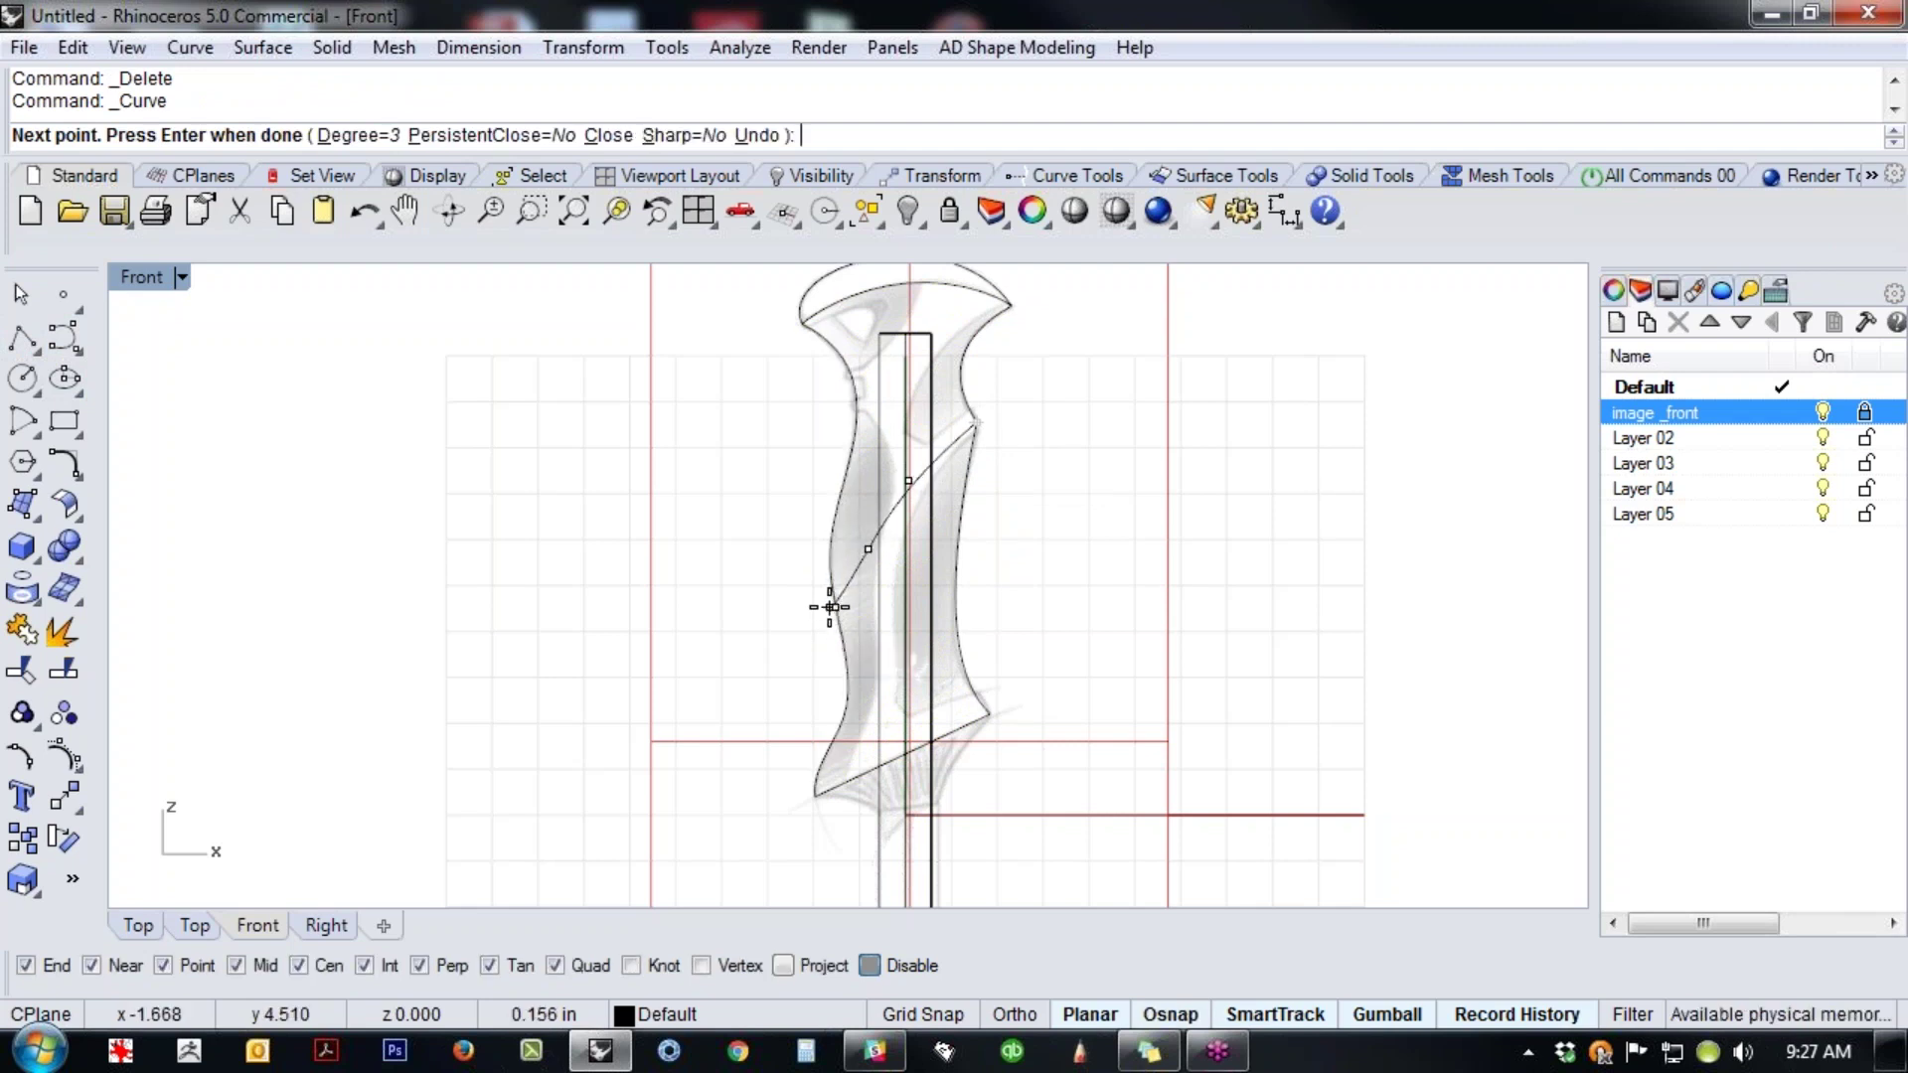
left_click(830, 606)
key("Return")
type("p")
key("Return")
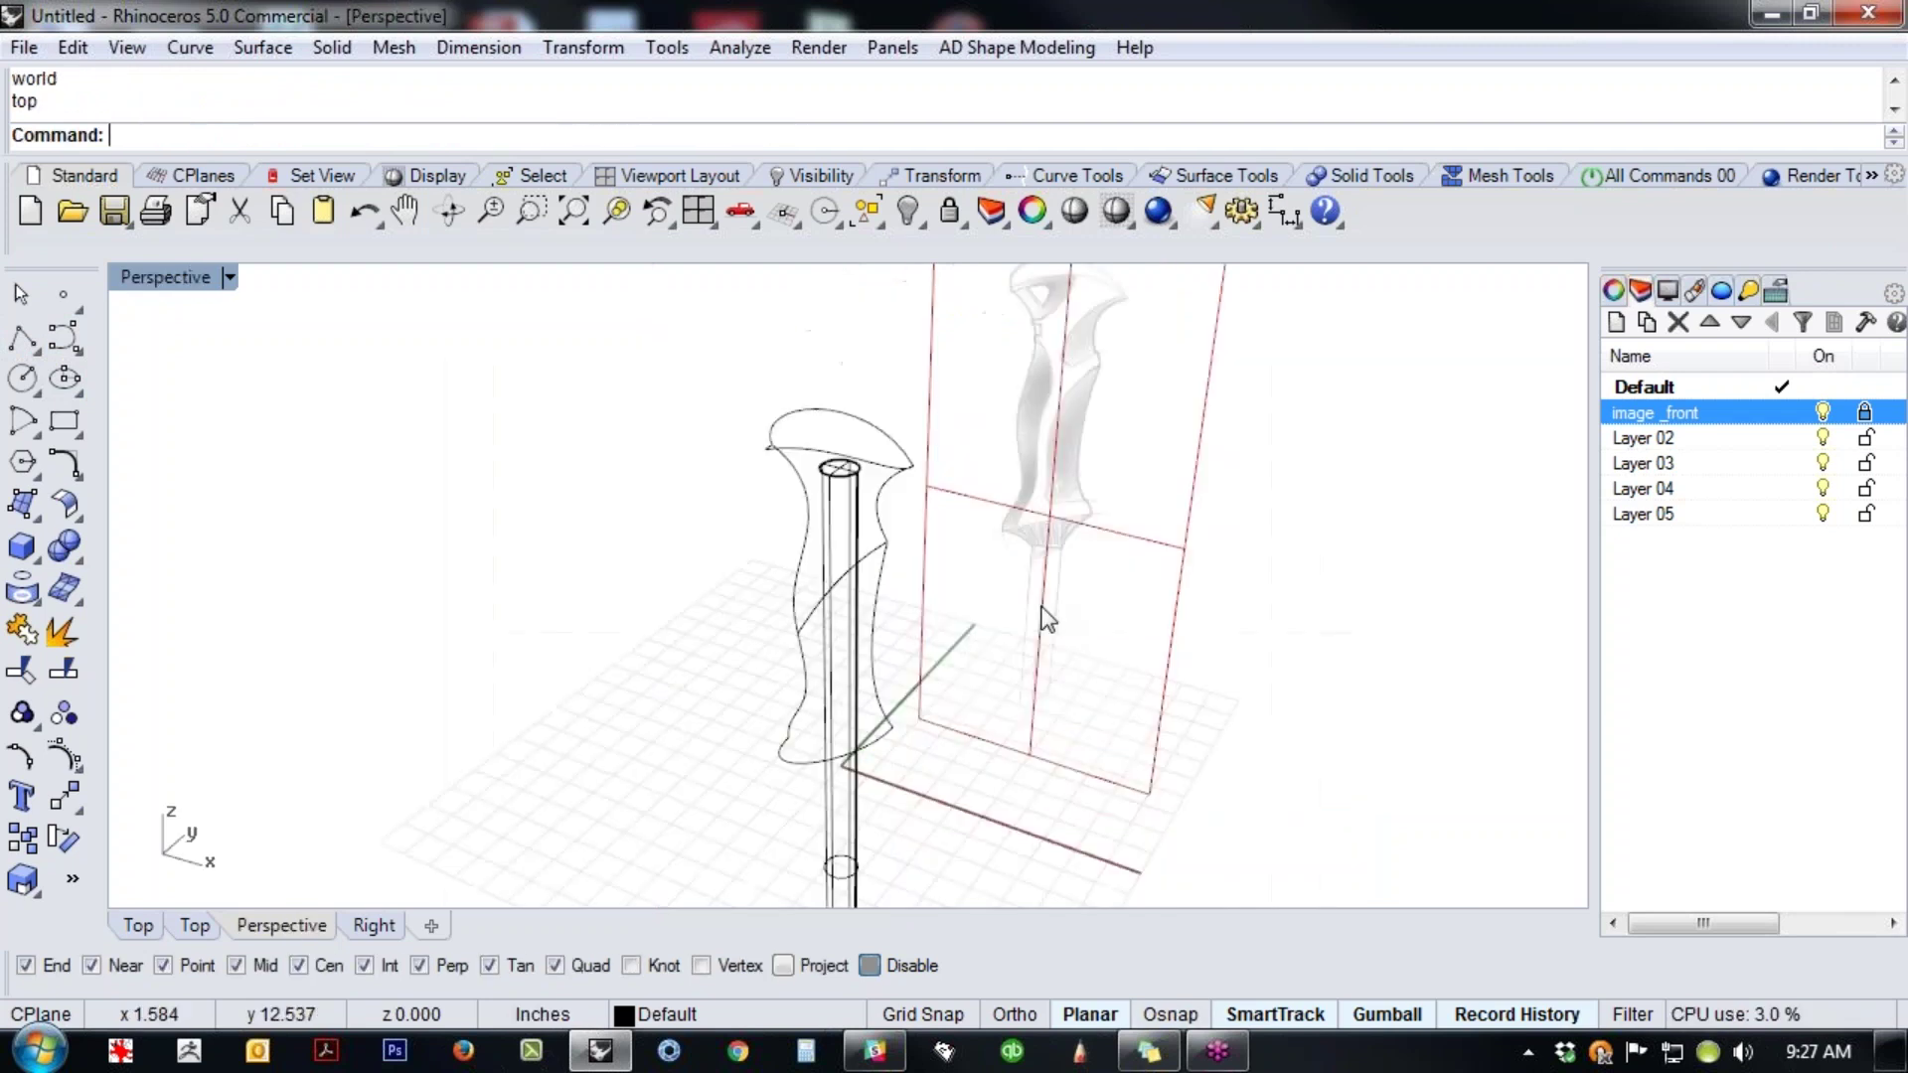
scroll(880, 600, "up", 8)
right_click_drag(792, 728, 1006, 680)
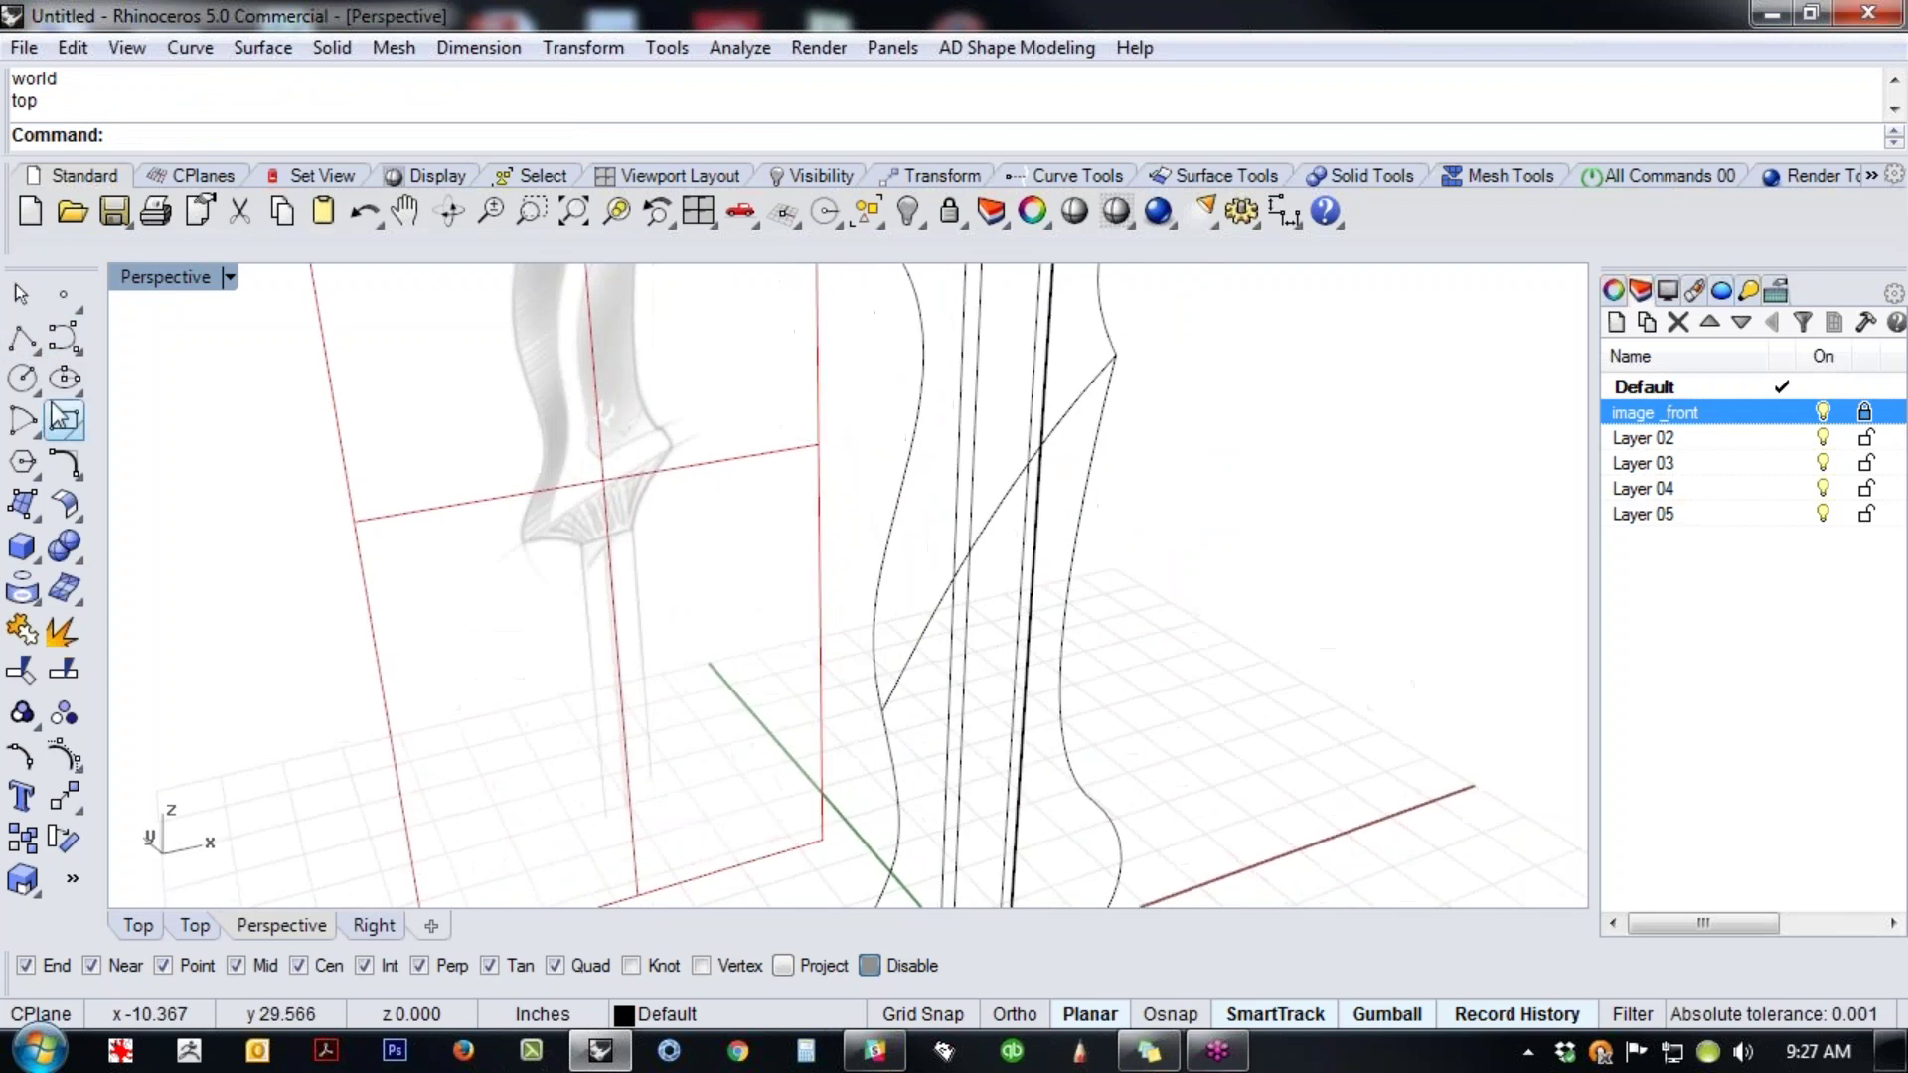
left_click(22, 341)
left_click(882, 711)
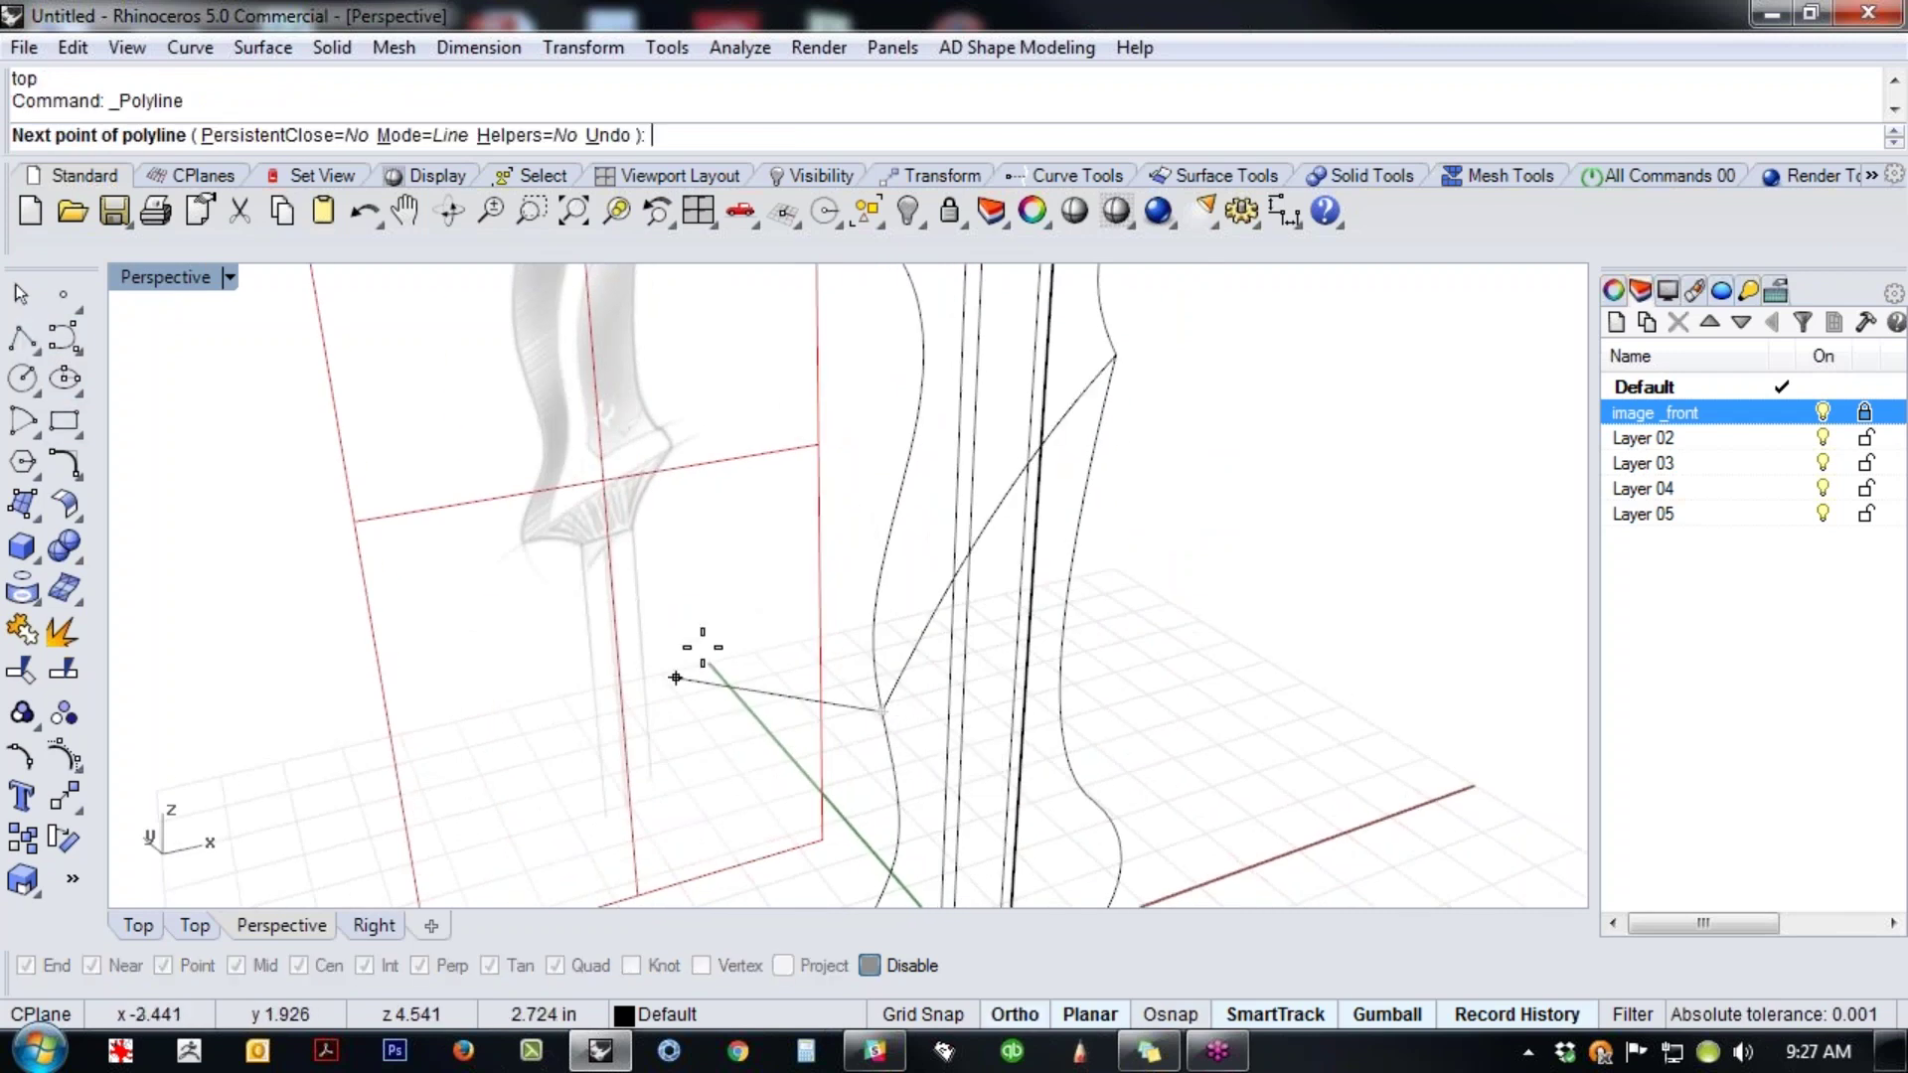
right_click(702, 648)
right_click_drag(795, 630, 884, 634)
key("ctrl+z")
- Draw a straight guide line extending back along the Y direction from each end of the diagonal curve
key("Return")
left_click(962, 706)
left_click(776, 623)
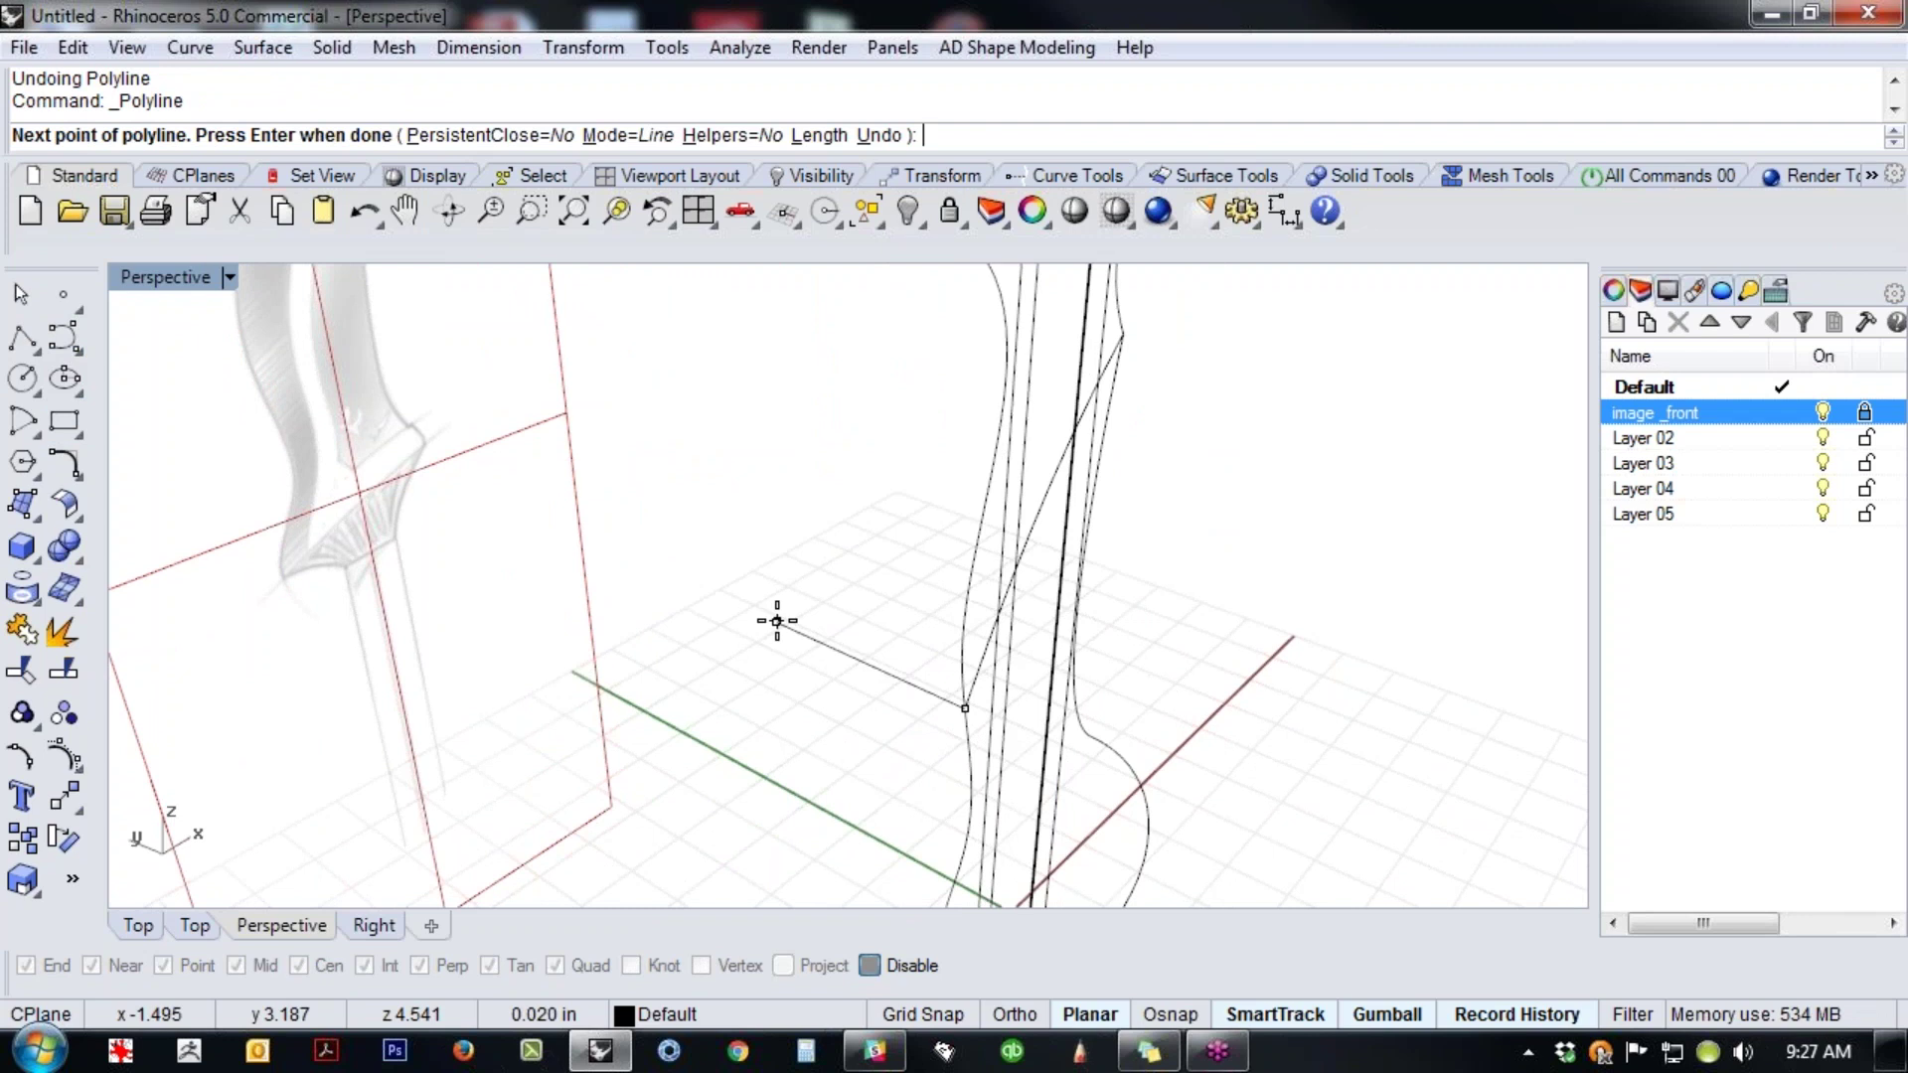
key("Return")
right_click_drag(1380, 465, 1353, 462)
right_click(1142, 343)
left_click(1126, 334, "alt")
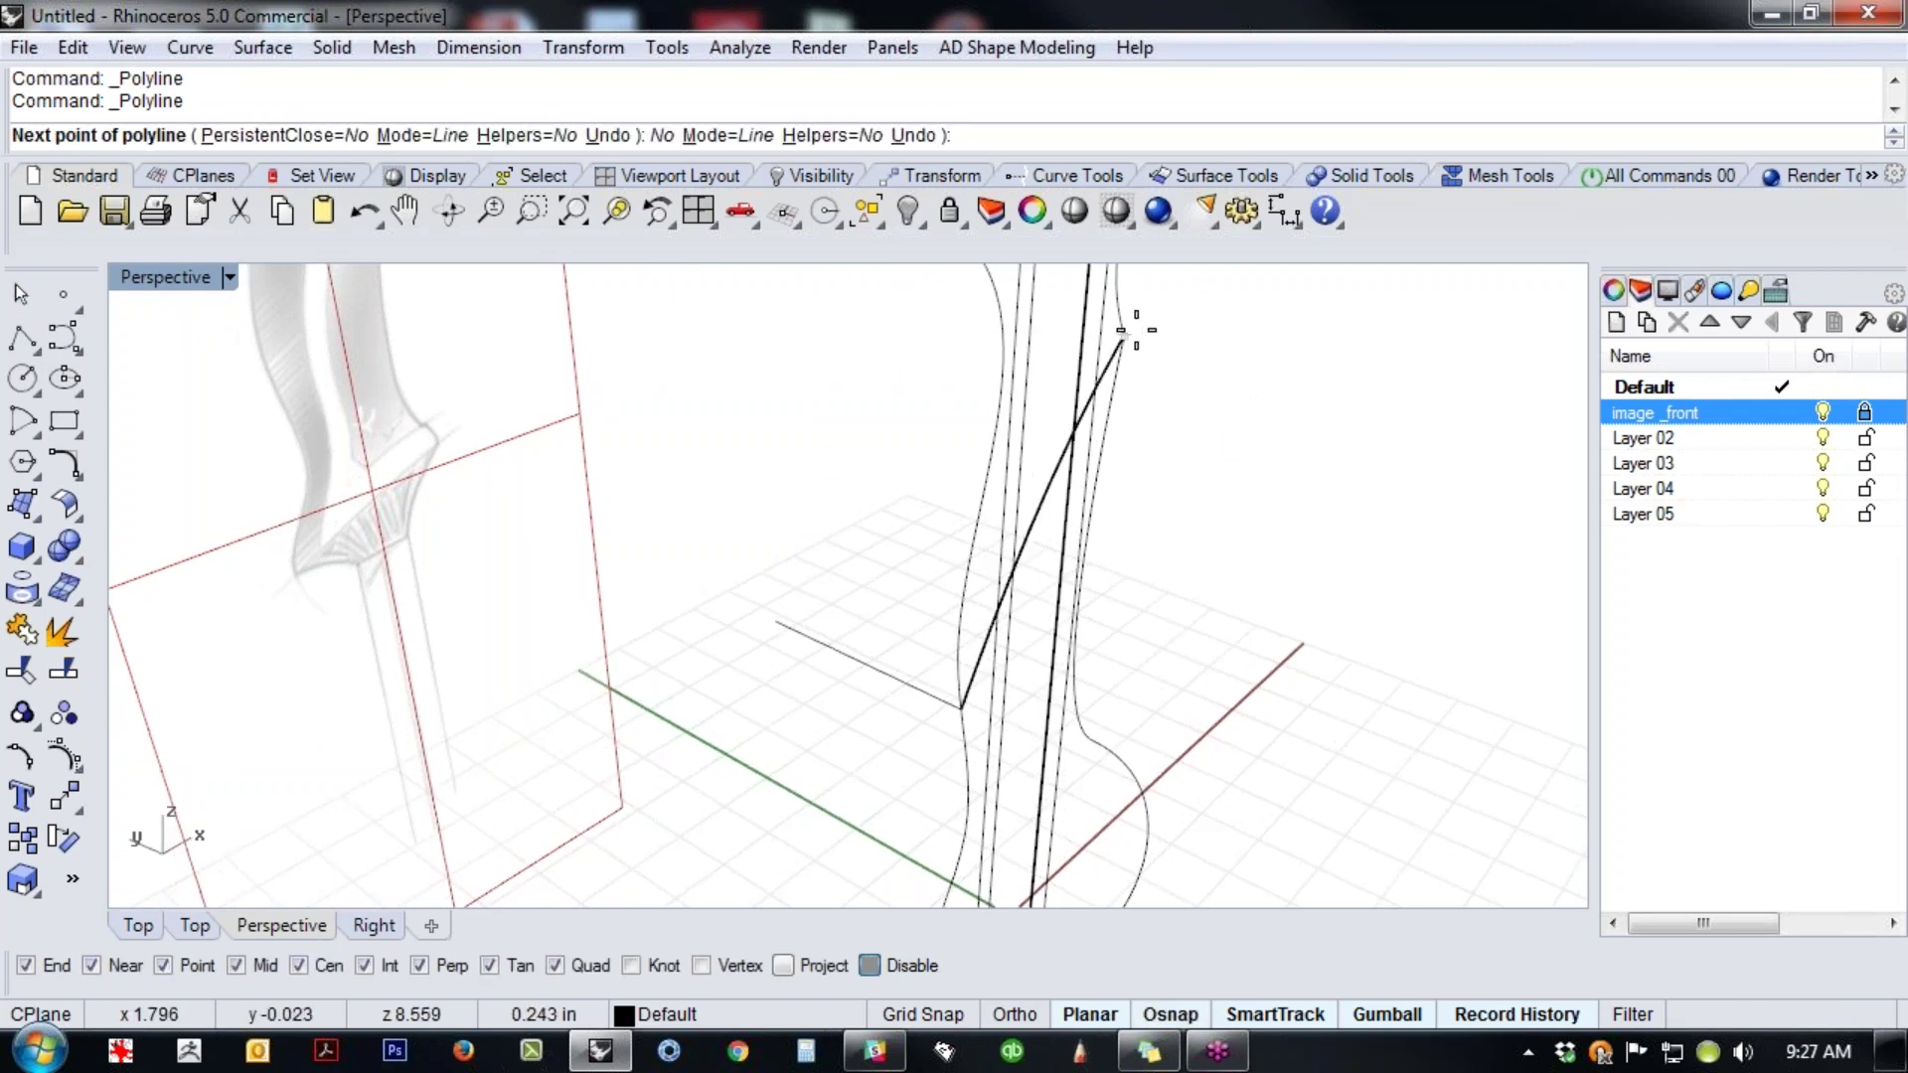
left_click(931, 298, "shift")
right_click(1197, 502)
right_click_drag(1198, 503, 1002, 579)
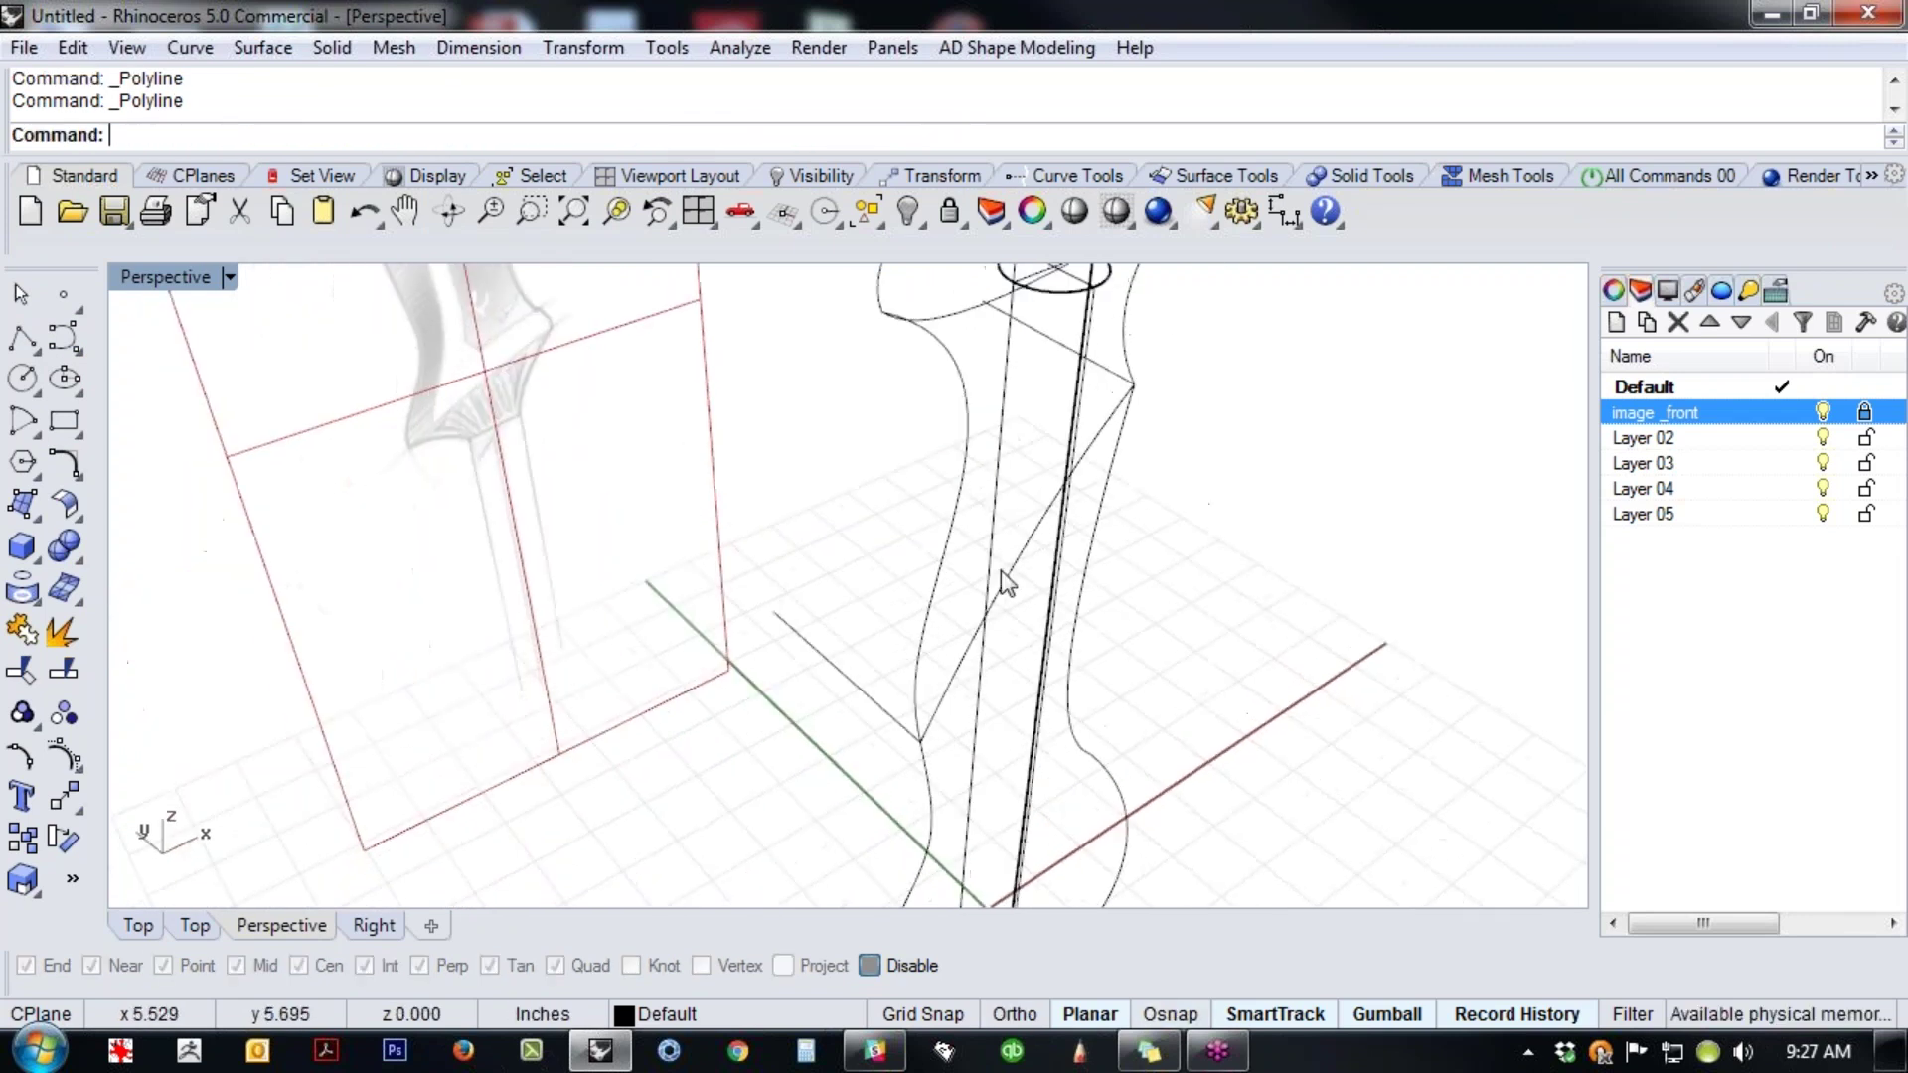
- Change the diagonal curve's degree to 5
left_click(1019, 546)
type("cd")
key("Return")
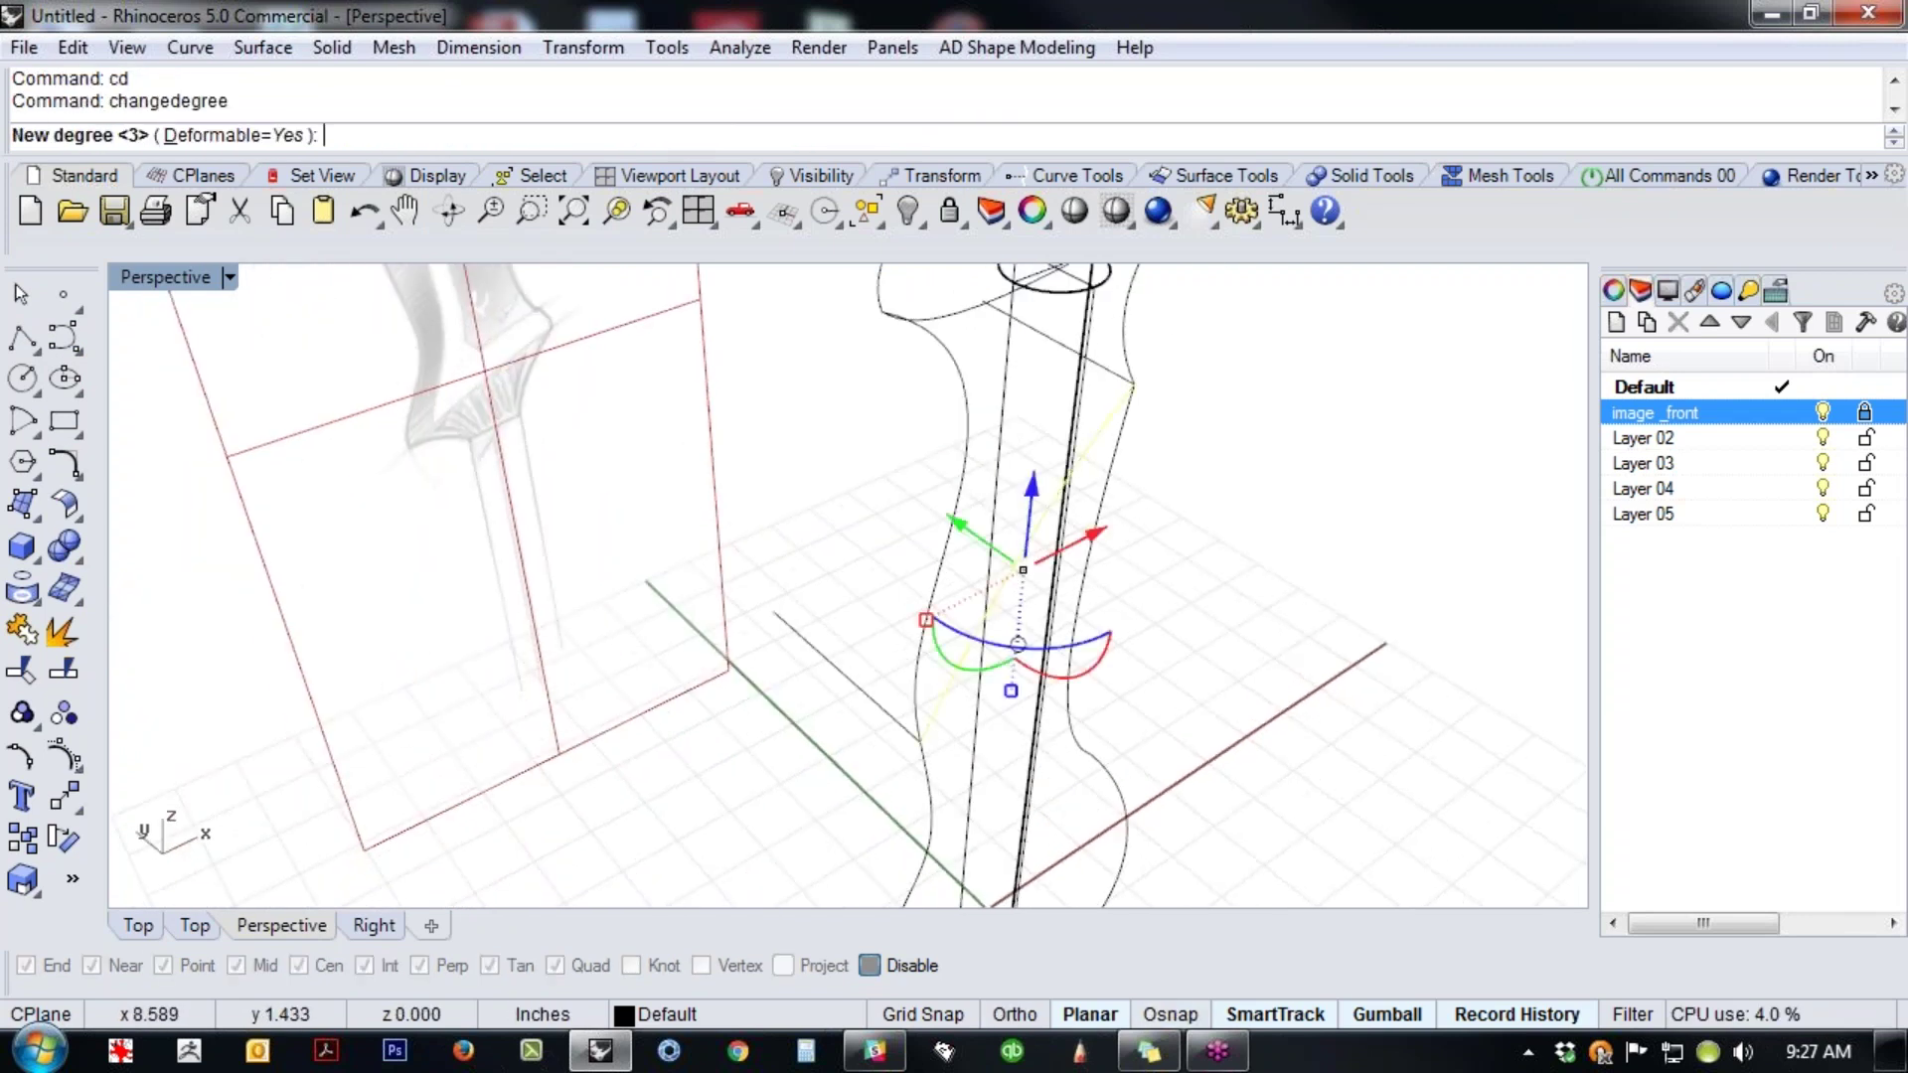
type("5")
key("Return")
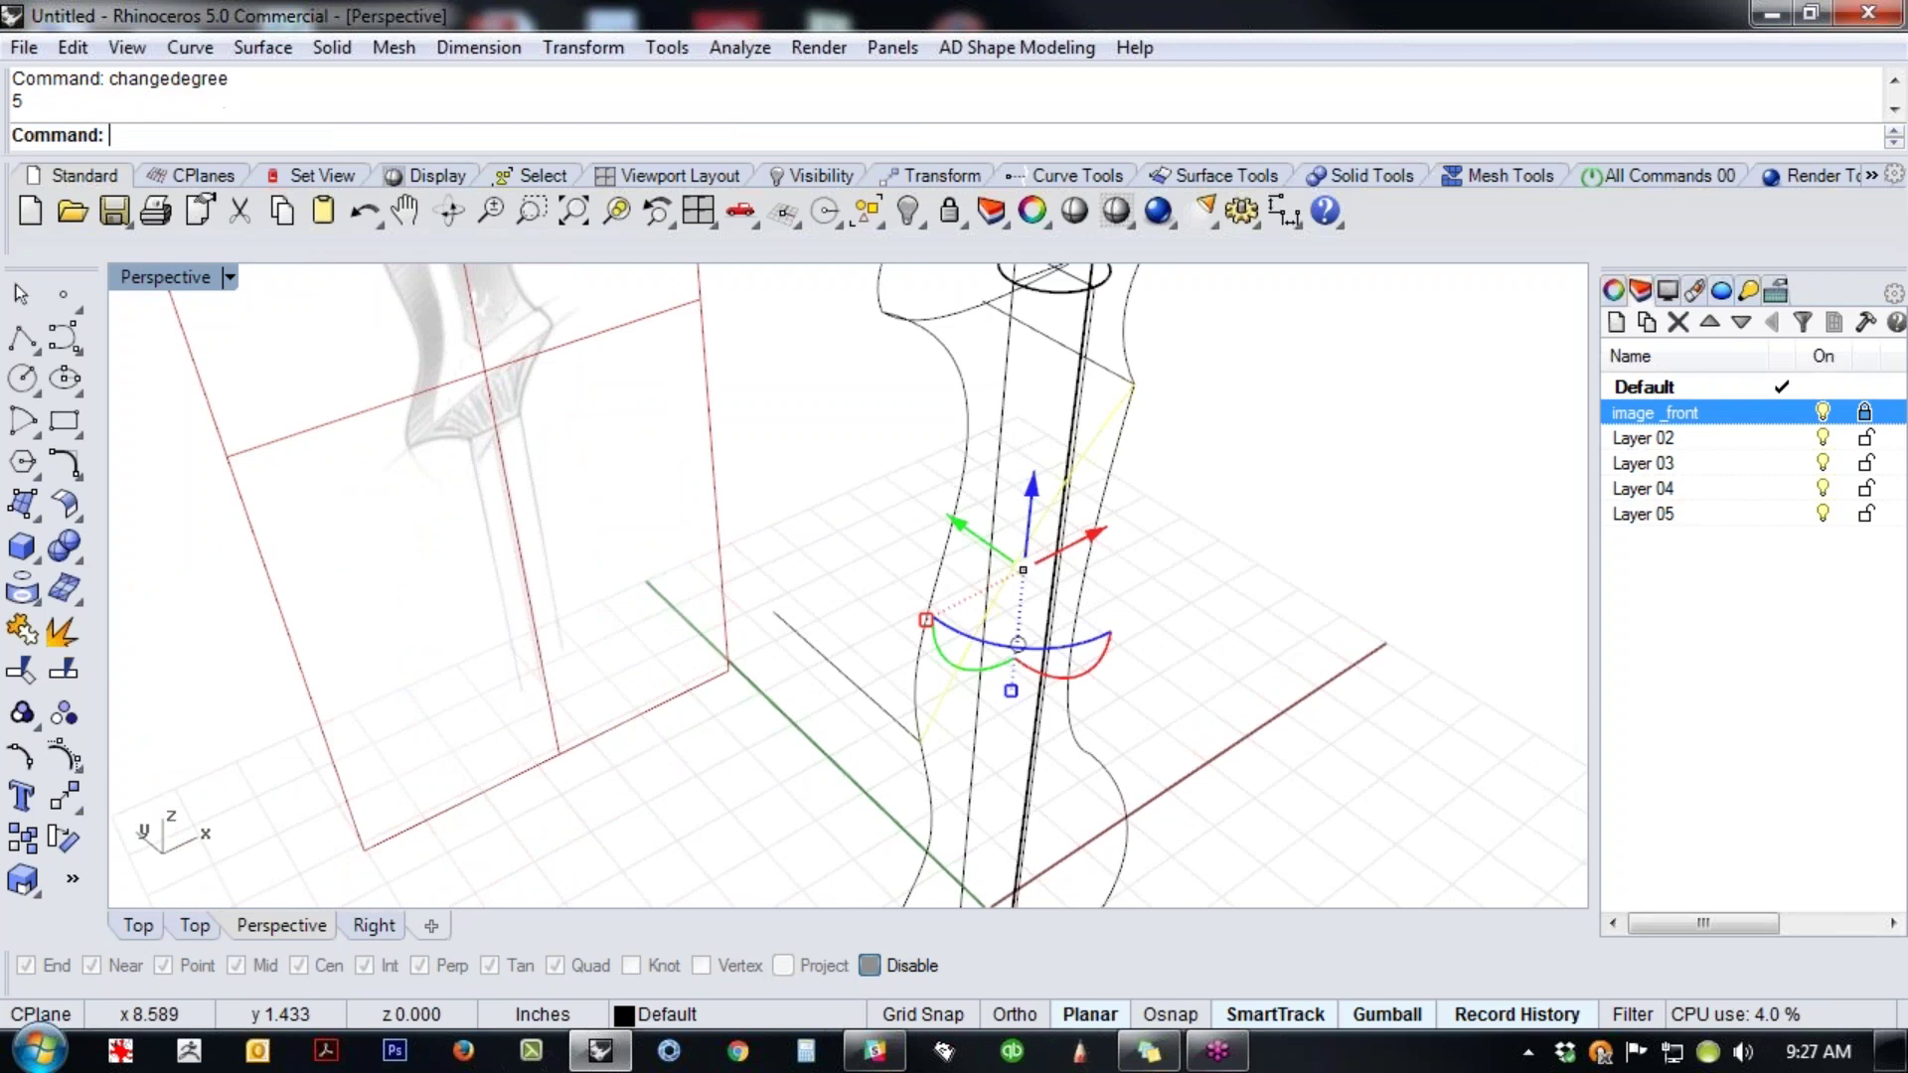
key("Escape")
- Match both ends of the diagonal curve to their guide lines with Tangency continuity, preserving None at the other end
type("Match")
key("Return")
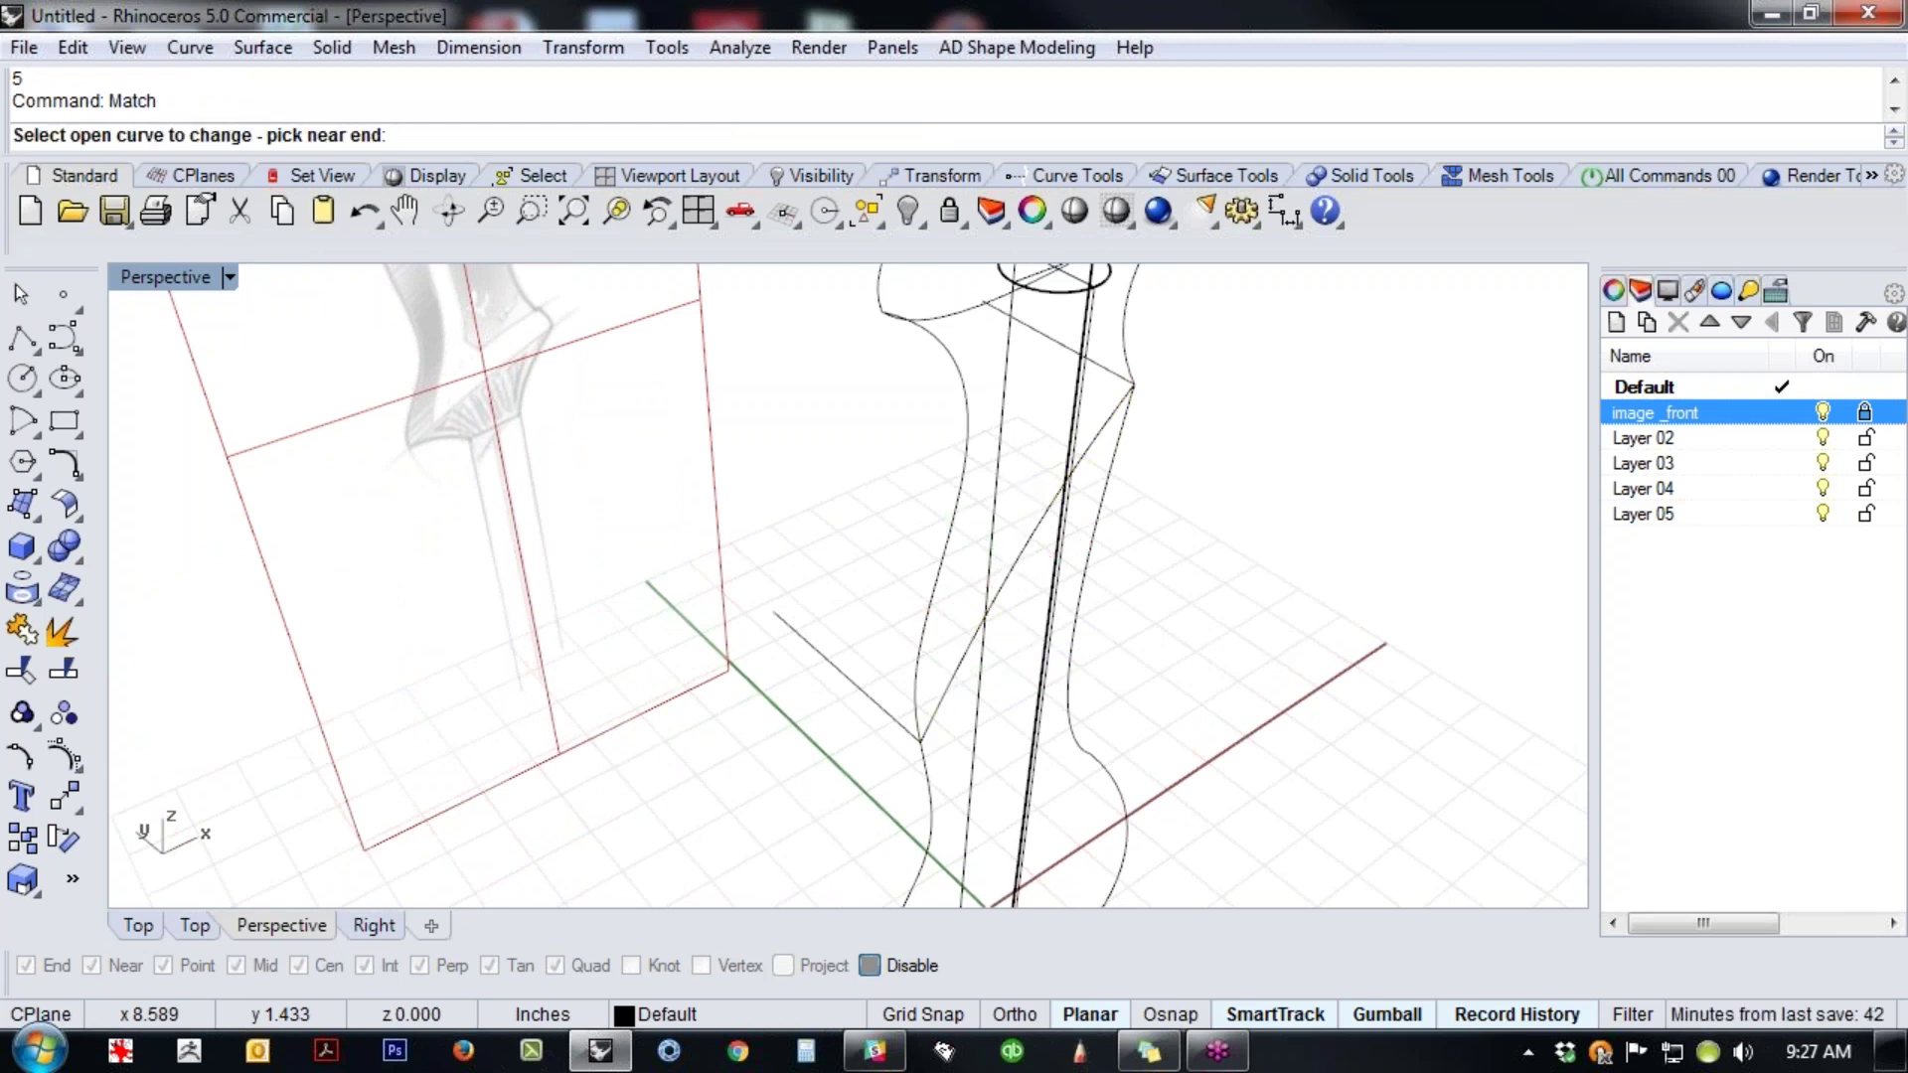
left_click(942, 728)
left_click(899, 735)
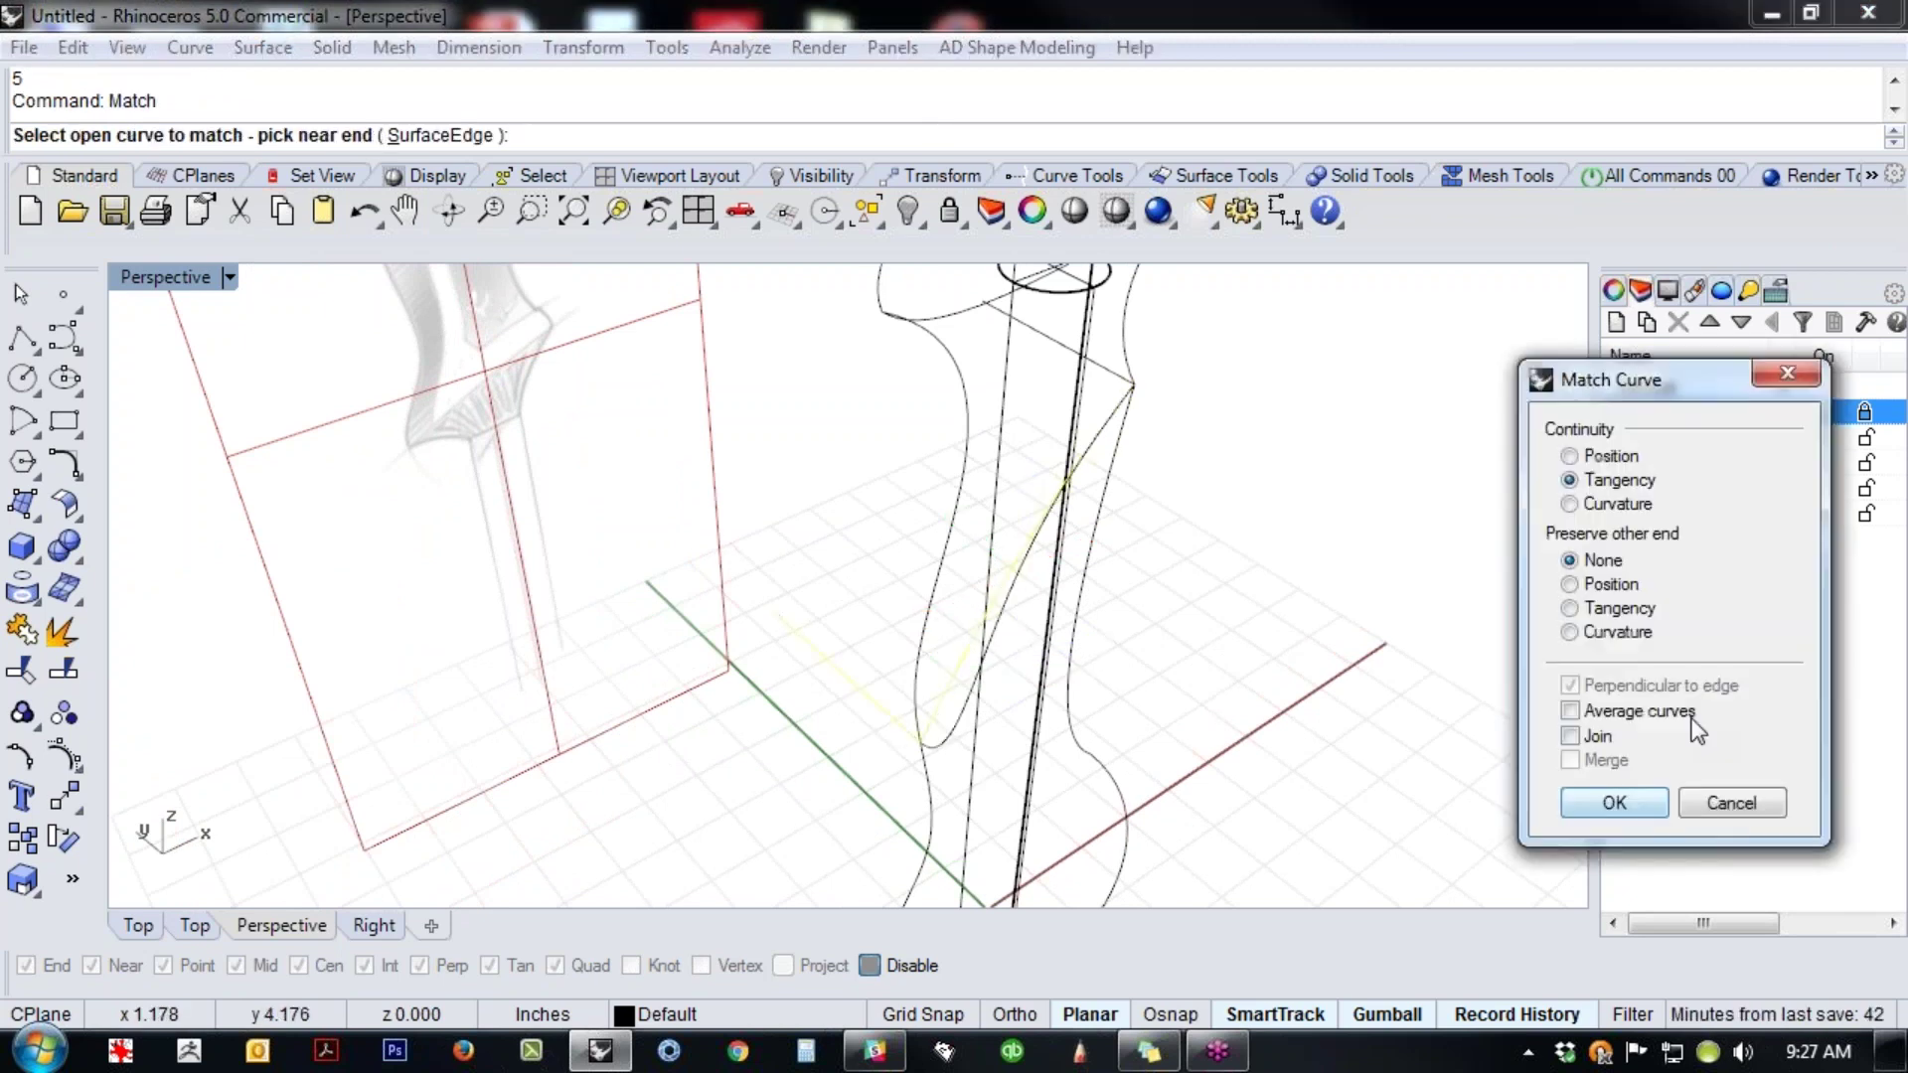
left_click(1620, 821)
key("Return")
left_click(1115, 413)
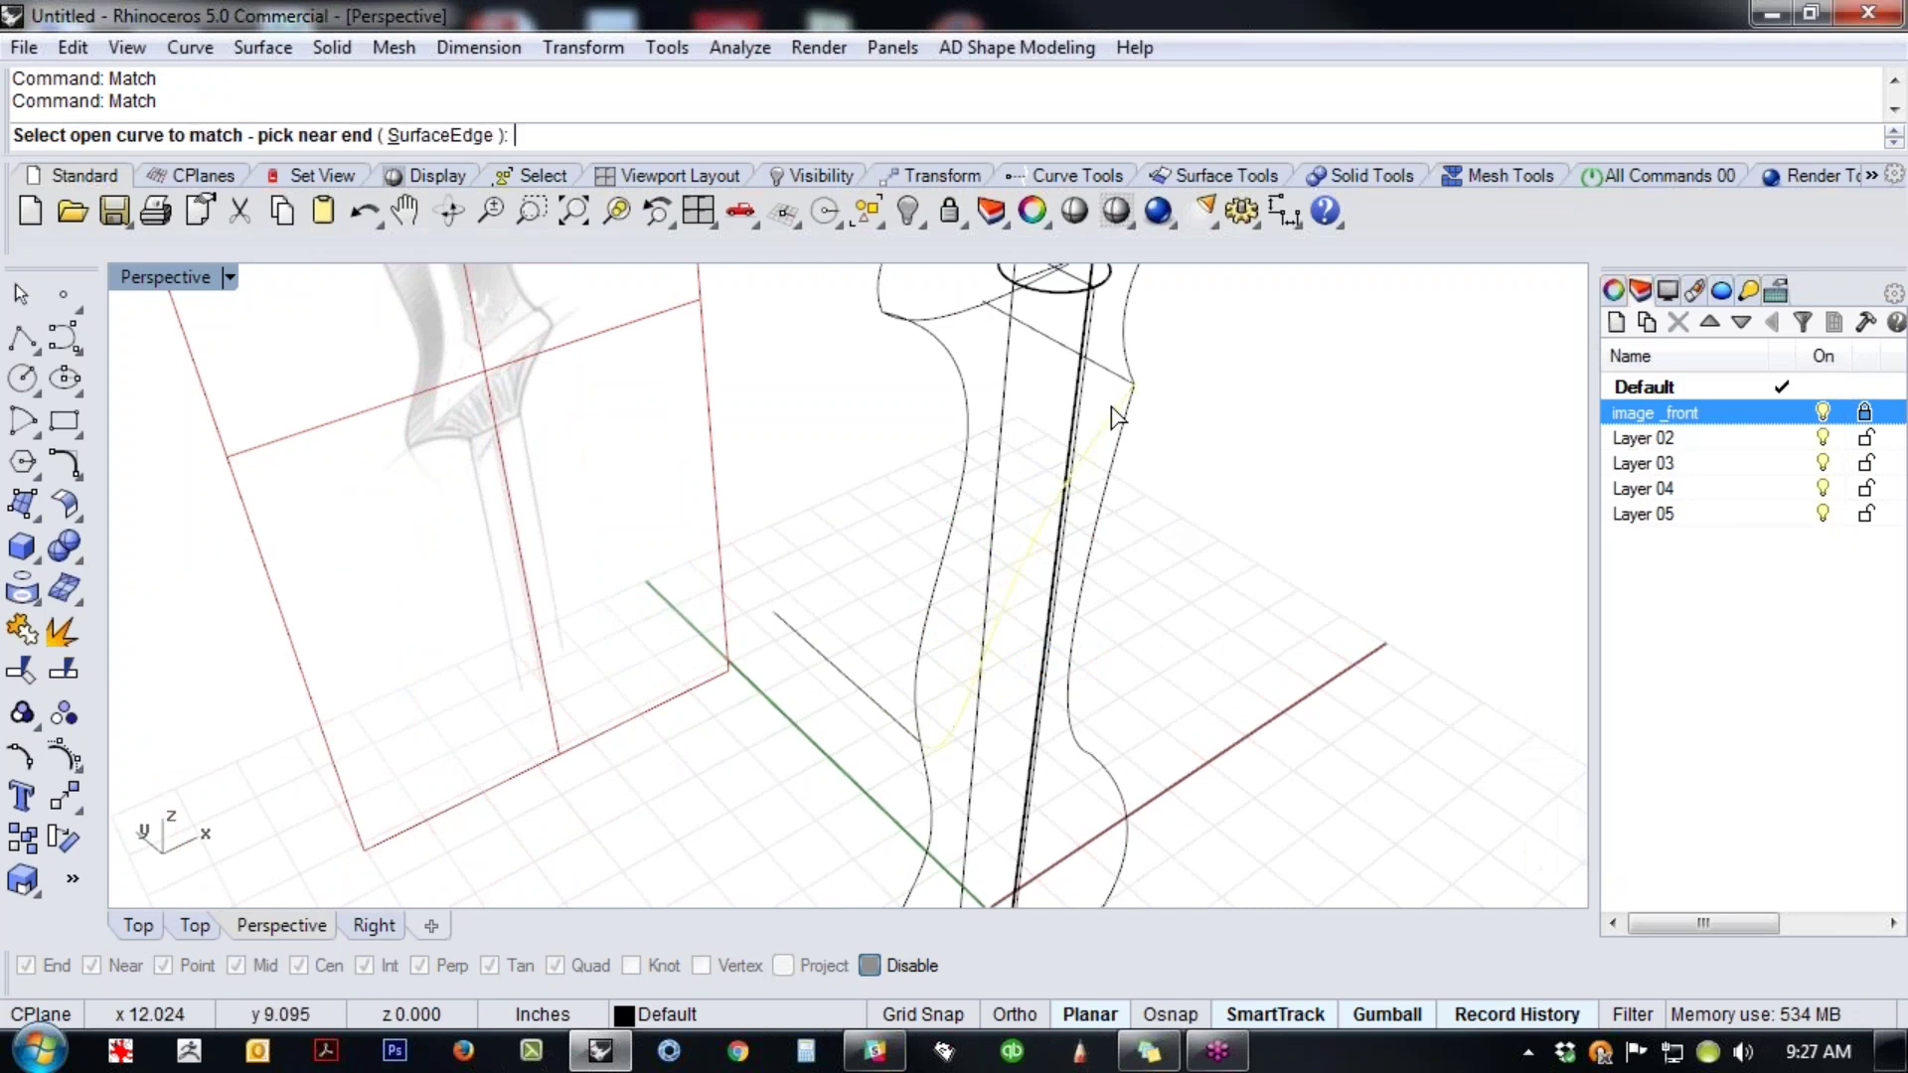
left_click(1100, 387)
left_click(1602, 806)
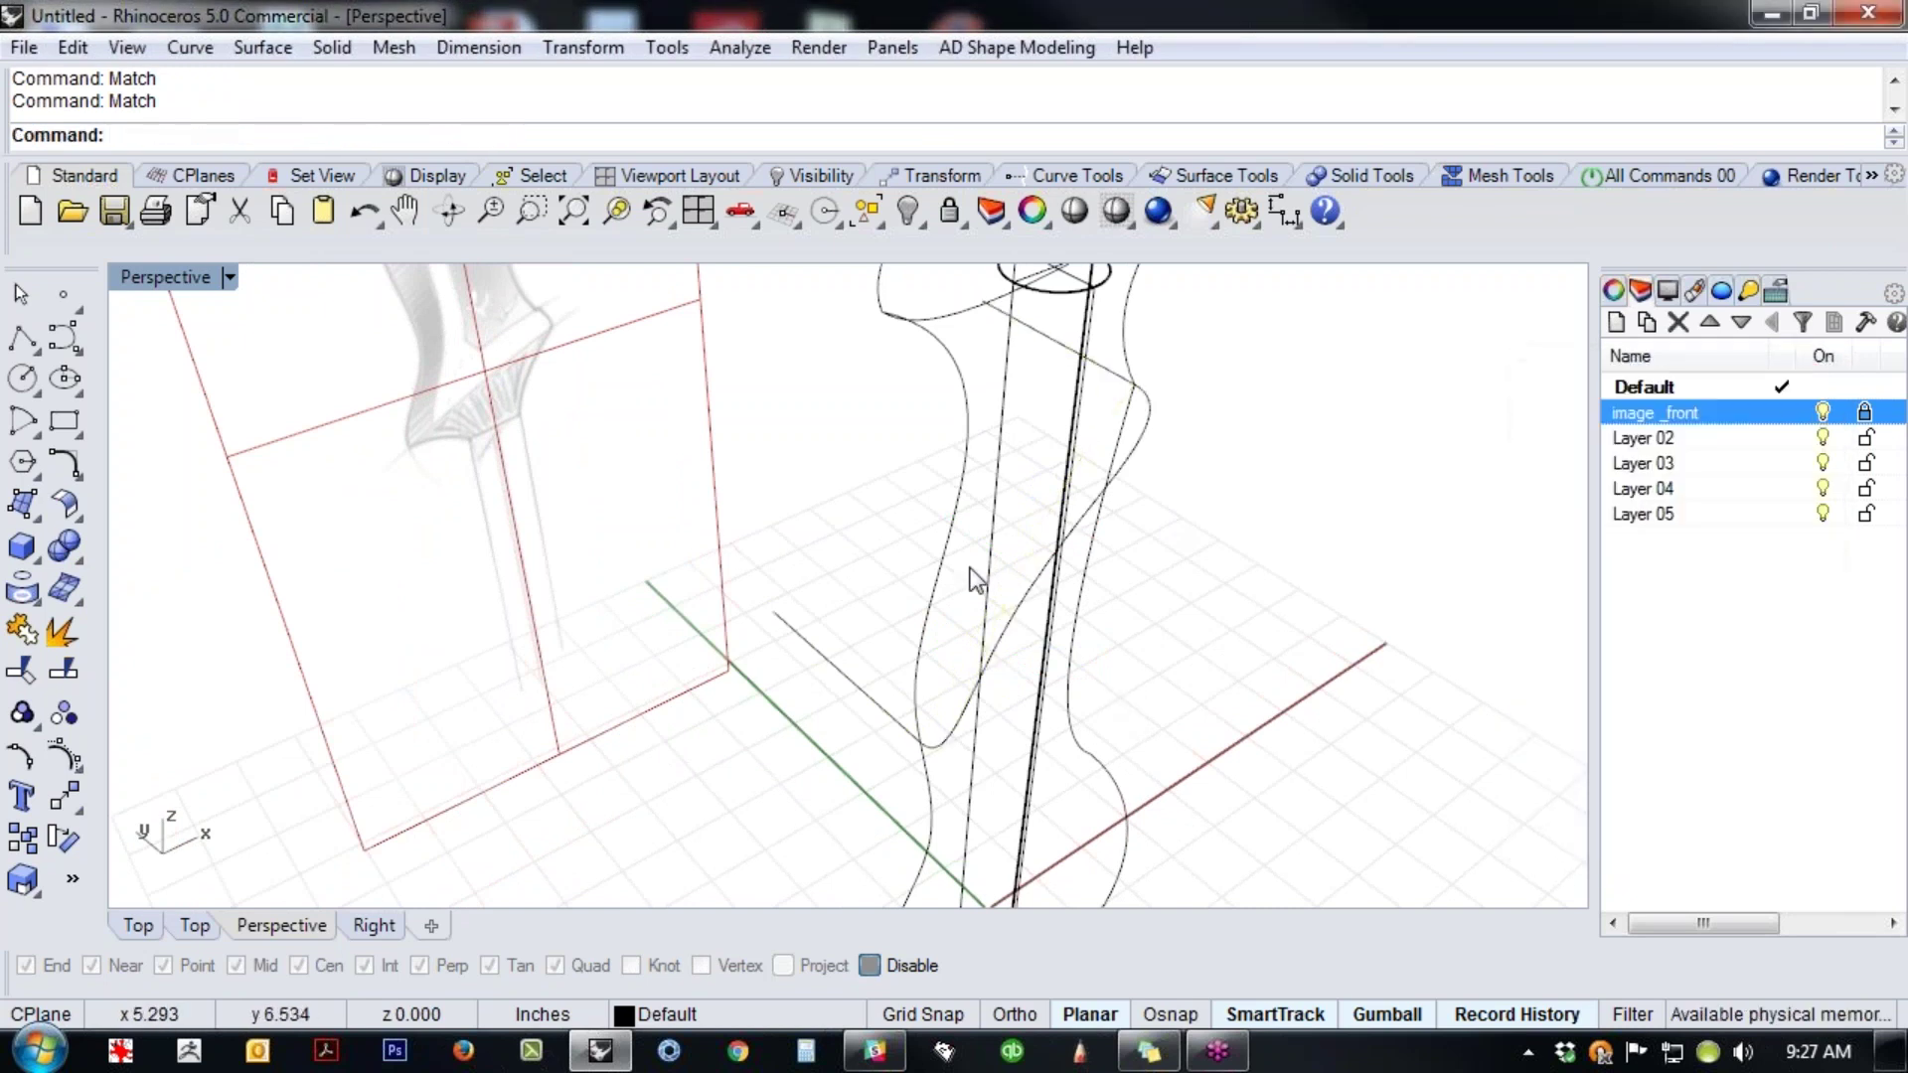
- Turn on the diagonal curve's control points and move its two middle points along Y in the top view to shape its bulge
left_click(974, 583)
middle_click(1061, 535)
left_click(1083, 692)
right_click_drag(1083, 692, 1162, 686)
left_click(1015, 592)
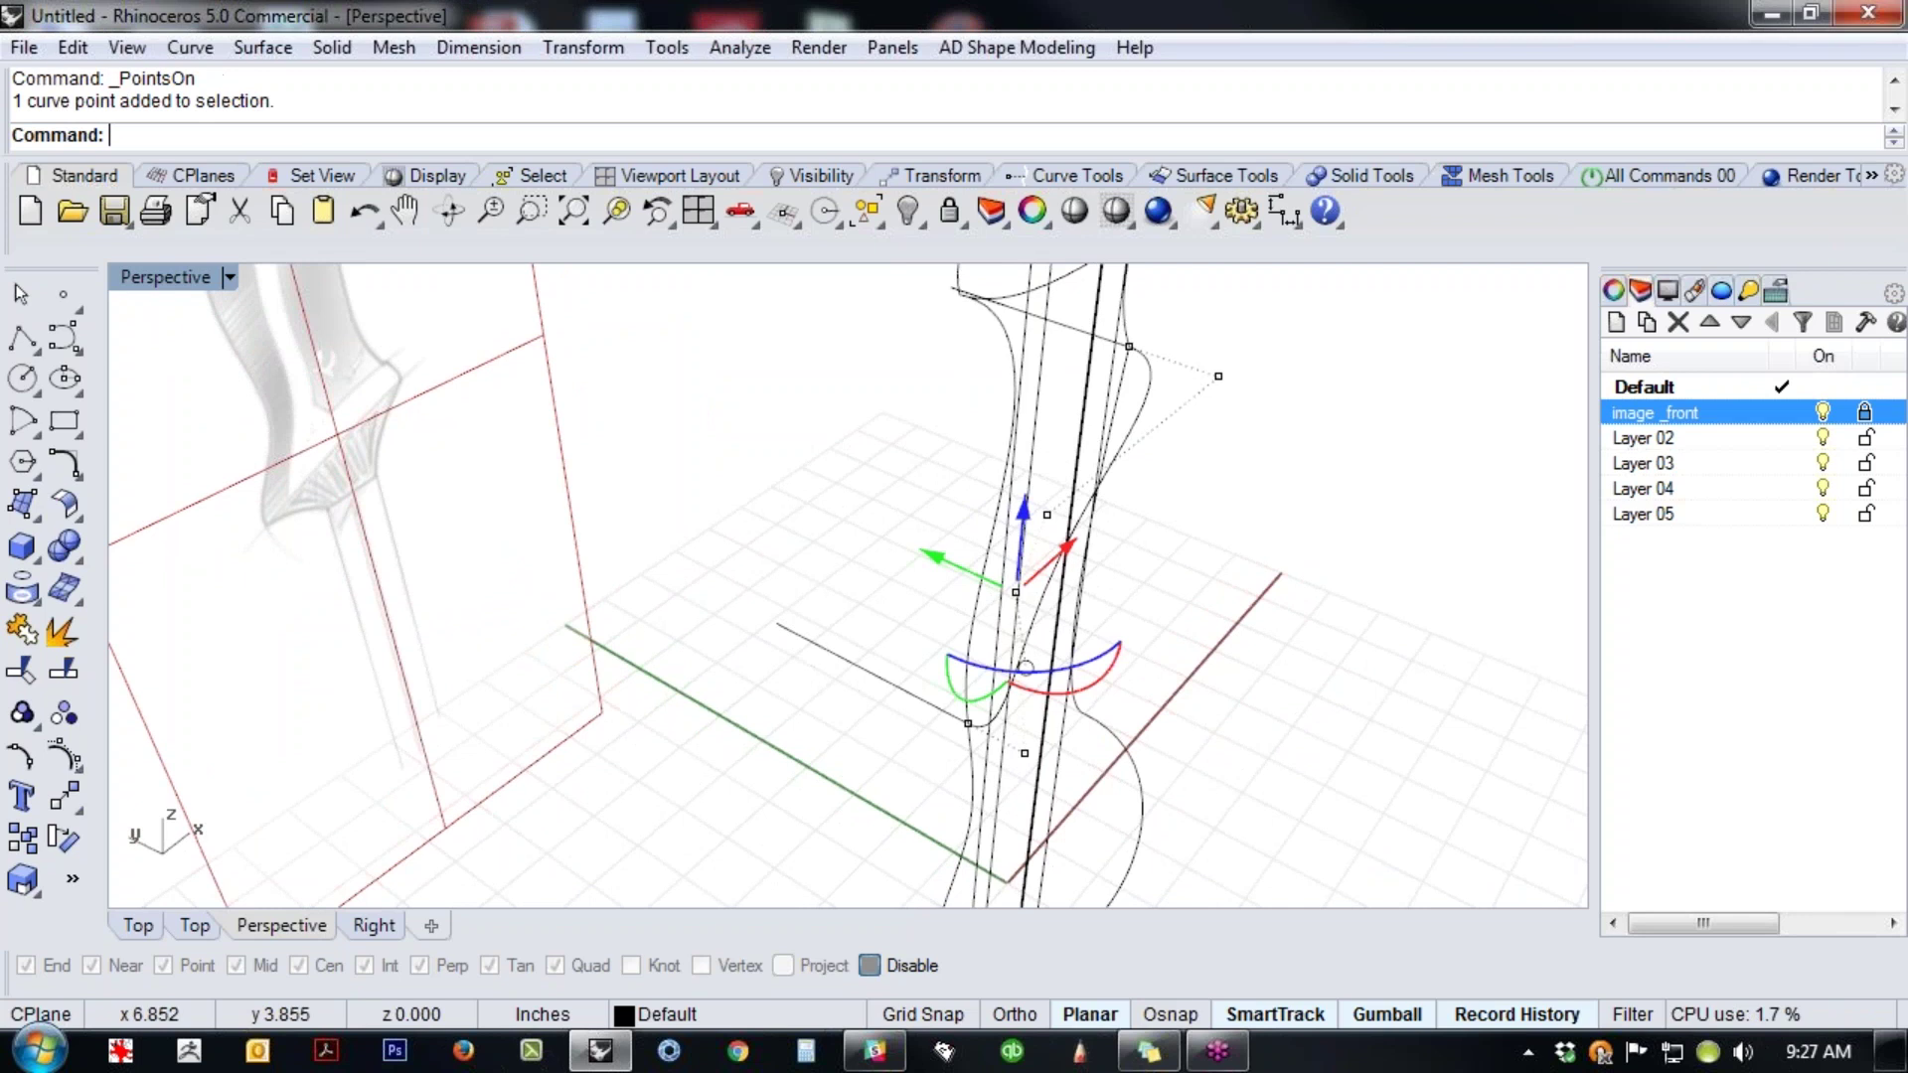
left_click(1047, 515, "shift")
key("ctrl+F1")
right_click_drag(967, 741, 995, 660)
right_click_drag(1037, 736, 1050, 604)
left_click_drag(916, 475, 916, 550)
scroll(934, 630, "up", 5)
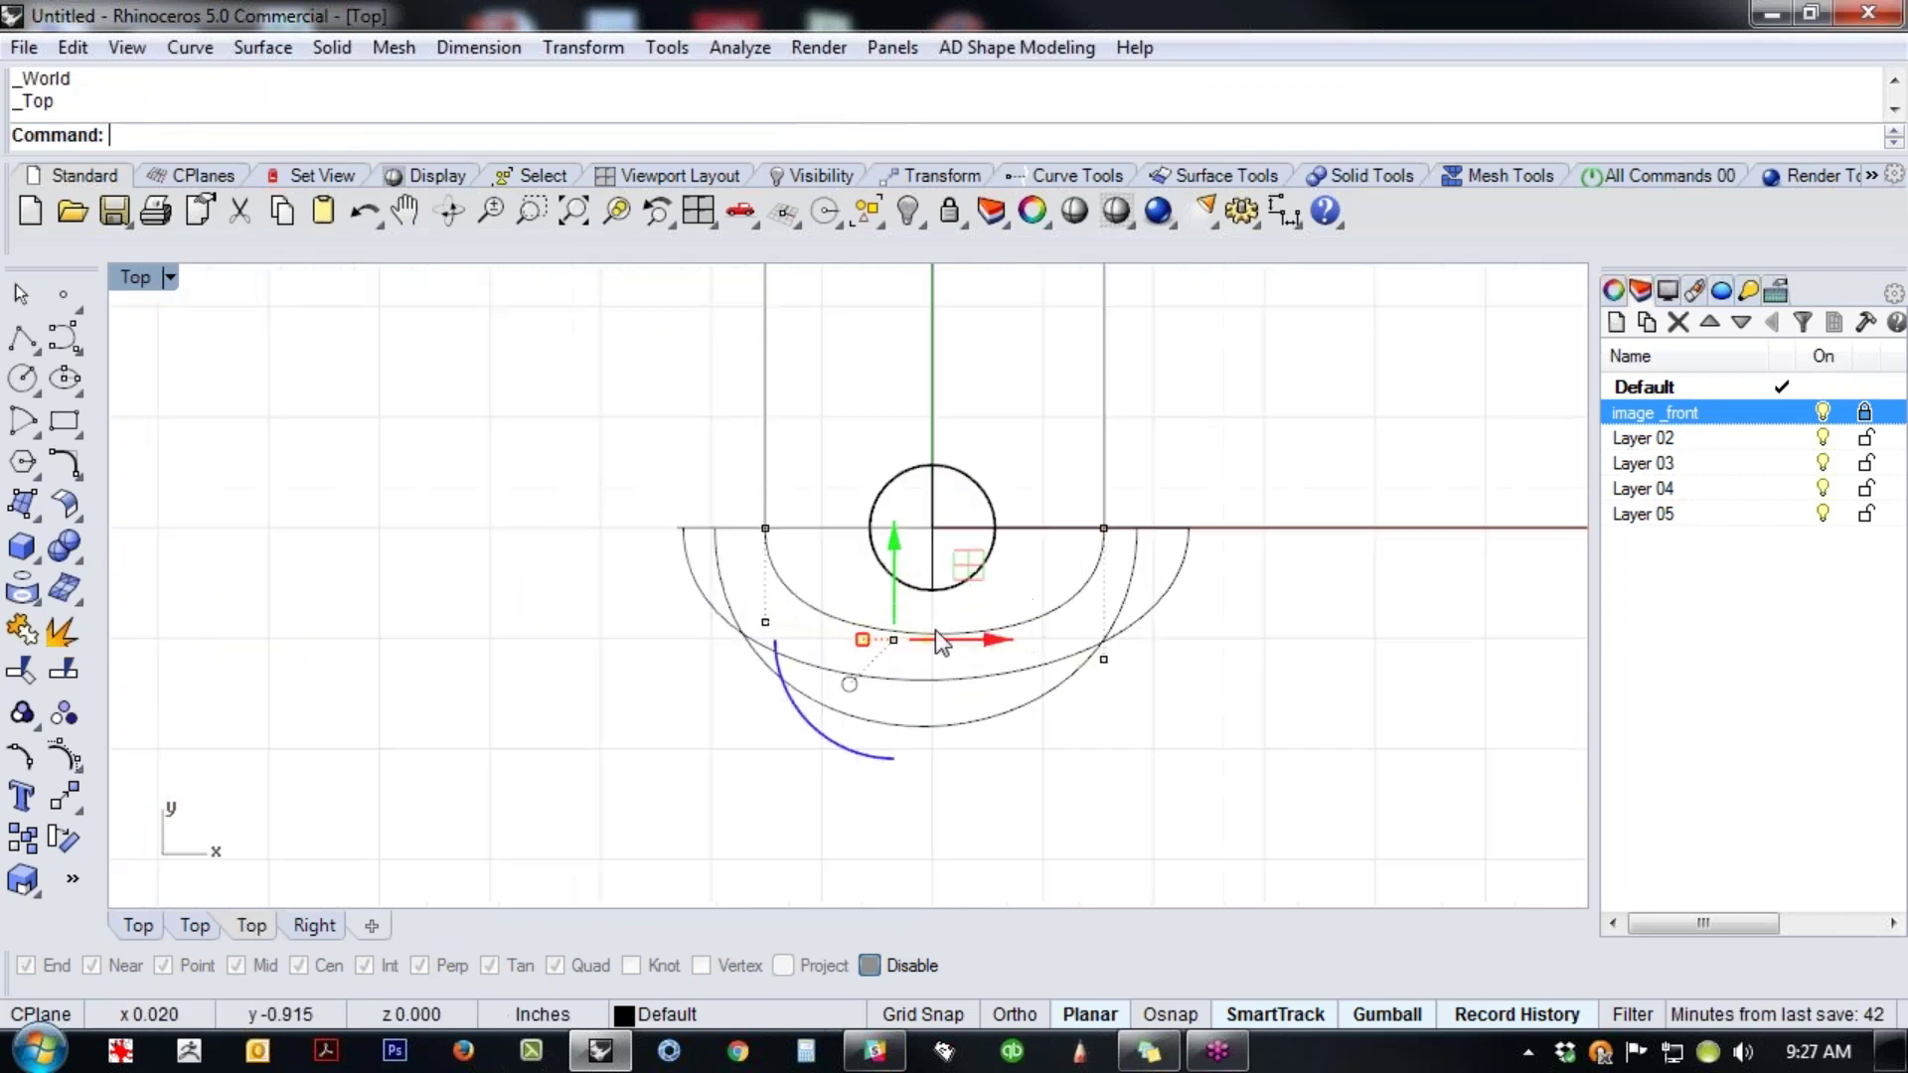
mouse_move(876, 545)
left_mouse_down()
mouse_move(876, 501)
mouse_move(873, 544)
left_mouse_up()
left_click(1328, 773)
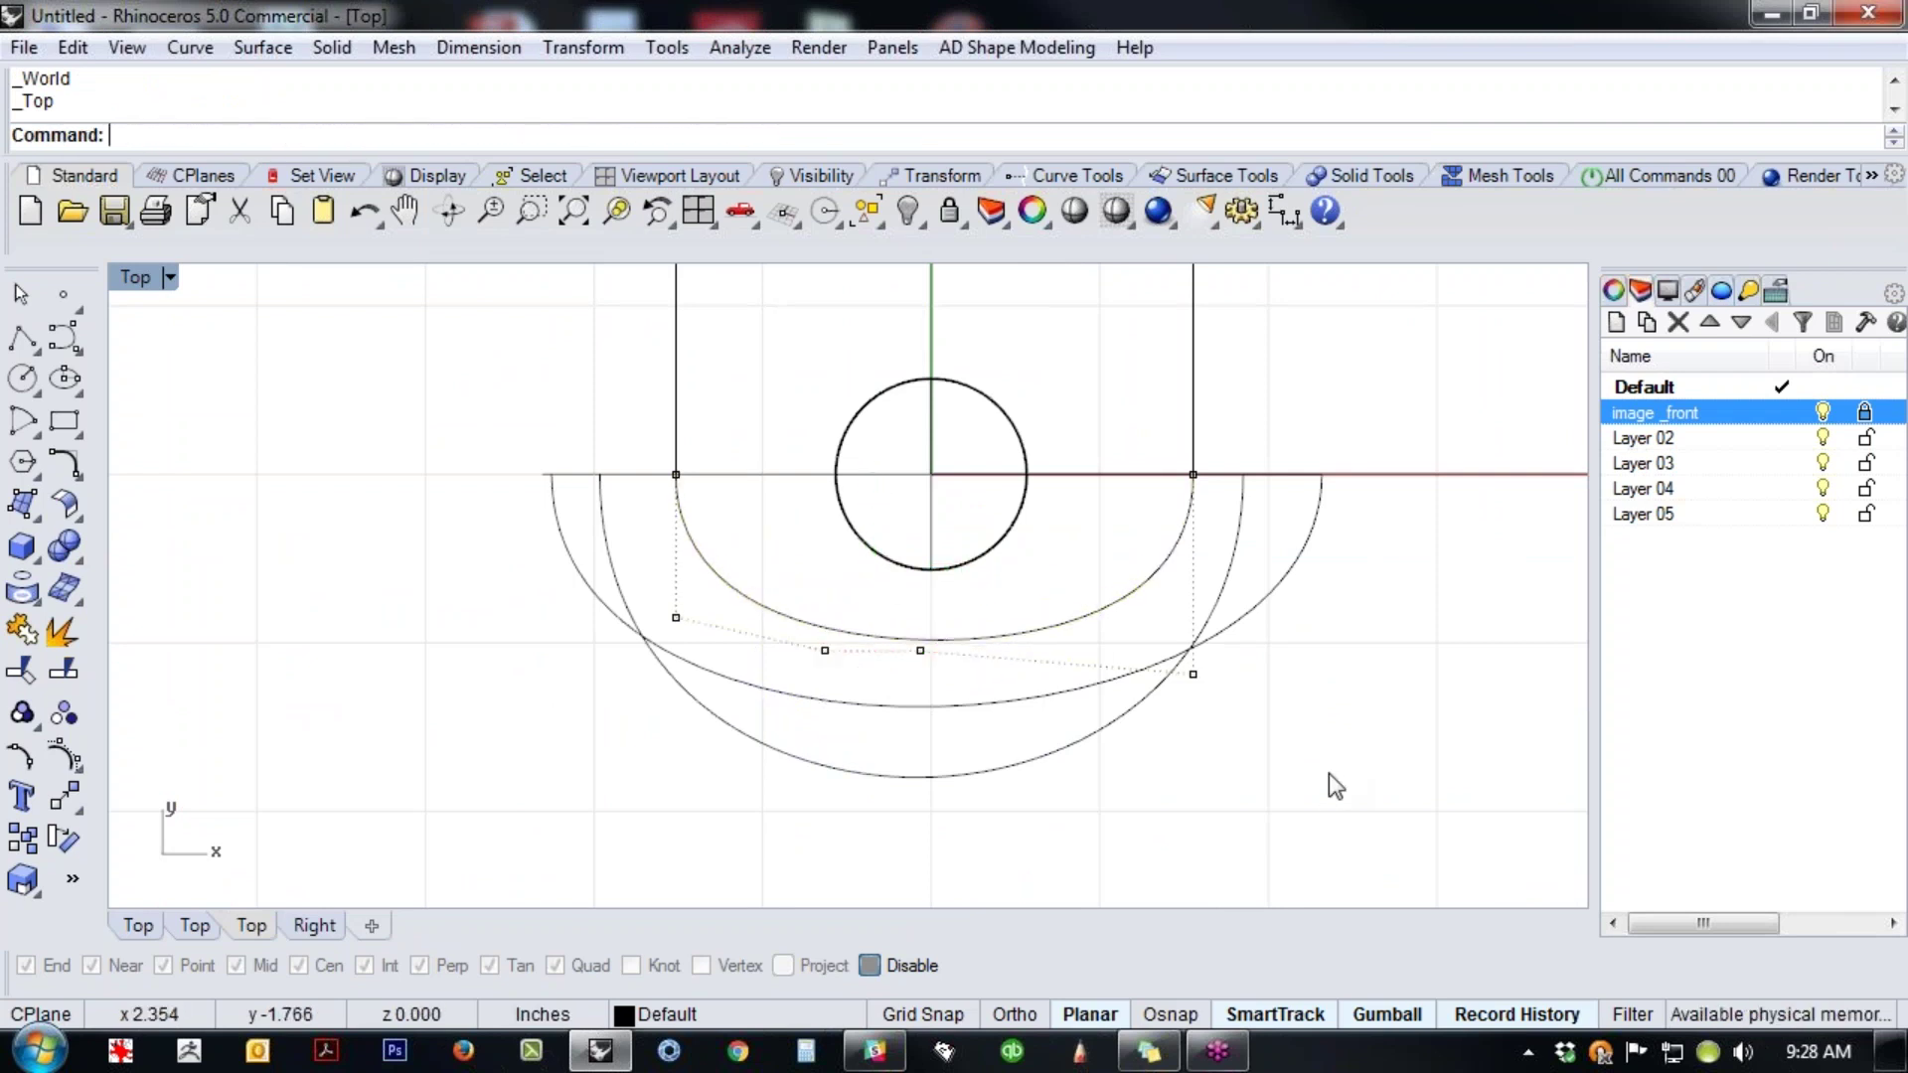
- Readjust the position of the diagonal curve's two middle control points in perspective and hide its control points
key("Home")
right_click_drag(1354, 598, 1391, 646)
right_click_drag(854, 596, 1416, 440)
scroll(893, 531, "up", 3)
left_click_drag(867, 484, 960, 651)
left_click_drag(795, 542, 917, 552)
left_click(1056, 612)
scroll(1059, 541, "down", 3)
right_click_drag(1126, 588, 921, 703)
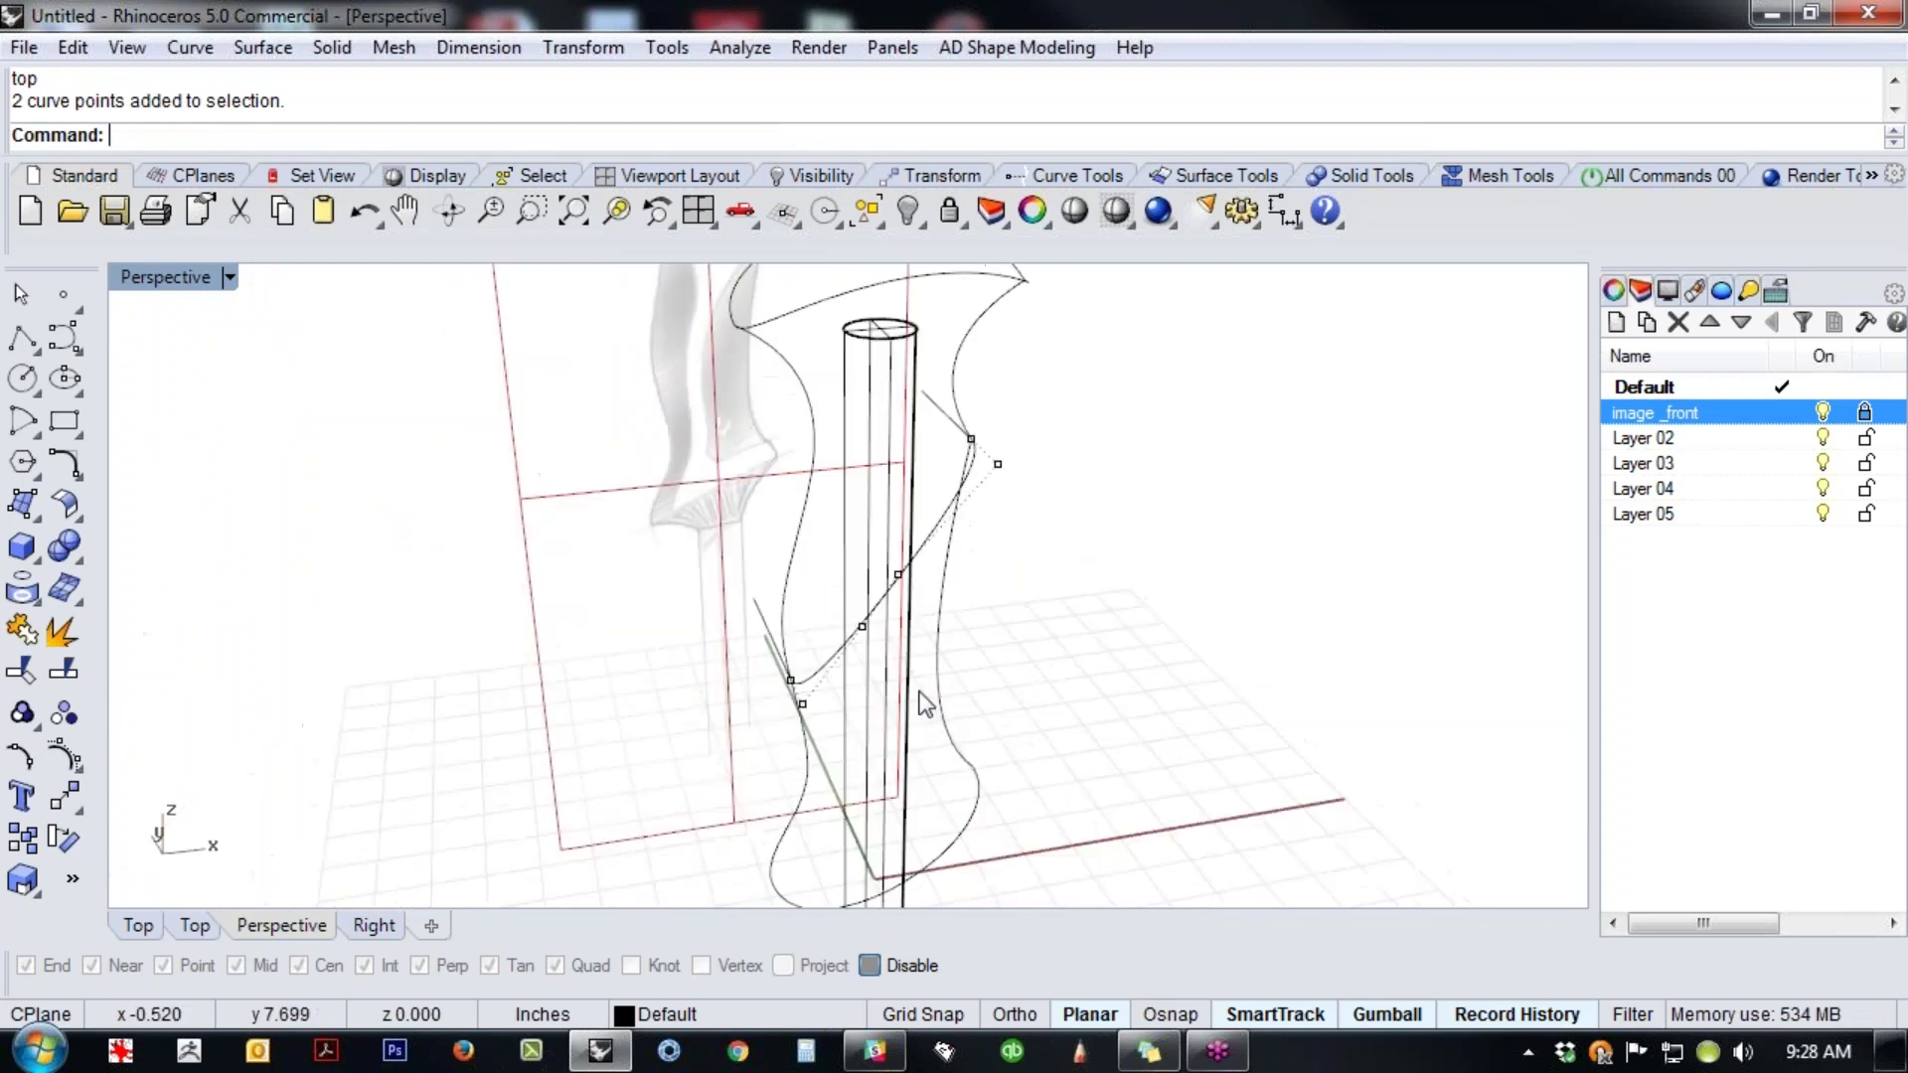
mouse_move(1052, 686)
right_mouse_down()
mouse_move(1149, 643)
mouse_move(1034, 666)
right_mouse_up()
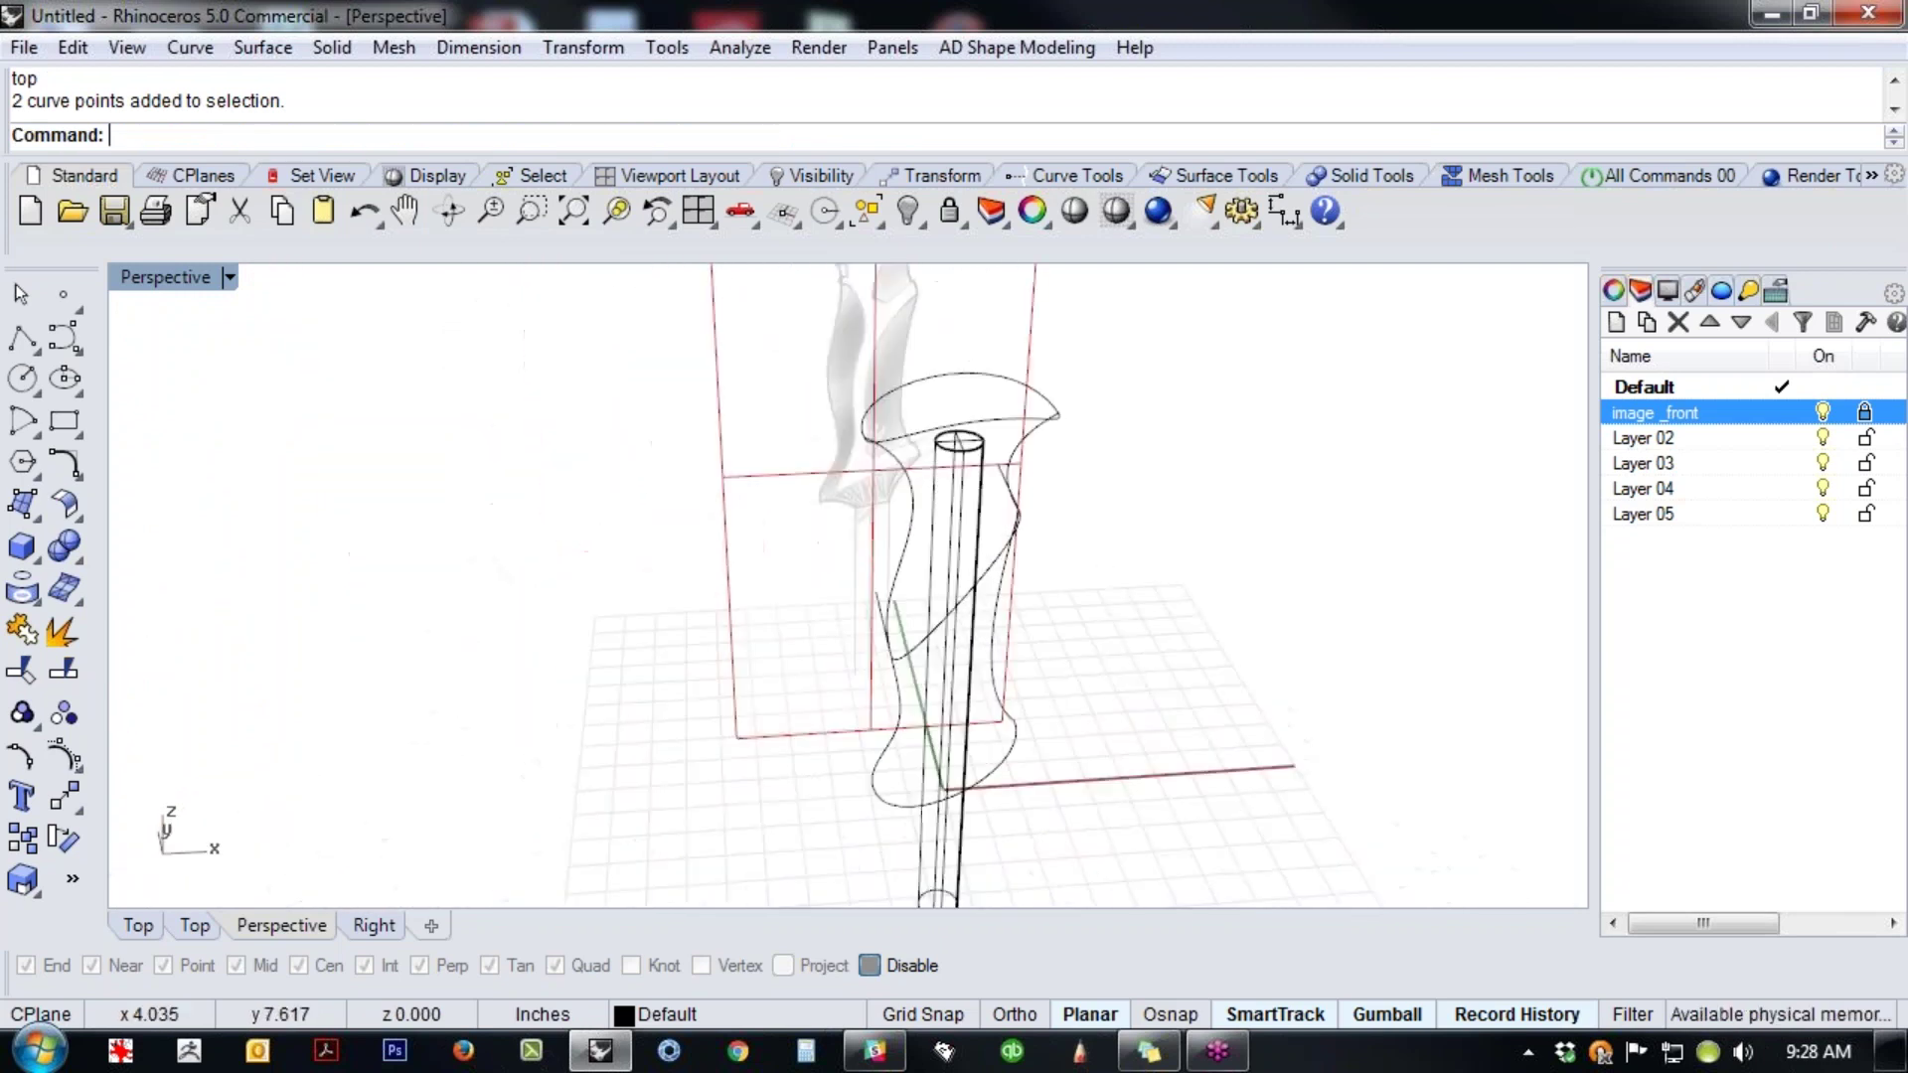
- Create the handle surface with a two-rail sweep along the side rails through the top, diagonal and bottom curves, using Do not simplify
middle_click(879, 572)
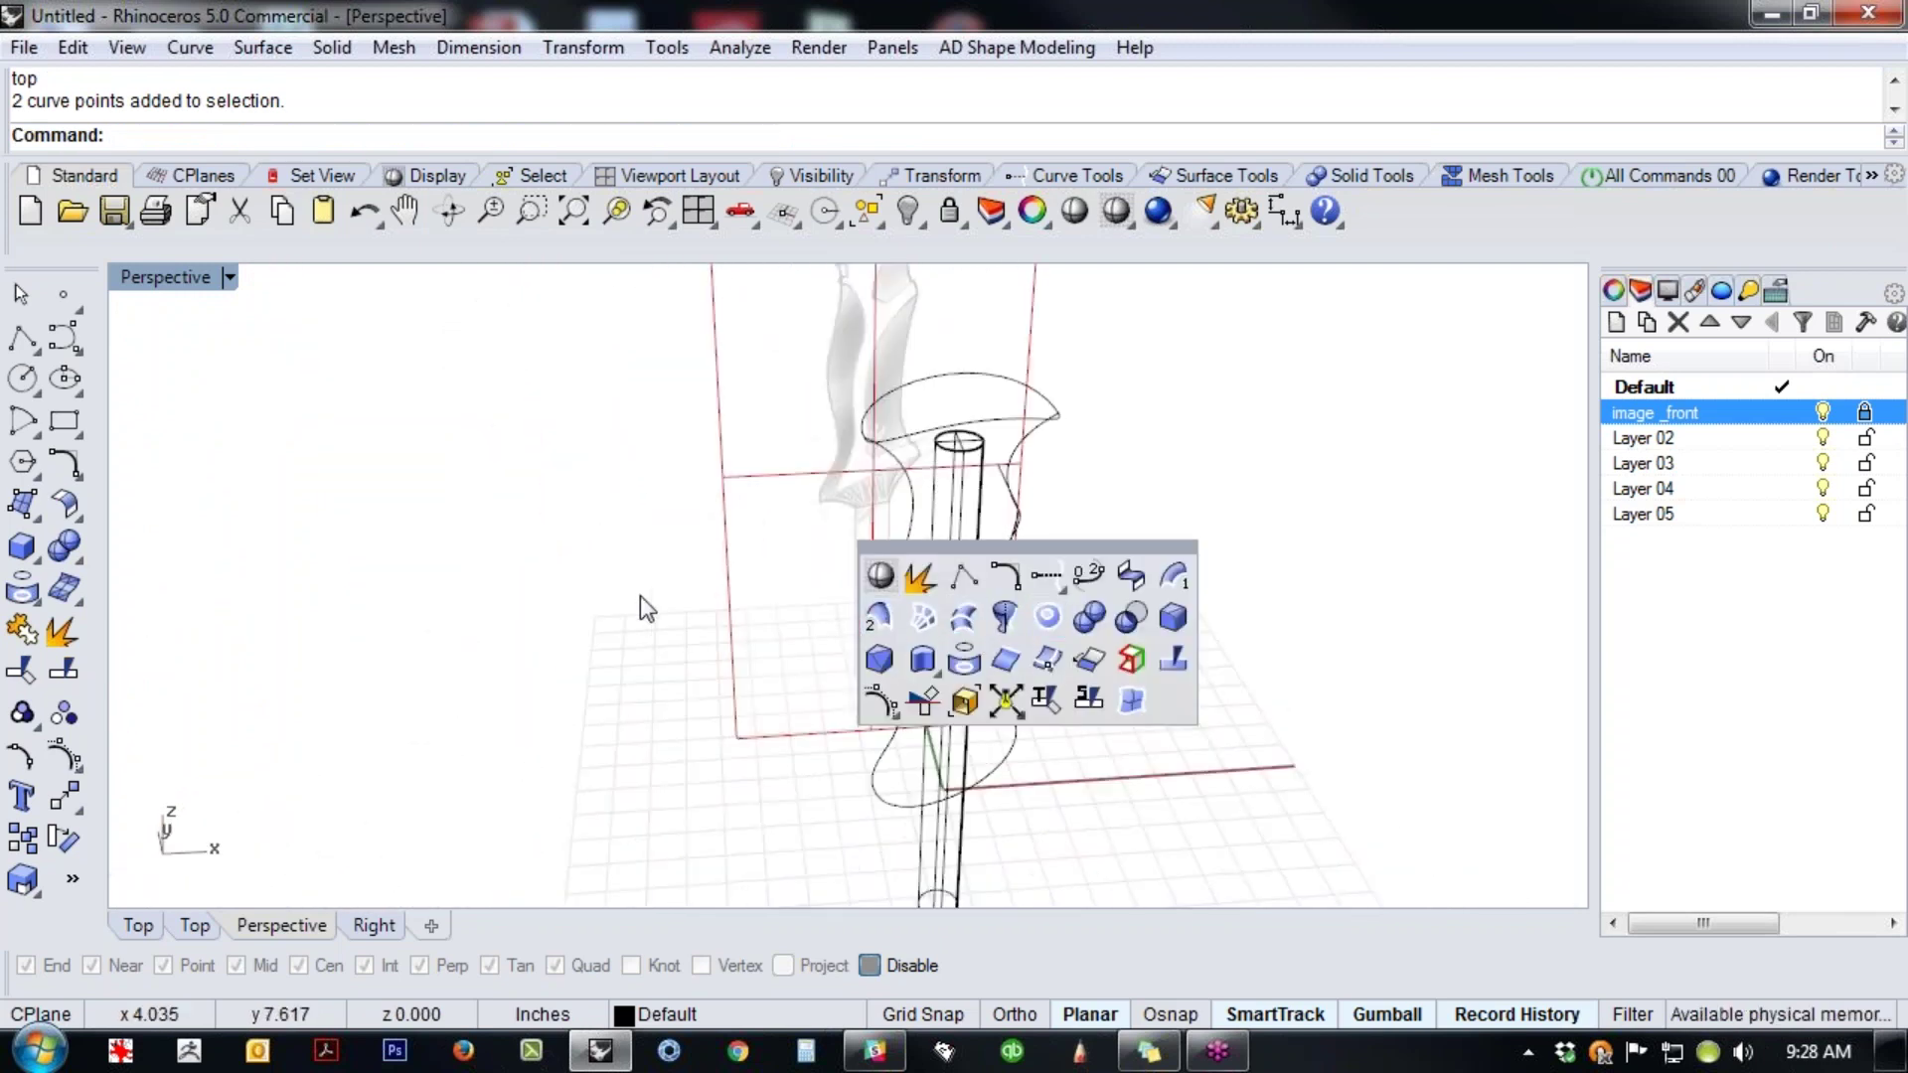
left_click(21, 504)
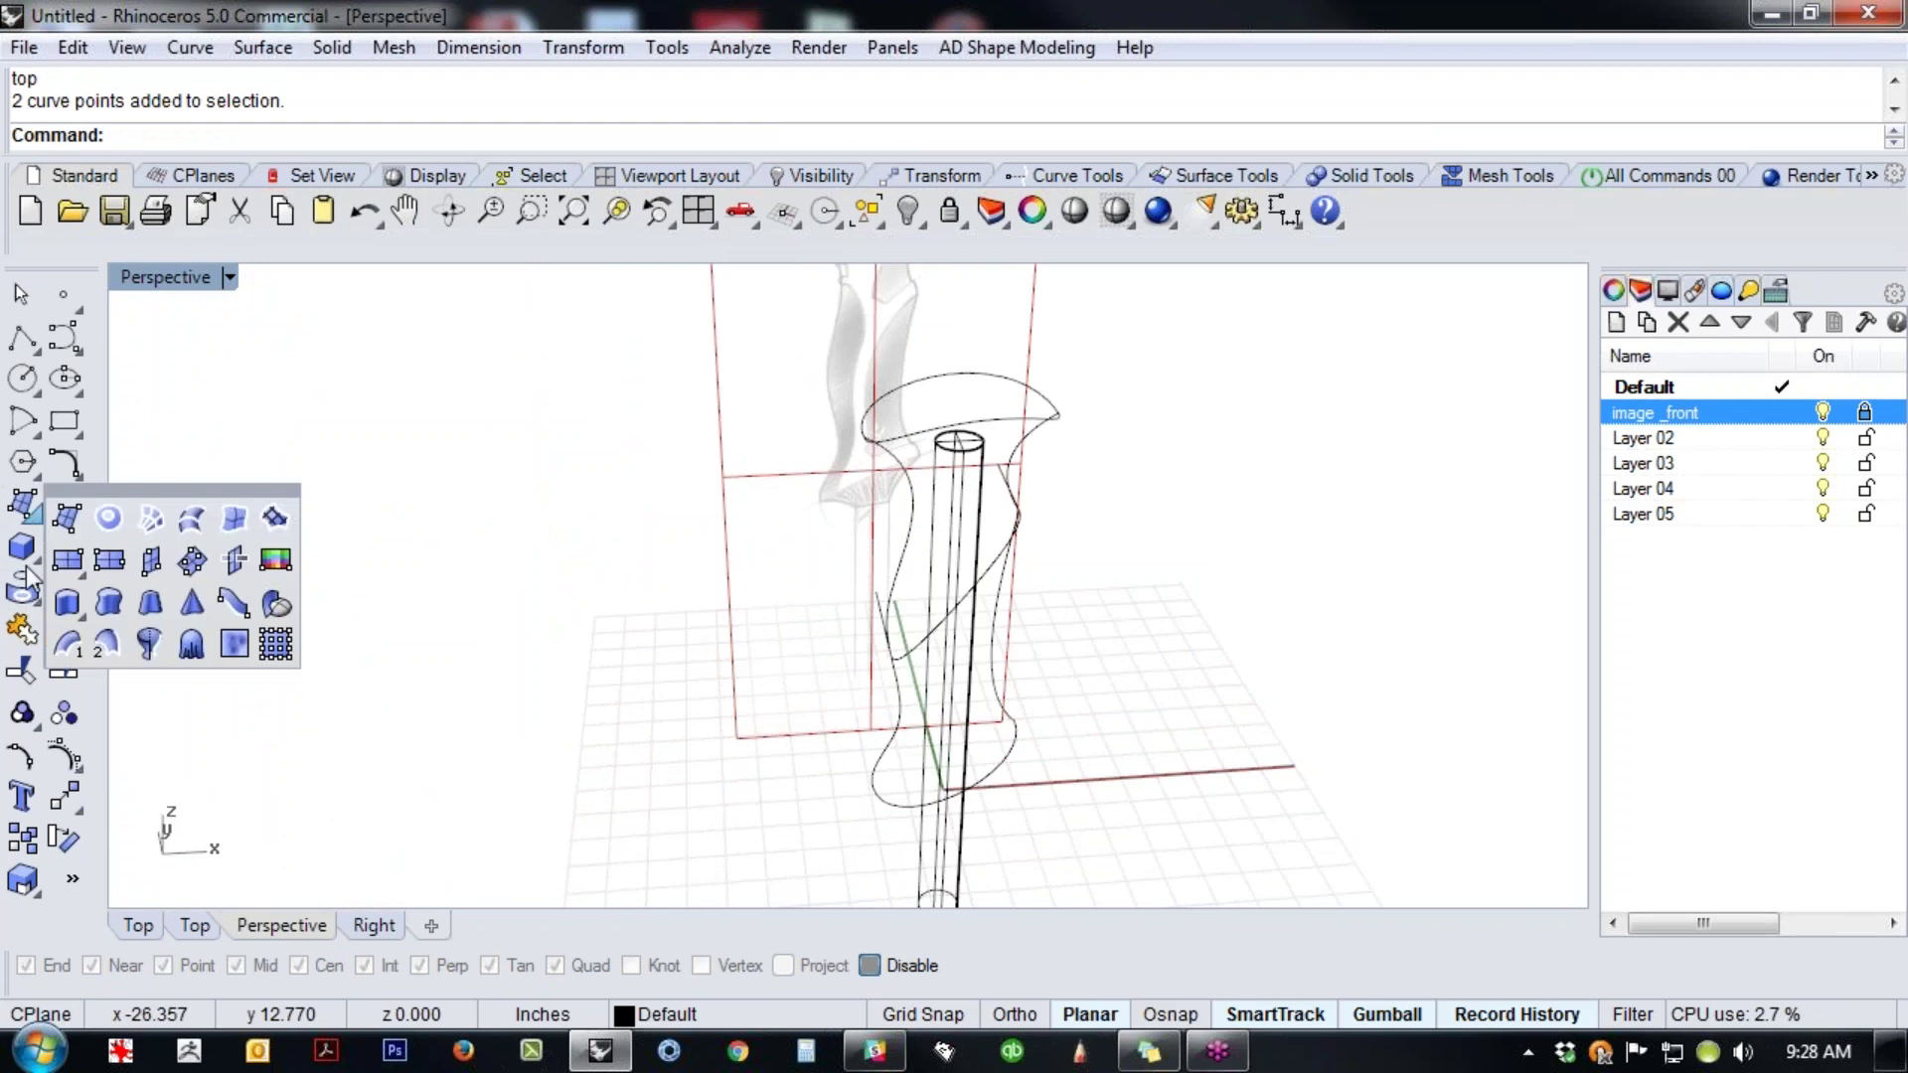
left_click(108, 645)
left_click(897, 636)
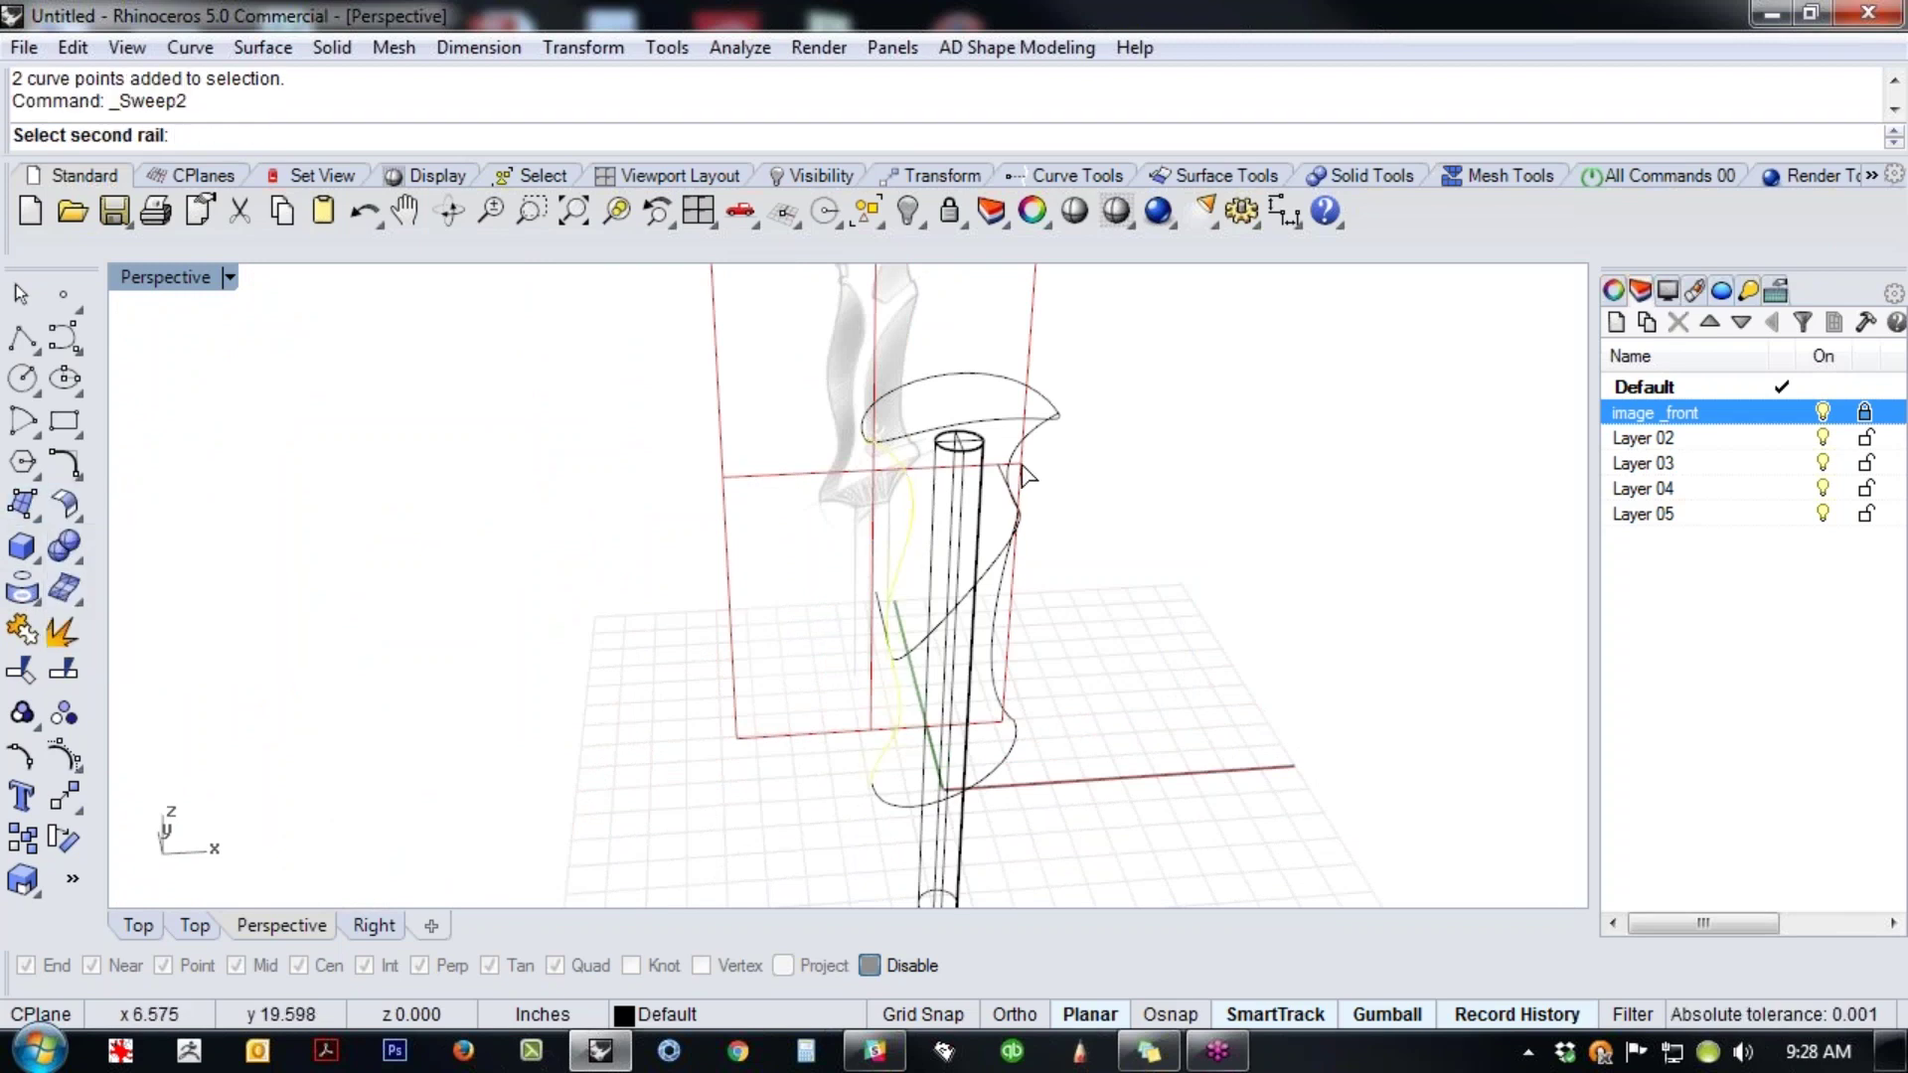
left_click(1021, 460)
left_click(1001, 562)
left_click(996, 771)
key("Return")
right_click_drag(997, 674, 1009, 551)
left_click(1296, 688)
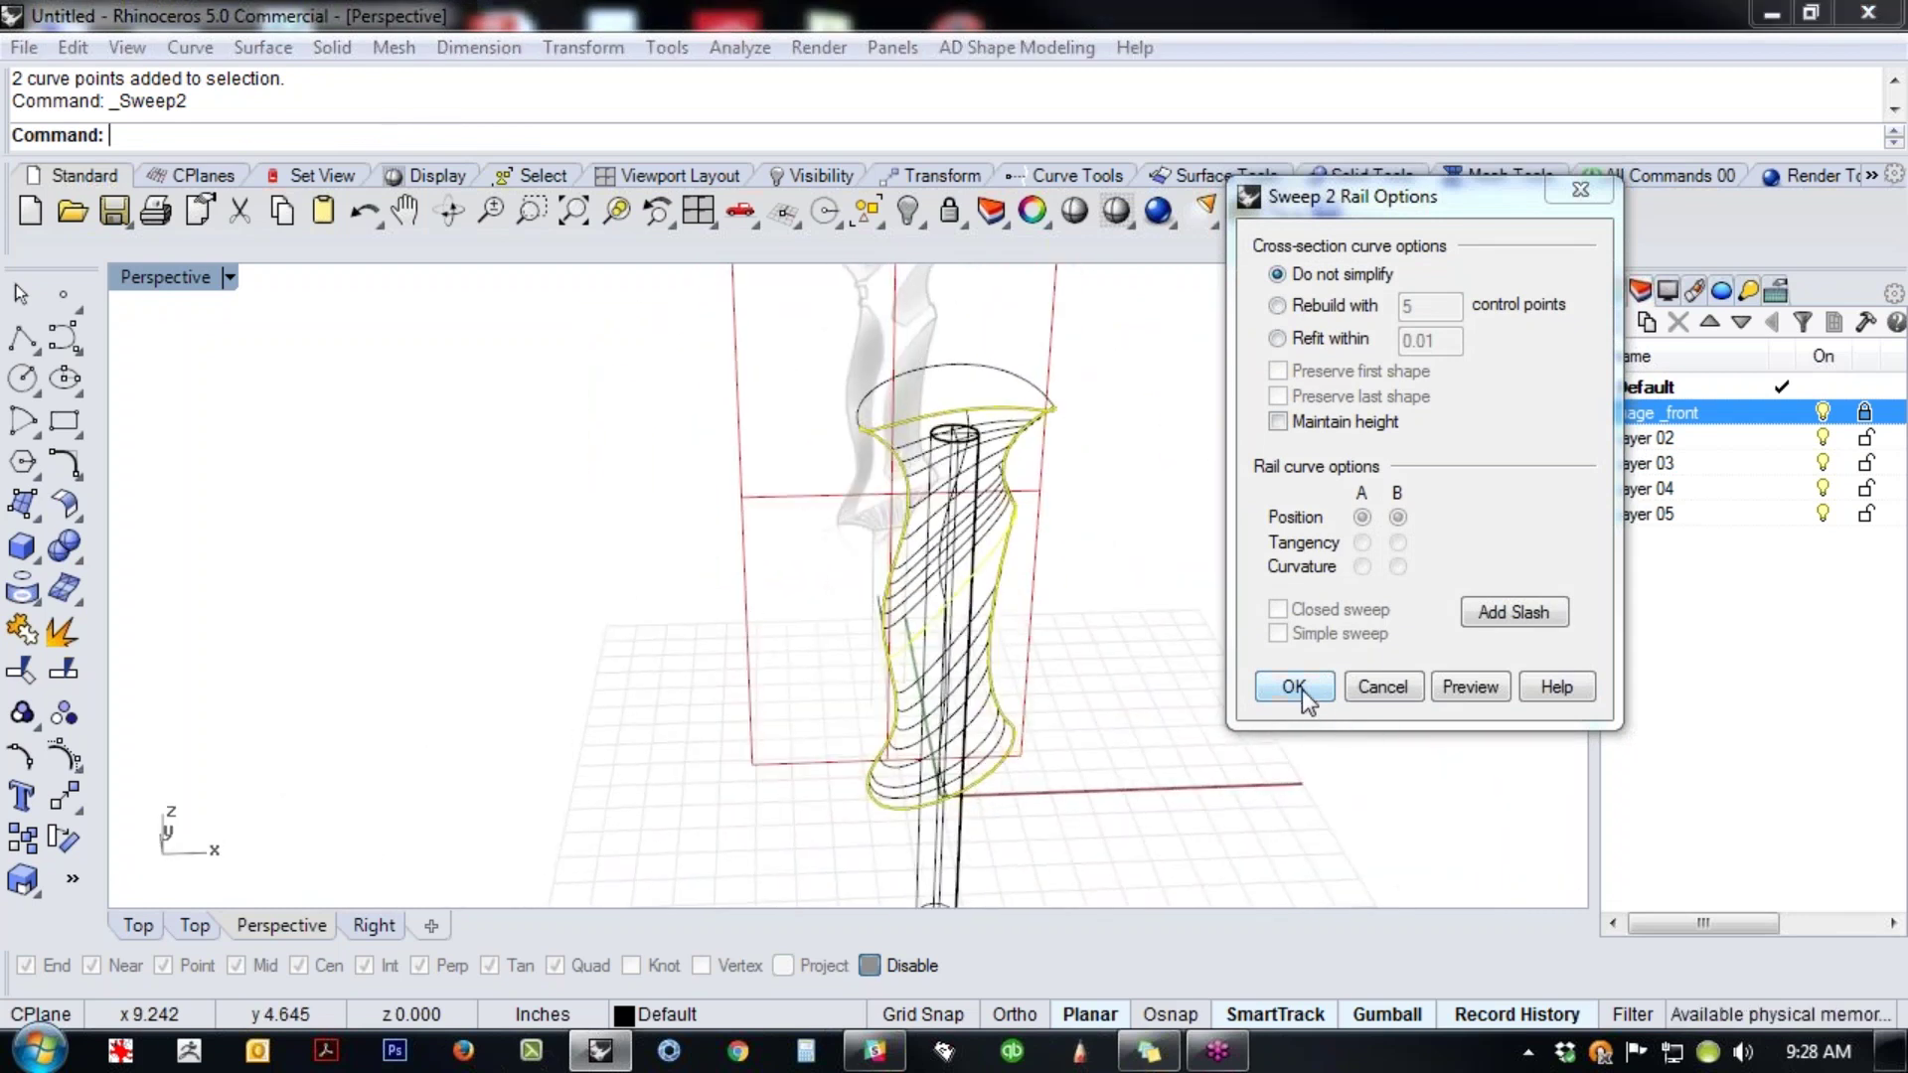
- Inspect the swept handle surface and its diagonal crease in rendered shading from several angles
left_click(1115, 211)
mouse_move(1093, 448)
right_mouse_down()
mouse_move(1081, 682)
mouse_move(1031, 532)
mouse_move(1204, 522)
mouse_move(851, 557)
mouse_move(898, 593)
mouse_move(1197, 541)
mouse_move(1123, 477)
mouse_move(1106, 561)
right_mouse_up()
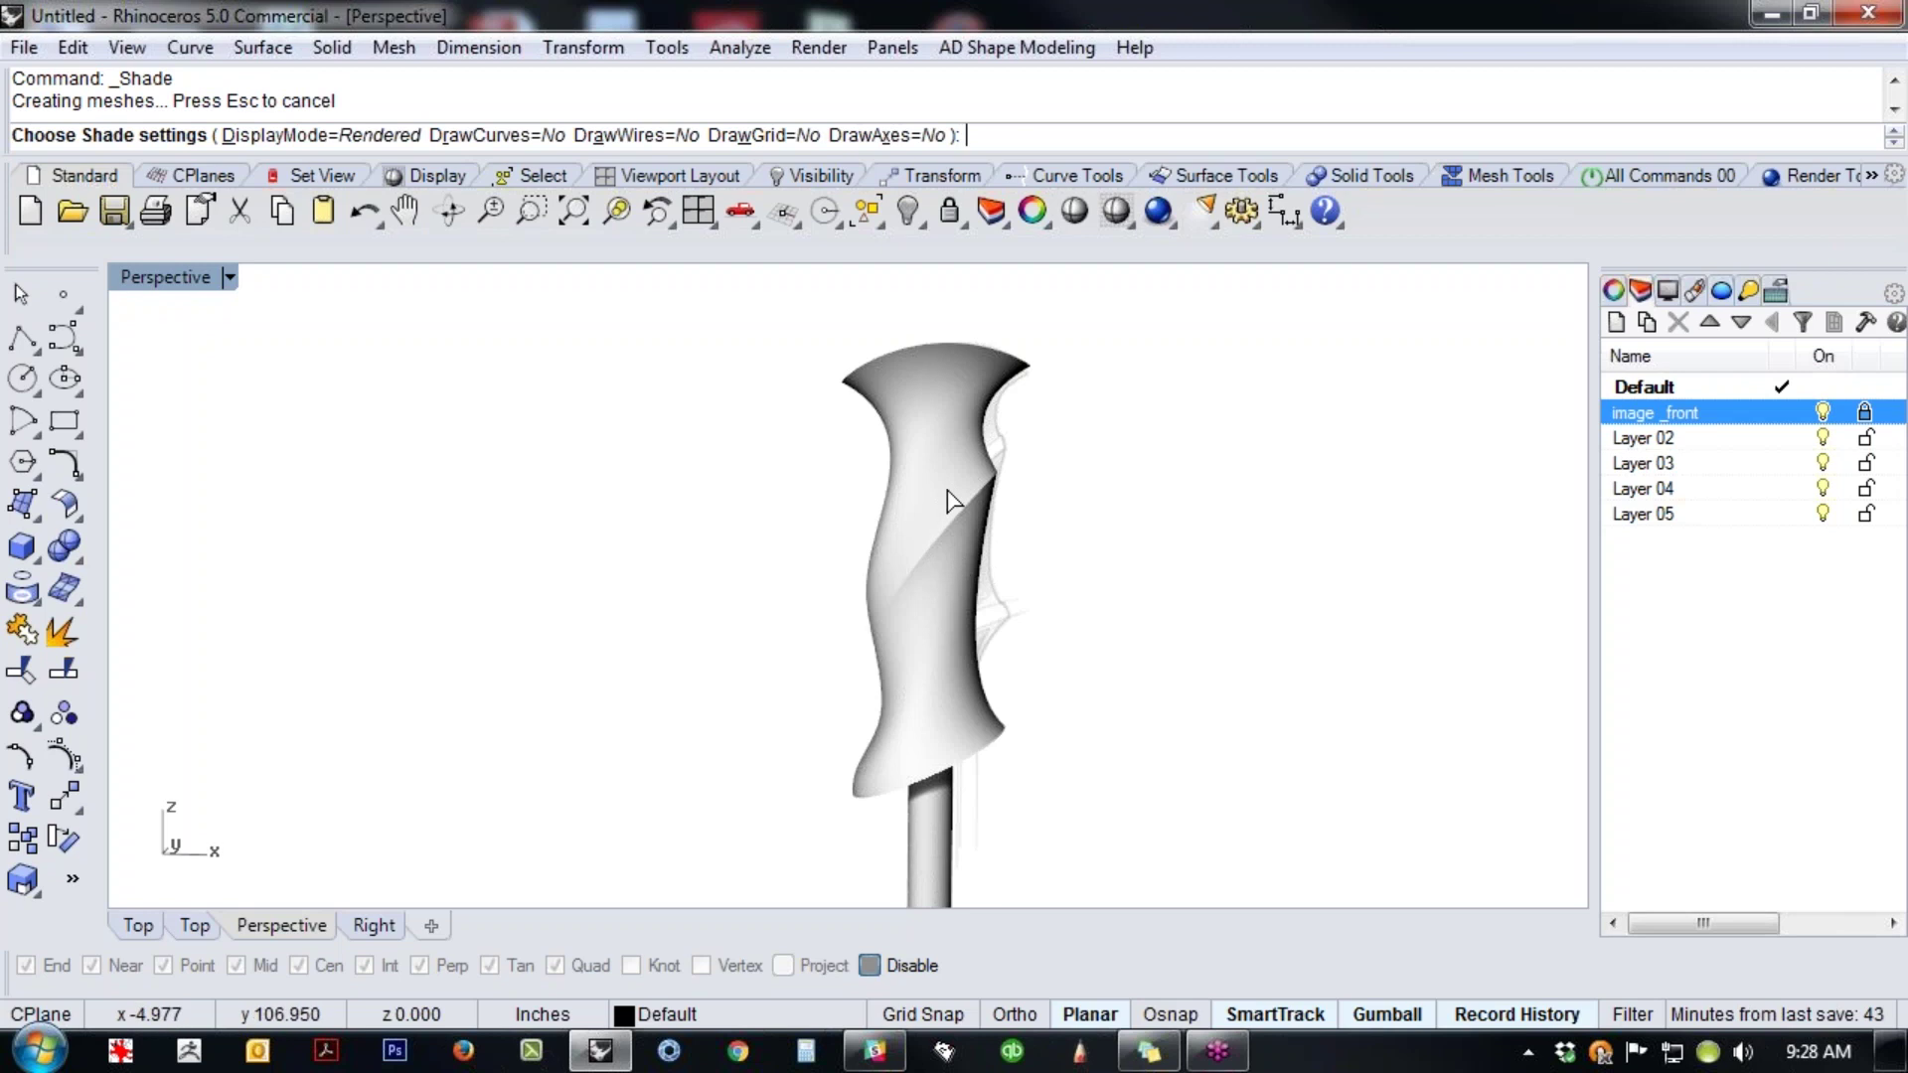
scroll(978, 475, "up", 8)
mouse_move(978, 475)
right_mouse_down()
mouse_move(963, 559)
mouse_move(997, 438)
right_mouse_up()
scroll(1000, 434, "down", 7)
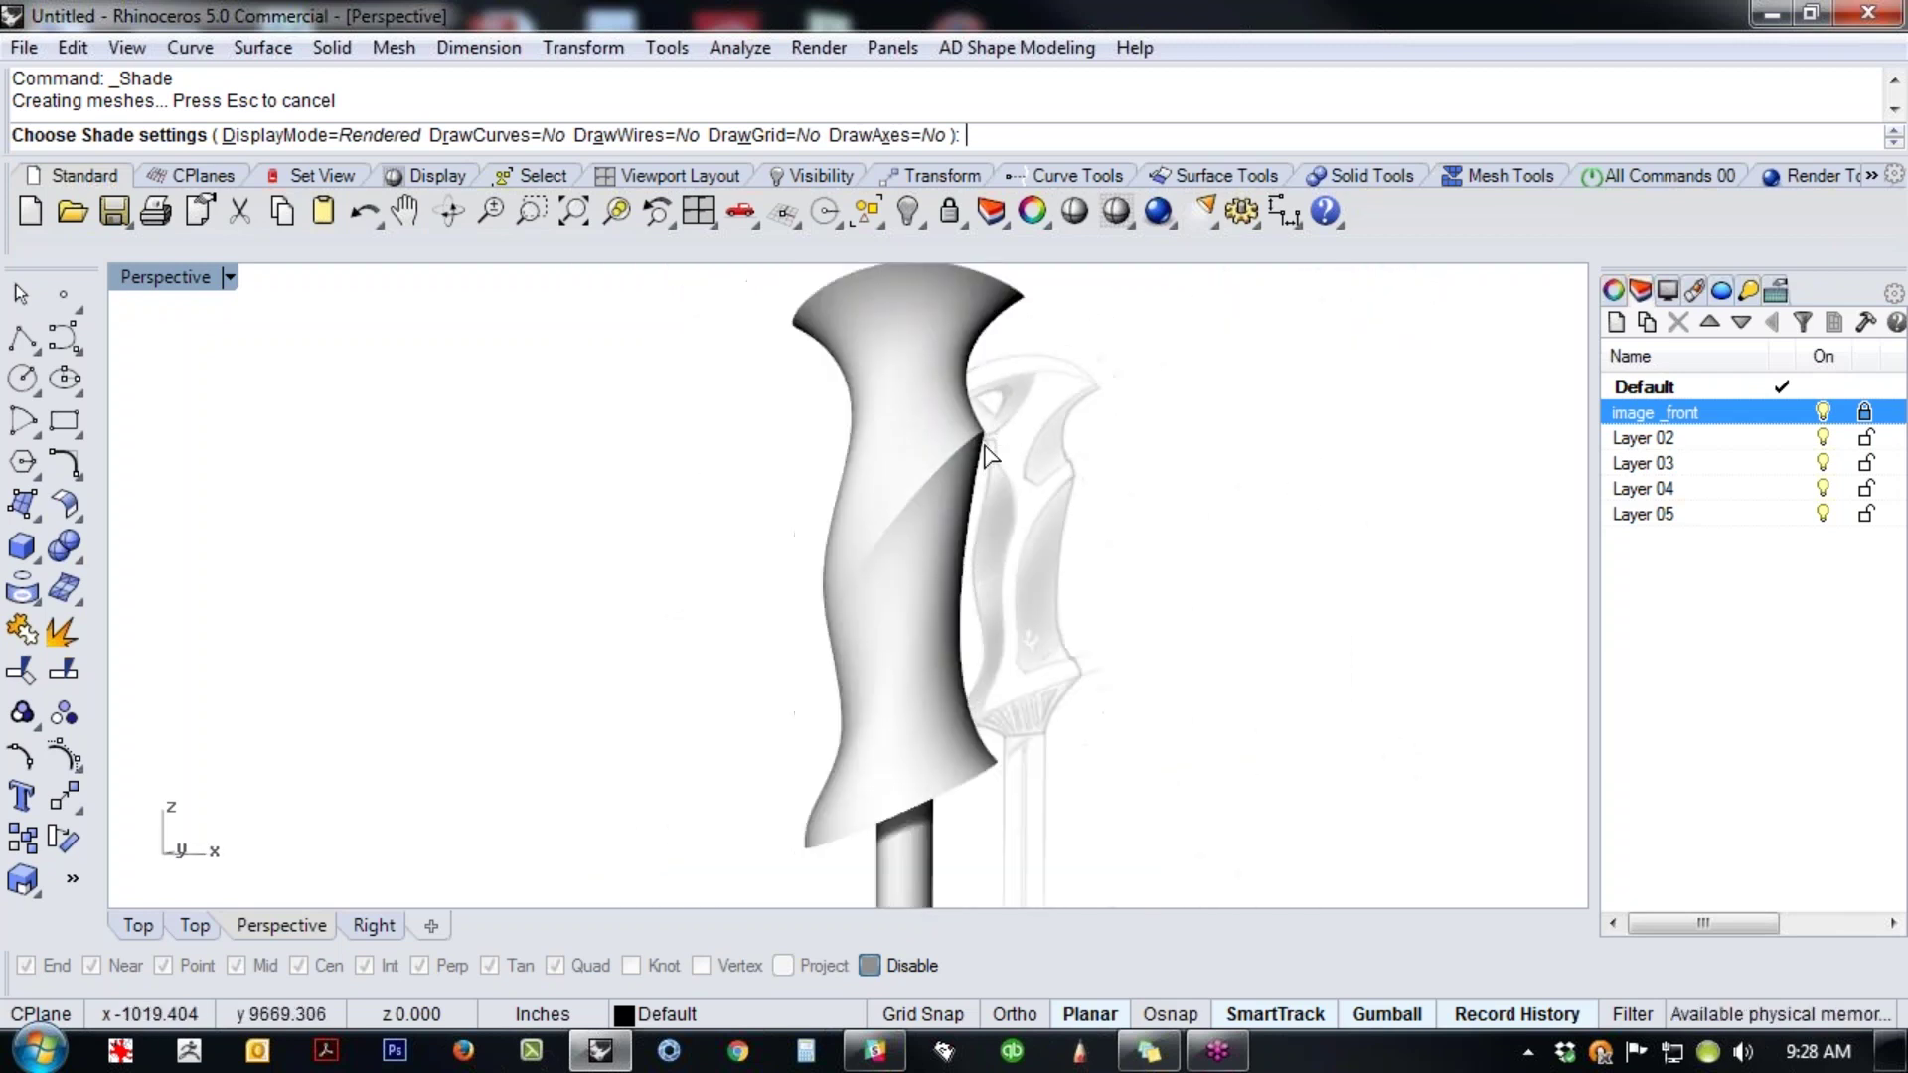
right_click_drag(1036, 515, 1016, 552)
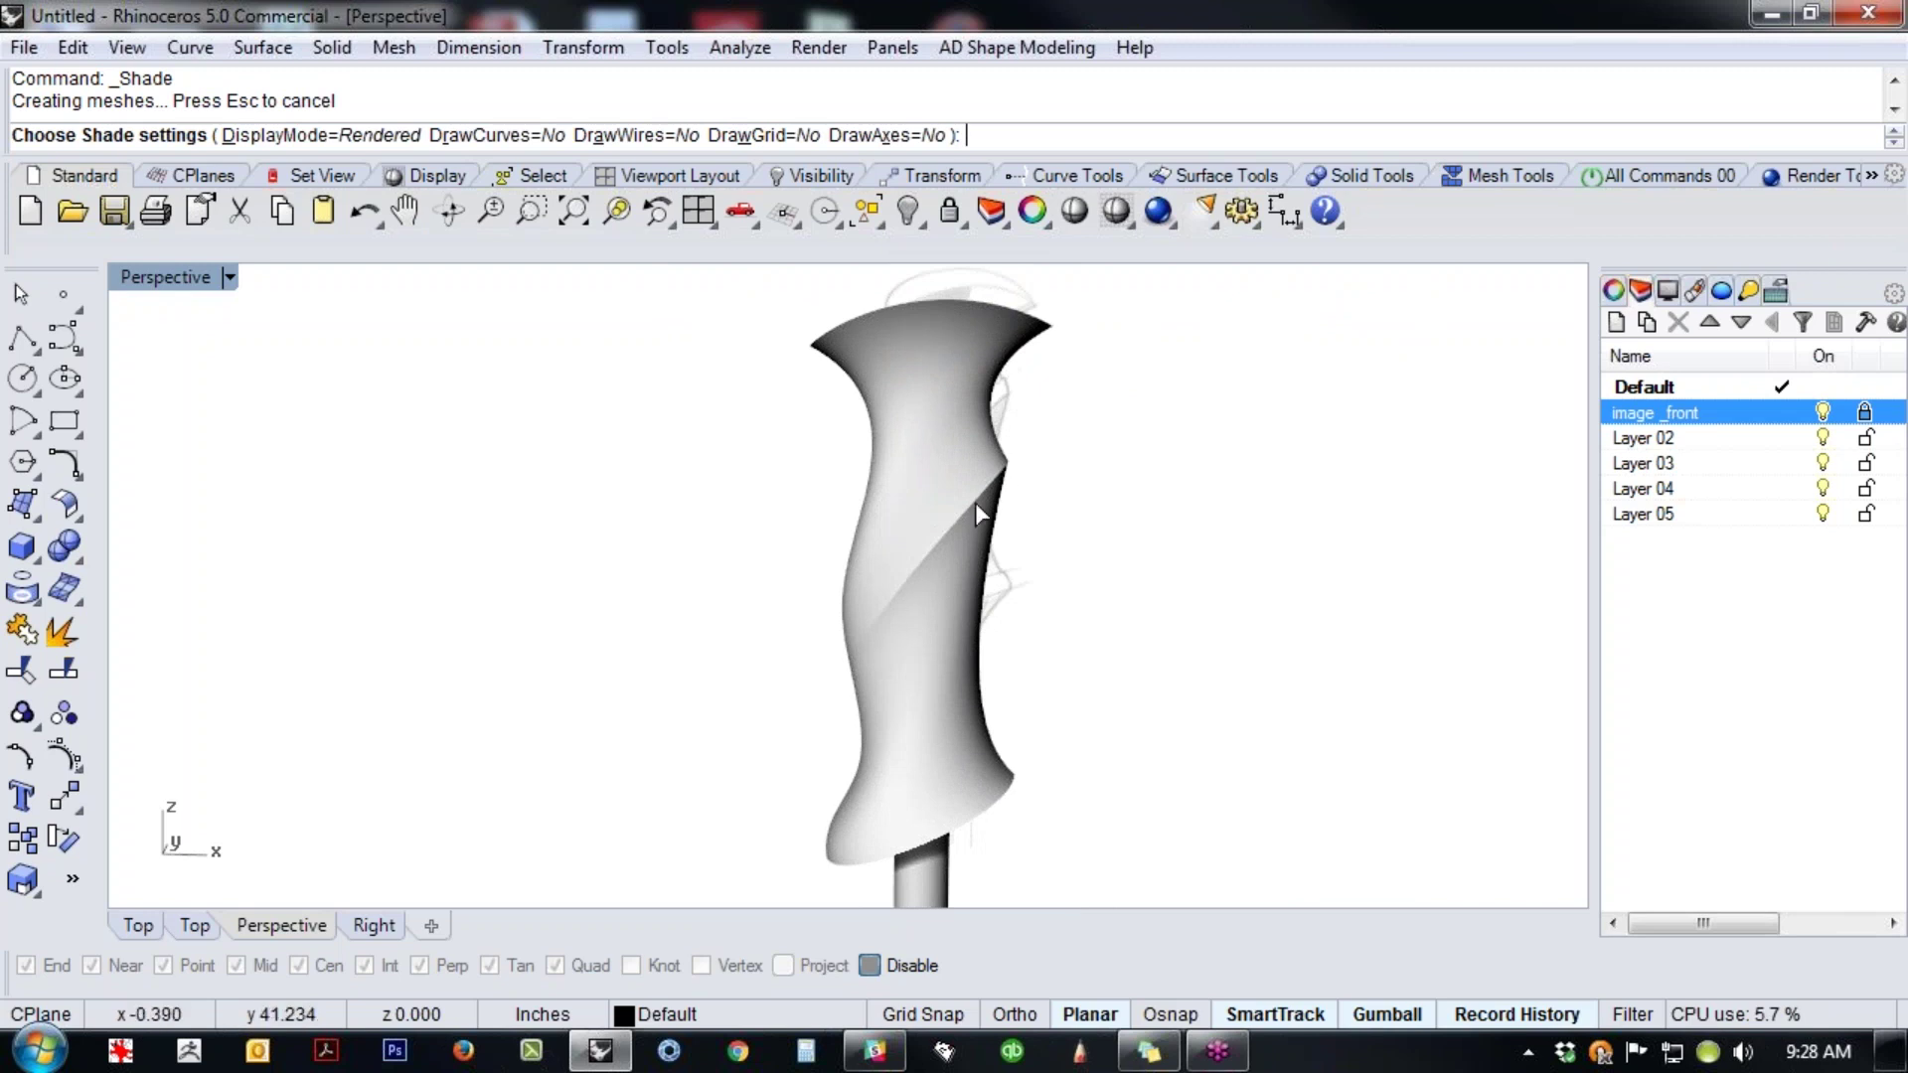
key("Escape")
- Display the front view shaded and extract the surfaces on both sides of the handle's diagonal crease
key("ctrl+F2")
scroll(1018, 538, "up", 4)
middle_click(991, 557)
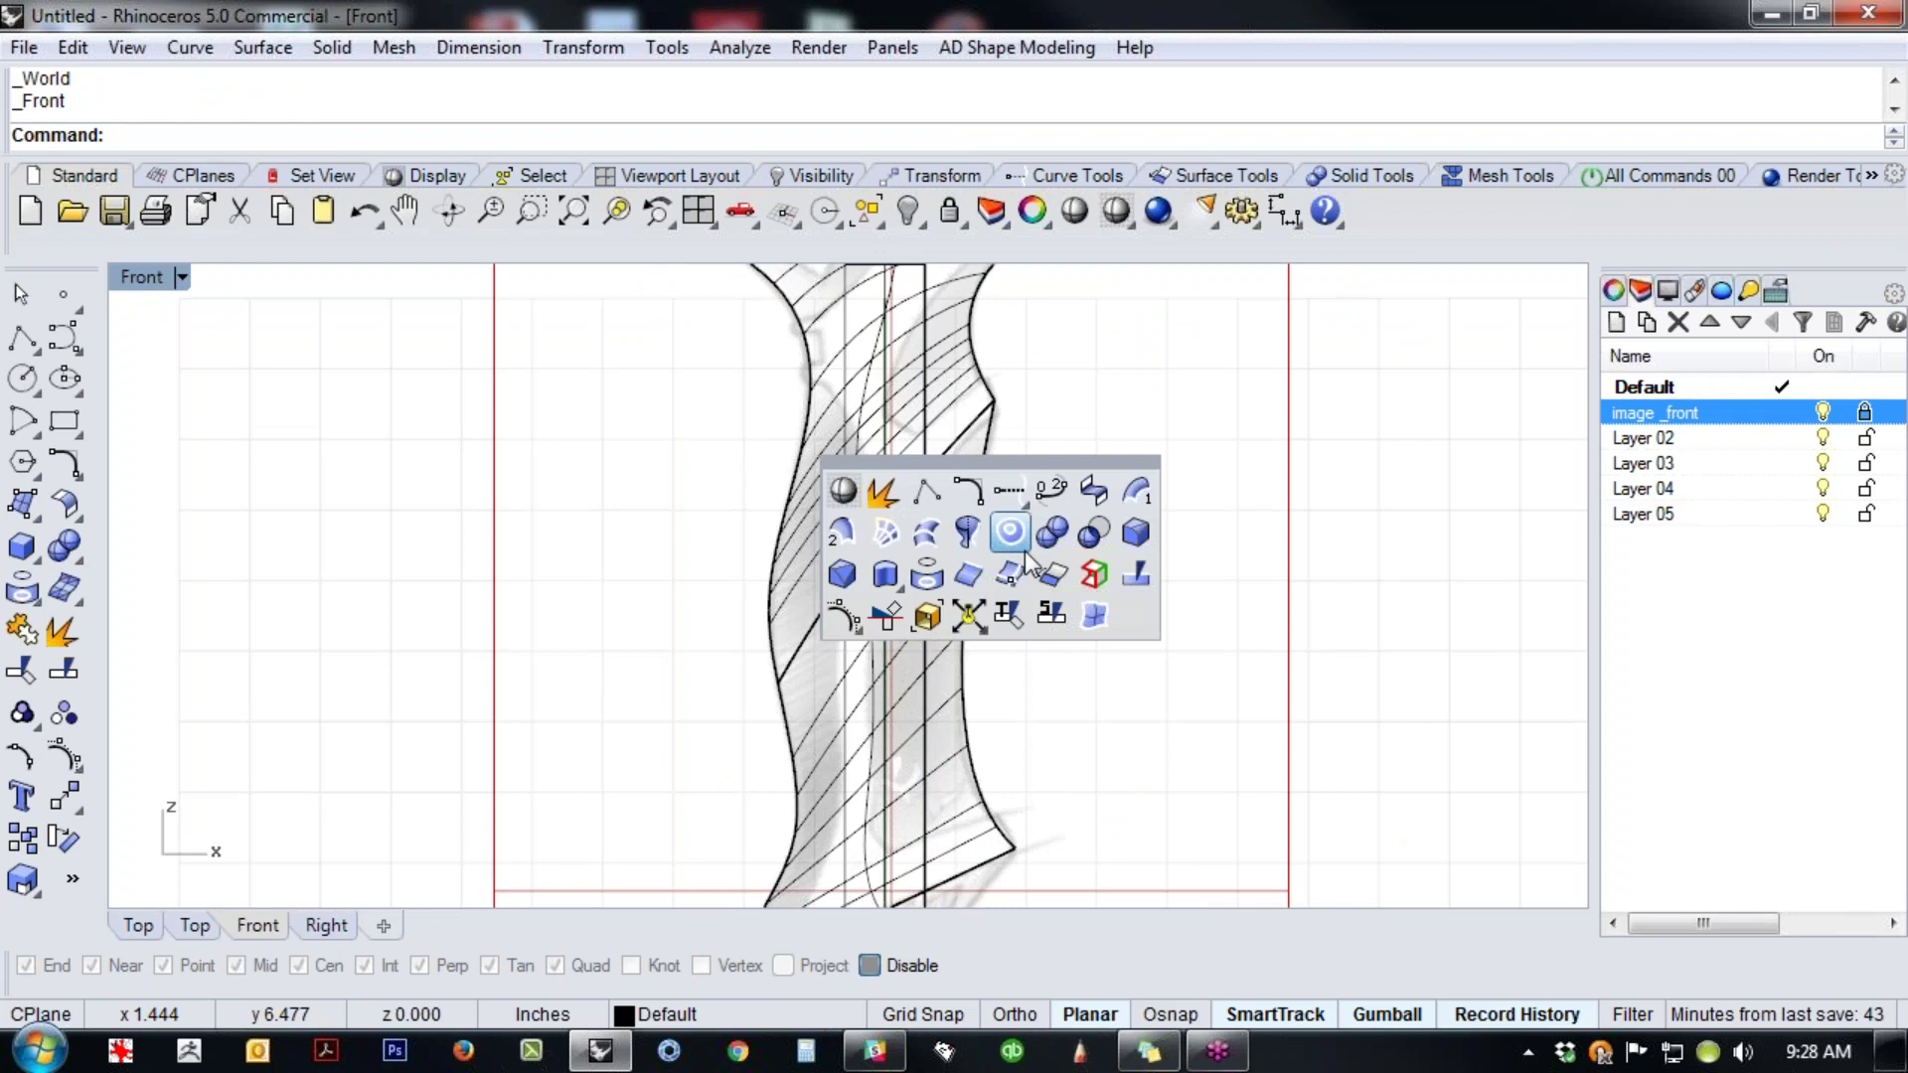
left_click(843, 490)
left_click(892, 498)
left_click(1093, 539)
middle_click(1087, 536)
middle_click(952, 598)
left_click(846, 547)
left_click(912, 594)
left_click(904, 464)
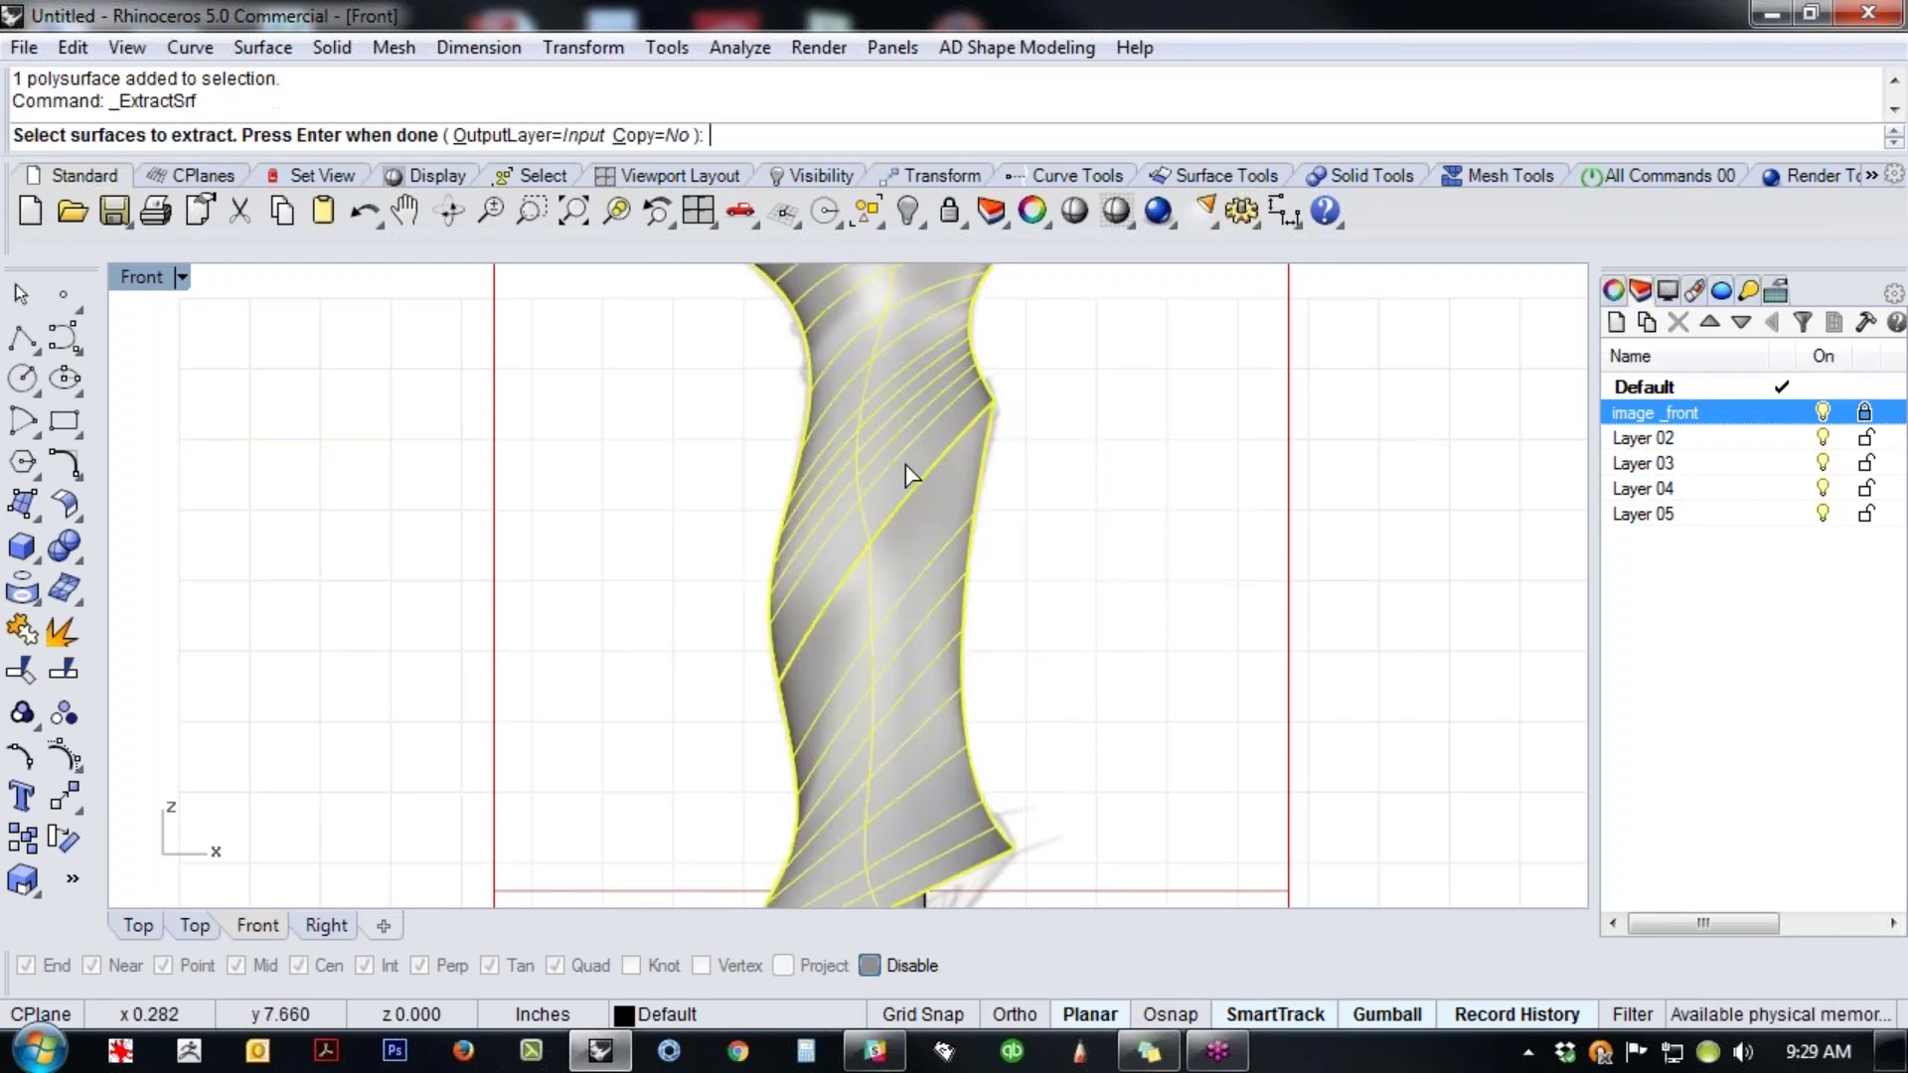
right_click(1163, 472)
- Split the lower and upper handle surfaces along V-direction isocurves, just below and just above the diagonal crease
middle_click(1025, 564)
left_click(1082, 628)
left_click(886, 589)
type("t")
key("Return")
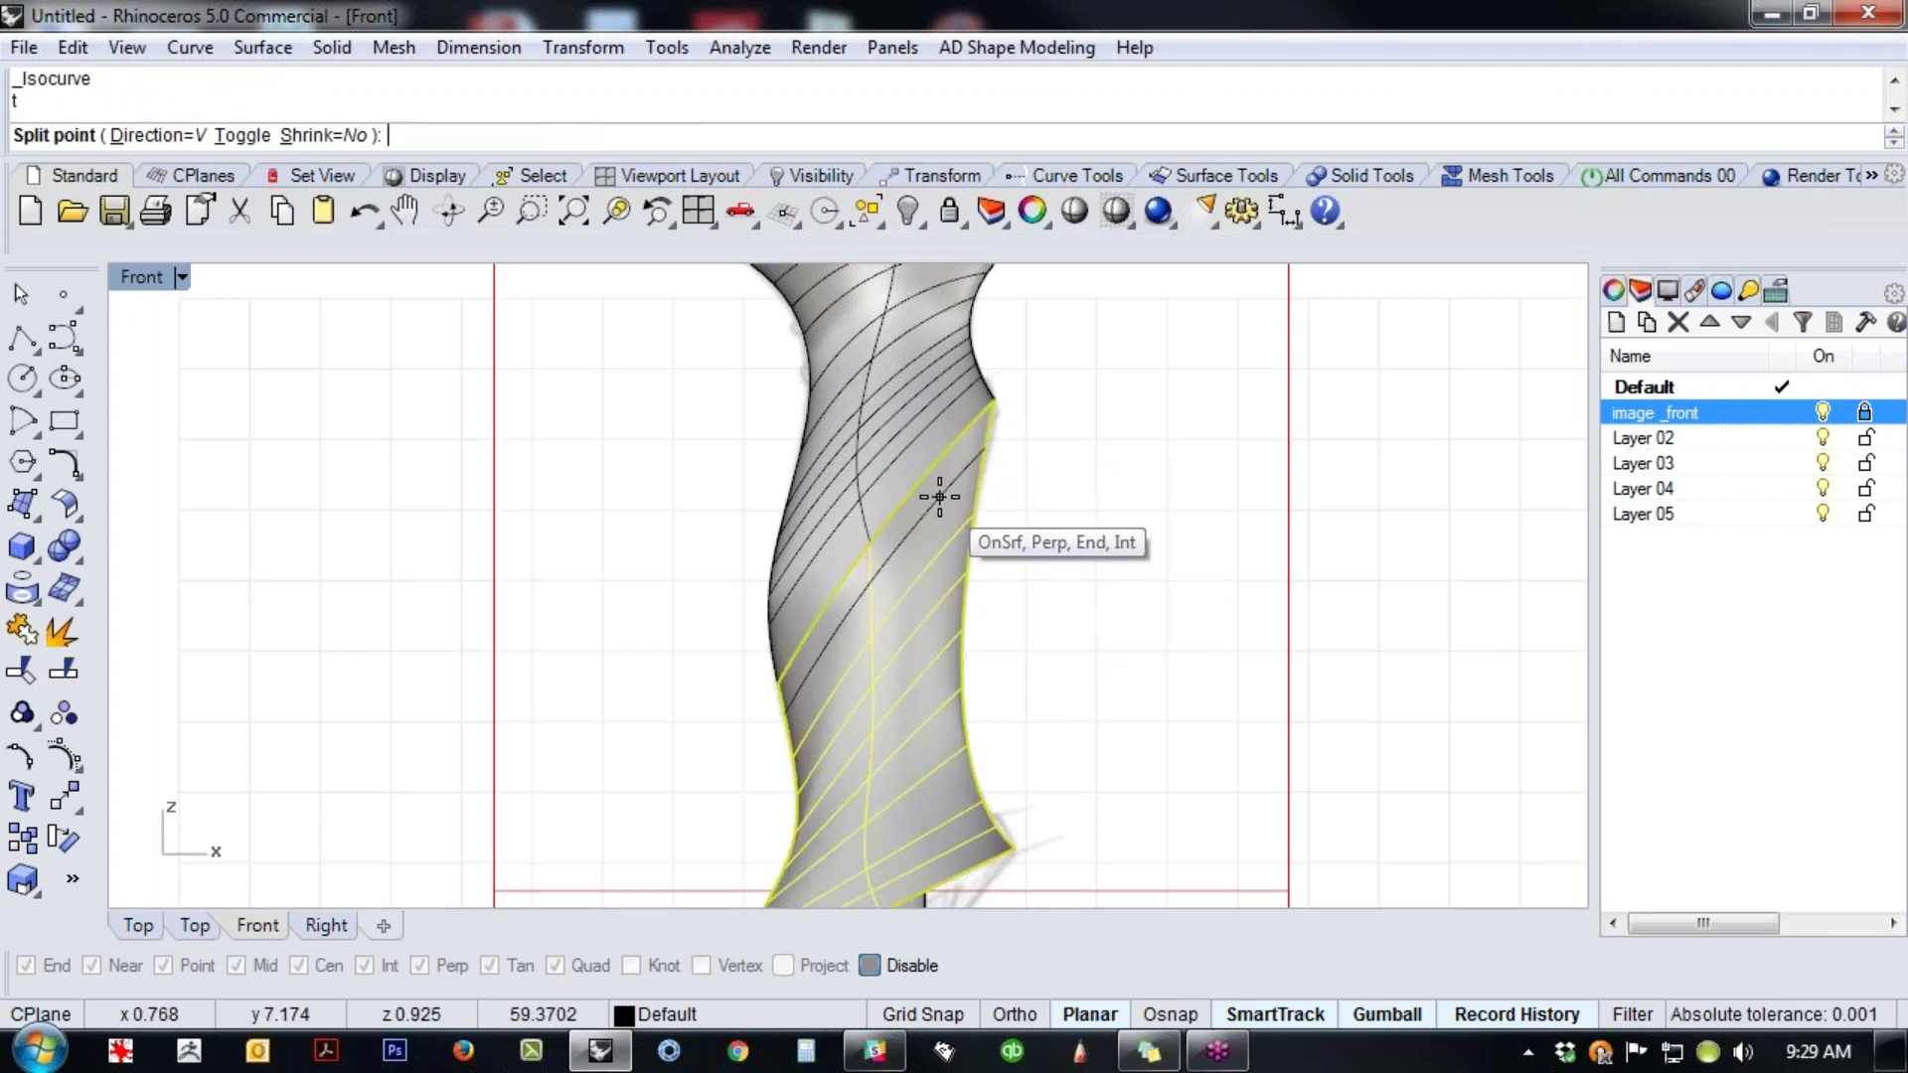
left_click(939, 497)
right_click(942, 495)
left_click(899, 481)
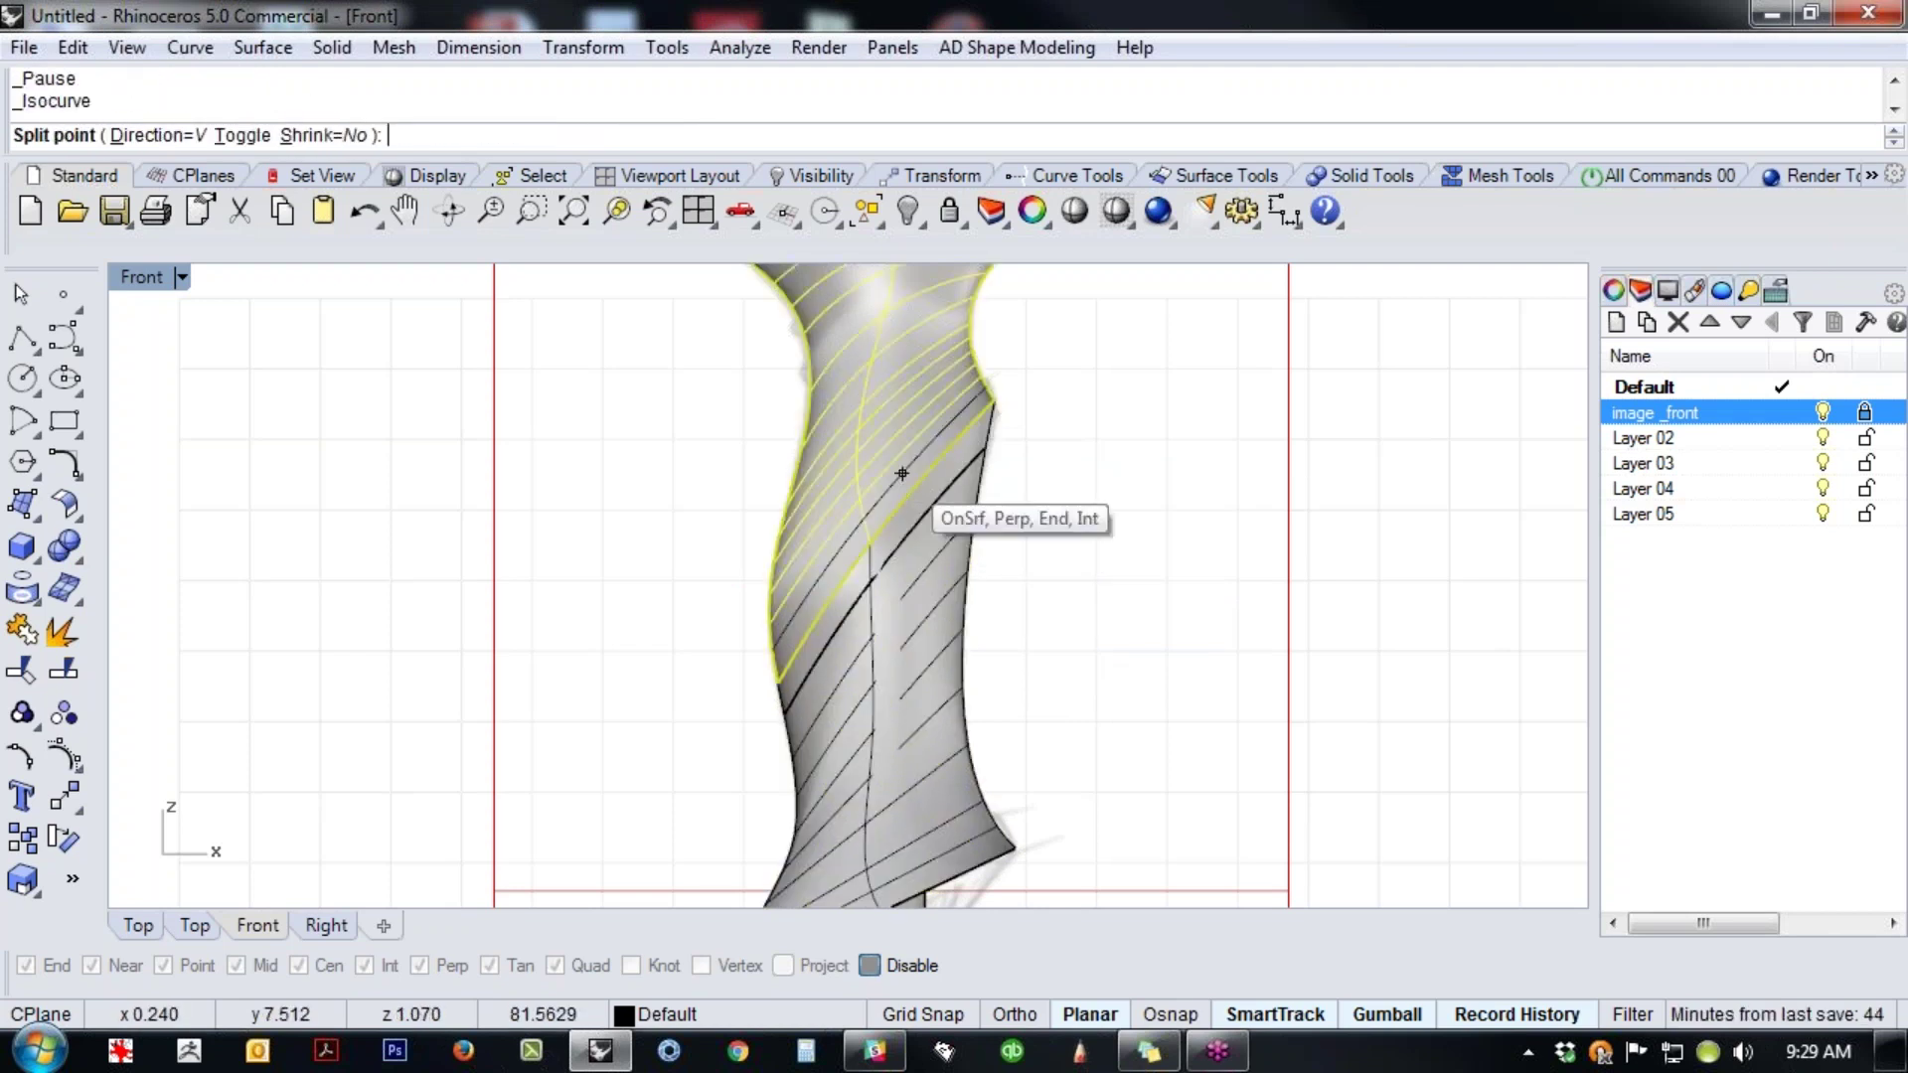
left_click(902, 465)
right_click(917, 468)
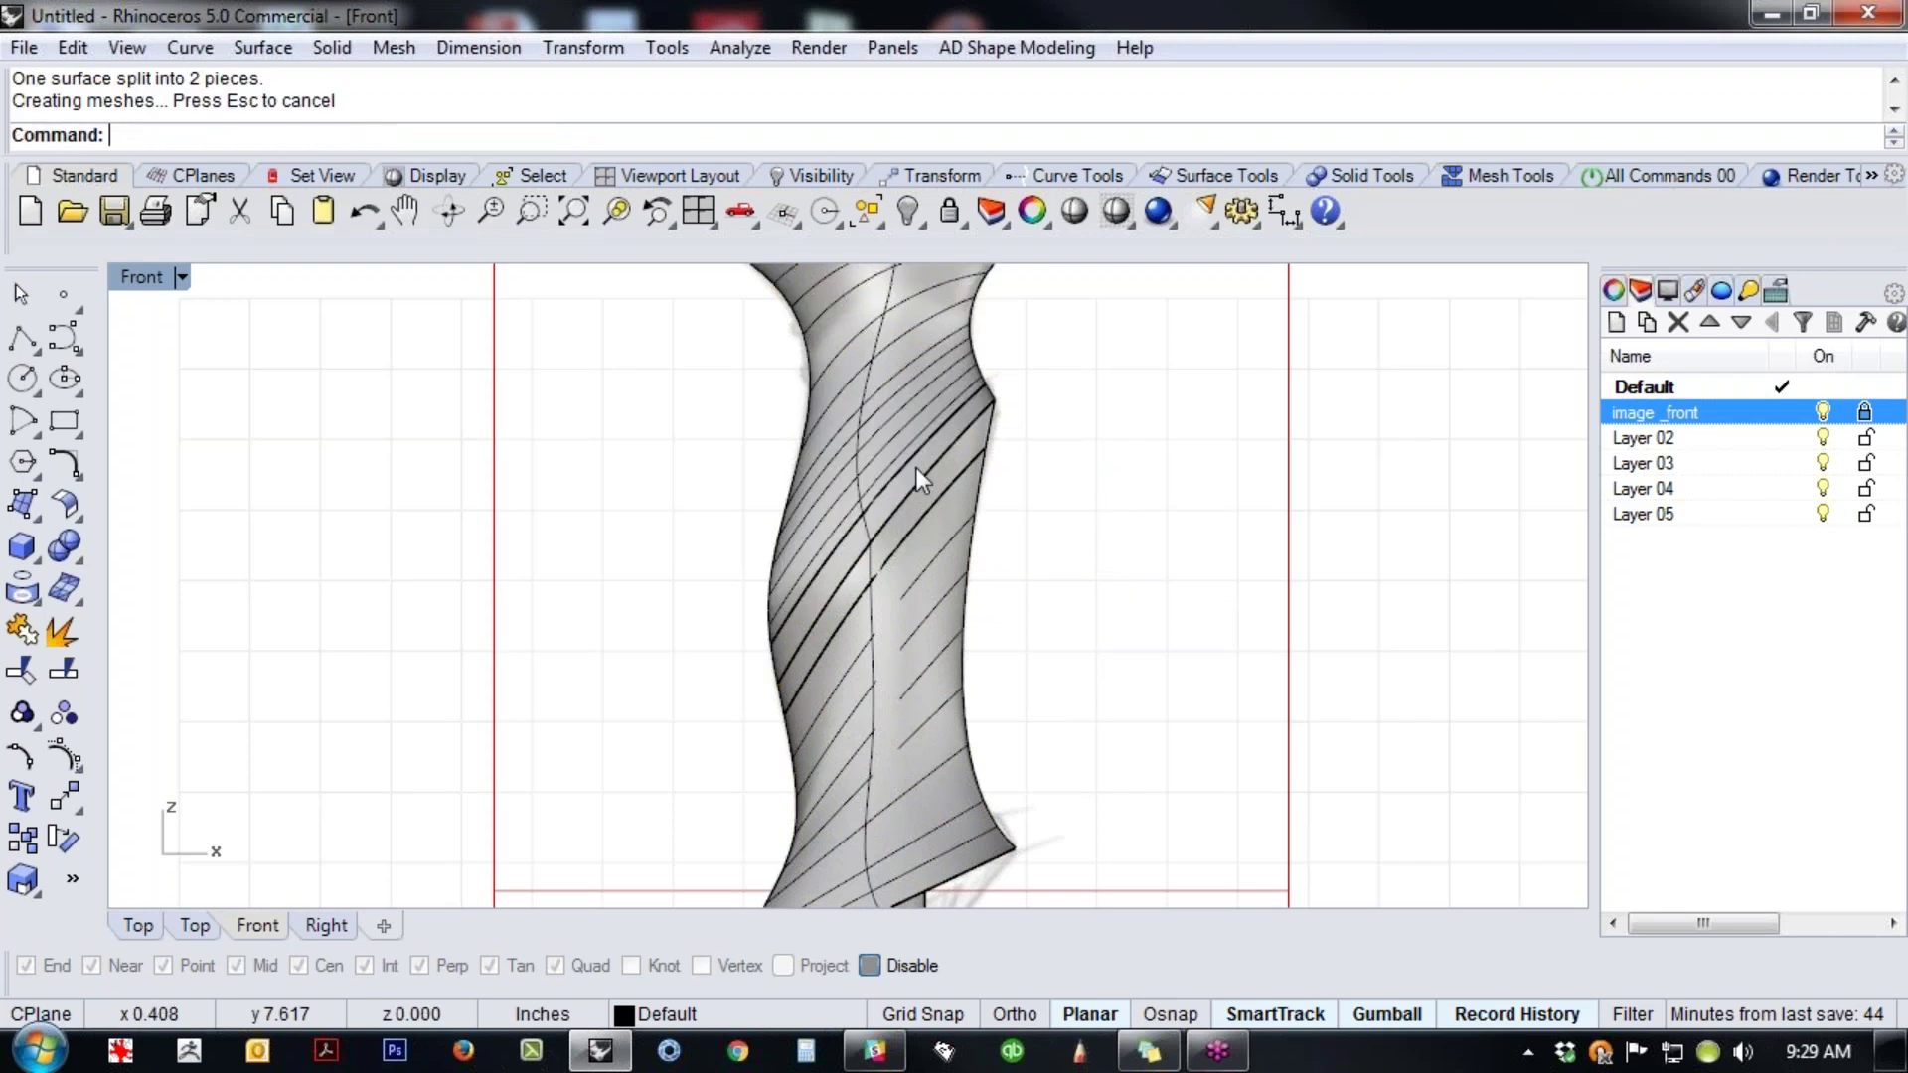
- Delete the two narrow surface strips on either side of the diagonal crease
left_click(920, 467)
left_click(1154, 409)
scroll(1010, 427, "up", 8)
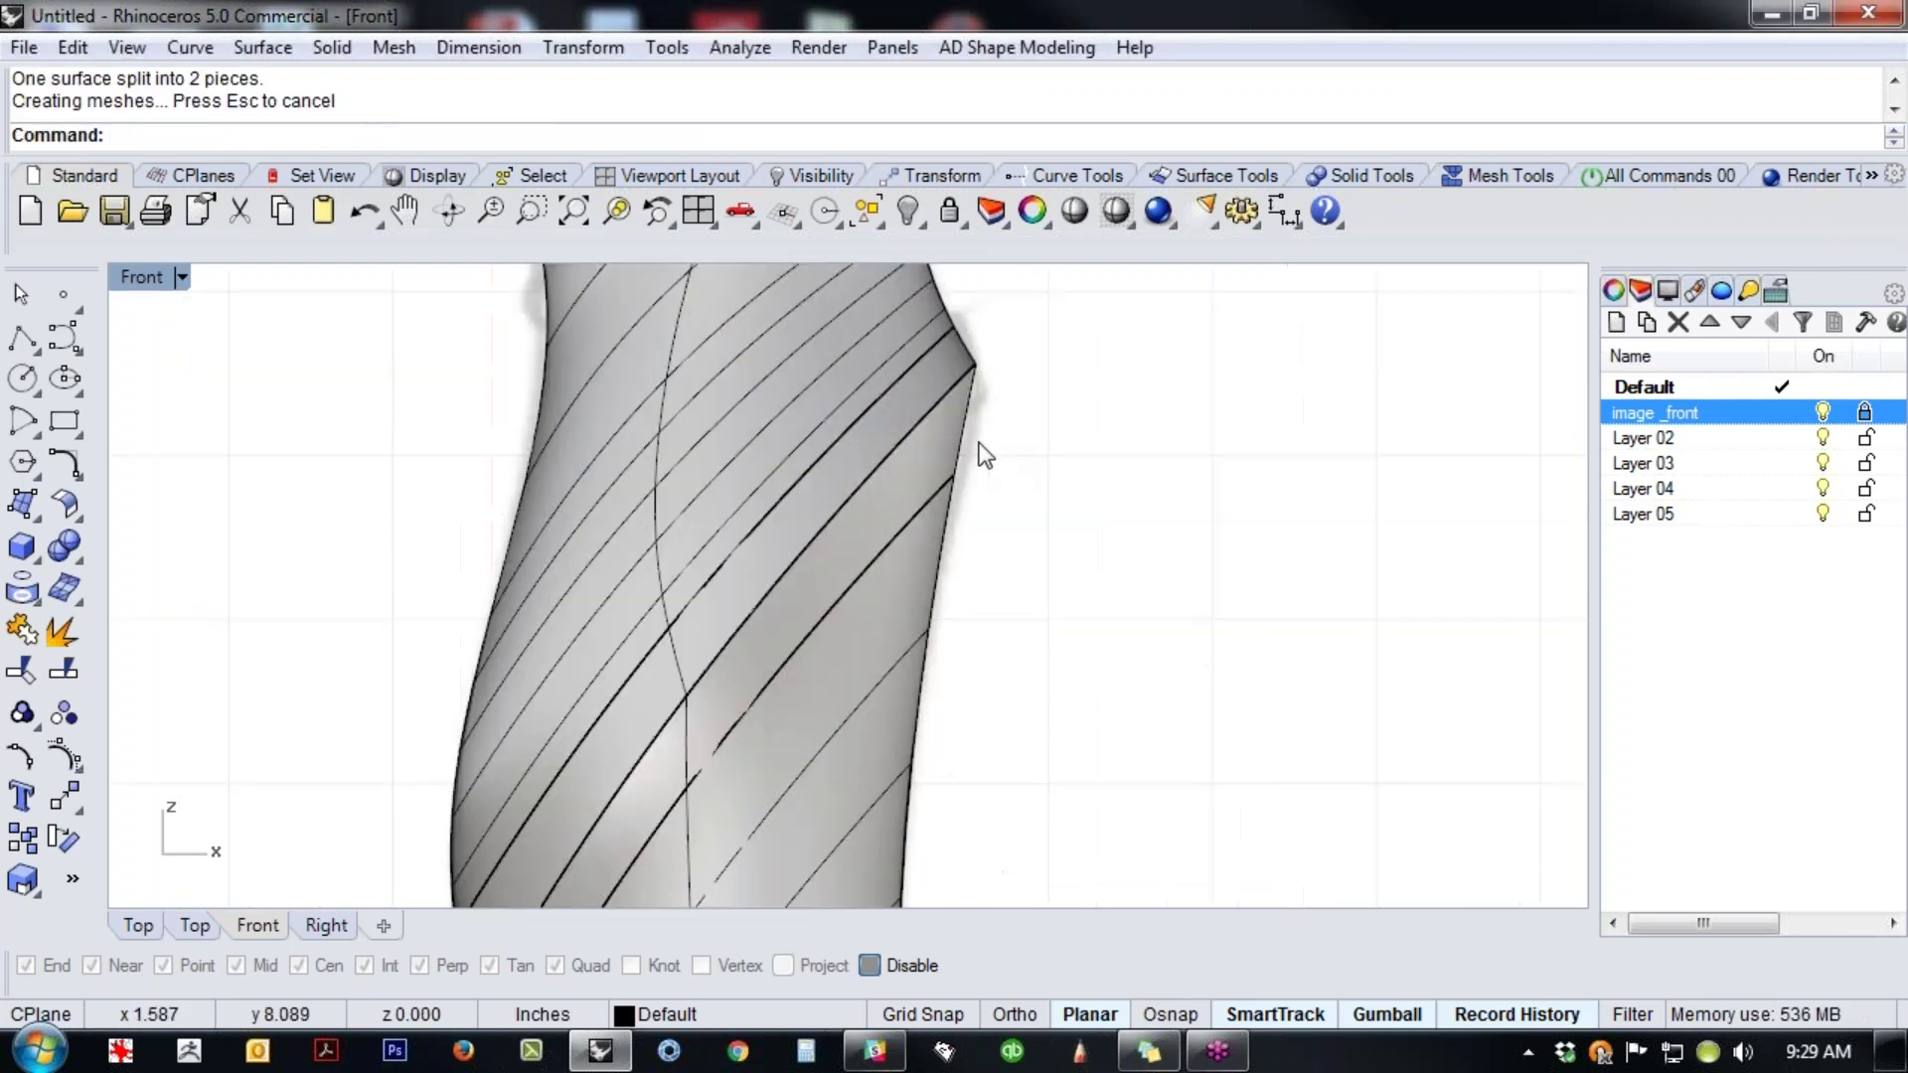
left_click(952, 453)
left_click(879, 418, "shift")
key("Delete")
- Blend the open surface edges across the handle's diagonal gap with curvature continuity on both sides
middle_click(871, 429)
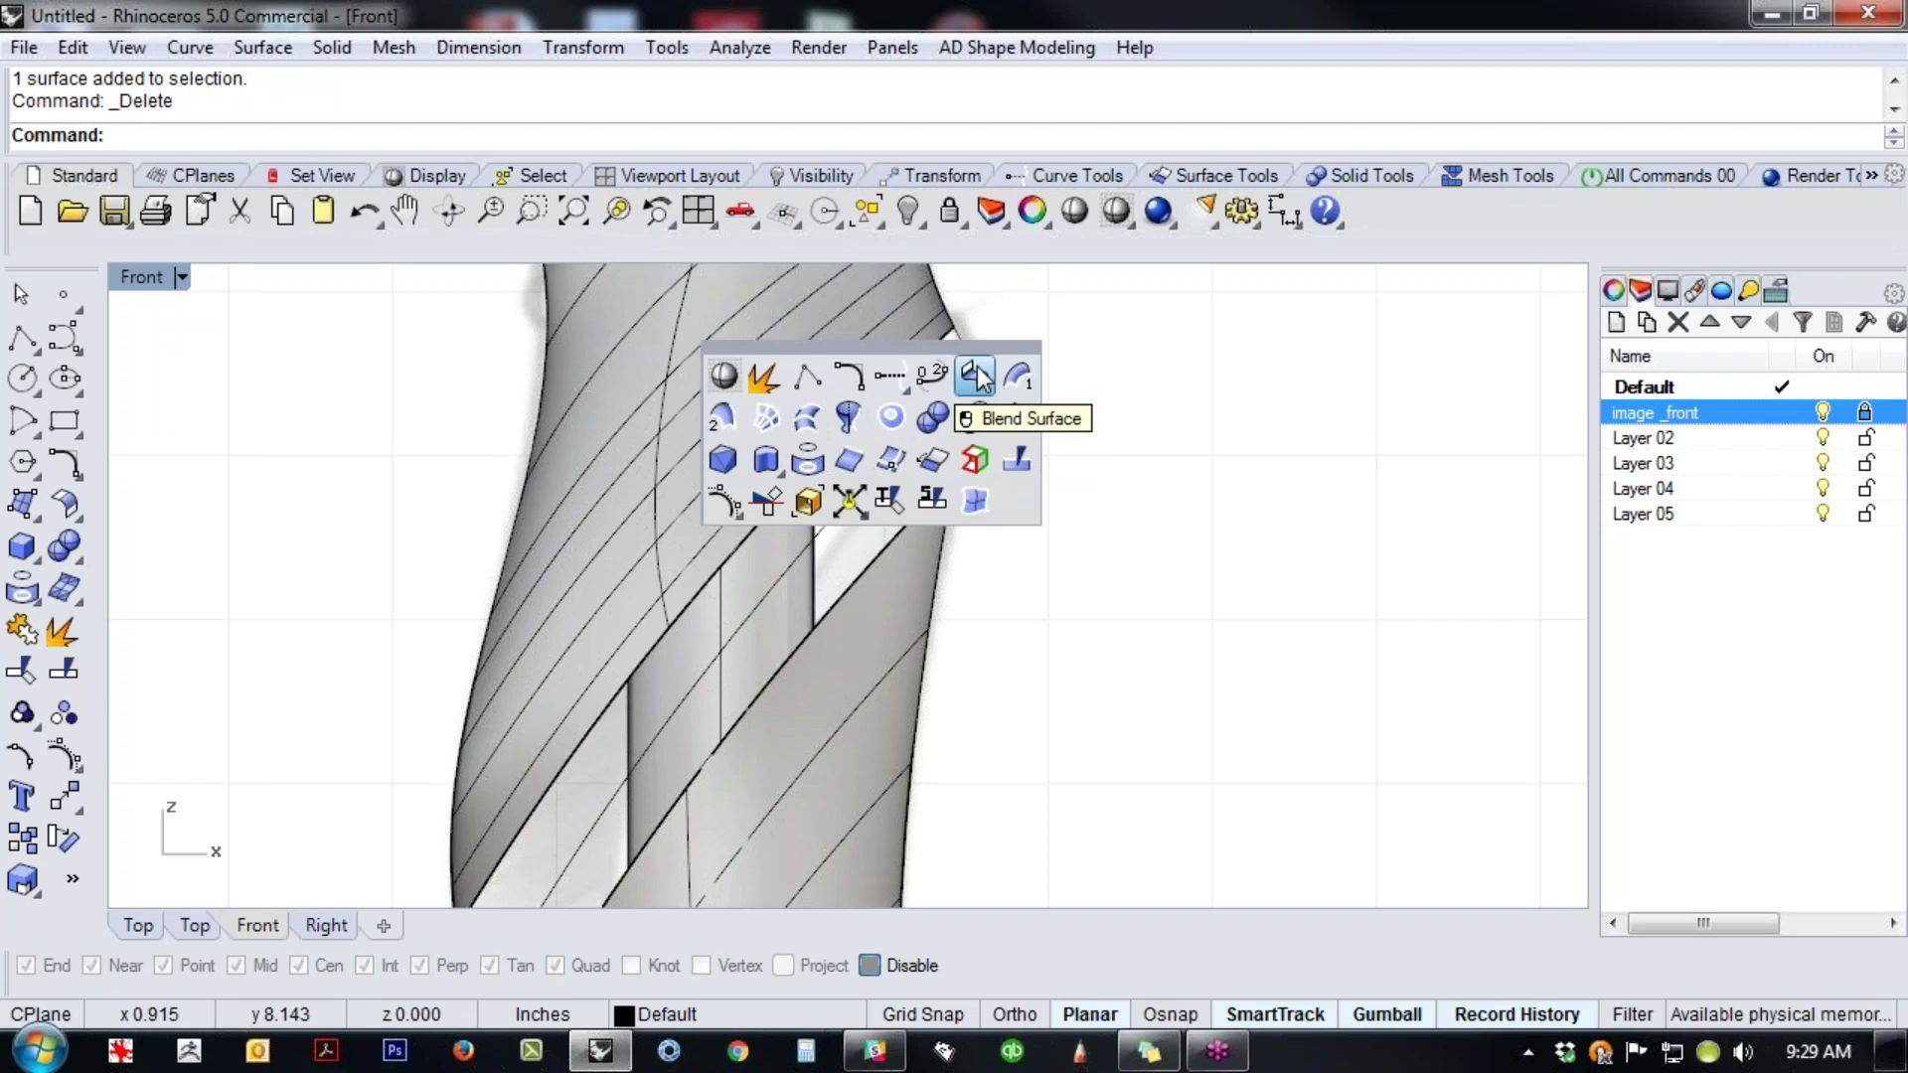
left_click(939, 368)
left_click(932, 360)
left_click(939, 491)
key("Return")
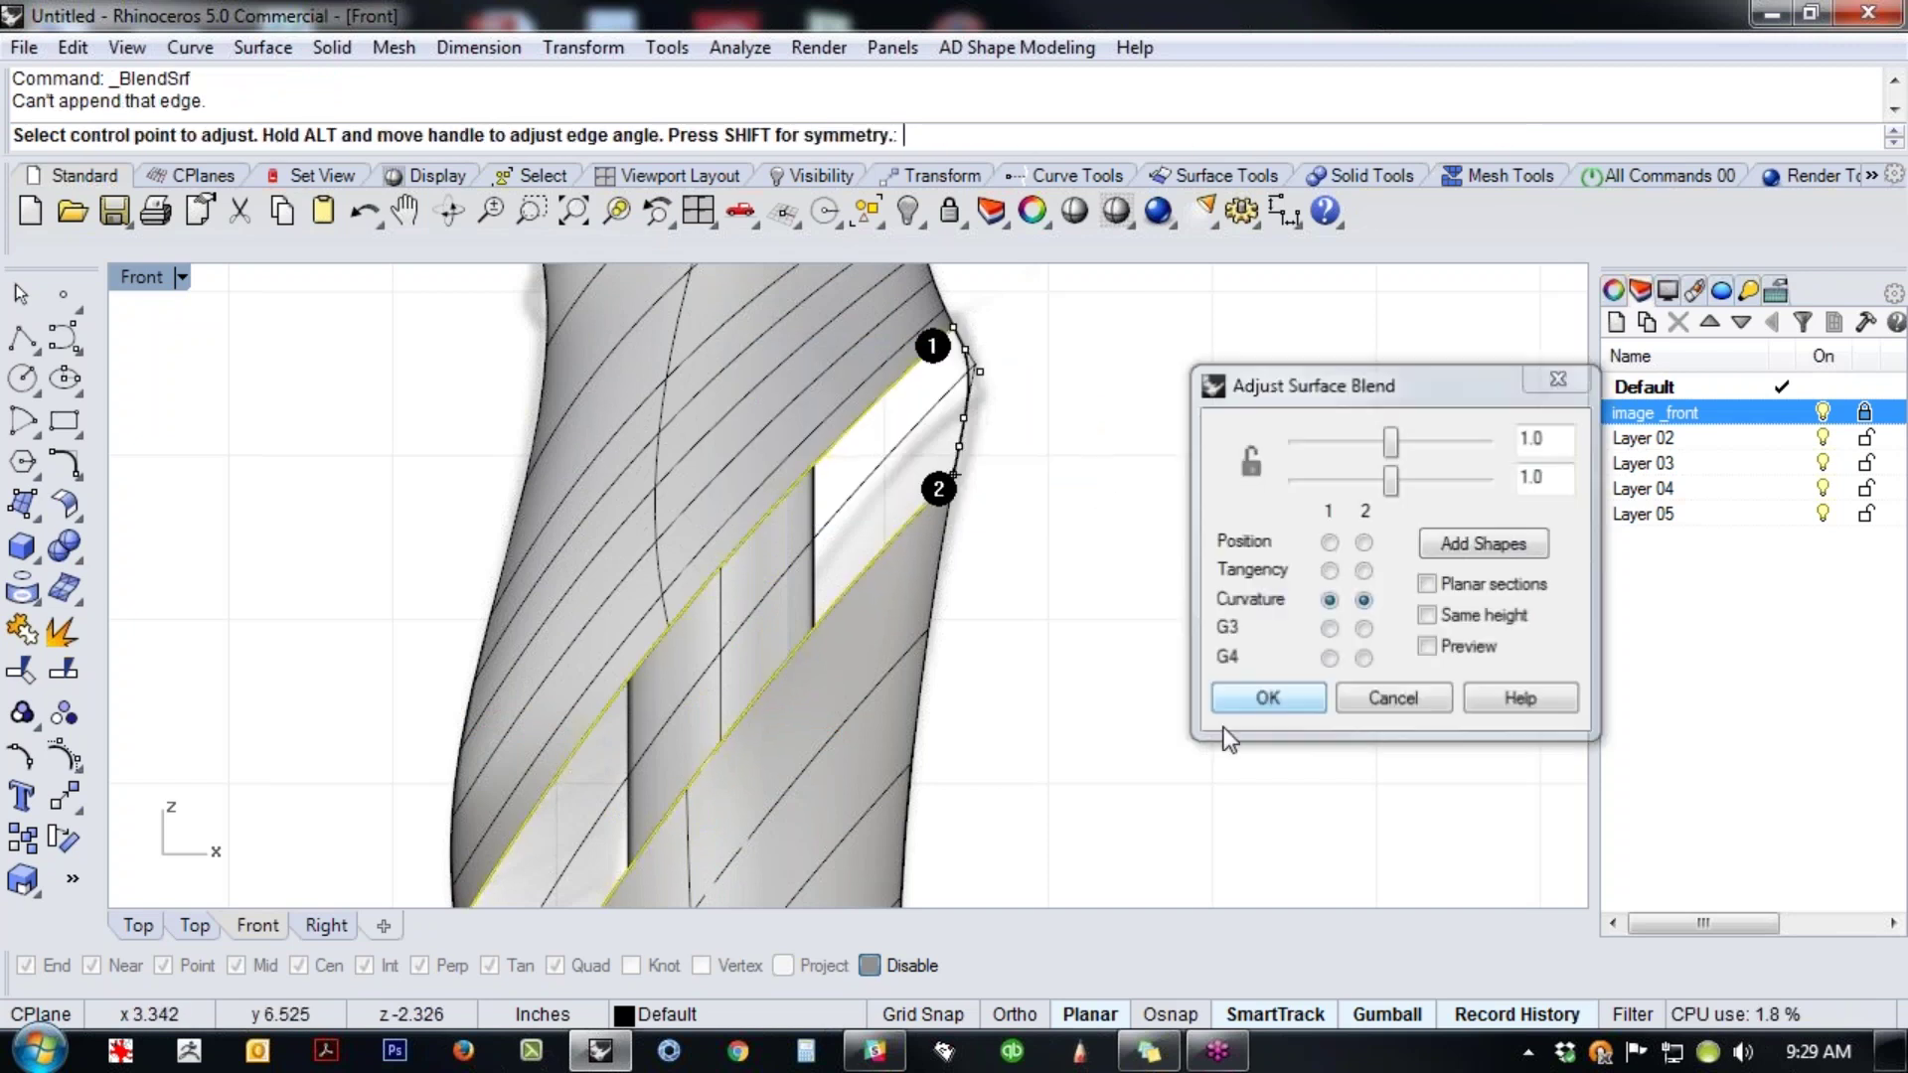
scroll(999, 740, "down", 3)
left_click(1267, 699)
- Examine the blended diagonal transition on the handle in rendered shading
scroll(1000, 584, "down", 2)
left_click(1075, 210)
scroll(991, 557, "down", 4)
right_click_drag(1075, 638, 877, 586)
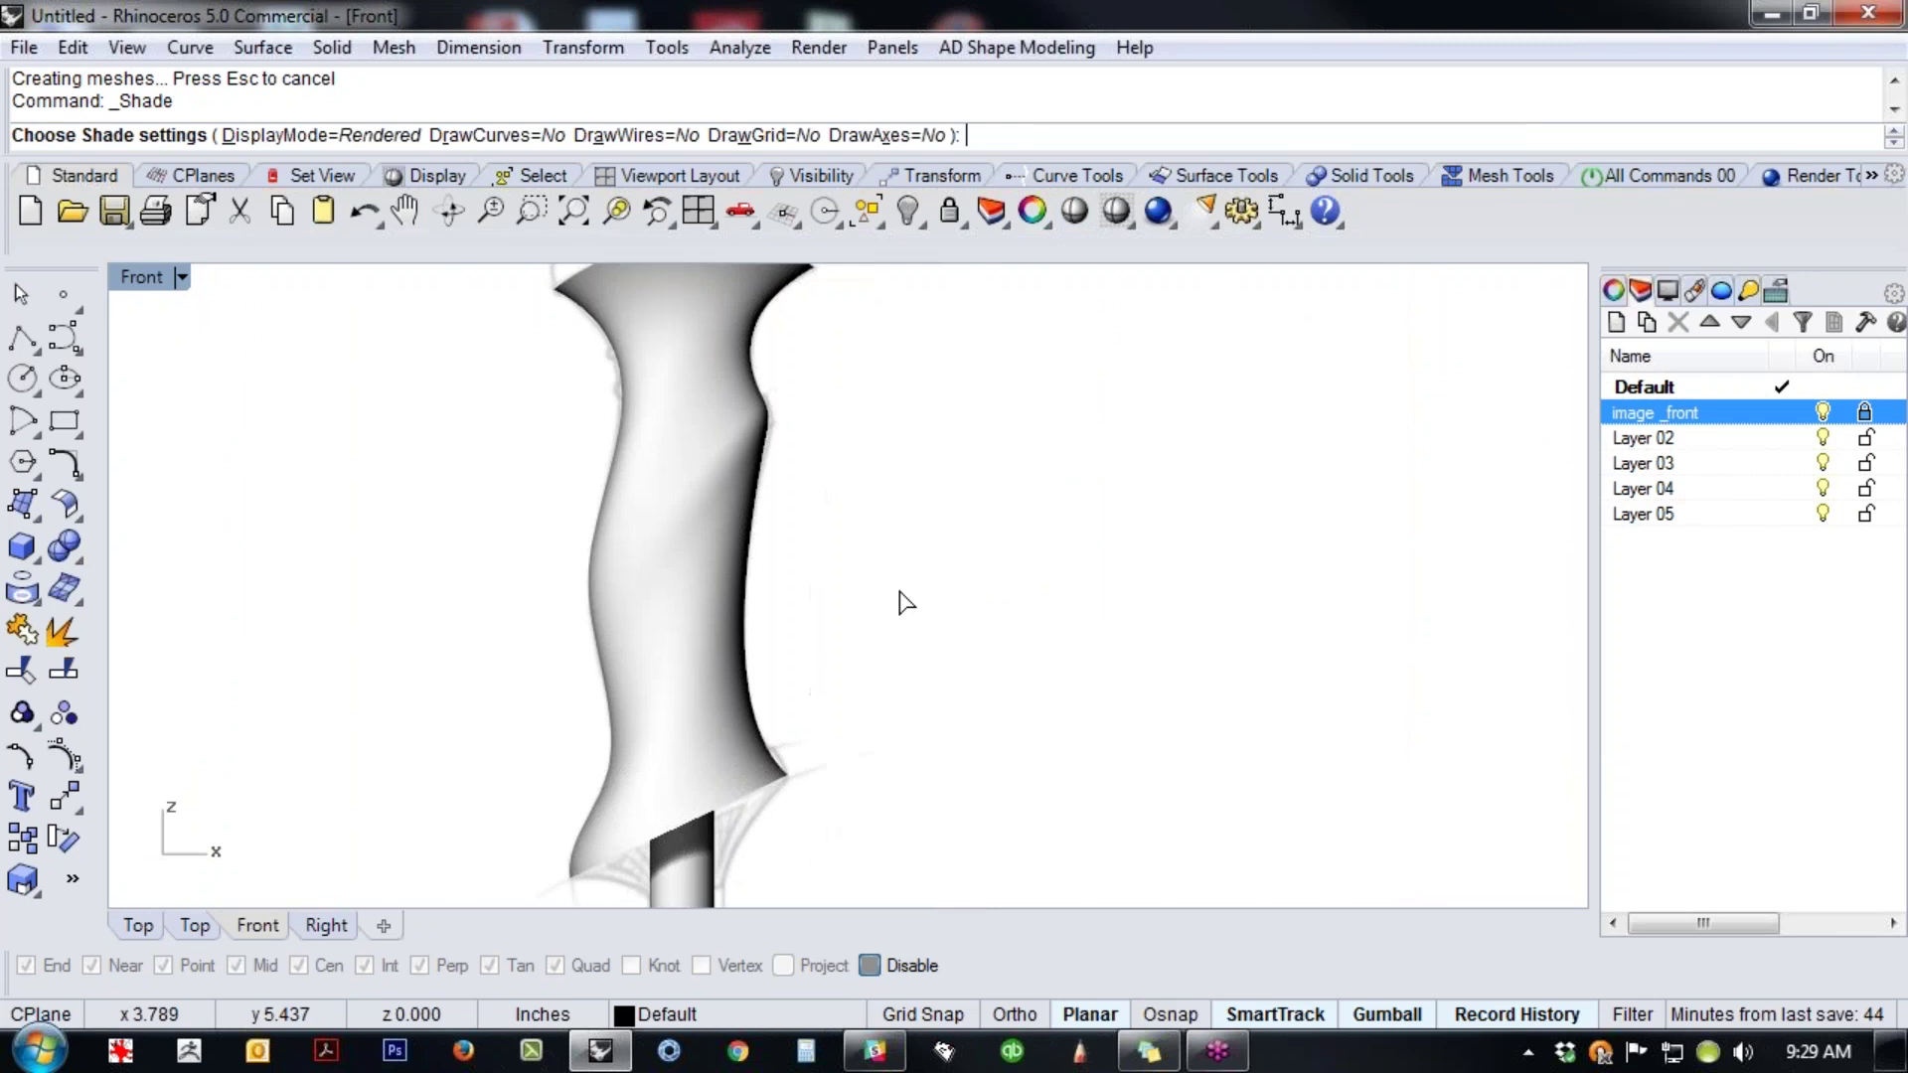
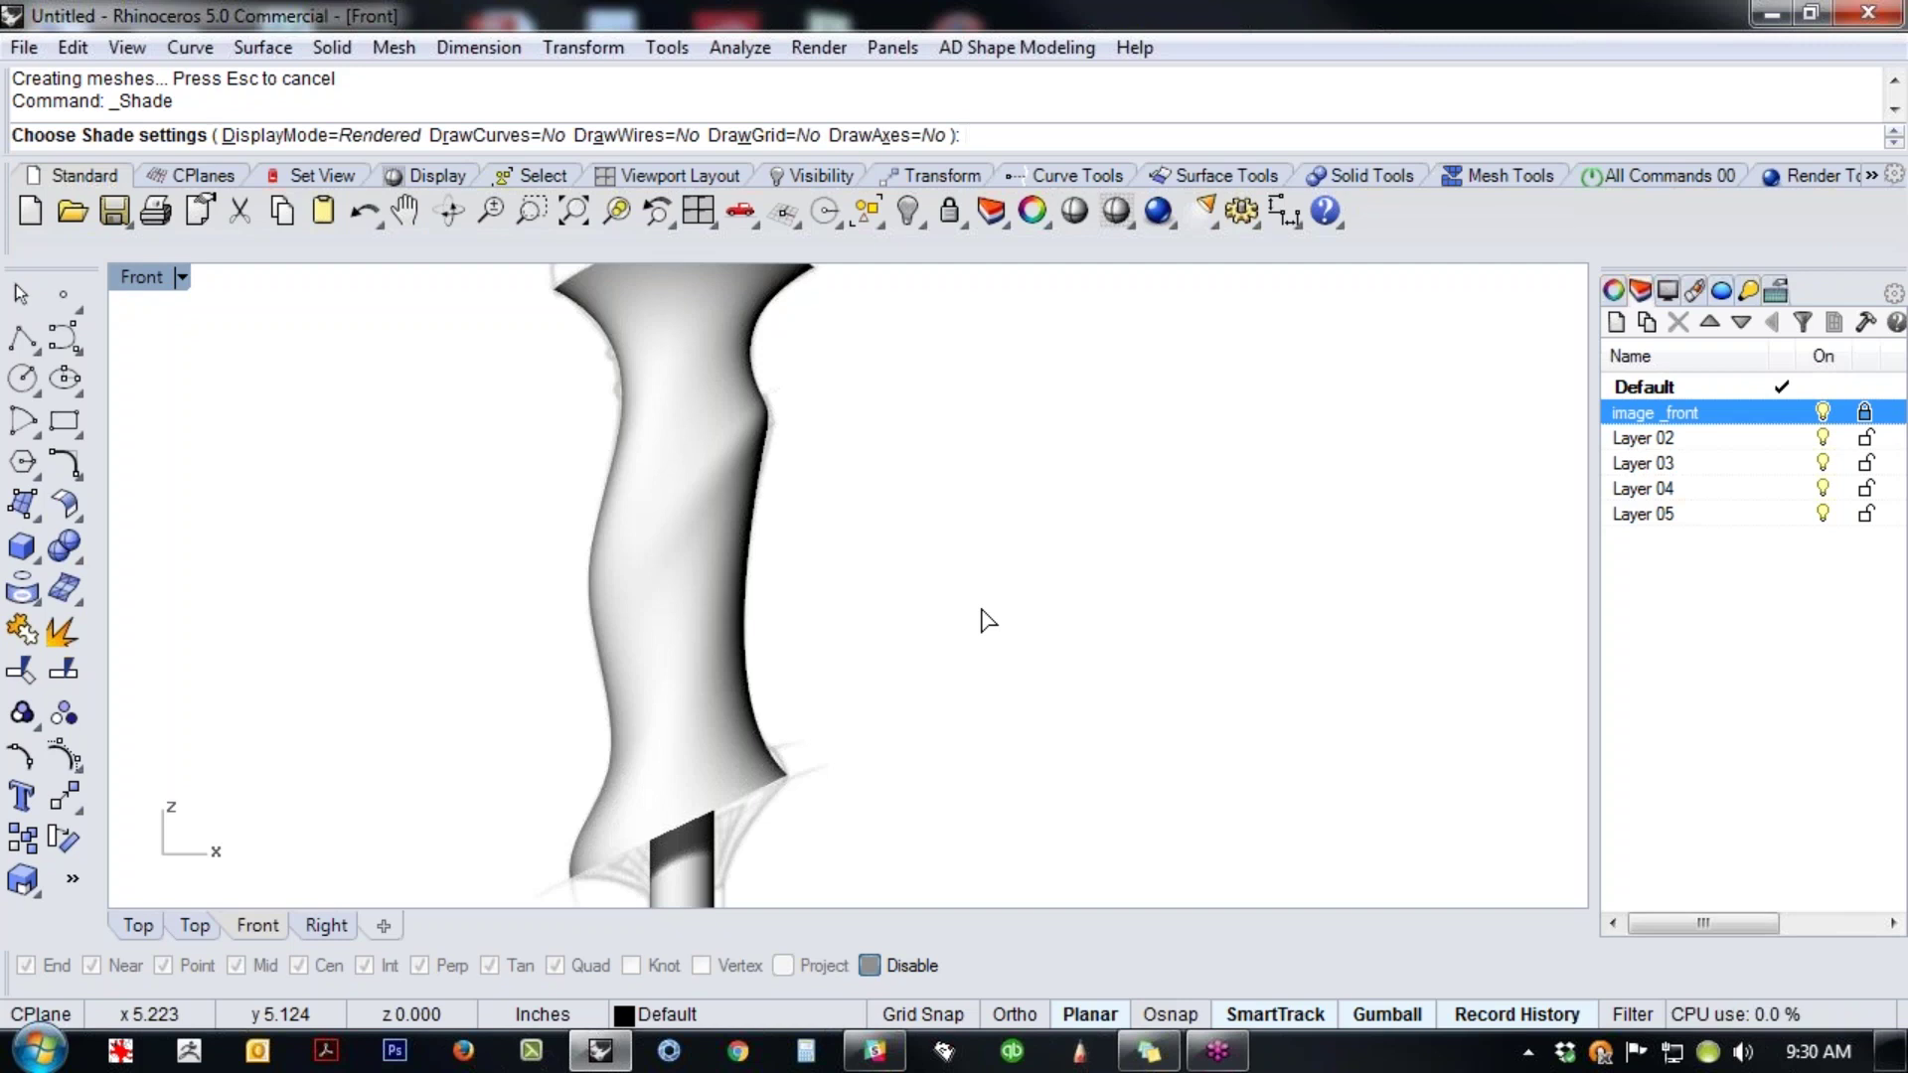
- Inspect the blend strip and the adjoining upper and lower handle surfaces up close and as a whole in the front view
scroll(713, 445, "up", 4)
left_click(773, 421)
left_click(1033, 530)
left_click(630, 377)
left_click(686, 646)
left_click(807, 614)
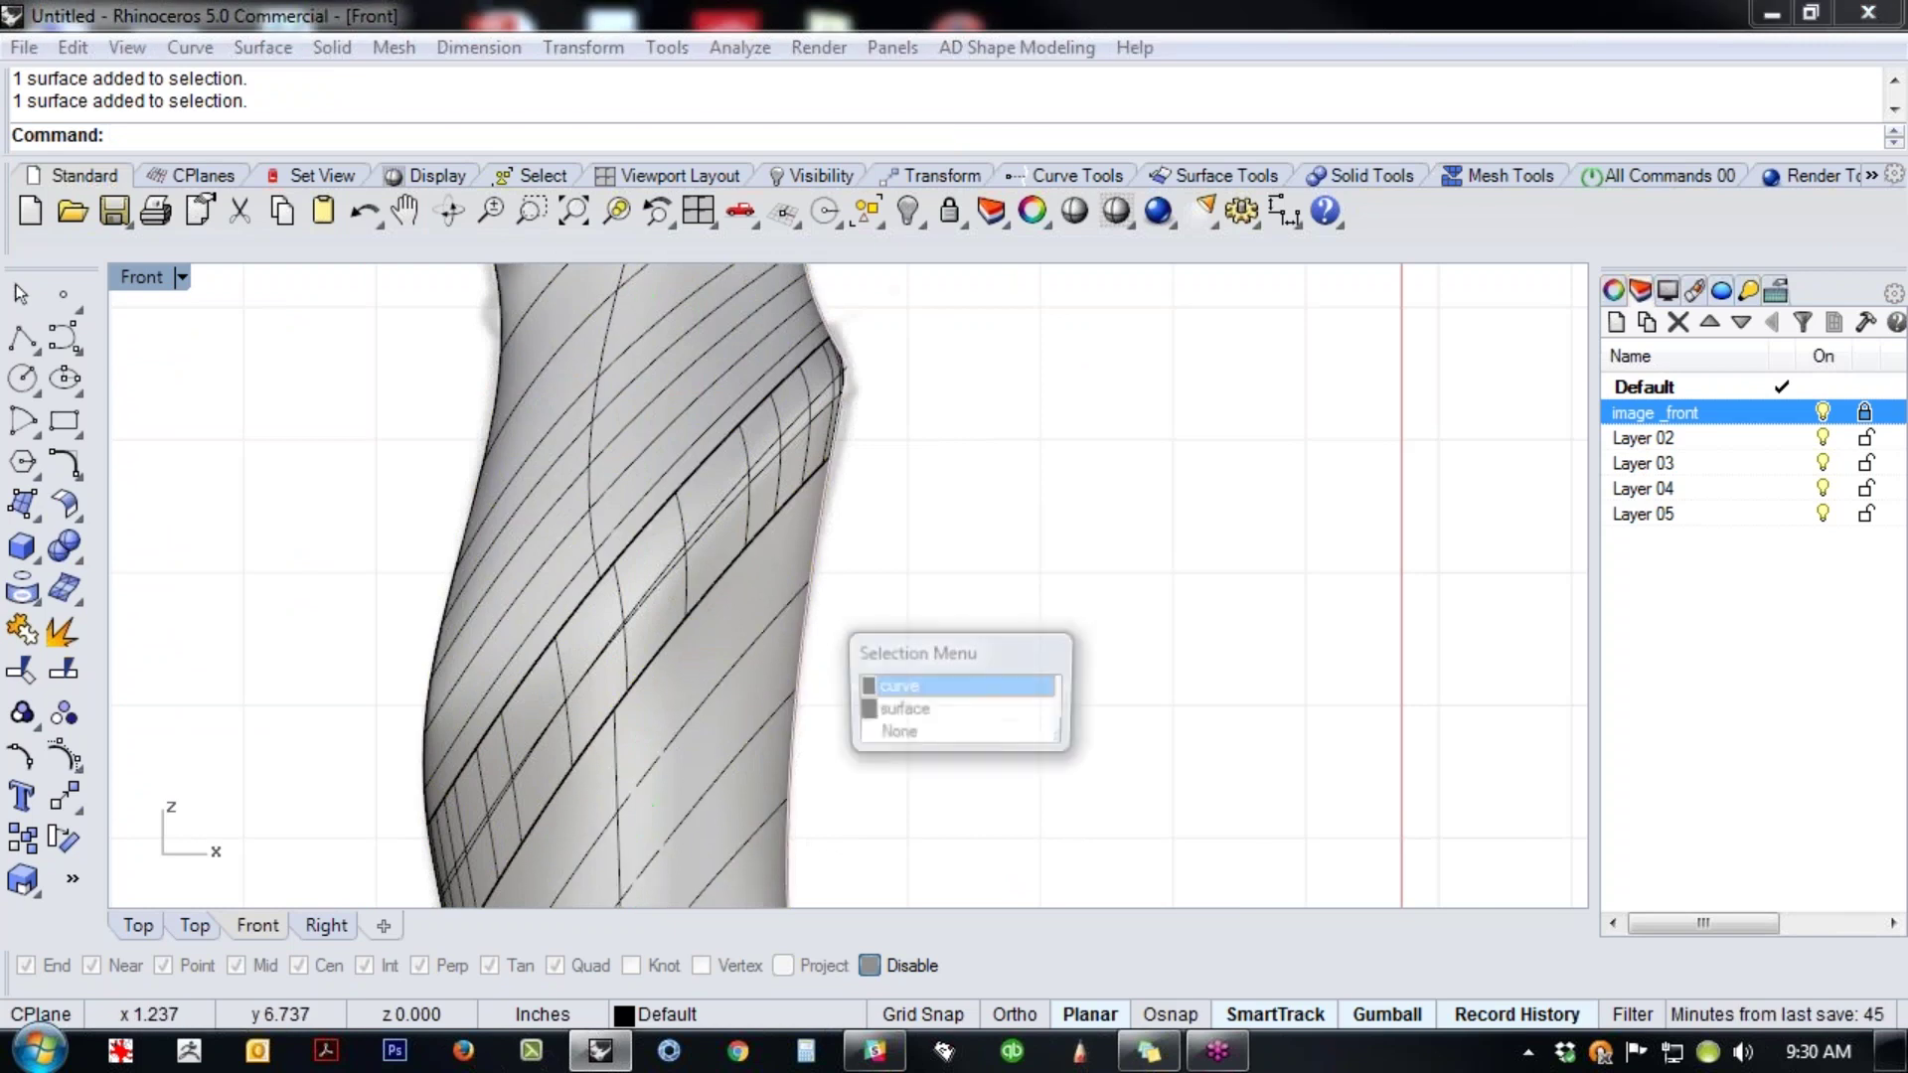
scroll(1083, 557, "down", 2)
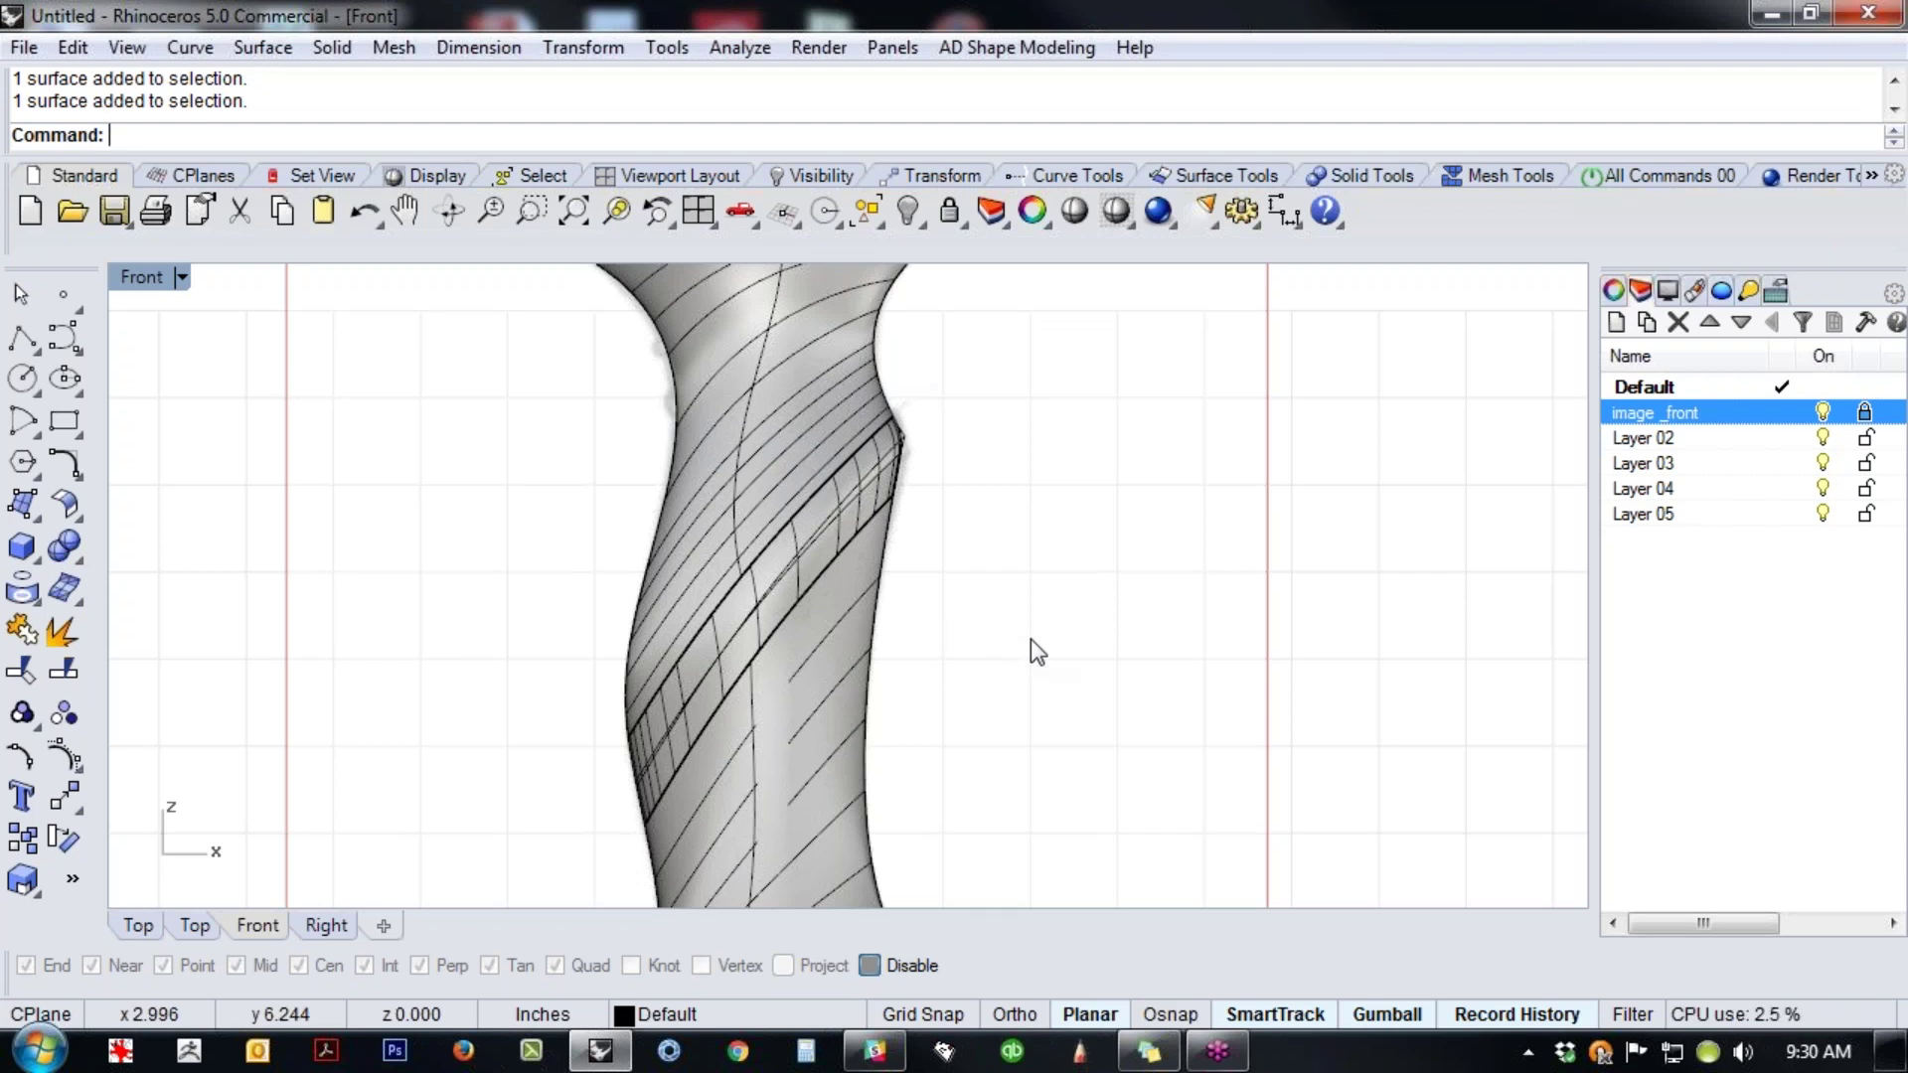
scroll(1006, 592, "down", 3)
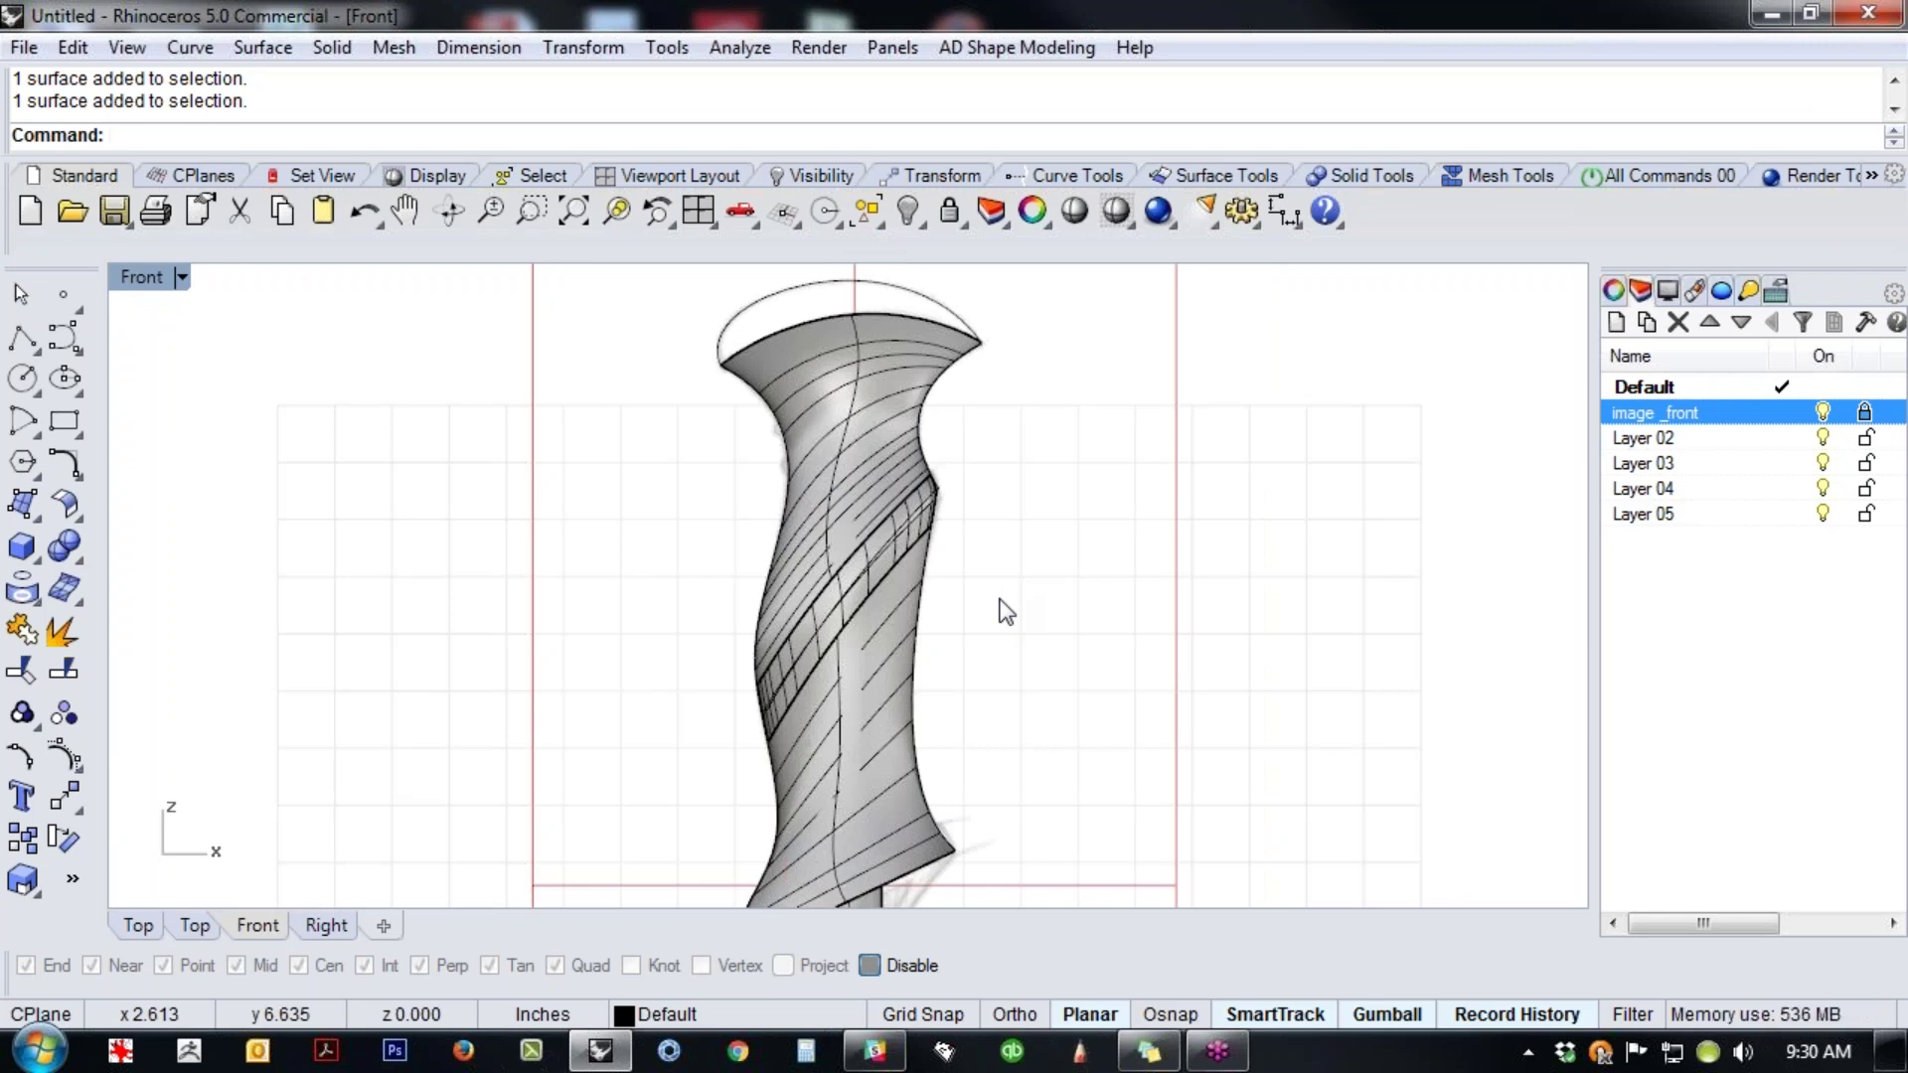
scroll(991, 506, "down", 2)
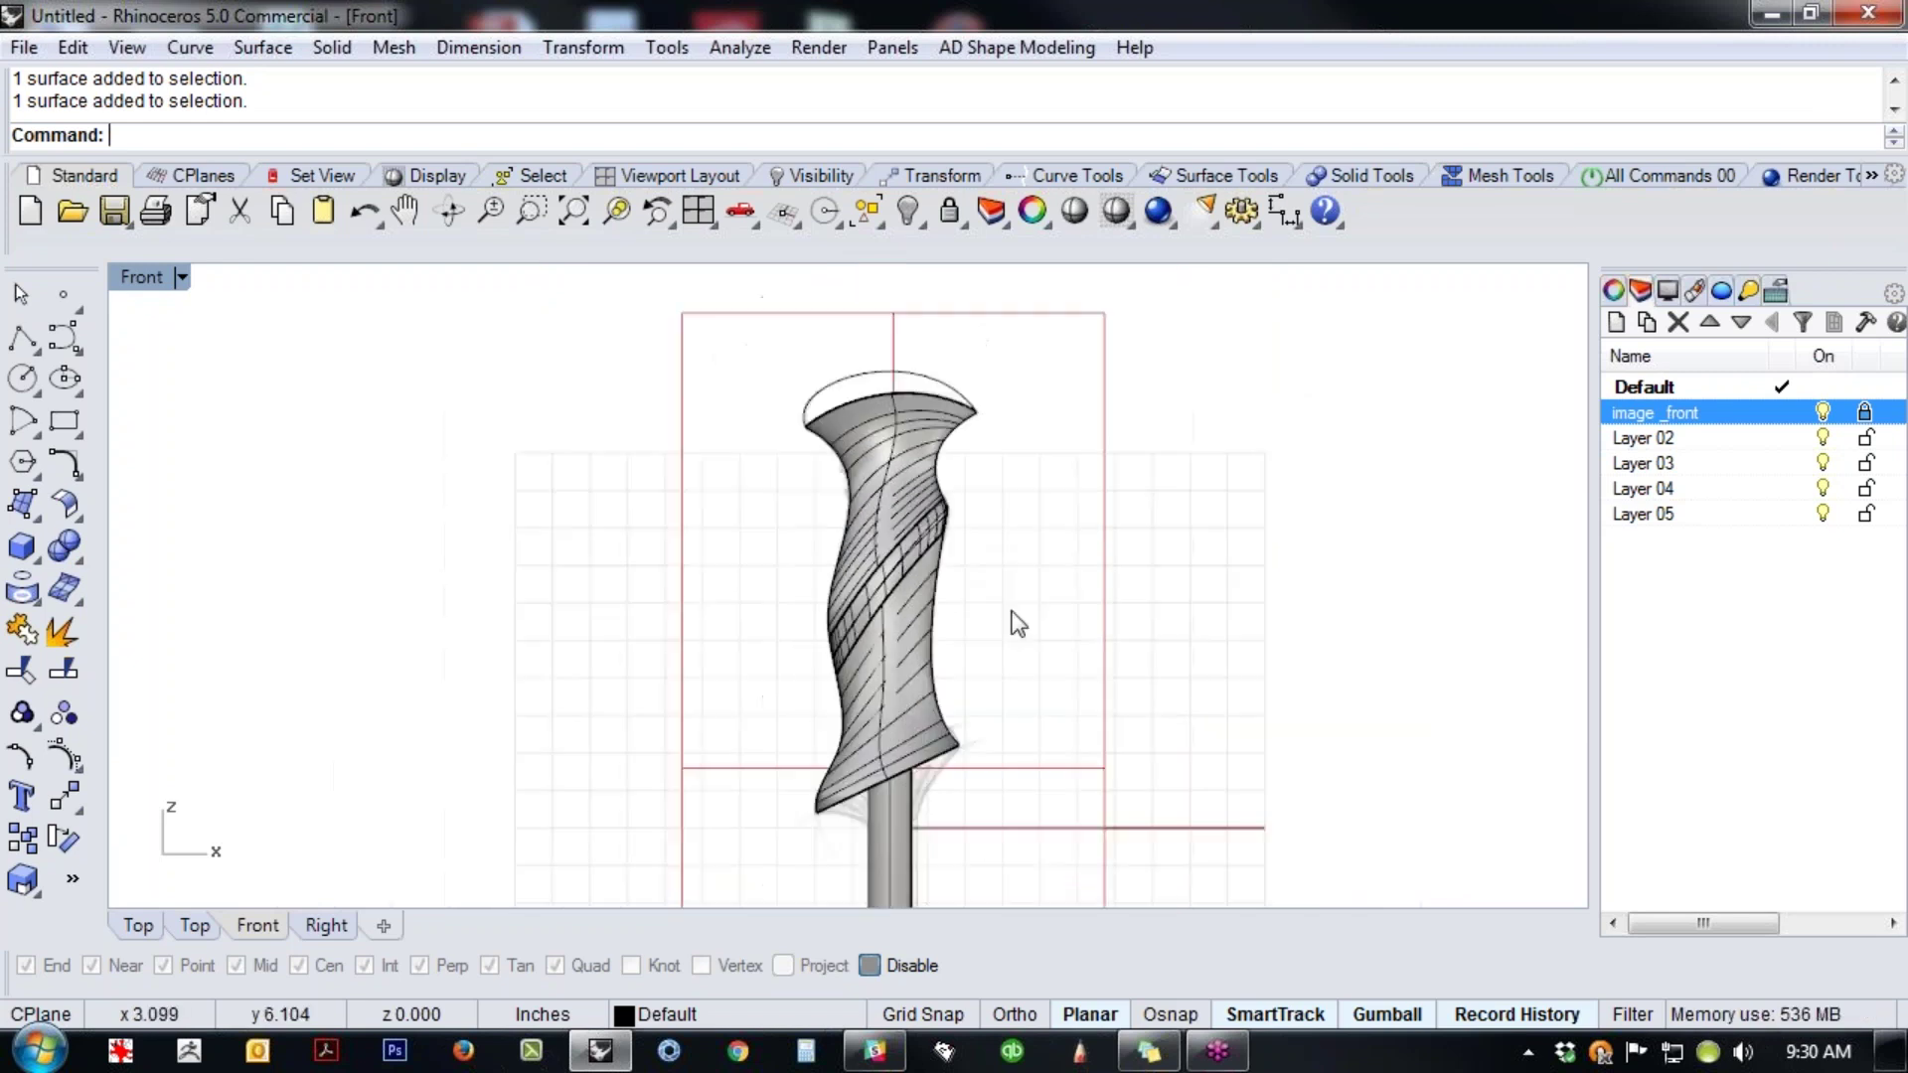
scroll(905, 507, "up", 5)
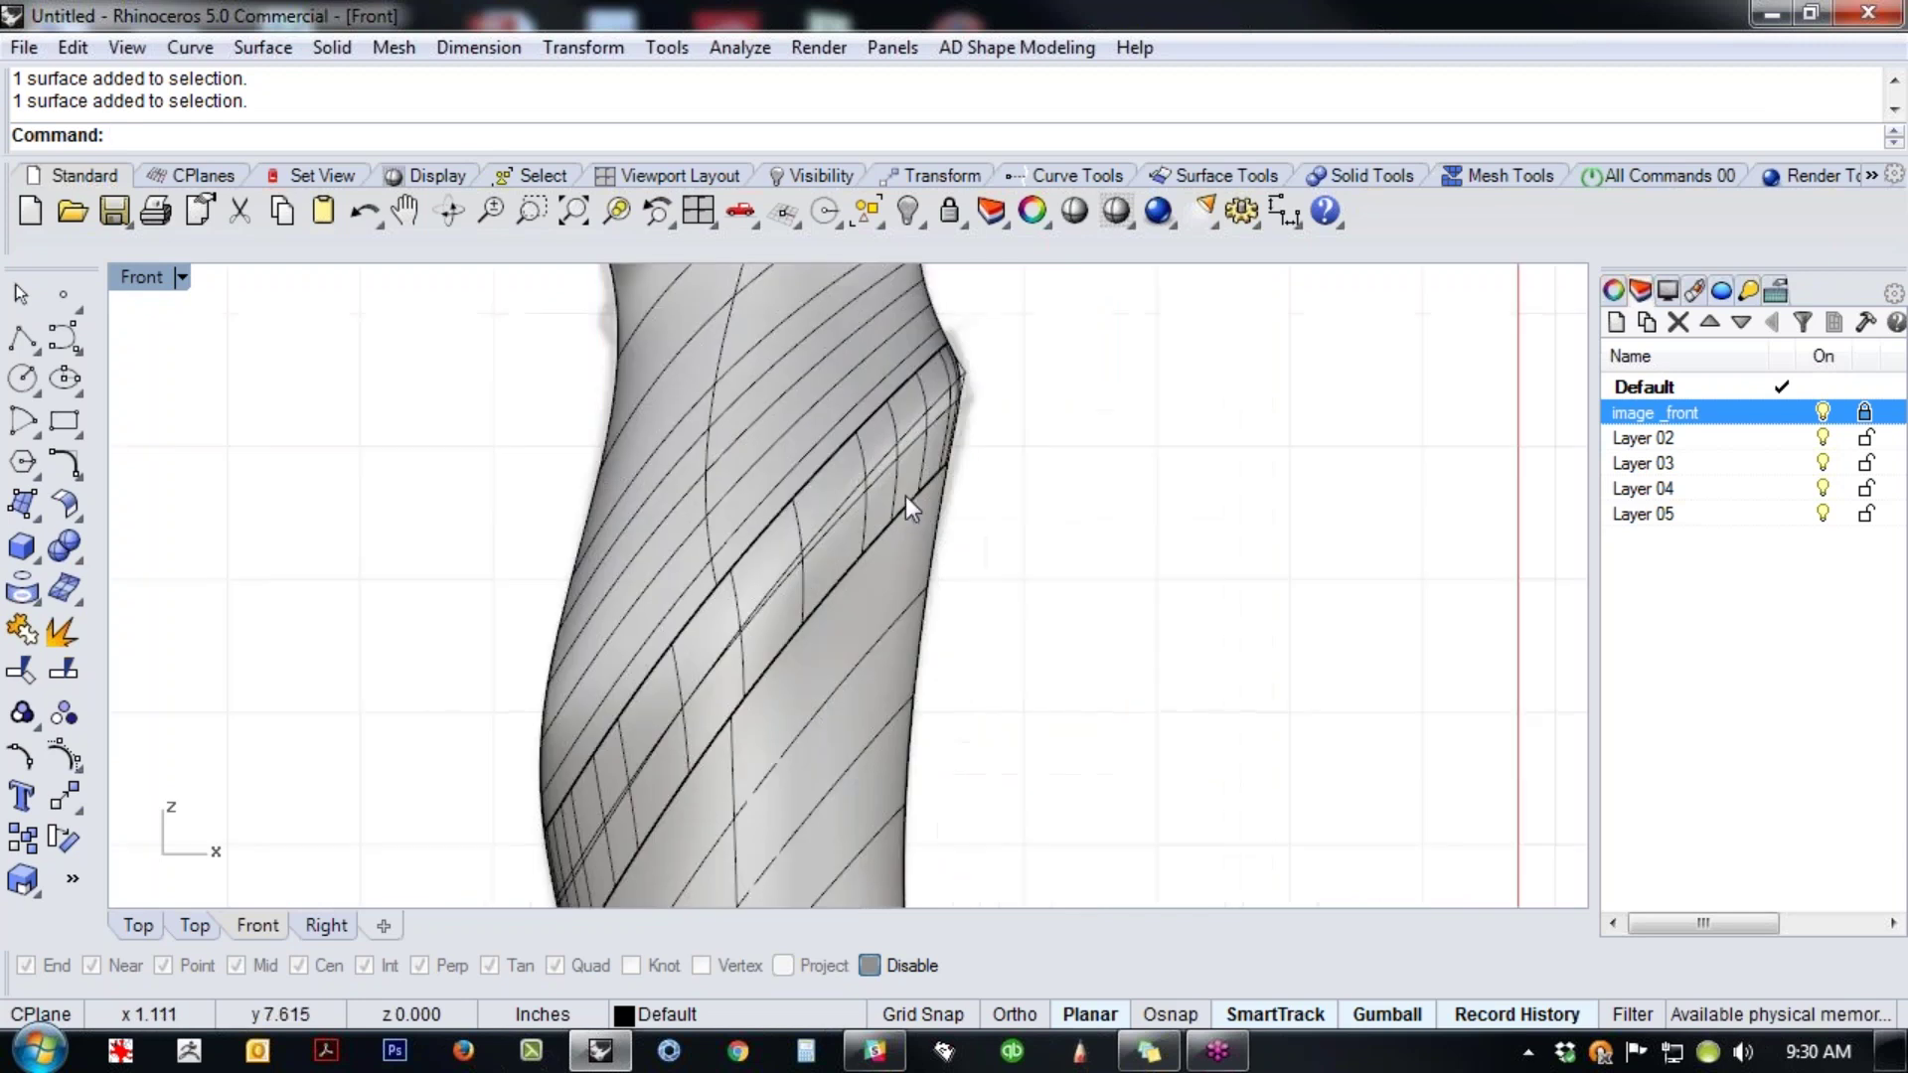
left_click(866, 491)
- Undo the surface blend, the surface splits and the two-rail sweep, back to the handle's curves
scroll(825, 596, "down", 5)
key("ctrl+z")
left_click(1029, 612)
scroll(997, 577, "down", 3)
key("ctrl+z")
scroll(993, 576, "up", 5)
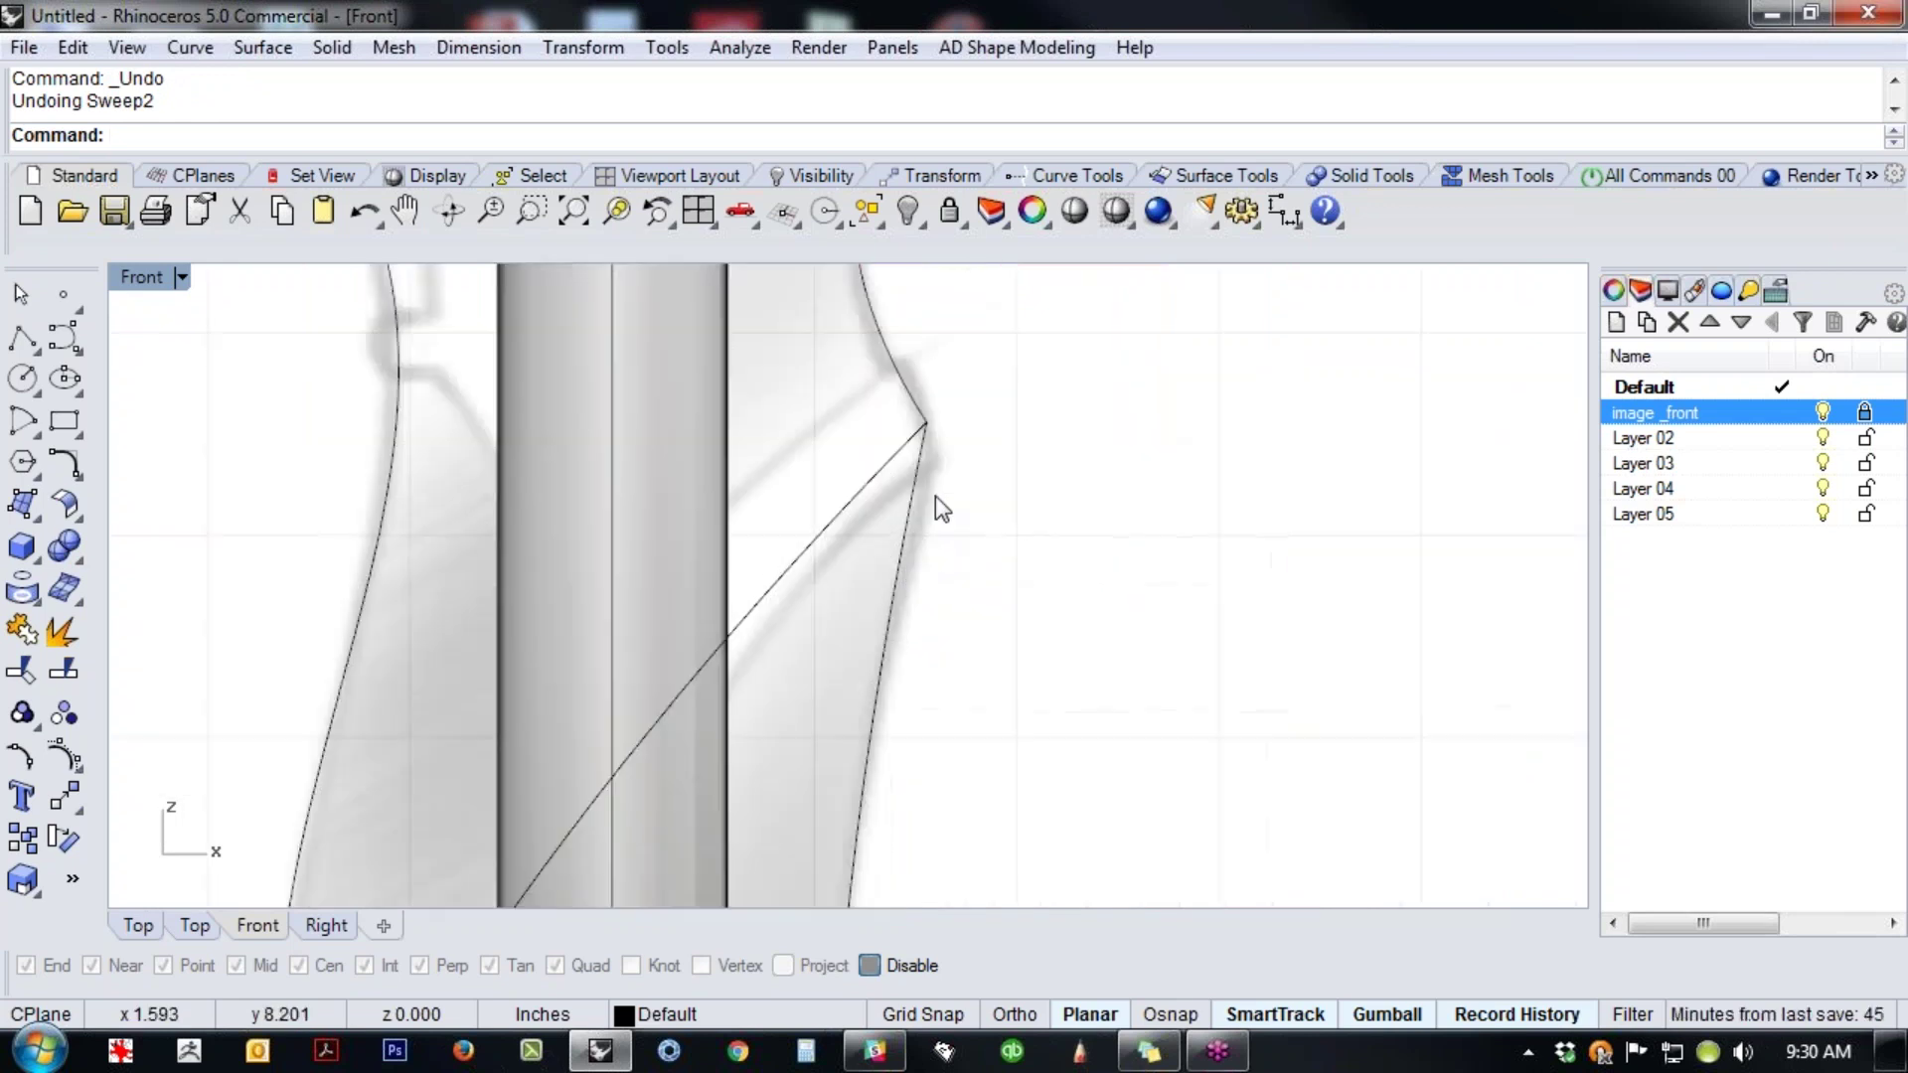
middle_click(938, 497)
left_click(994, 438)
left_click(889, 364)
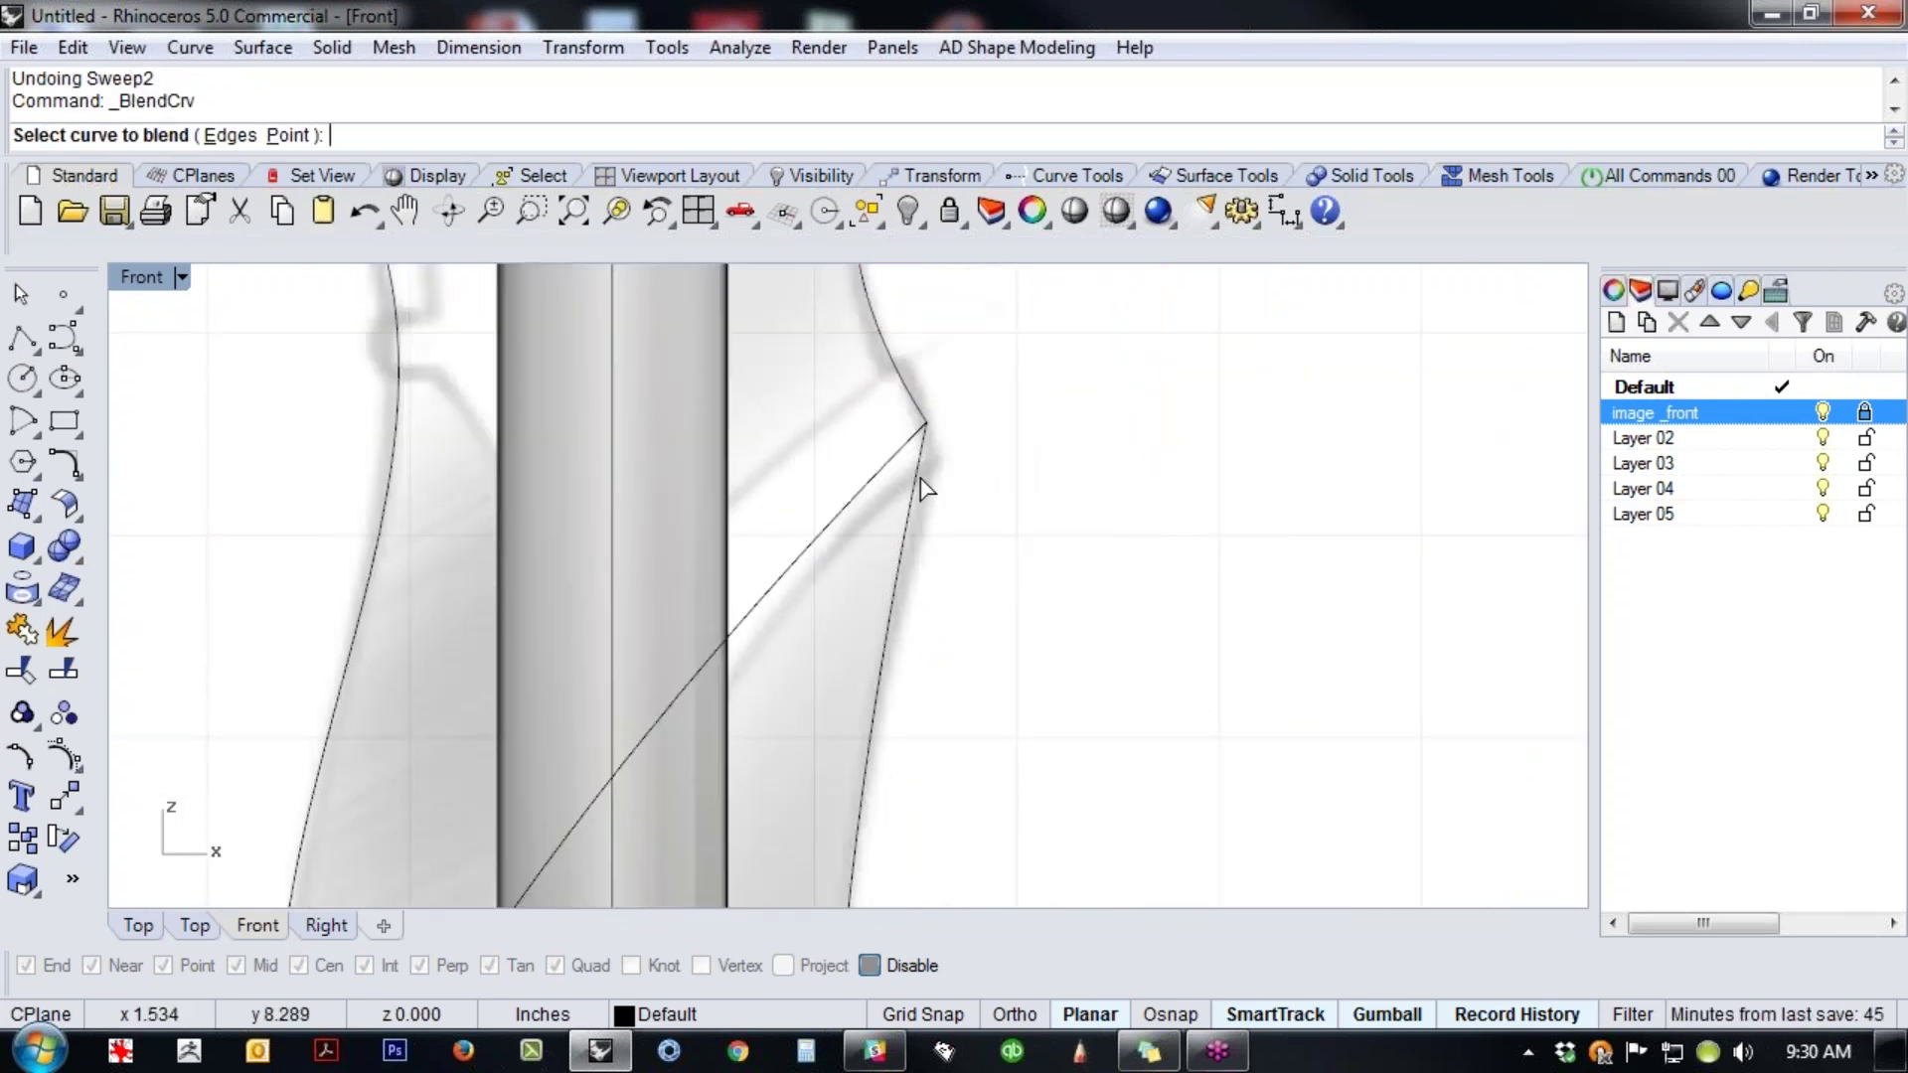
left_click(915, 478)
left_click(263, 950)
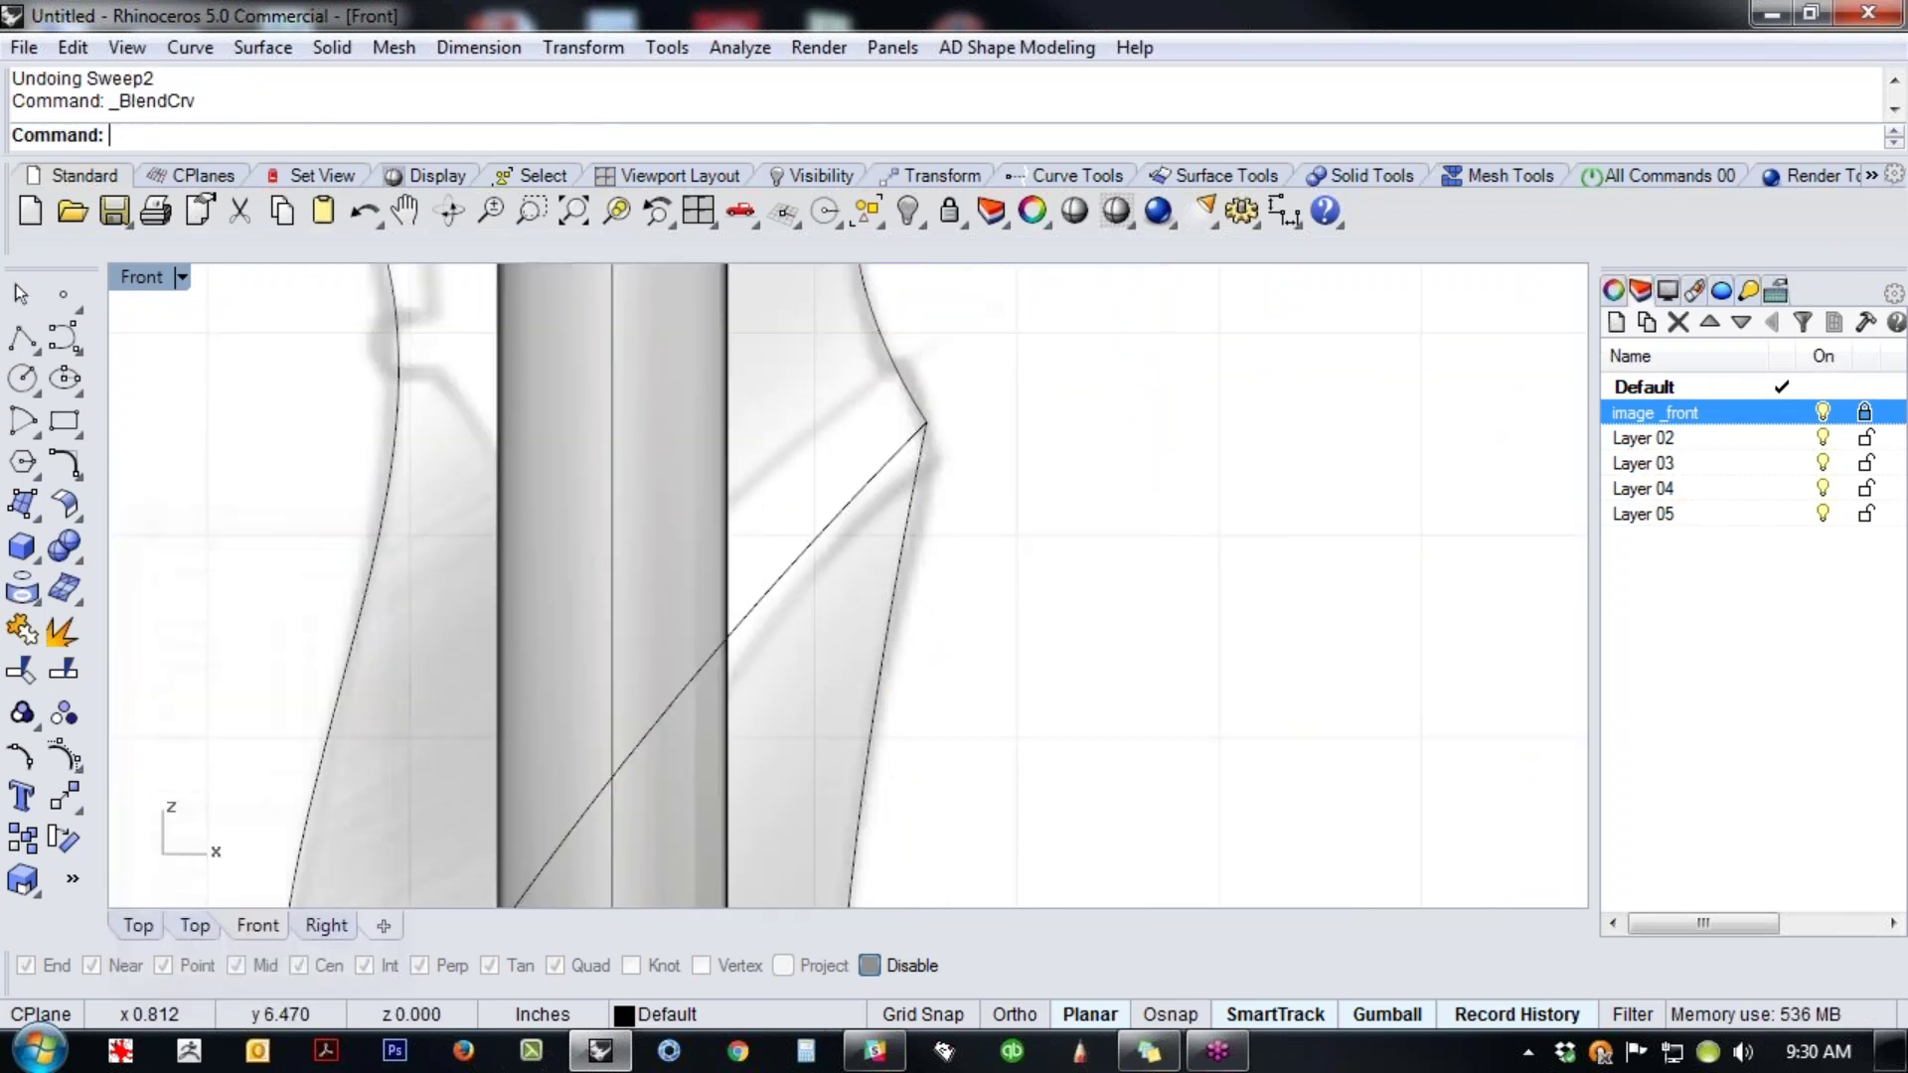
- Explode the handle's right profile curve into separate segments at its sharp corner
middle_click(952, 716)
left_click(931, 694)
left_click(934, 594)
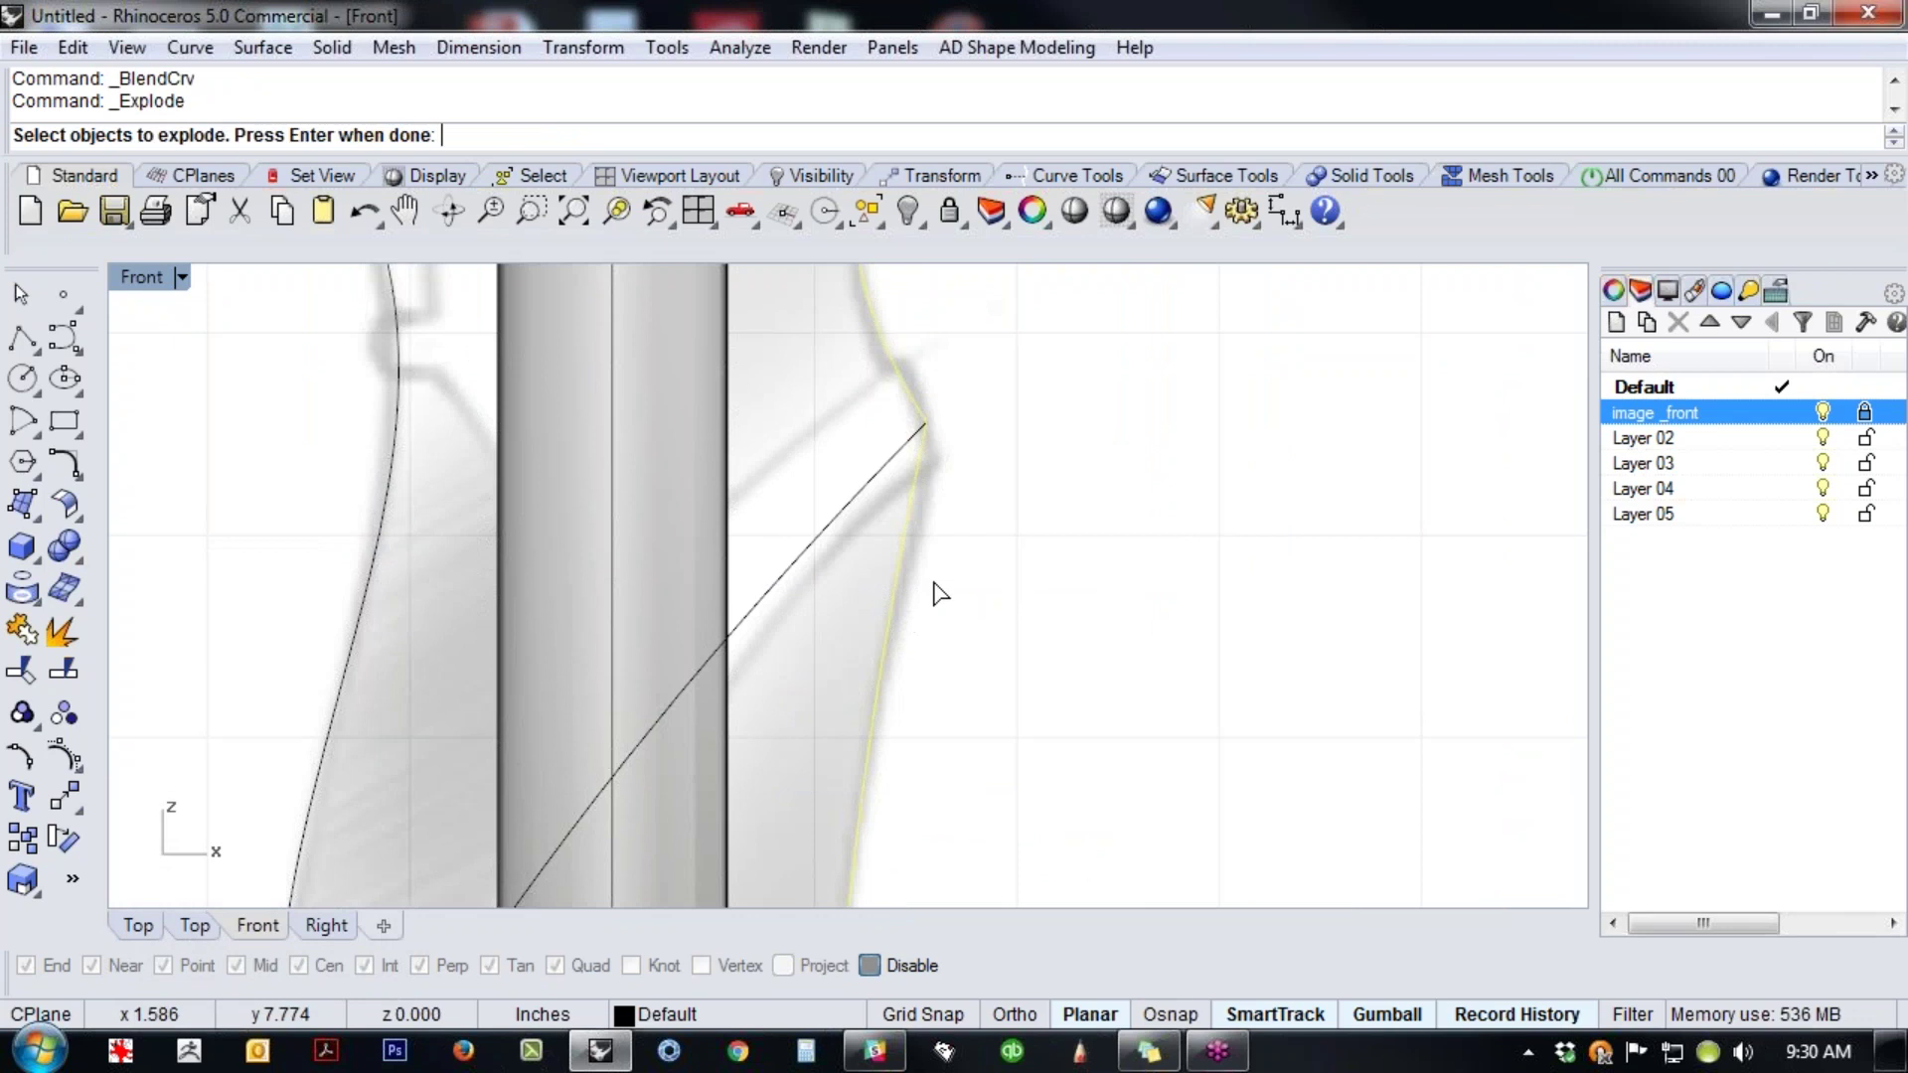
right_click(1005, 553)
- Blend the two right profile segments across the sharp corner with tangency at both ends and trimming on
middle_click(1004, 553)
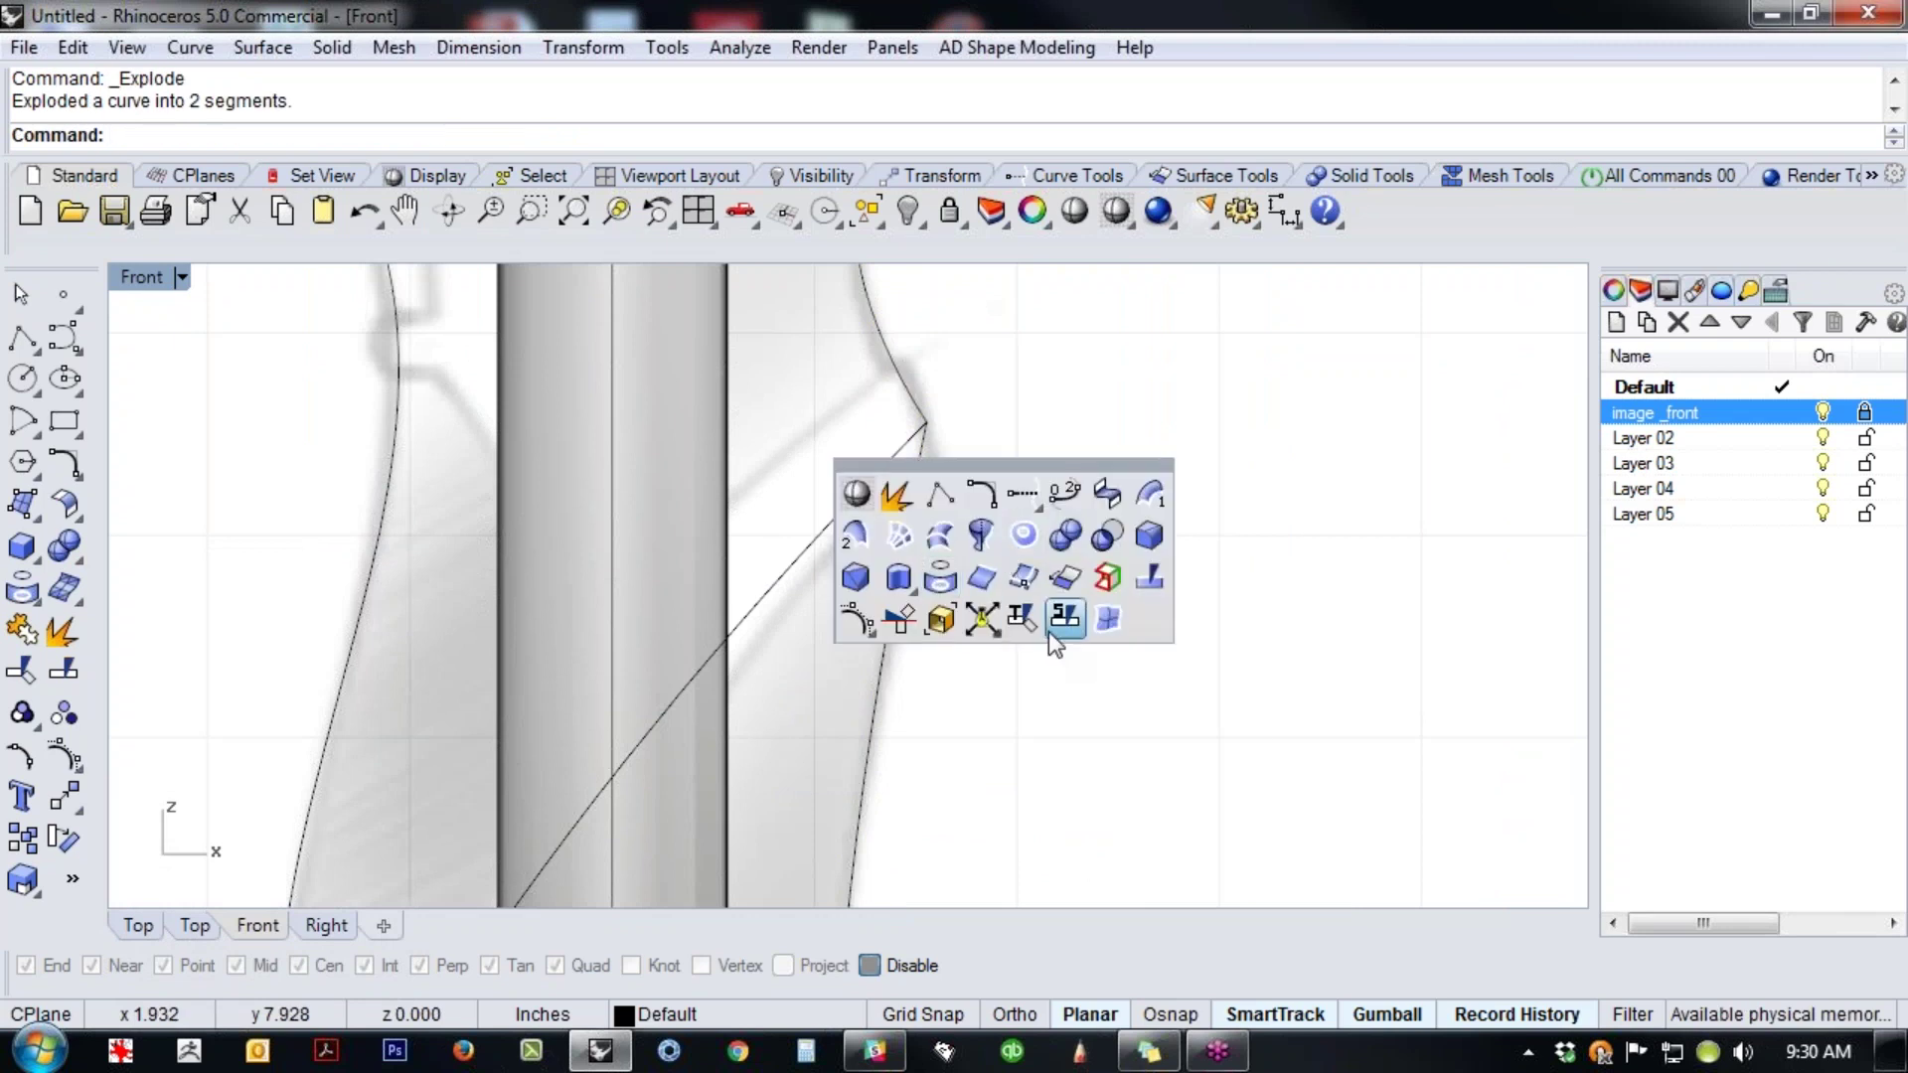
left_click(1065, 494)
left_click(907, 385)
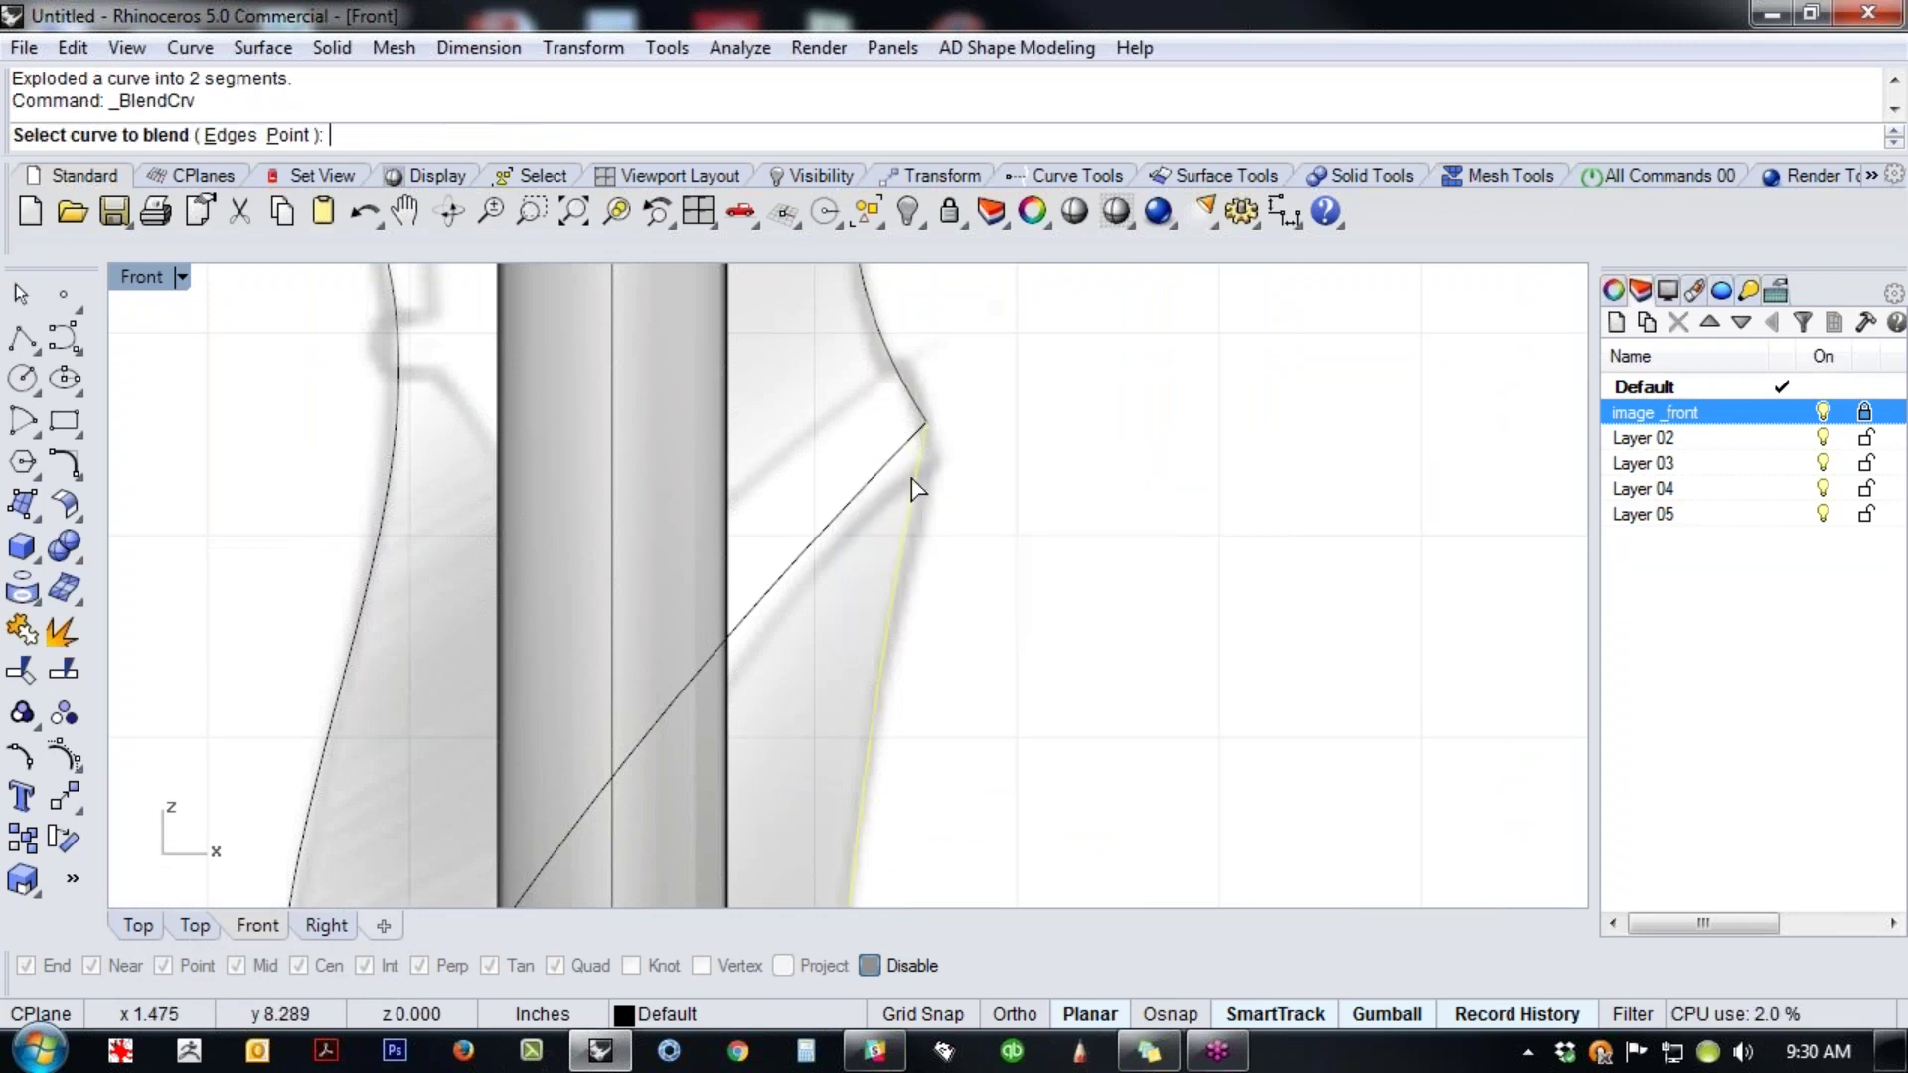
left_click(911, 473)
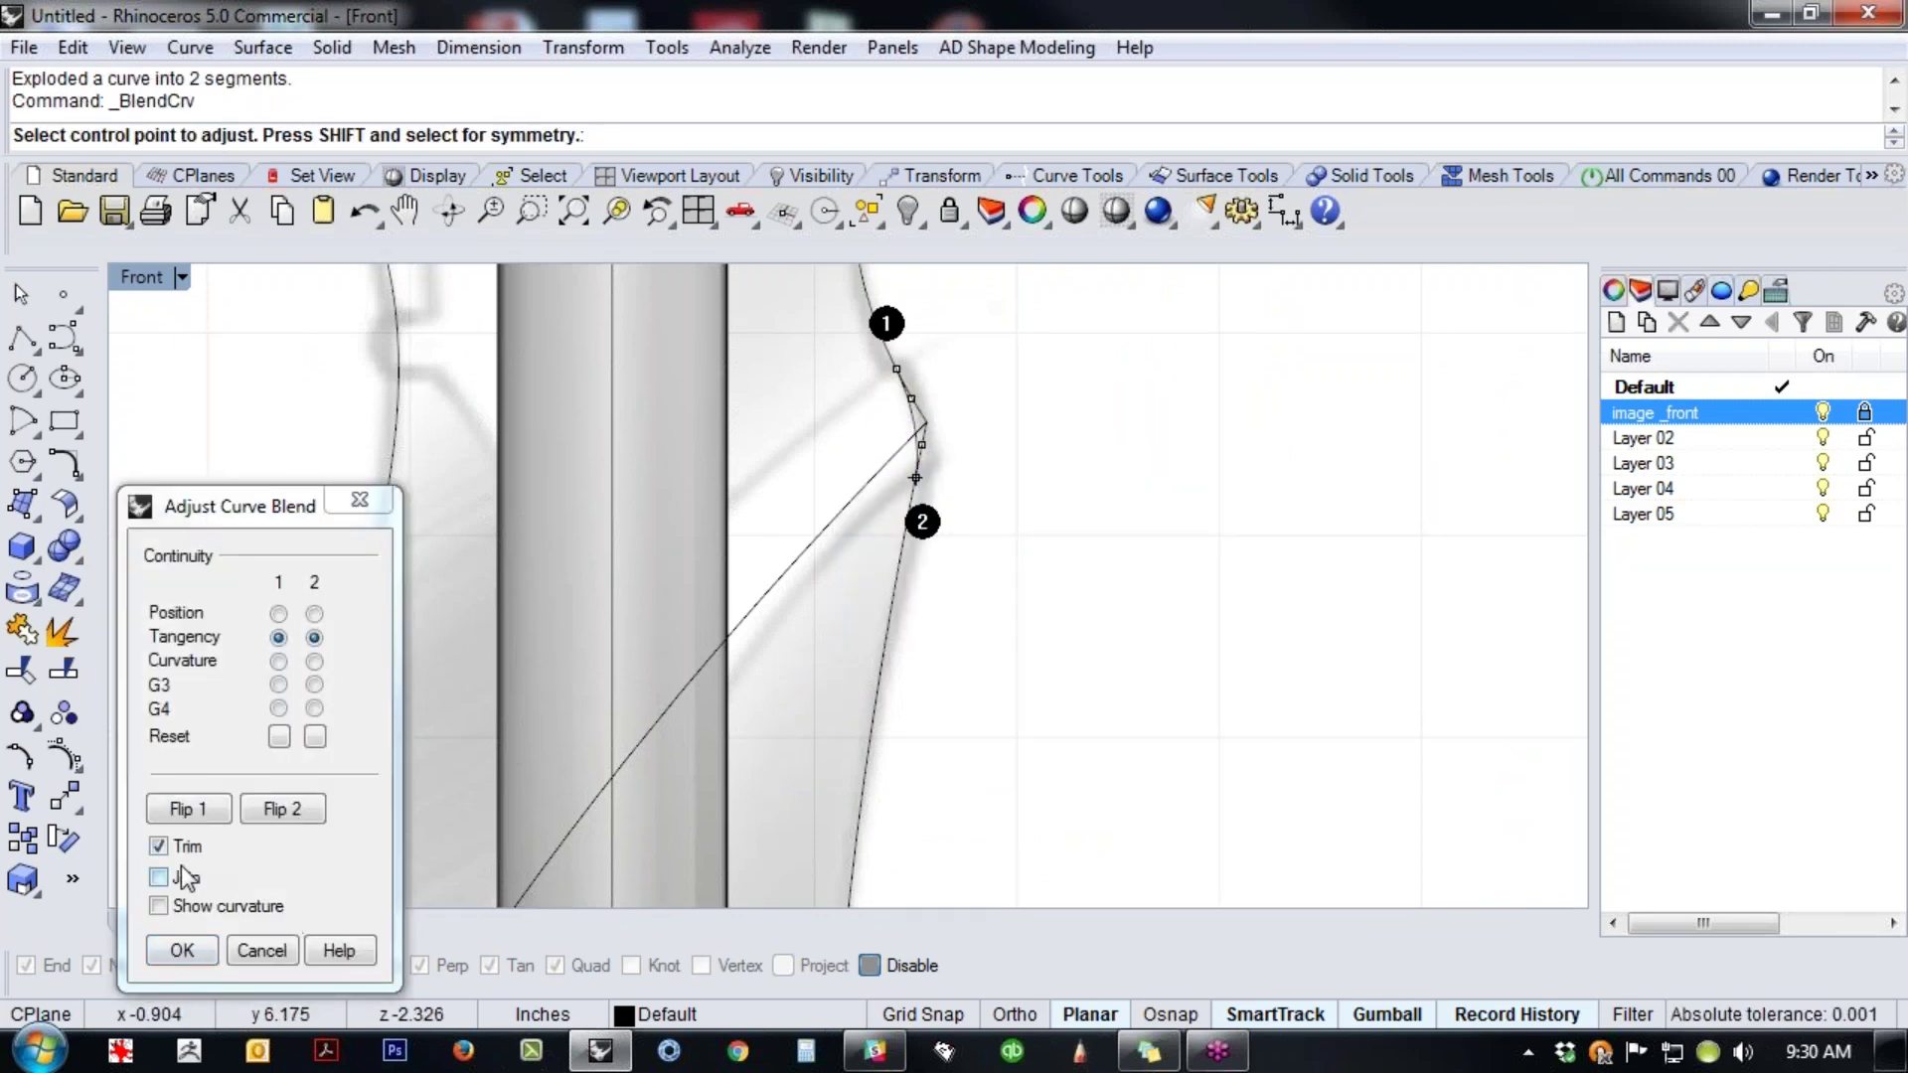
left_click(179, 949)
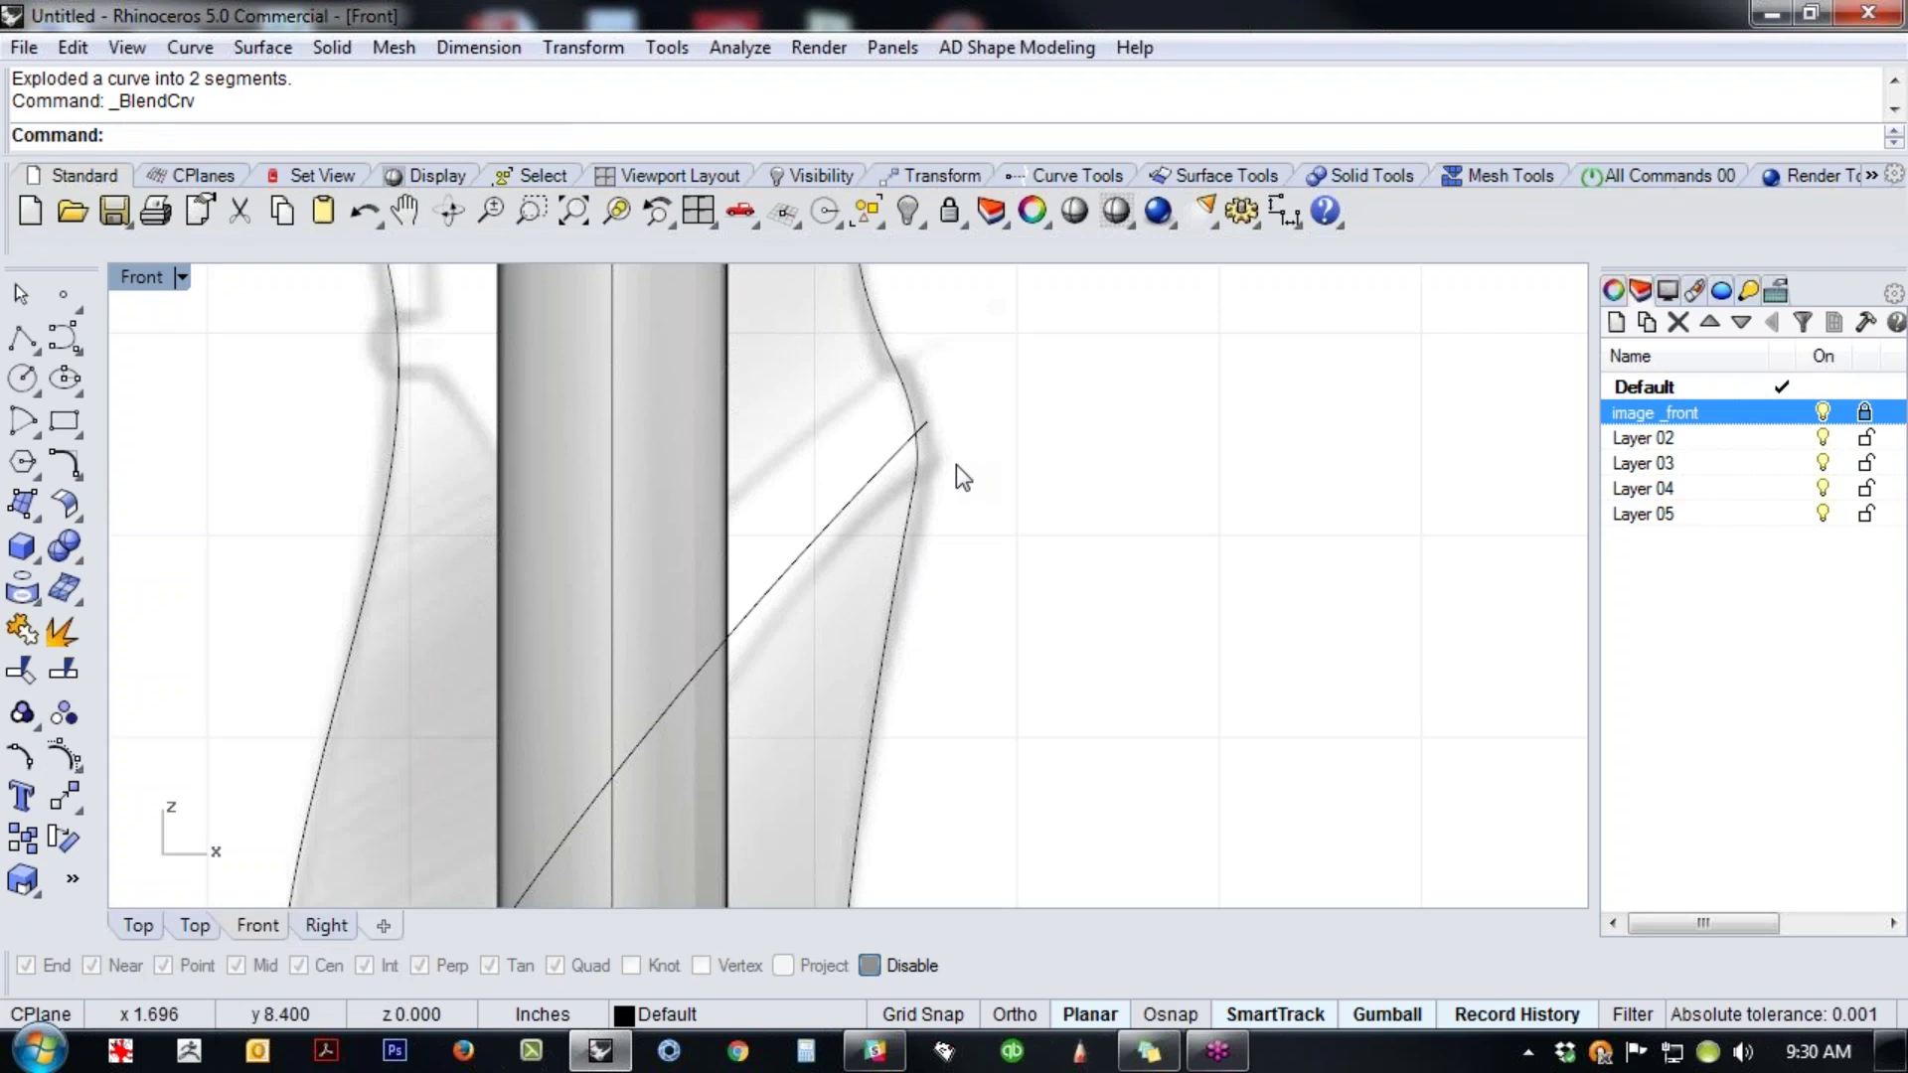
scroll(939, 502, "down", 3)
scroll(922, 503, "down", 1)
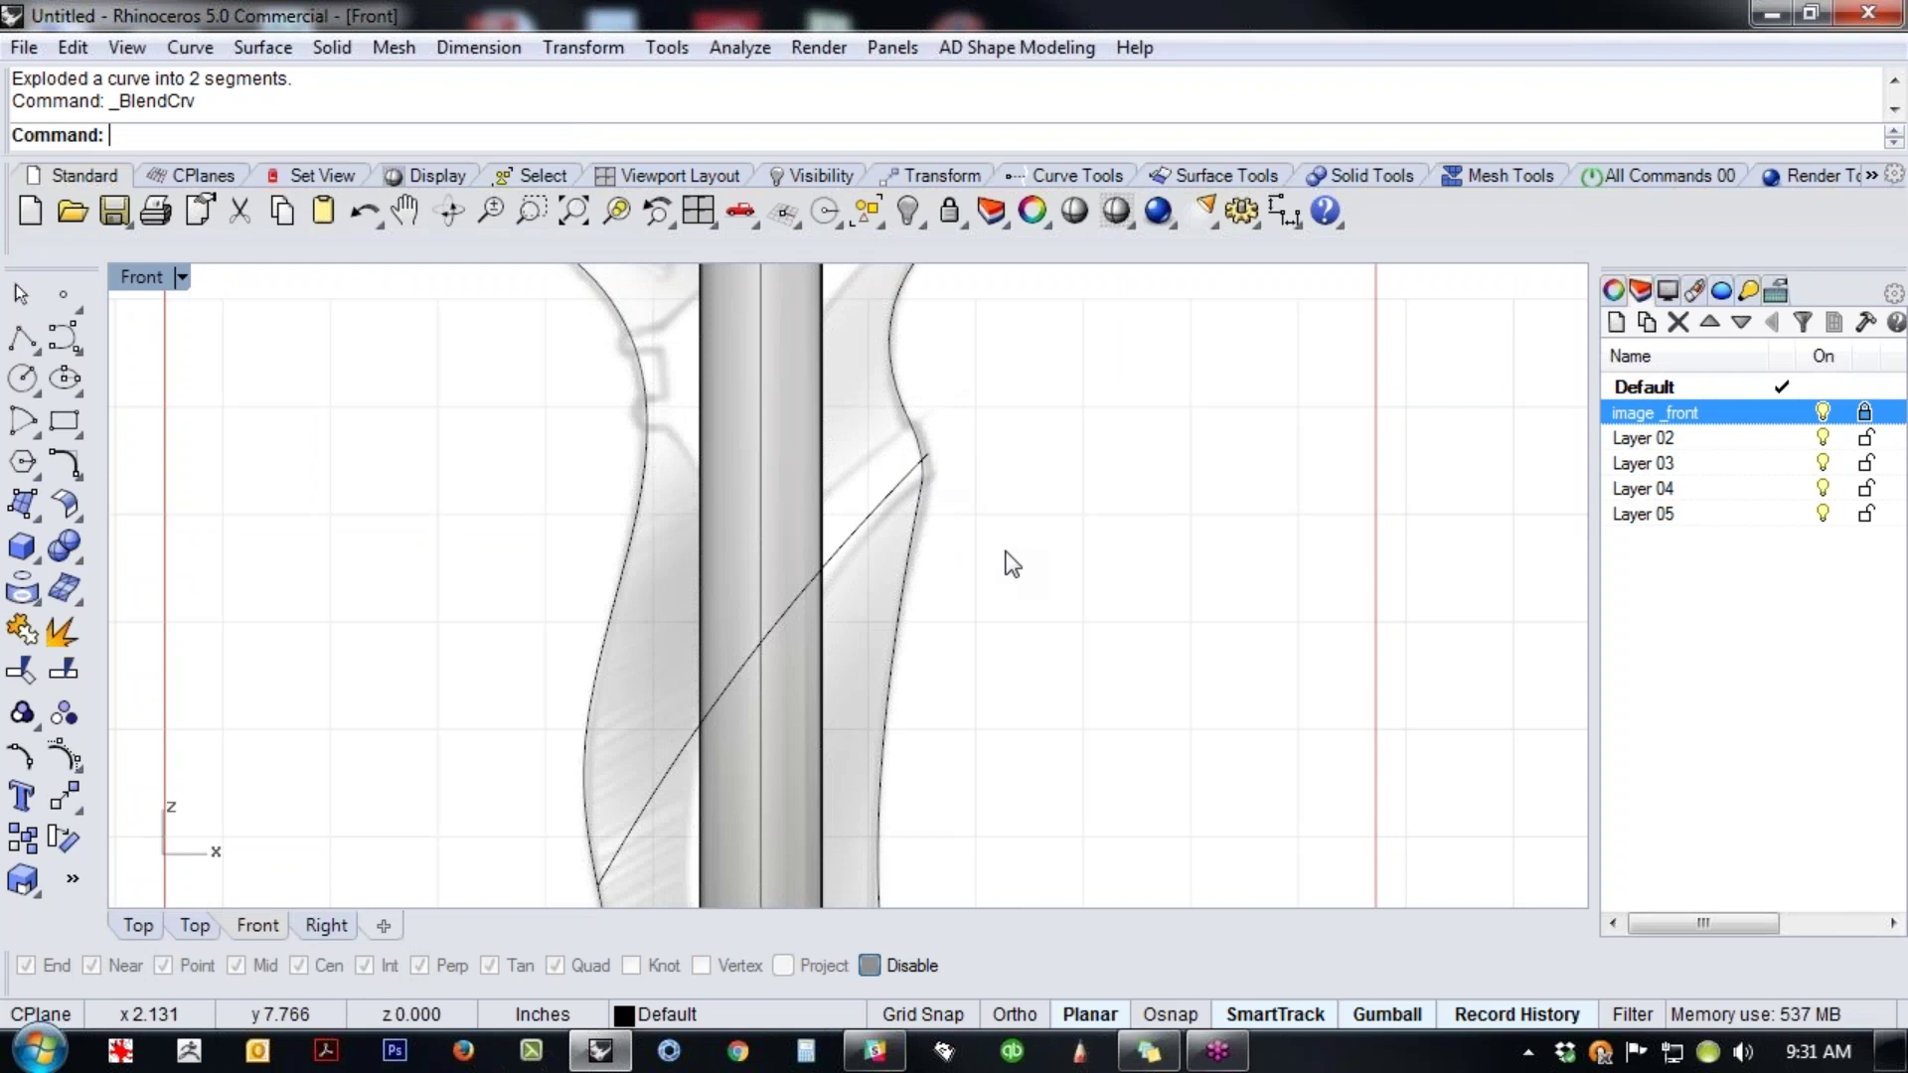
key("ctrl+z")
scroll(998, 586, "down", 4)
key("ctrl+y")
middle_click(994, 608)
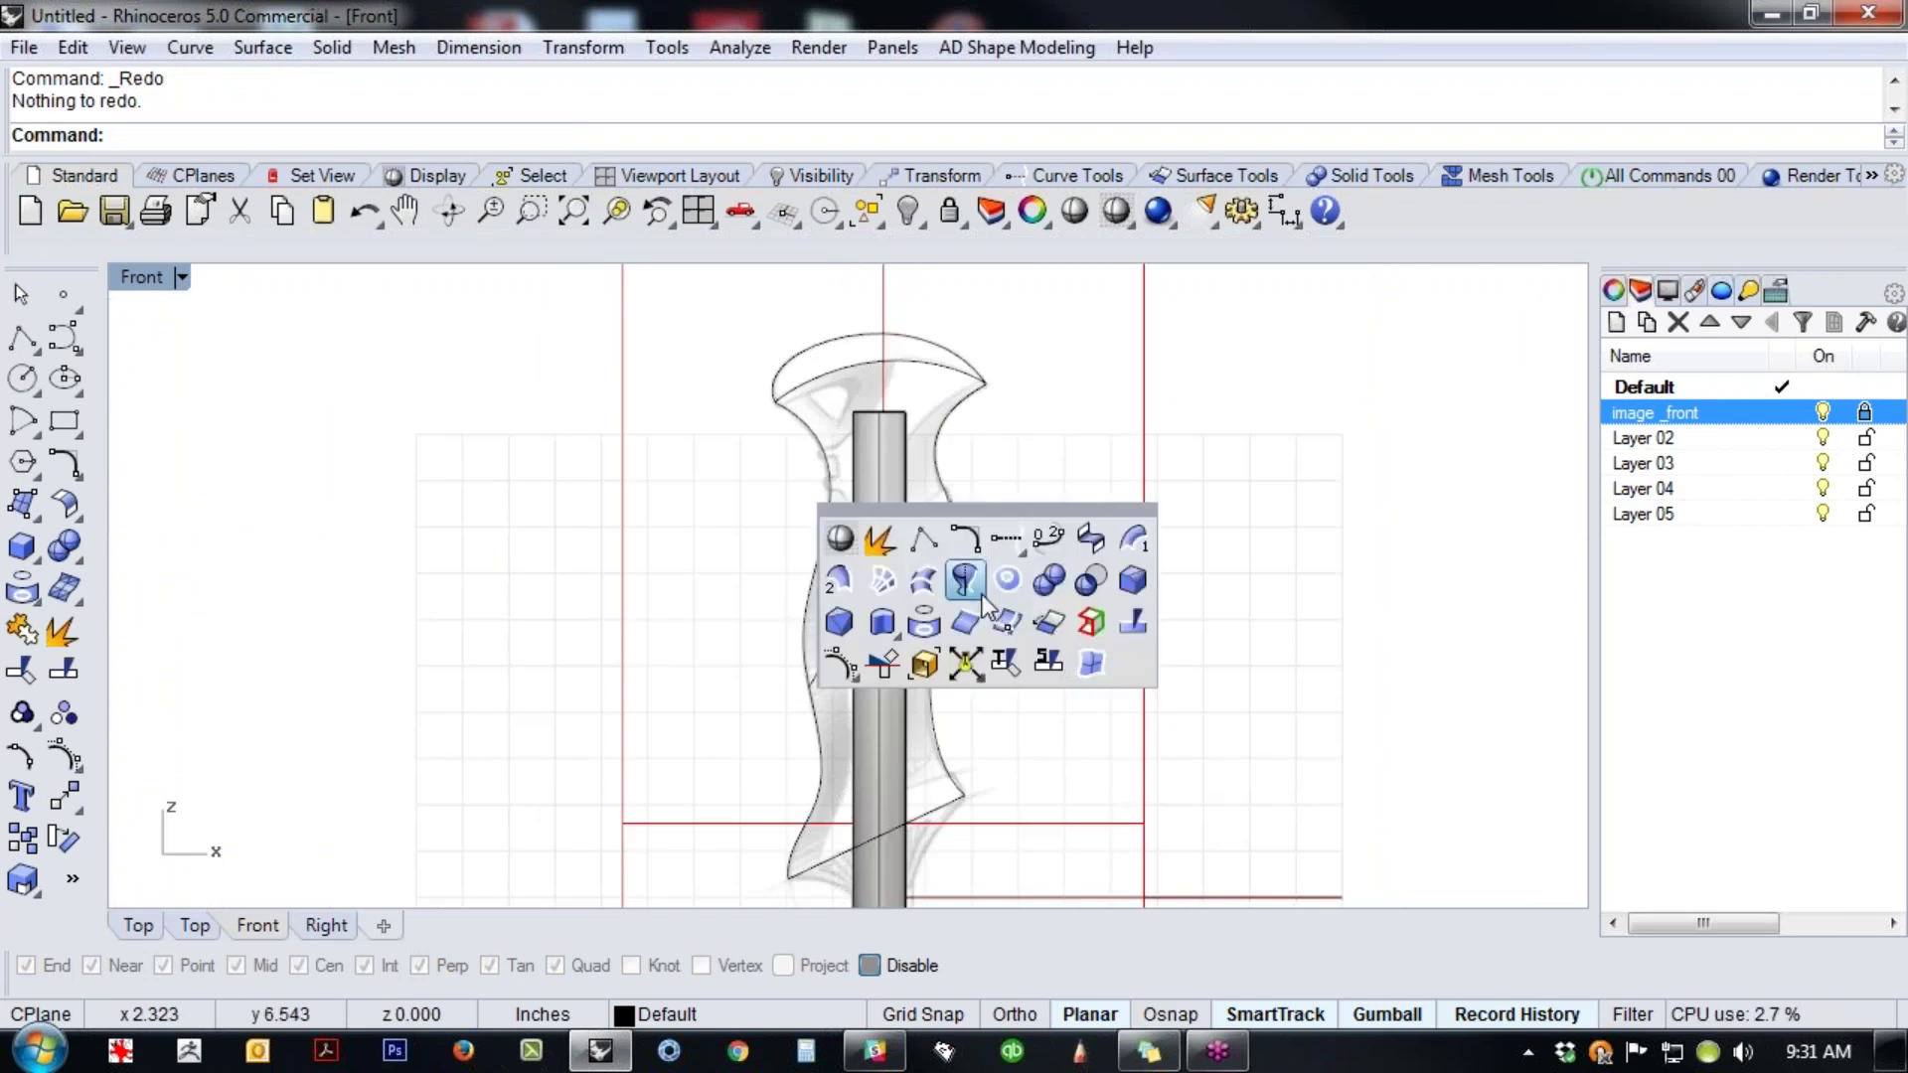
left_click(838, 577)
left_click(810, 596)
left_click(942, 467)
key("Escape")
- Undo the curve blend, the profile explode and the last drag on the diagonal crease curve
scroll(964, 516, "up", 5)
key("ctrl+z")
key("ctrl+z")
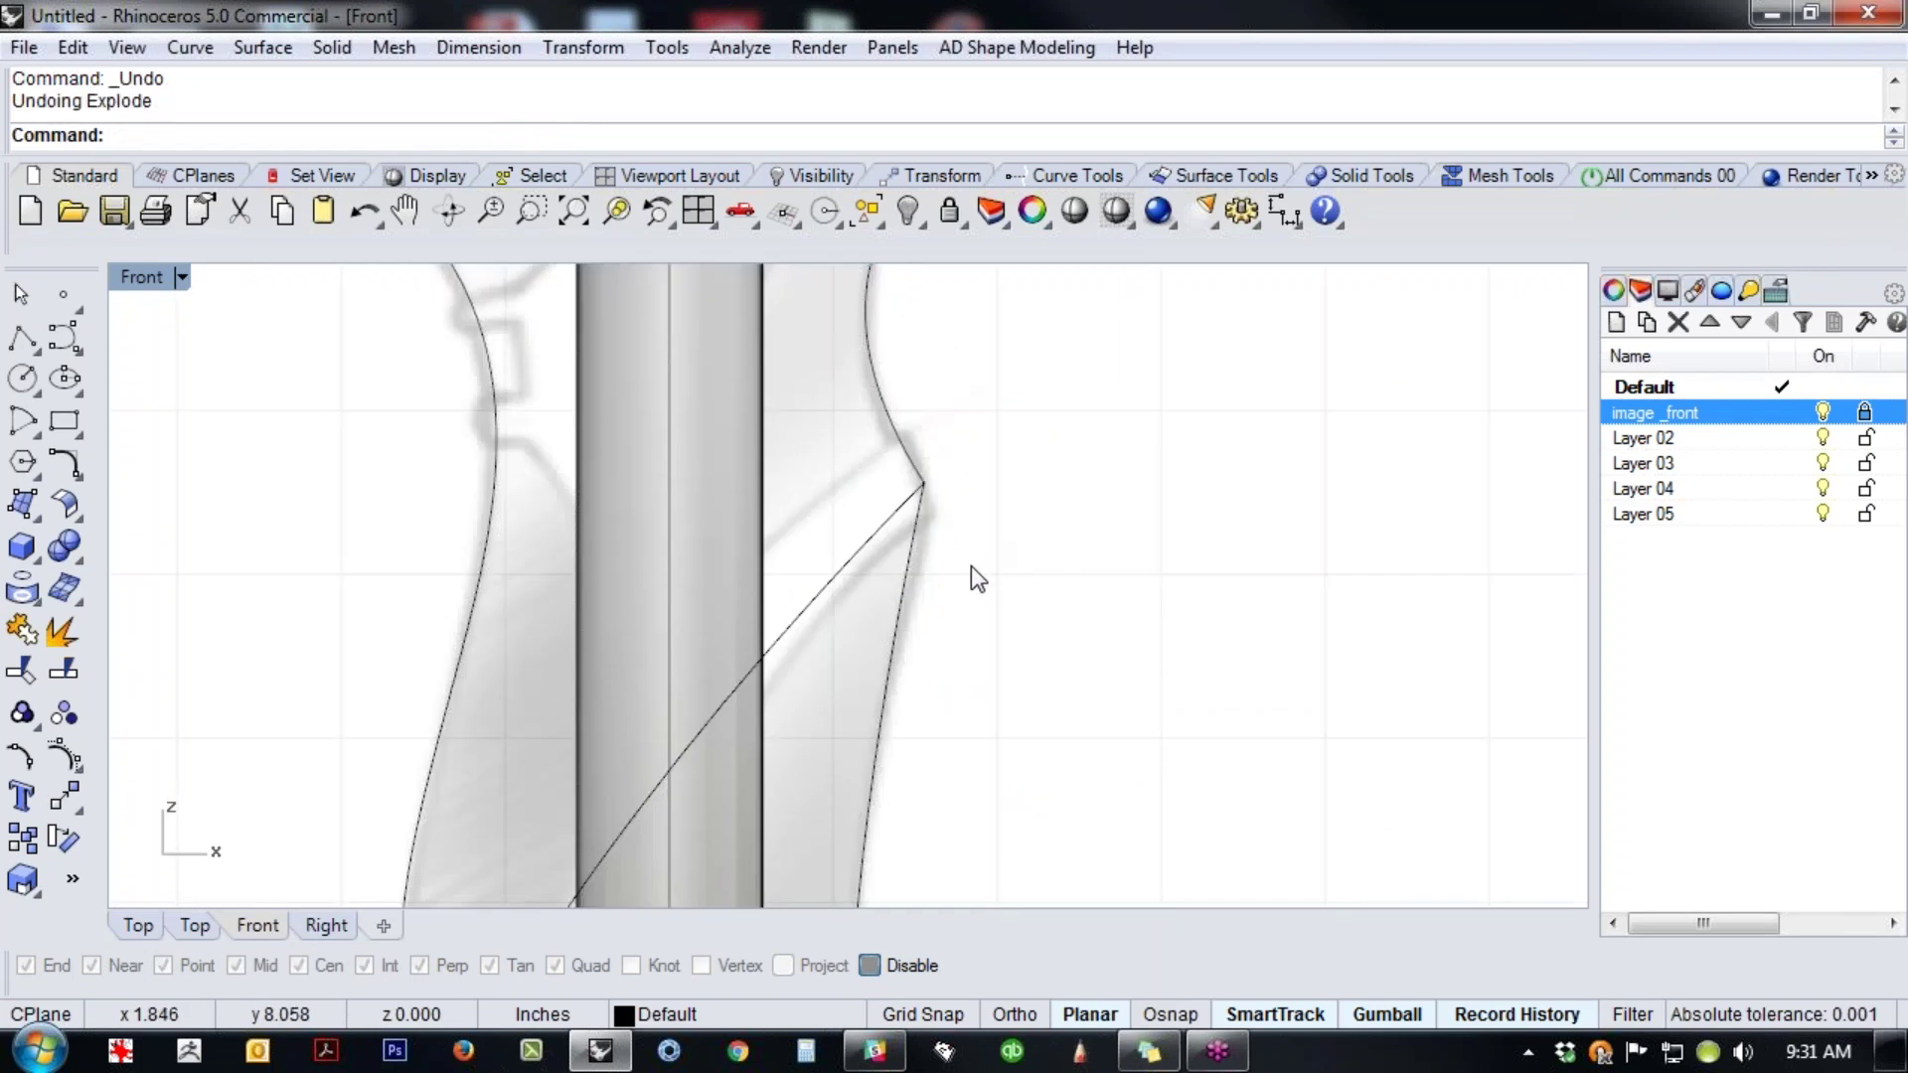
key("ctrl+z")
scroll(971, 576, "down", 4)
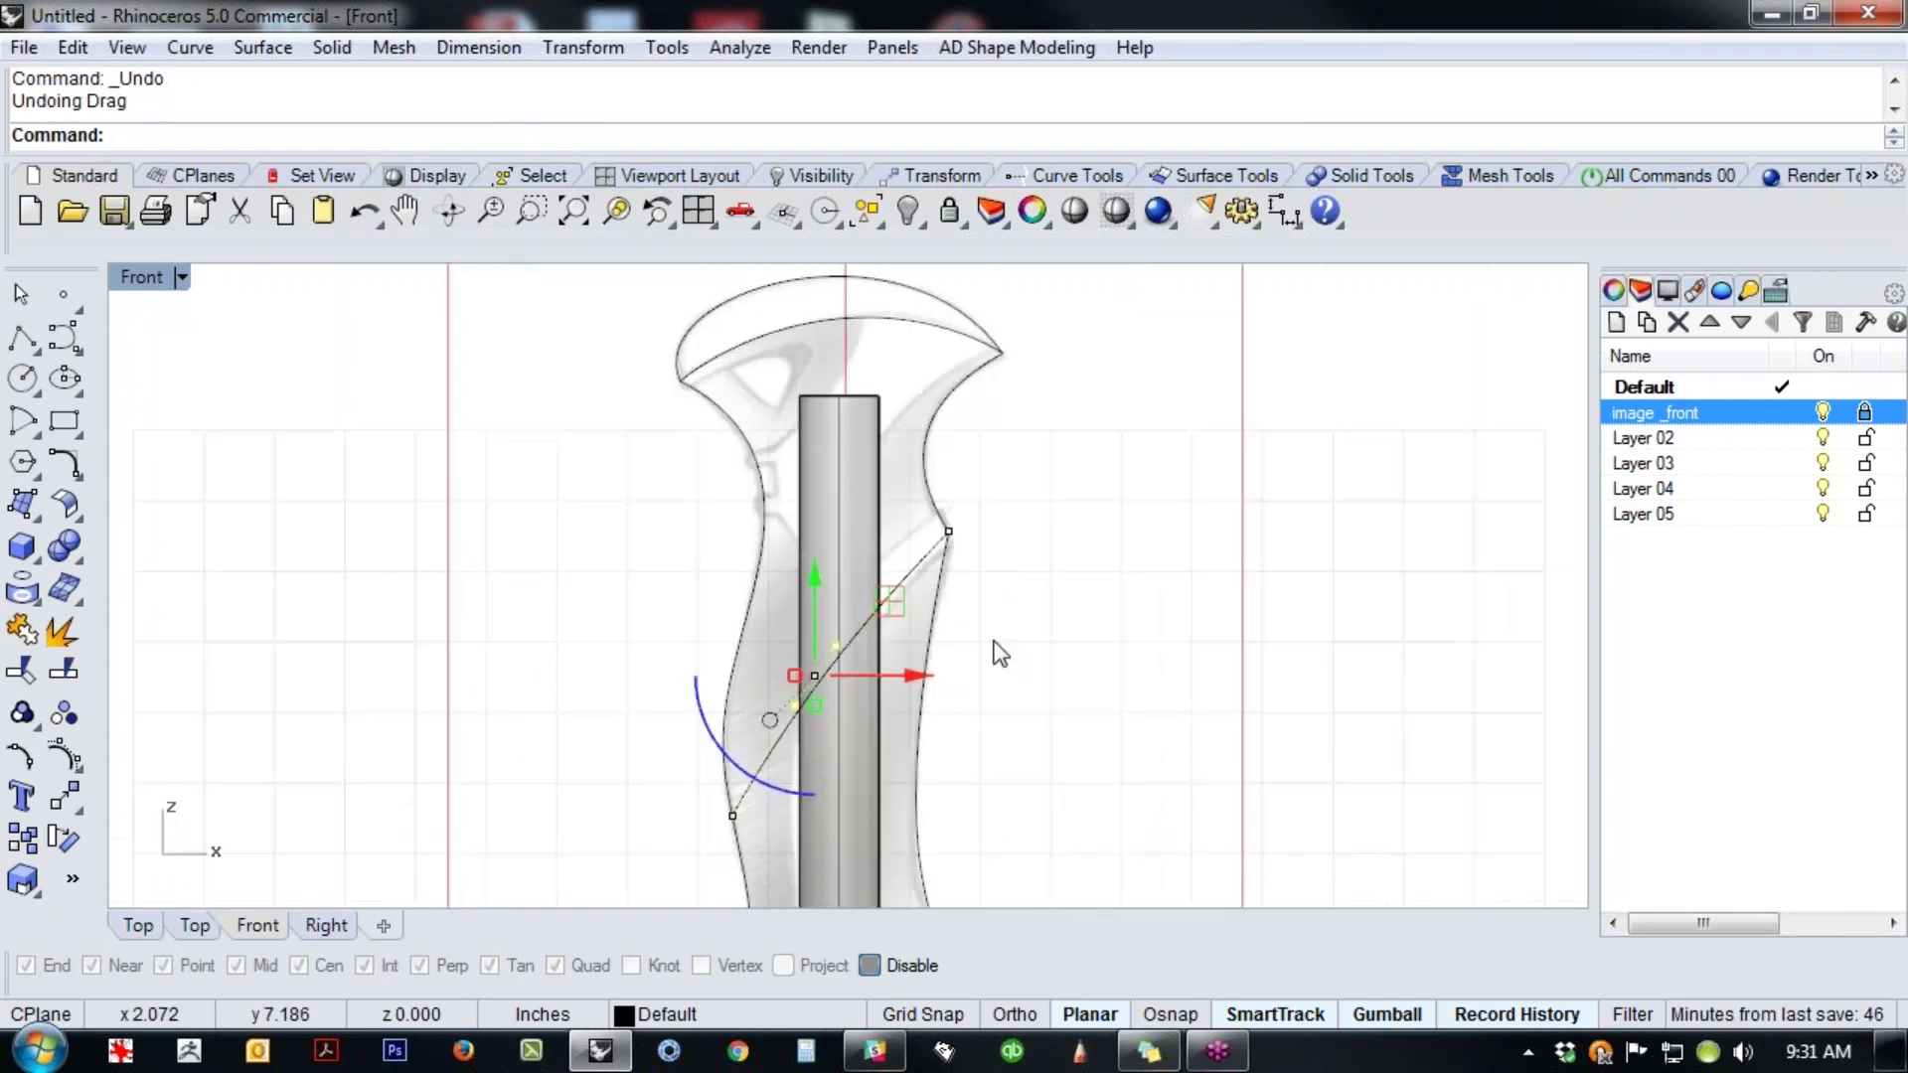
- In perspective, move the selected middle control points of the diagonal crease curve slightly farther out from the pole
key("ctrl+F4")
scroll(779, 688, "up", 6)
right_click_drag(779, 688, 977, 716)
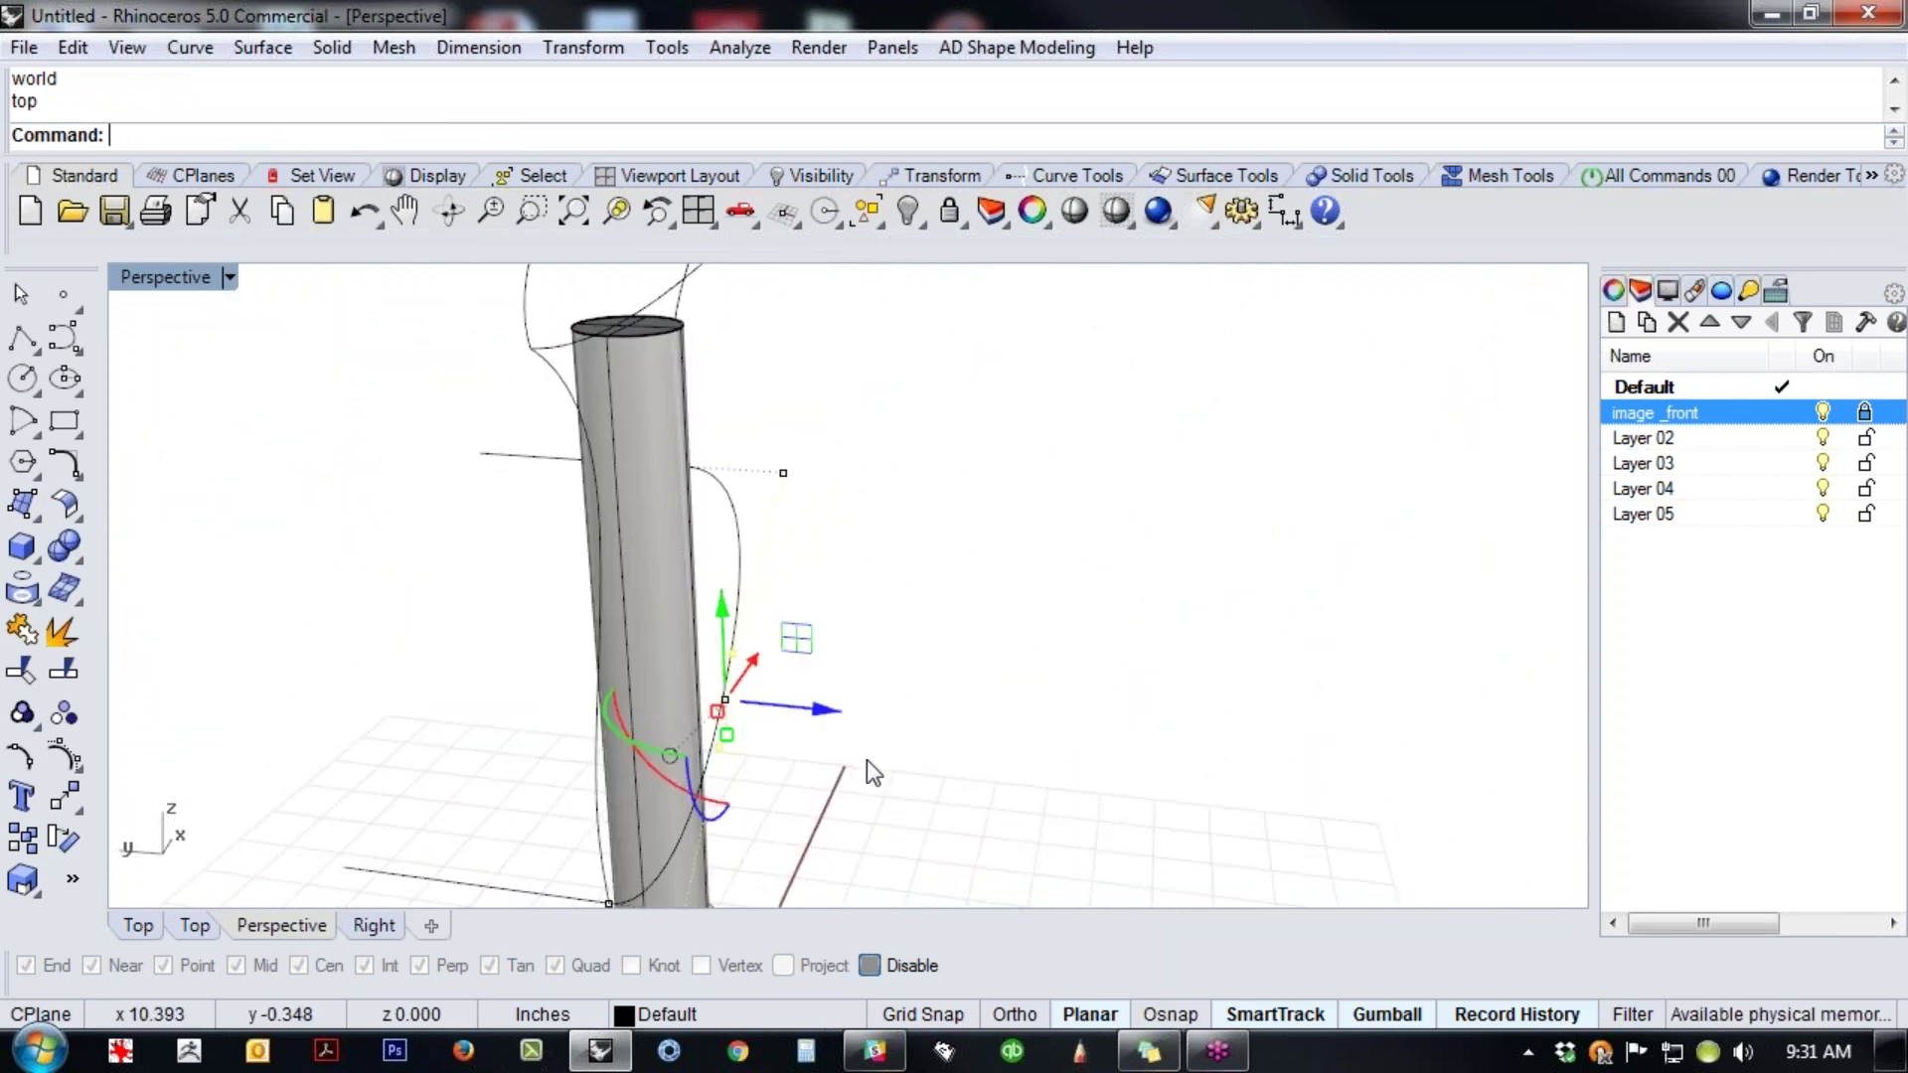
mouse_move(829, 709)
left_mouse_down()
mouse_move(934, 708)
mouse_move(846, 712)
left_mouse_up()
left_click(949, 684)
right_click_drag(945, 682, 755, 631)
right_click_drag(924, 672, 720, 674)
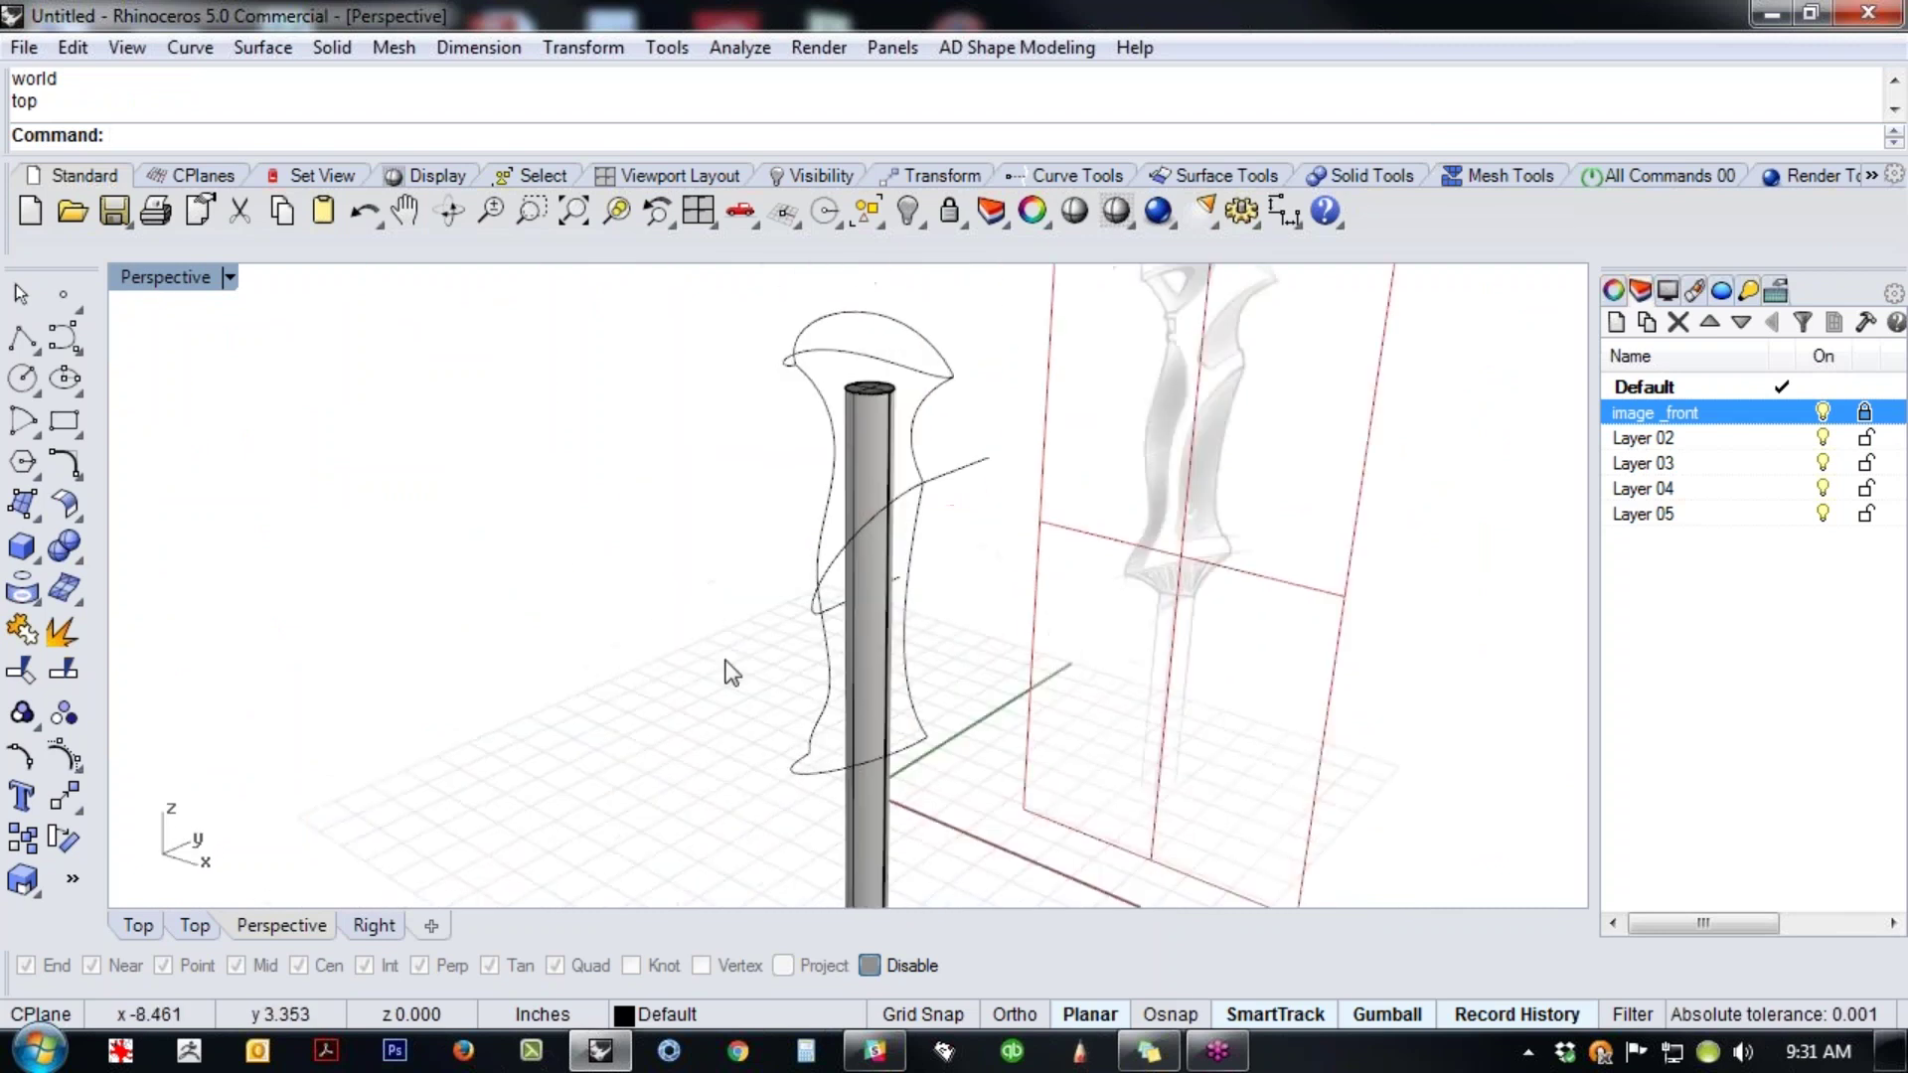
scroll(705, 582, "up", 3)
middle_click(678, 568)
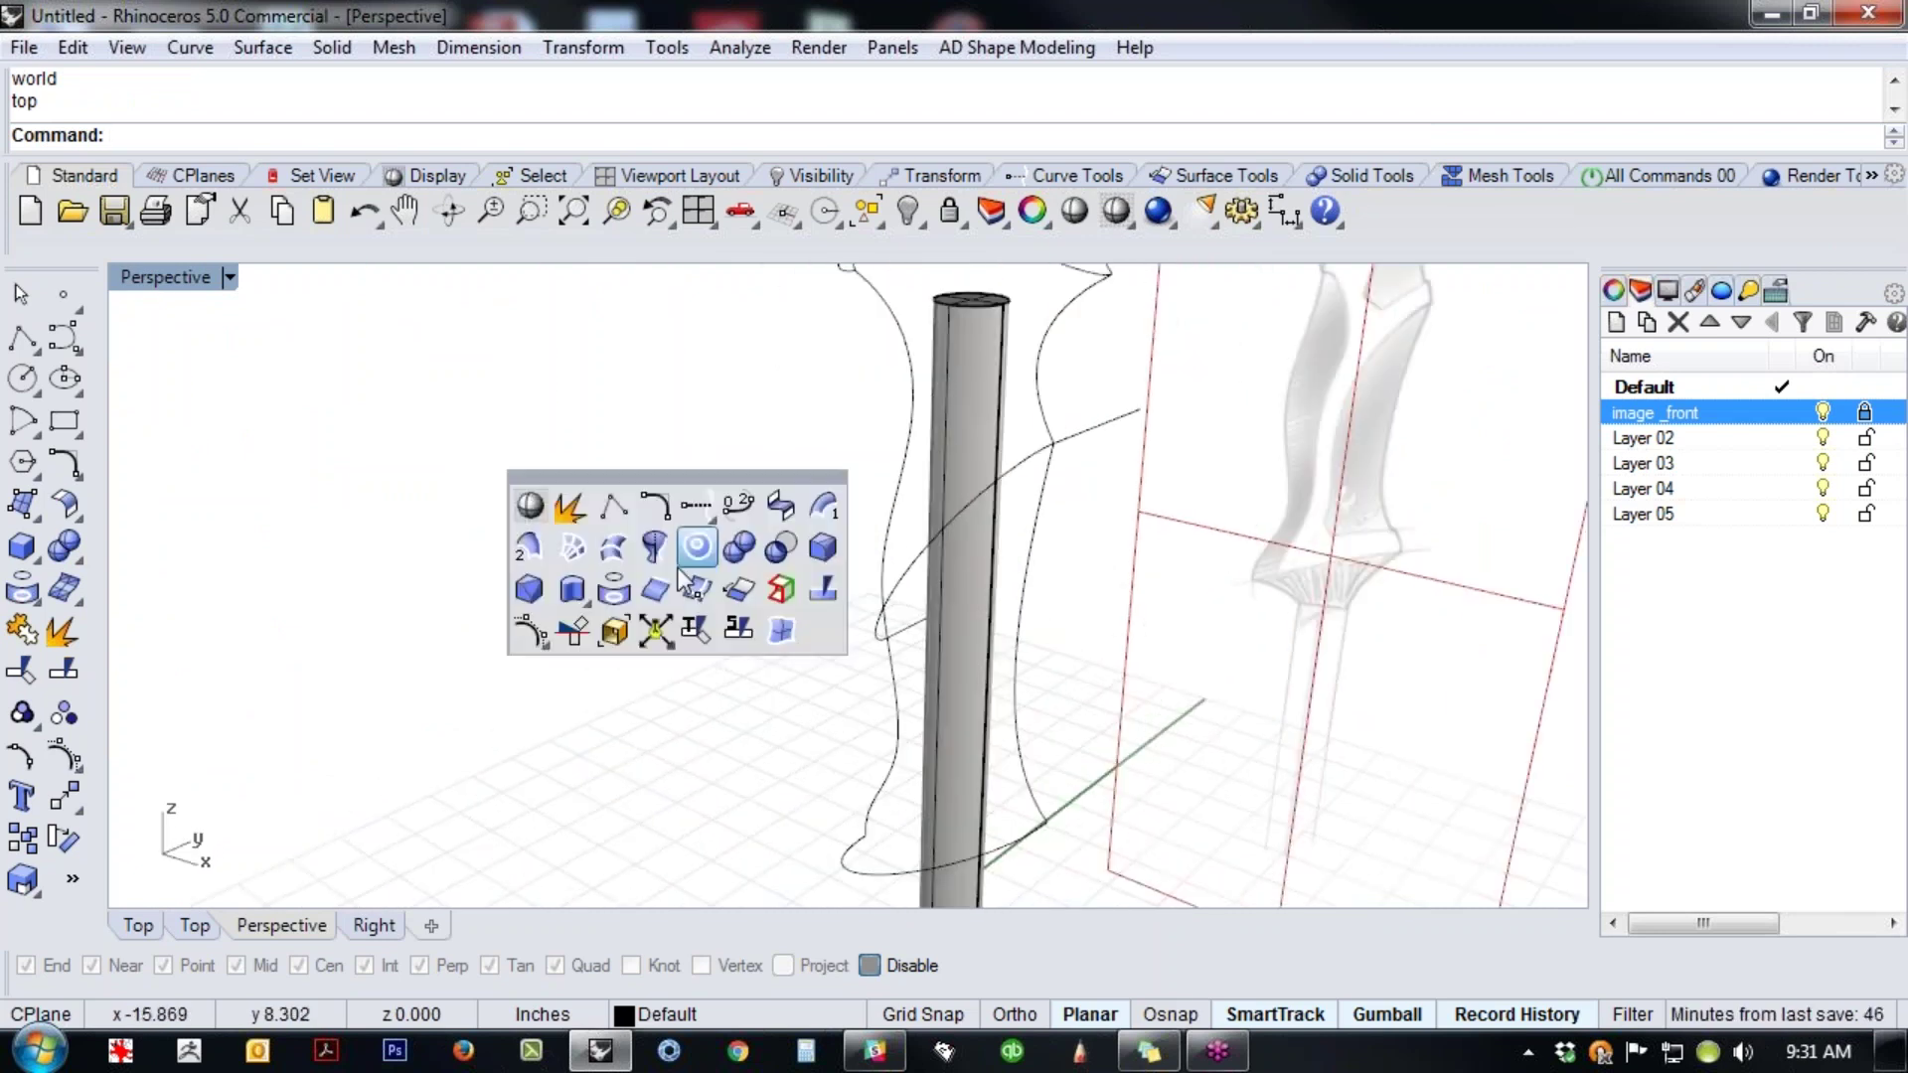
left_click(601, 564)
left_click(913, 414)
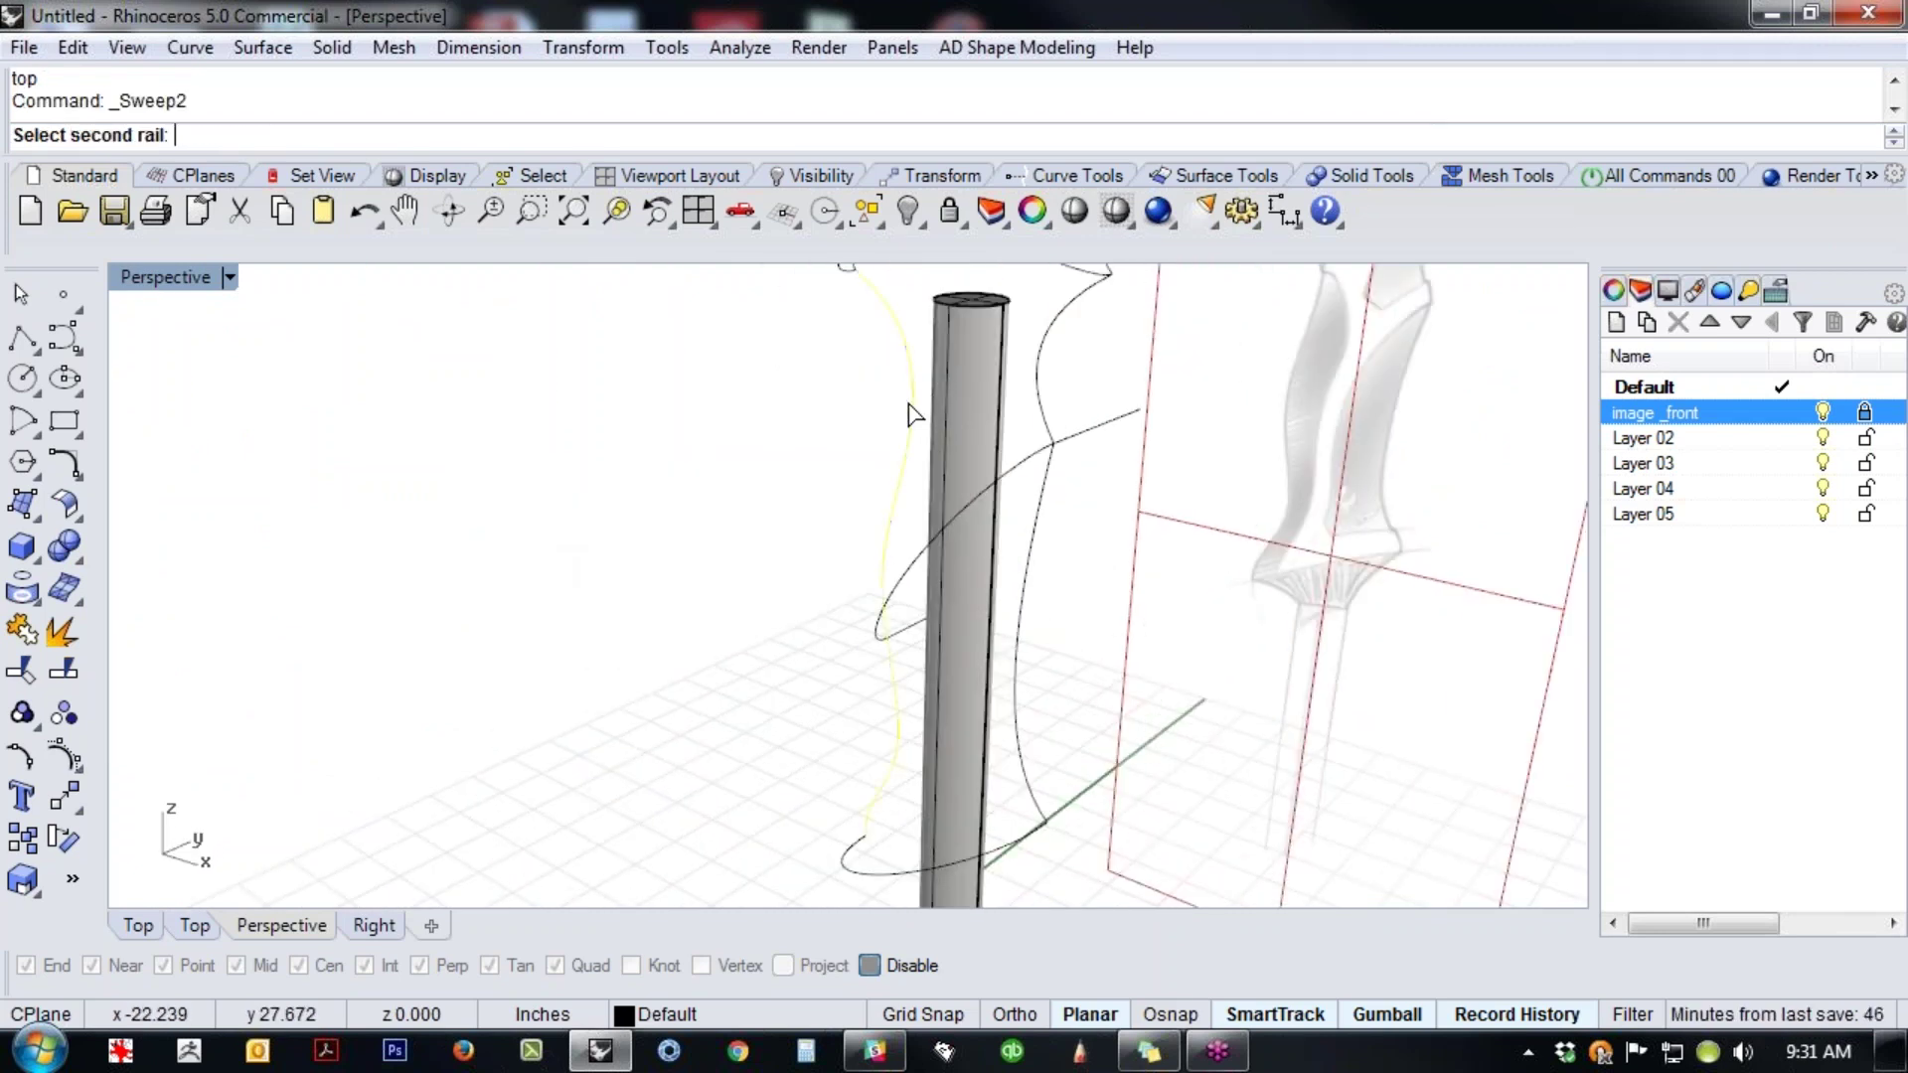
left_click(1041, 372)
key("Escape")
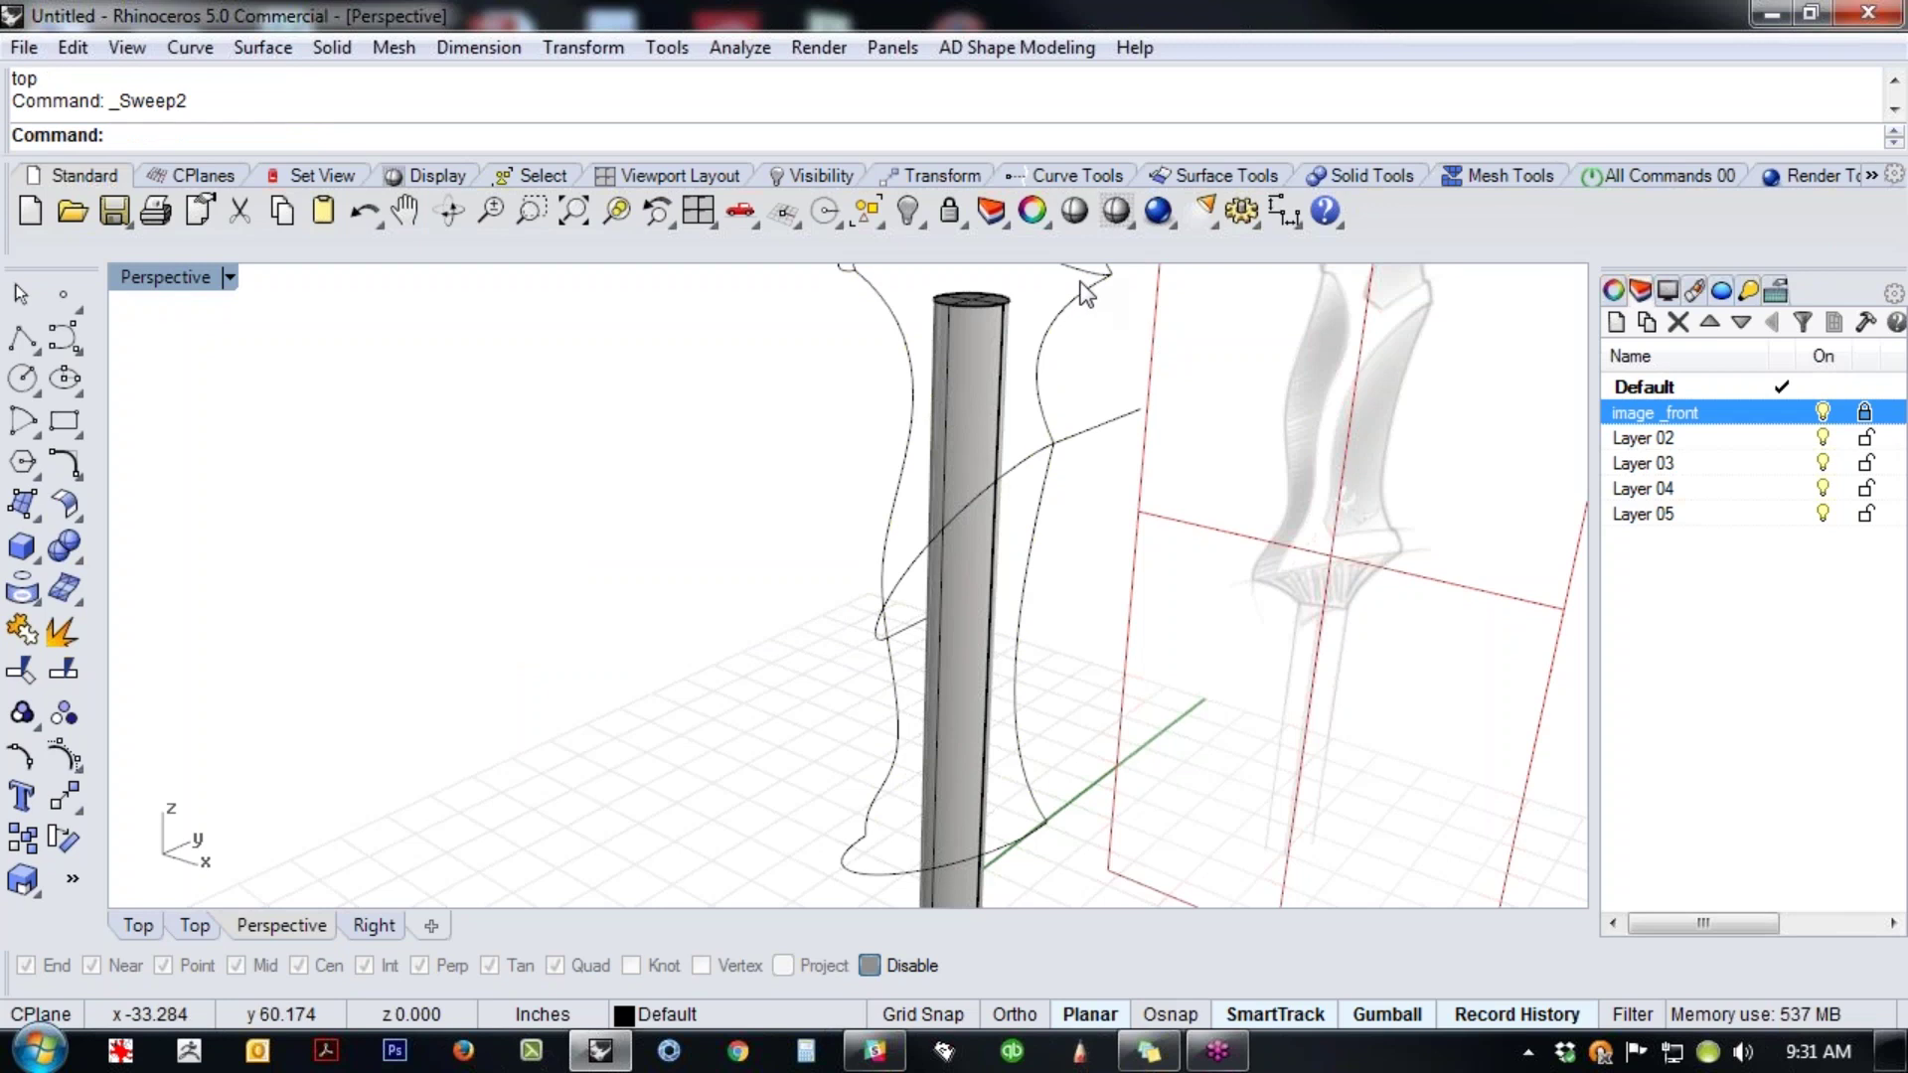
- Sweep the handle surface along both profile rails through the upper, diagonal crease and lower cross-section curves, without simplifying
right_click(1156, 412)
left_click(901, 477)
left_click(1050, 324)
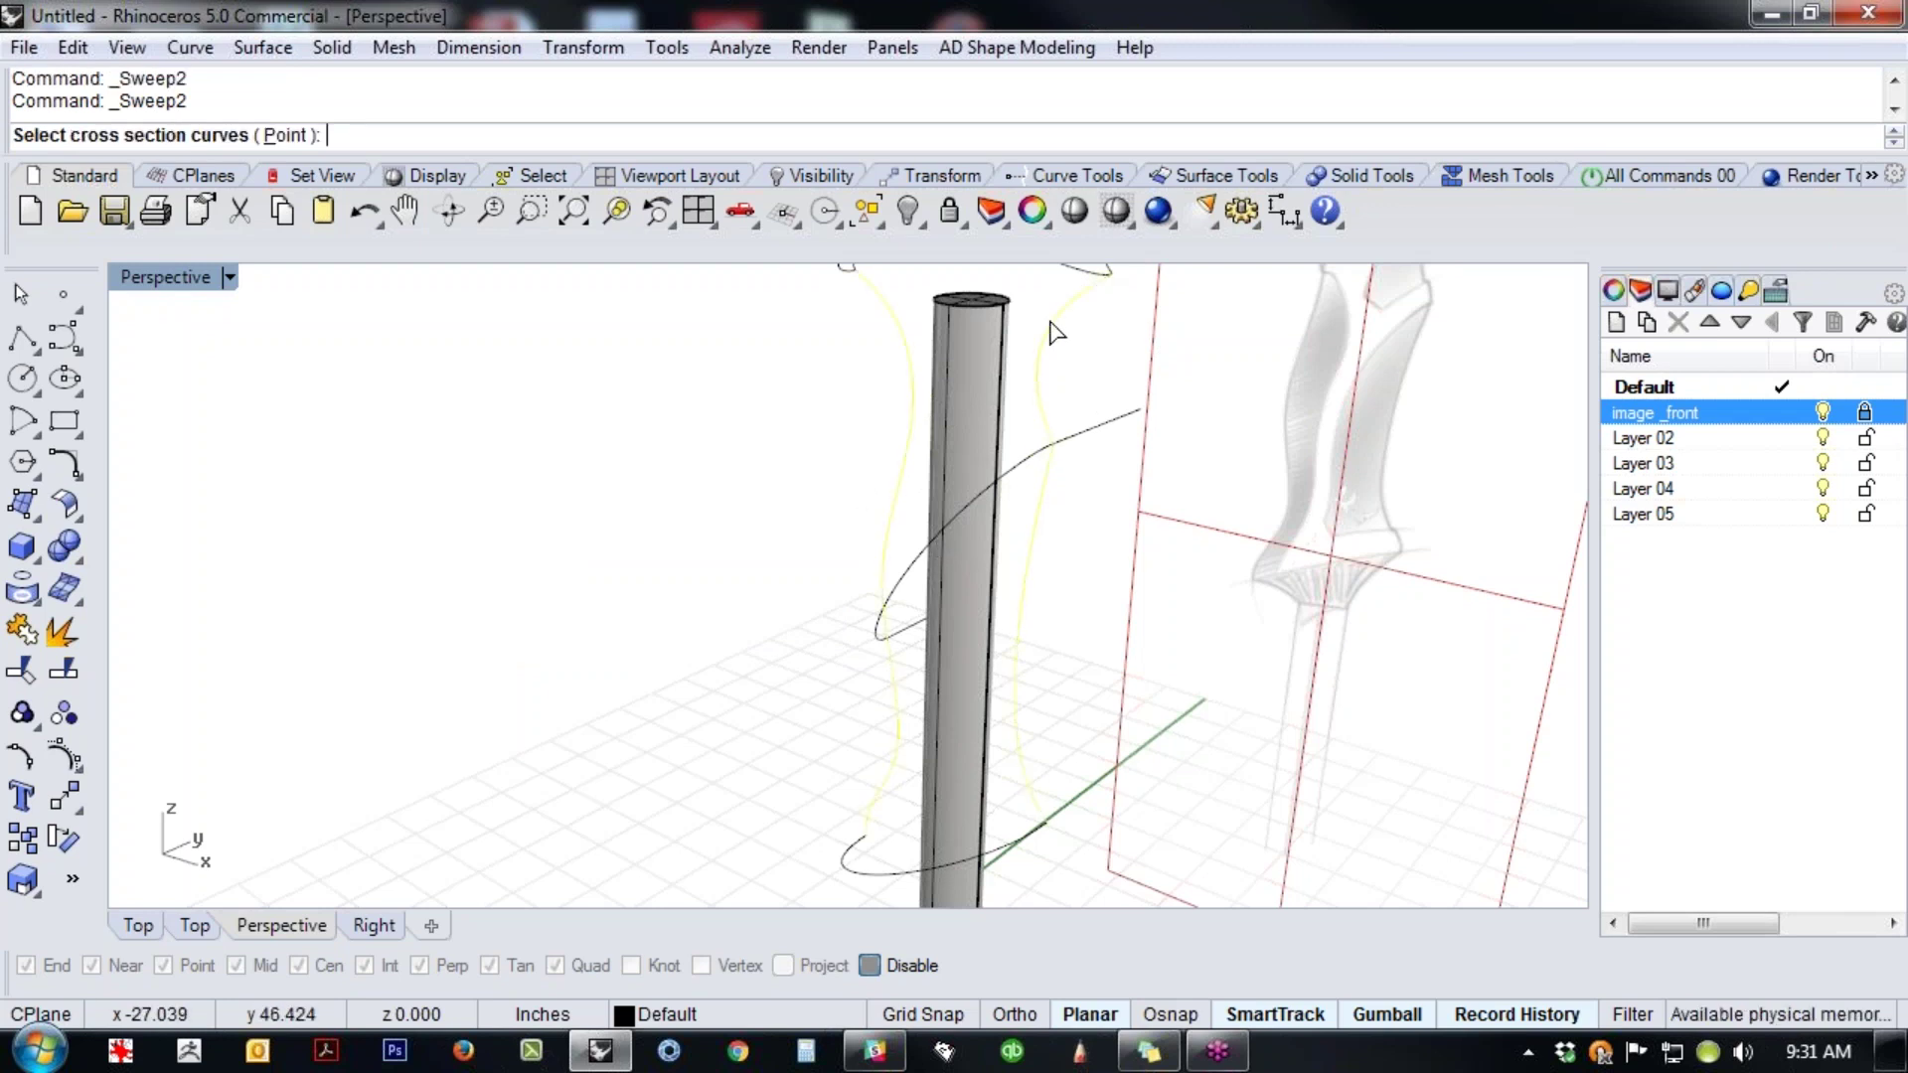
left_click(1088, 274)
left_click(1026, 465)
left_click(1049, 823)
key("Return")
right_click_drag(696, 725, 829, 700)
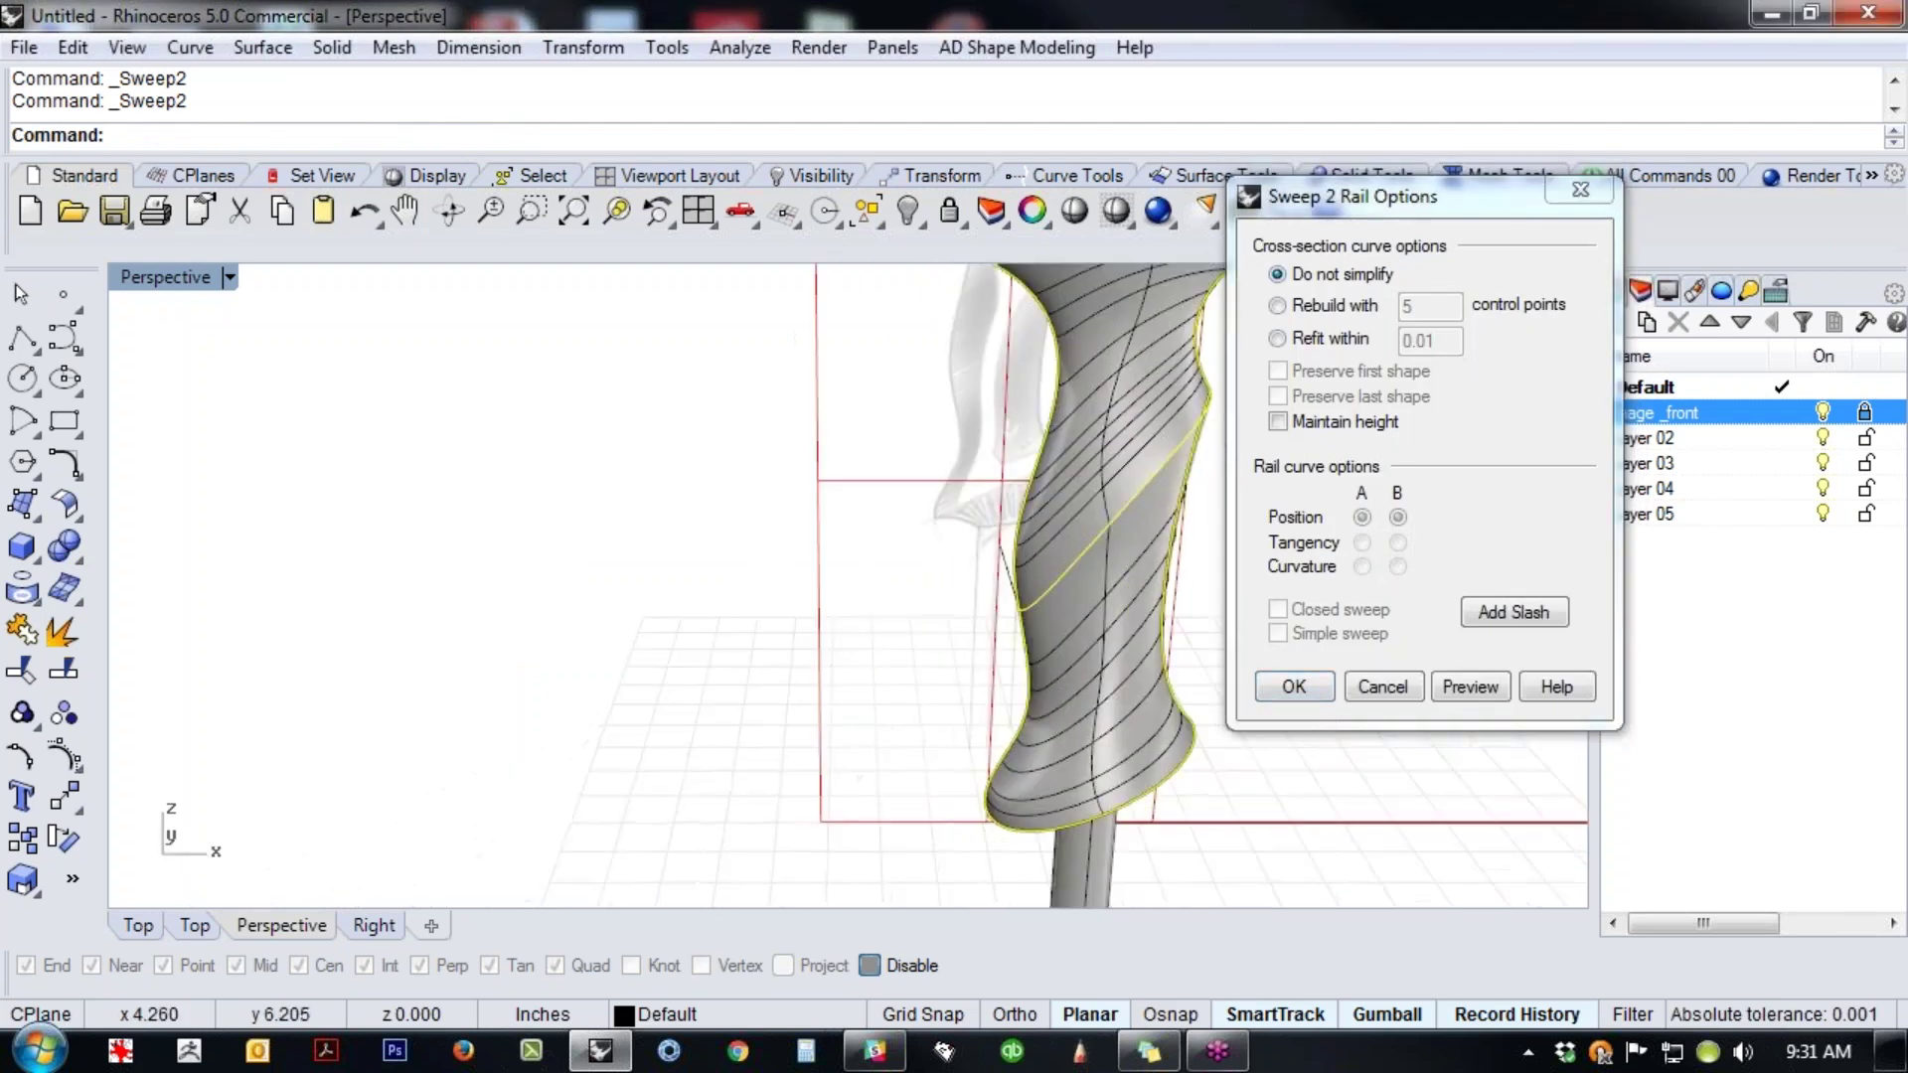
left_click(1294, 687)
- Mirror the swept handle half with a copy, using a straight mirror plane from the lower end of the handle profile
right_click_drag(1165, 620, 1050, 760)
scroll(922, 749, "up", 4)
left_click(908, 738)
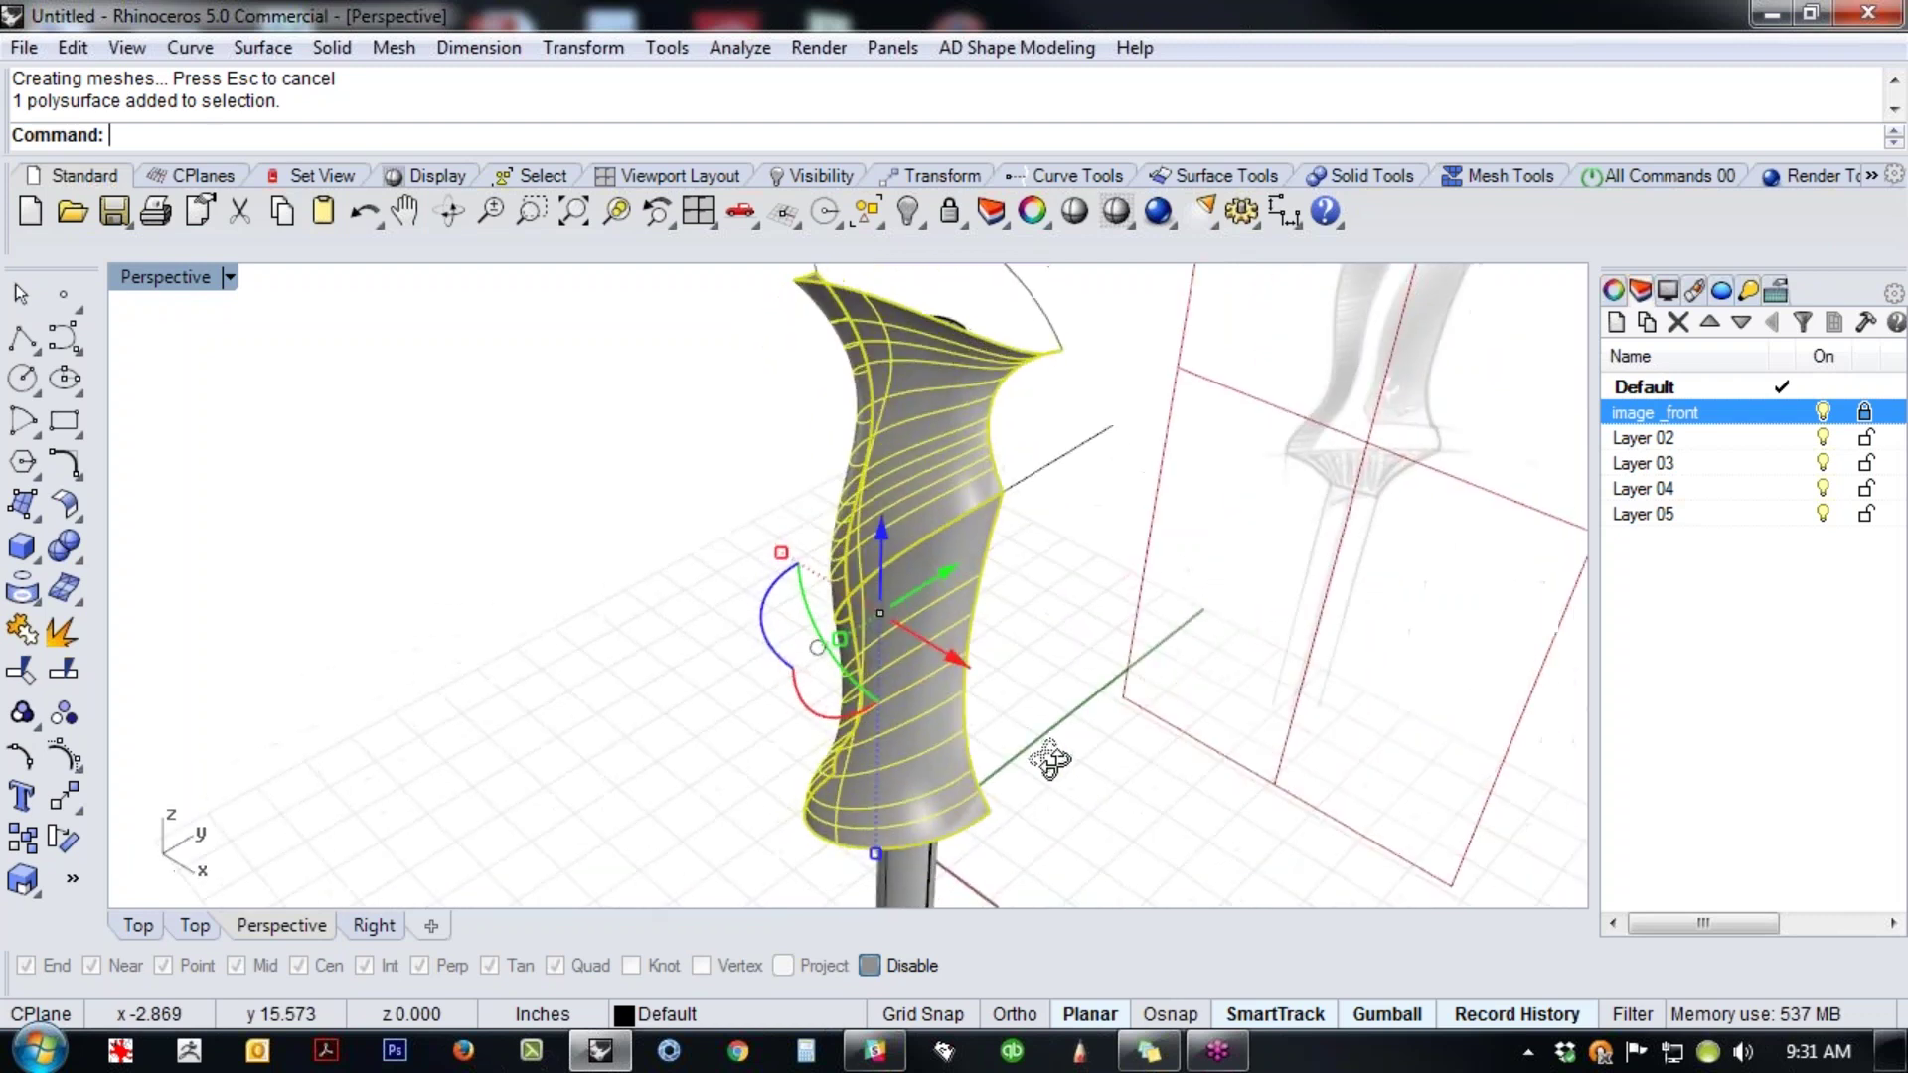
type("M")
key("Return")
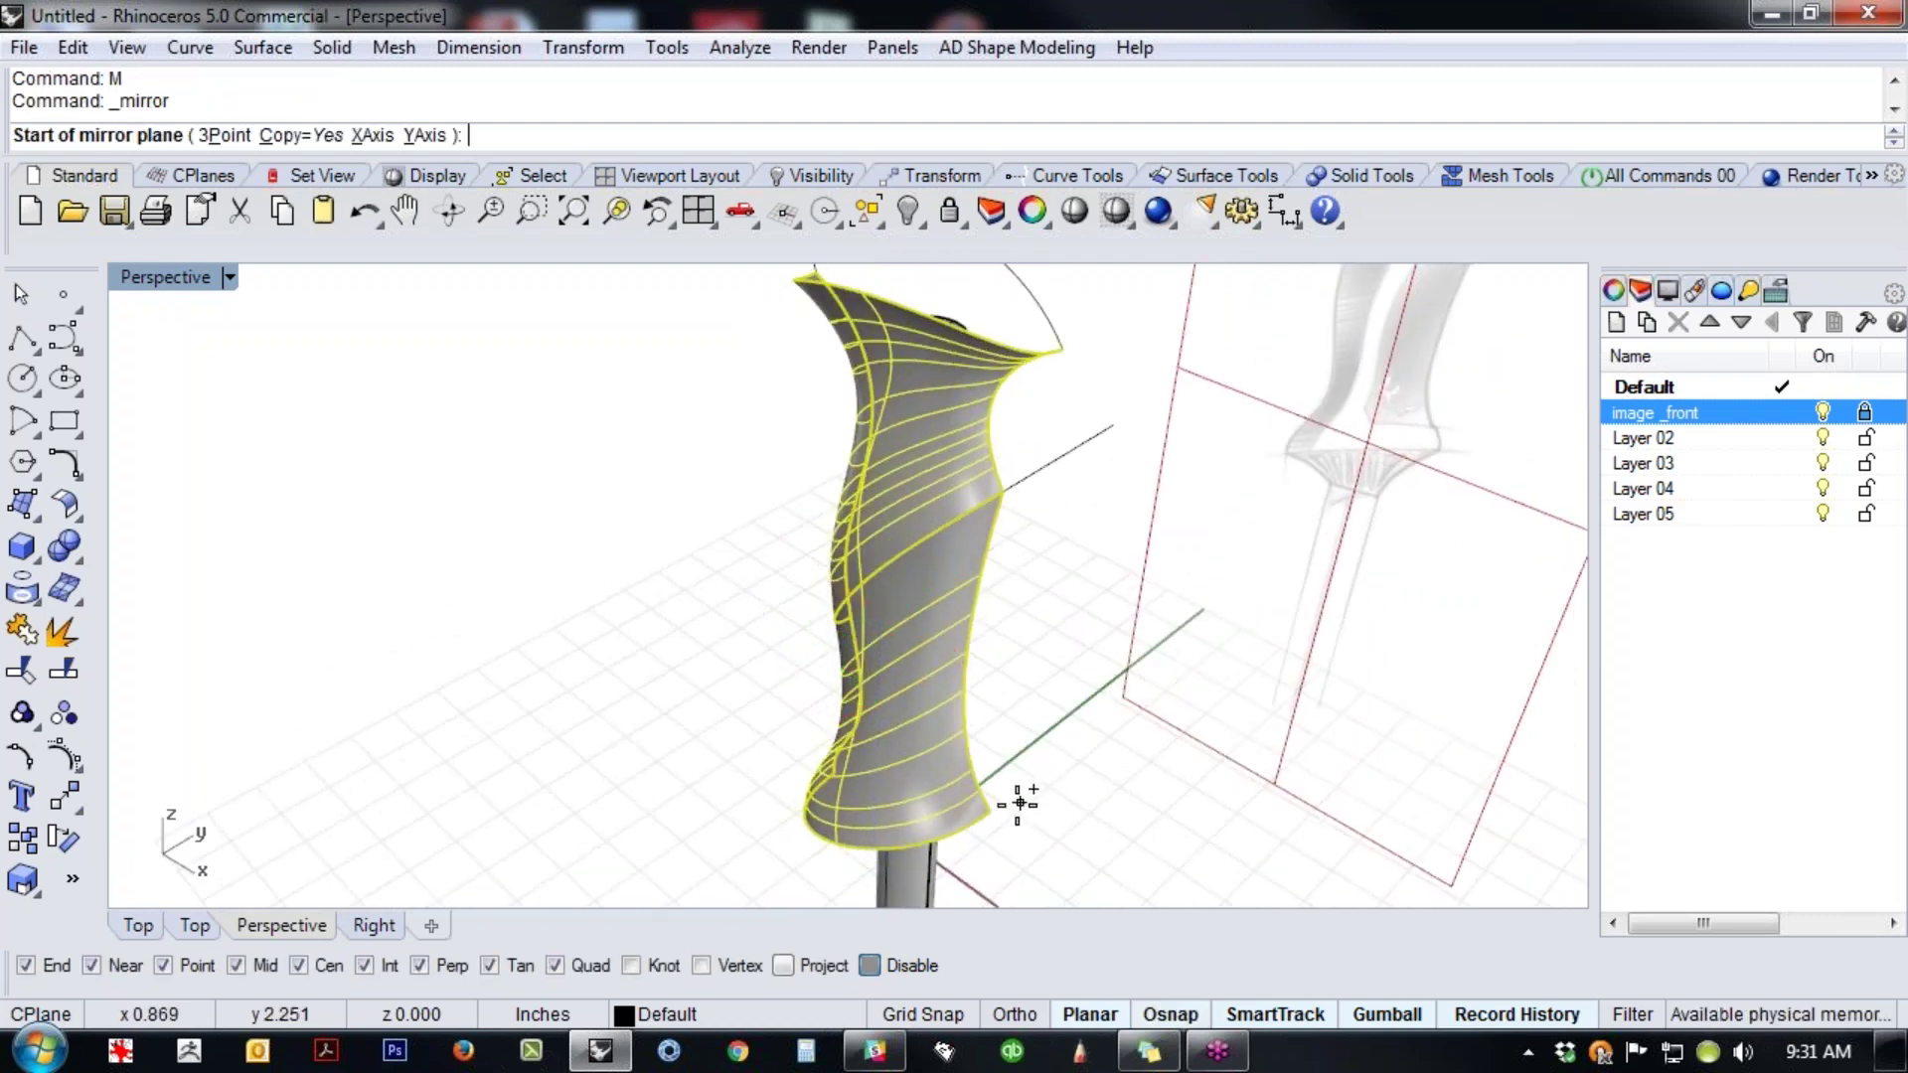
left_click(990, 810)
left_click(605, 652, "shift")
left_click(605, 652)
right_click_drag(606, 652, 537, 652)
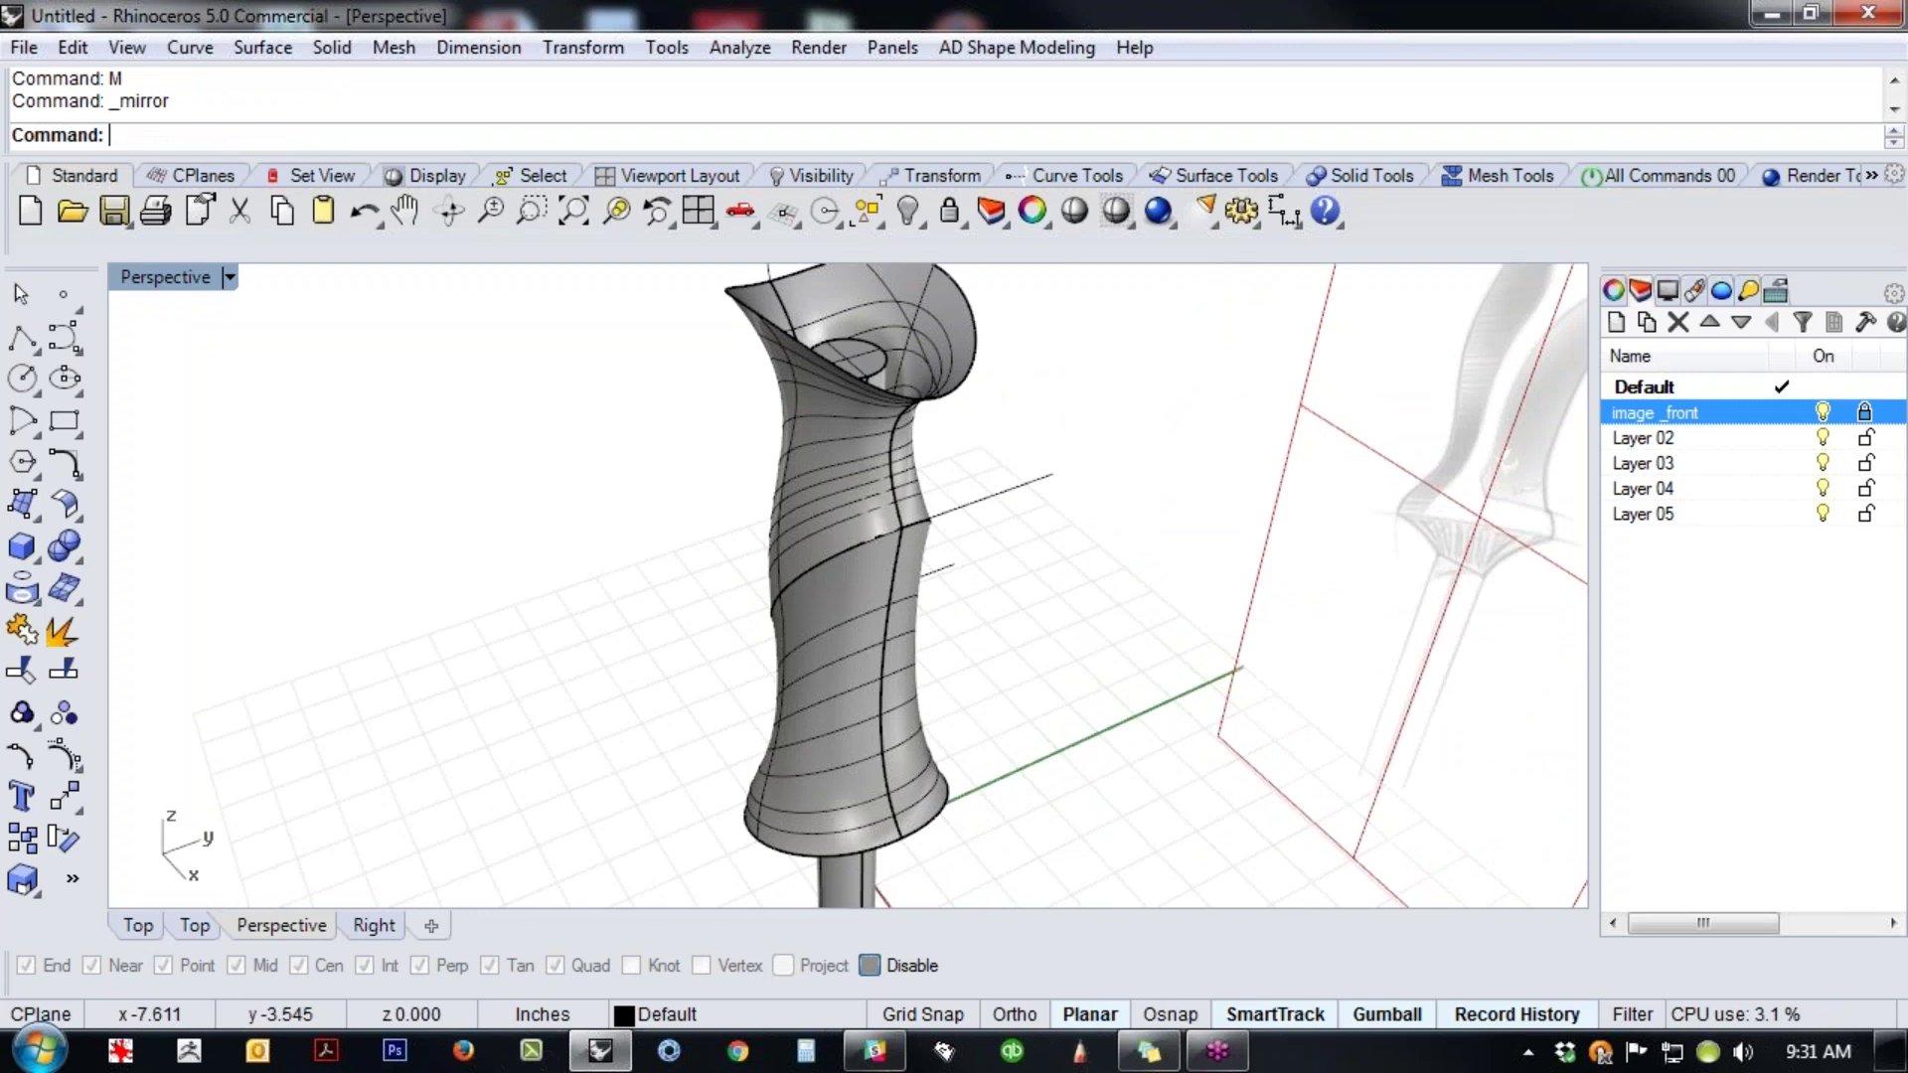
- Inspect the full handle and its sharp diagonal crease in rendered shading from several angles
left_click(1074, 212)
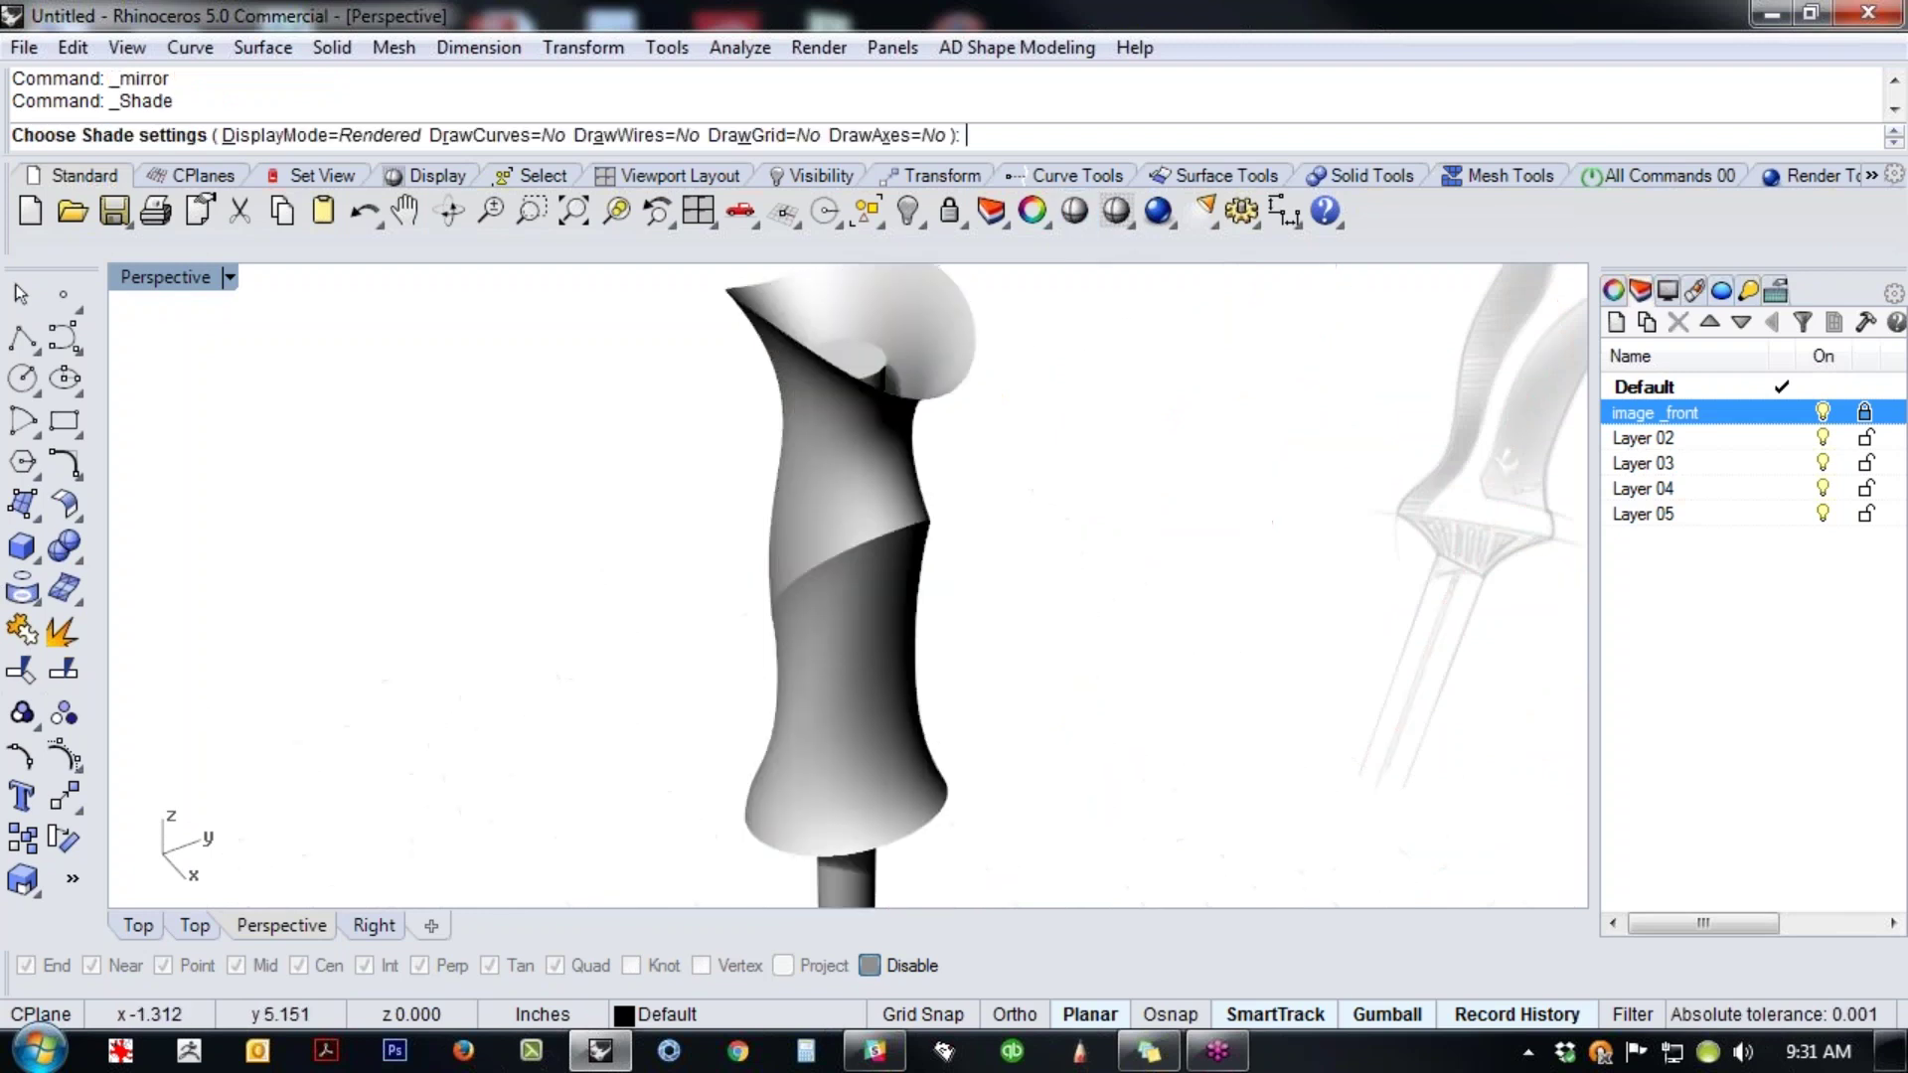
mouse_move(695, 696)
right_mouse_down()
mouse_move(873, 438)
mouse_move(974, 427)
right_mouse_up()
mouse_move(978, 501)
right_mouse_down()
mouse_move(745, 694)
mouse_move(848, 486)
mouse_move(830, 736)
mouse_move(199, 706)
mouse_move(264, 639)
mouse_move(157, 574)
mouse_move(1575, 682)
mouse_move(1380, 732)
mouse_move(140, 745)
mouse_move(234, 733)
mouse_move(371, 758)
mouse_move(301, 788)
mouse_move(119, 801)
mouse_move(1358, 771)
mouse_move(824, 769)
mouse_move(818, 695)
mouse_move(868, 558)
mouse_move(1137, 716)
mouse_move(1503, 749)
mouse_move(1584, 733)
mouse_move(1197, 706)
mouse_move(984, 733)
mouse_move(1179, 713)
mouse_move(1102, 749)
mouse_move(928, 668)
mouse_move(971, 693)
right_mouse_up()
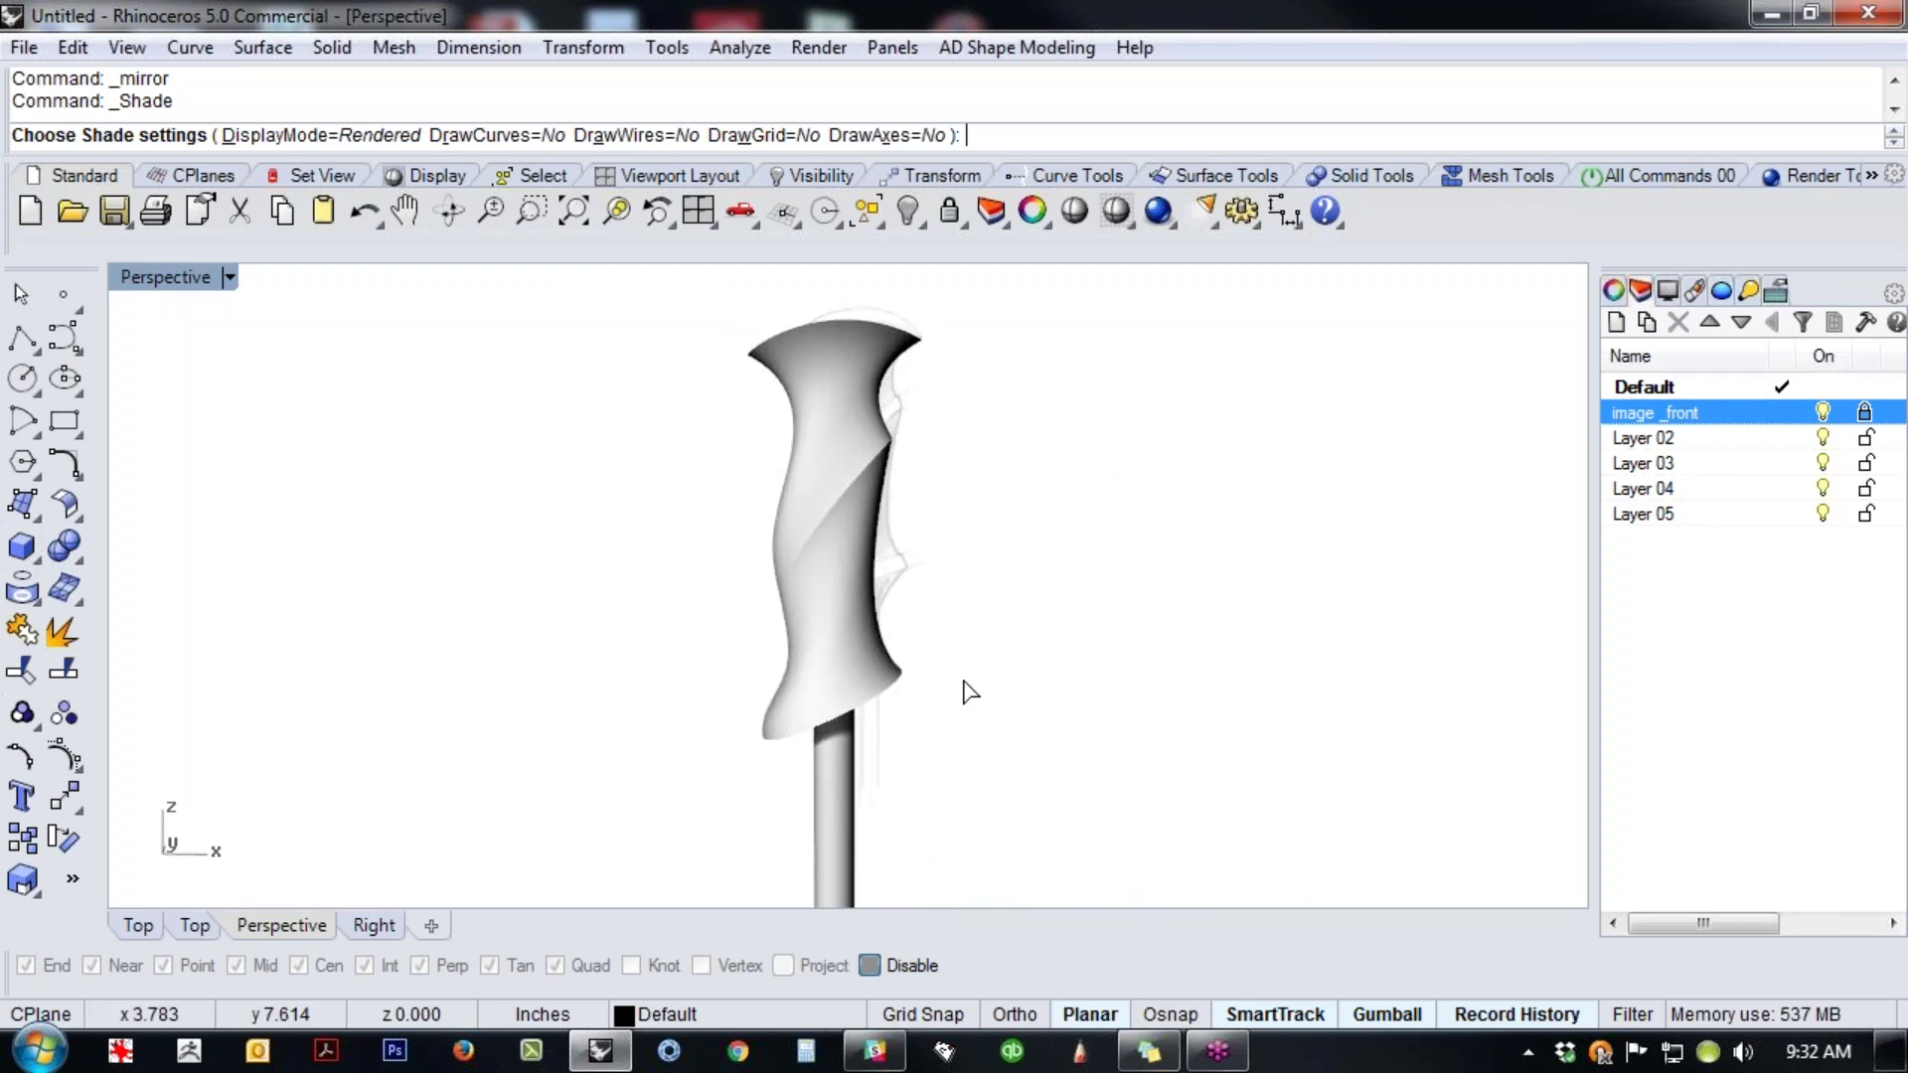
key("Escape")
- In the front view, draw a slightly sloped straight line across the pole at the sketched lower end of the guard
key("ctrl+F2")
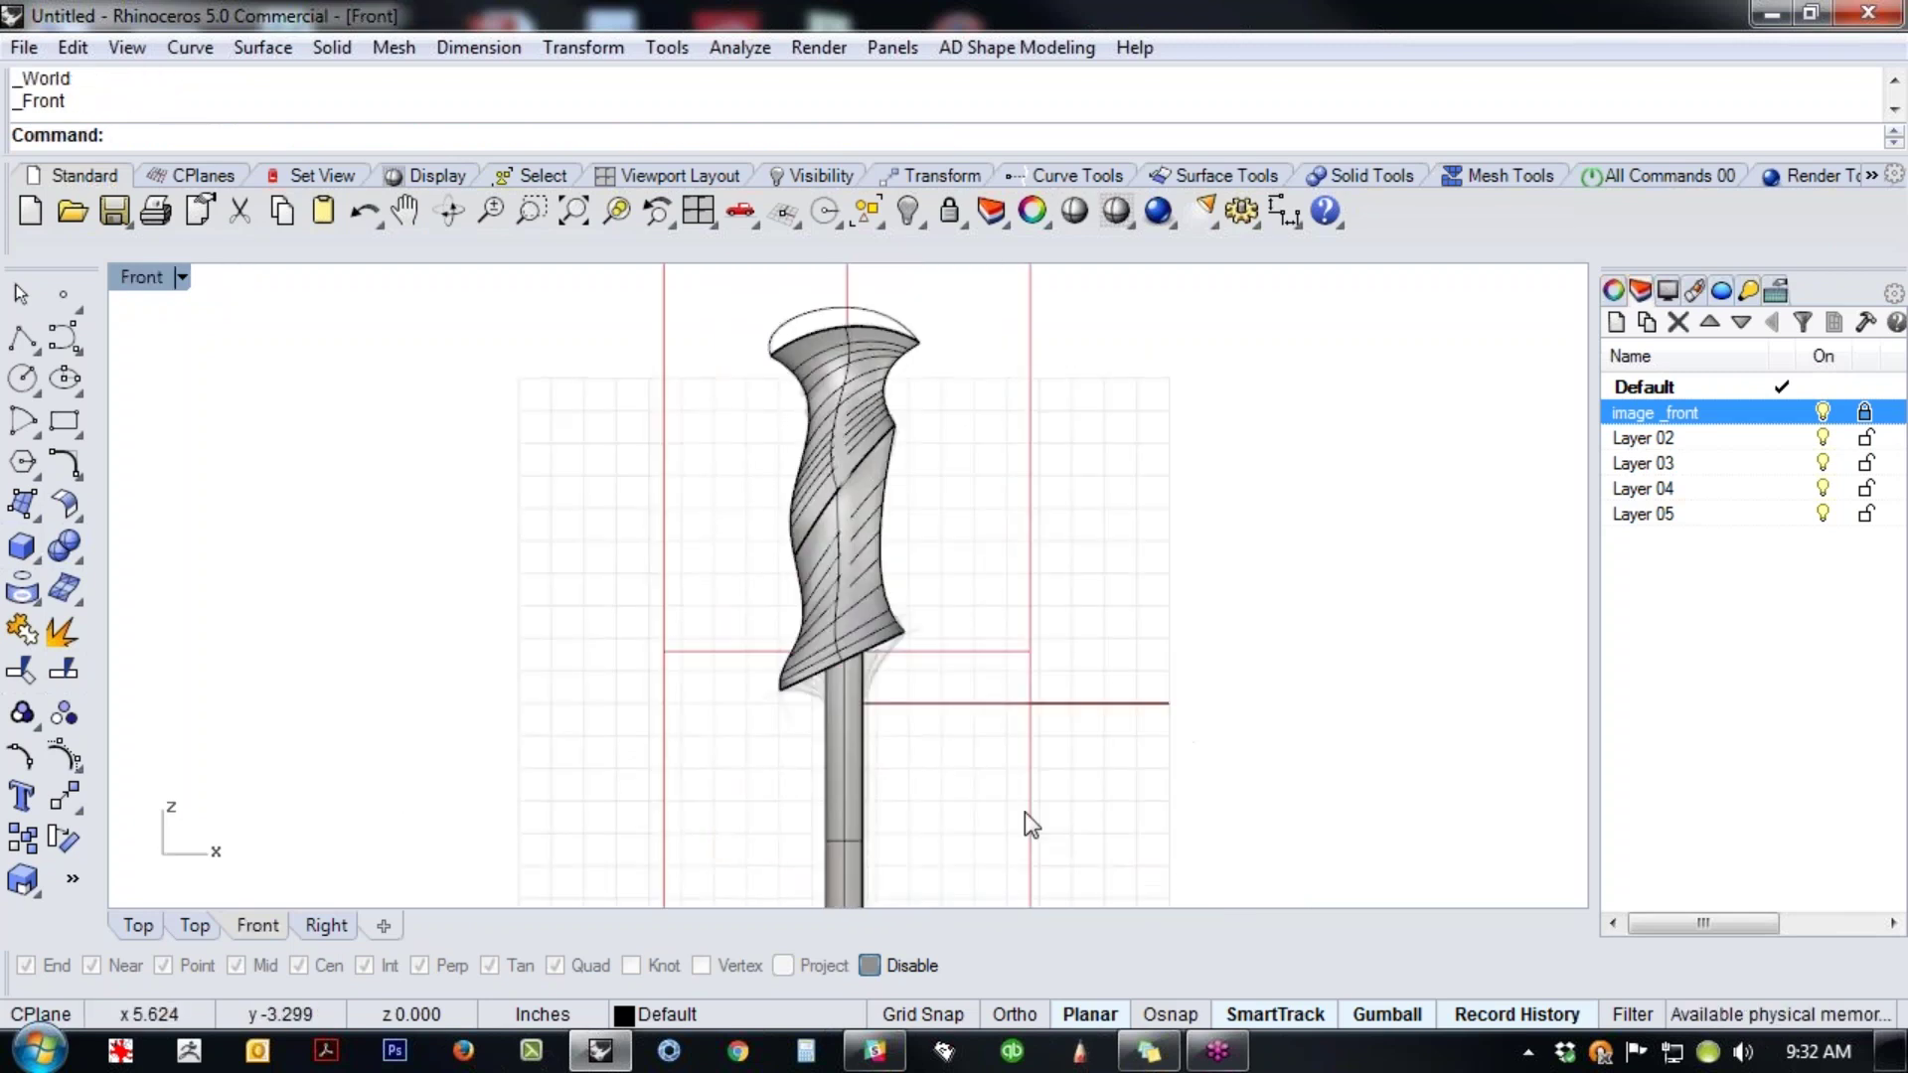
scroll(928, 749, "up", 5)
left_click(22, 340)
middle_click(407, 572)
left_click(463, 588)
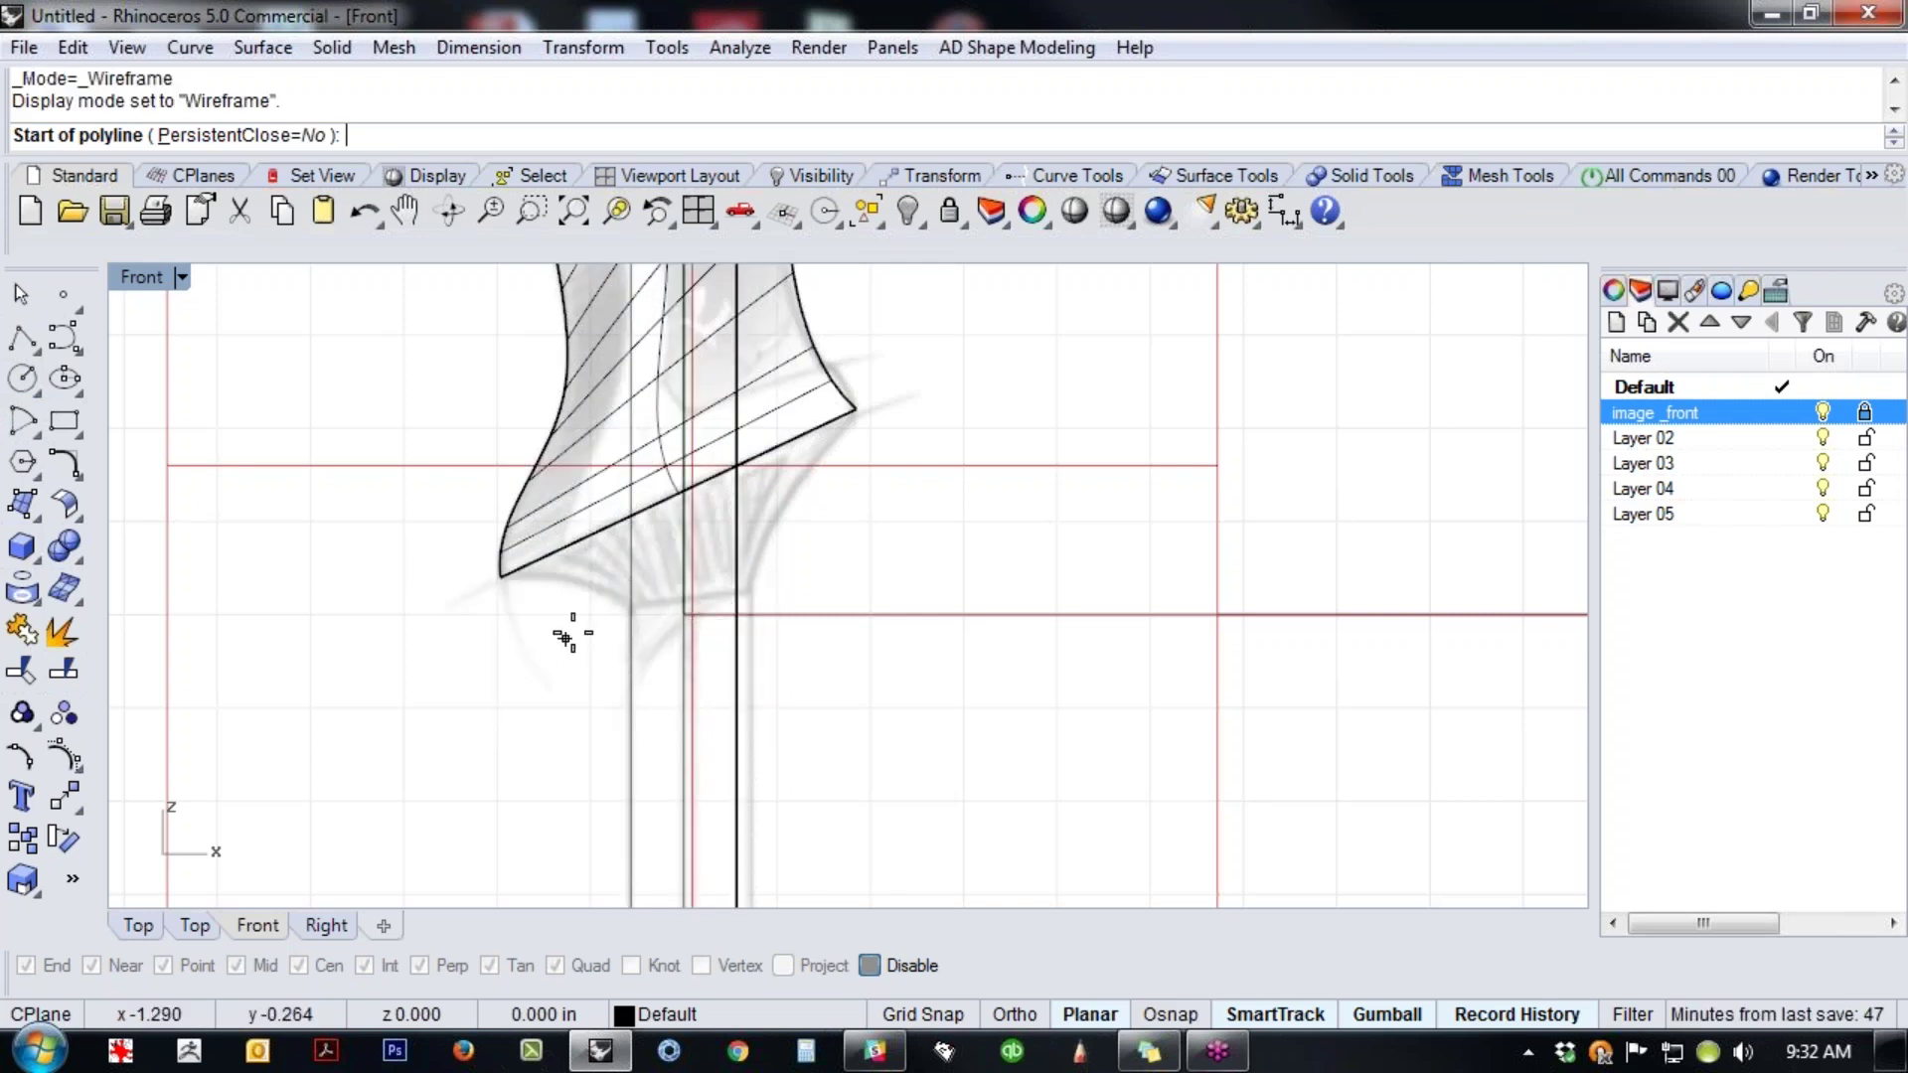
left_click(618, 615)
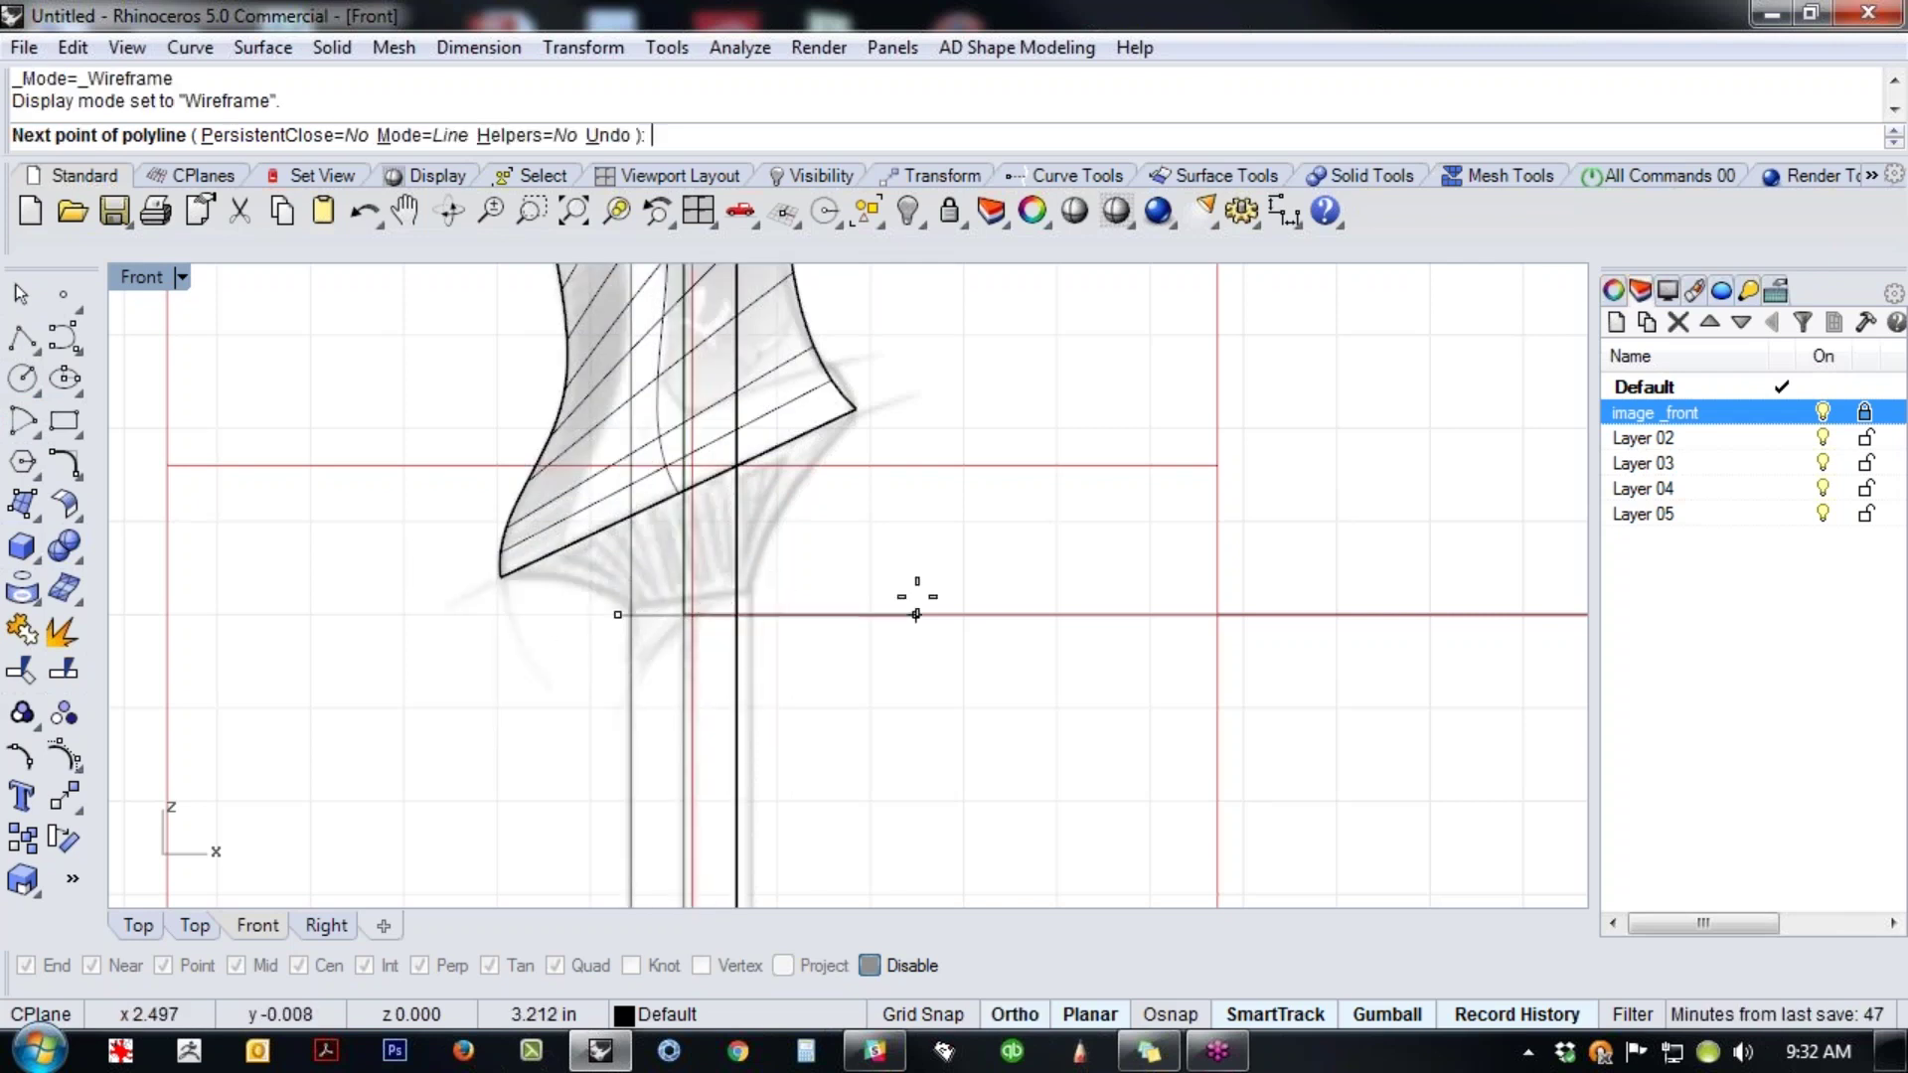
left_click(813, 590)
key("Return")
- Project the sloped line onto the pole surface
left_click(788, 601)
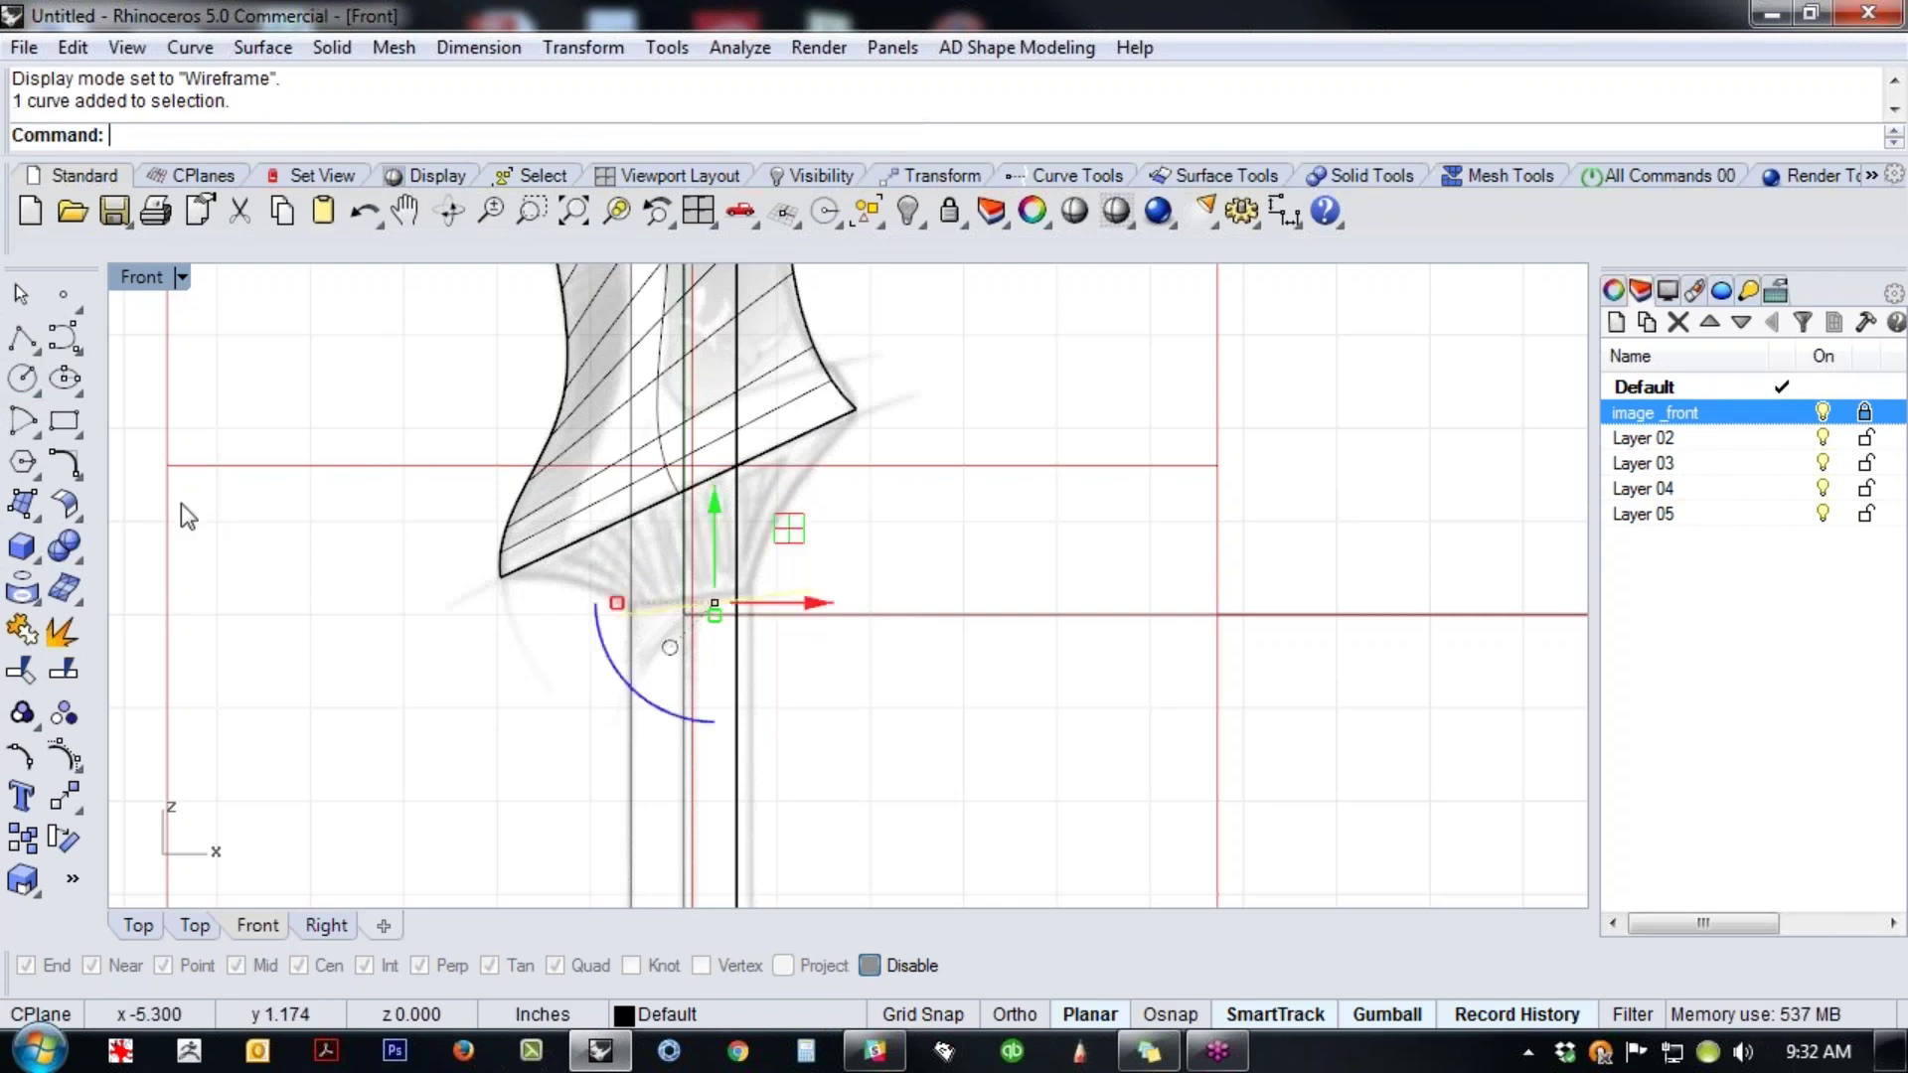
left_click(22, 592)
left_click(70, 610)
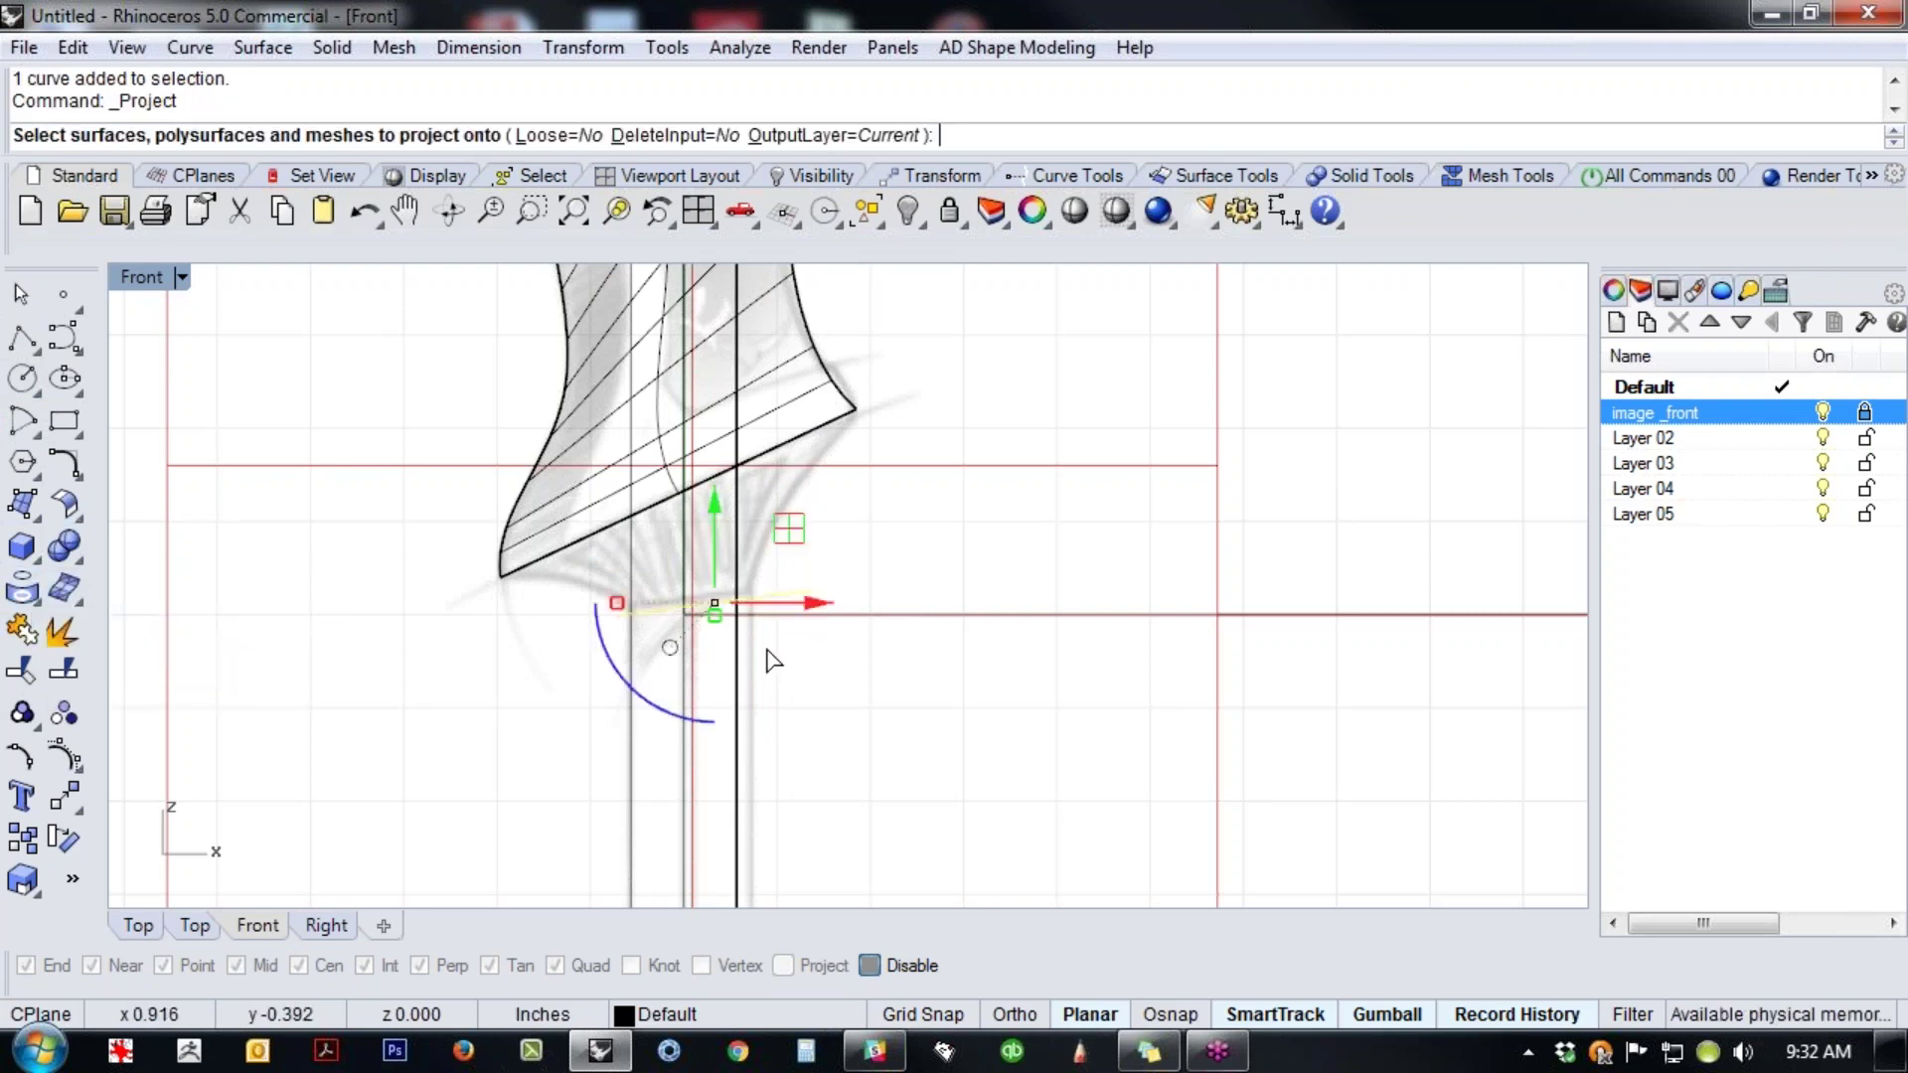
left_click(741, 699)
key("Return")
type("p")
key("Return")
- Display the control points of the projected curve around the pole and delete the straight line used for the projection
scroll(767, 666, "up", 7)
right_click_drag(783, 665, 732, 716)
scroll(626, 609, "up", 3)
left_click(626, 586)
middle_click(642, 664)
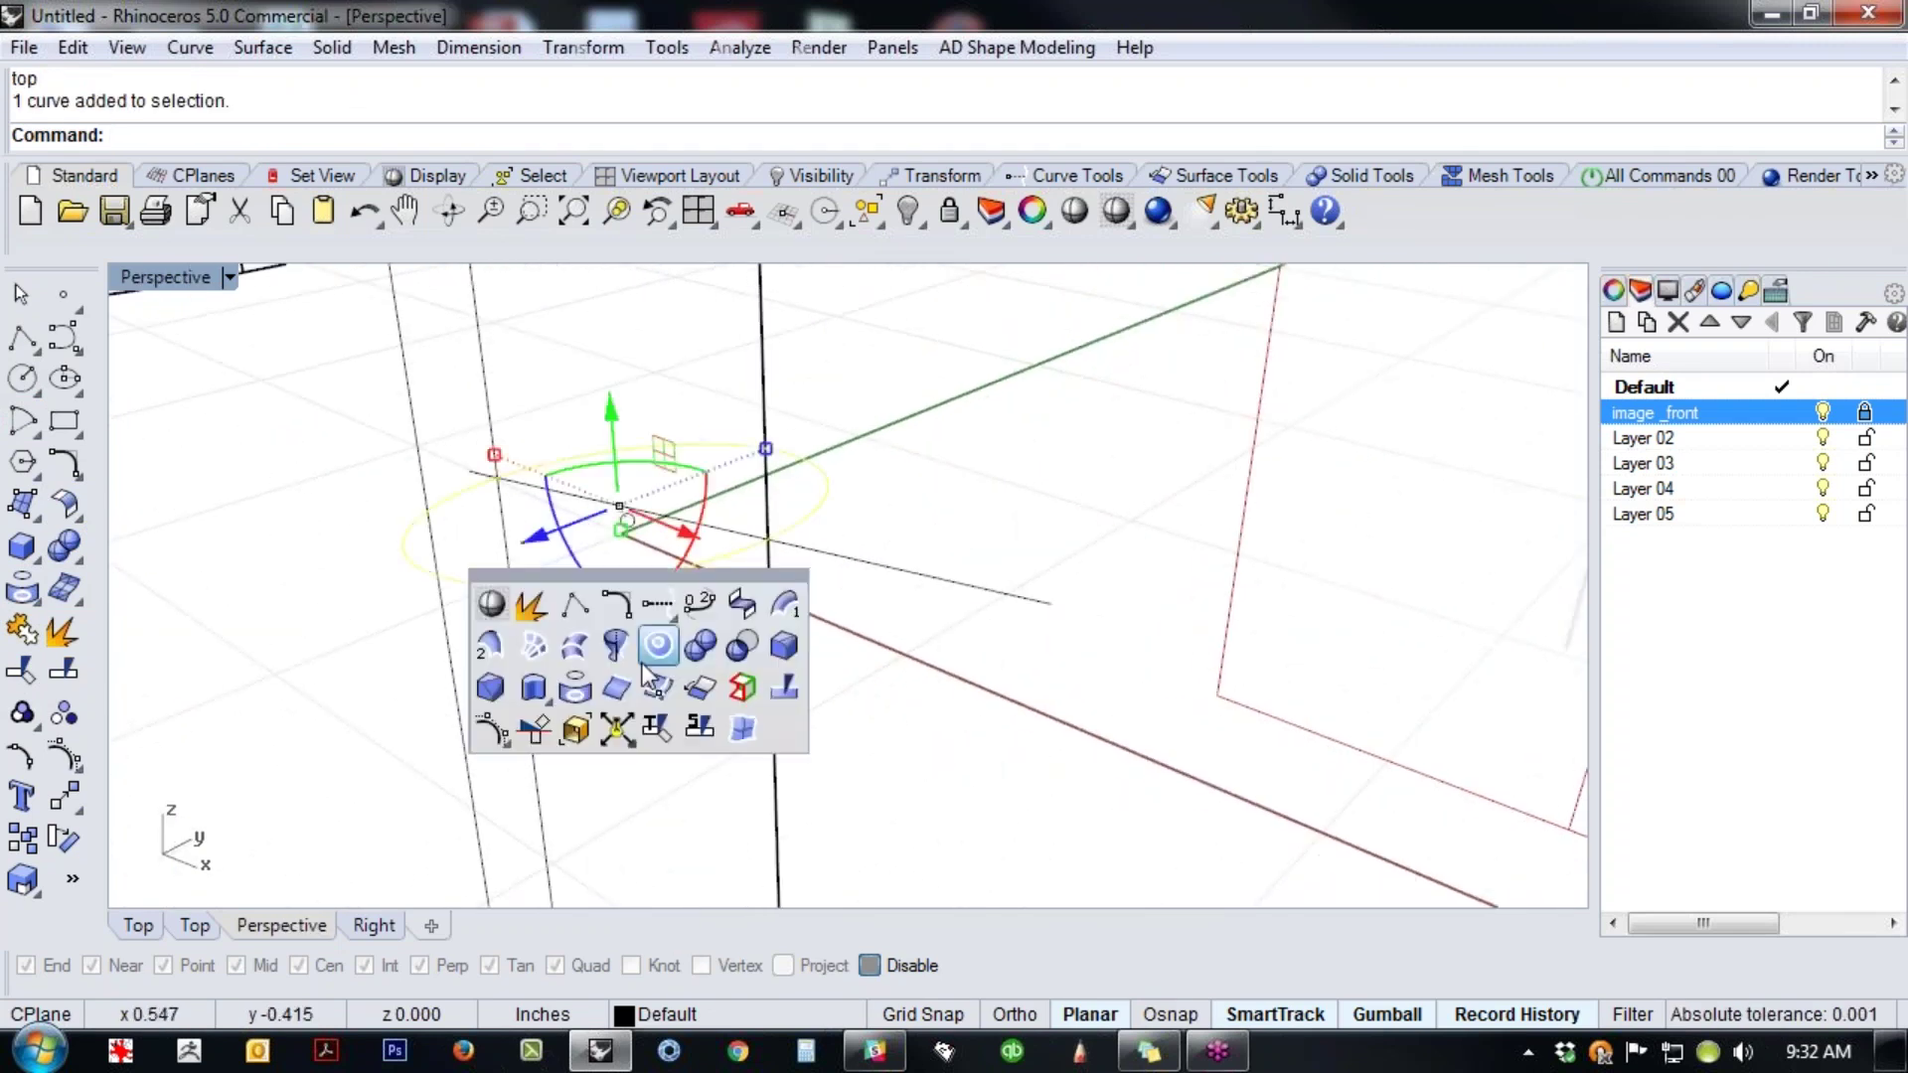
left_click(505, 730)
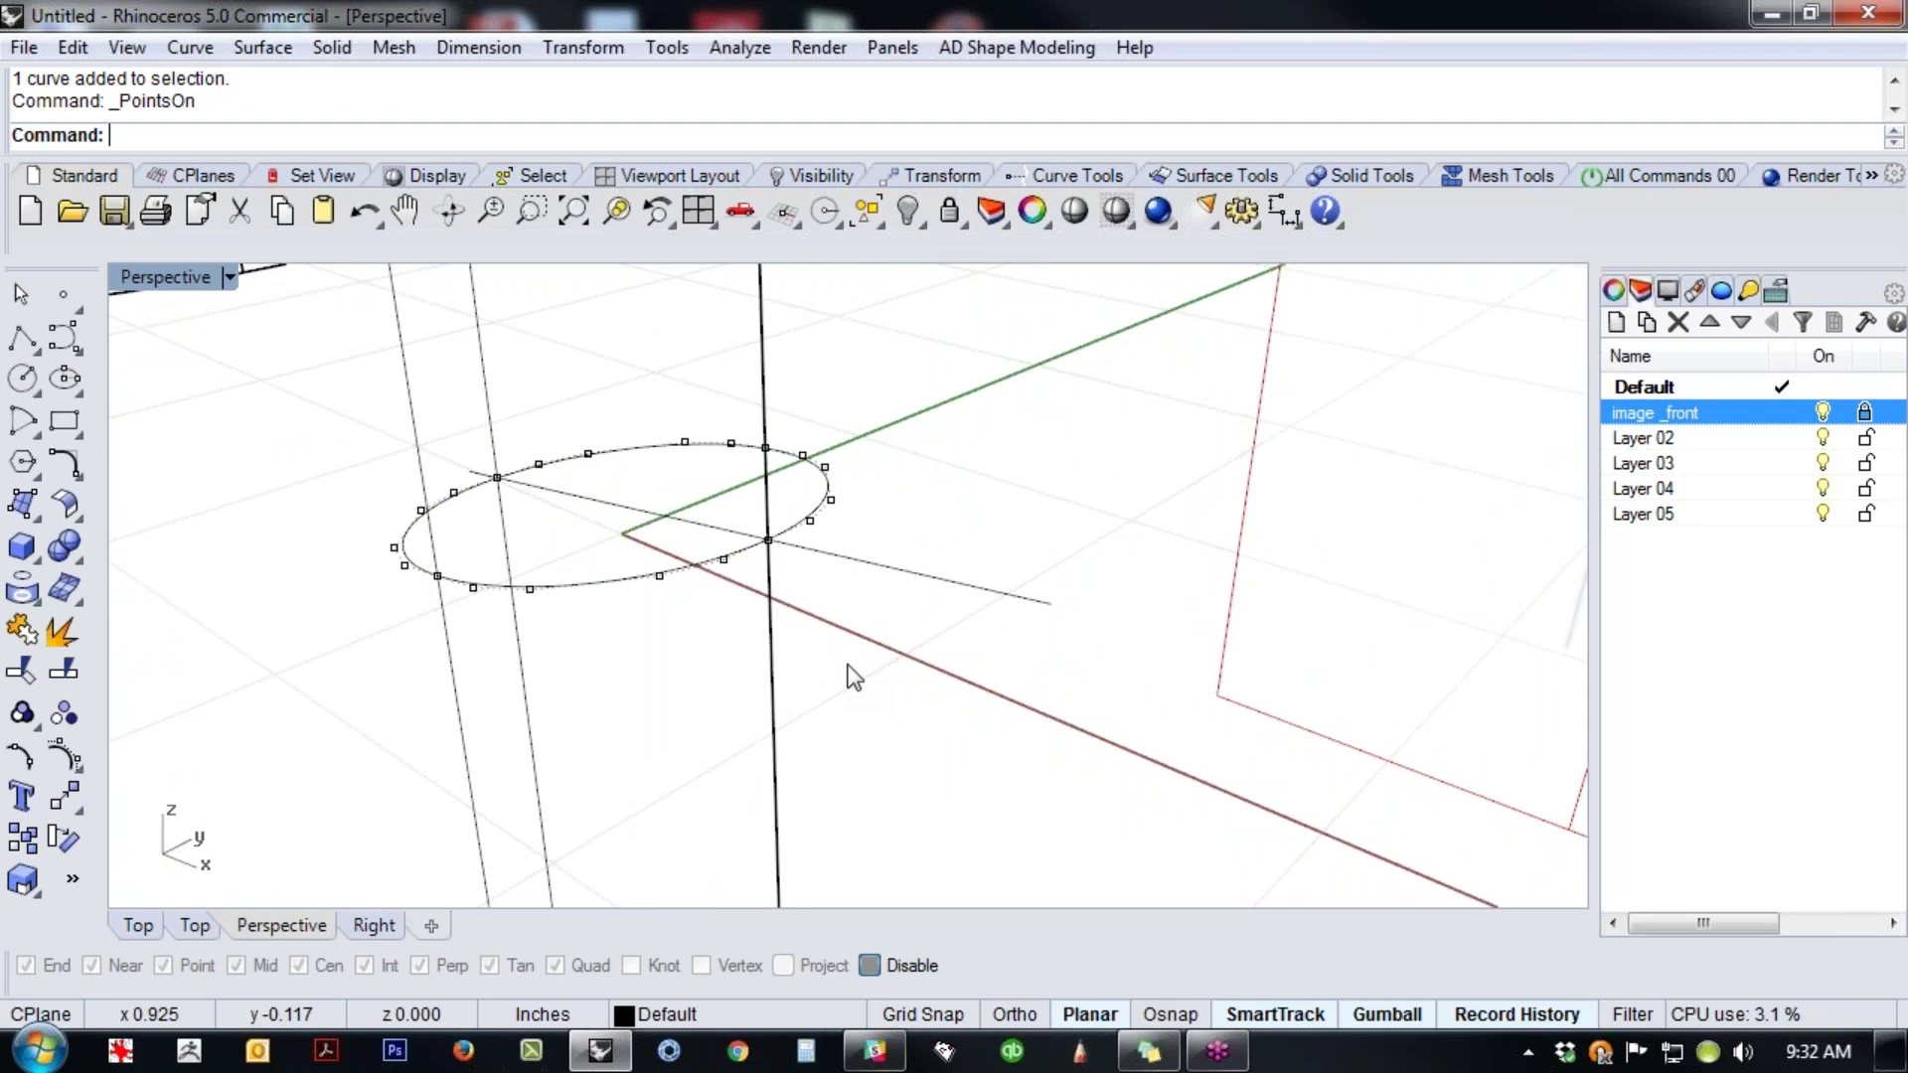
left_click(917, 573)
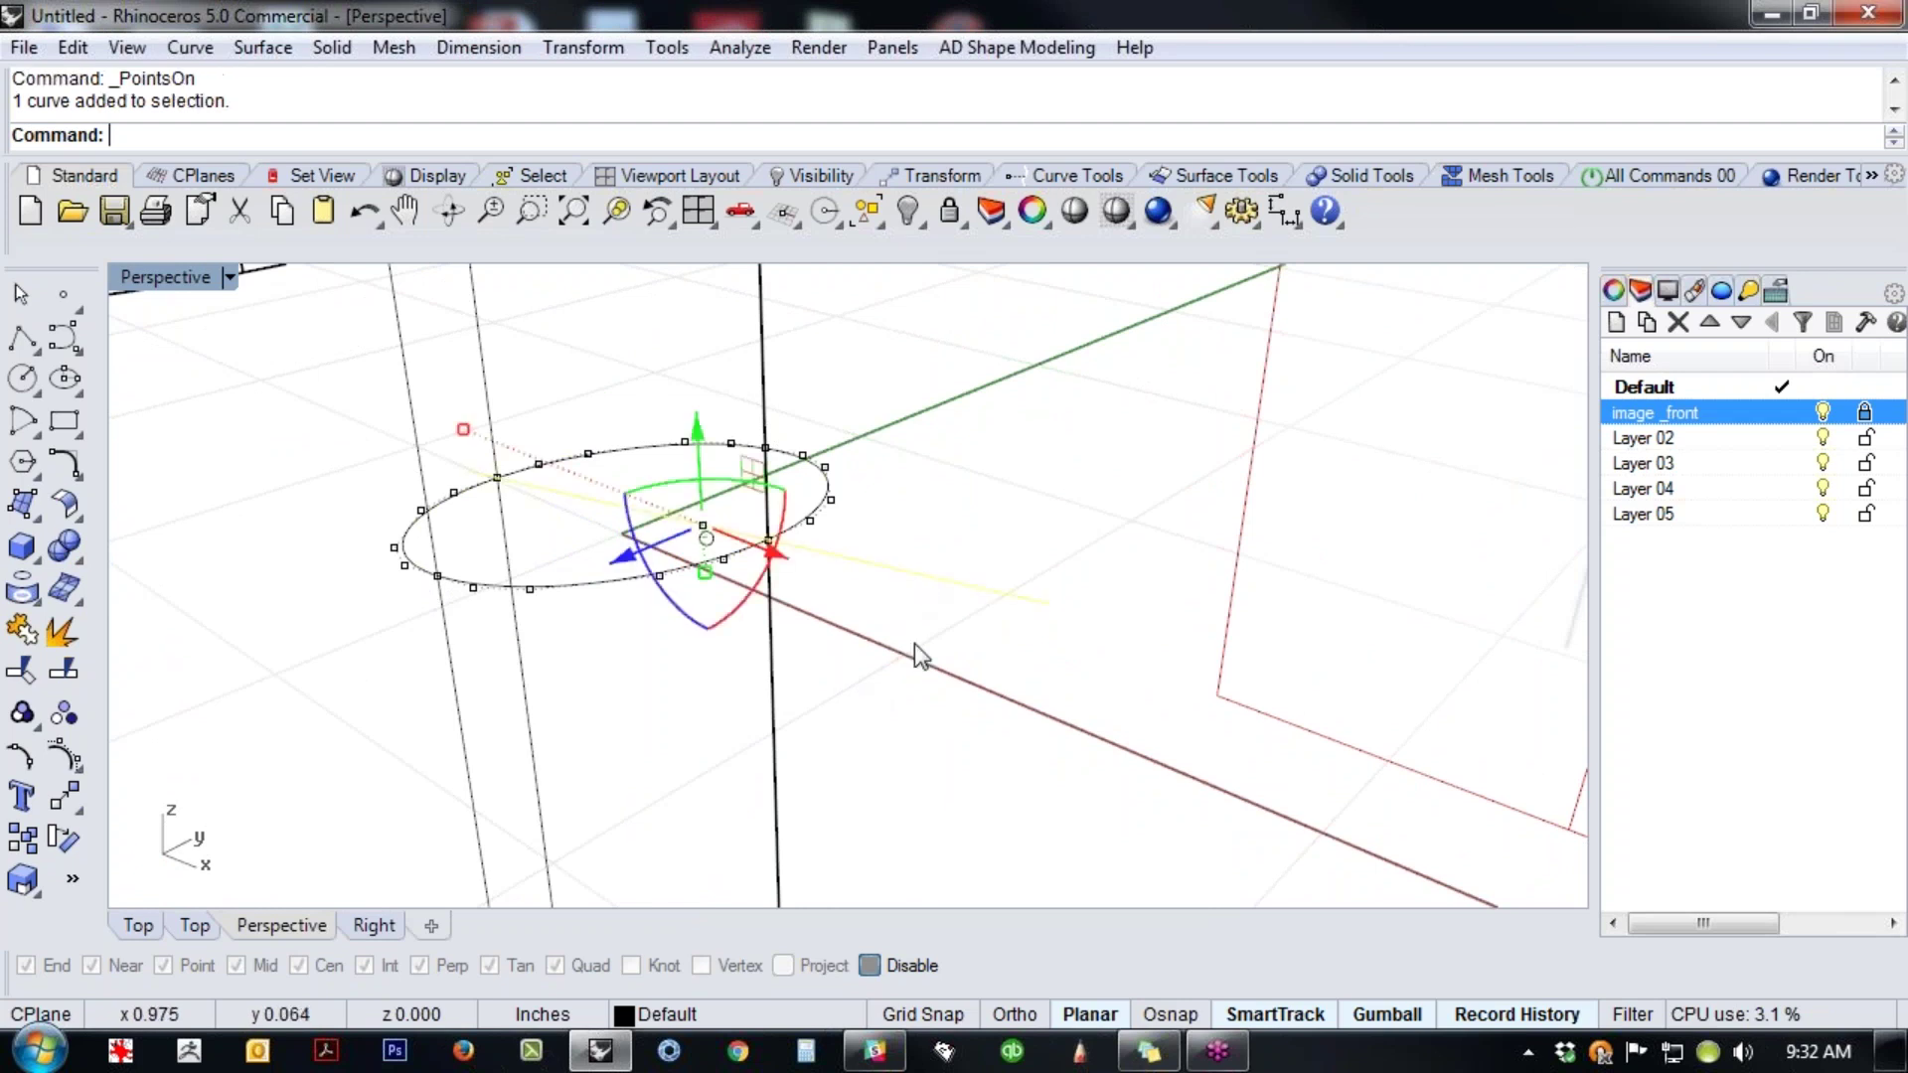
key("Delete")
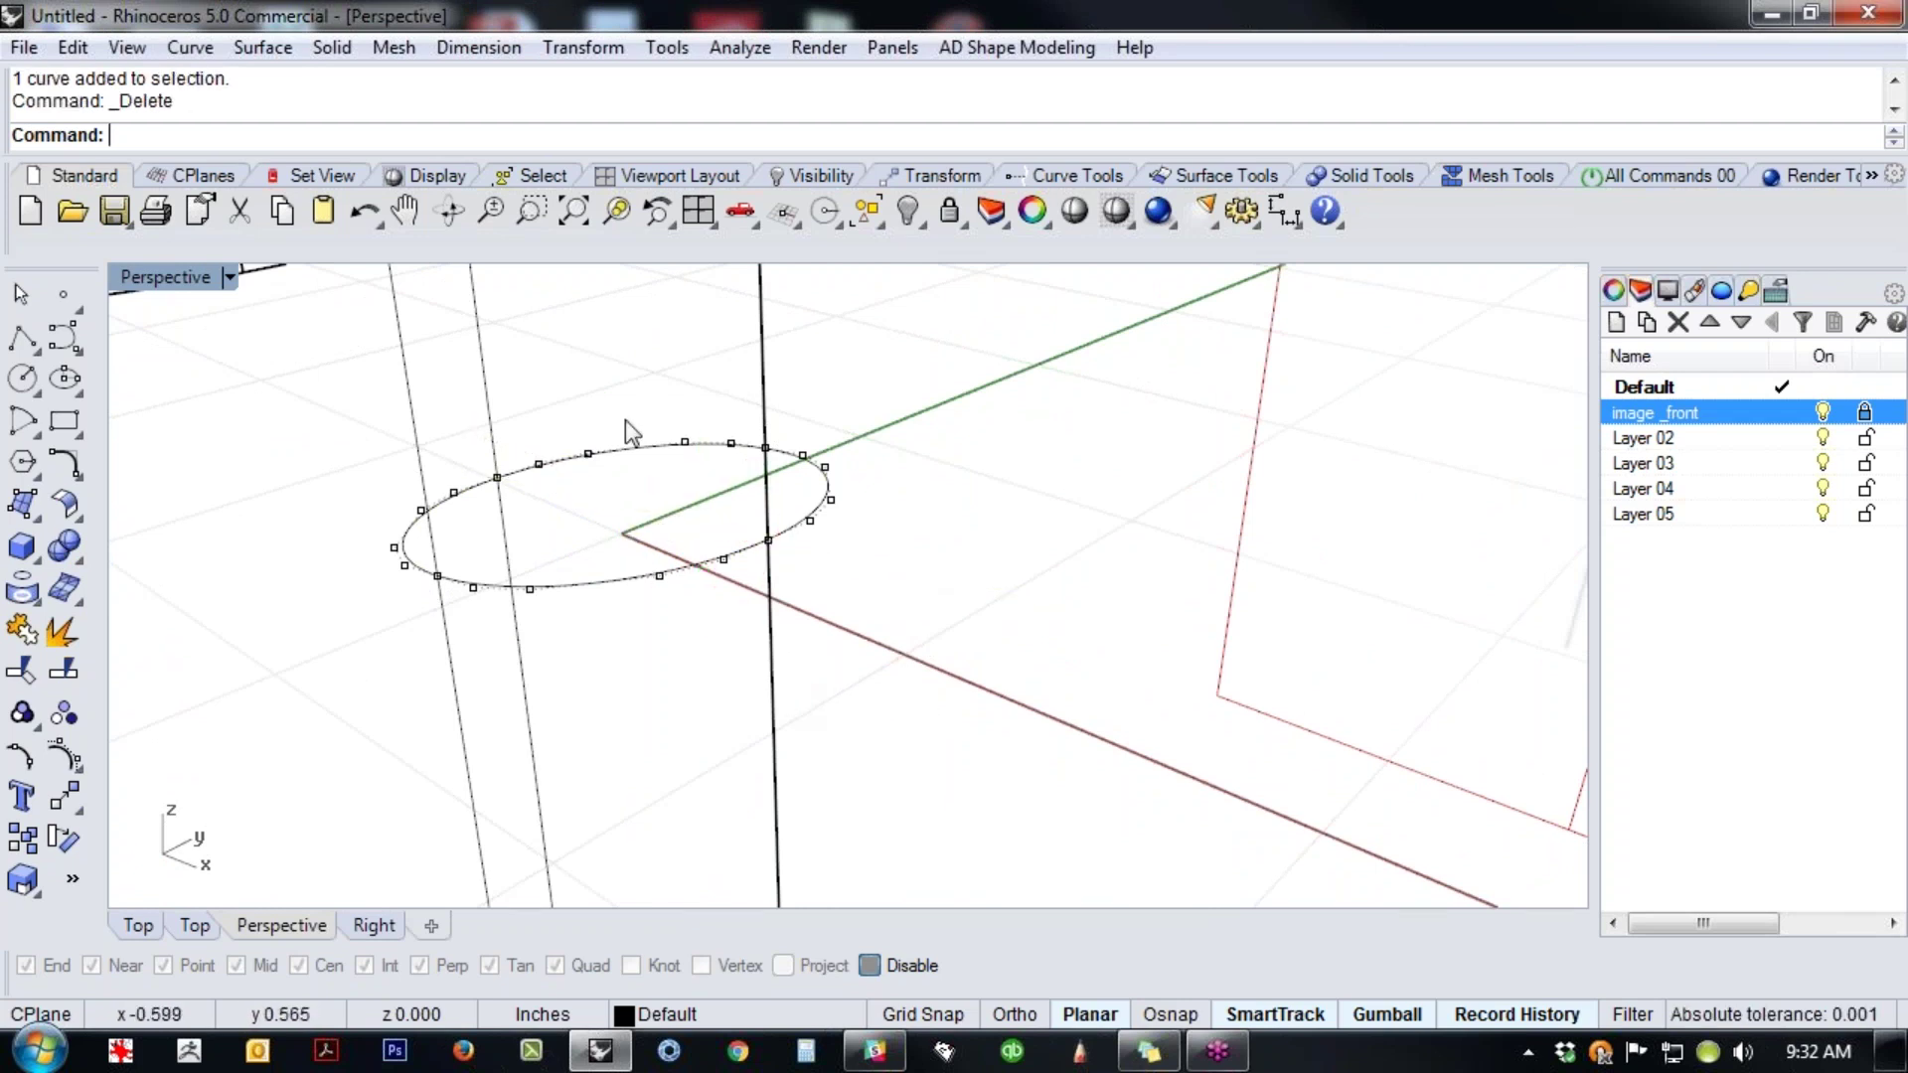
- Draw a three-point circle snapped to points on the projected curve around the pole
left_click(37, 398)
left_click(154, 392)
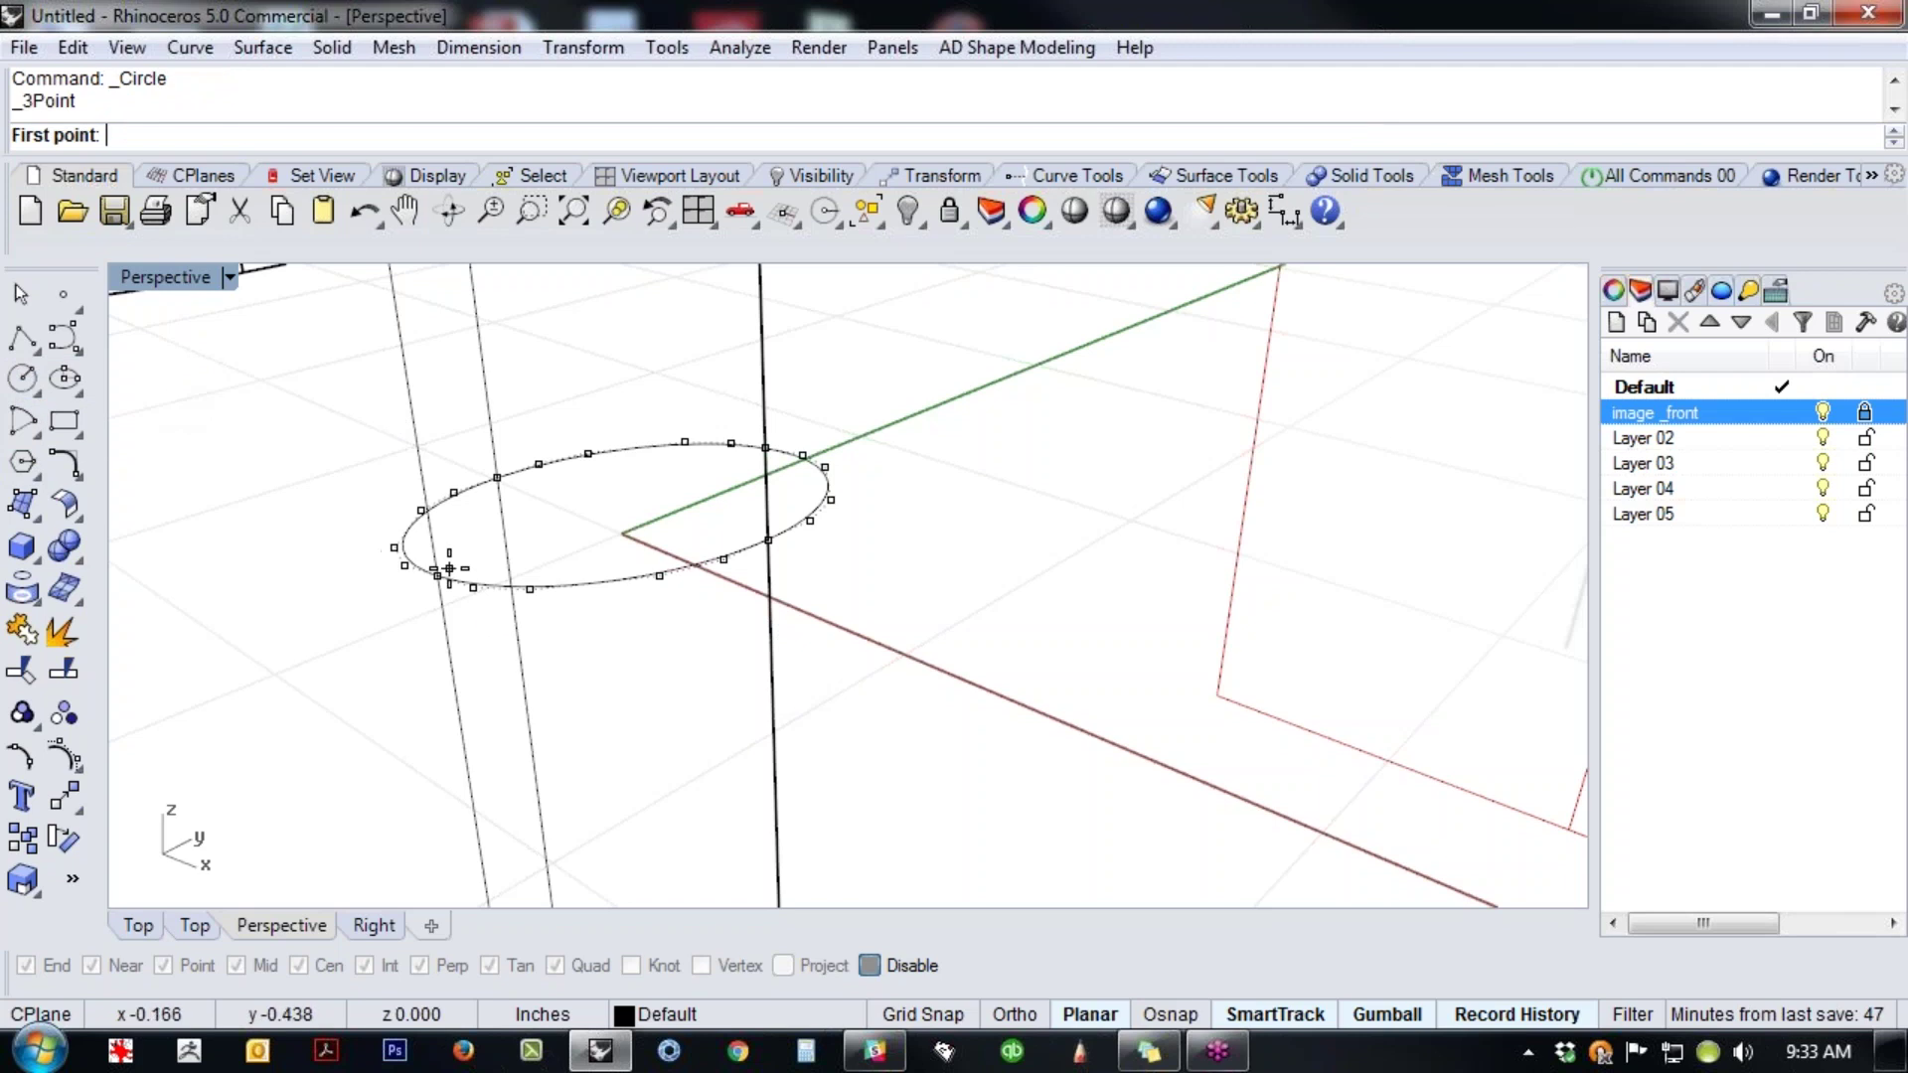
left_click(449, 569)
left_click(497, 478)
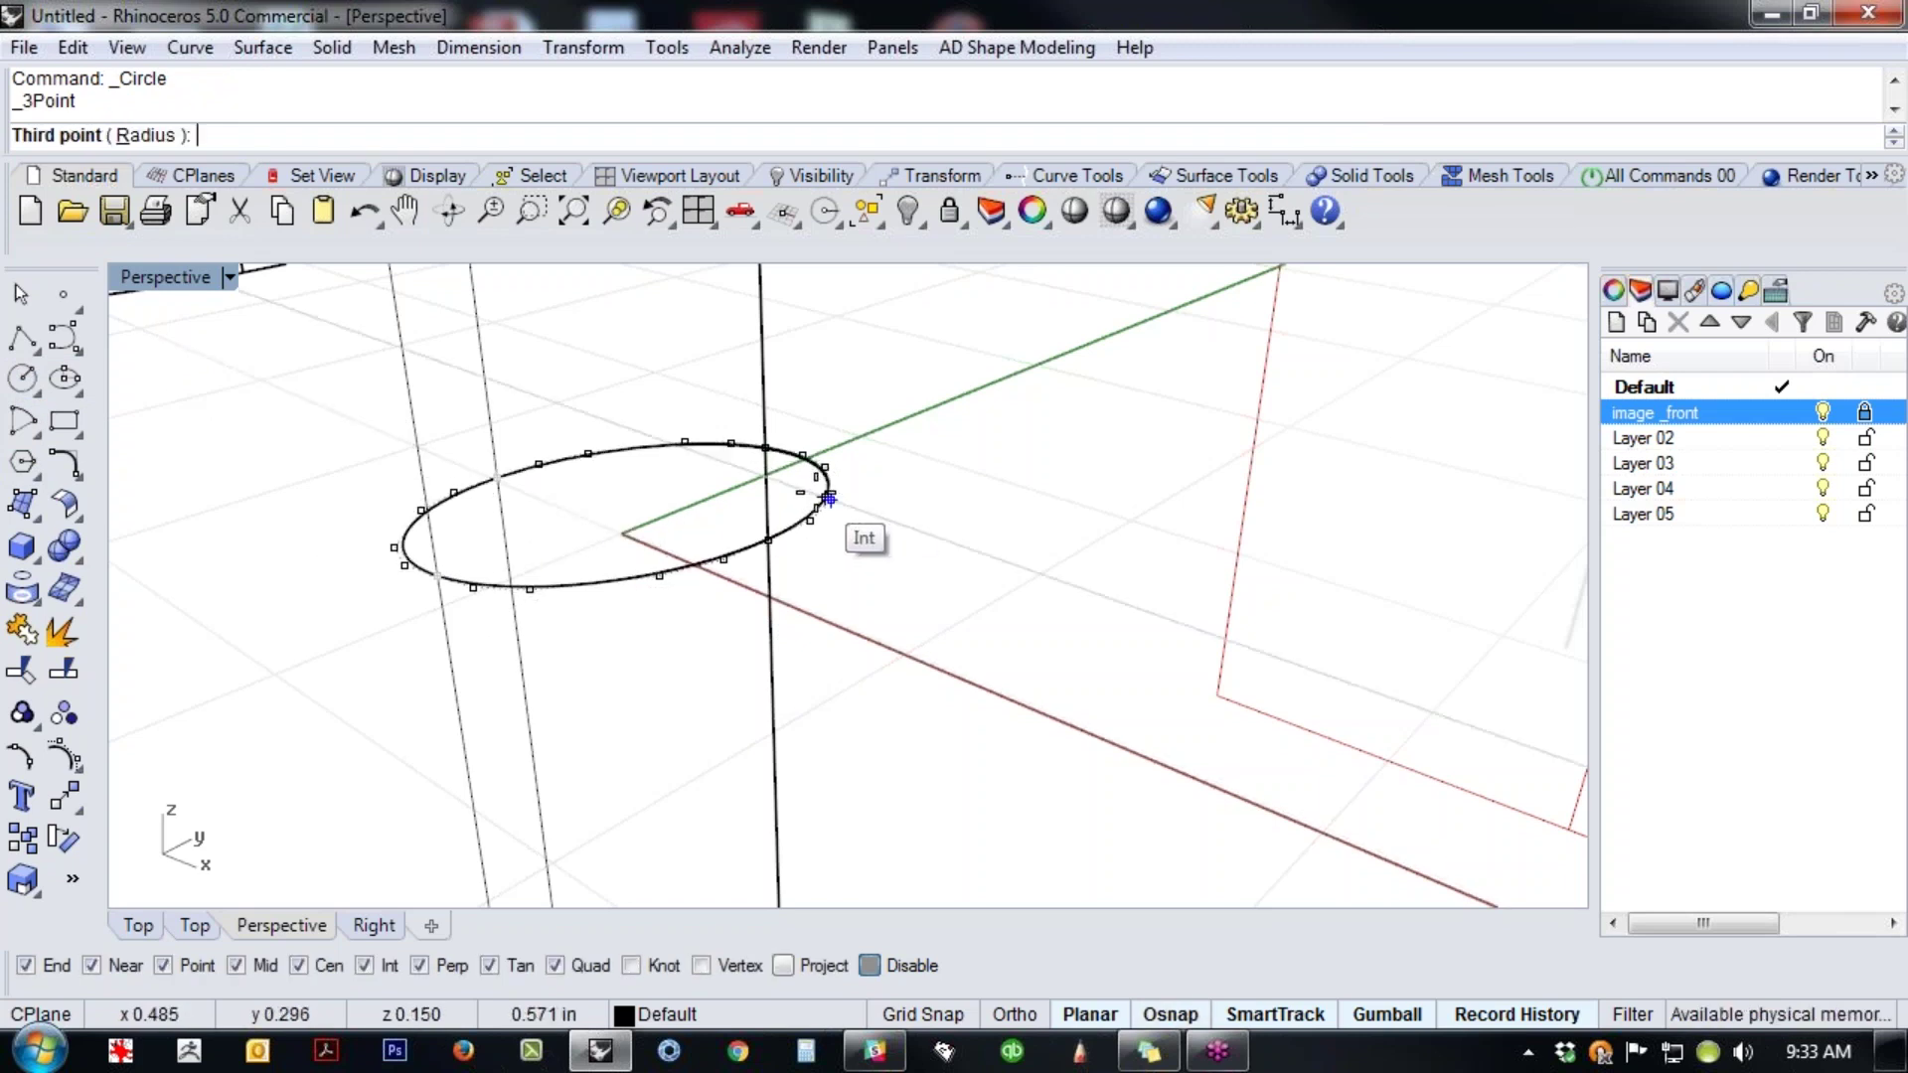
left_click(829, 497)
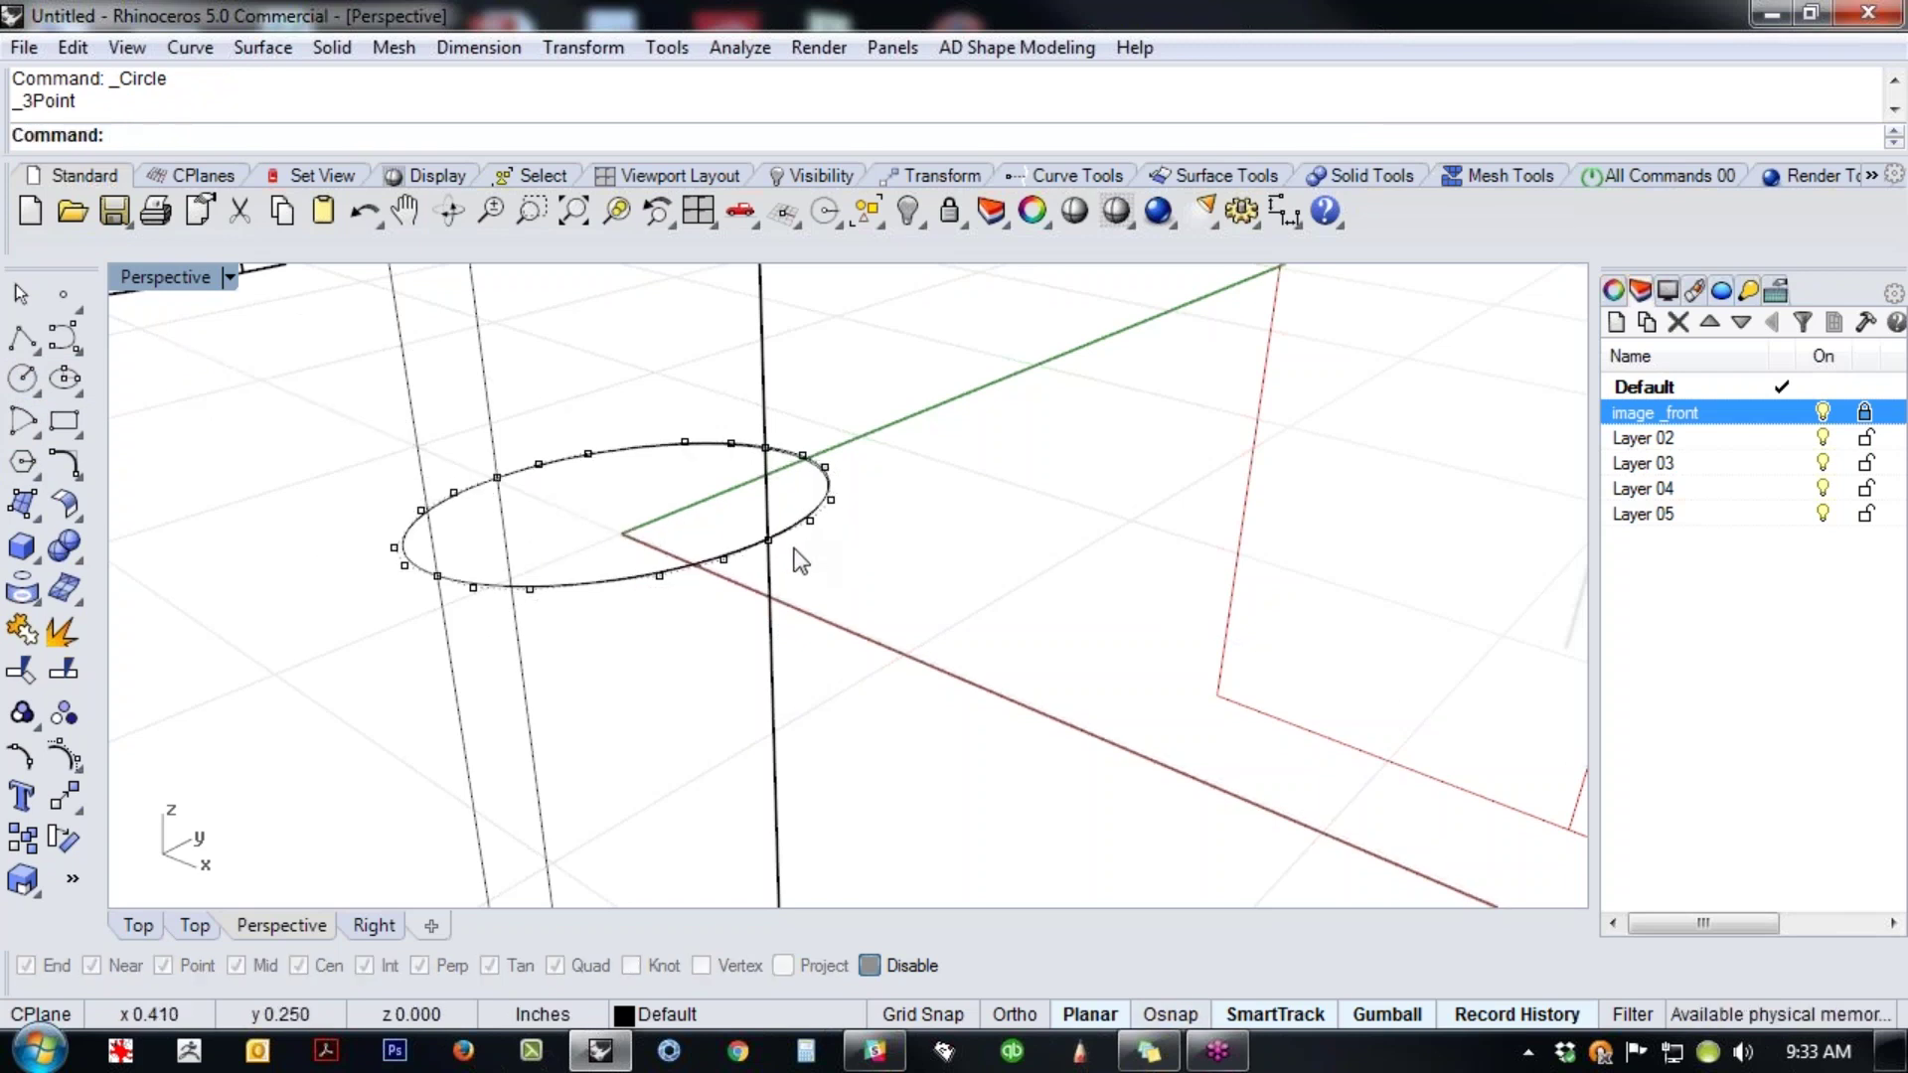
- Lock the new circle, delete the dense projected curve beneath it, and unlock the circle again
left_click(720, 447)
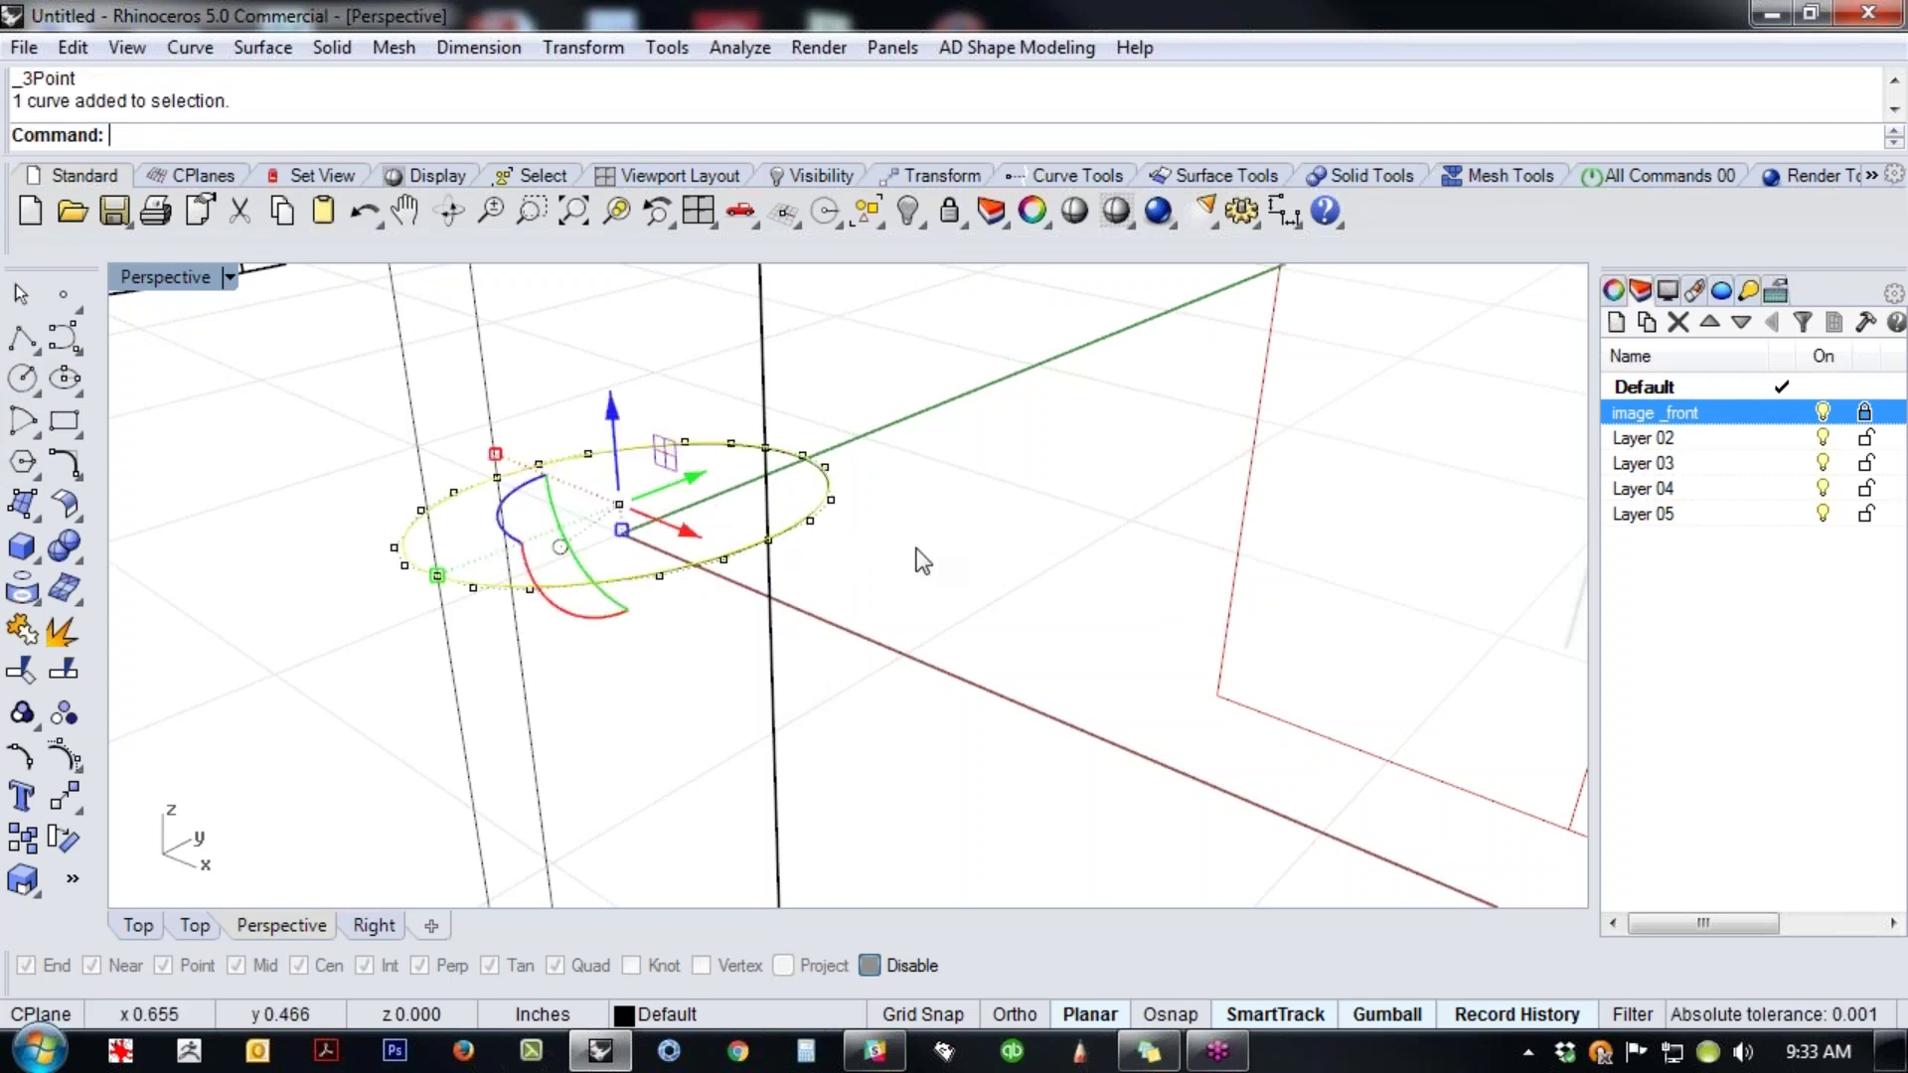
type("Lock")
key("Return")
left_click_drag(205, 328, 1097, 711)
key("Delete")
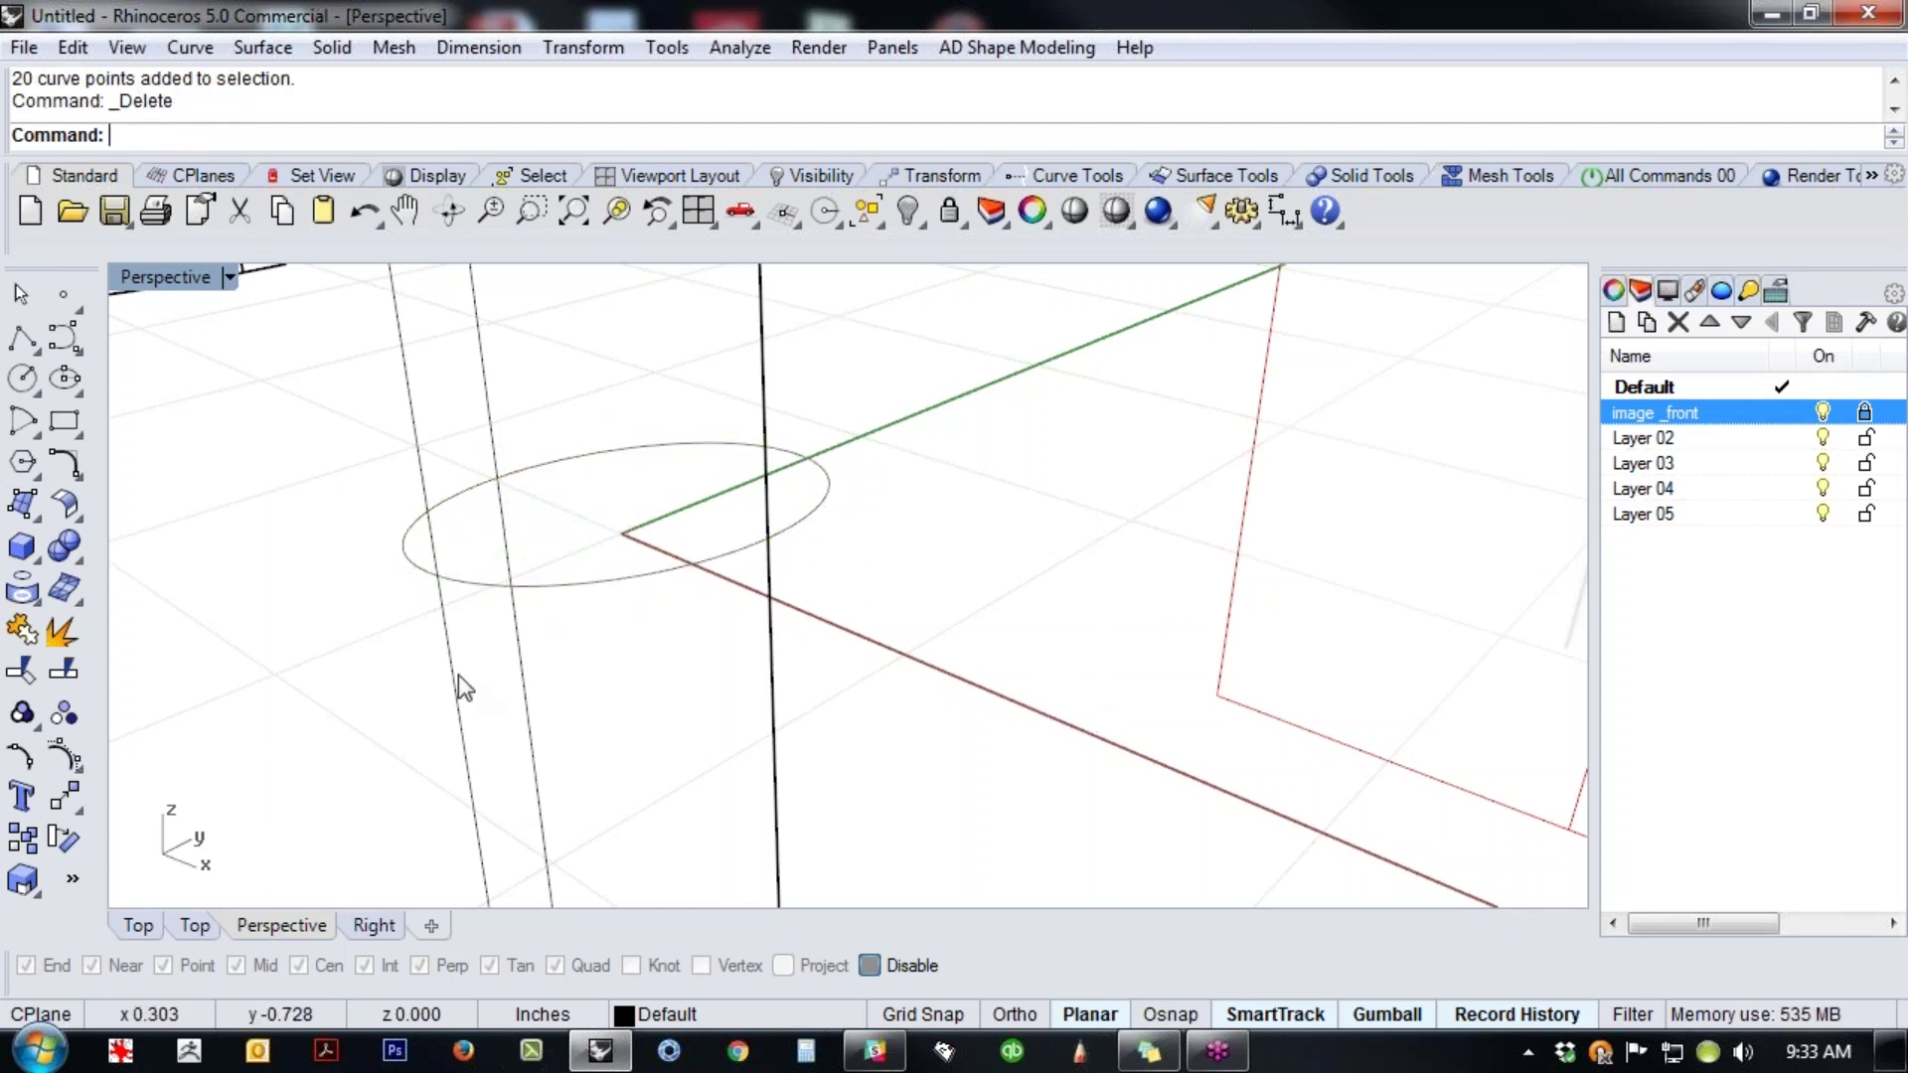
type("Unloc")
key("Return")
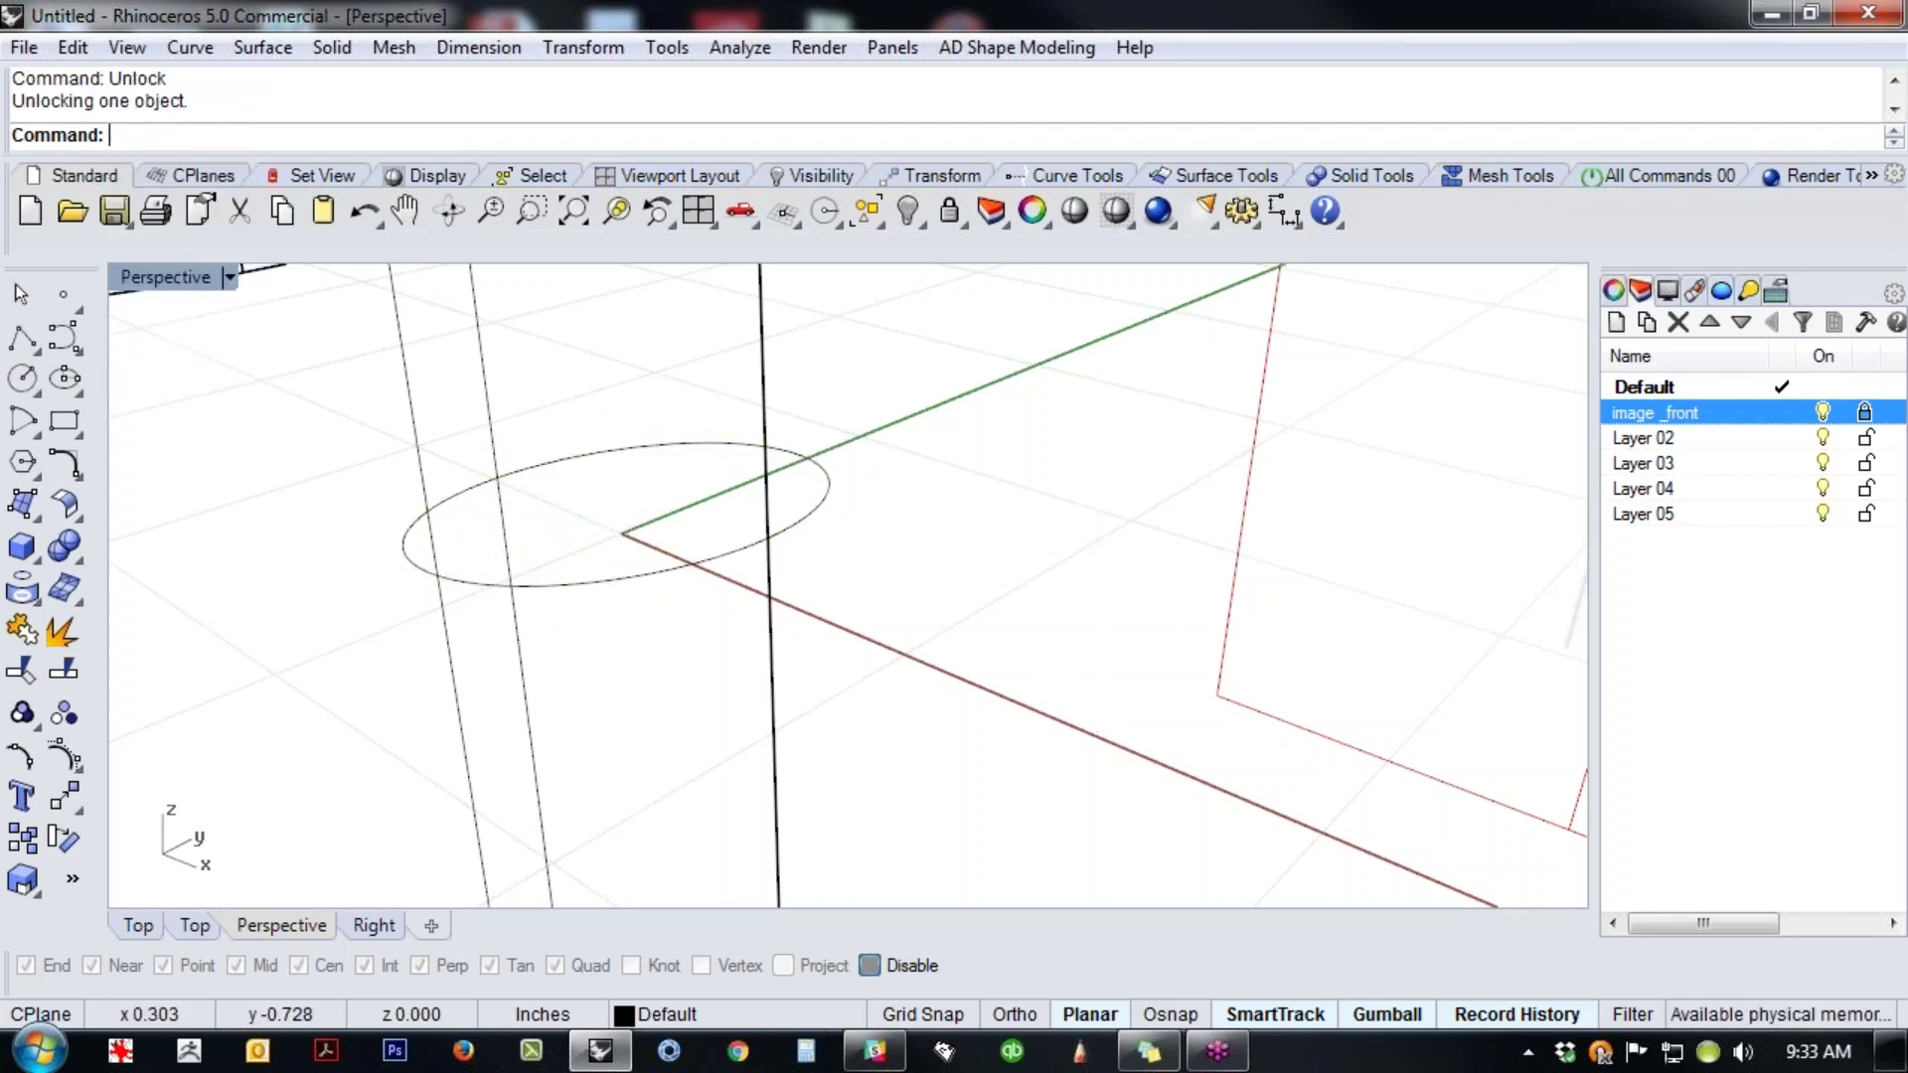
key("Return")
- Display the control points of the new circle to check its structure
middle_click(648, 691)
left_click(493, 741)
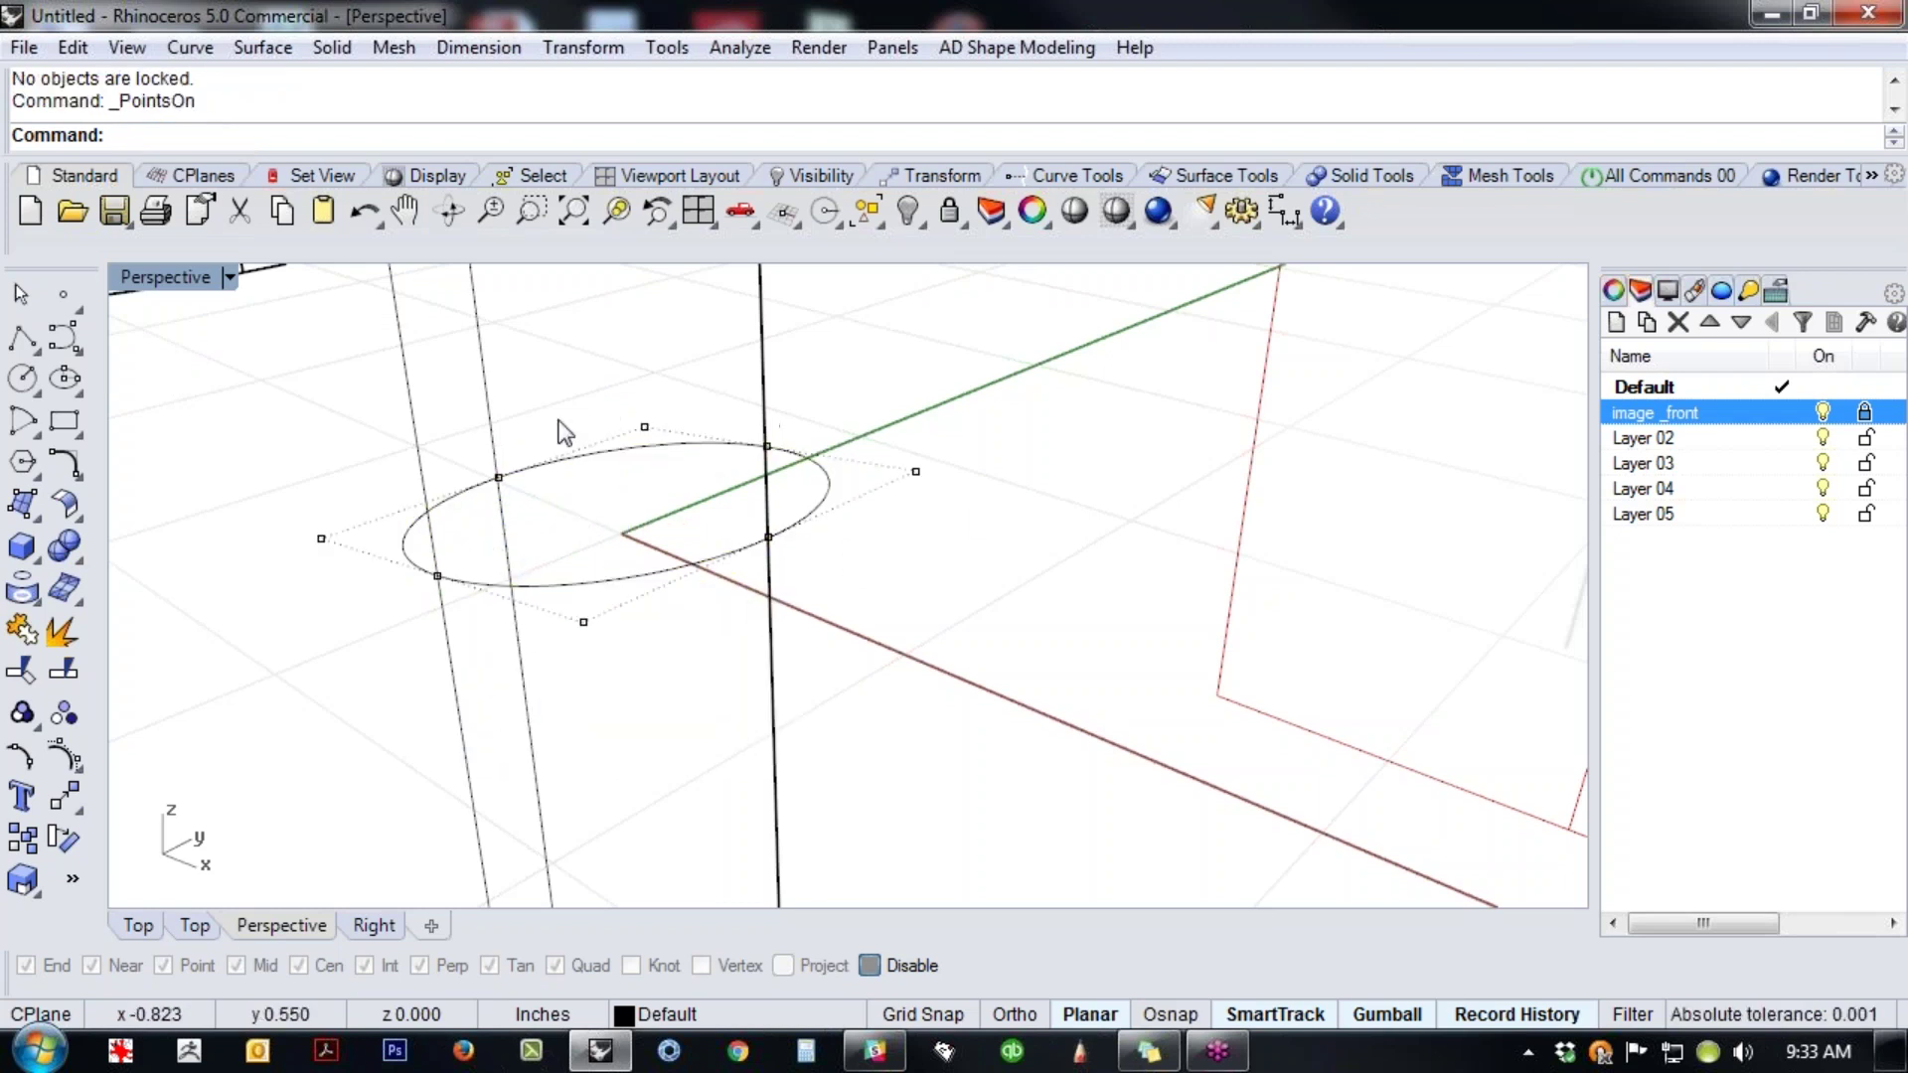
scroll(985, 585, "down", 5)
right_click_drag(801, 775, 909, 745)
scroll(748, 594, "up", 3)
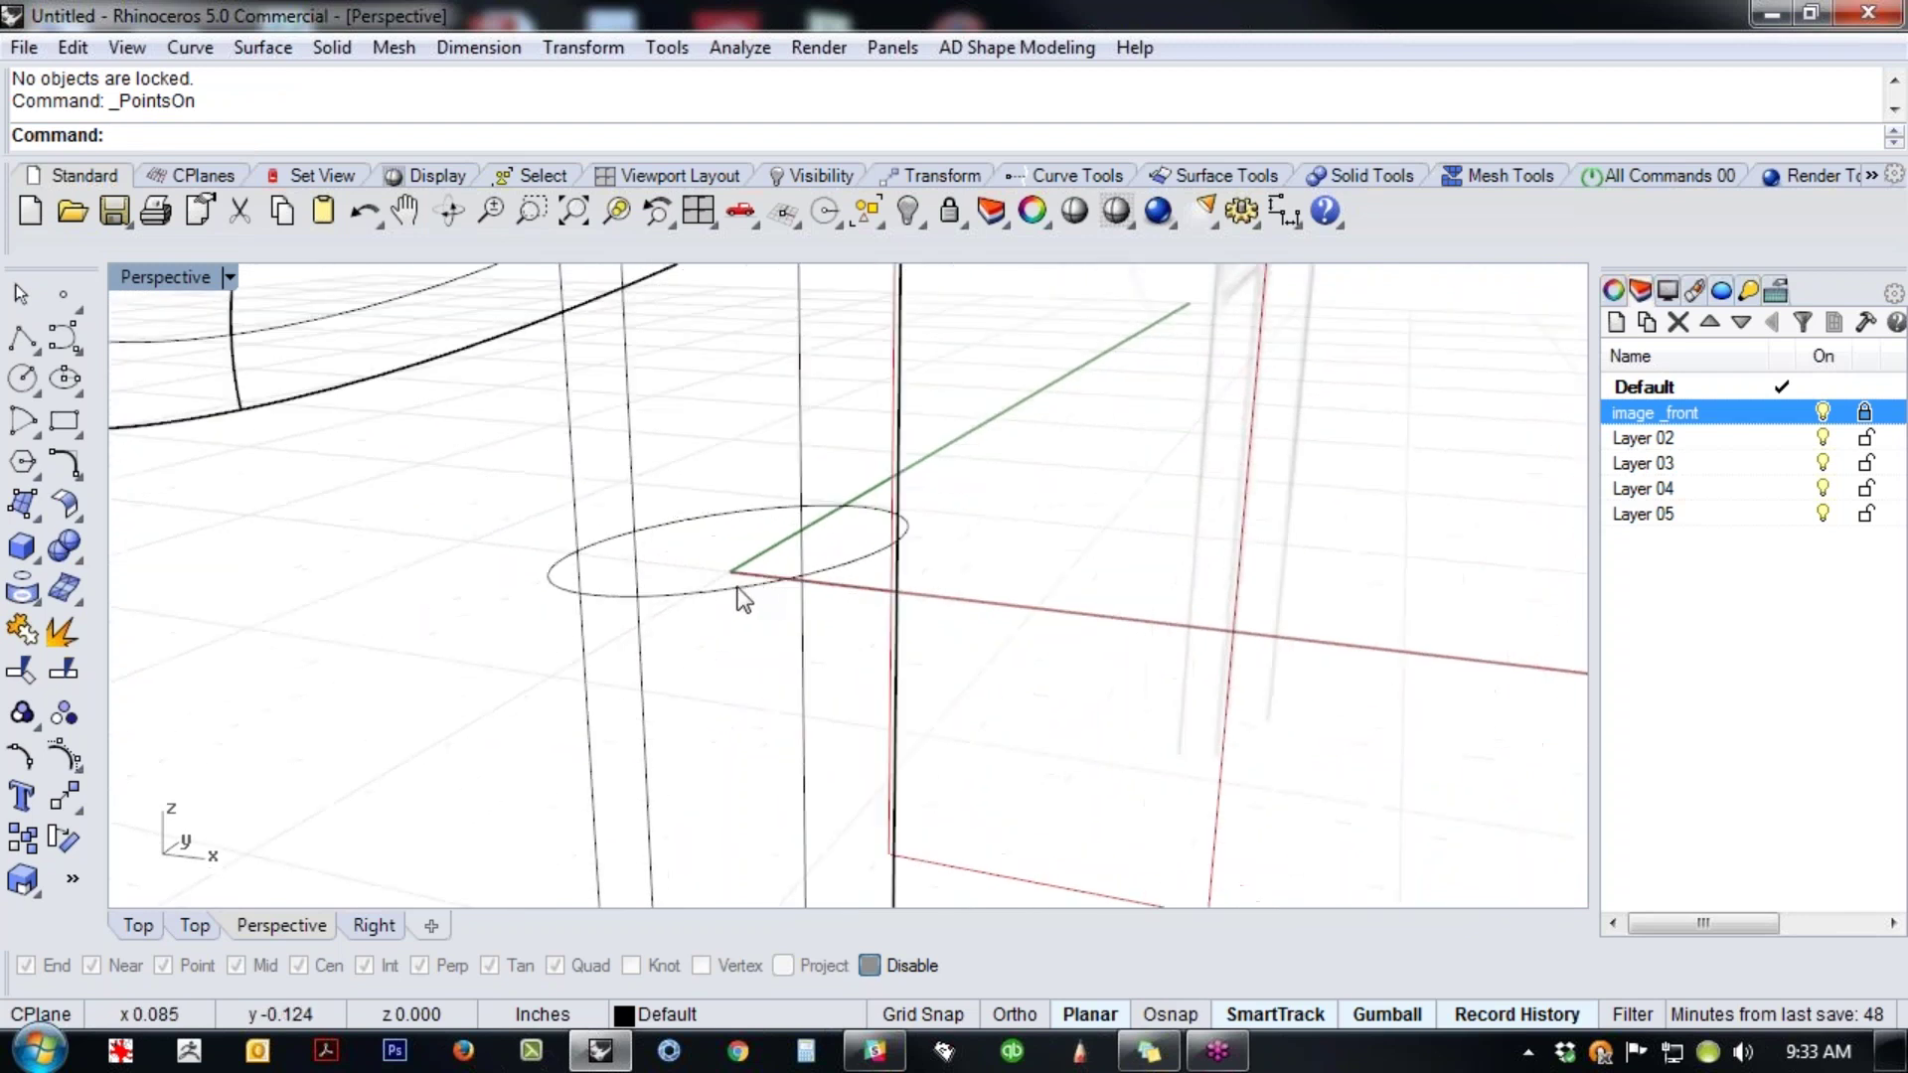
- Extrude the circle downward along the pole into a short cylindrical surface
left_click(745, 596)
left_click_drag(726, 445, 747, 785)
key("alt")
scroll(781, 574, "down", 6)
right_click_drag(874, 588, 770, 624)
- Display the model shaded and hide the long pole
left_click(781, 632)
middle_click(779, 631)
left_click(629, 578)
right_click_drag(626, 655, 986, 712)
left_click(986, 711)
left_click(845, 777)
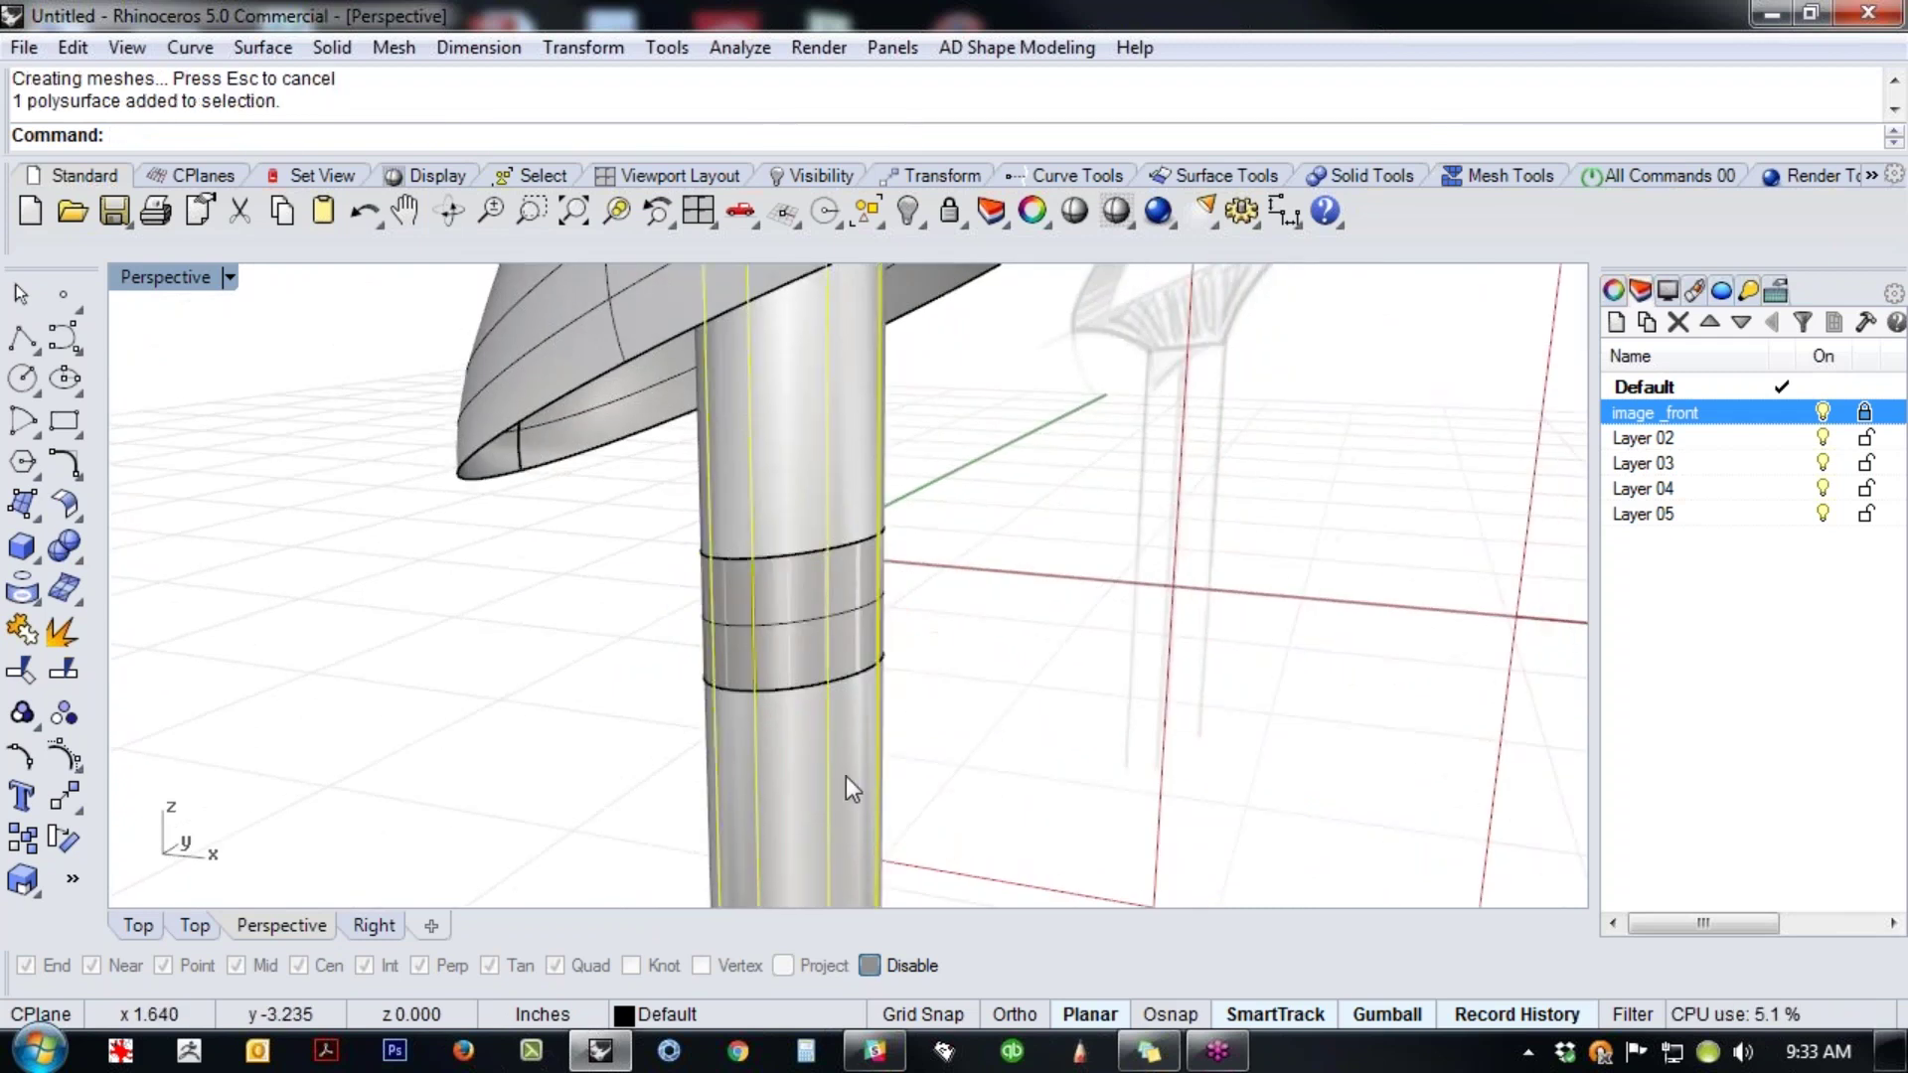
key("ctrl+h")
- Start a surface blend between the upper edge of the short cylinder and the handle's lower edge, keeping the default seams
right_click_drag(844, 777, 725, 596)
middle_click(724, 596)
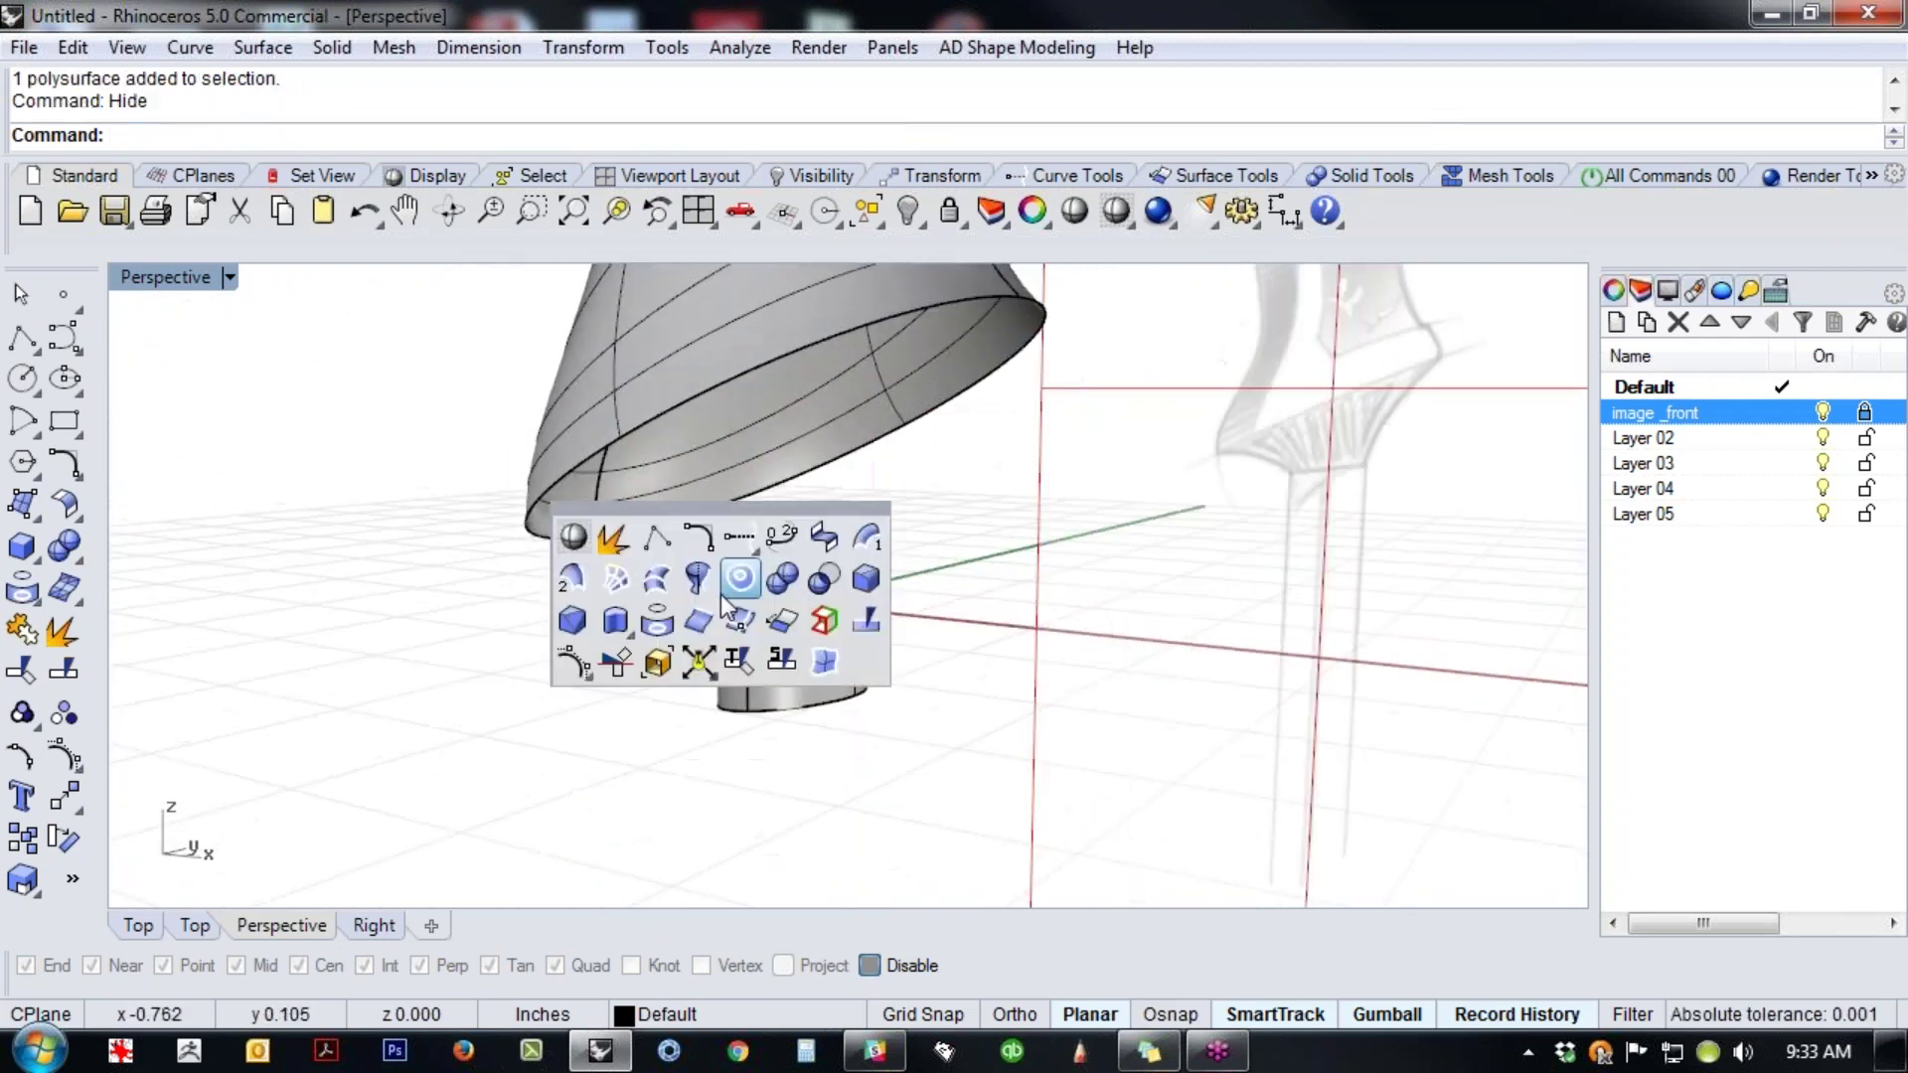
left_click(824, 536)
left_click(723, 599)
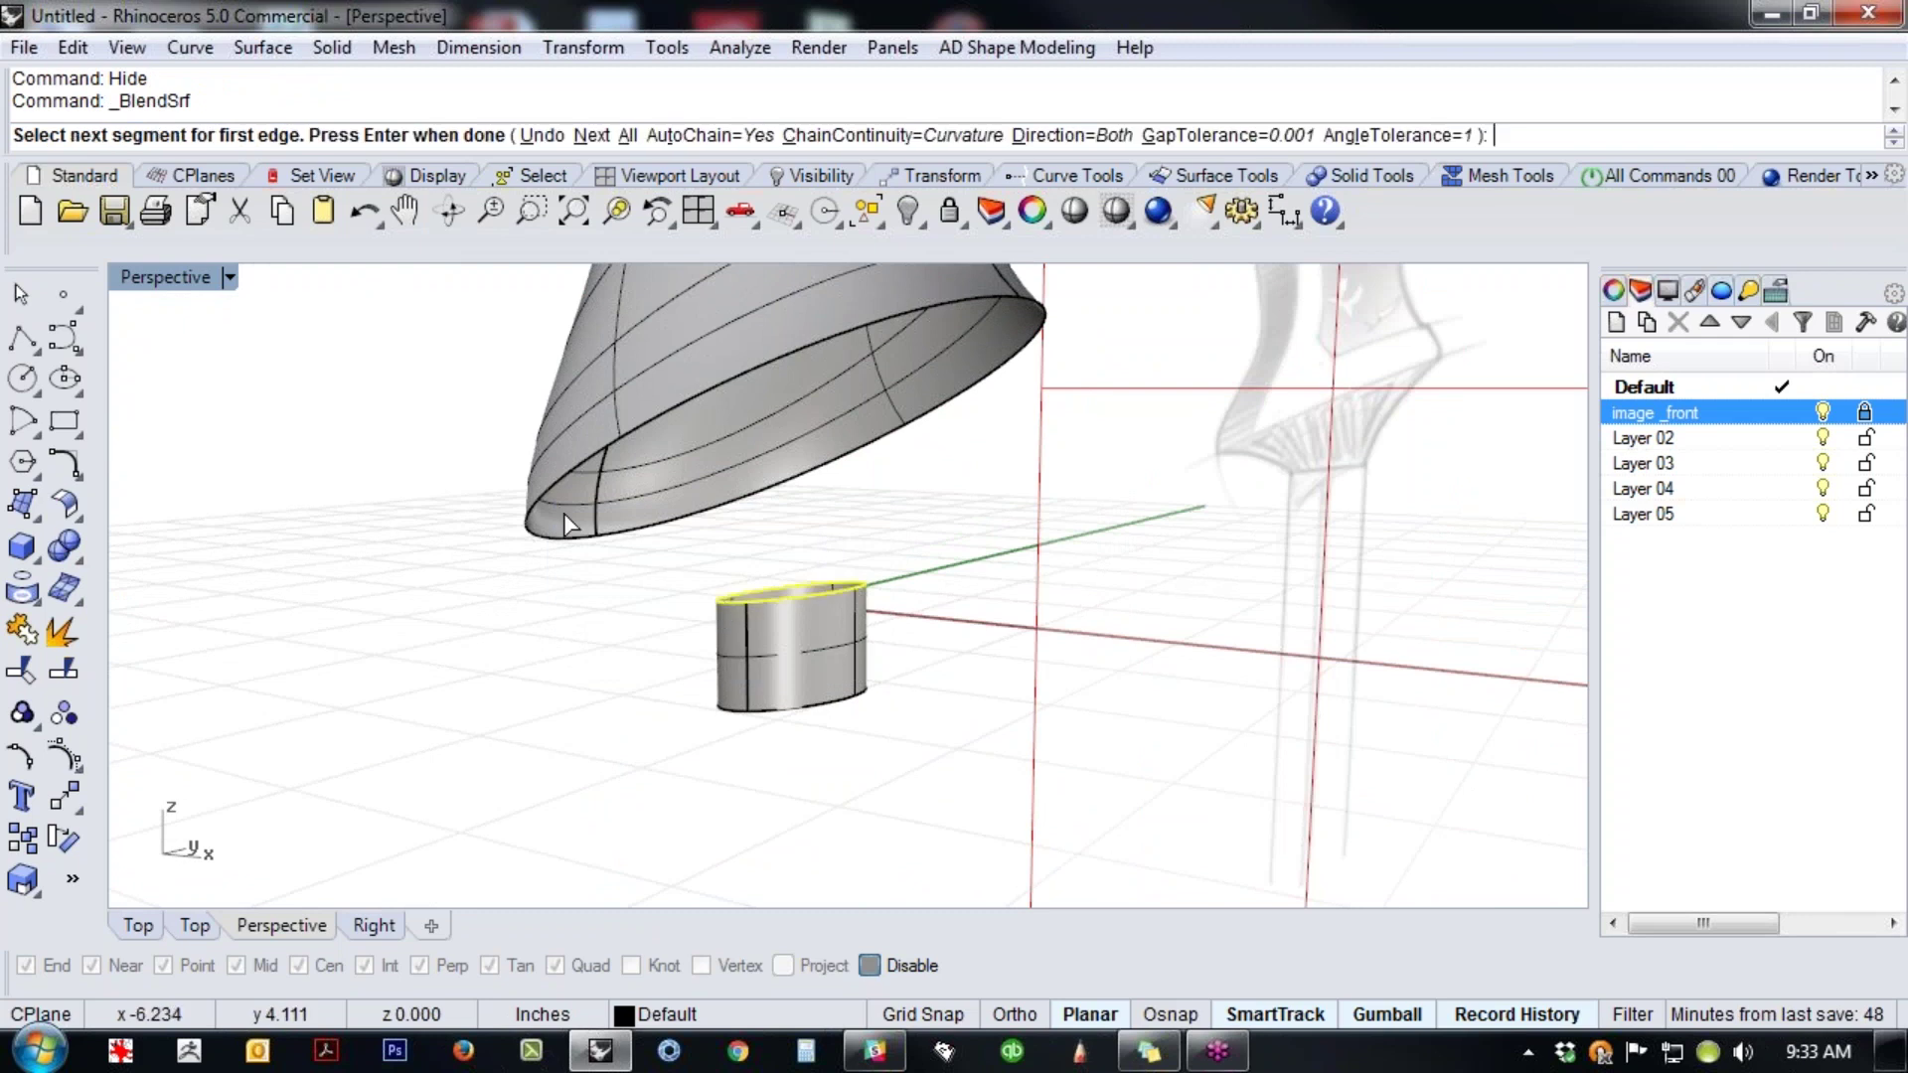
left_click(565, 525)
right_click(533, 669)
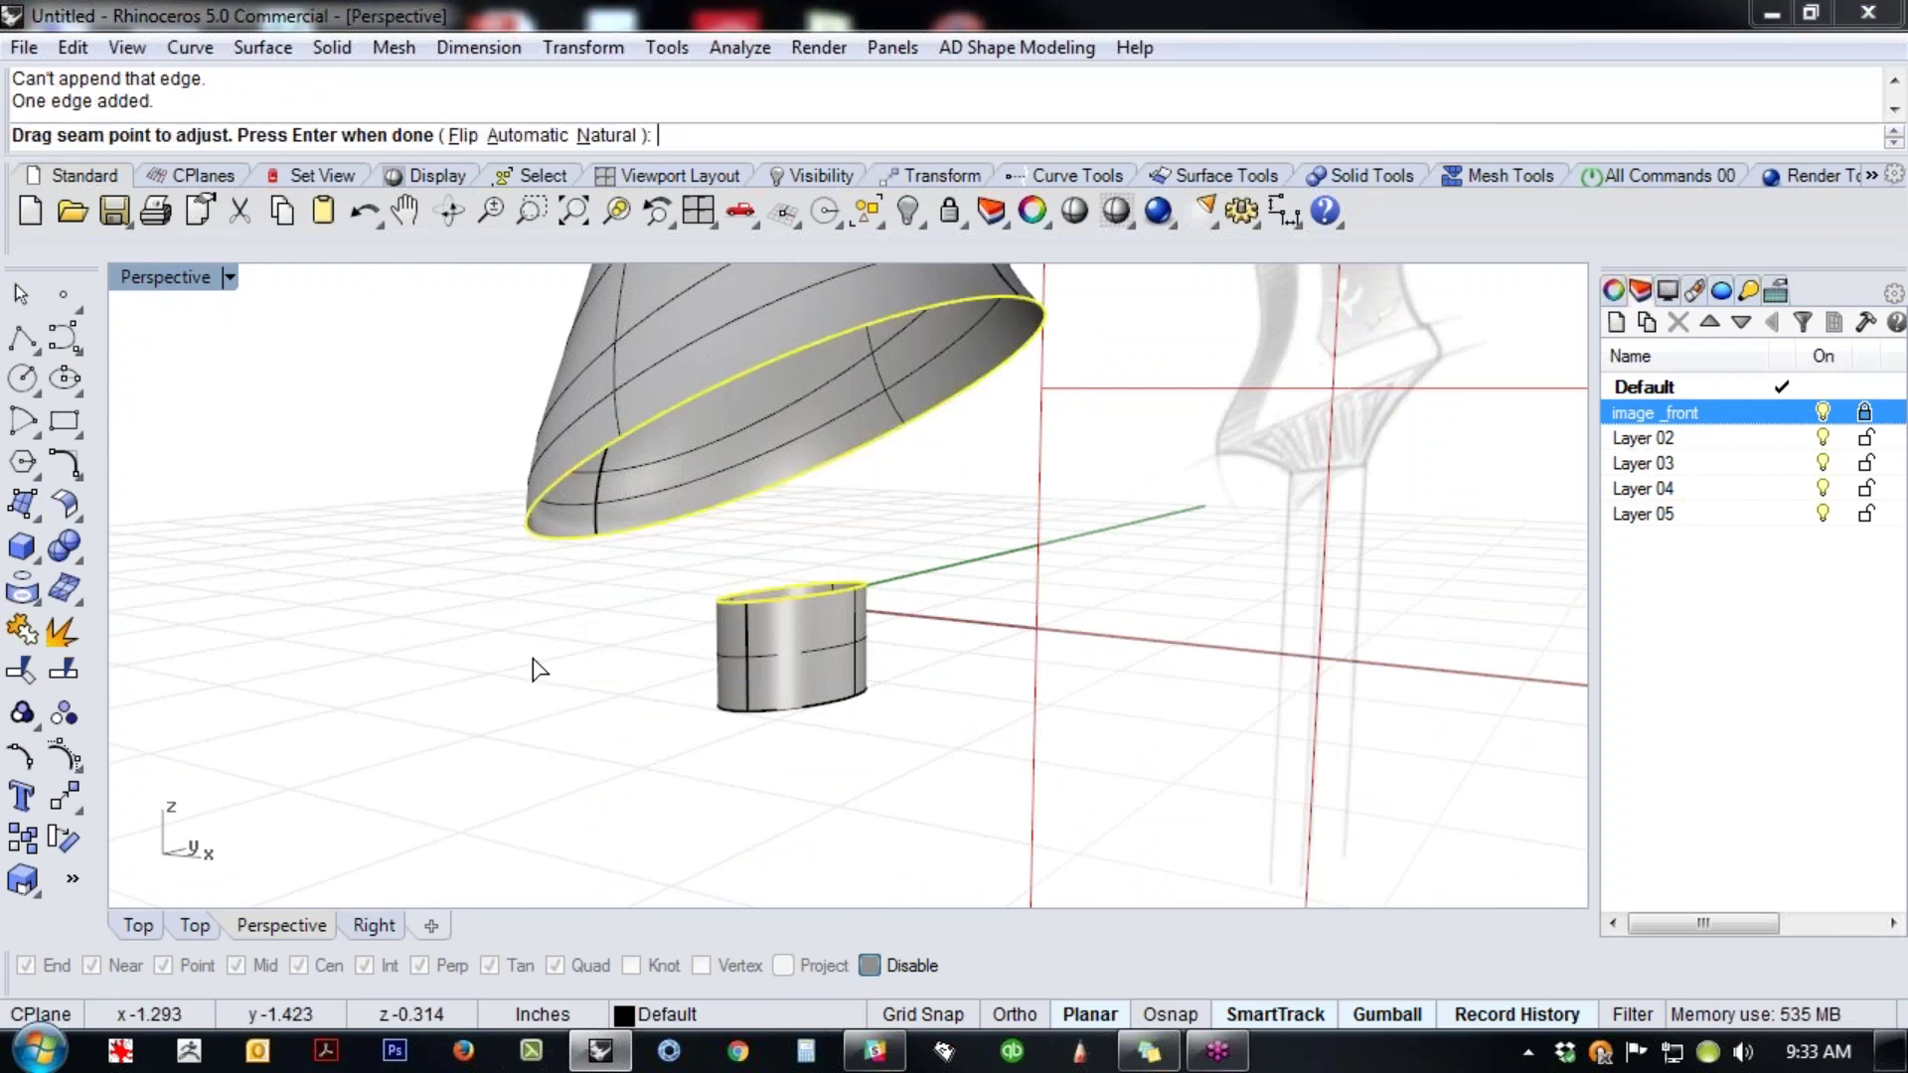
right_click_drag(841, 751, 745, 825)
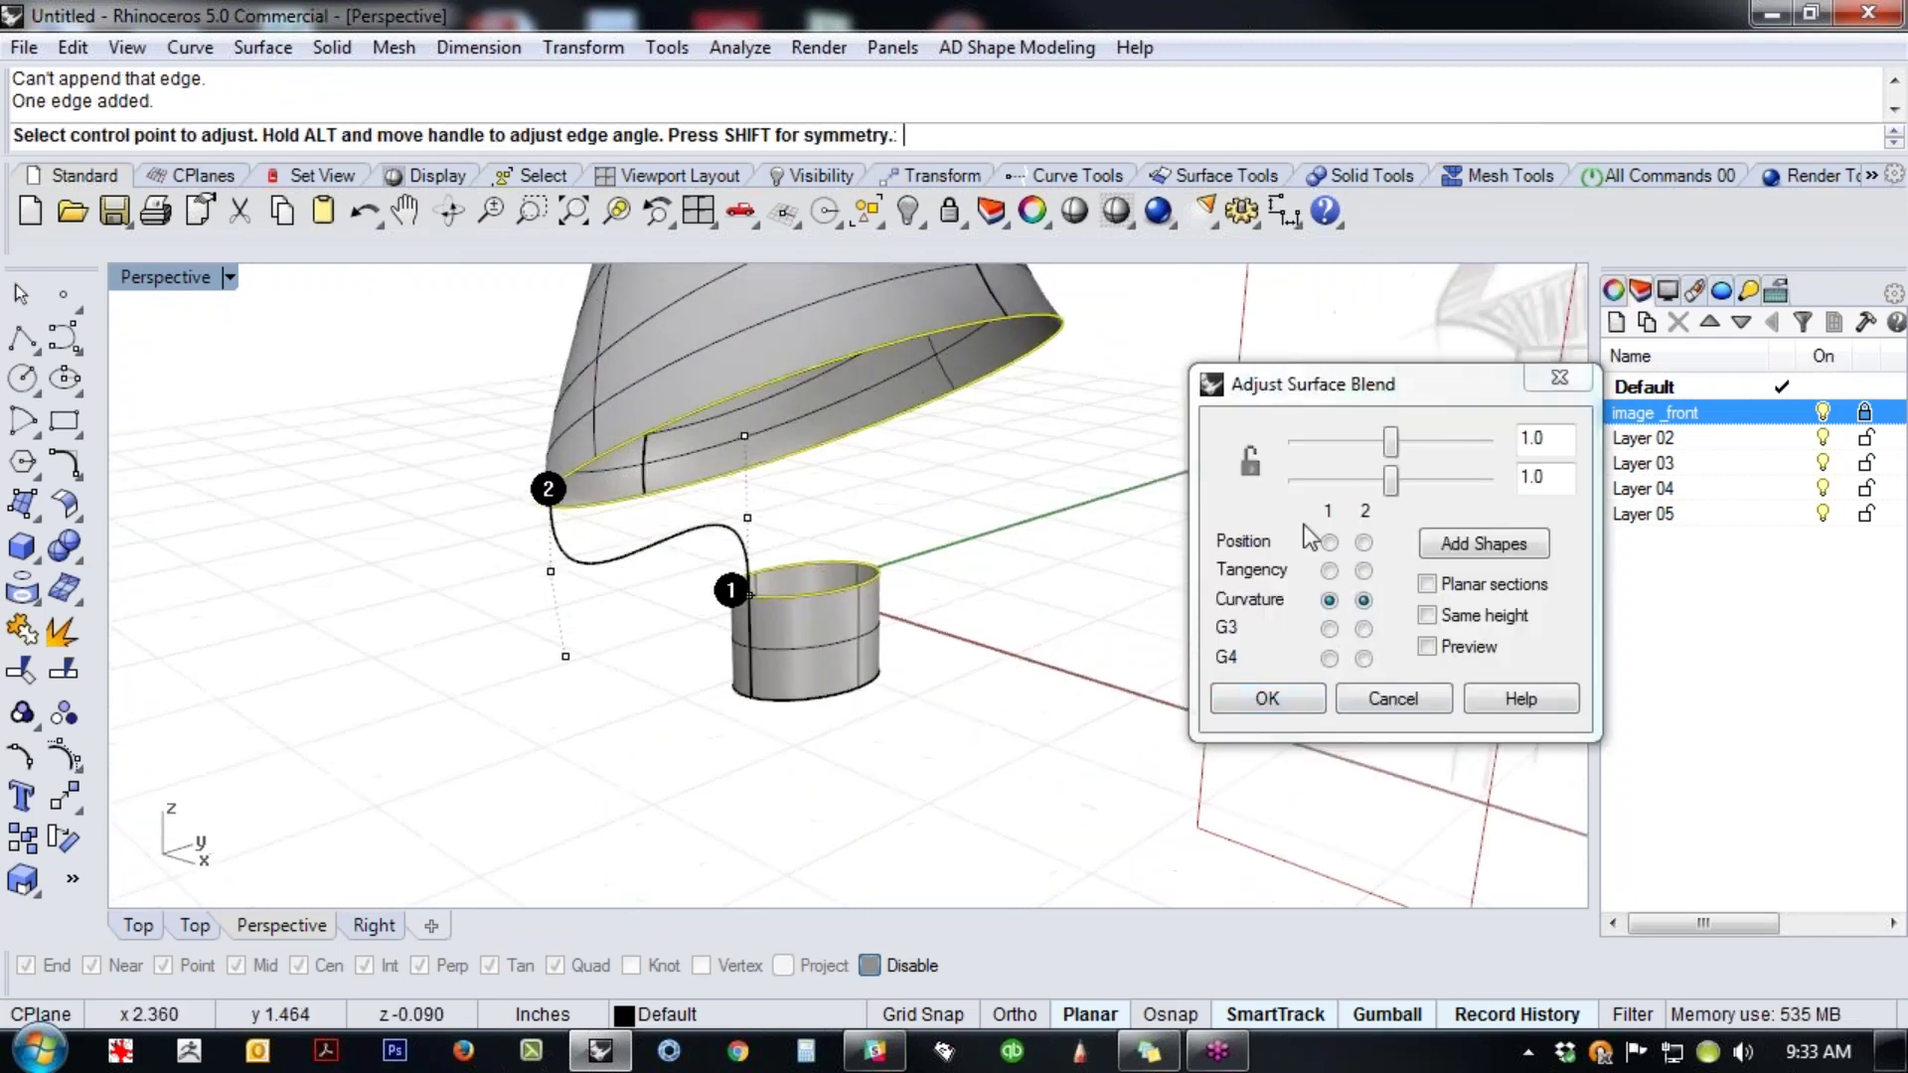
- Set the blend to Tangency at the cylinder edge and Position at the handle edge, with a bulge of 0.574
left_click(1363, 544)
right_click_drag(815, 686, 749, 598)
left_click(1328, 570)
mouse_move(1389, 445)
left_mouse_down()
mouse_move(1333, 445)
mouse_move(1352, 444)
left_mouse_up()
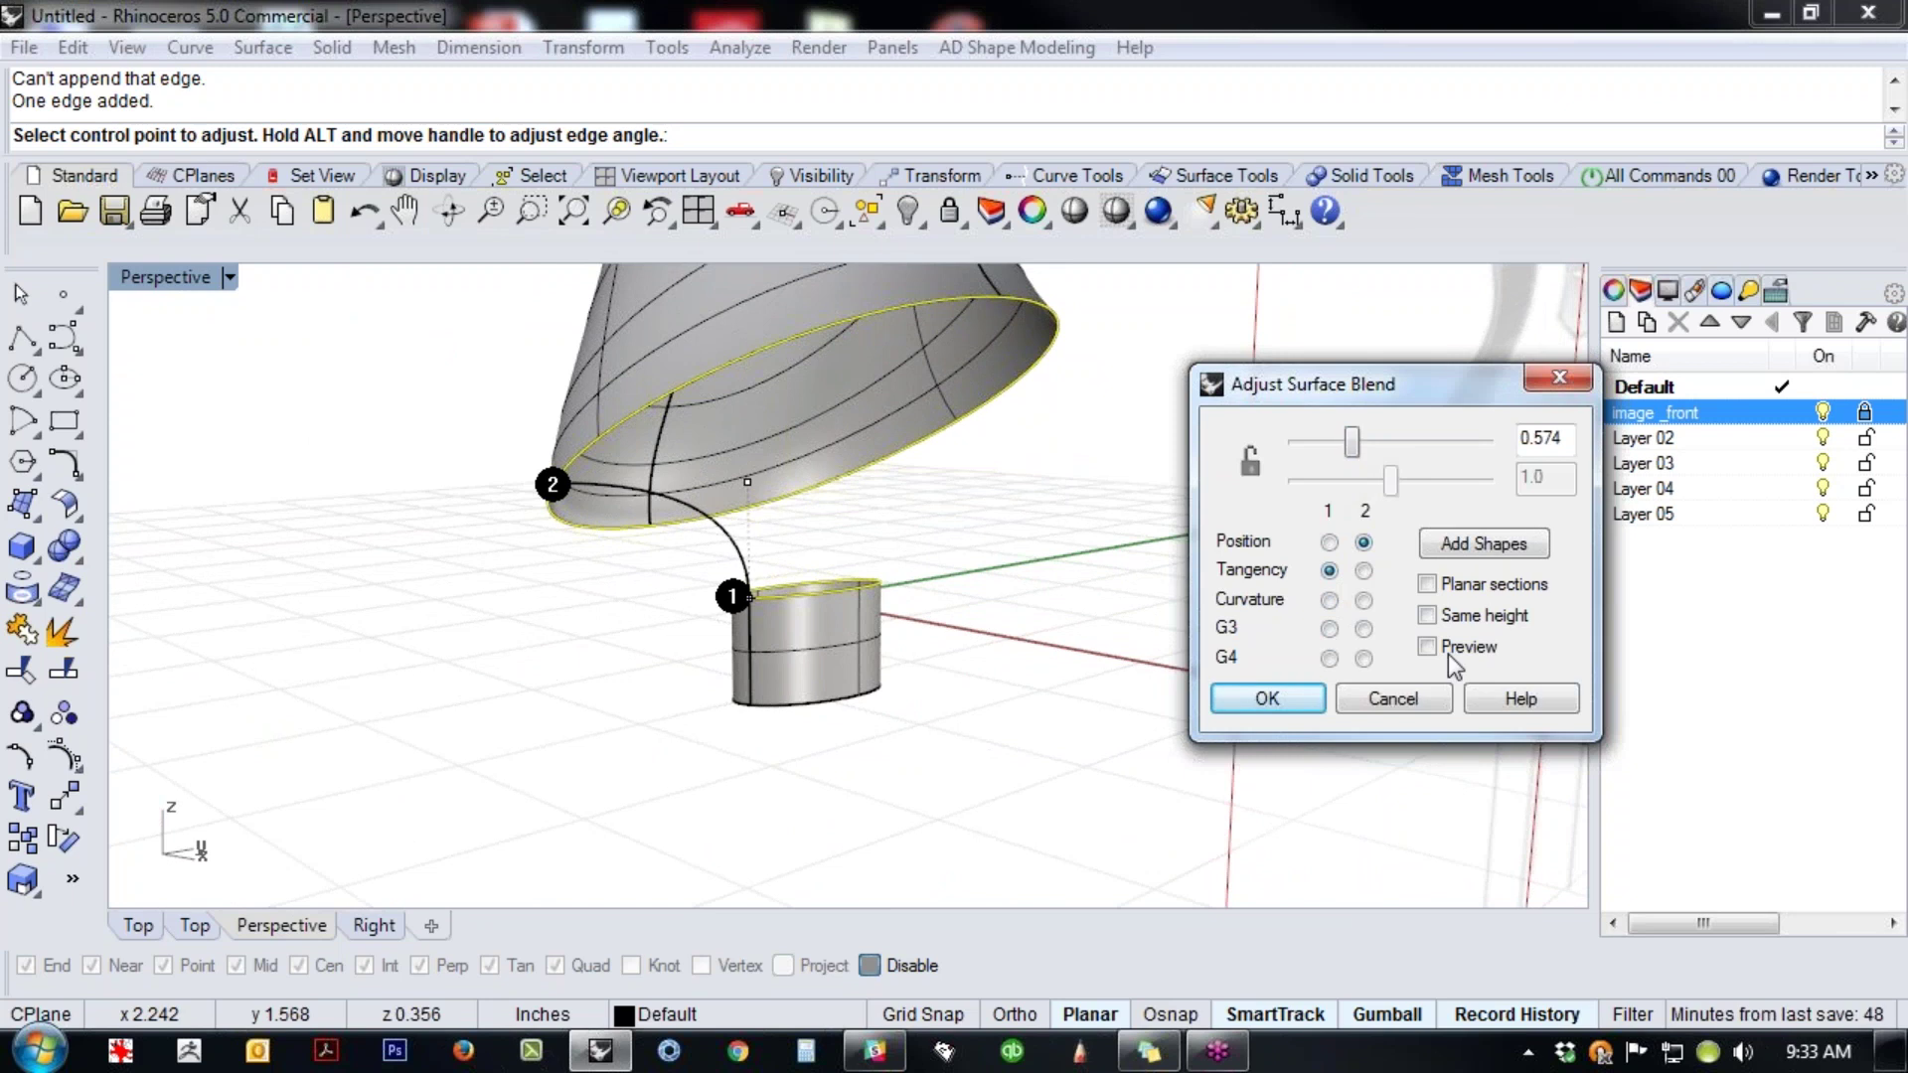
- Preview the blend and adjust its section points so the handle end lines up above the cylinder seam
left_click(1429, 646)
right_click_drag(1163, 655, 999, 686)
left_click(778, 481)
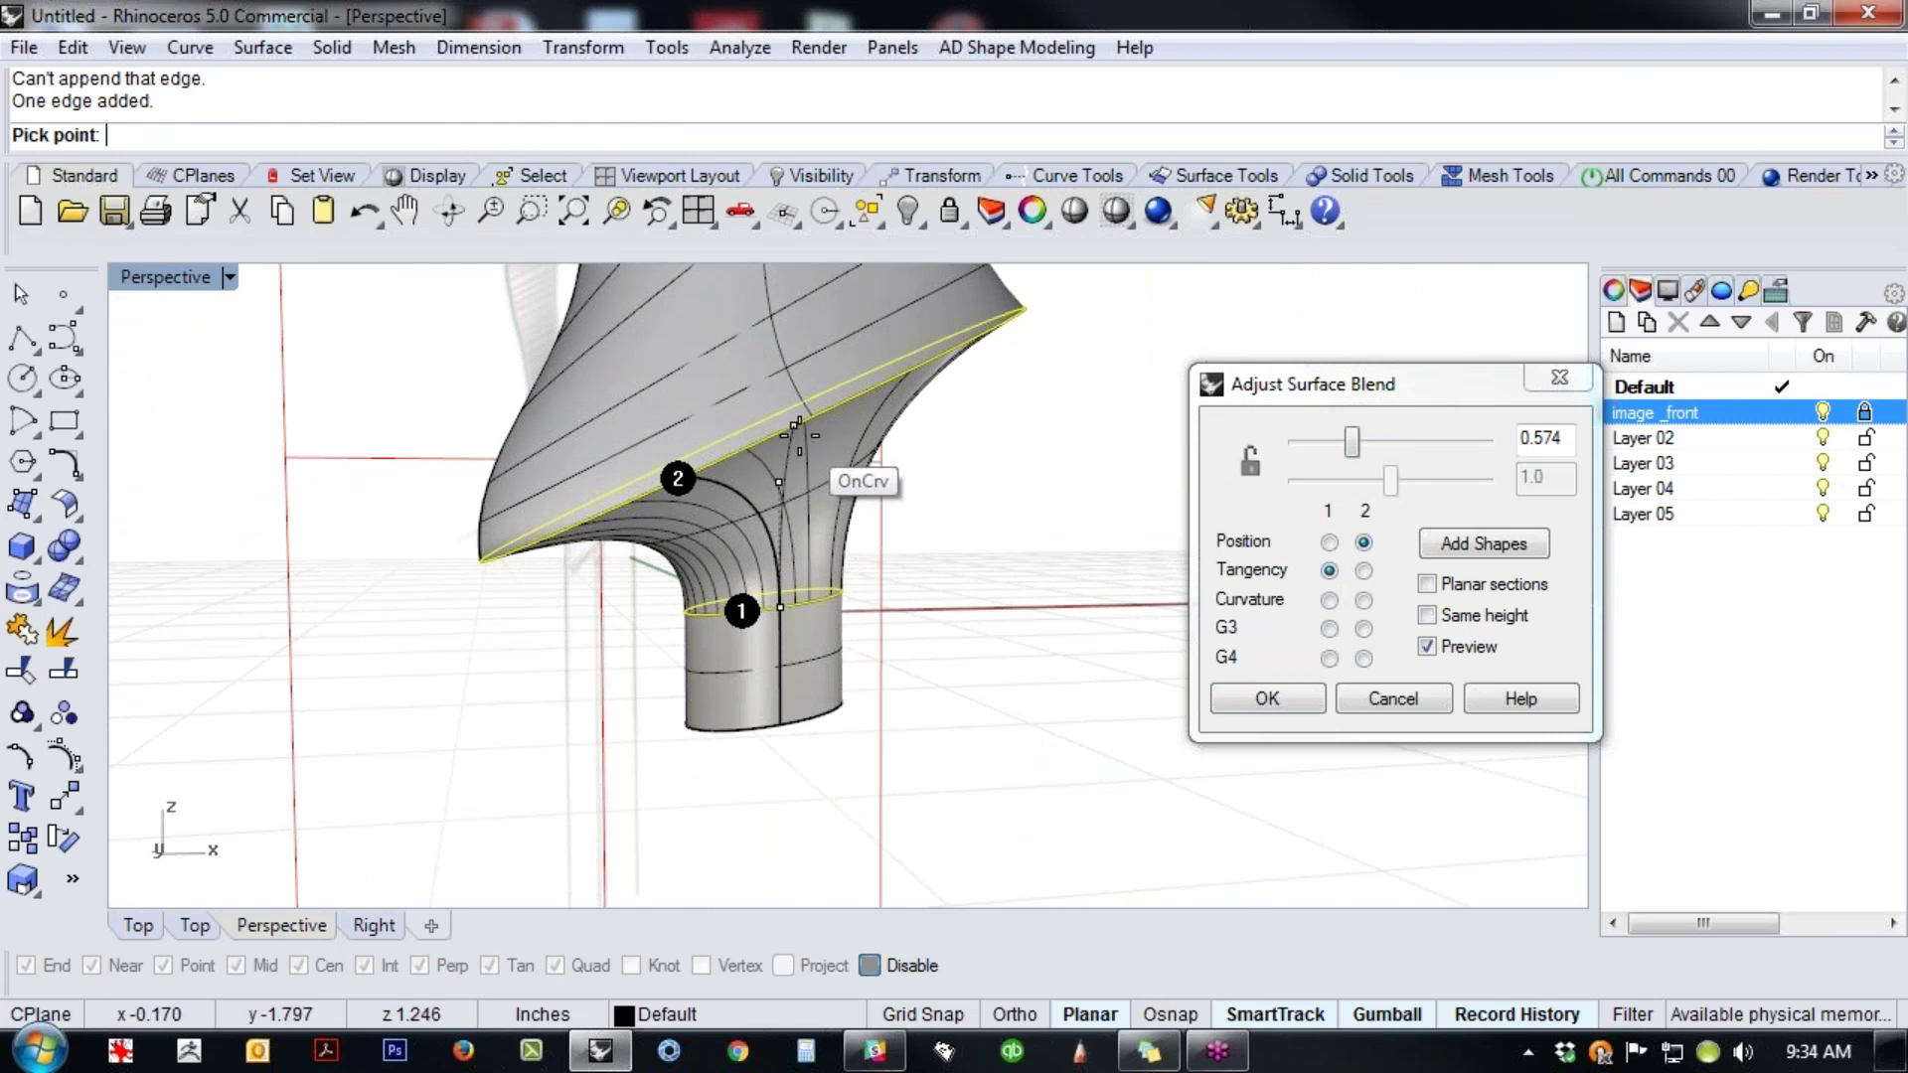
left_click(801, 427)
right_click_drag(928, 622, 768, 470)
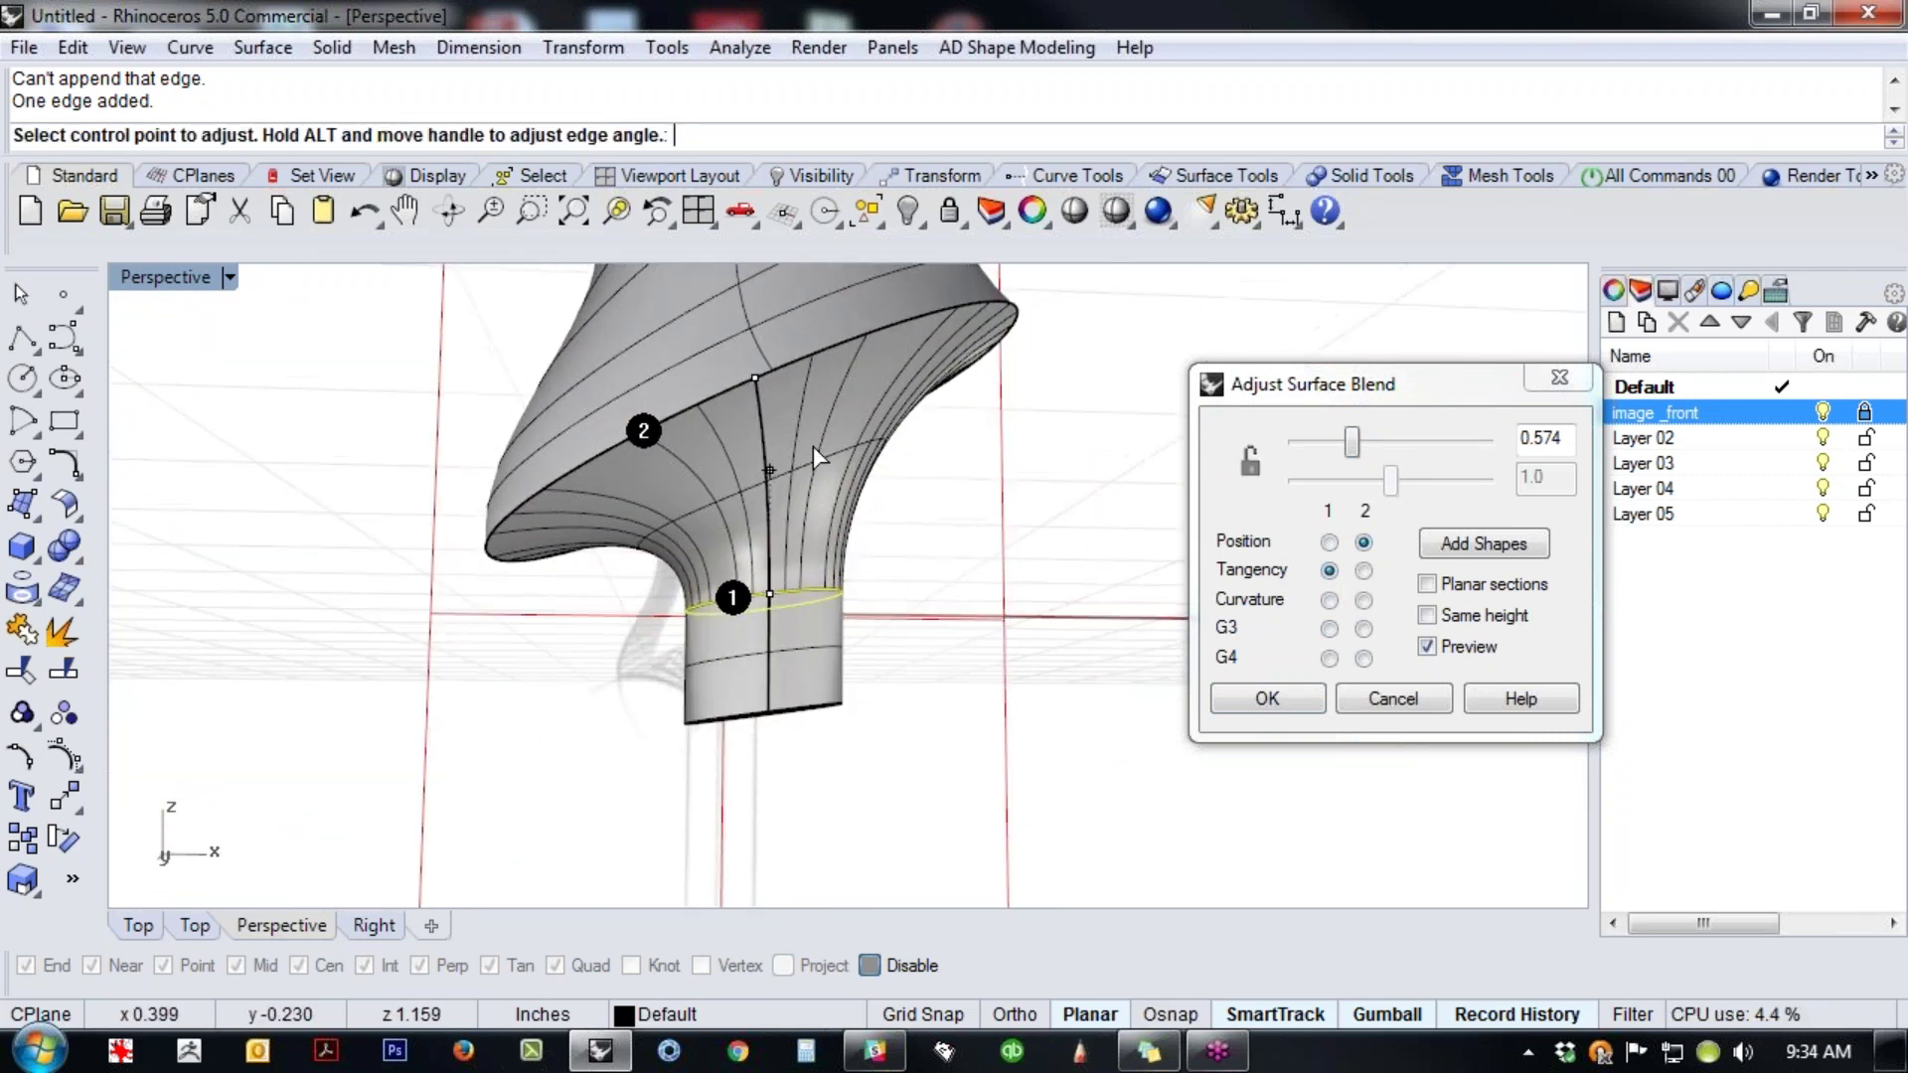
left_click(757, 378)
left_click(782, 368)
right_click_drag(942, 614, 854, 621)
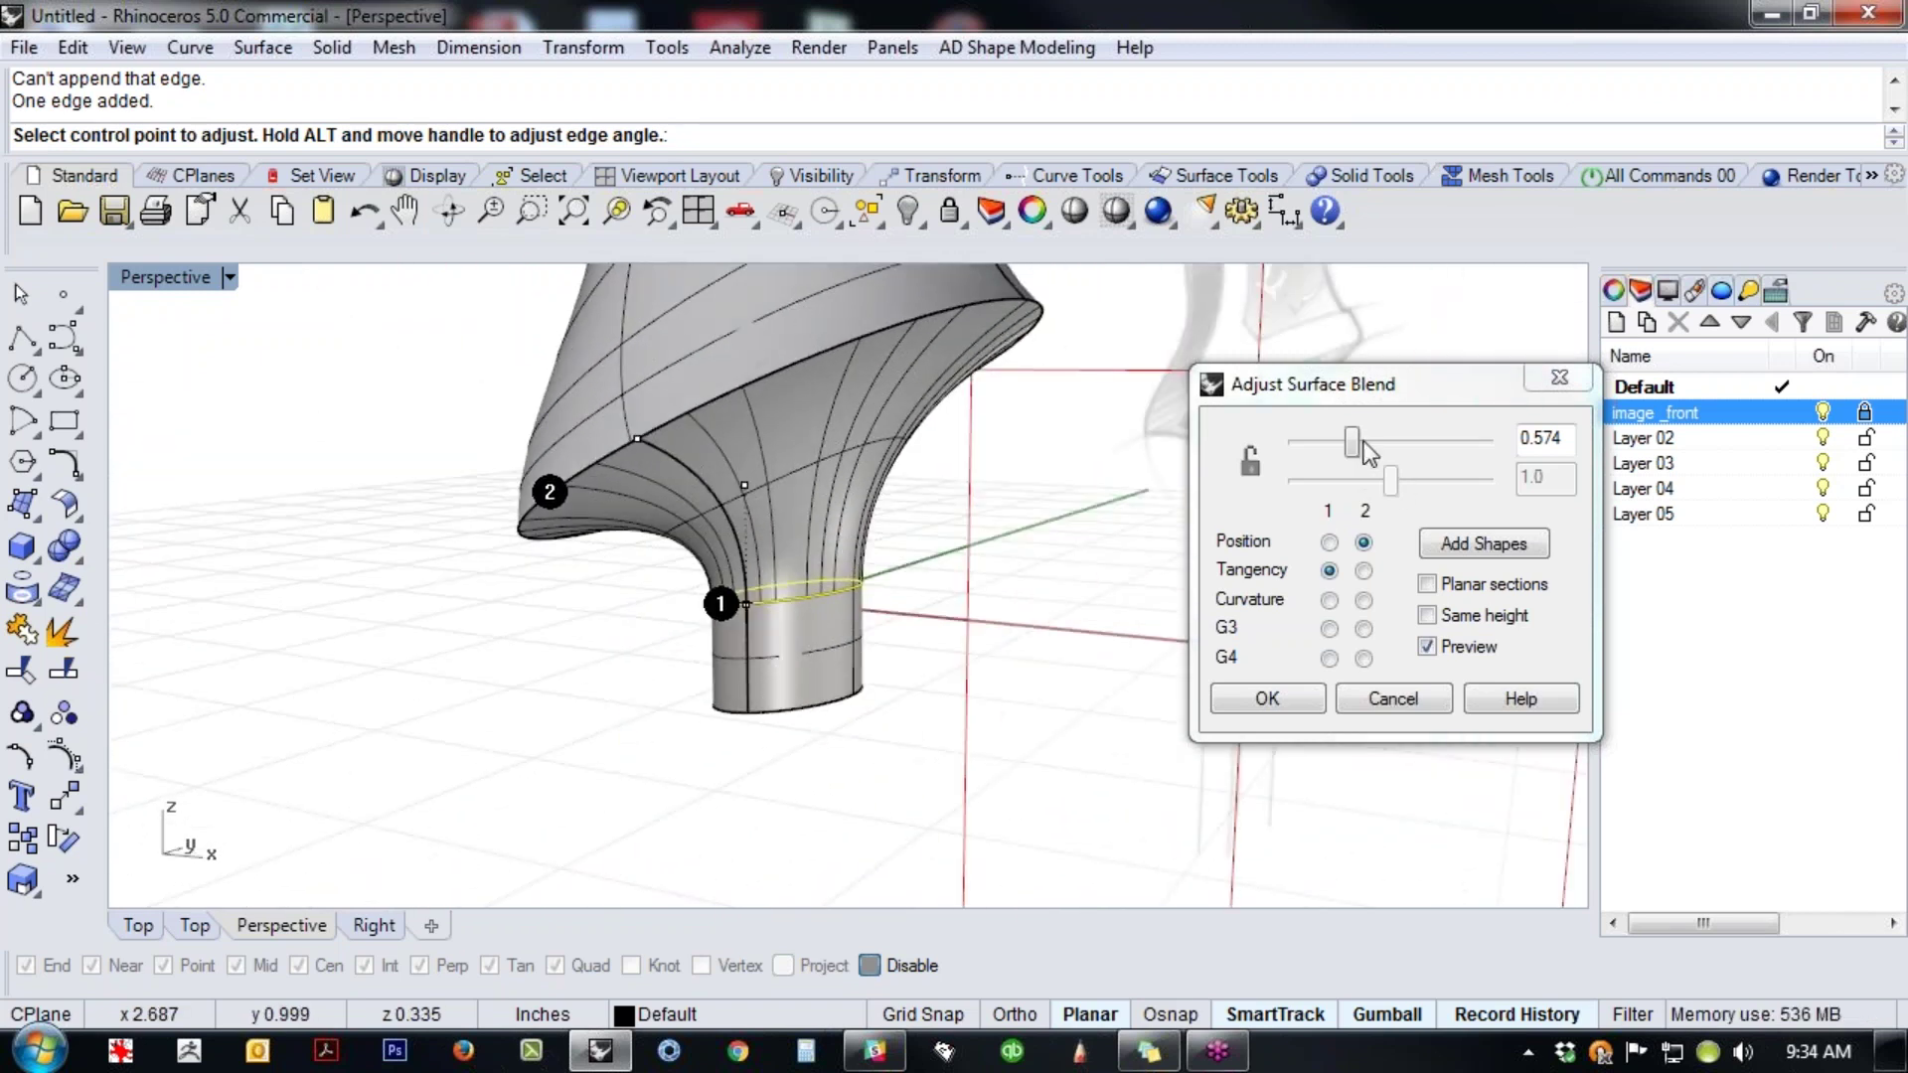
- Compare the blend with the sketch in the front view, reduce its first bulge to 0.25 and accept it
left_click_drag(1358, 443, 1354, 485)
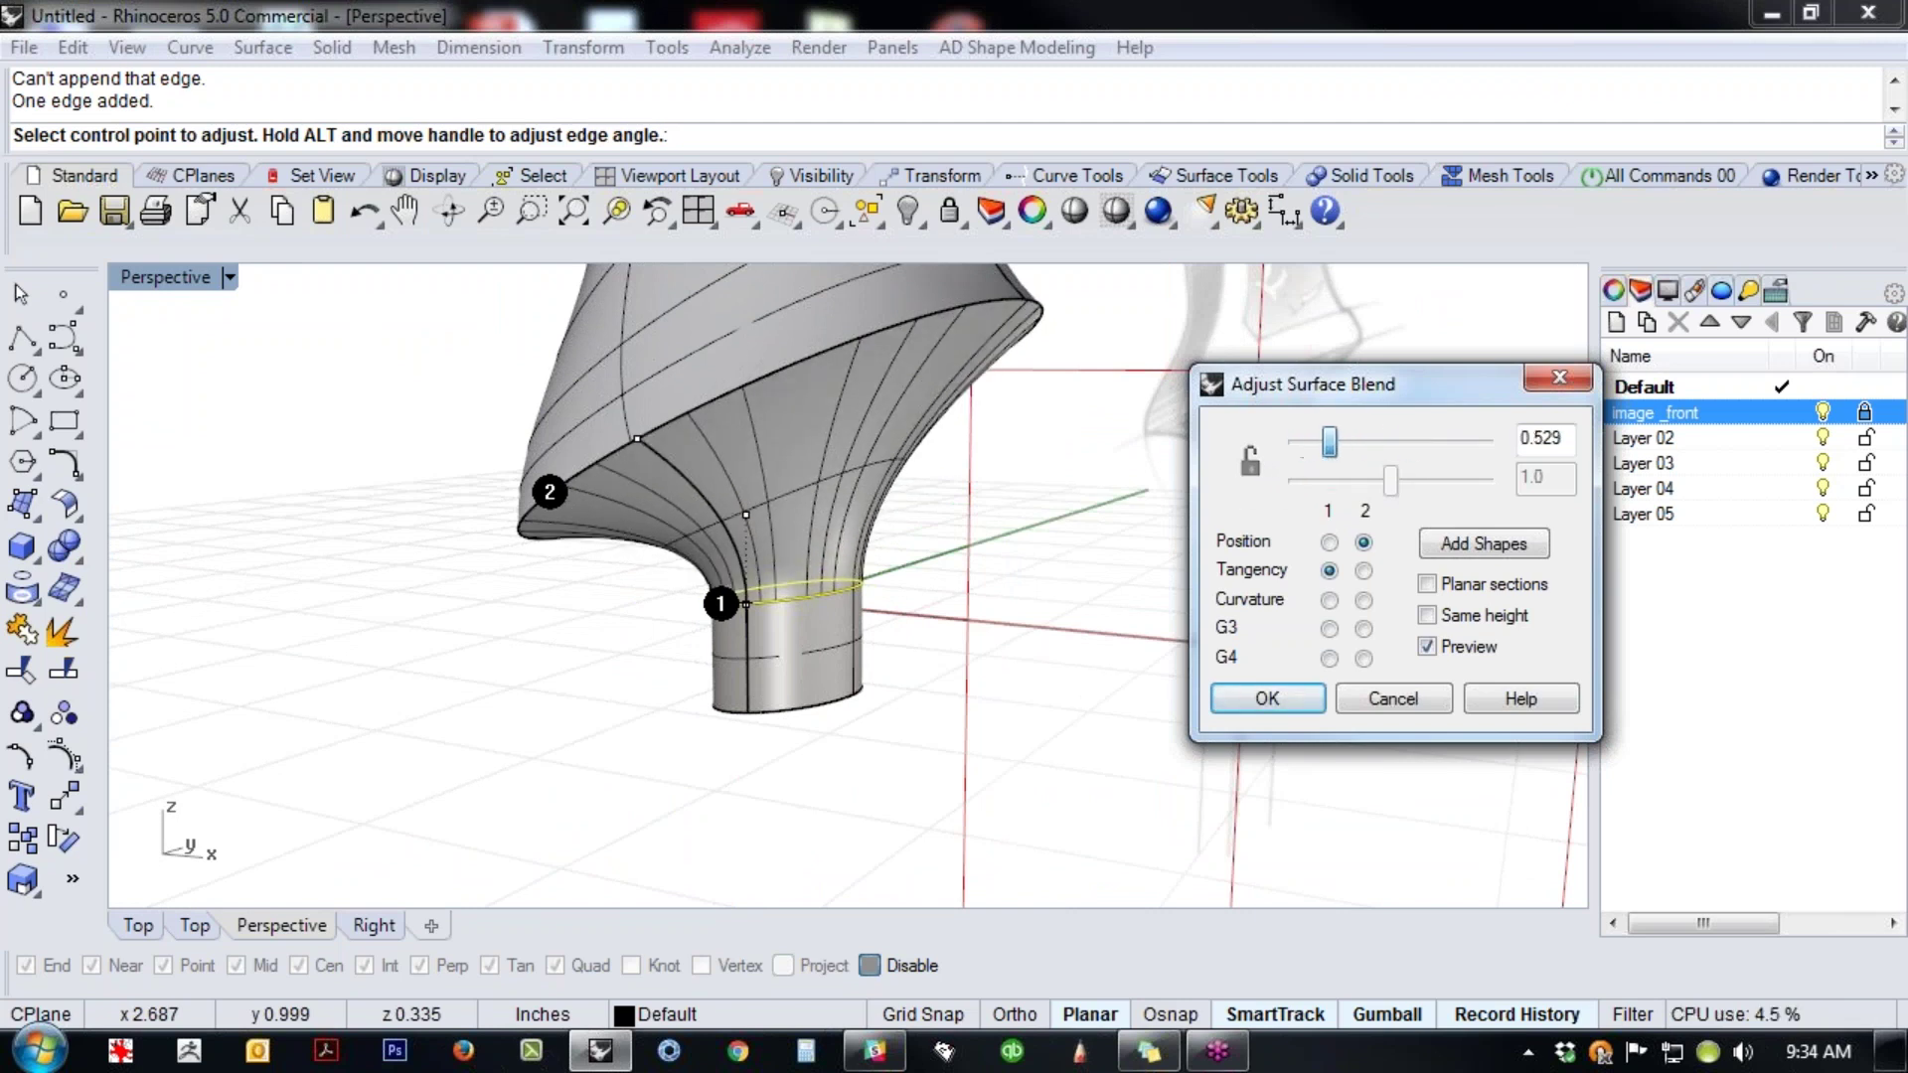
right_click_drag(924, 762, 869, 770)
key("ctrl+F2")
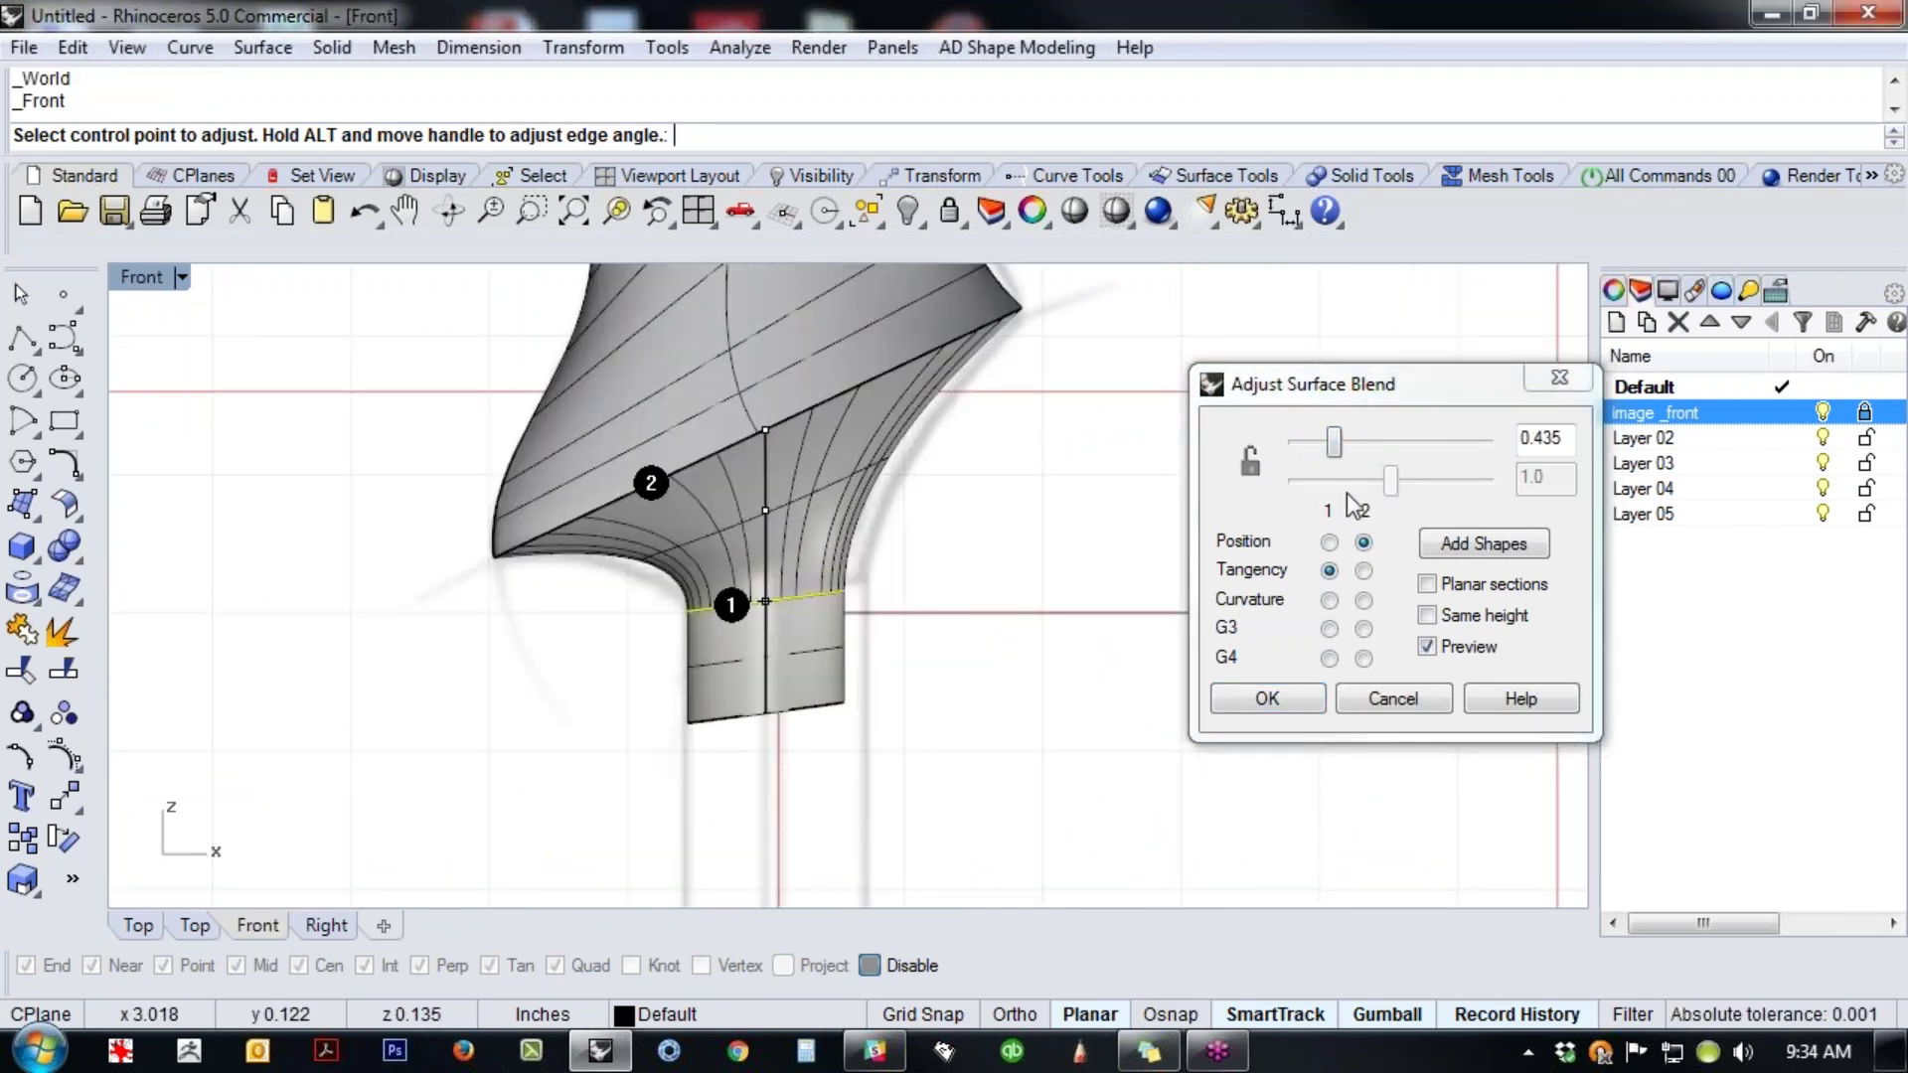
left_click_drag(1333, 452, 1271, 502)
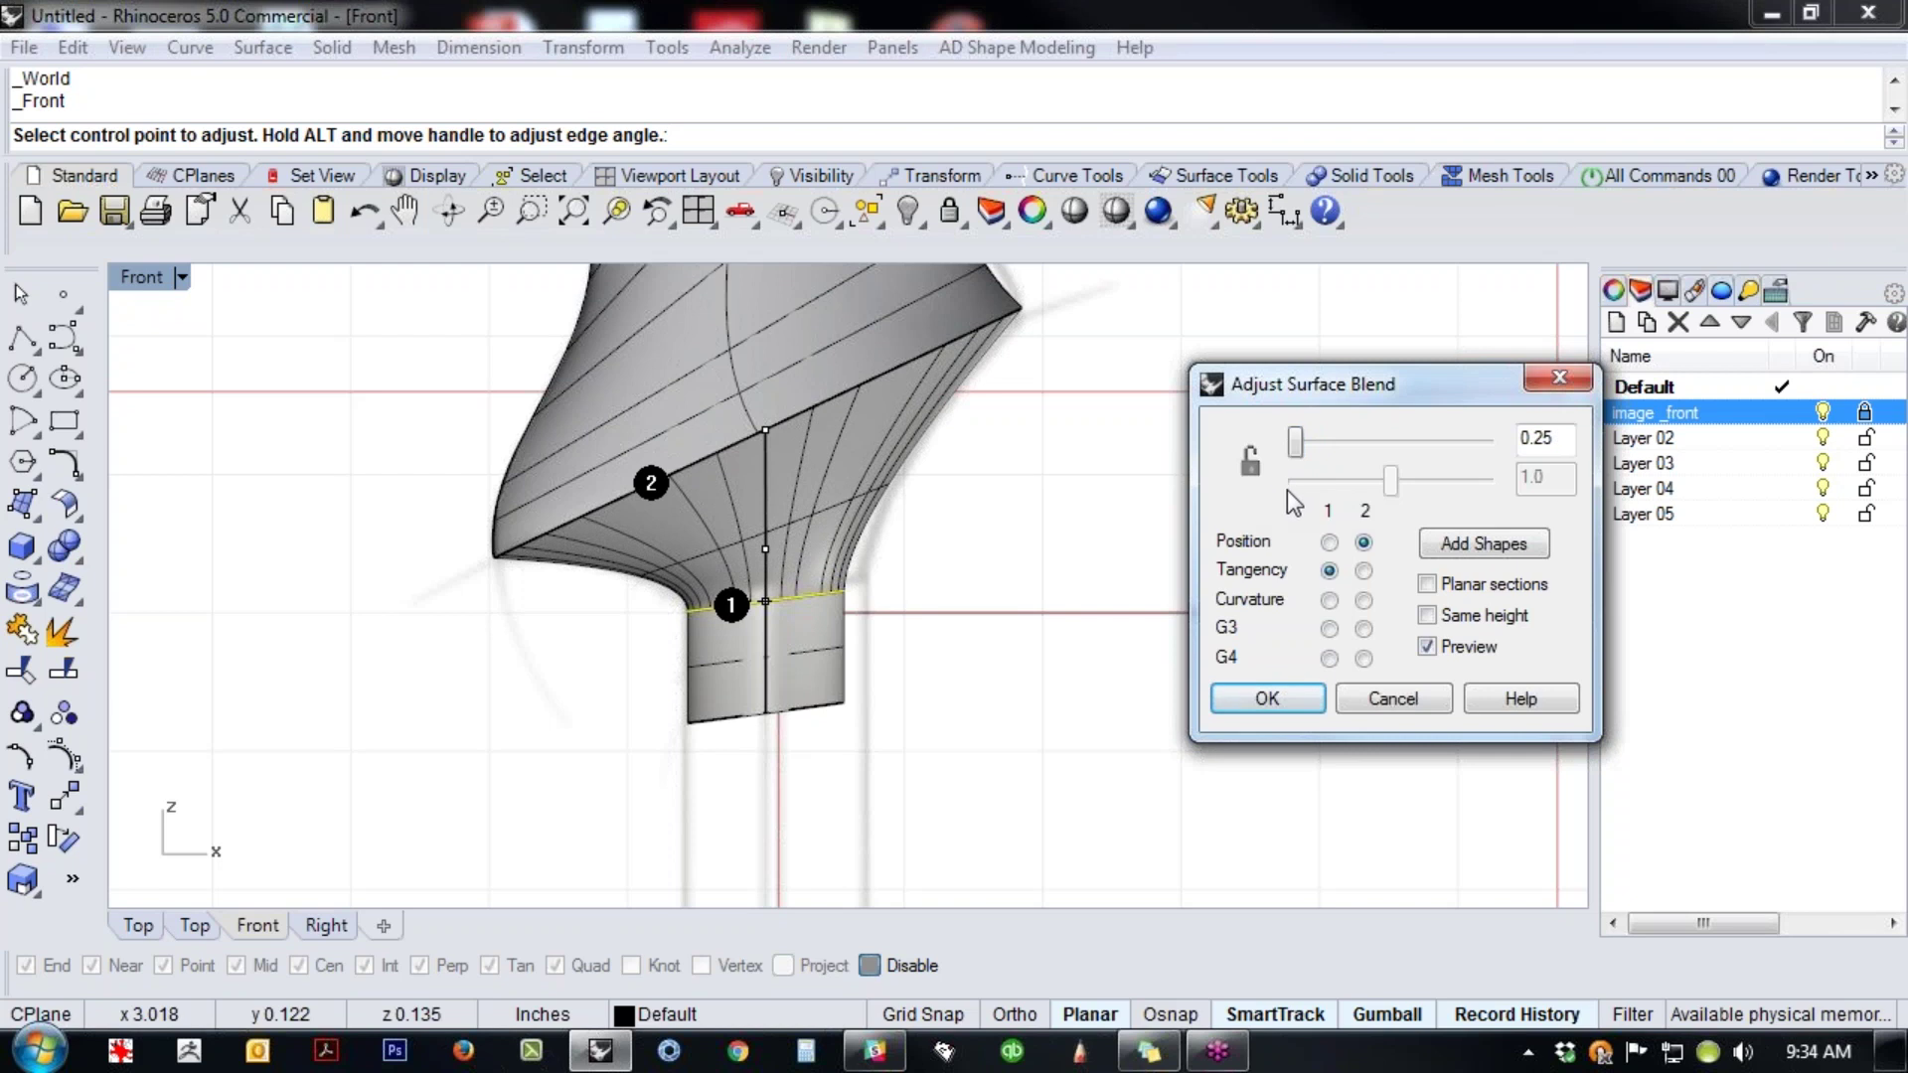
left_click(1278, 698)
- Delete the short helper cylinder below the blended guard
right_click_drag(922, 650, 878, 693)
left_click(780, 697)
key("Delete")
scroll(894, 664, "down", 3)
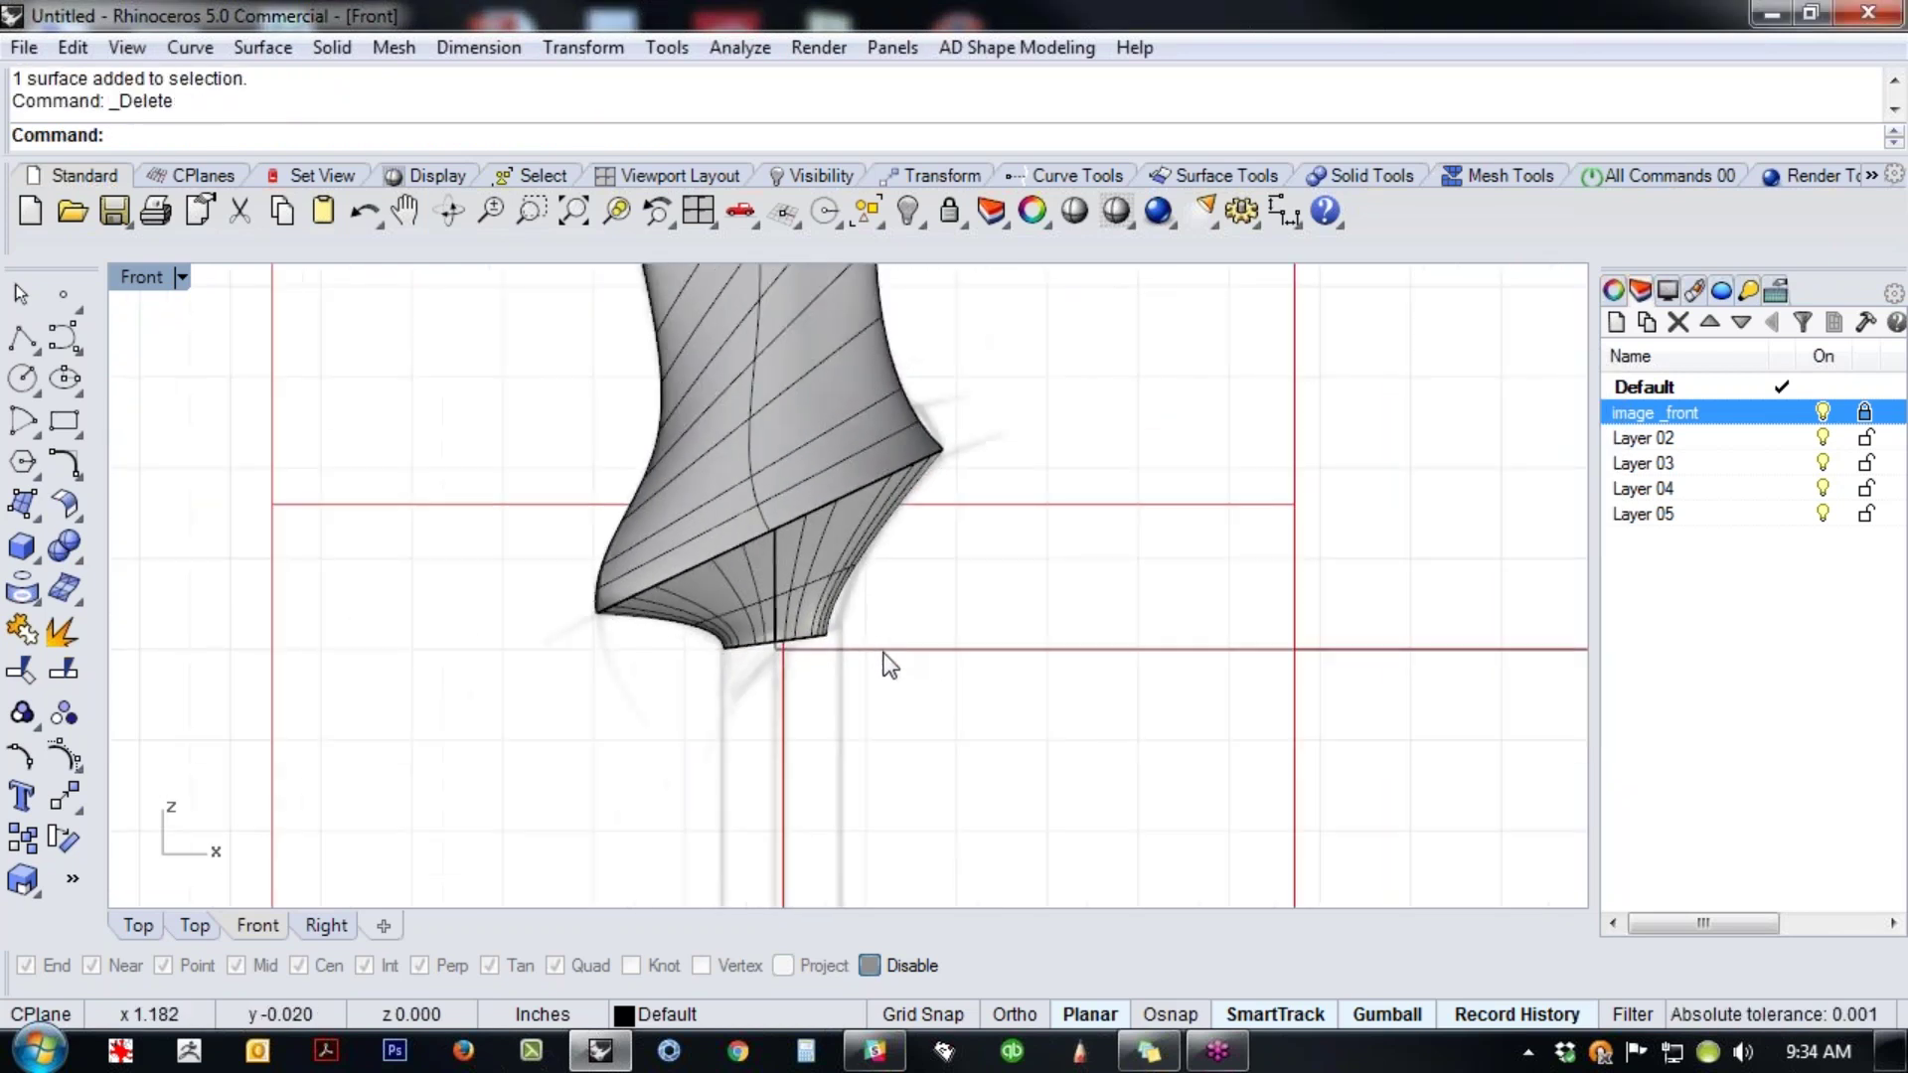
- In perspective, join the guard blend with the adjoining handle surface
key("ctrl+F4")
right_click_drag(882, 652, 785, 567)
right_click_drag(596, 596, 938, 552, "shift")
scroll(815, 571, "up", 4)
left_click(938, 552)
left_click(924, 398, "shift")
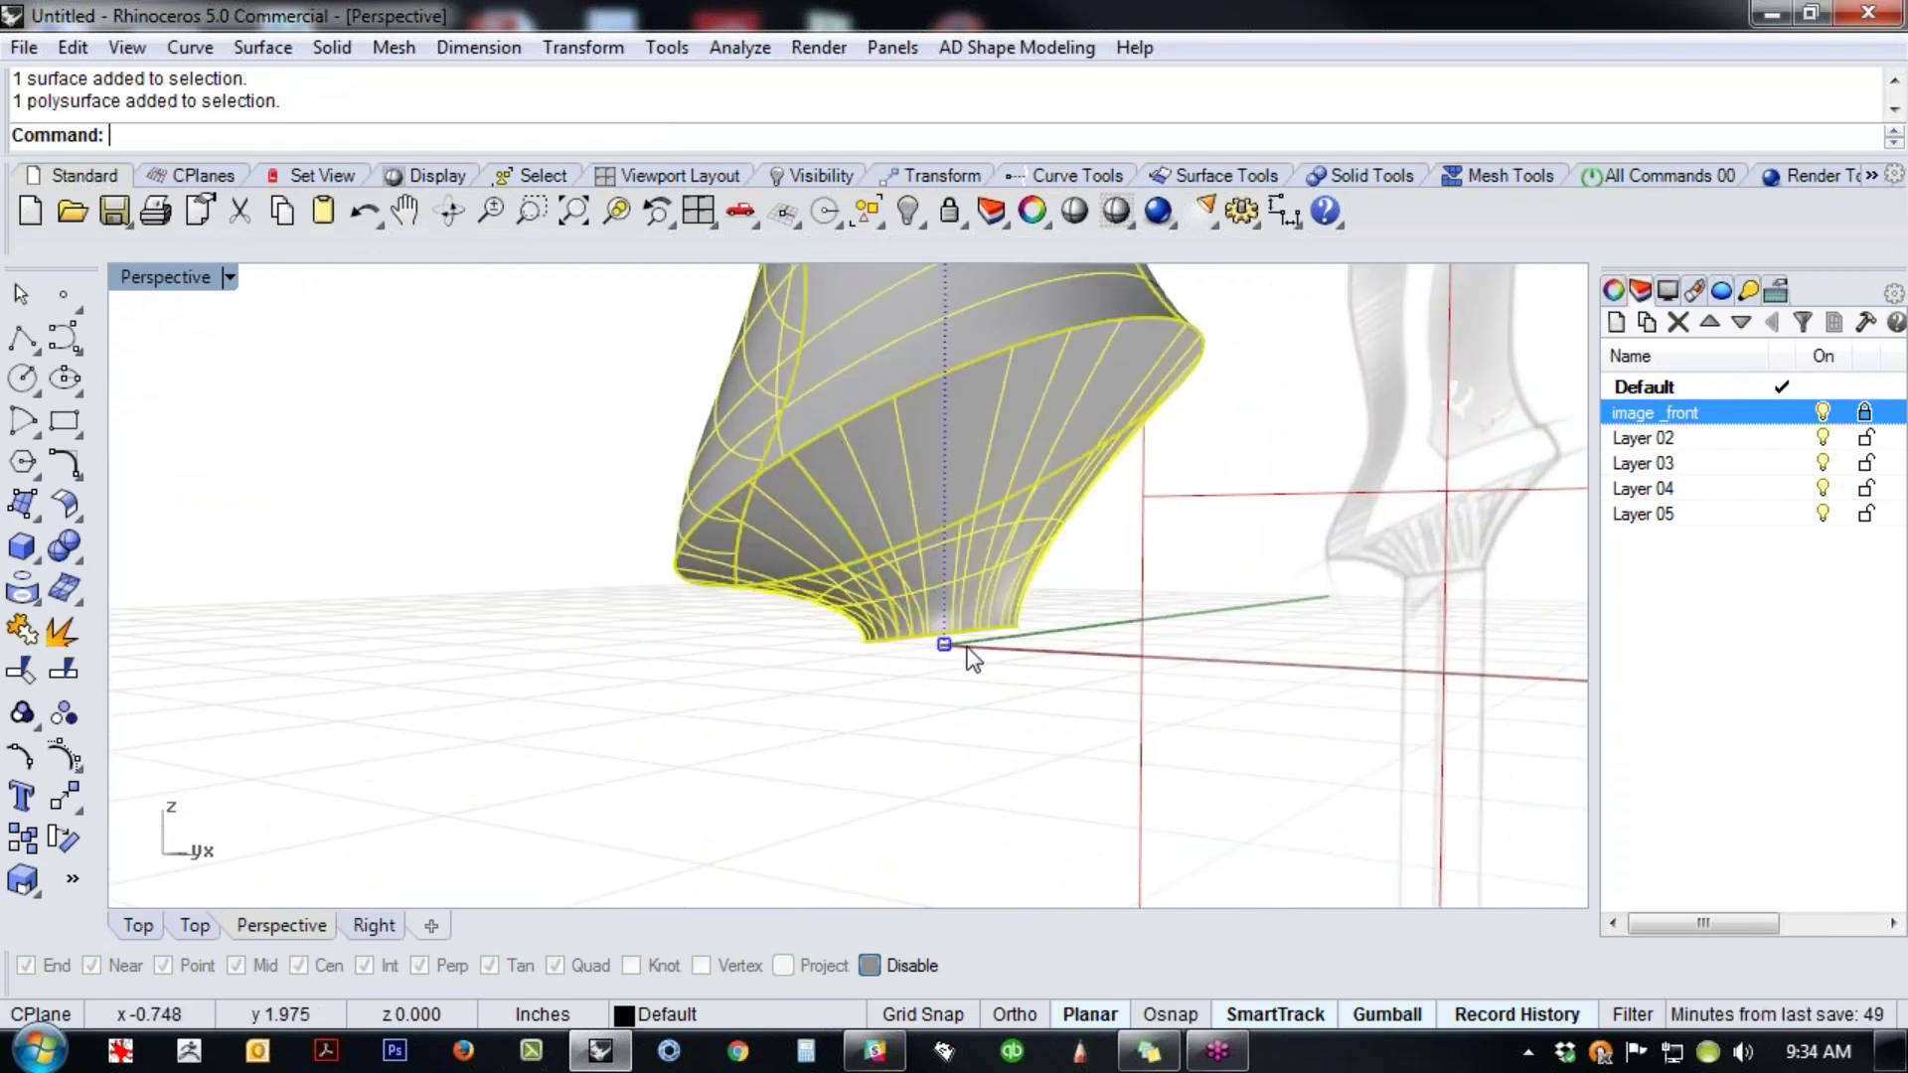
key("ctrl+j")
- Show the naked edges of the joined guard and handle
right_click_drag(1100, 653, 1034, 577)
middle_click(1046, 651)
left_click(1138, 651)
- Join the remaining handle half to the guard polysurface
right_click_drag(1123, 725, 805, 566)
left_click(670, 515)
left_click(777, 600, "shift")
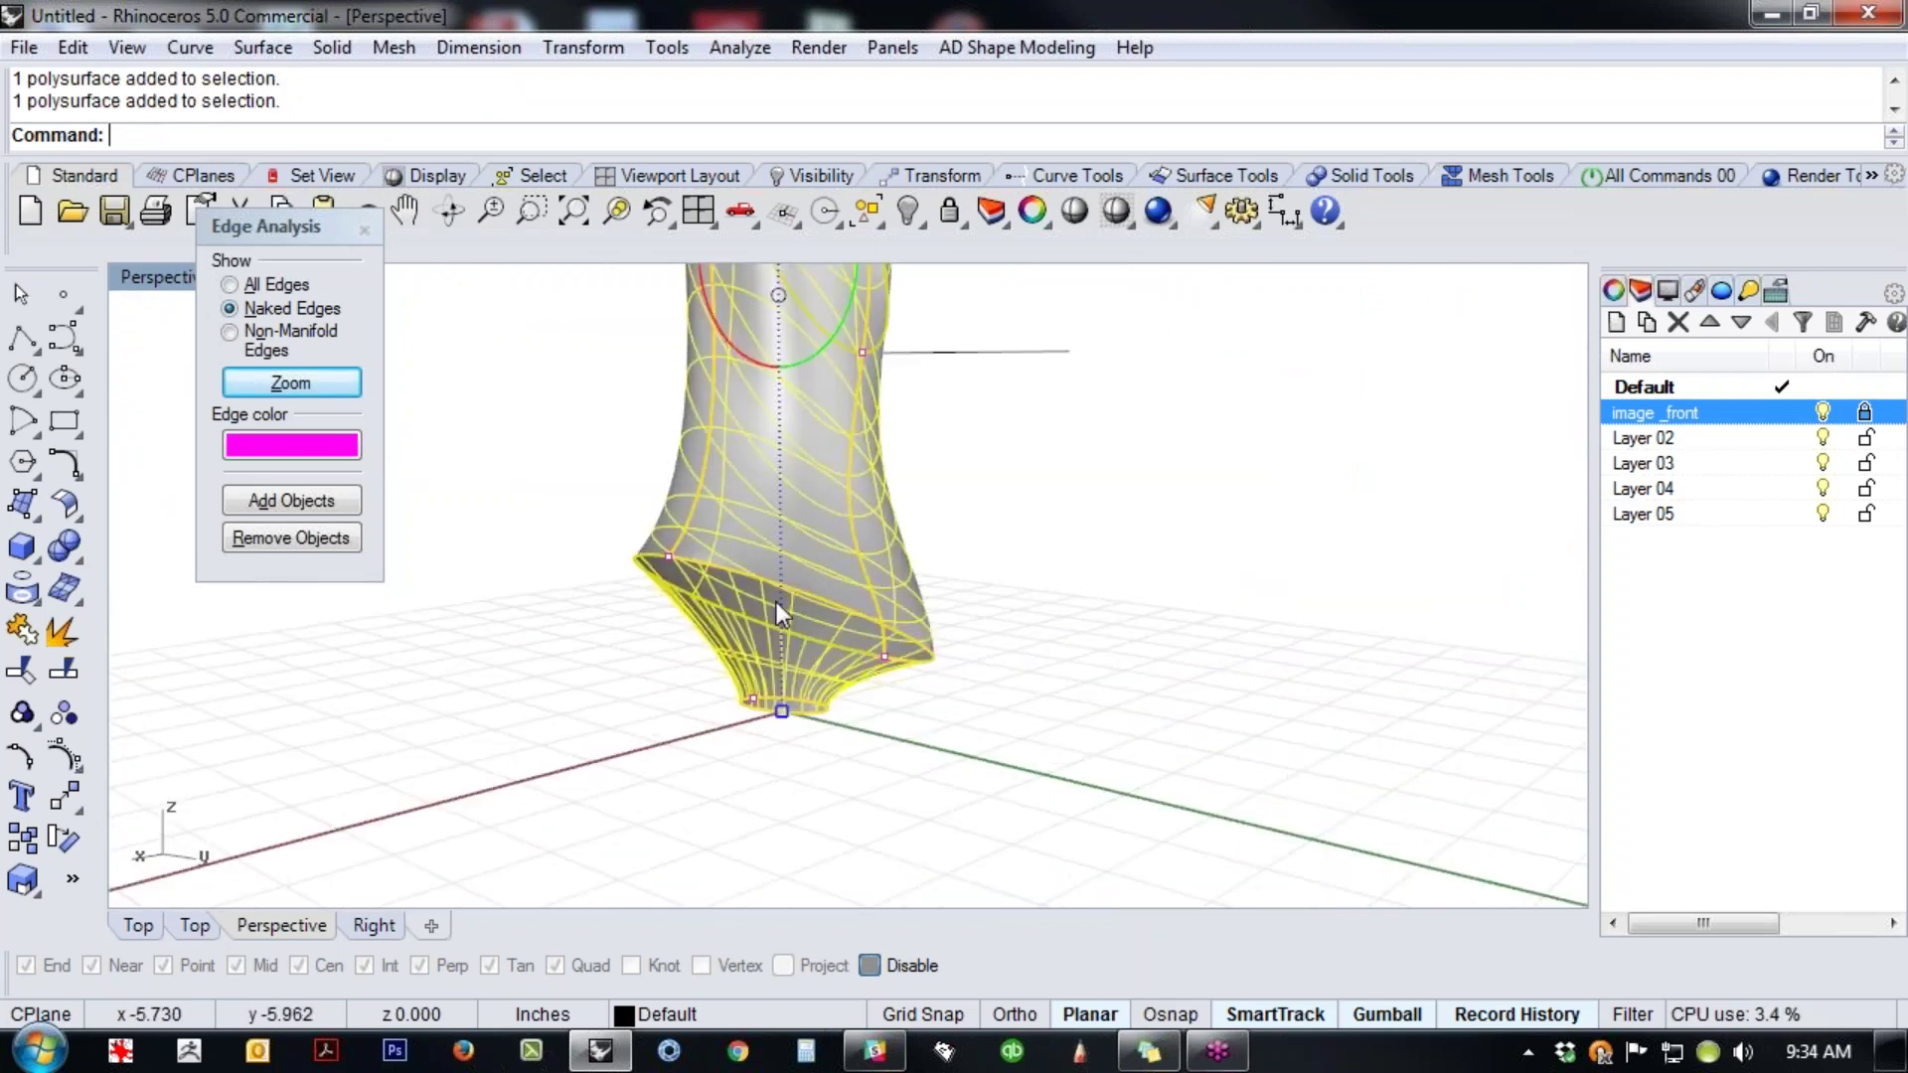
key("ctrl+j")
left_click(606, 700)
- Draw a straight horizontal helper line sideways from the crown of the arch curve above the open top
right_click_drag(606, 700, 877, 807)
right_click_drag(899, 666, 1051, 463)
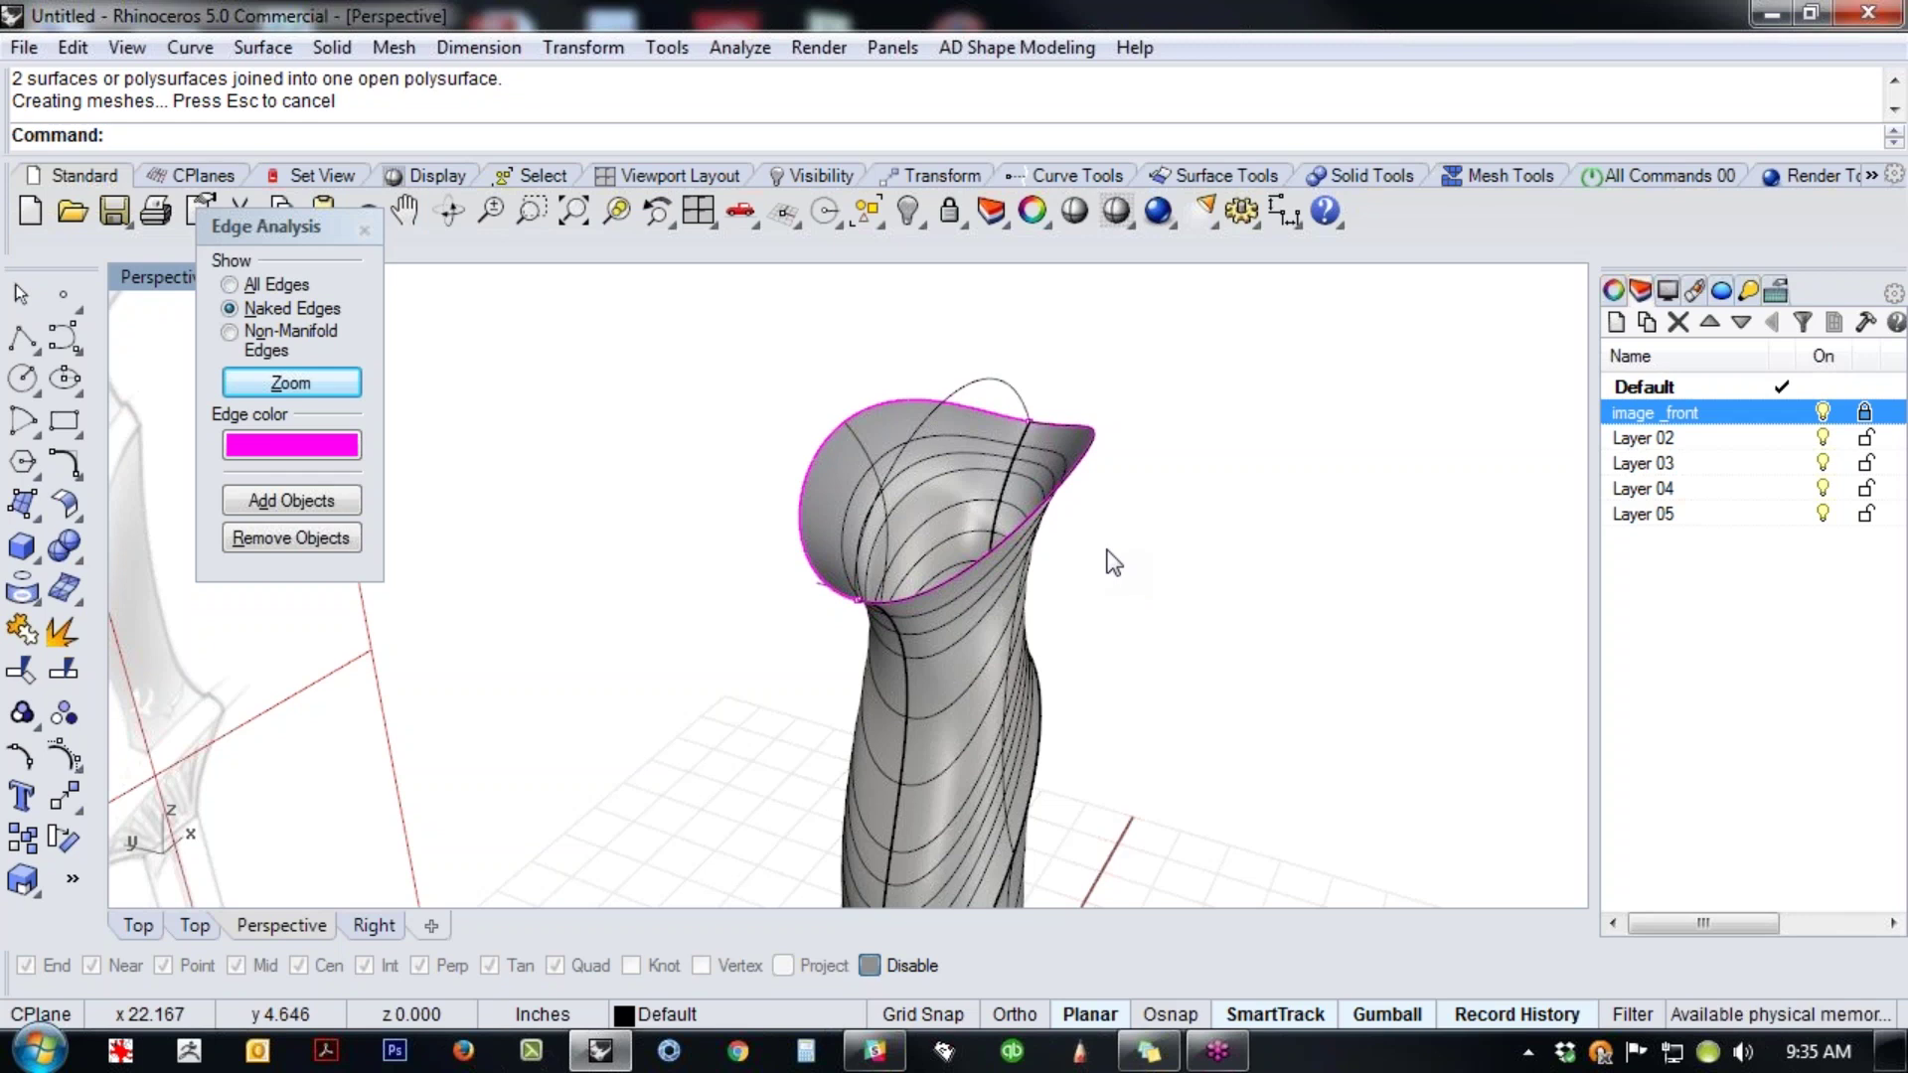
mouse_move(1113, 563)
right_mouse_down()
mouse_move(980, 541)
mouse_move(1179, 656)
mouse_move(1112, 699)
mouse_move(984, 636)
mouse_move(1285, 612)
right_mouse_up()
right_click_drag(1093, 676, 993, 686)
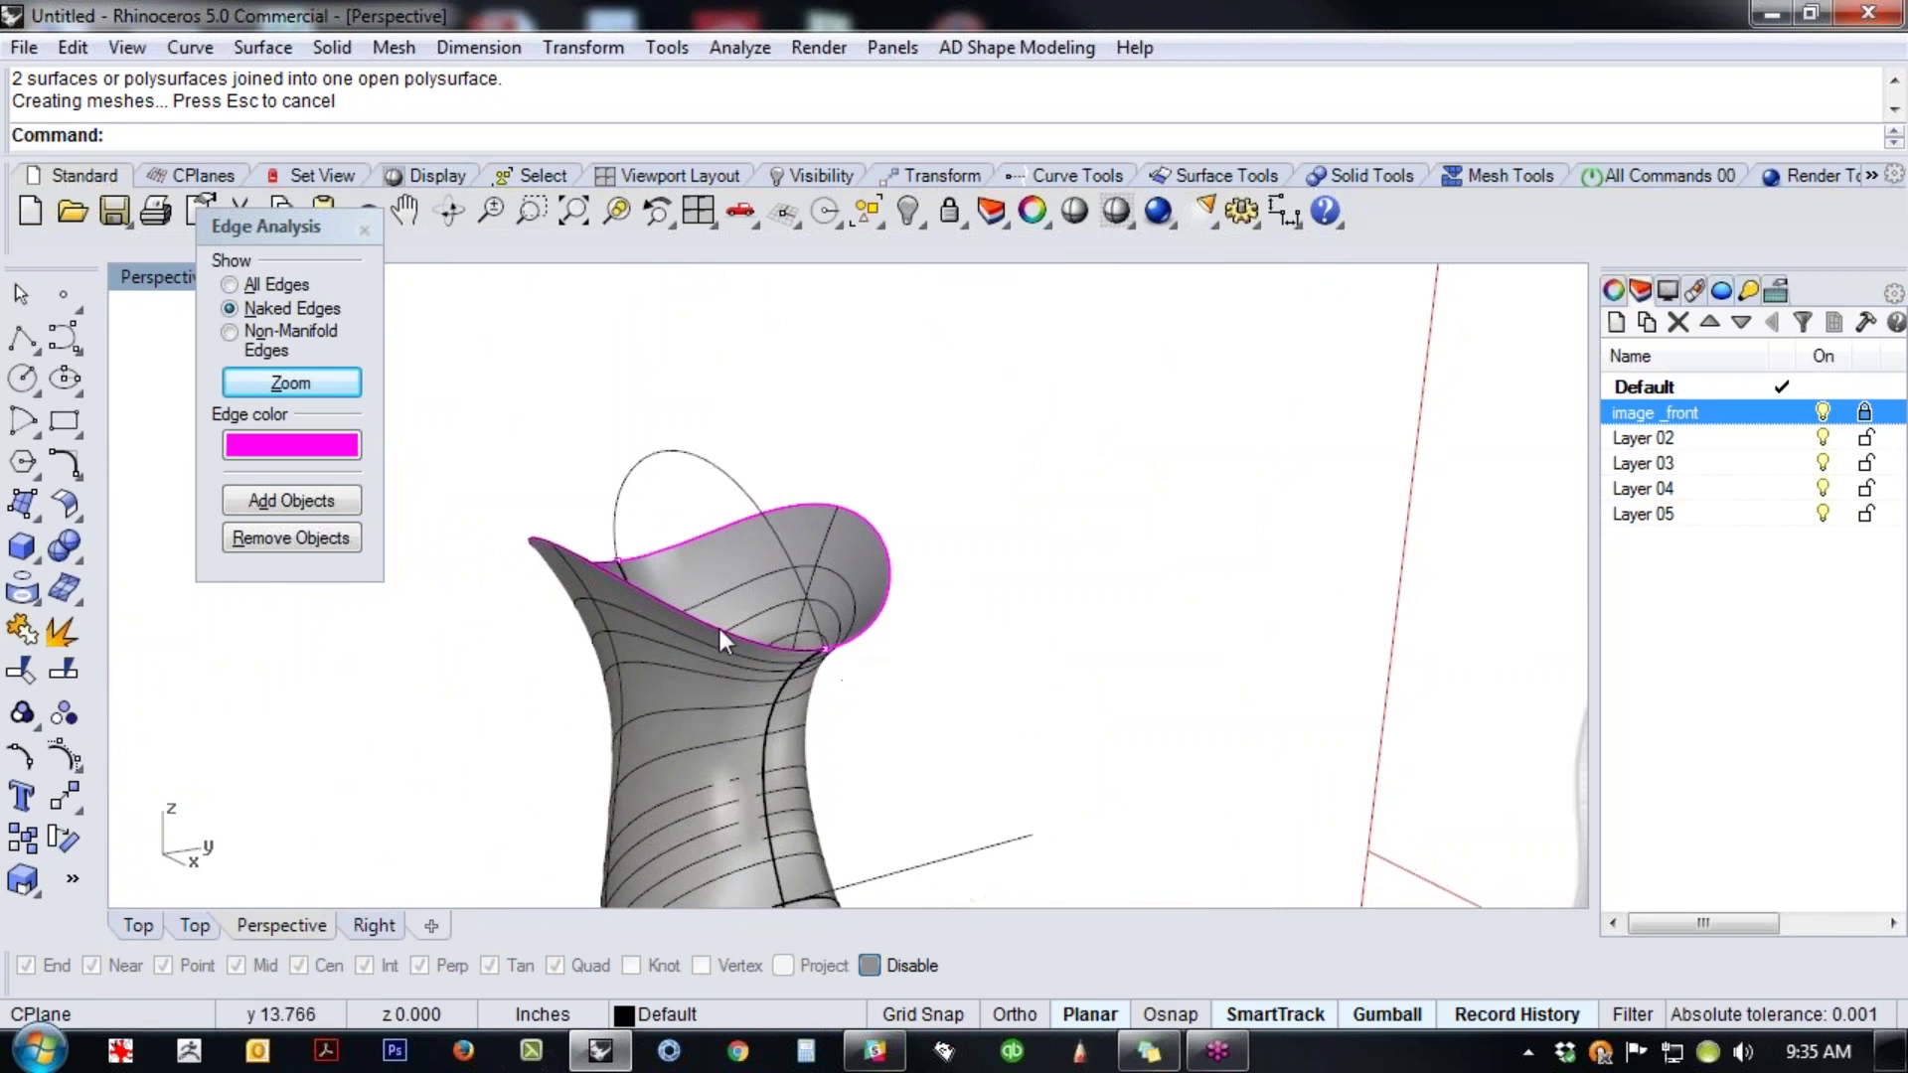
left_click(20, 342)
left_click(714, 444)
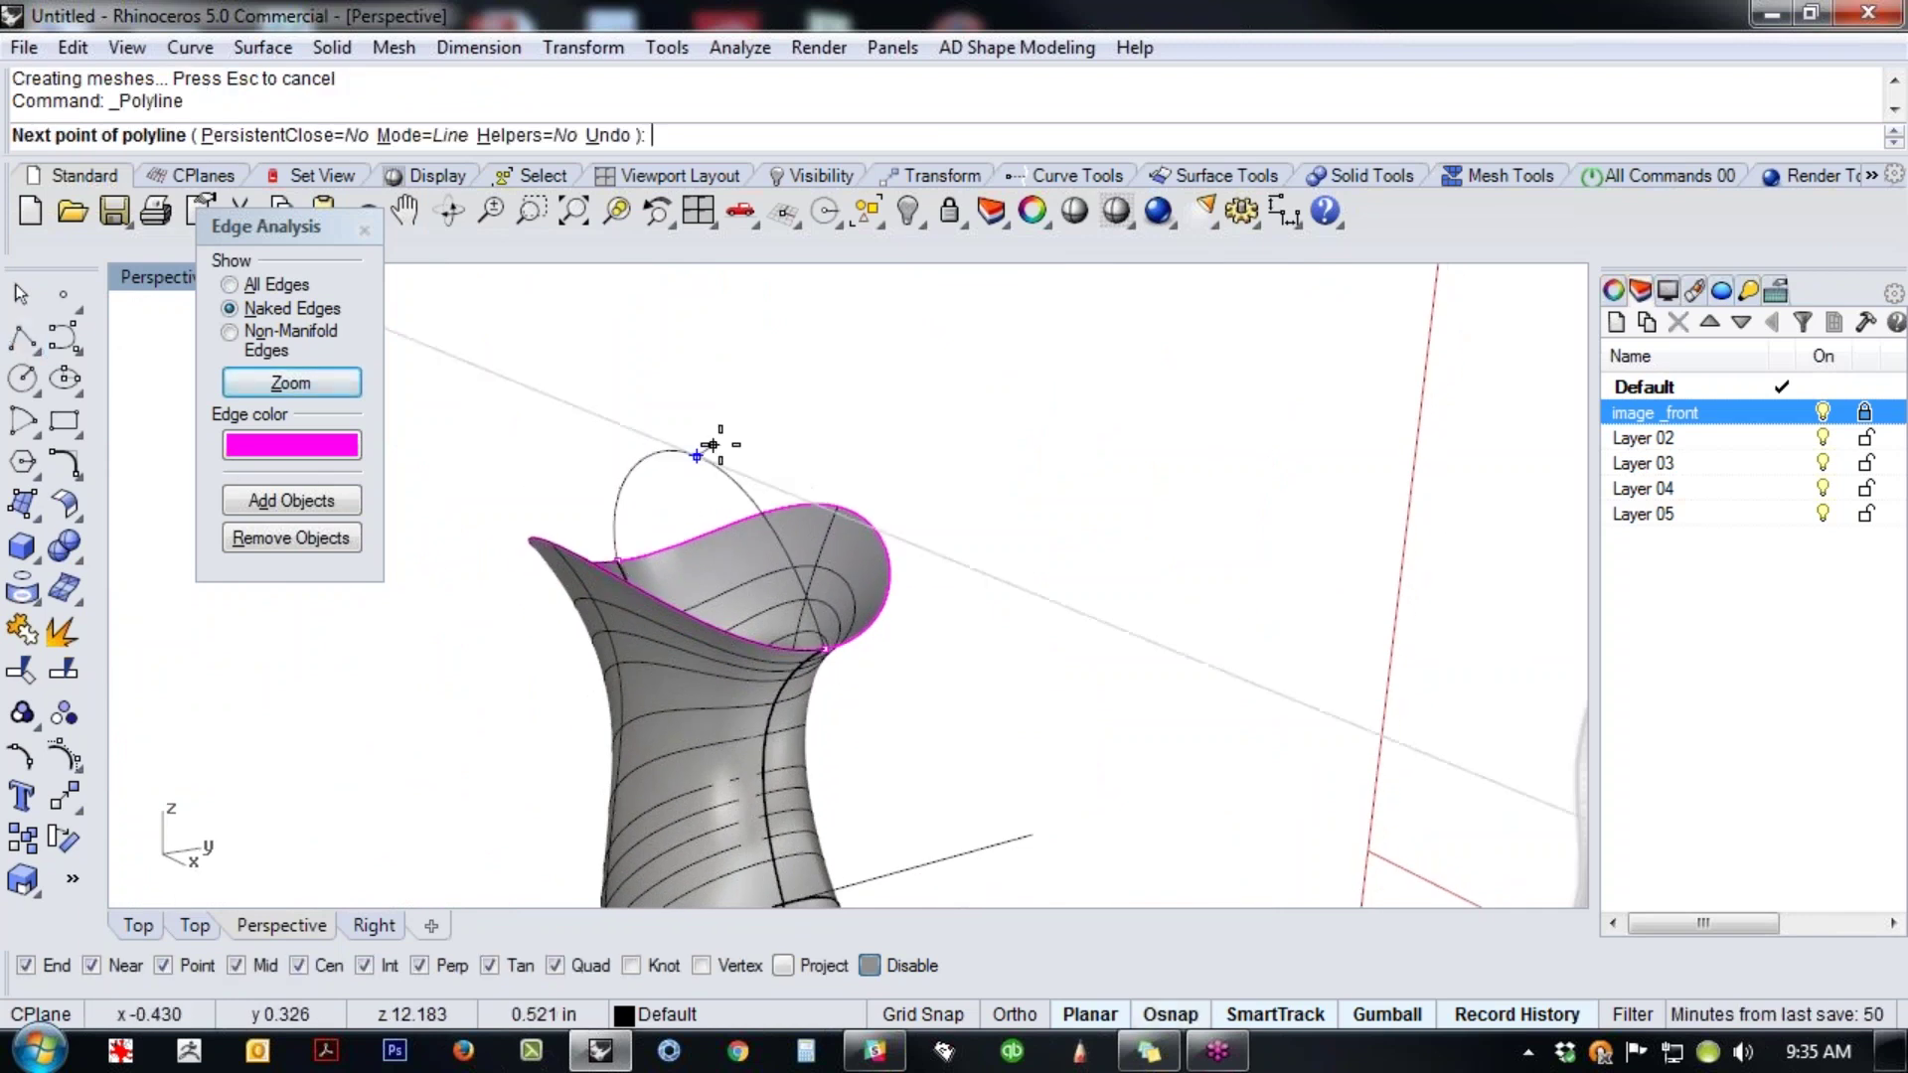
left_click(880, 423, "shift")
right_click(880, 425)
- Draw a vertical helper line down from the outermost side point of the top rim, using Ortho in the Right view
right_click_drag(968, 447, 1083, 447)
scroll(944, 497, "up", 6)
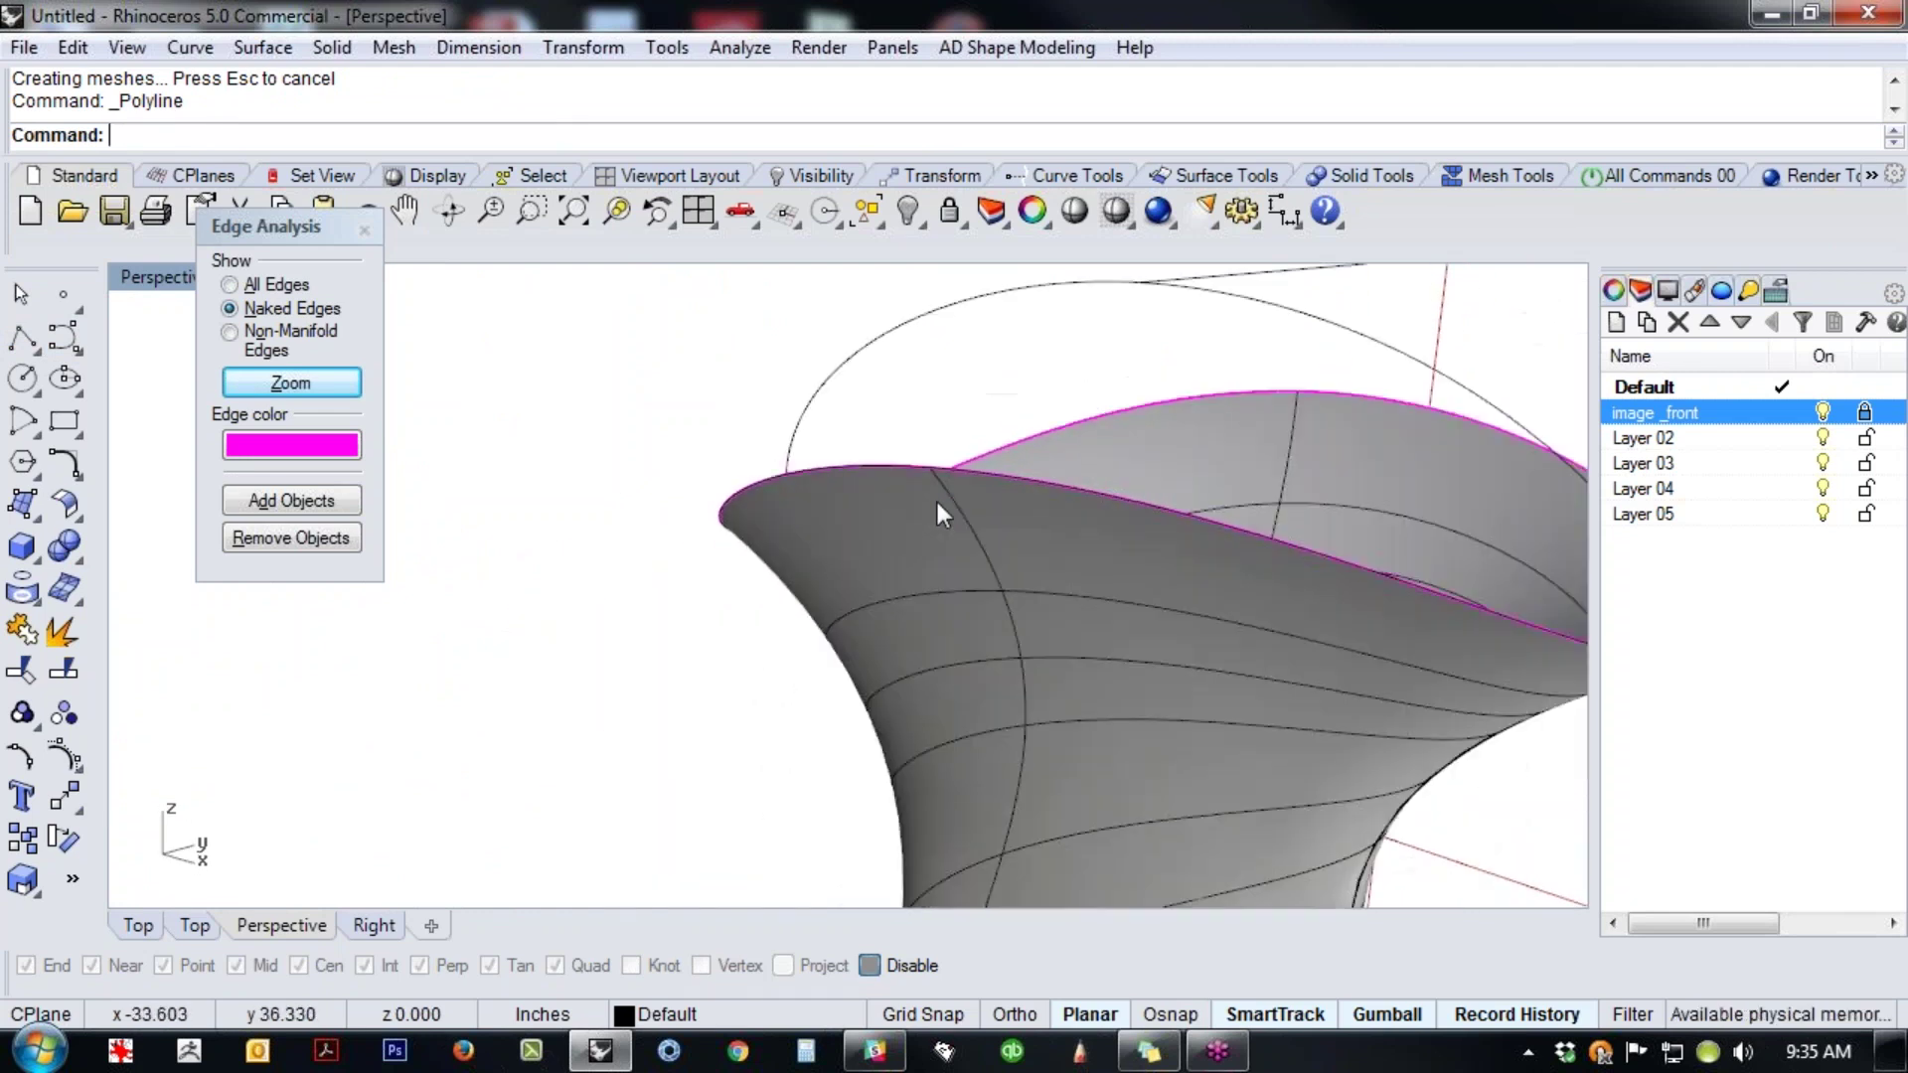
left_click(24, 341)
right_click_drag(763, 563, 1086, 600)
right_click_drag(1247, 557, 730, 625, "shift")
scroll(920, 597, "down", 6)
left_click(1013, 530)
key("shift")
key("ctrl+F2")
key("shift")
key("F8")
key("ctrl+F3")
key("F8")
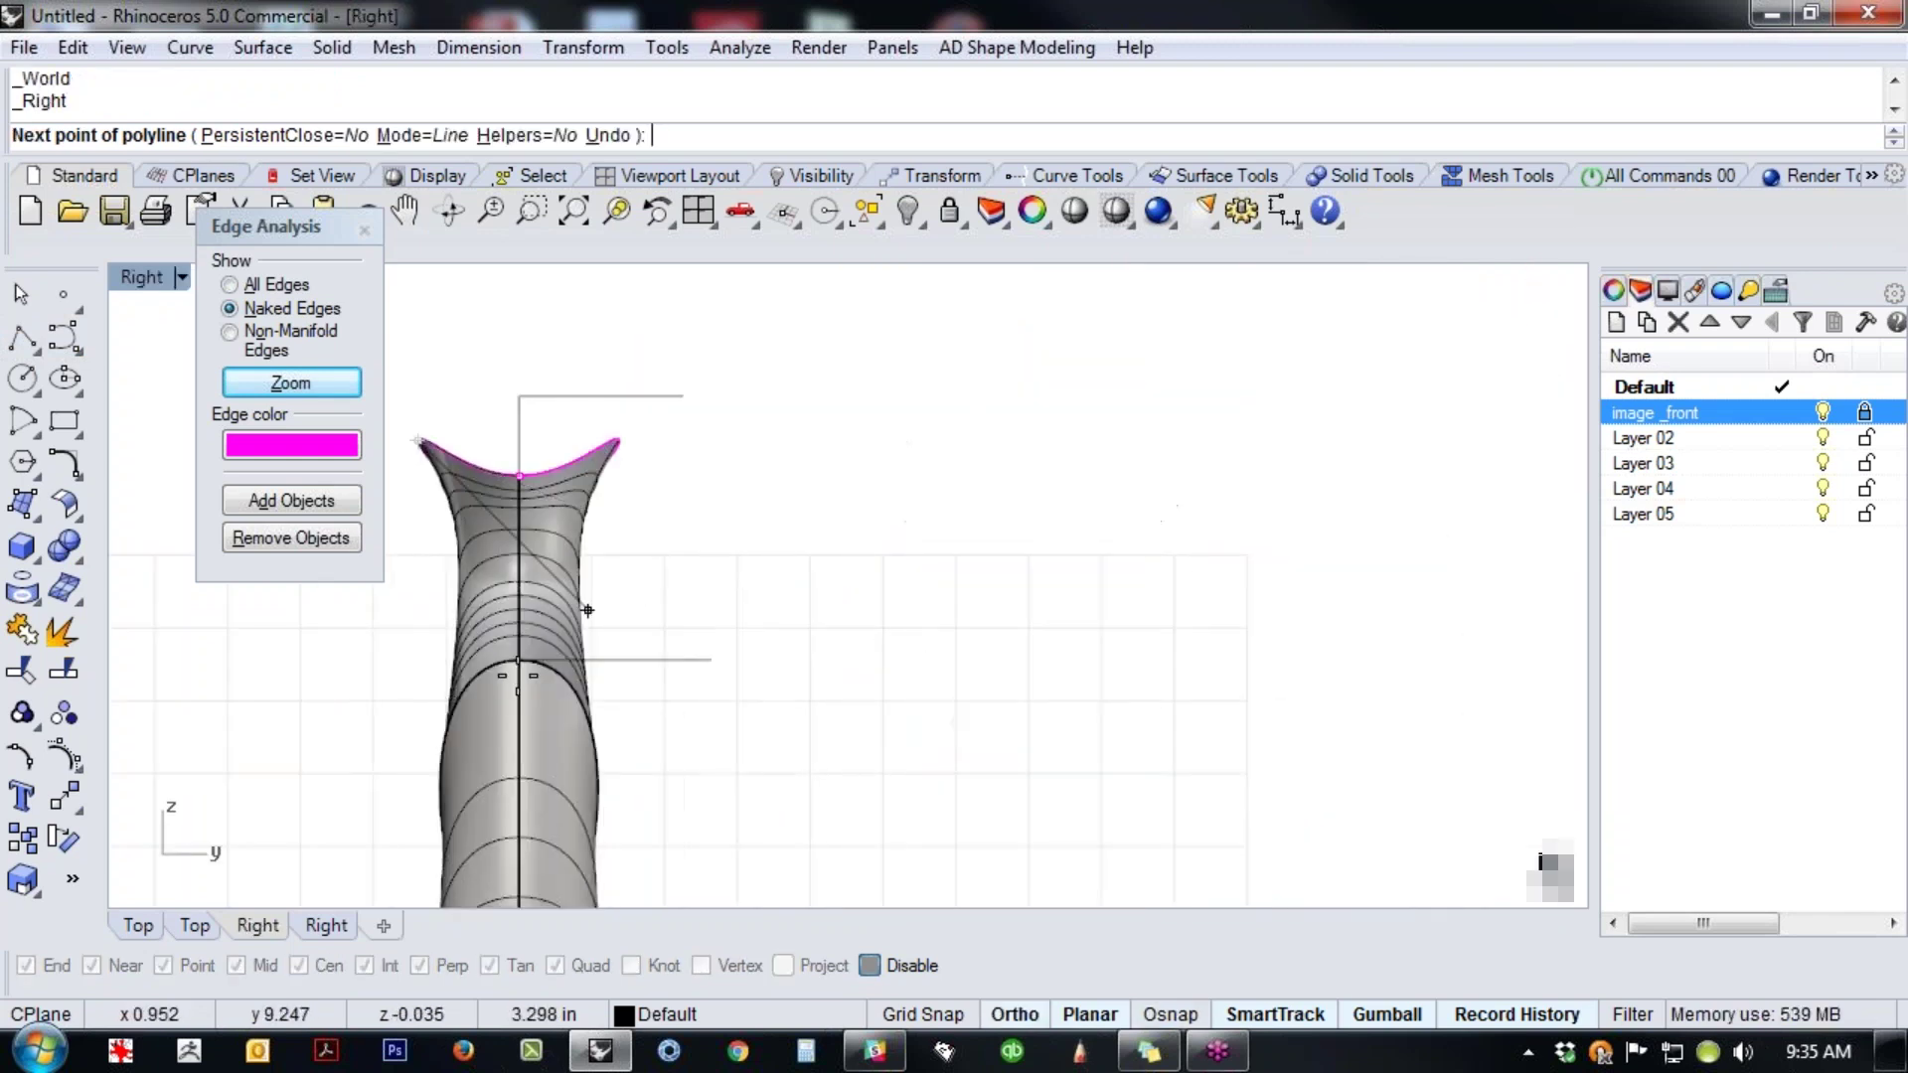
left_click(419, 623)
key("F8")
key("Return")
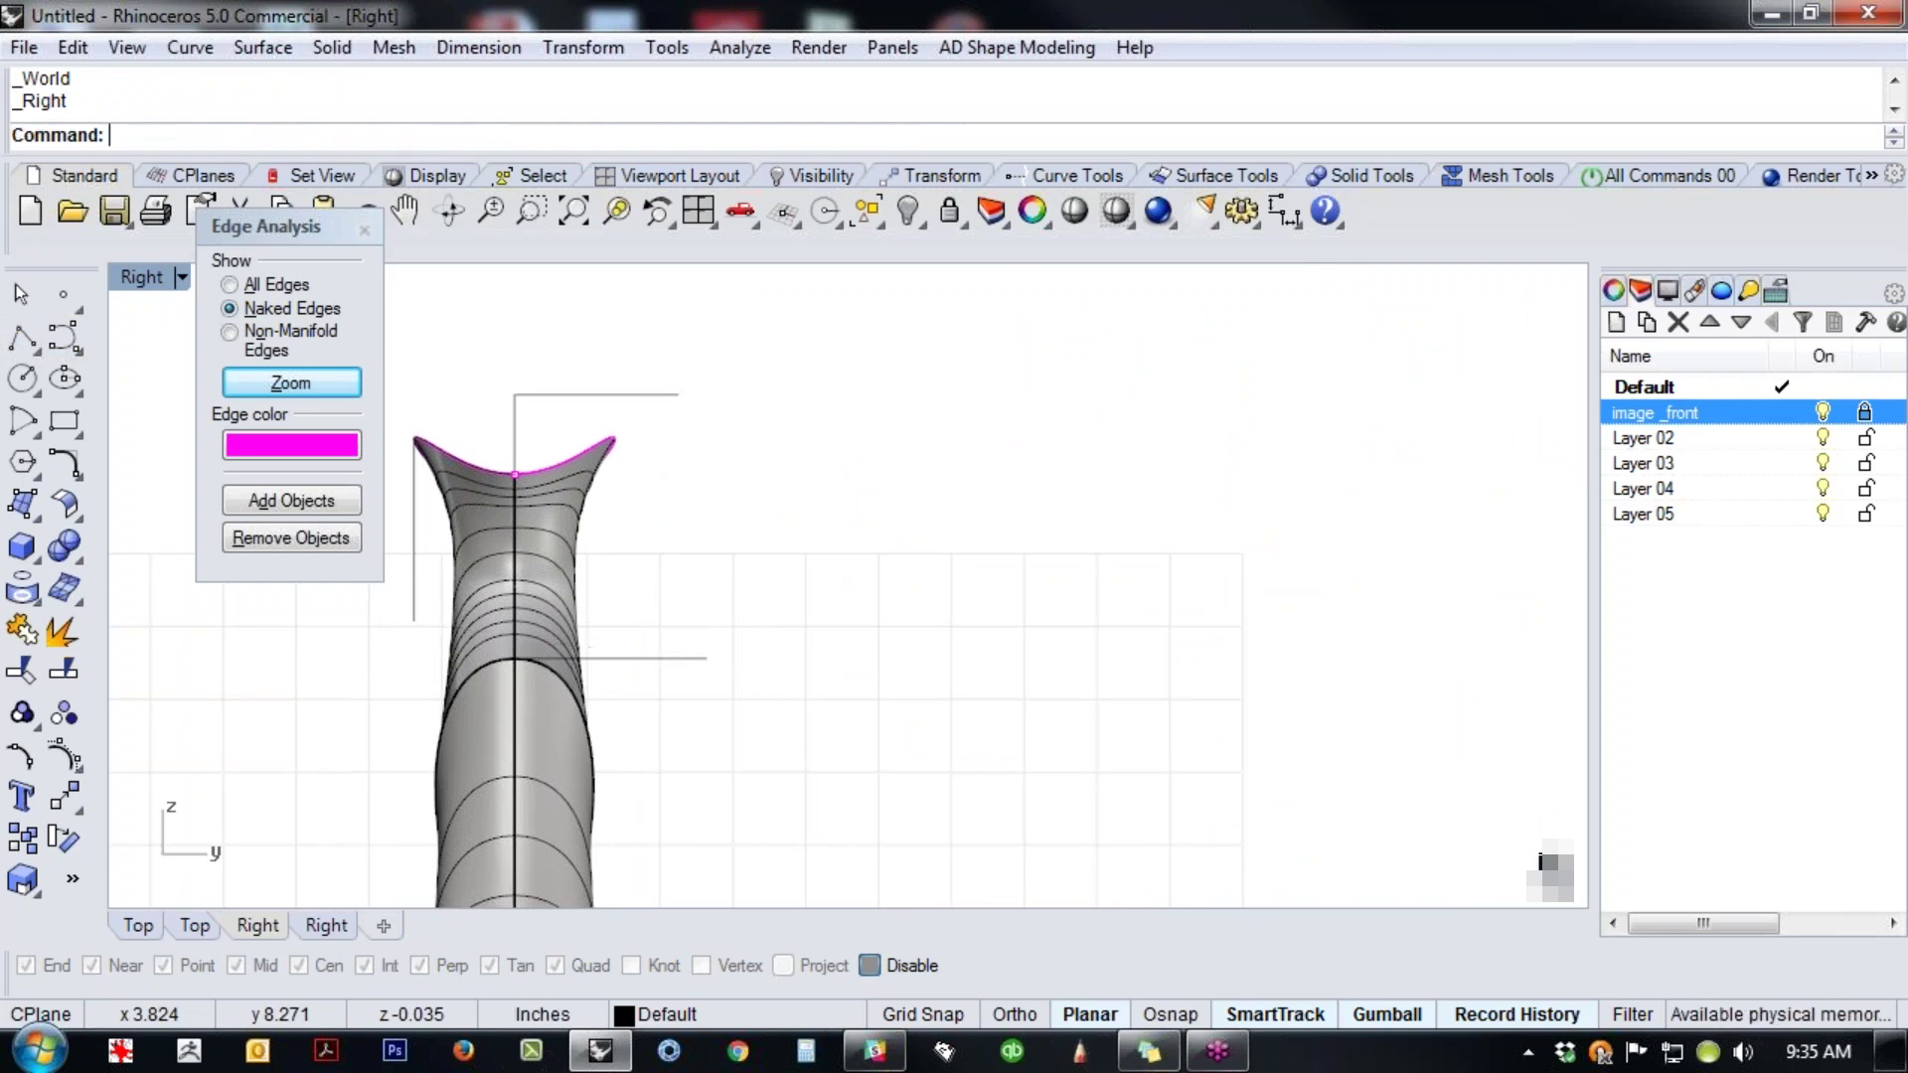
- Blend the vertical and horizontal helper lines with a curve tangent at both ends, adjusting its handles to shape the side arc
key("ctrl+F4")
scroll(673, 616, "up", 10)
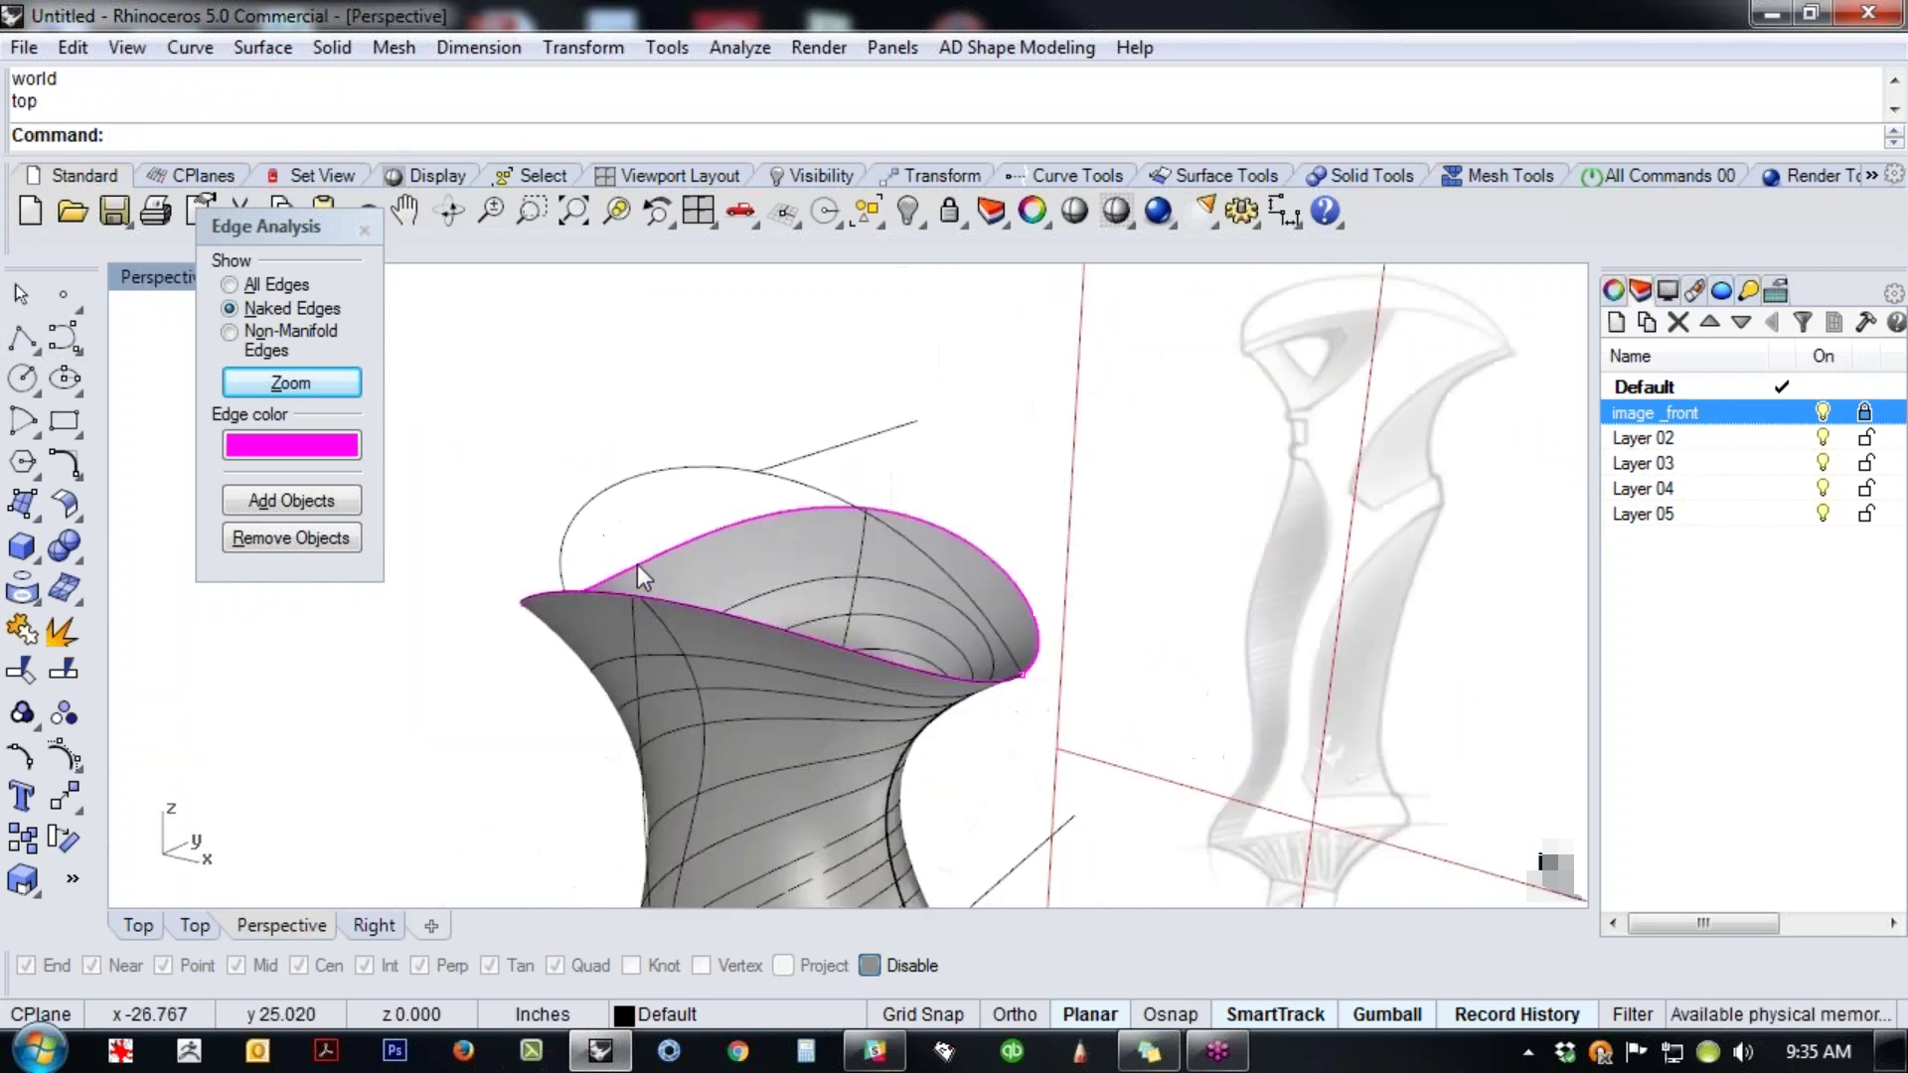
middle_click(660, 636)
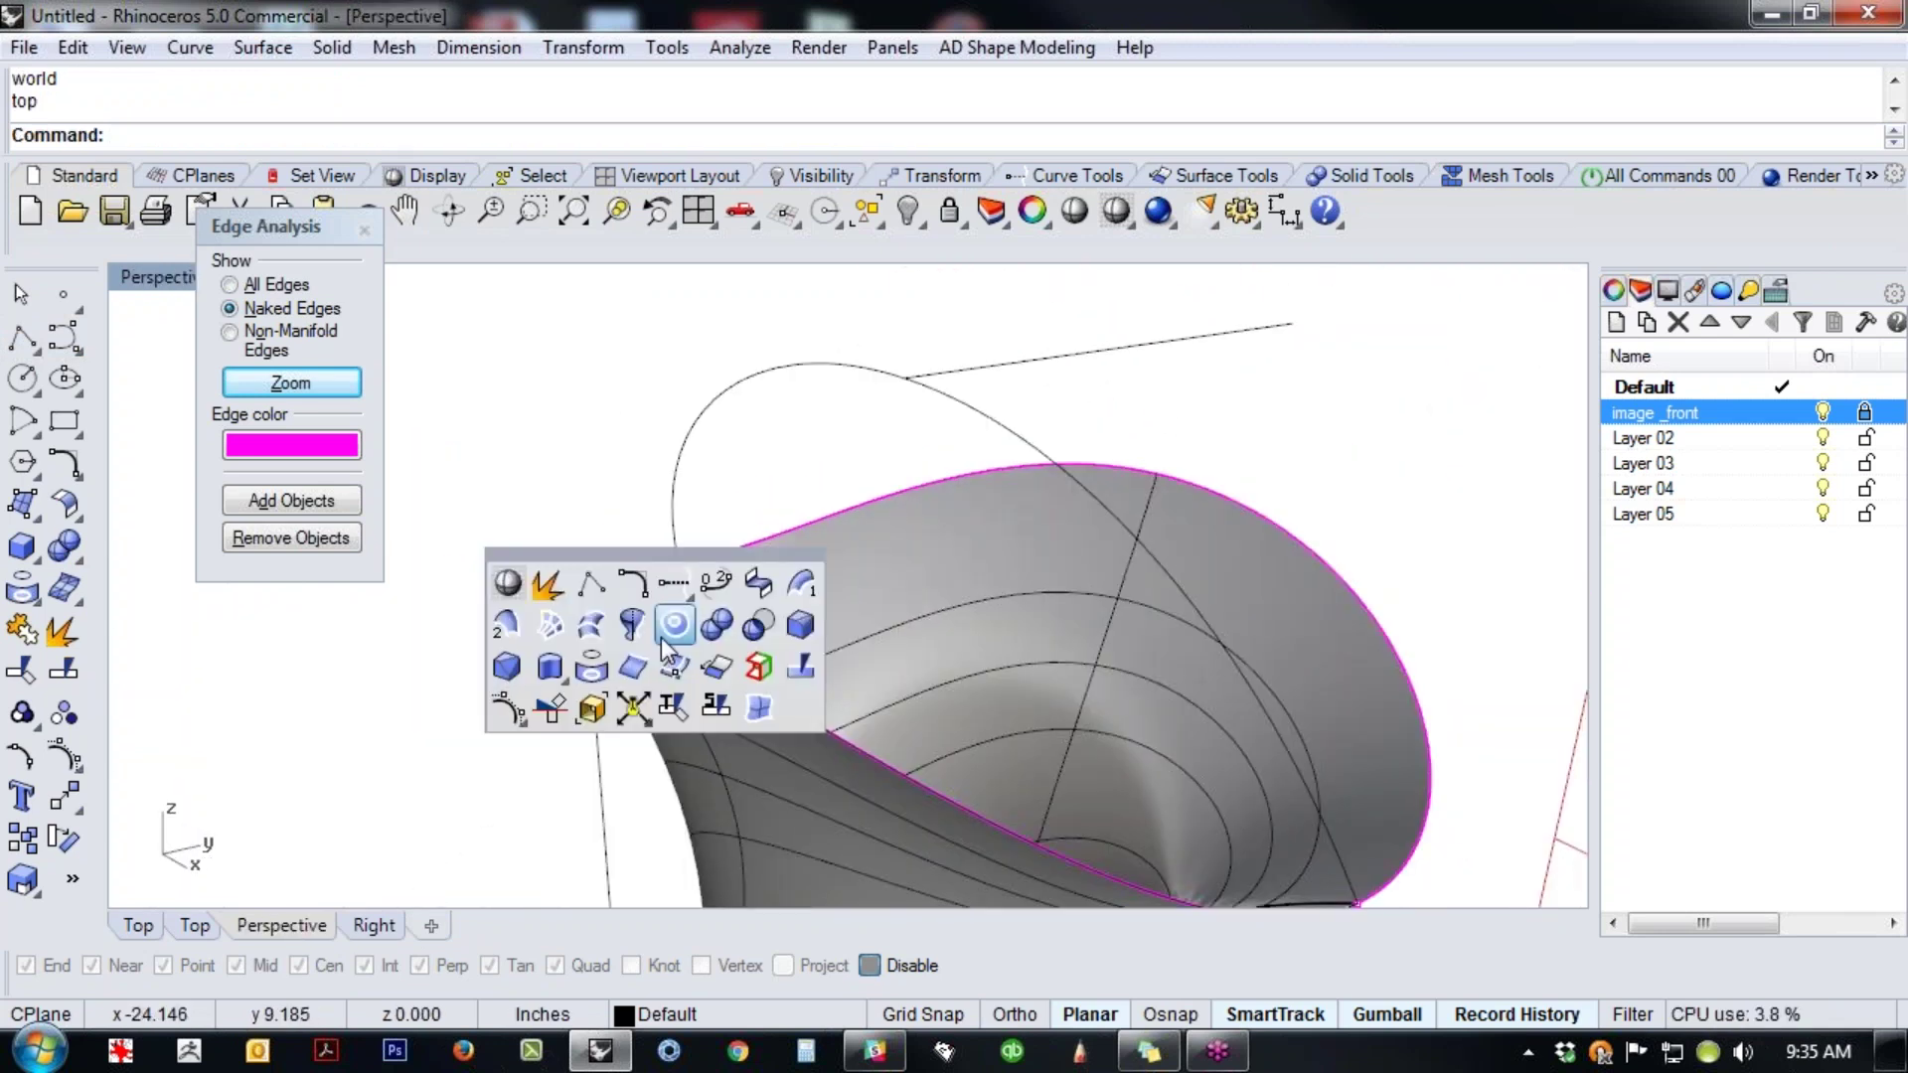
left_click(735, 596)
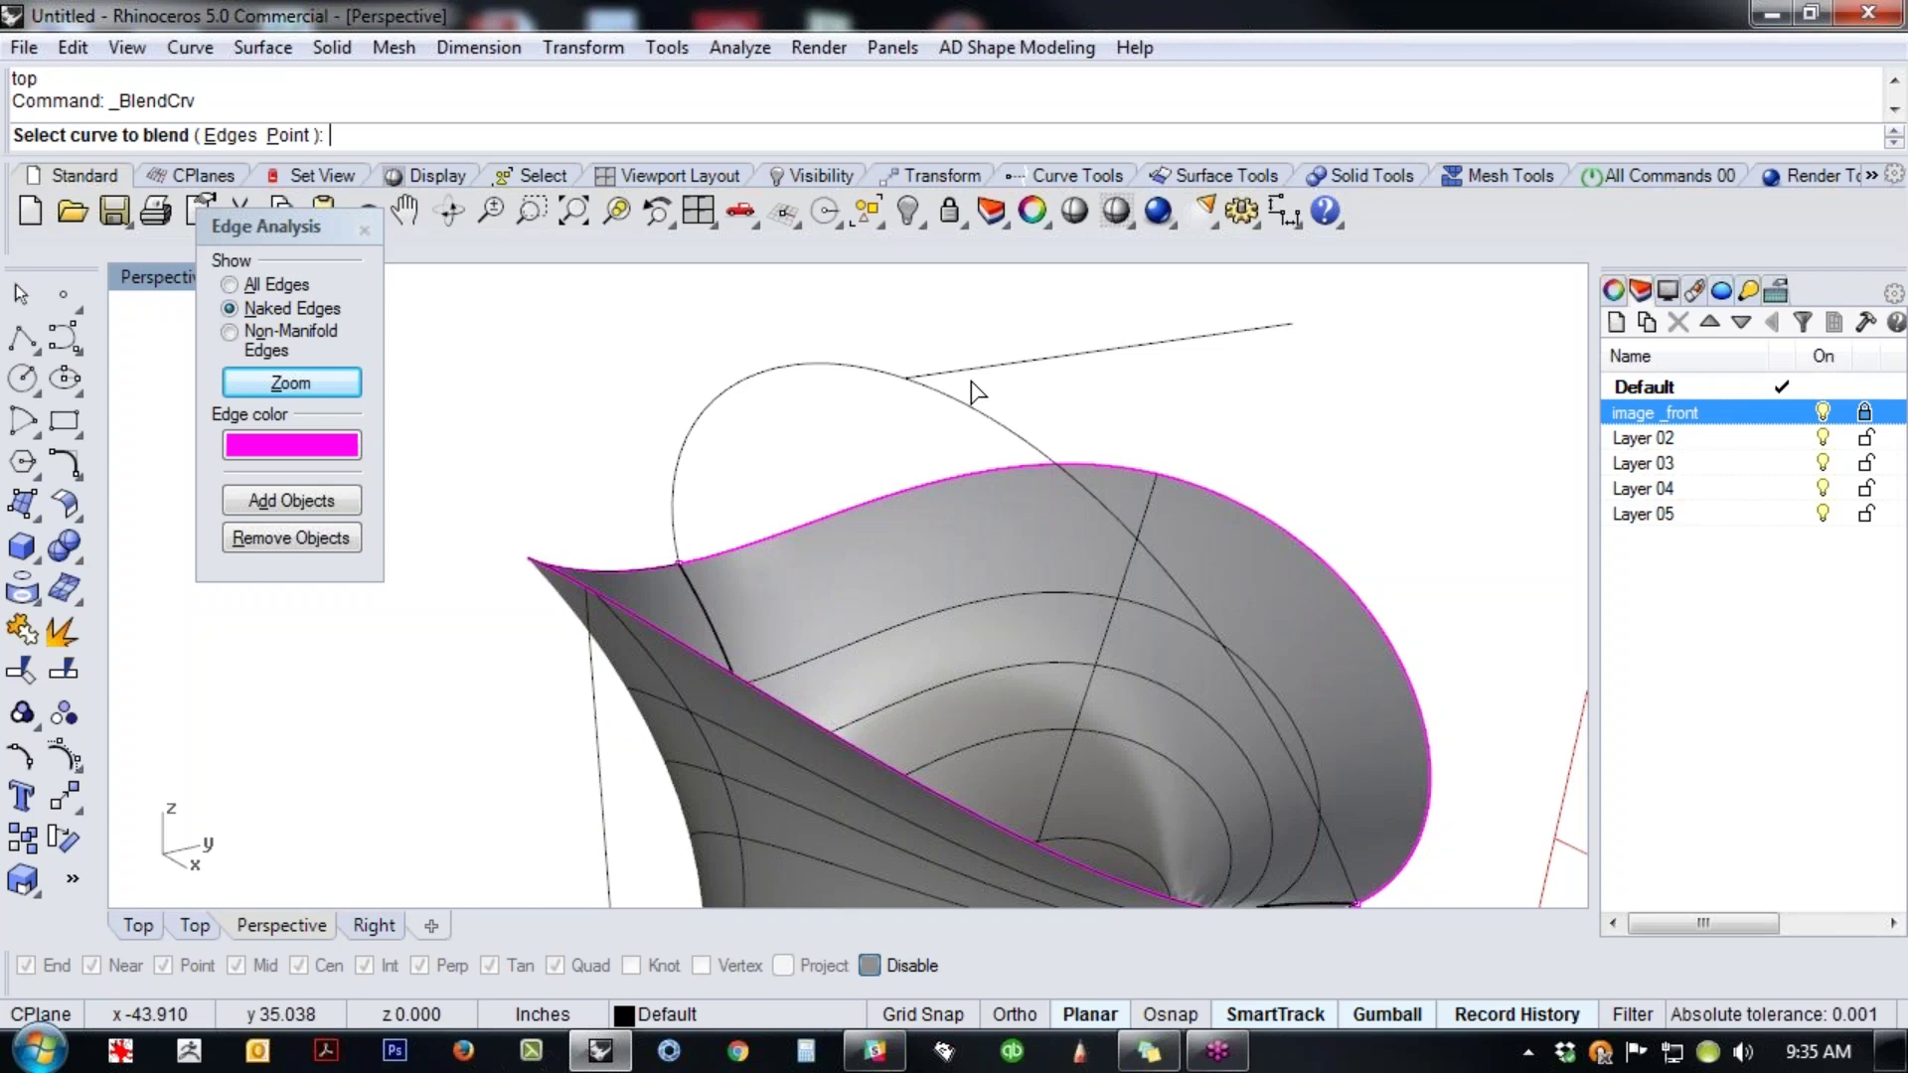
left_click(934, 381)
right_click_drag(1111, 610, 726, 740)
right_click_drag(731, 533, 737, 606)
left_click(738, 425)
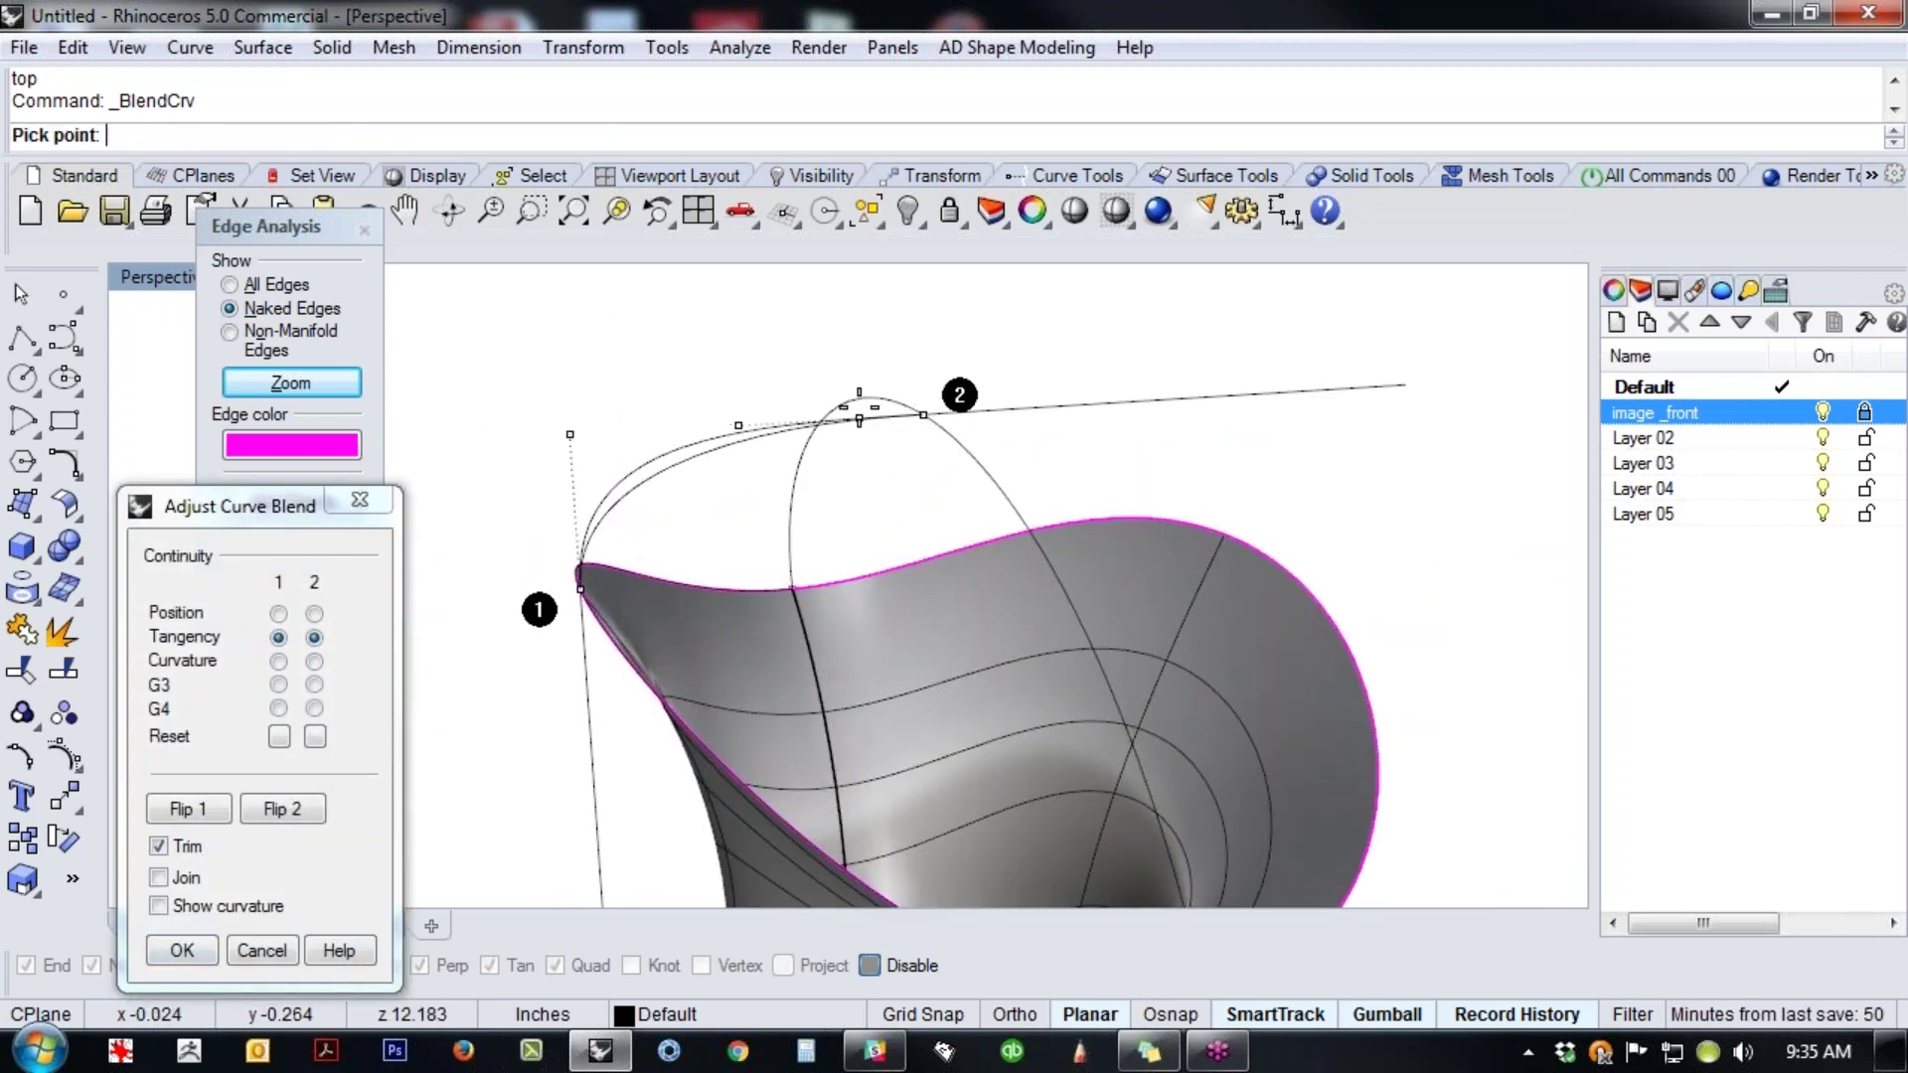
left_click(859, 420)
left_click(569, 434)
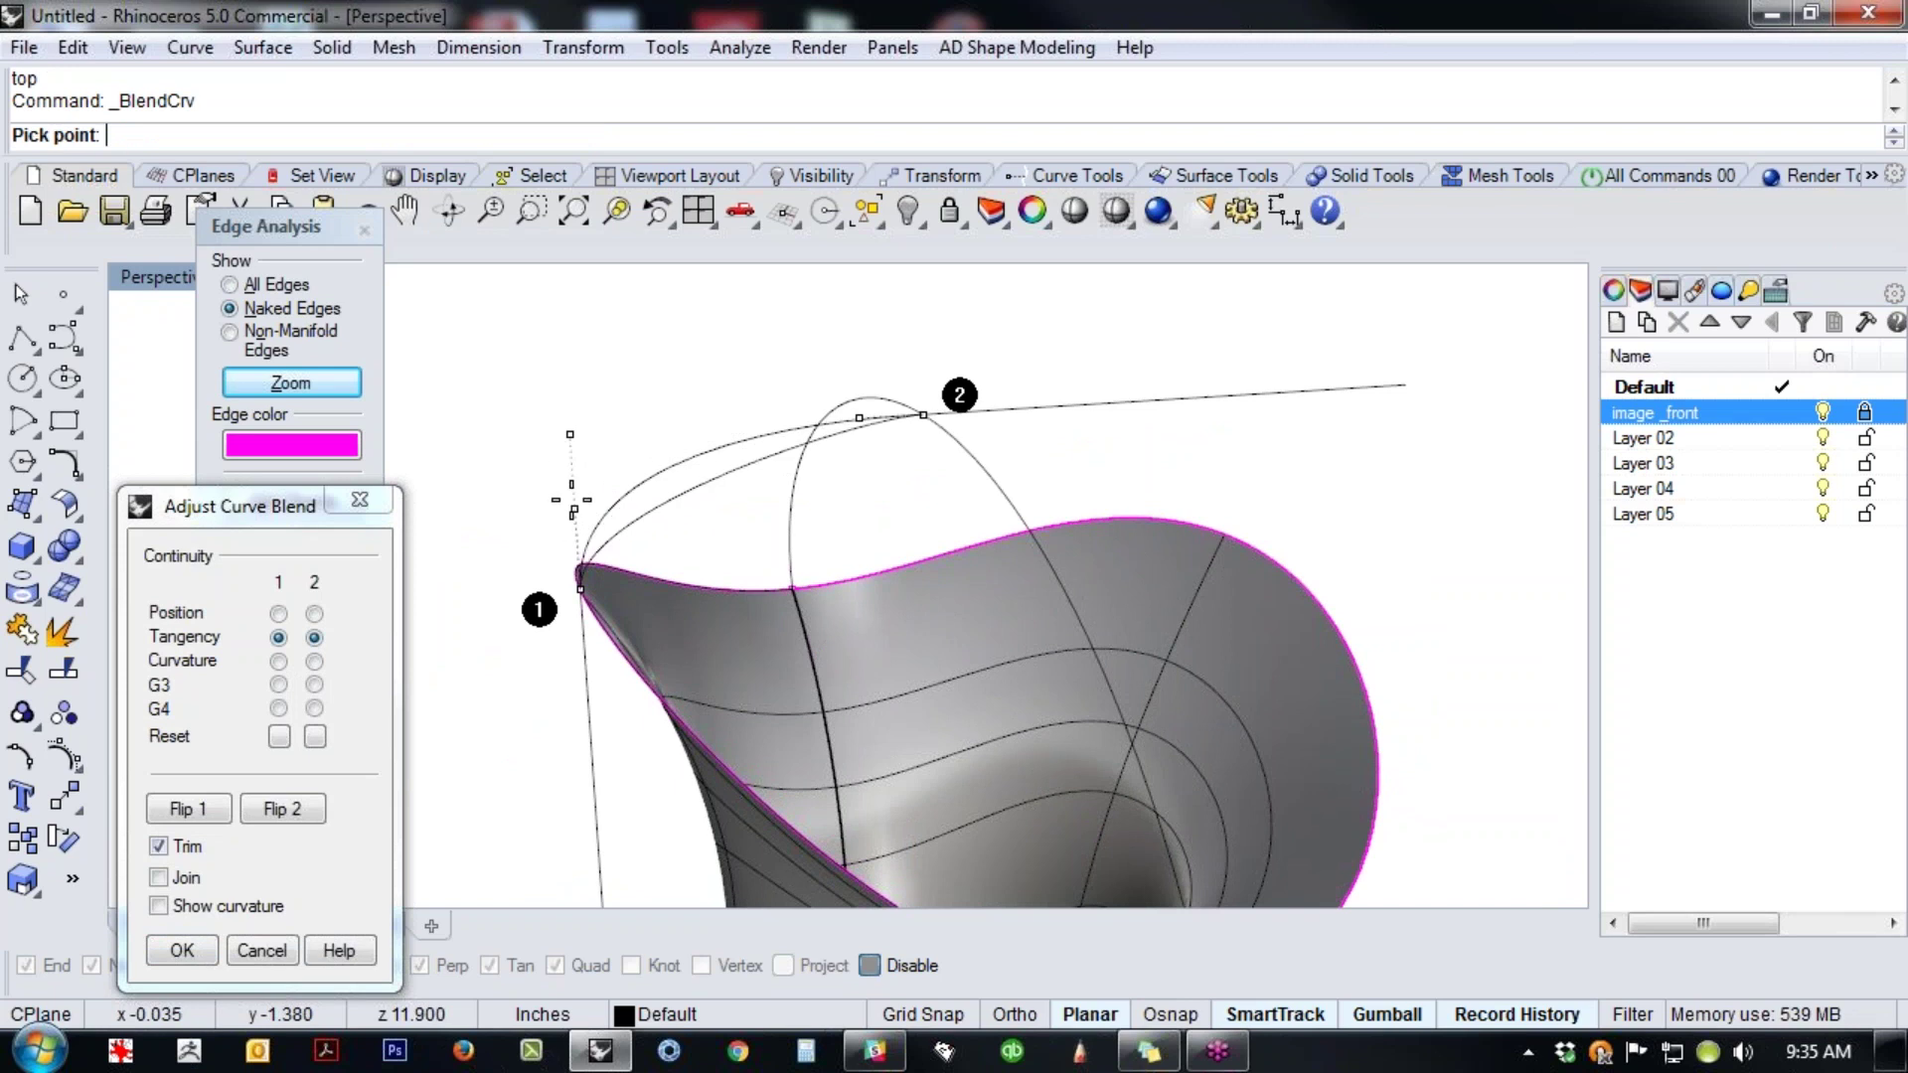
left_click(581, 439)
key("Return")
- Mirror the side blend curve about the handle's centre plane, starting at the crown point, to complete the transverse arch
left_click(745, 530)
type("M")
key("Return")
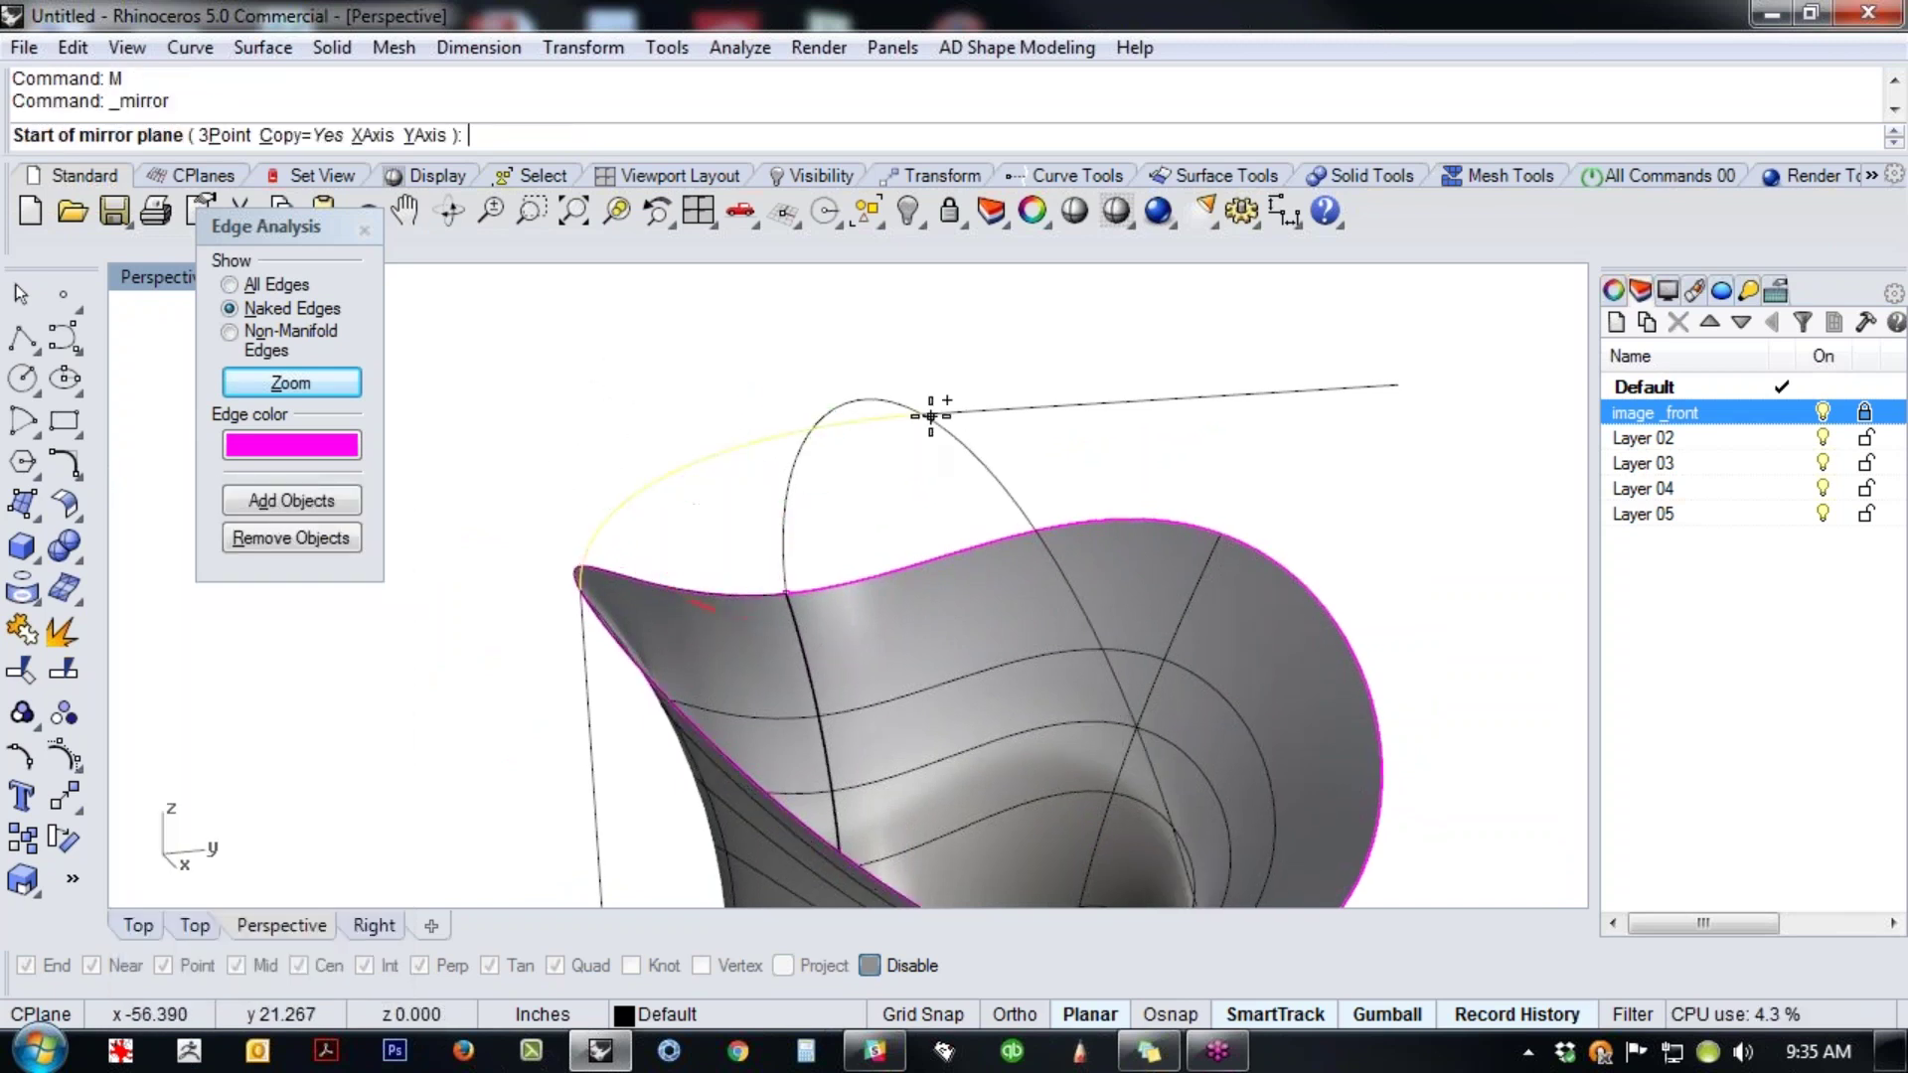
left_click(922, 415)
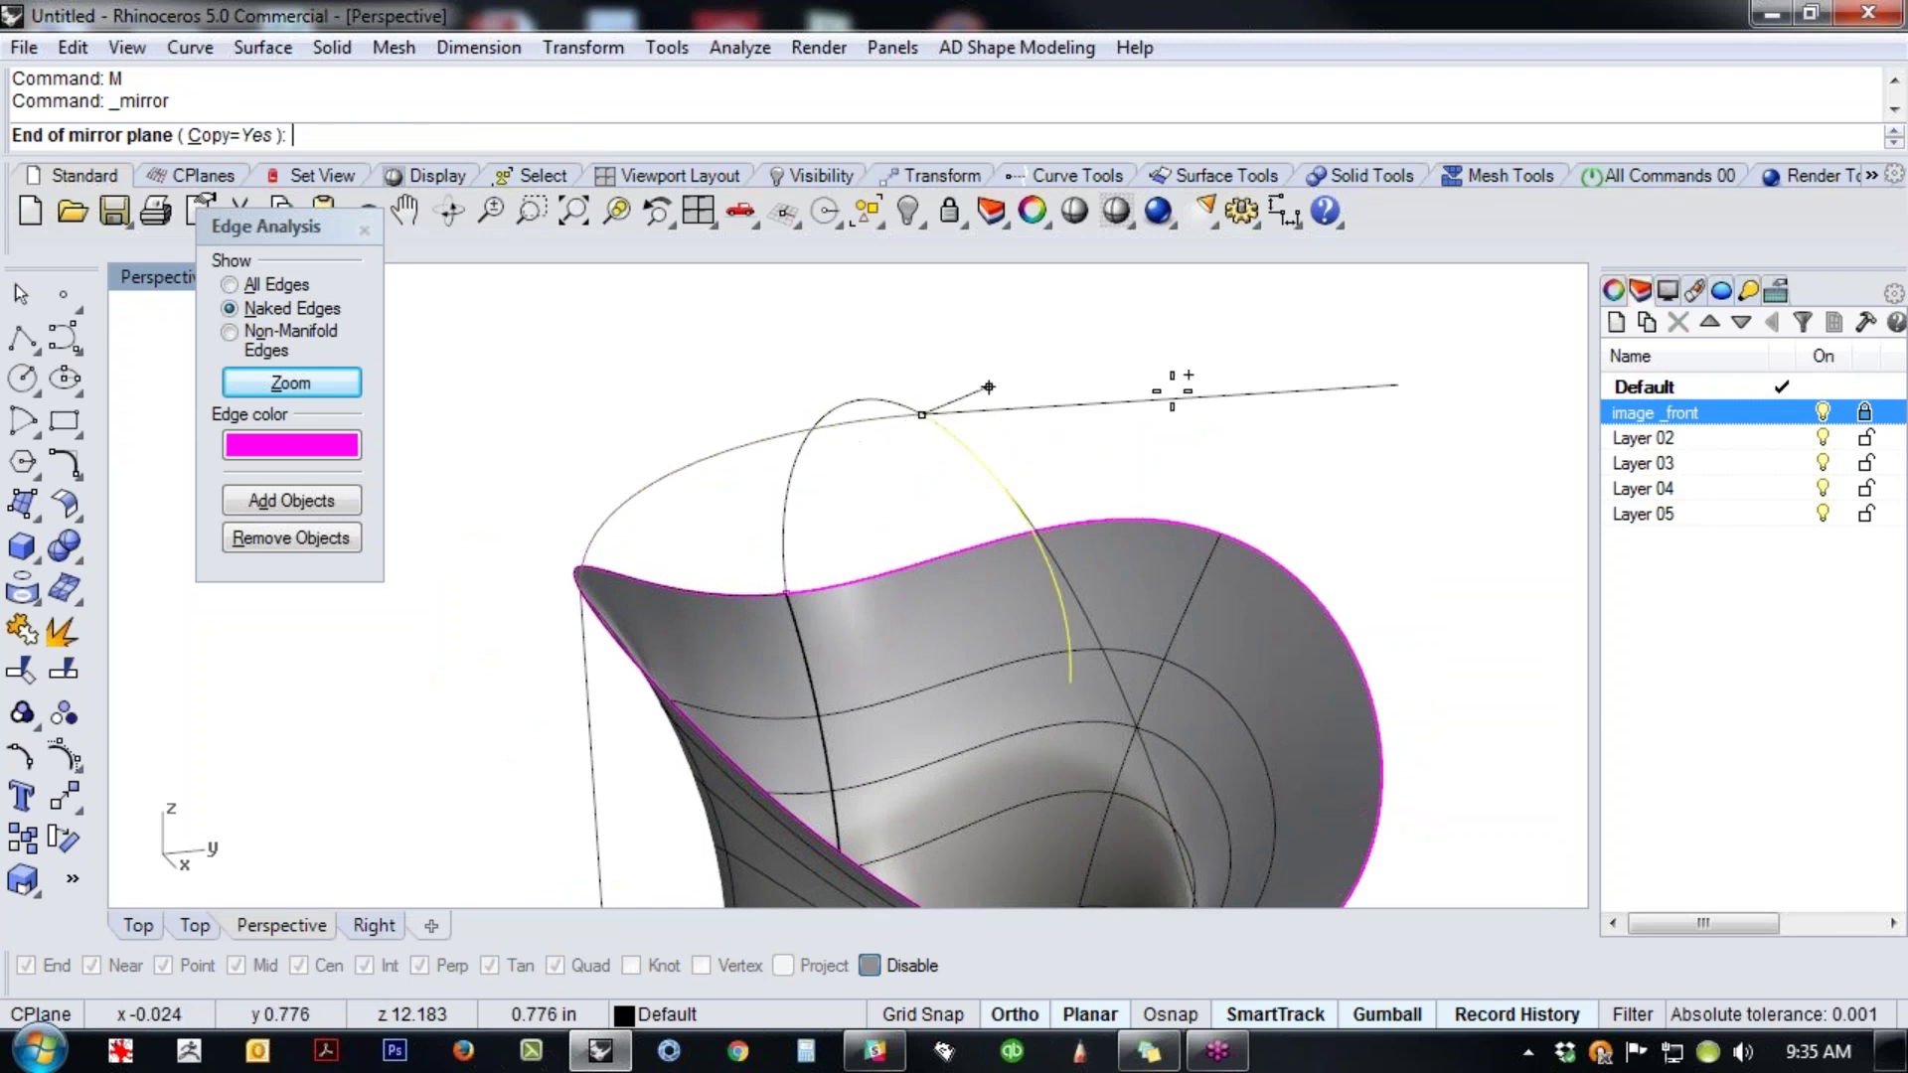
left_click(1247, 518)
key("Escape")
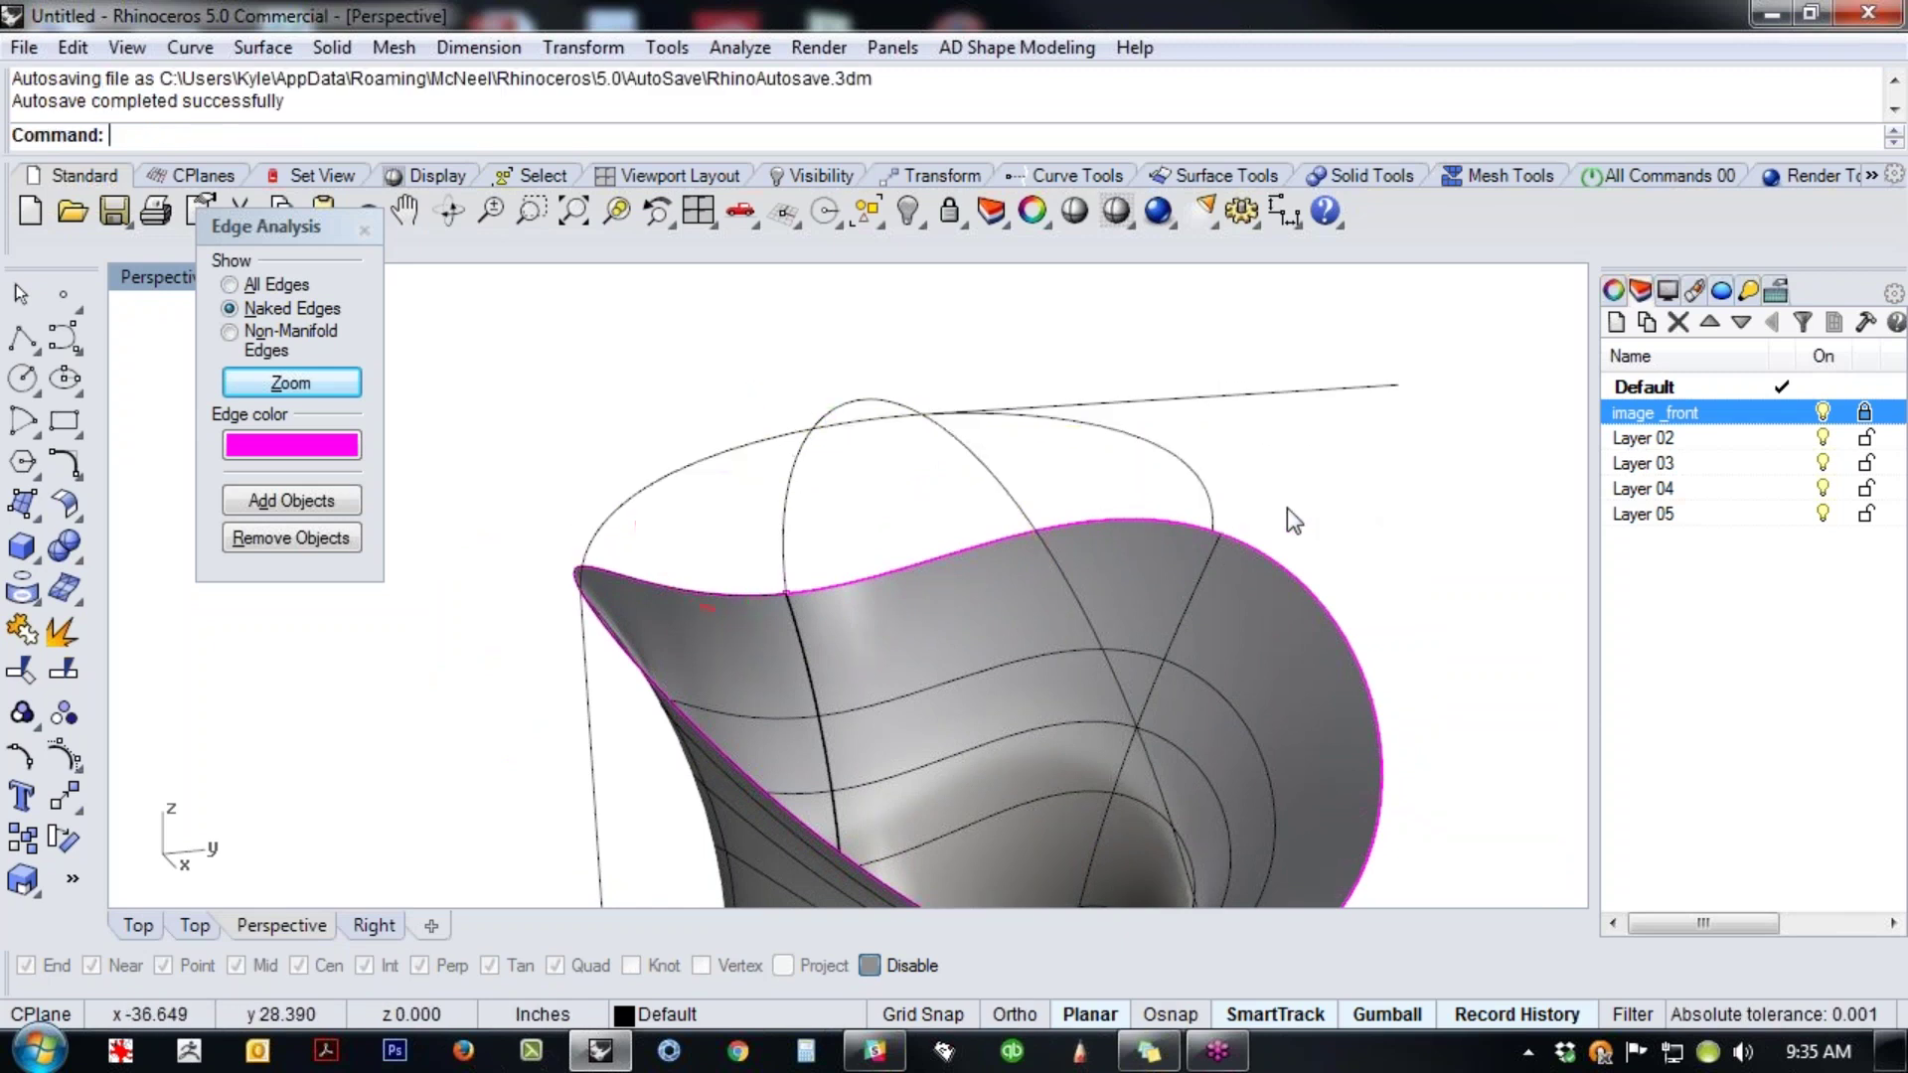
- Delete the horizontal and vertical helper lines used for the blend curve
scroll(1287, 510, "down", 3)
left_click(1210, 519)
left_click(809, 736)
key("Delete")
- Split the lengthwise arch curve at the crown point where it meets the transverse arch
right_click_drag(789, 740, 1043, 387)
scroll(1090, 472, "up", 5)
scroll(1129, 431, "up", 4)
middle_click(1039, 385)
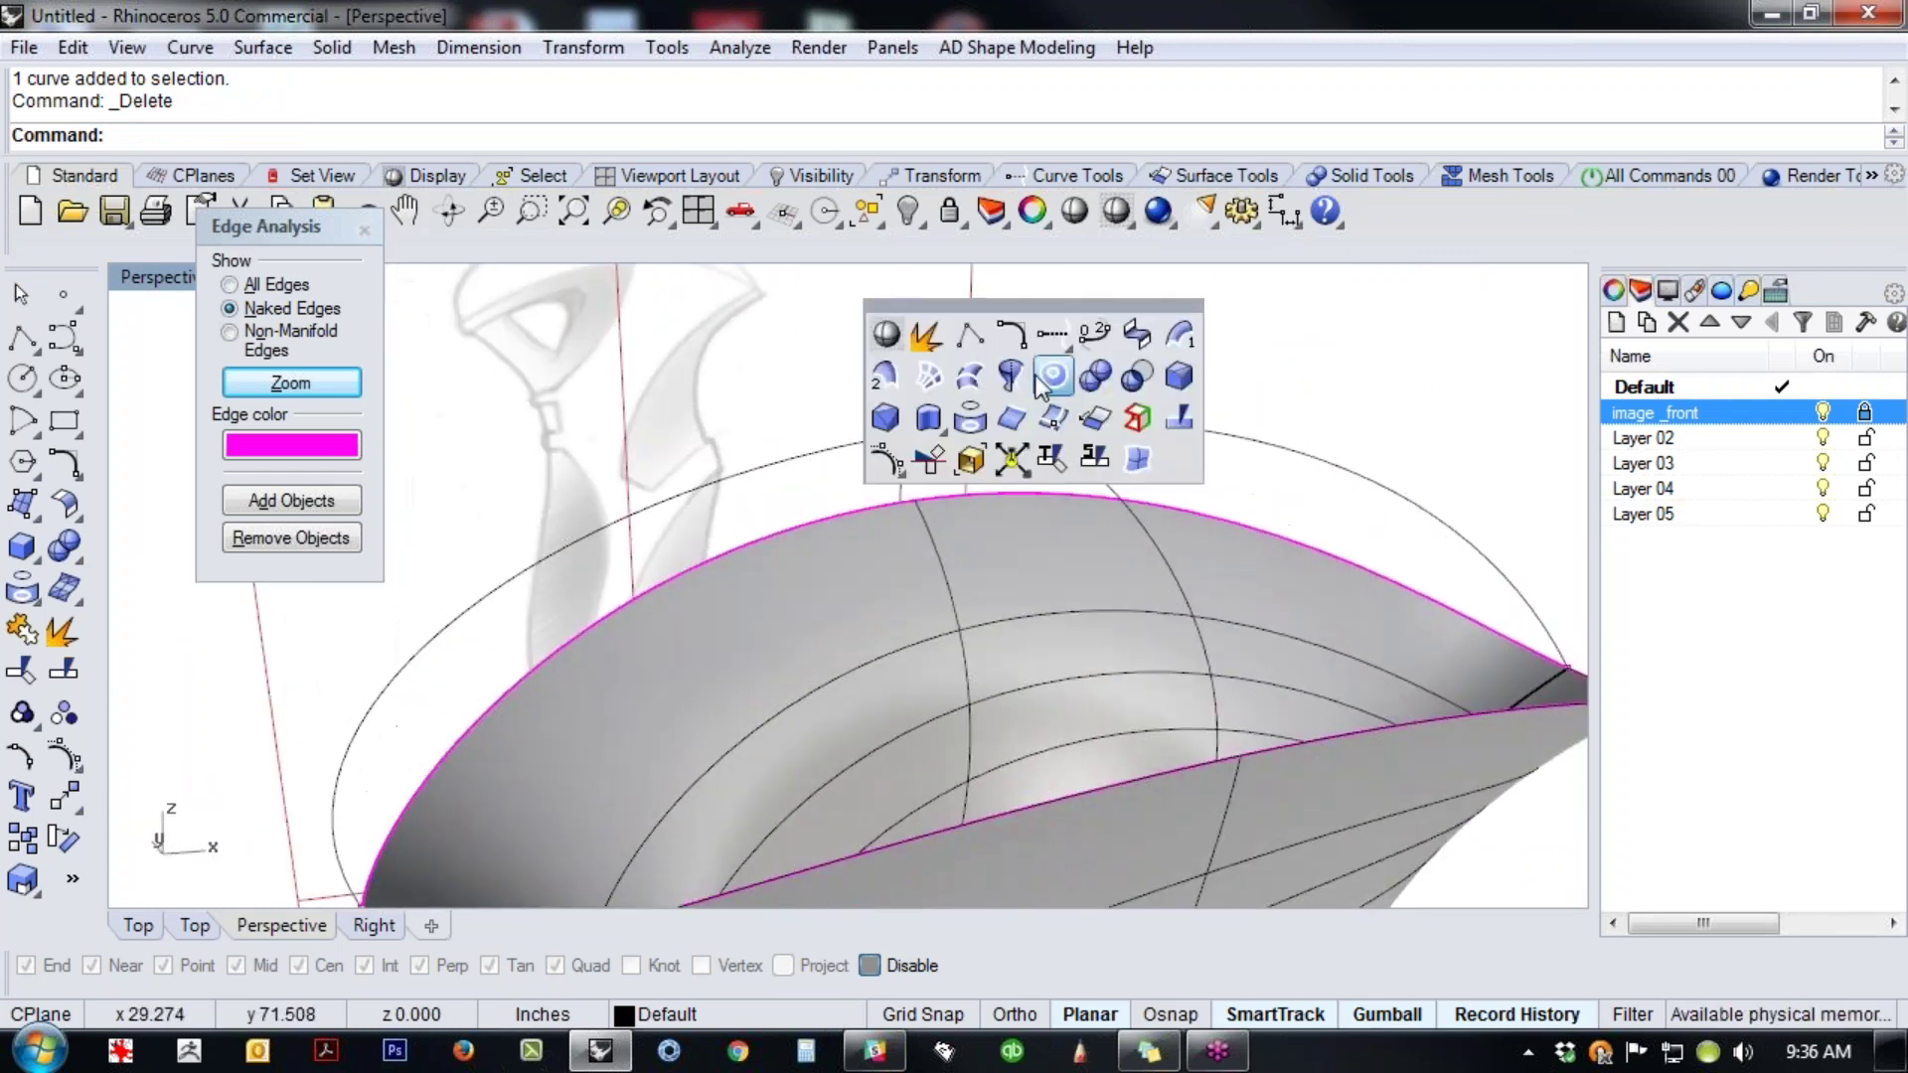
left_click(1094, 460)
left_click(230, 135)
left_click(1129, 421)
left_click(1037, 408)
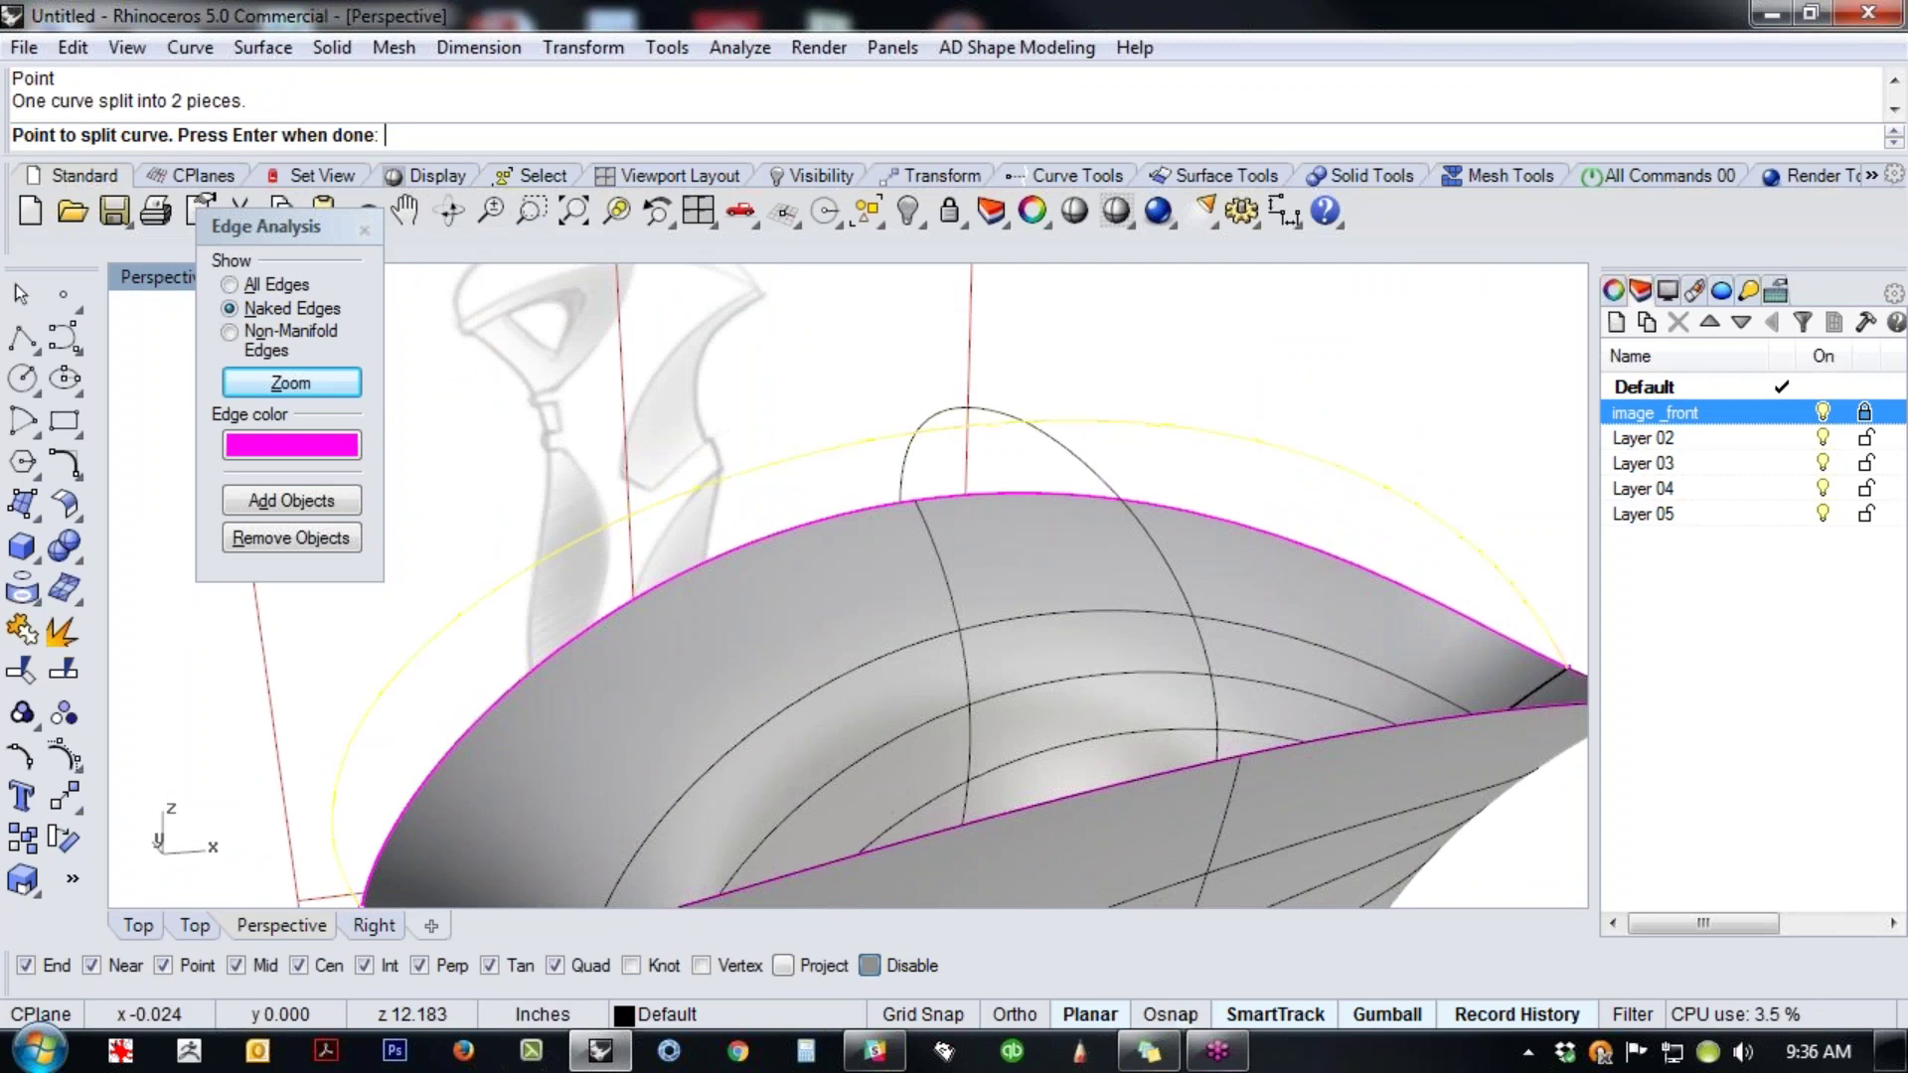
right_click(1027, 458)
scroll(1026, 458, "down", 4)
right_click_drag(947, 497, 1073, 566)
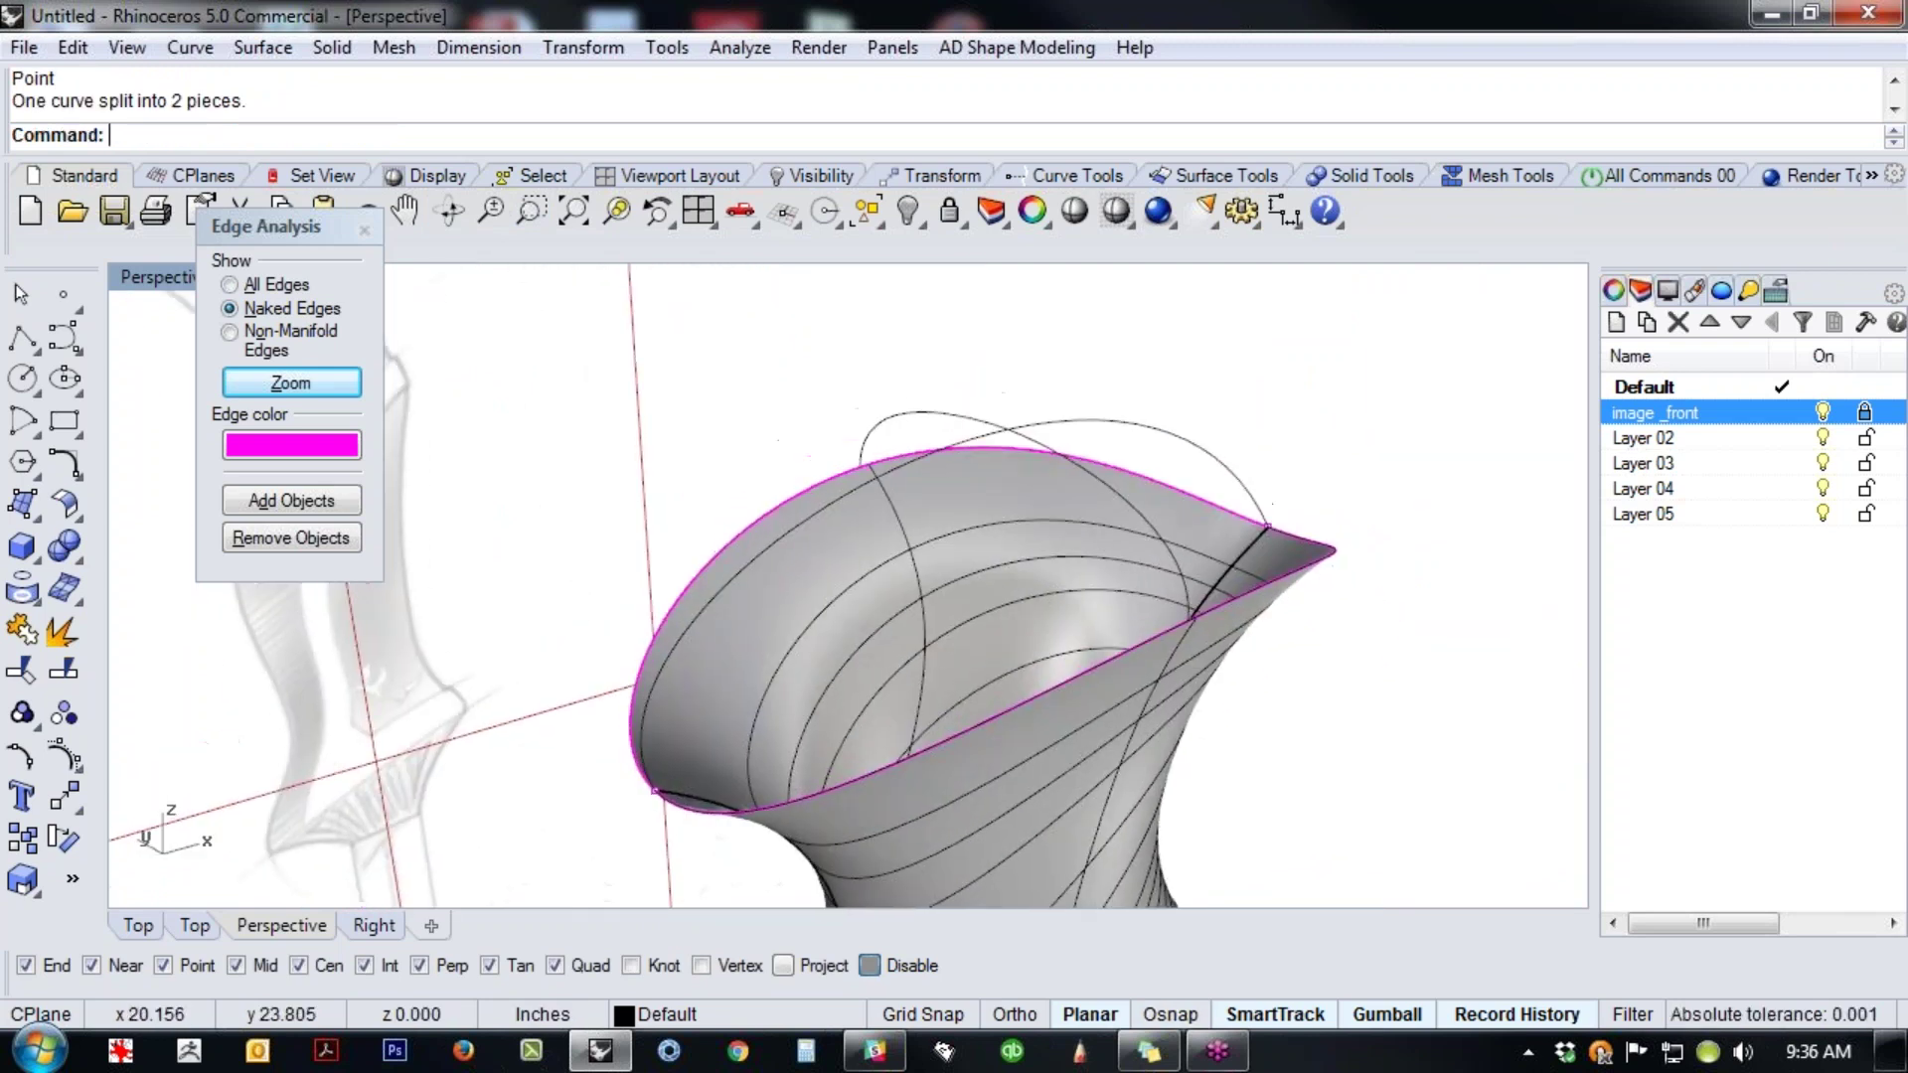
left_click(1013, 446)
left_click(941, 414)
left_click(622, 479)
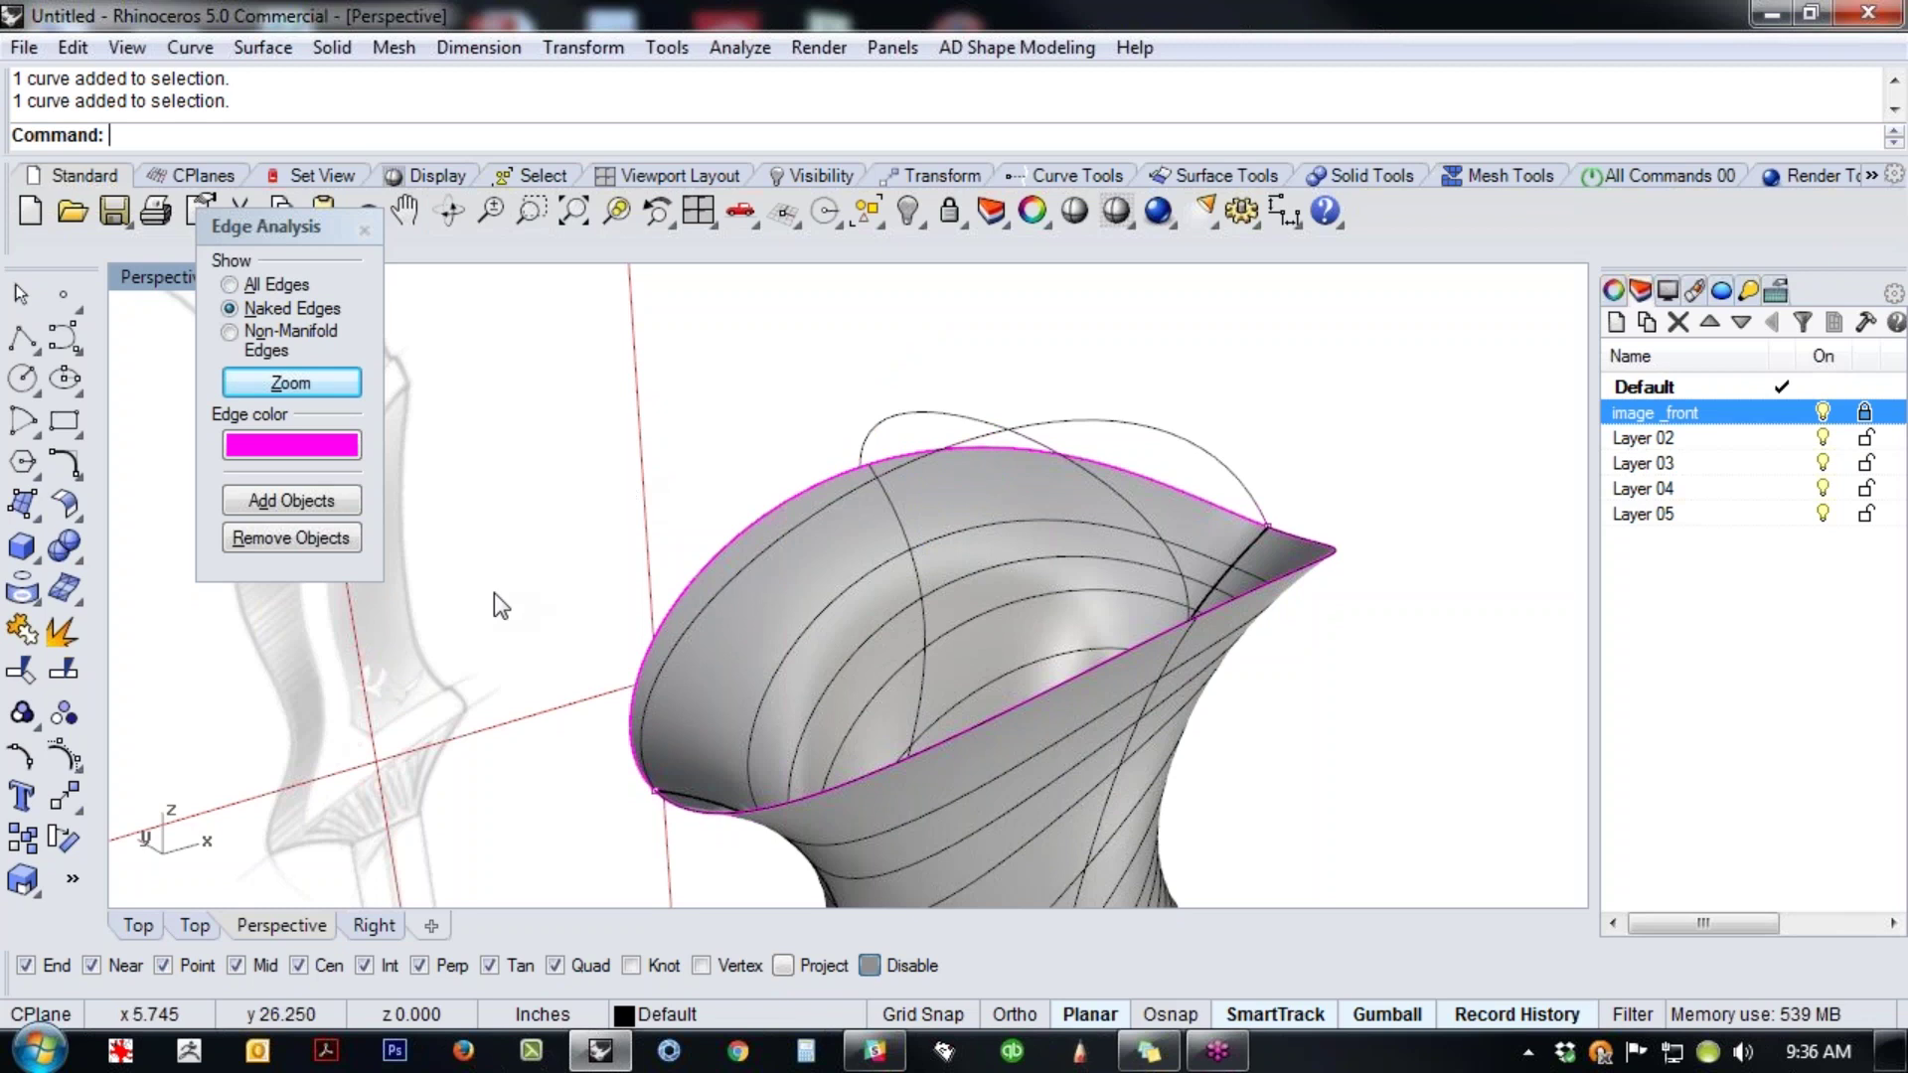
left_click(36, 518)
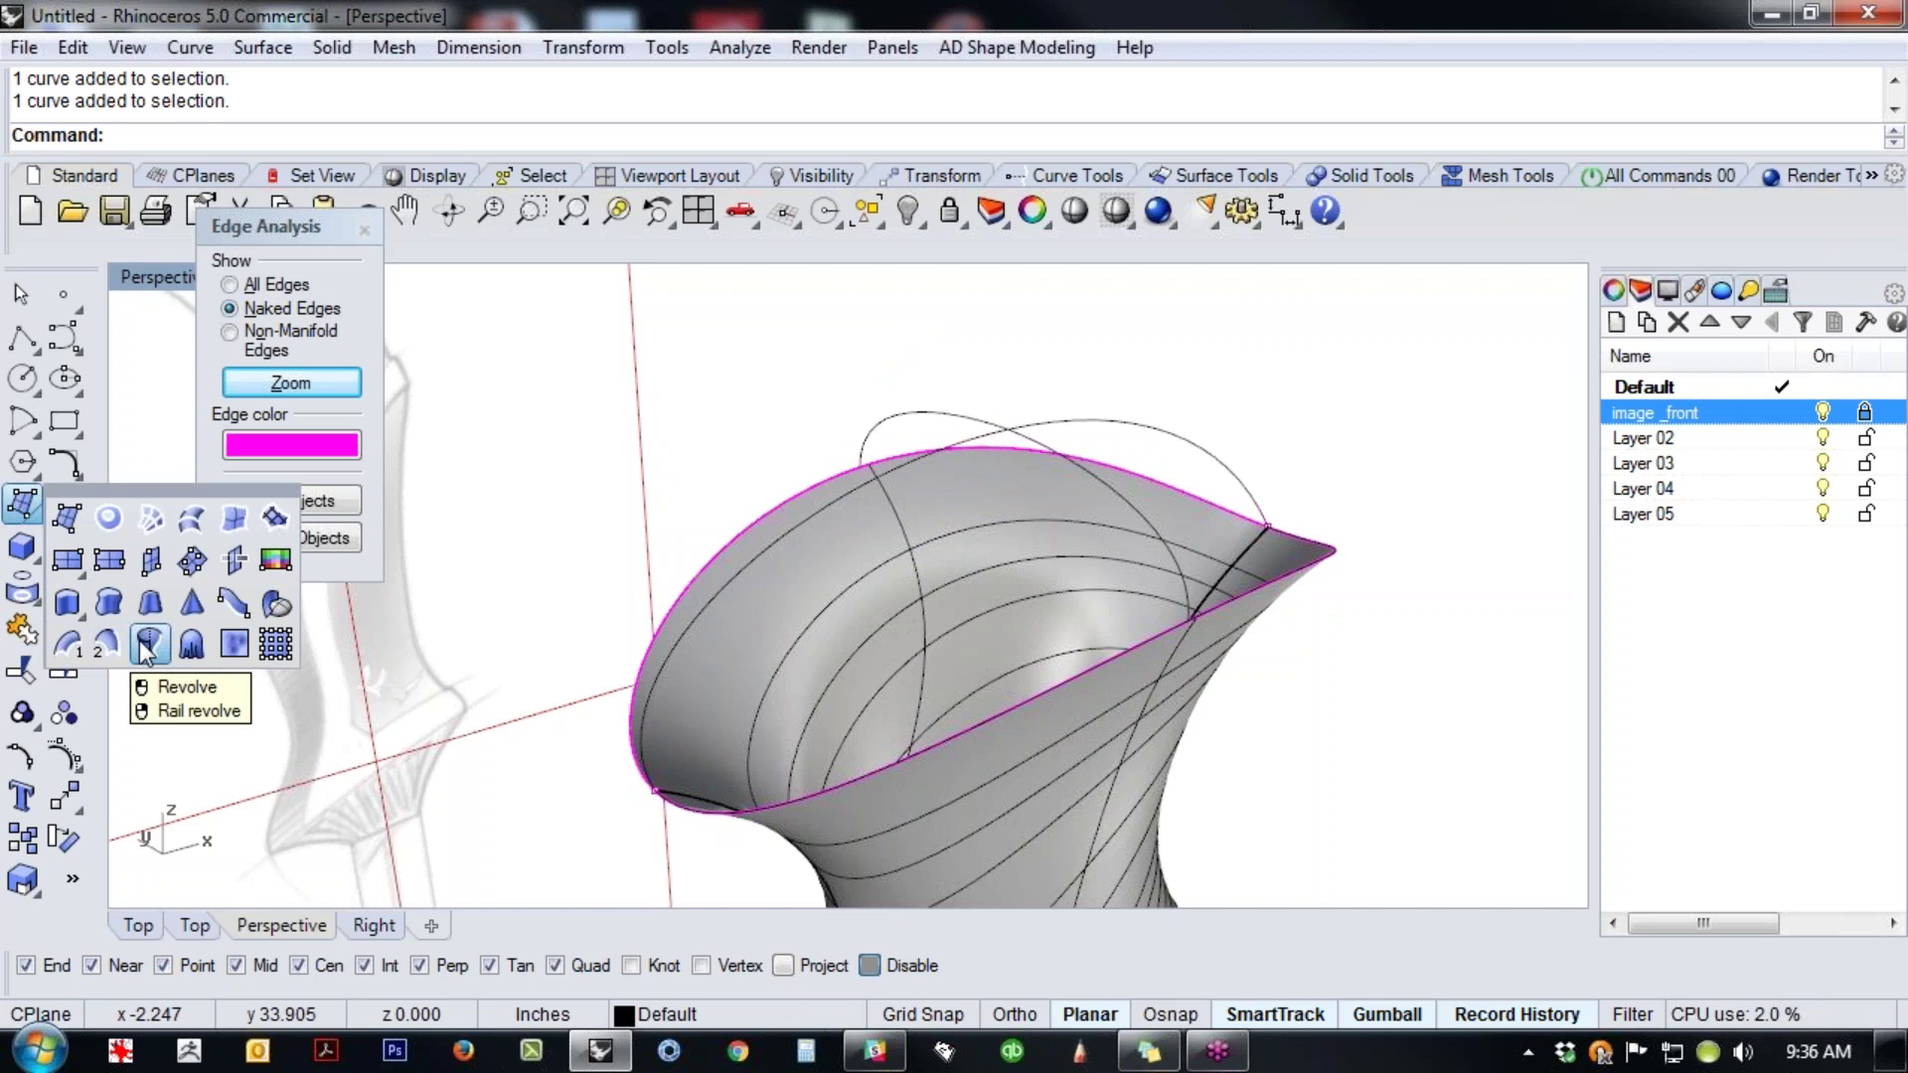
right_click(147, 648)
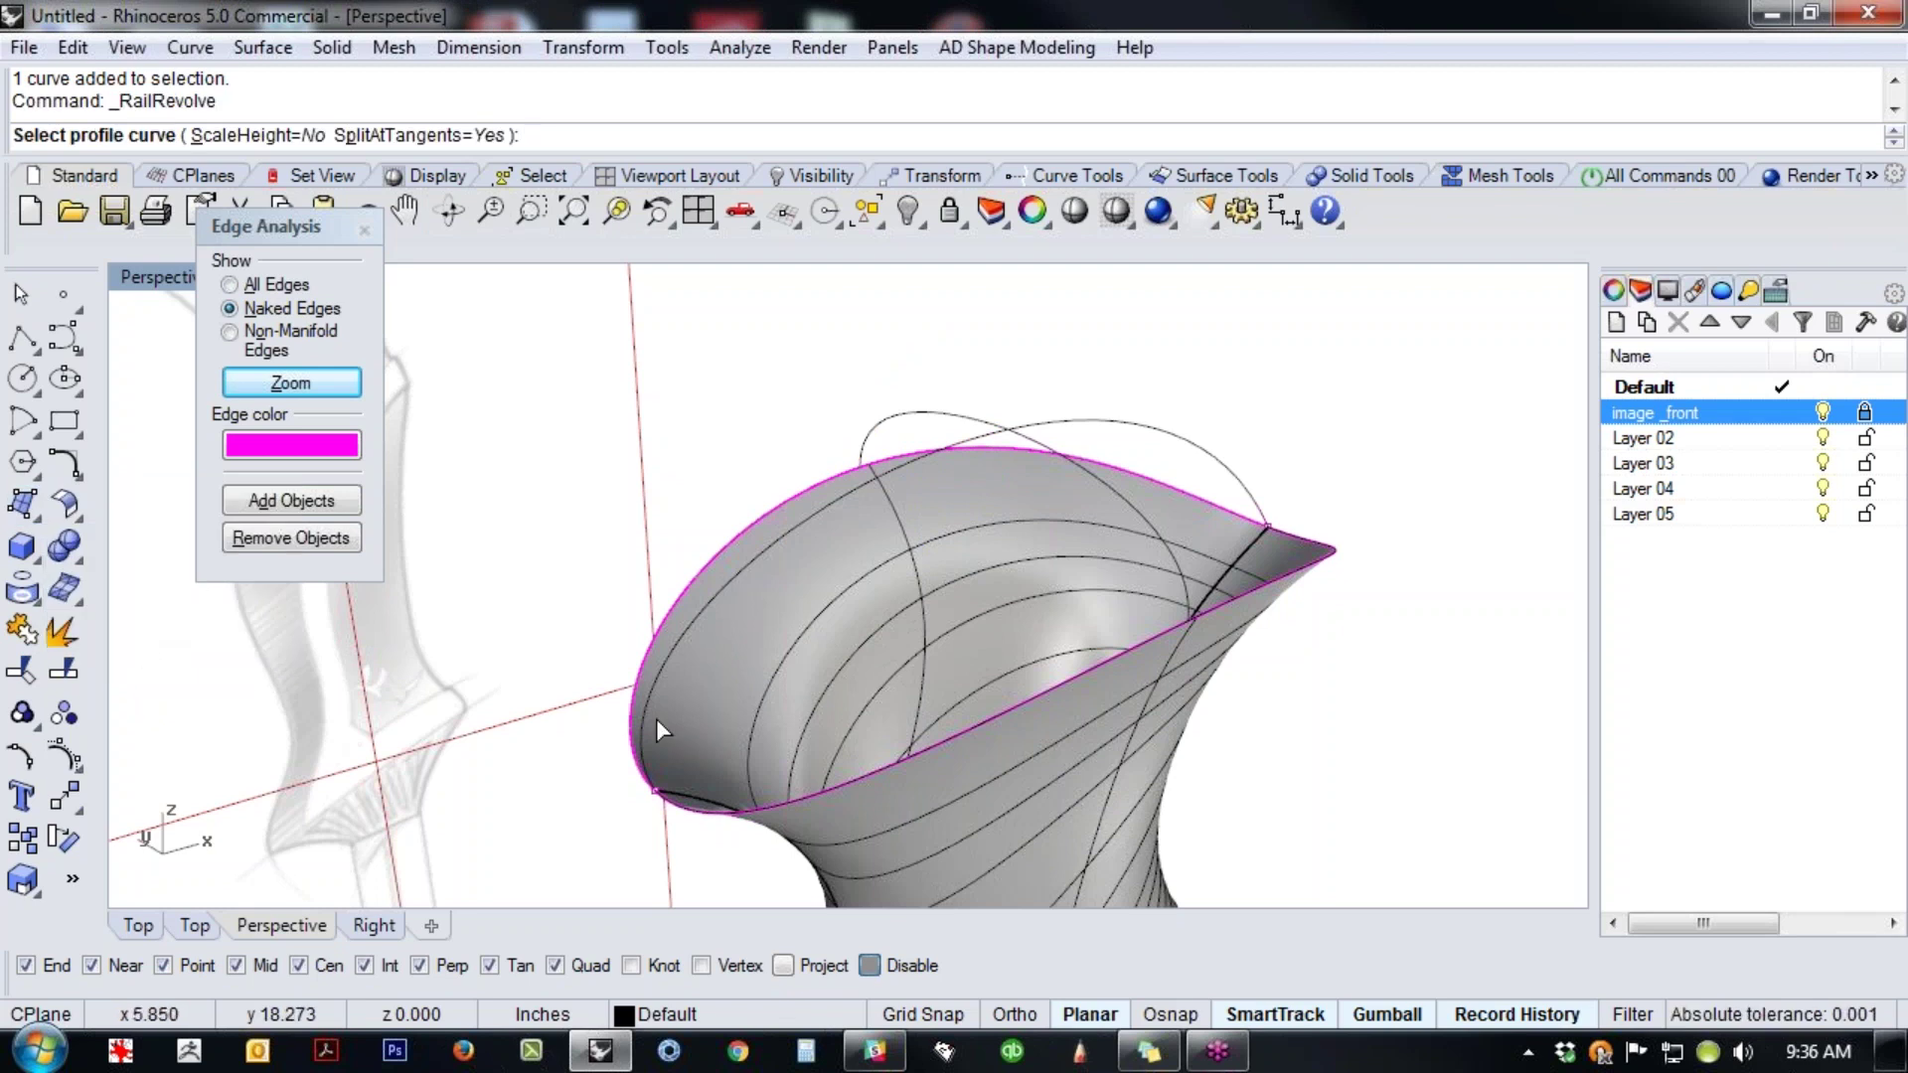
left_click(978, 725)
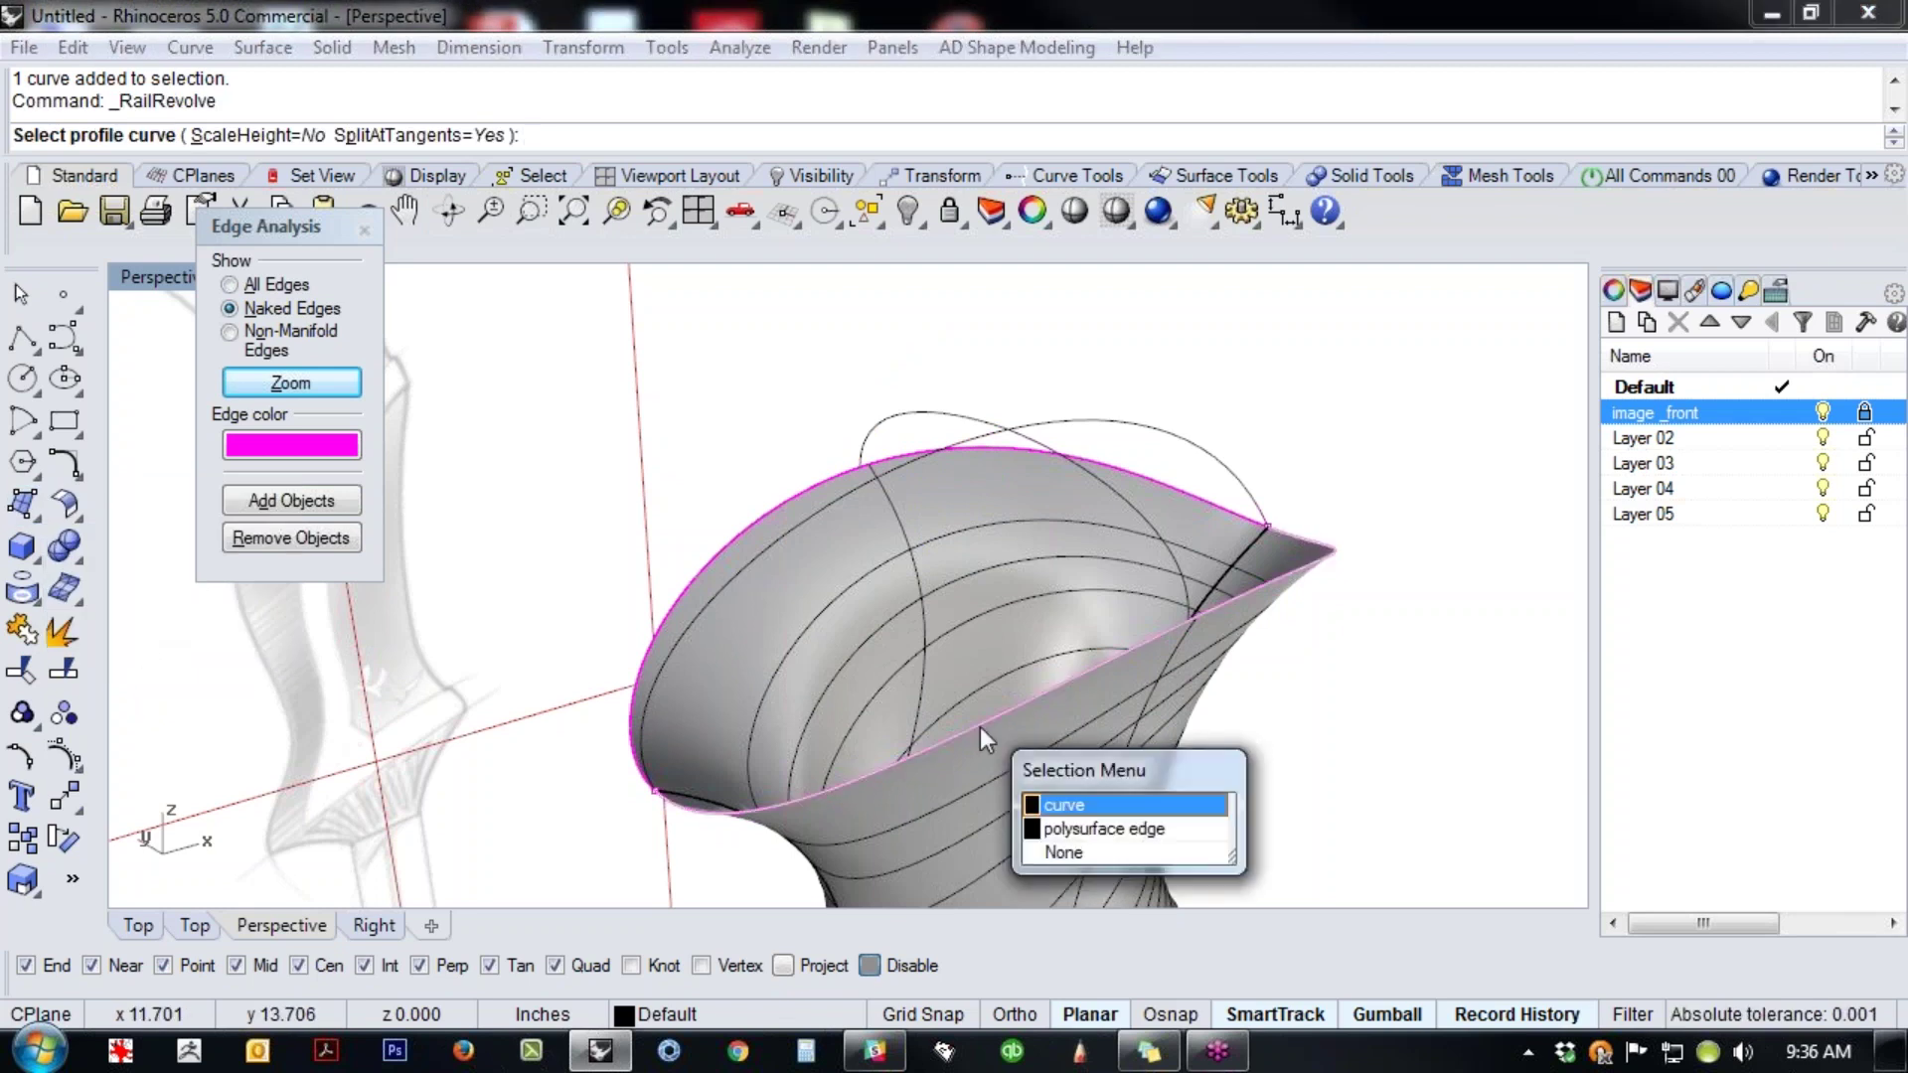
left_click(1071, 827)
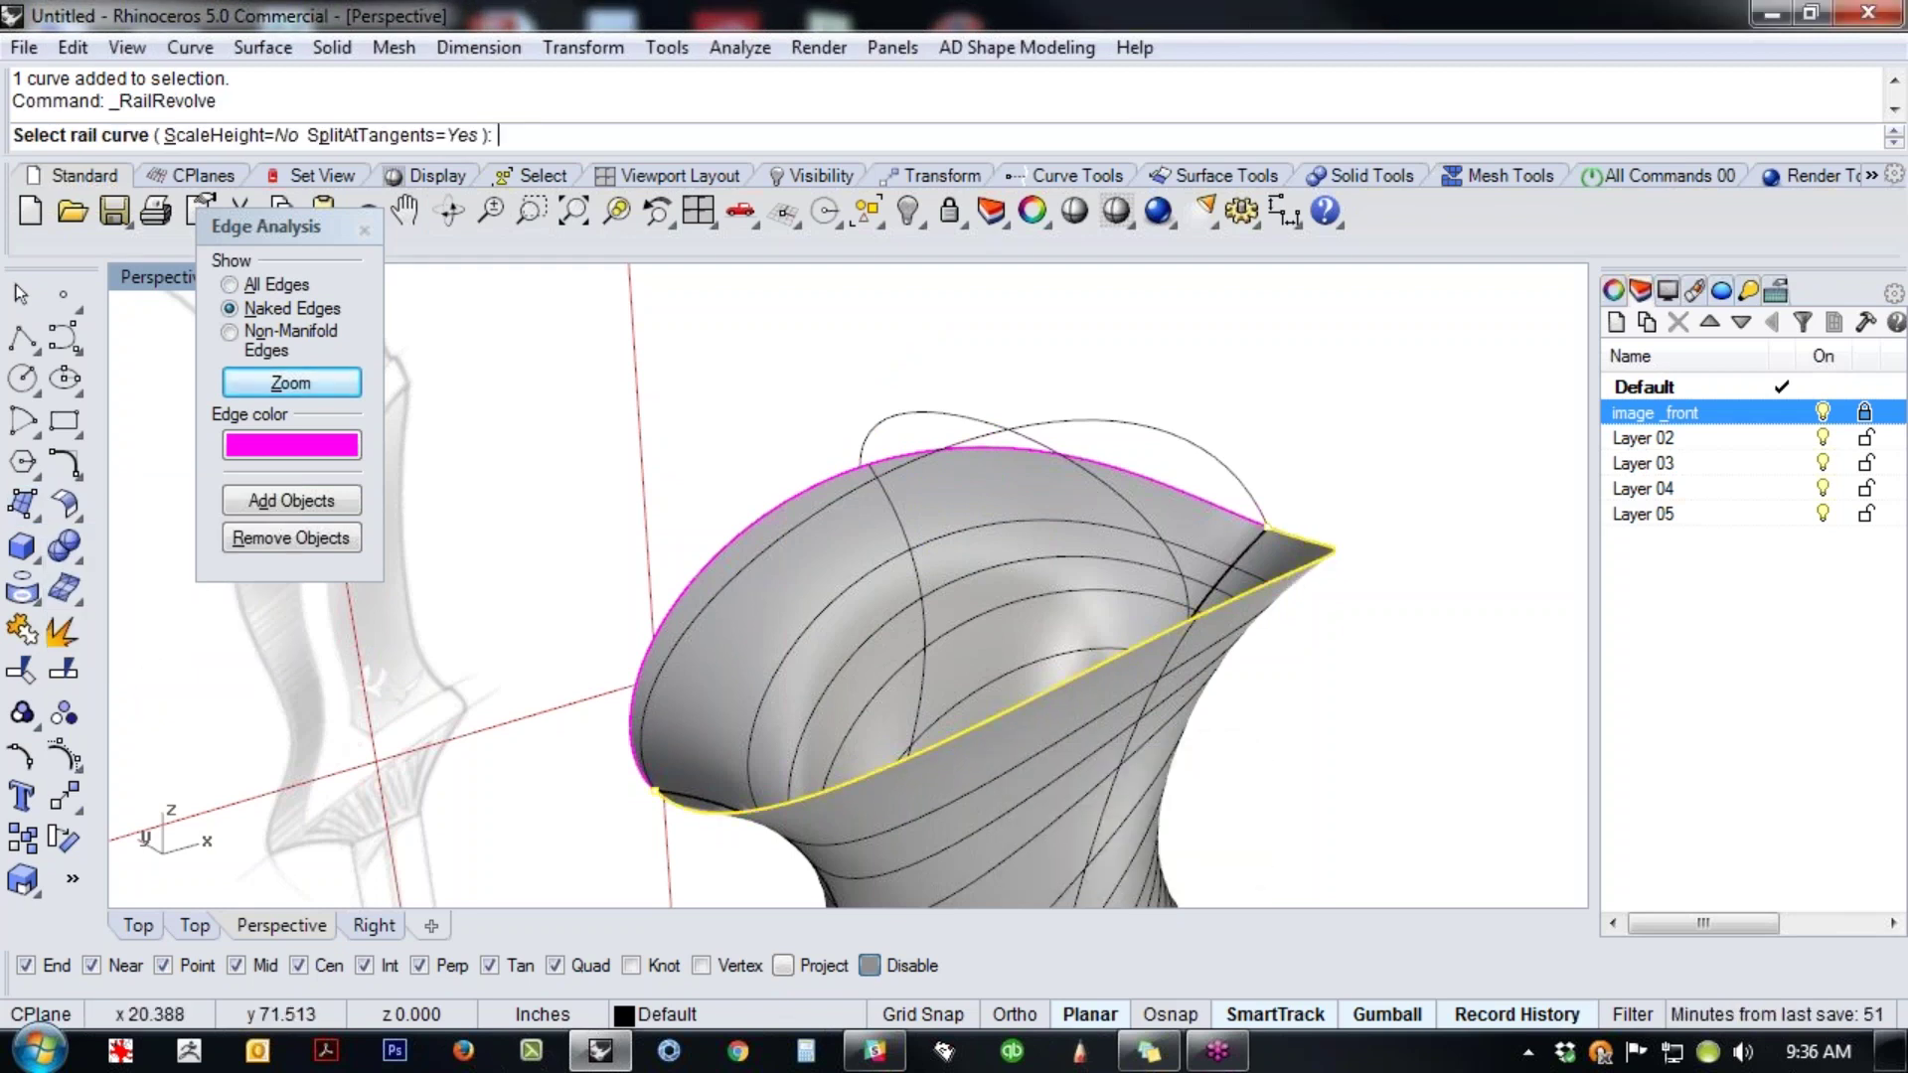
left_click(1203, 502)
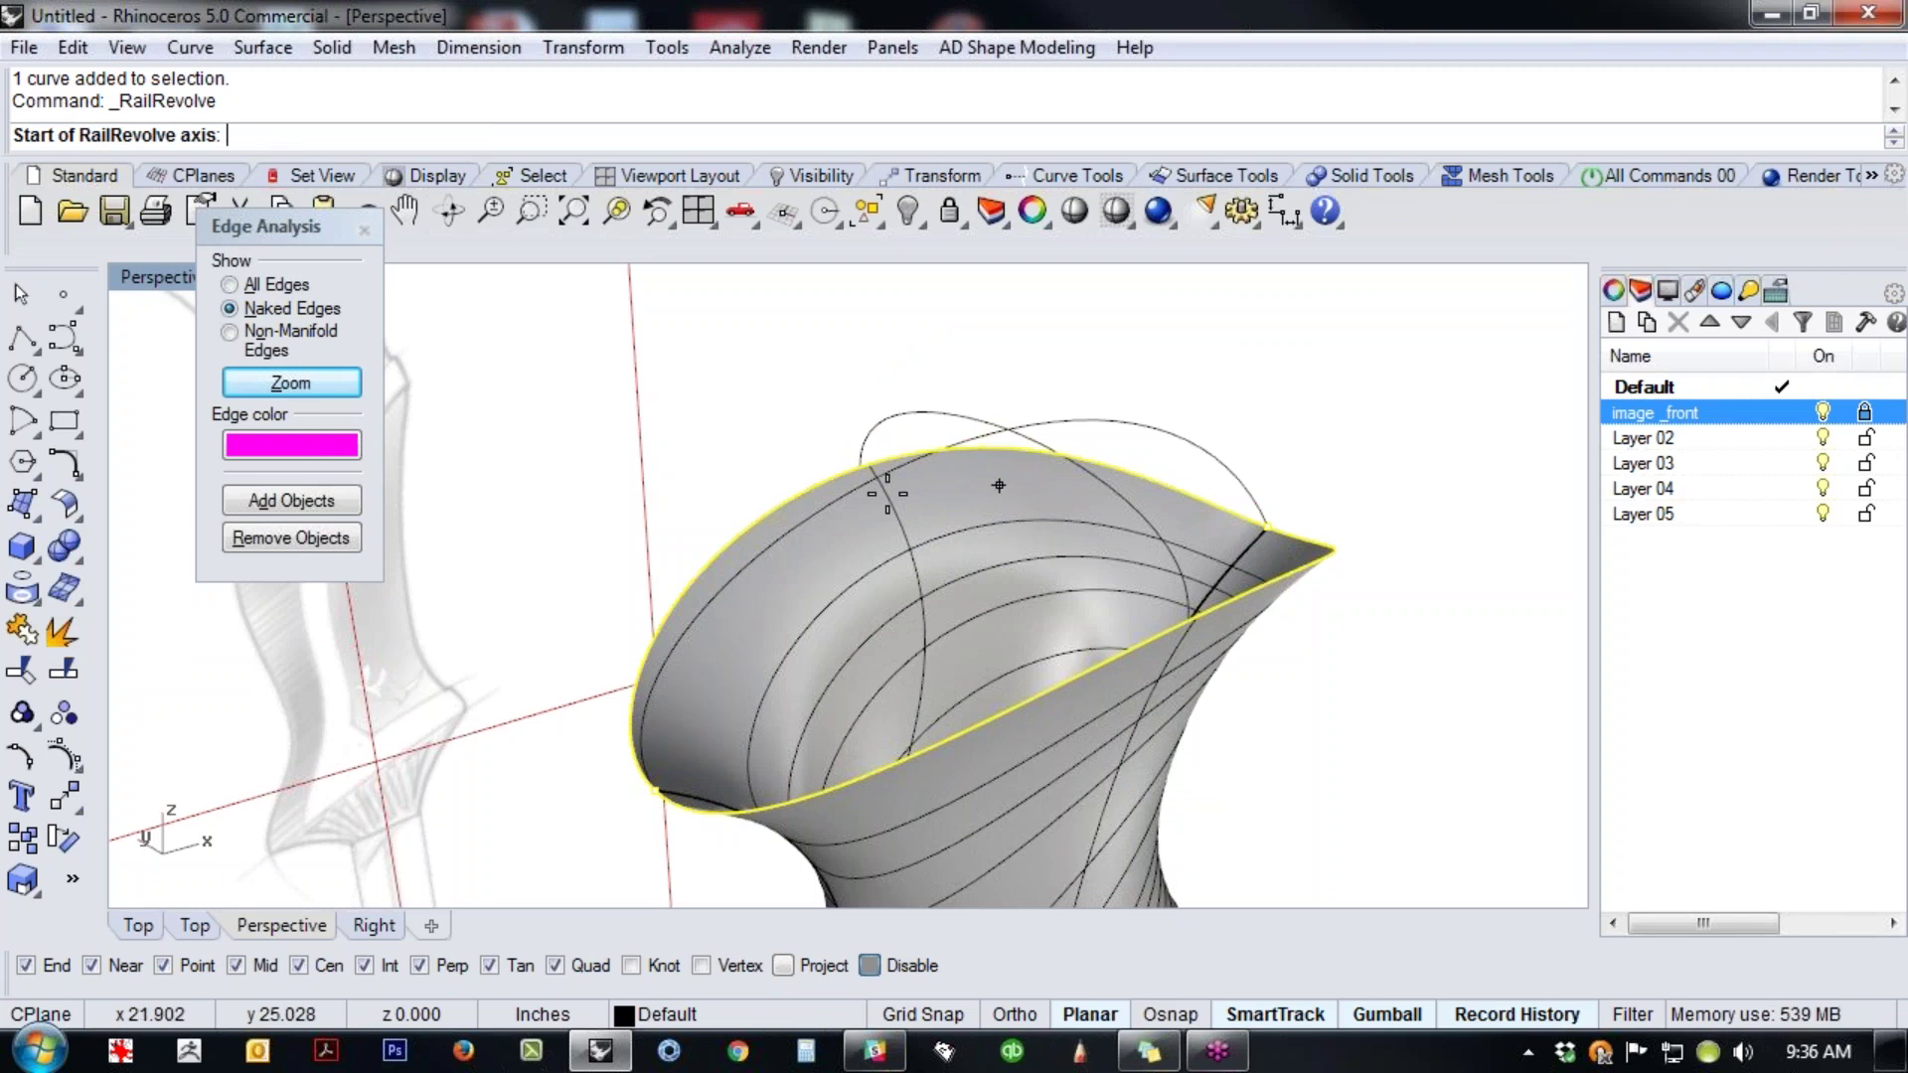
key("Escape")
key("Return")
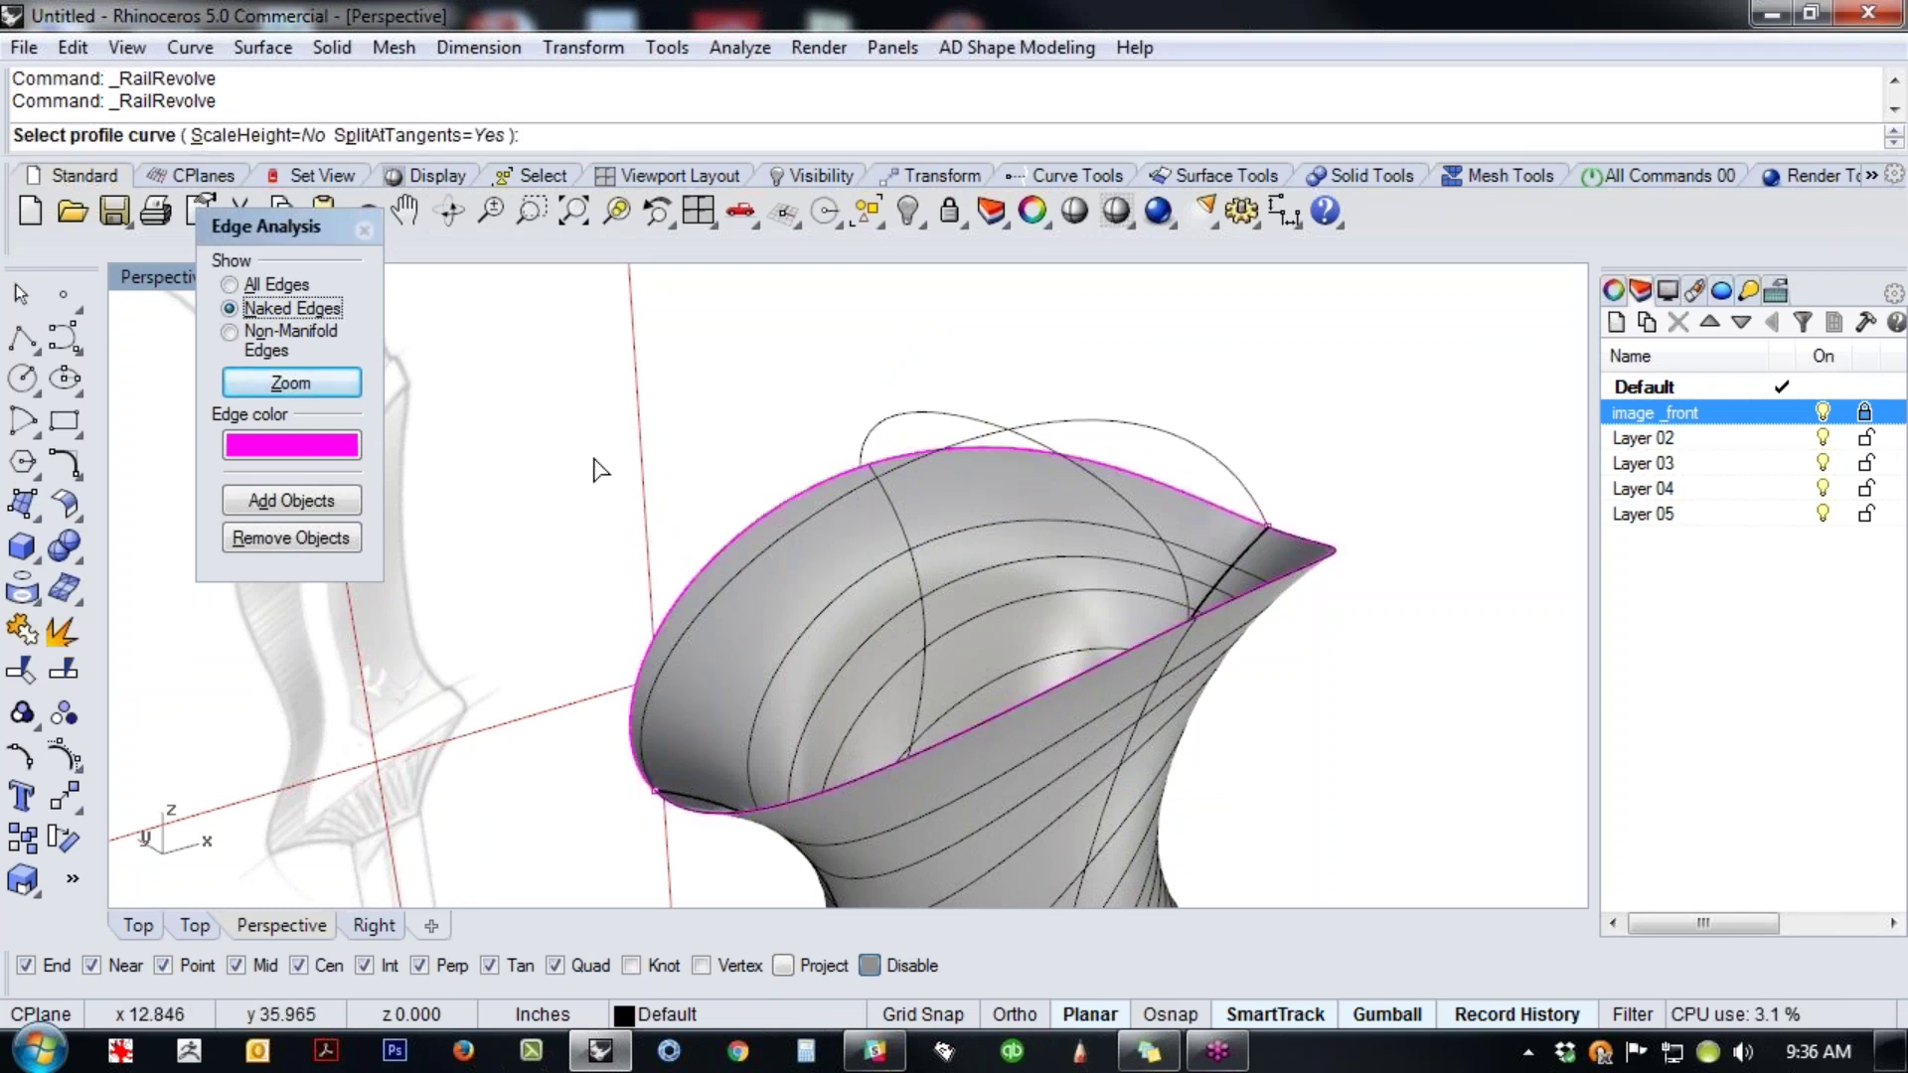
left_click(795, 803)
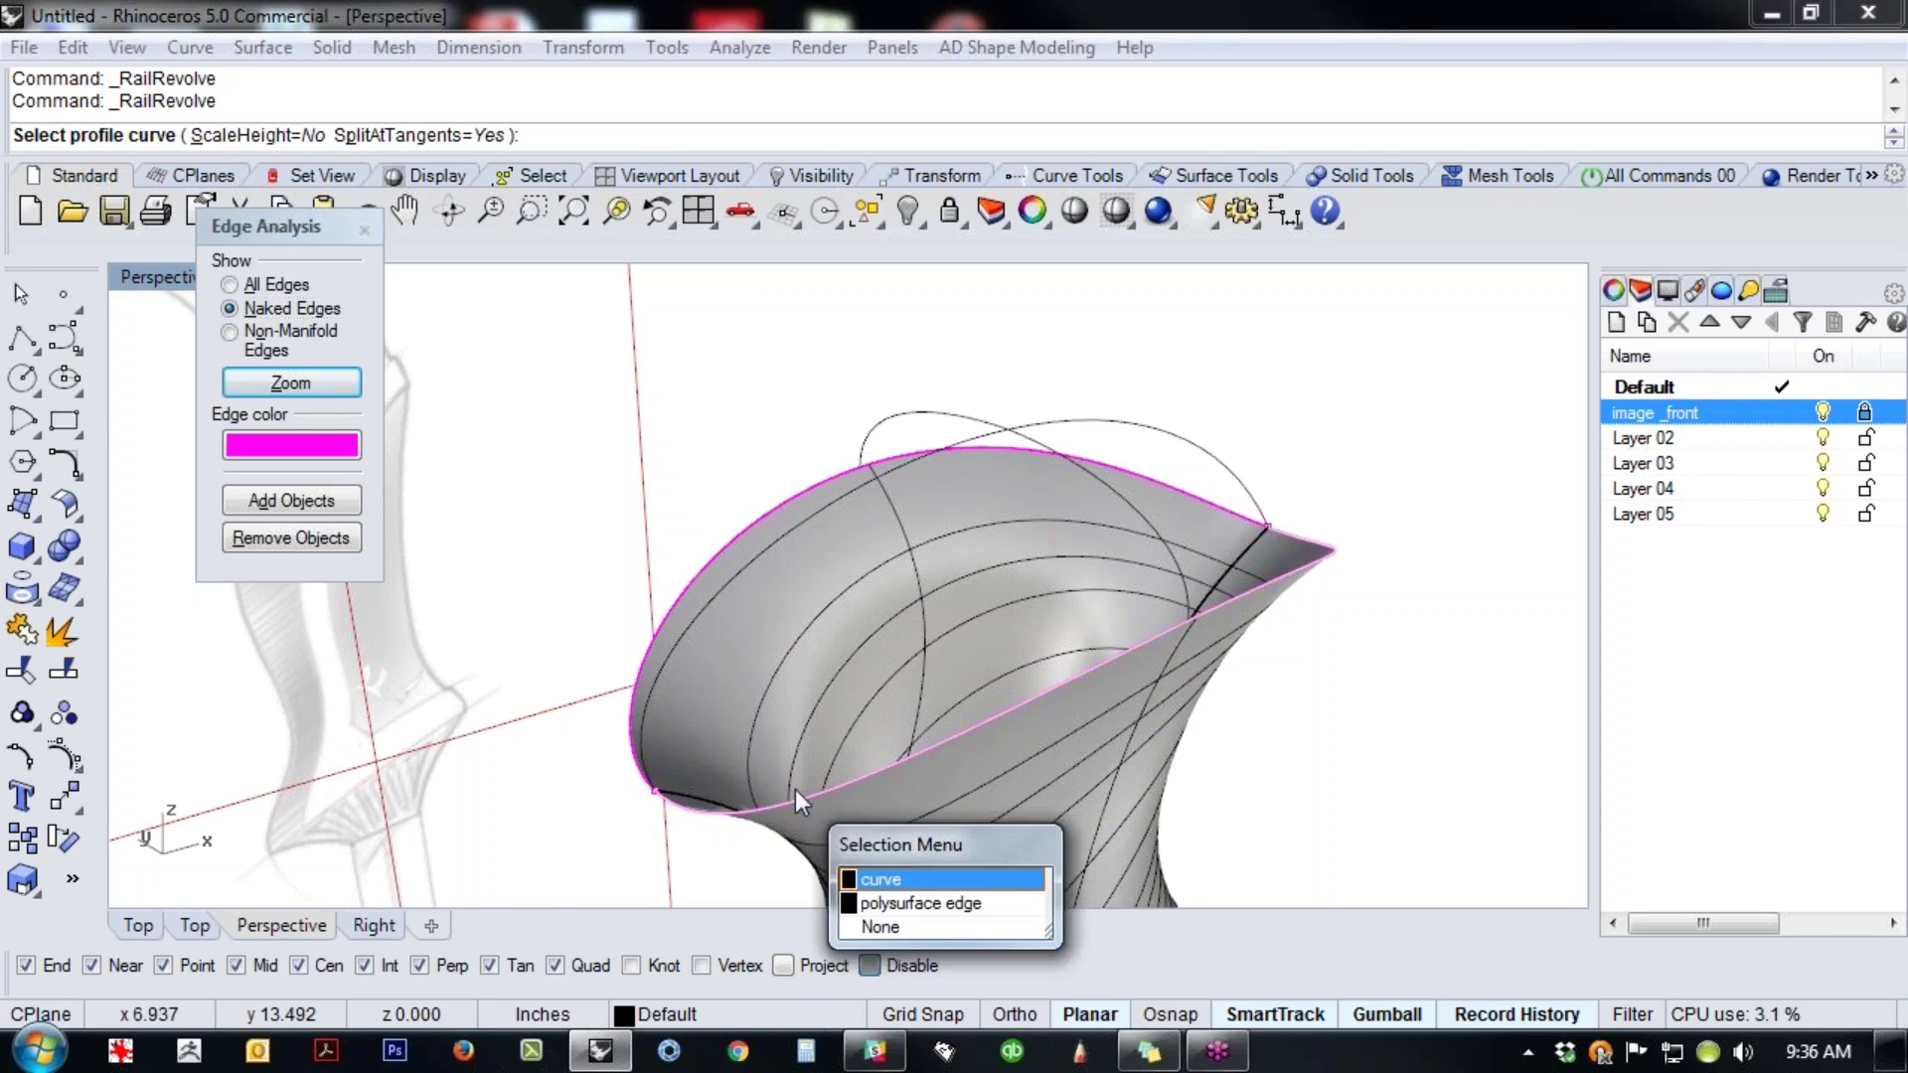
left_click(910, 873)
left_click(719, 535)
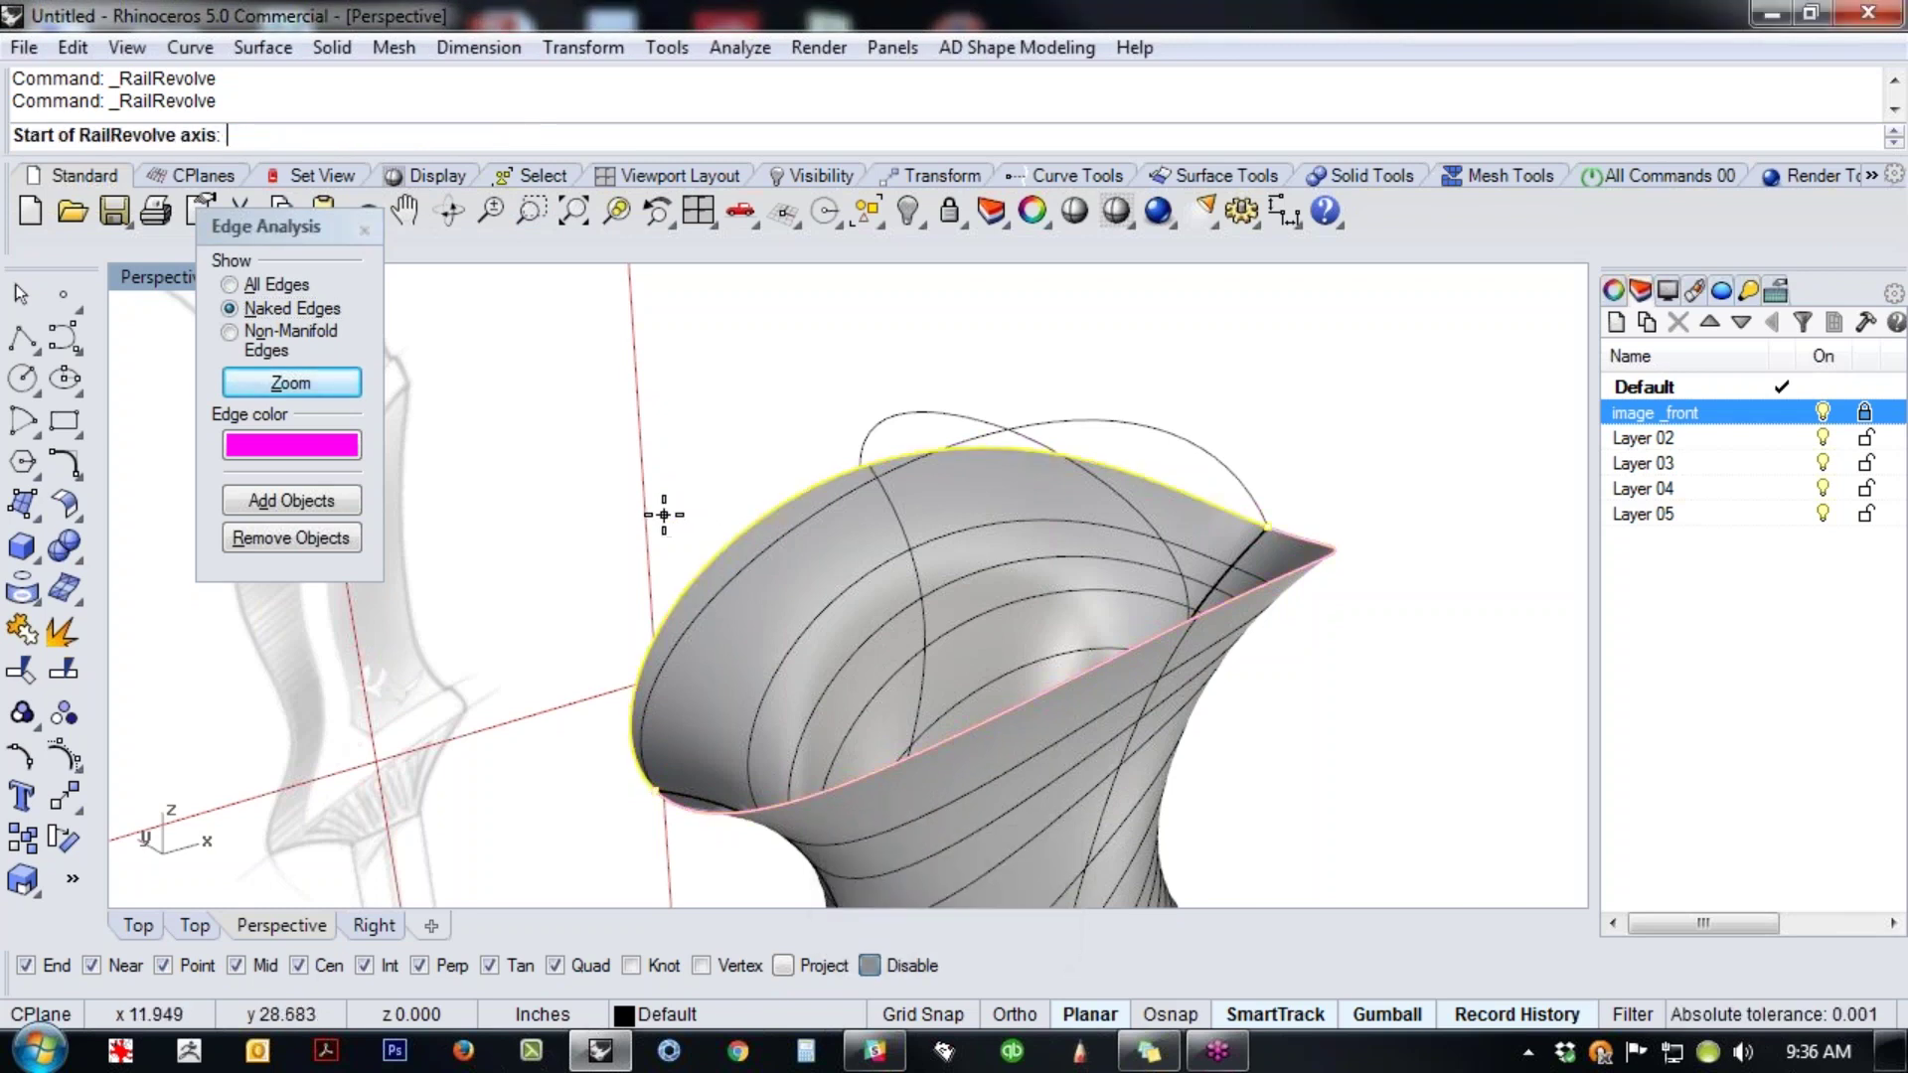
key("Escape")
- Join the two rim curves around the open top into one closed curve and clear the selection
middle_click(663, 515)
left_click(618, 545)
left_click(700, 556)
key("Return")
left_click(803, 807, "shift")
left_click(800, 797, "shift")
left_click(657, 557)
left_click(707, 551)
left_click(813, 624)
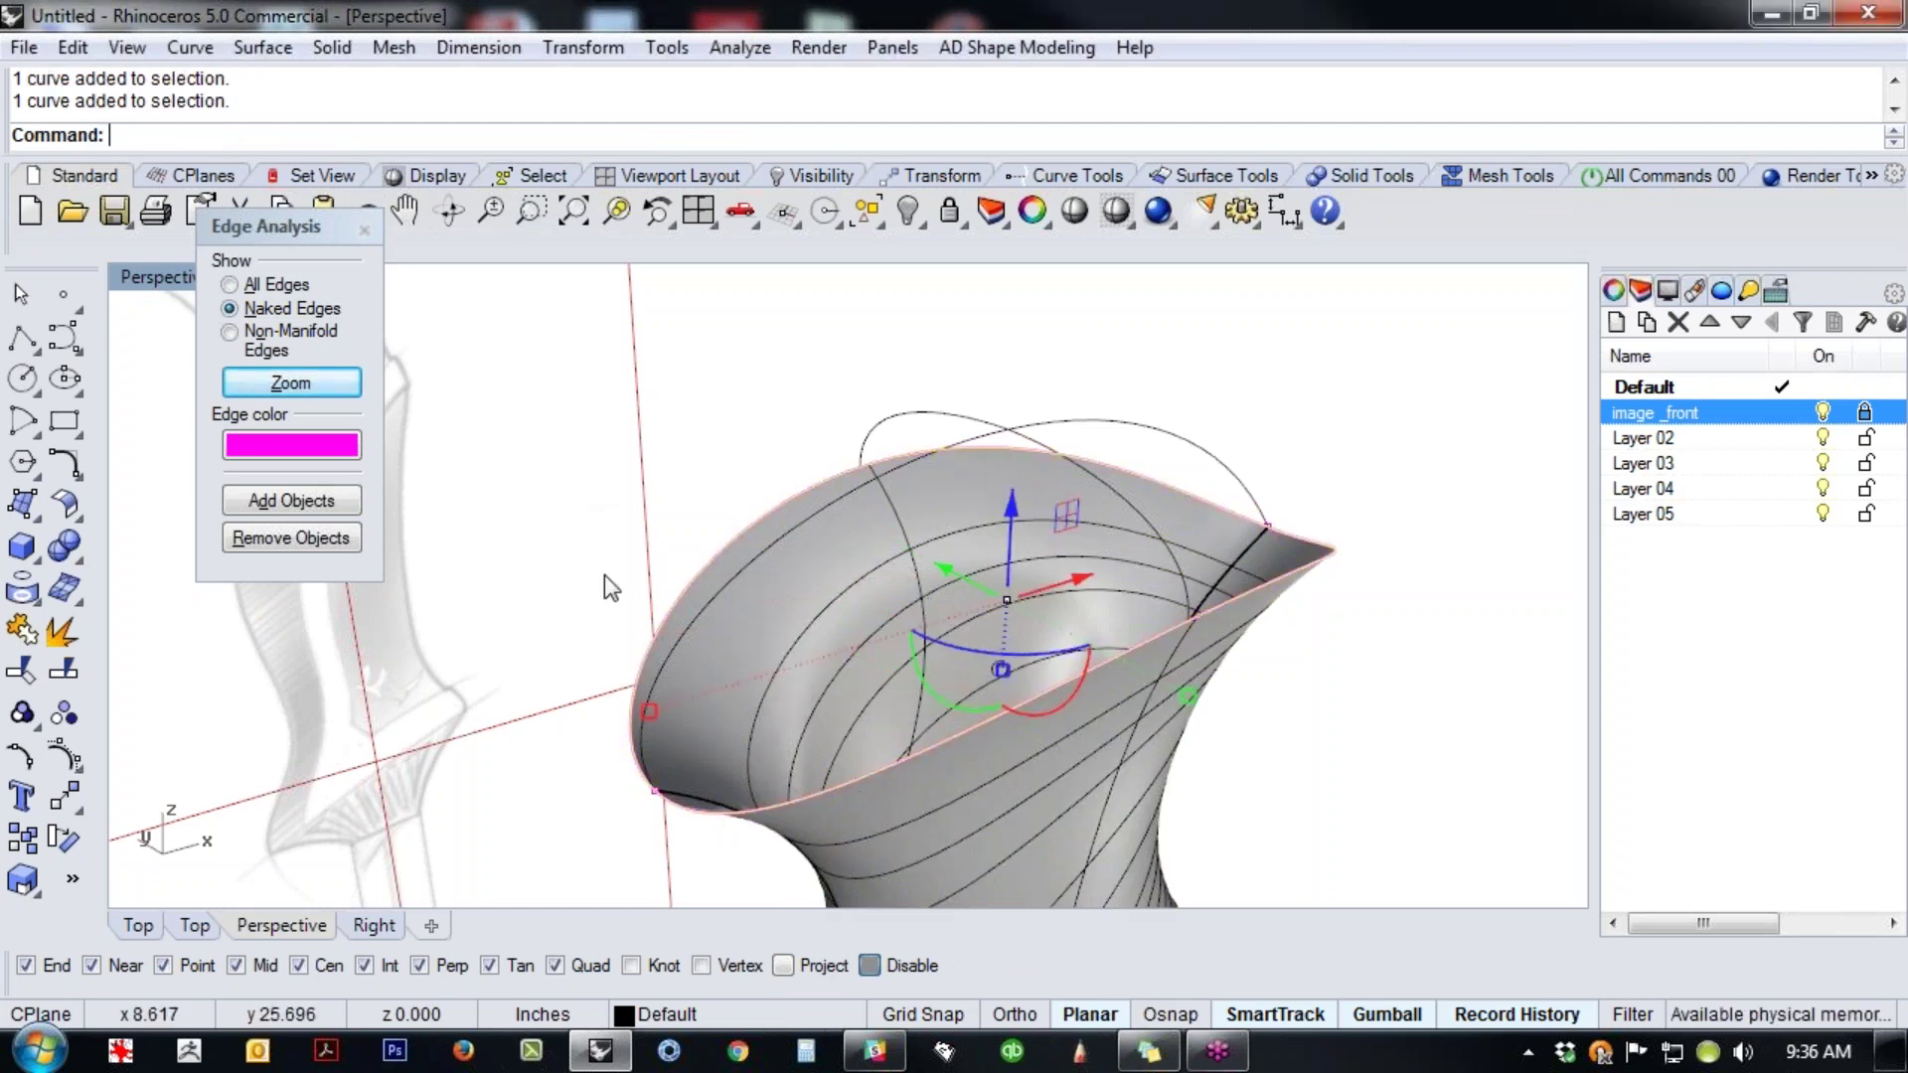
key("Return")
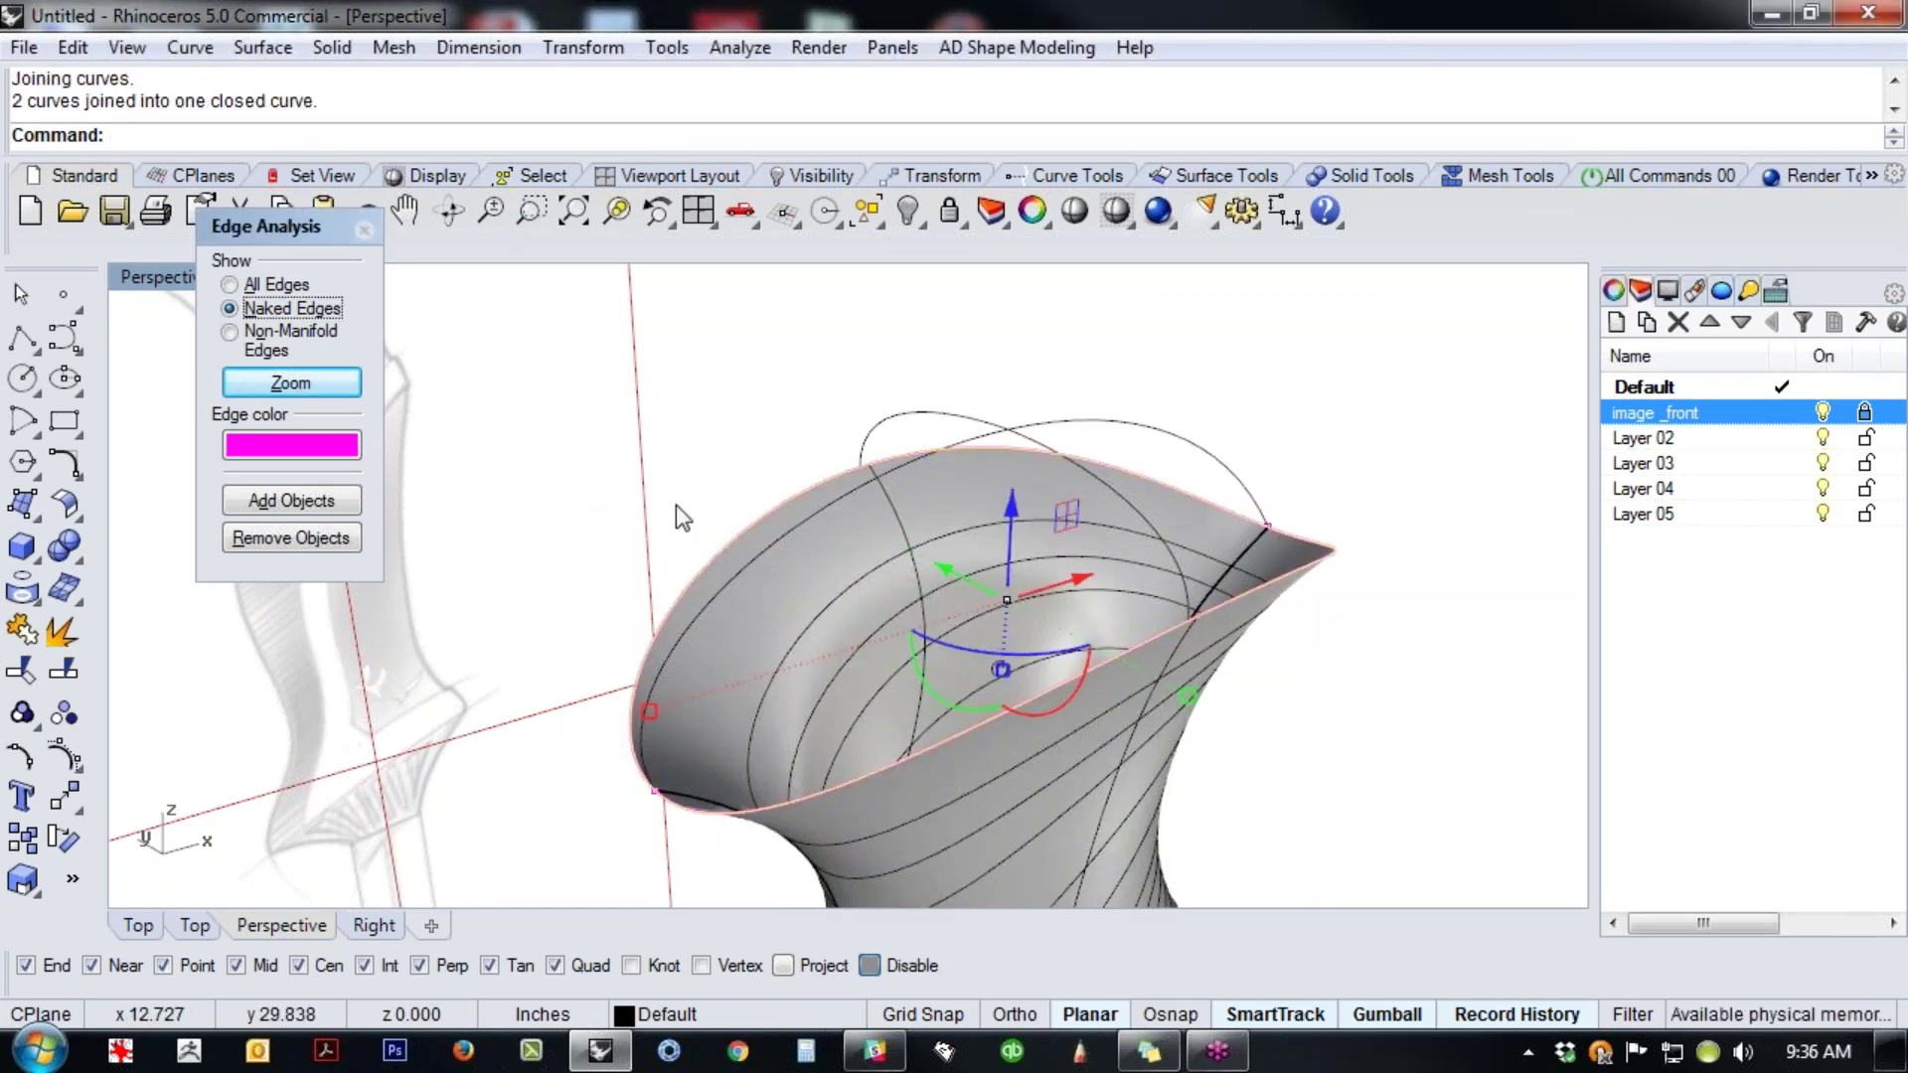
left_click(676, 457)
left_click(789, 492)
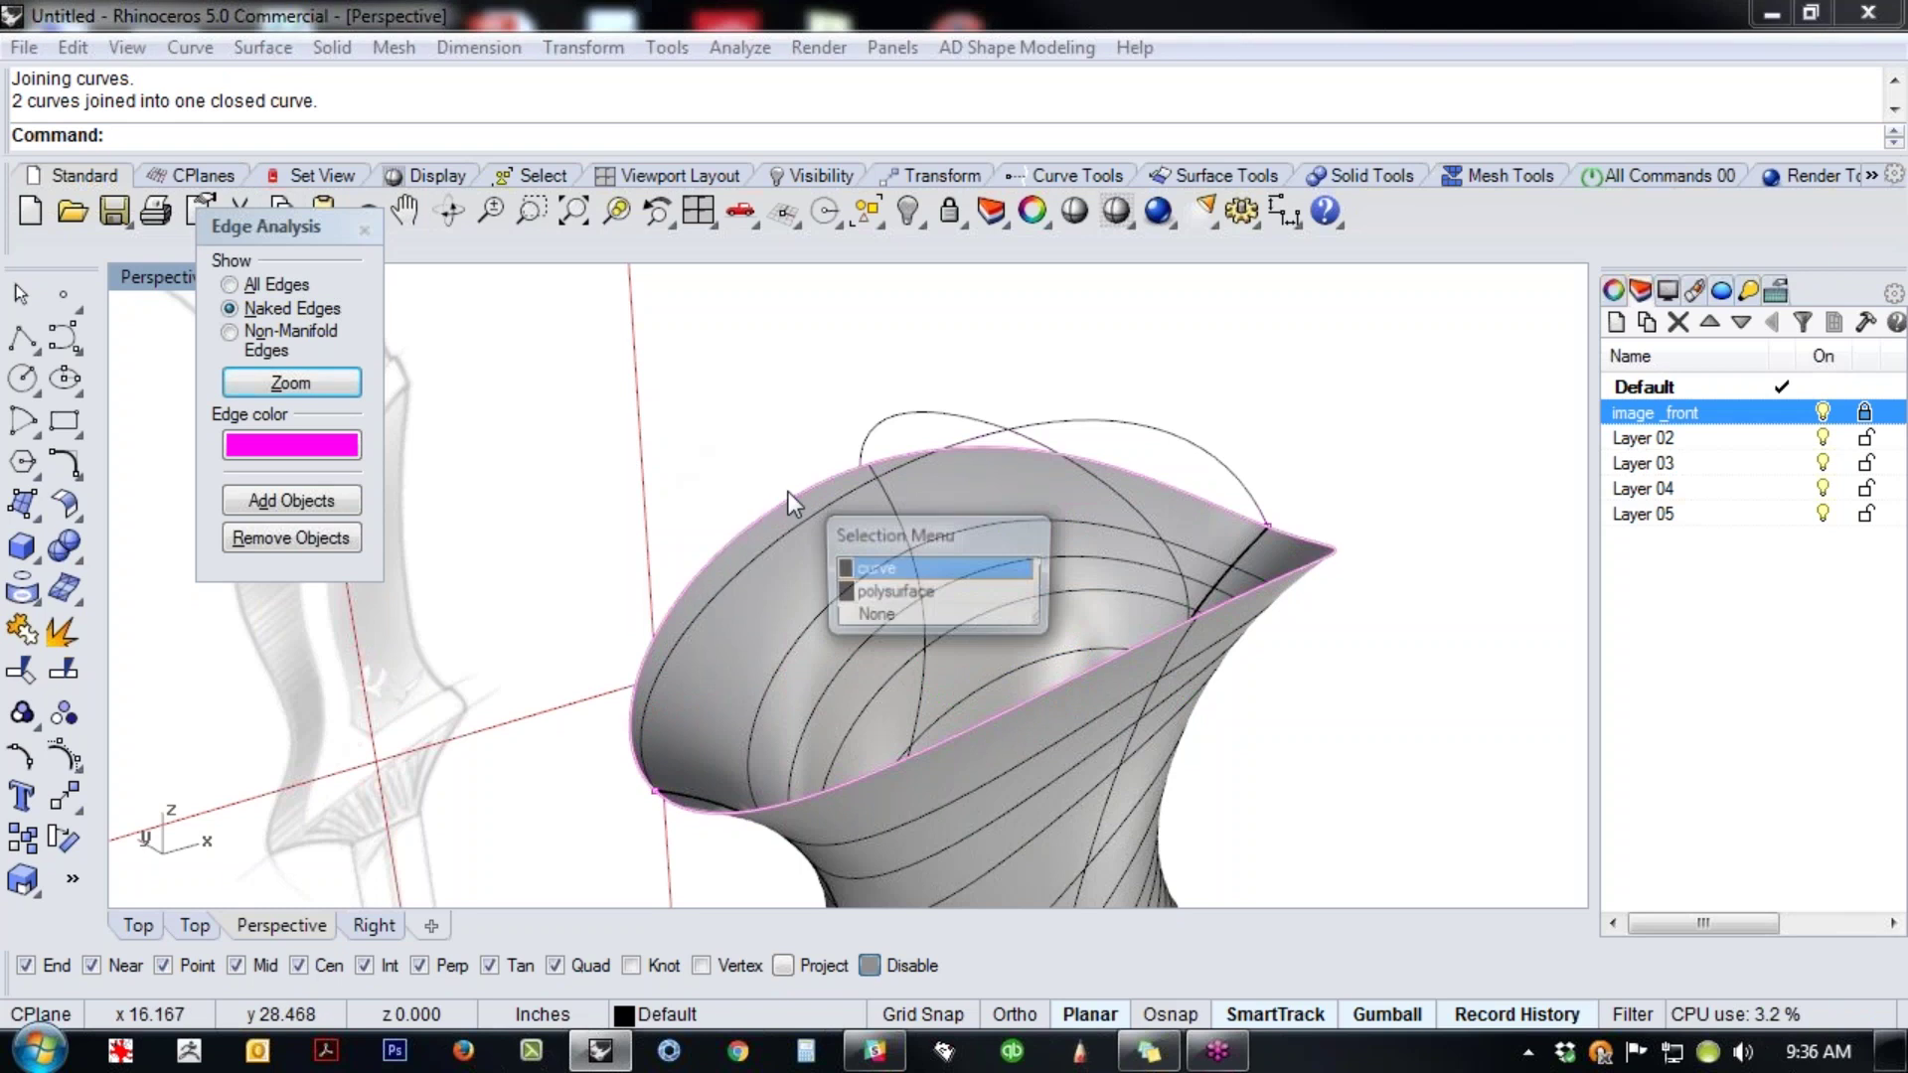
left_click(708, 445)
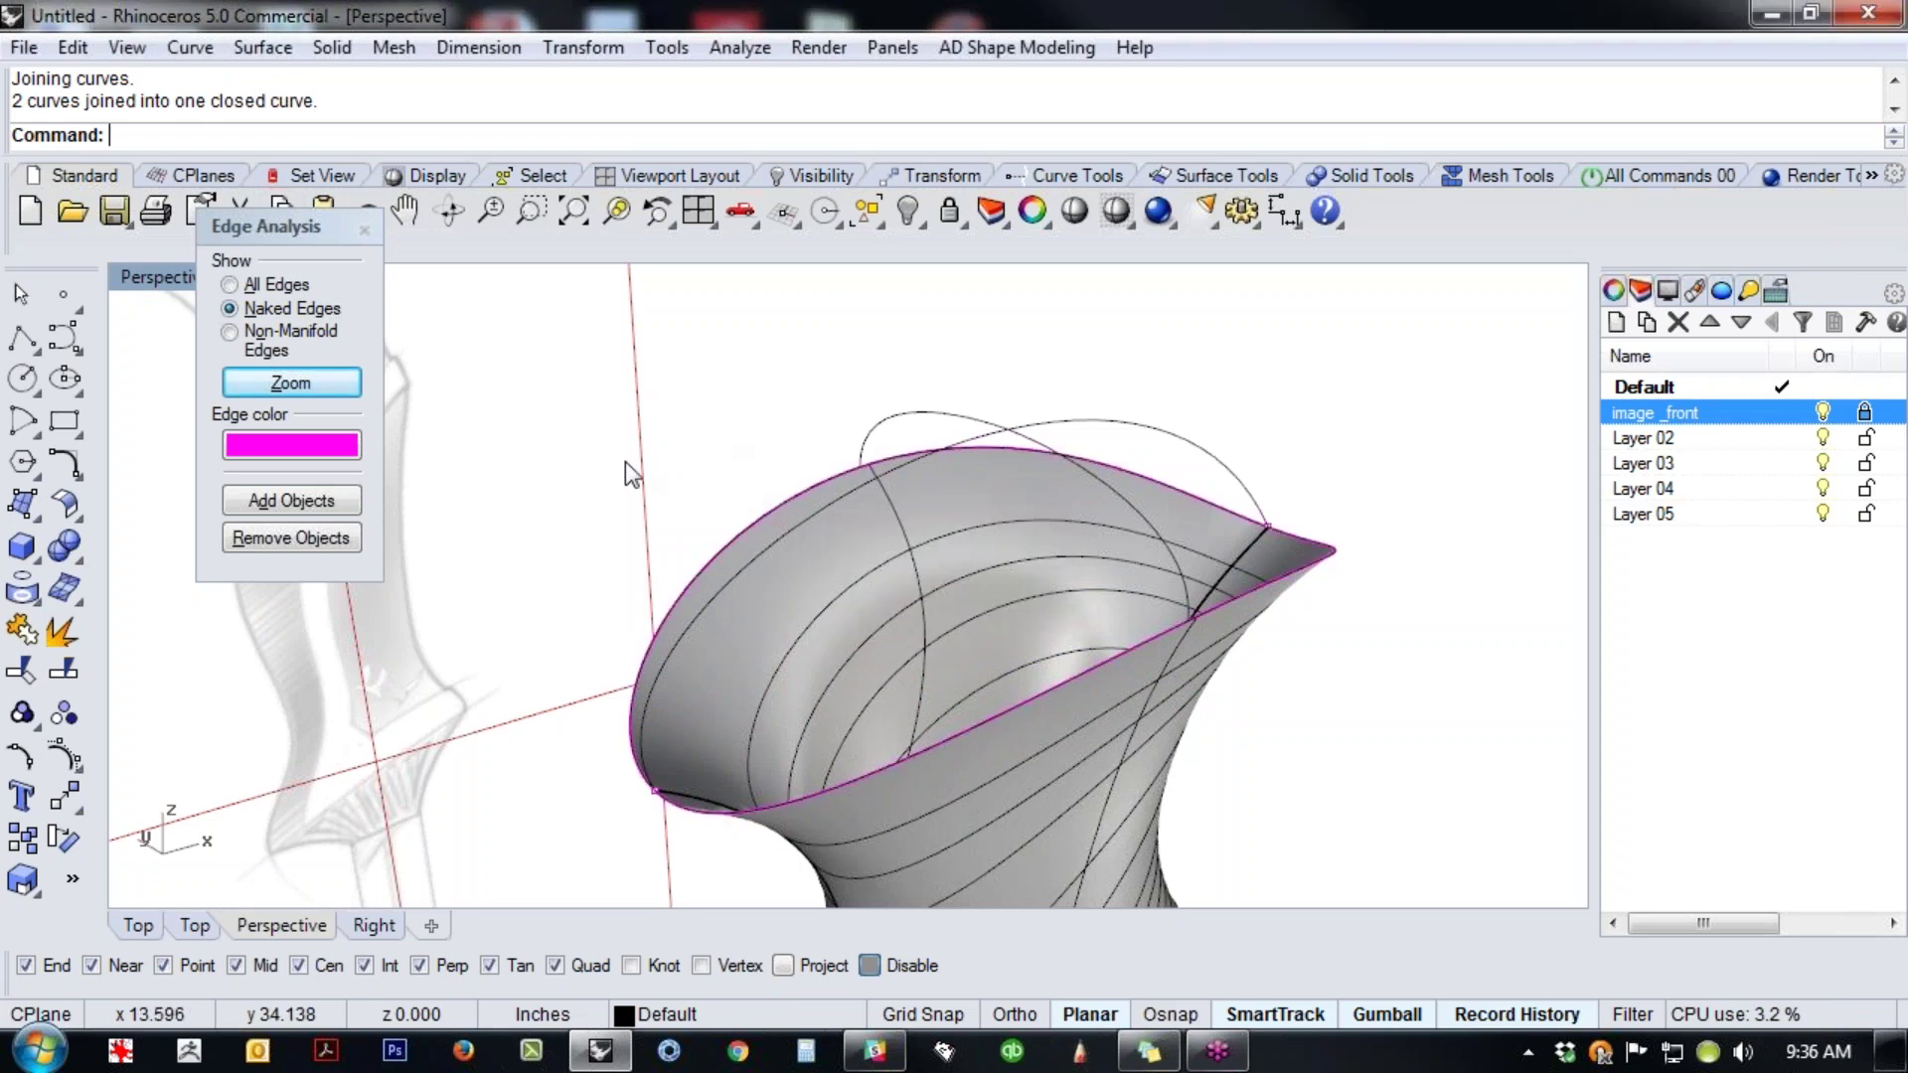
- Try to rail-revolve the side arch curve along the closed rim curve about a vertical axis through the crown point, with ScaleHeight set to No
left_click(38, 516)
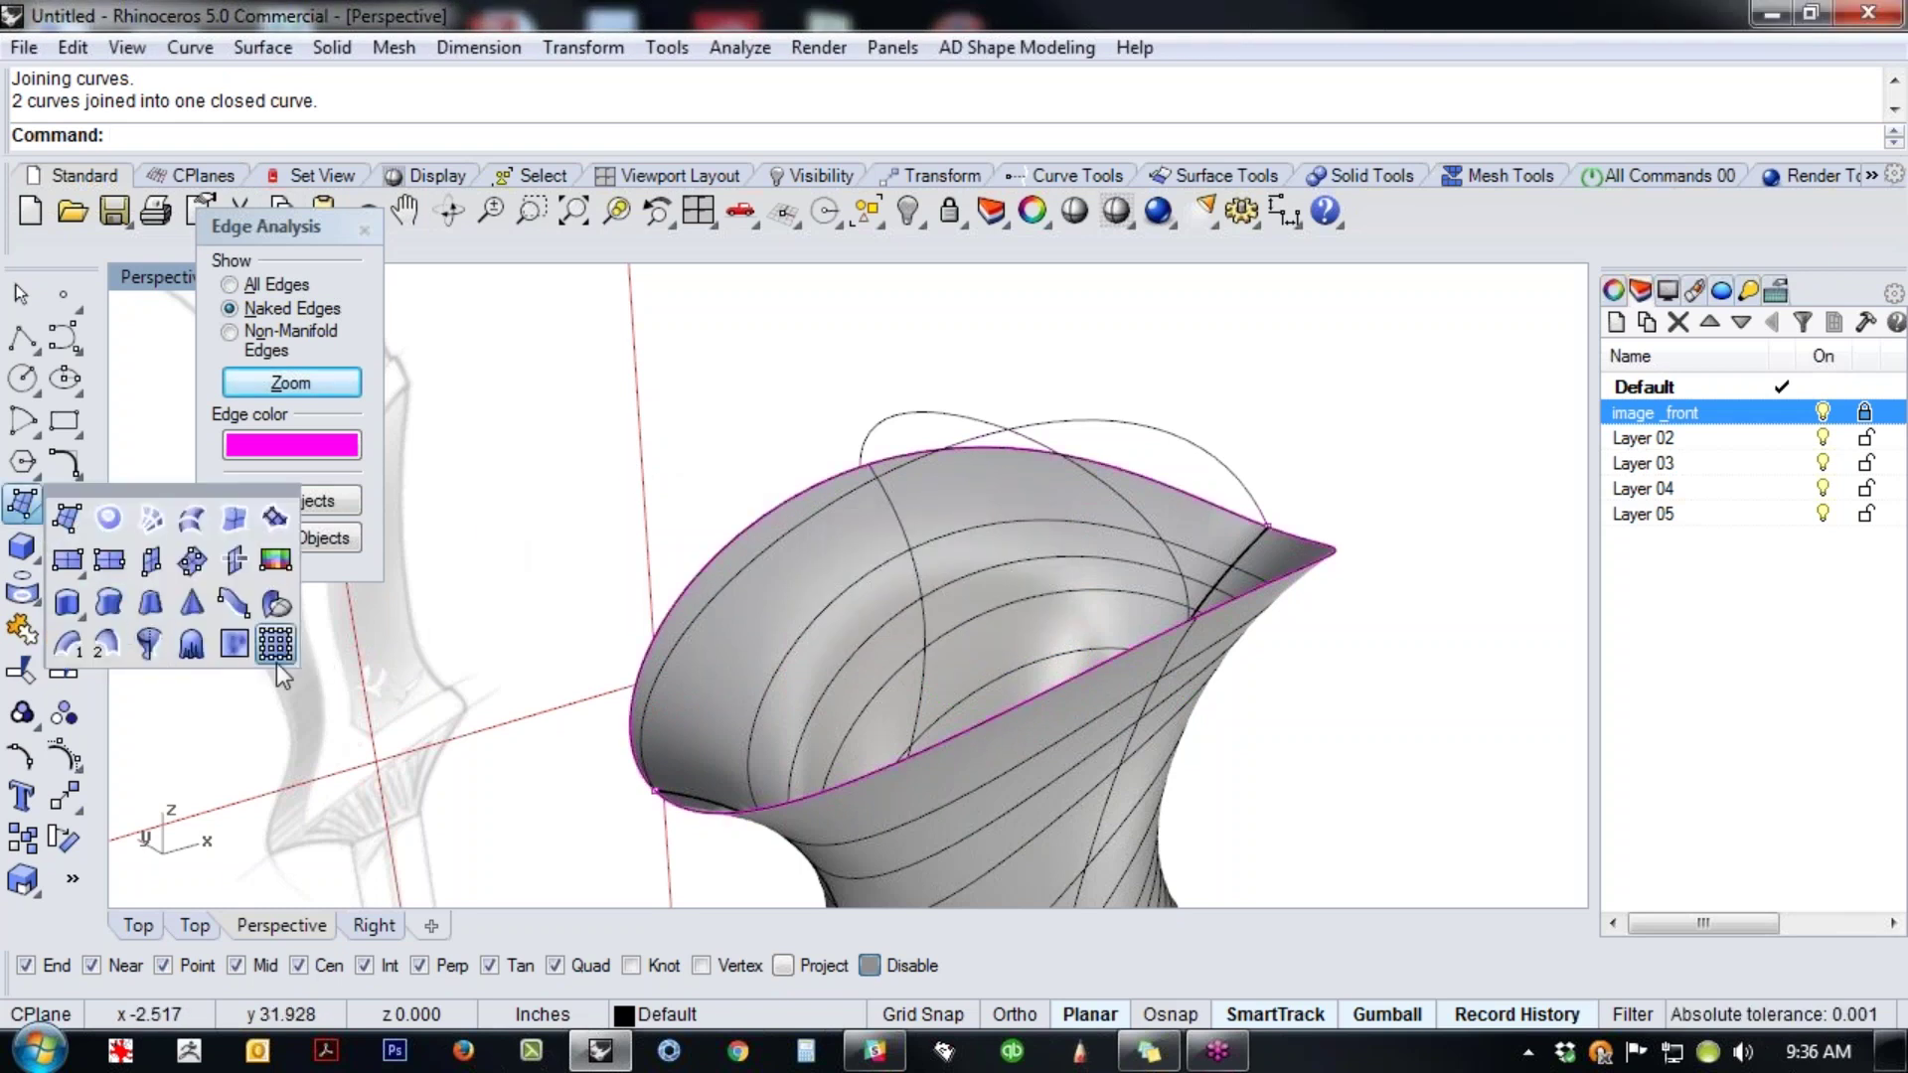
left_click(150, 644)
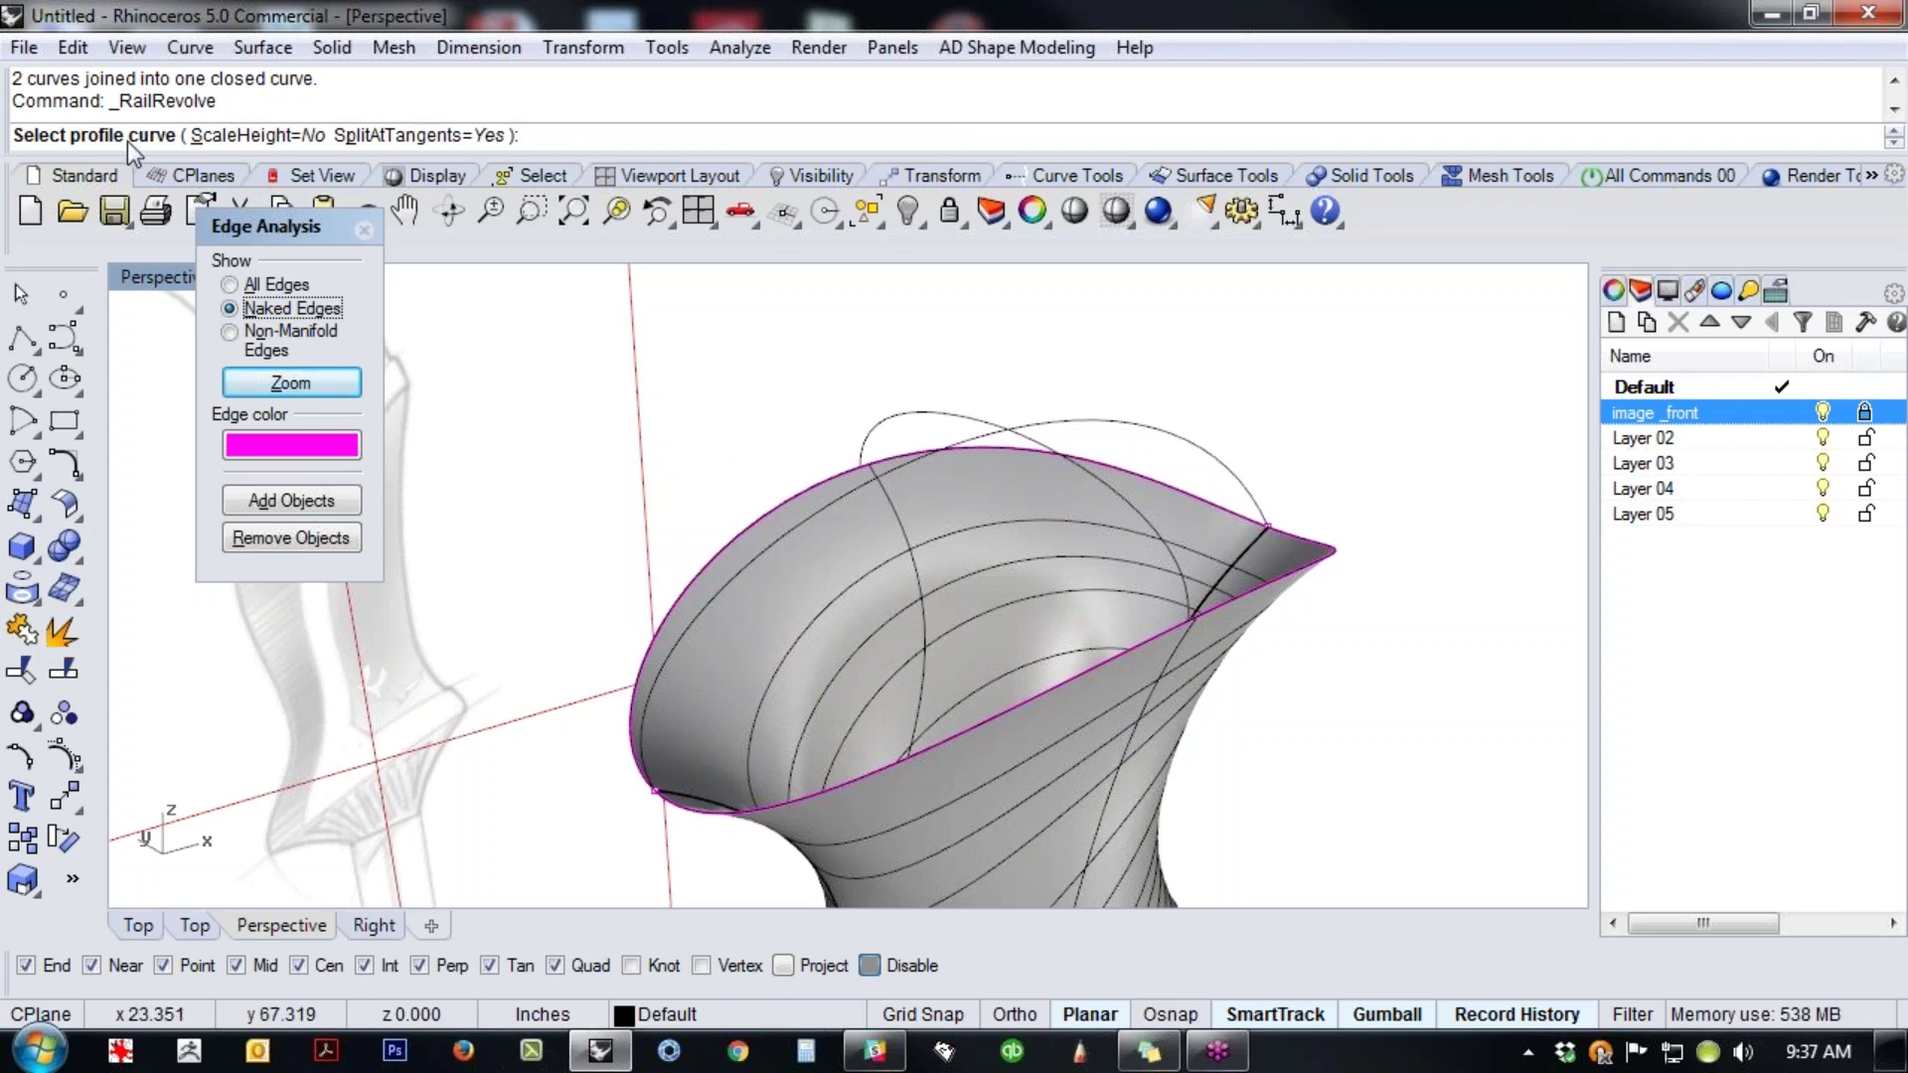
left_click(1127, 494)
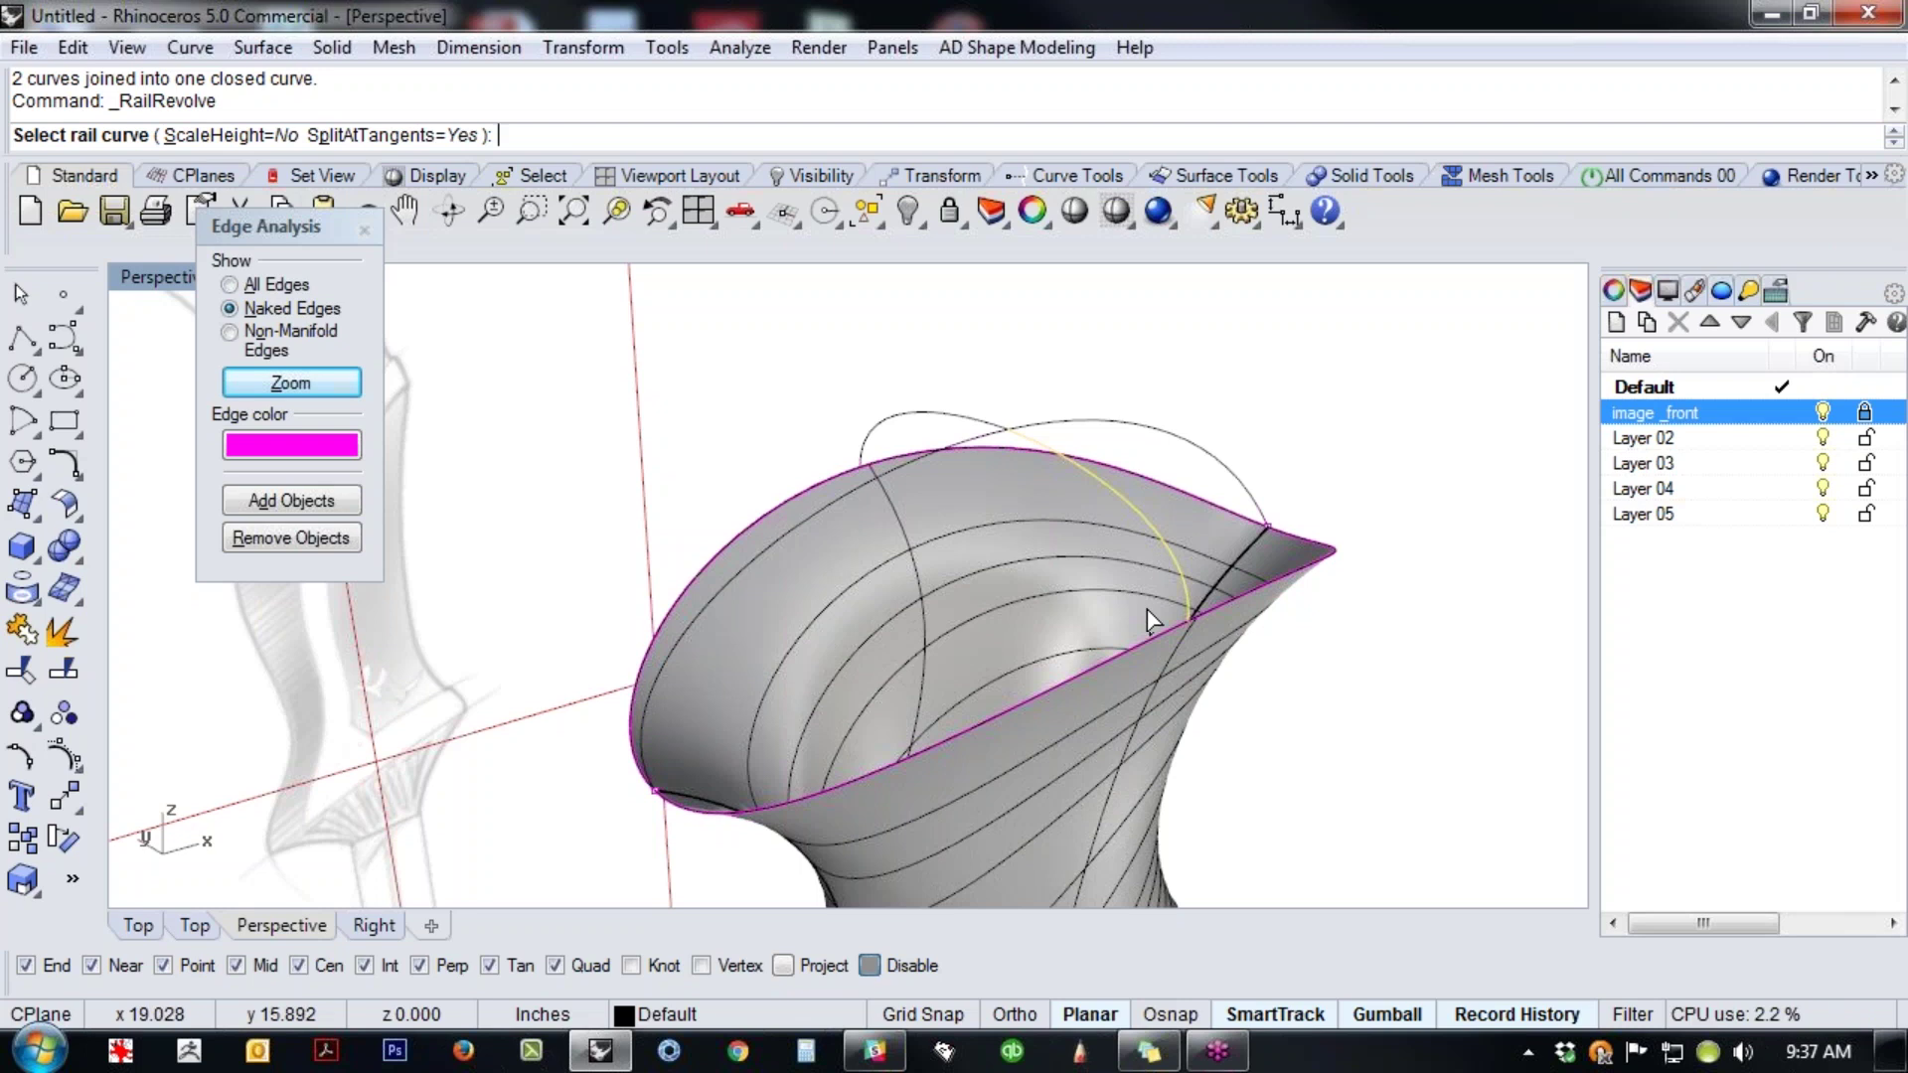
left_click(1045, 701)
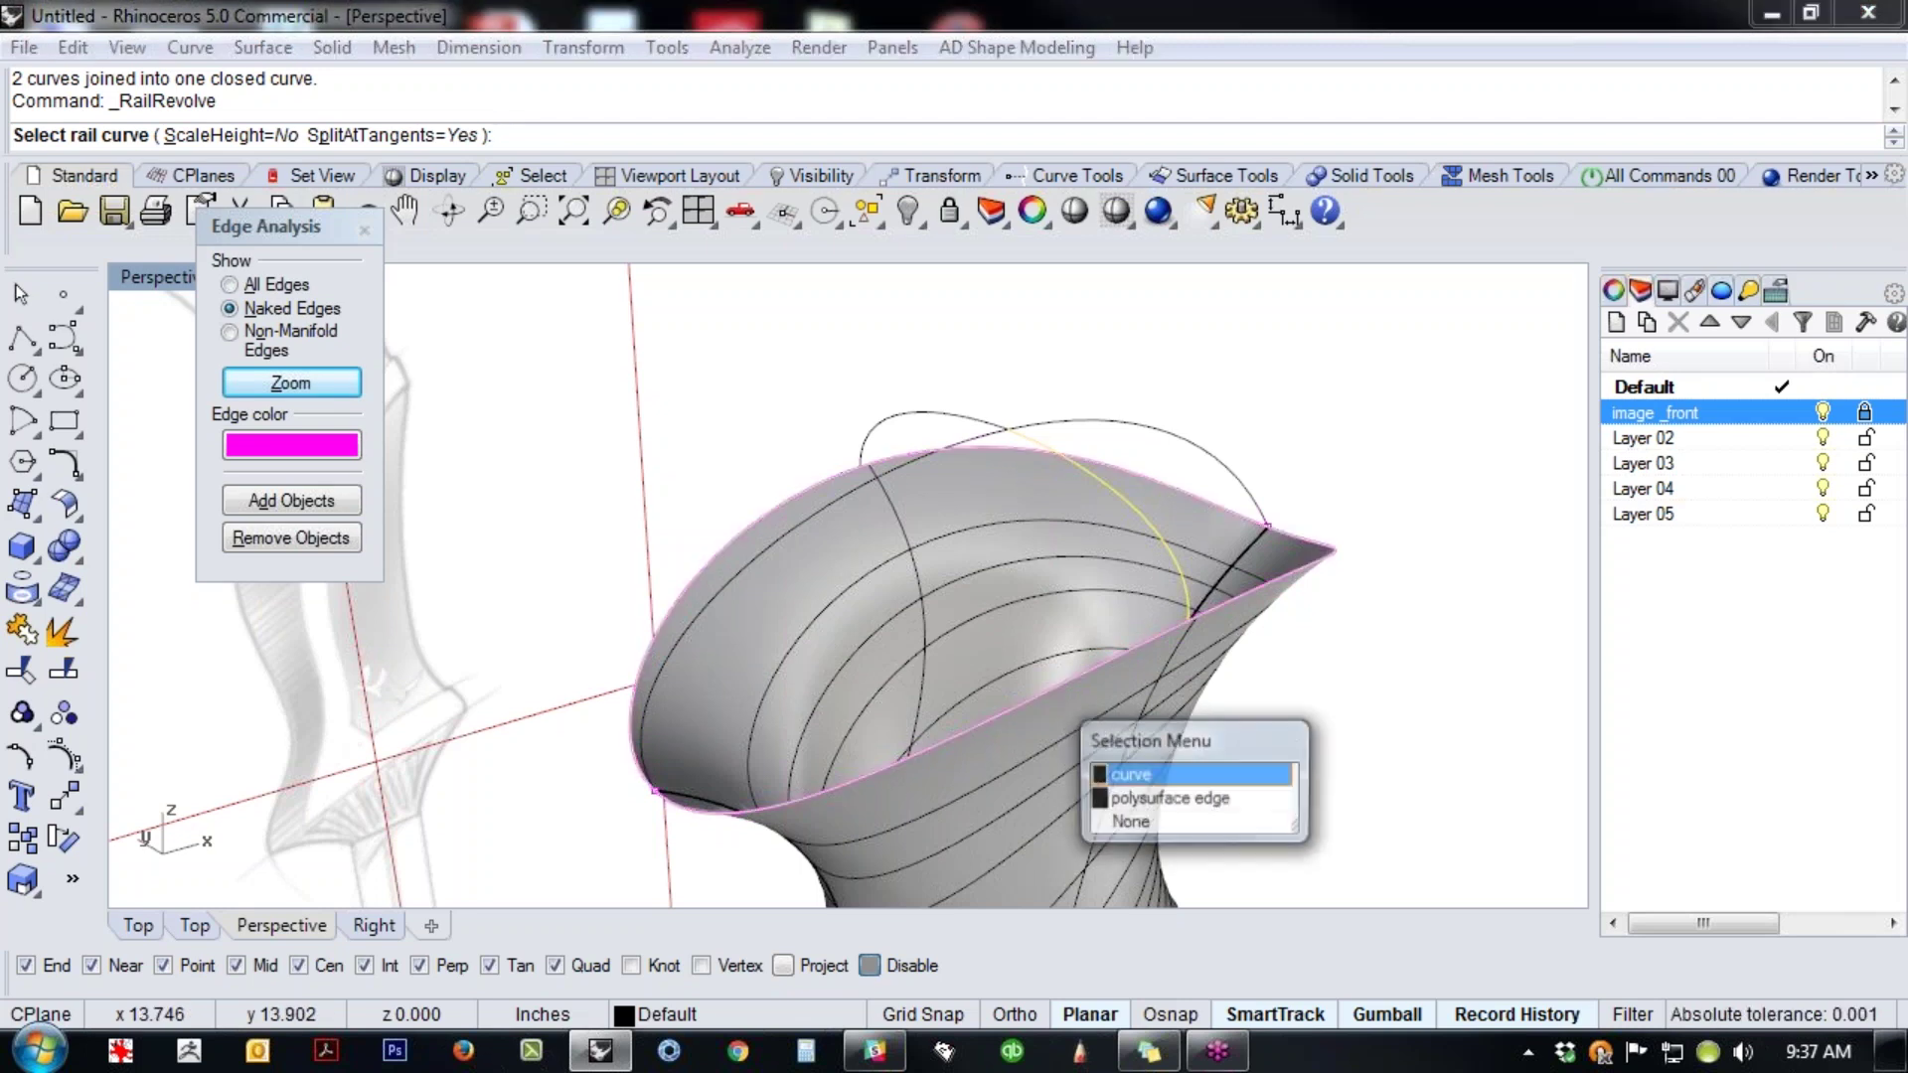
left_click(1142, 774)
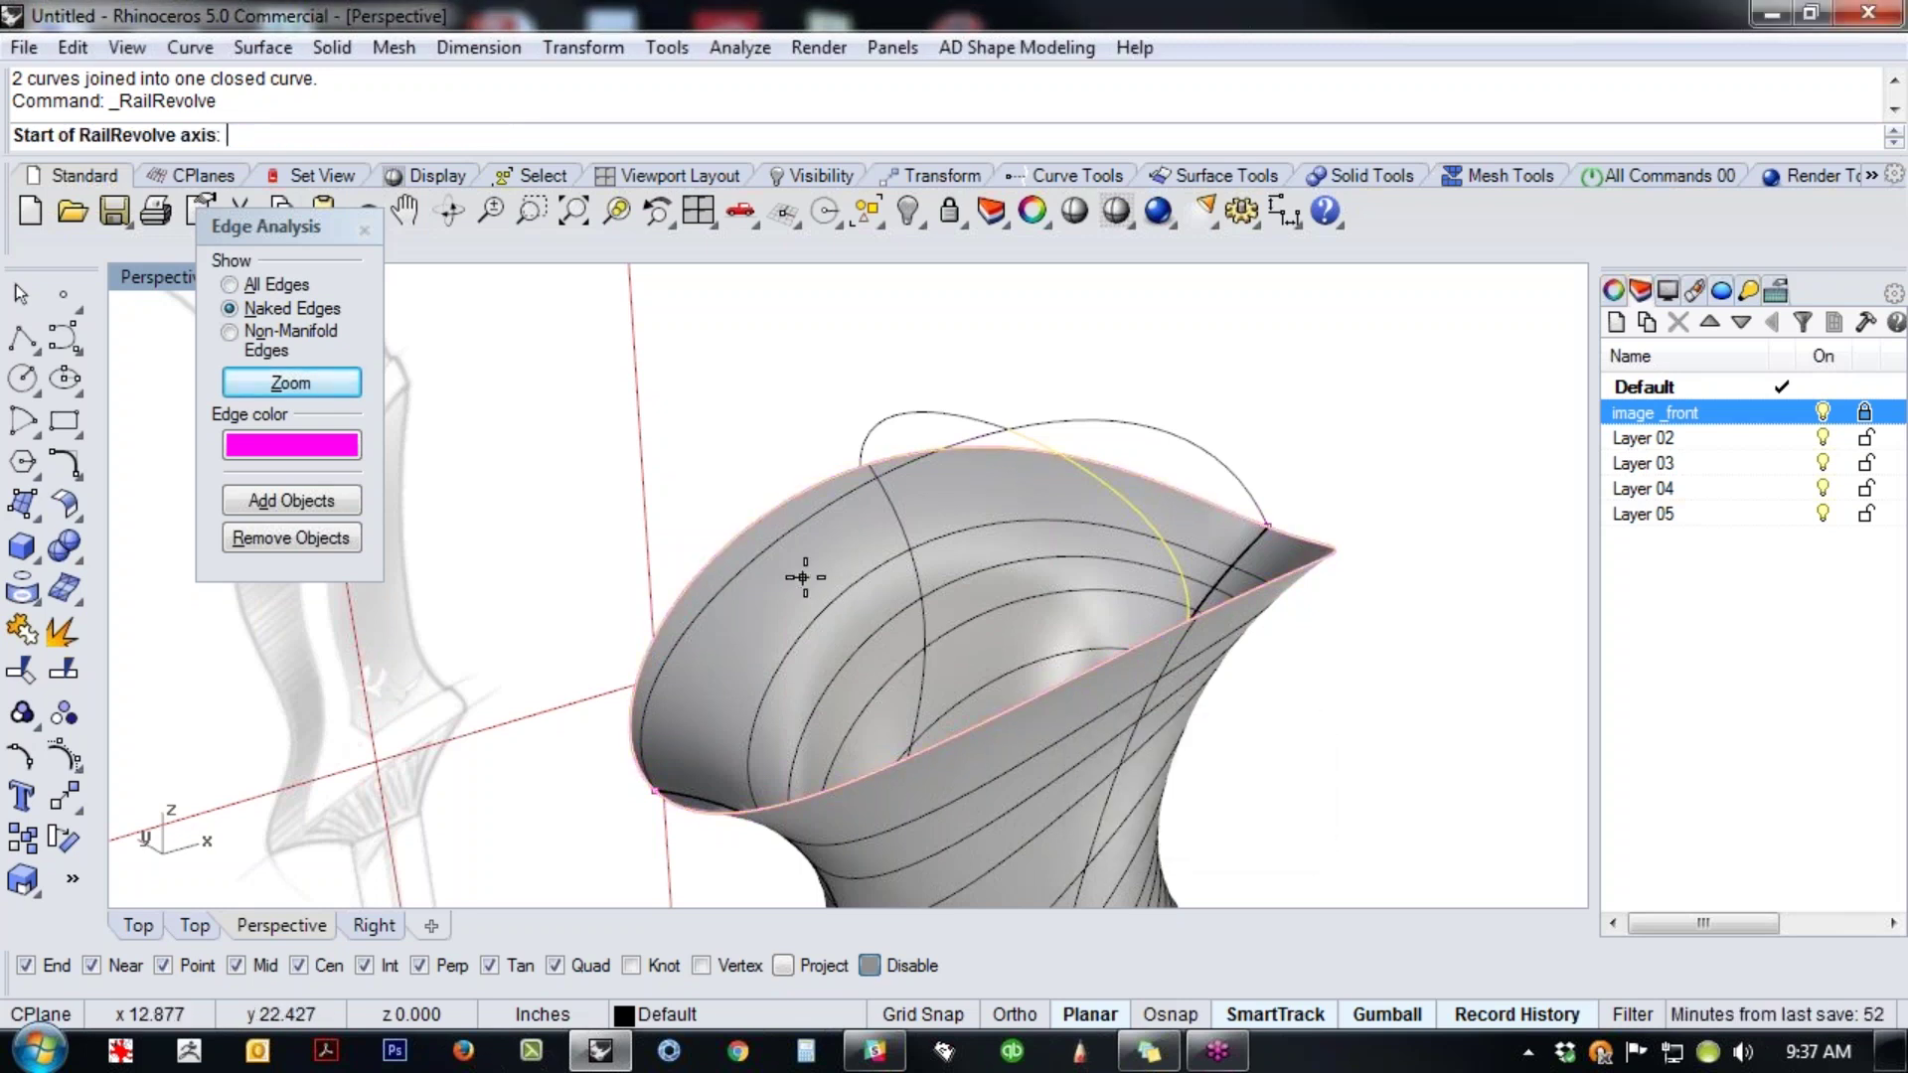
left_click(1004, 428)
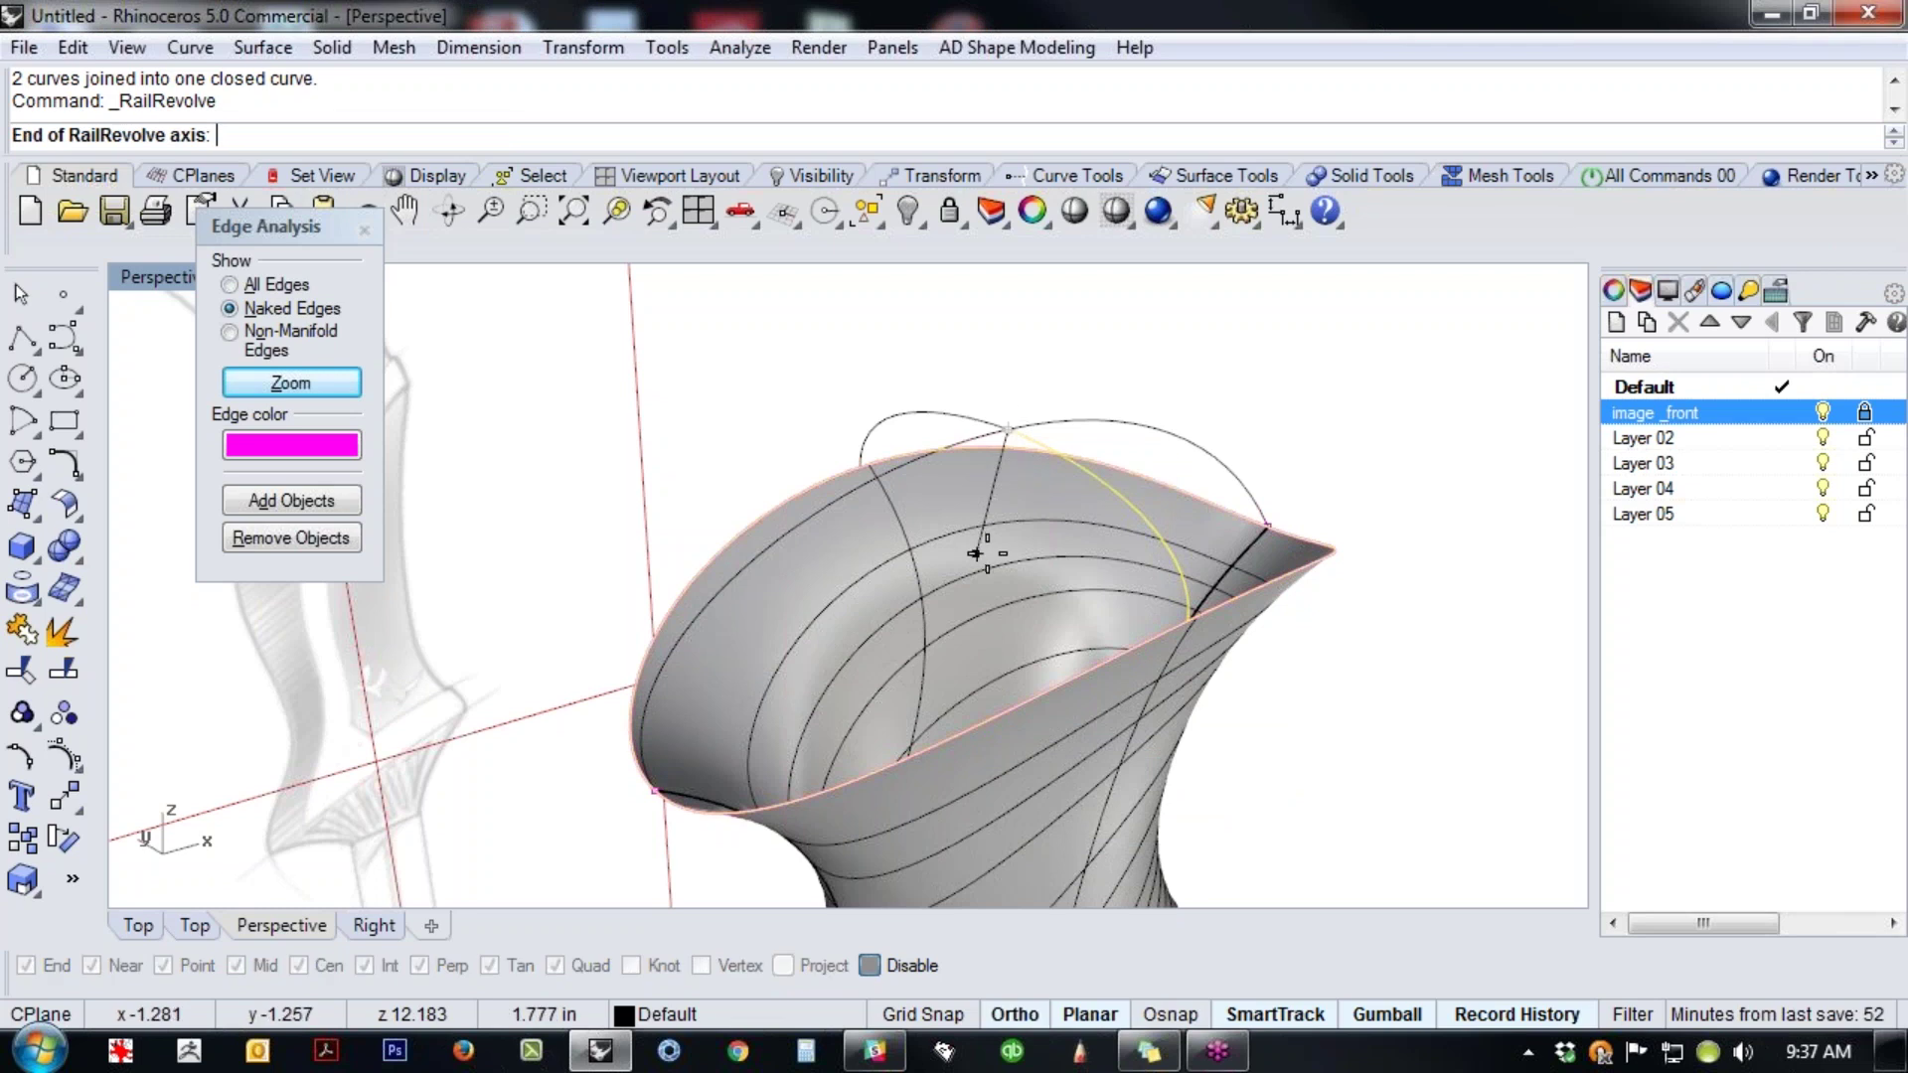
right_click_drag(969, 573, 1058, 559)
key("ctrl+F2")
key("shift")
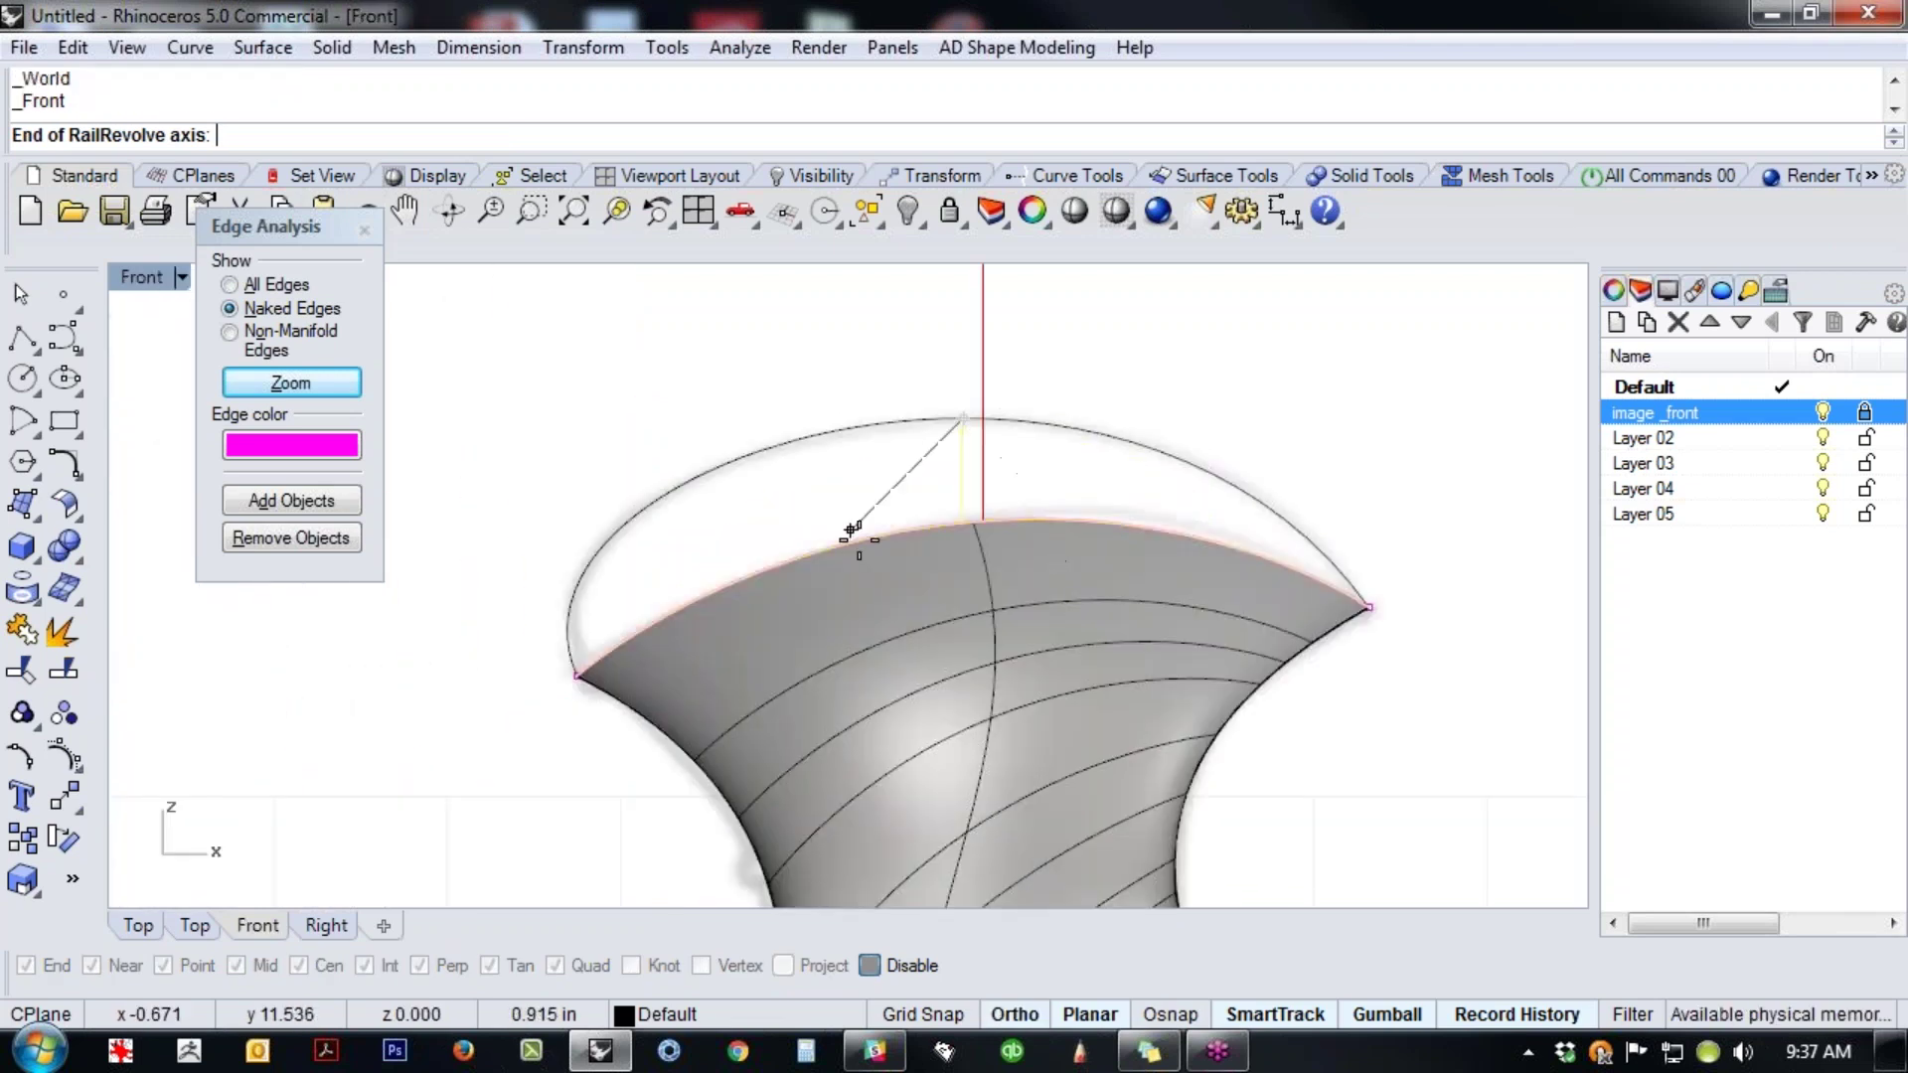
left_click(963, 541)
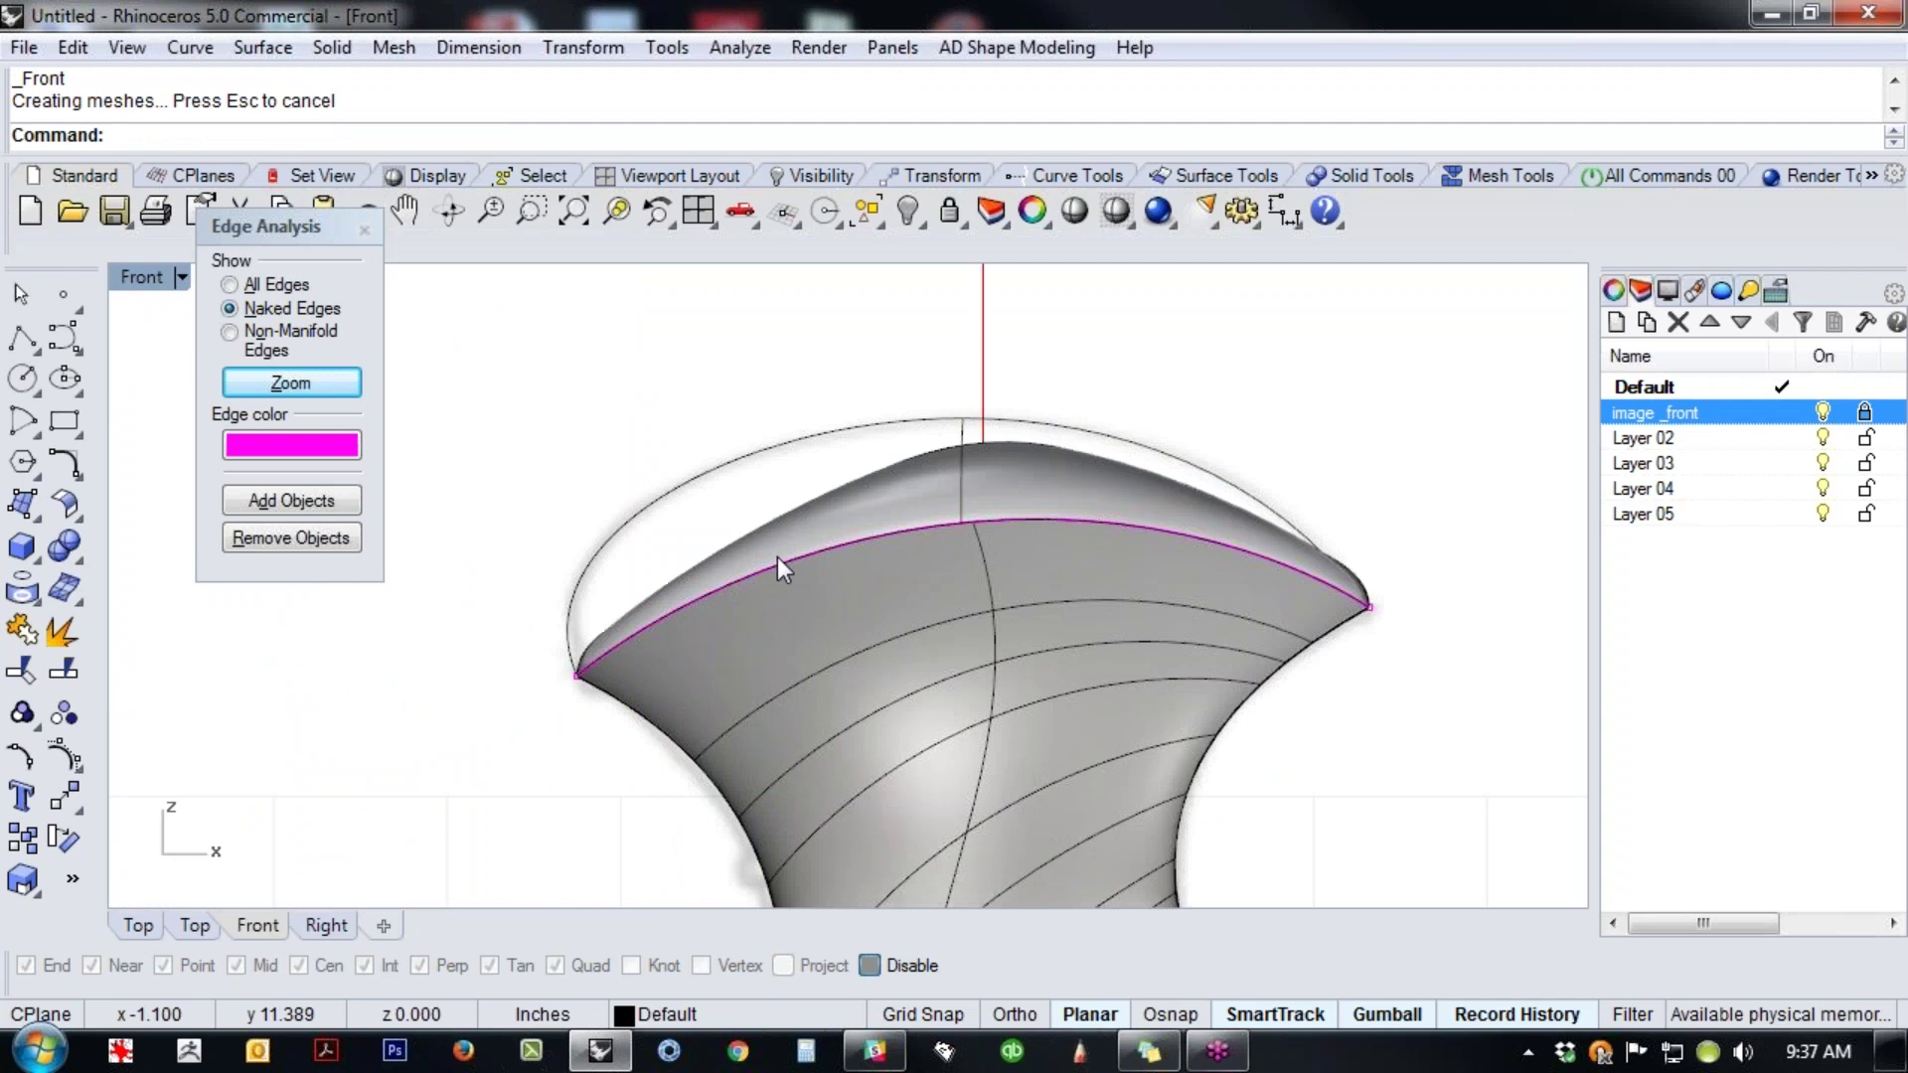
- Delete the cap surface produced by the rail revolve, keeping the arch and rim curves
key("ctrl+F4")
right_click_drag(809, 582, 934, 581)
left_click(1052, 665)
key("Delete")
key("ctrl+F4")
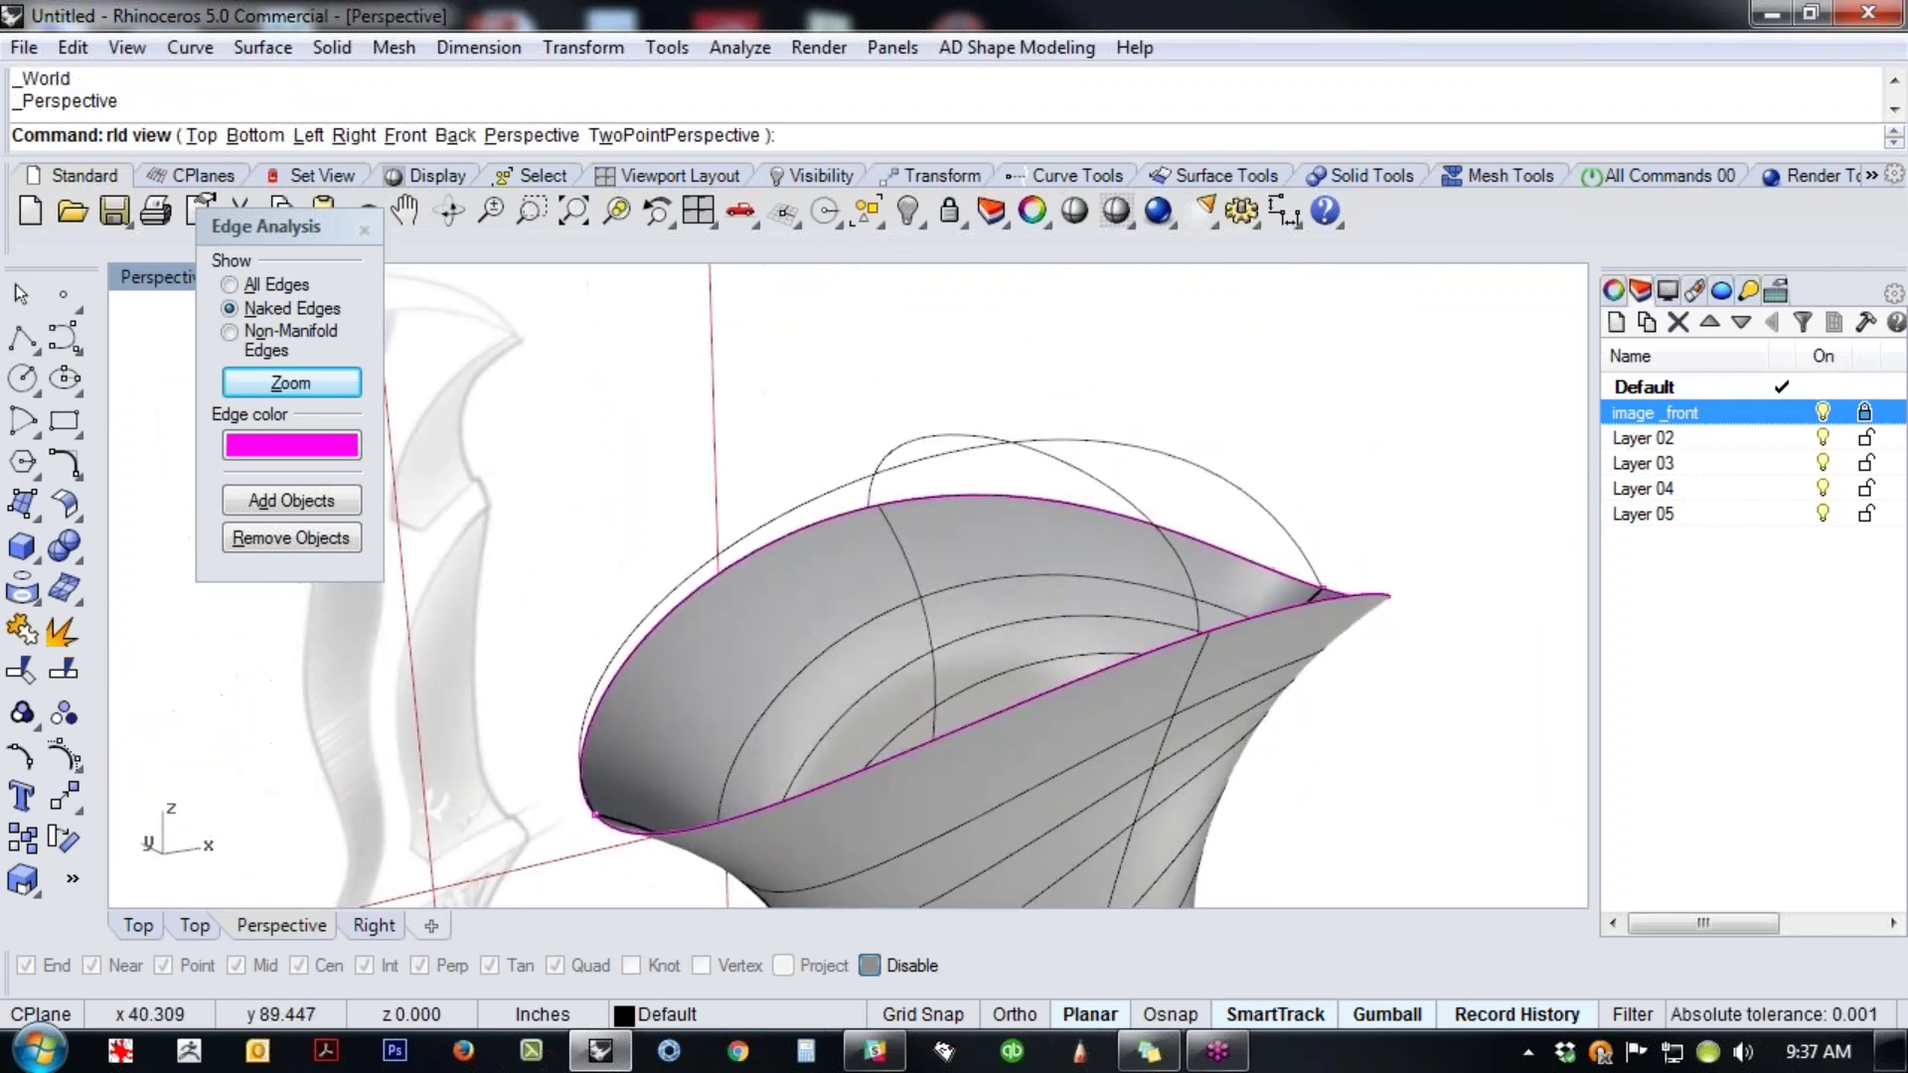
right_click_drag(731, 398, 696, 467)
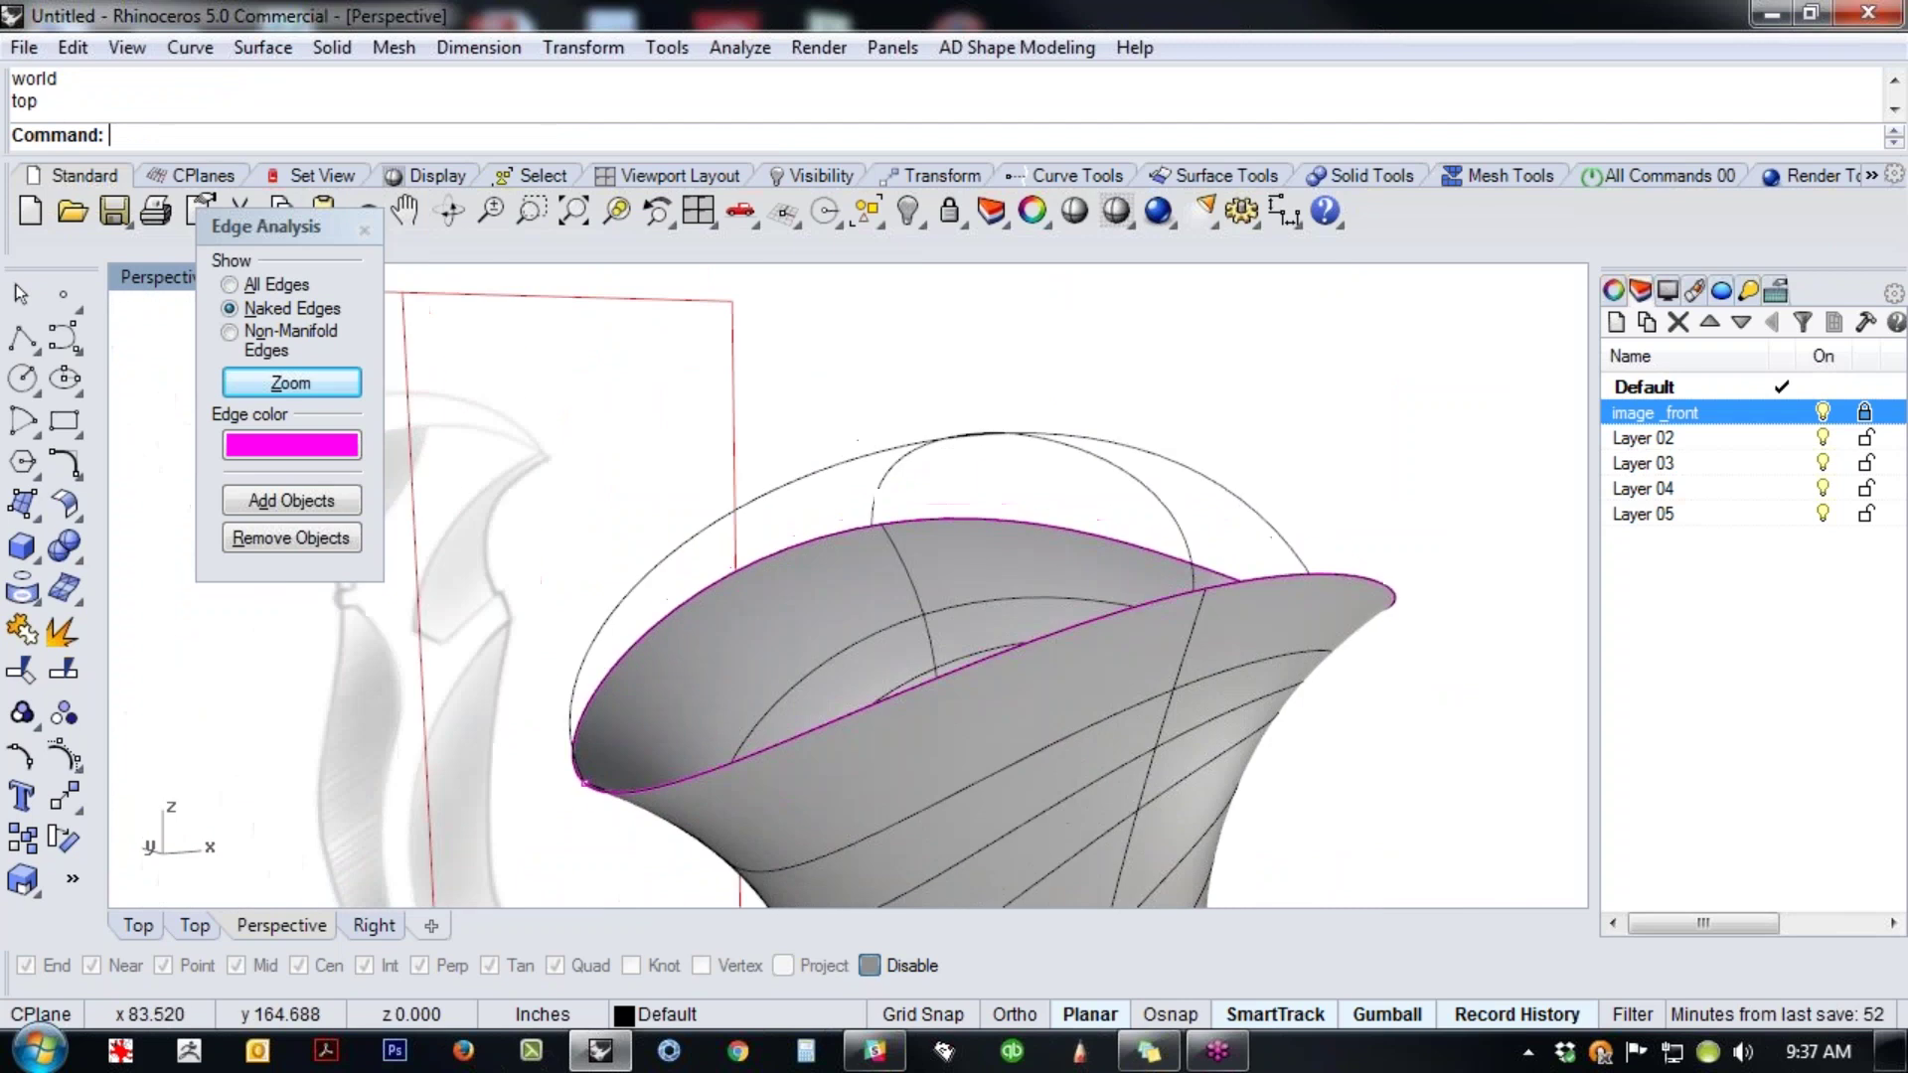
left_click(36, 513)
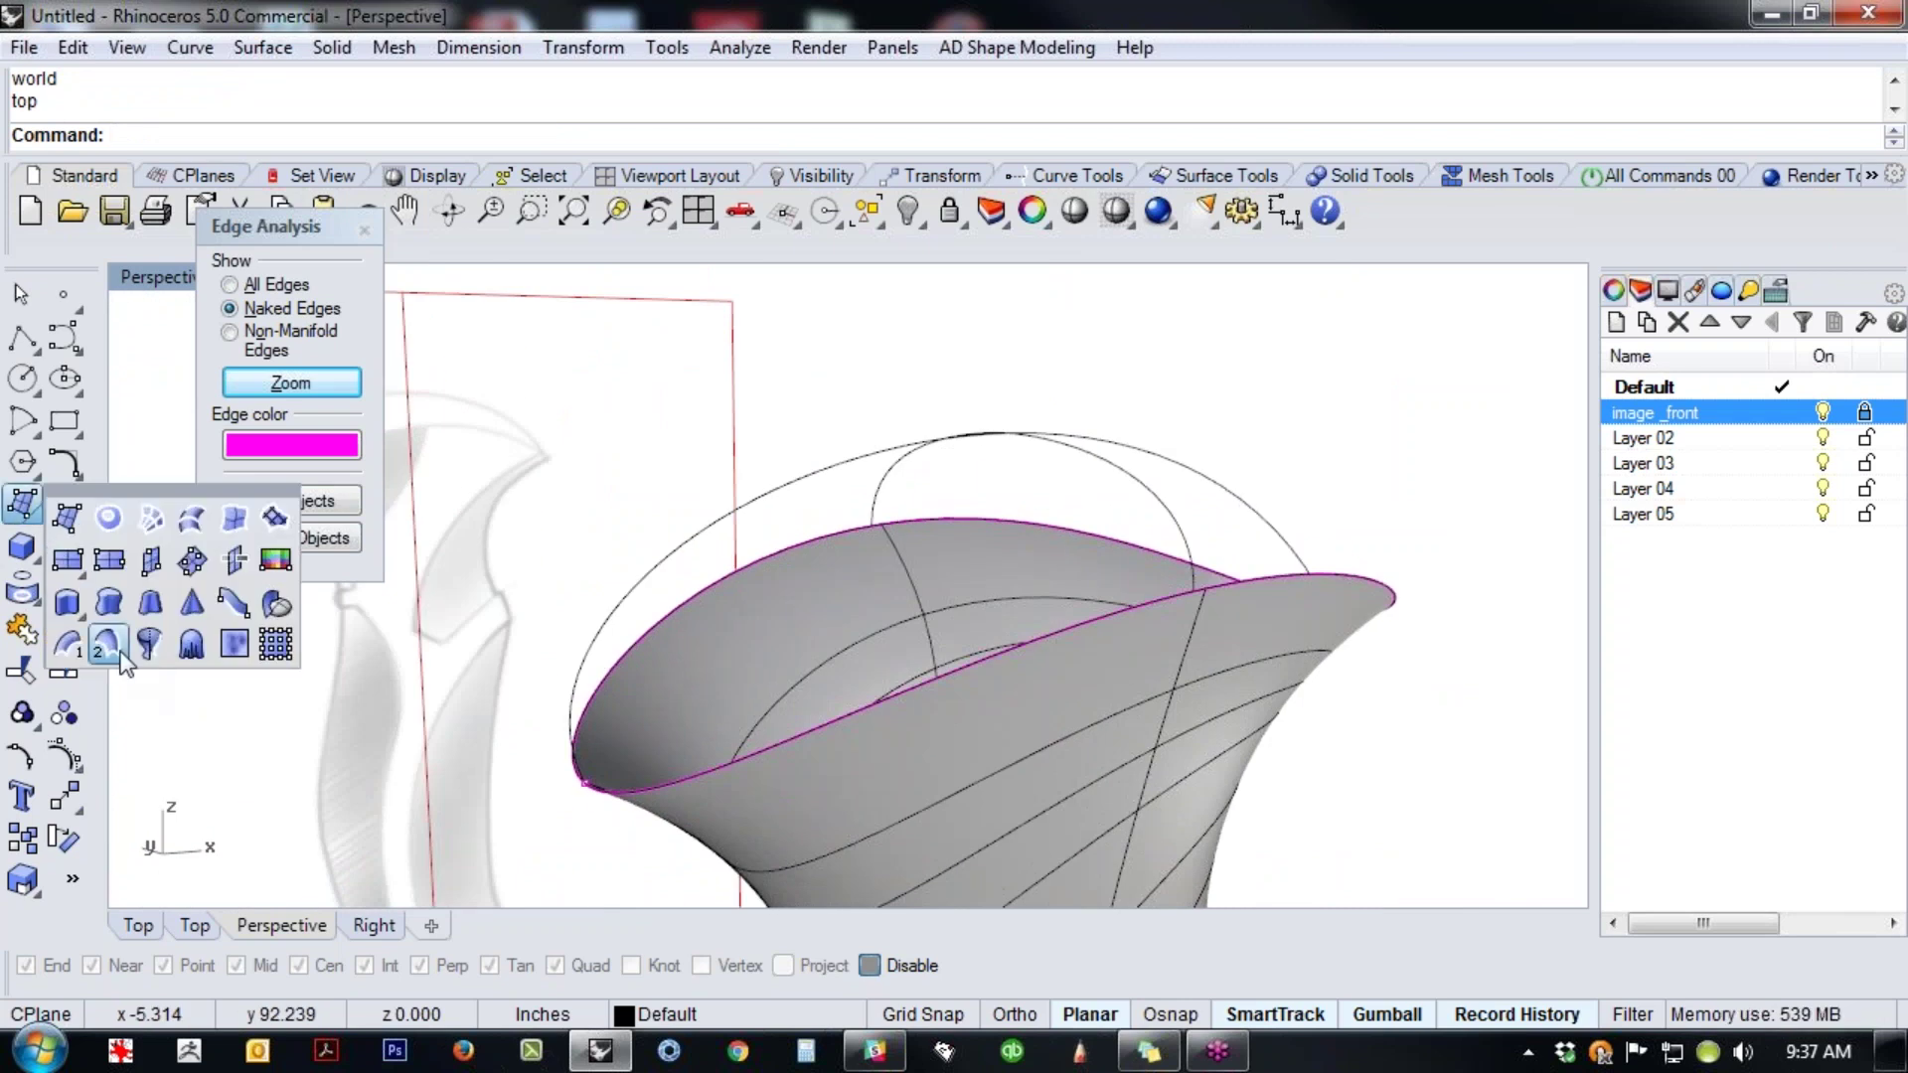
right_click(149, 643)
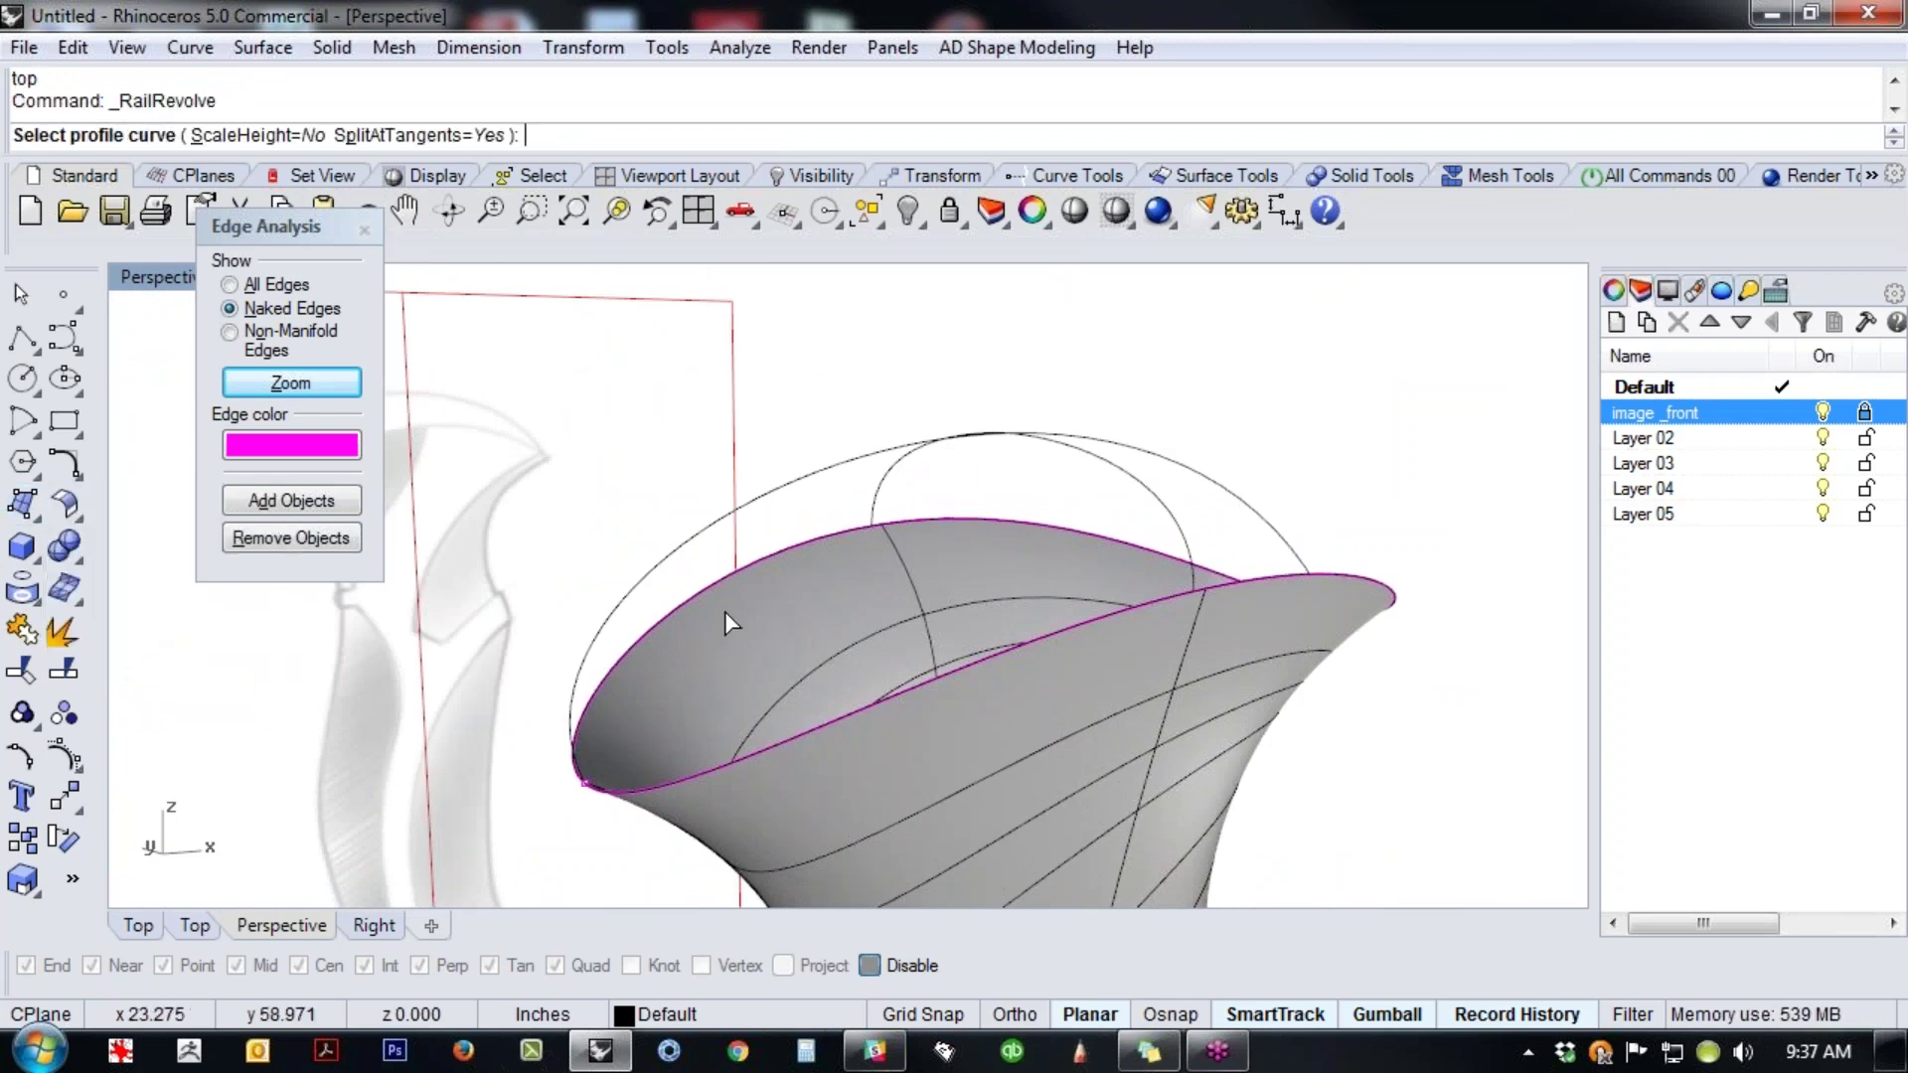
left_click(257, 136)
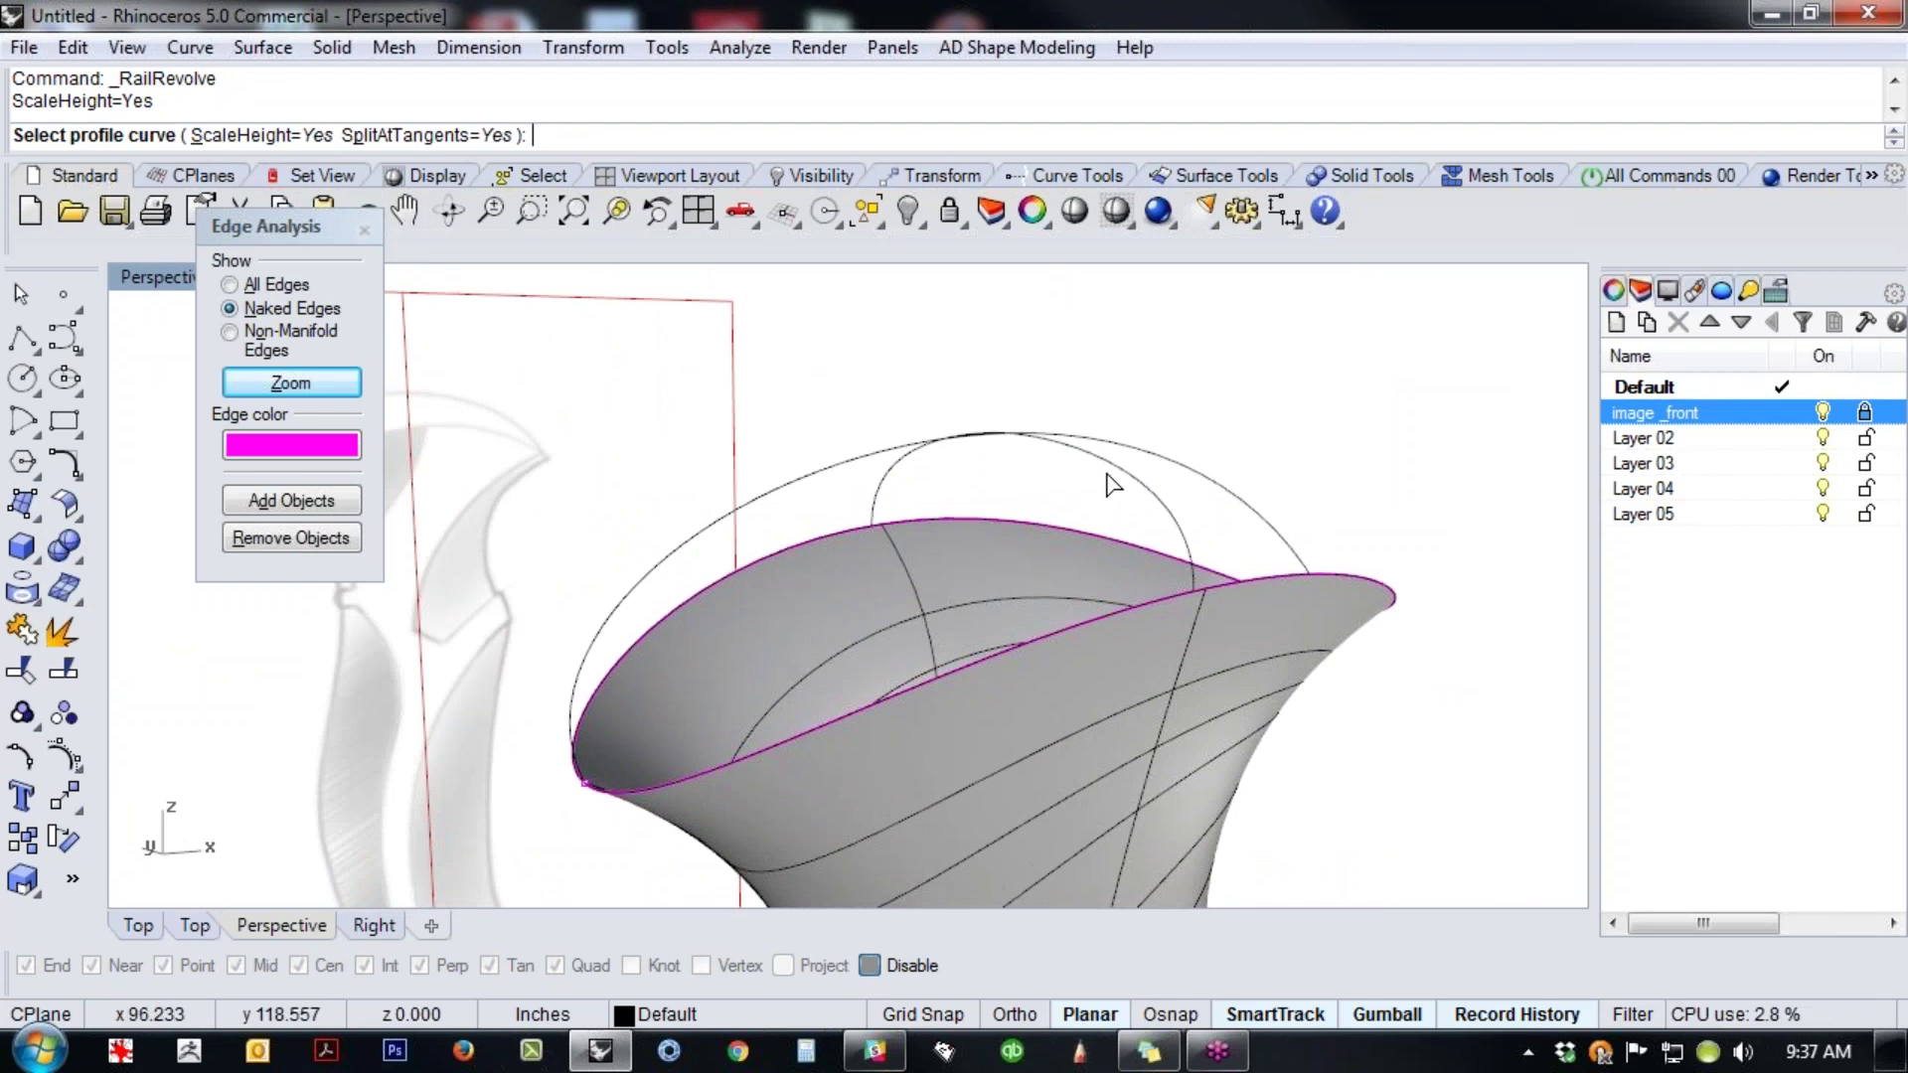
left_click(1104, 475)
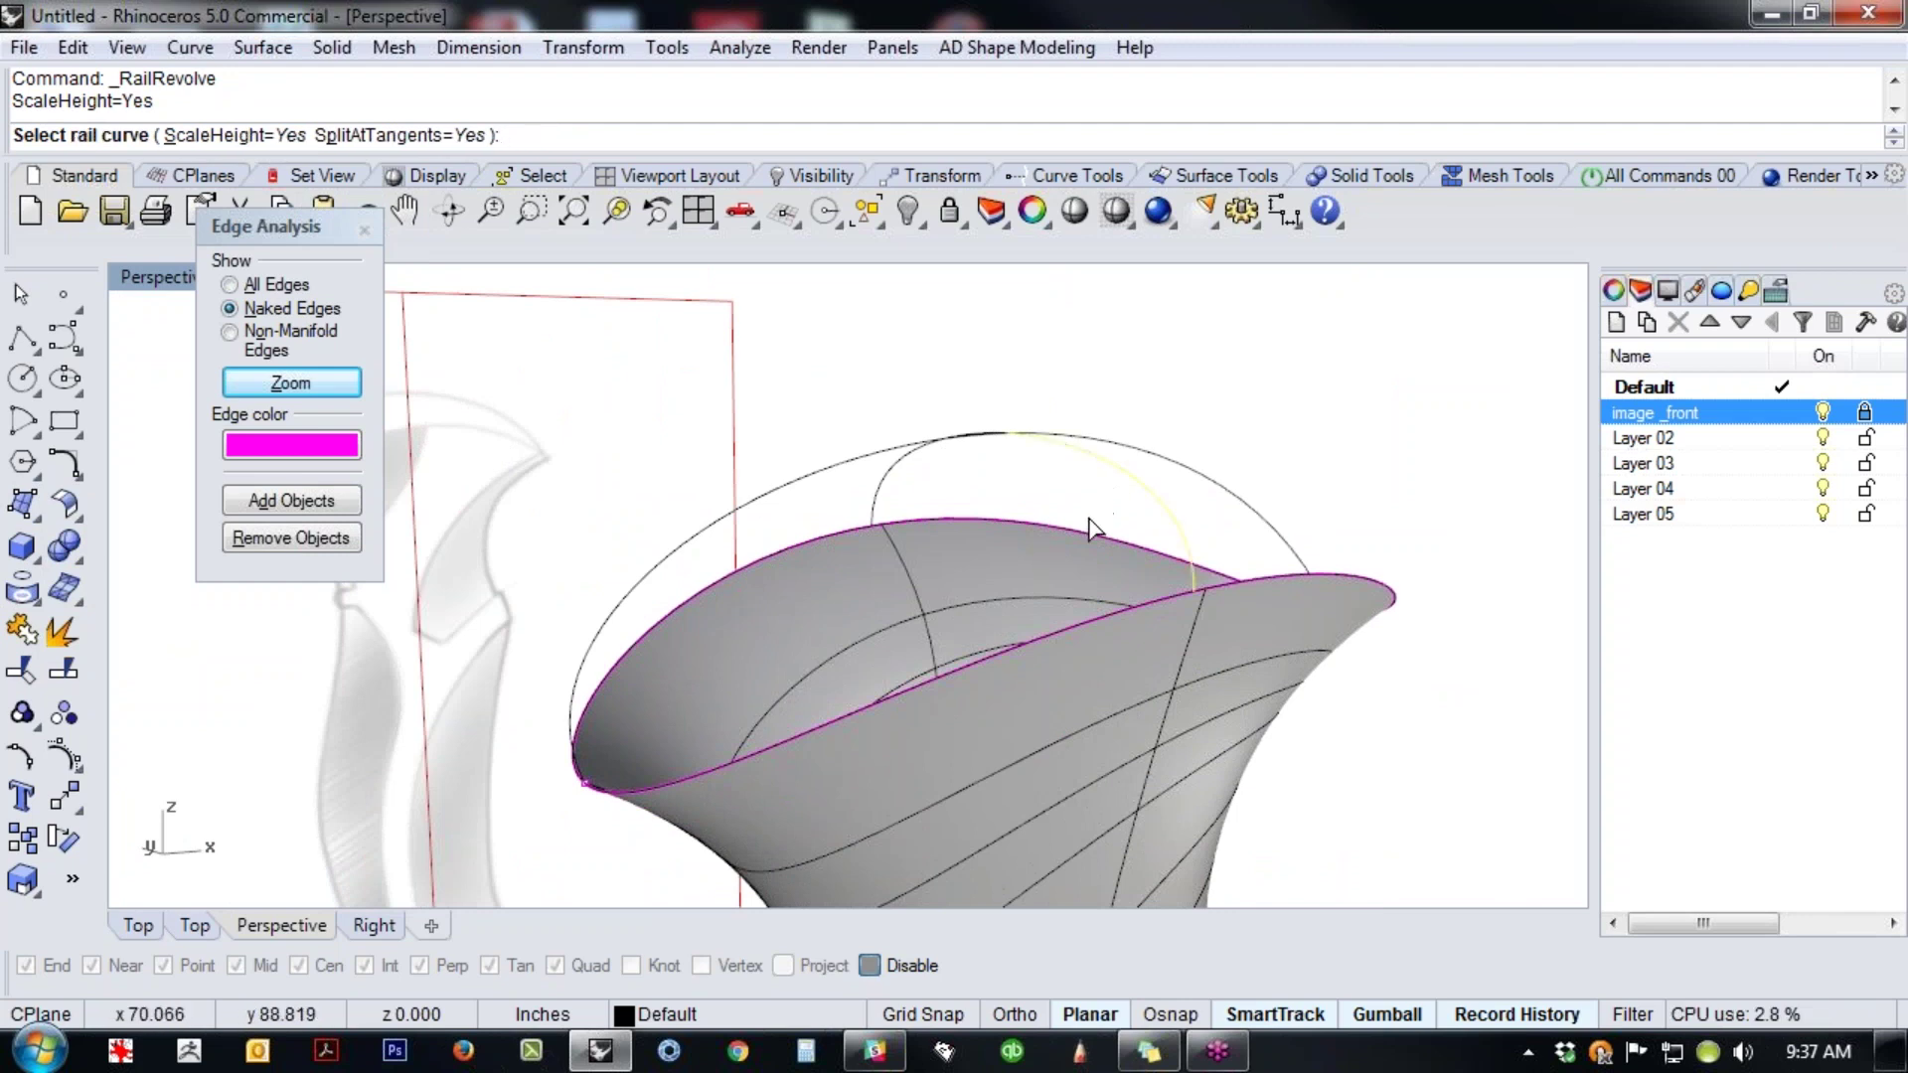
left_click(1105, 618)
left_click(1193, 689)
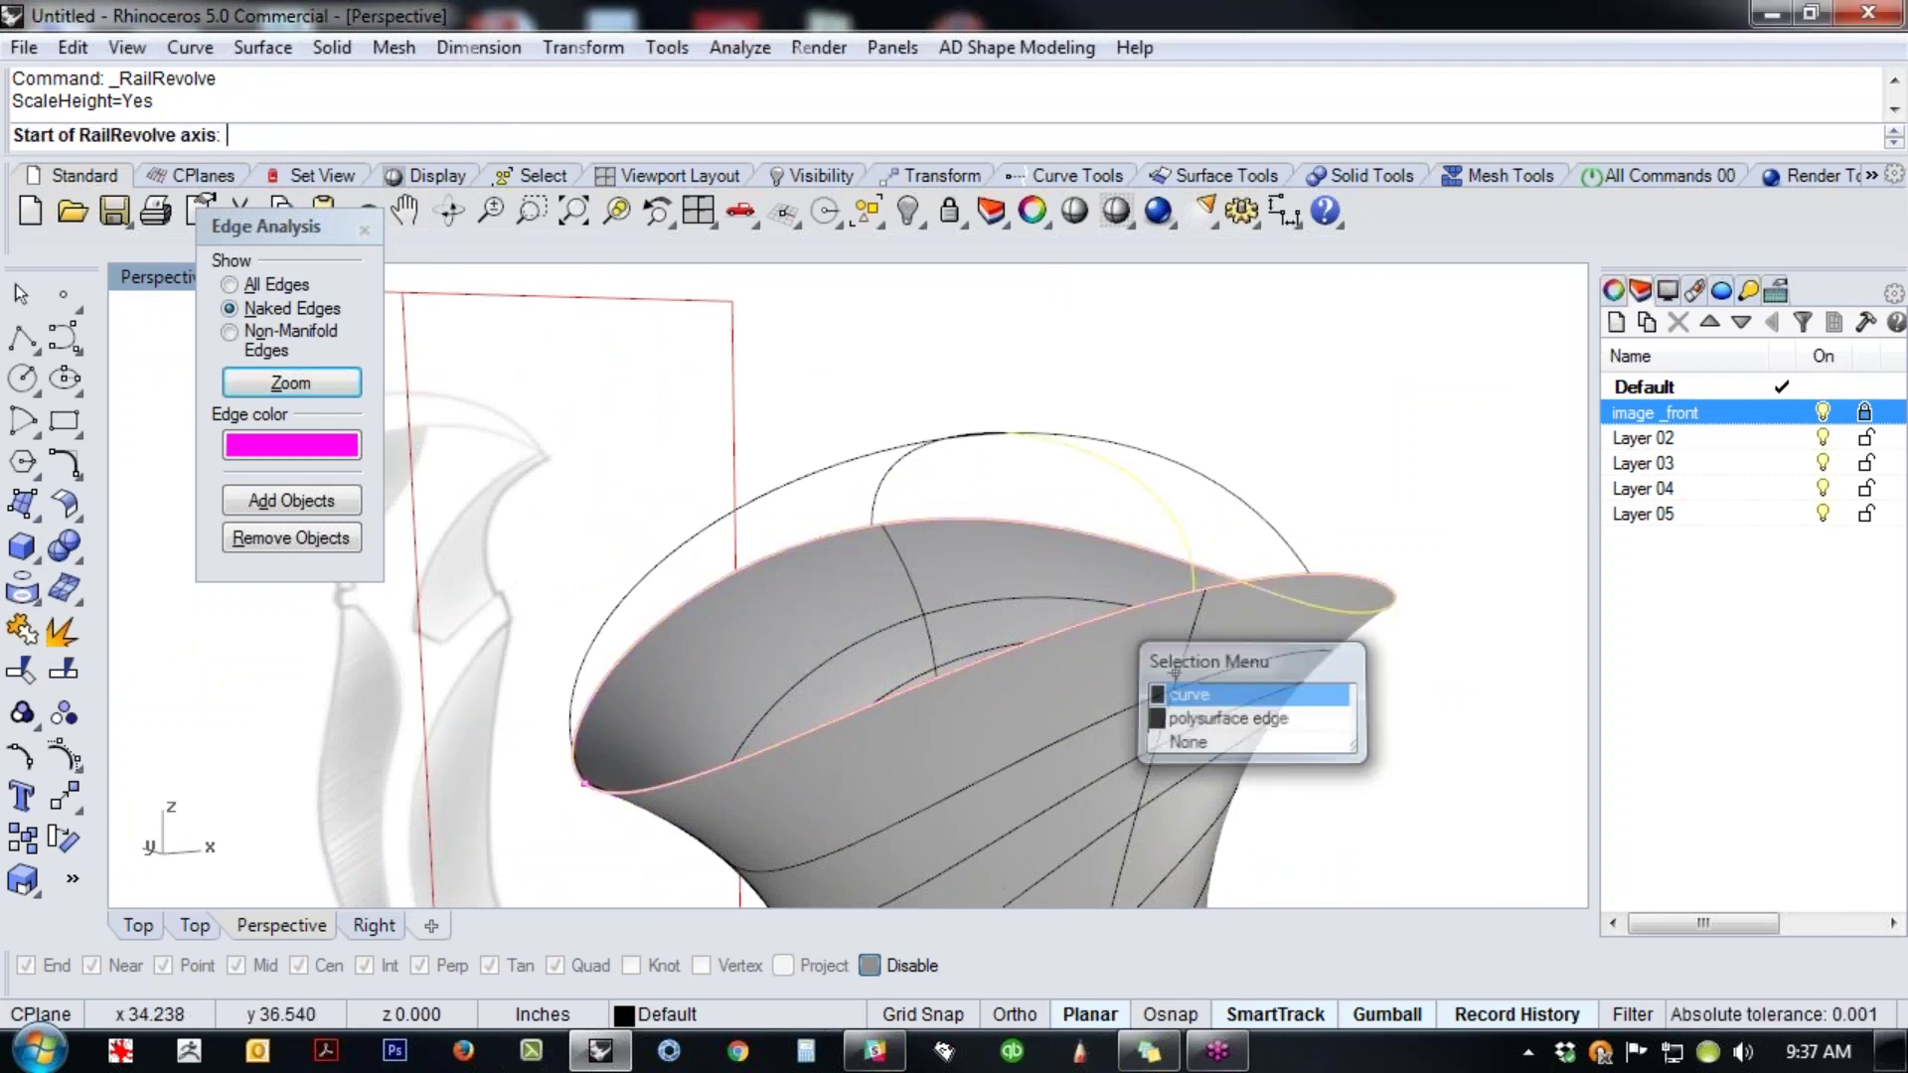
left_click(1007, 440)
left_click(1007, 440)
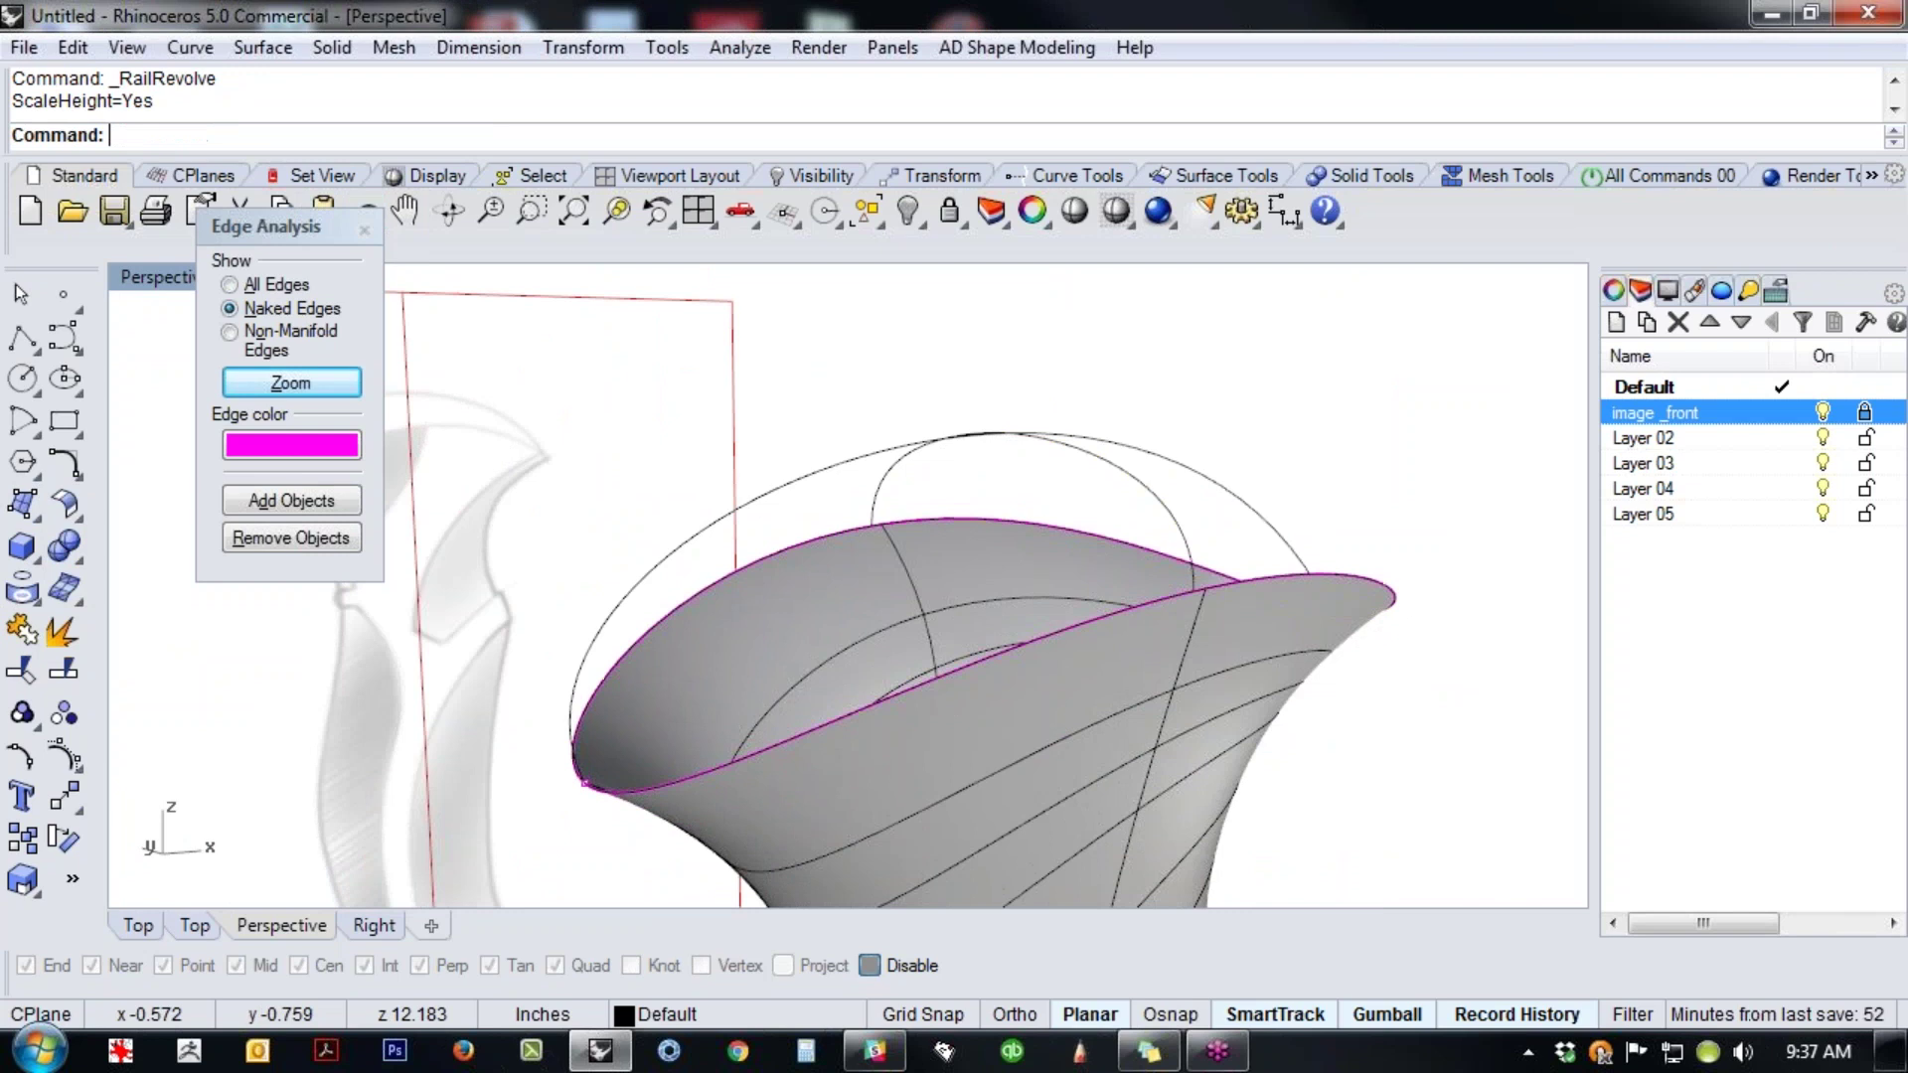
key("Return")
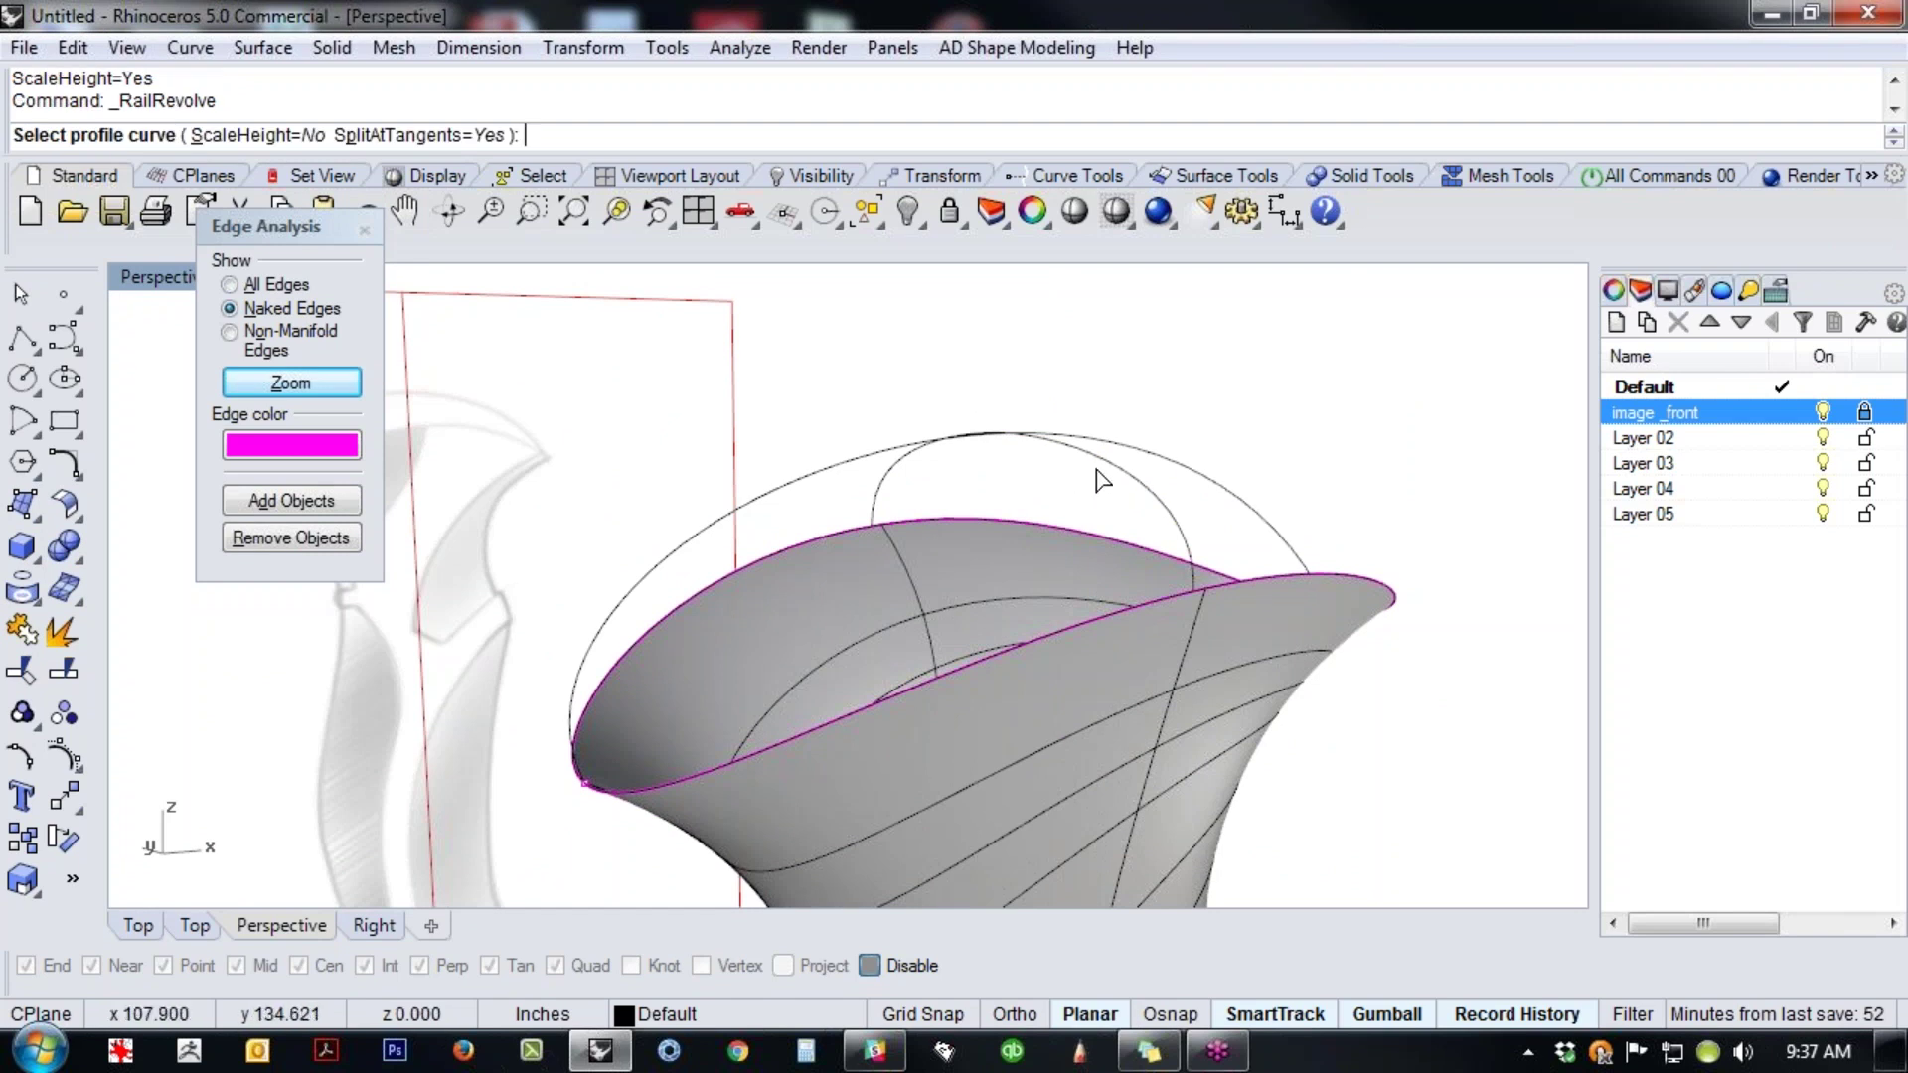
key("Escape")
- Rail-revolve the side arch curve along the closed rim curve about a vertical axis through the crown point, with ScaleHeight set to Yes
key("Return")
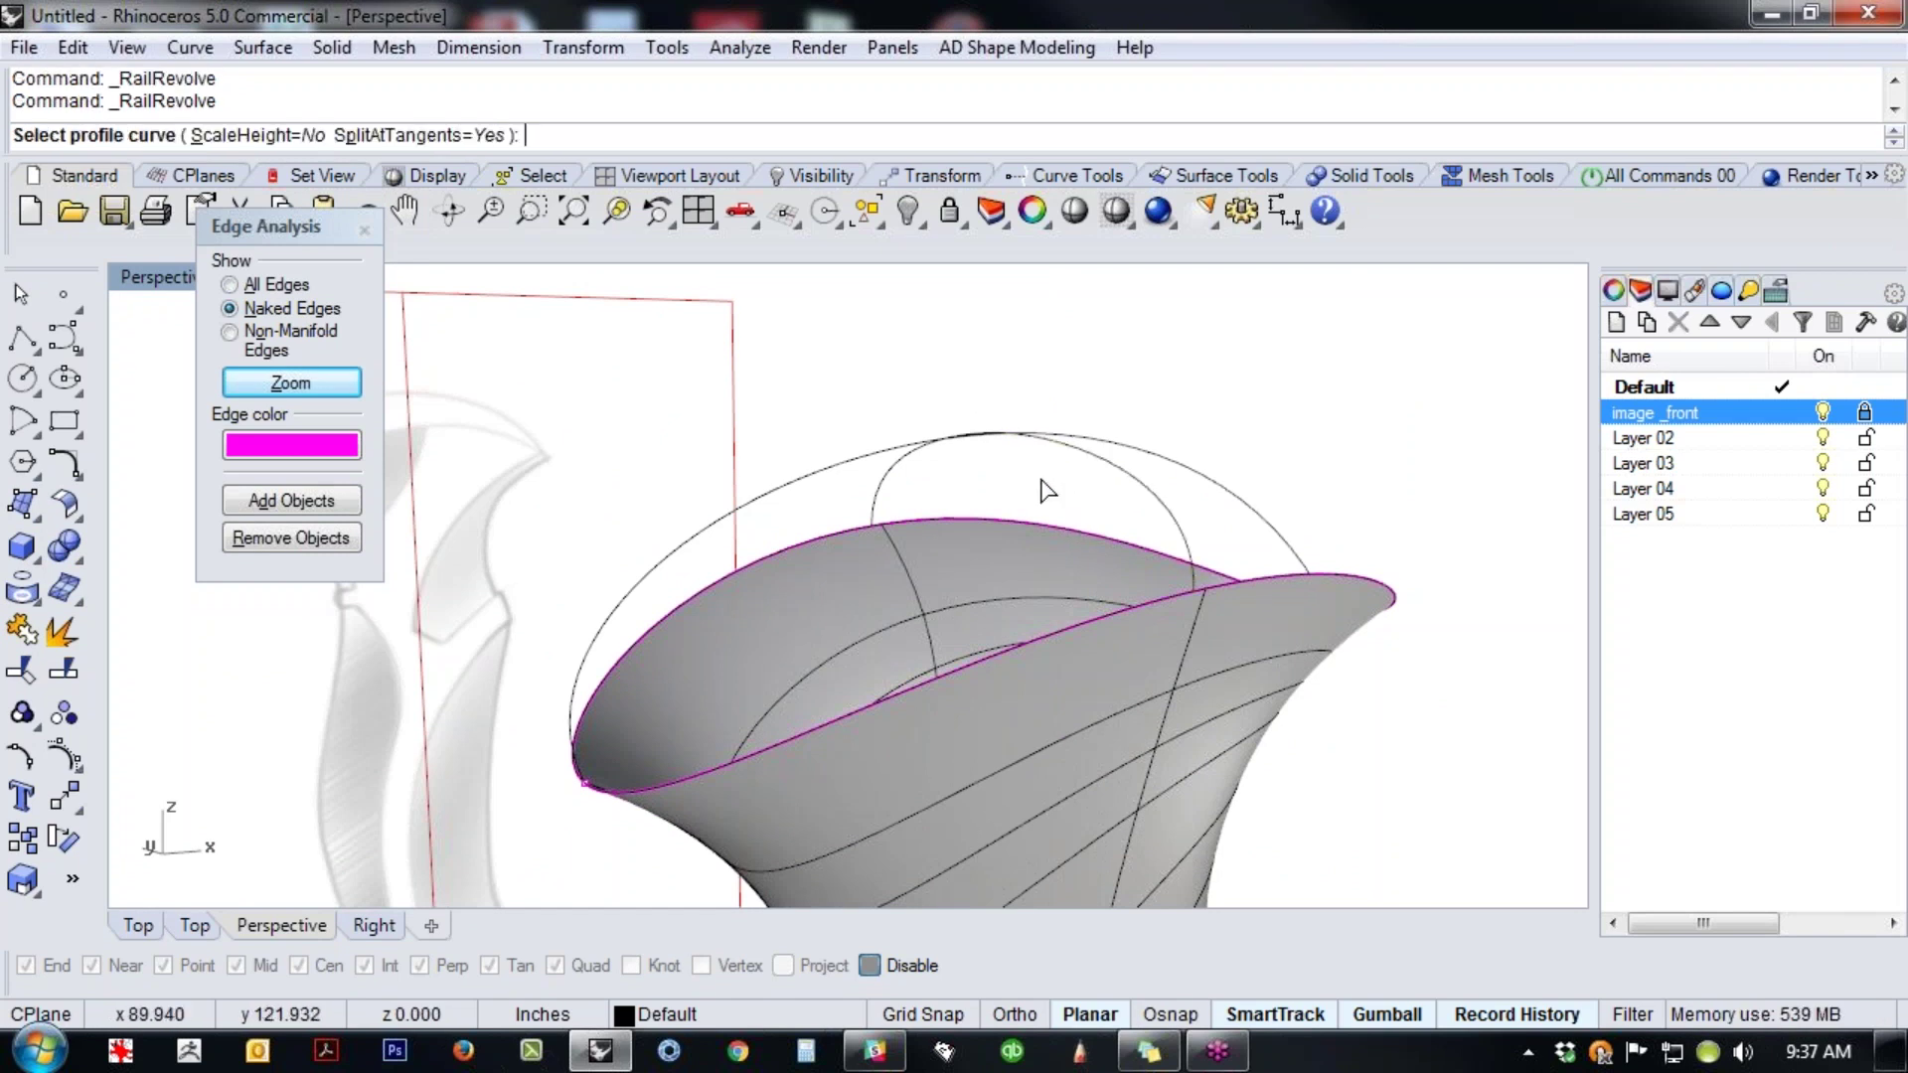
left_click(1086, 460)
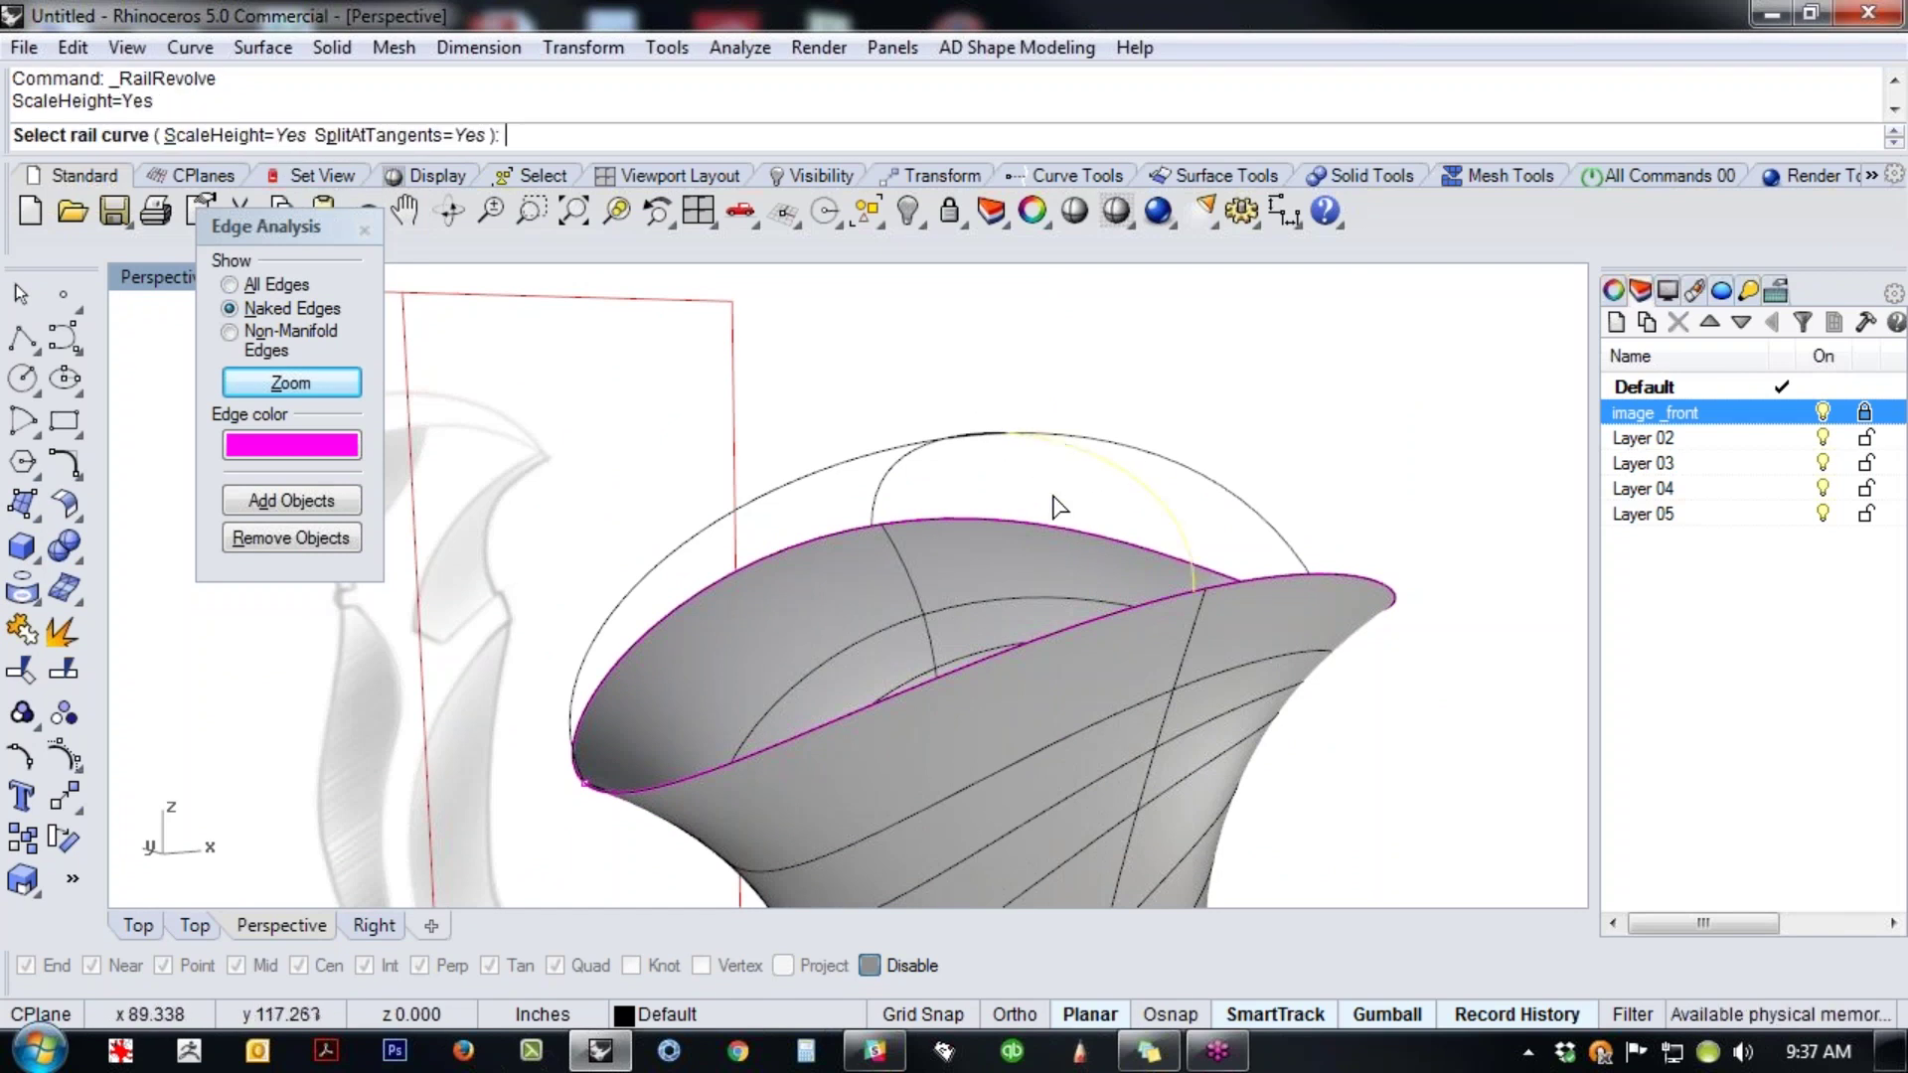
left_click(1069, 626)
left_click(1159, 702)
left_click(1007, 434)
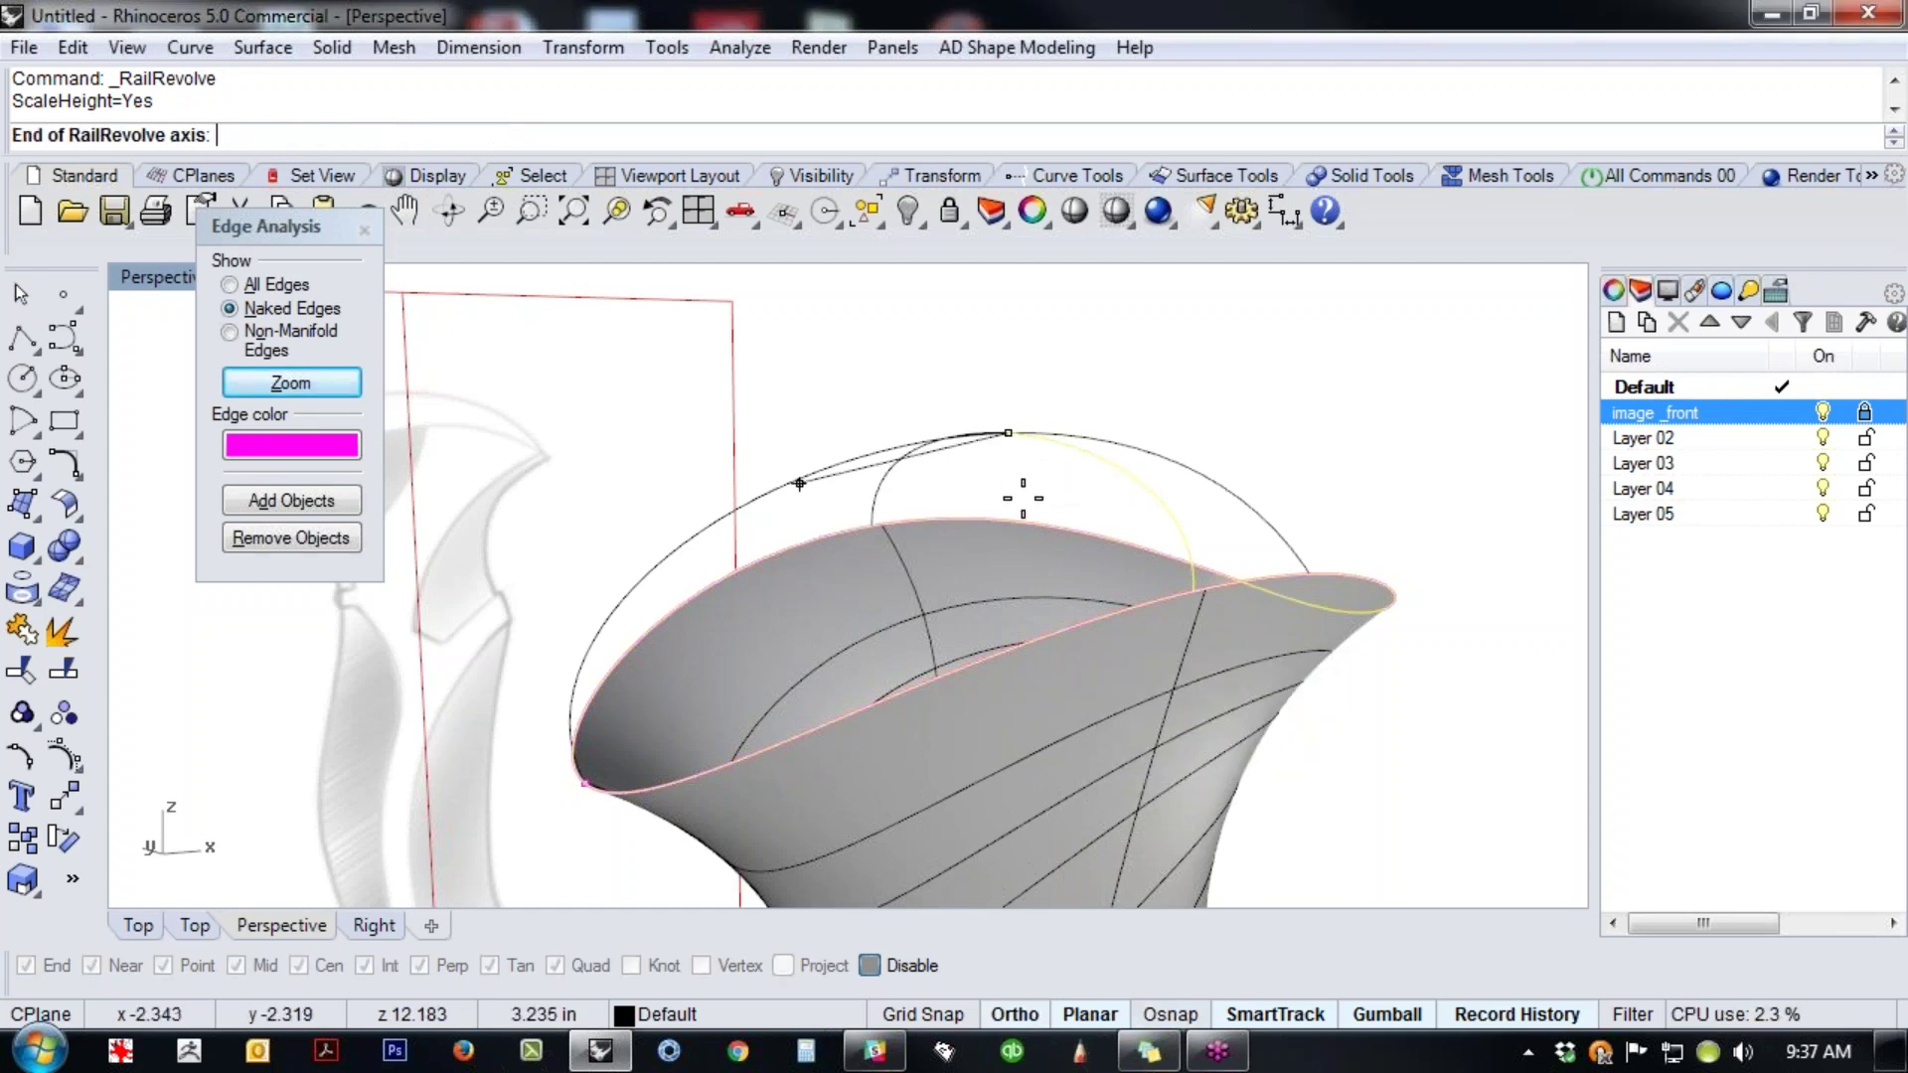
key("ctrl+F2")
left_click(954, 613, "shift")
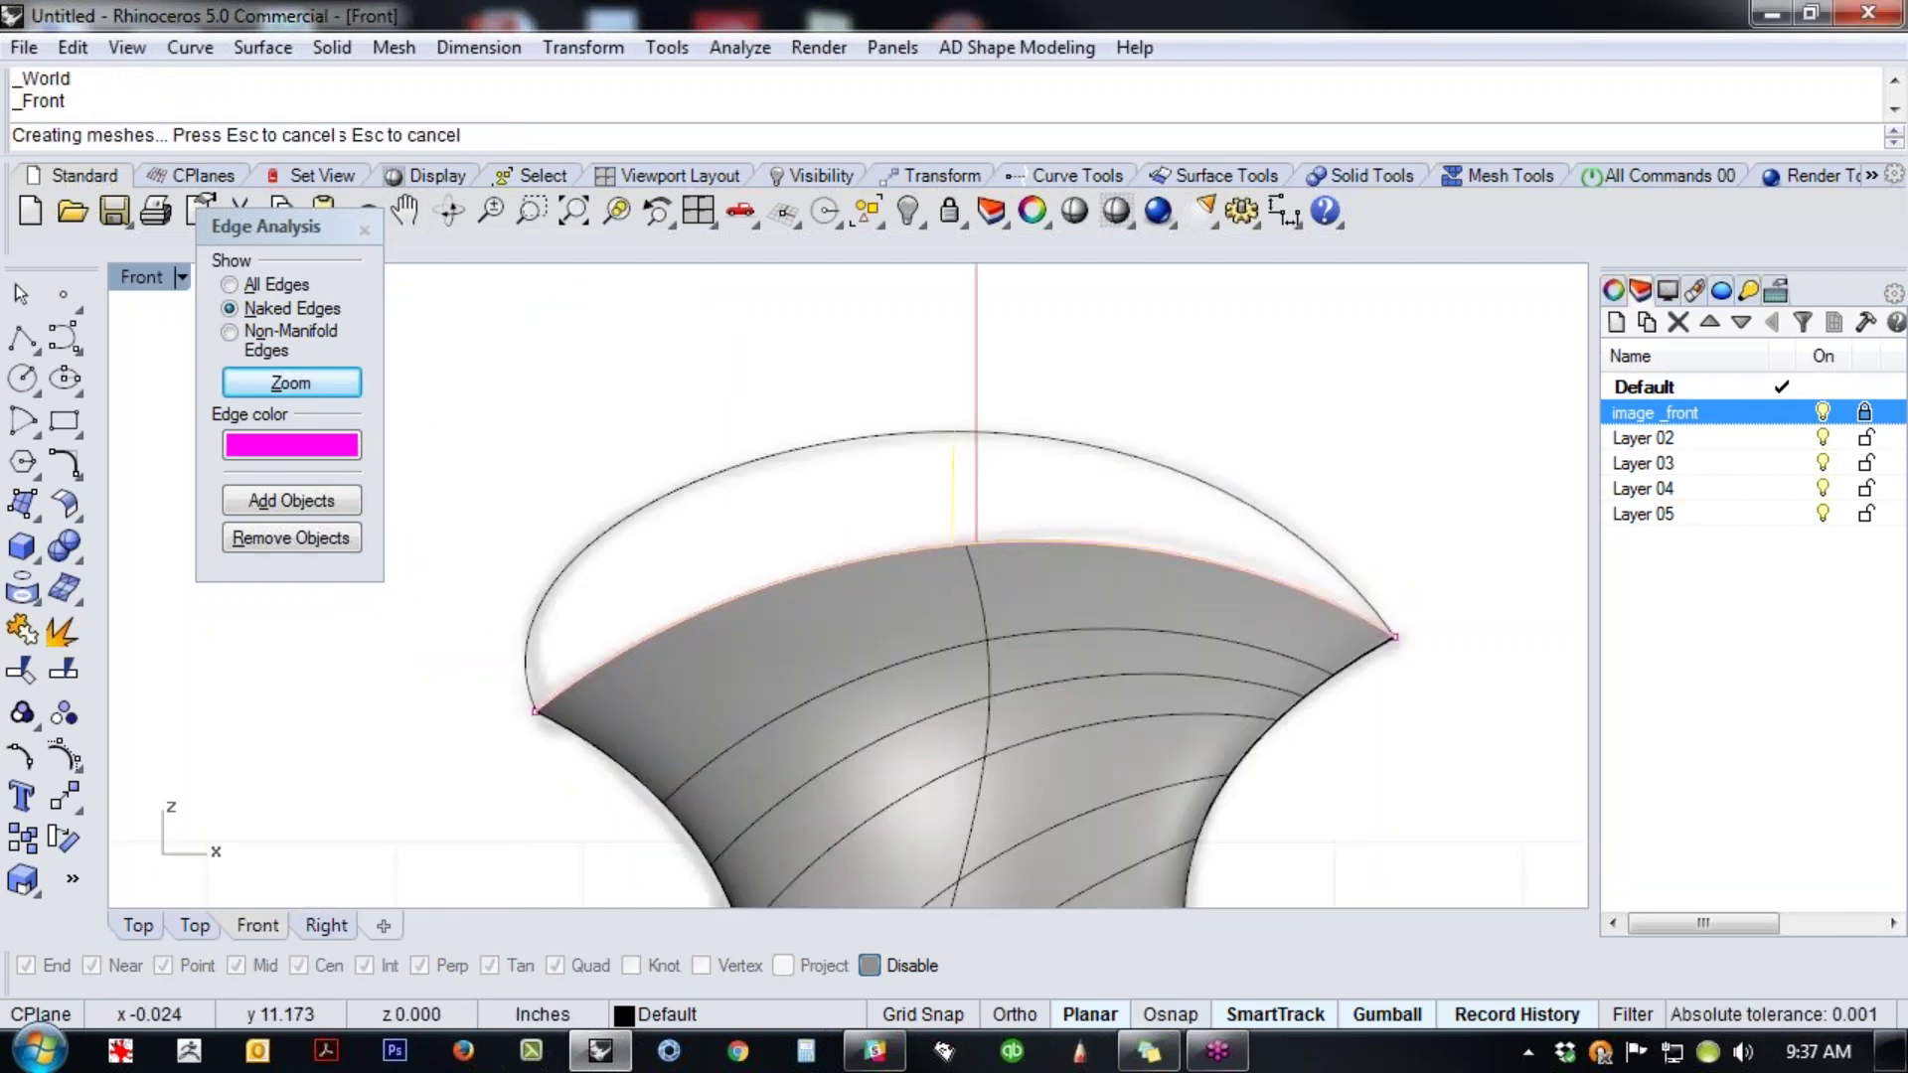
- Turn on the control points of the rail-revolved cap surface
key("ctrl+F4")
right_click_drag(969, 686, 868, 576)
left_click(868, 577)
middle_click(868, 576)
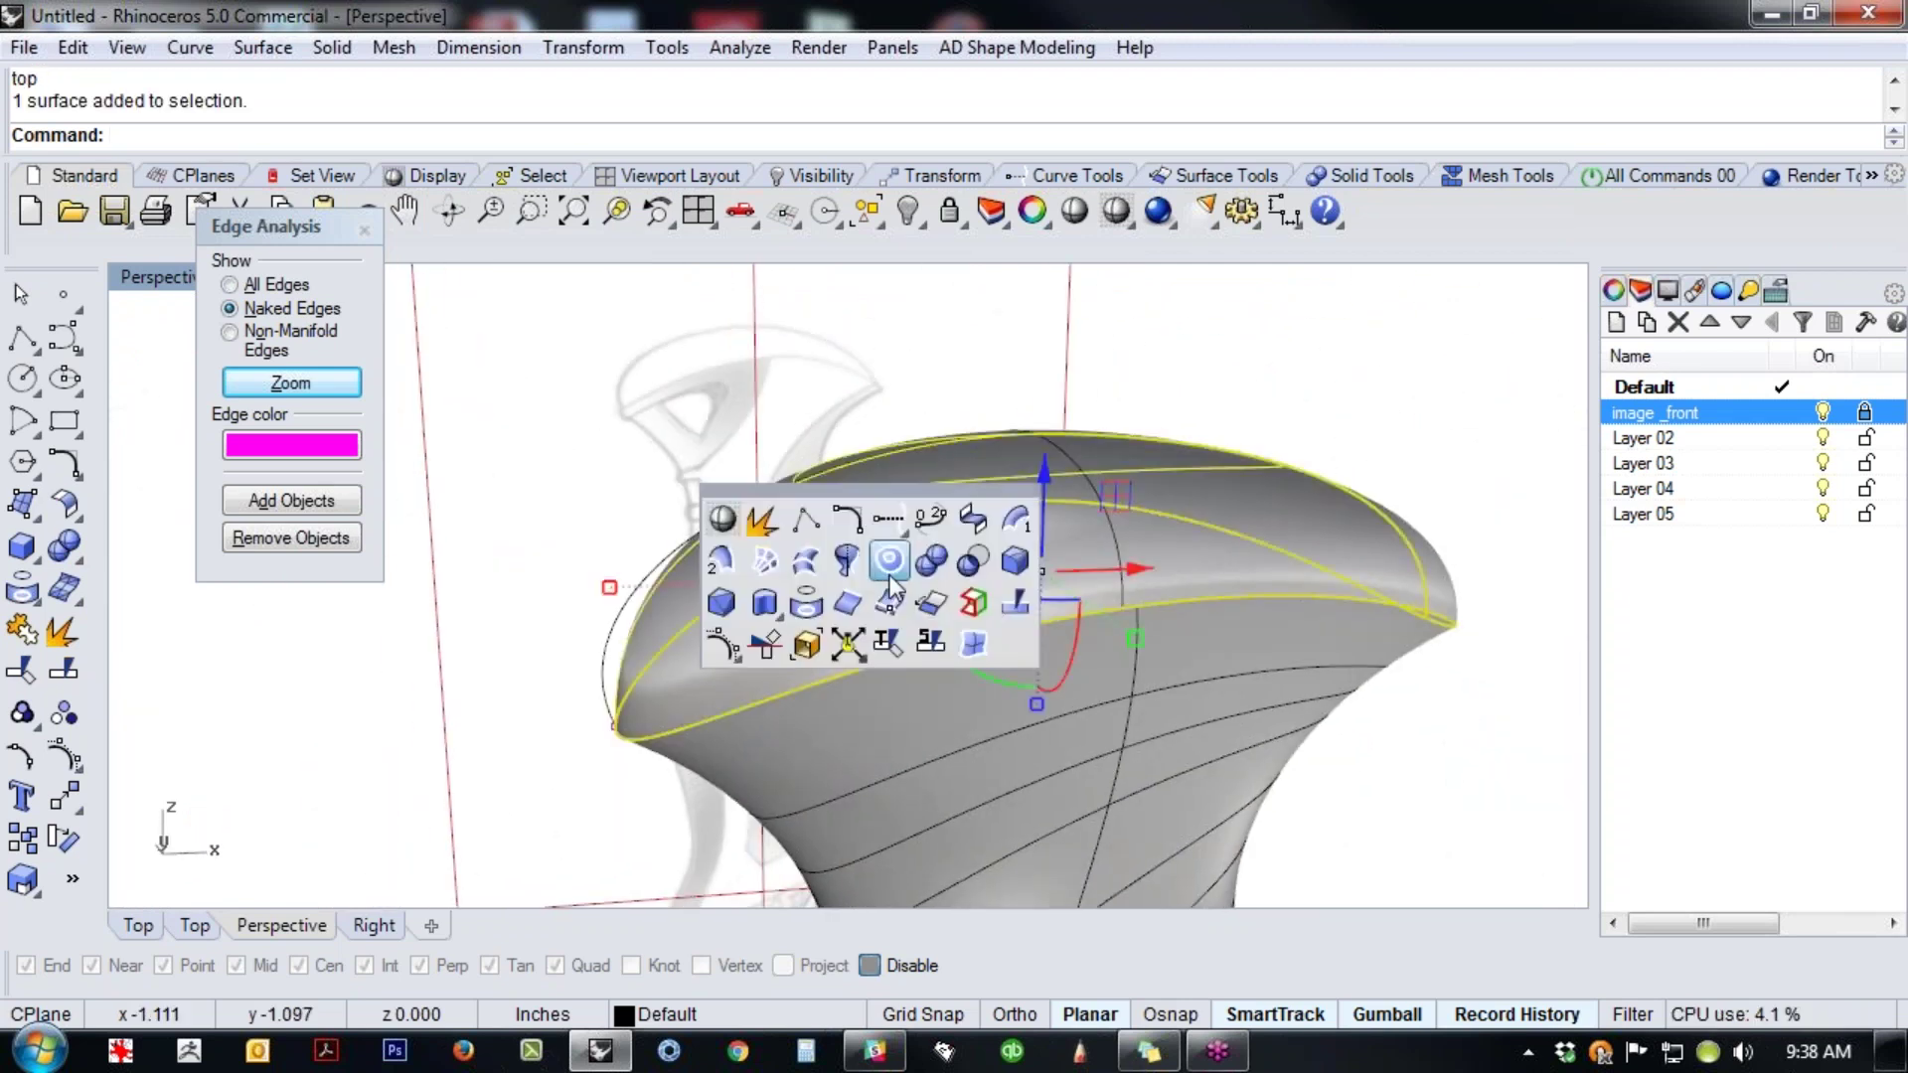
left_click(740, 648)
right_click_drag(821, 626, 760, 736)
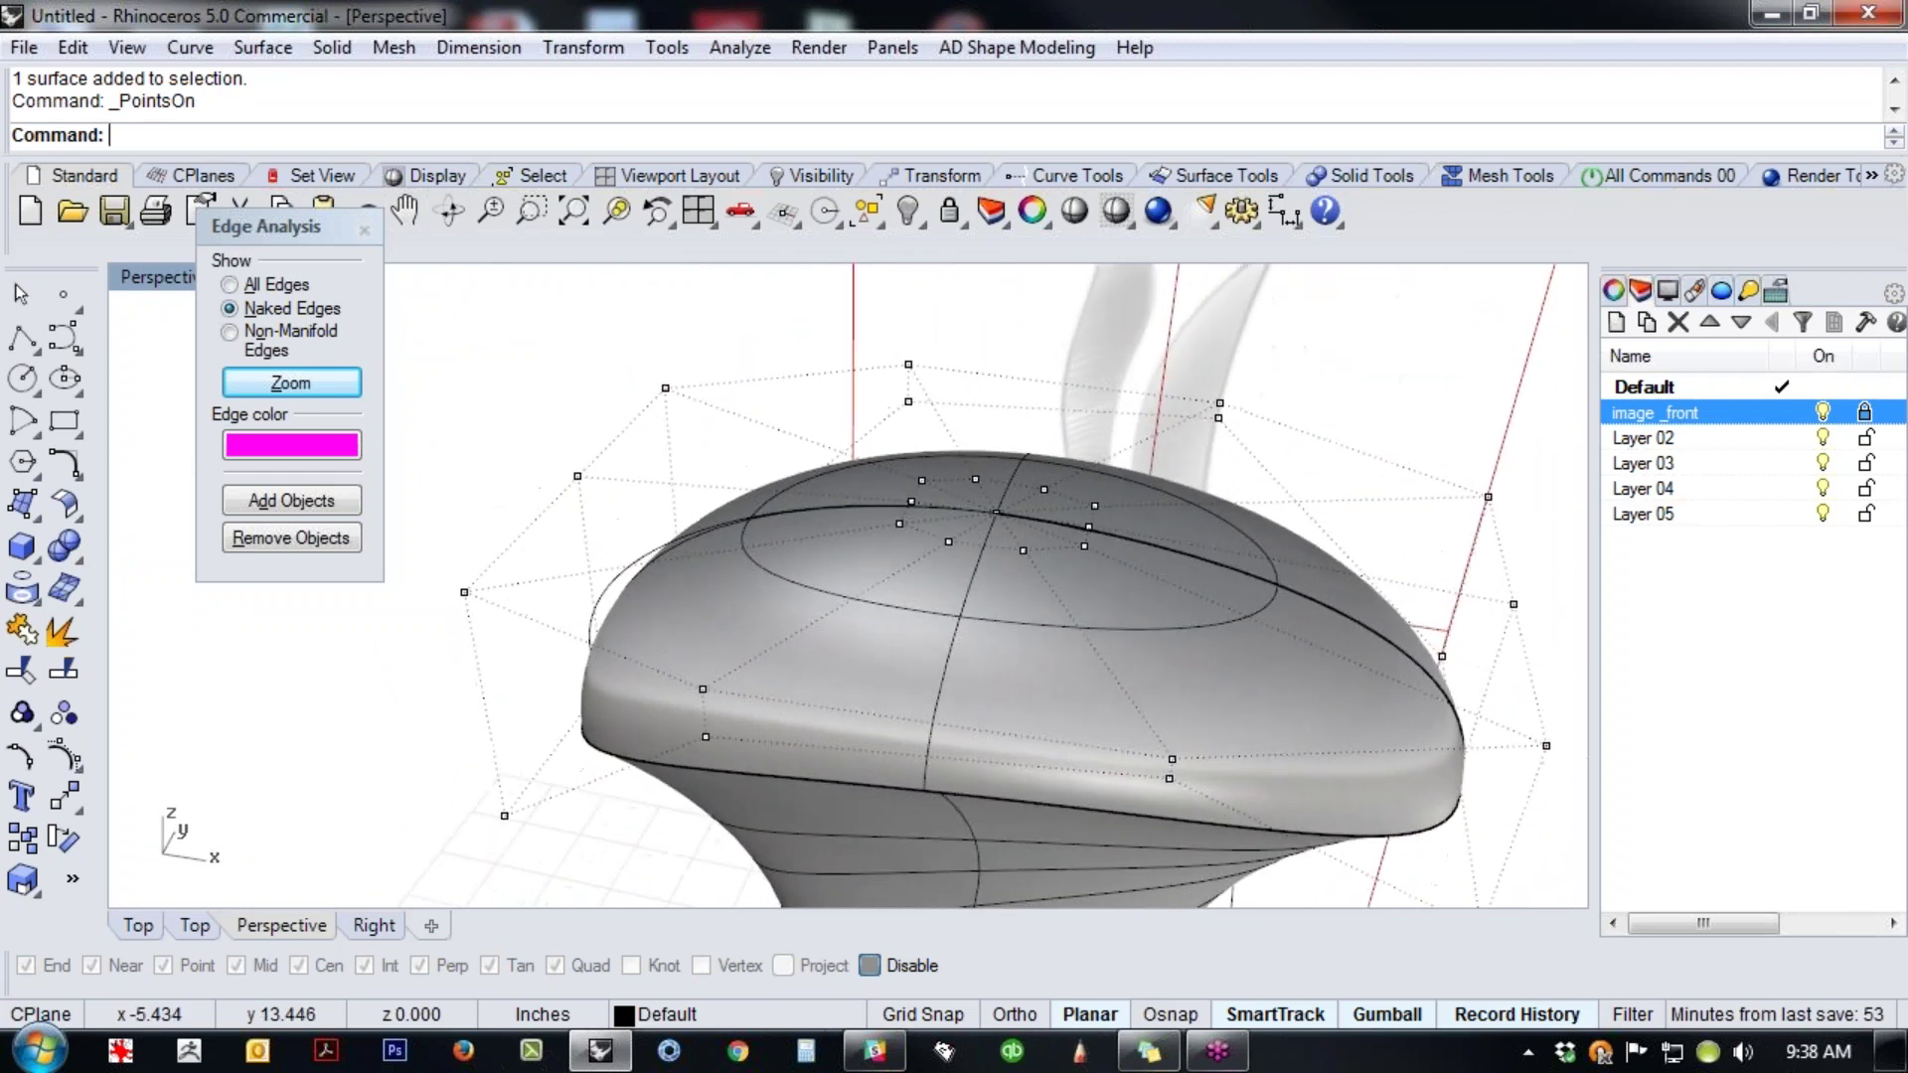
- Try moving one control point near the cap's crown outward towards the rim, and undo the move
scroll(926, 479, "up", 3)
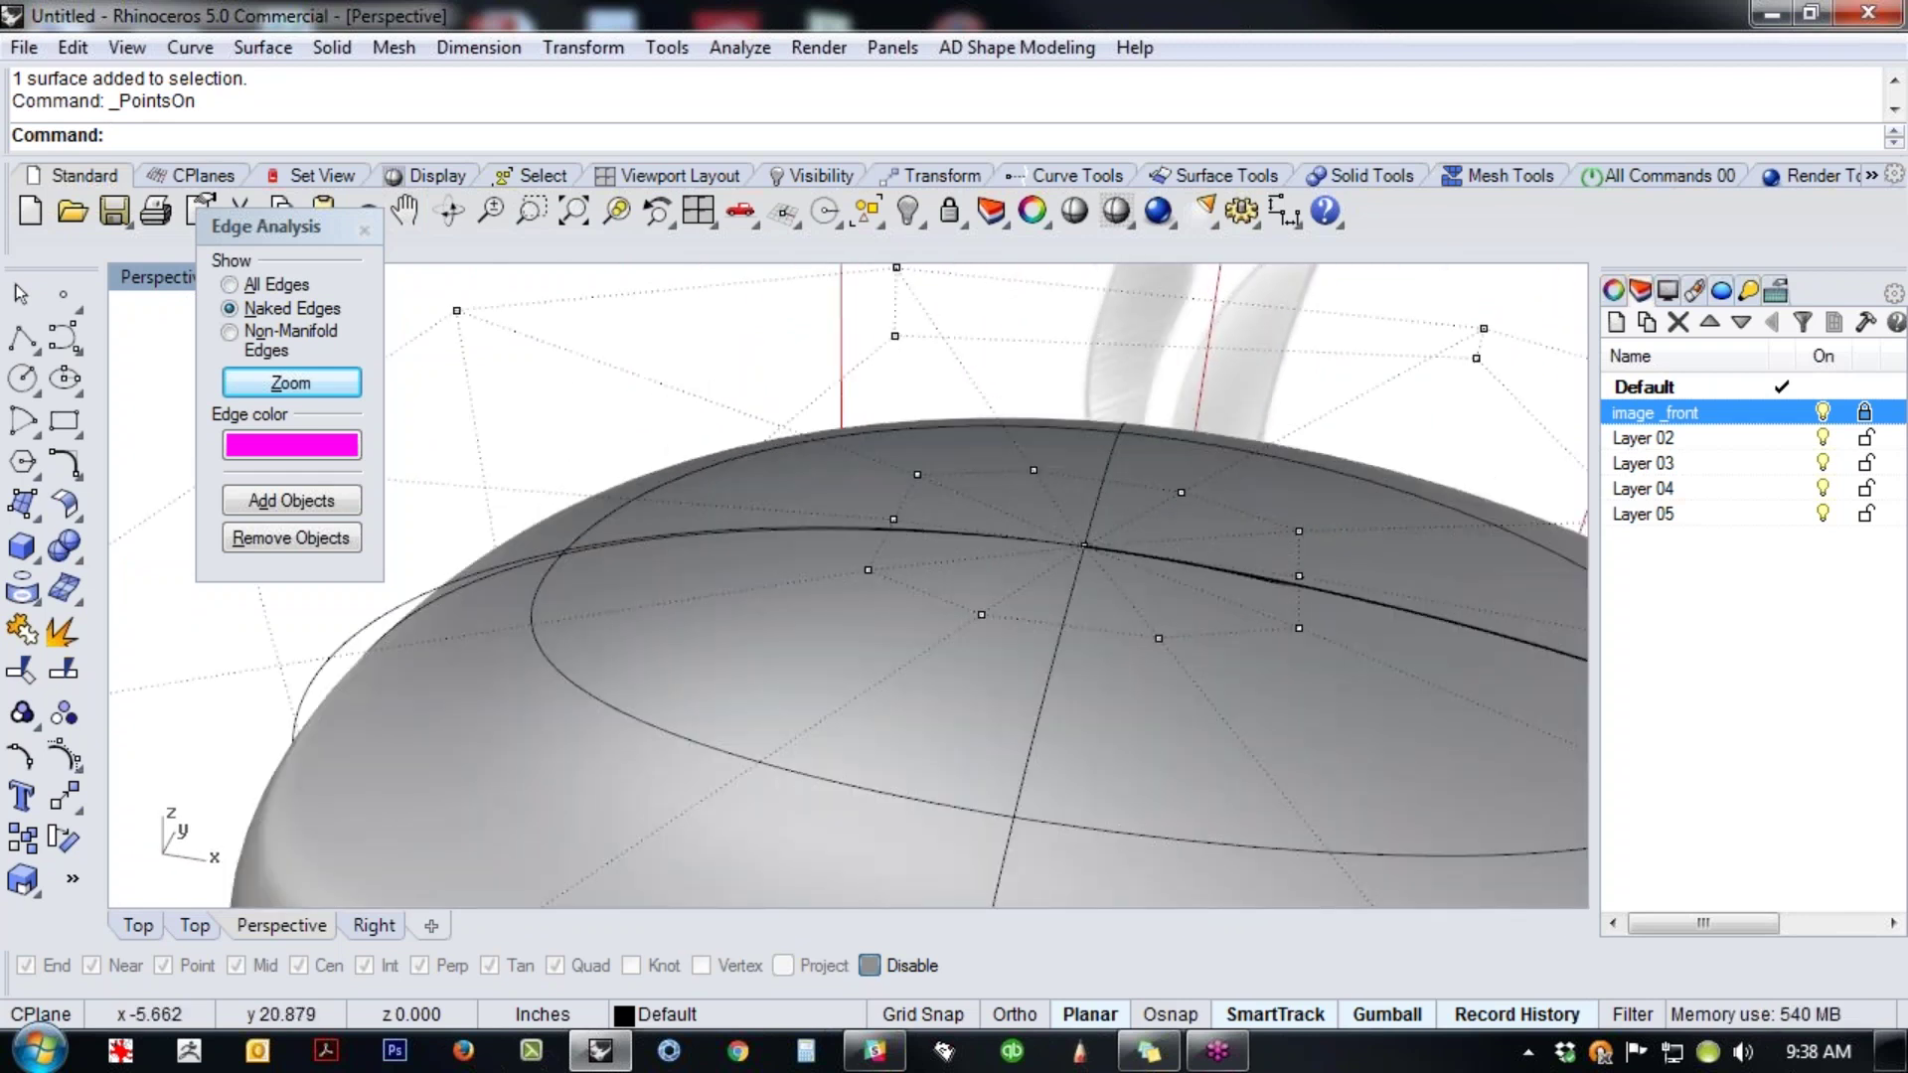
left_click(893, 519)
left_click_drag(893, 519, 641, 532)
key("ctrl+z")
scroll(914, 581, "down", 4)
right_click_drag(914, 582, 1081, 592)
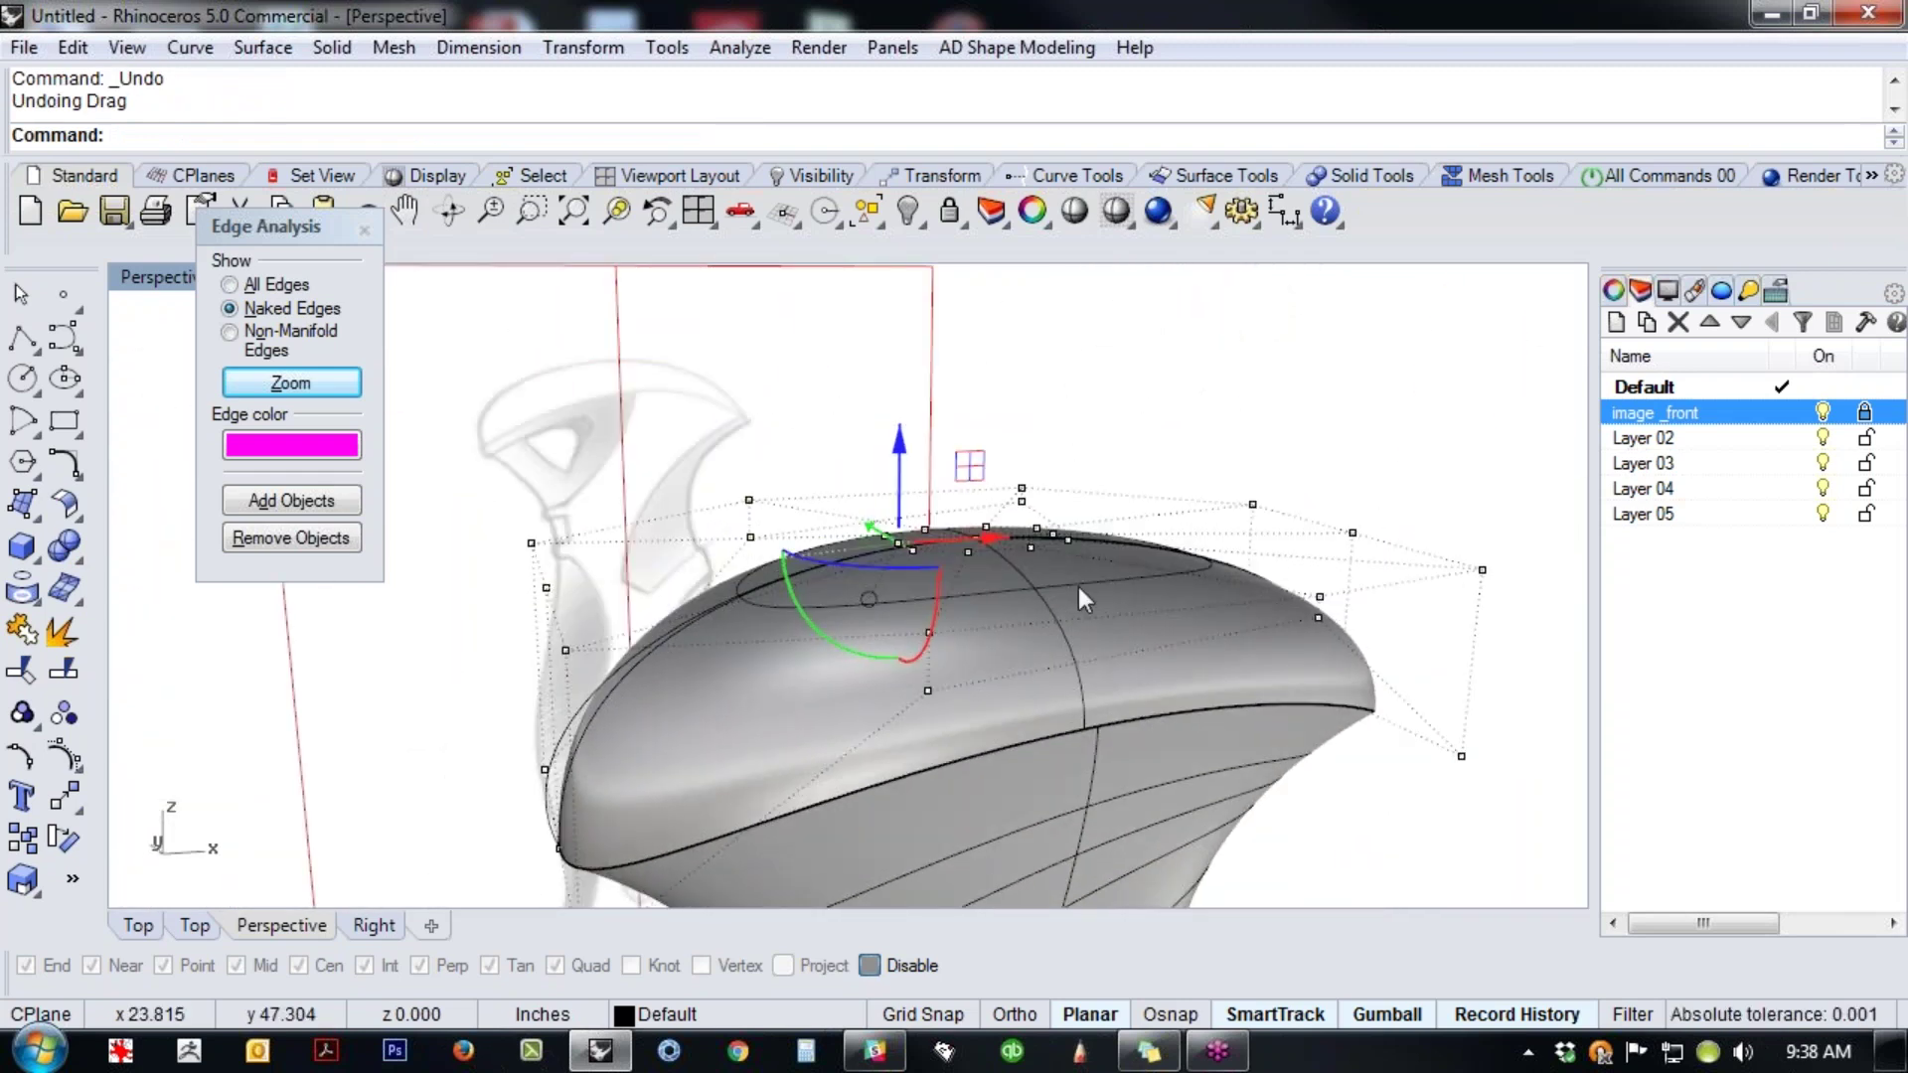
- Change the degree of the rail-revolved cap surface to 5
key("Return")
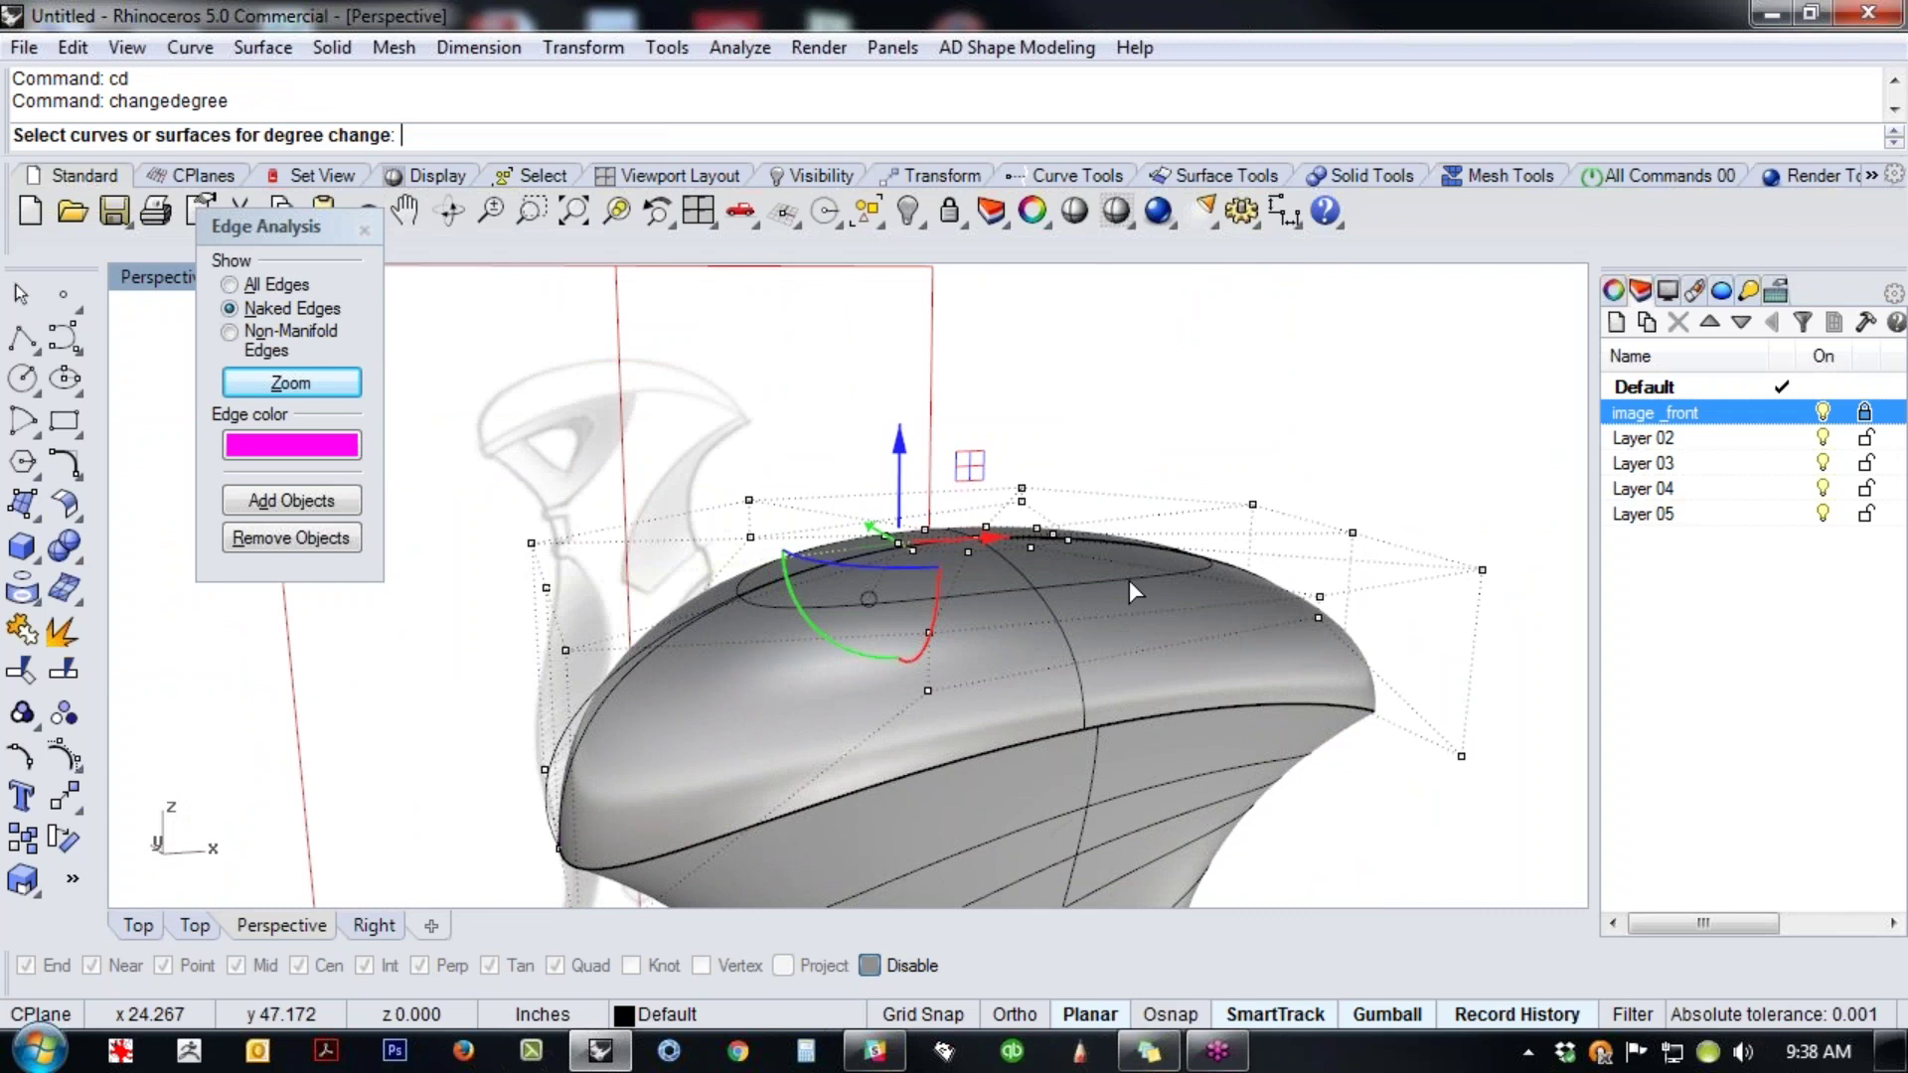
left_click(939, 703)
key("Return")
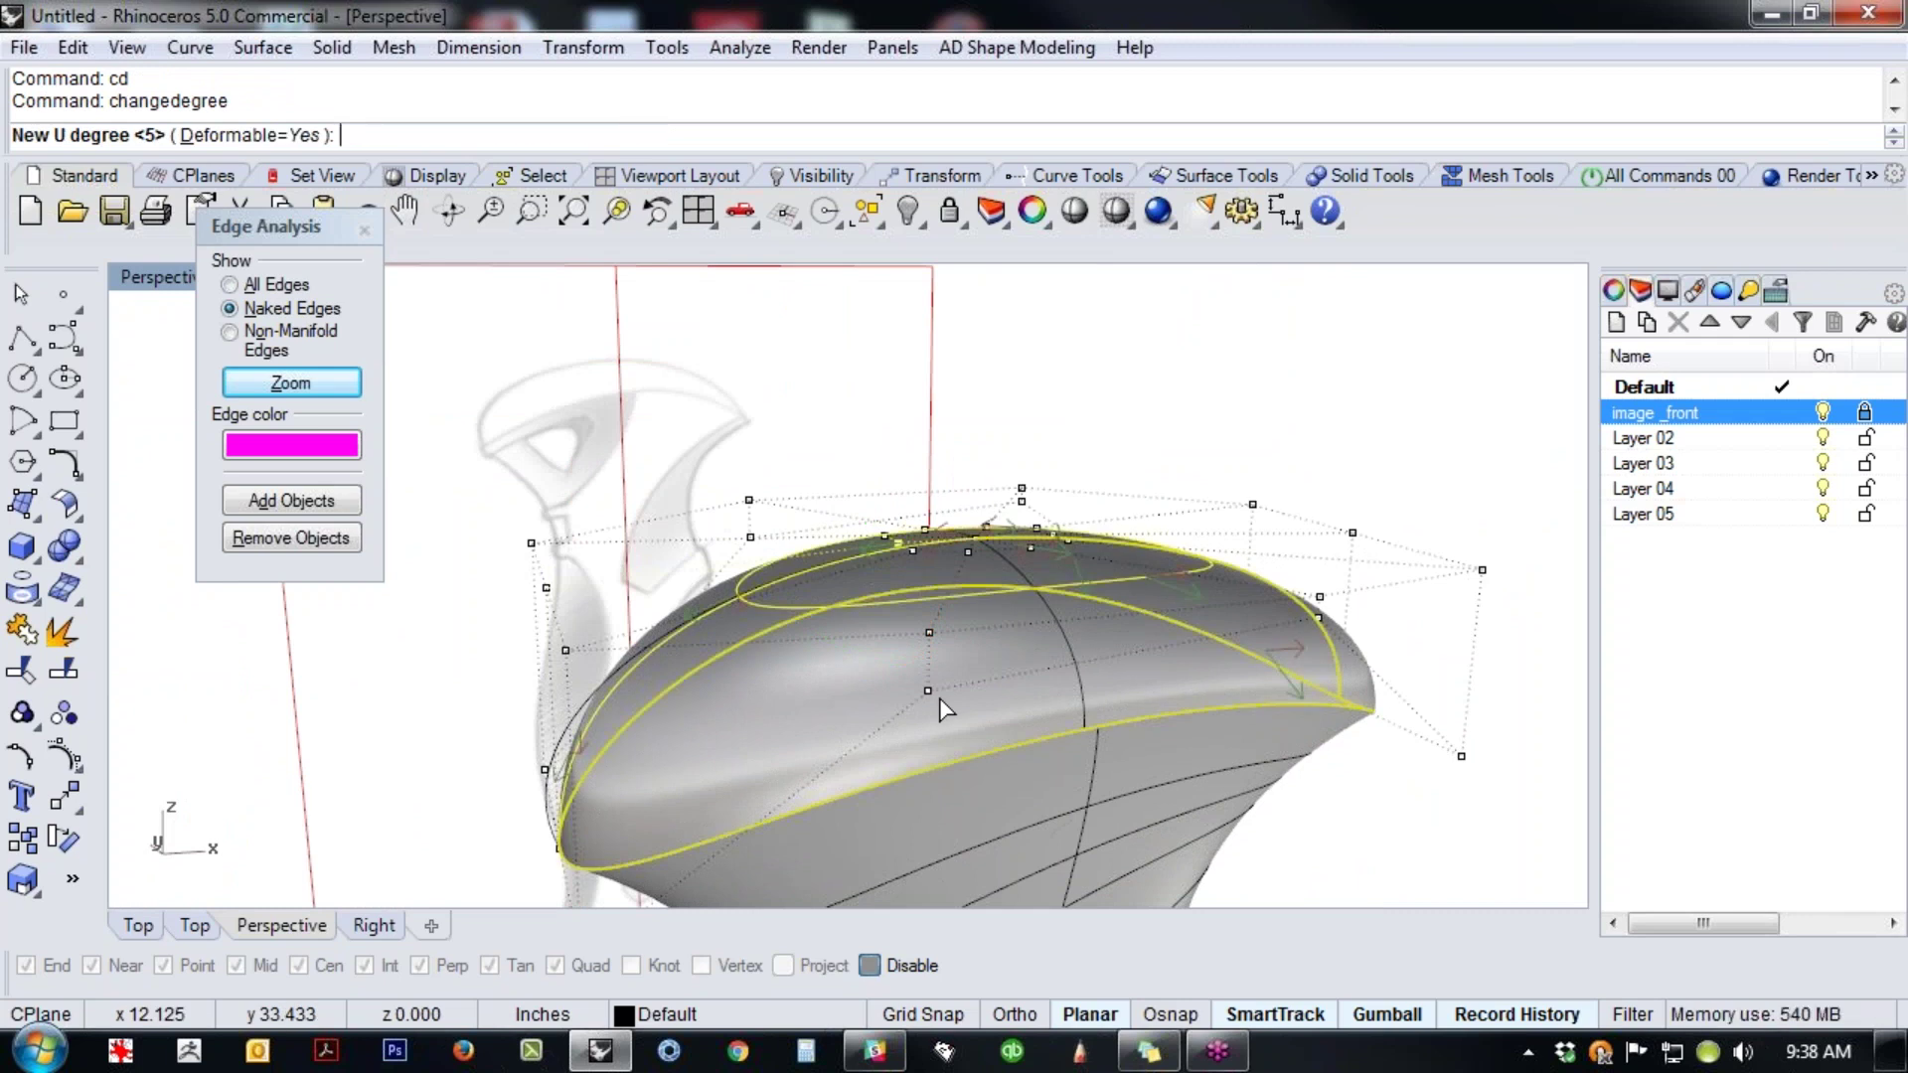
type("5")
key("Return")
- Select the outer control point on the cap's centre line near the lower end of the rim
right_click_drag(951, 712, 745, 843)
right_click_drag(765, 723, 740, 780)
scroll(523, 673, "up", 5)
right_click_drag(582, 713, 715, 569)
left_click(625, 602)
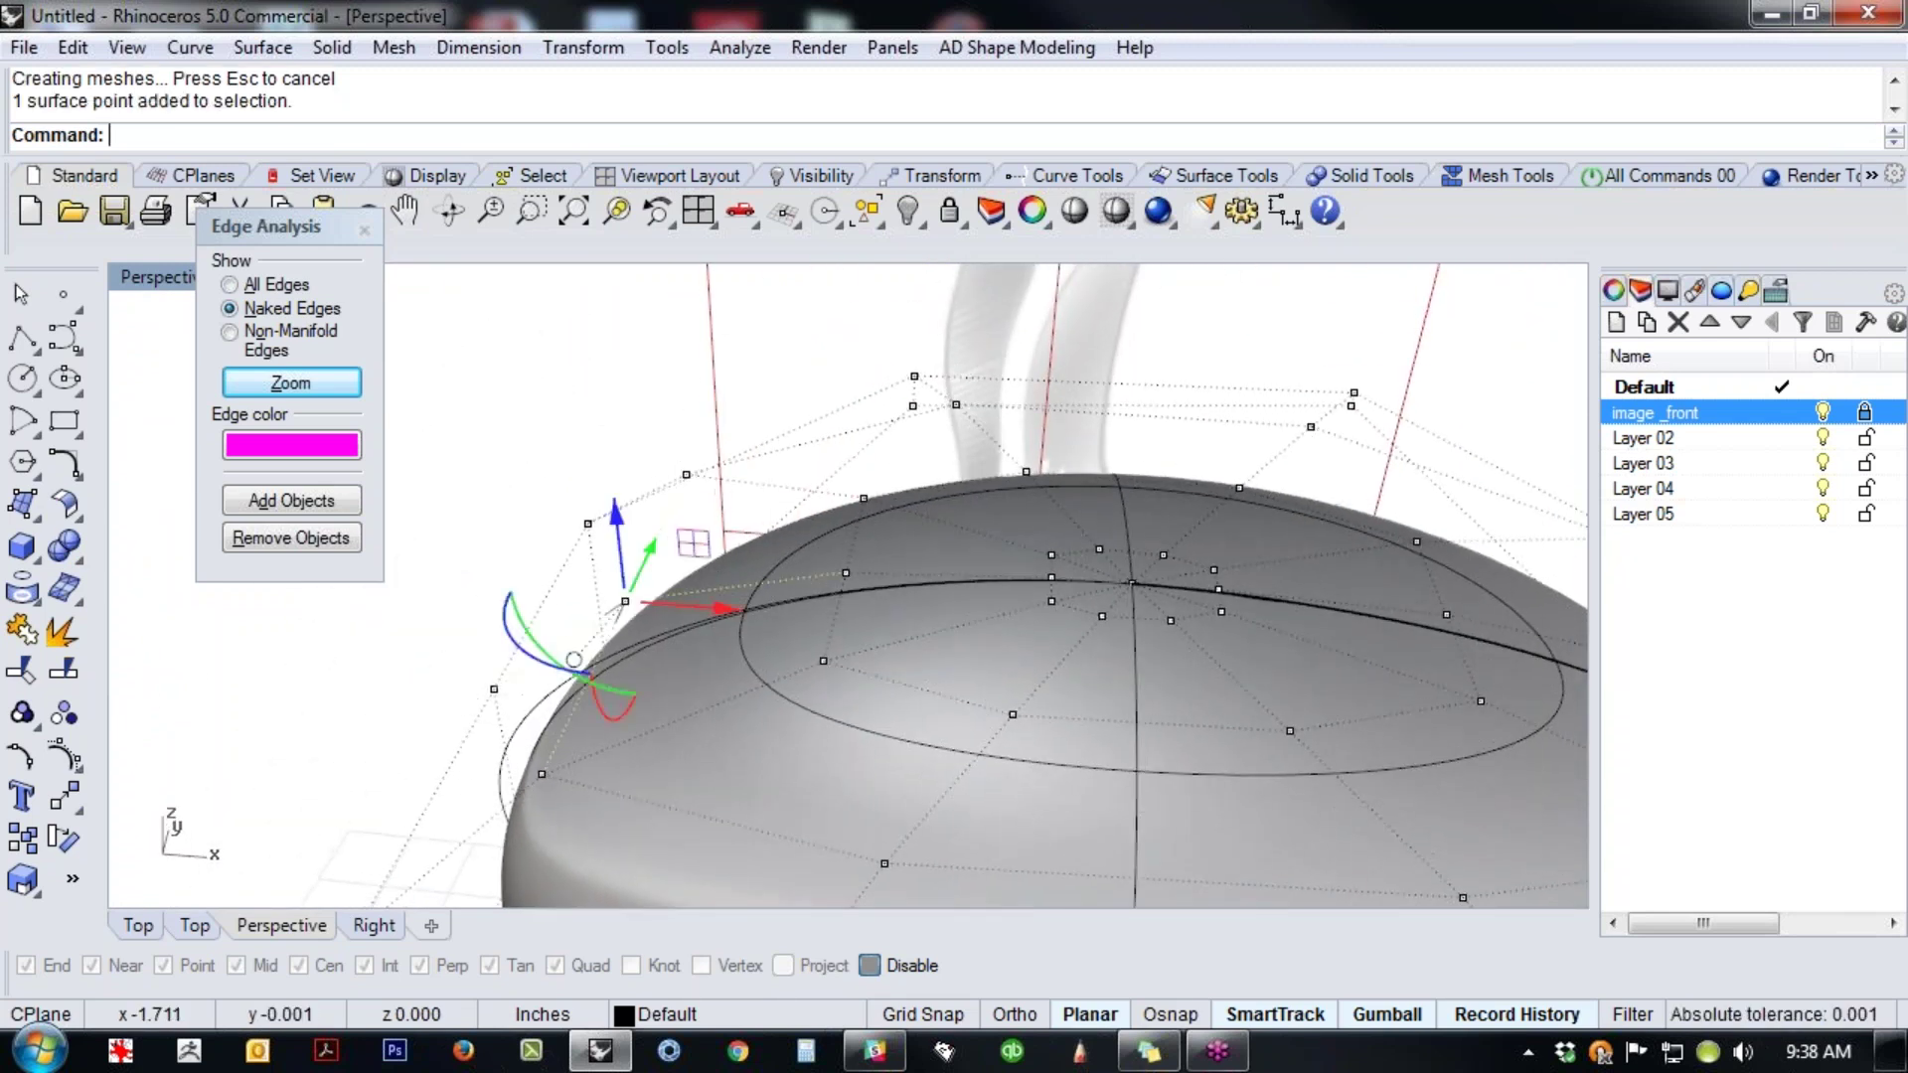
- Try to move two neighbouring control points near the end of the cap surface along X, and undo the move
left_click(847, 573, "shift")
left_click_drag(836, 596, 501, 613)
right_click_drag(1143, 616, 525, 519)
mouse_move(493, 650)
right_mouse_down()
mouse_move(598, 598)
mouse_move(571, 620)
mouse_move(557, 596)
right_mouse_up()
key("ctrl+z")
- Hide the cap surface on top of the handle and return to the Perspective view
right_click_drag(833, 654, 875, 556)
scroll(893, 503, "up", 3)
left_click(937, 646)
key("ctrl+F2")
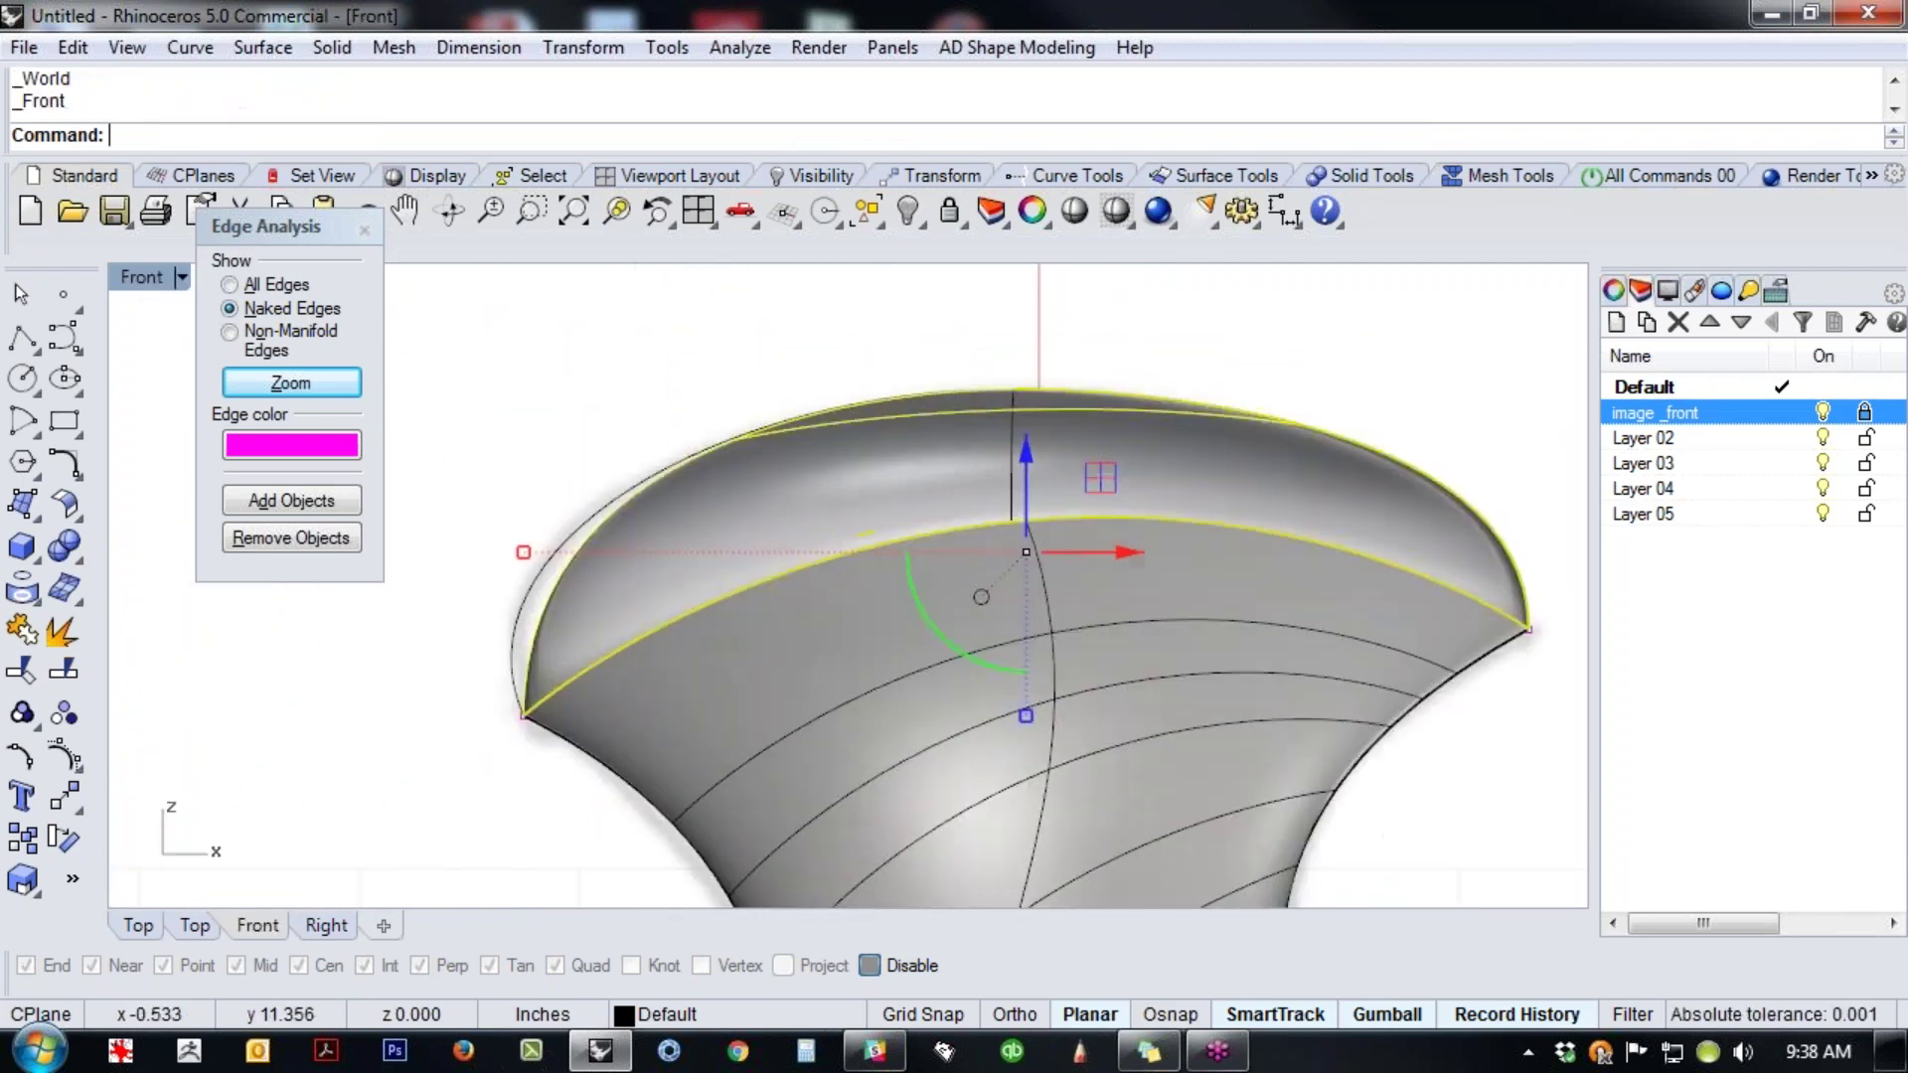
scroll(797, 557, "down", 2)
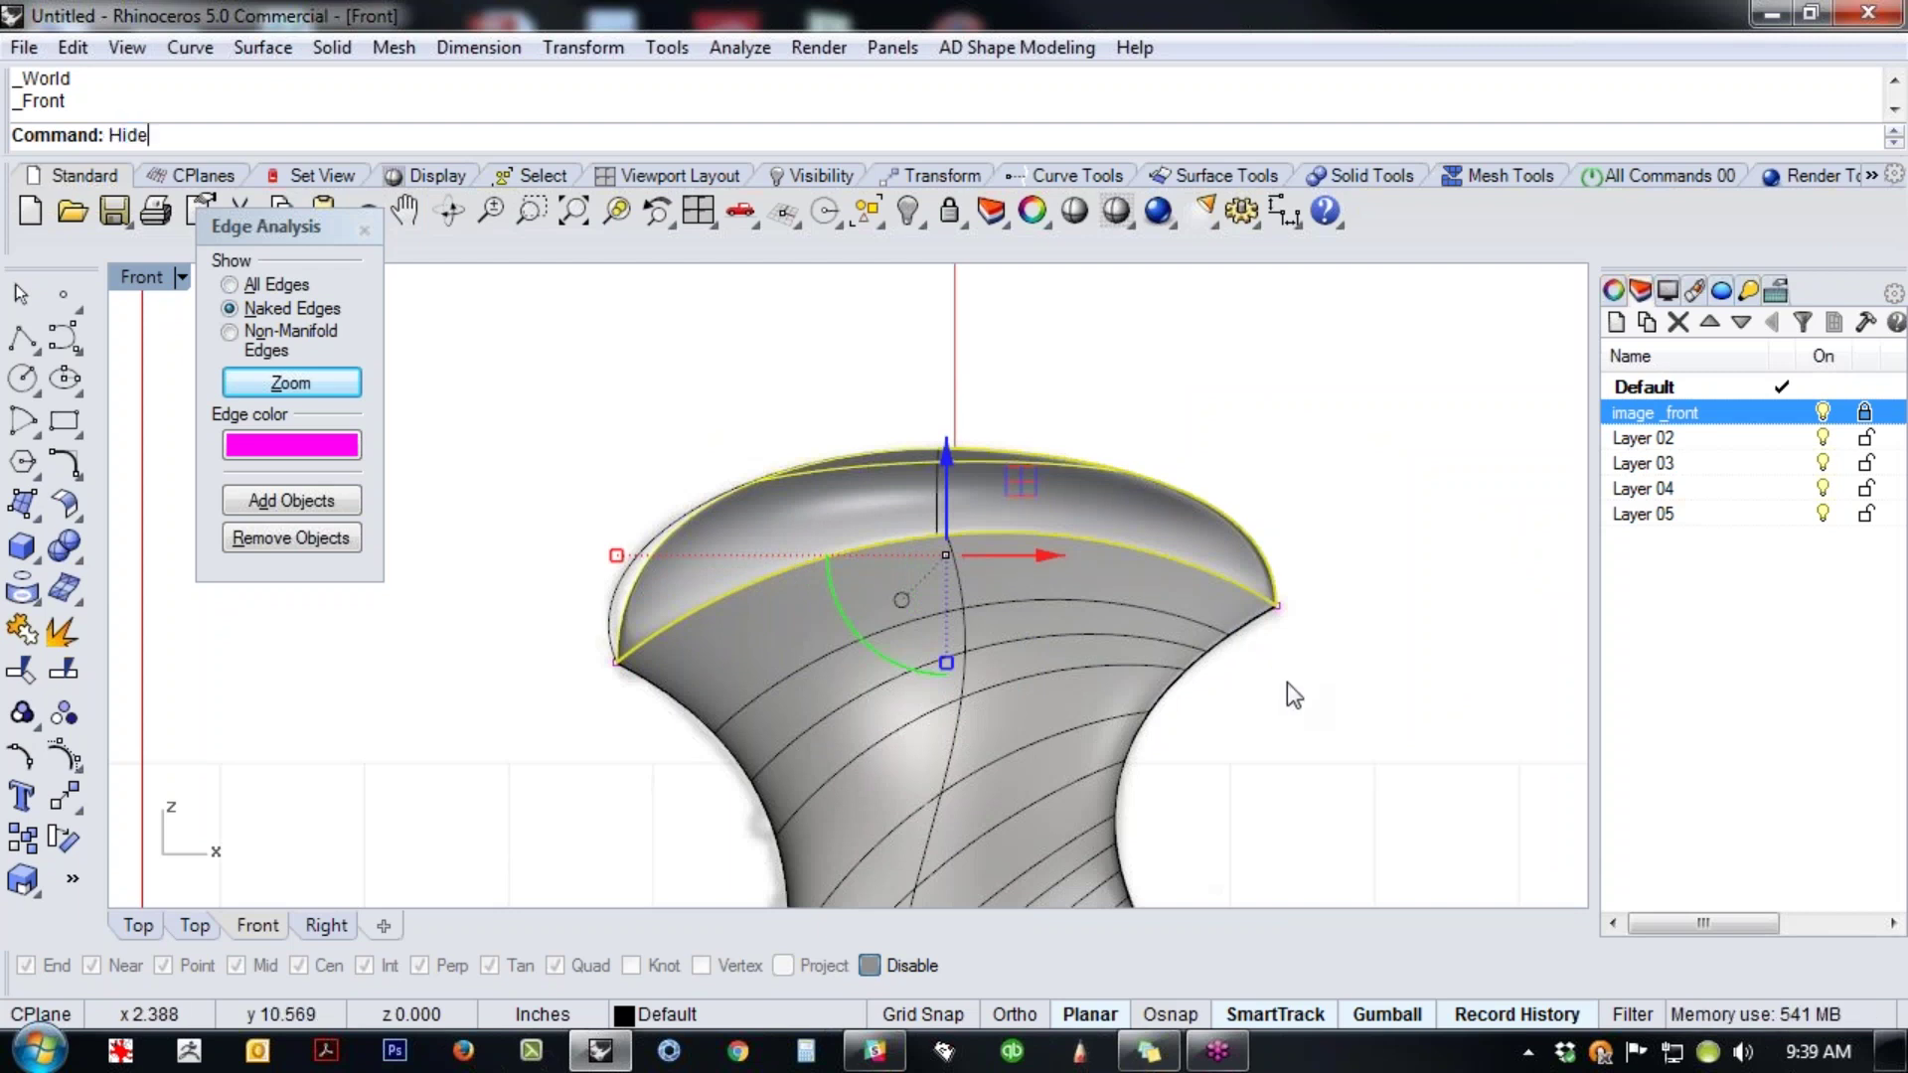
key("Return")
type("p")
key("Return")
- Loft a closed, Normal-style cap surface through the profile curves above the handle's open rim, without simplifying the curves
right_click_drag(1048, 731, 1012, 526)
right_click_drag(894, 795, 949, 677)
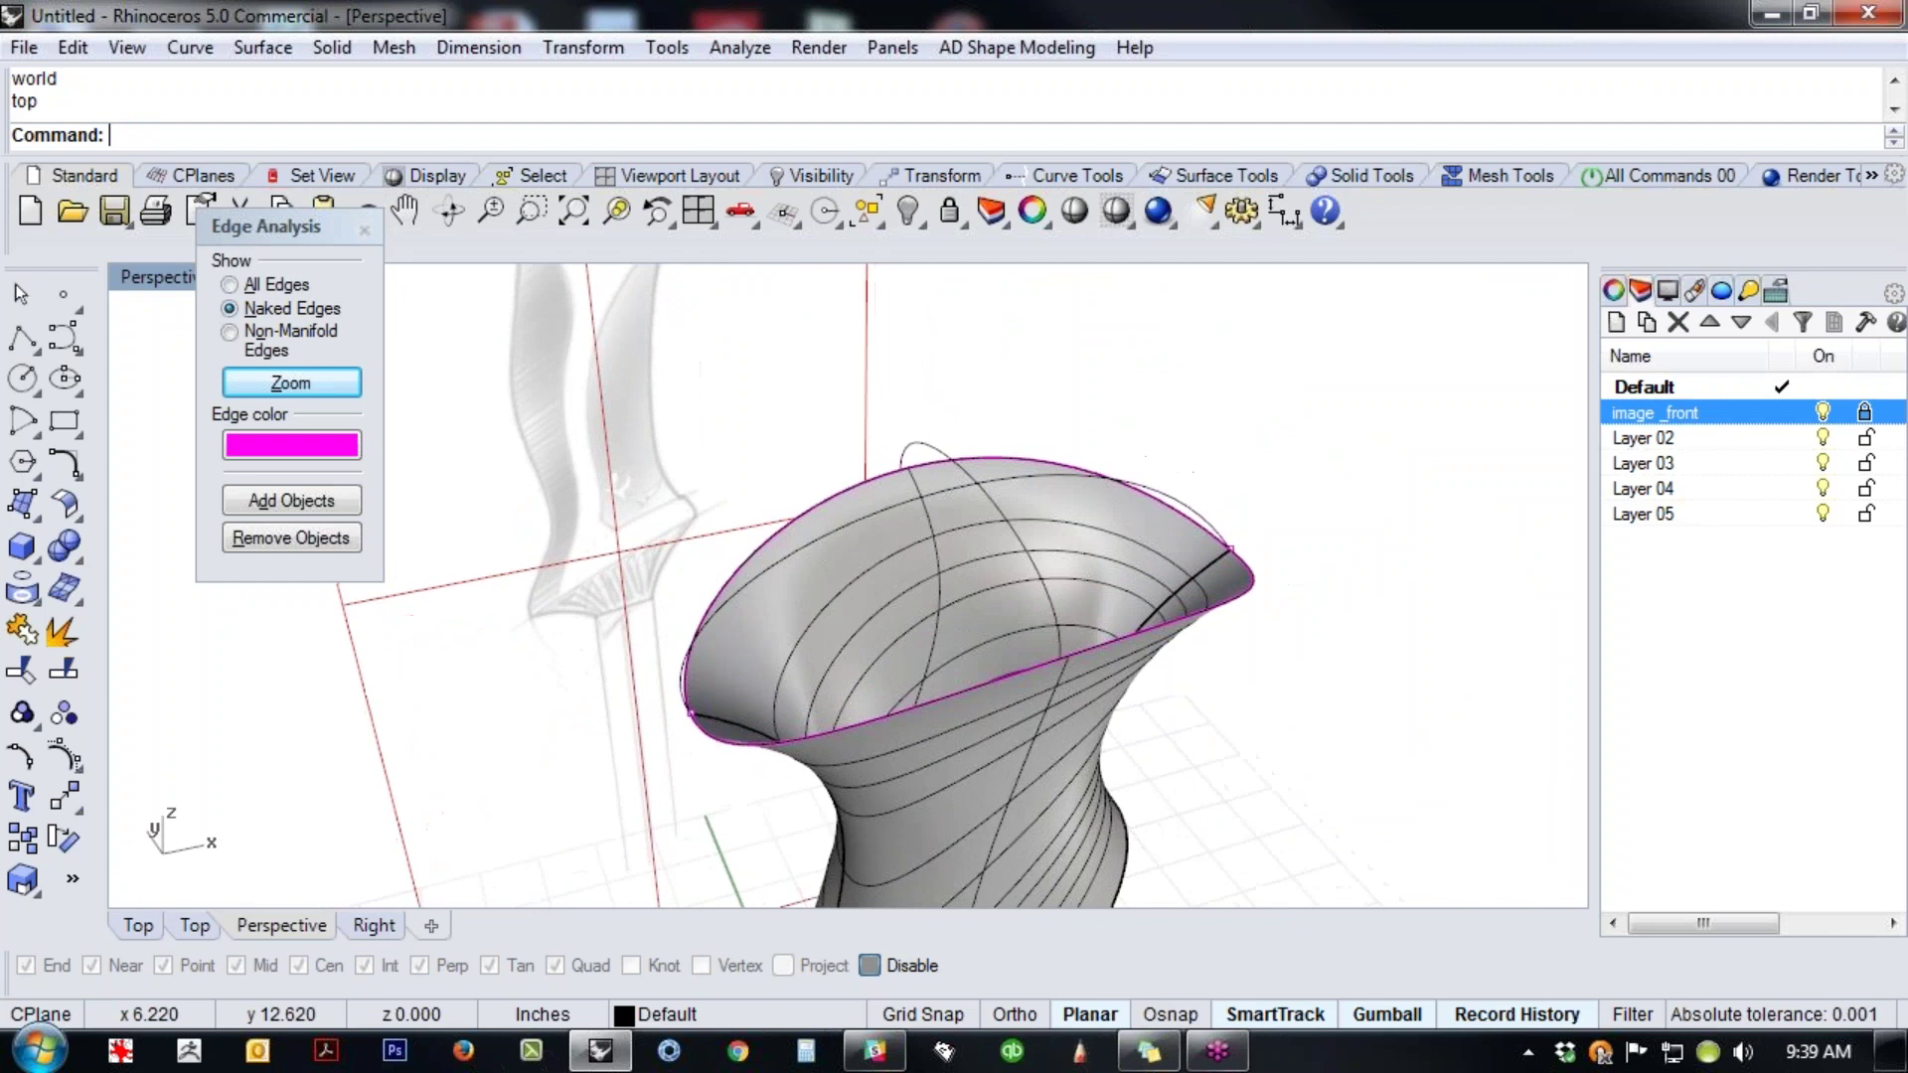
middle_click(964, 656)
left_click(854, 648)
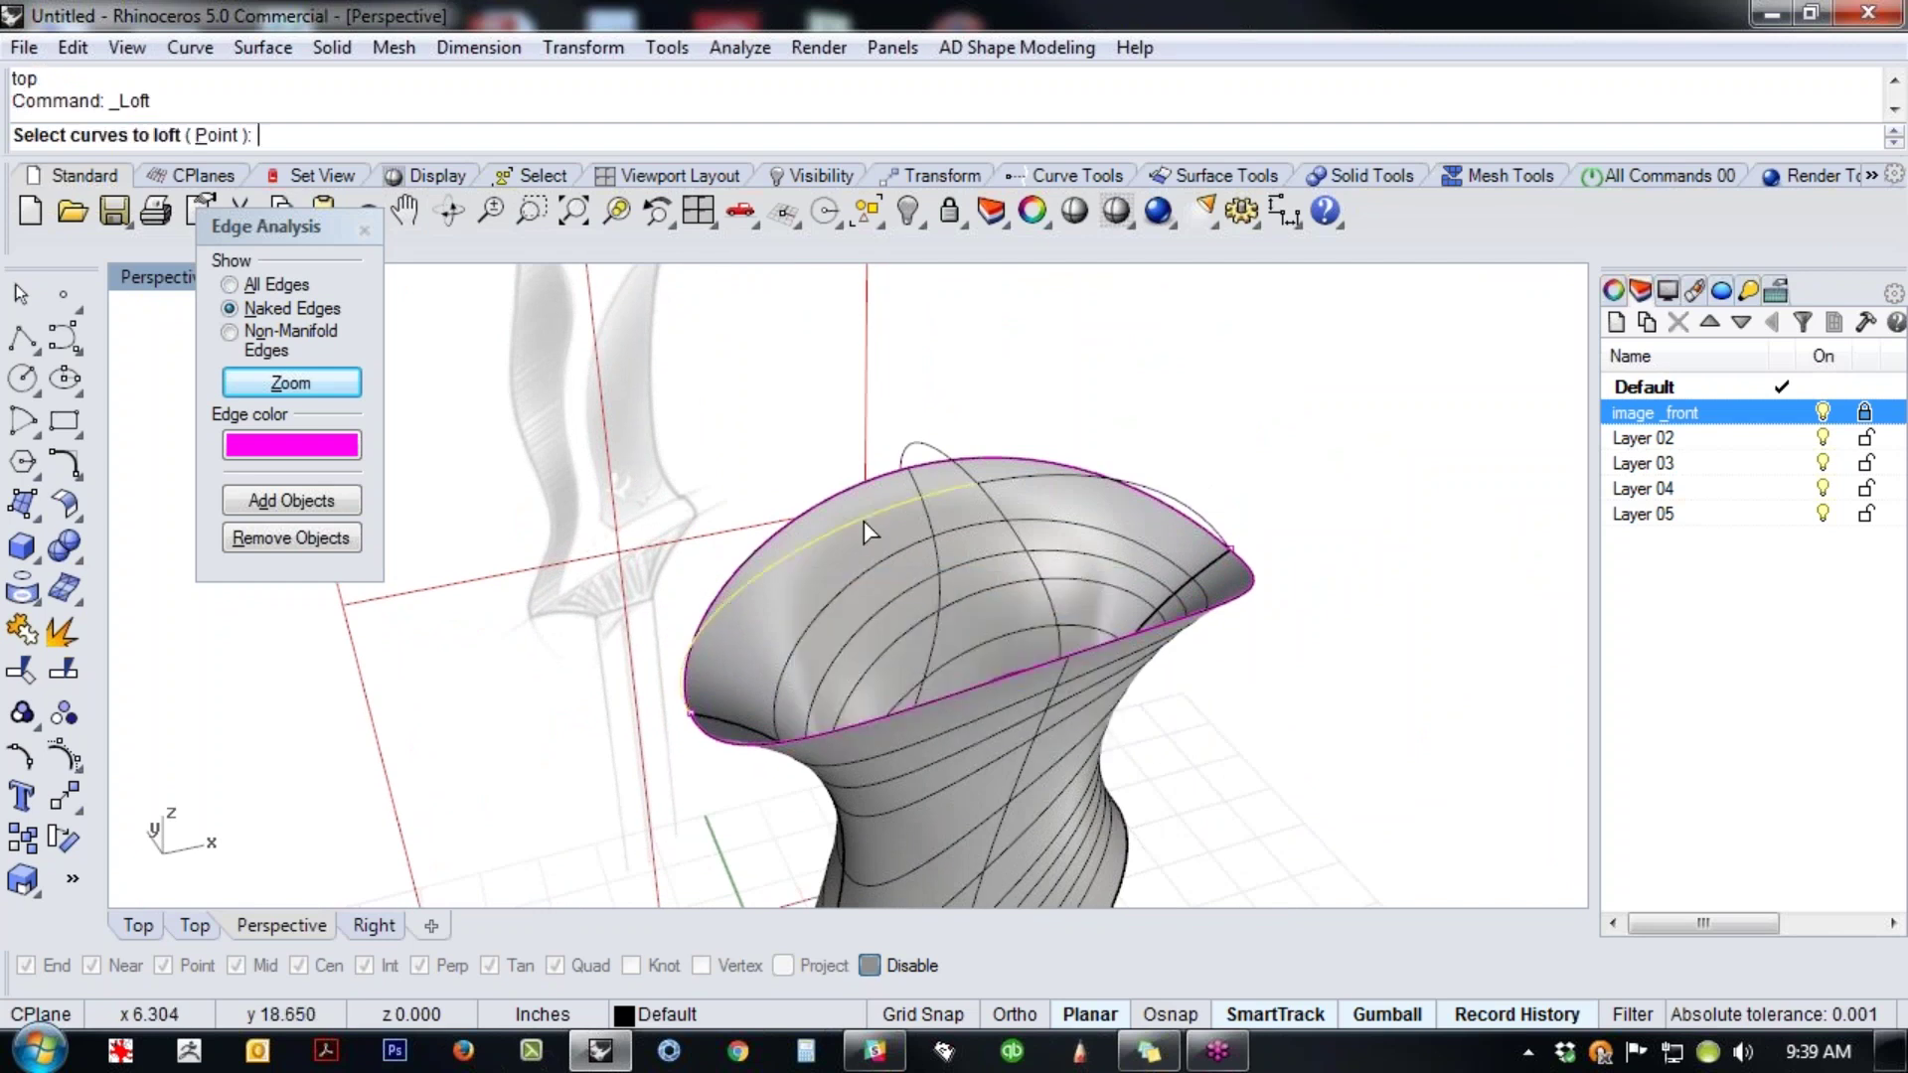
left_click(1032, 494)
left_click(956, 462)
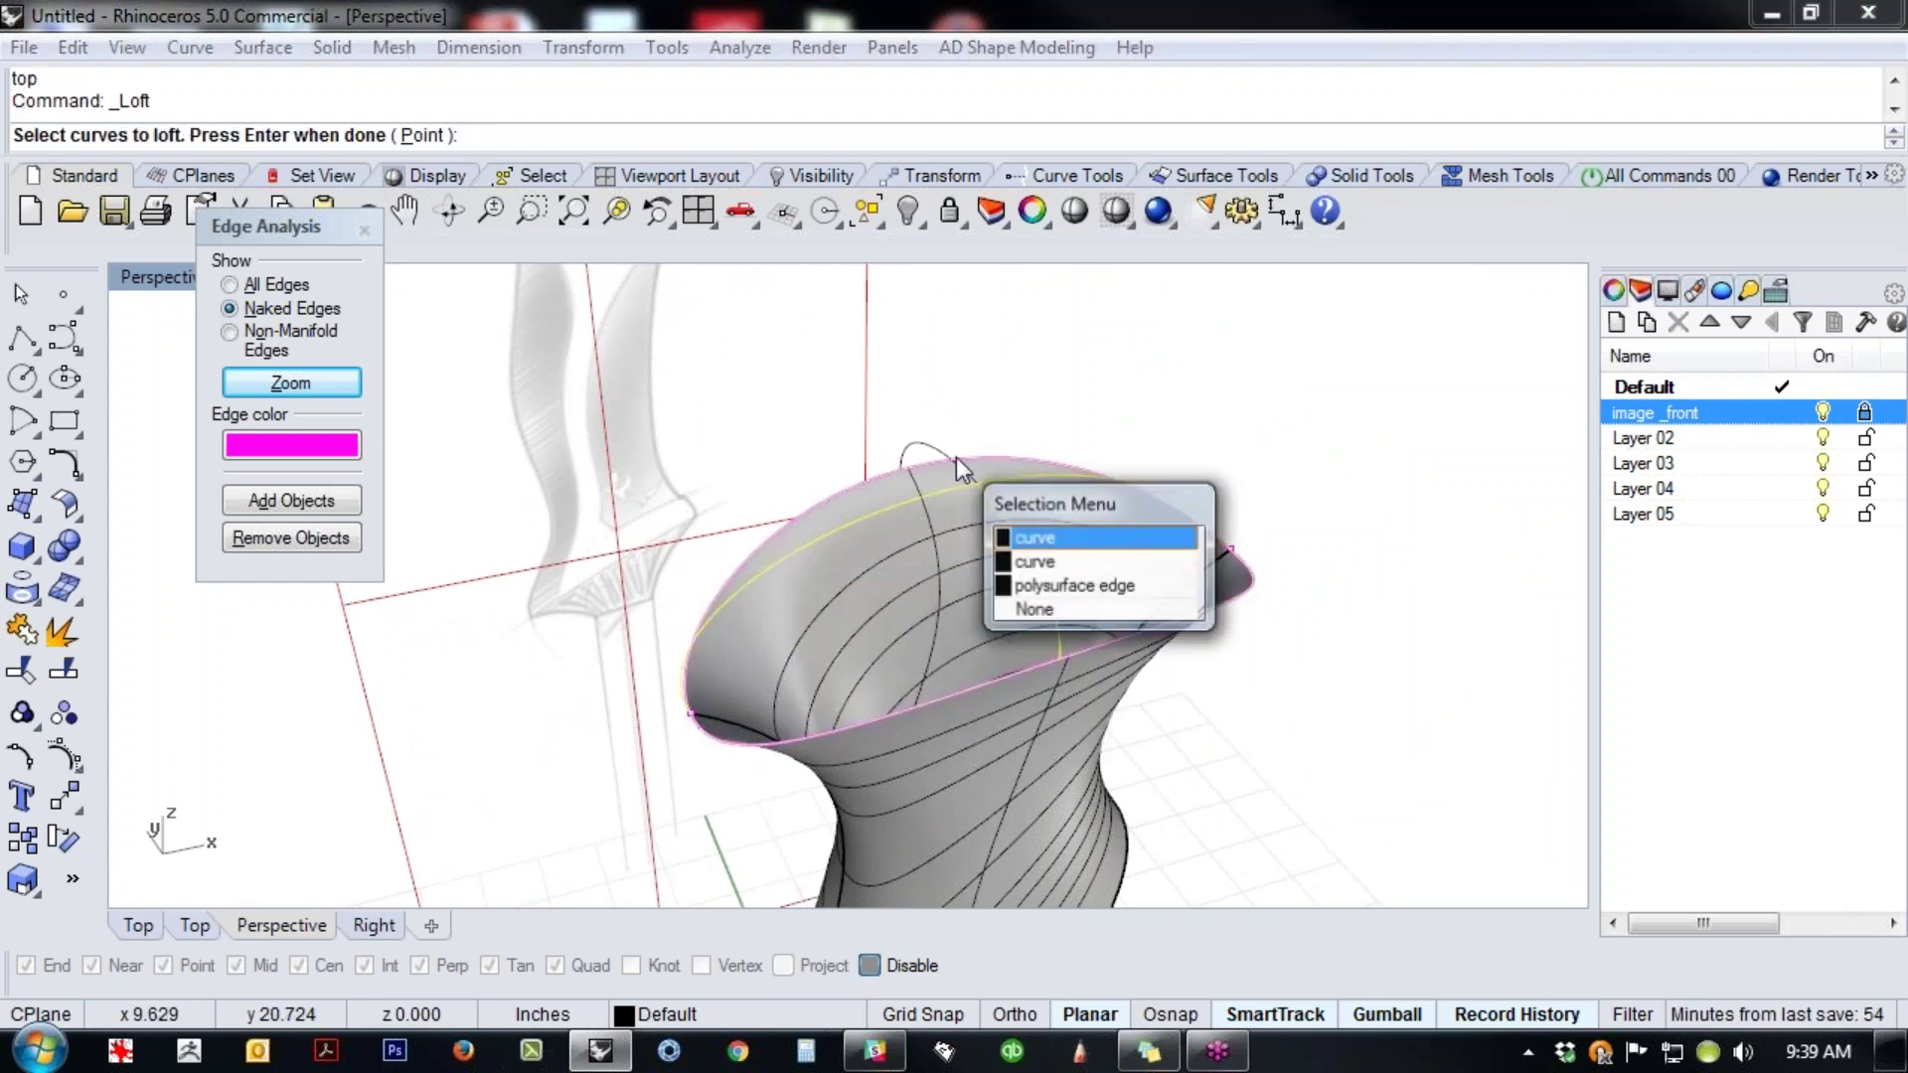
left_click(1046, 563)
key("Return")
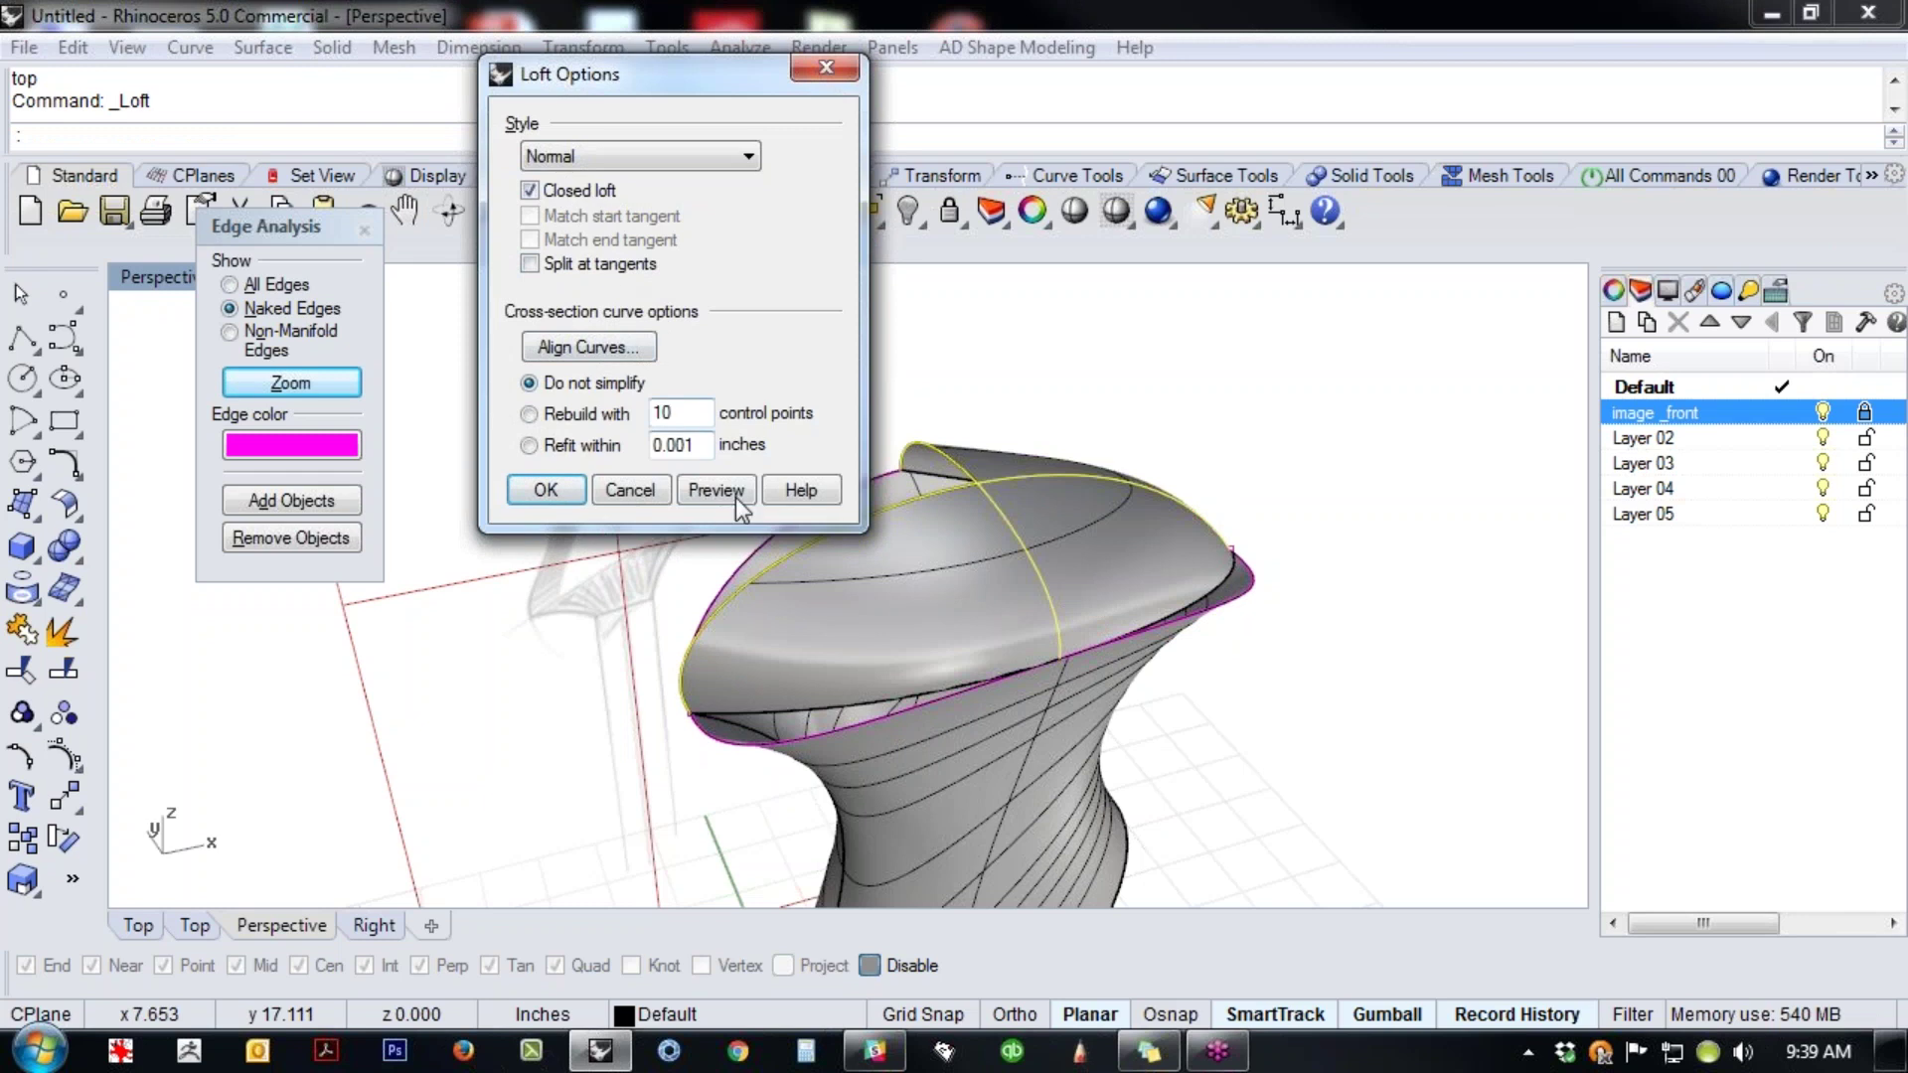
right_click_drag(514, 701, 376, 715)
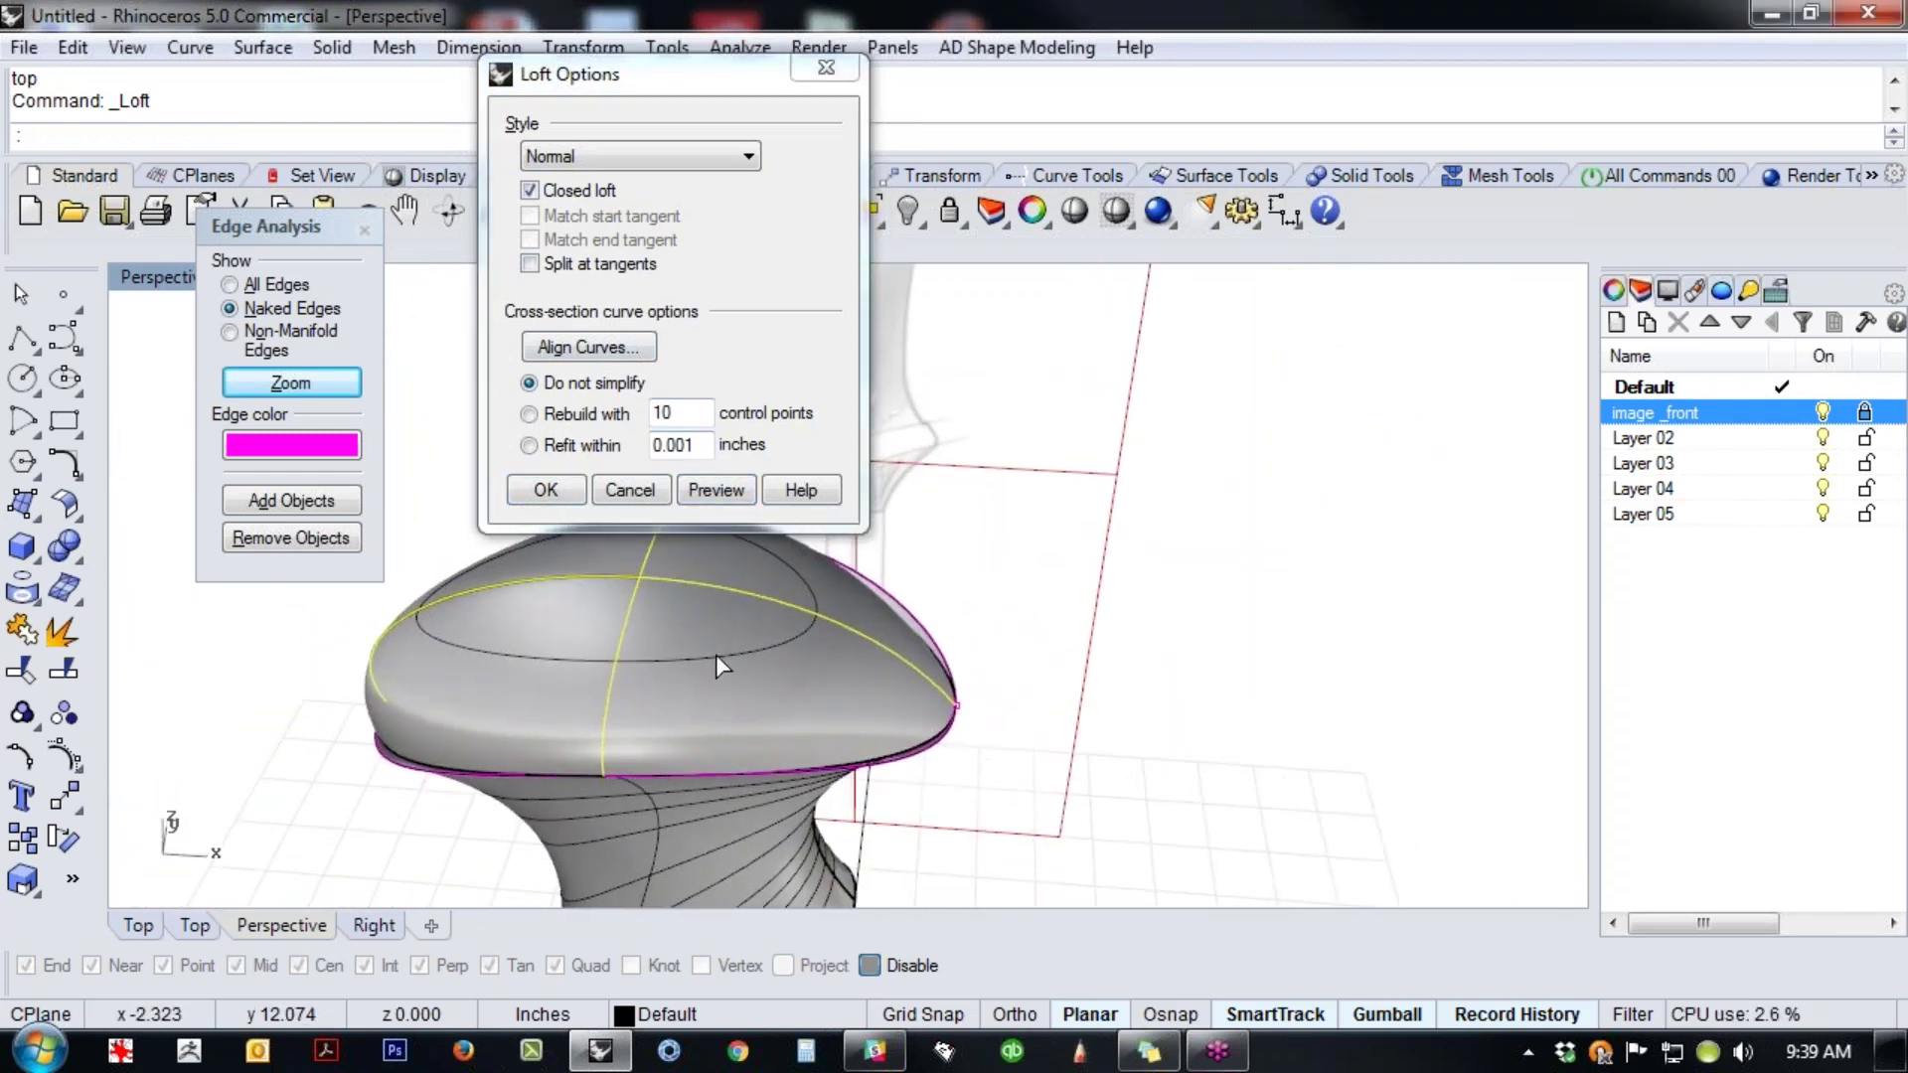
right_click_drag(737, 599, 1100, 658)
left_click(545, 490)
right_click_drag(814, 596, 894, 636)
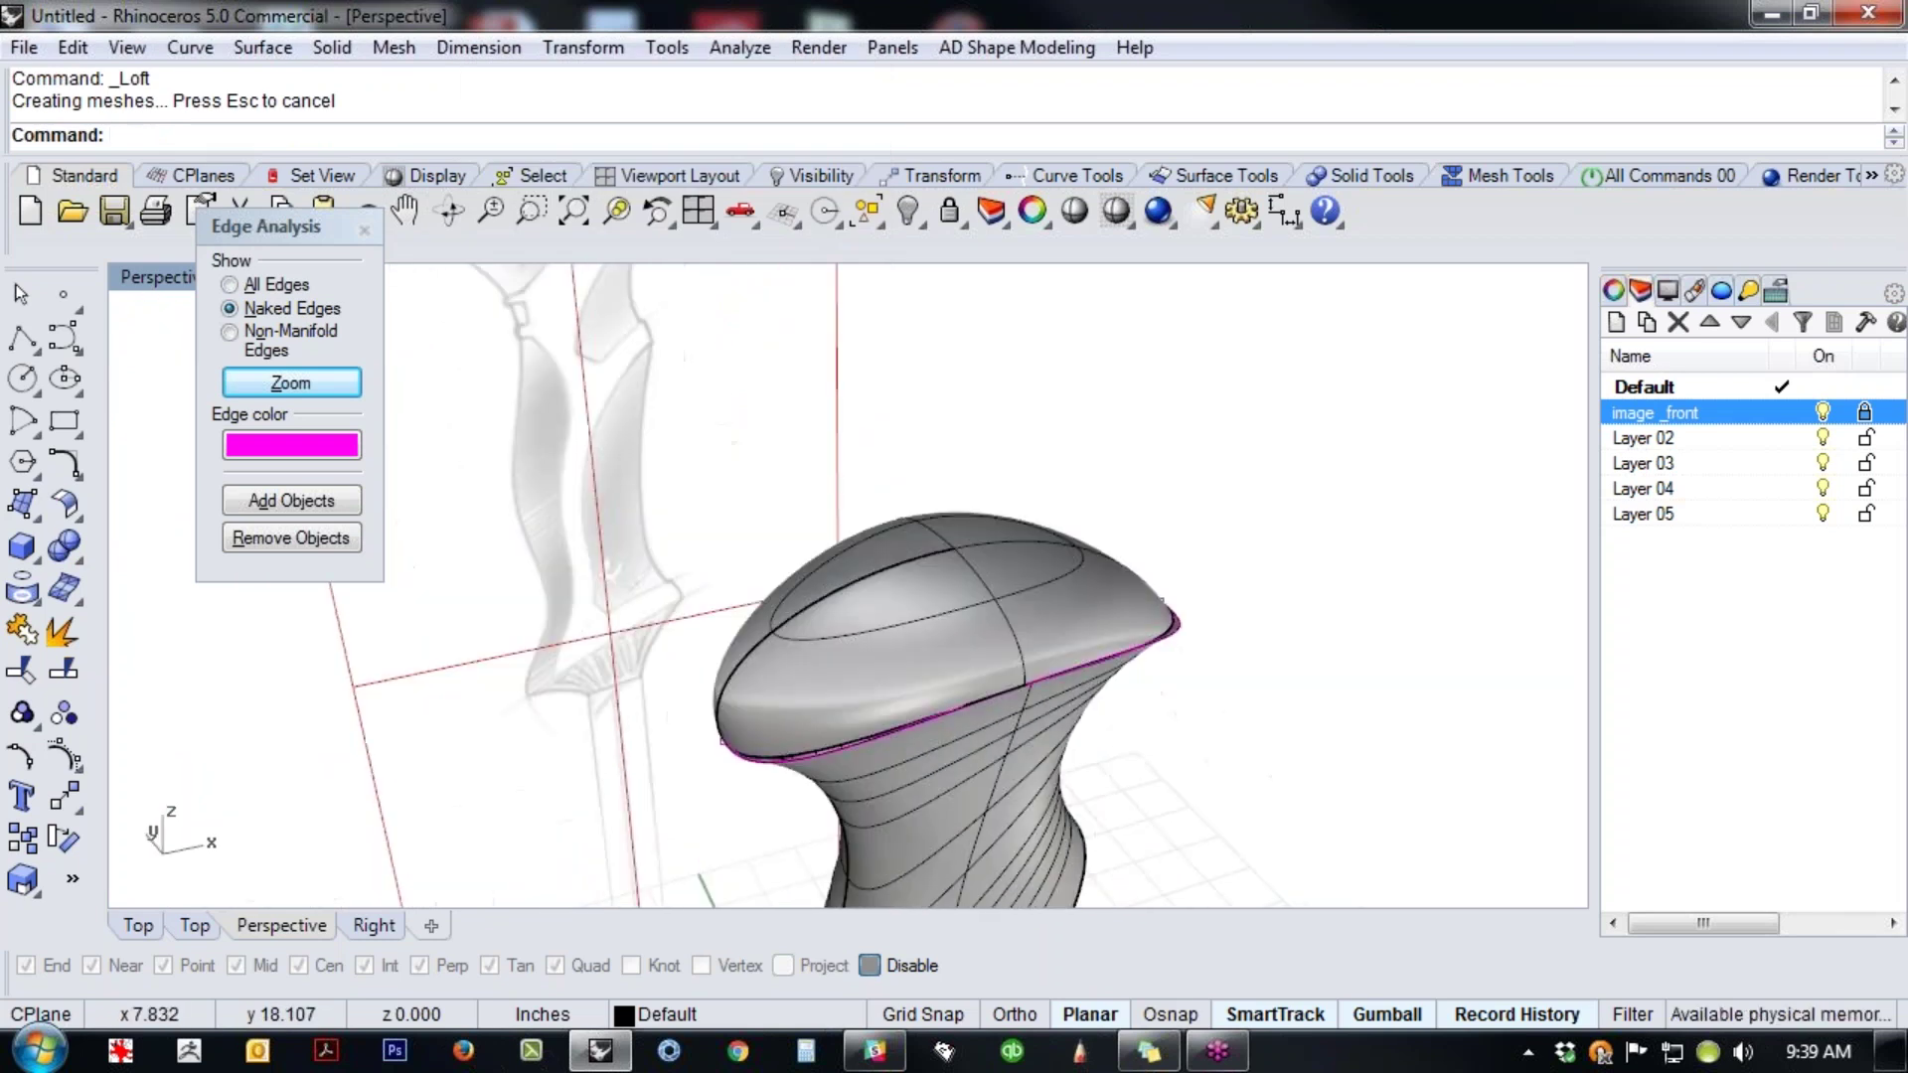
- Match the lofted cap's edge to the two polysurface edges of the handle rim with Position continuity
type("MatchSrf")
key("Return")
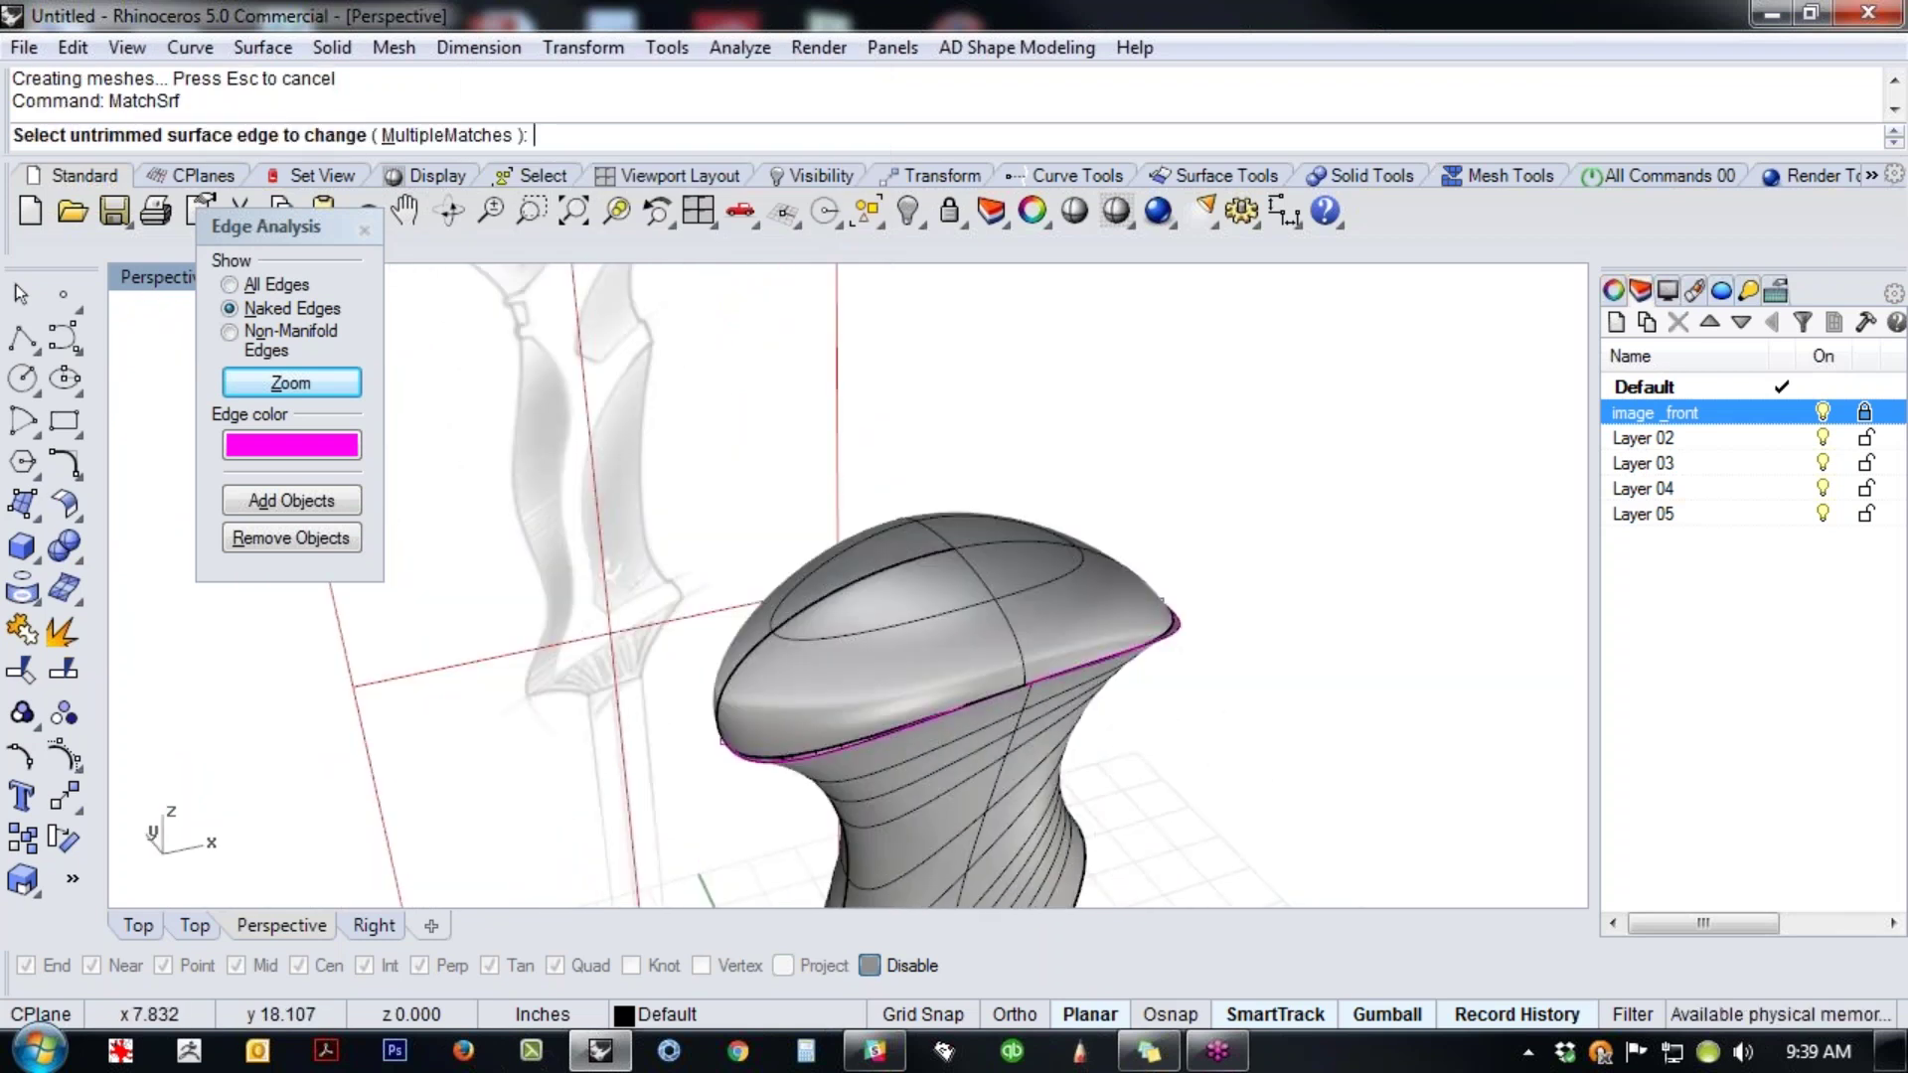
scroll(1093, 671, "up", 5)
left_click(1116, 703)
left_click(1138, 727)
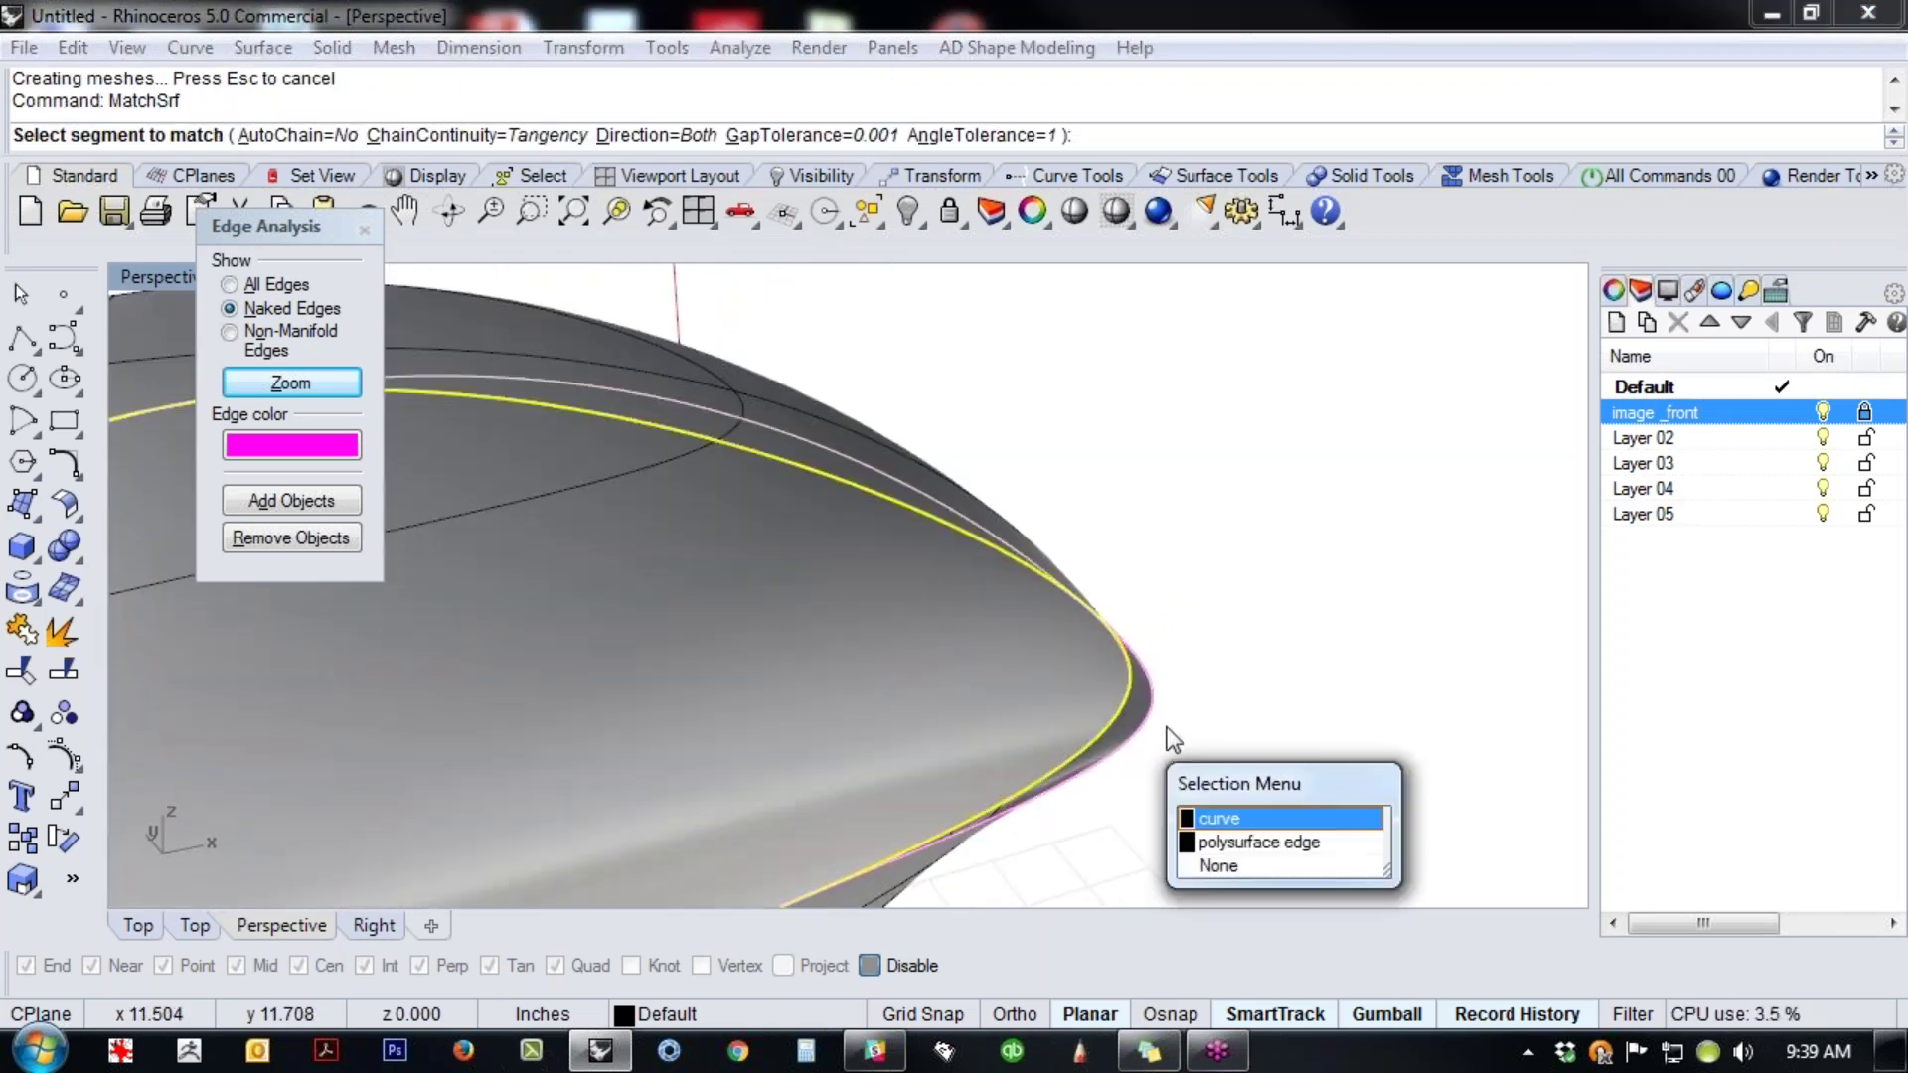
left_click(1248, 845)
left_click(1062, 596)
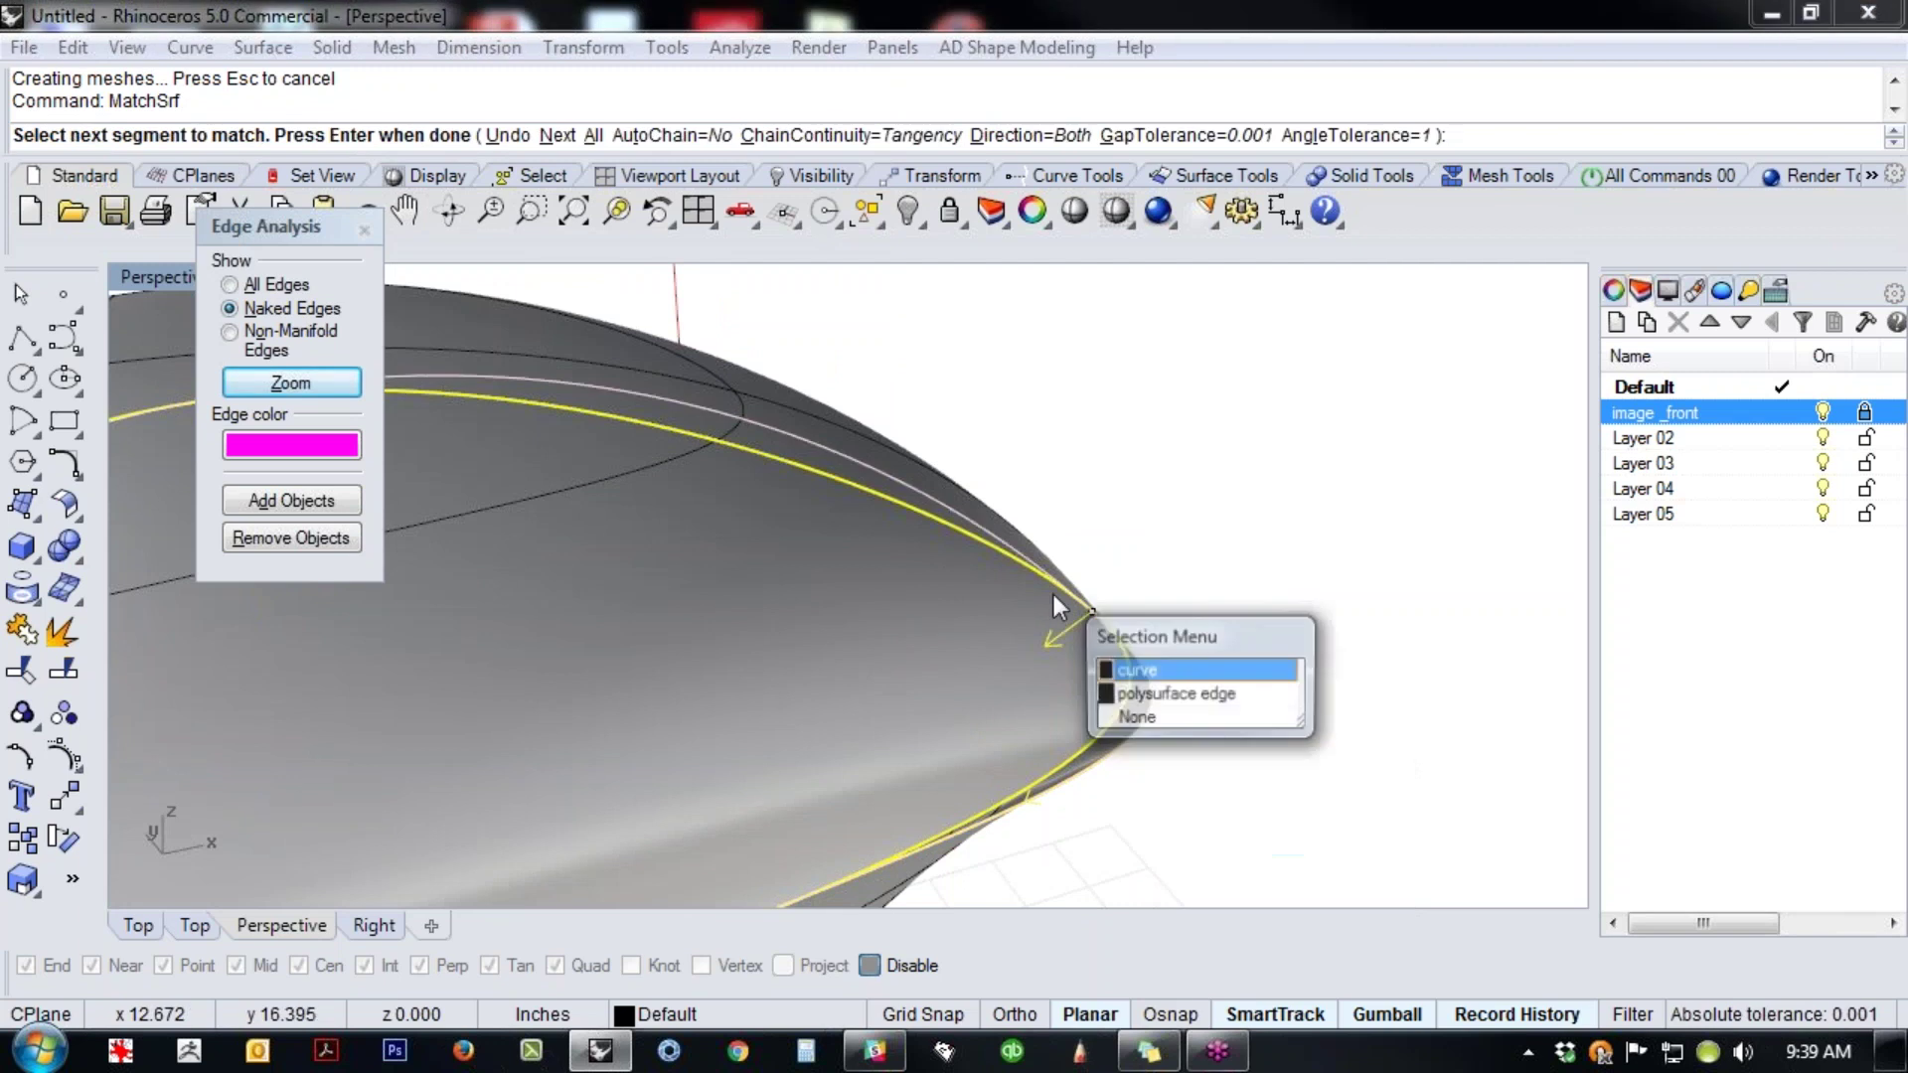
left_click(1232, 695)
scroll(1143, 685, "down", 6)
right_click_drag(1113, 681, 927, 651)
right_click(927, 651)
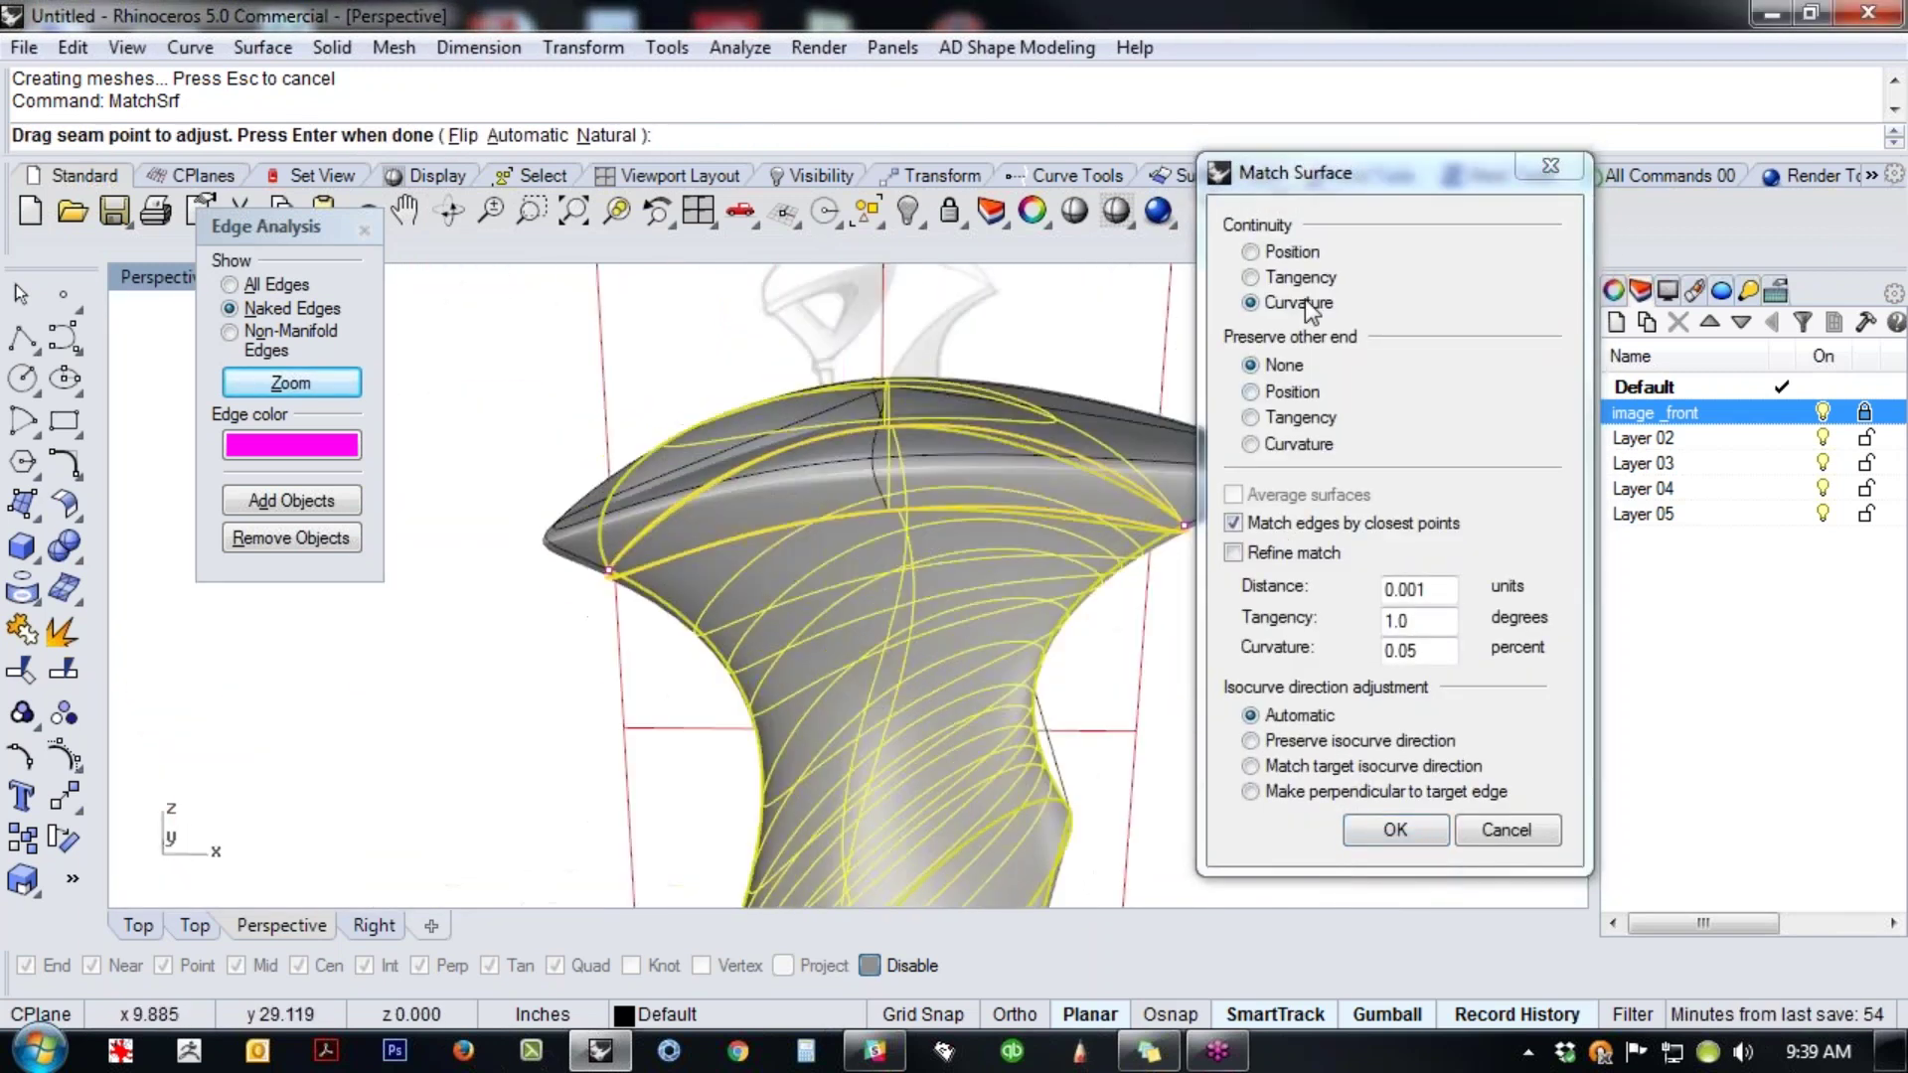
left_click(1296, 255)
right_click_drag(785, 663, 894, 676)
left_click(1373, 831)
- Delete the matched cap surface from the handle
right_click_drag(1113, 675, 1082, 706)
left_click(1082, 706)
key("Delete")
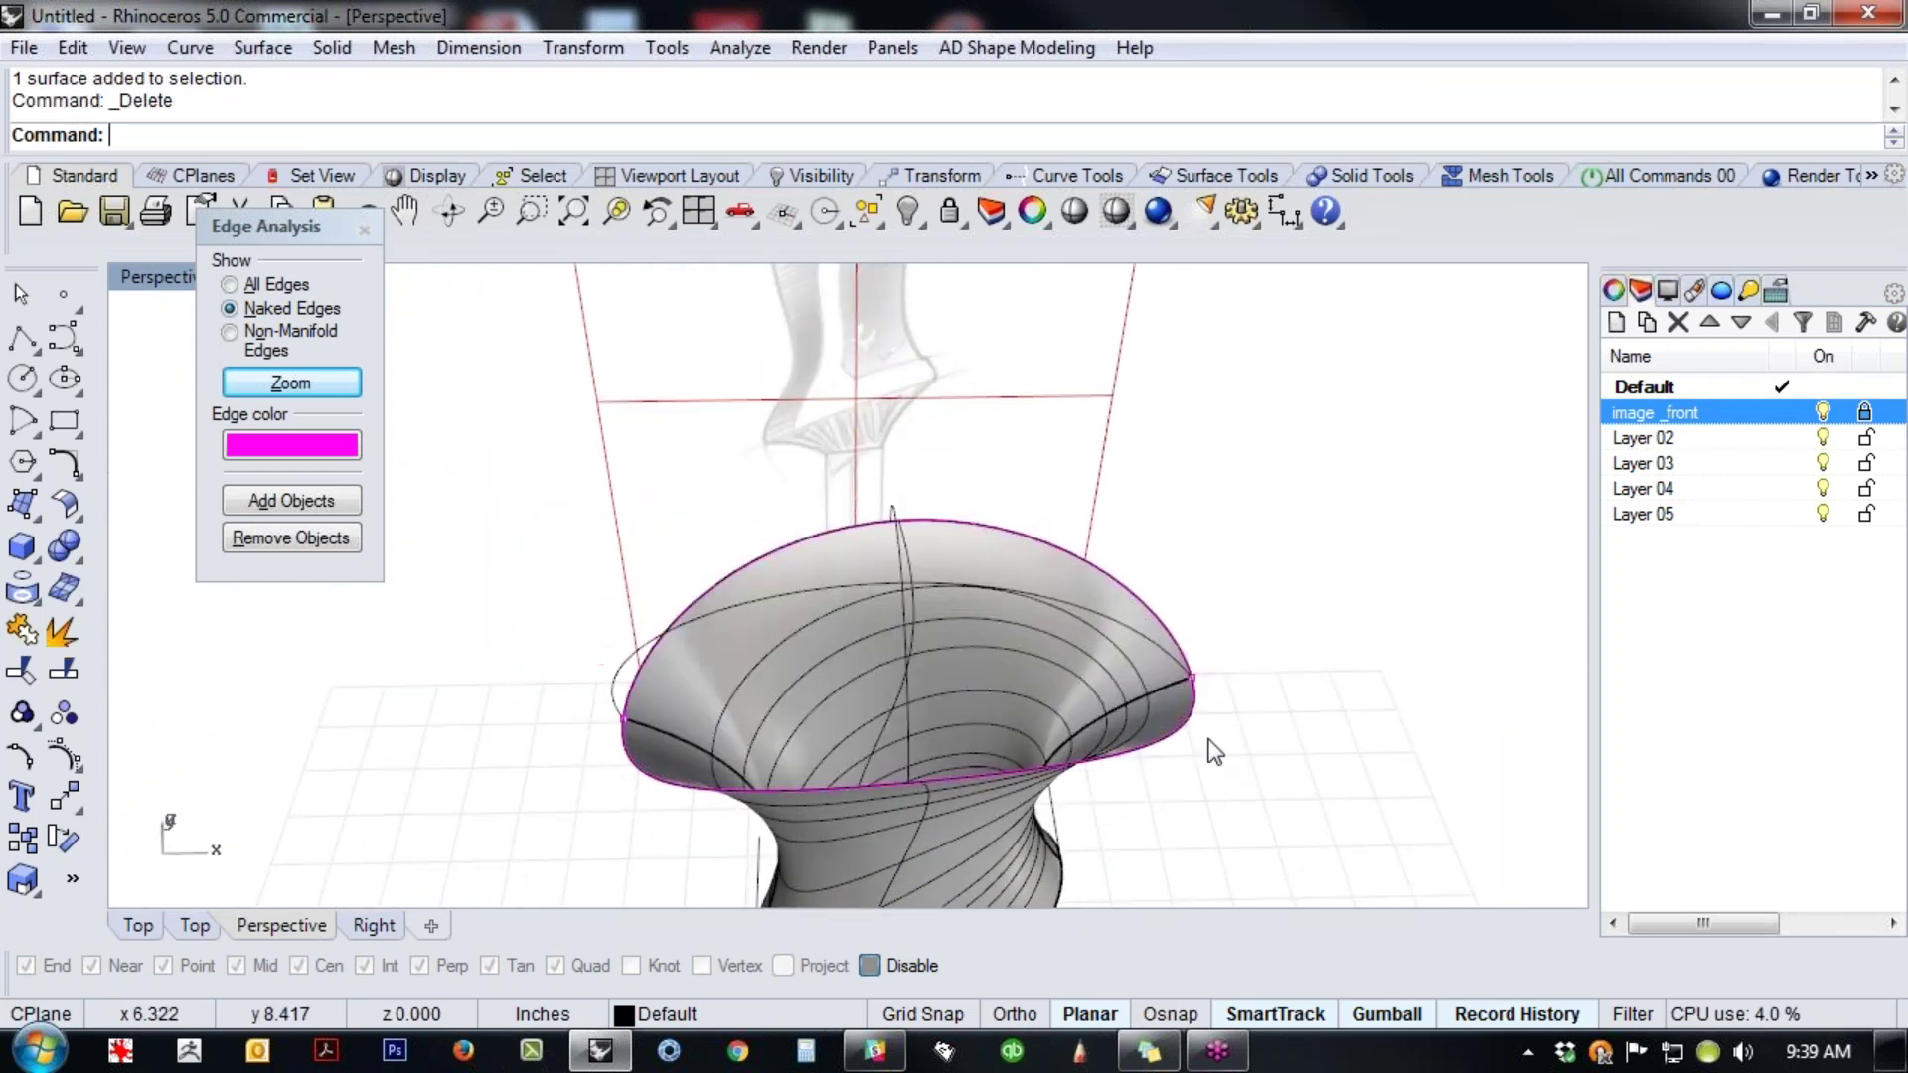
- Preview a Patch surface through the handle's rim curve and the profile curves that cross above the opening
right_click_drag(1215, 752, 1261, 681)
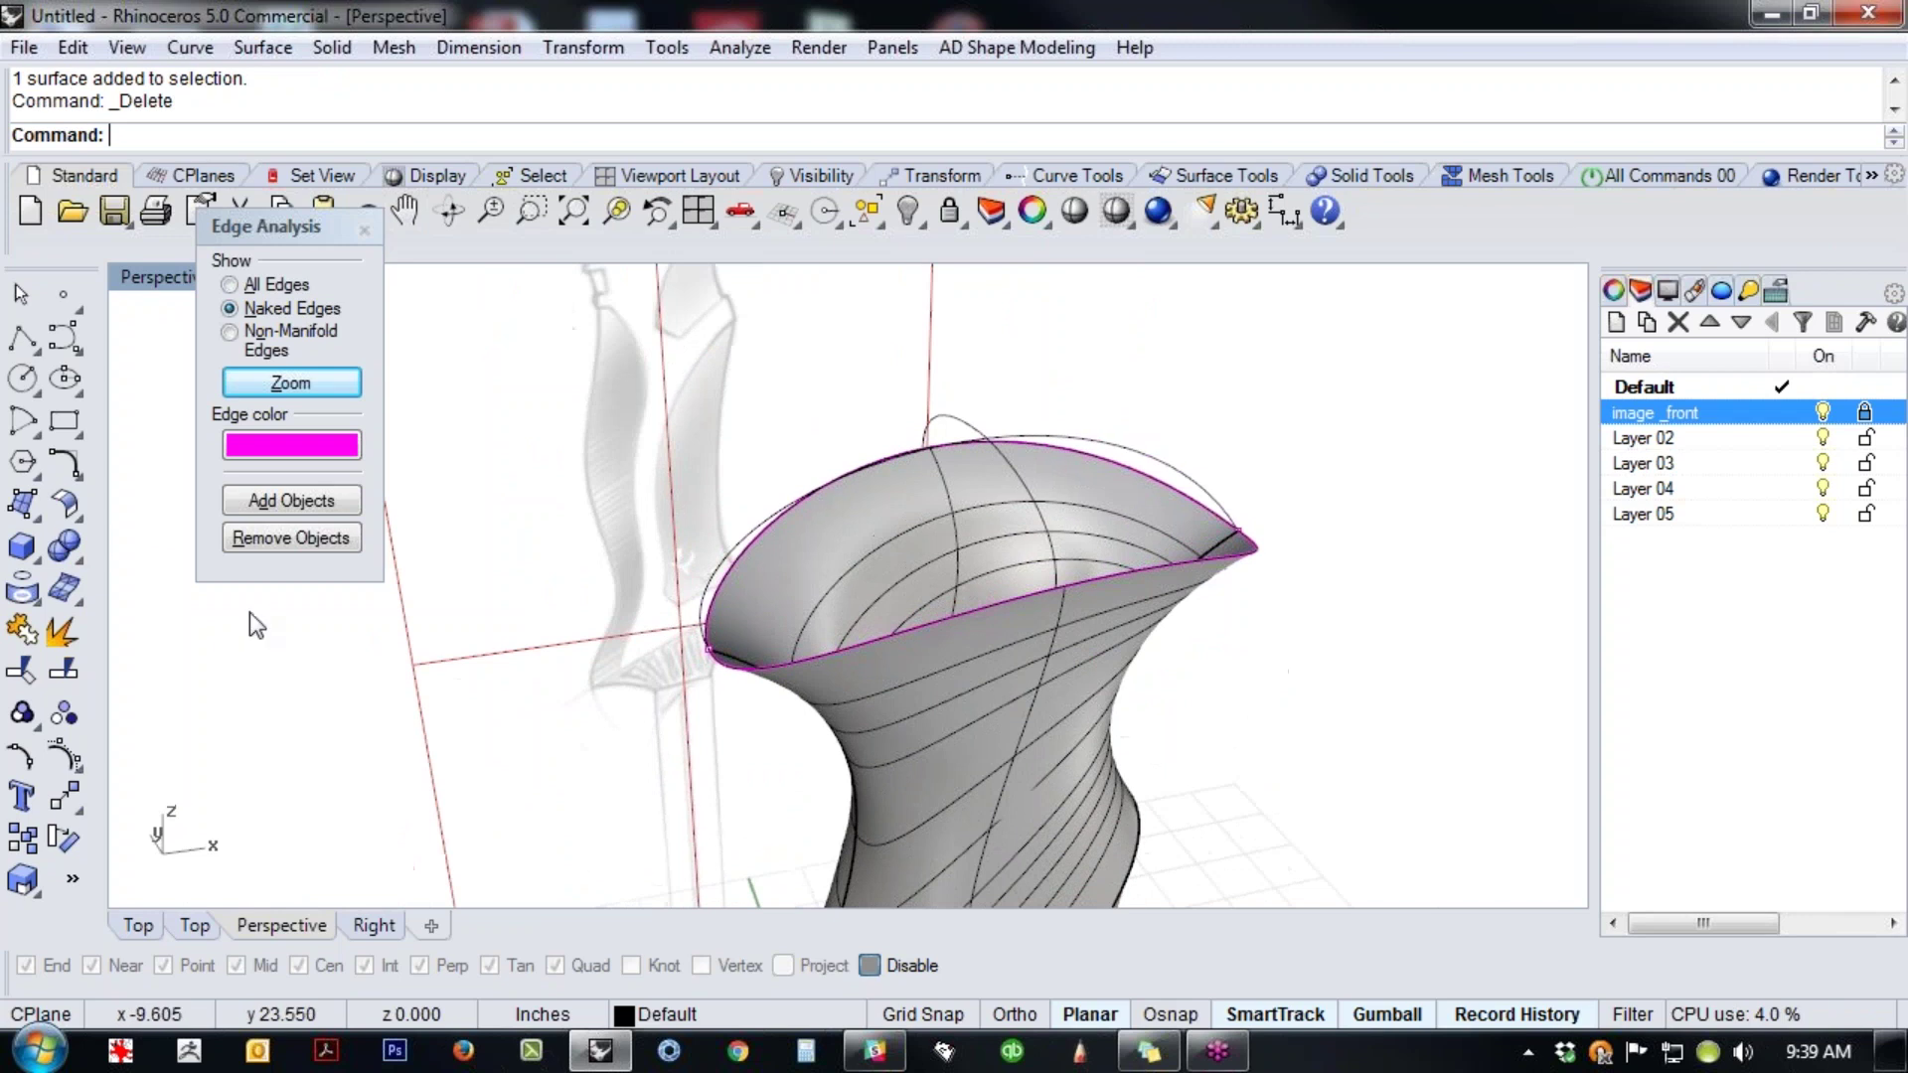
left_click(22, 504)
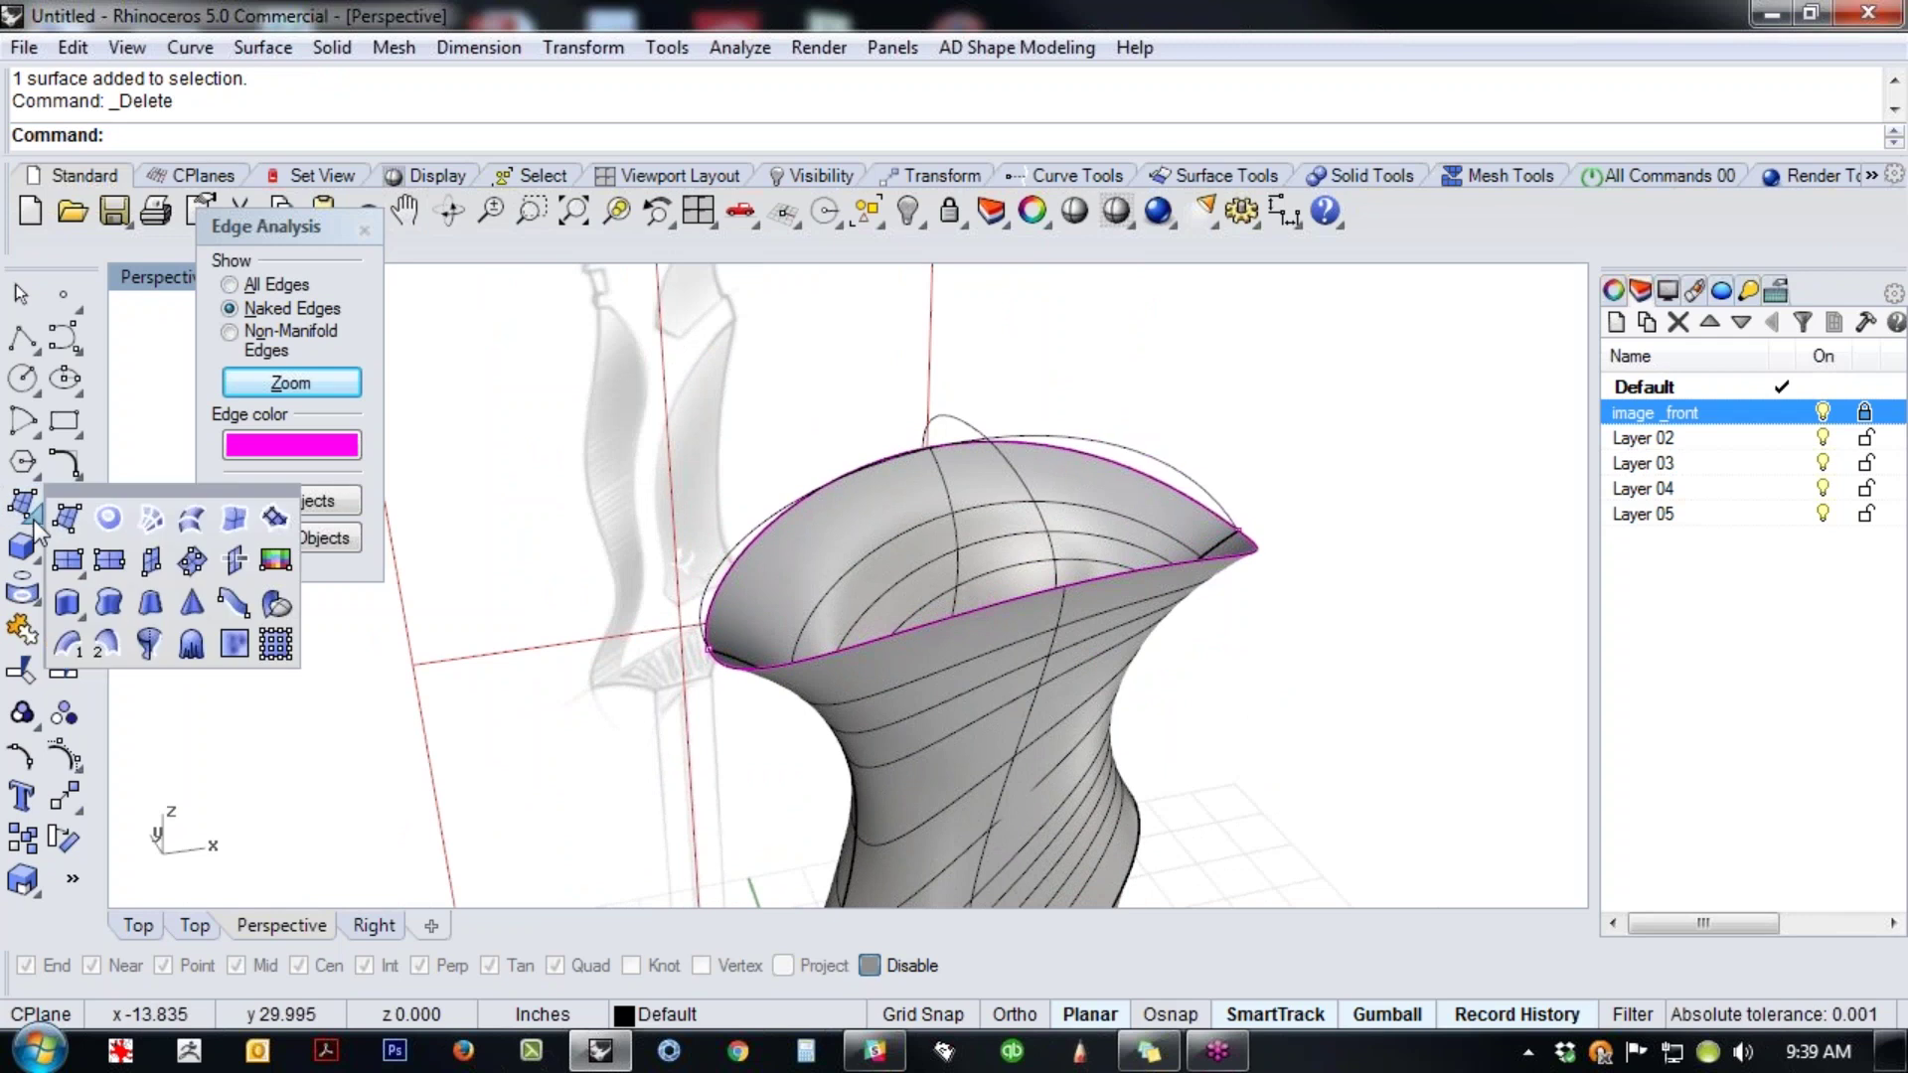
left_click(274, 517)
left_click(914, 673)
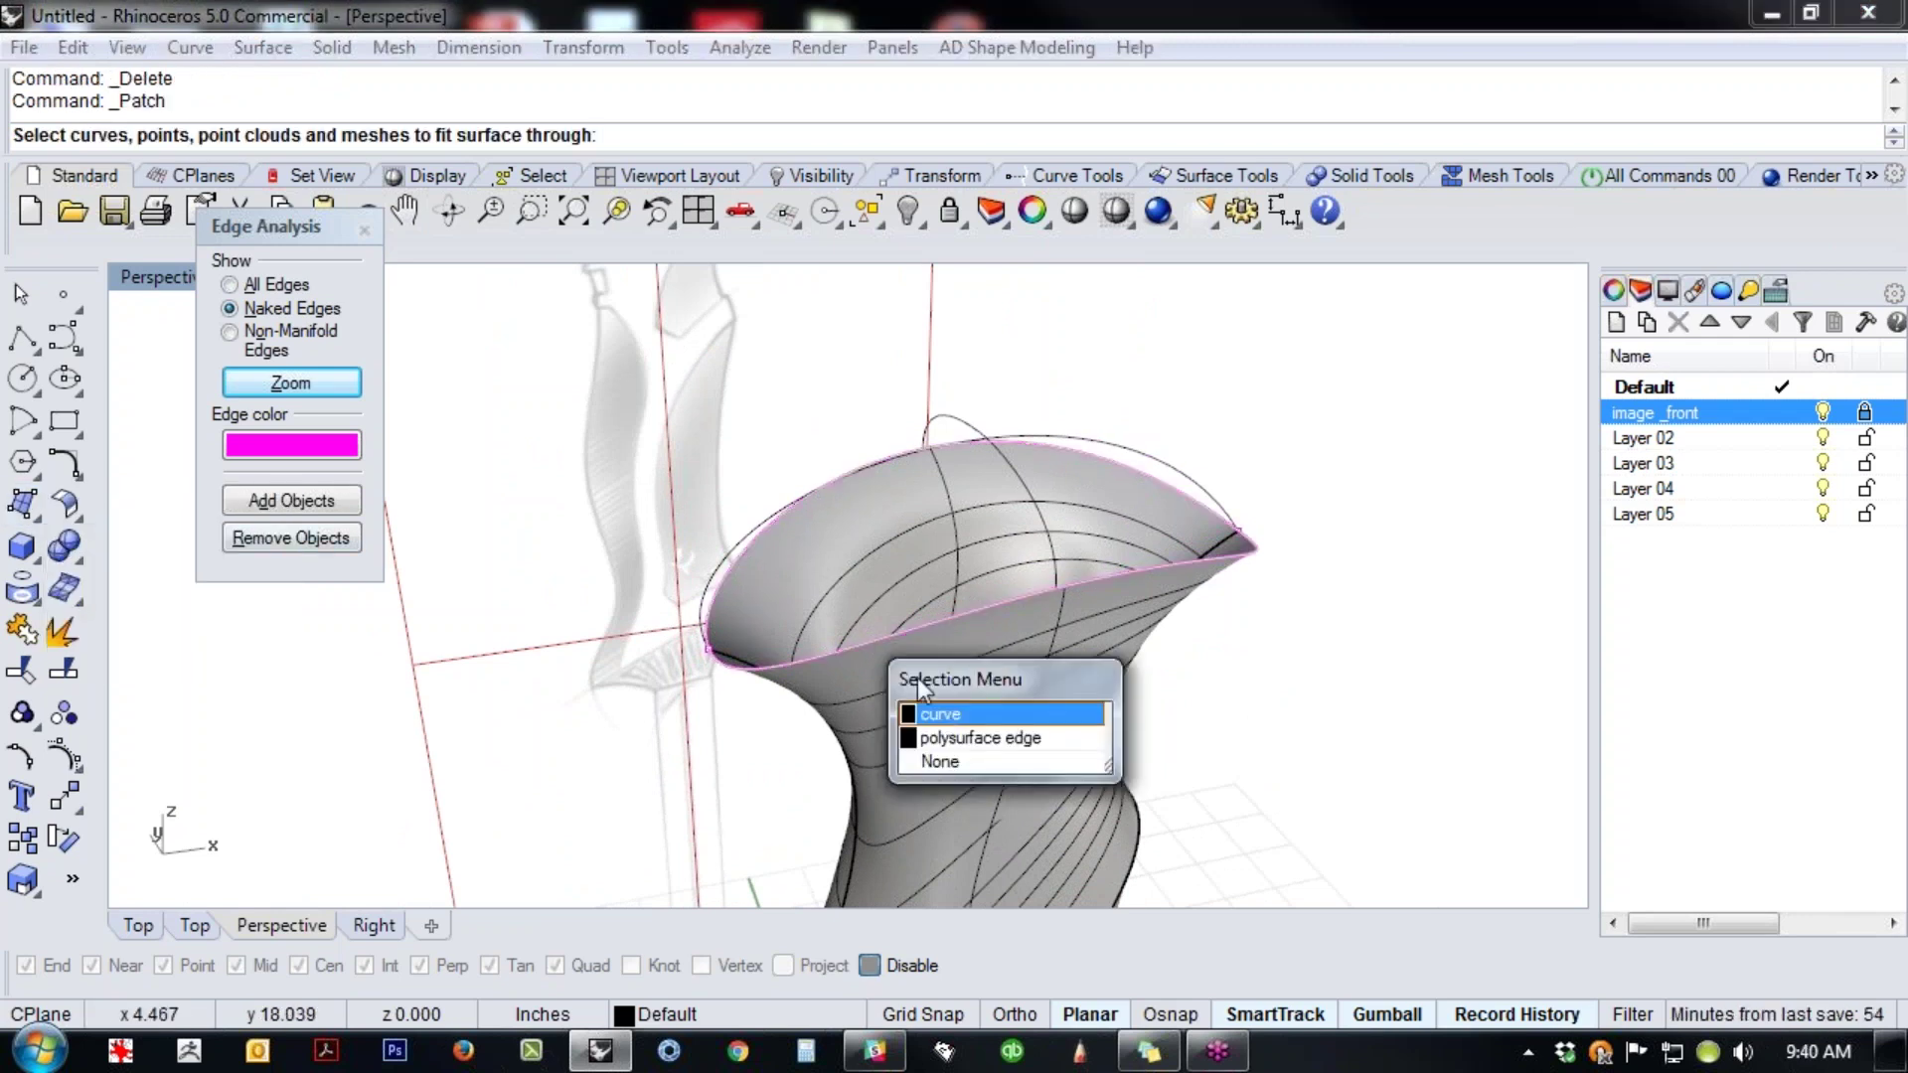
left_click(942, 716)
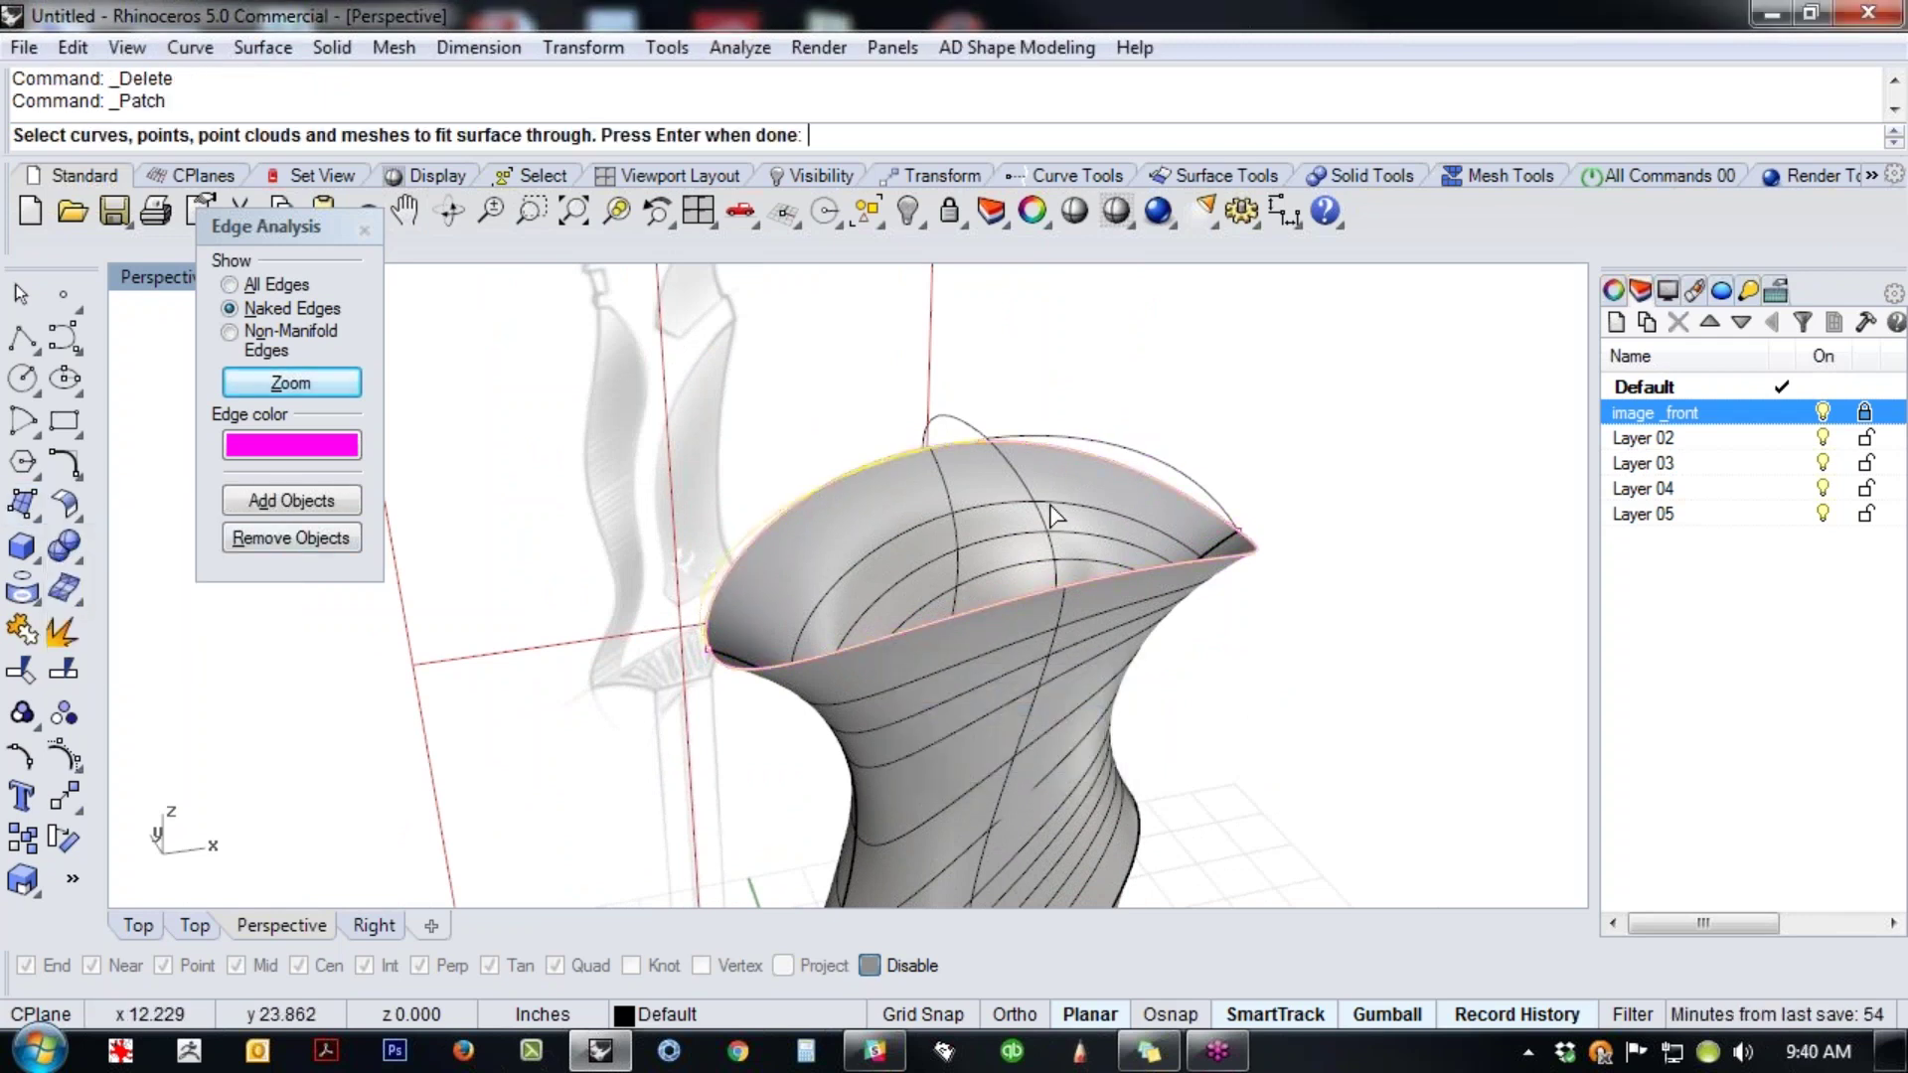
left_click(1054, 503)
left_click(1112, 449)
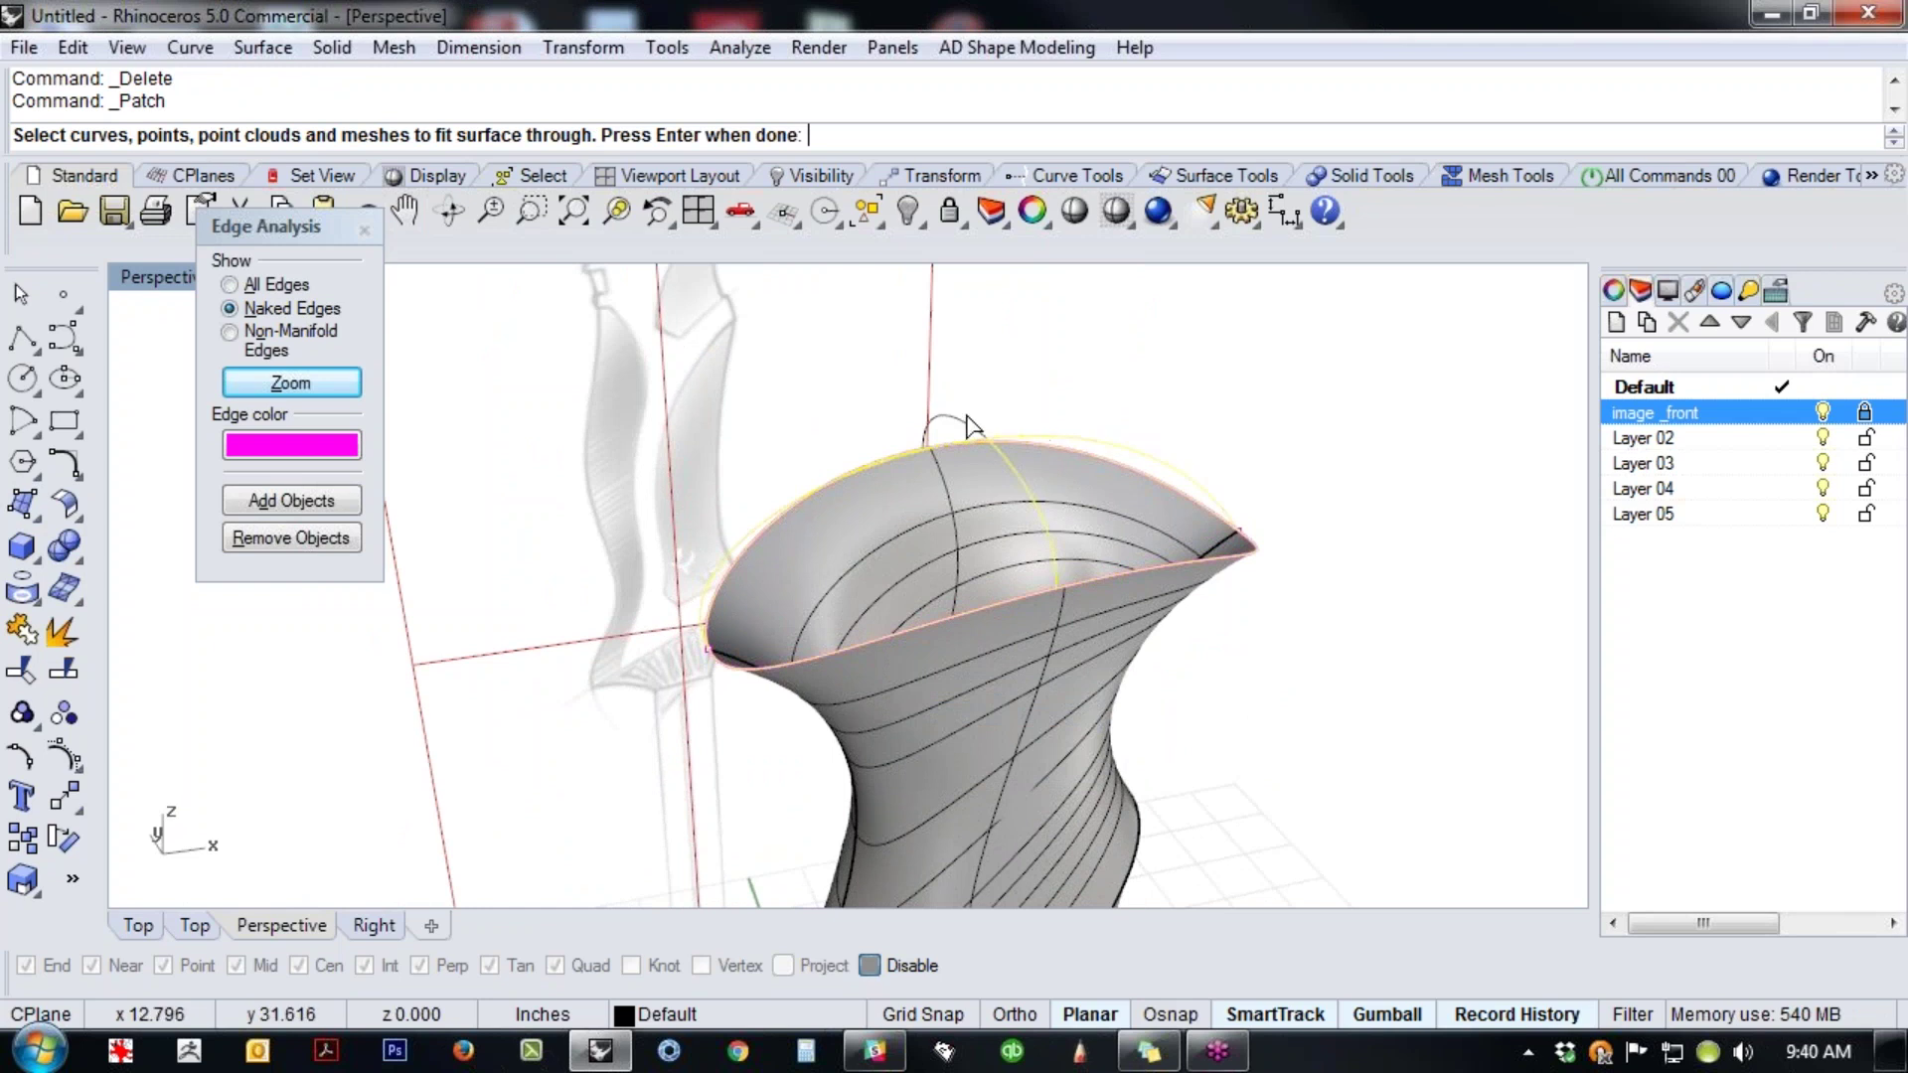
key("Return")
left_click(1461, 789)
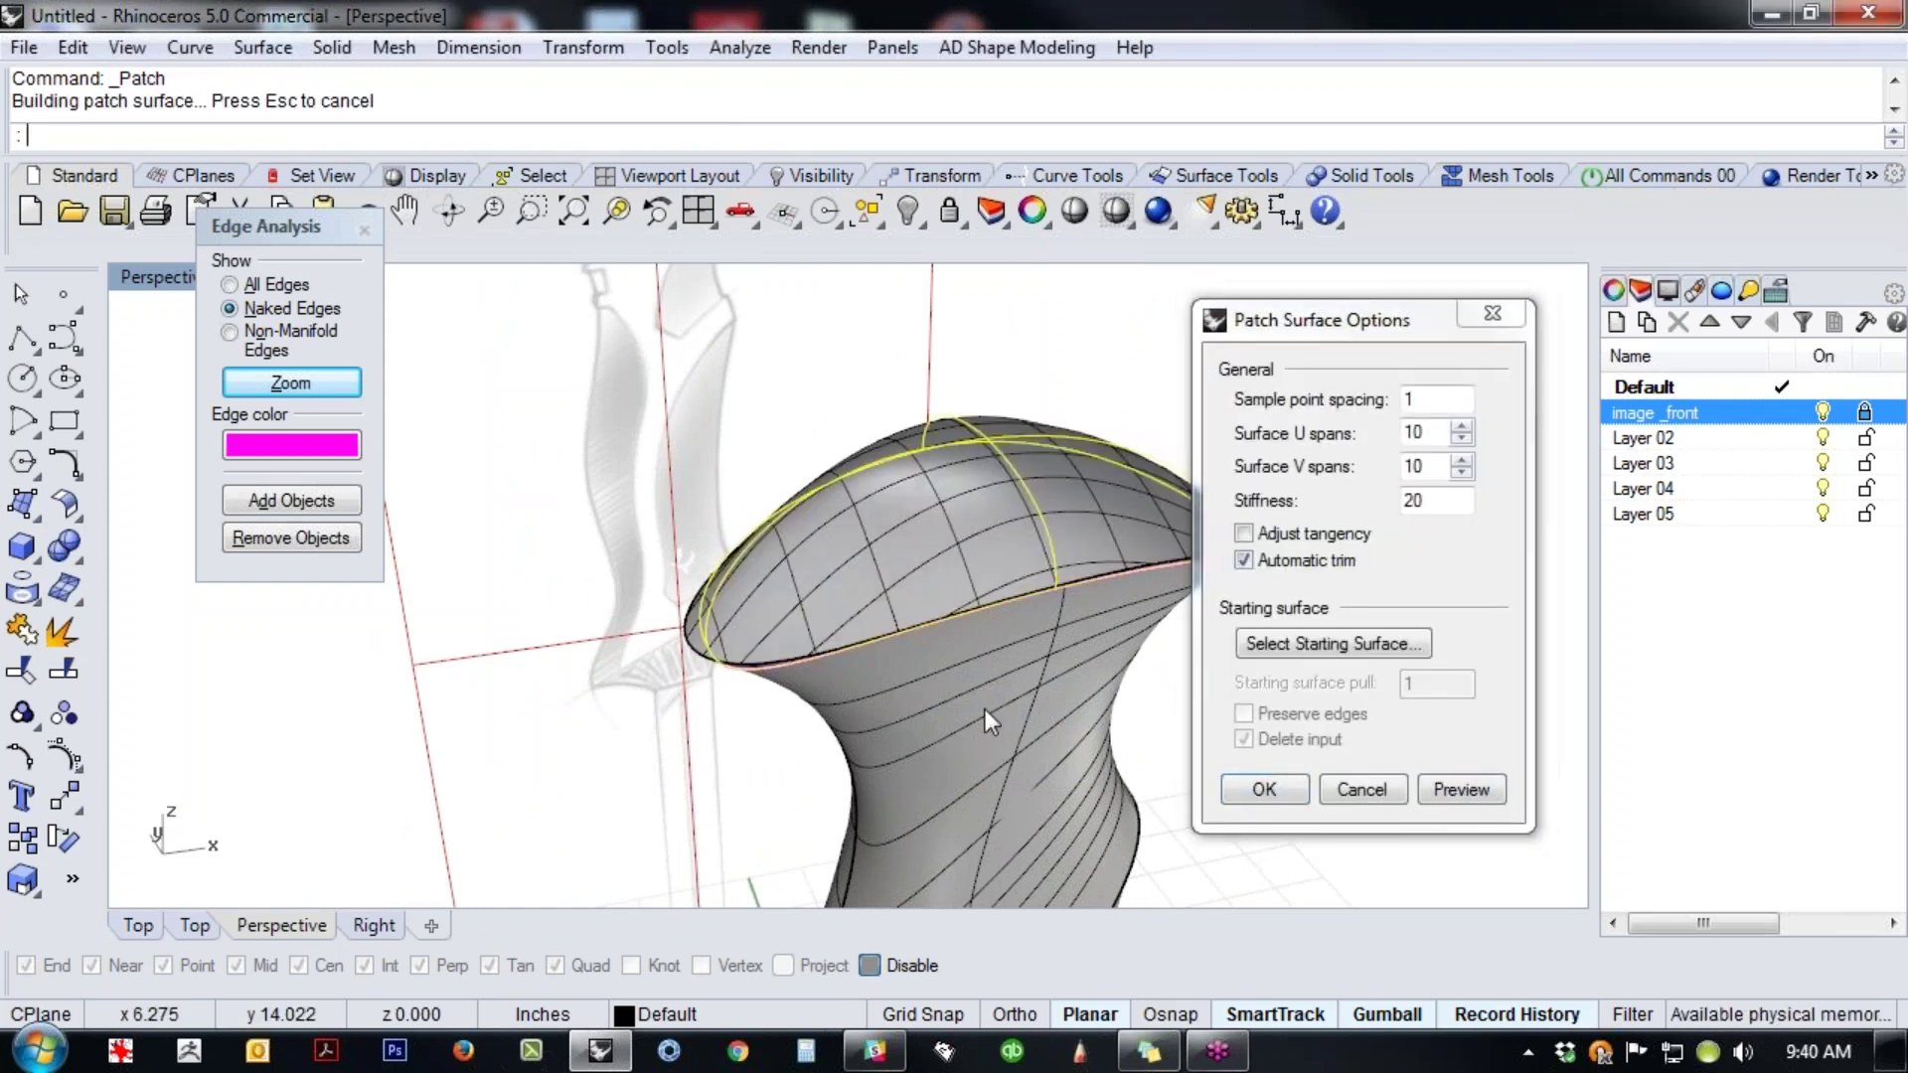
- Set the patch stiffness to 2, preview it and inspect the cap's shape
right_click_drag(958, 709, 863, 646)
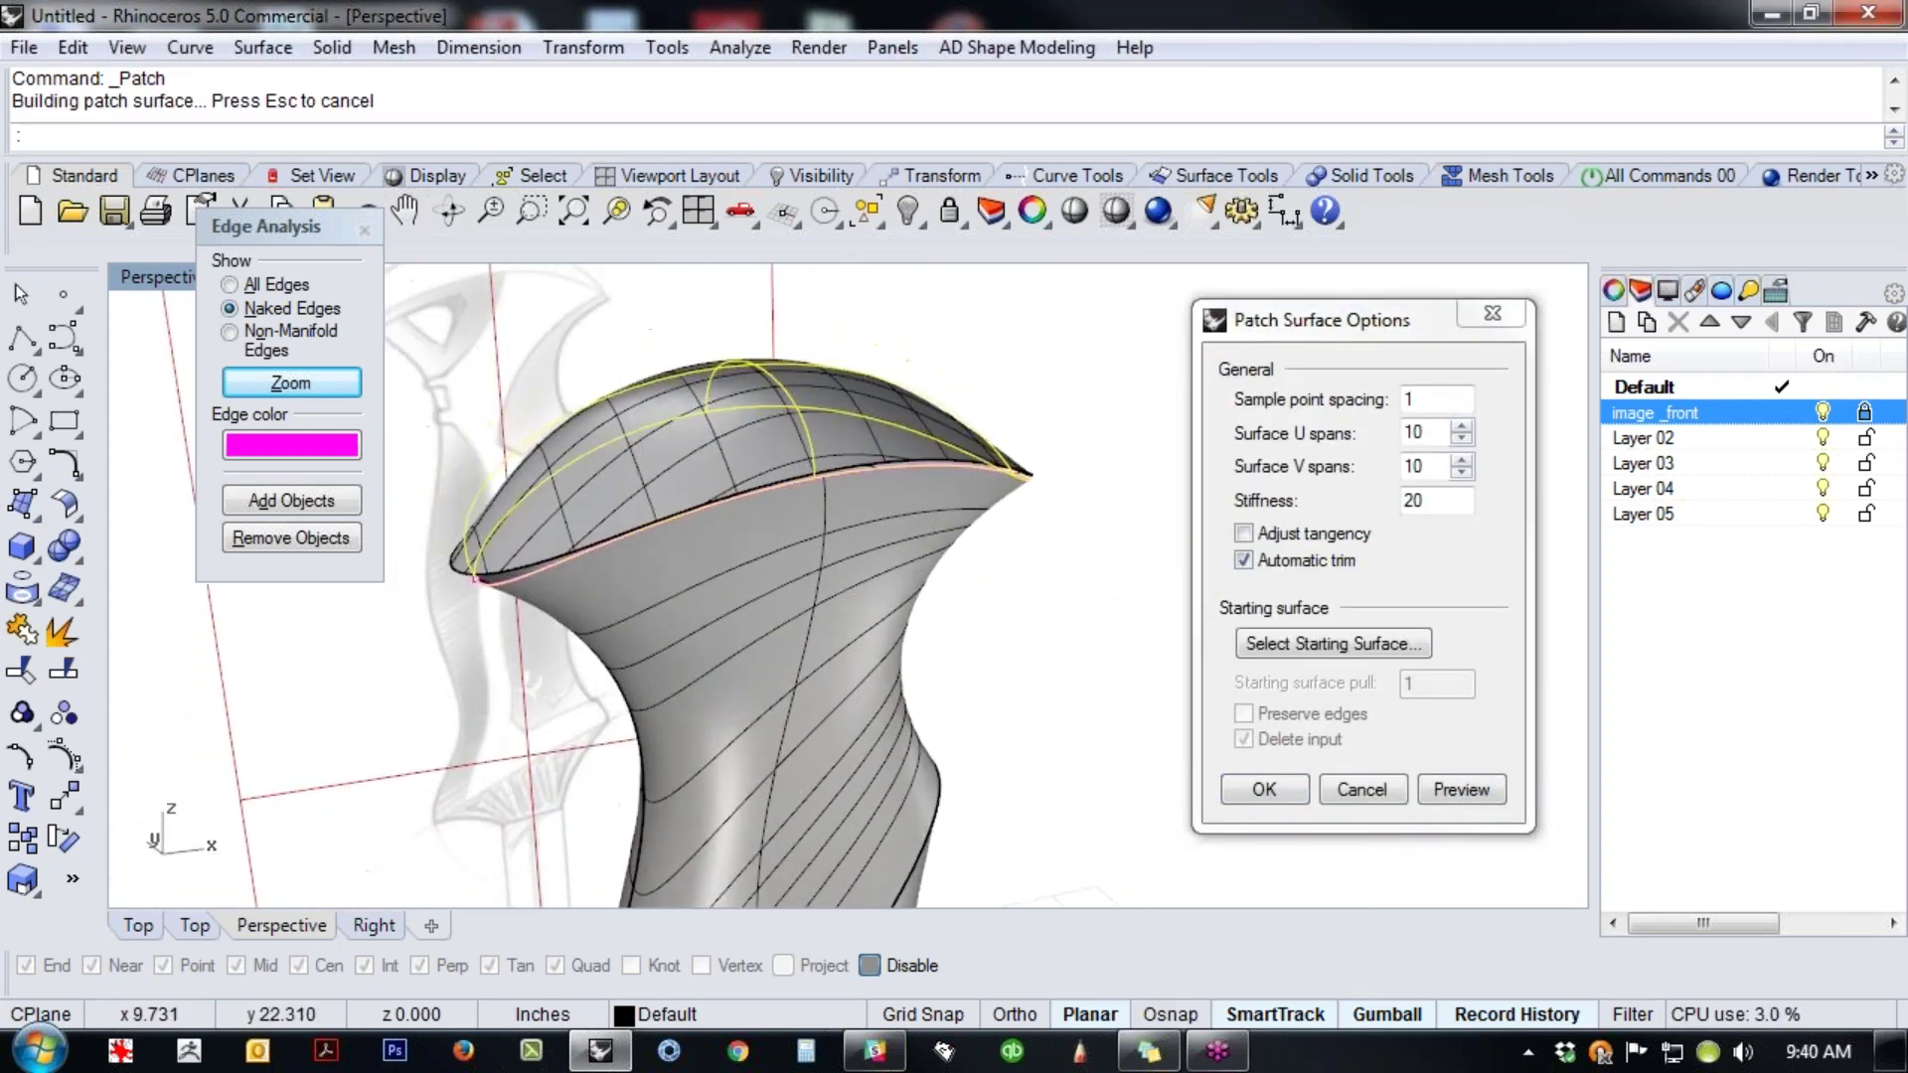
left_click_drag(1439, 503, 1373, 515)
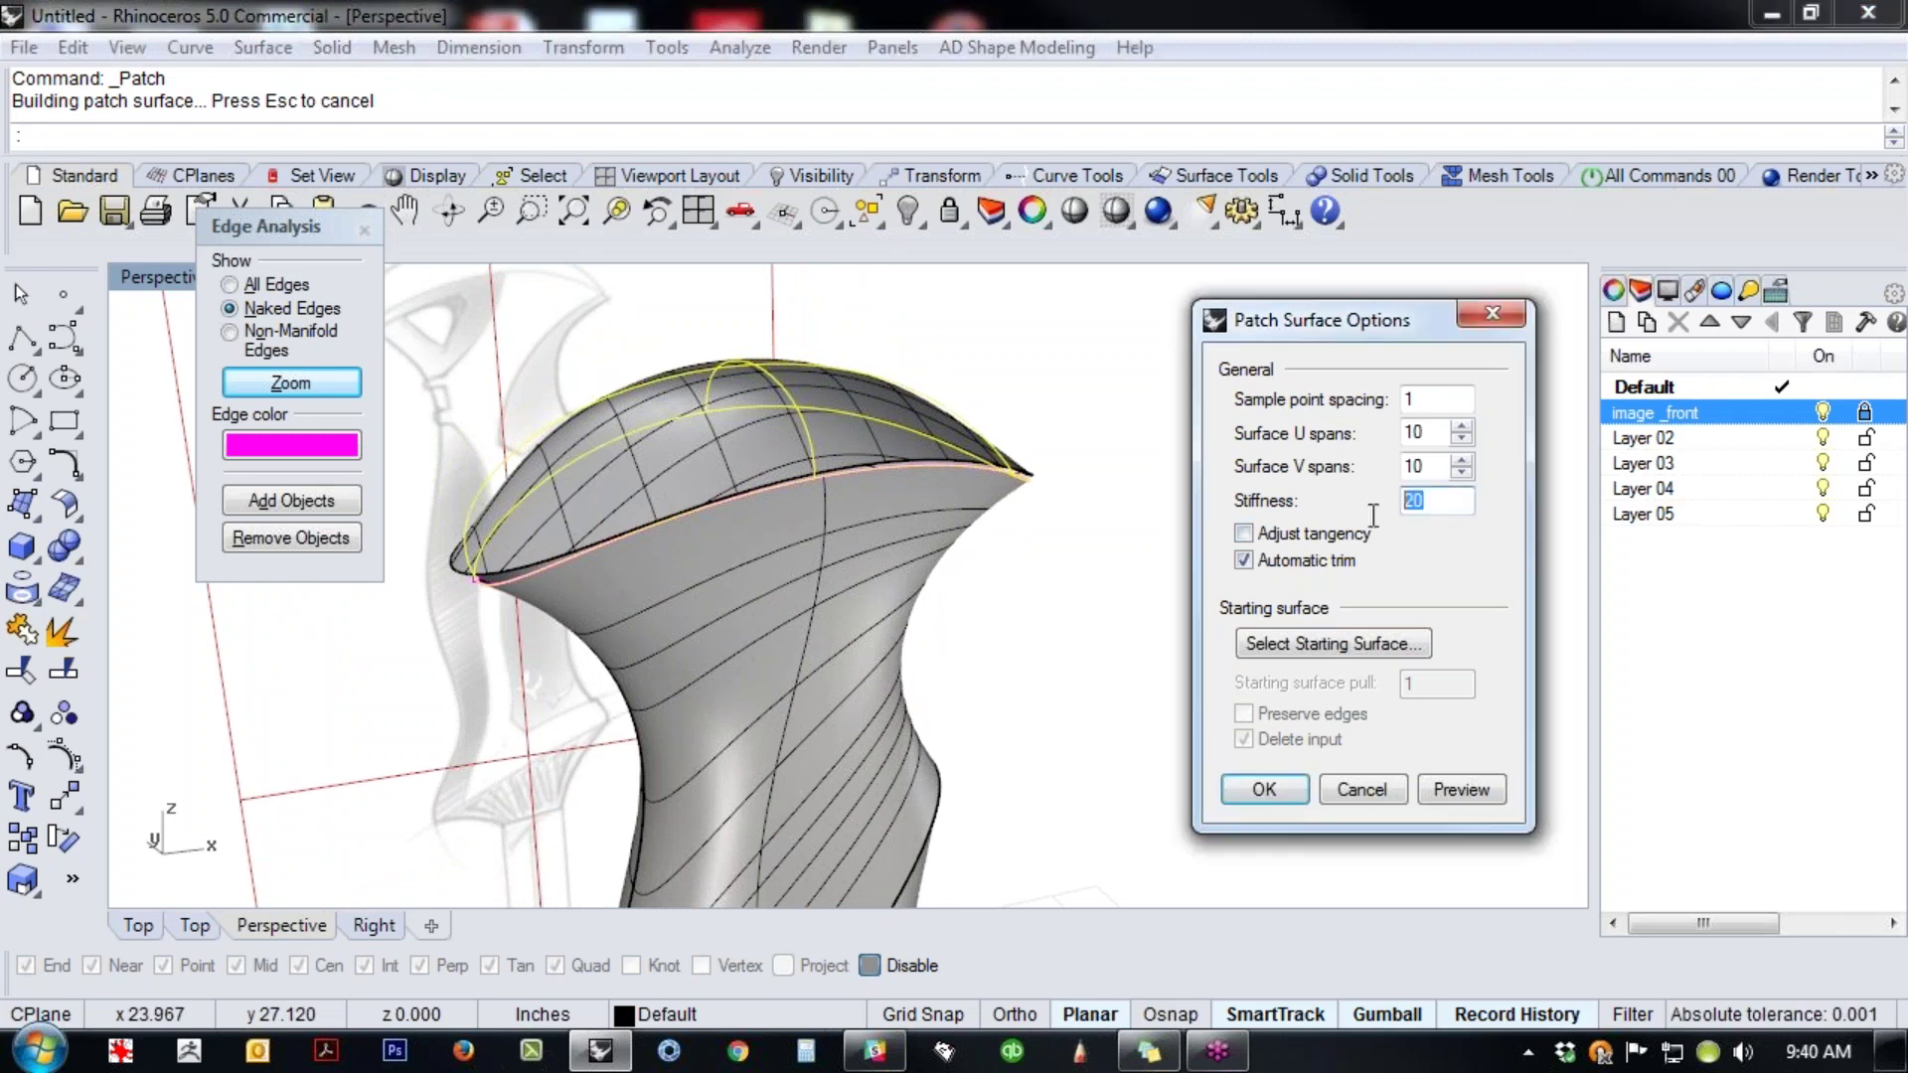
type("2")
left_click(1461, 789)
right_click_drag(1086, 686, 1388, 571)
- Try a patch stiffness of 1 in the preview, inspect the cap from several sides, and cancel the patch
double_click(1443, 503)
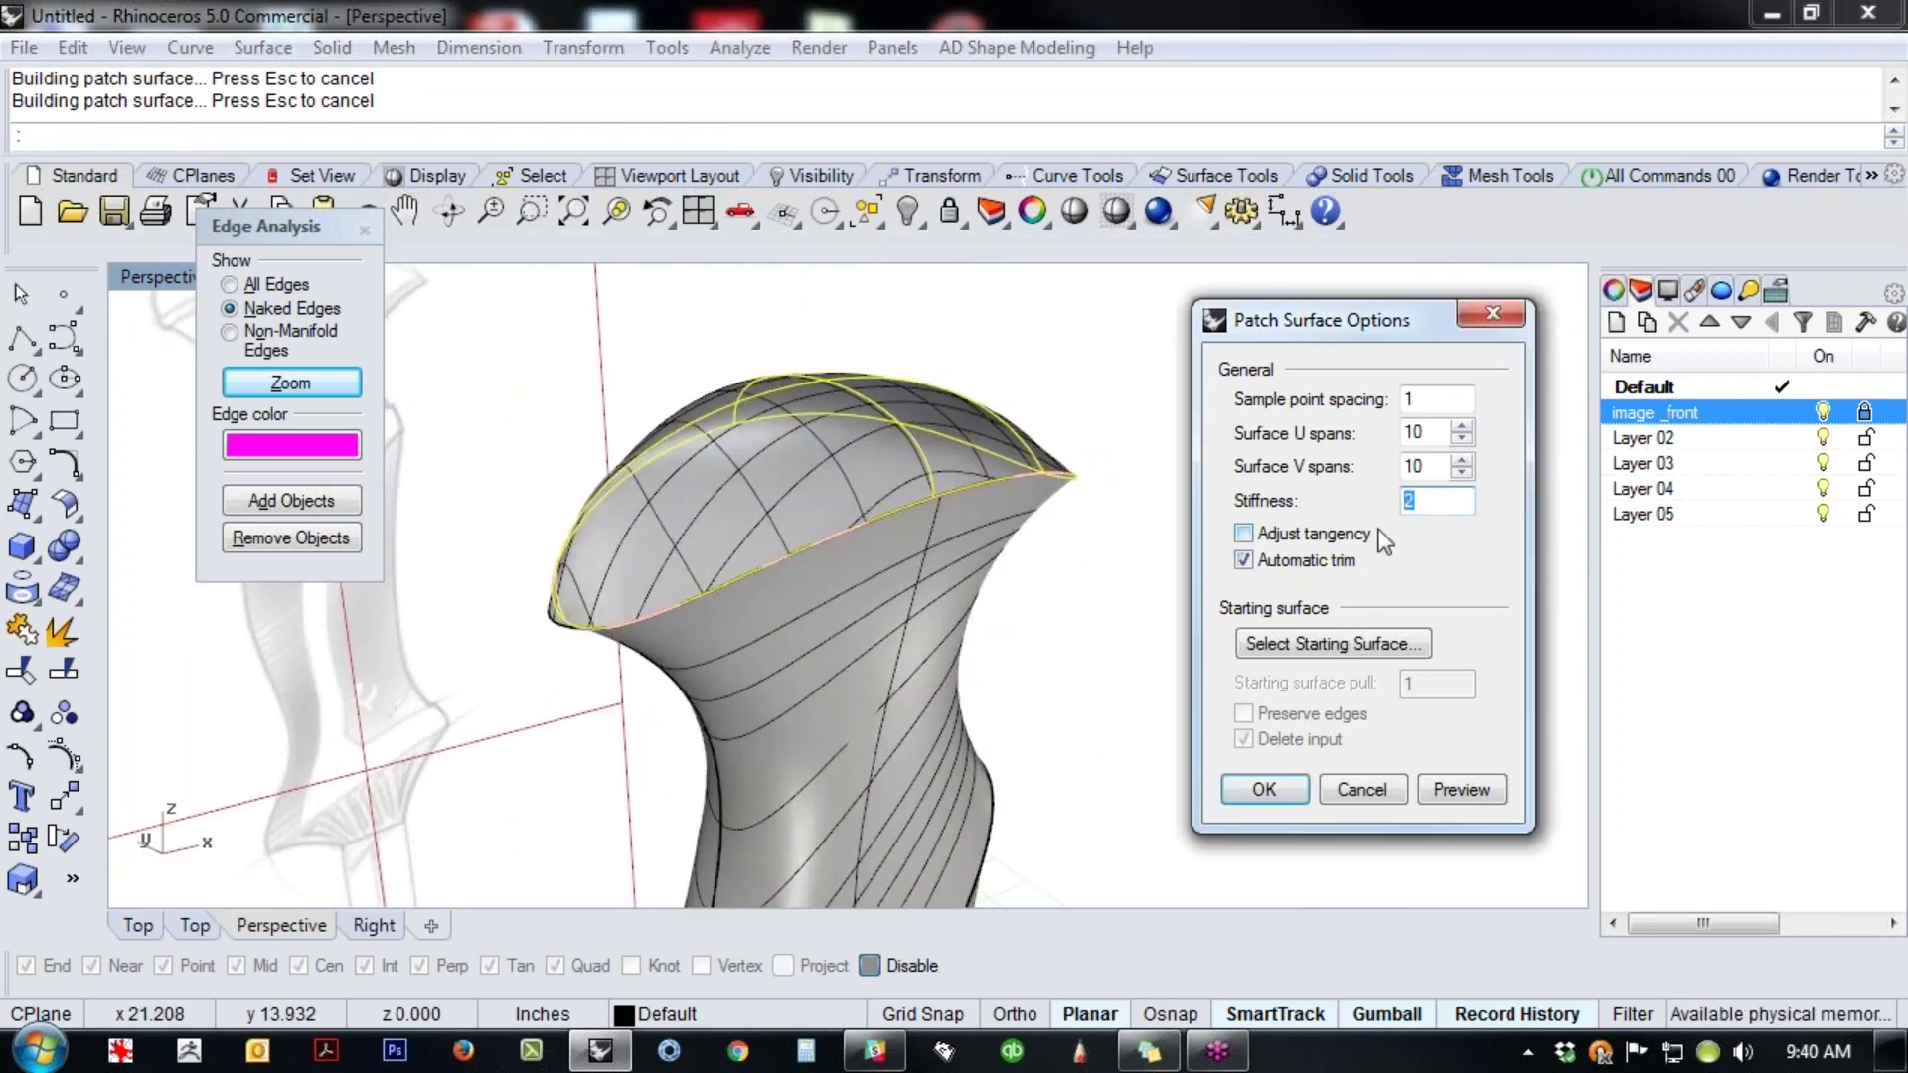
type("1")
left_click(1461, 789)
right_click_drag(1024, 656, 900, 736)
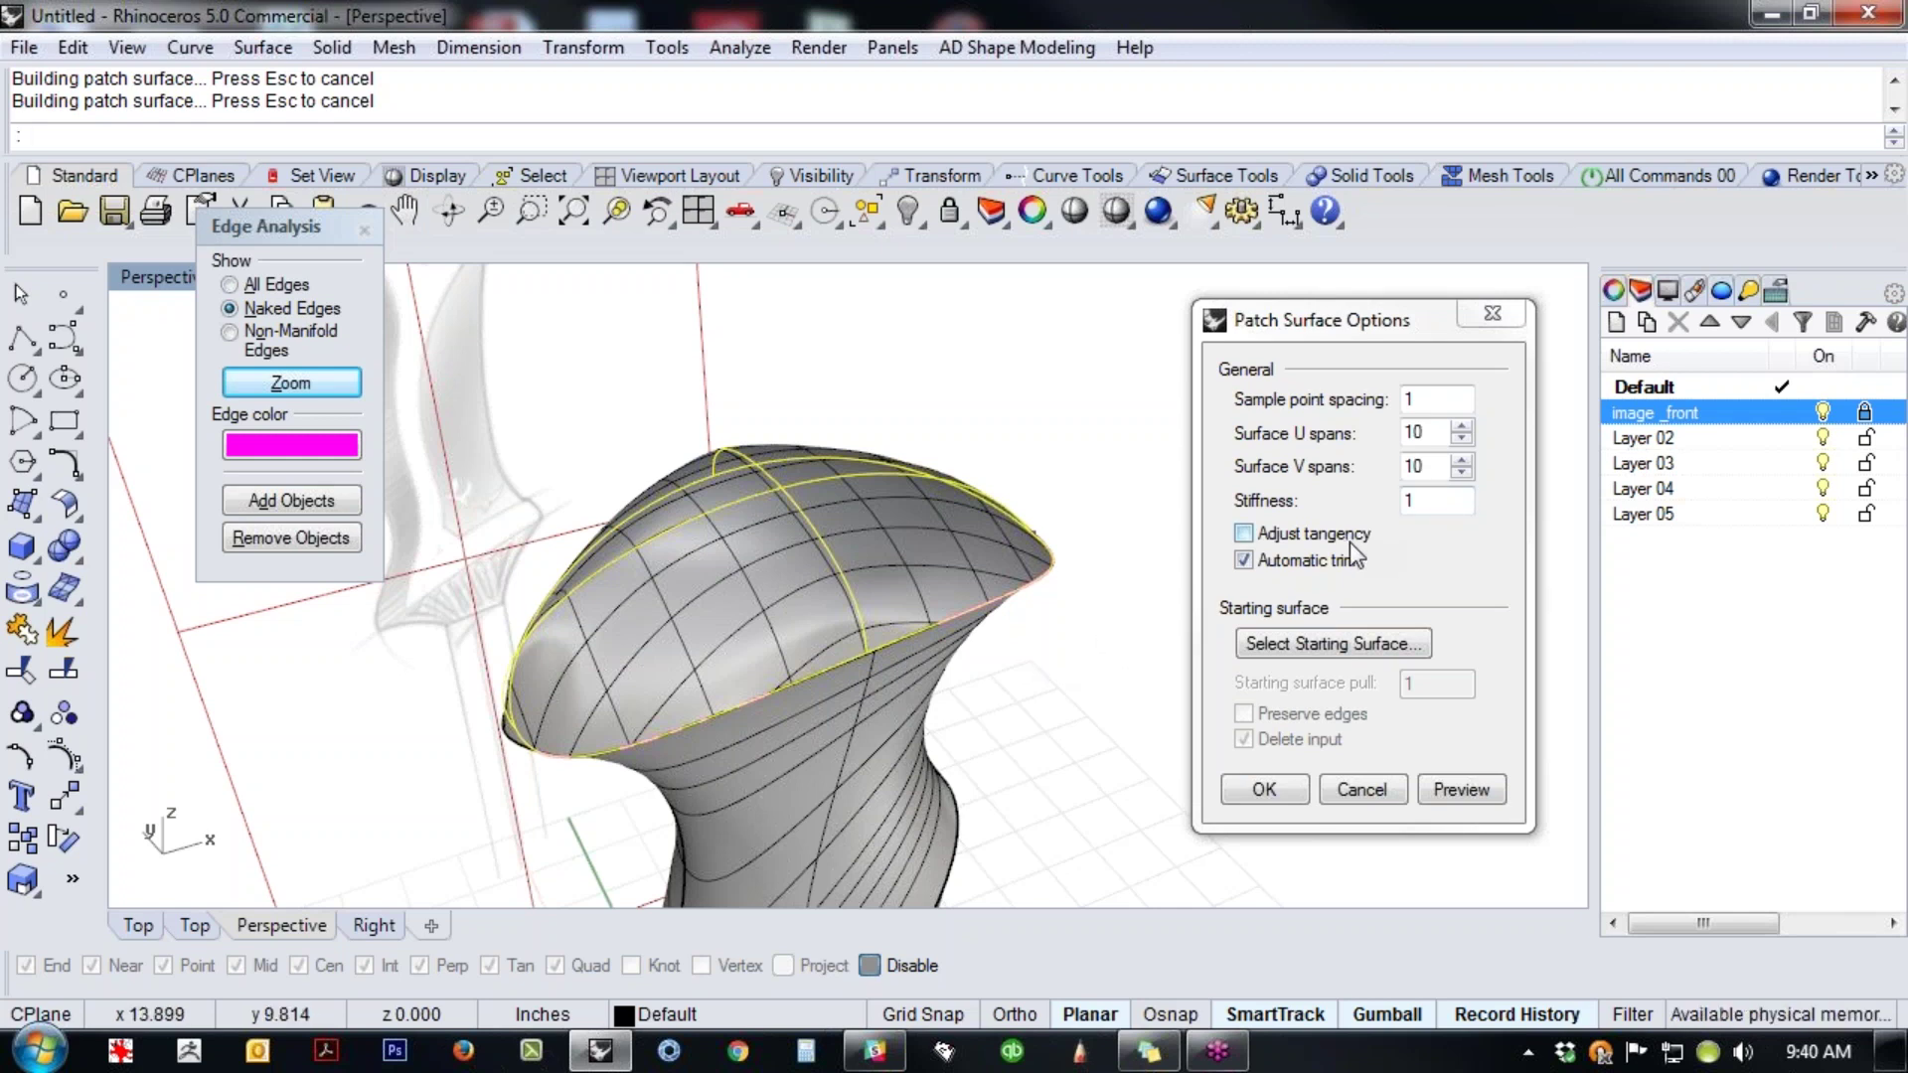
right_click_drag(1105, 670, 979, 648)
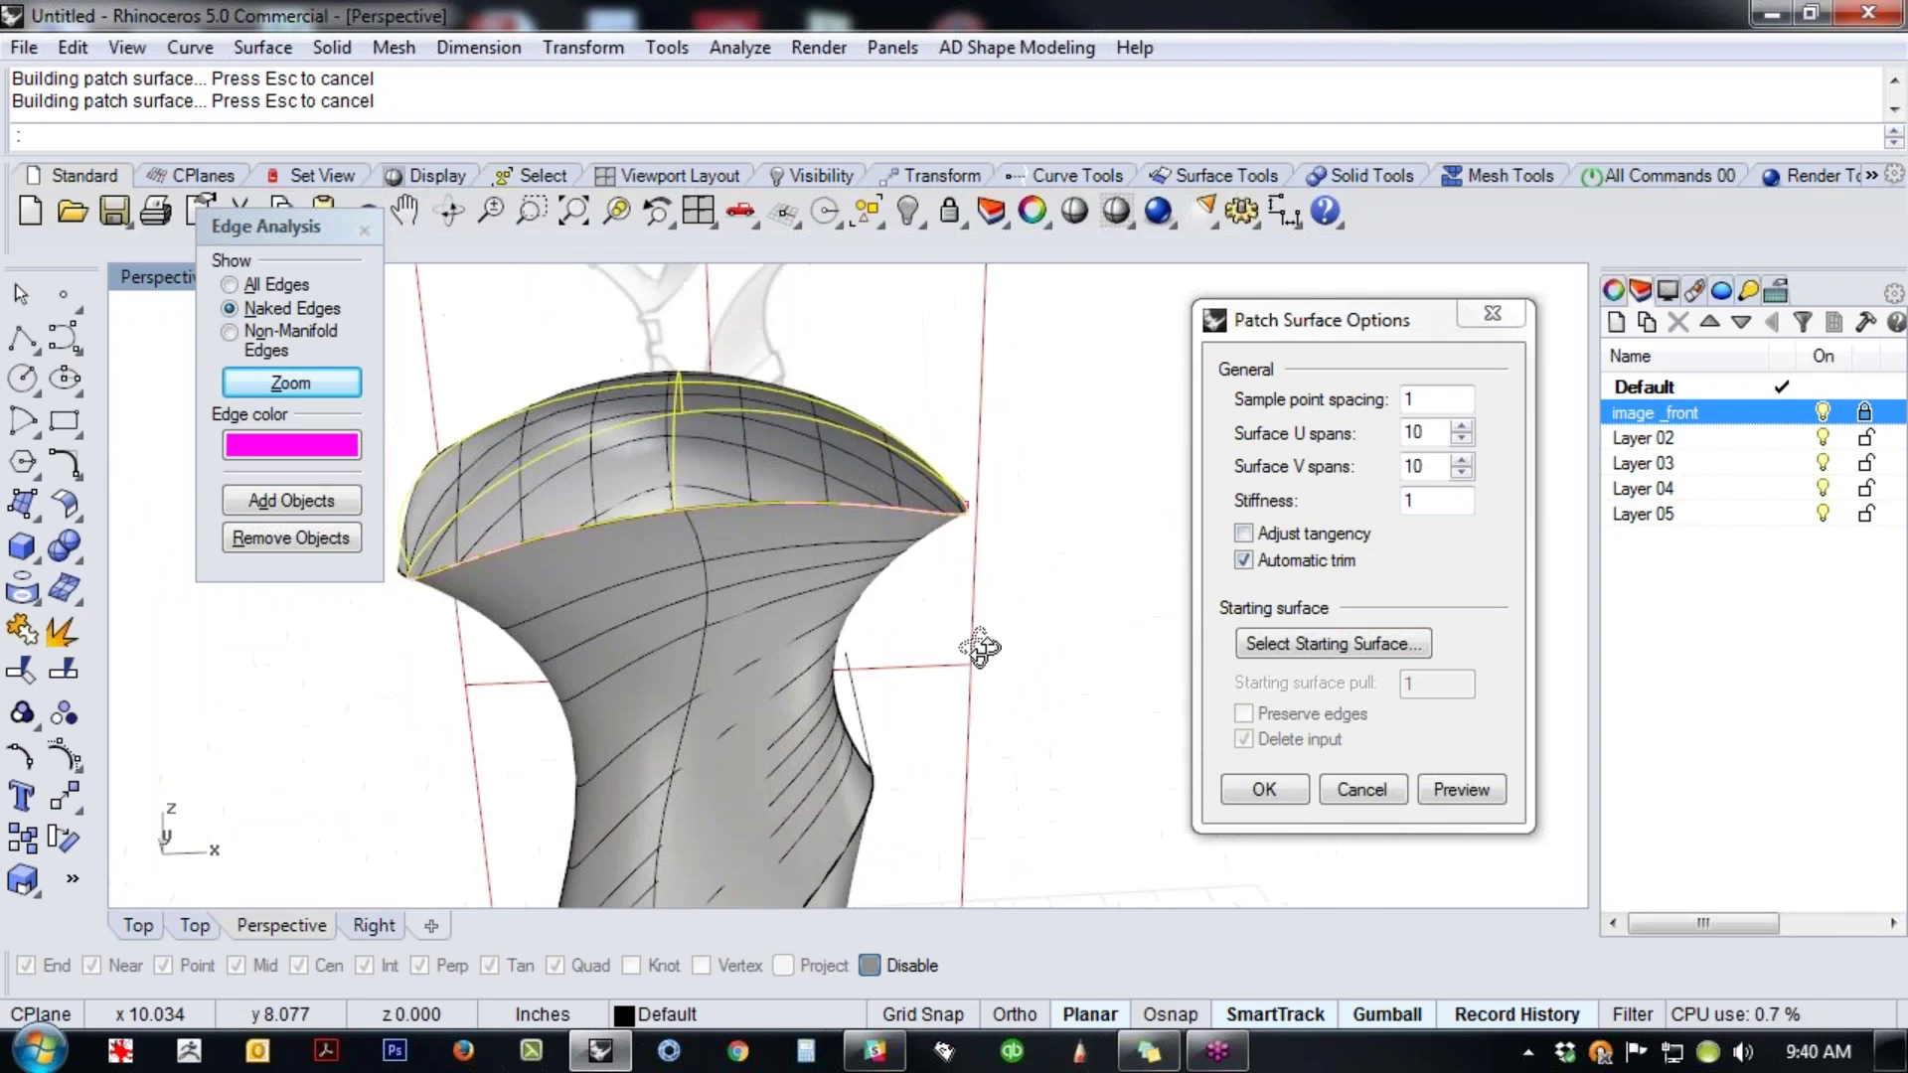
left_click(1361, 788)
- Place a point object at the crossing of the two profile curves above the handle's opening
right_click_drag(1242, 716, 1232, 666)
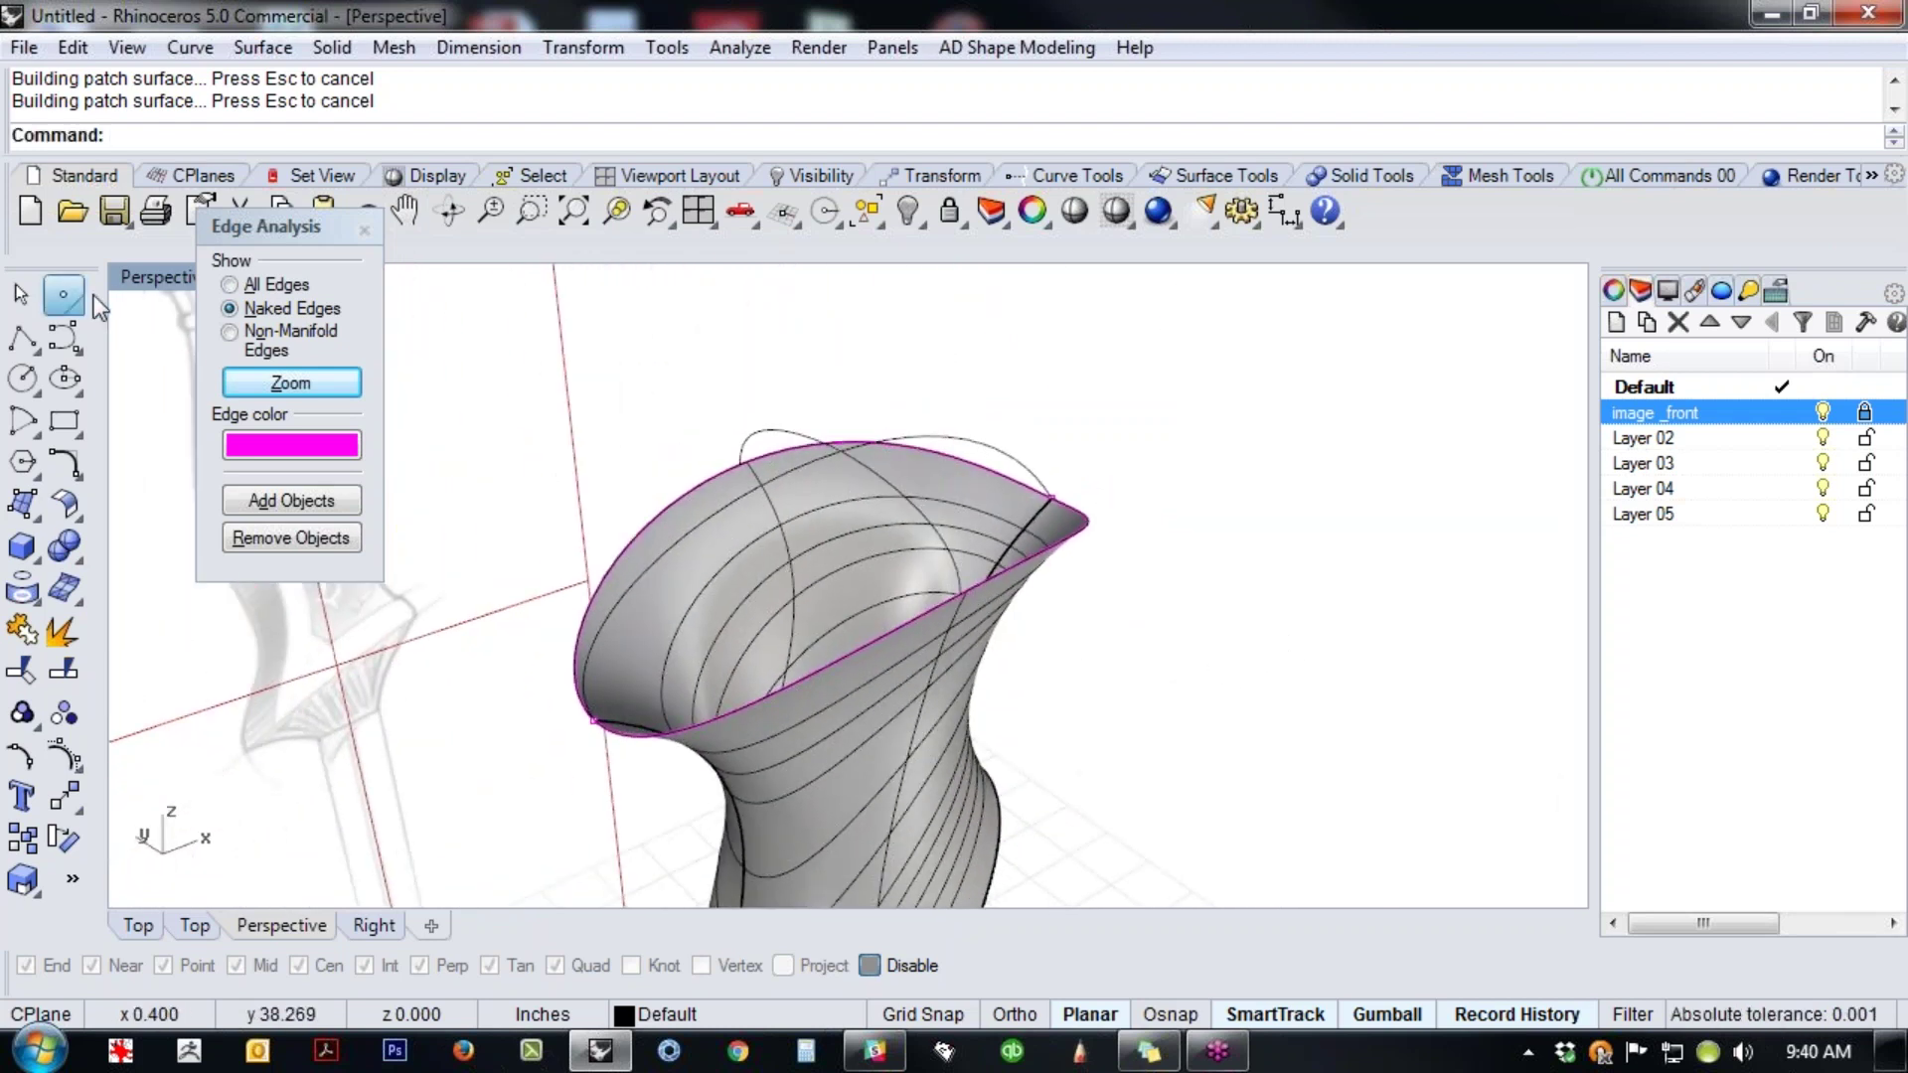
left_click(64, 294)
left_click(842, 450)
middle_click(1159, 457)
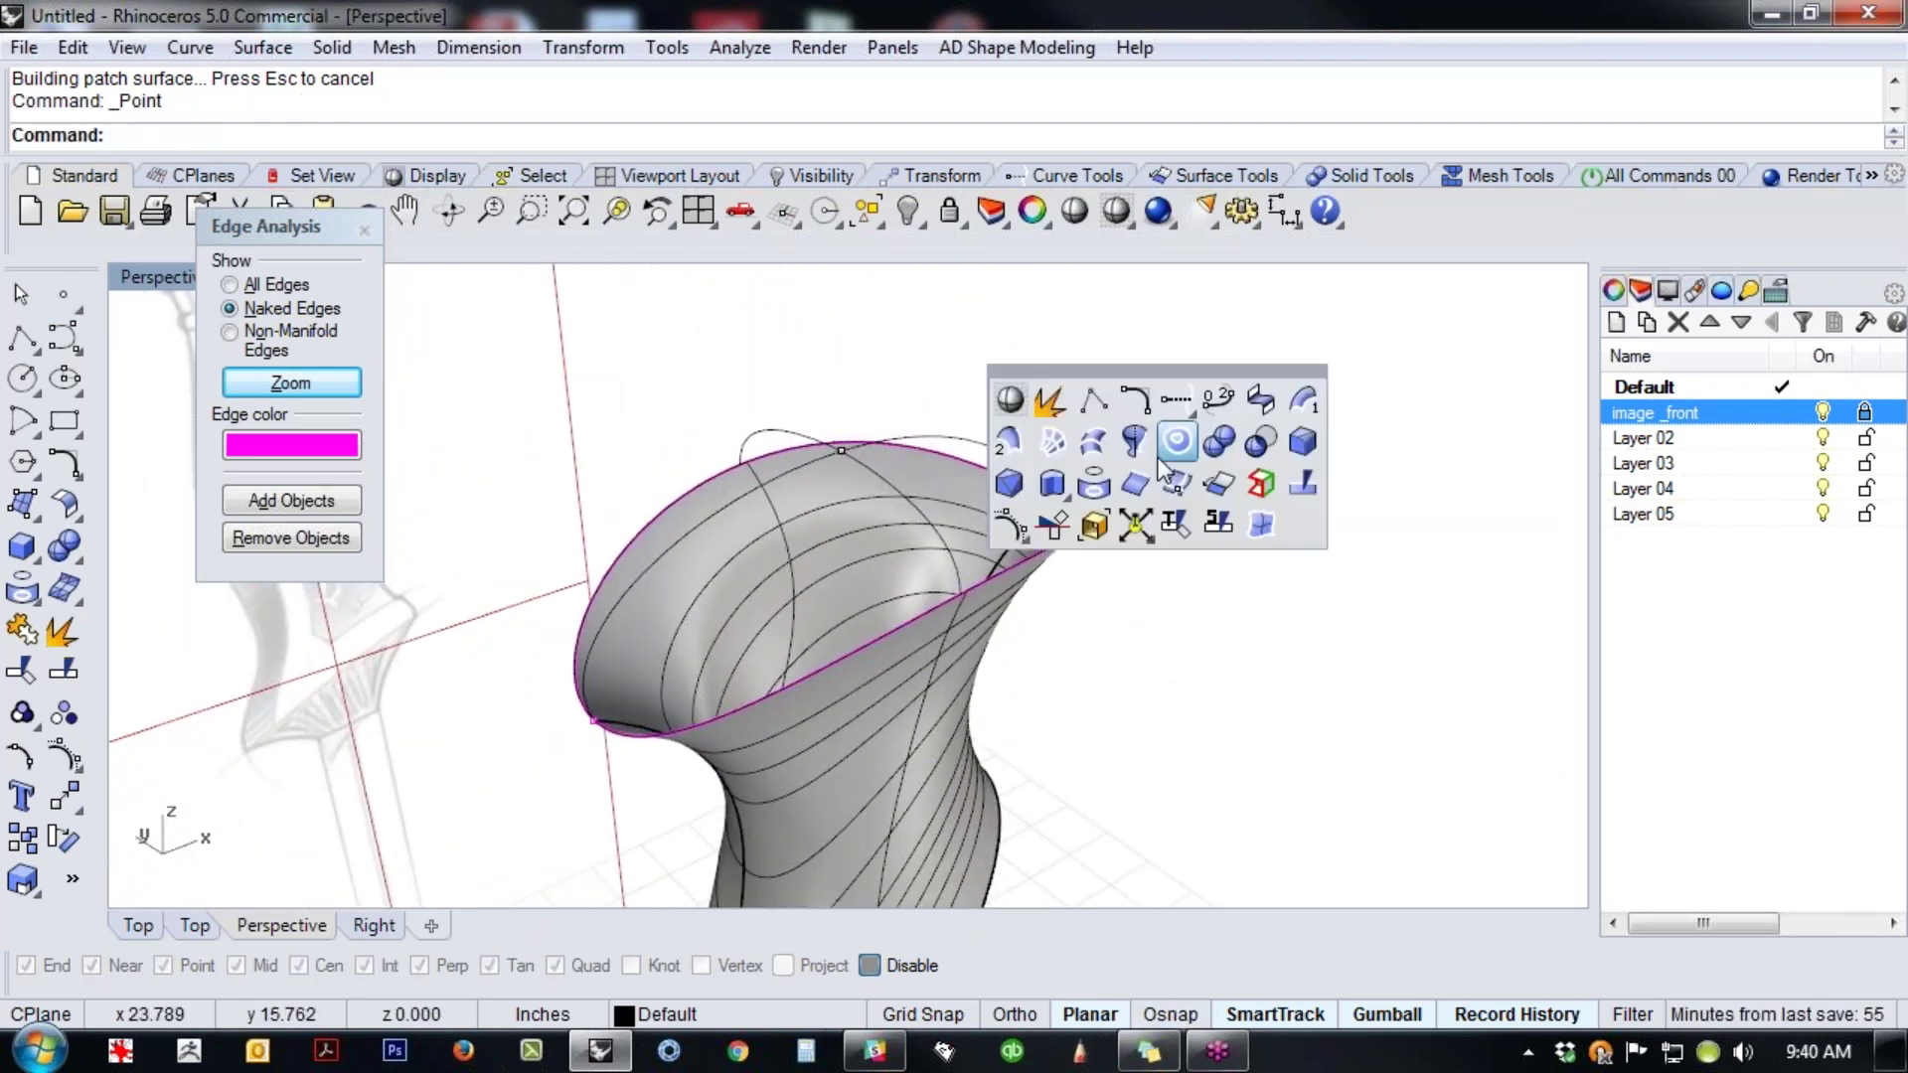
- Preview a Patch surface fitted through the handle's rim curve and the point at the cap's apex
left_click(38, 515)
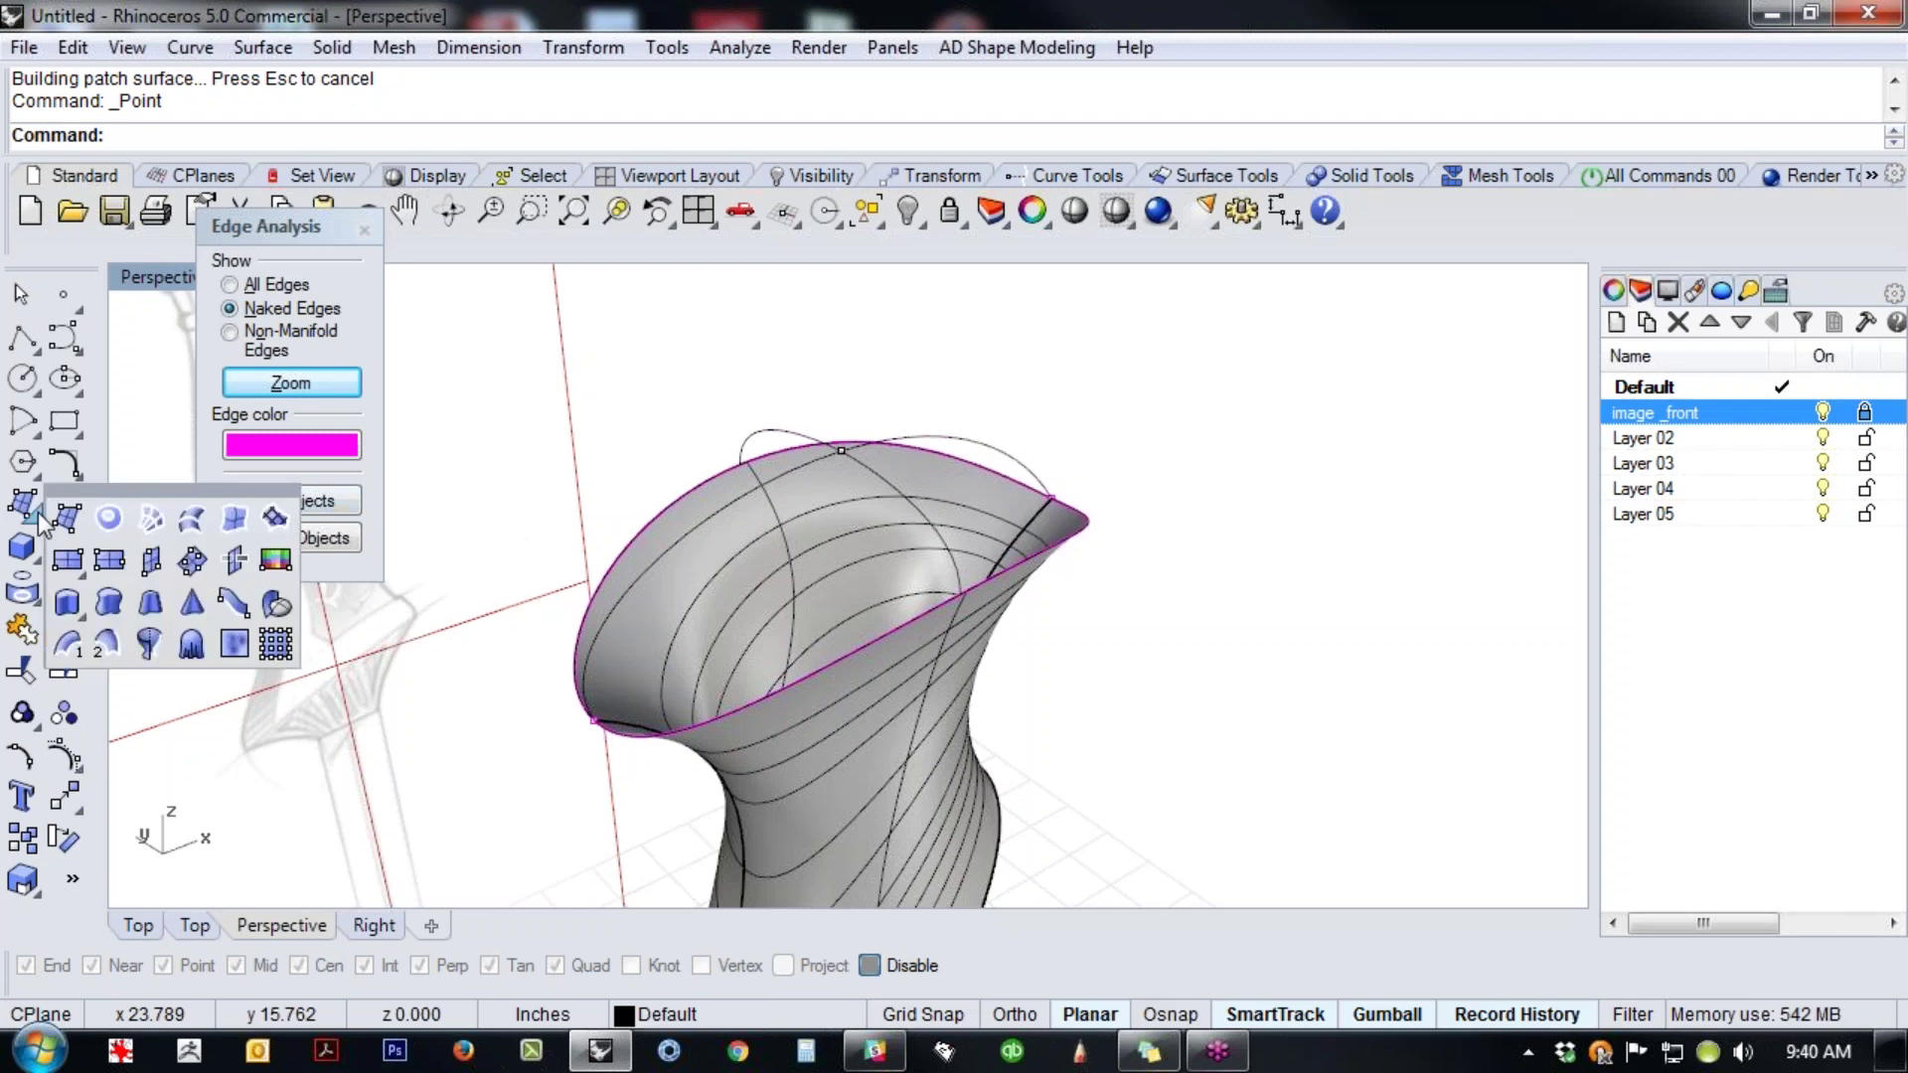
left_click(290, 521)
left_click(765, 686)
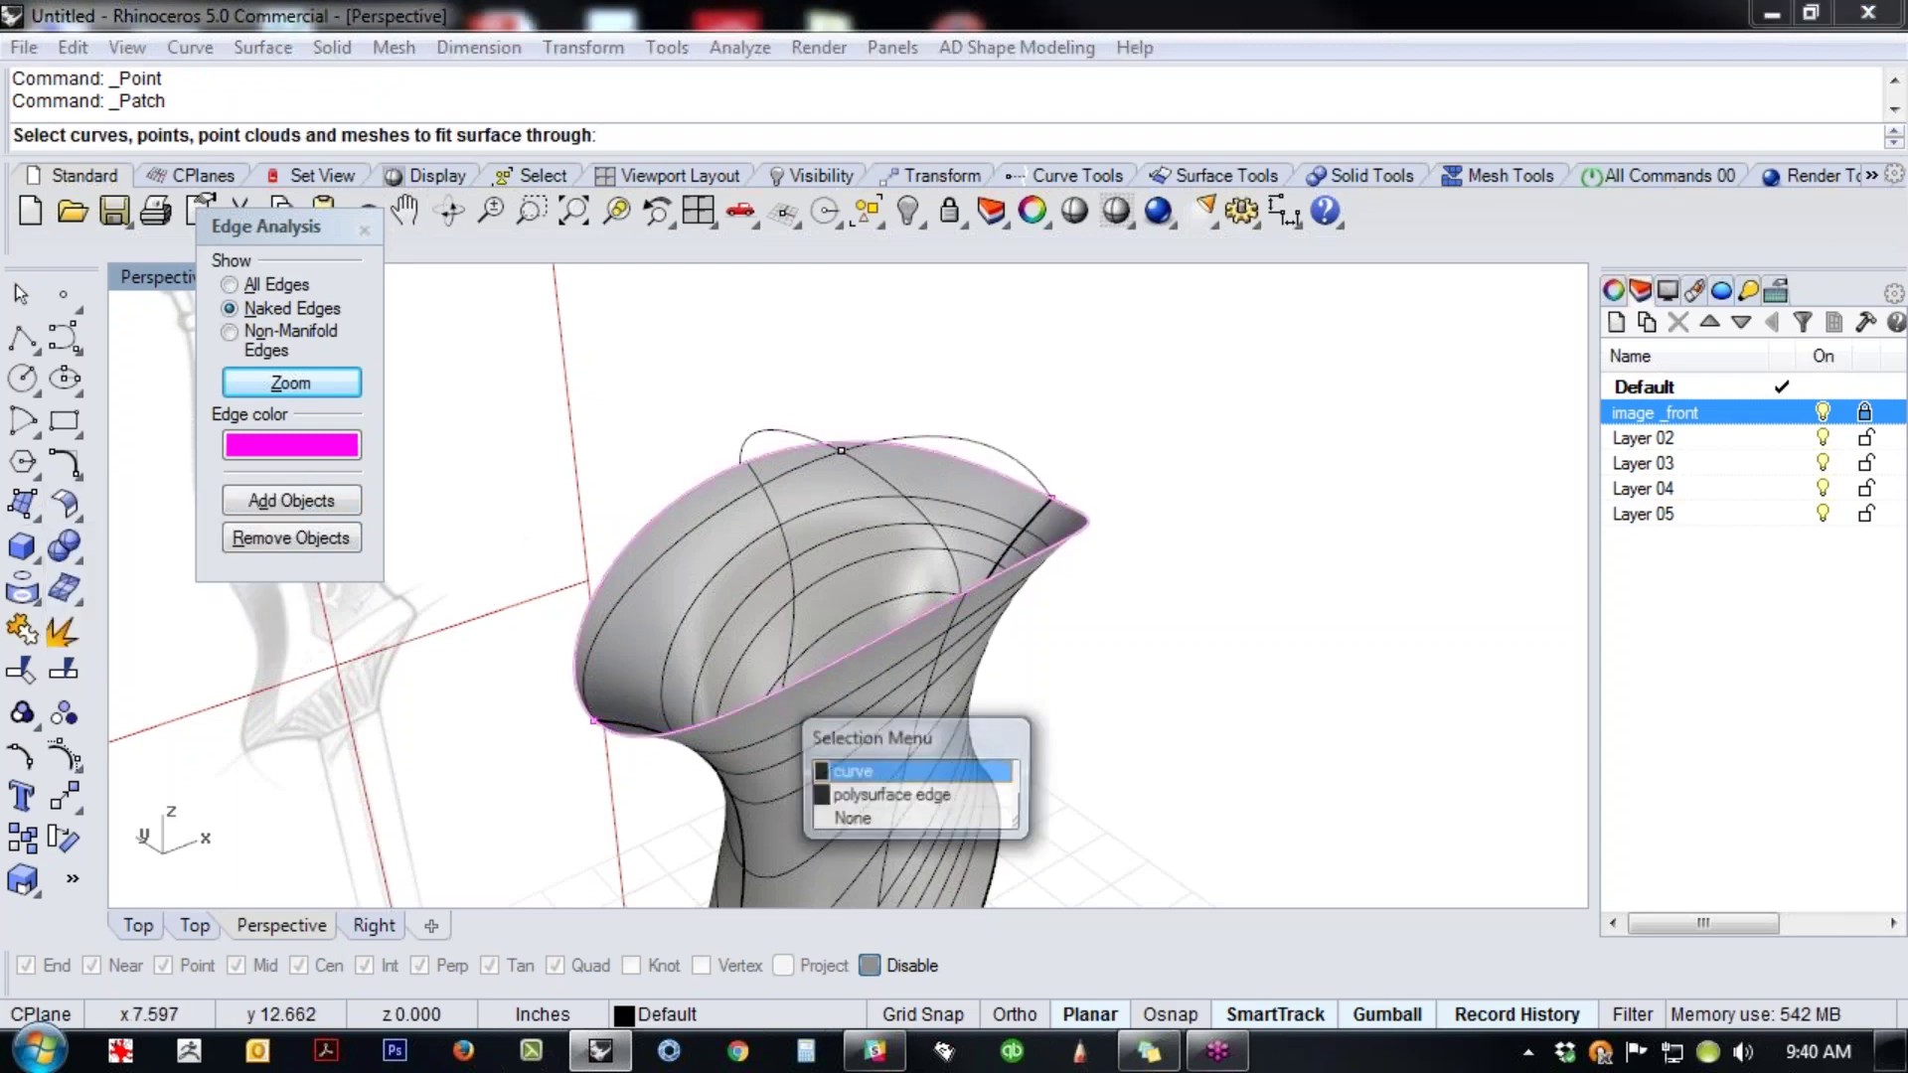
left_click(865, 771)
key("Return")
left_click(1461, 788)
right_click_drag(894, 636, 905, 696)
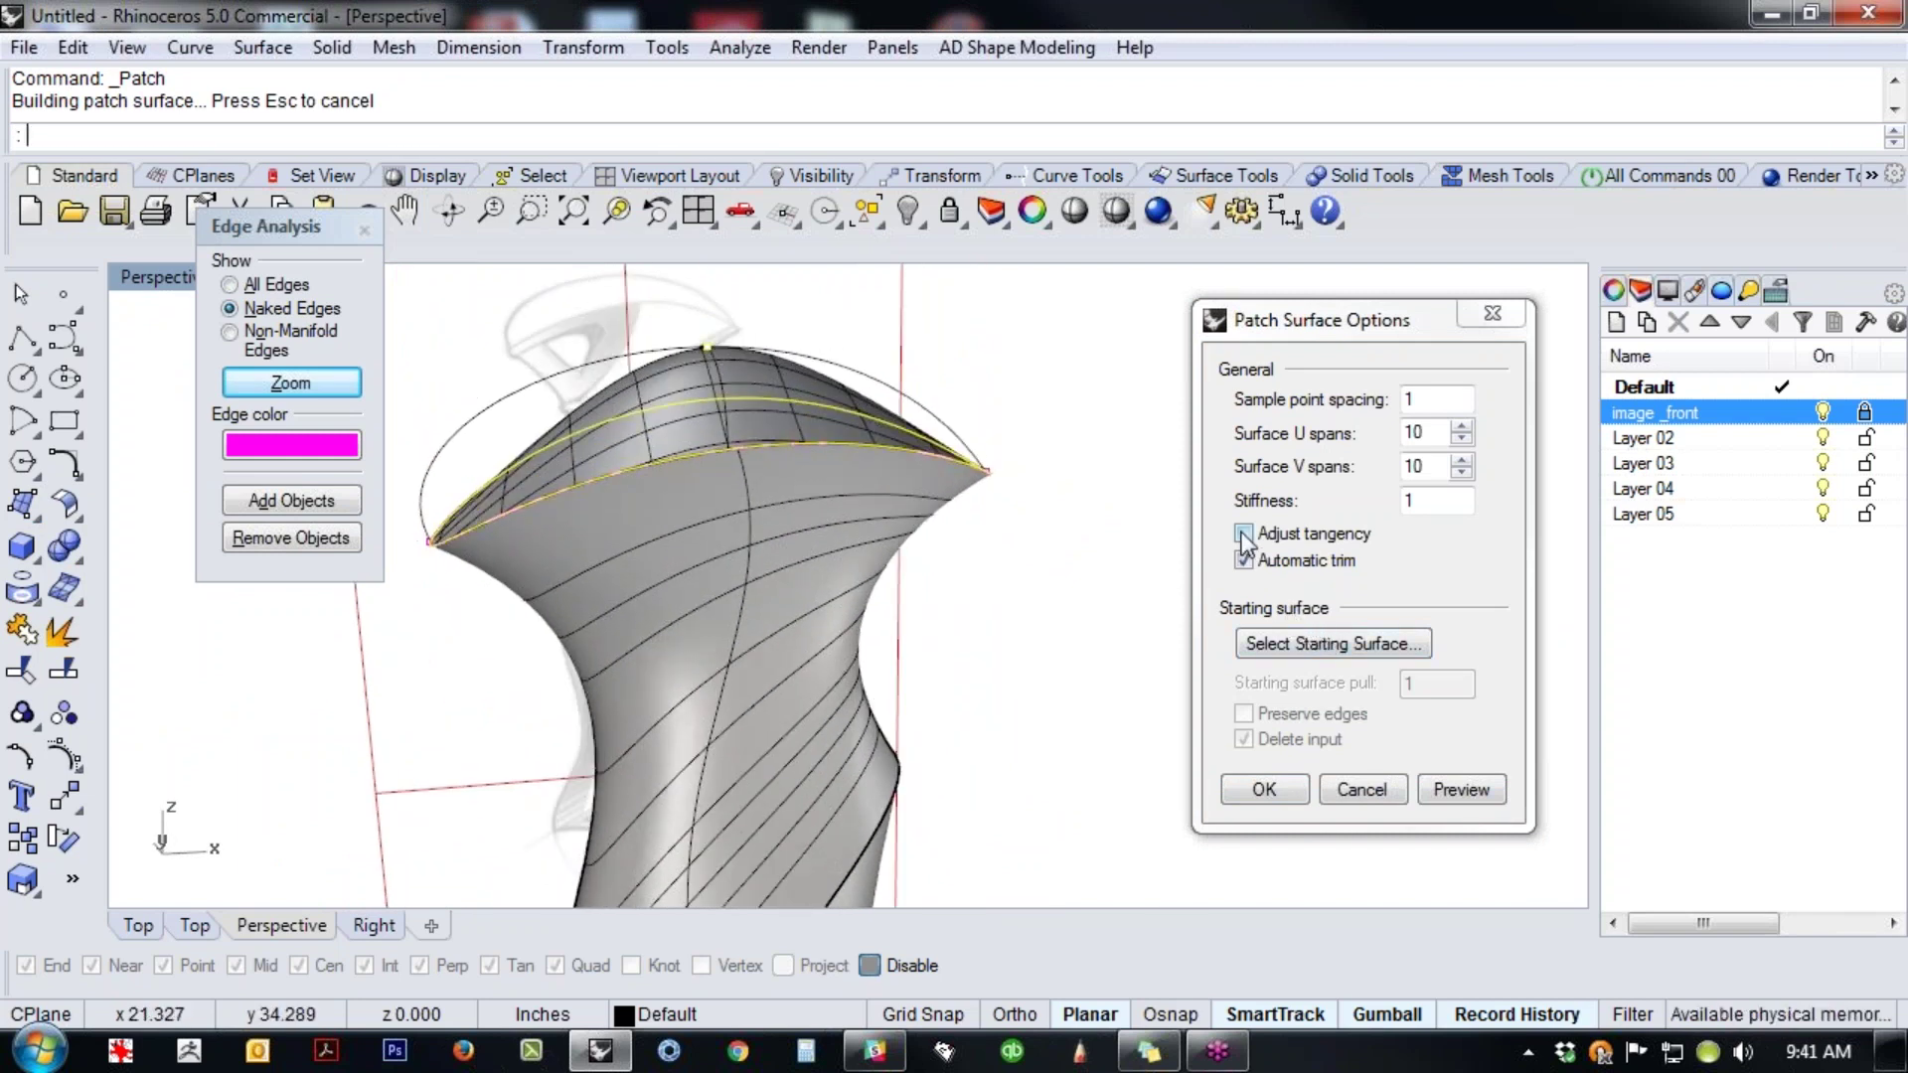
- Set the patch stiffness to 2, preview it and create the cap surface
double_click(1393, 501)
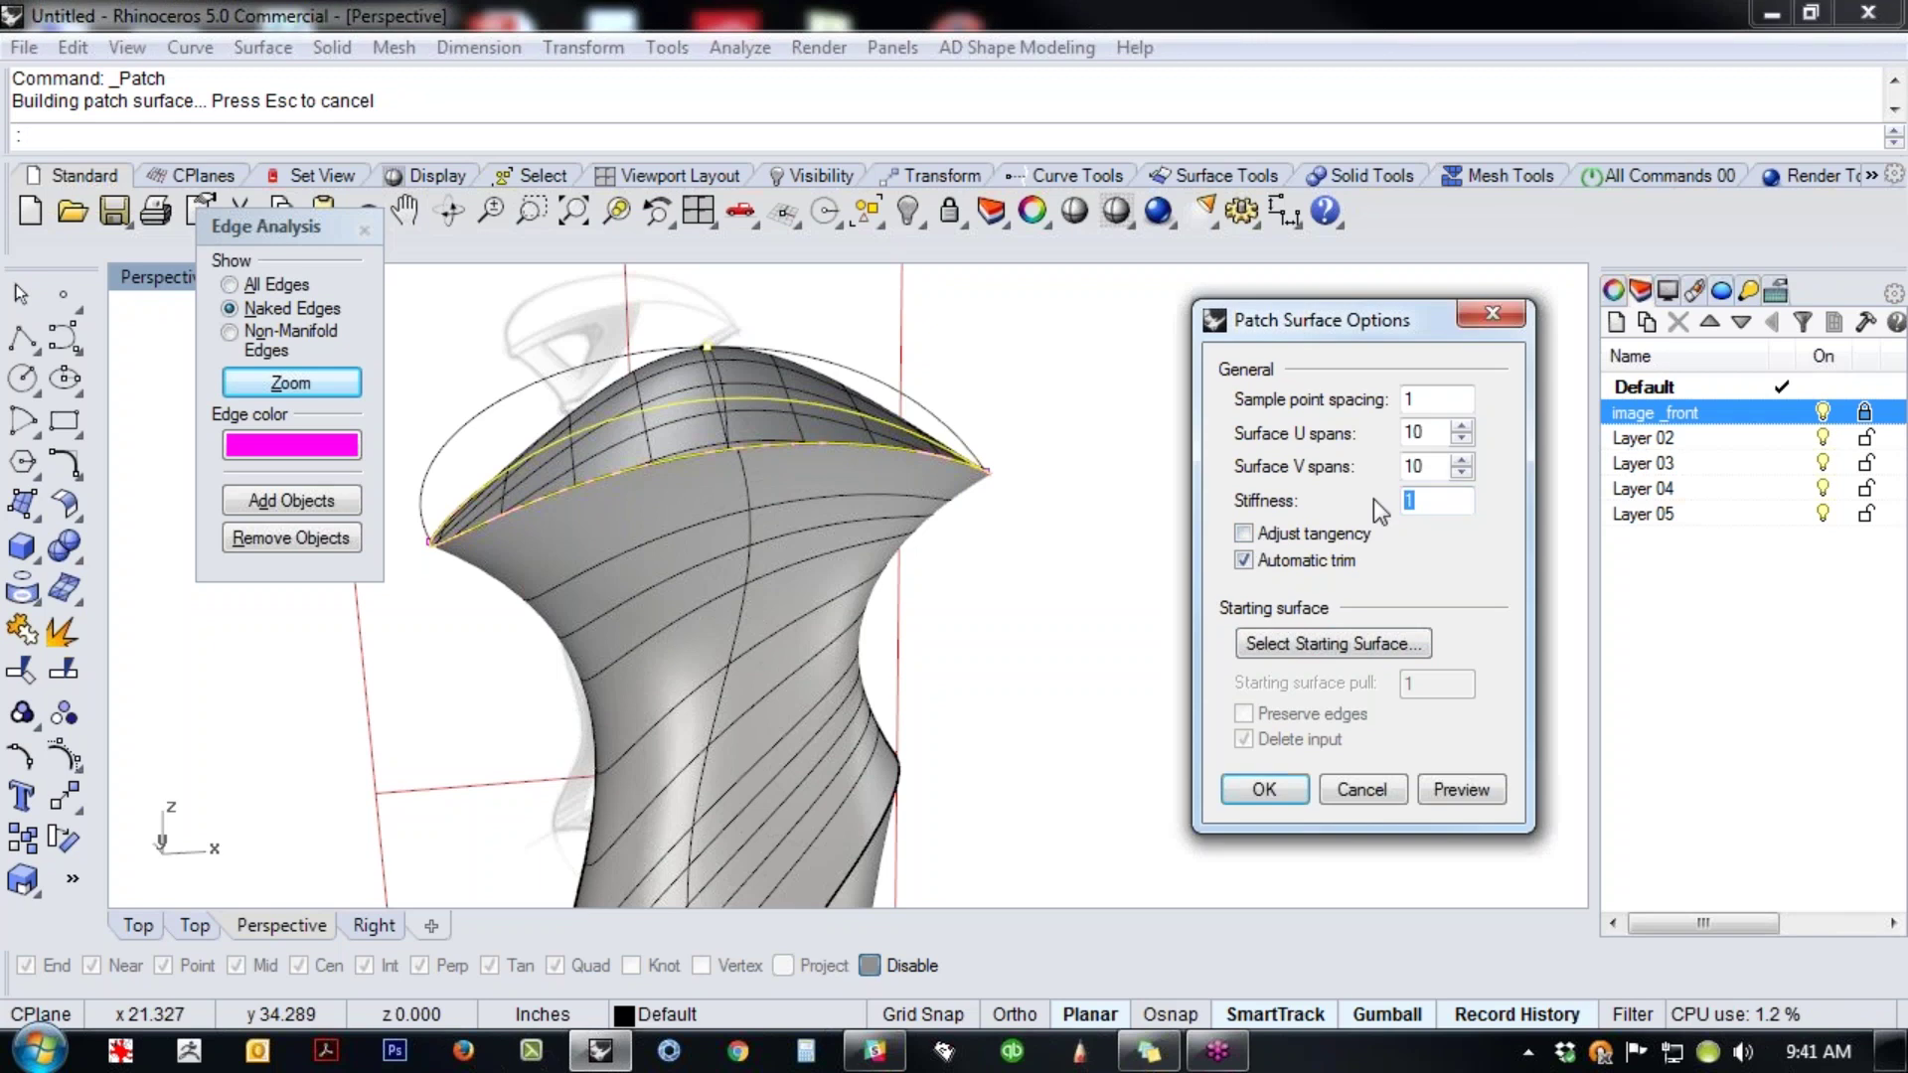
left_click(1437, 795)
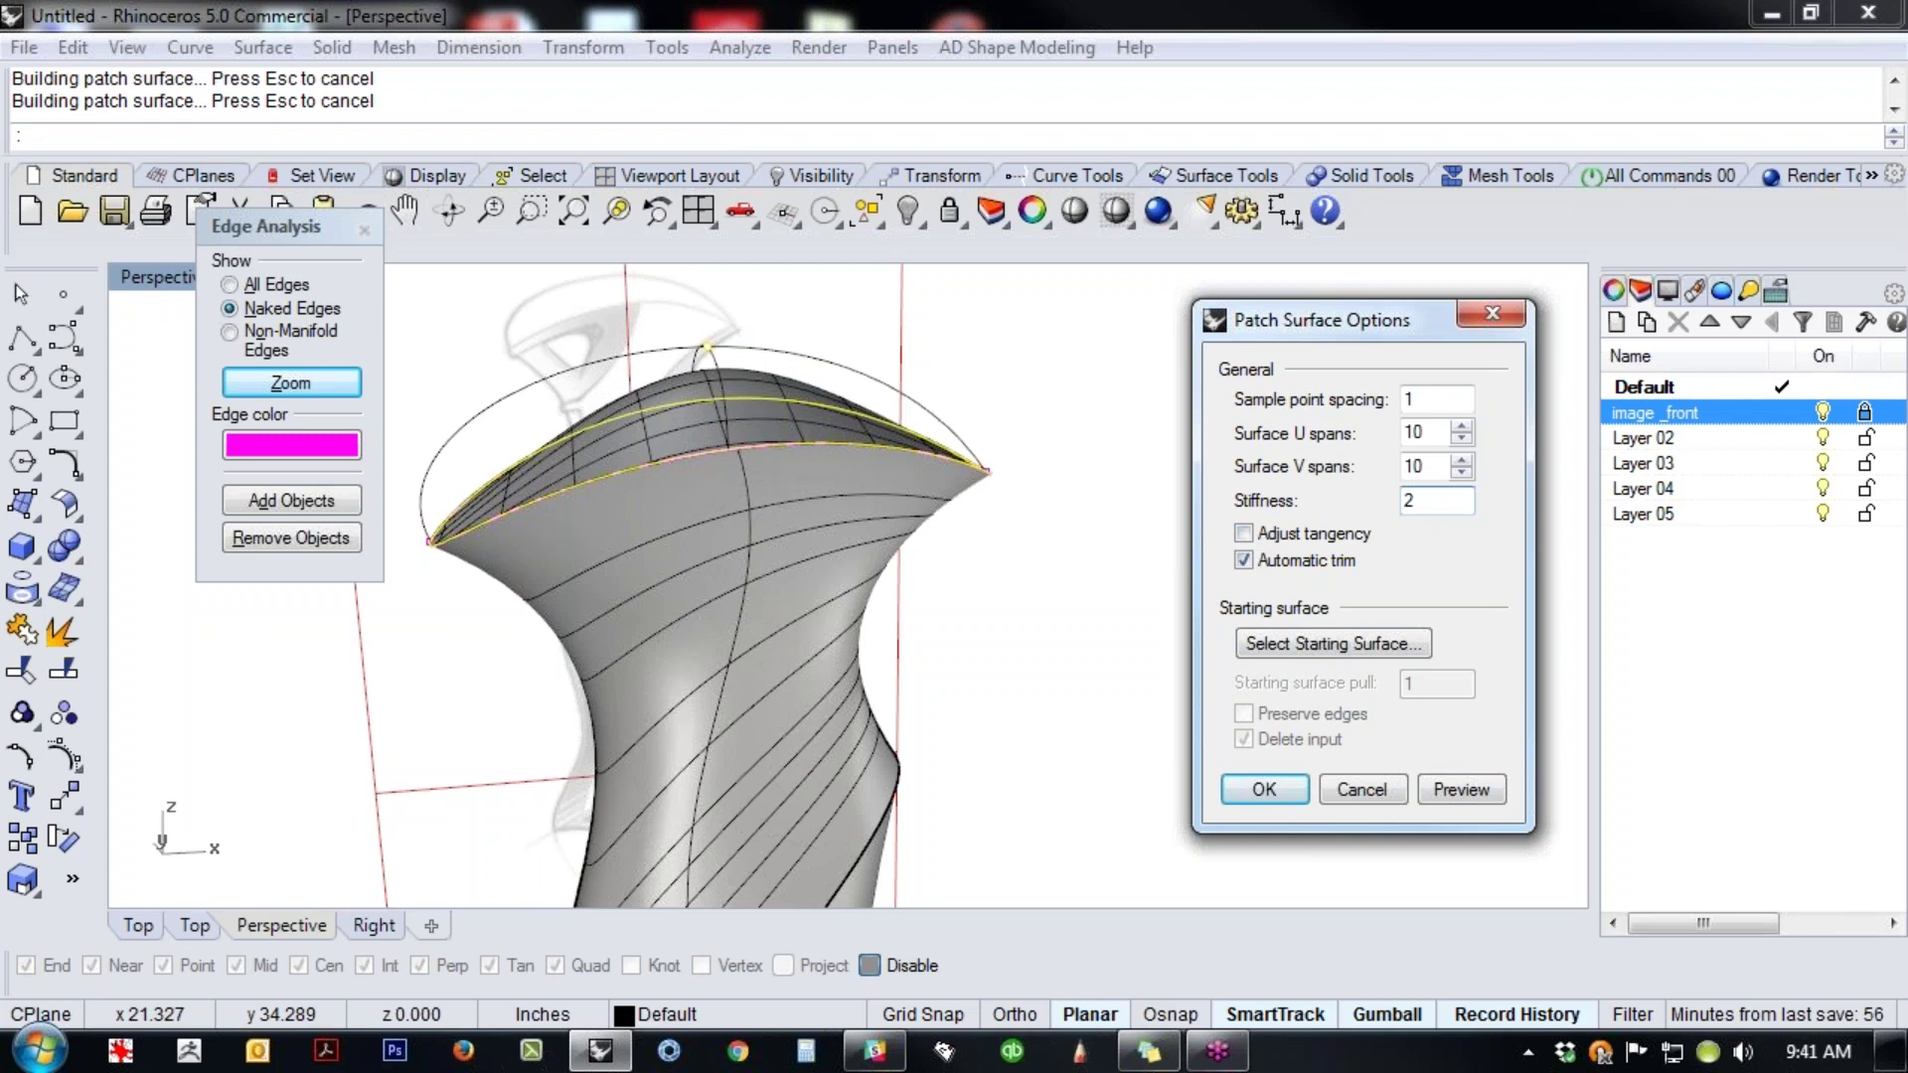
left_click(1465, 791)
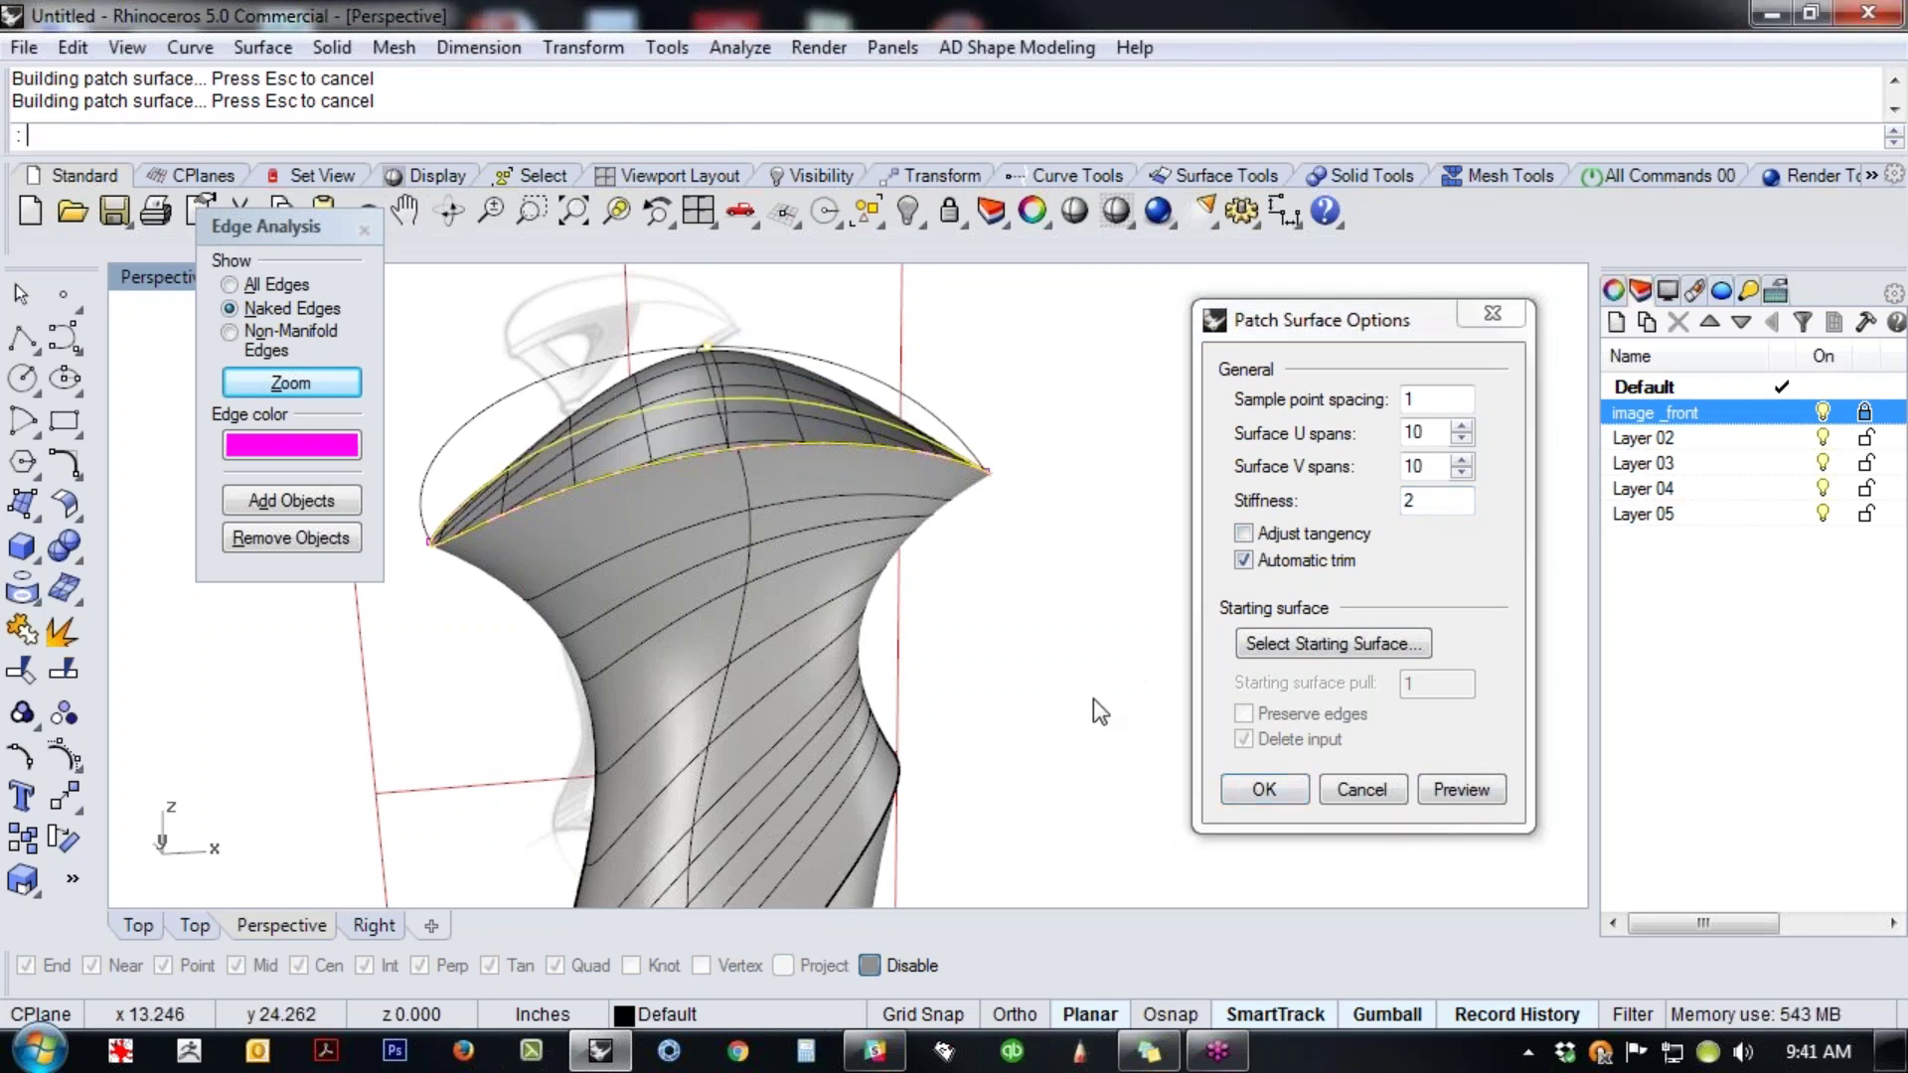
left_click(1261, 791)
- Reposition the apex point with the gumball so that recorded history reshapes the patched cap, checking the history options first
right_click(1506, 1016)
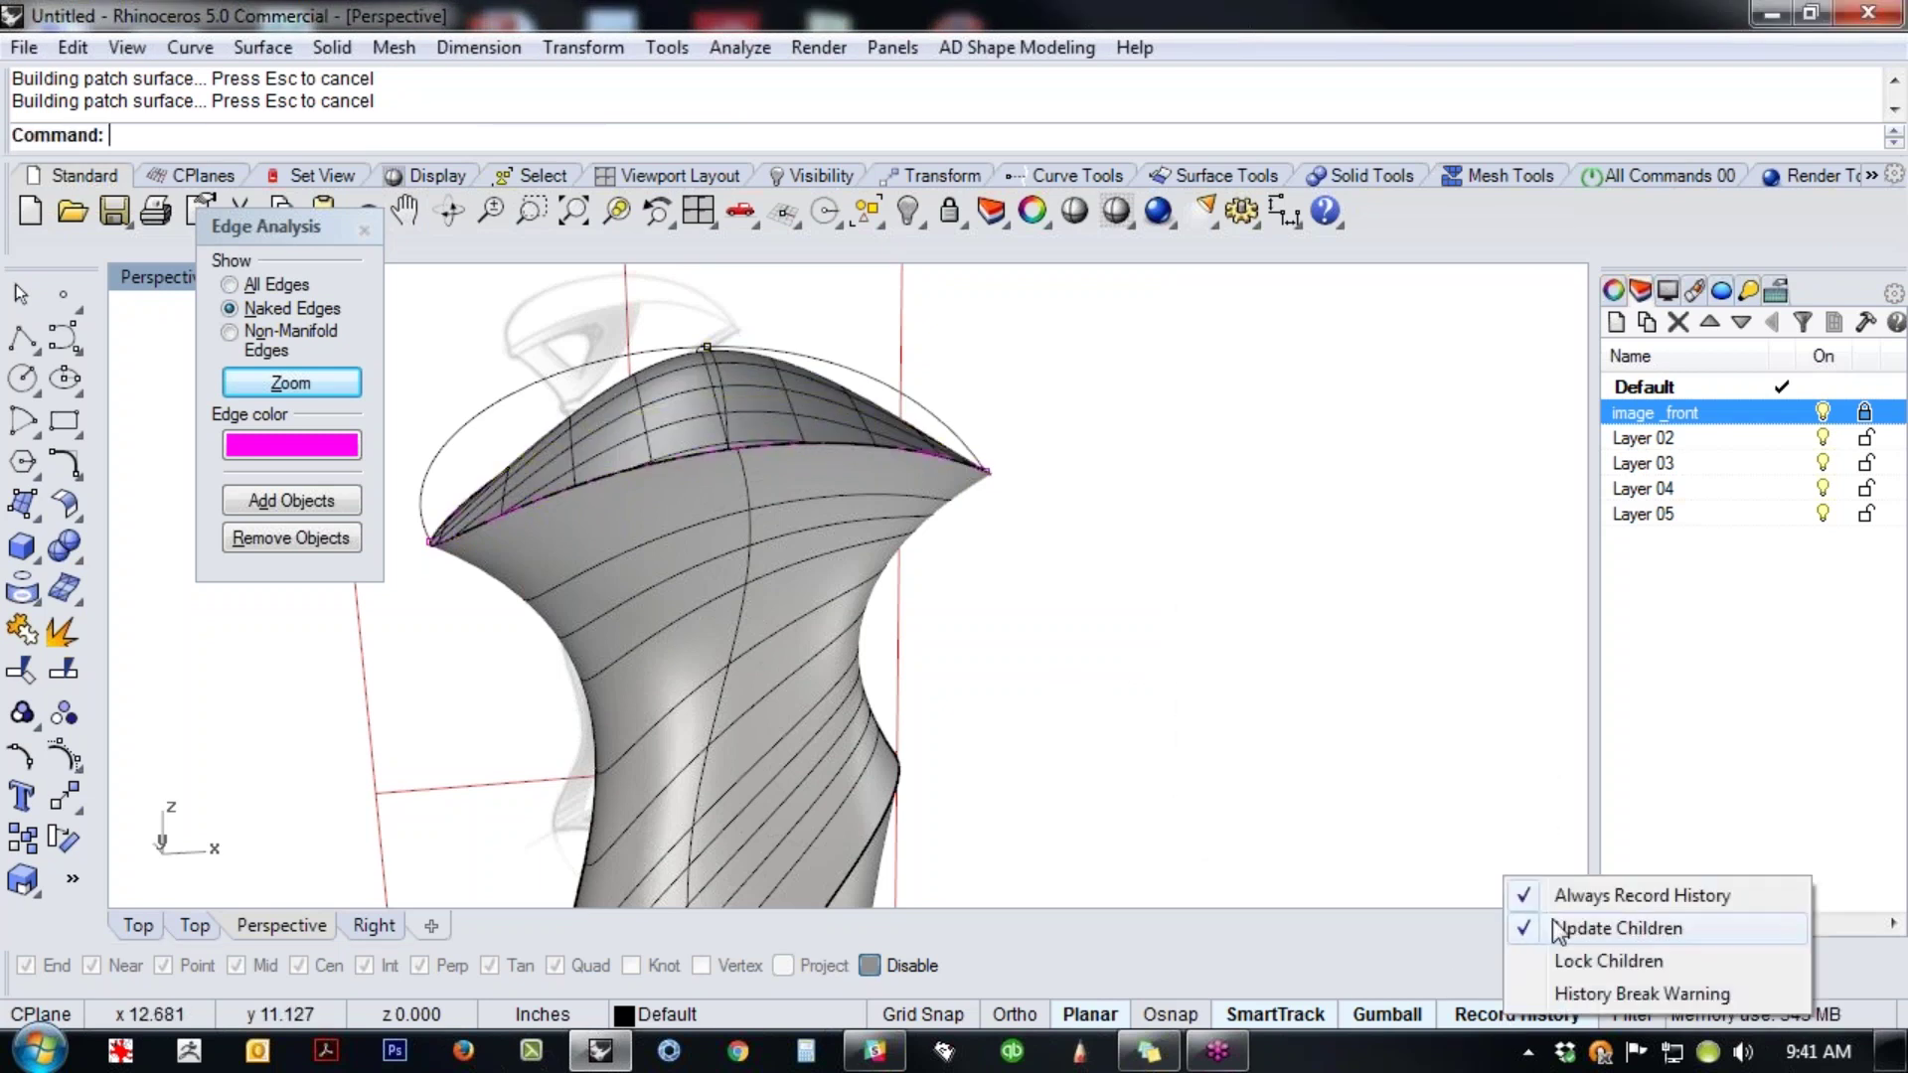
left_click_drag(659, 306, 777, 348)
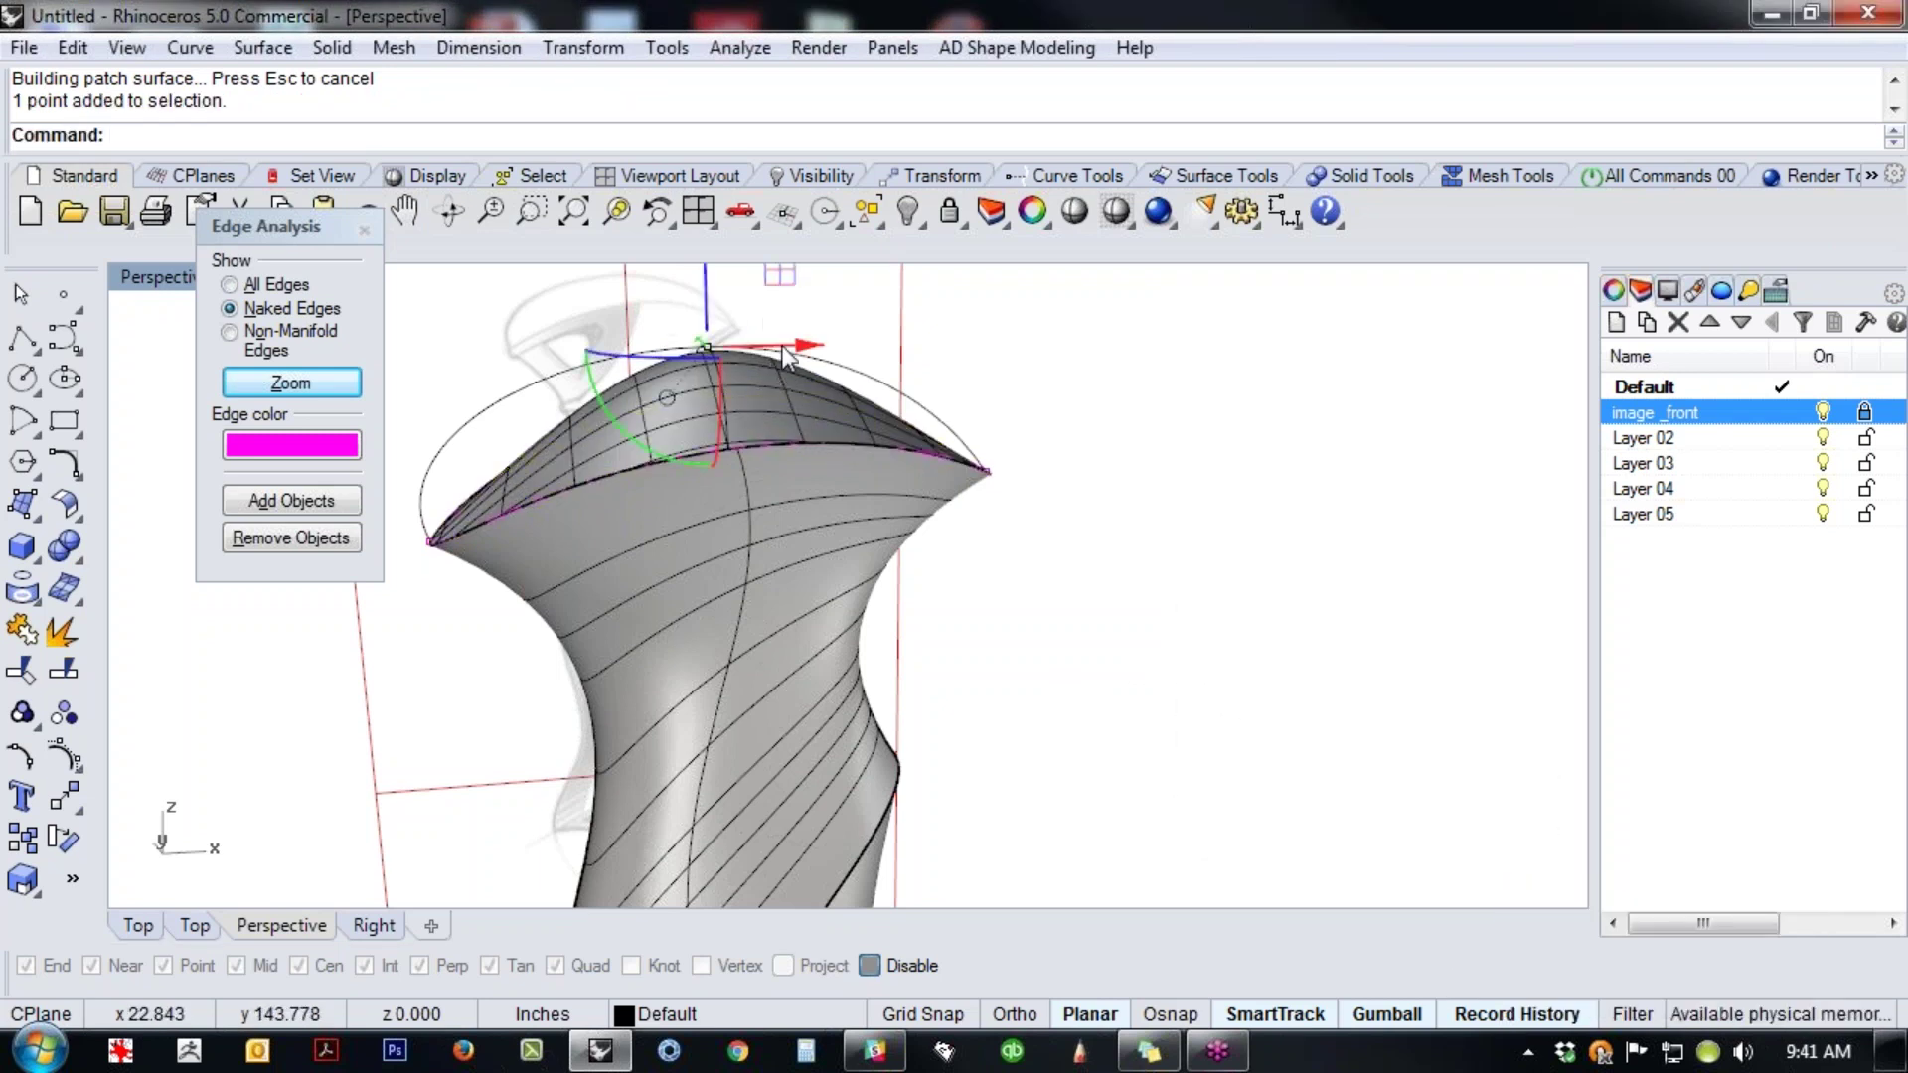
right_click_drag(1029, 439, 1091, 469, "shift")
left_click_drag(1087, 472, 1006, 387)
right_click_drag(1276, 626, 1142, 562)
left_click_drag(1007, 388, 893, 408)
left_click_drag(820, 484, 1004, 547)
left_click_drag(999, 469, 1111, 426)
left_click_drag(1038, 496, 1039, 497)
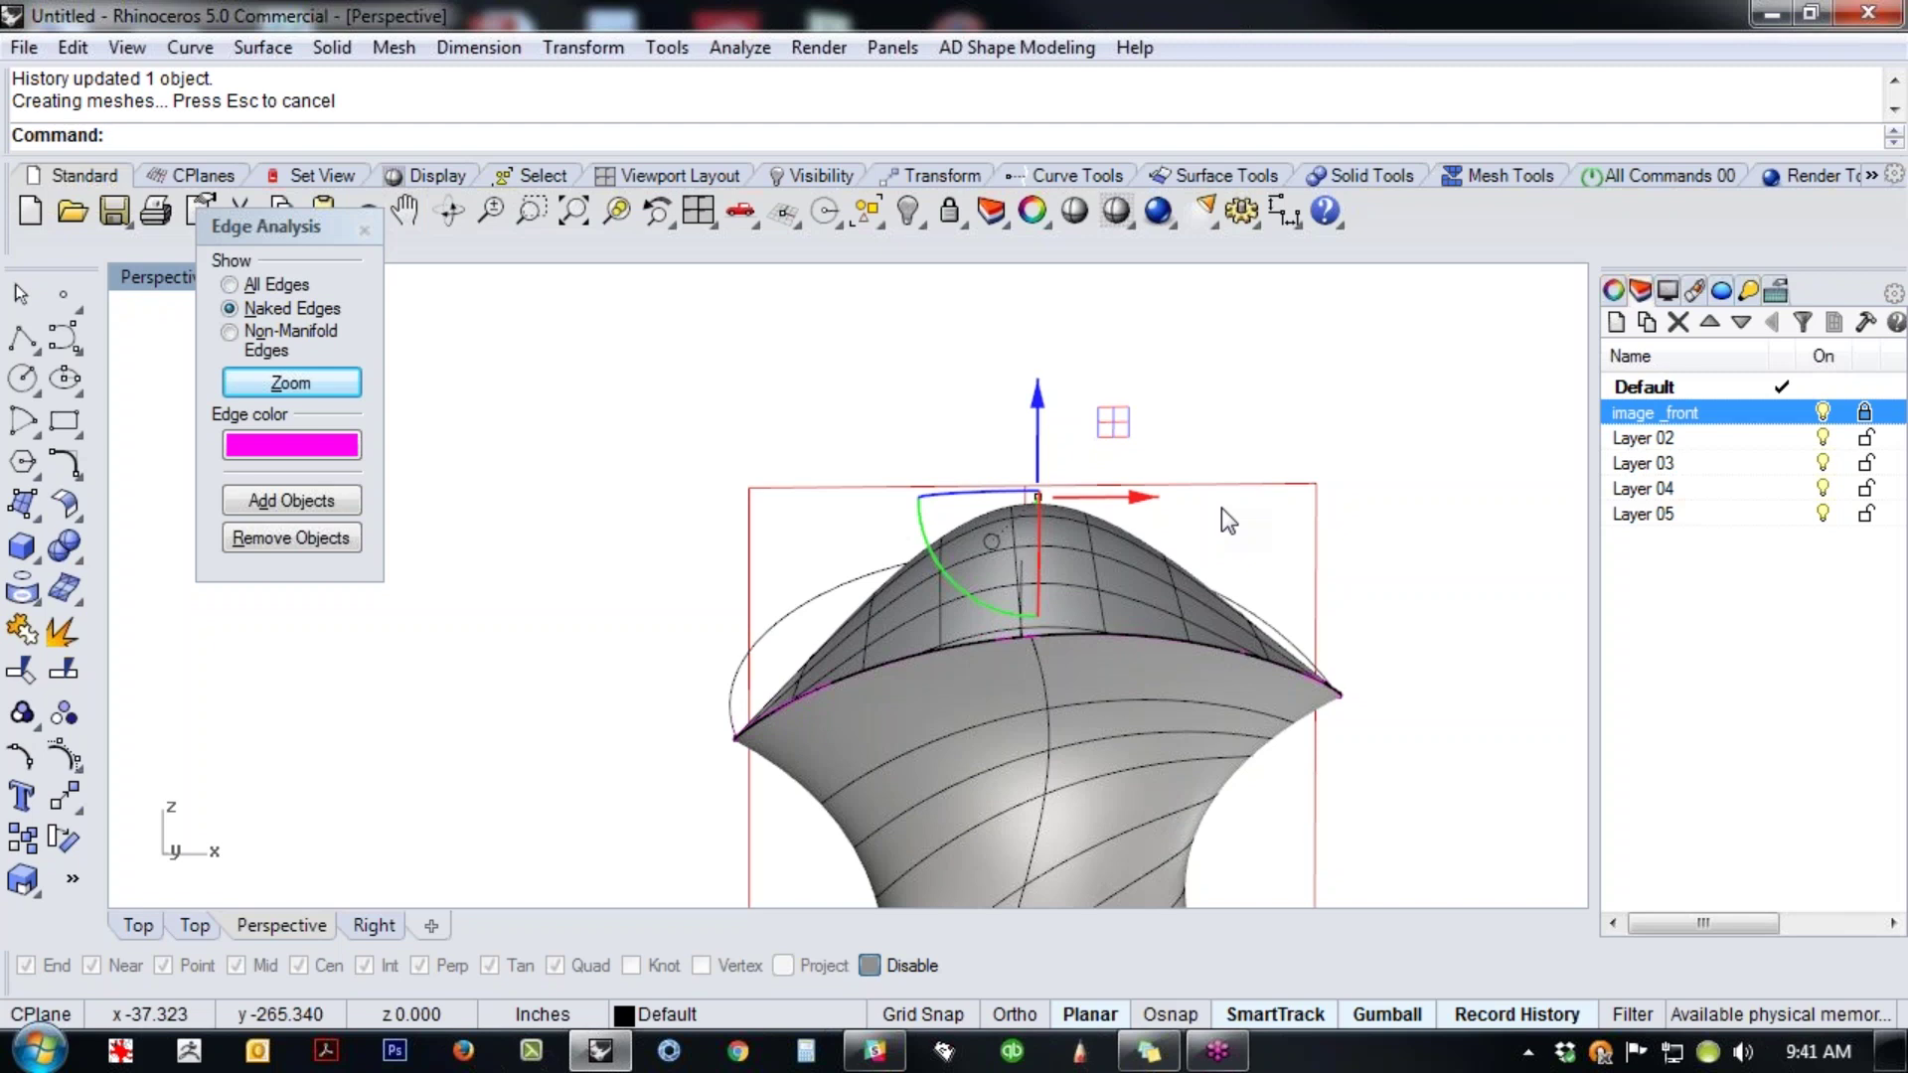
- Move the cap's apex point off-centre, left and down, so recorded history reshapes the patched cap
left_click_drag(1113, 422, 993, 467)
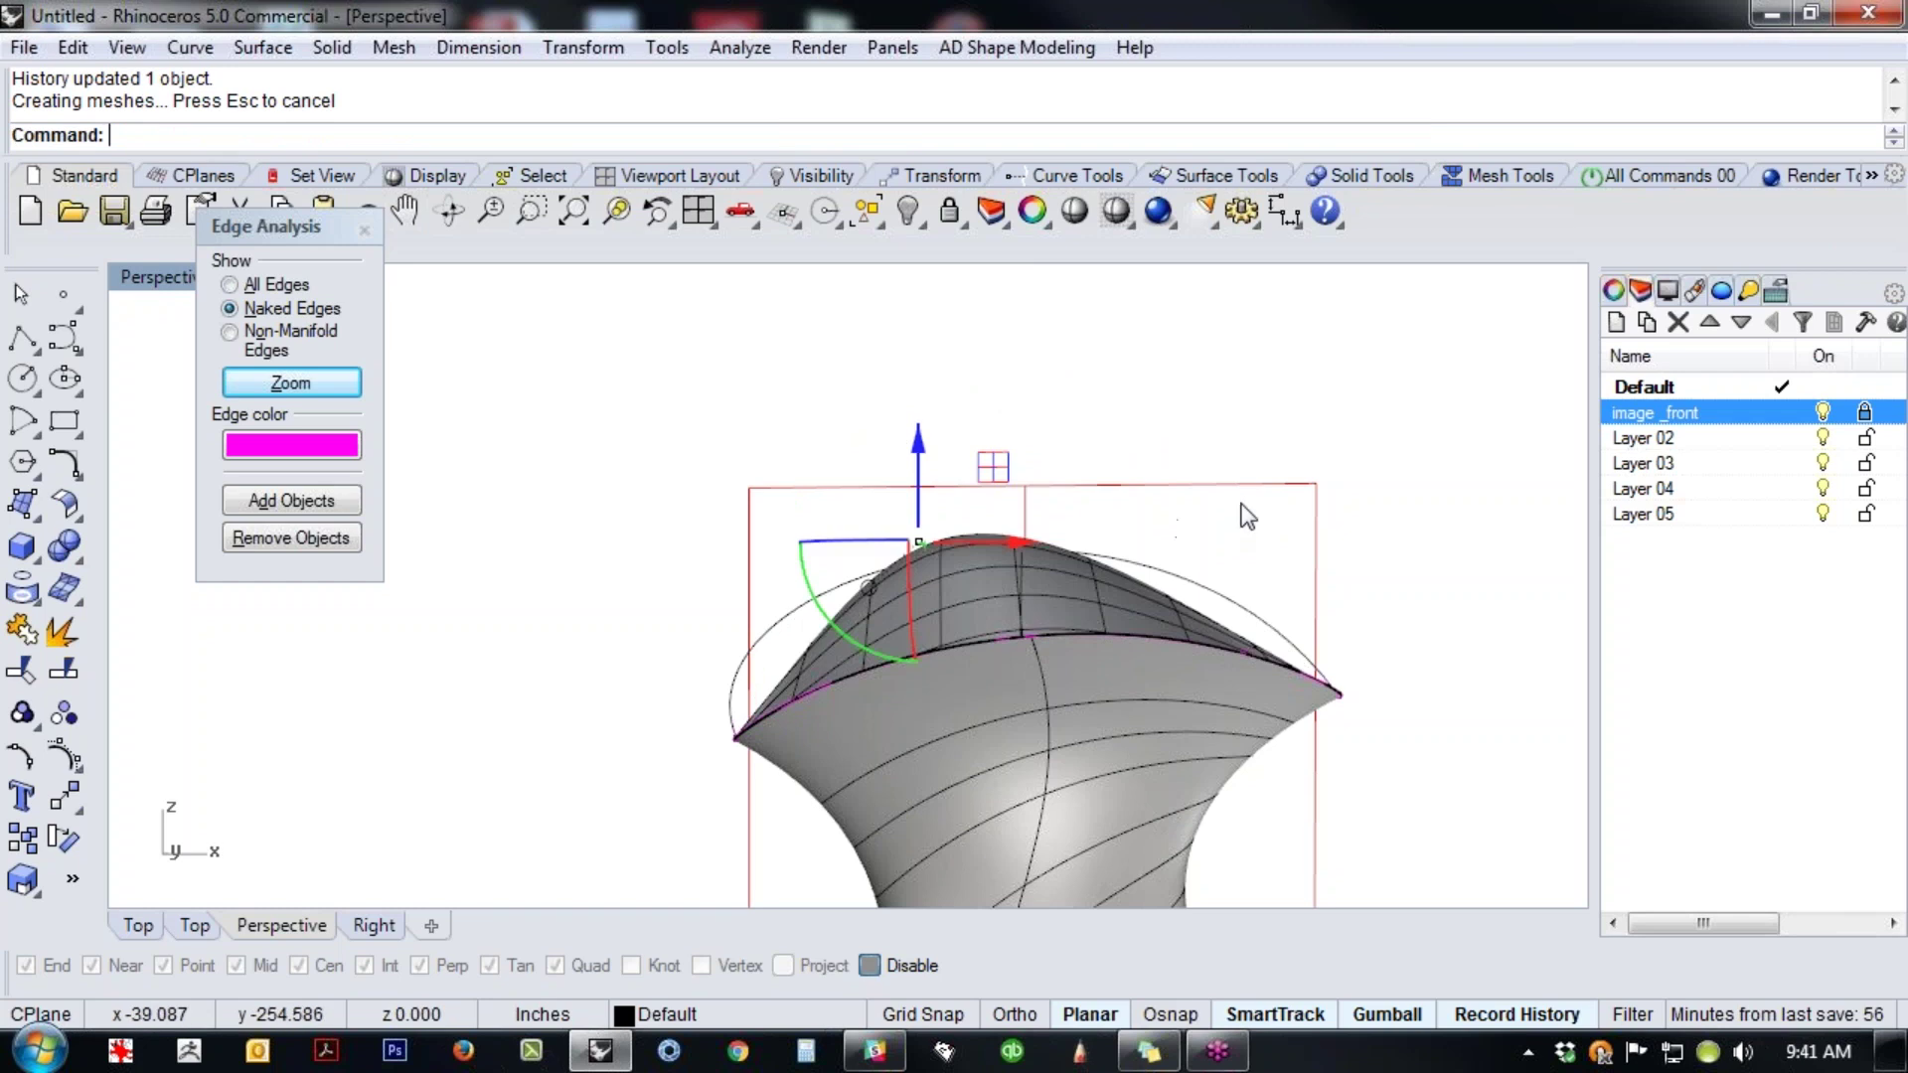
left_click(1388, 498)
scroll(1232, 493, "down", 5)
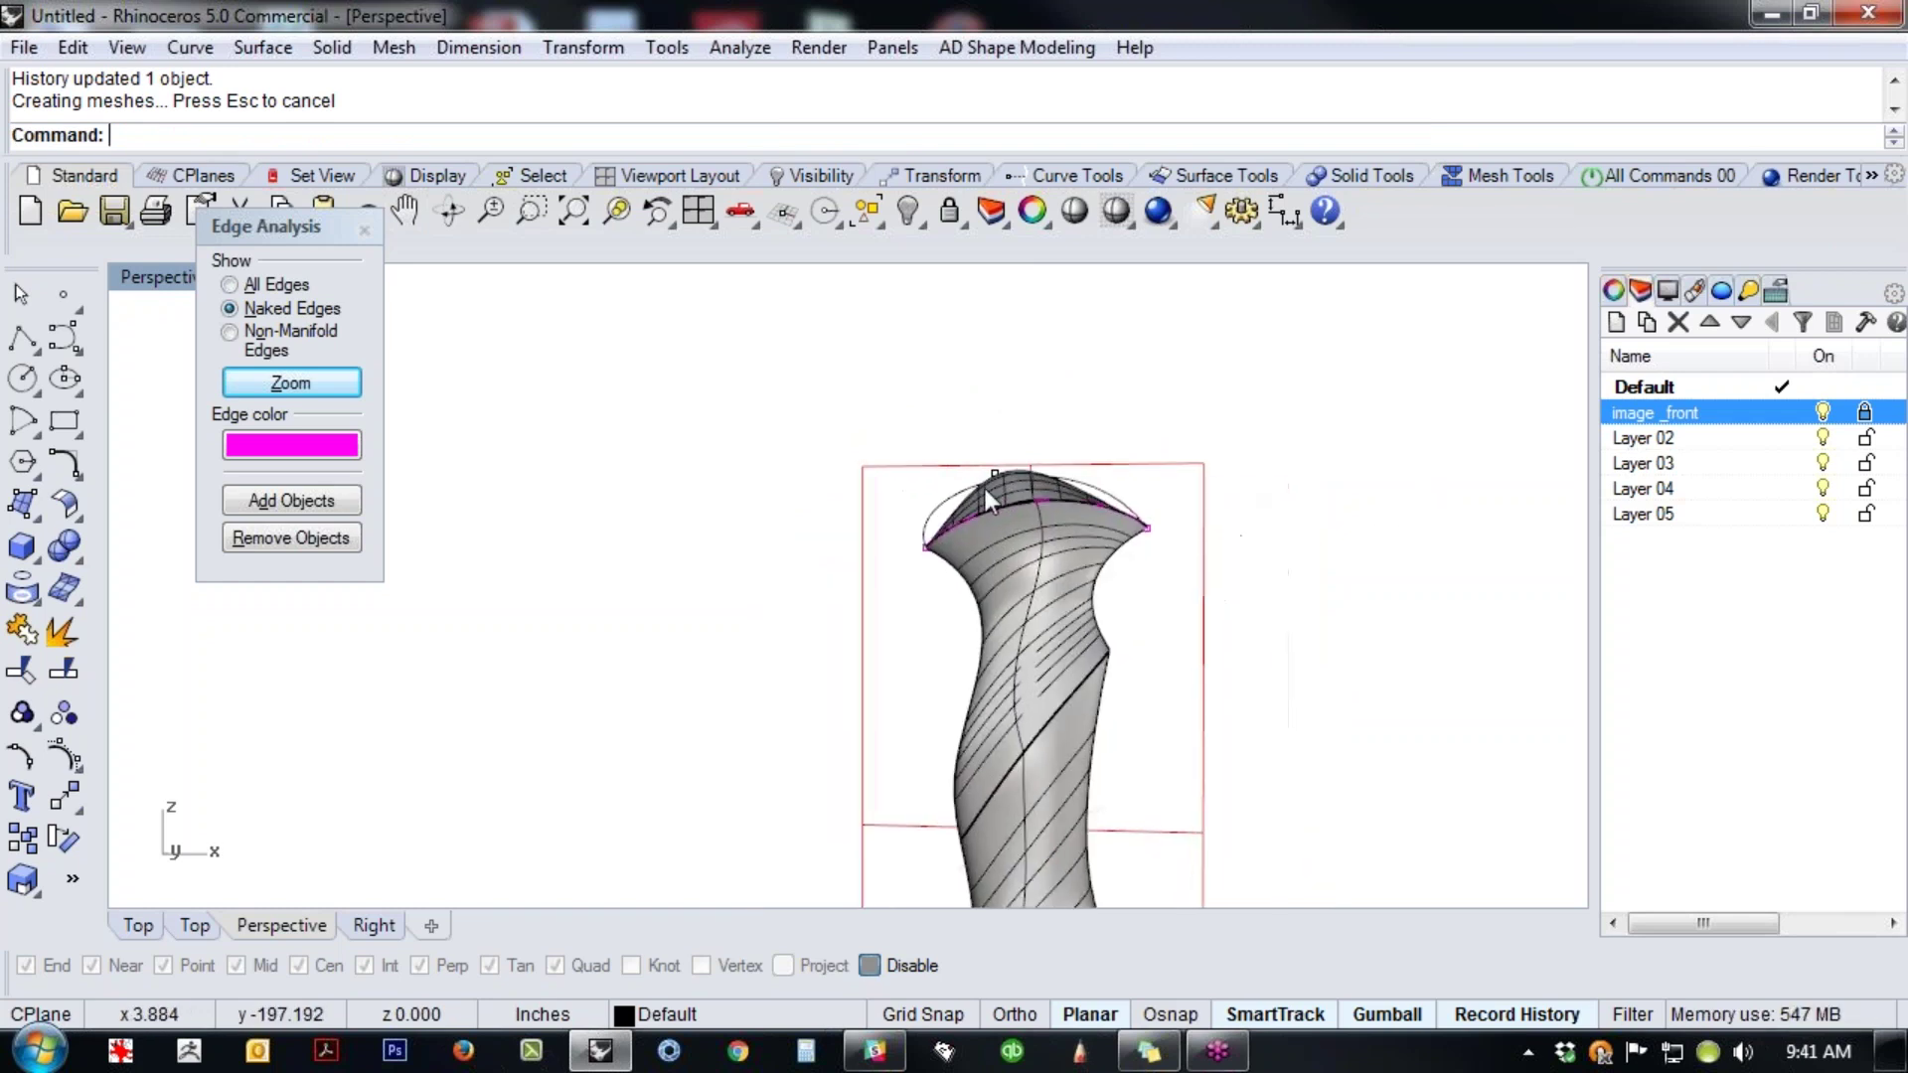
- Delete the patched cap surface and show the hidden objects to bring back the earlier cap
scroll(989, 487, "up", 6)
left_click(1097, 511)
key("Delete")
type("patch")
key("Return")
type("v")
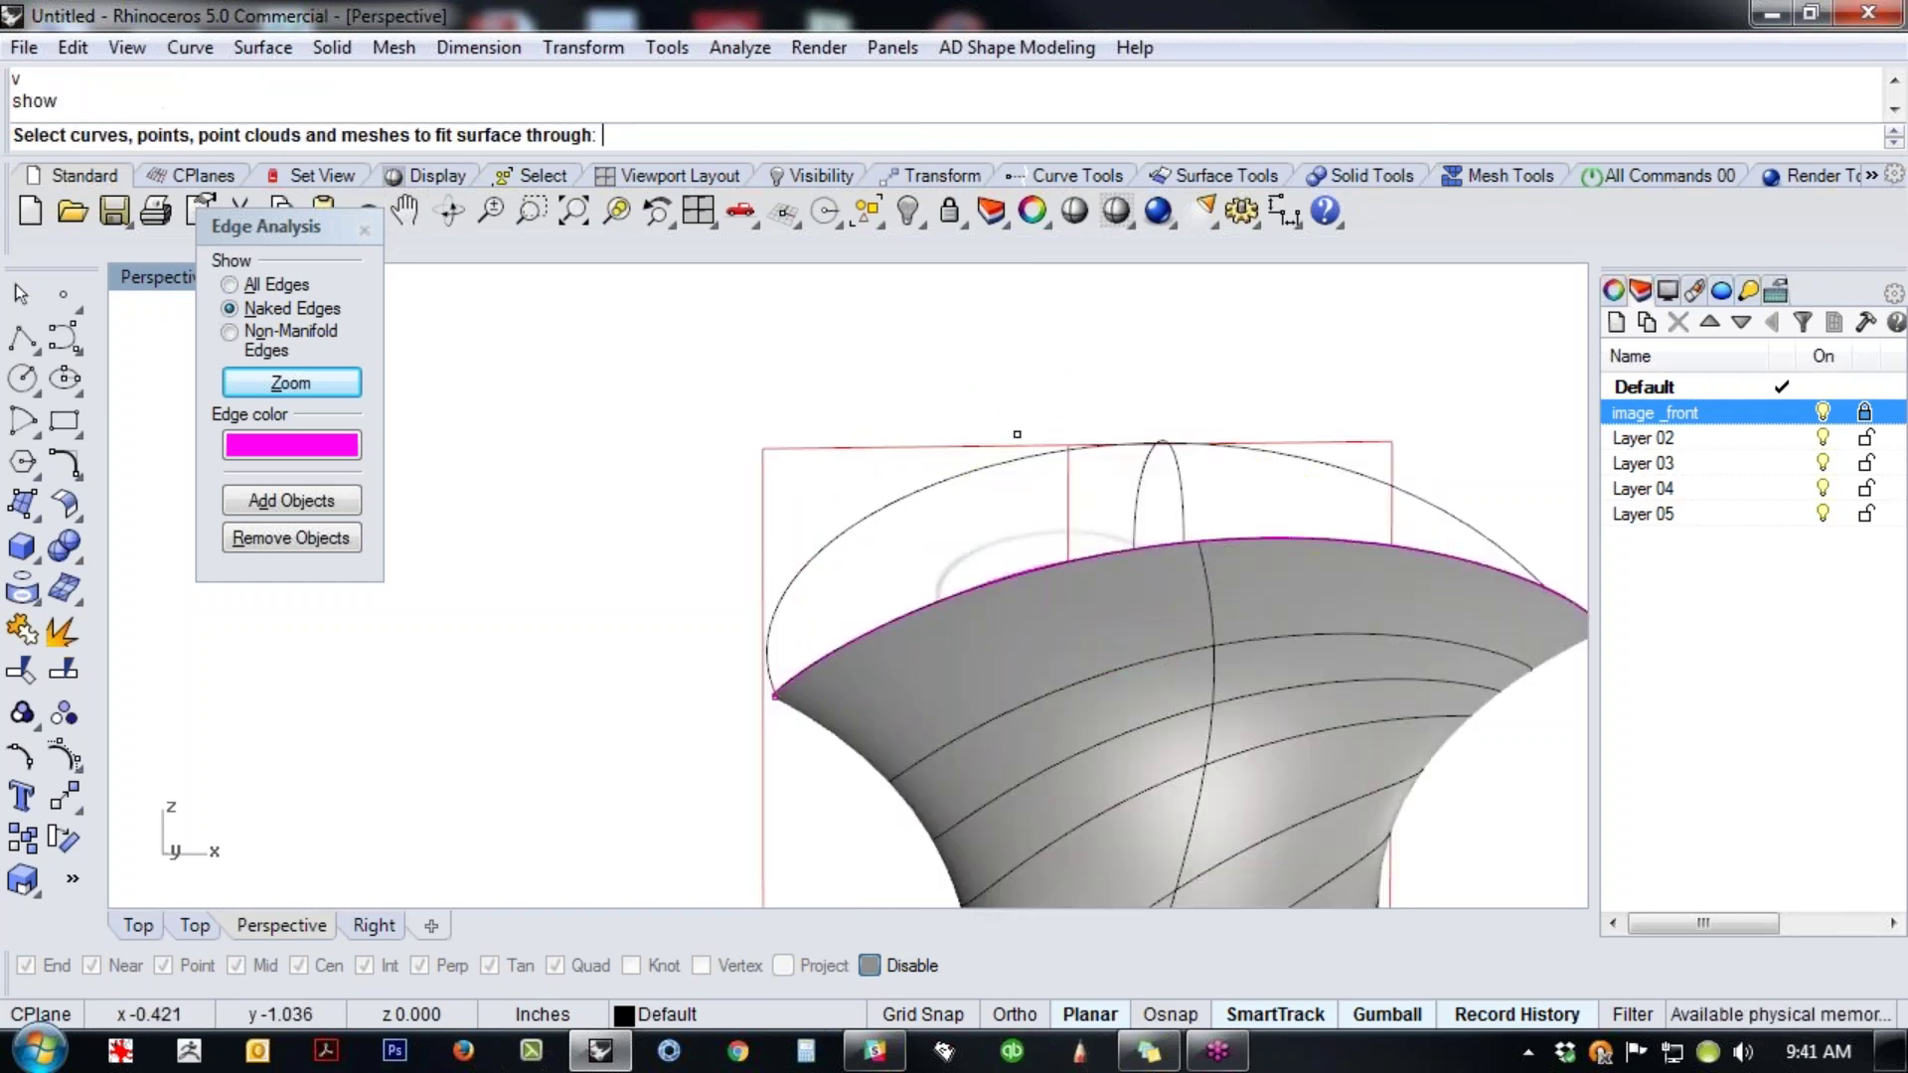
key("Escape")
key("Return")
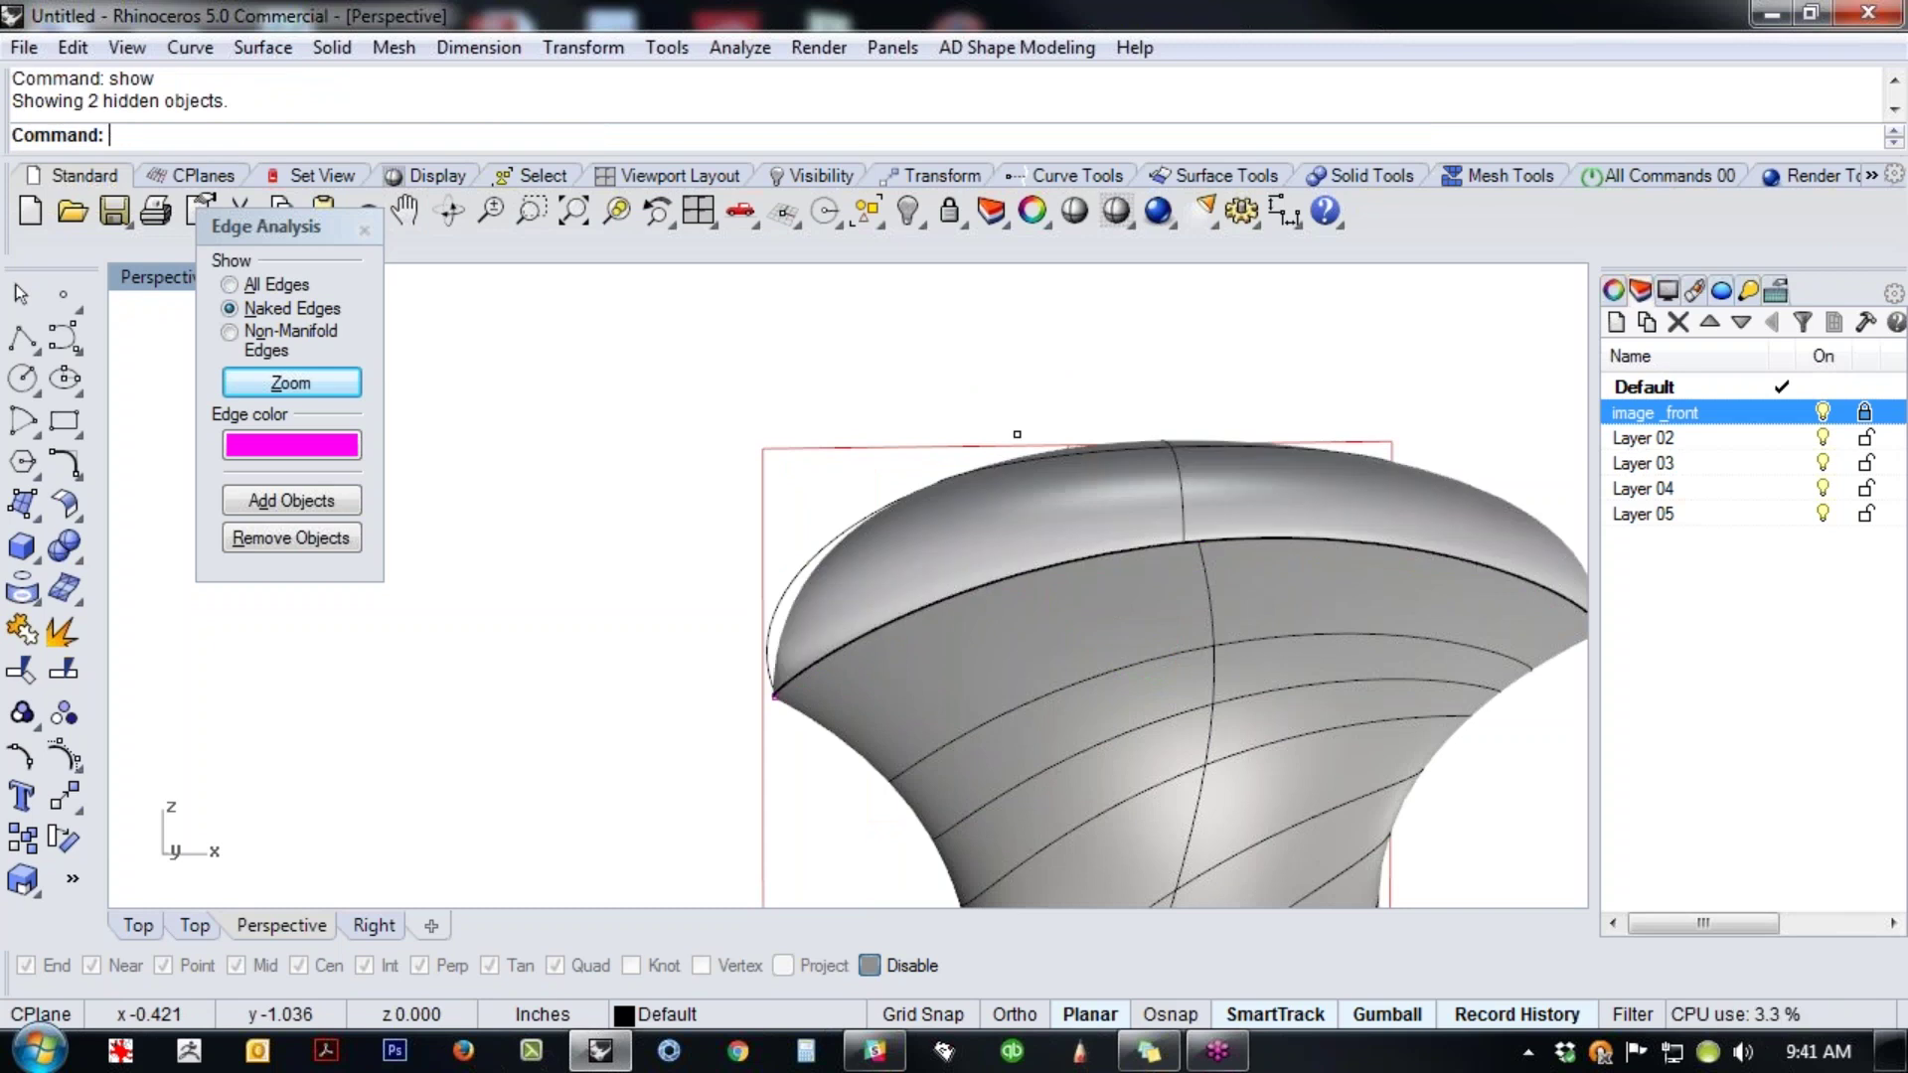
right_click_drag(1123, 534, 805, 523, "shift")
scroll(874, 622, "down", 6)
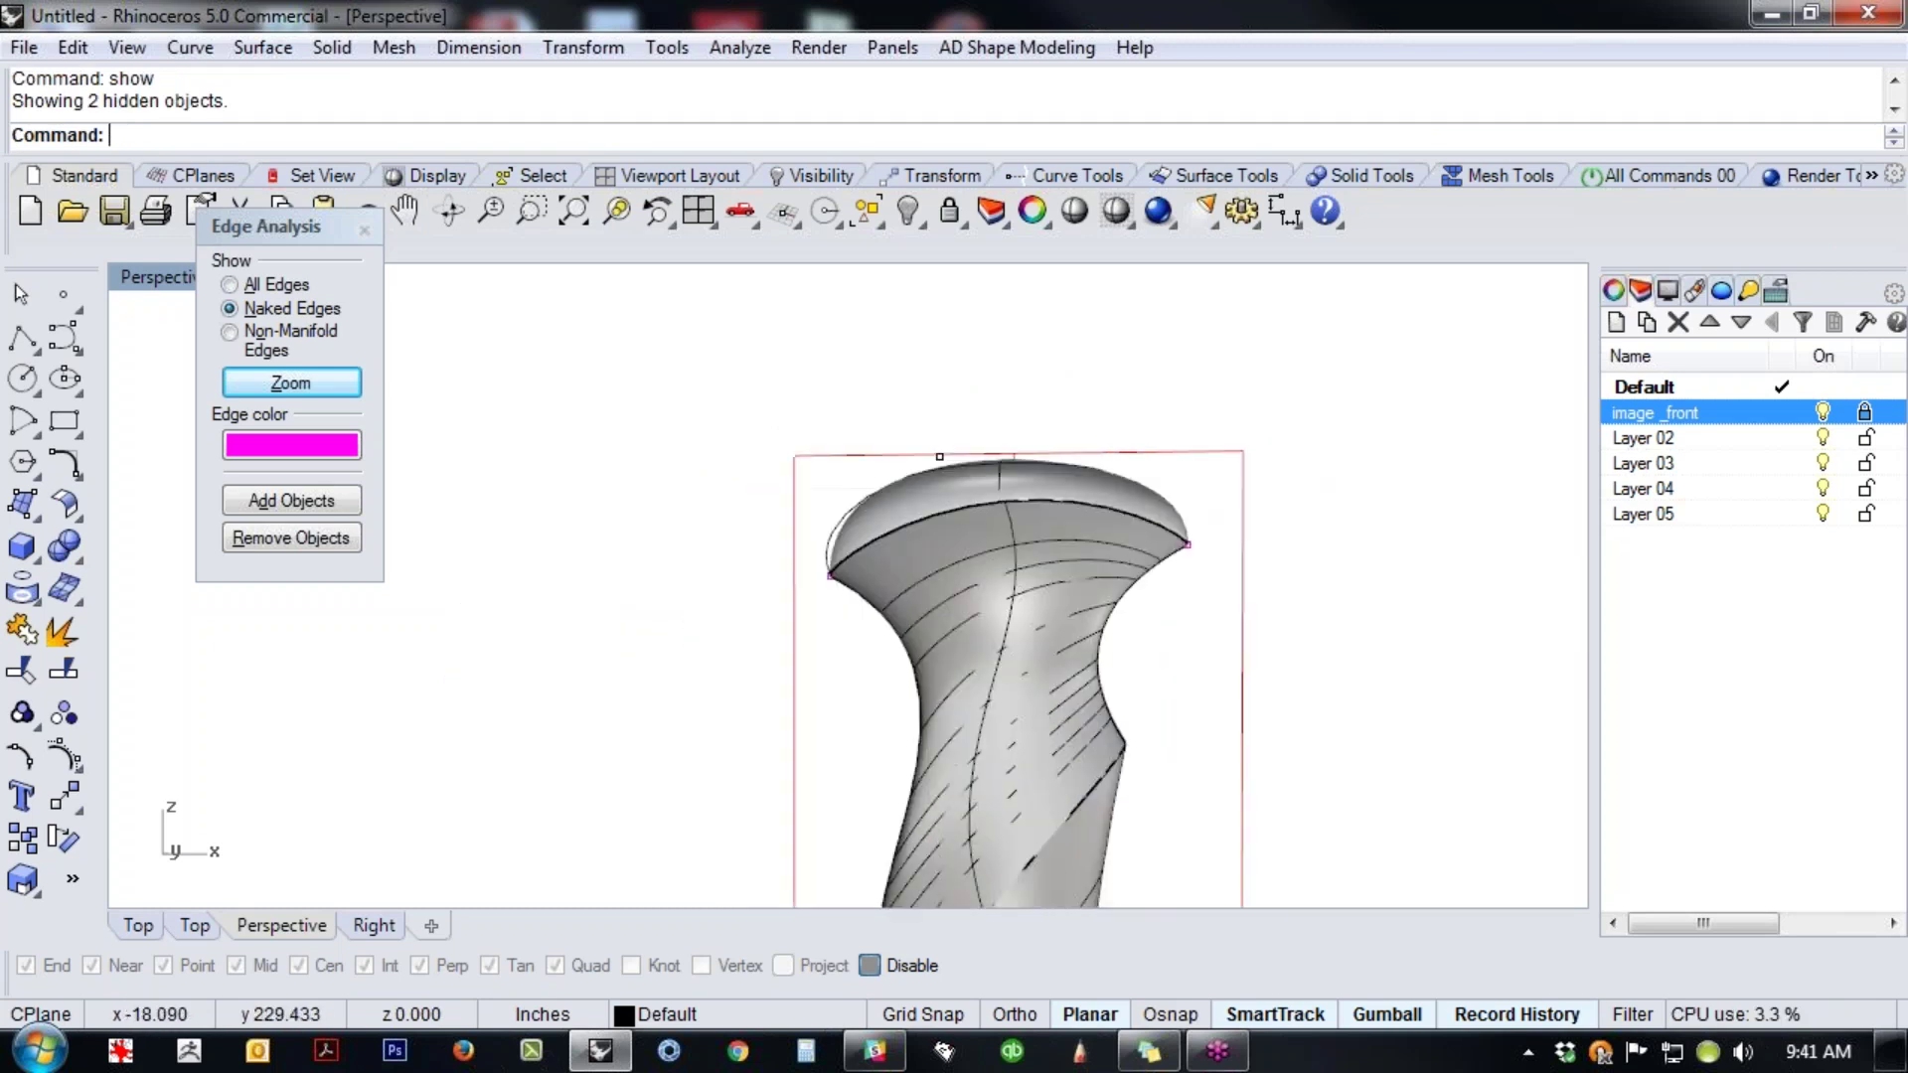
- Turn on the control points of the restored cap surface, starting from the front view
type("f")
key("Return")
scroll(1025, 539, "up", 5)
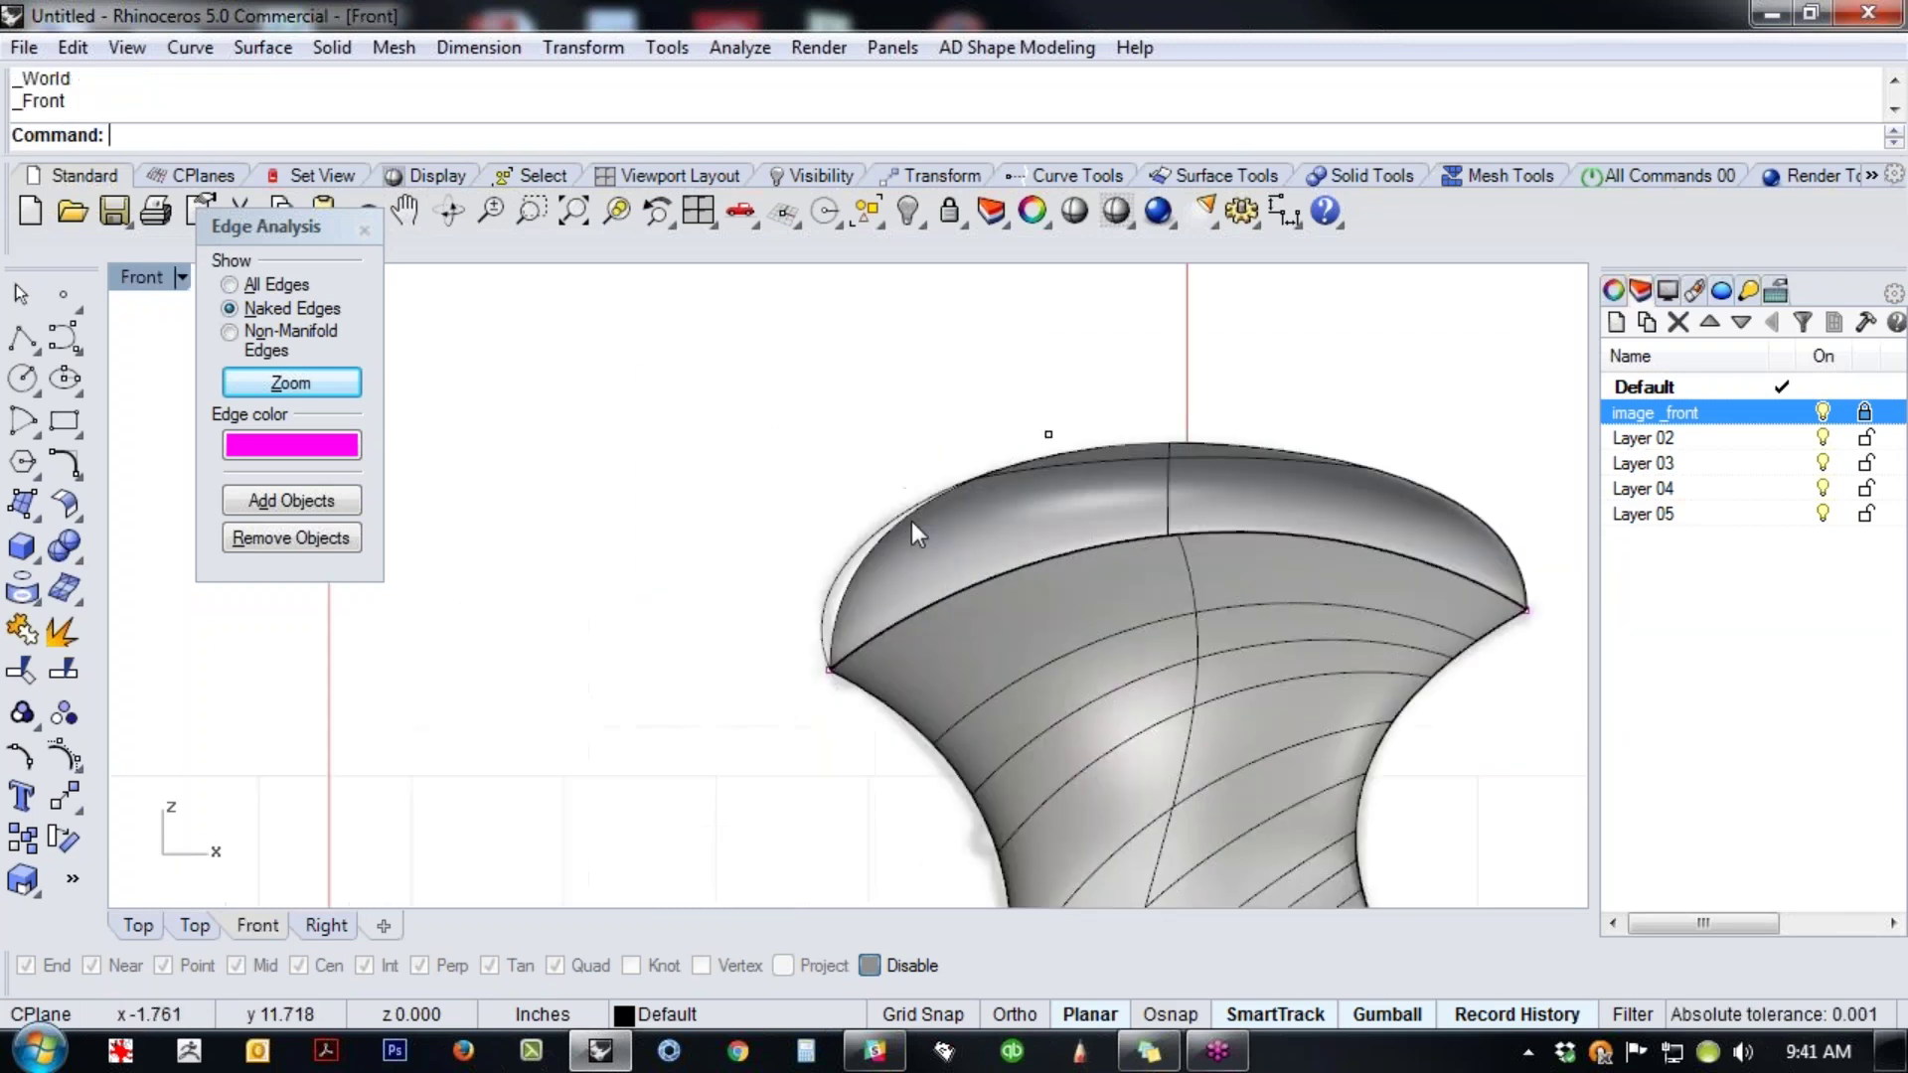
left_click(944, 553)
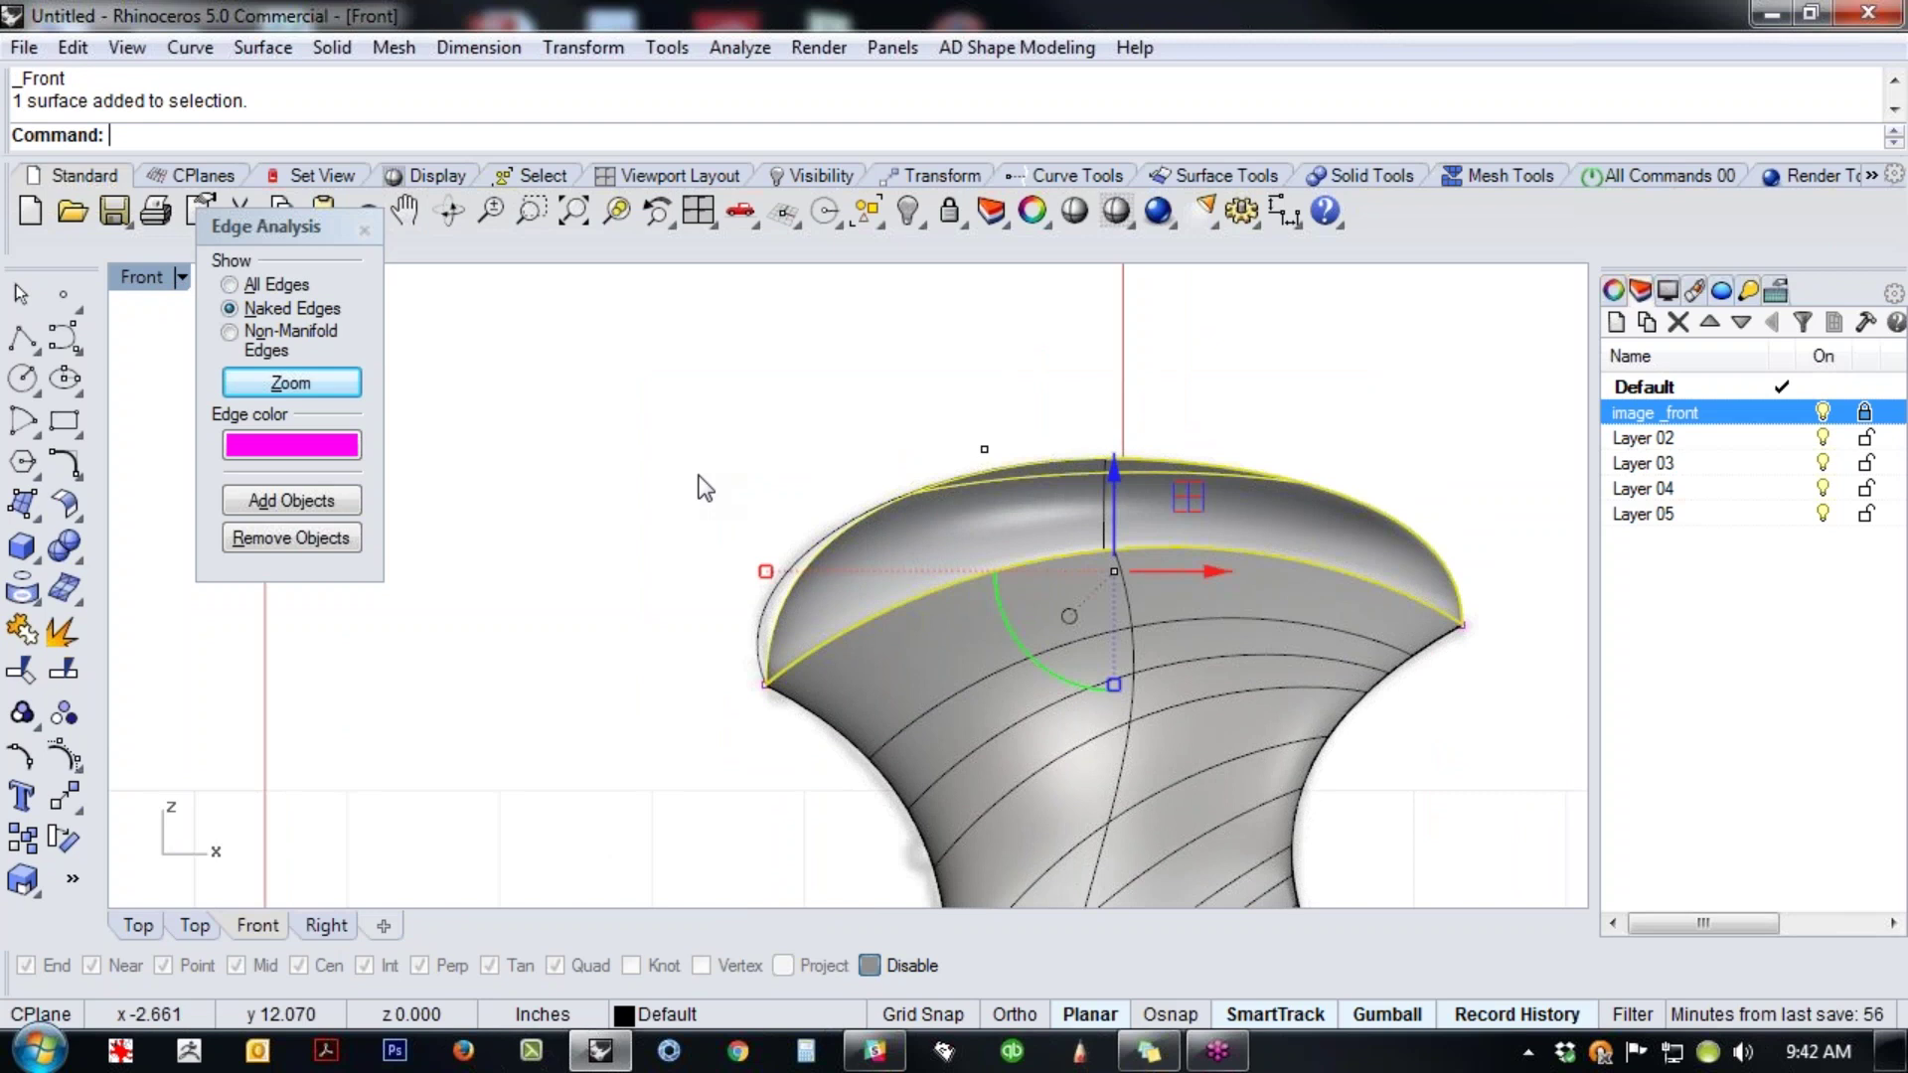
key("Escape")
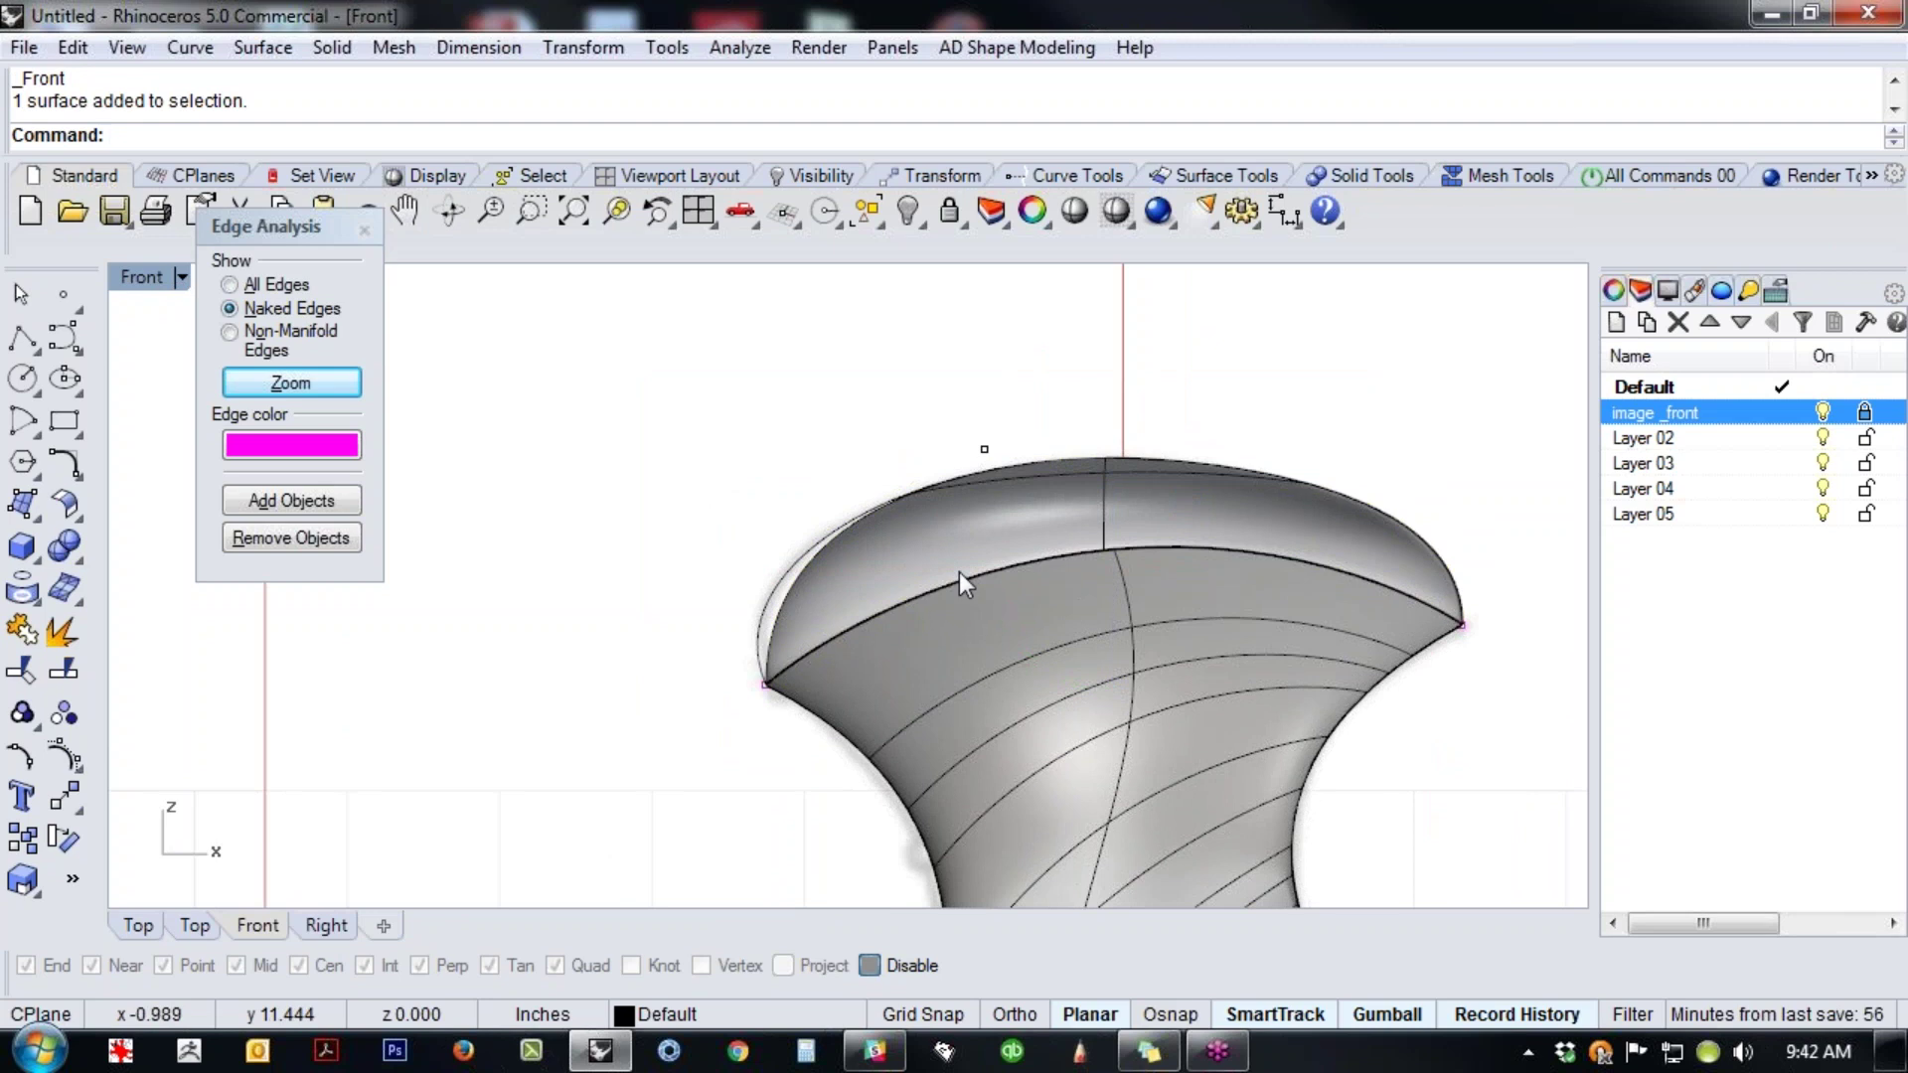
left_click(959, 575)
middle_click(949, 544)
left_click(820, 593)
scroll(916, 502, "up", 4)
type("p")
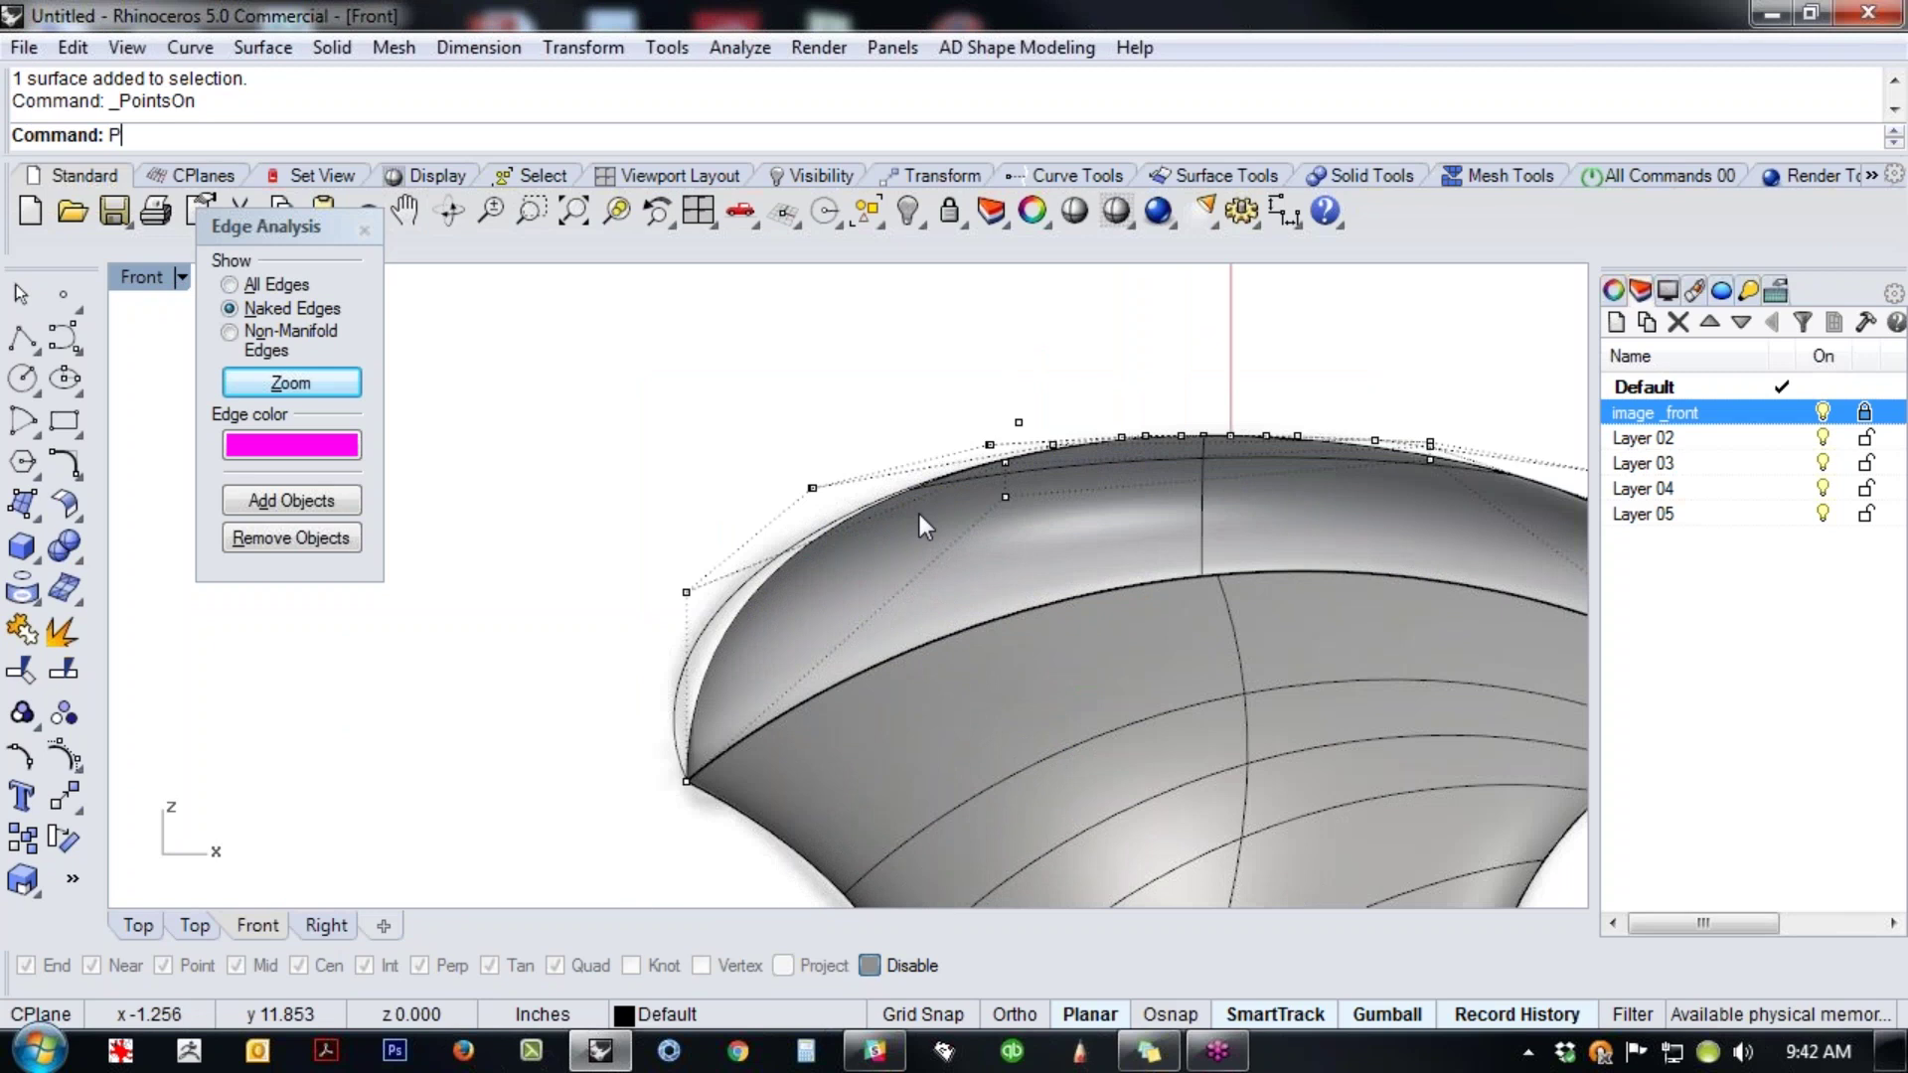
key("Return")
- Move the control points at the cap's left end outward in the front view to match the profile curve
right_click_drag(914, 521, 978, 590)
scroll(845, 621, "up", 6)
scroll(1229, 536, "down", 8)
right_click_drag(1230, 537, 891, 408)
scroll(1003, 557, "up", 5)
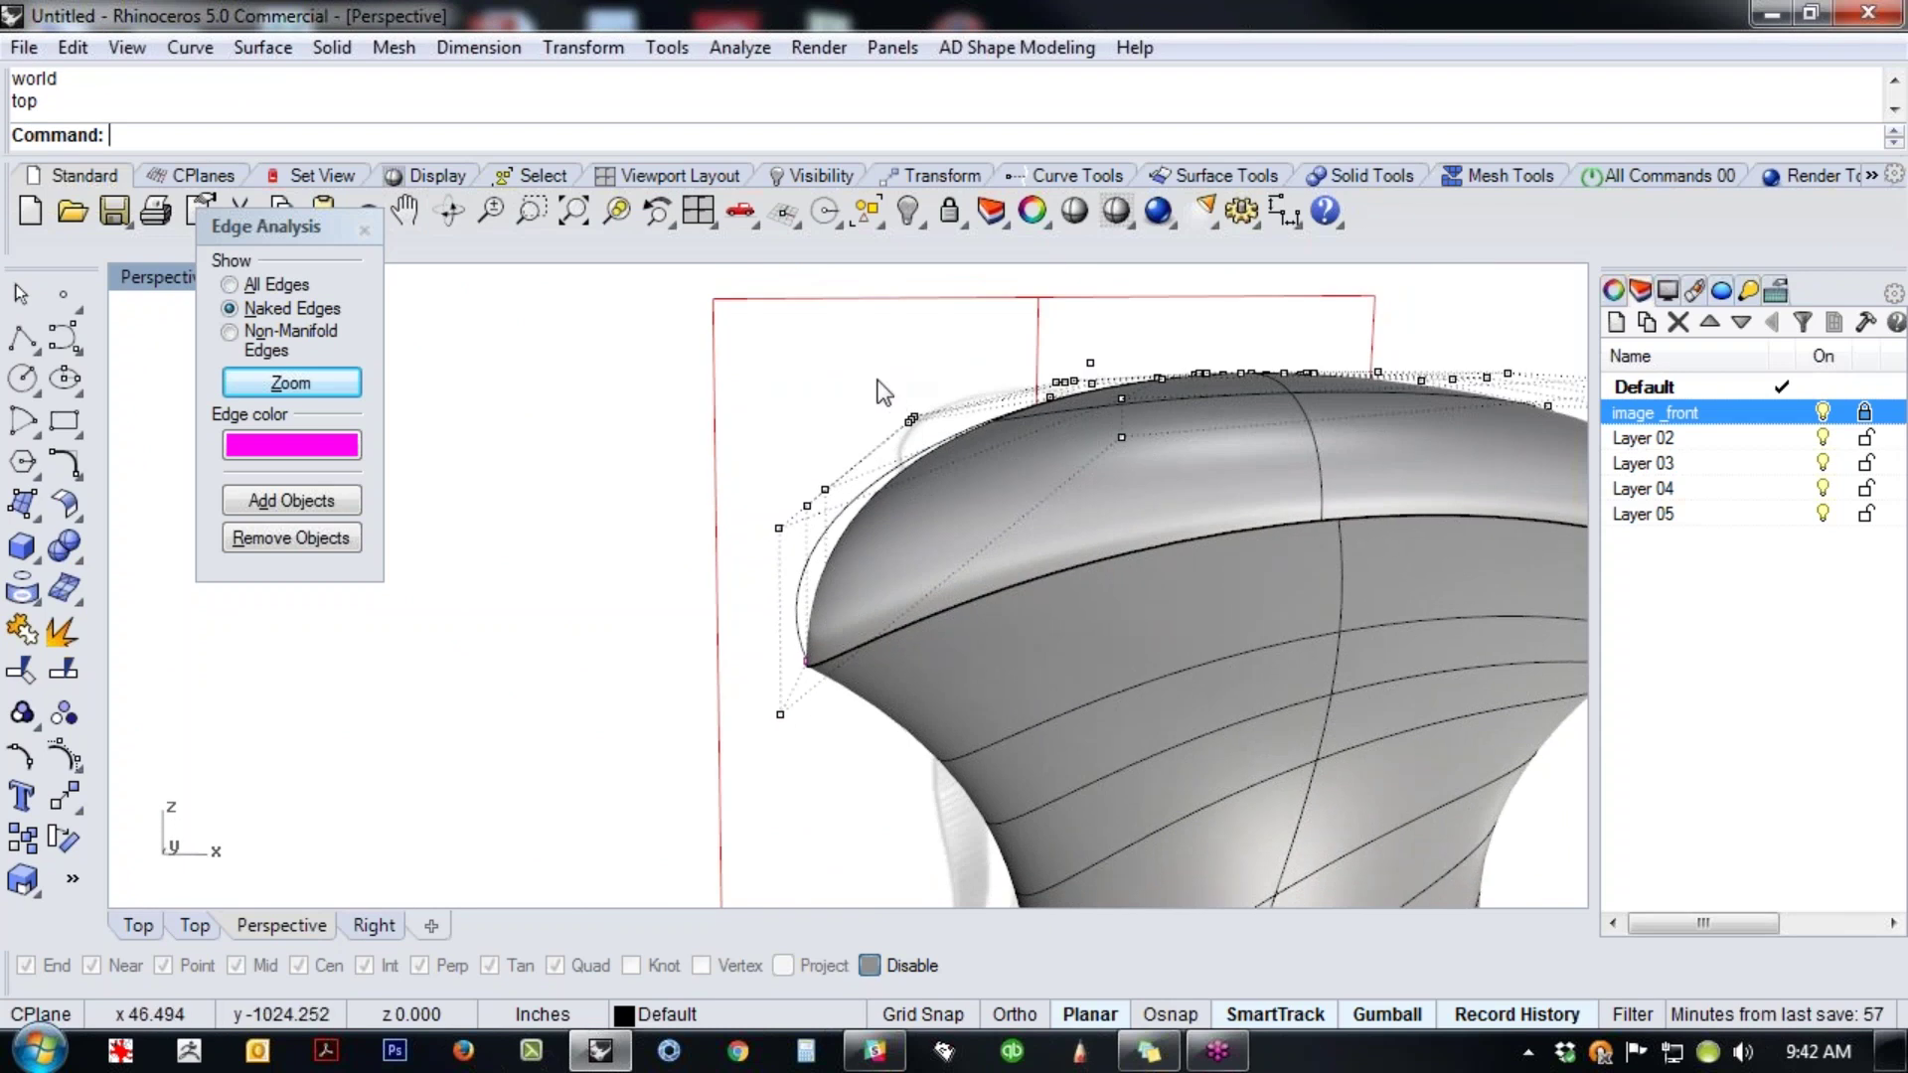
key("ctrl+F2")
scroll(812, 342, "up", 3)
left_click_drag(797, 492, 899, 576)
left_click_drag(929, 482, 871, 497)
left_click_drag(795, 559, 795, 560)
left_click(741, 413)
scroll(934, 412, "down", 2)
right_click_drag(1102, 465, 720, 440)
- Adjust the control points at the cap's right end in wireframe display and turn the control points off
middle_click(1003, 481)
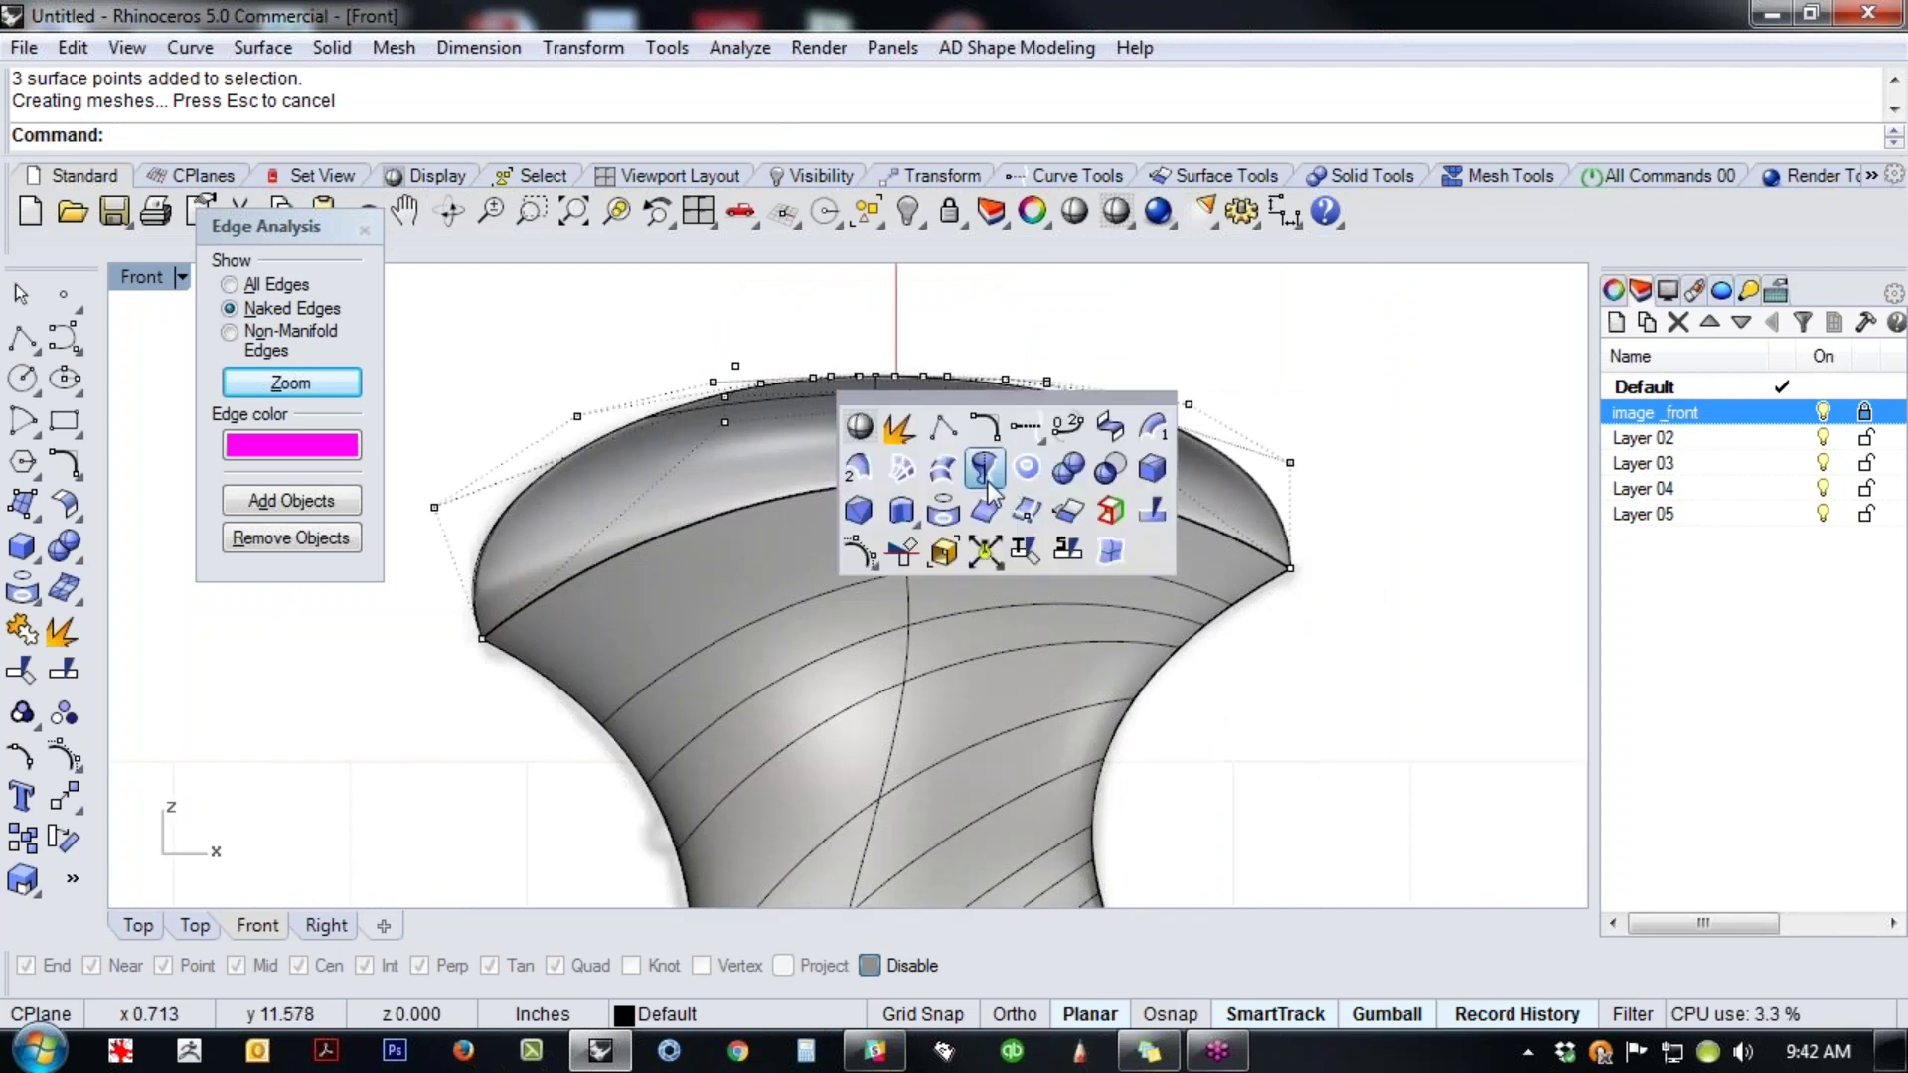
left_click(856, 427)
scroll(1188, 475, "up", 3)
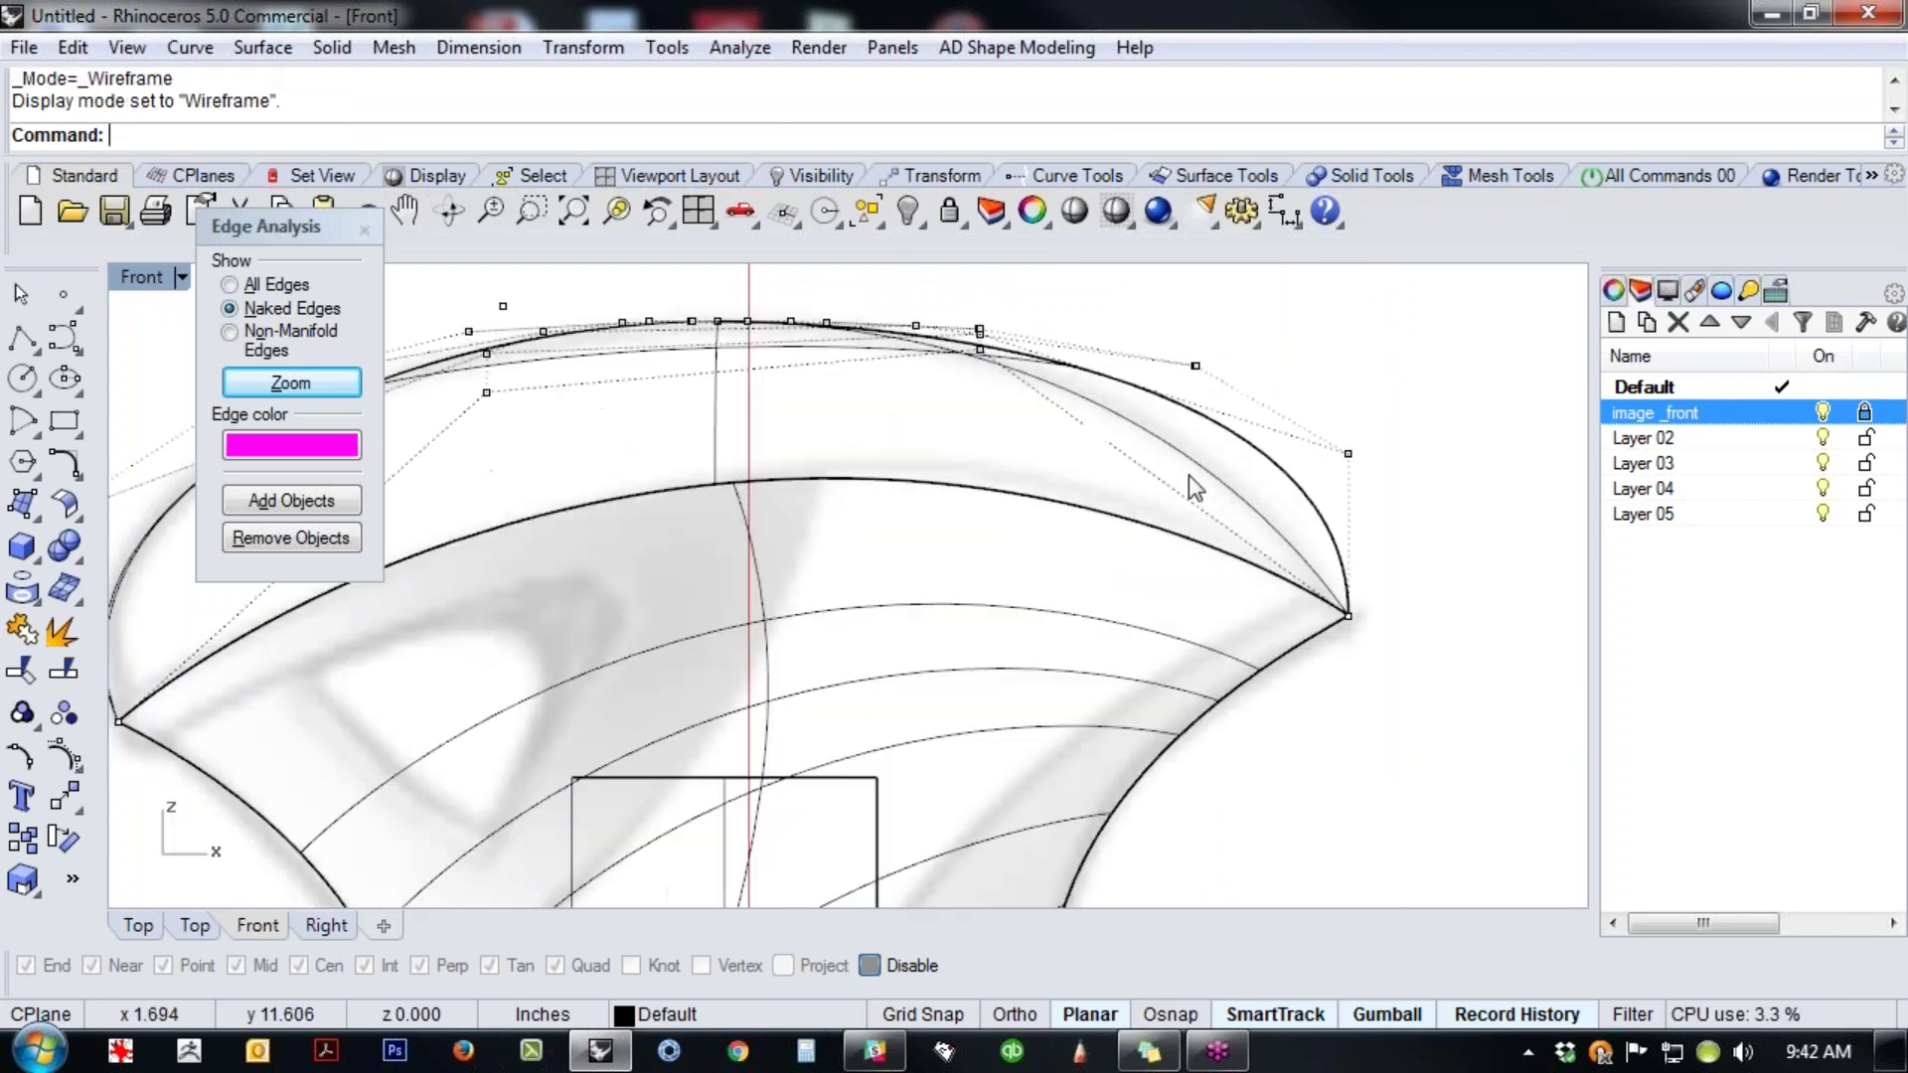
left_click_drag(1426, 499, 1278, 512)
left_click(1448, 395)
left_click_drag(1140, 320, 1285, 393)
left_click_drag(1269, 295, 1146, 392)
left_click(1355, 356)
scroll(1356, 362, "down", 4)
right_click_drag(1140, 538, 1192, 504)
scroll(1073, 546, "down", 2)
key("Escape")
key("ctrl+F4")
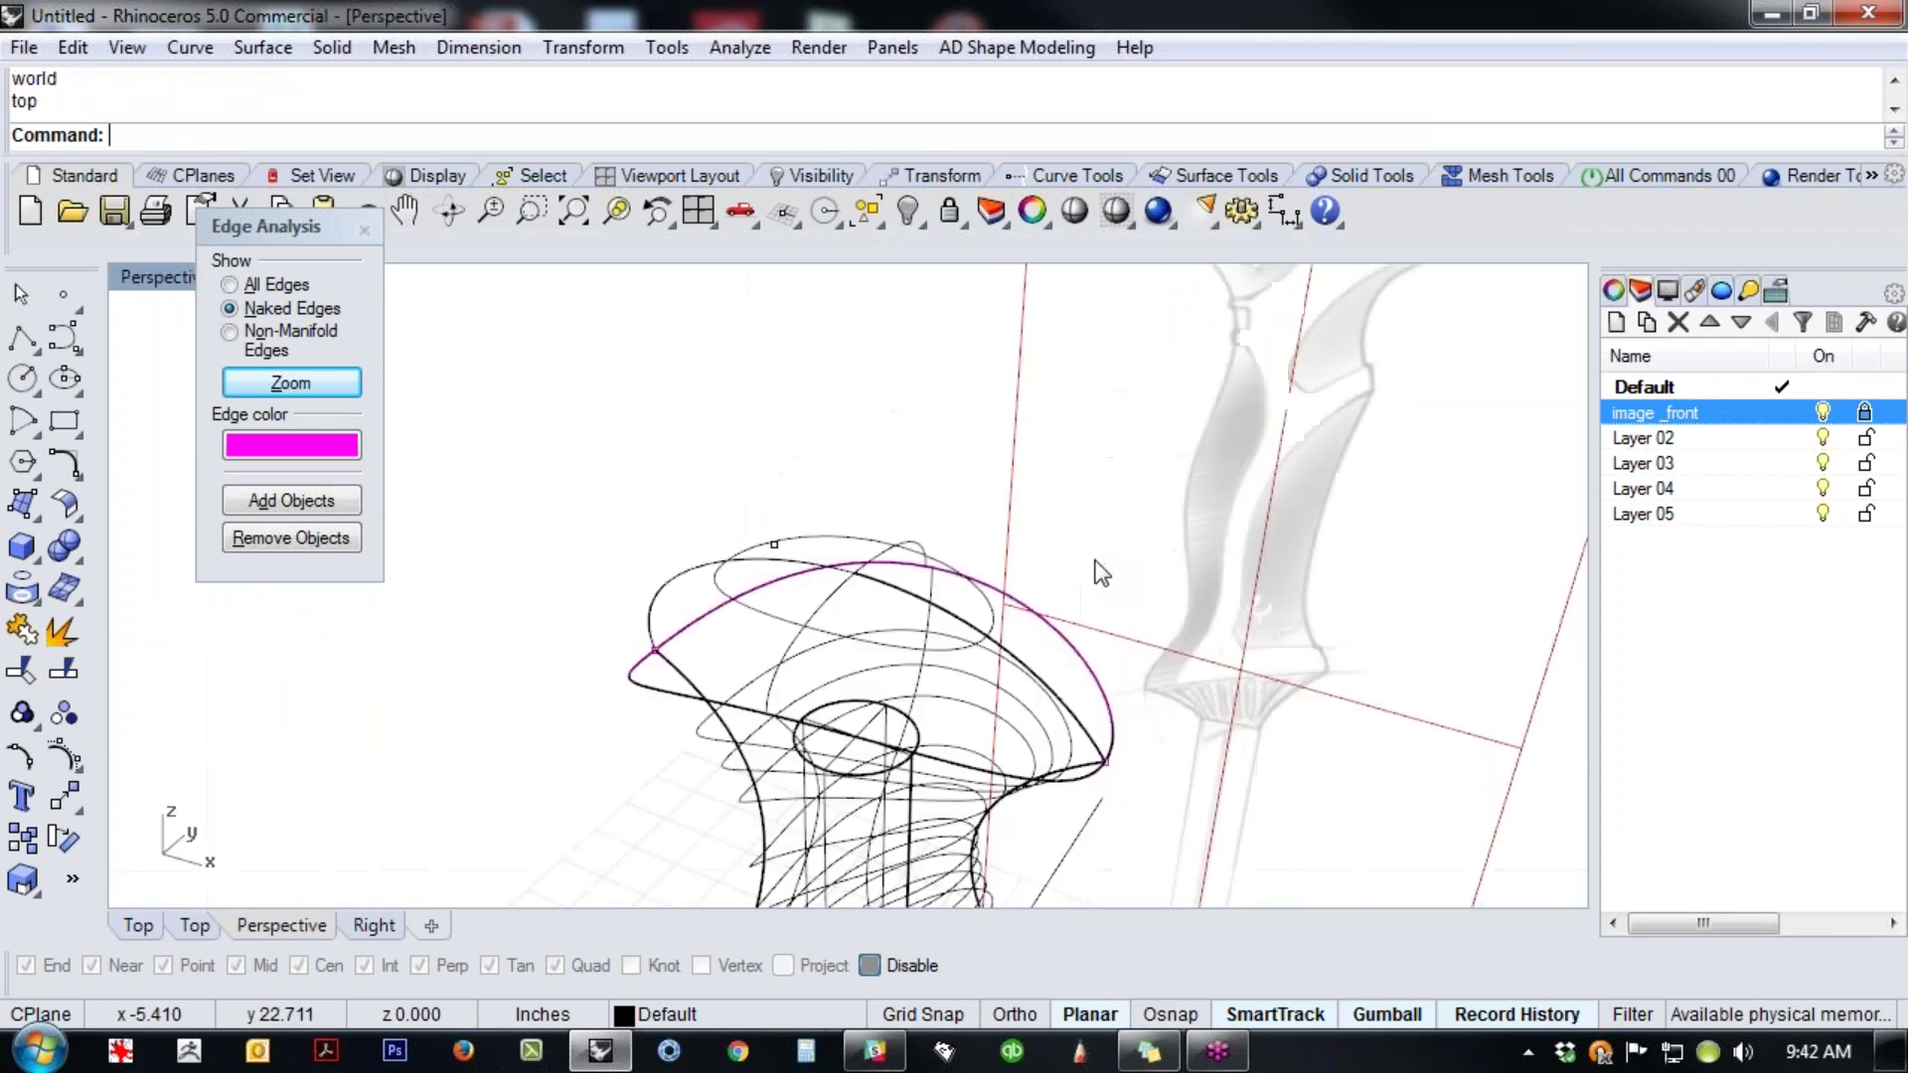
- Return to shaded display and join the cap surface with the handle into one polysurface
middle_click(1114, 563)
left_click(942, 504)
right_click_drag(941, 503, 755, 795)
right_click_drag(1053, 427, 1170, 451)
left_click(1168, 450)
left_click(1096, 564, "shift")
key("Return")
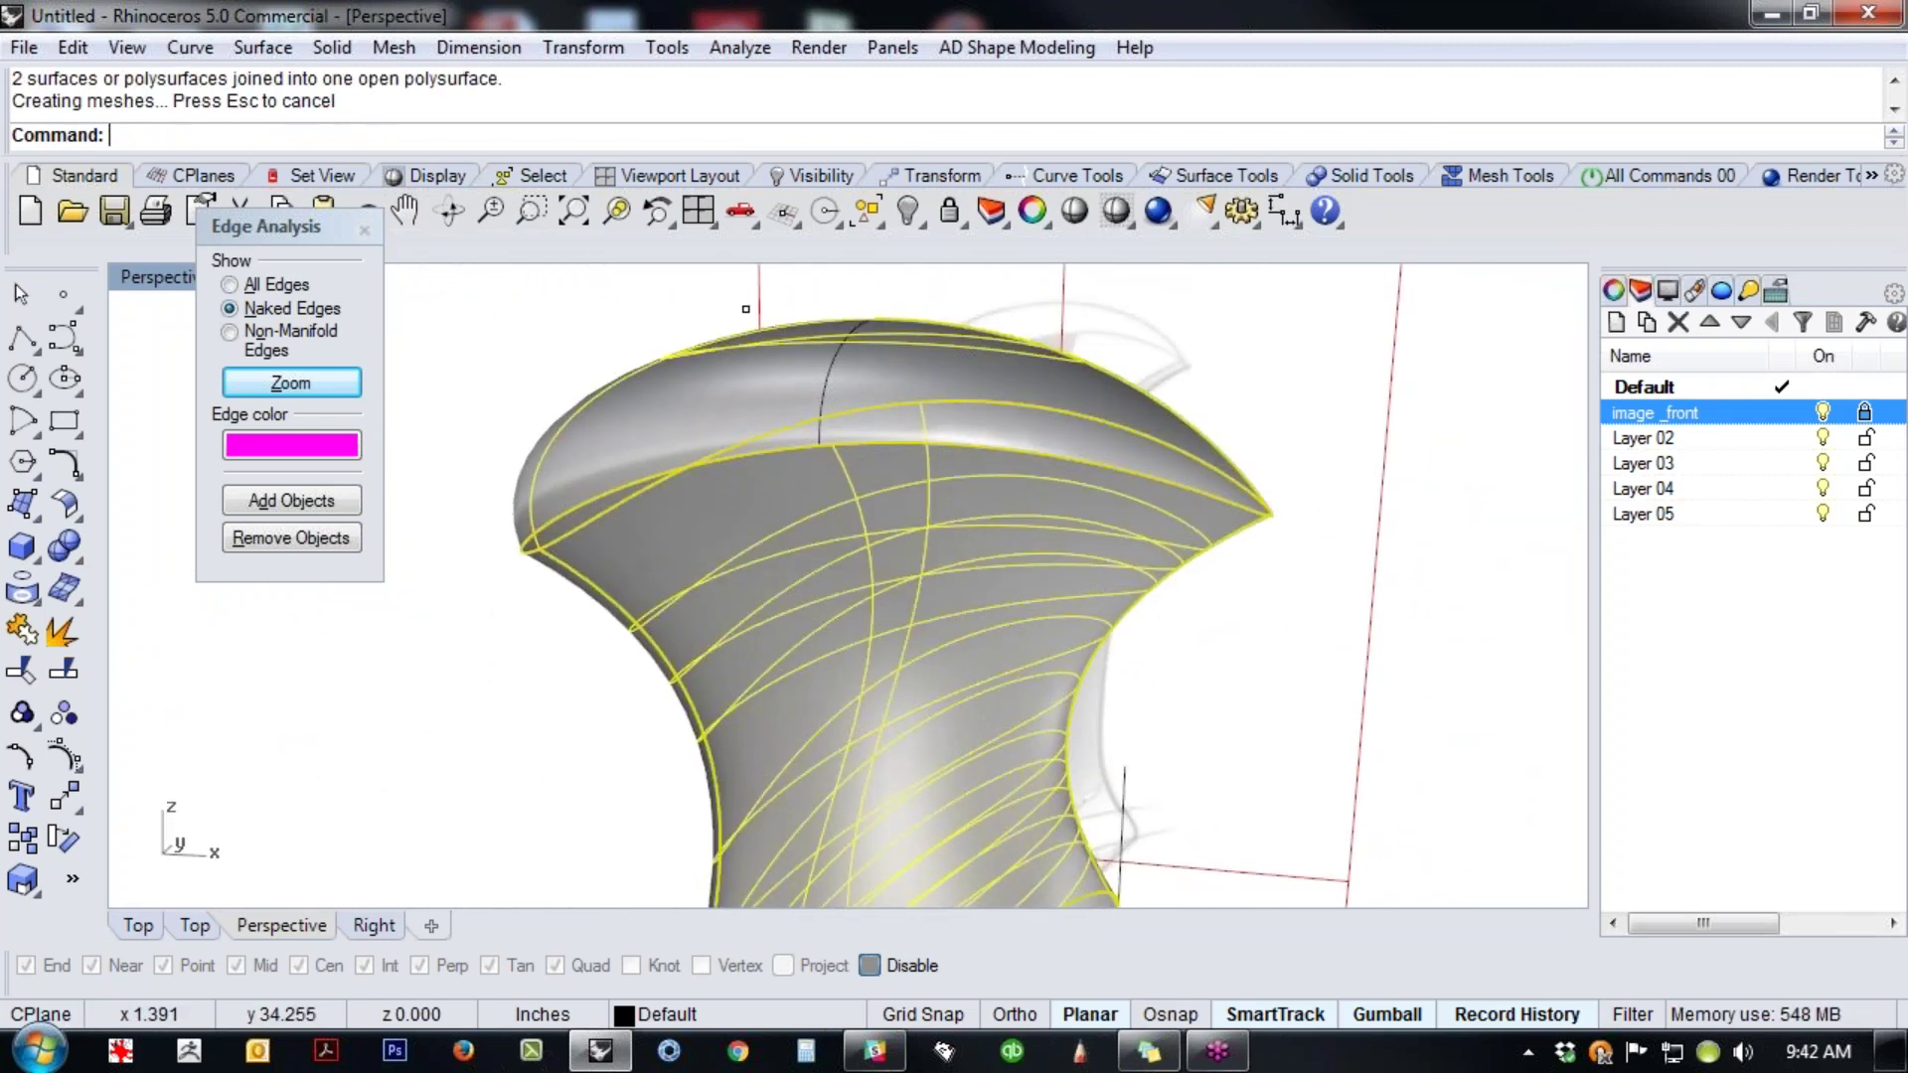
- Close the opening at the lower end of the joined handle
middle_click(1257, 680)
left_click(1306, 706)
right_click_drag(1308, 689, 525, 761)
right_click_drag(333, 726, 1083, 631)
scroll(897, 803, "up", 6)
right_click_drag(896, 803, 1050, 755)
left_click(895, 651)
key("Return")
- Switch to the front view in wireframe and preview the whole handle with the Shade command in Rendered mode
key("ctrl+F2")
middle_click(978, 760)
left_click(831, 702)
scroll(944, 485, "up", 5)
scroll(938, 488, "down", 5)
left_click(1074, 211)
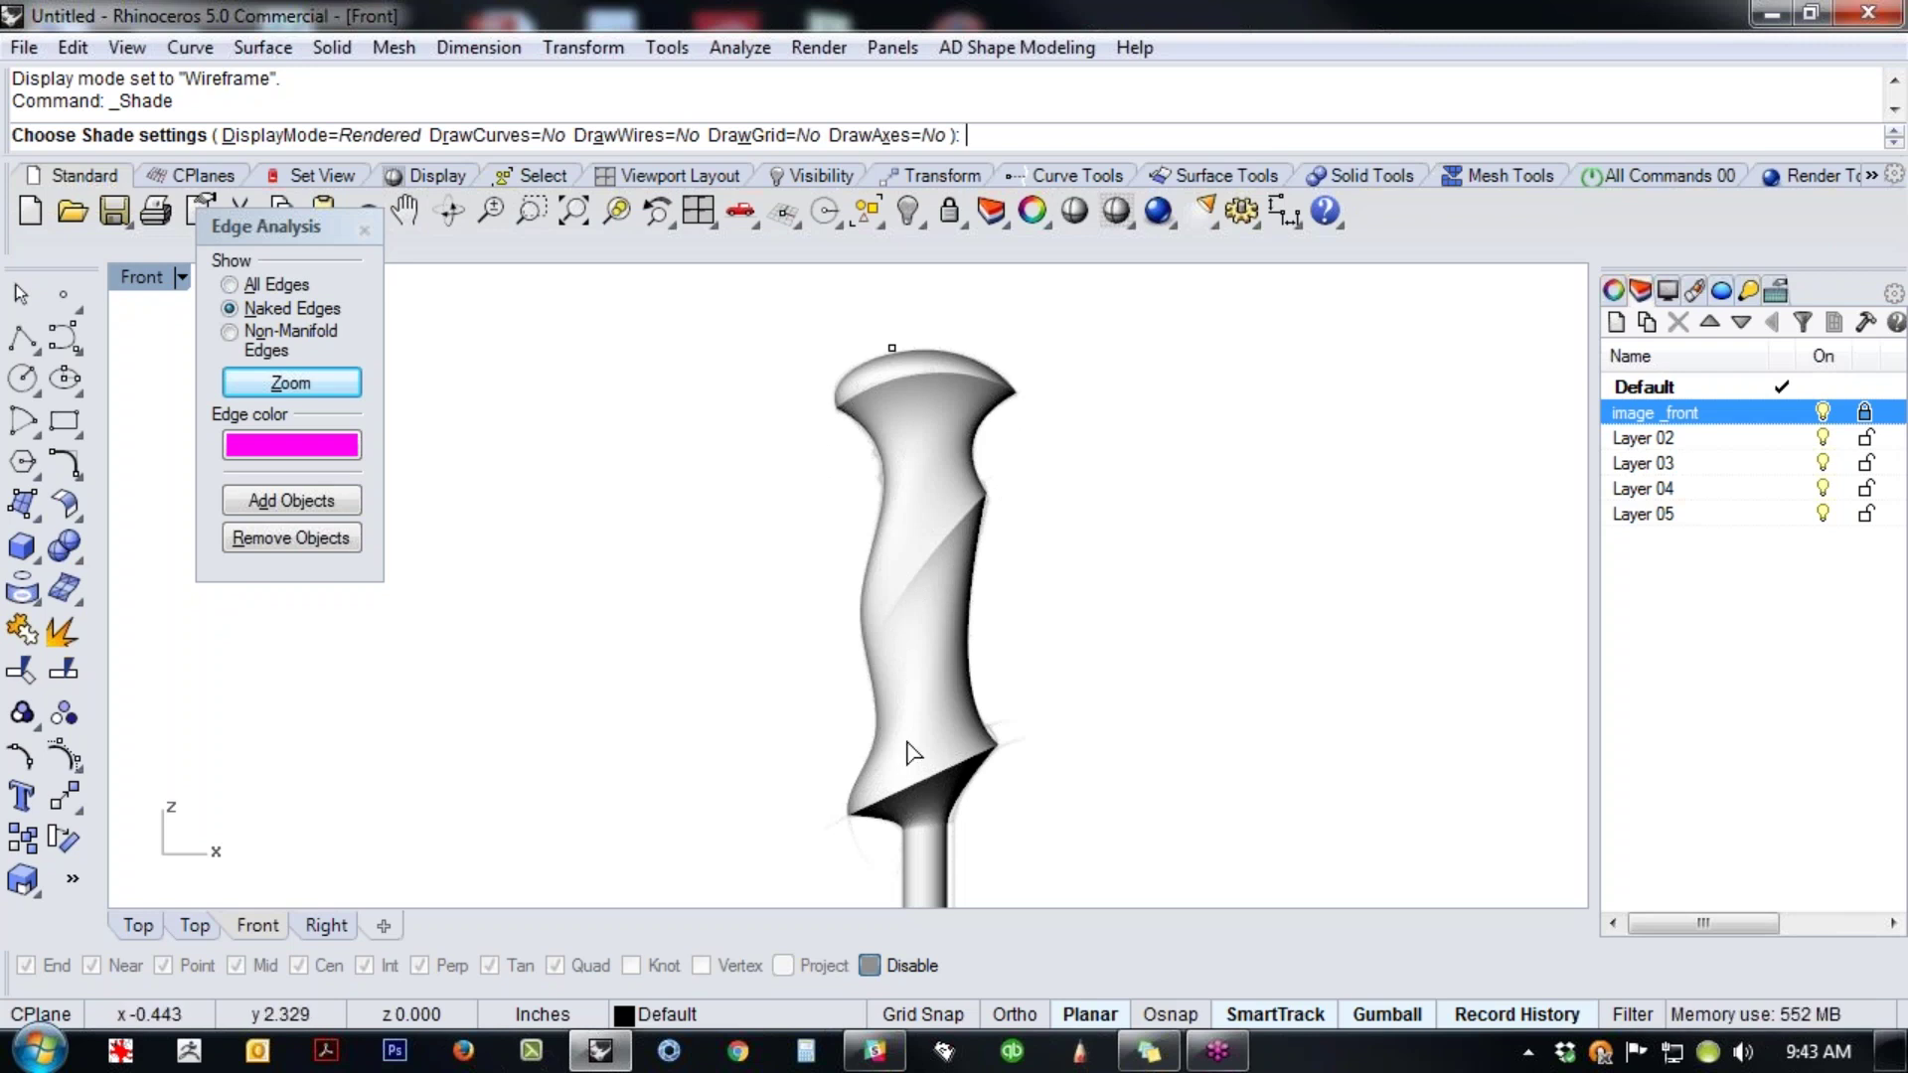
left_click(934, 569)
left_click(1113, 516)
- Isolate the handle polysurface by hiding the point, the curves and the other polysurface
scroll(981, 562, "up", 4)
left_click(1042, 615)
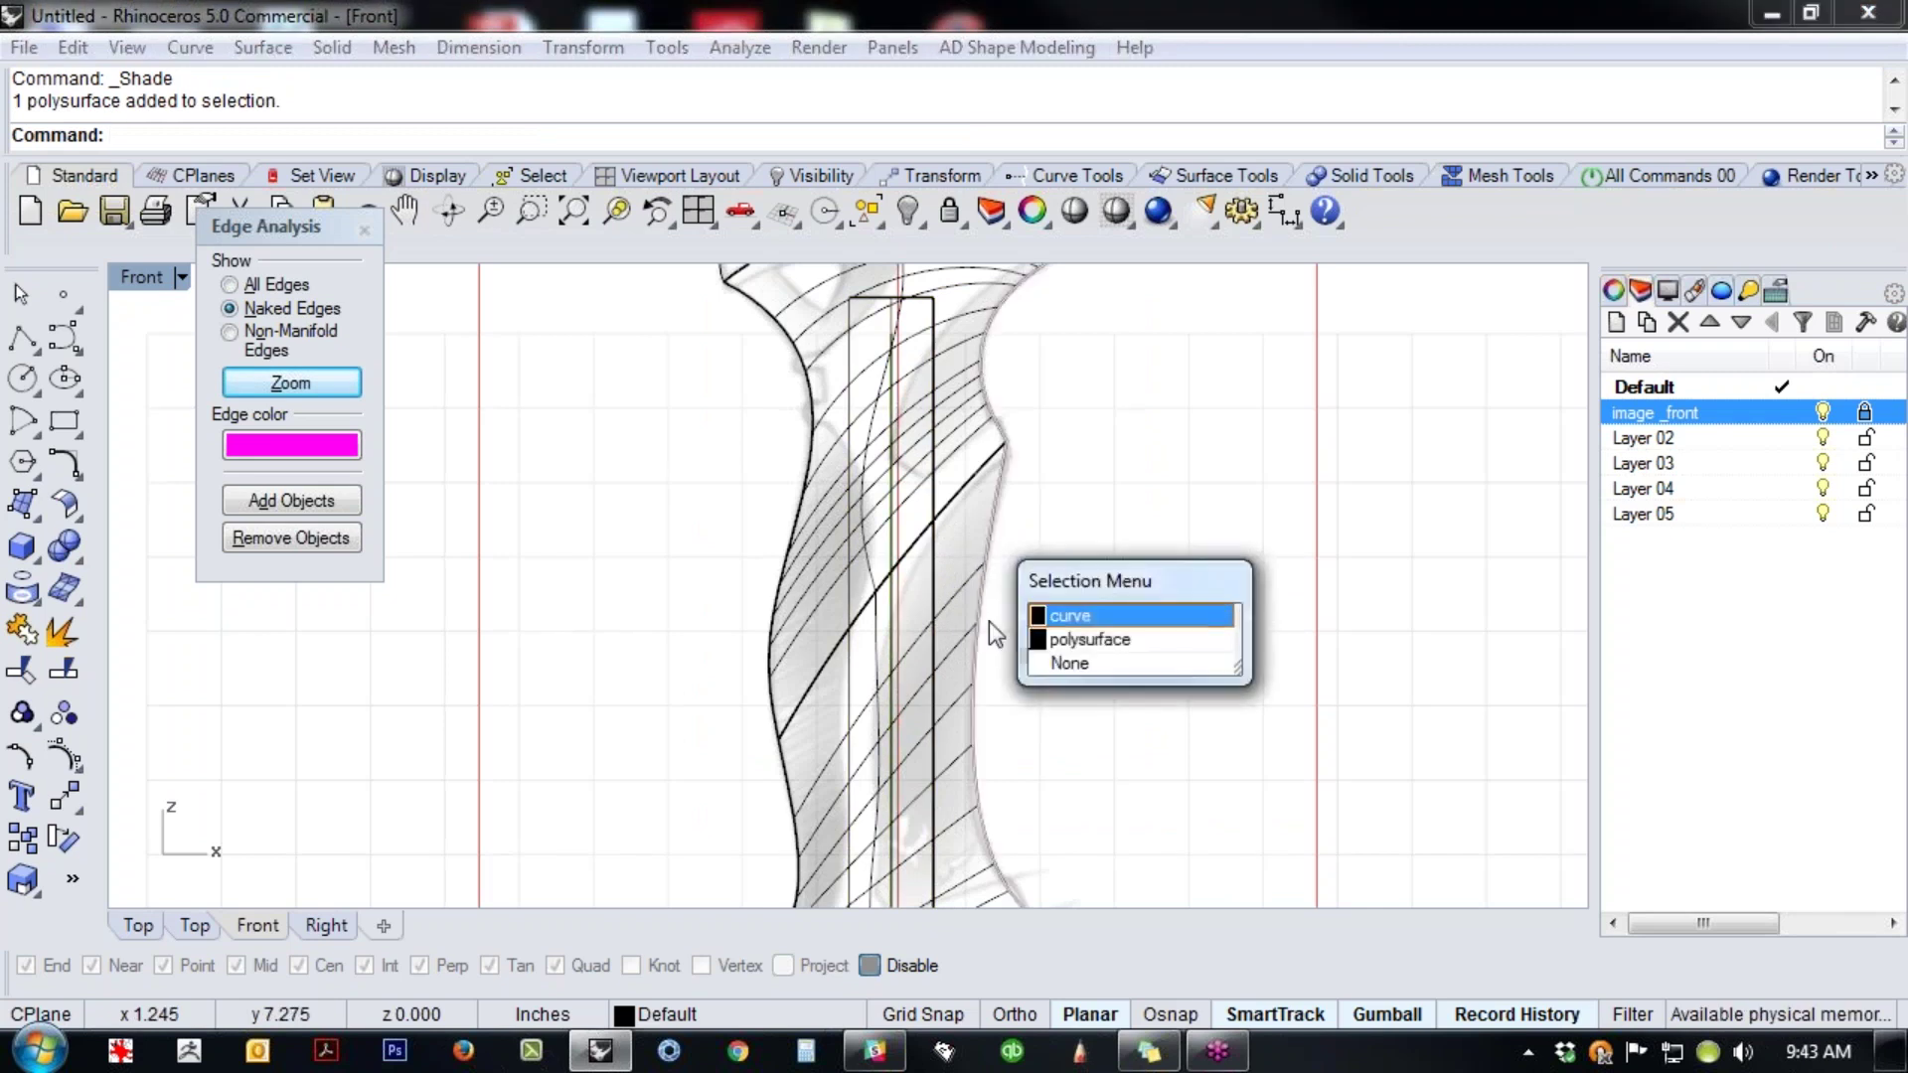
left_click(1078, 639)
key("ctrl+h")
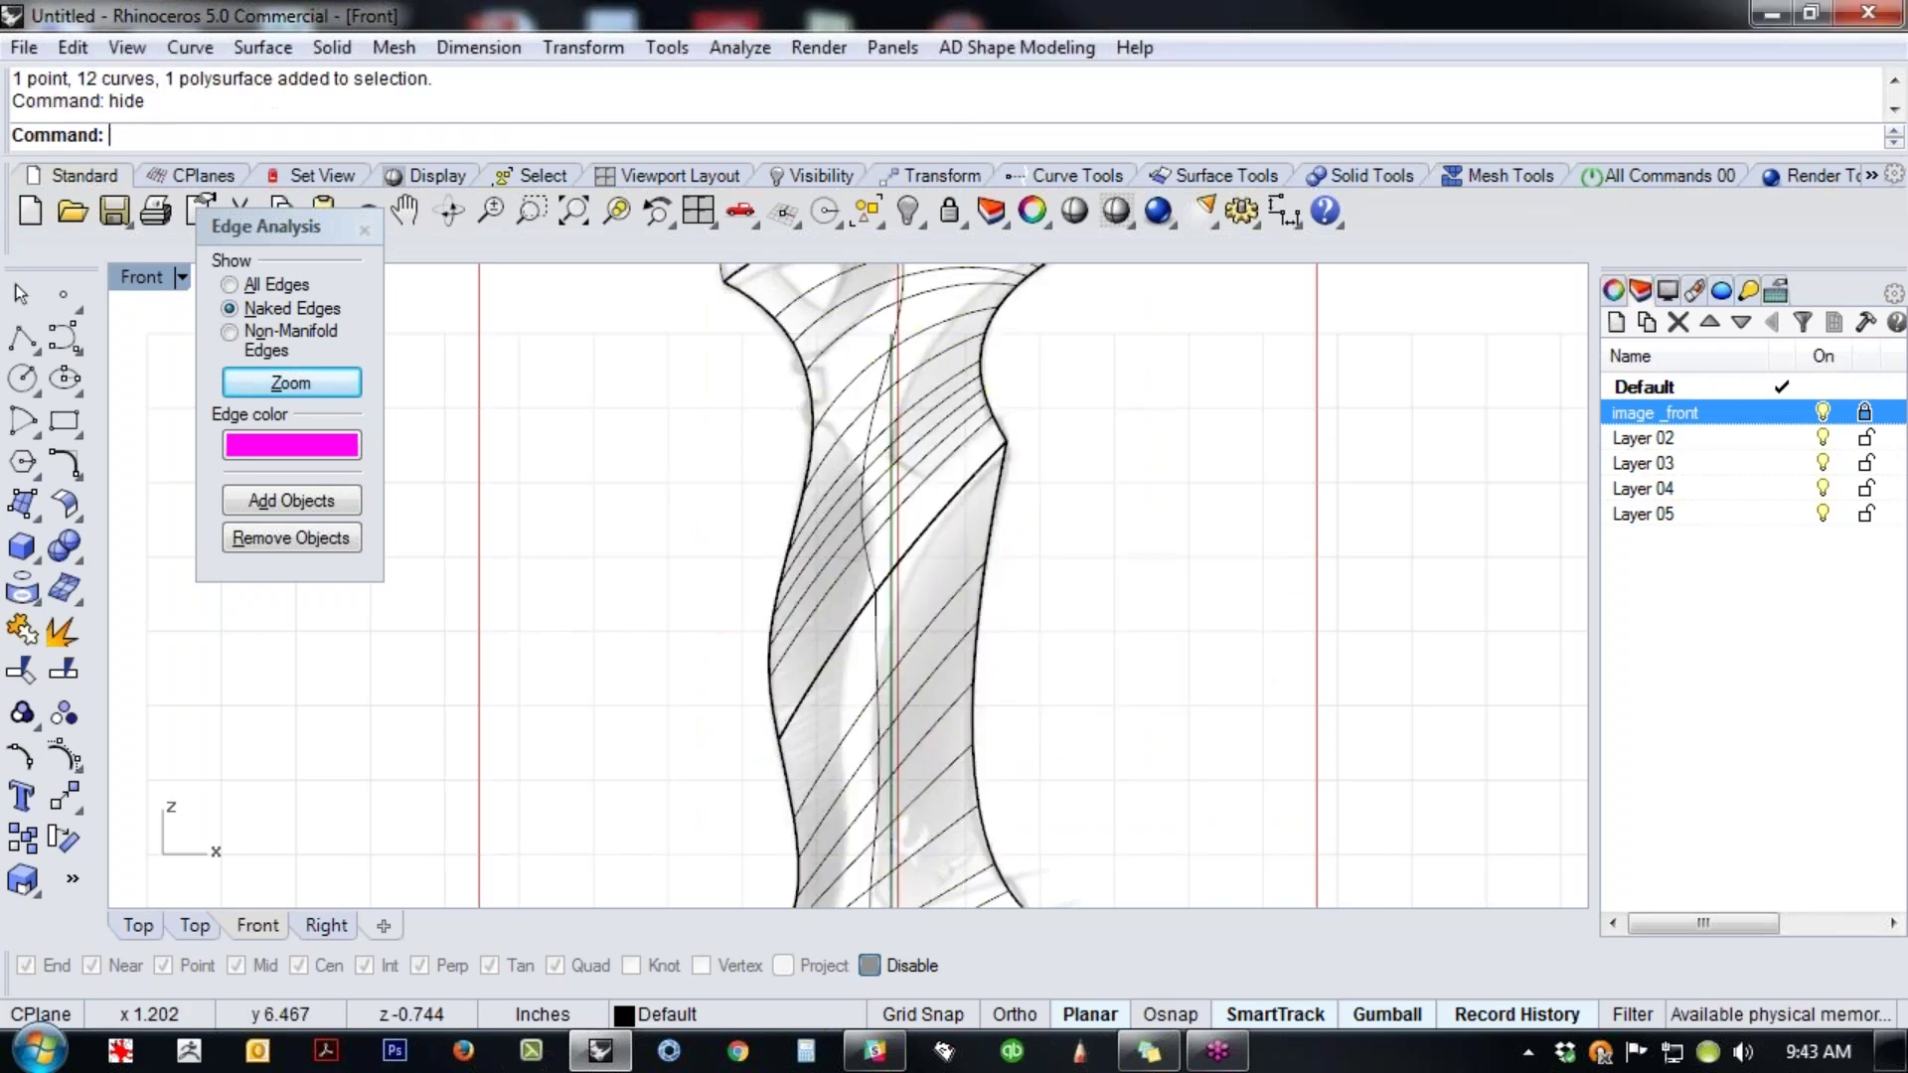
scroll(926, 634, "down", 3)
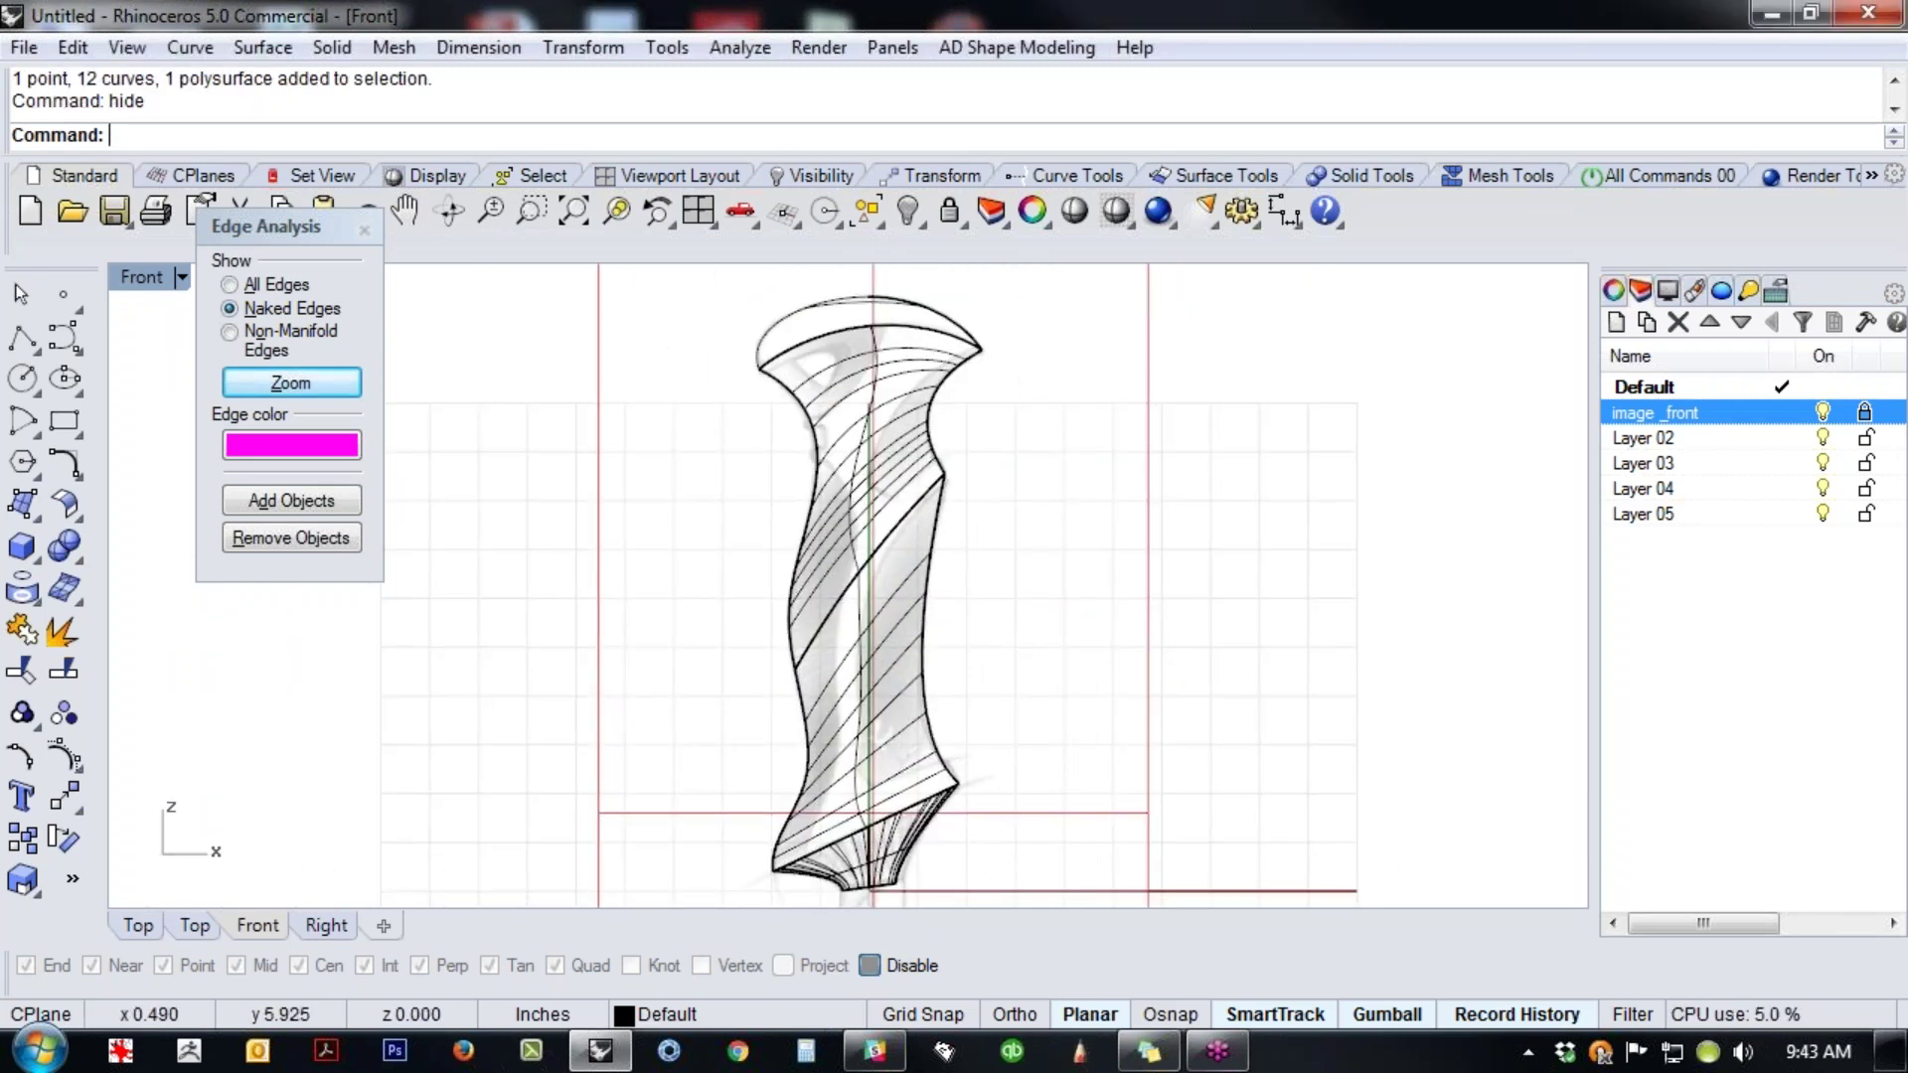
- Extract the grip surfaces on both sides of the diagonal seam from the handle polysurface
scroll(878, 559, "up", 3)
middle_click(878, 579)
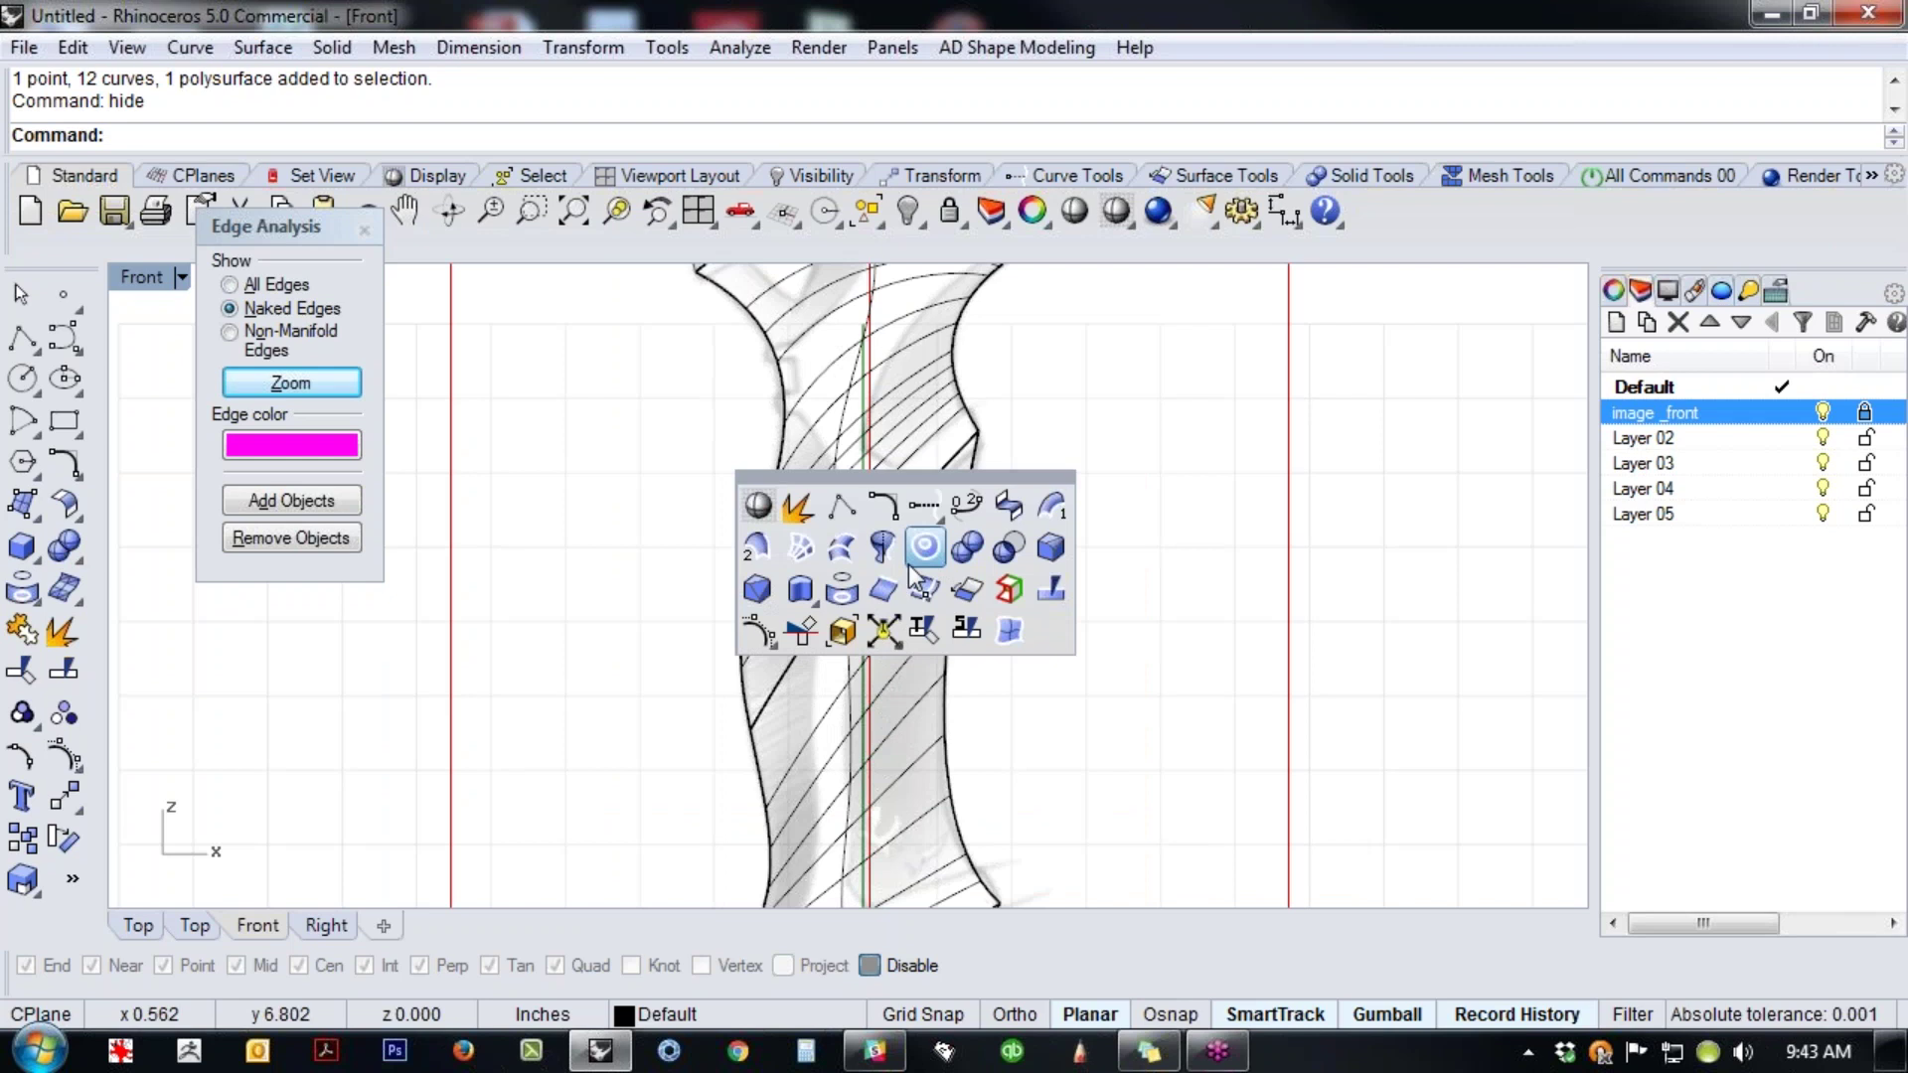
left_click(803, 515)
left_click(907, 481)
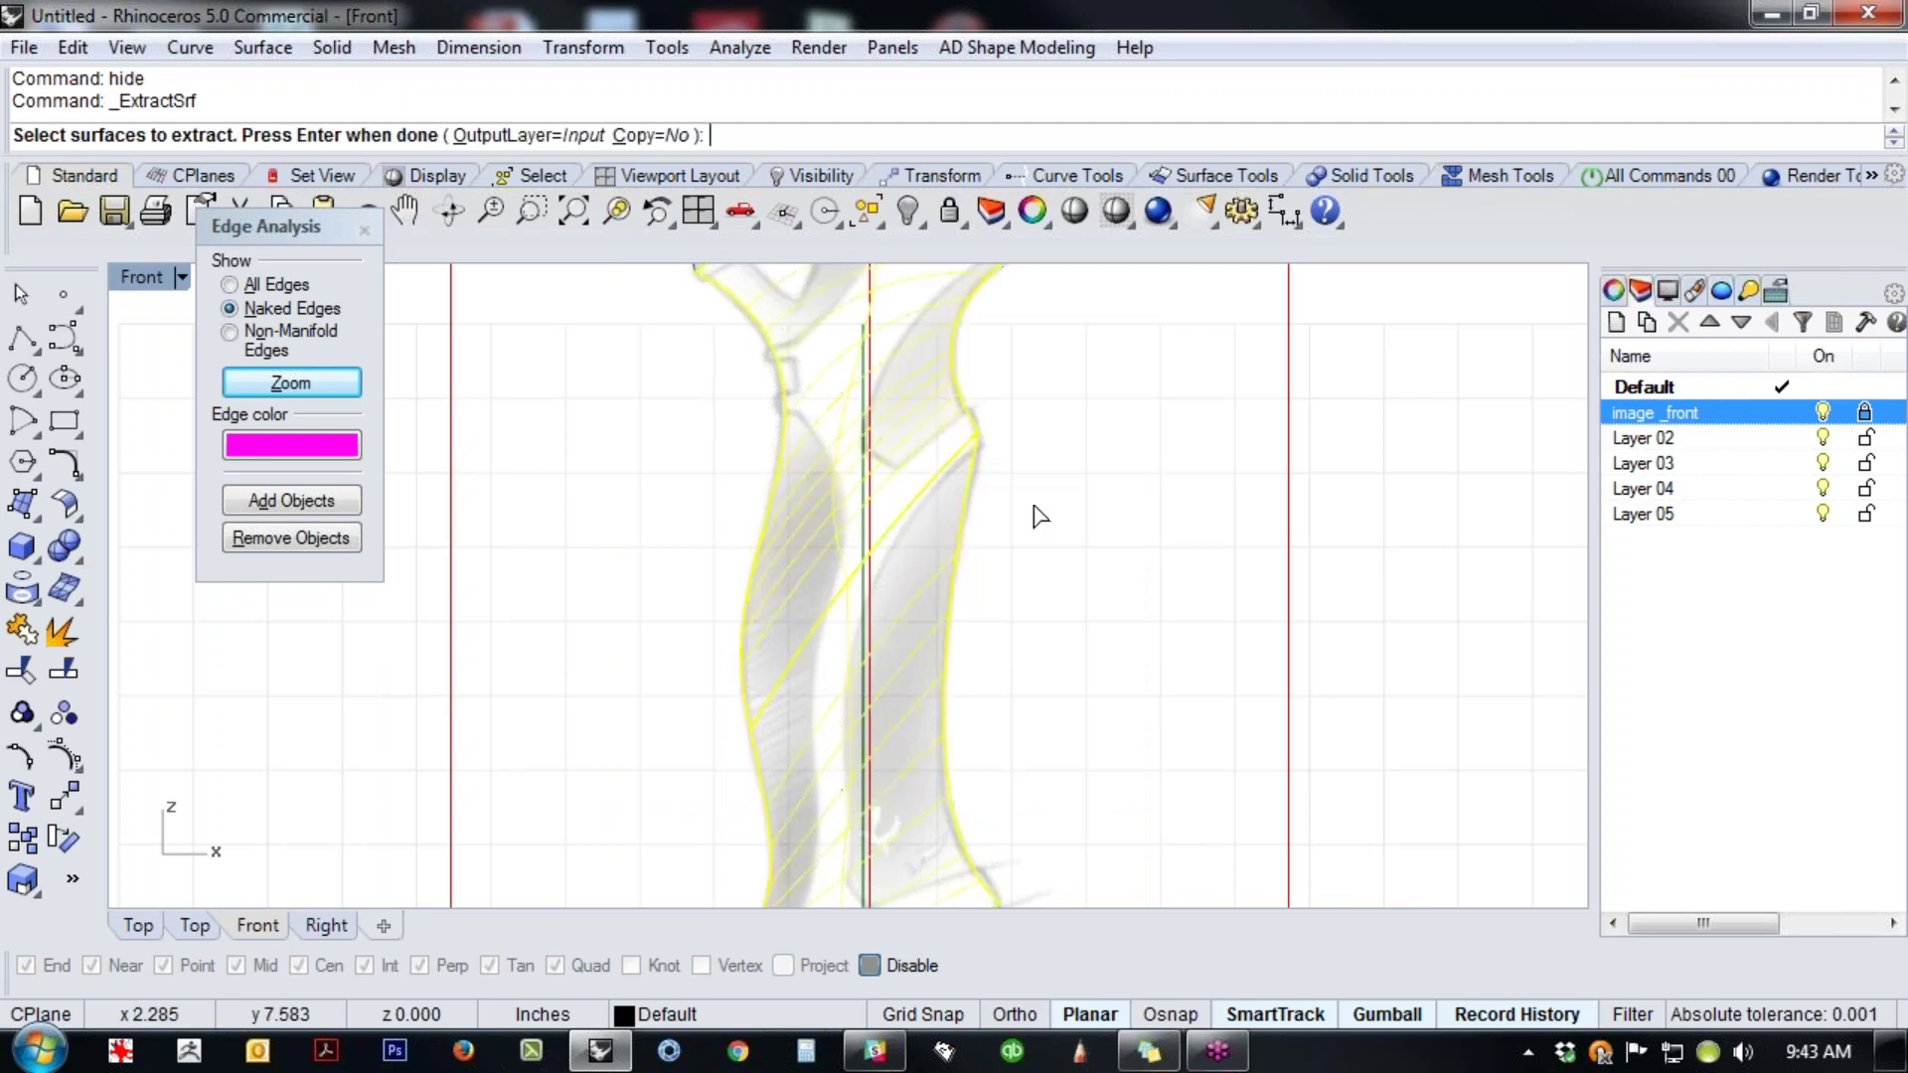
key("Return")
- Split the lower grip surface along an isocurve just below the diagonal seam
middle_click(1059, 535)
left_click(1106, 608)
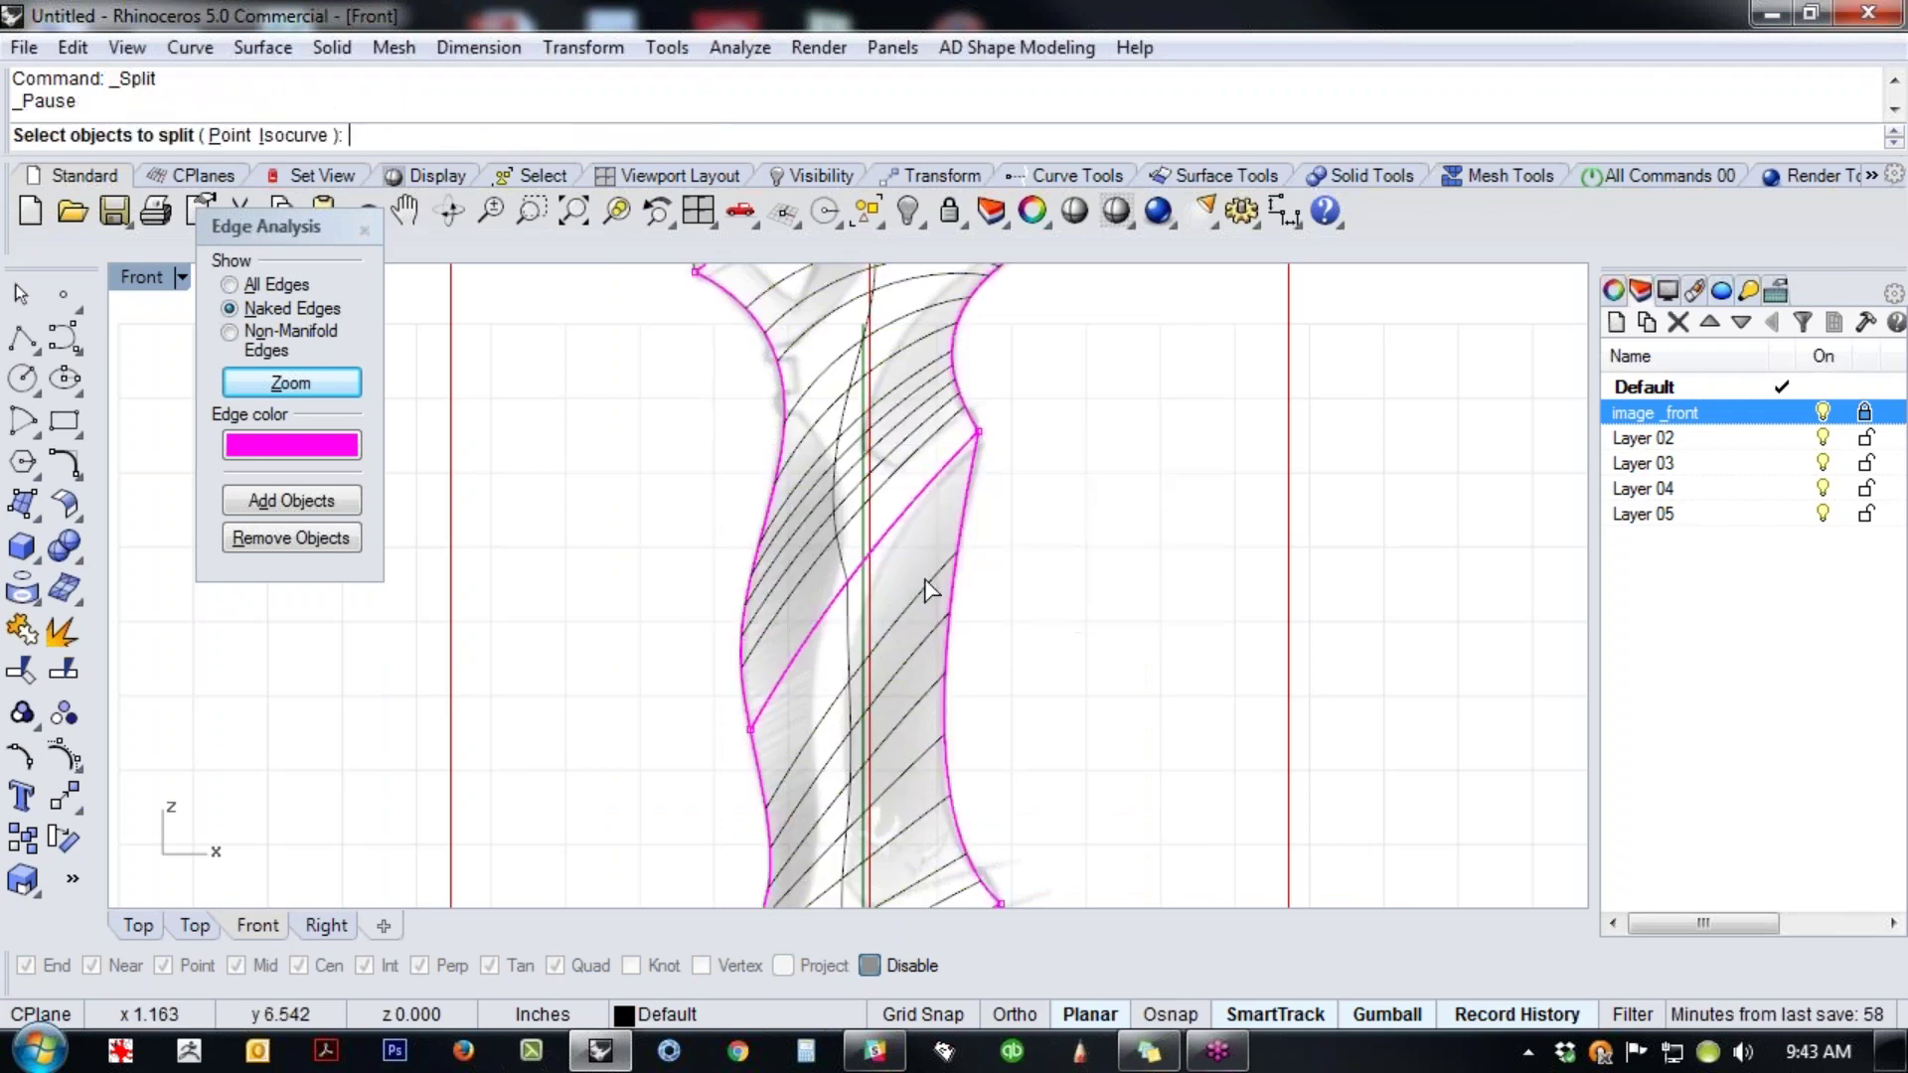
left_click(293, 135)
left_click(915, 572)
left_click(985, 688)
left_click(935, 533)
key("Return")
- Try to split the upper grip surface along an isocurve above the seam, and undo the isocurve splits
key("Return")
left_click(898, 460)
left_click(904, 460)
key("Return")
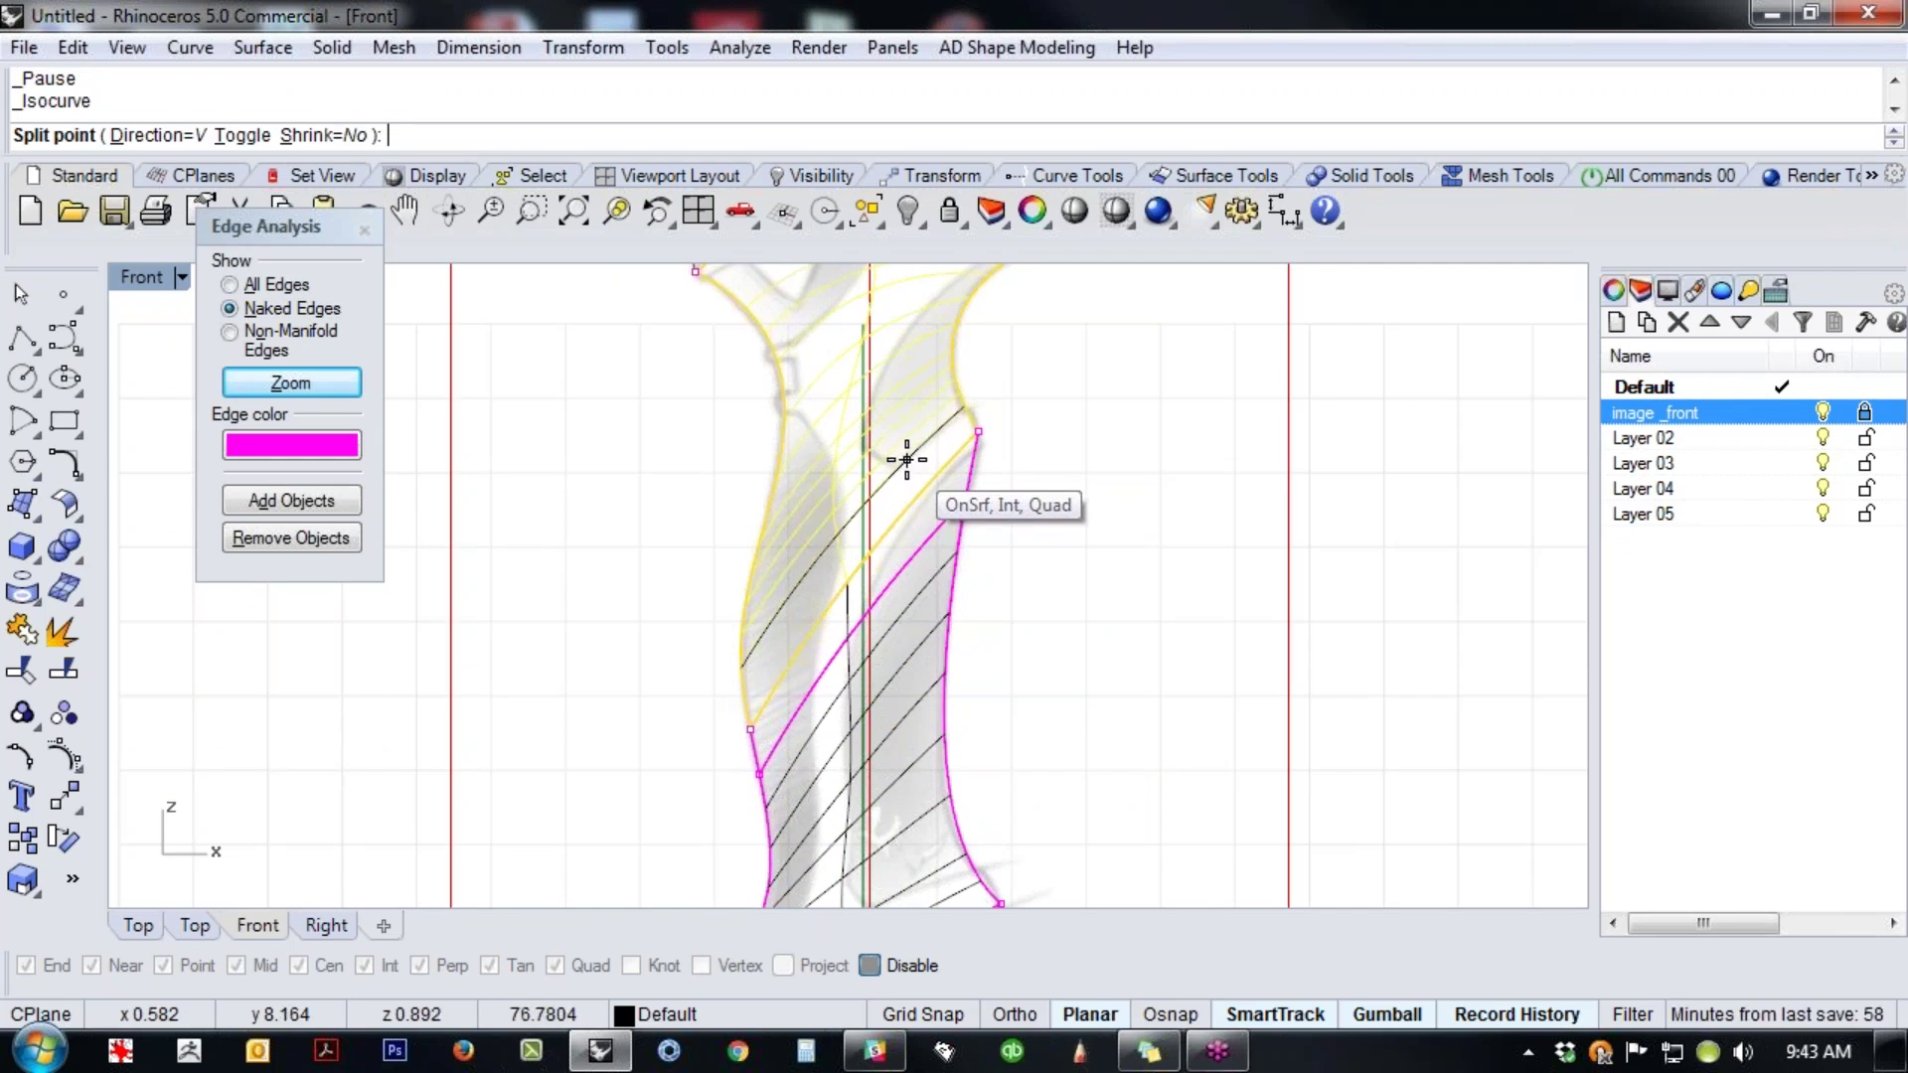
left_click(904, 460)
key("Return")
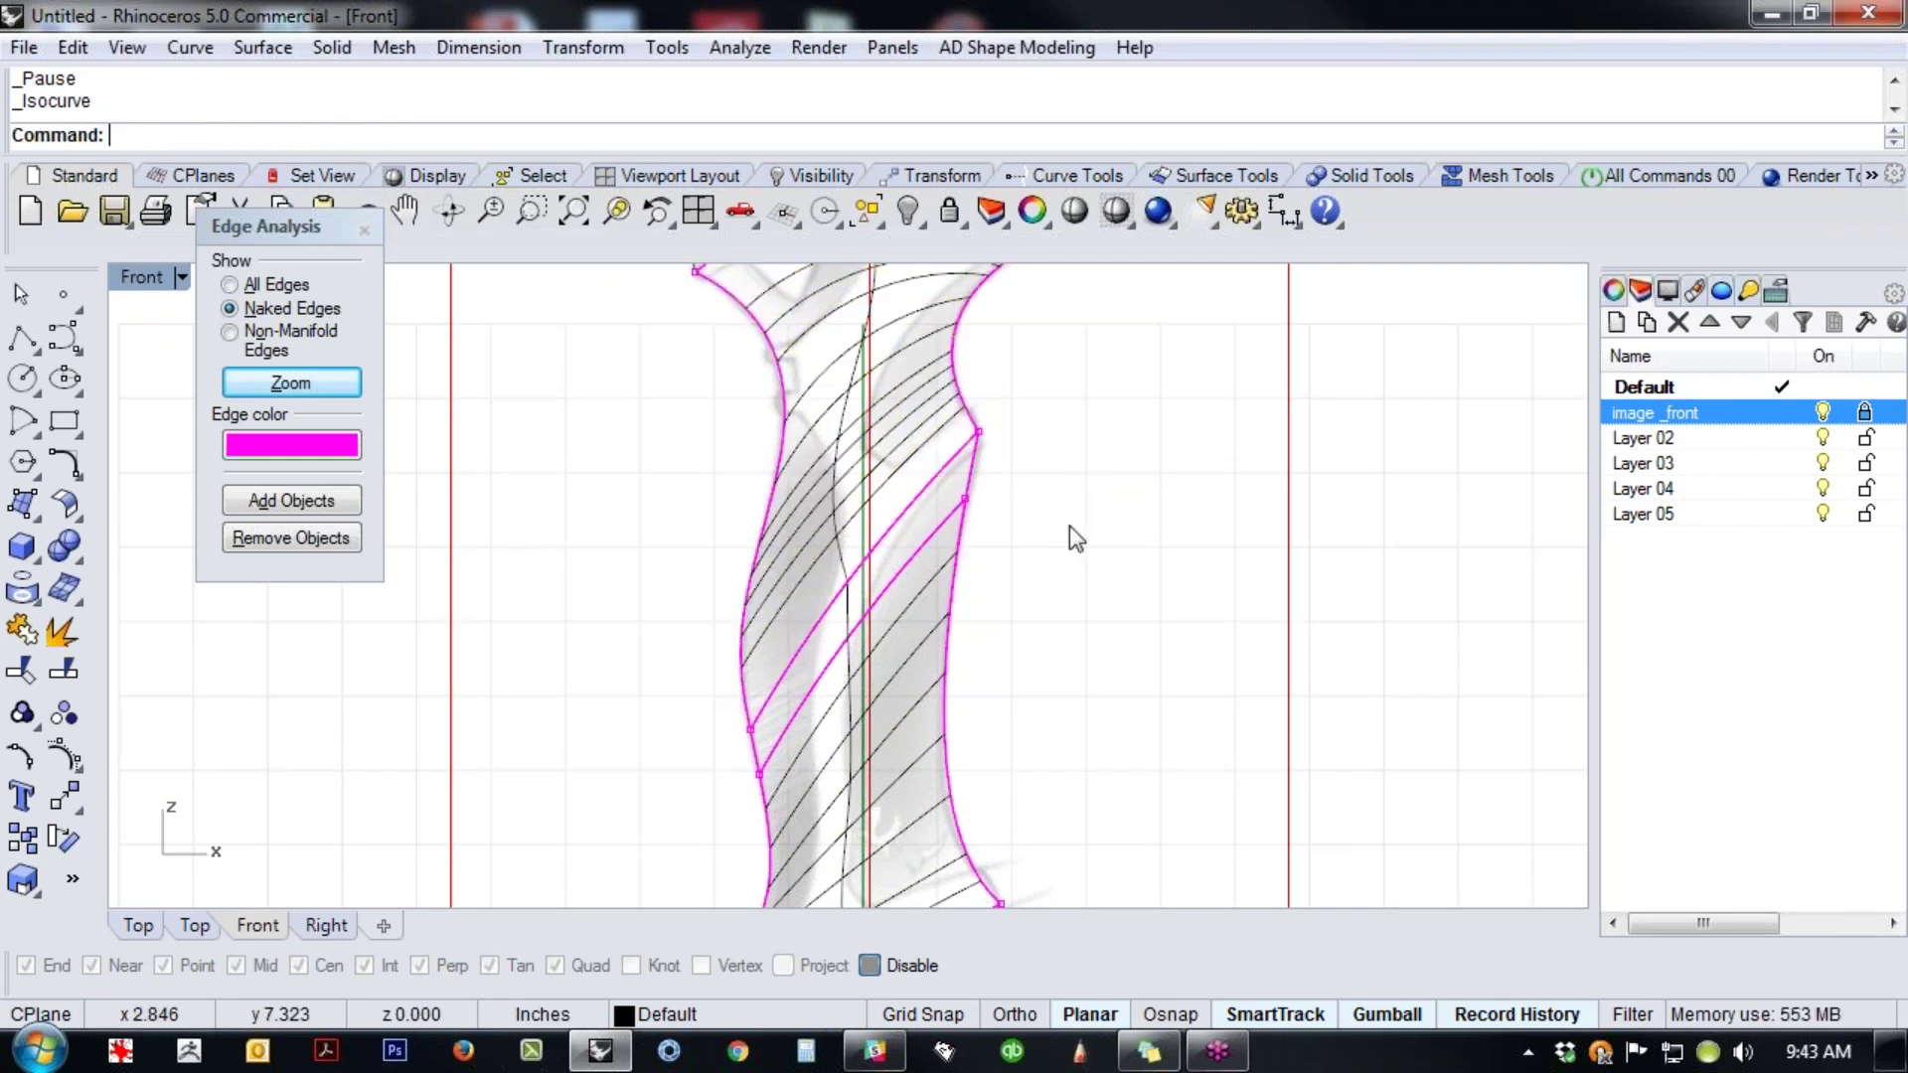
key("ctrl+z")
- Delete the stray geometry selected beside the handle in perspective and return to the front view
left_click(1041, 570)
type("p")
key("Return")
right_click_drag(1039, 581, 622, 606)
scroll(622, 606, "up", 5)
left_click_drag(664, 480, 554, 567)
left_click(609, 593)
key("Delete")
type("f")
key("Return")
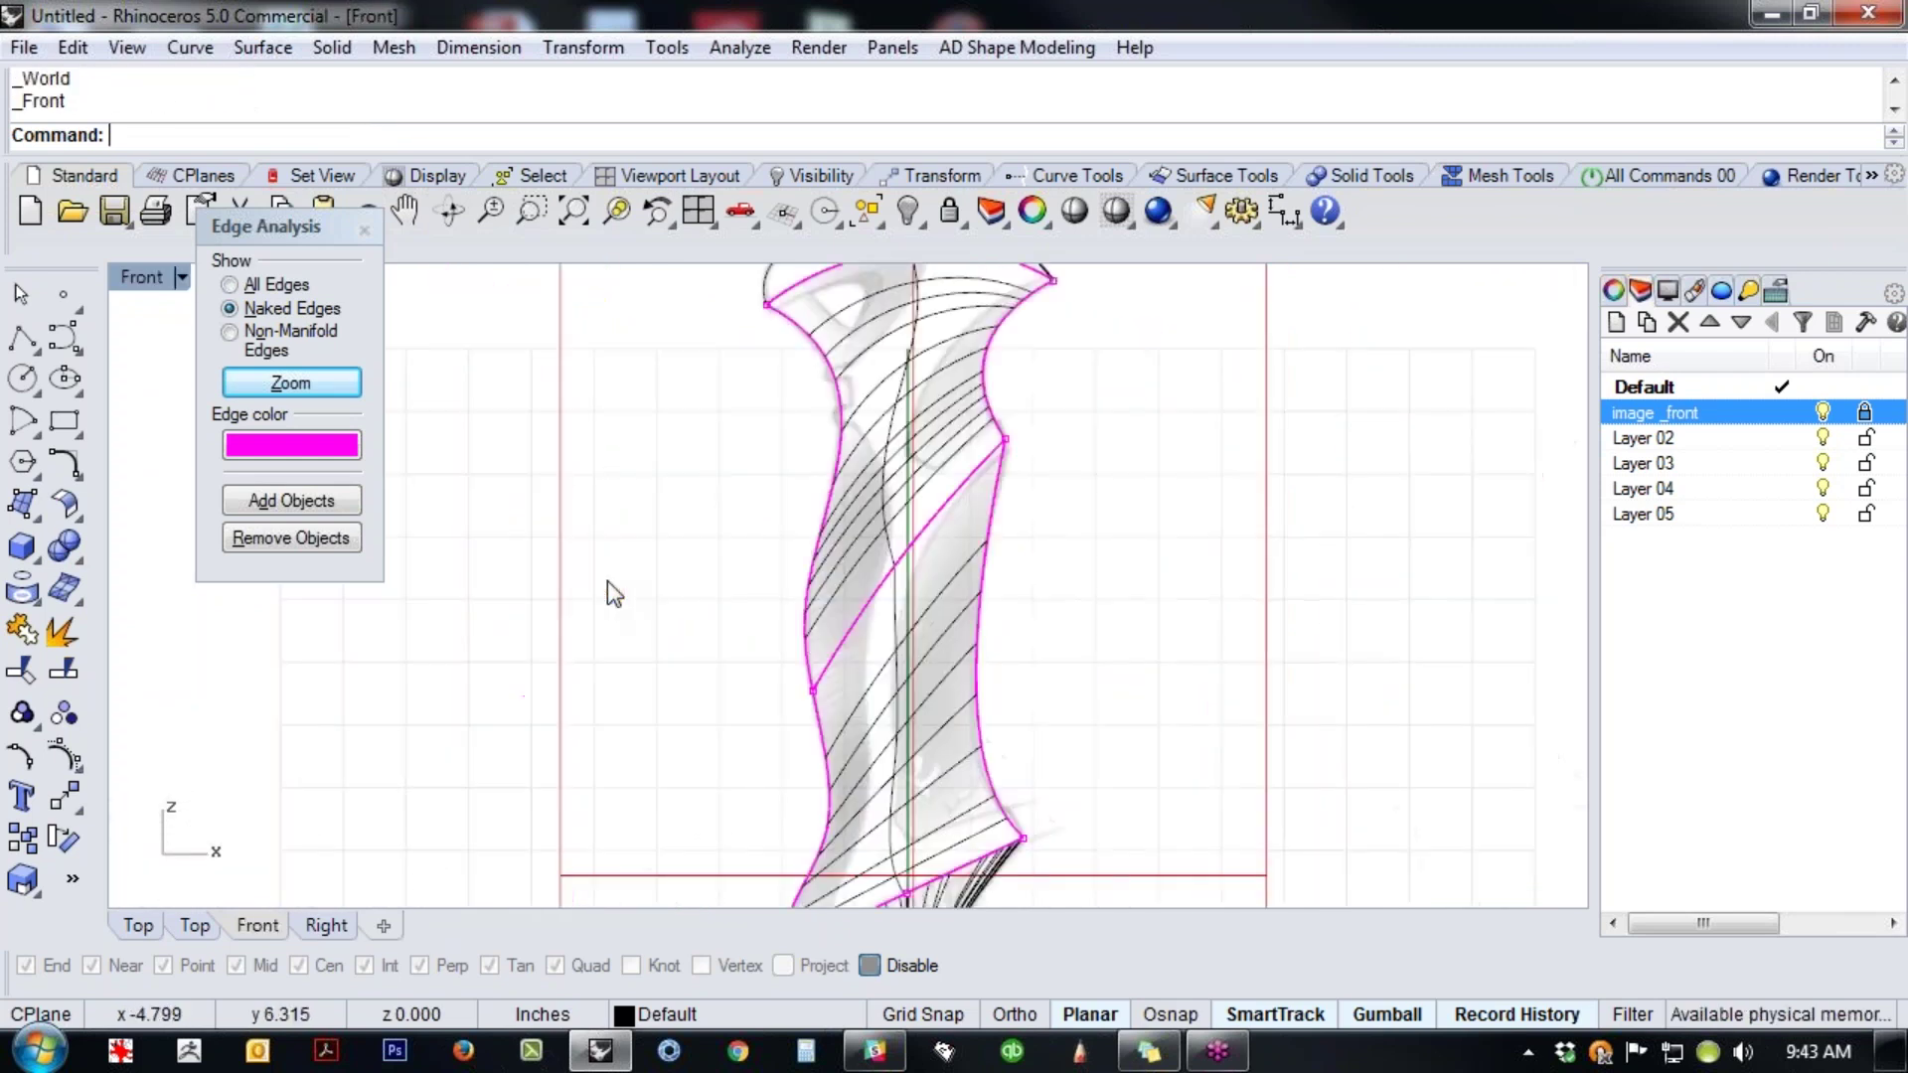
- Draw a degree-3 control-point curve diagonally across the grip just below the seam, extending past both silhouette edges
scroll(951, 512, "up", 2)
right_click_drag(1013, 567, 949, 484)
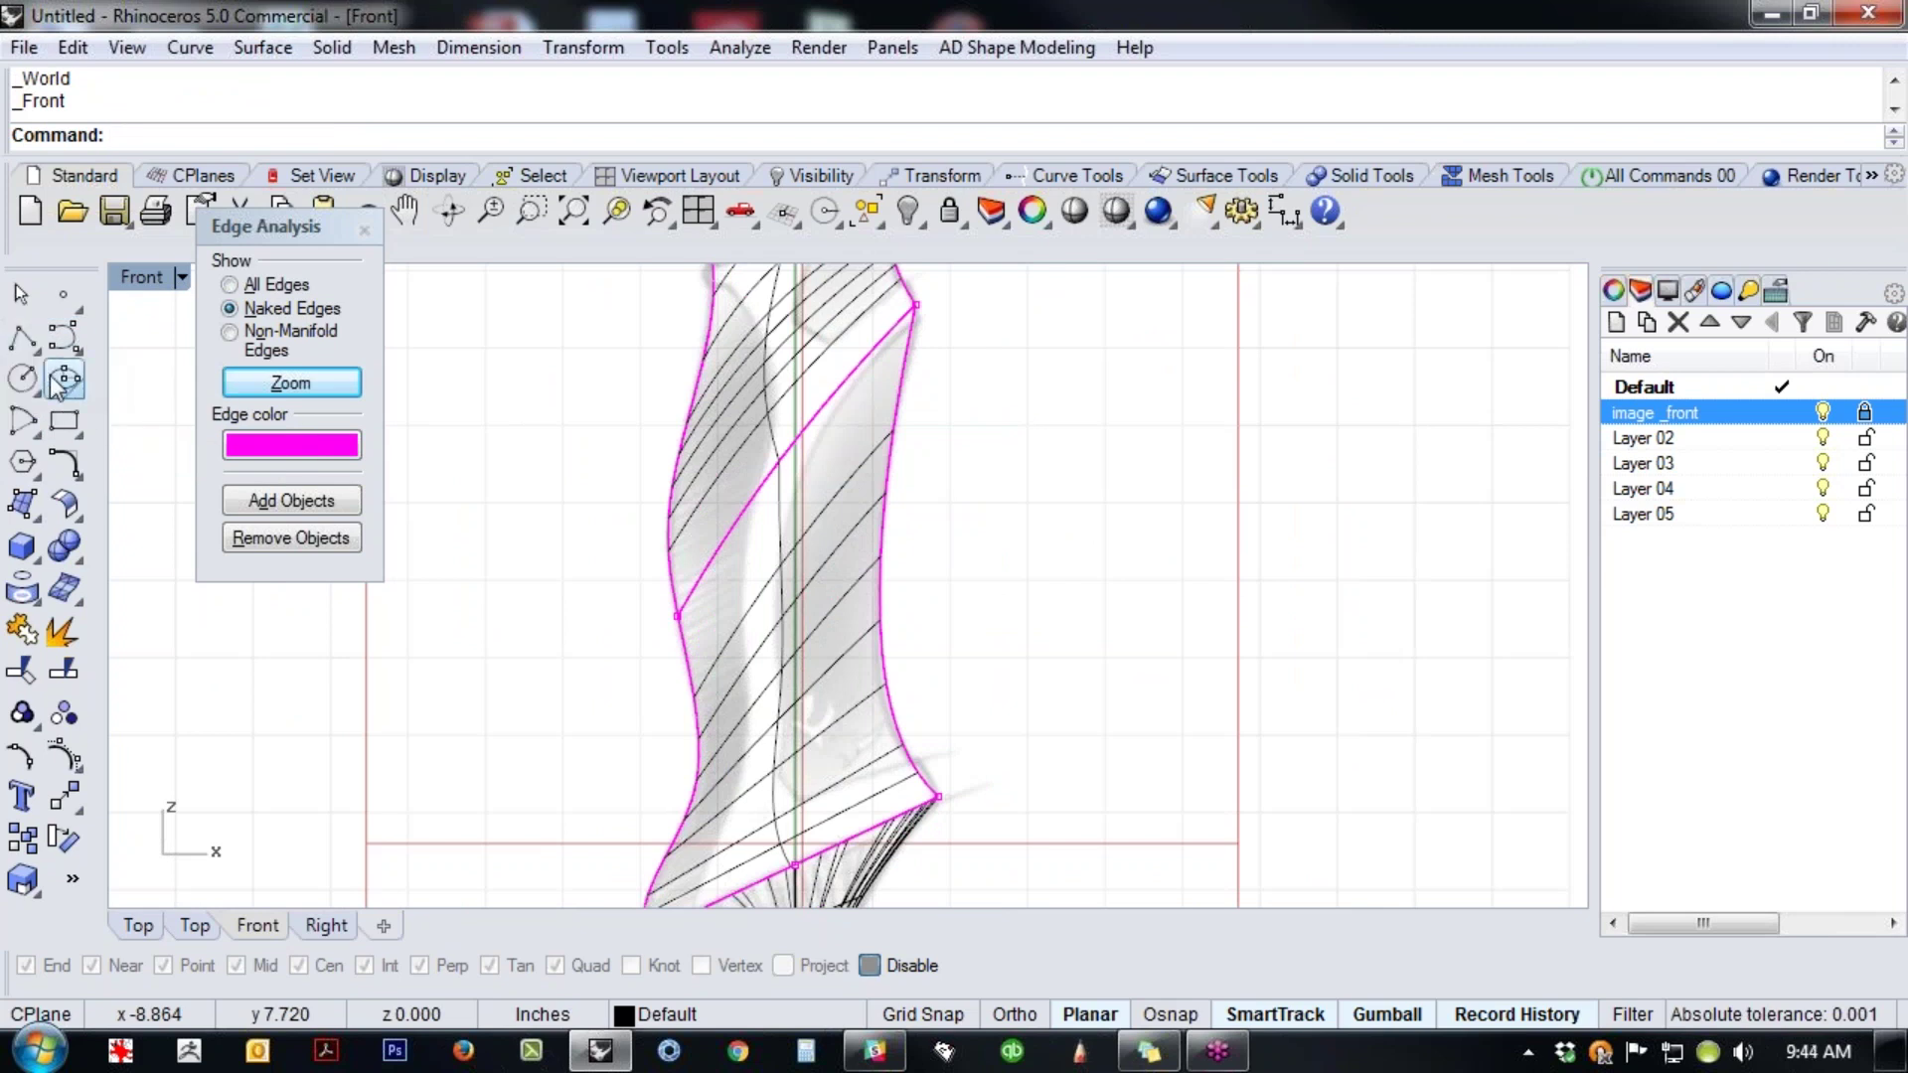
left_click(65, 337)
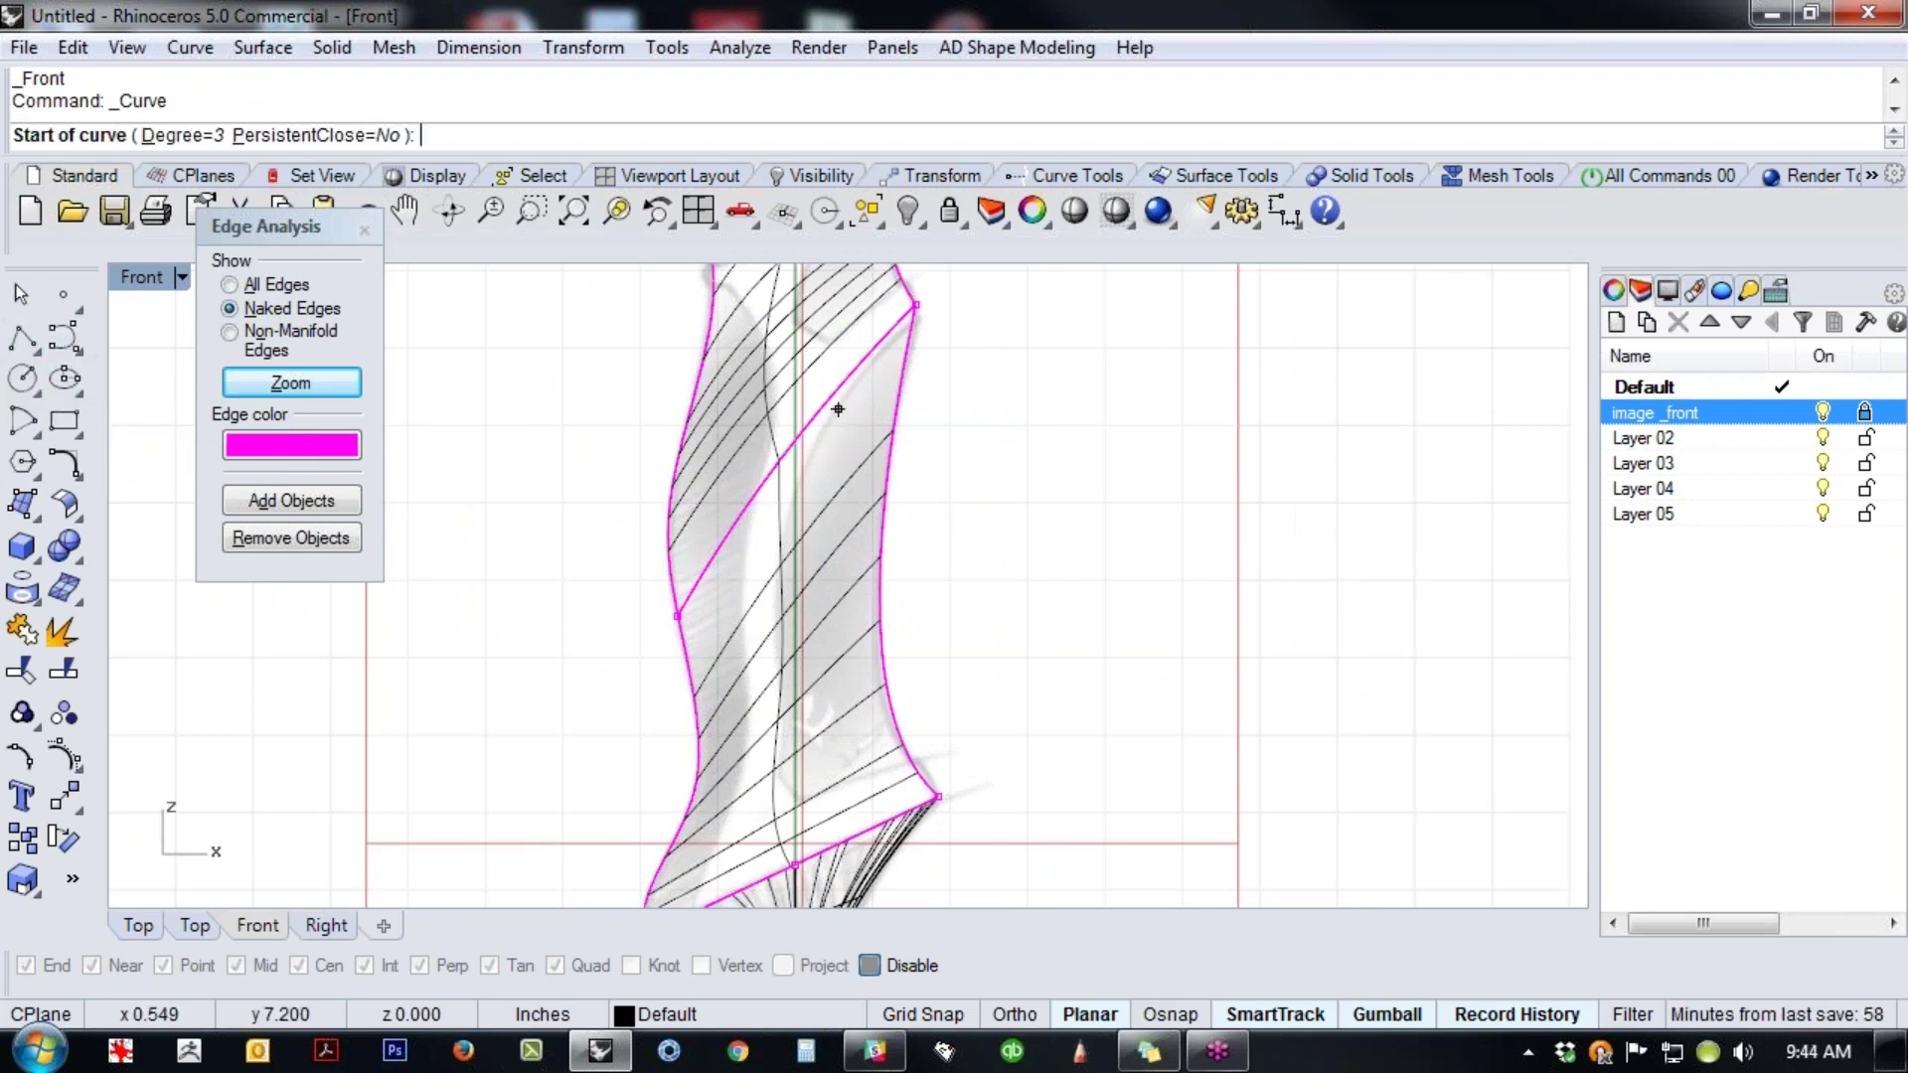
left_click(927, 316)
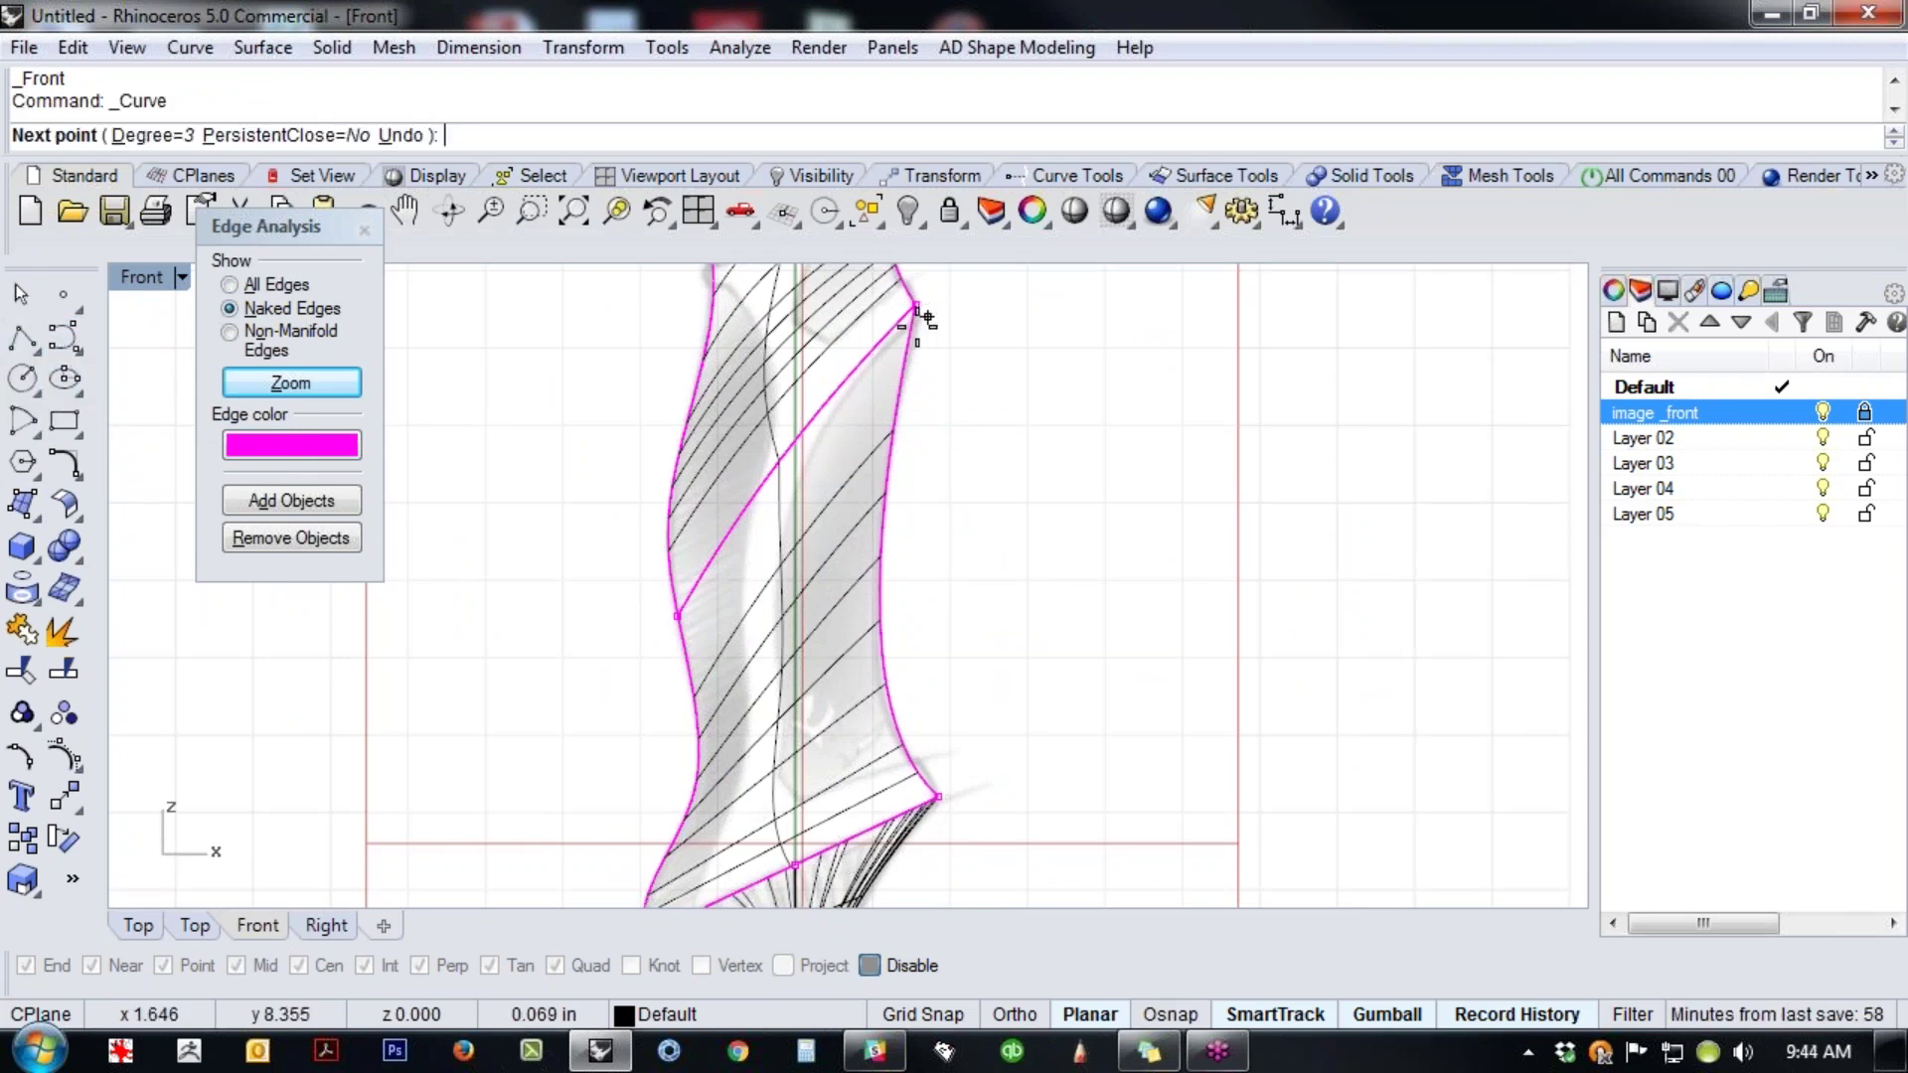
left_click(834, 414)
left_click(744, 539)
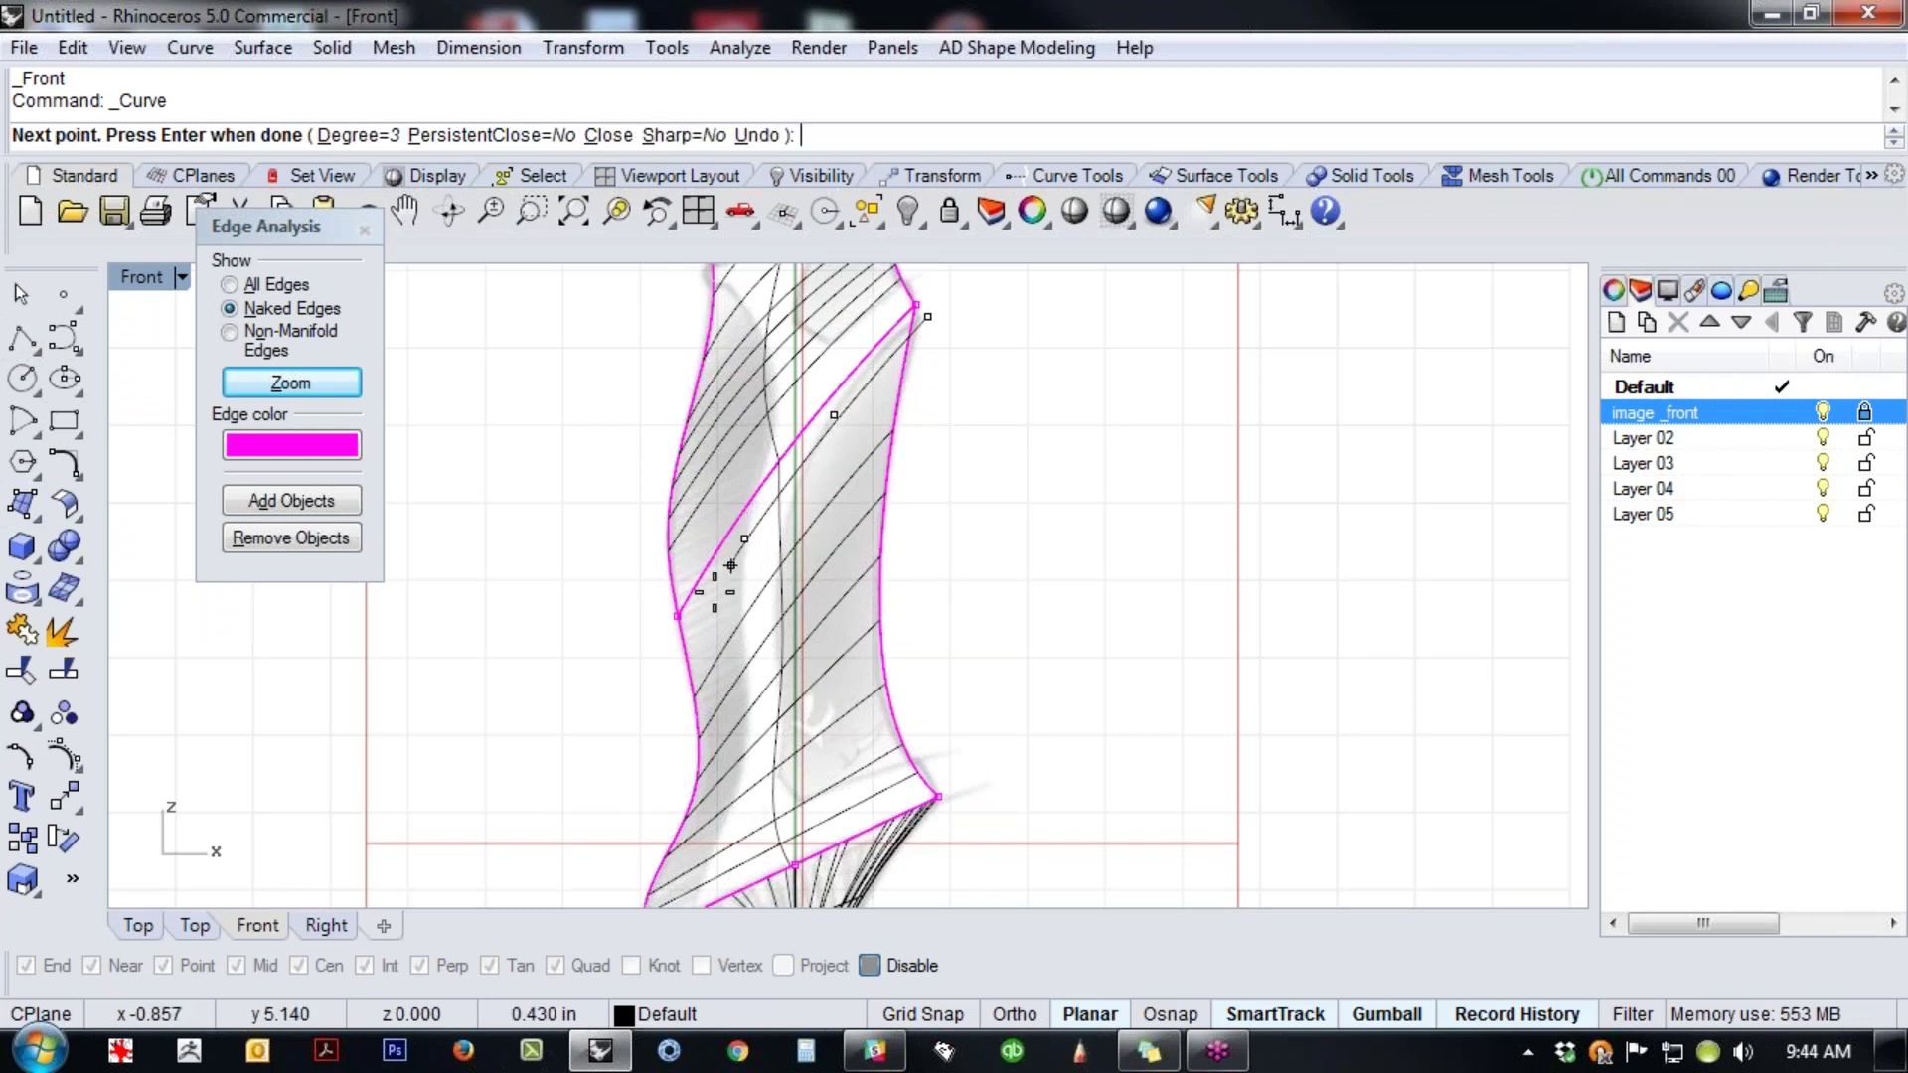
right_click(682, 757)
- Draw a second degree-3 control-point curve diagonally across the grip just above the seam, past both edges
right_click(957, 348)
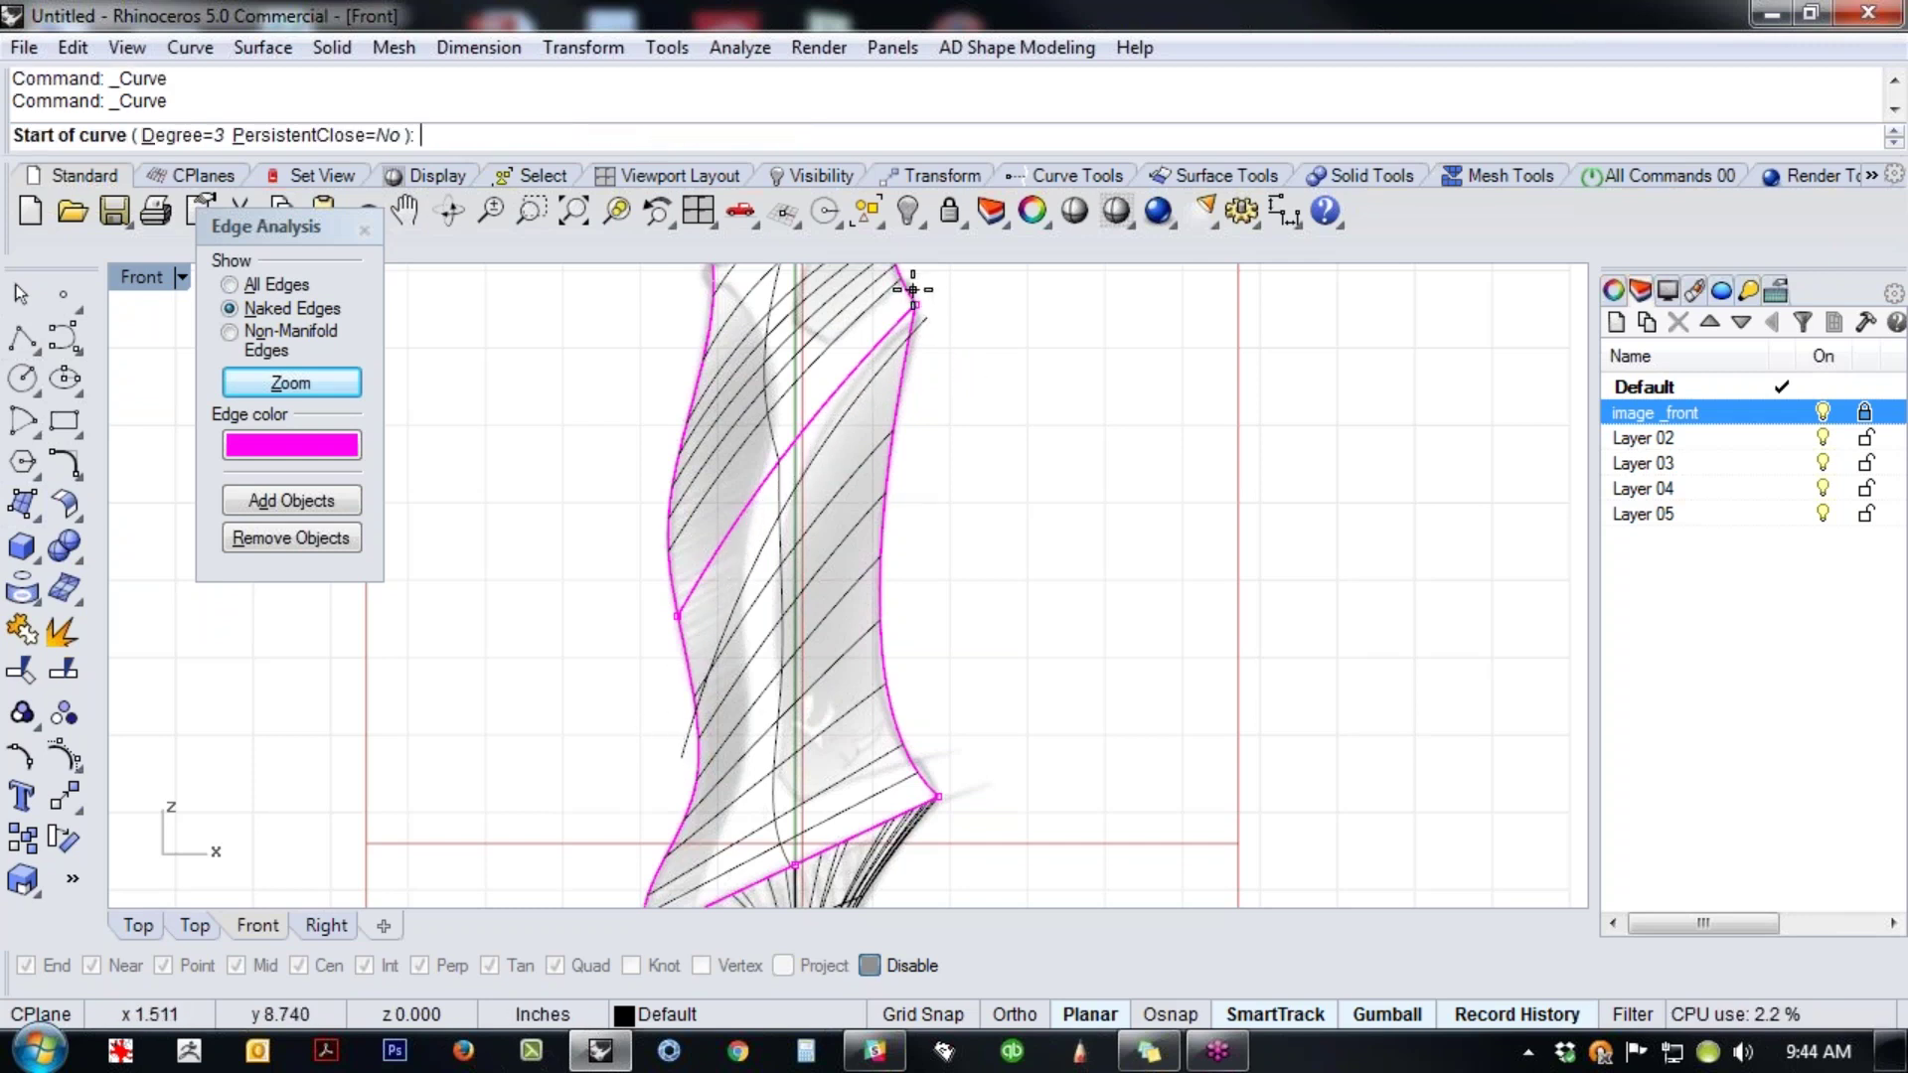
left_click(919, 284)
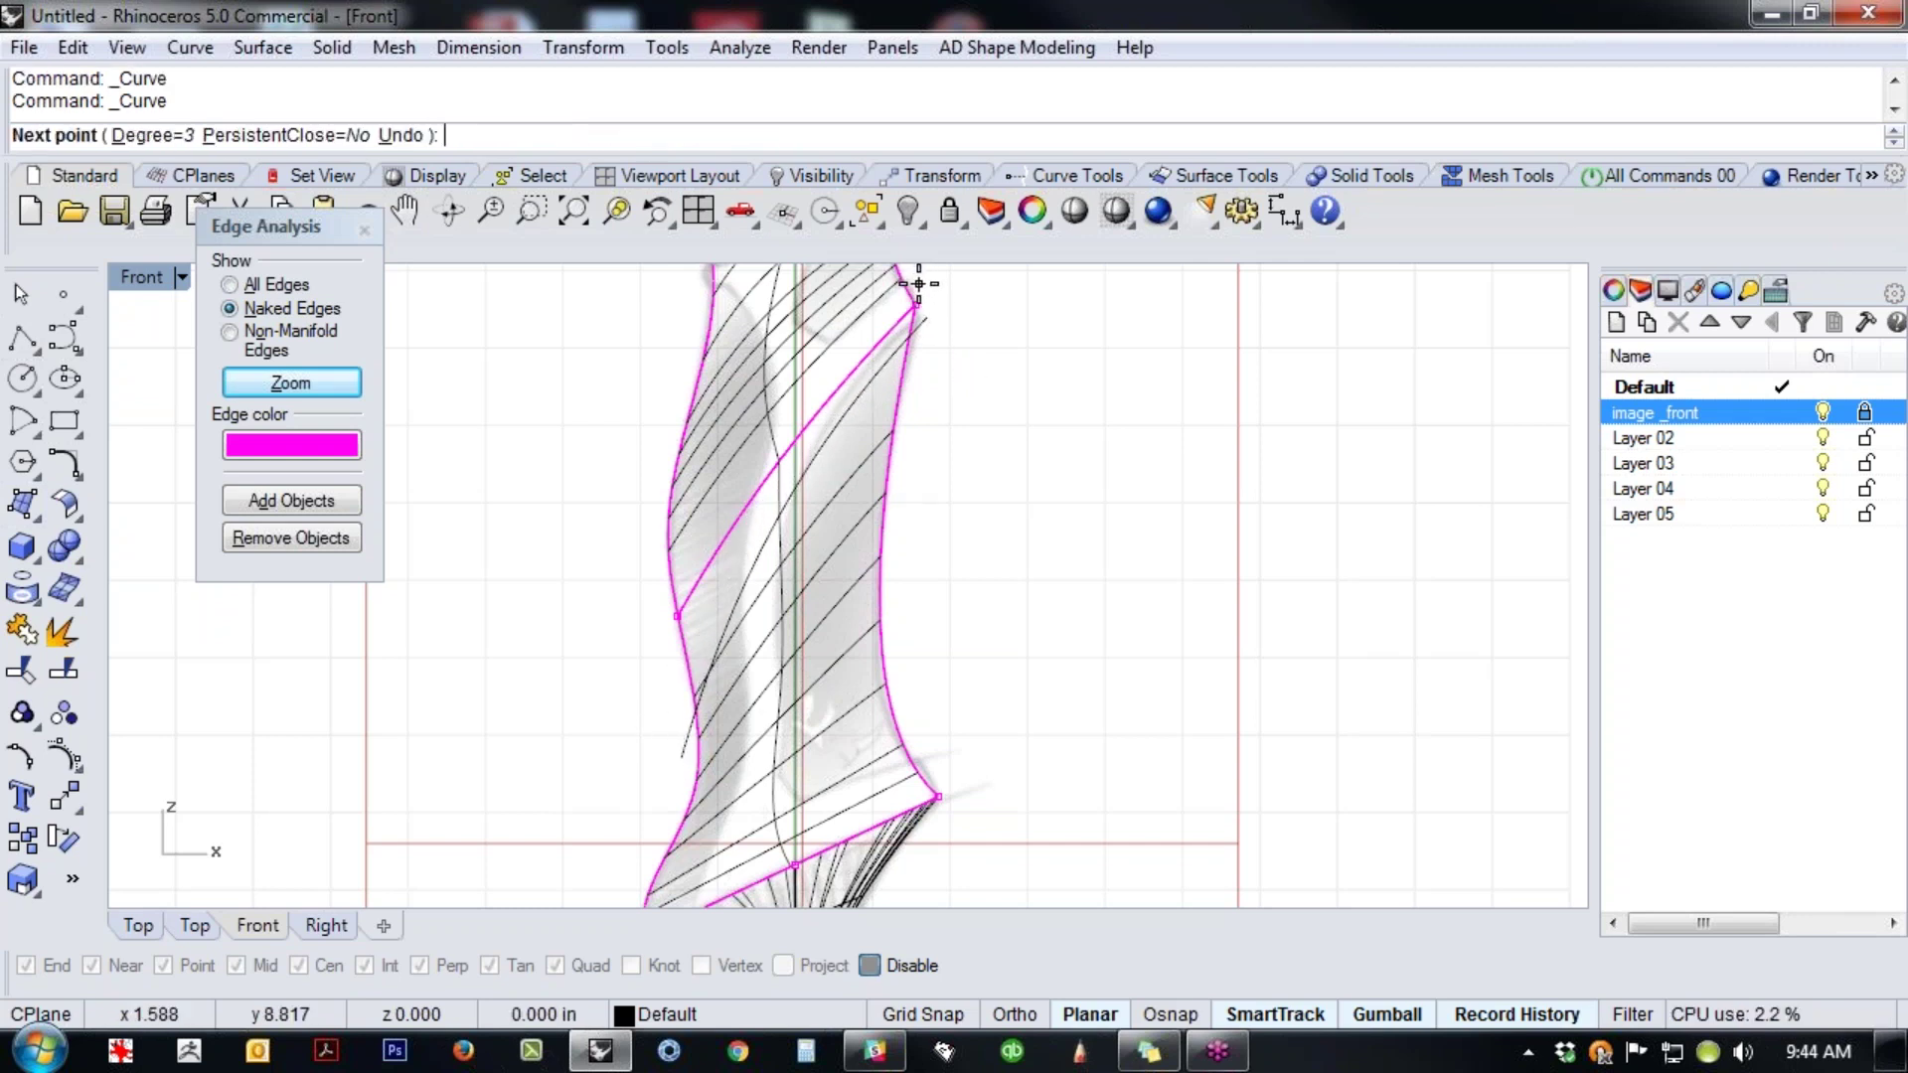
left_click(837, 360)
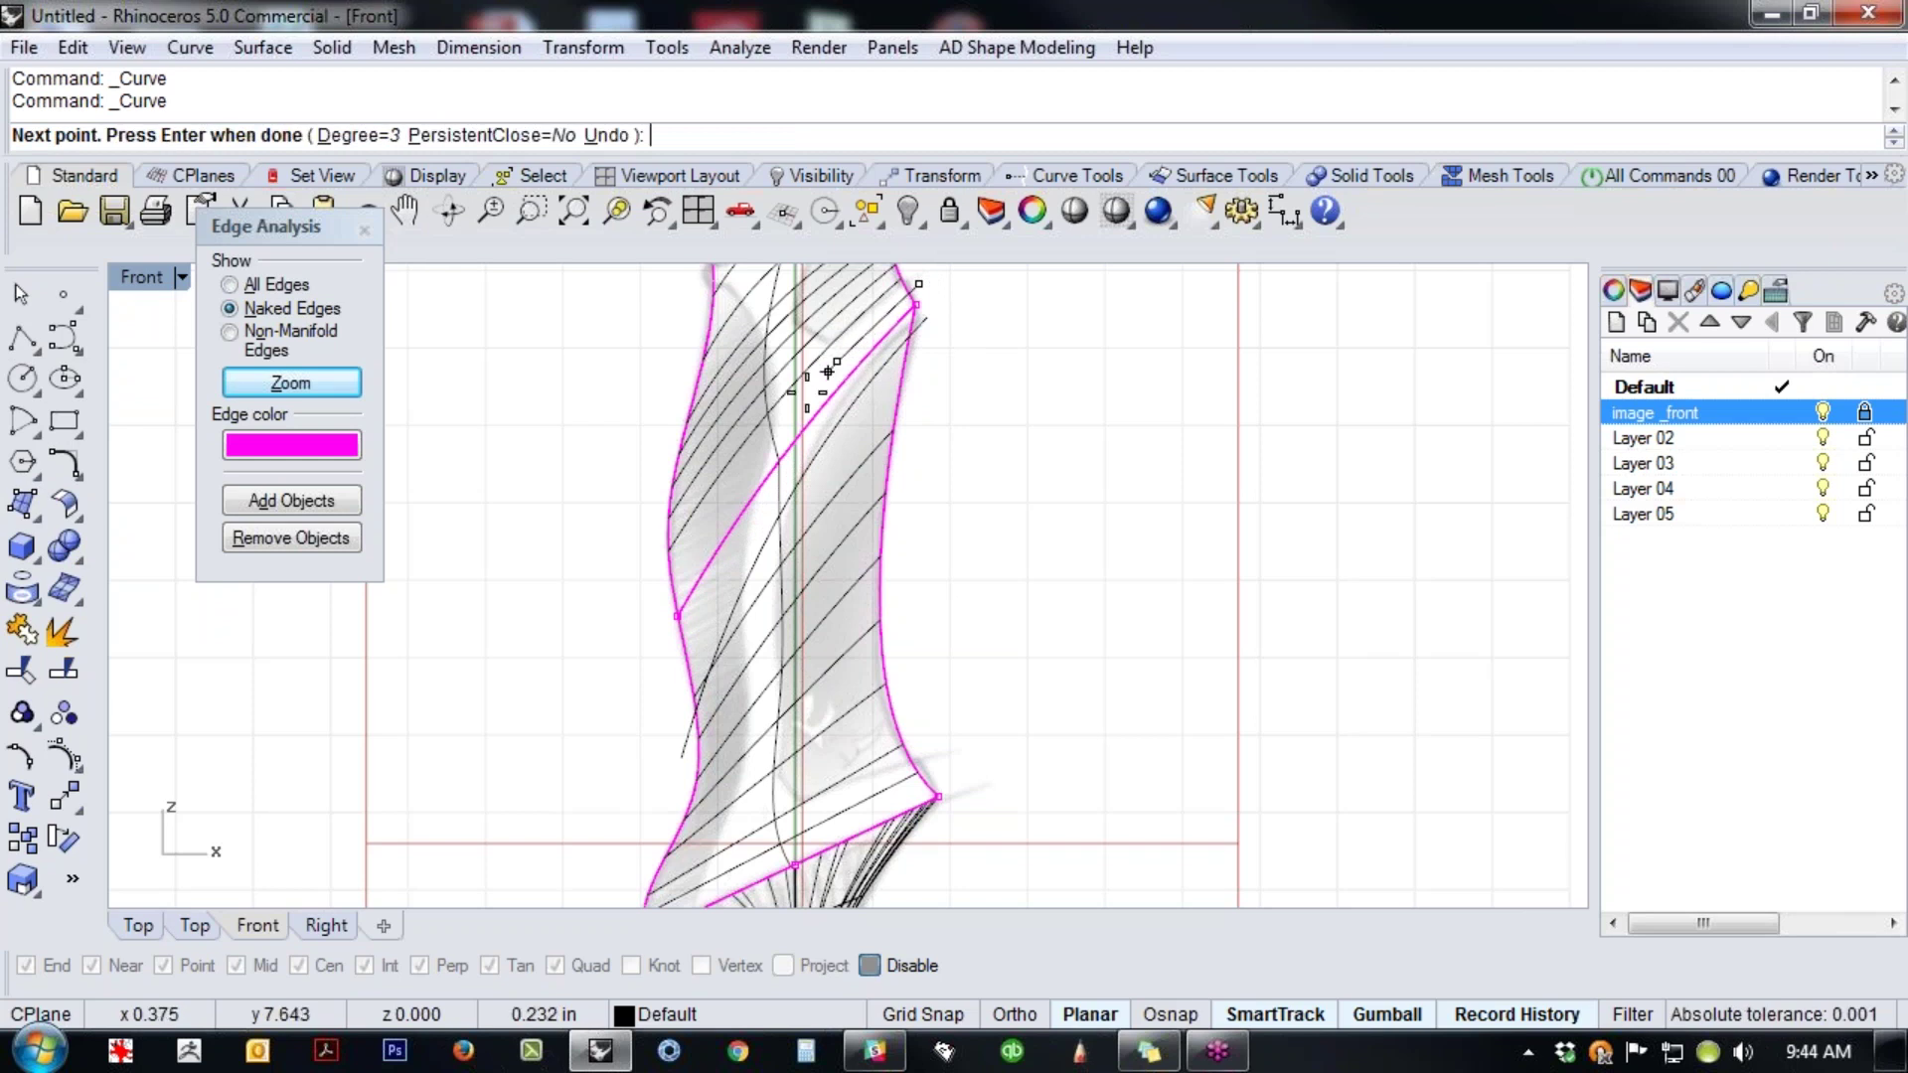
left_click(706, 527)
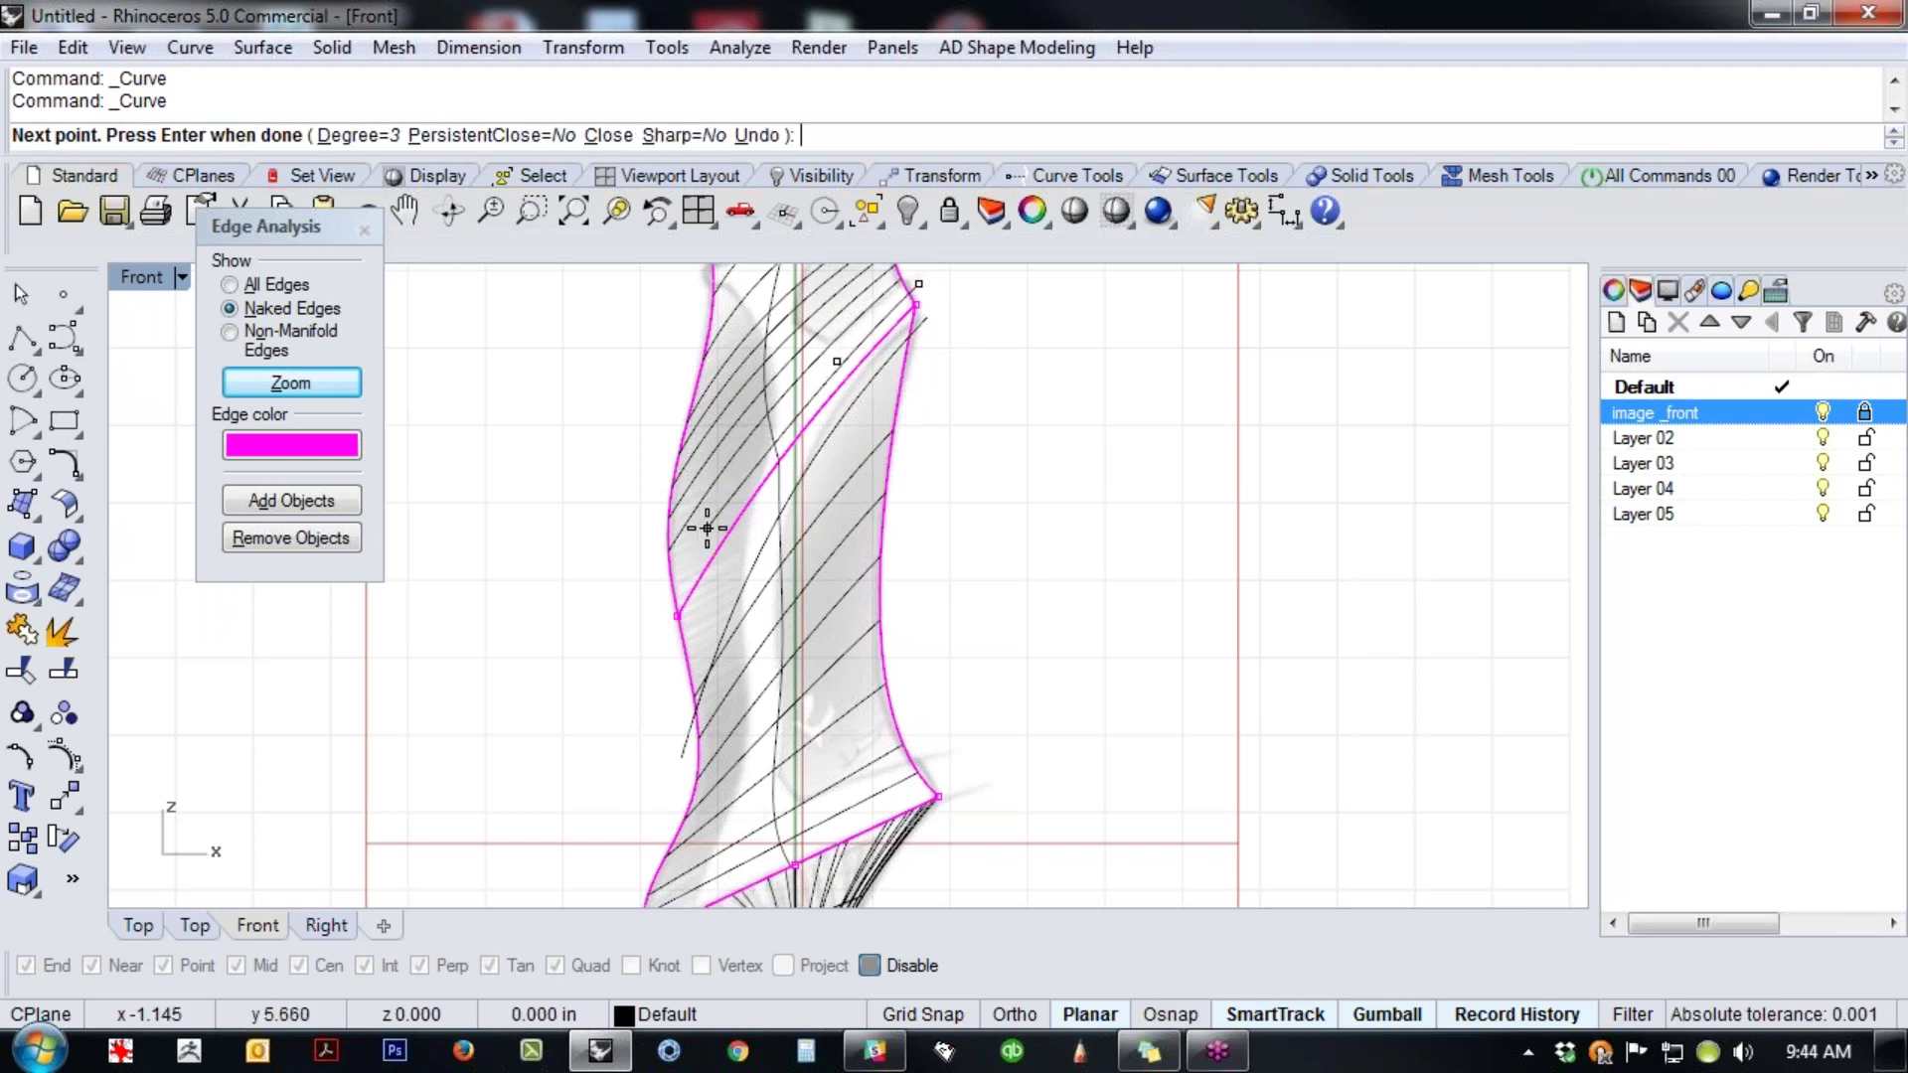
right_click(628, 652)
- Trim away the strip of both grip surfaces around the seam using the two diagonal curves as cutters
left_click(628, 651)
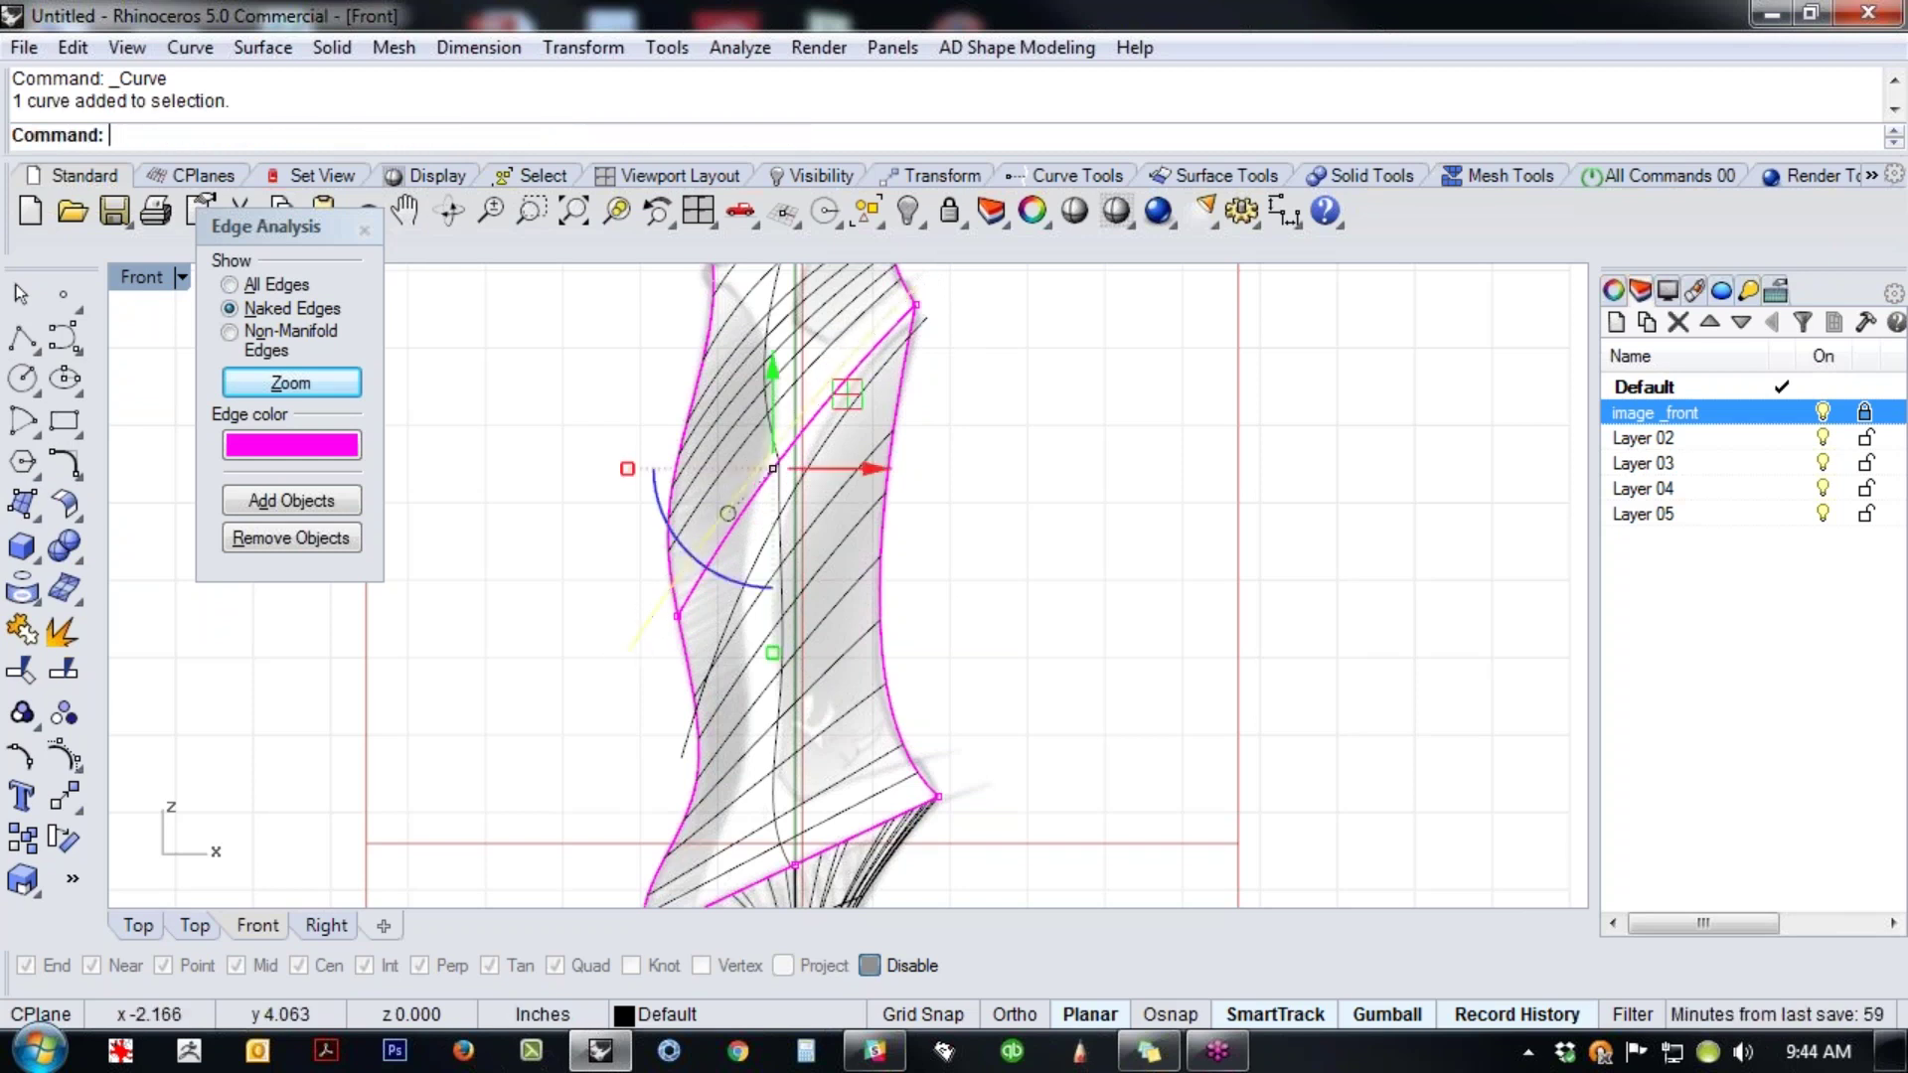
left_click(683, 735, "shift")
scroll(704, 671, "up", 2)
key("ctrl+t")
scroll(706, 684, "up", 2)
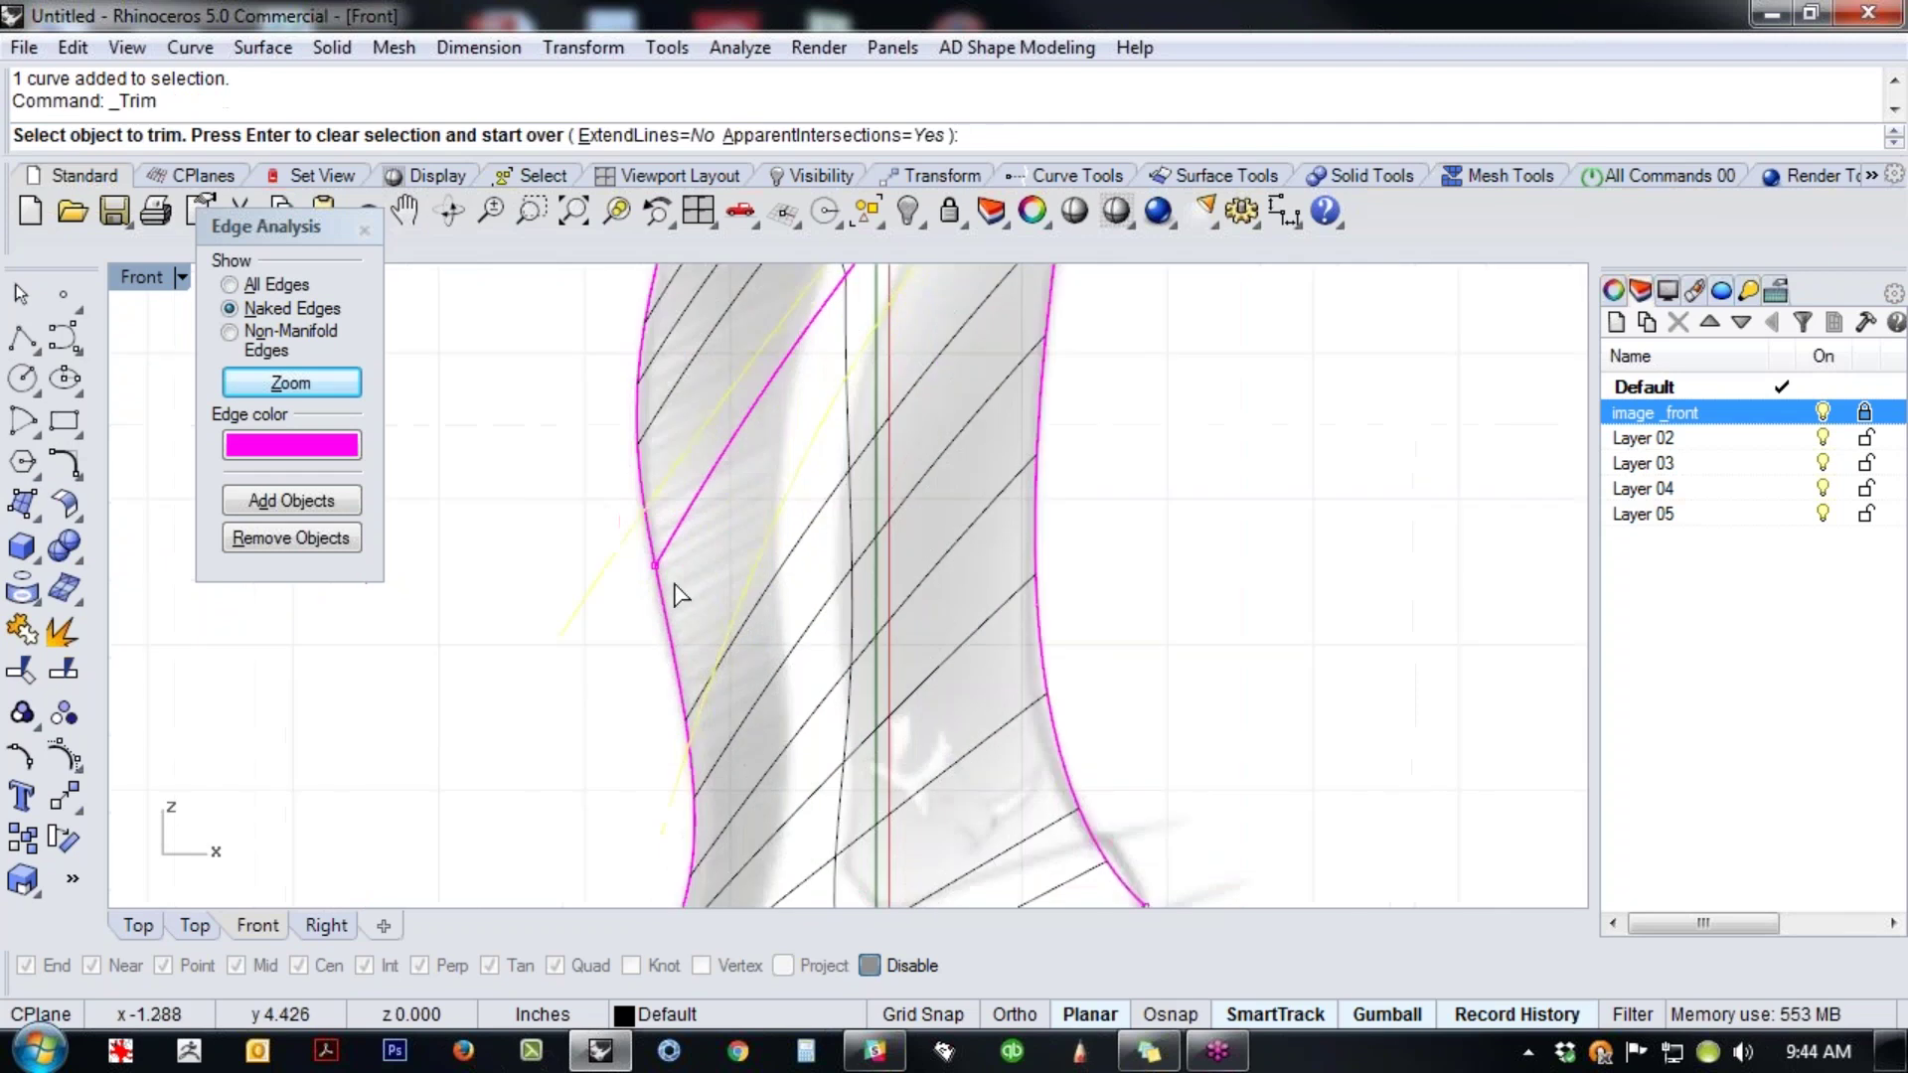
left_click(646, 564)
scroll(749, 605, "down", 3)
key("Return")
left_click(946, 481)
right_click_drag(946, 480, 991, 549)
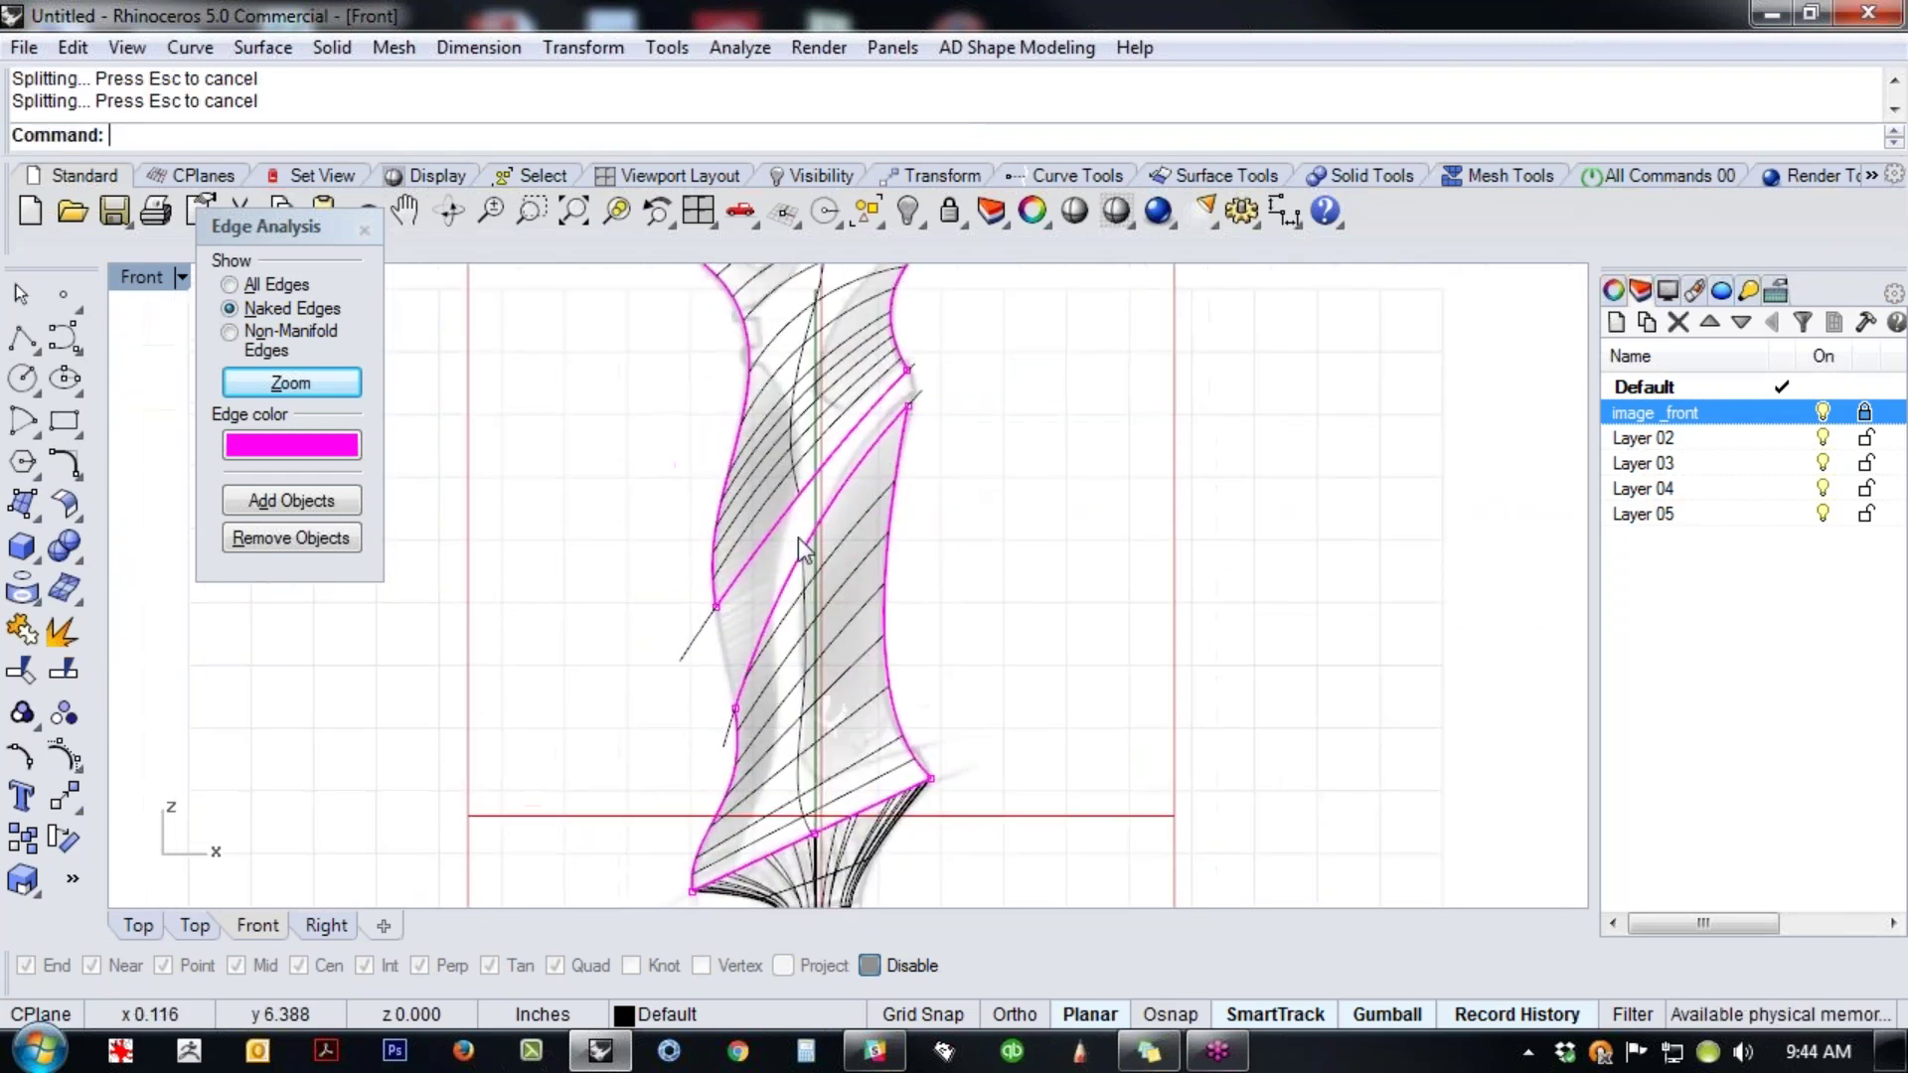
- Delete the two diagonal cutting curves left across the grip's seam gap
scroll(721, 716, "up", 6)
left_click(728, 761)
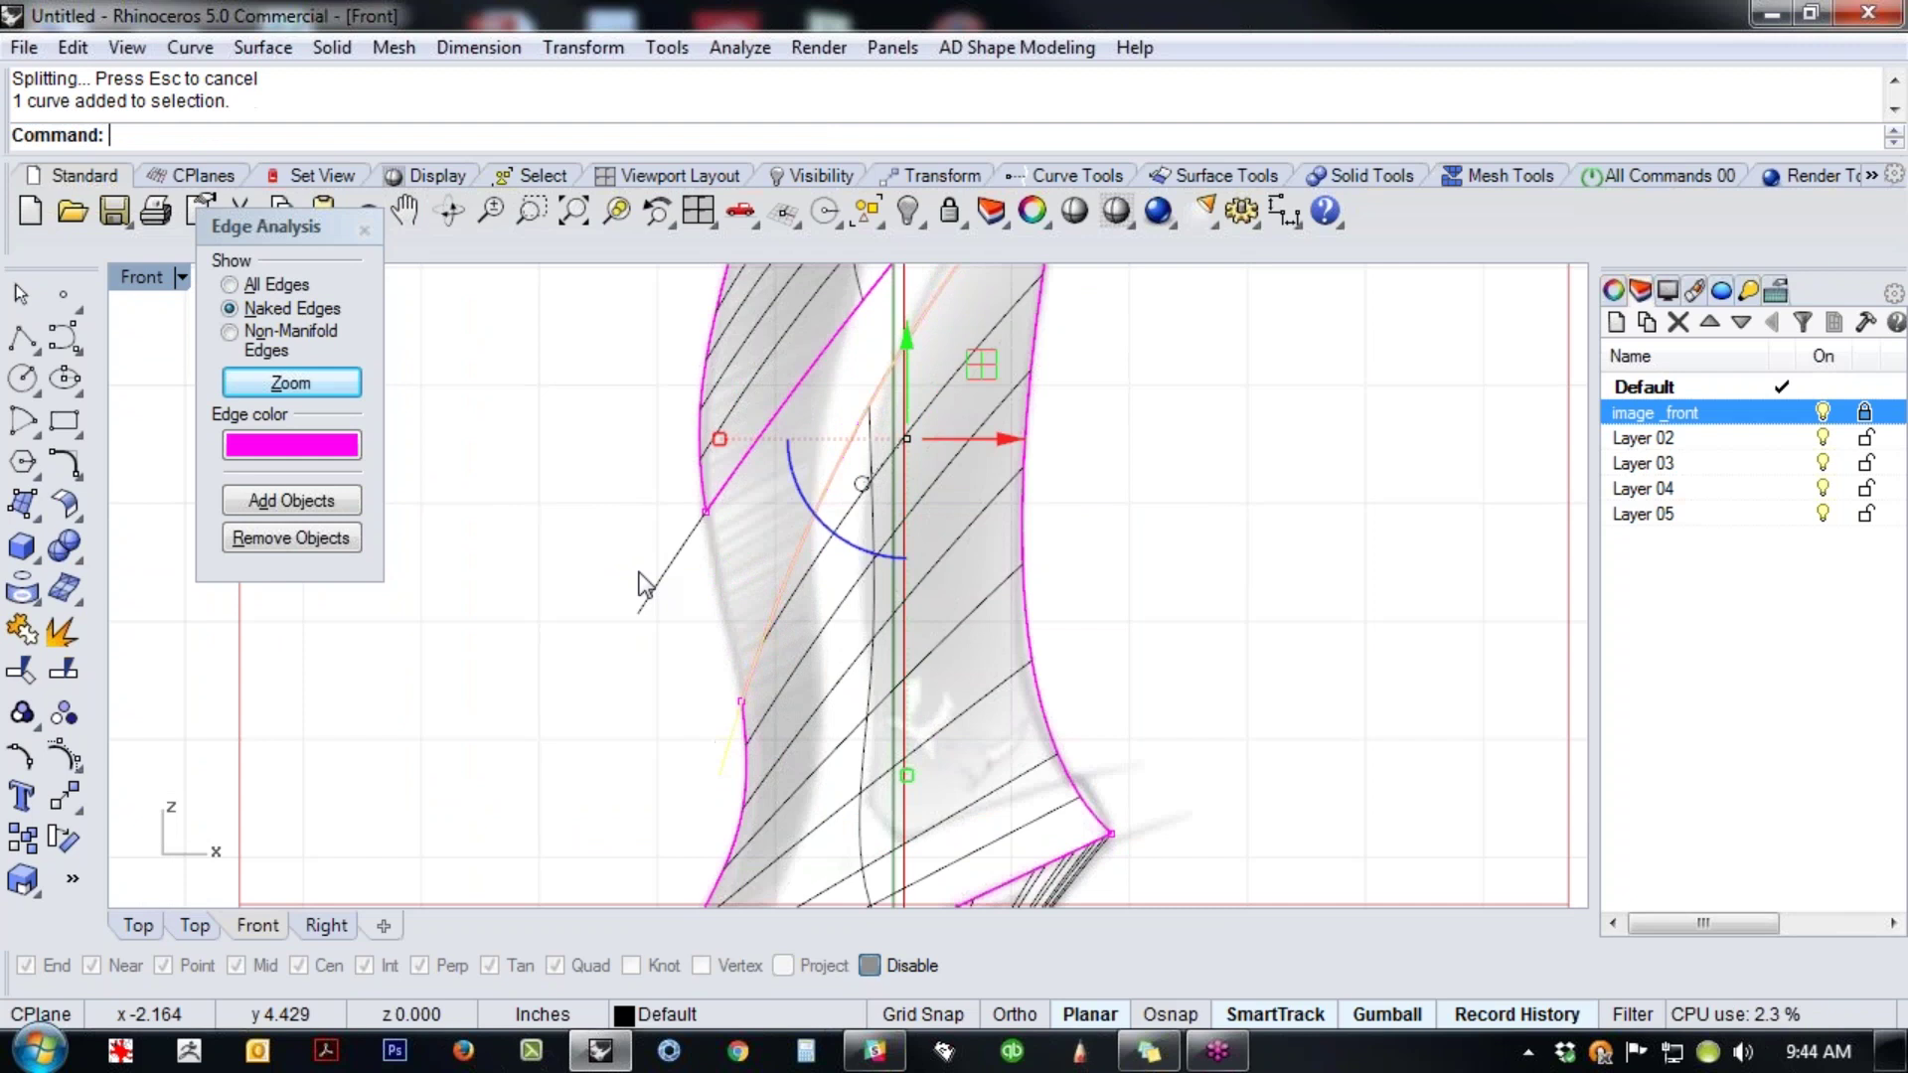
left_click(654, 594)
key("Delete")
scroll(724, 647, "down", 3)
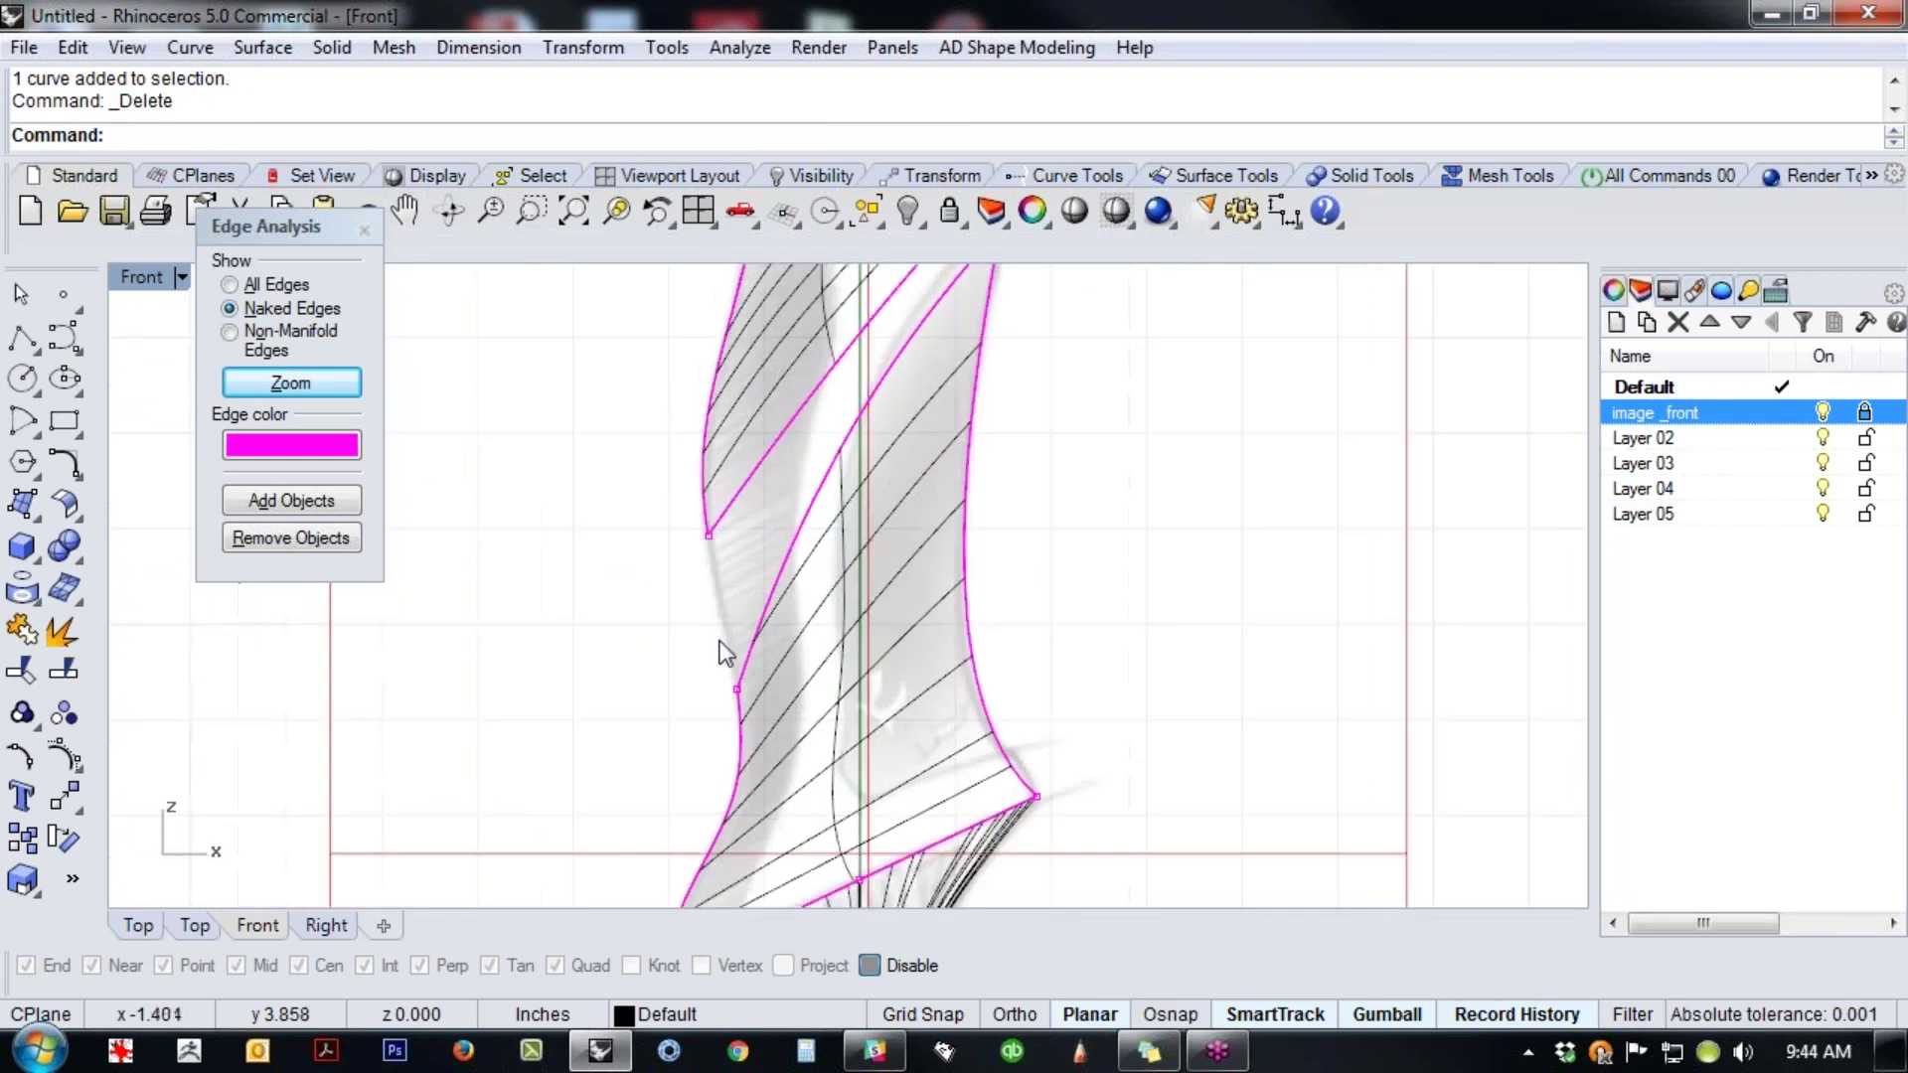
- Start a Blend Surface between the upper and lower trimmed edges of the grip's diagonal gap
middle_click(731, 707)
left_click(841, 635)
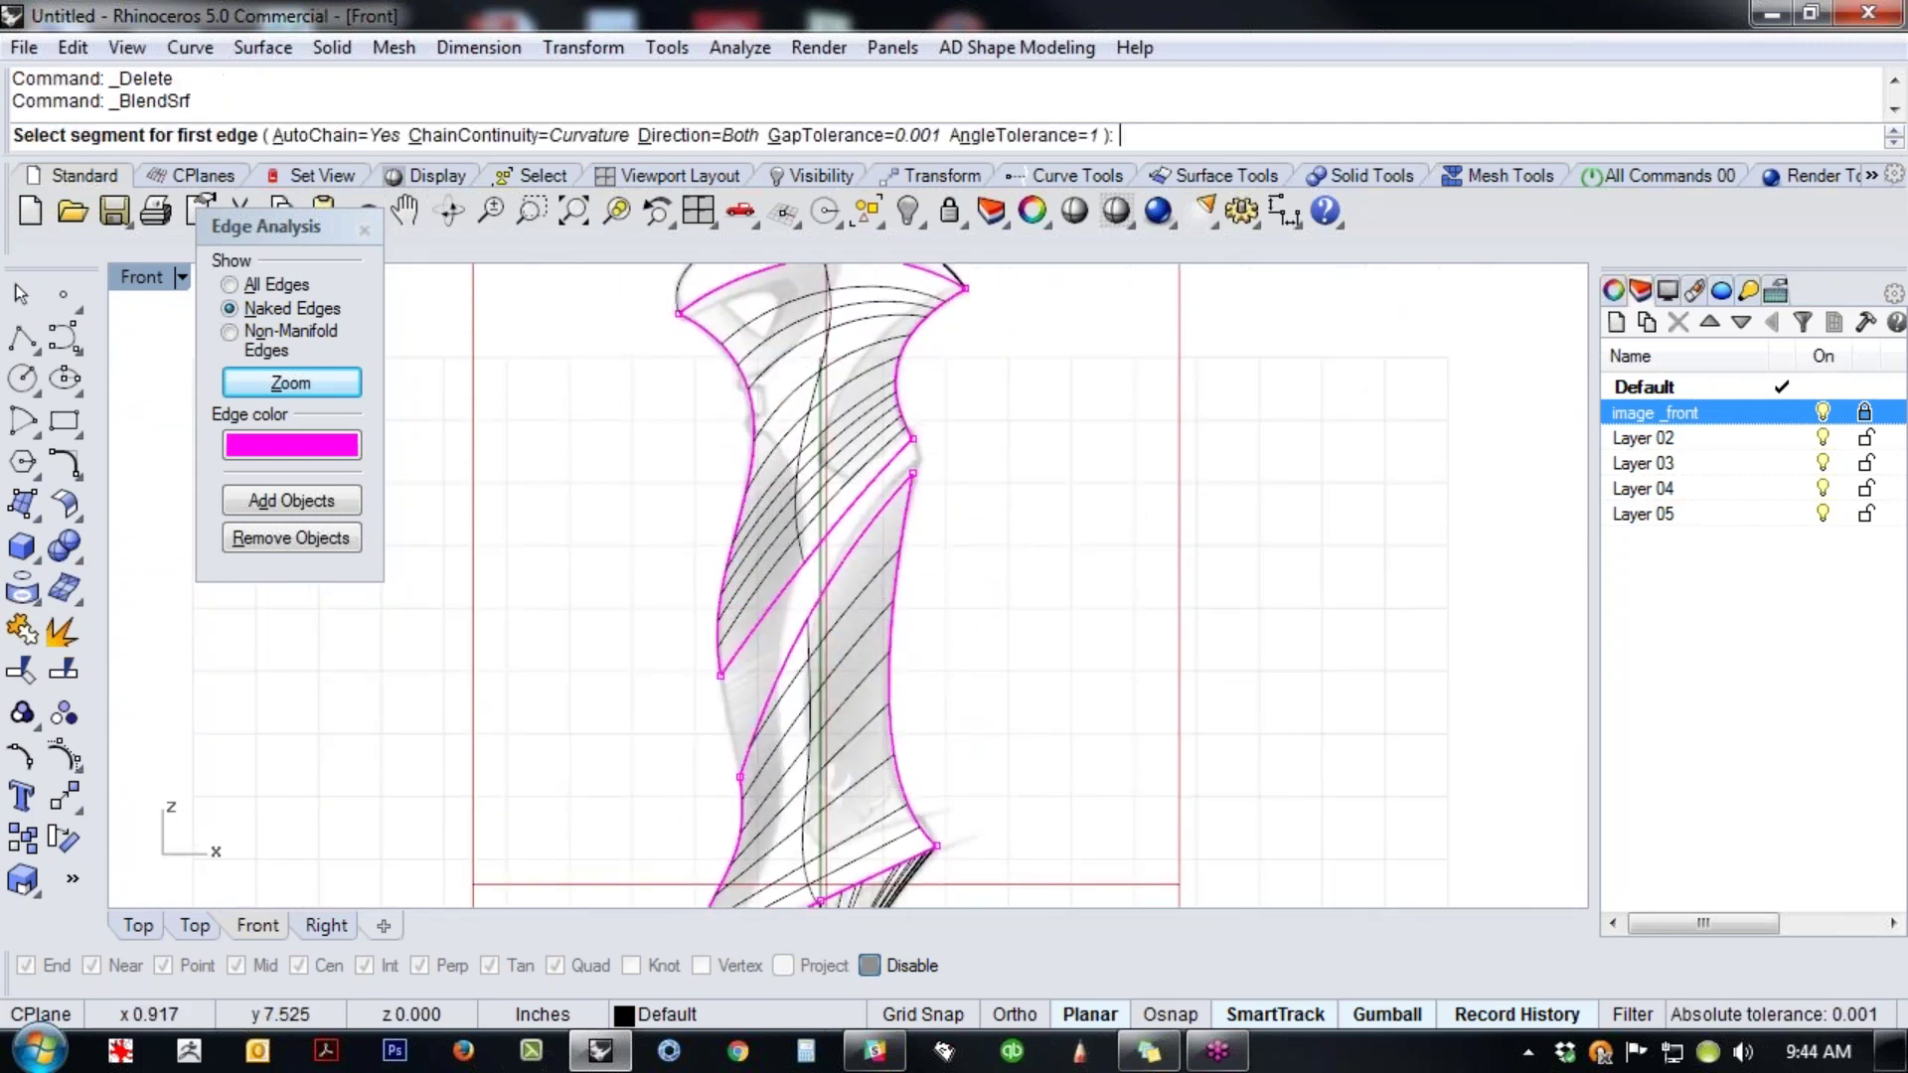
left_click(881, 481)
left_click(893, 494)
key("Return")
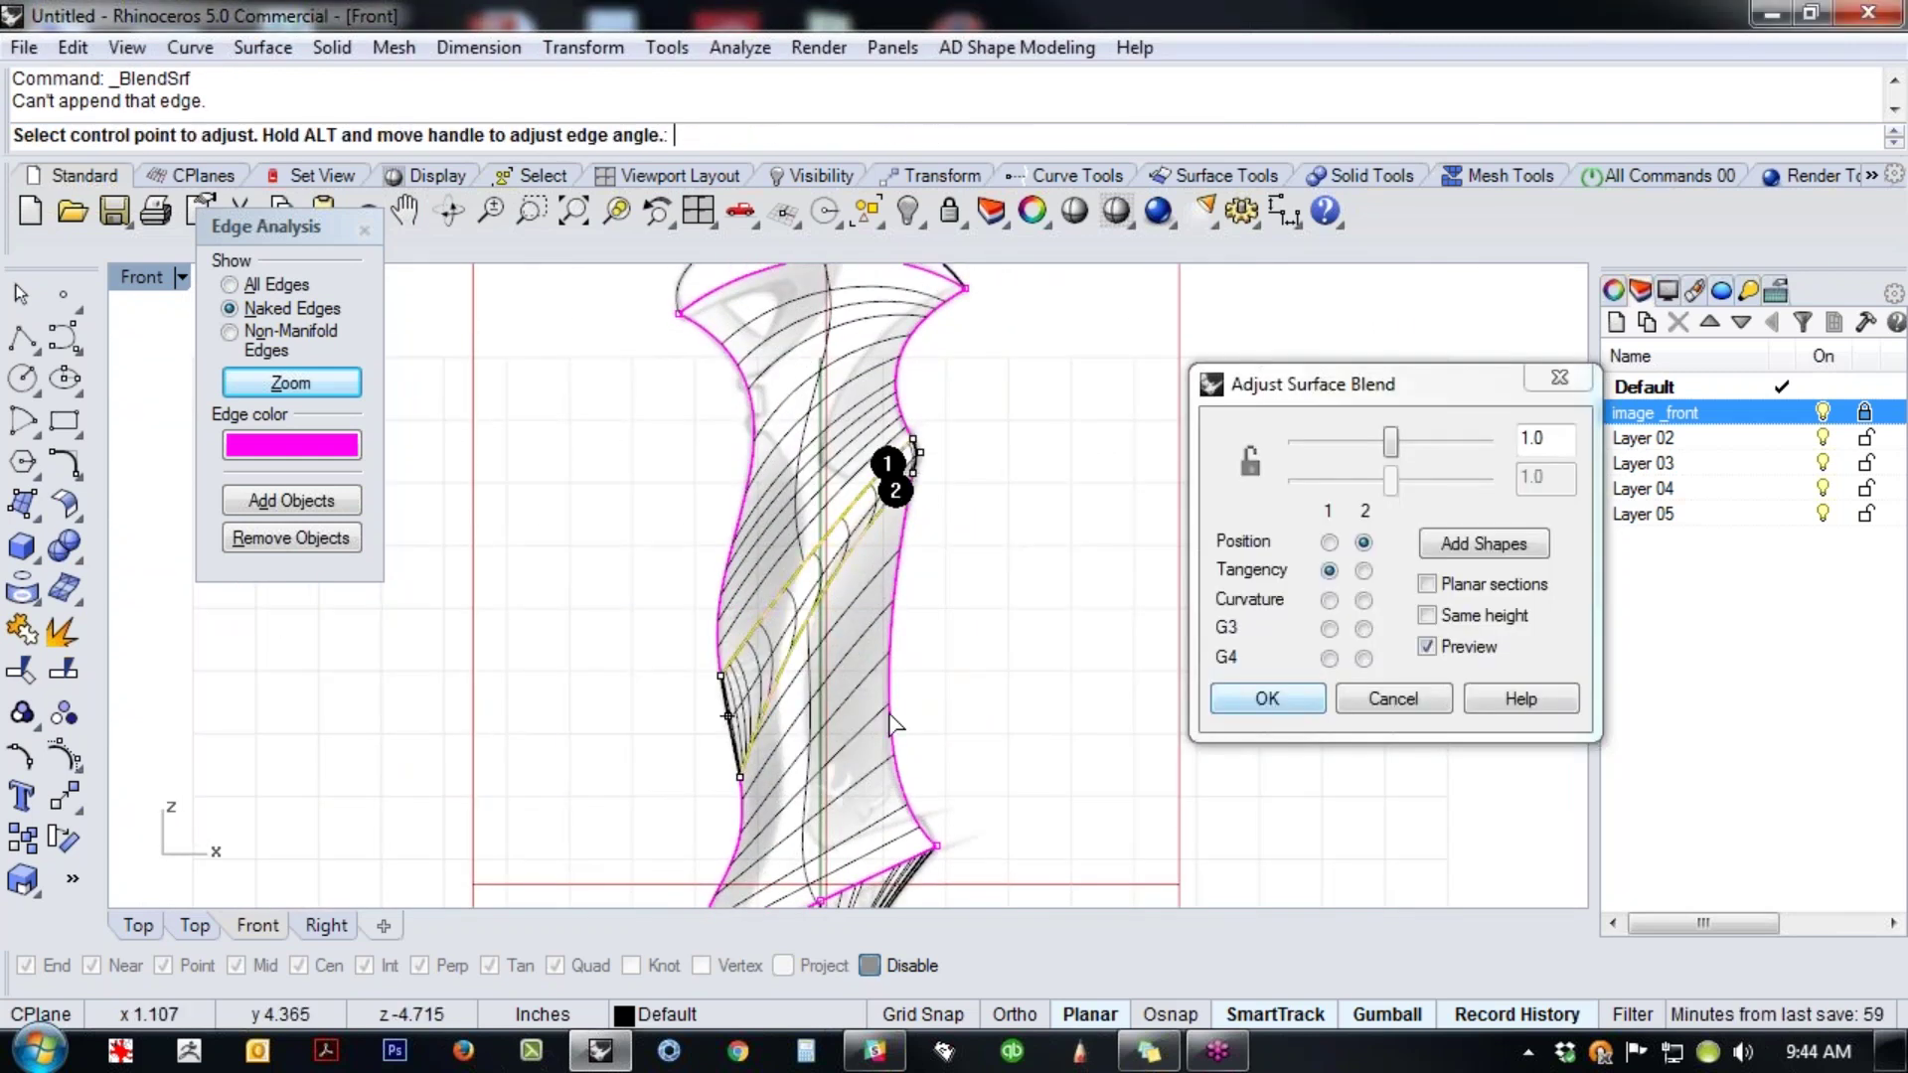
- Add a cross-section shape to the blend near the grip's centreline, from the upper edge to the lower edge
scroll(852, 740, "up", 4)
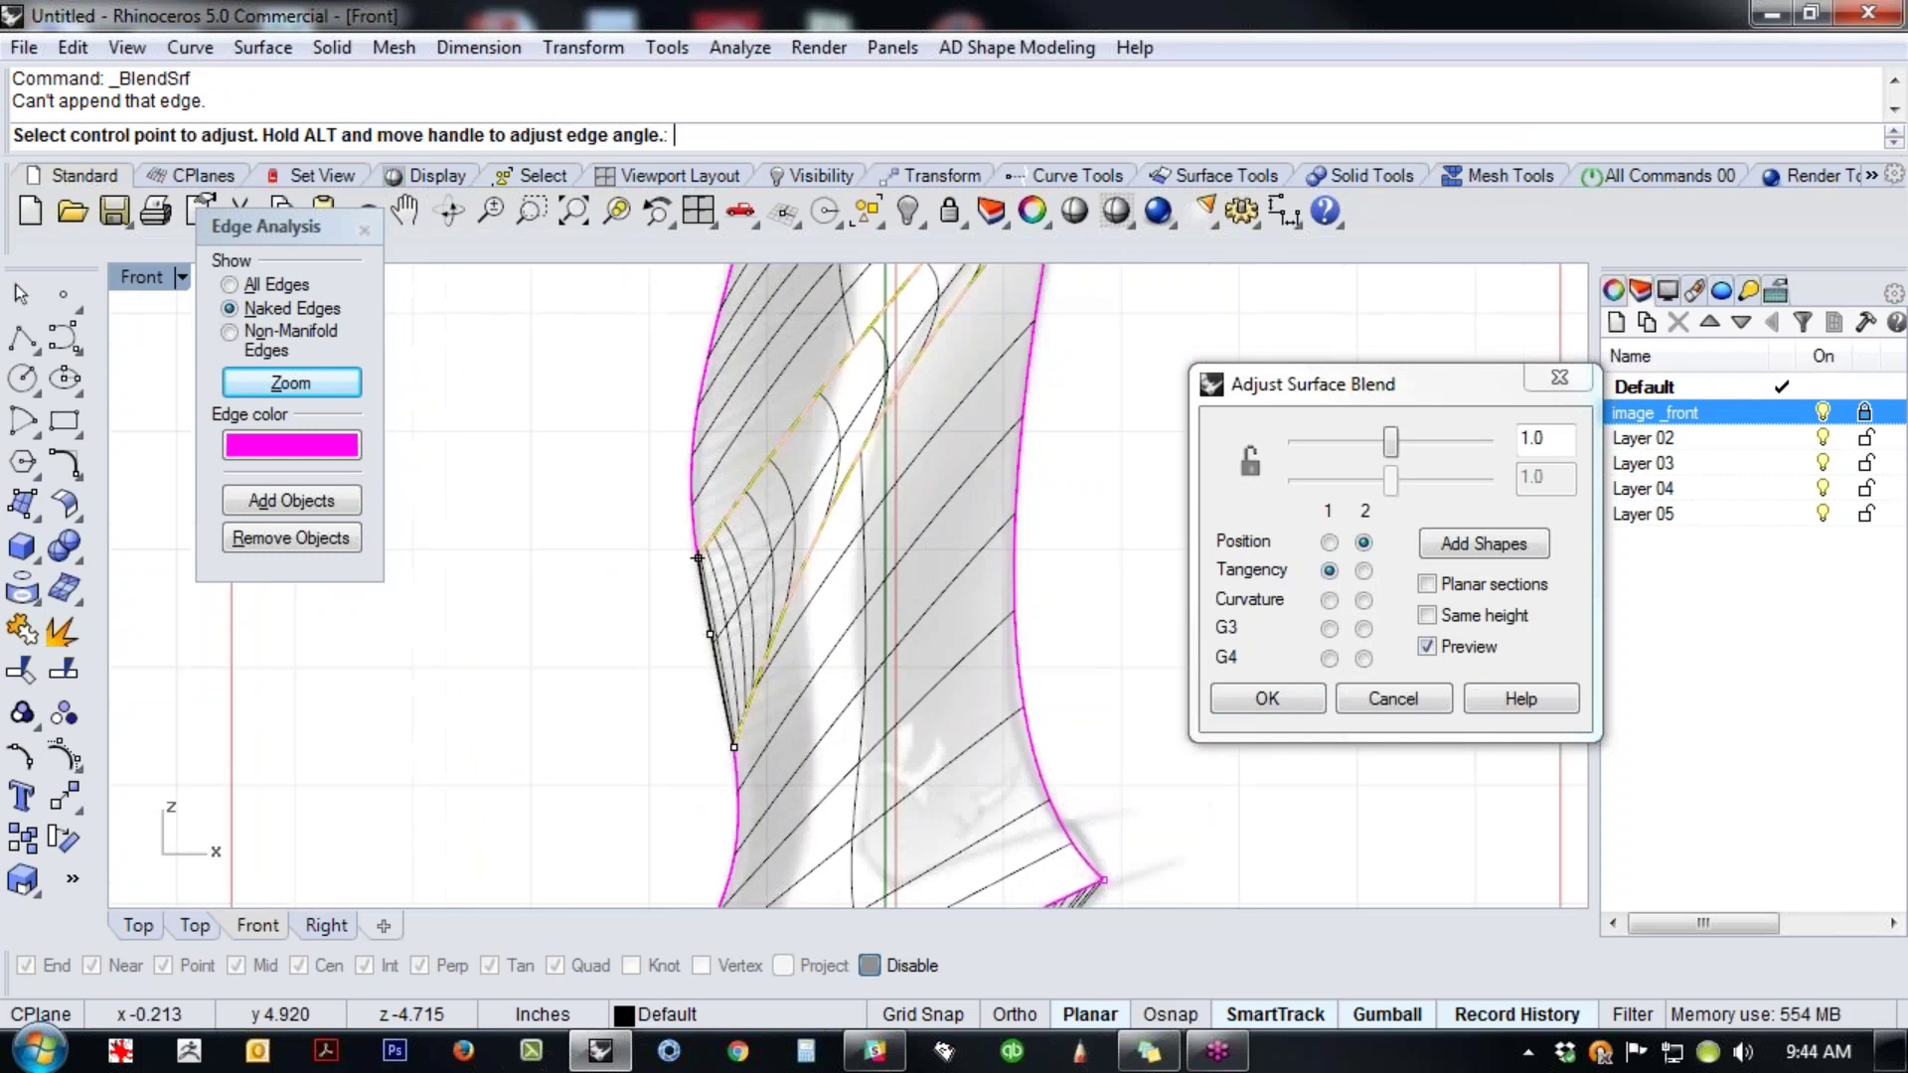
right_click_drag(1016, 479, 972, 627)
scroll(945, 559, "up", 3)
scroll(949, 678, "down", 3)
right_click_drag(1002, 751, 971, 595)
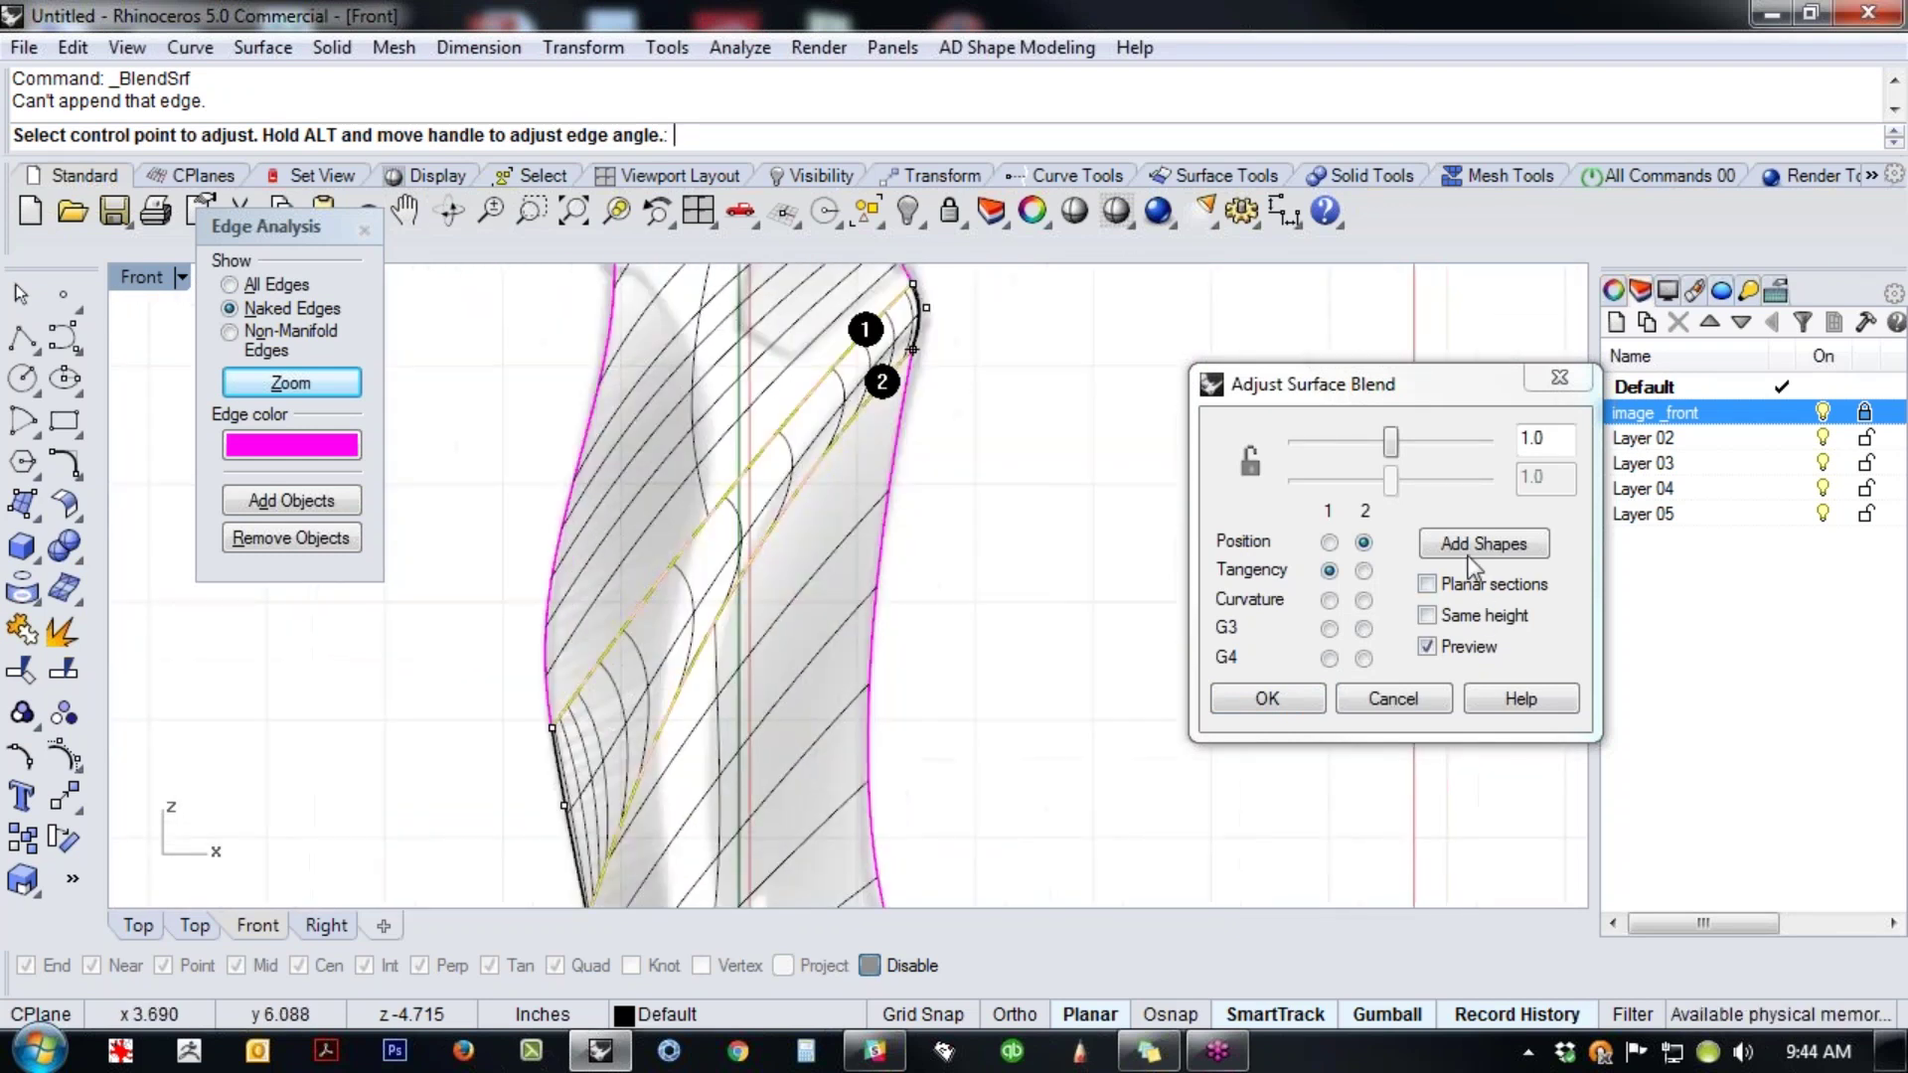
left_click(1470, 564)
left_click(720, 517)
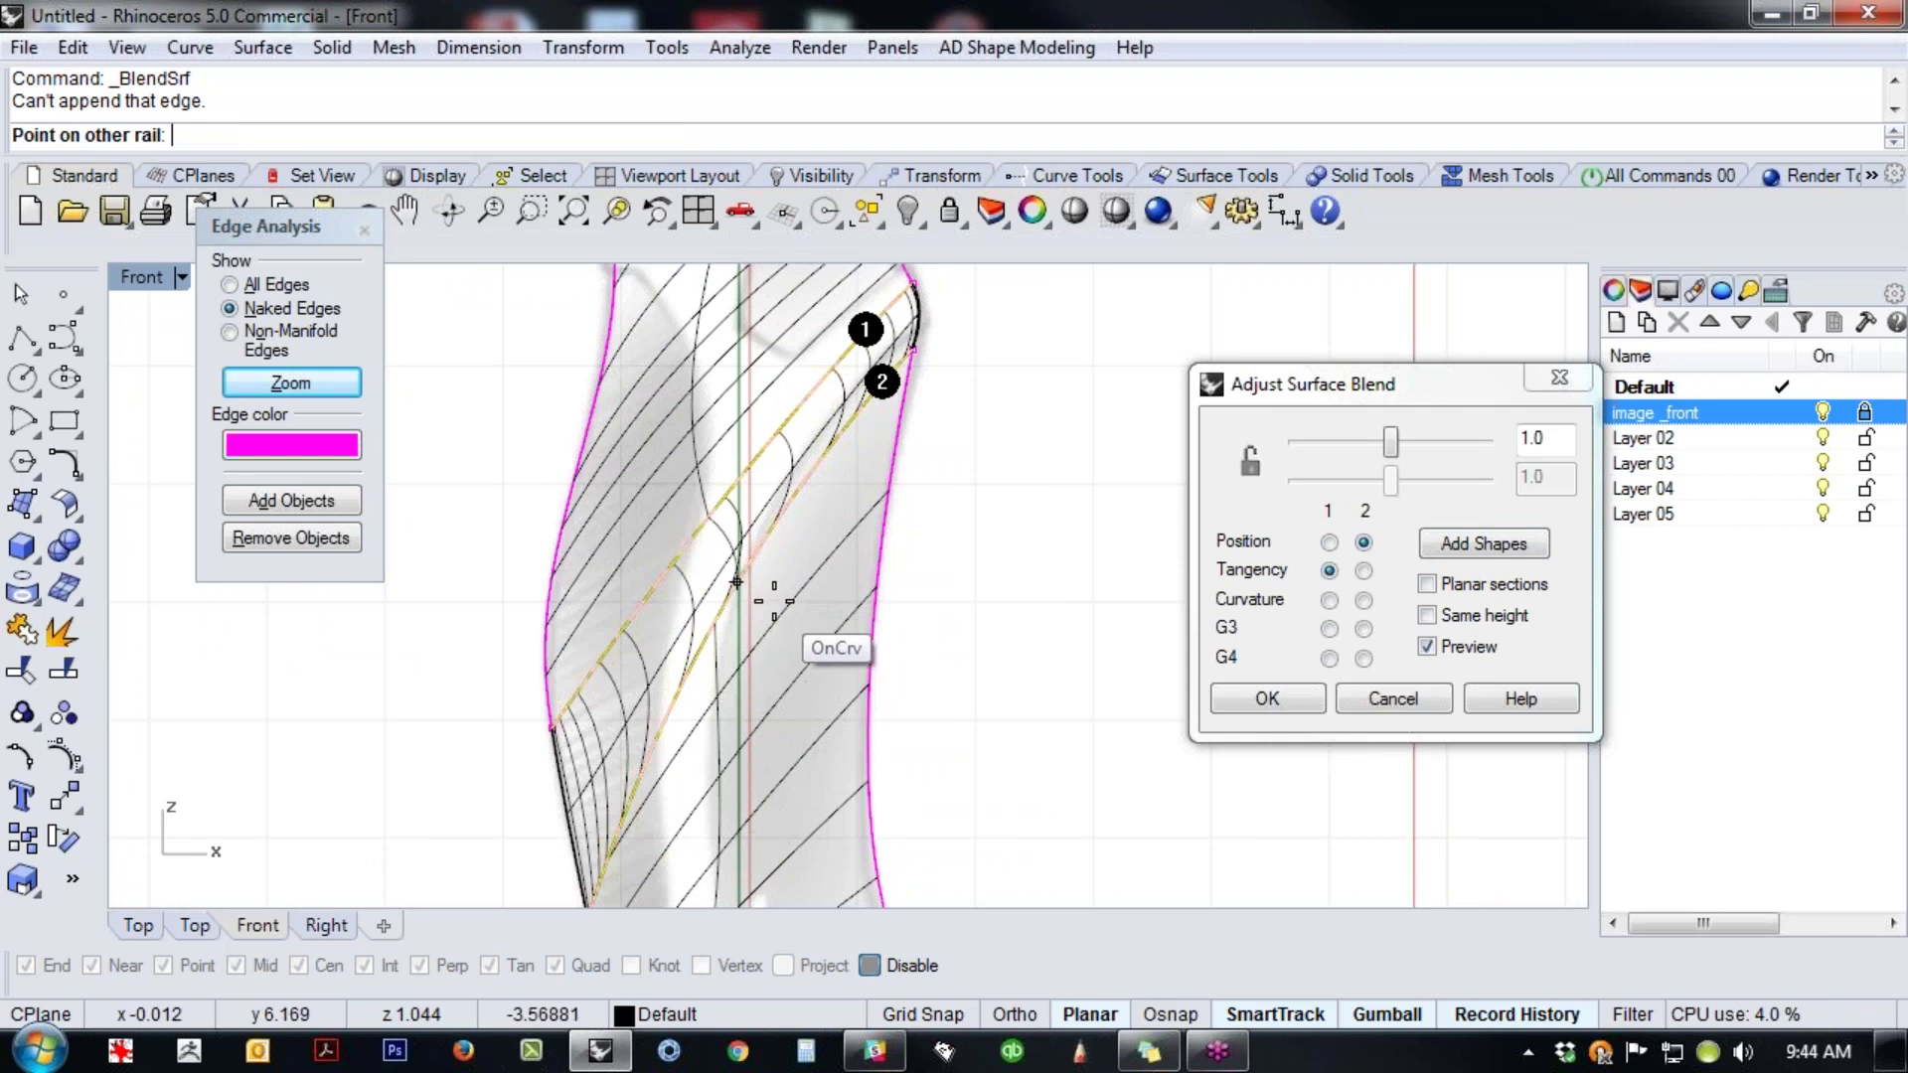
left_click(741, 574)
scroll(743, 571, "up", 3)
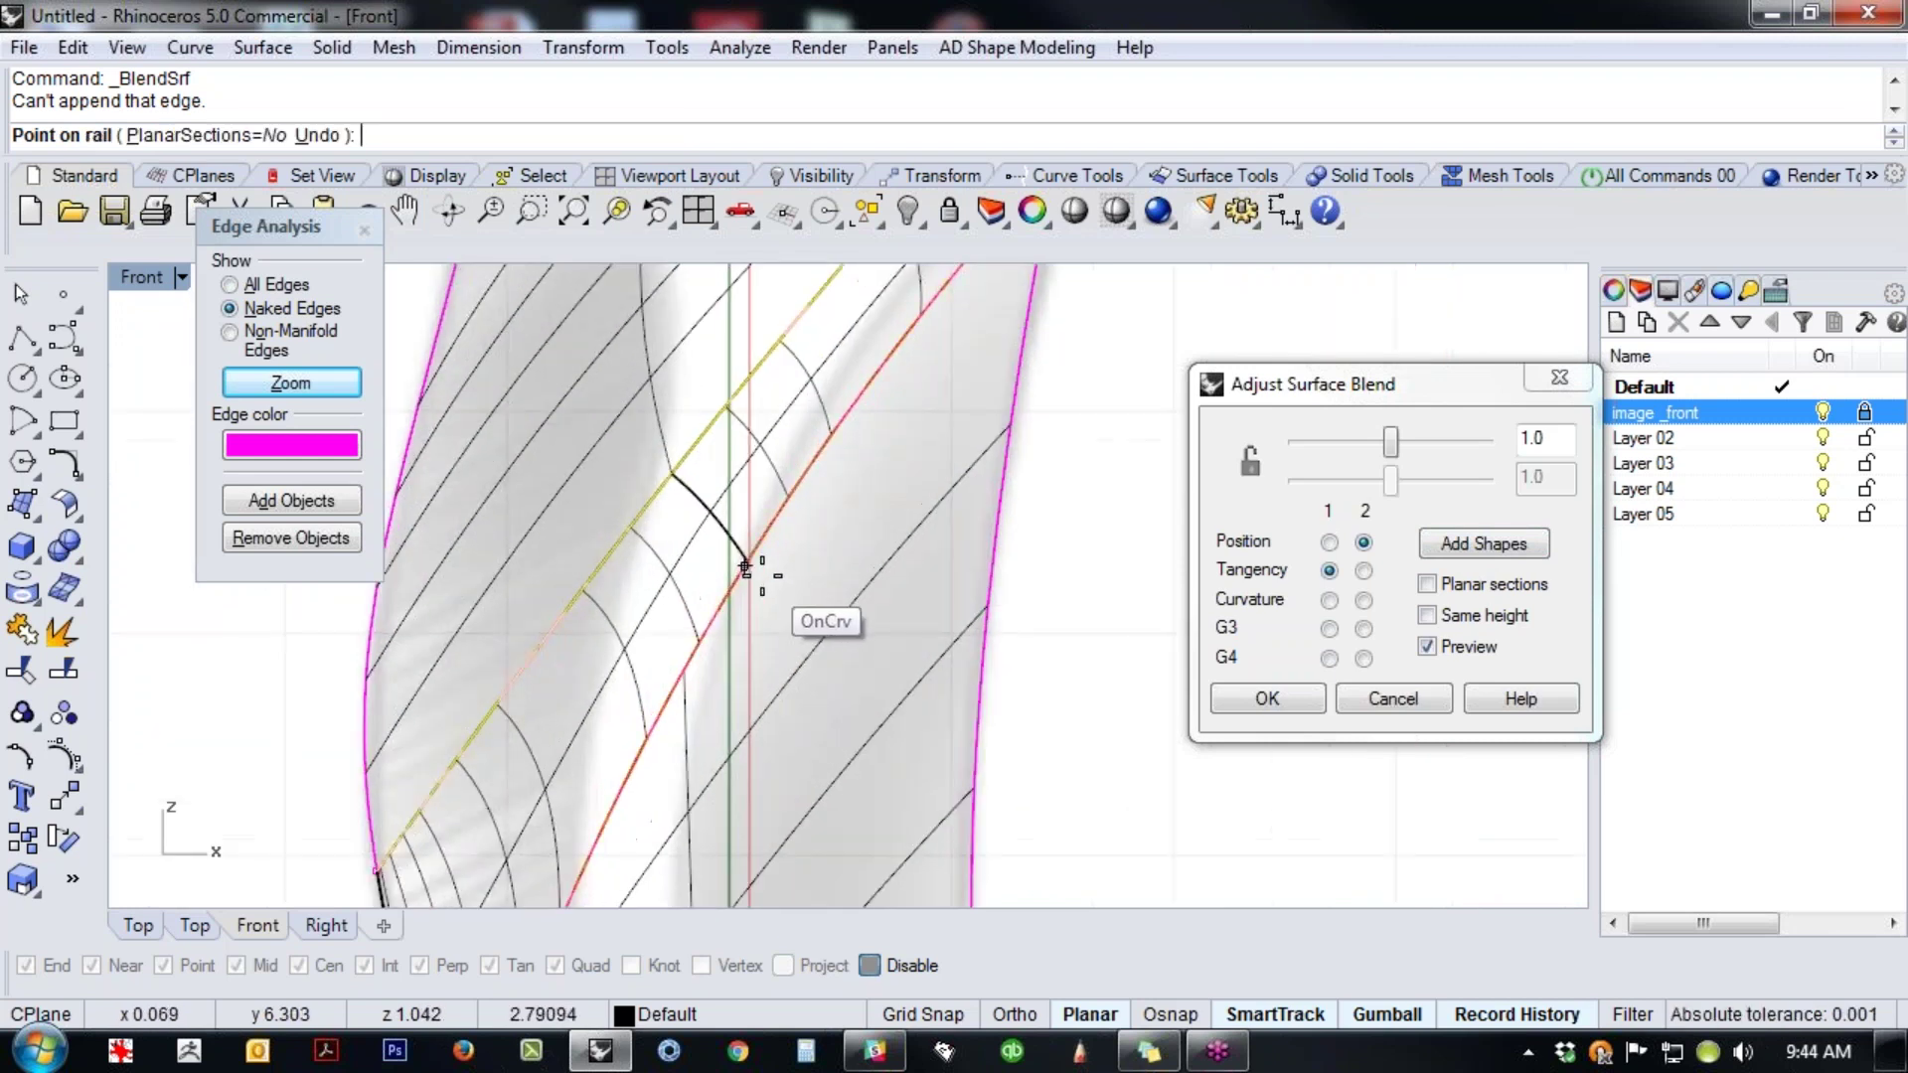
right_click(762, 575)
- Straighten the added cross-section by repositioning its middle point and set the blend's second edge to Tangency
left_click(711, 506)
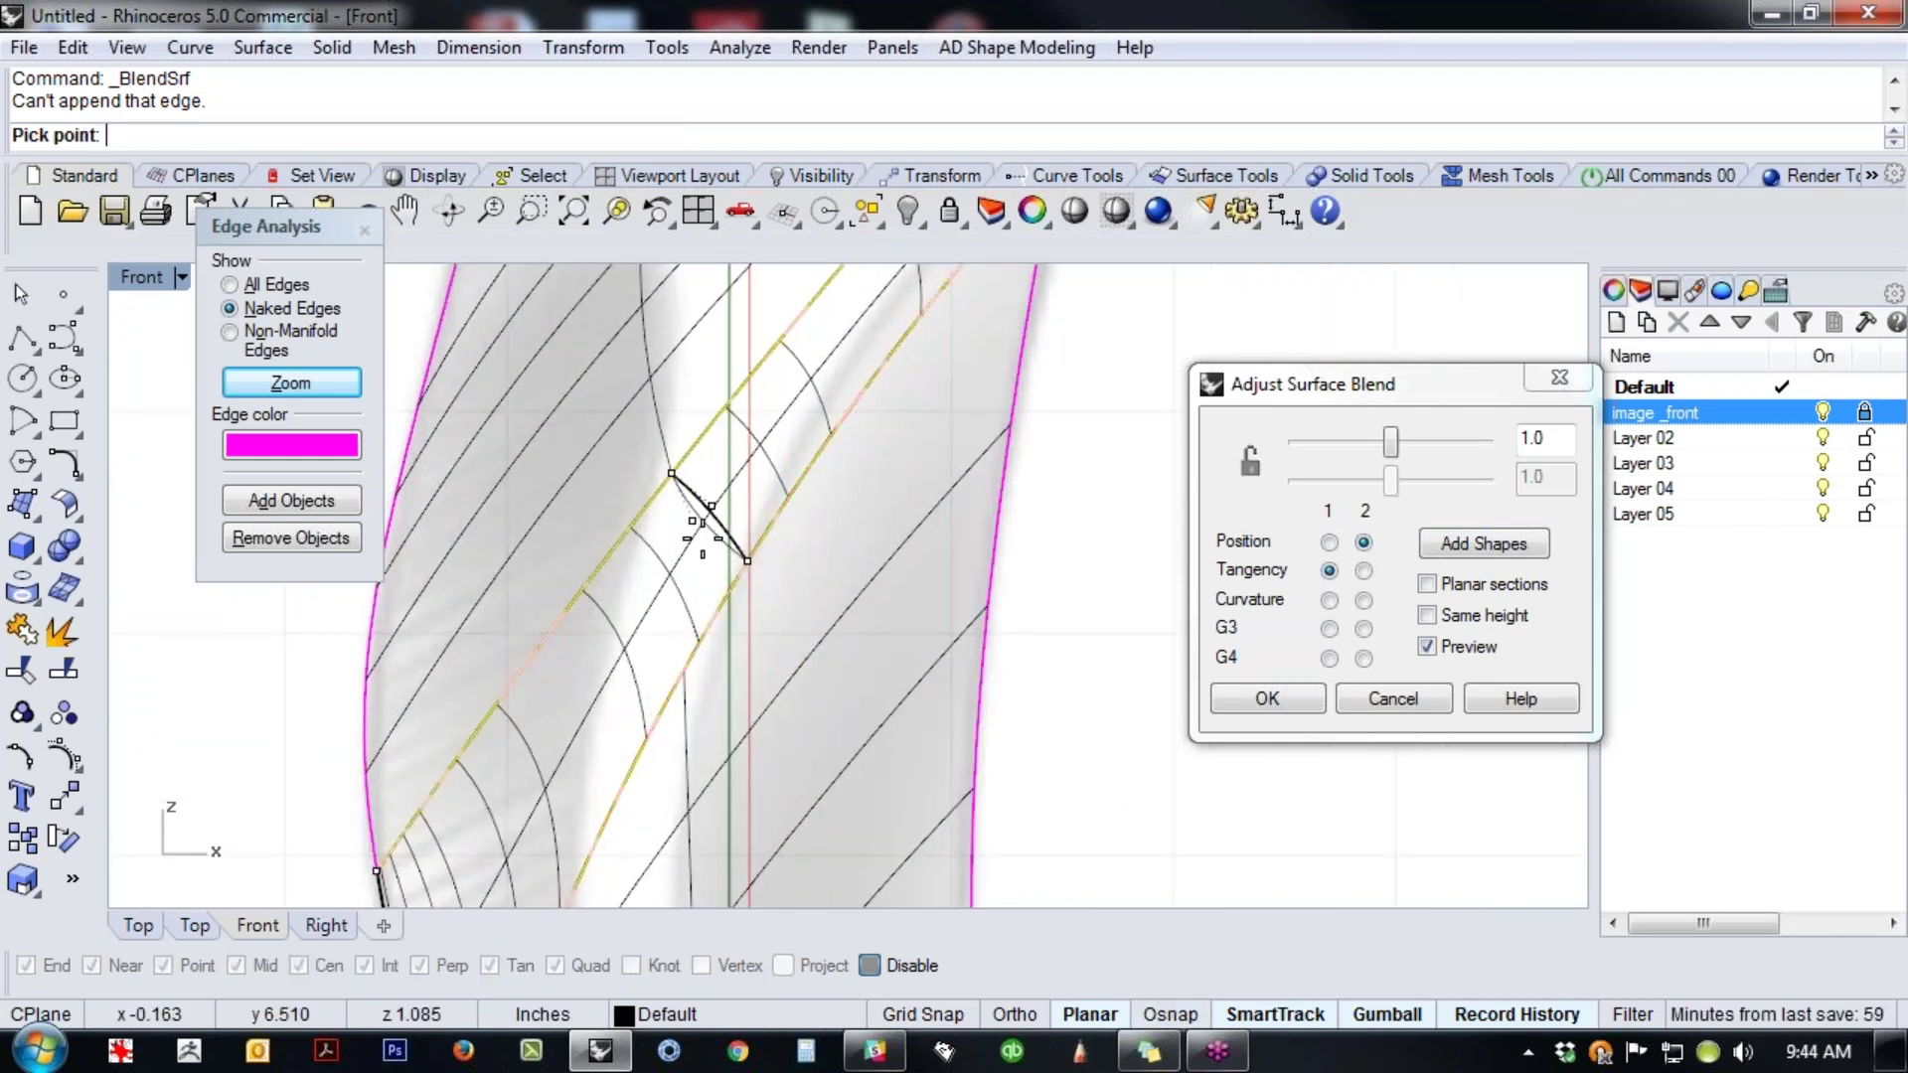
left_click(760, 641)
scroll(778, 554, "down", 2)
scroll(774, 609, "down", 2)
right_click_drag(831, 723, 843, 663)
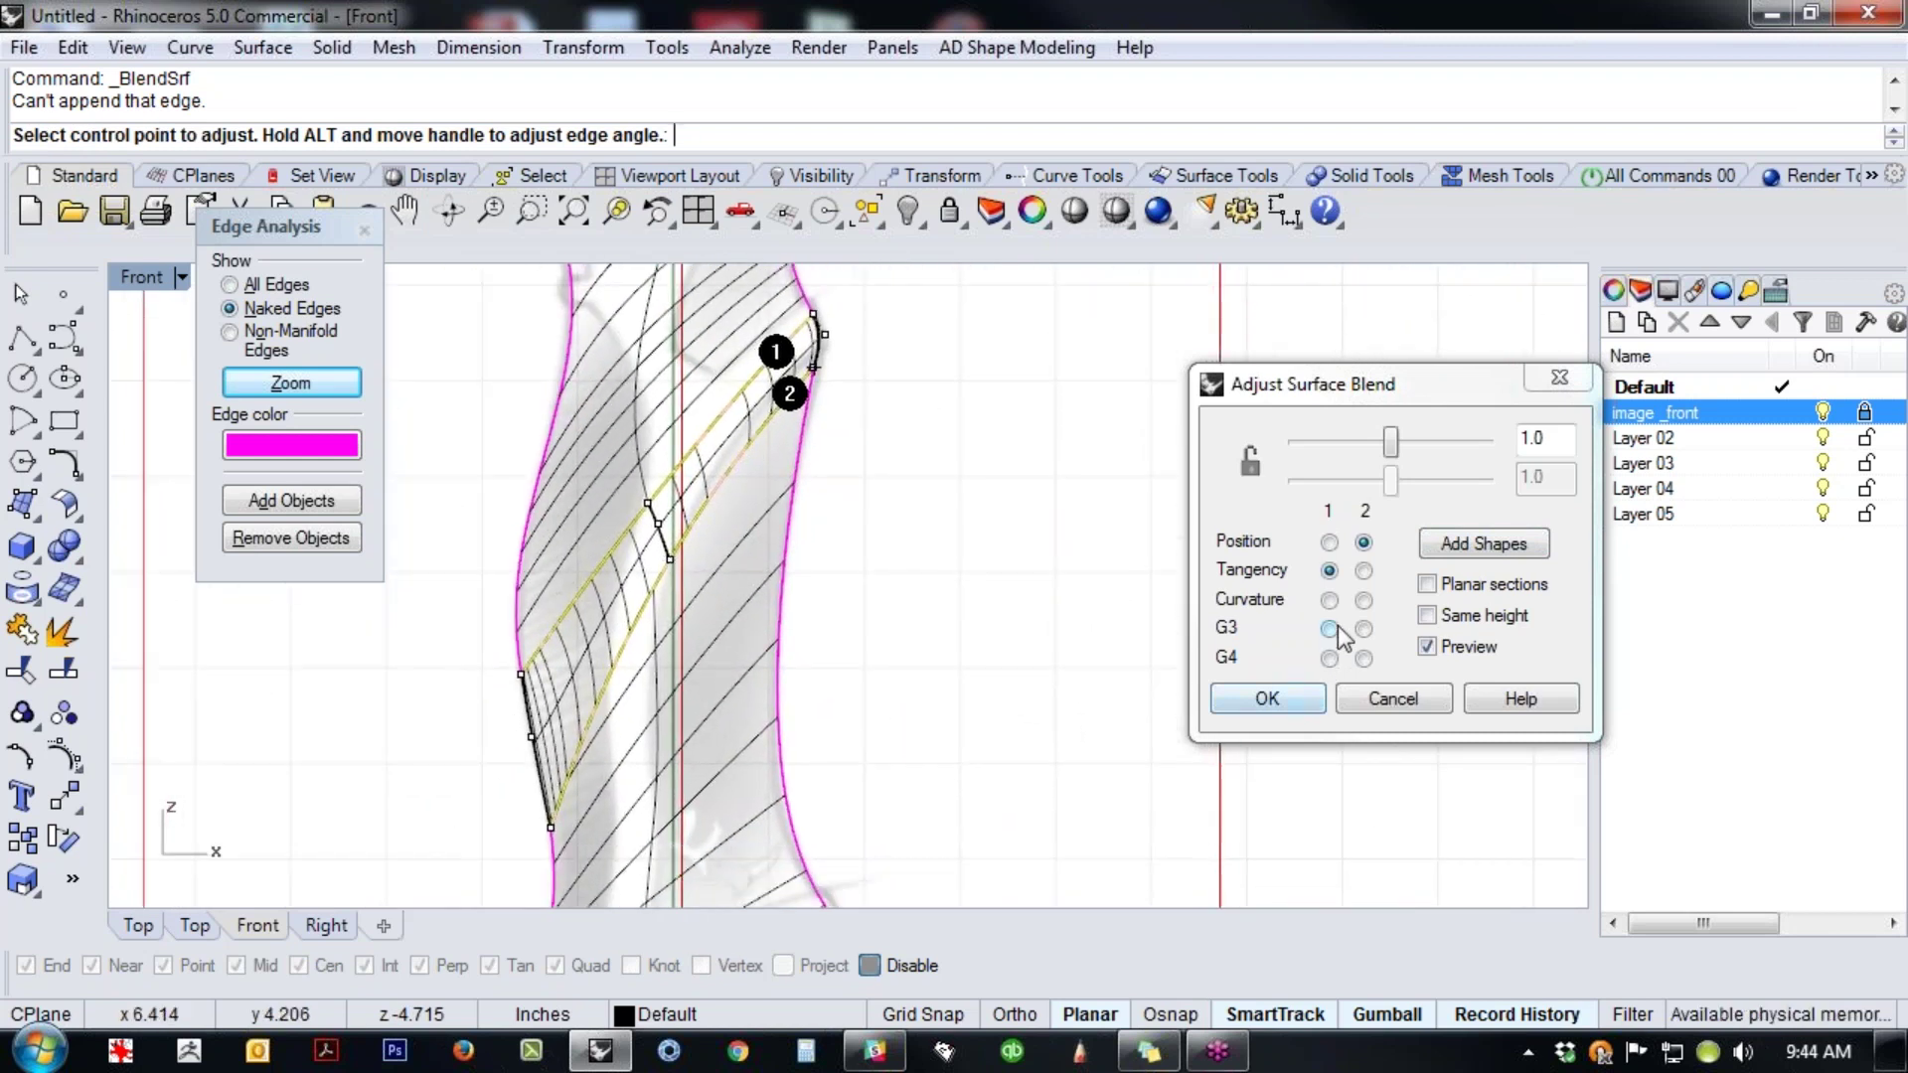
left_click(1364, 573)
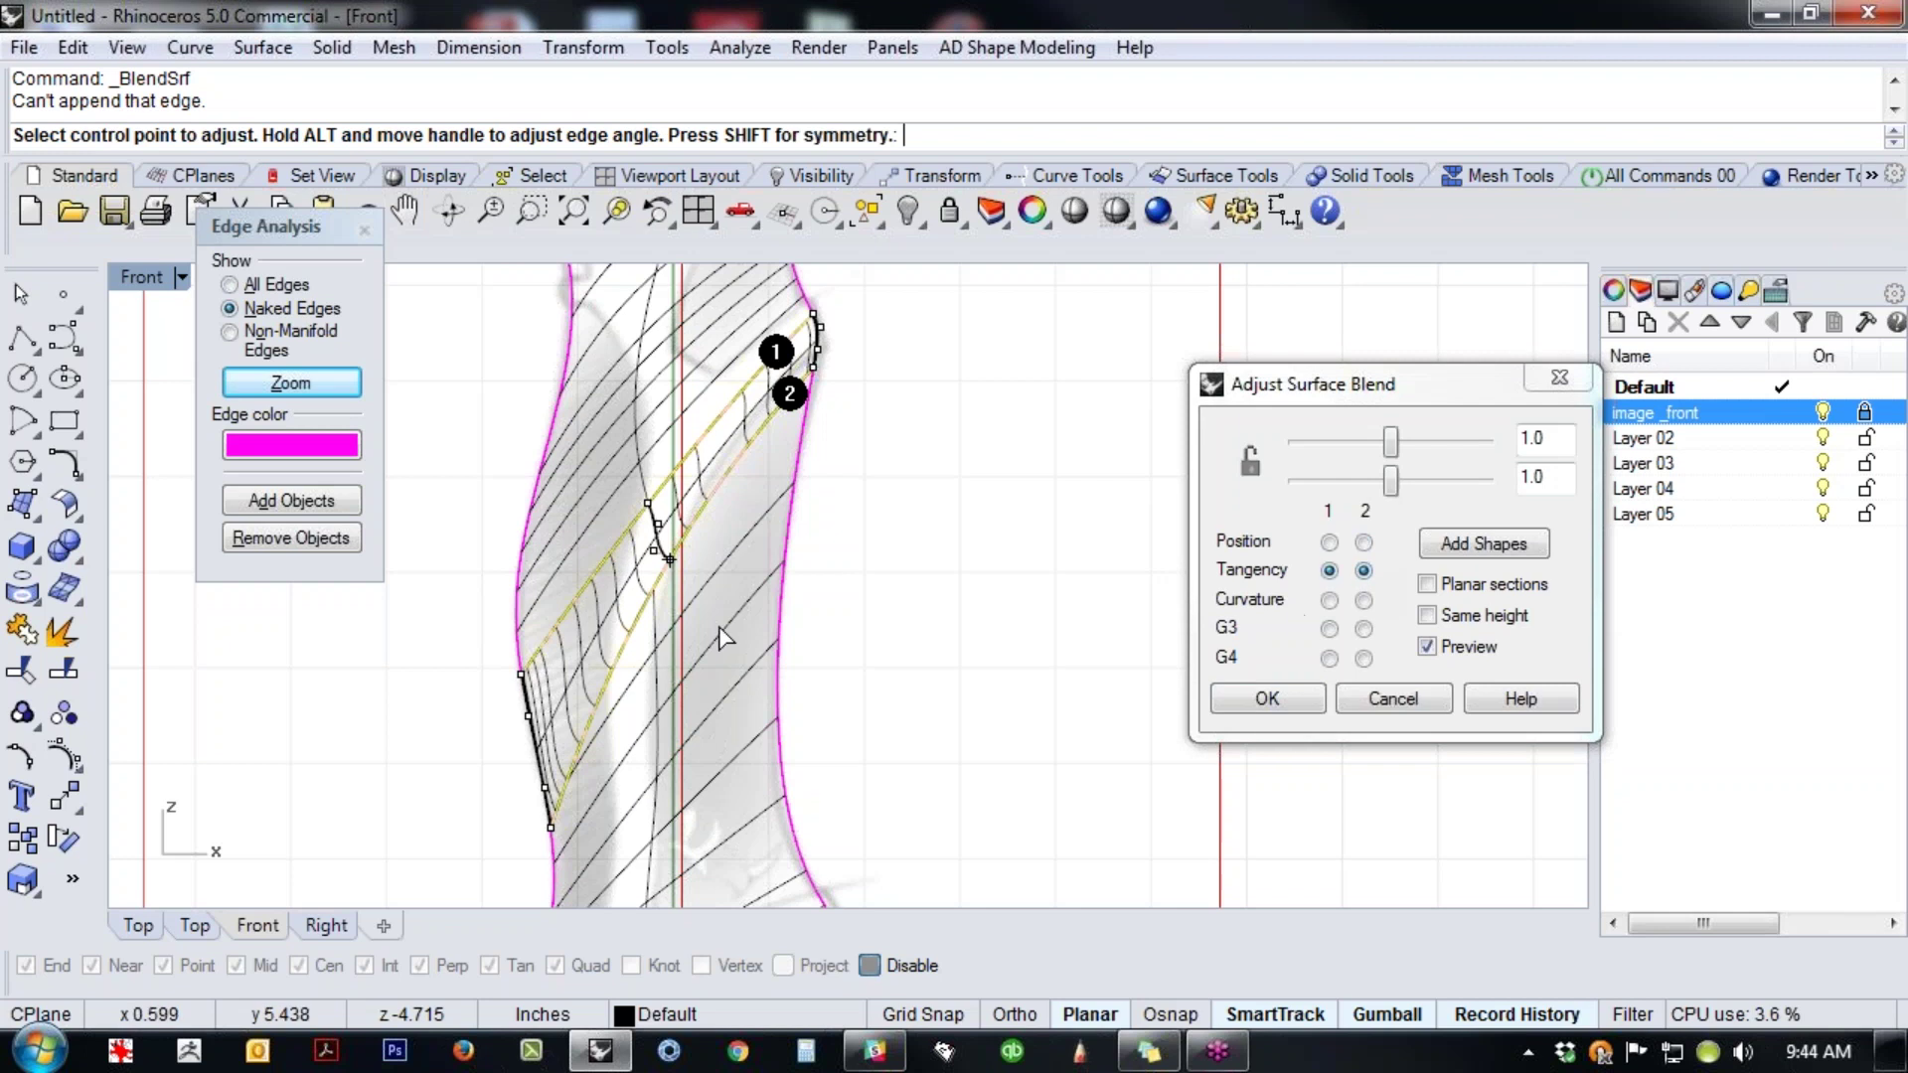
- Reshape the added cross-section by moving its tangent handles and sliding its lower end down along the lower edge
scroll(659, 520, "up", 4)
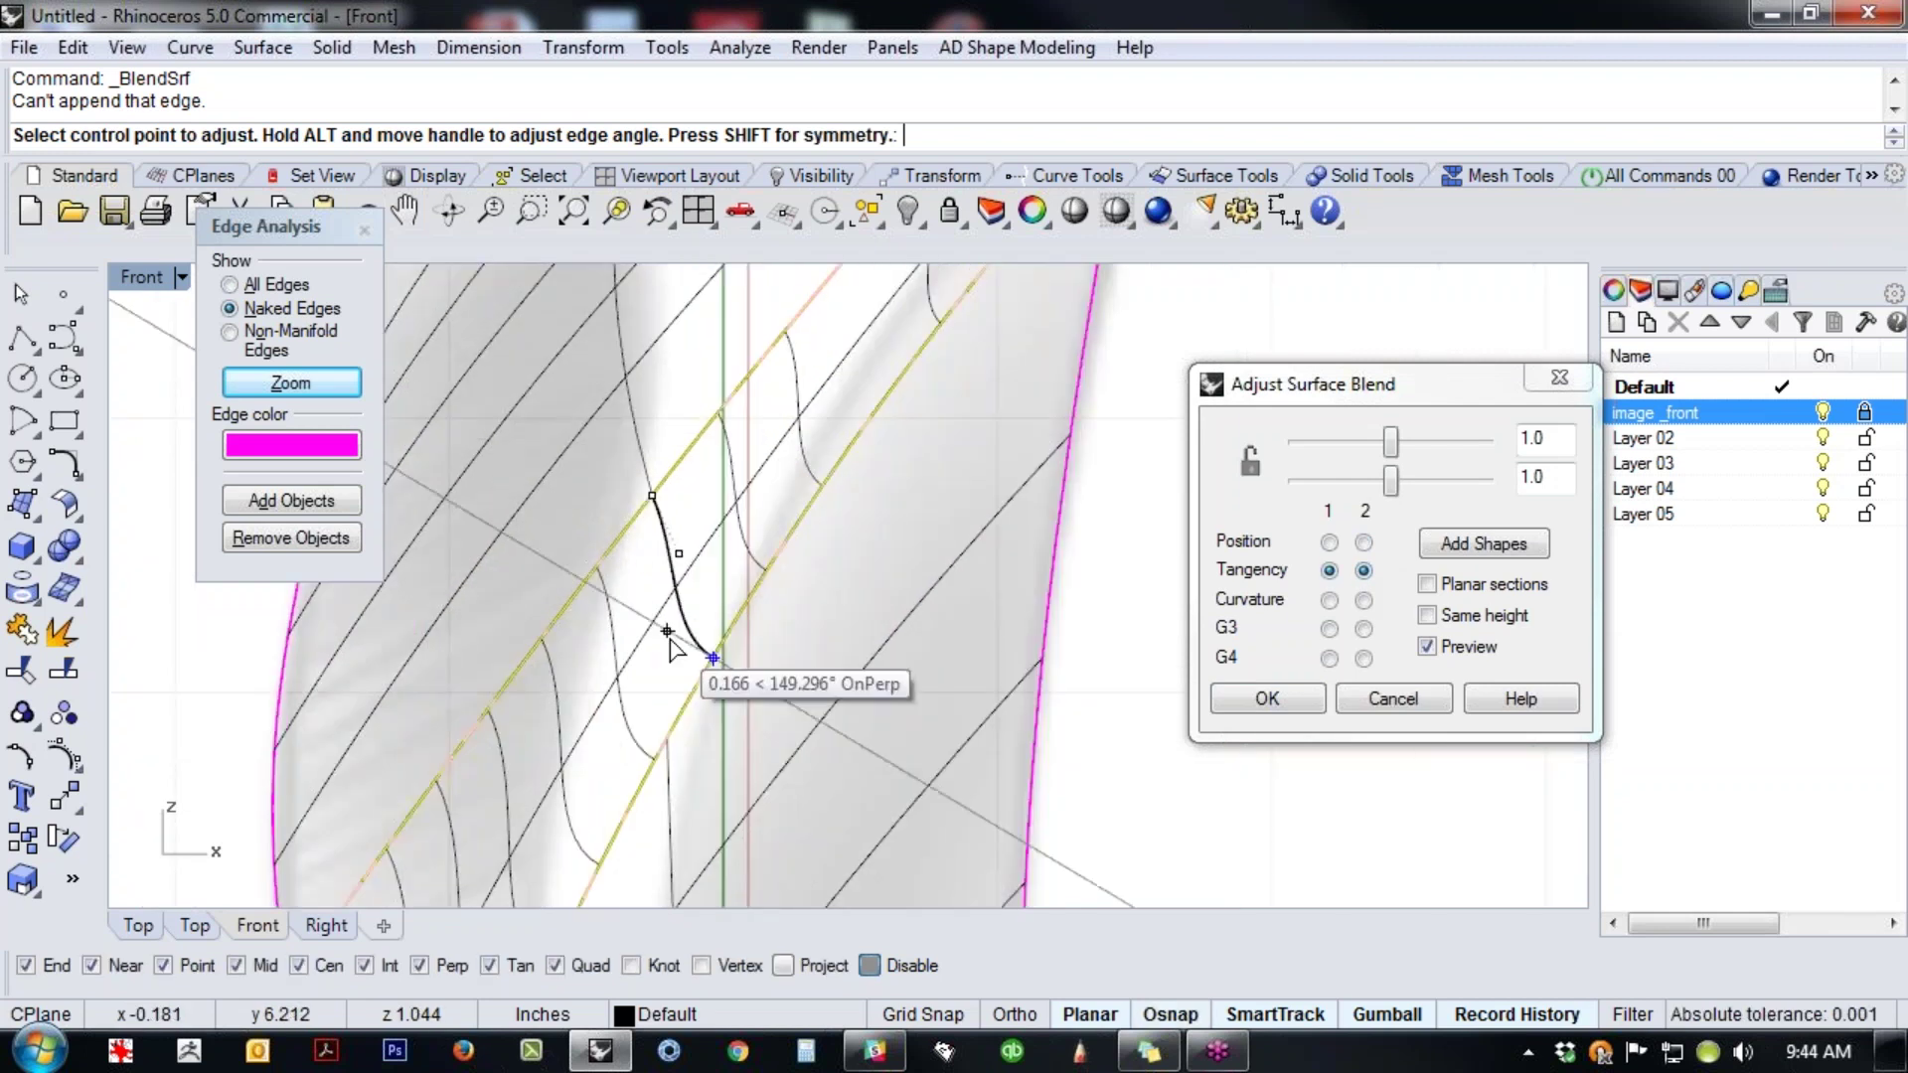
left_click(667, 631)
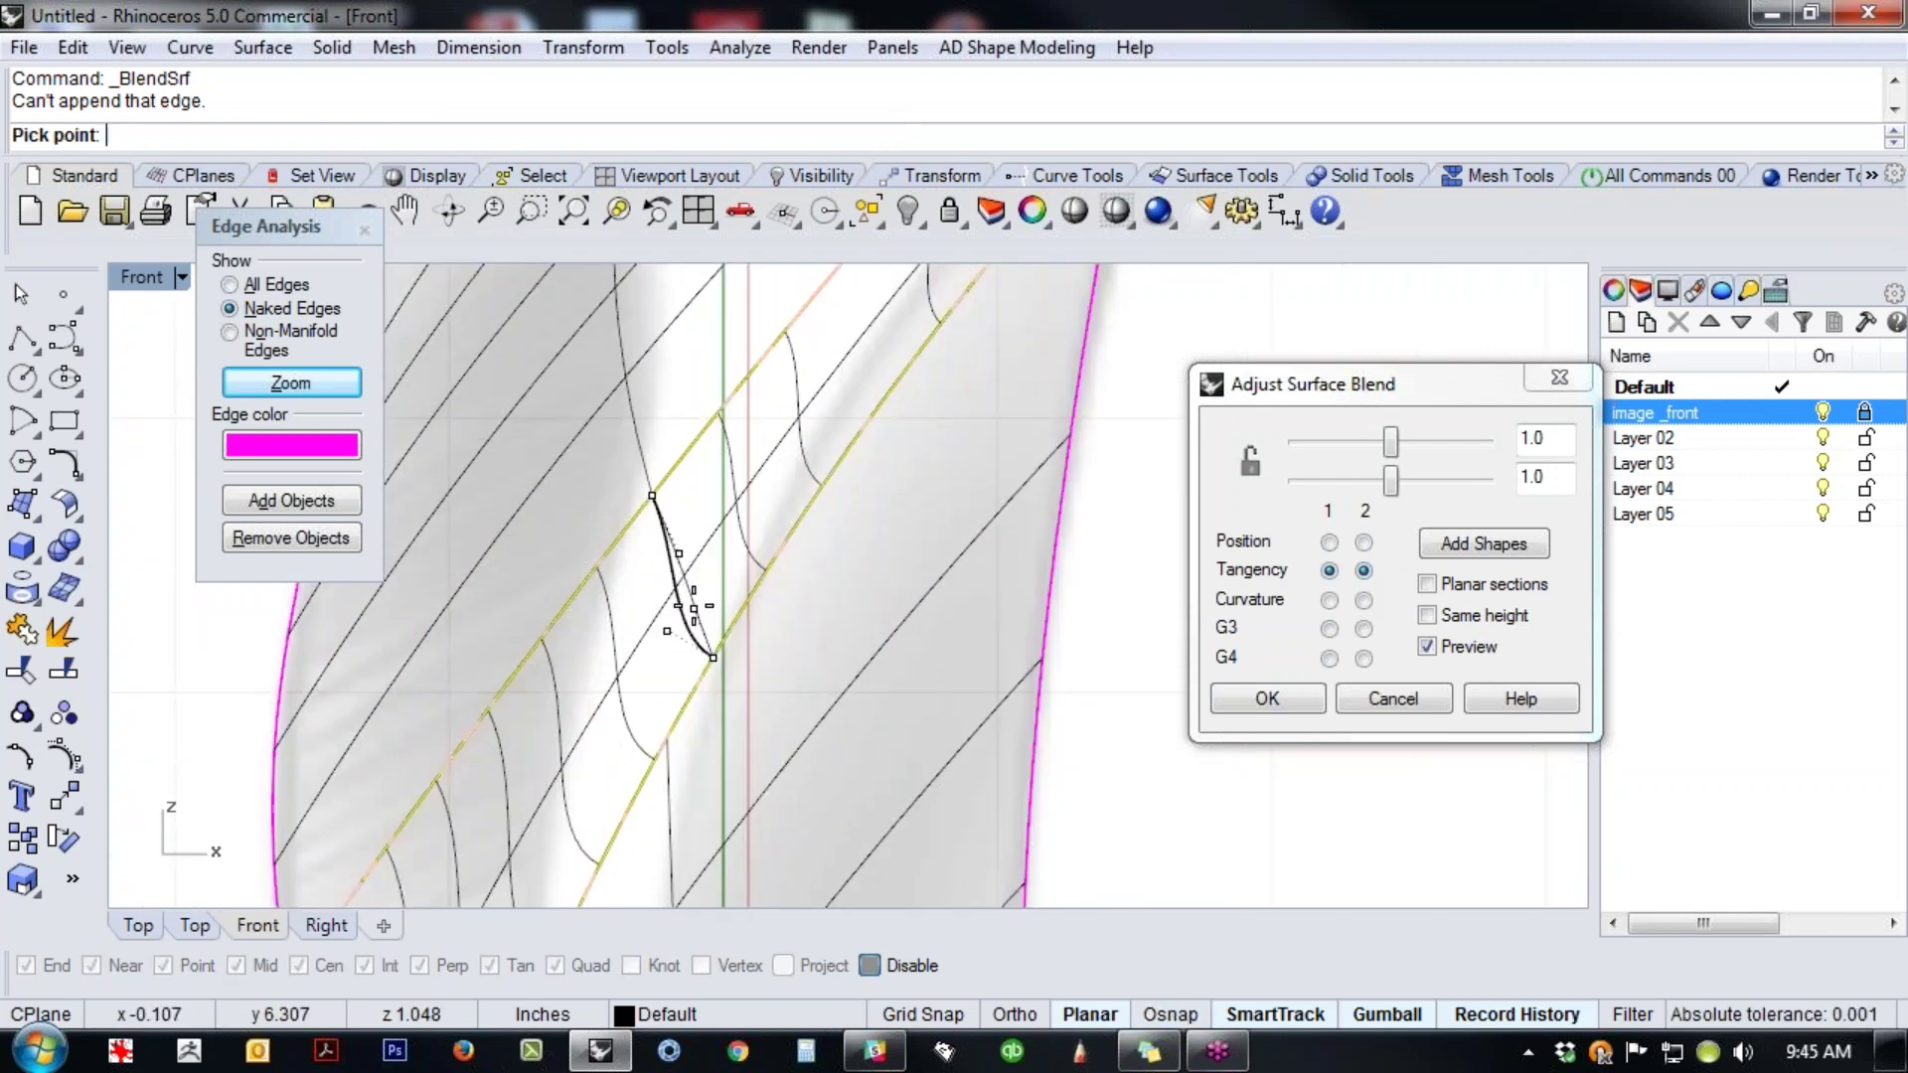
left_click(692, 607)
left_click(714, 658)
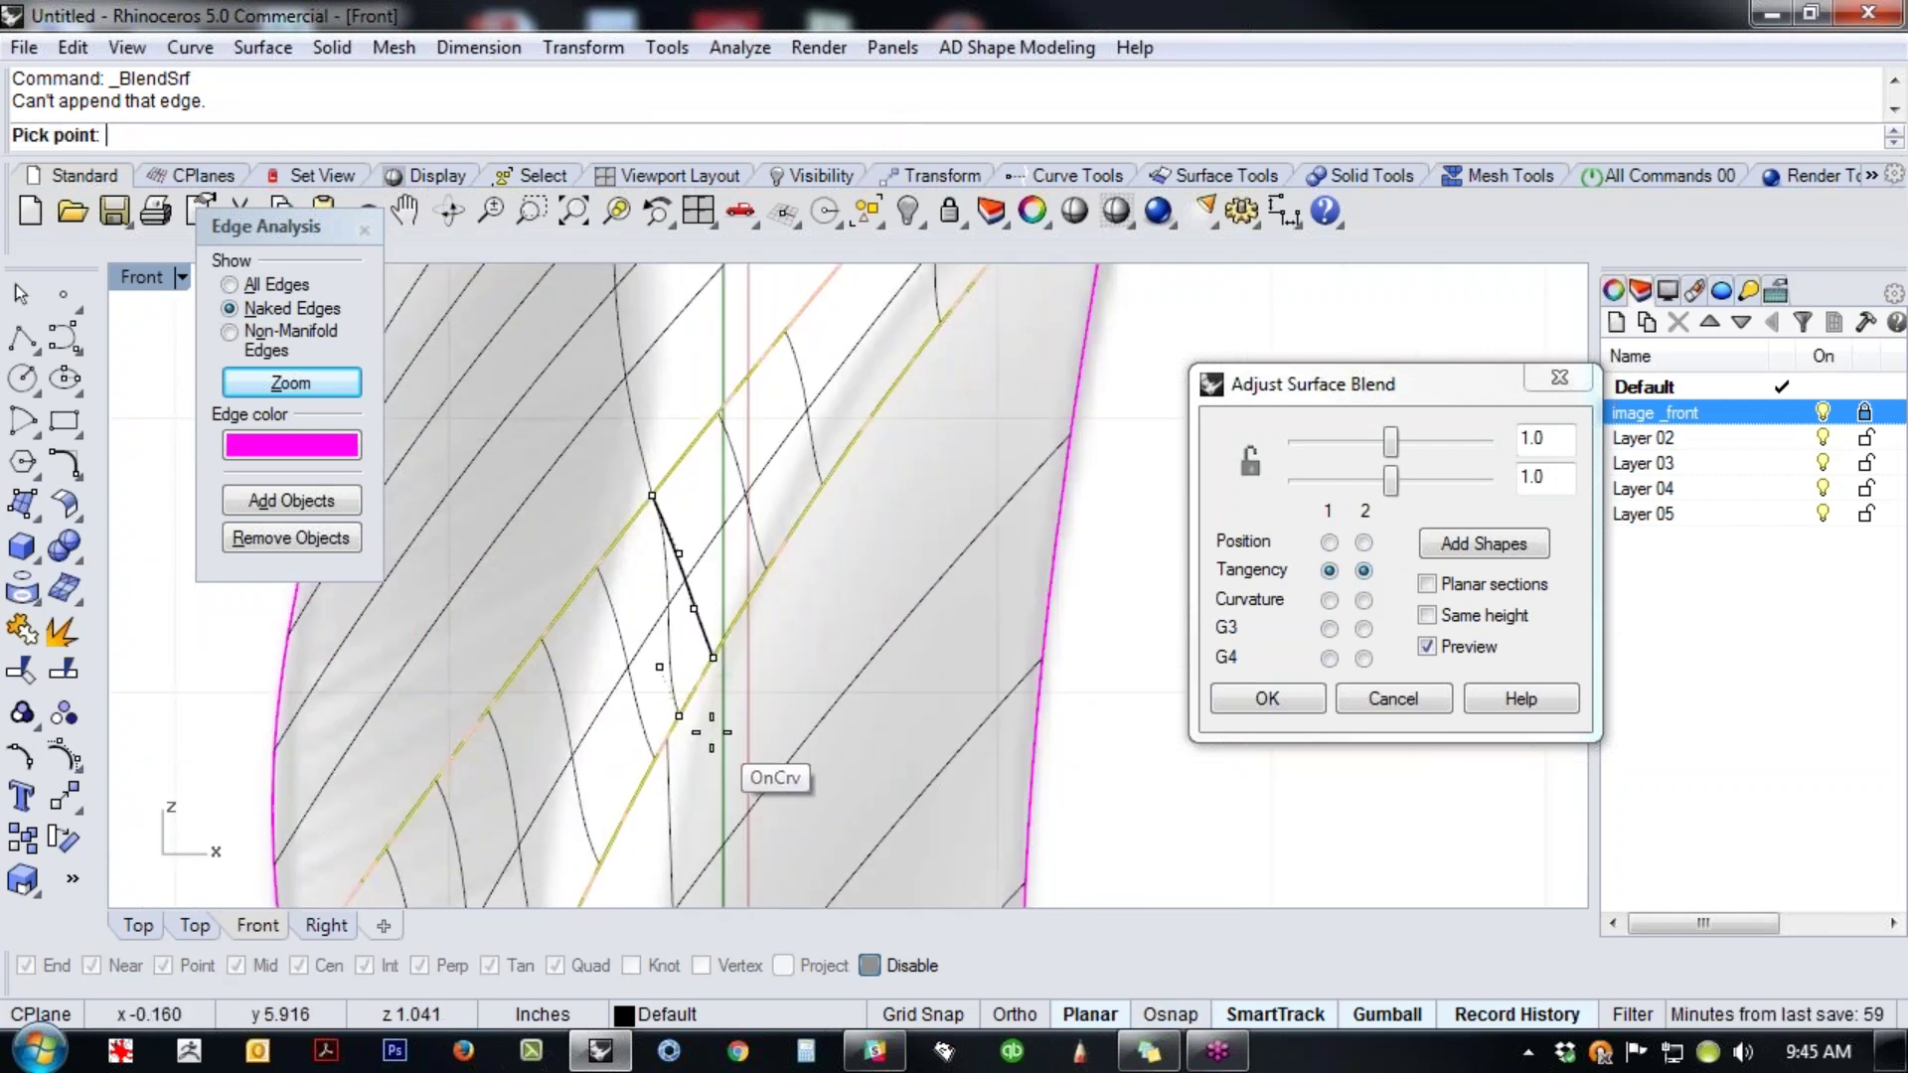
left_click(679, 715)
left_click(667, 671)
left_click(674, 661, "alt")
left_click(680, 553)
left_click(717, 564)
- Fine-tune the cross-section's lower handle so the shape flows straight into the lower grip surface
scroll(710, 576, "down", 2)
scroll(728, 574, "down", 2)
right_click_drag(696, 646, 740, 543)
scroll(761, 503, "up", 10)
left_click(689, 520)
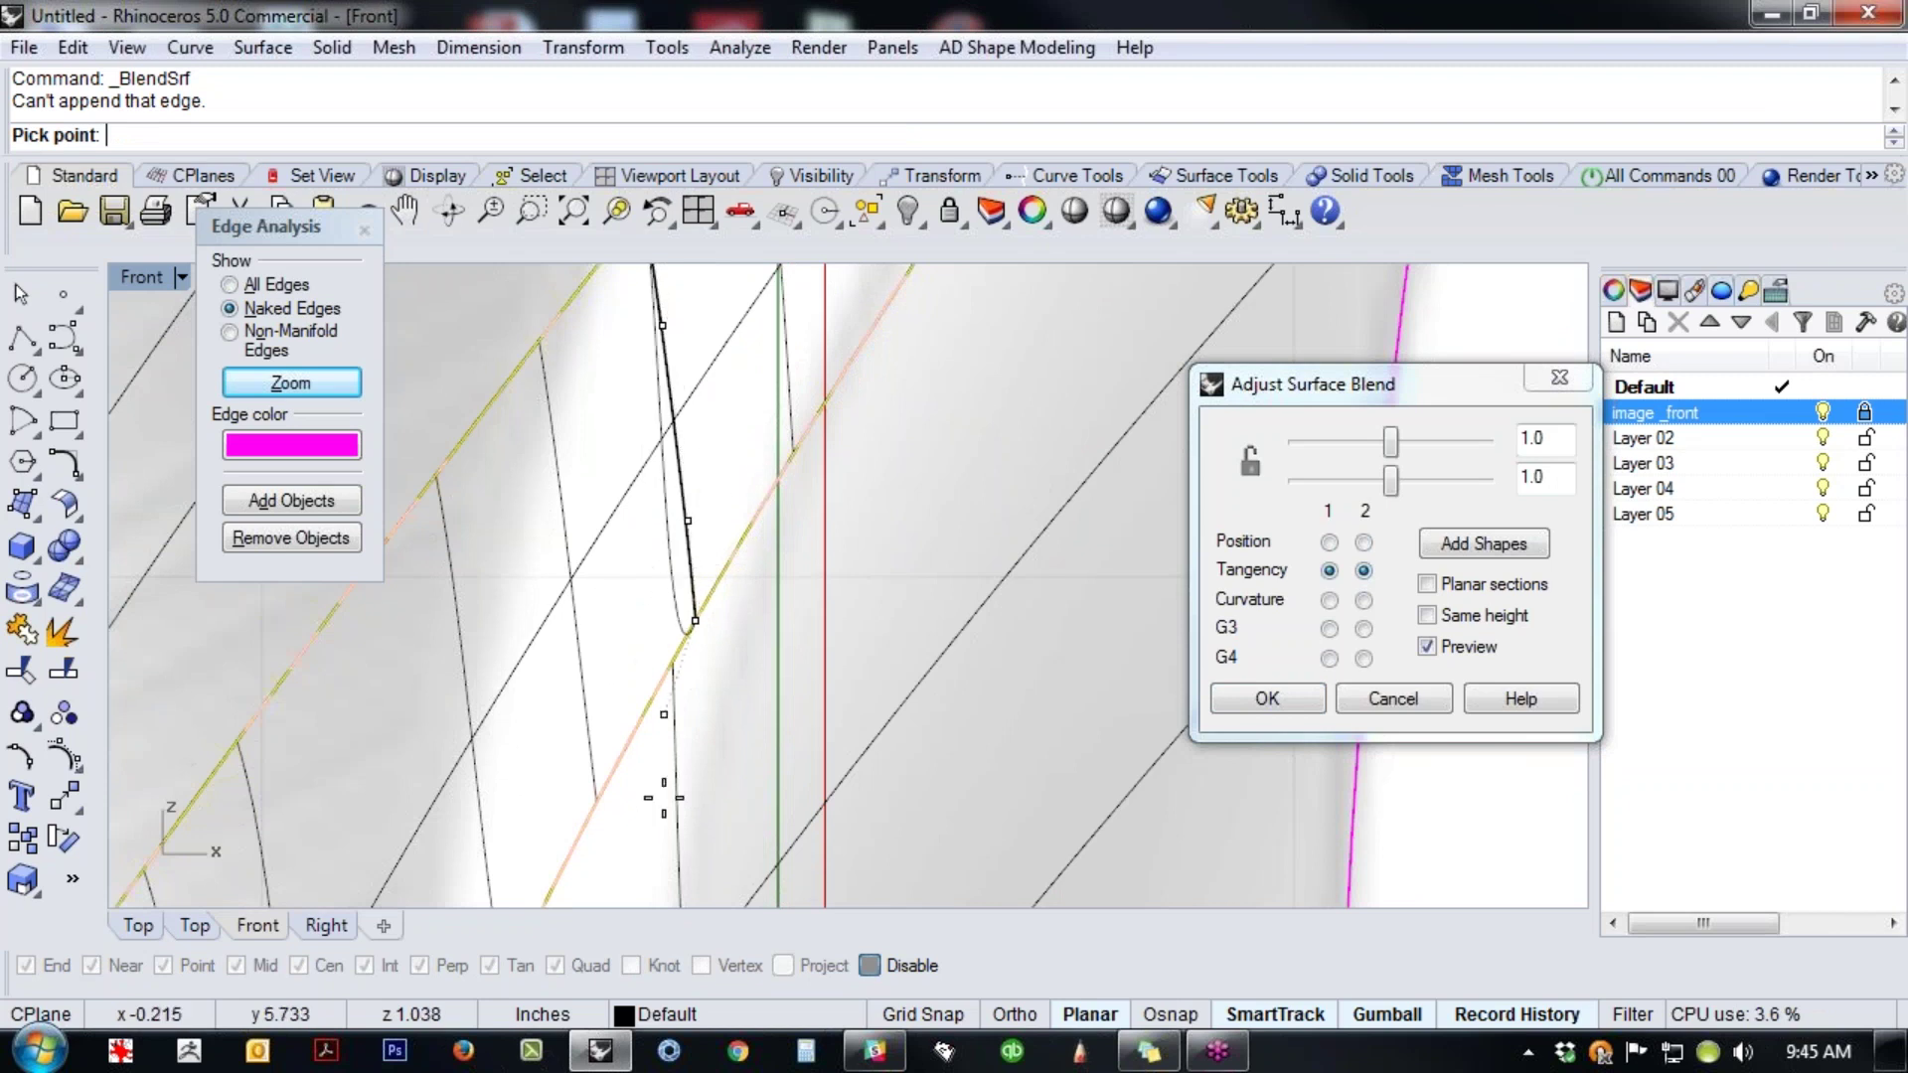
left_click(703, 471)
- Accept the surface blend and preview the whole handle in a rendered shade from the front
scroll(725, 511, "down", 5)
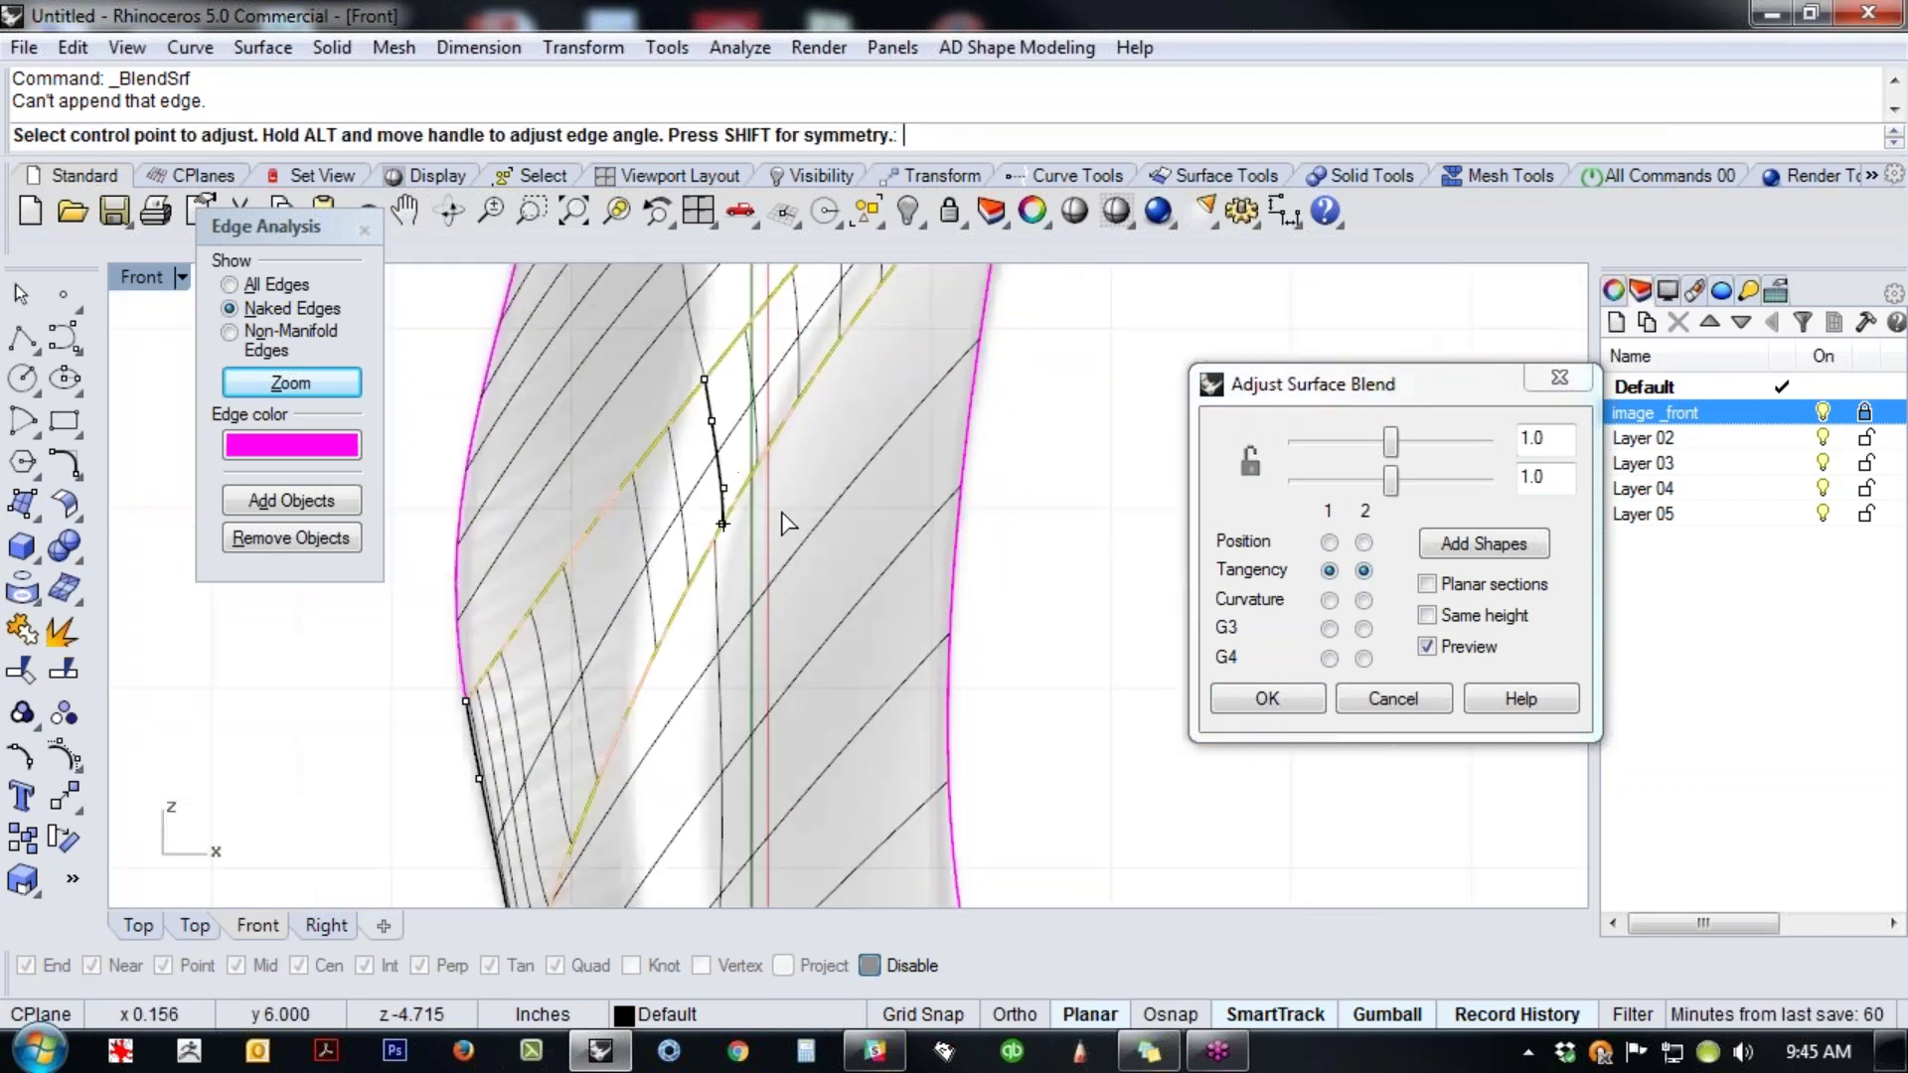
scroll(929, 415, "down", 3)
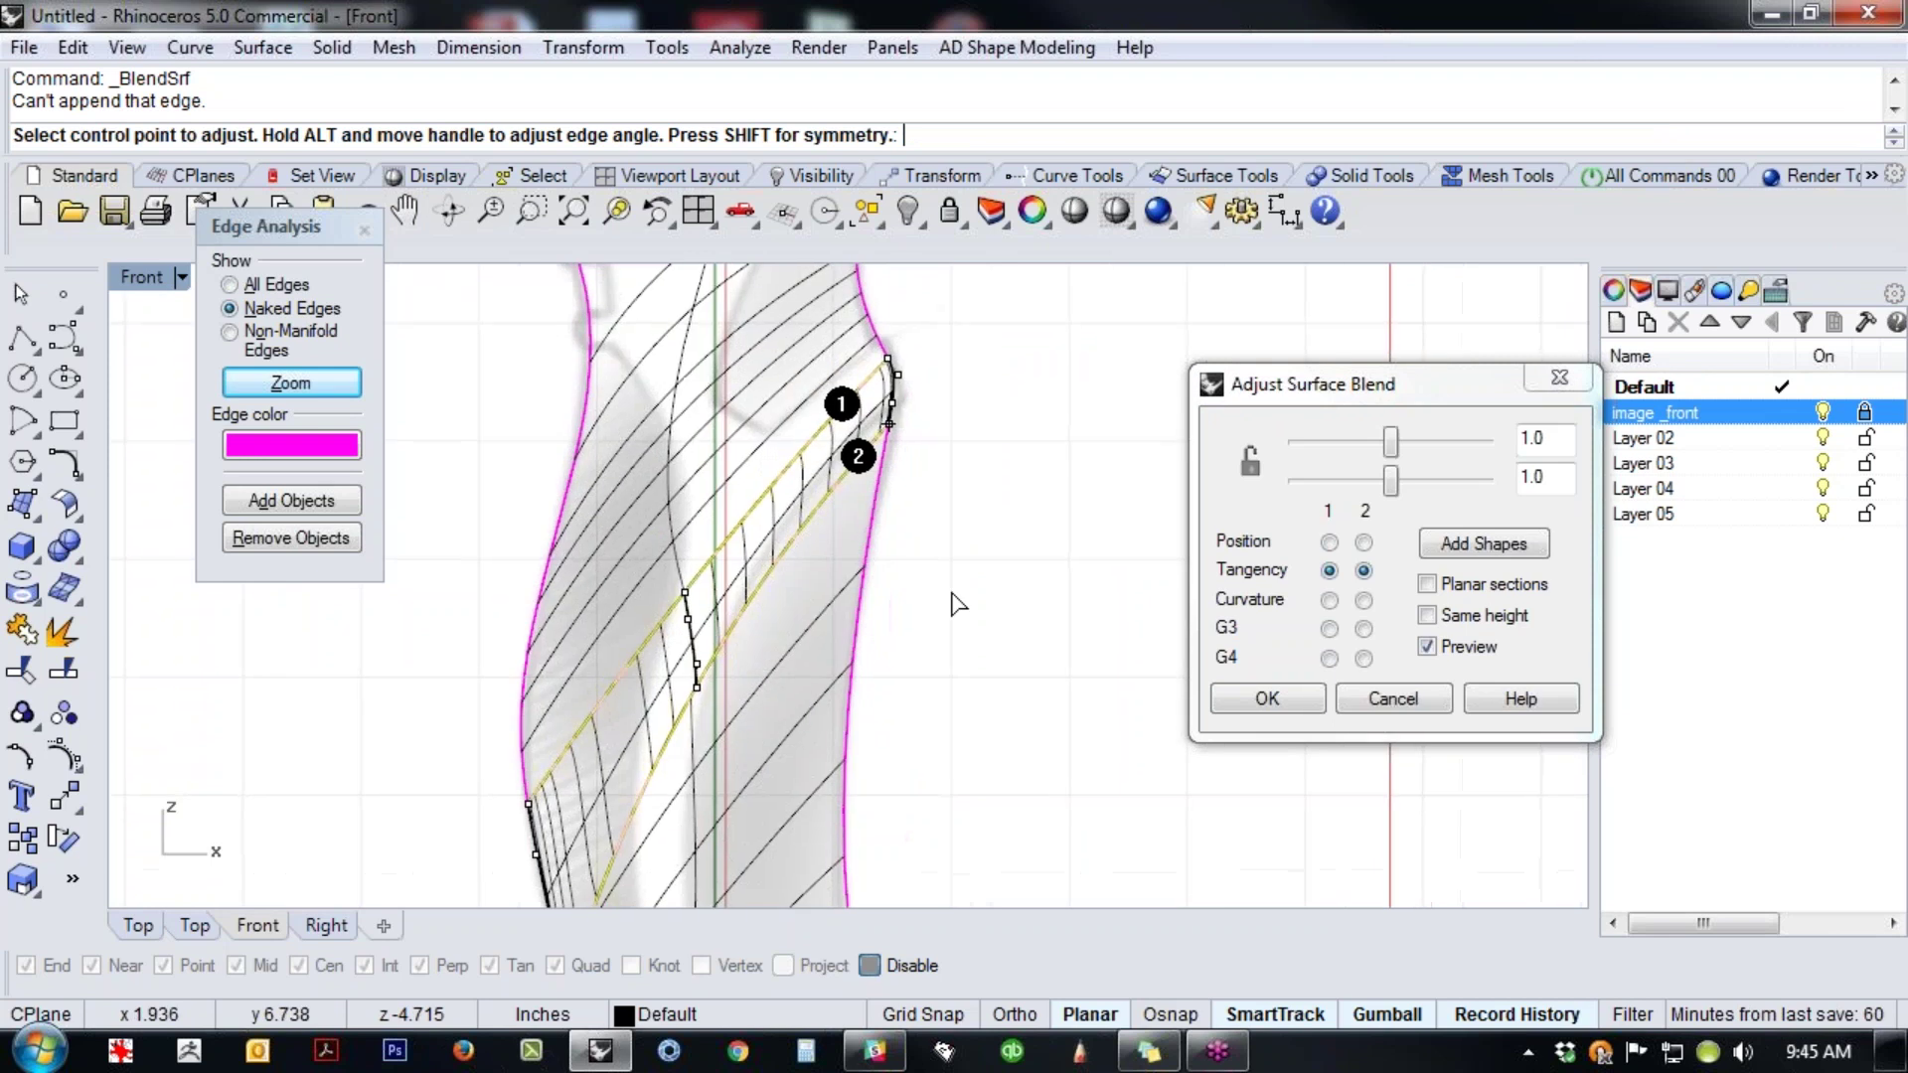
left_click(1269, 697)
right_click_drag(950, 663, 938, 565)
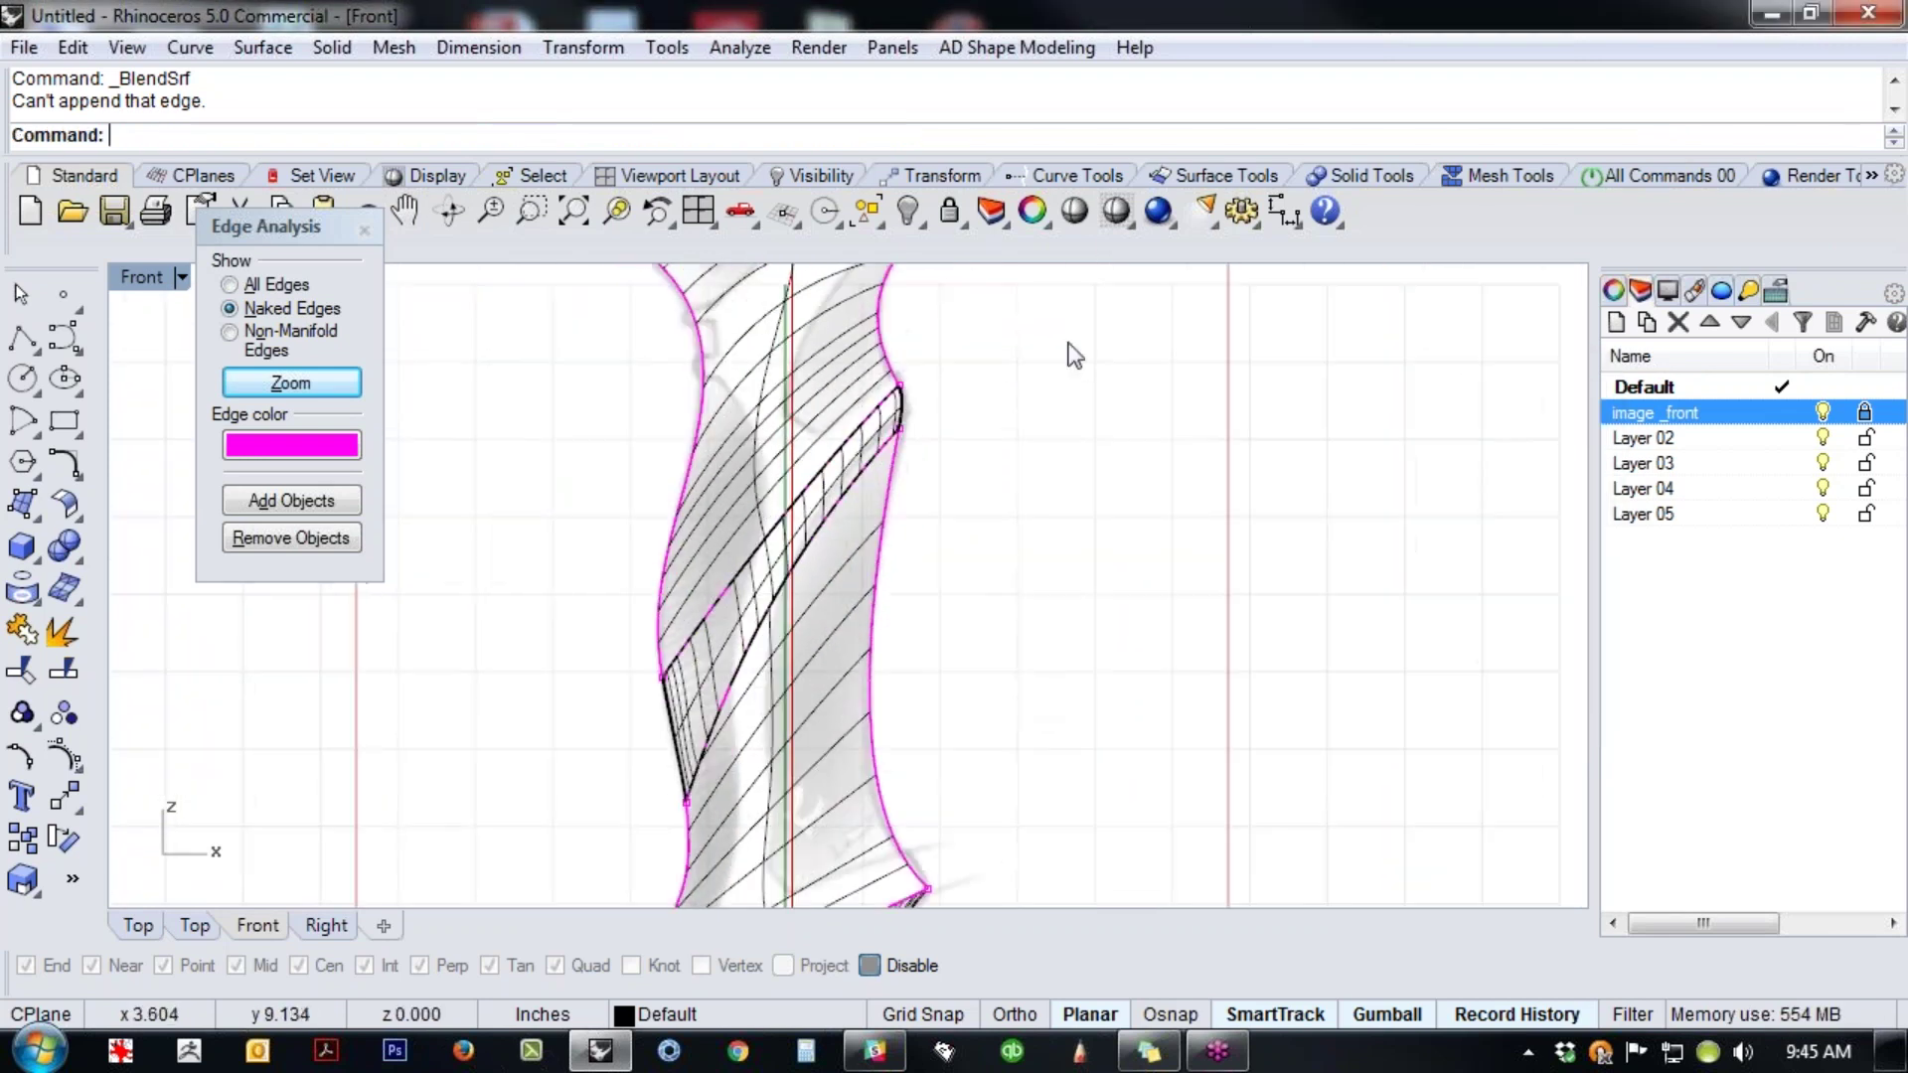
left_click(1074, 211)
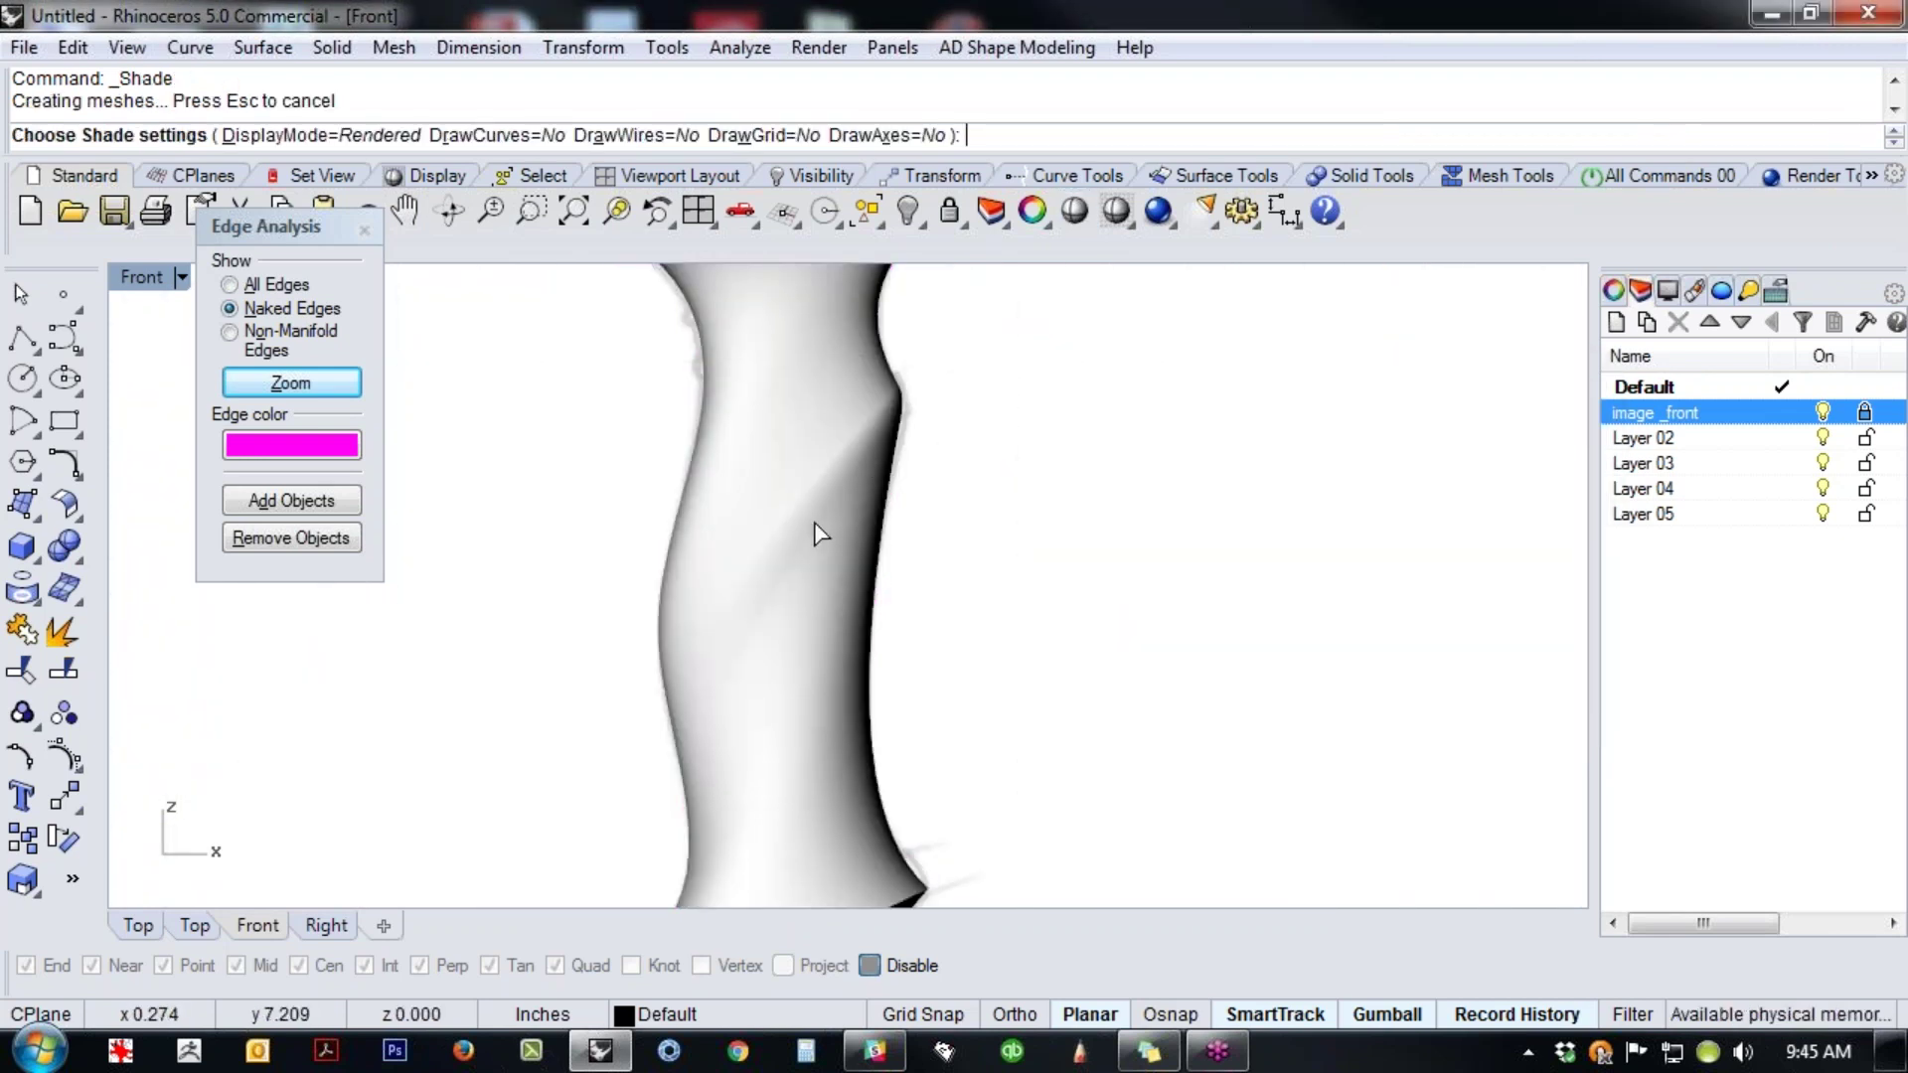
scroll(944, 556, "down", 3)
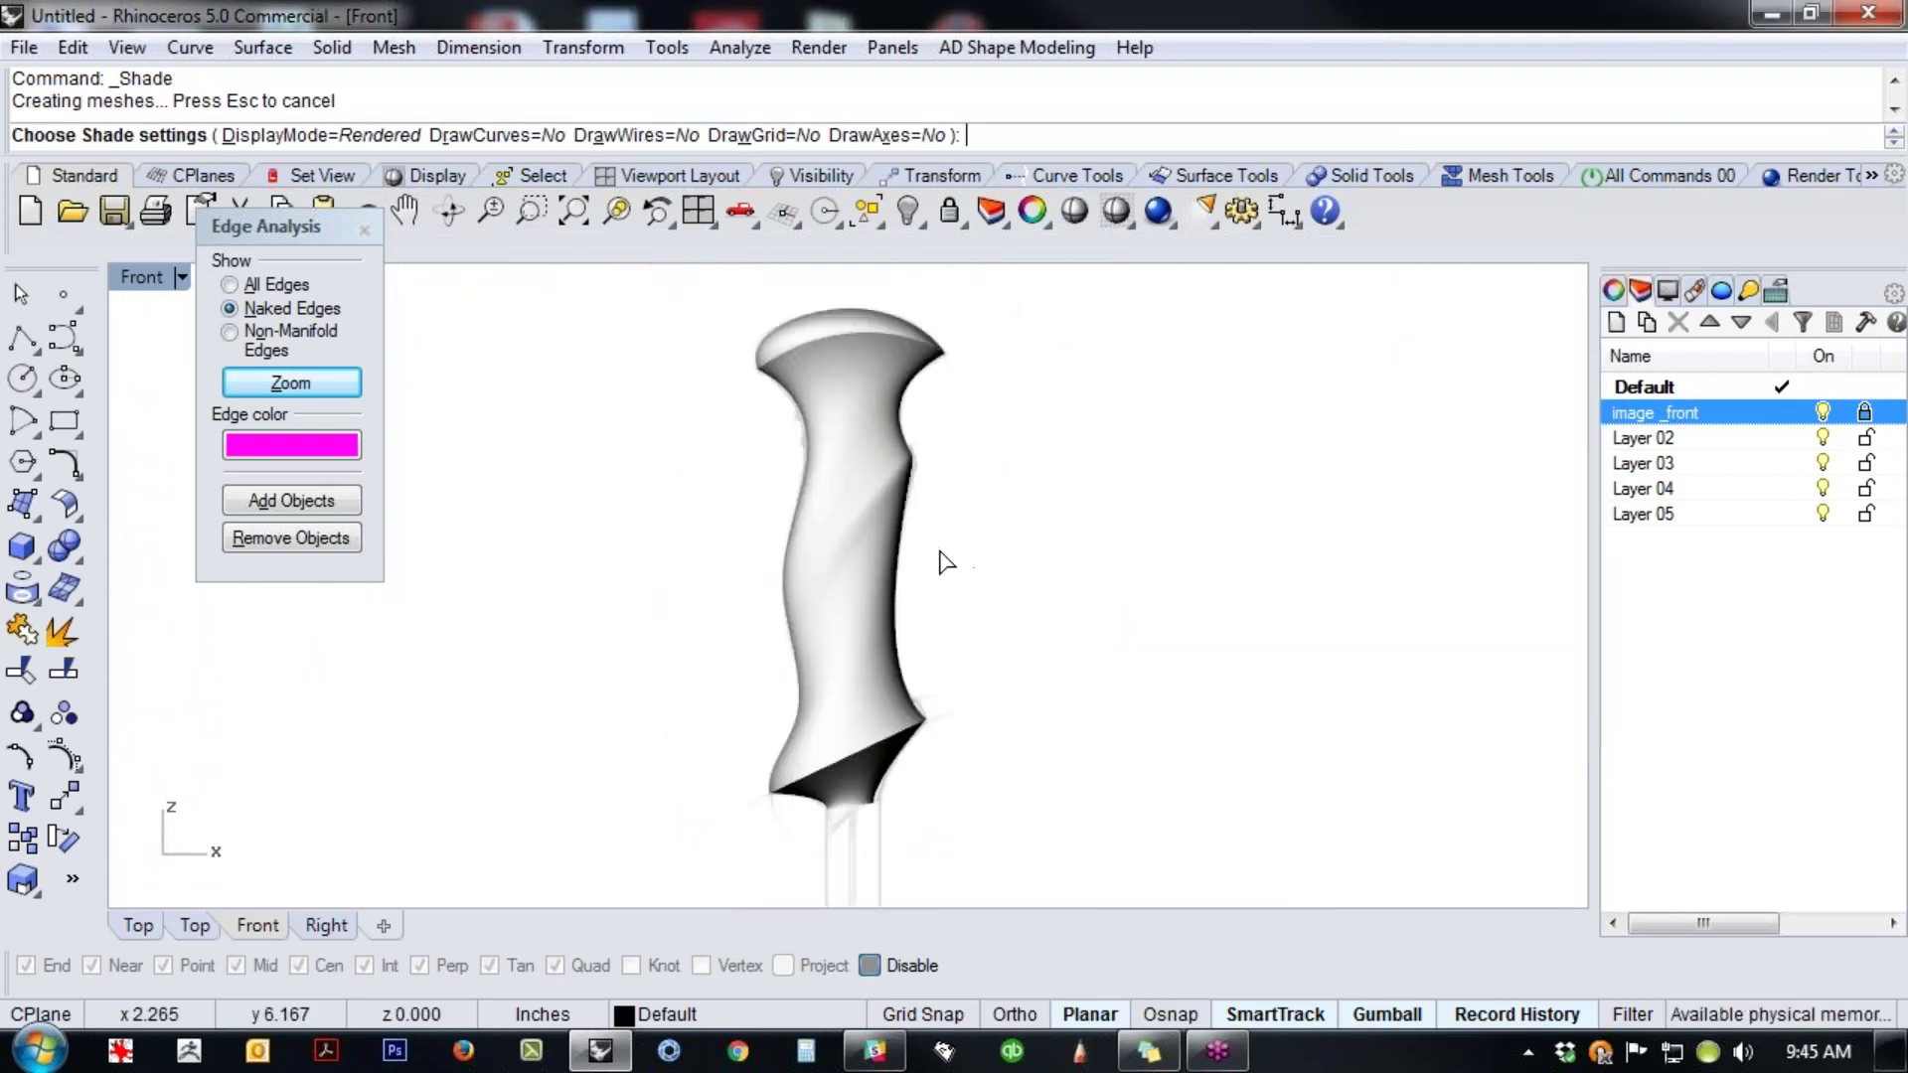
scroll(898, 521, "up", 4)
key("Escape")
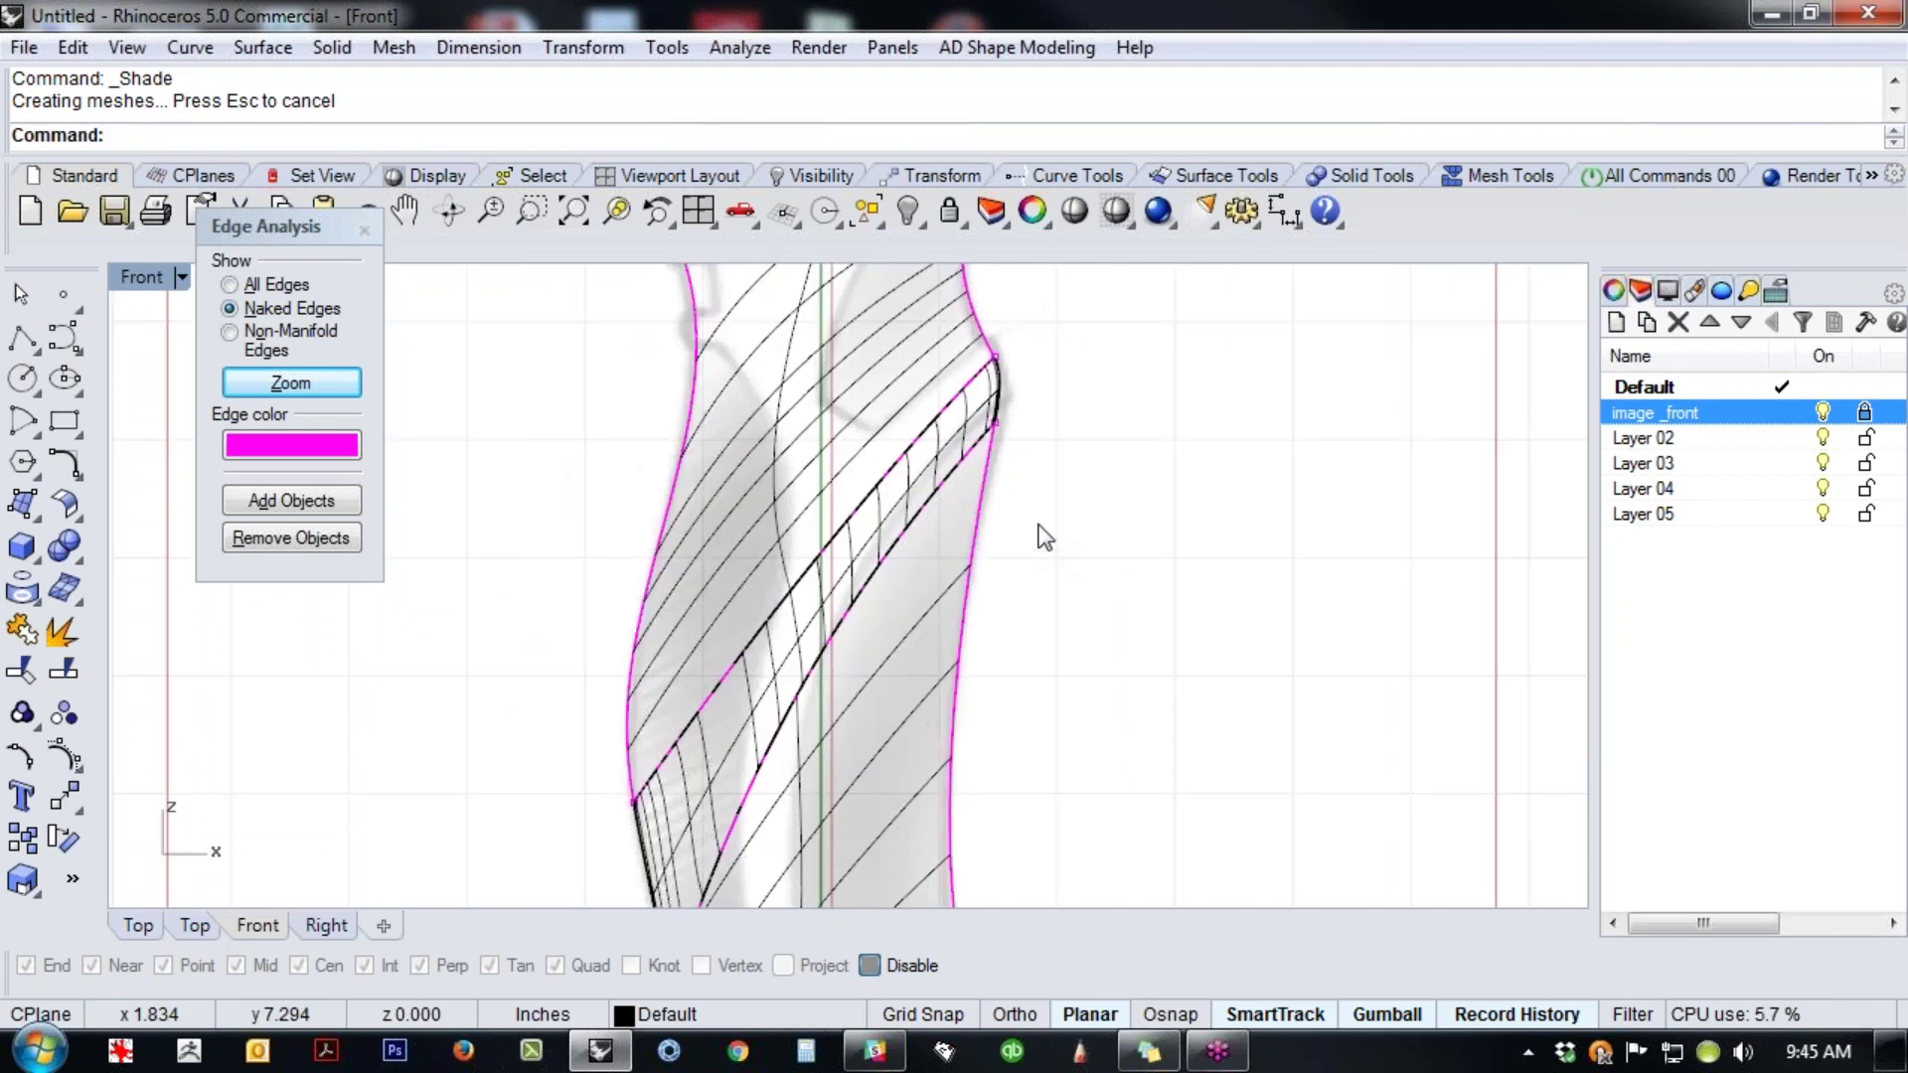
- Join the blend surface with the adjoining upper and lower grip surfaces in the perspective view
key("ctrl+F4")
right_click_drag(1037, 525, 1065, 494)
scroll(601, 569, "up", 6)
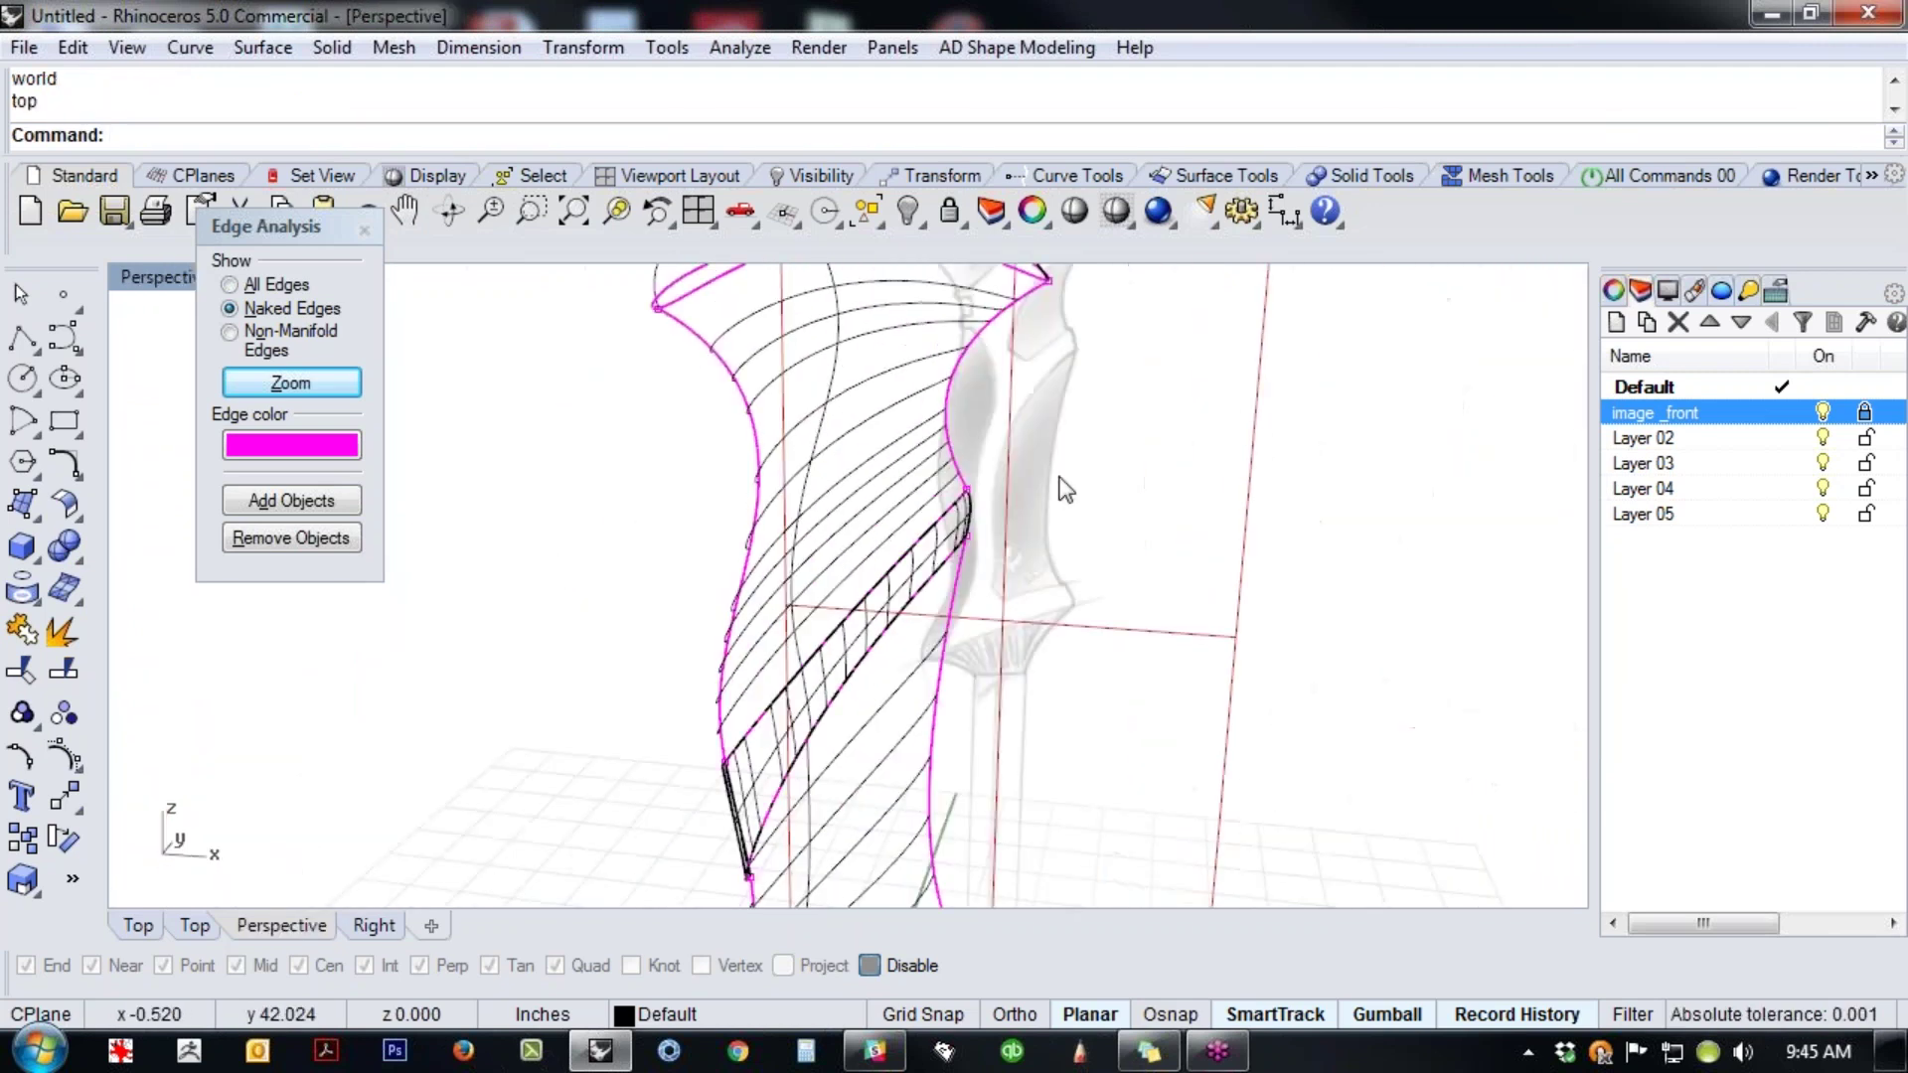
left_click_drag(896, 562, 894, 562)
key("ctrl+j")
left_click(1034, 581)
- Mirror a copy of the joined grip half to the handle's other side, starting the mirror plane at the origin (0)
scroll(1038, 570, "down", 4)
left_click_drag(1183, 416, 944, 348)
right_click_drag(1076, 718, 904, 572, "shift")
left_click(1047, 558)
left_click(904, 568)
type("mirror")
key("Return")
type("0")
key("Return")
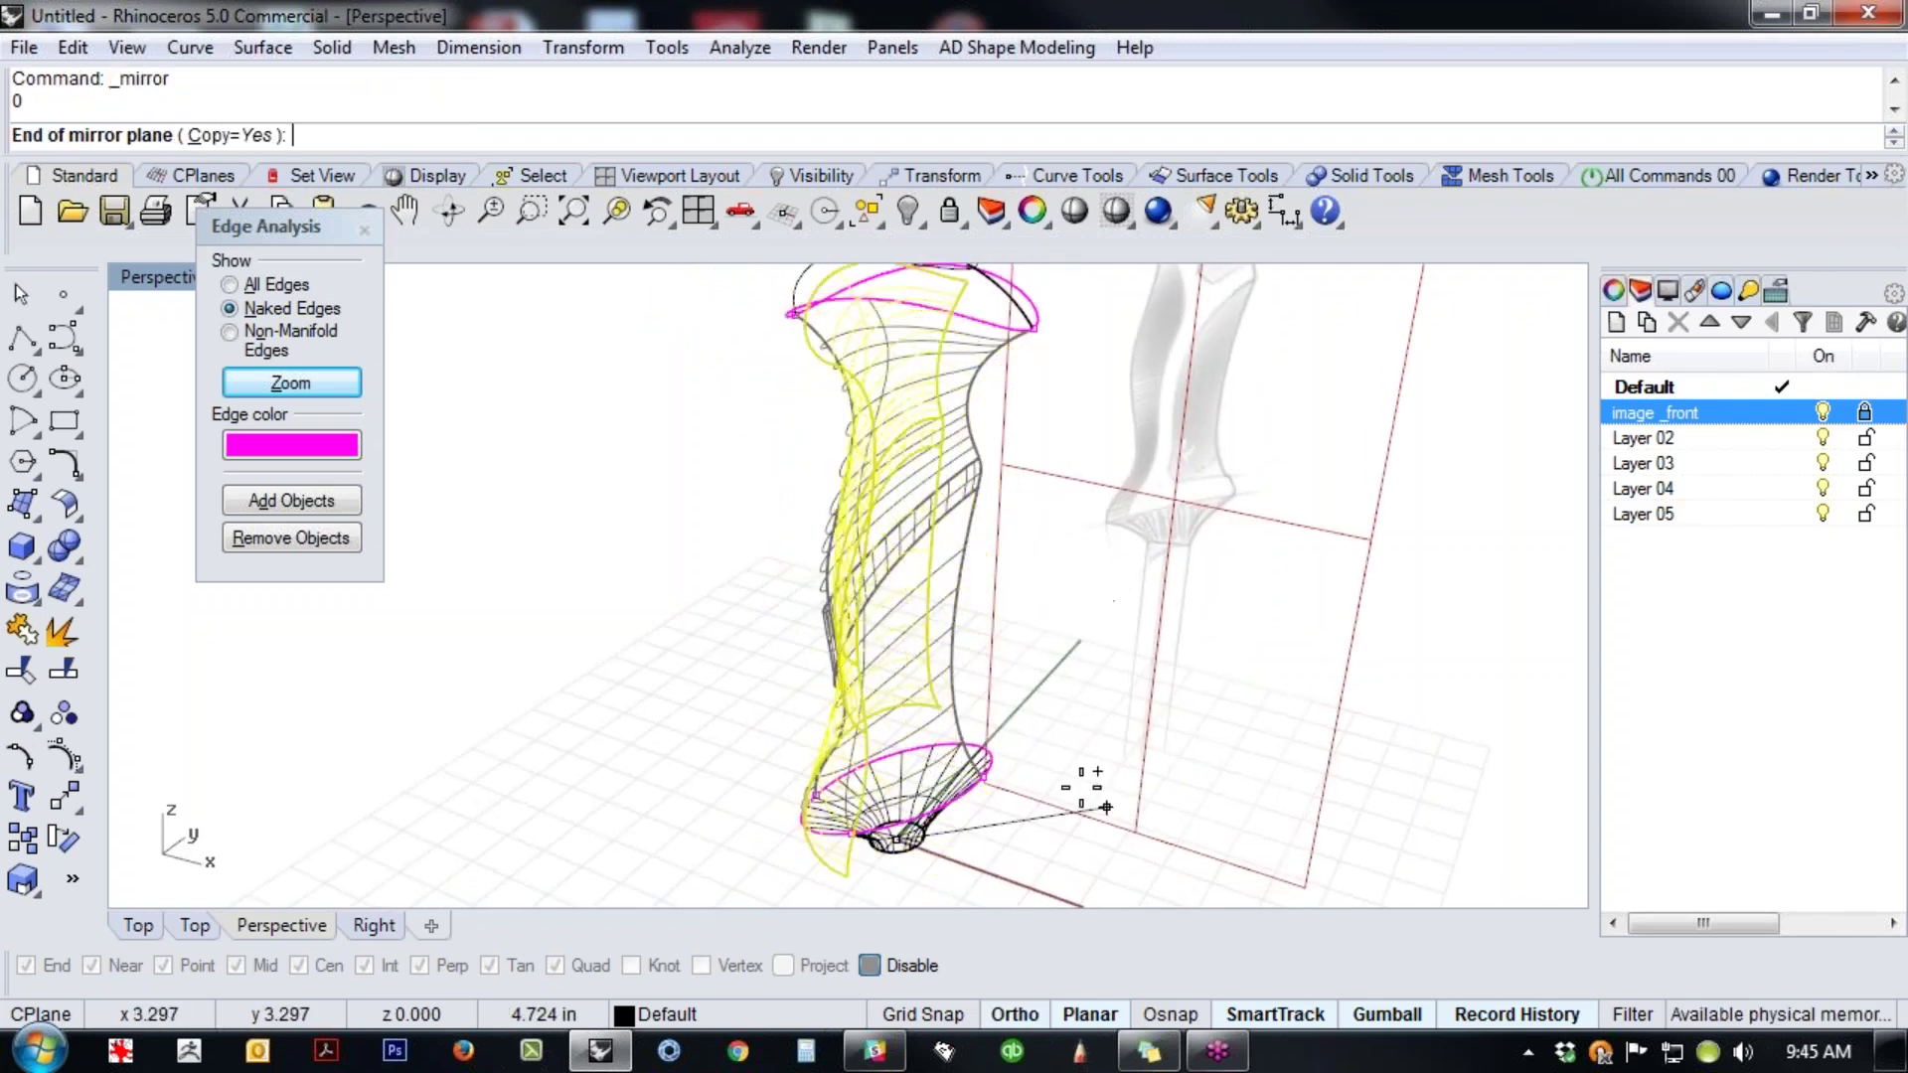
left_click(1136, 900, "shift")
- Join the two mirrored grip halves together, and join the result with the cap and the base
left_click(1123, 586)
right_click_drag(1123, 586, 984, 536)
left_click_drag(1102, 502, 759, 566)
key("ctrl+j")
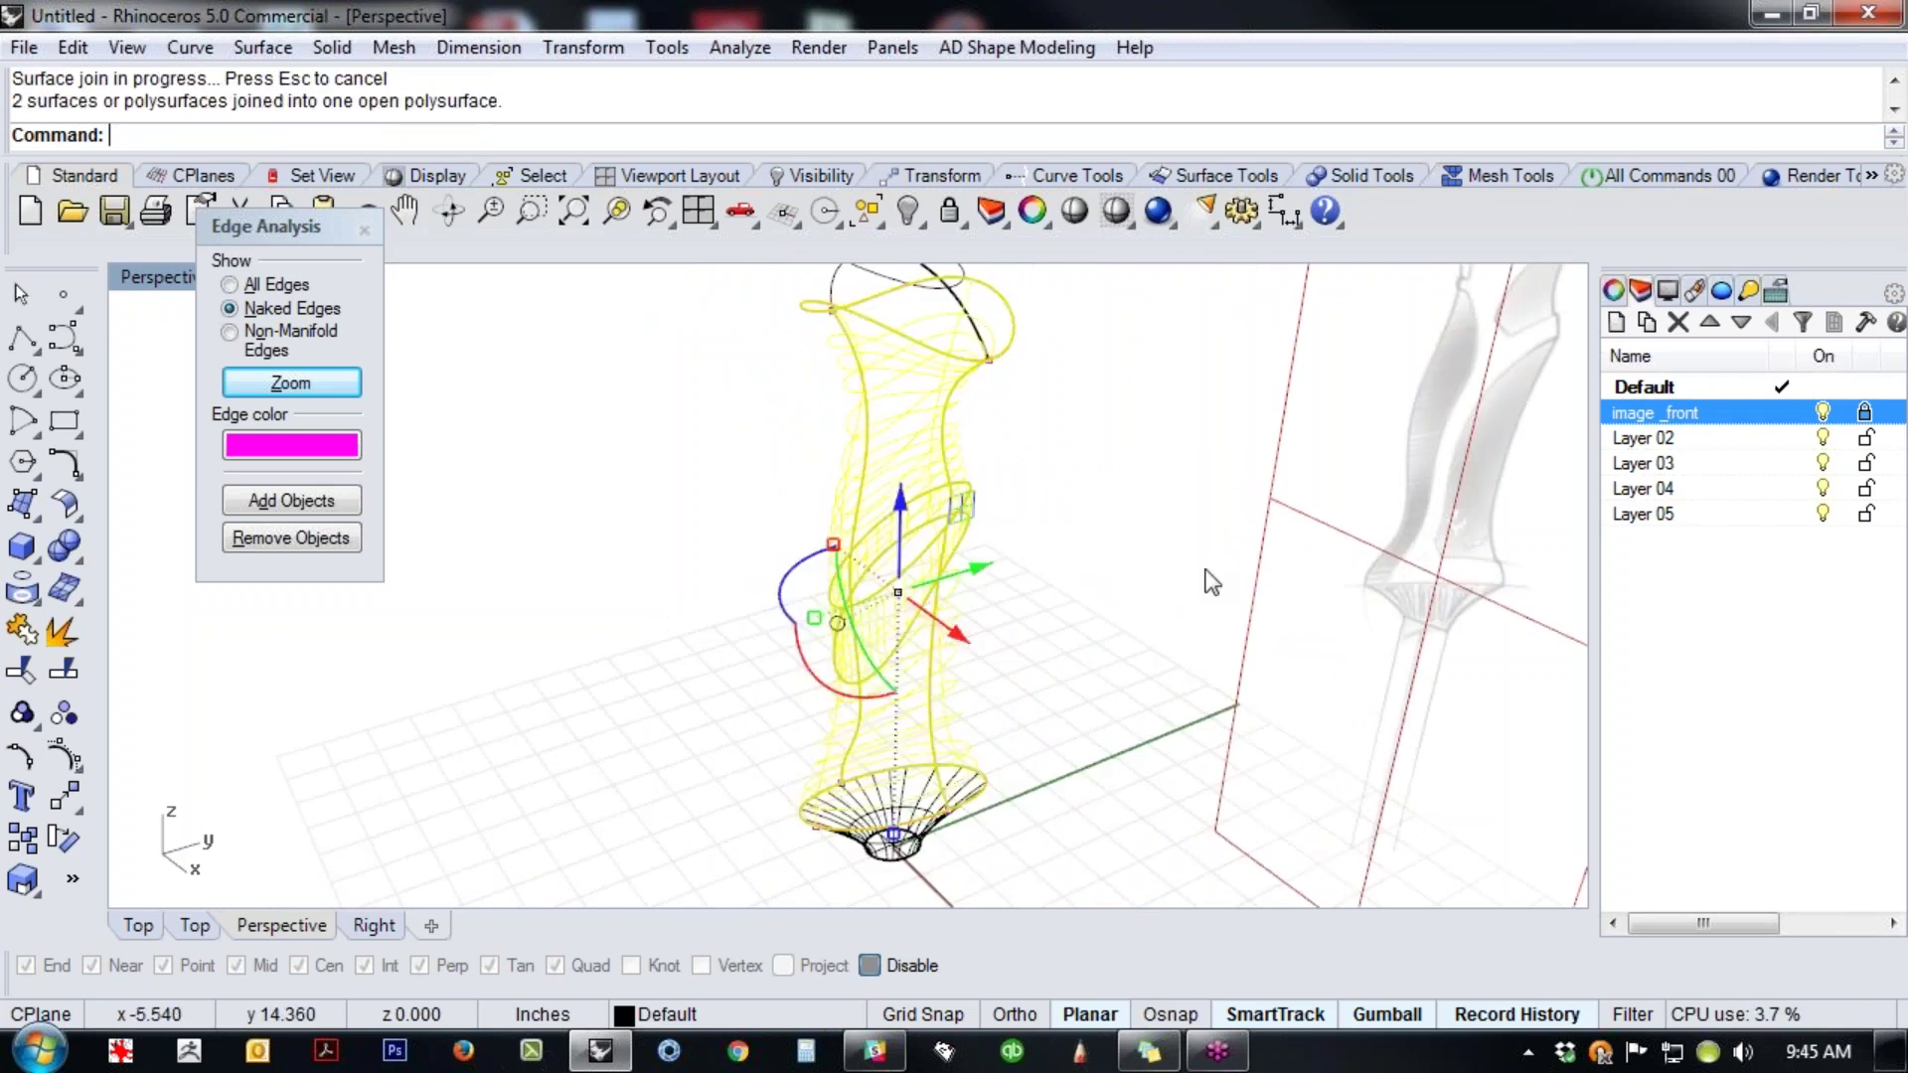
right_click_drag(1205, 576, 1111, 459)
left_click_drag(1183, 331, 871, 806)
key("ctrl+j")
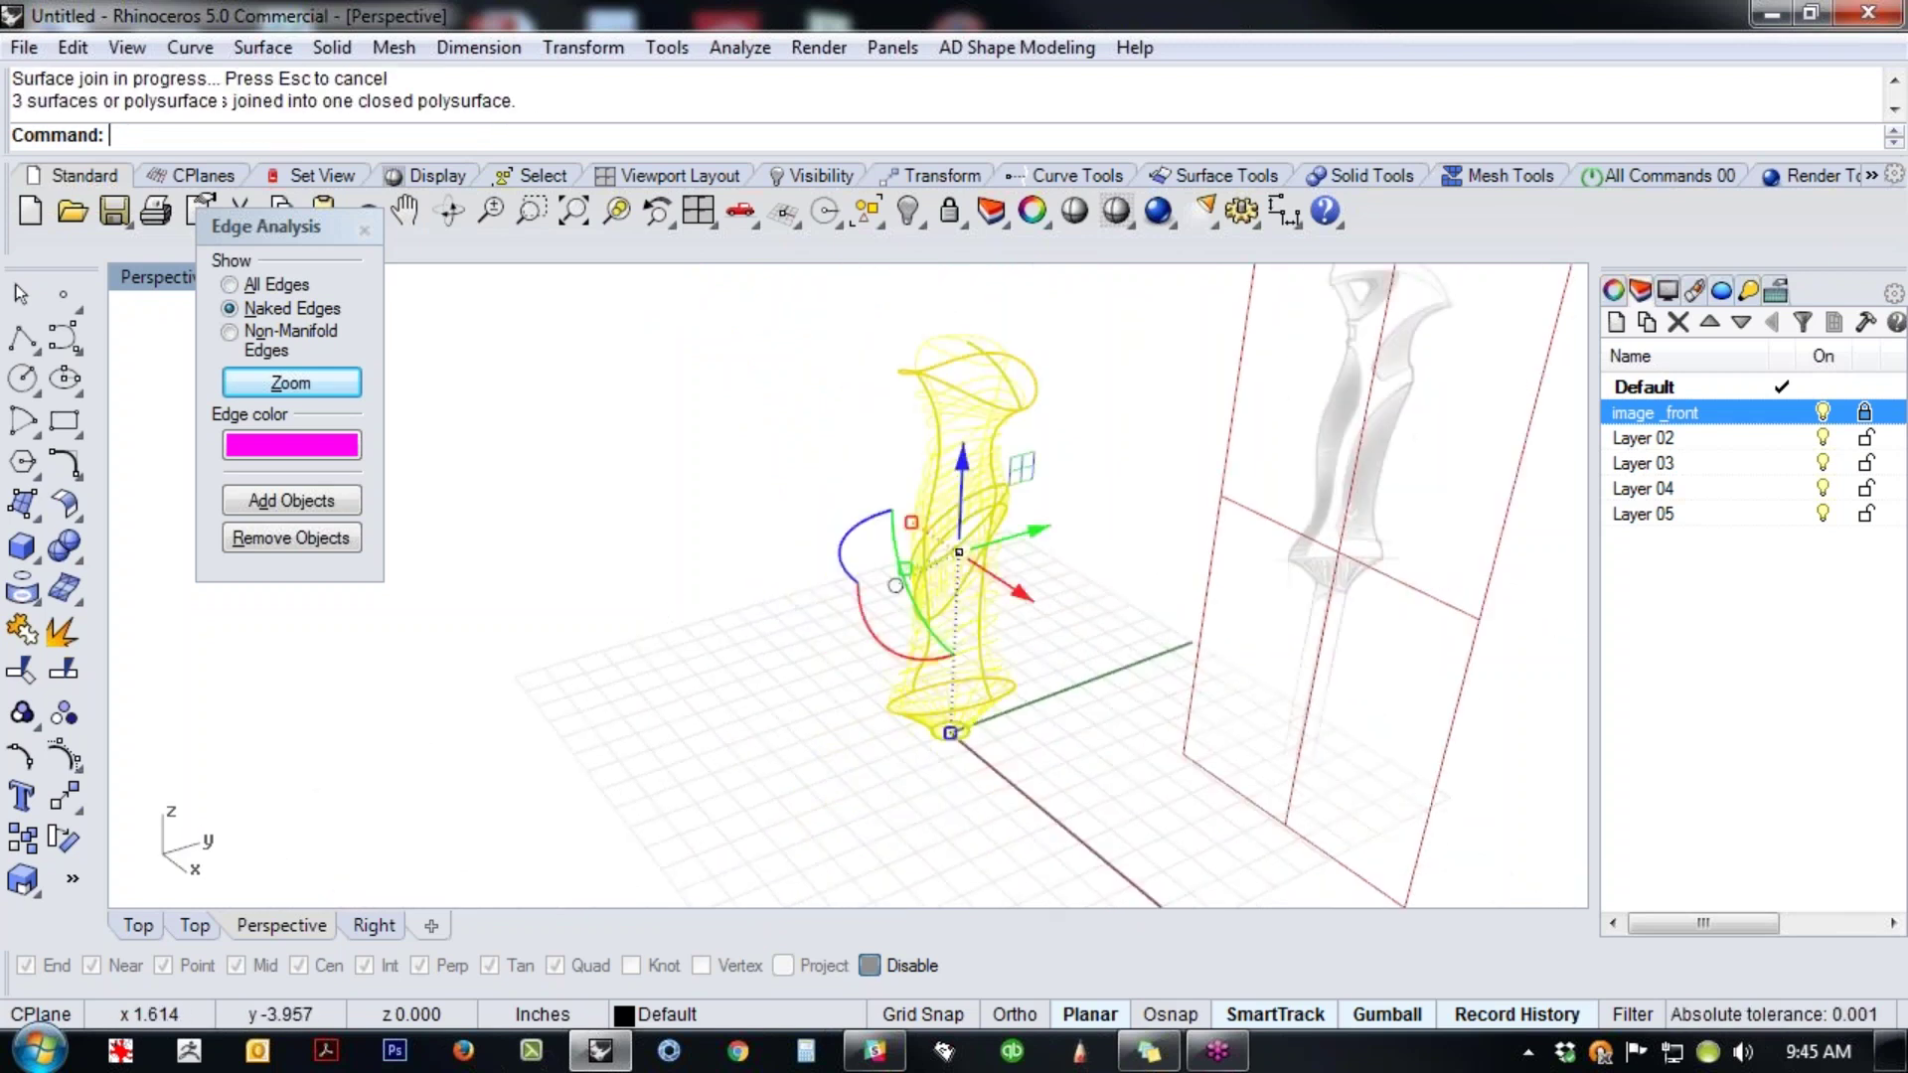
left_click(831, 765)
- Inspect the joined handle in a rendered shade from several angles and return to the front view
right_click_drag(745, 685, 1013, 529)
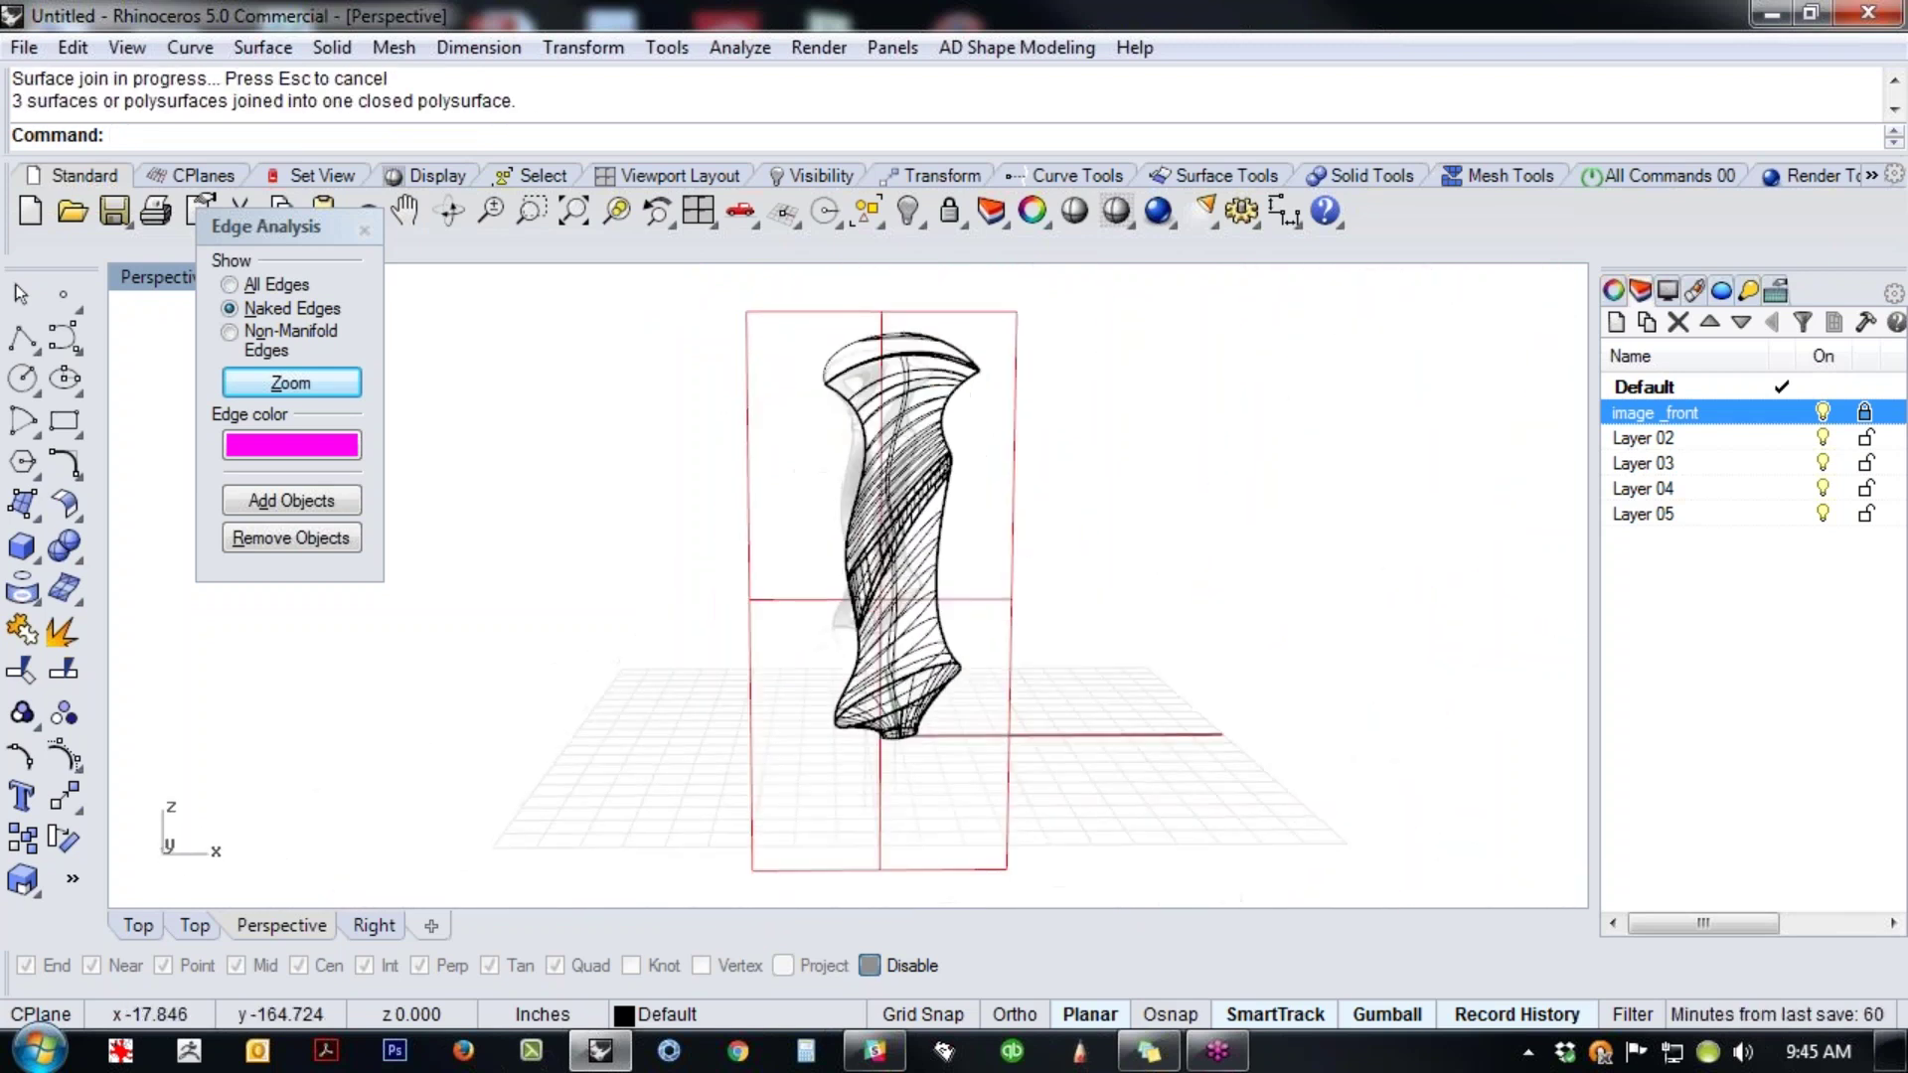
left_click(1070, 213)
right_click_drag(740, 541, 874, 542)
scroll(874, 540, "up", 7)
mouse_move(1022, 650)
right_mouse_down()
mouse_move(839, 479)
mouse_move(1070, 601)
mouse_move(1088, 654)
mouse_move(983, 683)
mouse_move(1005, 701)
mouse_move(835, 632)
right_mouse_up()
scroll(1088, 656, "down", 7)
key("ctrl+F2")
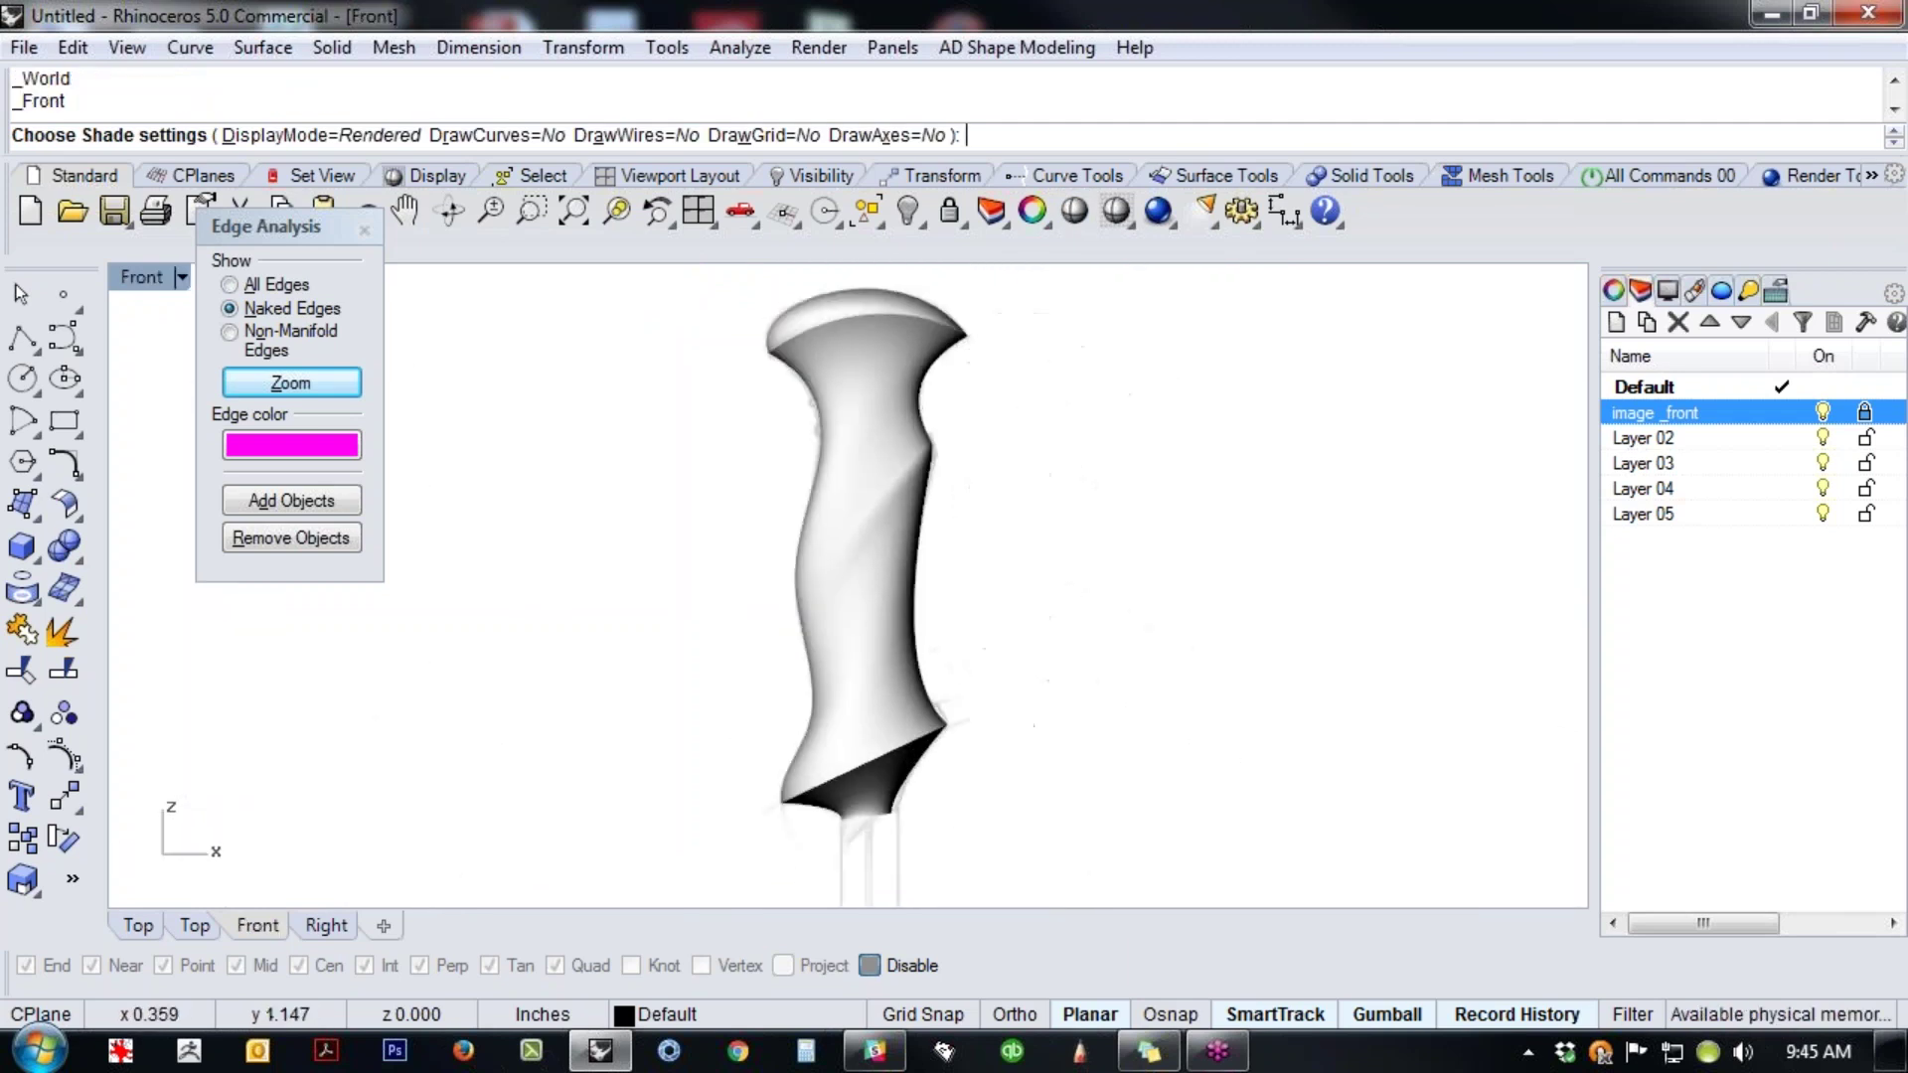
- Set the front view to Wireframe, study the reference sketch's inlay shapes, and leave the shade preview
middle_click(898, 648)
left_click(767, 602)
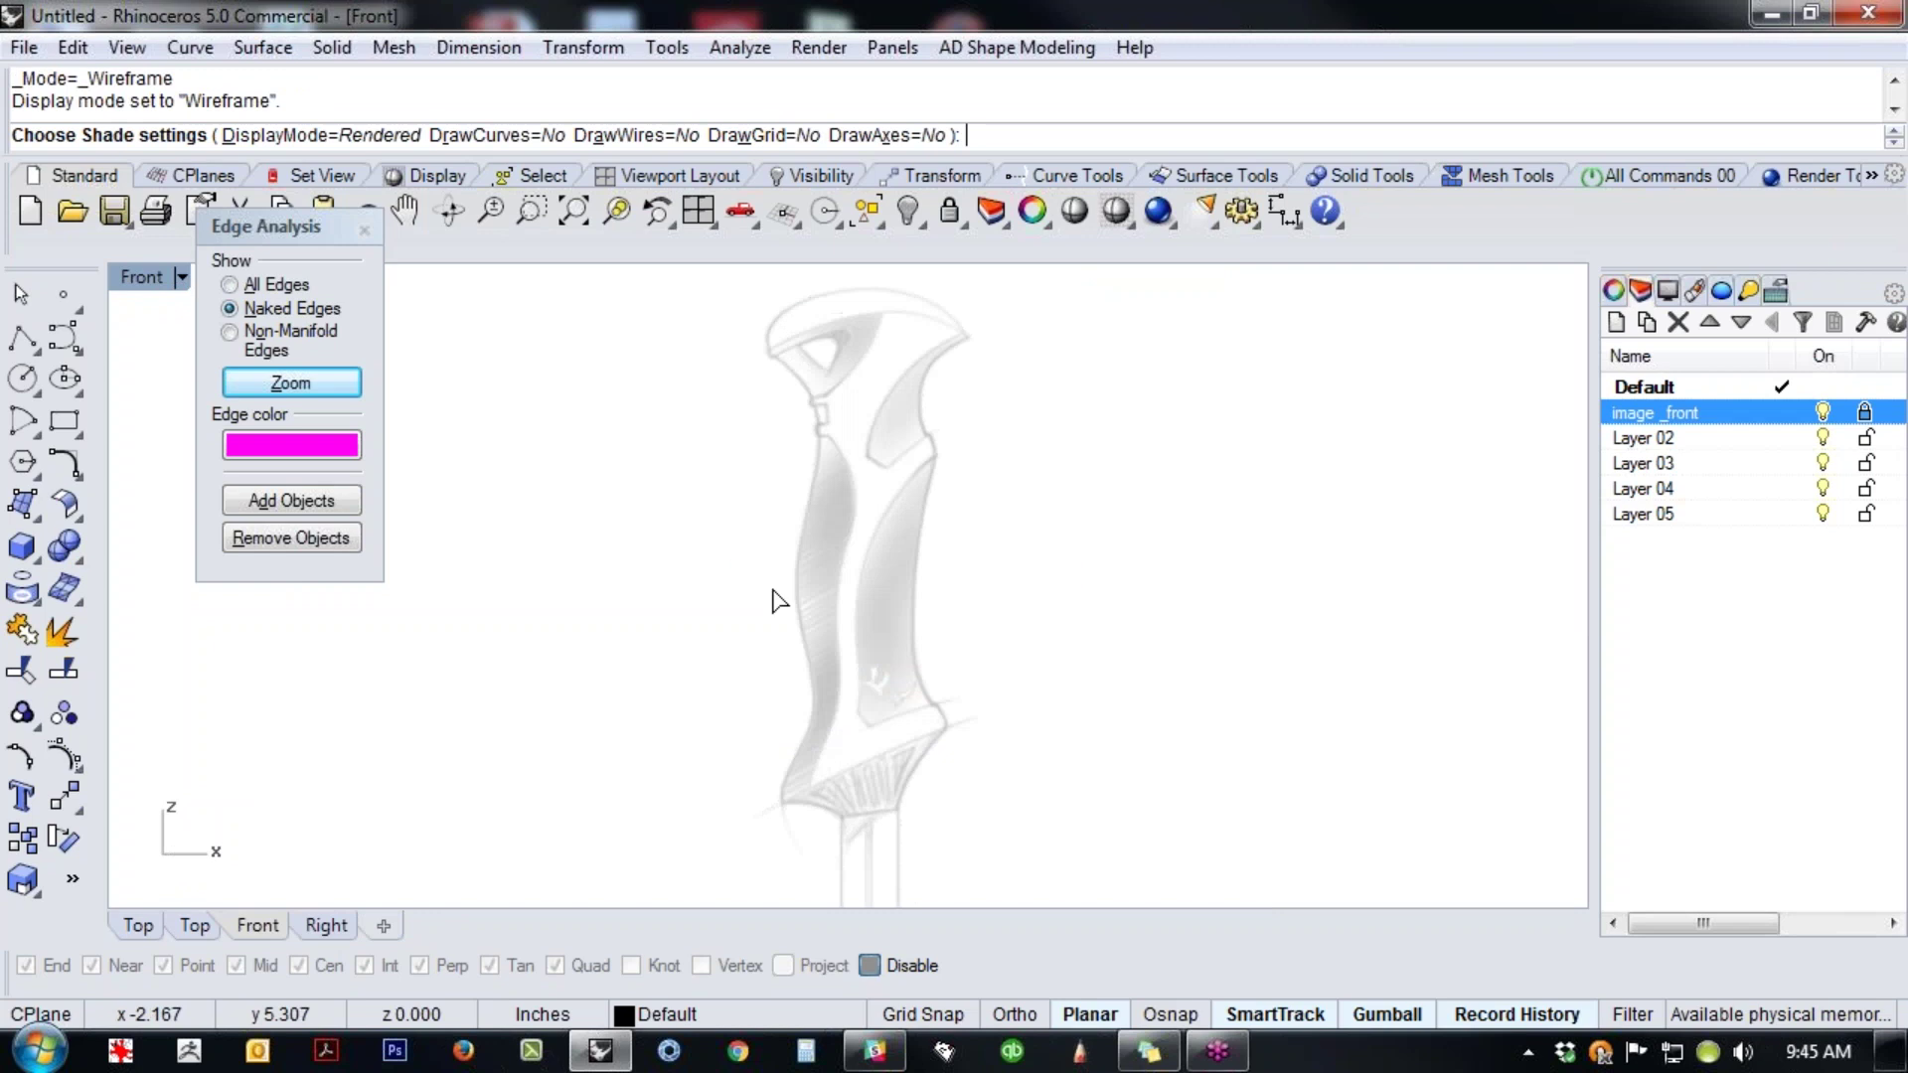
scroll(891, 388, "up", 2)
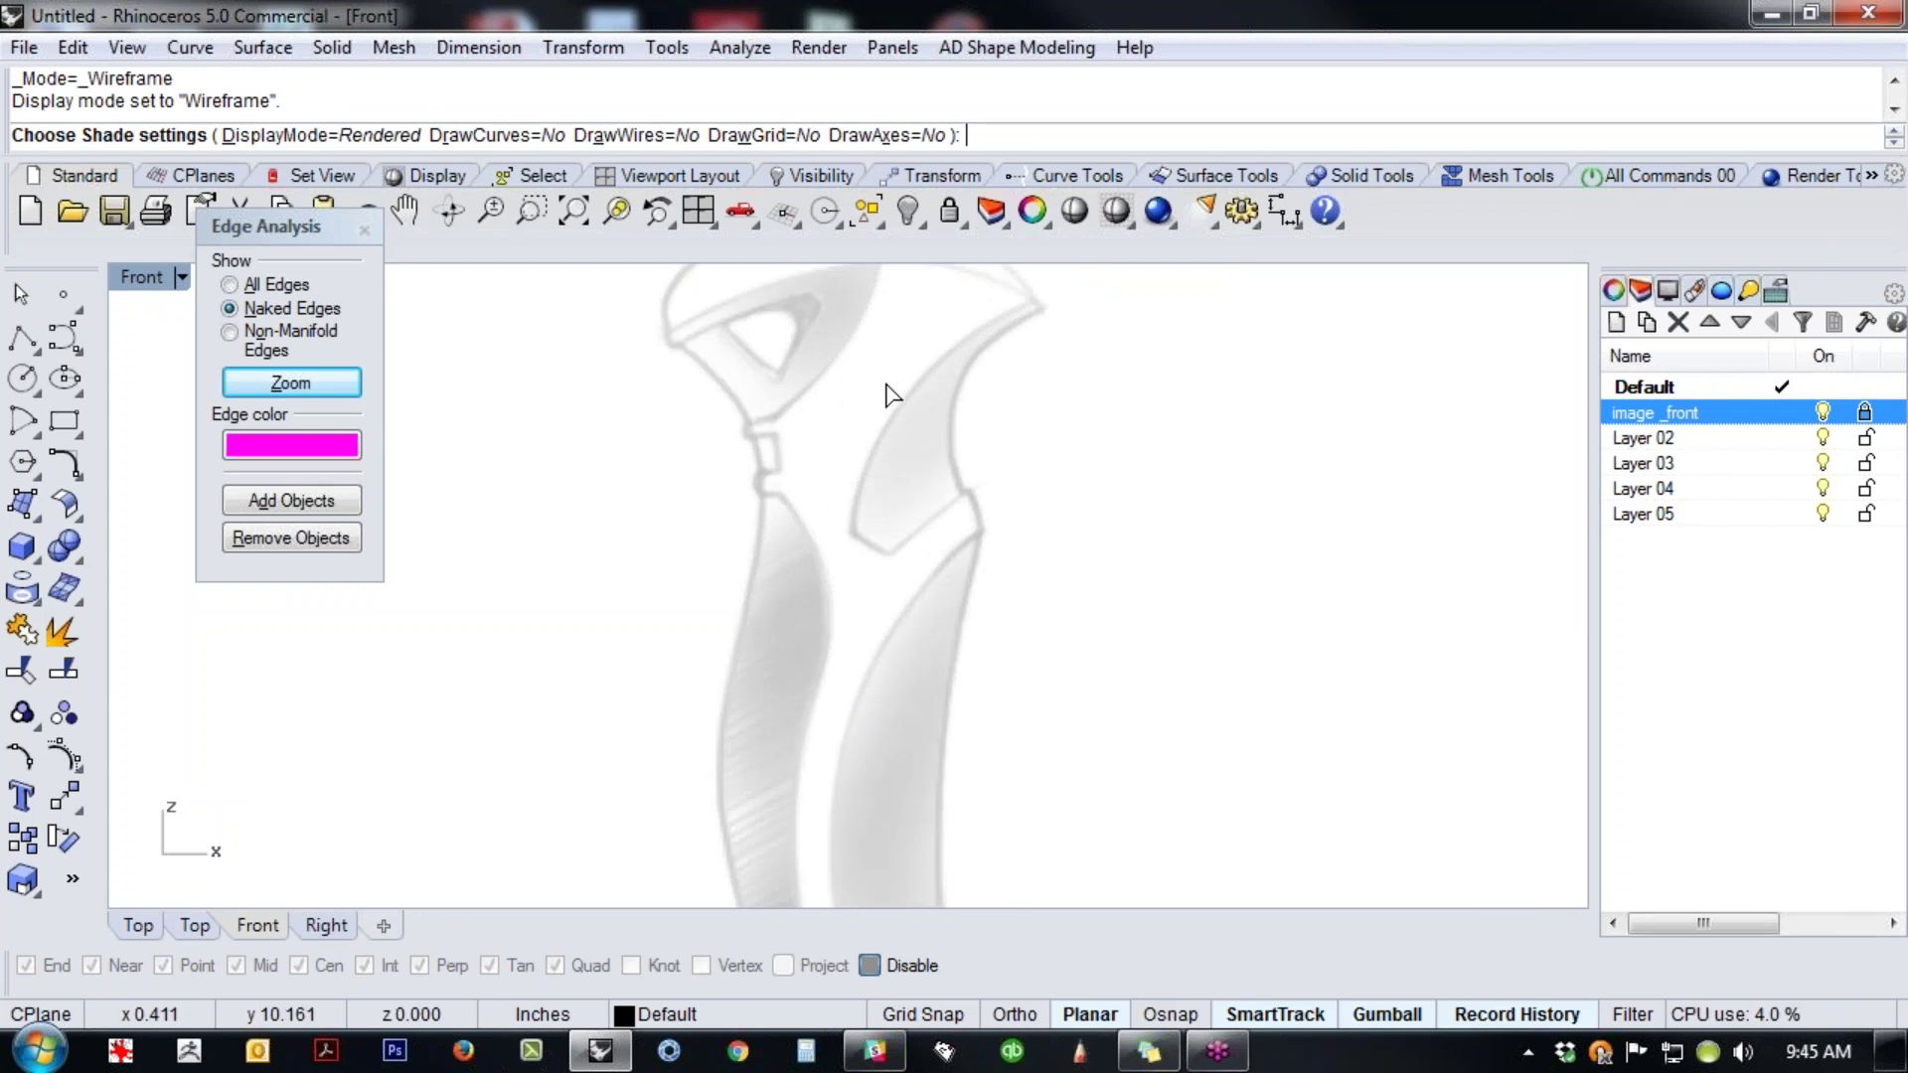
scroll(908, 430, "down", 2)
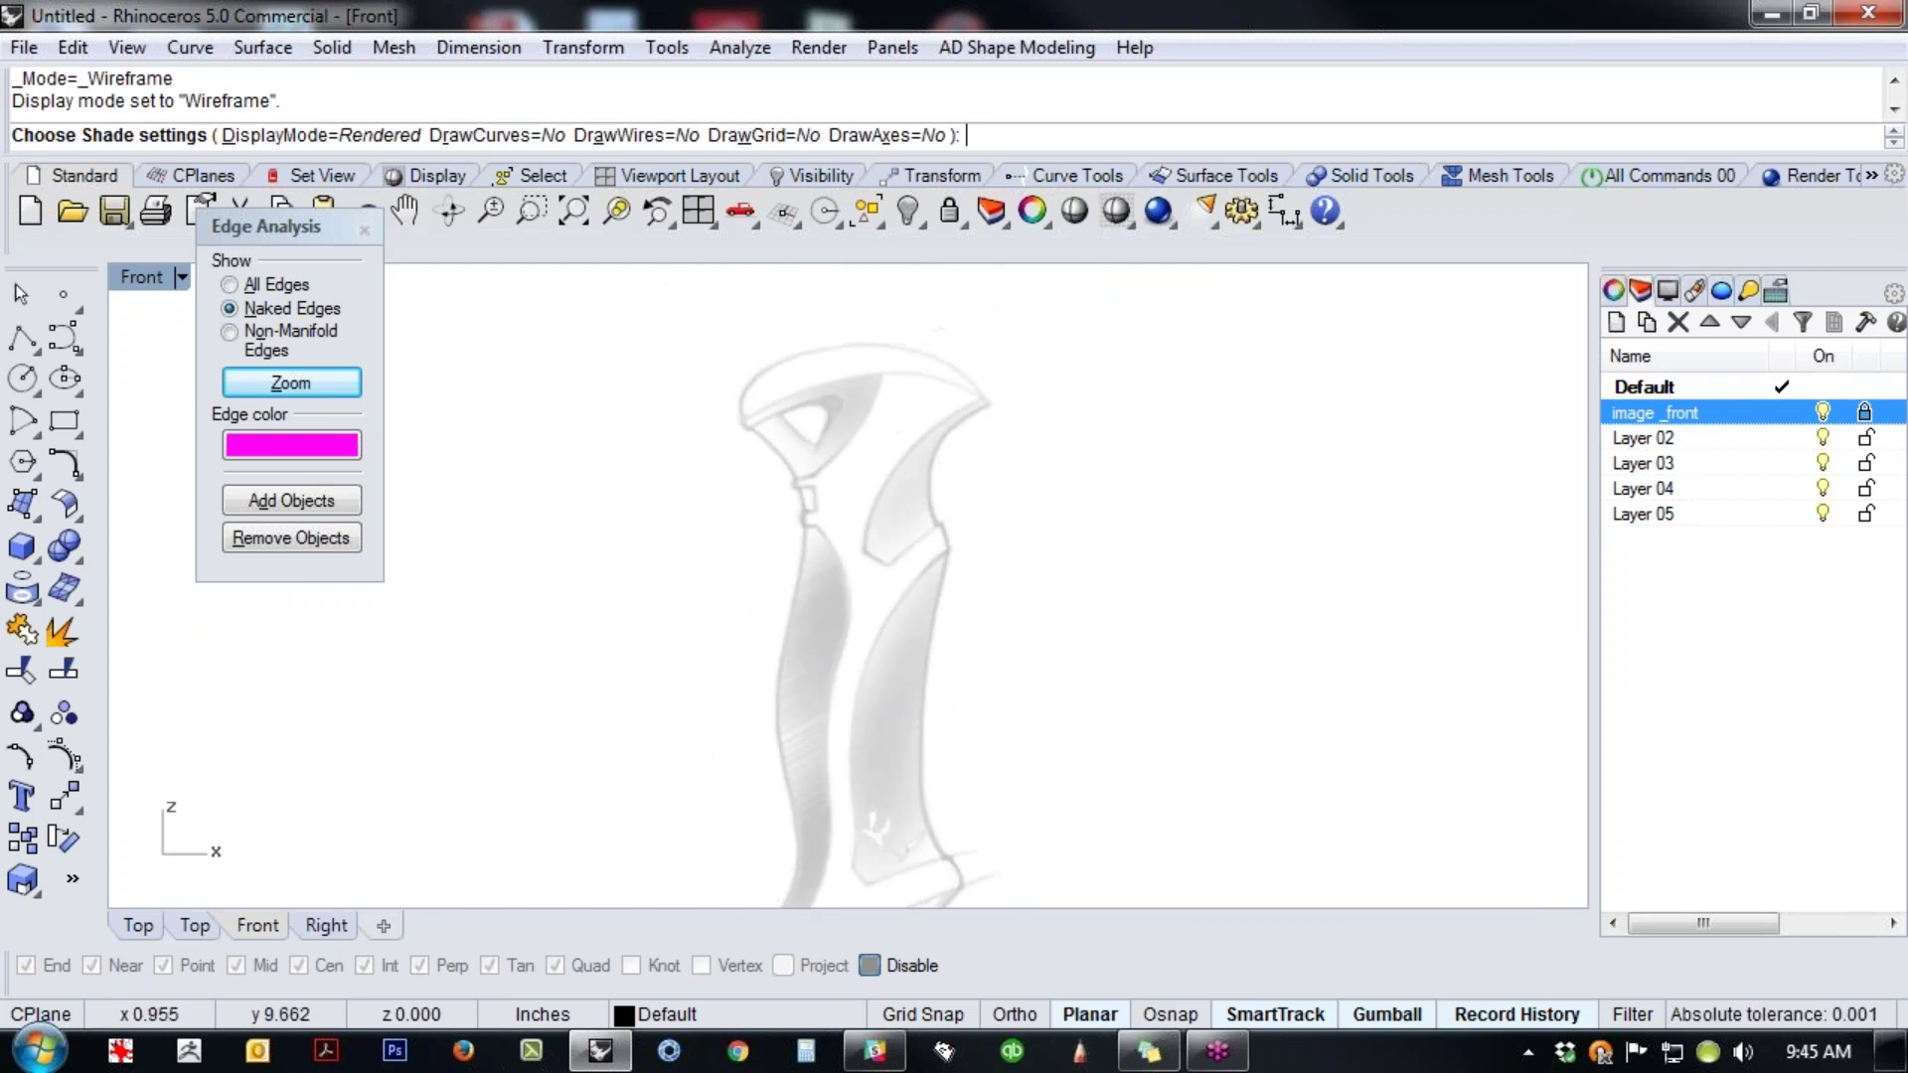
right_click_drag(984, 492, 936, 395)
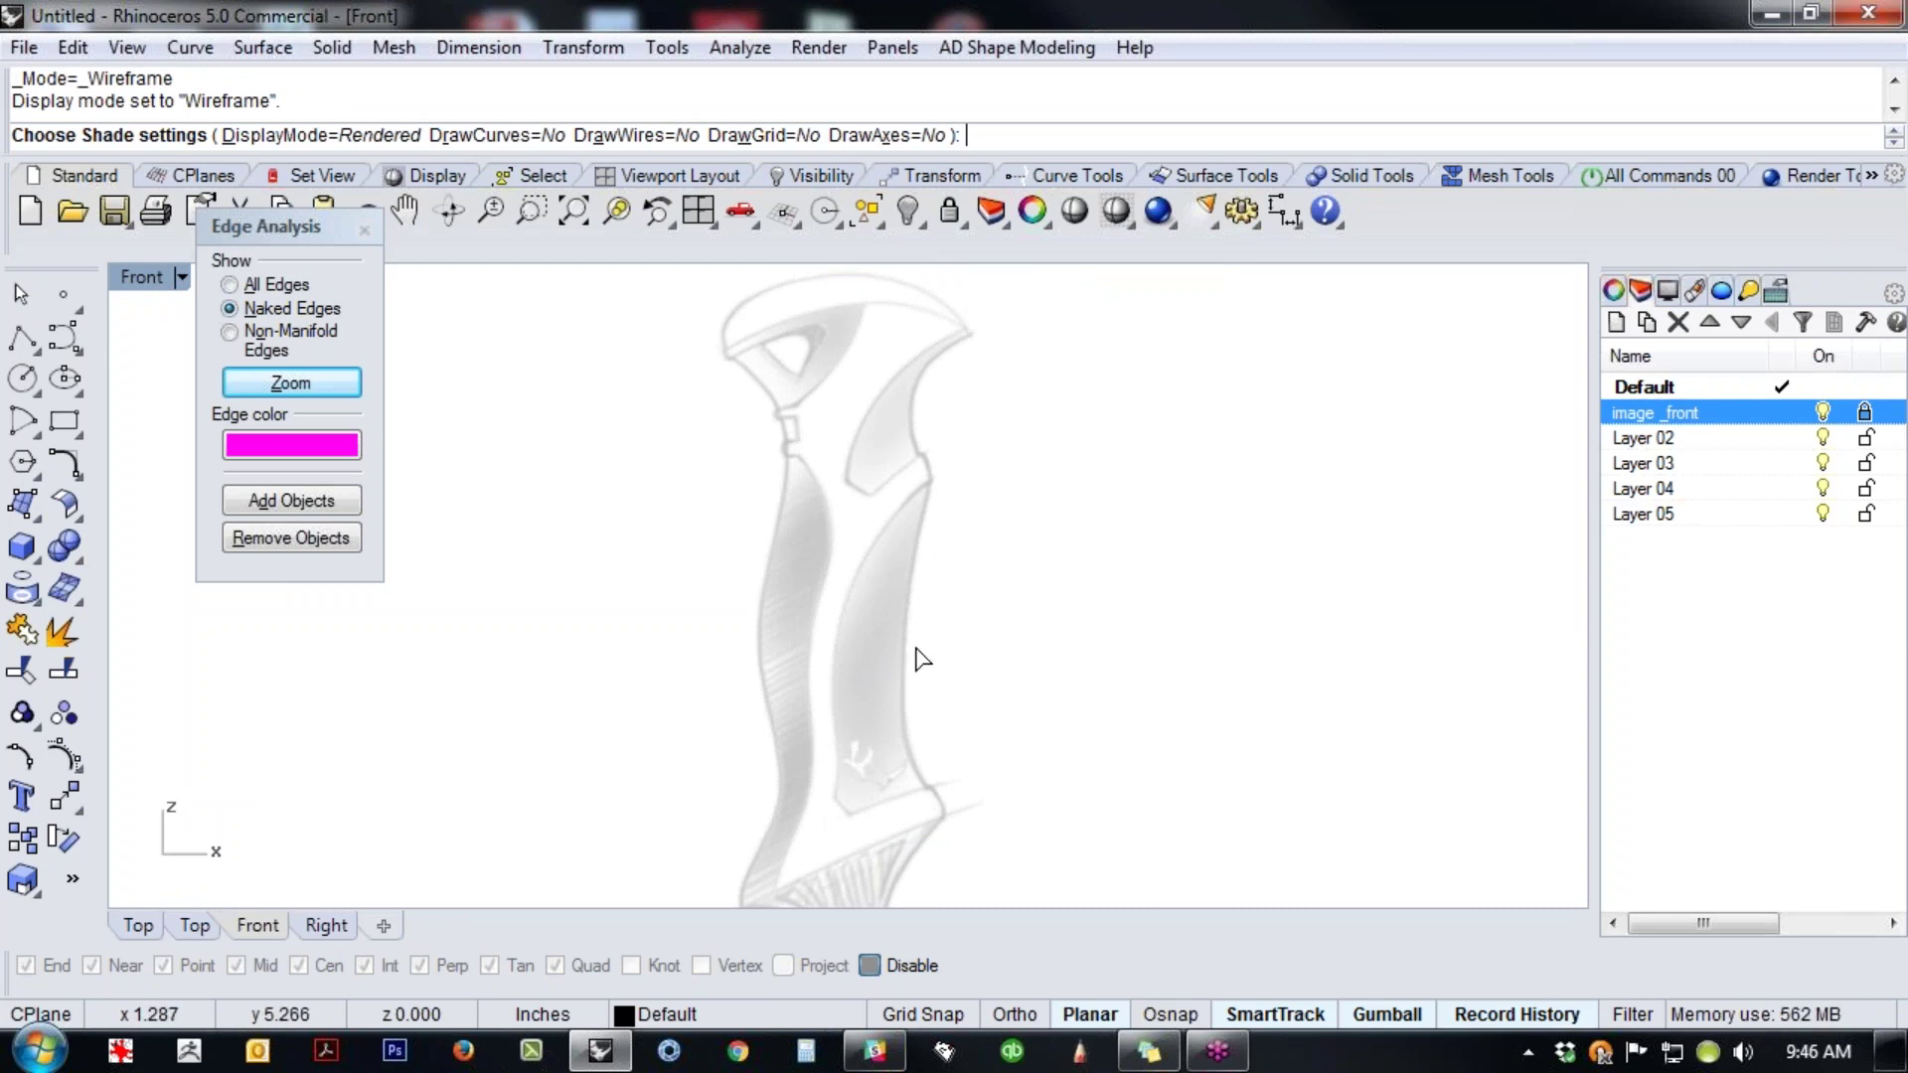
key("Escape")
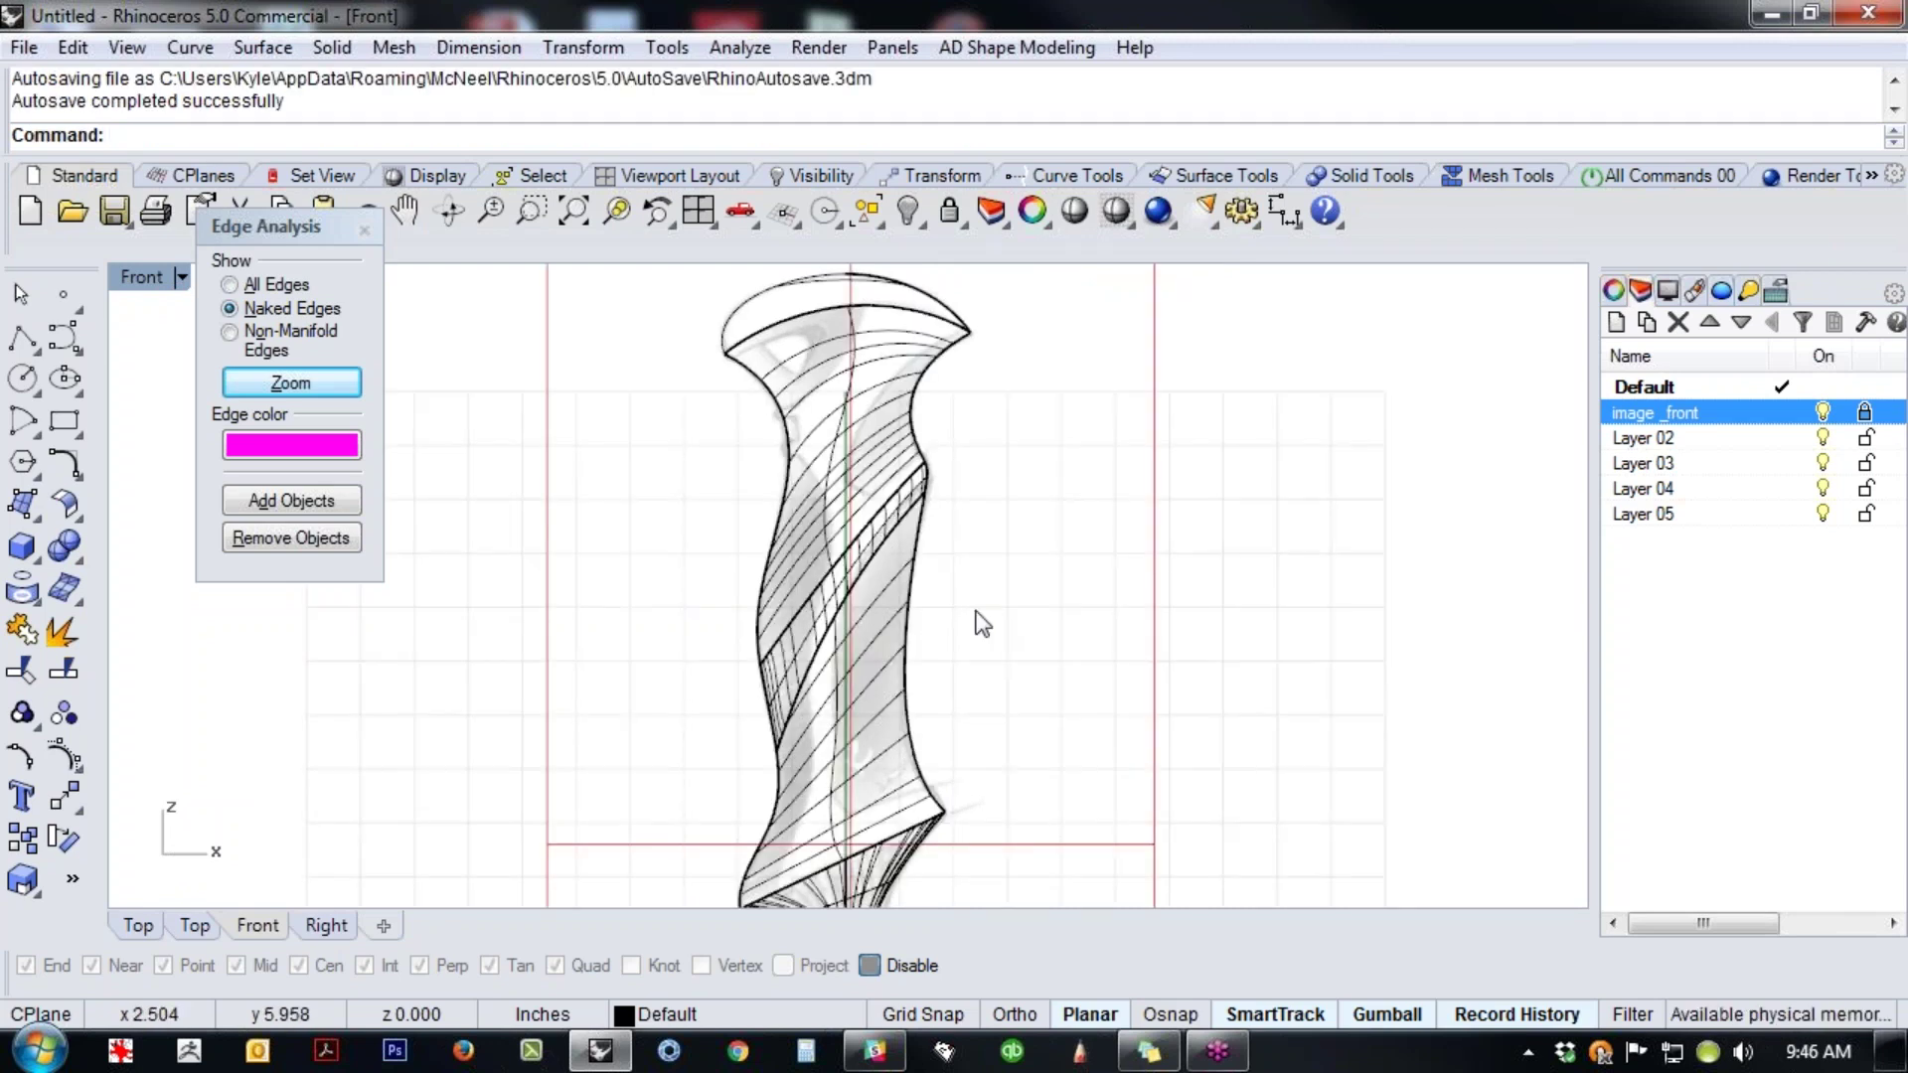
- Paste a duplicate of the closed handle in place, scale the copy slightly larger and nudge it vertically around the original
left_click(931, 712)
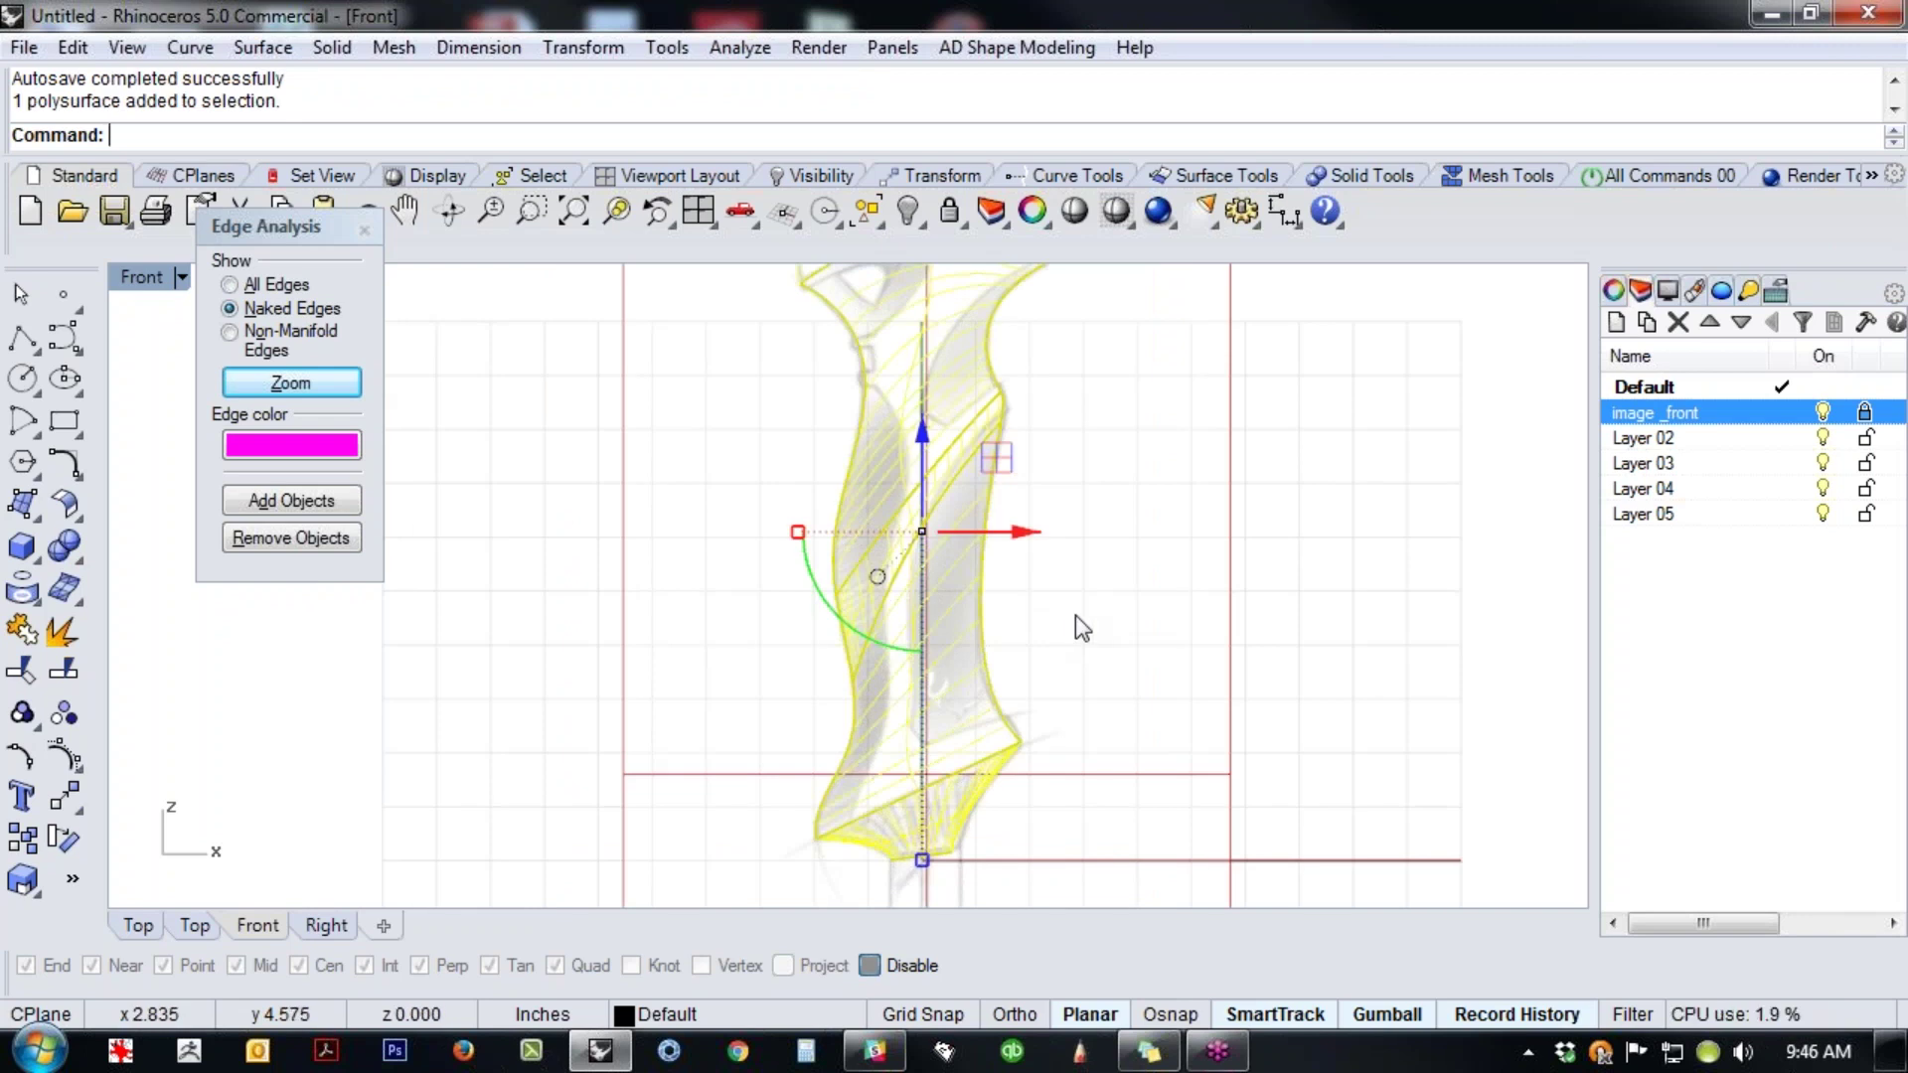
key("ctrl+c")
key("ctrl+v")
left_click(798, 533)
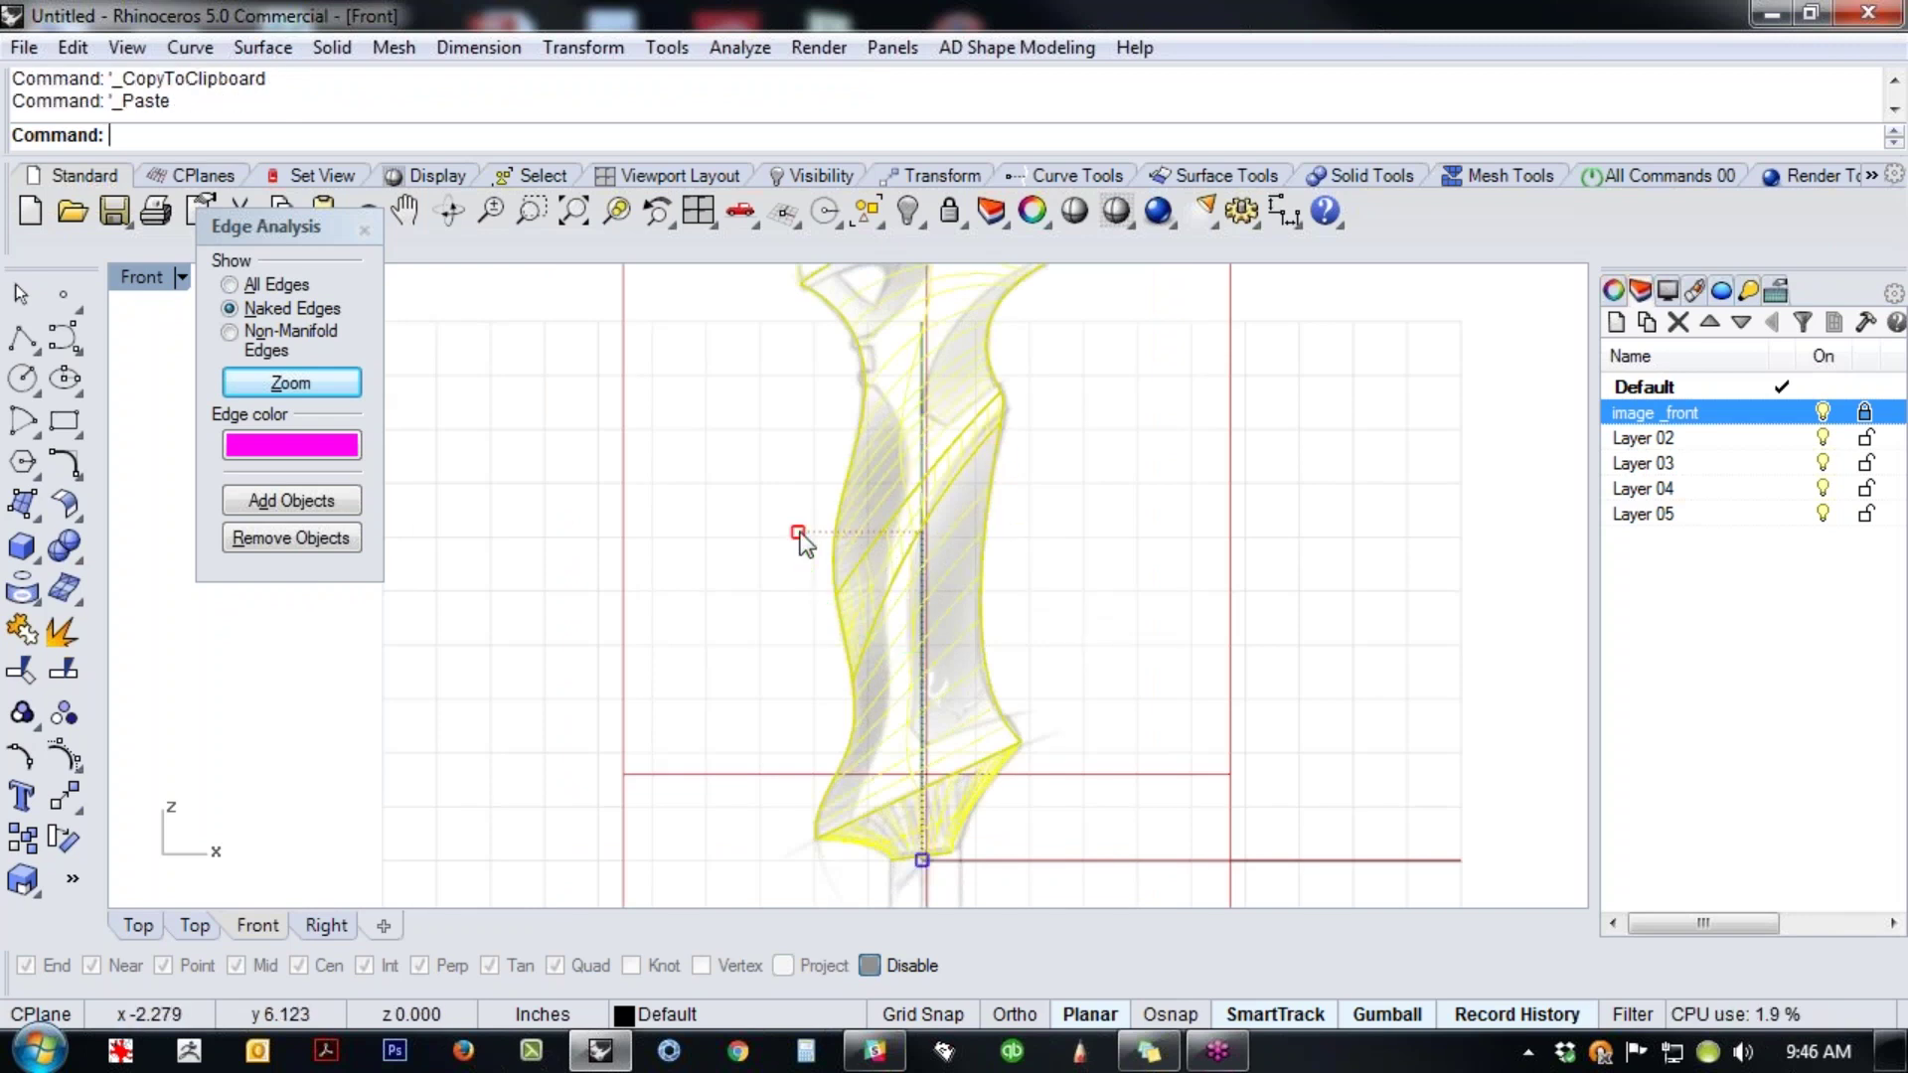
left_click_drag(793, 536, 787, 544)
right_click_drag(1073, 480, 1056, 583)
scroll(1043, 506, "down", 1)
left_click_drag(926, 890, 931, 881)
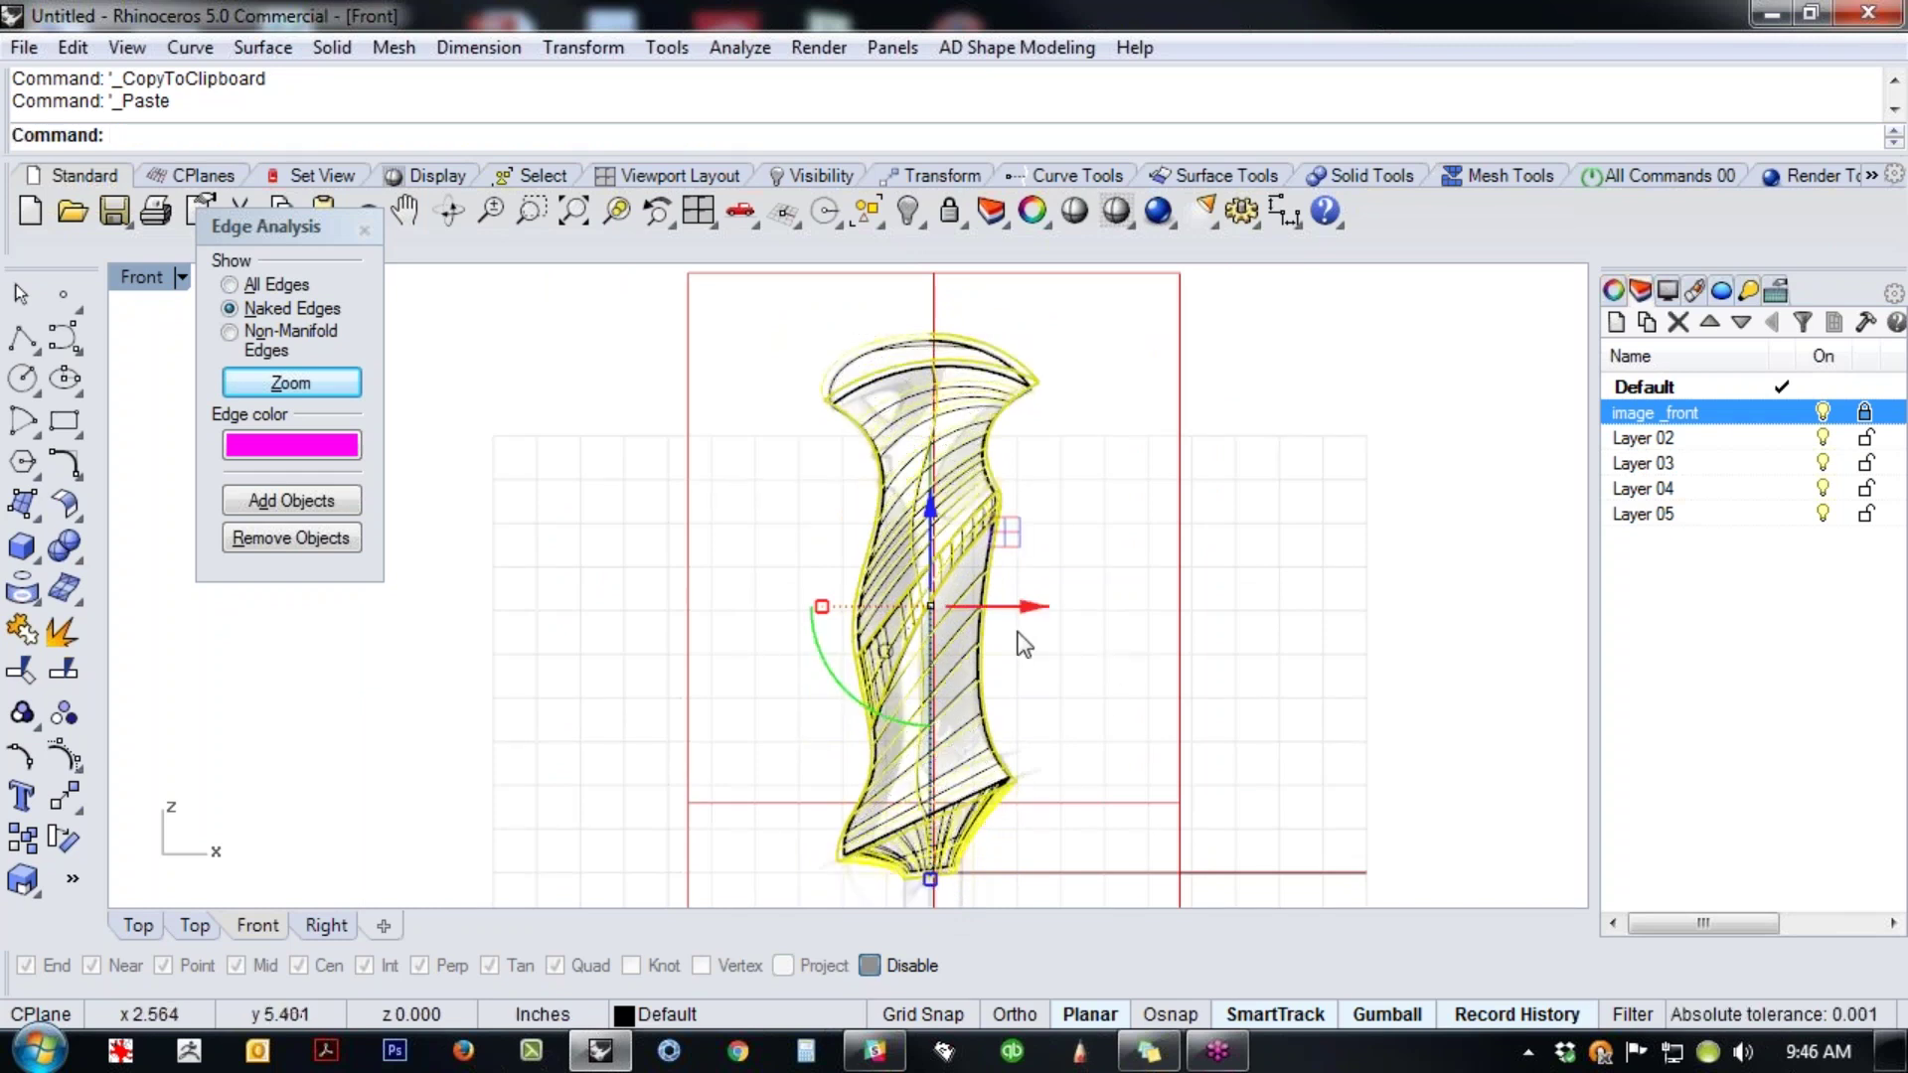
- Widen the enlarged handle copy slightly and hide the inner original handle, leaving only the copy displayed over the sketch
left_click_drag(822, 608, 817, 605)
left_click(1096, 535)
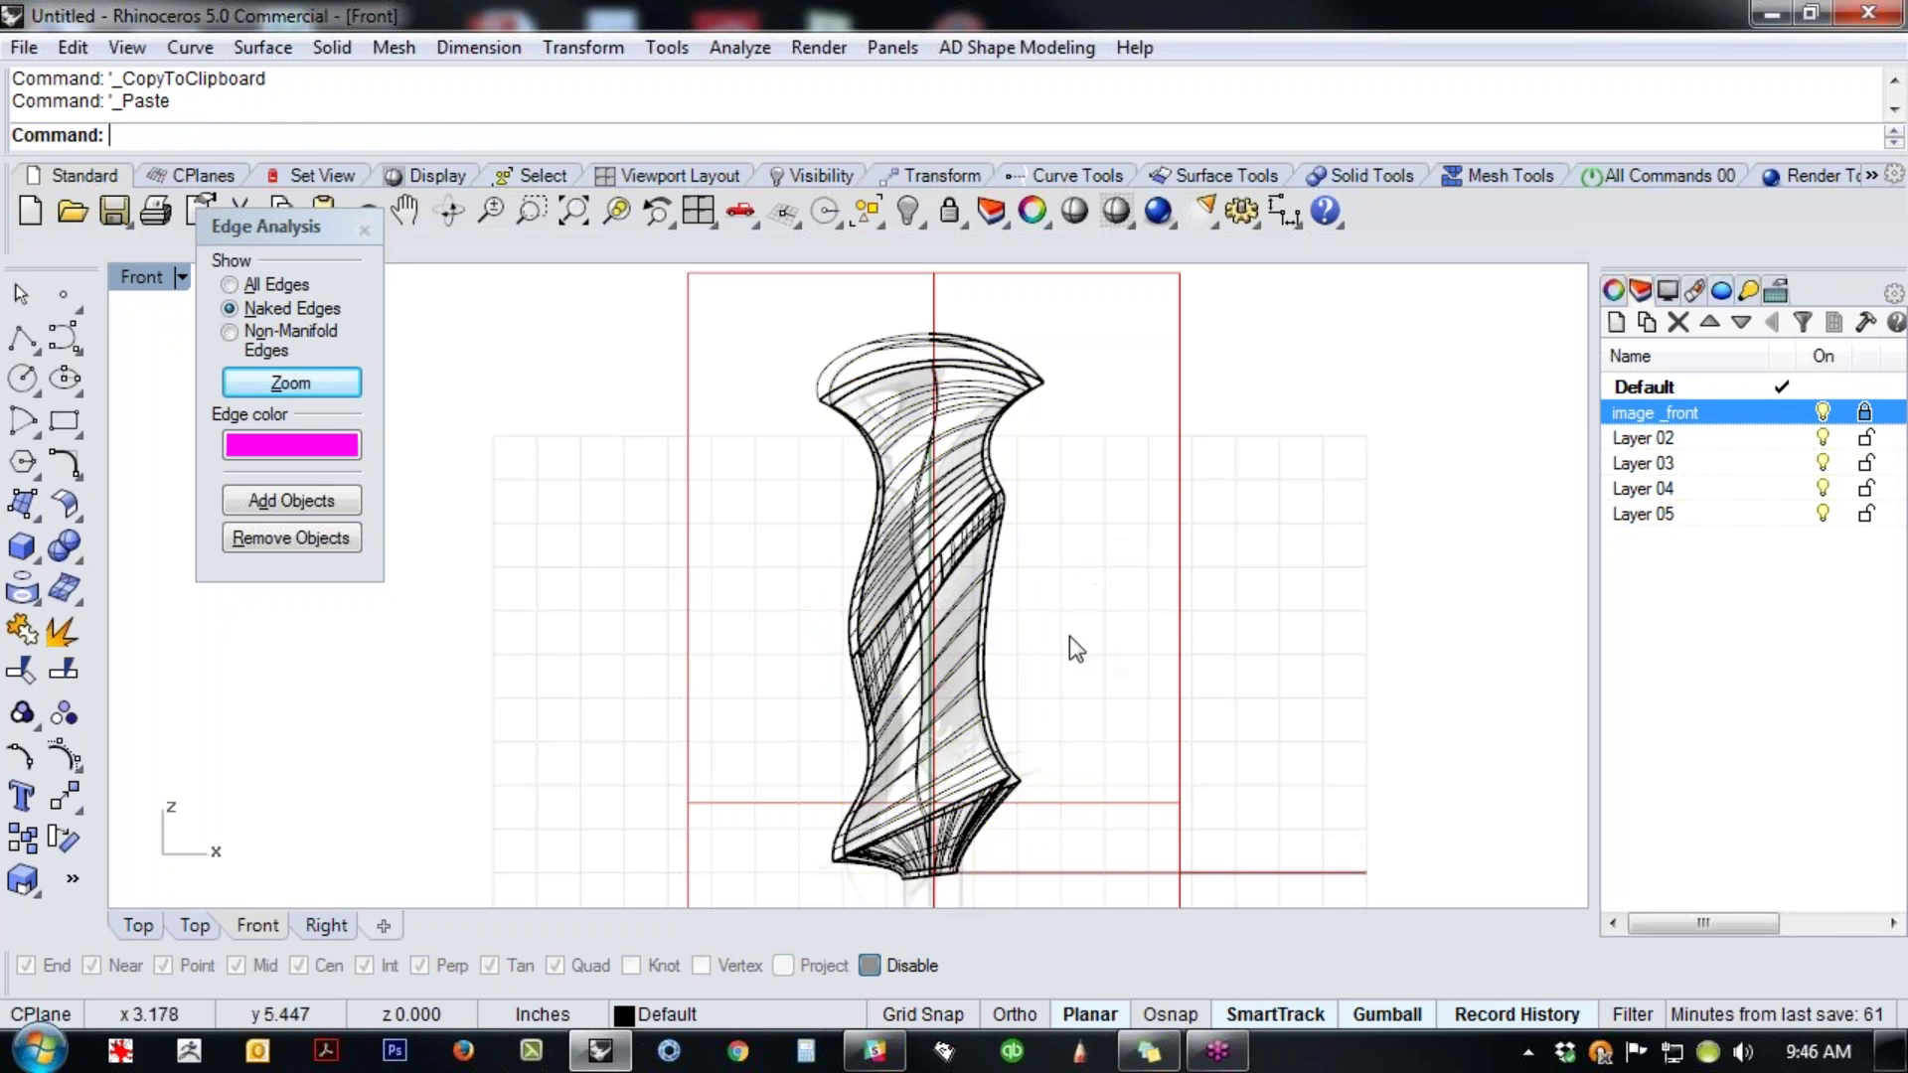
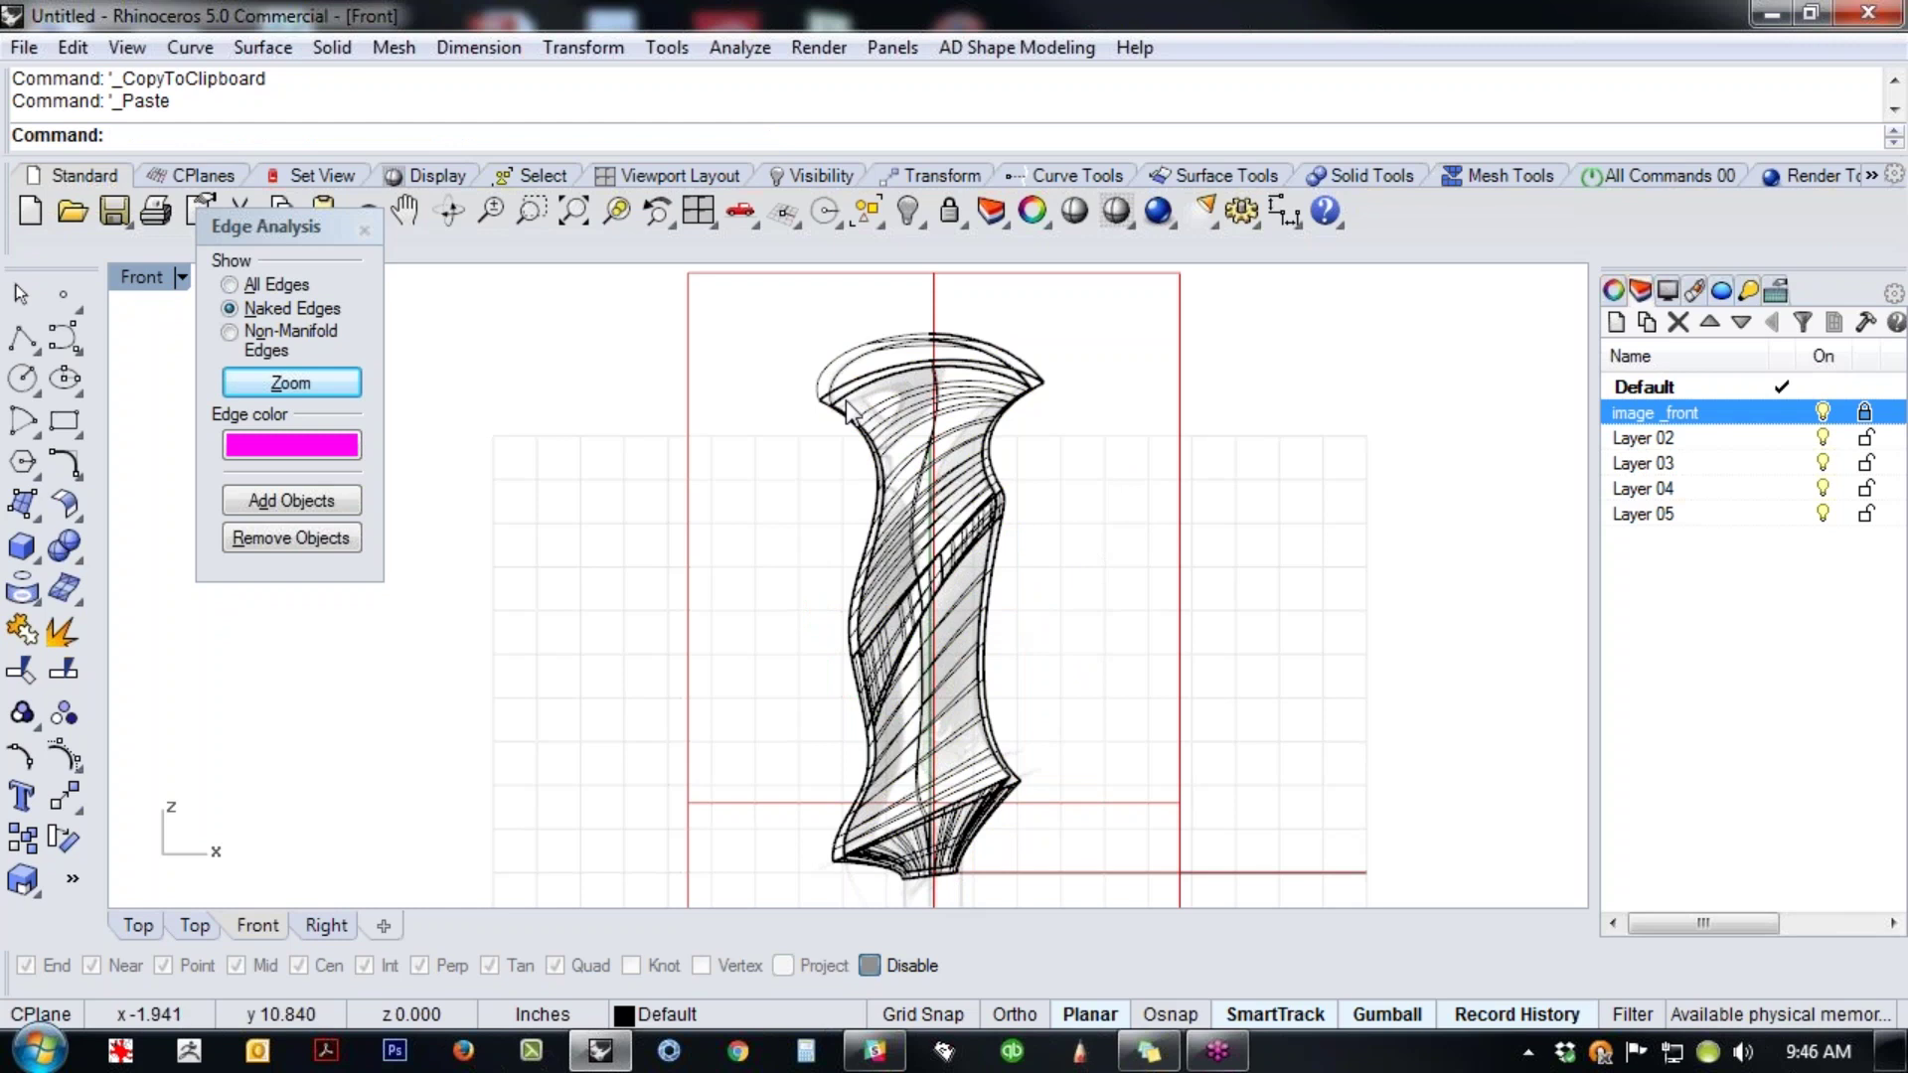
scroll(846, 399, "up", 6)
left_click(803, 402)
type("hide")
key("Return")
scroll(852, 544, "down", 2)
right_click_drag(819, 580, 745, 476)
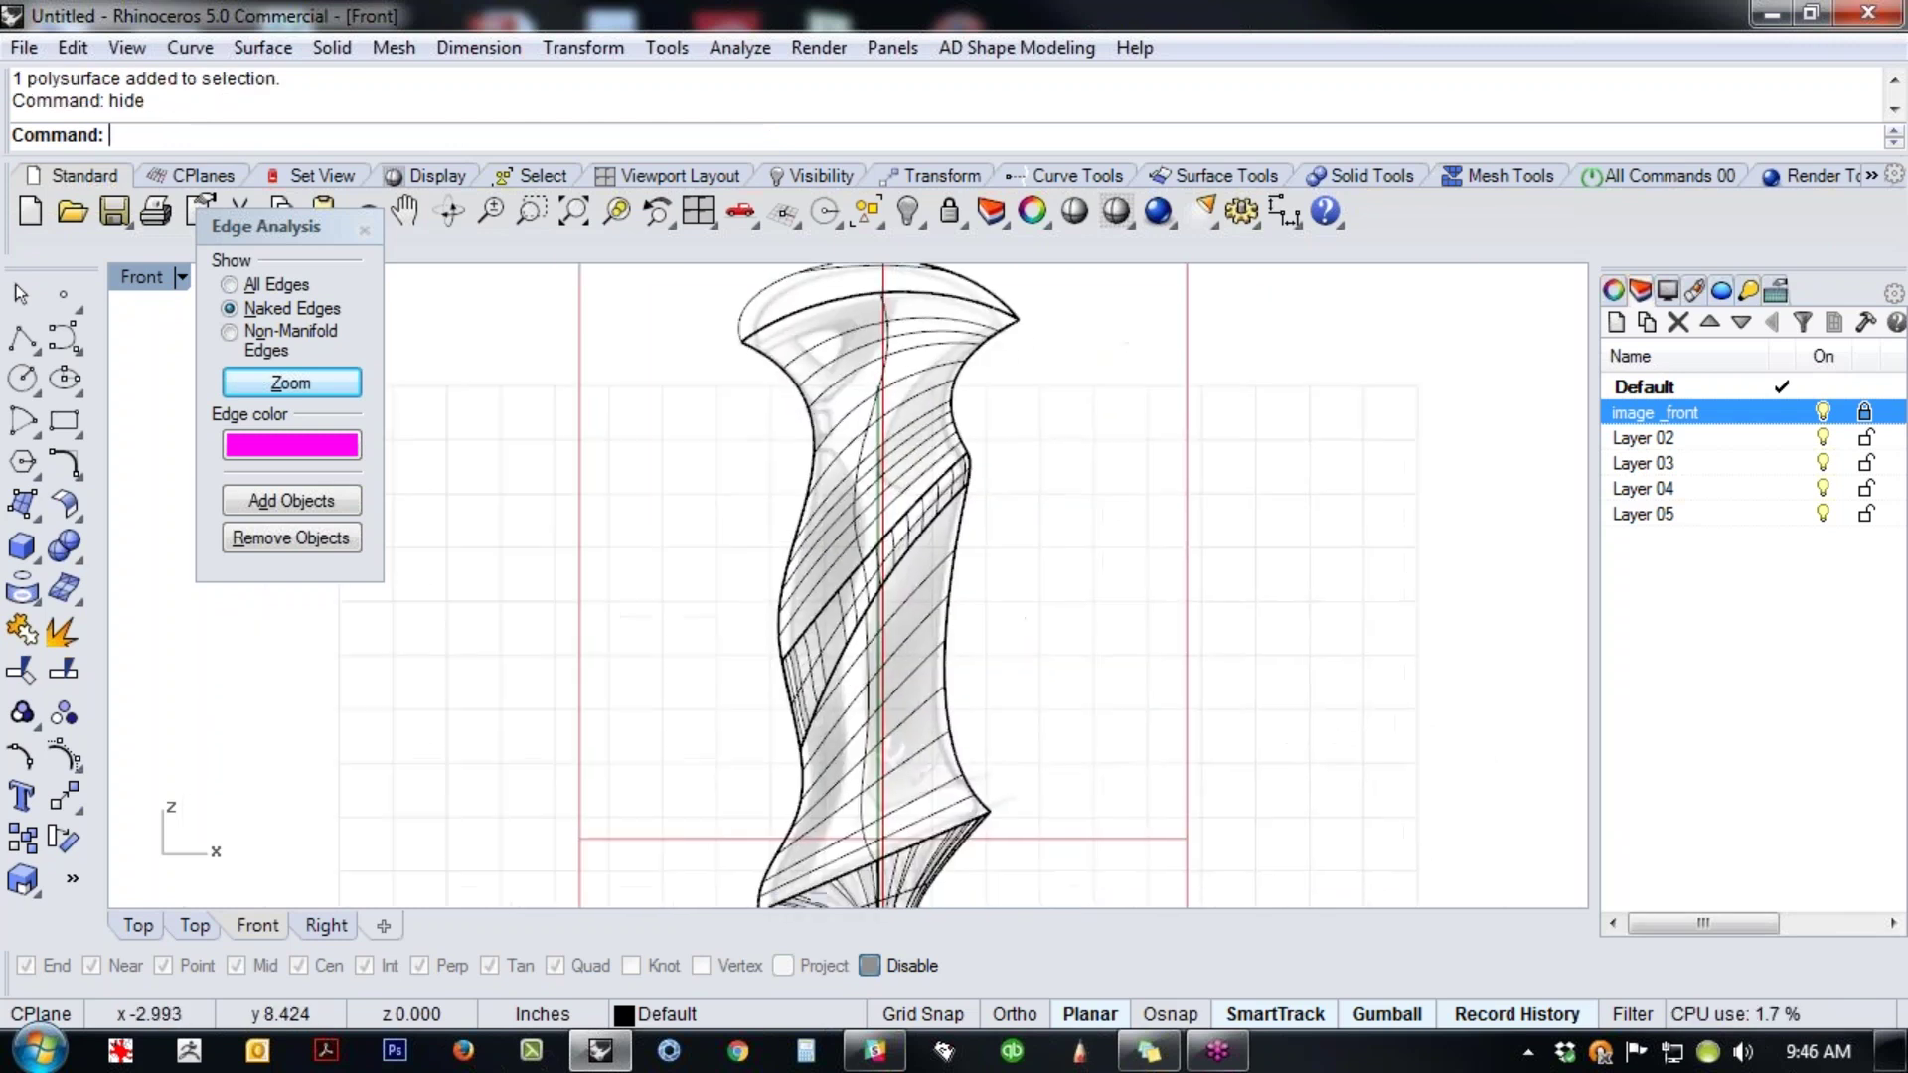
- Turn off the surface isocurve display for the enlarged handle copy
left_click(781, 603)
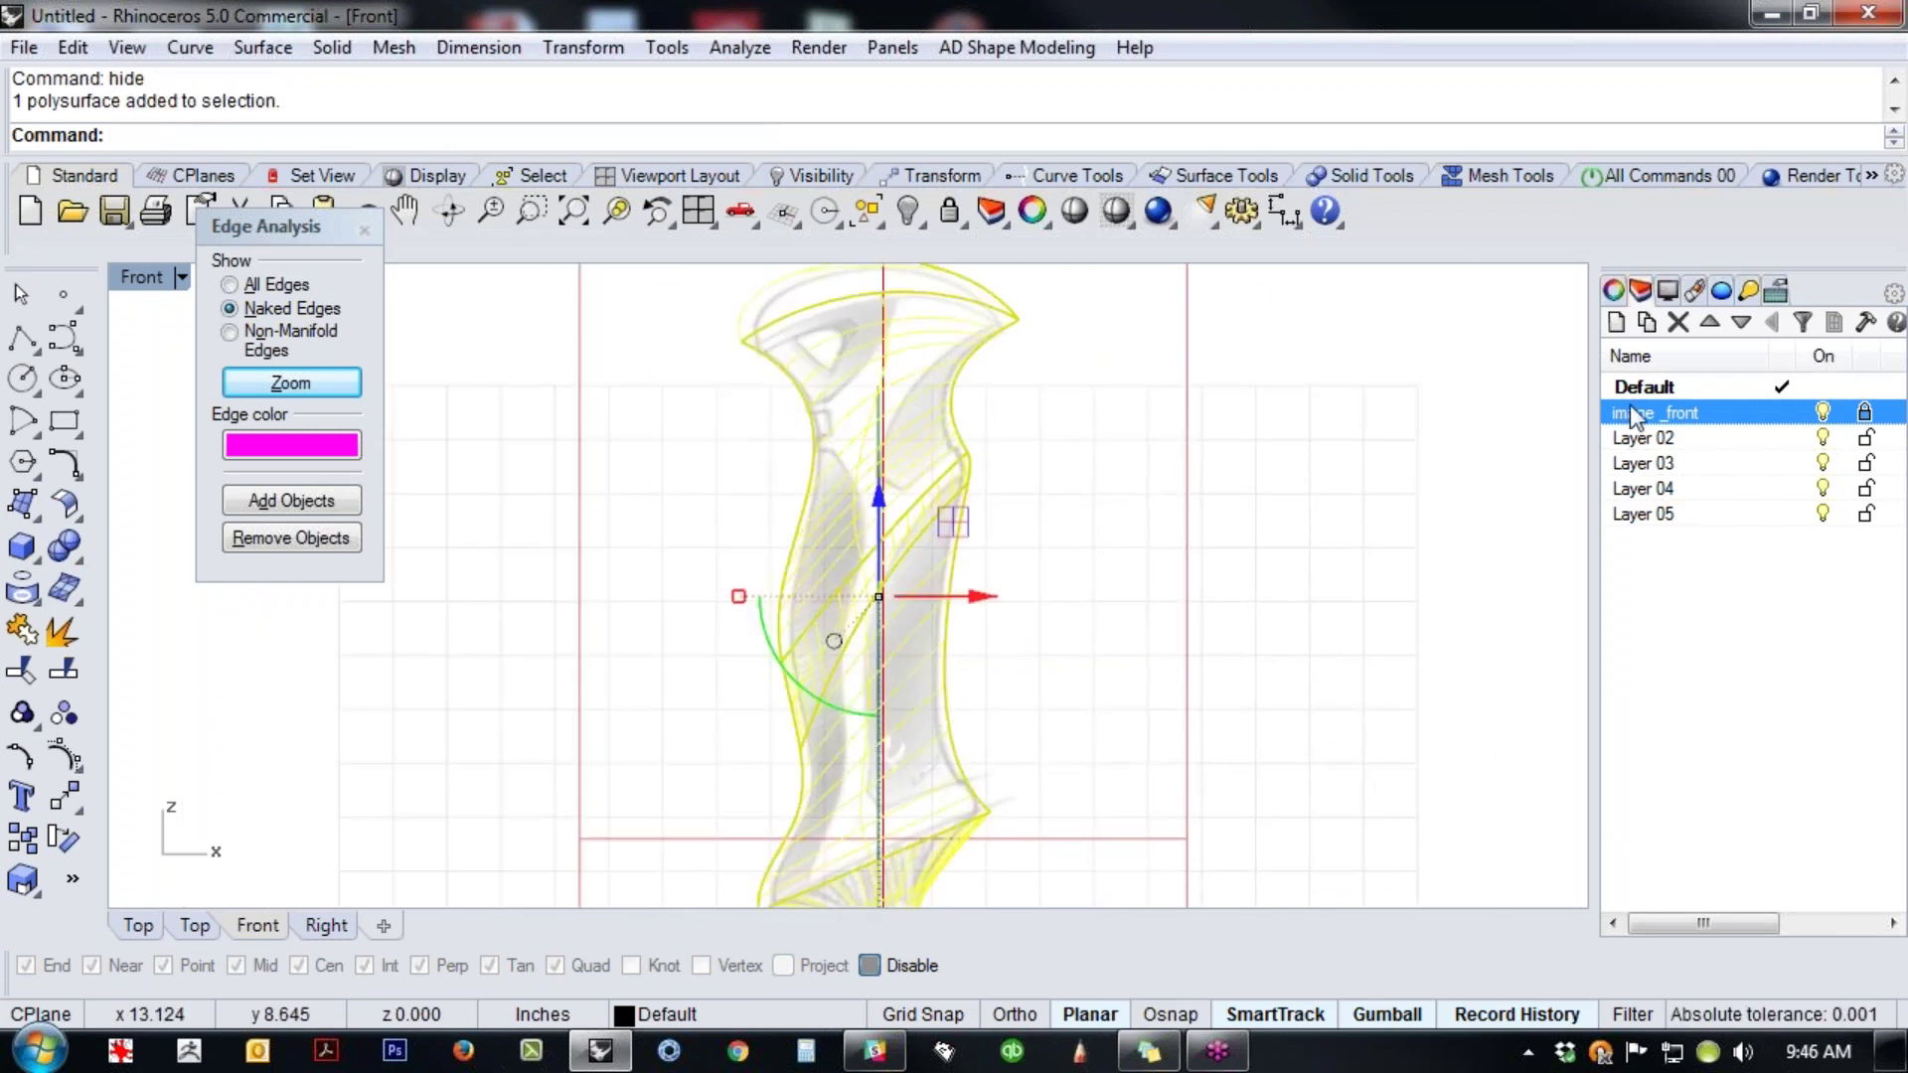
left_click(1613, 291)
left_click(1626, 333)
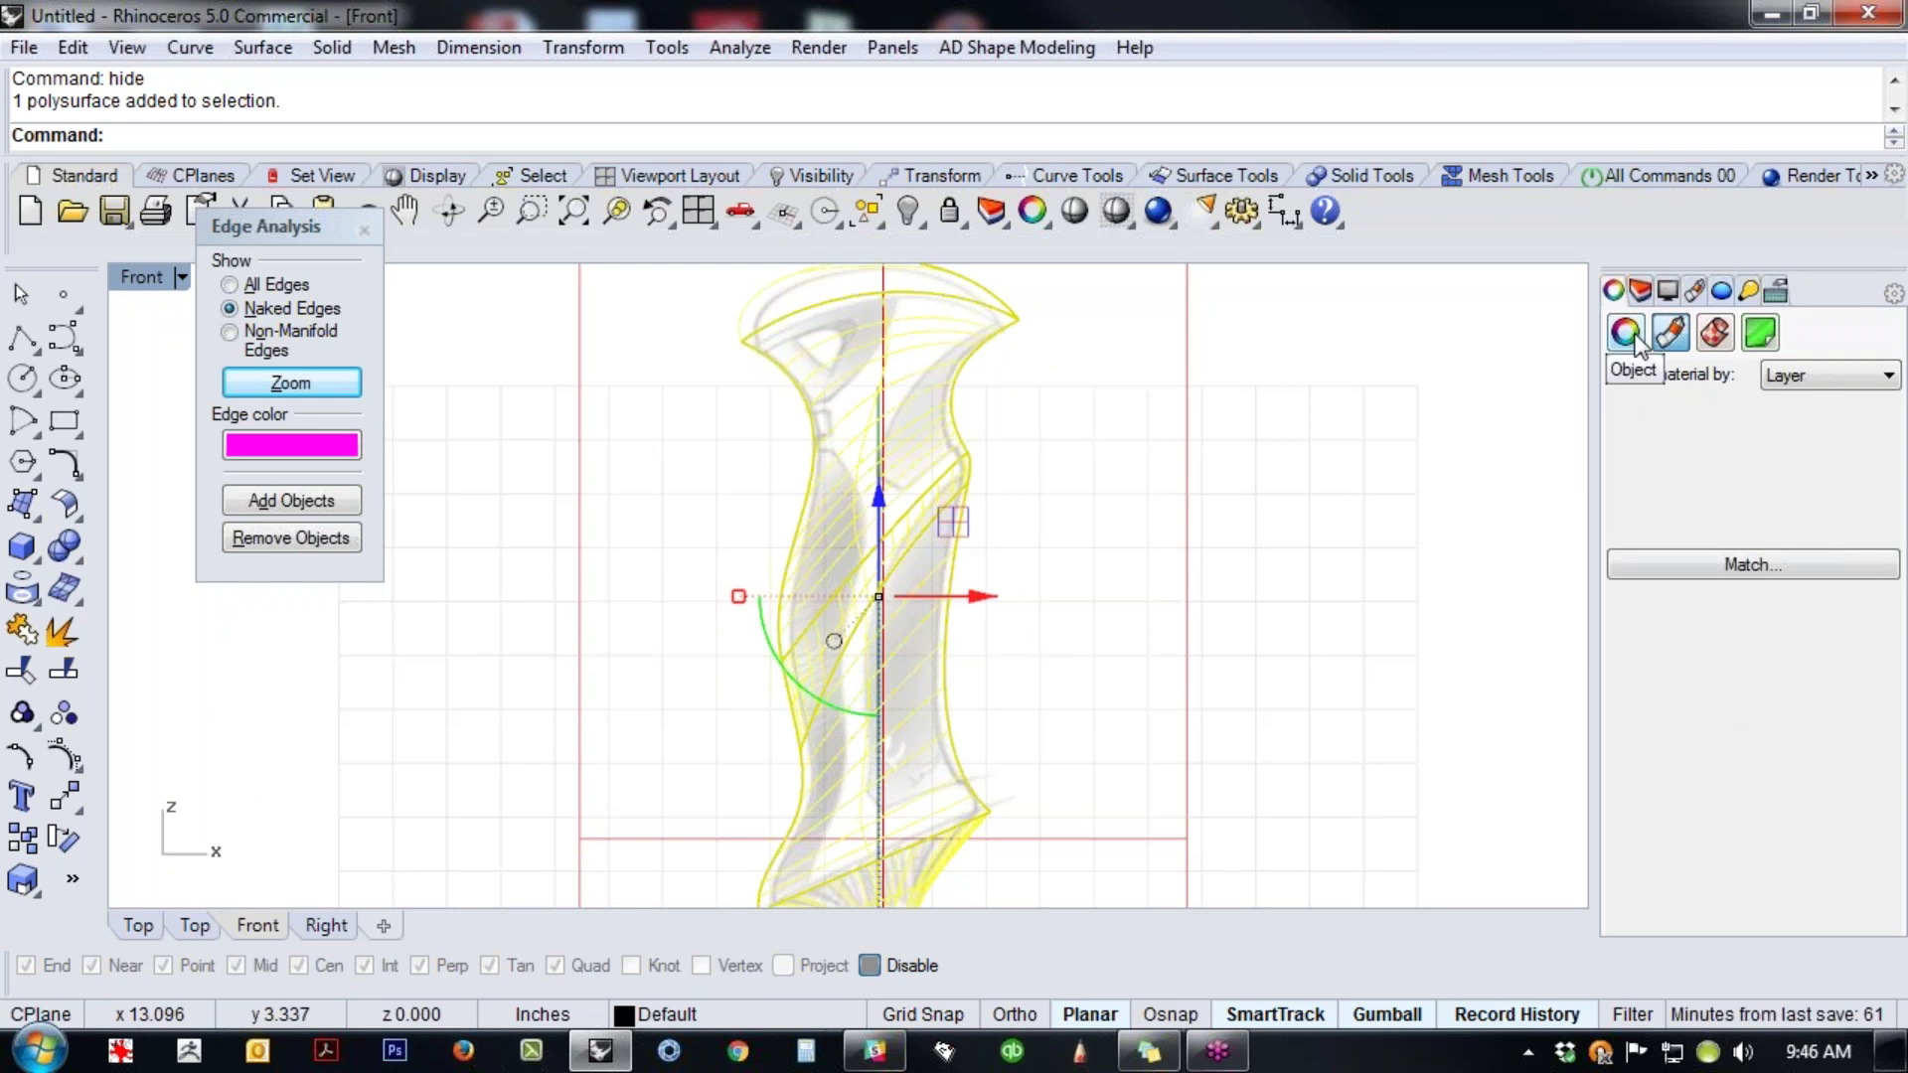
scroll(1880, 795, "down", 2)
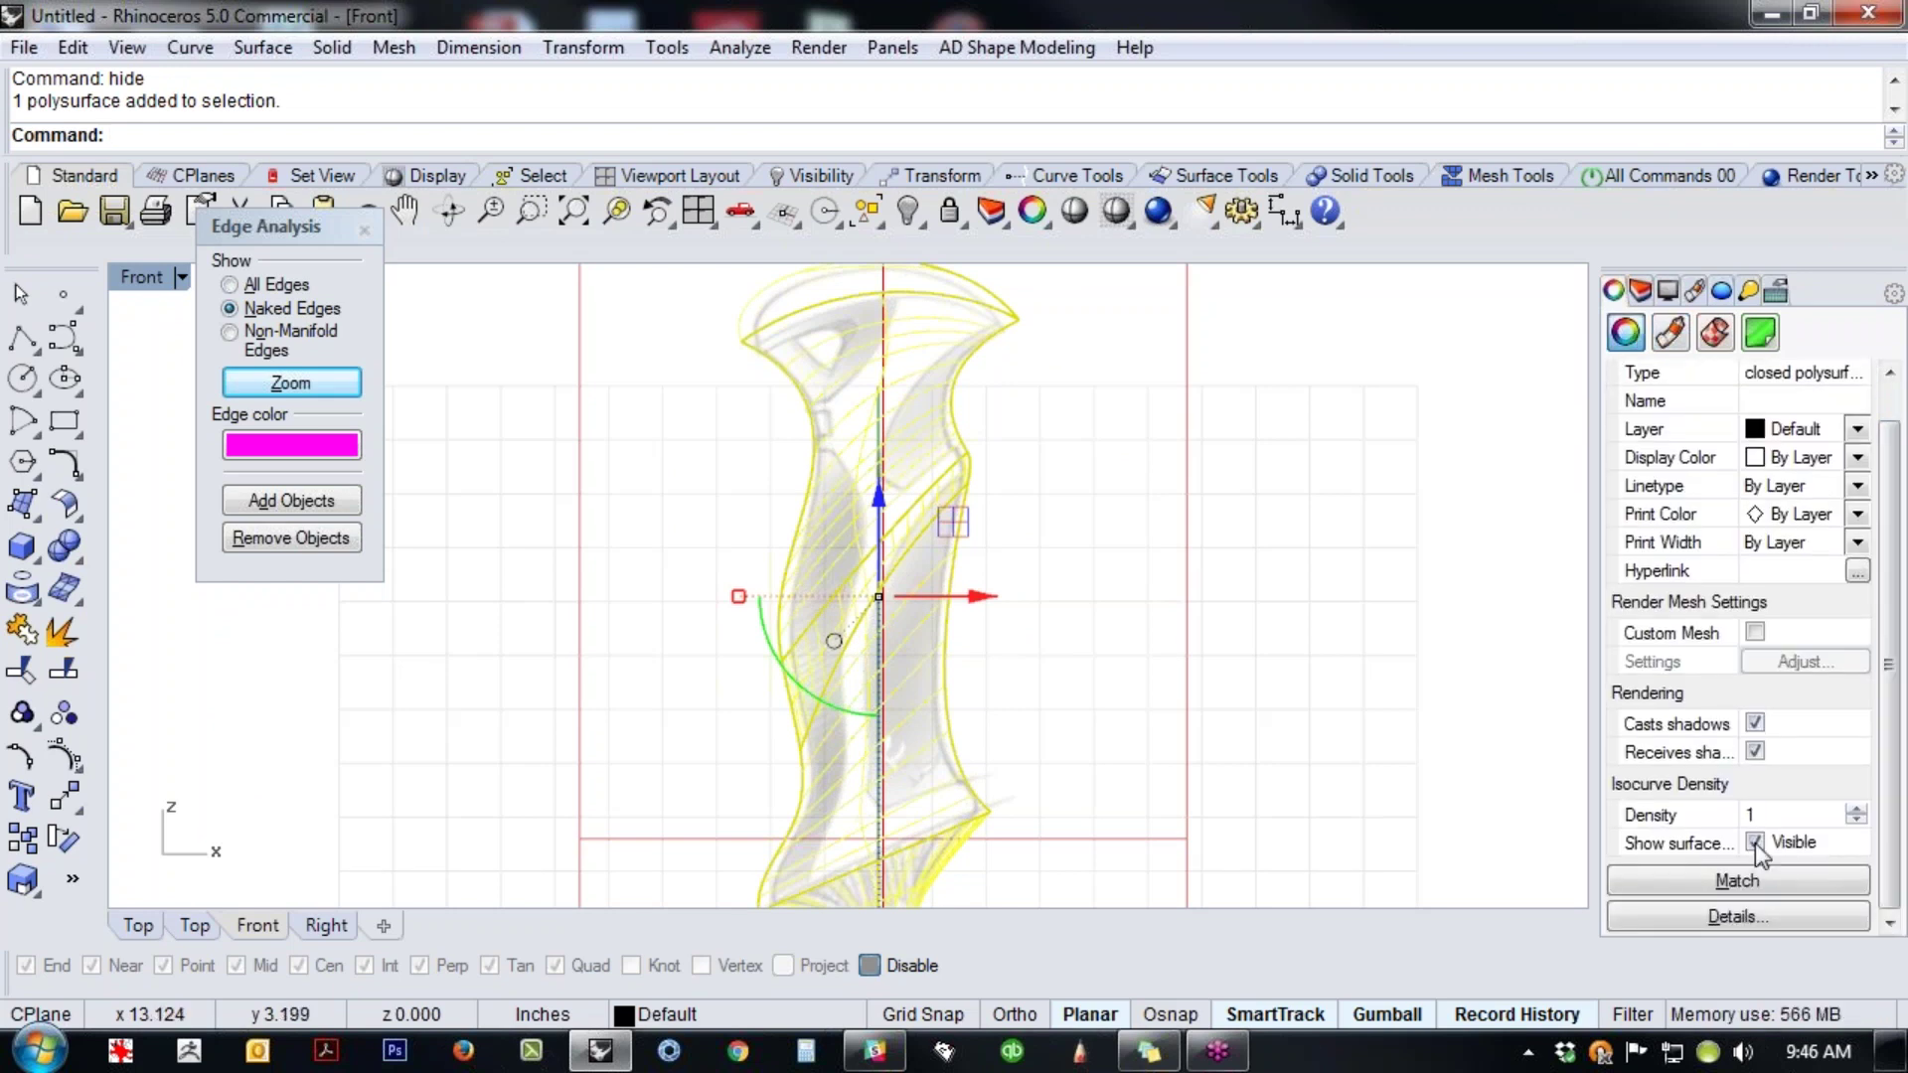
left_click(1010, 676)
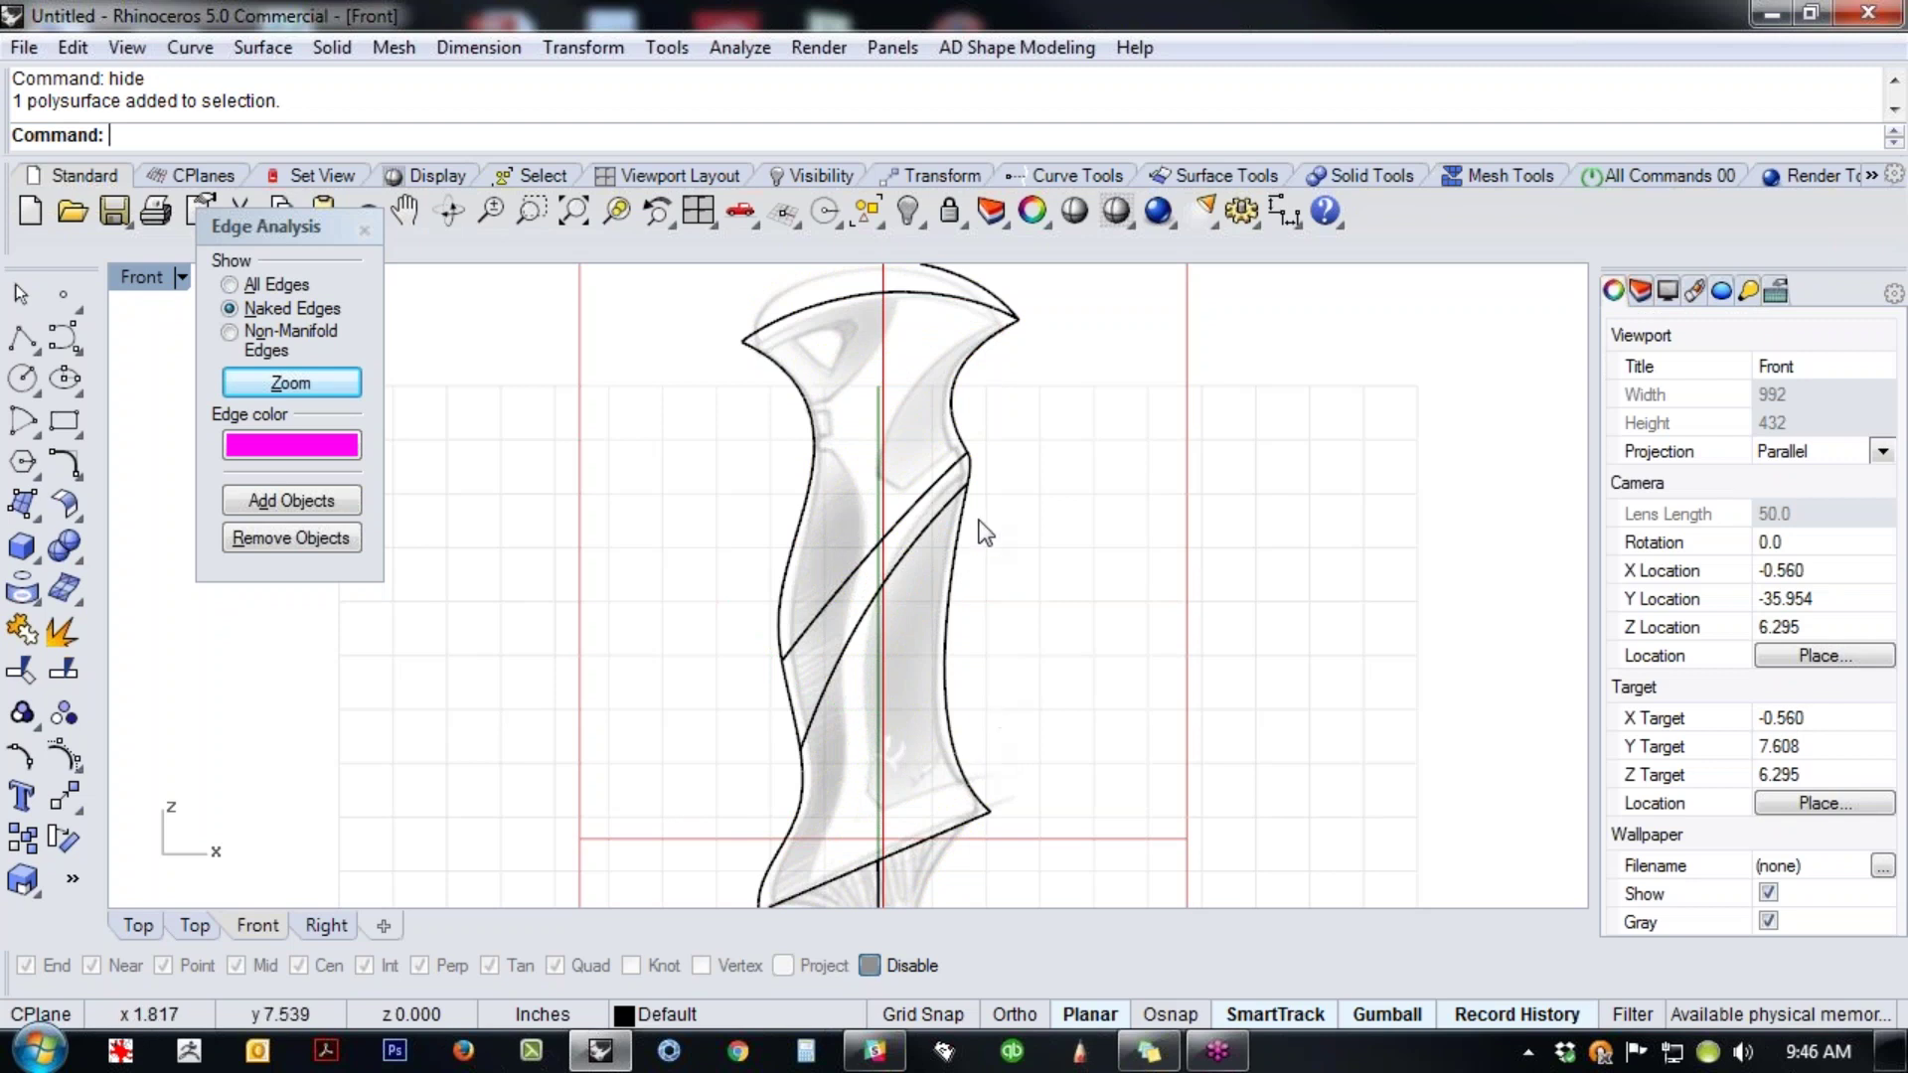
- Draw a curve tracing the long arched edge of the sketch's upper-right inlay, starting outside the cap's right corner and ending at the inlay's lower-left corner
right_click_drag(979, 520, 1034, 565)
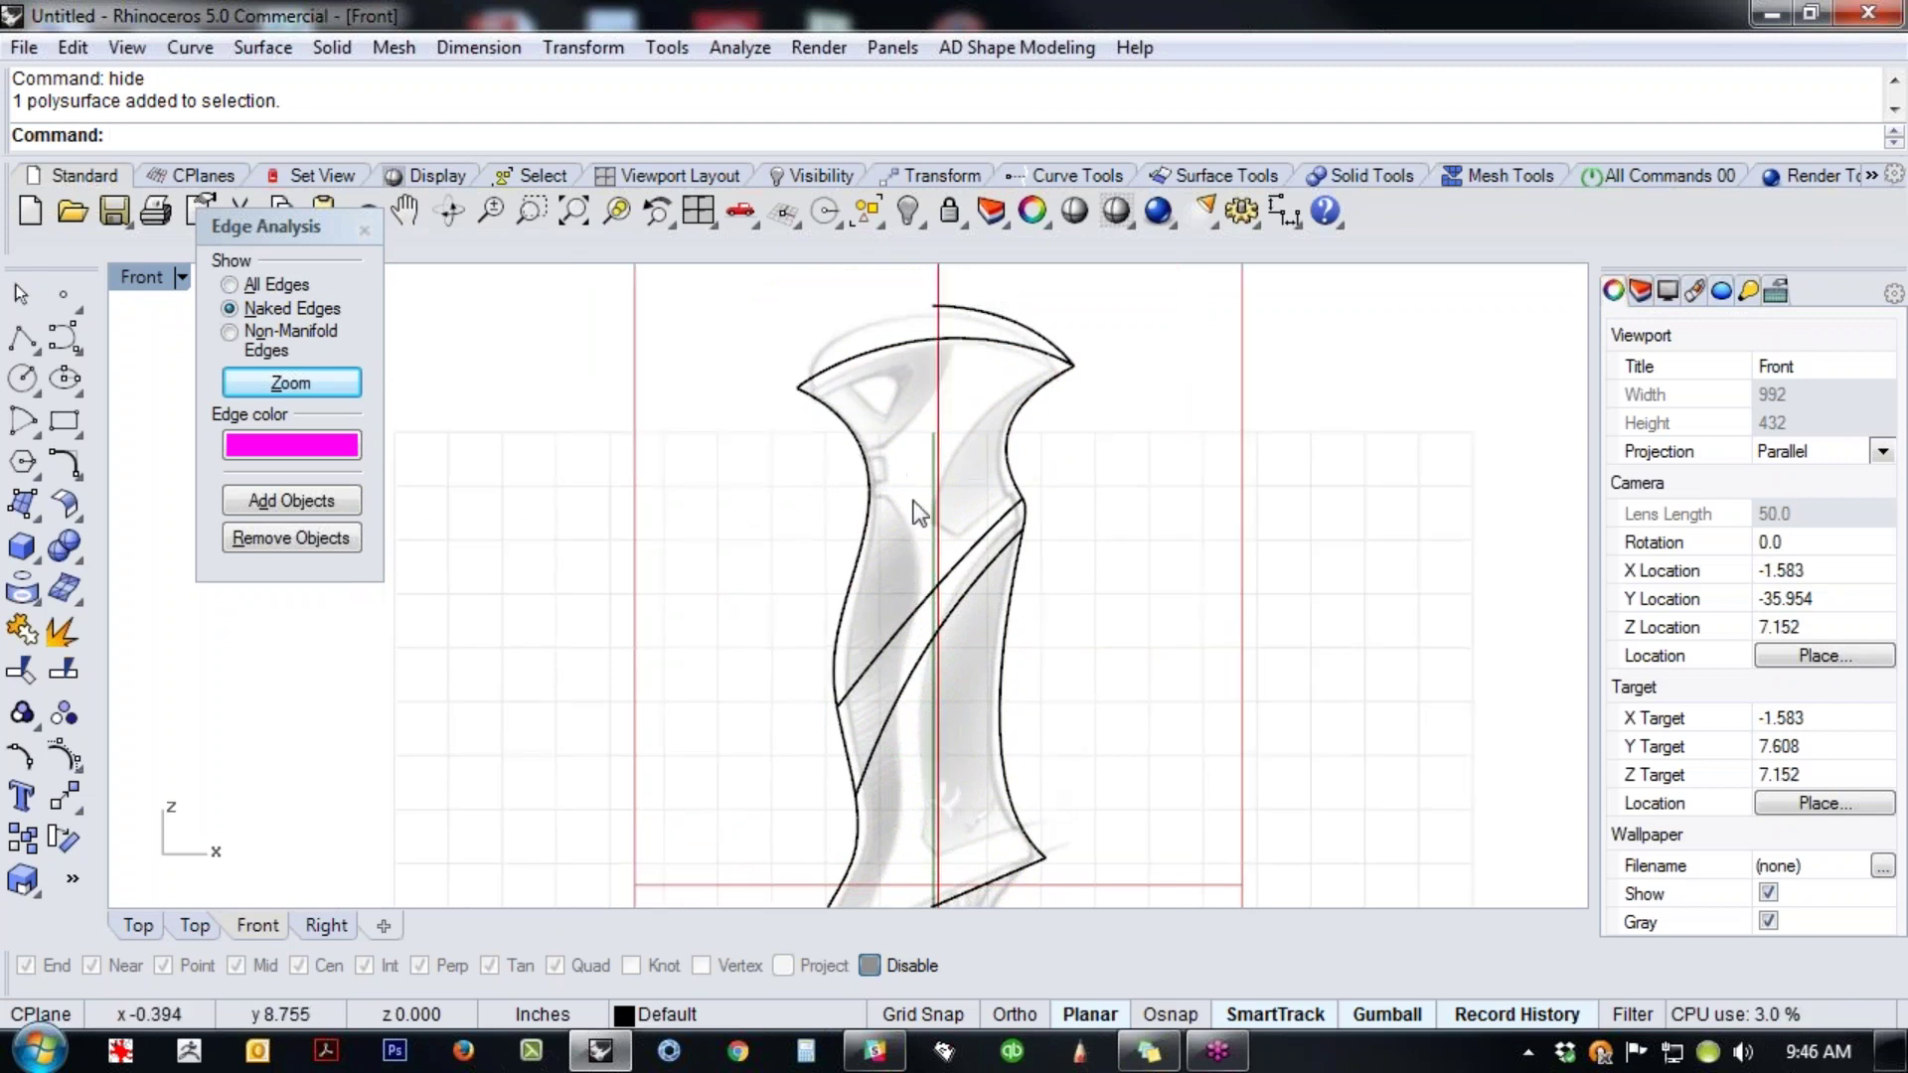
left_click(22, 339)
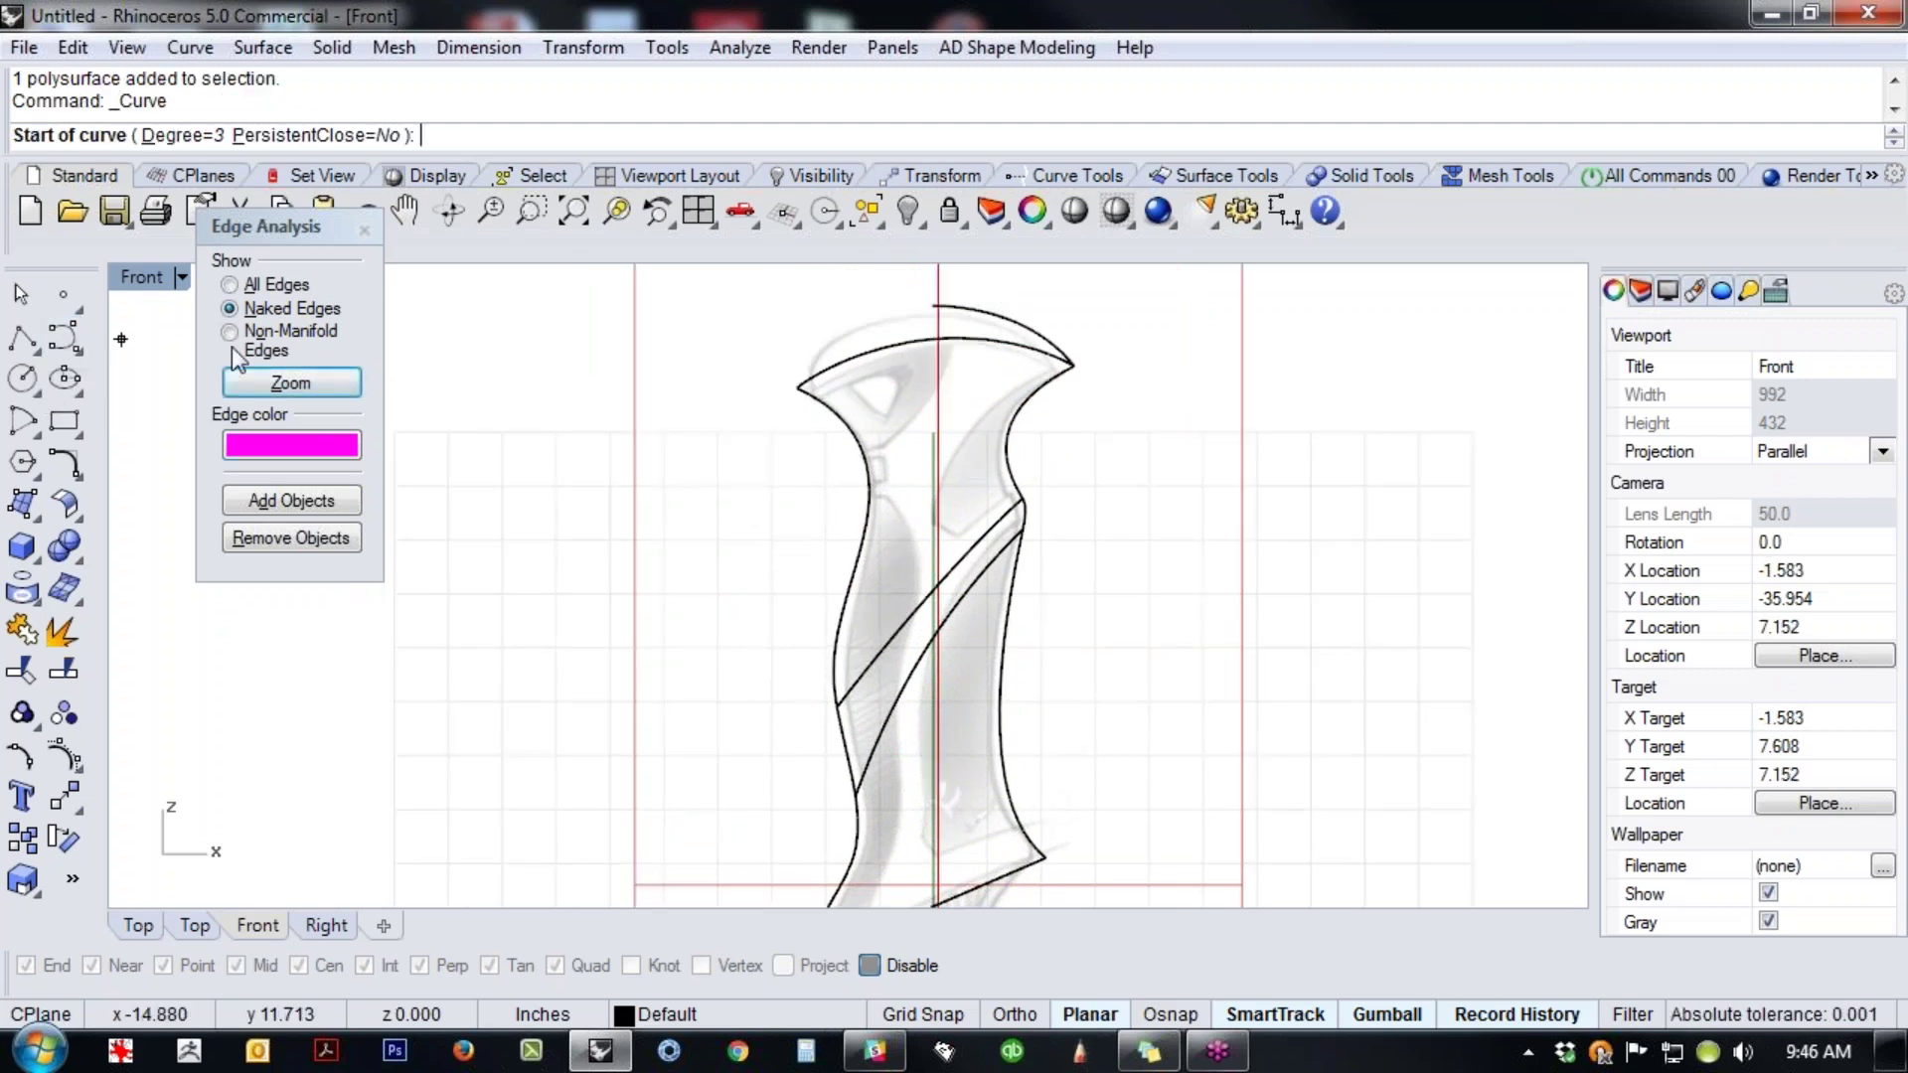
scroll(1068, 352, "up", 3)
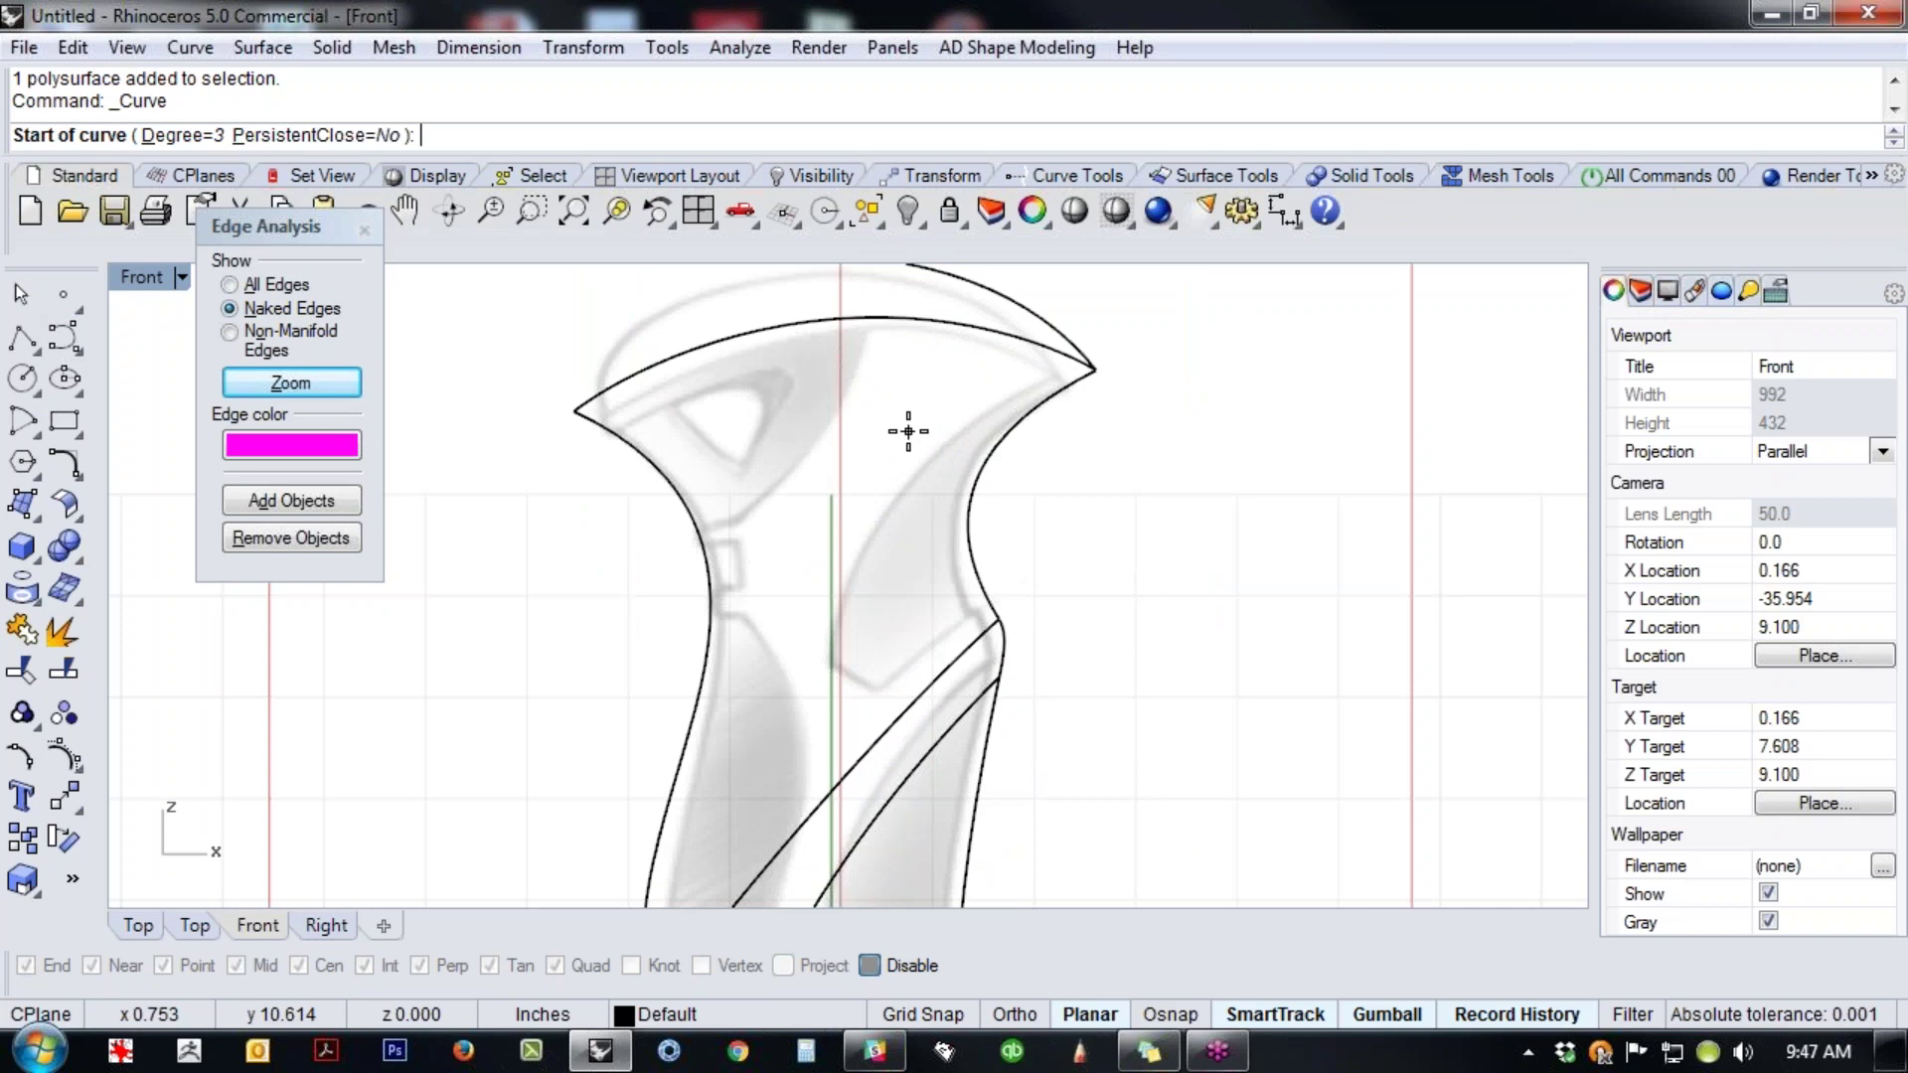
left_click(1153, 325)
left_click(955, 410)
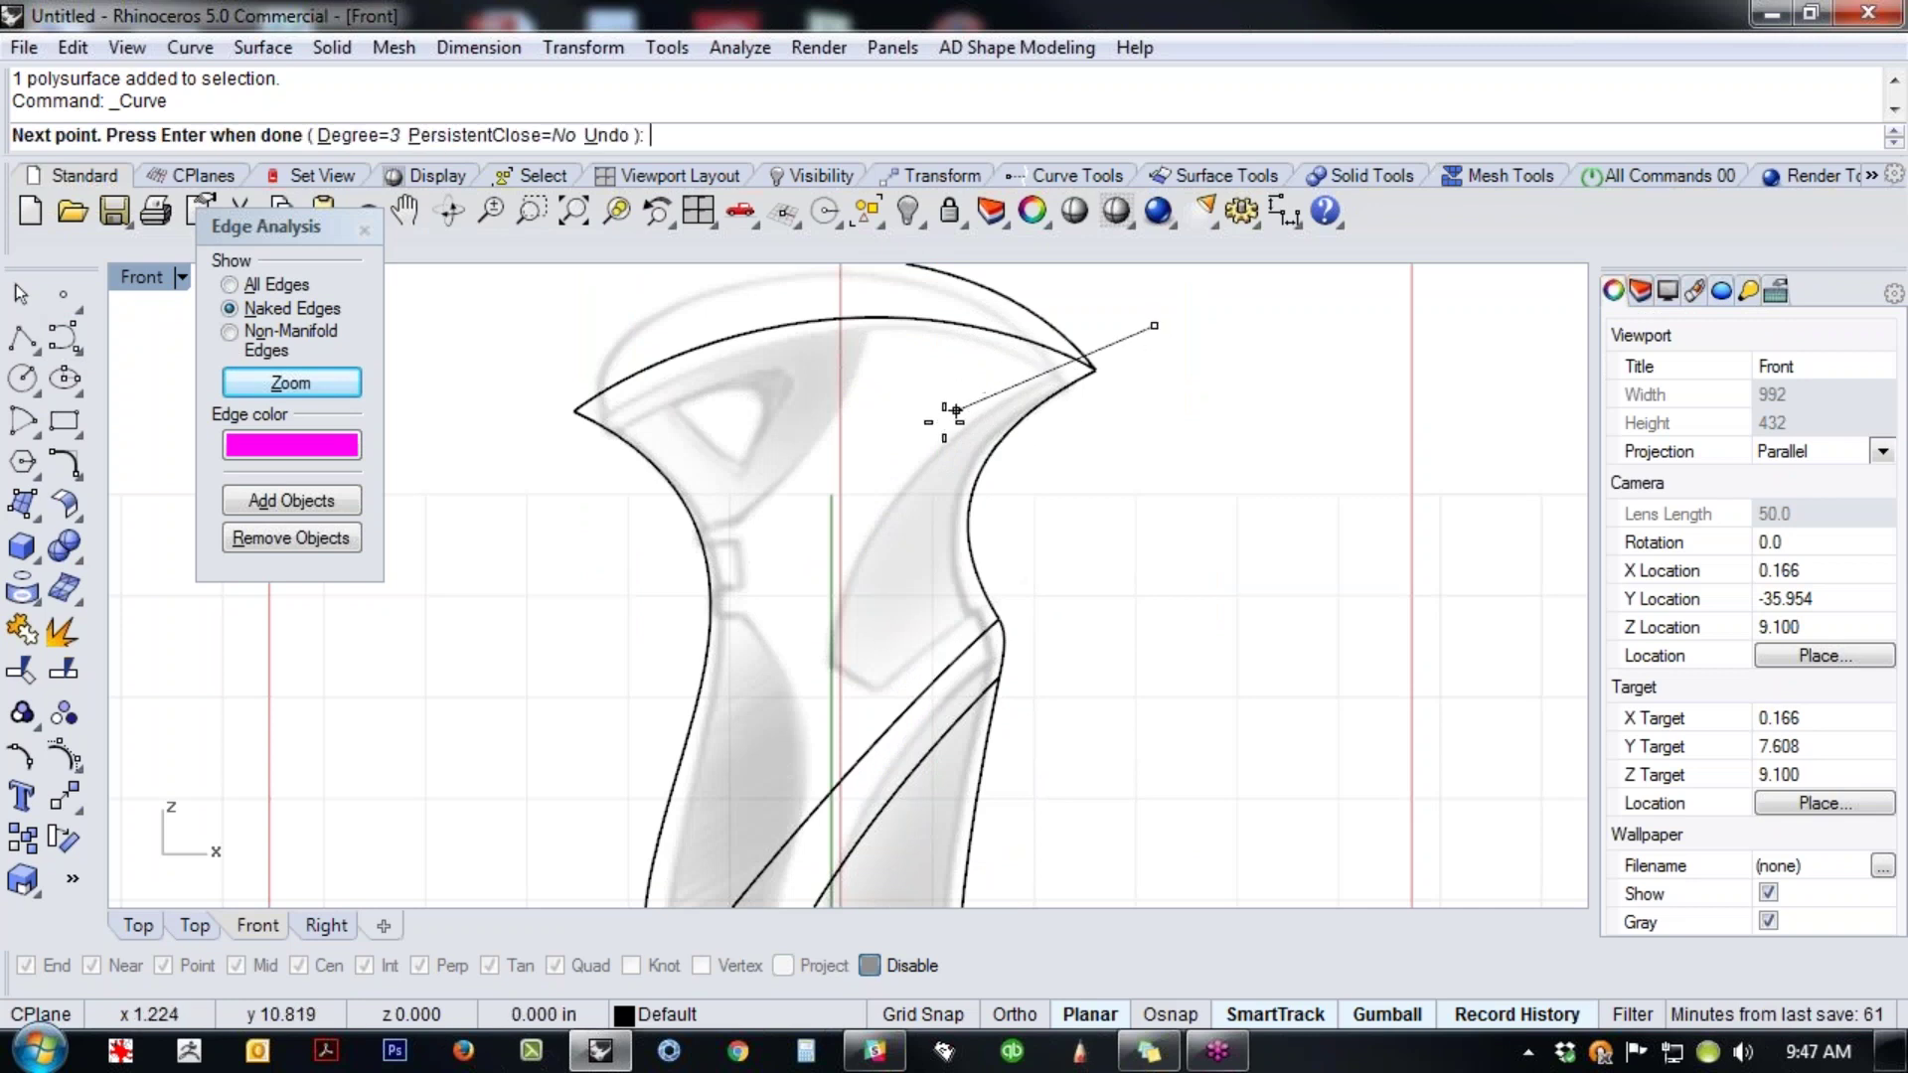
left_click(829, 660)
key("Return")
- Trace the upper-right inlay's lower corner with a short straight curve and a longer one extending past the handle's right outline
key("Return")
left_click(833, 661)
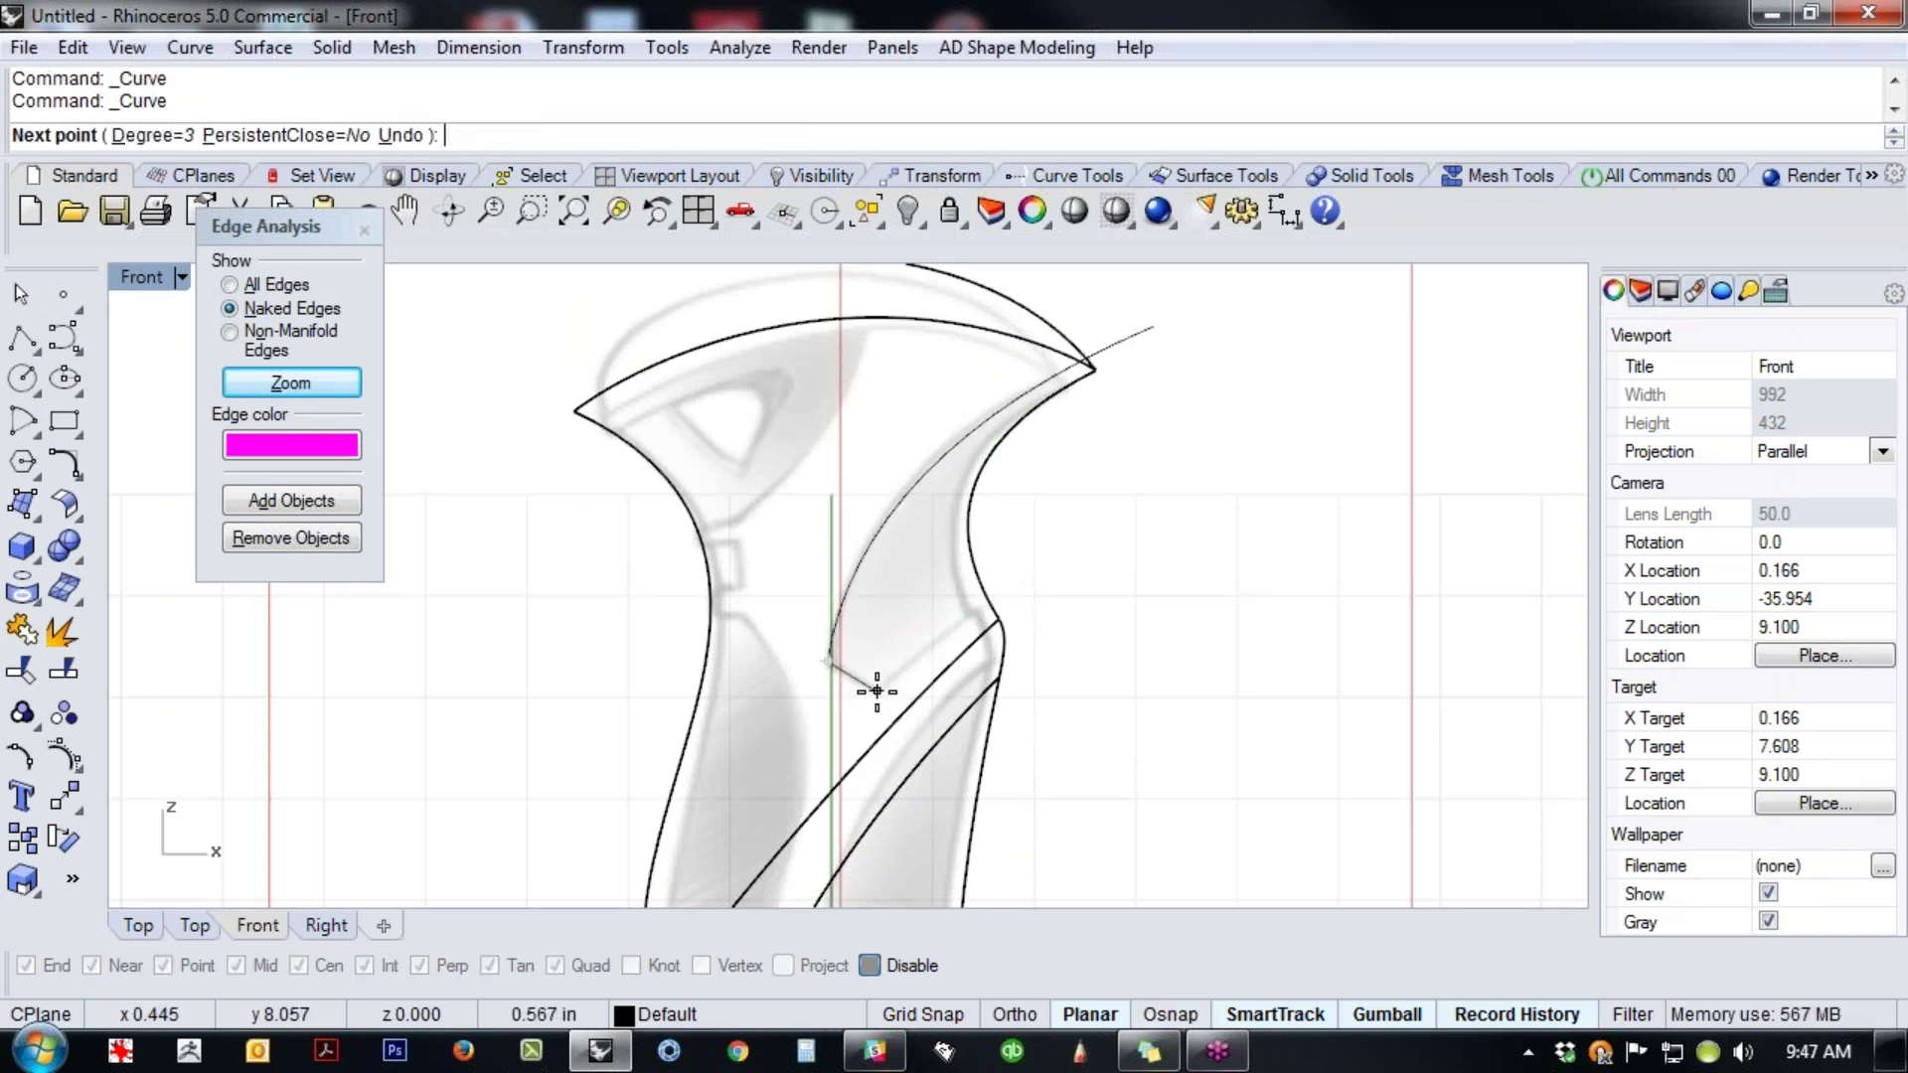
key("Return")
key("Return")
left_click(876, 691)
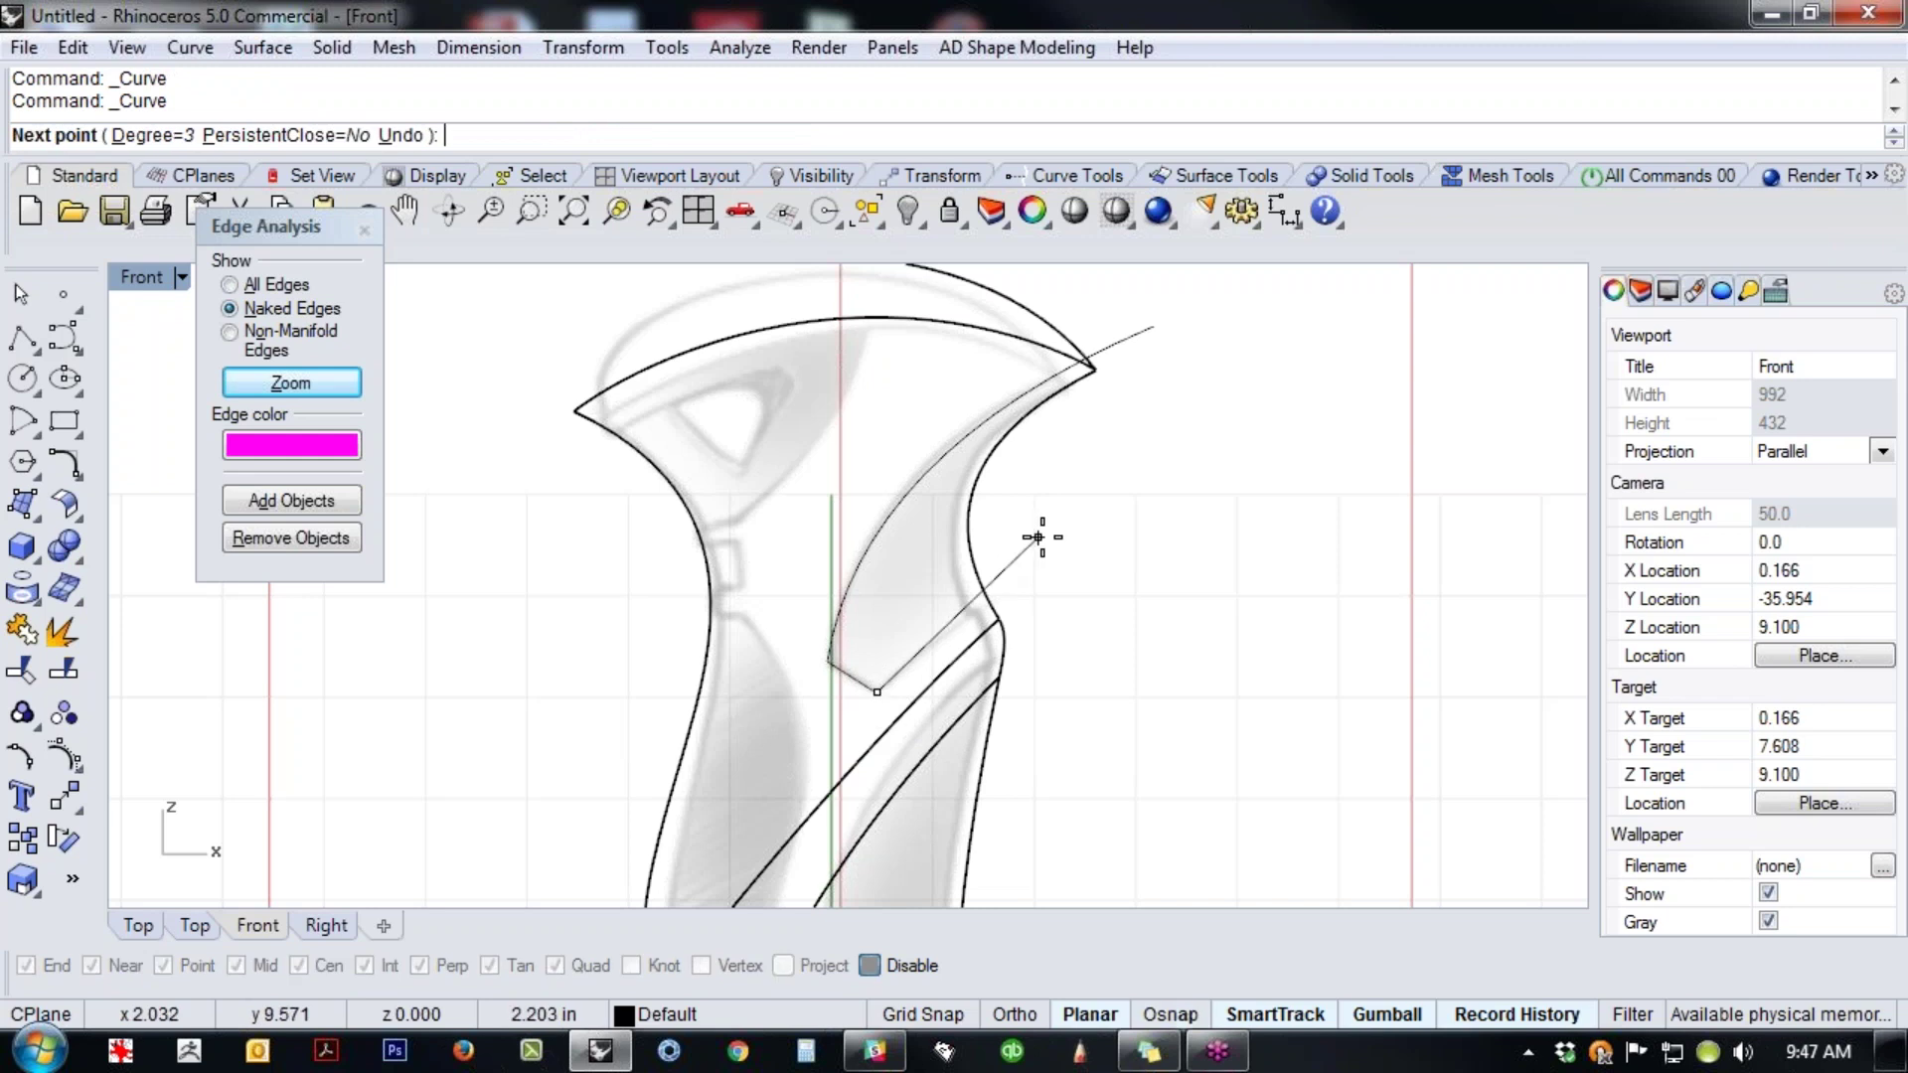
left_click(1069, 538)
key("Return")
scroll(1078, 542, "down", 2)
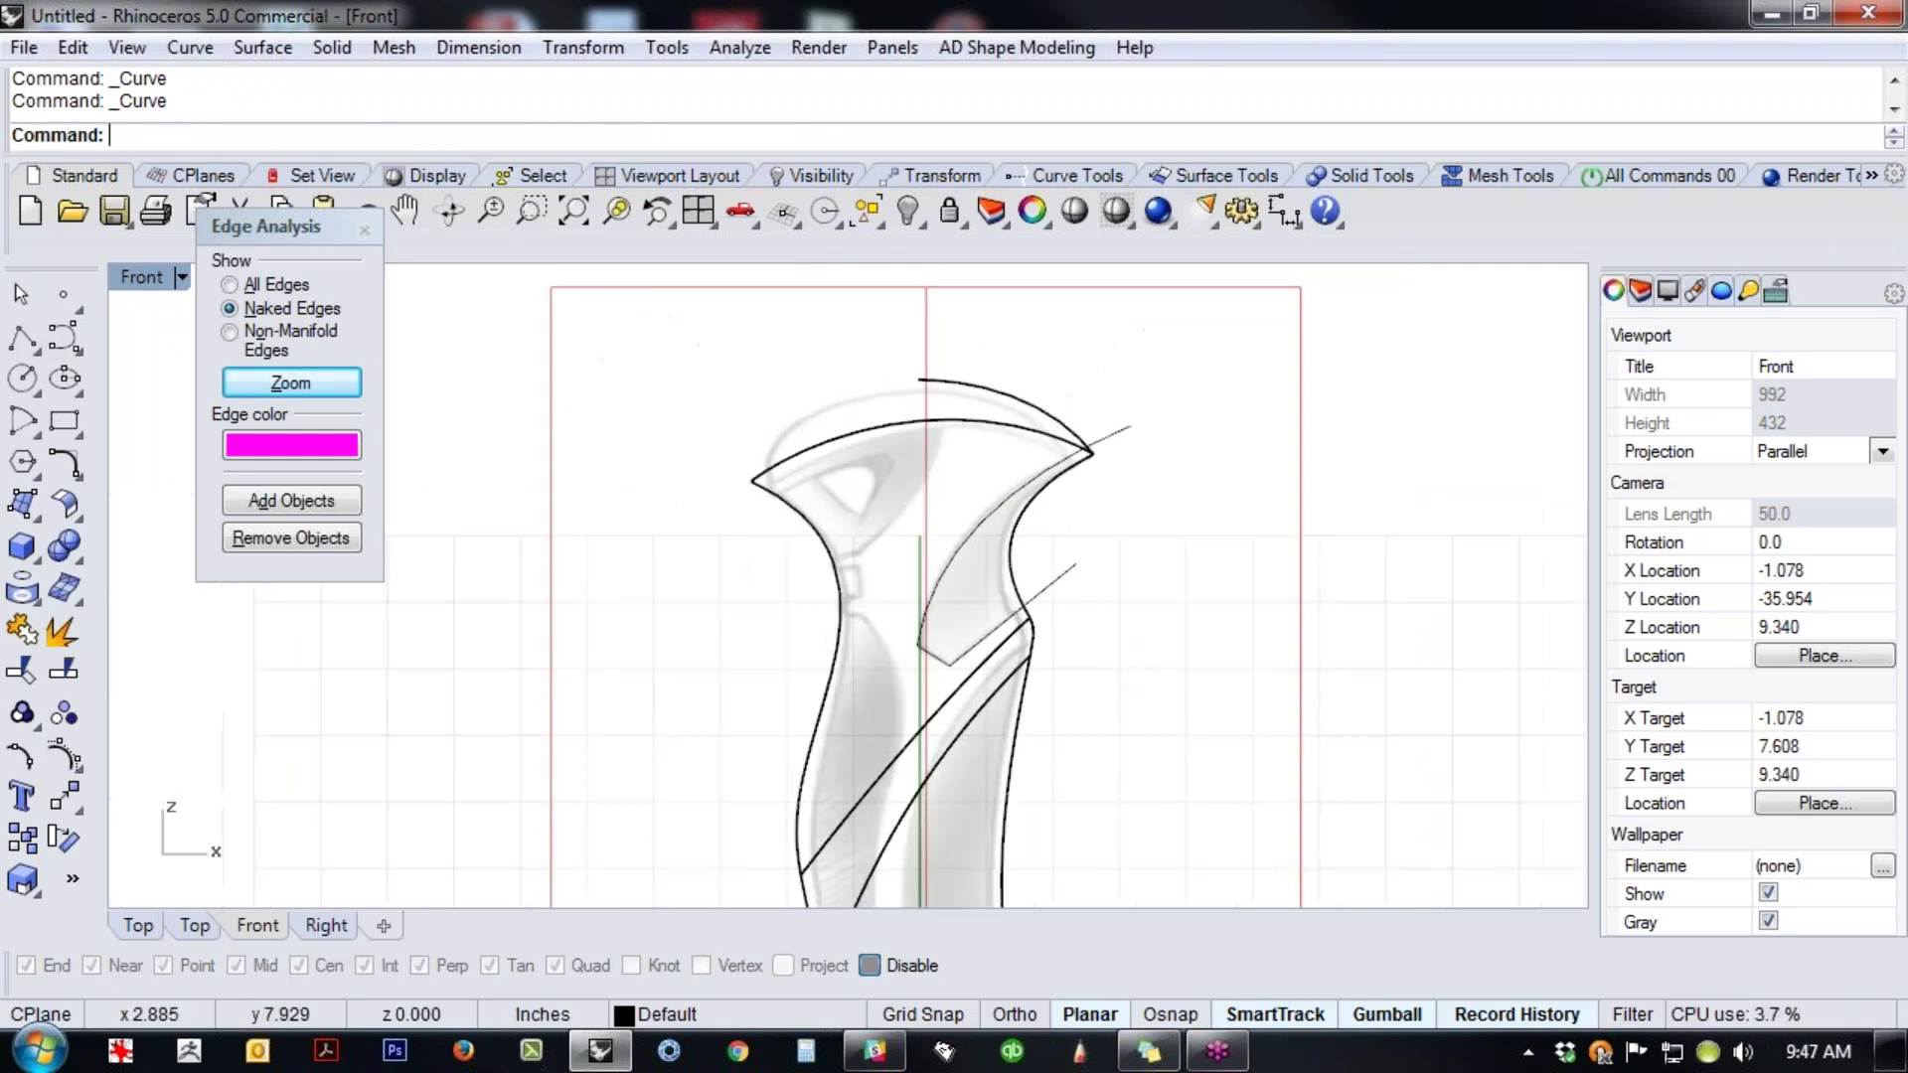
- Draw a curve tracing the lower edge of the sketch's upper-left inlay, from outside the handle's left outline up past the cap
key("Return")
scroll(855, 589, "down", 2)
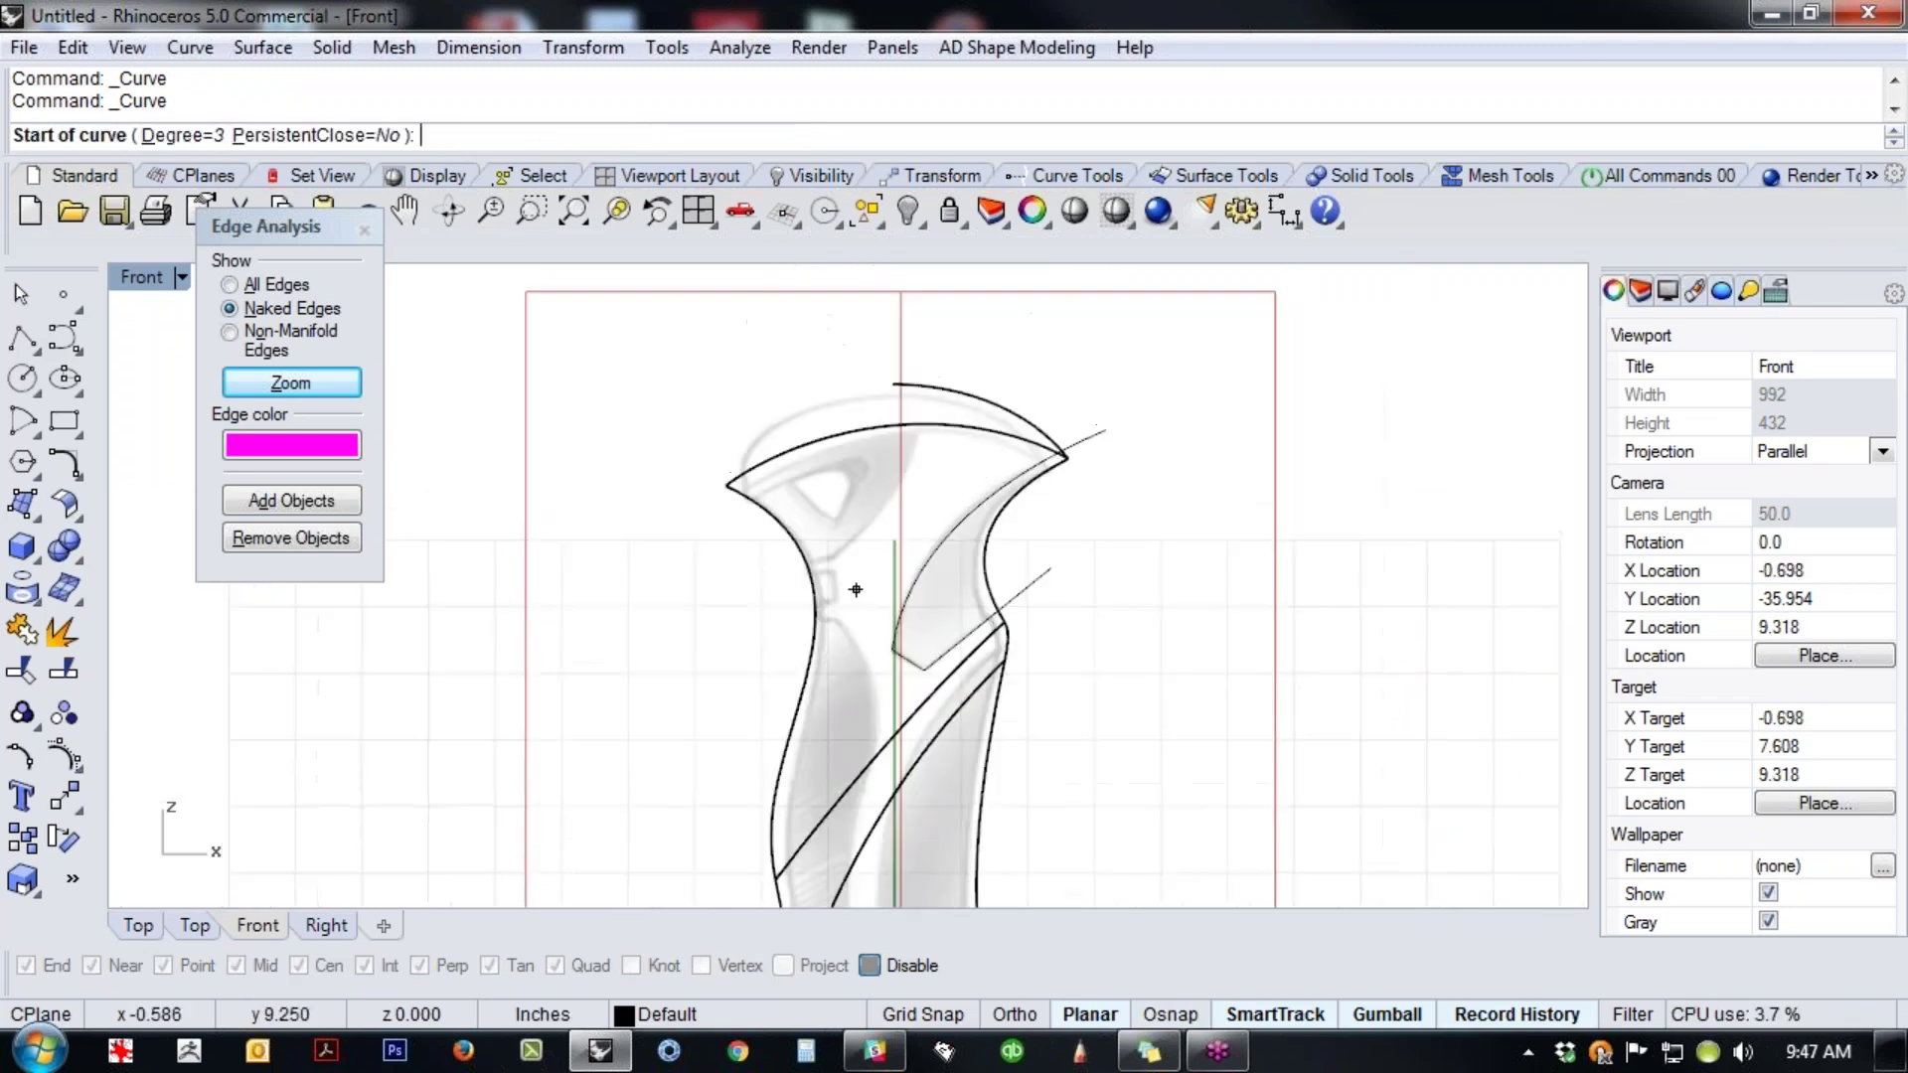
left_click(778, 563)
left_click(831, 558)
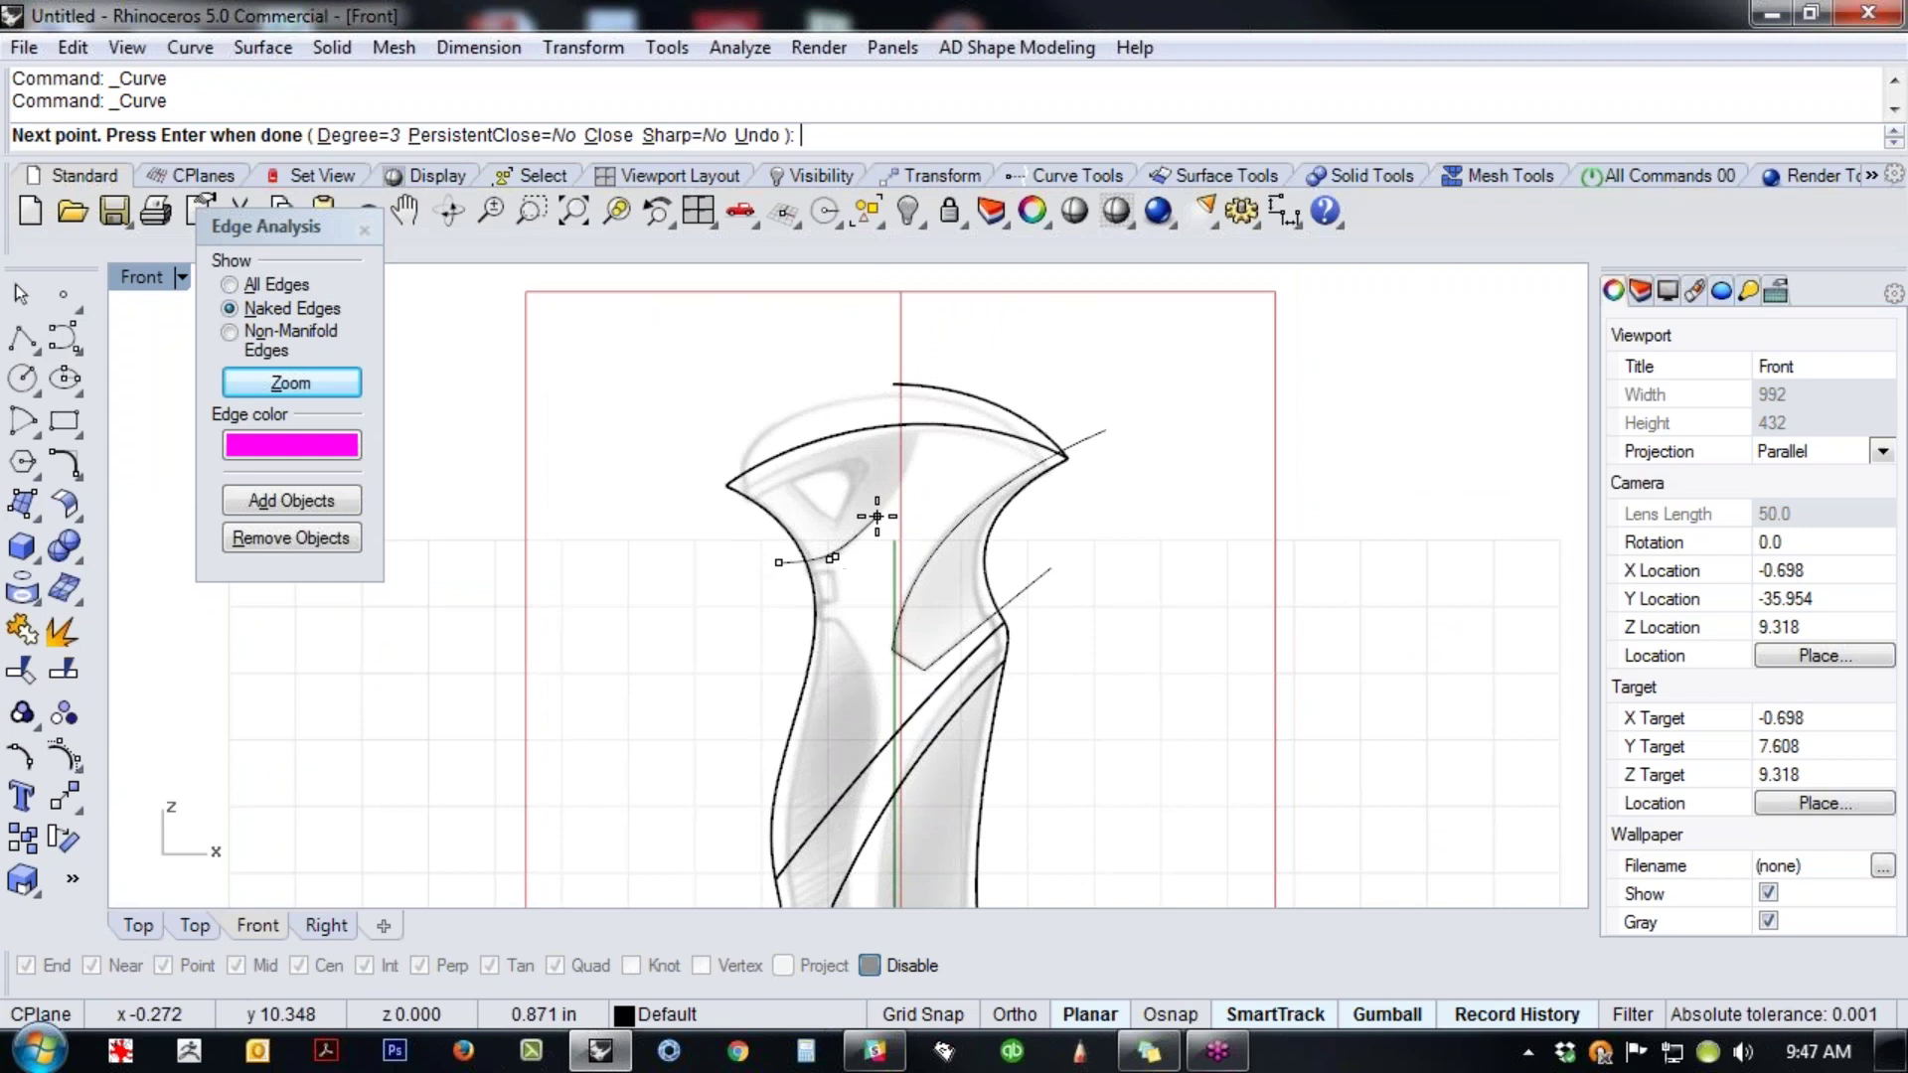
left_click(876, 515)
left_click(915, 450)
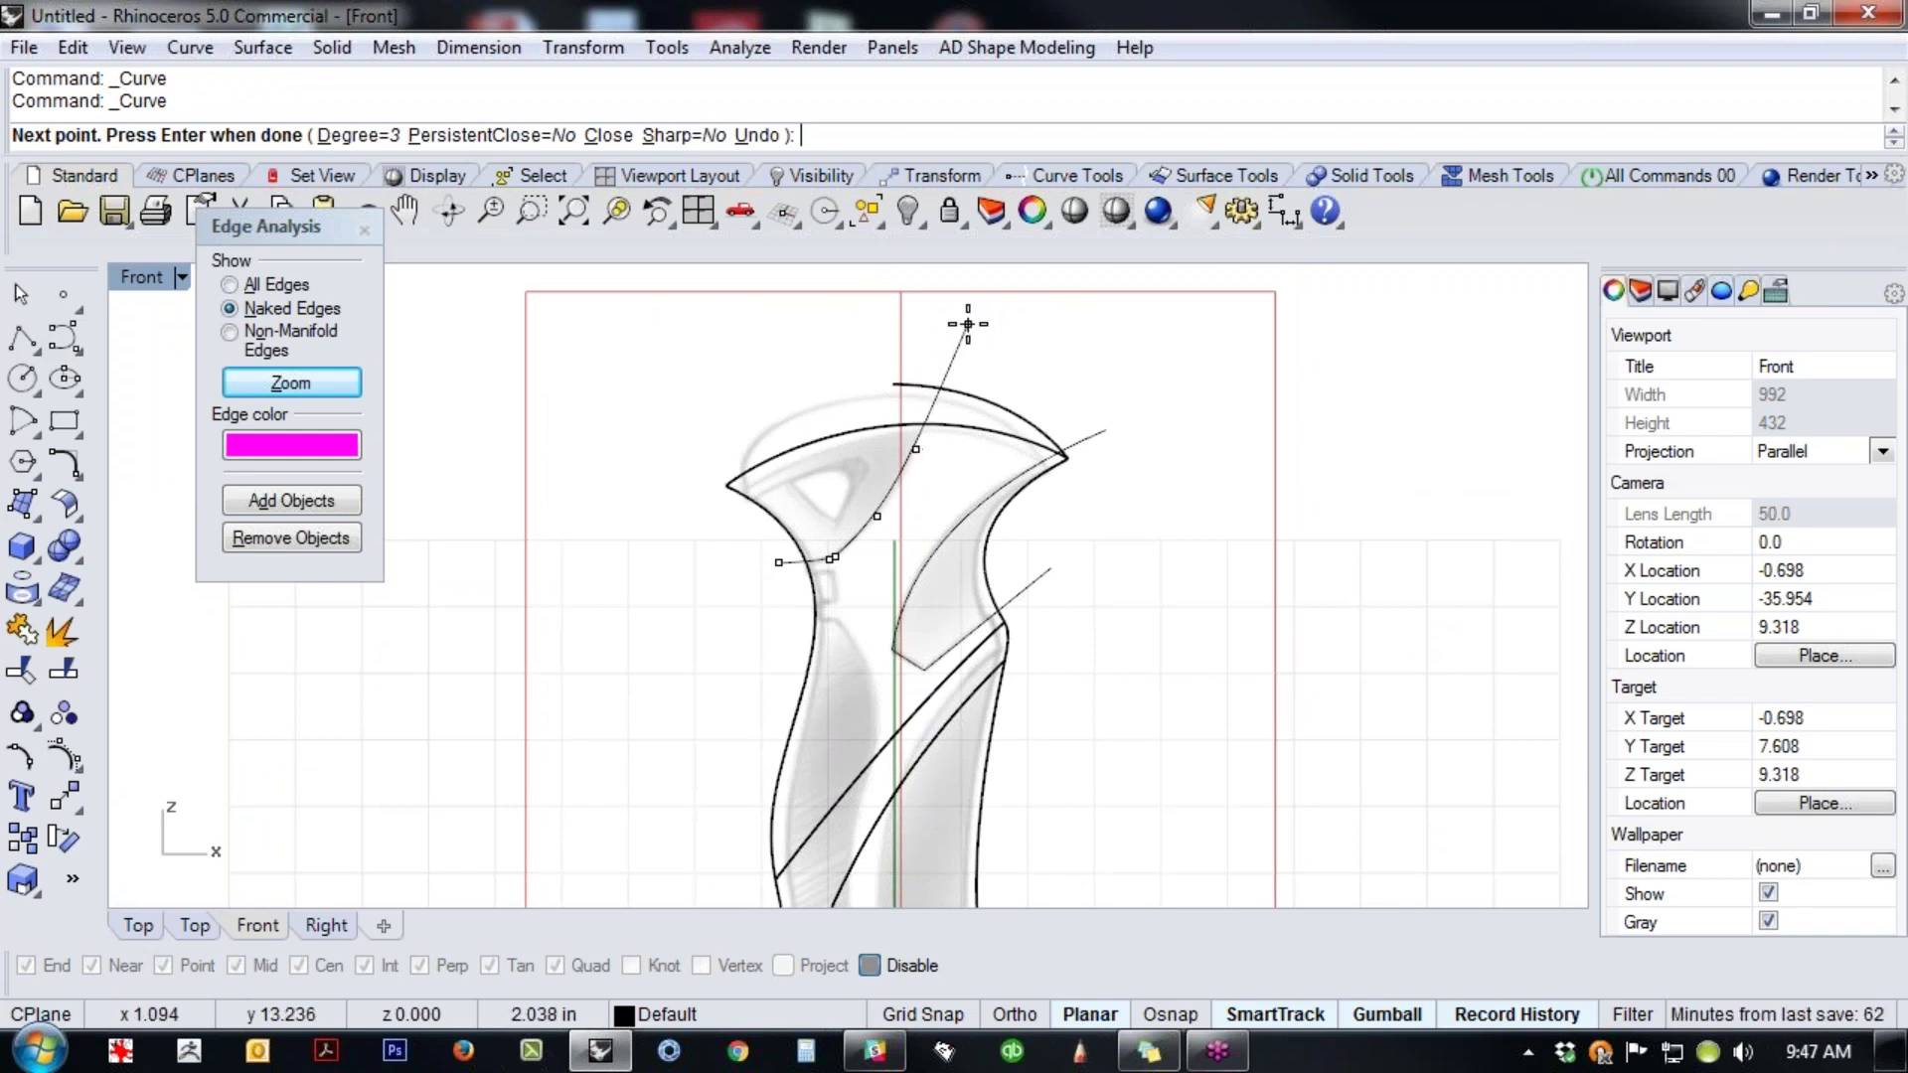
key("Return")
- Draw a short straight curve along the top edge of the long left inlay, starting outside the handle's left outline
key("Return")
mouse_move(766, 660)
right_mouse_down()
mouse_move(745, 438)
mouse_move(783, 429)
right_mouse_up()
scroll(777, 417, "up", 5)
left_click(768, 410)
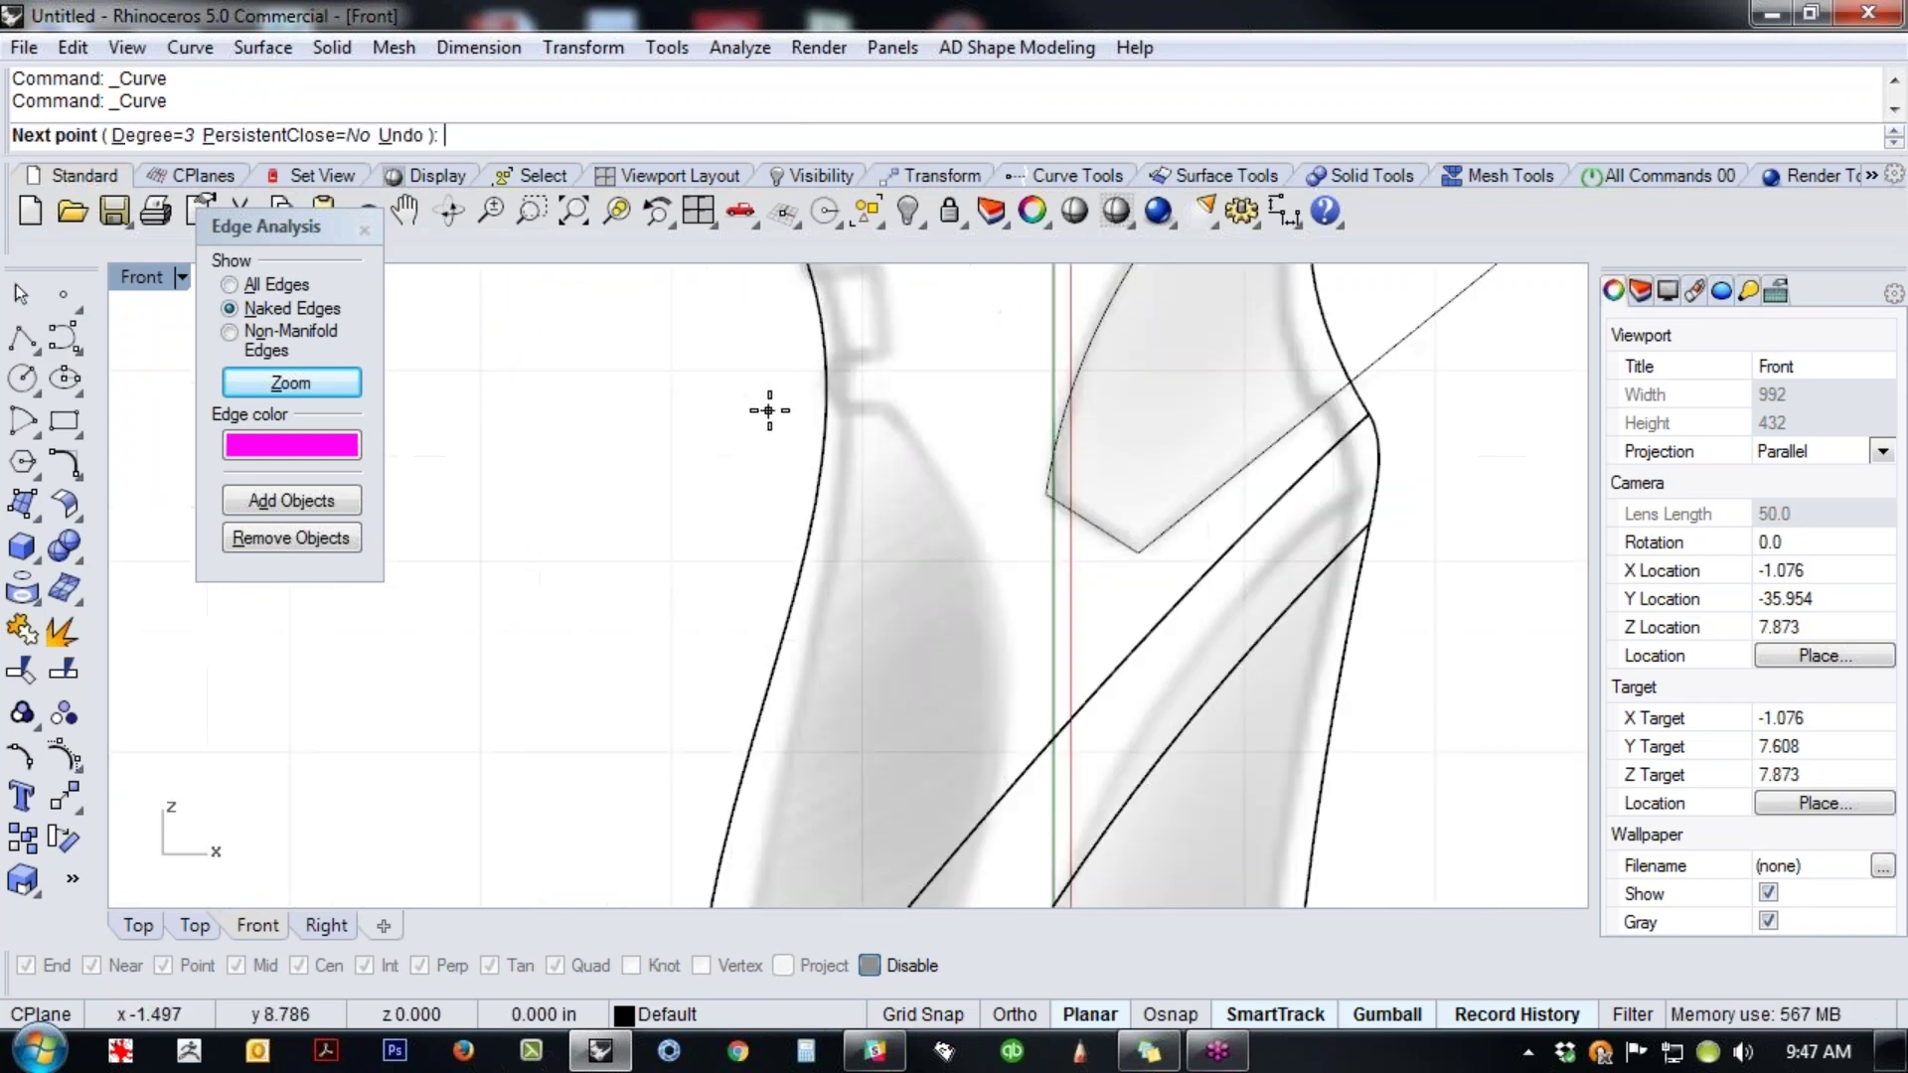
left_click(882, 408)
key("Return")
- Draw a multi-point curve down the inner edge of the long left inlay, from its short top line to below the grip's lower edge
key("Return")
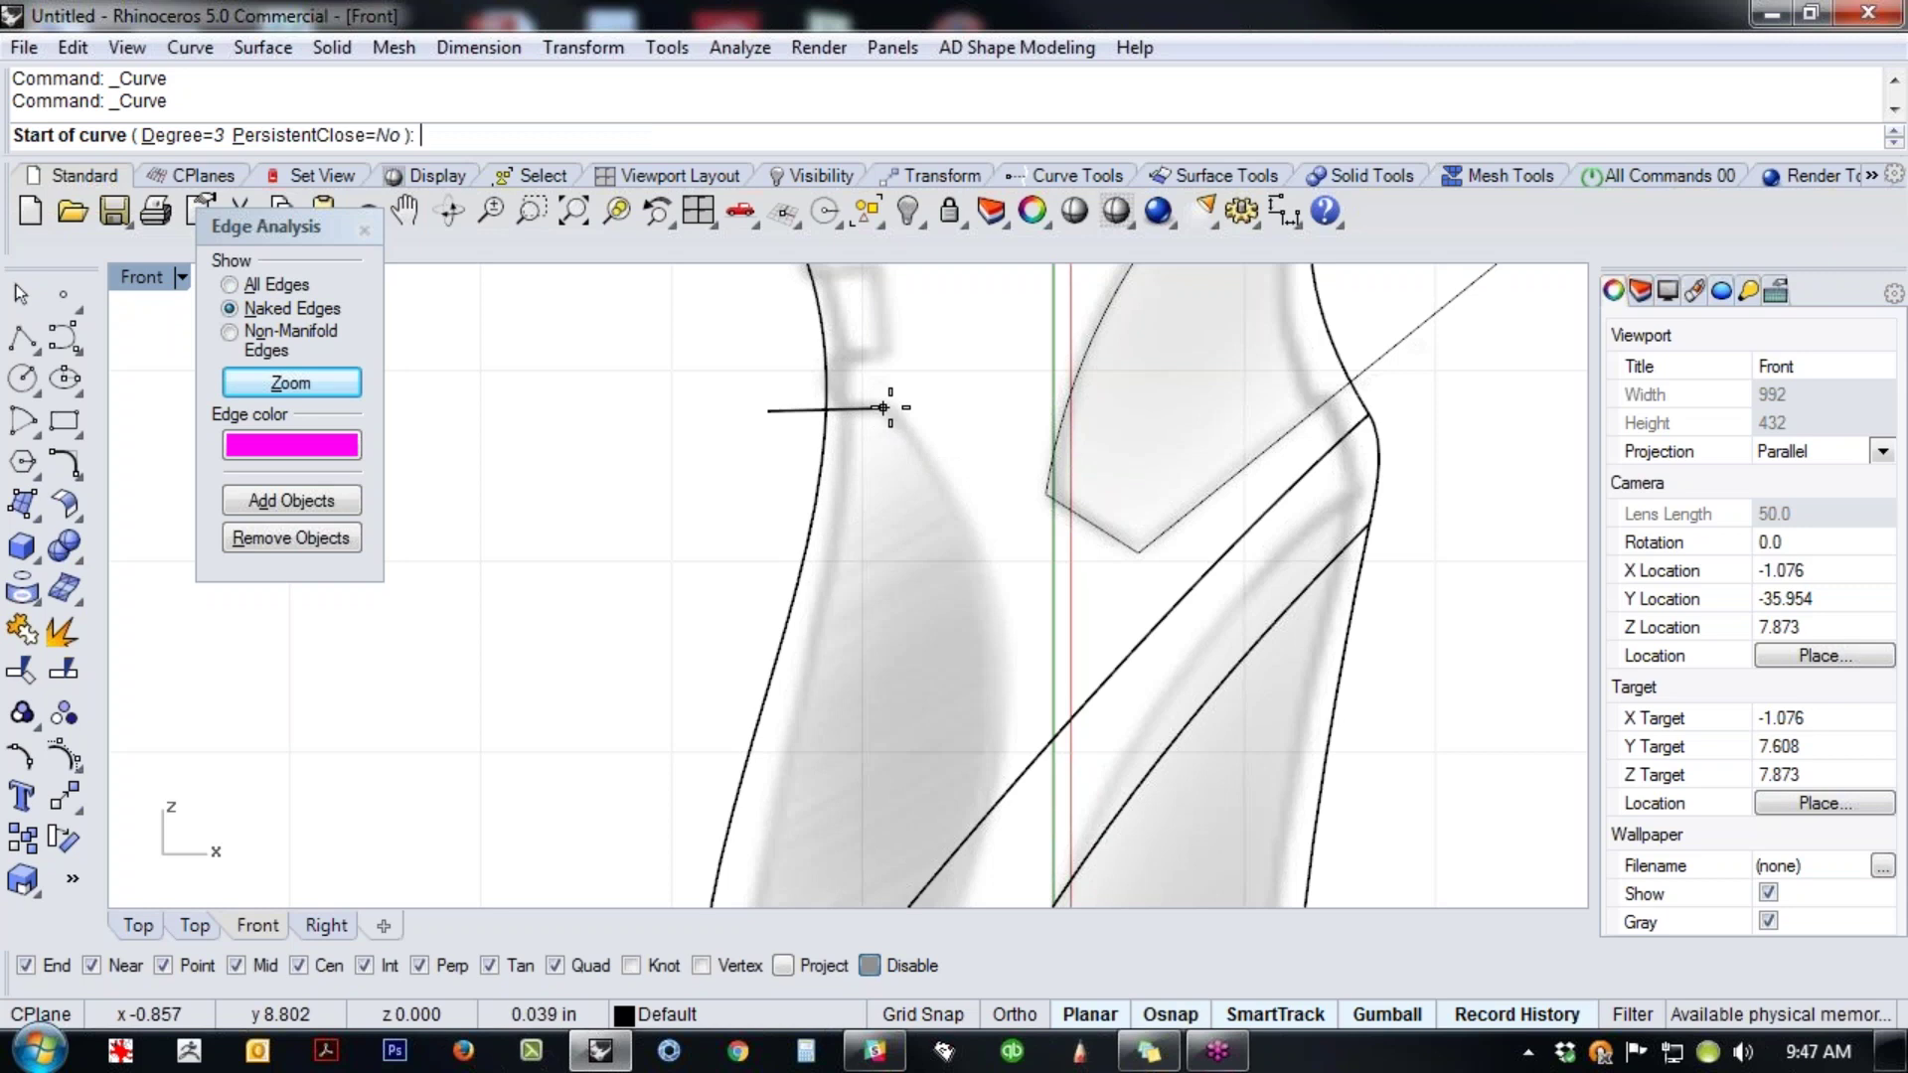
scroll(882, 407, "down", 5)
left_click(899, 421)
left_click(935, 471)
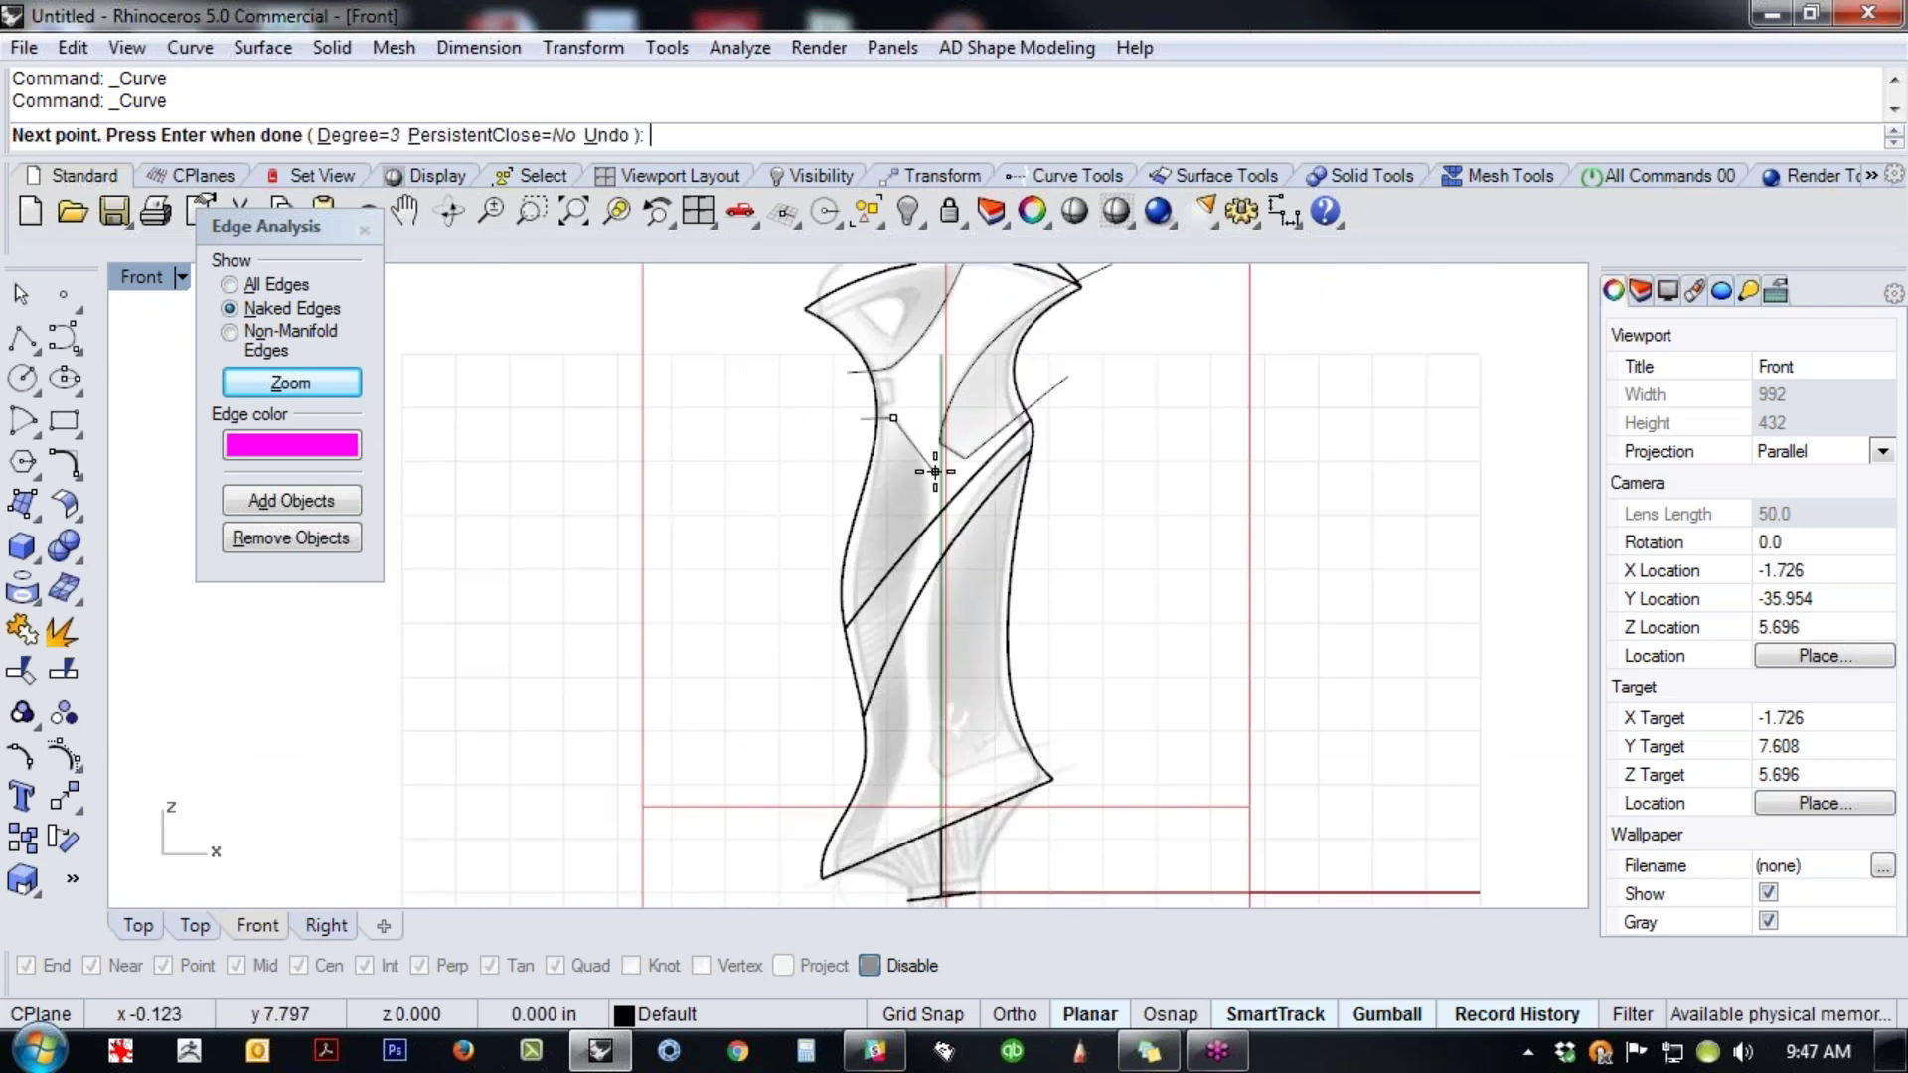
left_click(922, 566)
left_click(890, 647)
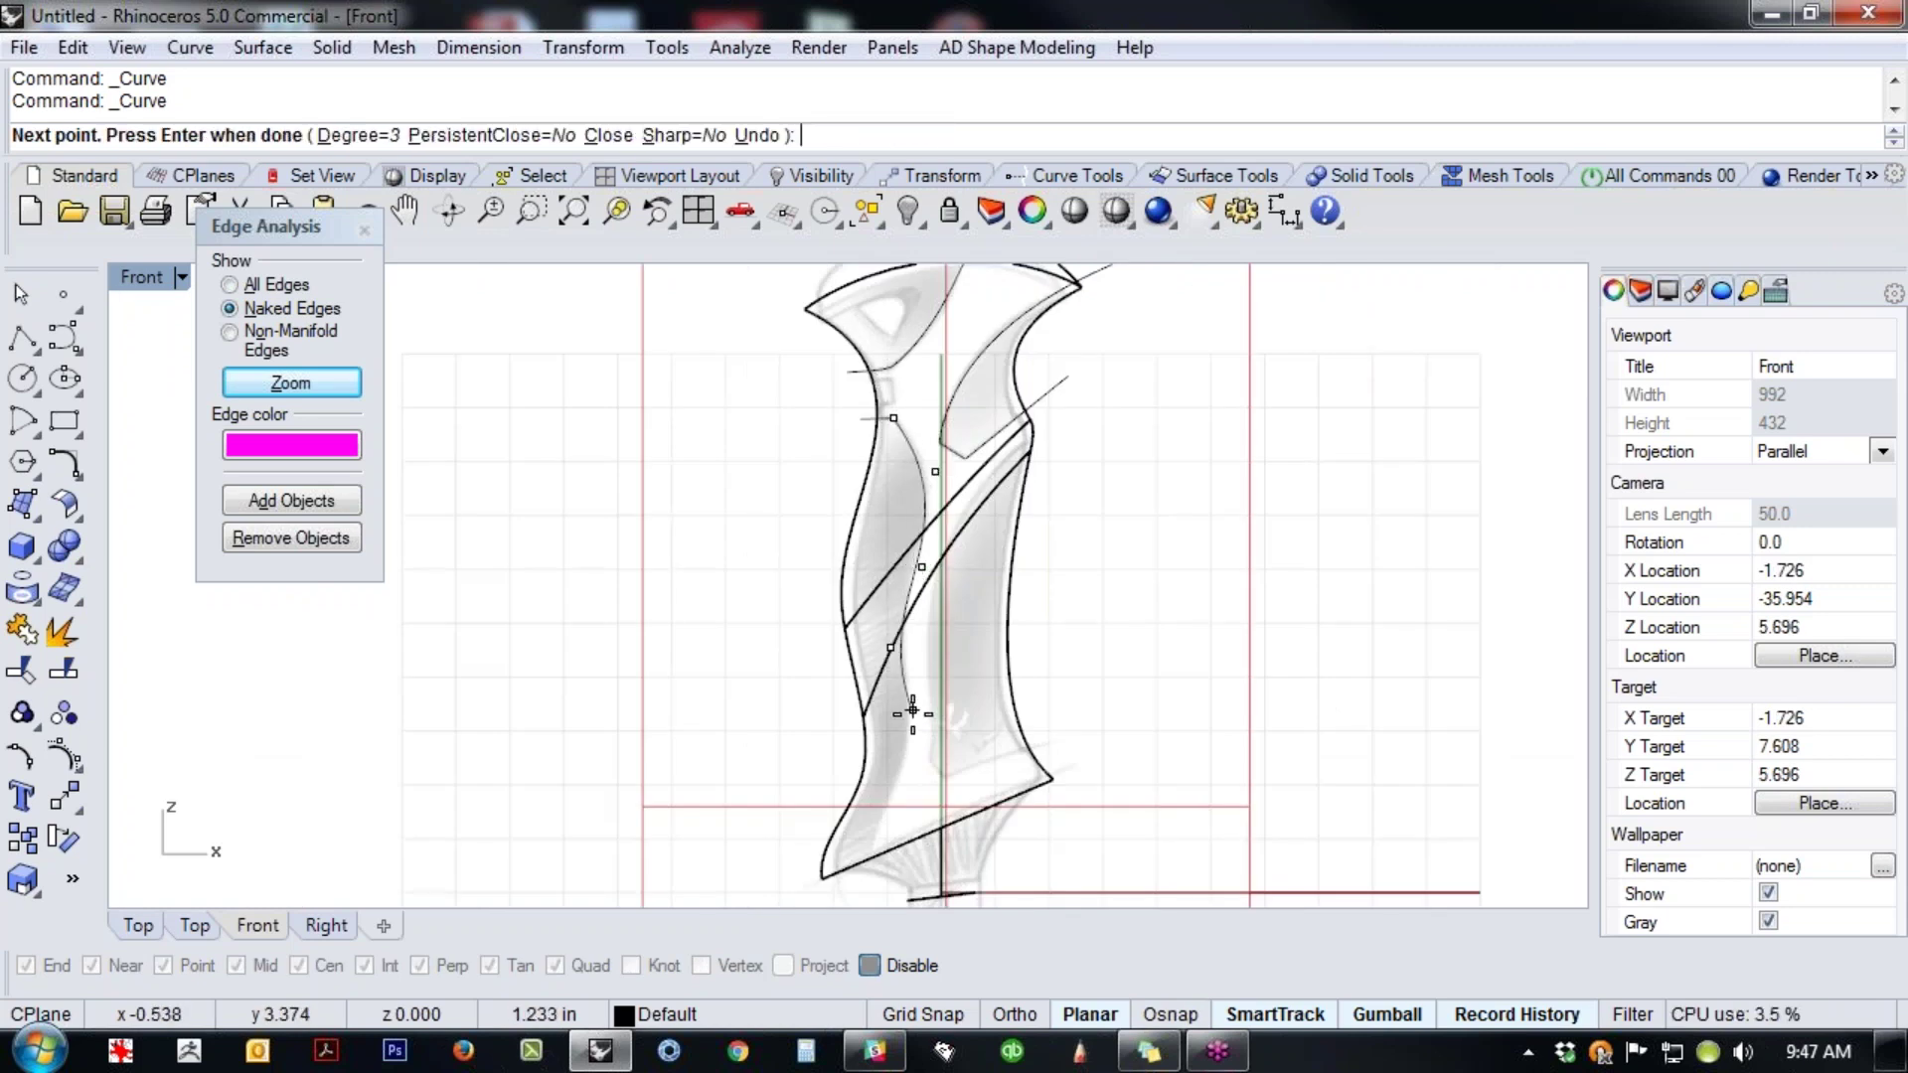
left_click(914, 730)
left_click(873, 827)
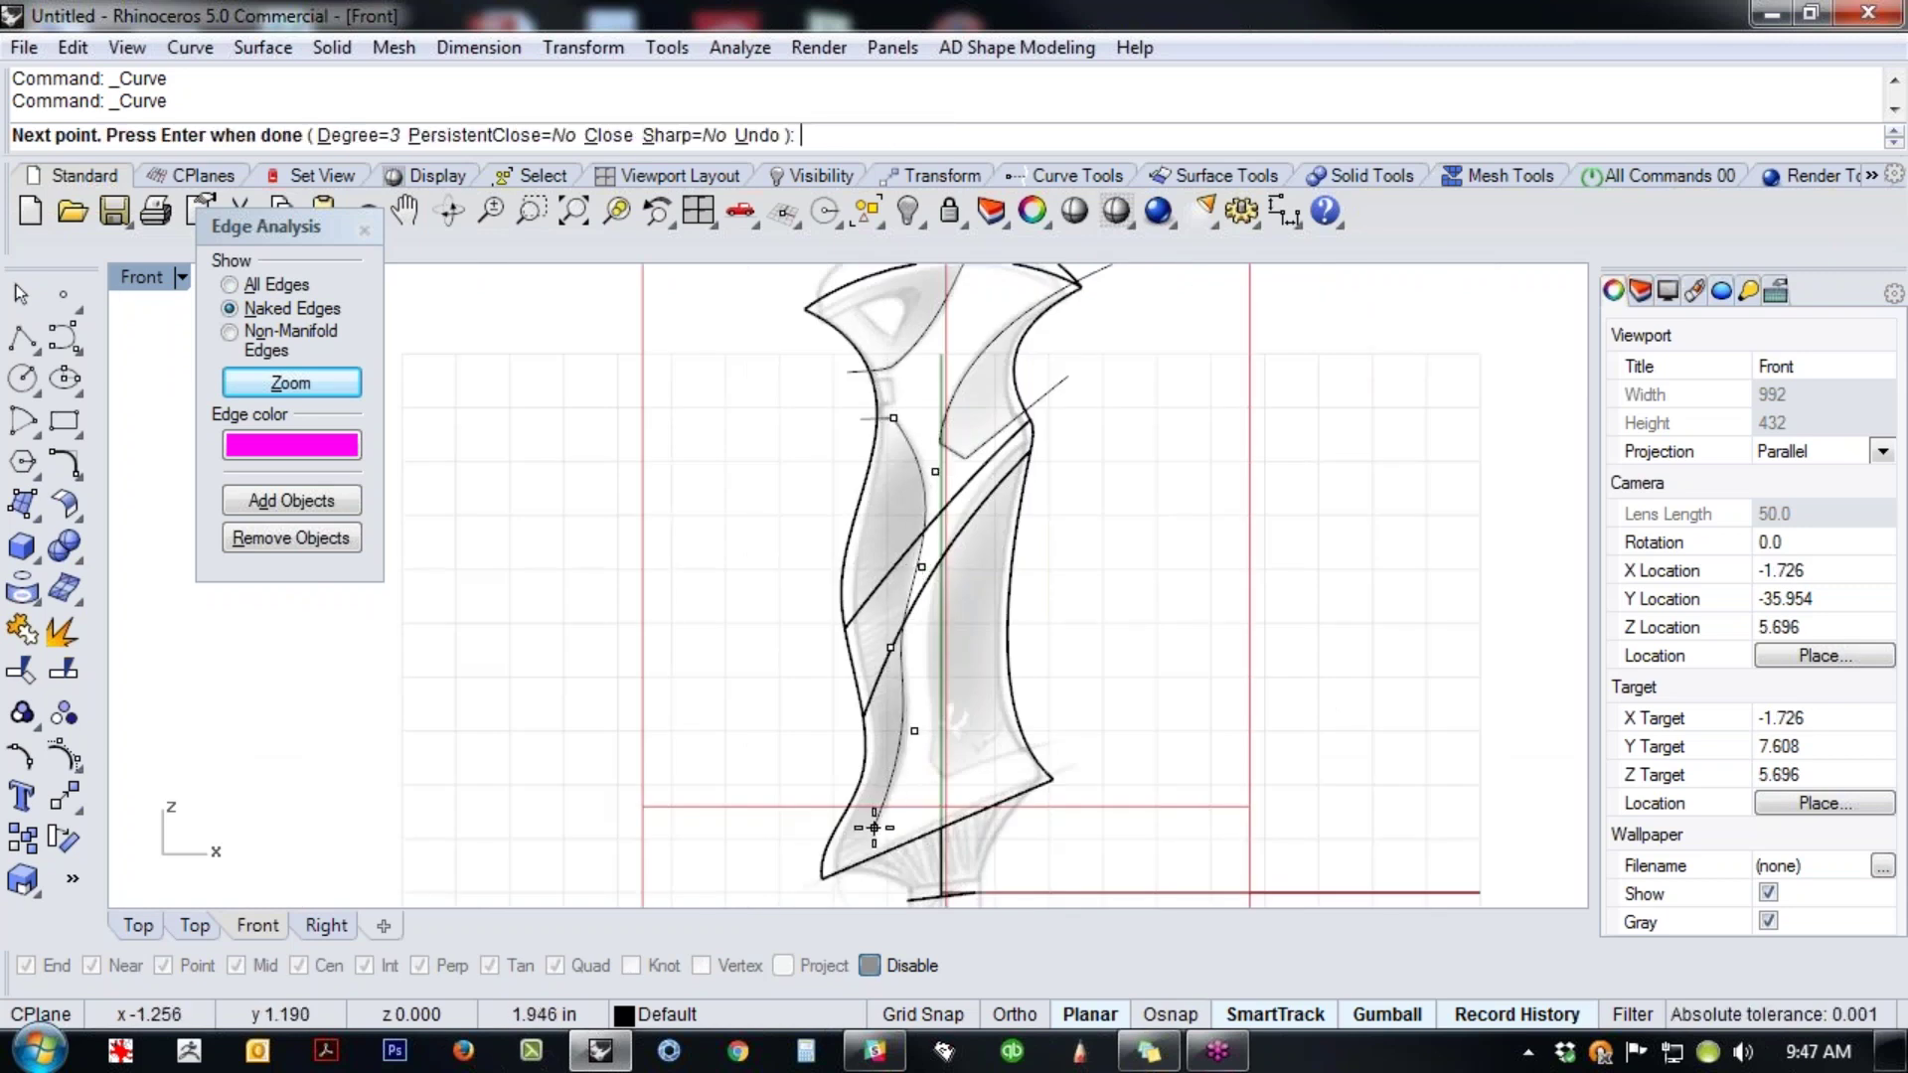
left_click(871, 880)
right_click(870, 879)
- Show the control points of the long left inlay curve and move points along its middle to match the sketched edge
left_click(880, 826)
middle_click(903, 767)
key("Escape")
key("Escape")
left_click(888, 791)
middle_click(887, 791)
left_click(742, 856)
scroll(908, 782, "up", 2)
scroll(912, 795, "up", 1)
left_click(920, 687)
left_click_drag(920, 686, 935, 719)
right_click_drag(938, 496, 831, 820)
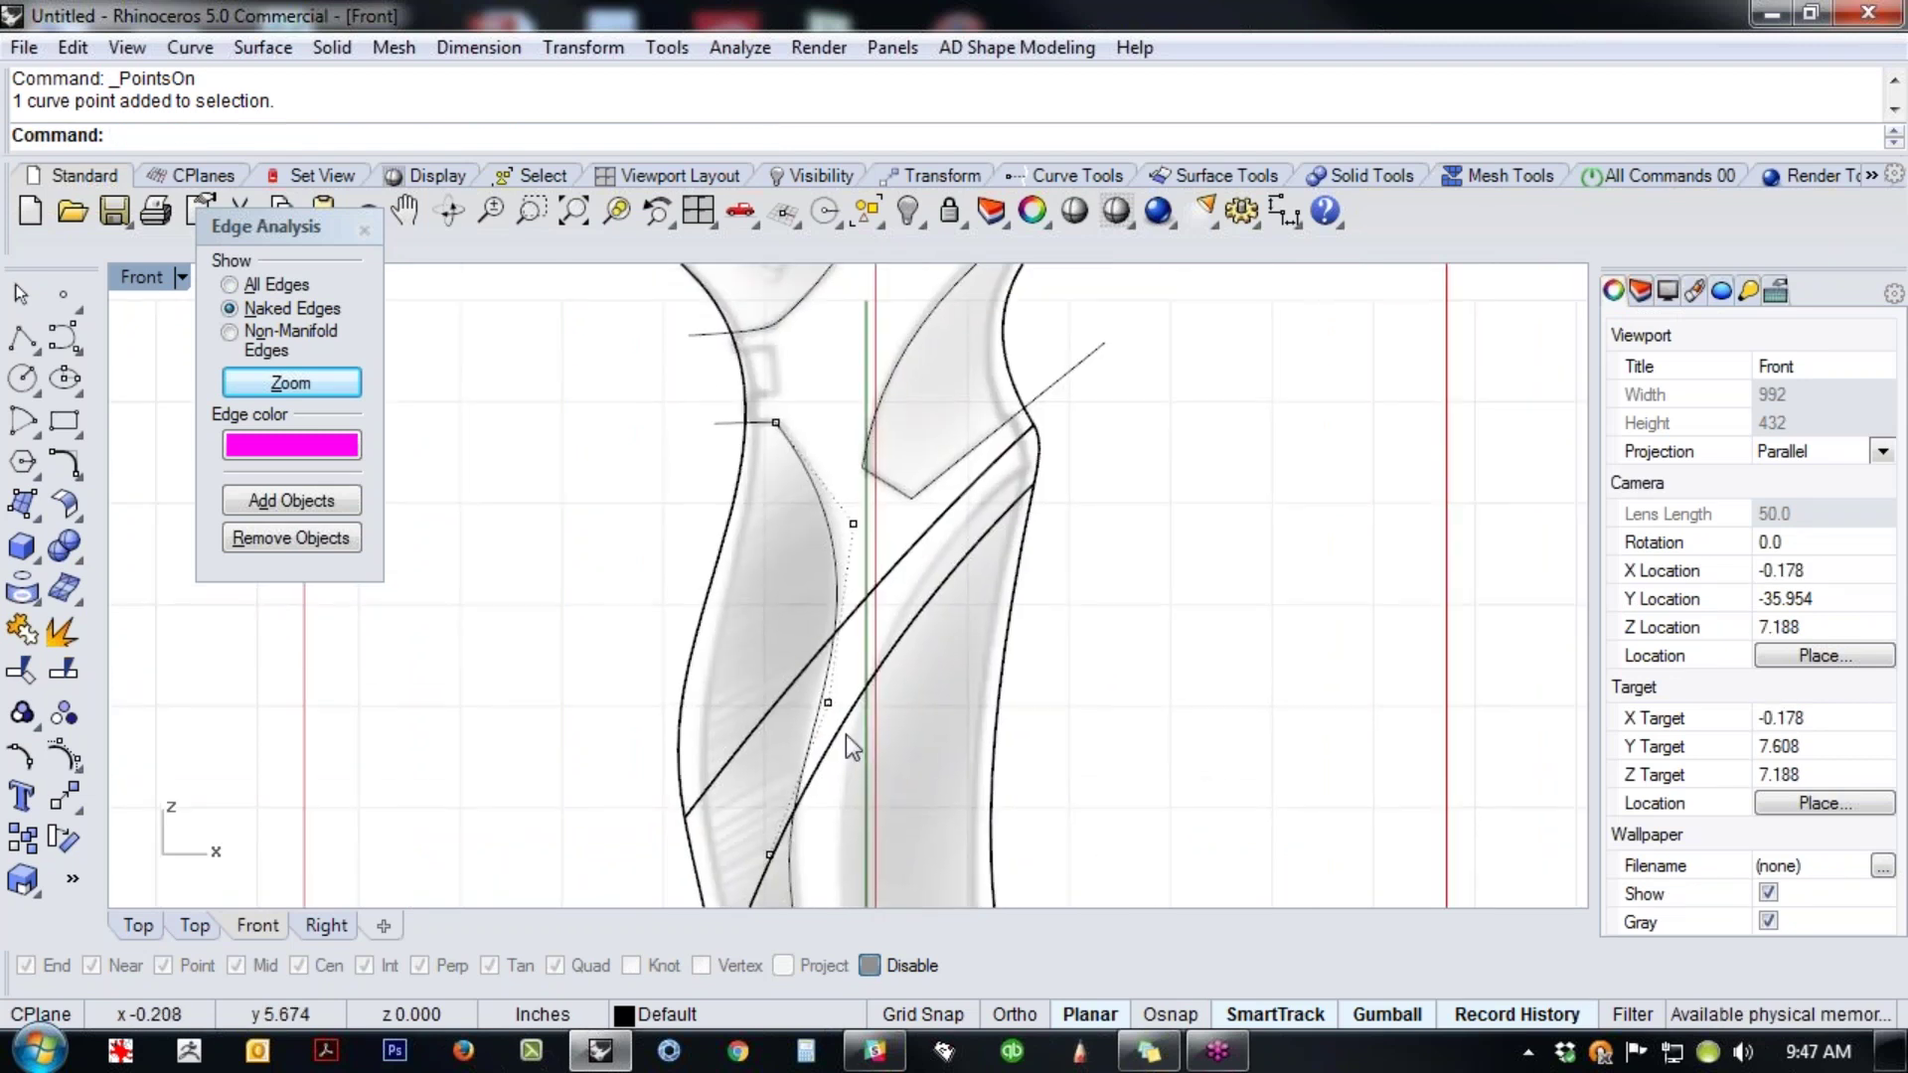
left_click(827, 702)
left_click_drag(904, 634, 904, 611)
- Adjust the left inlay curve's control points near the handle's base to follow the sketched shading
scroll(857, 645, "down", 6)
right_click_drag(888, 755, 899, 484)
scroll(833, 681, "up", 12)
left_click(731, 619)
left_click_drag(801, 547, 795, 517)
left_click(803, 825)
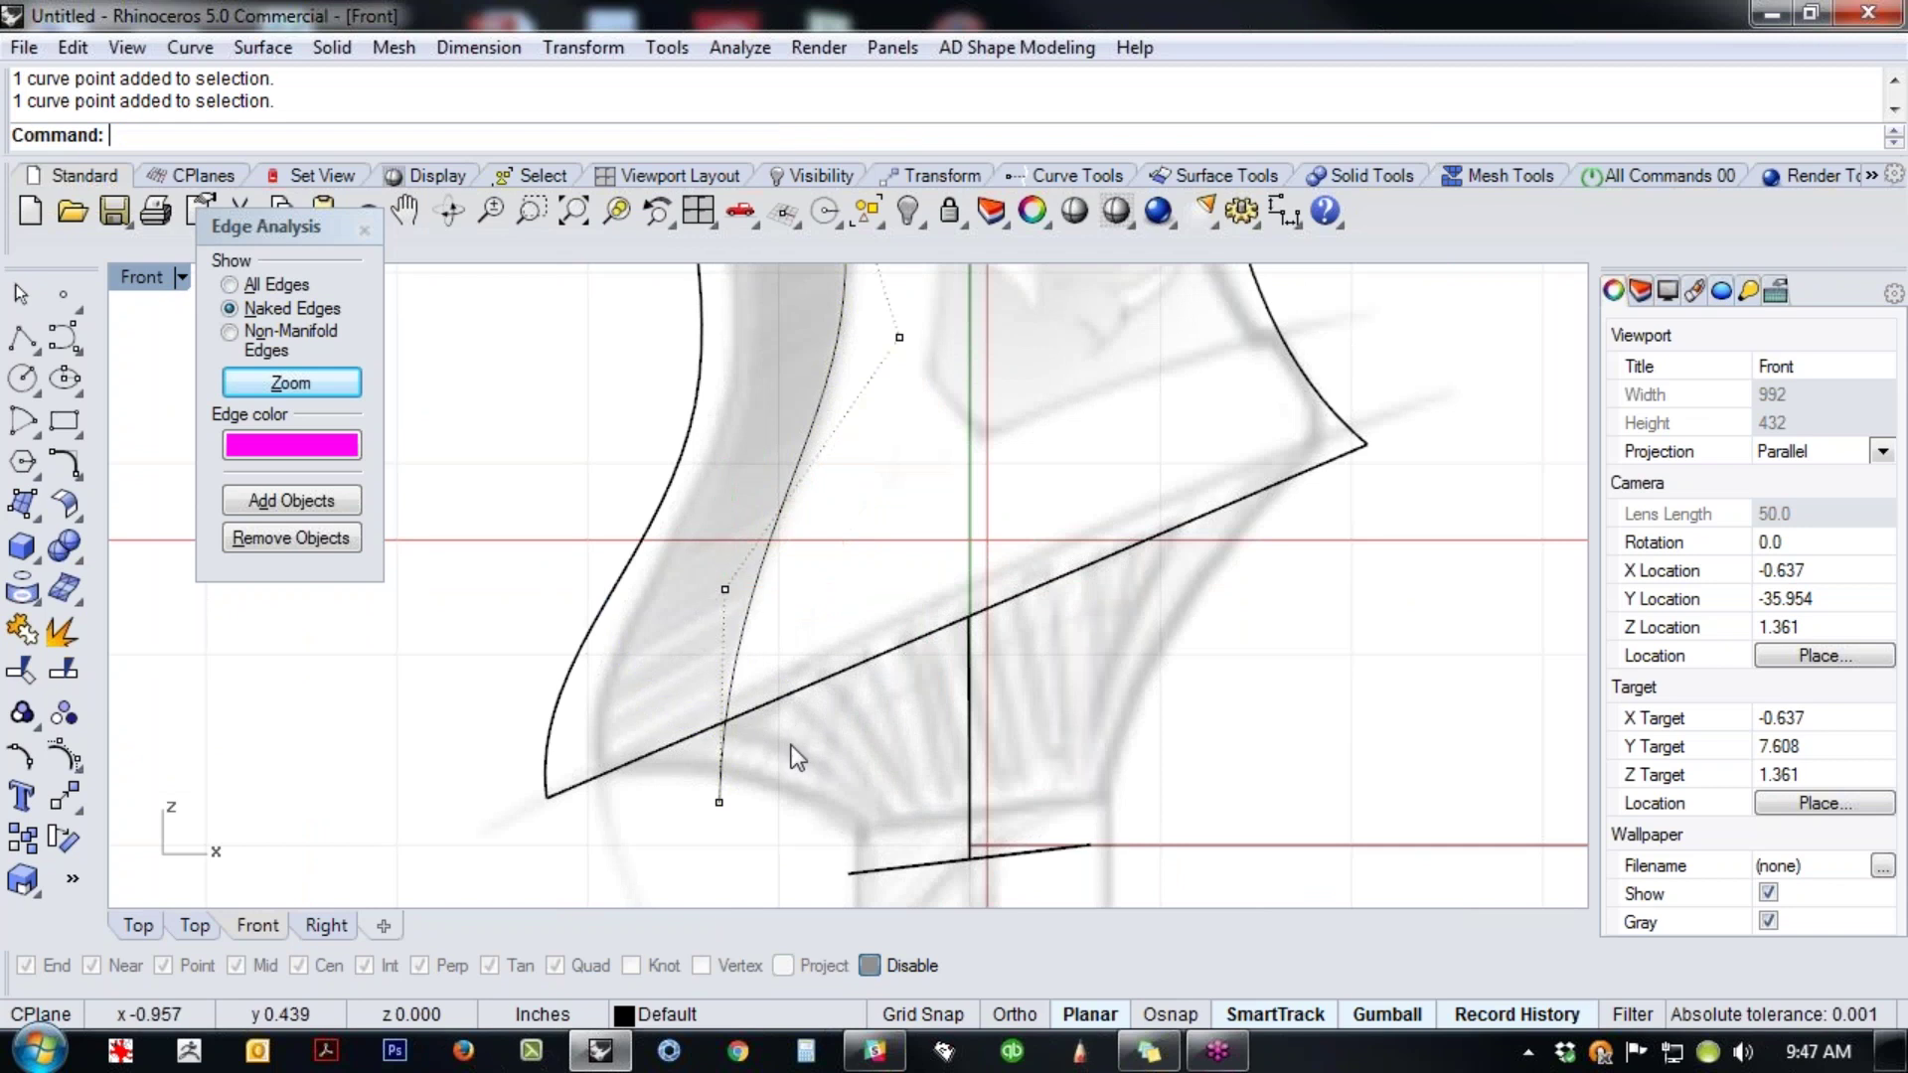
scroll(801, 713, "down", 6)
right_click_drag(959, 592, 919, 747)
scroll(923, 760, "down", 3)
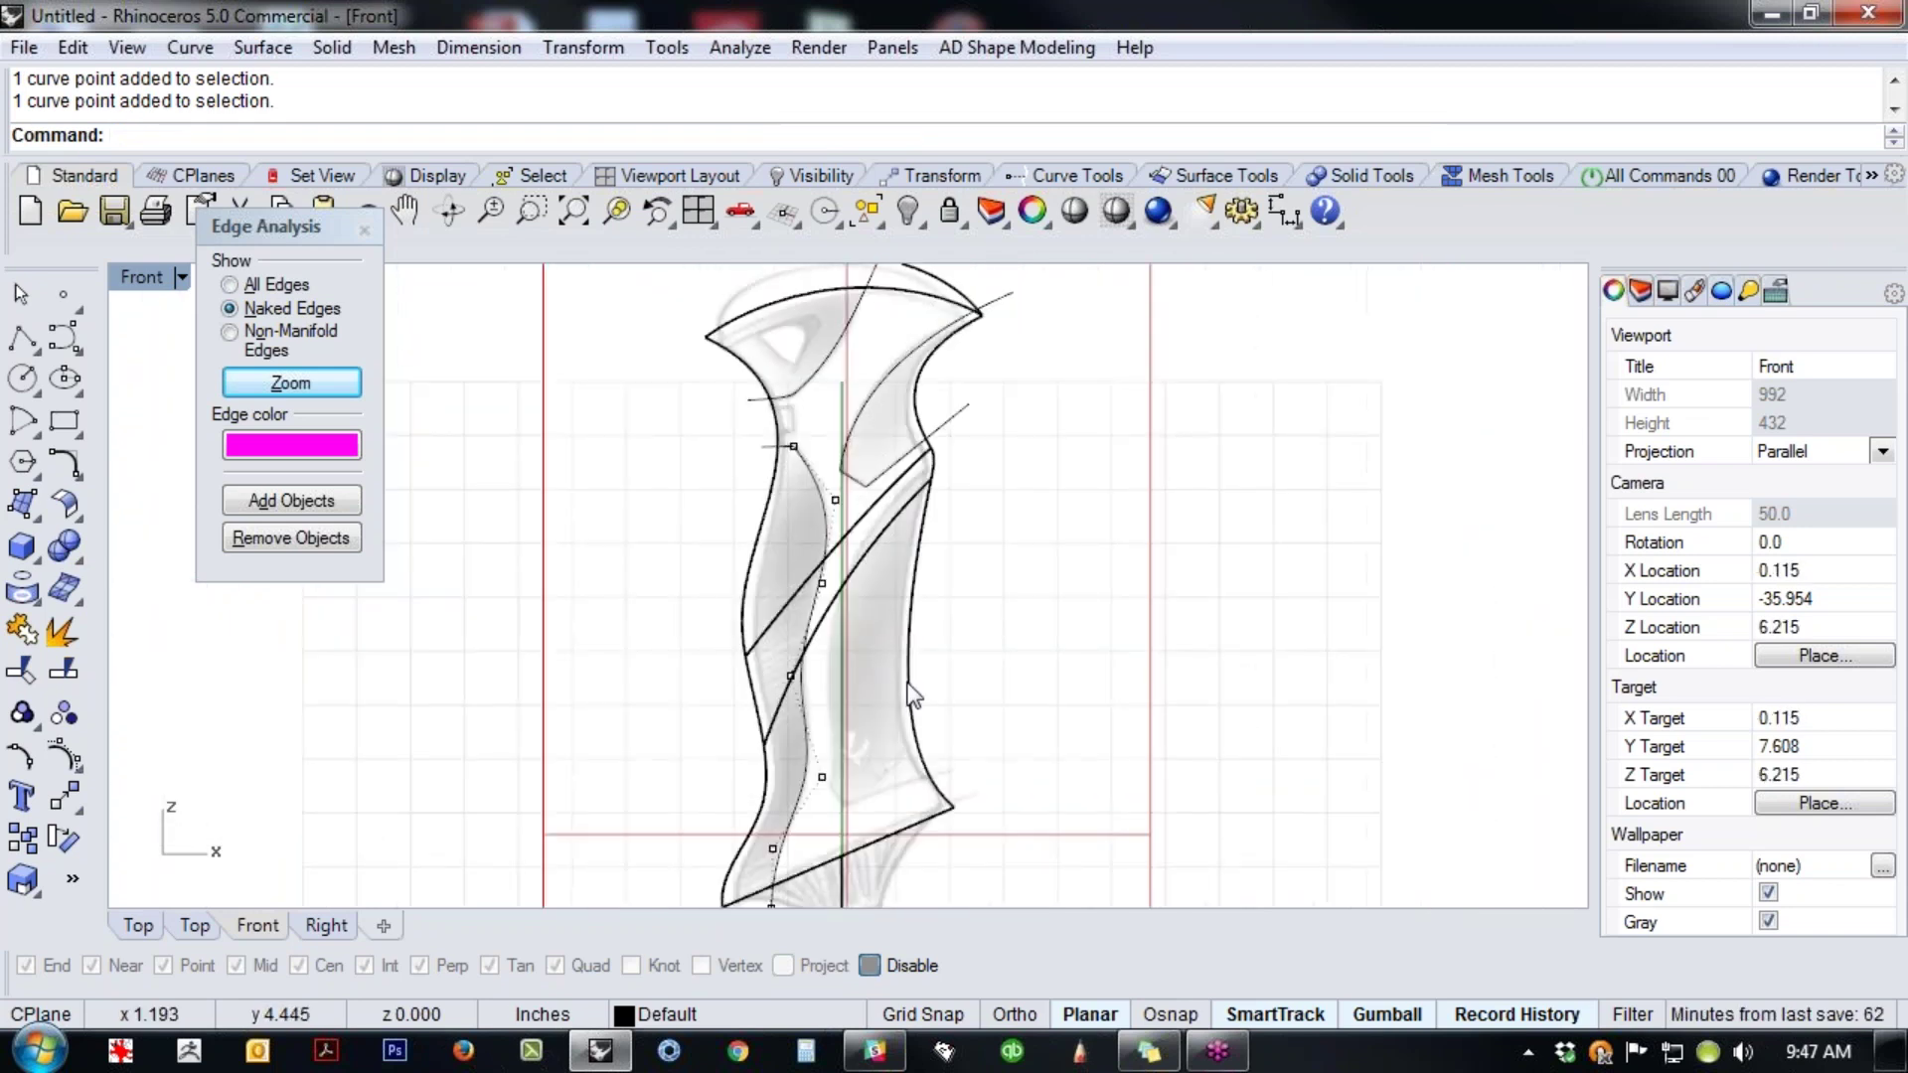
- Draw an open three-sided polyline around the small left notch, with segments about 0.7, 0.46 and 0.8 in, its ends outside the handle outline
left_click(21, 338)
scroll(803, 397, "up", 2)
scroll(636, 437, "up", 2)
left_click(636, 439)
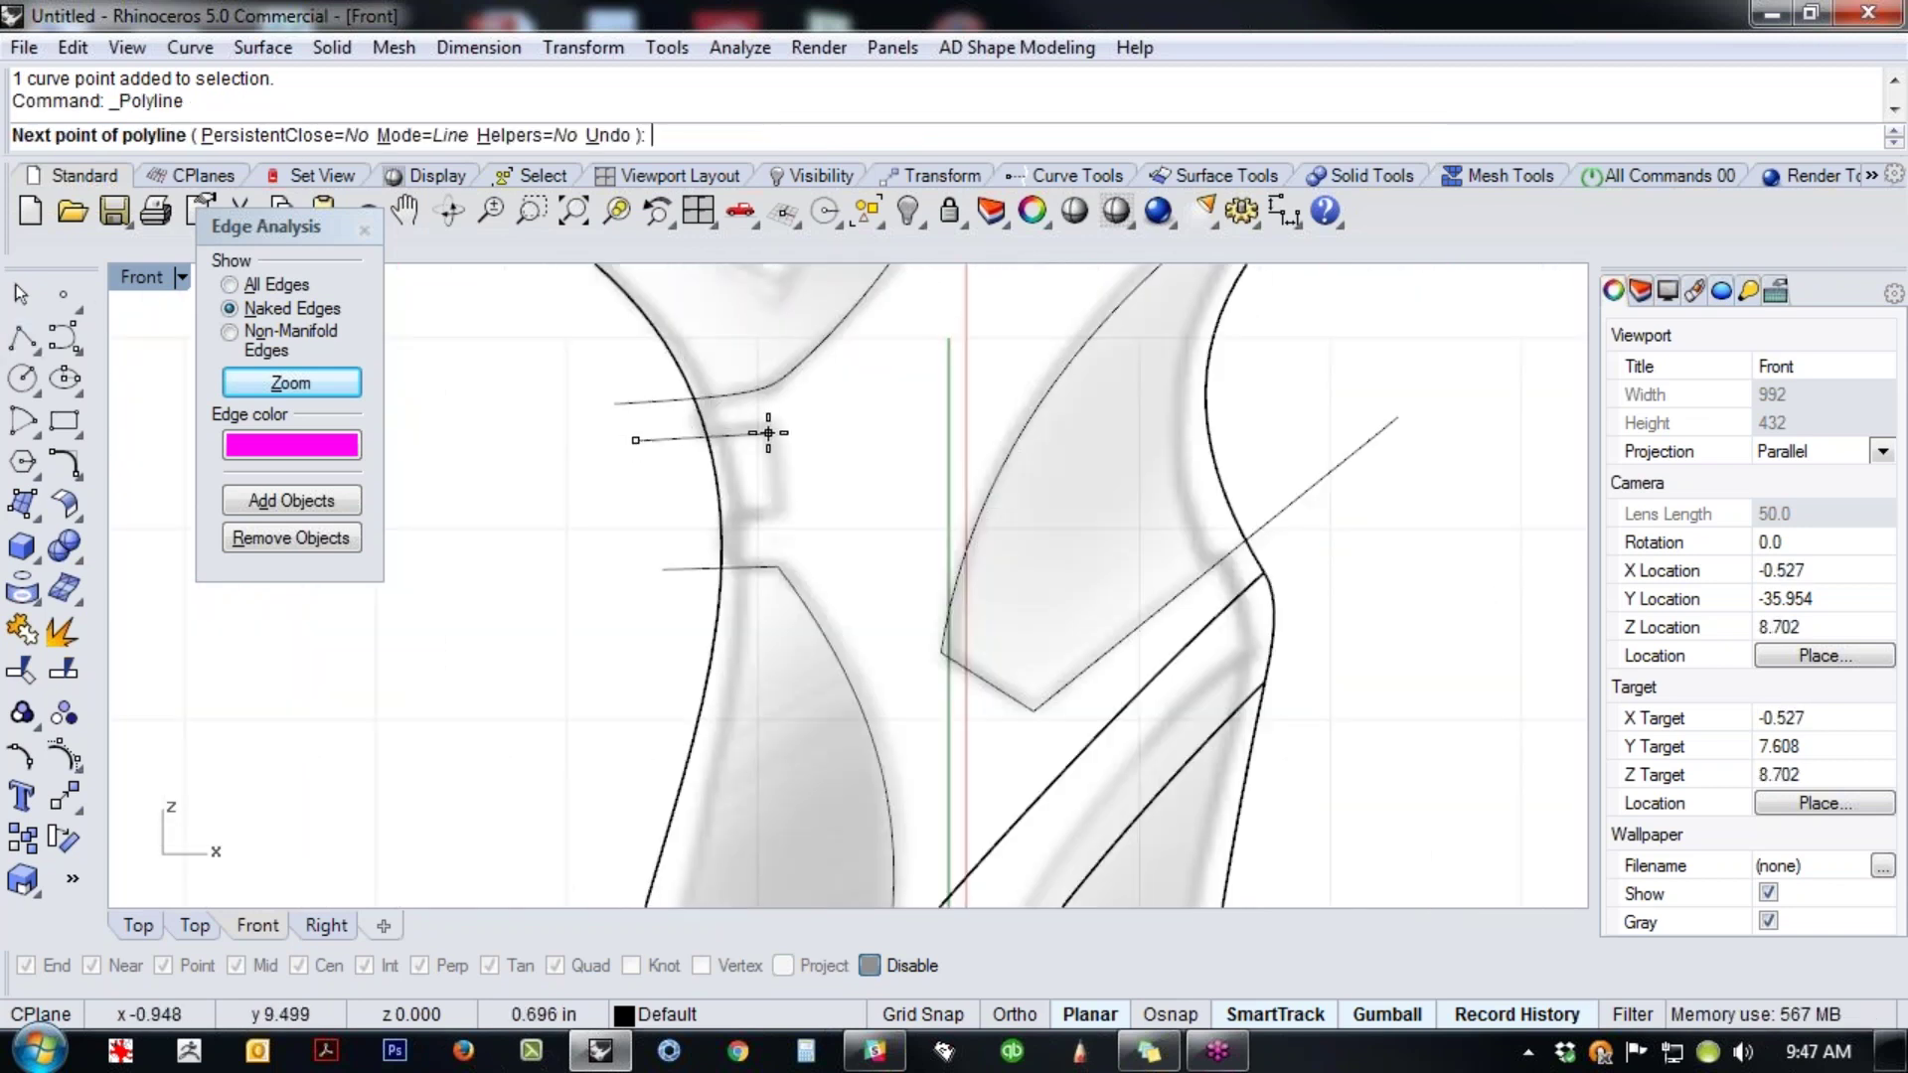
left_click(771, 429)
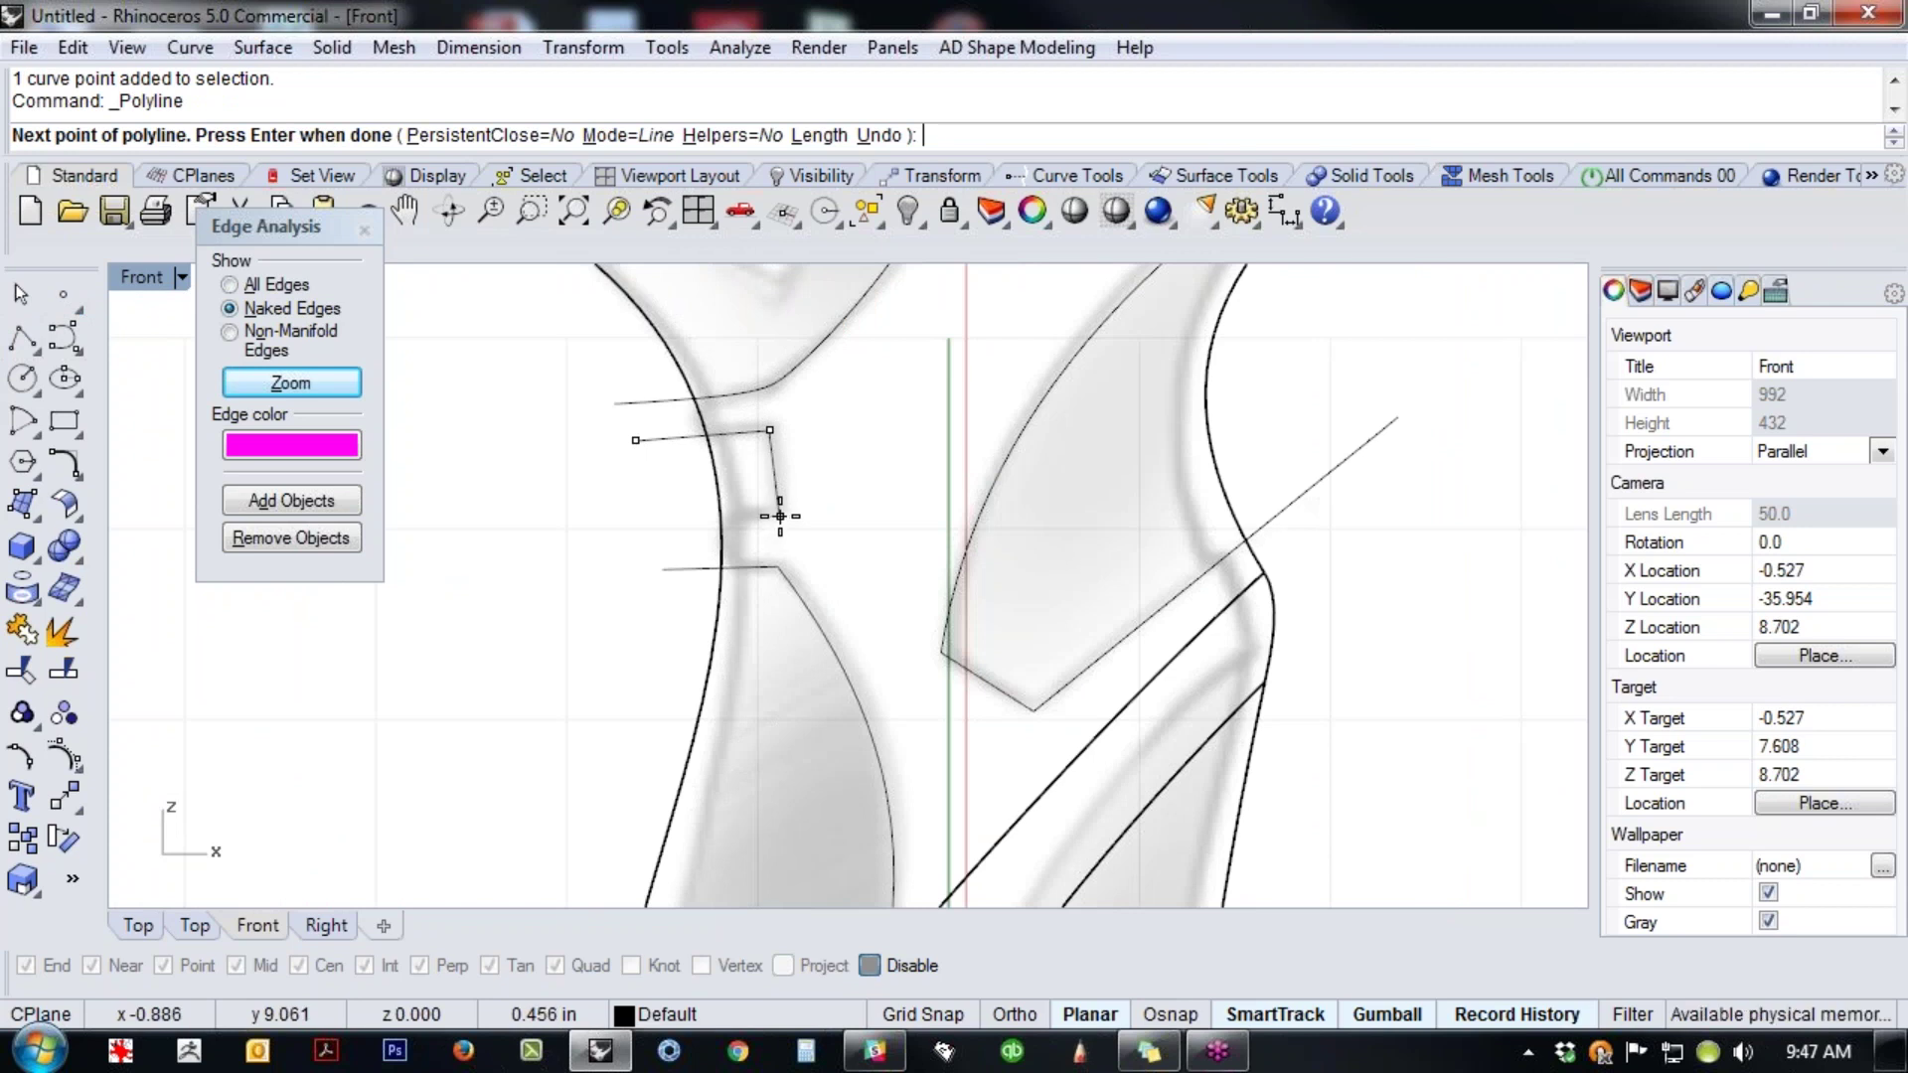
left_click(777, 515)
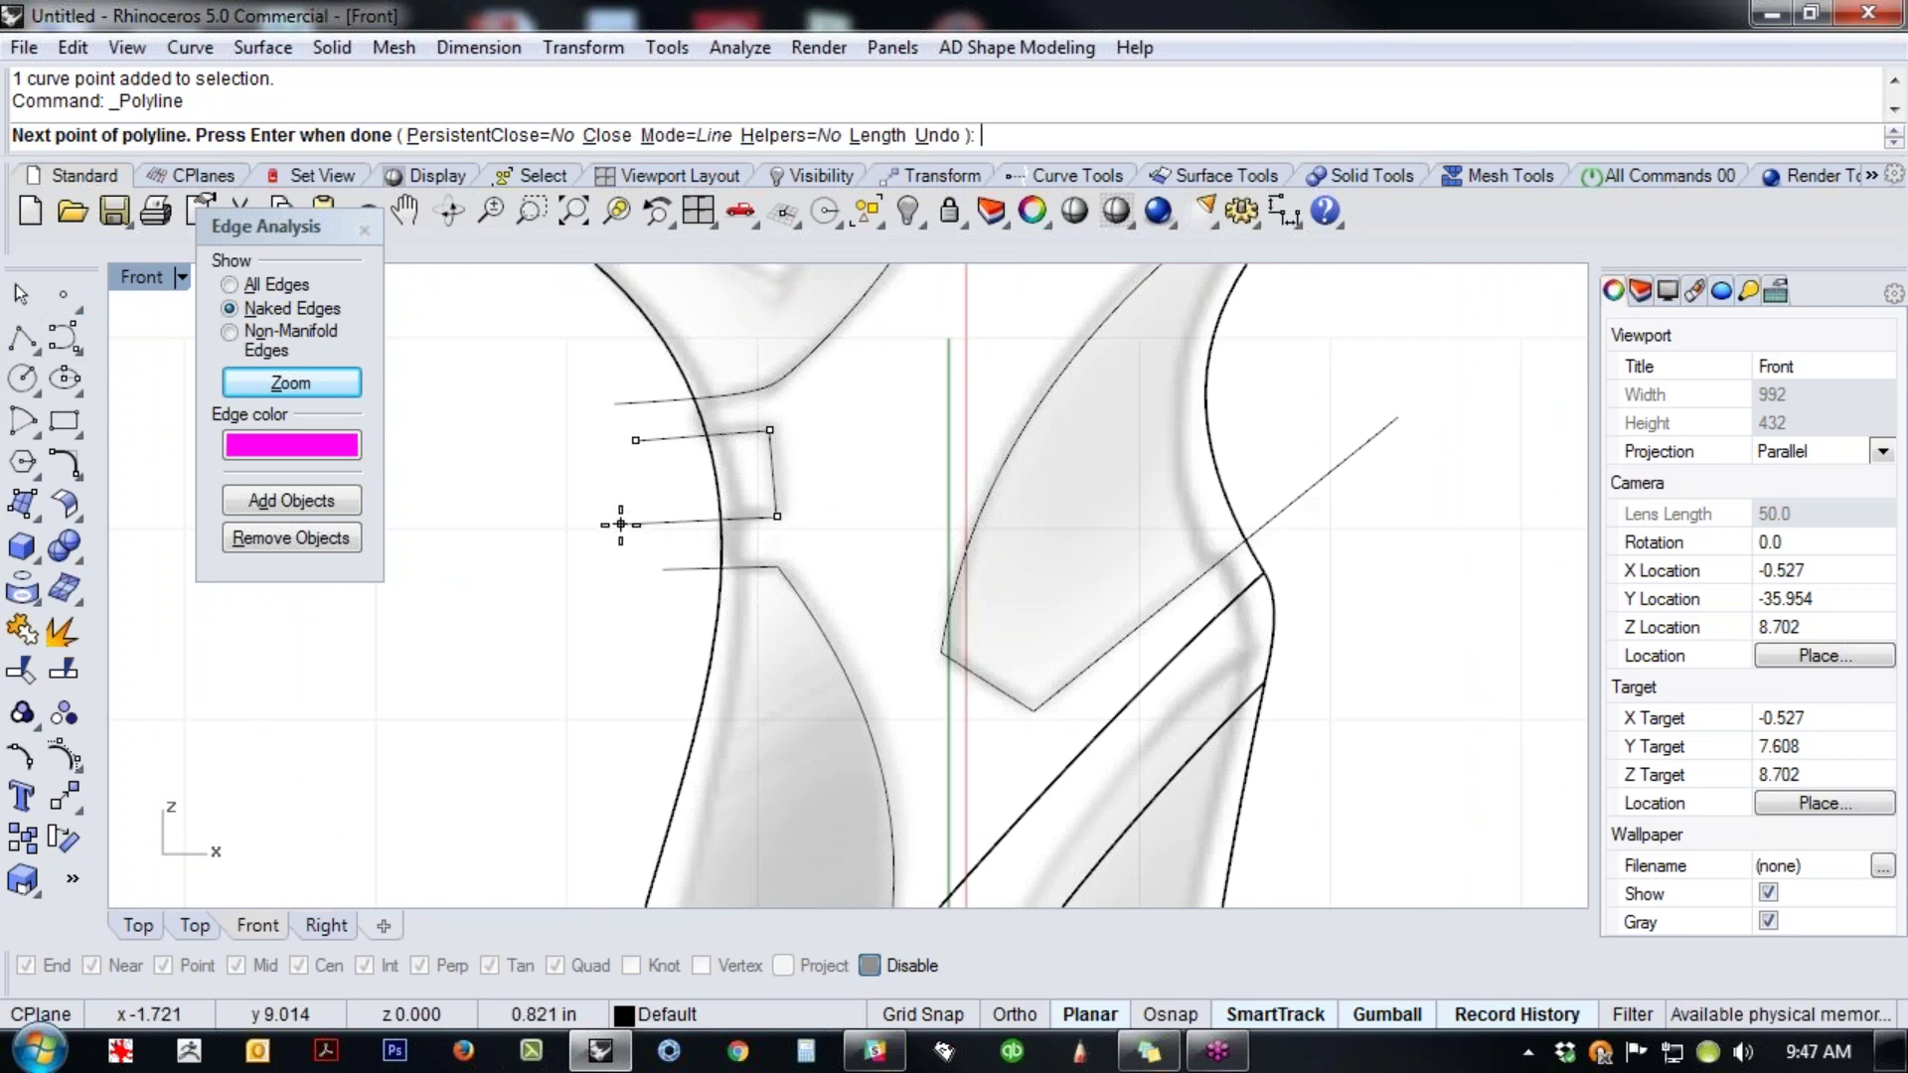
key("Return")
scroll(640, 541, "down", 5)
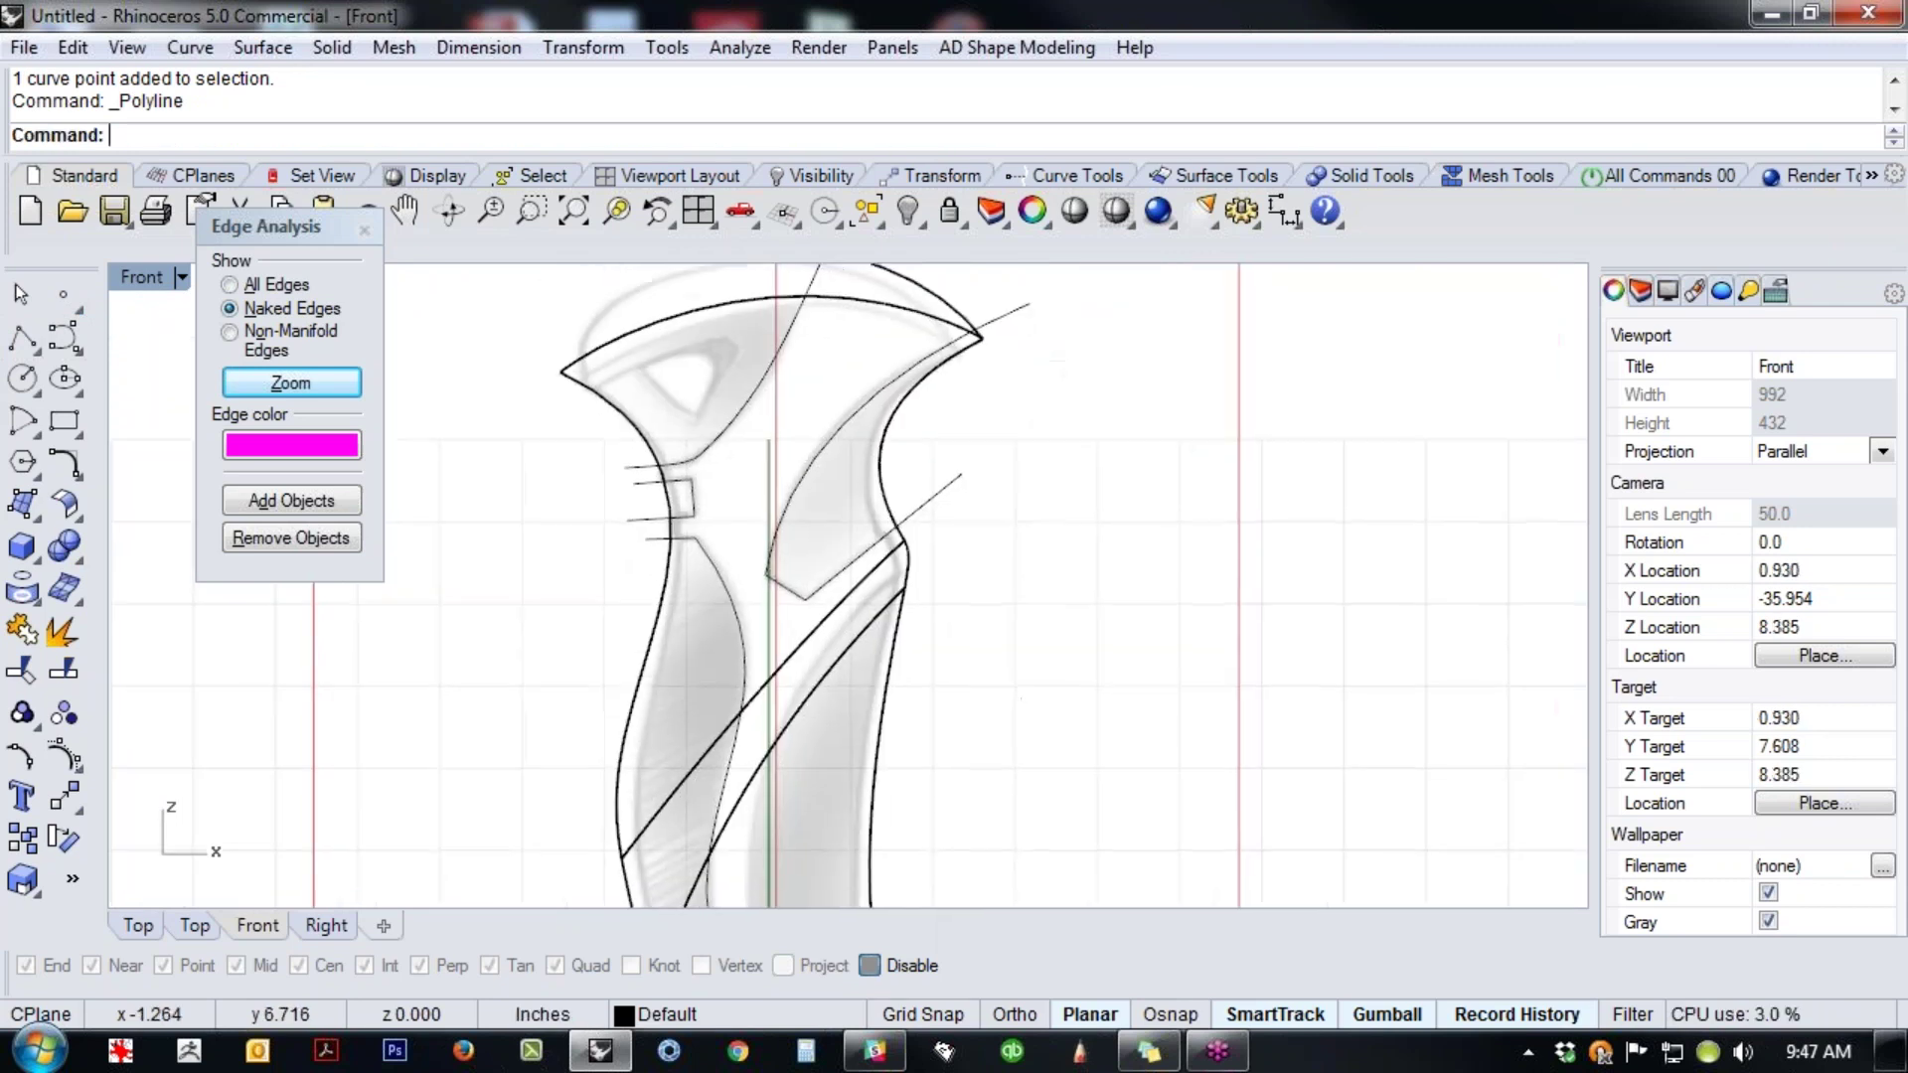
- Trace the bottom edge of the long right inlay past the handle's outline and add a short straight curve for its bevelled lower-left corner
right_click_drag(890, 705, 919, 614)
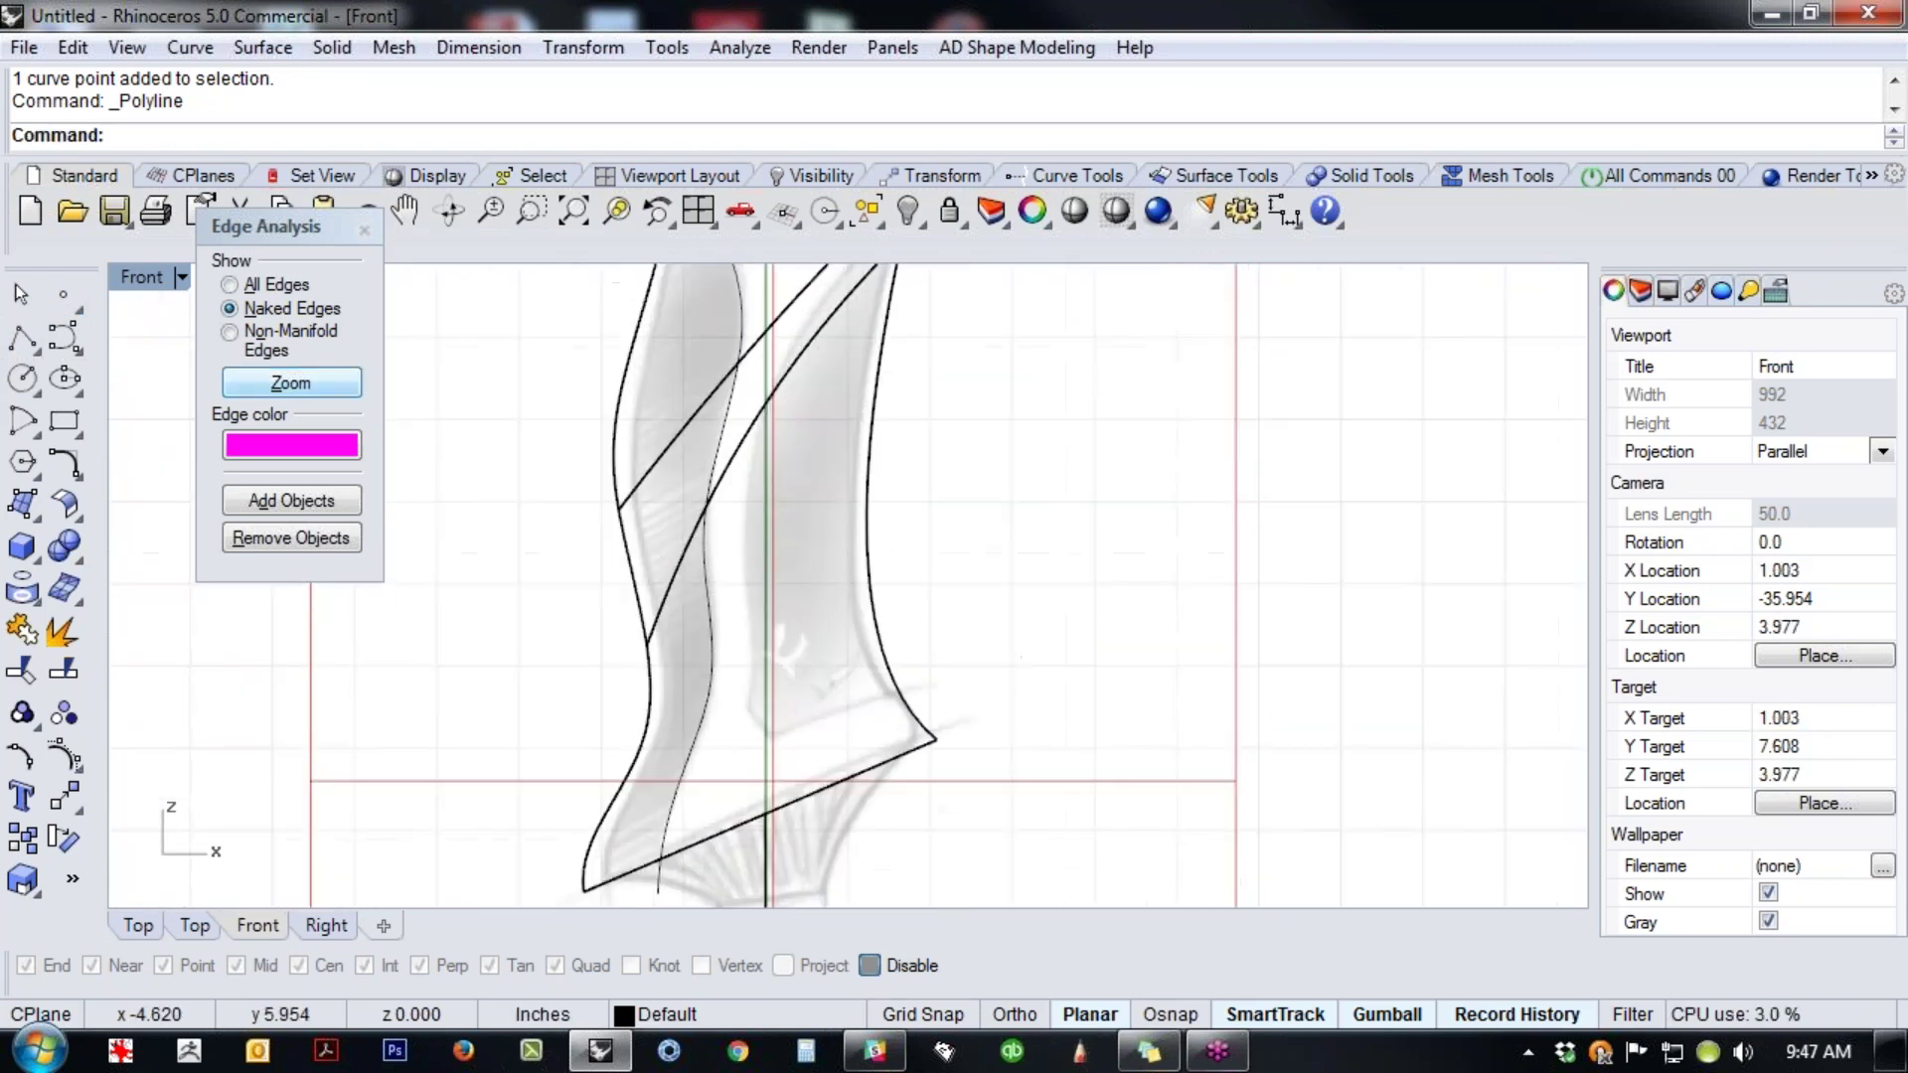
left_click(63, 338)
left_click(774, 731)
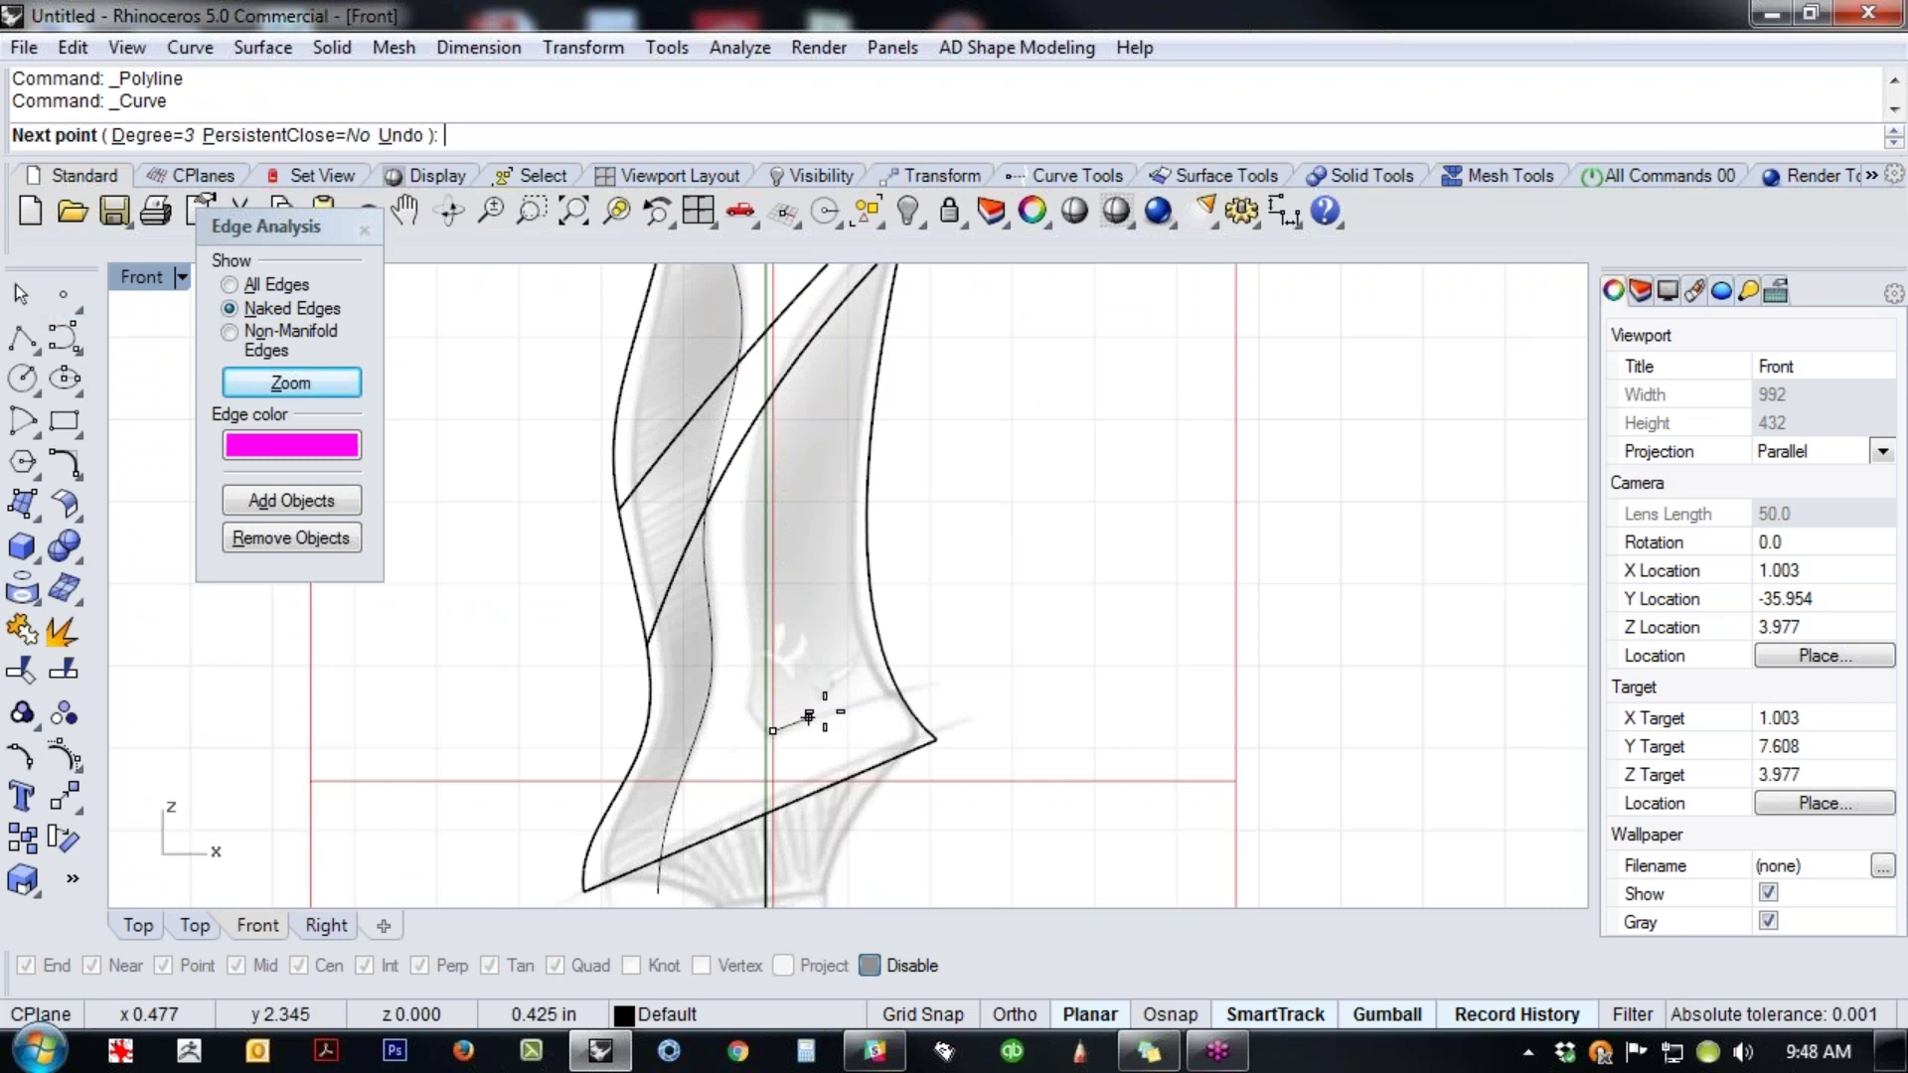
left_click(902, 684)
left_click(1019, 667)
key("Return")
key("Return")
left_click(767, 731)
left_click(744, 711)
key("Return")
- Draw a curve up the inner edge of the long right inlay, from its bevelled lower corner to beyond the handle's right outline
key("Return")
left_click(745, 711, "alt")
left_click(753, 672)
left_click(741, 617)
left_click(720, 512)
right_click_drag(754, 402, 709, 687)
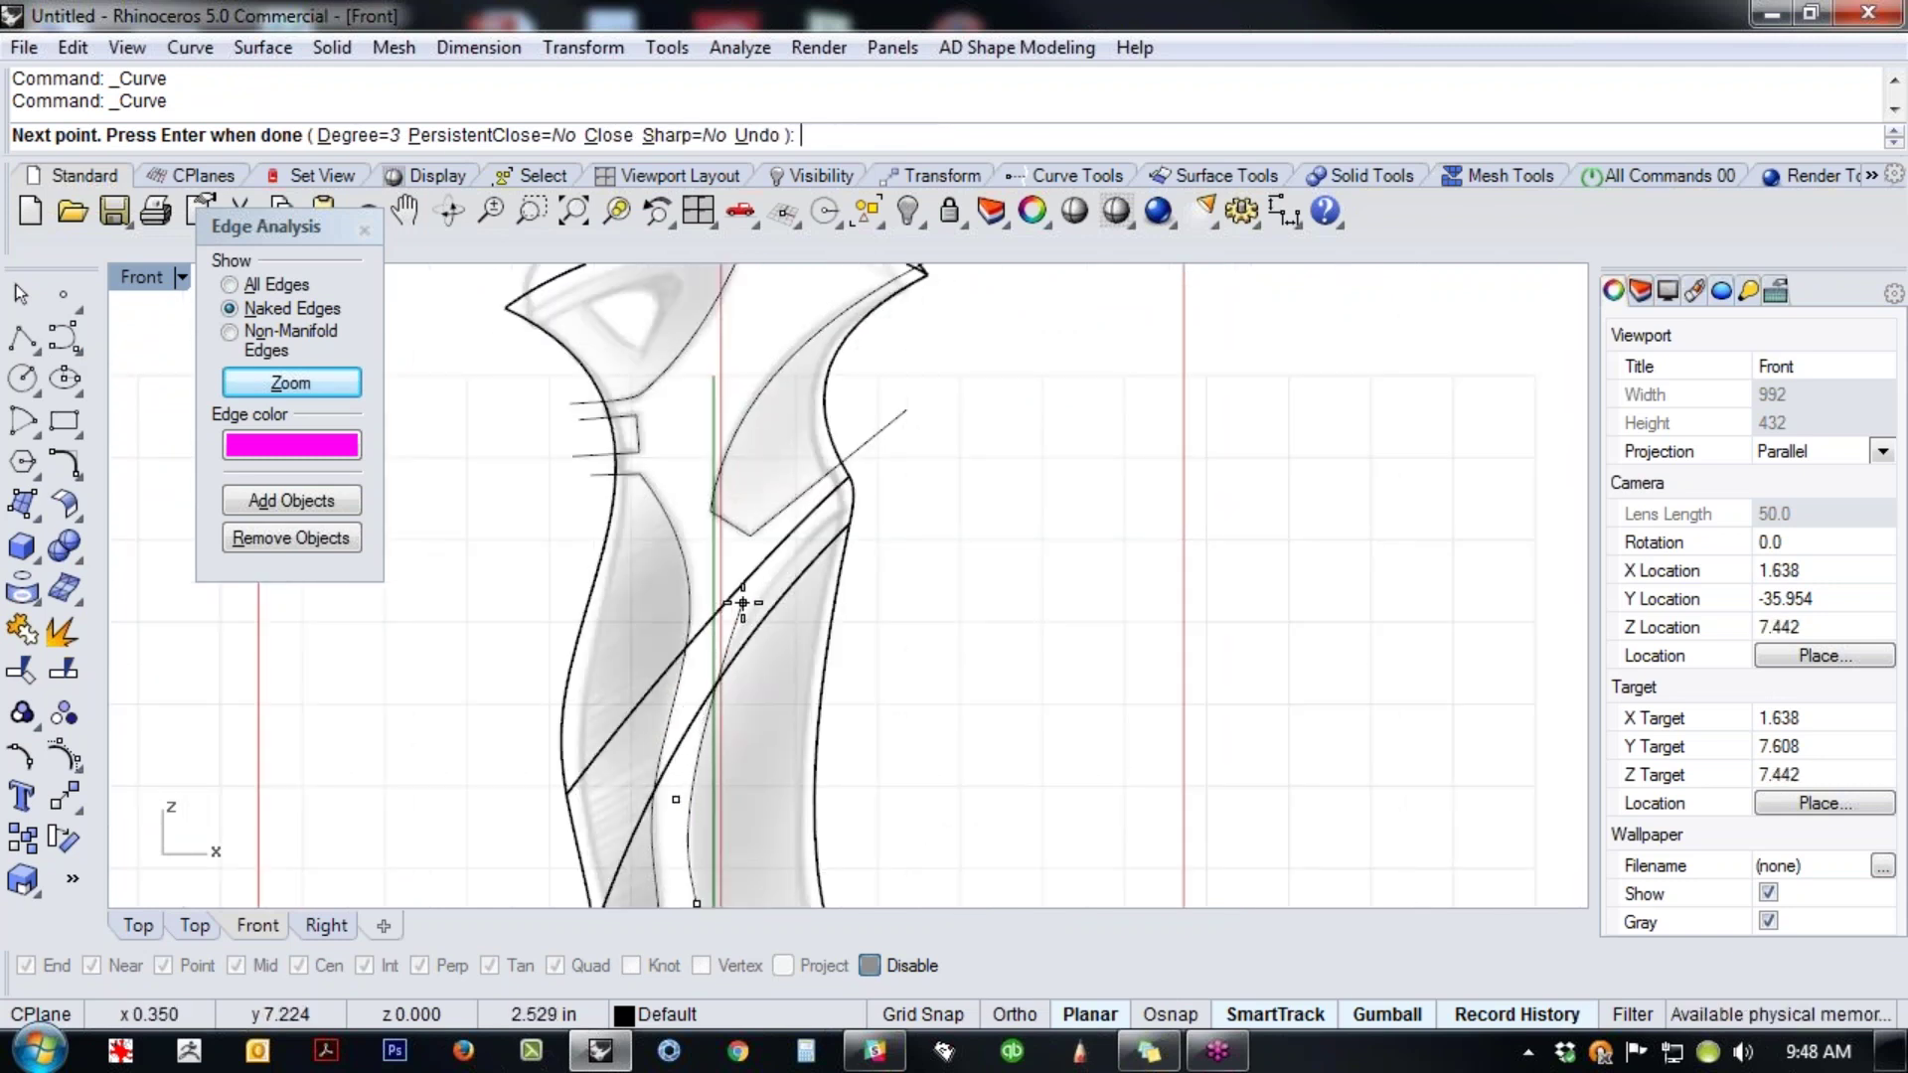
left_click(742, 594)
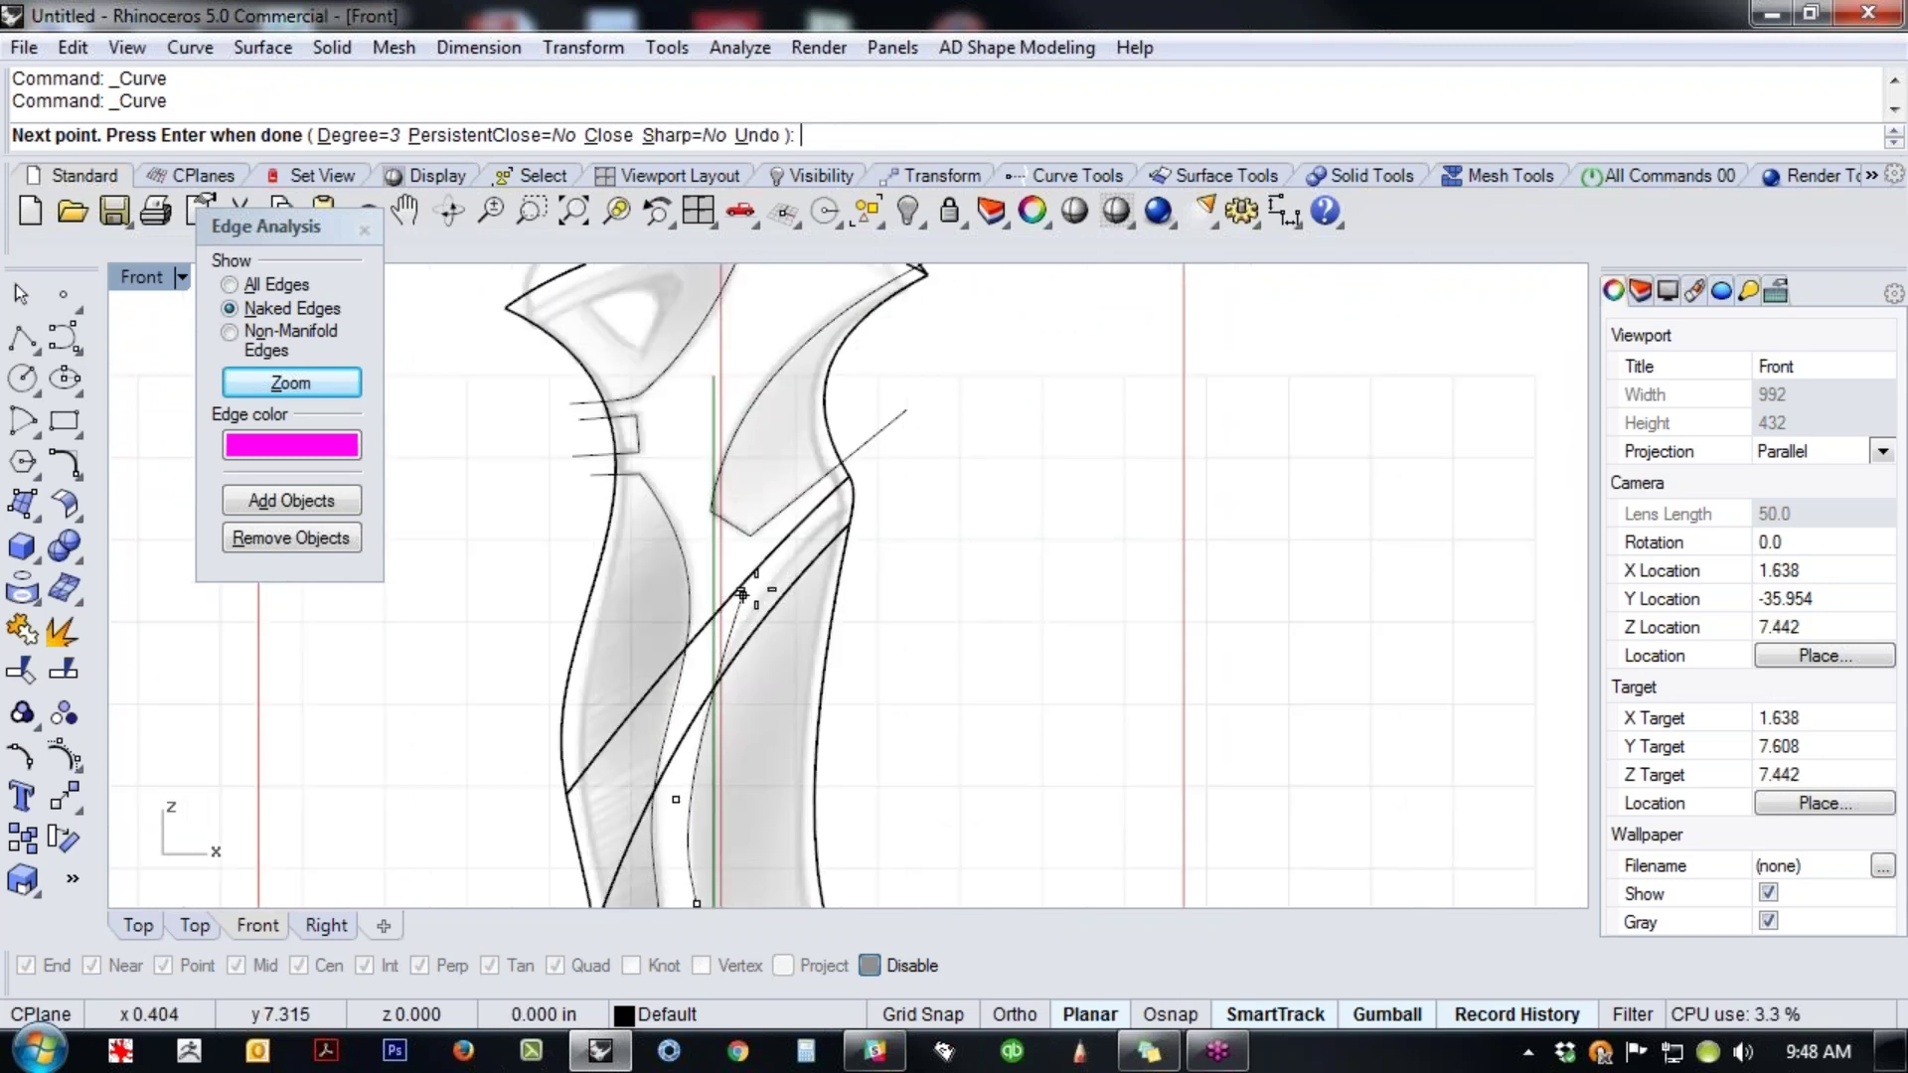
left_click(892, 477)
key("Return")
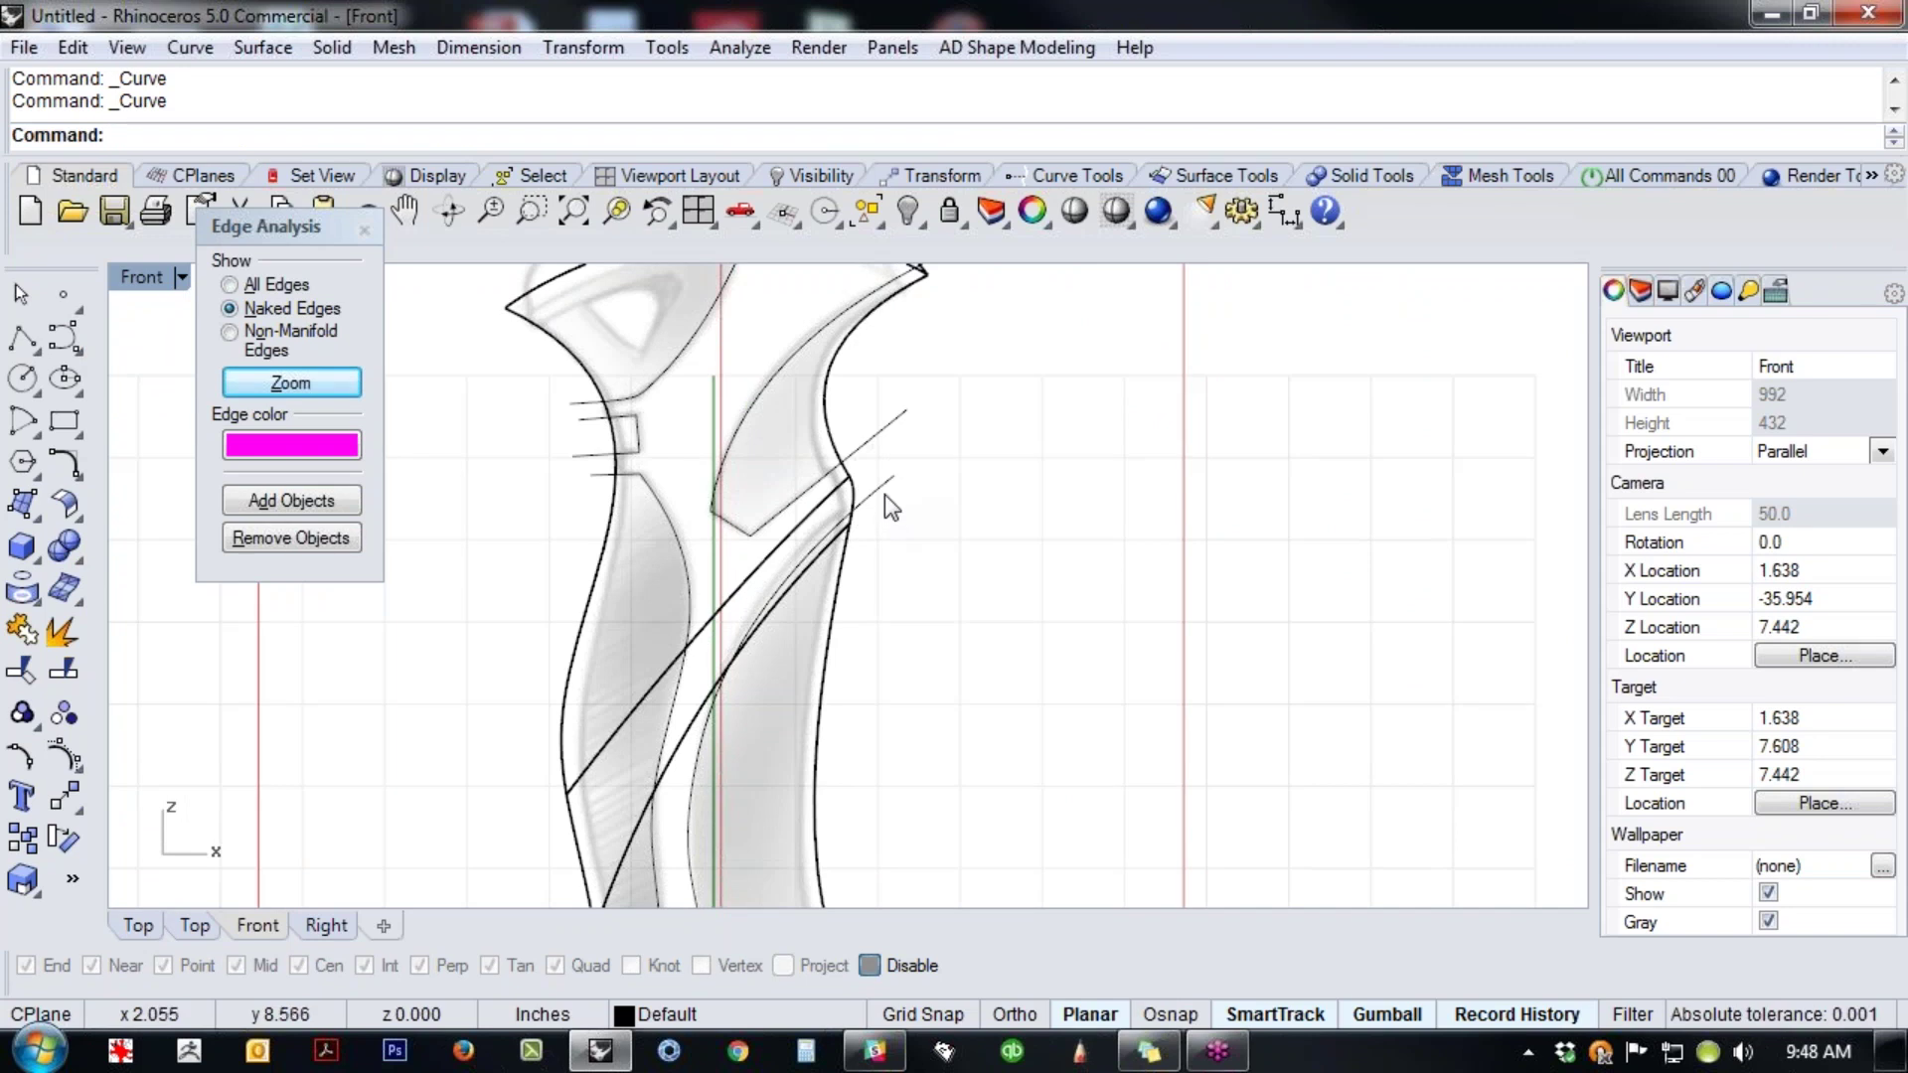
scroll(884, 494, "down", 3)
scroll(904, 502, "down", 1)
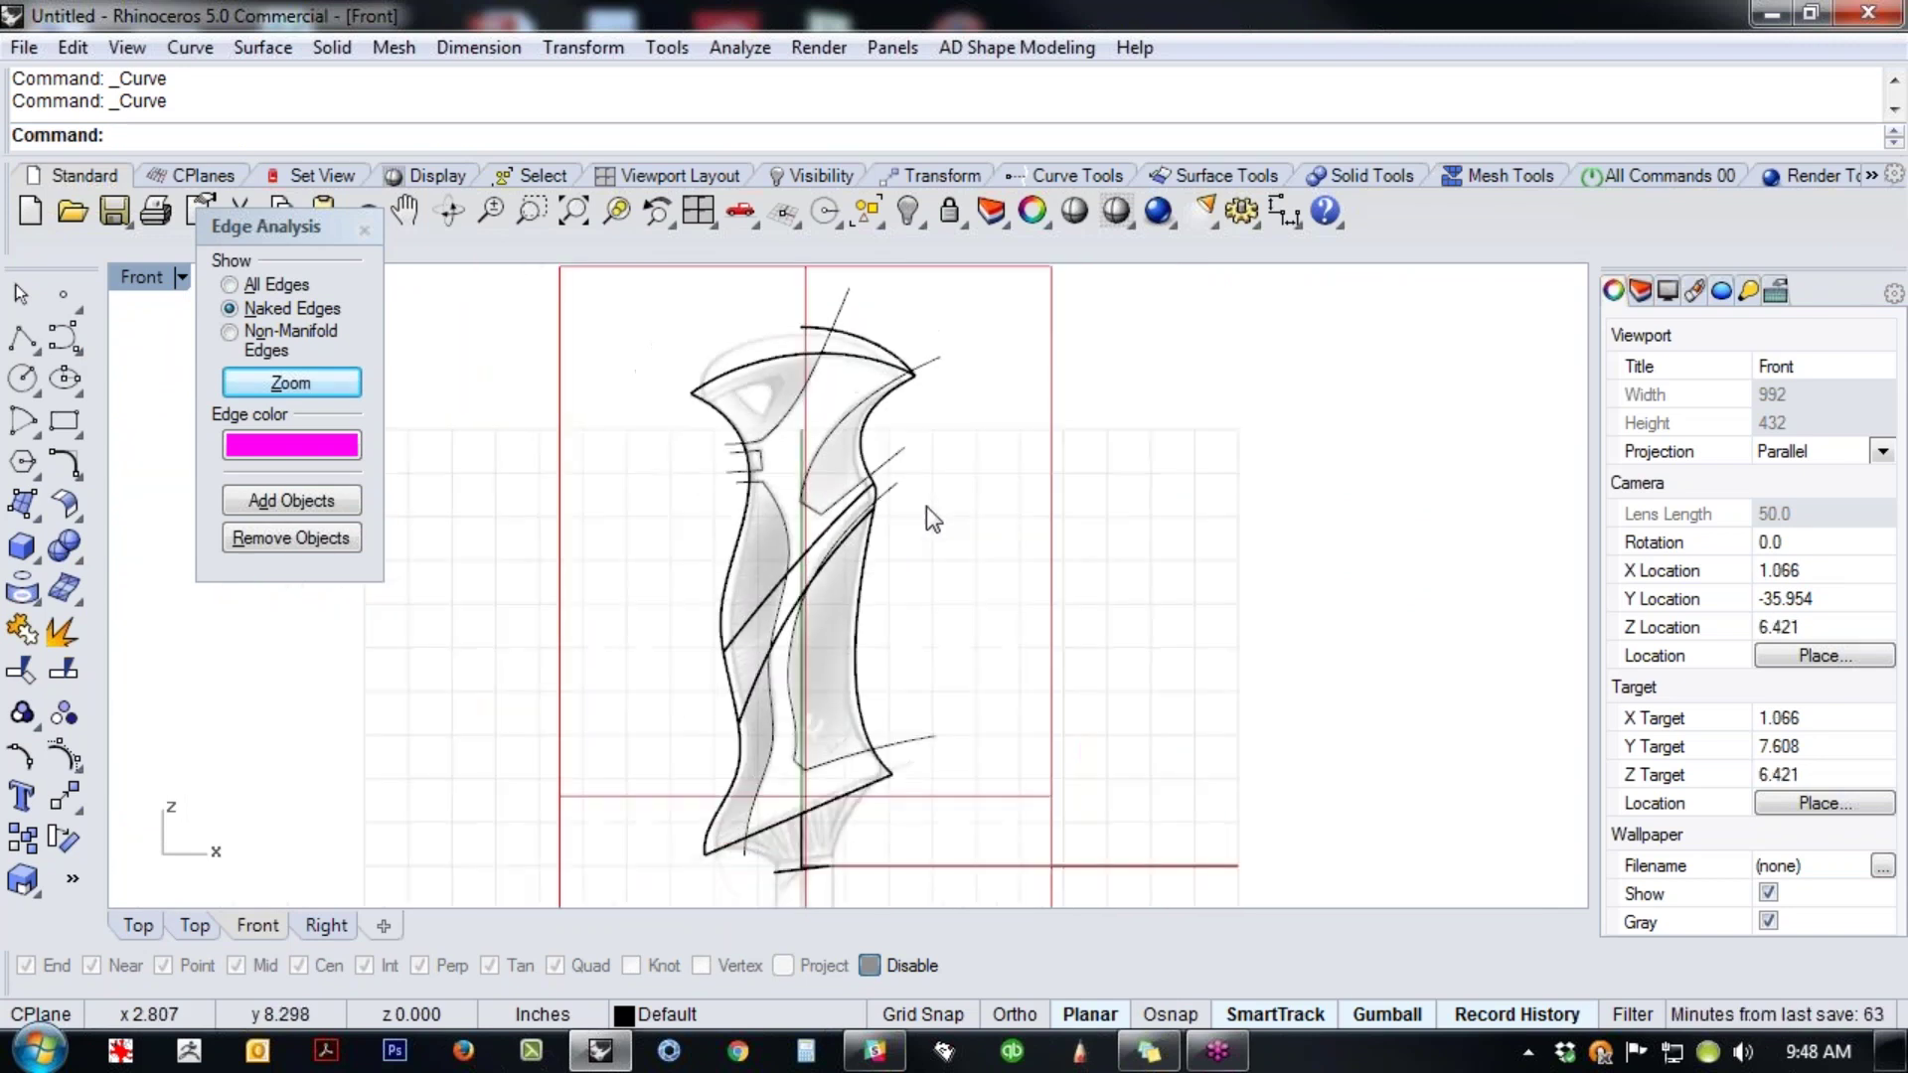
- Explode the enlarged handle shell into separate surfaces and delete the one capping its upper end
left_click_drag(836, 648, 842, 660)
middle_click(1015, 630)
left_click(907, 567)
left_click(1022, 520)
left_click(791, 324)
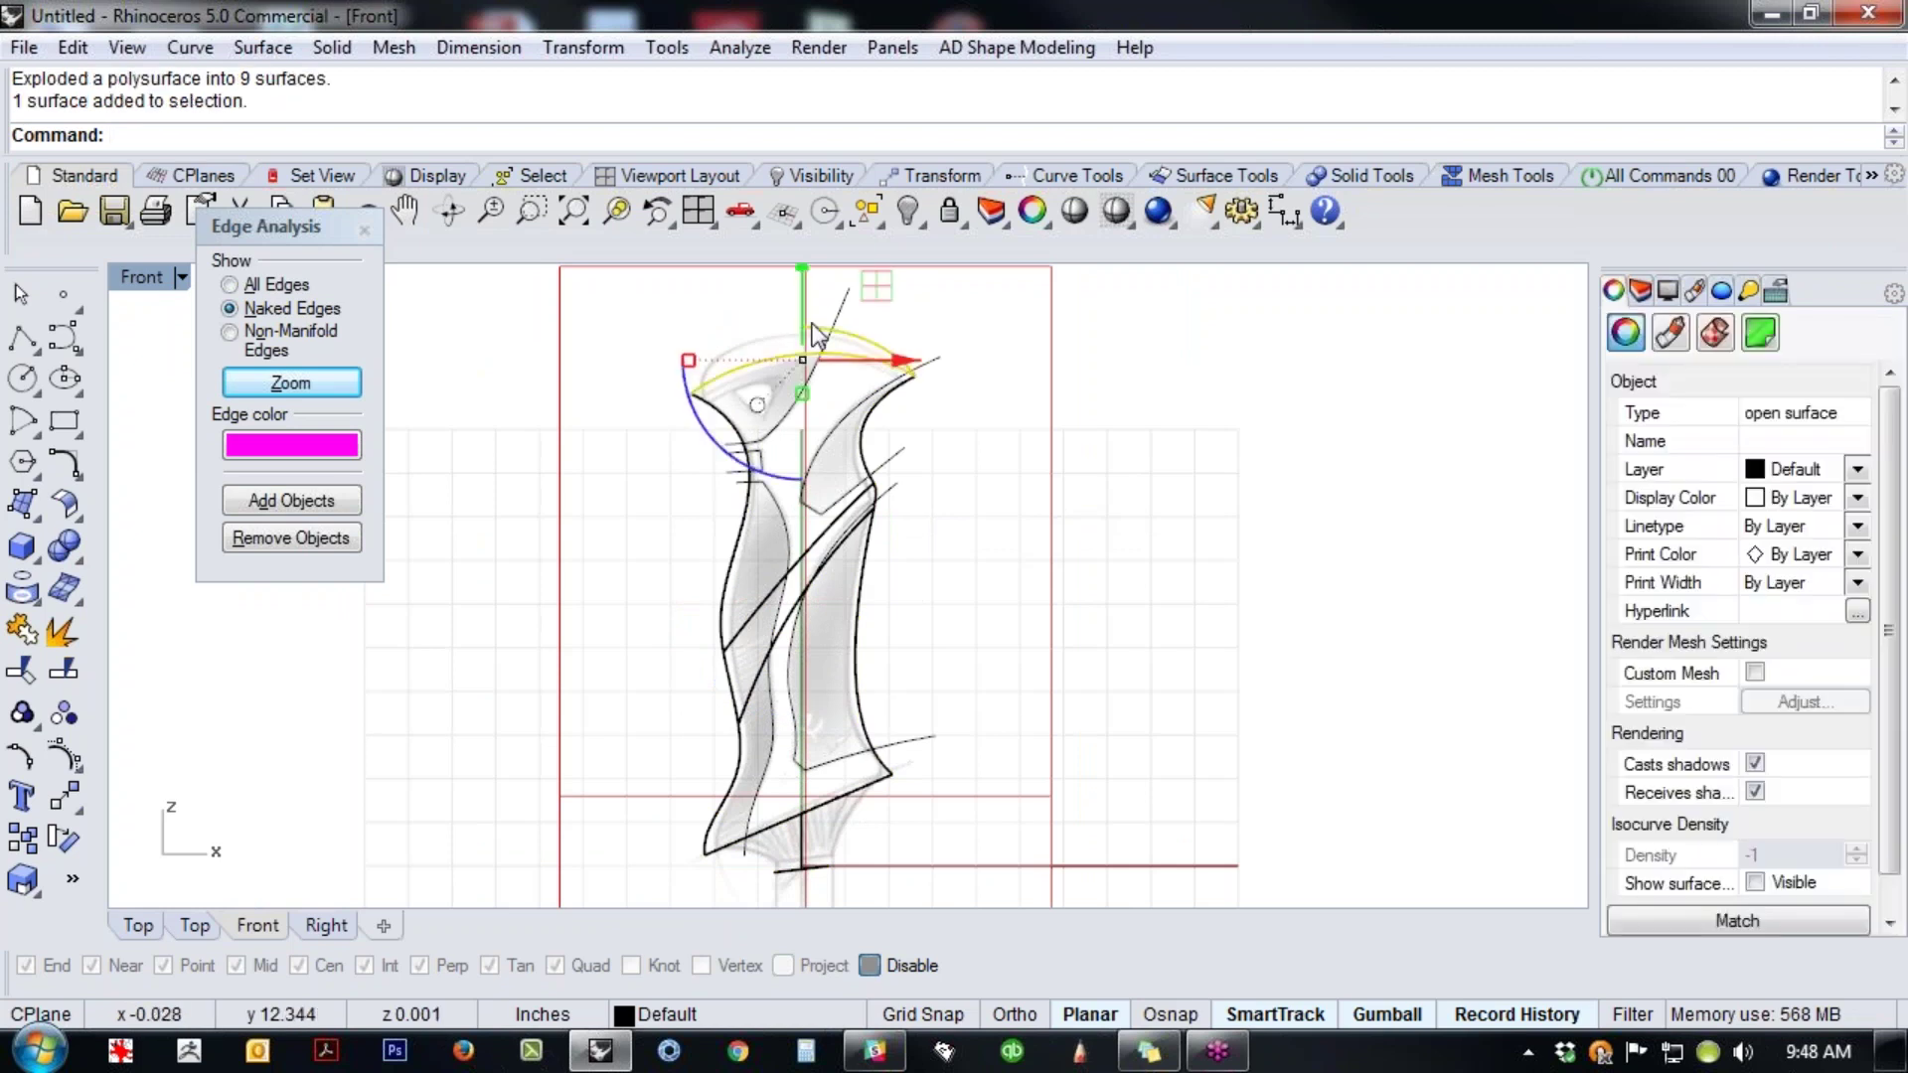
key("Delete")
- Delete the small leftover surfaces below the handle's slanted base
left_click(825, 866)
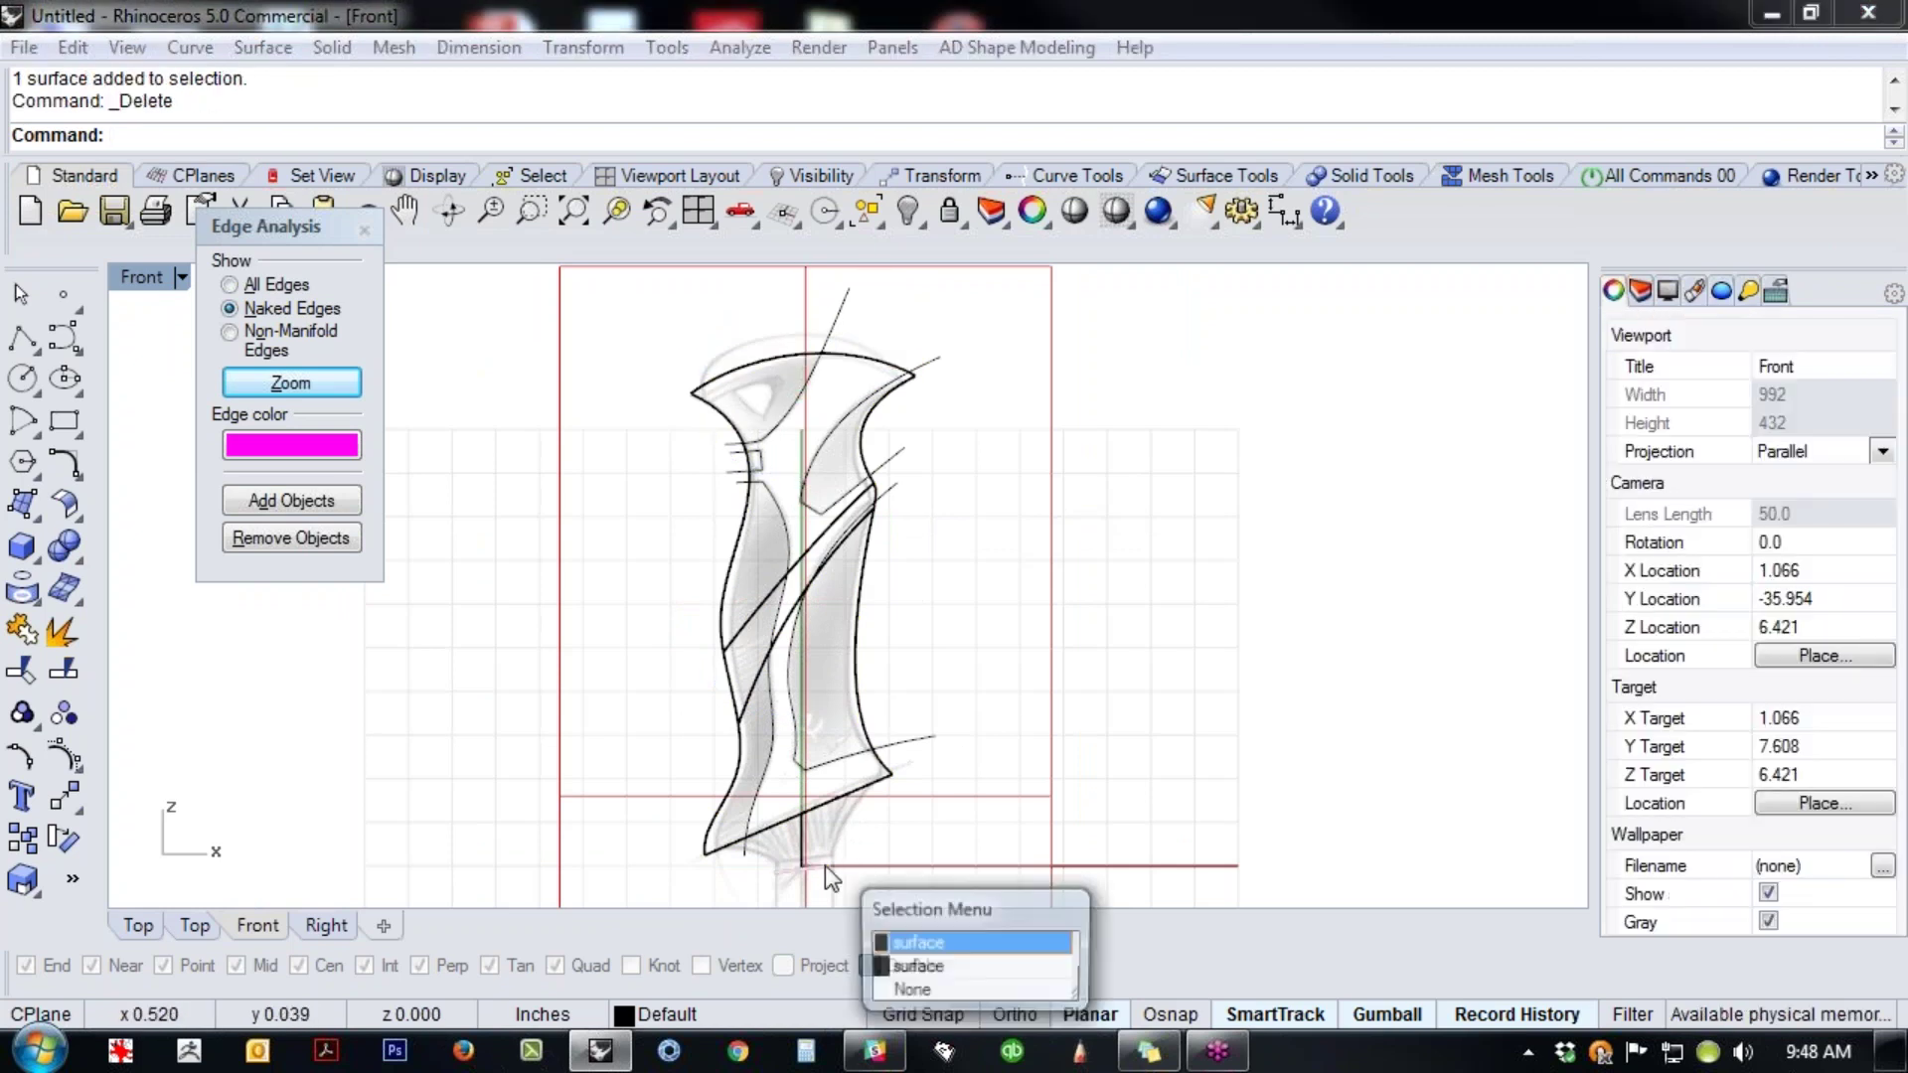
left_click(916, 941)
key("Delete")
left_click_drag(890, 852, 749, 878)
key("Delete")
key("Escape")
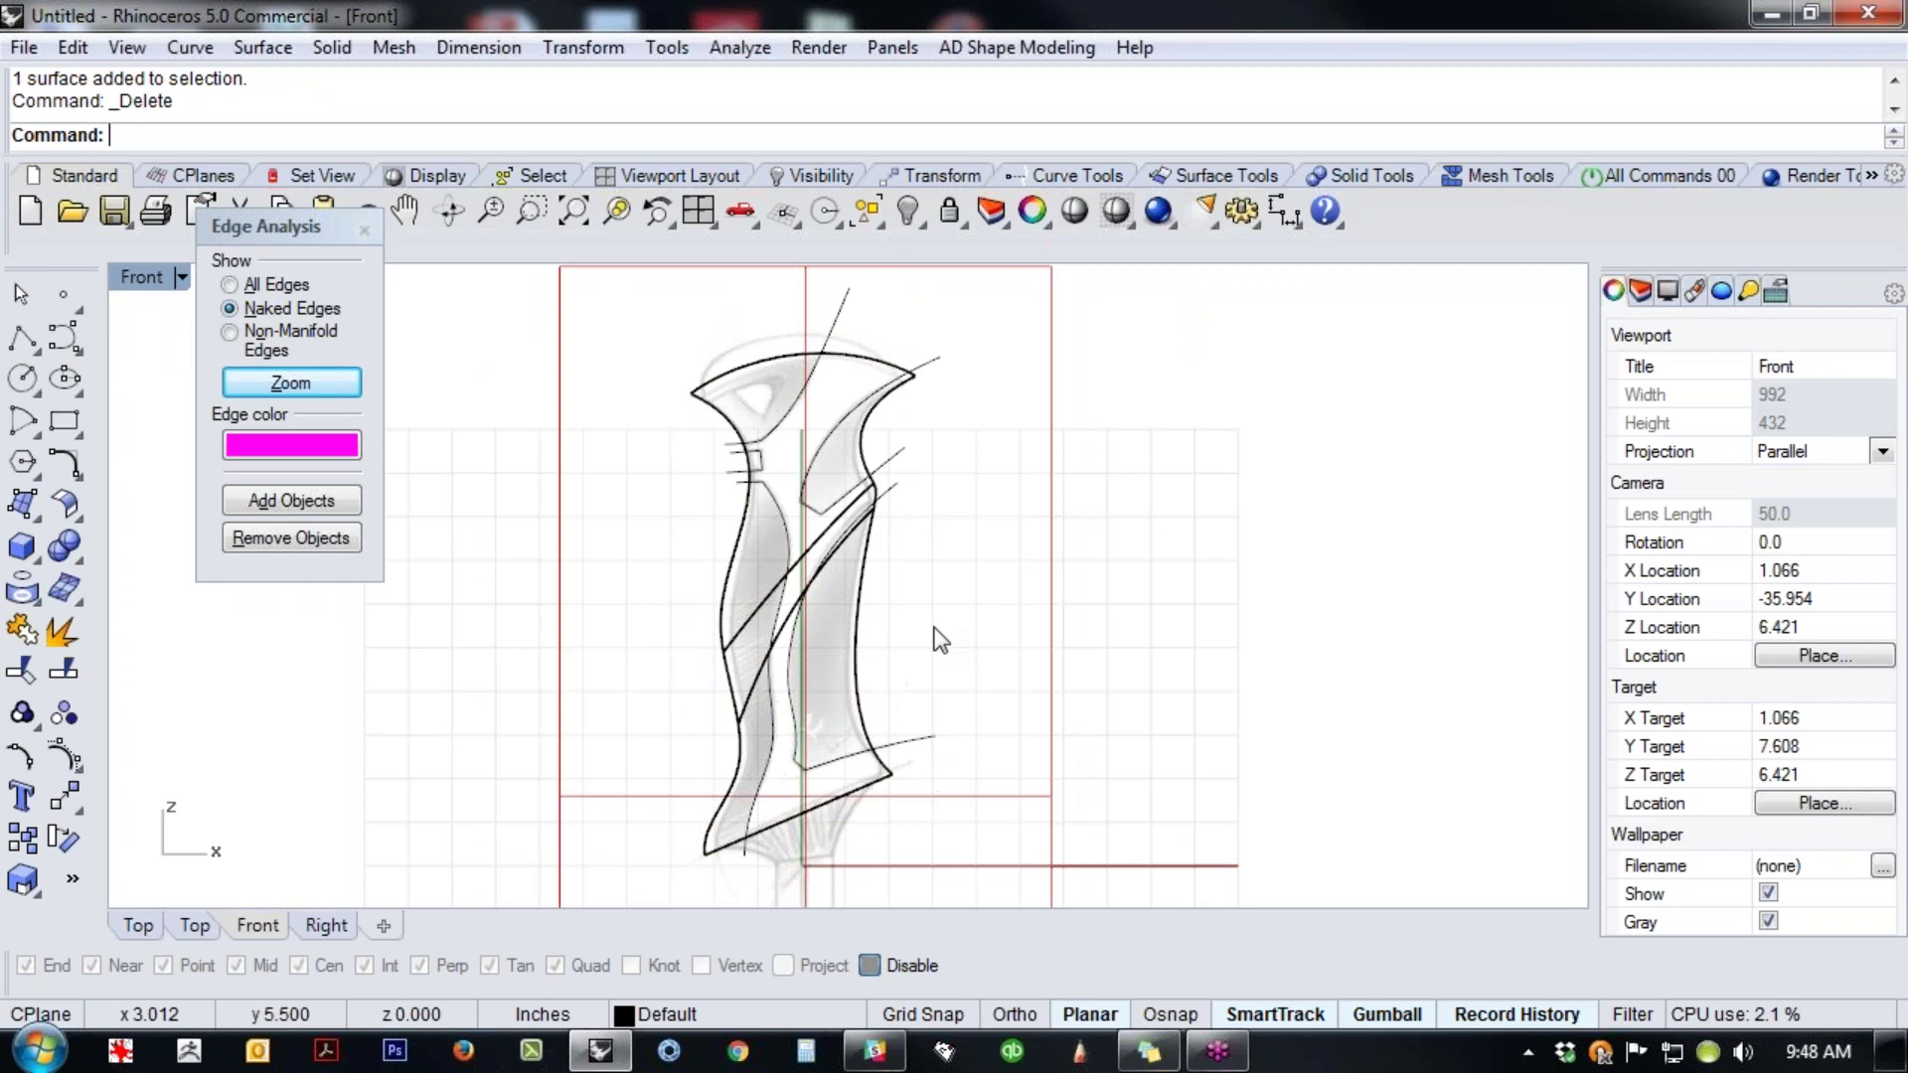
- Select all remaining surfaces and join them into one polysurface
type("selsrf")
key("Return")
key("ctrl+j")
key("Escape")
- Use all the traced curves as cutters to trim away the shell's upper-left pommel area and upper-right inlay
scroll(757, 465, "up", 3)
right_click_drag(757, 455, 742, 488)
type("SelCrv")
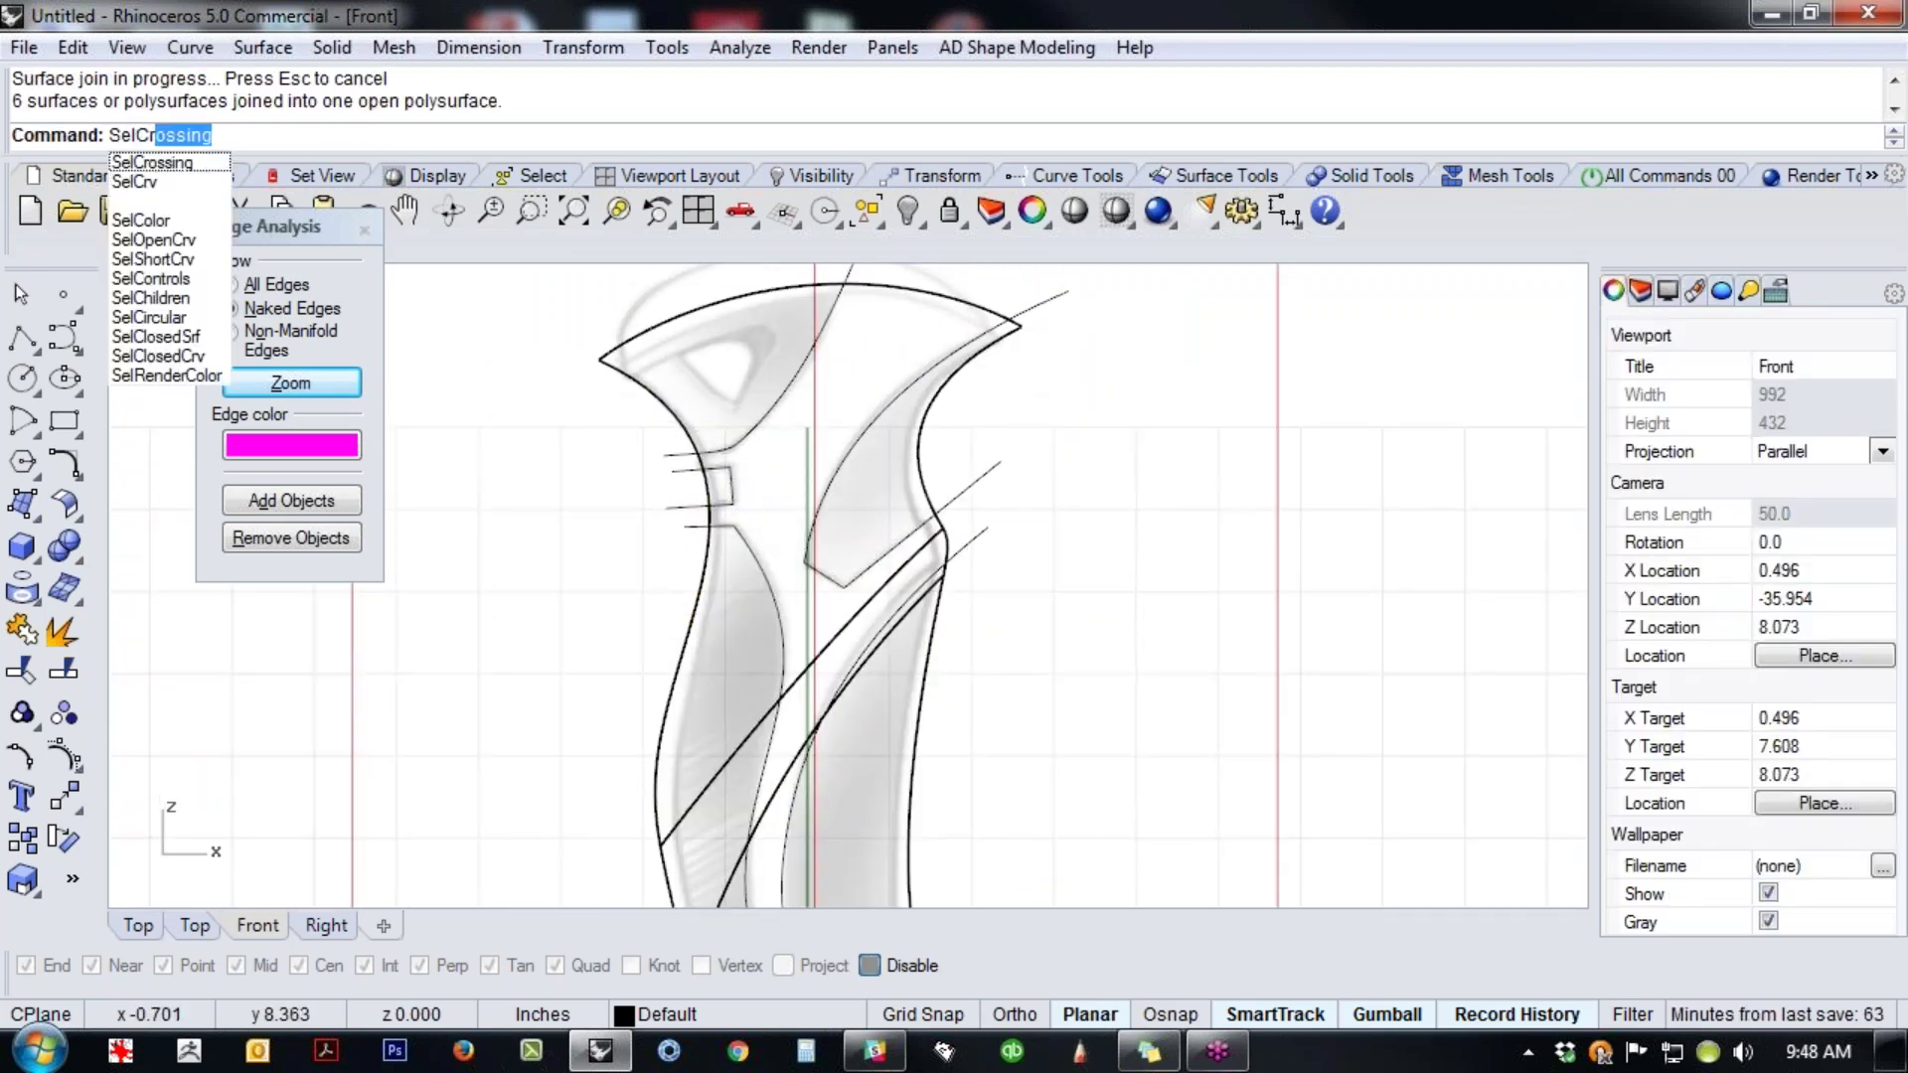
key("Return")
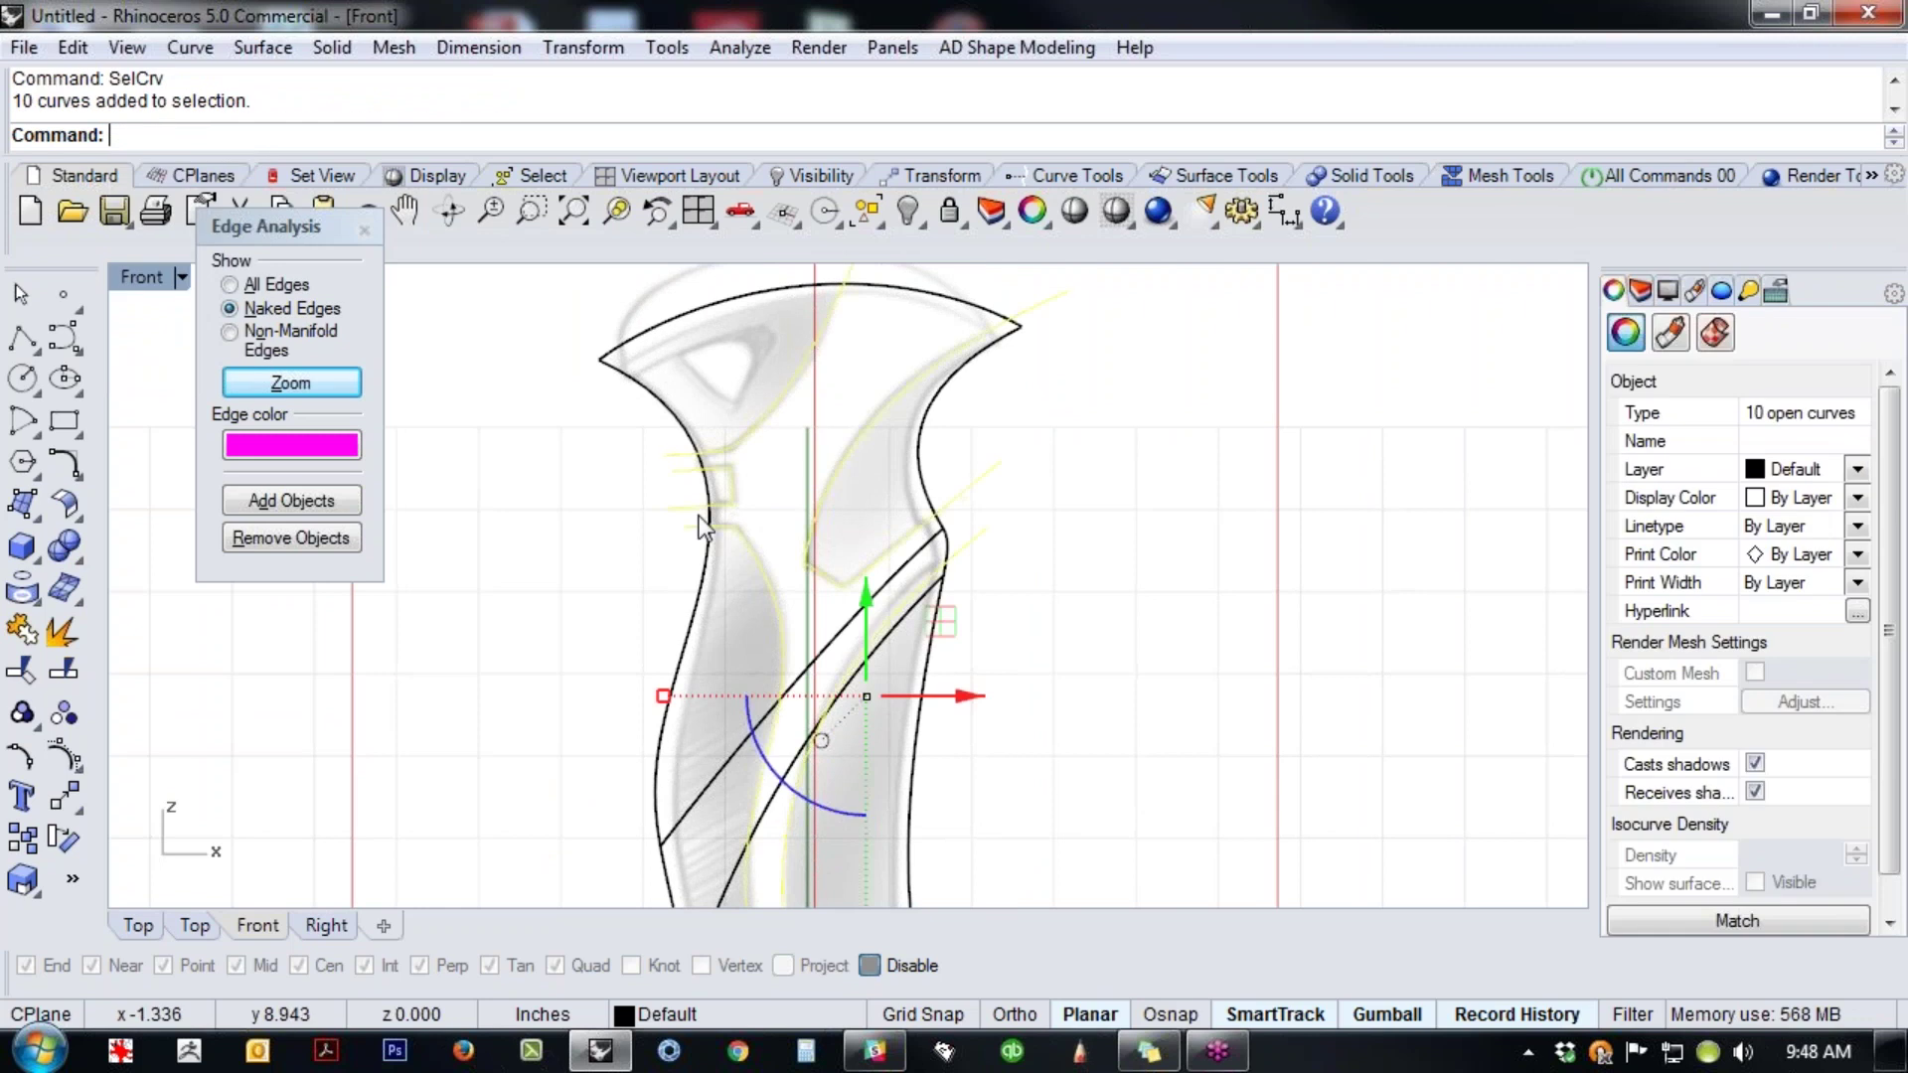
key("ctrl+t")
left_click(715, 428)
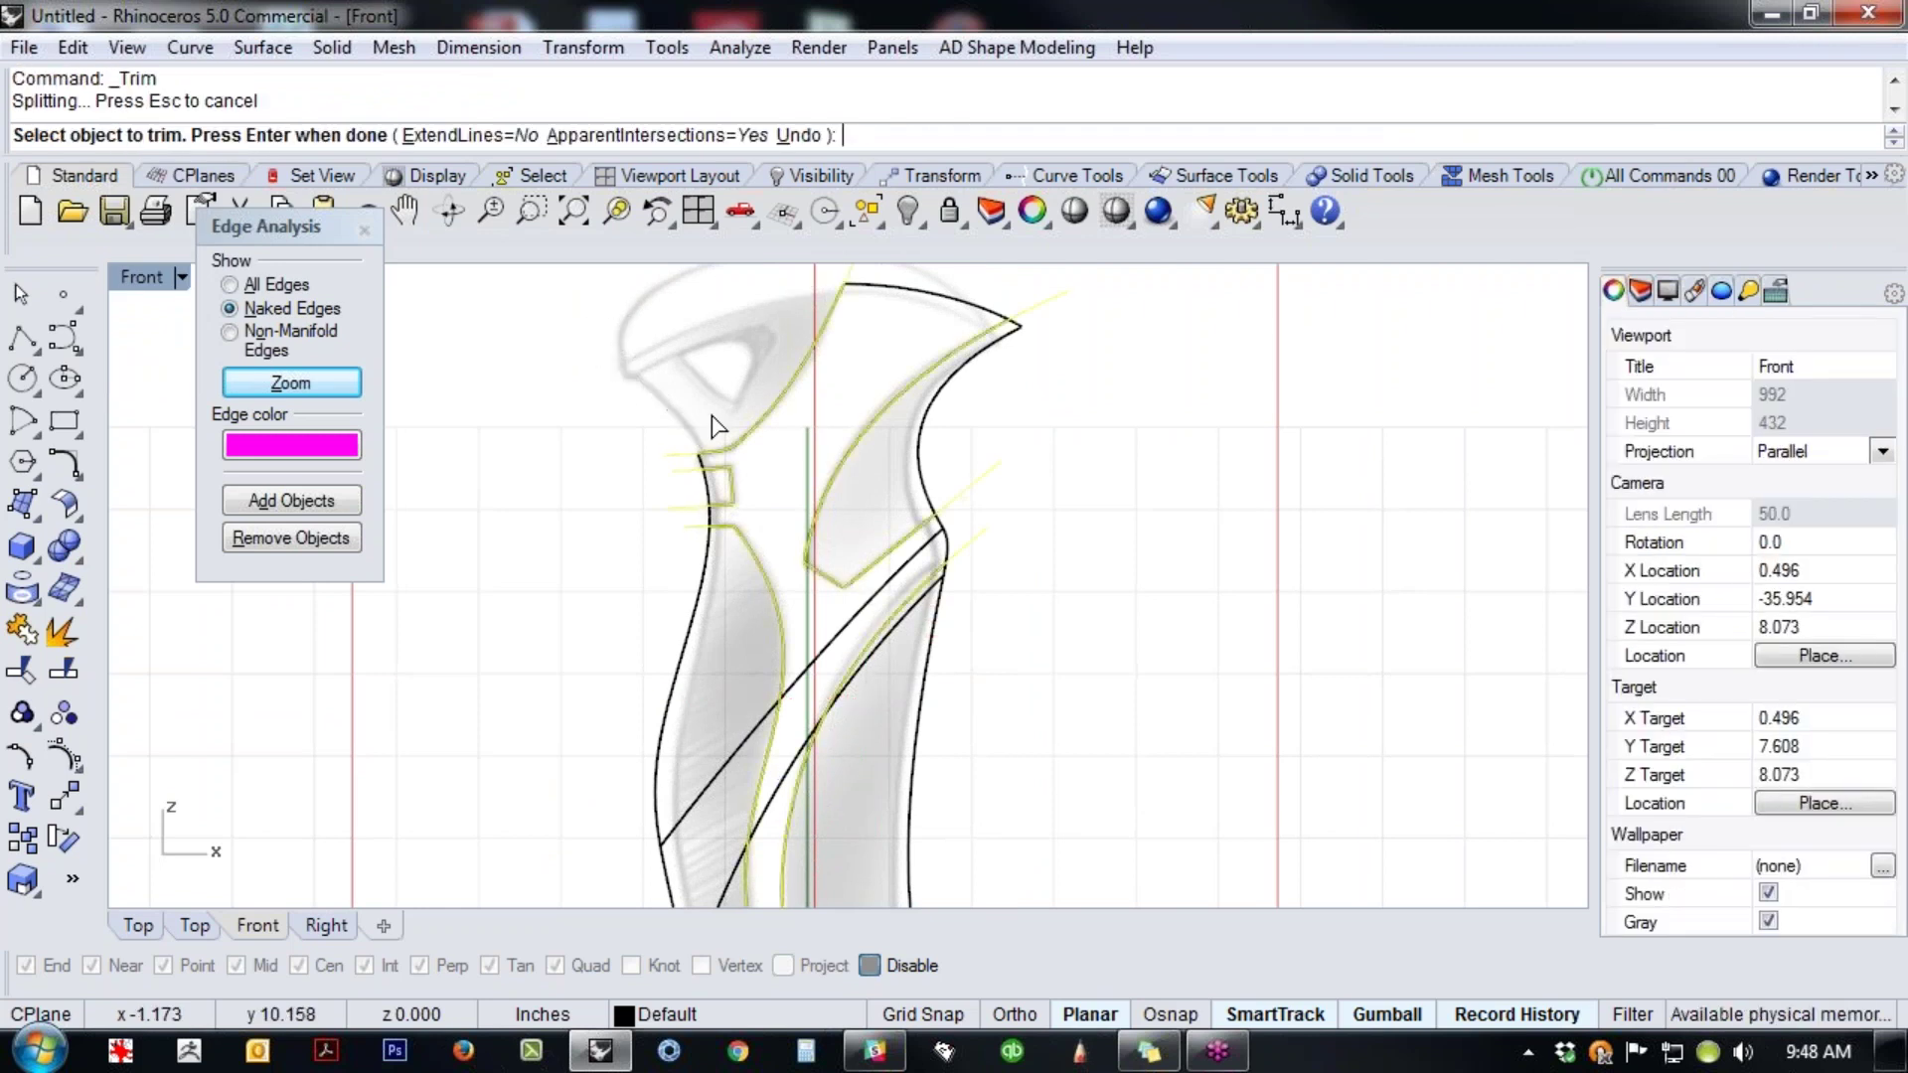
left_click(918, 449)
- Trim the left notch, the left inlay and the long right inlay out of the shell
scroll(700, 494, "up", 1)
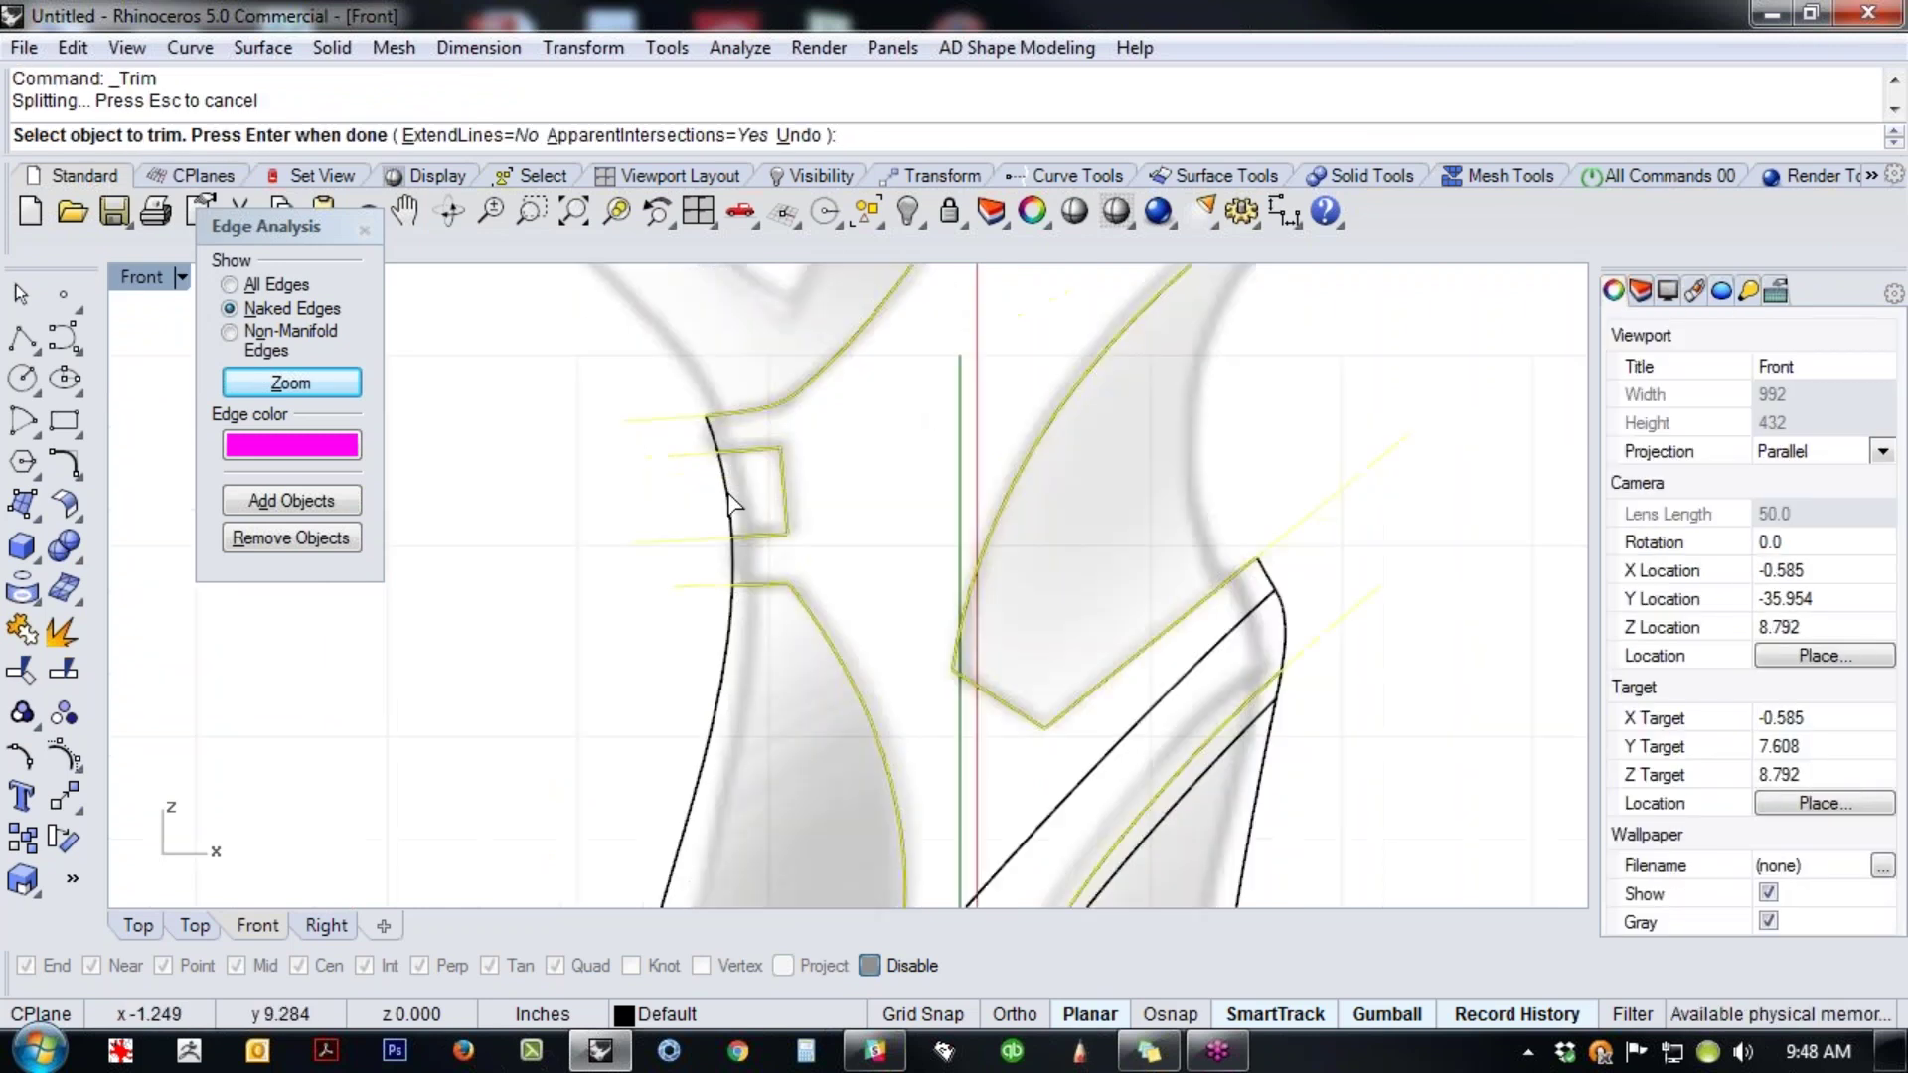
scroll(755, 641, "up", 1)
scroll(755, 641, "down", 4)
right_click_drag(1041, 789, 1018, 527)
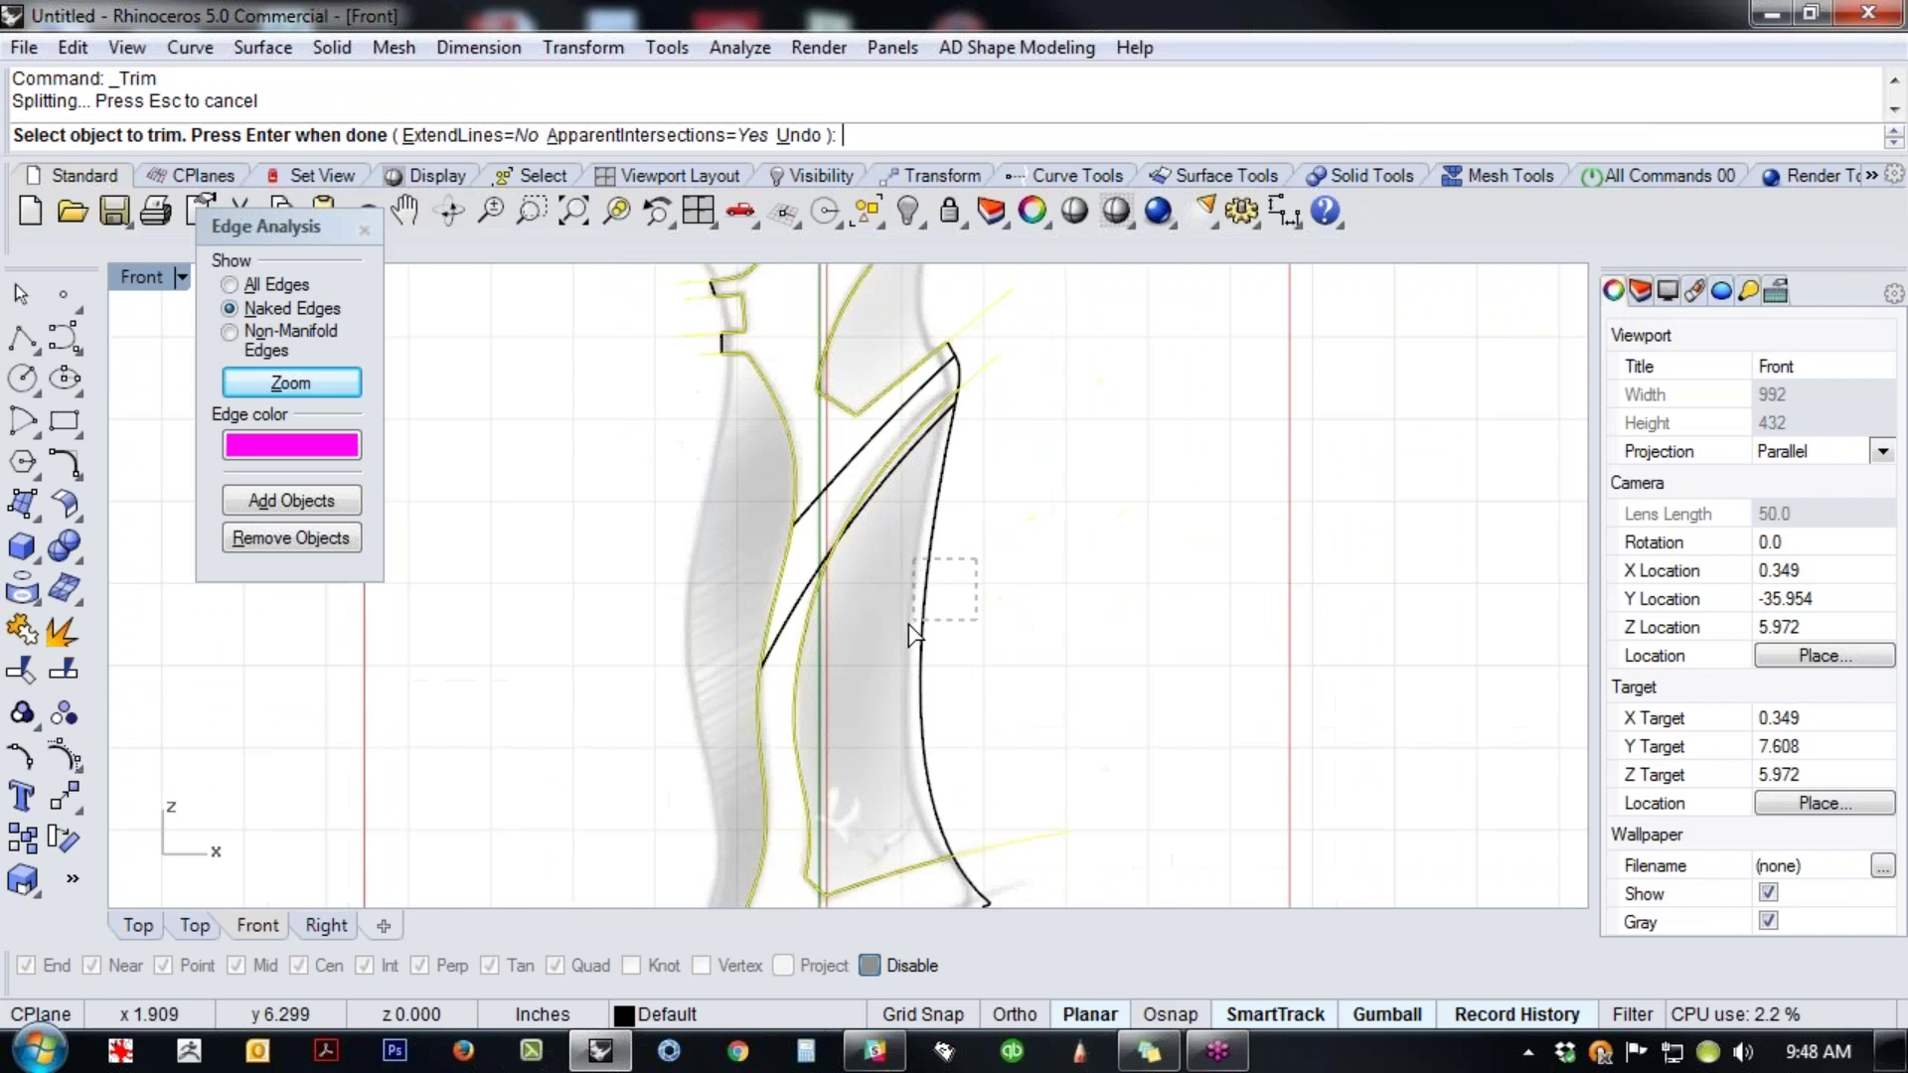
left_click_drag(908, 623, 906, 626)
right_click_drag(975, 778, 986, 523)
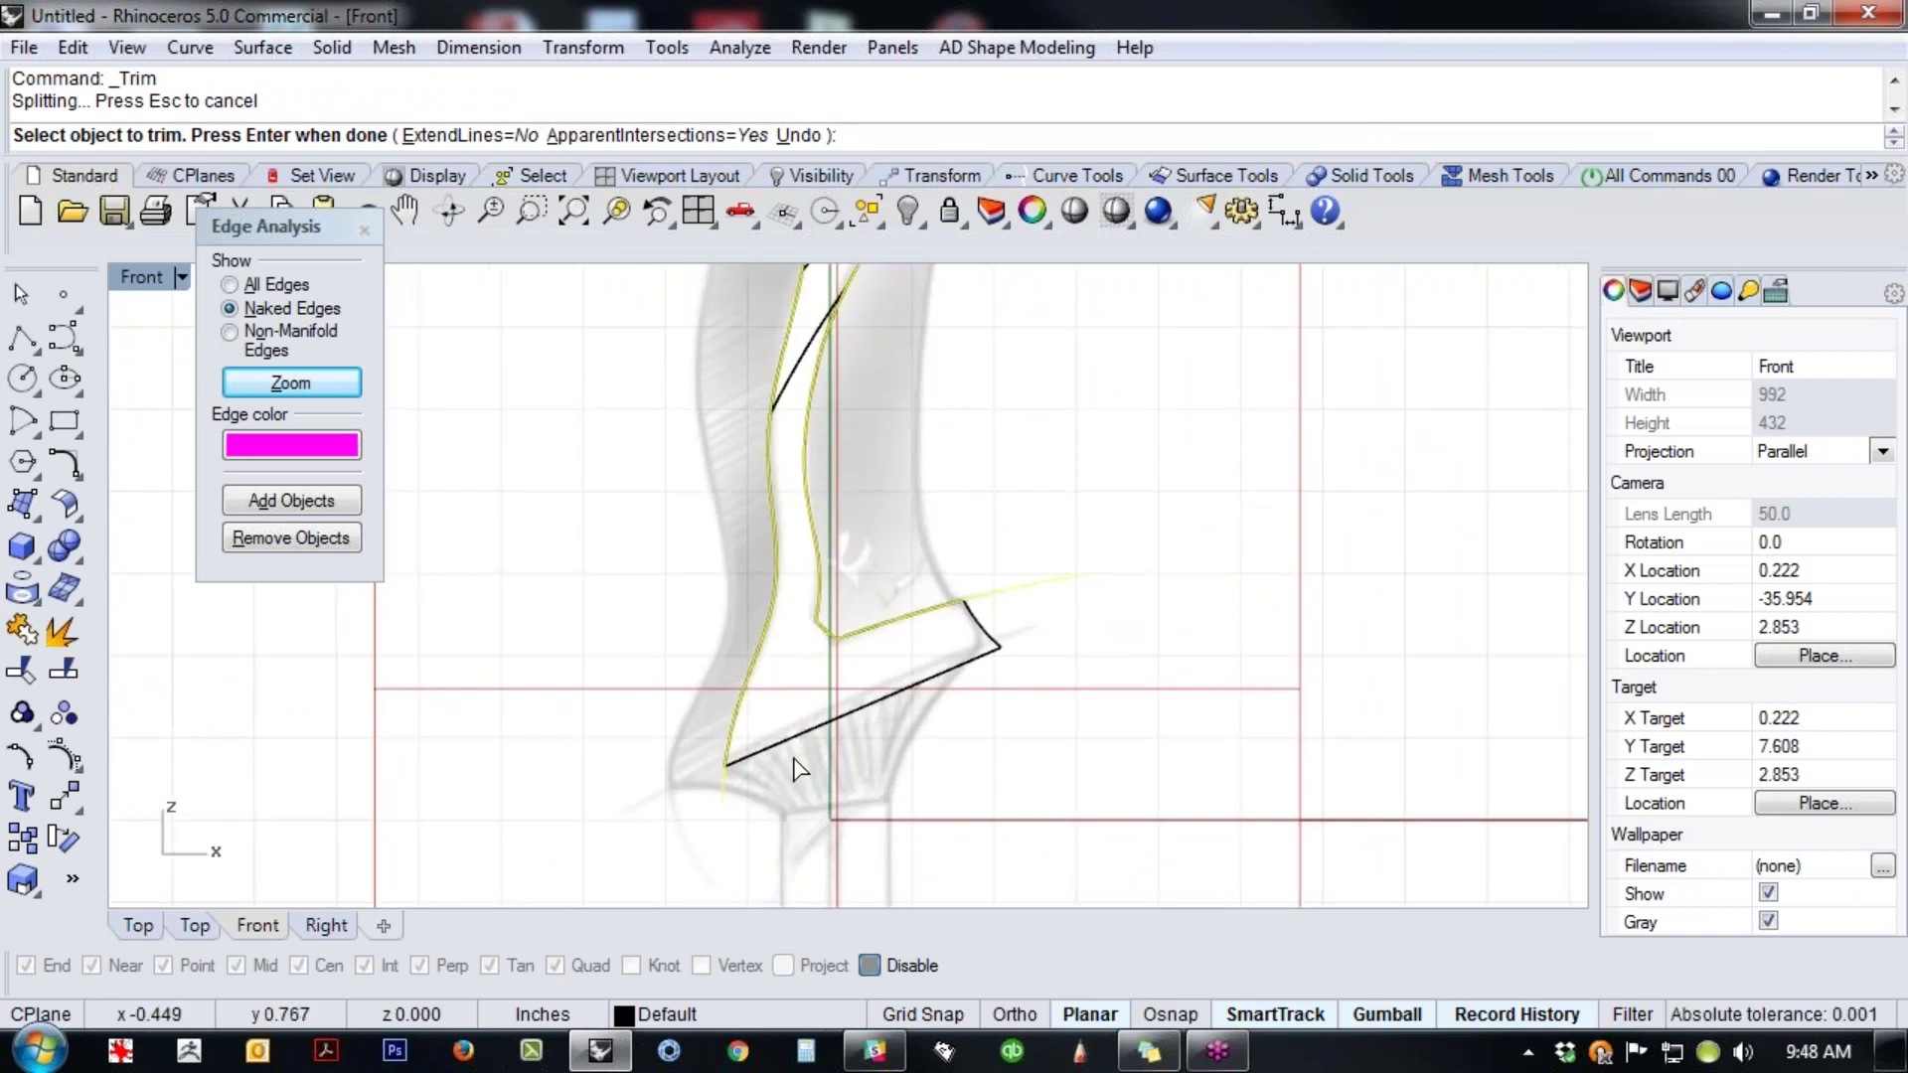
scroll(1027, 669, "down", 3)
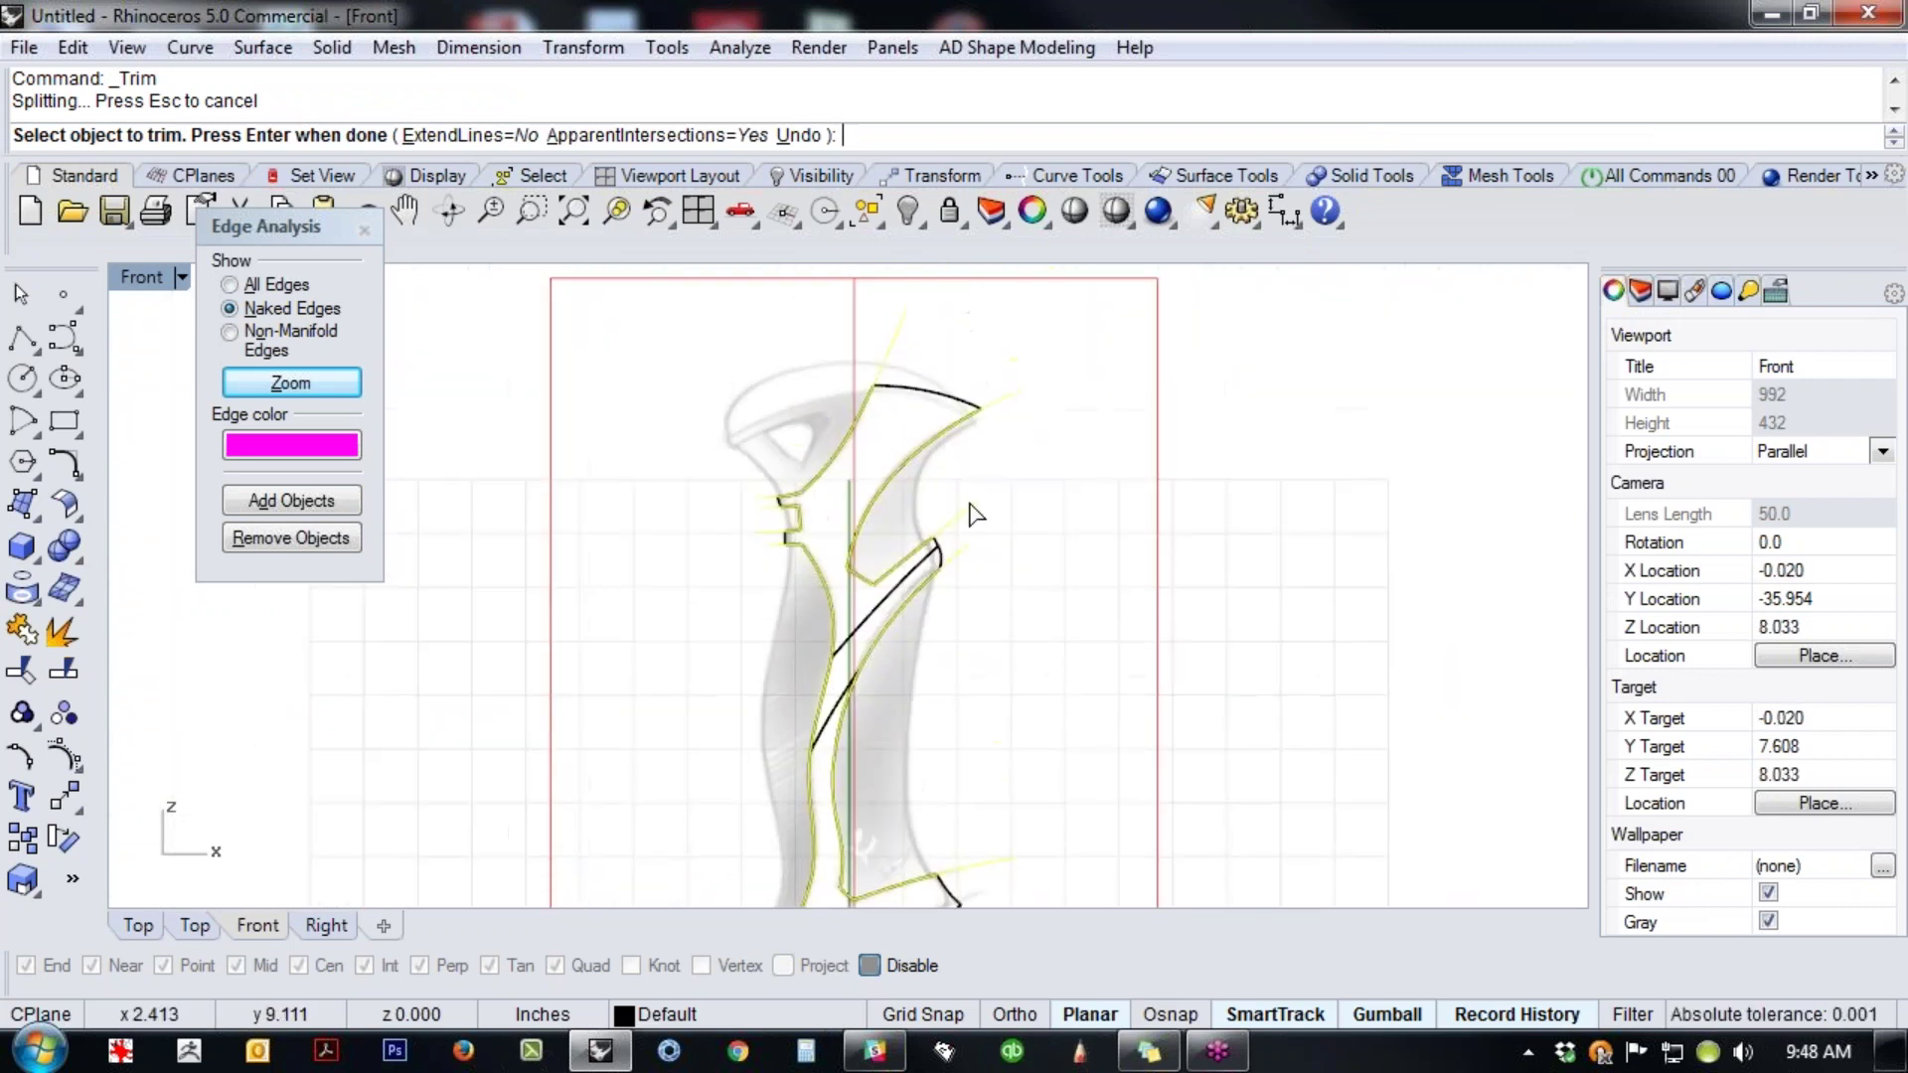
right_click(984, 690)
- Show the hidden objects in the Perspective view and switch the display to shaded
left_click(1071, 689)
key("ctrl+F4")
right_click_drag(806, 763, 969, 676, "shift")
scroll(924, 638, "up", 4)
right_click_drag(700, 698, 974, 608)
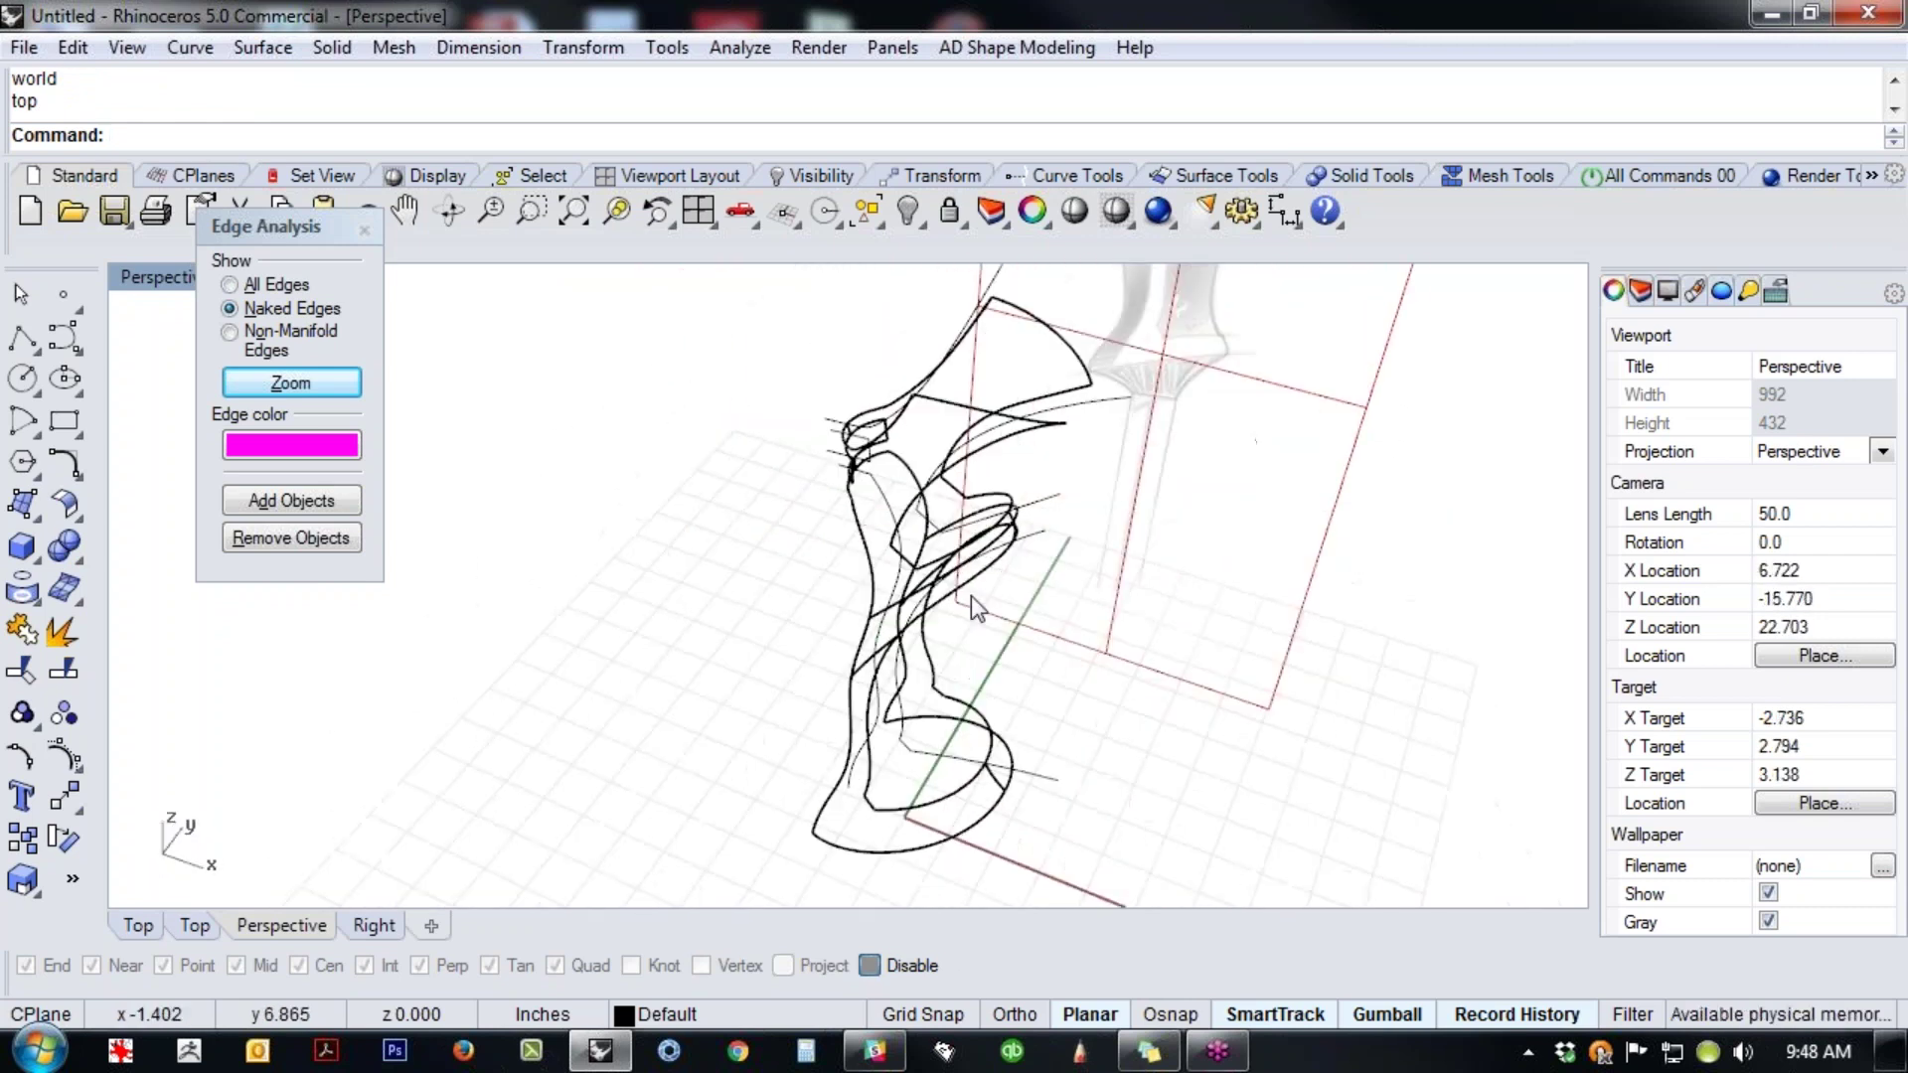
type("show")
key("Return")
middle_click(833, 696)
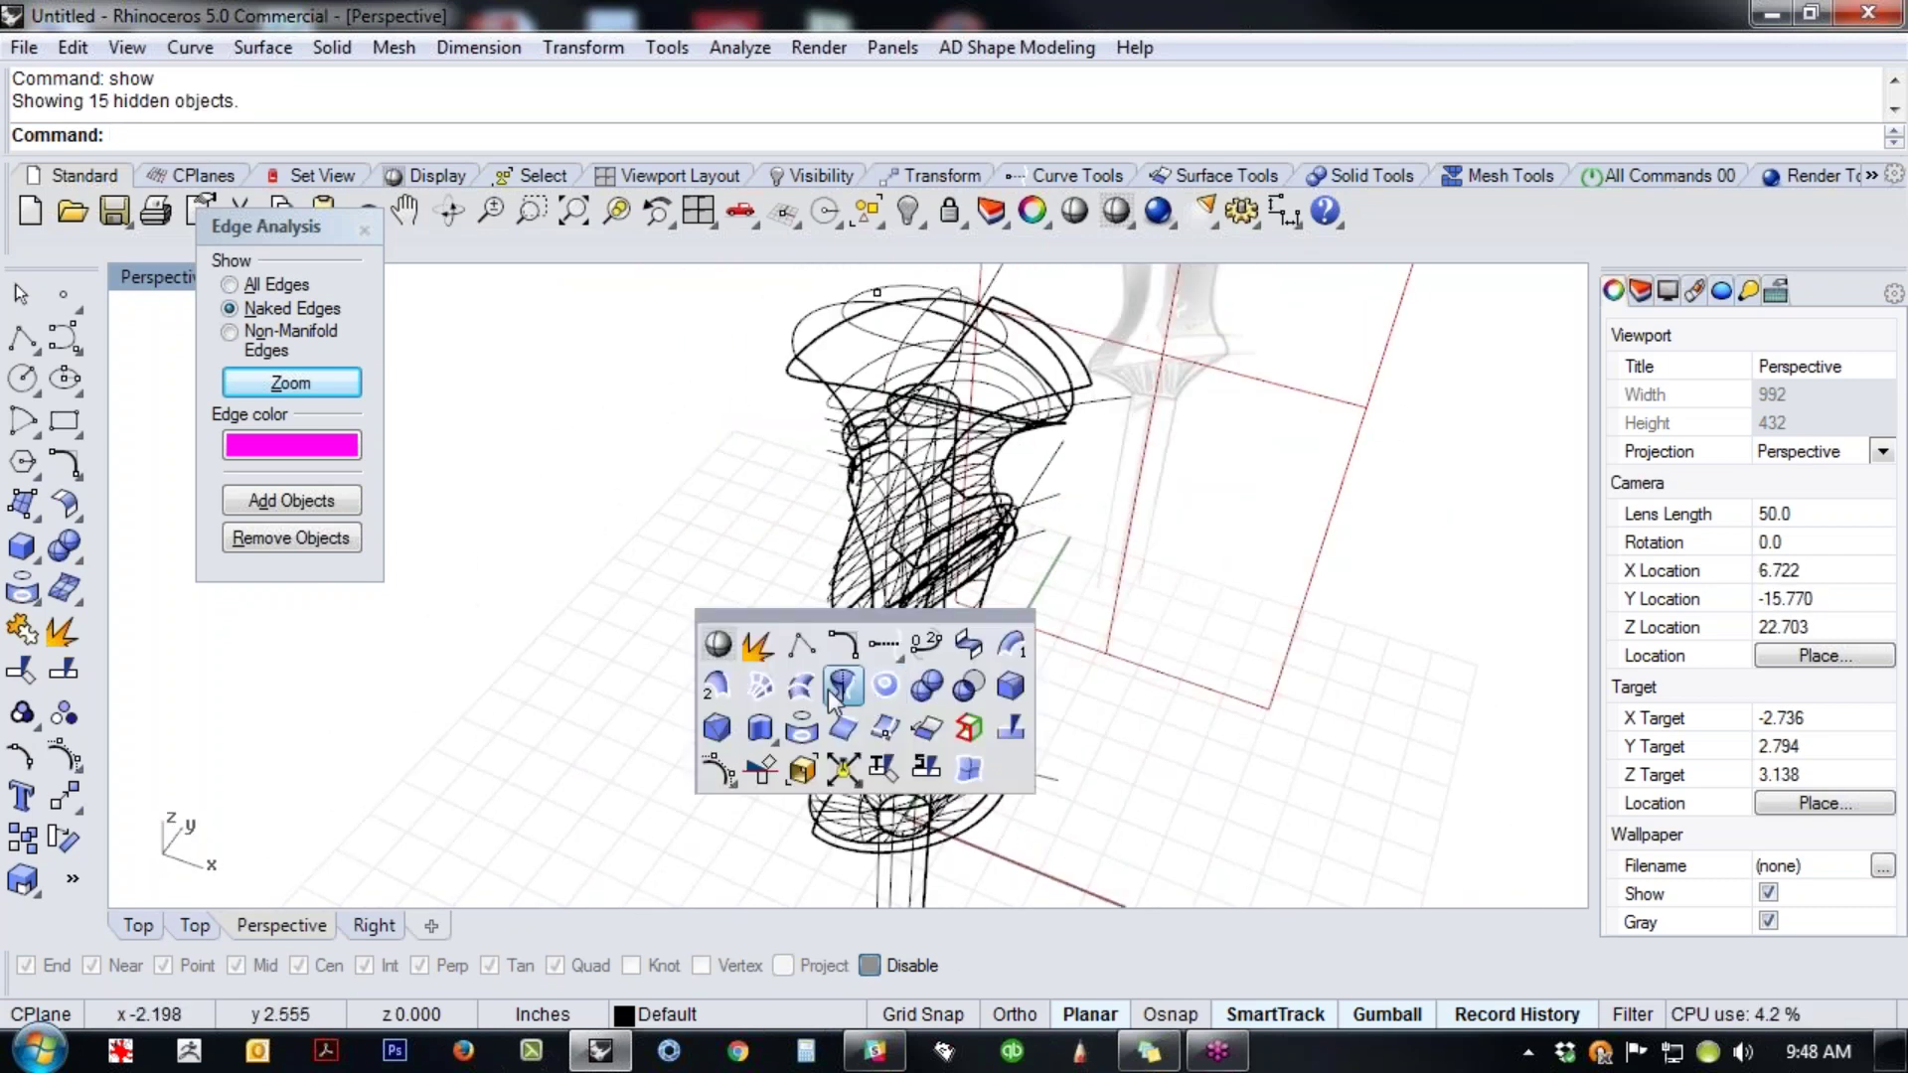
left_click(758, 645)
scroll(852, 583, "up", 5)
right_click_drag(851, 583, 971, 703)
right_click_drag(972, 703, 937, 670)
right_click_drag(978, 585, 1091, 669, "shift")
- In the Front view, trim the shell's overhang above the pommel seam, using the seam curve as the cutter
key("ctrl+F2")
scroll(994, 431, "up", 3)
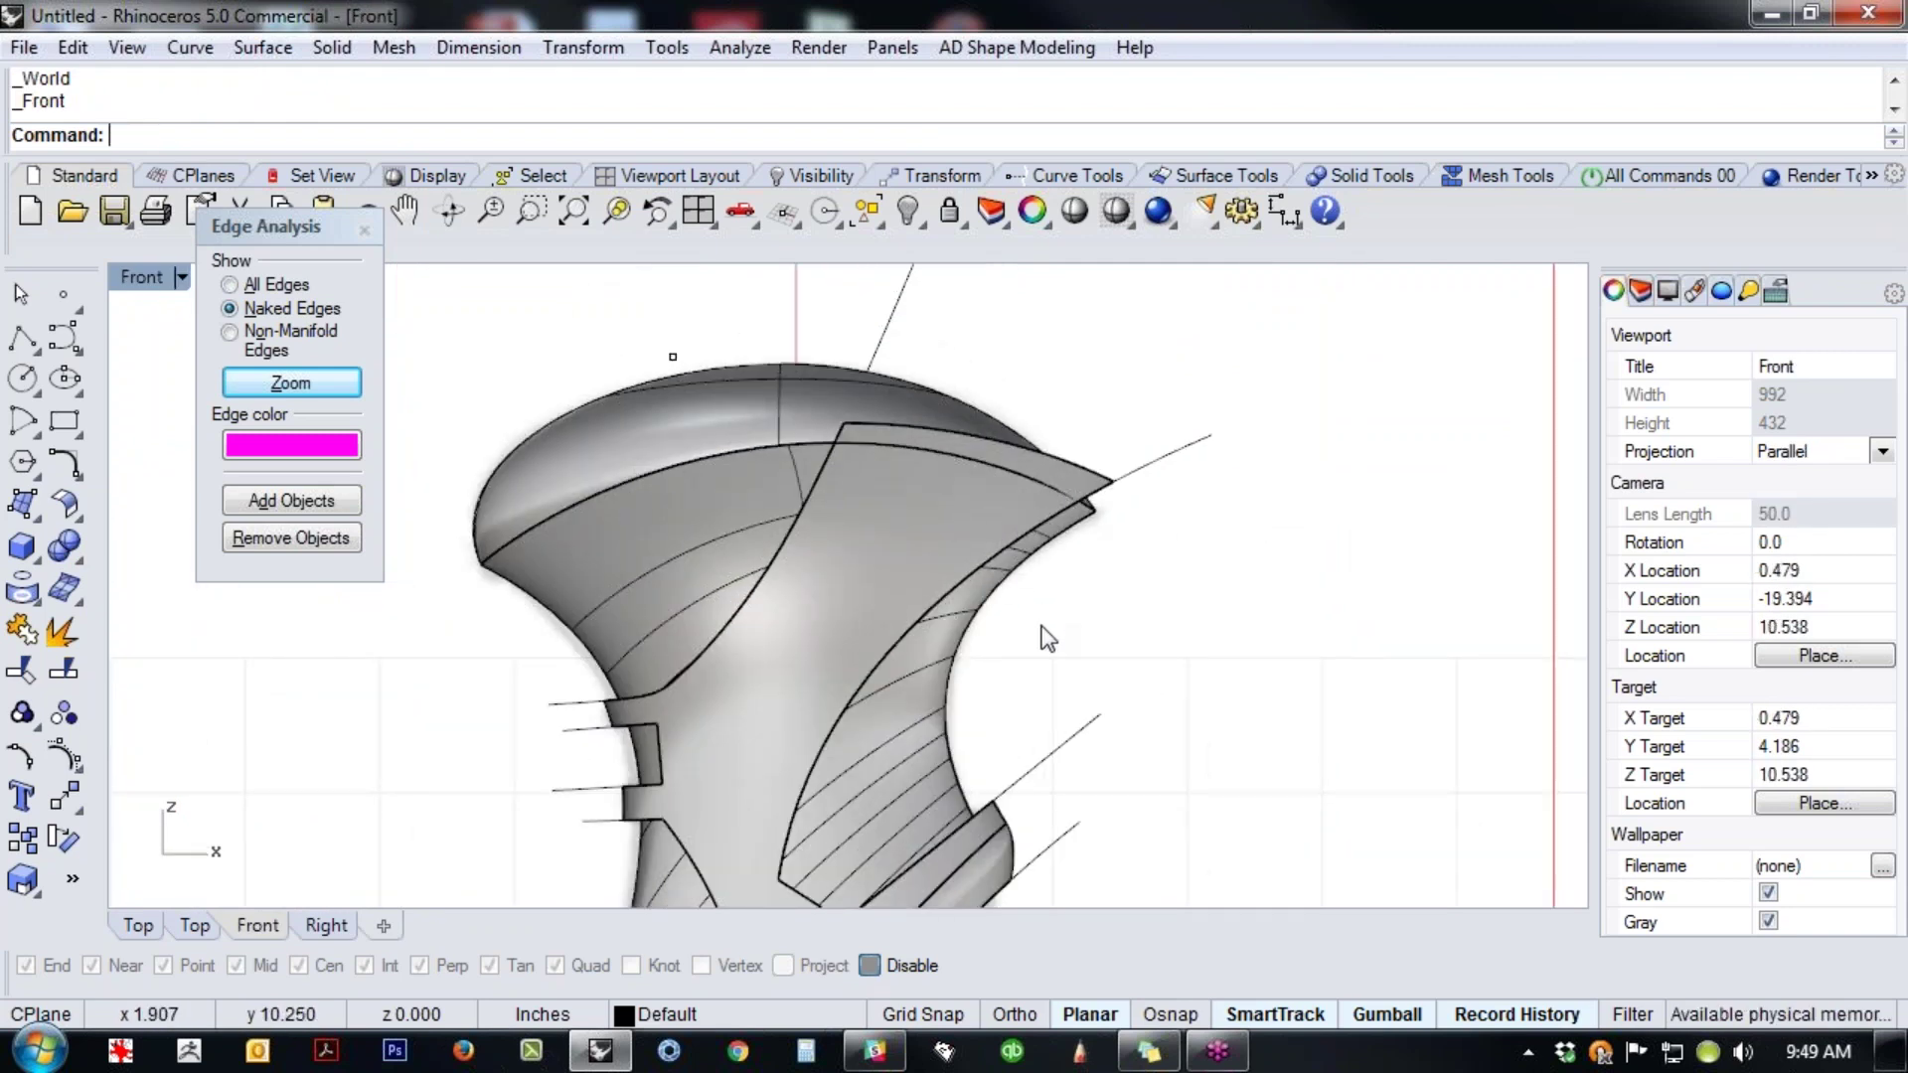
key("ctrl+t")
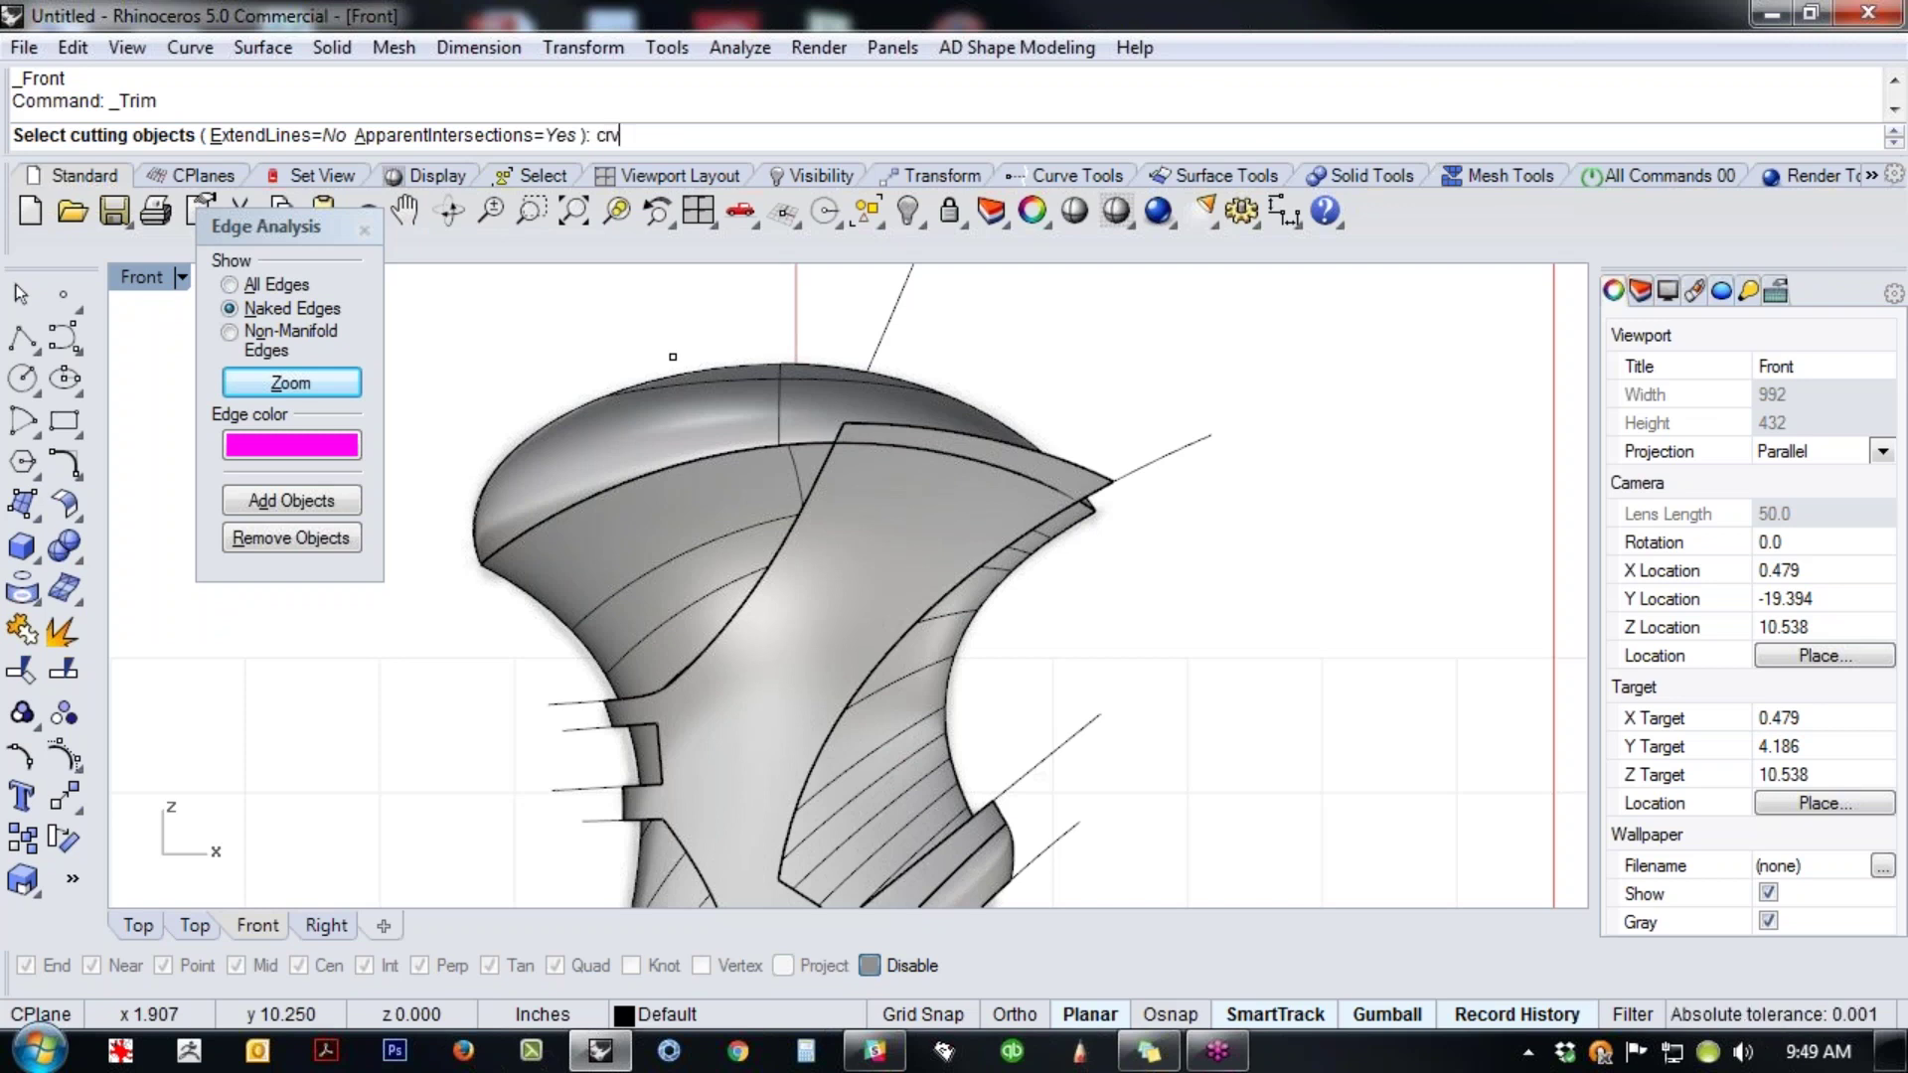
type("crv")
key("Return")
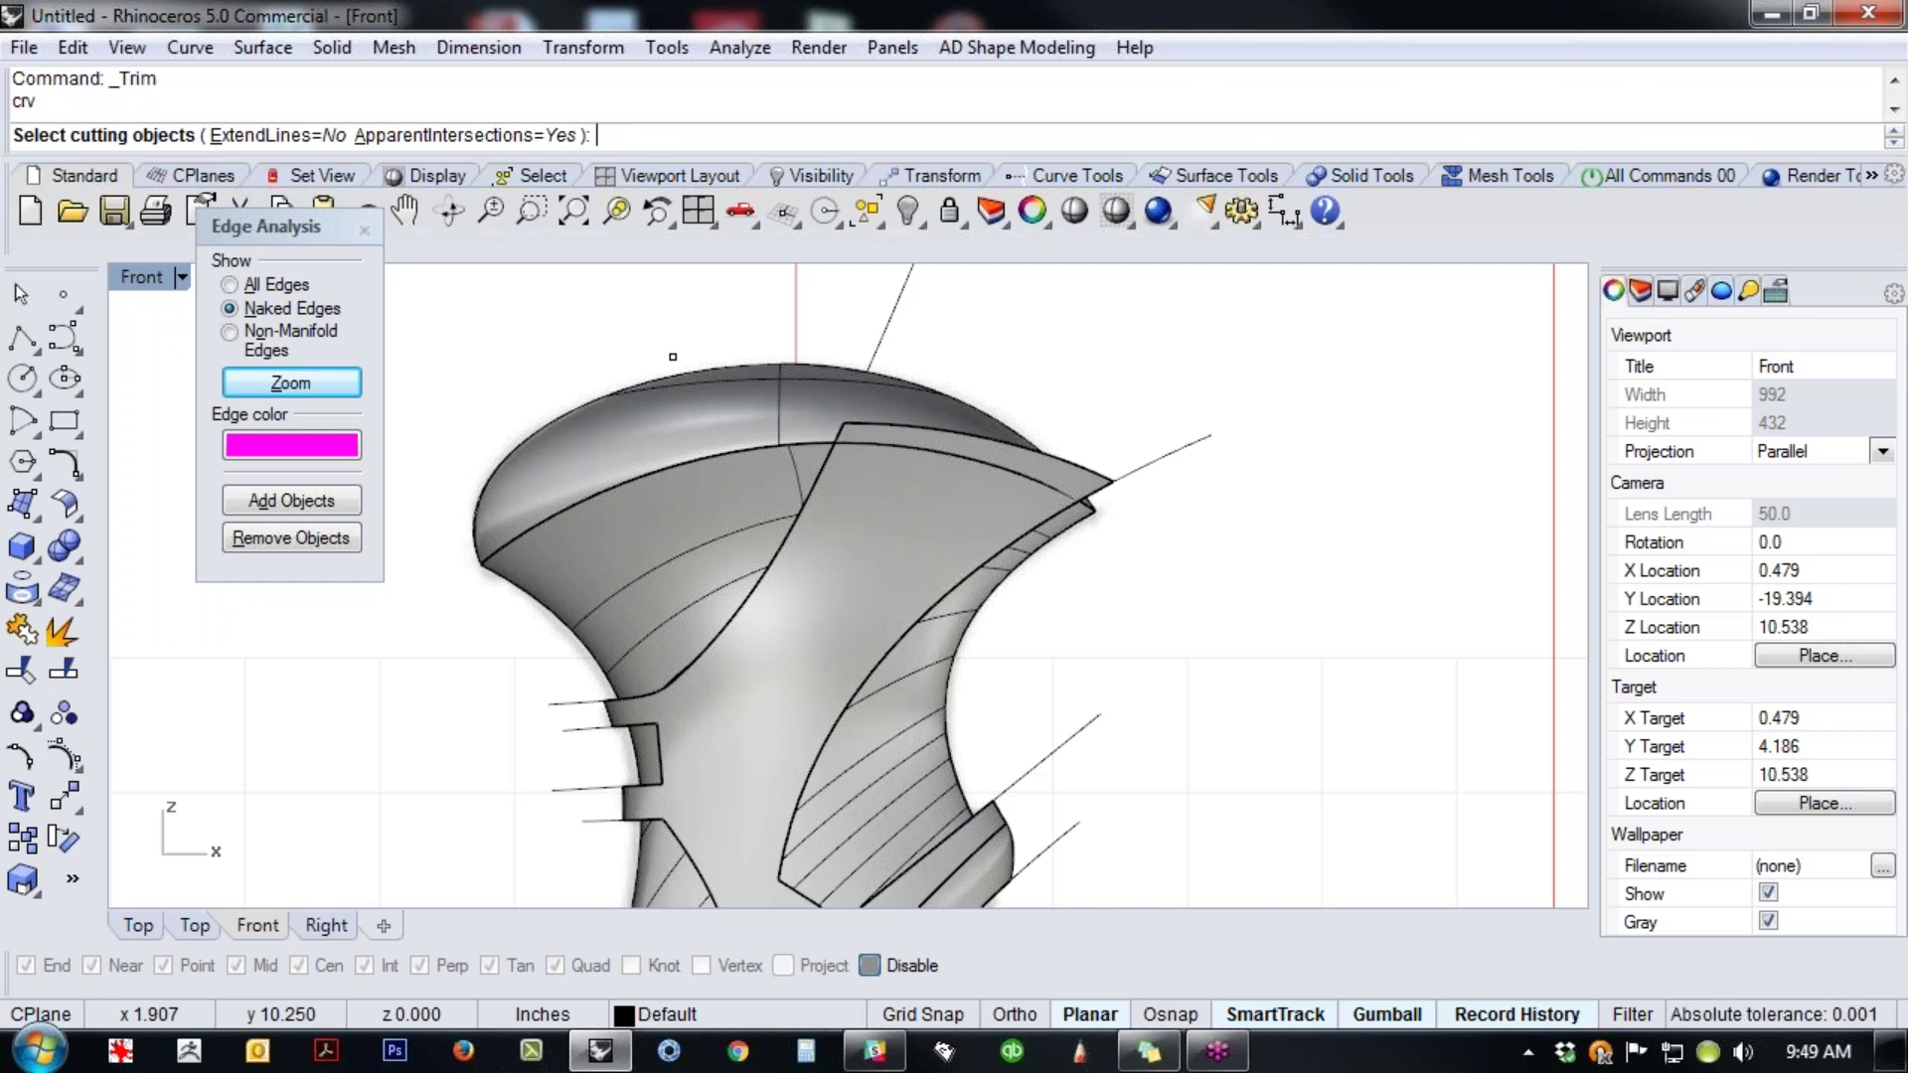
left_click(815, 449)
key("Return")
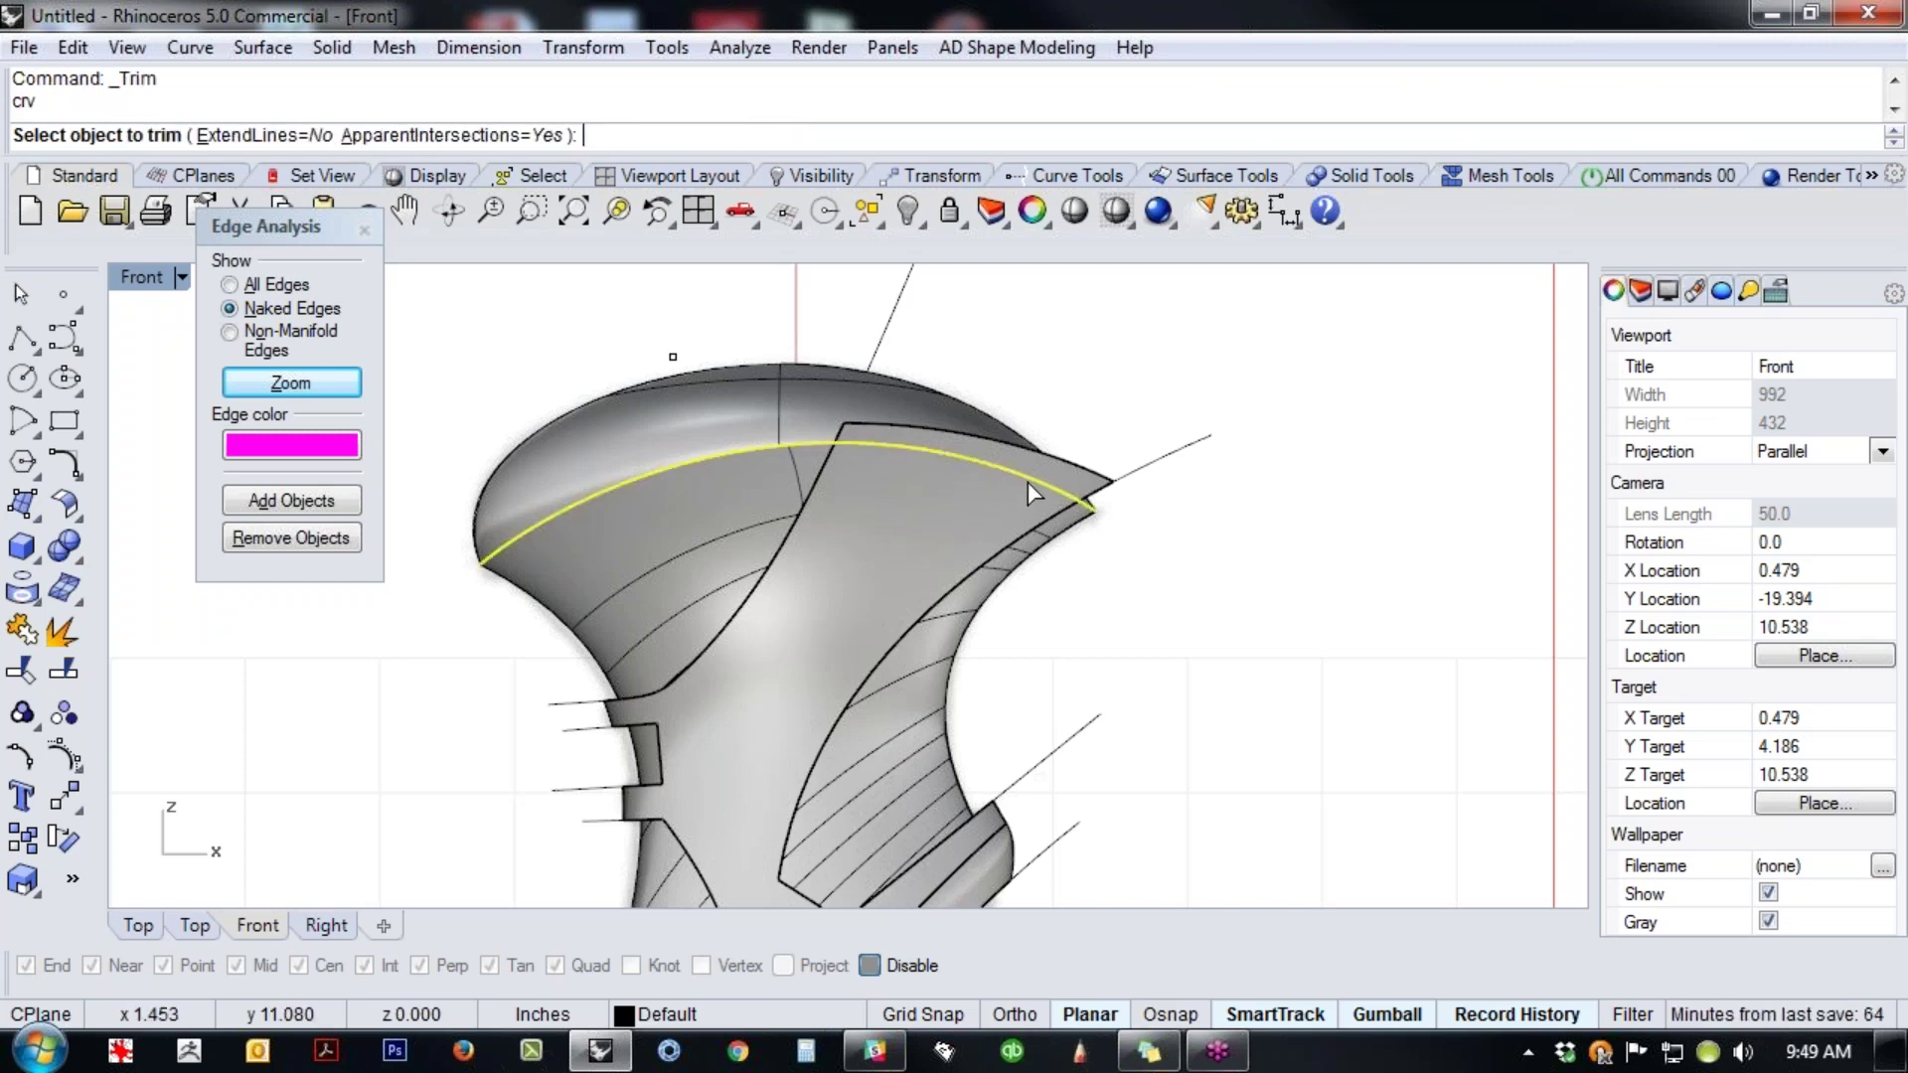
left_click(1097, 478)
key("Return")
scroll(1005, 427, "down", 5)
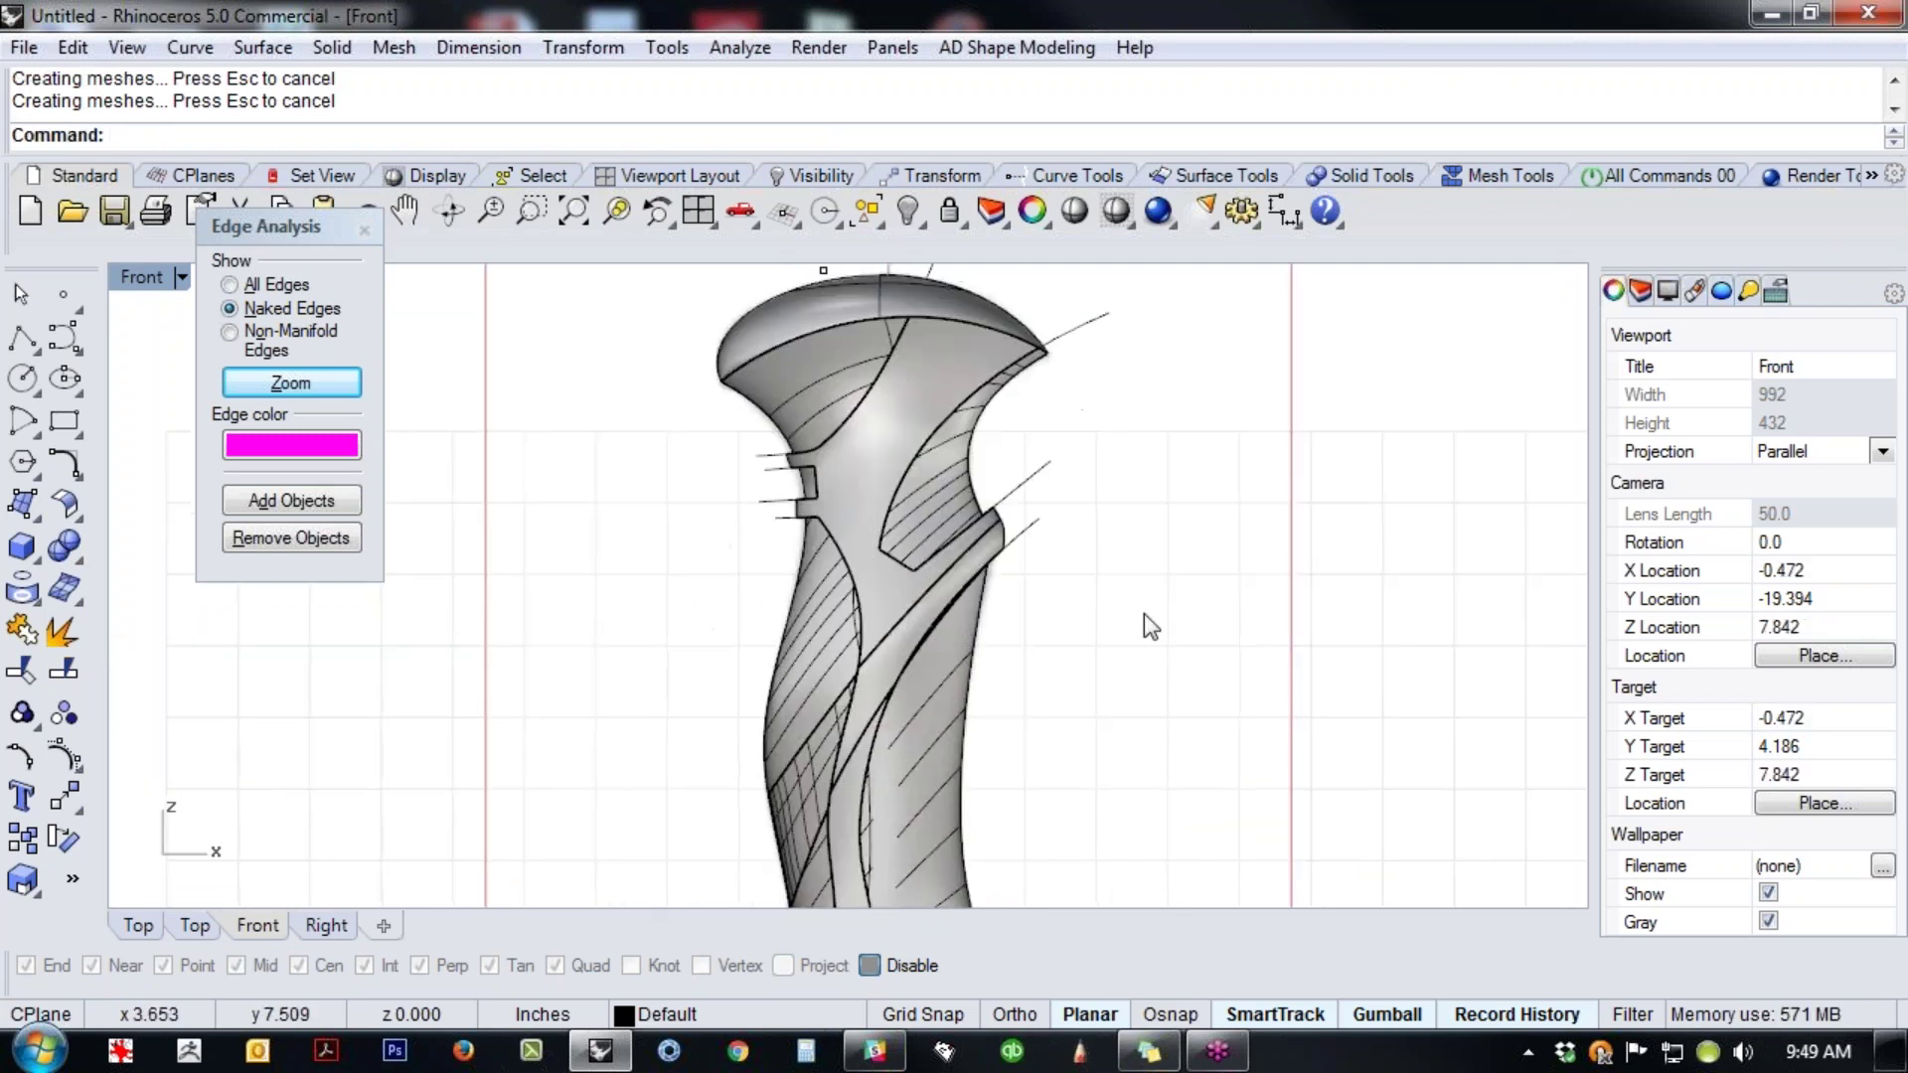
right_click_drag(1012, 850, 982, 711)
scroll(911, 628, "up", 5)
scroll(914, 628, "down", 3)
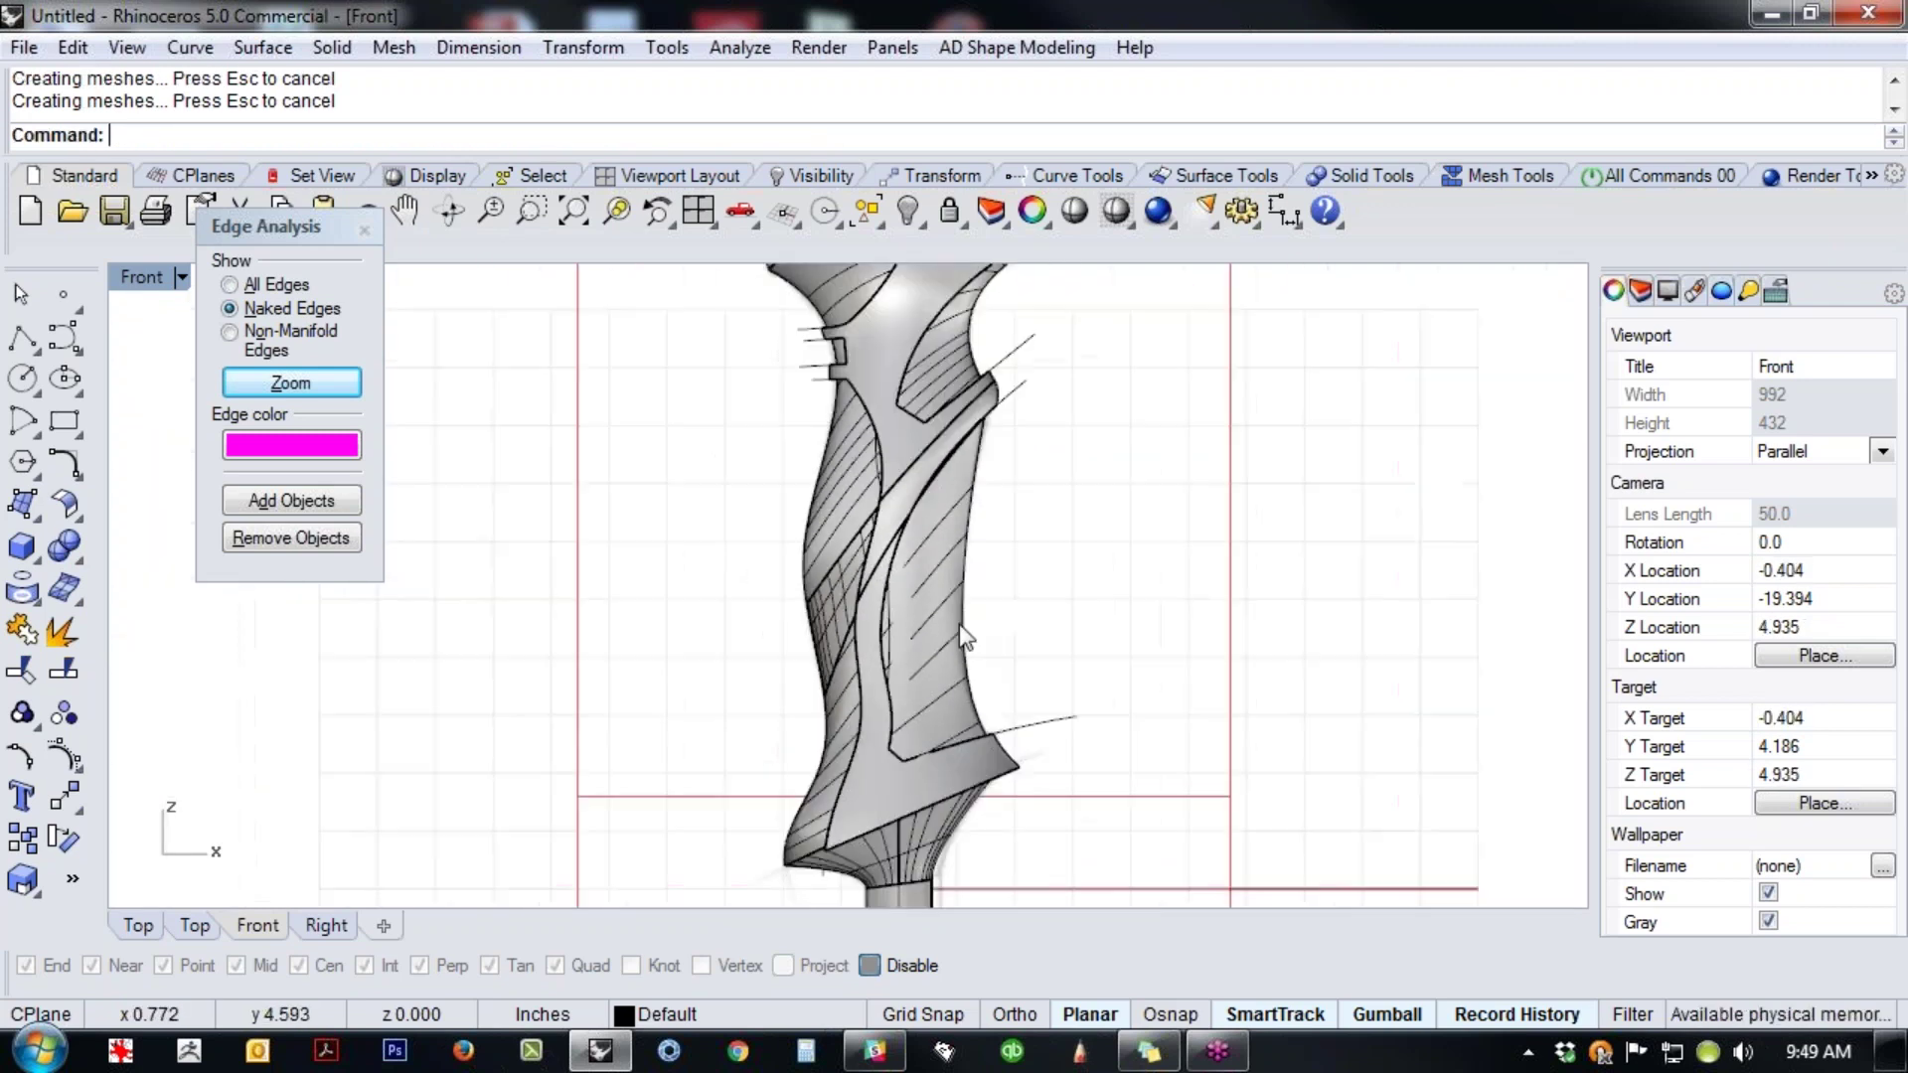
right_click_drag(960, 626, 1011, 603)
scroll(922, 815, "up", 4)
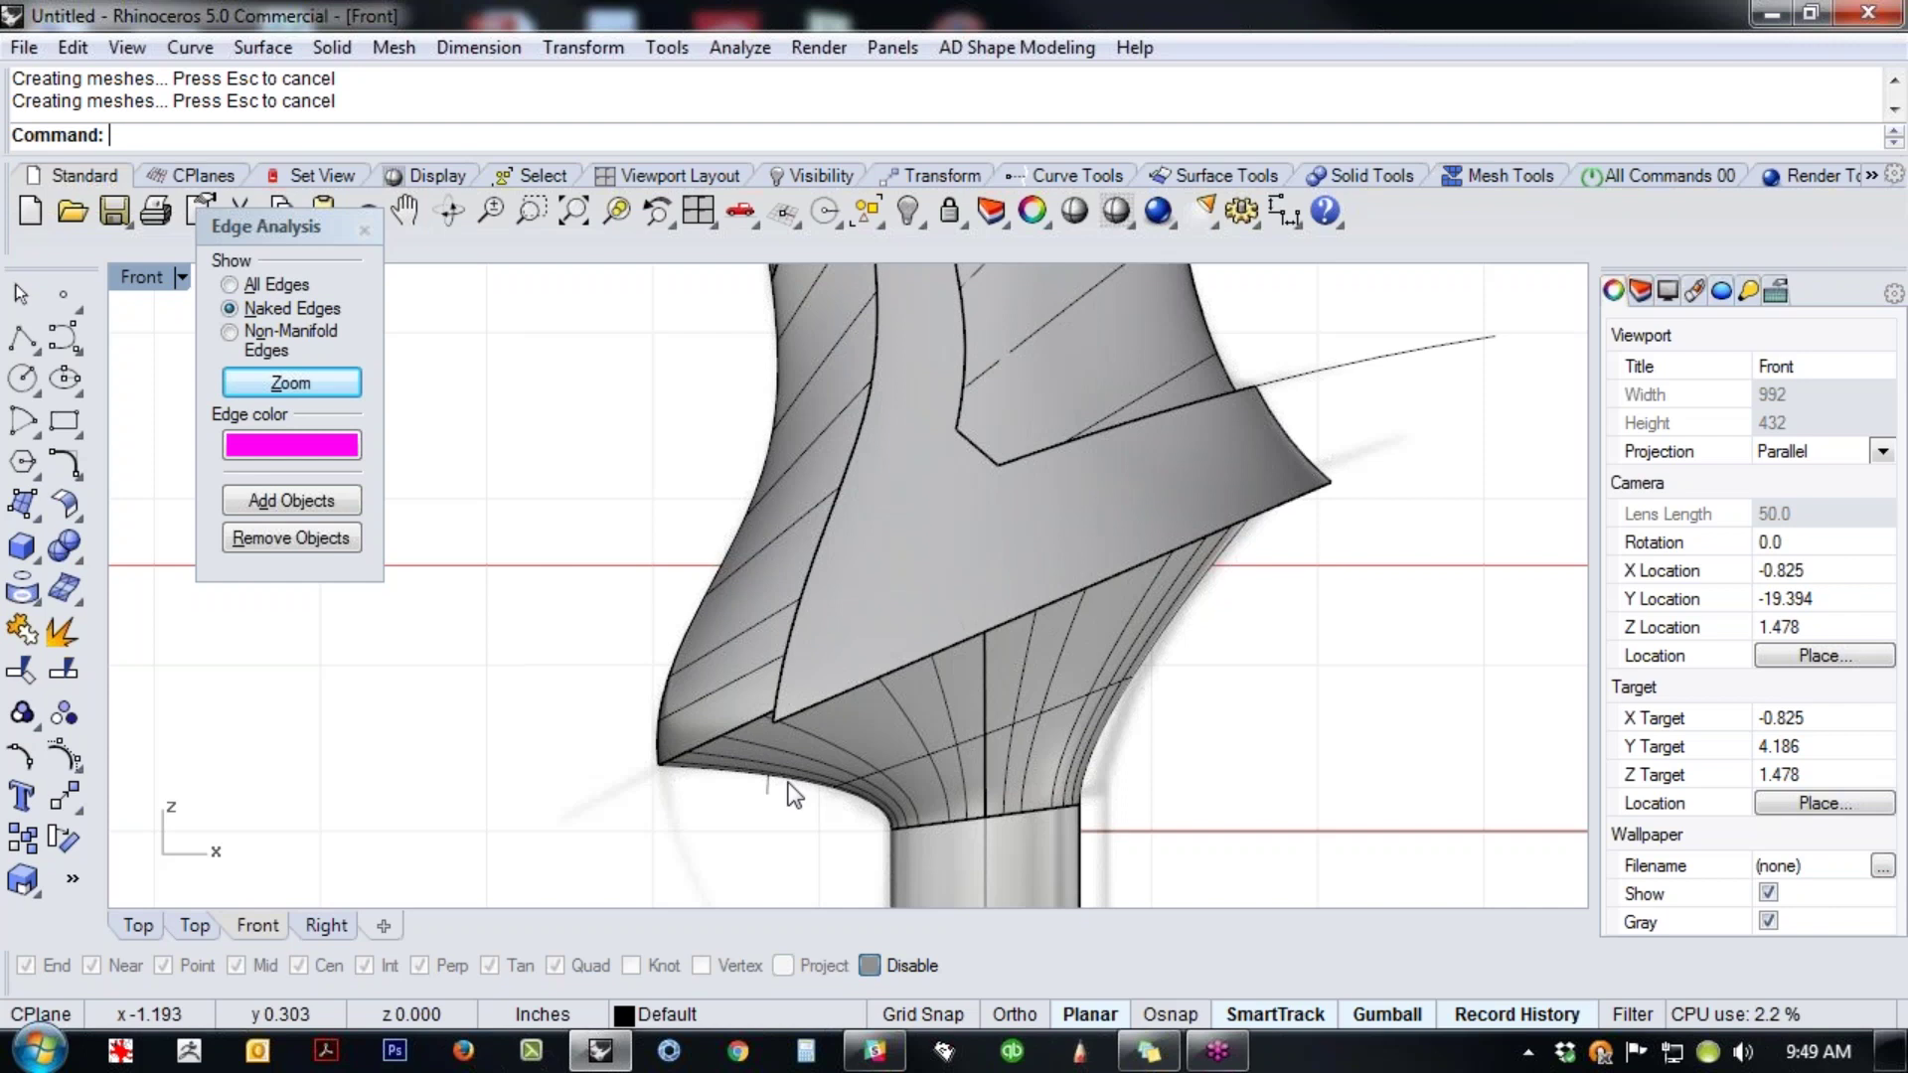
key("ctrl+t")
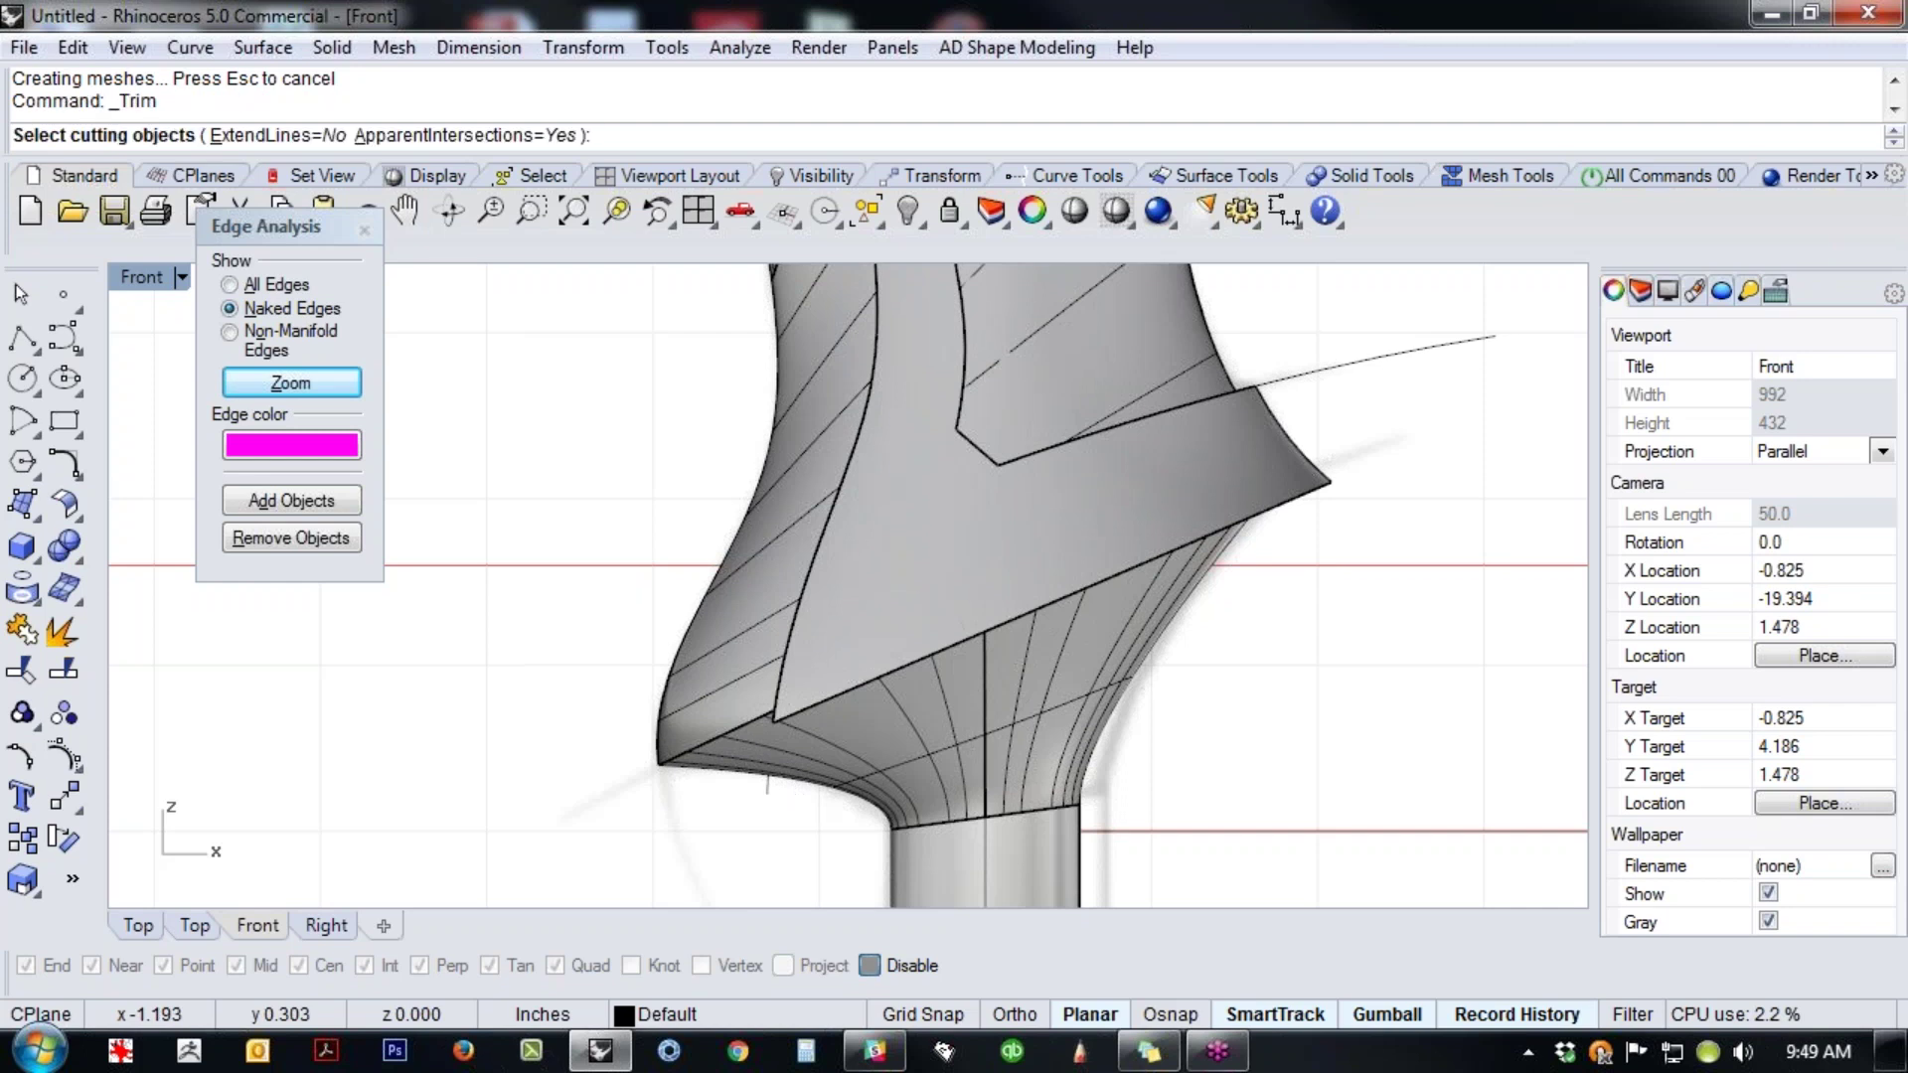
type("crv")
key("Return")
left_click(737, 727)
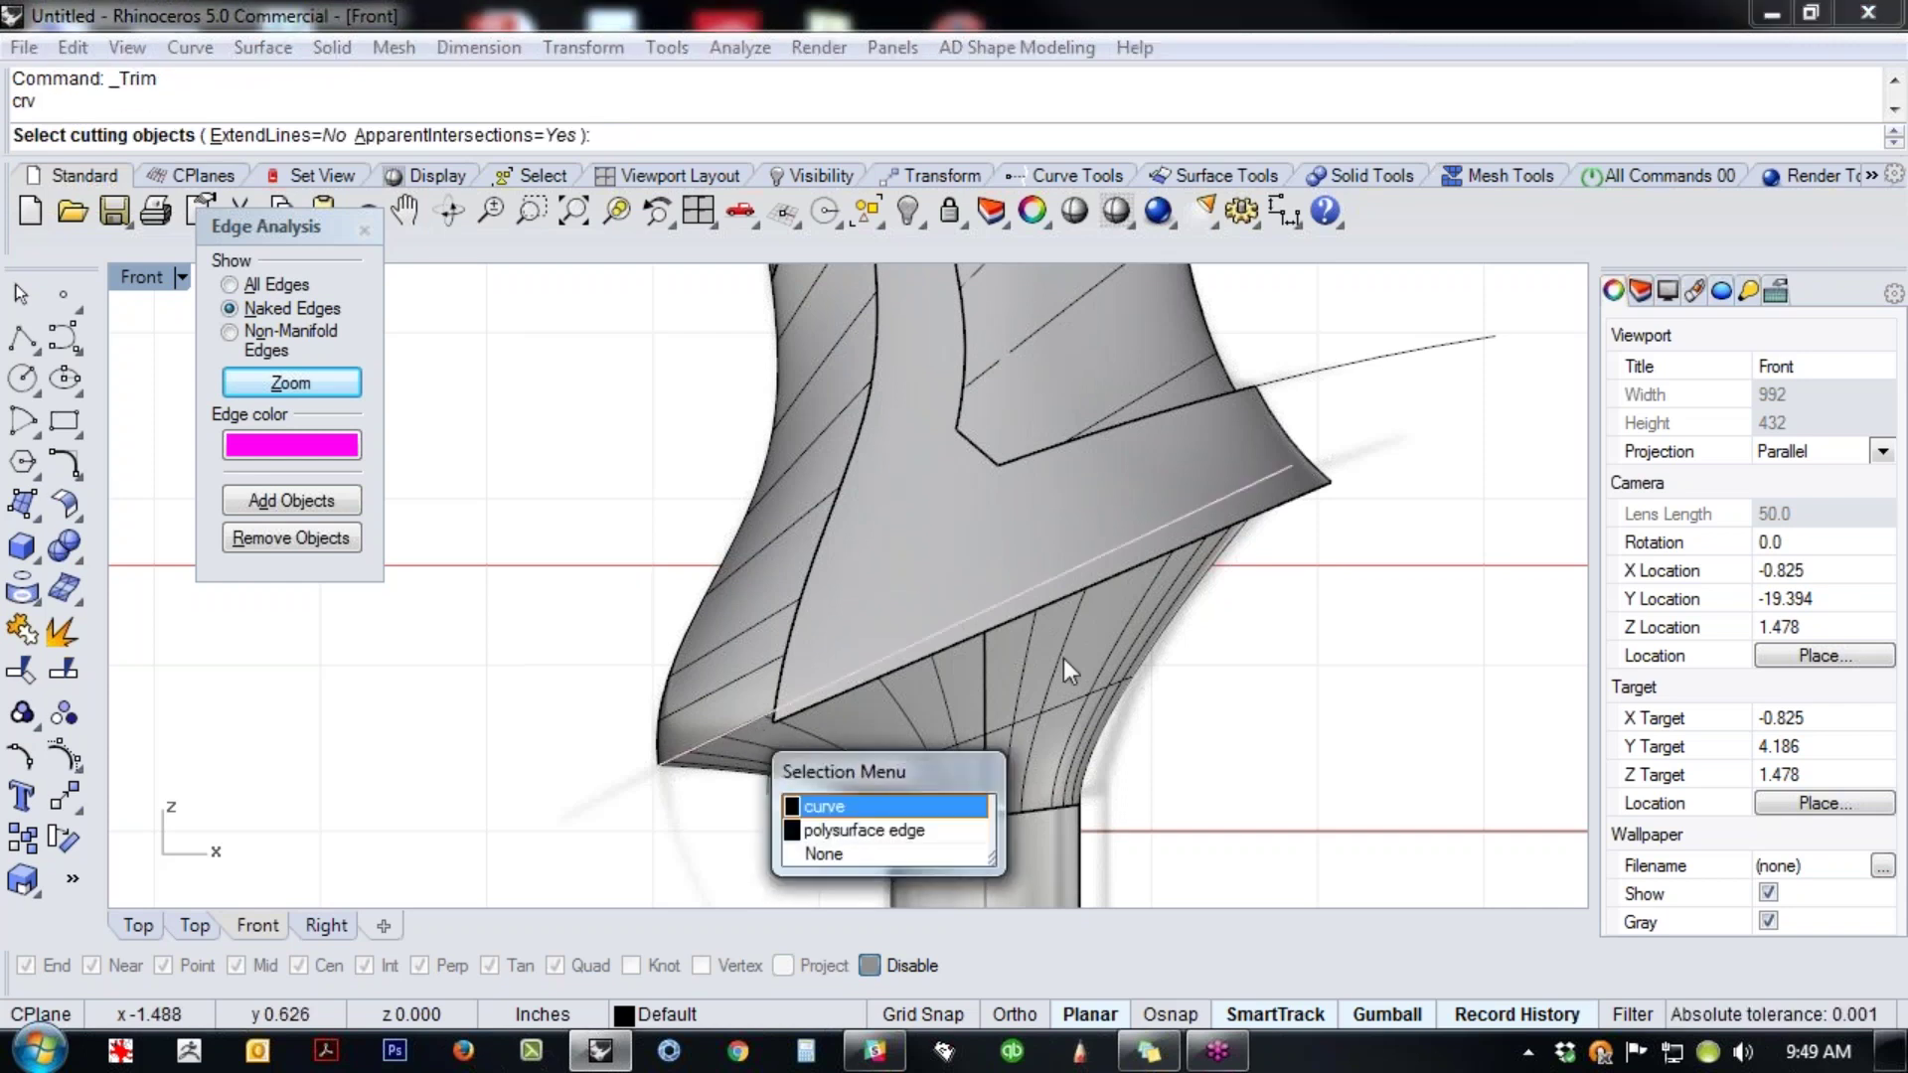
left_click(854, 828)
left_click(1132, 558)
left_click(1226, 634)
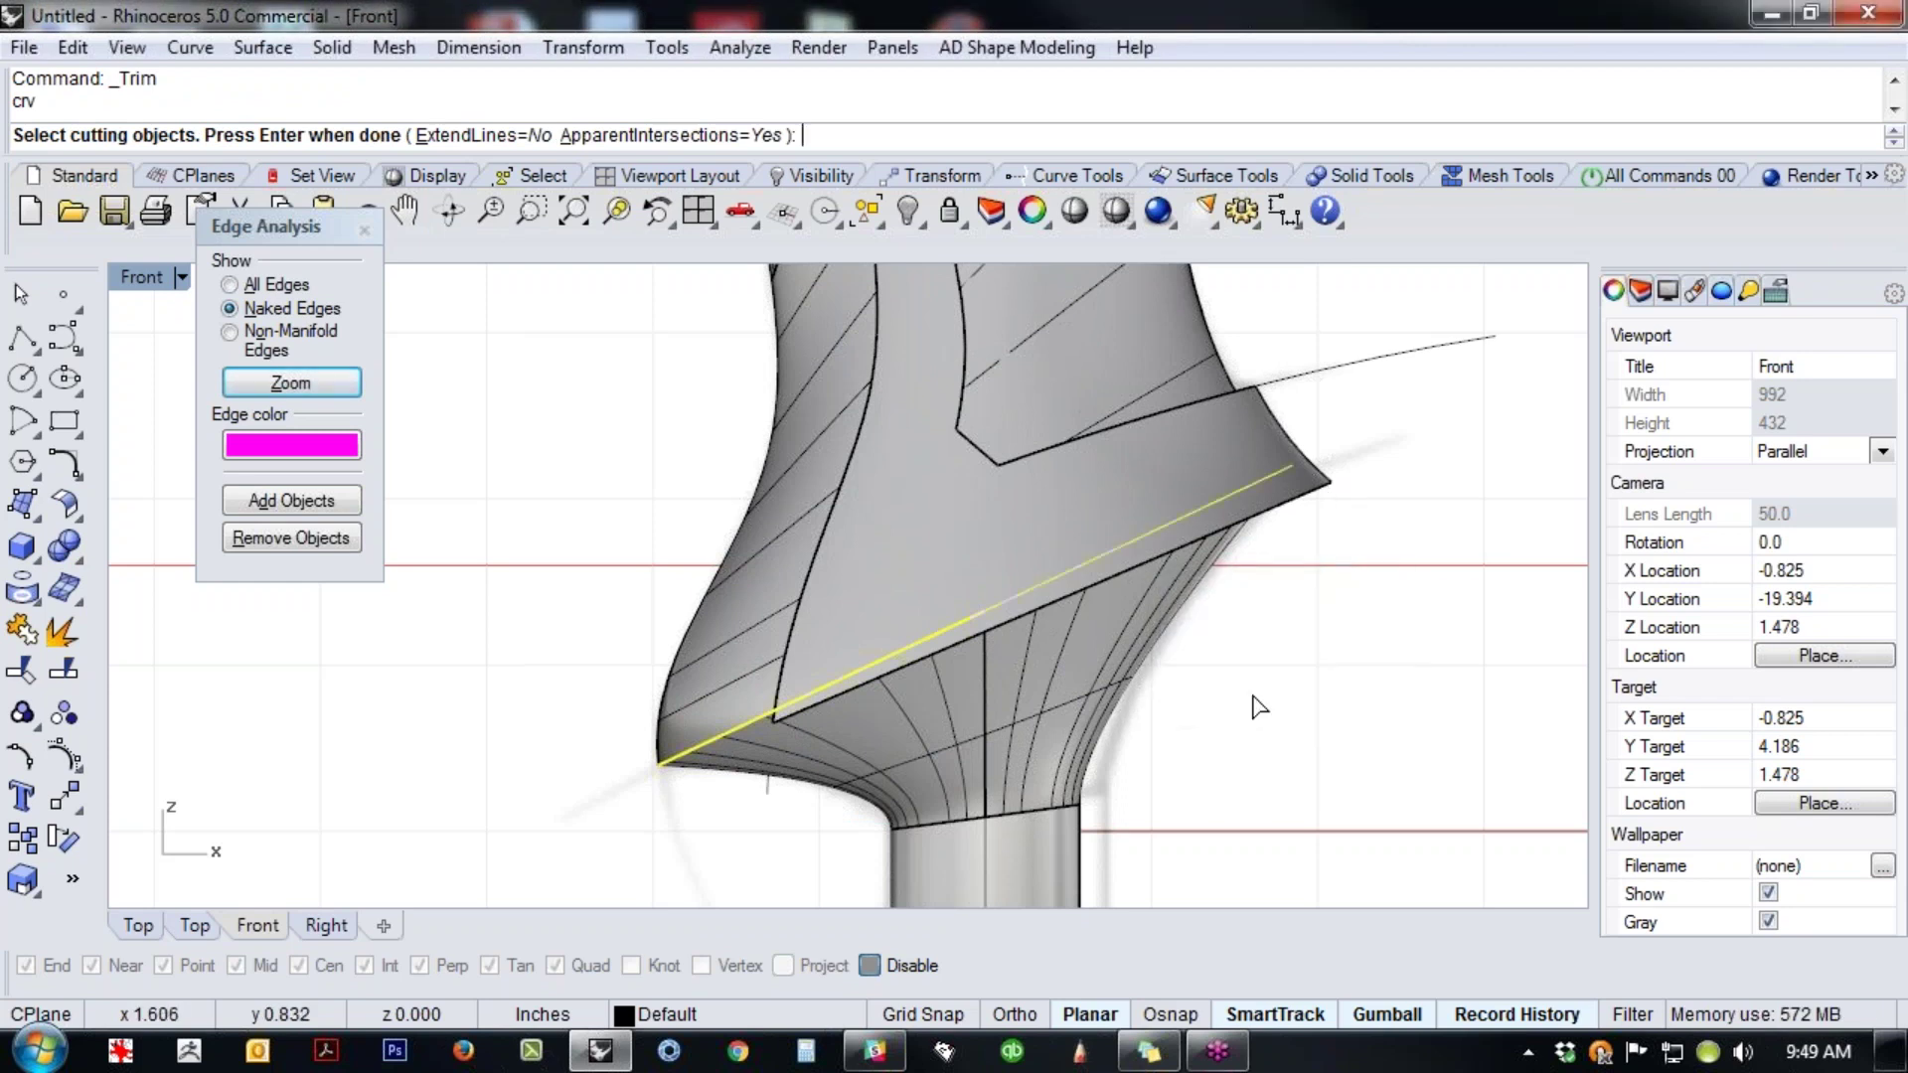
key("Escape")
- Switch to wireframe display and draw a three-point curve along the base's slanted seam, extending past both sides of the handle
middle_click(1113, 643)
left_click(1114, 643)
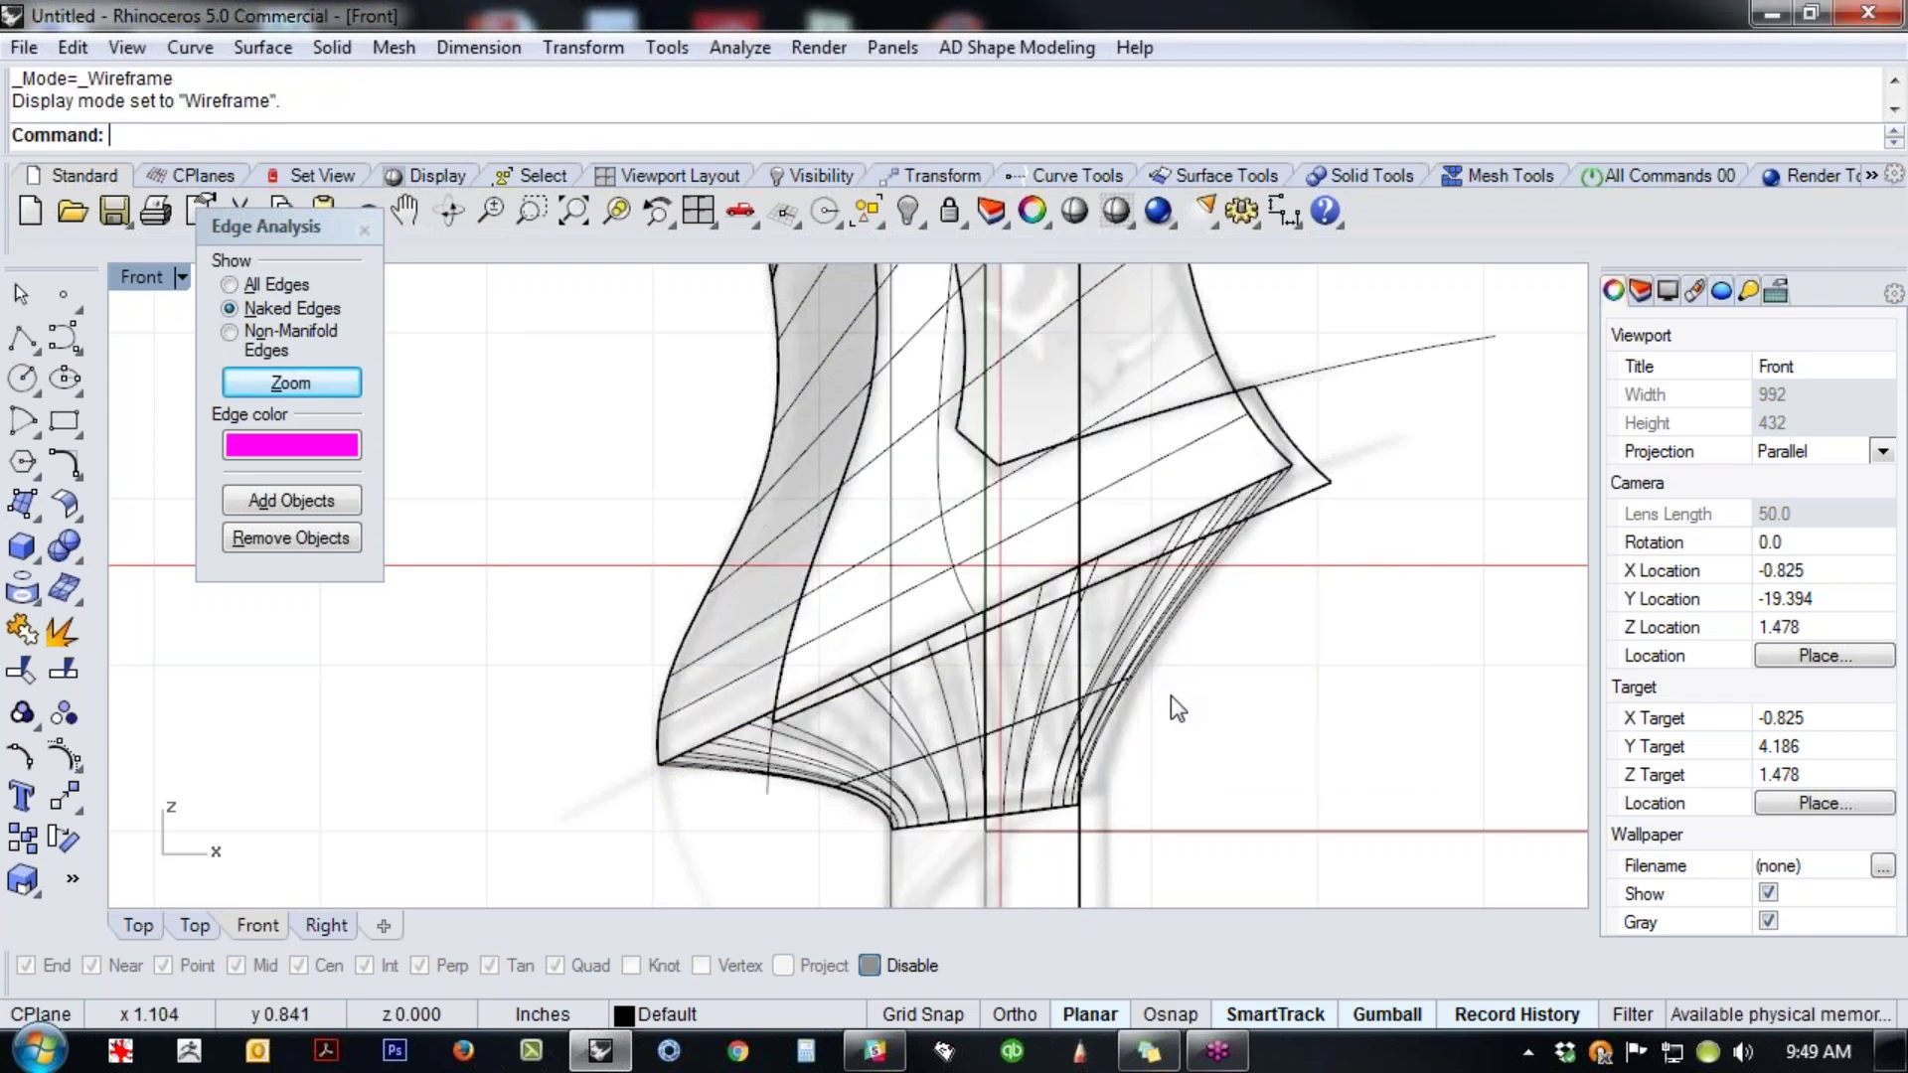
left_click(69, 344)
left_click(640, 765)
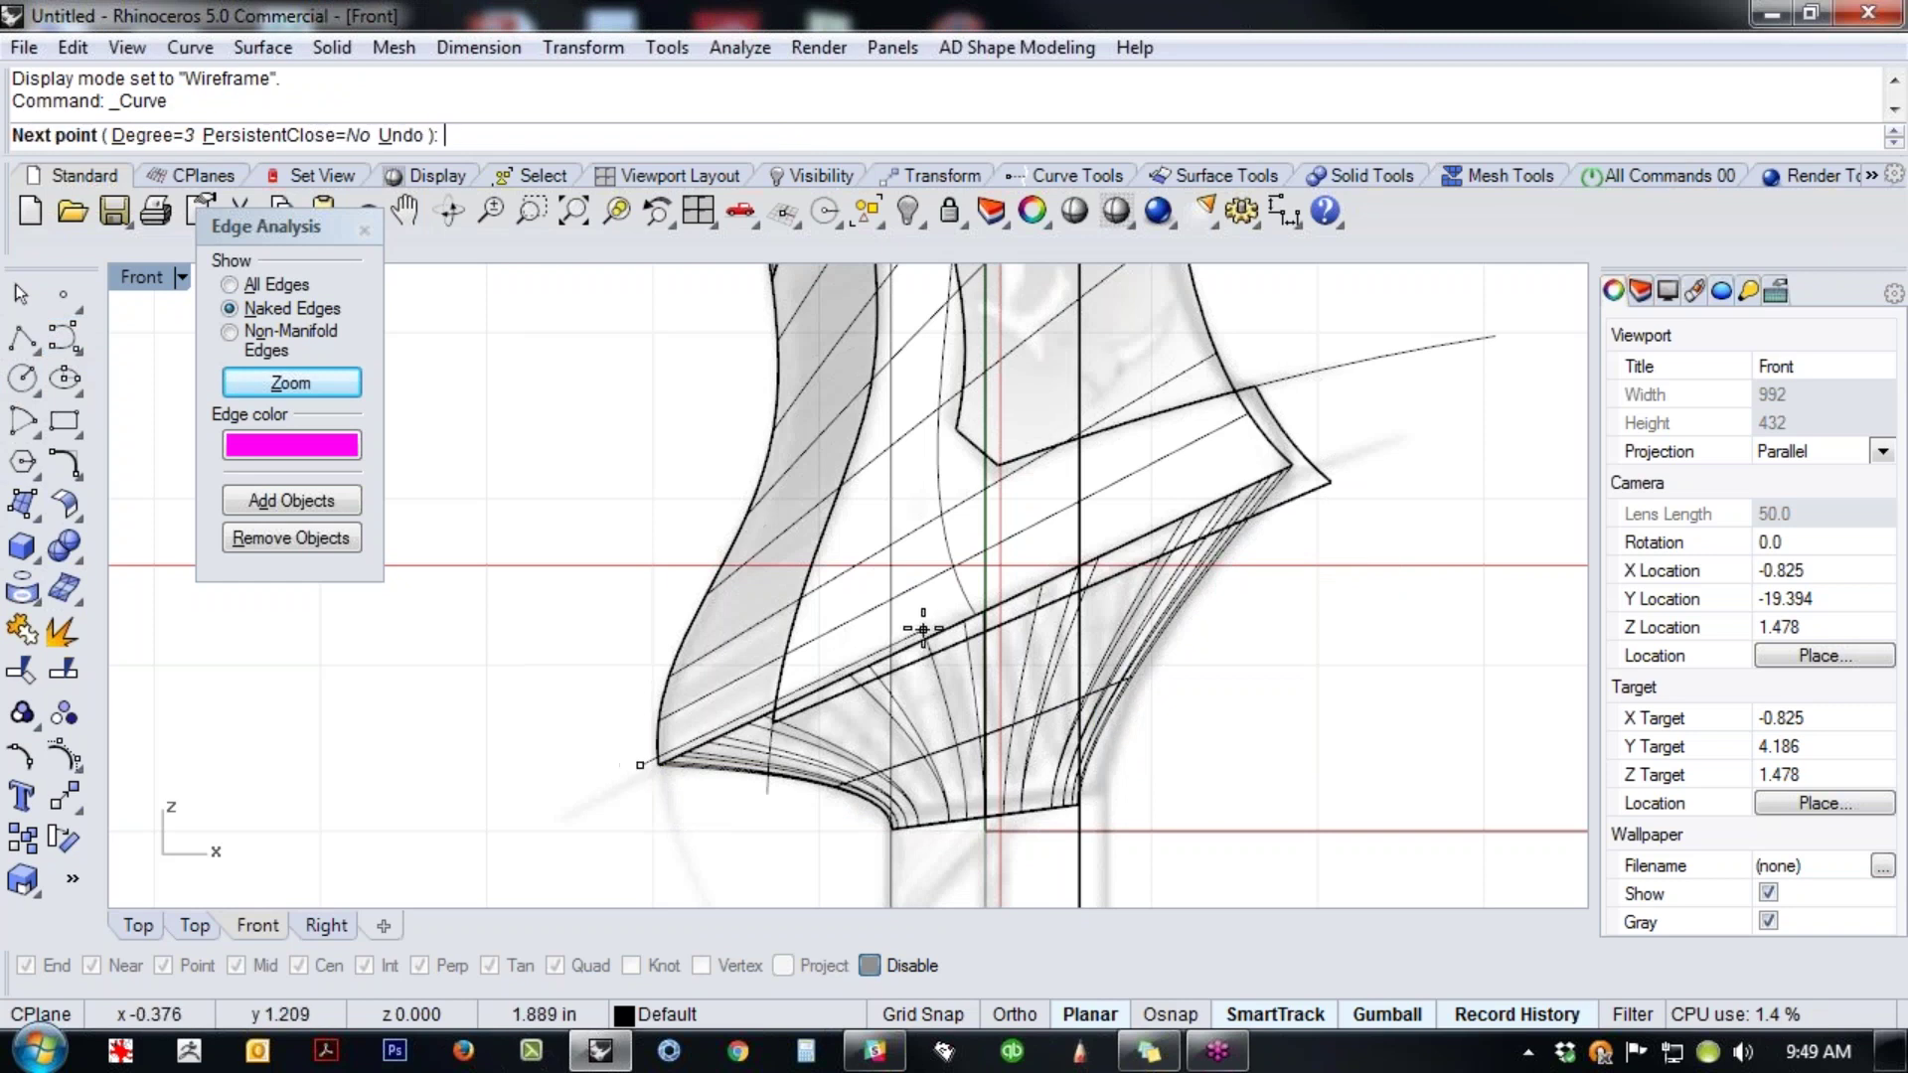
left_click(926, 627)
left_click(1345, 433)
right_click(1346, 433)
- Trim off the part of the shell that overhangs below the new seam curve
left_click(1334, 439)
key("ctrl+t")
left_click(1308, 492)
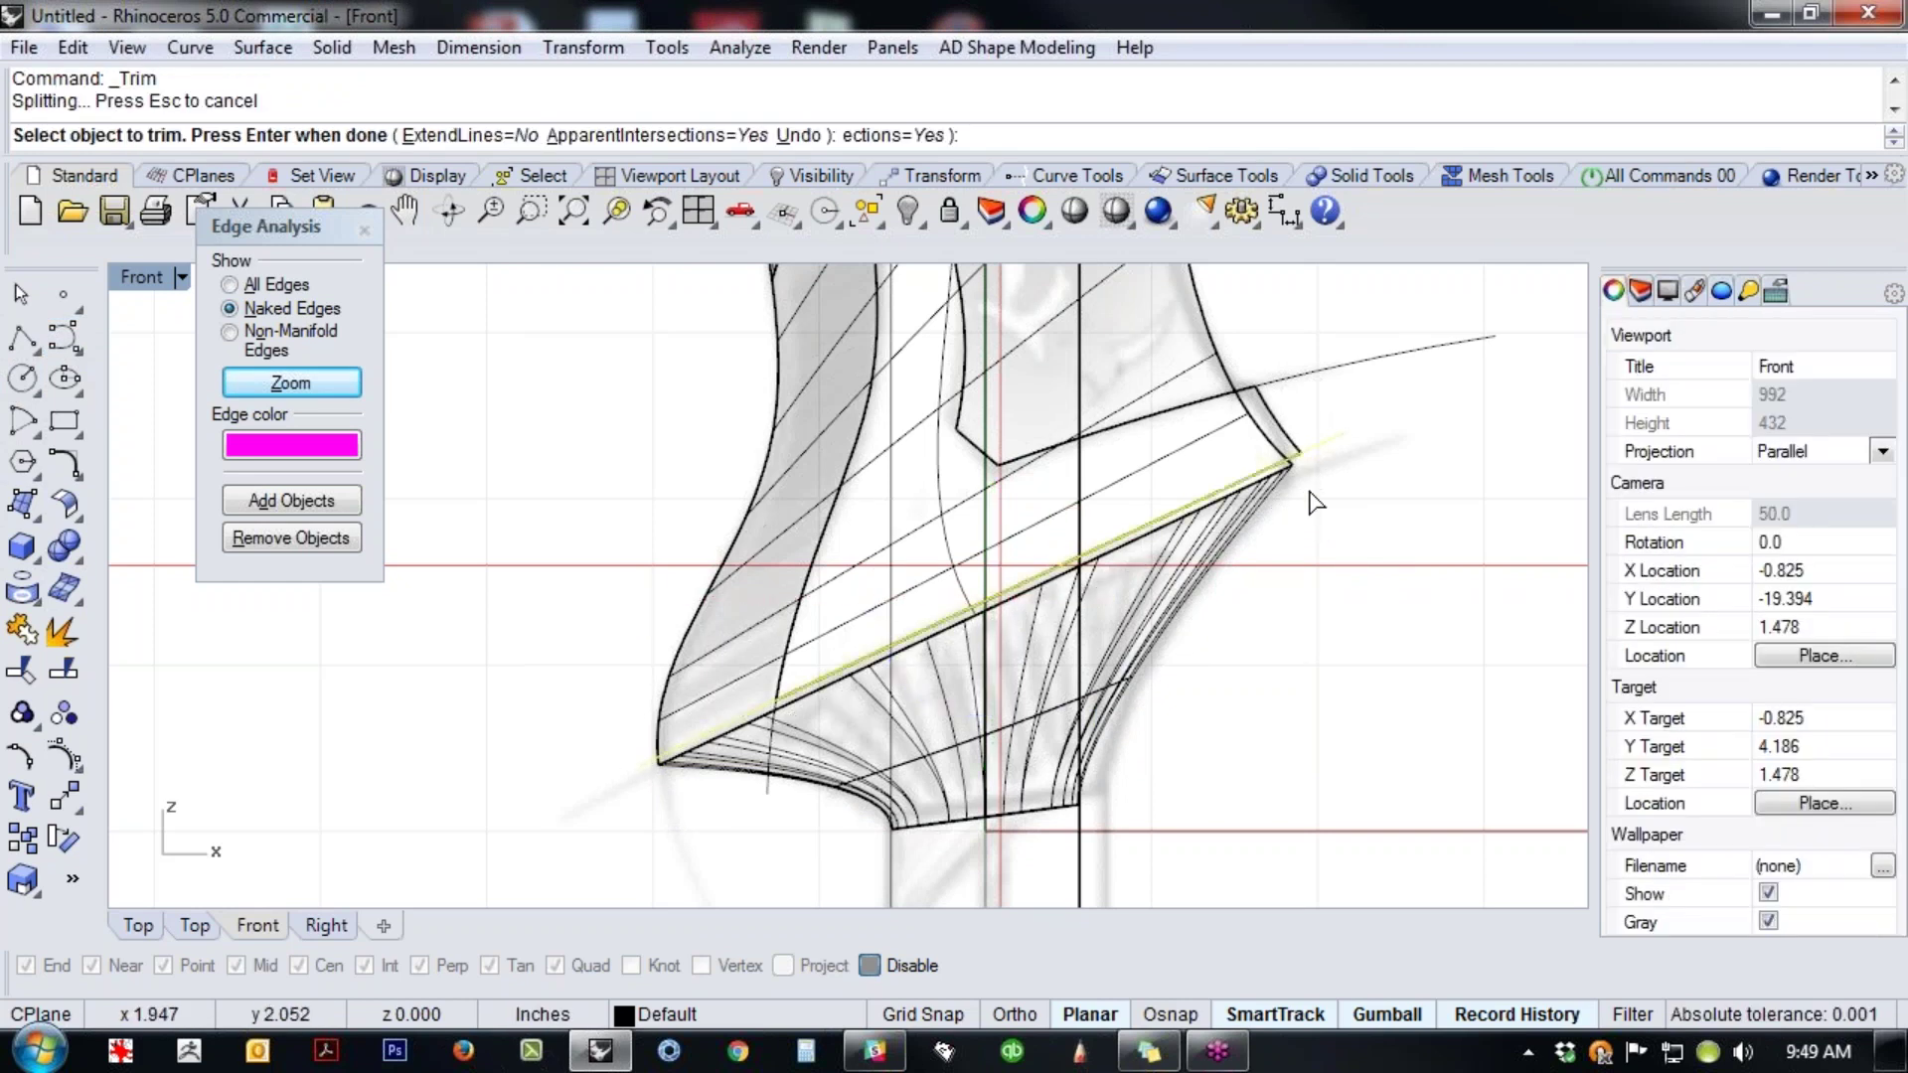
right_click(1322, 509)
- Isolate the trimmed shell polysurface in the Perspective view and display it shaded
scroll(1310, 547, "down", 6)
right_click_drag(1321, 575, 1186, 805)
type("P")
key("Return")
right_click_drag(949, 543, 1054, 633, "shift")
left_click(1057, 695)
left_click(1057, 696)
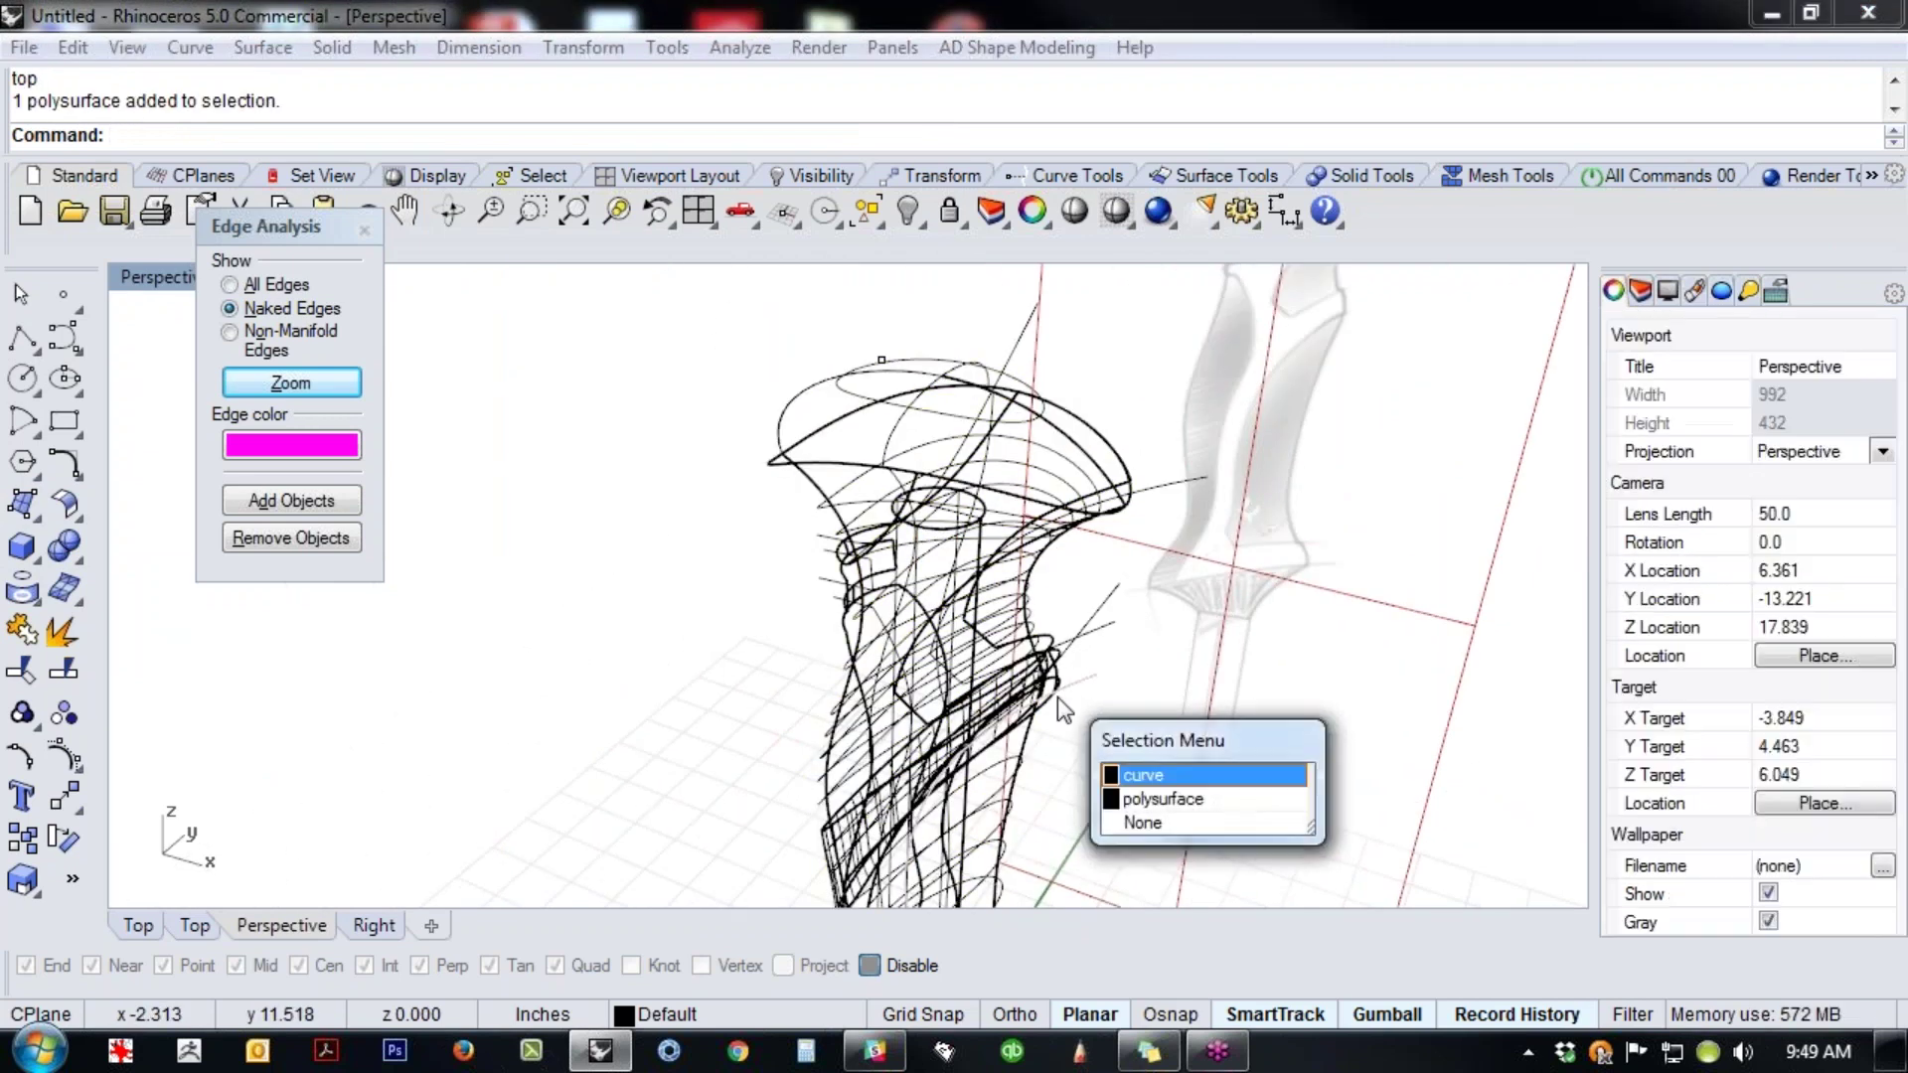
left_click(1160, 799)
type("isolate")
key("Return")
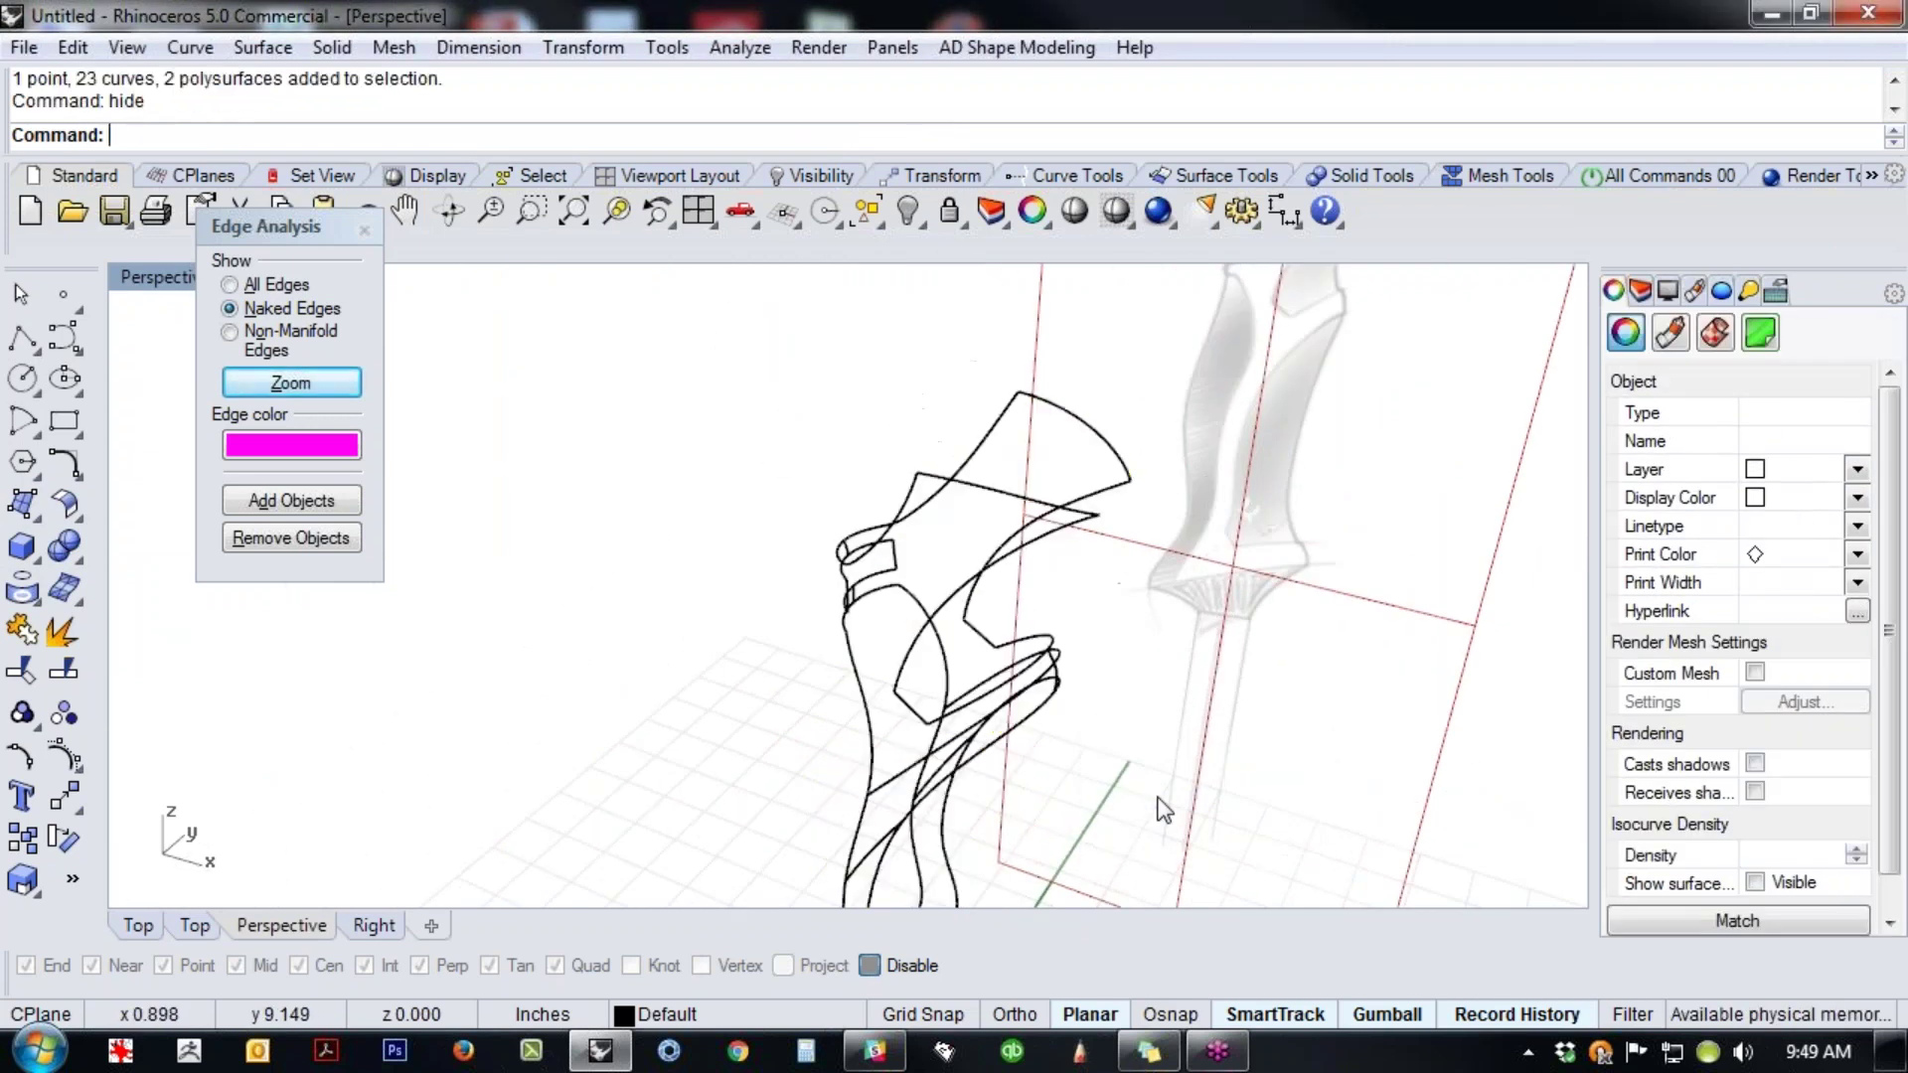
right_click_drag(988, 657, 984, 597, "shift")
scroll(987, 606, "down", 4)
middle_click(758, 511)
left_click(621, 449)
right_click_drag(765, 551, 584, 602)
- Offset the isolated shell into a solid with a distance of 0.15 in and its offset direction flipped
left_click(342, 46)
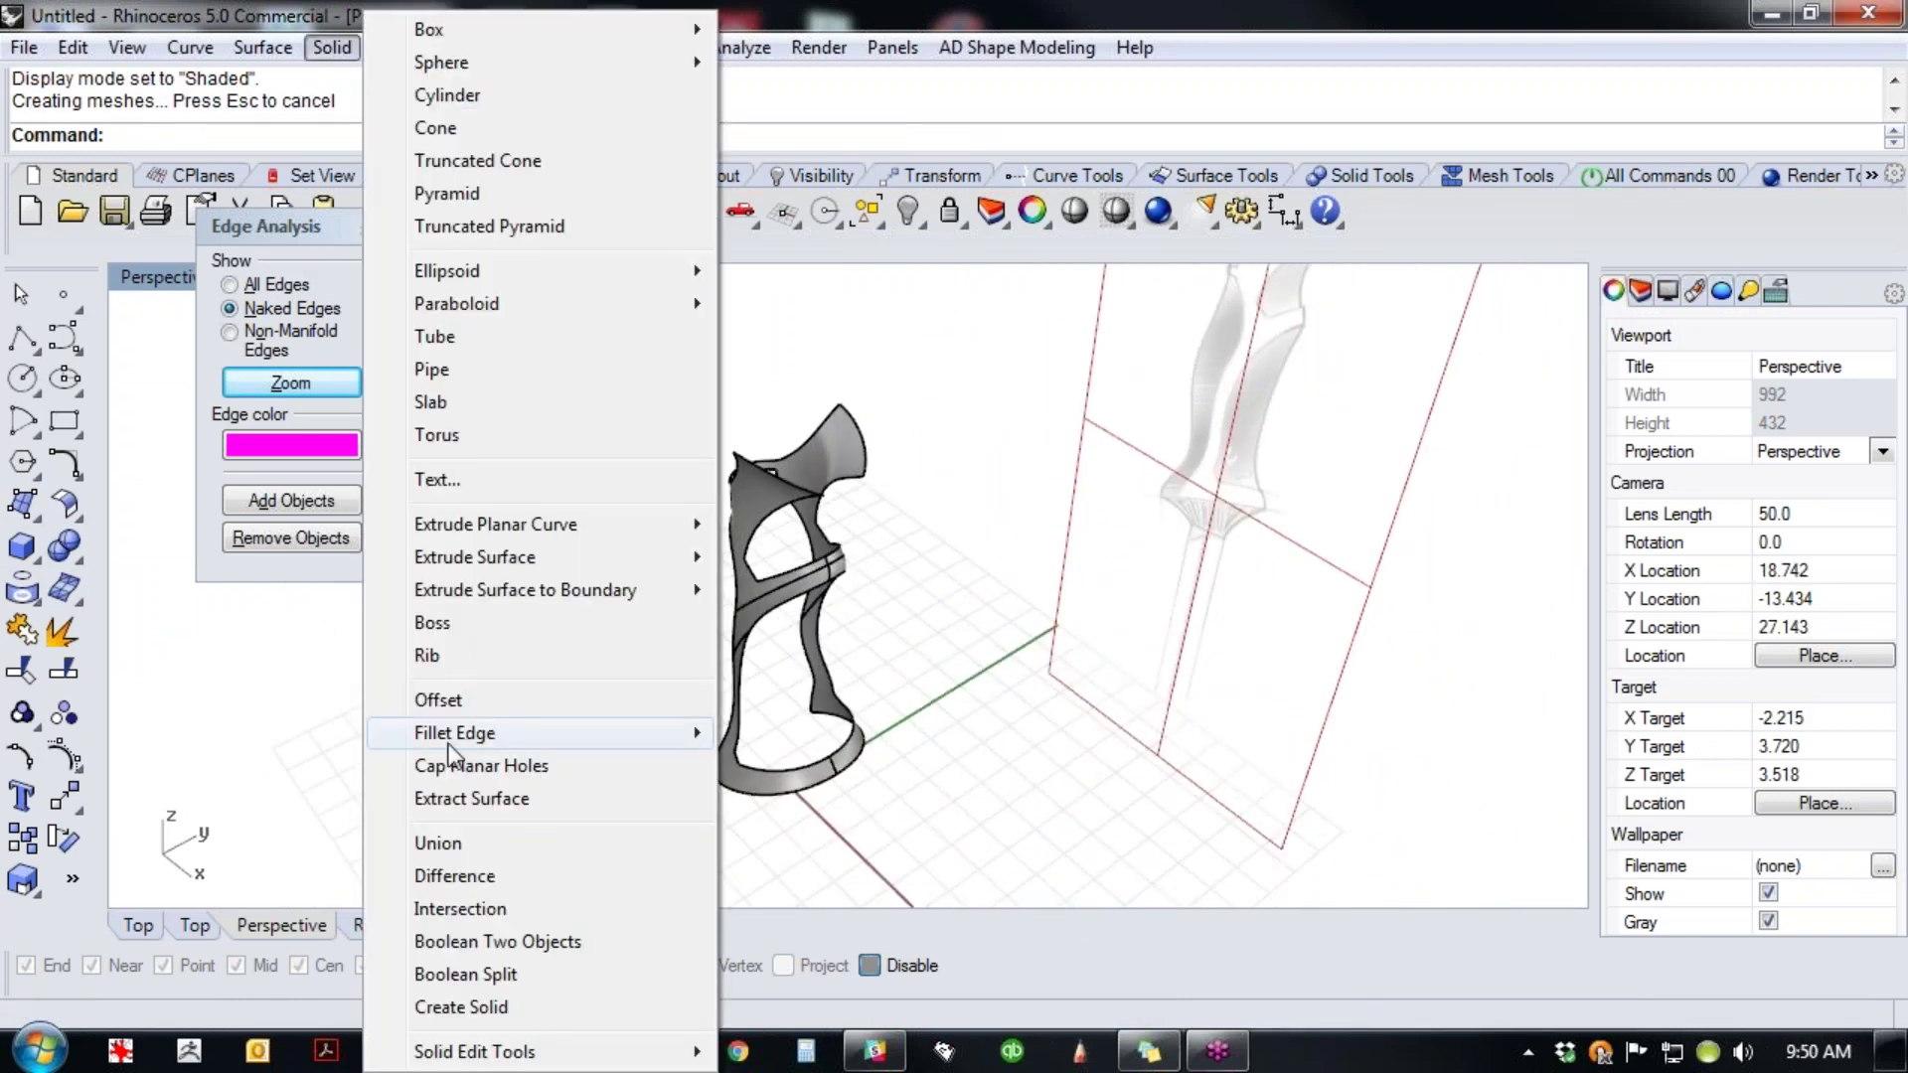
left_click(437, 700)
left_click(775, 511)
right_click(802, 484)
scroll(802, 485, "up", 6)
right_click_drag(951, 549, 944, 608)
type("f")
key("Return")
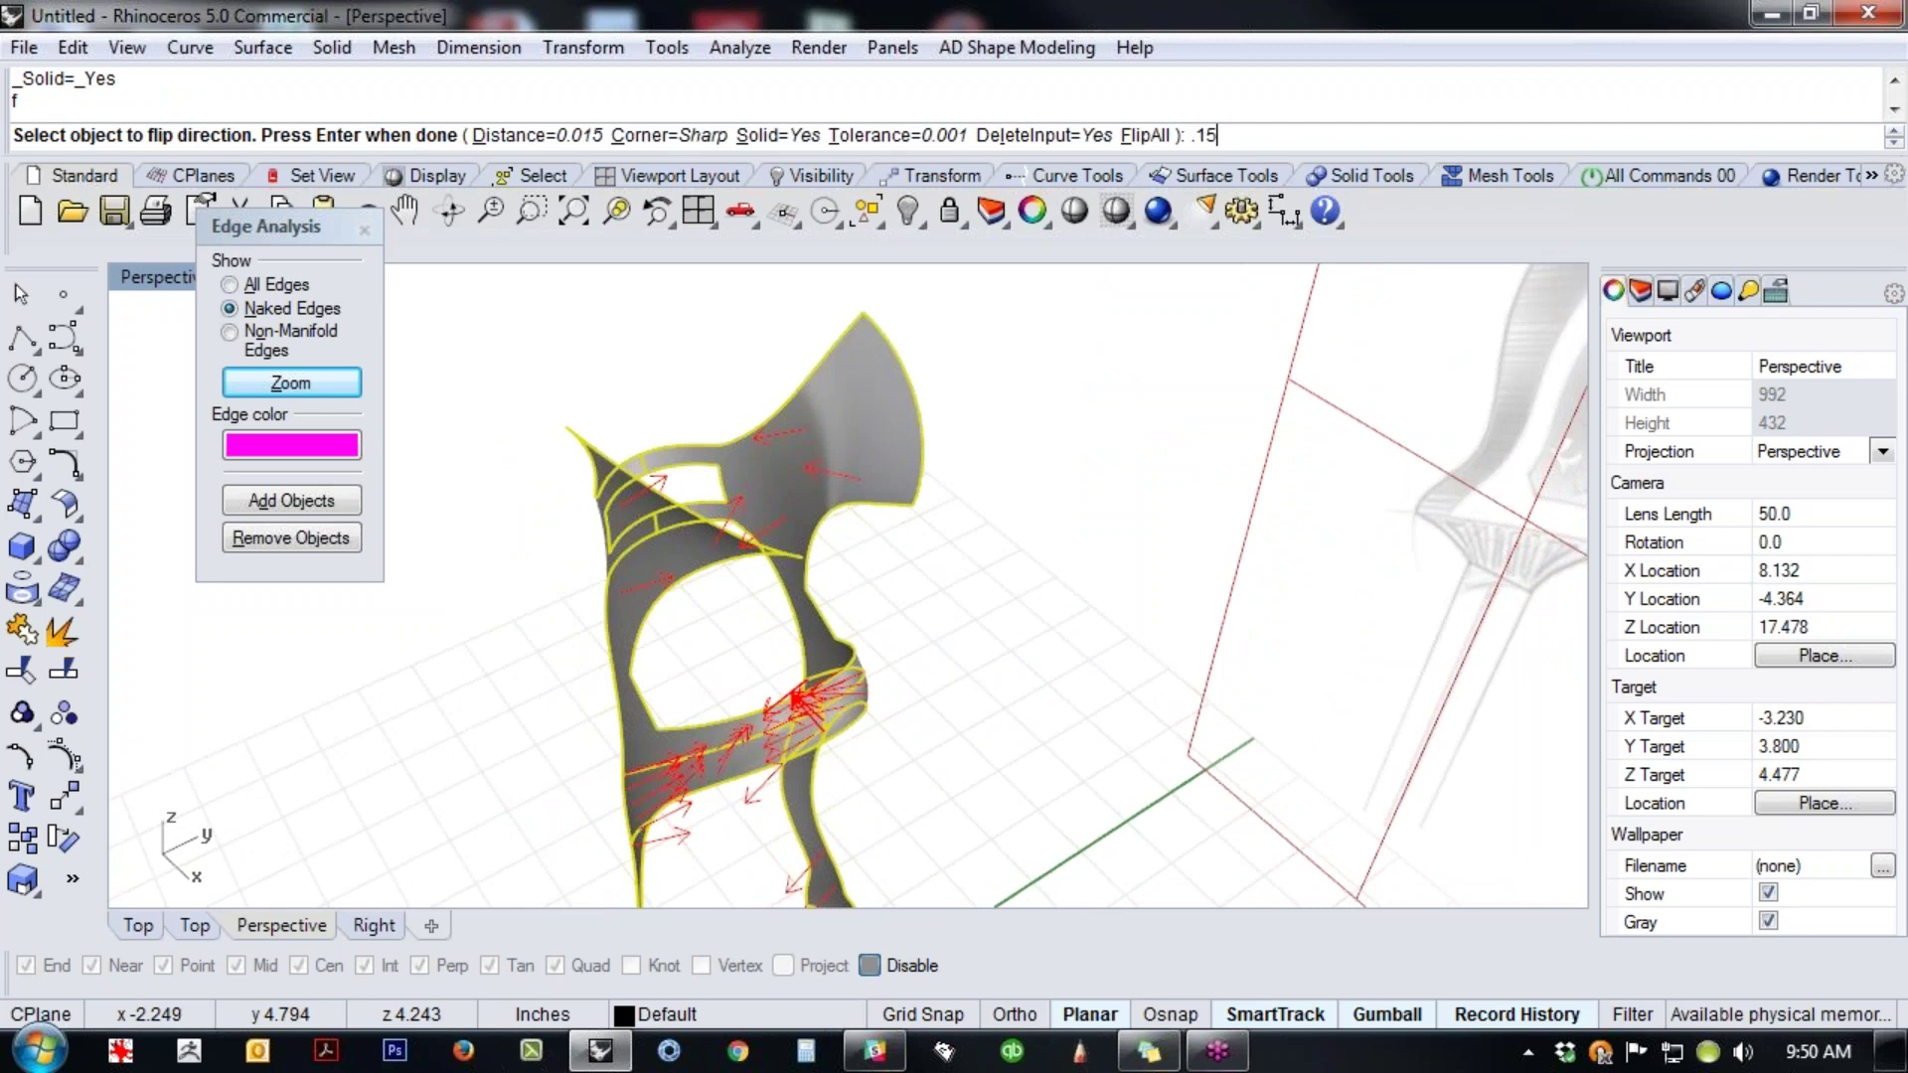
type(".15")
key("Return")
key("Return")
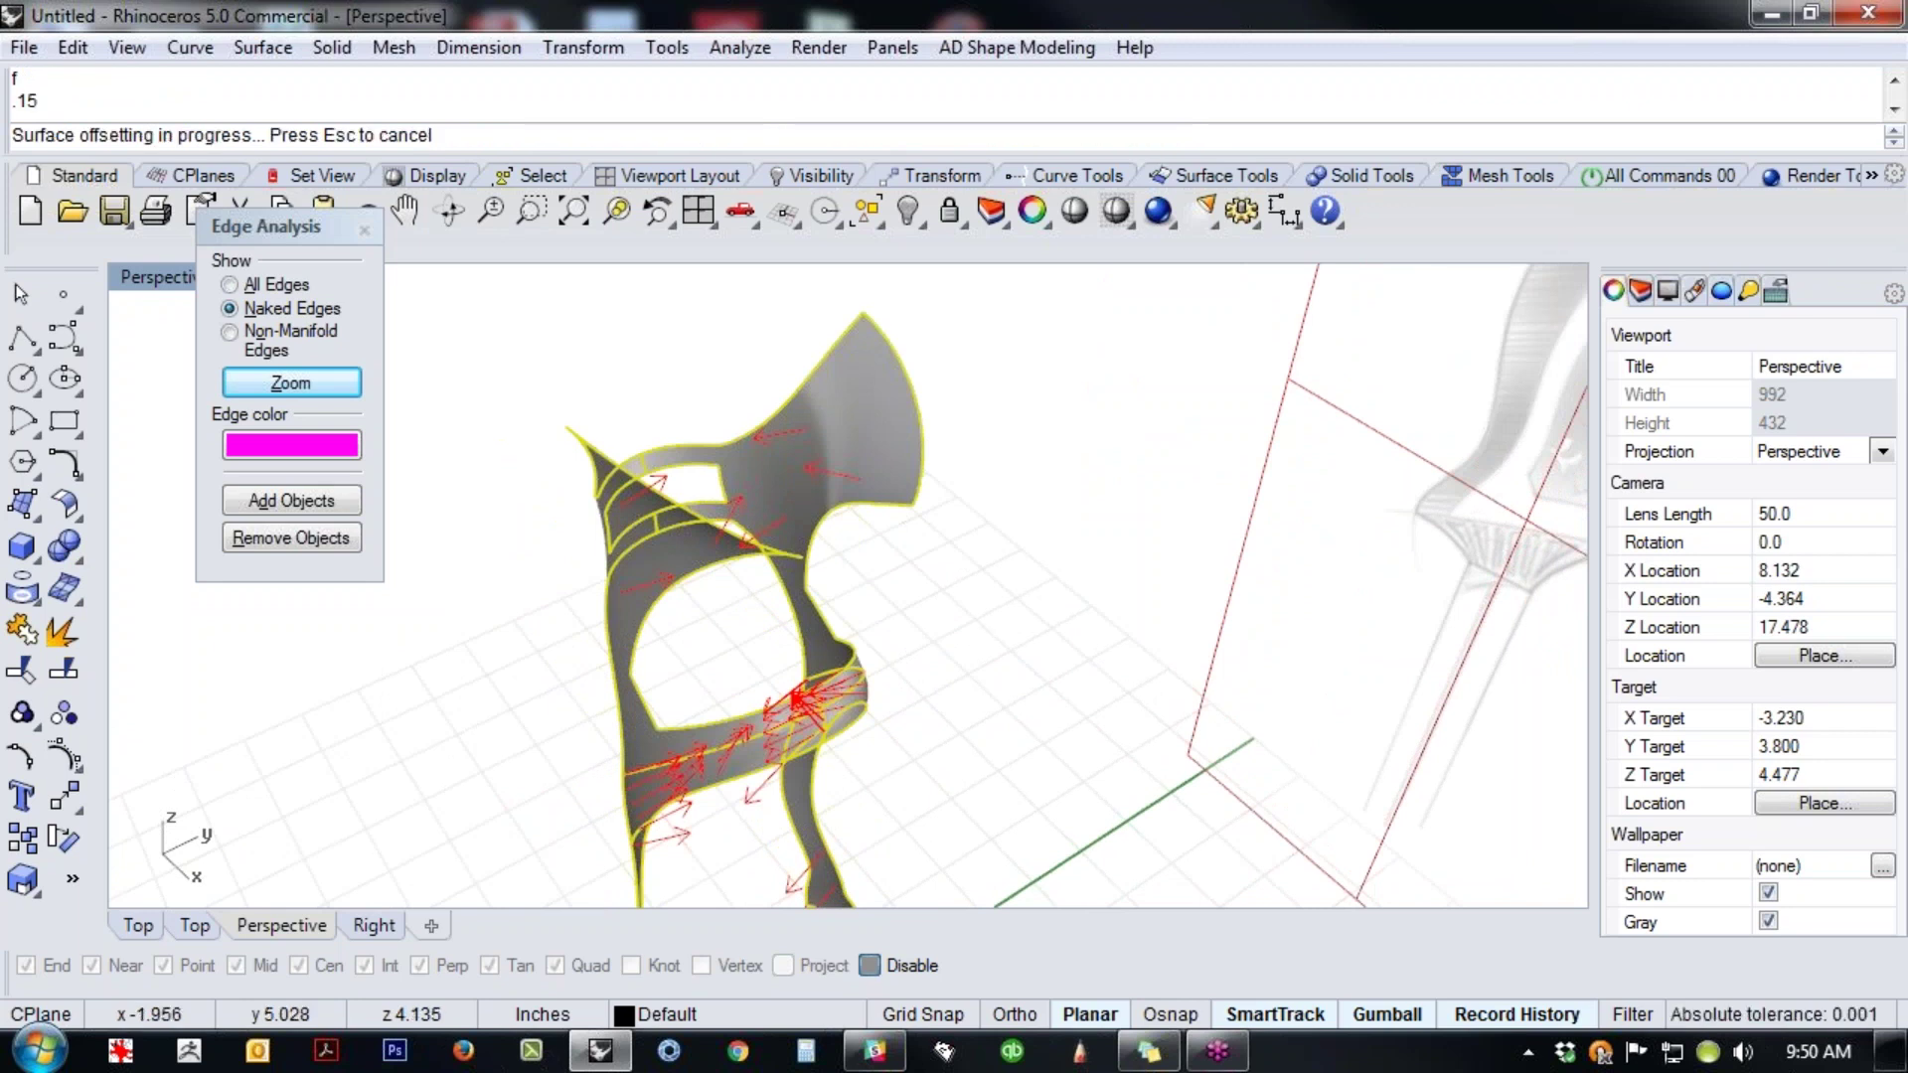
- Show the hidden objects and inspect how the thickened shell meets the handle around the left notch and the pommel tip
mouse_move(978, 629)
right_mouse_down()
mouse_move(813, 682)
mouse_move(783, 656)
mouse_move(974, 506)
mouse_move(1043, 558)
right_mouse_up()
type("show")
key("Return")
scroll(914, 612, "down", 4)
right_click_drag(914, 612, 1078, 626)
scroll(1015, 740, "up", 6)
right_click_drag(954, 596, 907, 801)
scroll(1011, 517, "up", 8)
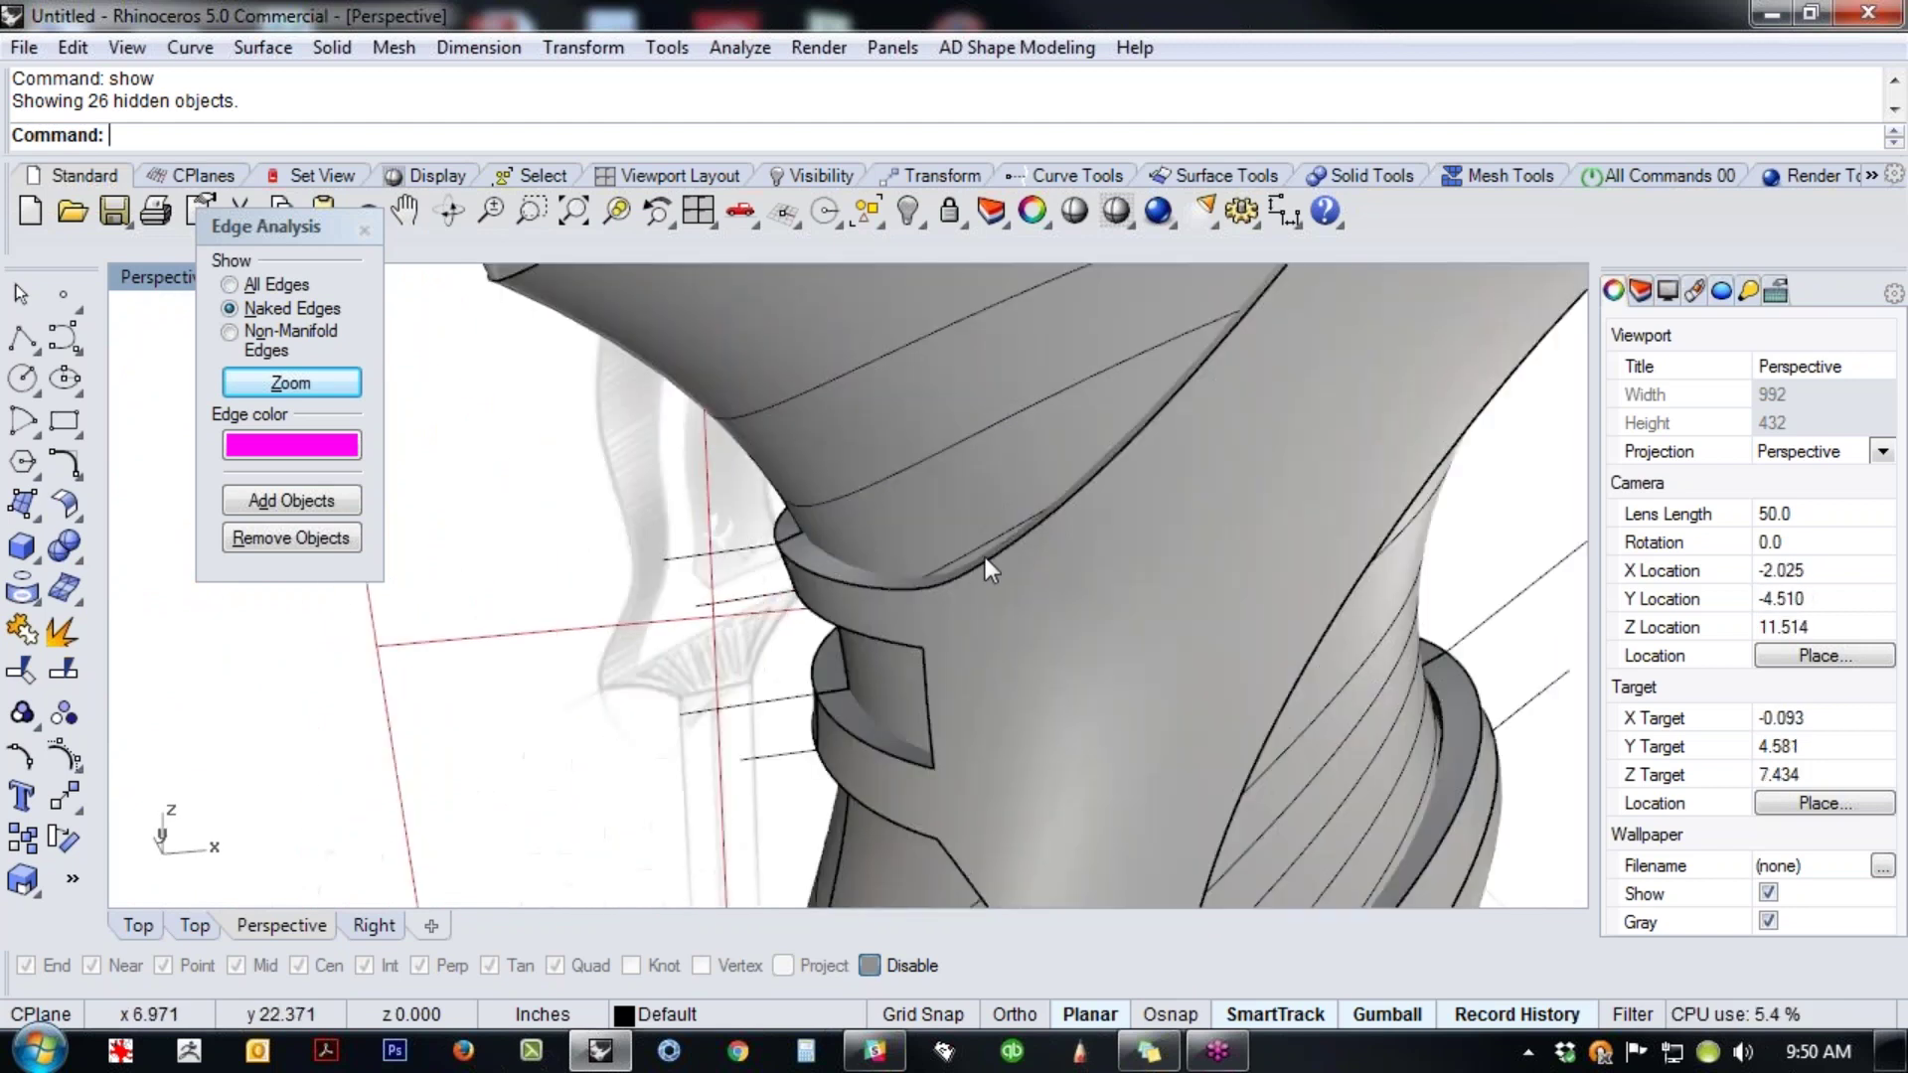
scroll(986, 557, "down", 8)
mouse_move(1190, 622)
right_mouse_down()
mouse_move(996, 596)
mouse_move(608, 599)
mouse_move(924, 583)
mouse_move(885, 481)
mouse_move(922, 467)
right_mouse_up()
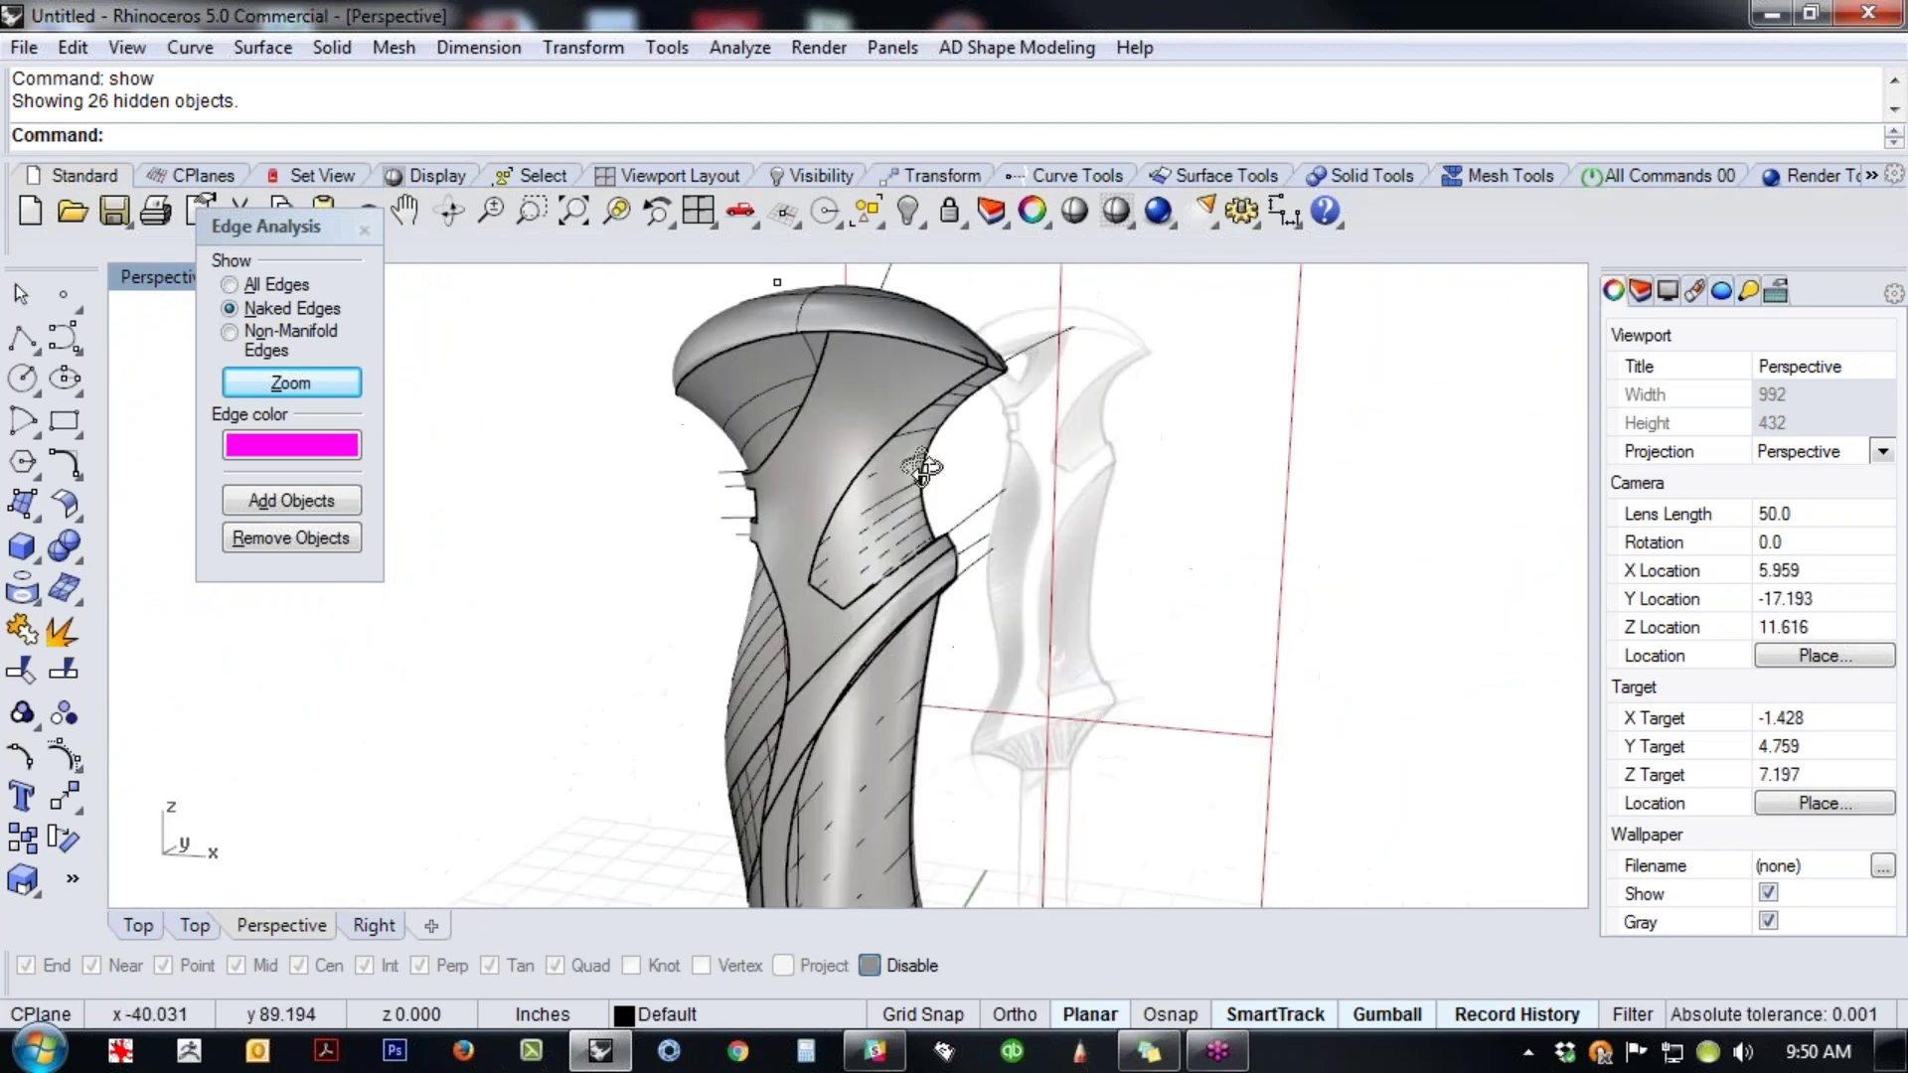
scroll(922, 467, "up", 8)
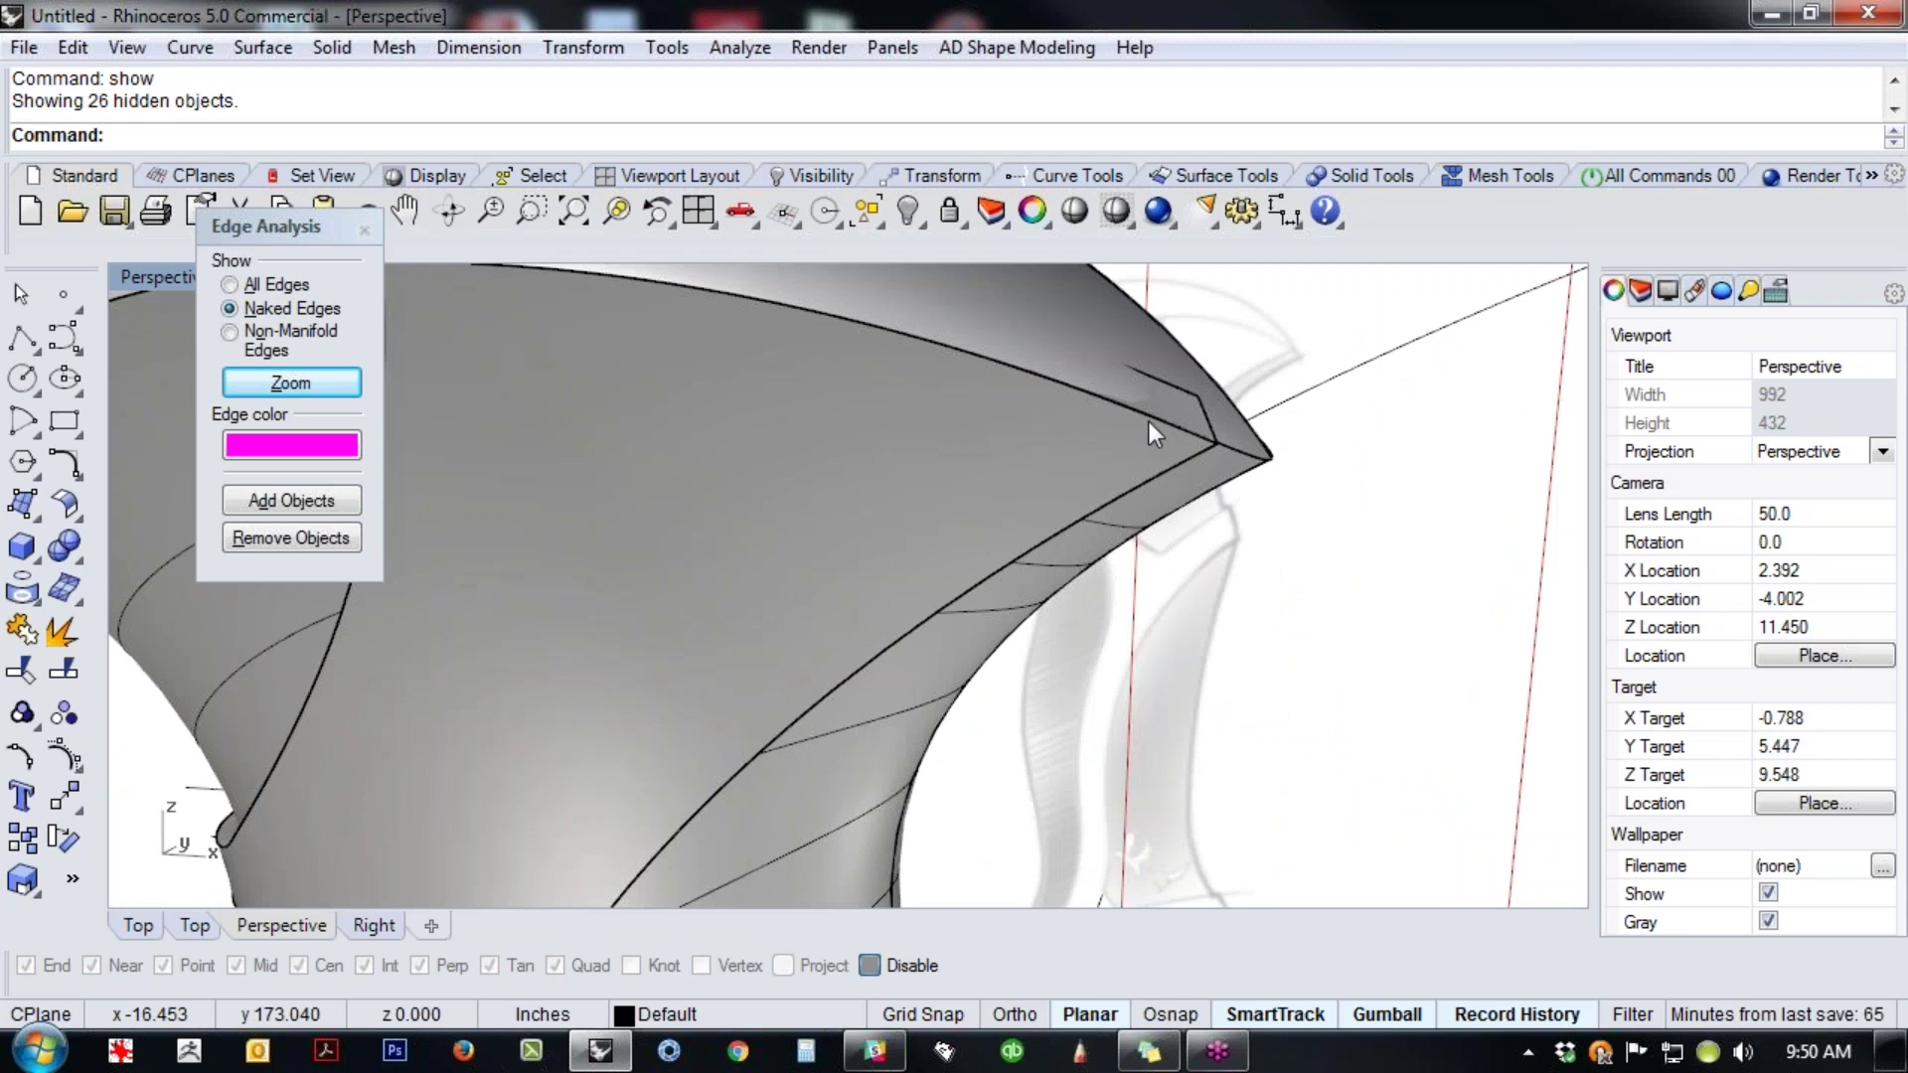
- In the Front view, draw a four-point curve across the shell just beneath the pommel seam and show its control points
key("ctrl+F2")
scroll(865, 373, "down", 4)
right_click_drag(864, 373, 749, 467)
scroll(749, 428, "up", 6)
scroll(1081, 493, "down", 3)
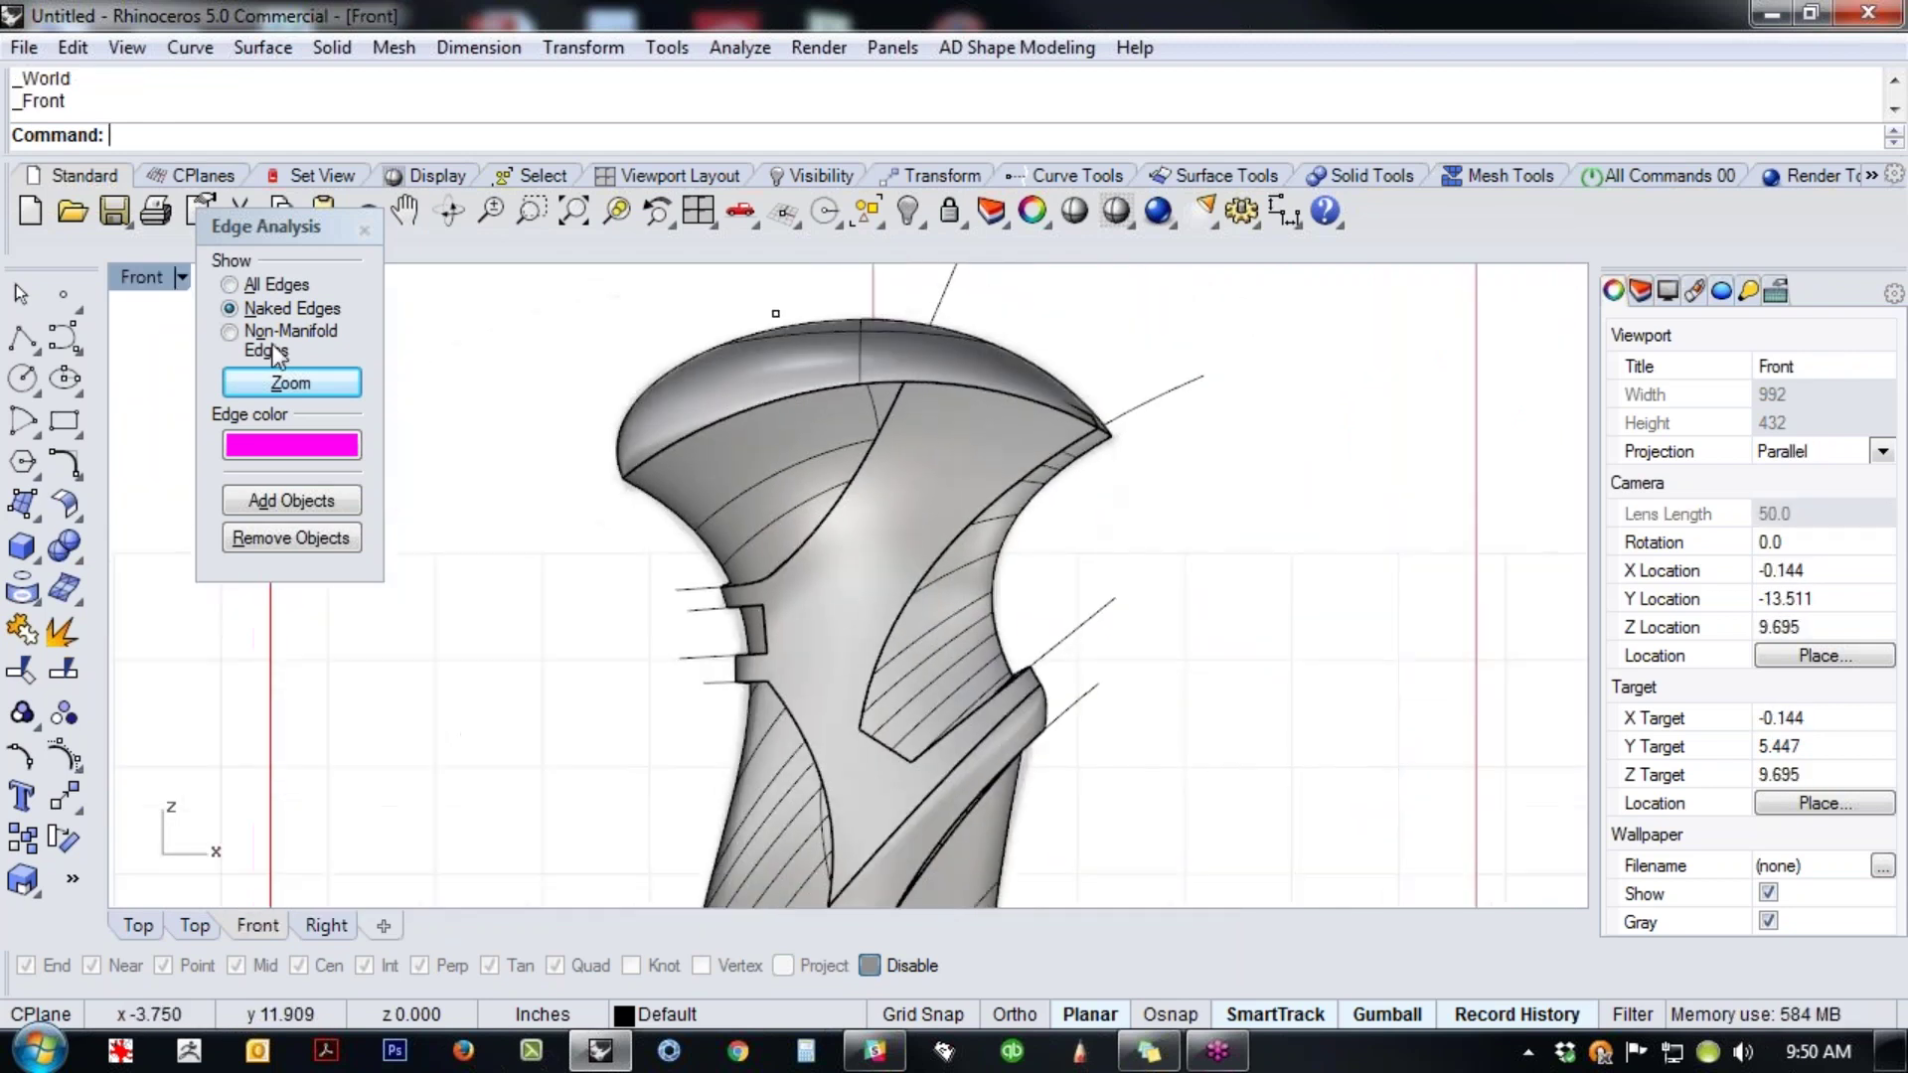
left_click(66, 335)
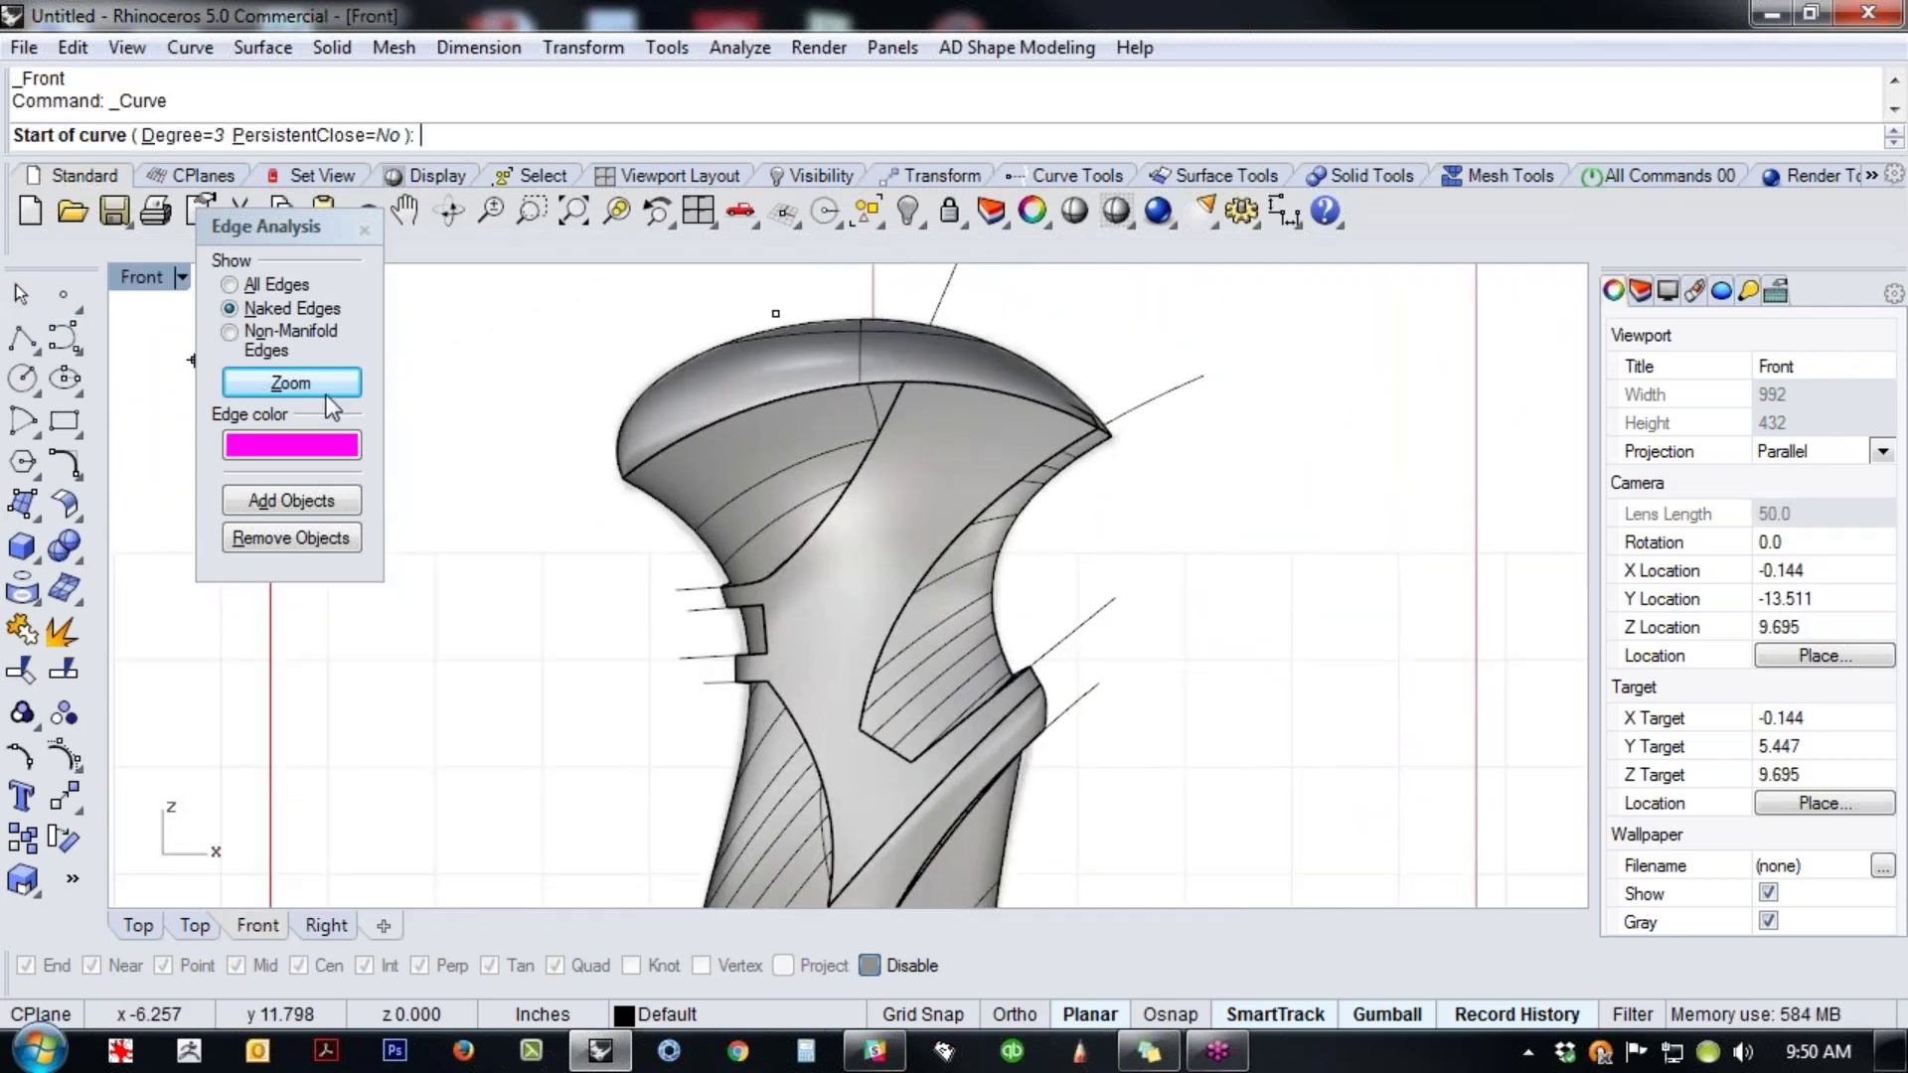
left_click(623, 495)
left_click(745, 377)
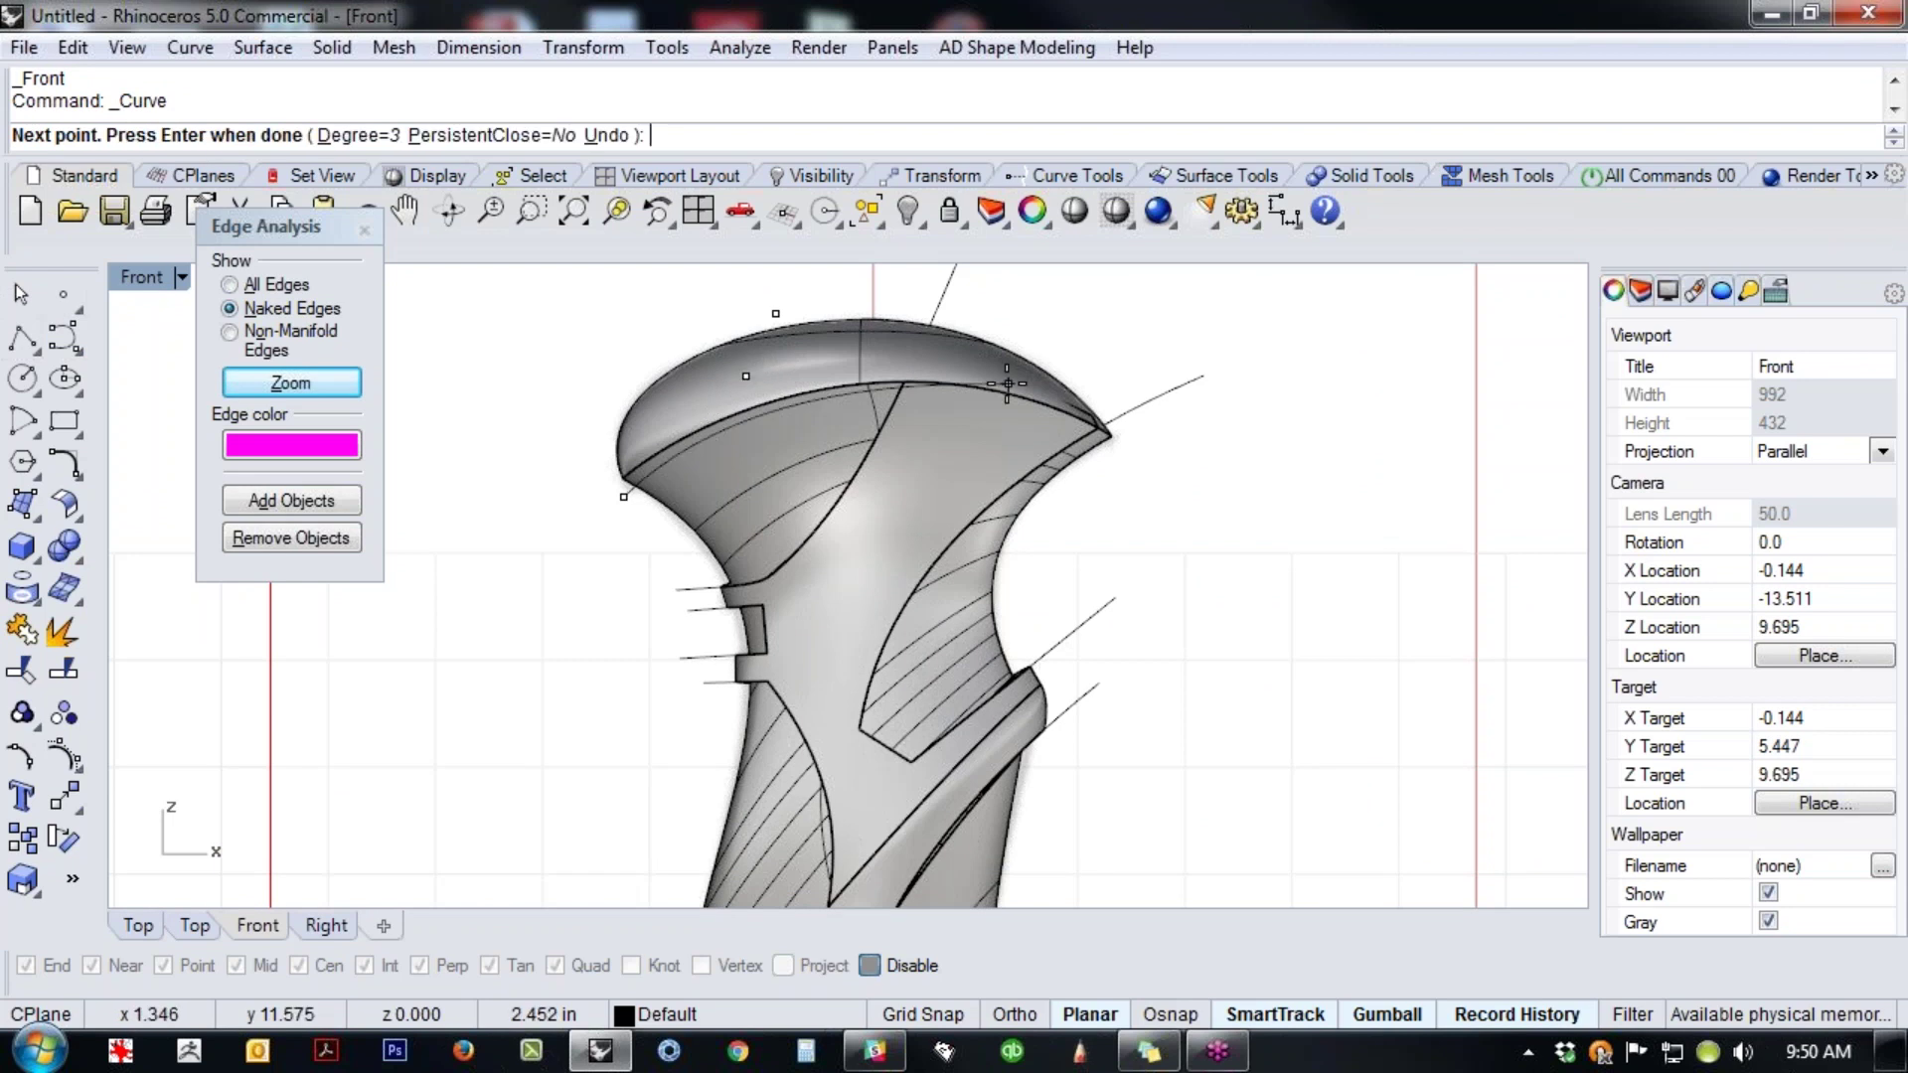
left_click(980, 398)
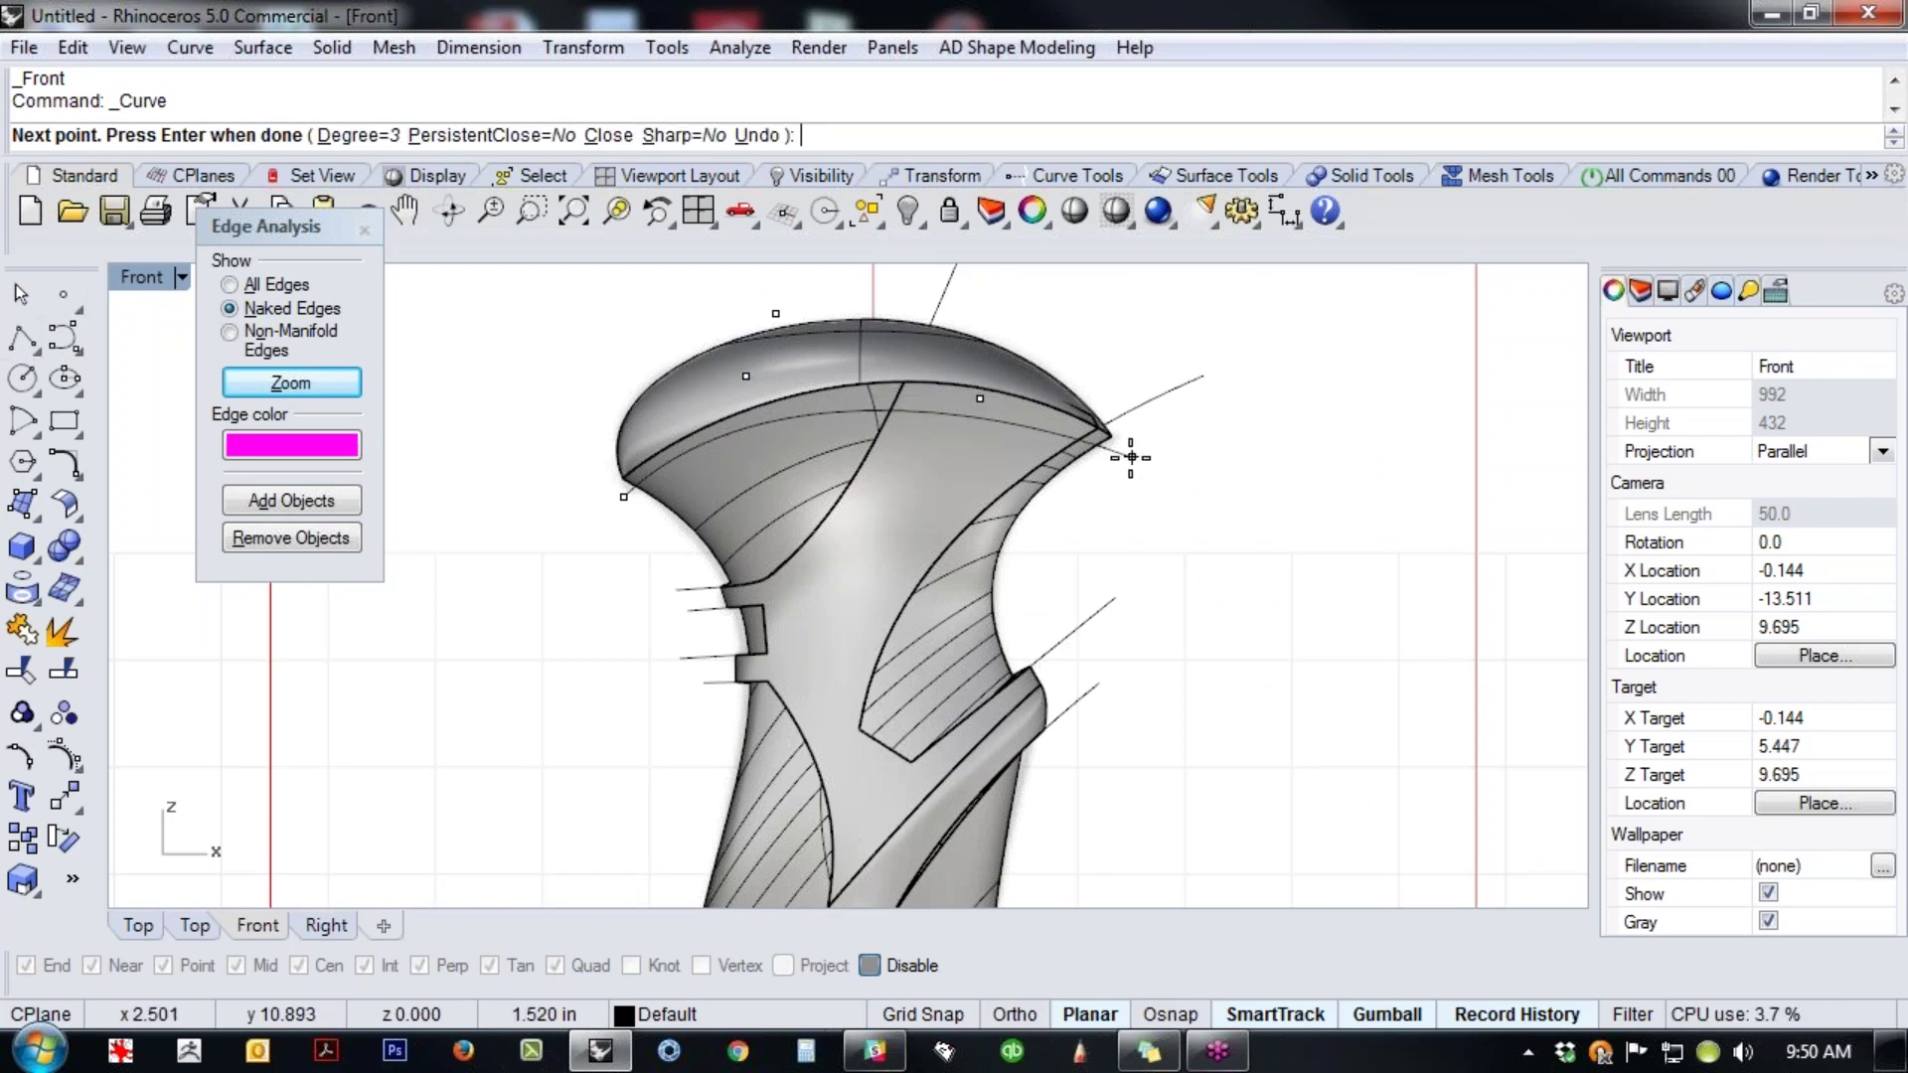
key("Return")
middle_click(1116, 537)
left_click(962, 595)
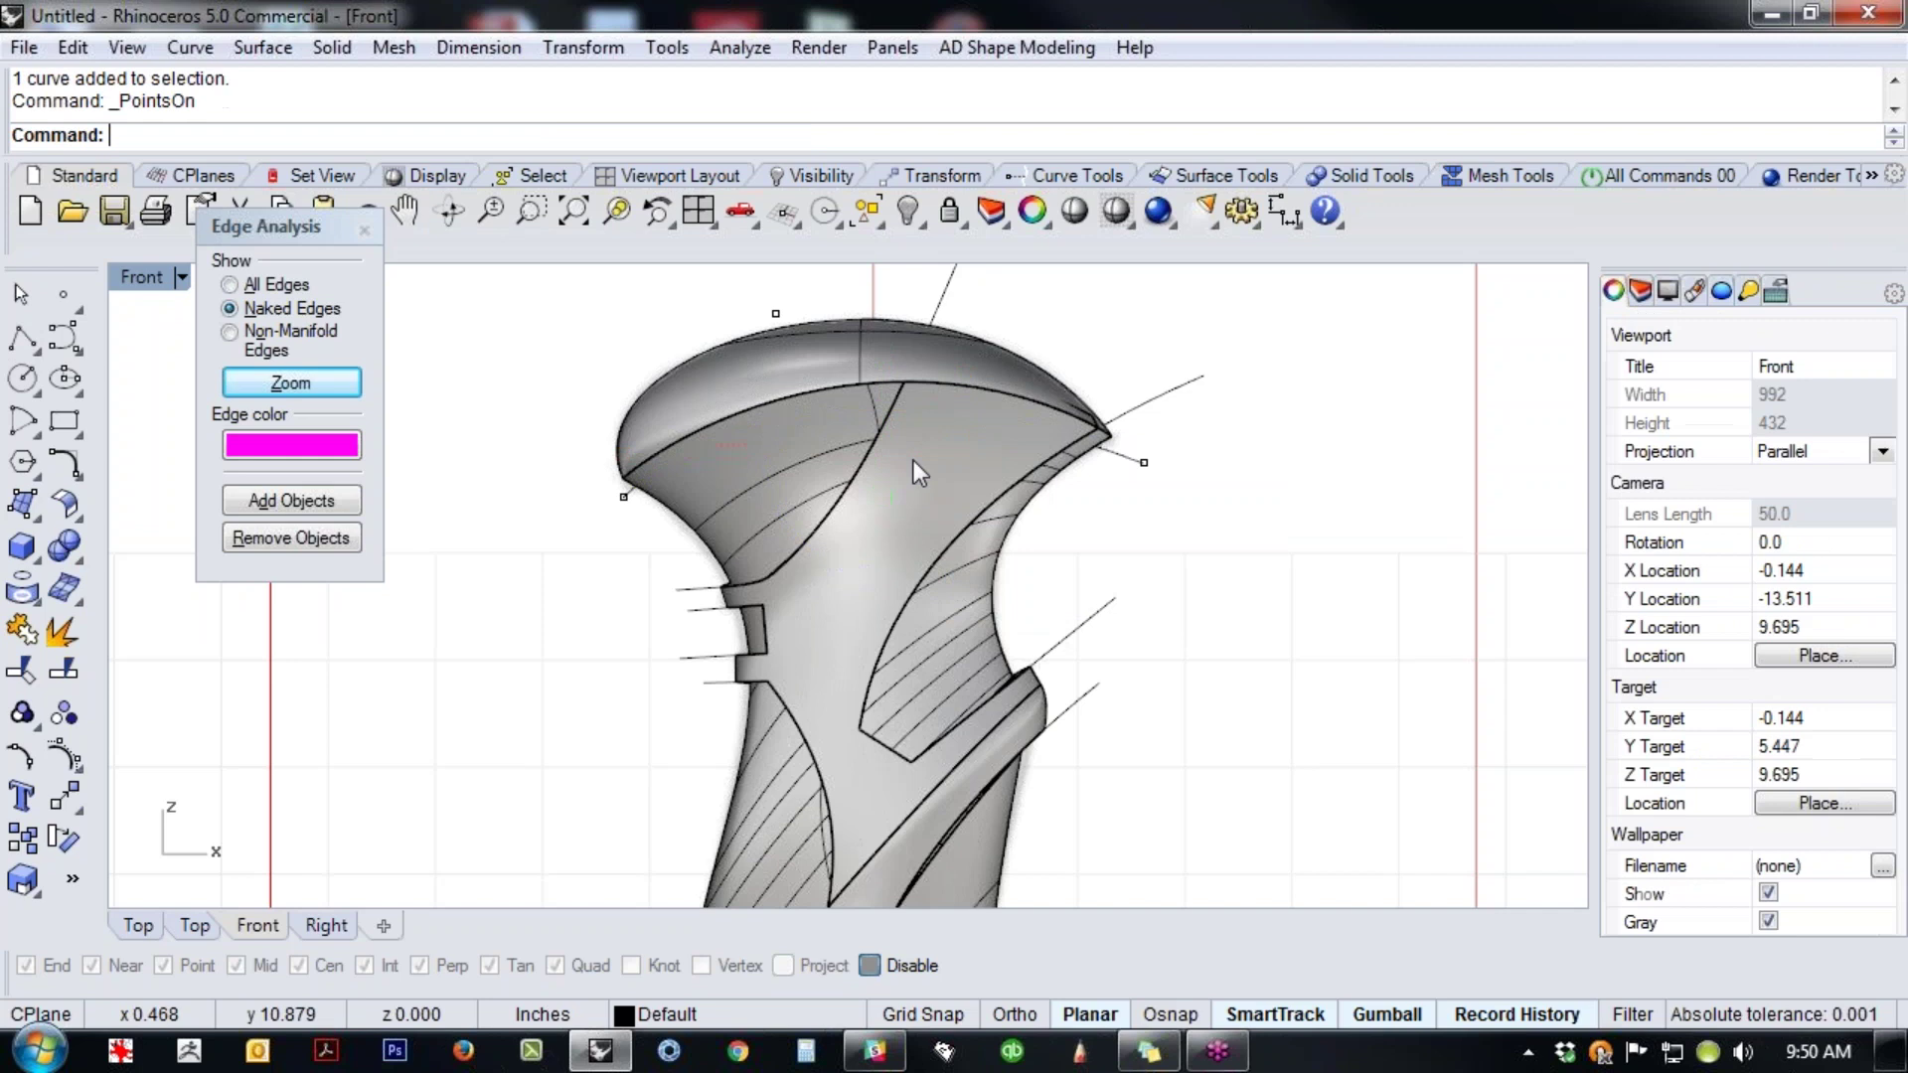
- Display the Front view in wireframe and raise the curve's third control point to follow the arc of the pommel seam
middle_click(949, 475)
left_click(966, 481)
left_click(980, 399)
left_click_drag(980, 399, 980, 349)
left_click(1142, 460)
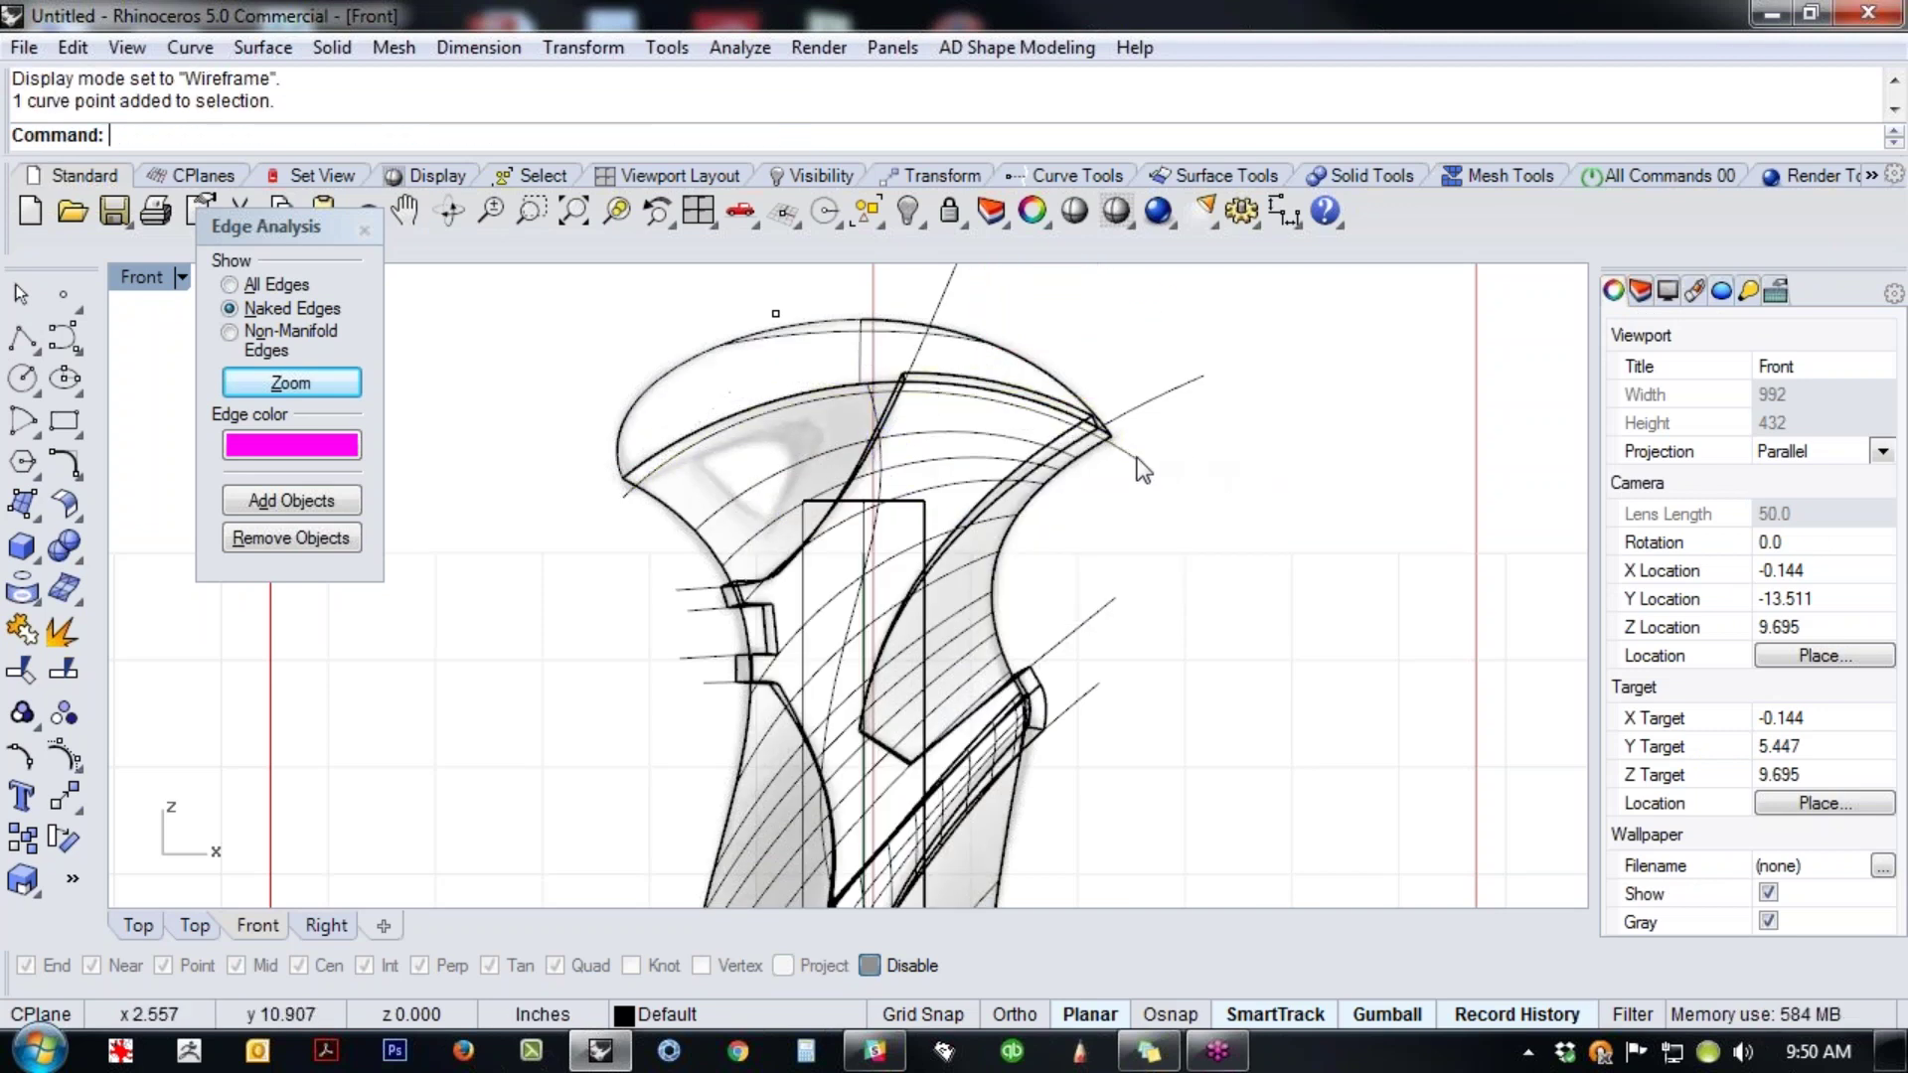
- WireCut the solid shell with the new curve and delete the narrow strip above it beneath the pommel seam
scroll(1142, 467, "up", 4)
right_click_drag(1133, 571, 1187, 711)
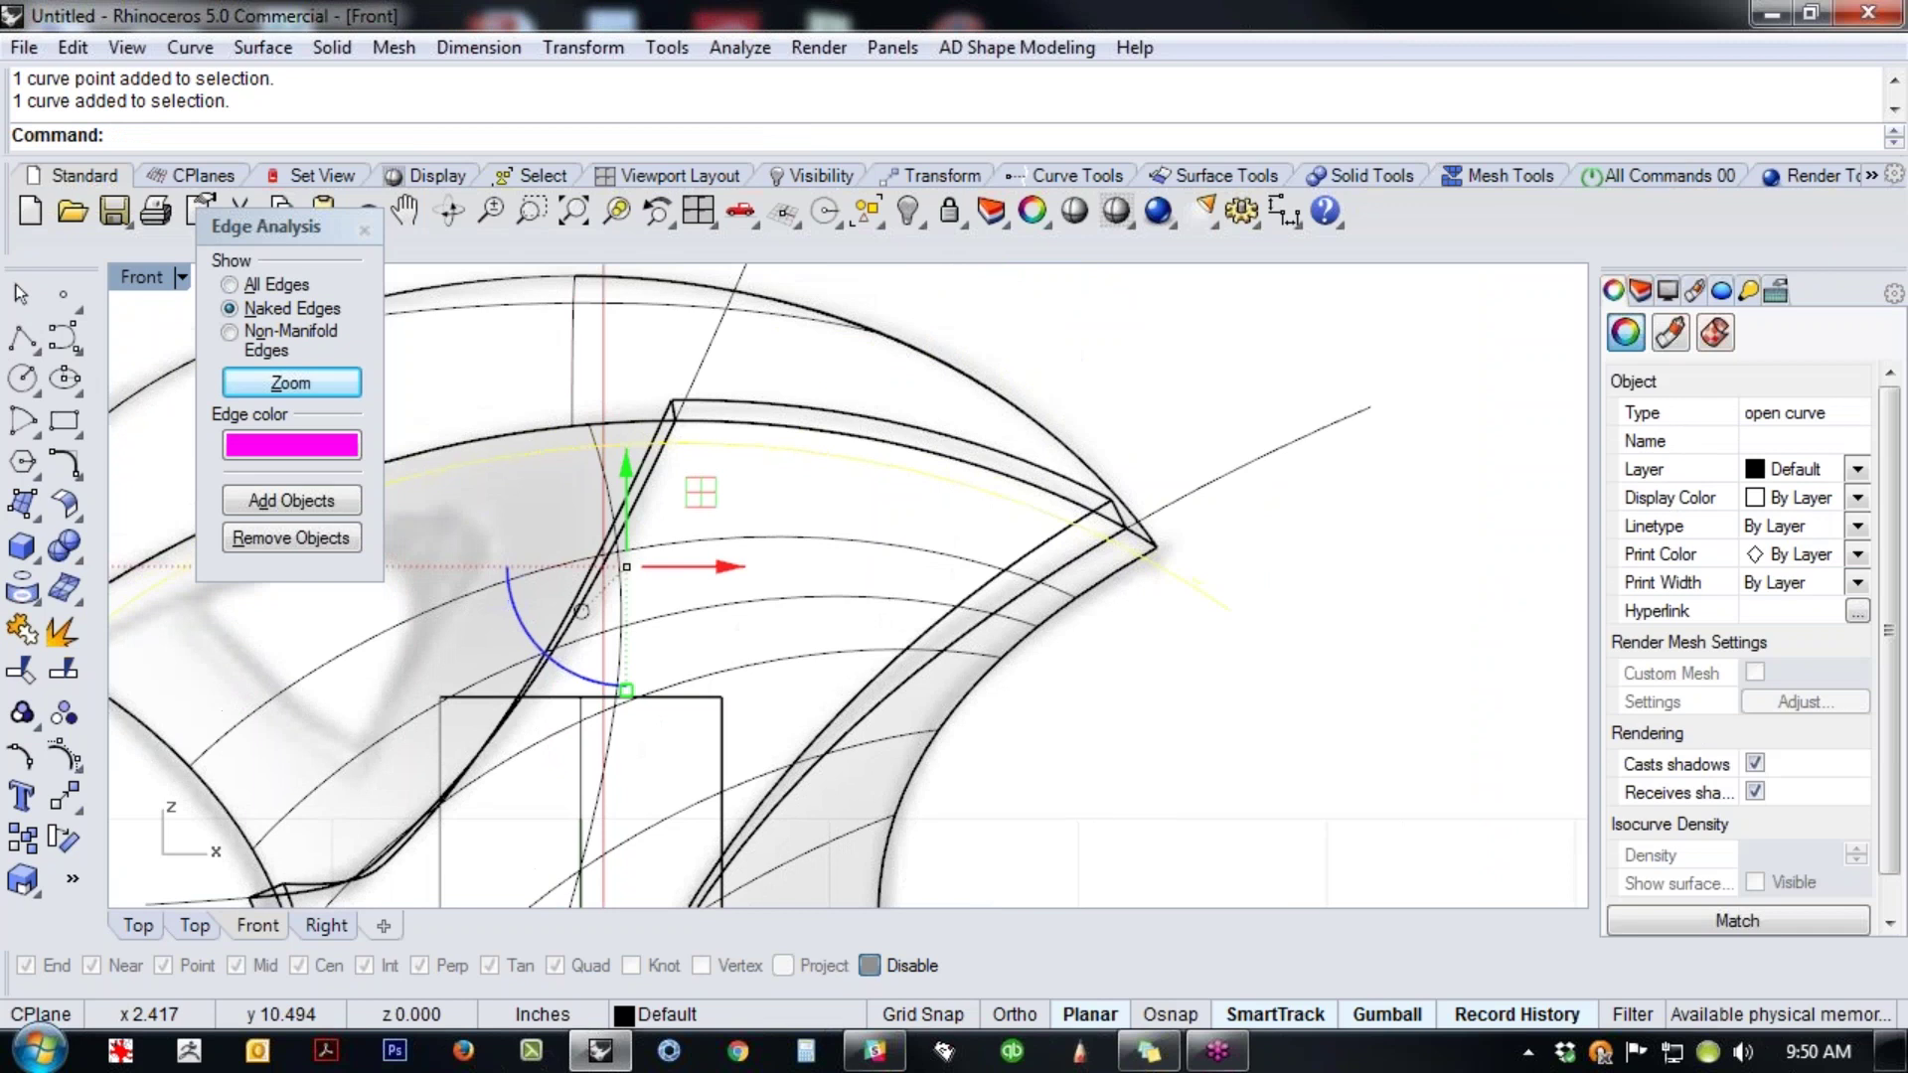
key("Return")
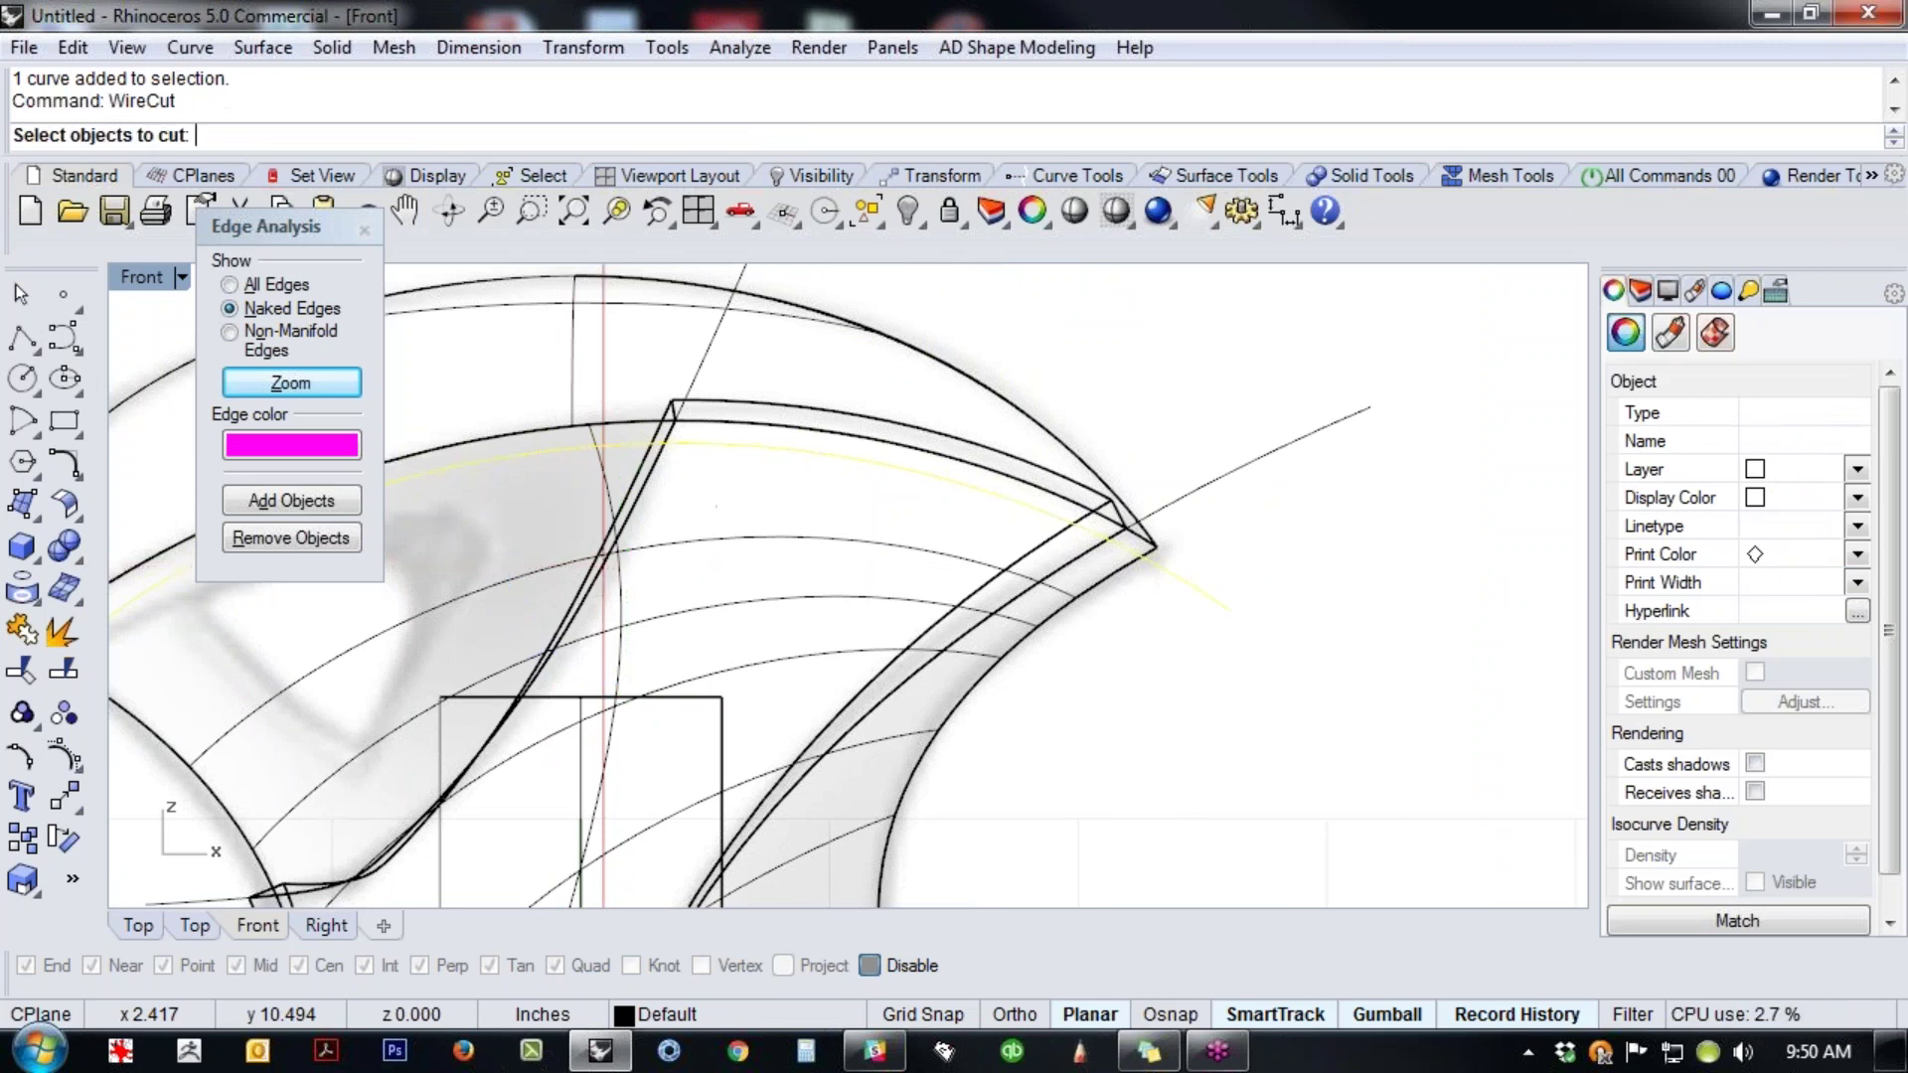
left_click(1033, 497)
key("Return")
key("Escape")
key("Delete")
left_click(969, 465)
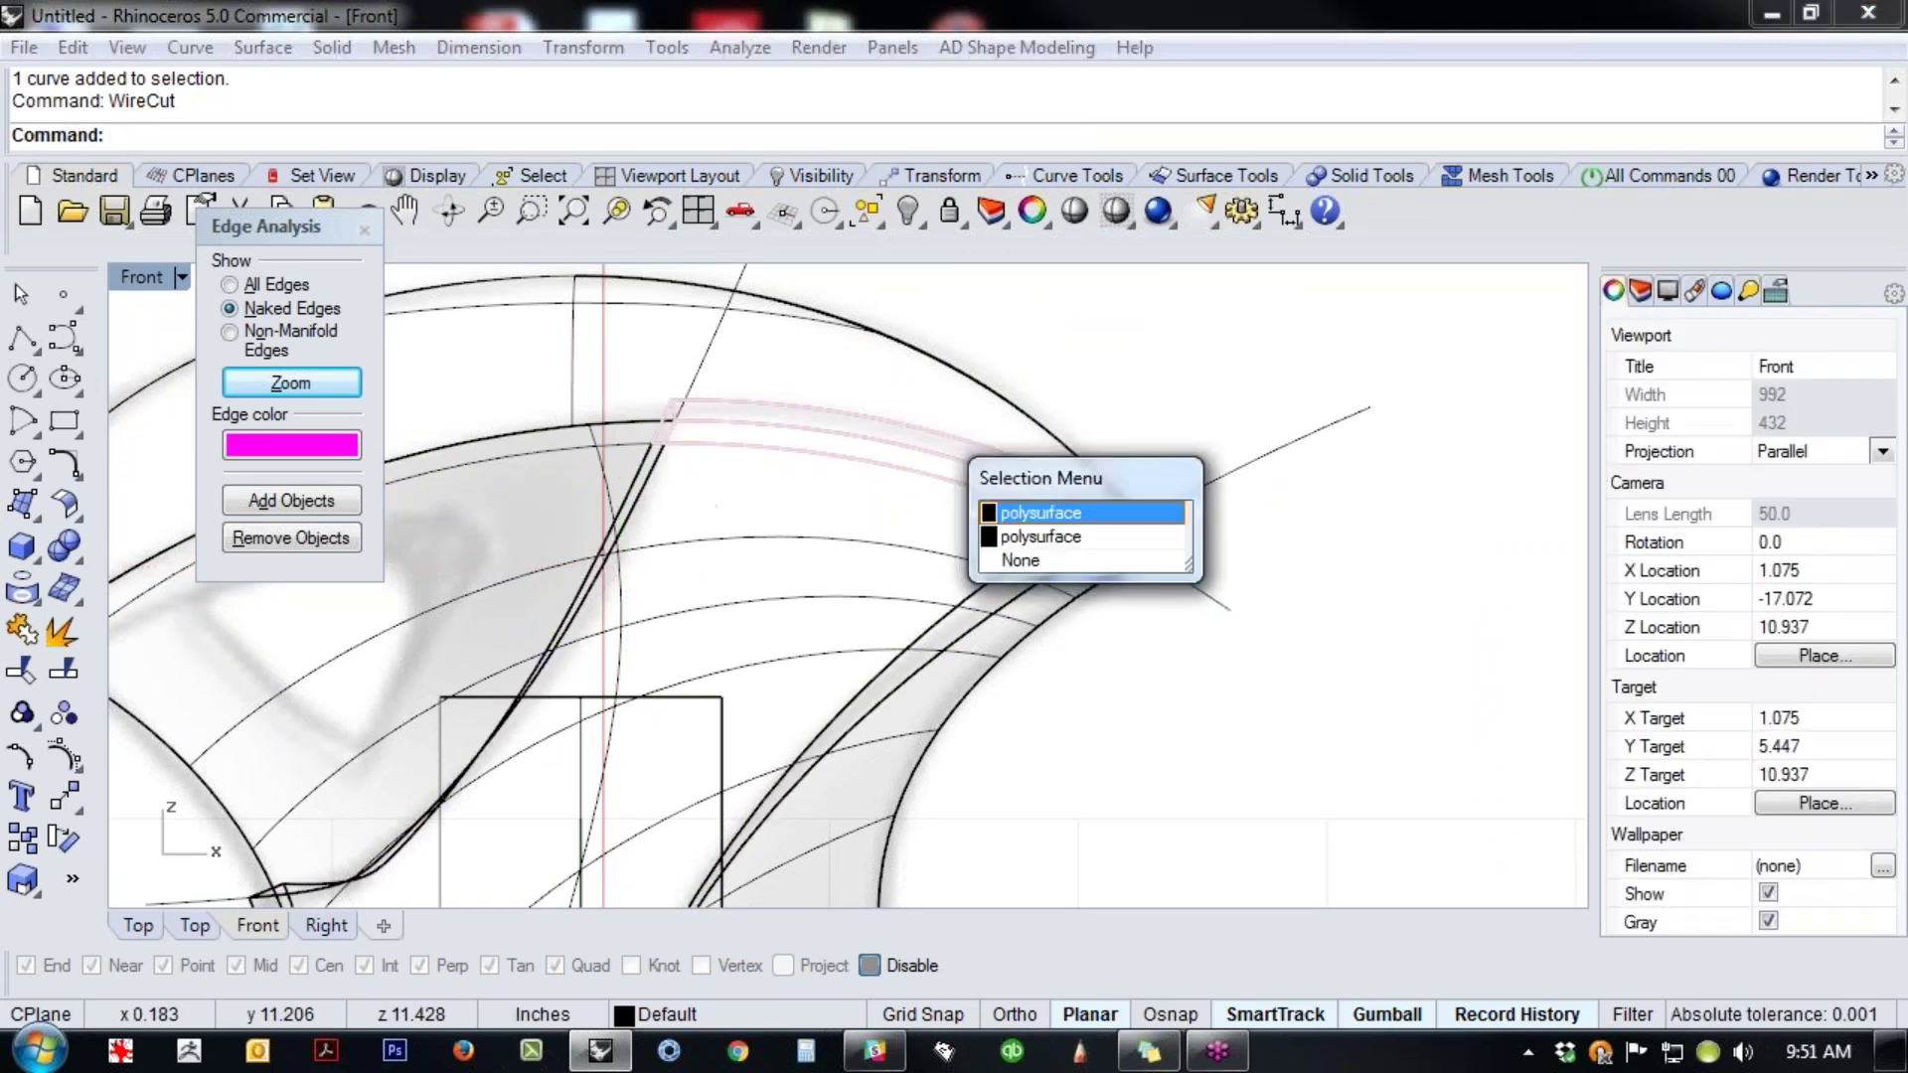
left_click(1004, 503)
key("Delete")
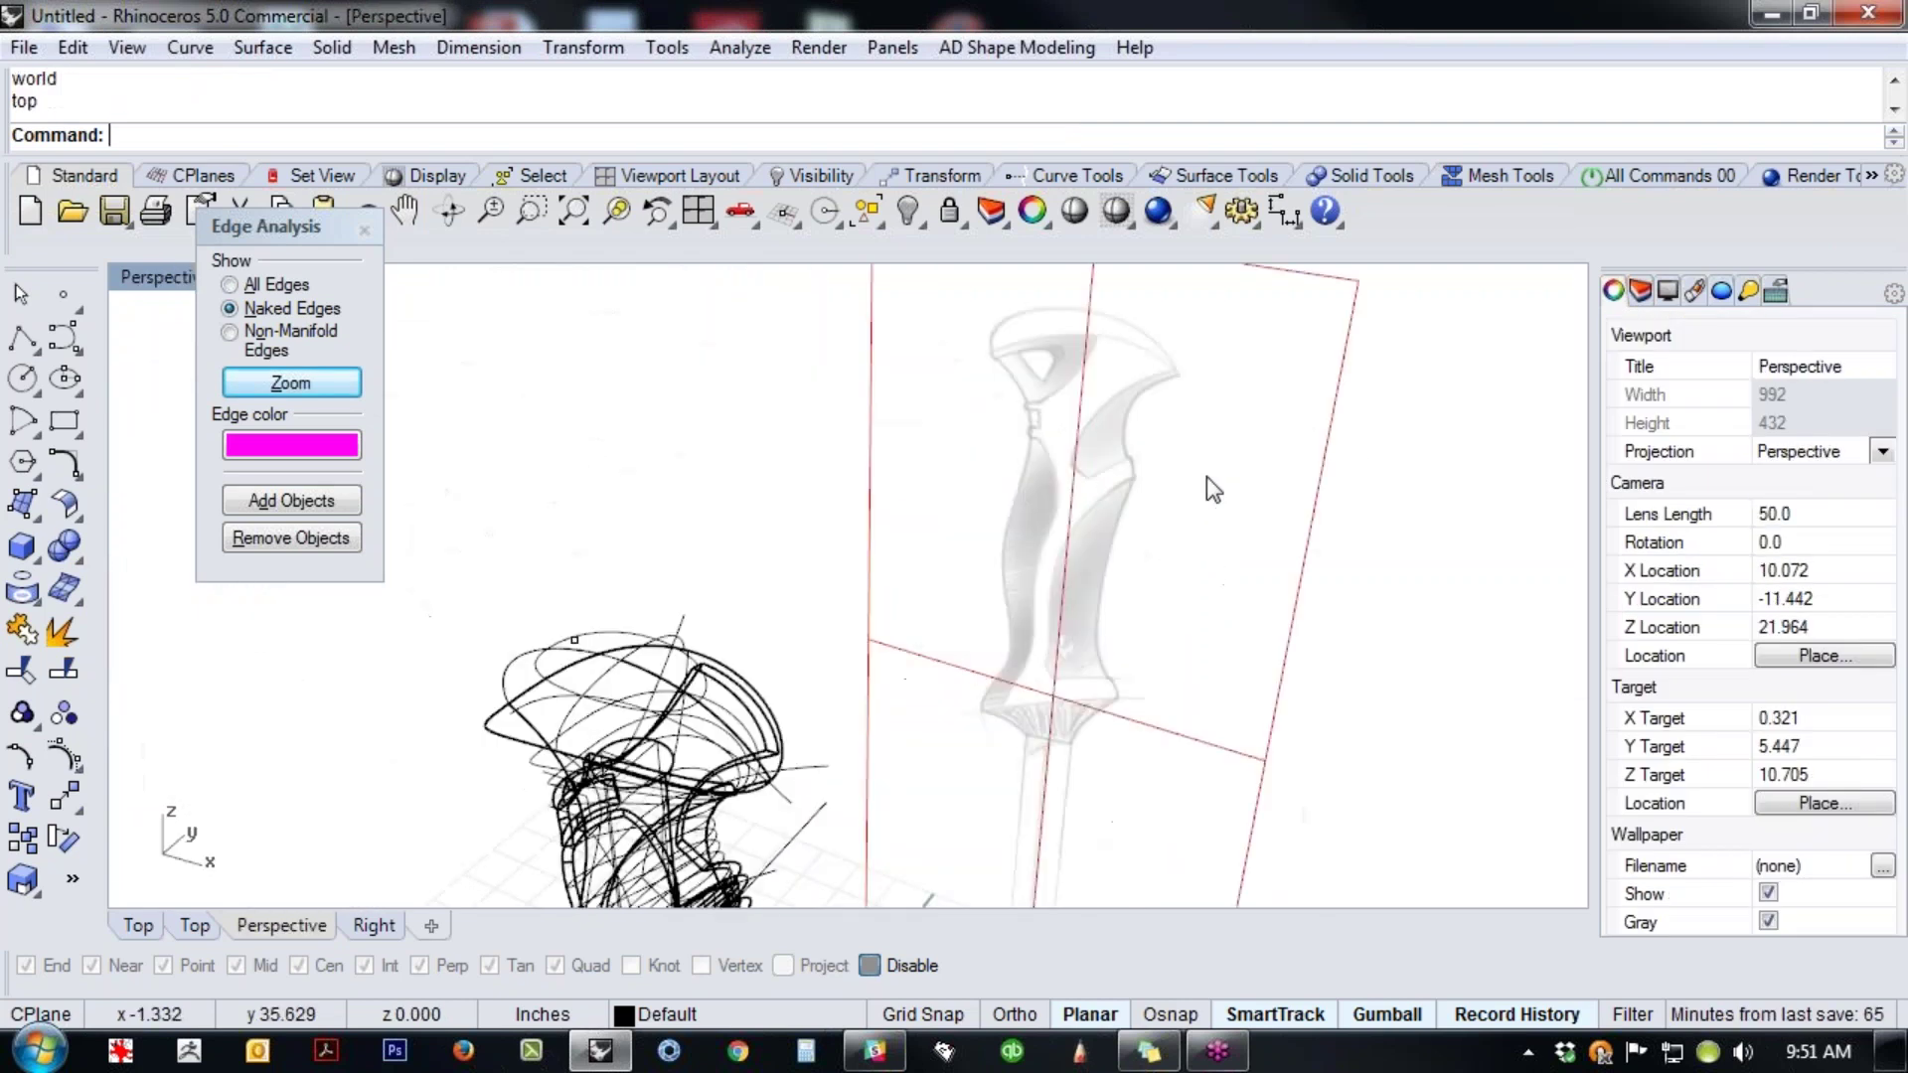
- Display the Perspective view shaded and inspect the trimmed shell along the pommel and grip
middle_click(1206, 475)
key("ctrl+alt+s")
scroll(642, 773, "up", 12)
scroll(725, 693, "down", 7)
mouse_move(725, 694)
right_mouse_down()
mouse_move(720, 547)
mouse_move(685, 456)
mouse_move(901, 318)
mouse_move(843, 504)
mouse_move(759, 503)
mouse_move(971, 639)
mouse_move(1213, 553)
mouse_move(938, 689)
mouse_move(941, 674)
mouse_move(944, 785)
right_mouse_up()
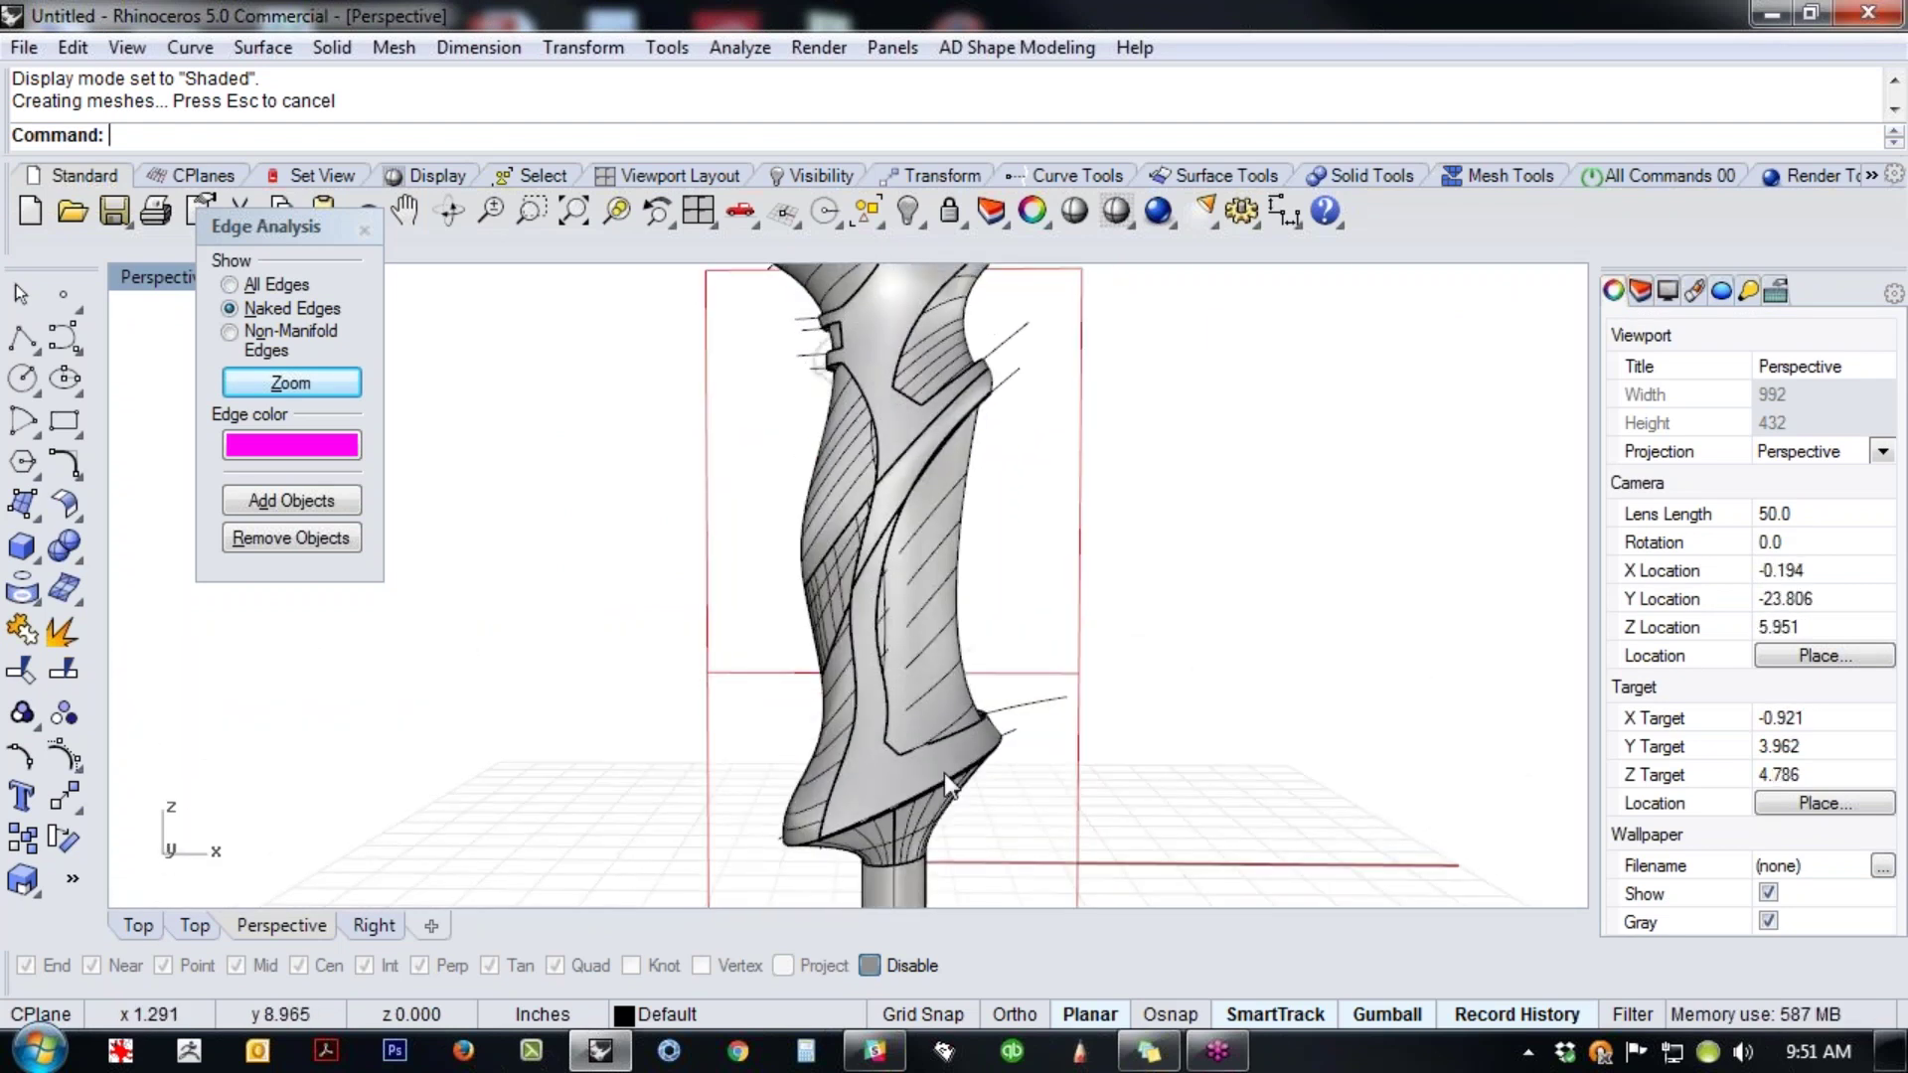
- Display the Front view in wireframe and examine the triangular recess beneath the pommel in the reference sketch
key("ctrl+F2")
scroll(843, 610, "up", 4)
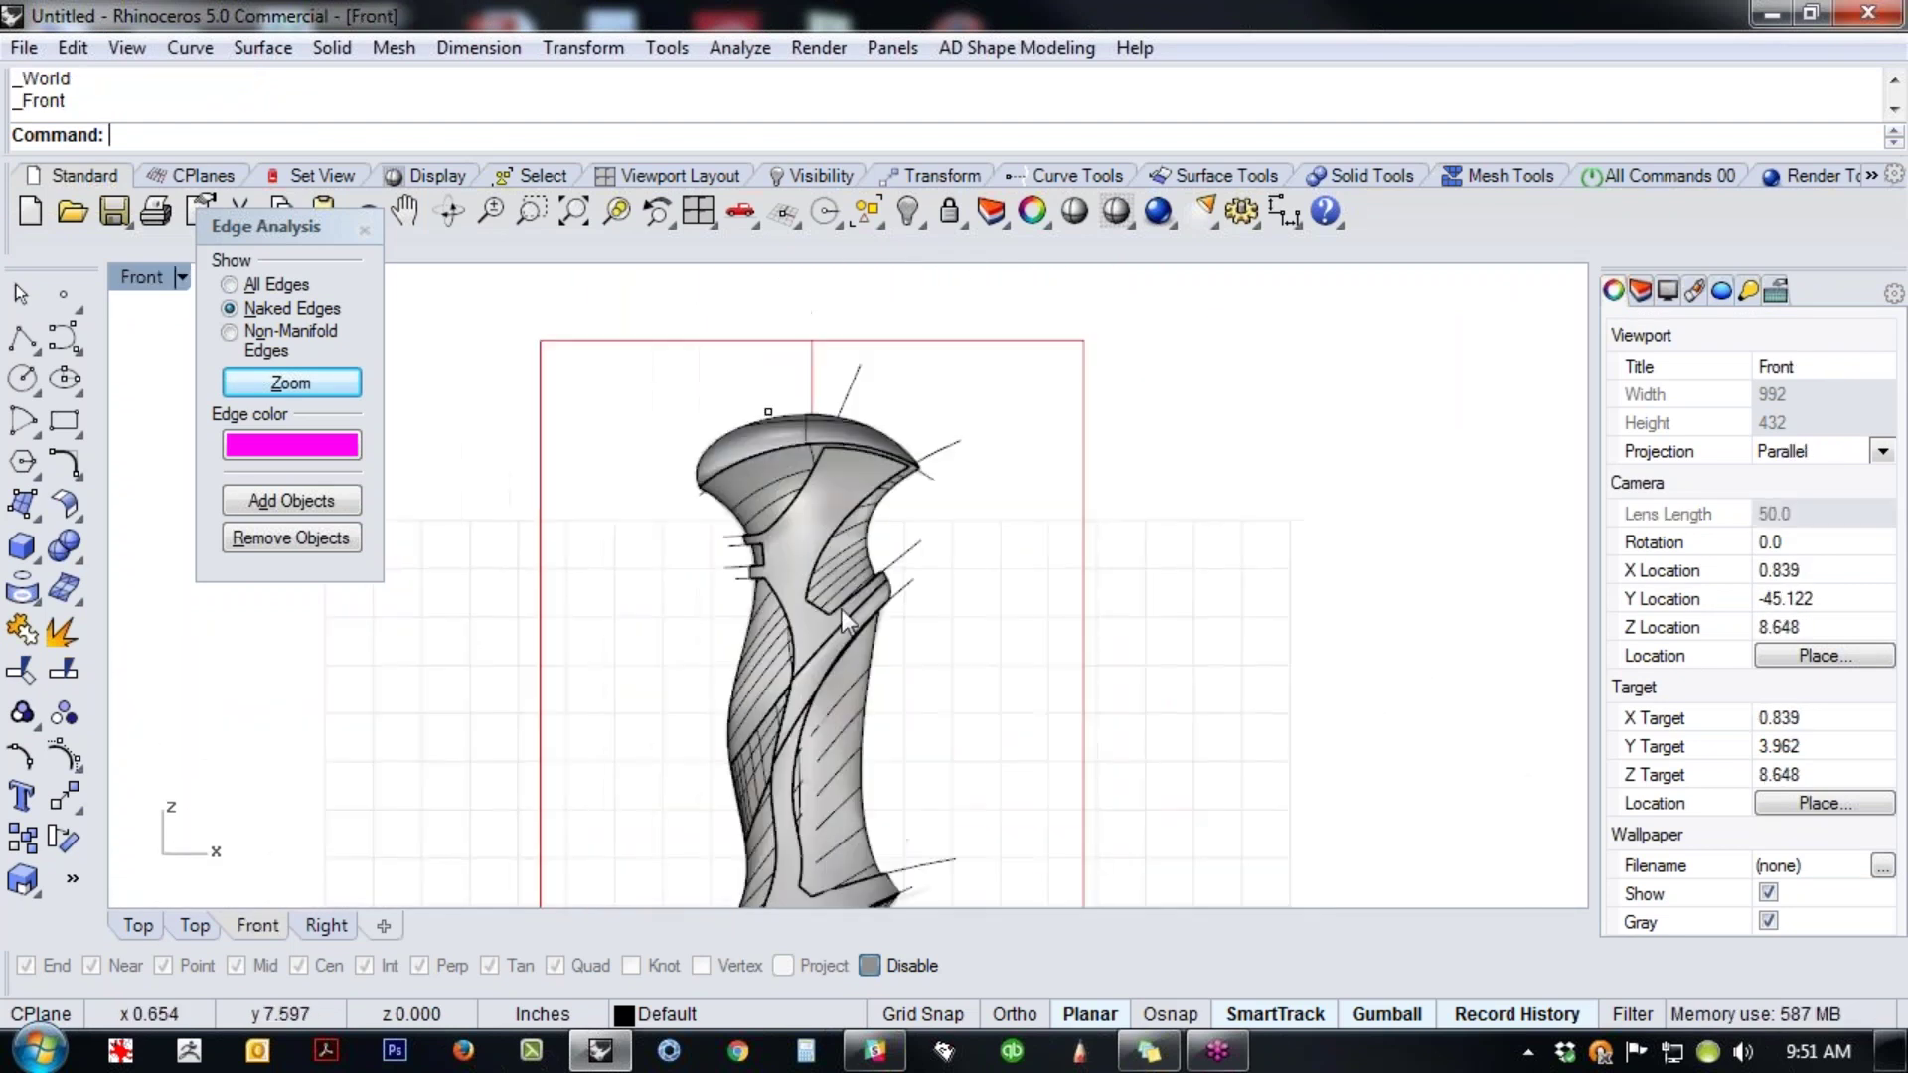
middle_click(596, 479)
left_click(650, 474)
scroll(727, 472, "up", 3)
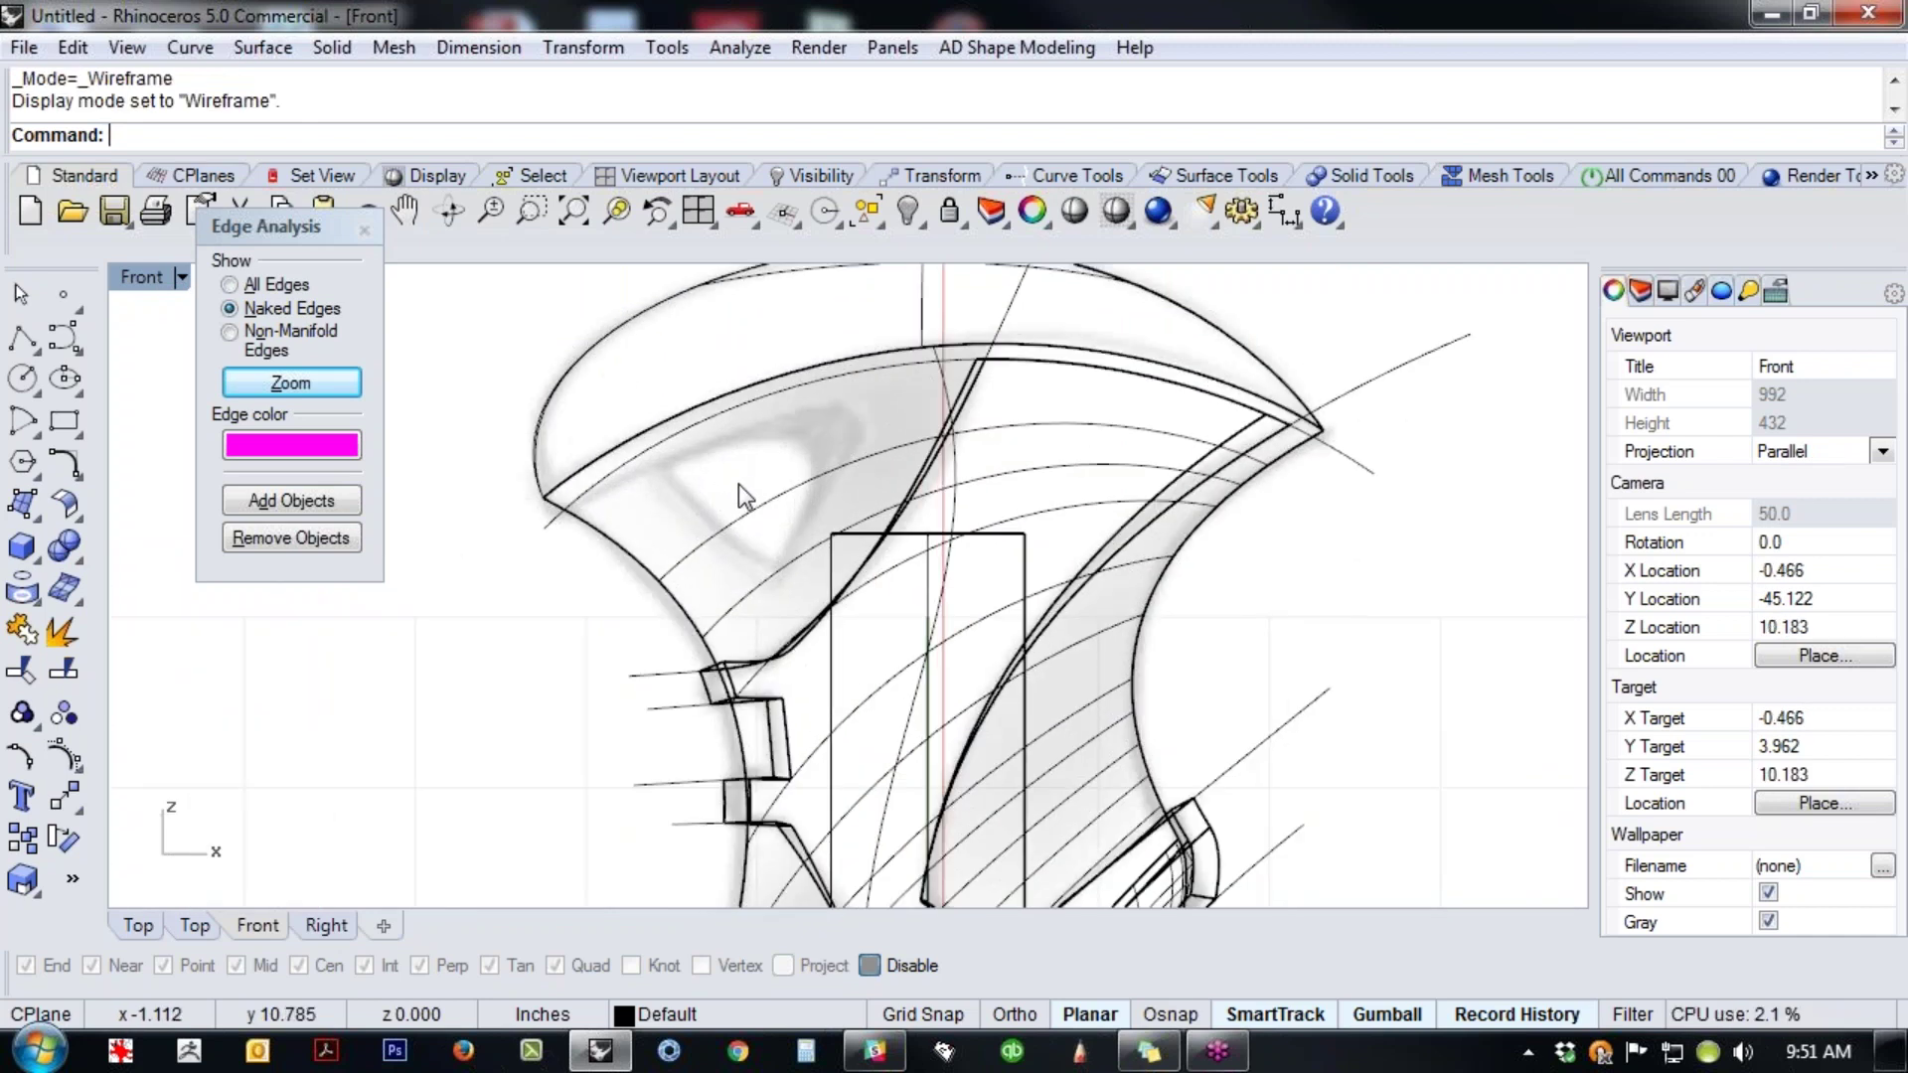
scroll(780, 487, "up", 2)
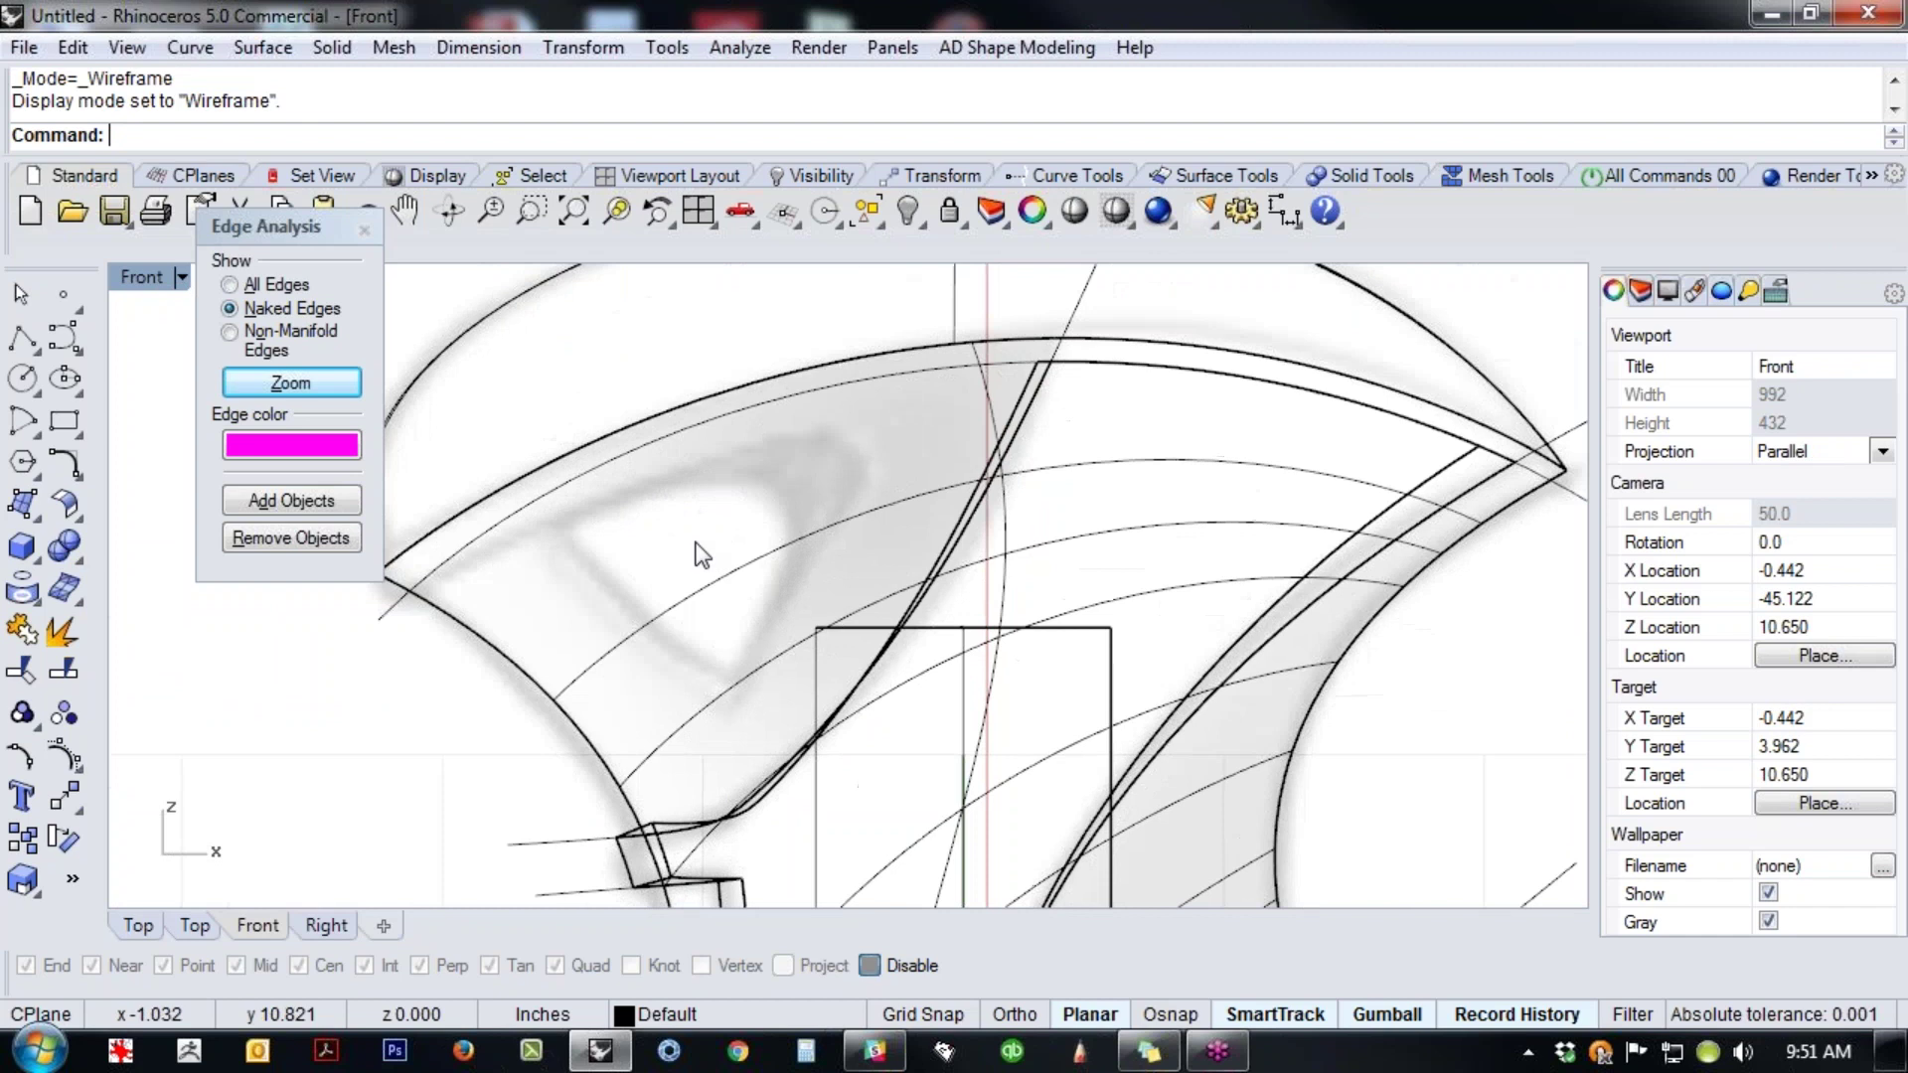
scroll(741, 588, "down", 3)
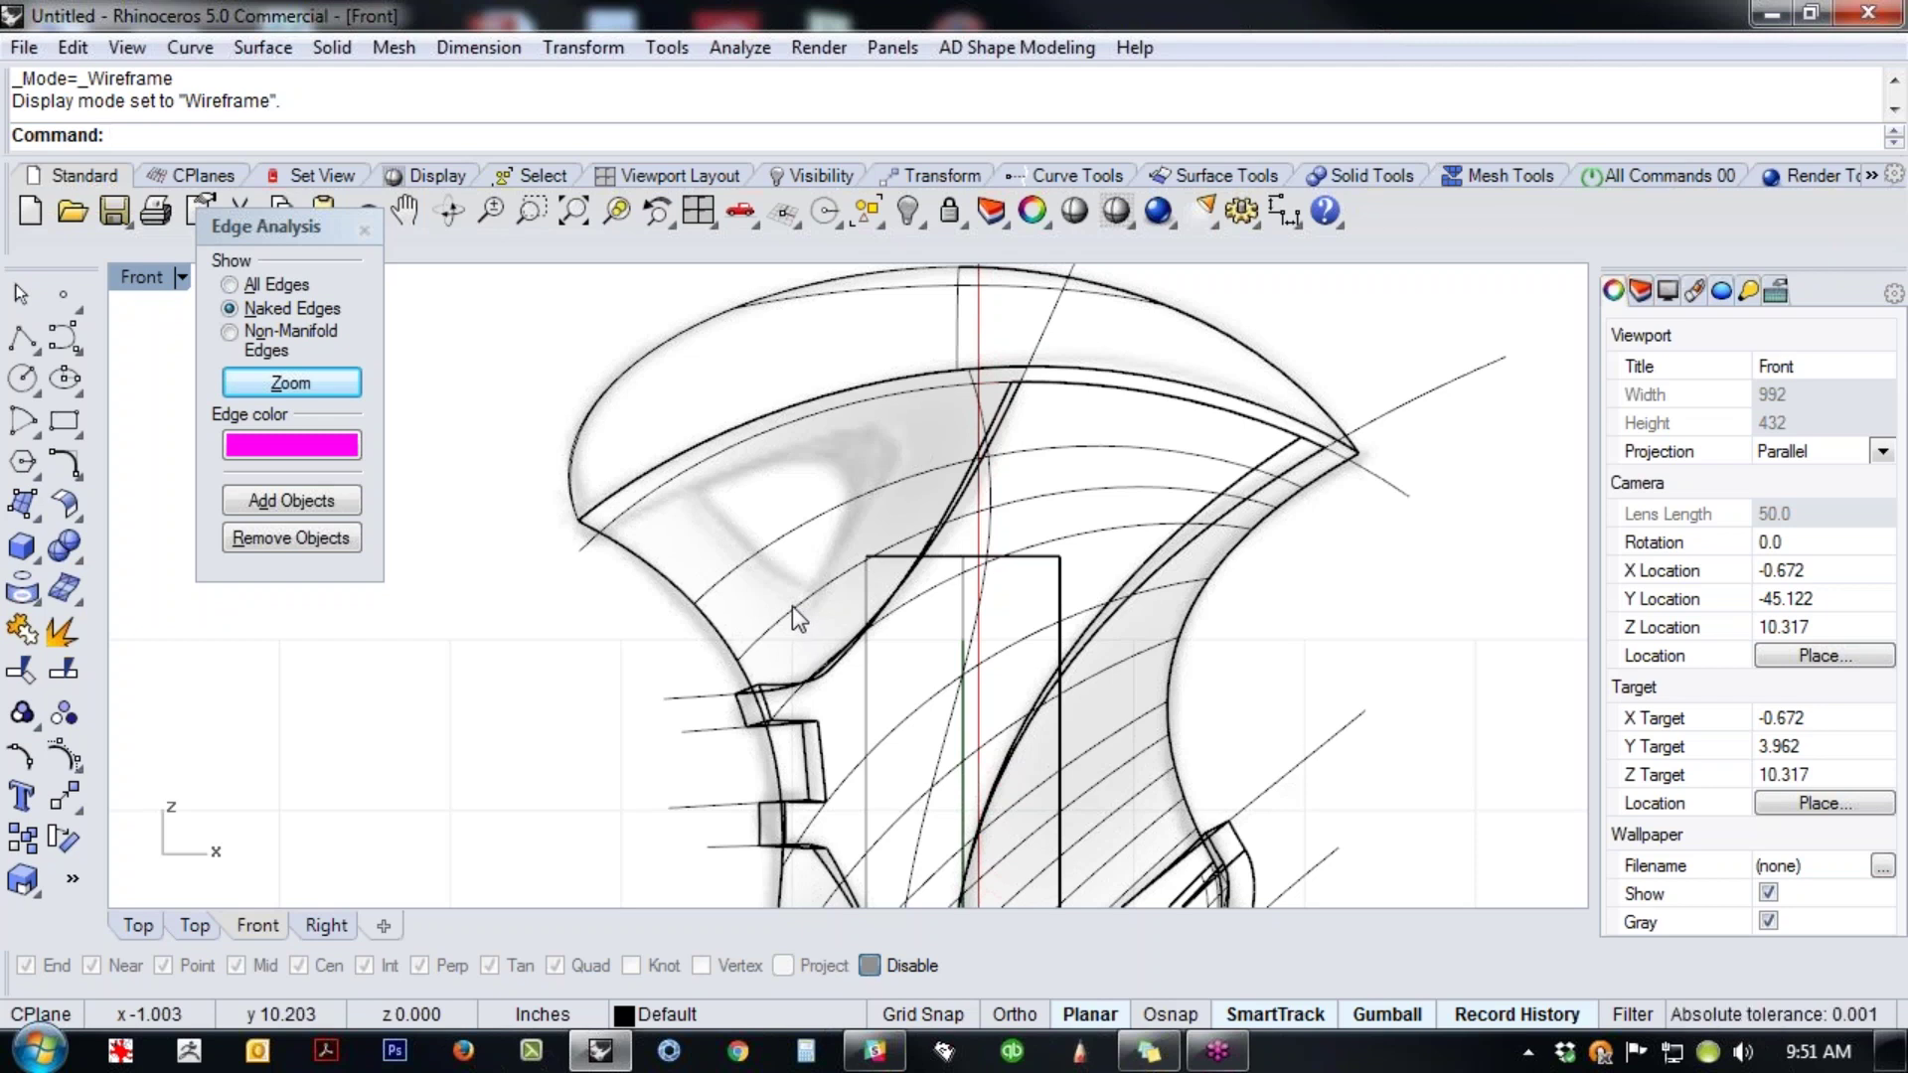
scroll(815, 603, "up", 1)
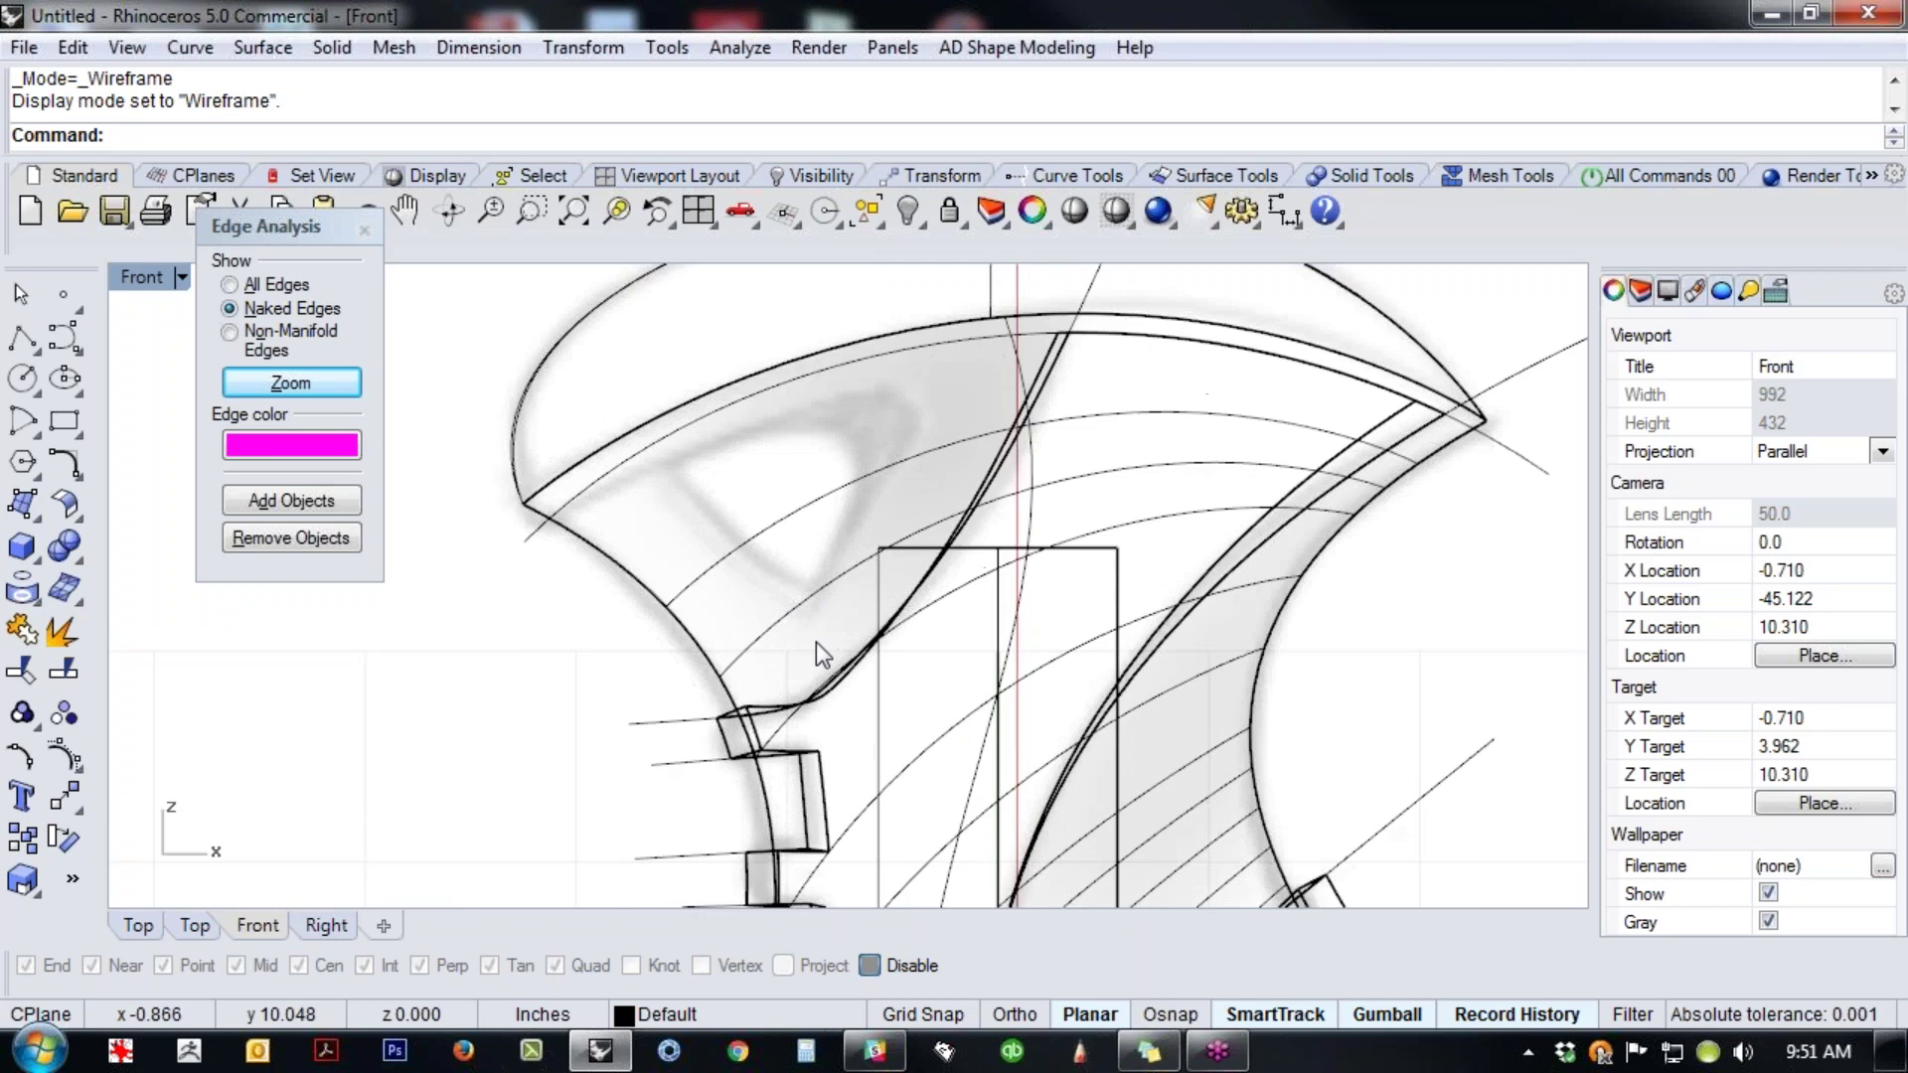
scroll(791, 741, "up", 1)
right_click_drag(852, 671, 907, 683)
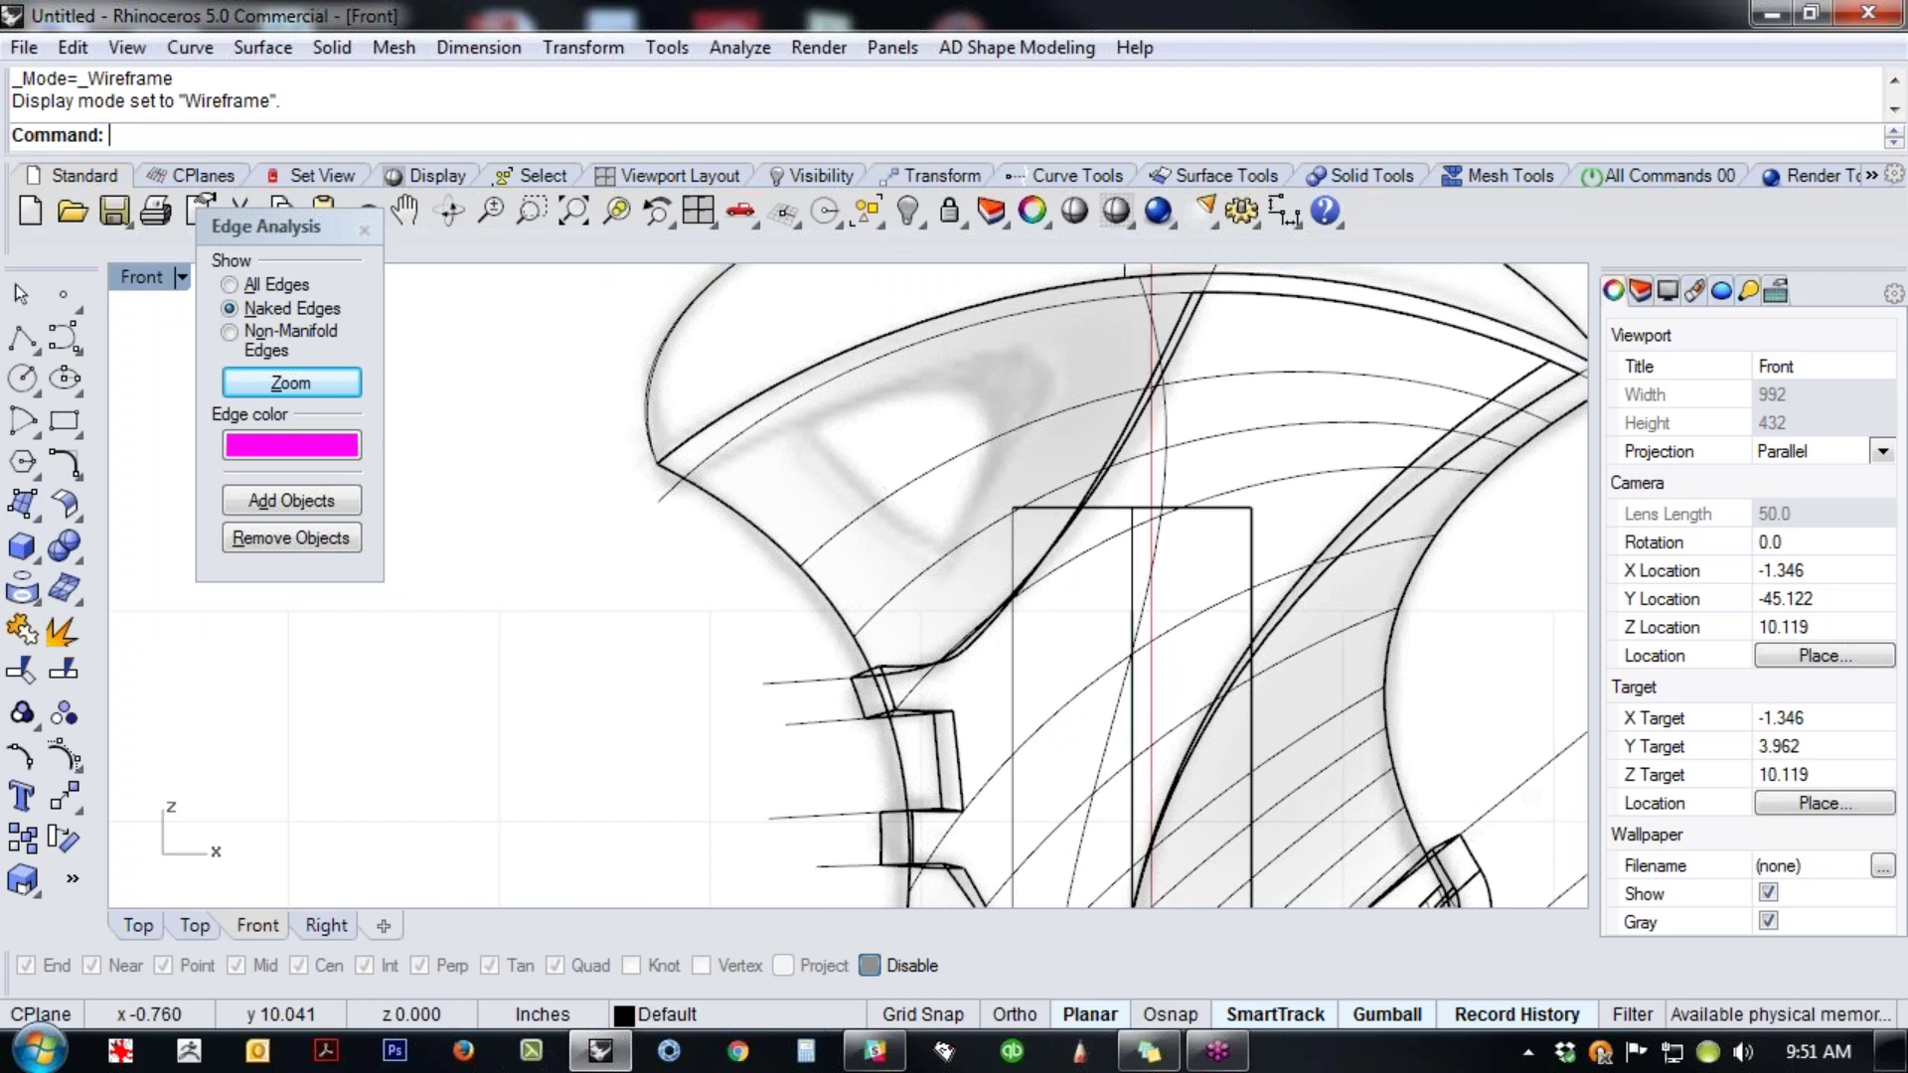
- Select all curves in the model and delete them
left_click(64, 337)
key("Escape")
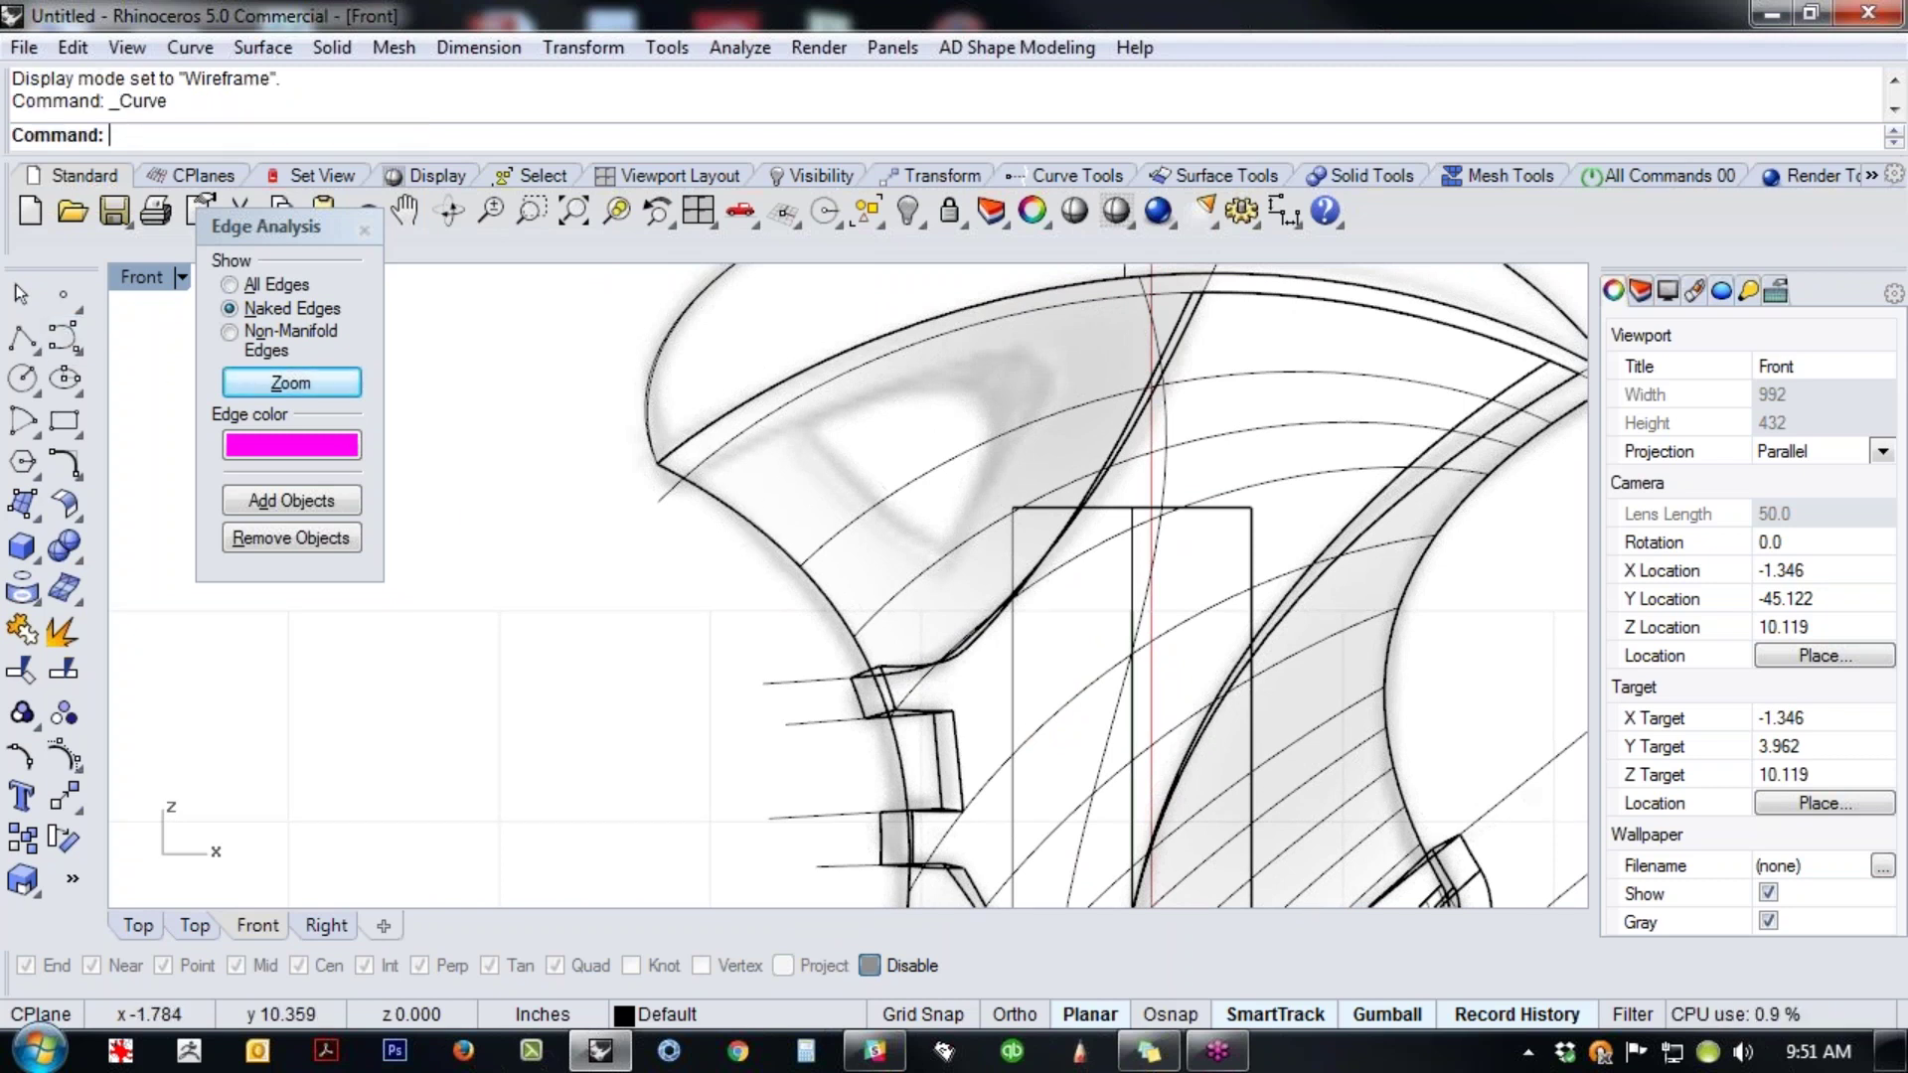
type("cc")
key("Return")
key("Delete")
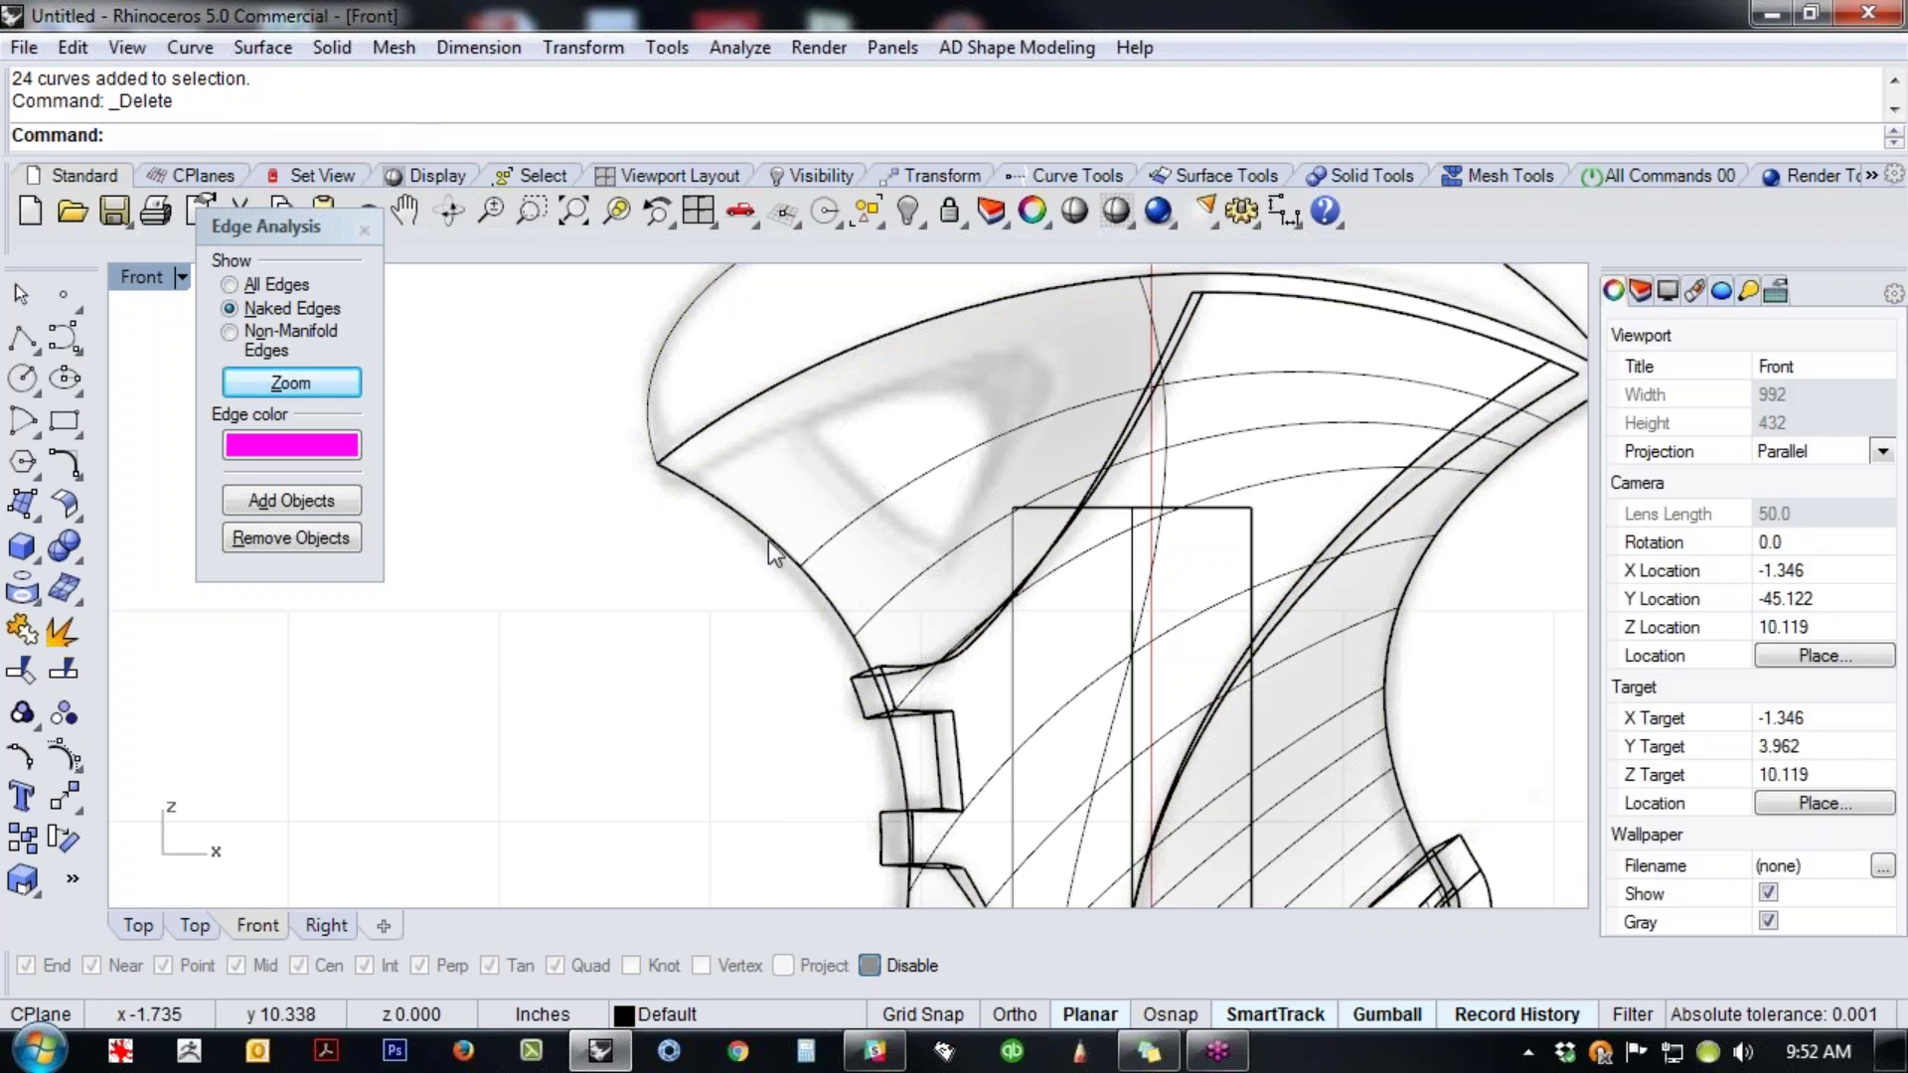
- Draw an open curve around the sketched triangular recess, rounding its inner tip and extending both ends past the handle's left edge
right_click_drag(615, 558, 600, 558)
left_click(64, 337)
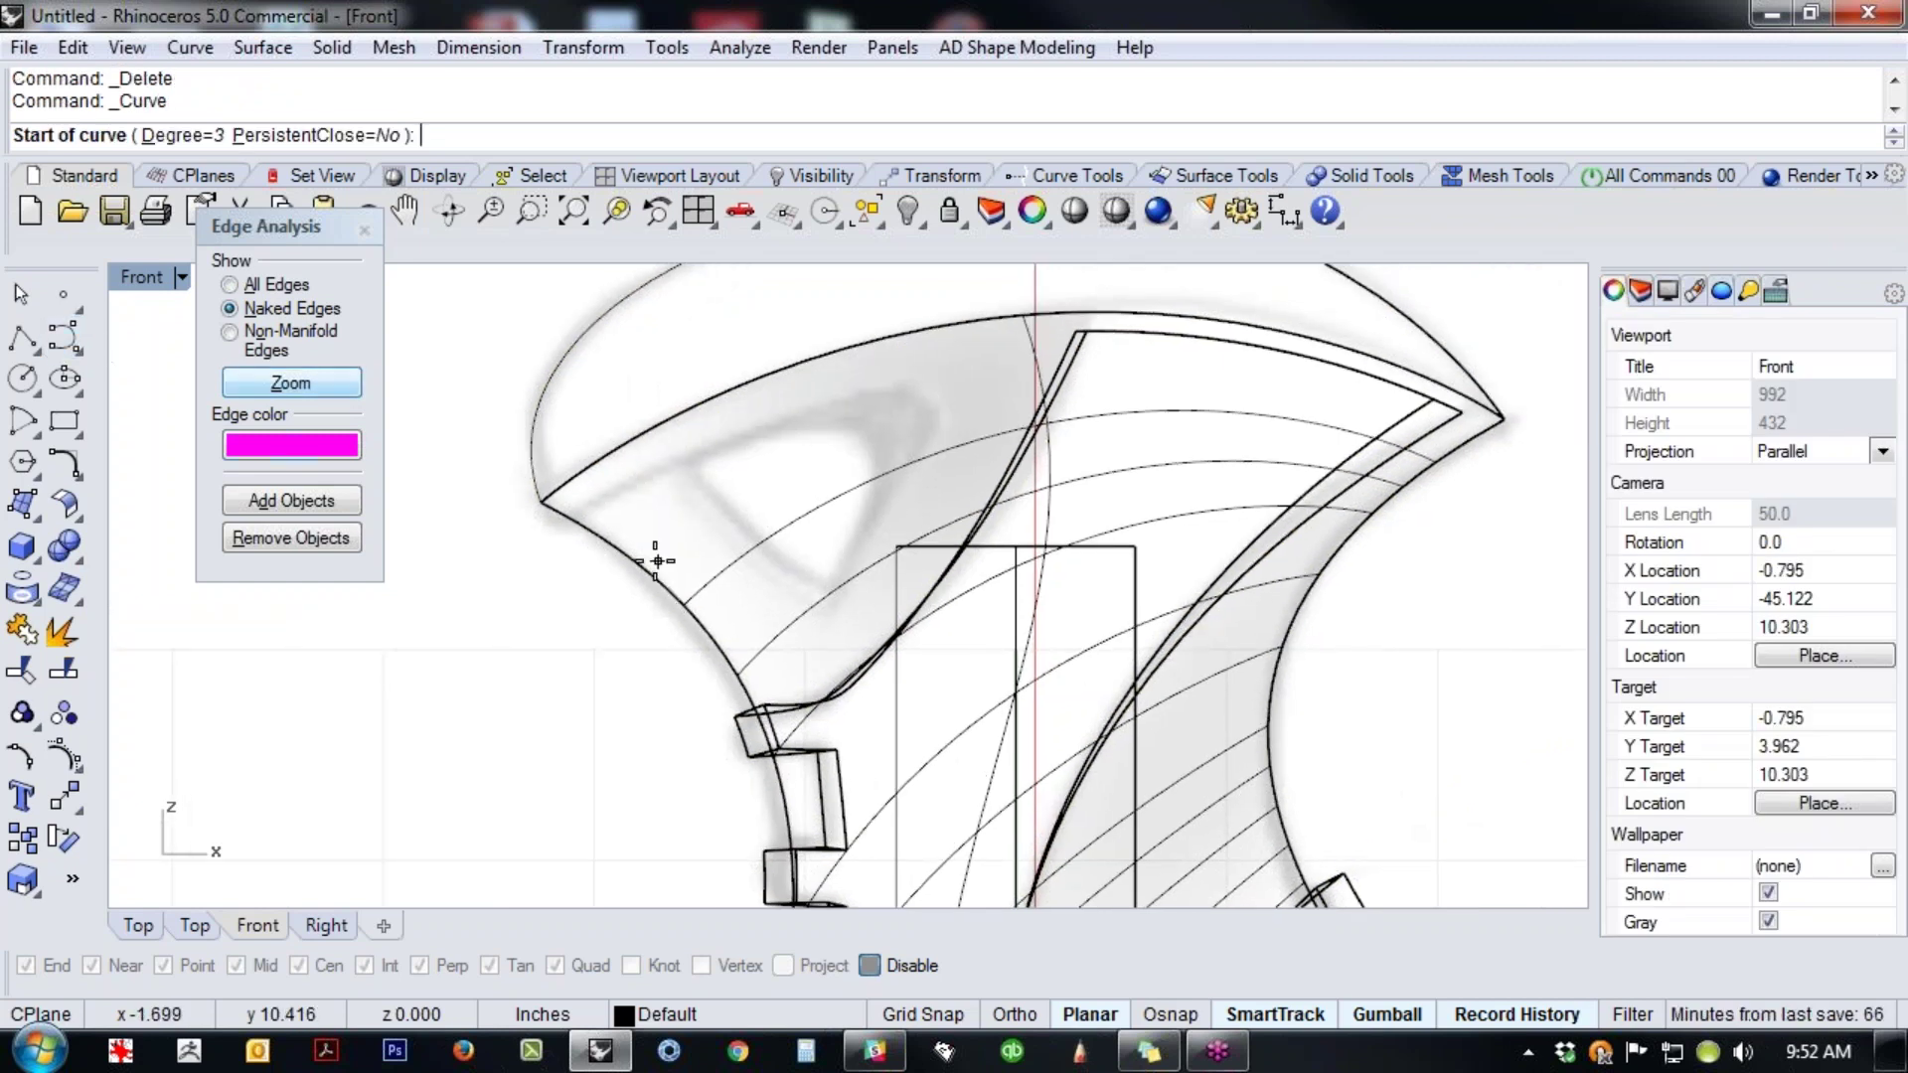
left_click(541, 534)
left_click(756, 407)
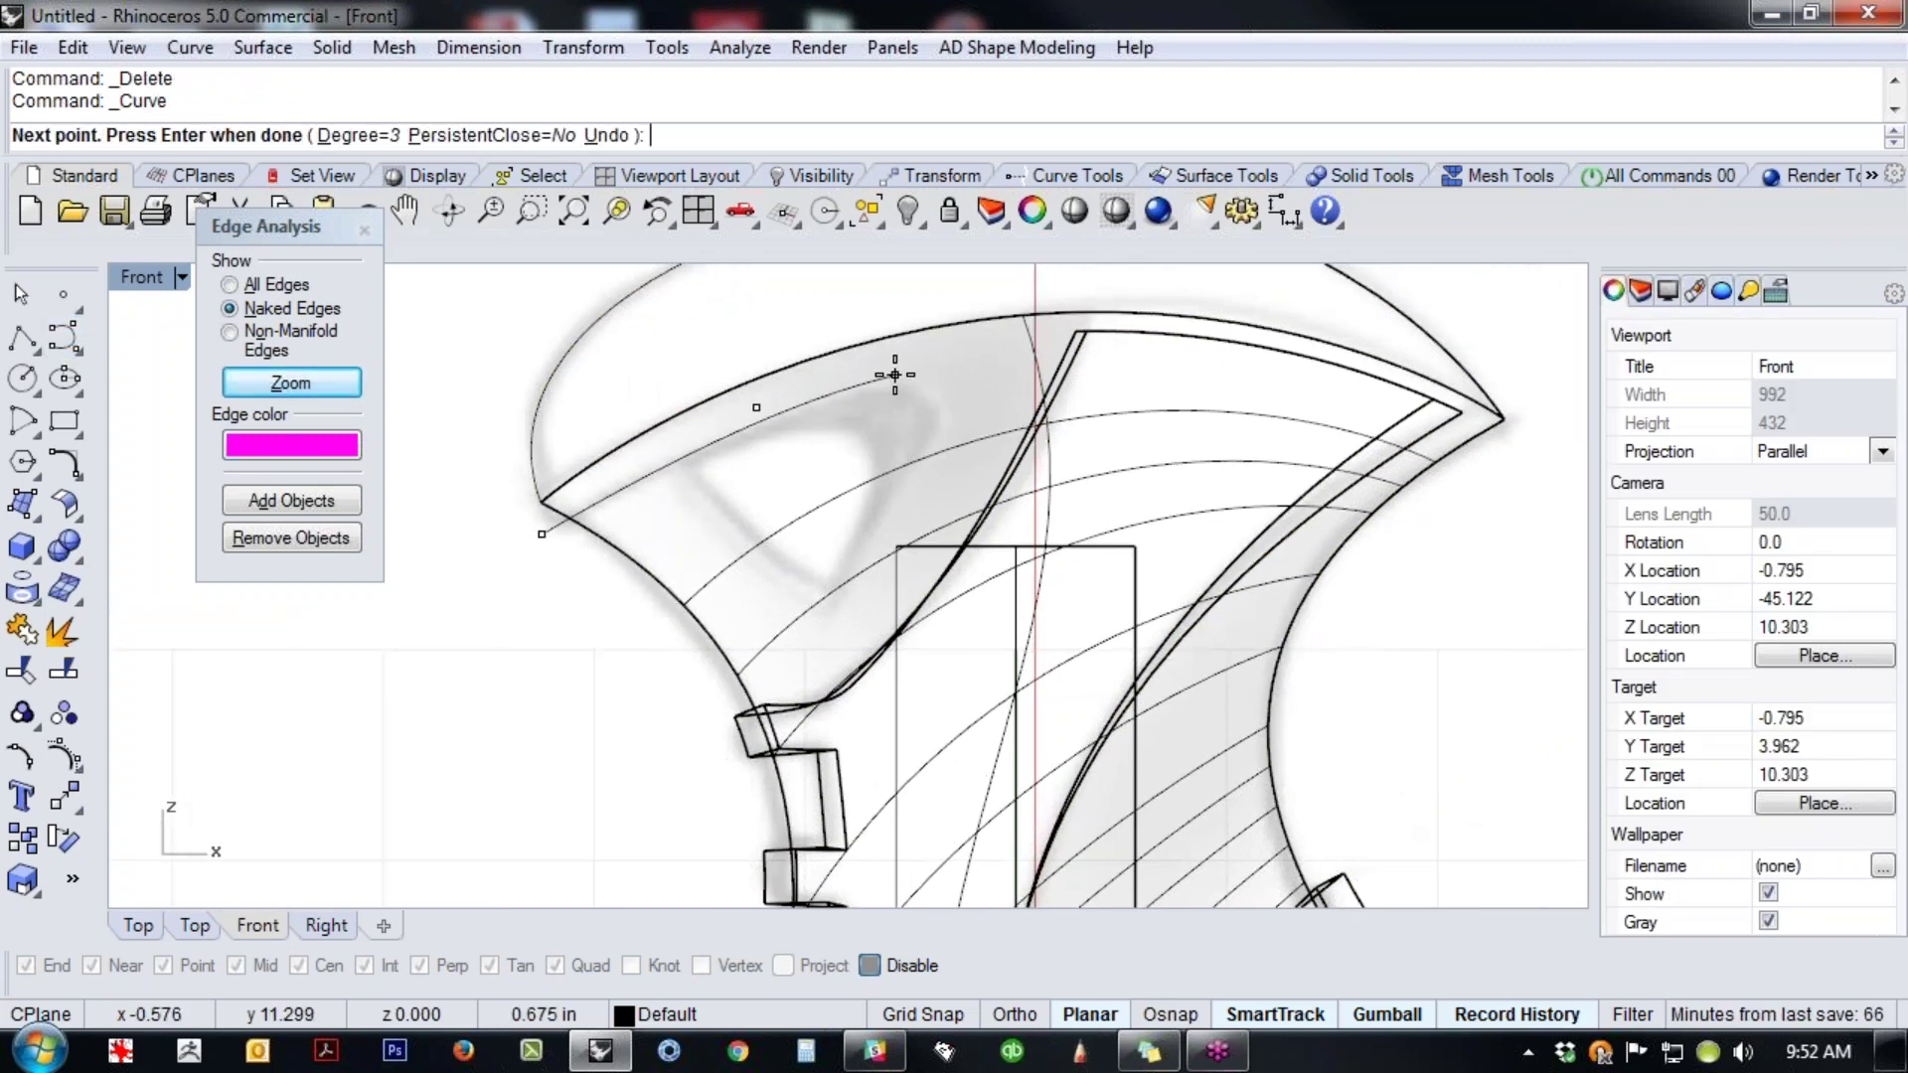
left_click(918, 373)
left_click(944, 444)
left_click(812, 643)
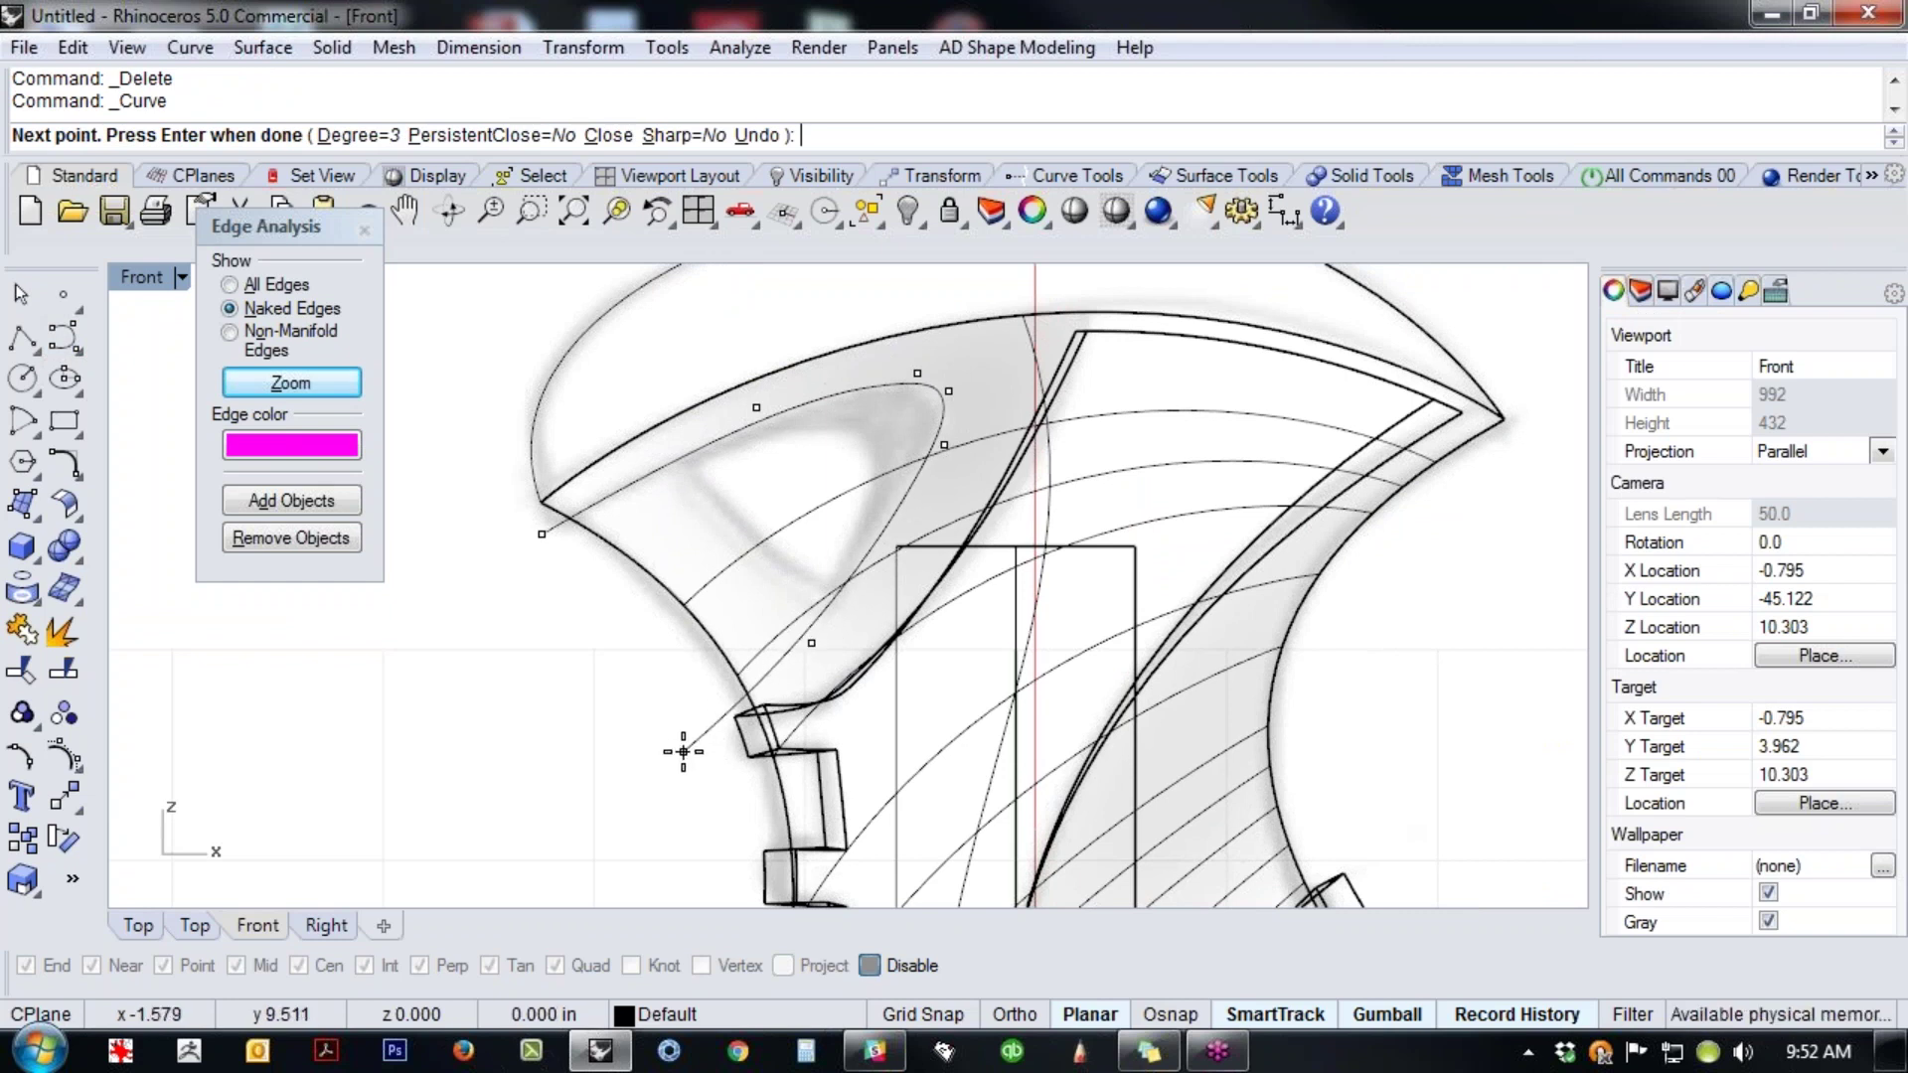
right_click(683, 752)
- Split the handle polysurface with the recess curve and select the resulting triangular piece
middle_click(612, 737)
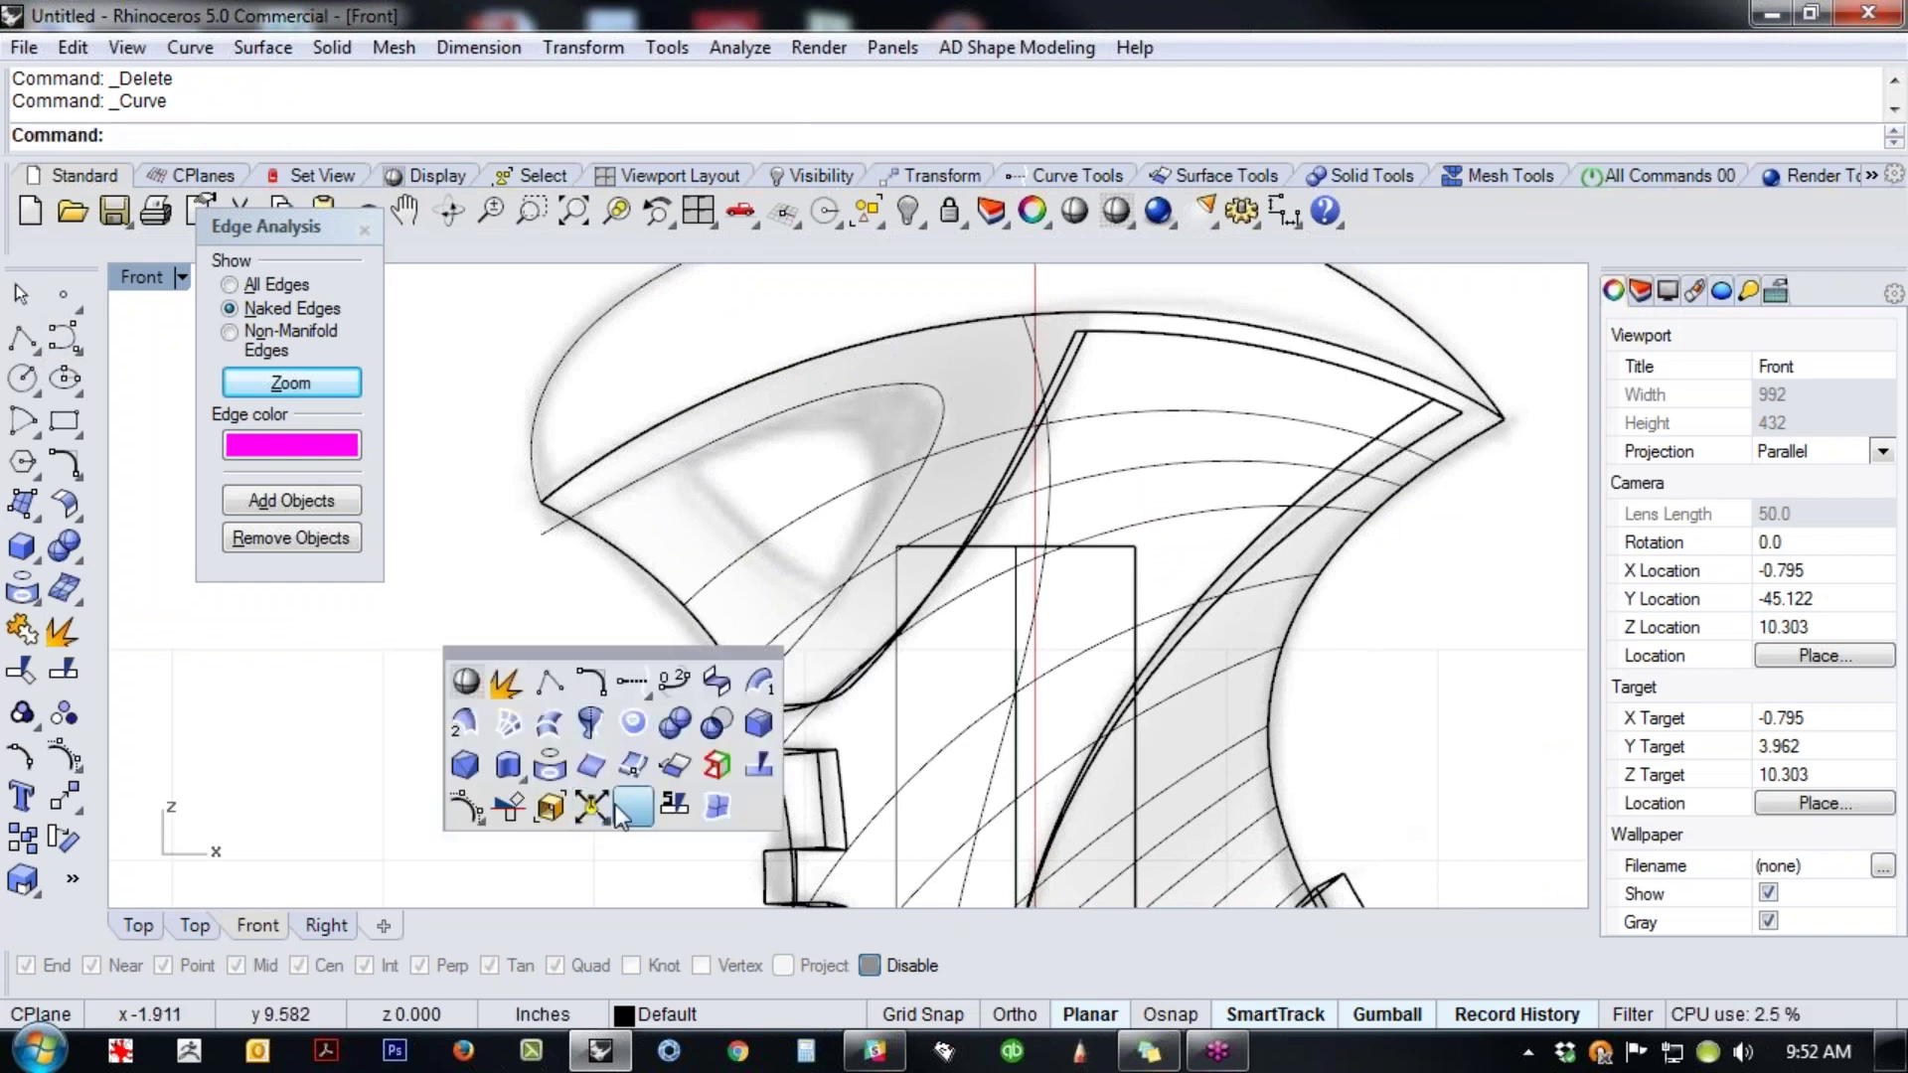
left_click(620, 811)
left_click(660, 681)
right_click(710, 750)
left_click(679, 745)
right_click(683, 628)
left_click(683, 624)
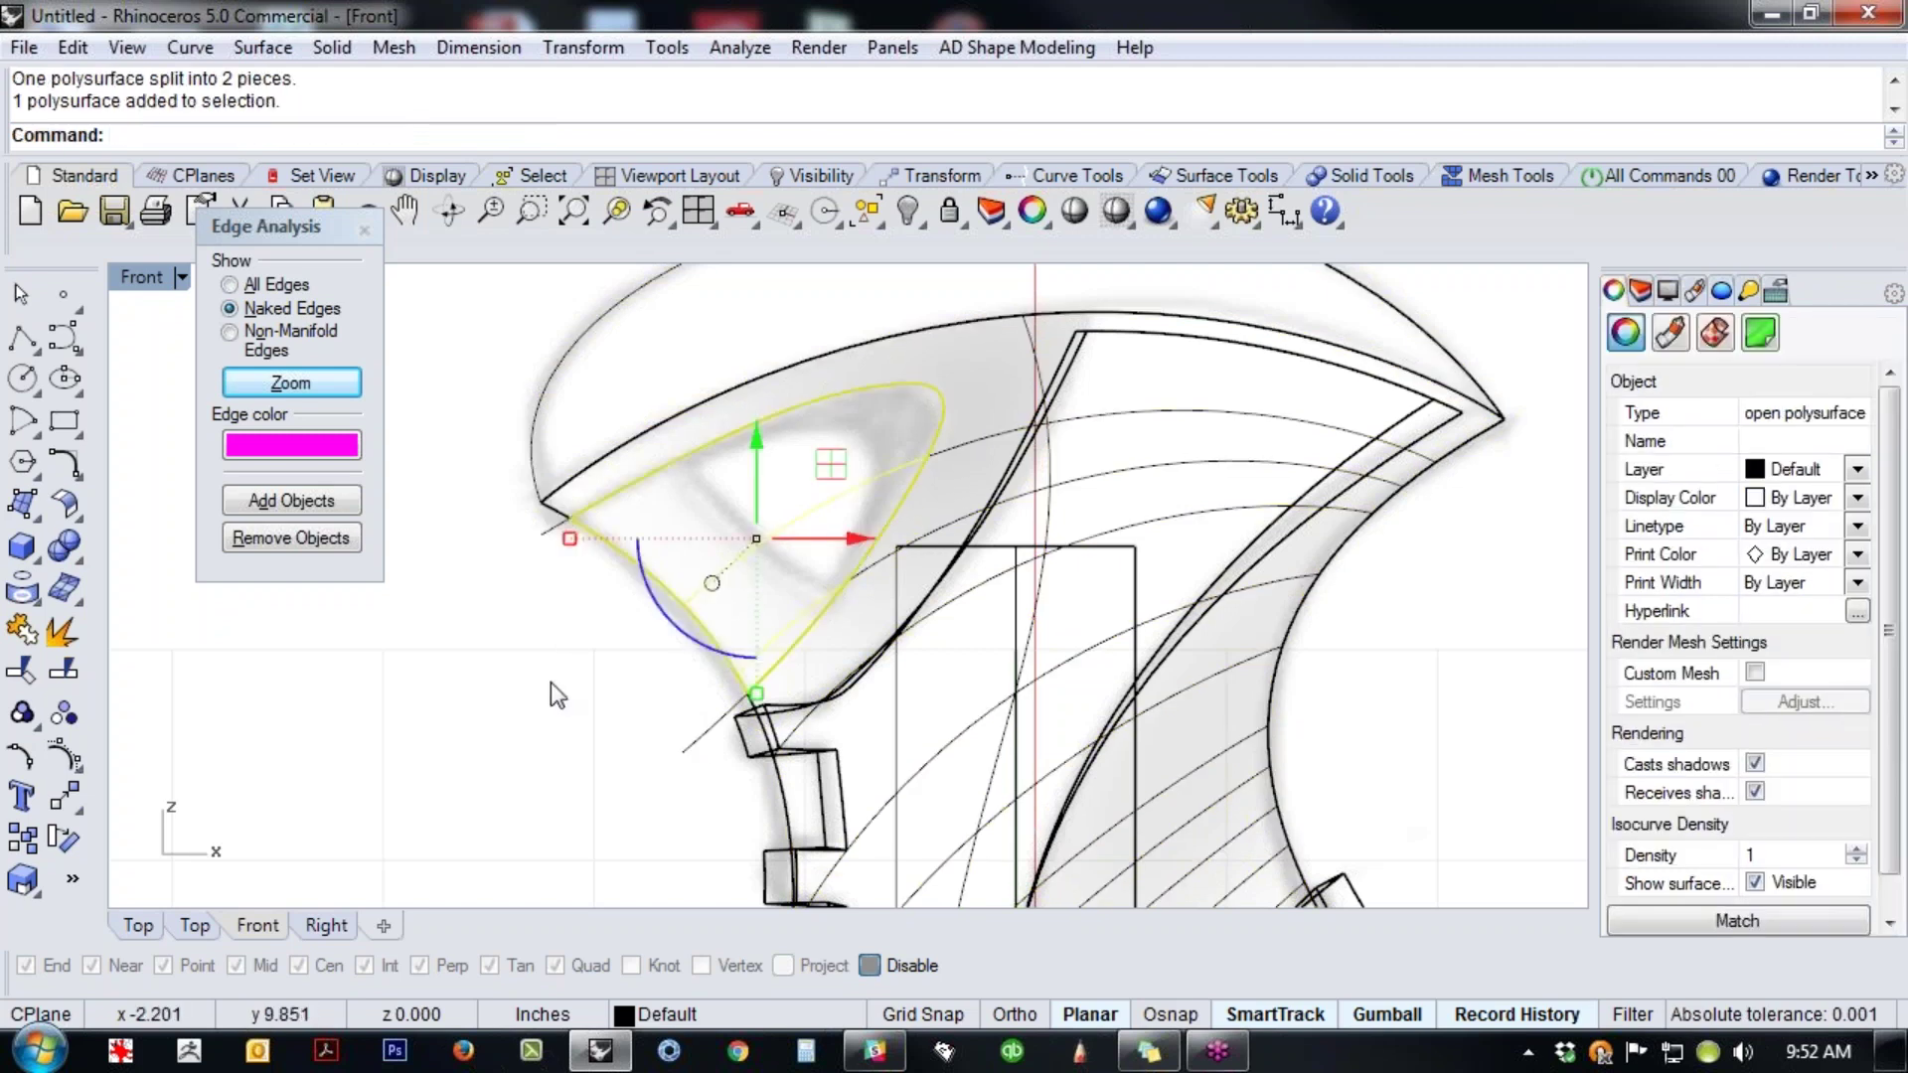
- Display the Perspective view shaded and scale the triangular piece down slightly in depth, front to back
key("ctrl+F4")
right_click_drag(551, 693, 668, 695)
scroll(690, 656, "up", 4)
middle_click(924, 684)
left_click(801, 630)
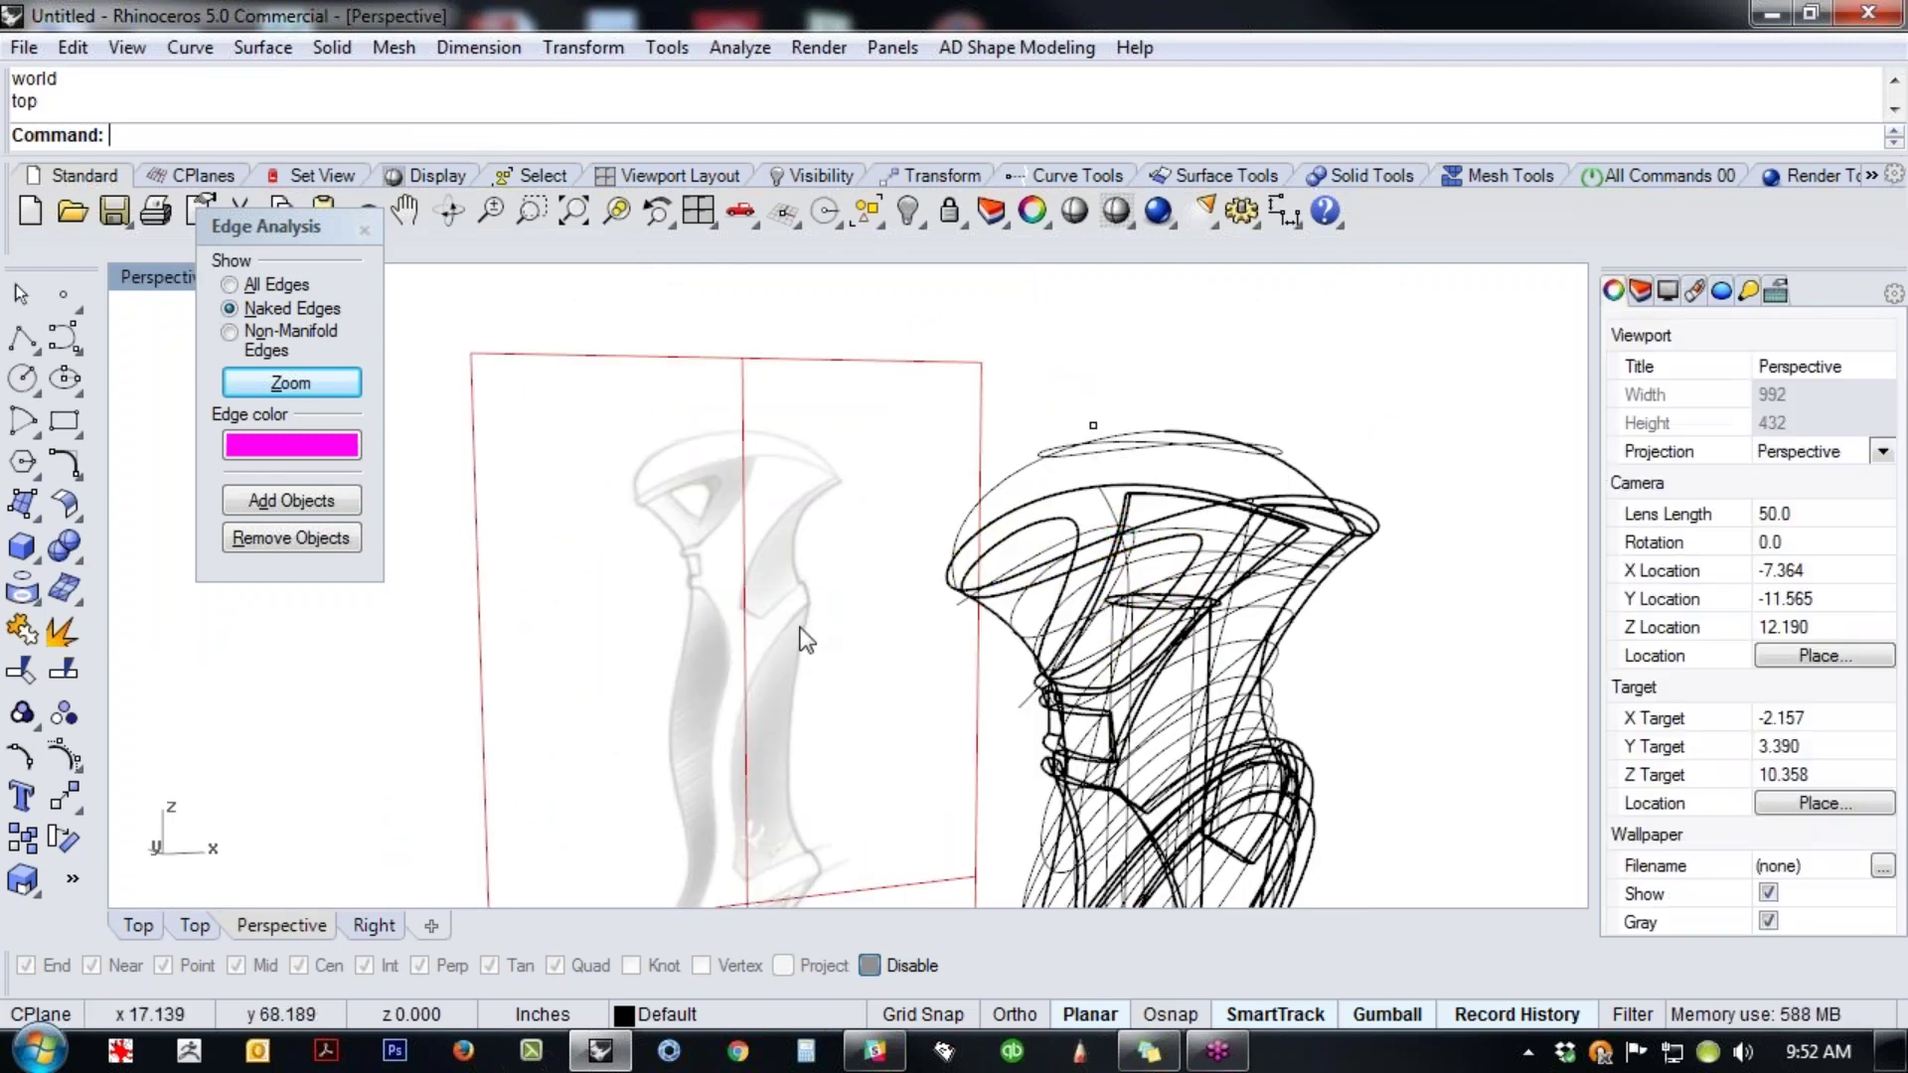
middle_click(801, 628)
left_click(650, 571)
scroll(1028, 663, "up", 4)
right_click_drag(1028, 664, 1143, 621)
left_click(1200, 562)
right_click_drag(1200, 562, 999, 544)
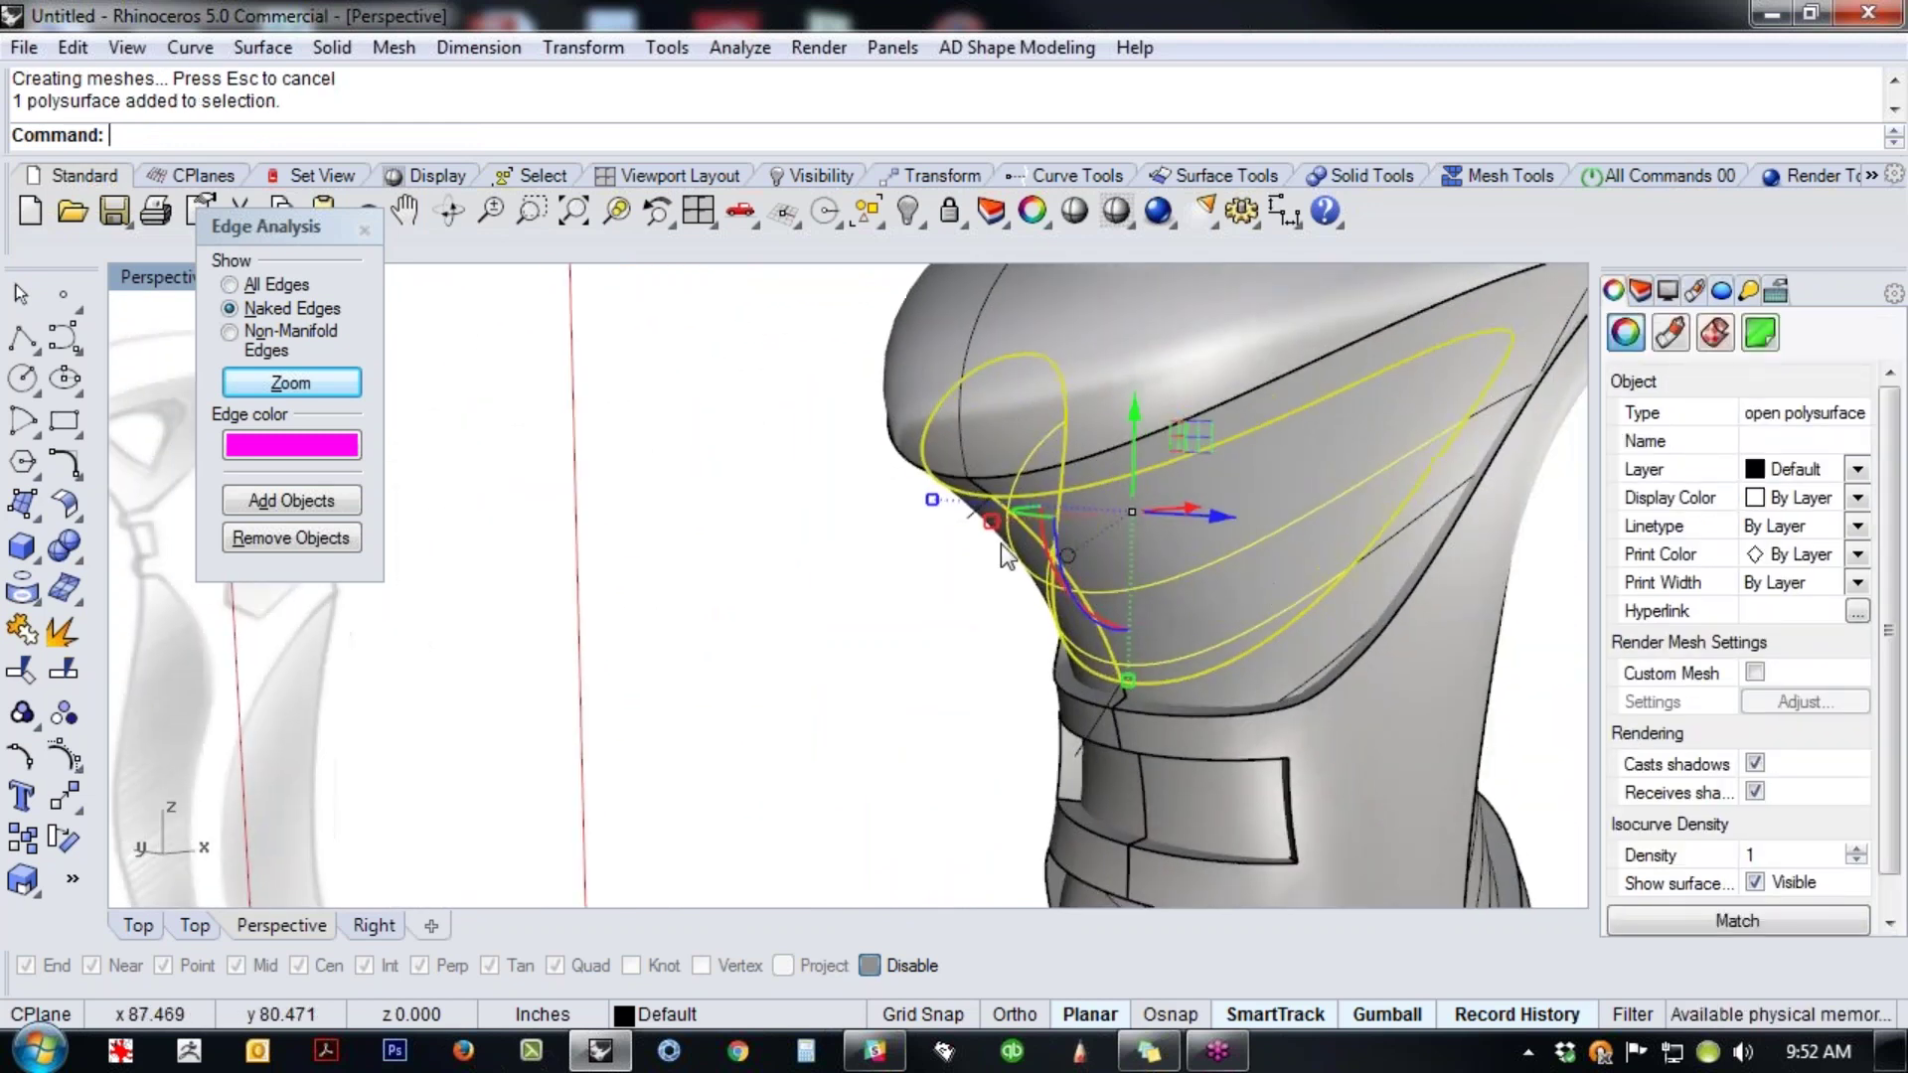
left_click_drag(932, 500, 950, 505)
- In the Front view, shrink the triangular piece slightly with Scale1D from its rounded tip toward the handle's outer edge
right_click_drag(1147, 683, 947, 694)
type("f")
key("Return")
type("s1")
key("Return")
left_click(1055, 357)
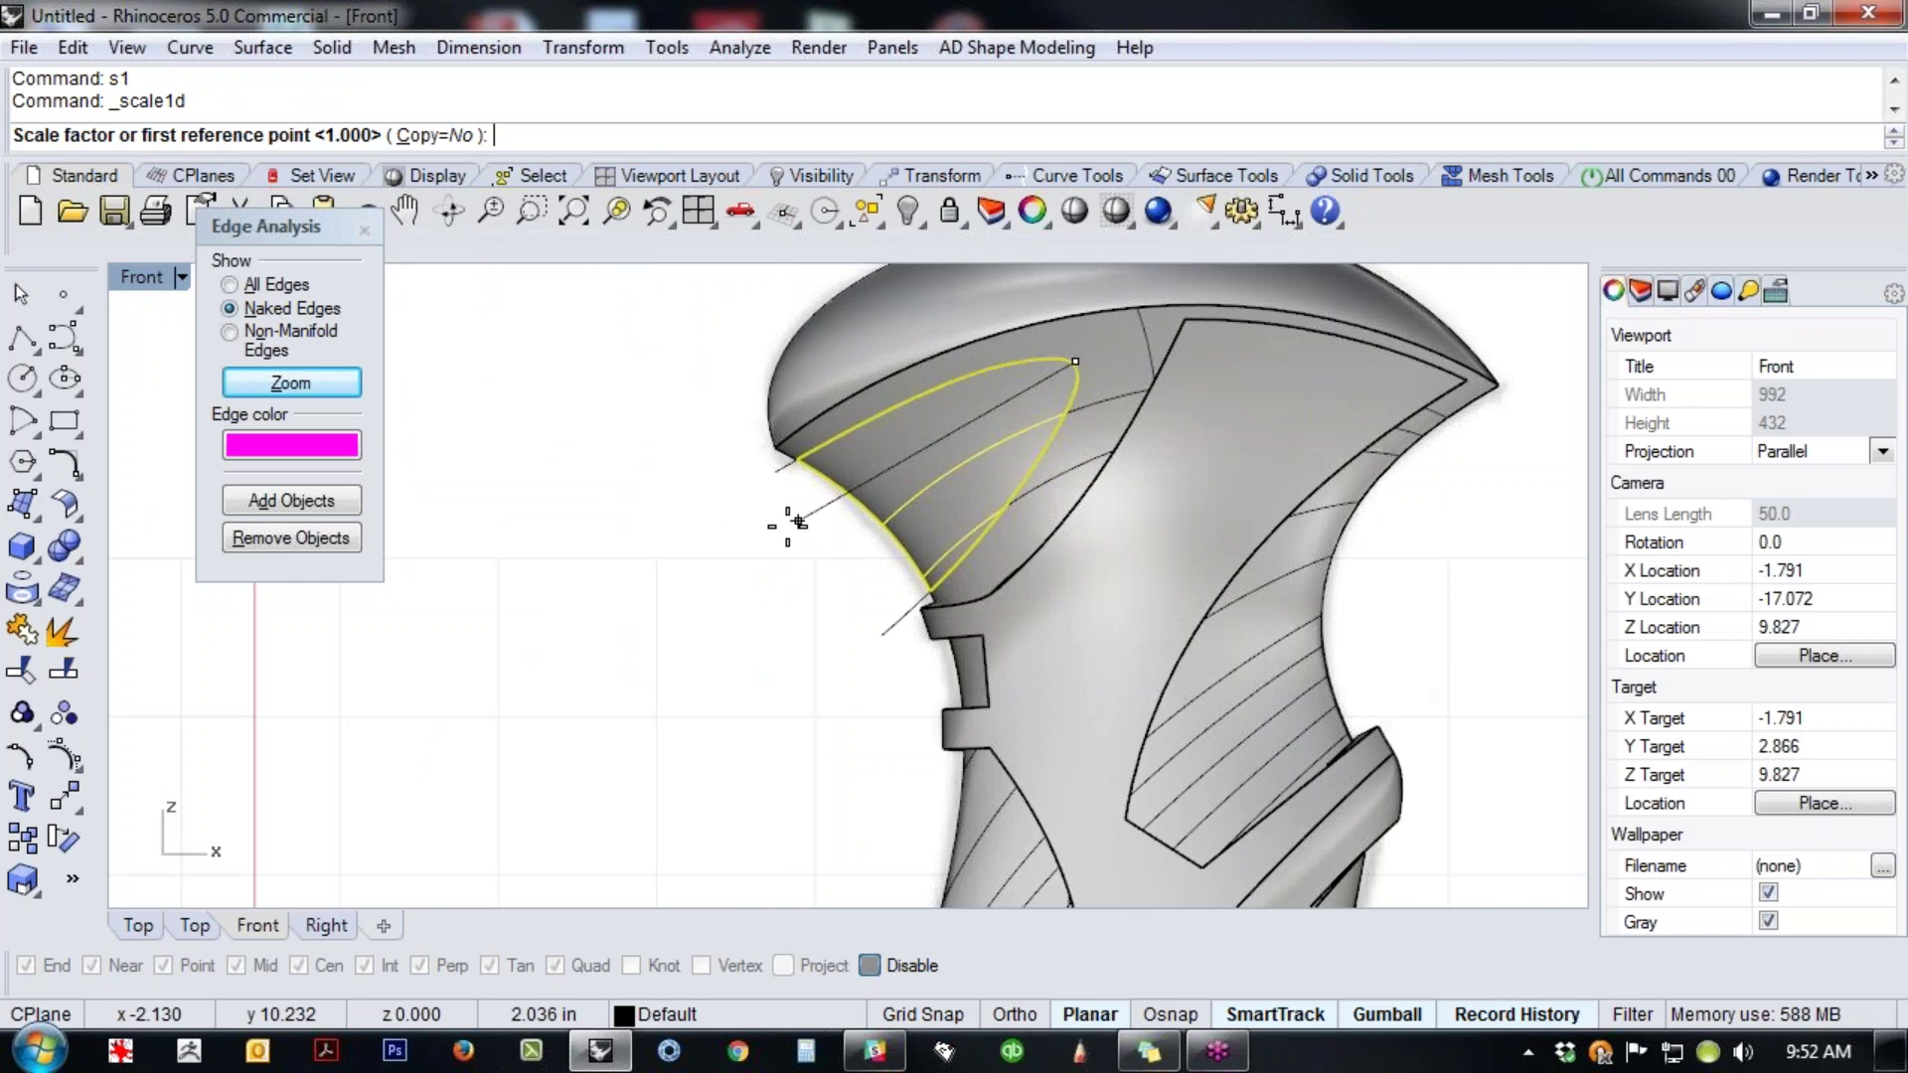
left_click(803, 567)
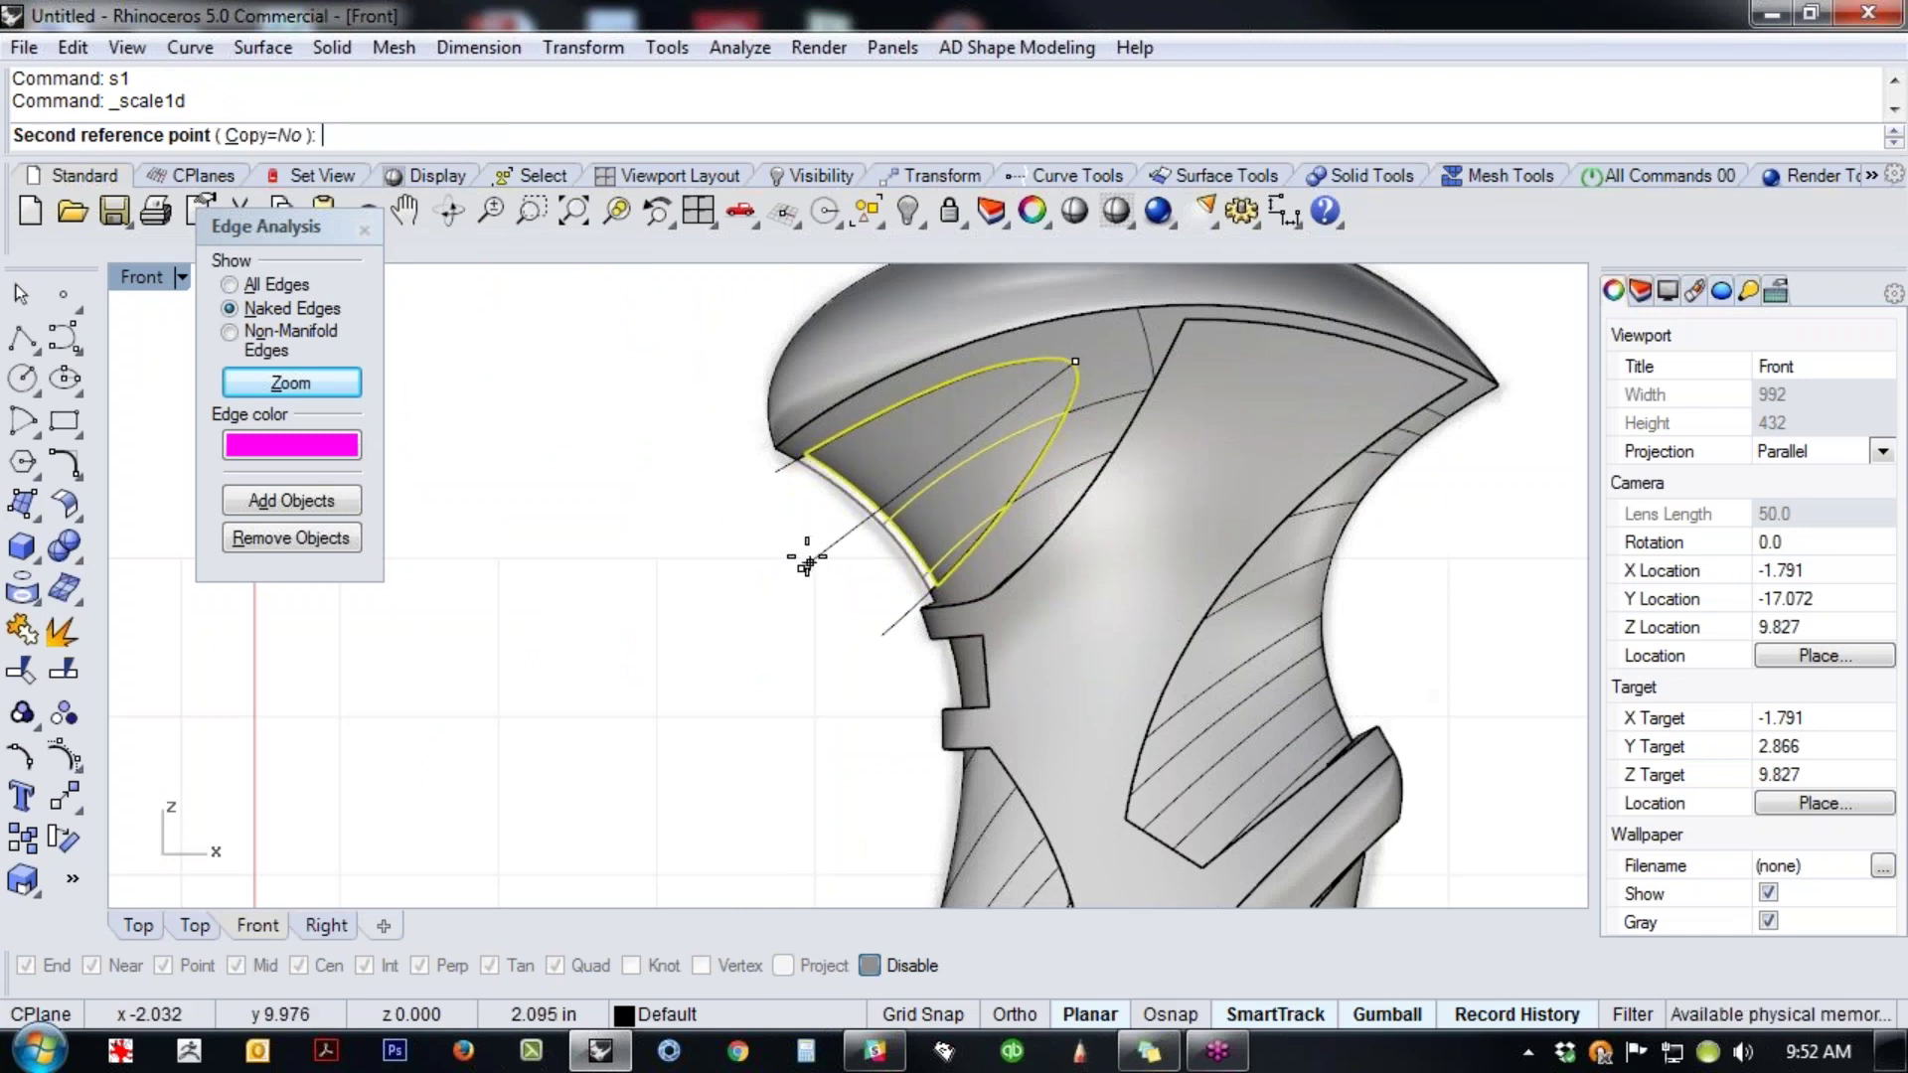
key("Escape")
- Narrow the triangular piece with two Scale1D operations, one from its lower edge and one from its upper edge
key("Return")
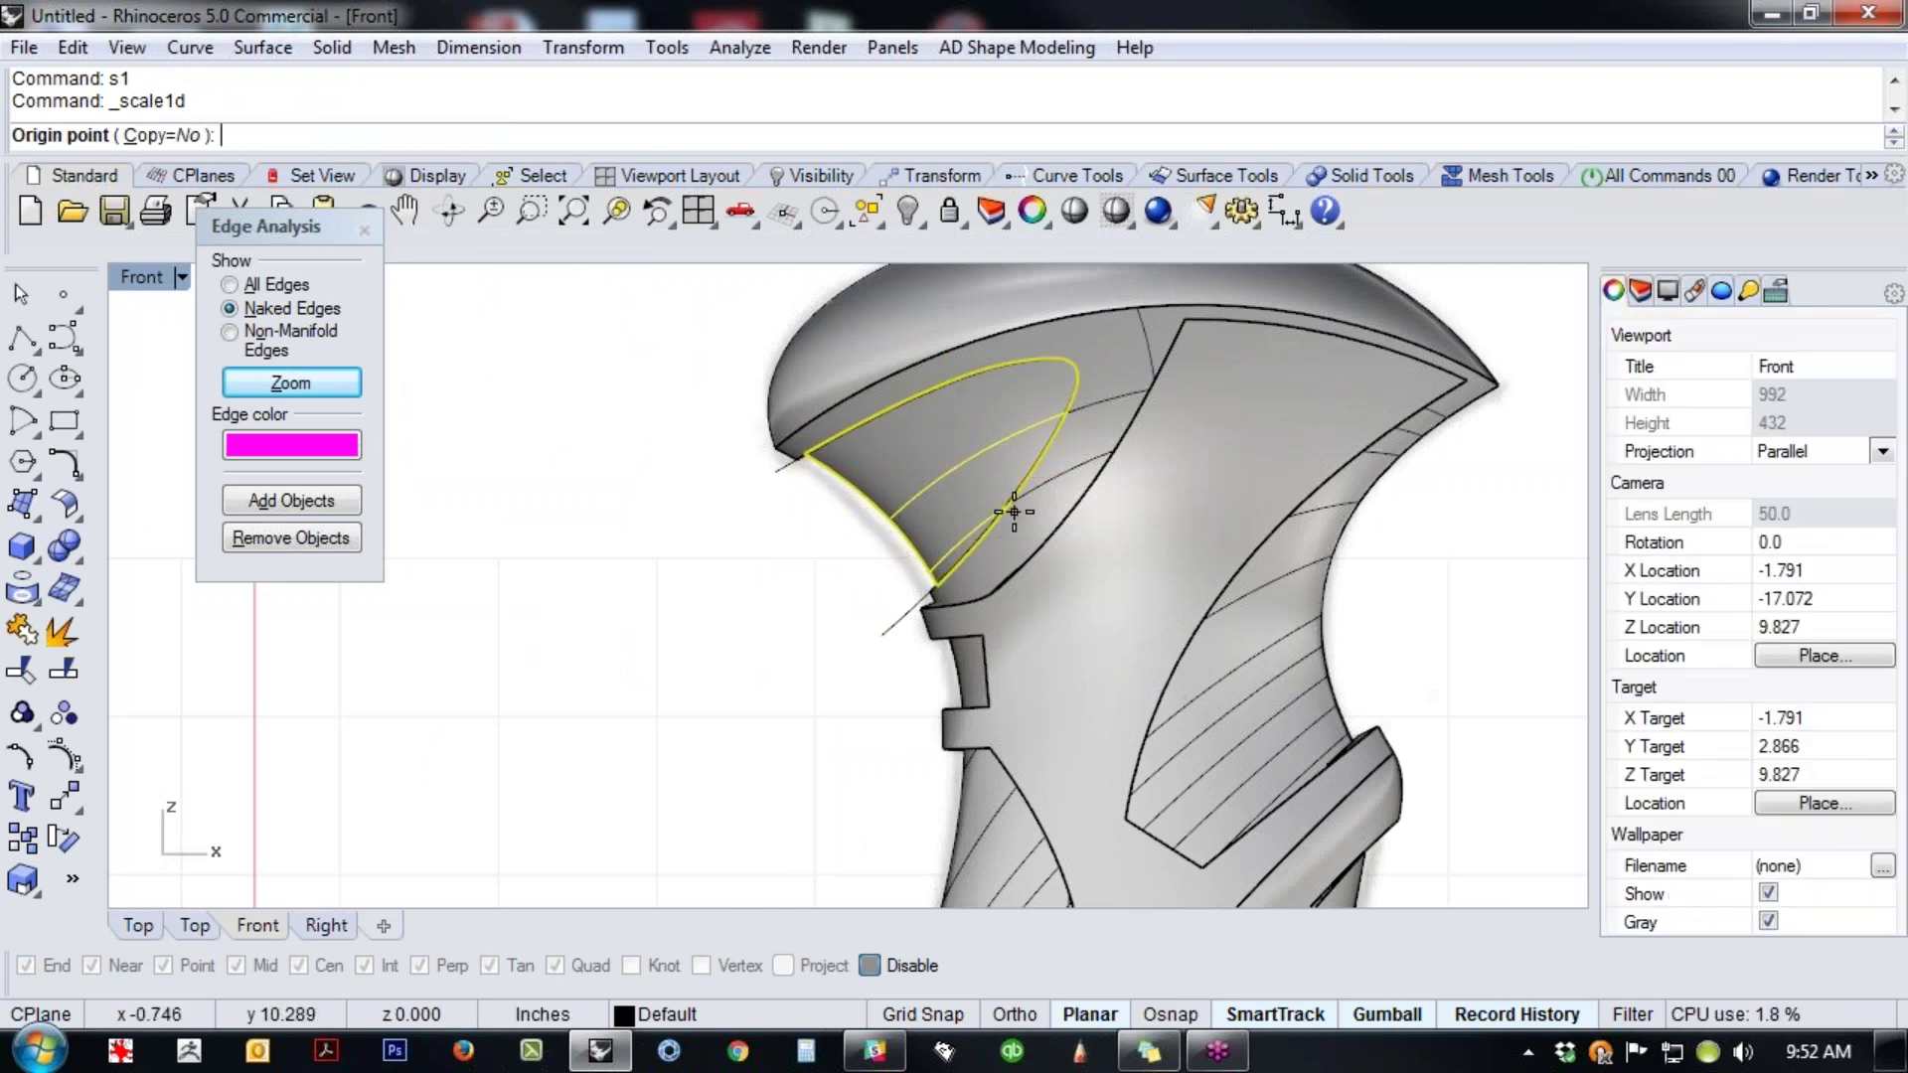
left_click(1013, 512)
left_click(897, 395)
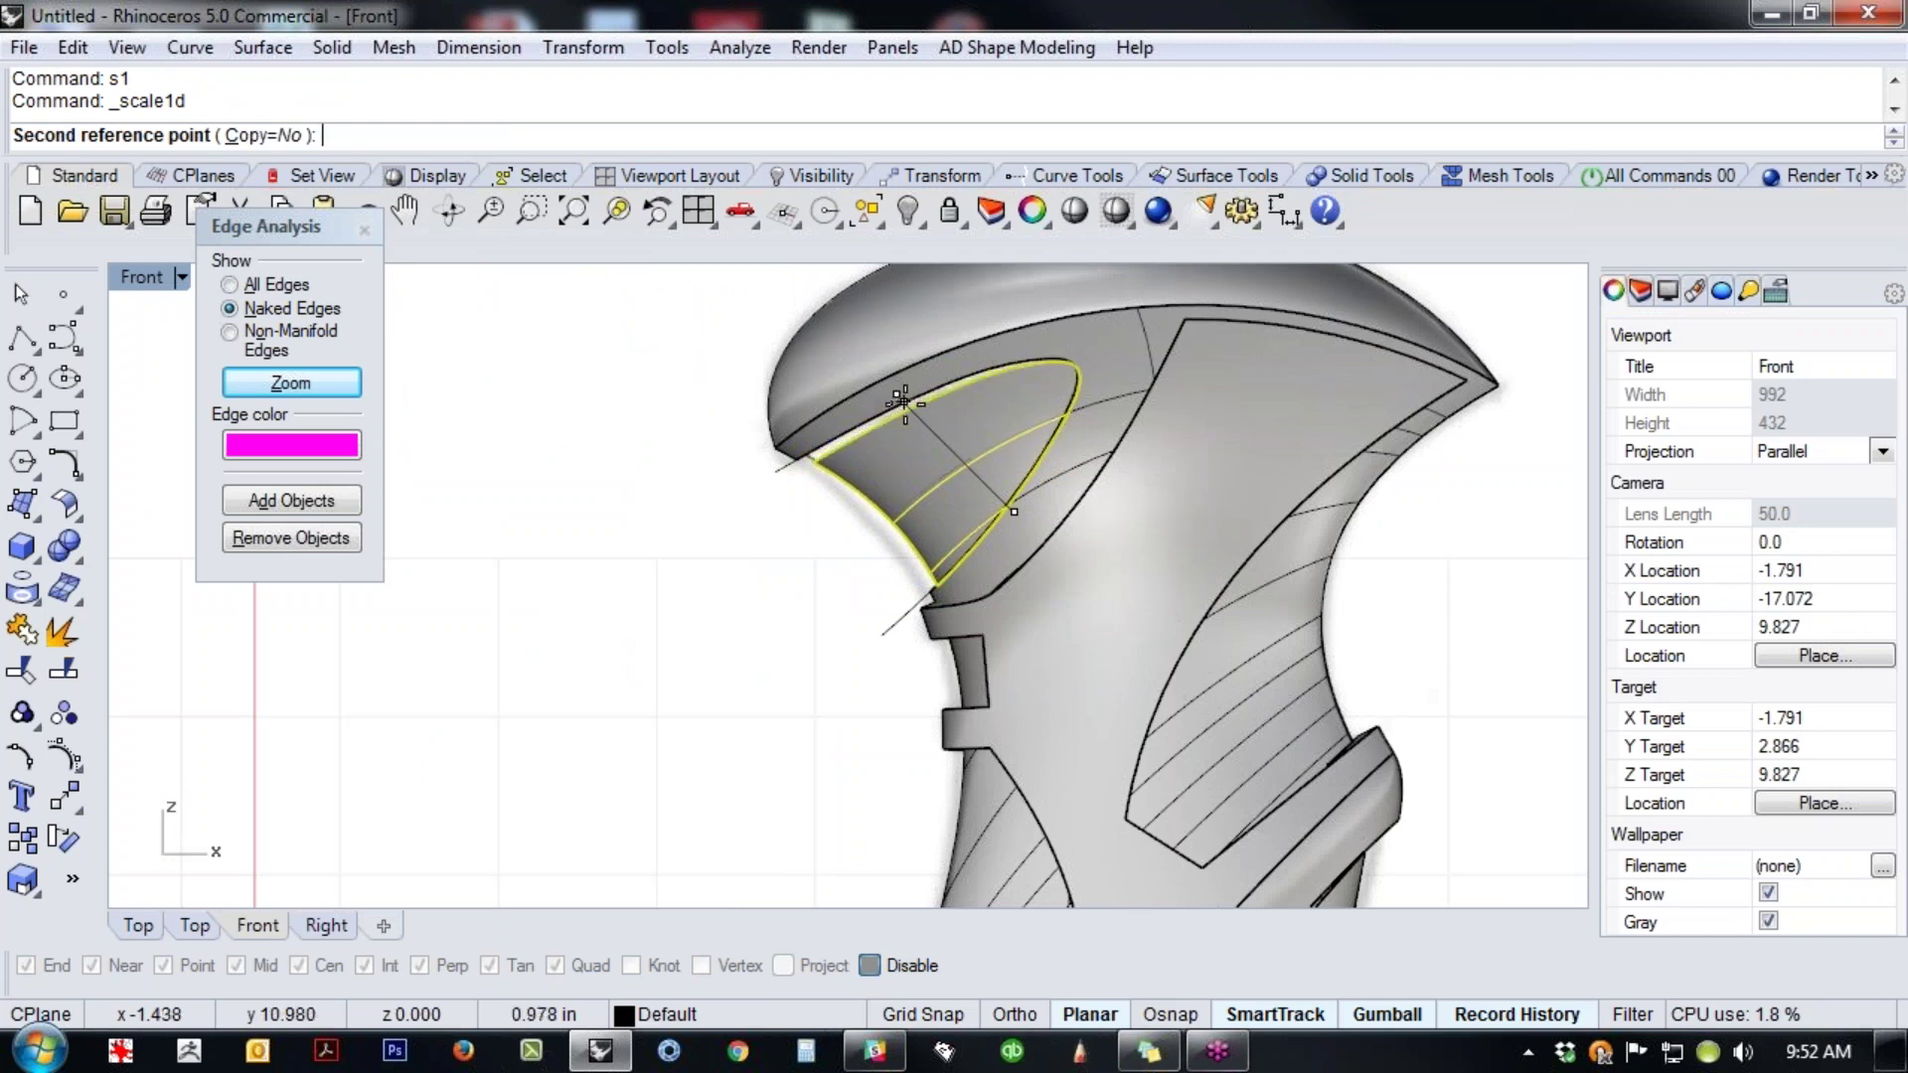
left_click(899, 404)
right_click(1005, 511)
left_click(1014, 512)
left_click(1015, 521)
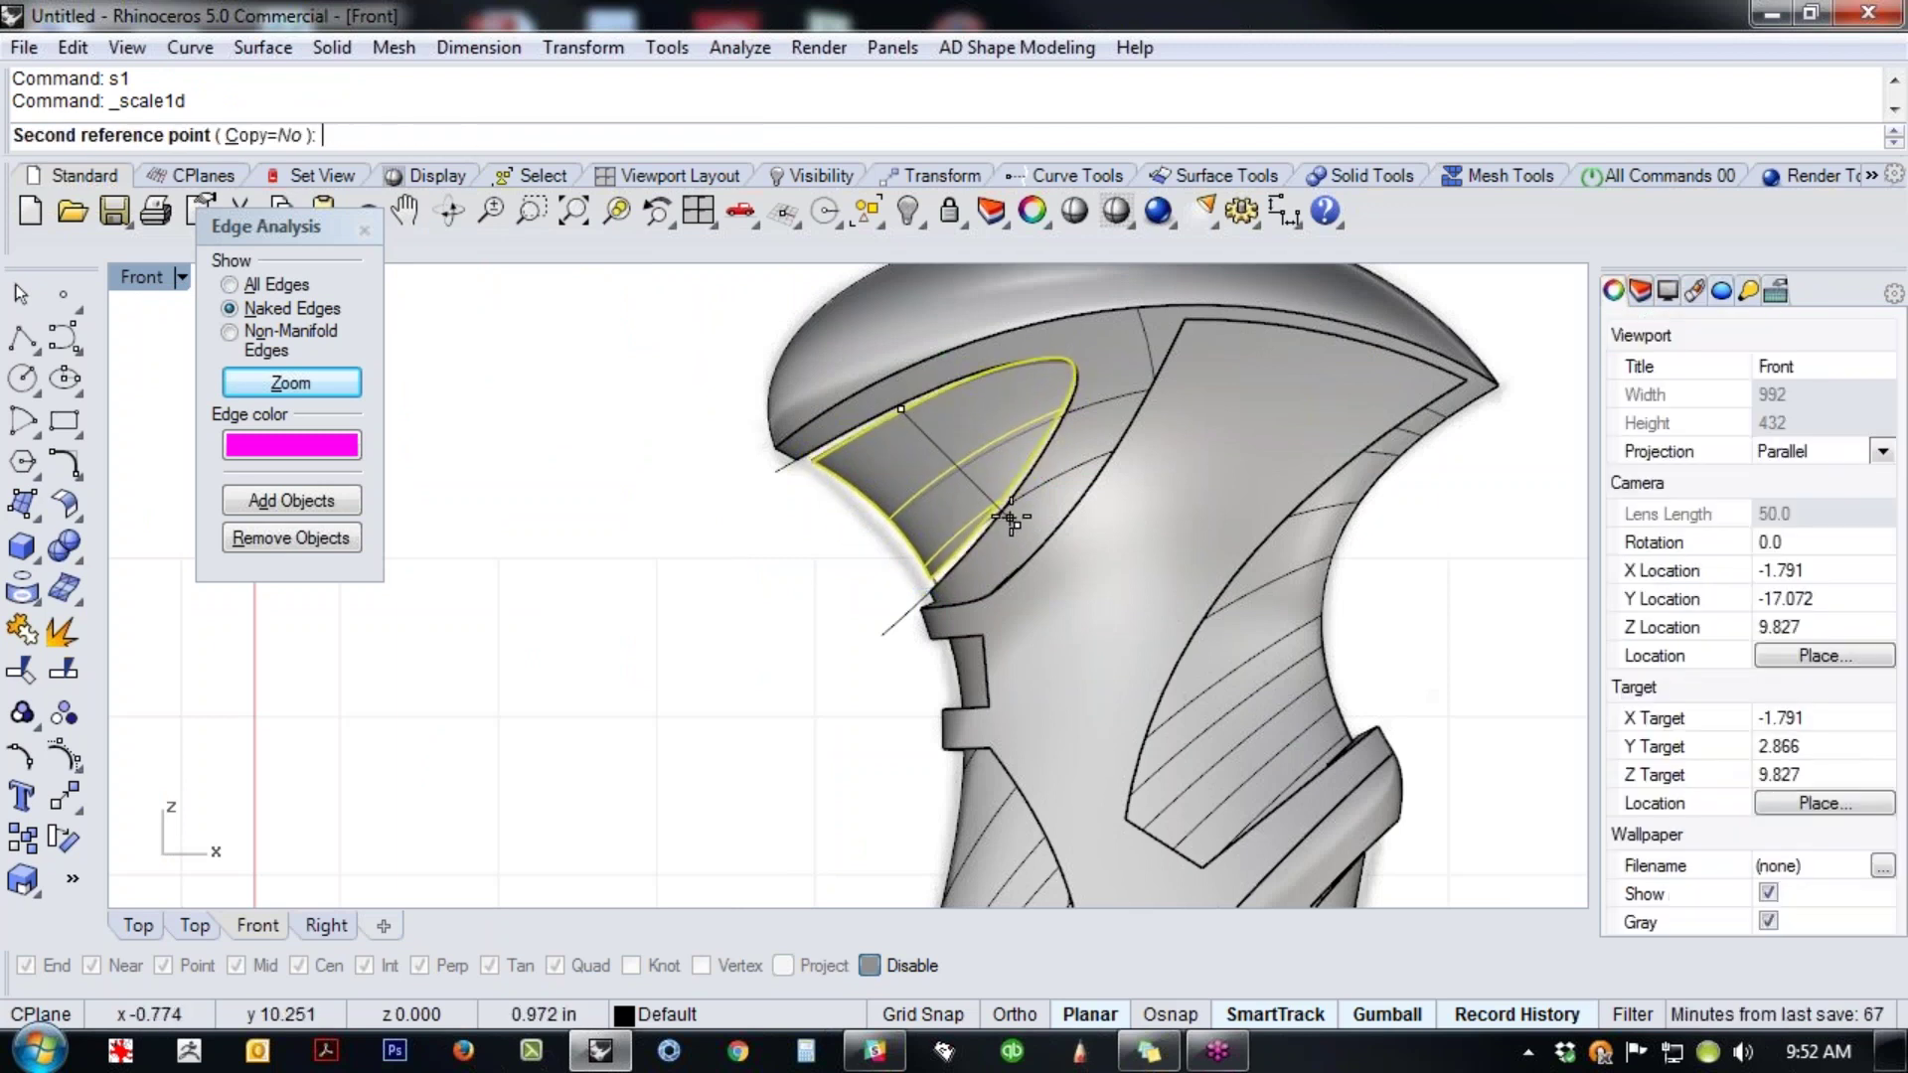
left_click(1011, 518)
- Shorten the triangular piece with Scale1D from its outer edge, pulling its rounded tip inward, and deselect it
right_click(1009, 520)
left_click(876, 528)
left_click(1080, 354)
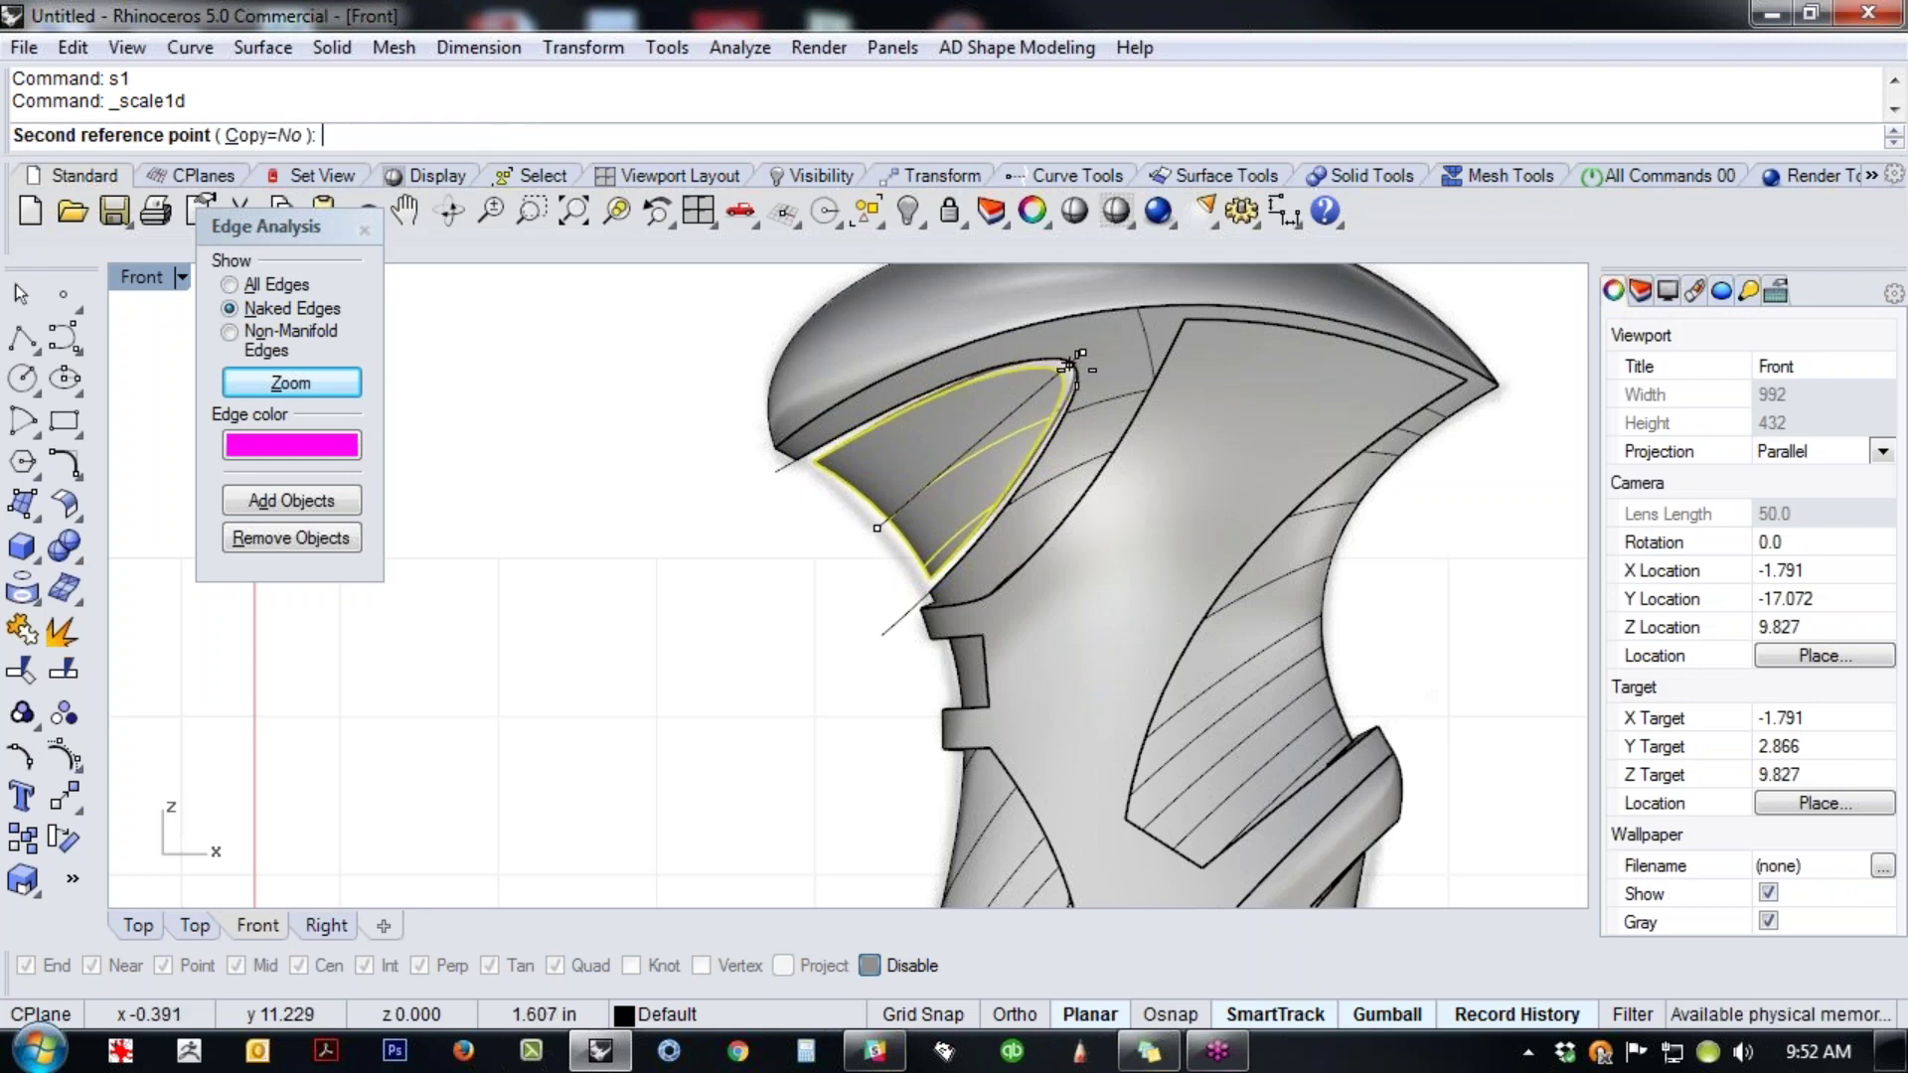
left_click(1068, 367)
left_click(747, 582)
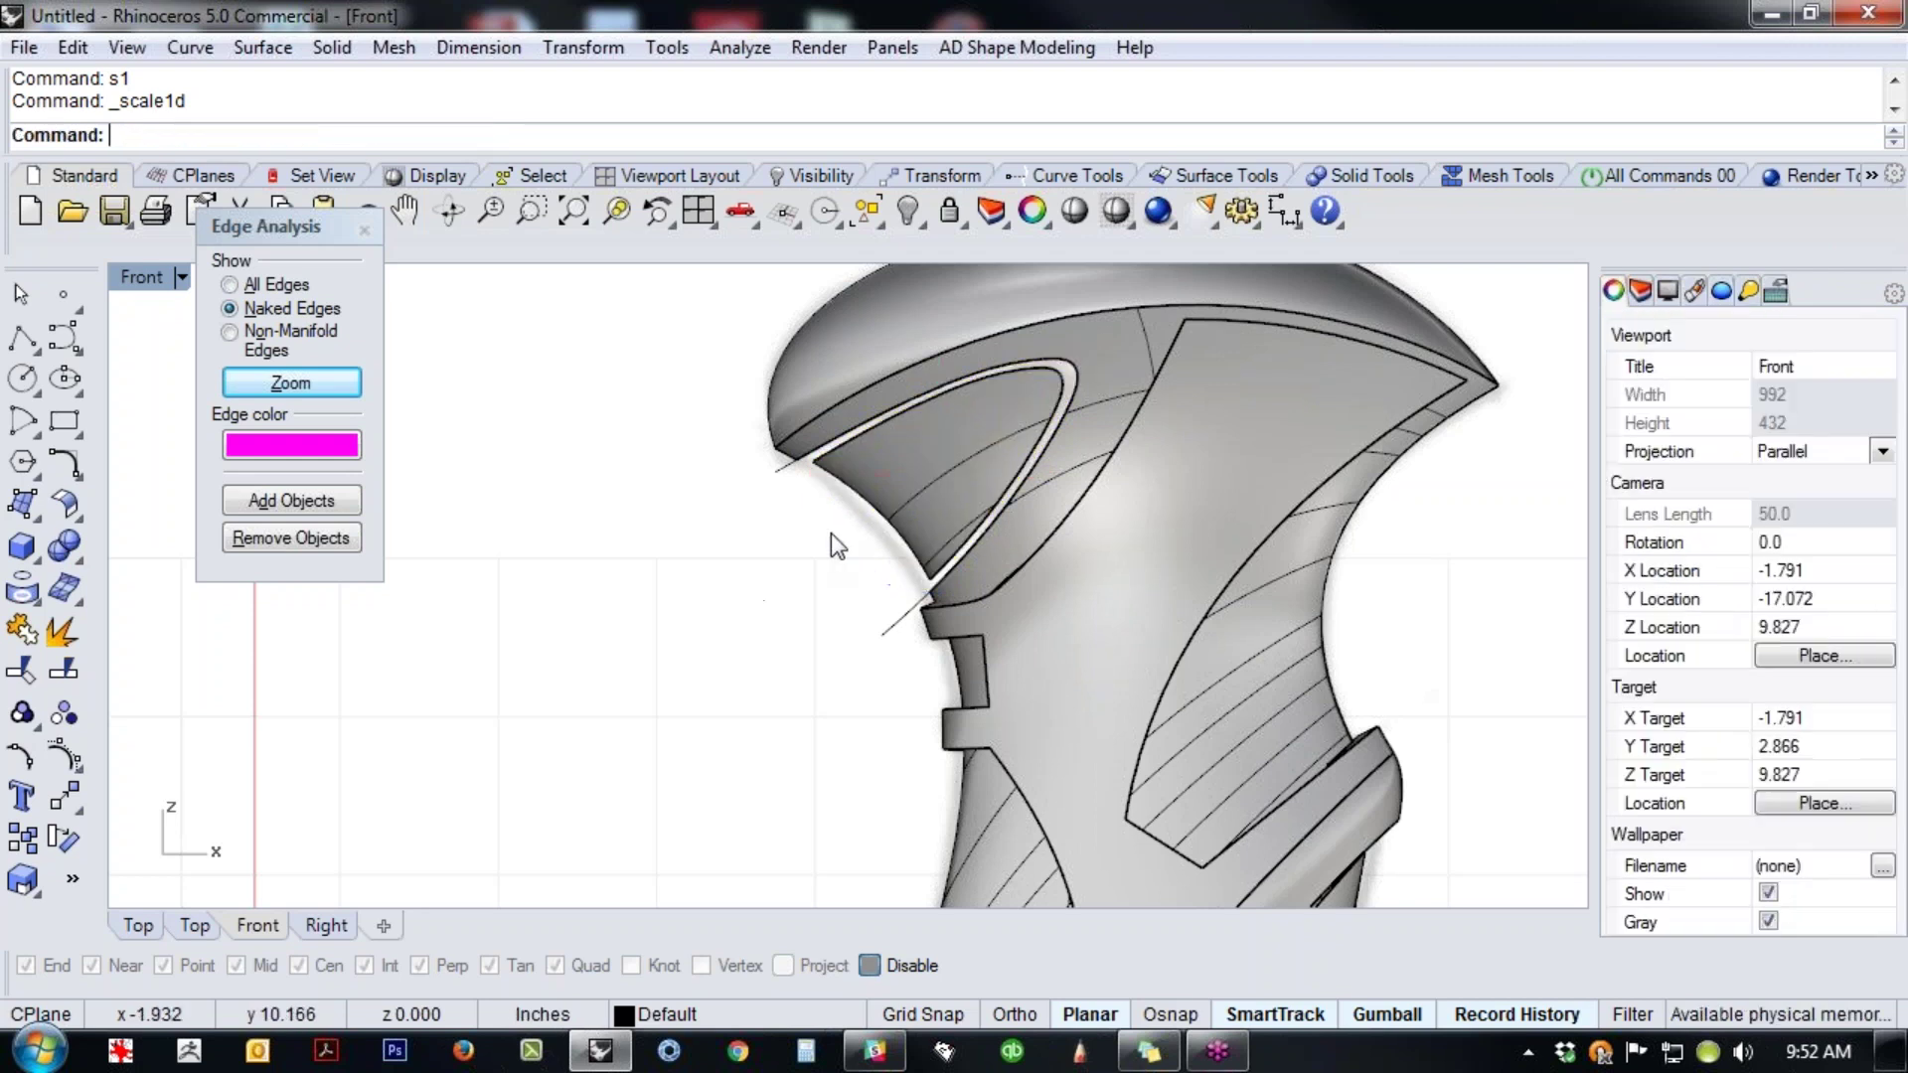
- Bridge the gap around the triangular piece with a surface blend using tangency on both edges, and preview it in rendered shading
scroll(831, 533, "up", 3)
right_click_drag(824, 567, 932, 556)
key("ctrl+F4")
scroll(932, 556, "up", 8)
right_click_drag(855, 624, 903, 525)
right_click_drag(903, 526, 864, 566, "shift")
middle_click(796, 590)
left_click(899, 539)
left_click(810, 473)
left_click(790, 441)
key("Return")
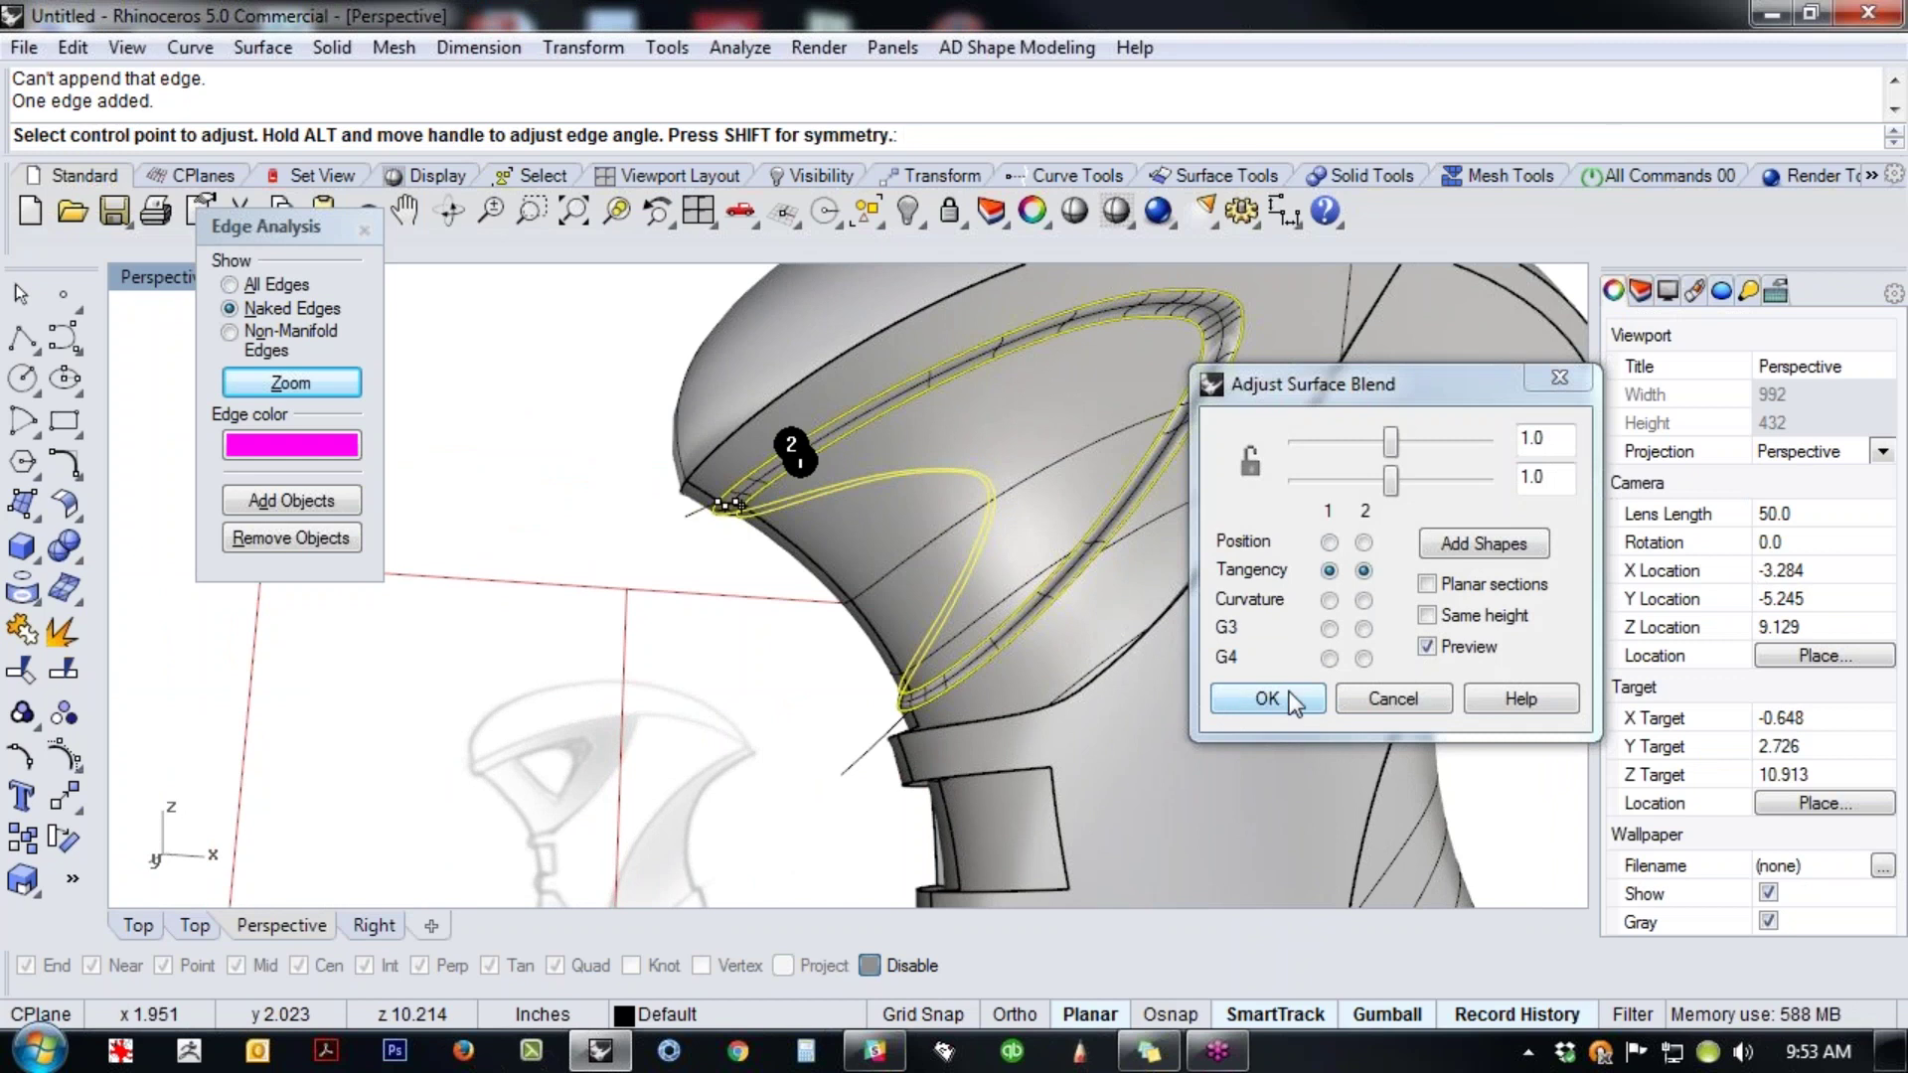
left_click(1292, 704)
right_click_drag(1069, 640, 973, 624)
left_click(1074, 211)
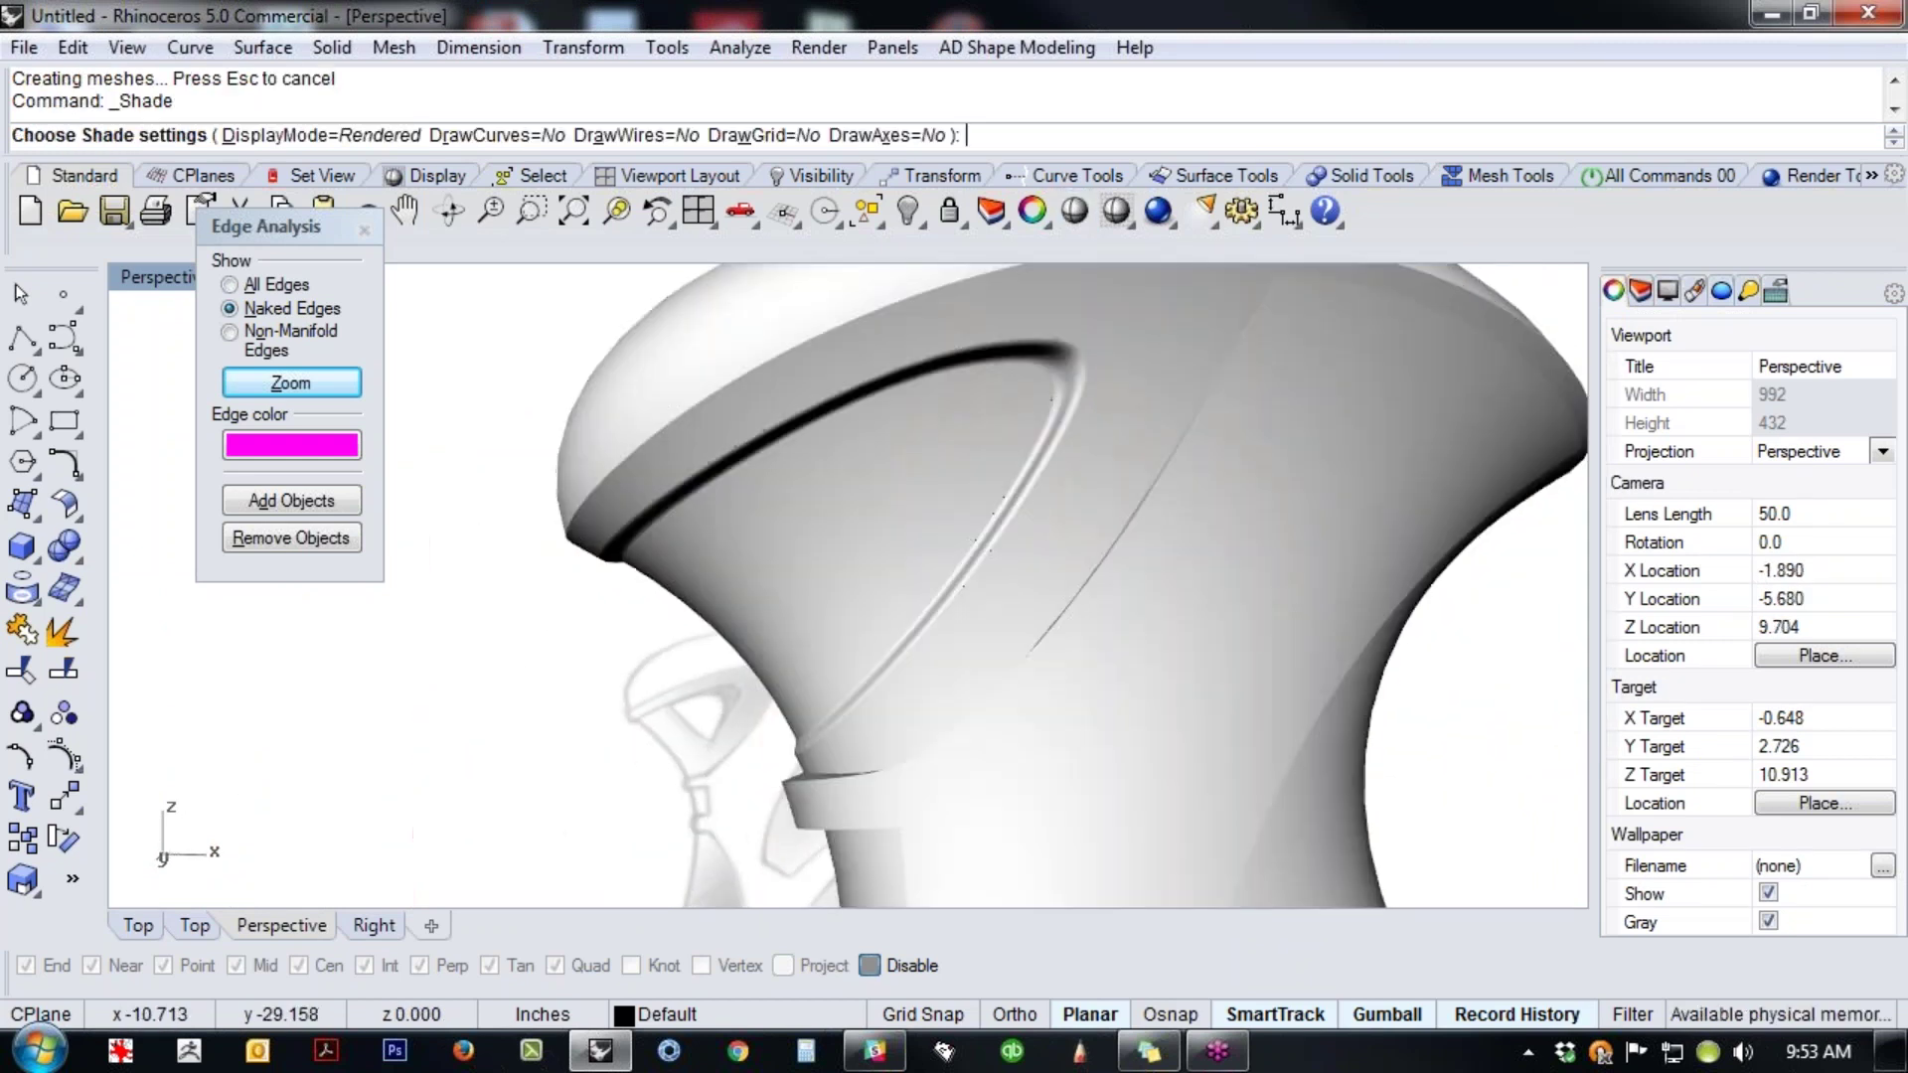
- In the wireframe Front view, draw a three-point curve across the triangular piece along the opening edge in the reference sketch
scroll(901, 417, "down", 4)
mouse_move(943, 536)
right_mouse_down()
mouse_move(775, 570)
mouse_move(1011, 569)
right_mouse_up()
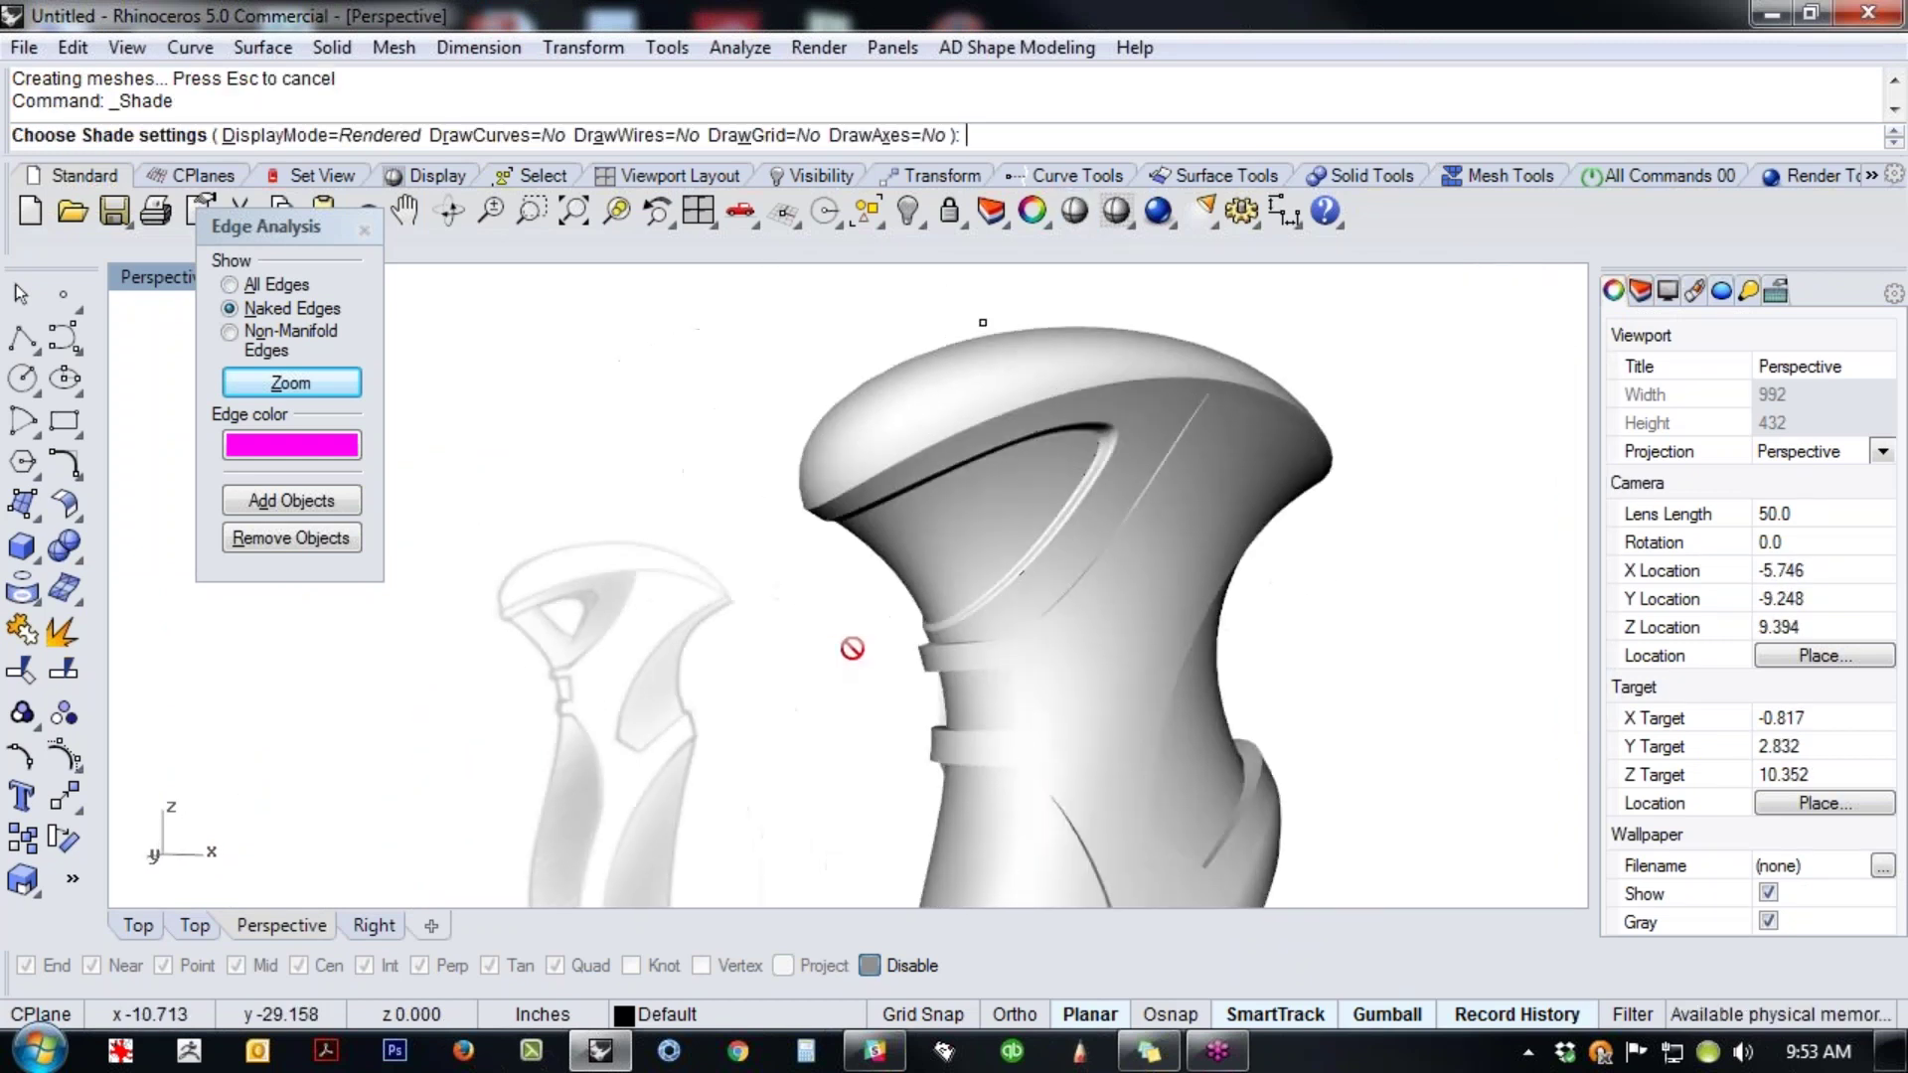
key("Escape")
key("ctrl+F2")
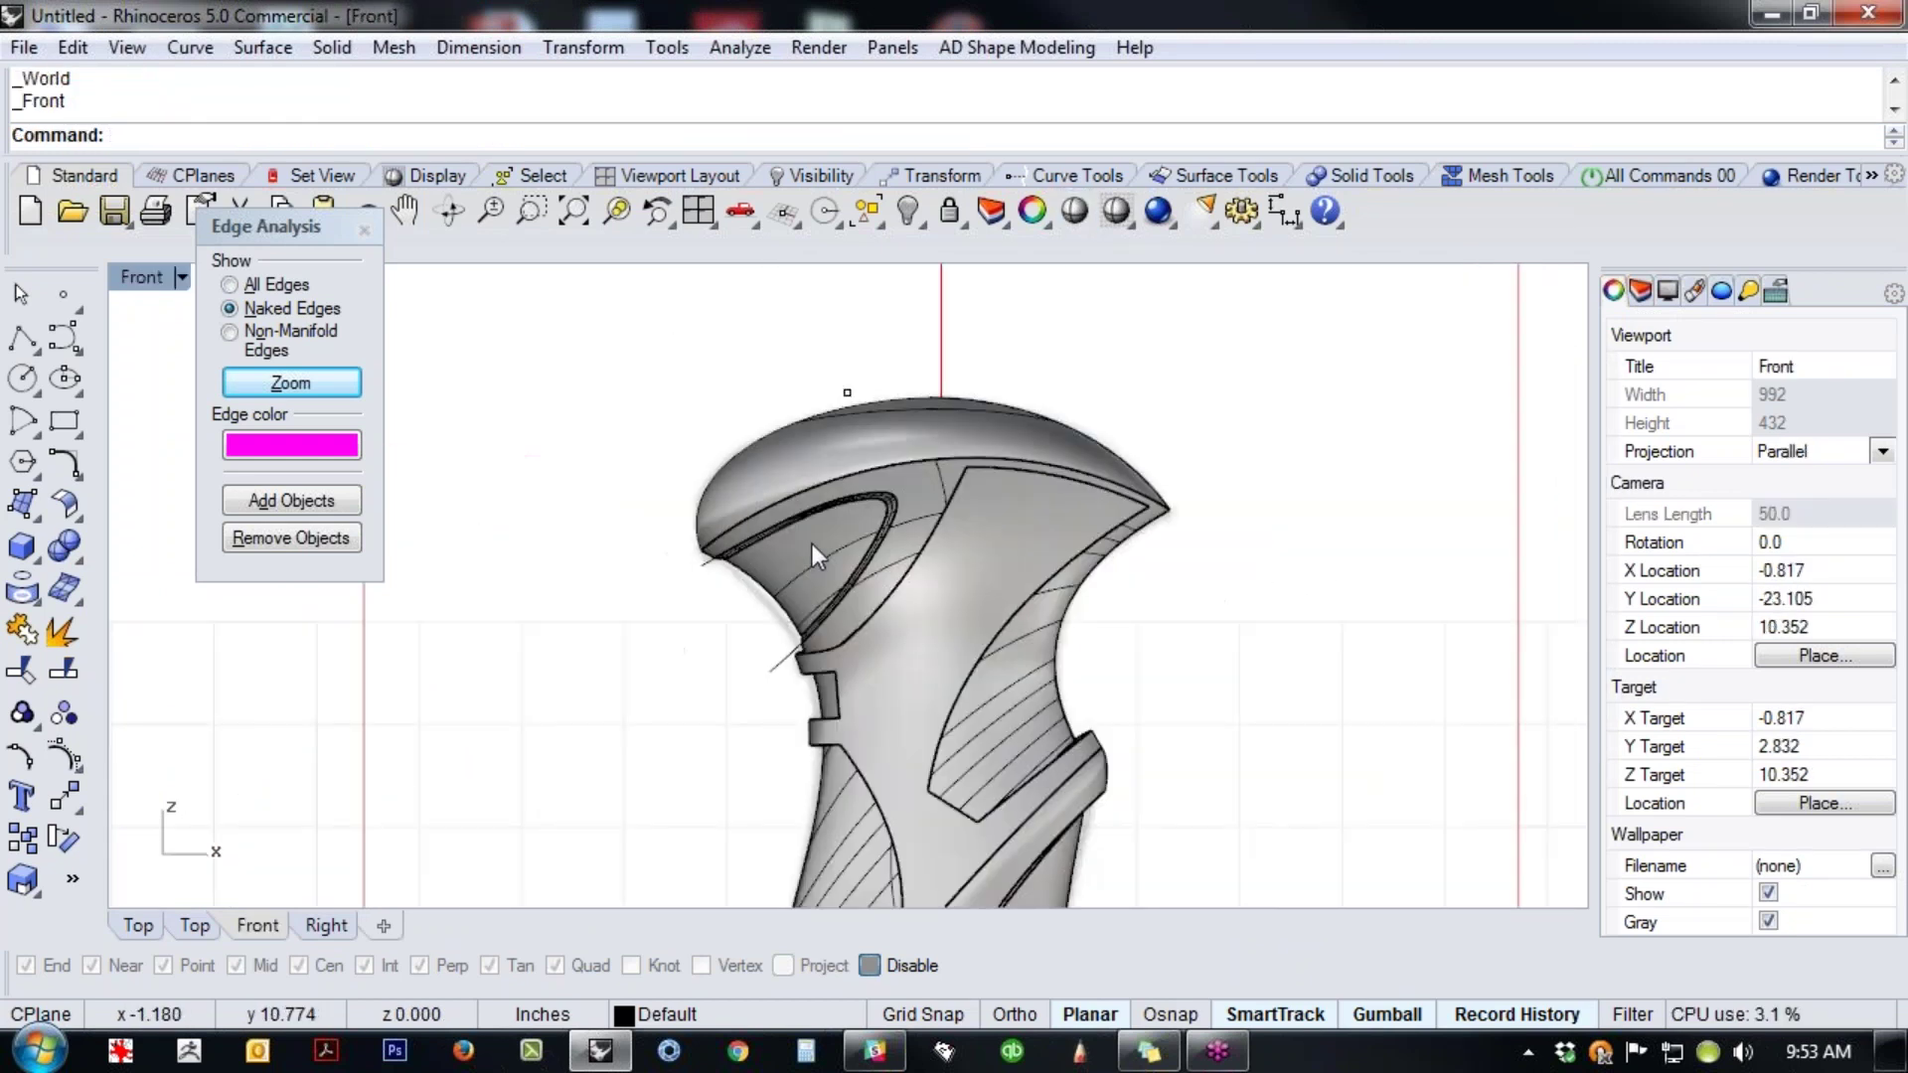
scroll(813, 552, "up", 3)
middle_click(887, 624)
left_click(776, 560)
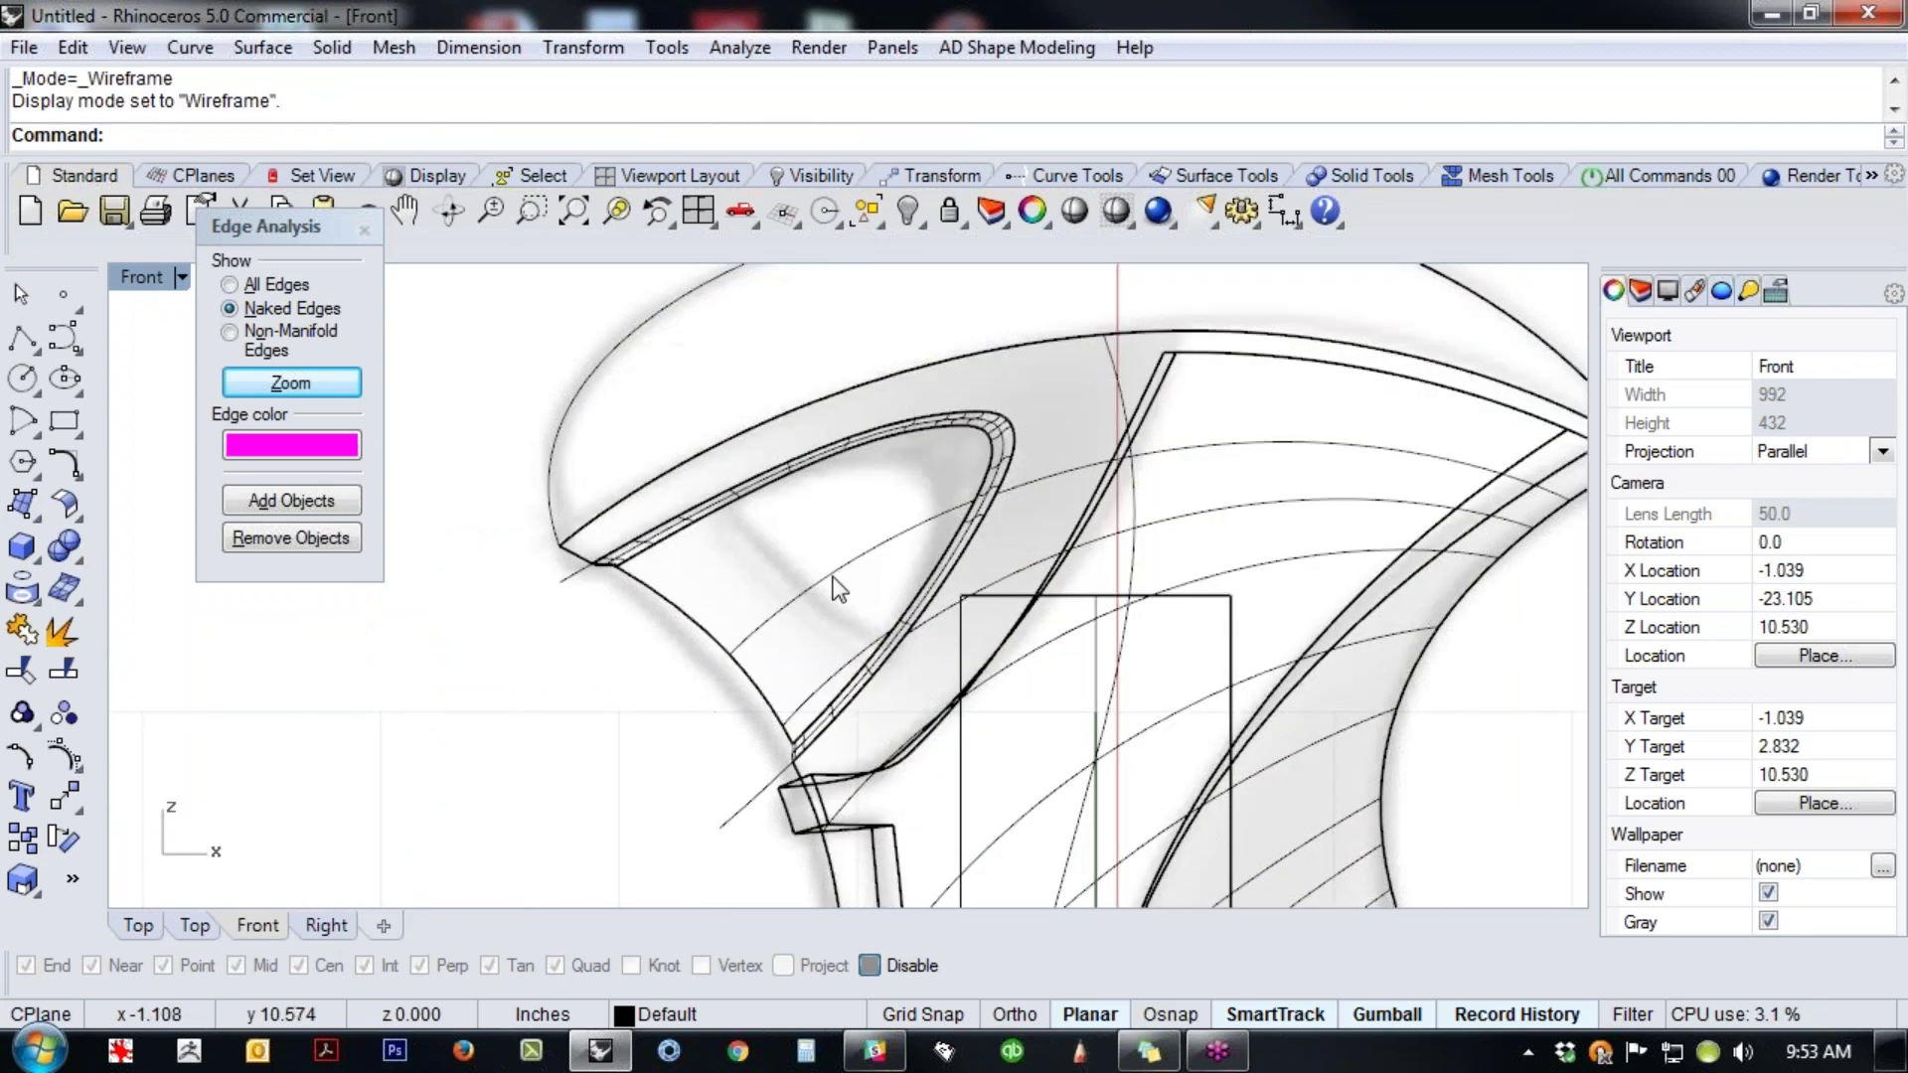
left_click(64, 343)
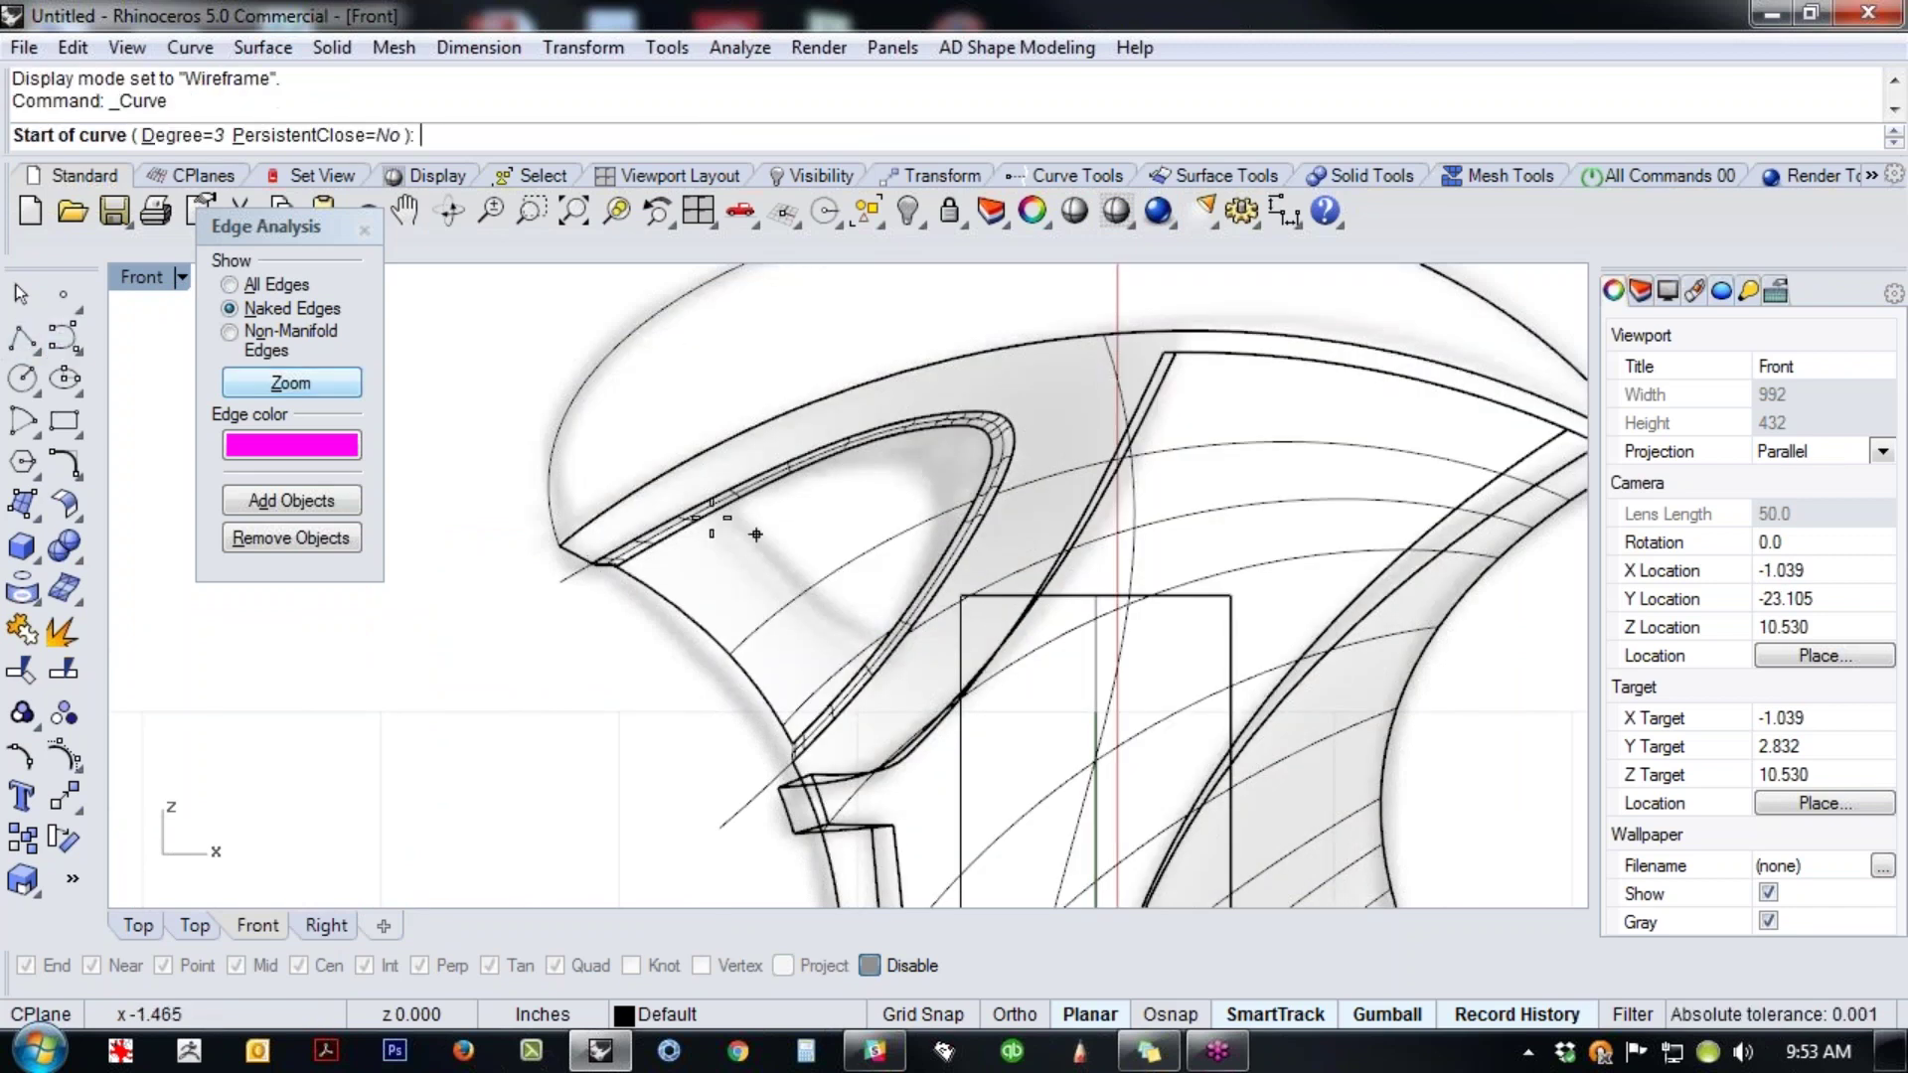
left_click(698, 476)
left_click(814, 605)
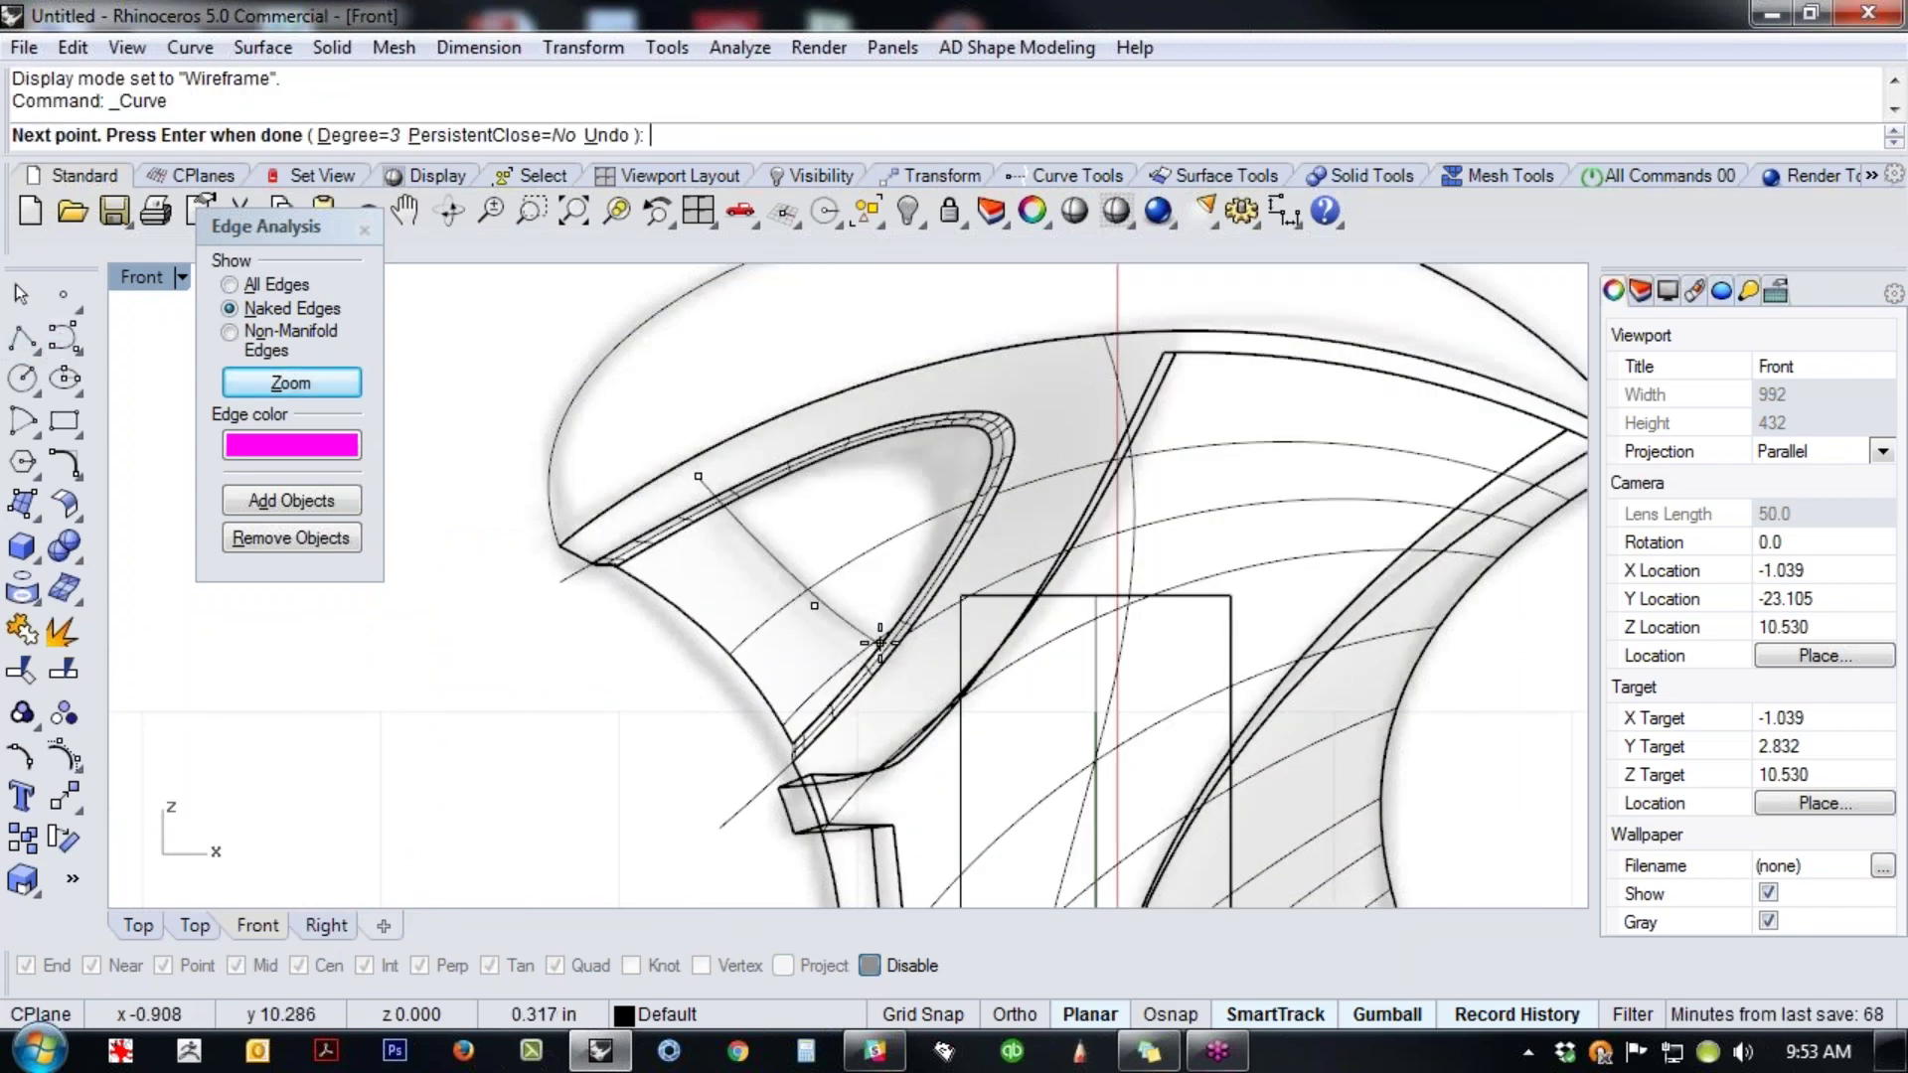
left_click(931, 673)
key("Return")
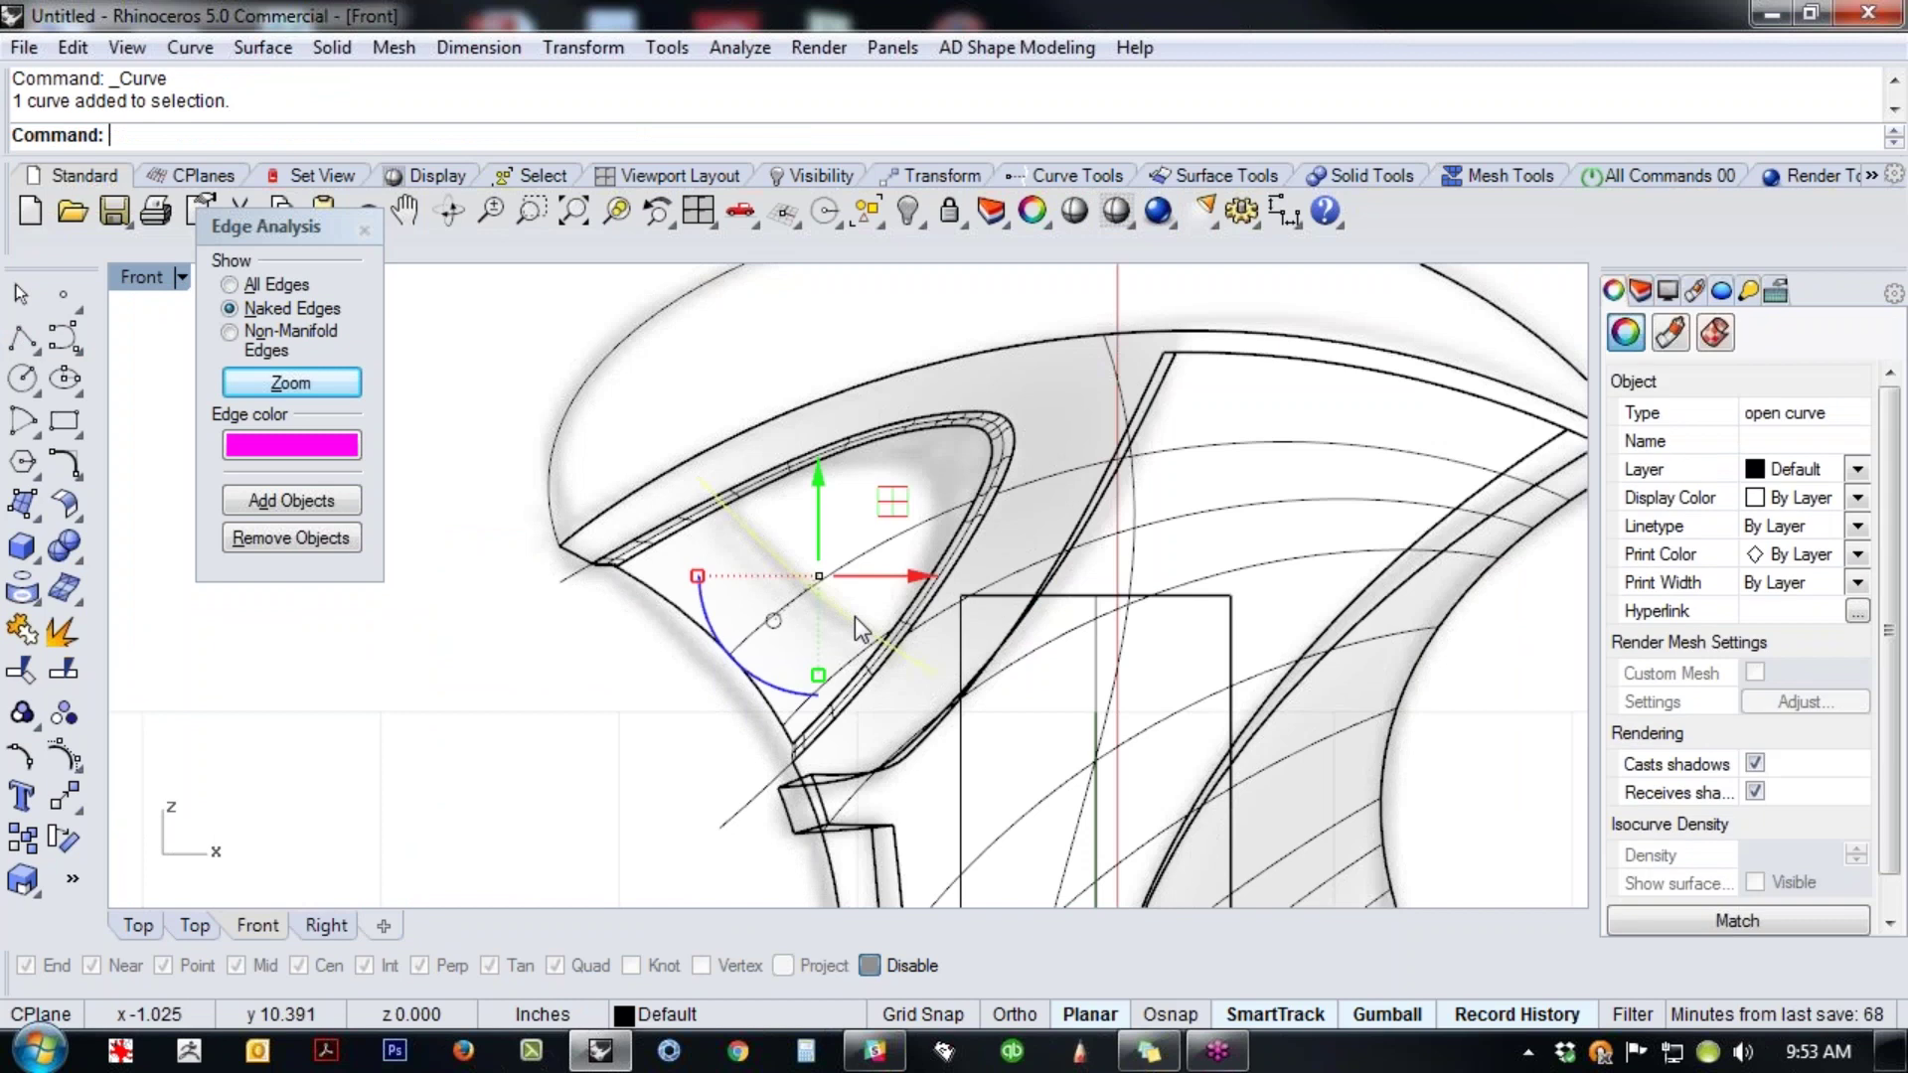
- Trim away the rounded-tip part of the triangular piece with the new curve to open a hole
key("ctrl+t")
scroll(884, 556, "up", 3)
left_click(899, 572)
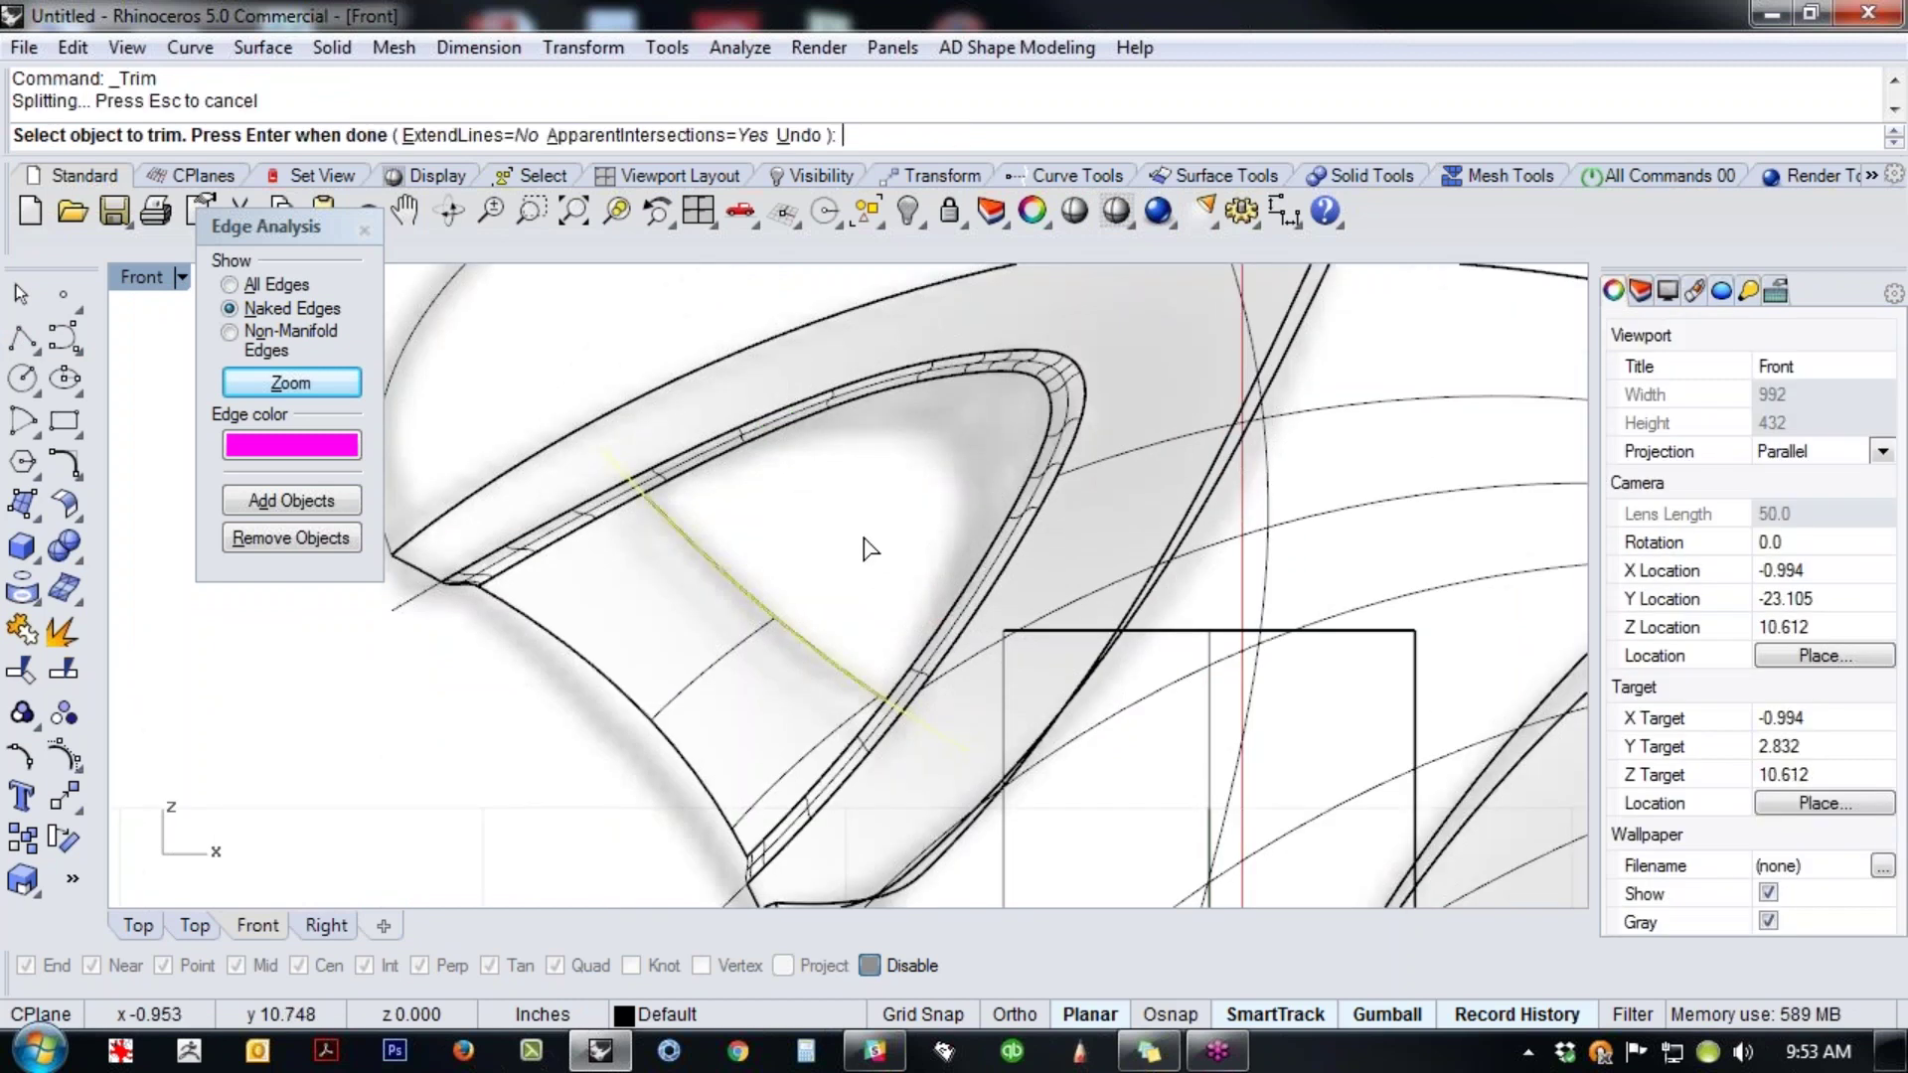
key("Return")
scroll(855, 551, "down", 2)
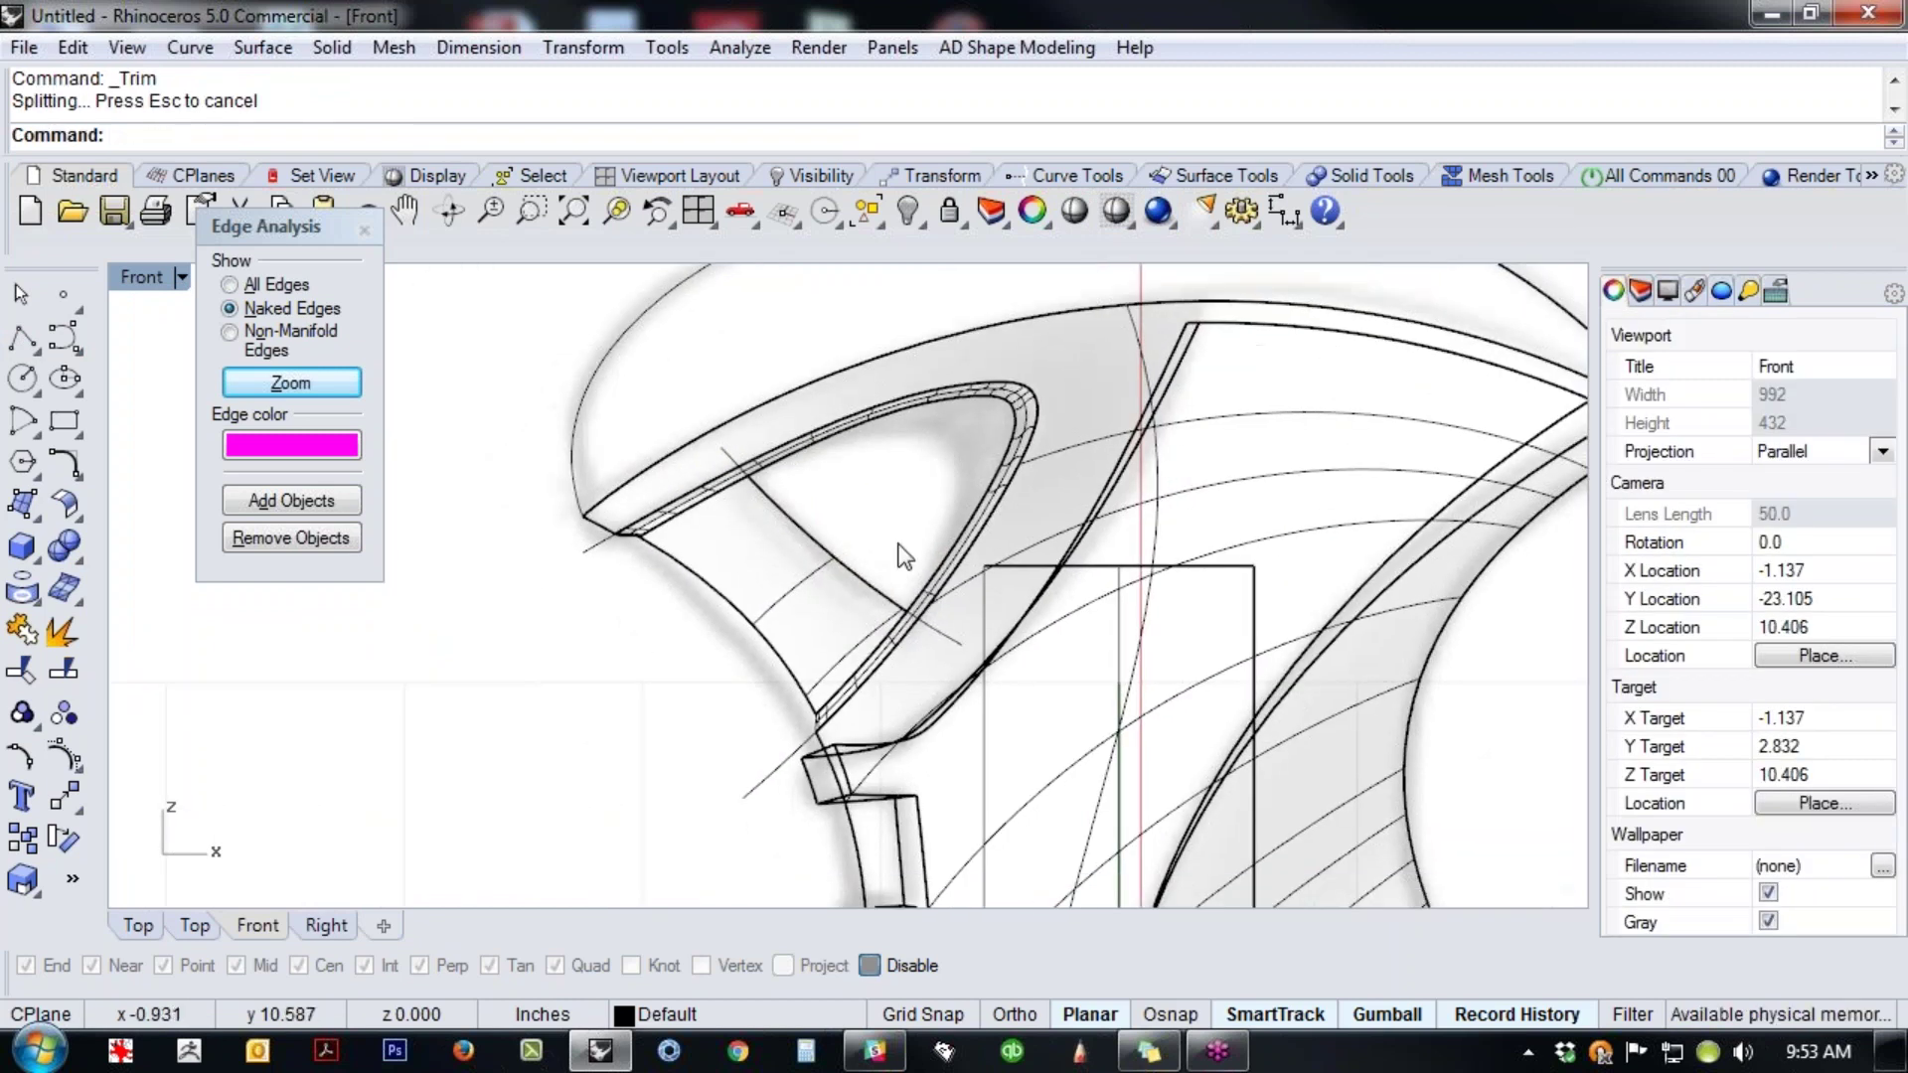
- Join the handle and recess surfaces in the Perspective view, hide the leftover objects, and set the display to shaded
key("ctrl+F4")
scroll(946, 475, "up", 8)
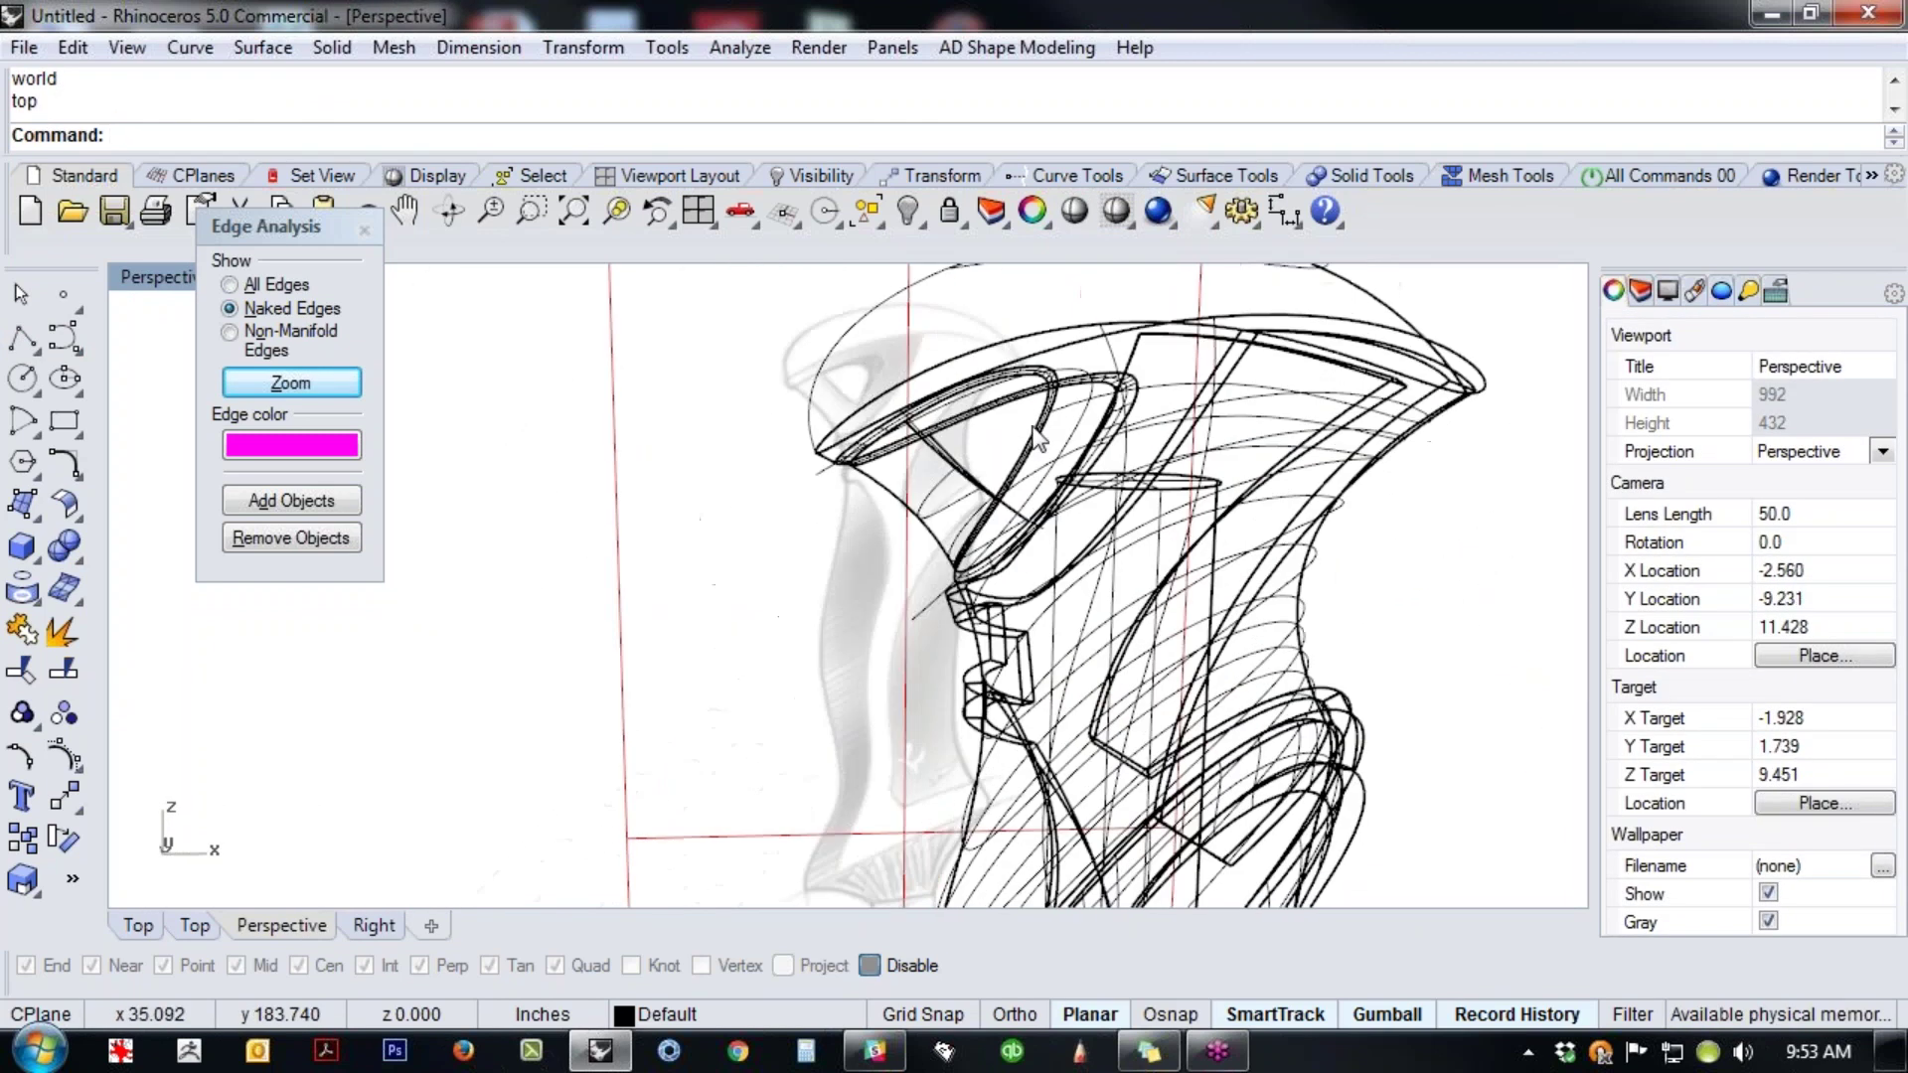
scroll(943, 463, "down", 2)
left_click_drag(674, 297, 1505, 735)
left_click(1075, 588, "shift")
key("ctrl+j")
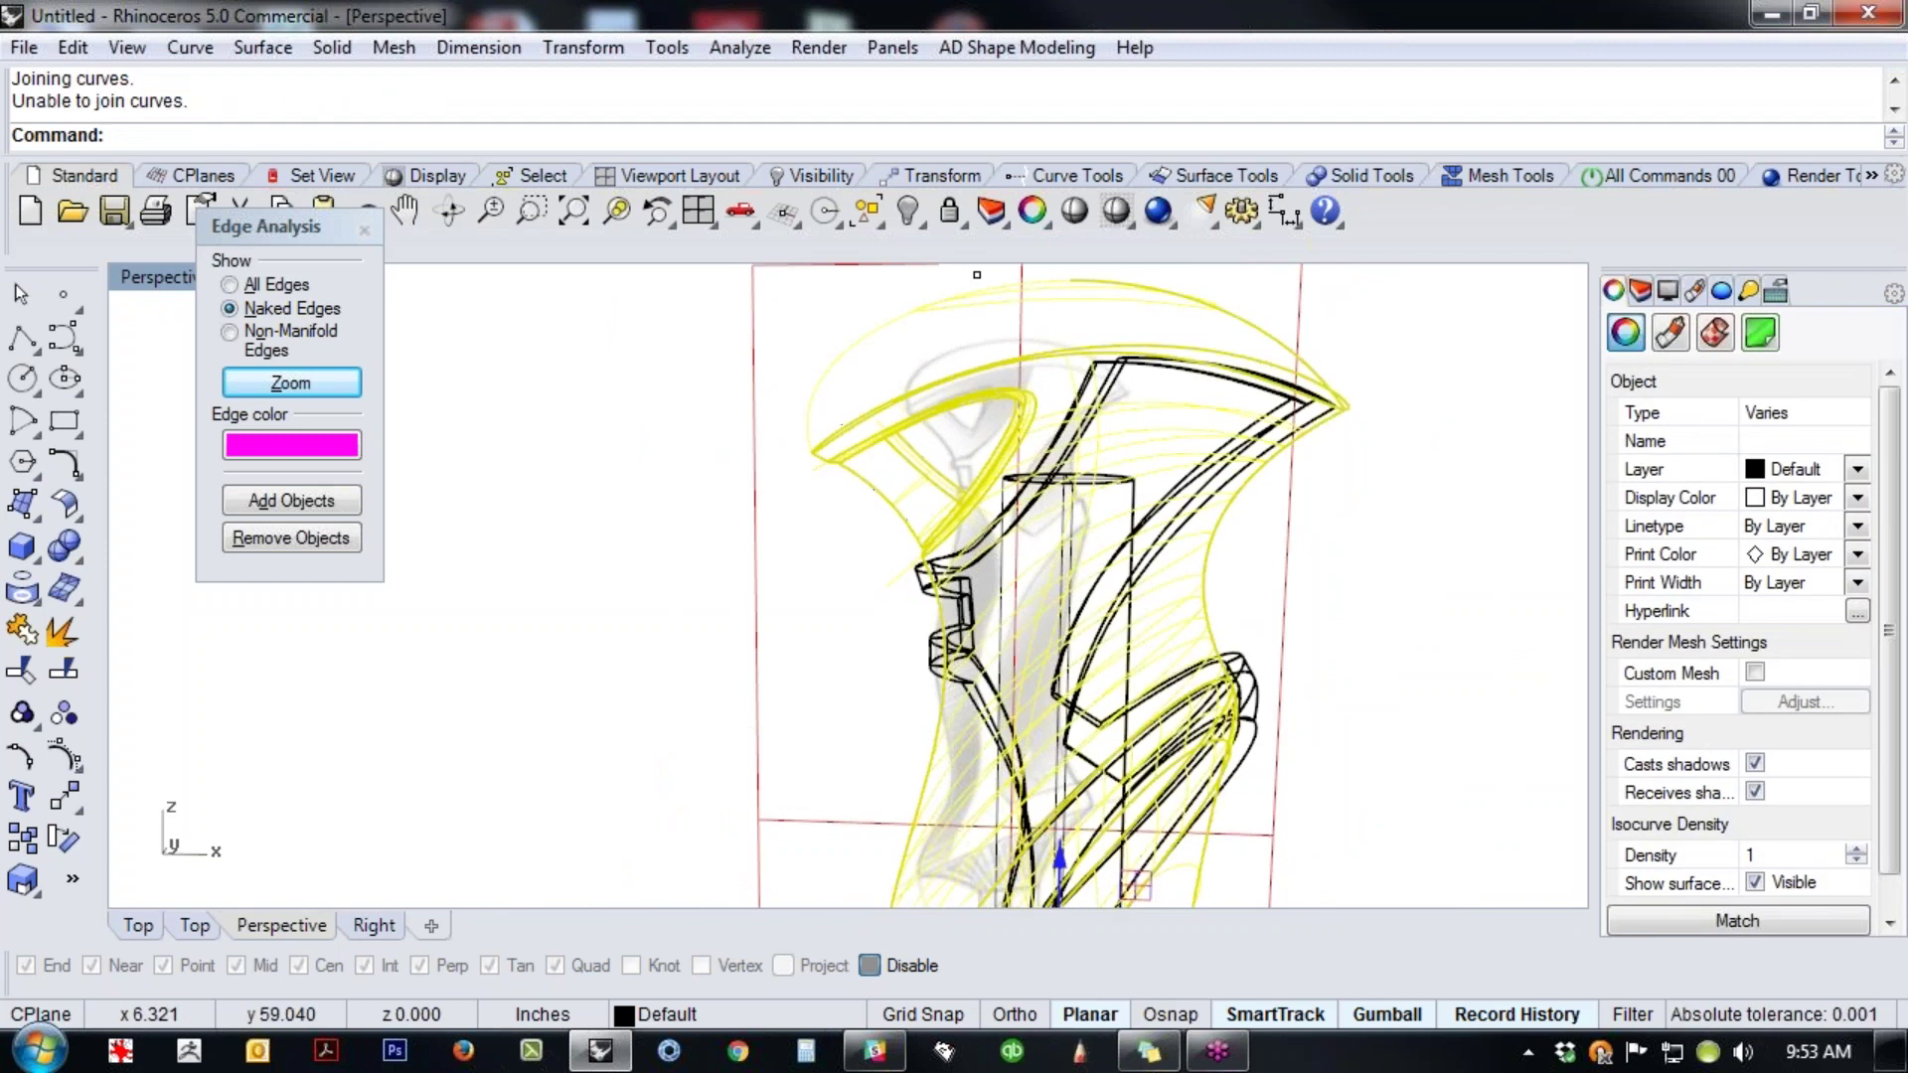
type("hide")
key("Return")
scroll(1005, 526, "up", 3)
middle_click(843, 549)
left_click(842, 547)
- Bridge the front and back trimmed edges of the opening with a tangent surface blend, linking and reducing its bulge values
mouse_move(913, 636)
right_mouse_down()
mouse_move(911, 600)
mouse_move(912, 636)
right_mouse_up()
scroll(844, 559, "up", 2)
right_click_drag(844, 559, 837, 580)
middle_click(837, 580)
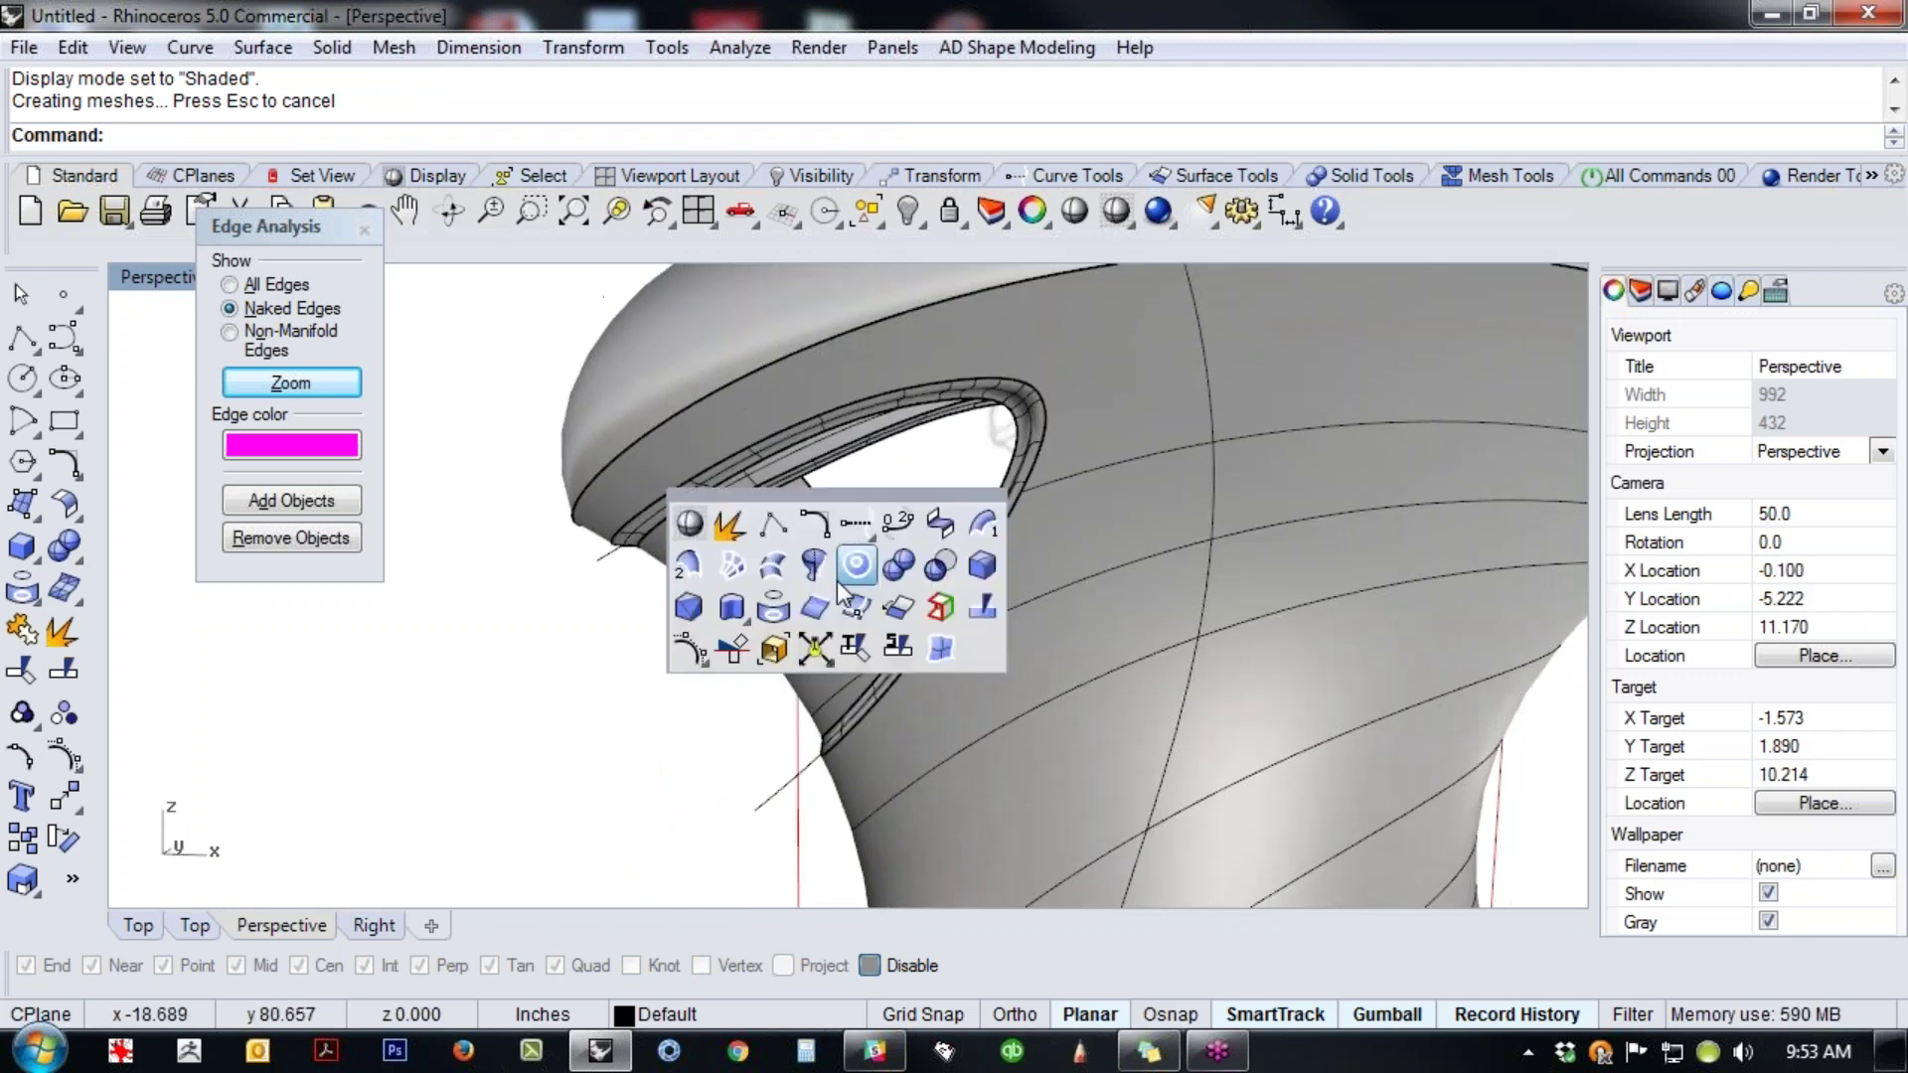
left_click(941, 522)
left_click(724, 505)
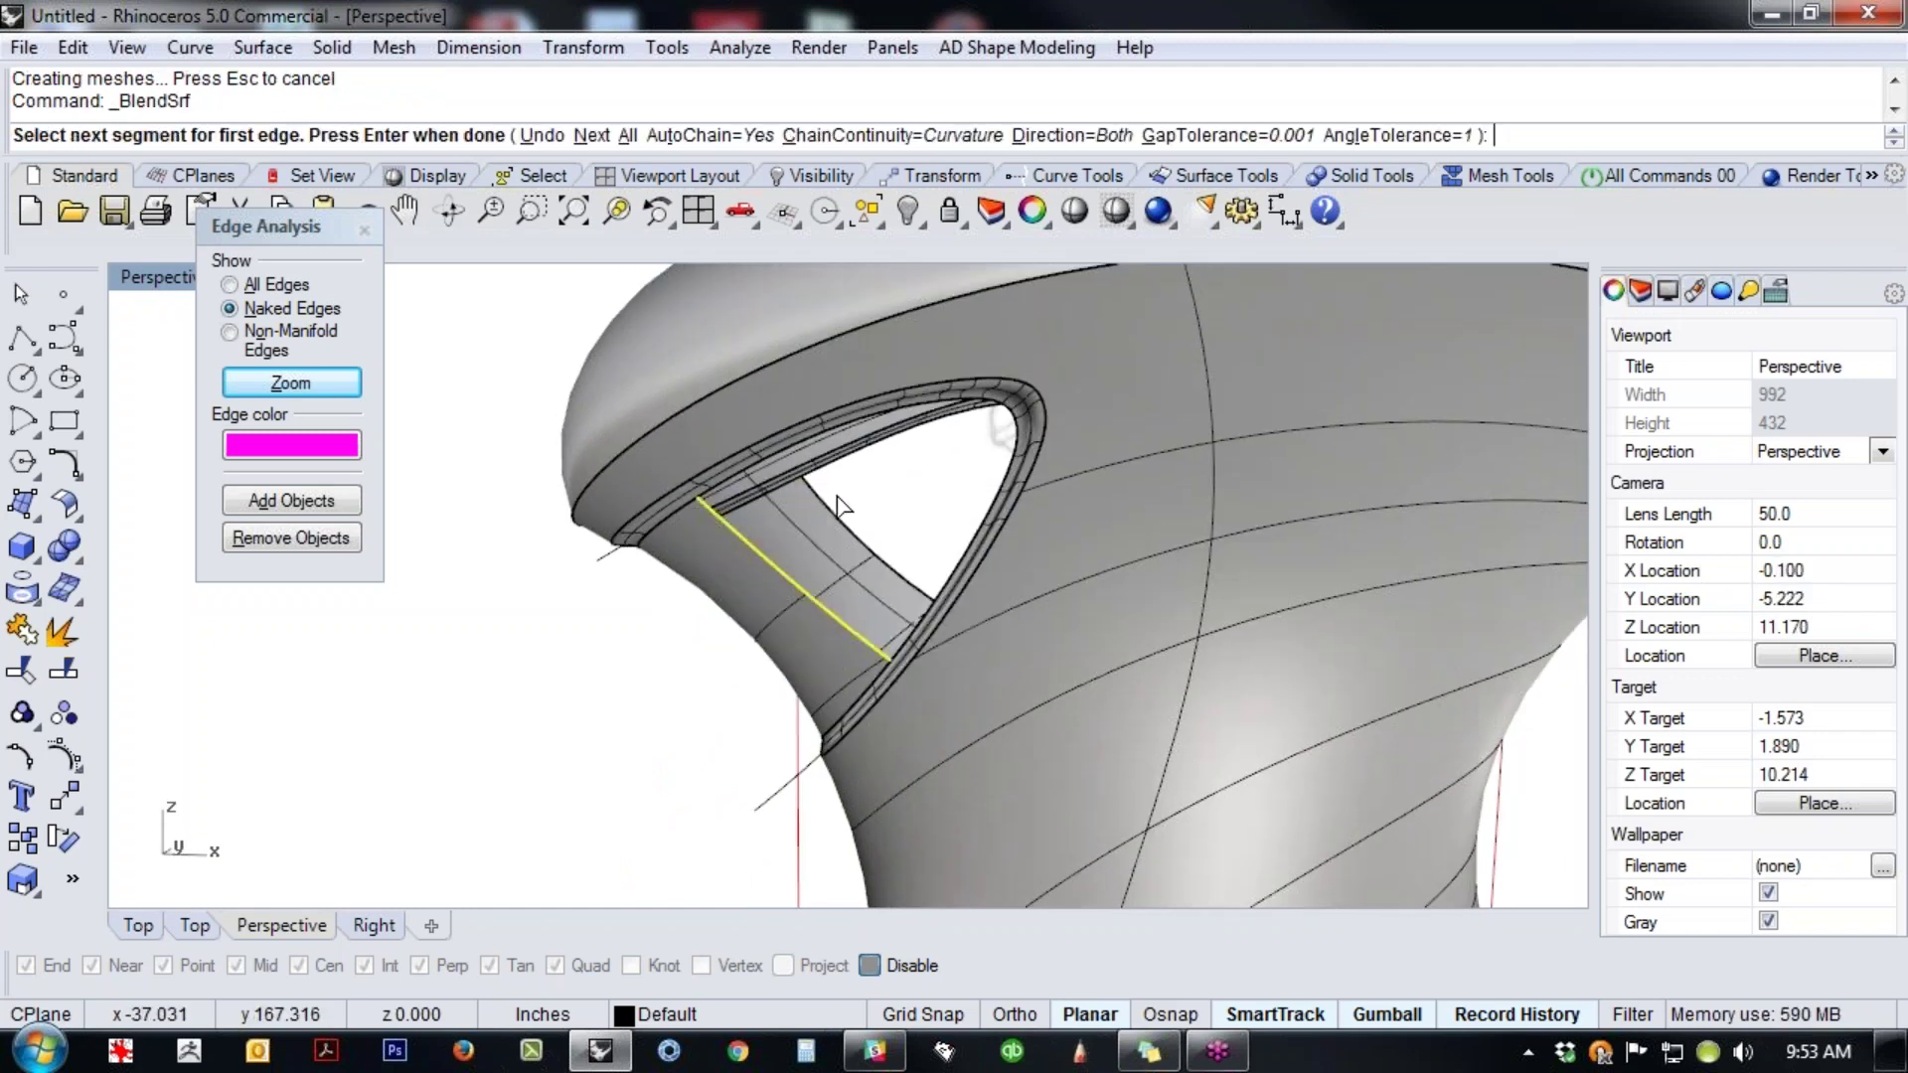
left_click(839, 502)
key("Return")
right_click_drag(1045, 449, 984, 588)
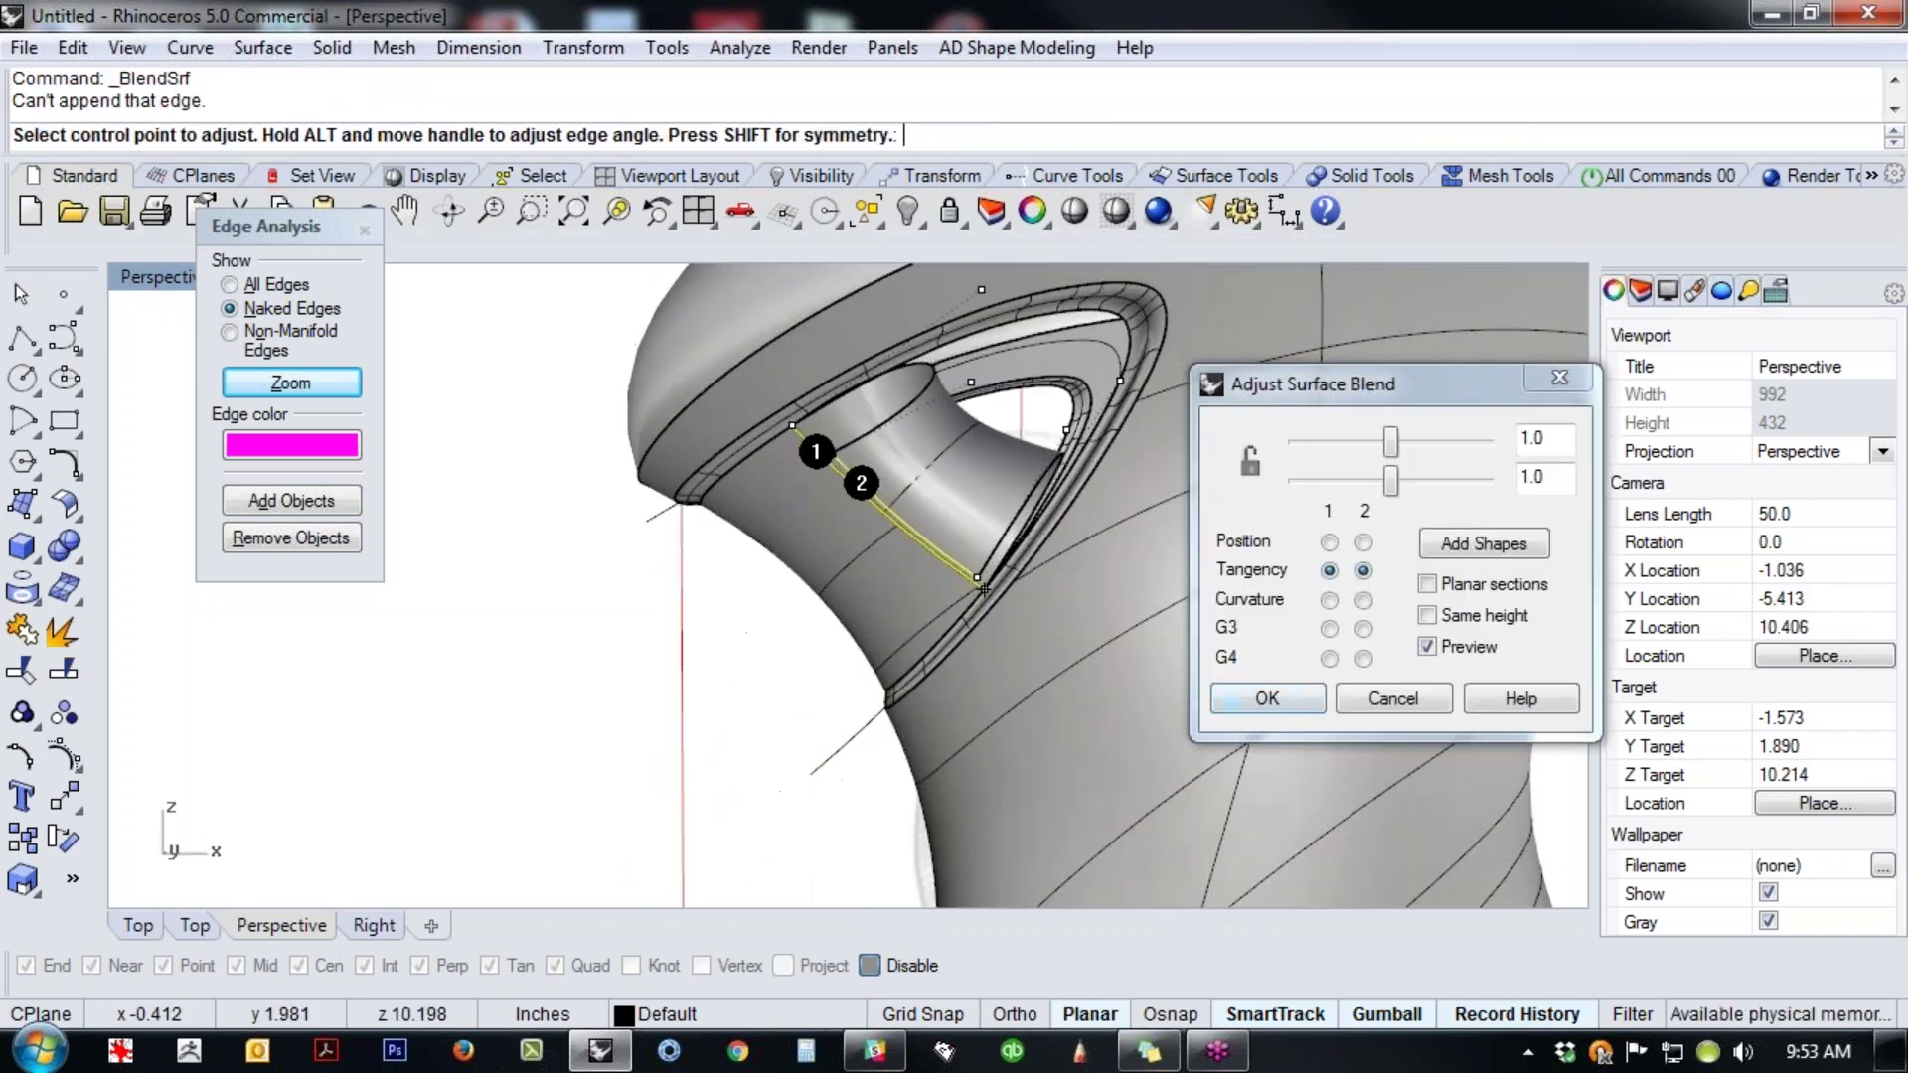
left_click(1250, 460)
left_click_drag(1390, 480, 1323, 487)
left_click(1267, 699)
- Set up a tangent surface blend between the front and back rounded edges of the opening, with both bulge values at 0.25
mouse_move(1023, 570)
right_mouse_down()
mouse_move(874, 584)
mouse_move(1032, 556)
mouse_move(949, 564)
mouse_move(988, 559)
right_mouse_up()
right_click_drag(1005, 658, 1014, 578)
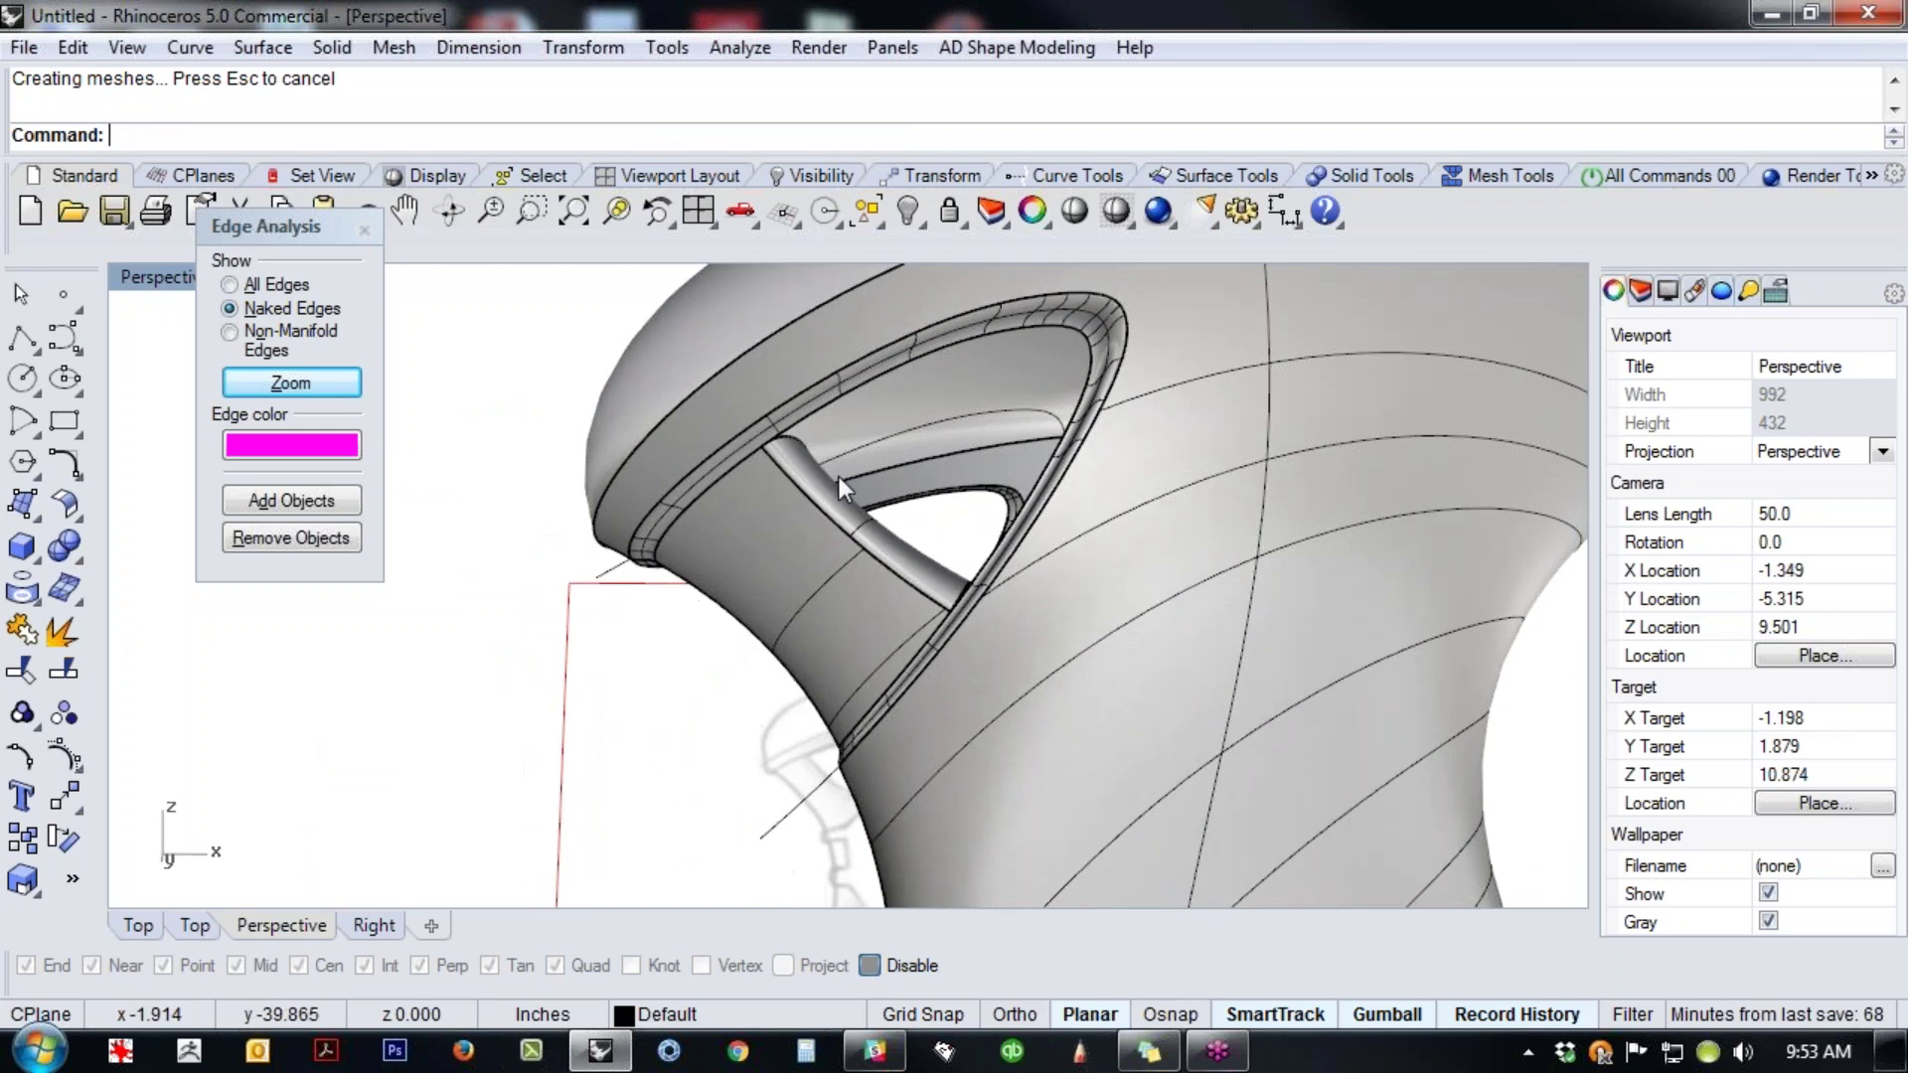
scroll(842, 478, "up", 4)
scroll(899, 485, "down", 2)
middle_click(880, 505)
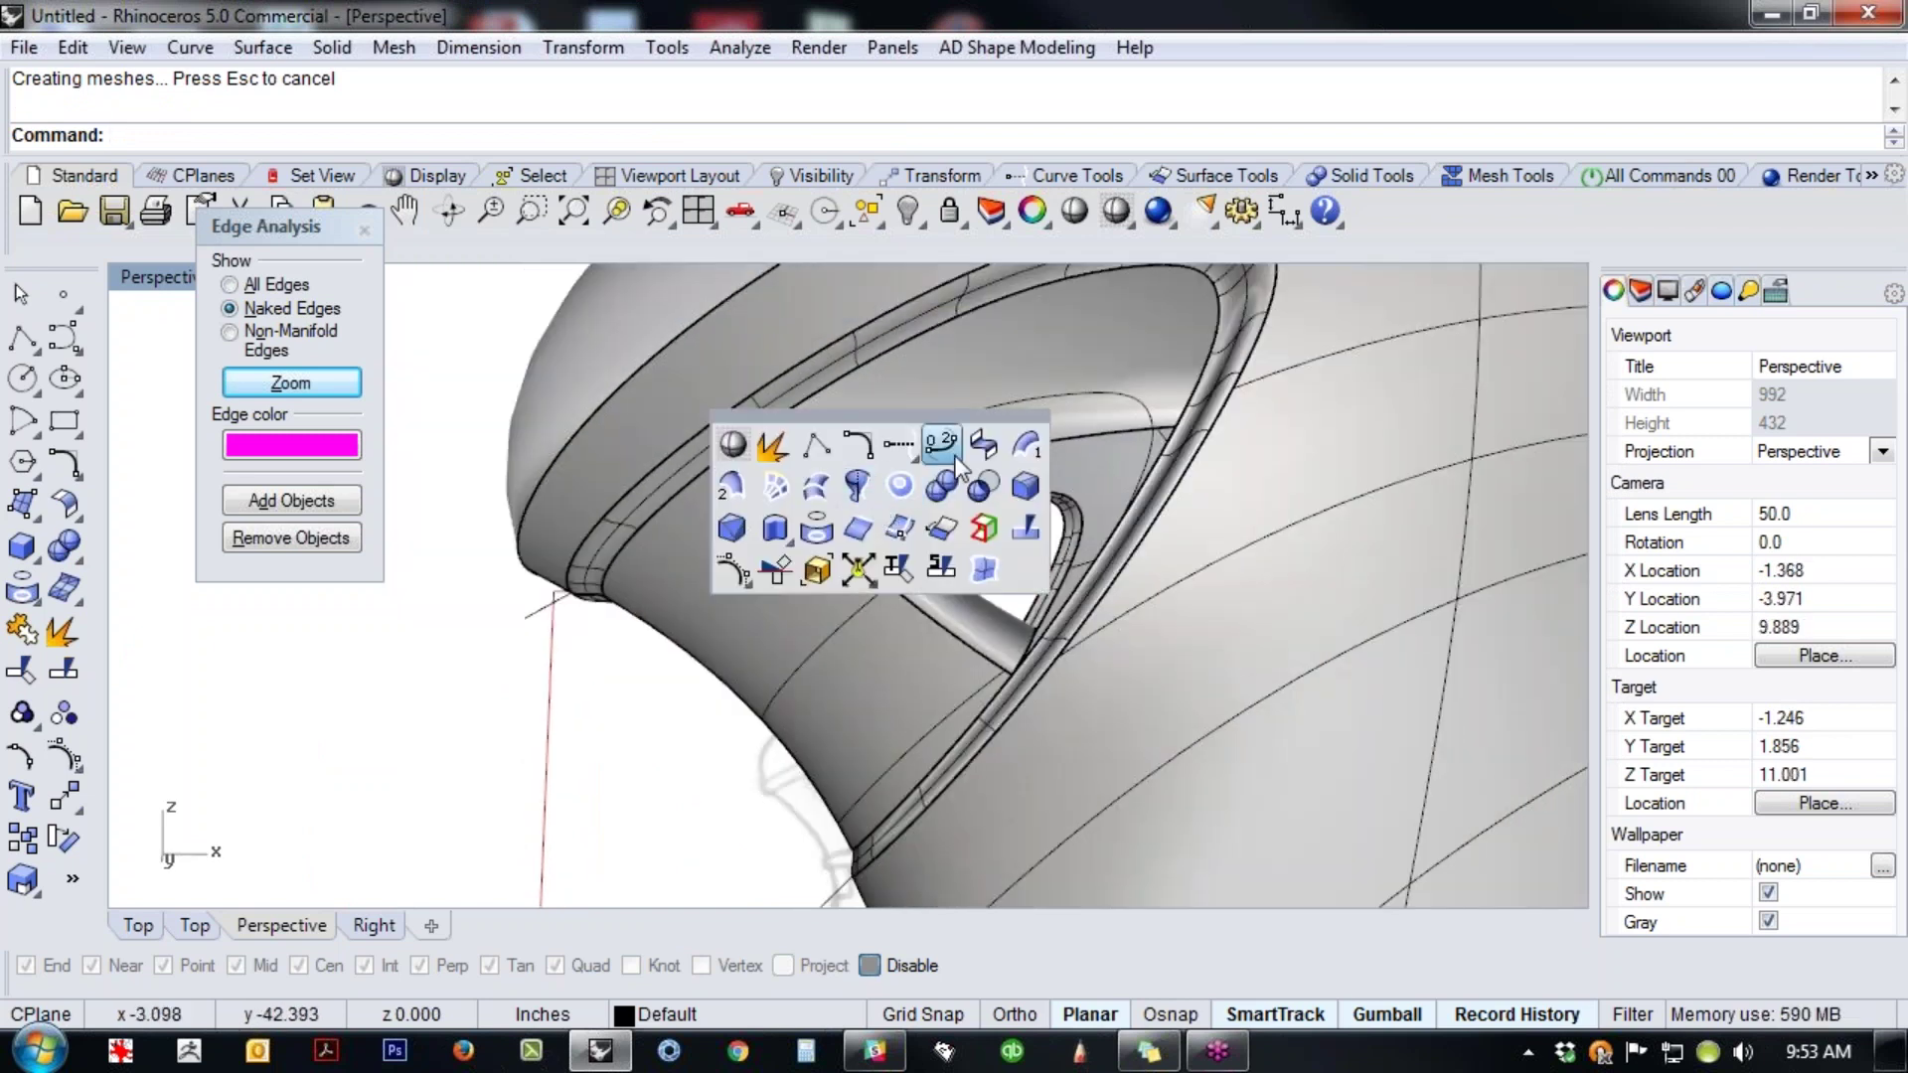
left_click(990, 449)
left_click(1093, 526)
right_click_drag(987, 527, 942, 573)
left_click(850, 570)
right_click(855, 583)
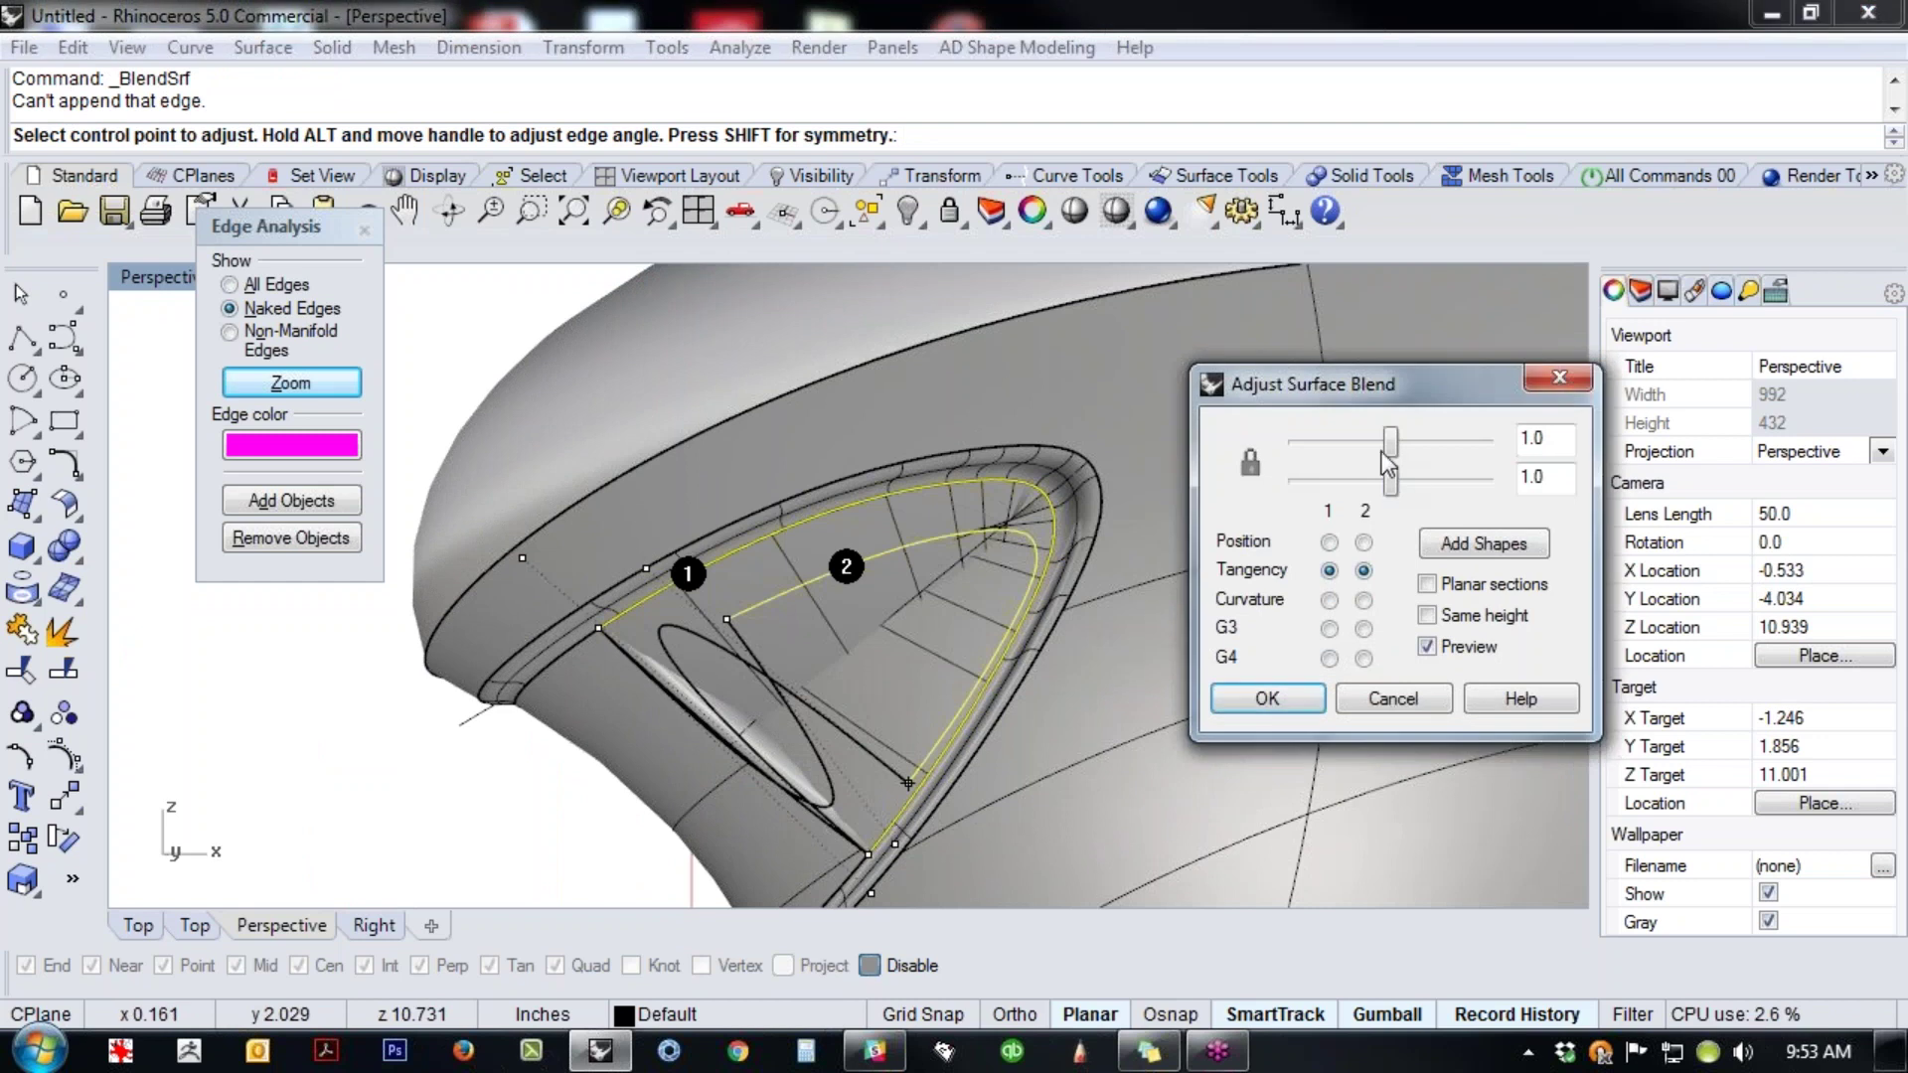
left_click_drag(1396, 449, 1299, 450)
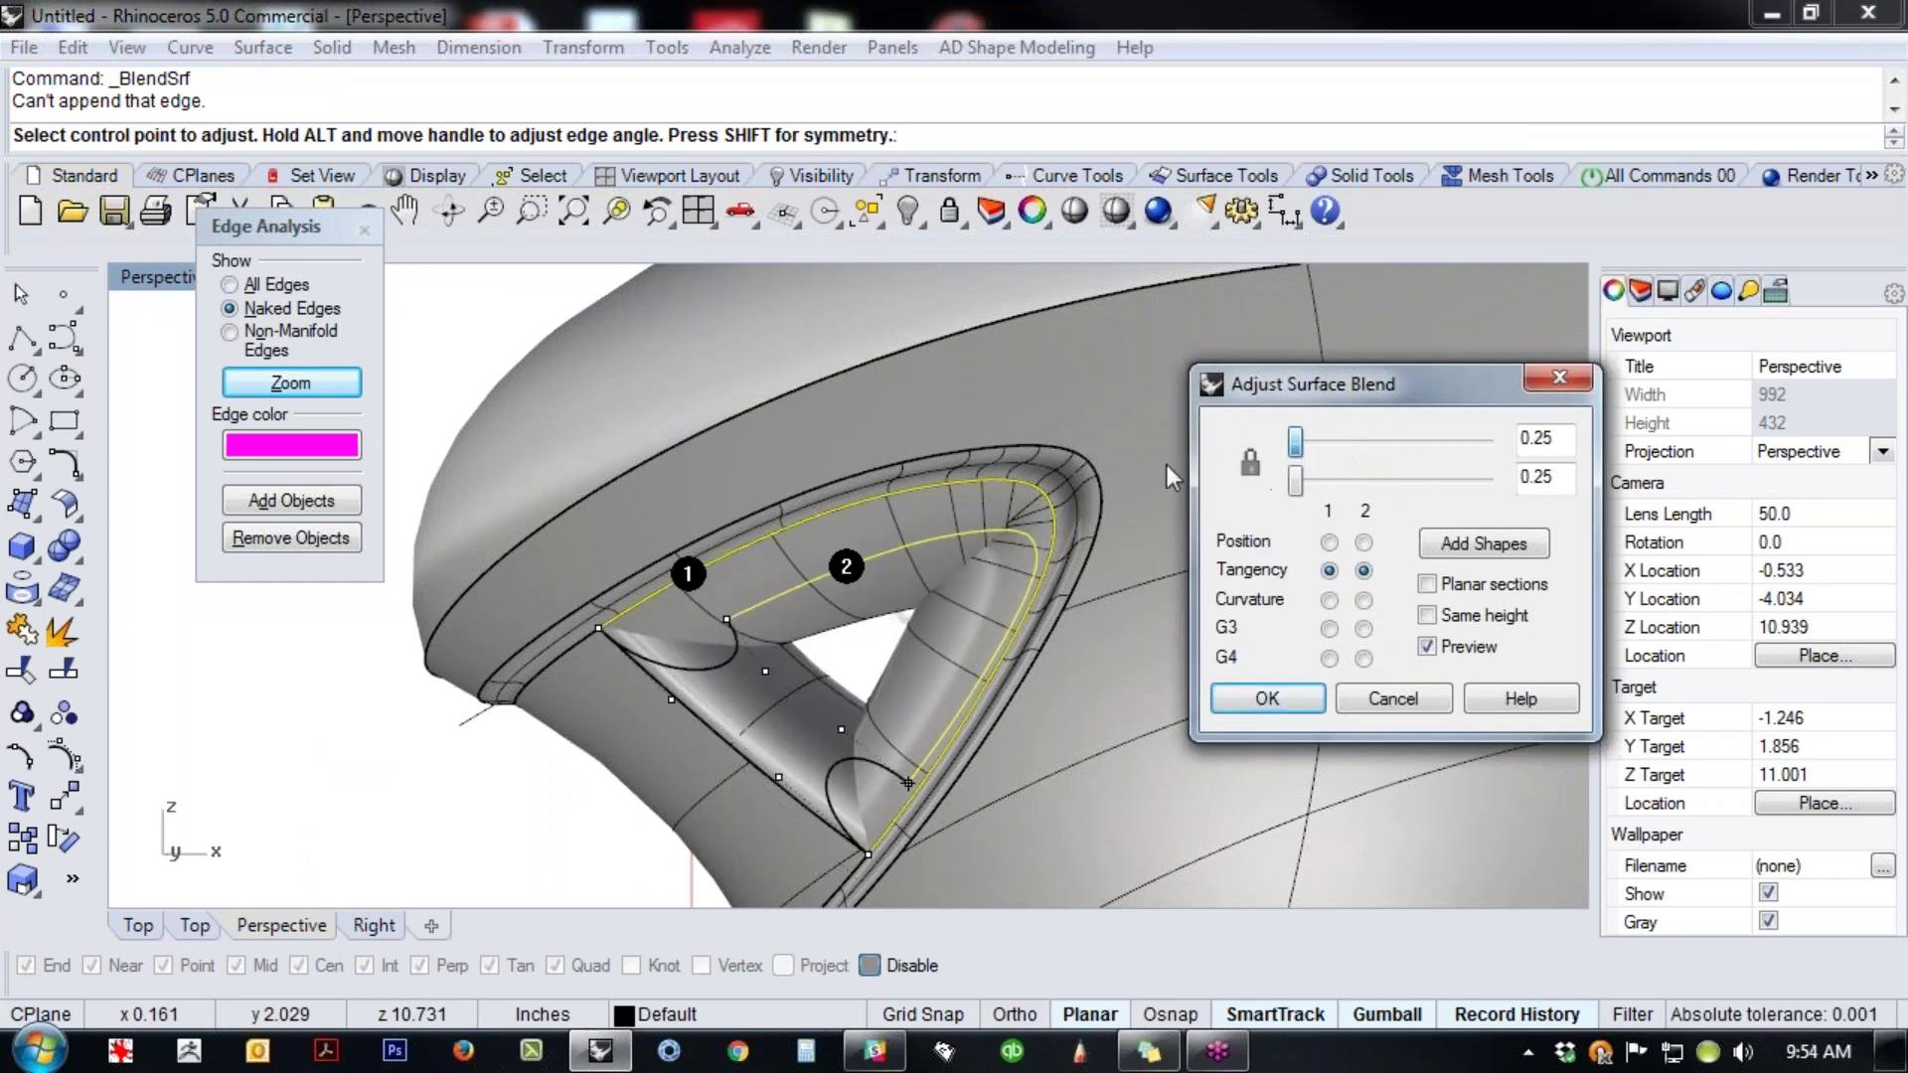
right_click_drag(914, 644, 852, 679)
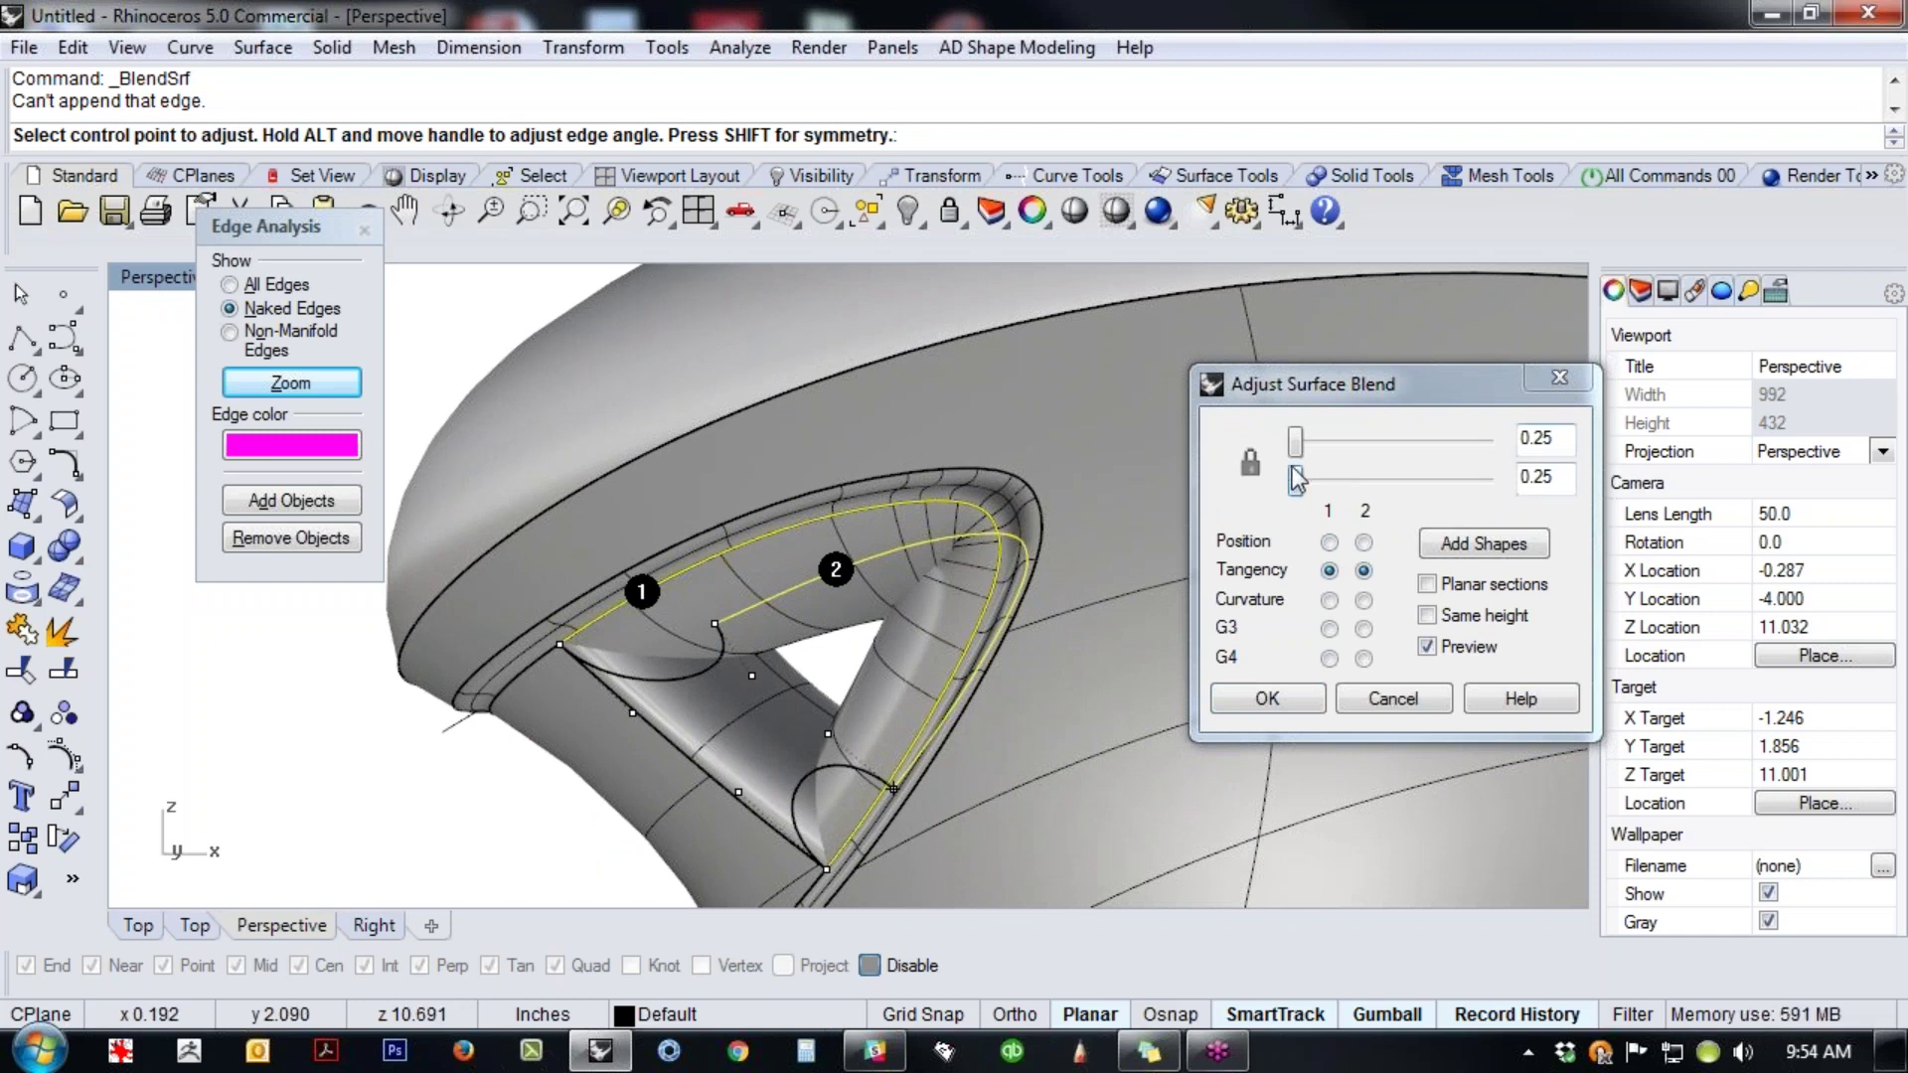
- Try a bulge value of 0.01 for the rounded edge blend, set both values to 0.1 and create the surface
left_click(1490, 442)
type(".01")
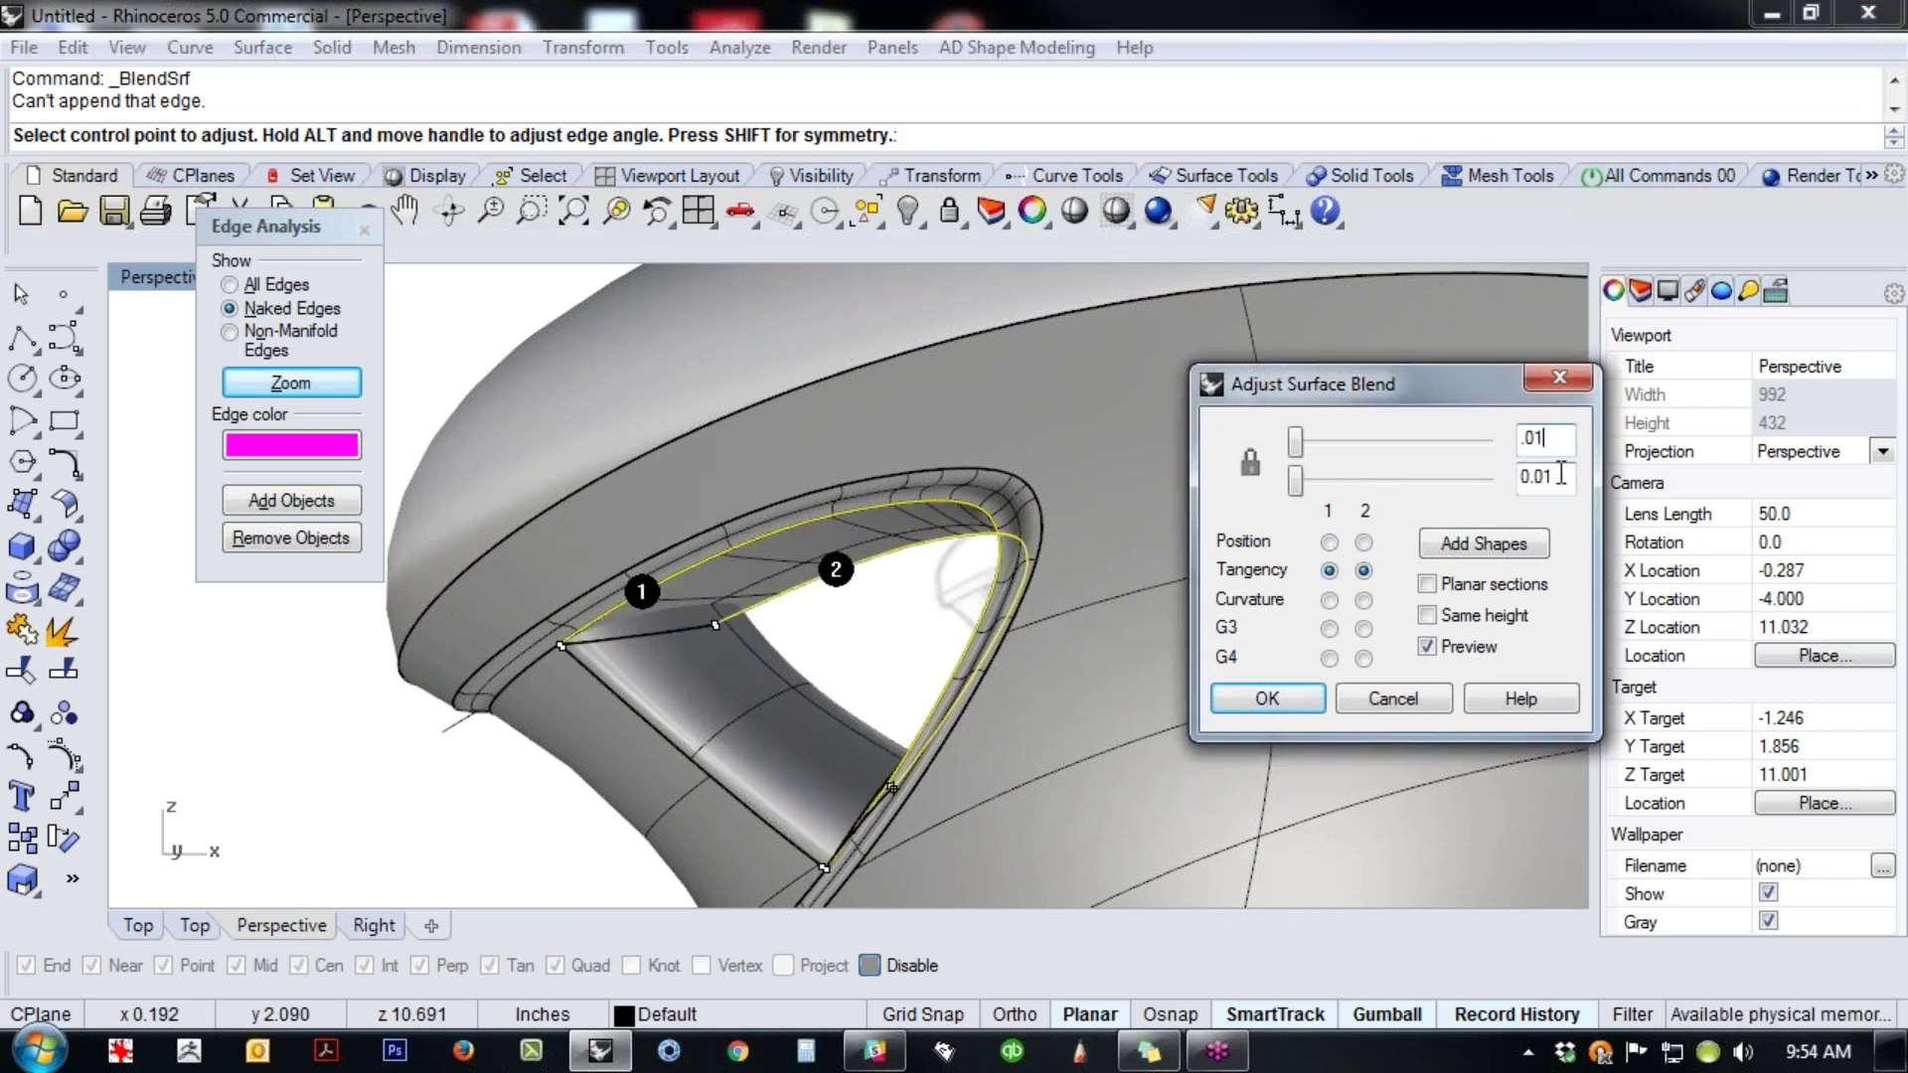
right_click_drag(815, 618, 742, 680)
right_click_drag(743, 679, 780, 655)
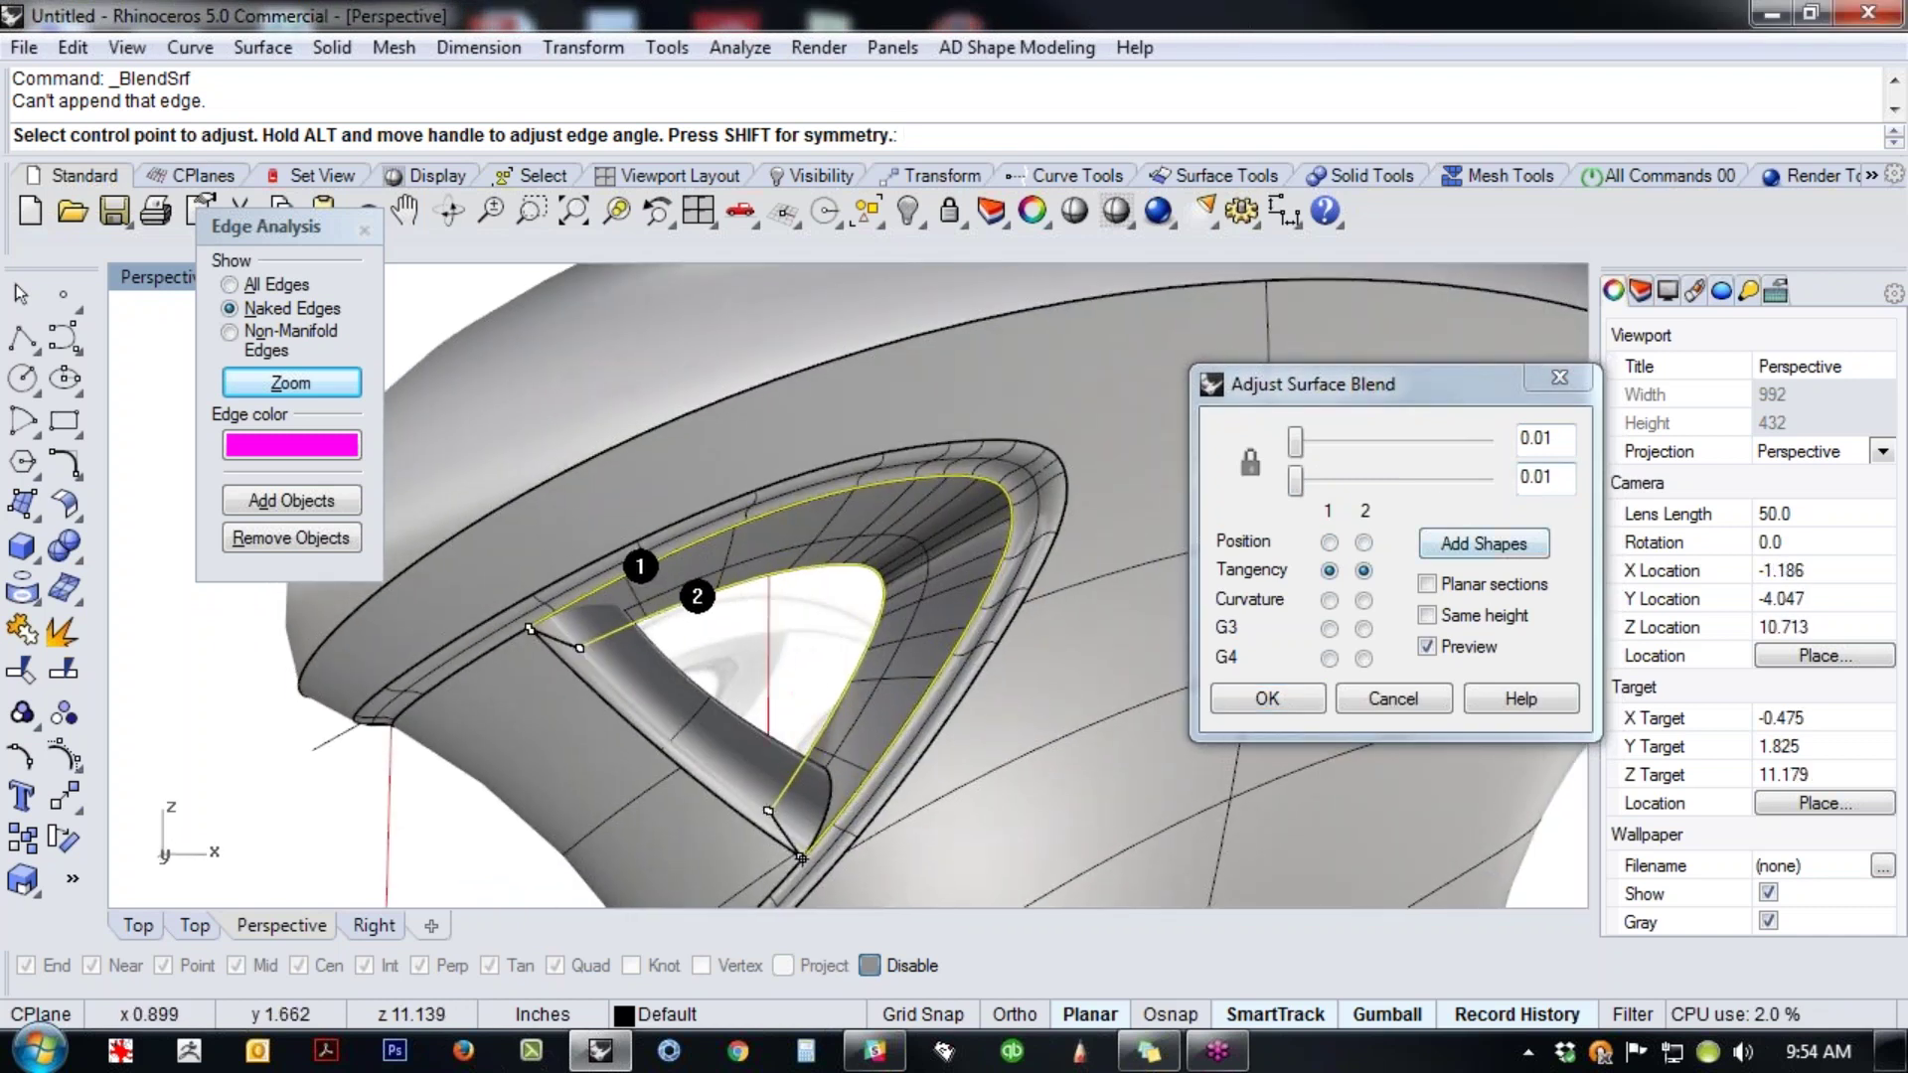
left_click(1451, 456)
type(".1")
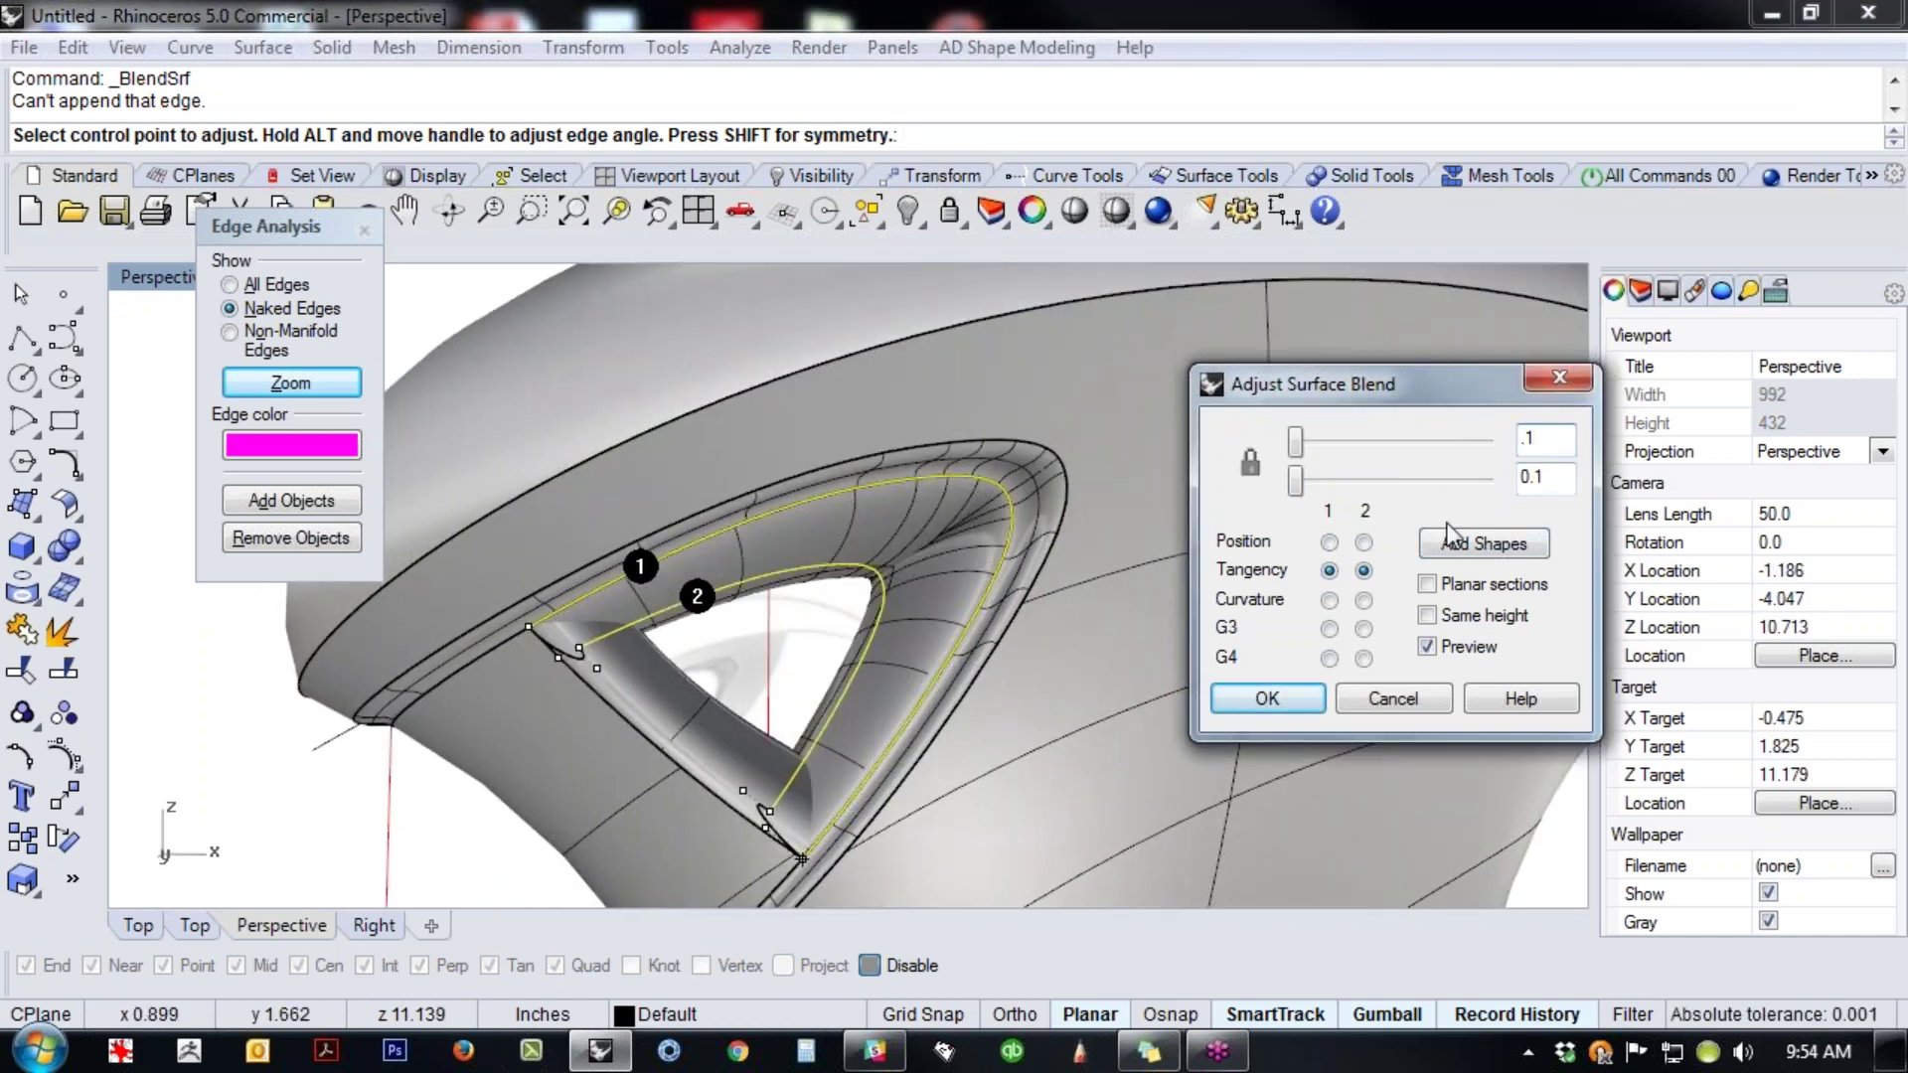
right_click_drag(802, 856, 757, 795)
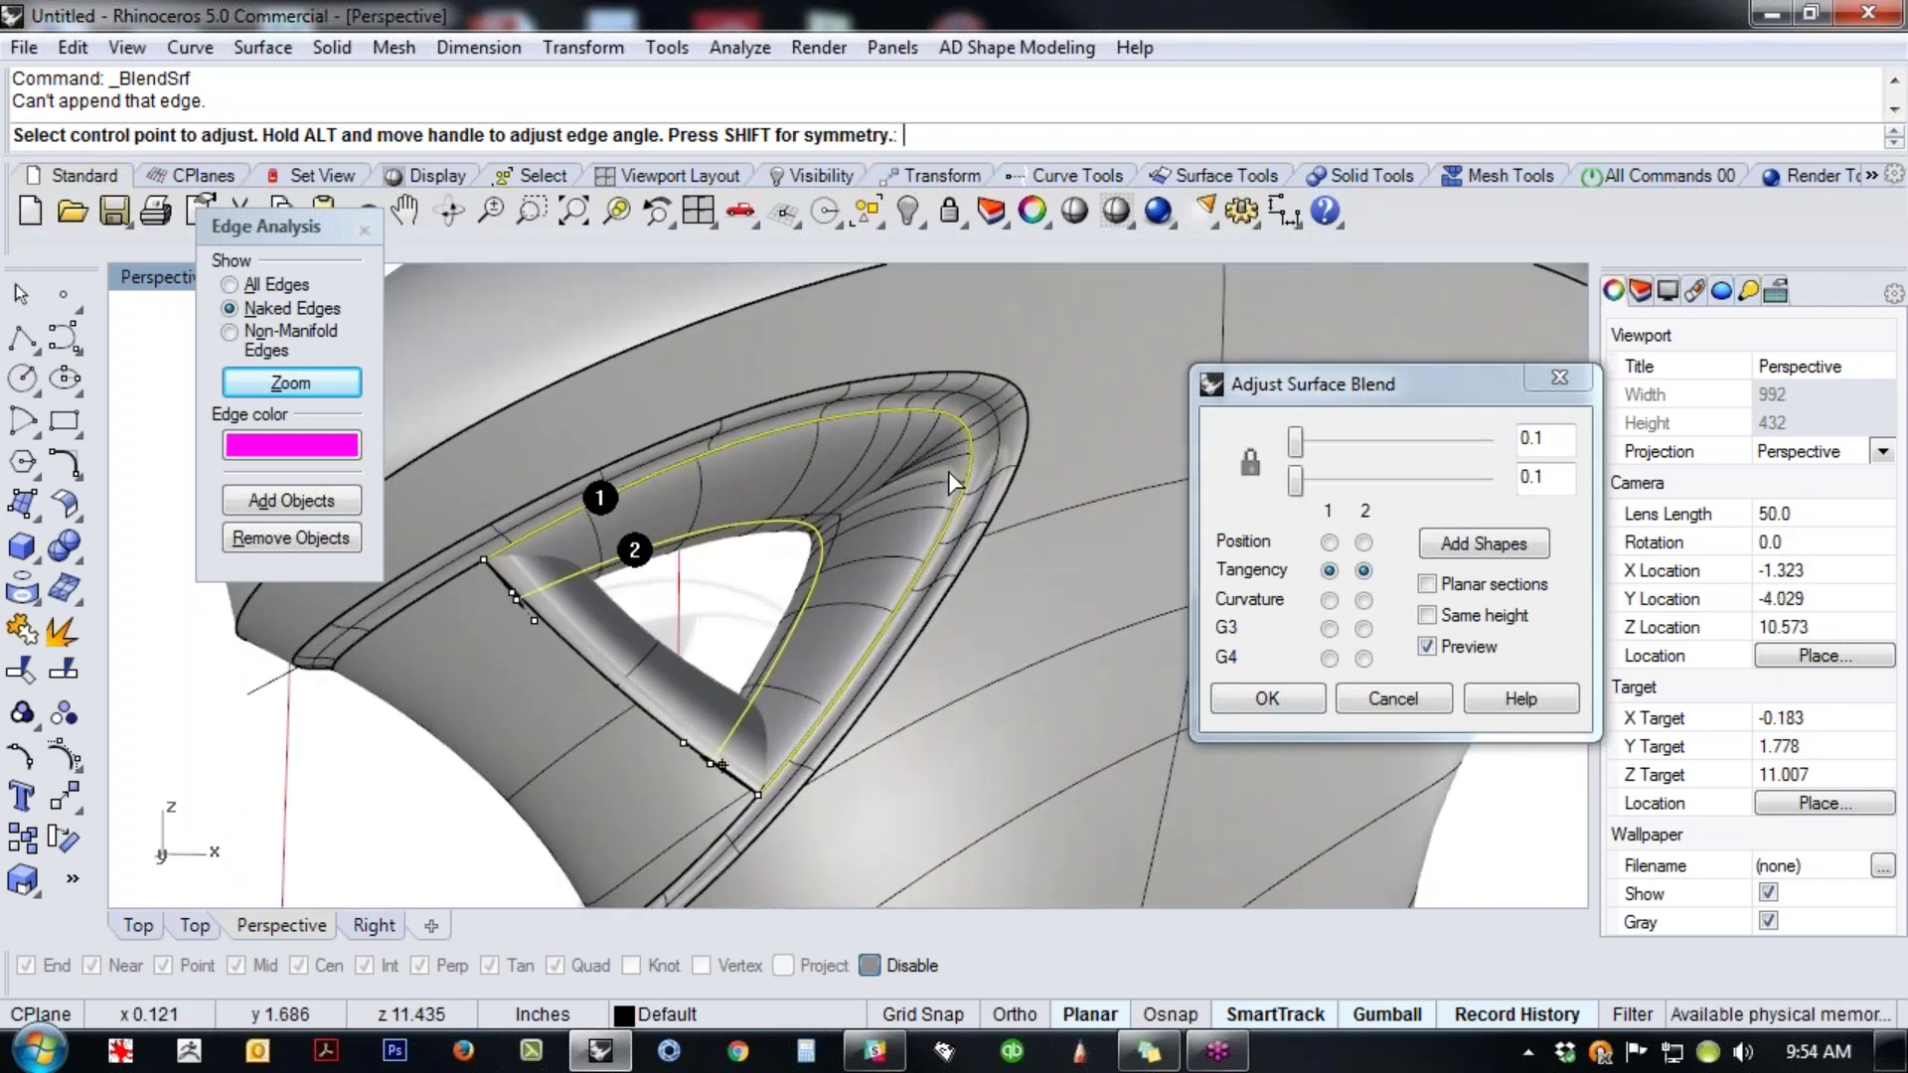
left_click(1263, 696)
- In the Front view, split the rounded blend surface at isocurves on both sides of its tip and delete the tip segment
scroll(873, 596, "down", 4)
right_click_drag(868, 618, 748, 653)
scroll(591, 595, "up", 4)
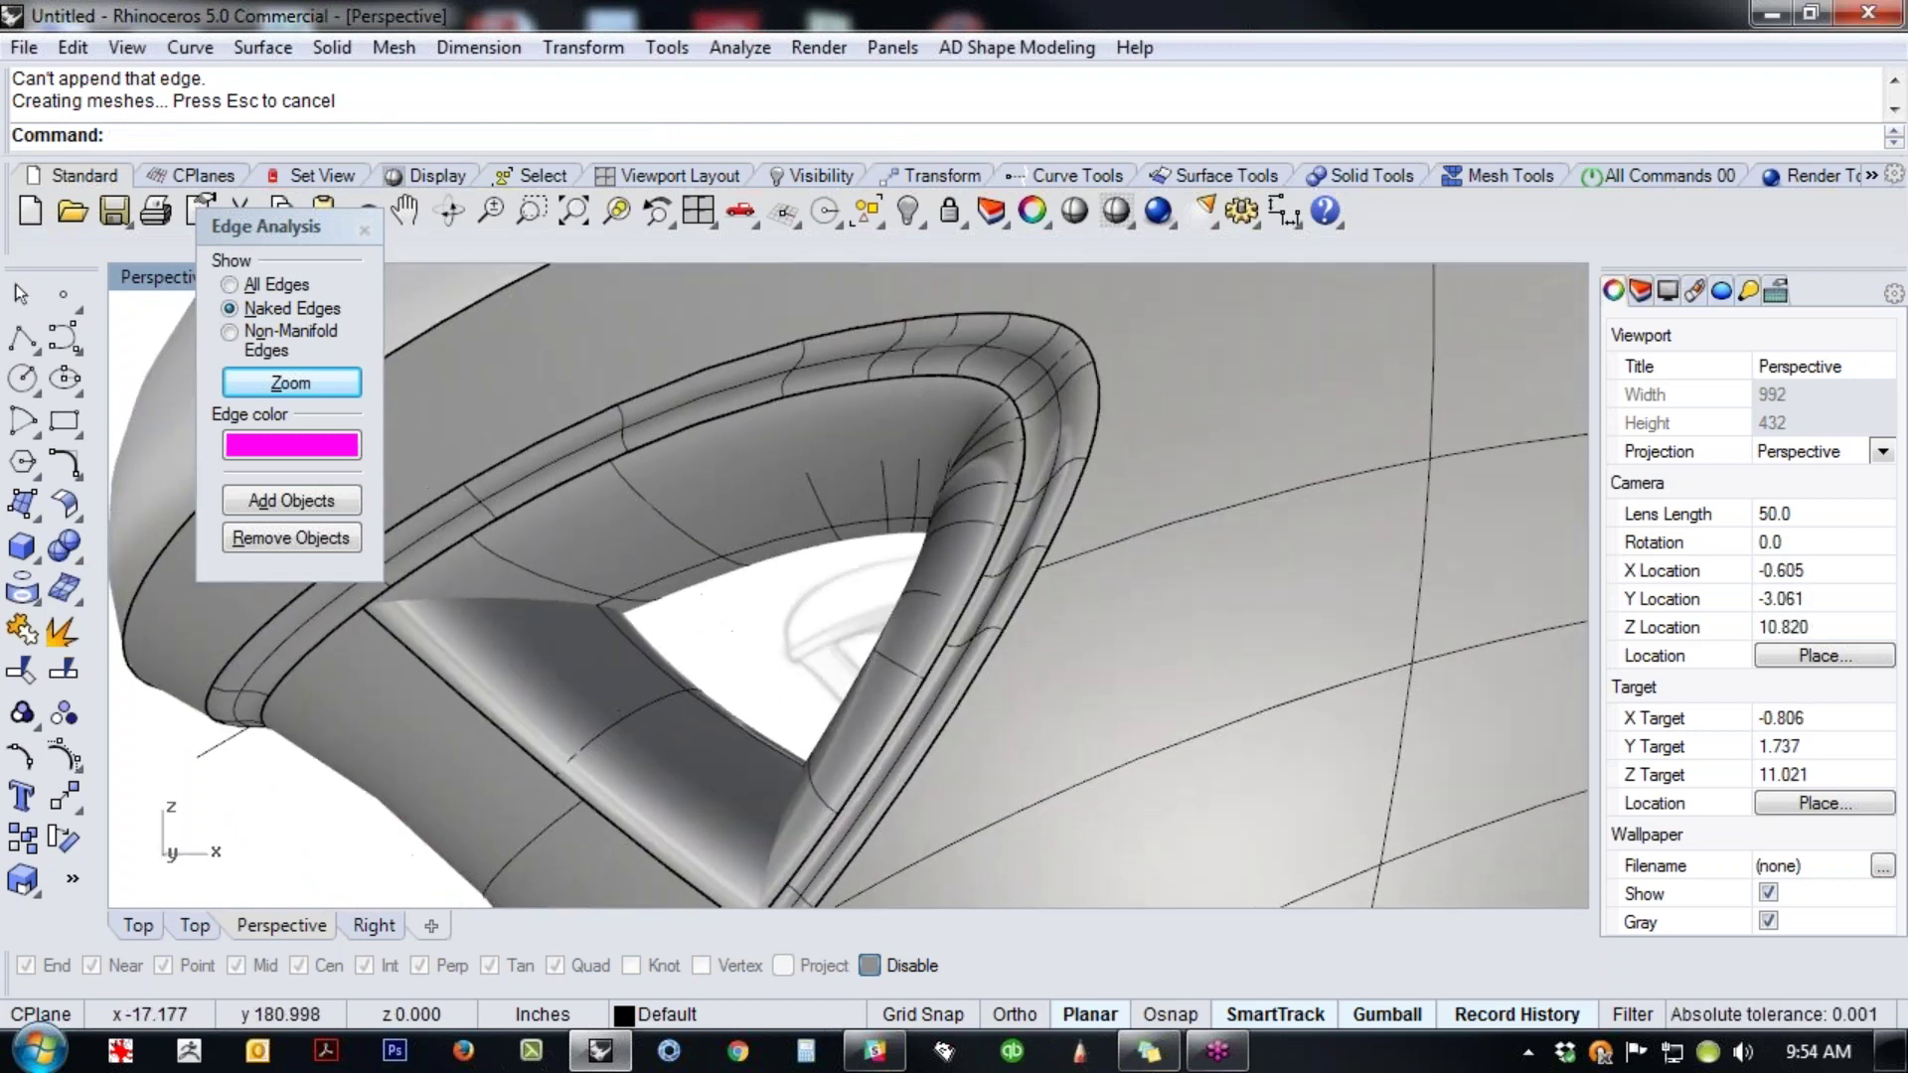
key("ctrl+F2")
scroll(872, 606, "up", 7)
middle_click(842, 504)
middle_click(843, 505)
left_click(916, 533)
left_click(908, 559)
key("Return")
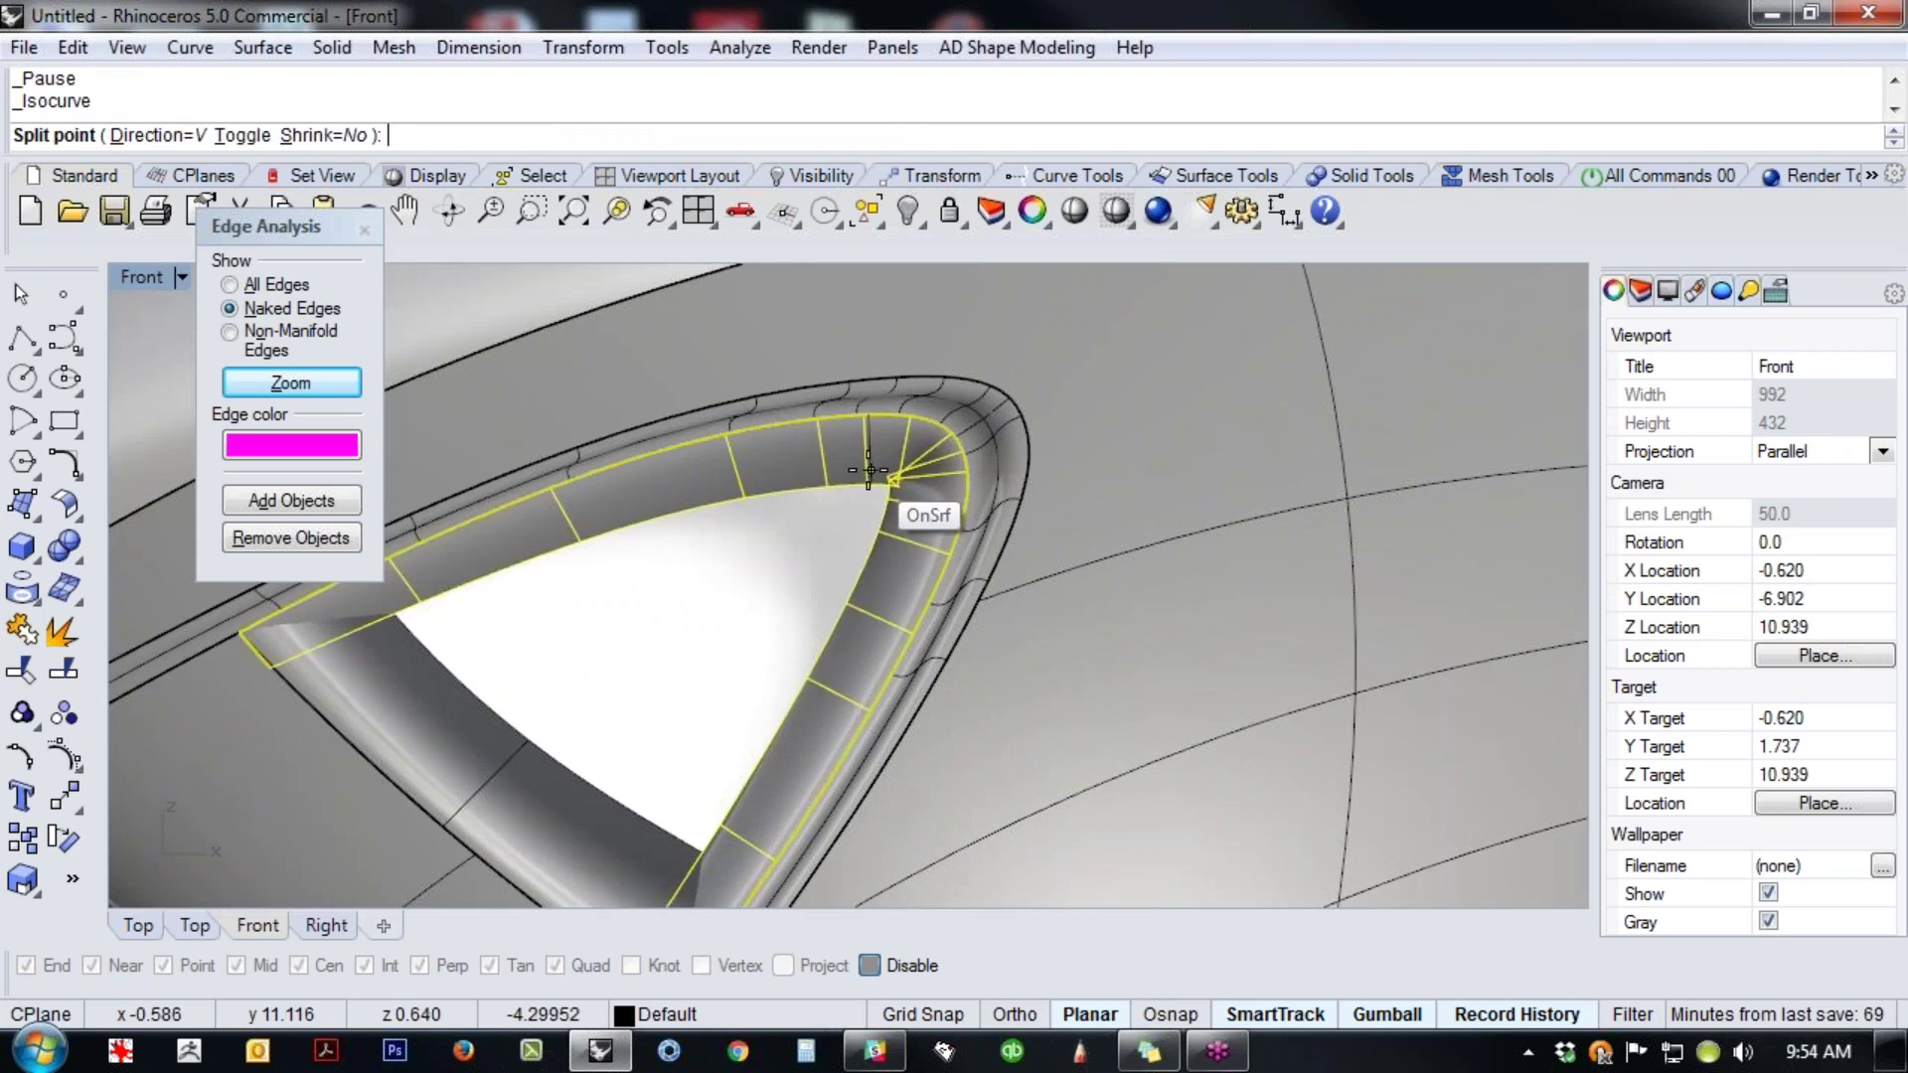
left_click(929, 521)
key("Return")
left_click(932, 490)
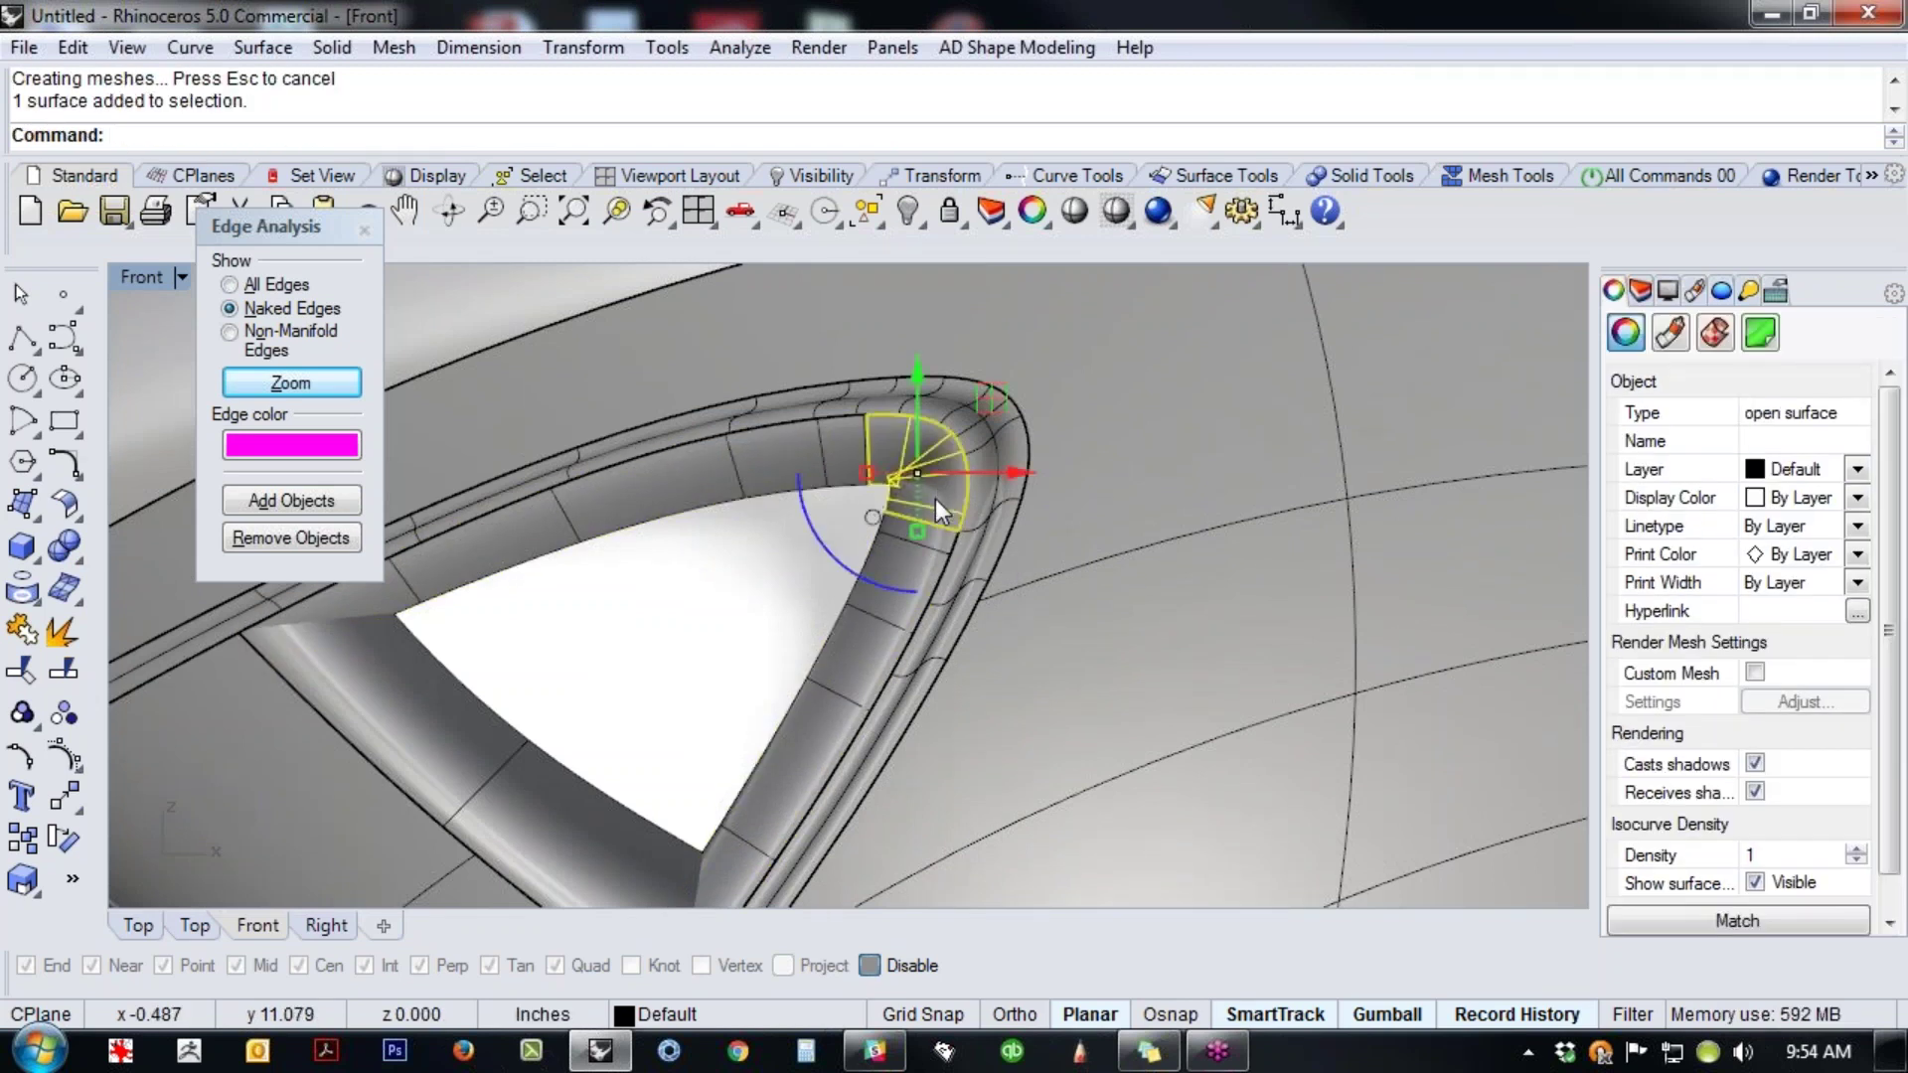
key("Delete")
middle_click(920, 515)
left_click(1020, 459)
left_click(914, 516)
left_click(868, 485)
key("Return")
right_click_drag(1071, 635, 1027, 684)
left_click(1251, 465)
left_click_drag(1390, 481, 1295, 481)
left_click(1376, 698)
- In the Perspective view, join the two remaining side blends with the handle body and hide the leftover surface and curves
scroll(801, 529, "up", 2)
scroll(857, 559, "down", 2)
right_click_drag(615, 699, 716, 602)
key("ctrl+F4")
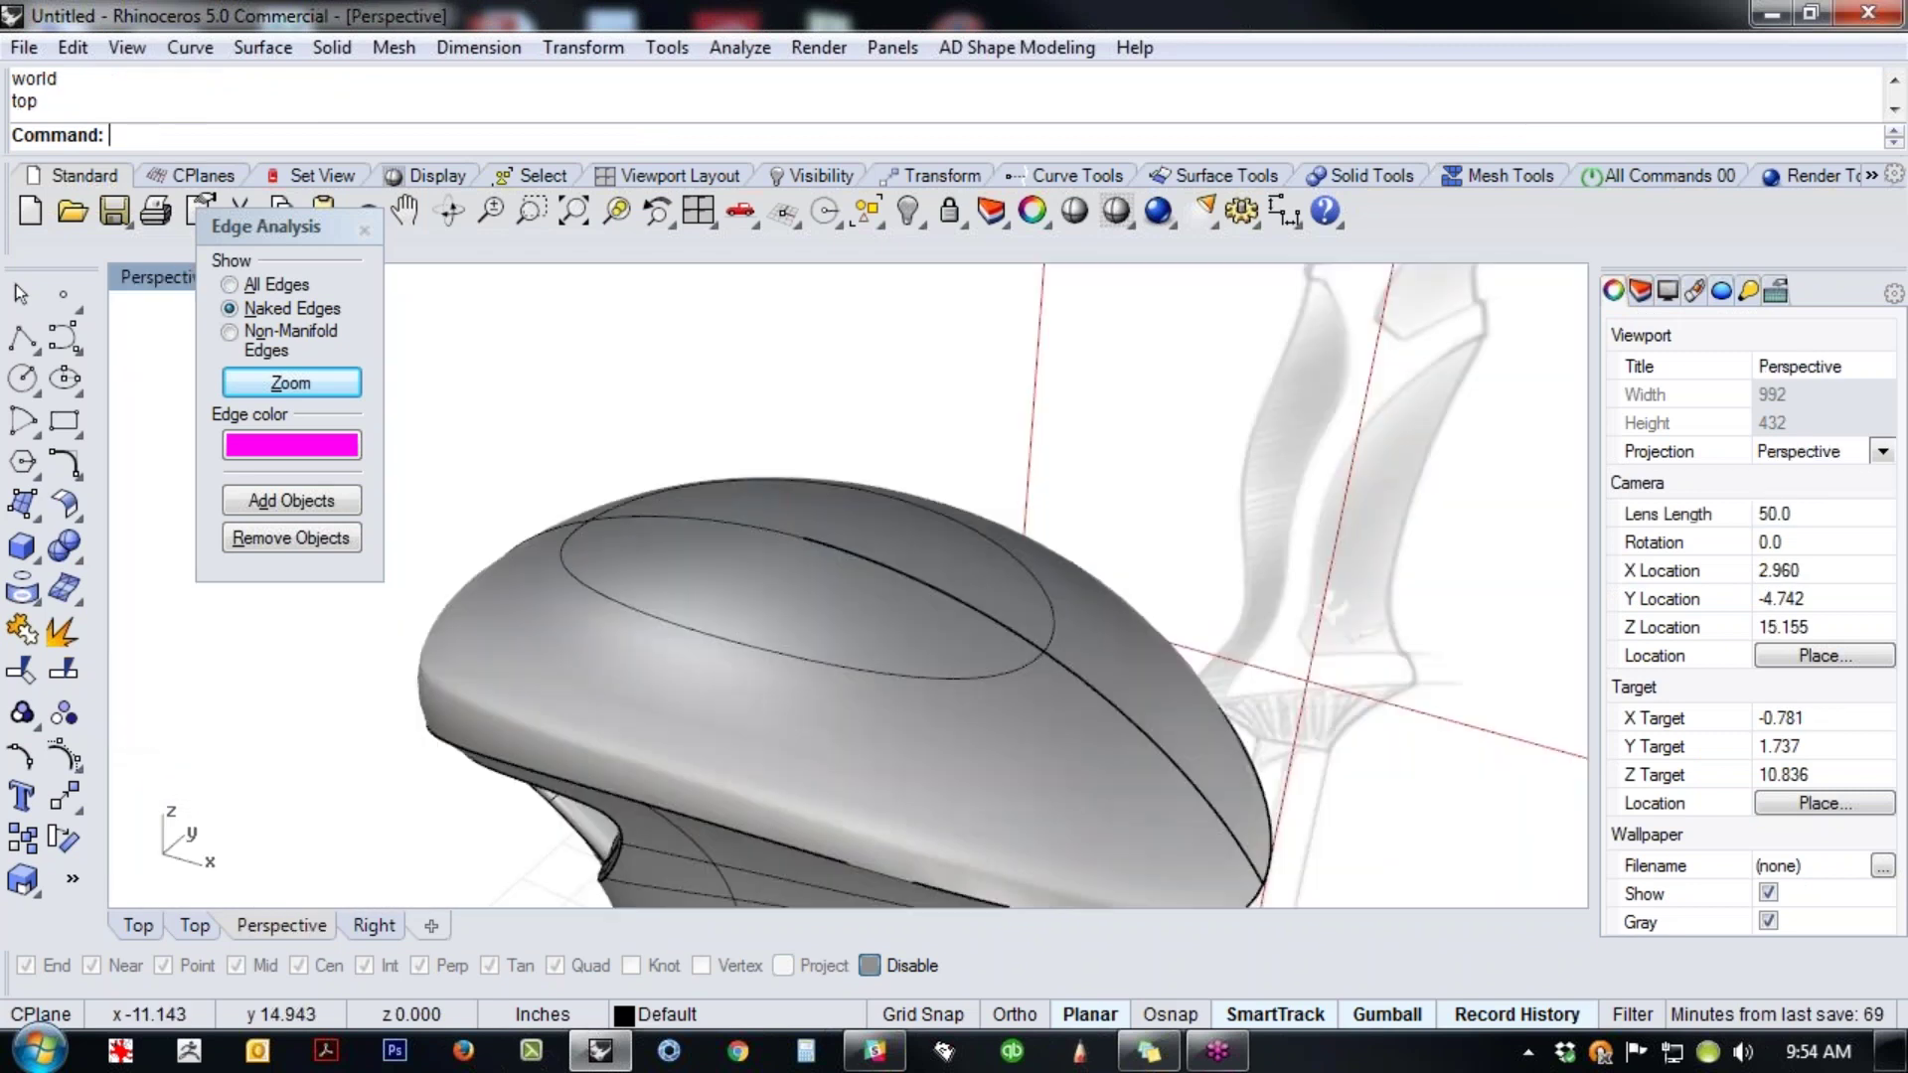
right_click_drag(723, 747, 833, 582)
scroll(832, 582, "up", 6)
left_click(974, 578)
left_click(815, 378, "shift")
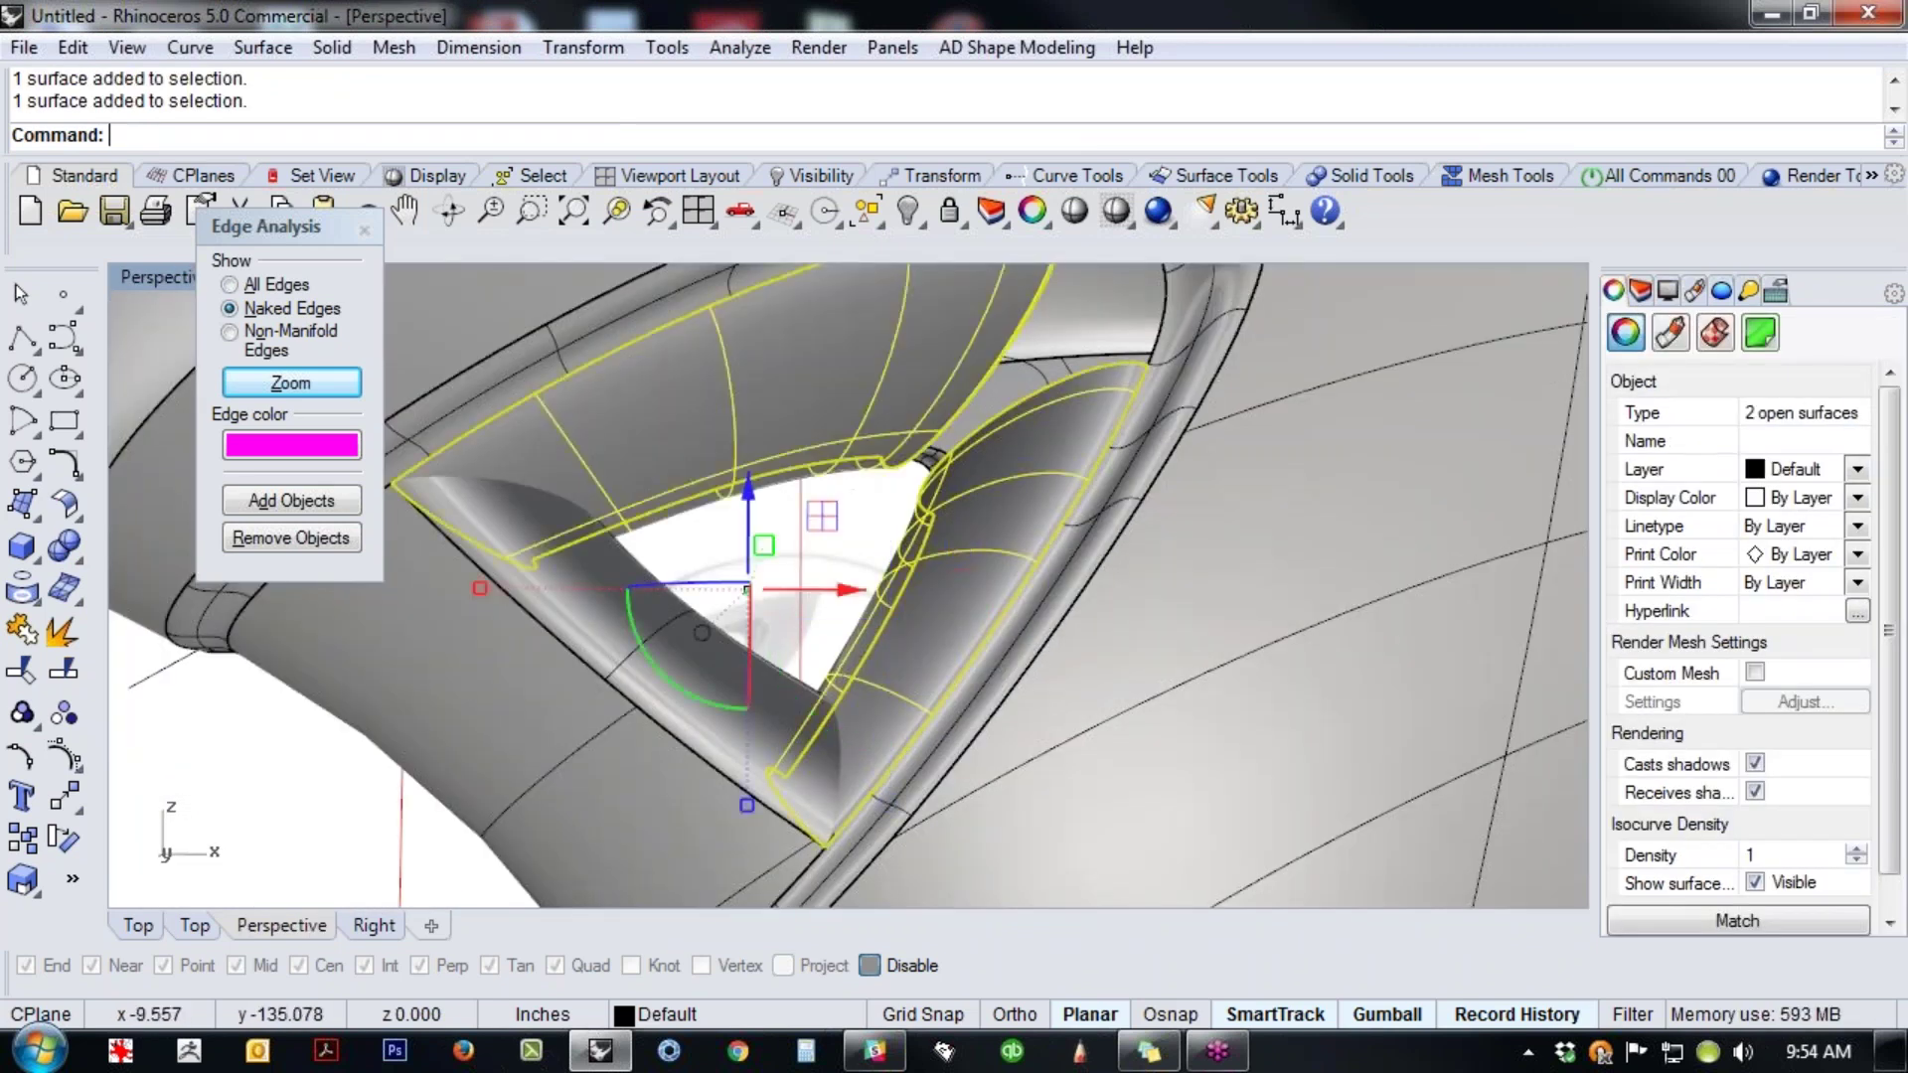
left_click(1152, 772, "shift")
key("ctrl+j")
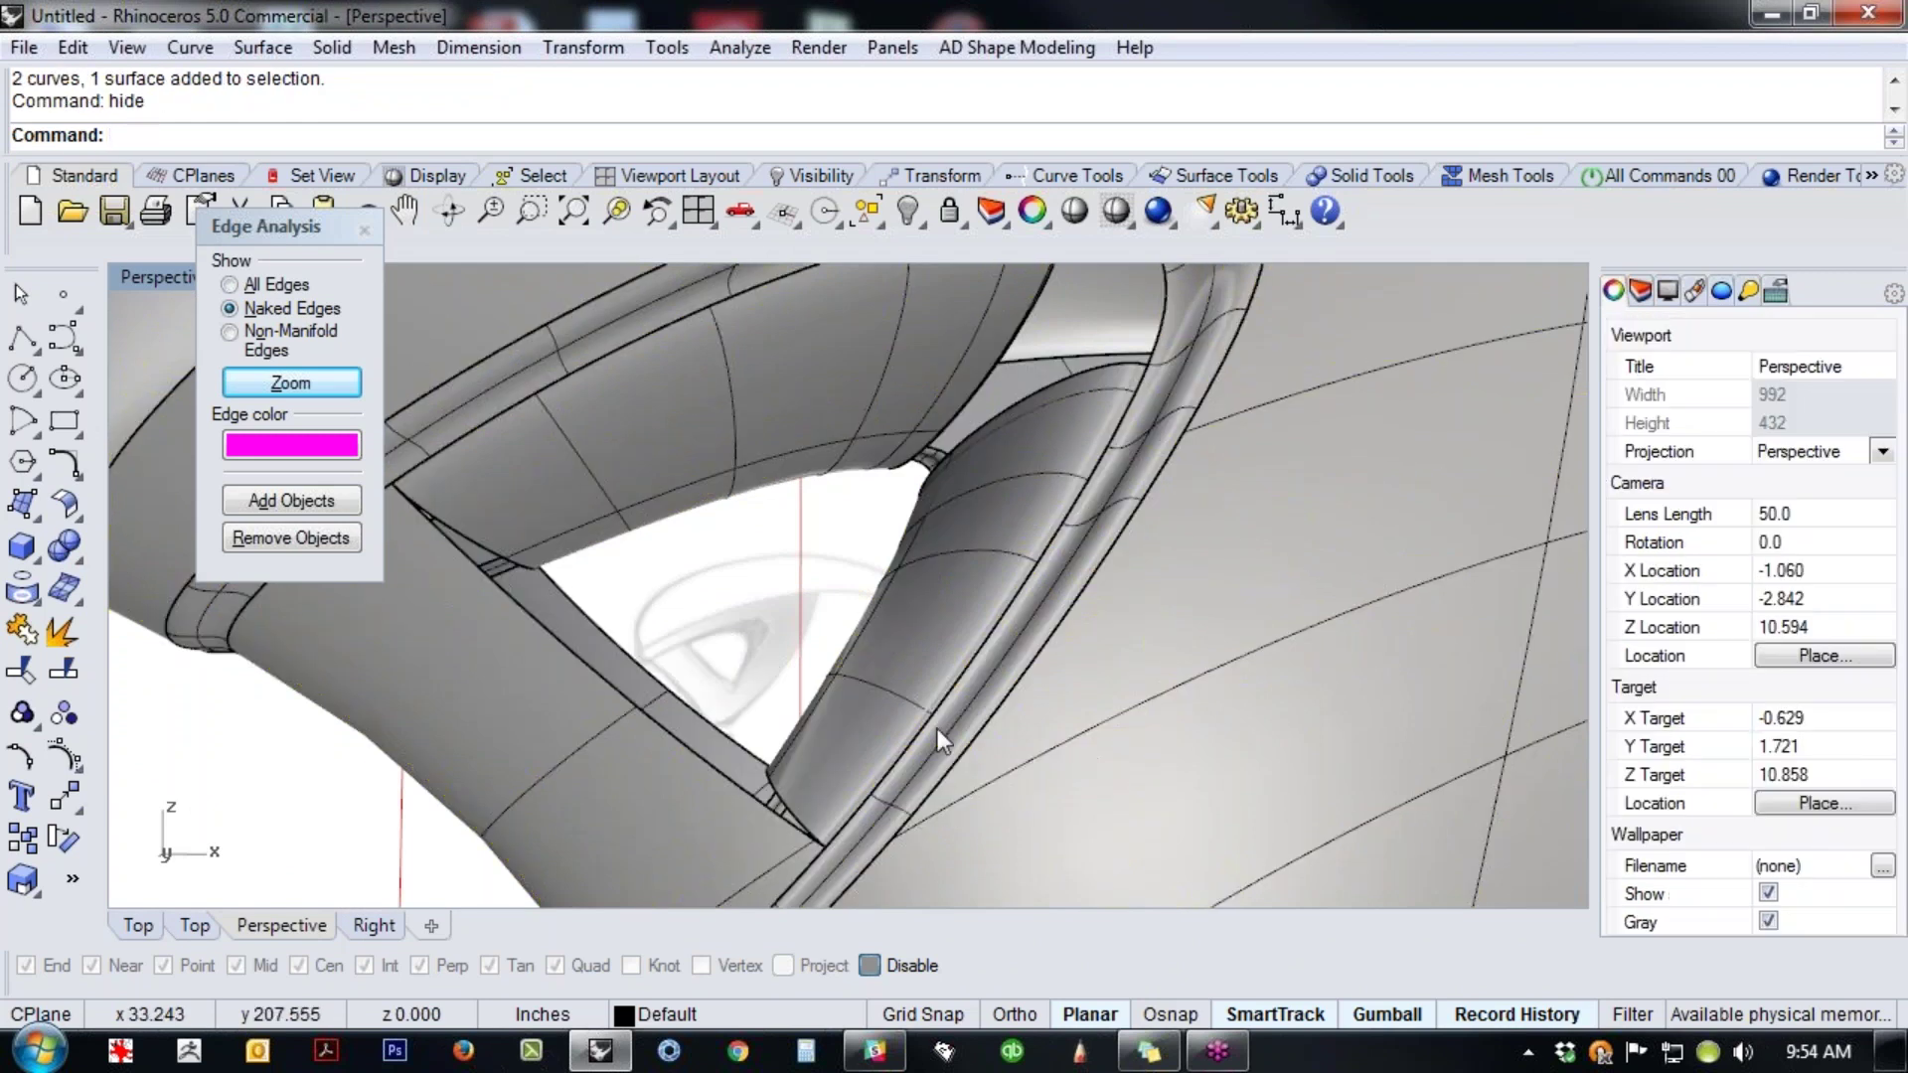
- Display the naked edges of the joined handle polysurface around the recess opening
scroll(938, 730, "down", 5)
scroll(934, 568, "up", 7)
left_click(934, 568)
middle_click(934, 568)
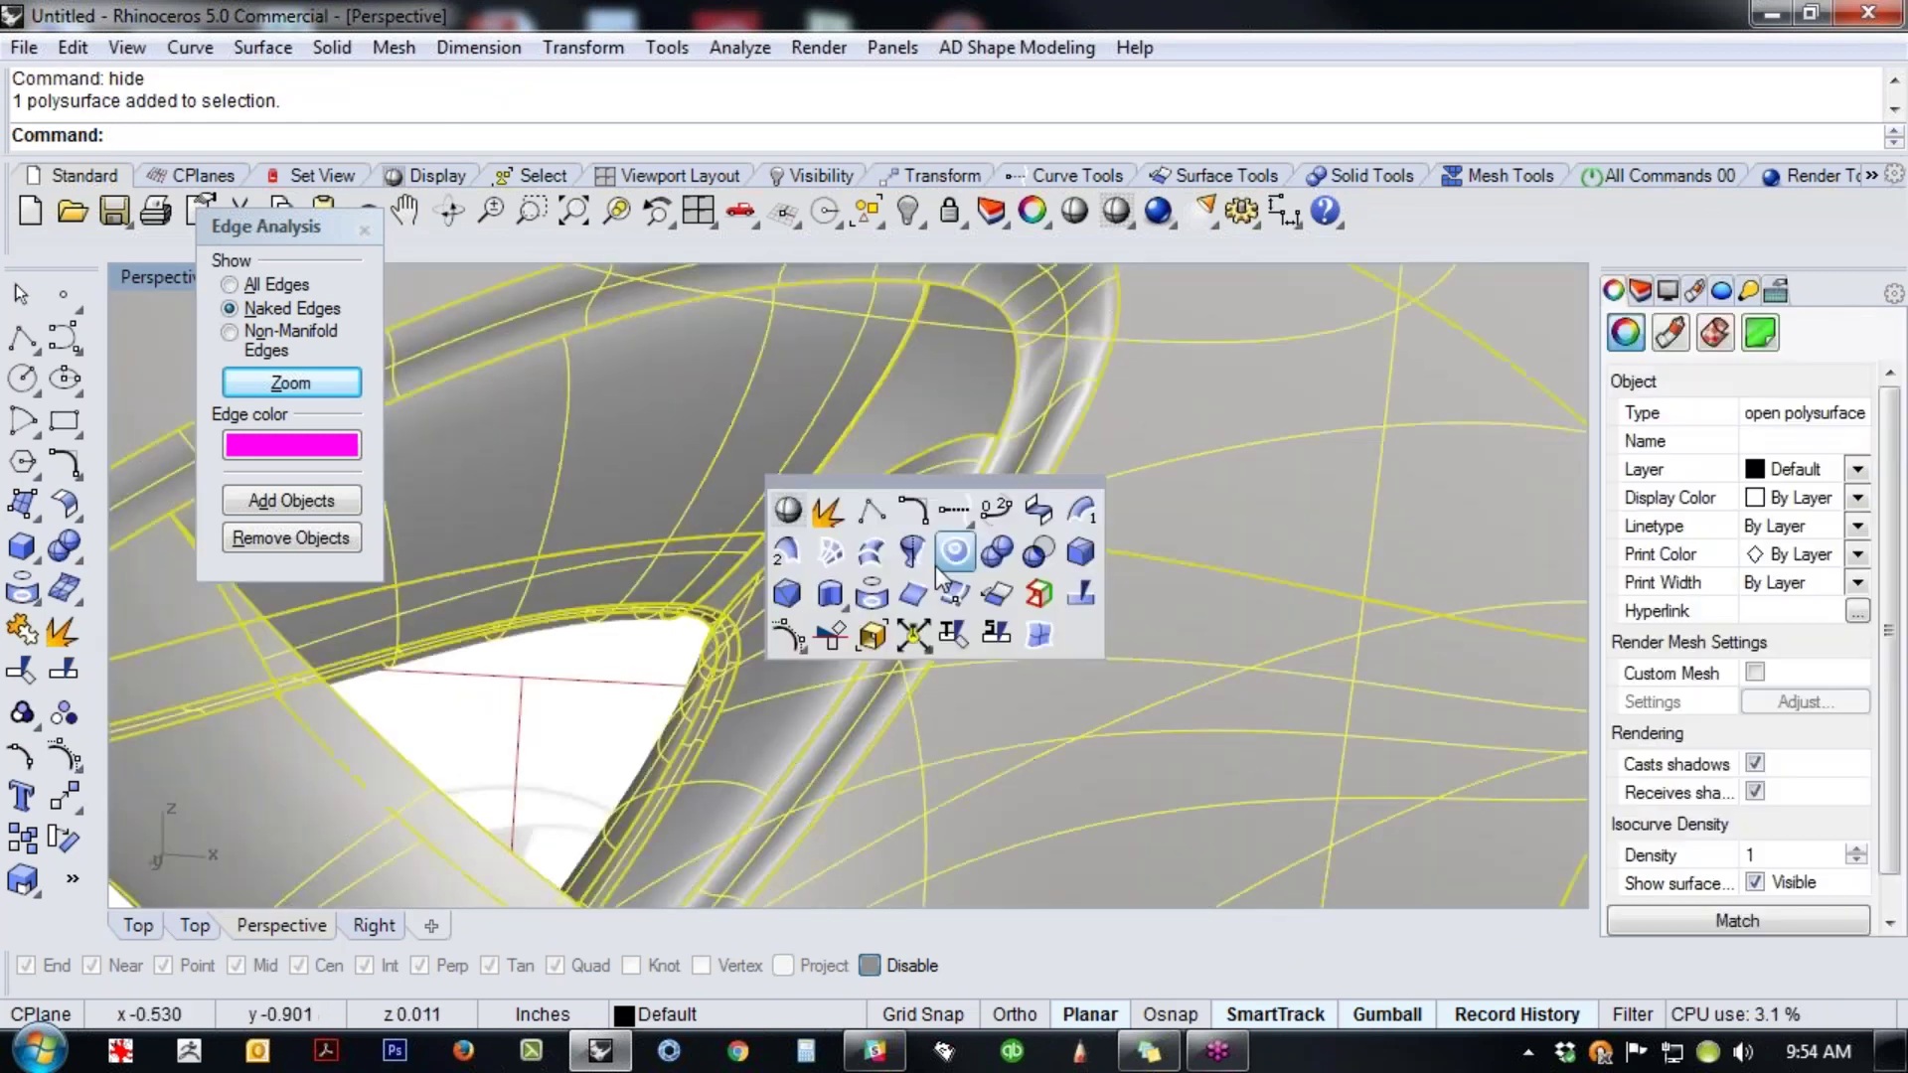
left_click(1075, 592)
right_click_drag(1046, 592, 872, 797)
right_click_drag(1207, 729, 1016, 654, "shift")
scroll(1015, 654, "up", 7)
right_click_drag(994, 750, 1065, 729)
scroll(1063, 731, "up", 8)
middle_click(1010, 741)
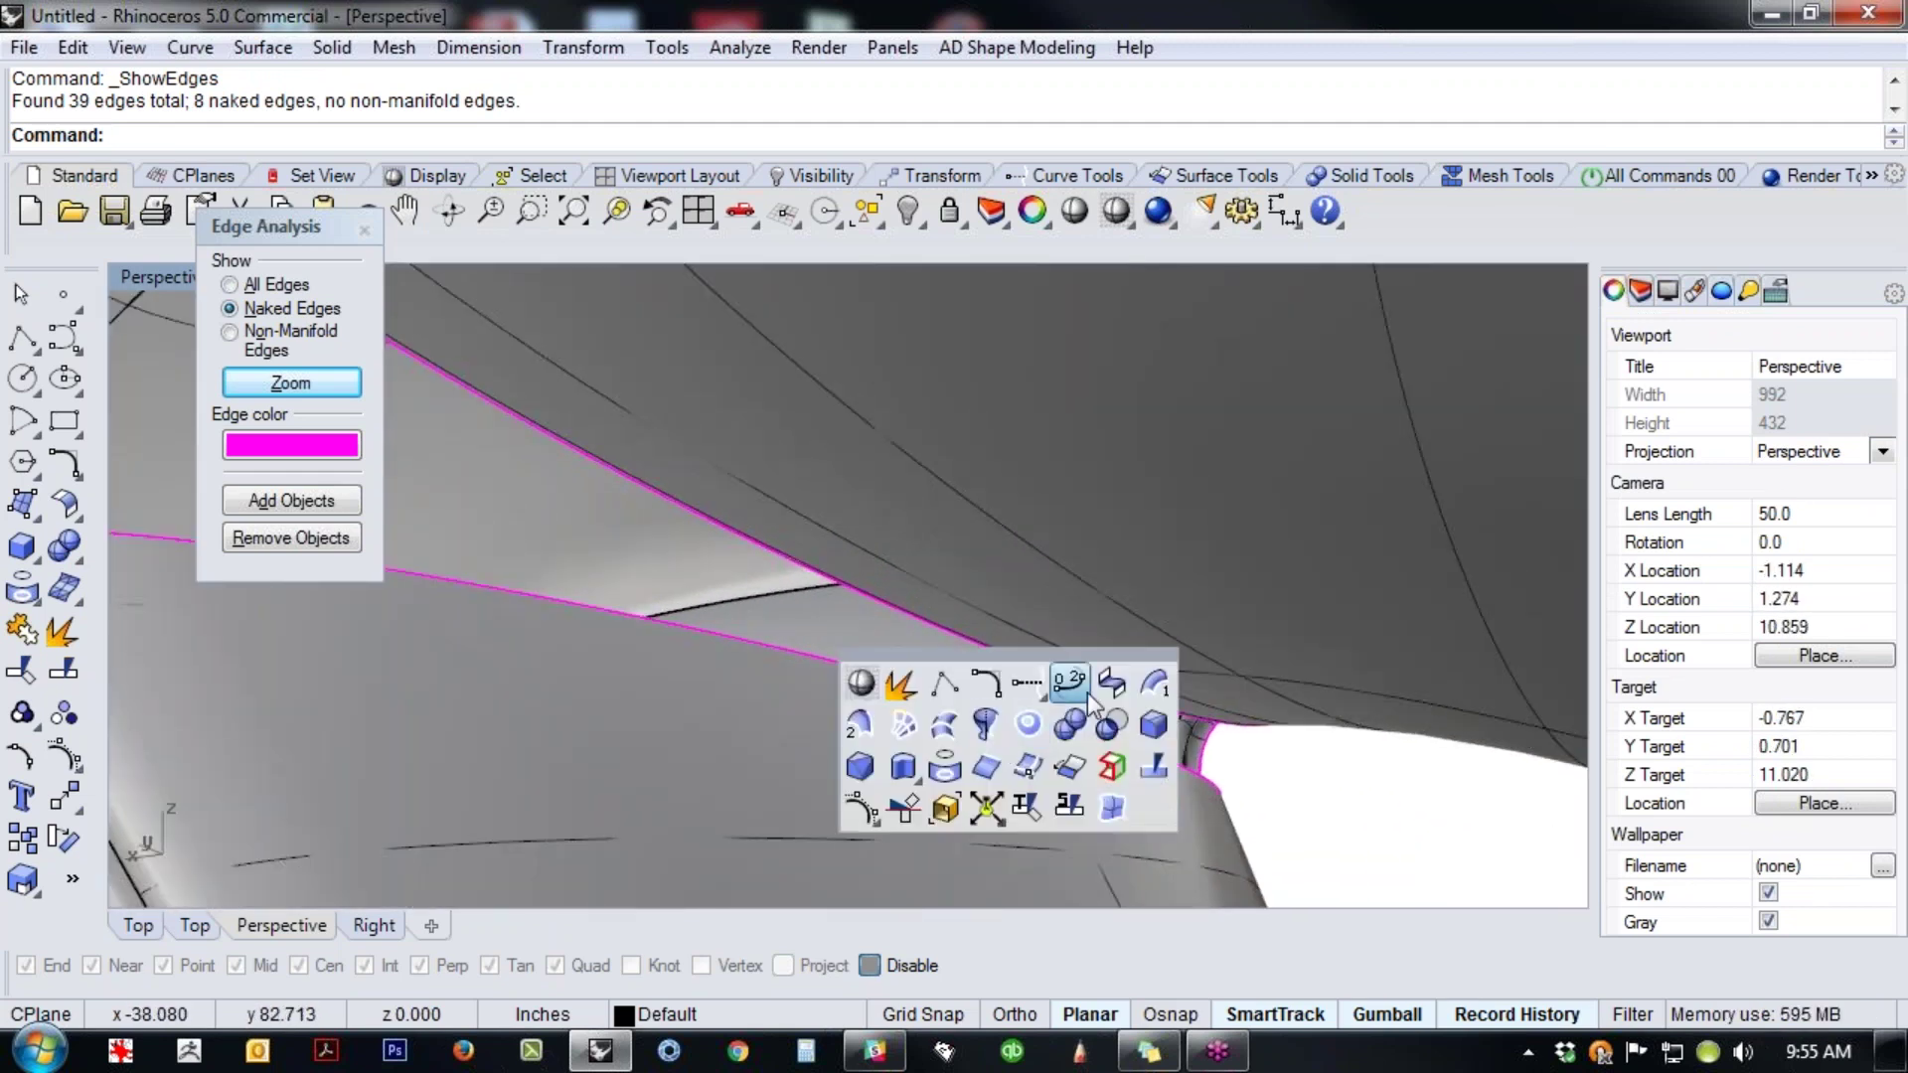
left_click(1069, 684)
left_click(230, 136)
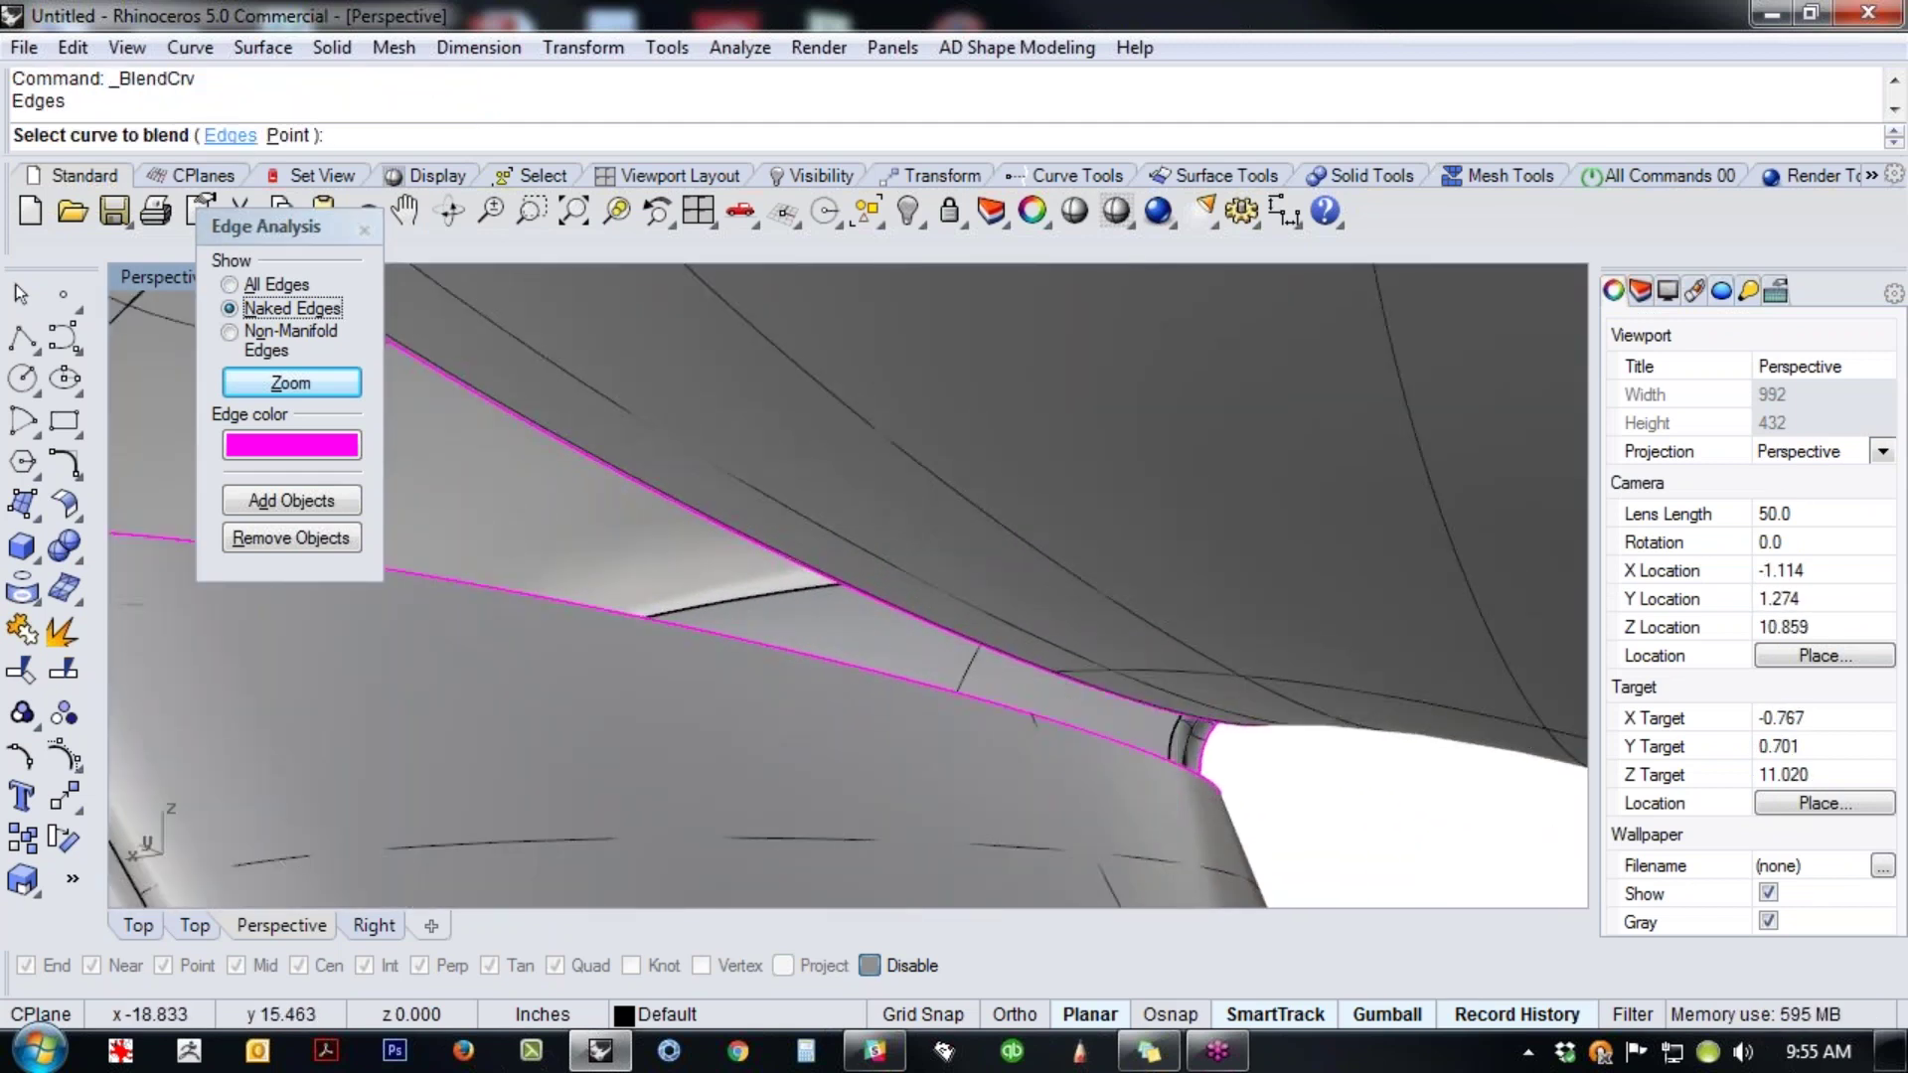
left_click(1058, 679)
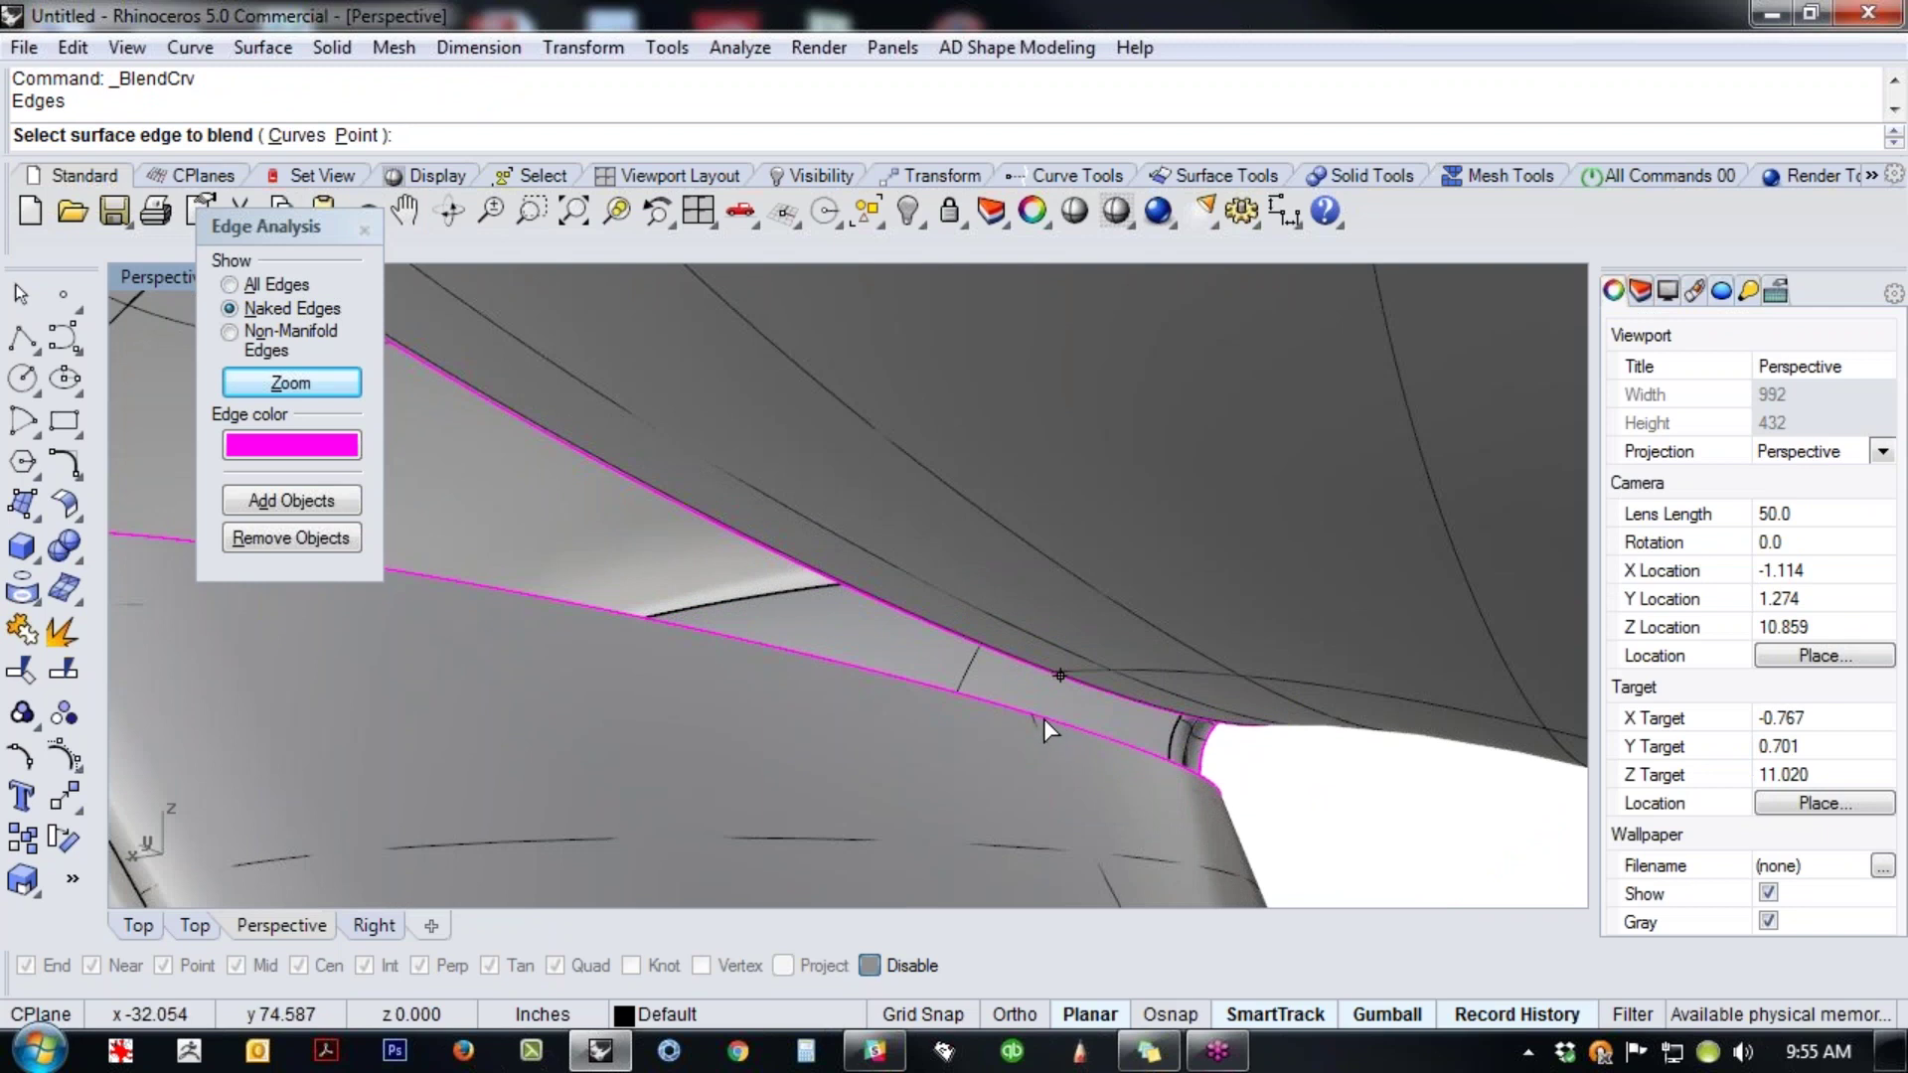
left_click(1035, 725)
scroll(1035, 773, "up", 8)
left_click(1044, 690)
left_click(1029, 691, "alt")
left_click(1069, 638)
left_click(1055, 639)
scroll(1083, 644, "down", 3)
right_click_drag(1083, 644, 1148, 671)
scroll(1361, 705, "down", 4)
scroll(1011, 646, "up", 4)
key("Escape")
right_click_drag(1111, 737, 1078, 708)
middle_click(1078, 707)
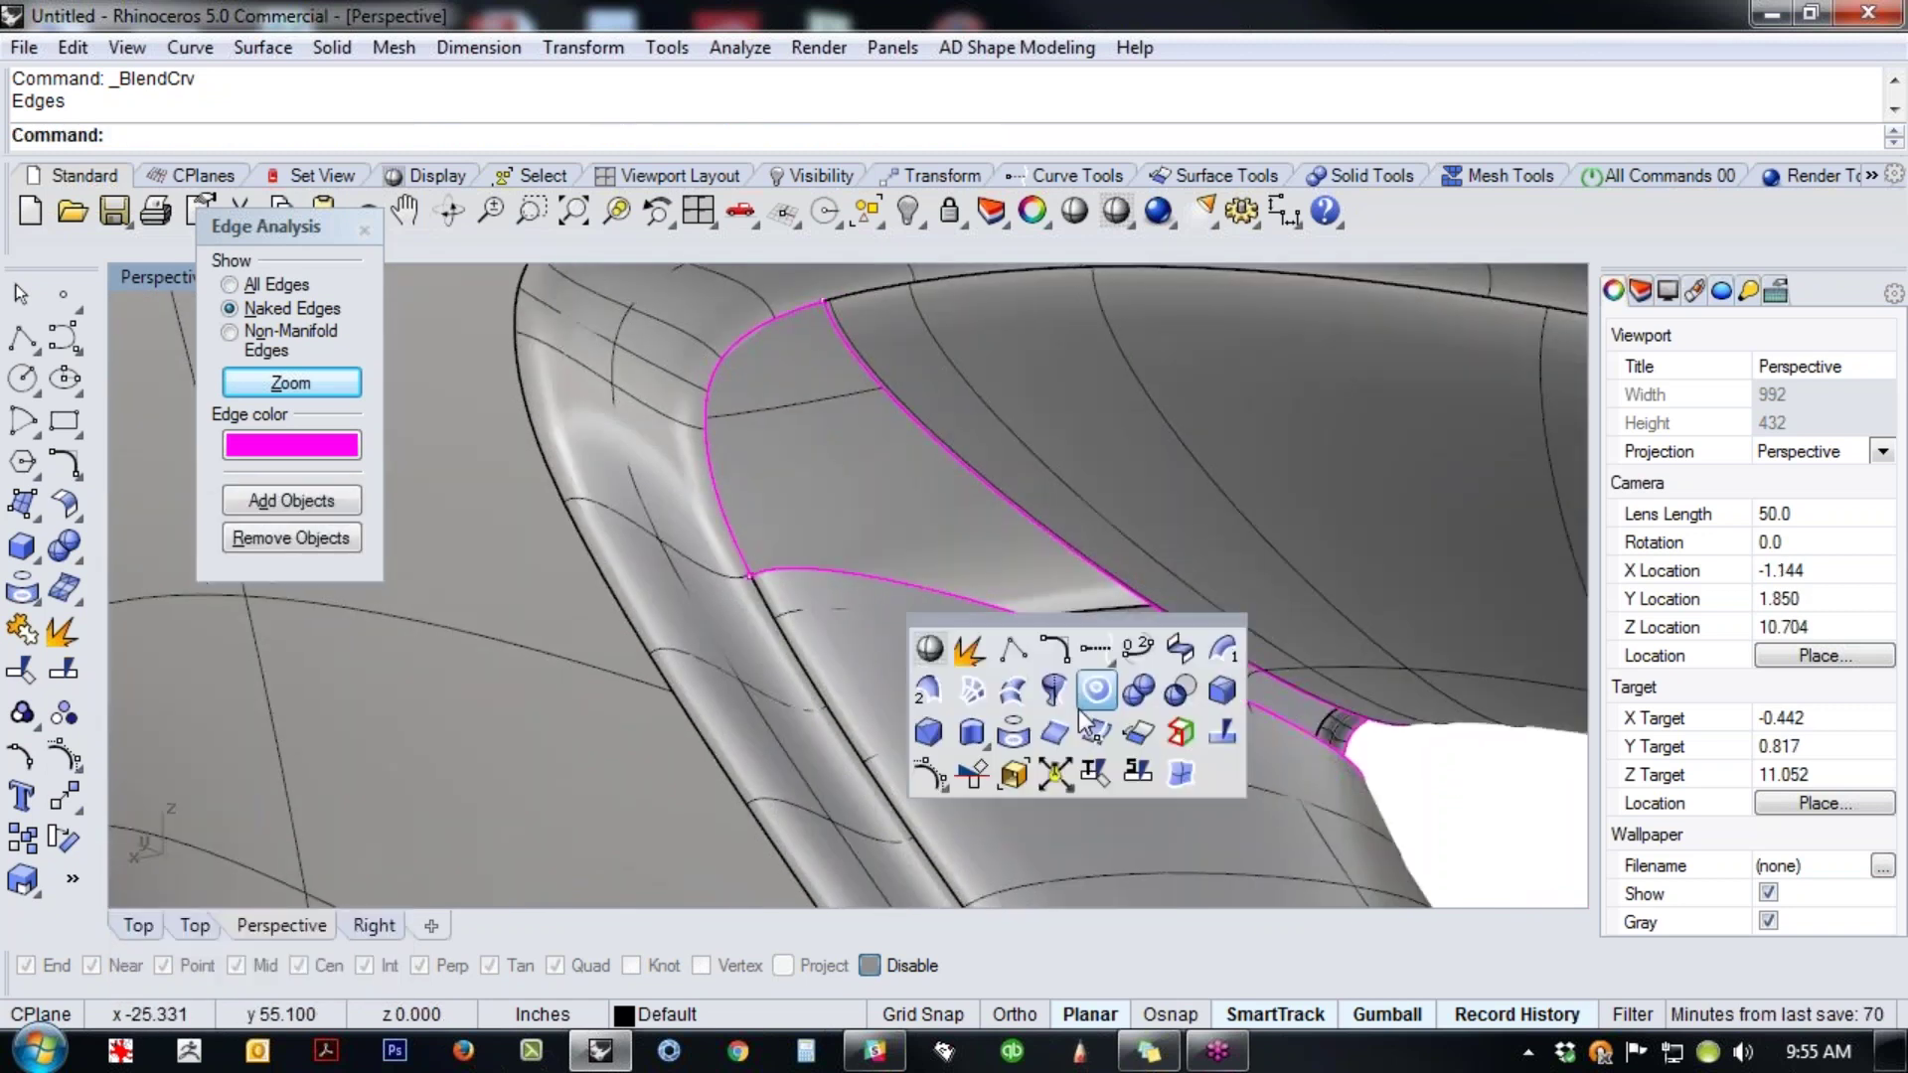
left_click(934, 696)
left_click(987, 506)
left_click(747, 559)
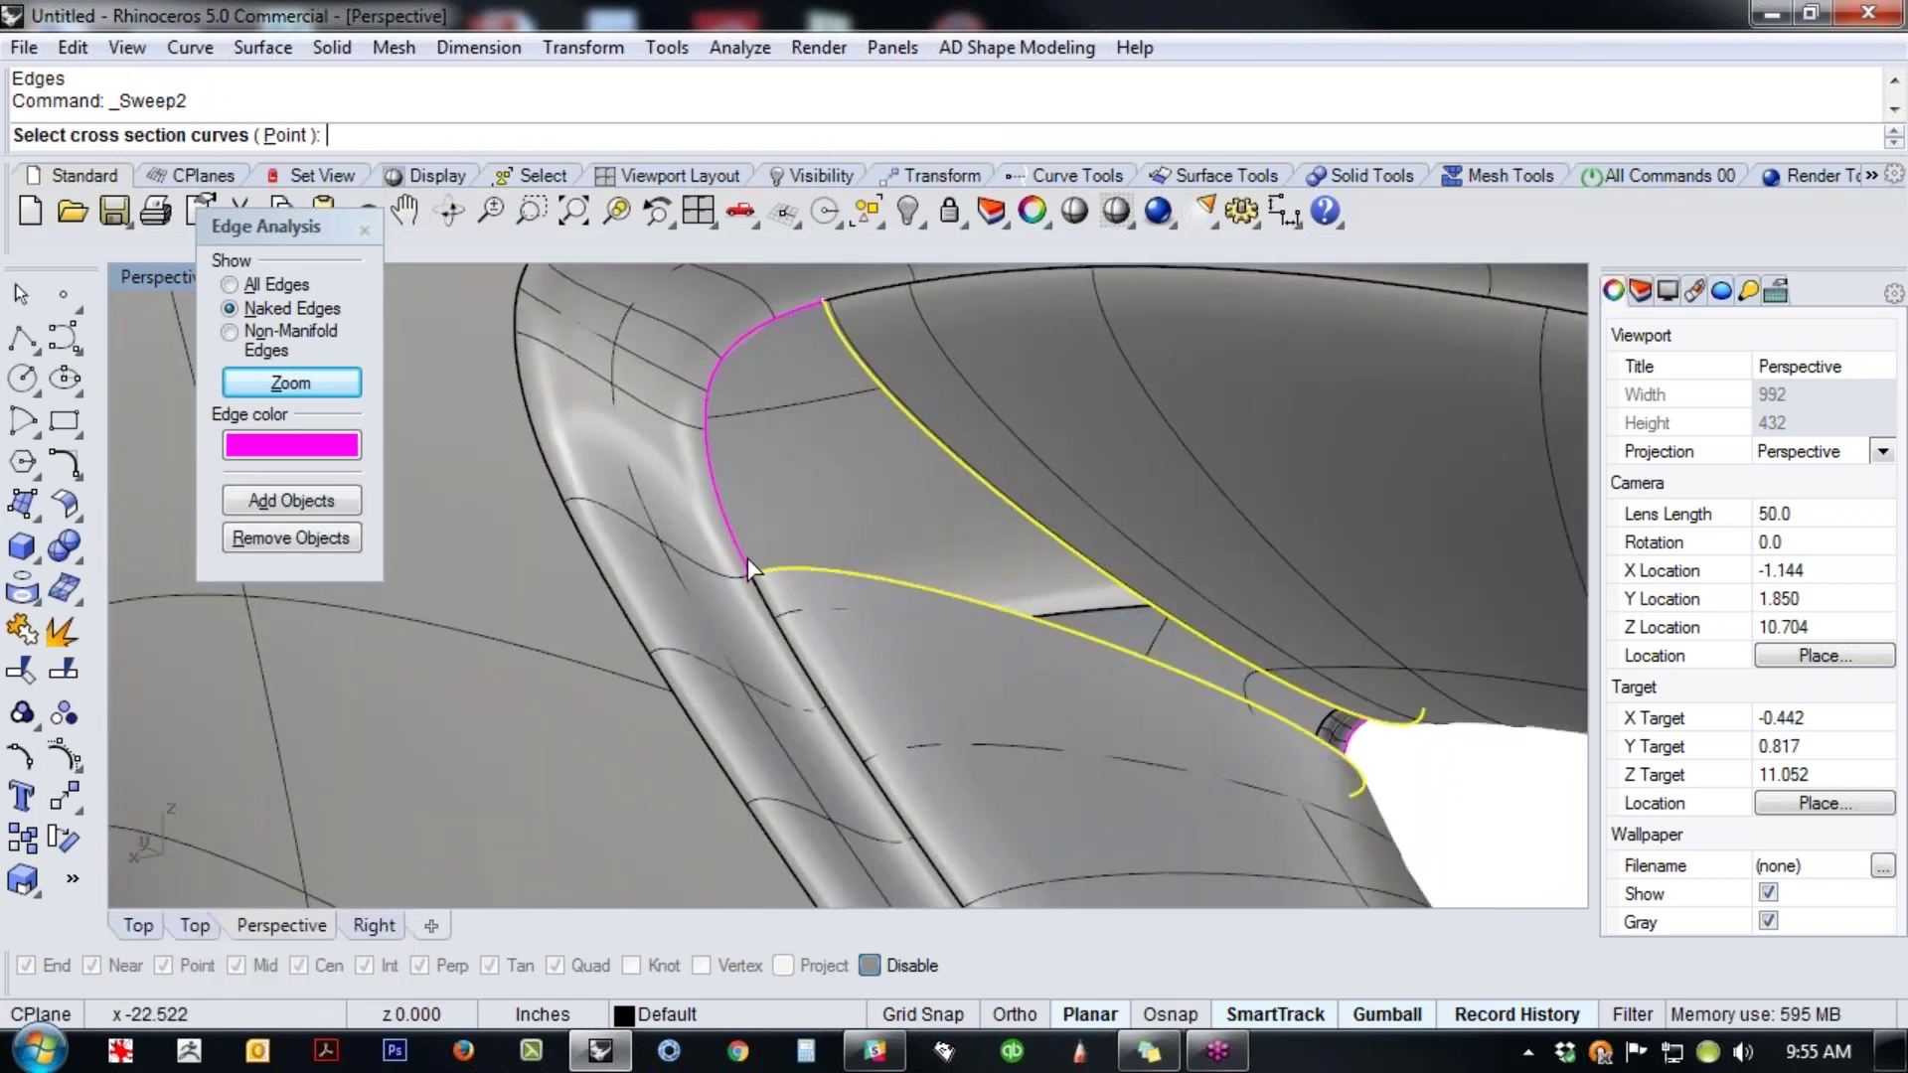
left_click(740, 543)
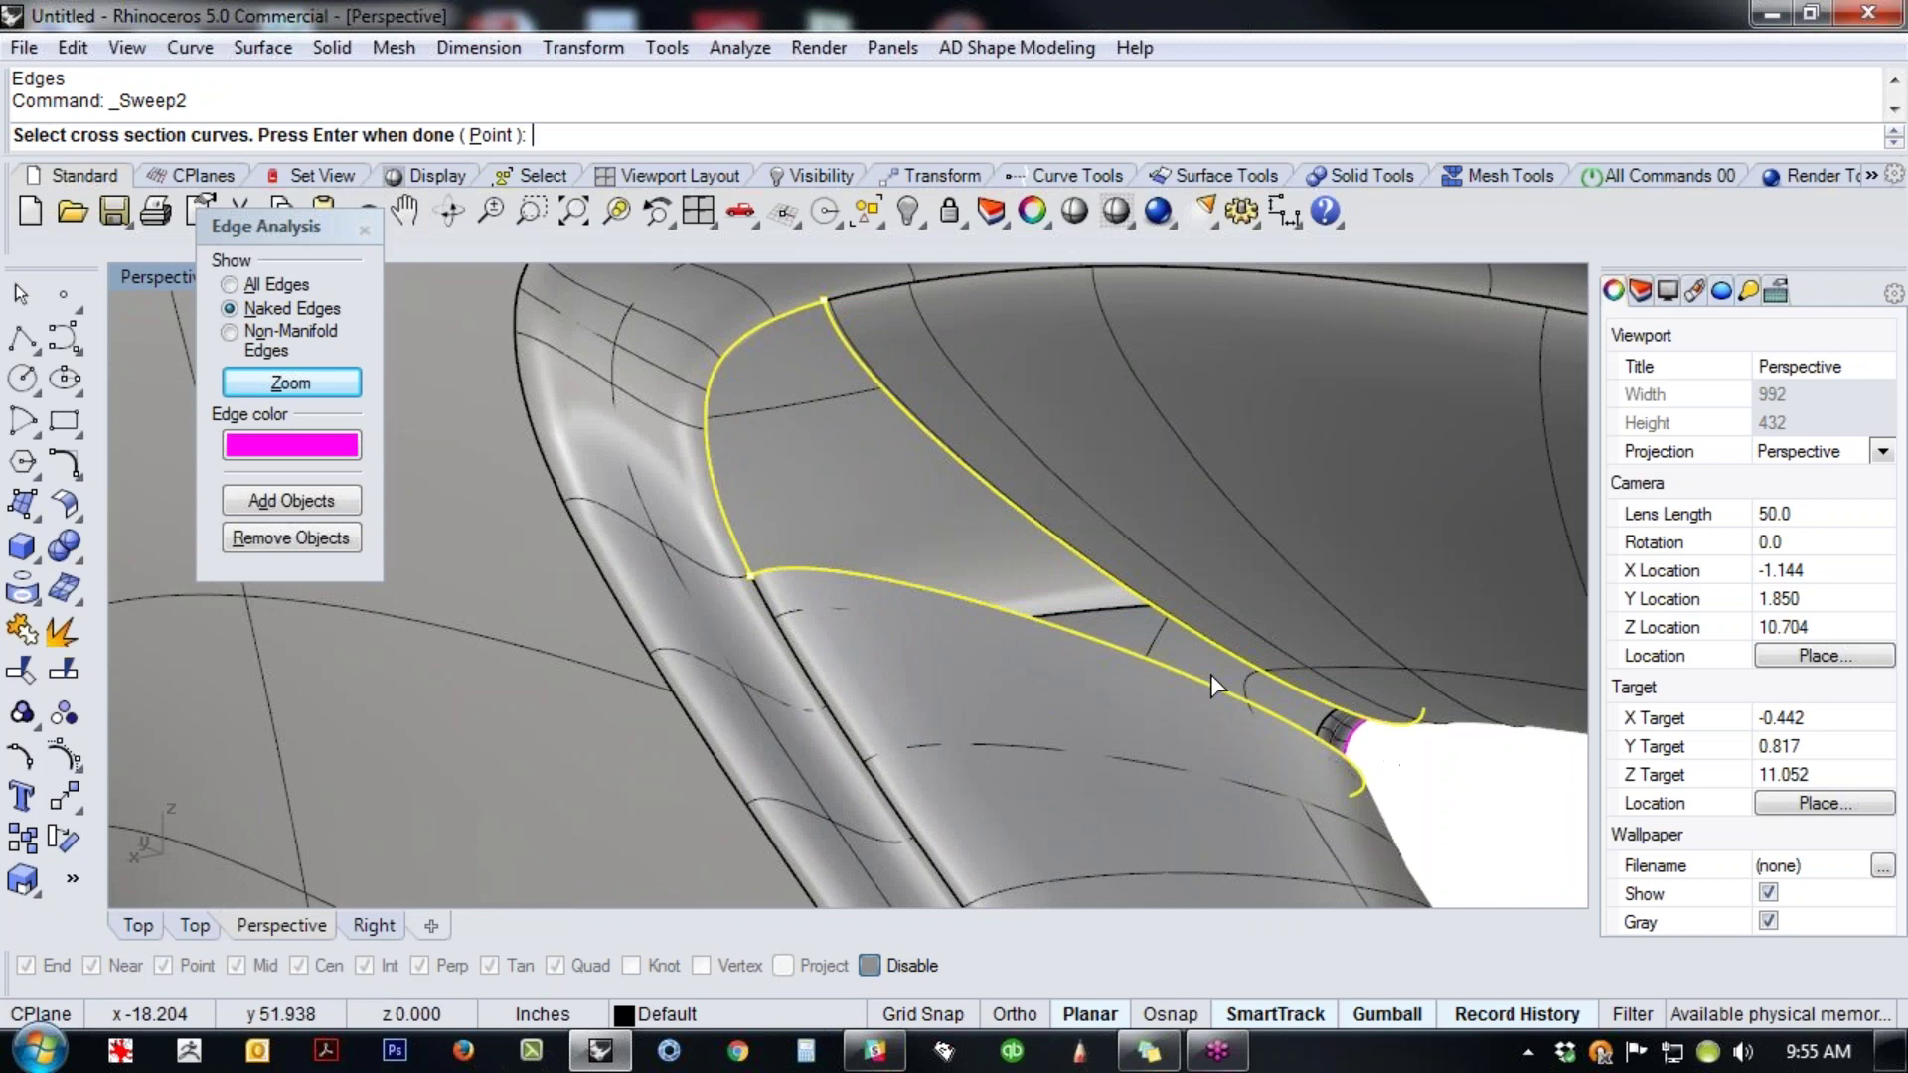
left_click(1355, 747)
key("Return")
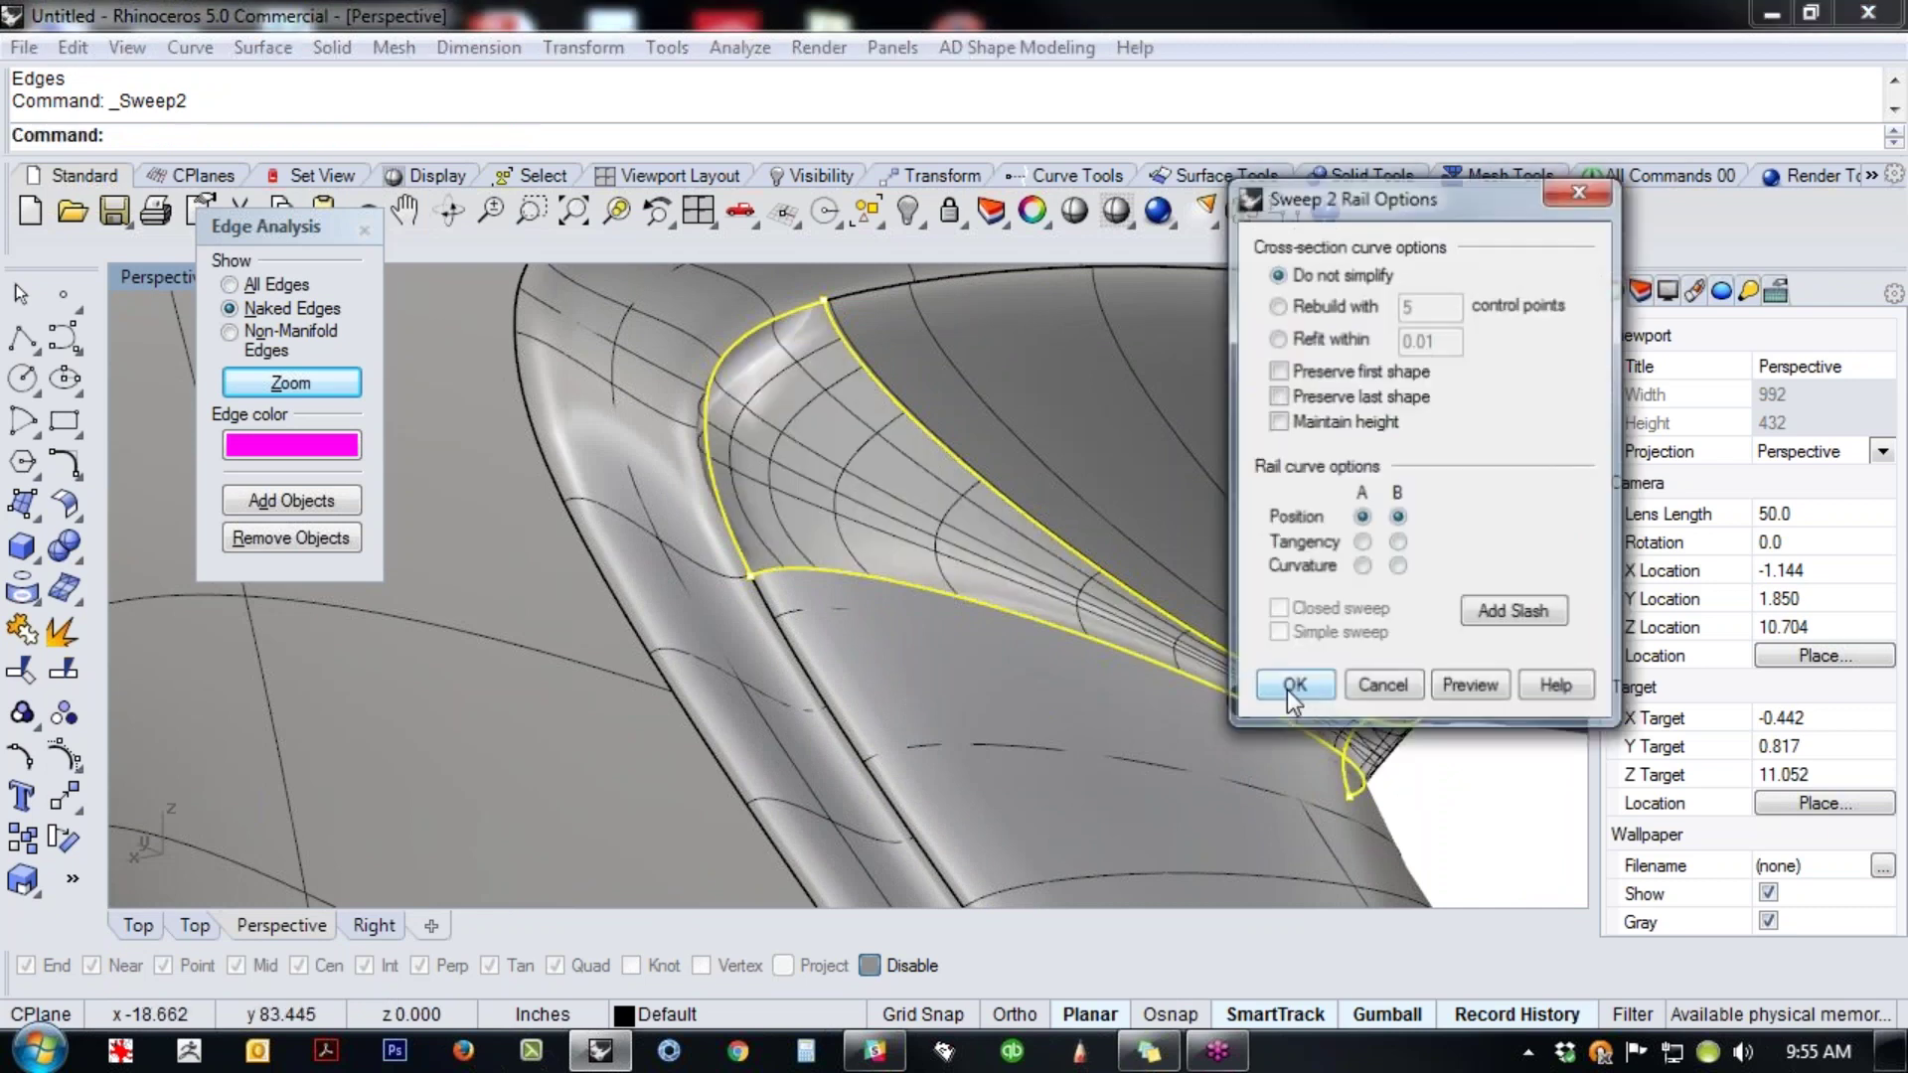
right_click_drag(1029, 680, 927, 693)
left_click(1381, 687)
- Start a tangent surface blend between the recess's two long naked edges and pull the first outer shape handle outward toward the naked rim
right_click_drag(803, 610, 711, 610)
middle_click(712, 610)
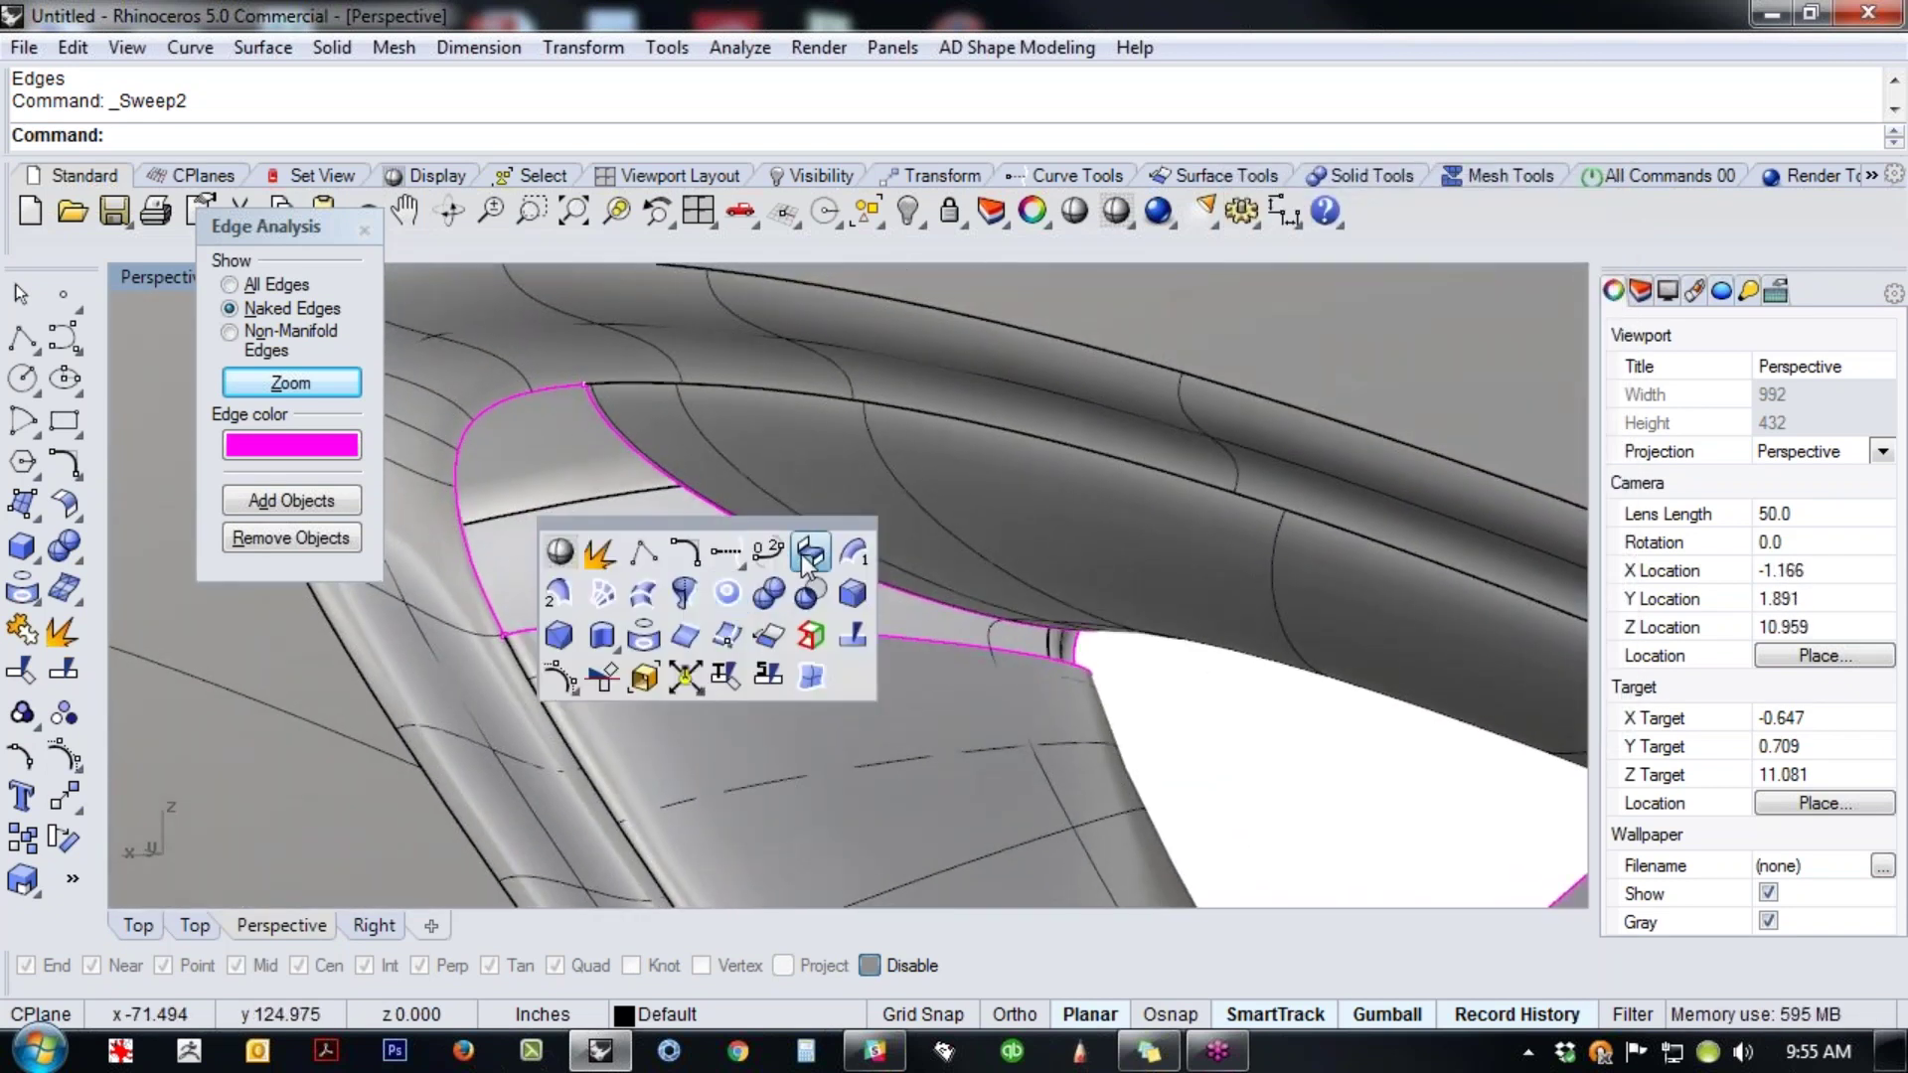
left_click(722, 596)
left_click(596, 626)
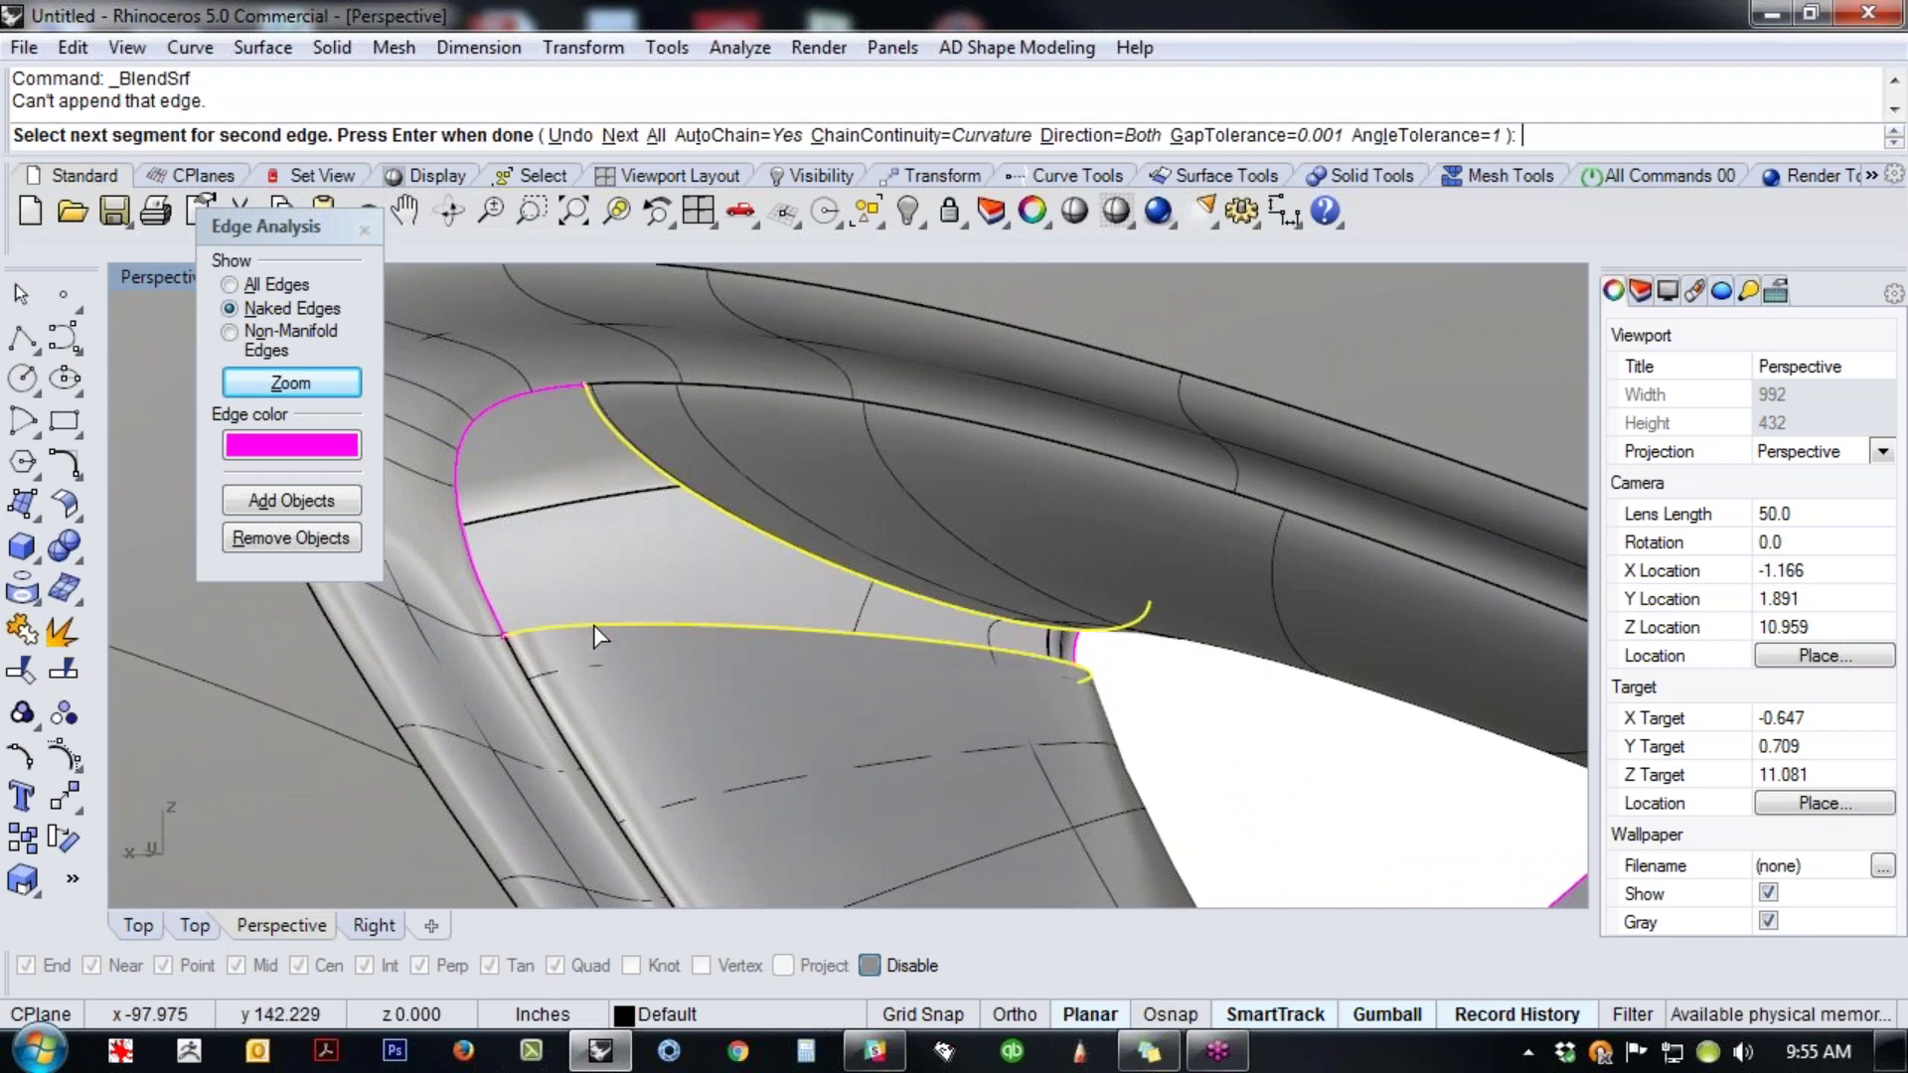
key("Return")
right_click_drag(986, 659, 560, 372)
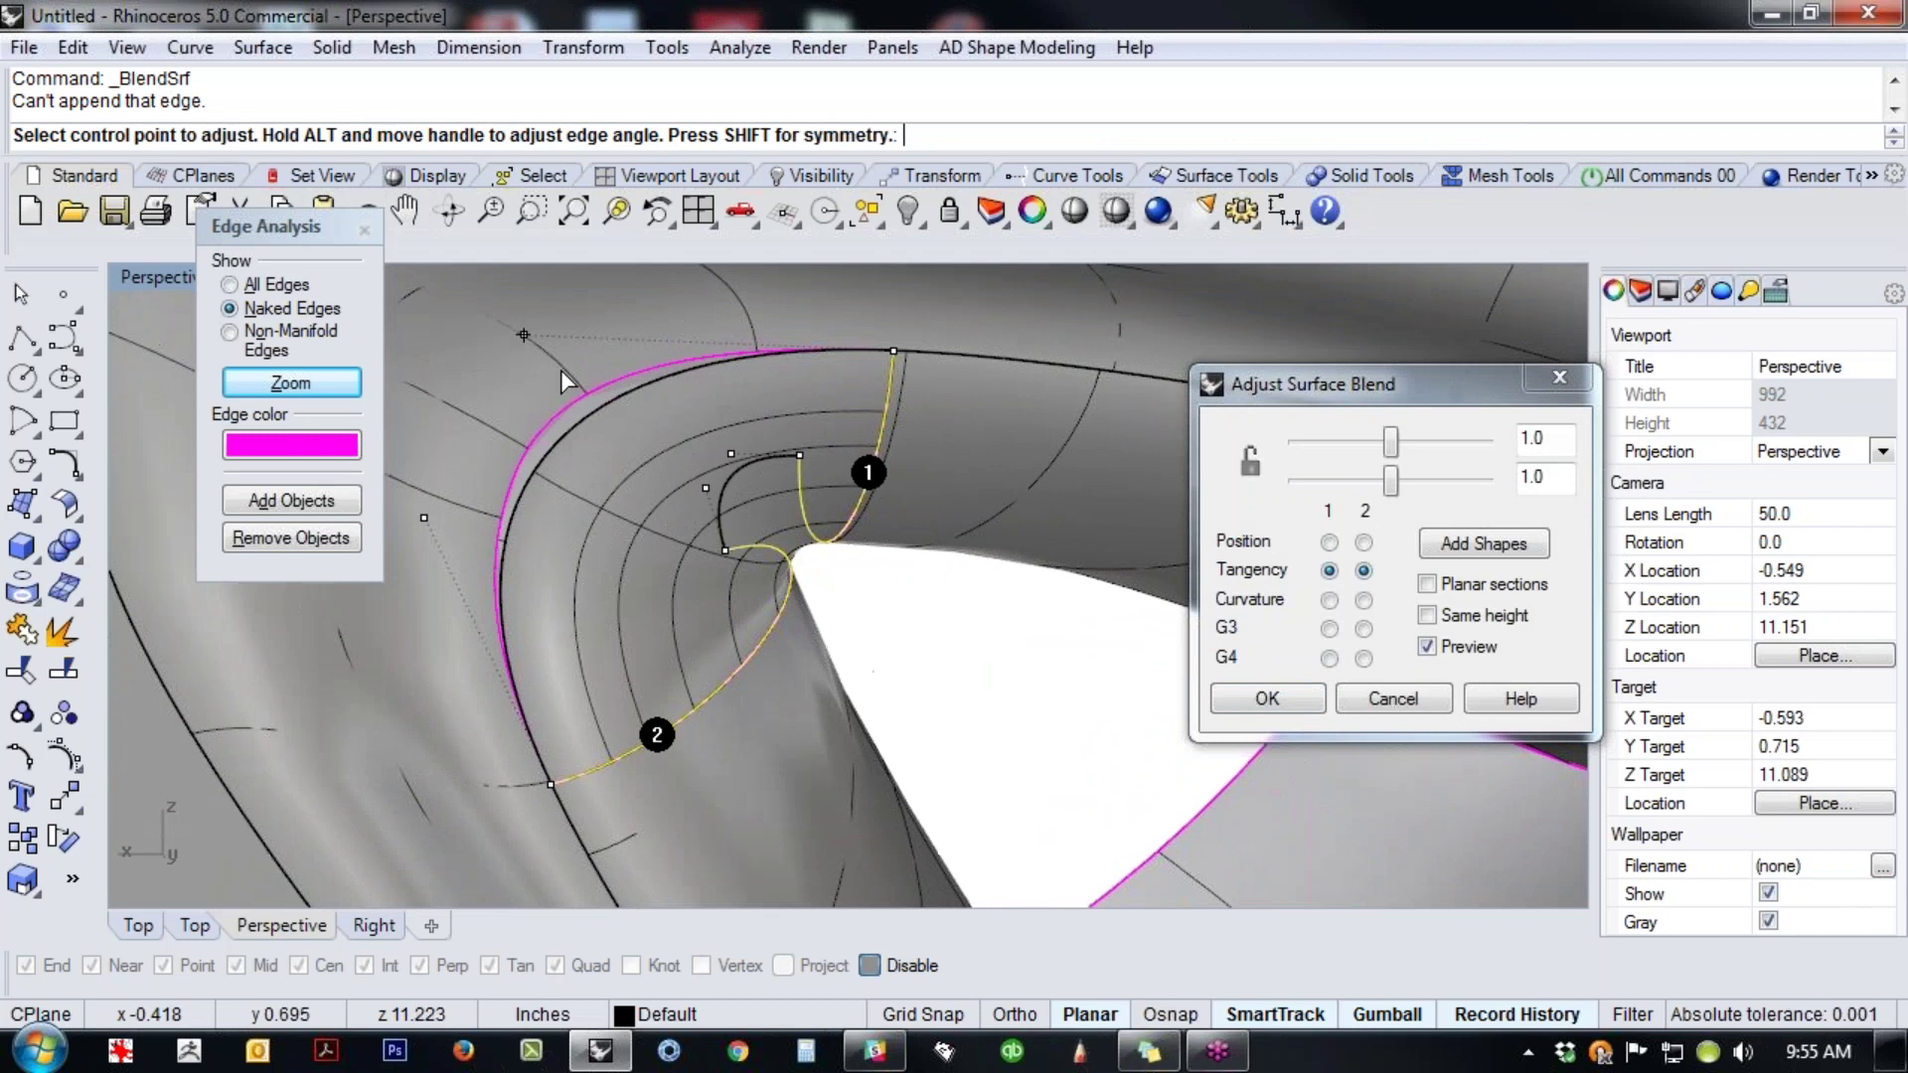
left_click(524, 335)
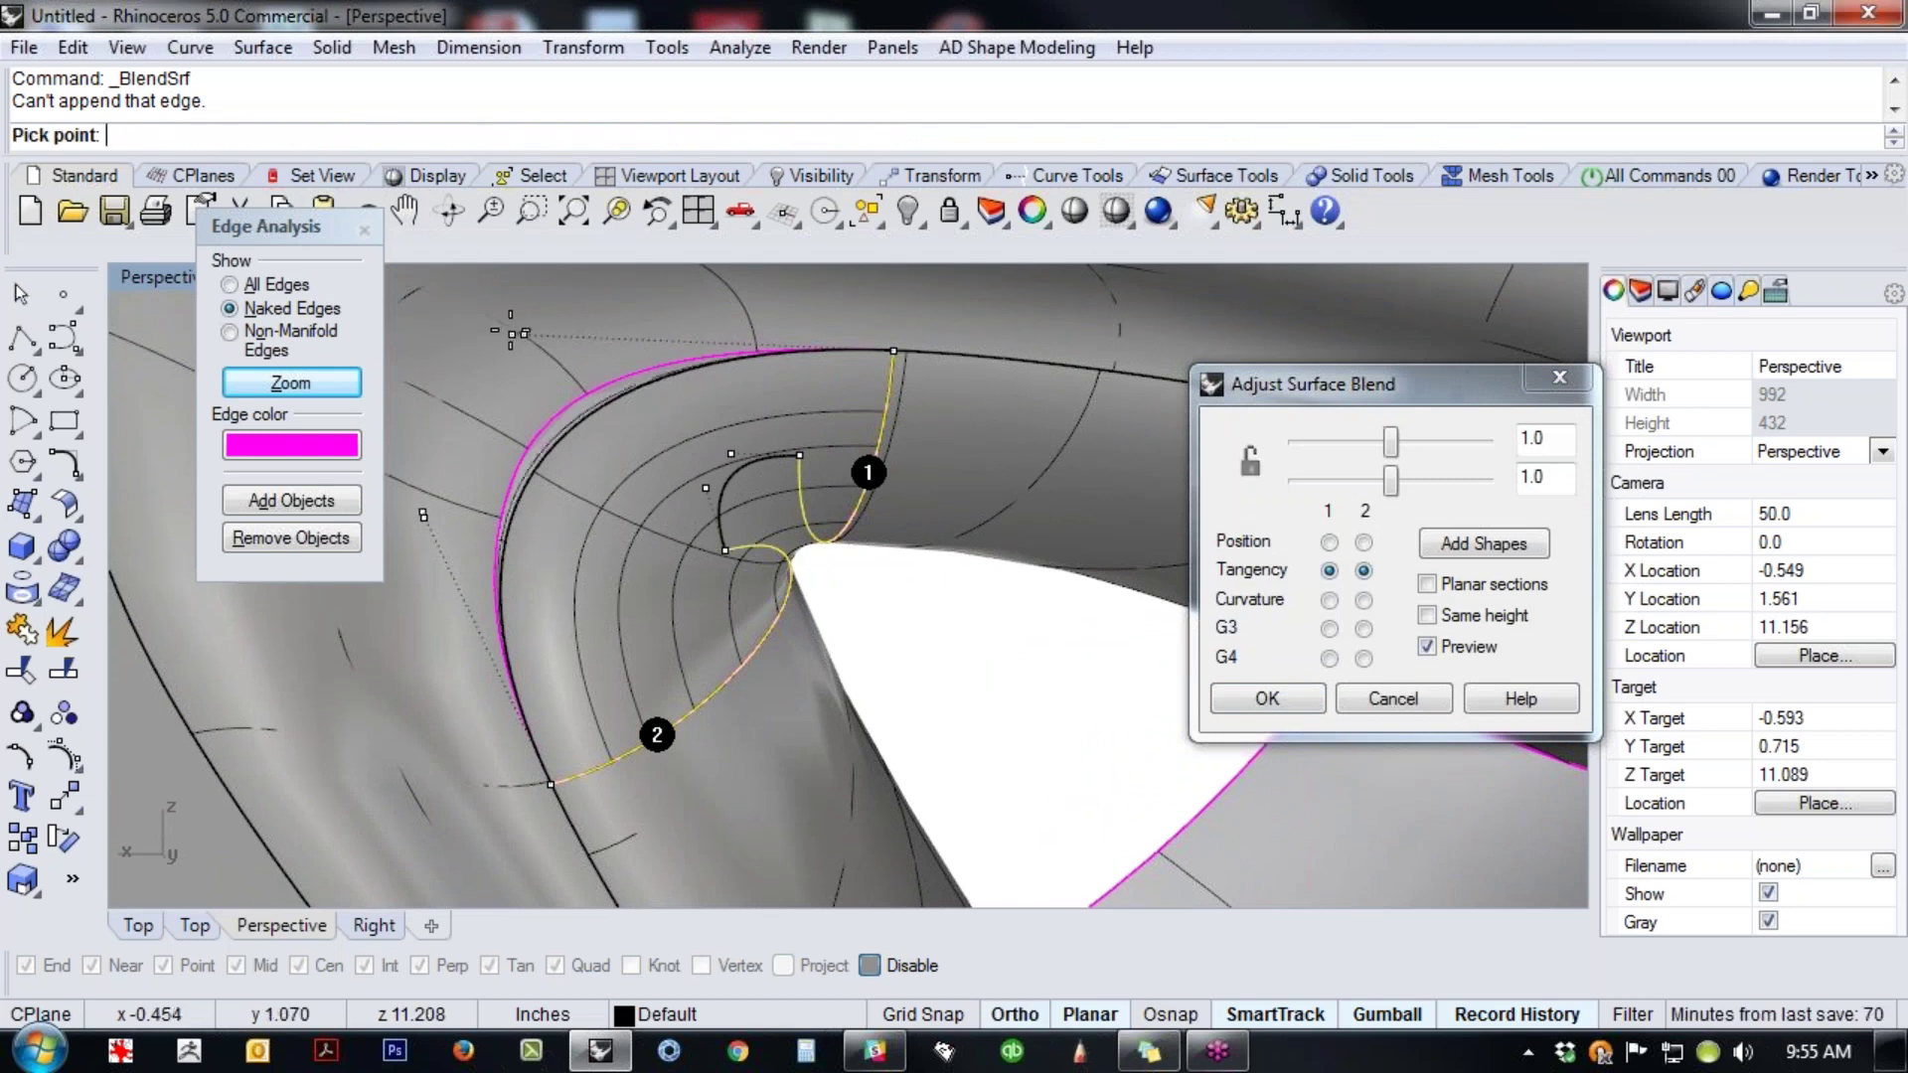
left_click(495, 324)
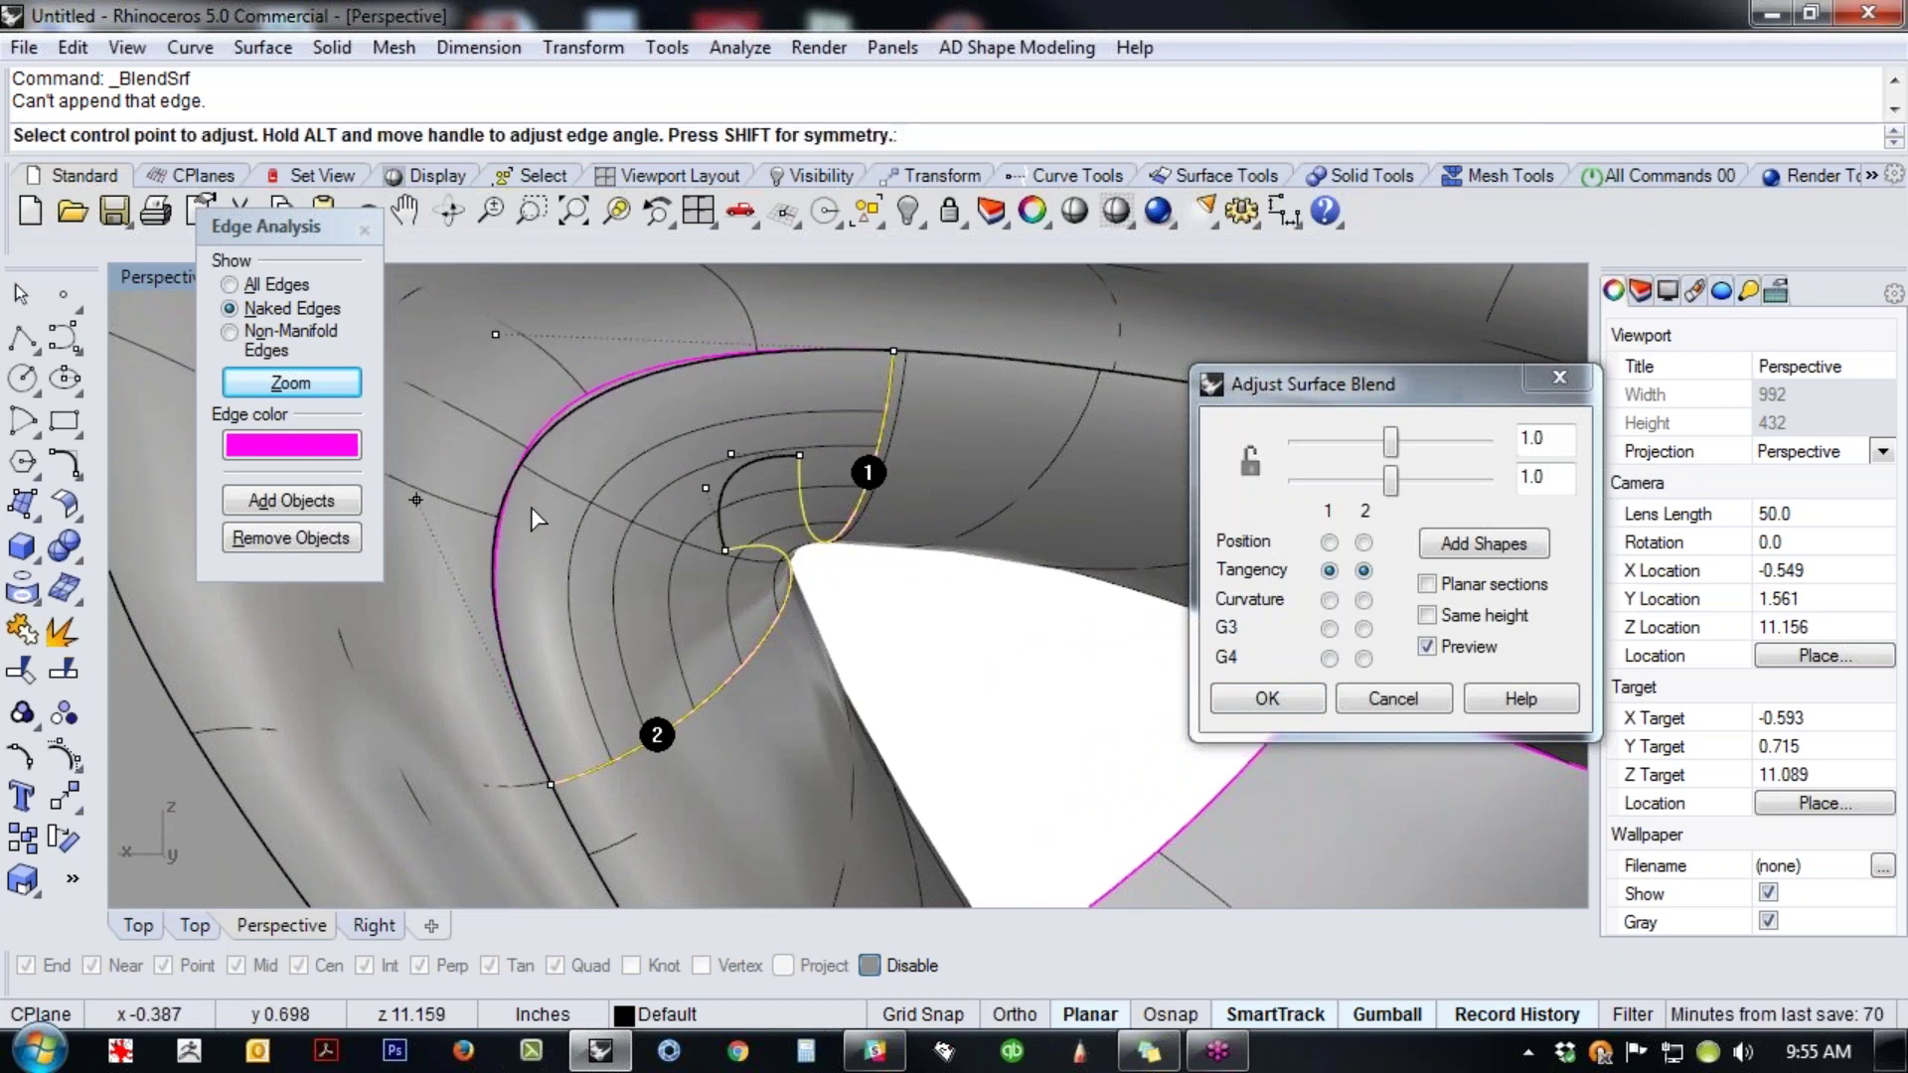
- On the opposite side of the handle, move both outer shape handles of the blend so its edge follows the naked rim
scroll(591, 557, "down", 4)
right_click_drag(843, 656, 557, 626)
scroll(705, 660, "down", 6)
right_click_drag(556, 626, 266, 628, "shift")
right_click_drag(1143, 486, 1078, 514)
right_click_drag(1078, 514, 788, 558, "shift")
scroll(786, 555, "up", 4)
right_click_drag(950, 669, 885, 453)
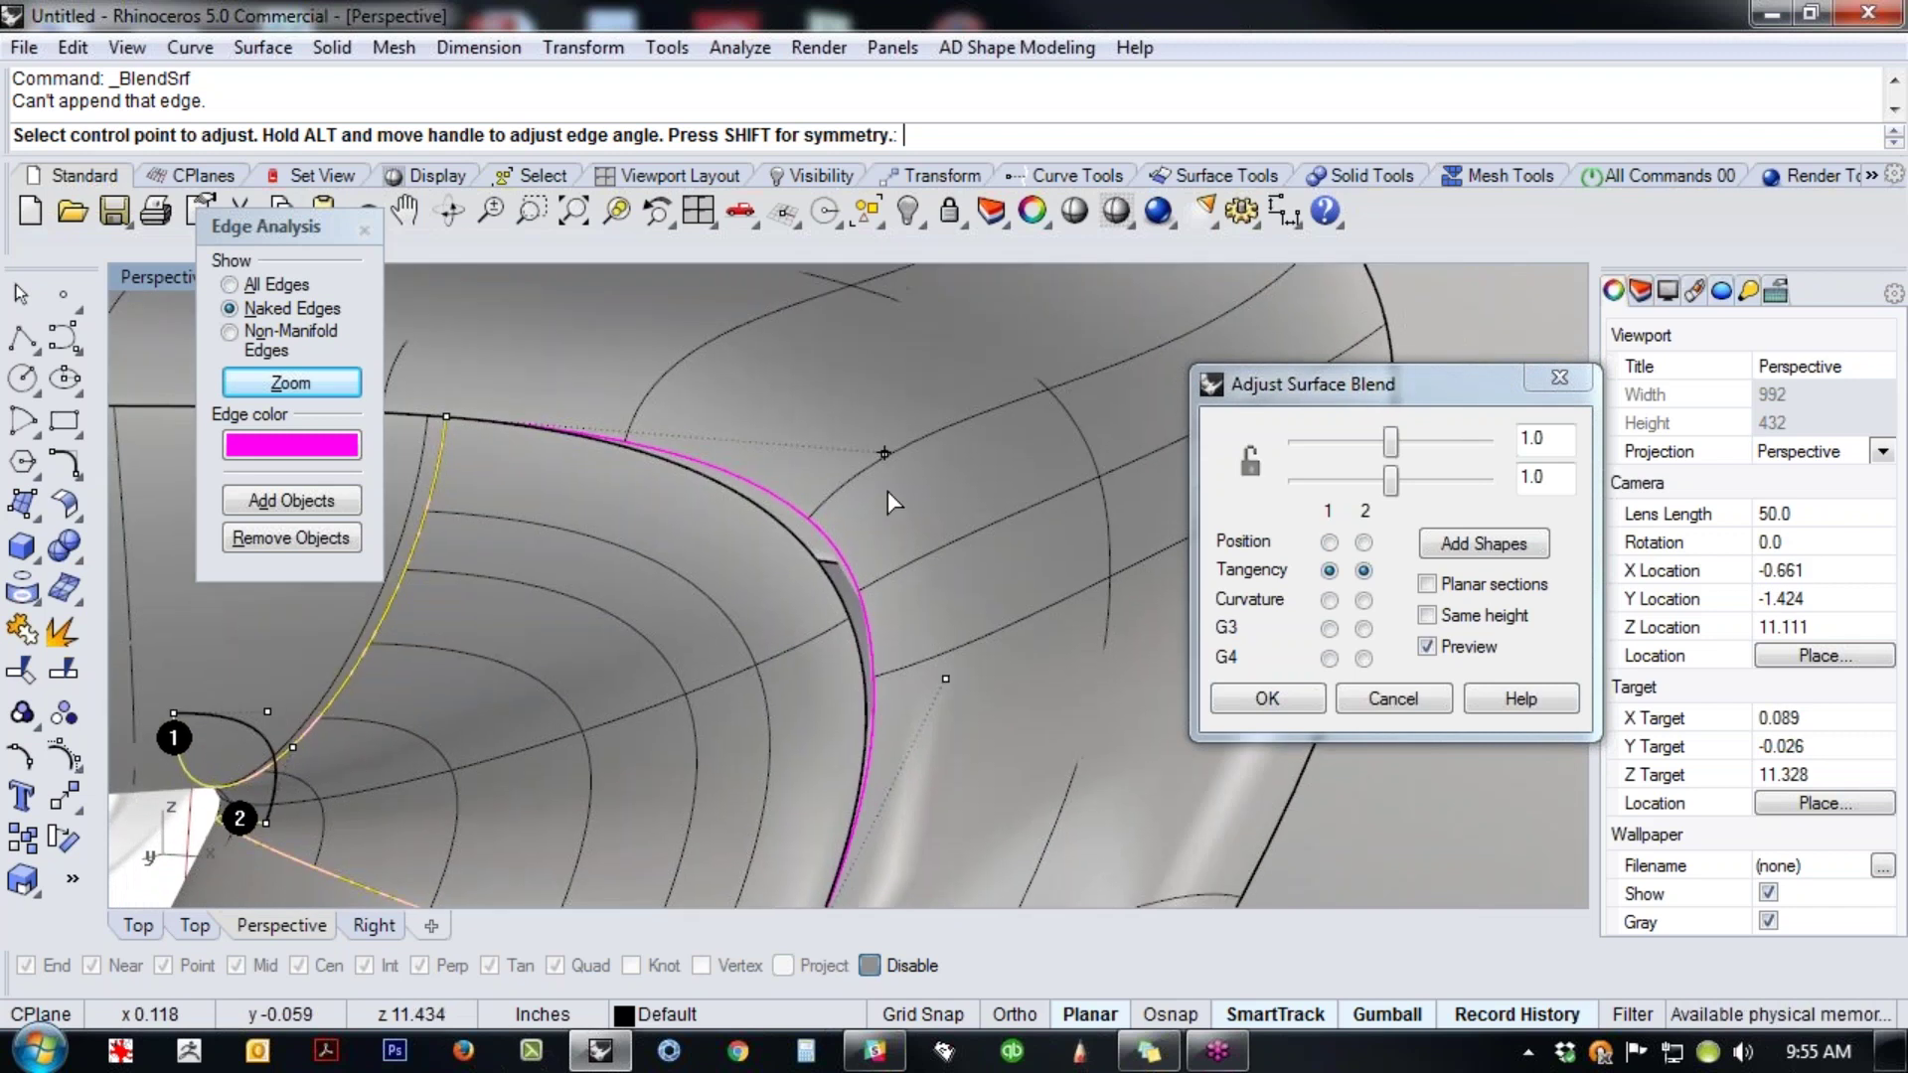
left_click(884, 453)
left_click(928, 447)
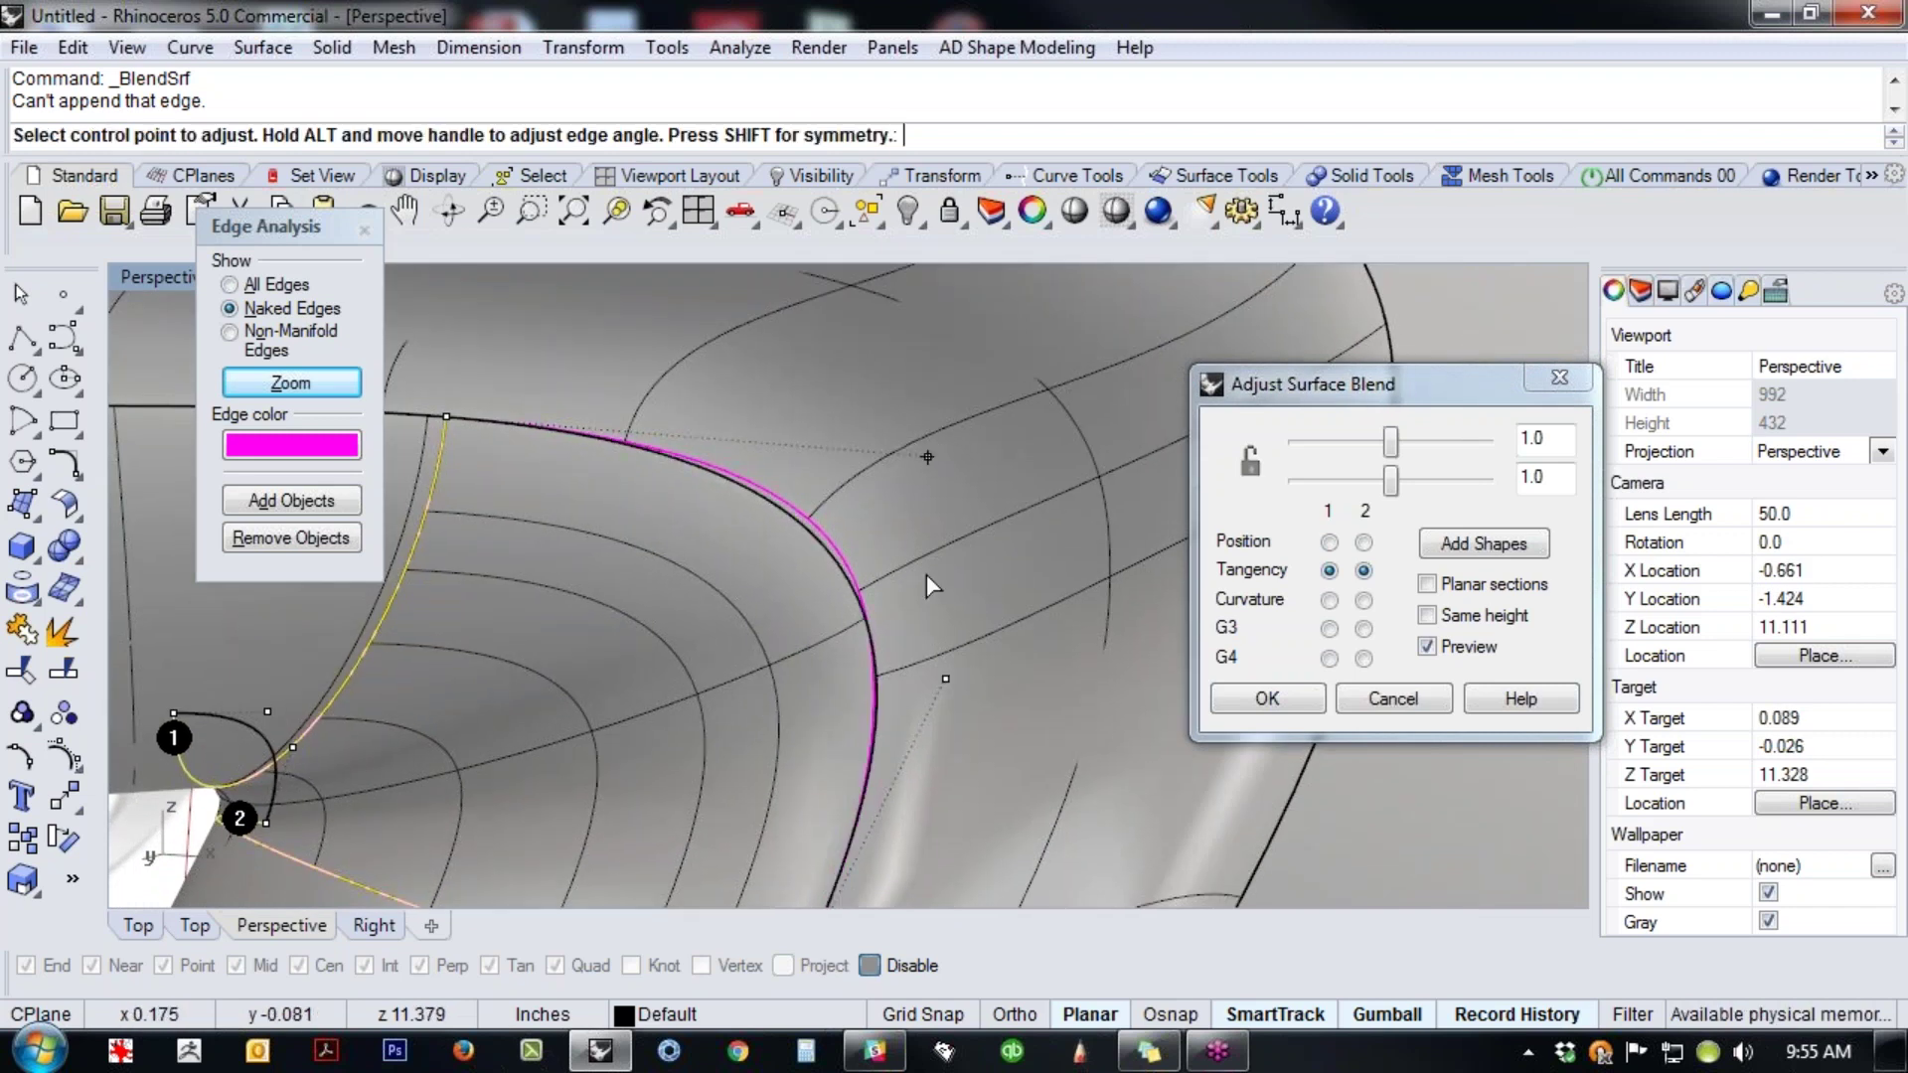
left_click(947, 680)
left_click(951, 666)
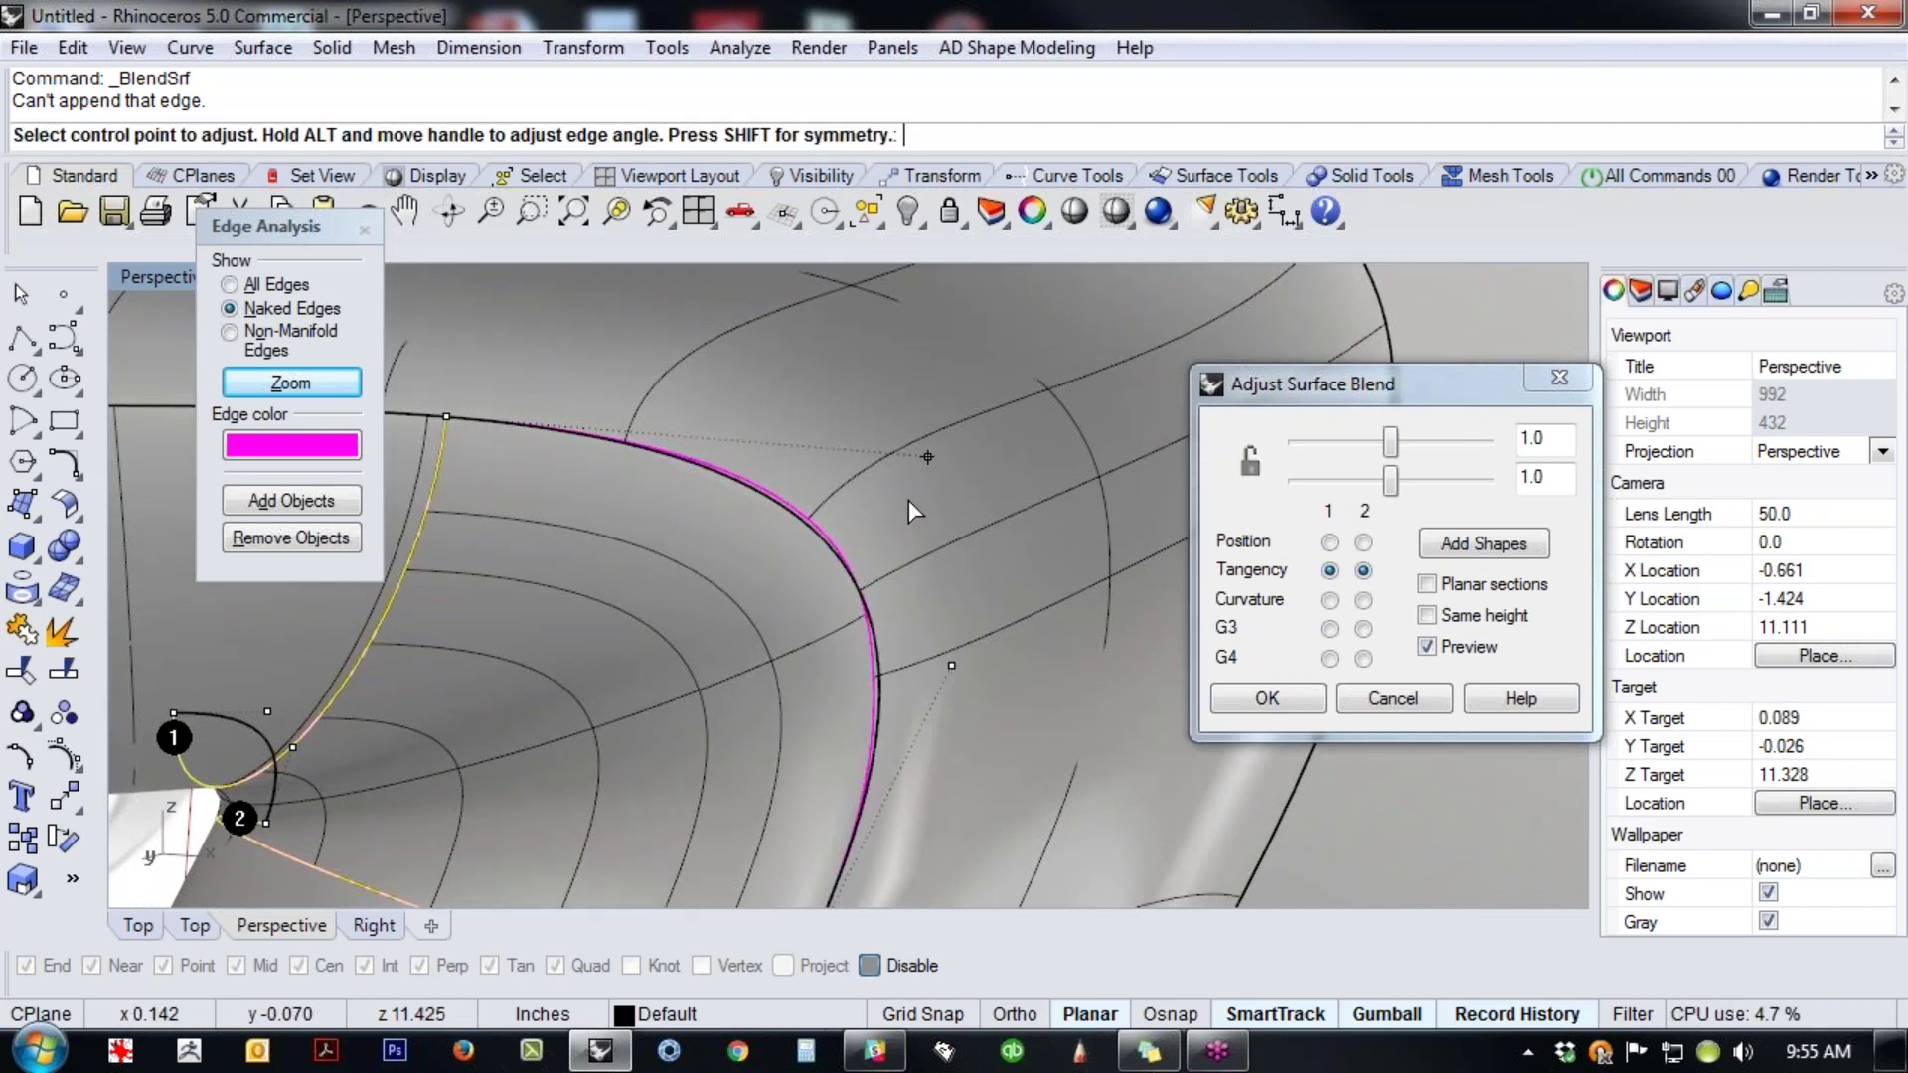
- Fine-tune the two outer handles on that side to keep the blend edge just inside the rim, and create the blend surface
left_click(928, 458)
left_click(902, 454)
left_click(952, 664)
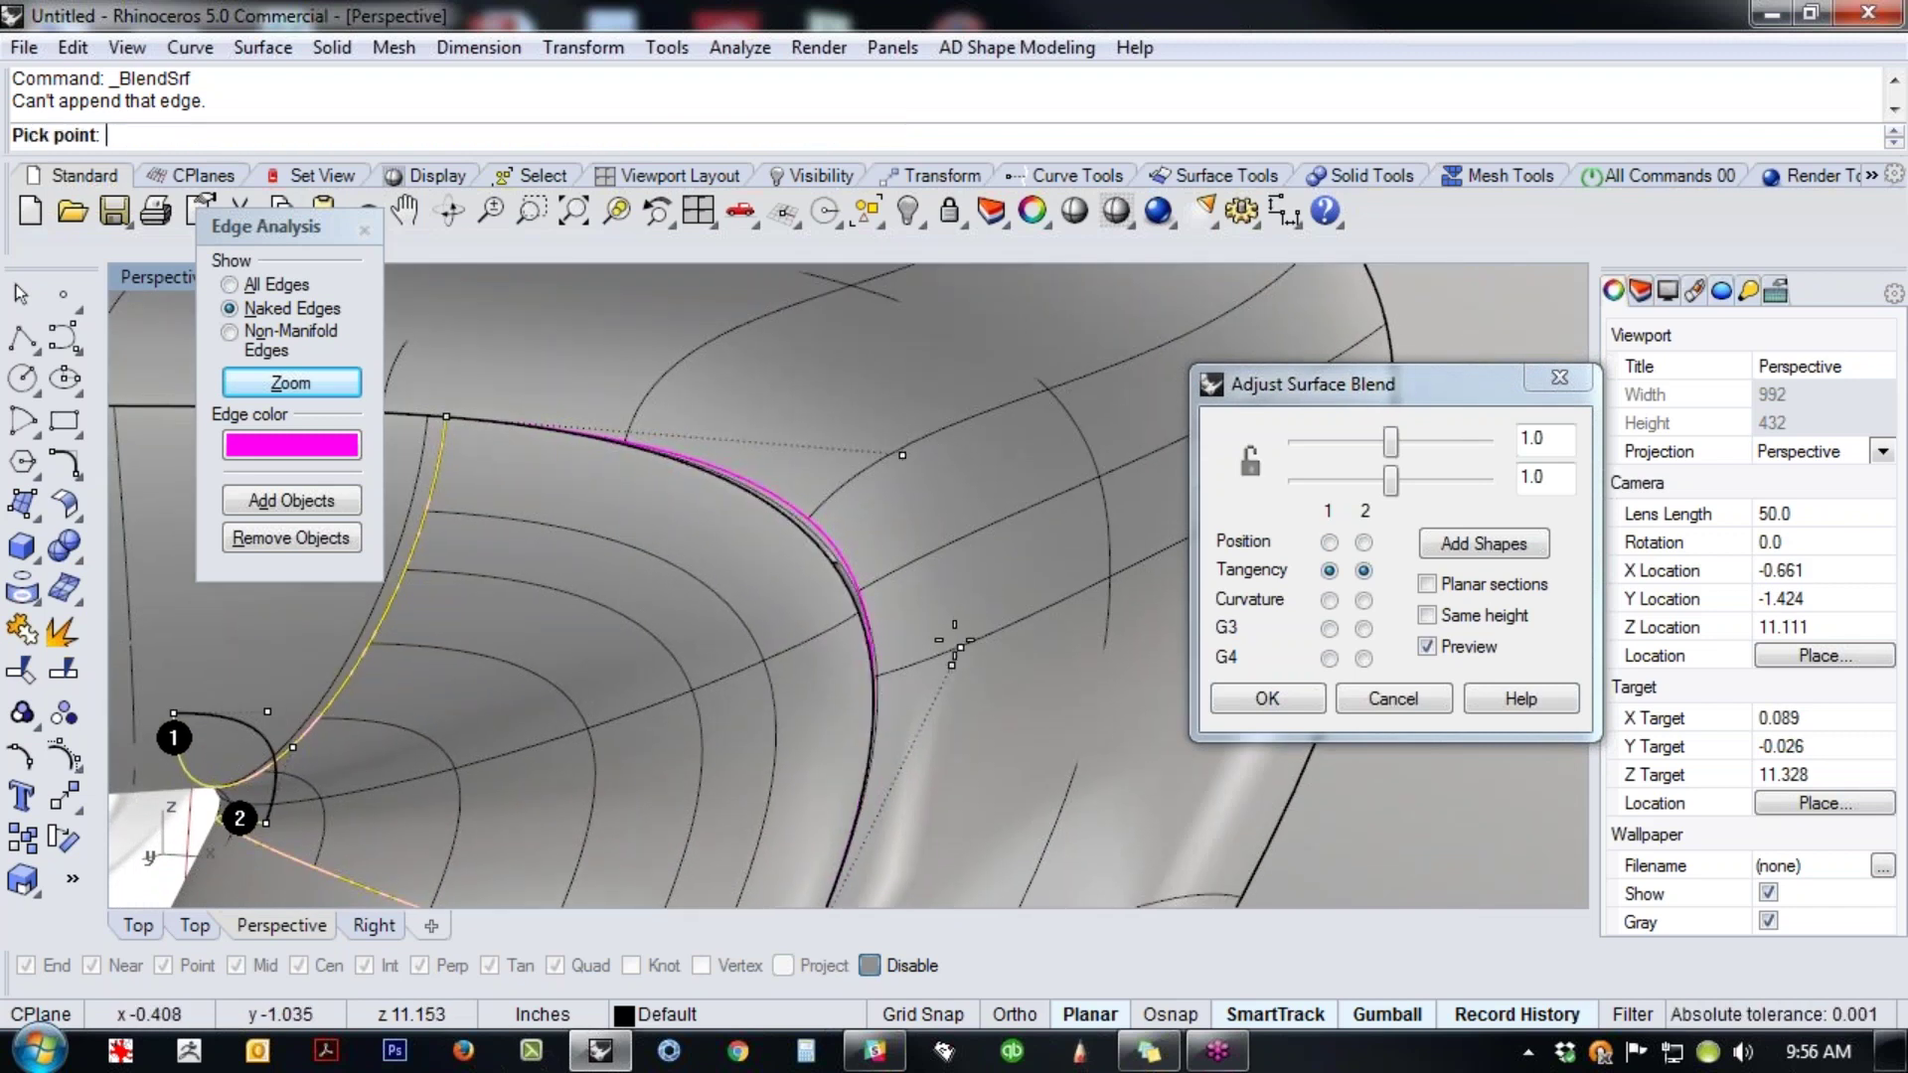
left_click(963, 640)
left_click(901, 454)
left_click(862, 452)
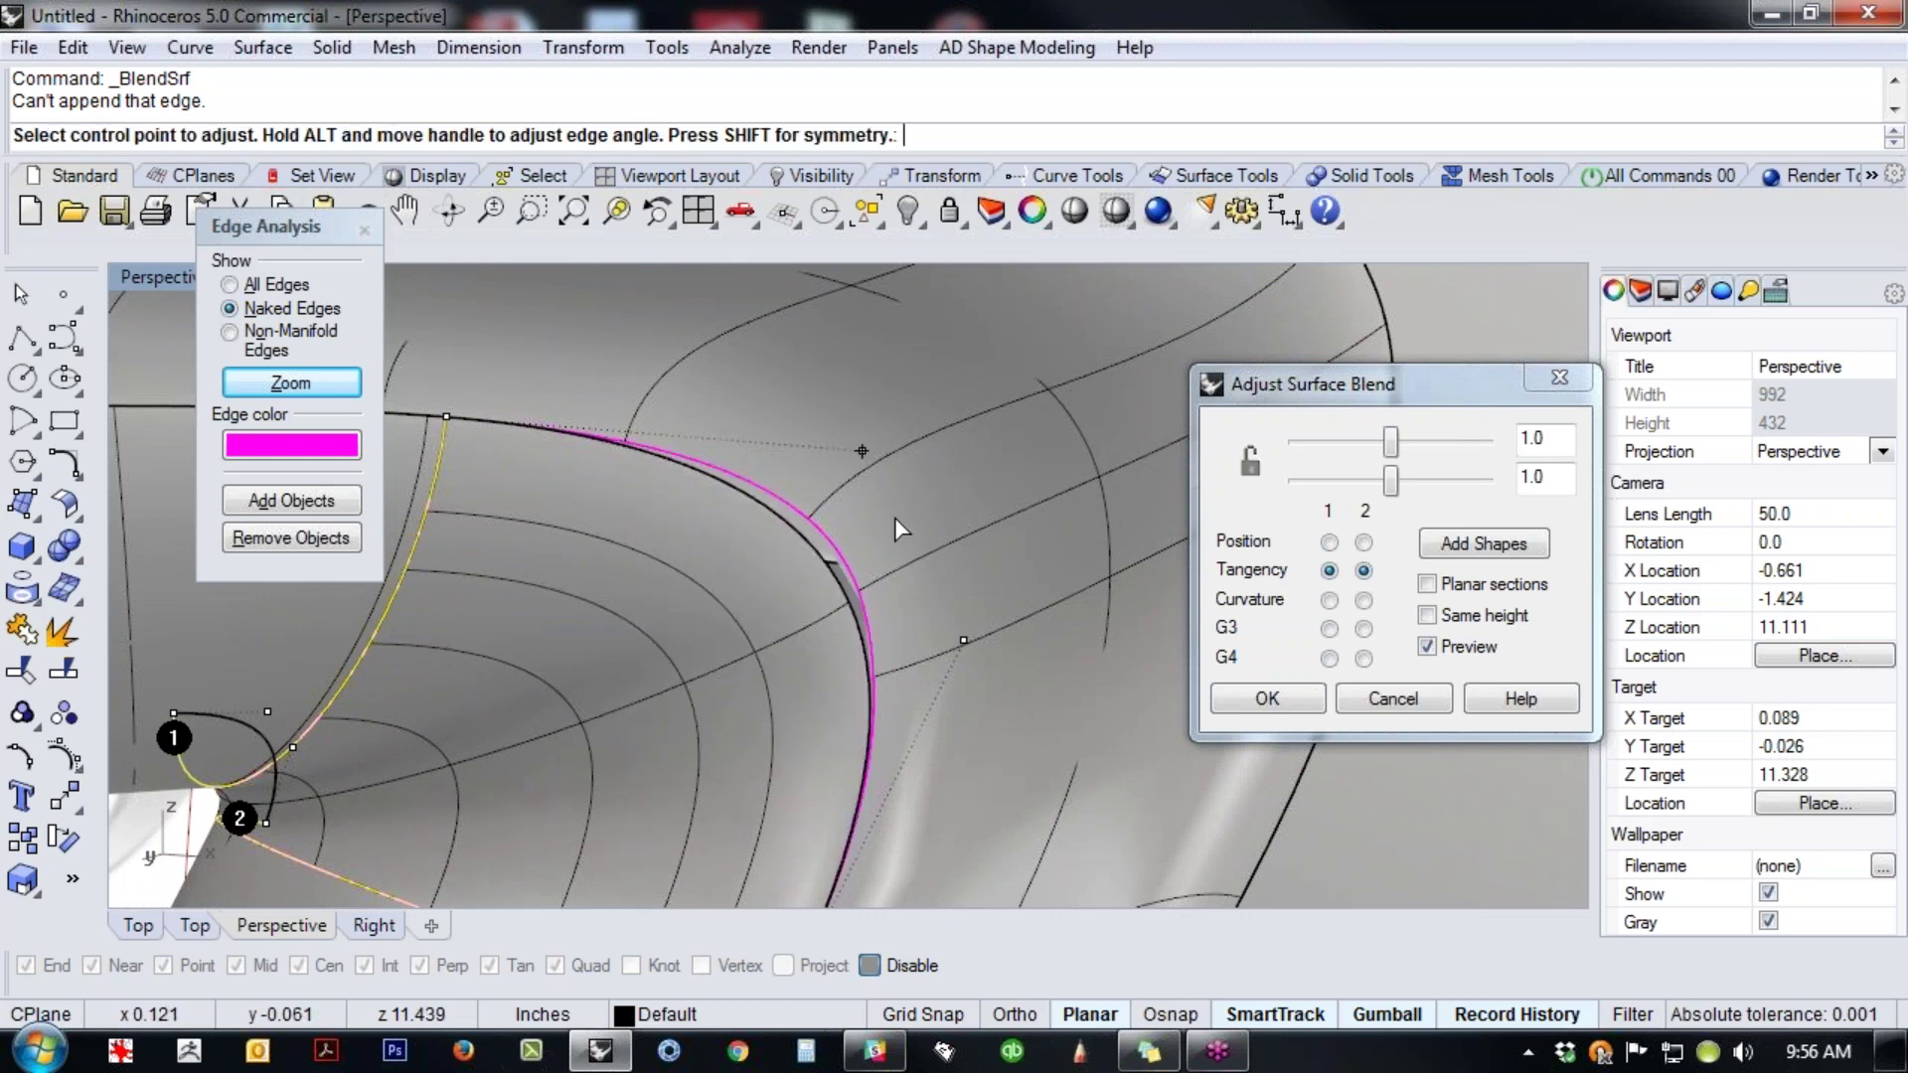
left_click(964, 639)
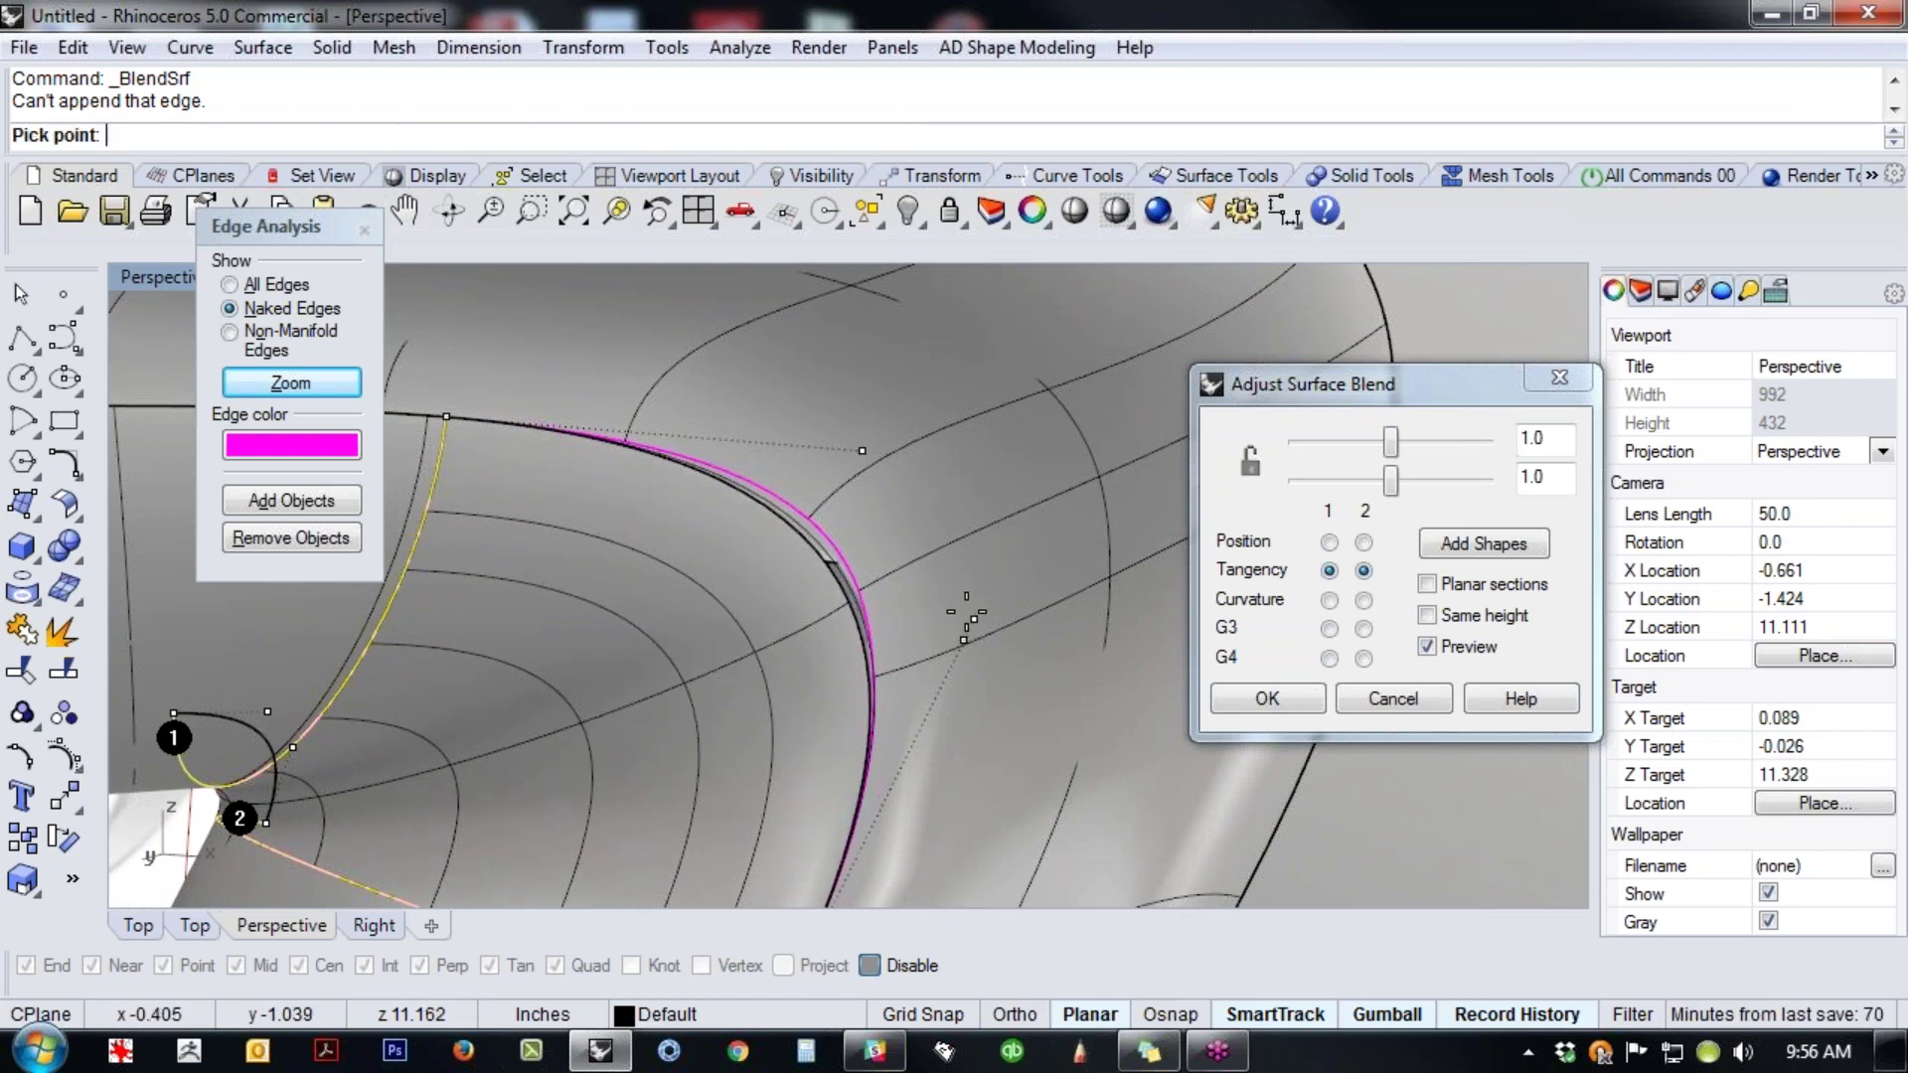
left_click(963, 640)
scroll(668, 573, "down", 4)
right_click_drag(676, 586, 1391, 626)
scroll(581, 536, "up", 4)
right_click_drag(510, 619, 730, 546)
left_click(1269, 697)
- Split the new blend surface along an isocurve close to its outer edge at one end
right_click_drag(932, 682, 838, 685, "shift")
right_click_drag(838, 685, 884, 665)
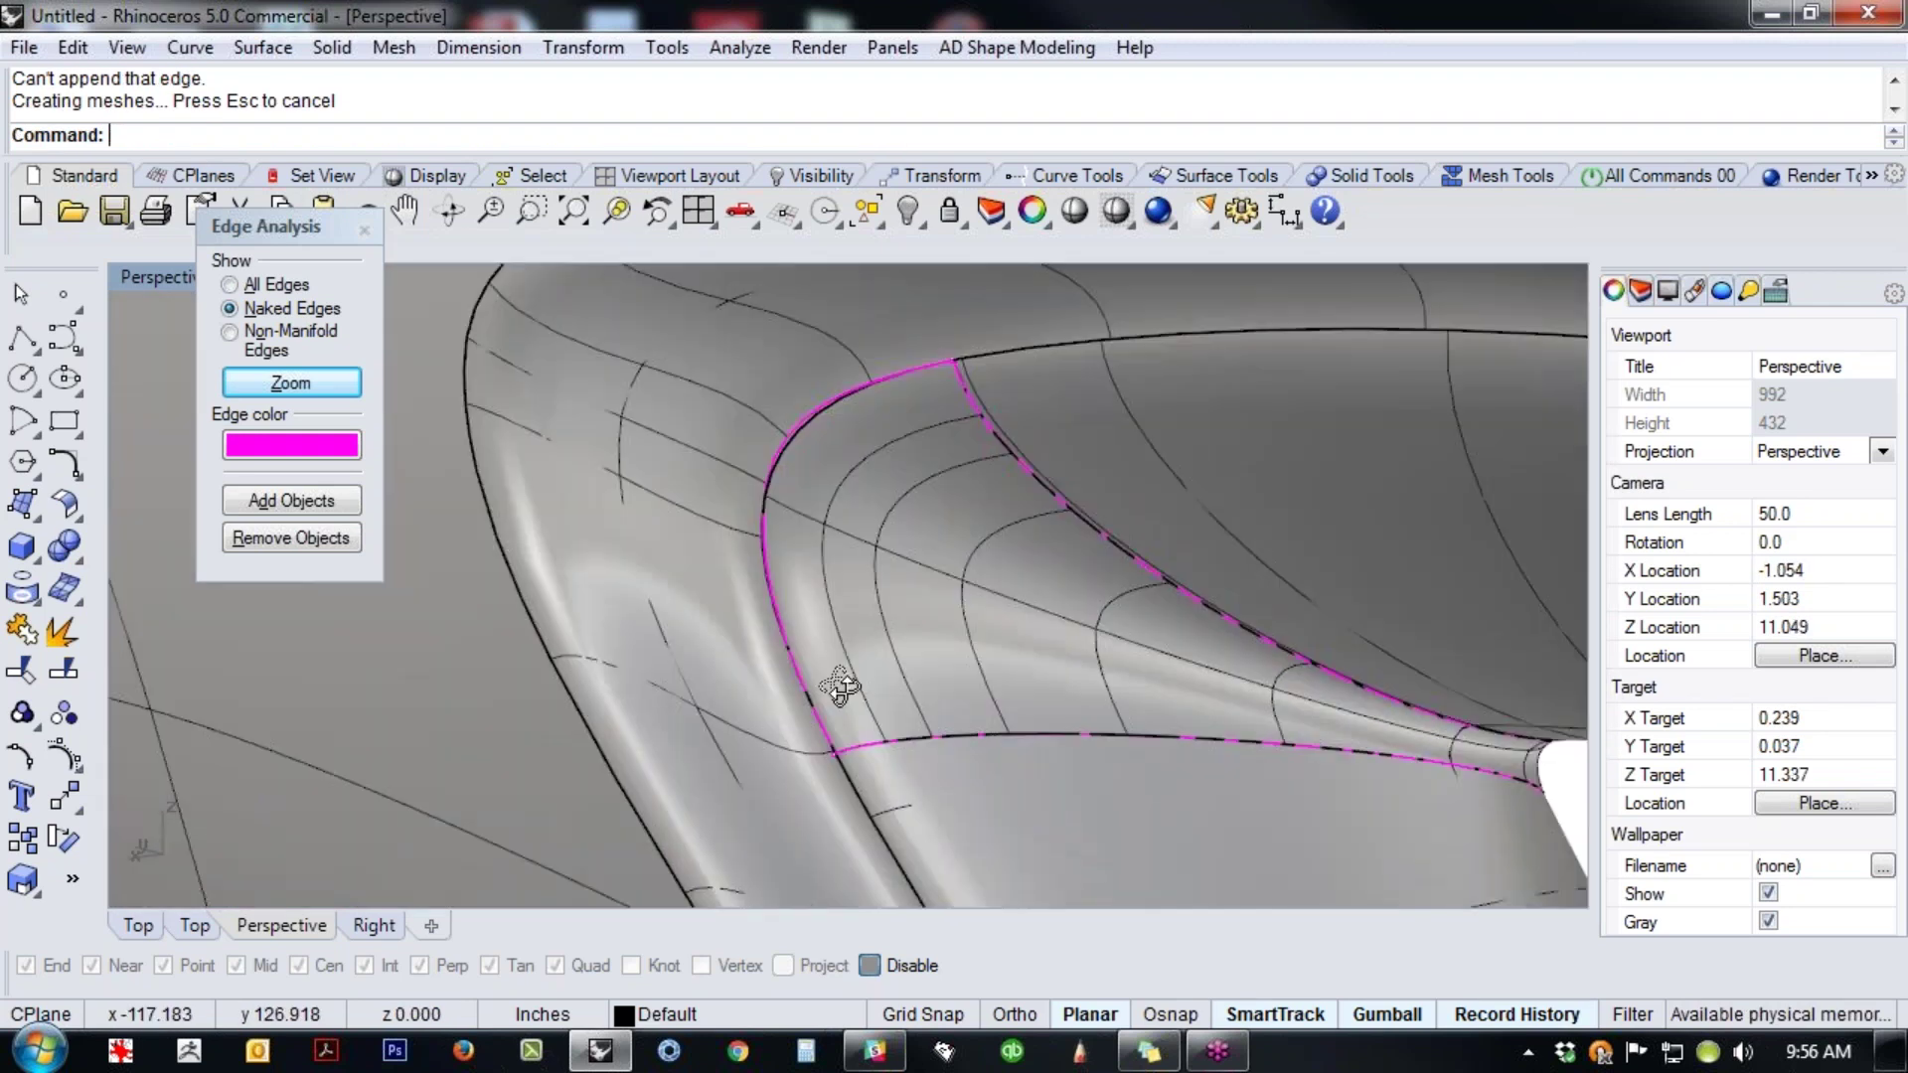
middle_click(1152, 600)
right_click(1204, 675)
left_click(972, 559)
right_click(969, 554)
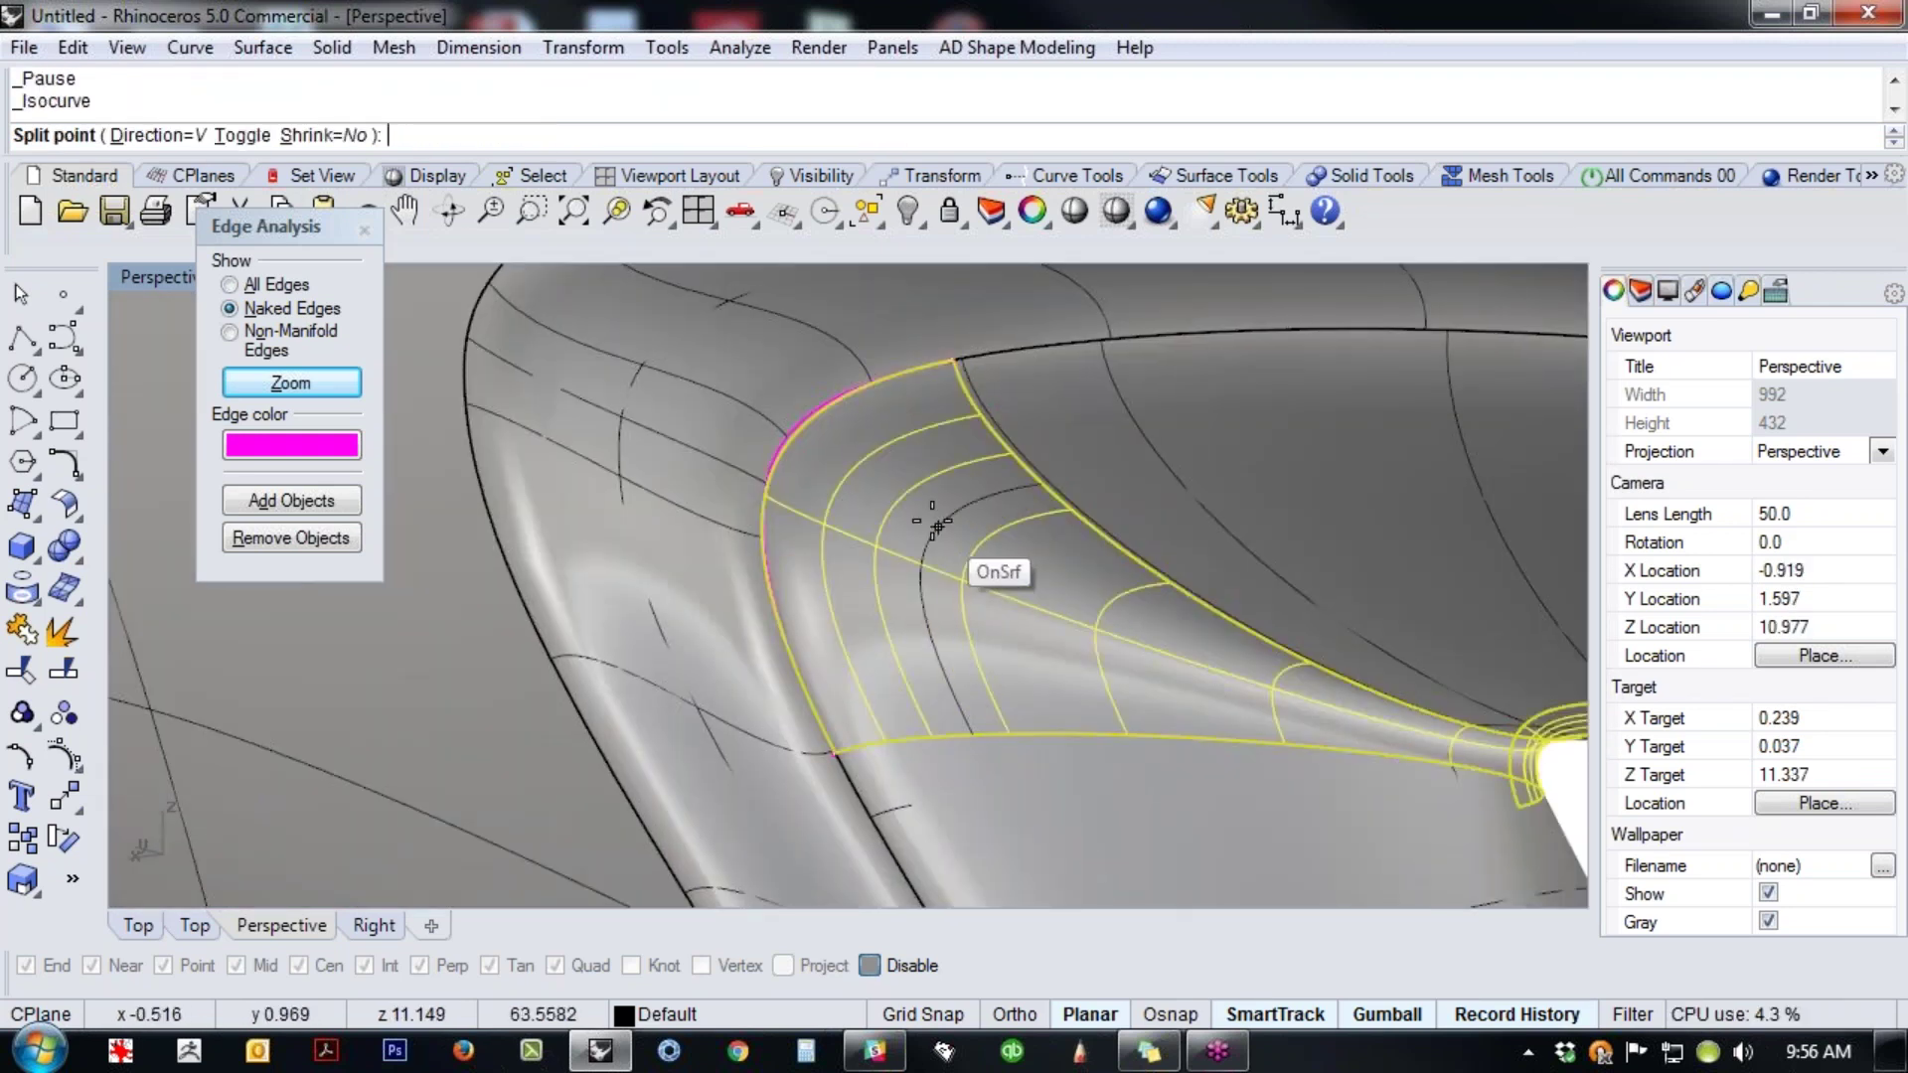
left_click(880, 482)
- Split the blend surface along an isocurve near its opposite outer end and delete the narrow cut-off strip there
scroll(934, 550, "down", 2)
right_click_drag(934, 550, 447, 596)
right_click_drag(1063, 546, 944, 567)
scroll(1271, 541, "up", 4)
right_click(1272, 540)
left_click(1250, 578)
right_click_drag(1250, 578, 1224, 575)
scroll(1224, 576, "down", 4)
right_click(1224, 576)
left_click(1193, 567)
left_click(1230, 563)
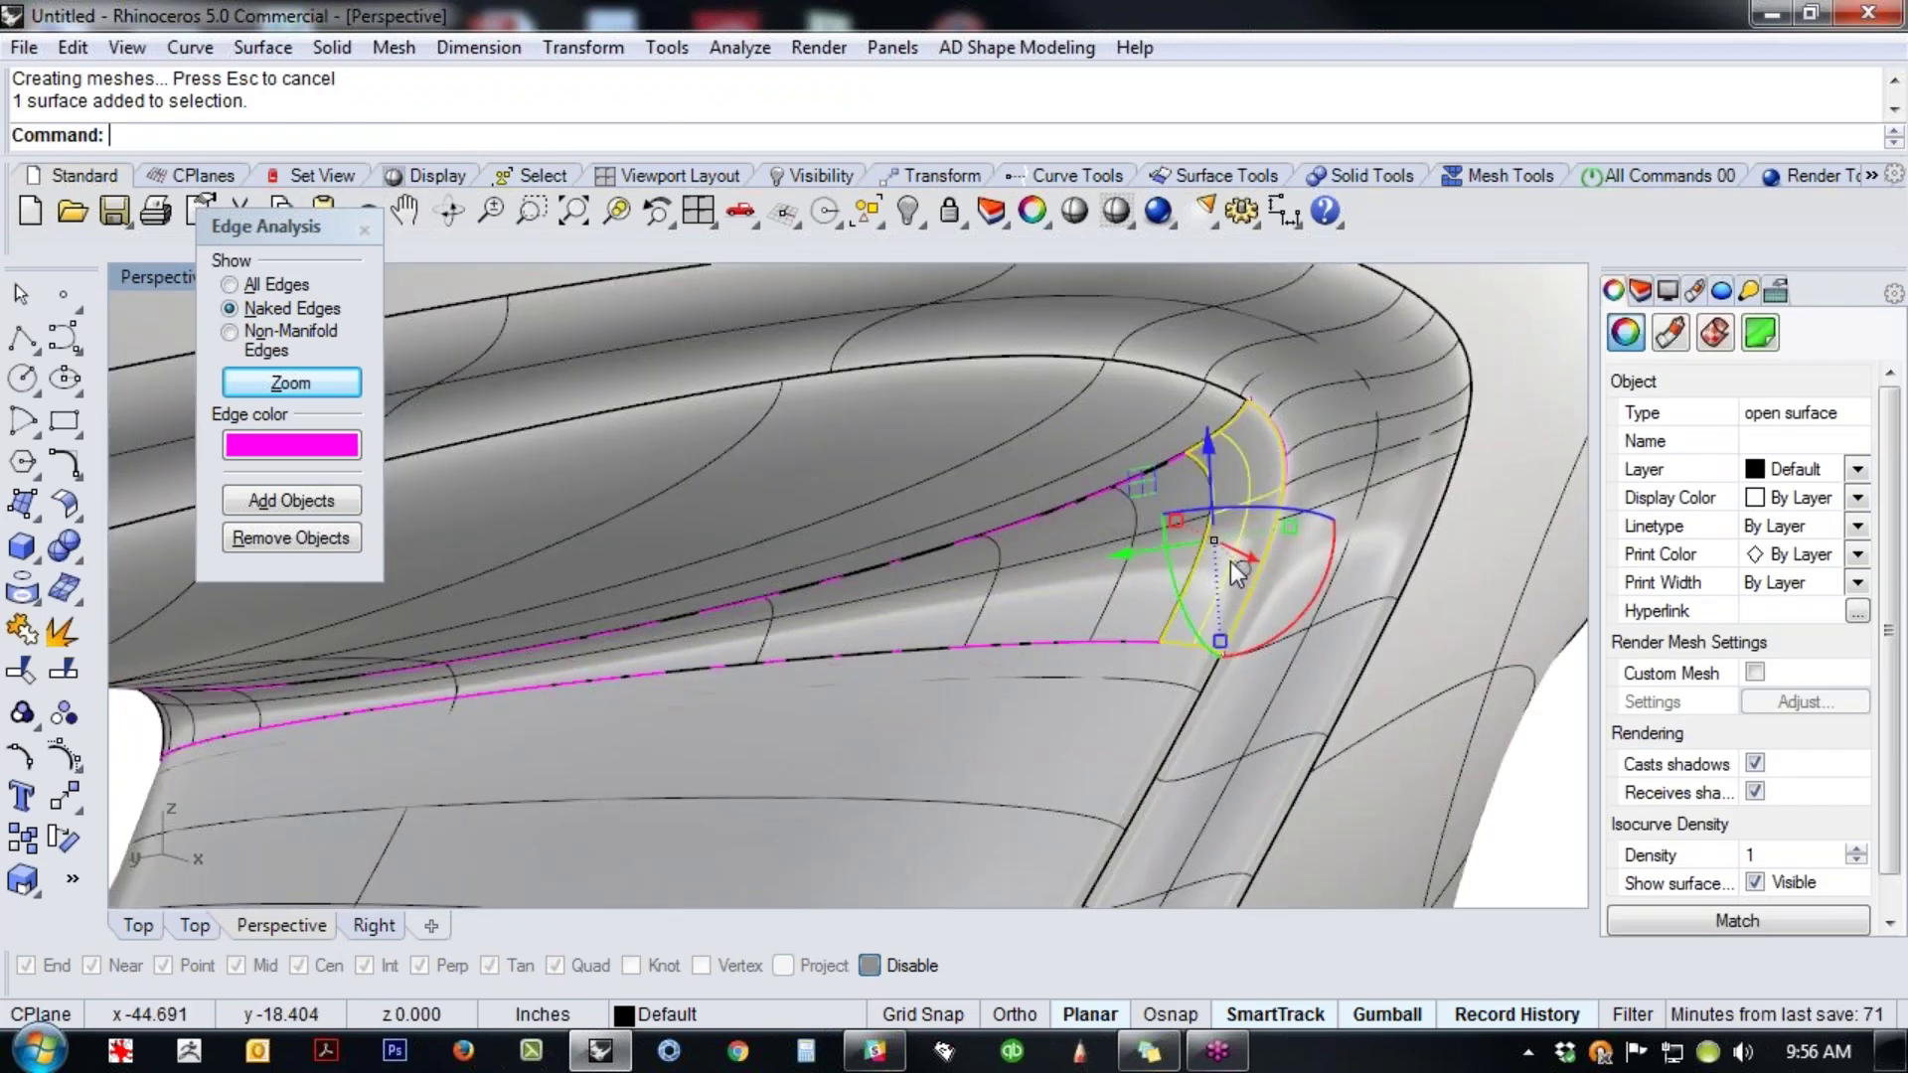
key("Delete")
- Join the remaining middle part of the blend surface with the handle body
left_click(834, 542)
left_click(779, 714, "shift")
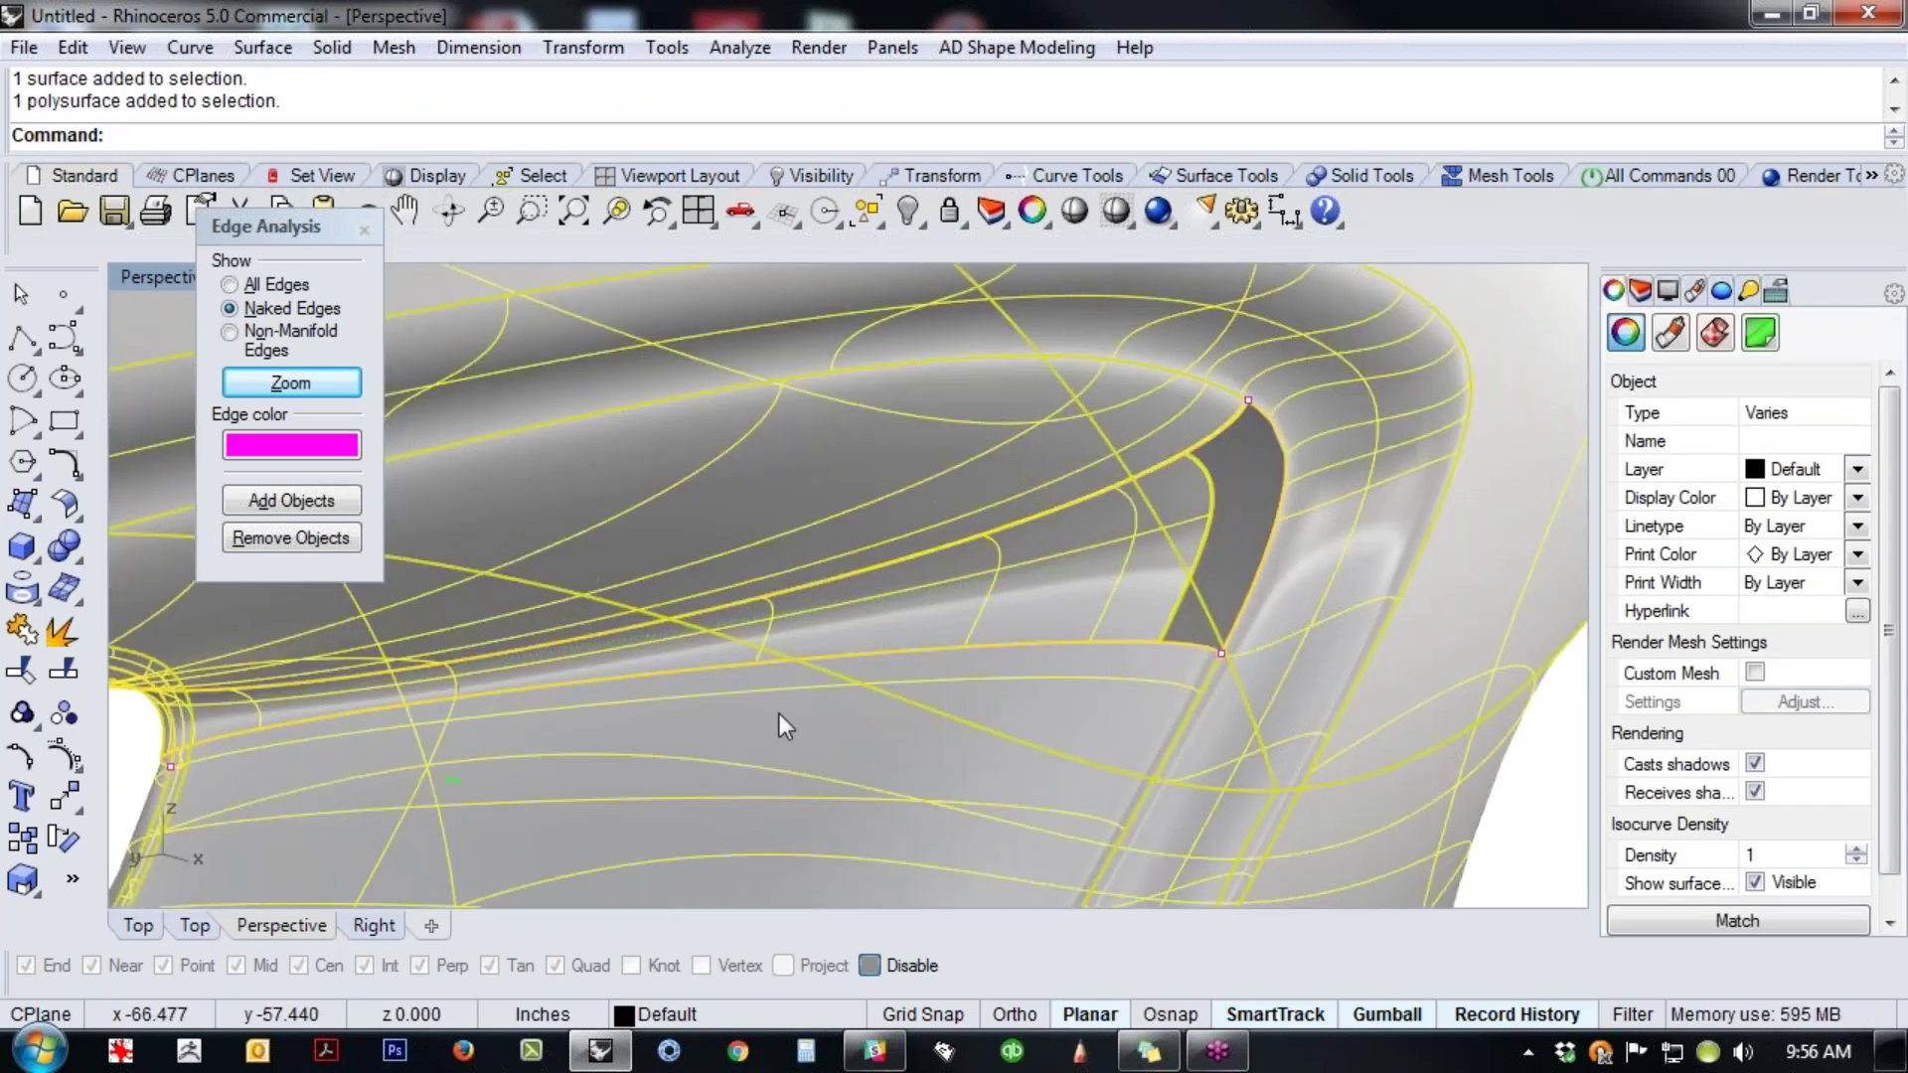
key("ctrl+j")
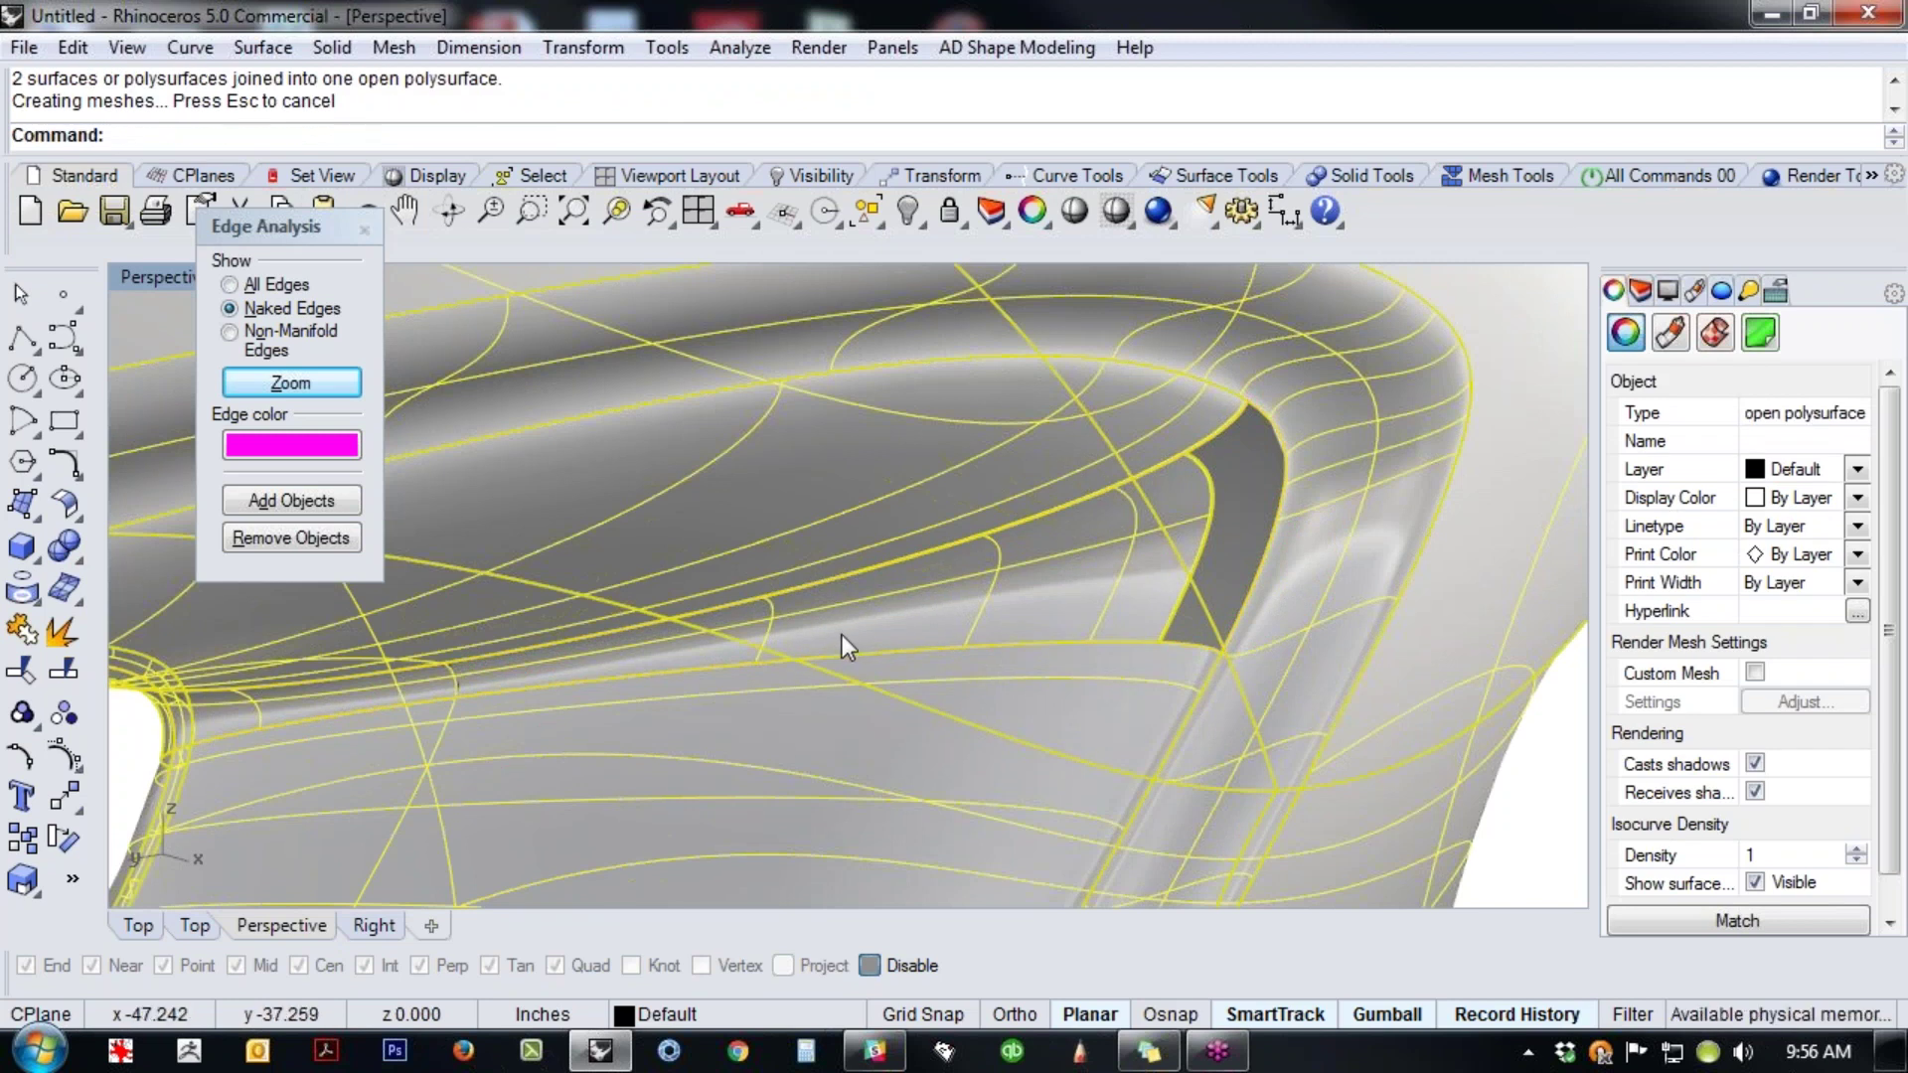
key("Escape")
- Delete the leftover blend strip at the other end and display the naked edges of the joined handle
scroll(753, 622, "down", 5)
right_click_drag(753, 622, 950, 669)
scroll(632, 594, "up", 5)
left_click(653, 586)
key("Delete")
left_click(837, 651)
middle_click(837, 652)
left_click(938, 677)
- Close the first gap with a two-rail sweep between blend and rim, with tangency on both rails and the short edges as cross sections
scroll(950, 670, "up", 5)
middle_click(912, 669)
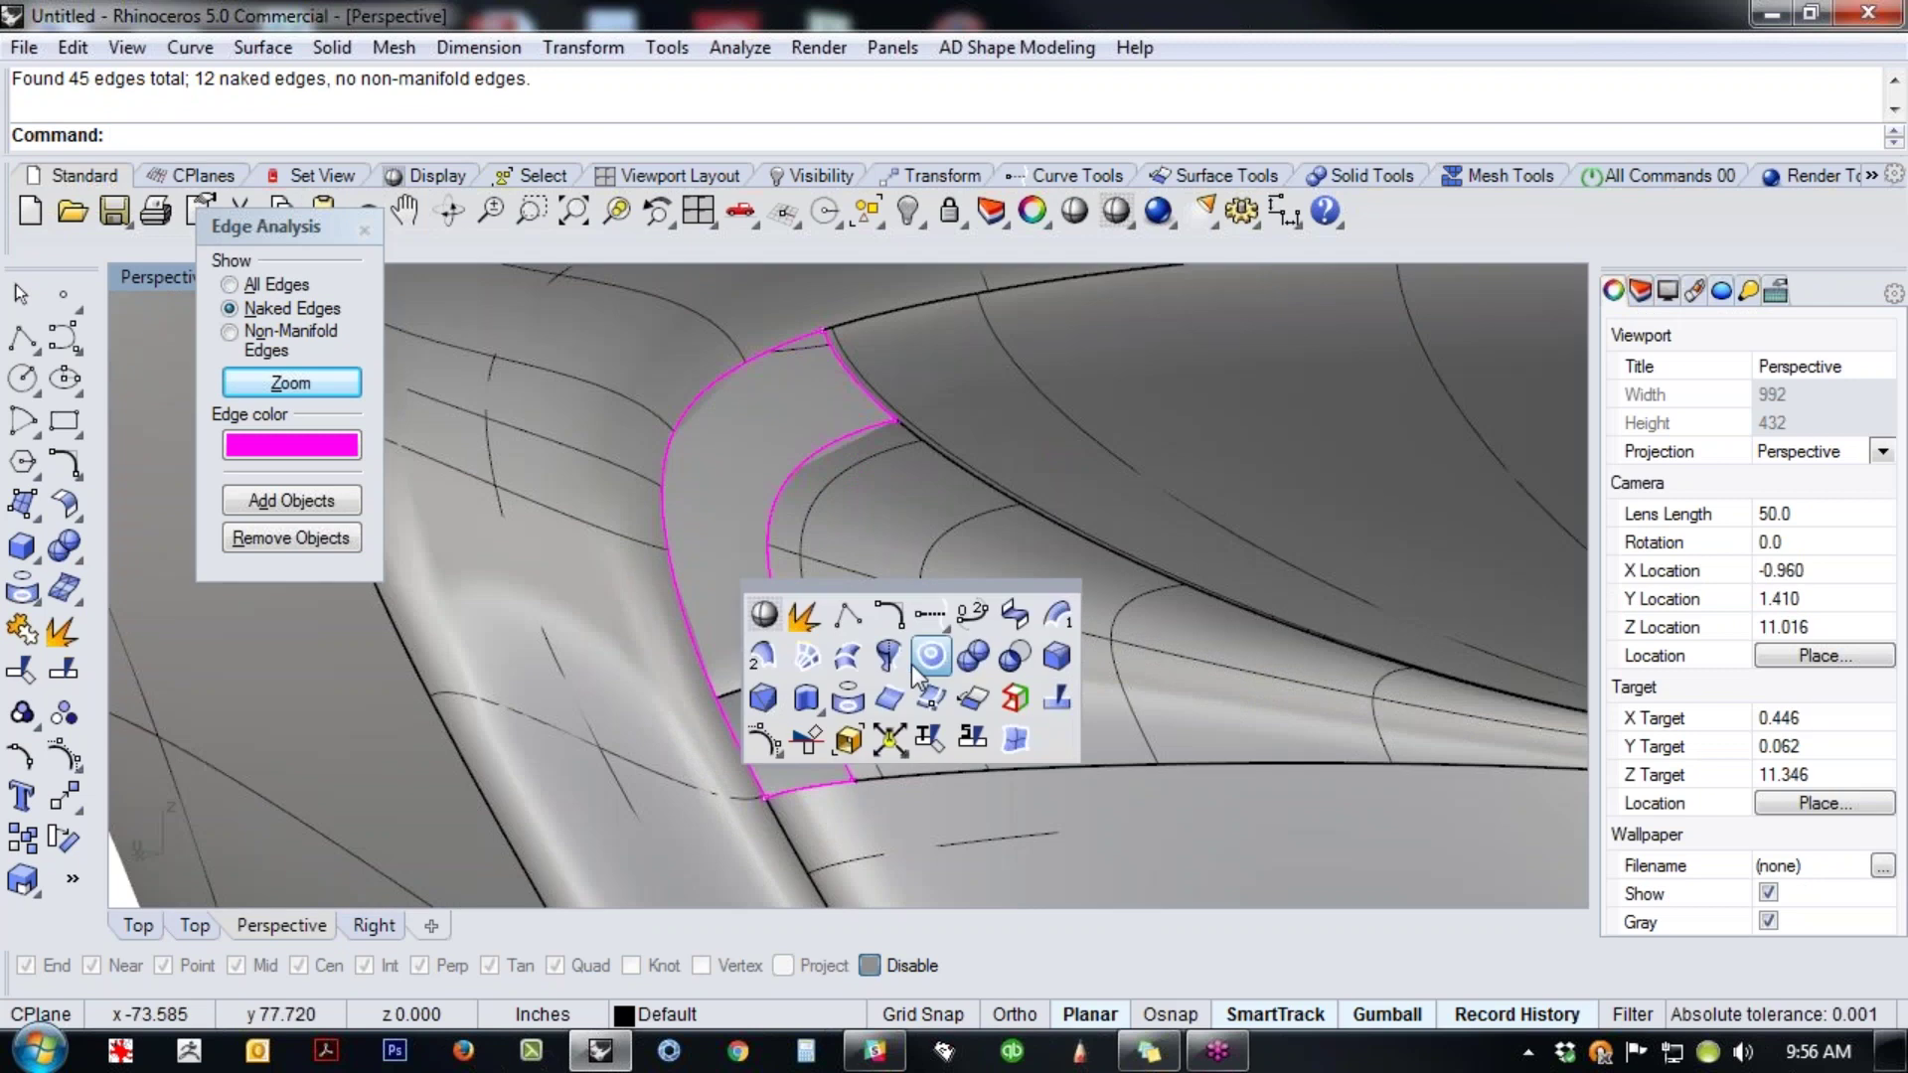
left_click(767, 665)
left_click(785, 506)
left_click(666, 409)
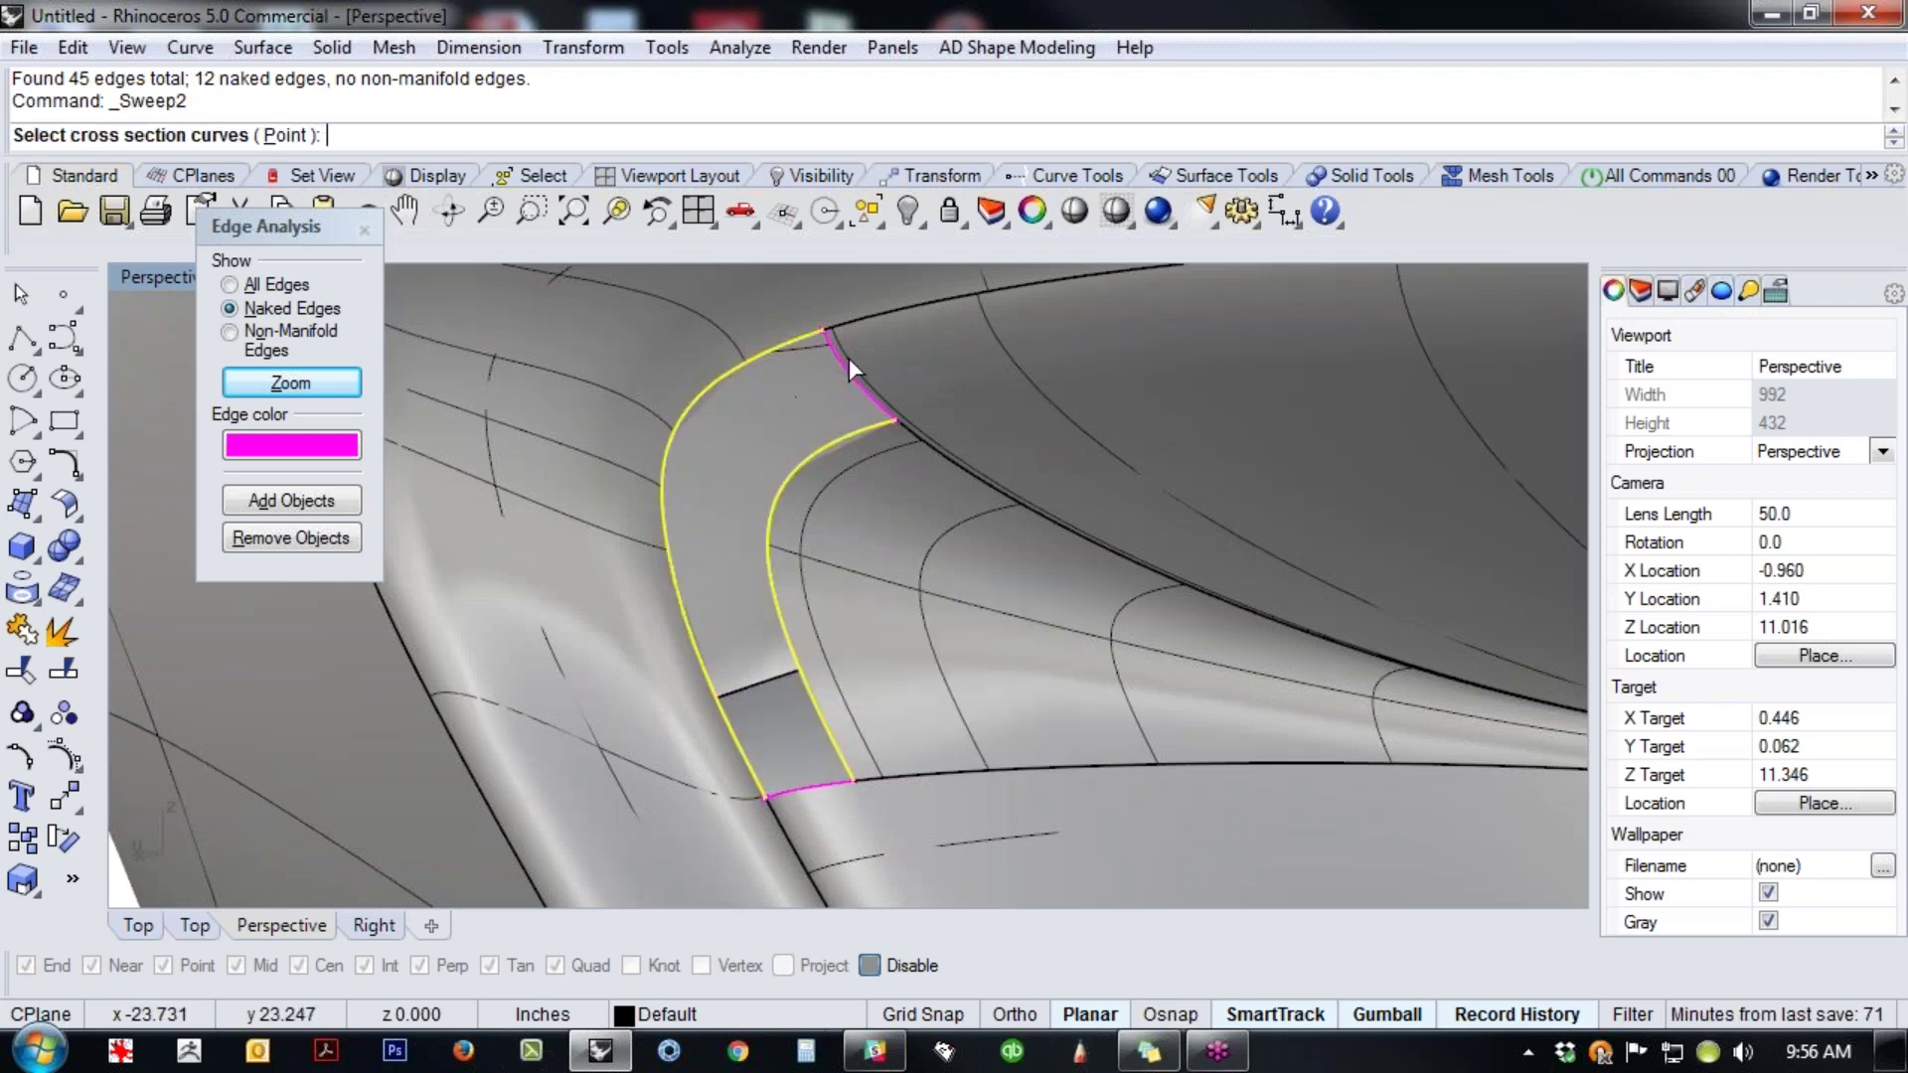
left_click(848, 359)
left_click(792, 787)
key("Return")
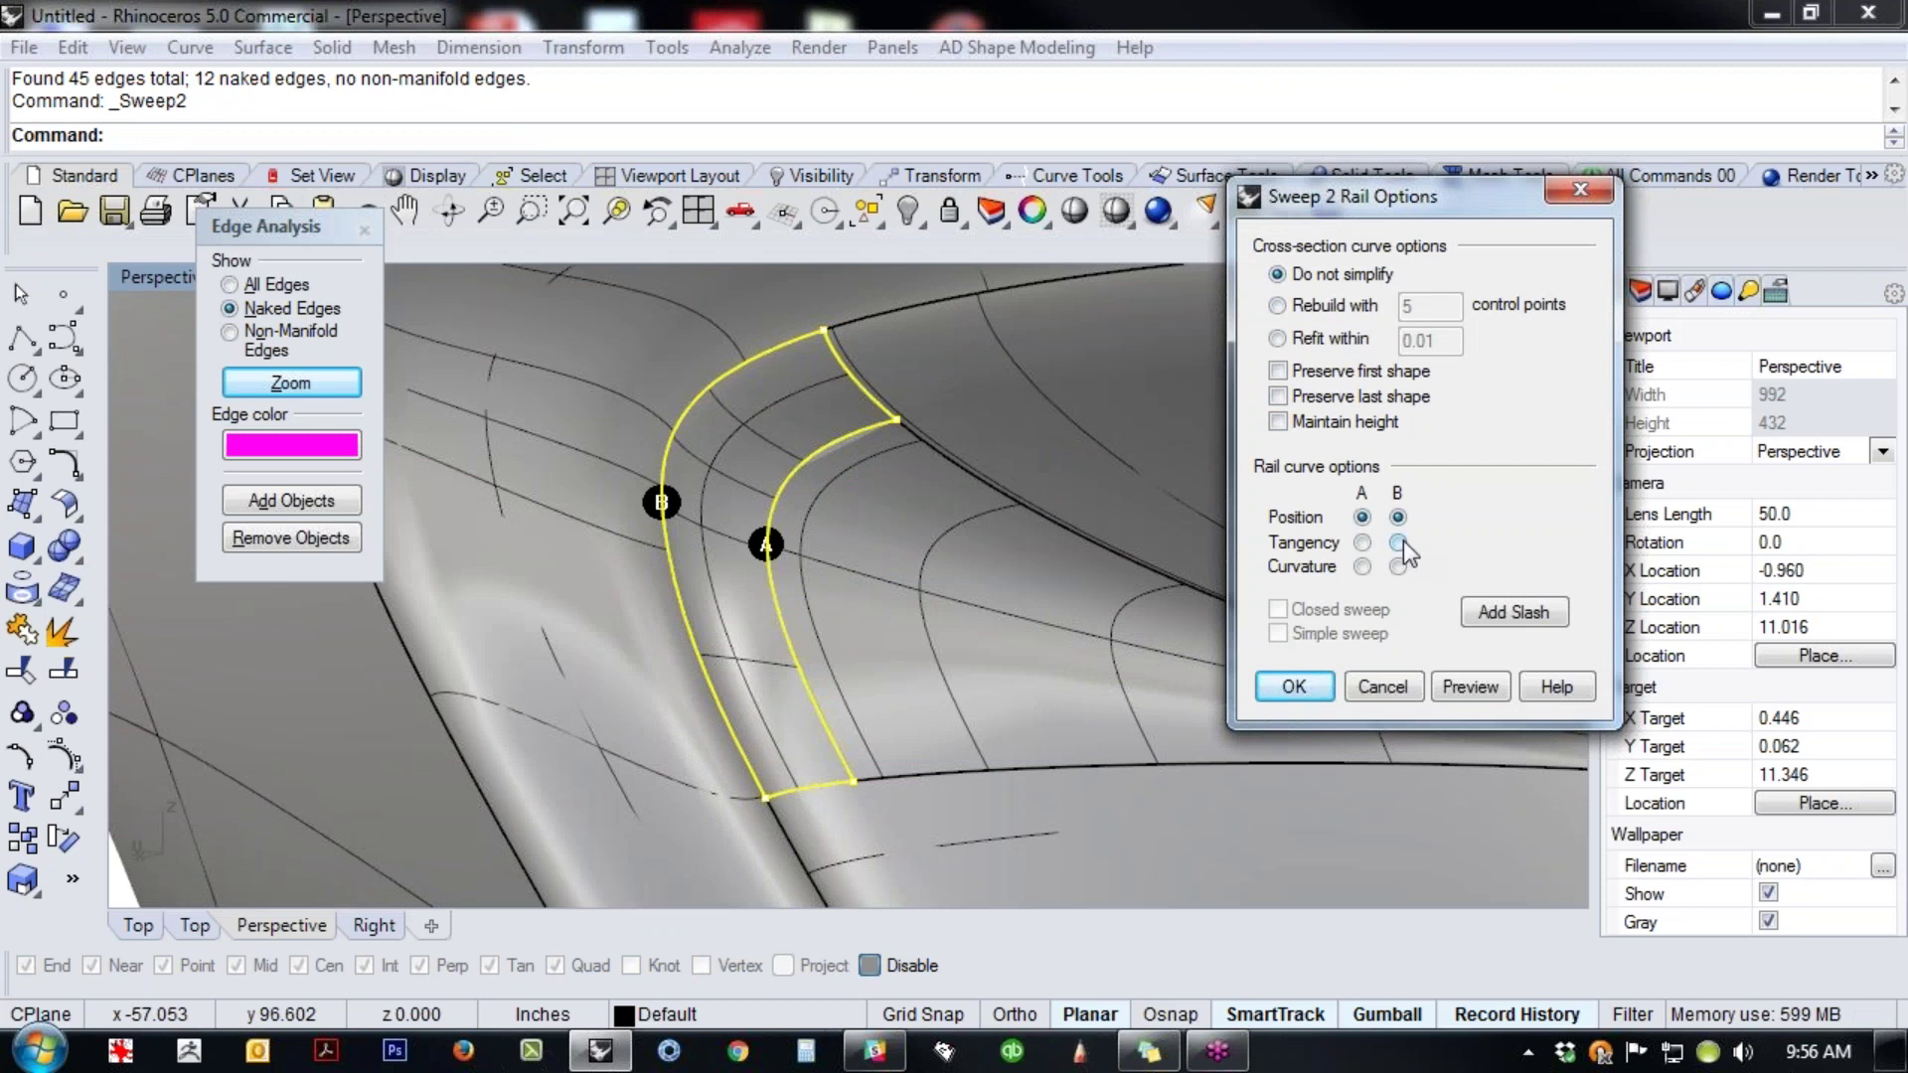
left_click(1362, 543)
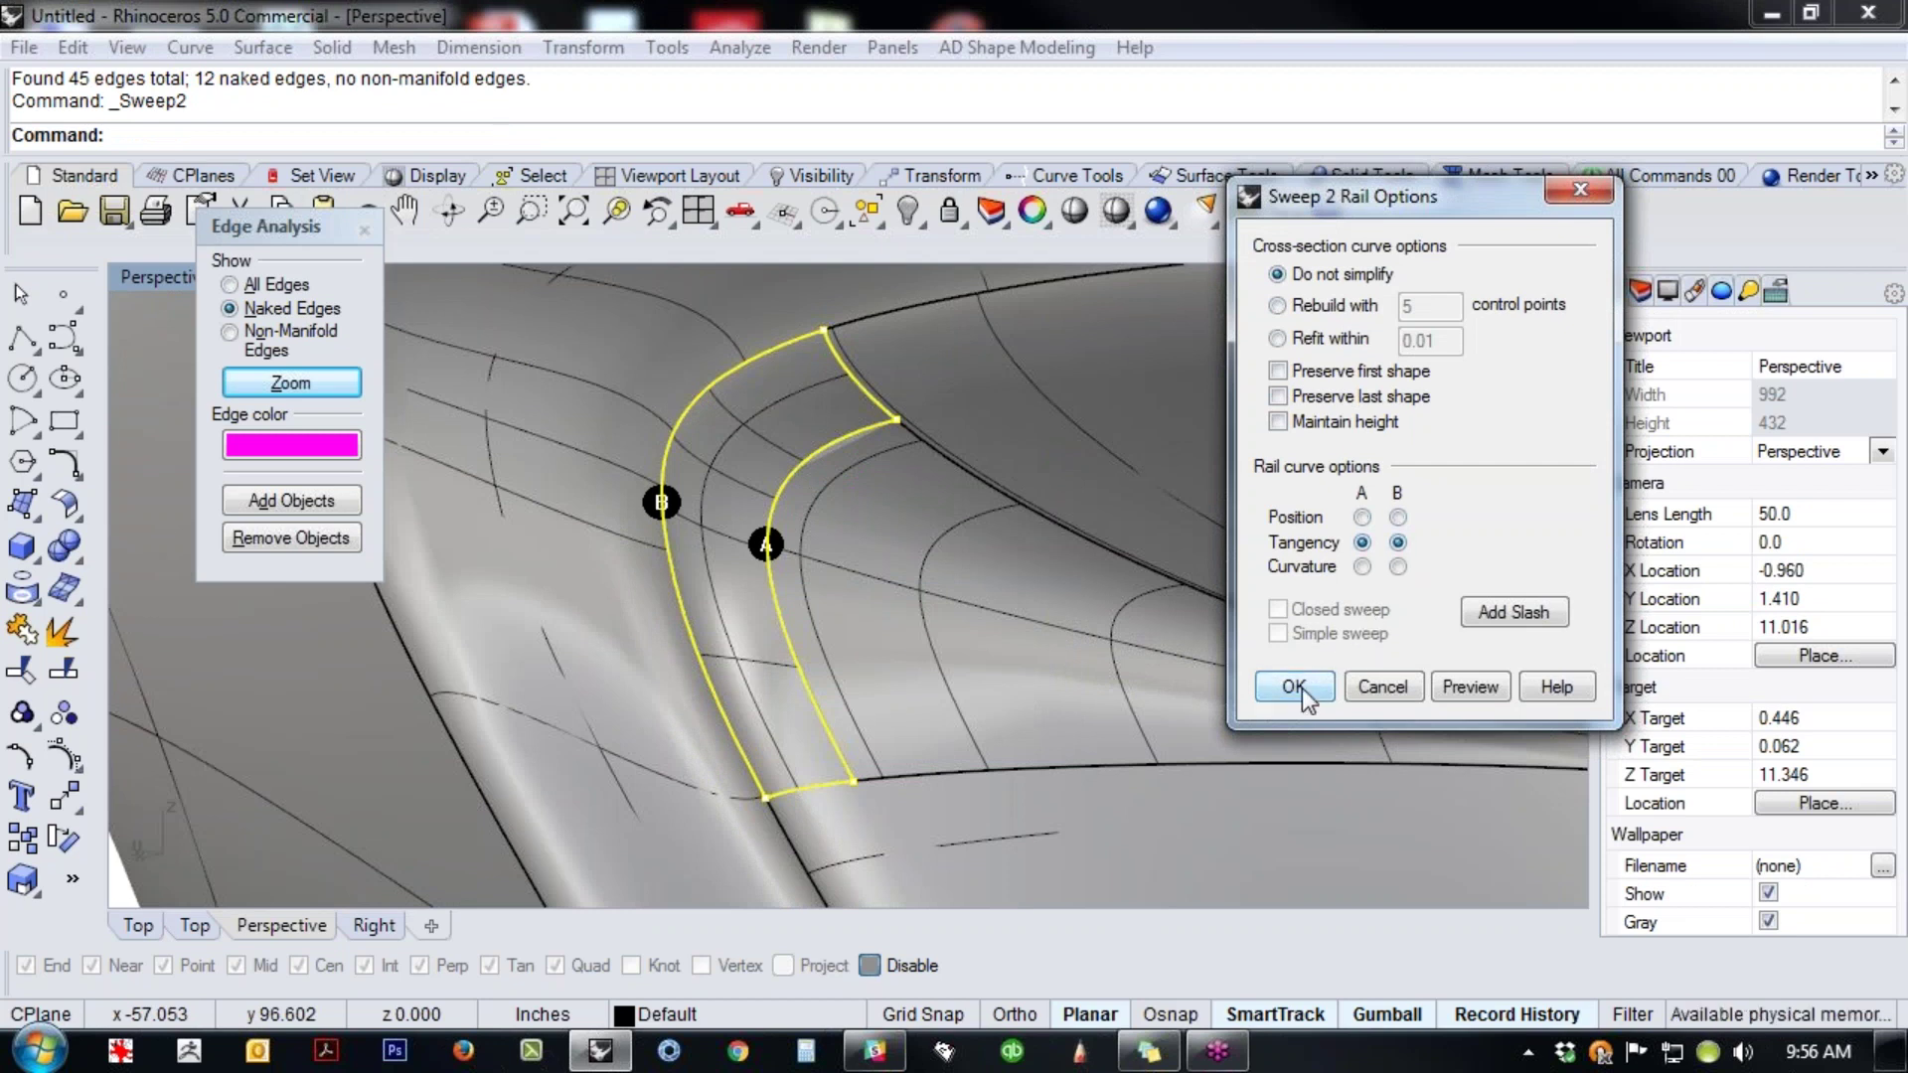
left_click(1293, 687)
right_click_drag(1292, 686, 963, 511)
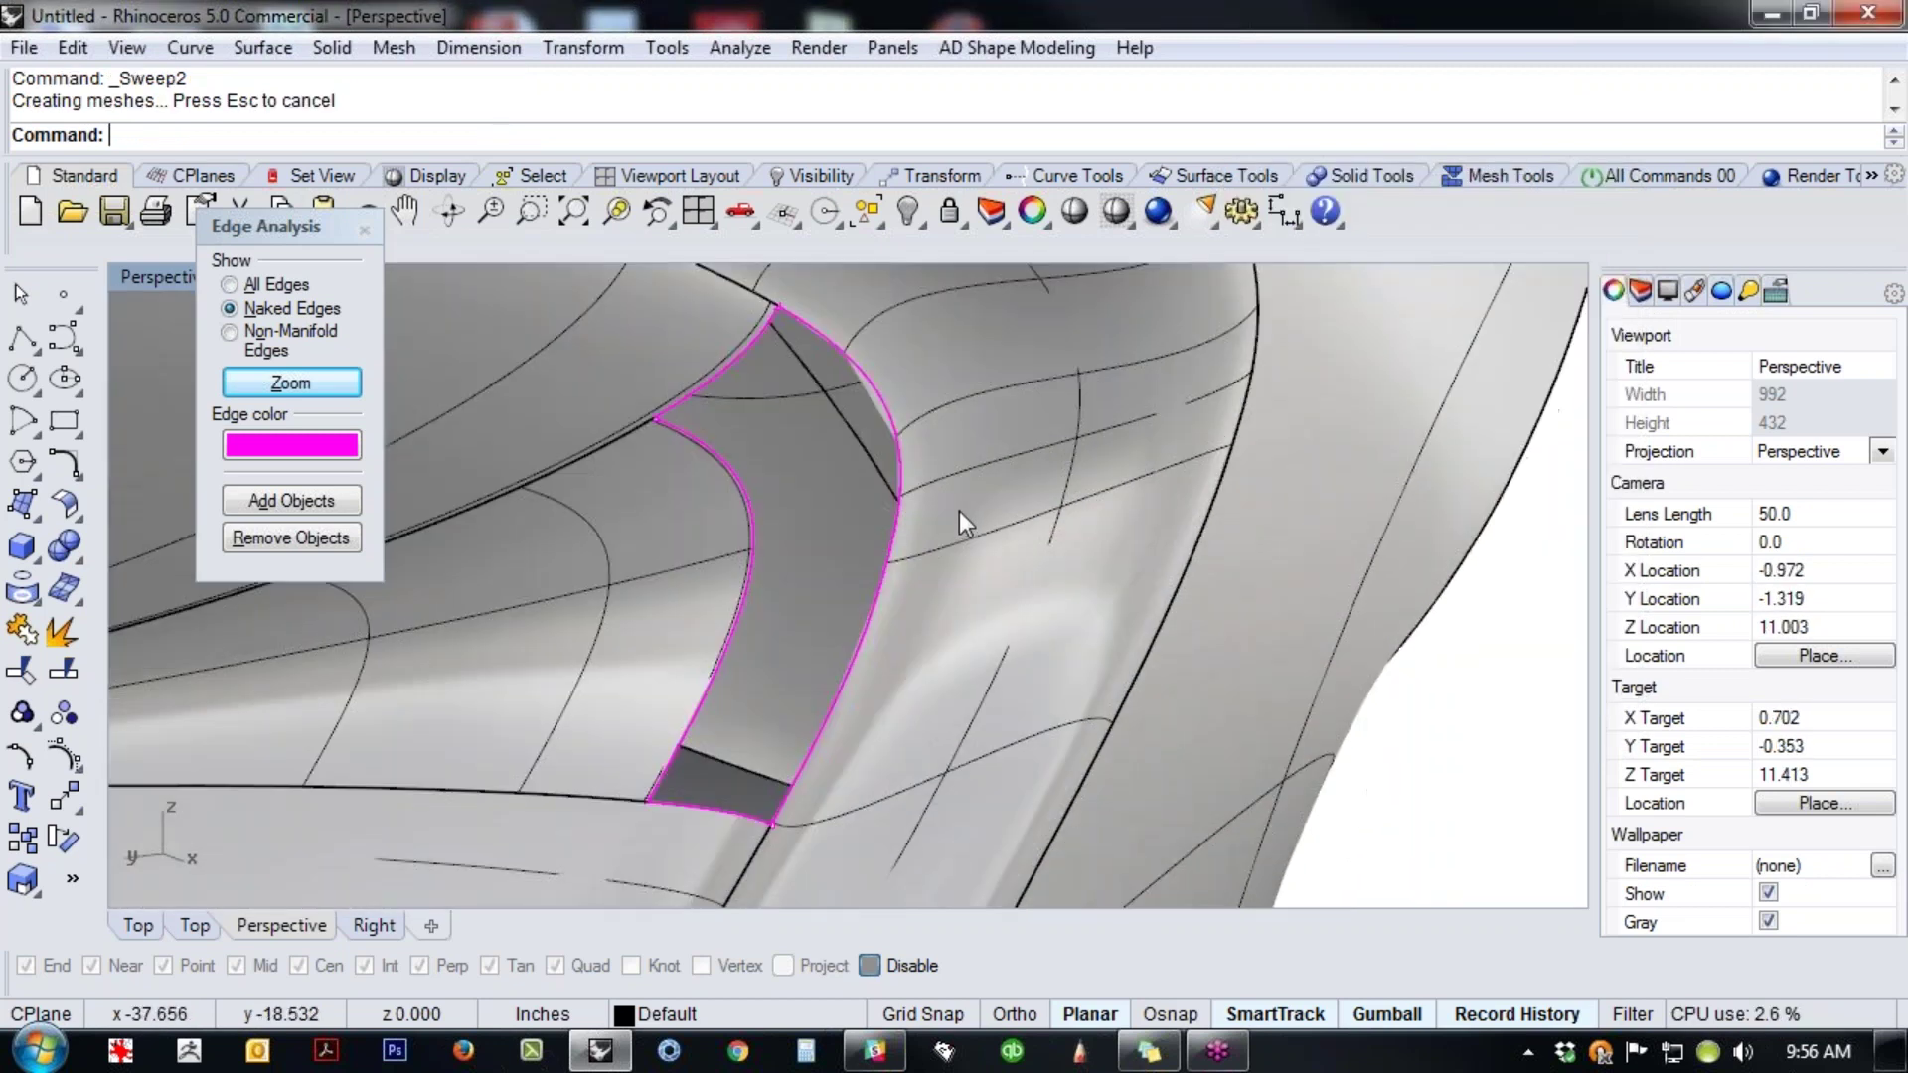
- Close the matching gap on the opposite side with a two-rail sweep, using its two short end edges as cross sections
key("Return")
left_click(725, 455)
left_click(844, 360)
left_click(738, 349)
left_click(718, 811)
key("Return")
left_click(1289, 684)
- Join both swept corner patches with the handle body and shade the view of the triangular opening
scroll(724, 497, "down", 6)
scroll(1194, 515, "down", 5)
left_click_drag(1278, 285, 566, 658)
key("ctrl+j")
left_click(1301, 705)
right_click_drag(1301, 706, 895, 735)
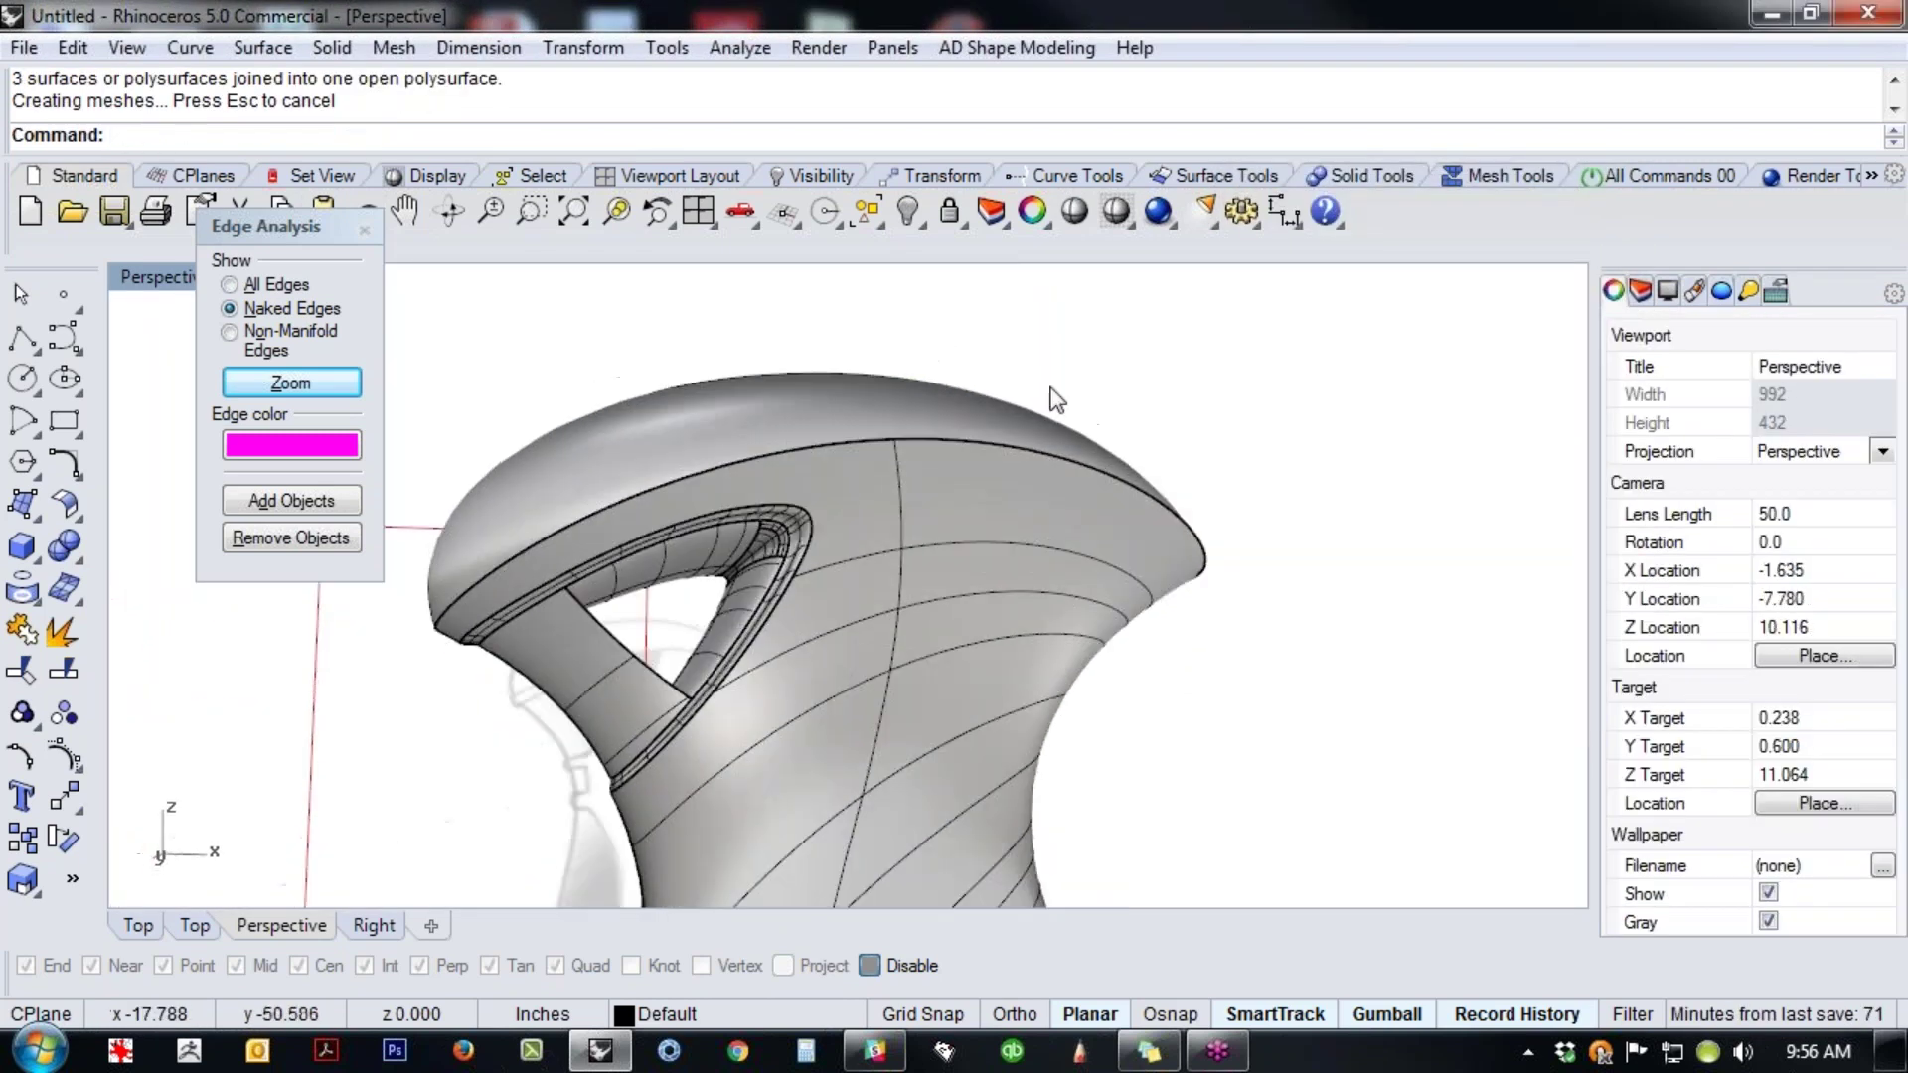
left_click(1074, 210)
mouse_move(875, 631)
right_mouse_down()
mouse_move(946, 553)
mouse_move(1073, 515)
mouse_move(1499, 536)
mouse_move(178, 623)
mouse_move(226, 706)
mouse_move(1452, 660)
mouse_move(822, 703)
mouse_move(596, 769)
right_mouse_up()
scroll(596, 769, "up", 6)
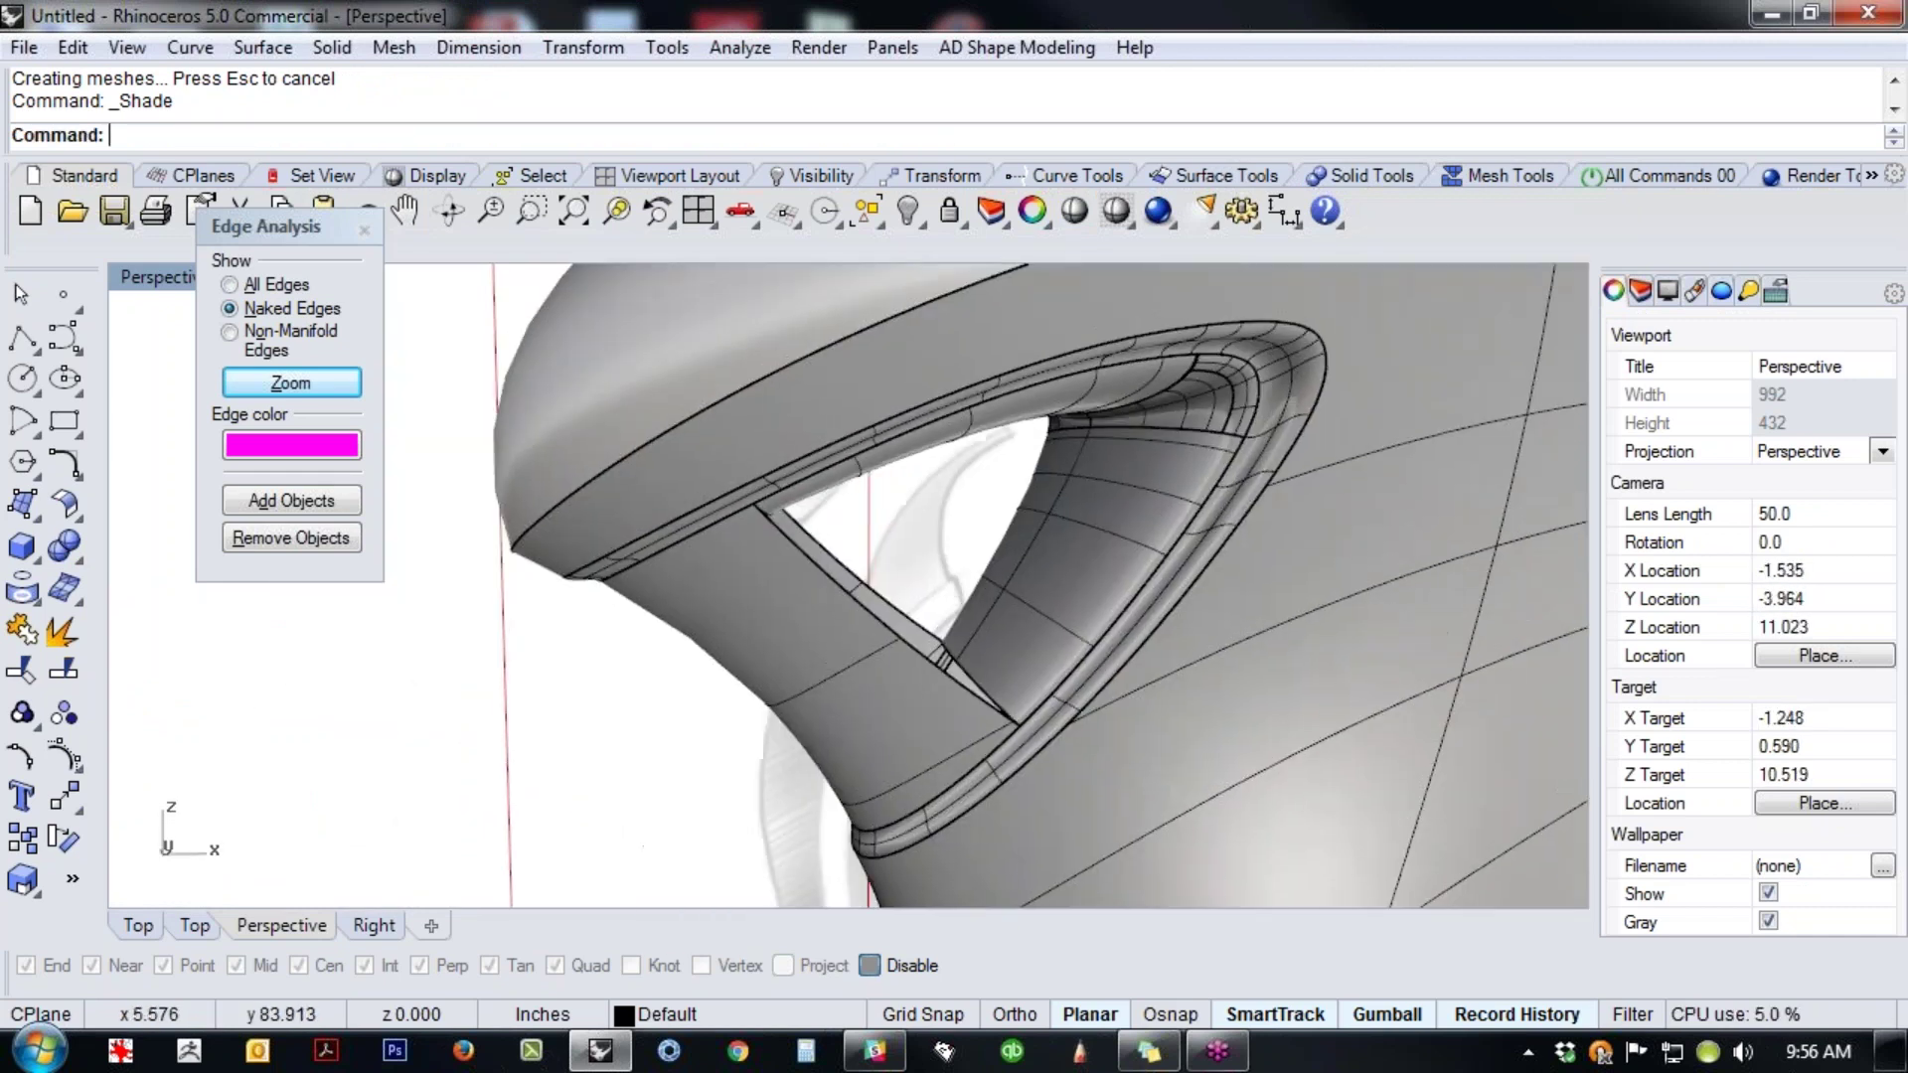
- Show all hidden objects, including the rounded wall surface of the opening, and set the Perspective view to wireframe display
scroll(851, 570, "up", 2)
type("show")
key("Return")
left_click(849, 568)
right_click_drag(849, 570, 1026, 604)
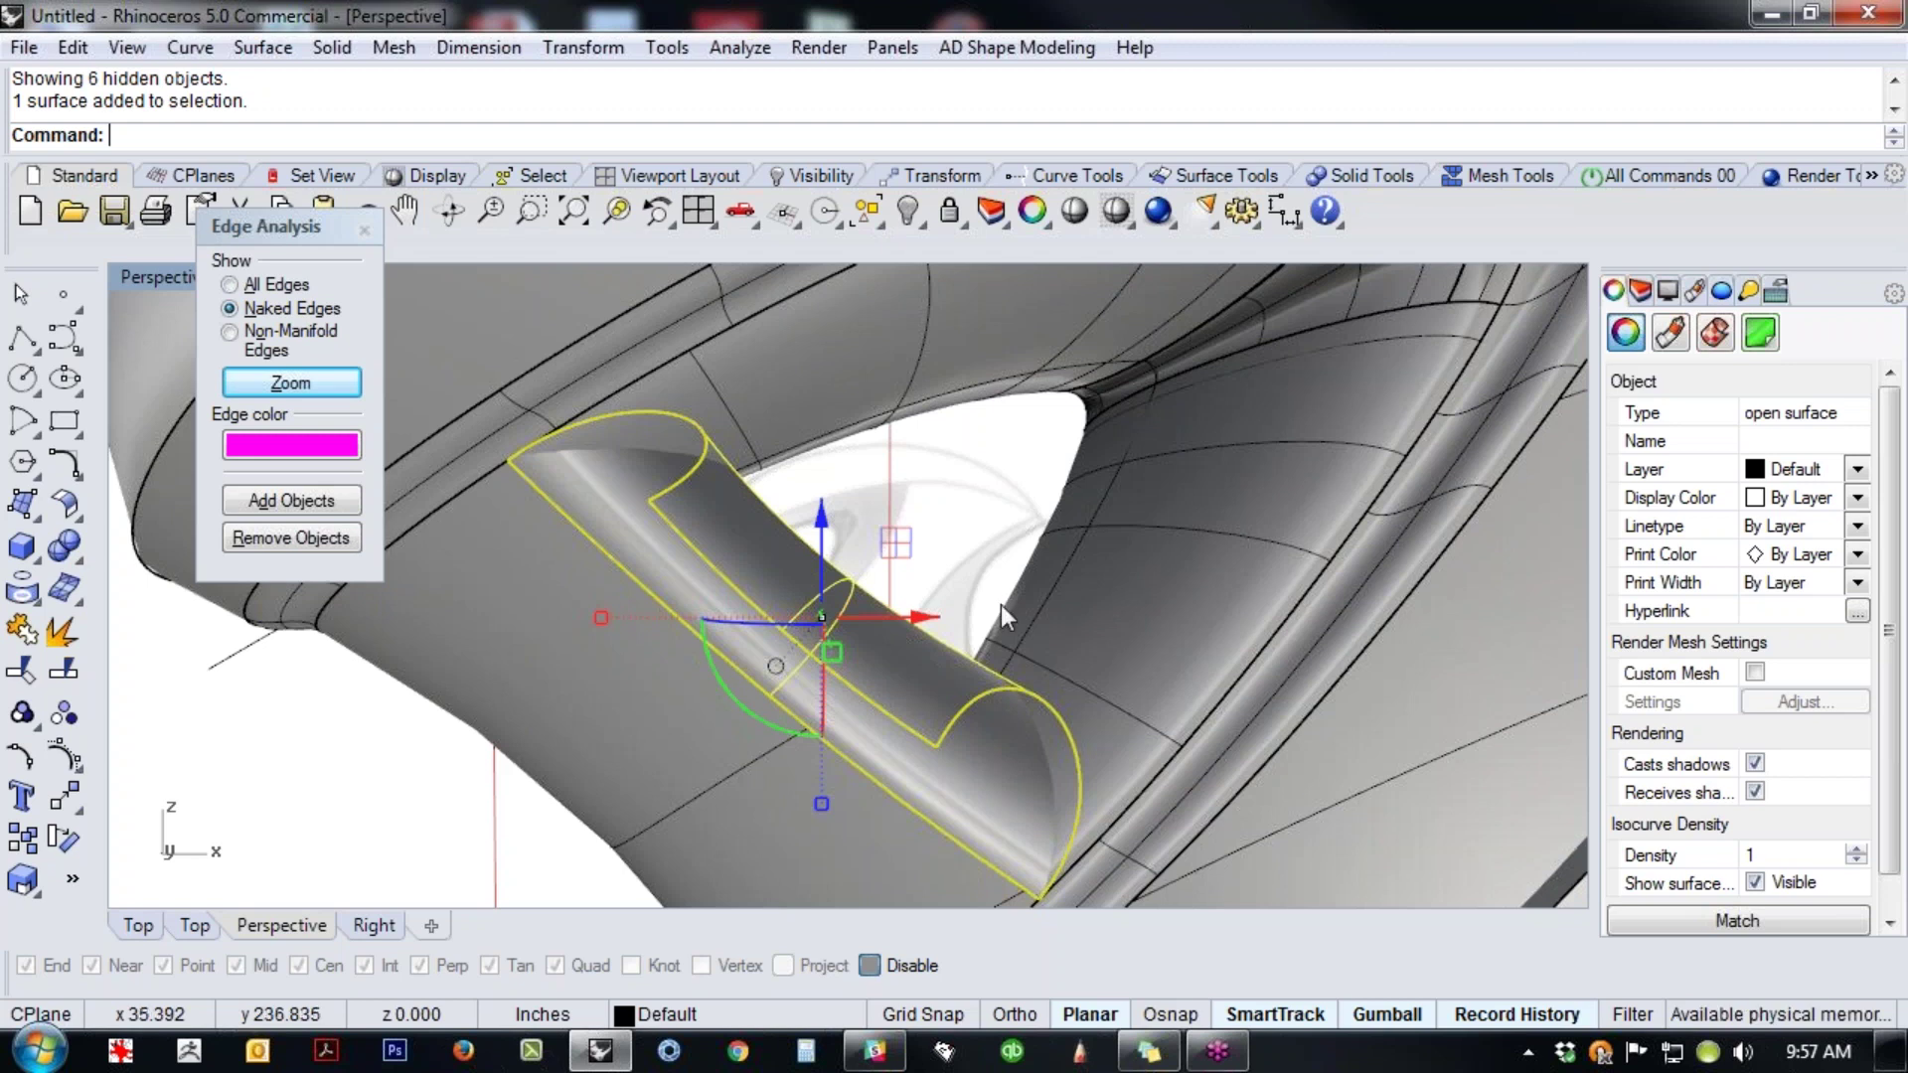
left_click(942, 549)
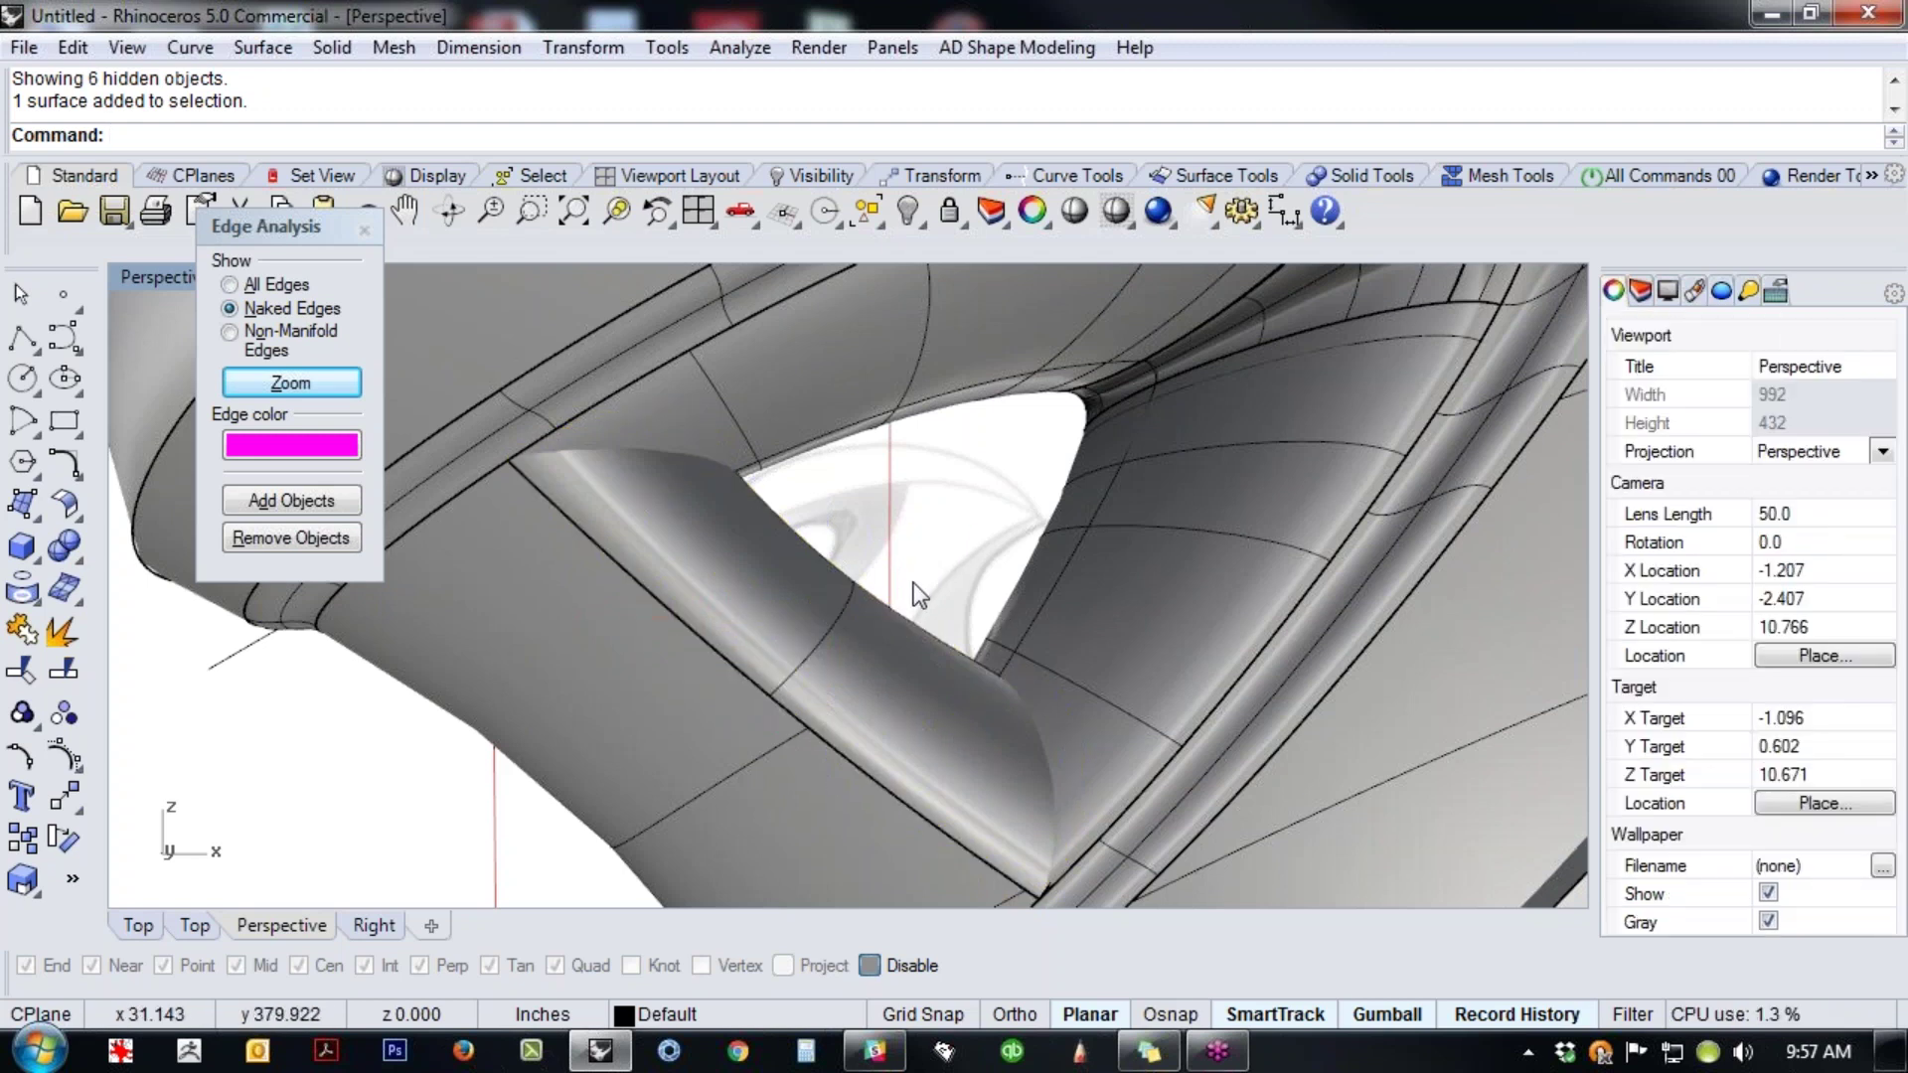
middle_click(918, 593)
left_click(764, 532)
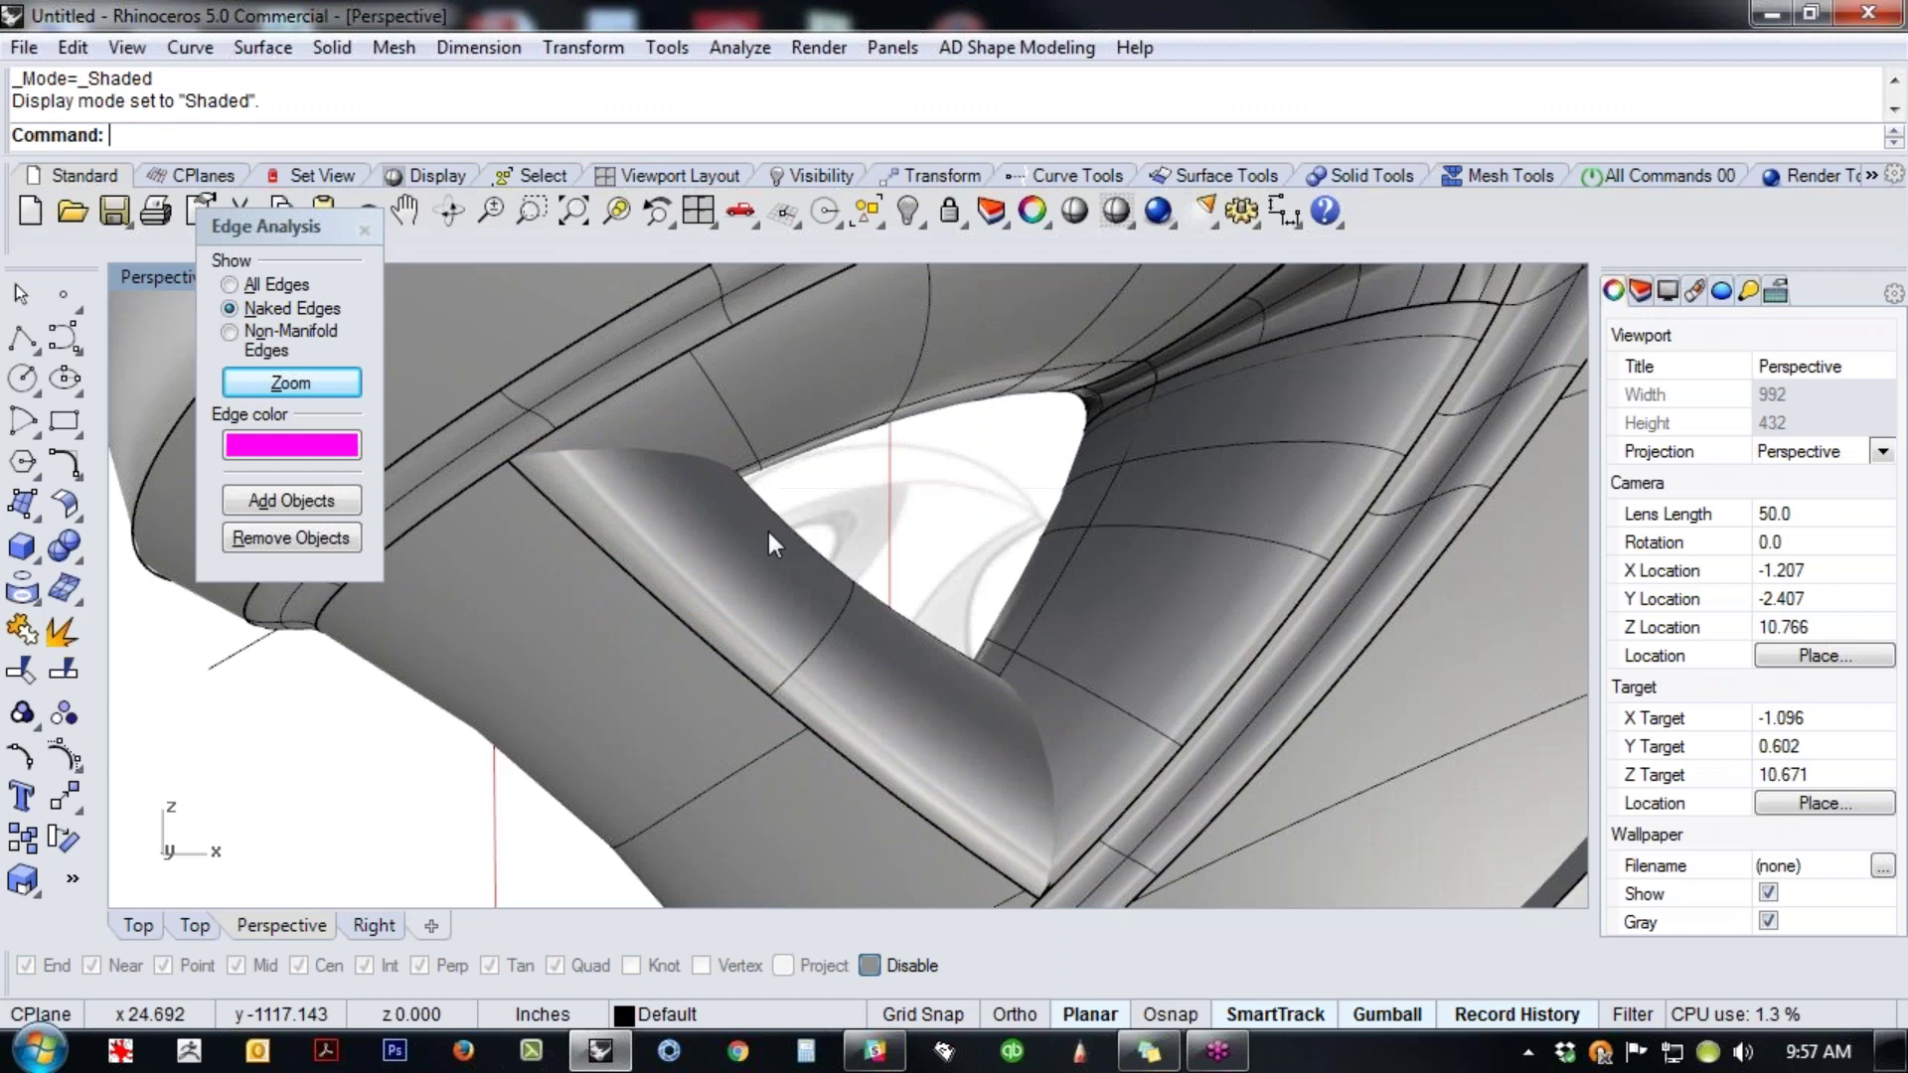
right_click_drag(767, 532, 773, 526)
middle_click(776, 532)
right_click(628, 477)
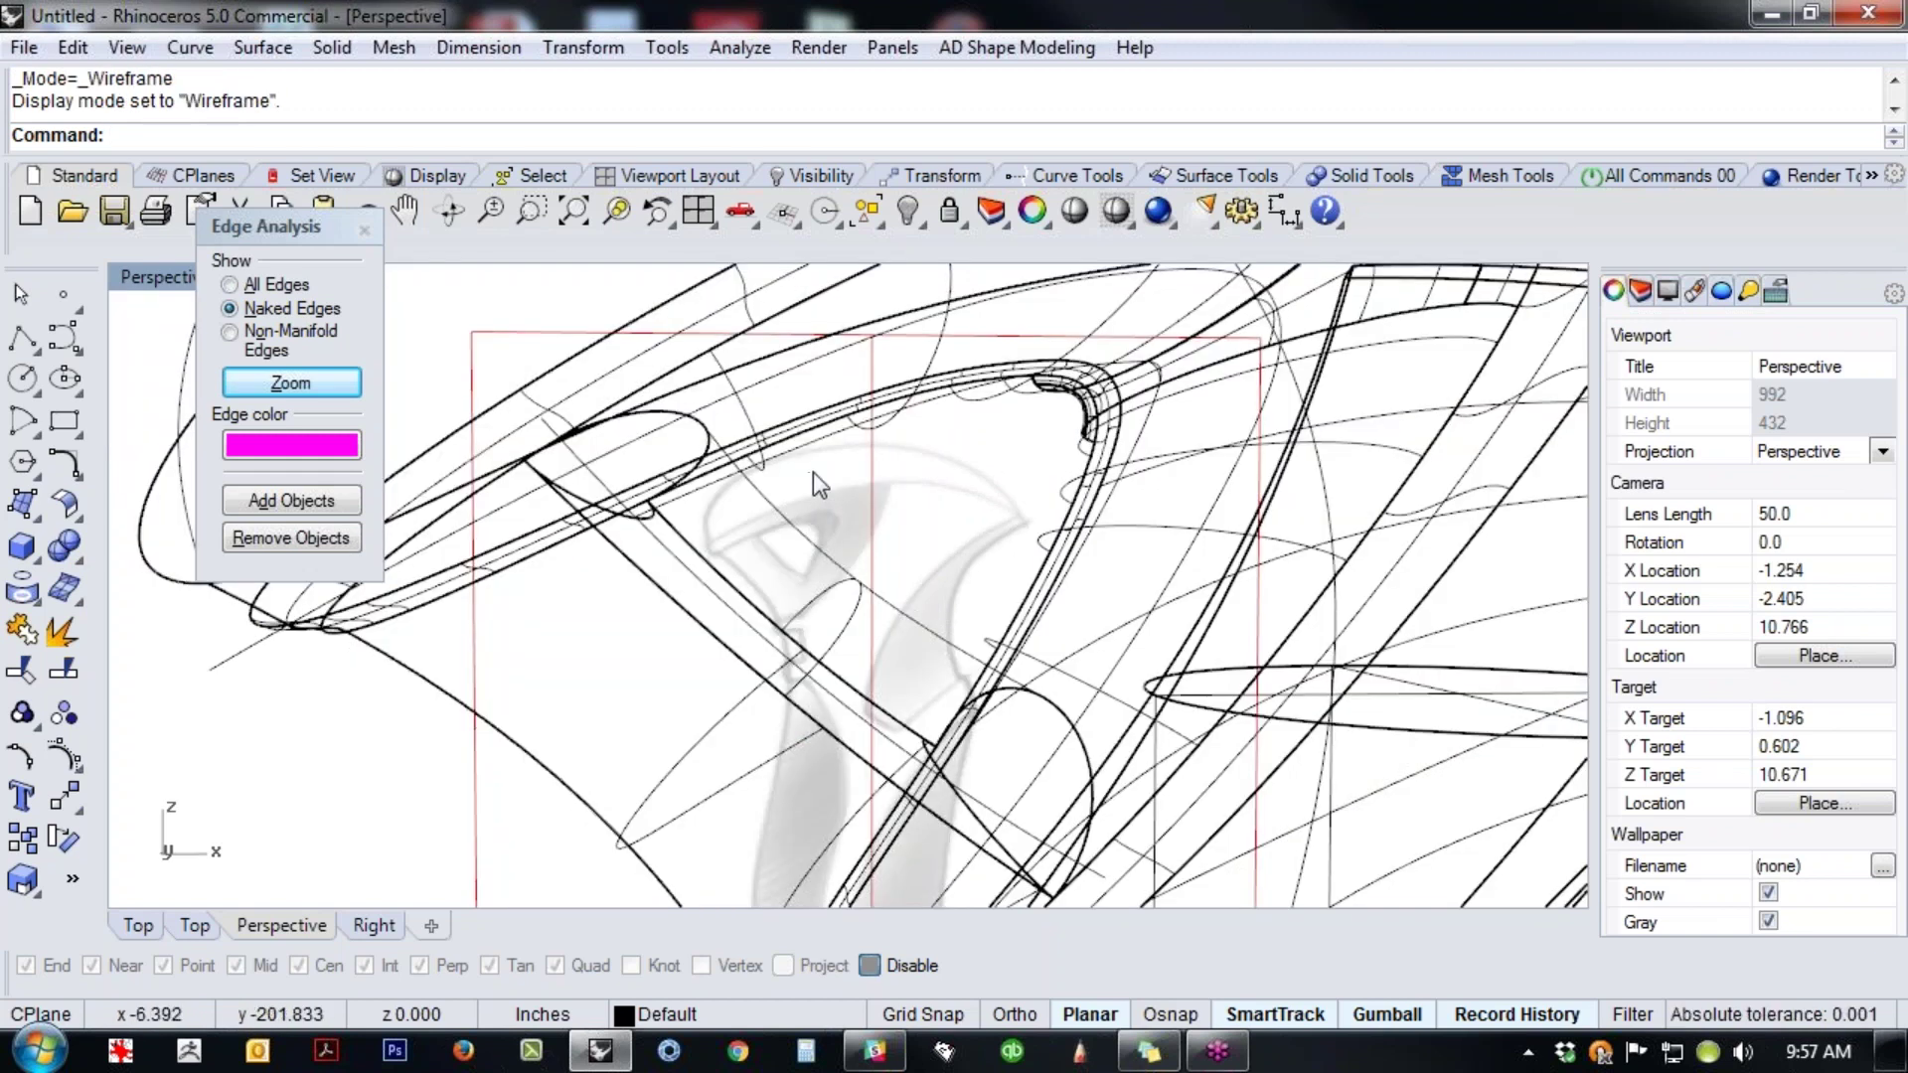
- Trim the overhanging ends of the rounded inner wall surface with the handle body as the cutting object
left_click(834, 512)
right_click(712, 505)
left_click(696, 451)
left_click(1092, 778)
key("Return")
- Trim the excess portions of the handle body using the rounded inner wall surface as the cutting object
right_click_drag(998, 700, 914, 710)
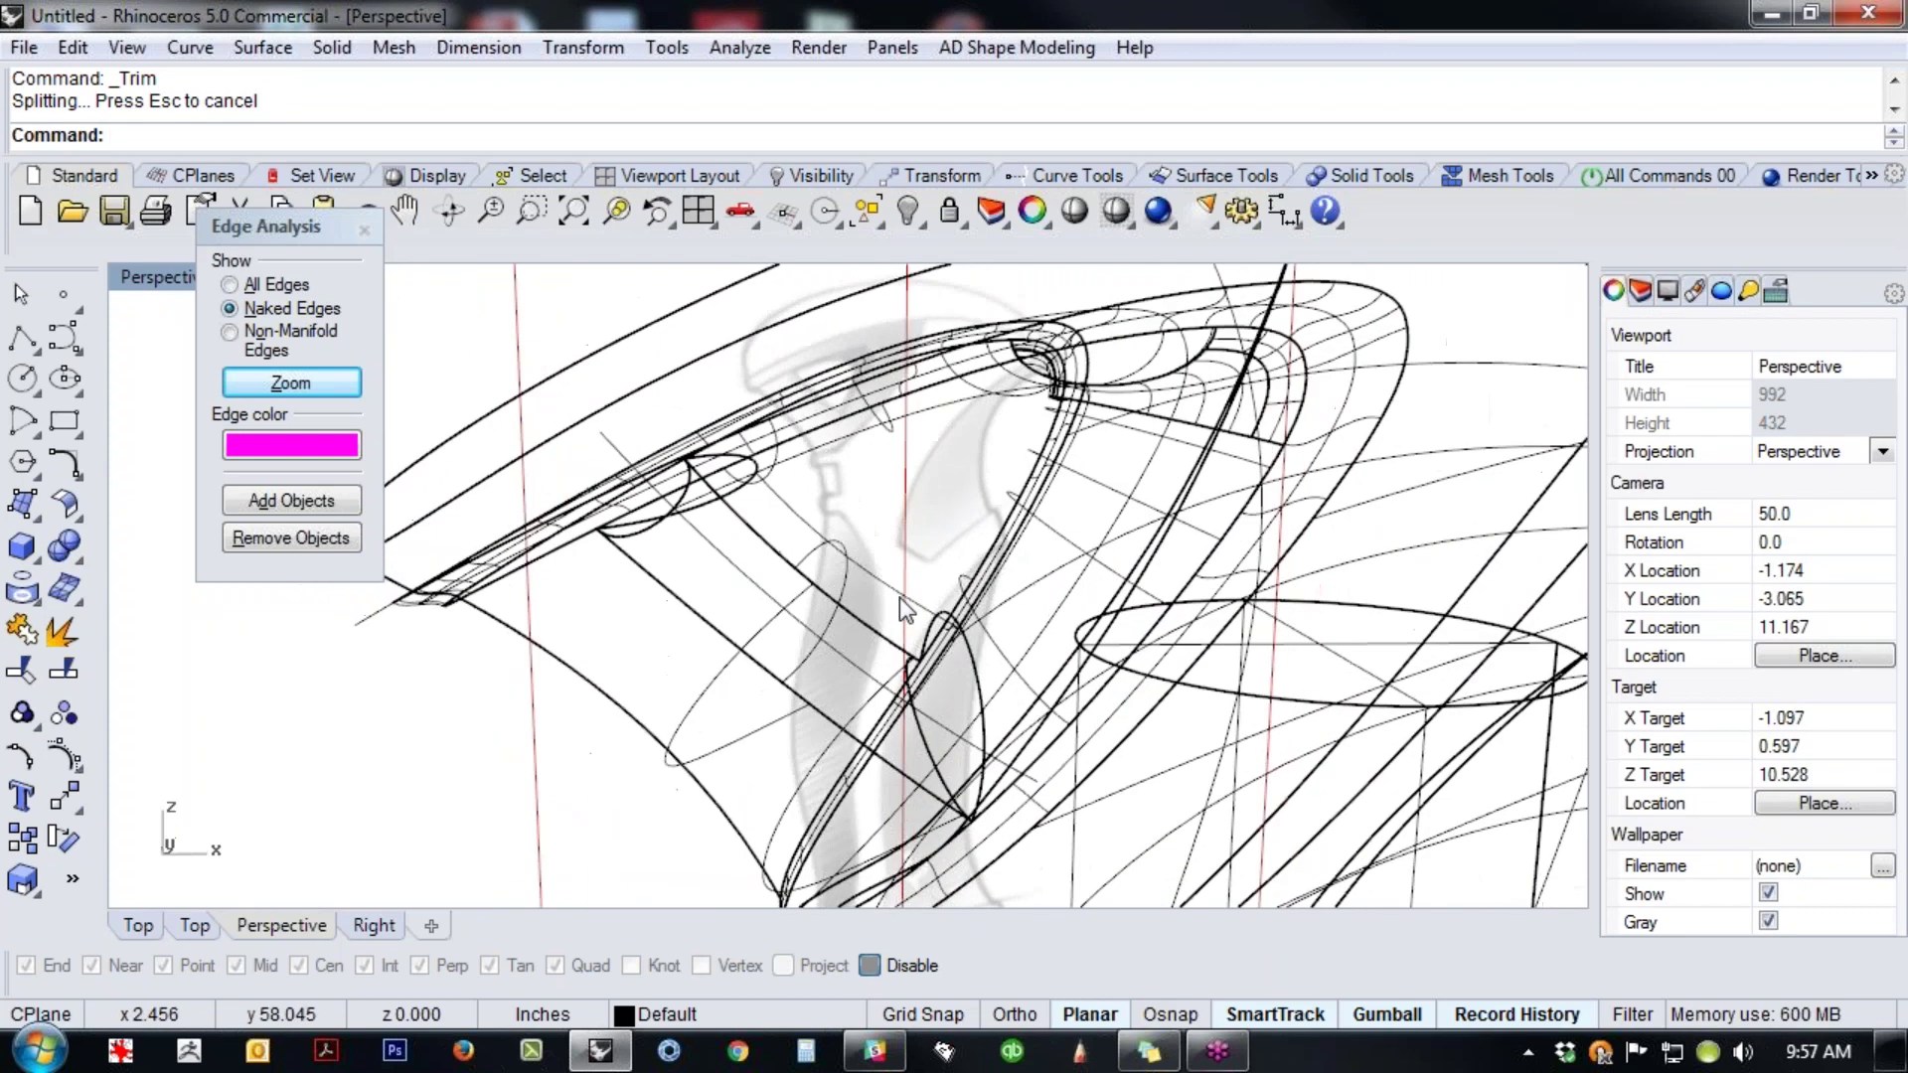
left_click(932, 718)
right_click(934, 747)
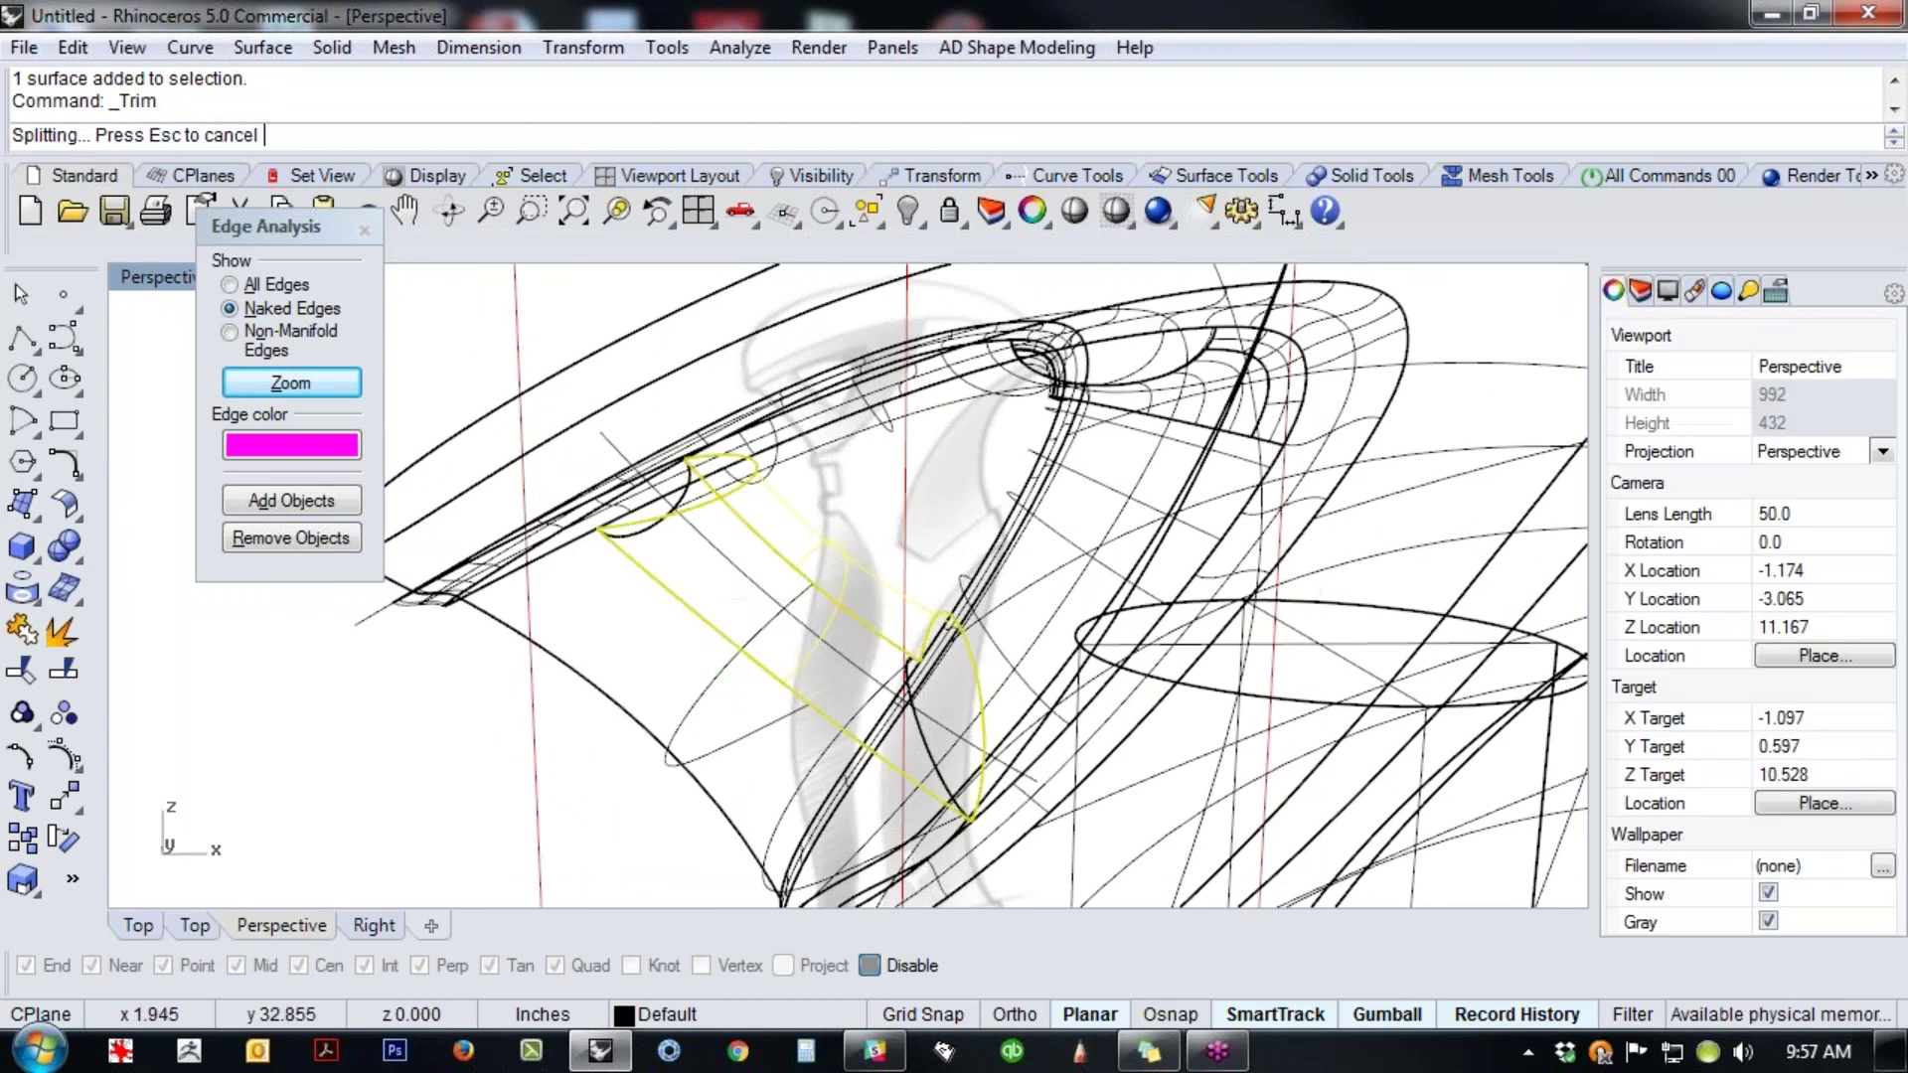
right_click_drag(708, 581, 898, 558)
scroll(634, 464, "up", 4)
scroll(747, 479, "down", 4)
right_click(852, 545)
- Join the rounded inner wall surface with the handle body and check the result for naked edges
left_click_drag(945, 484, 659, 672)
key("ctrl+j")
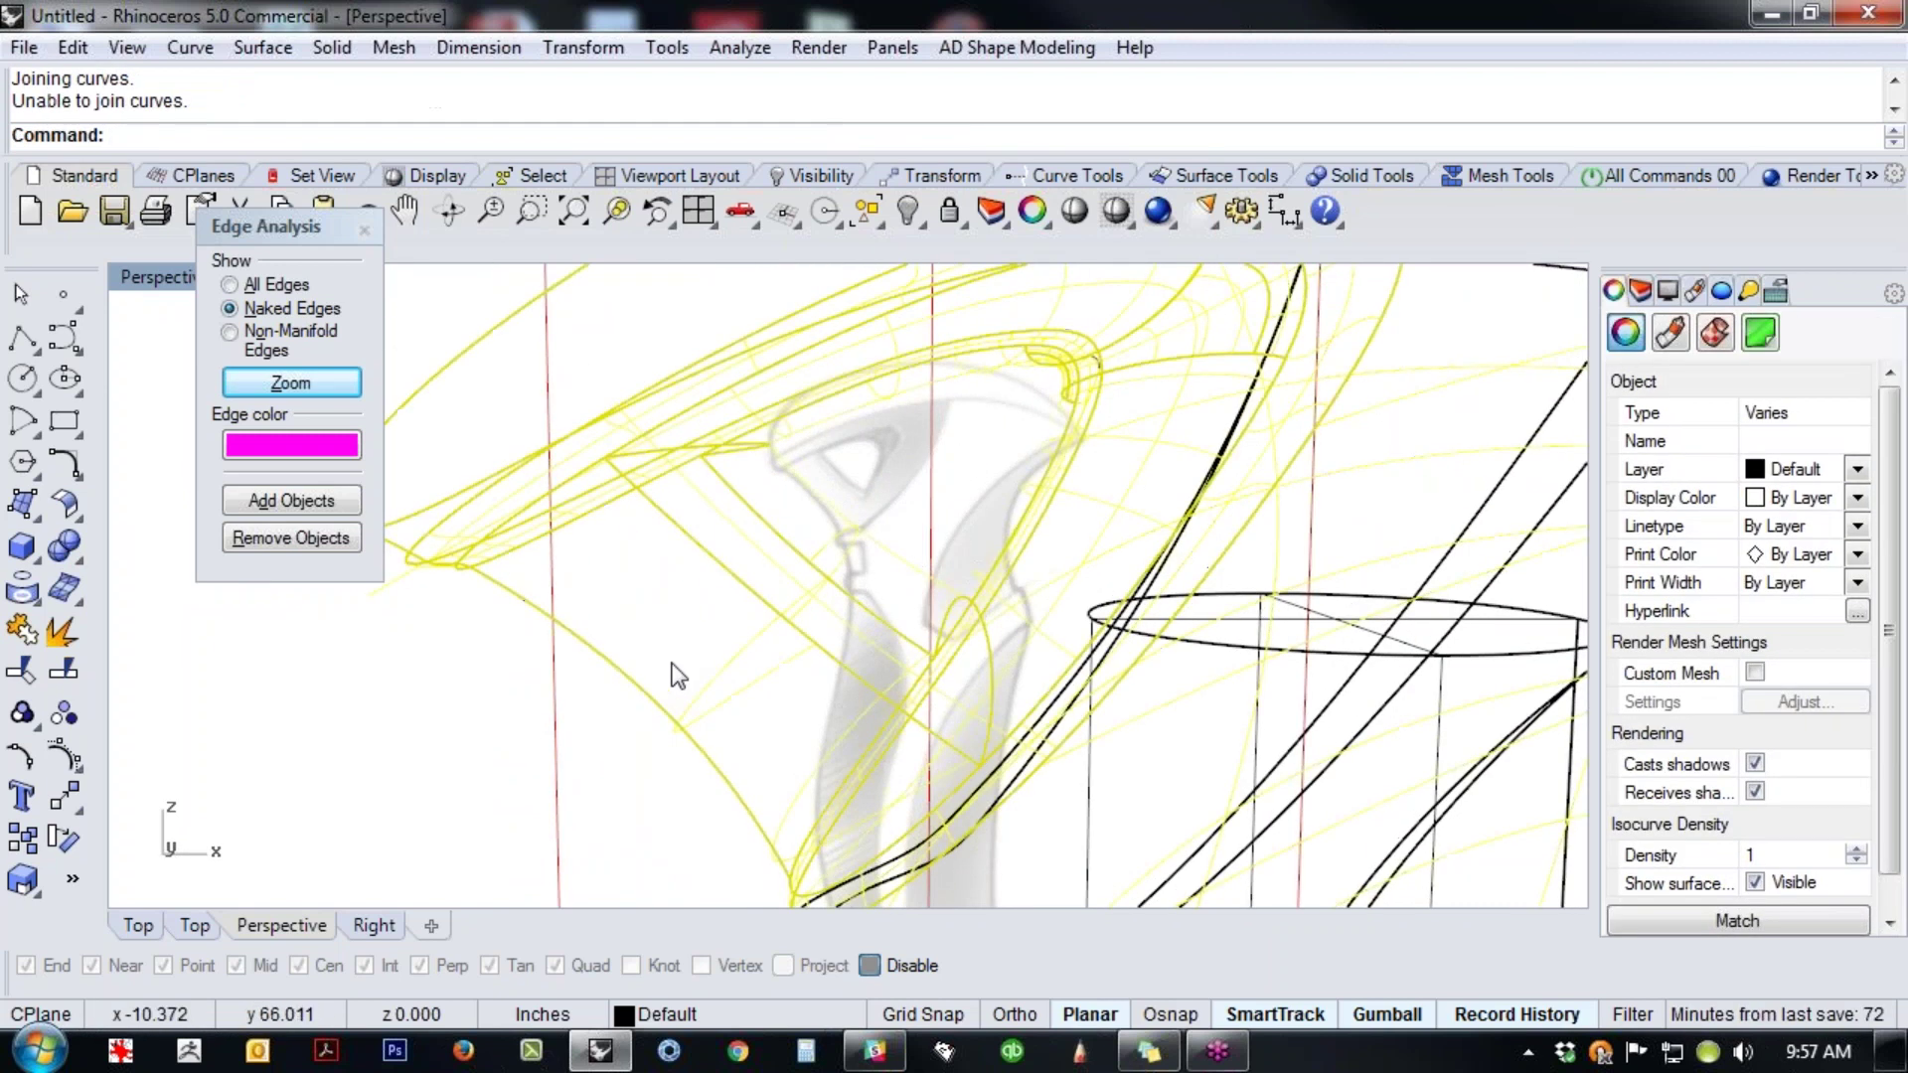
middle_click(679, 676)
left_click(755, 692)
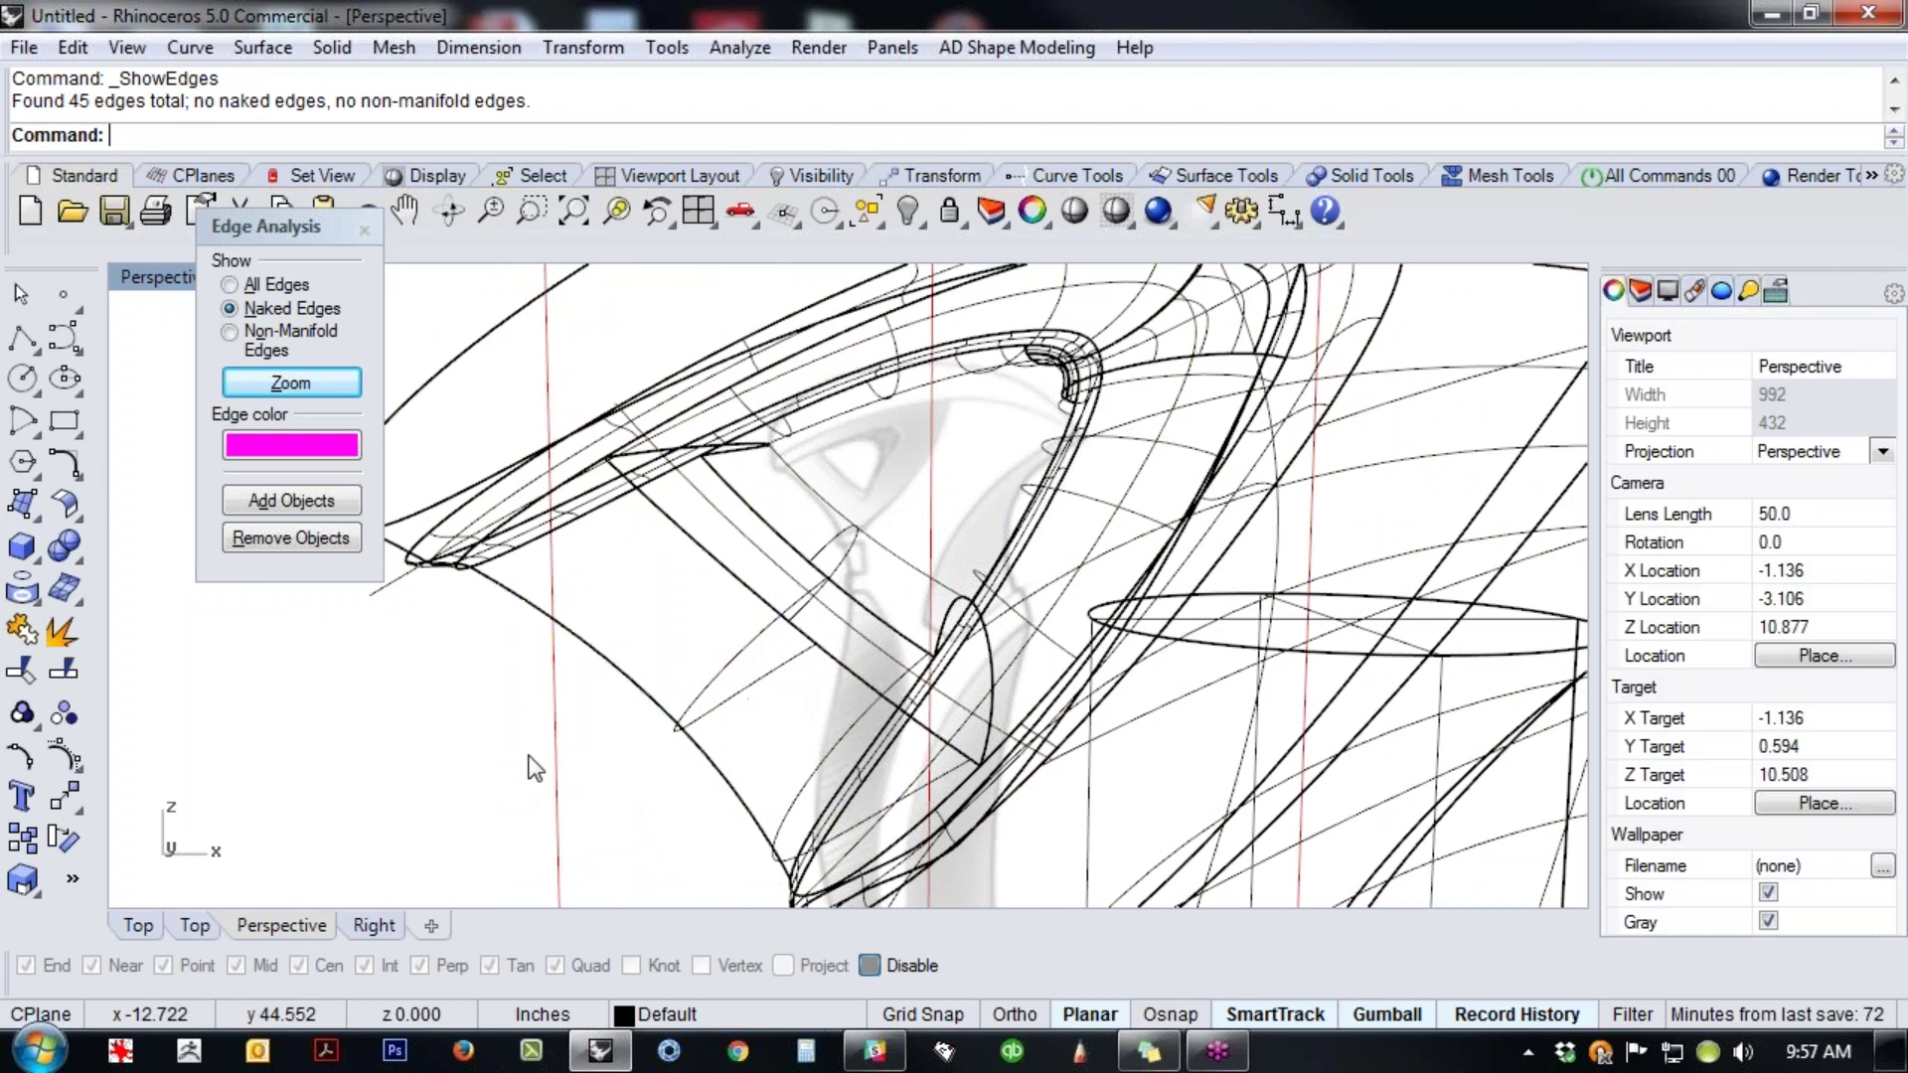
- Shade the Perspective view in rendered mode and examine the opening's inner walls and the lower corner where they meet
middle_click(530, 757)
left_click(422, 700)
mouse_move(722, 616)
right_mouse_down()
mouse_move(712, 579)
mouse_move(709, 607)
right_mouse_up()
left_click(1071, 217)
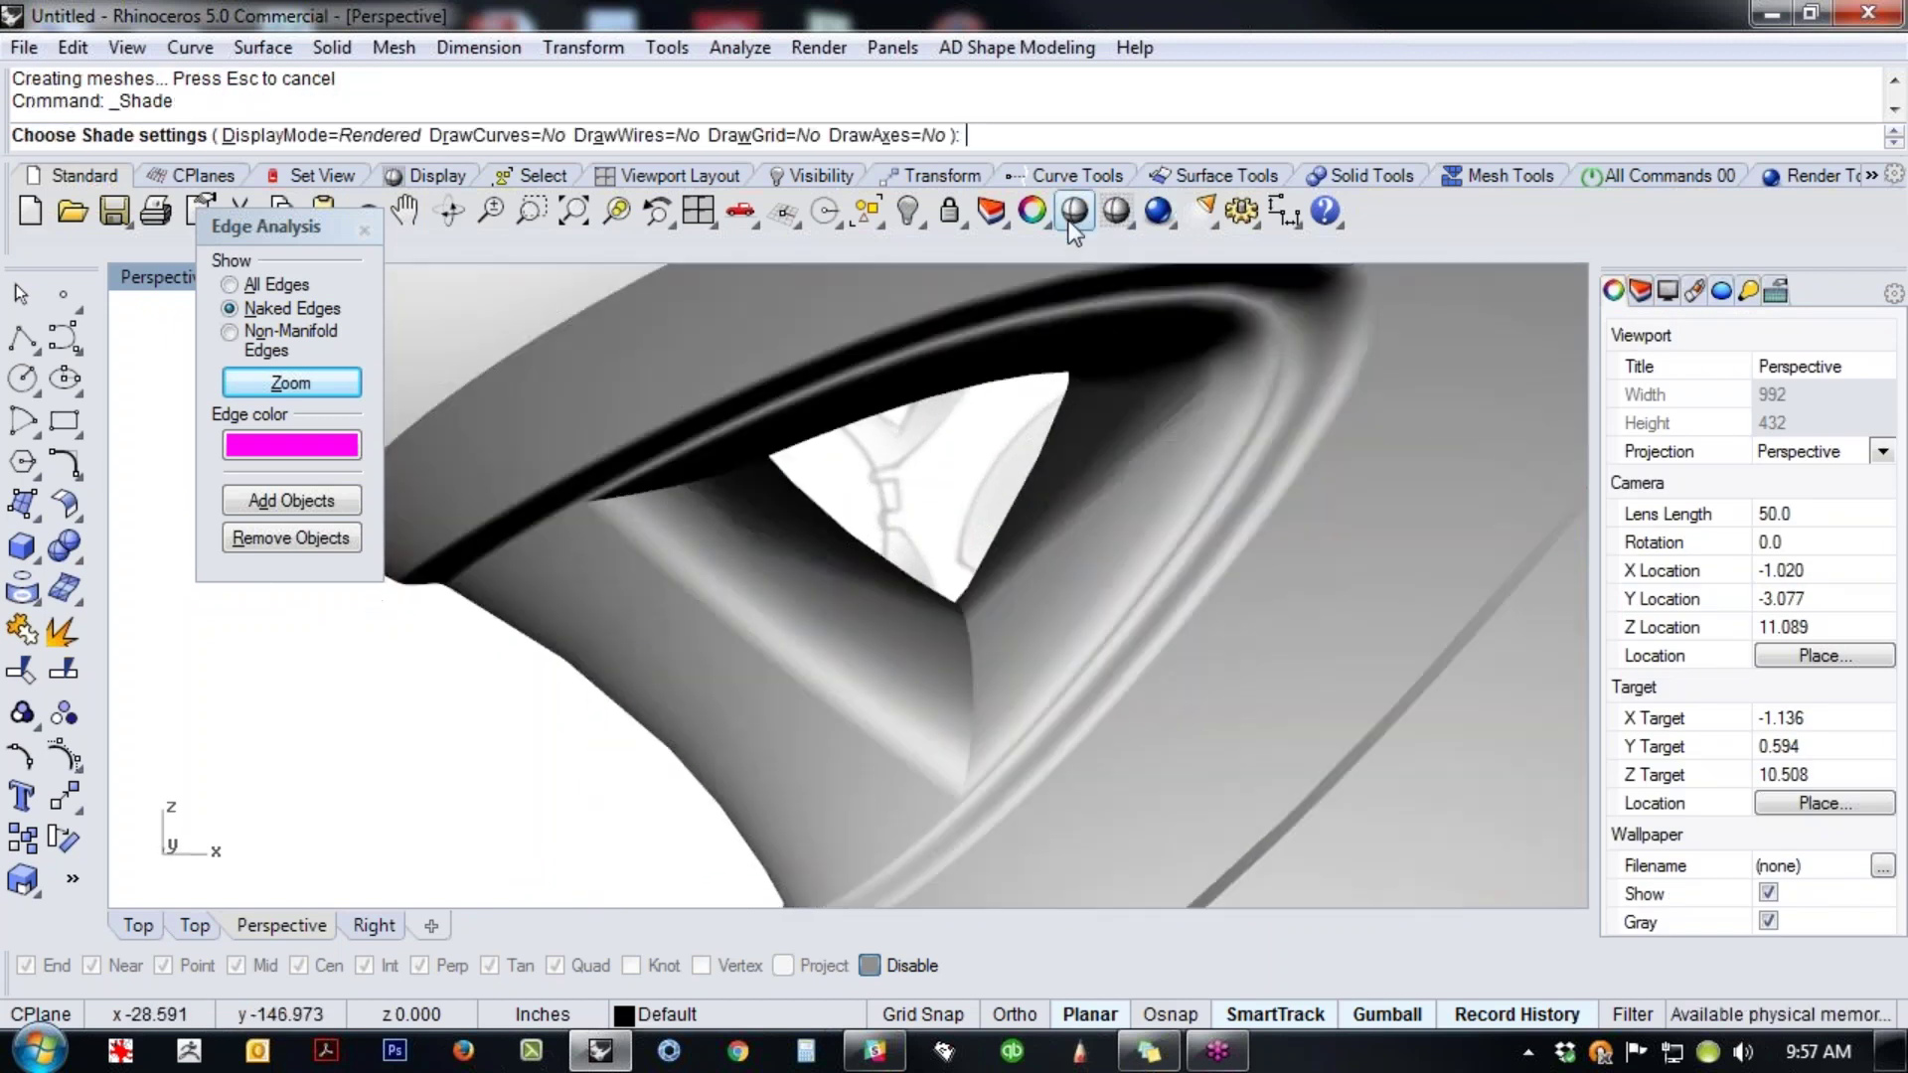
scroll(872, 713, "down", 4)
mouse_move(872, 714)
right_mouse_down()
mouse_move(883, 633)
mouse_move(857, 685)
mouse_move(813, 669)
mouse_move(898, 647)
mouse_move(914, 676)
mouse_move(864, 695)
mouse_move(890, 682)
right_mouse_up()
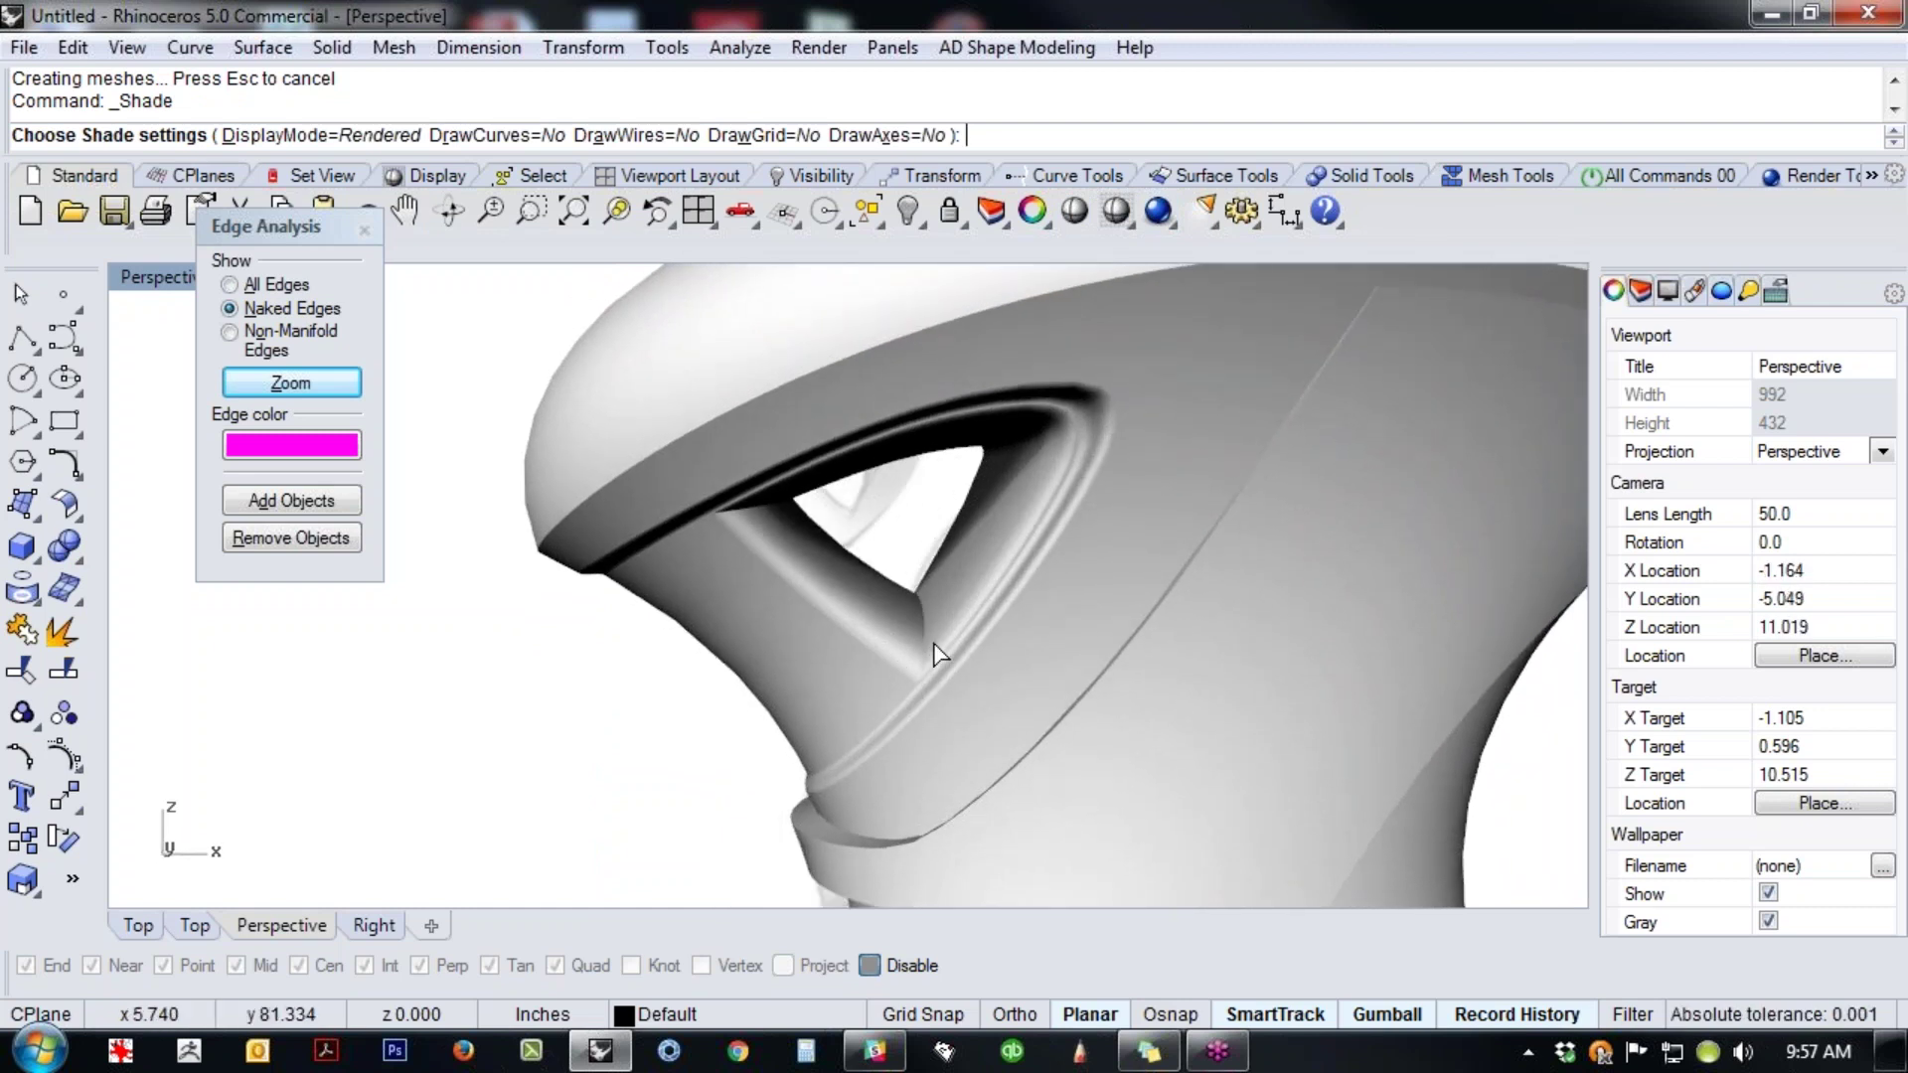
scroll(907, 639, "down", 3)
right_click_drag(907, 639, 1278, 614)
scroll(926, 618, "up", 6)
scroll(875, 678, "up", 3)
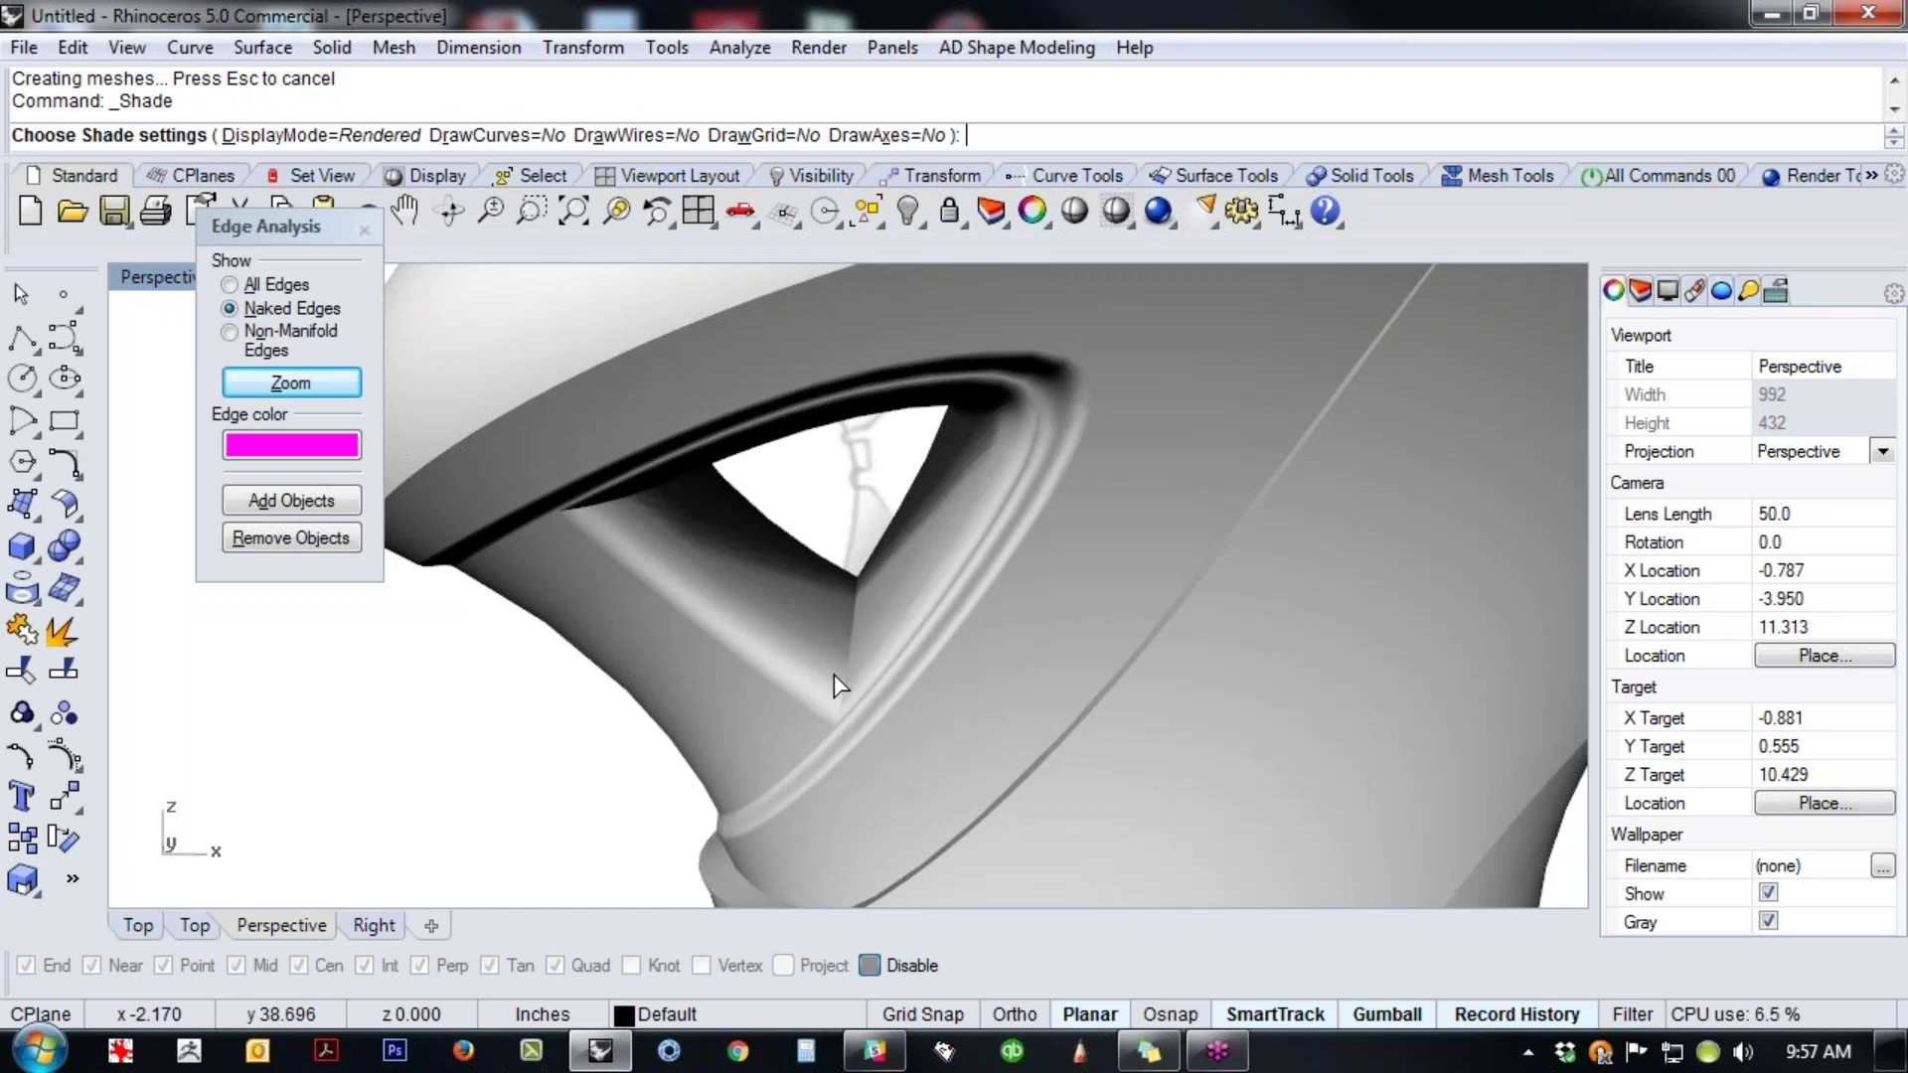
scroll(843, 650, "up", 1)
mouse_move(843, 650)
right_mouse_down()
mouse_move(854, 677)
mouse_move(878, 634)
mouse_move(843, 517)
mouse_move(860, 616)
right_mouse_up()
scroll(878, 634, "down", 1)
key("Escape")
scroll(861, 616, "up", 2)
right_click_drag(881, 702, 906, 695)
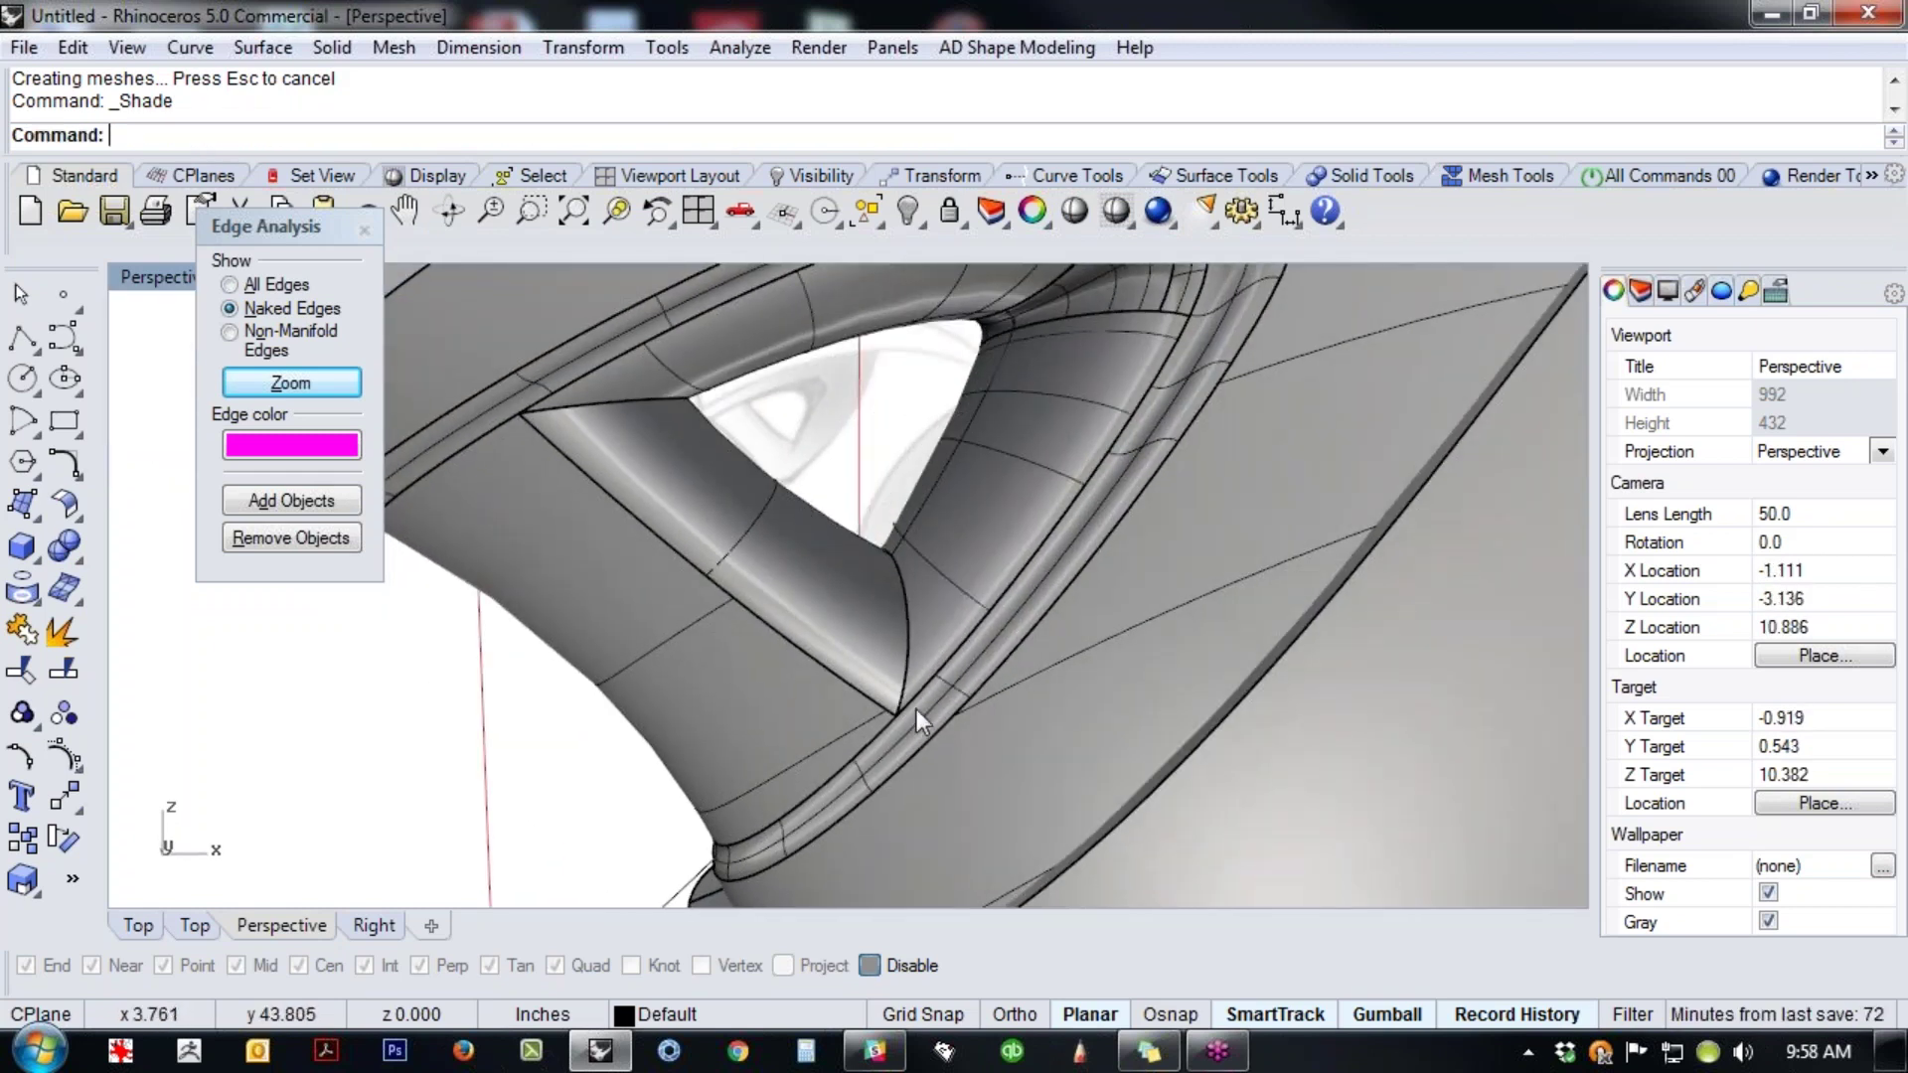
scroll(916, 709, "up", 2)
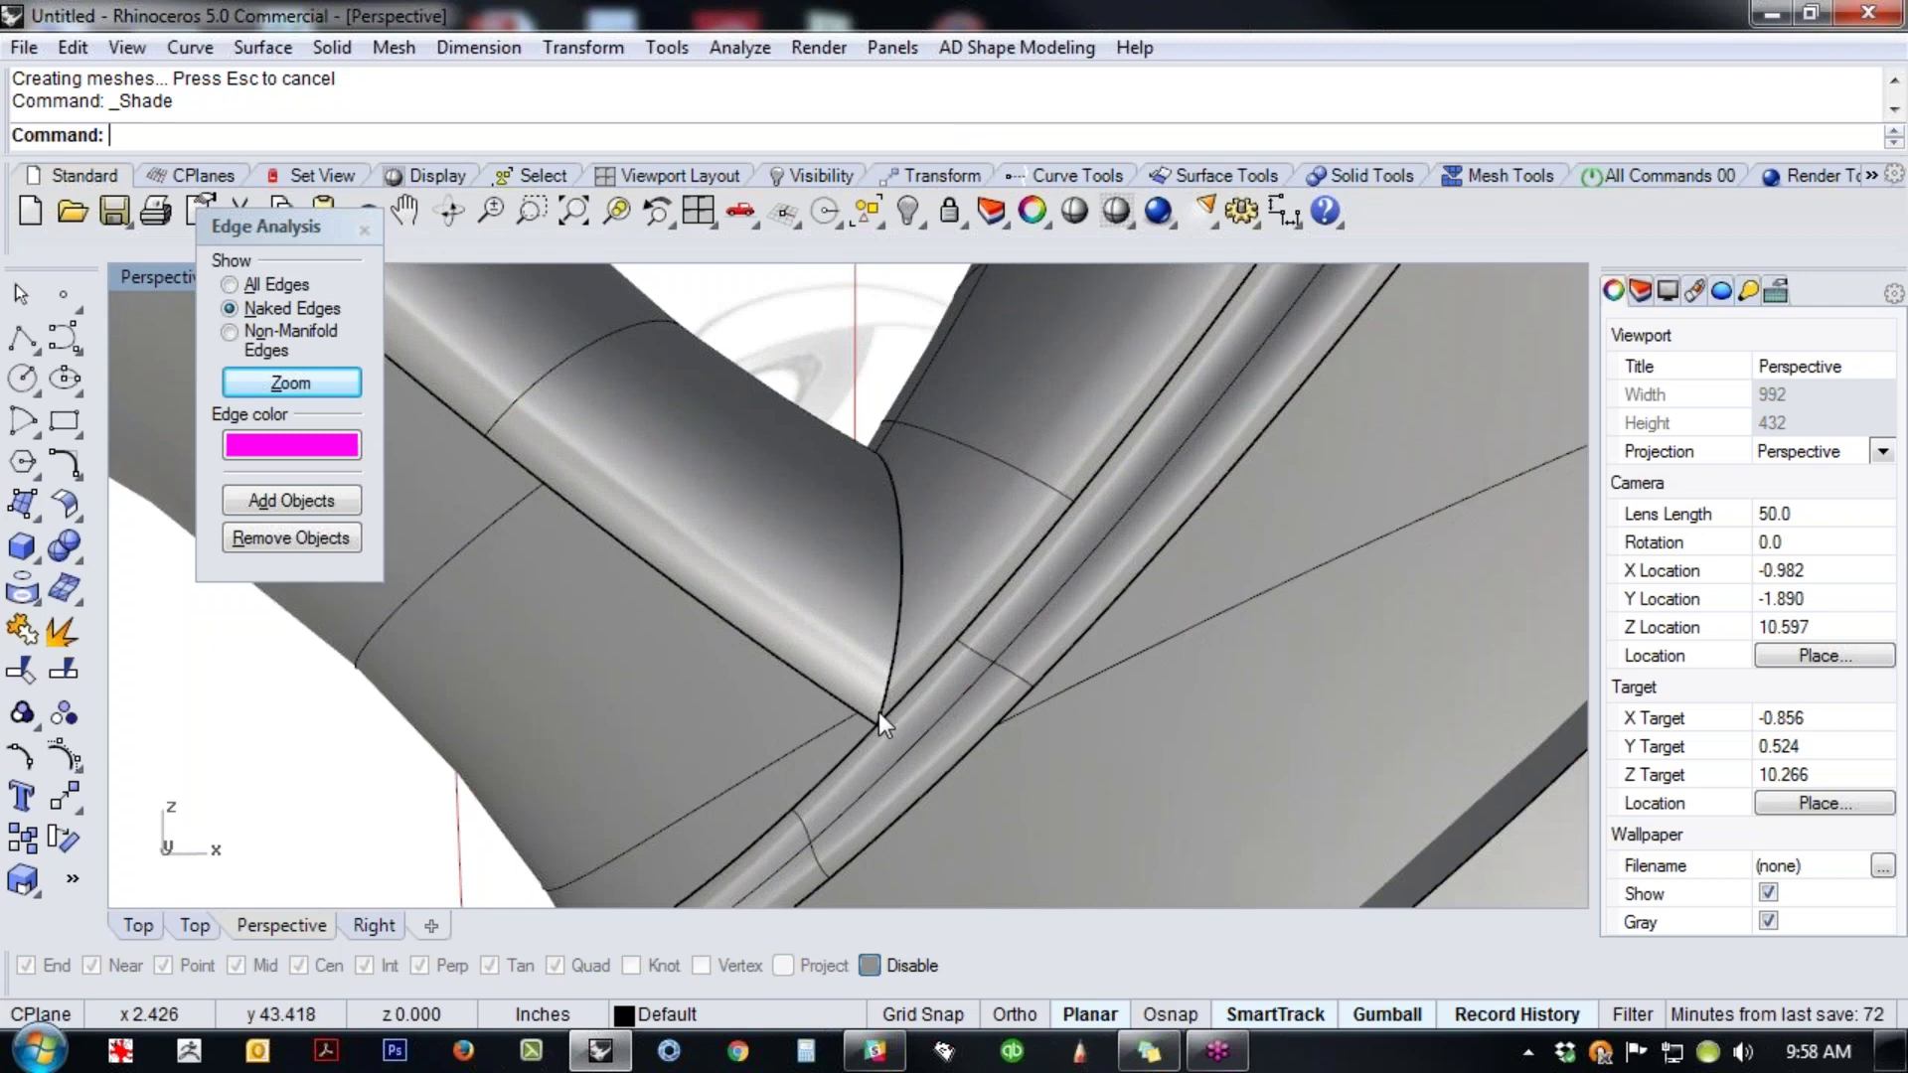
- In the Front view, draw two diverging straight lines upward from the lower corner of the triangular opening
key("ctrl+F2")
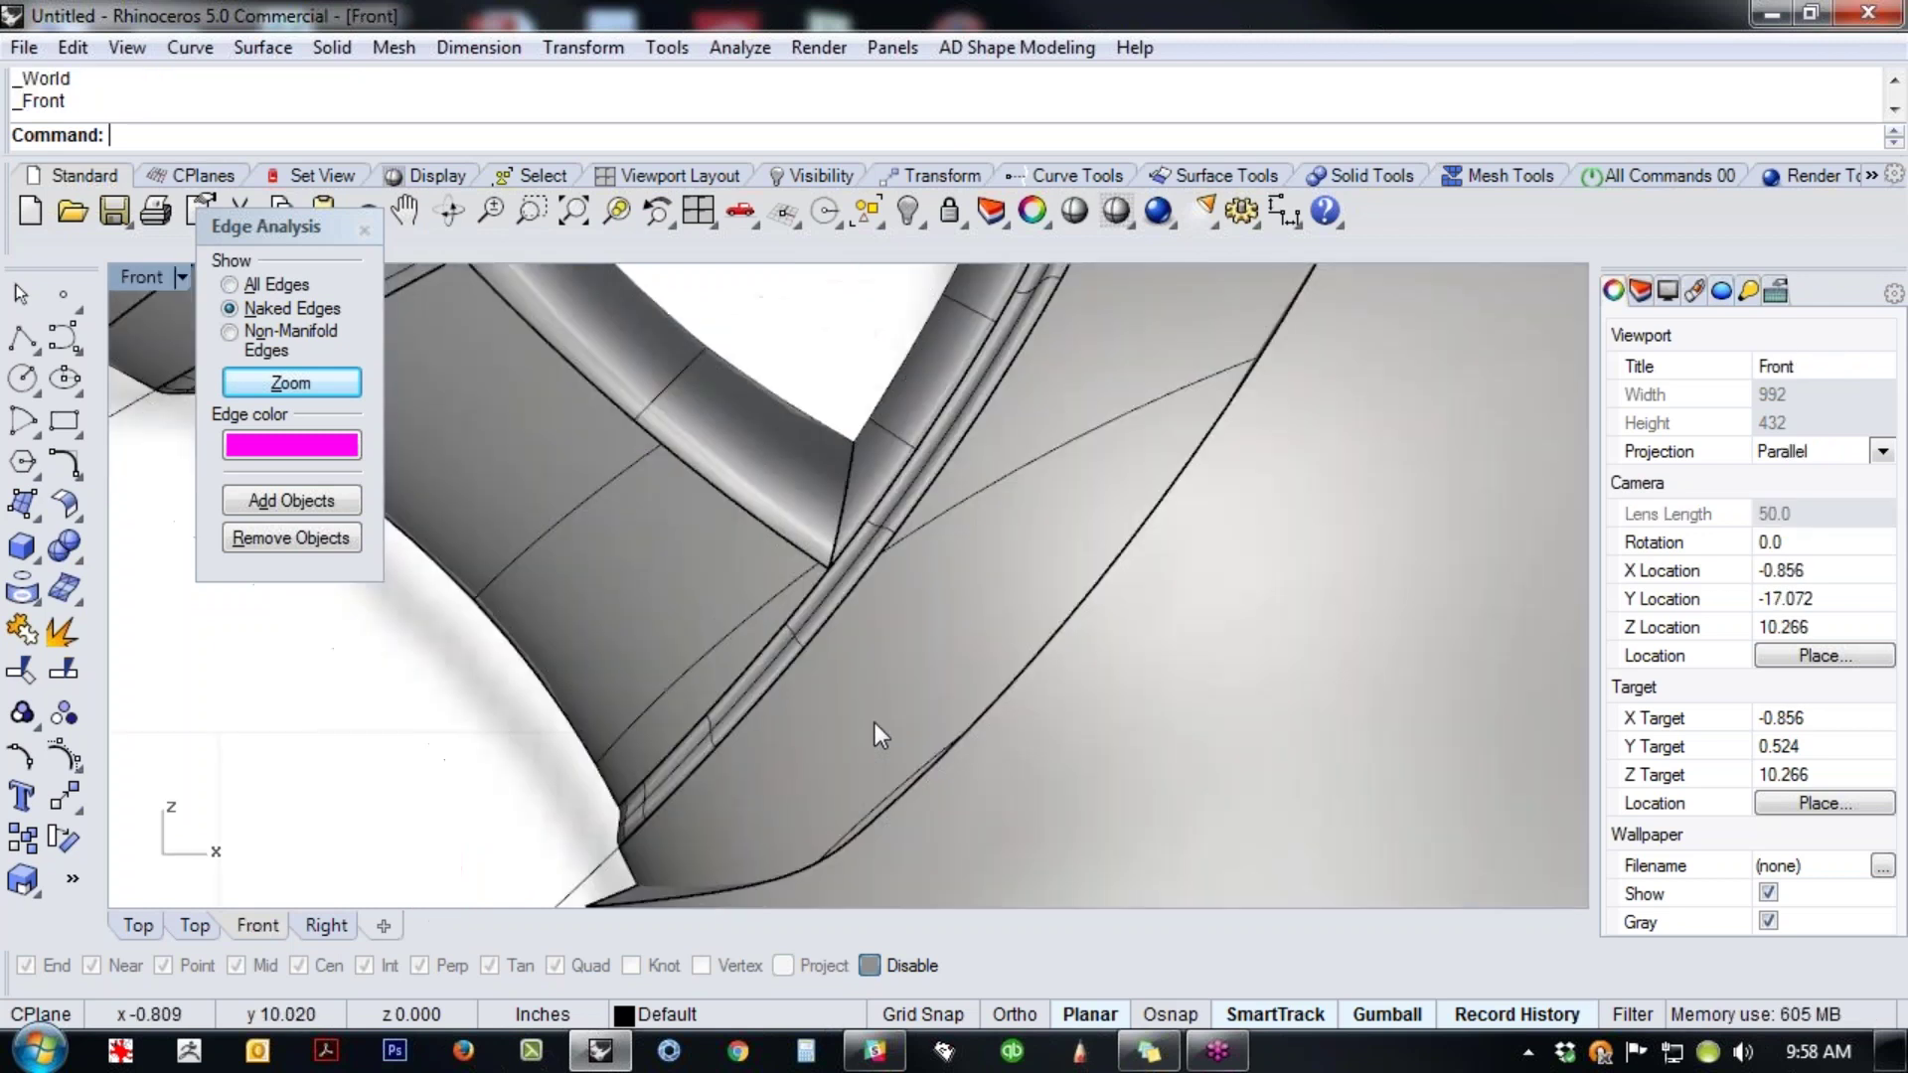
right_click_drag(904, 468, 873, 561)
scroll(836, 602, "up", 6)
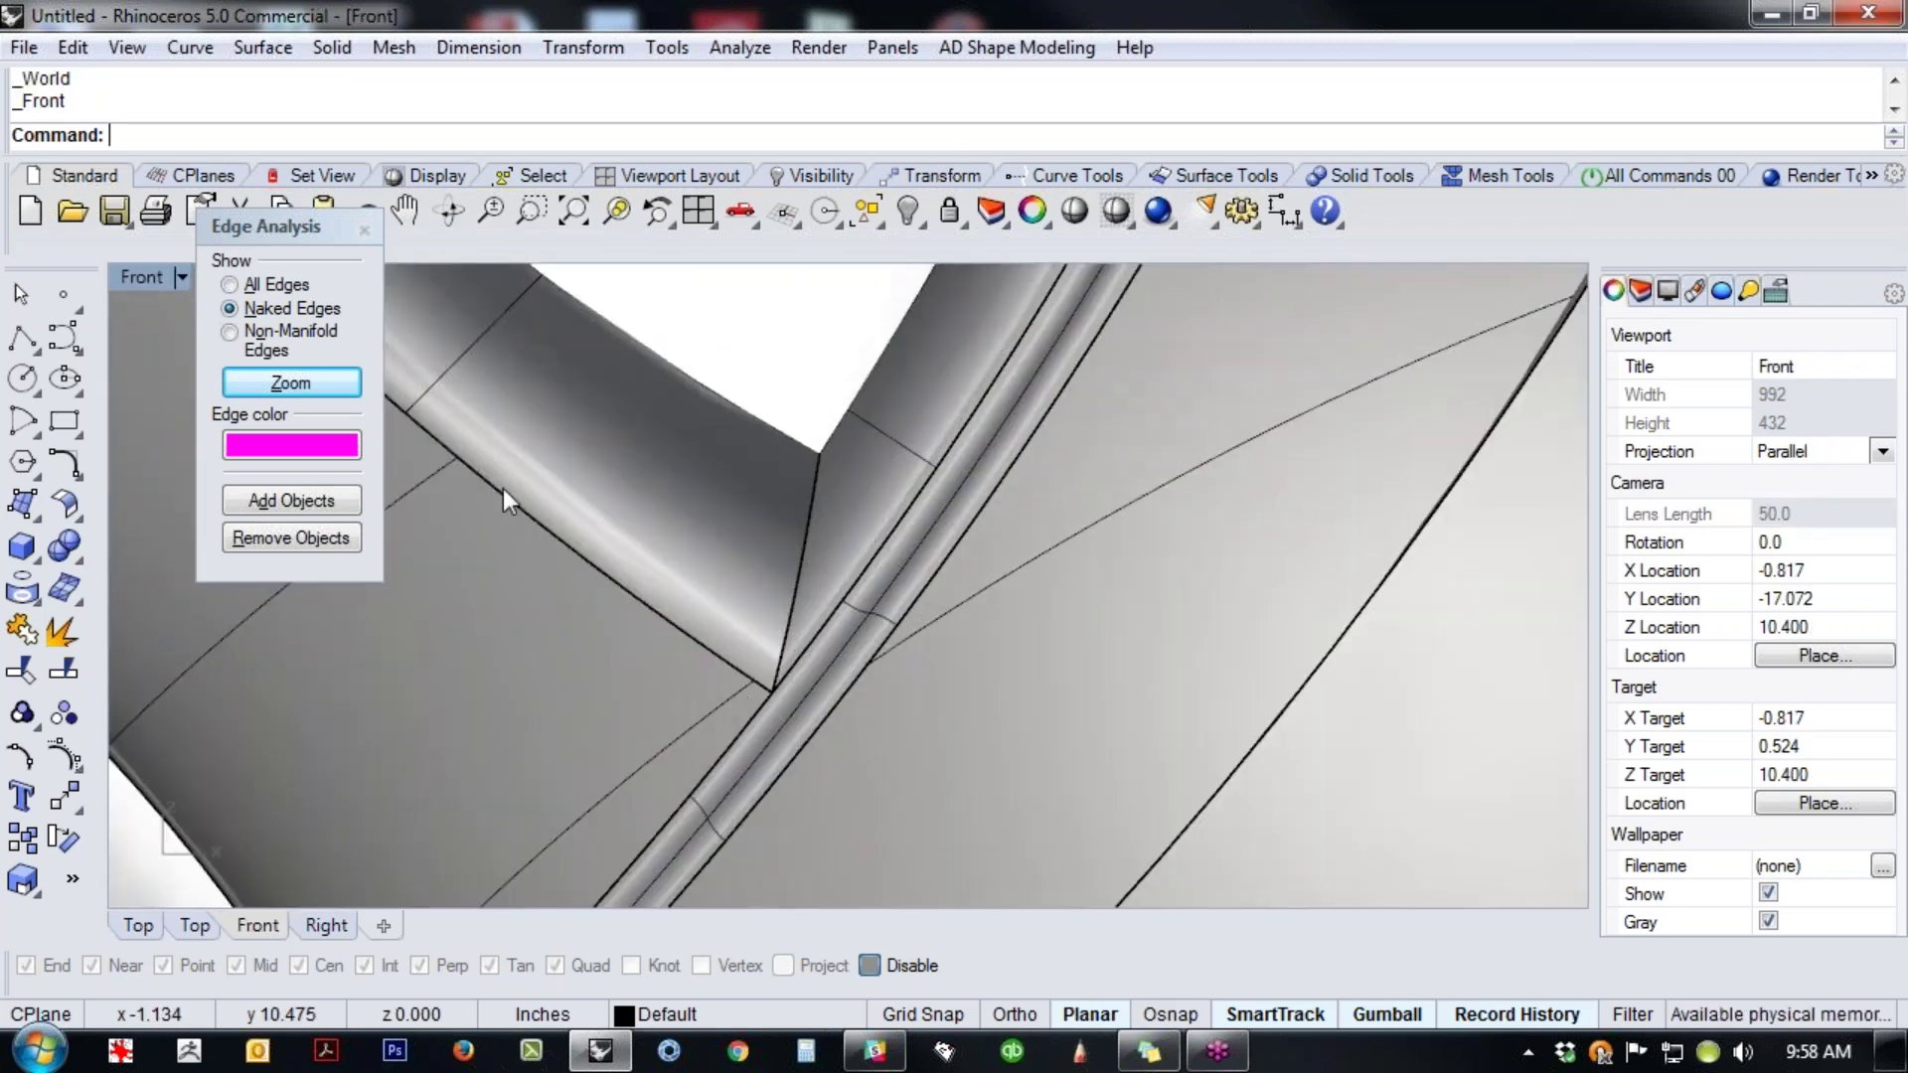
left_click(22, 338)
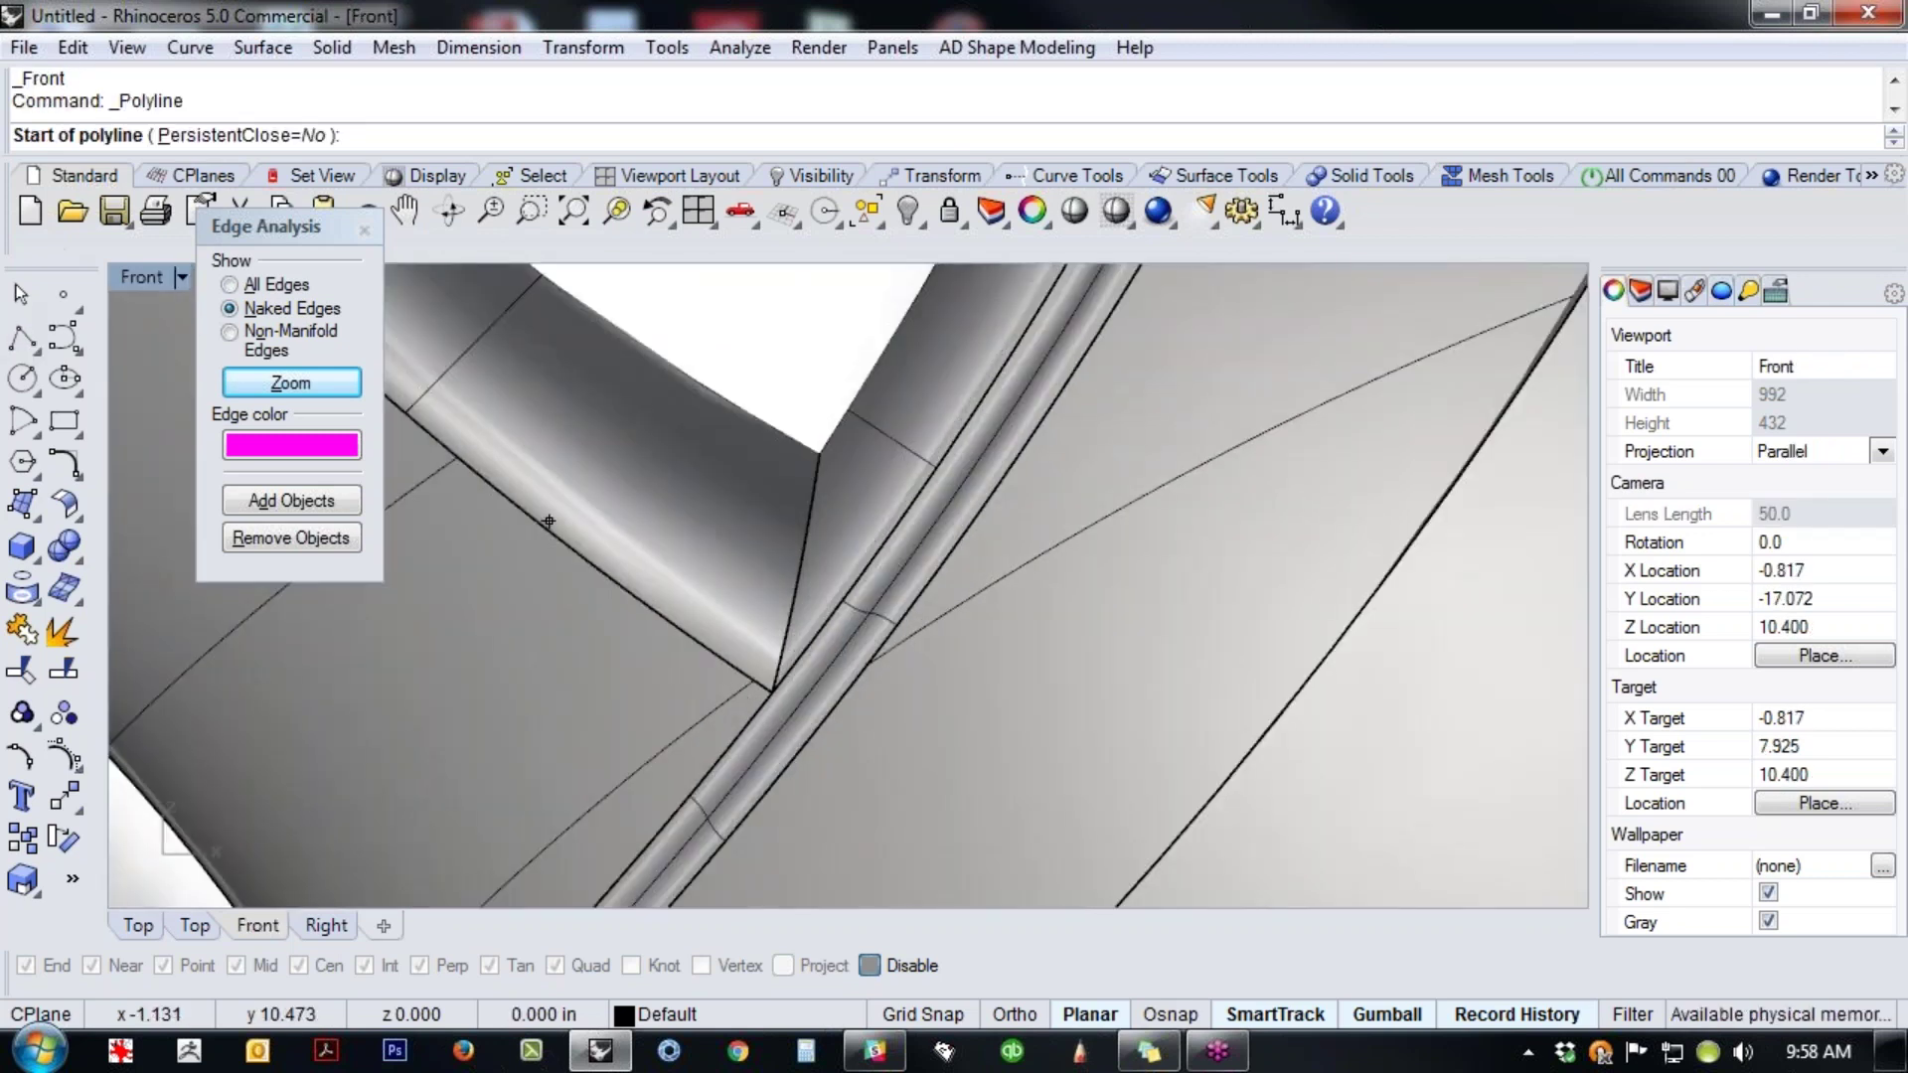
left_click(770, 686)
left_click(759, 380)
key("Return")
key("Return")
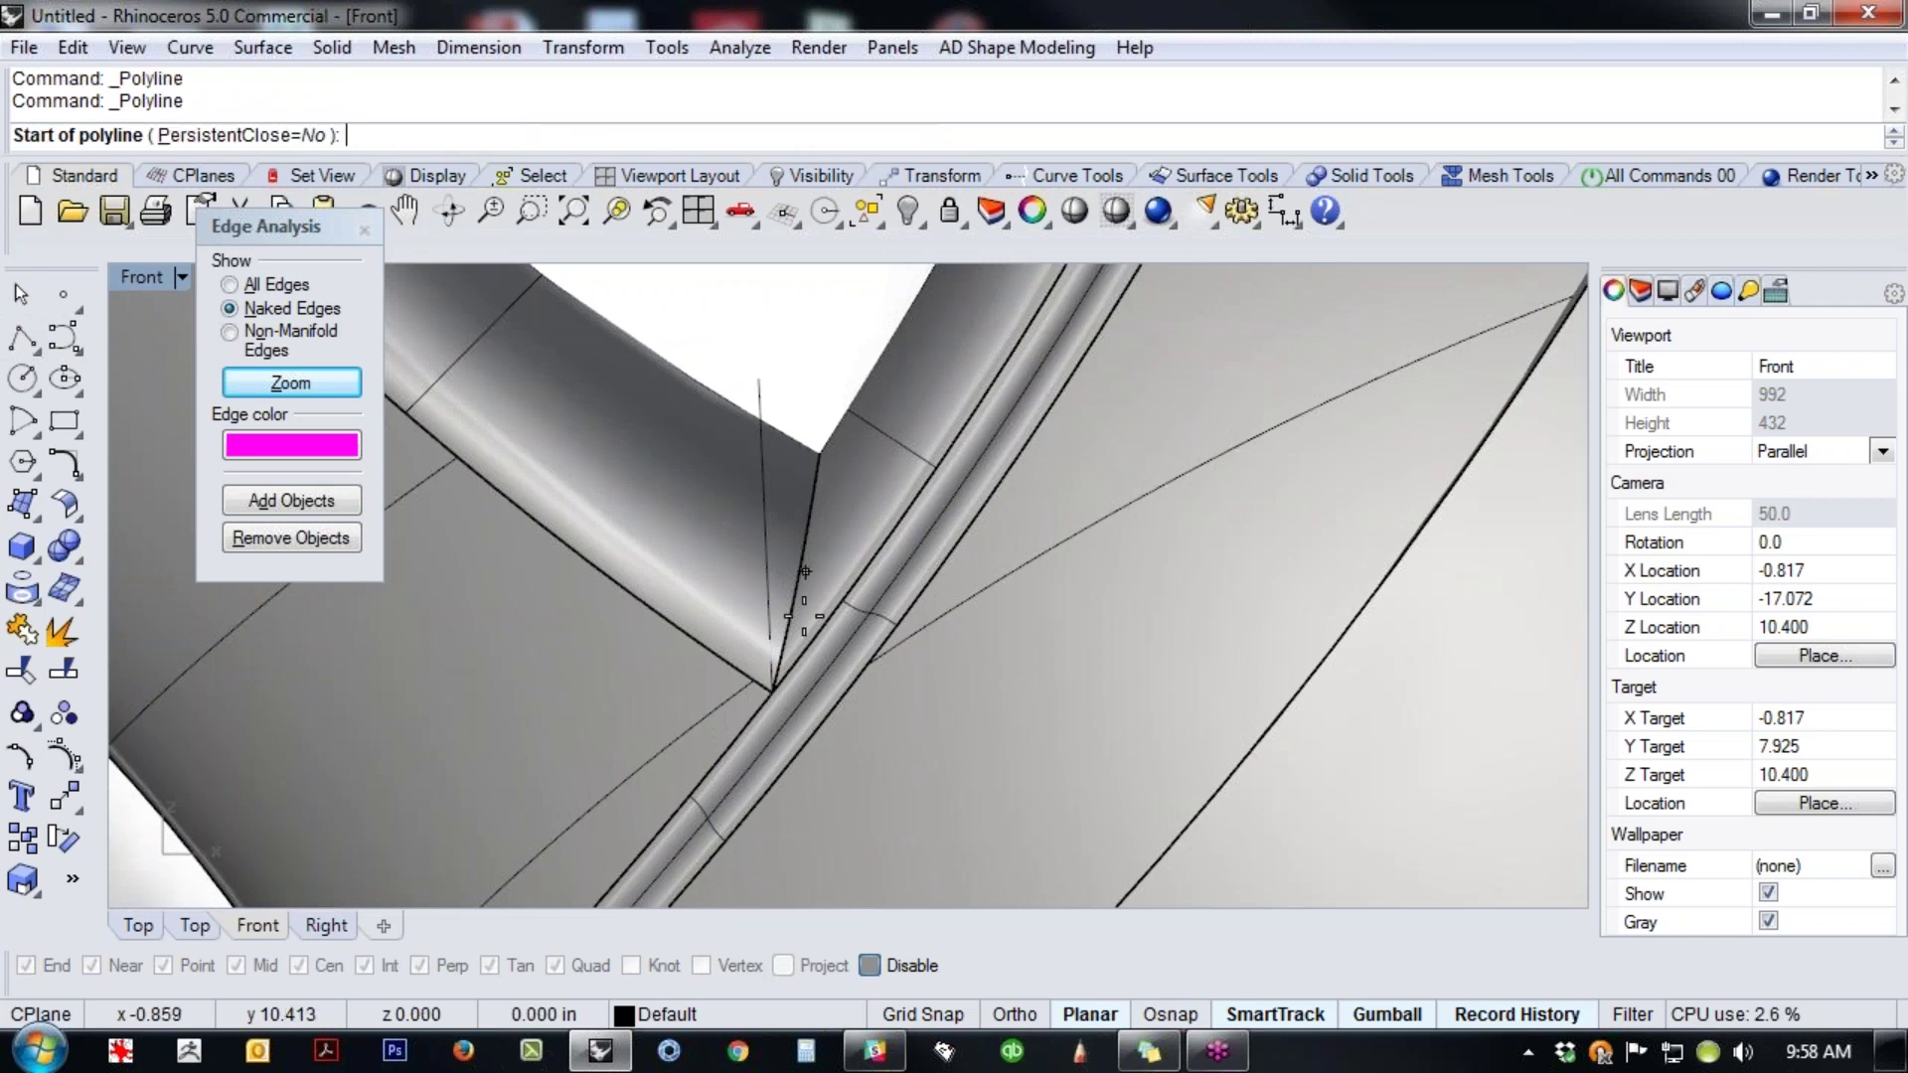
left_click(772, 688)
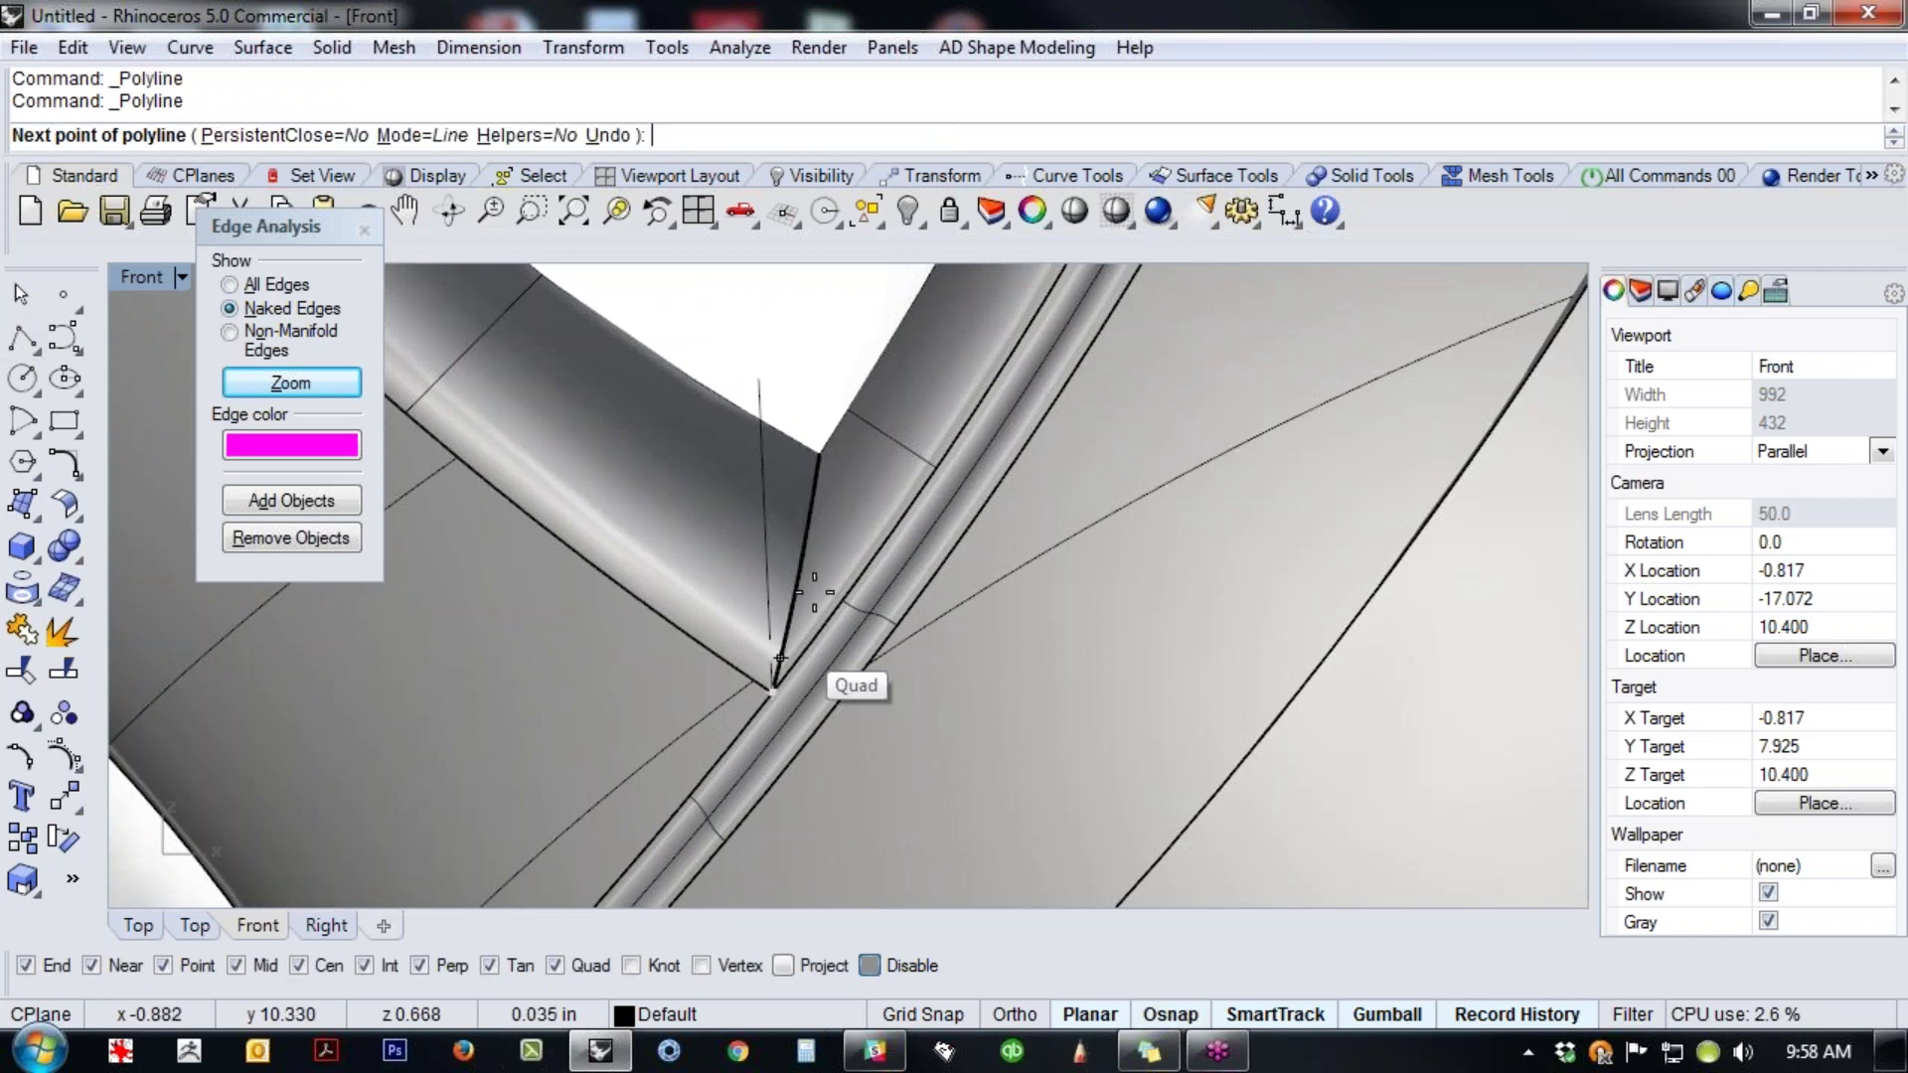
left_click(901, 301)
key("Return")
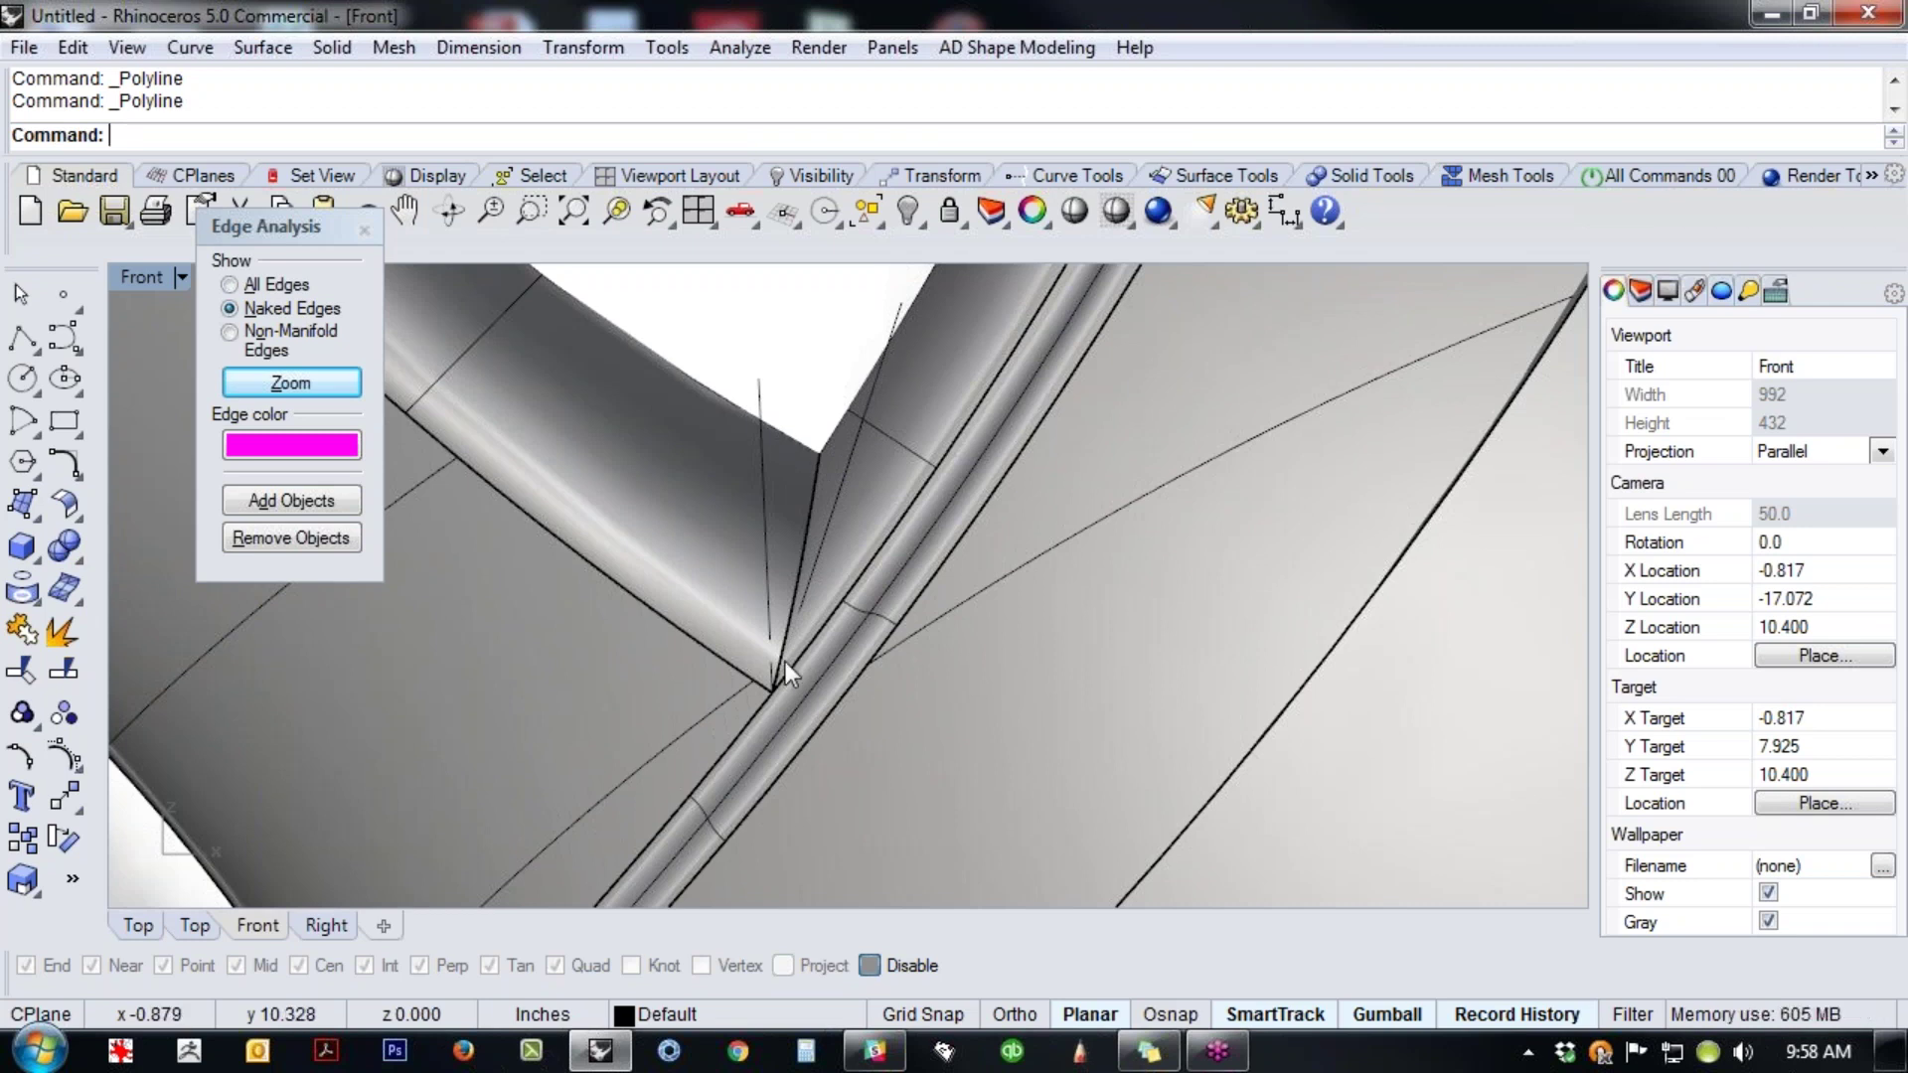
- Sketch a degree 3 curve beside the opening's lower-left edge, bending it toward the lower corner
scroll(765, 604, "down", 2)
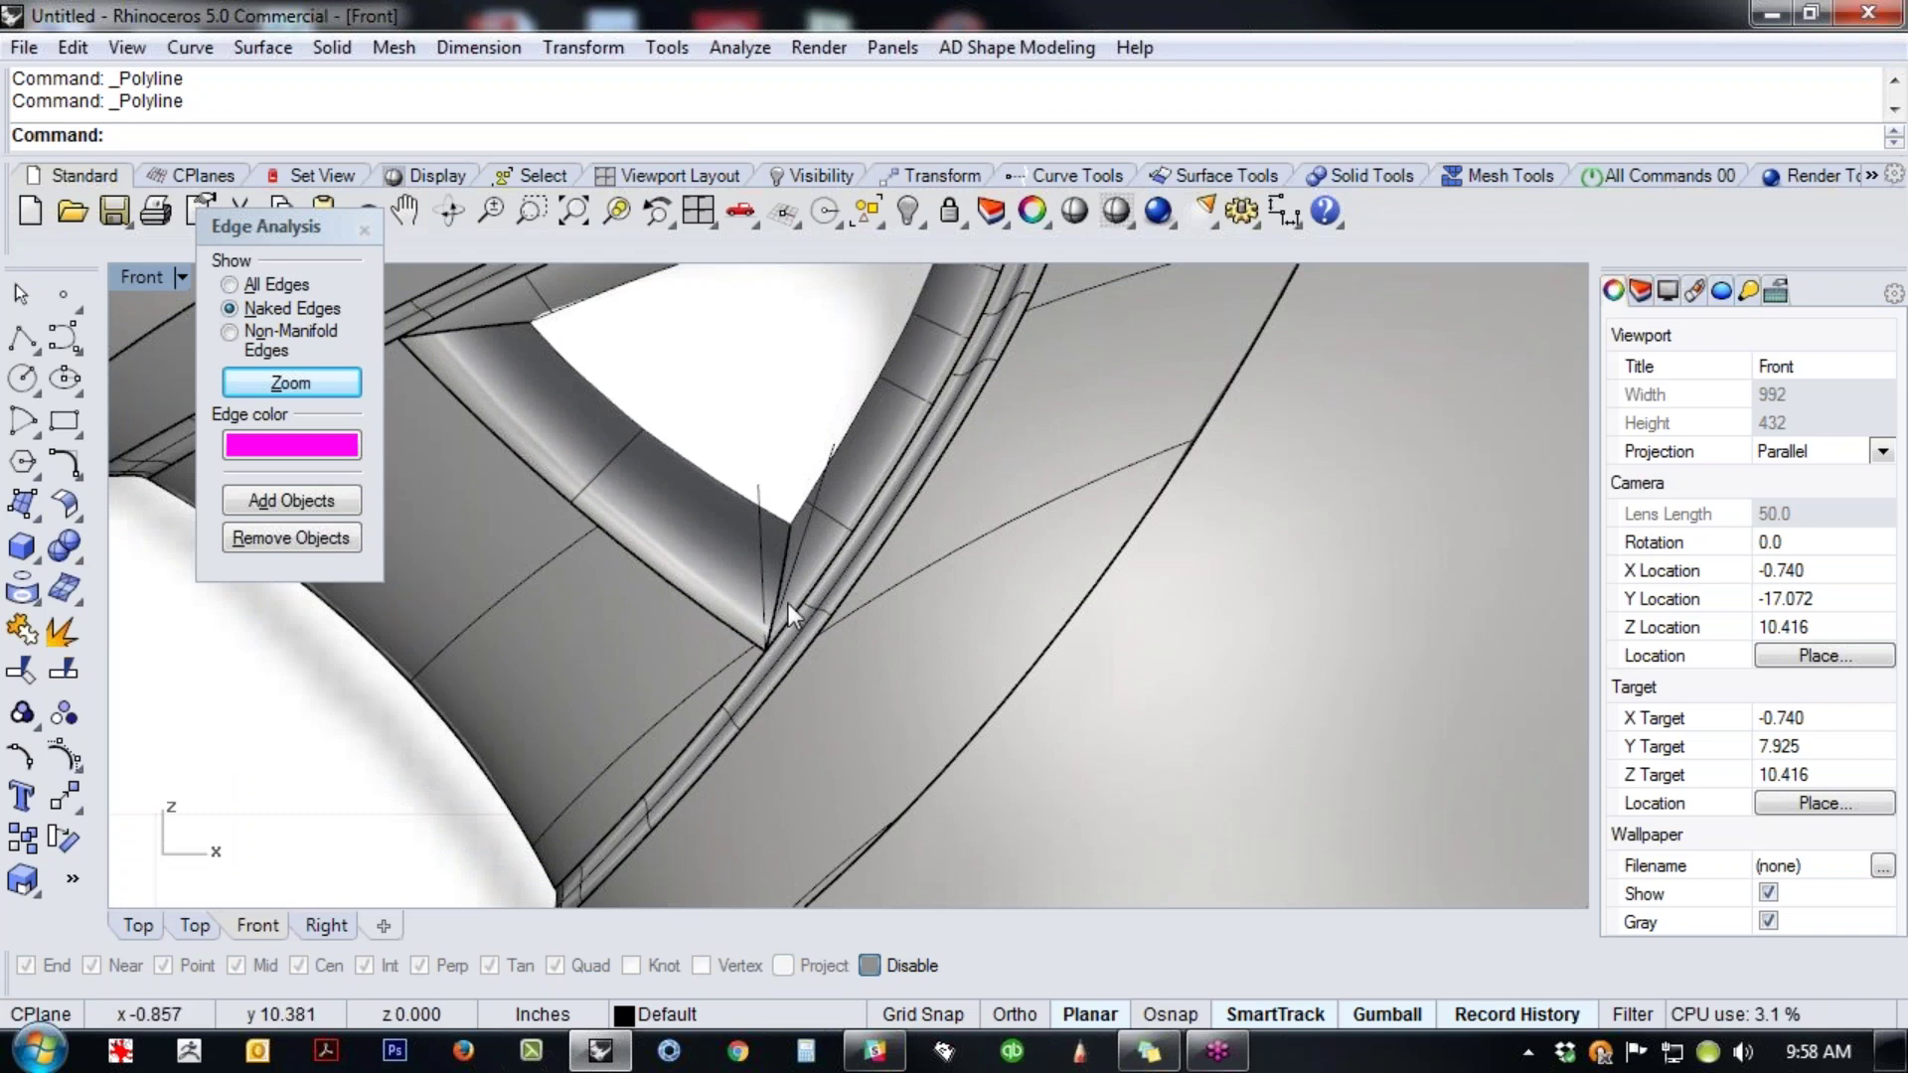
right_click_drag(571, 660, 670, 634)
left_click(667, 620)
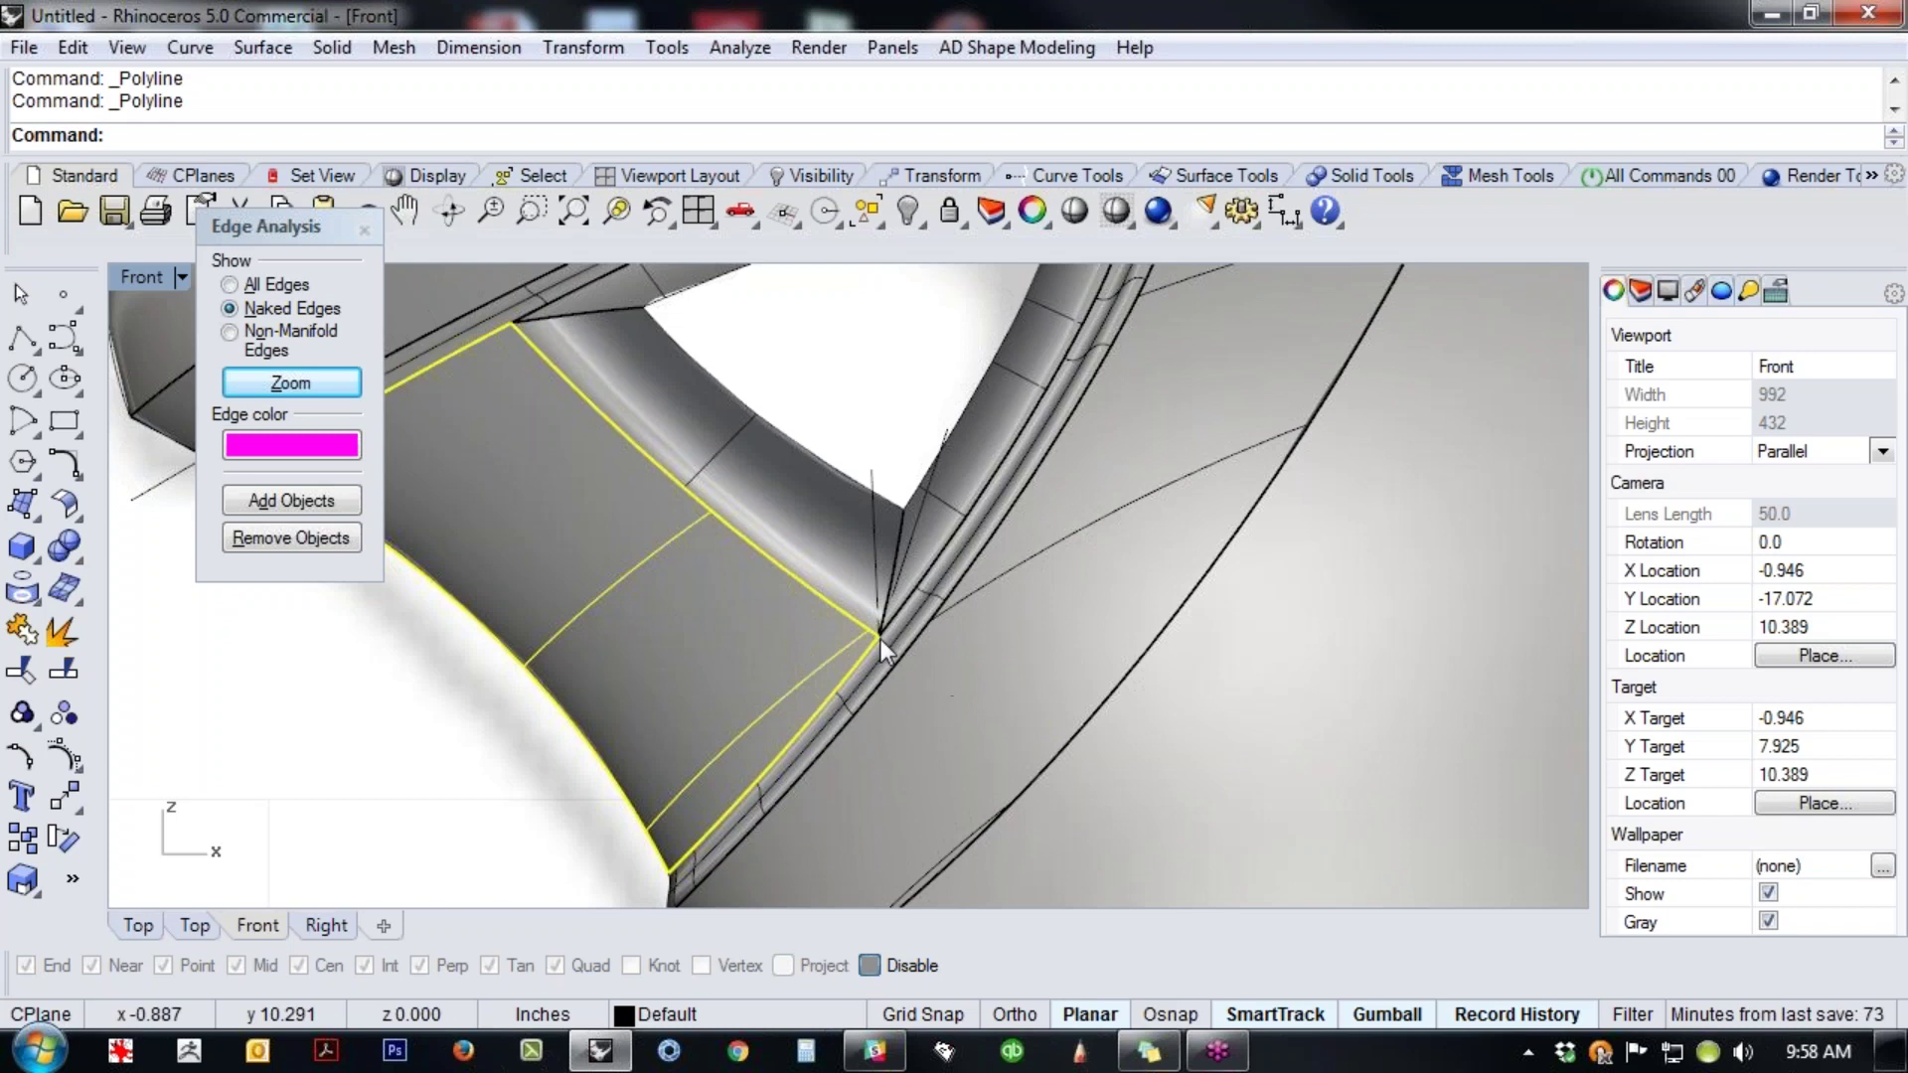
left_click(461, 800)
left_click(64, 338)
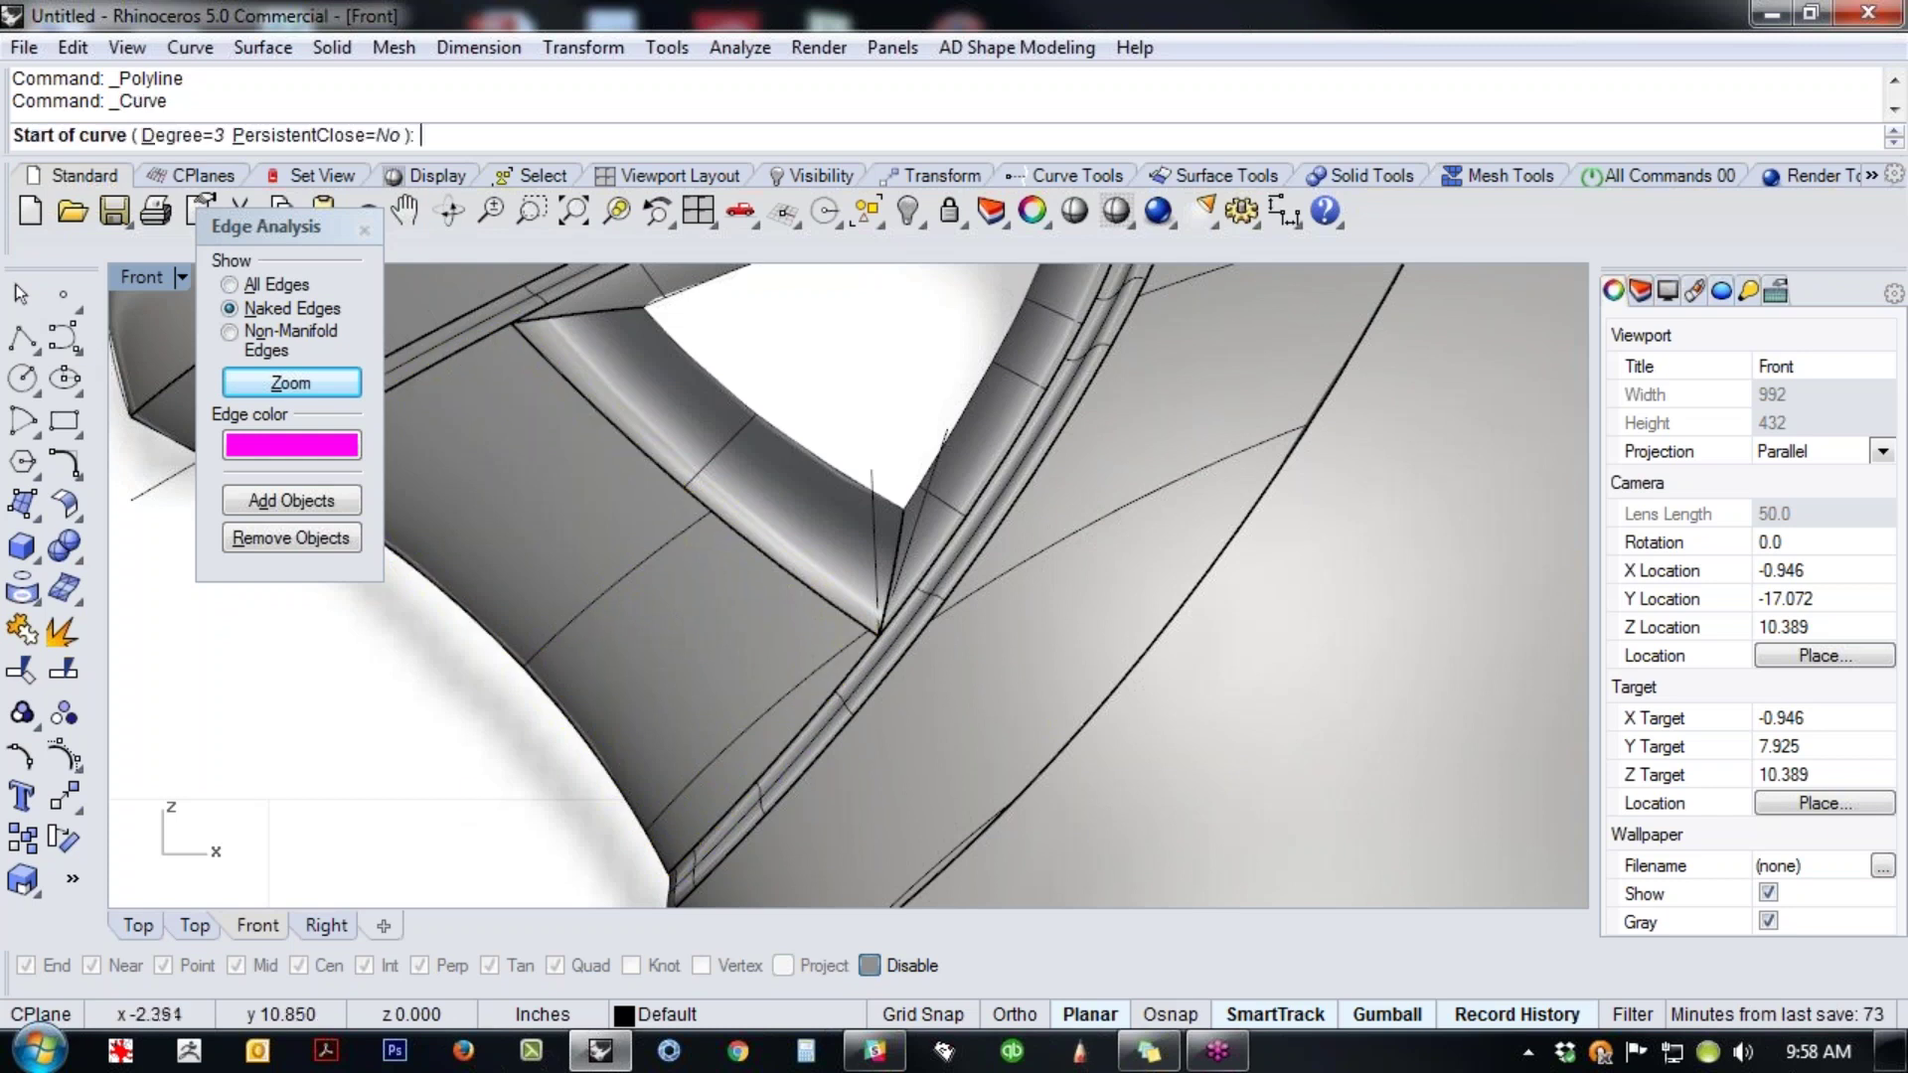
left_click(539, 435)
left_click(739, 636)
left_click(810, 681)
left_click(836, 675)
key("Escape")
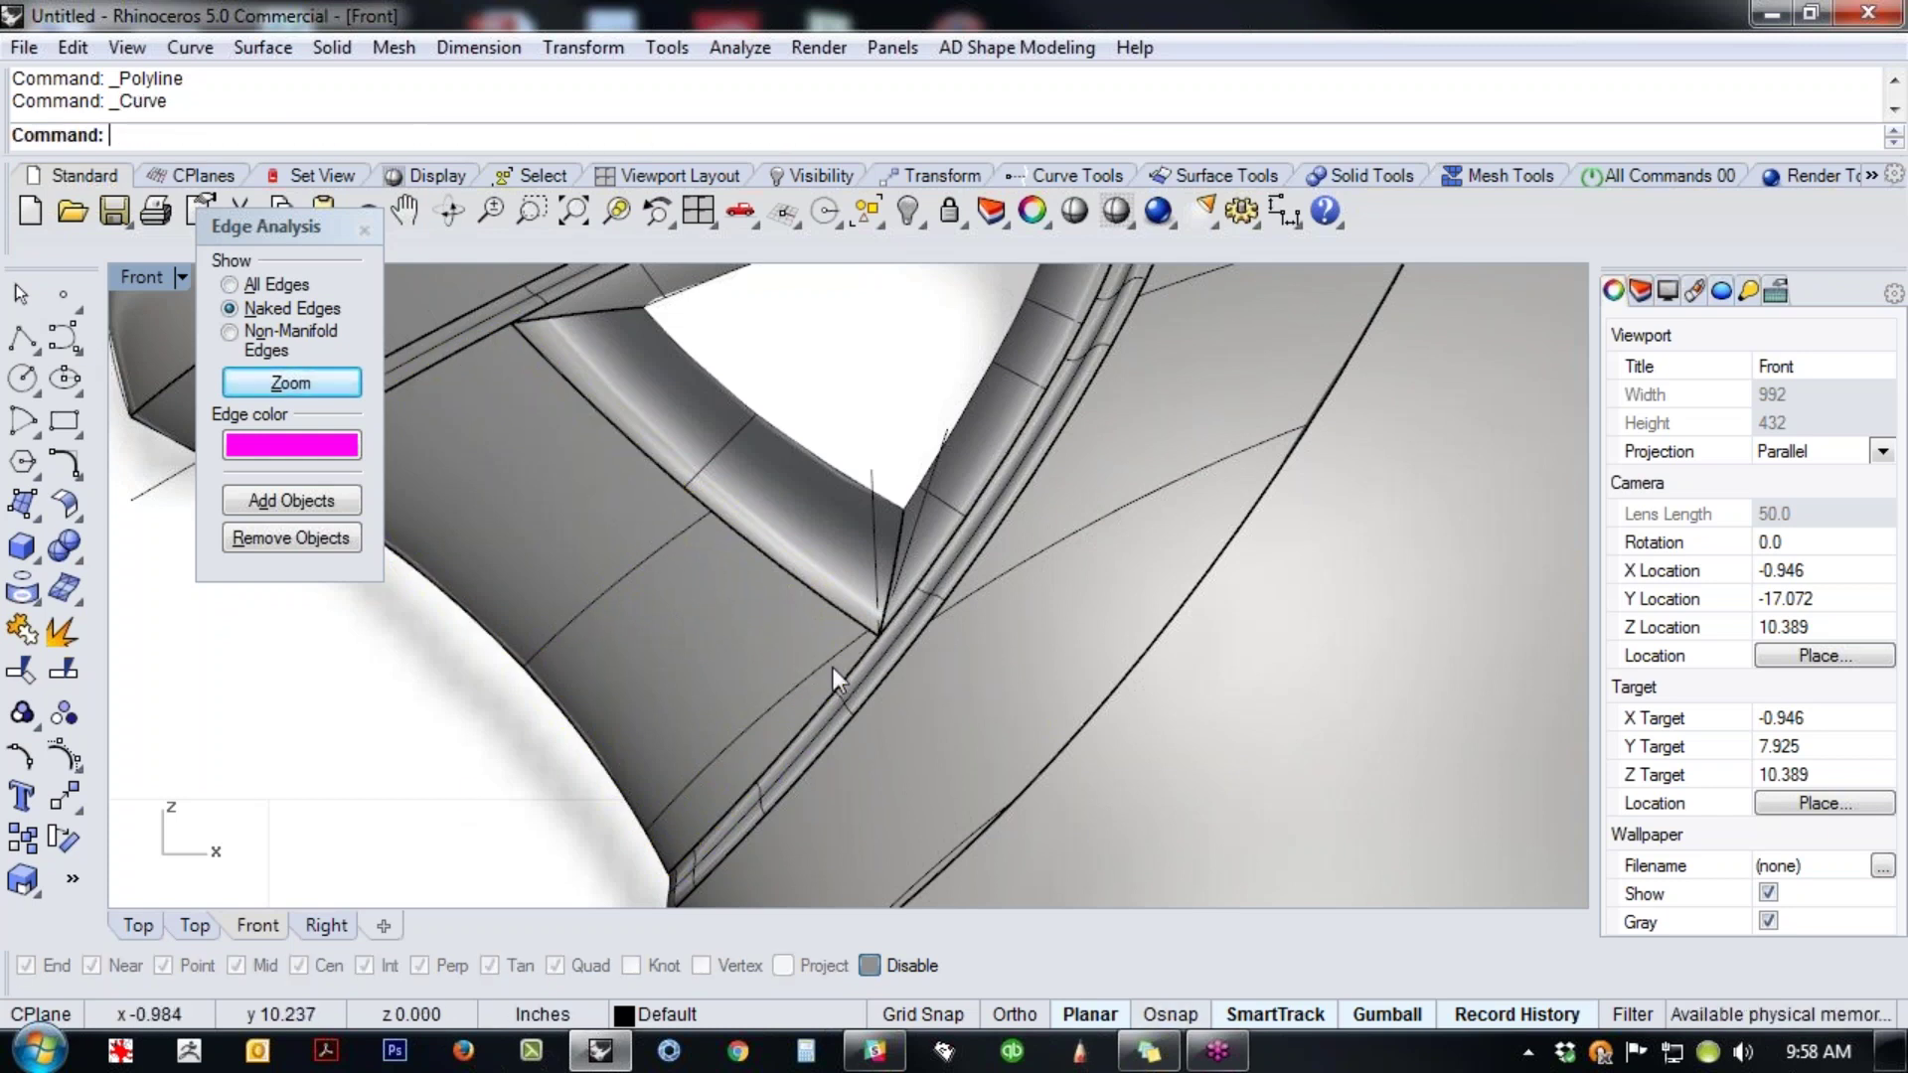
- Set the Front view to wireframe, then delete the freehand curve and the slanted line rising from the opening's lower corner
middle_click(650, 686)
key("Return")
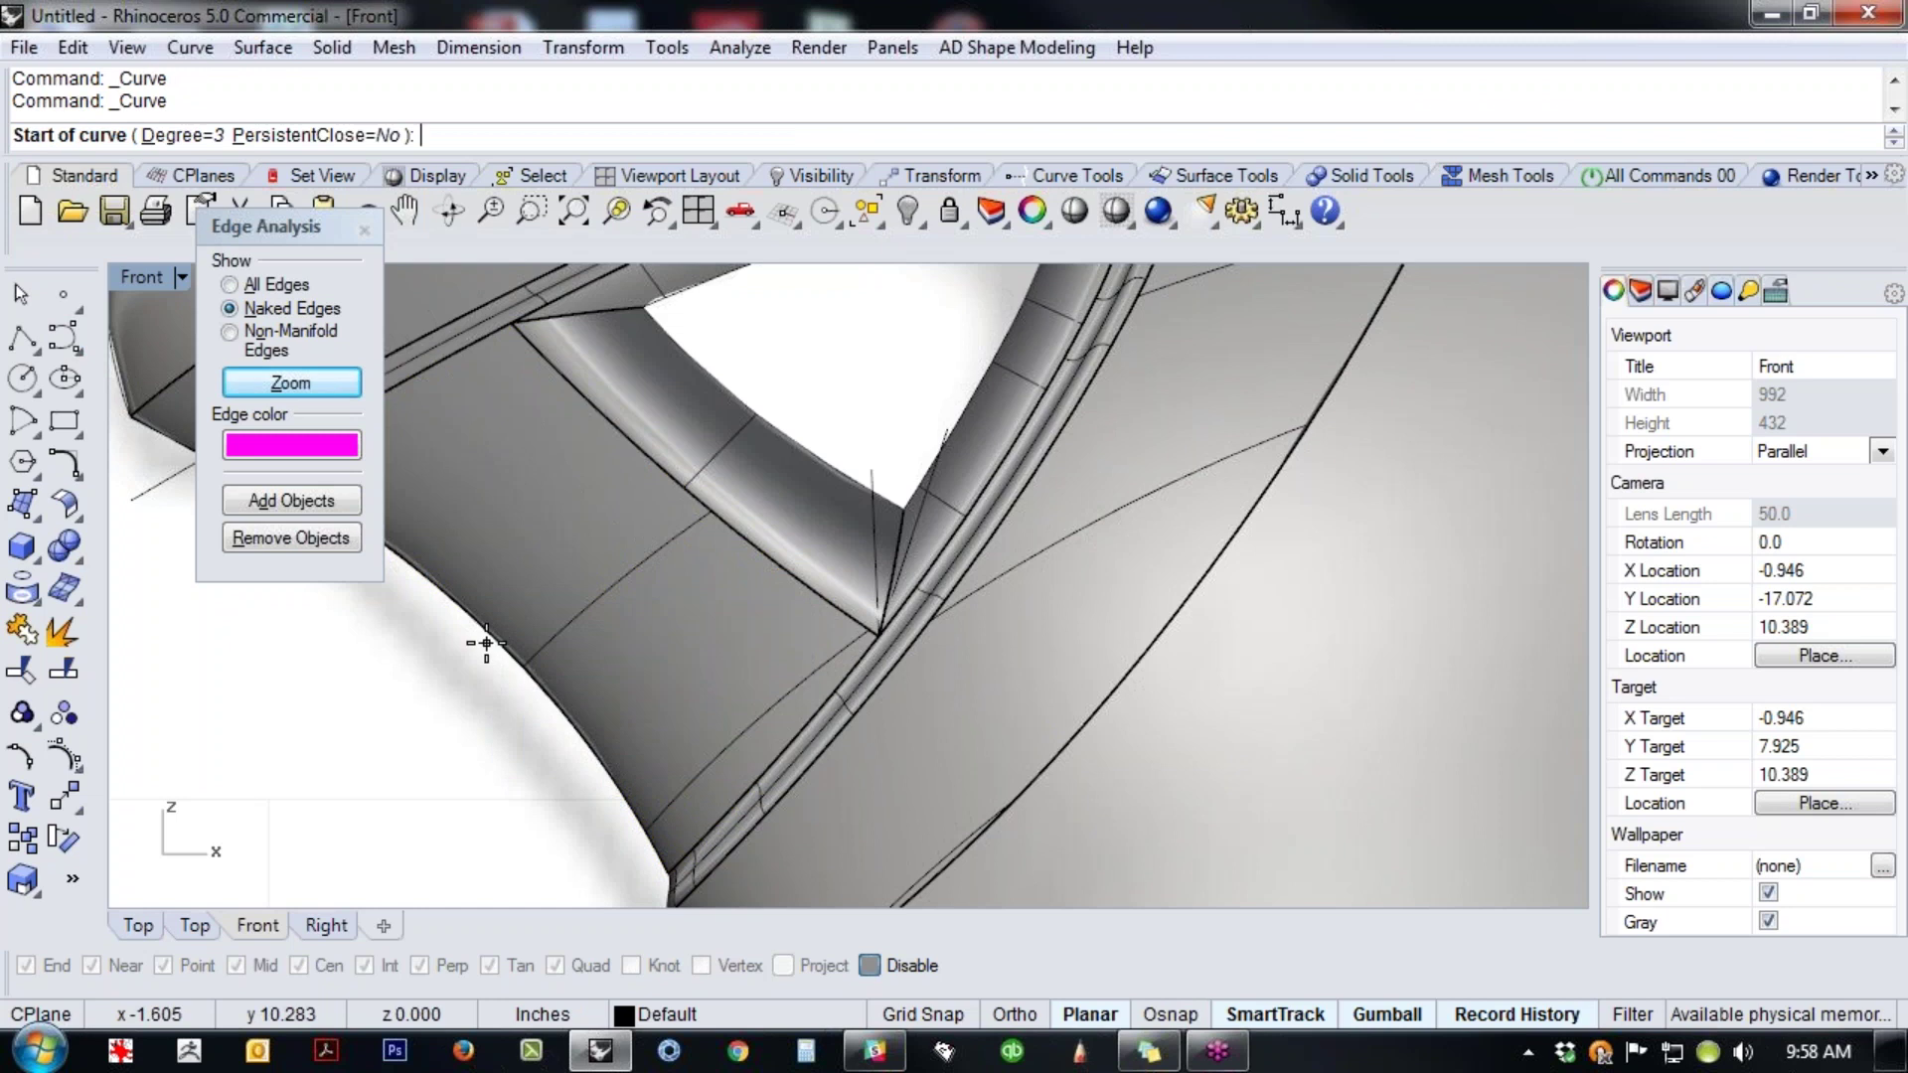
middle_click(483, 646)
left_click(337, 586)
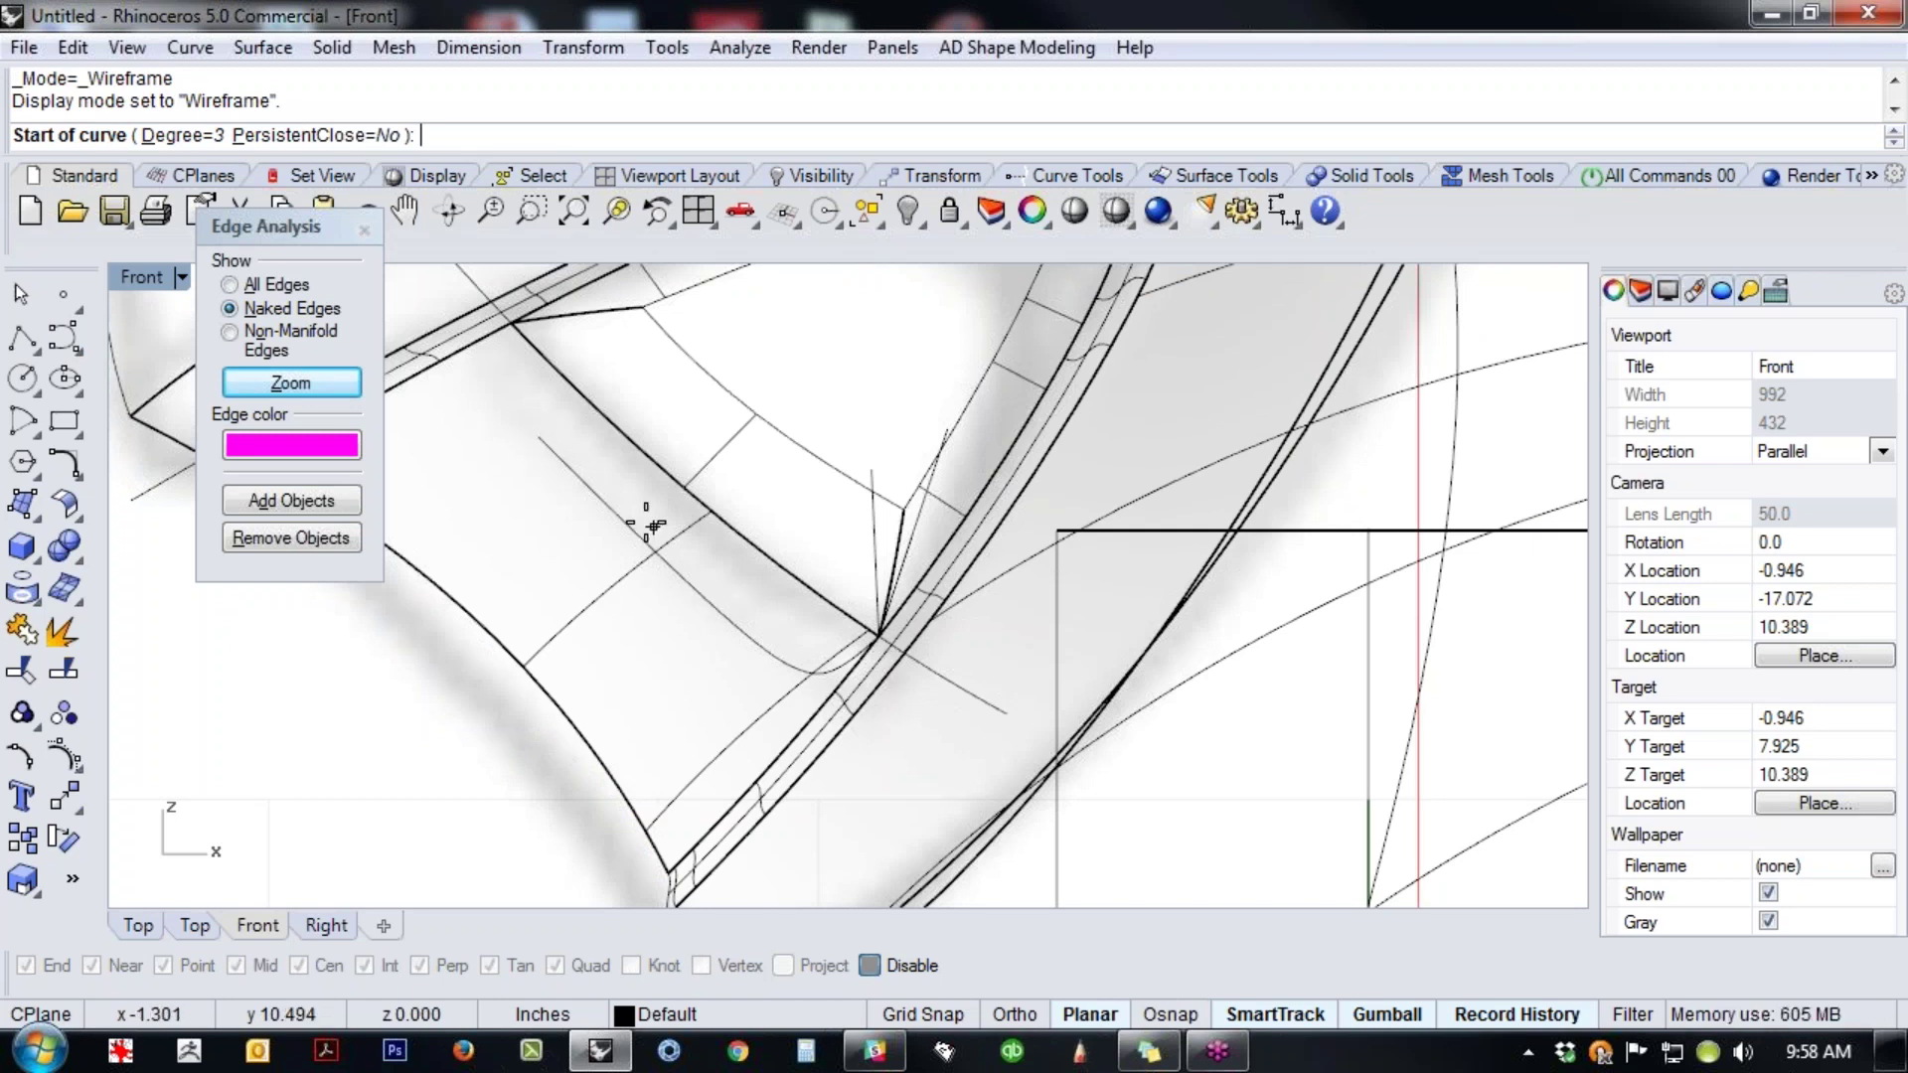
key("Escape")
left_click(606, 596)
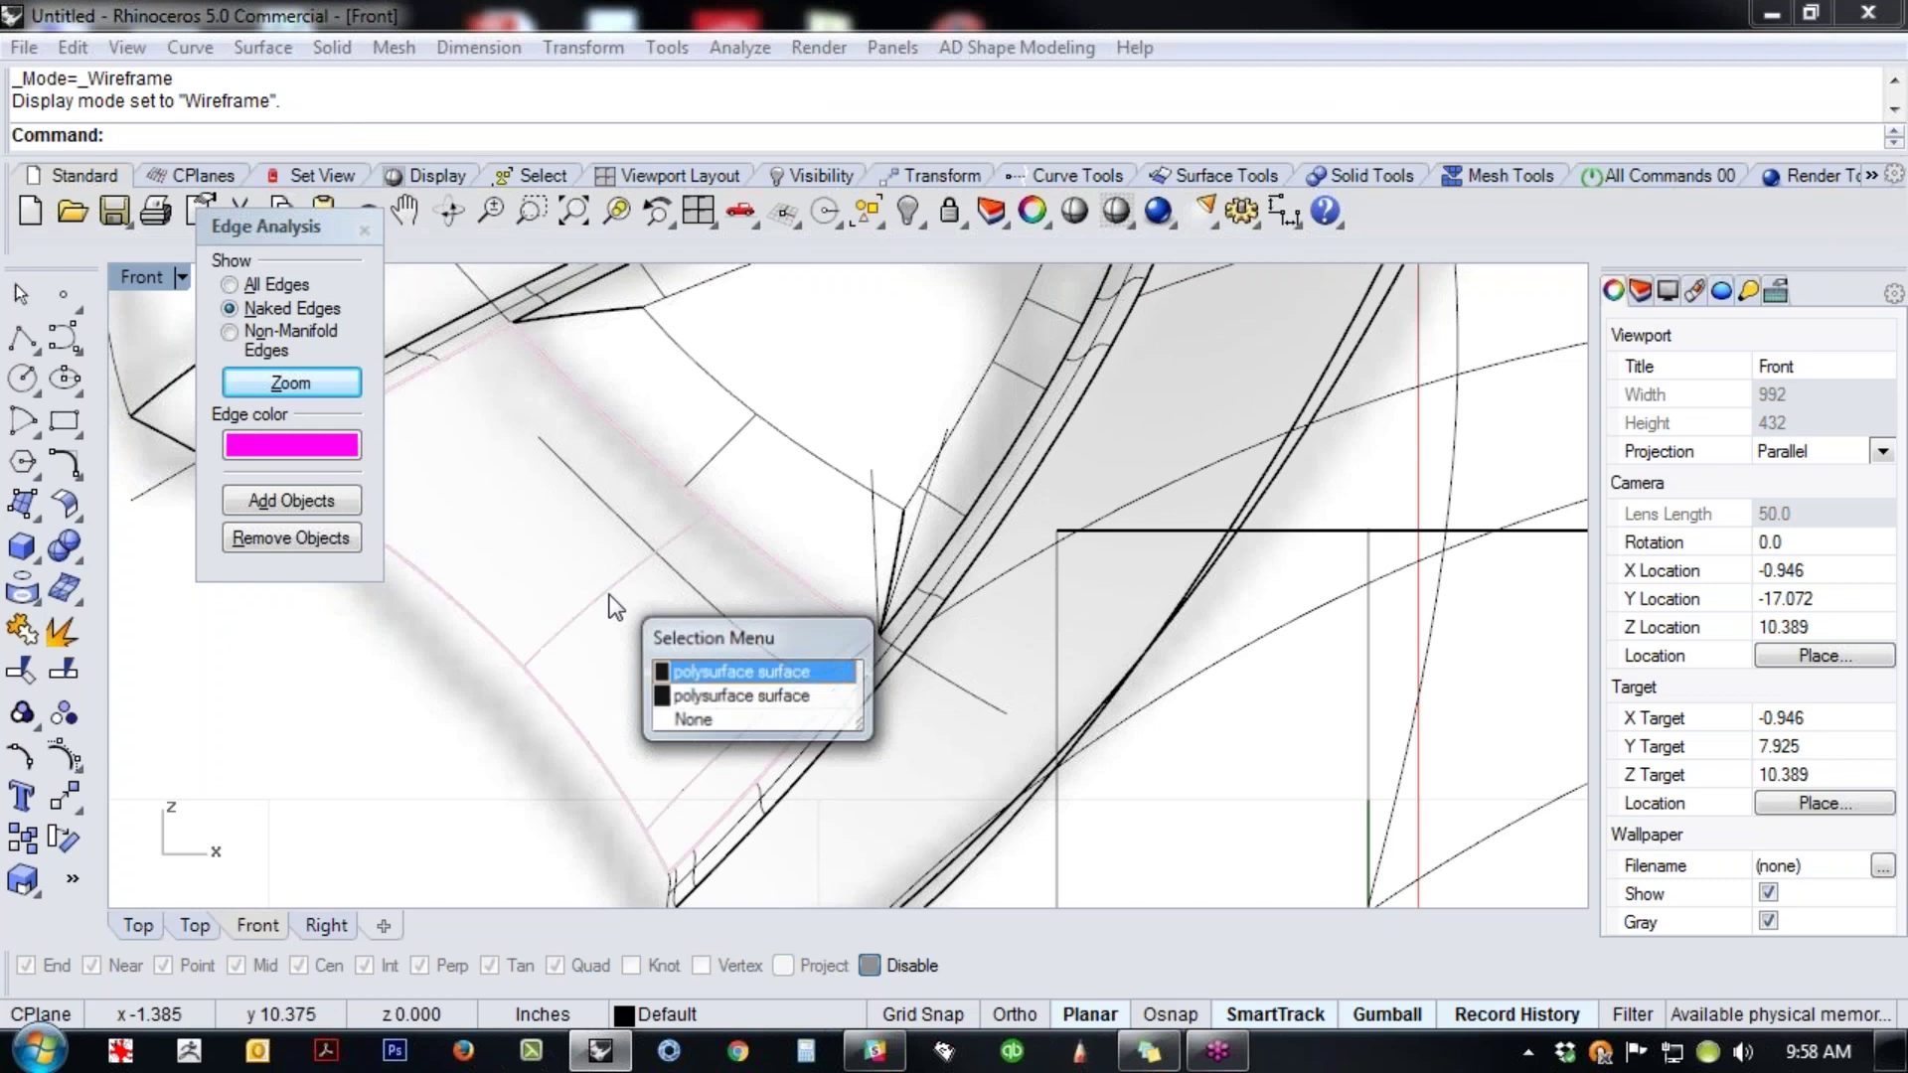
left_click(588, 635)
left_click(730, 632)
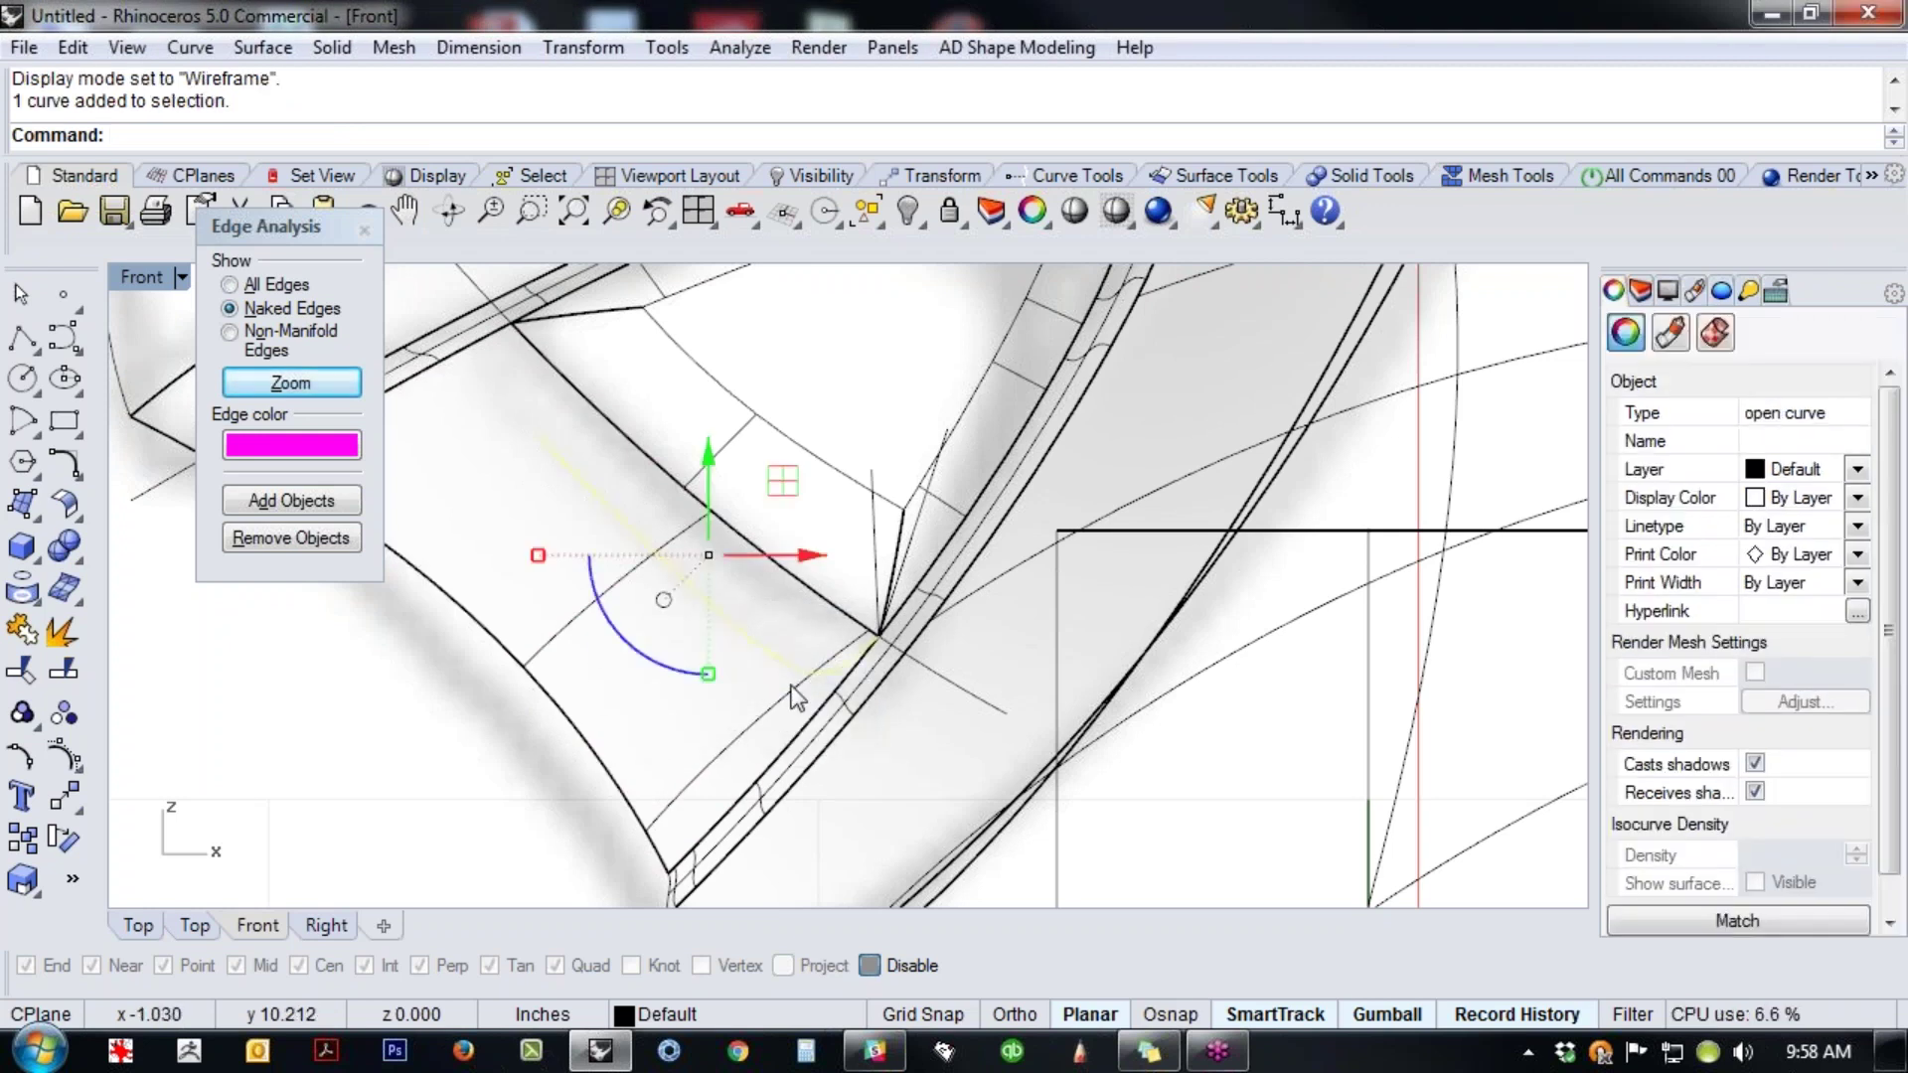
left_click(736, 678)
left_click(764, 652)
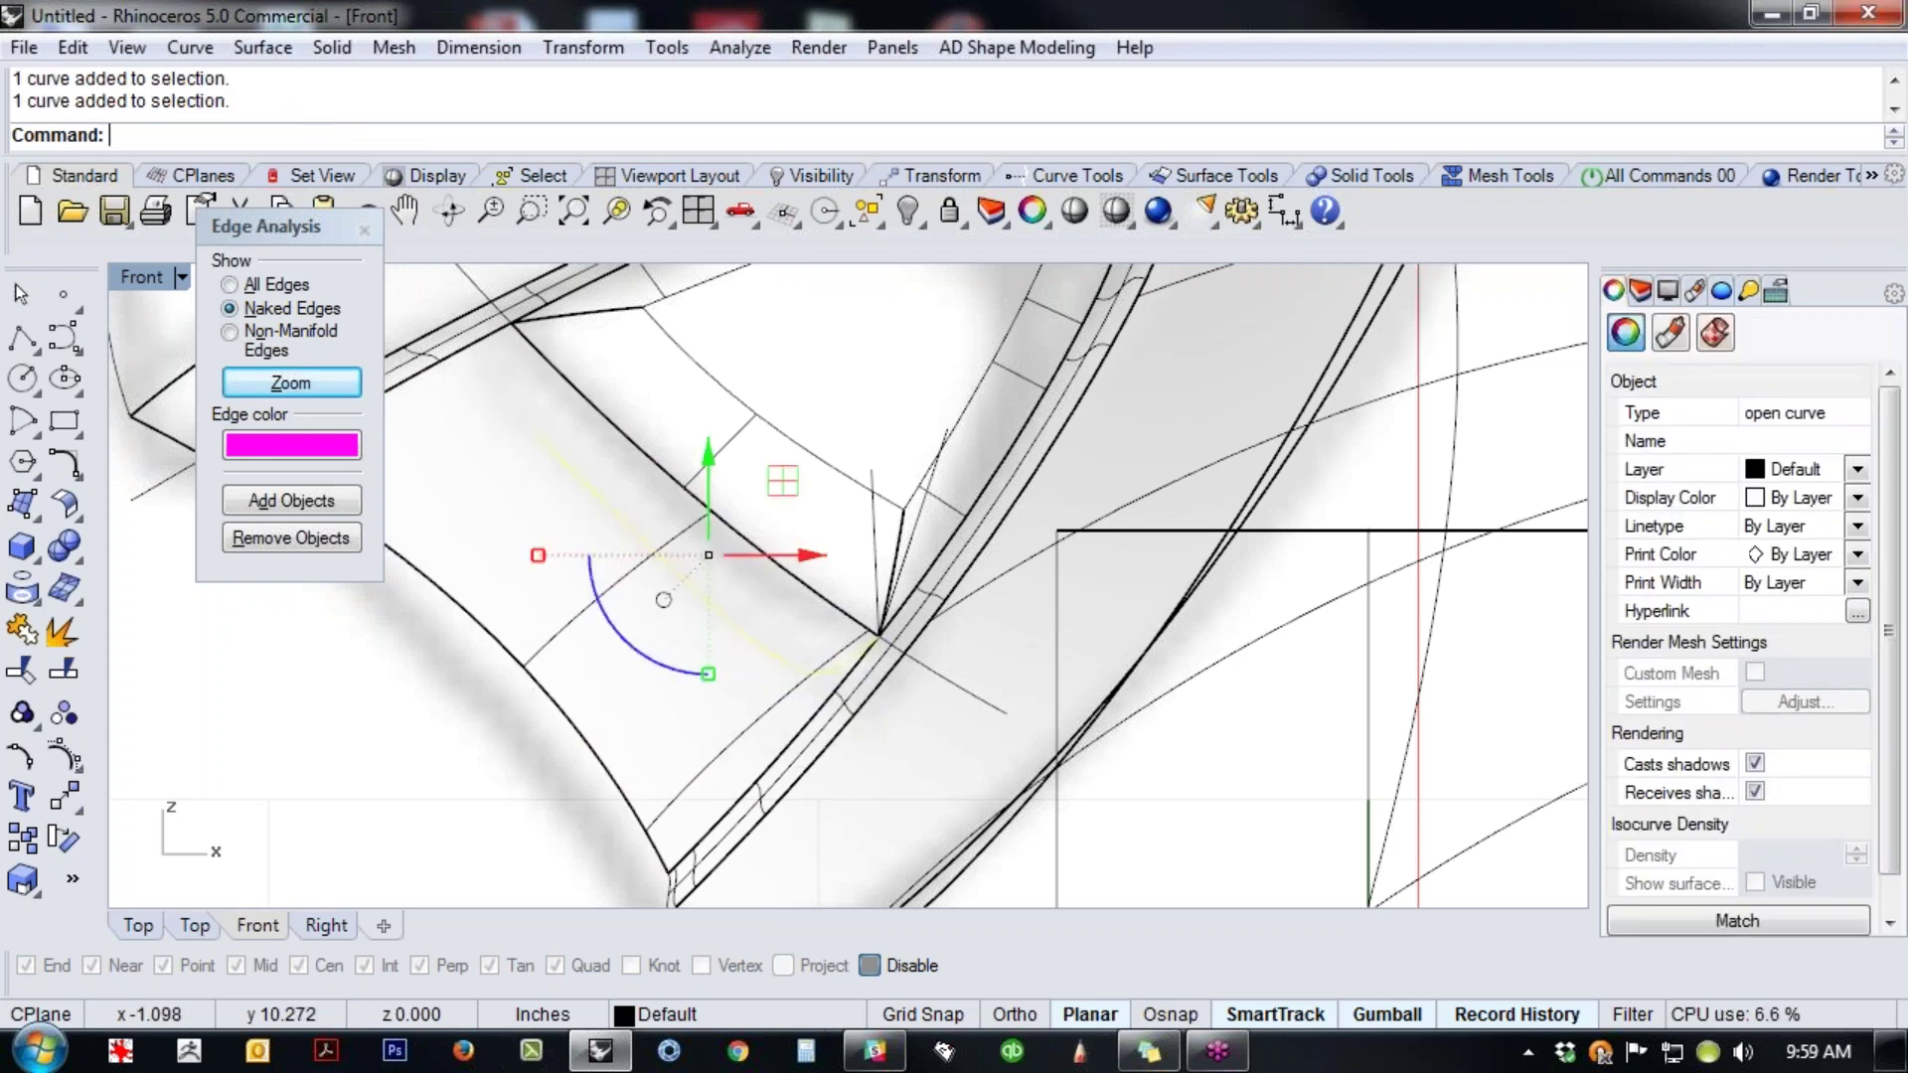
key("Delete")
left_click(934, 429)
key("Delete")
- Return to the Perspective view, set it to shaded display and frame the whole dagger grip
scroll(817, 491, "down", 2)
scroll(817, 491, "down", 2)
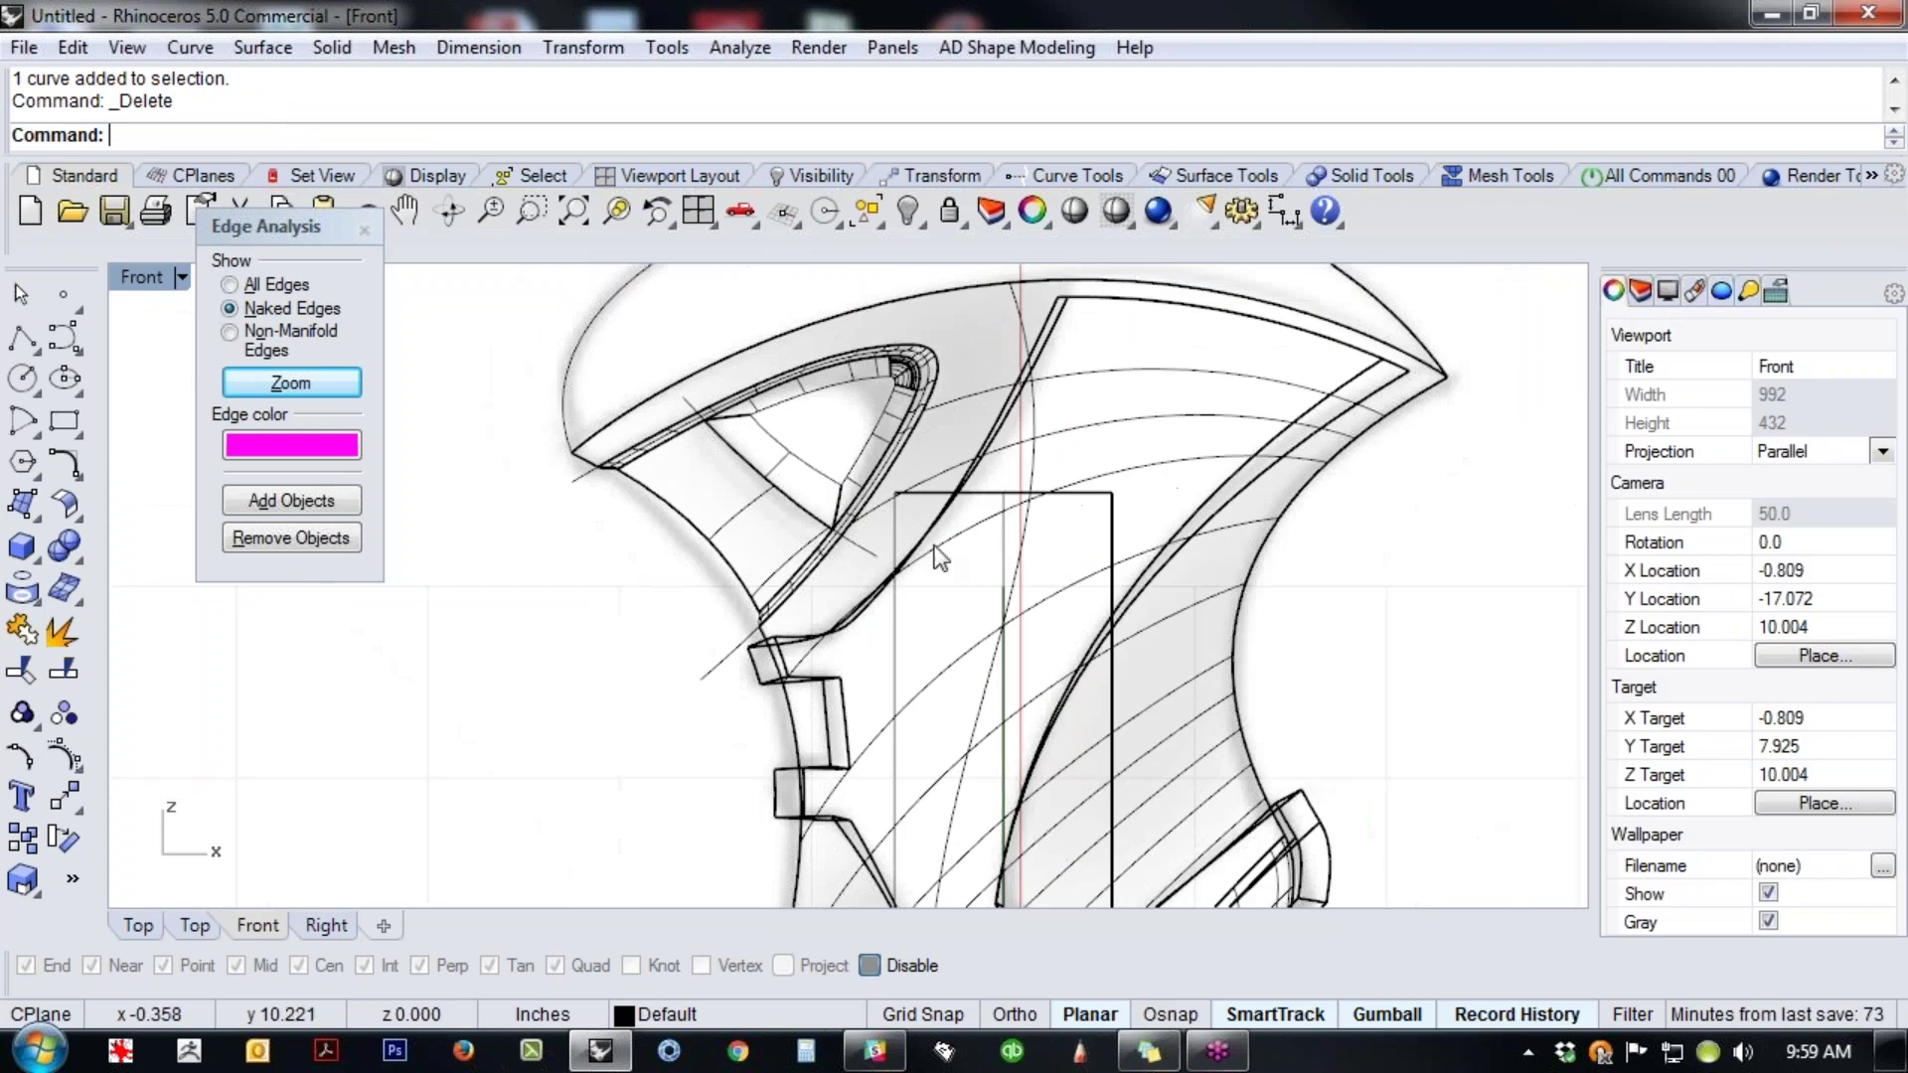
type("p")
key("Return")
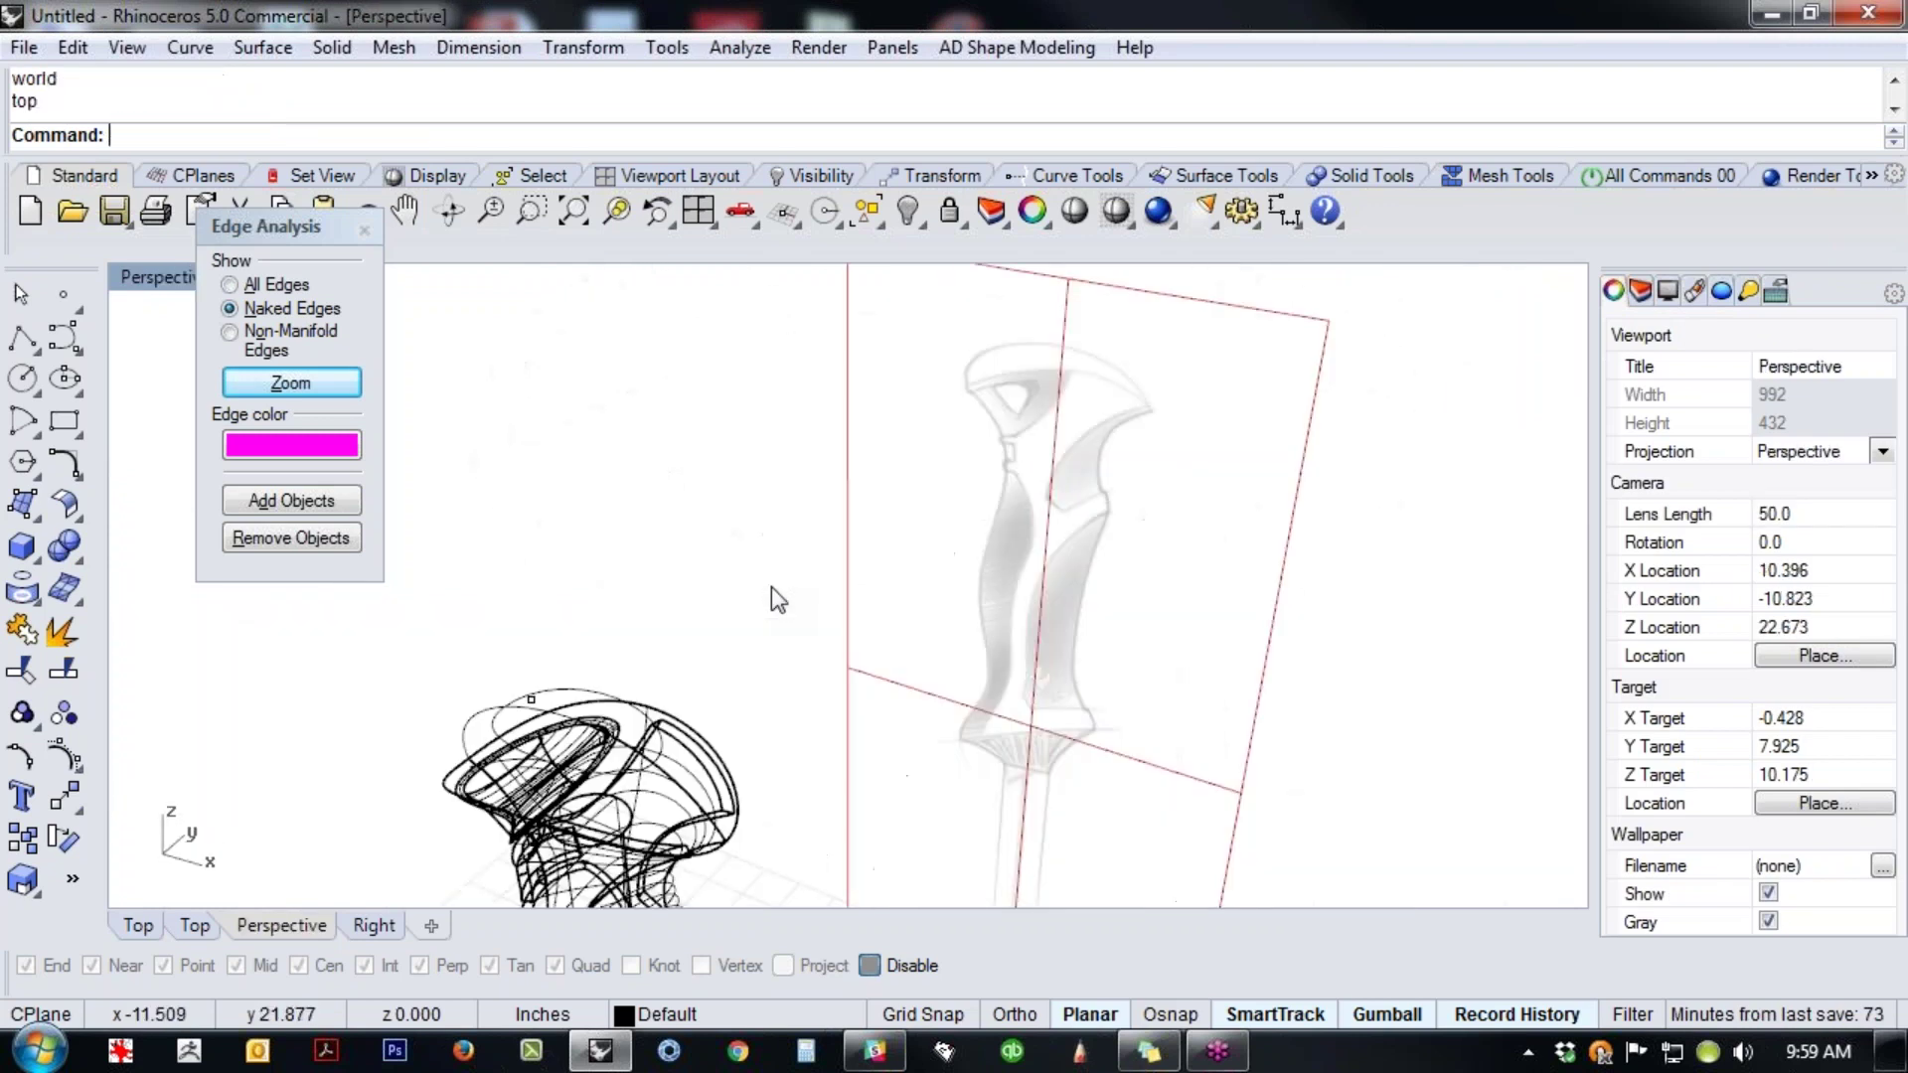
middle_click(772, 586)
left_click(638, 544)
right_click_drag(693, 628, 1142, 722)
- Select and delete all remaining curves and point objects in the model
middle_click(1129, 702)
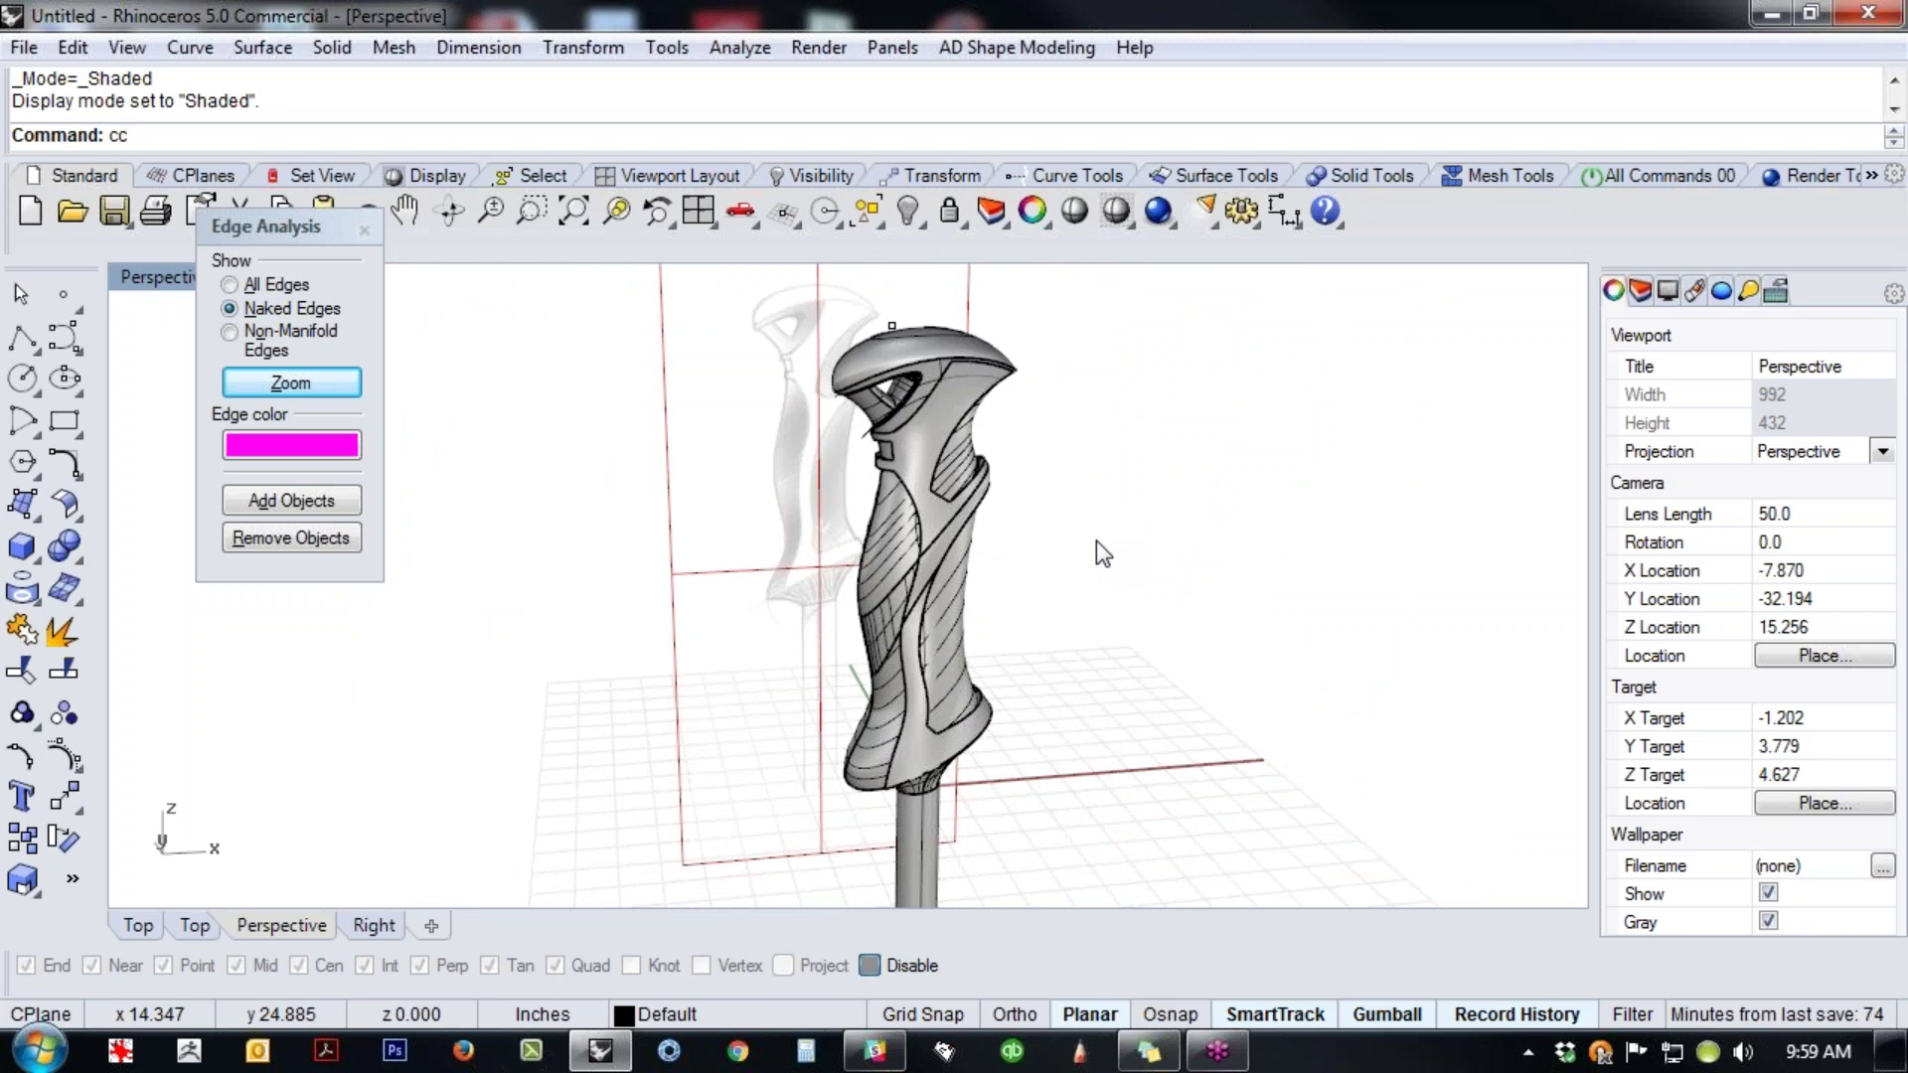
key("Return")
key("Delete")
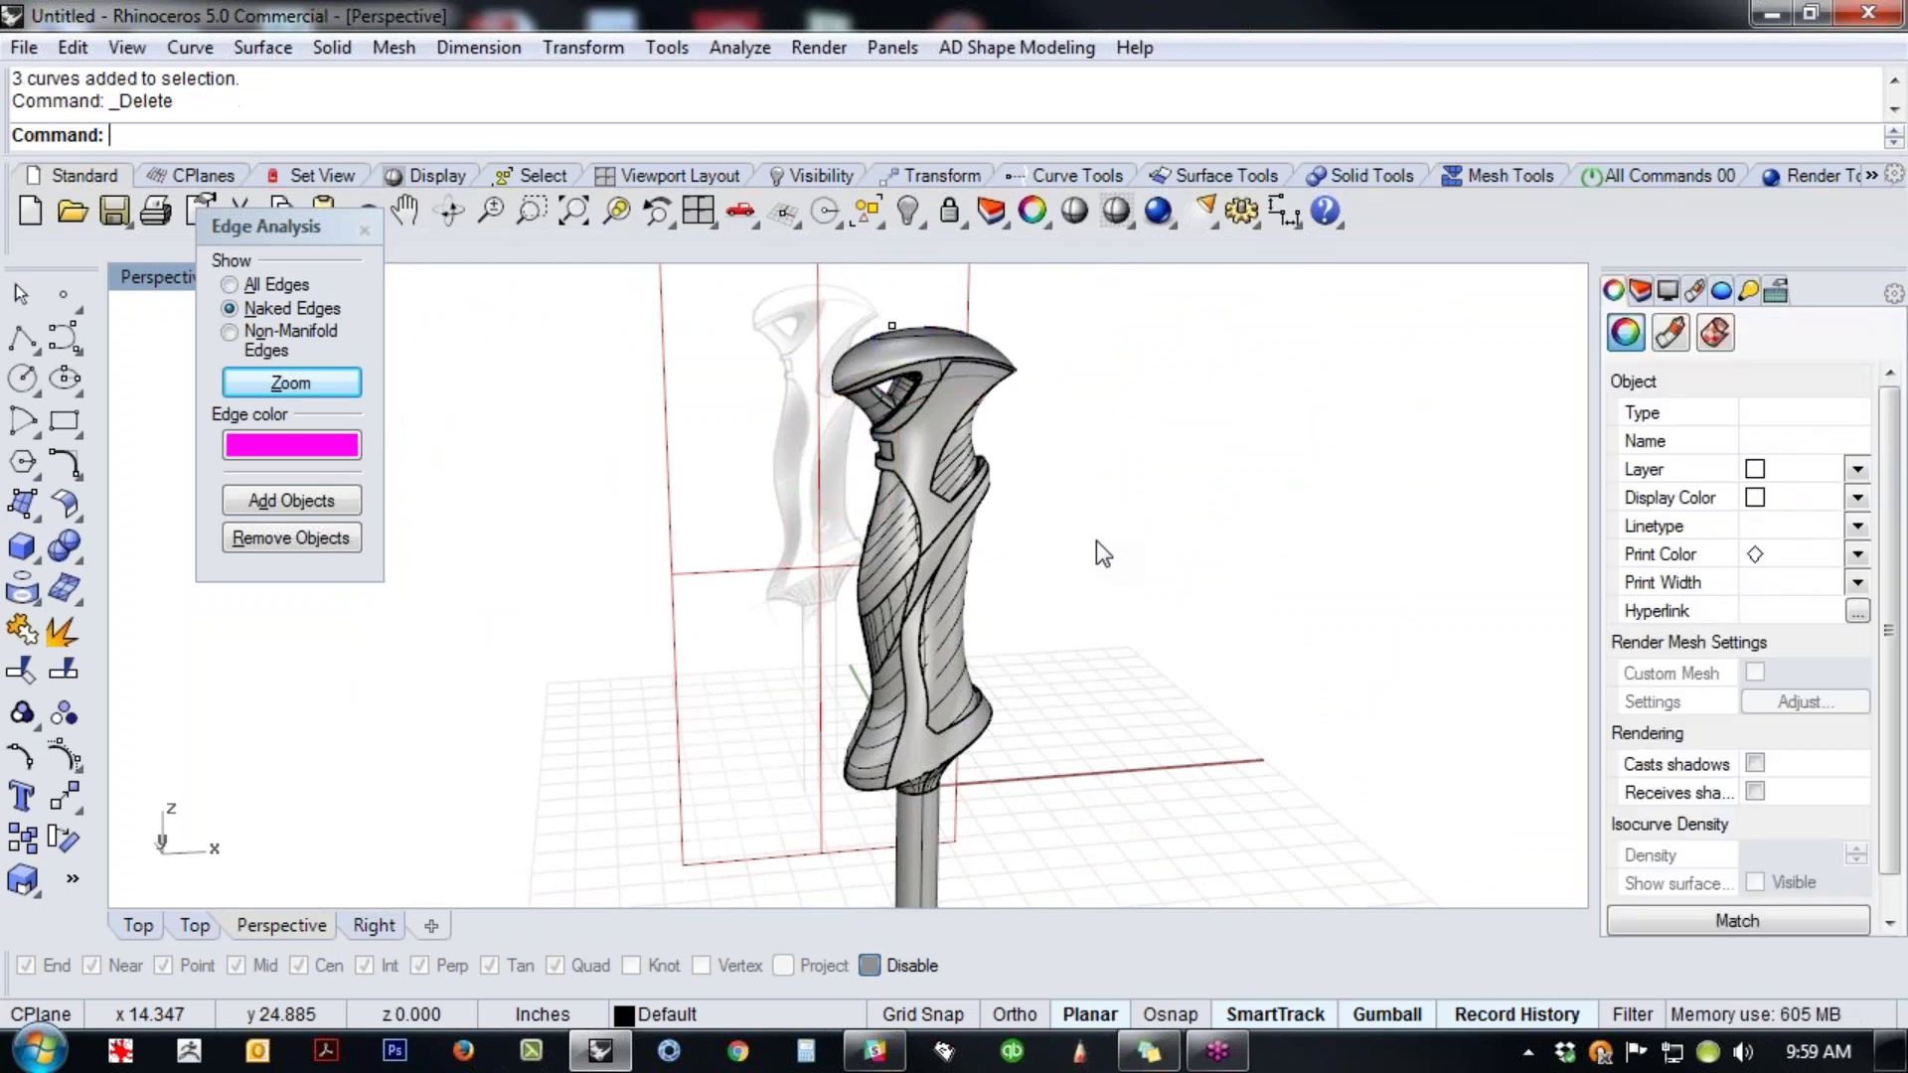
type("SelPt")
key("Return")
key("Delete")
- Turn off the image_front layer to hide the reference picture
right_click_drag(986, 763, 1029, 765)
left_click(1638, 291)
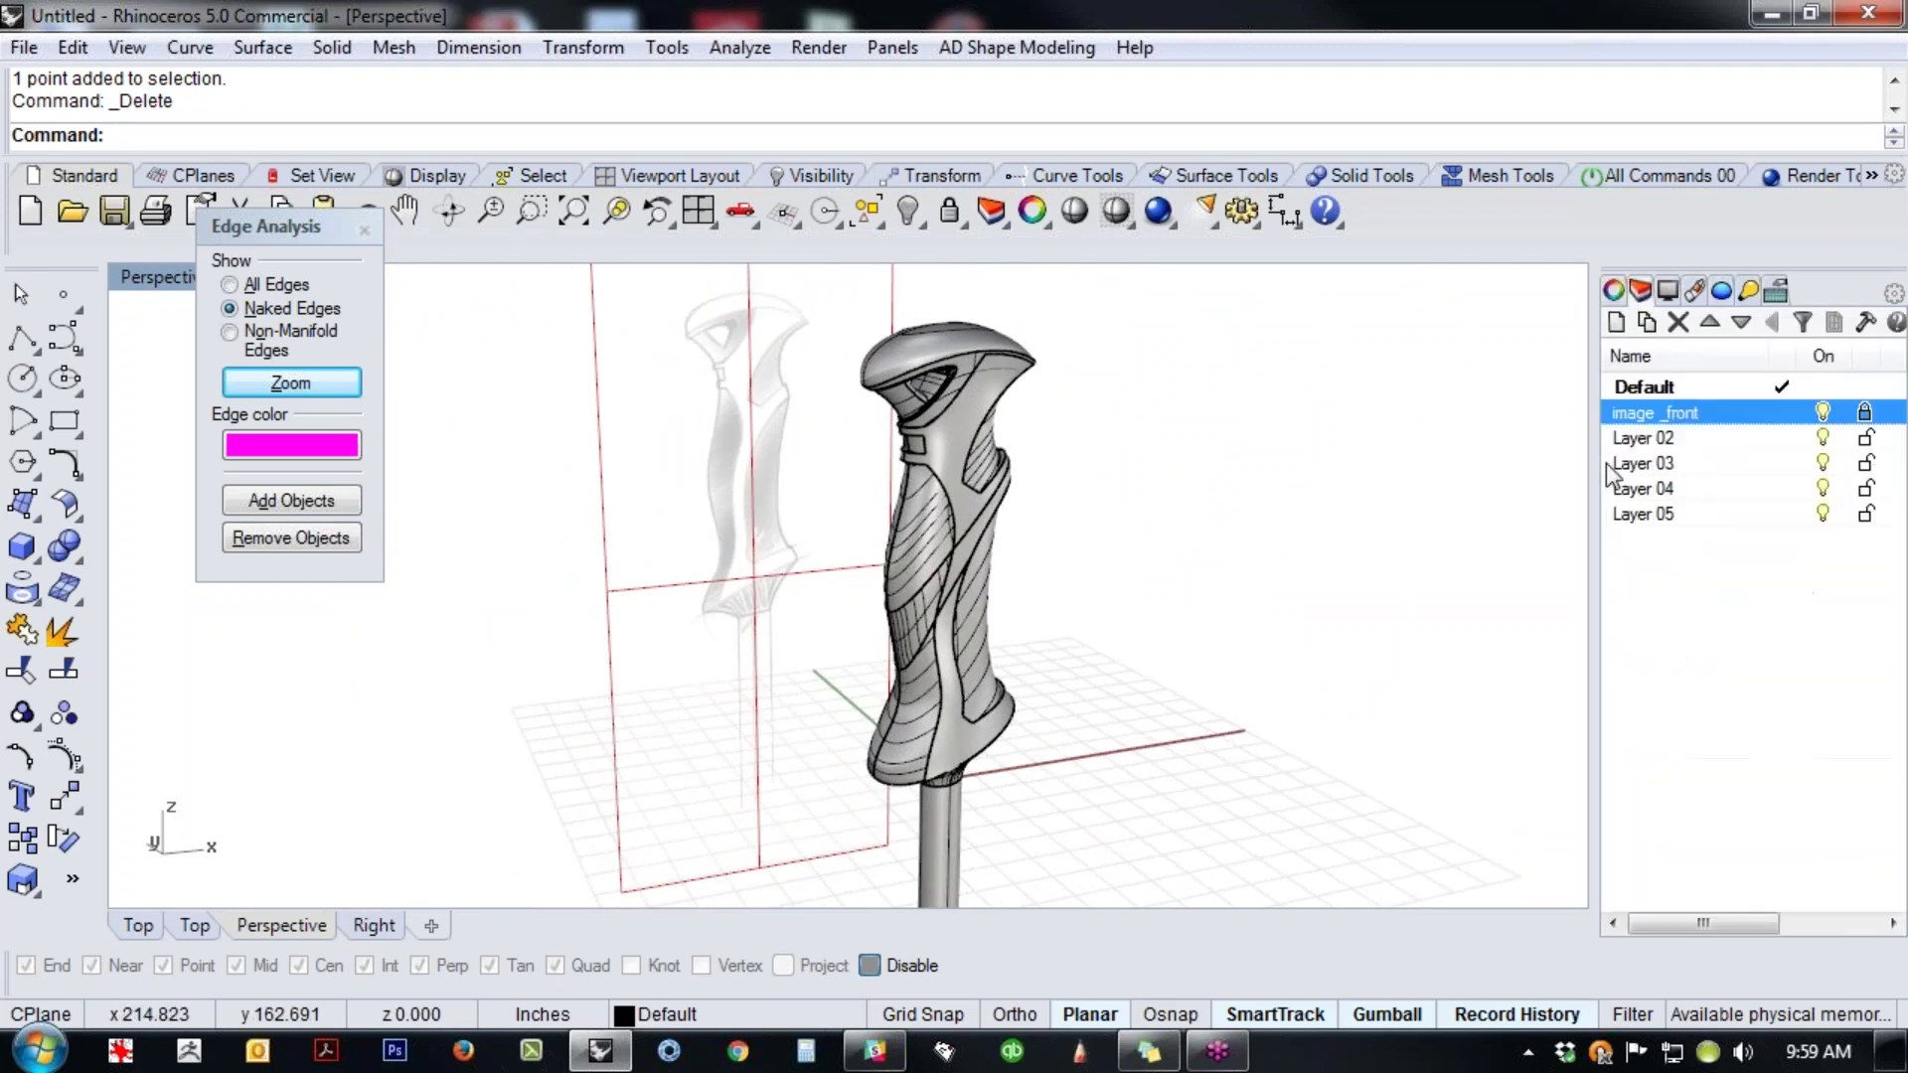
left_click(1823, 411)
- Run Check on all of the dagger's polysurfaces, then search the model for open polysurfaces
right_click_drag(993, 636, 894, 695)
middle_click(995, 626)
left_click(1411, 521)
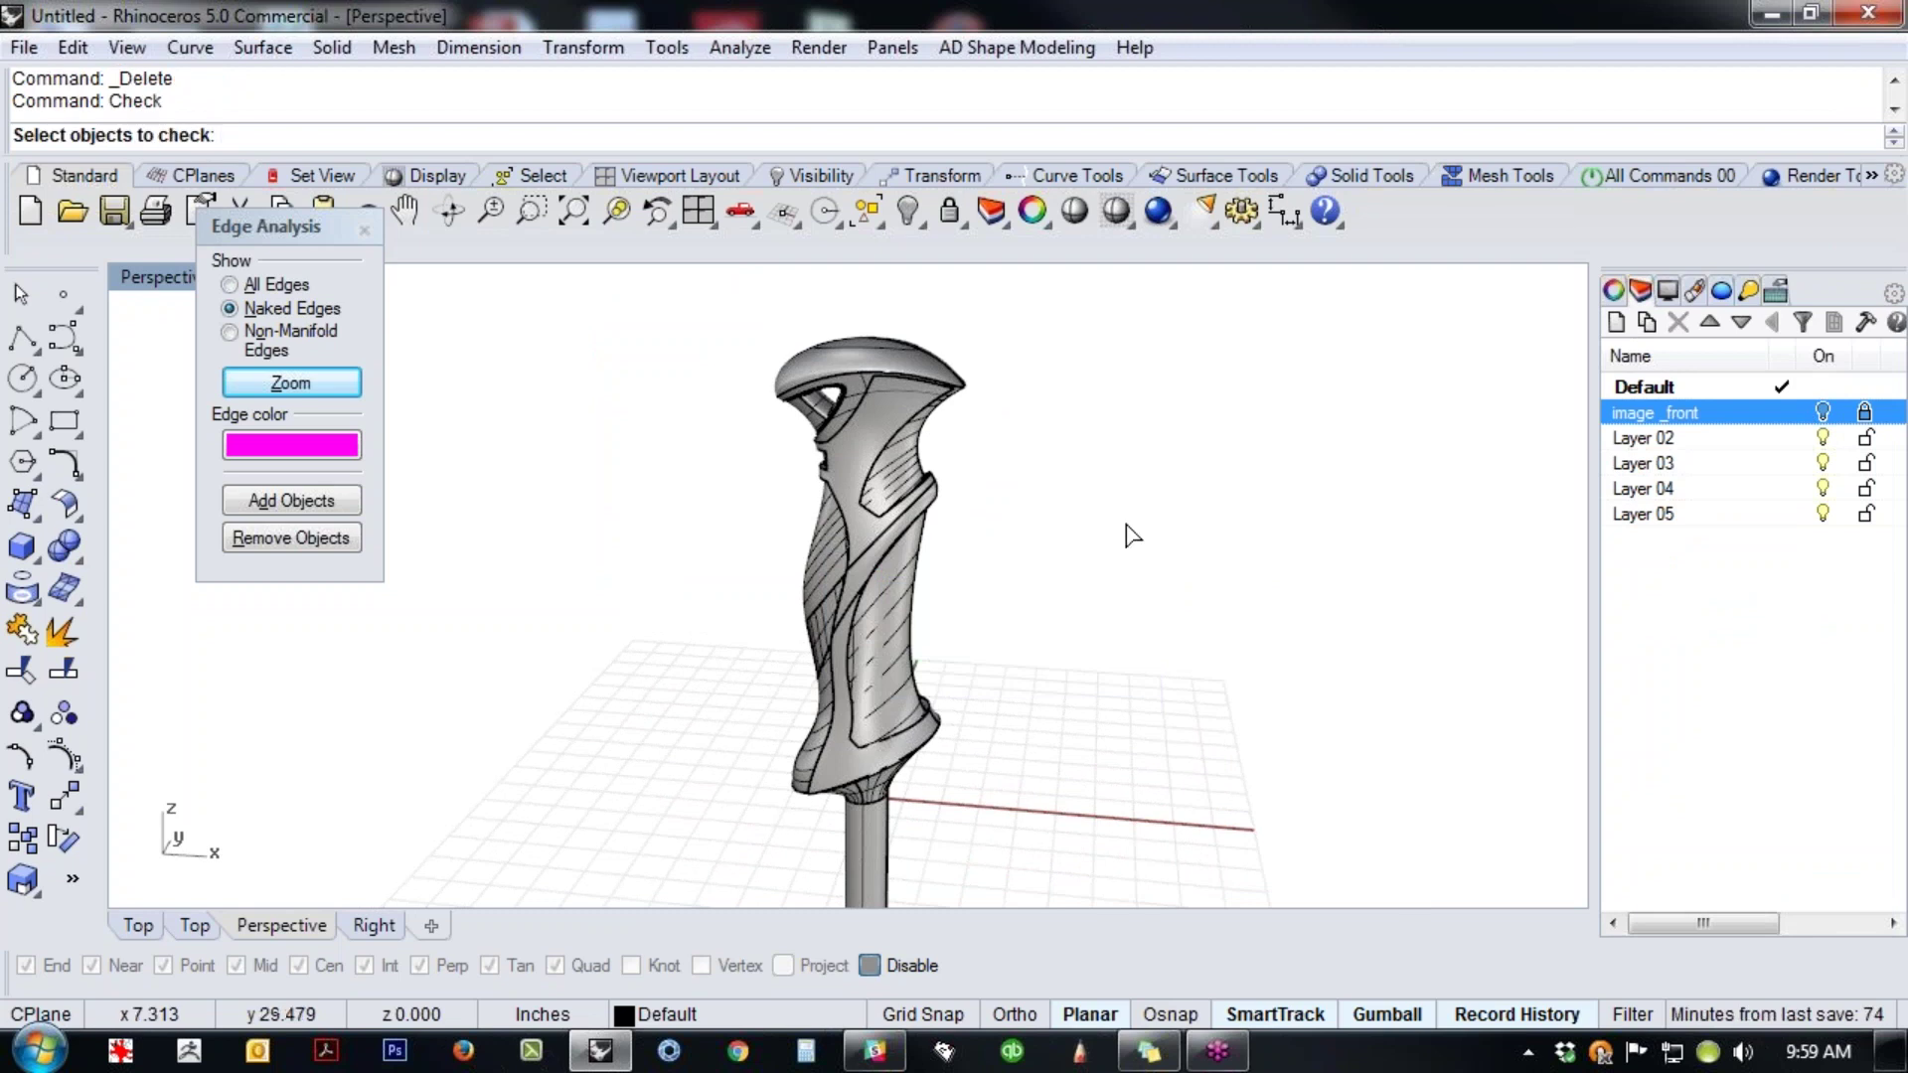
left_click(946, 531)
key("Return")
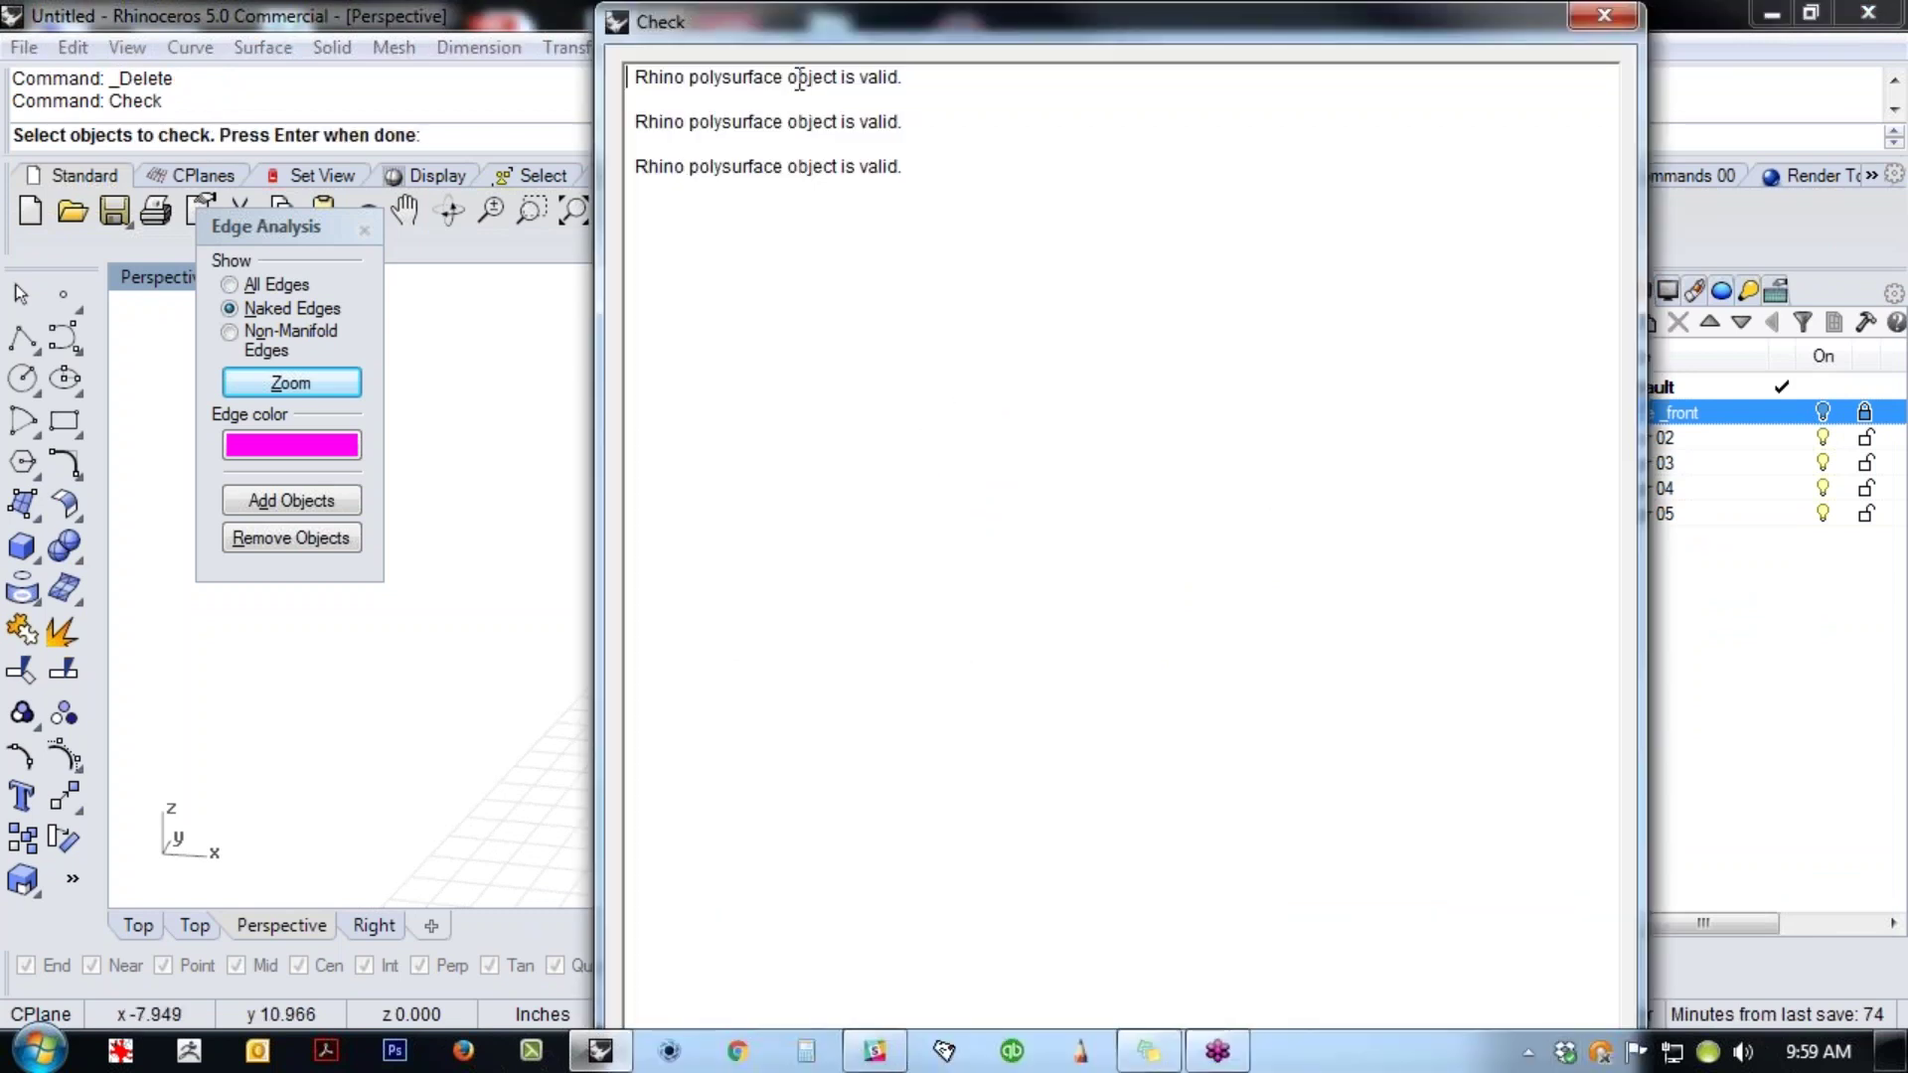
left_click(1603, 15)
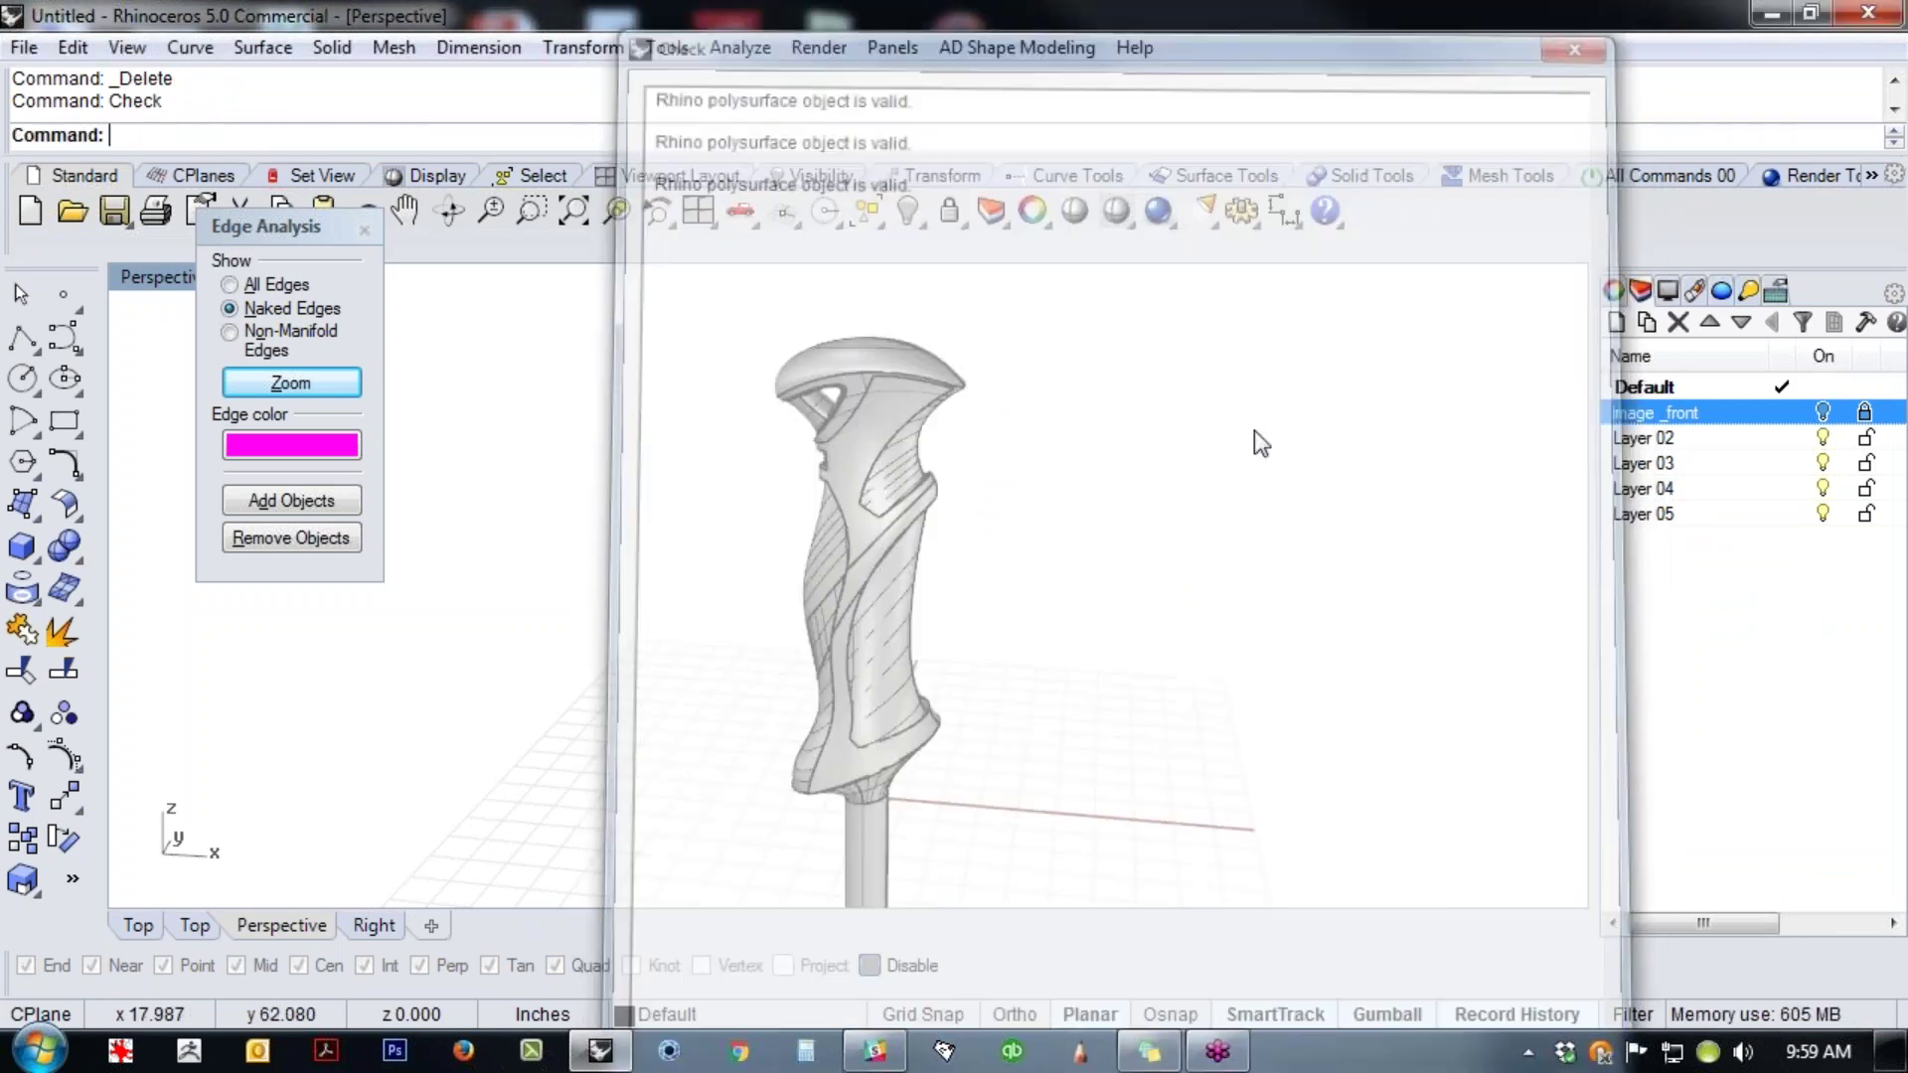
middle_click(1045, 656)
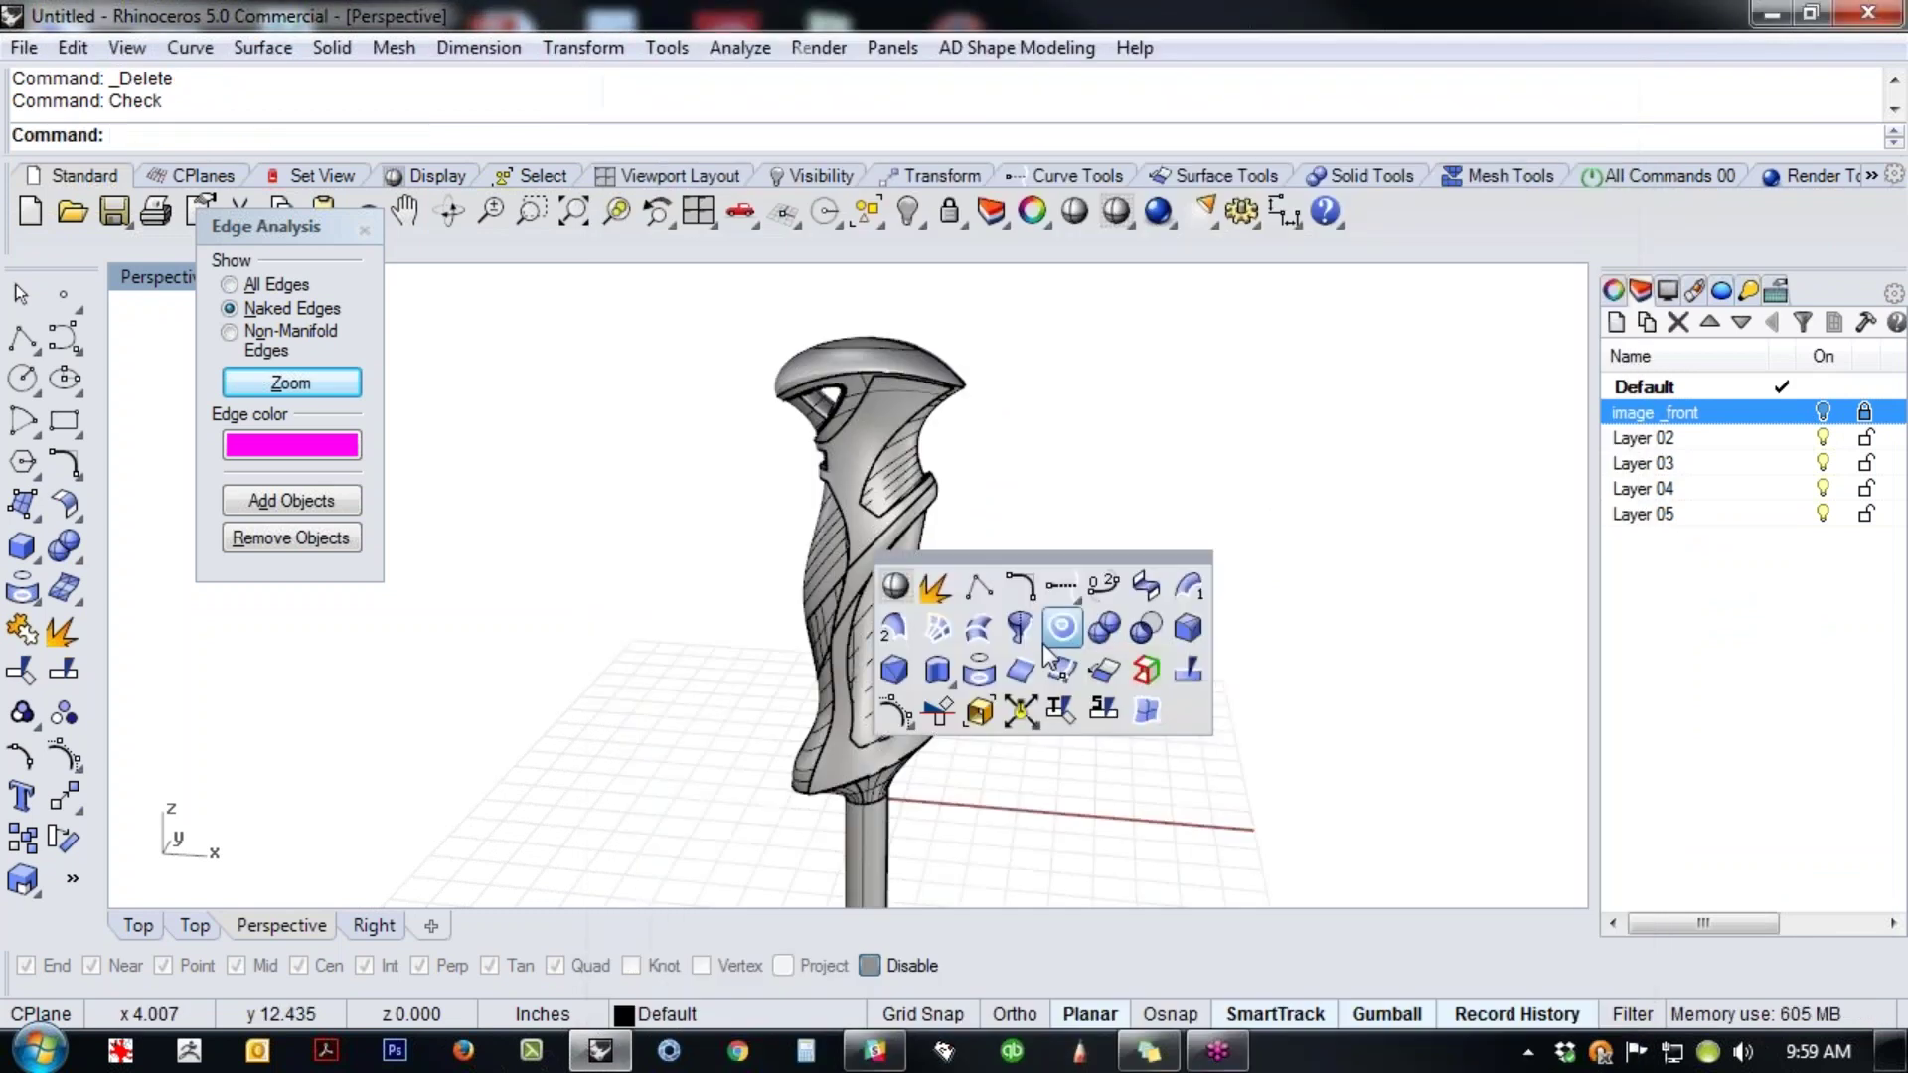
left_click(979, 712)
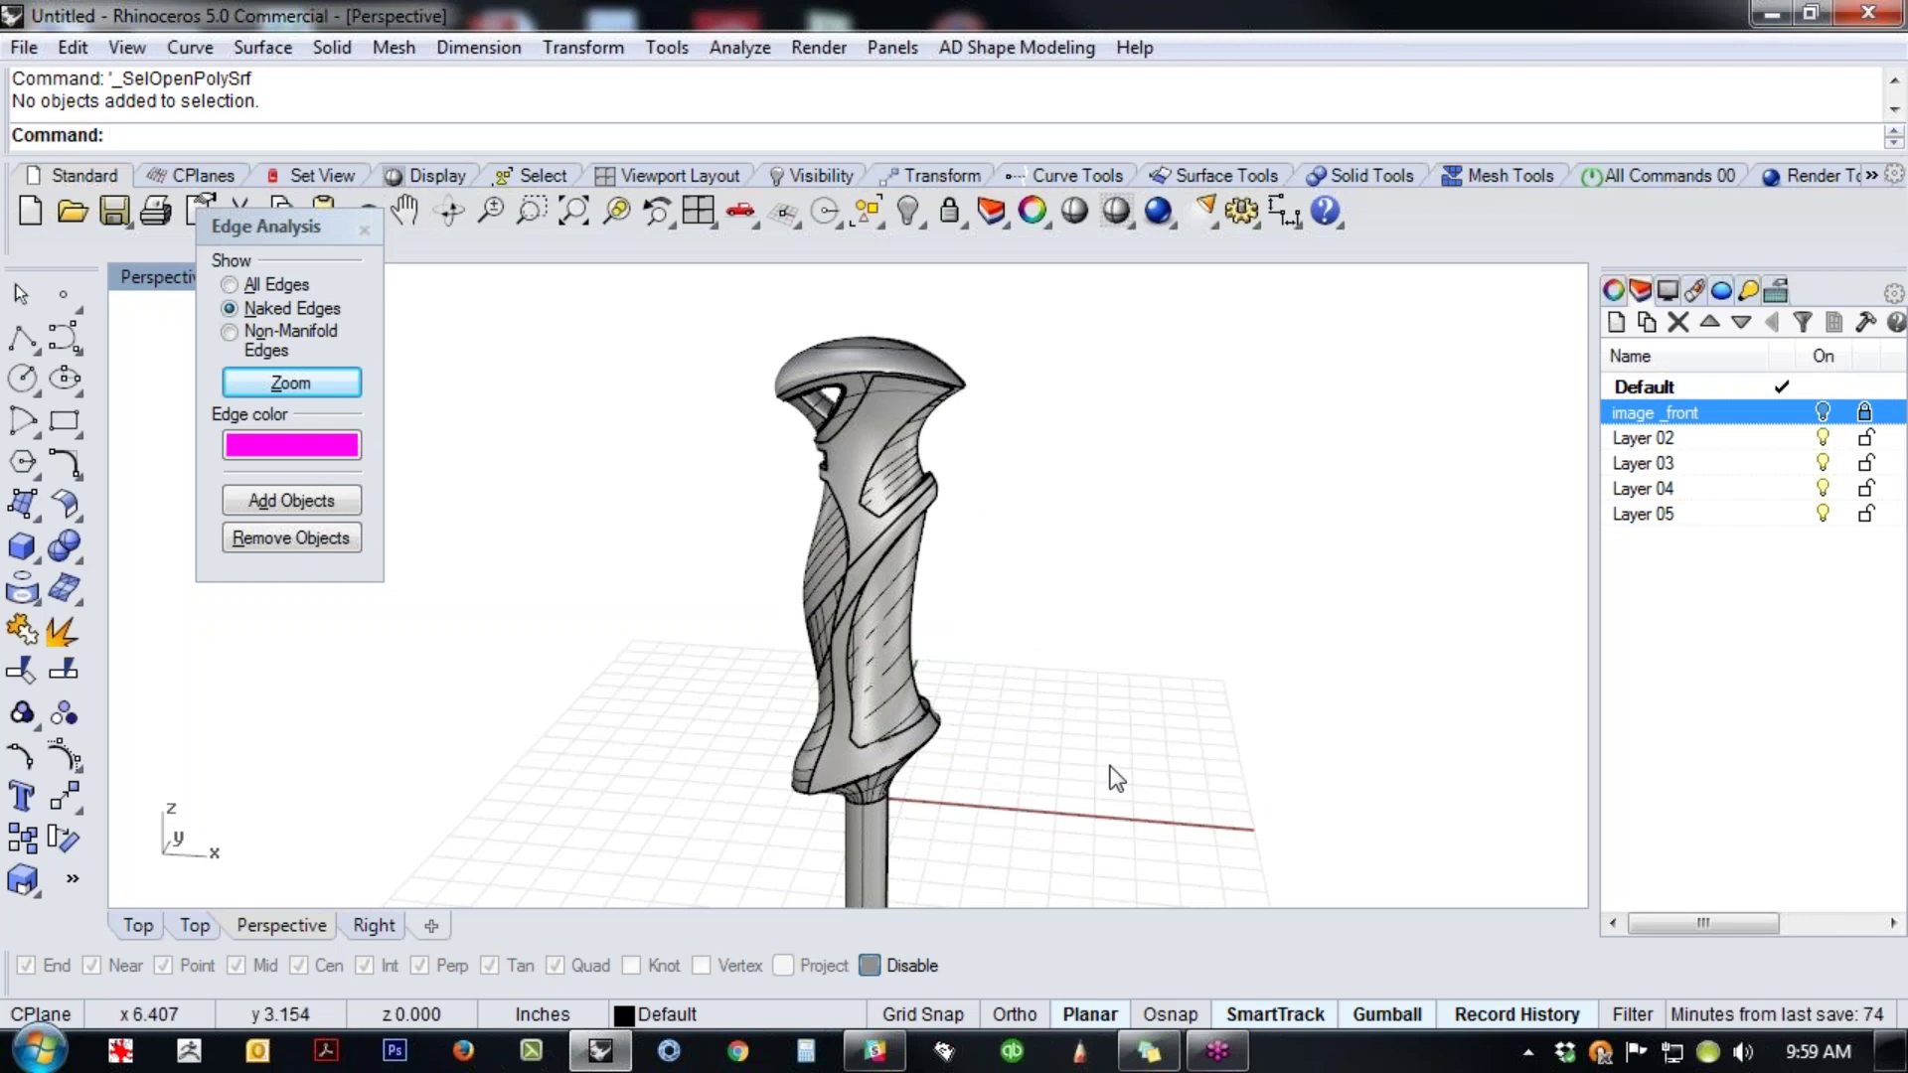
- Mesh all dagger polysurfaces with minimum and maximum edge length 5.0, maximum edge-to-surface distance 0.001 and 200 minimum initial grid quads
left_click_drag(1113, 555, 1033, 683)
left_click_drag(732, 853, 733, 852)
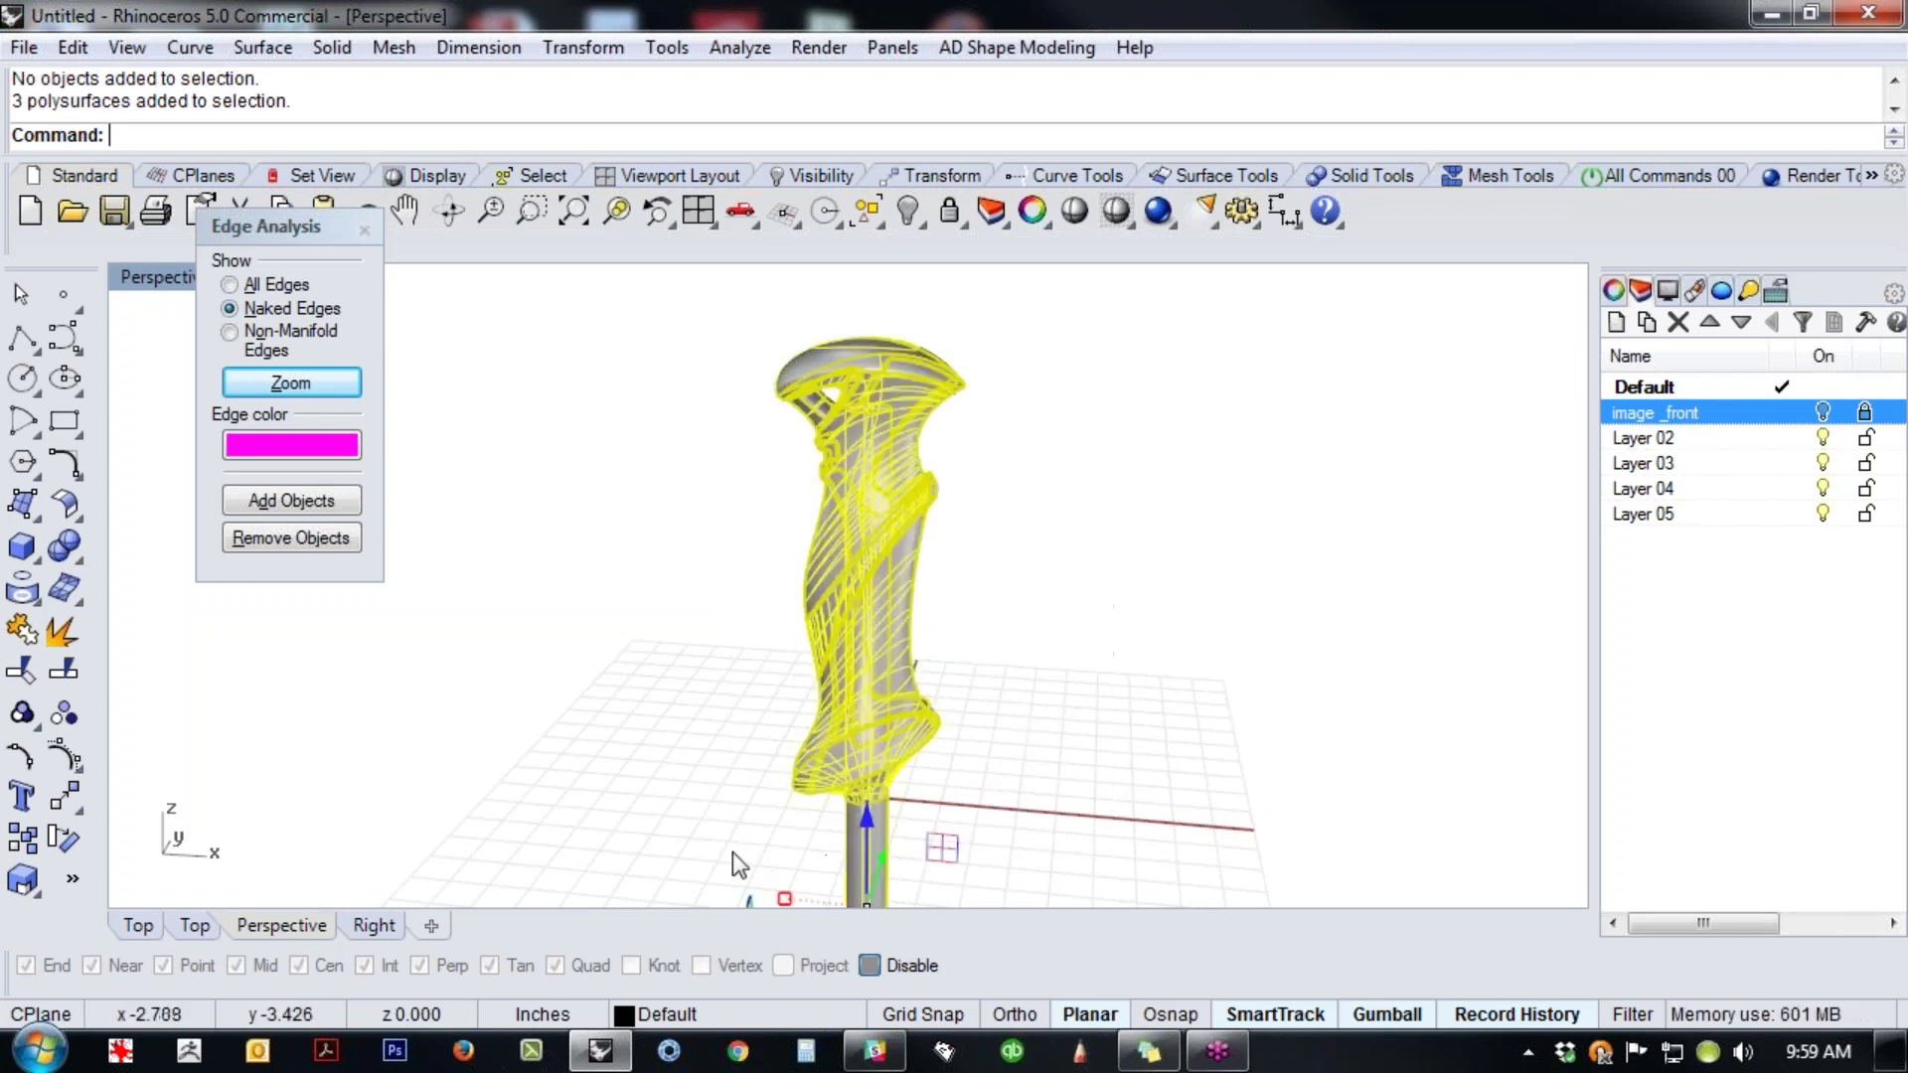
type("Mesh")
key("Return")
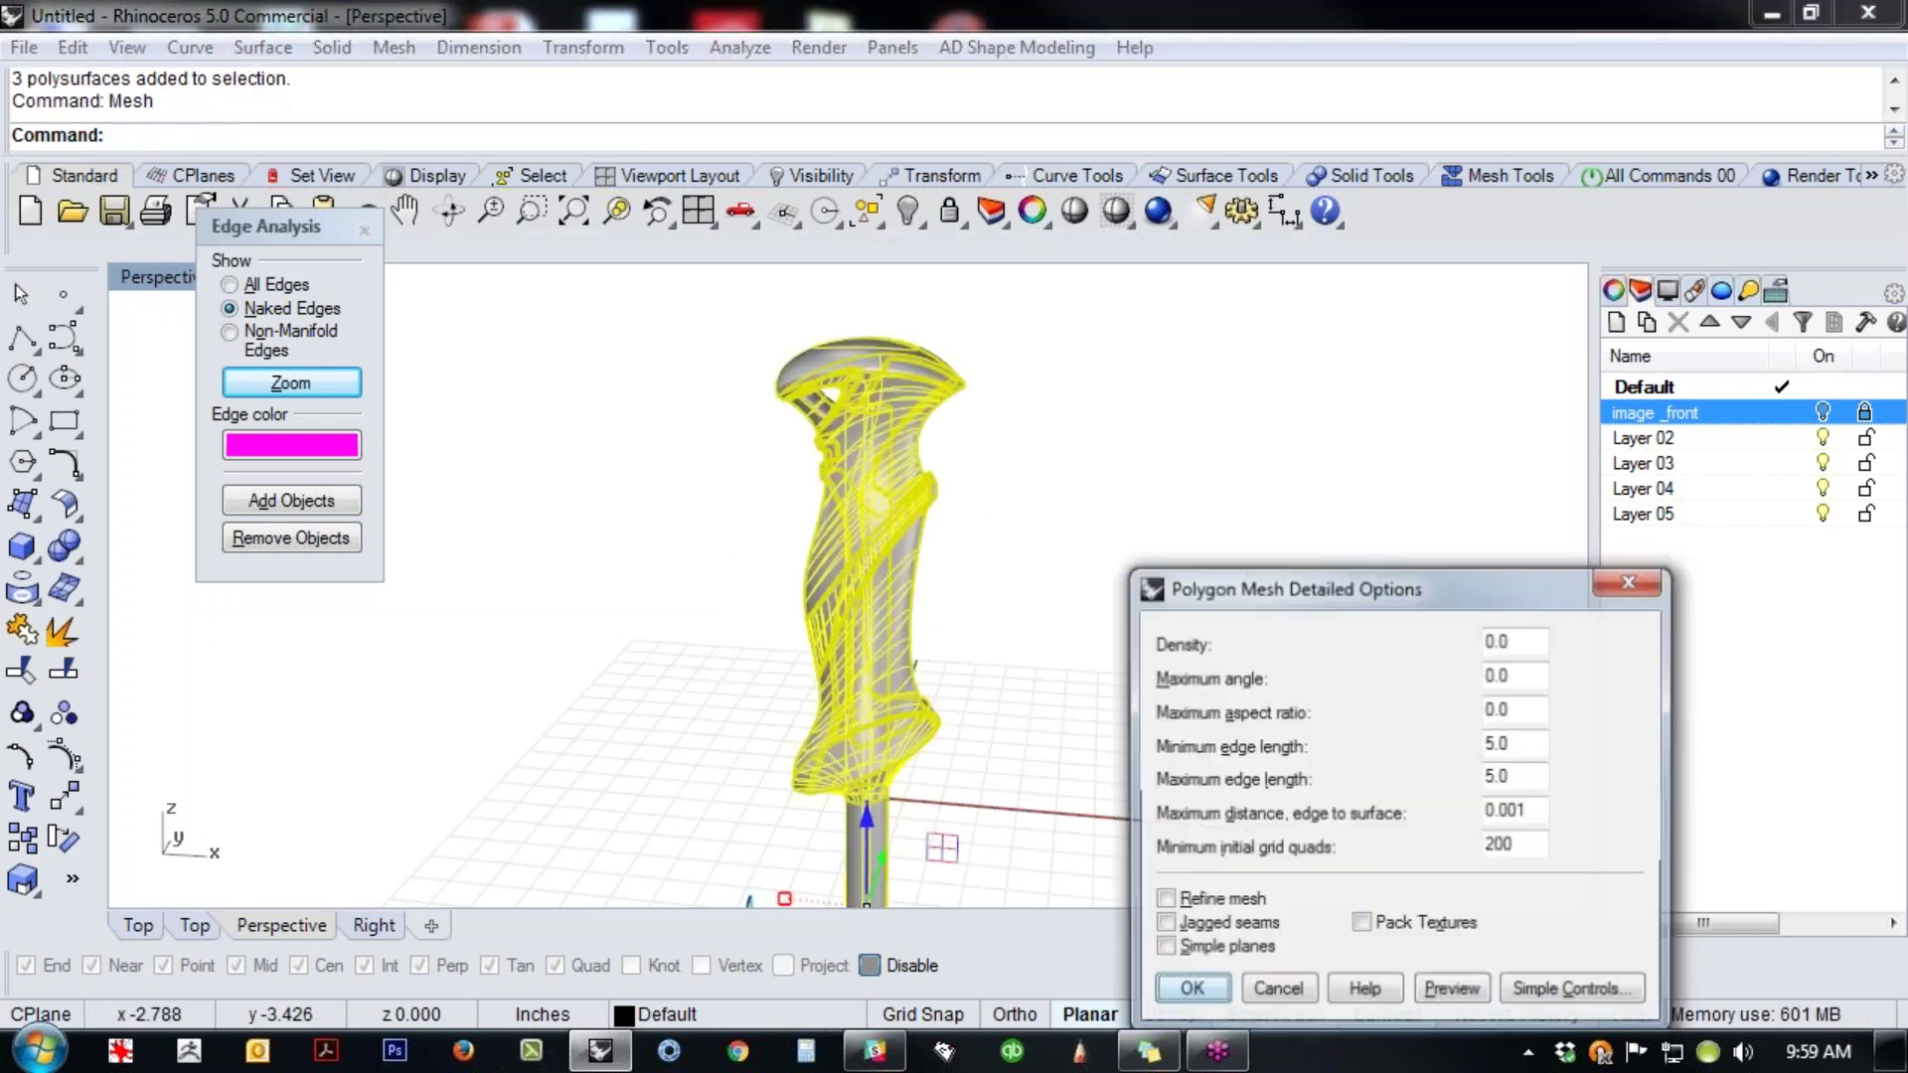
left_click_drag(1396, 586, 1417, 371)
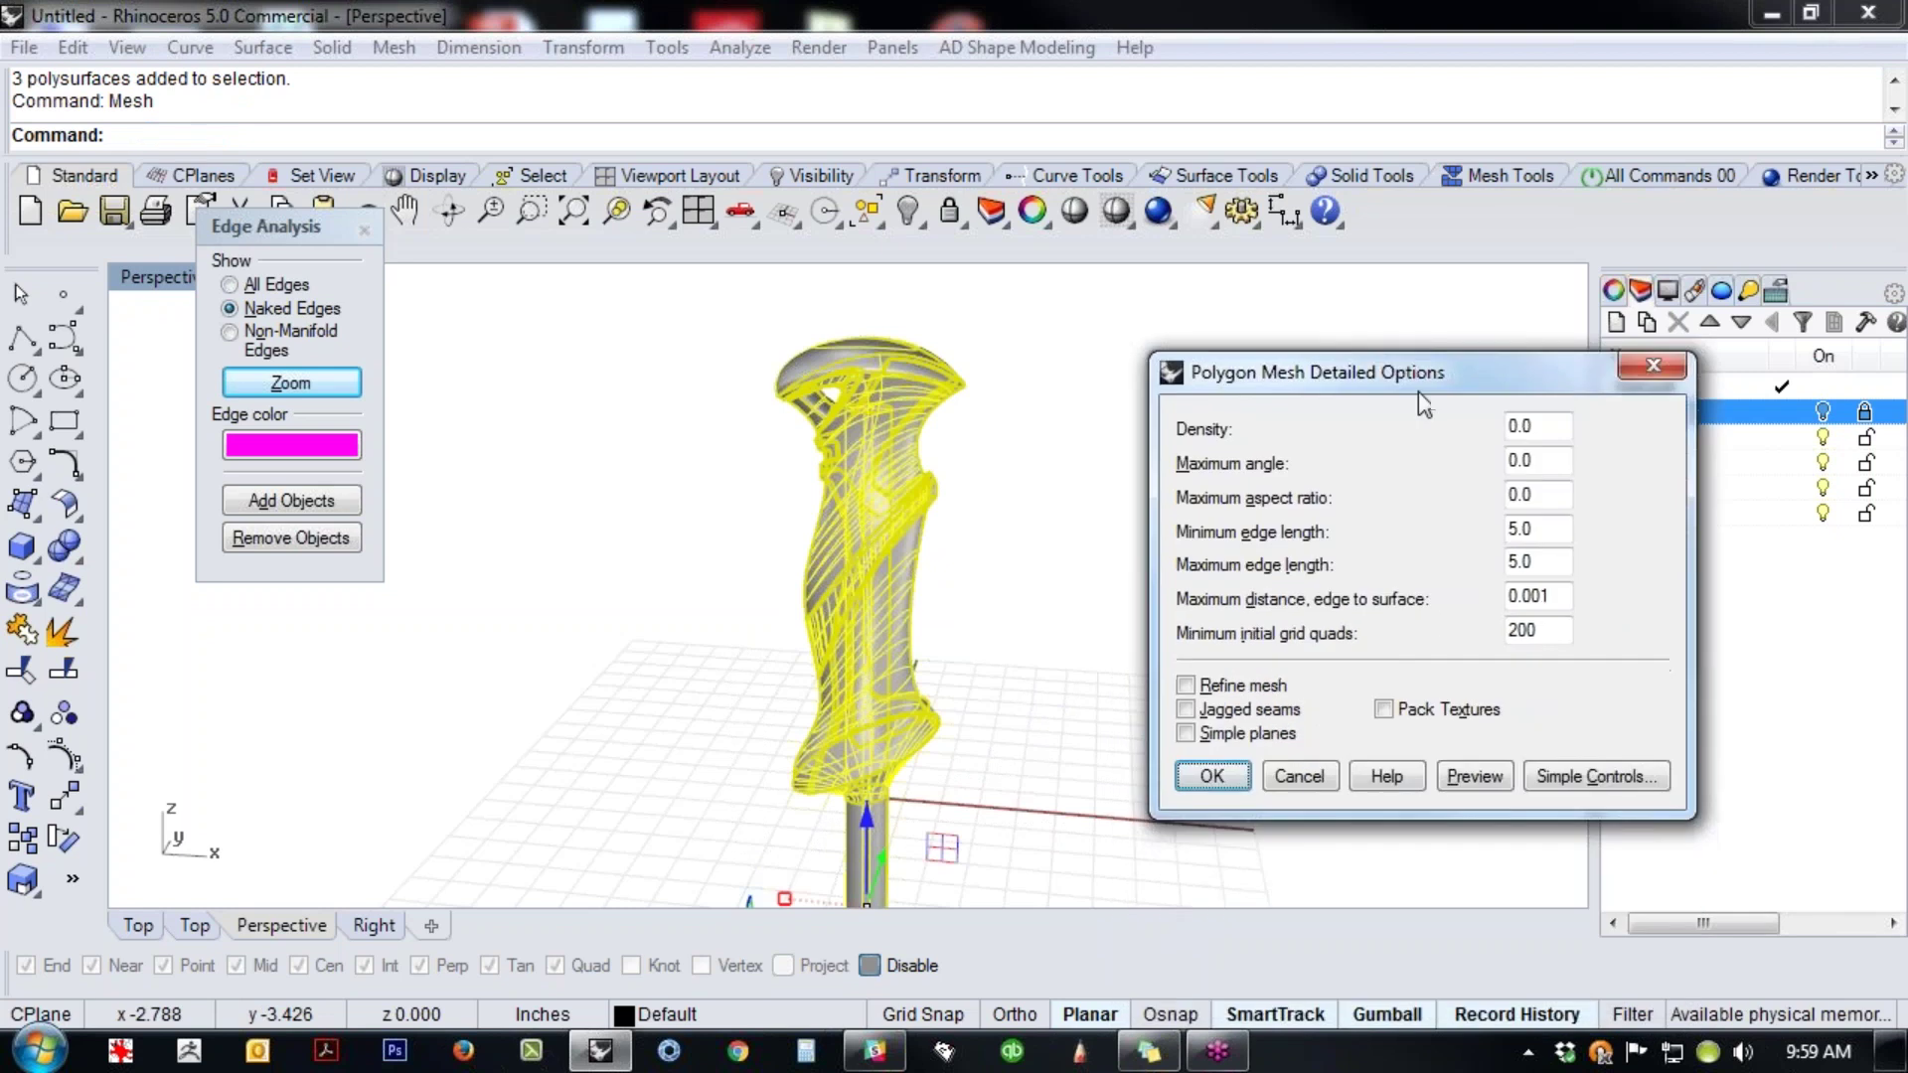
left_click(1474, 776)
left_click(1212, 776)
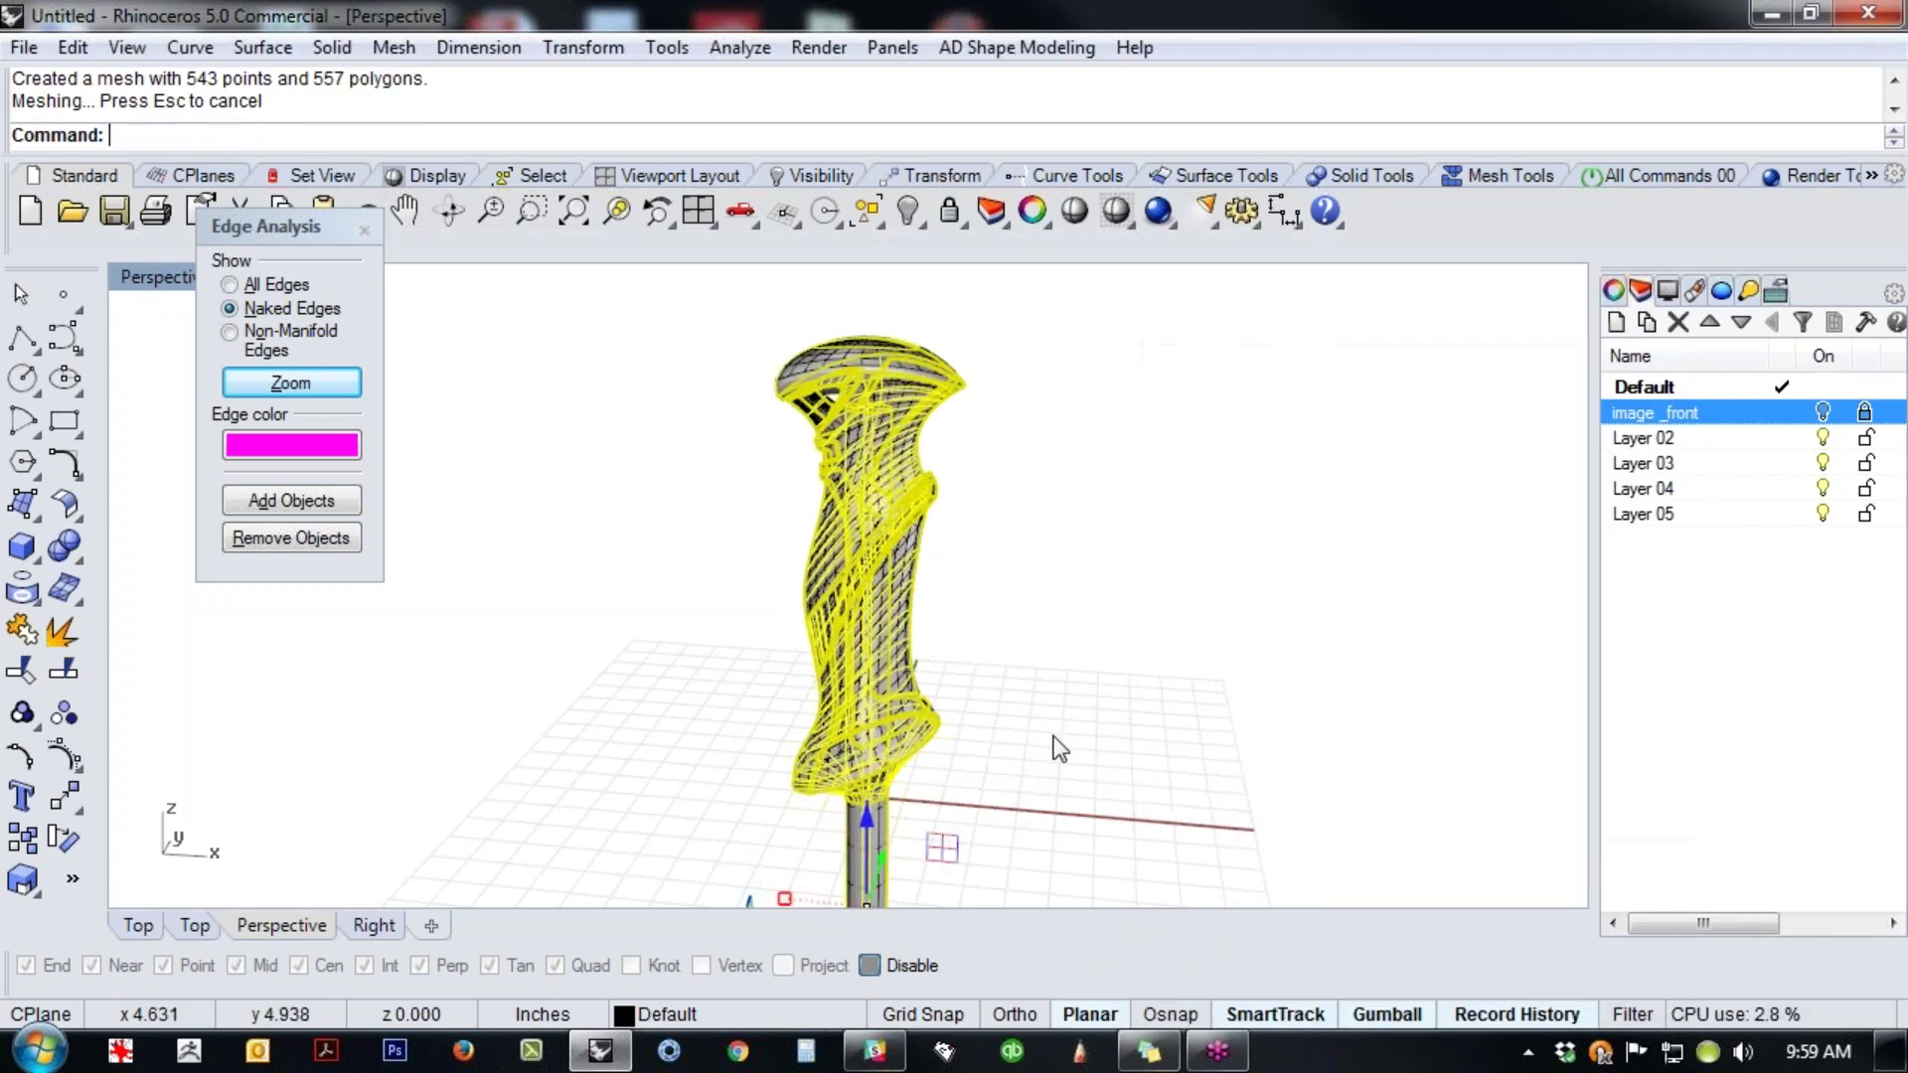
- Select all the meshes and move them along X to sit beside the original dagger
type("SelM")
key("Return")
right_click_drag(1043, 781, 1012, 681, "shift")
left_click_drag(944, 812, 1192, 790)
left_click(1310, 638)
- Select the moved dagger meshes and run Check on them for mesh errors
scroll(1321, 636, "down", 5)
right_click_drag(1321, 635, 1125, 692)
scroll(1181, 676, "up", 5)
left_click_drag(1235, 477, 941, 821)
type("Check")
key("Return")
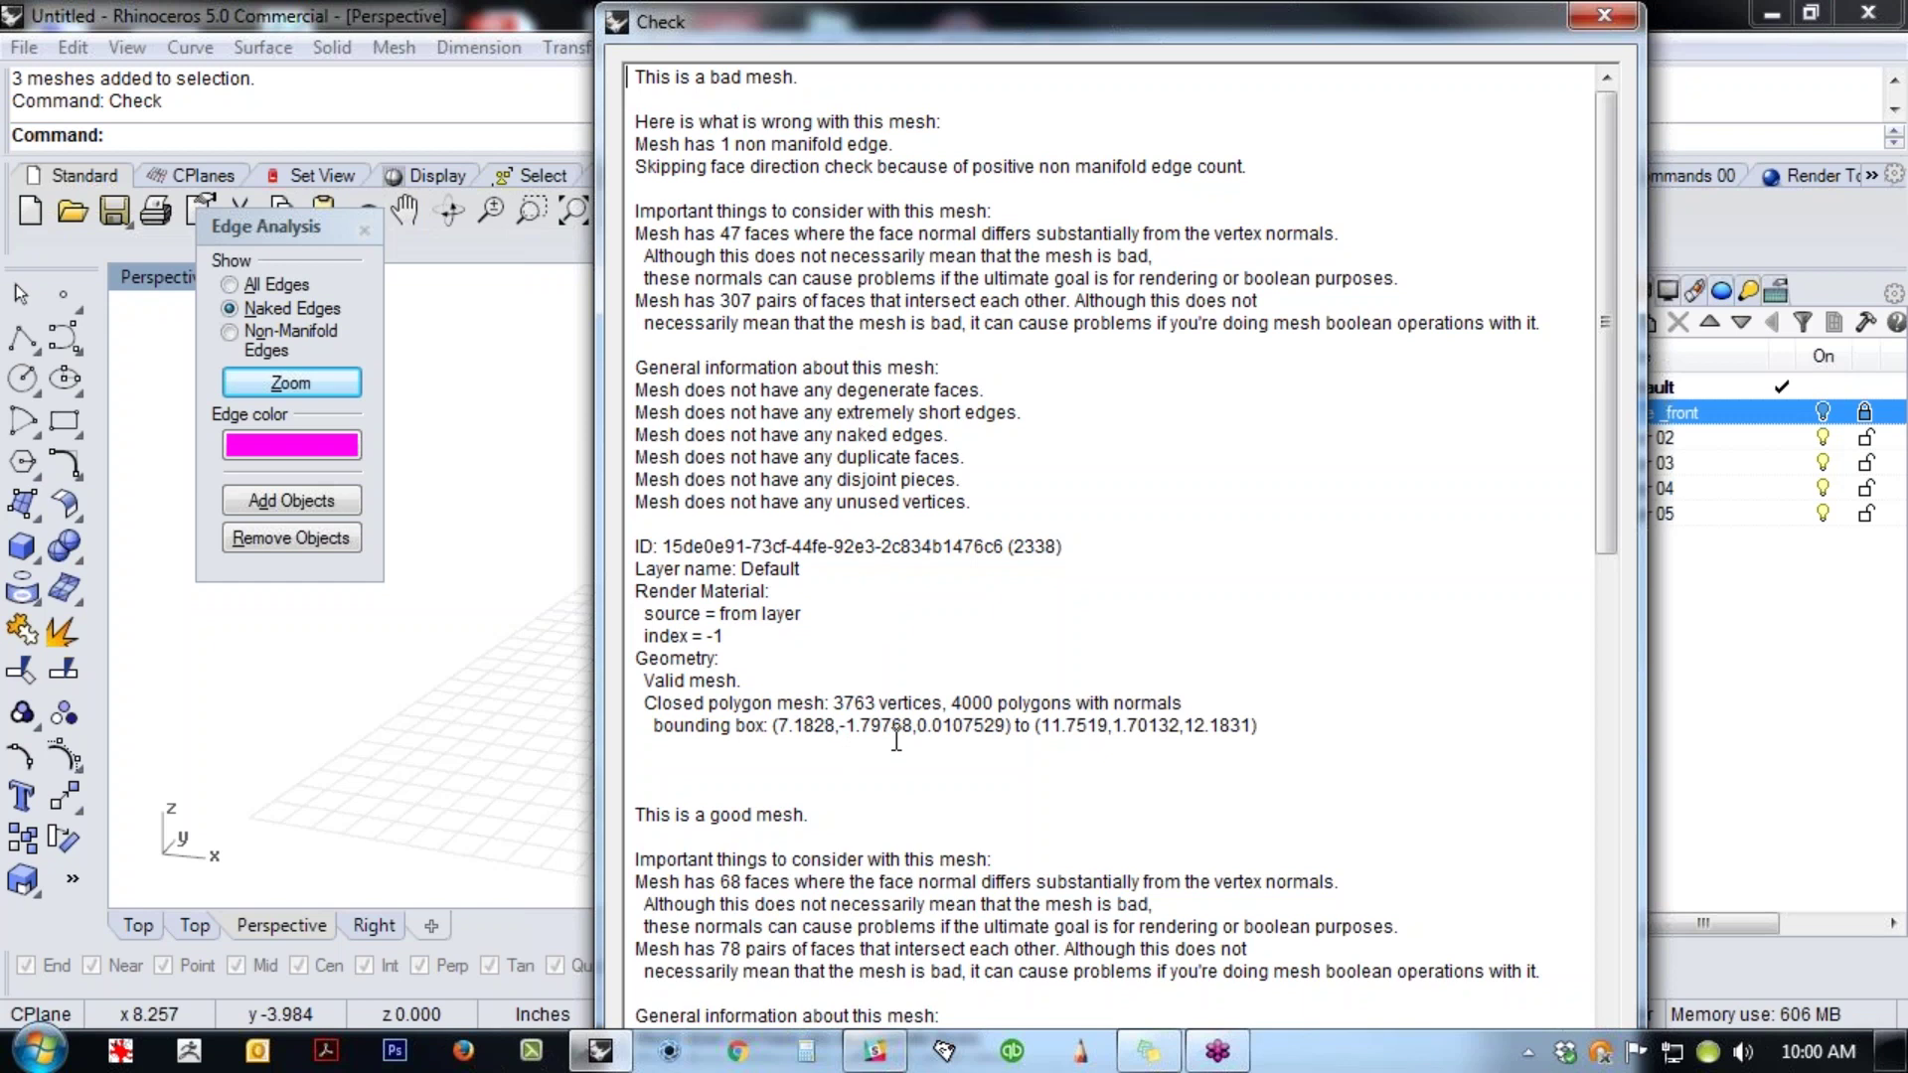
- Read through the Check report on the dagger meshes, then search the model for bad objects
scroll(896, 741, "down", 7)
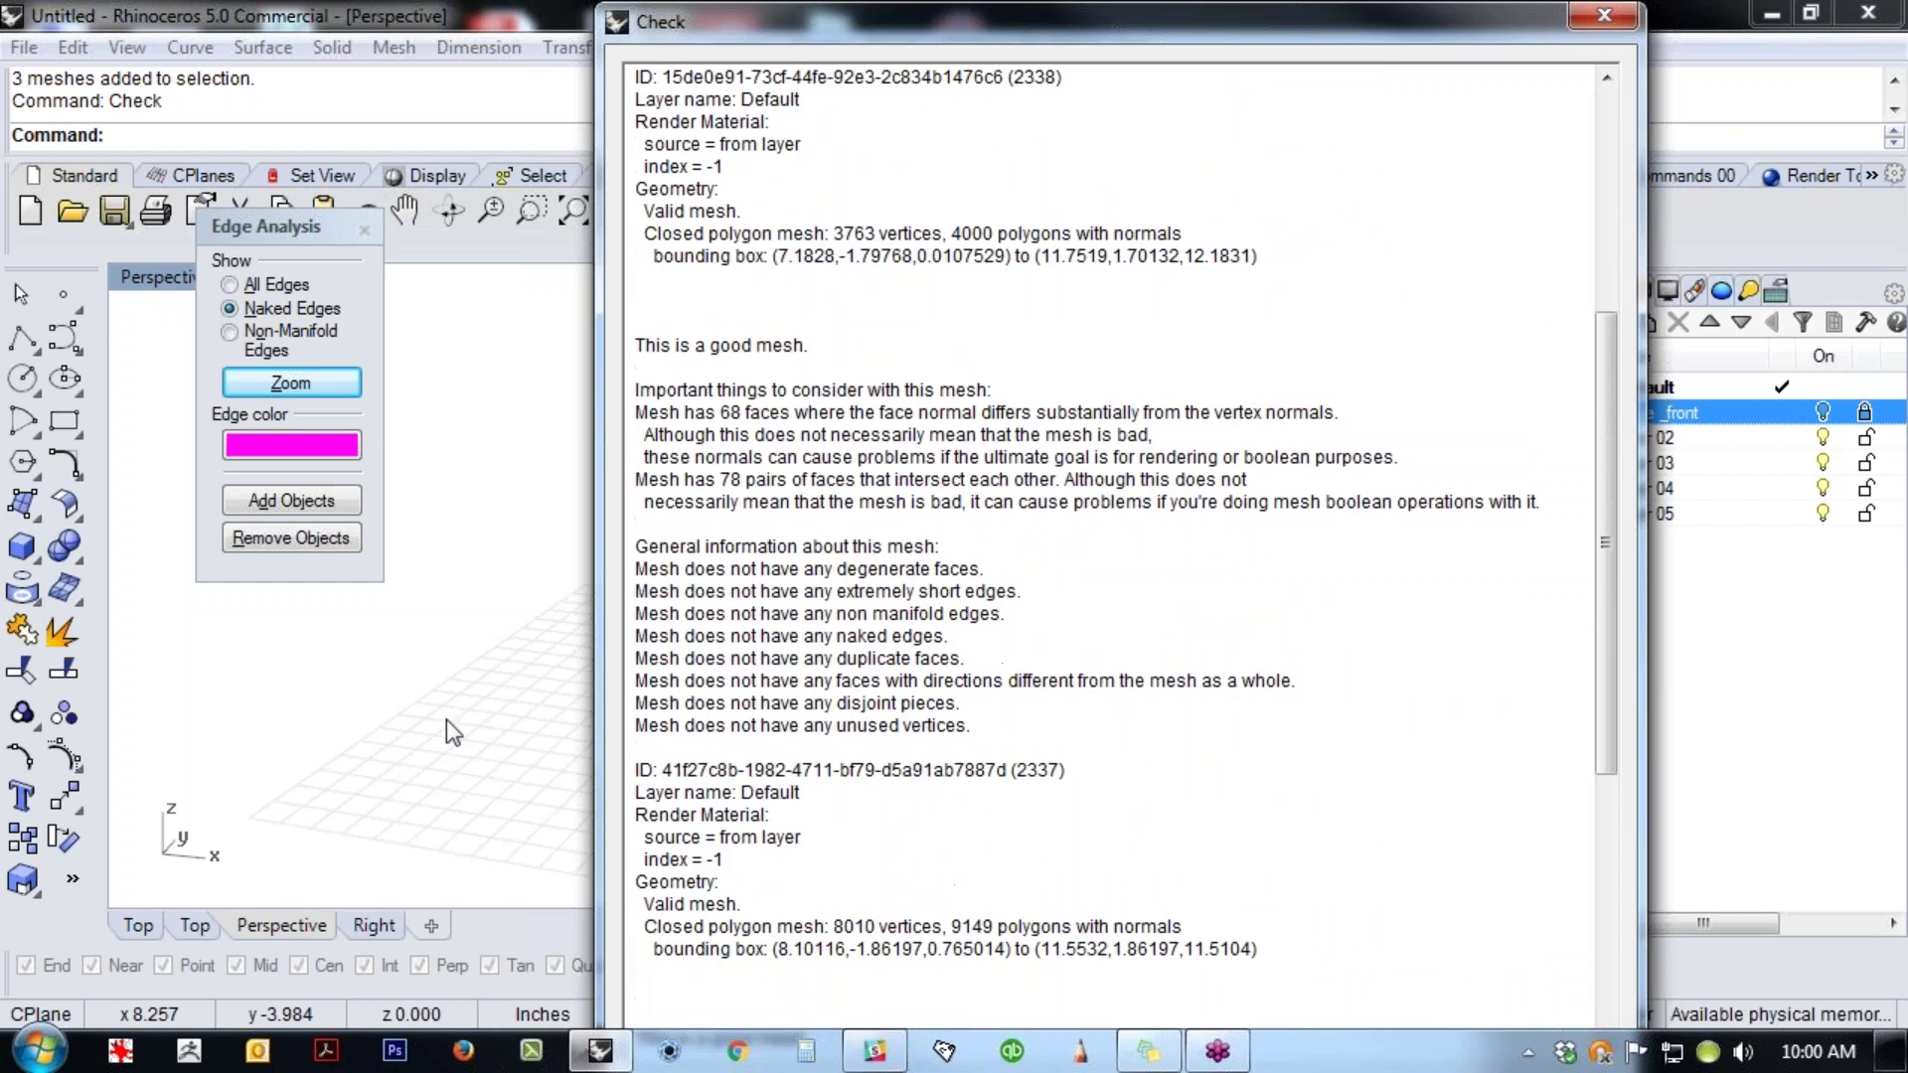
left_click(1603, 15)
left_click(1219, 708)
type("SelBad")
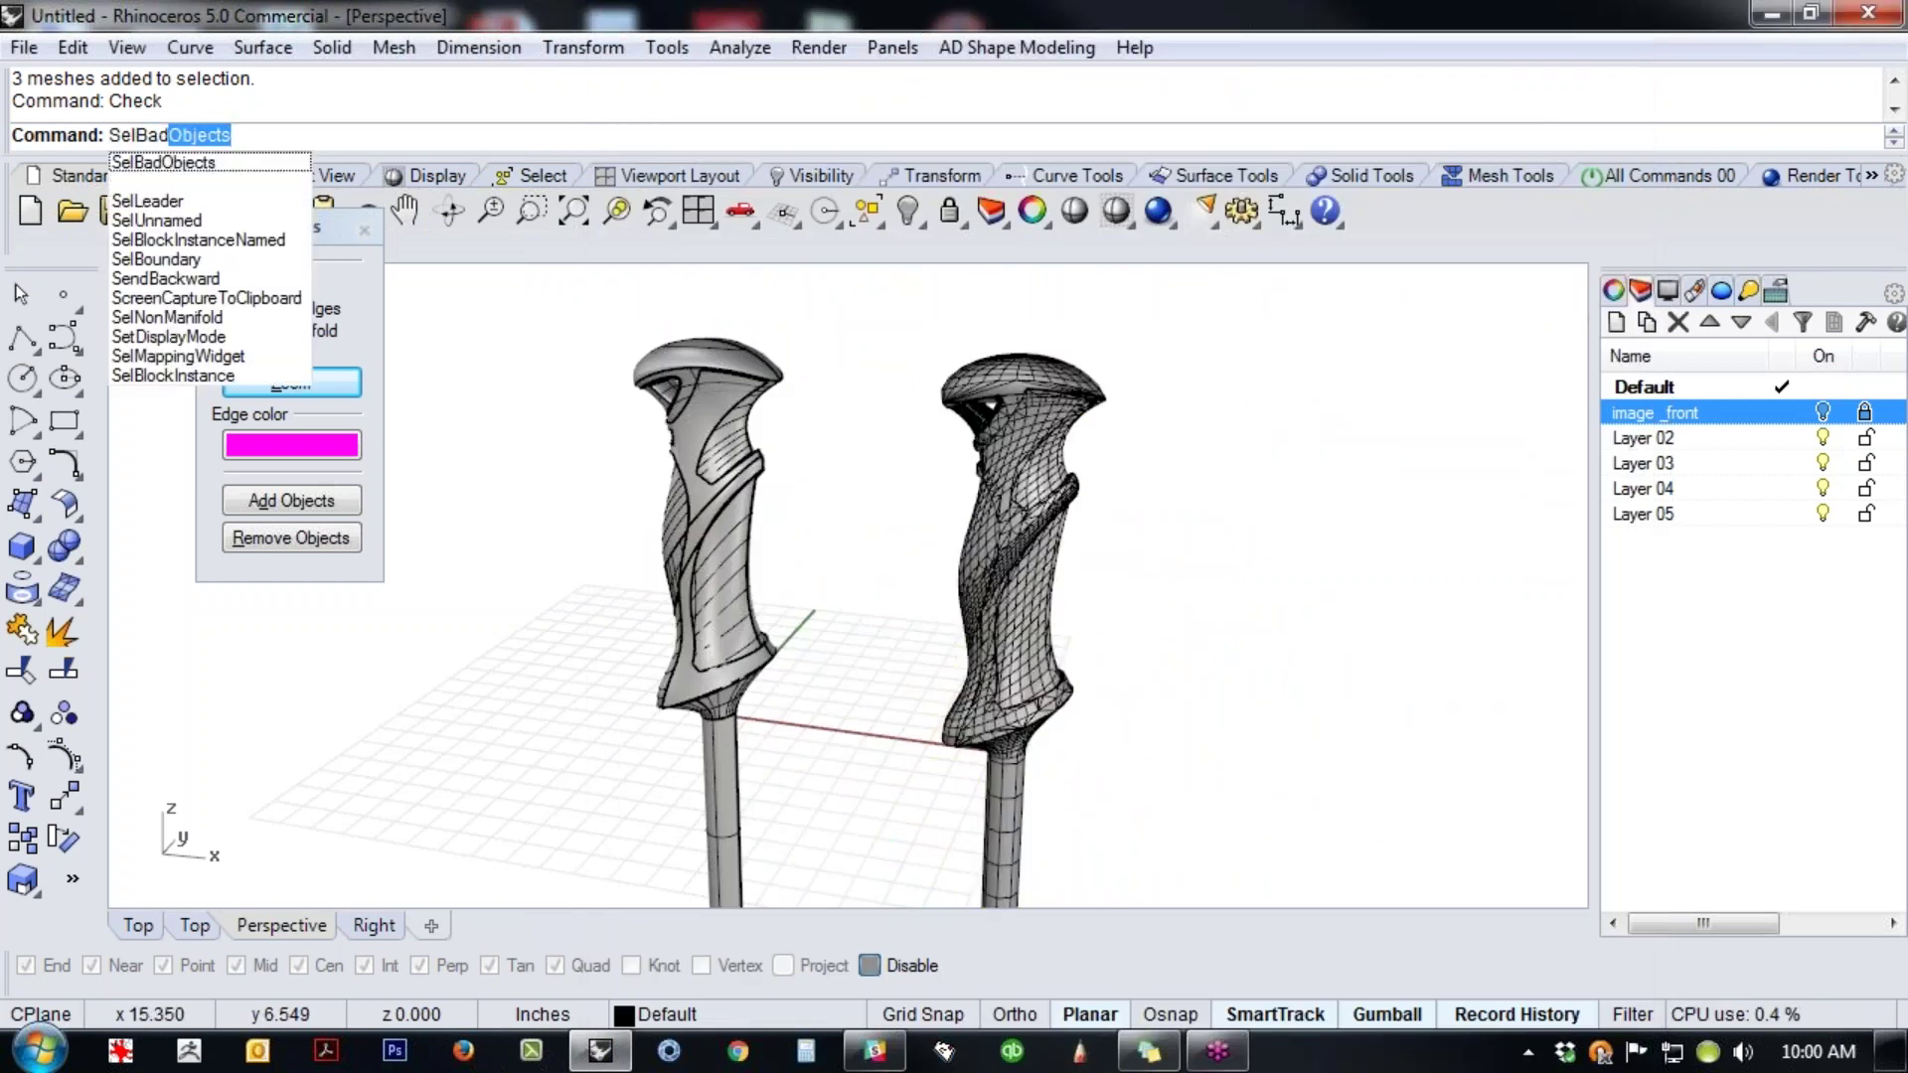
type("m")
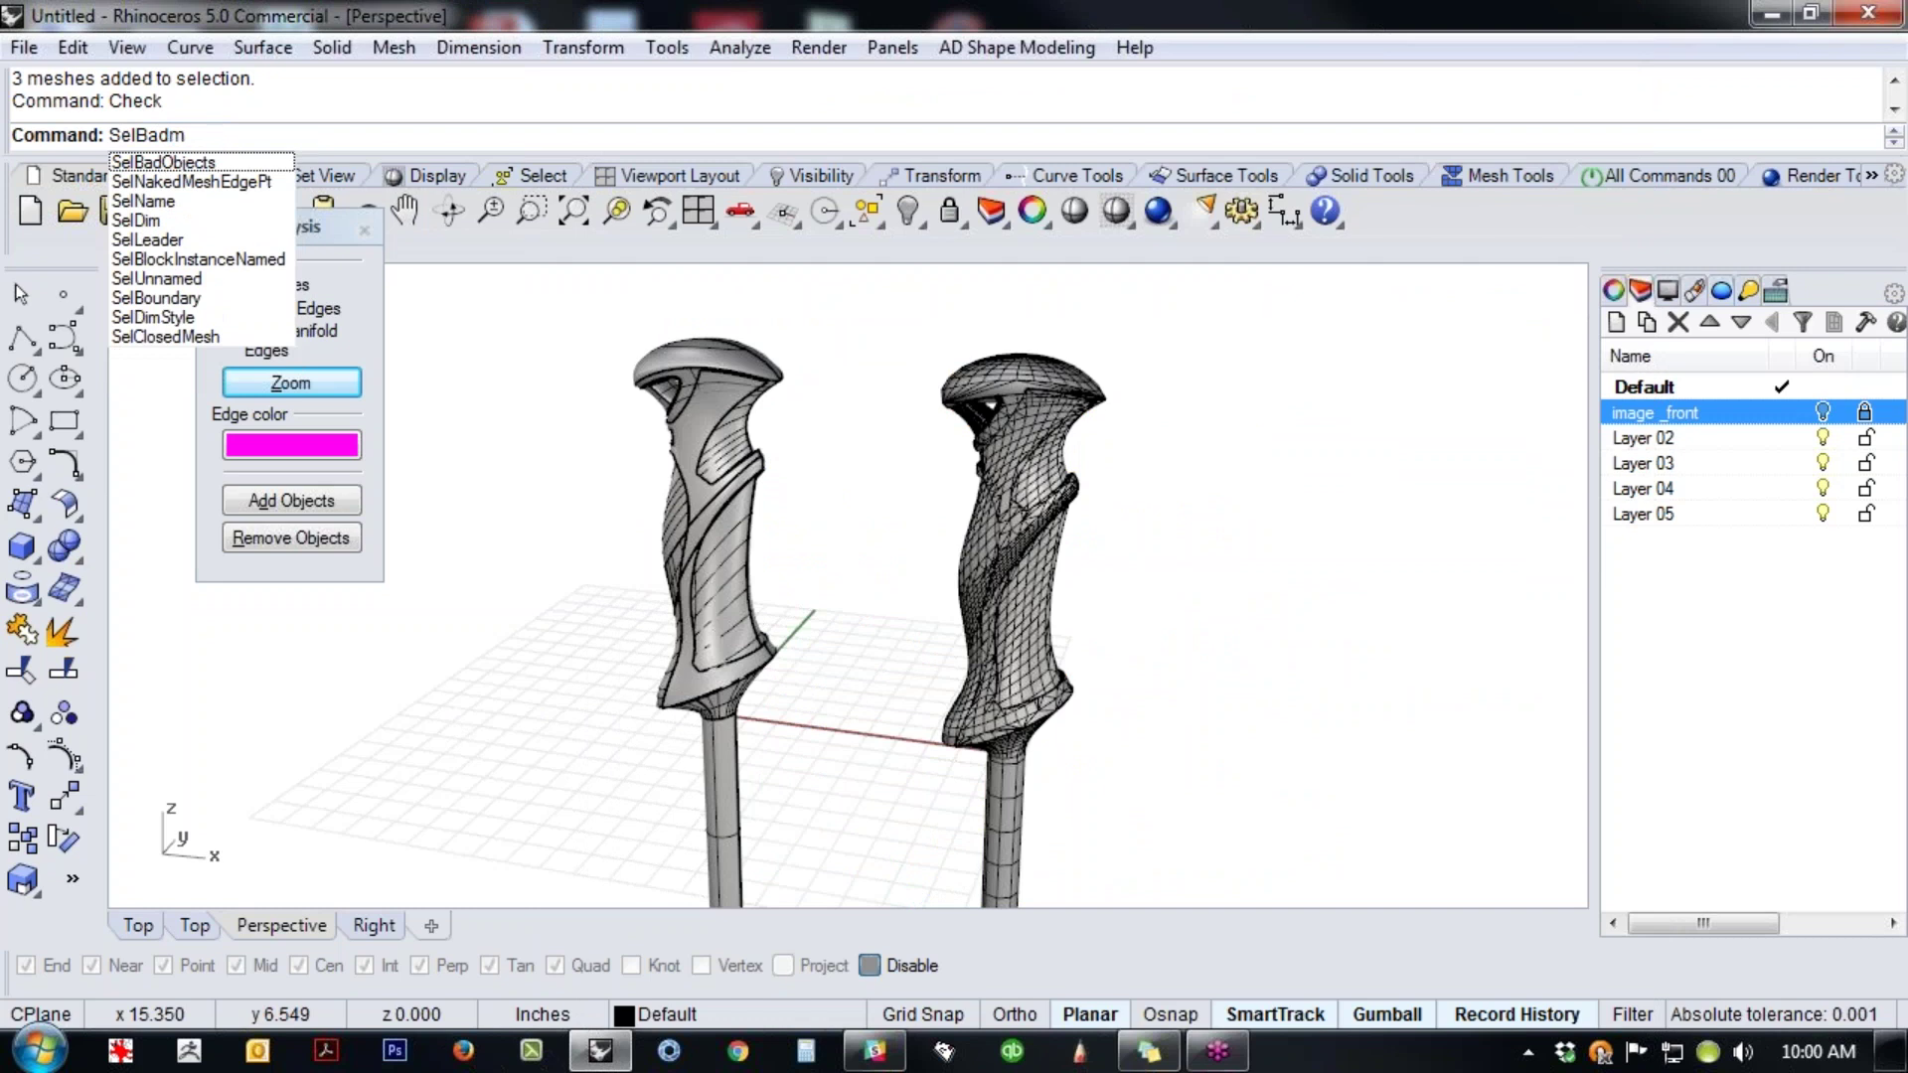
key("BackSpace")
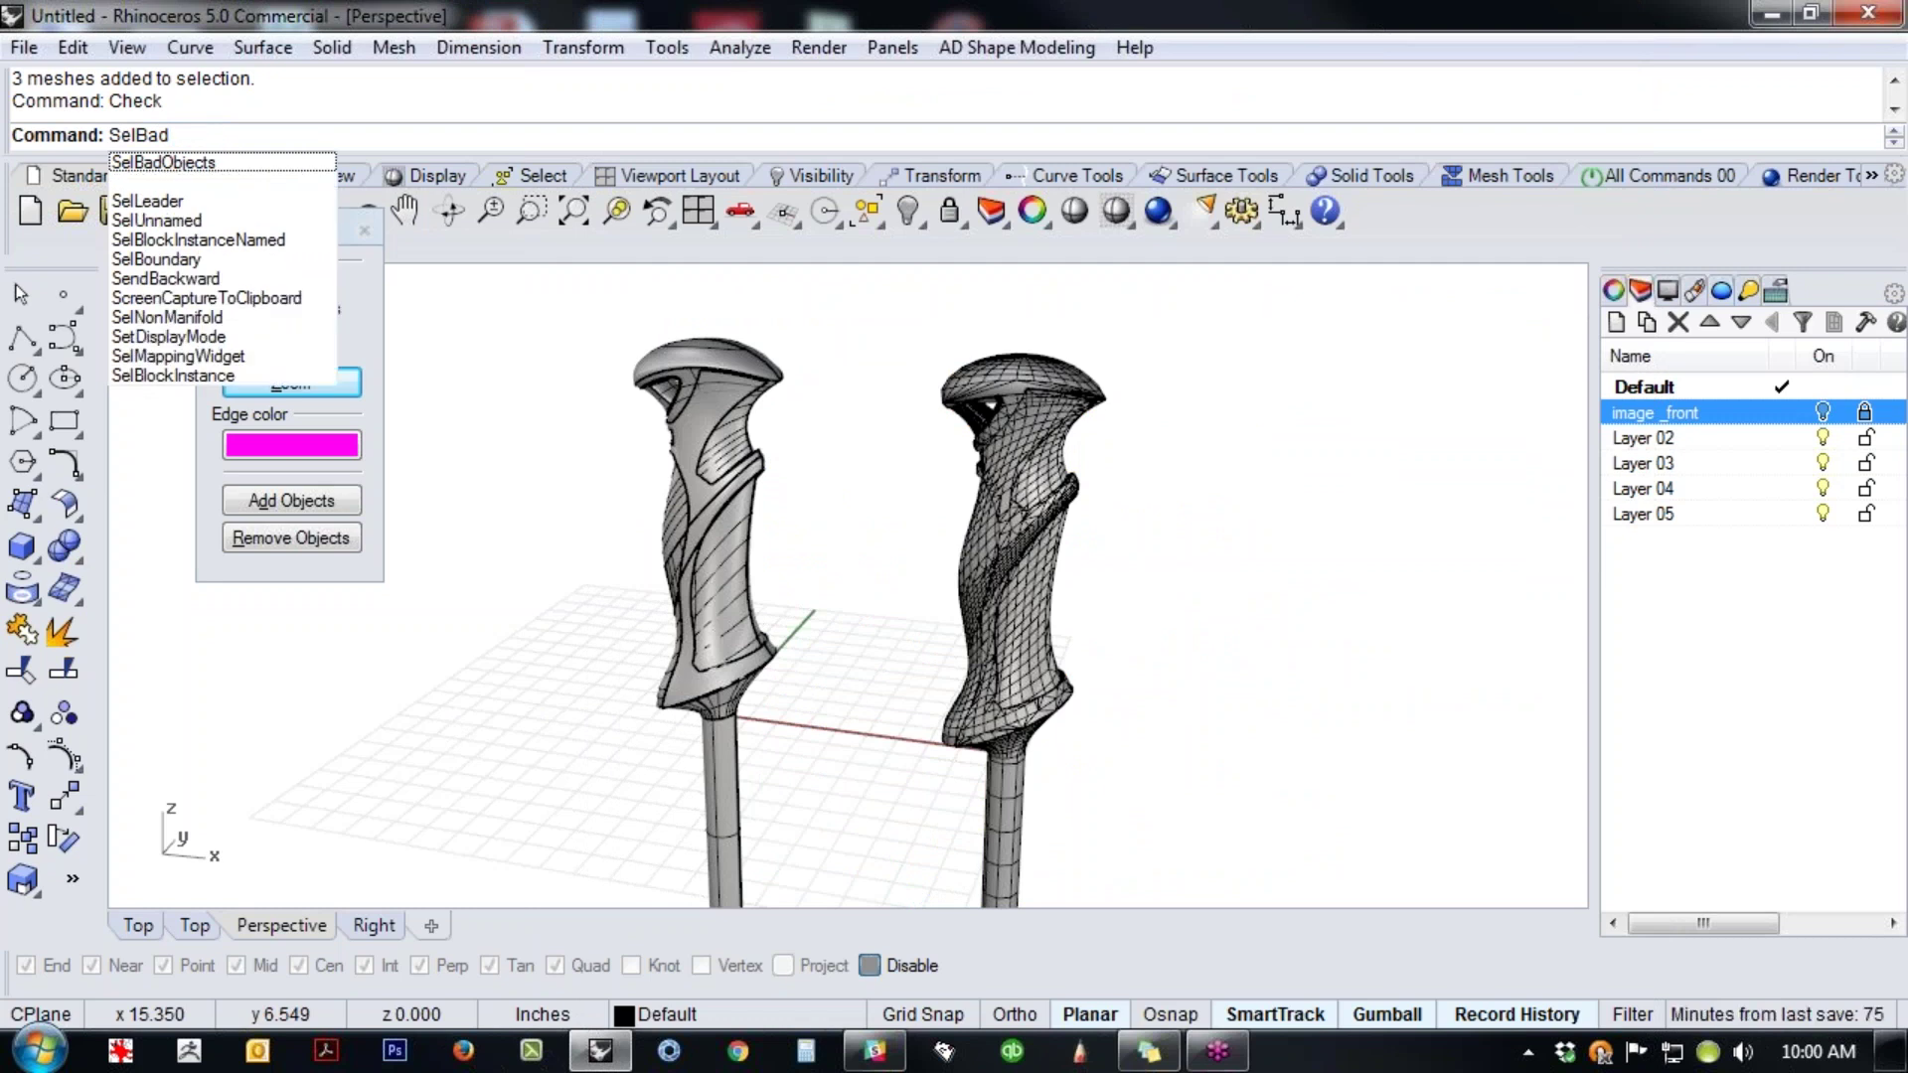
key("Return")
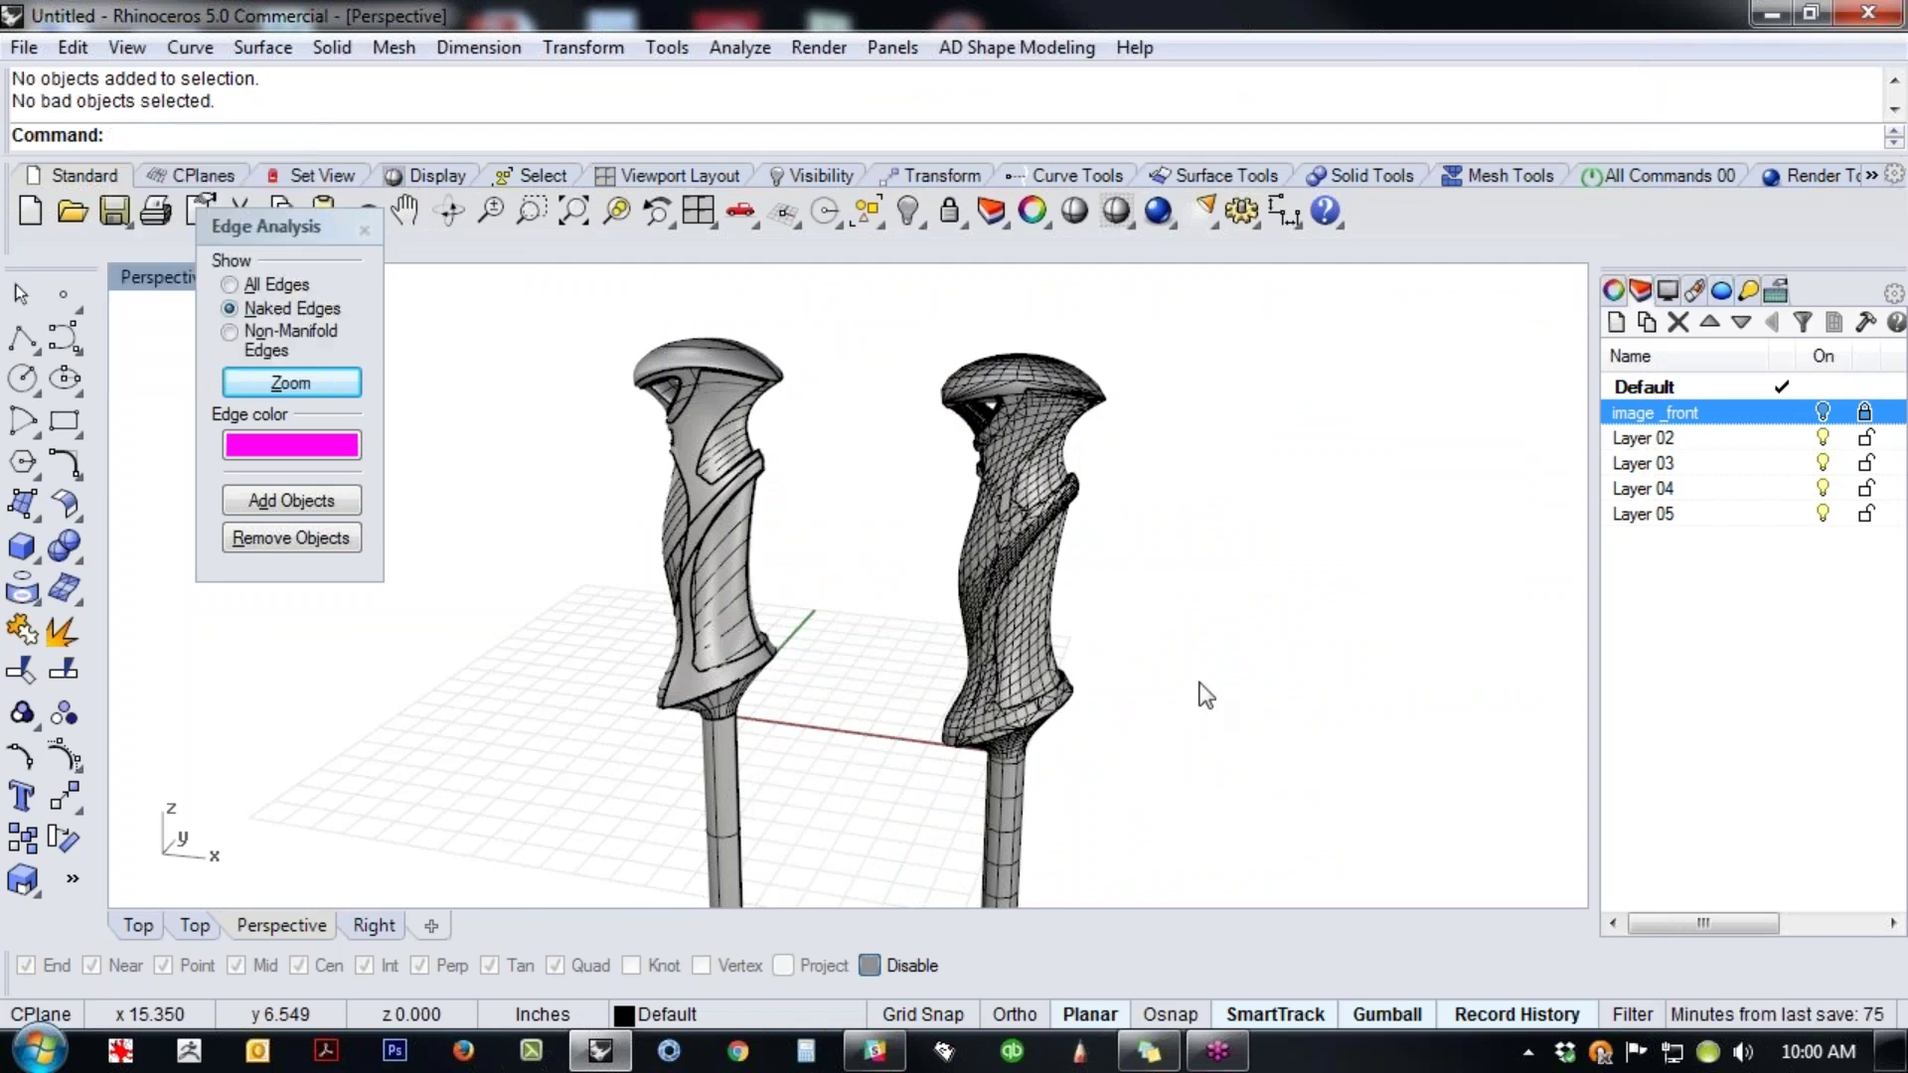
- Run Check on the main grip mesh alone to see whether it is the faulty one
scroll(1035, 586, "up", 4)
left_click(1041, 578)
left_click(1231, 603)
left_click(1064, 626)
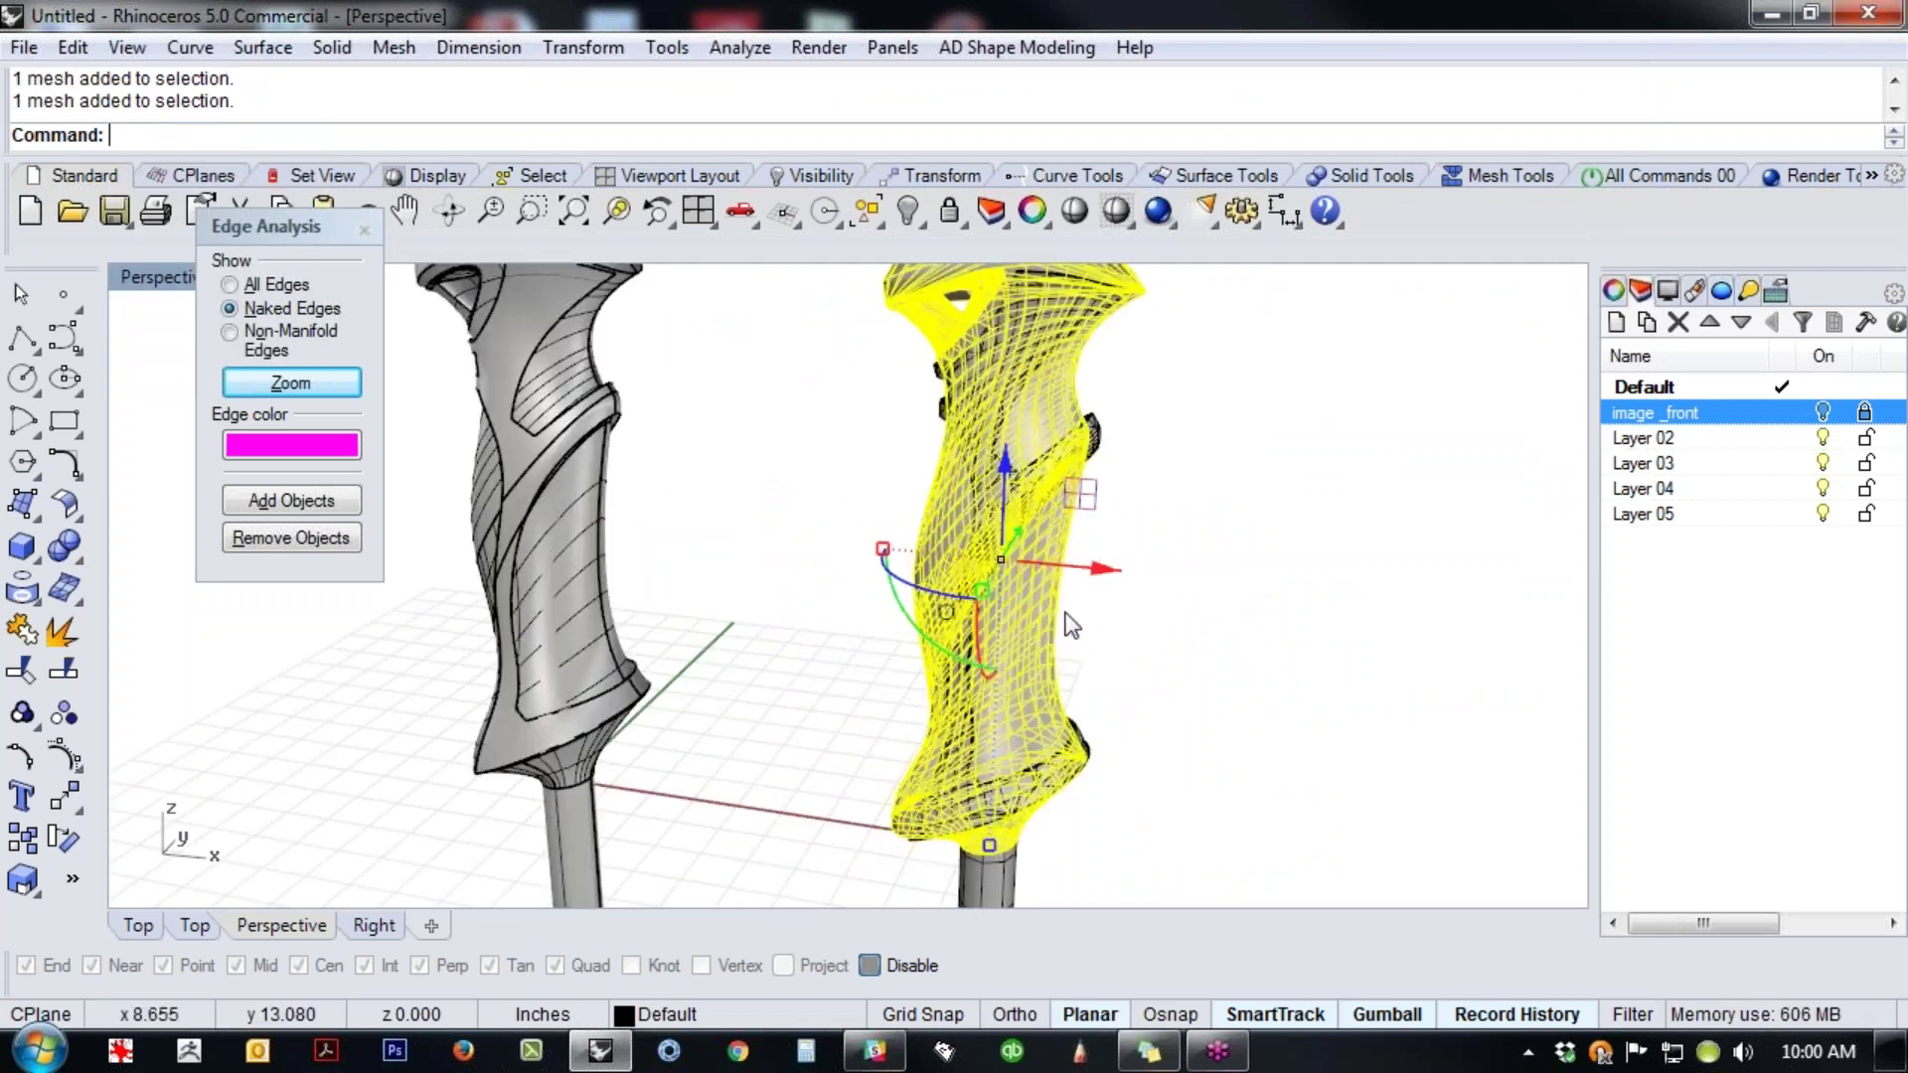
type("Check")
key("Return")
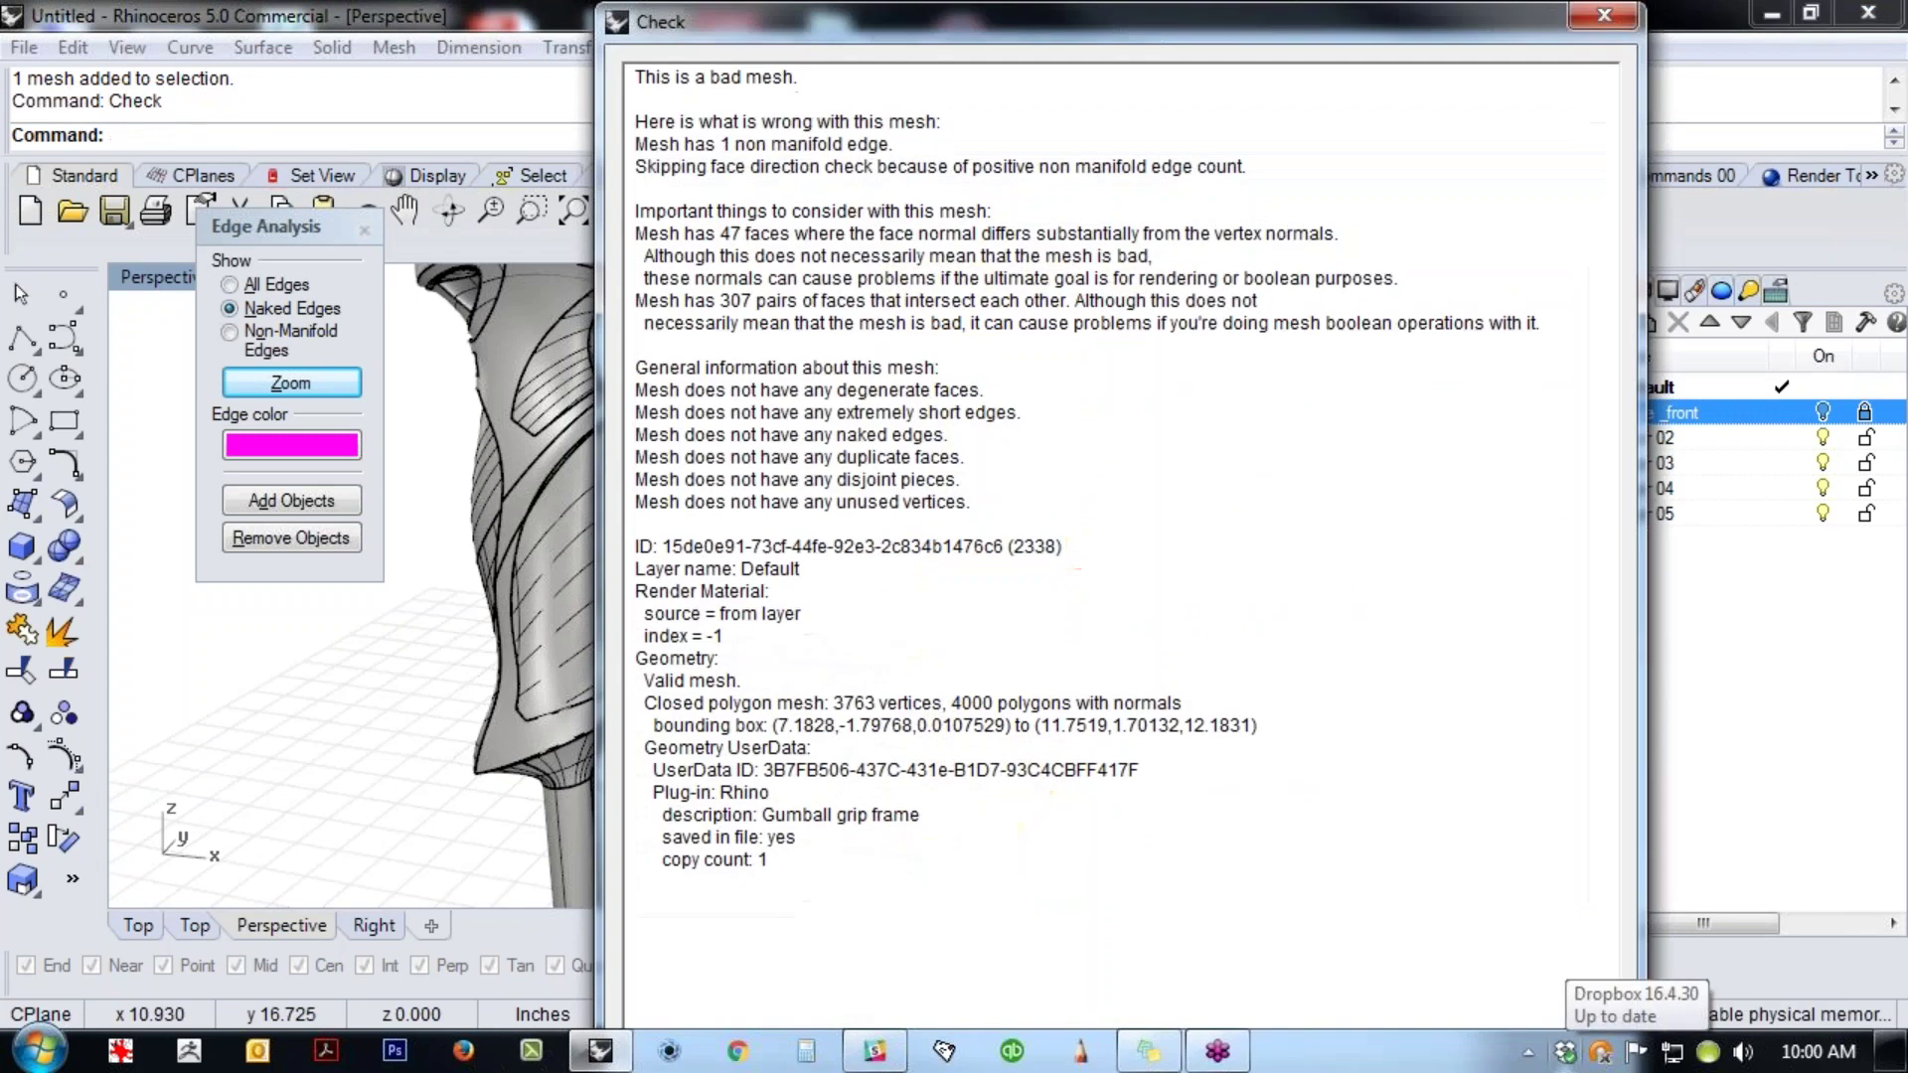
left_click(1595, 22)
- Isolate the main grip mesh, run edge analysis on it and examine the fold near its lower guard
left_click(1052, 664)
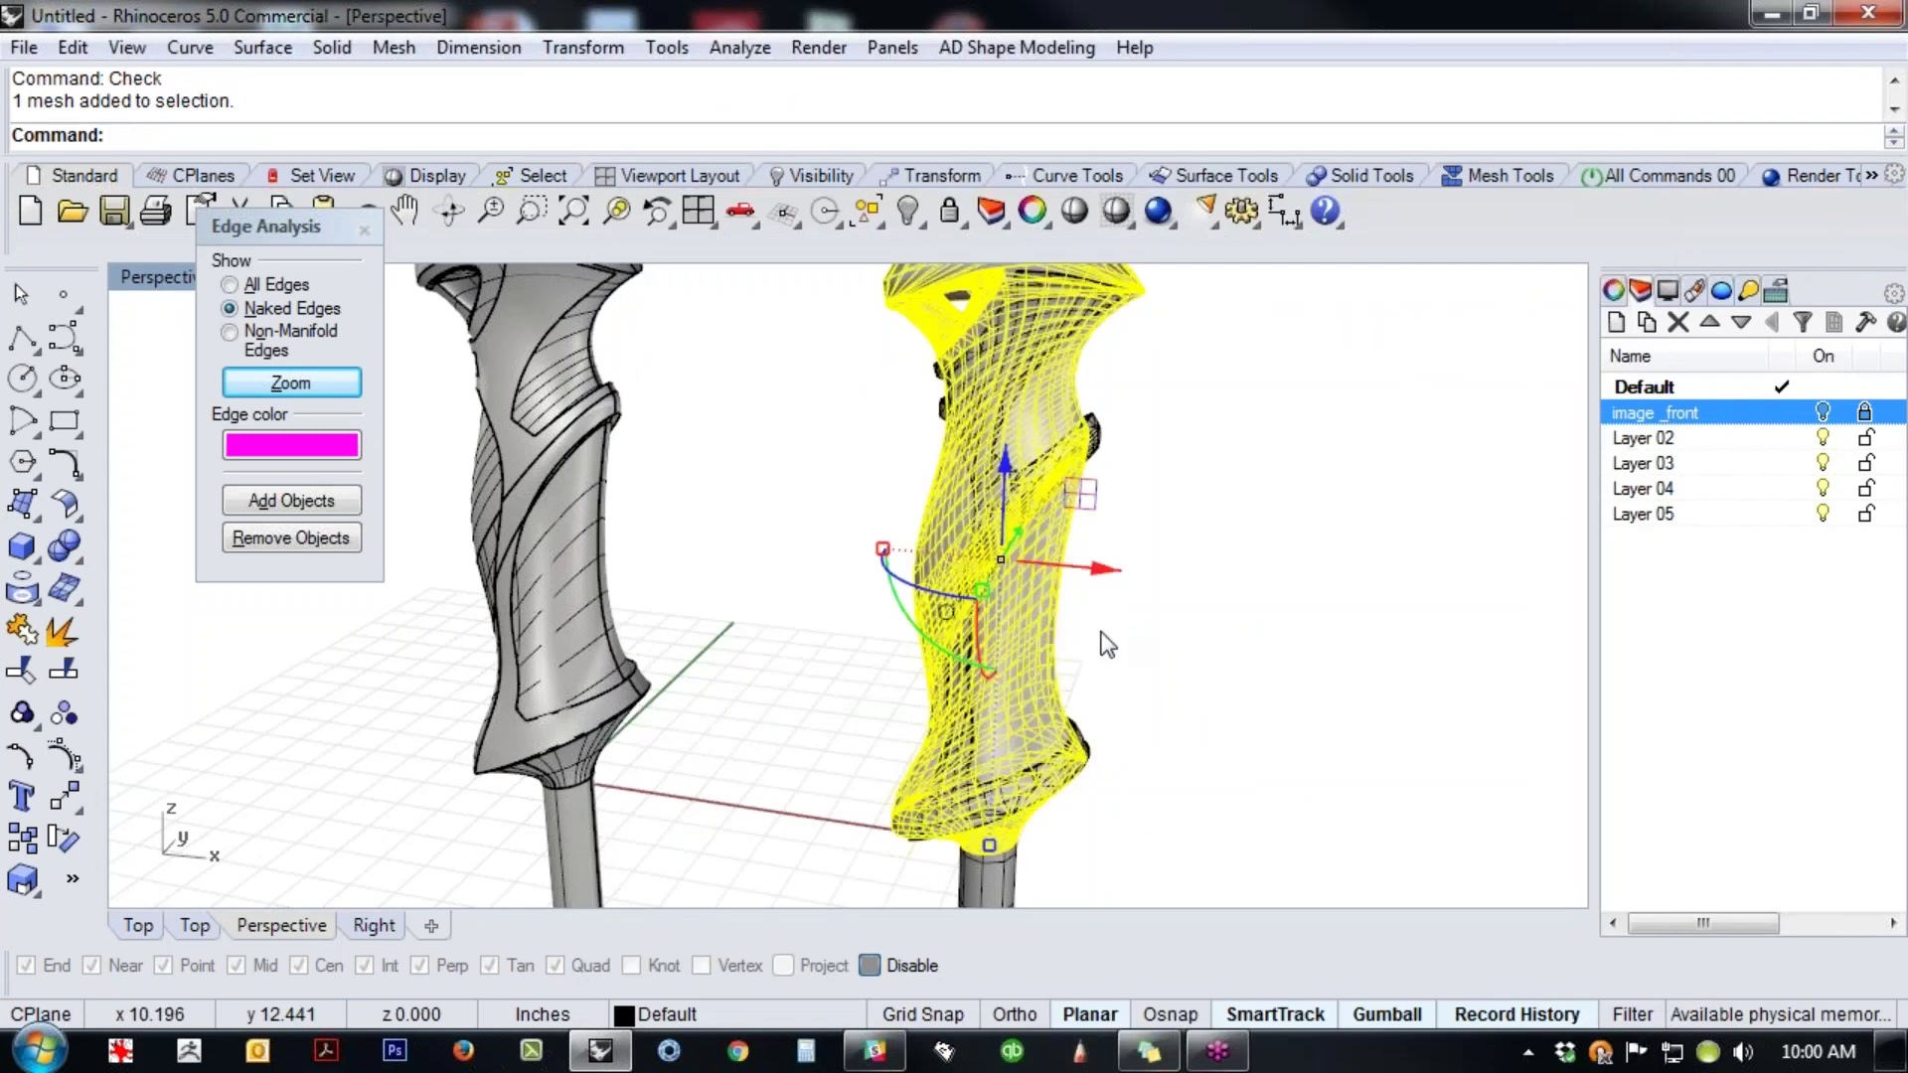
key("ctrl+h")
right_click_drag(1076, 651, 963, 614)
left_click(963, 612)
middle_click(957, 612)
left_click(1023, 645)
right_click_drag(1069, 647, 1217, 298)
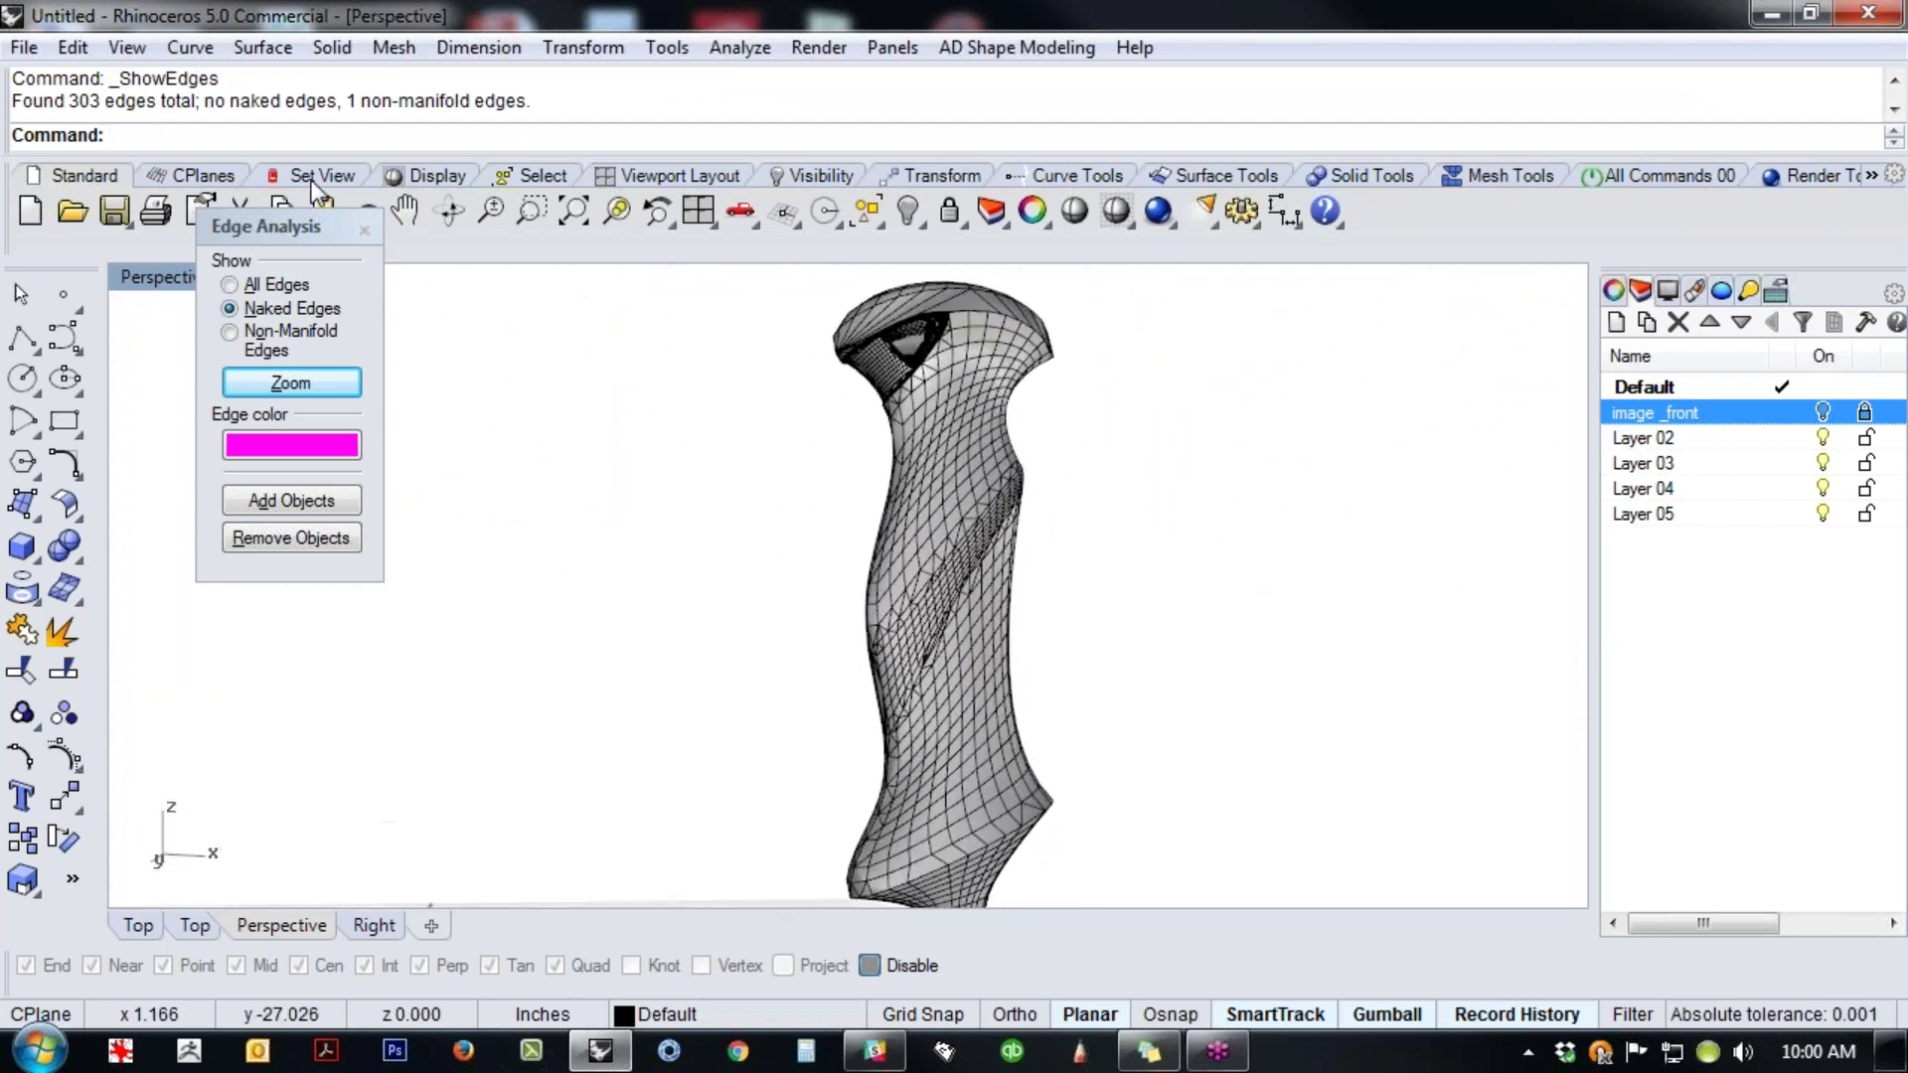
right_click_drag(670, 567, 1118, 661)
scroll(788, 830, "up", 6)
right_click_drag(795, 831, 1431, 263)
- Delete the isolated grip mesh, unhide the other objects and delete the two remaining dagger meshes
left_click(850, 565)
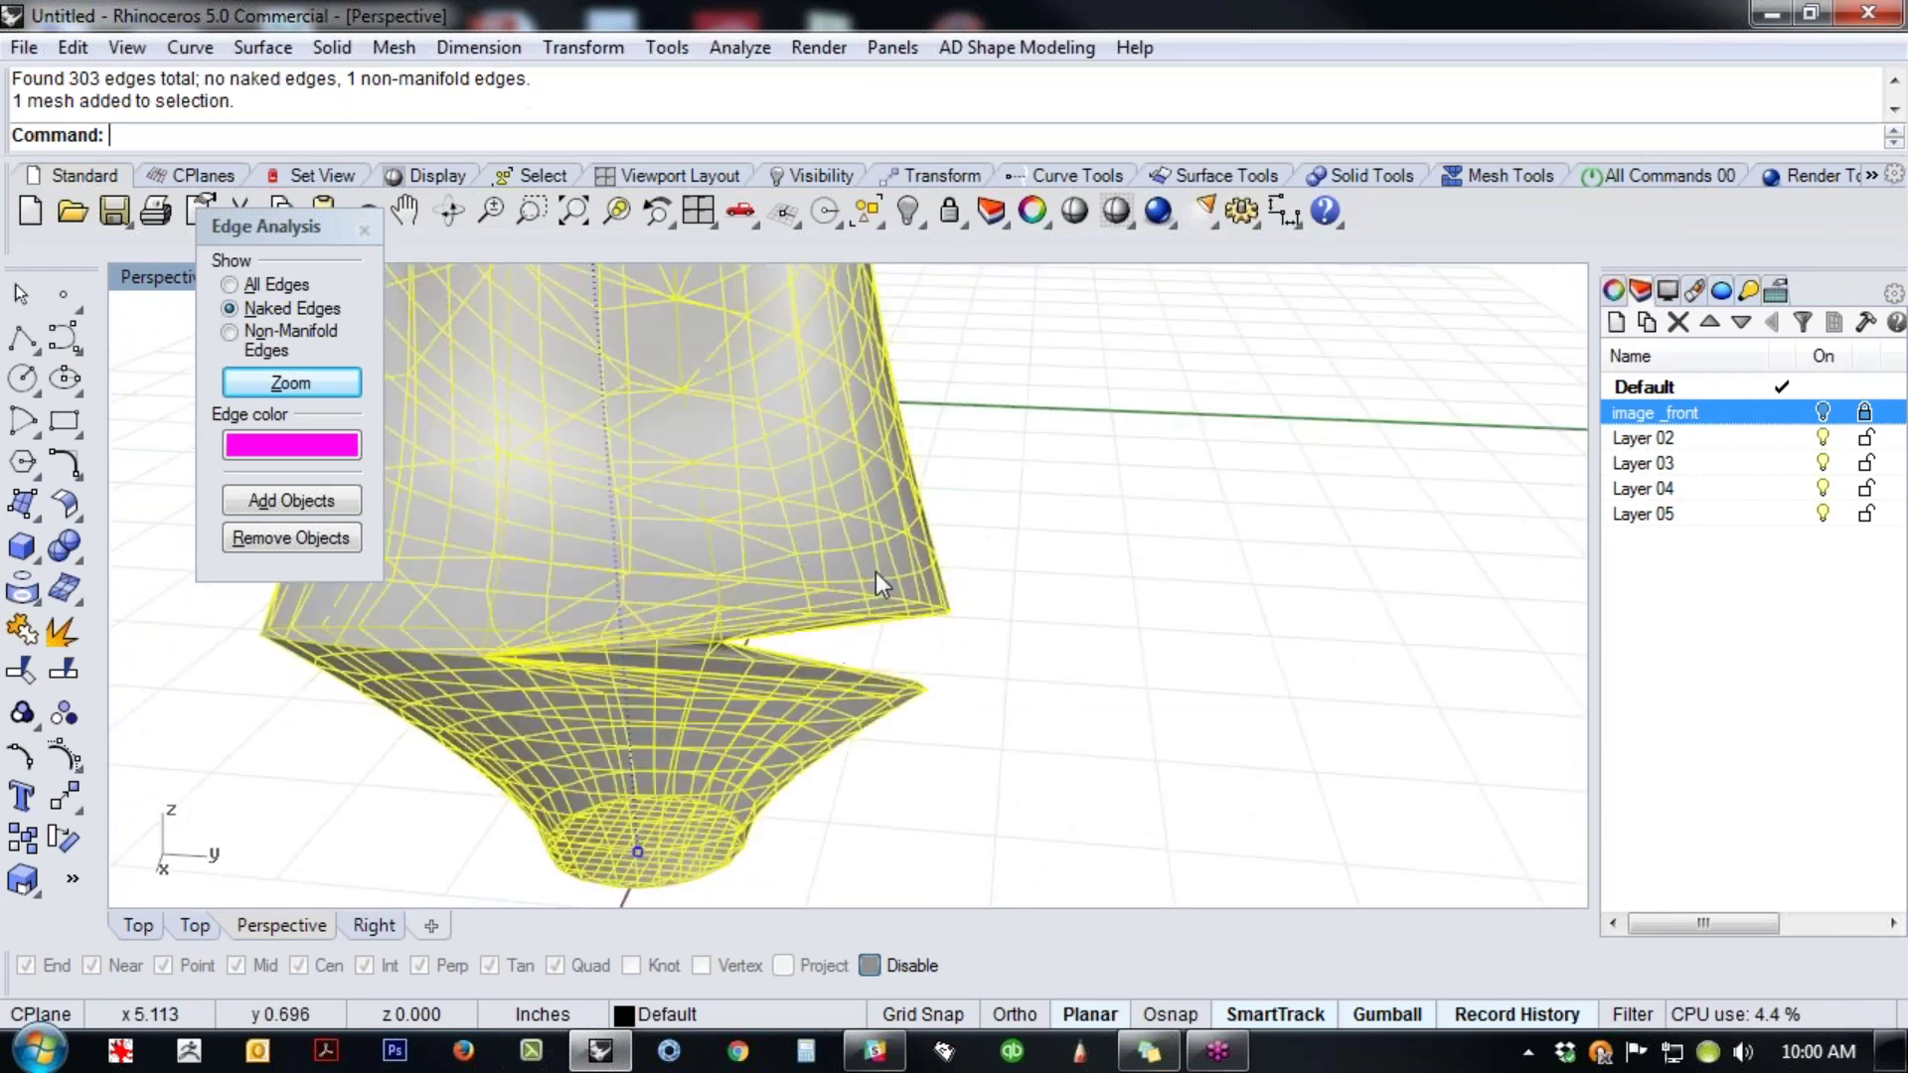
key("Delete")
right_click_drag(1206, 648, 1065, 687)
type("show")
key("Return")
scroll(1066, 687, "down", 6)
right_click_drag(1182, 680, 958, 582)
left_click(789, 711)
key("Delete")
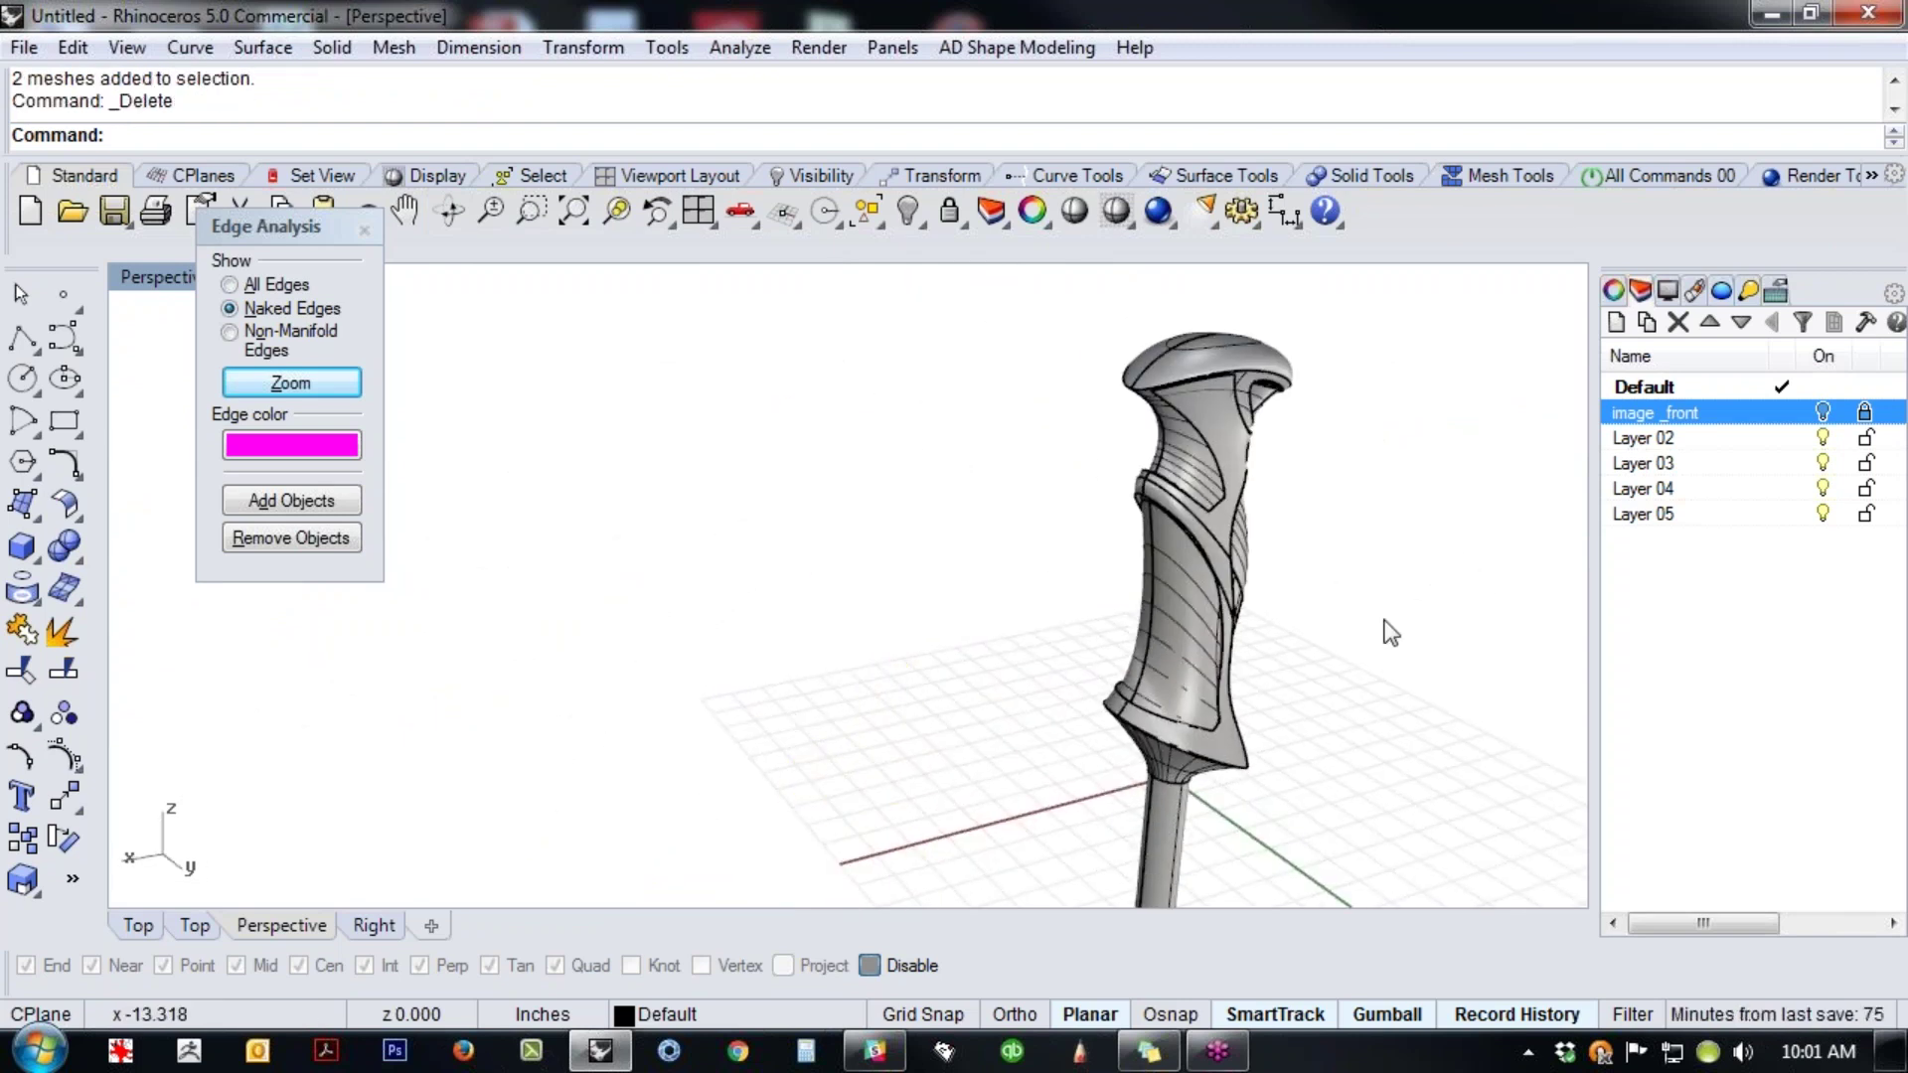
- Select the dagger's three polysurfaces and preview a mesh with maximum edge length 0.1, inspecting the lower guard
right_click_drag(1389, 633, 1367, 545)
left_click(1148, 648)
type("Mesh")
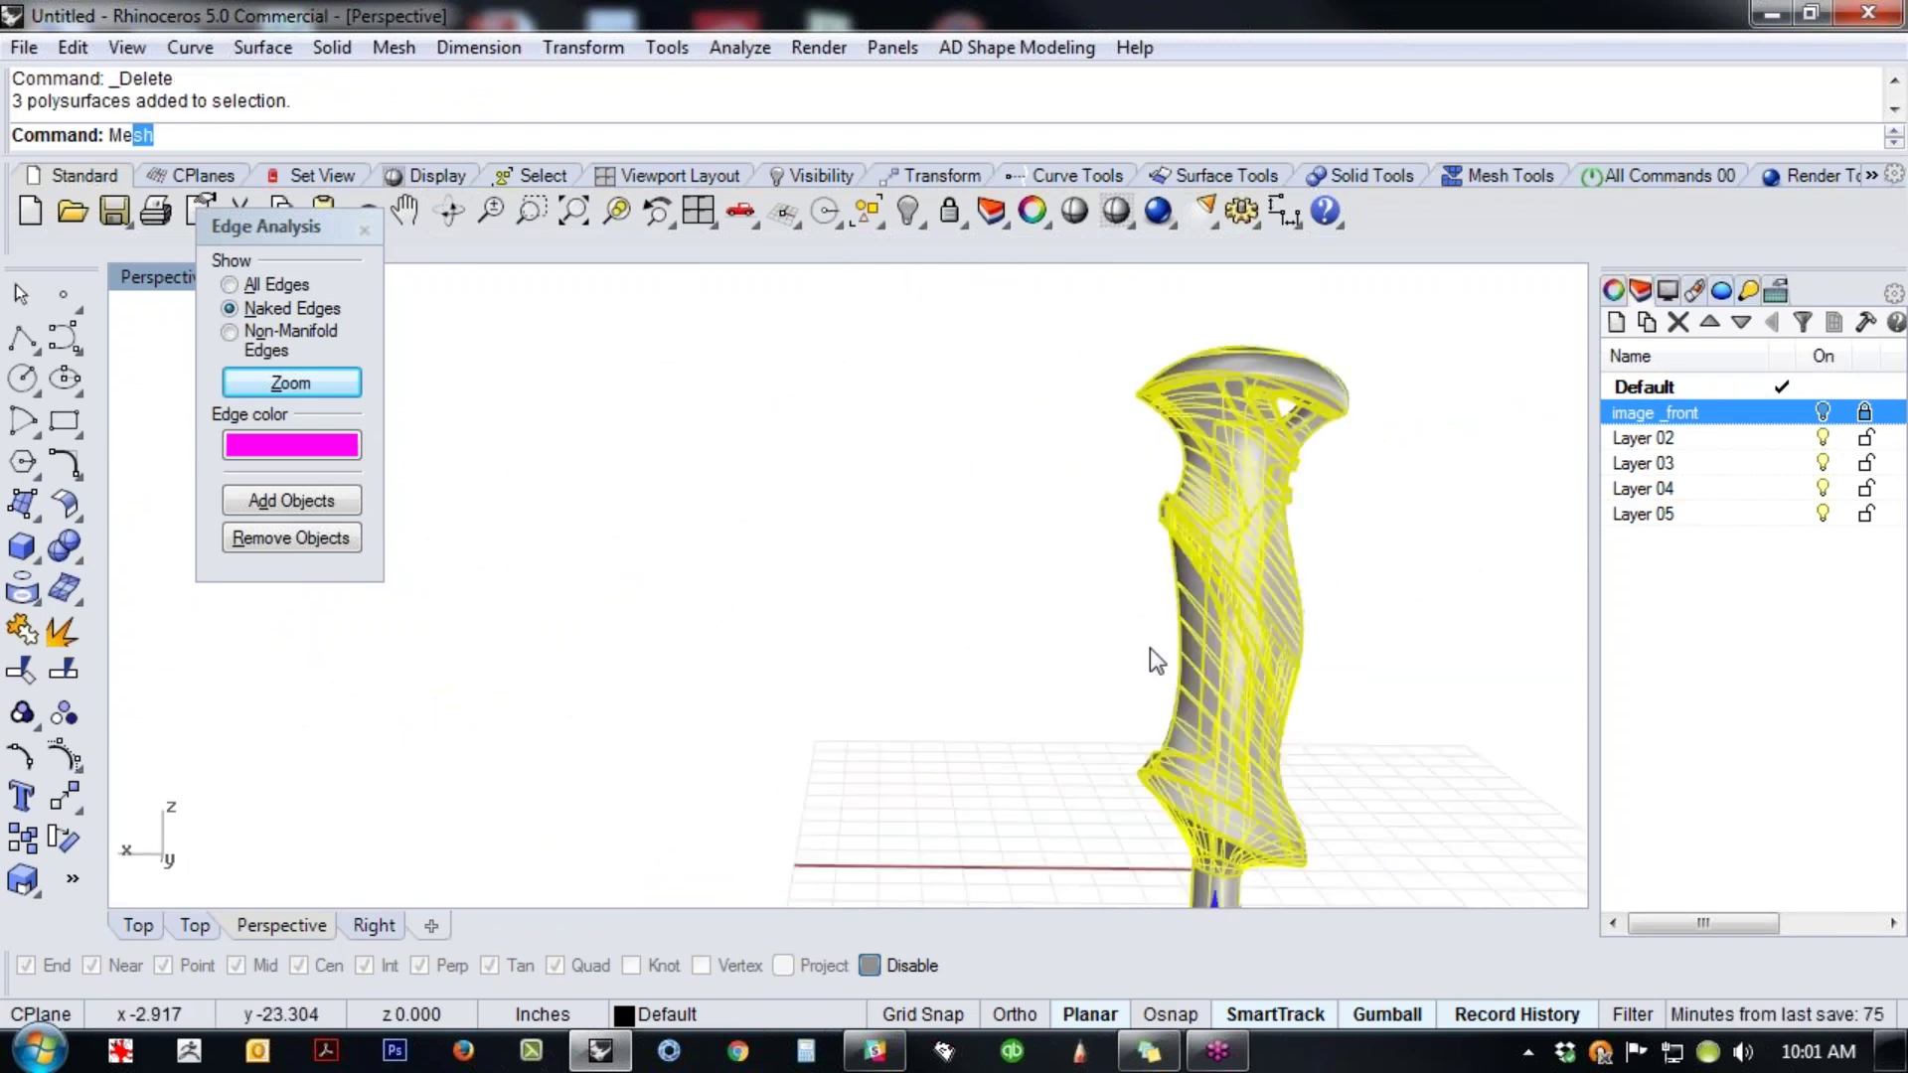
key("Return")
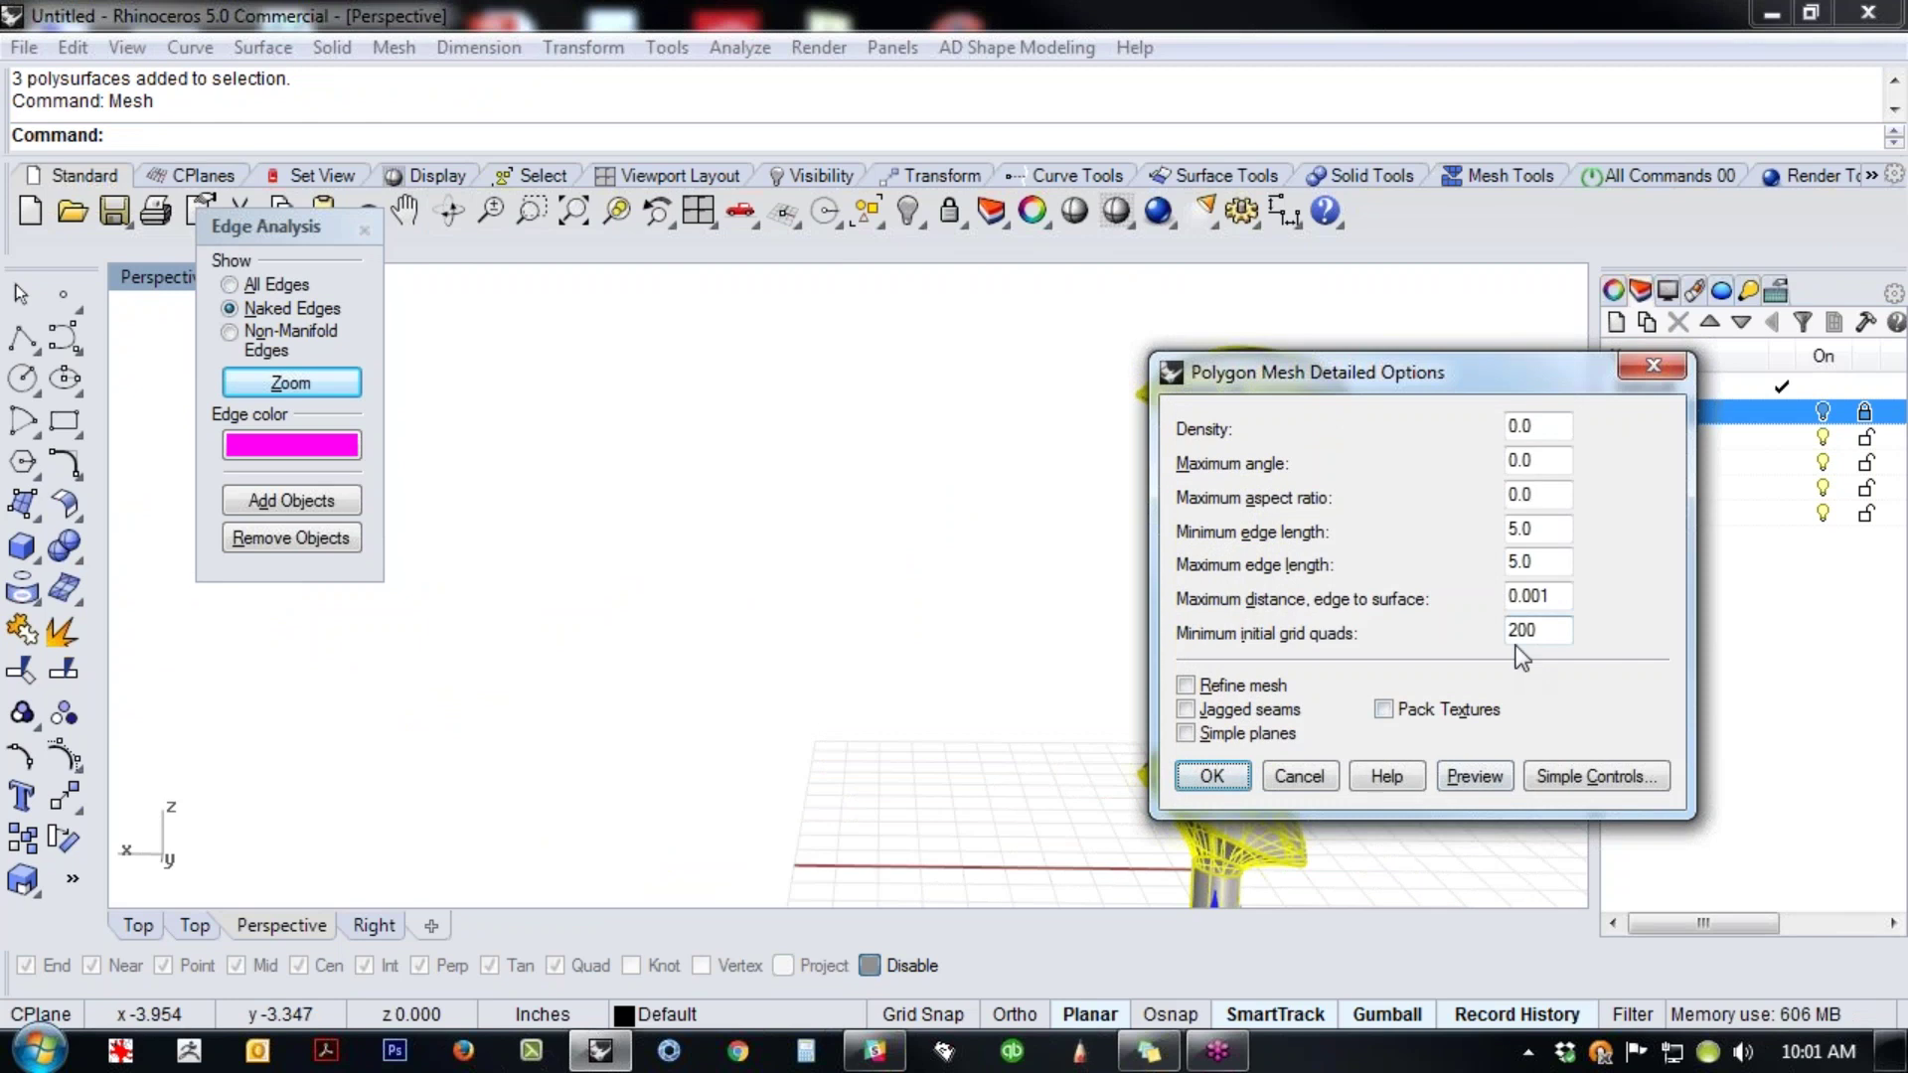
double_click(1547, 563)
type(".1")
left_click(1475, 776)
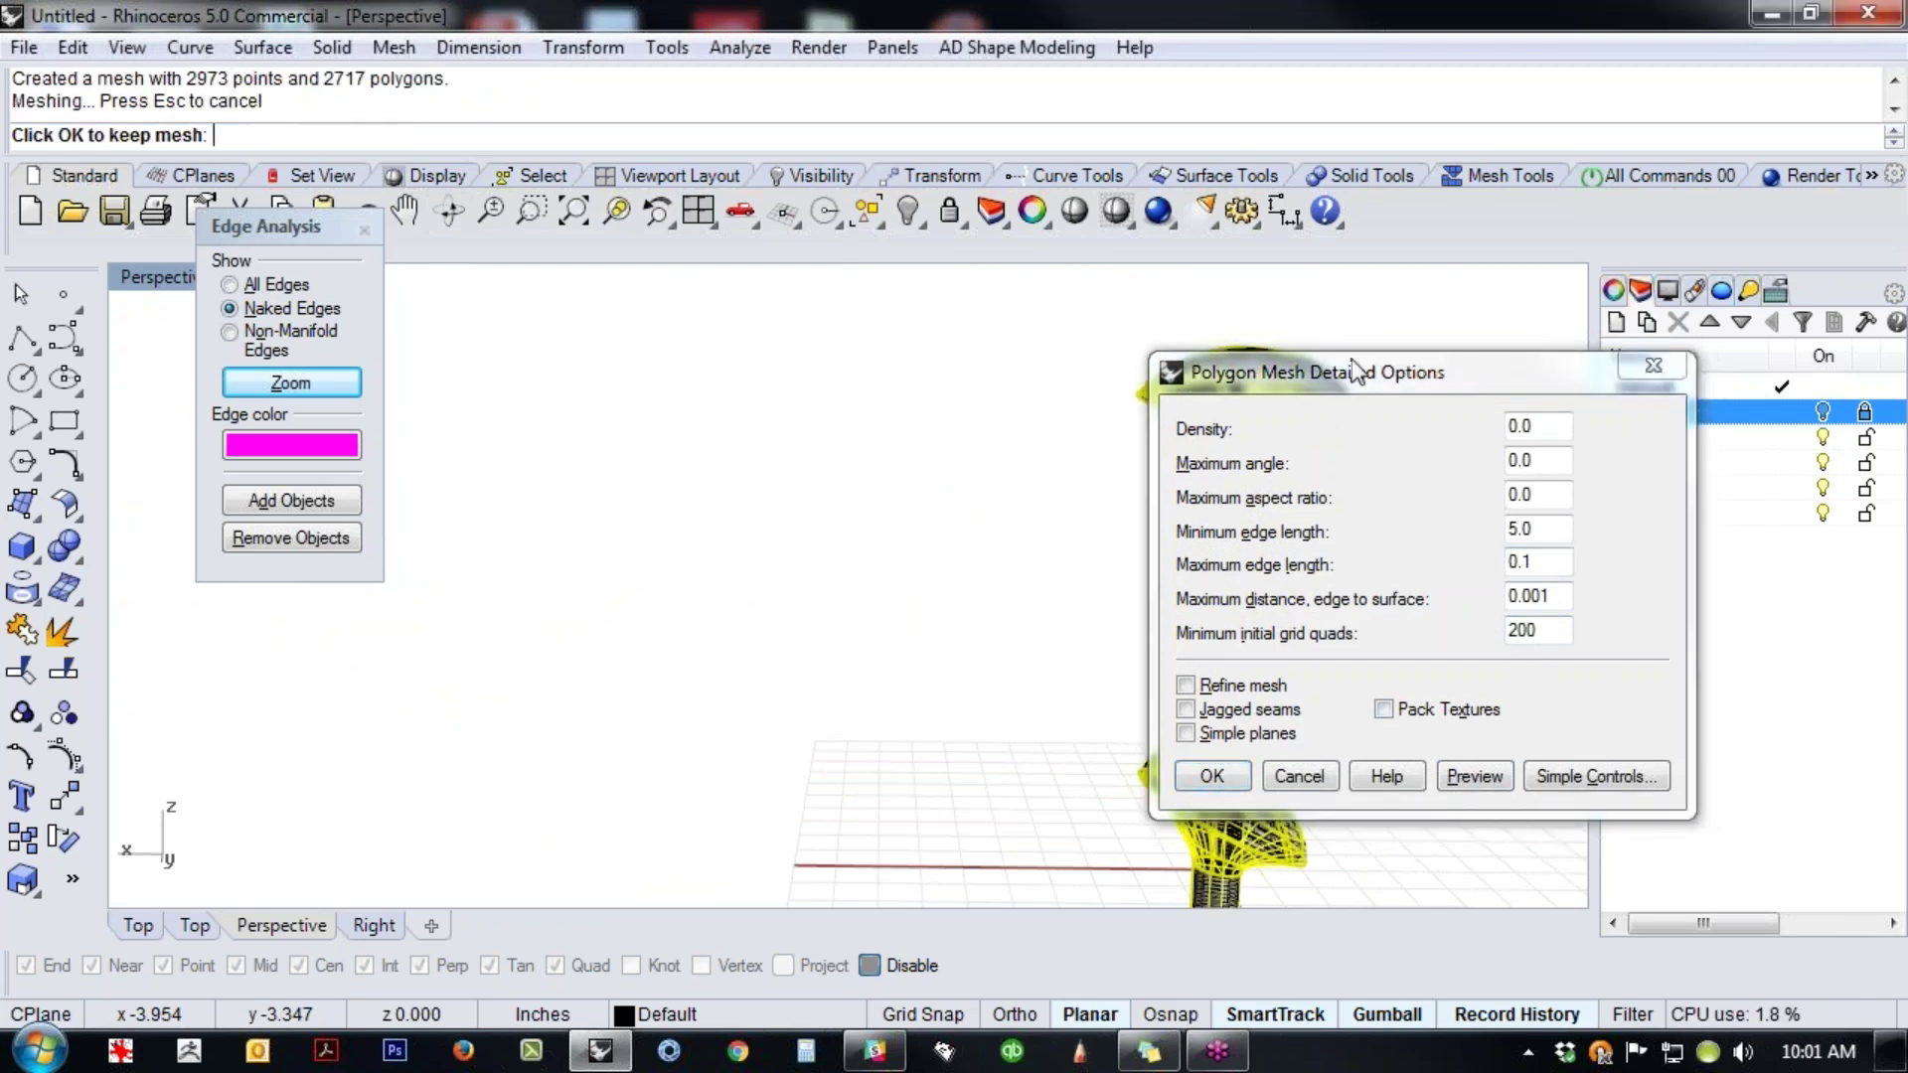
left_click_drag(1353, 380, 704, 332)
right_click_drag(1232, 556, 1254, 696)
scroll(1219, 793, "up", 6)
right_click_drag(1219, 793, 1192, 636, "shift")
right_click_drag(1043, 656, 954, 616)
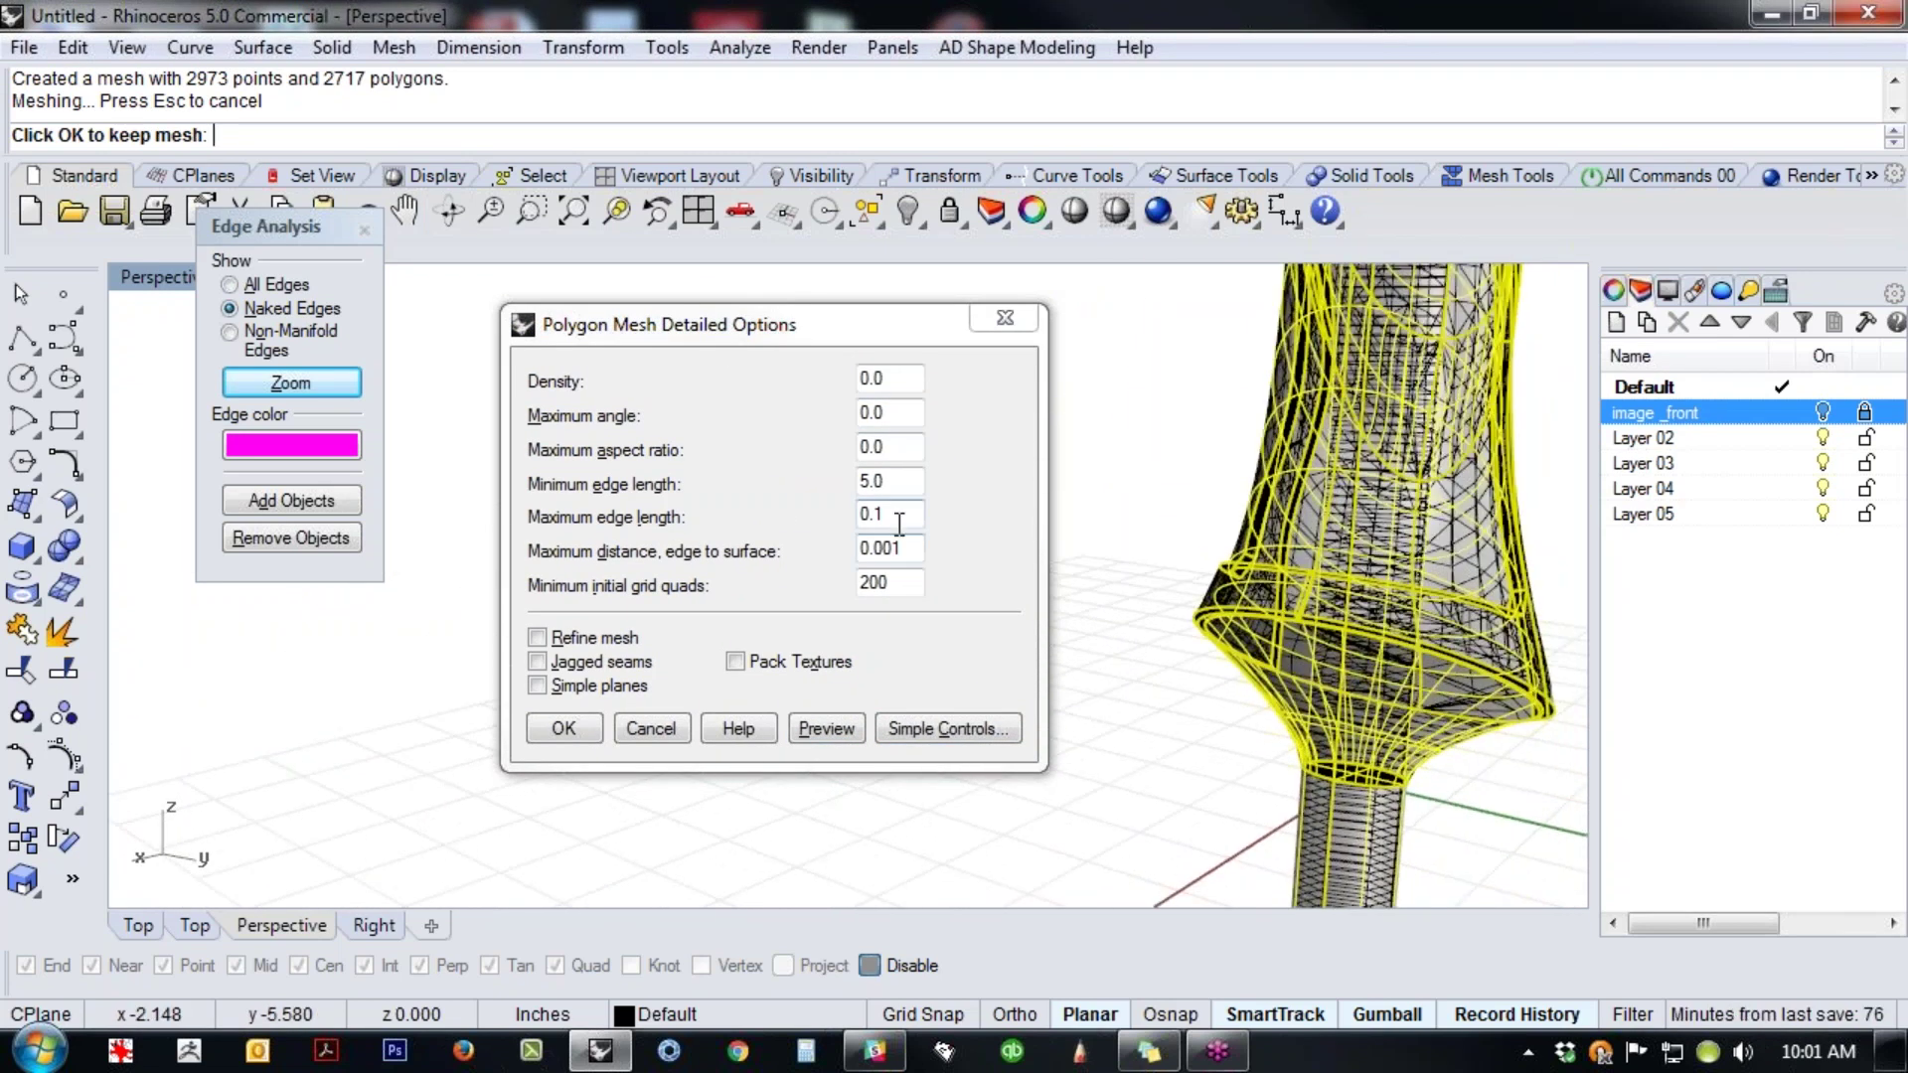
- Try previewing the mesh with minimum edge length 0 and maximum edge length 0.01, and cancel the meshing
double_click(903, 486)
type("0")
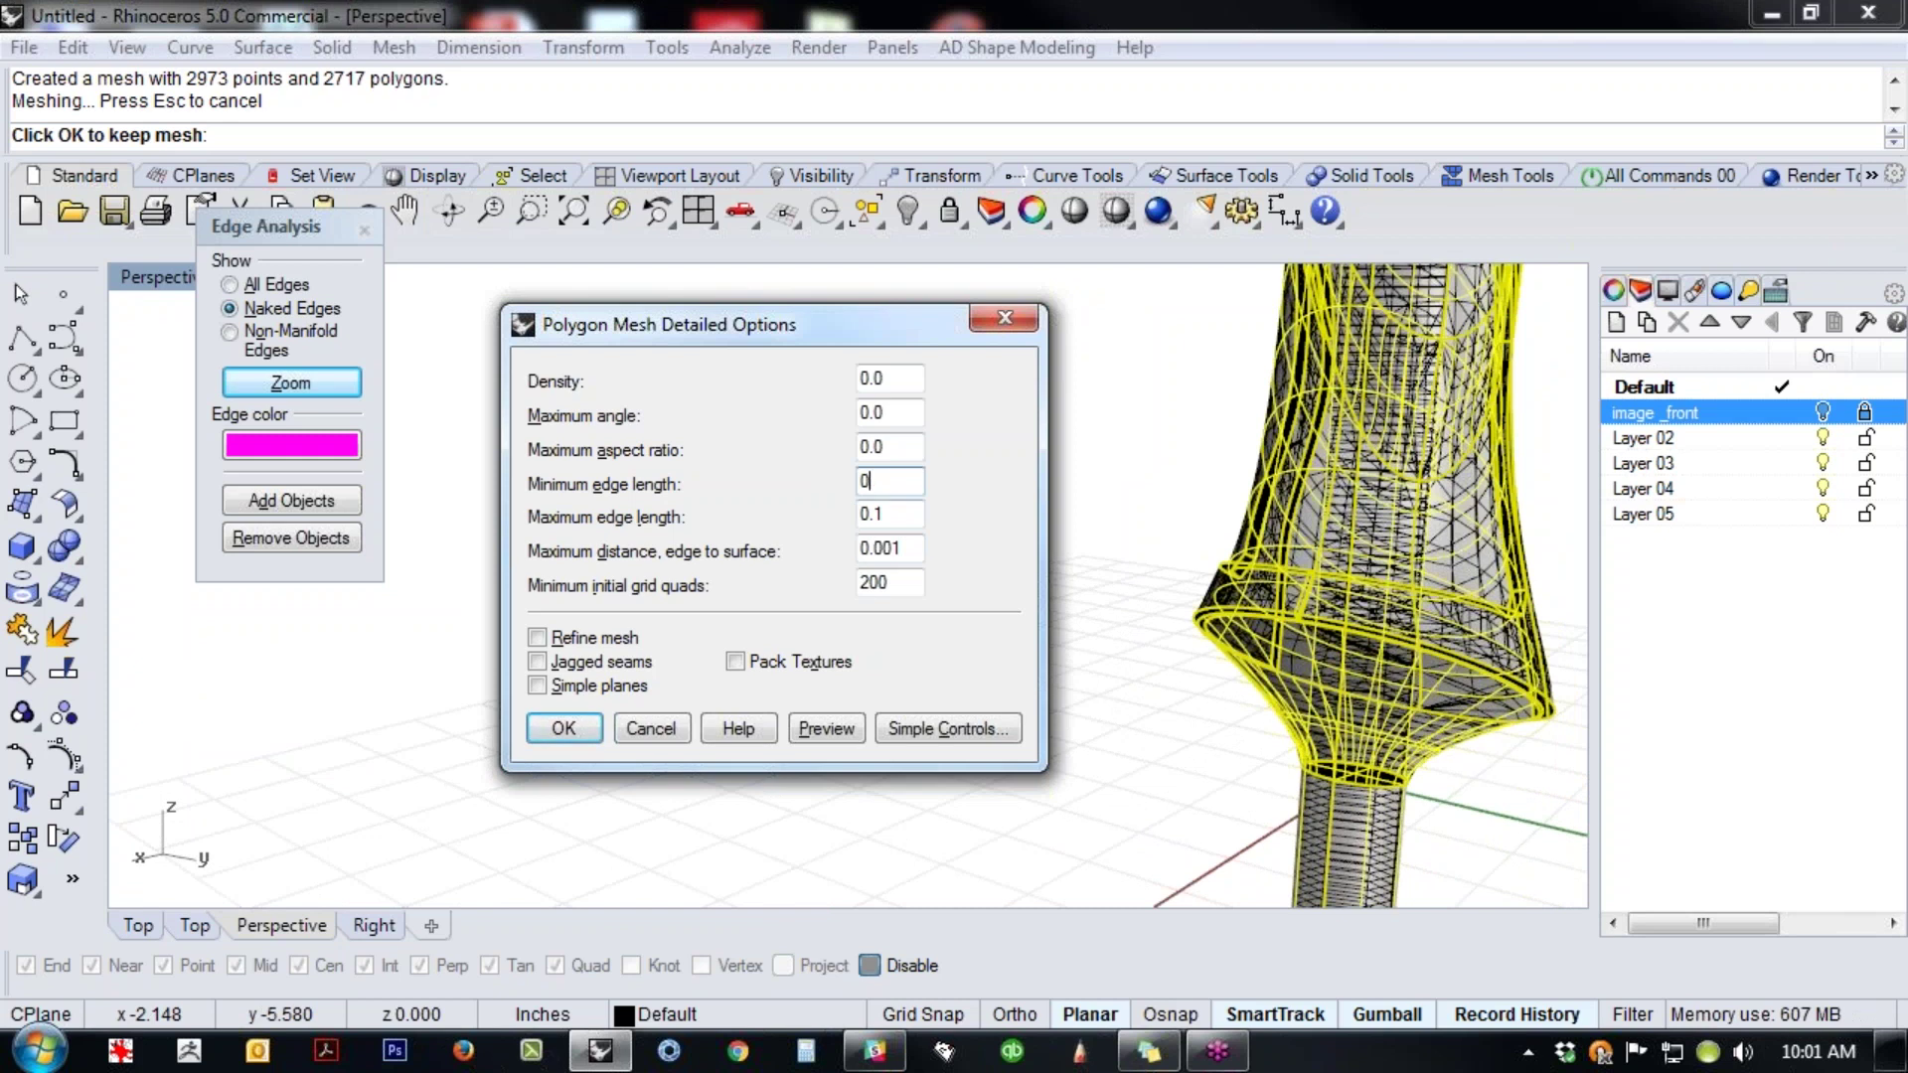
left_click(893, 513)
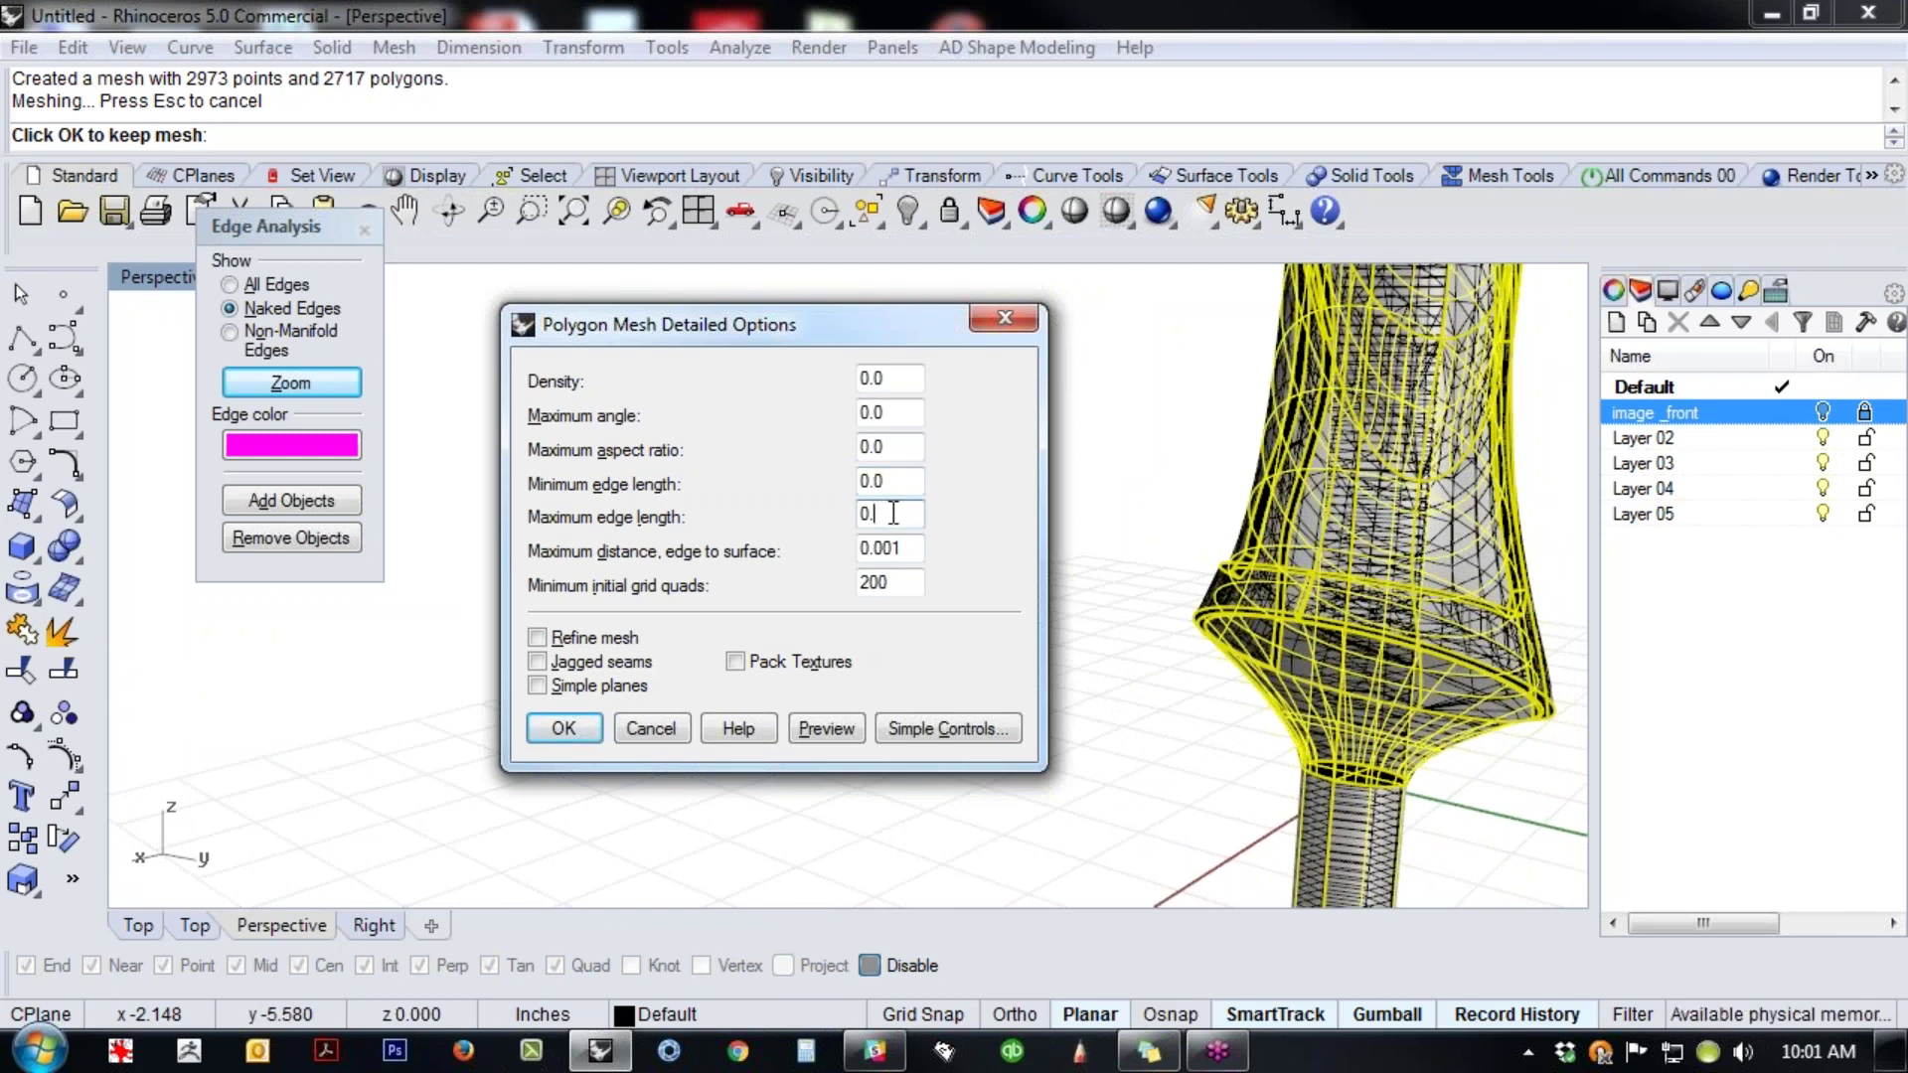
left_click(823, 731)
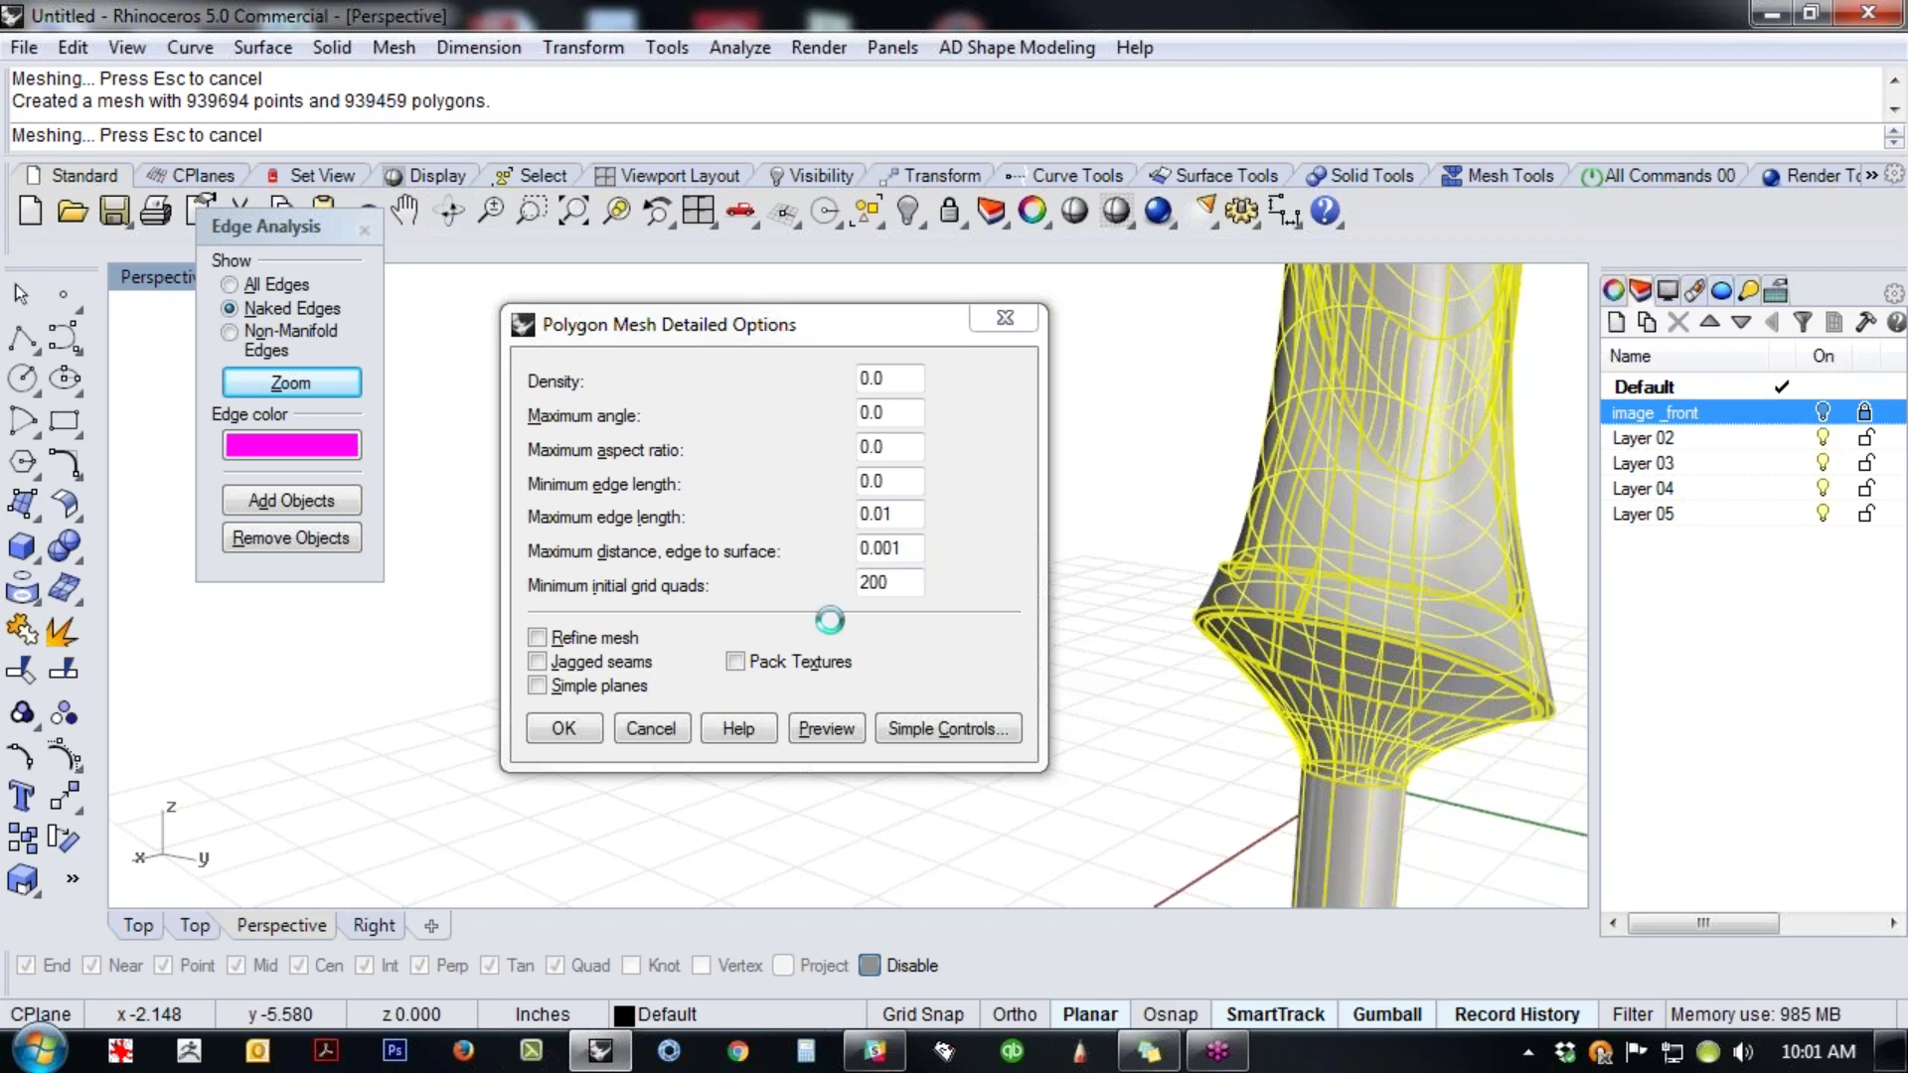
key("Escape")
- Mesh the selected dagger polysurfaces with minimum edge length 0 and maximum edge length 0.02, previewing before accepting
right_click(844, 703)
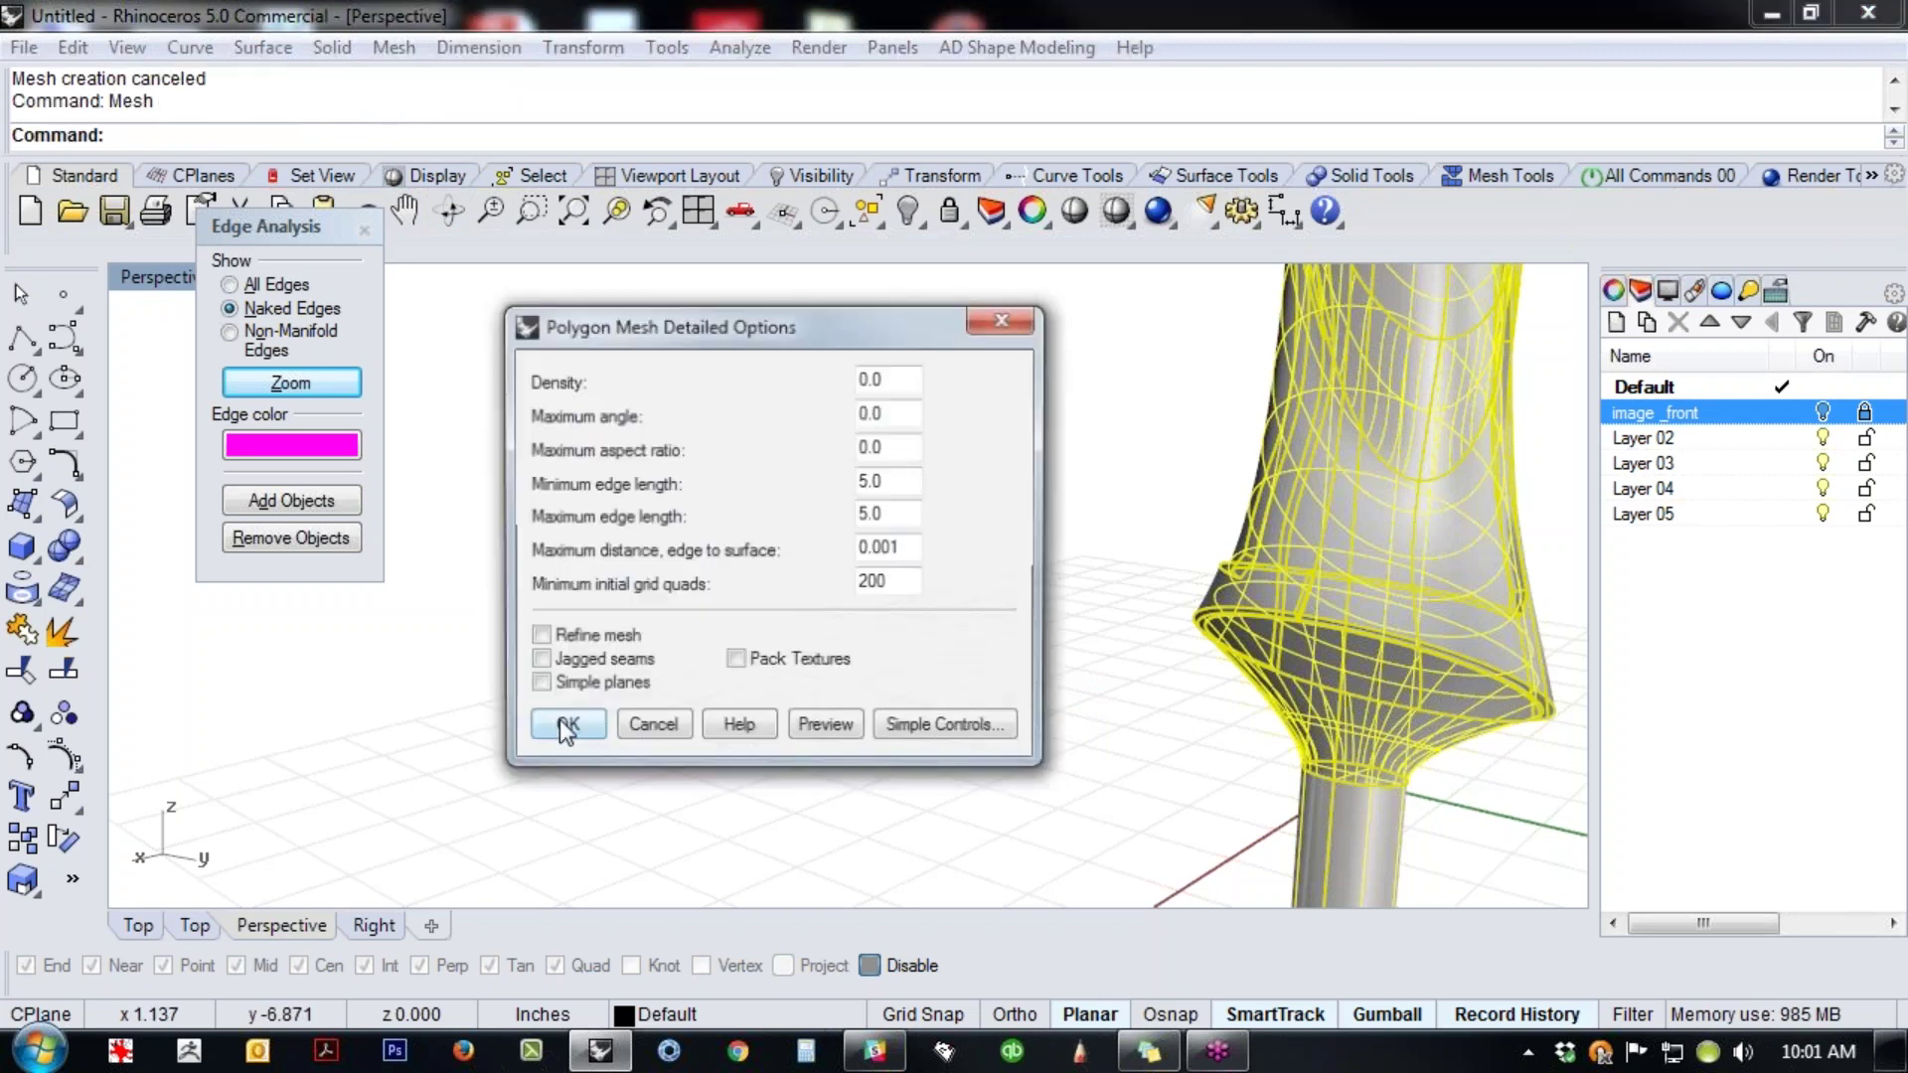
left_click_drag(885, 482, 798, 493)
type("0")
key("Tab")
type("0")
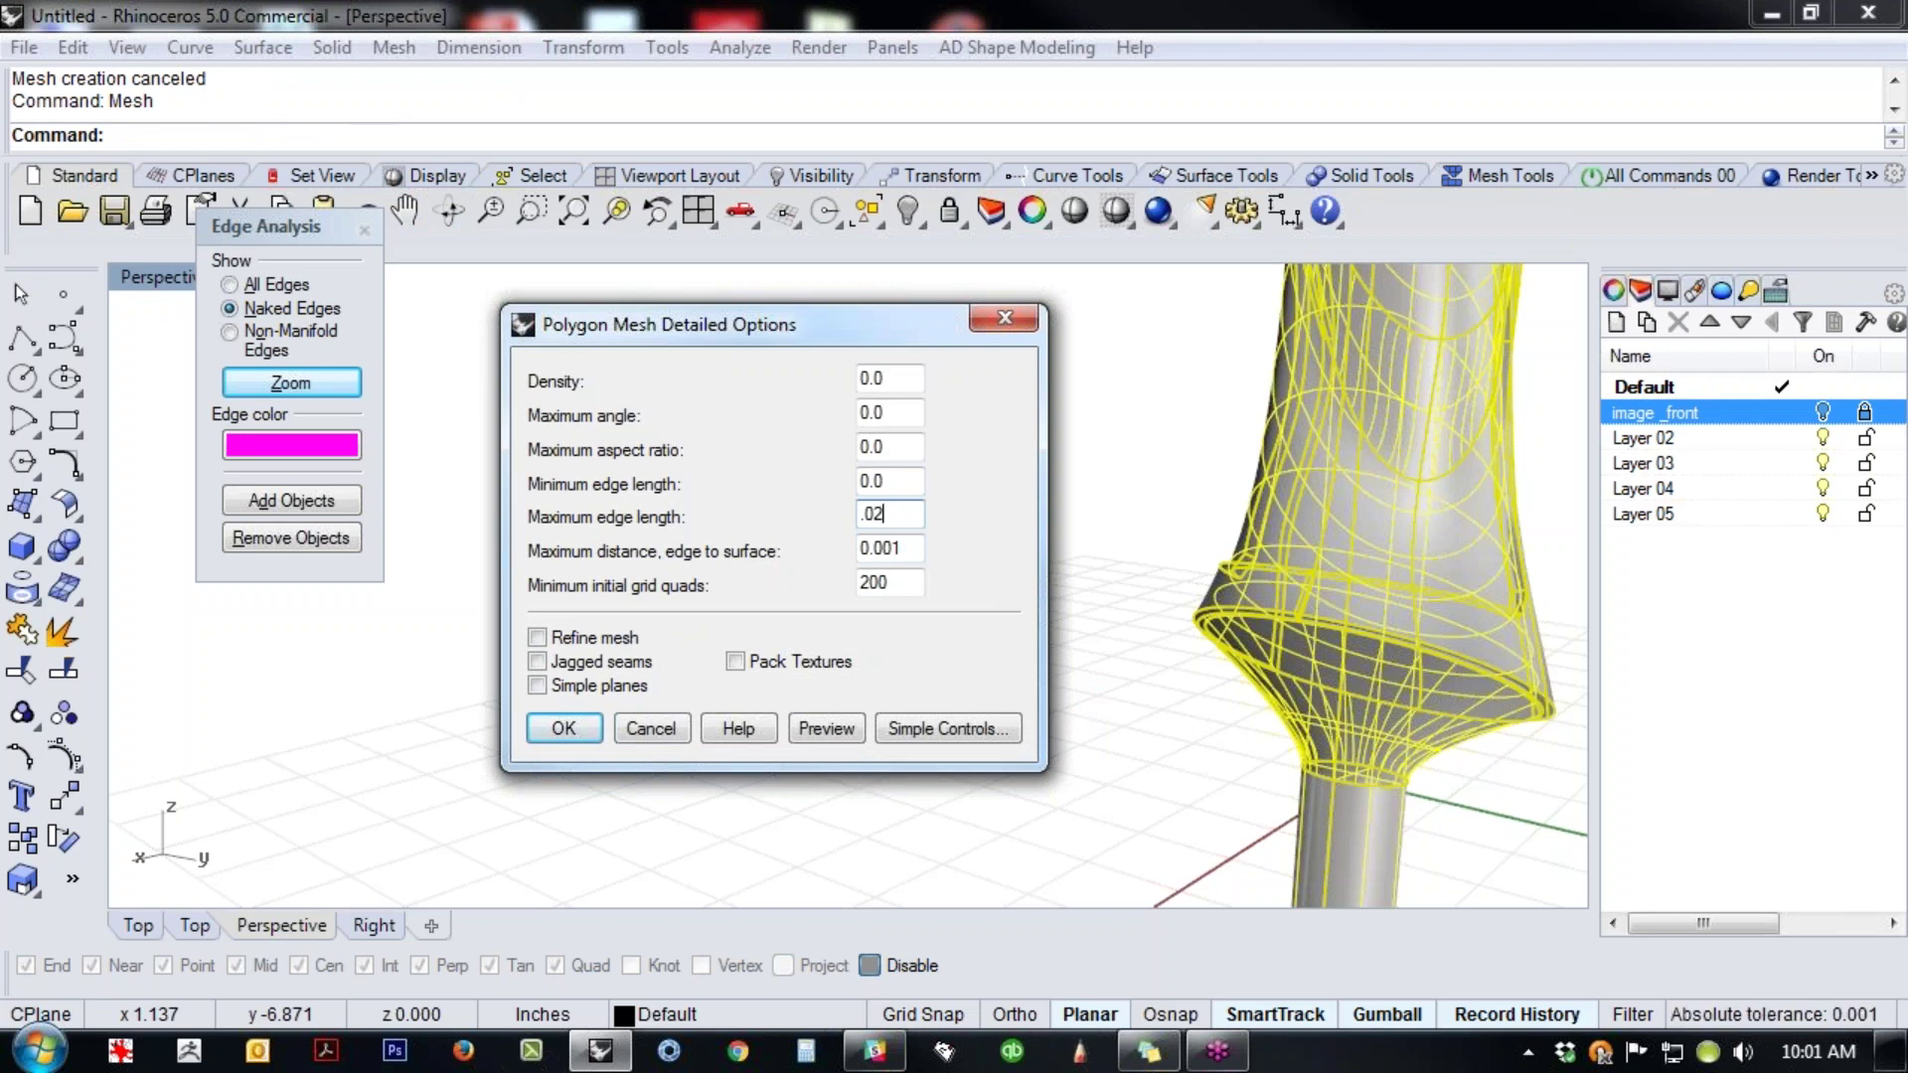
left_click_drag(891, 513, 865, 519)
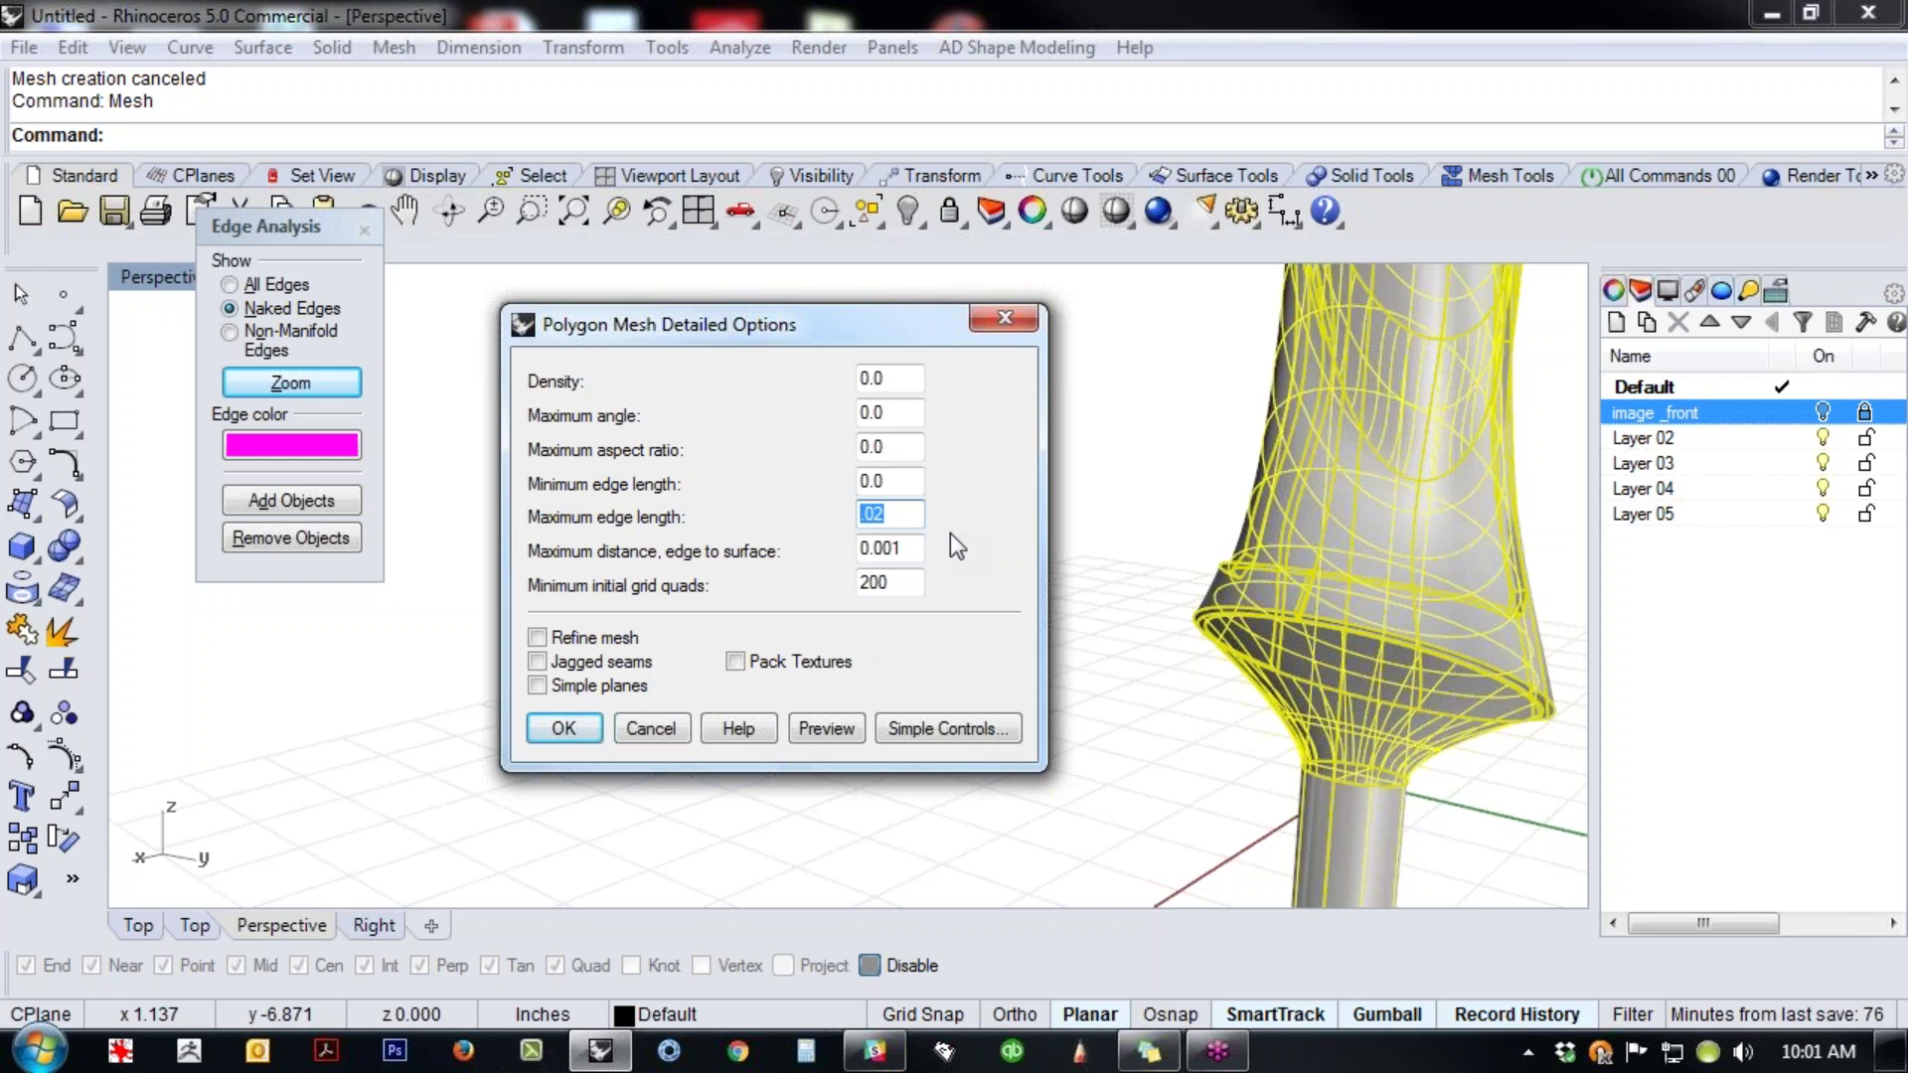
left_click(829, 728)
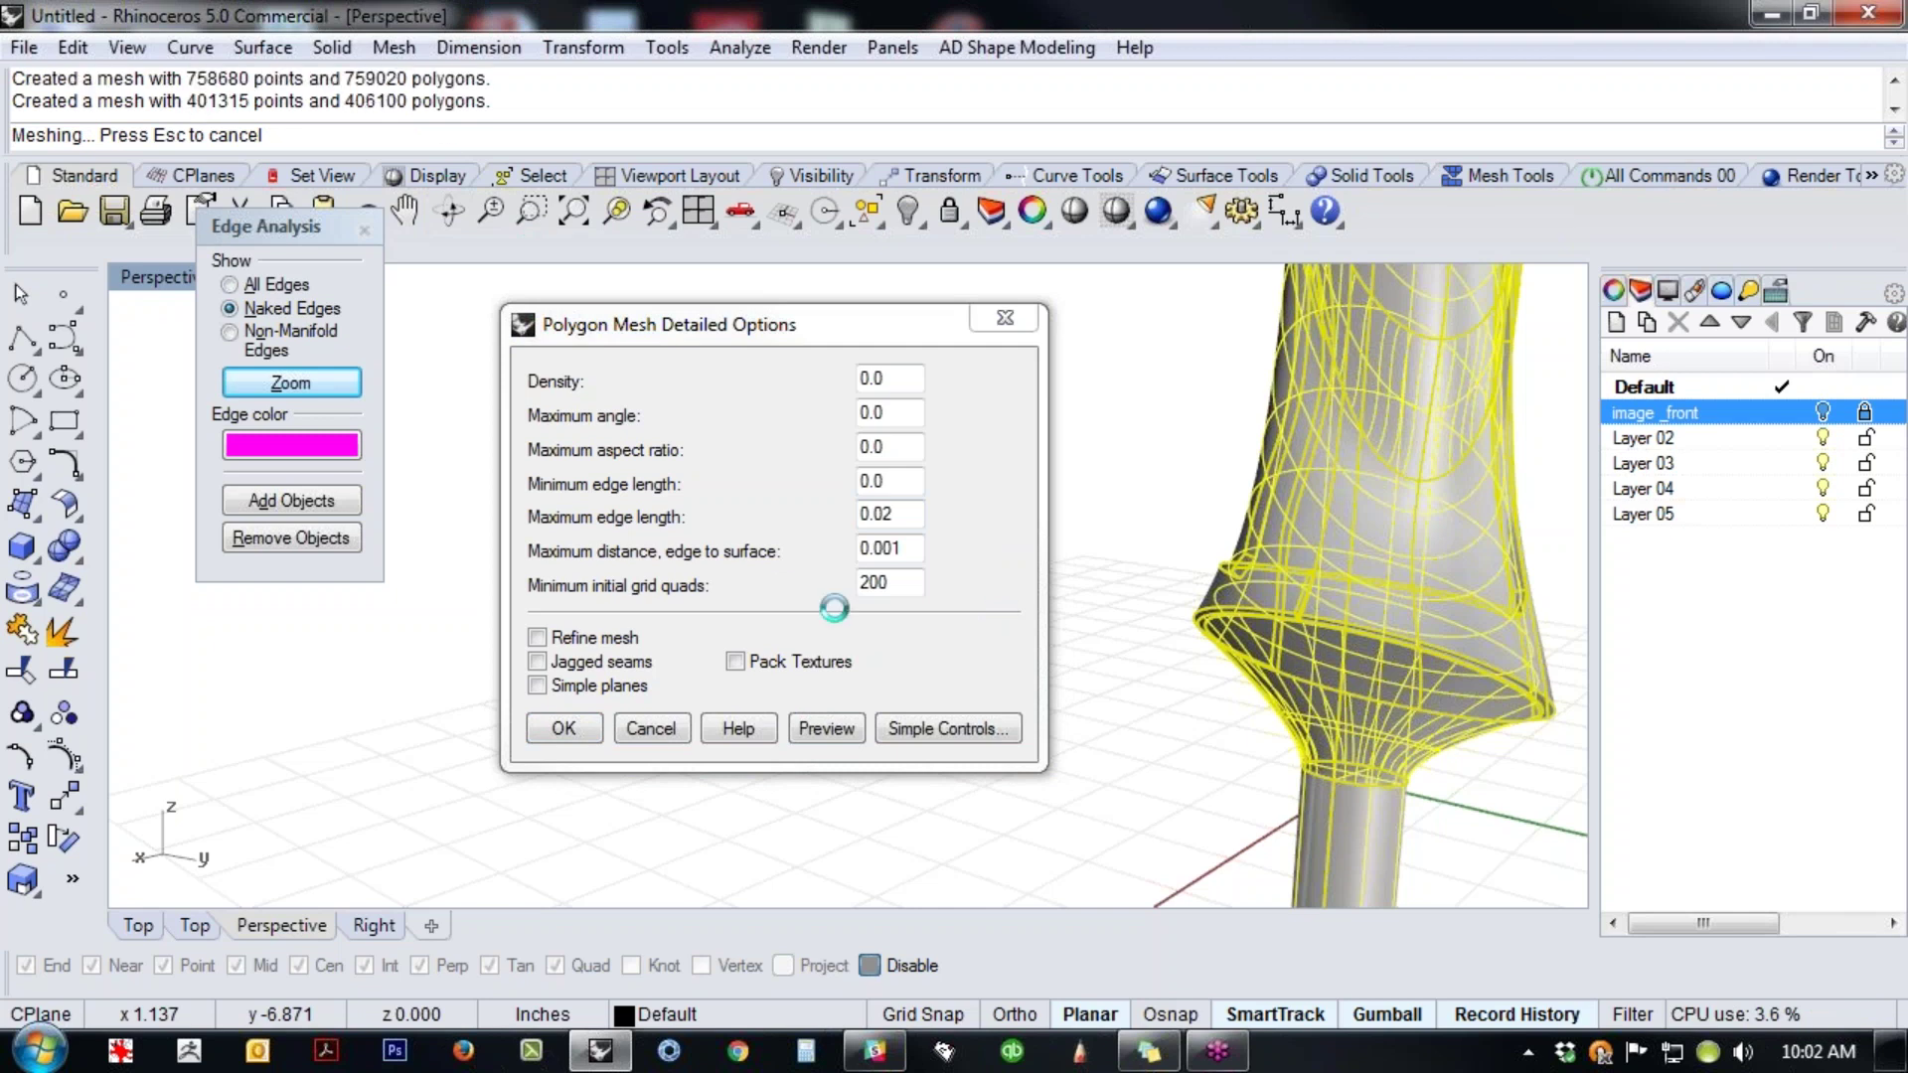
left_click(563, 728)
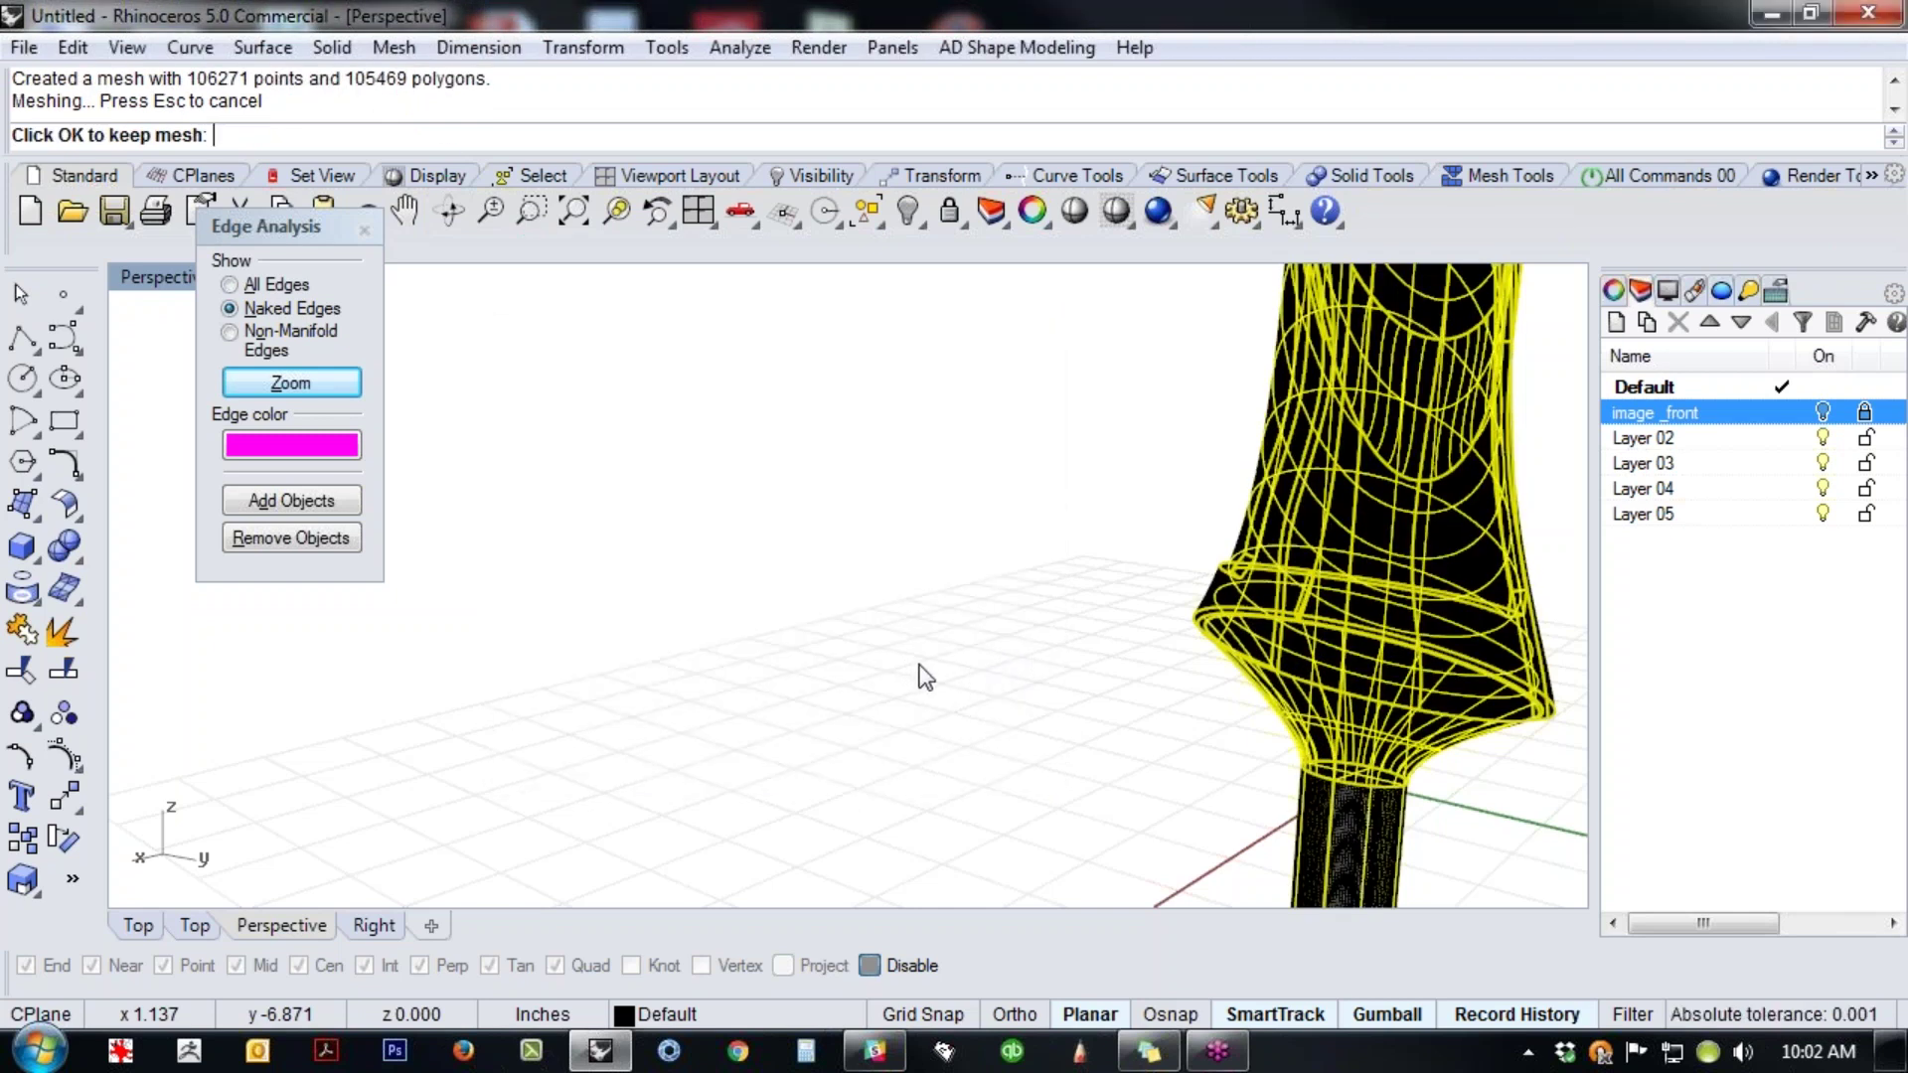
- Select all the dense meshes and move them along negative X to sit beside the original dagger
scroll(866, 612, "down", 8)
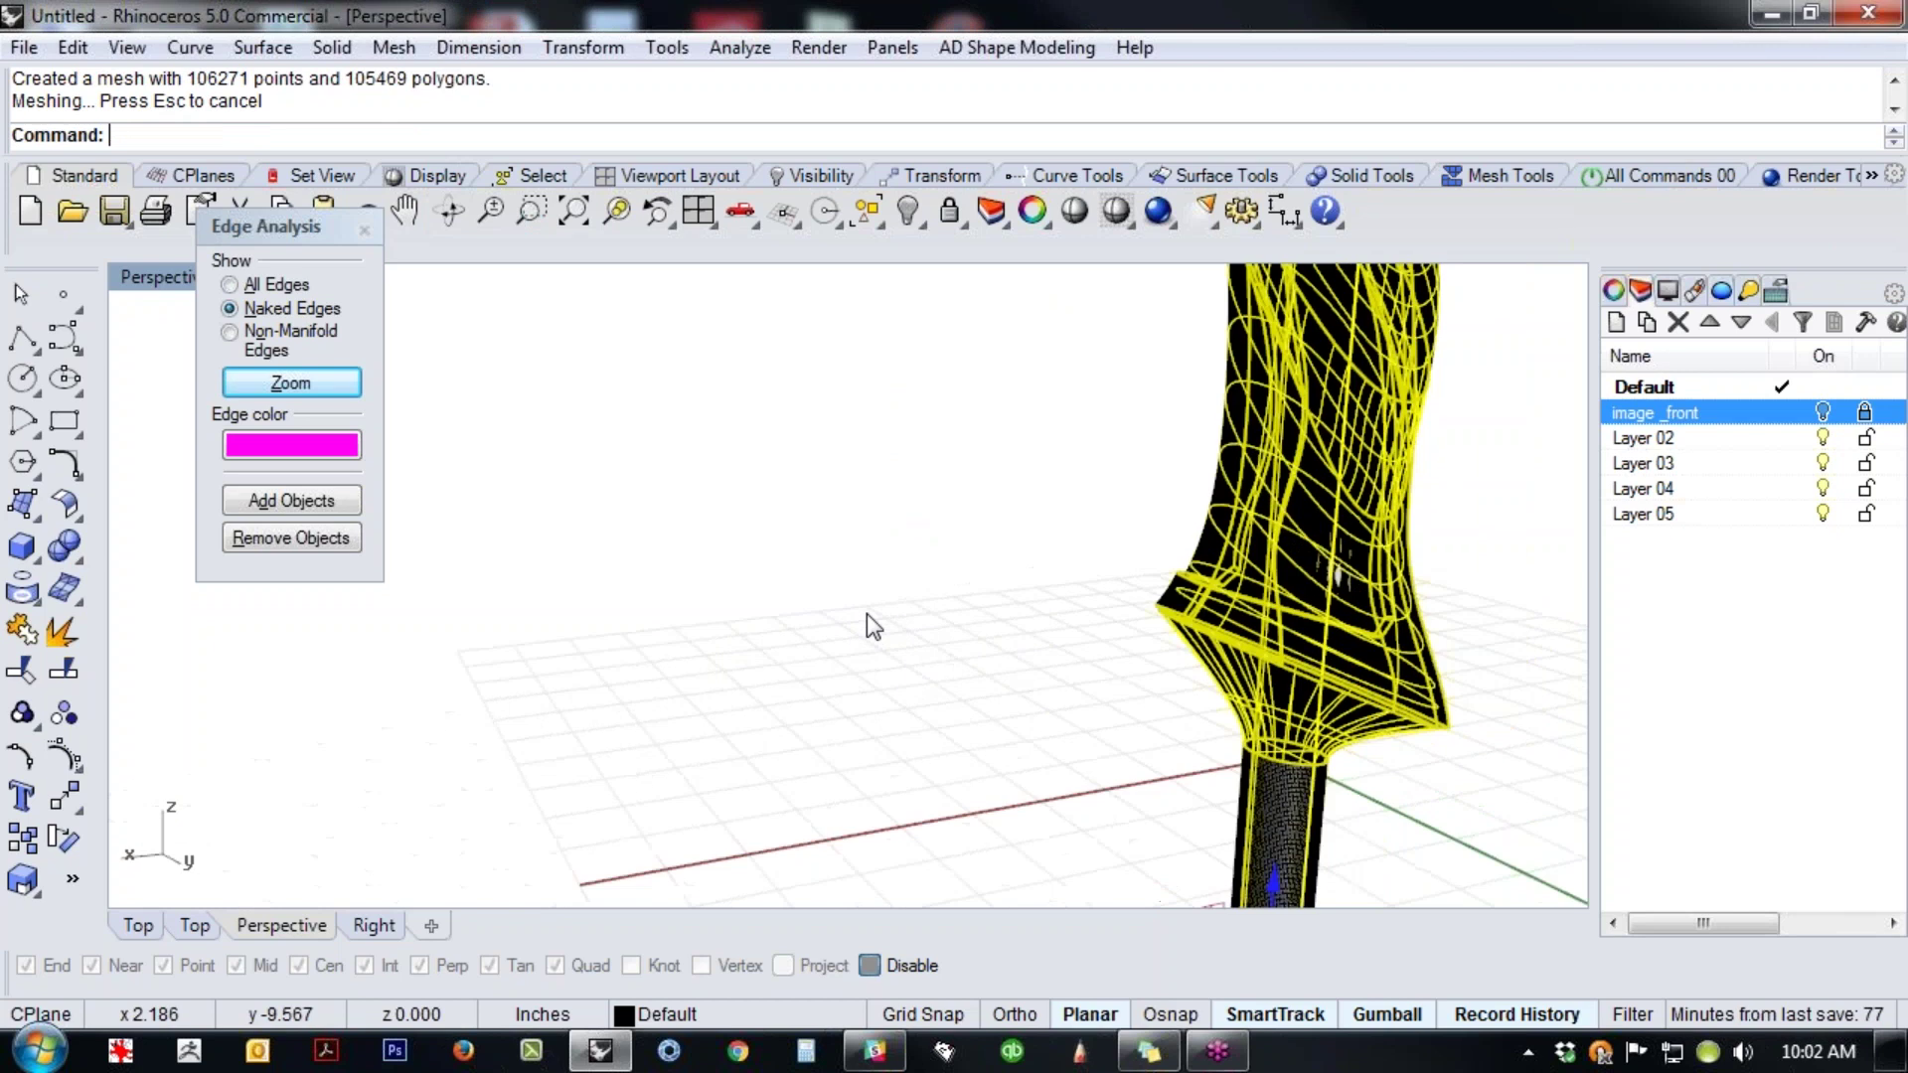
type("SelMesh")
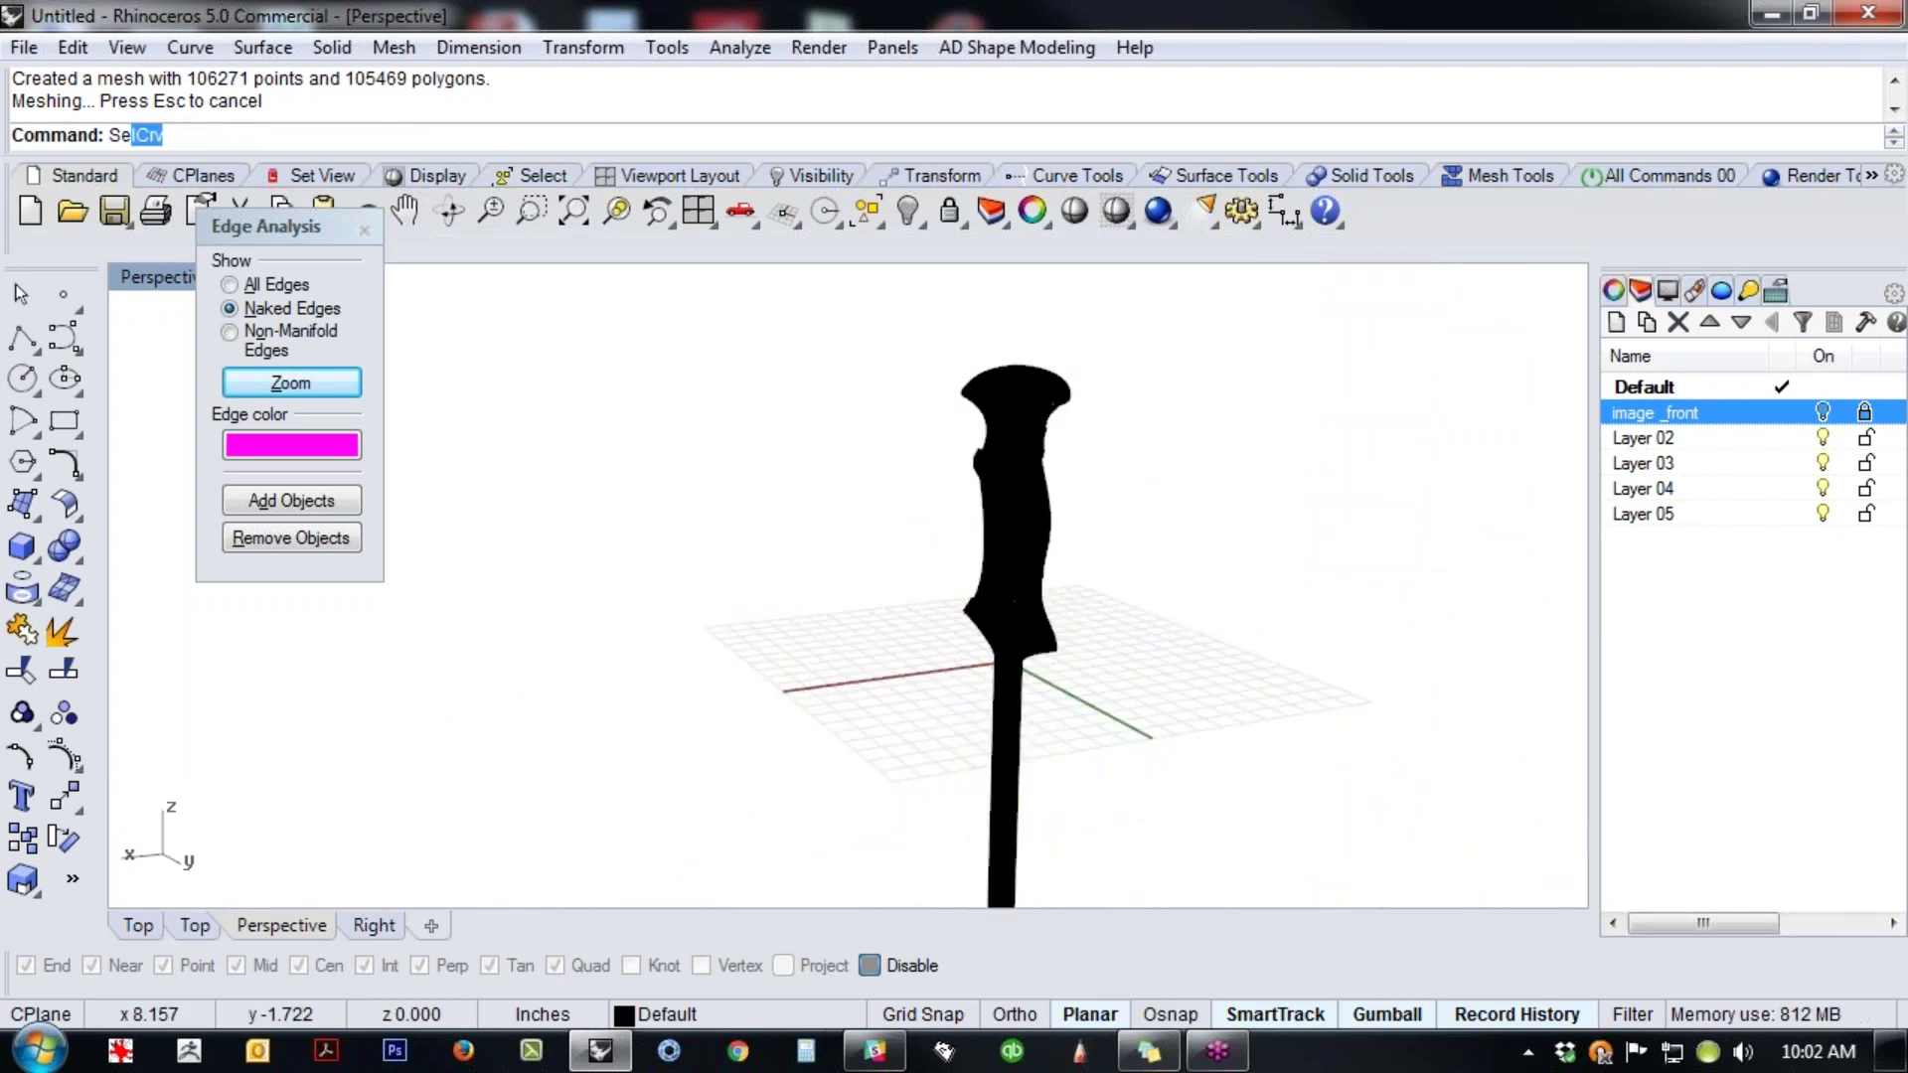
key("Return")
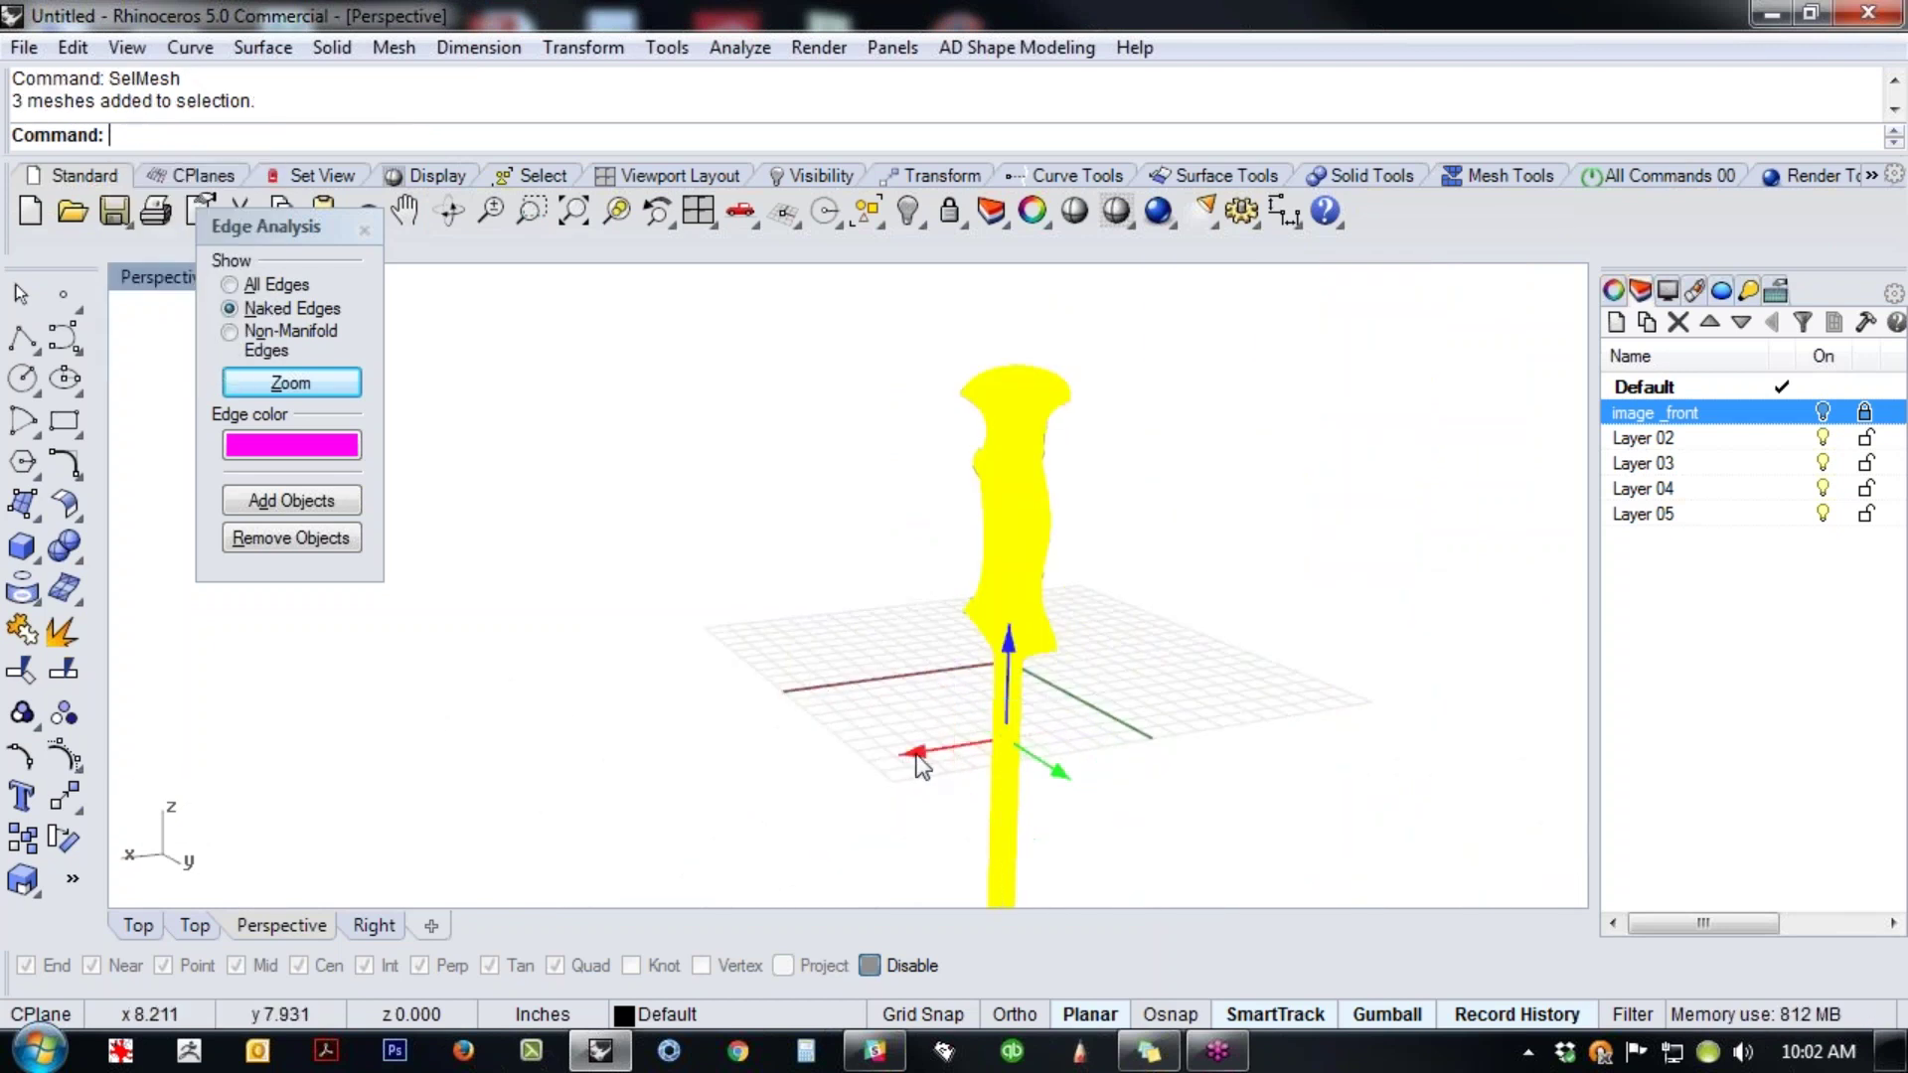
left_click_drag(915, 757, 1153, 715)
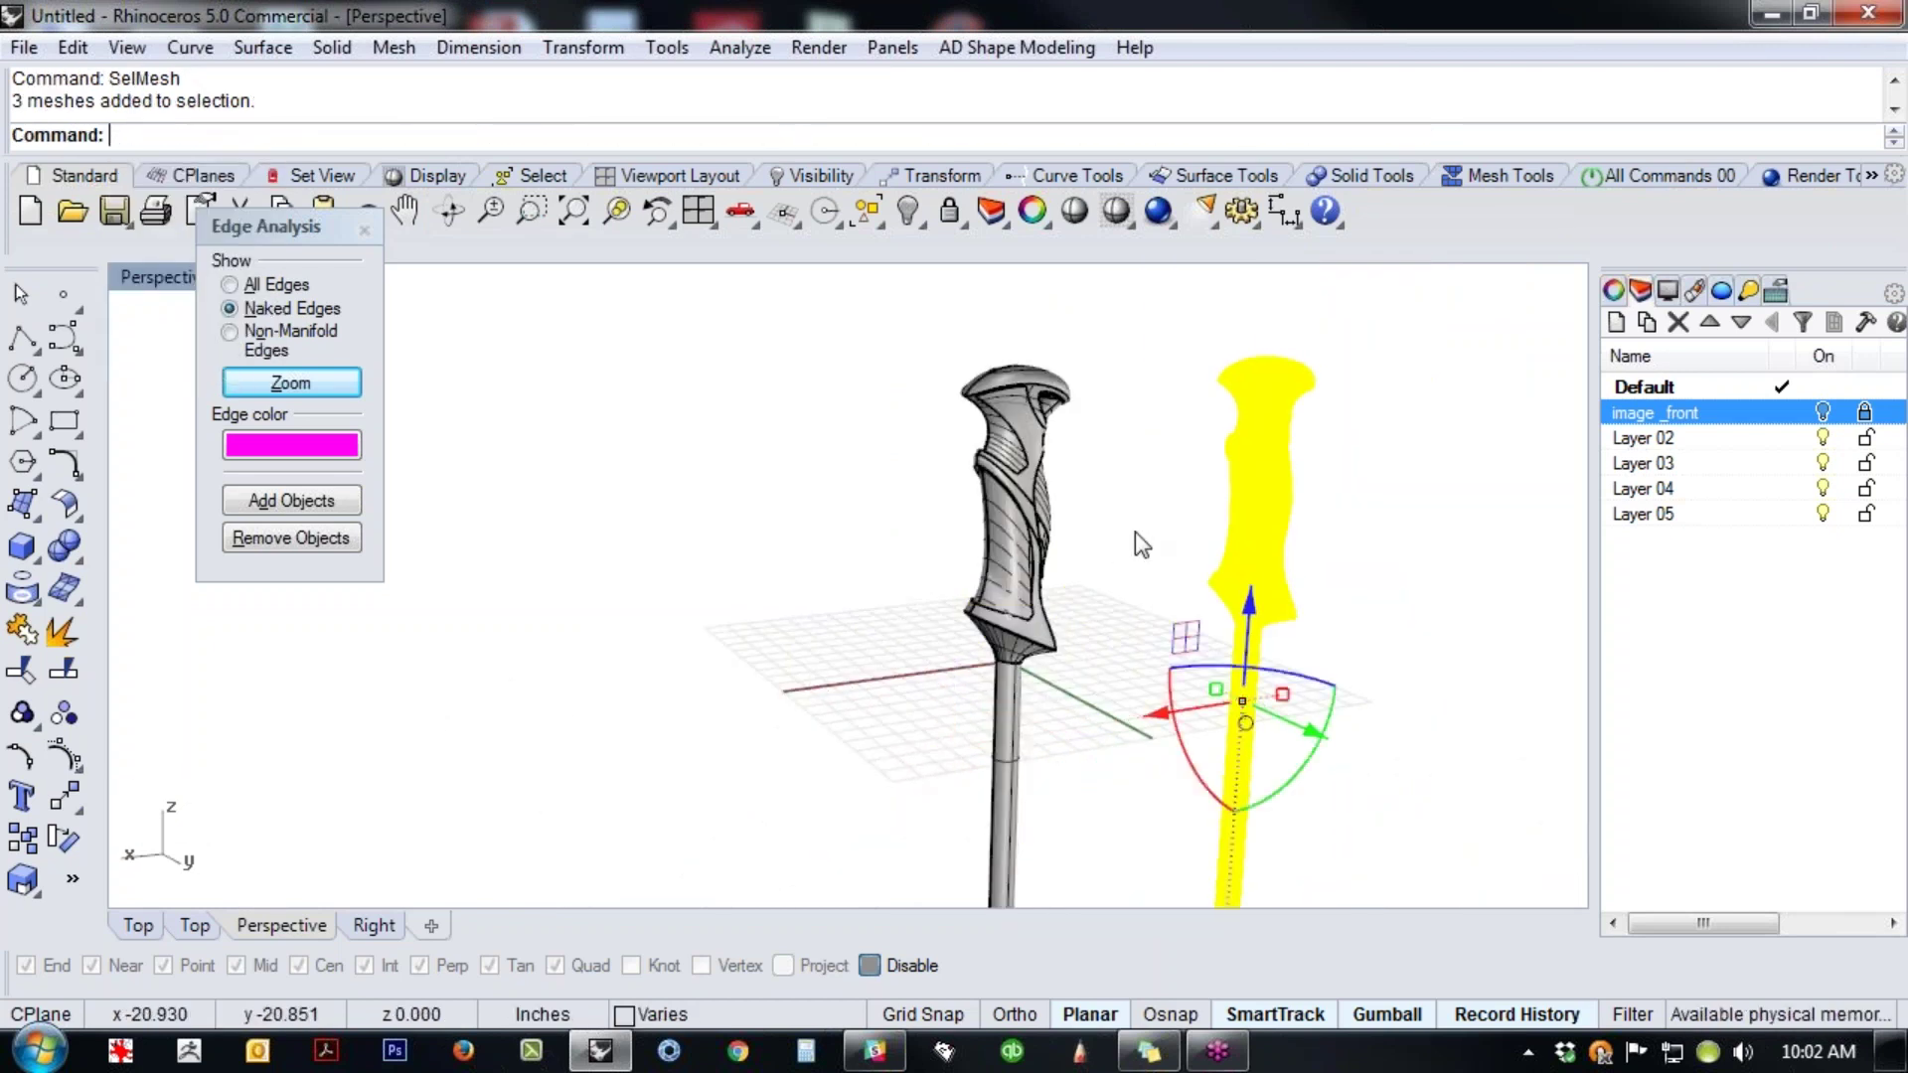
left_click(1369, 522)
- Run Check on the three moved dense meshes and read the report for each mesh
scroll(1370, 522, "up", 5)
scroll(1236, 444, "down", 5)
left_click_drag(1362, 362, 1043, 795)
type("Check")
key("Return")
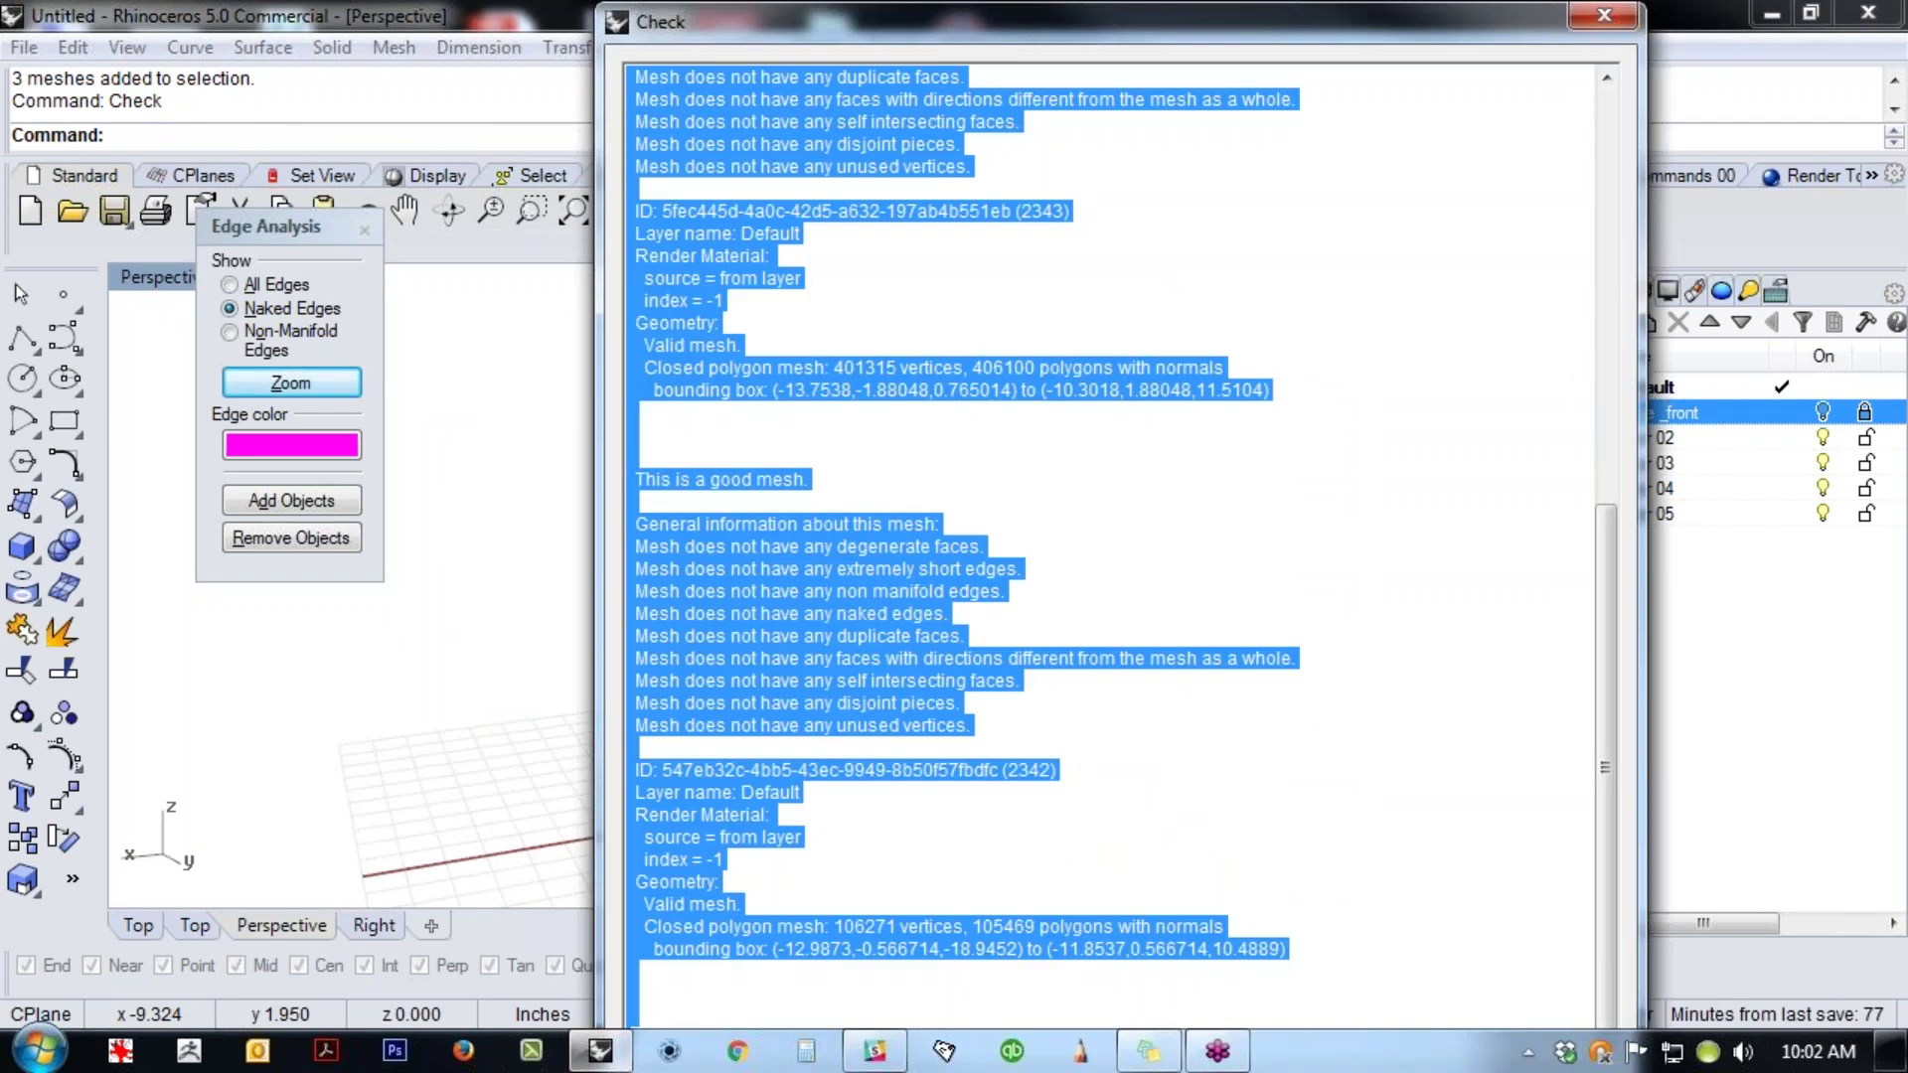
left_click_drag(1606, 562, 1606, 145)
left_click(1267, 388)
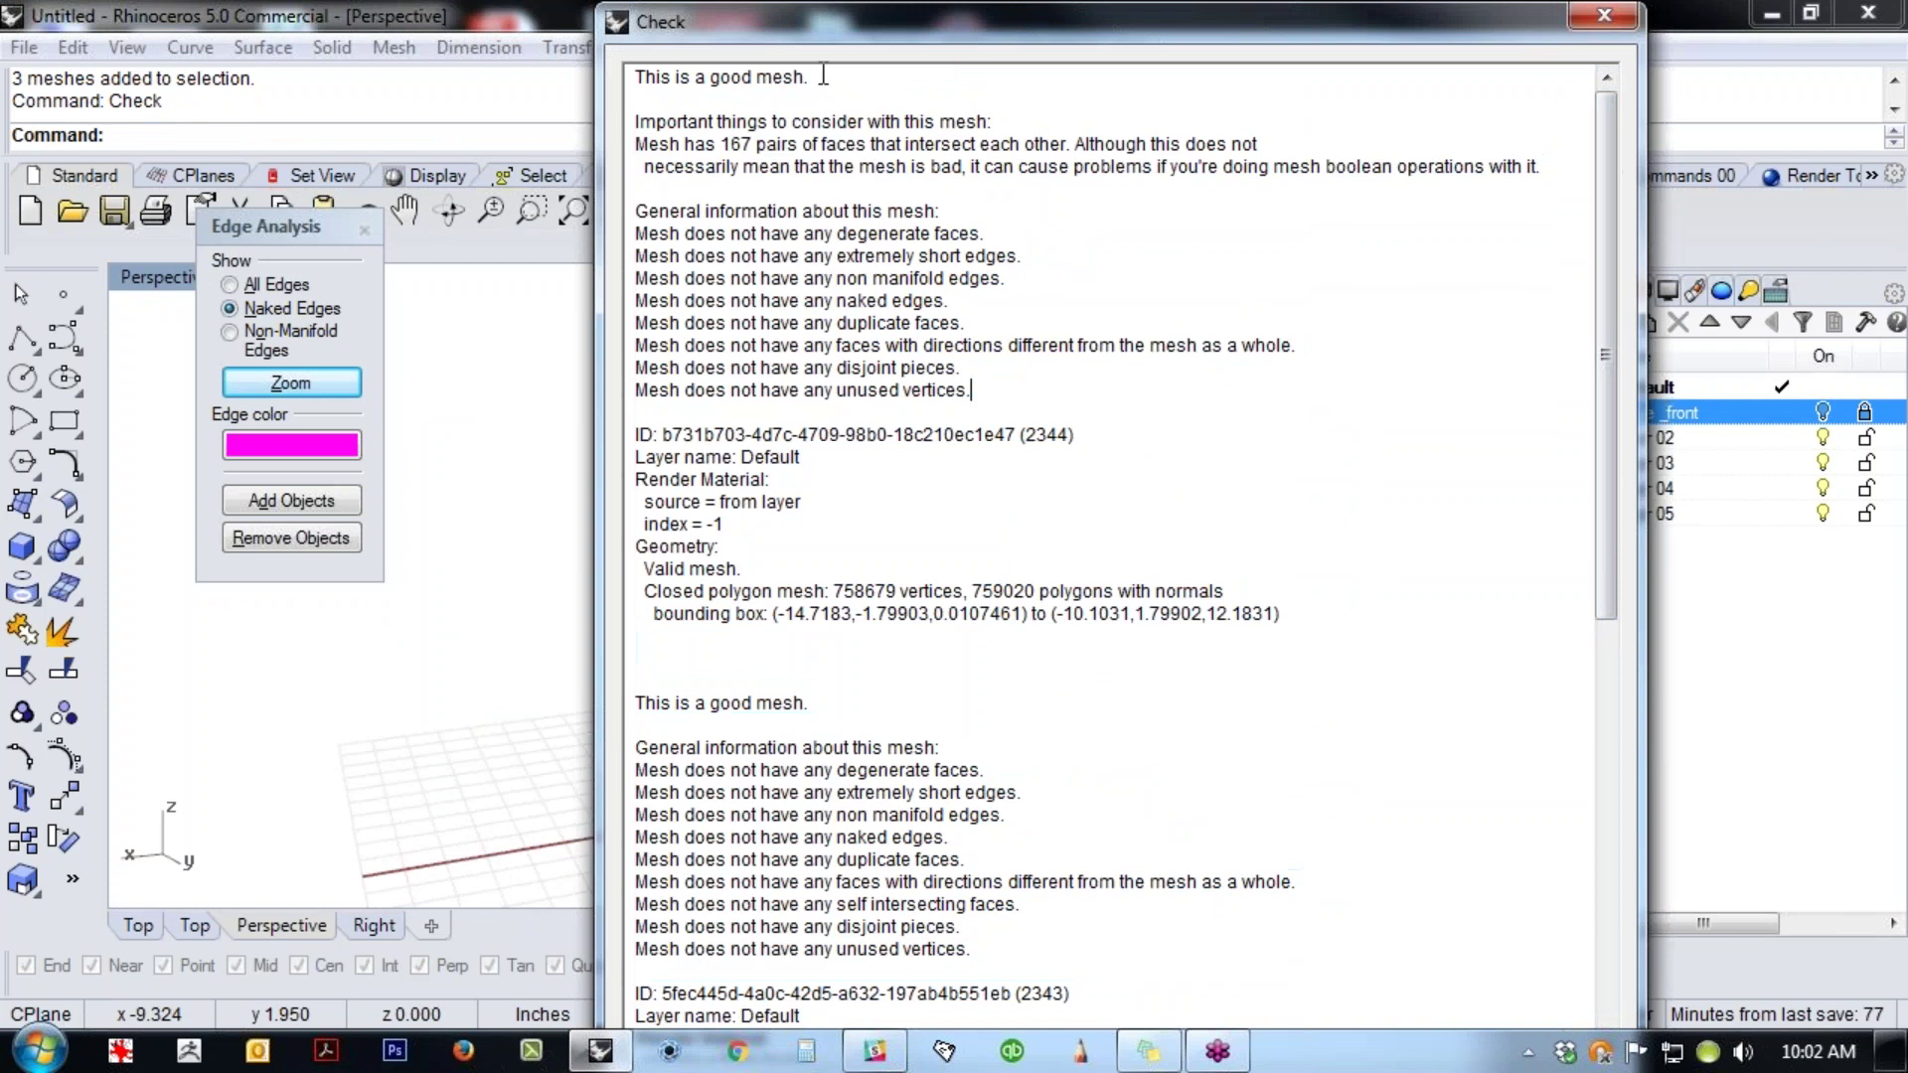
scroll(785, 575, "down", 10)
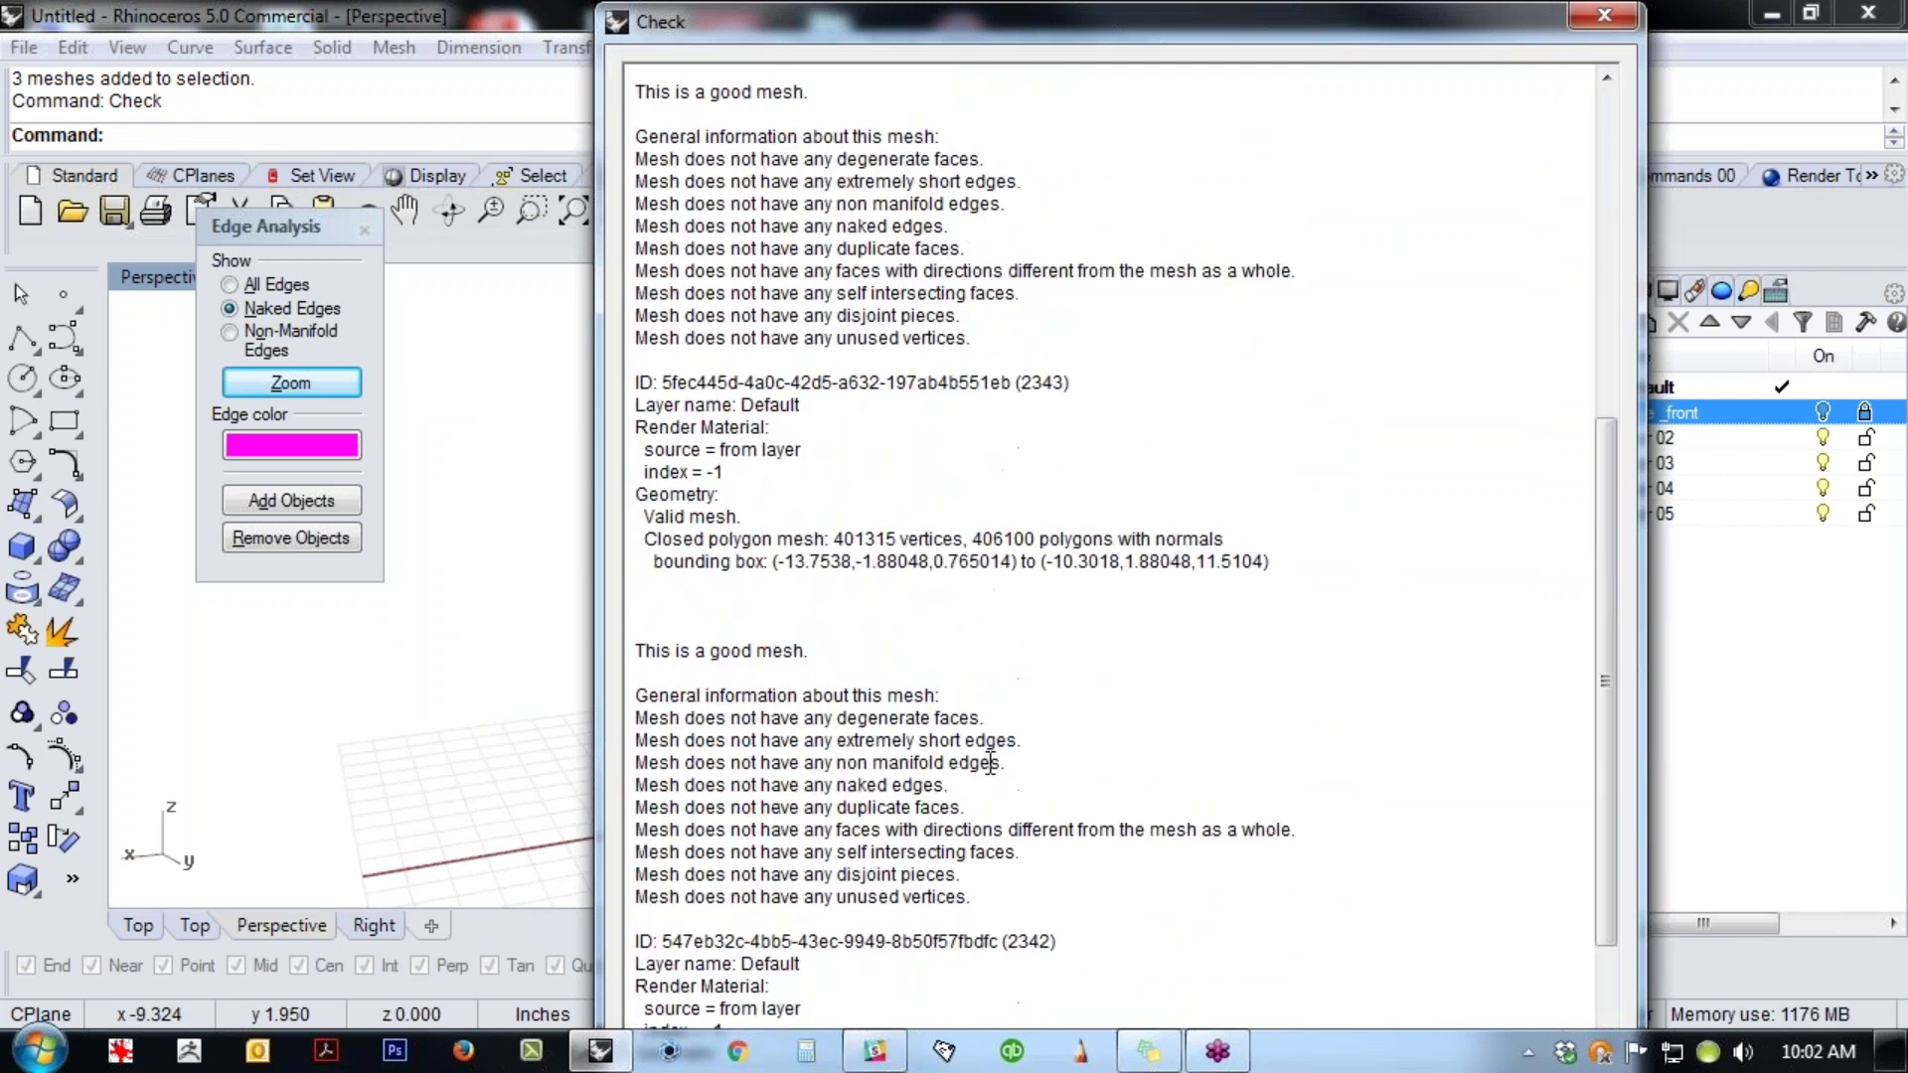
left_click(1603, 15)
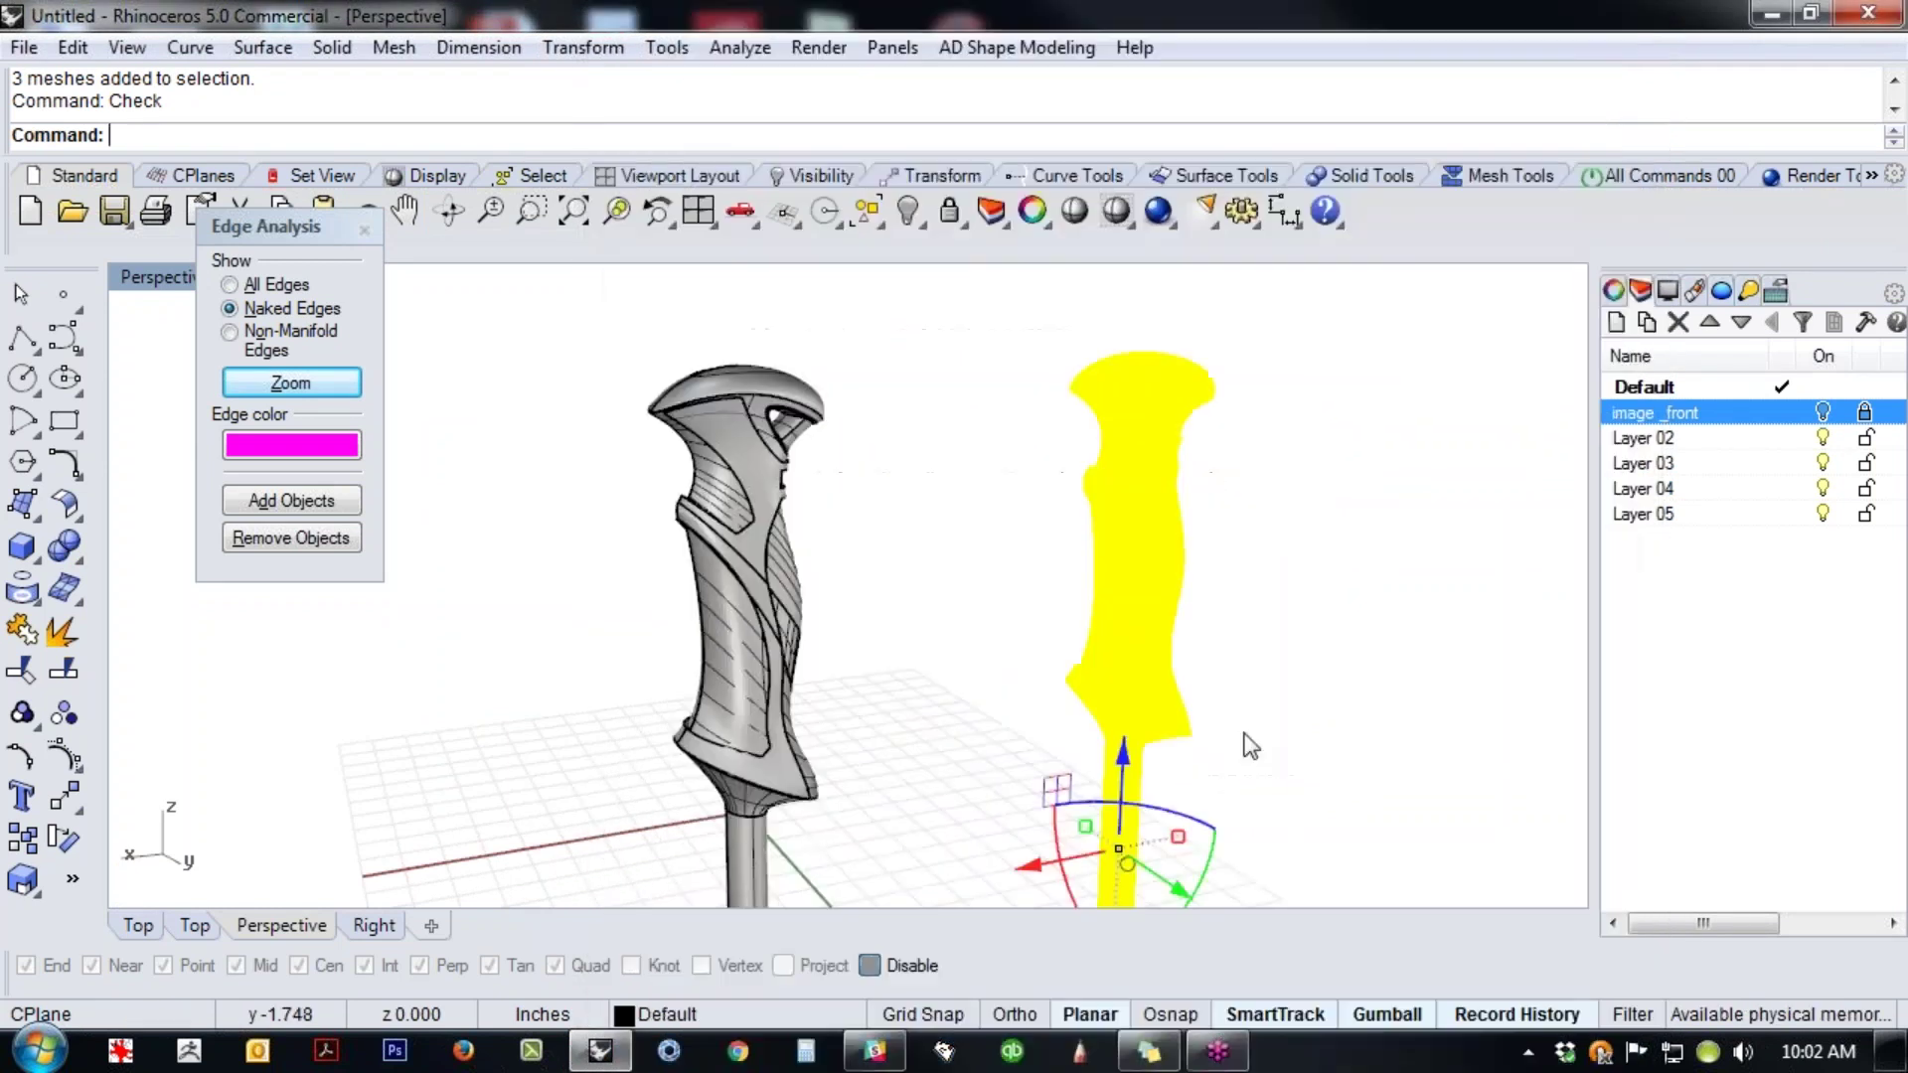
- Shade the viewport temporarily to inspect the dense meshes beside the original dagger
left_click(1316, 670)
right_click_drag(1357, 628, 844, 696)
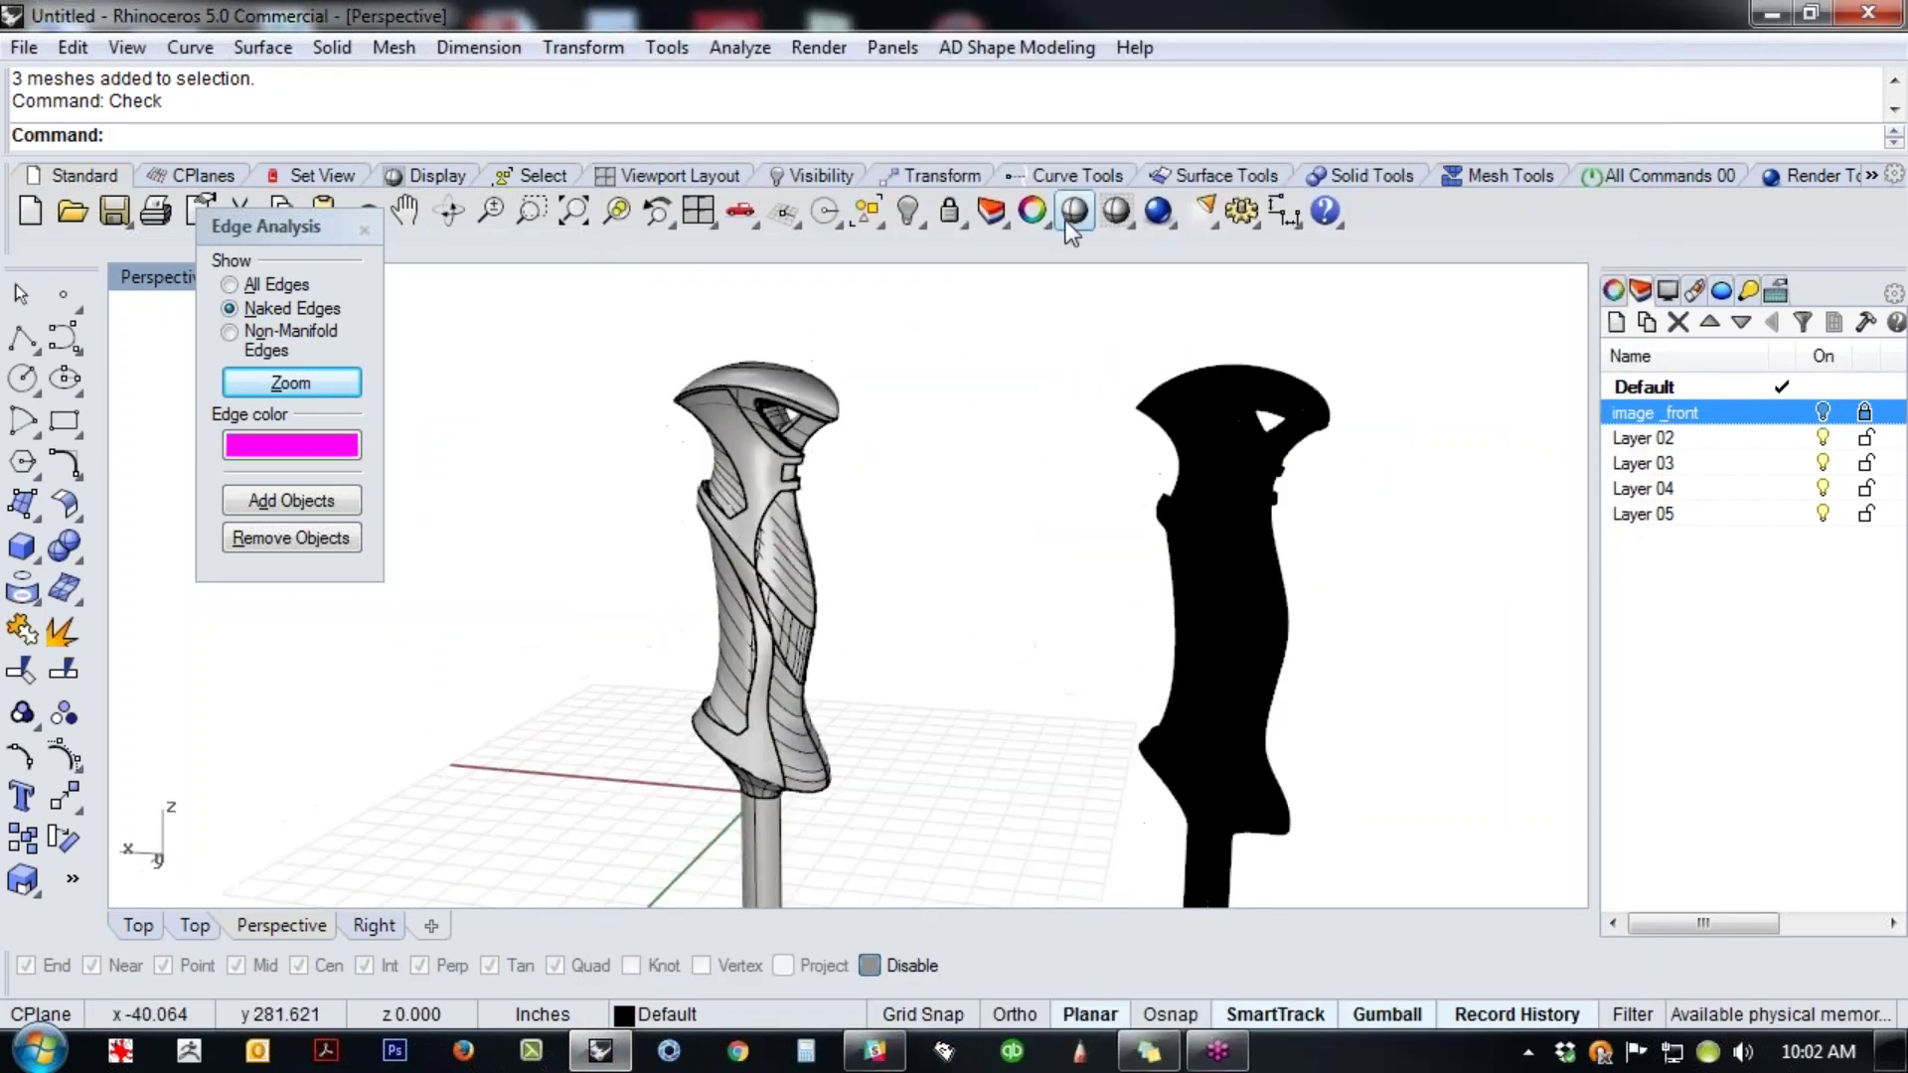
left_click(1073, 213)
right_click_drag(1110, 730, 1291, 557)
key("Escape")
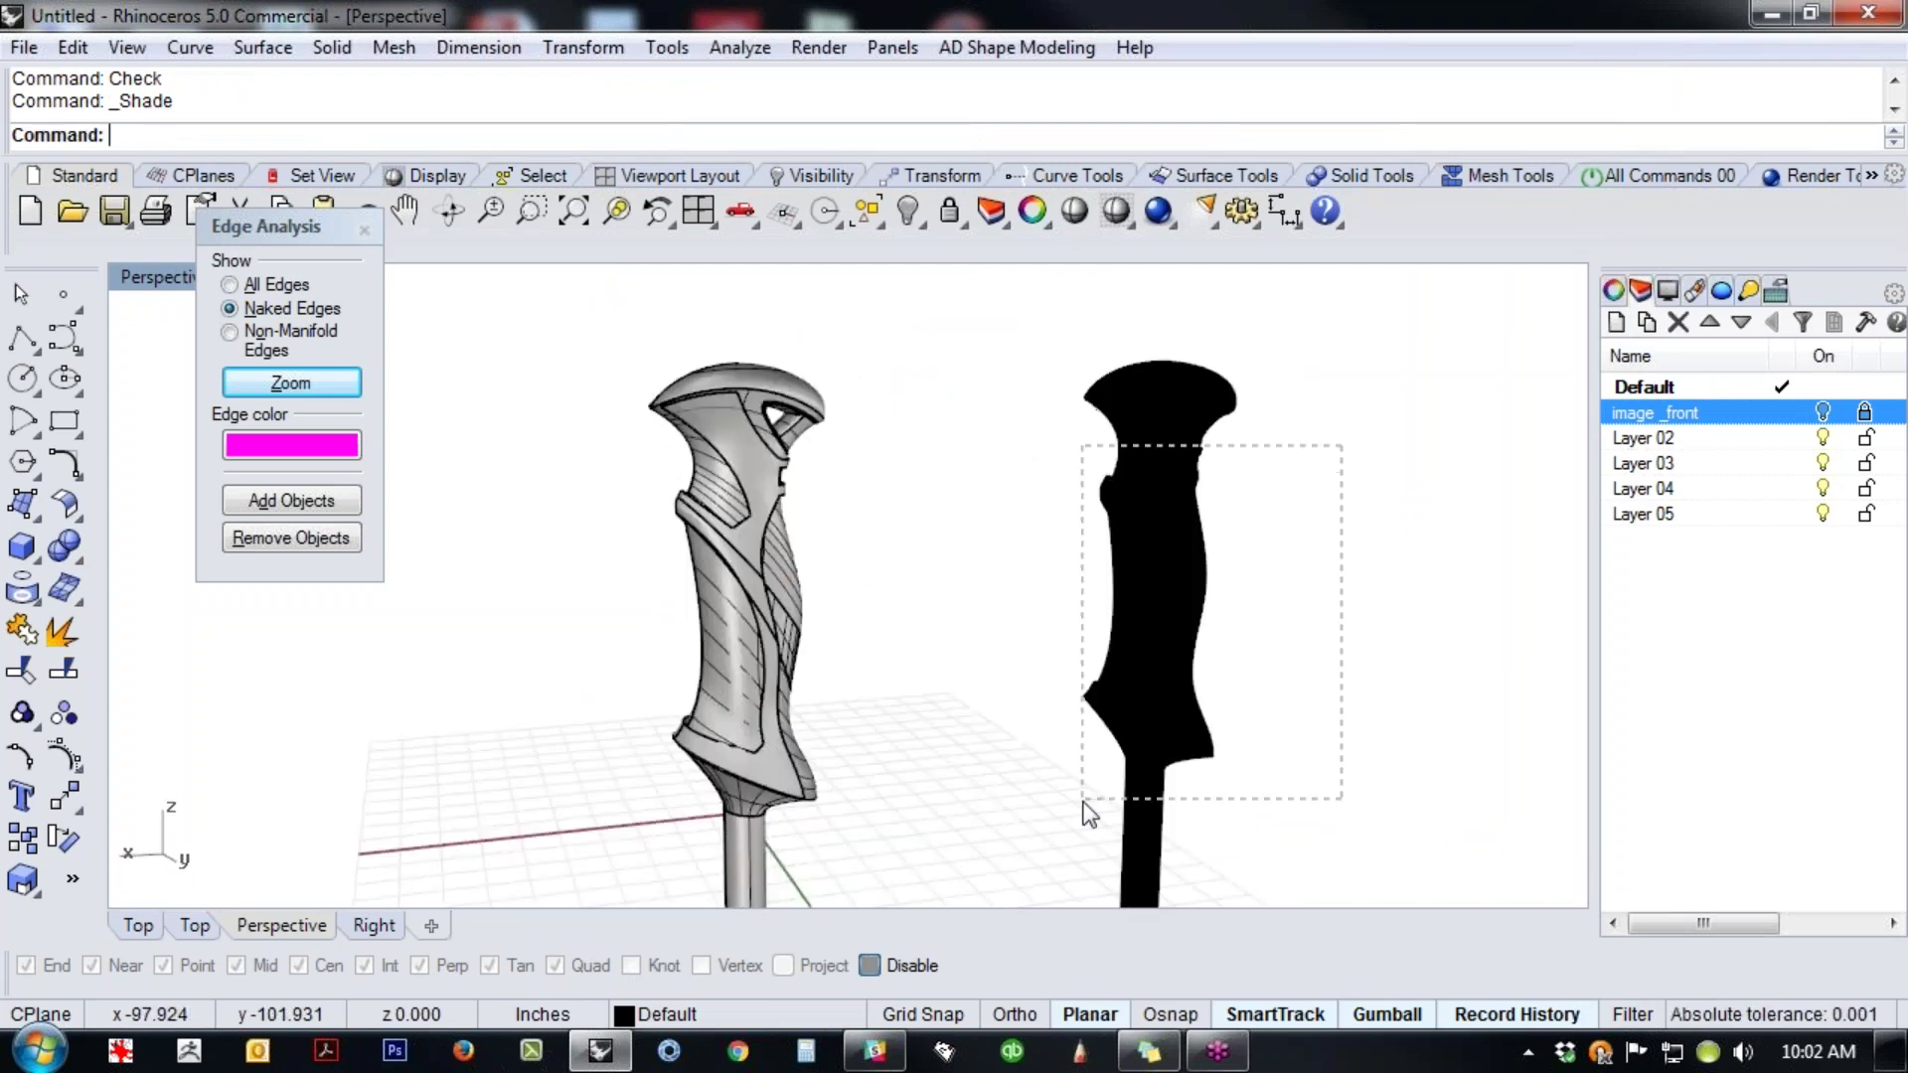
- Delete the dense dagger meshes, leaving only the original polysurfaces in the model
left_click_drag(1282, 533, 1142, 660)
key("Delete")
right_click_drag(962, 633, 930, 665)
left_click_drag(984, 413, 624, 800)
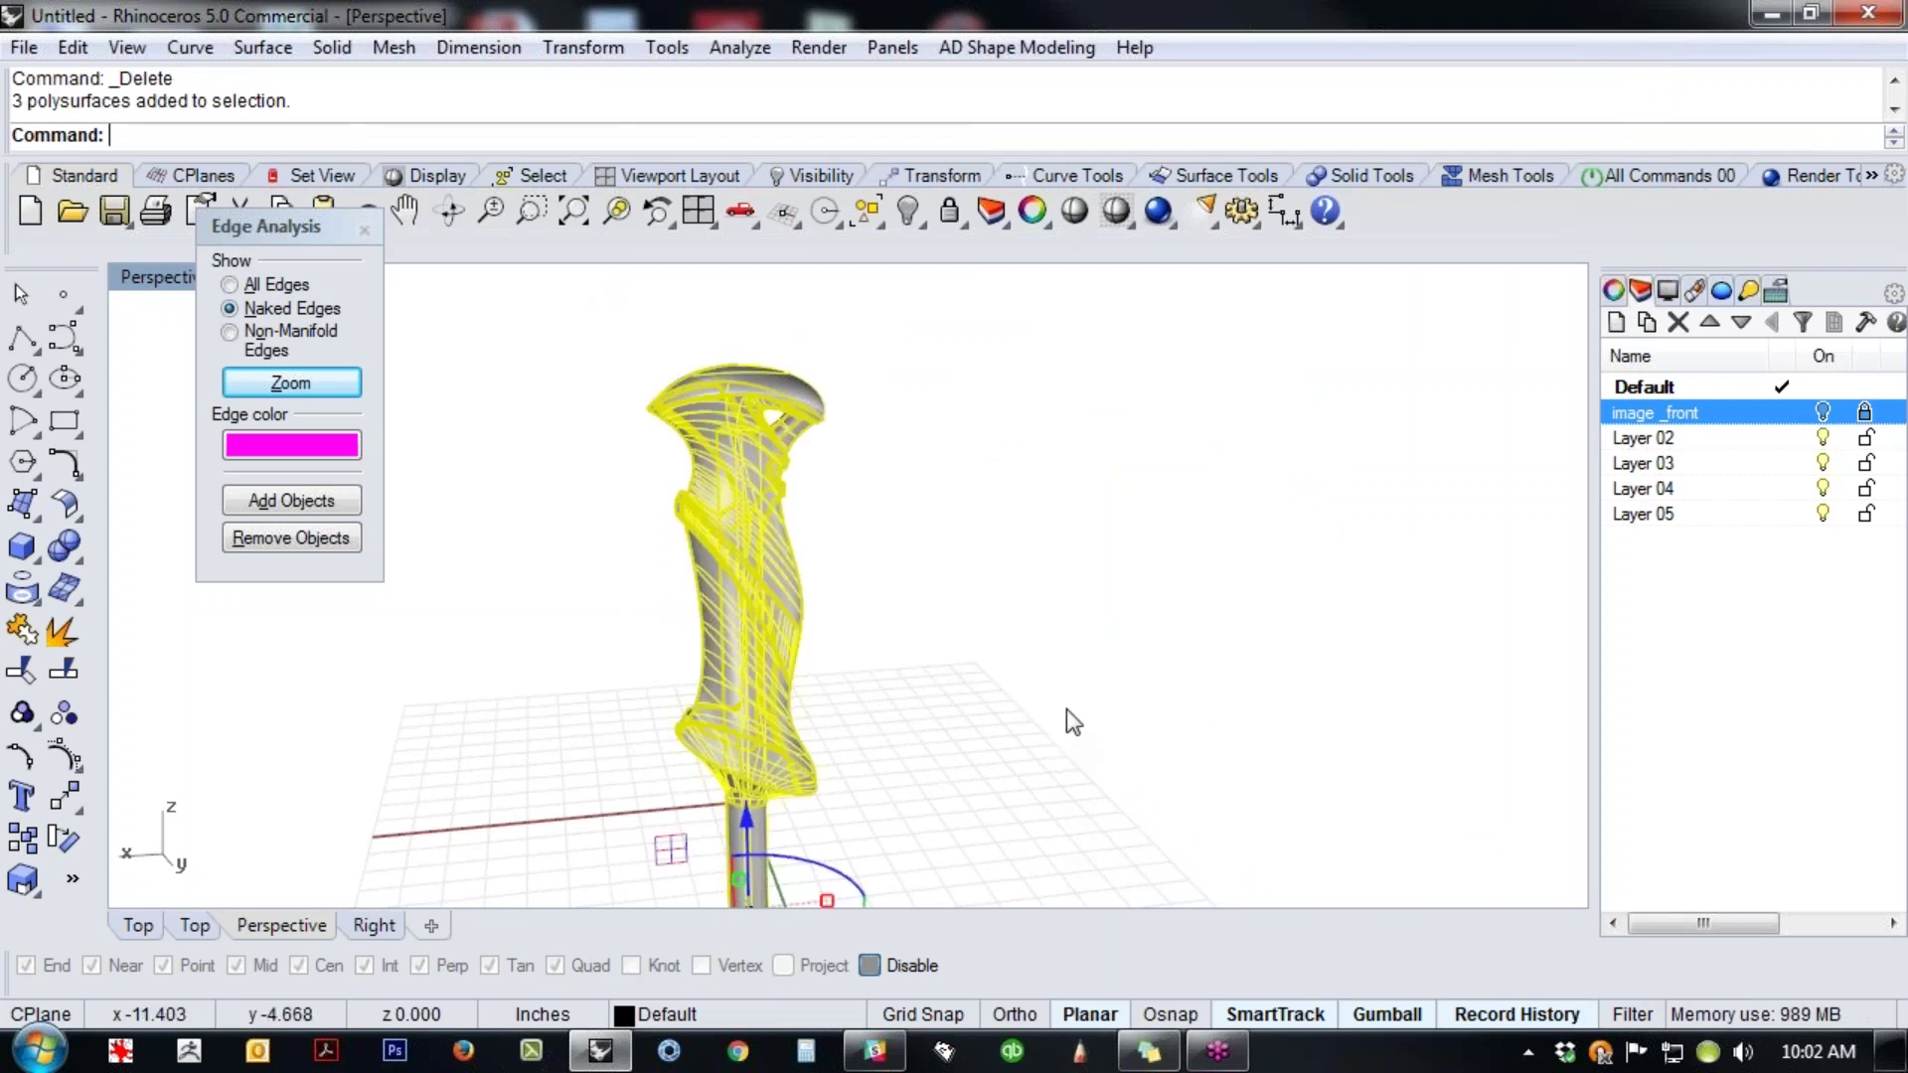
left_click(1015, 616)
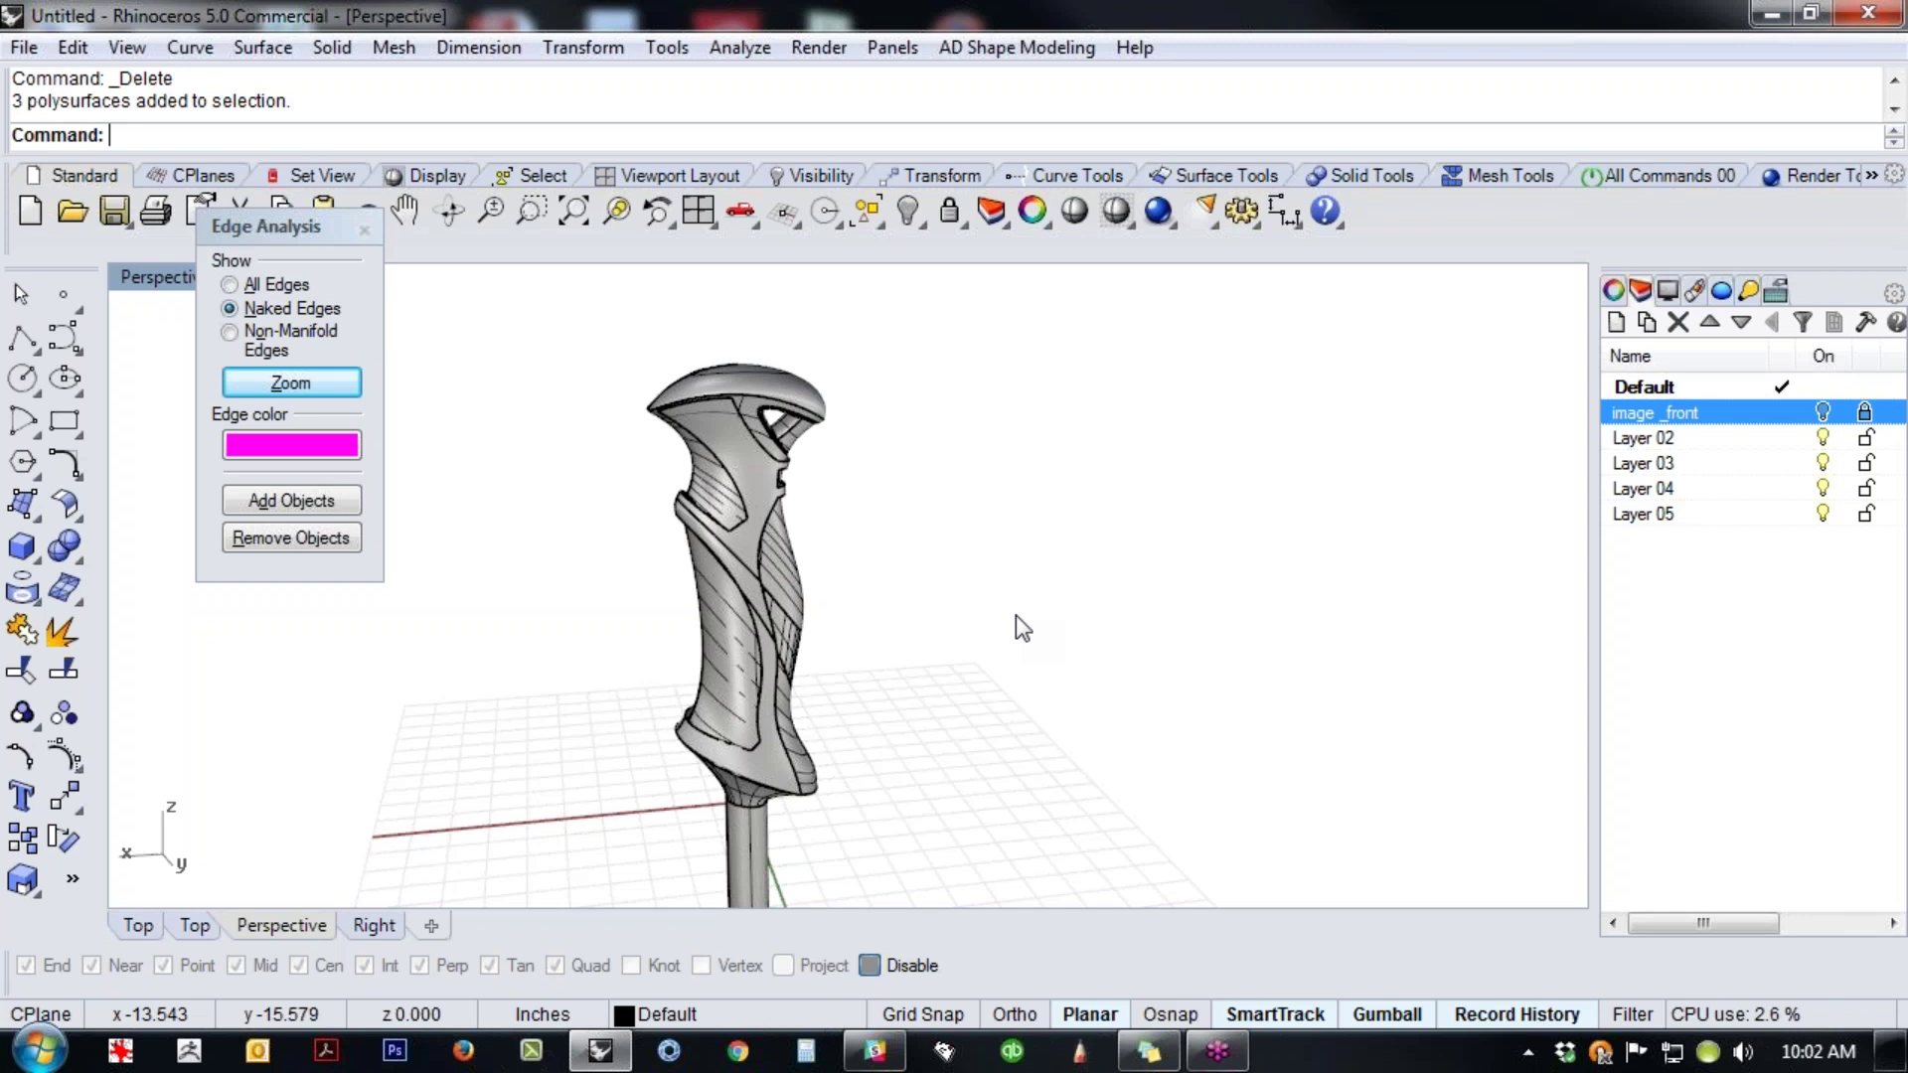
- Run Select Bad Objects on the model to check the dagger polysurfaces for invalid geometry
middle_click(1015, 616)
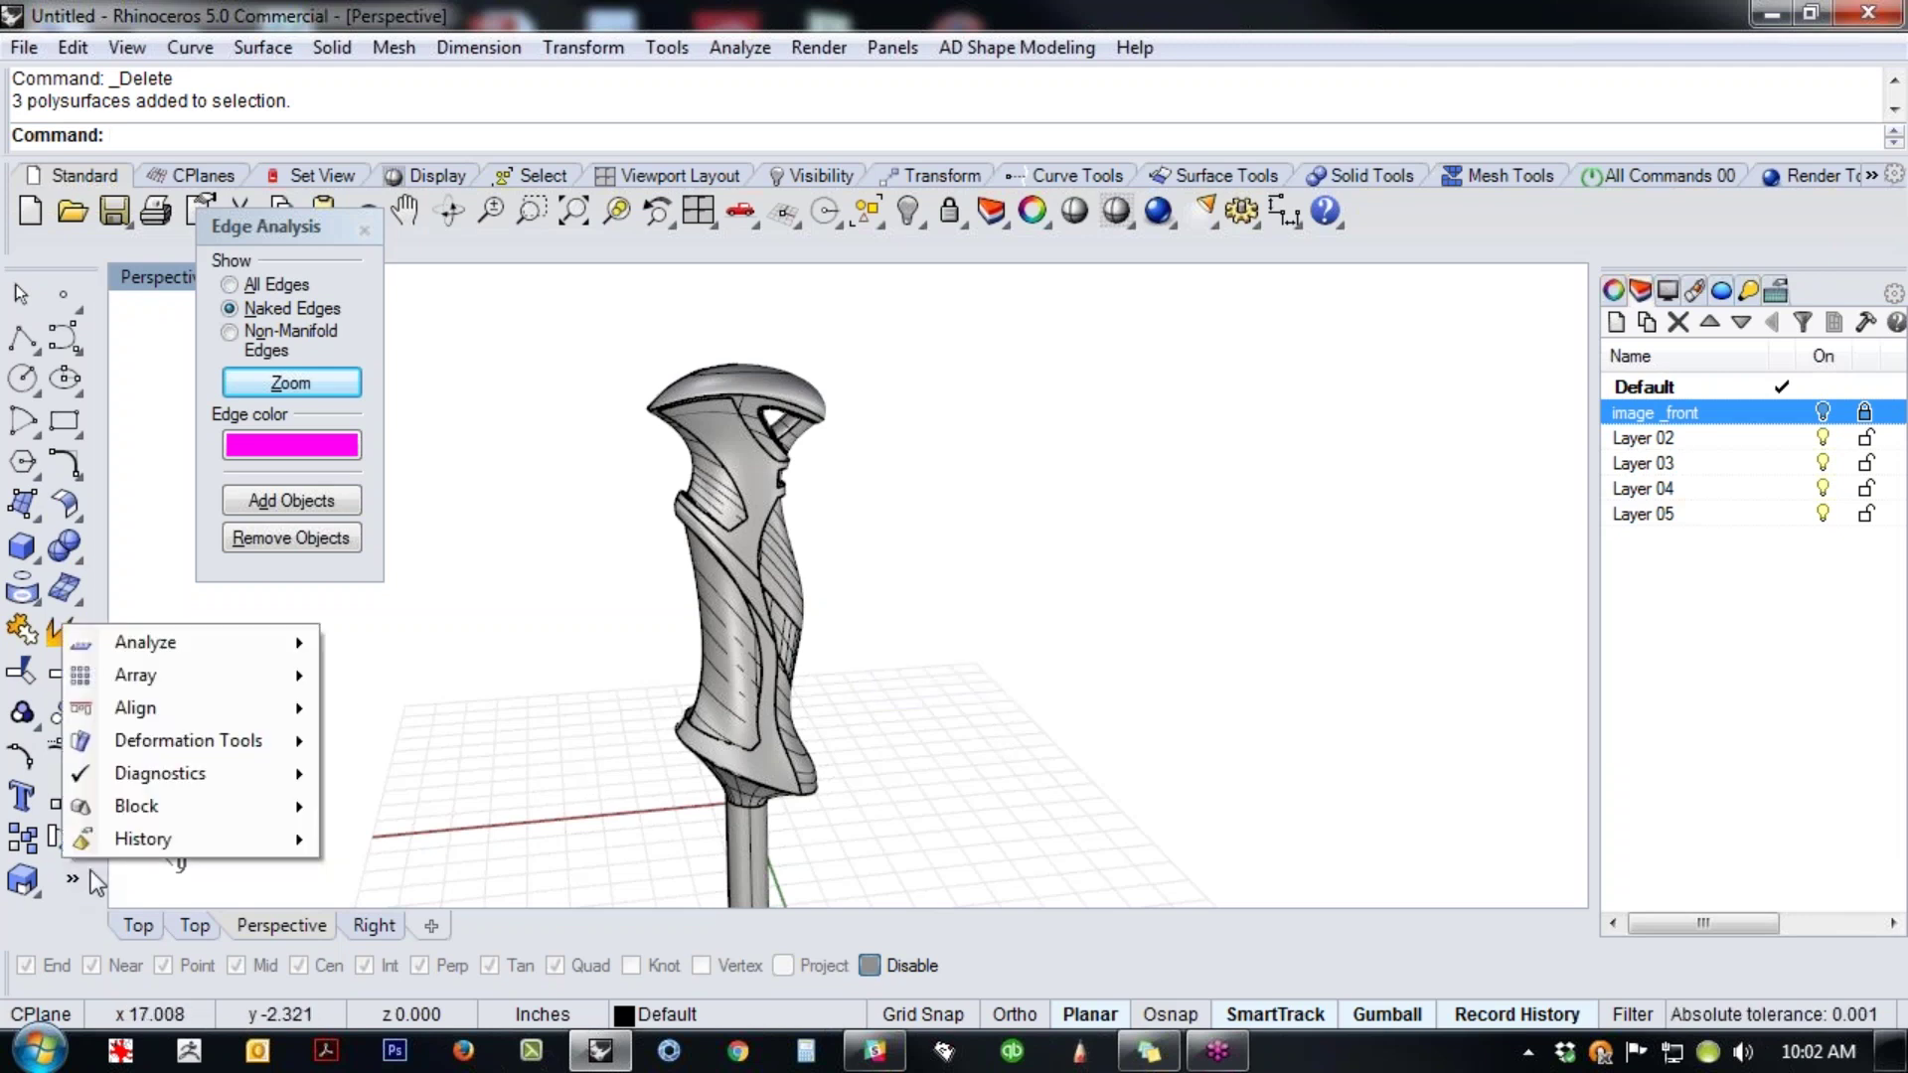
mouse_move(314, 639)
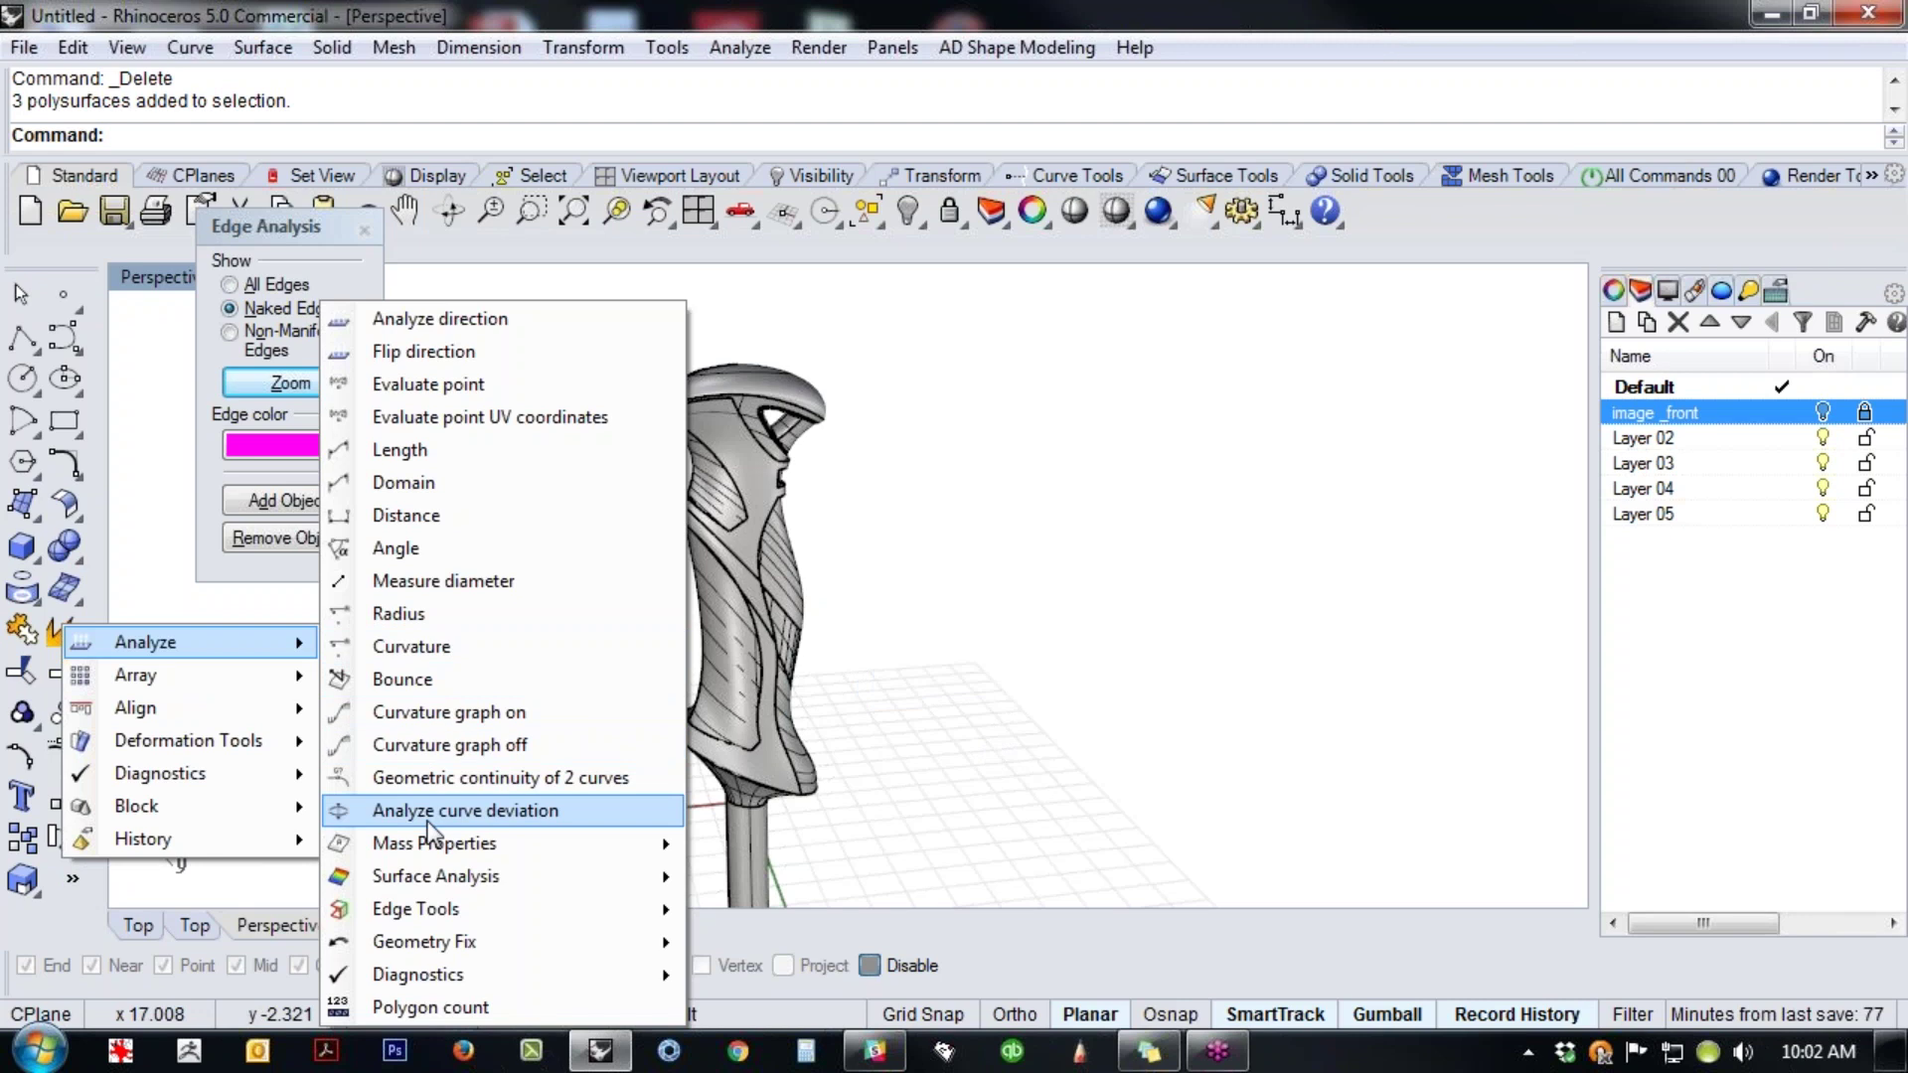
mouse_move(429, 876)
mouse_move(422, 917)
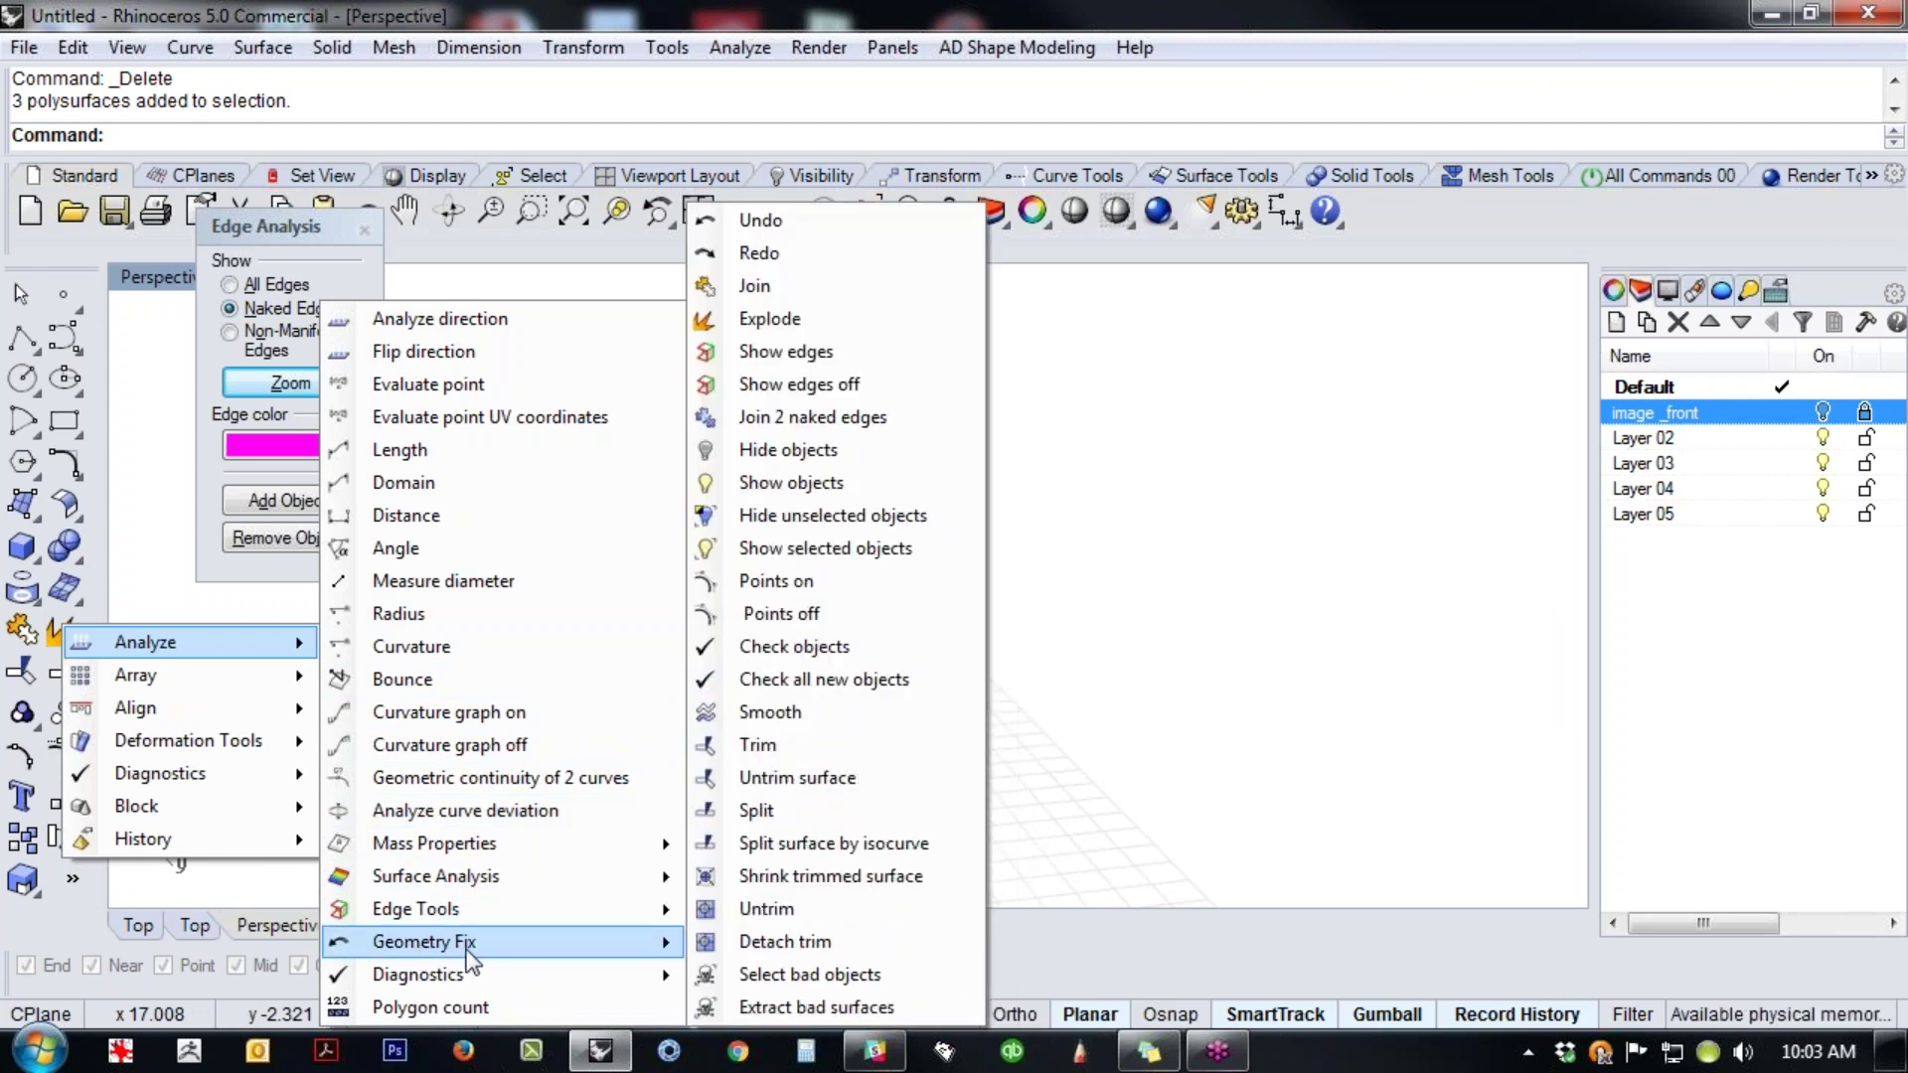
mouse_move(601, 949)
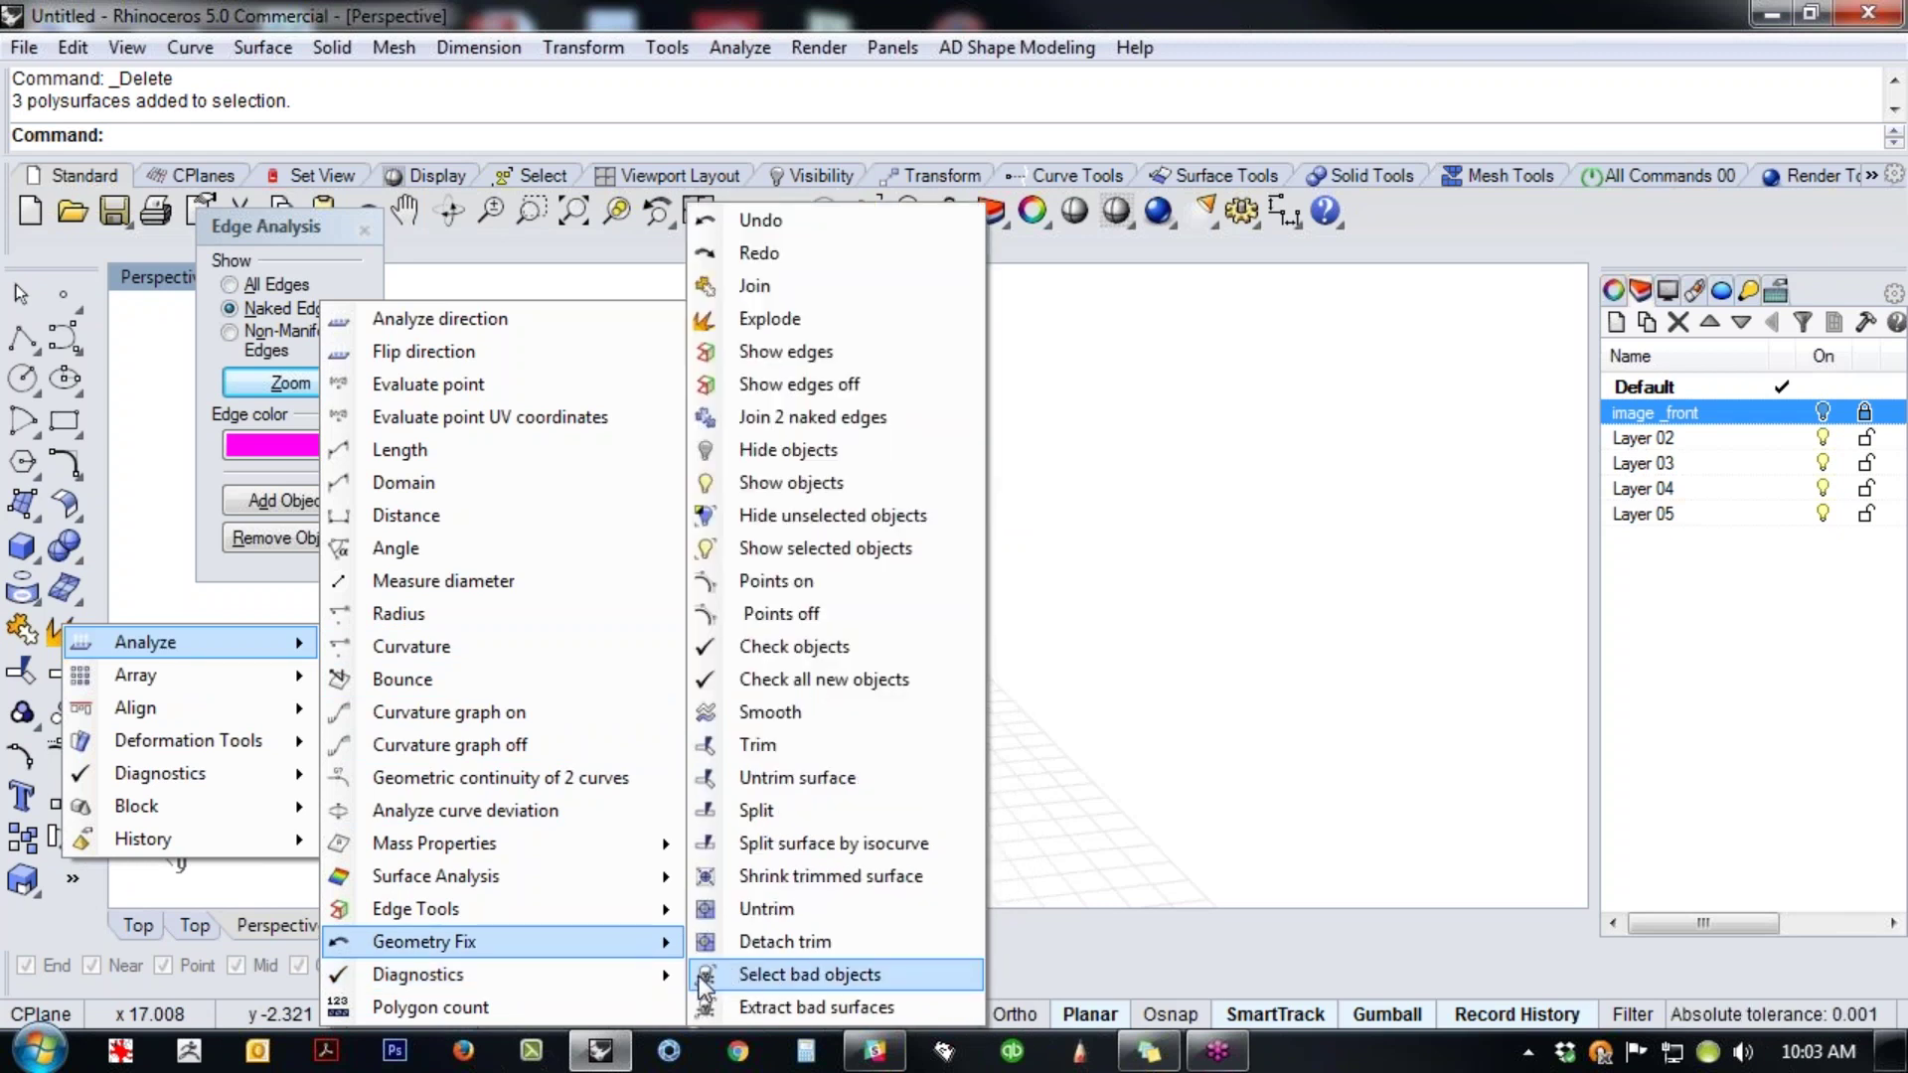
left_click(795, 975)
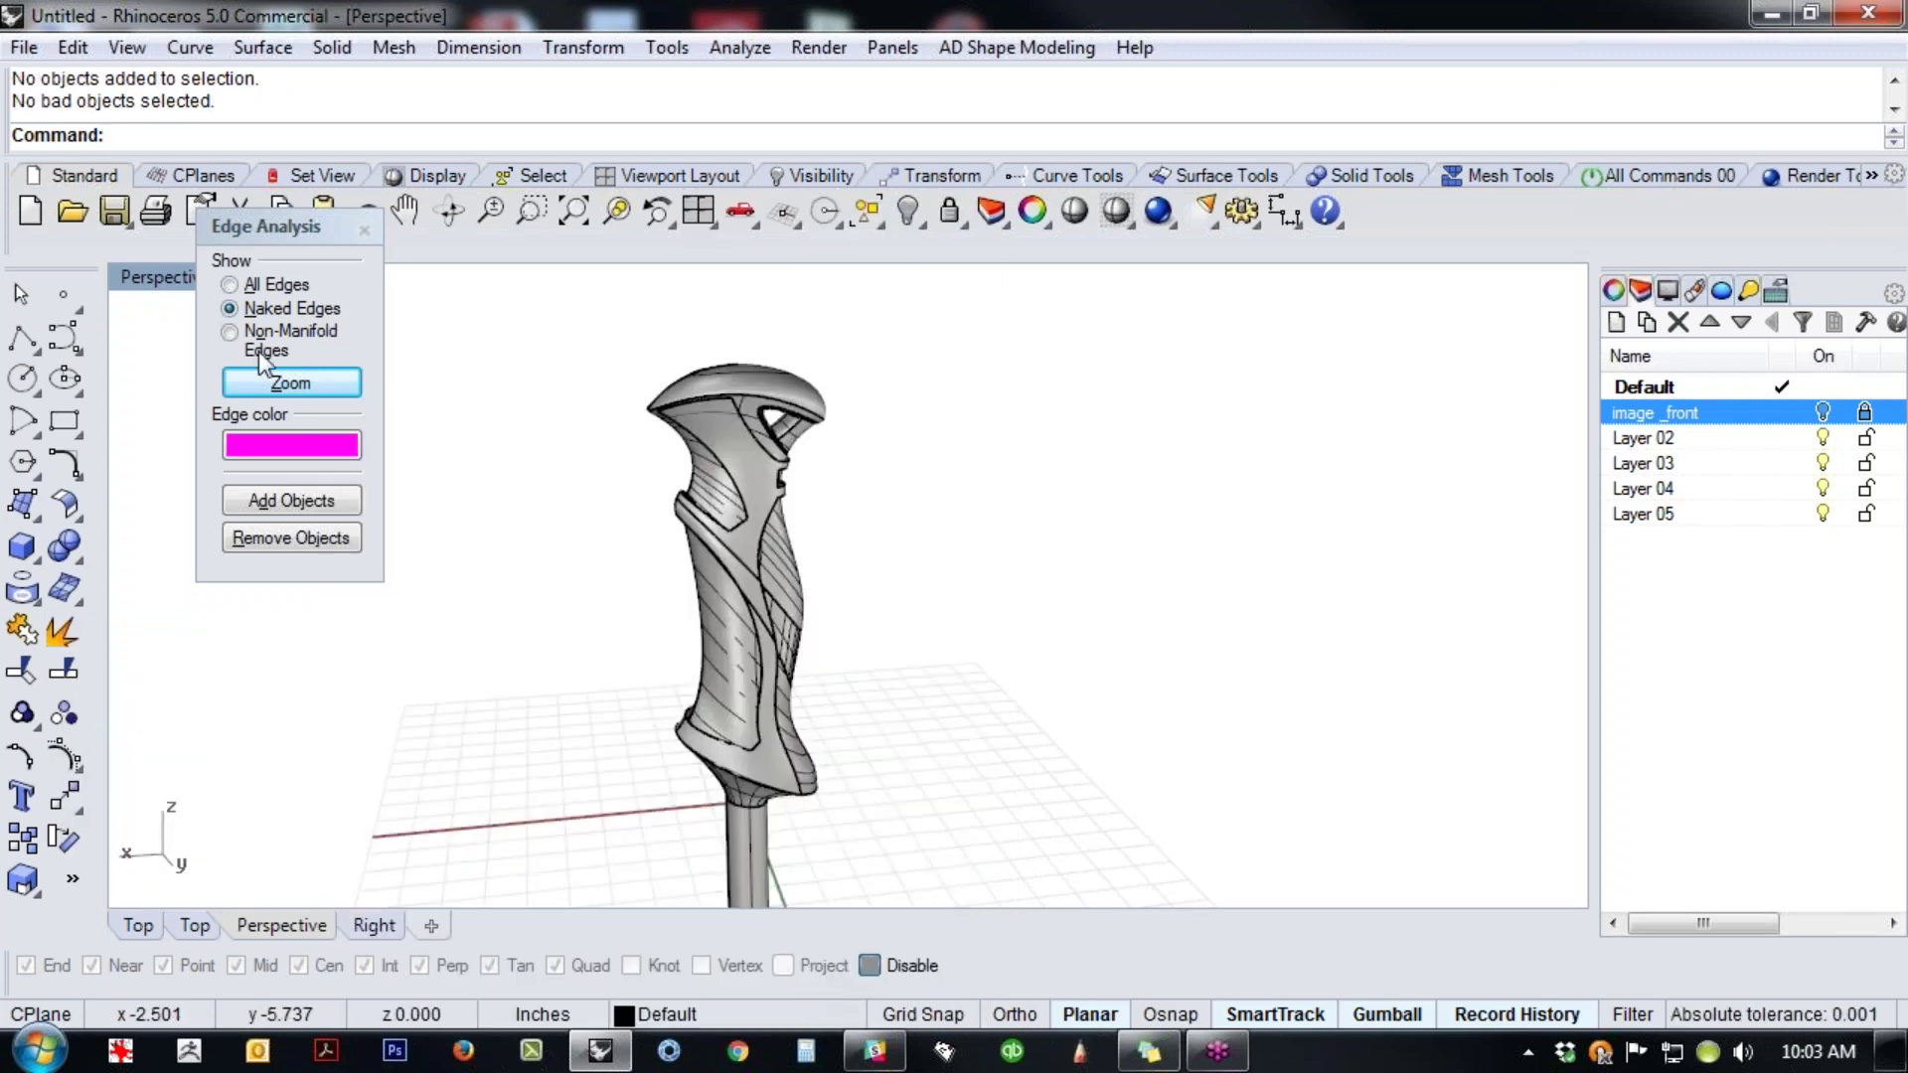
middle_click(977, 604)
type("SelBadObjects")
key("Return")
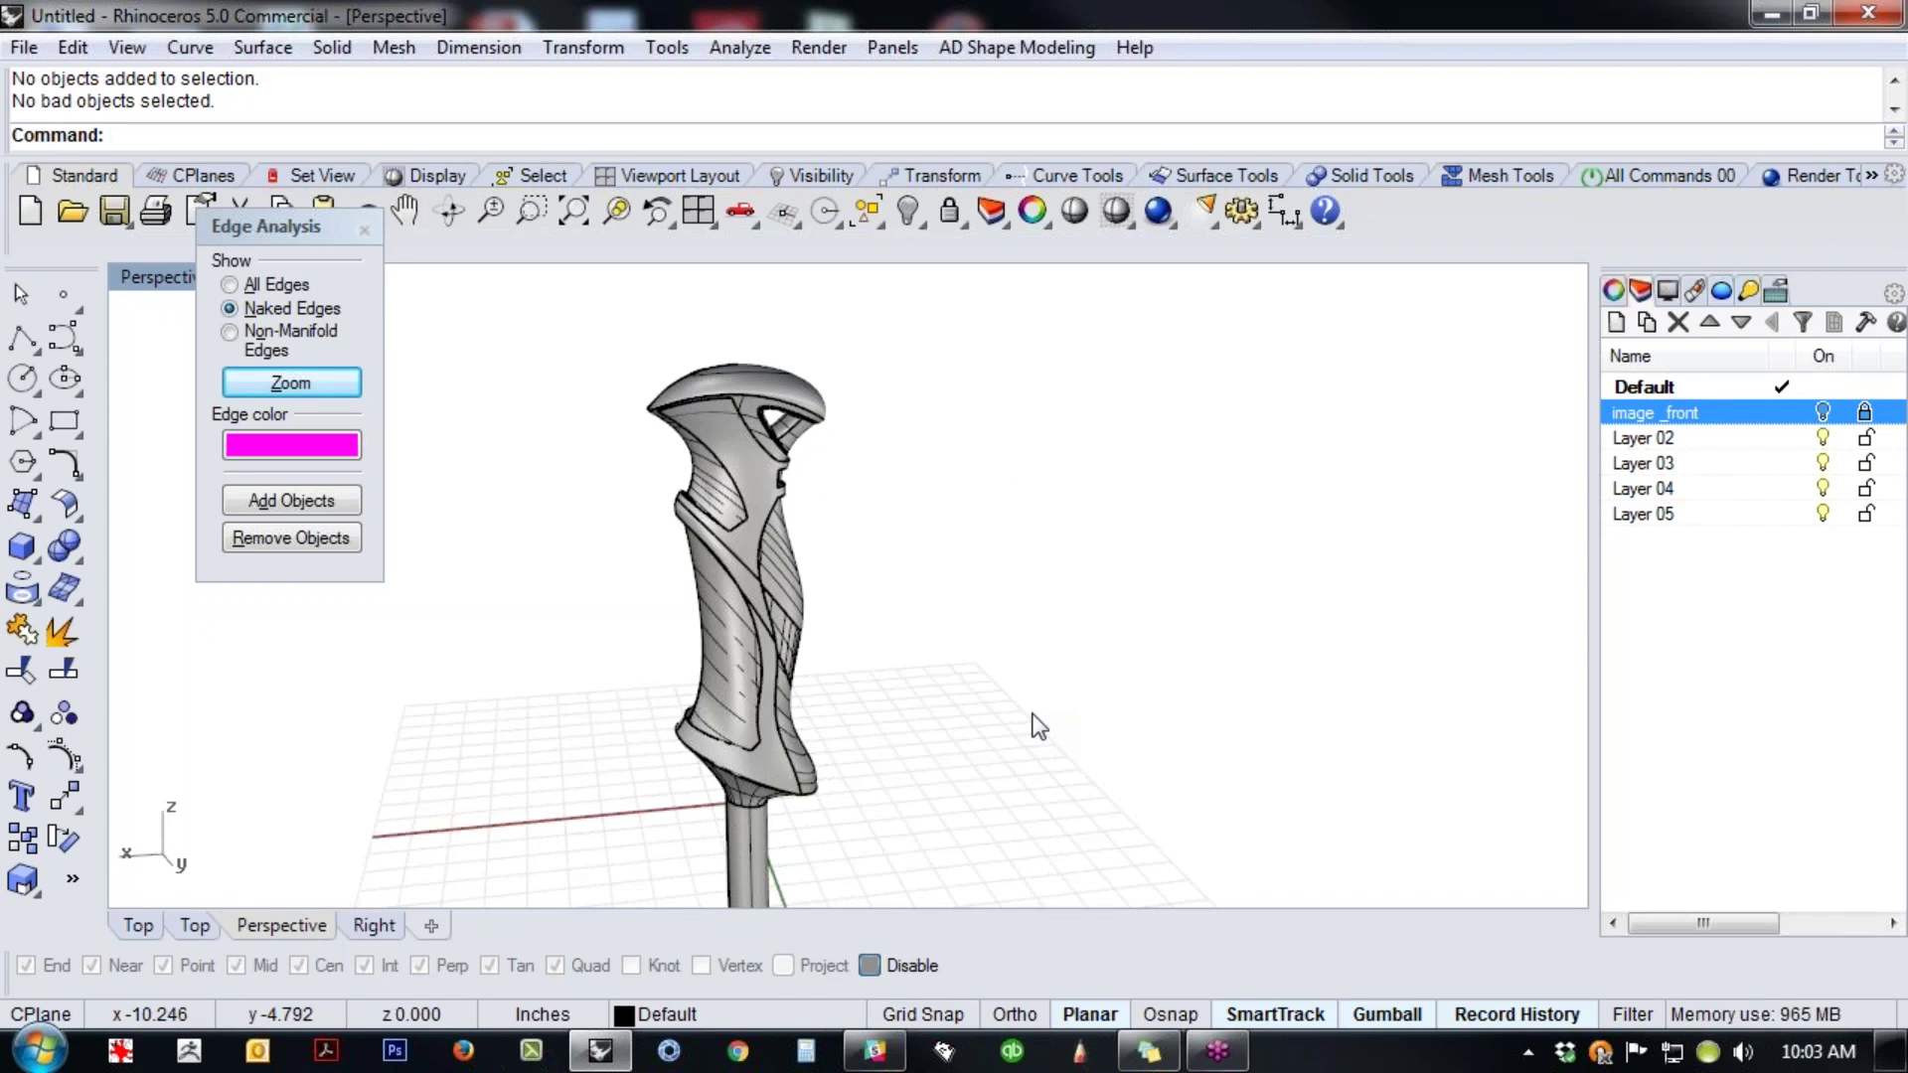
- Examine the raised band on the upper handle and the ledge behind it up close in Perspective
right_click_drag(686, 547, 746, 597)
scroll(675, 587, "up", 6)
left_click(676, 587)
left_click(761, 511)
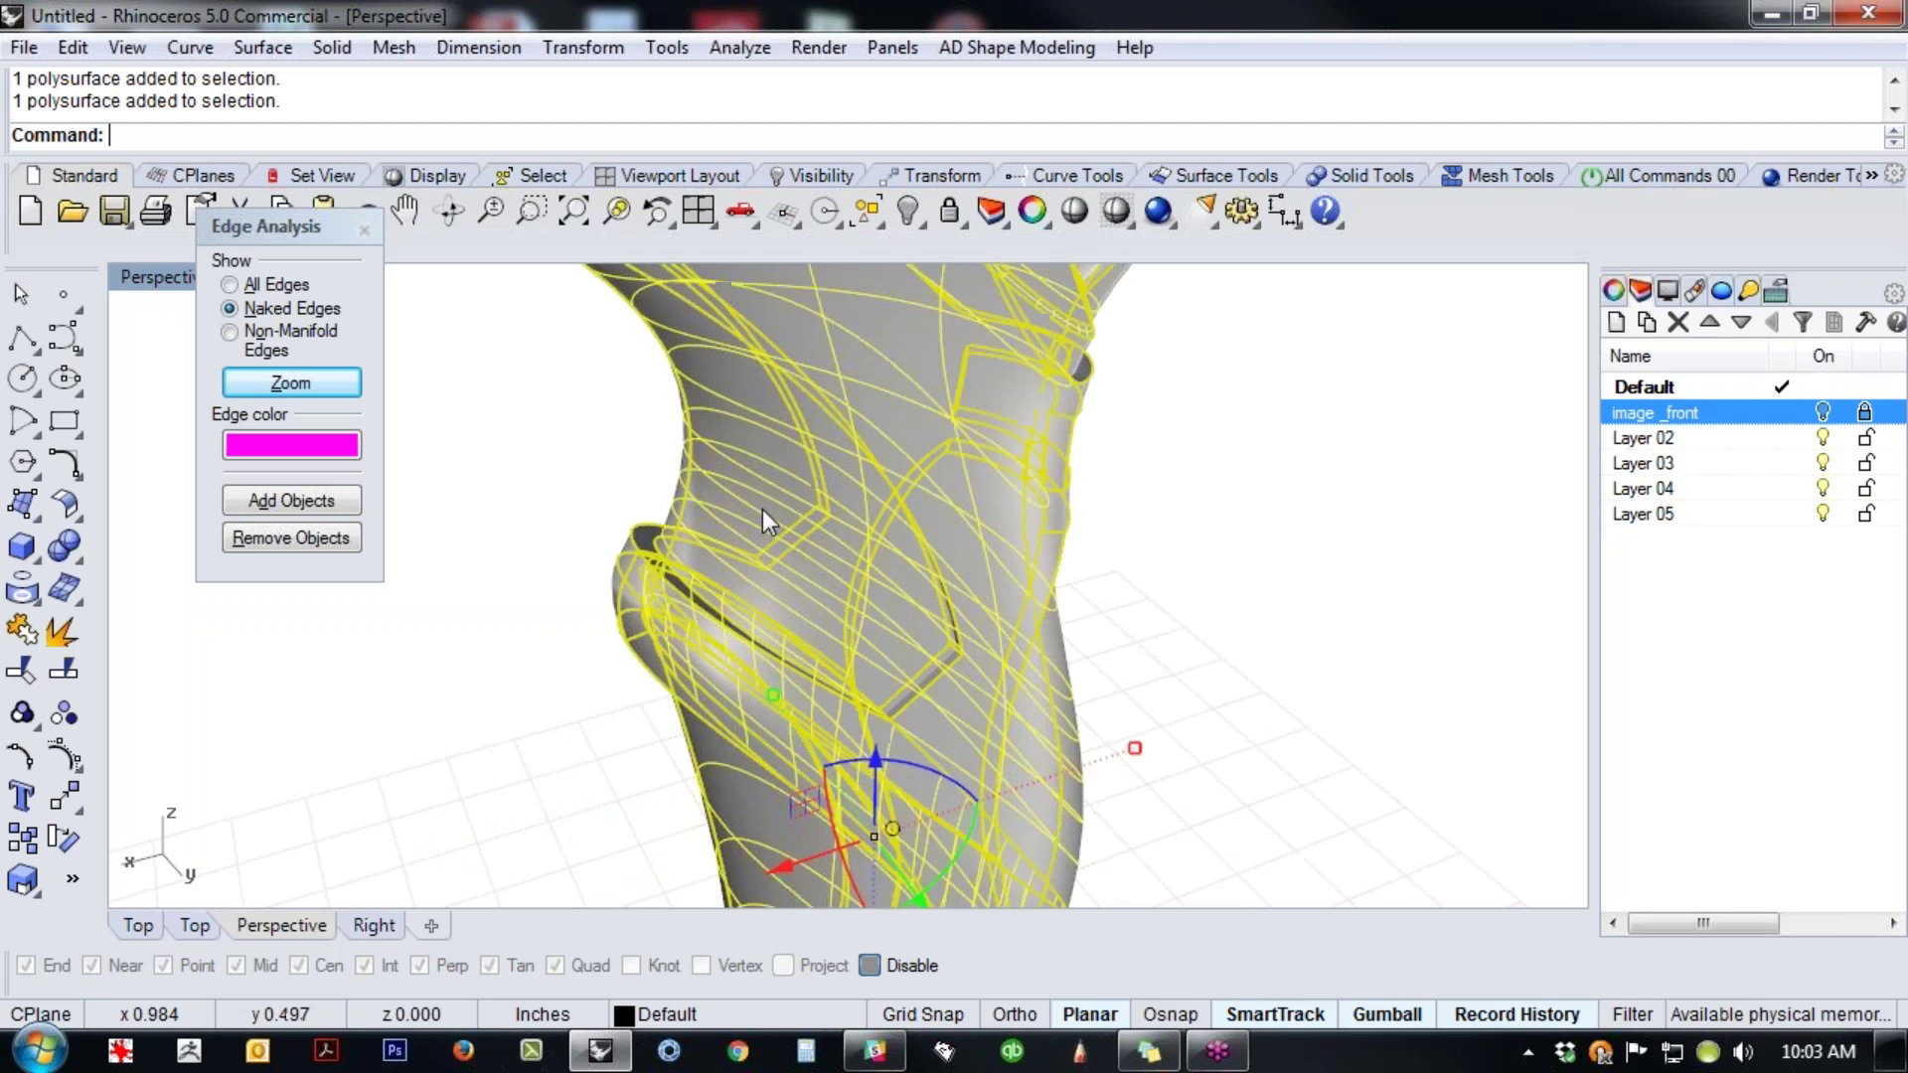
left_click(505, 606)
scroll(658, 567, "up", 10)
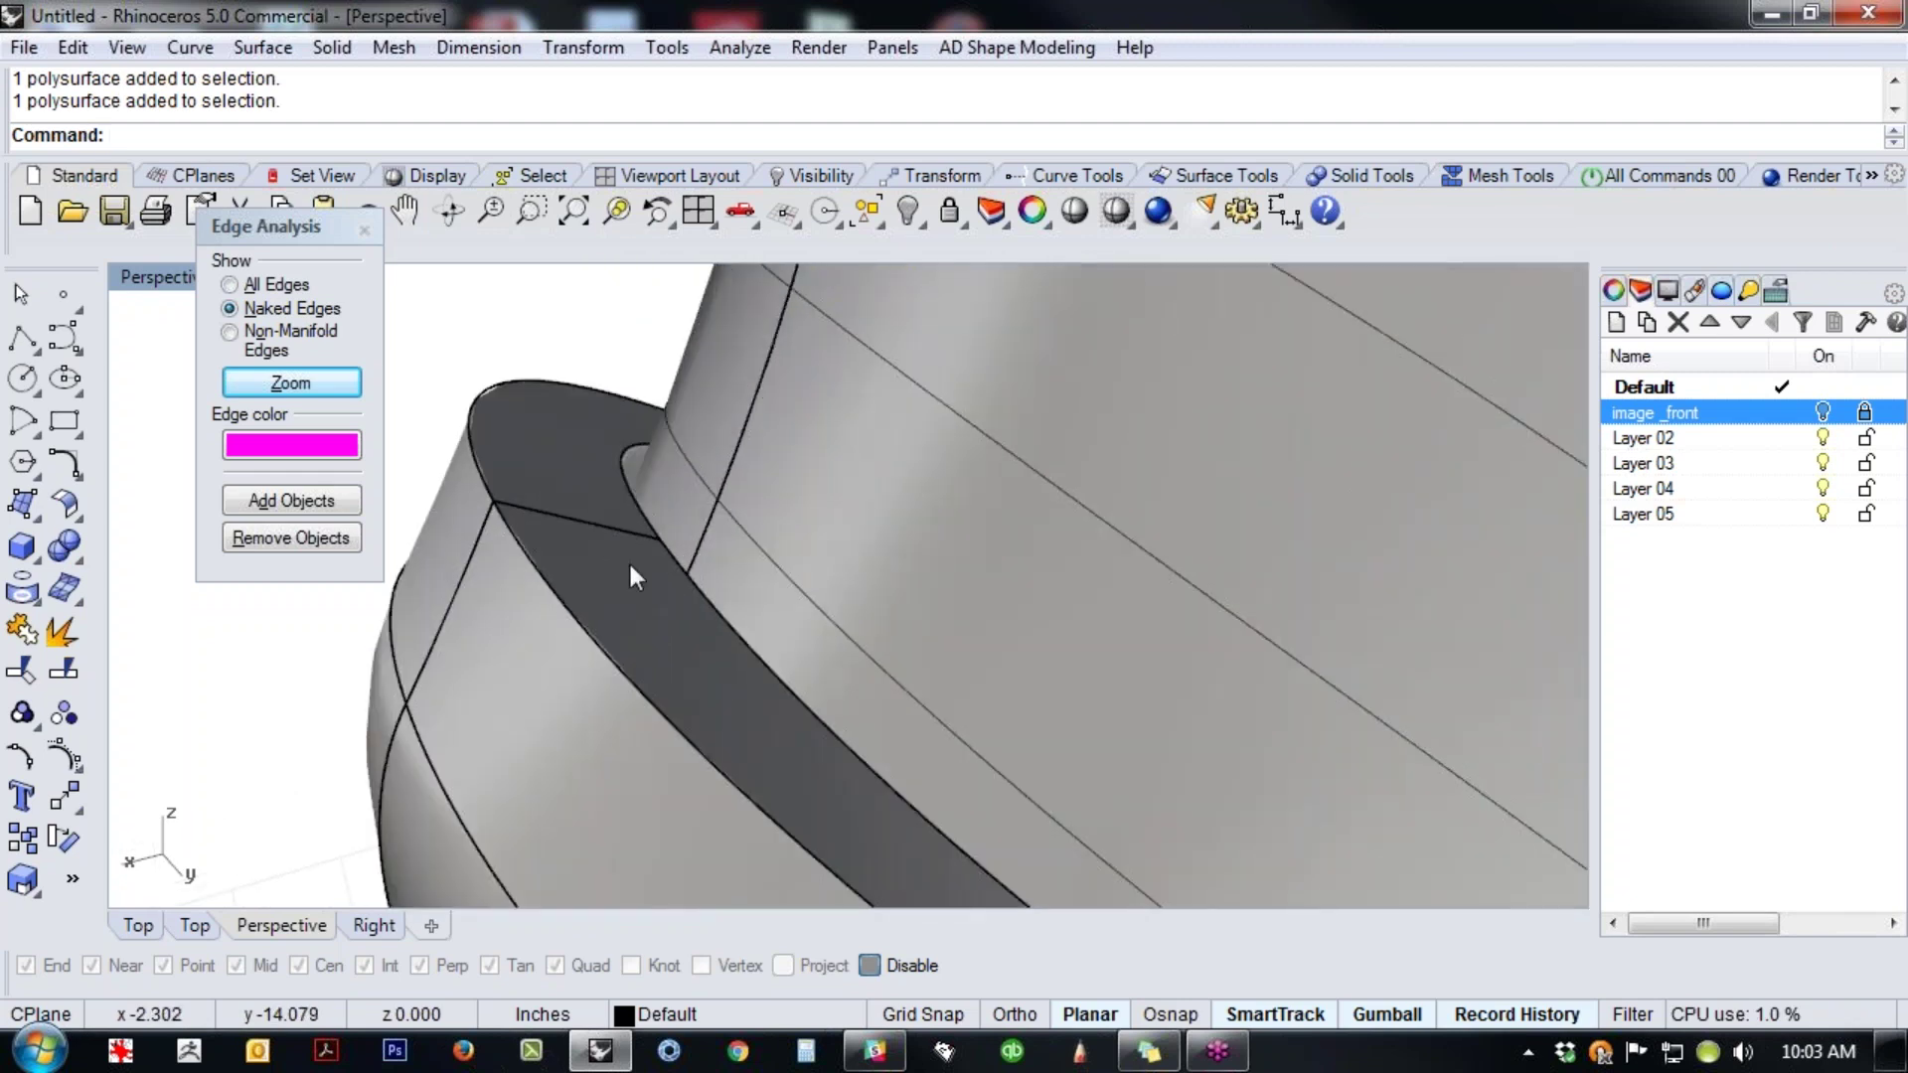
scroll(628, 558, "down", 6)
scroll(679, 567, "up", 8)
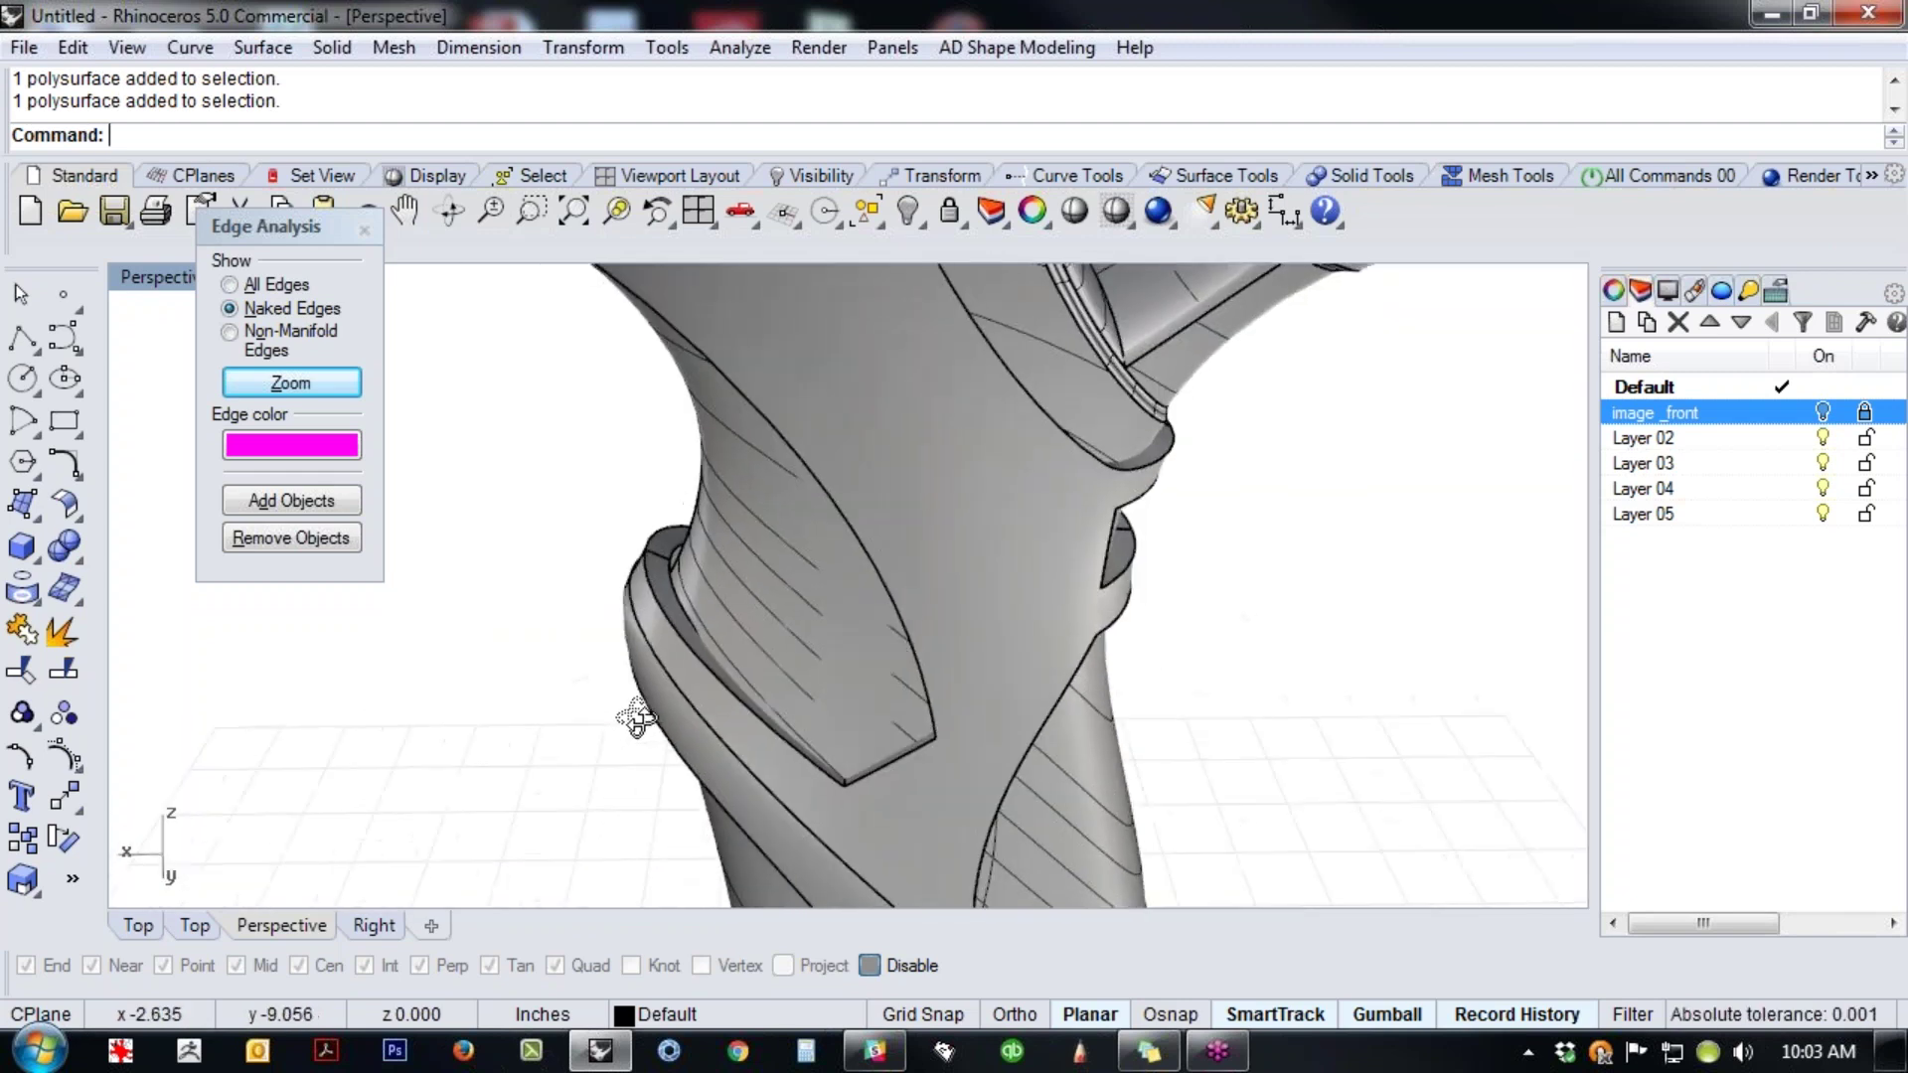
scroll(676, 564, "down", 6)
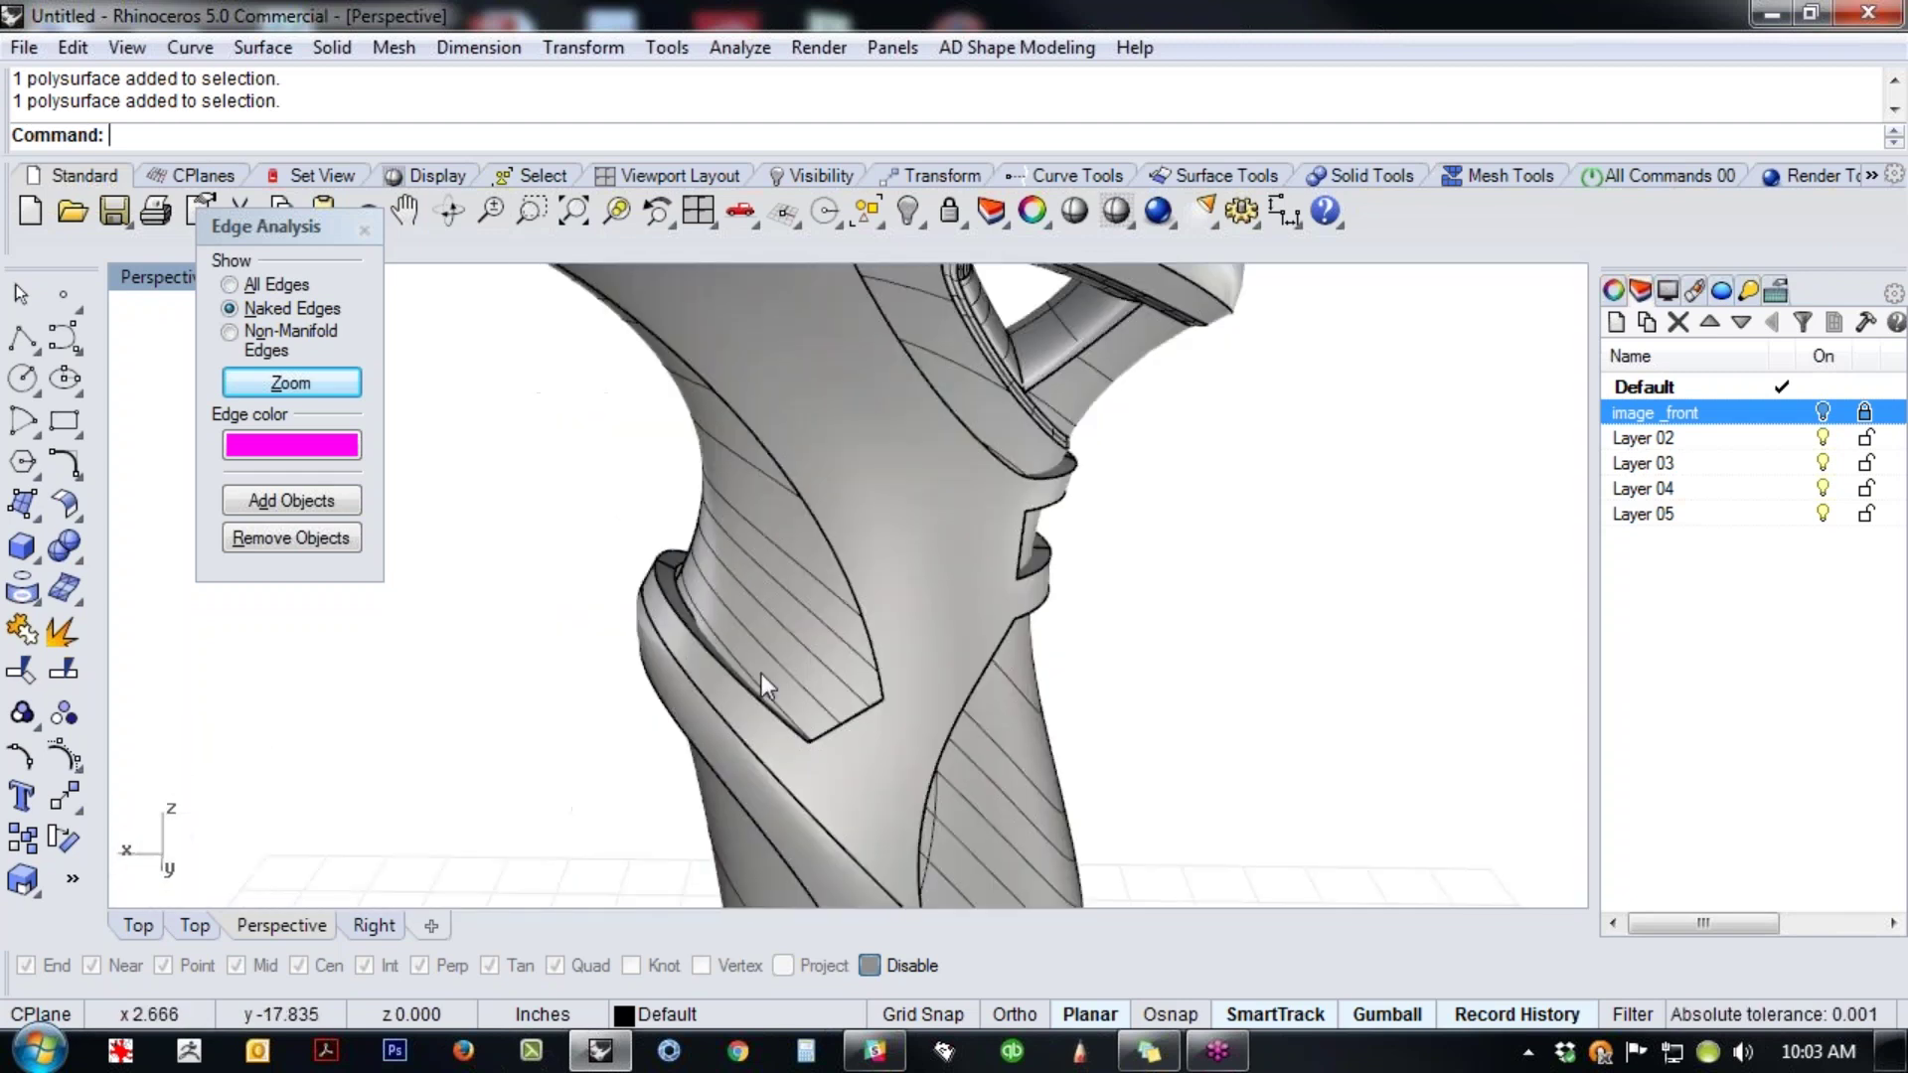
- Select the raised band polysurface and examine its outline along the handle in the Front view
left_click(783, 713)
scroll(765, 770, "down", 3)
right_click_drag(761, 757, 735, 433, "shift")
key("ctrl+F2")
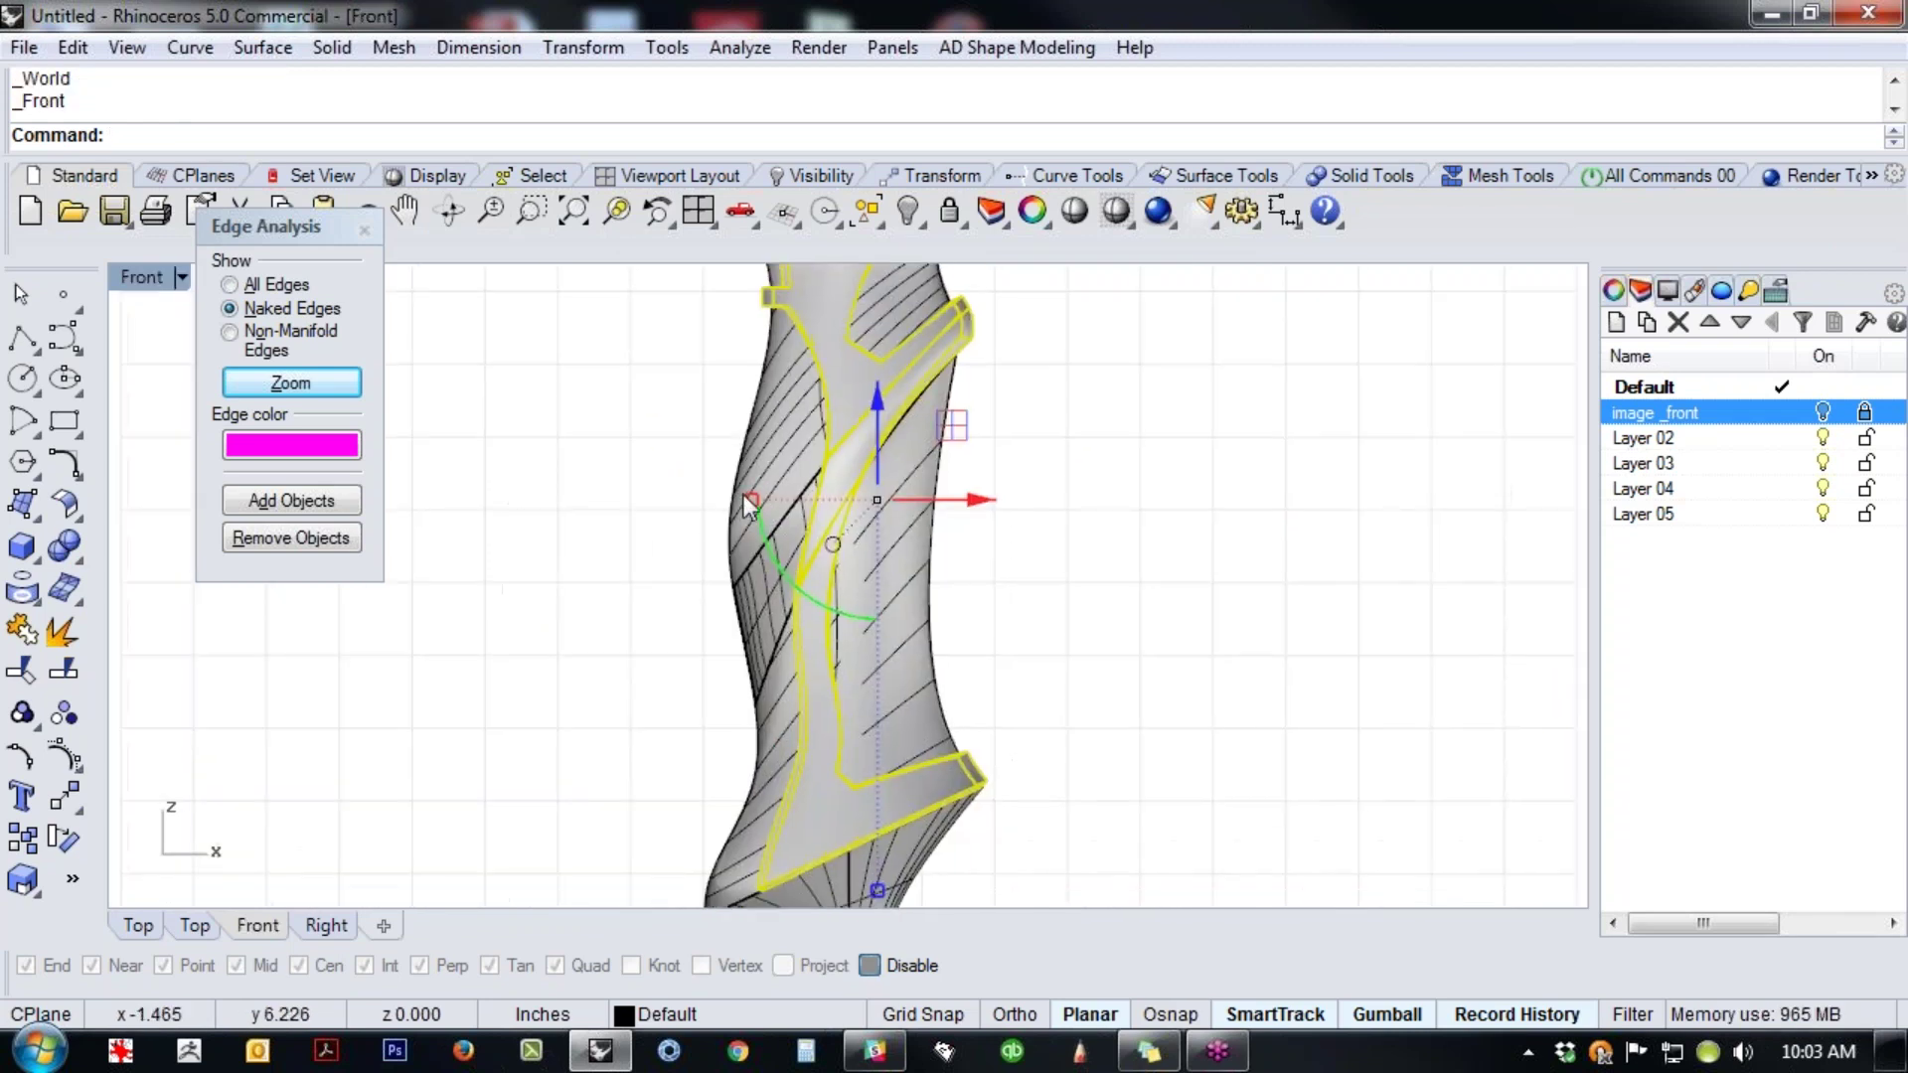
left_click_drag(752, 500, 752, 500)
left_click(1195, 538)
right_click_drag(959, 363, 1026, 565)
scroll(998, 384, "up", 6)
scroll(729, 600, "down", 3)
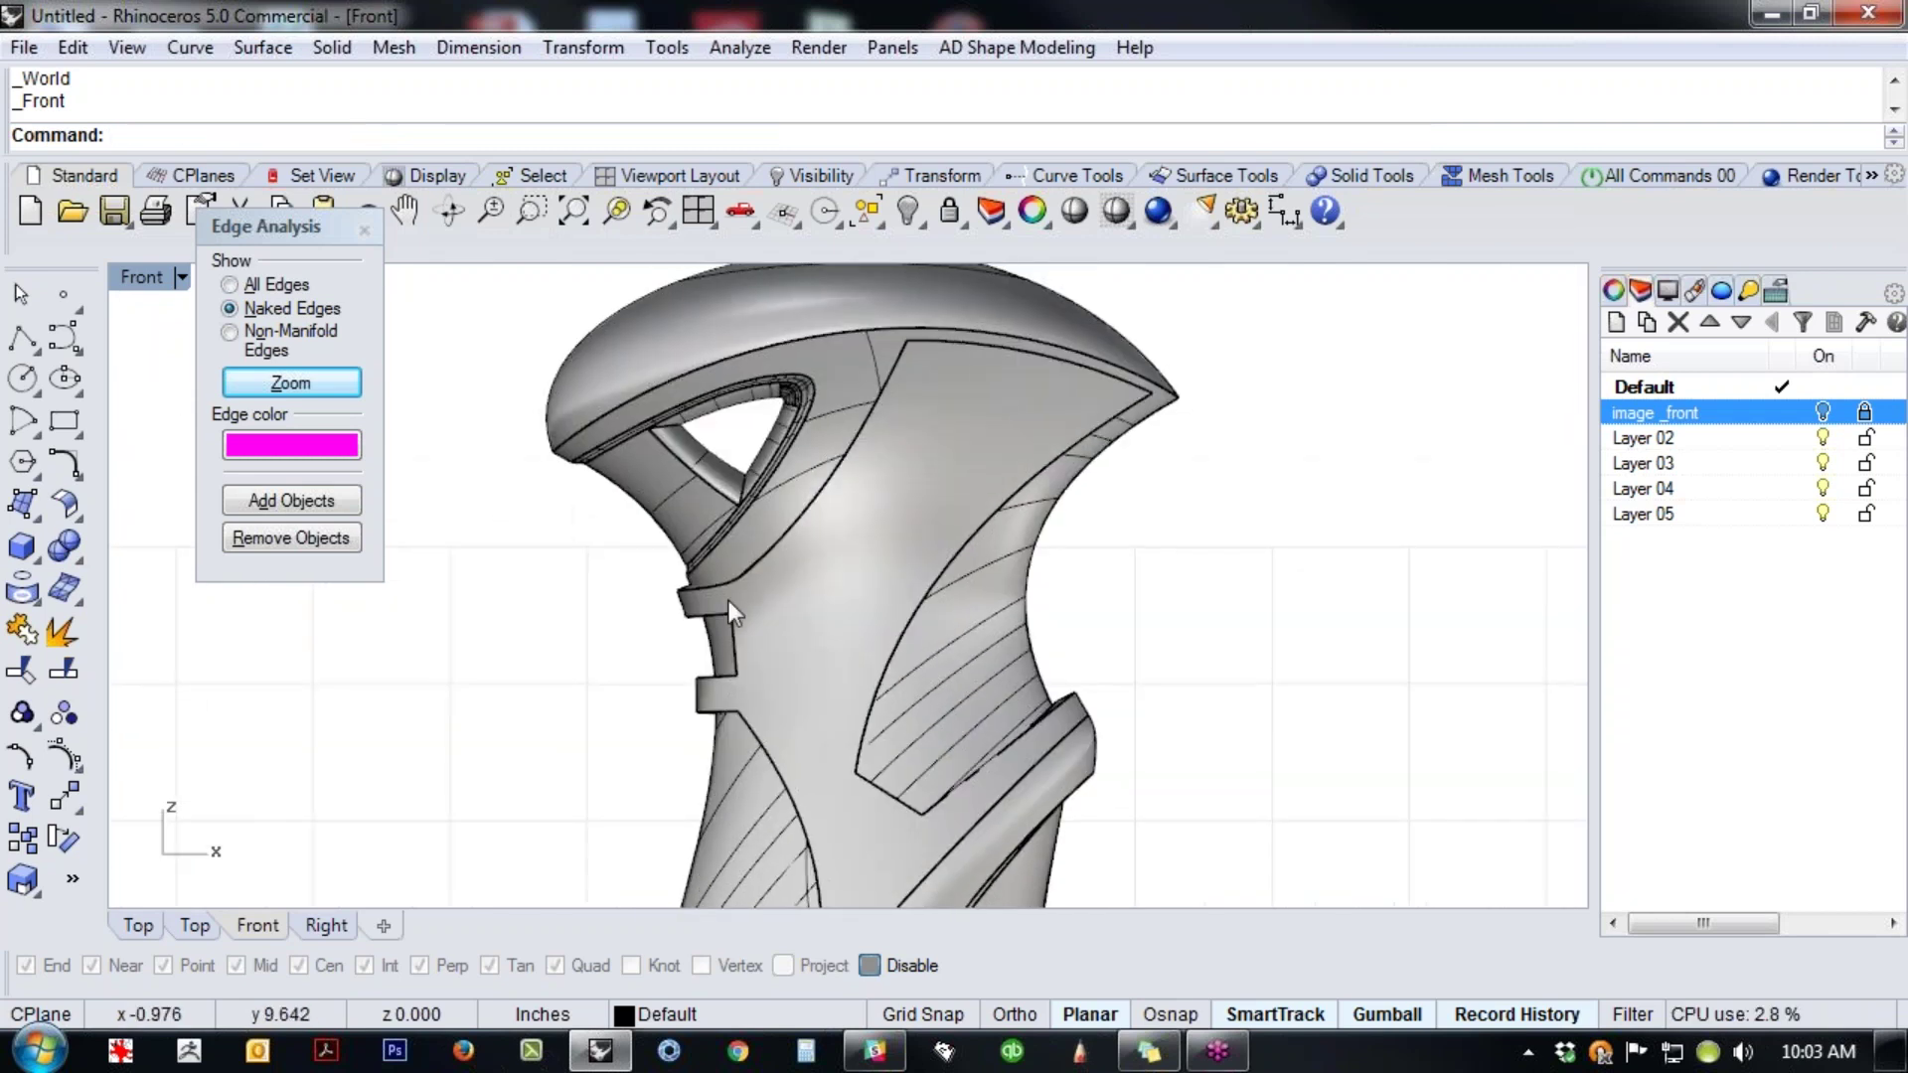
scroll(741, 737, "up", 3)
scroll(741, 737, "down", 3)
- Return to the Perspective view and examine how the raised band meets the grip surface at its ledge
type("p")
key("Return")
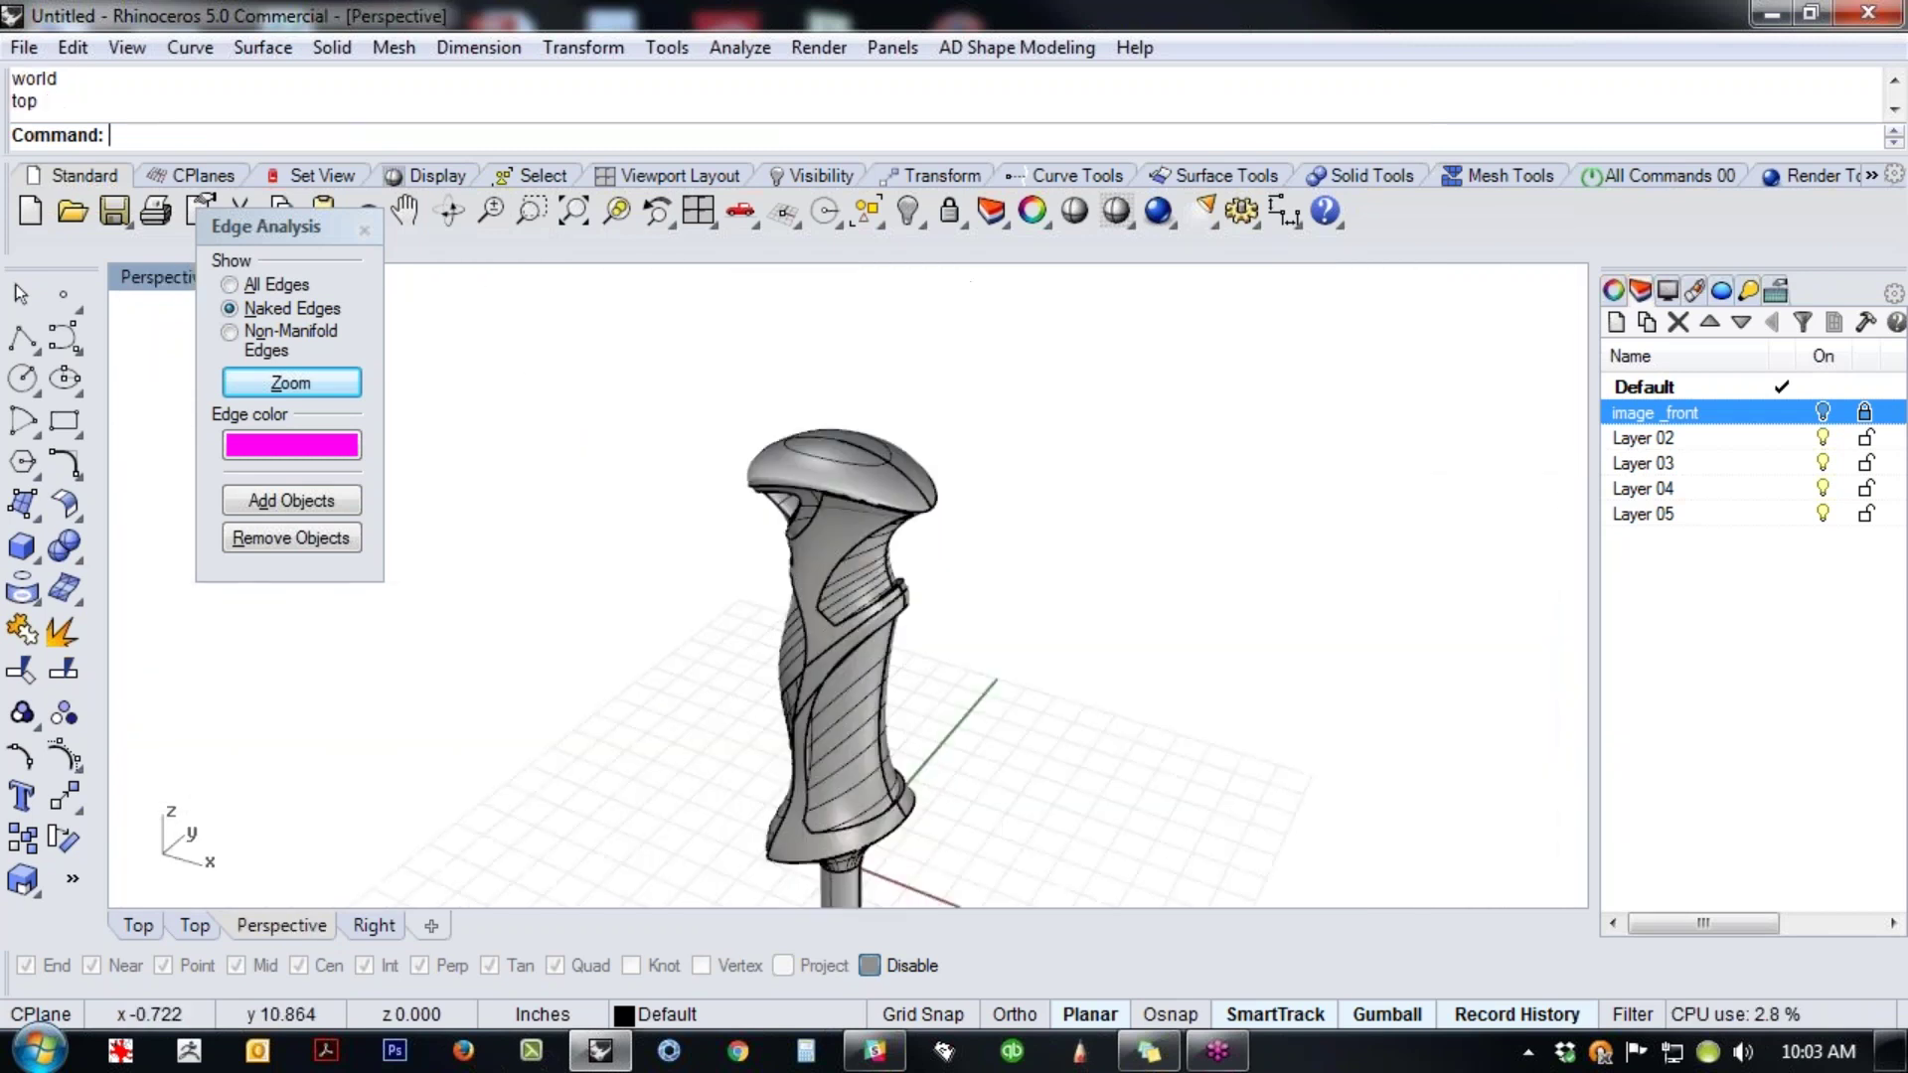
scroll(850, 612, "up", 7)
right_click_drag(952, 636, 1050, 449)
scroll(1050, 450, "up", 10)
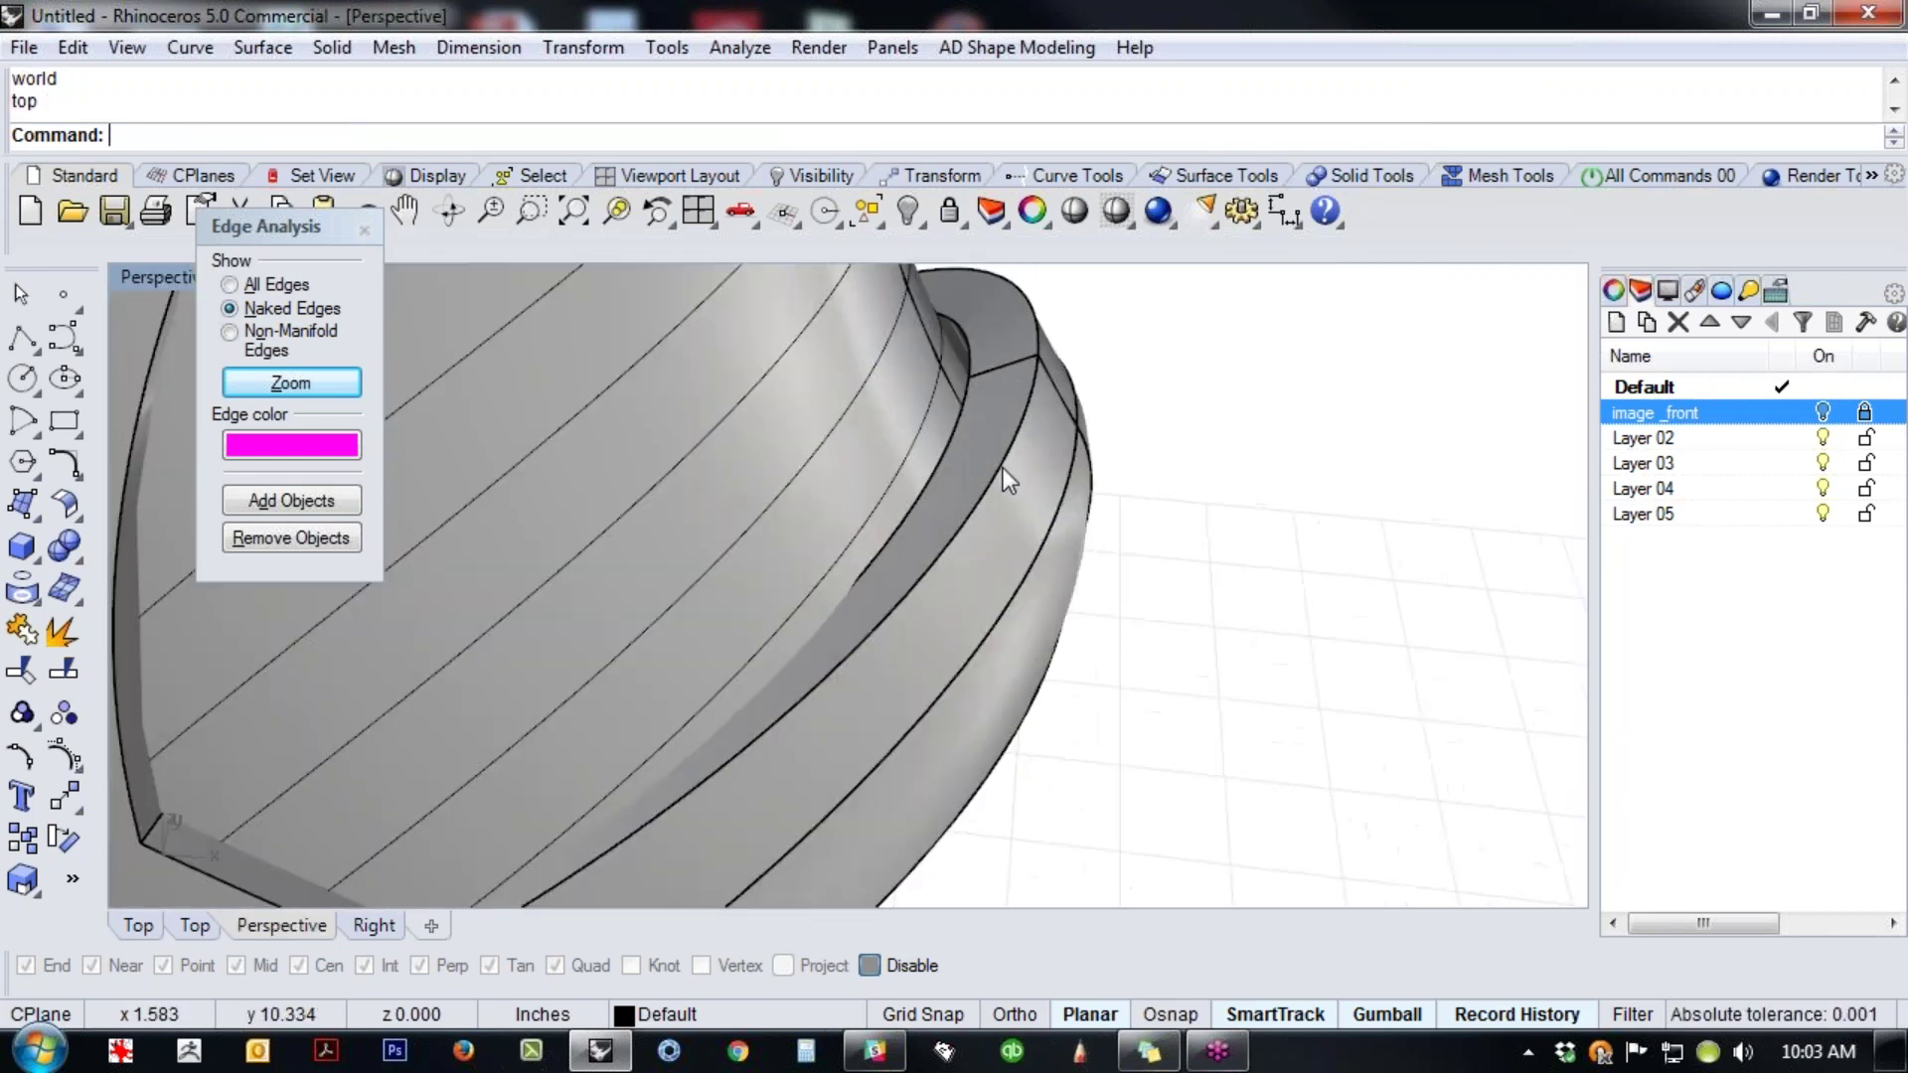
scroll(957, 408, "down", 4)
right_click_drag(932, 502, 979, 554)
scroll(980, 553, "down", 8)
right_click_drag(949, 622, 1127, 675)
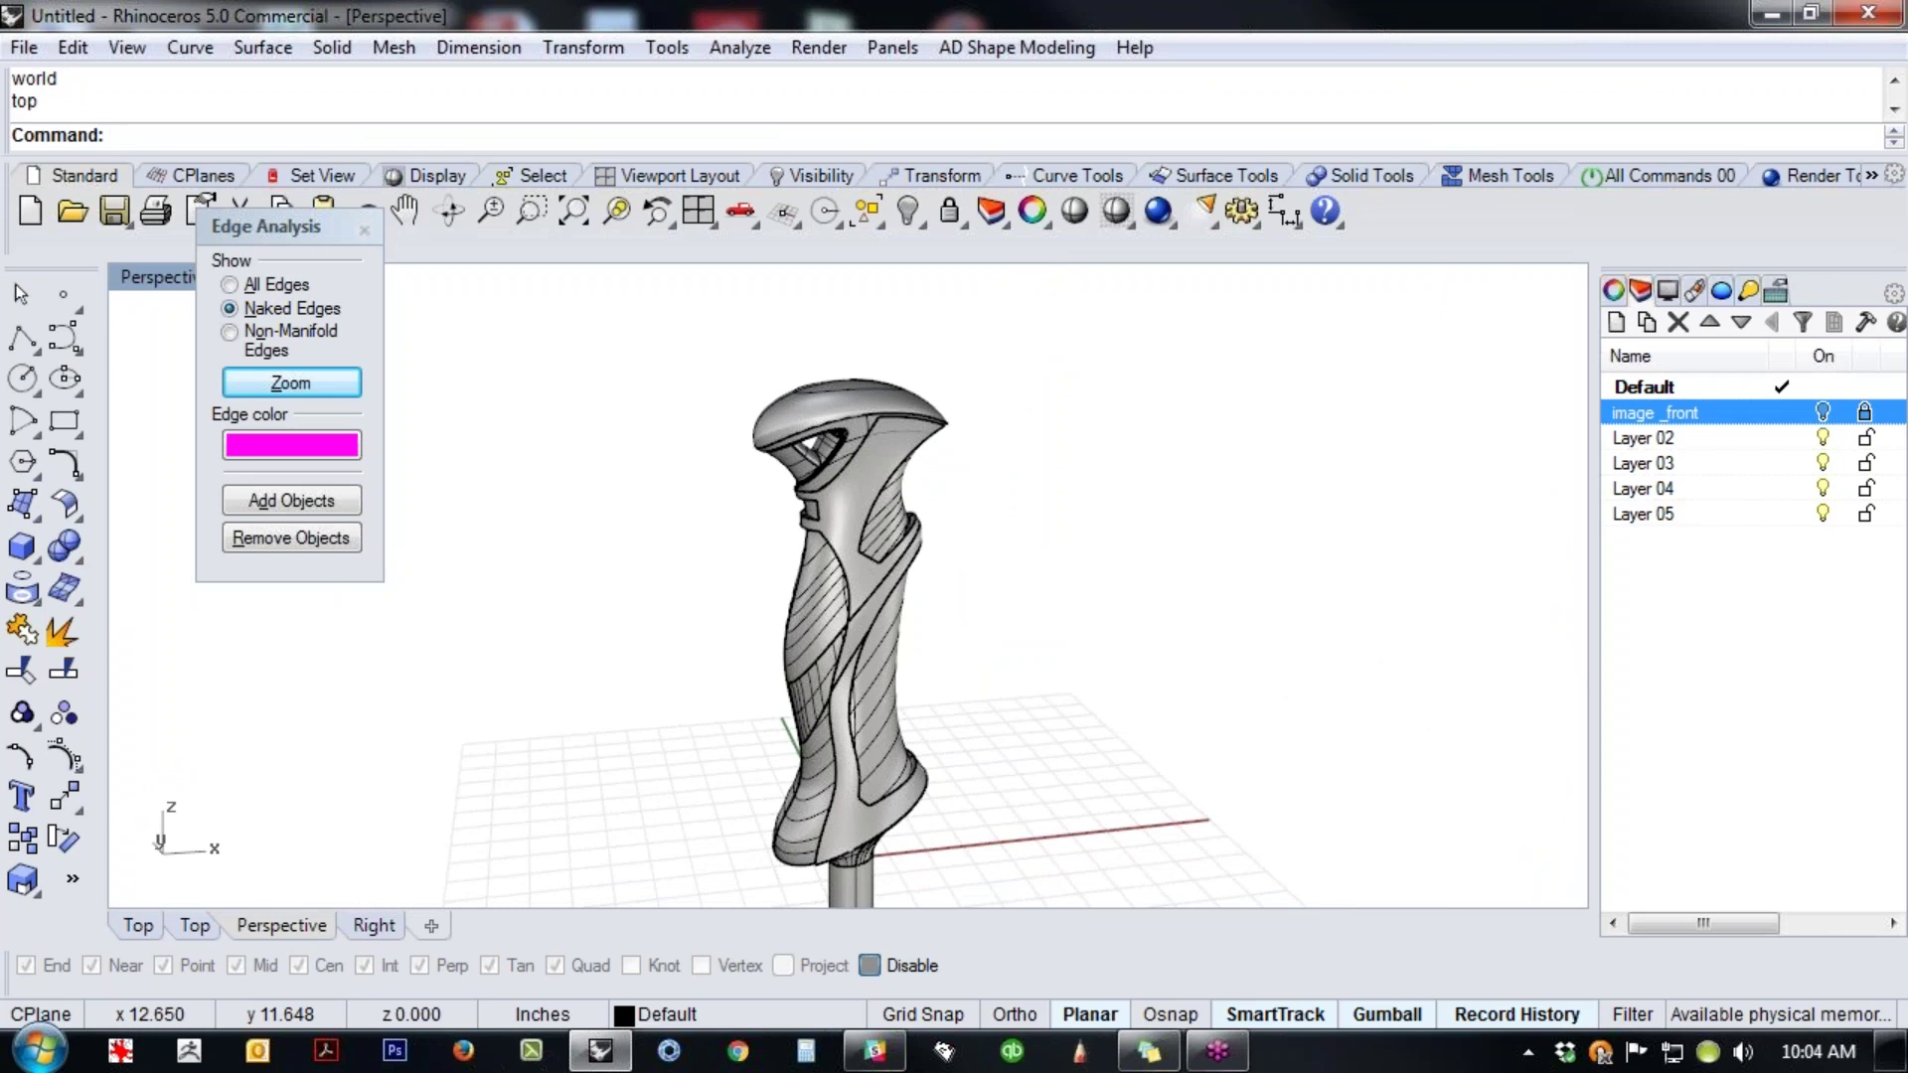
- Select different spots on the handle in turn to check which parts belong to each polysurface
left_click(866, 517)
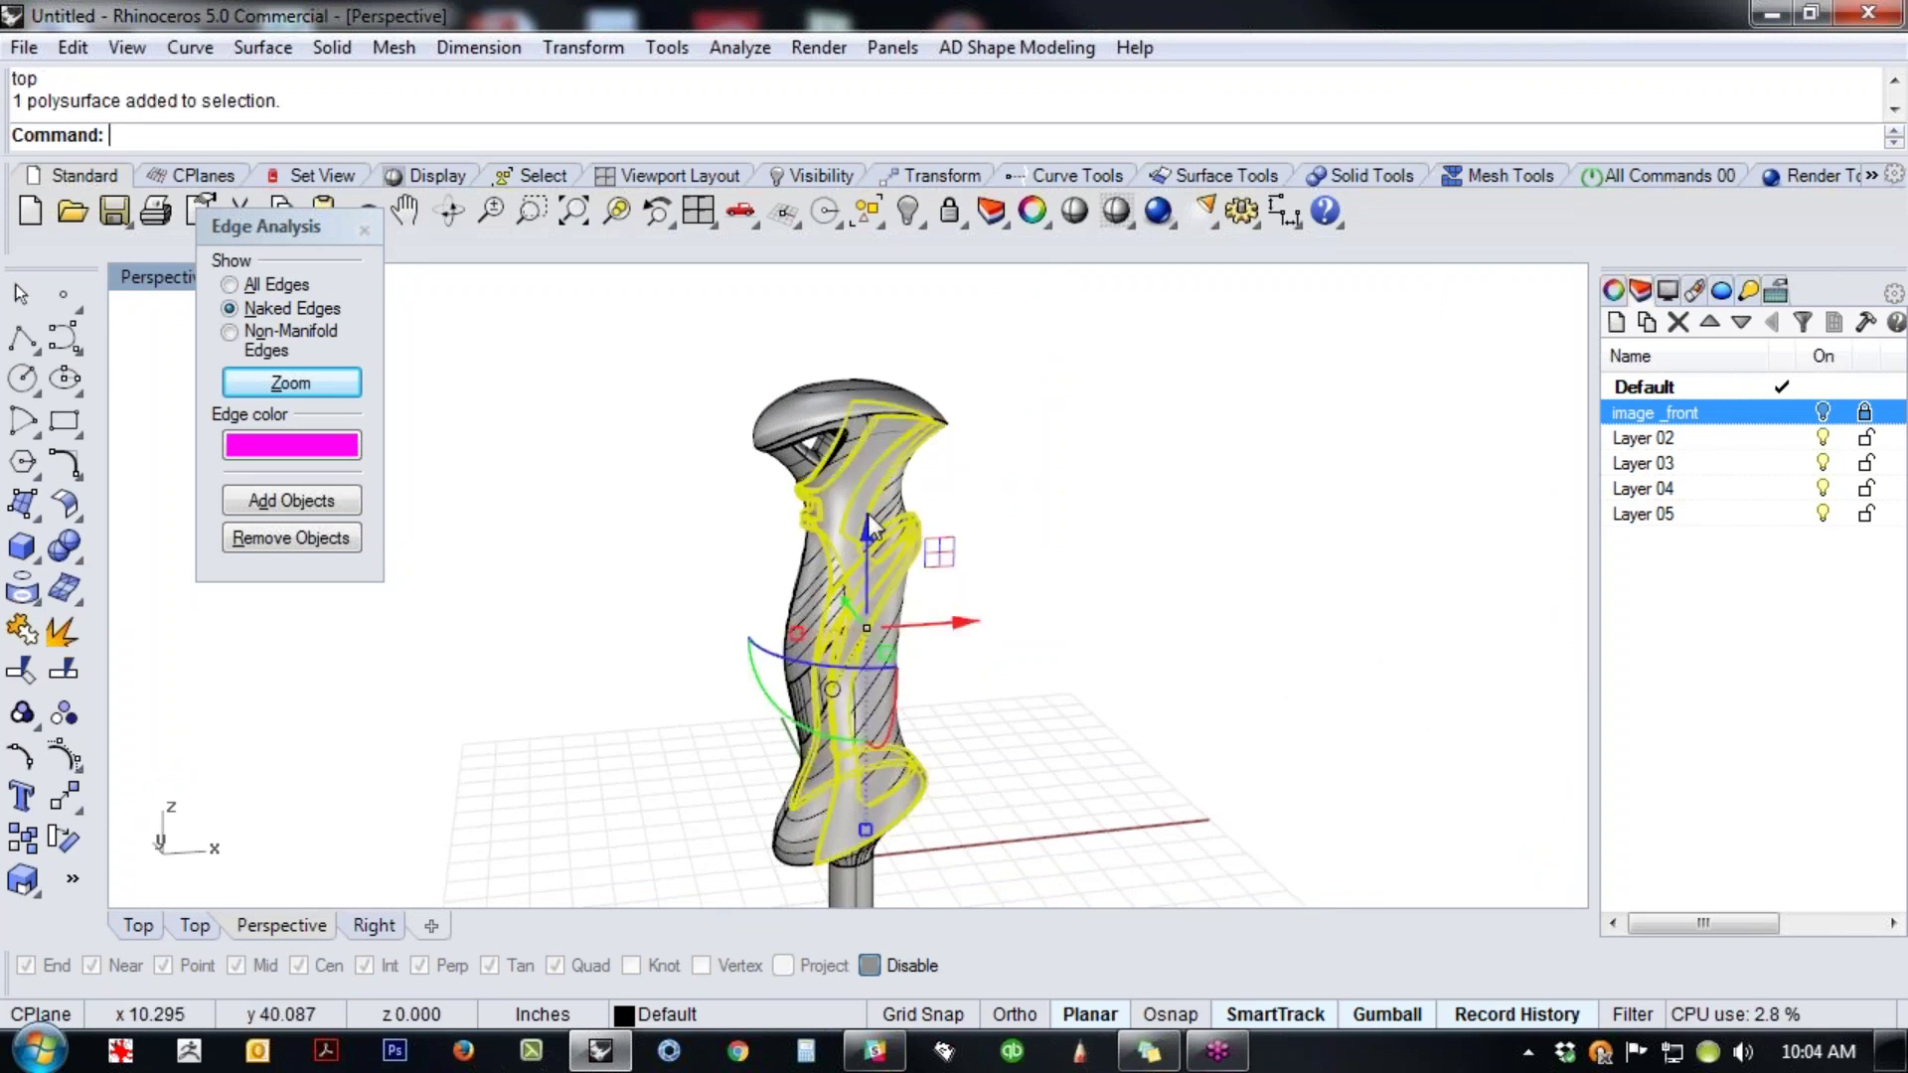
left_click(857, 559)
left_click(998, 552)
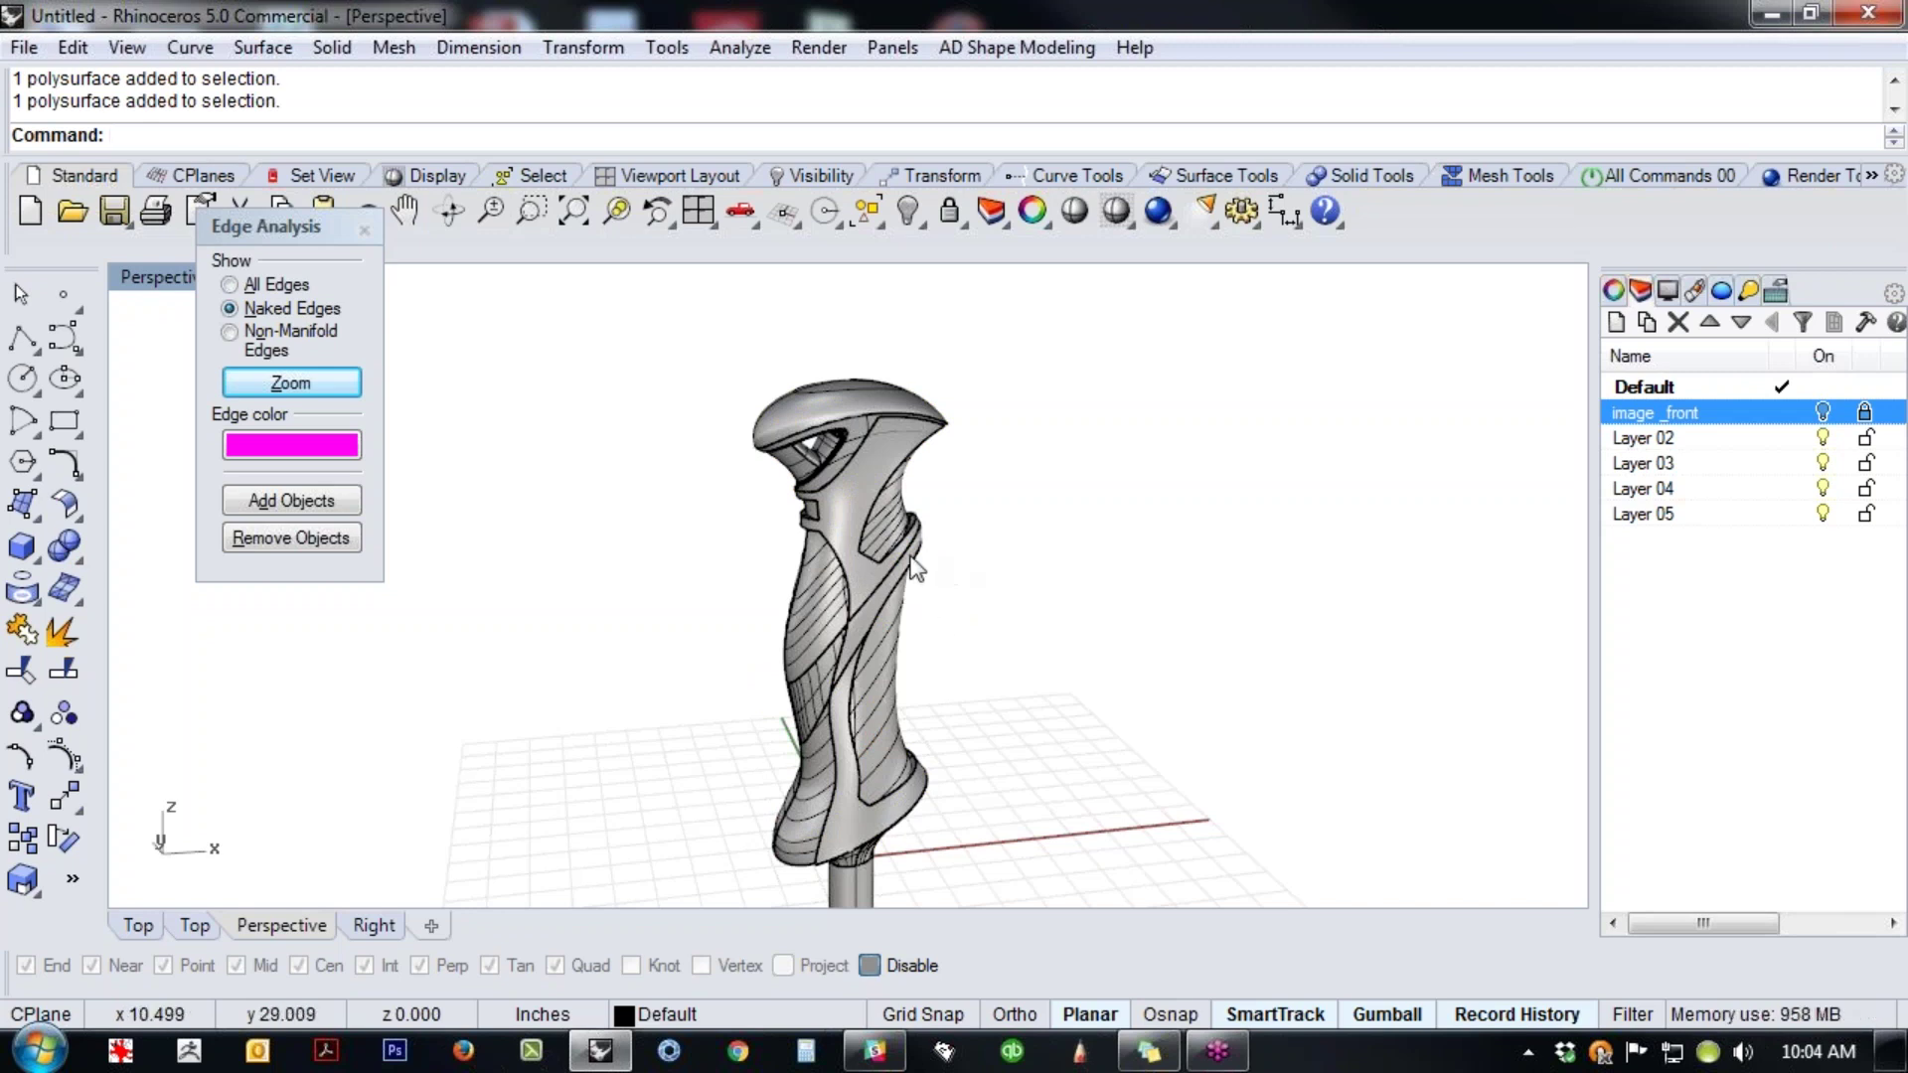
left_click(916, 538)
left_click(1002, 485)
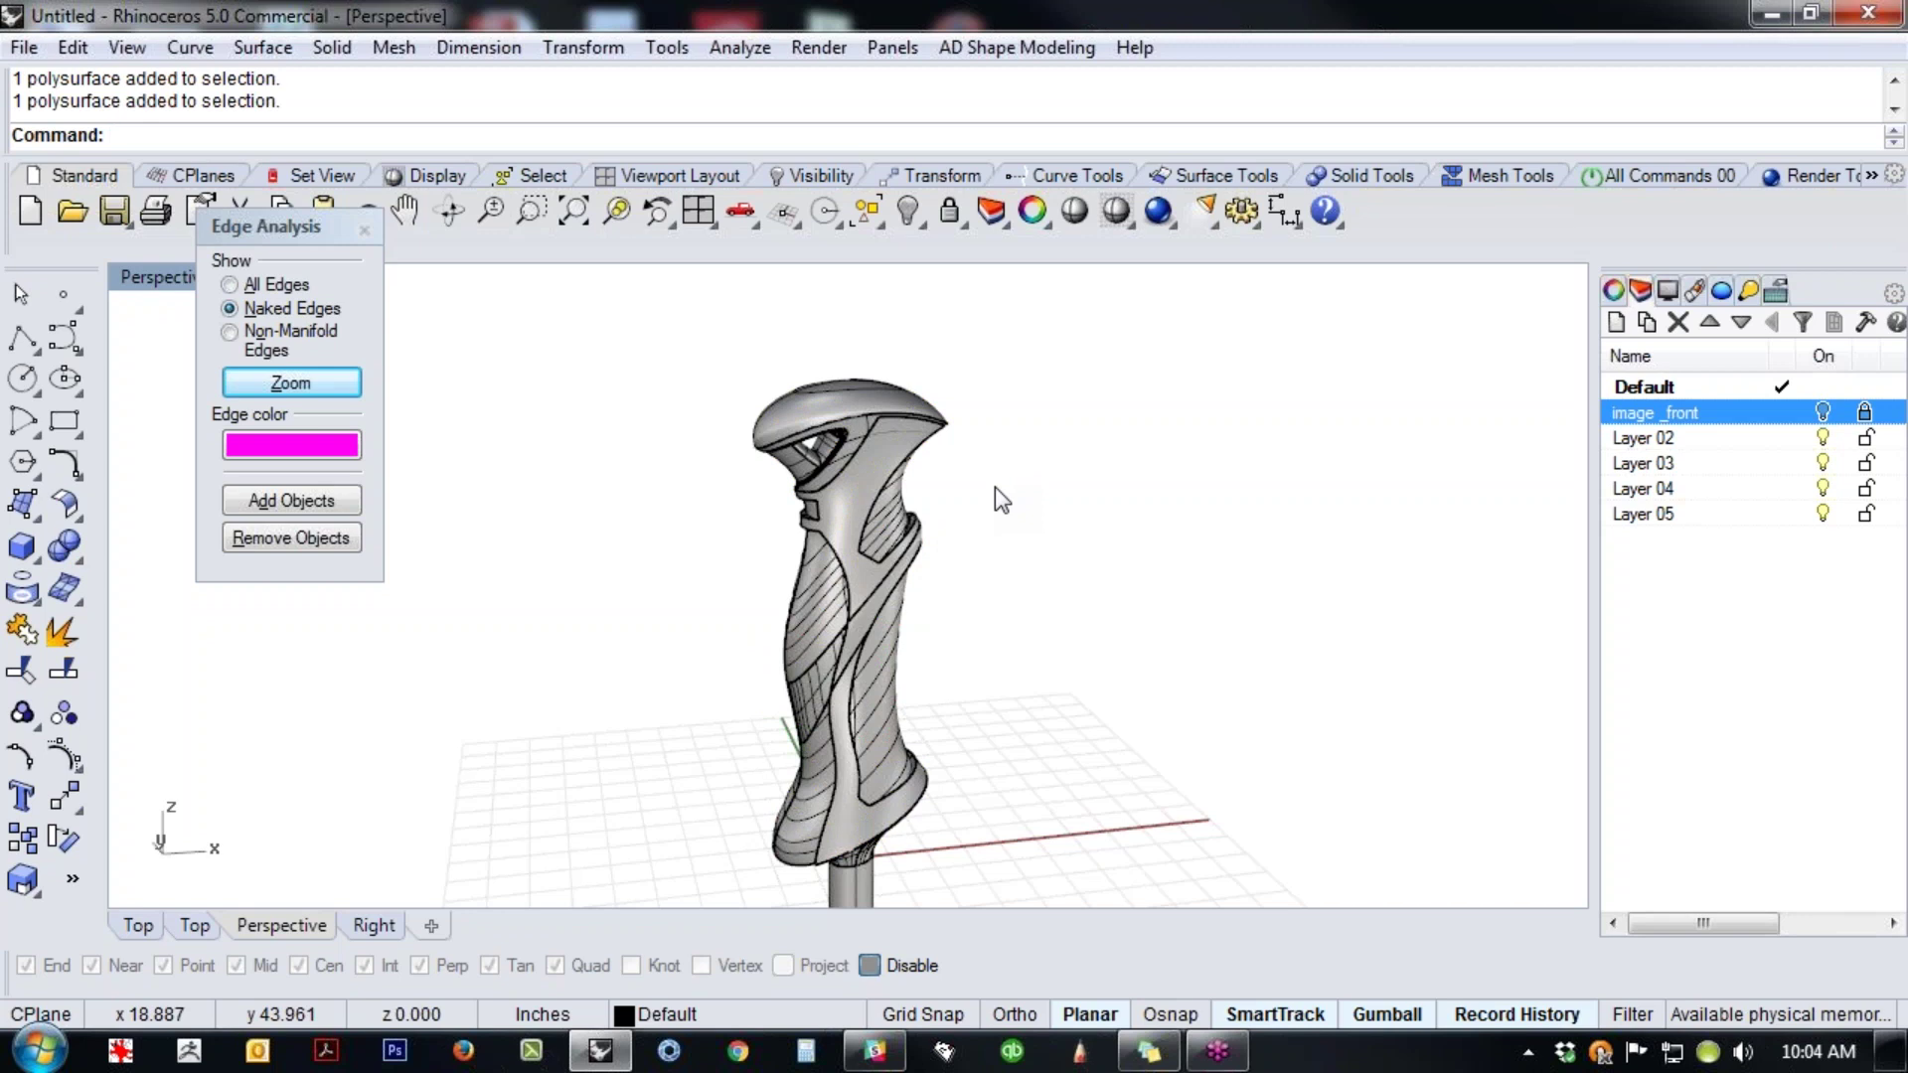
left_click(864, 602)
left_click(696, 571)
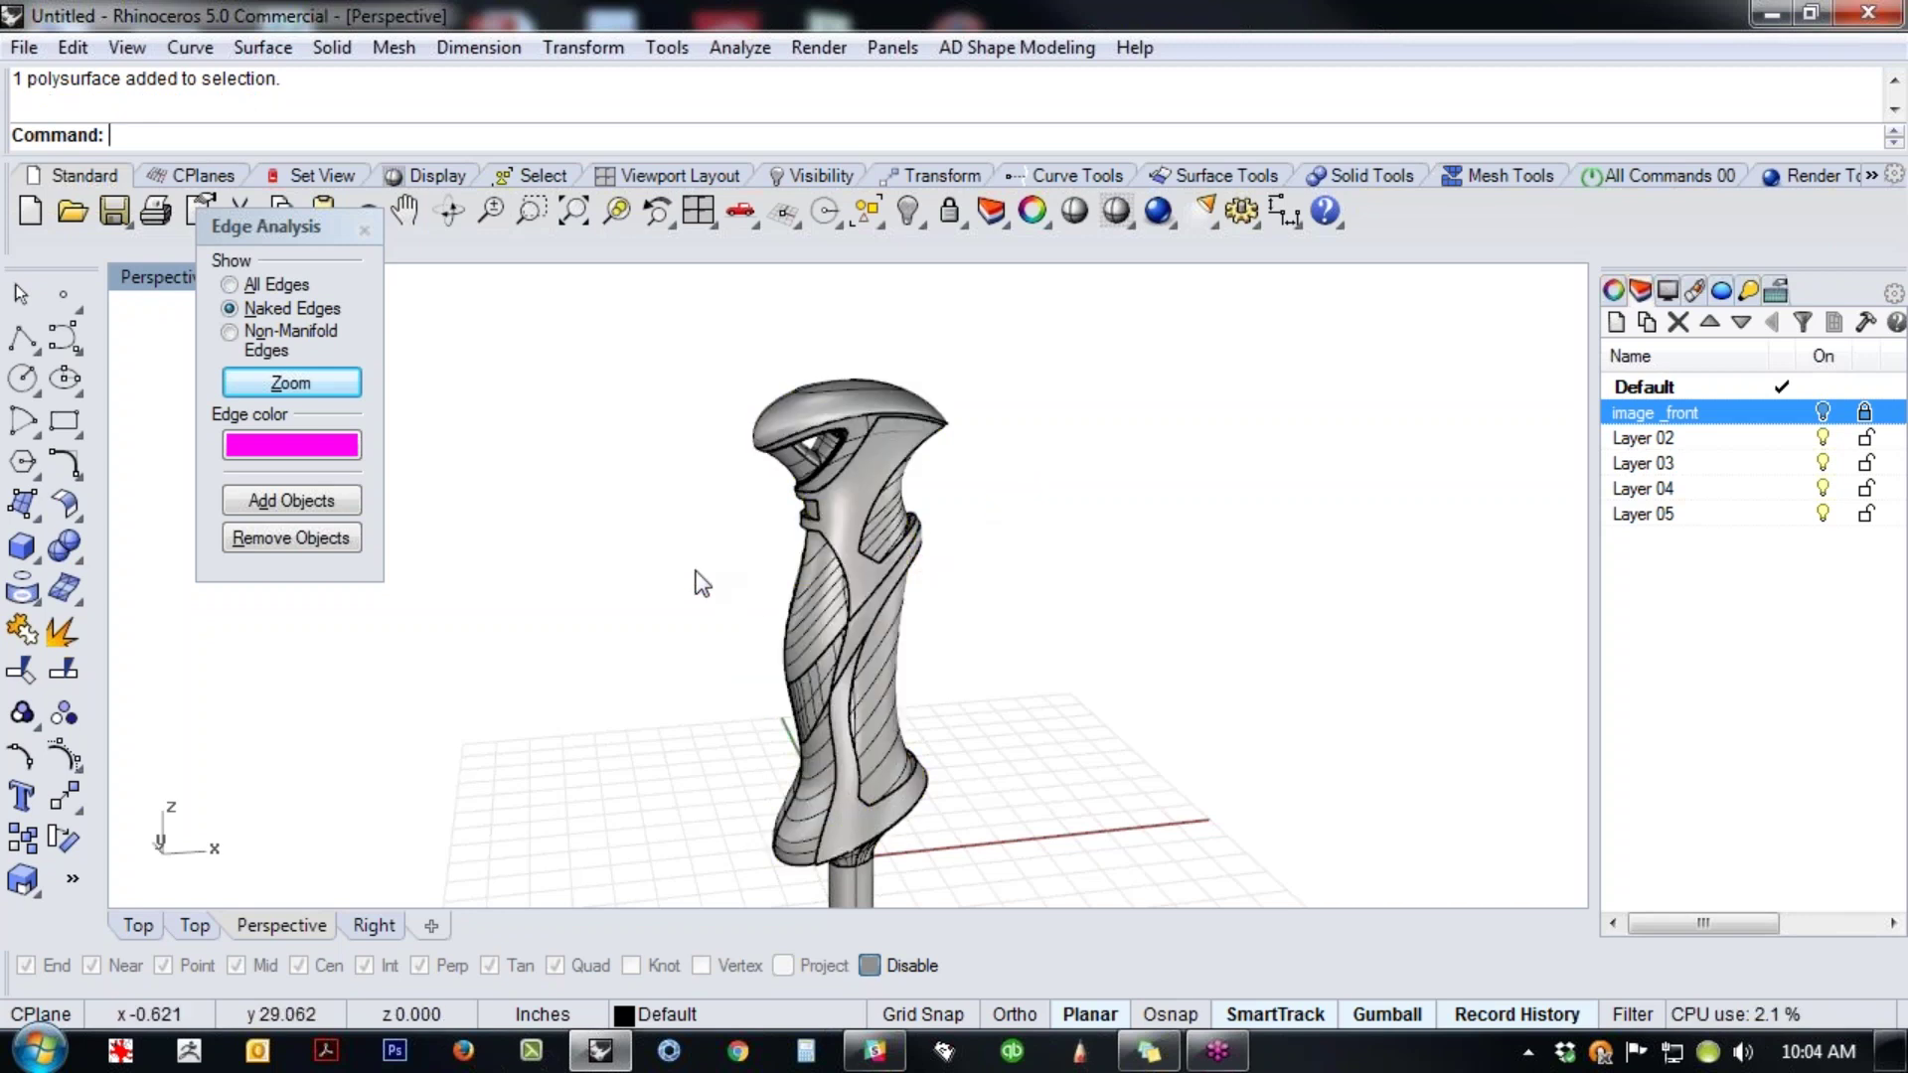
- Delete the raised band polysurface to expose the handle core, undo the deletion and clear the selection
left_click(800, 626)
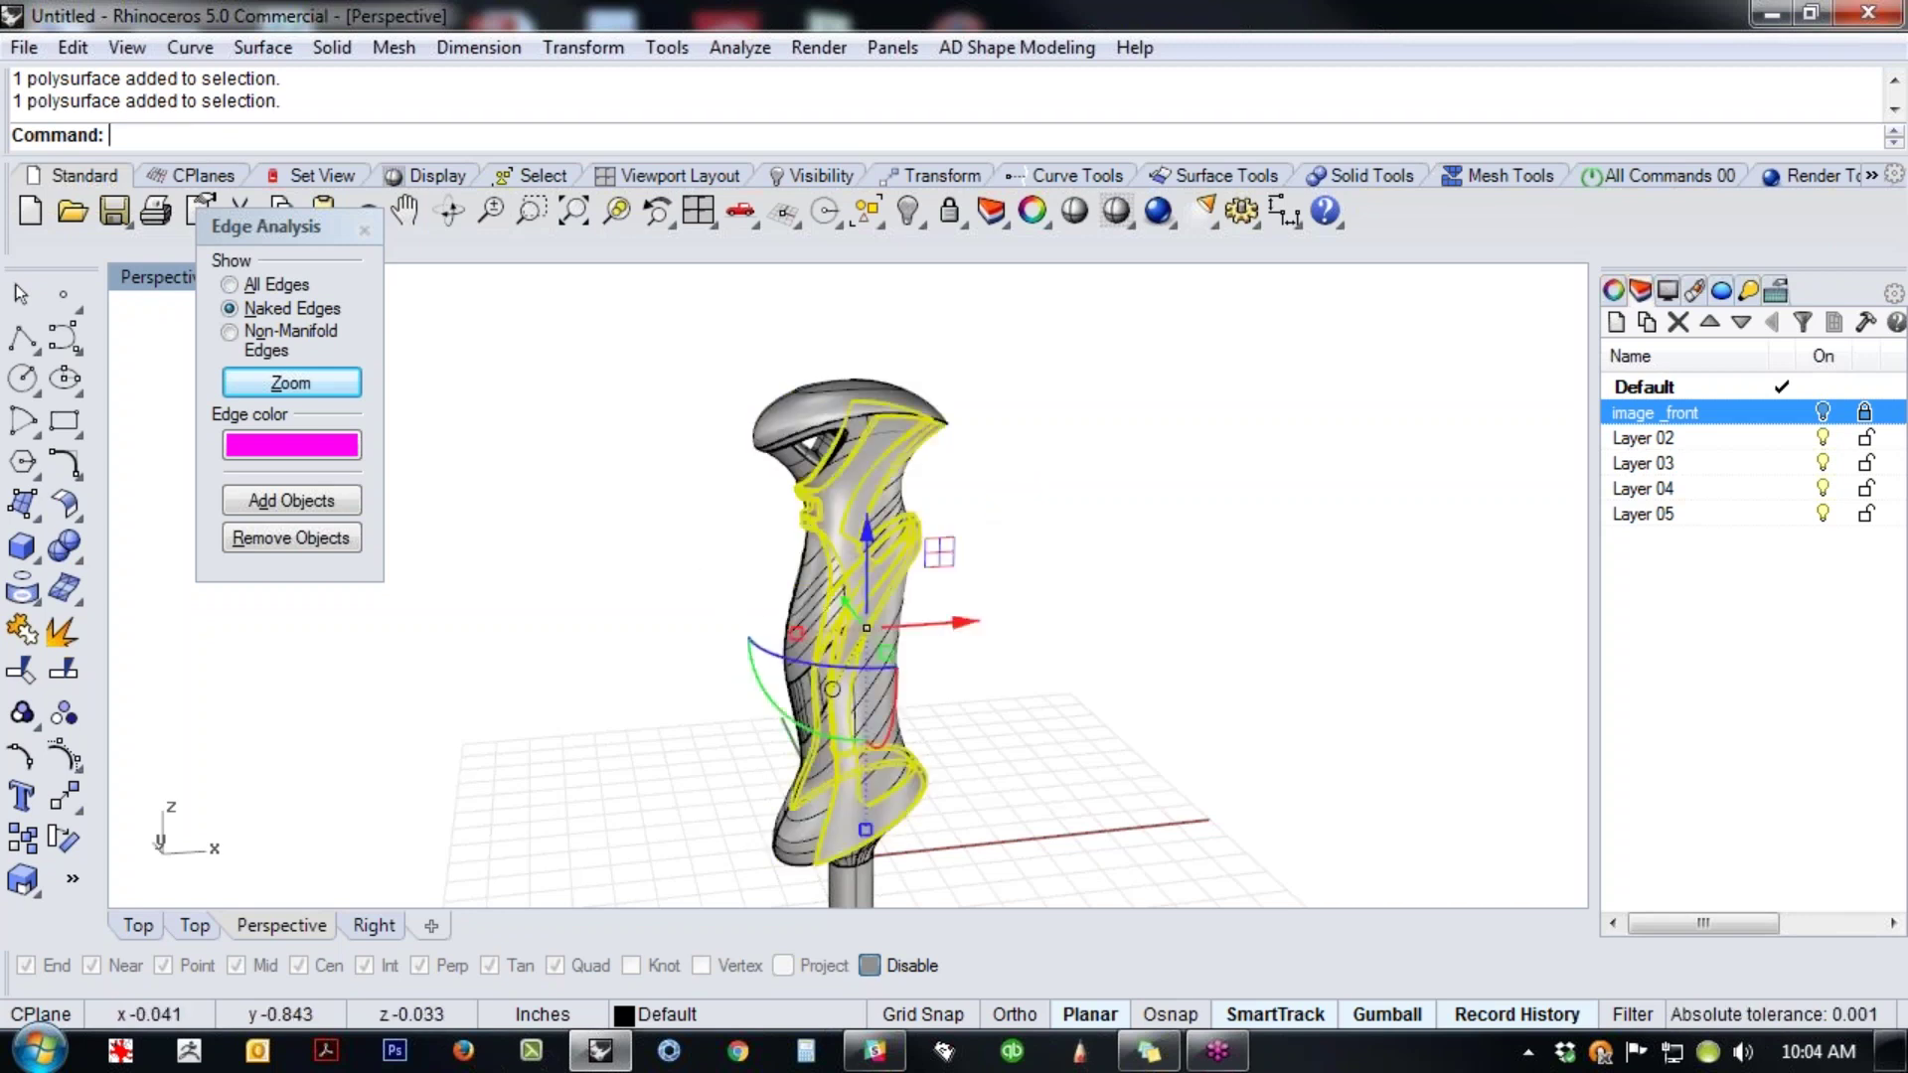
key("Delete")
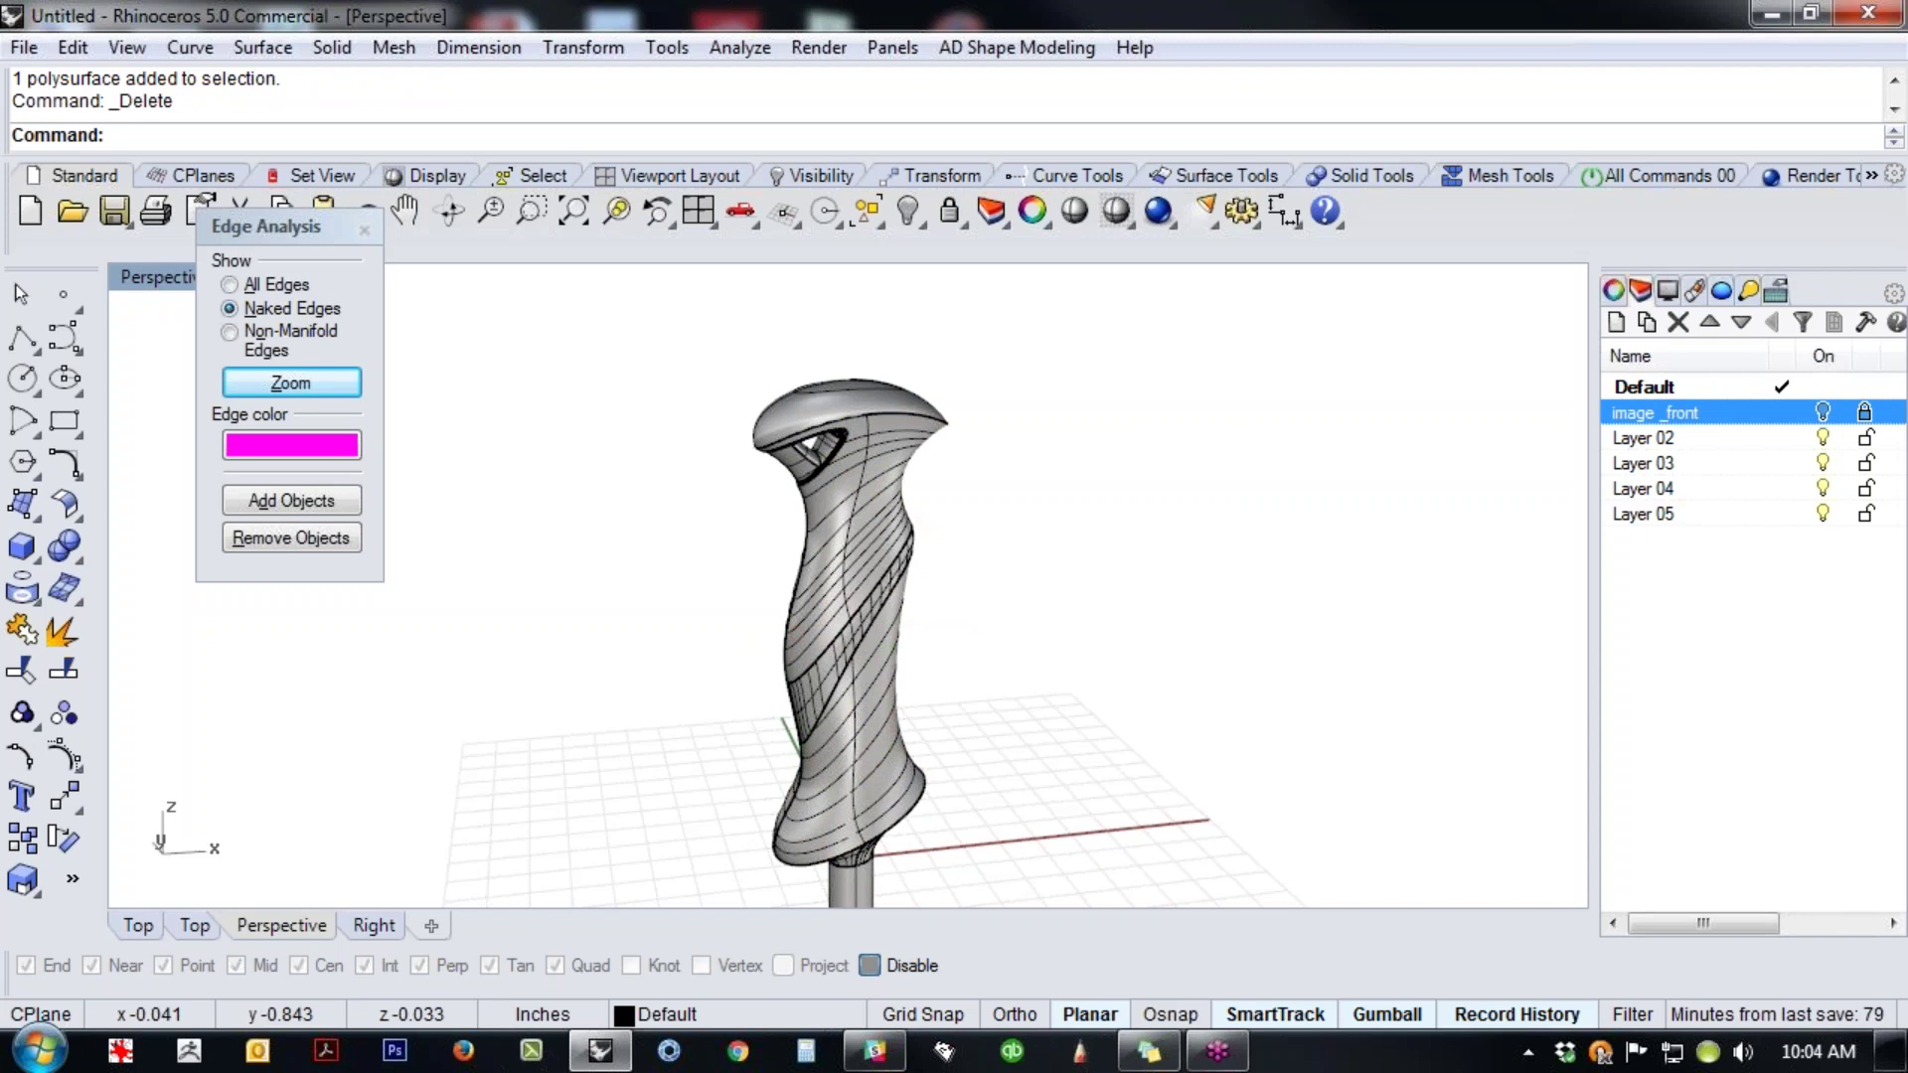
key("ctrl+z")
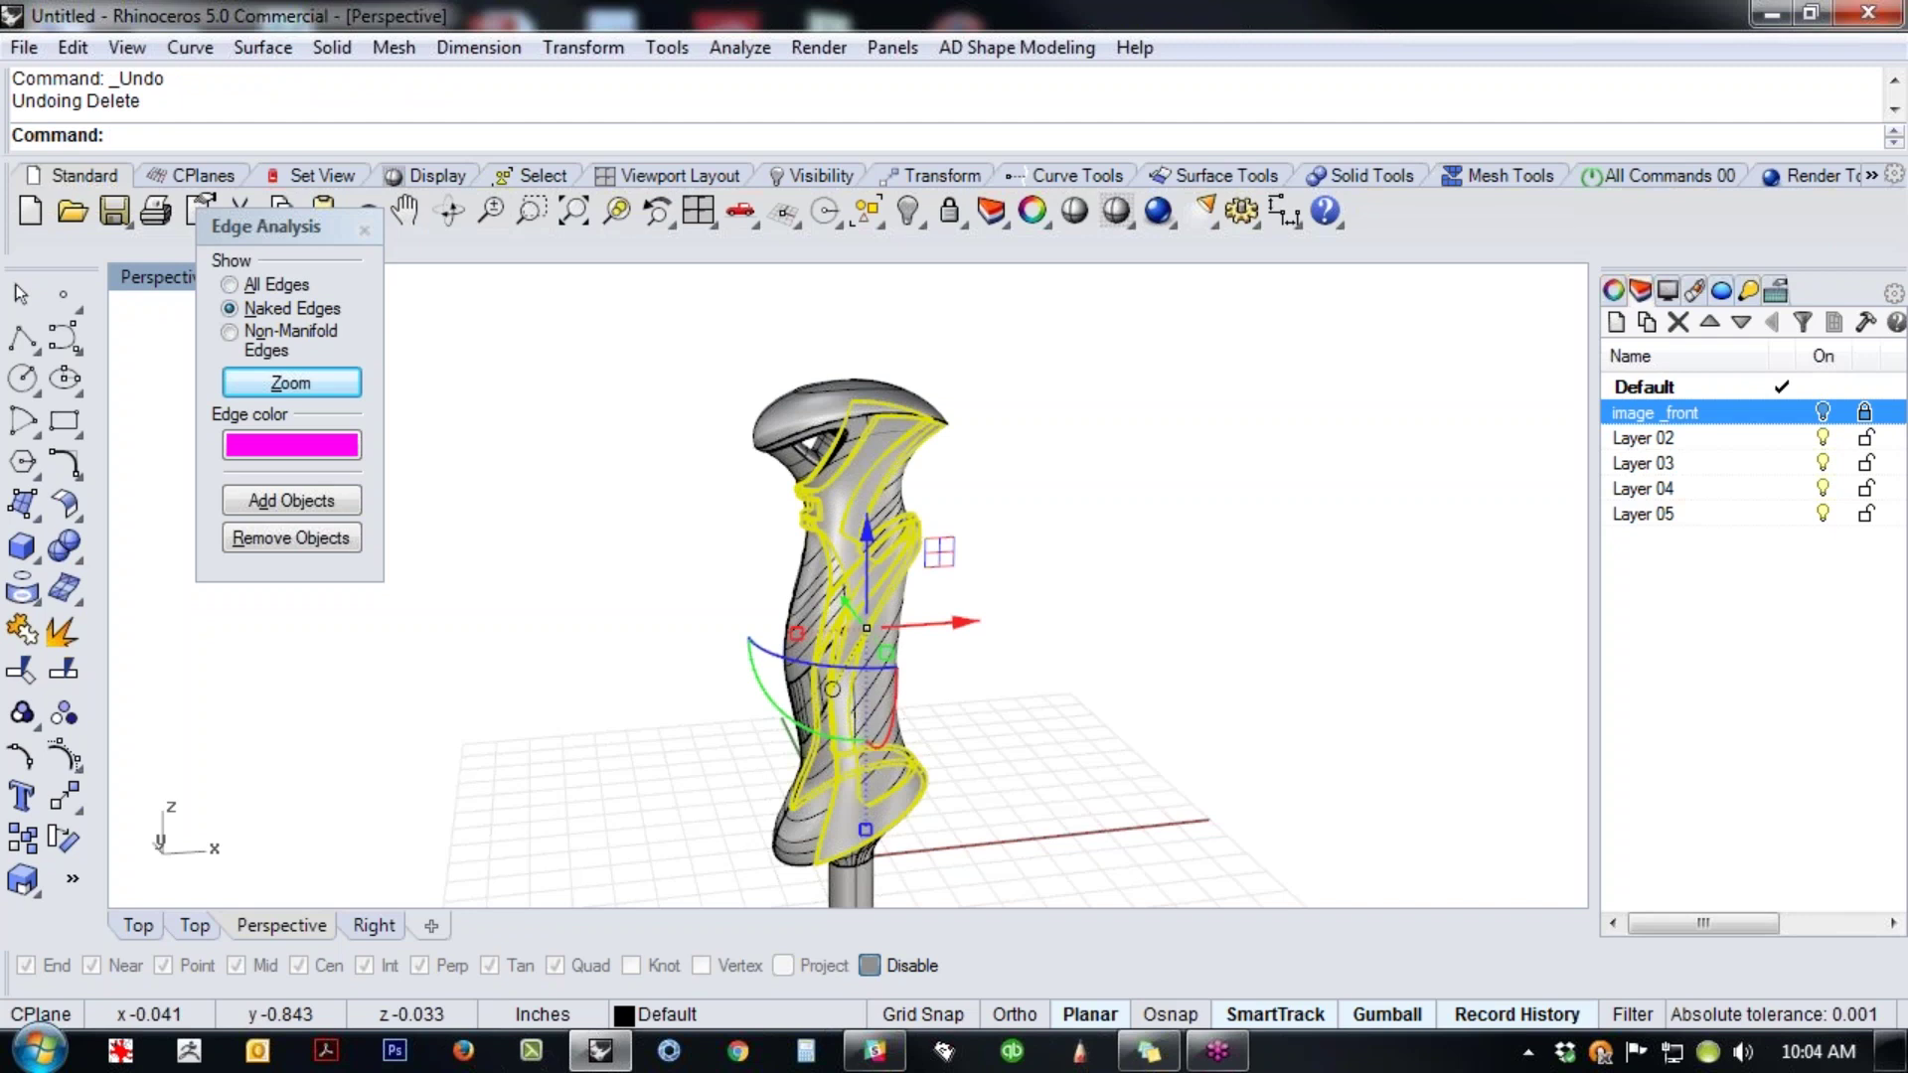
left_click(450, 570)
- Create a large and a smaller sphere in the Front view beside the dagger and position them so they overlap
type("gf")
key("Return")
type("f")
key("Return")
scroll(793, 519, "down", 4)
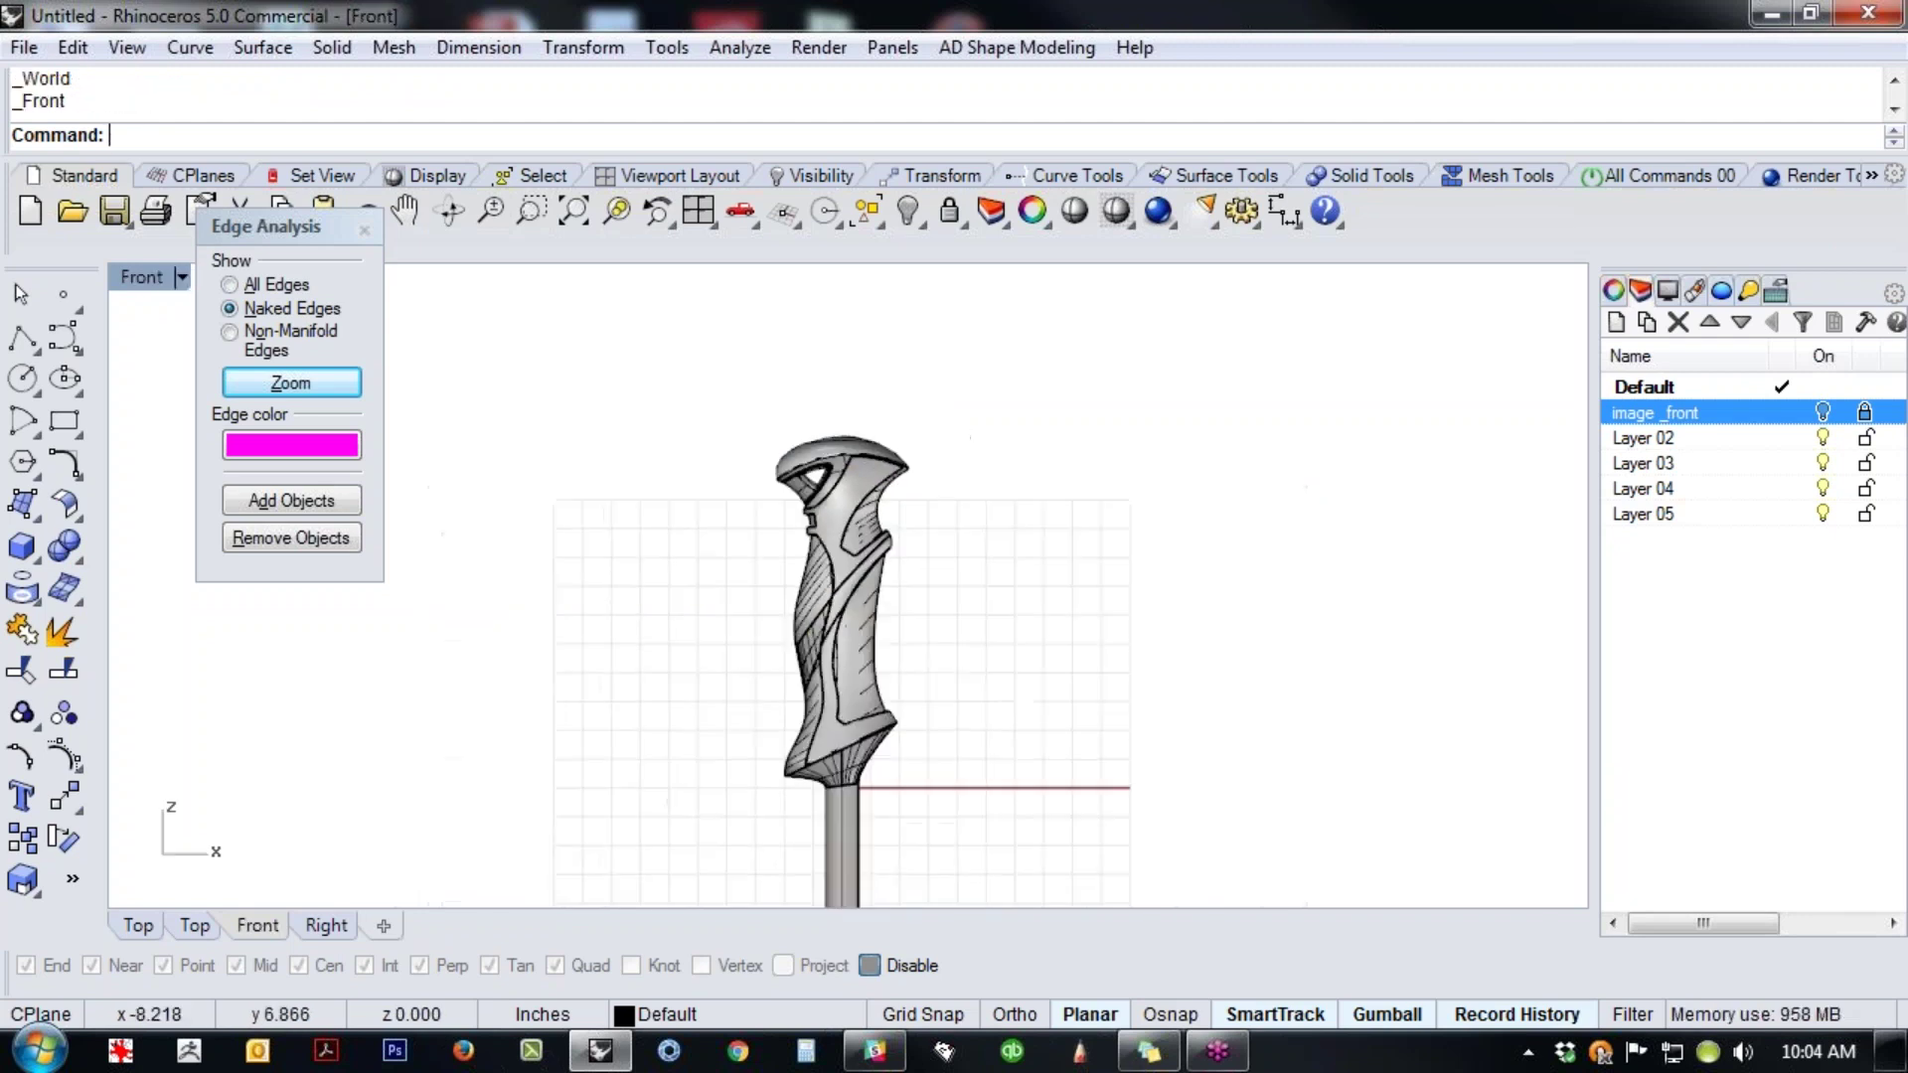
left_click(24, 552)
left_click(164, 567)
left_click(531, 616)
left_click(630, 686)
key("Return")
left_click(585, 623)
left_click(679, 643)
left_click(683, 604)
left_click_drag(683, 604, 774, 566)
- Copy the pair of overlapping spheres vertically so that a second pair sits directly above the first
left_click(807, 771)
right_click_drag(725, 751, 790, 687)
left_click_drag(791, 683, 653, 712)
key("alt")
right_click_drag(868, 727, 878, 602)
left_click(782, 461)
left_click(592, 467)
left_click(825, 744)
- Boolean-union the two lower spheres into one polysurface
left_click_drag(770, 805, 412, 705)
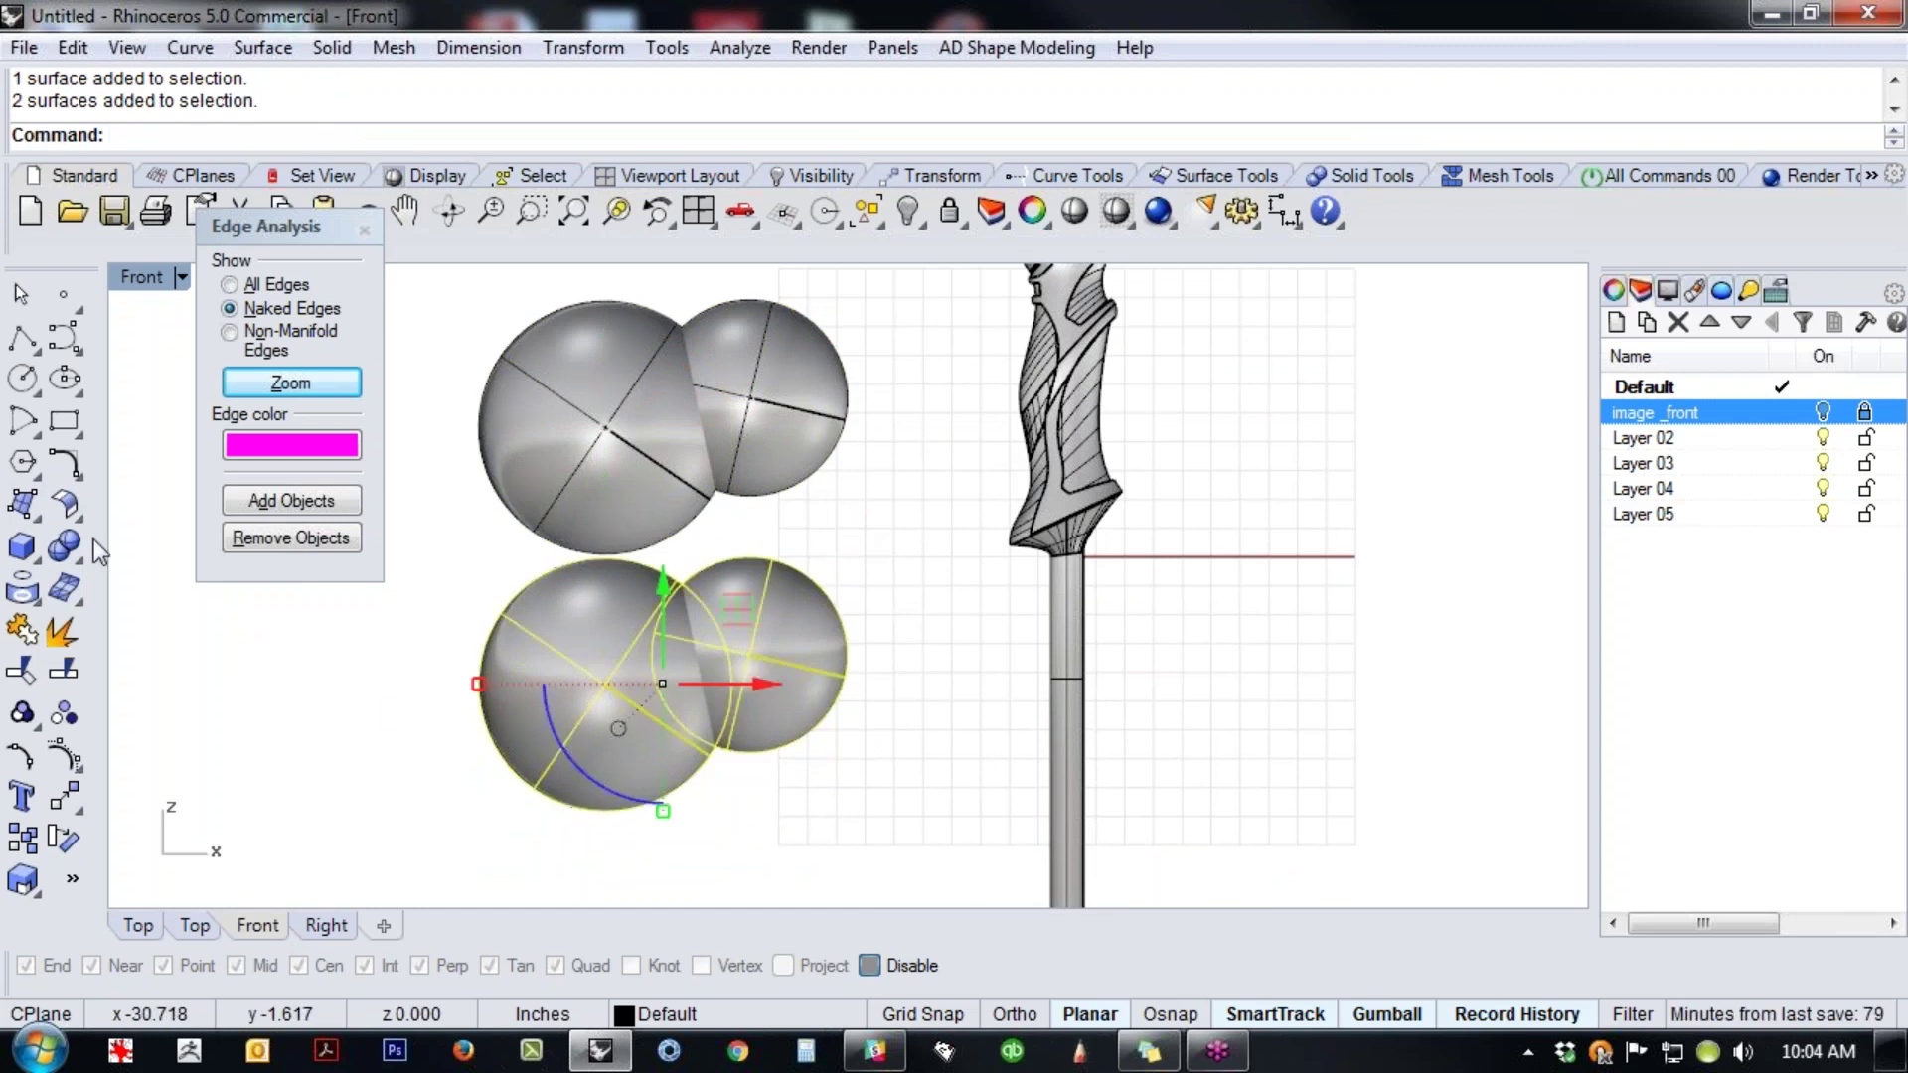
left_click(64, 545)
left_click(849, 785)
- Move the smaller upper sphere up along the larger one, and select the united lower spheres for comparison
left_click(785, 487)
left_click(527, 503)
left_click(819, 520)
left_click(825, 409)
left_click_drag(824, 410, 770, 335)
left_click(735, 688)
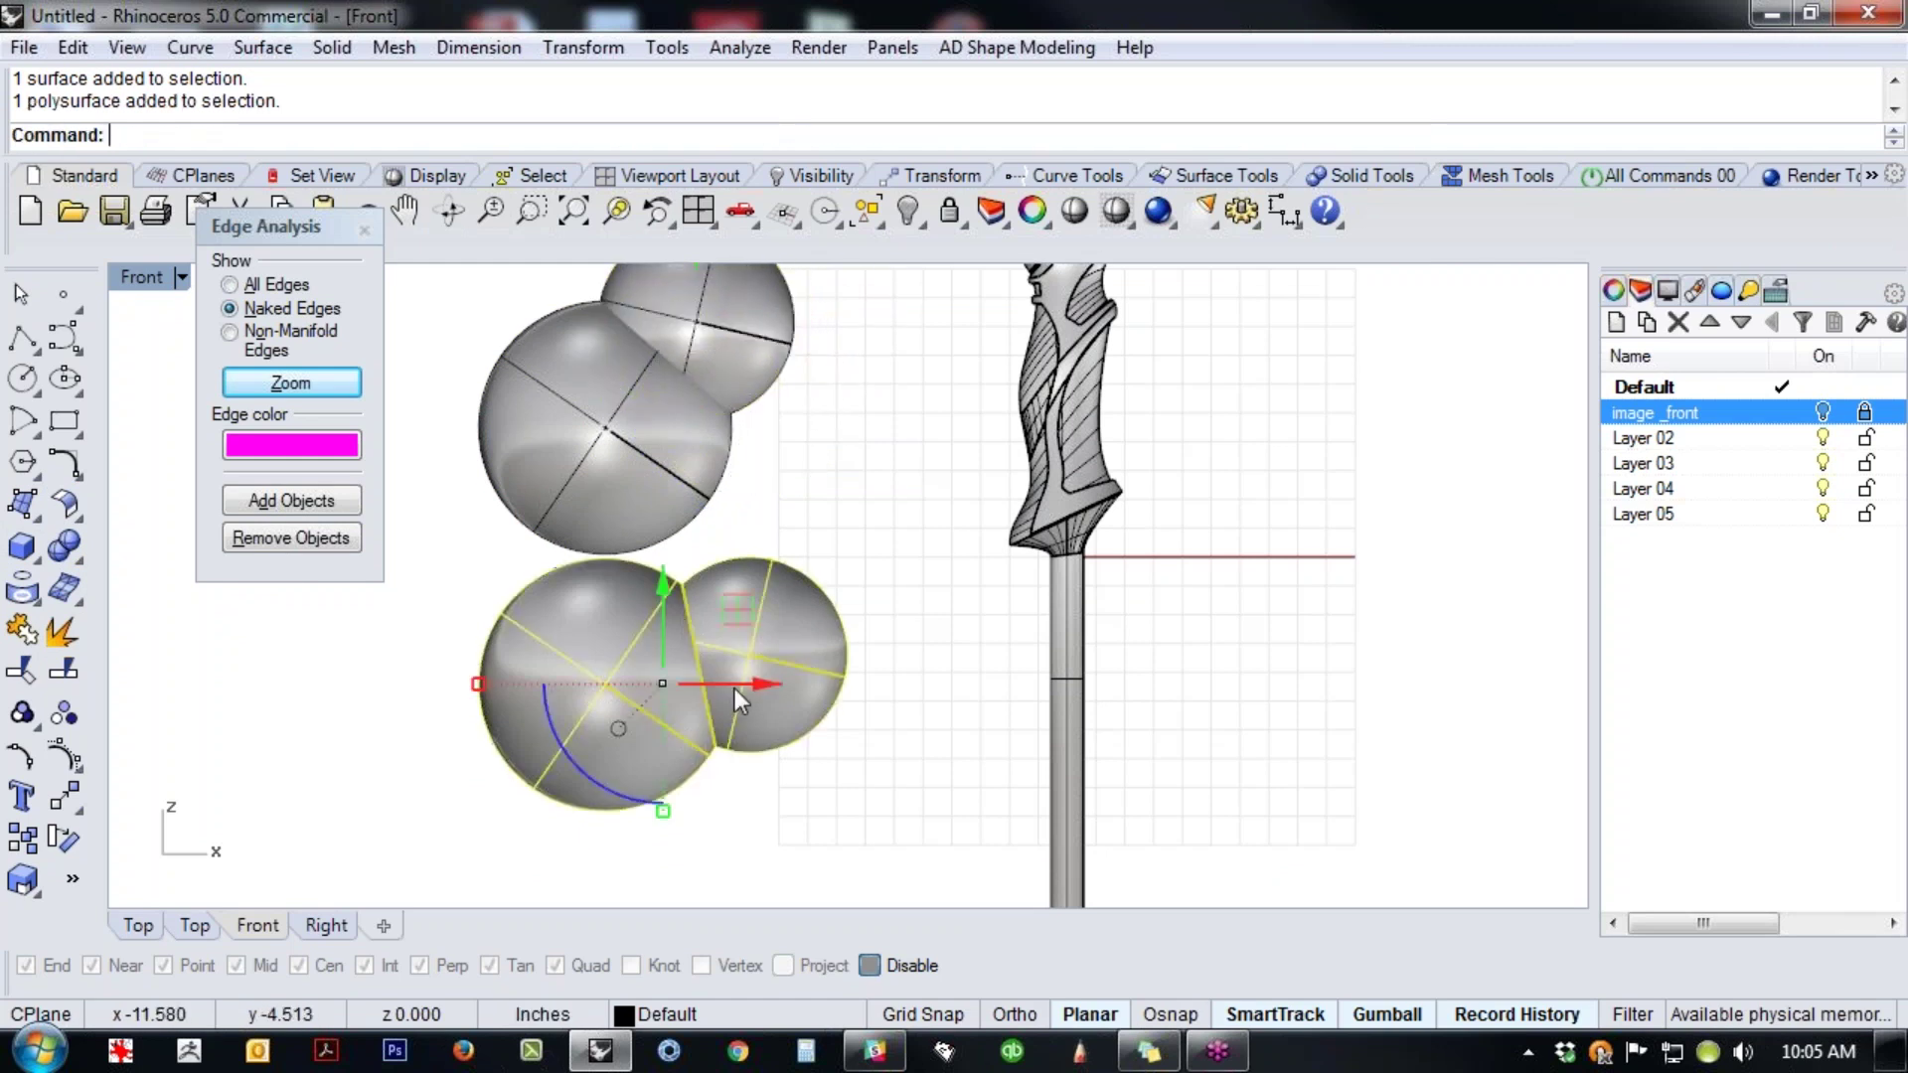
left_click(836, 819)
left_click(747, 740)
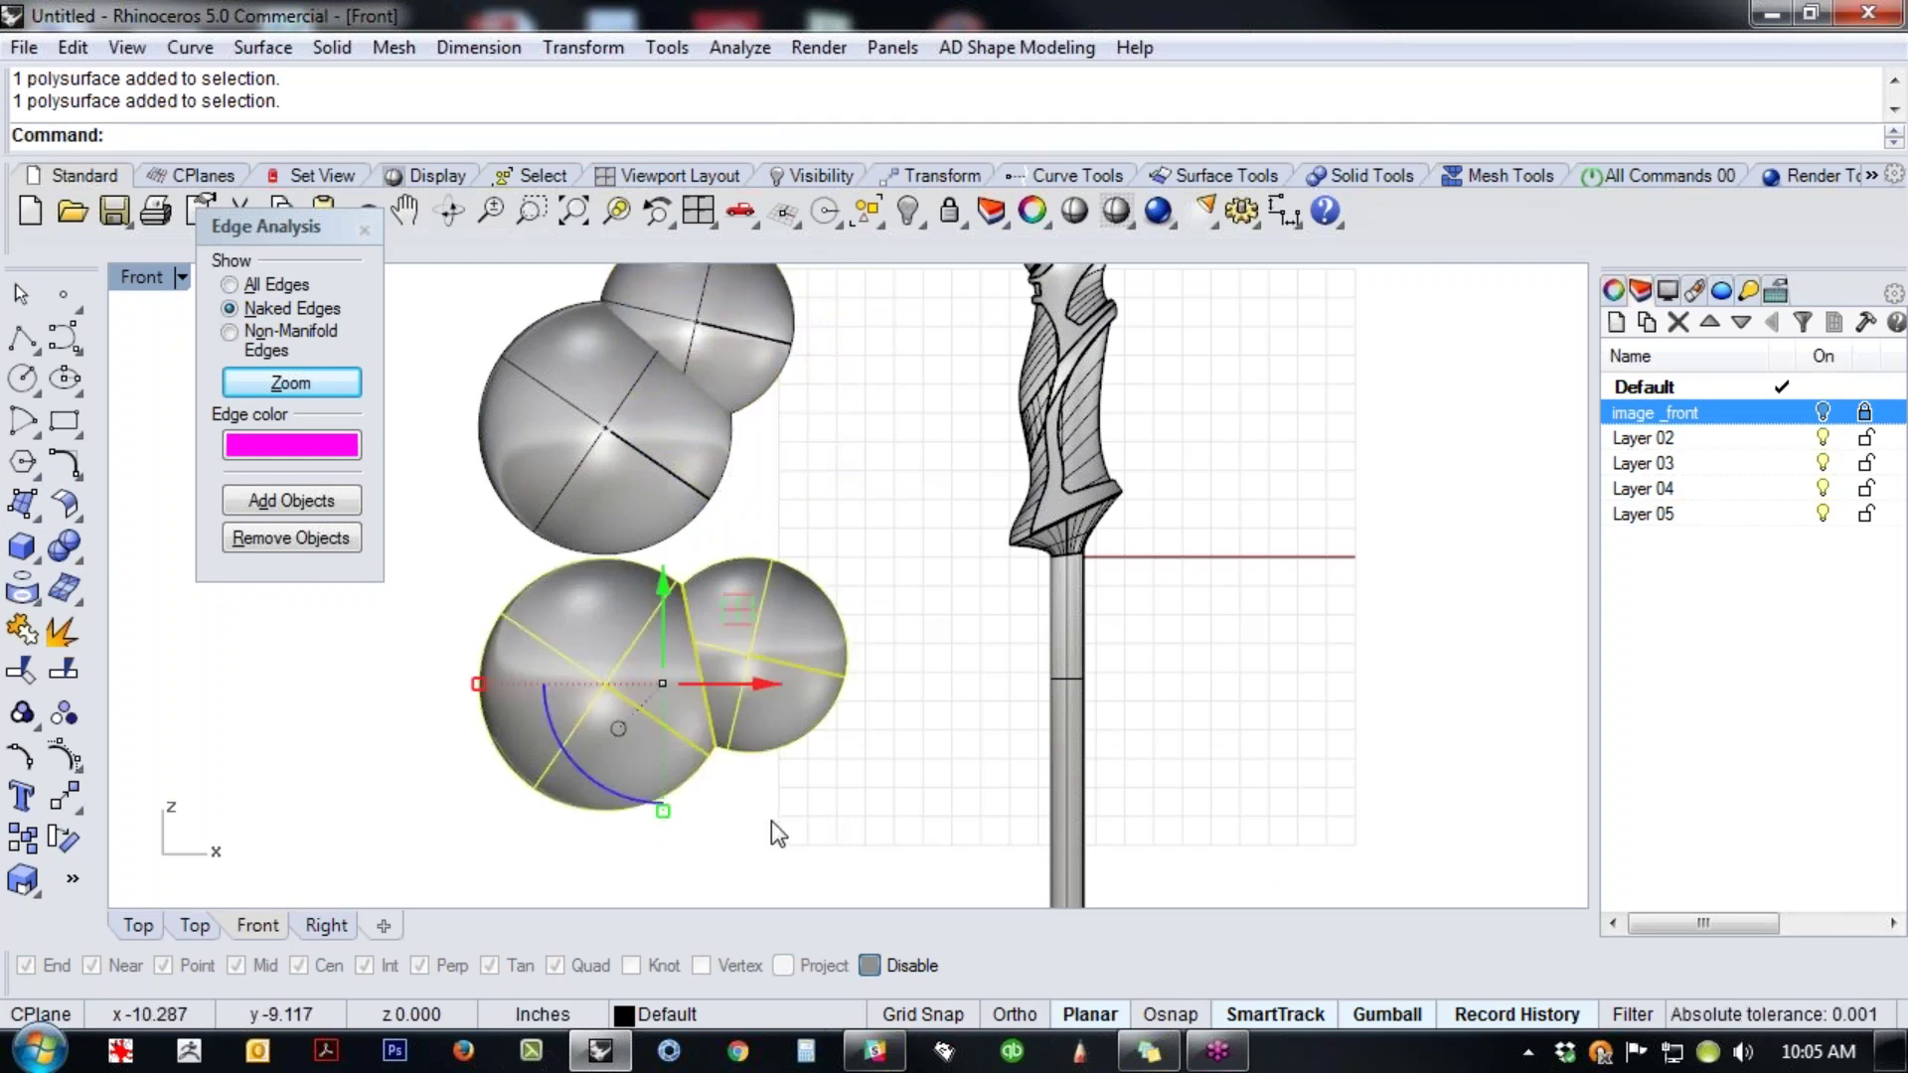
- Select the separate upper spheres individually and move the smaller one down to overlap the larger sphere more deeply
left_click(768, 357)
left_click(688, 447)
left_click(717, 427)
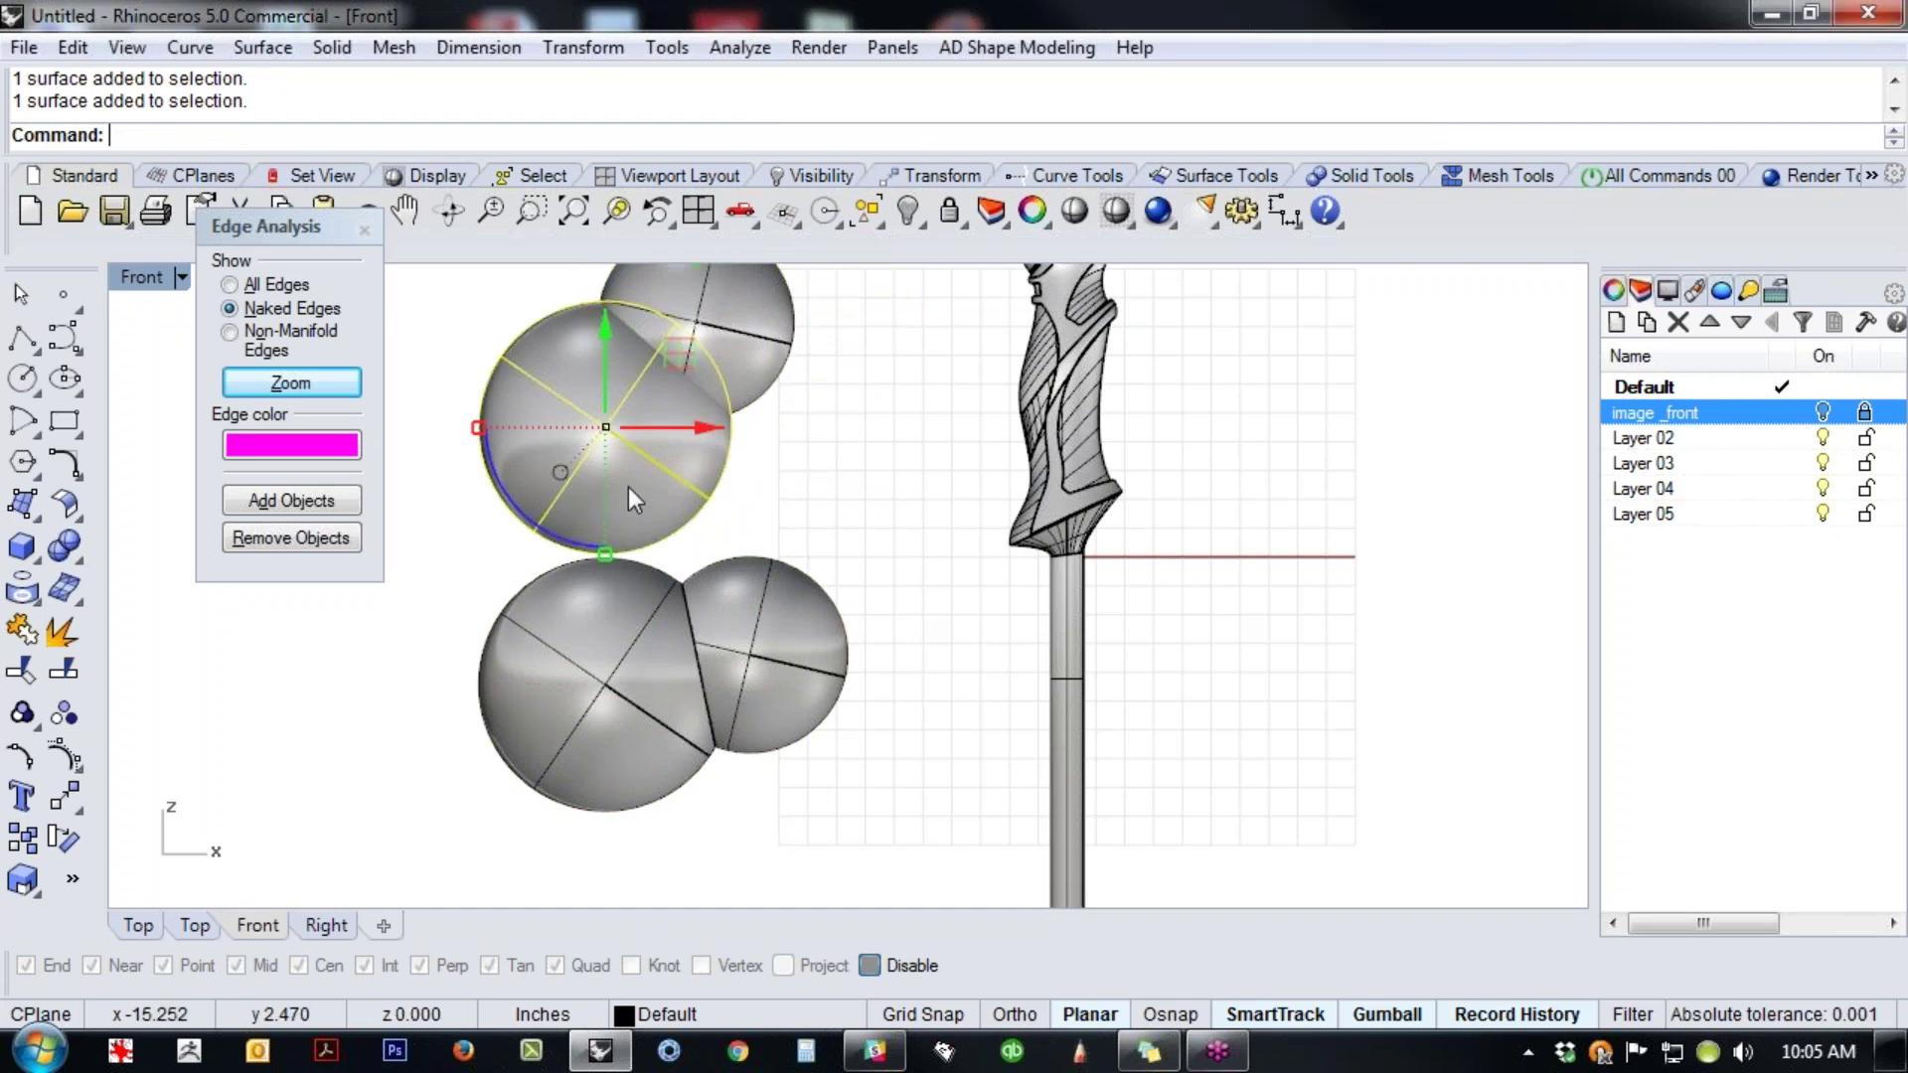
left_click(773, 455)
left_click_drag(766, 365, 758, 503)
left_click(886, 521)
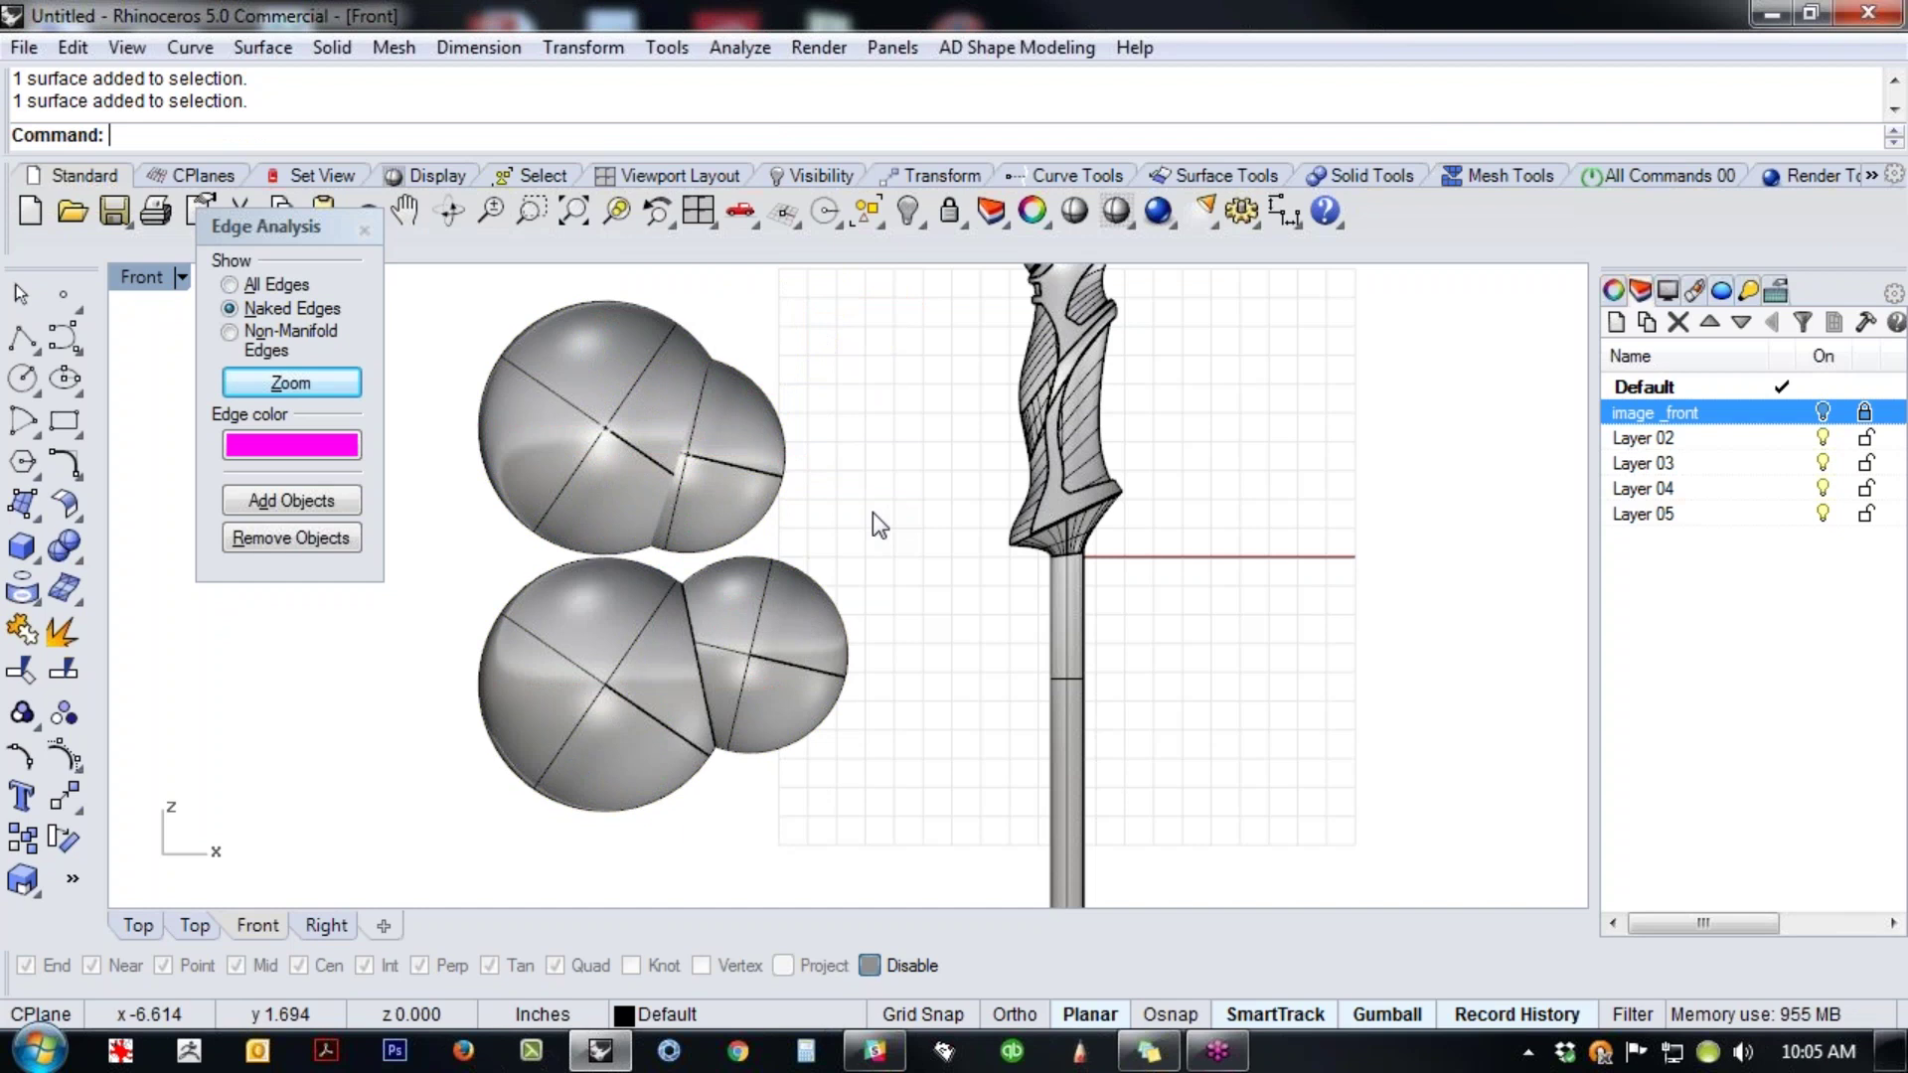
- Delete all the example spheres, leaving only the dagger in the model
left_click_drag(831, 841, 494, 518)
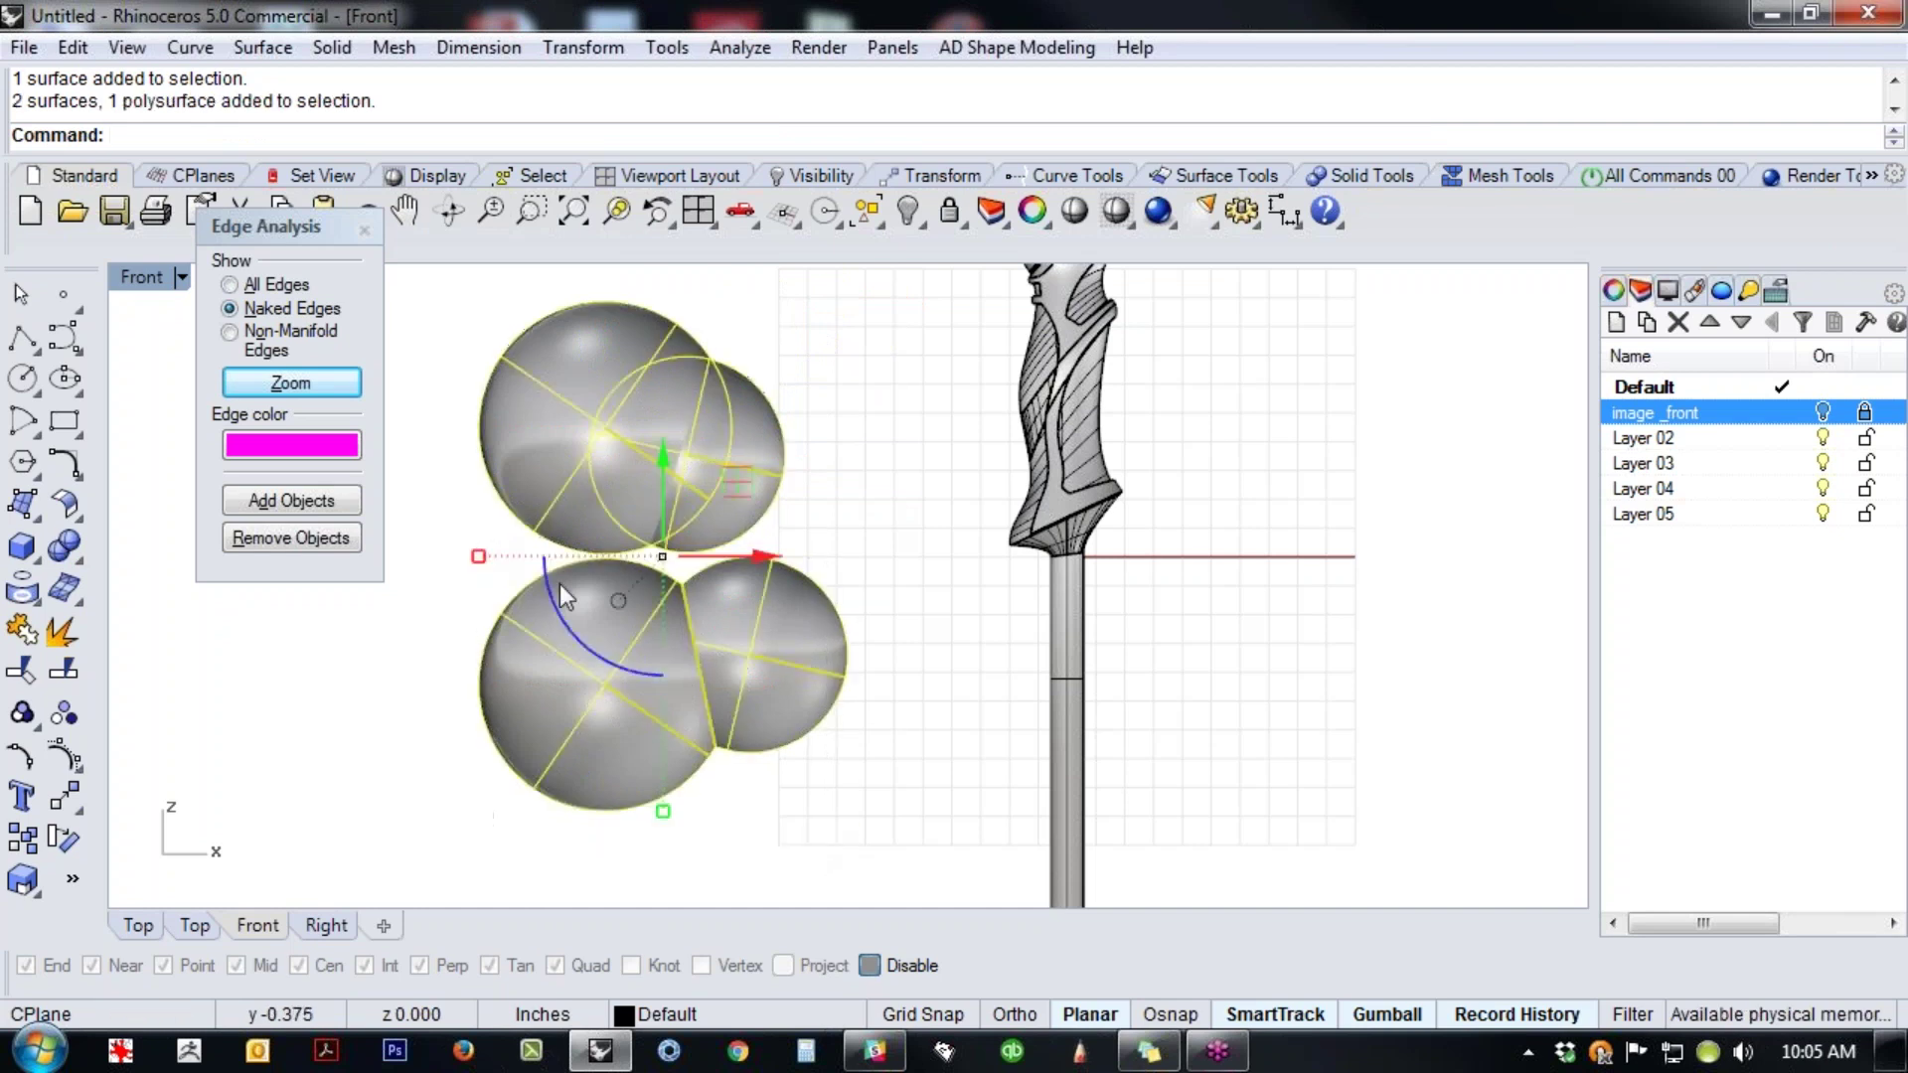
key("Delete")
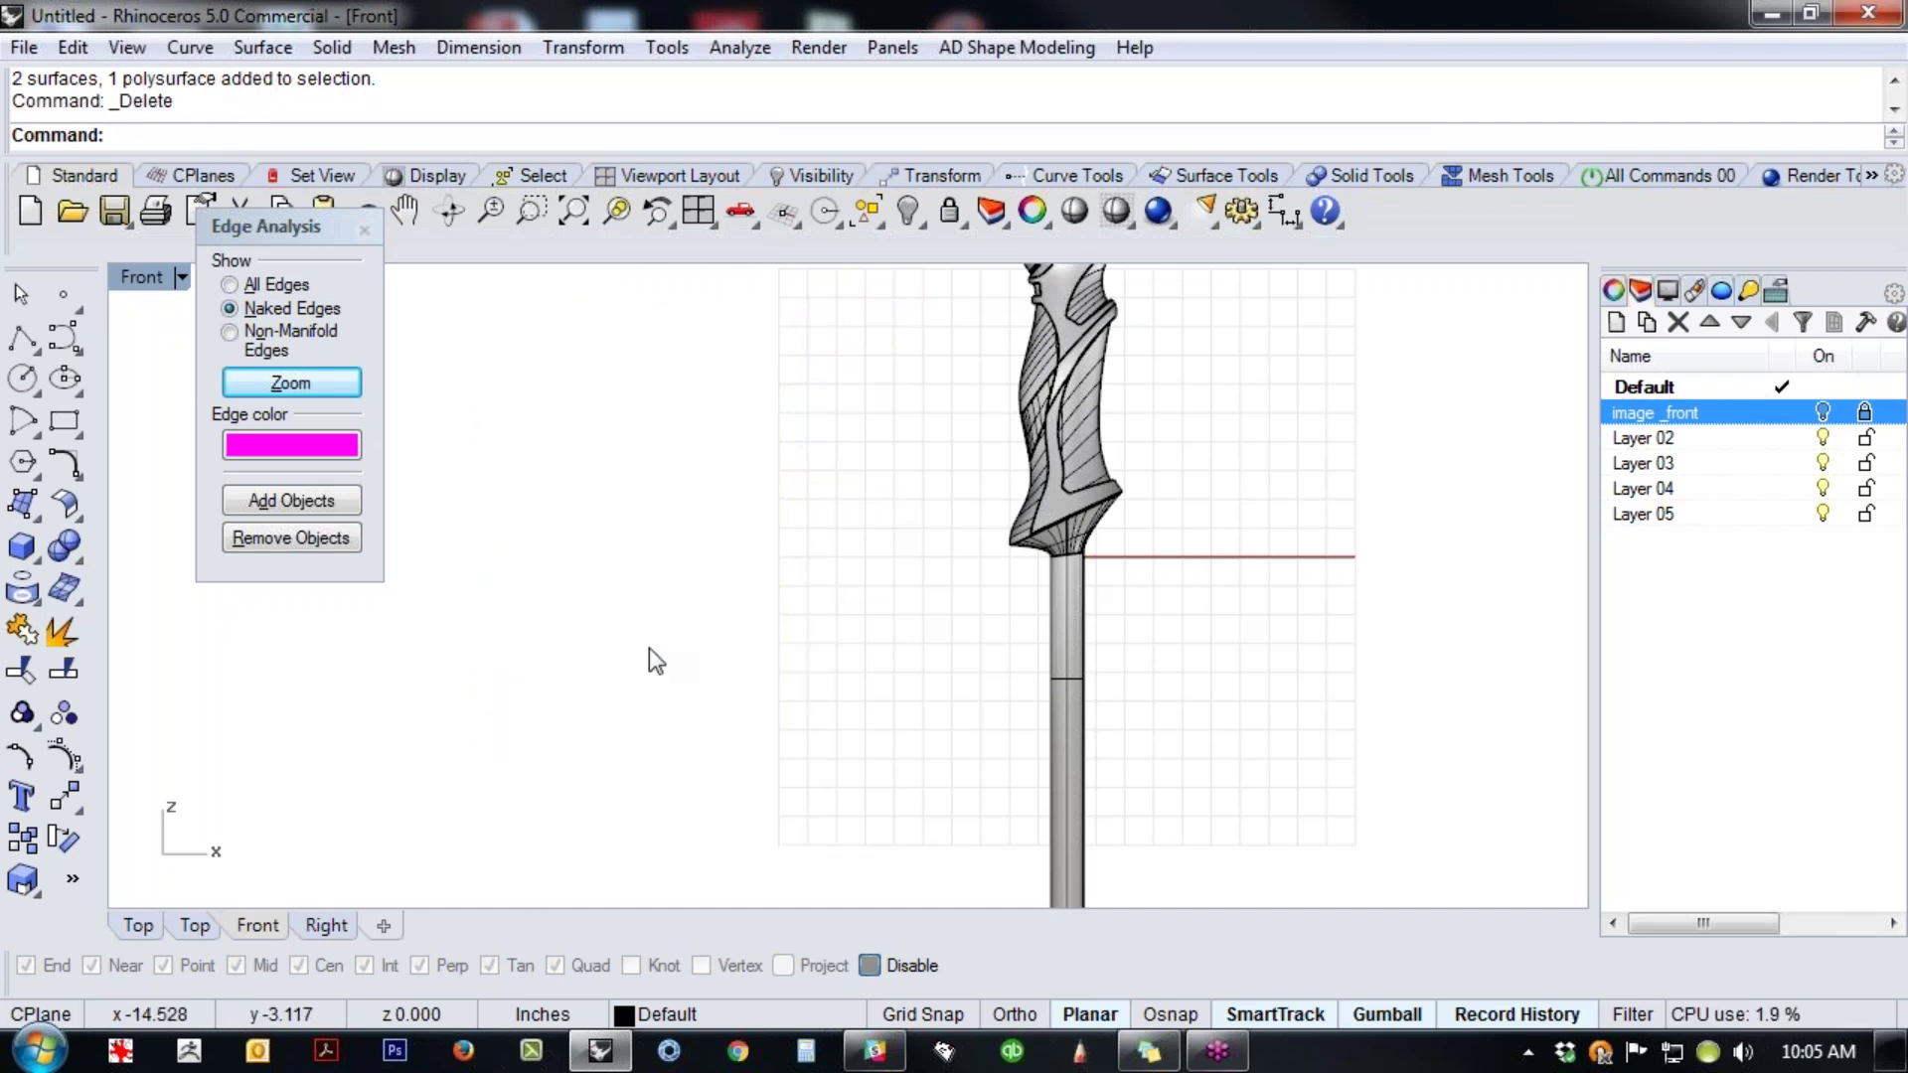
- Close the edge analysis and frame the dagger handle in the Front view
left_click(365, 230)
right_click_drag(801, 604, 662, 751)
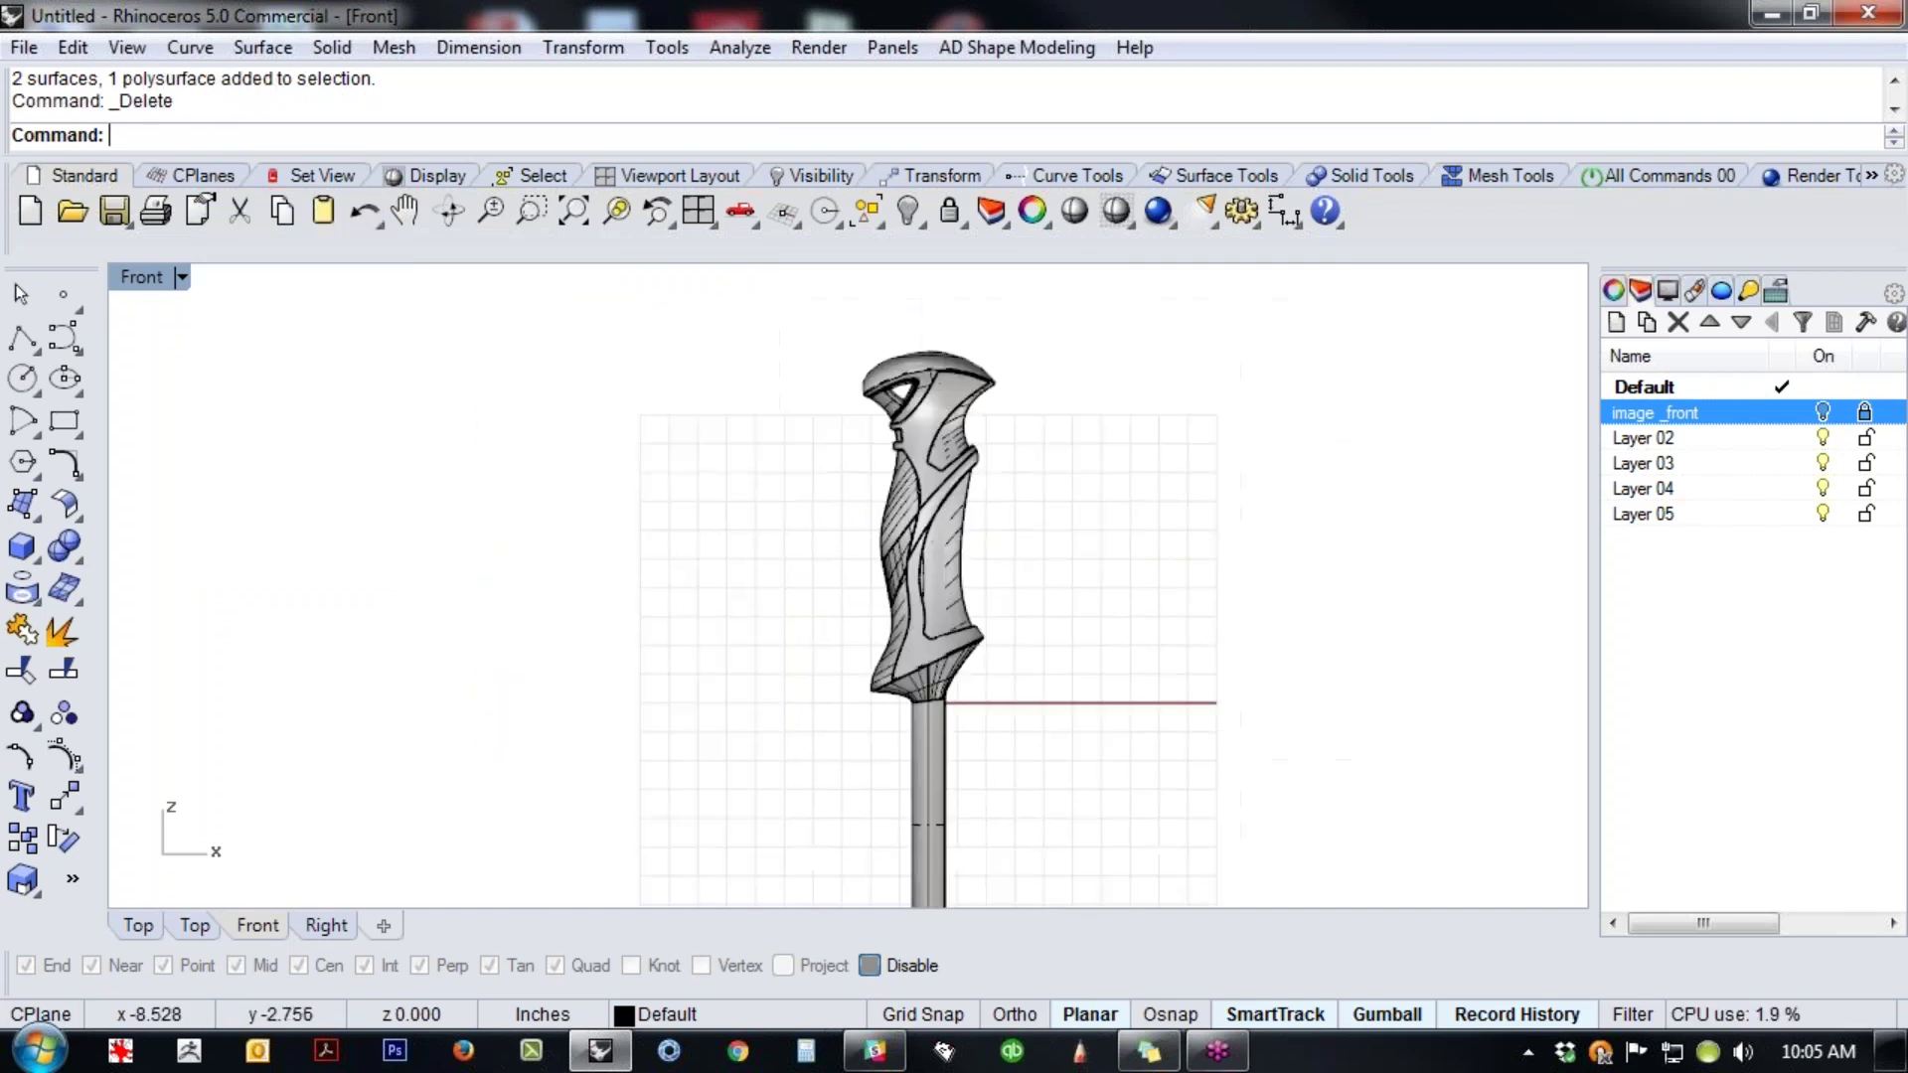
scroll(956, 497, "up", 3)
right_click_drag(952, 544, 943, 571)
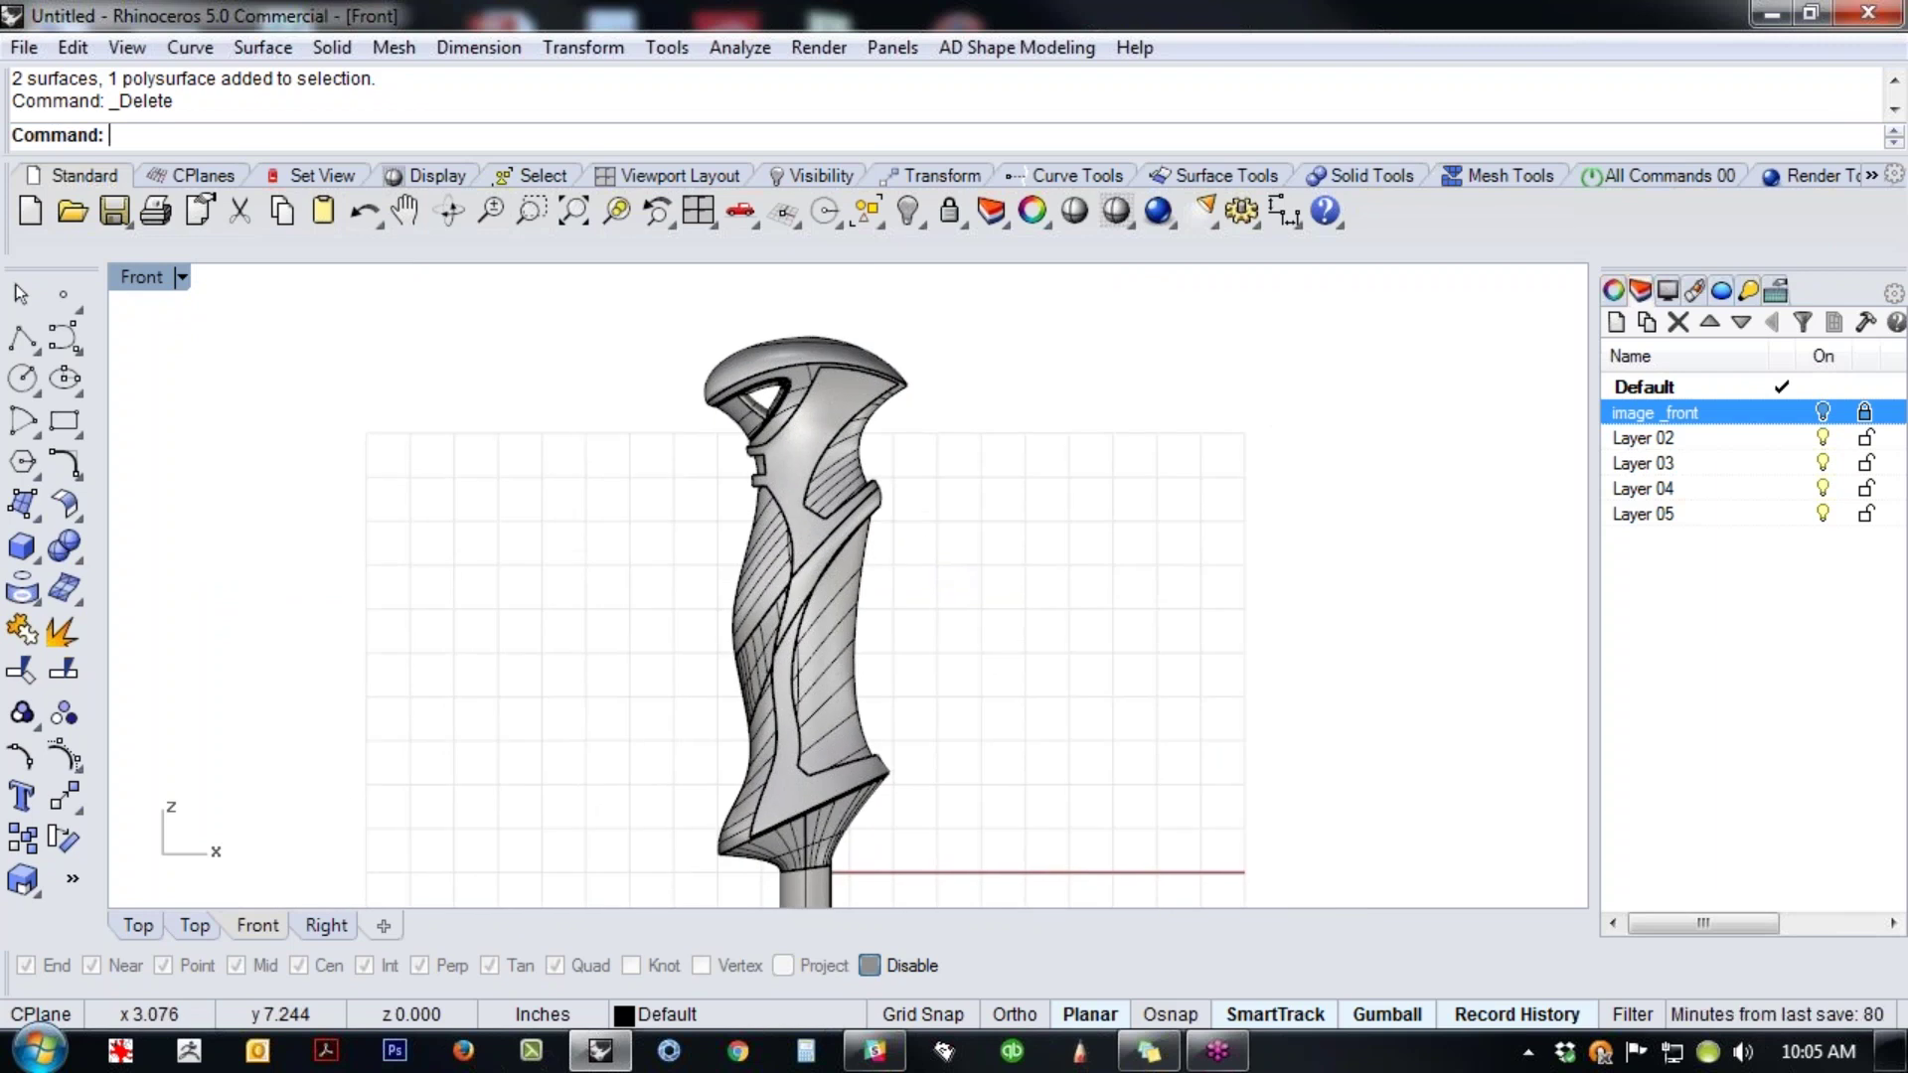
right_click_drag(975, 655, 986, 614)
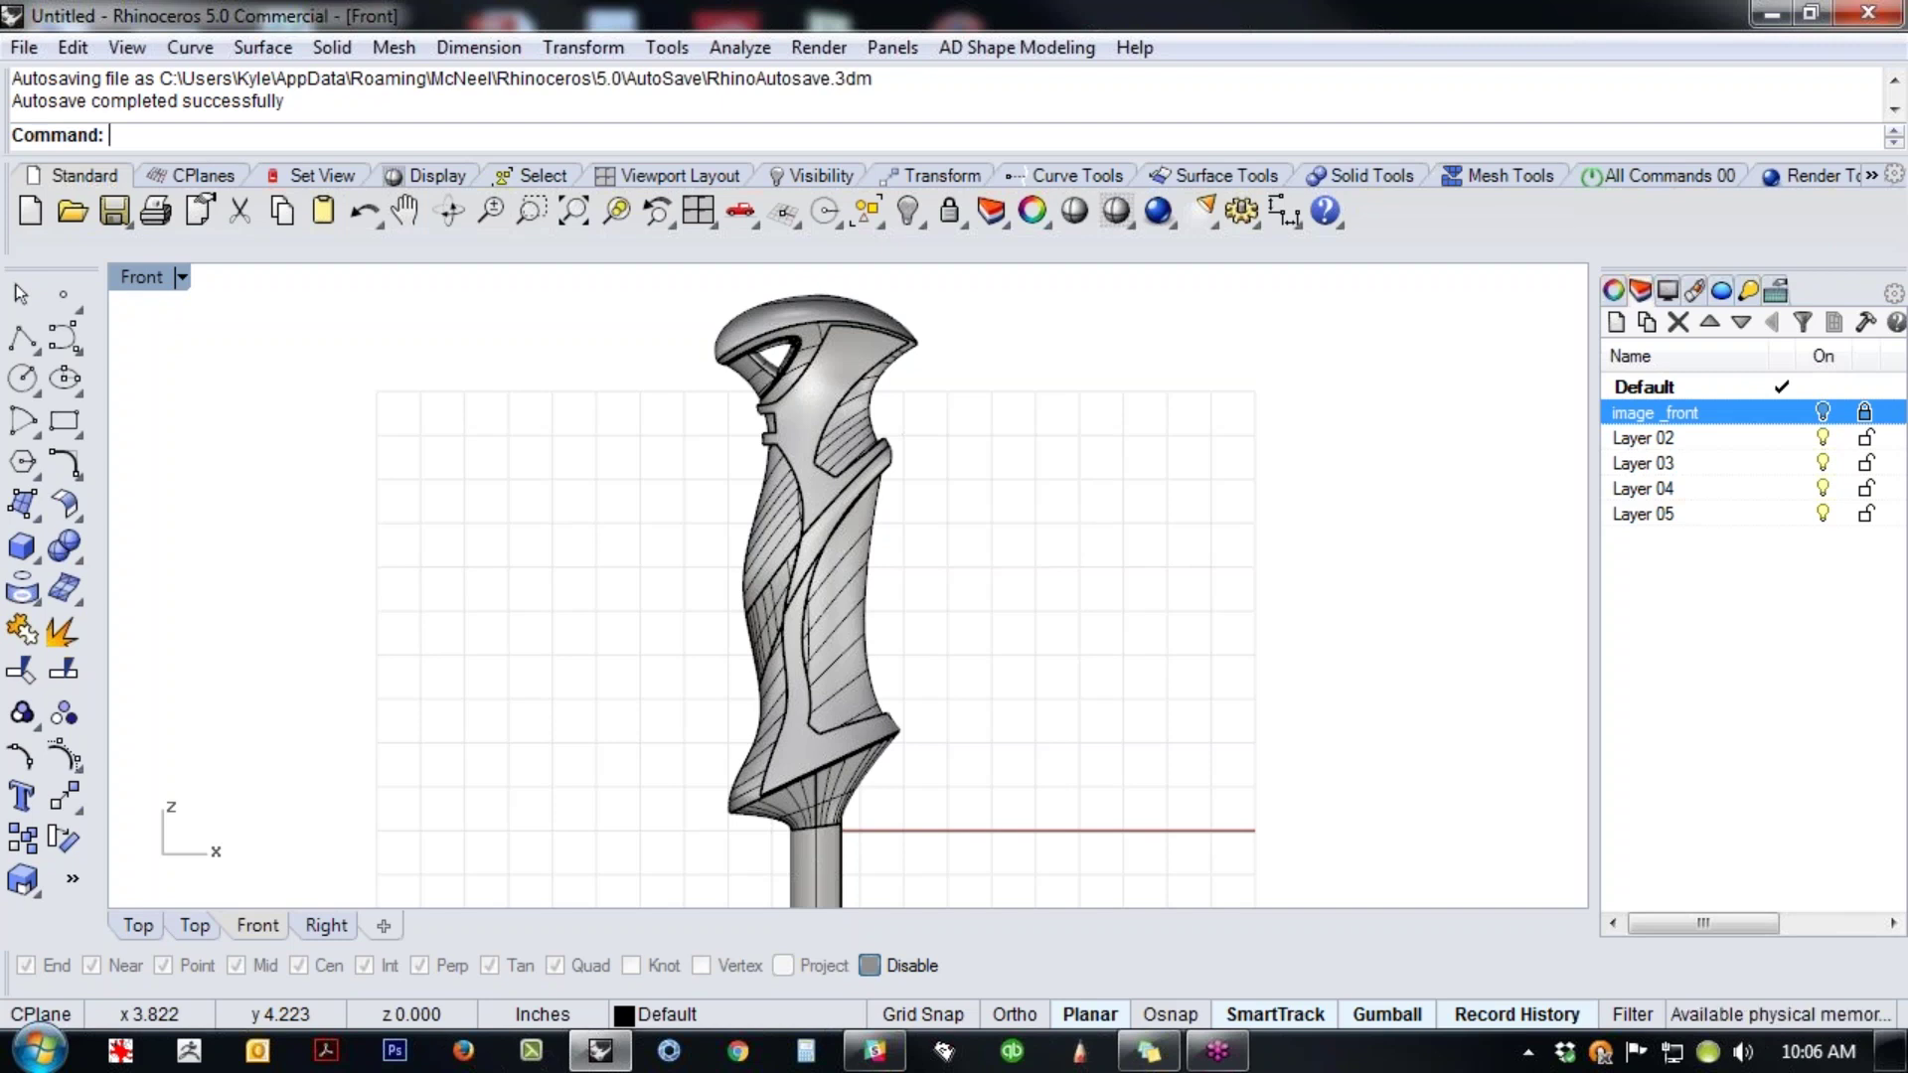
- Orbit the dagger handle in the Perspective view and show the model's materials with their settings
type("P")
key("Return")
right_click_drag(845, 656, 1060, 669)
scroll(804, 624, "up", 2)
right_click_drag(808, 624, 1177, 575)
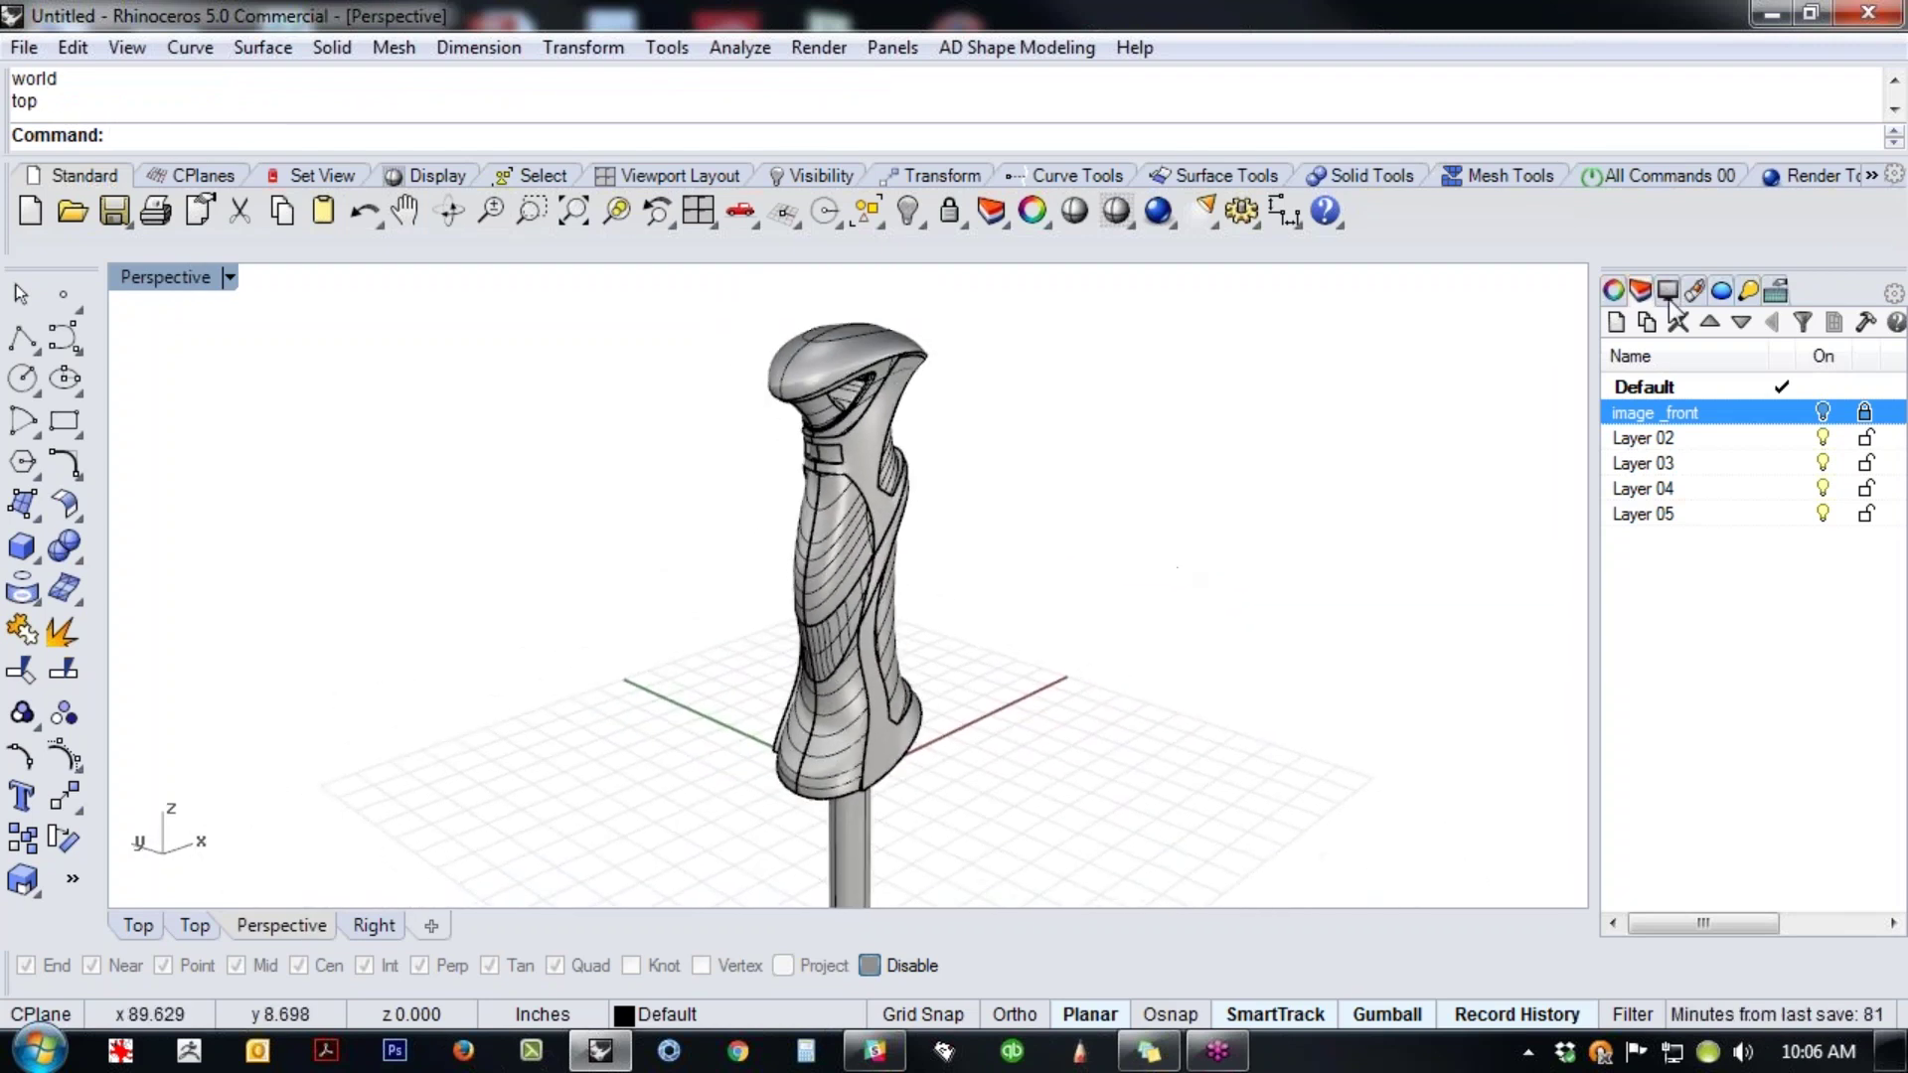
left_click(1694, 291)
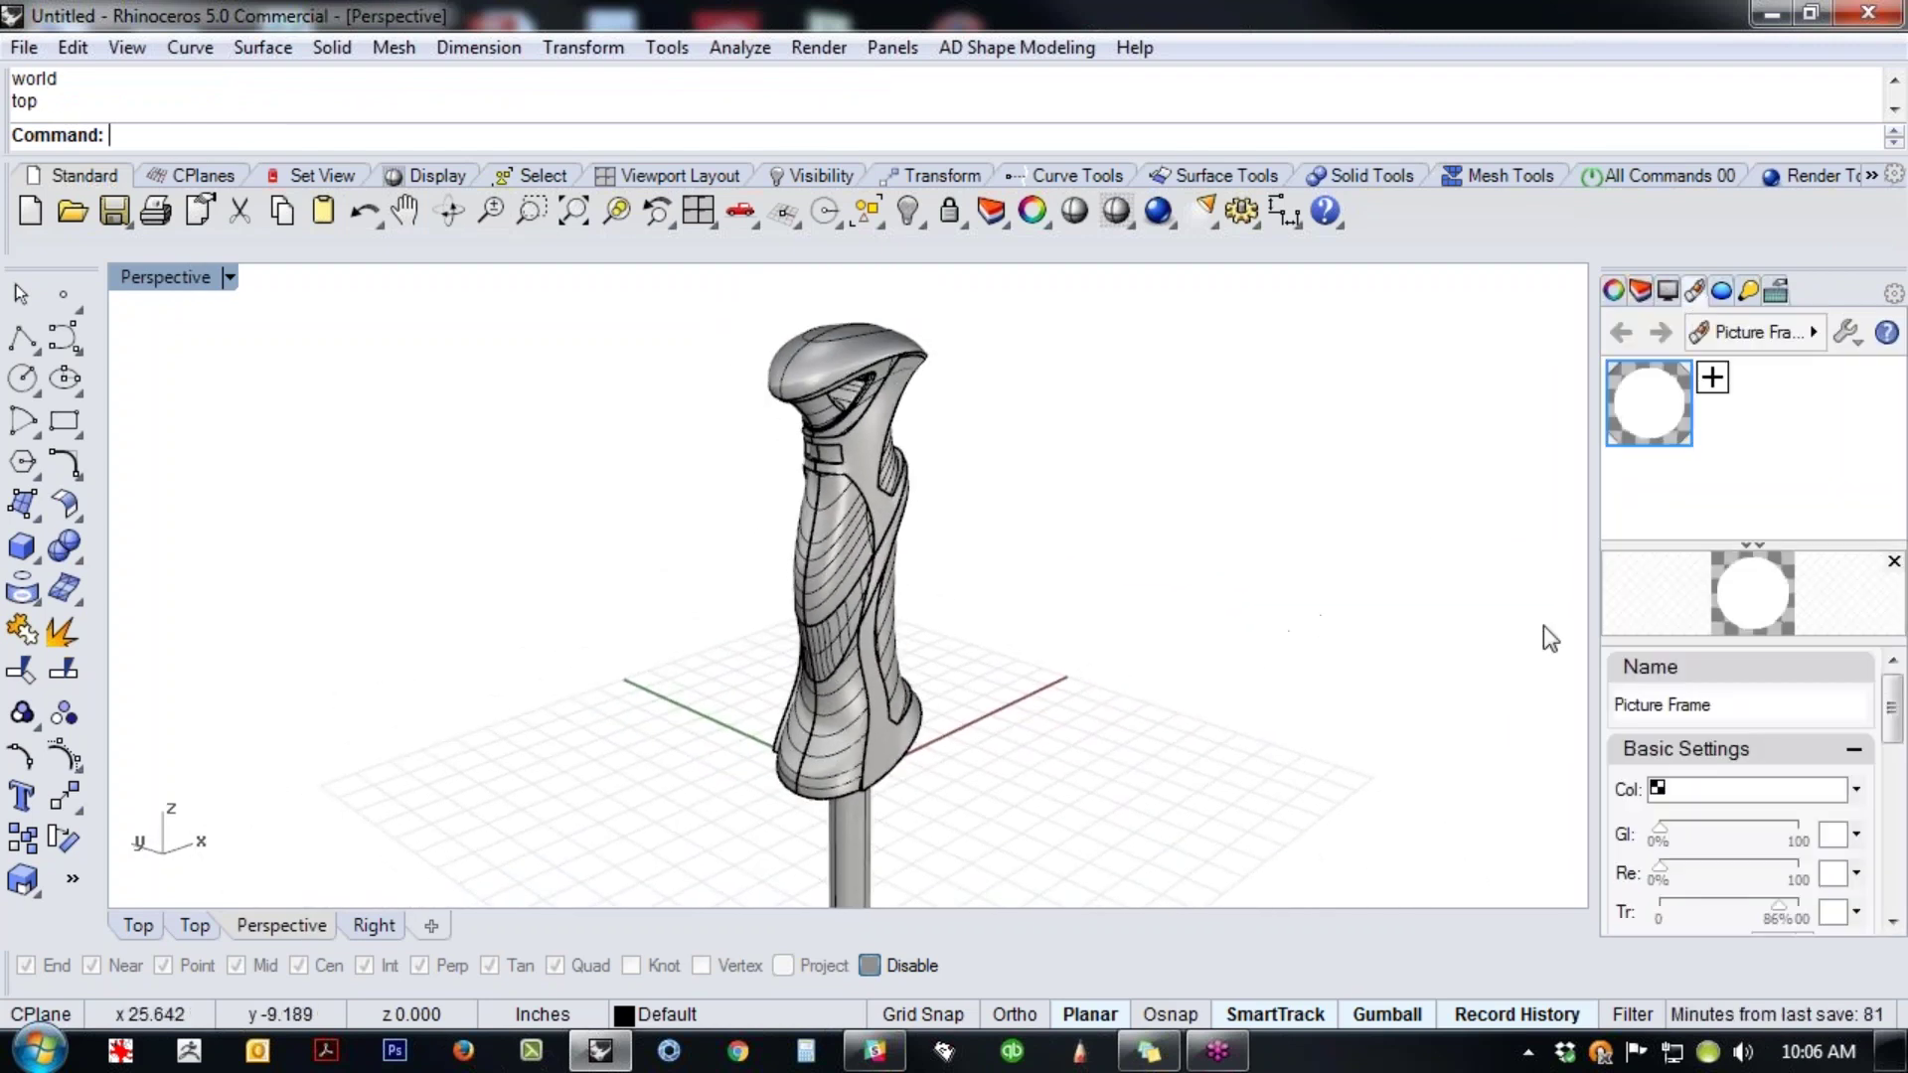
- Create a Basic Material coloured dark gray (RGB 65, 65, 65) and assign it to the dagger handle's grooved grip
left_click(1712, 379)
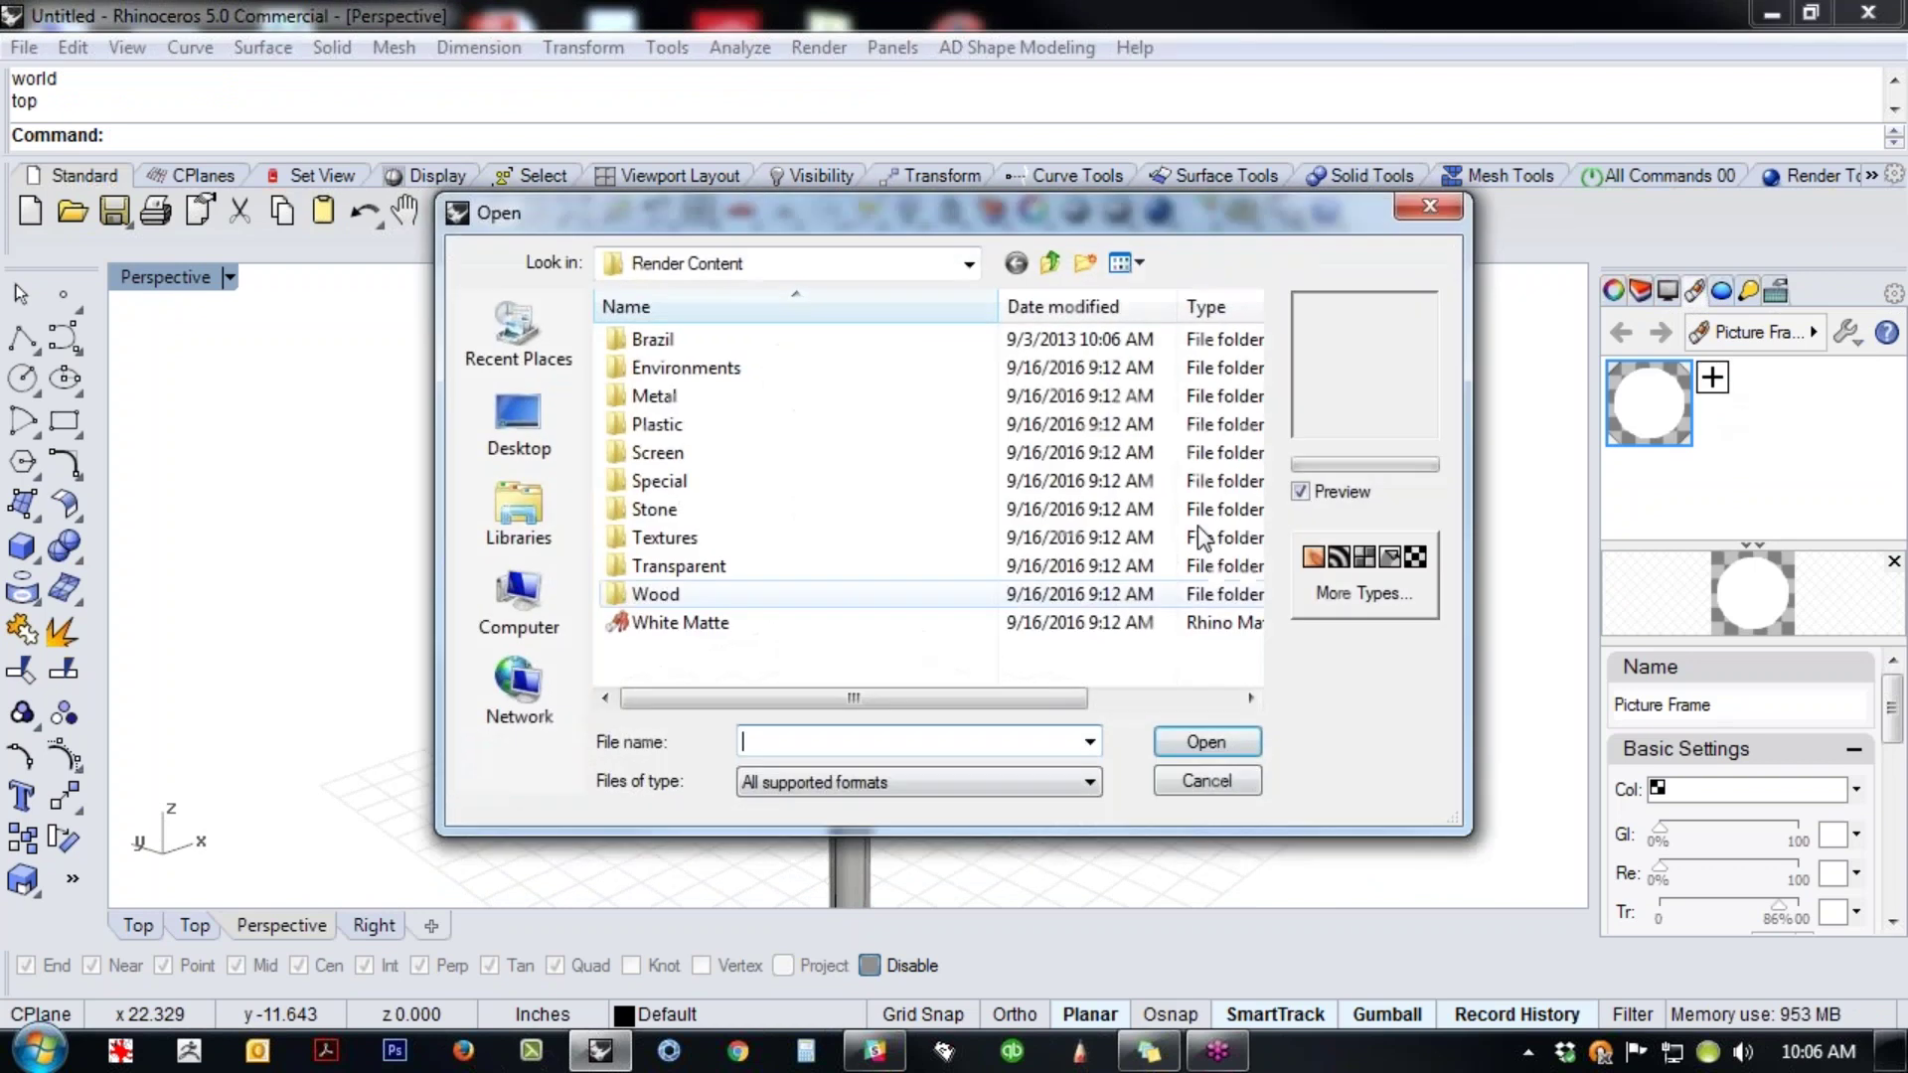
left_click(1355, 586)
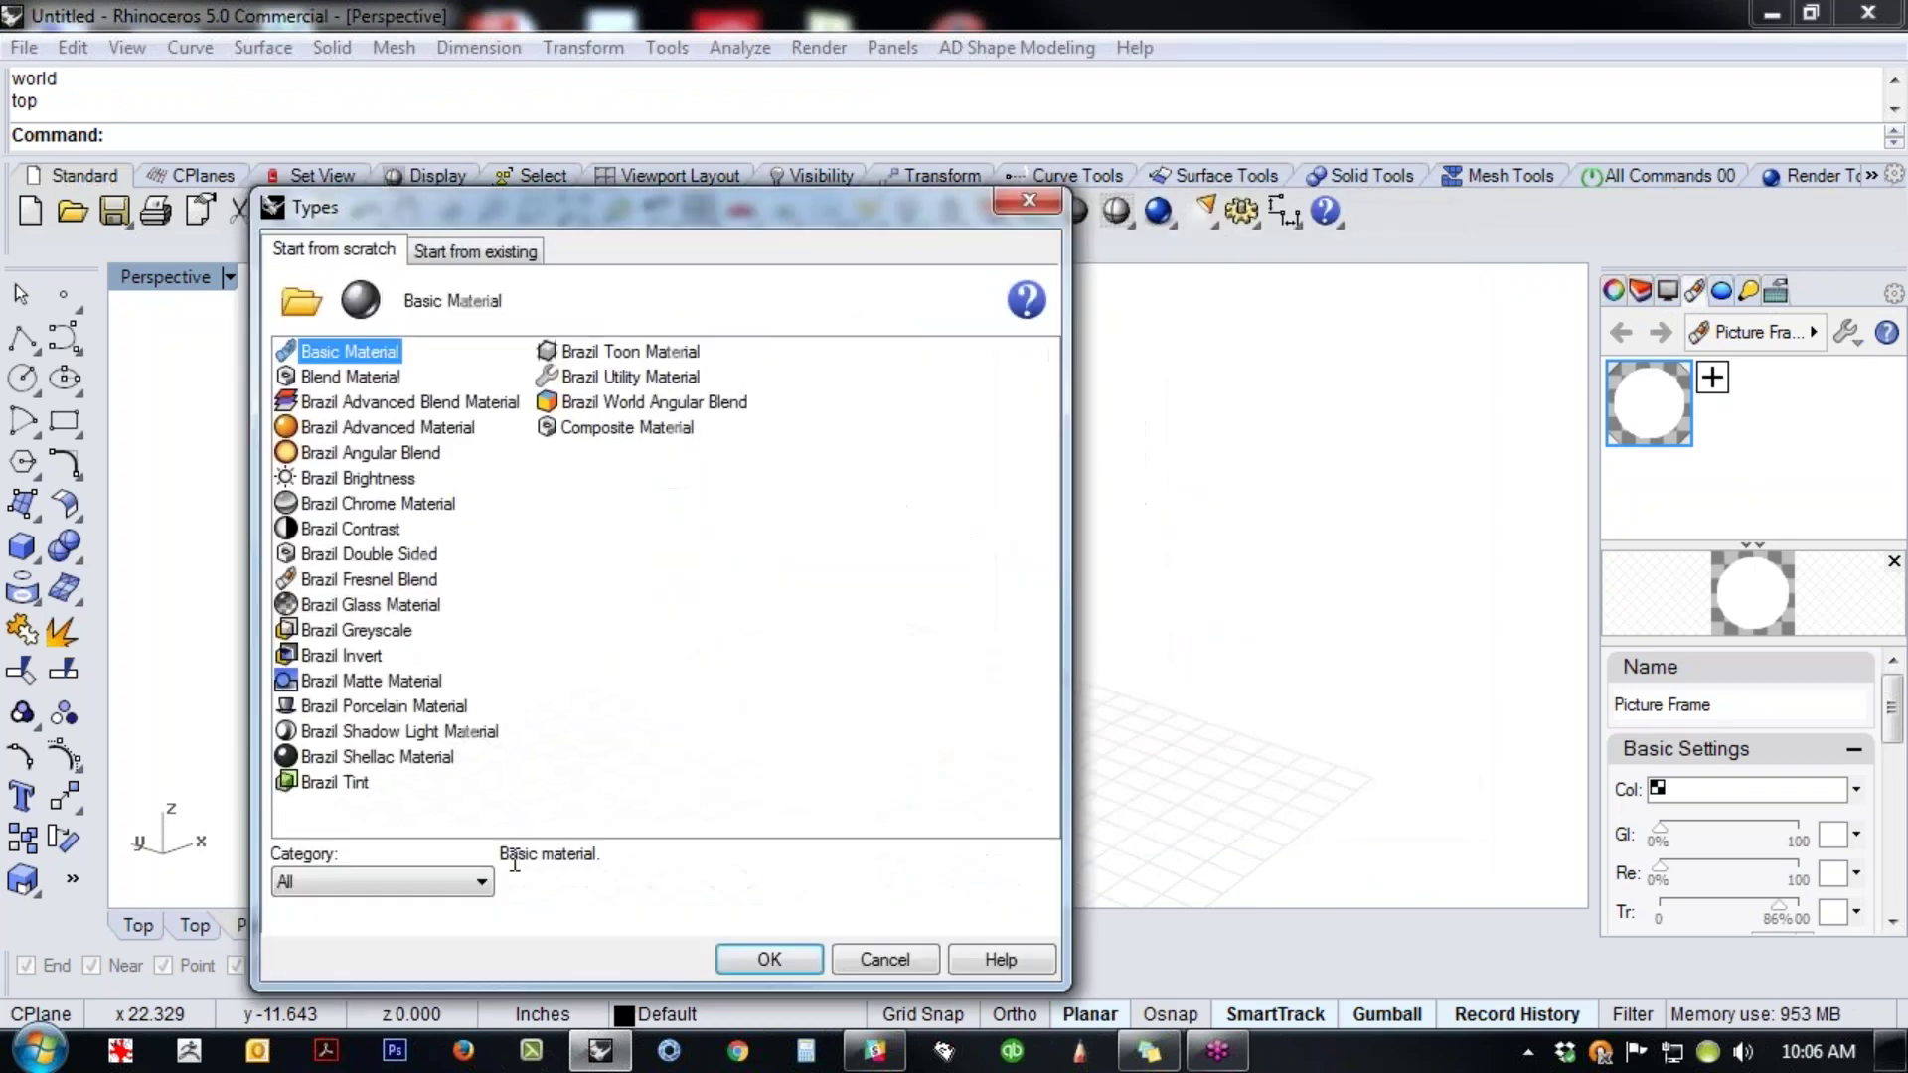
double_click(357, 356)
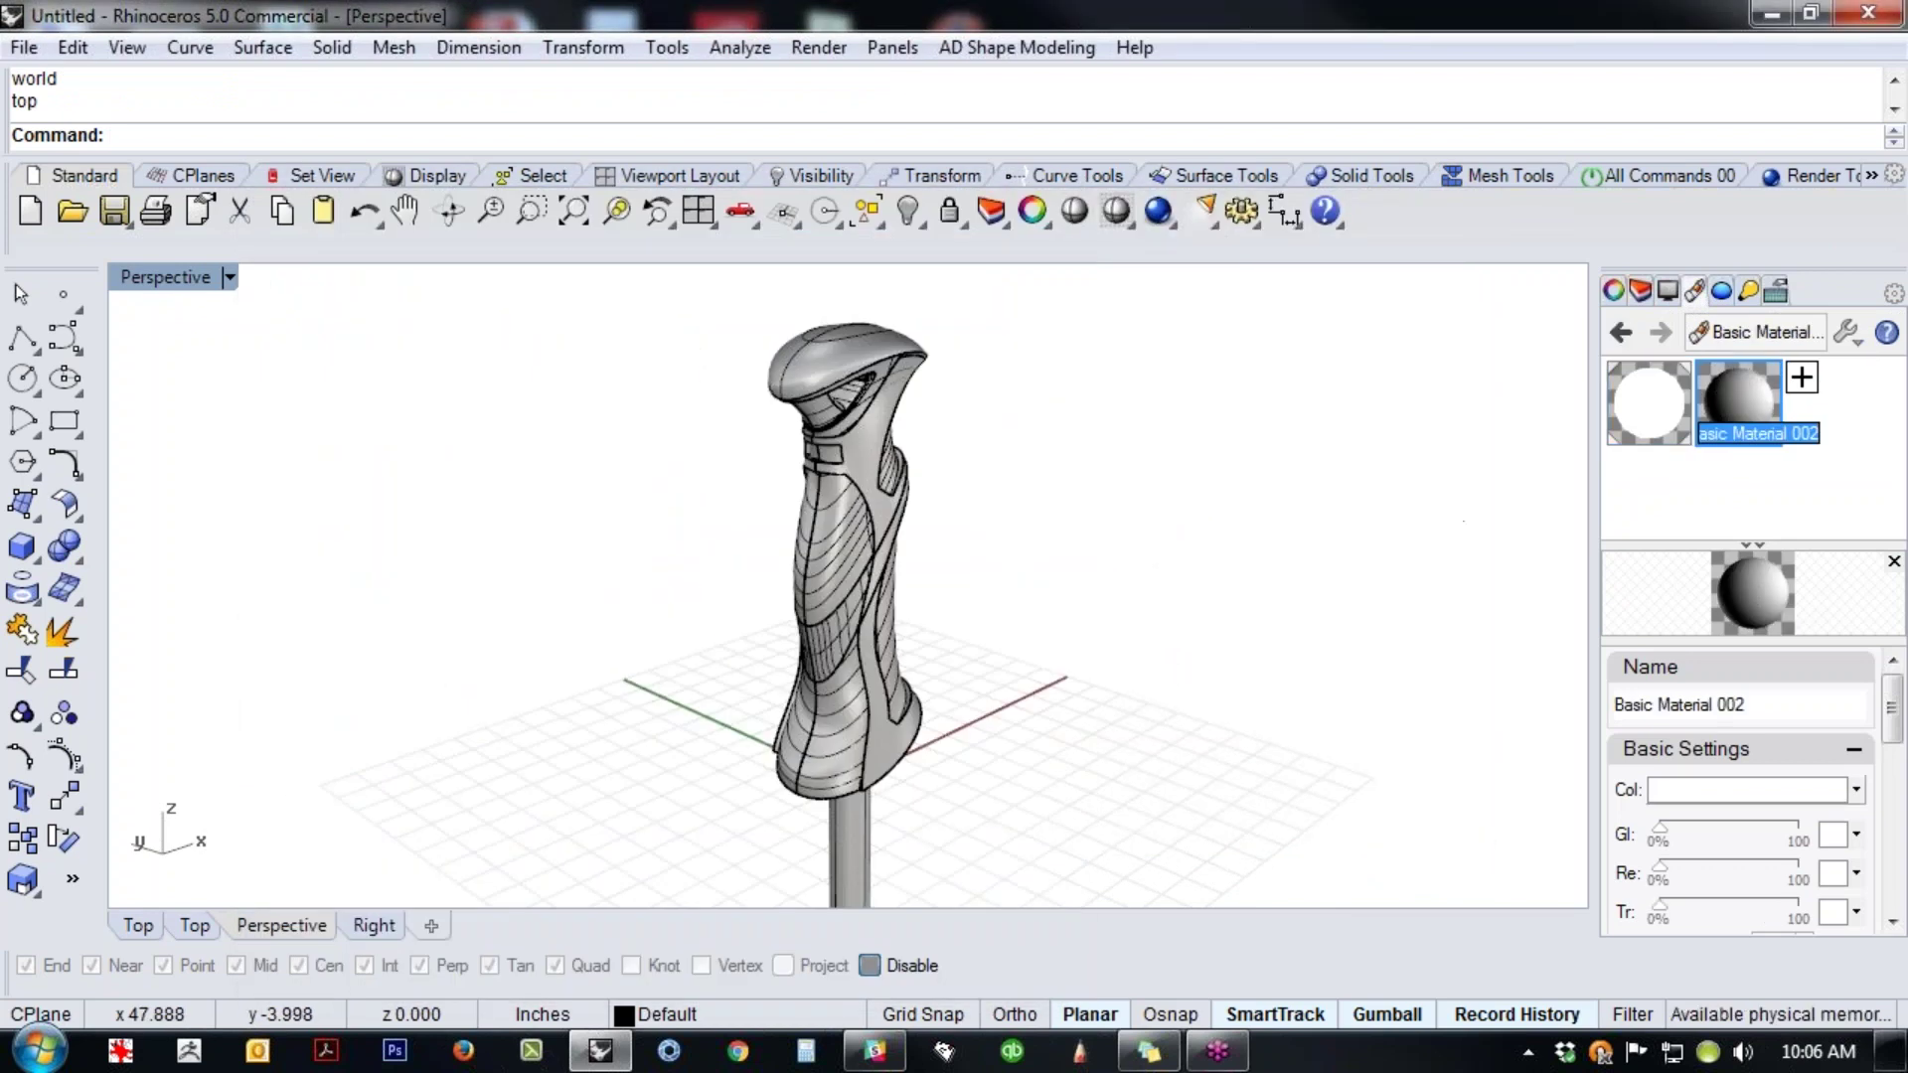
left_click(1746, 789)
left_click_drag(982, 507, 1147, 516)
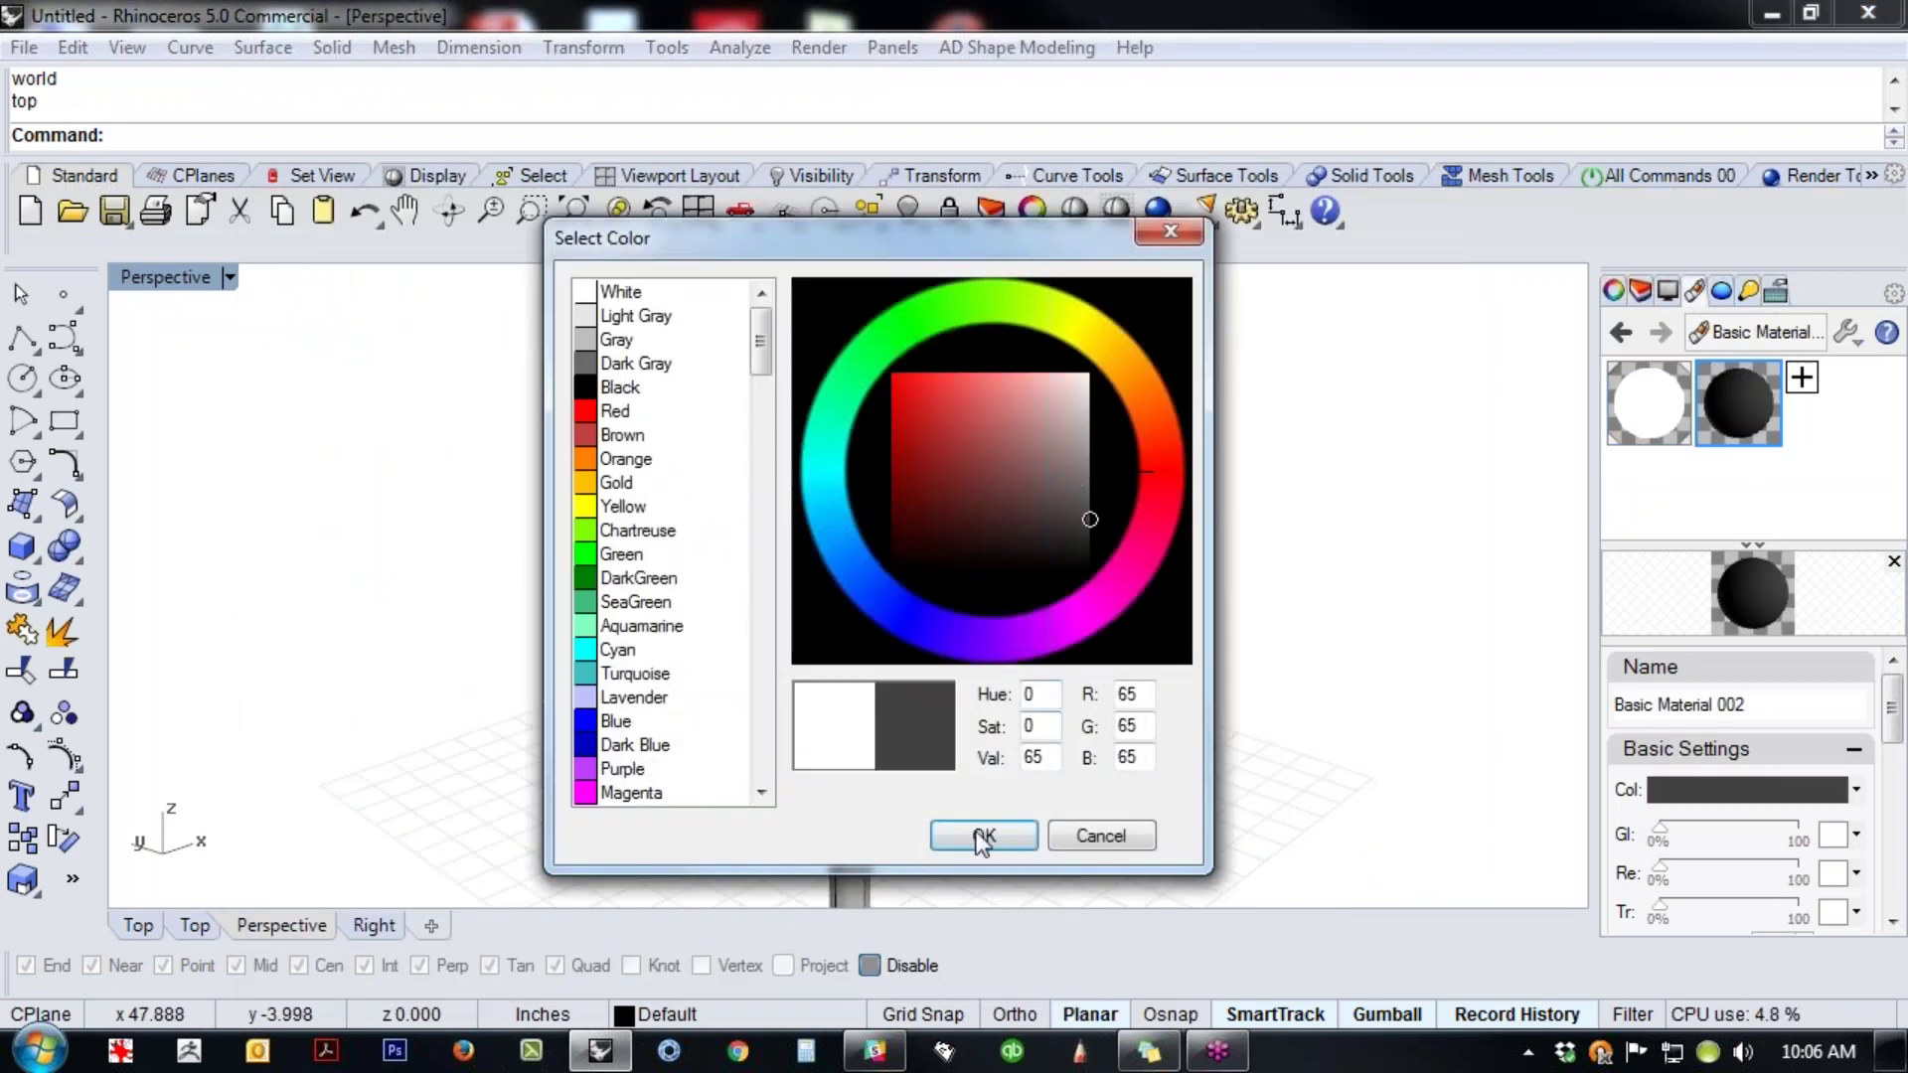
left_click(982, 839)
left_click(832, 681)
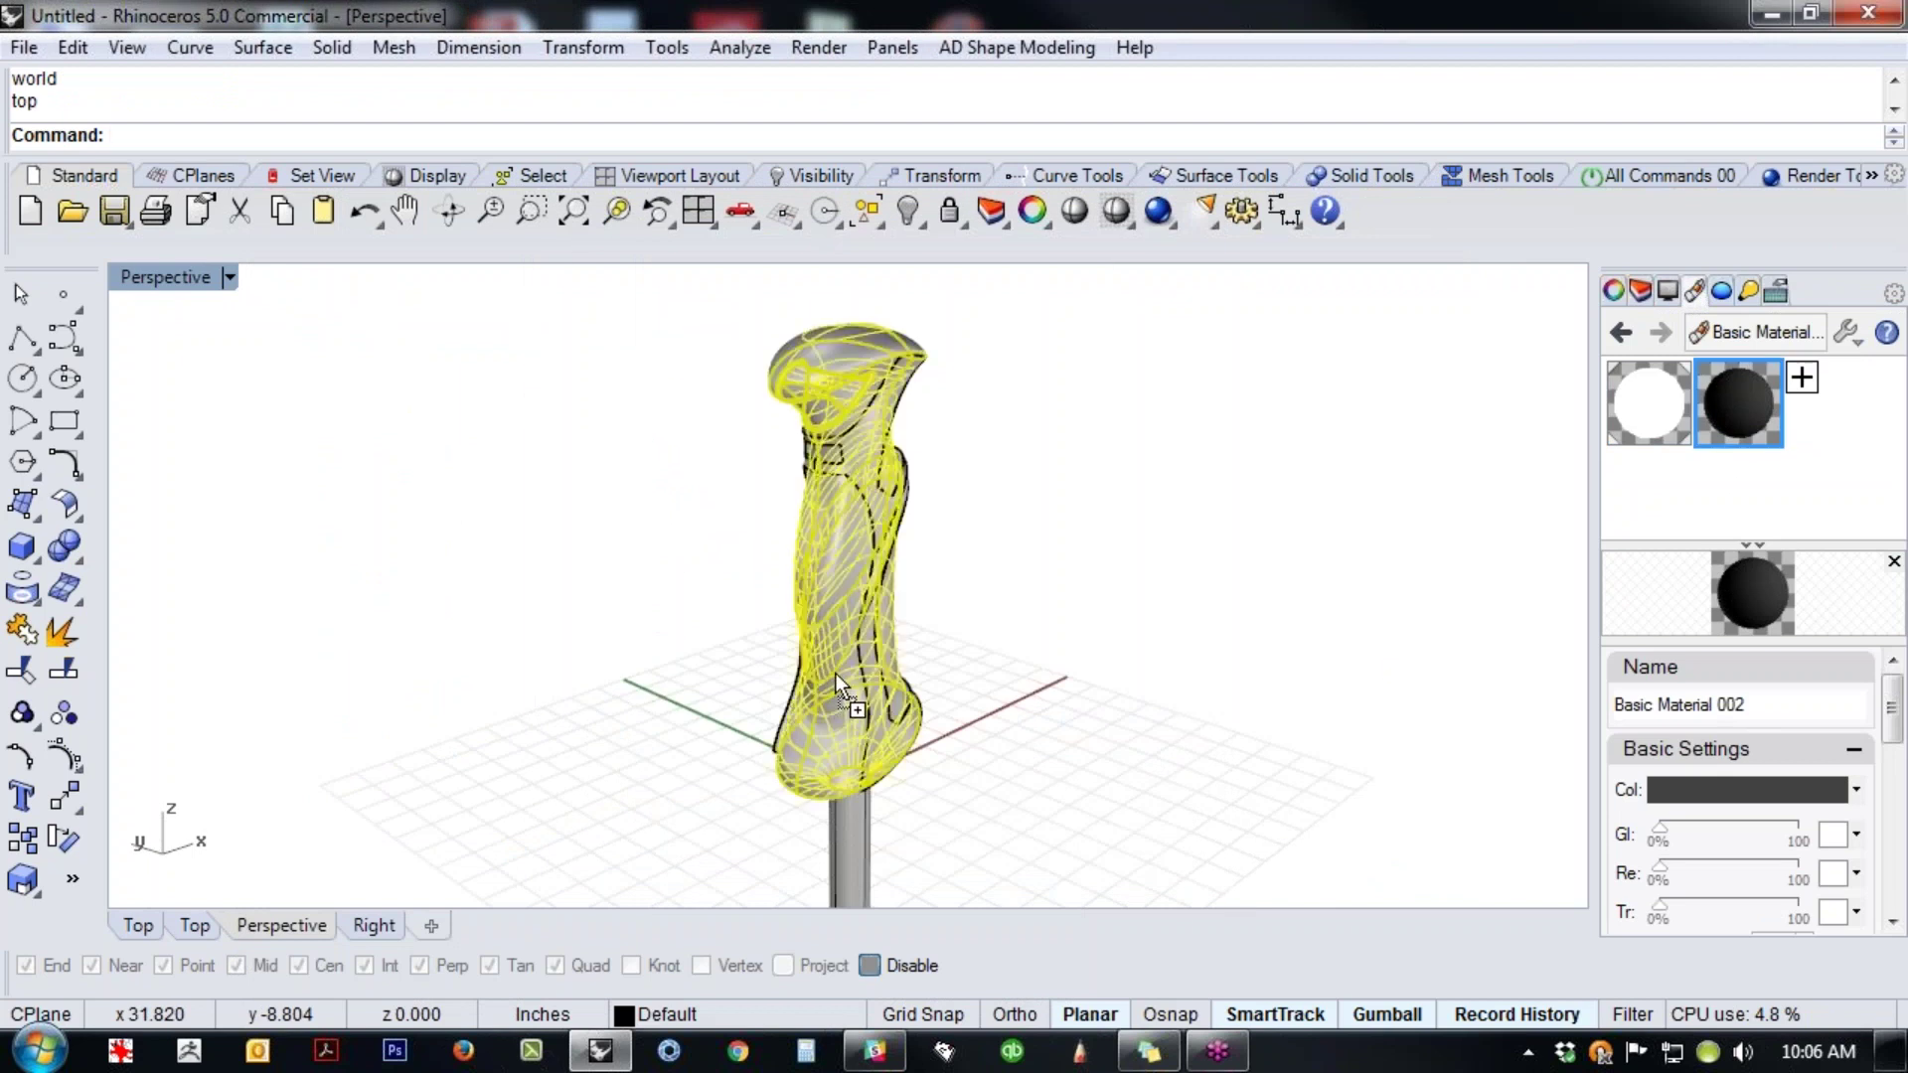
key("Escape")
- Duplicate the dark gray material, recolour the copy light gray (RGB 196, 196, 196) and assign it to the handle's smooth frame
right_click(1755, 416)
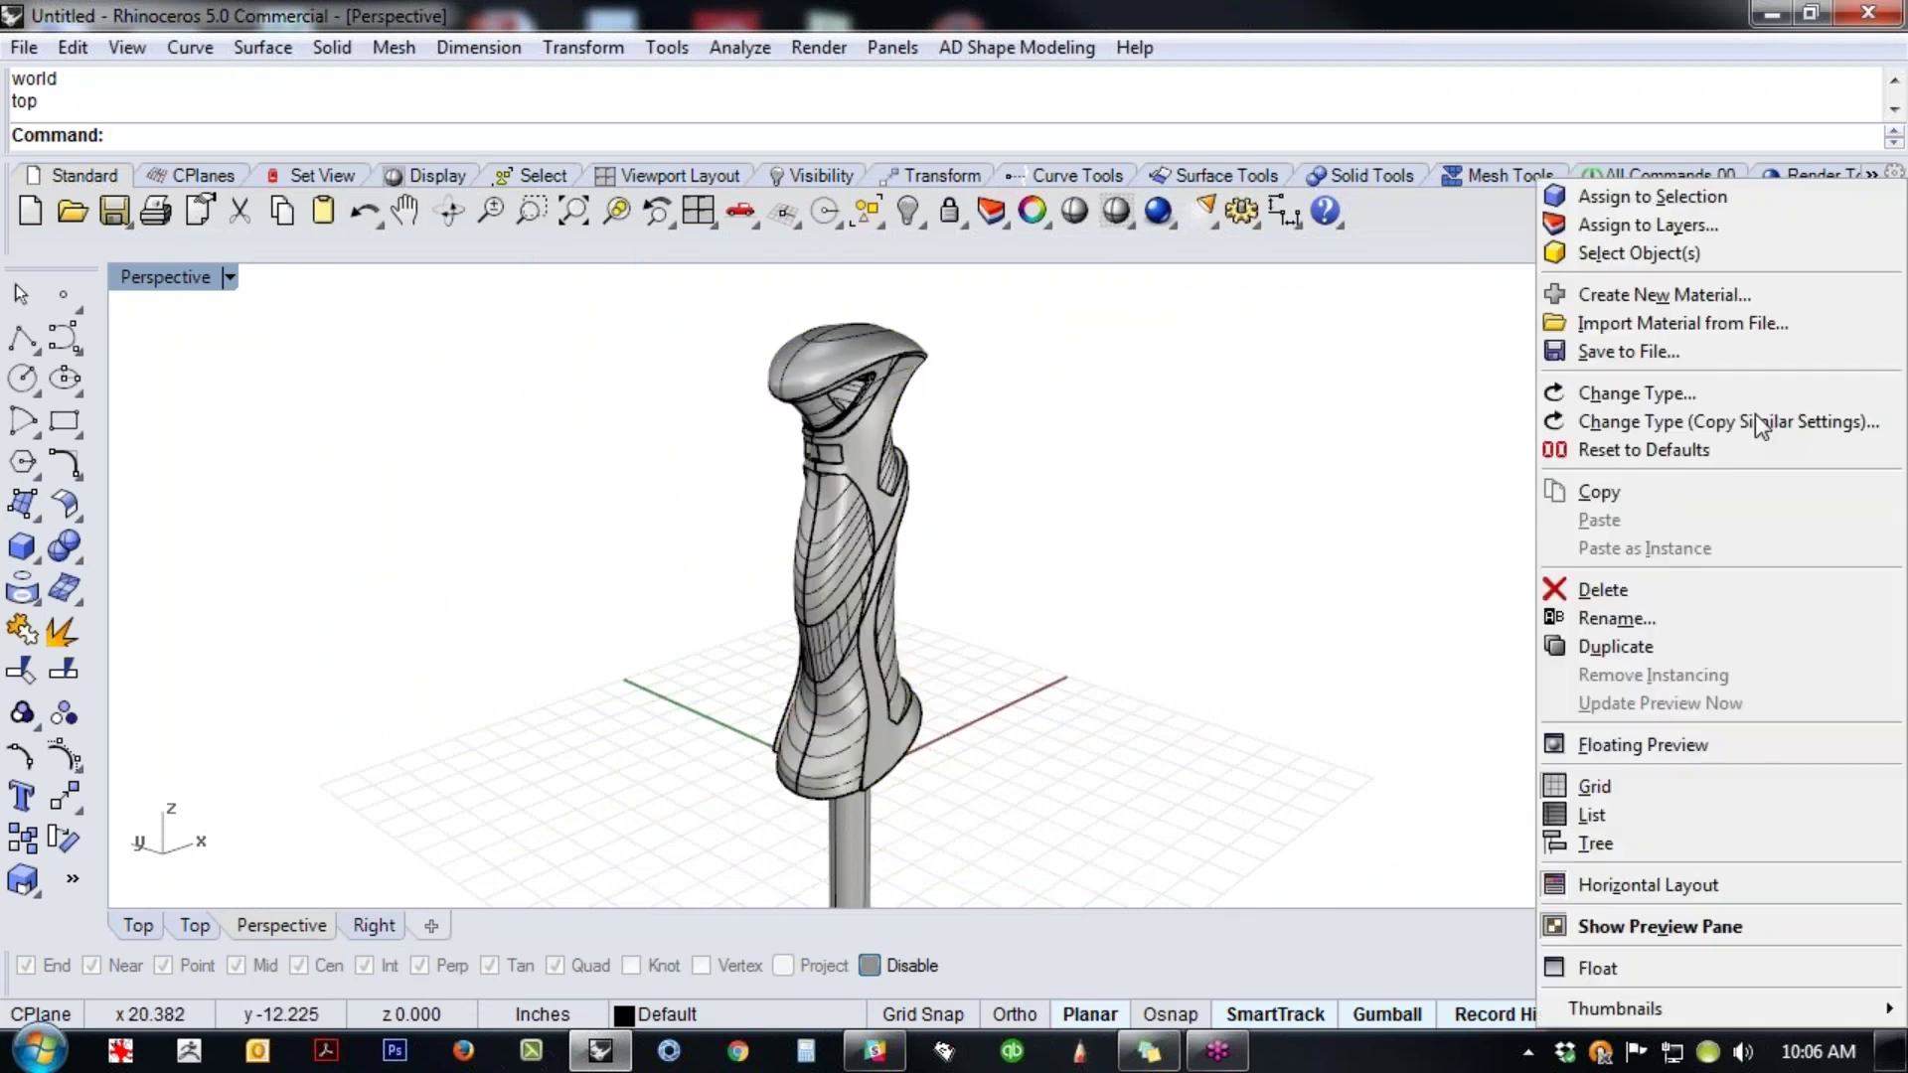
left_click(1620, 646)
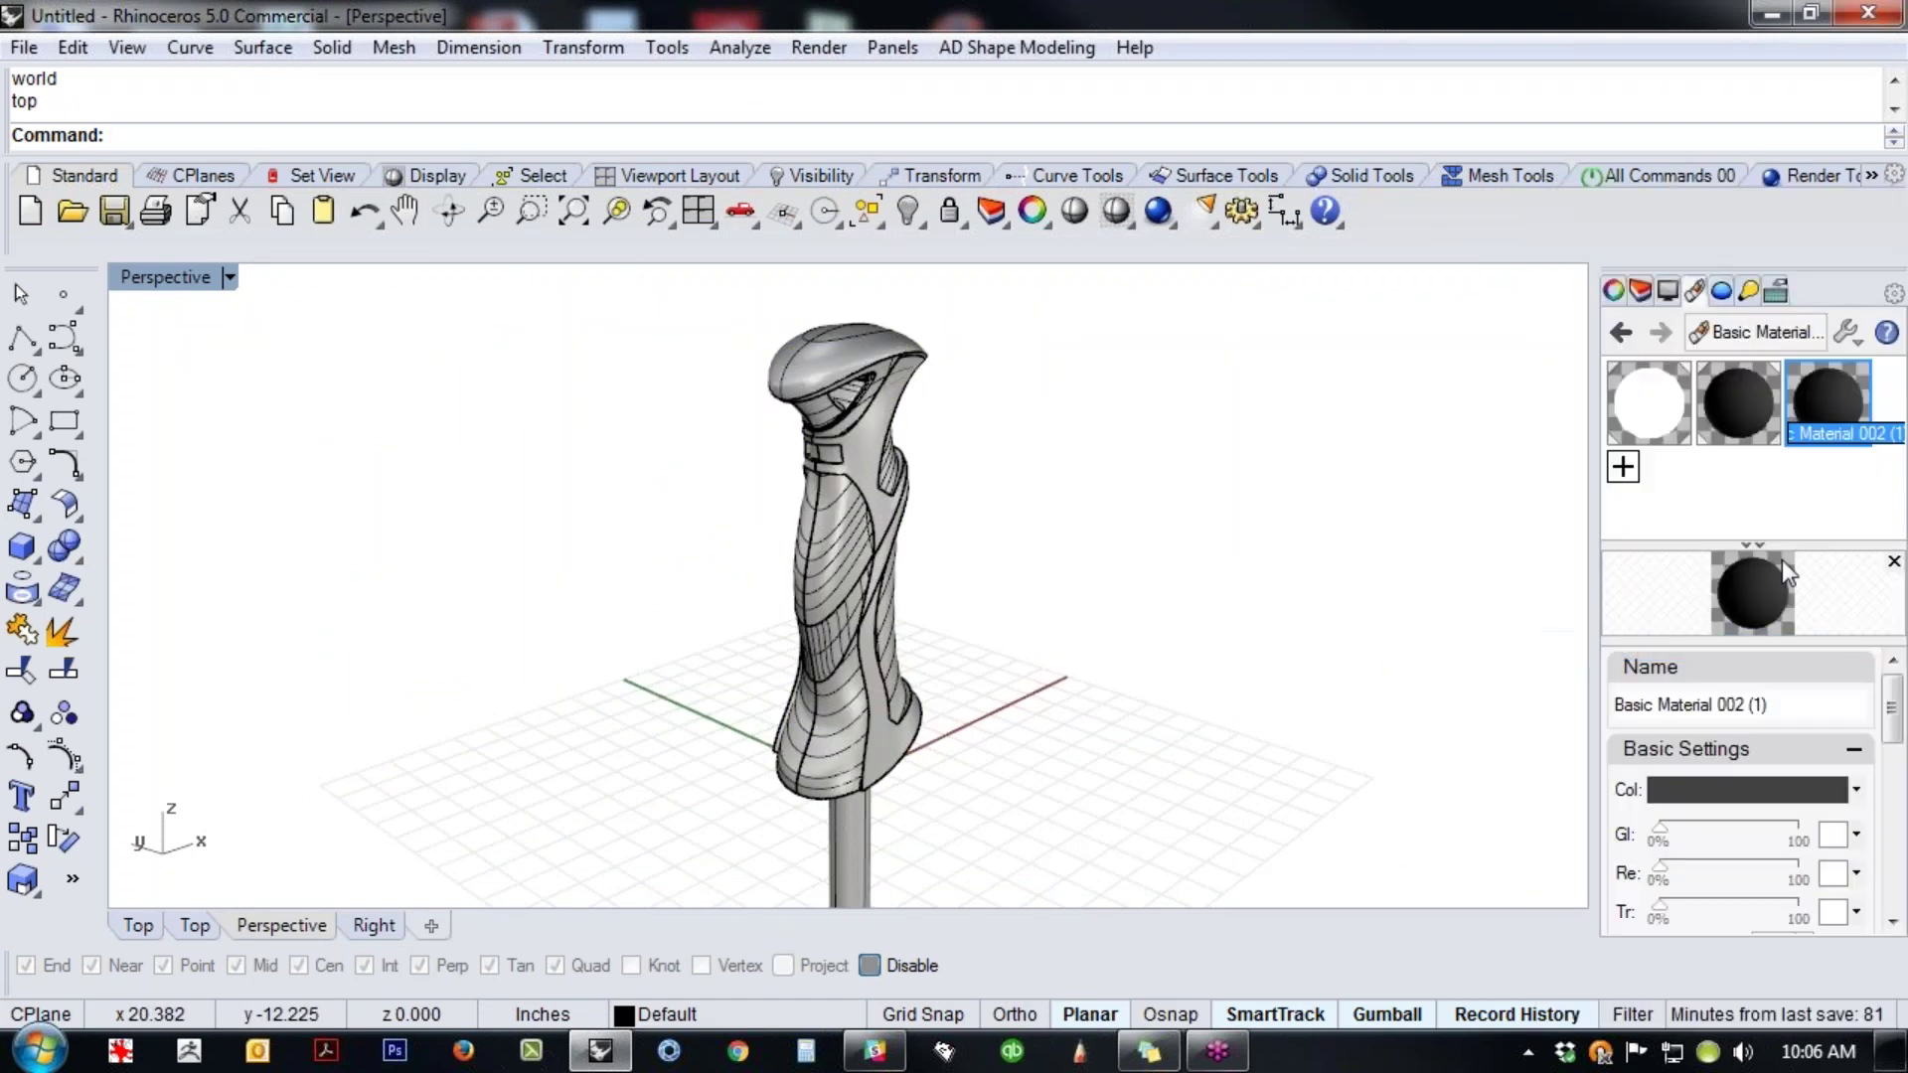
left_click(1746, 789)
left_click(1089, 419)
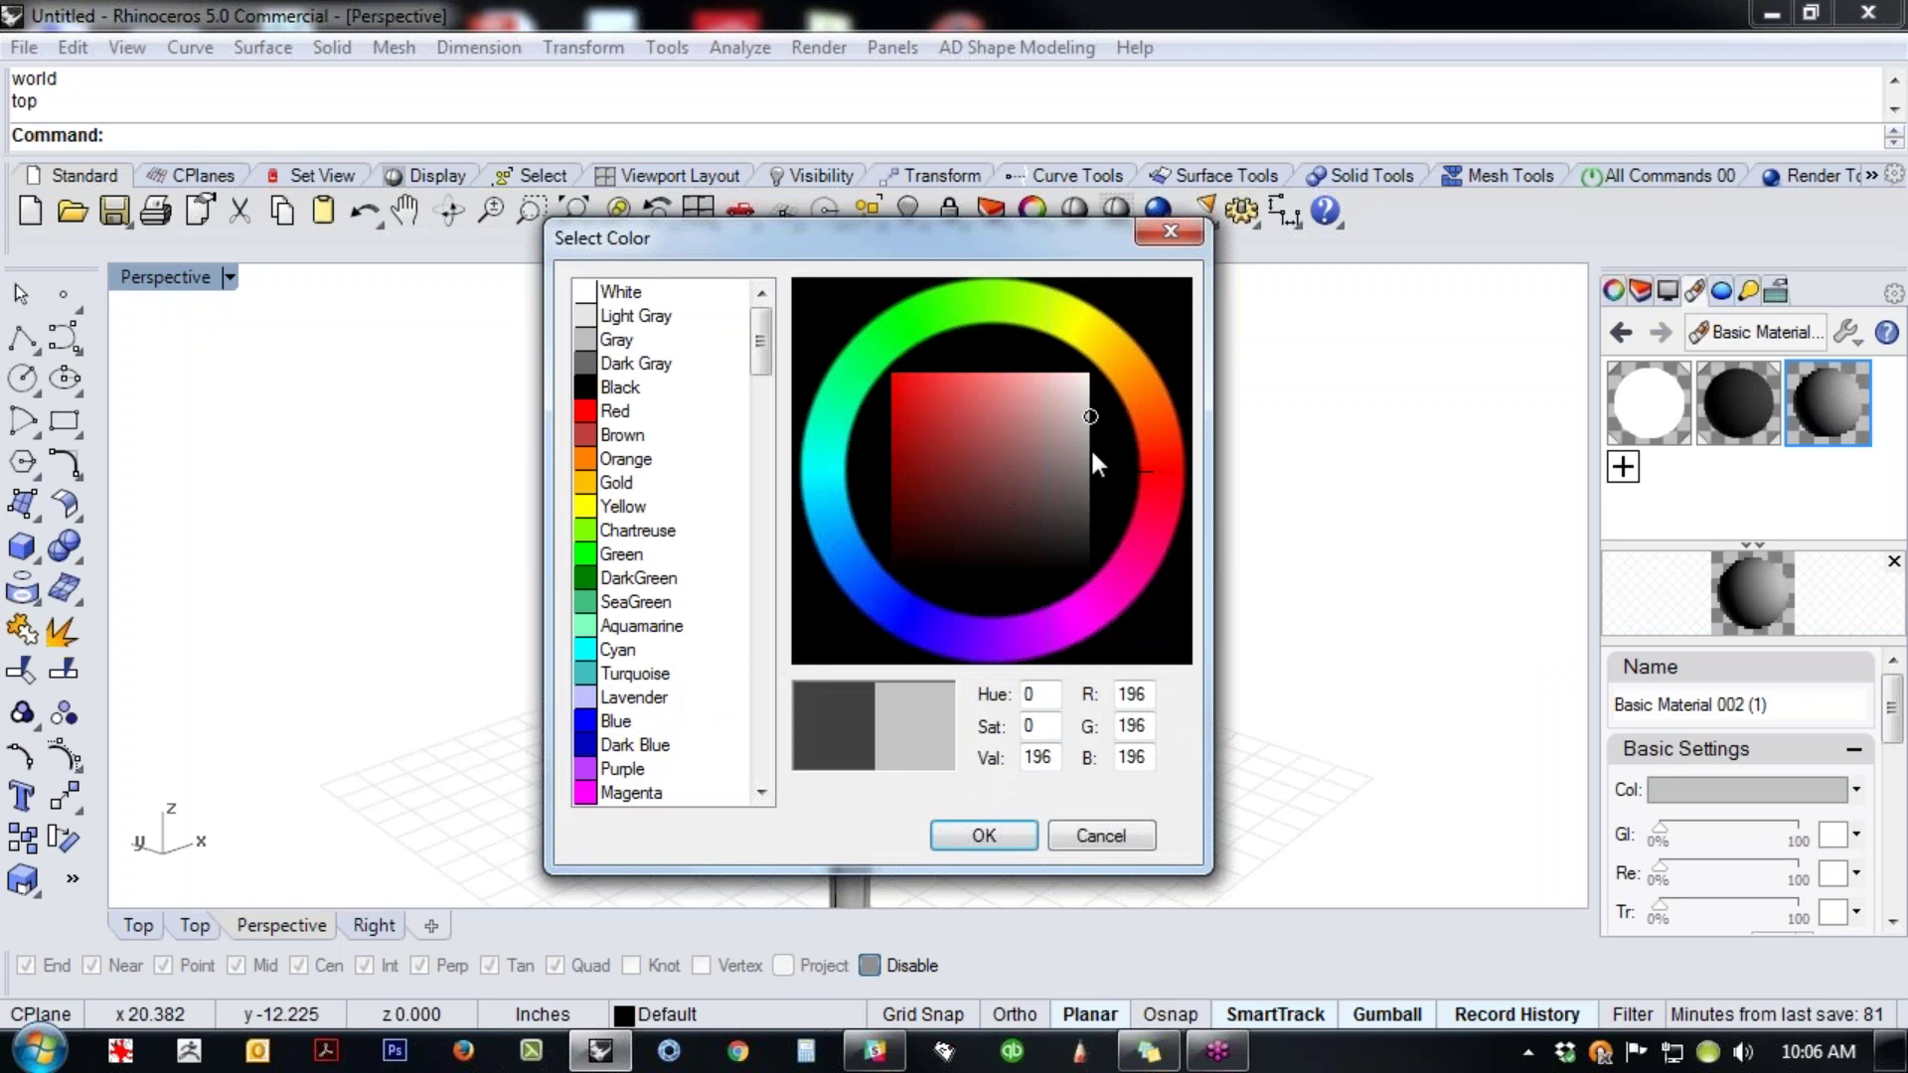
left_click(989, 836)
left_click_drag(1788, 417, 901, 469)
left_click(954, 449)
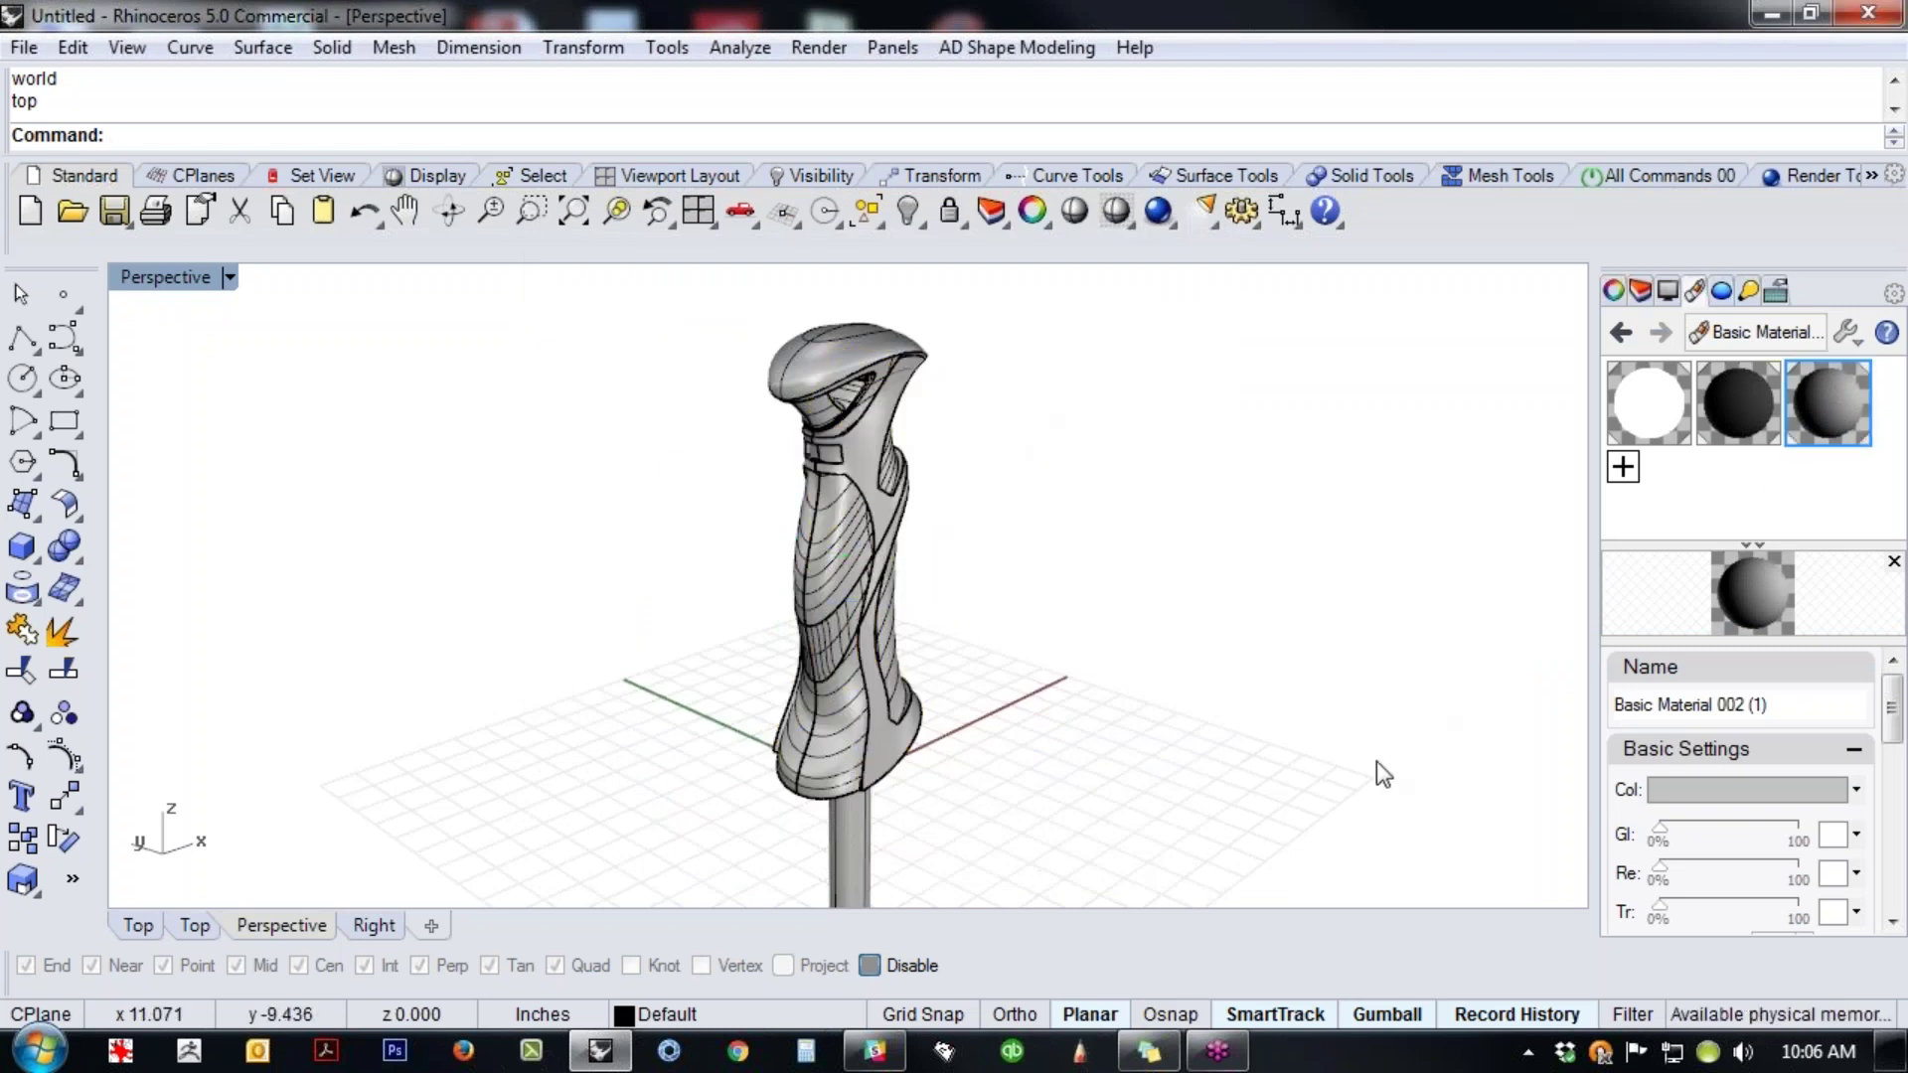
- Import the Silver material from the Metal render content and assign it to the shaft below the handle
right_click_drag(1376, 761, 1351, 736, "shift")
left_click(1624, 471)
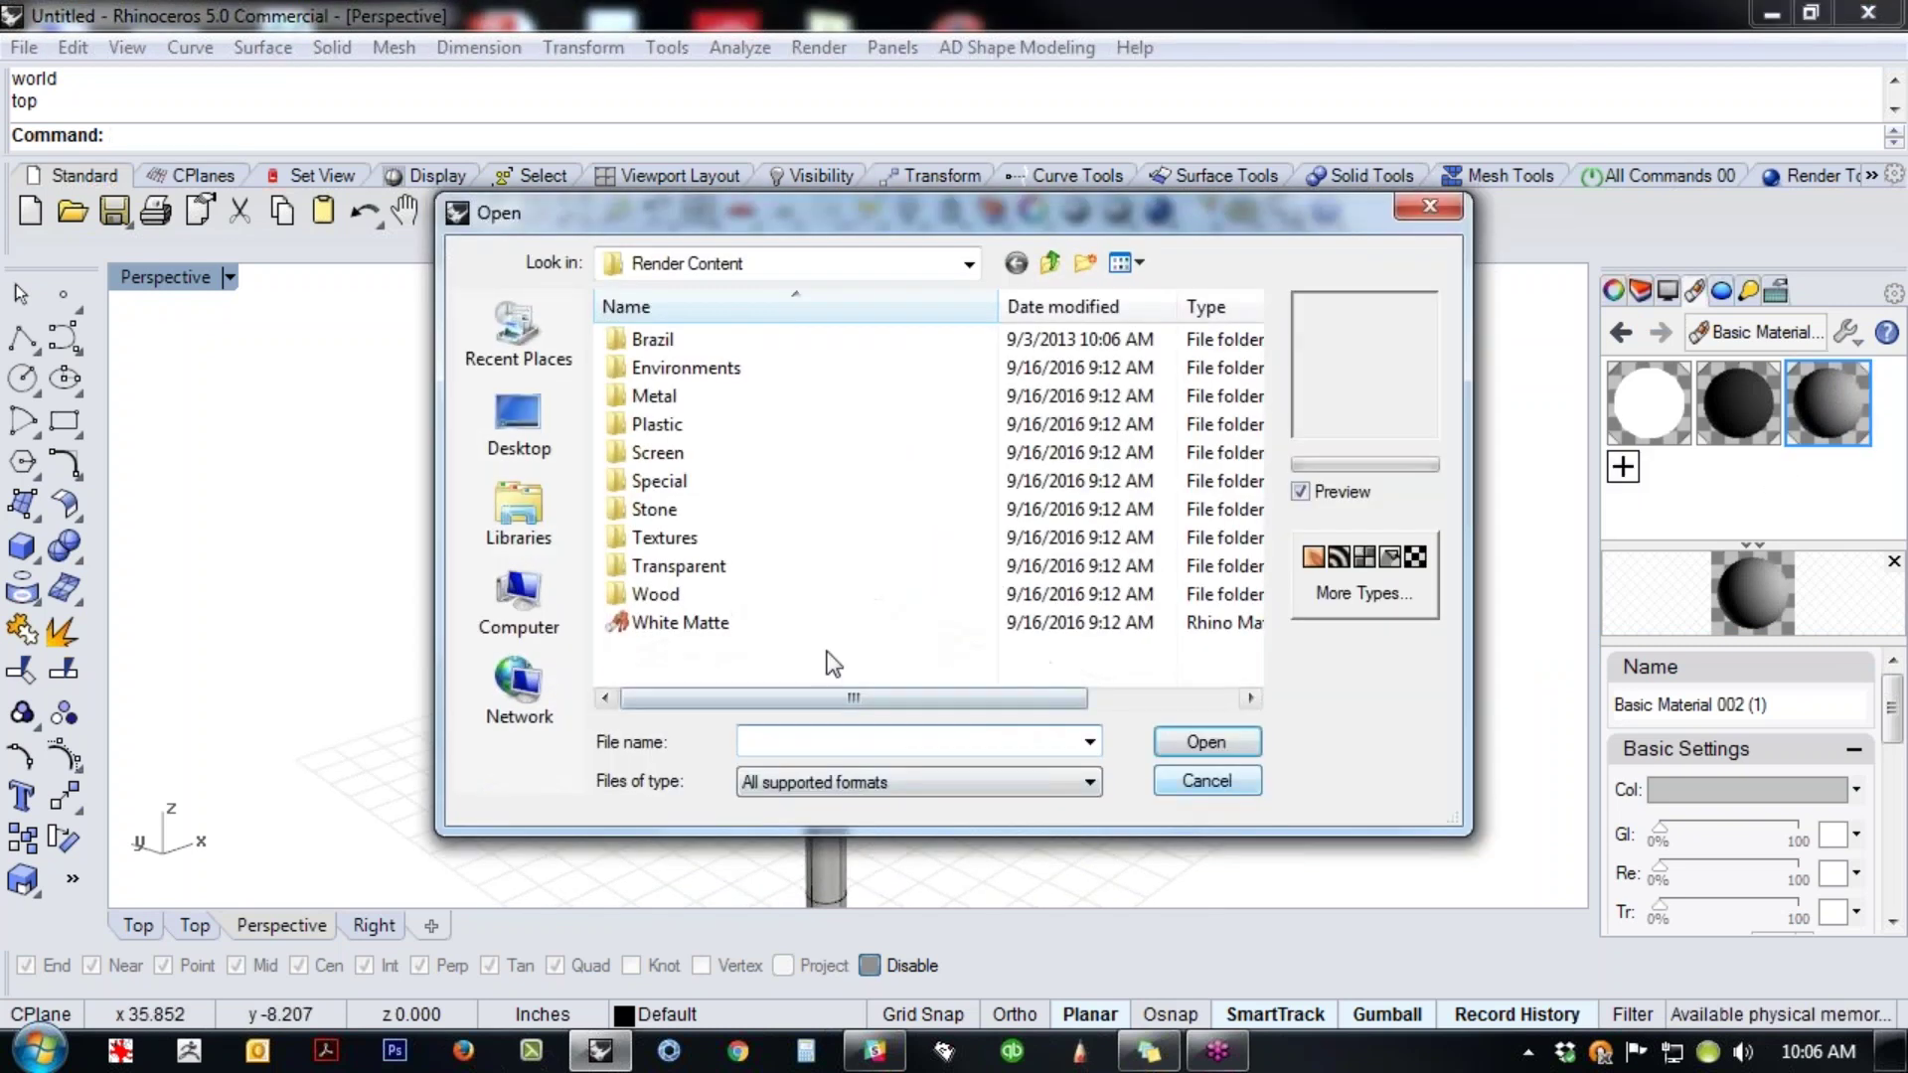
left_click(695, 397)
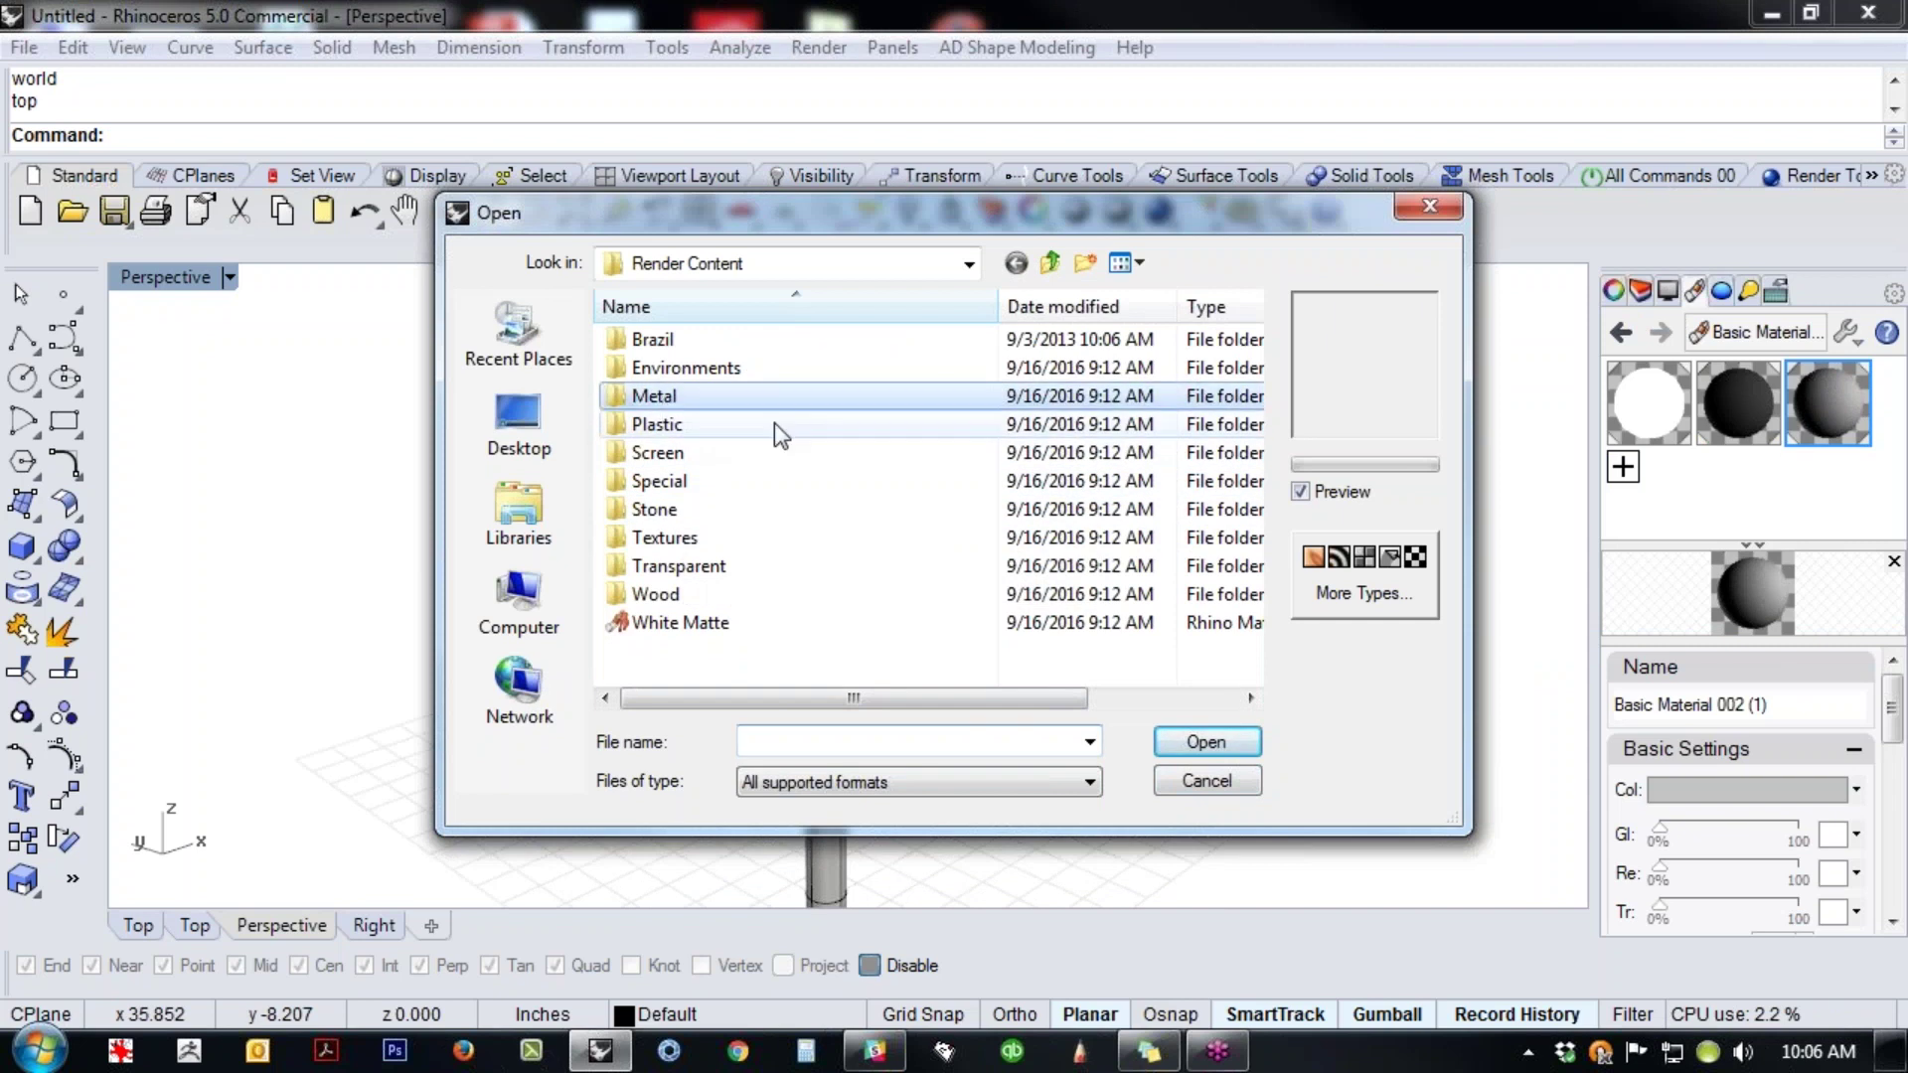
double_click(735, 395)
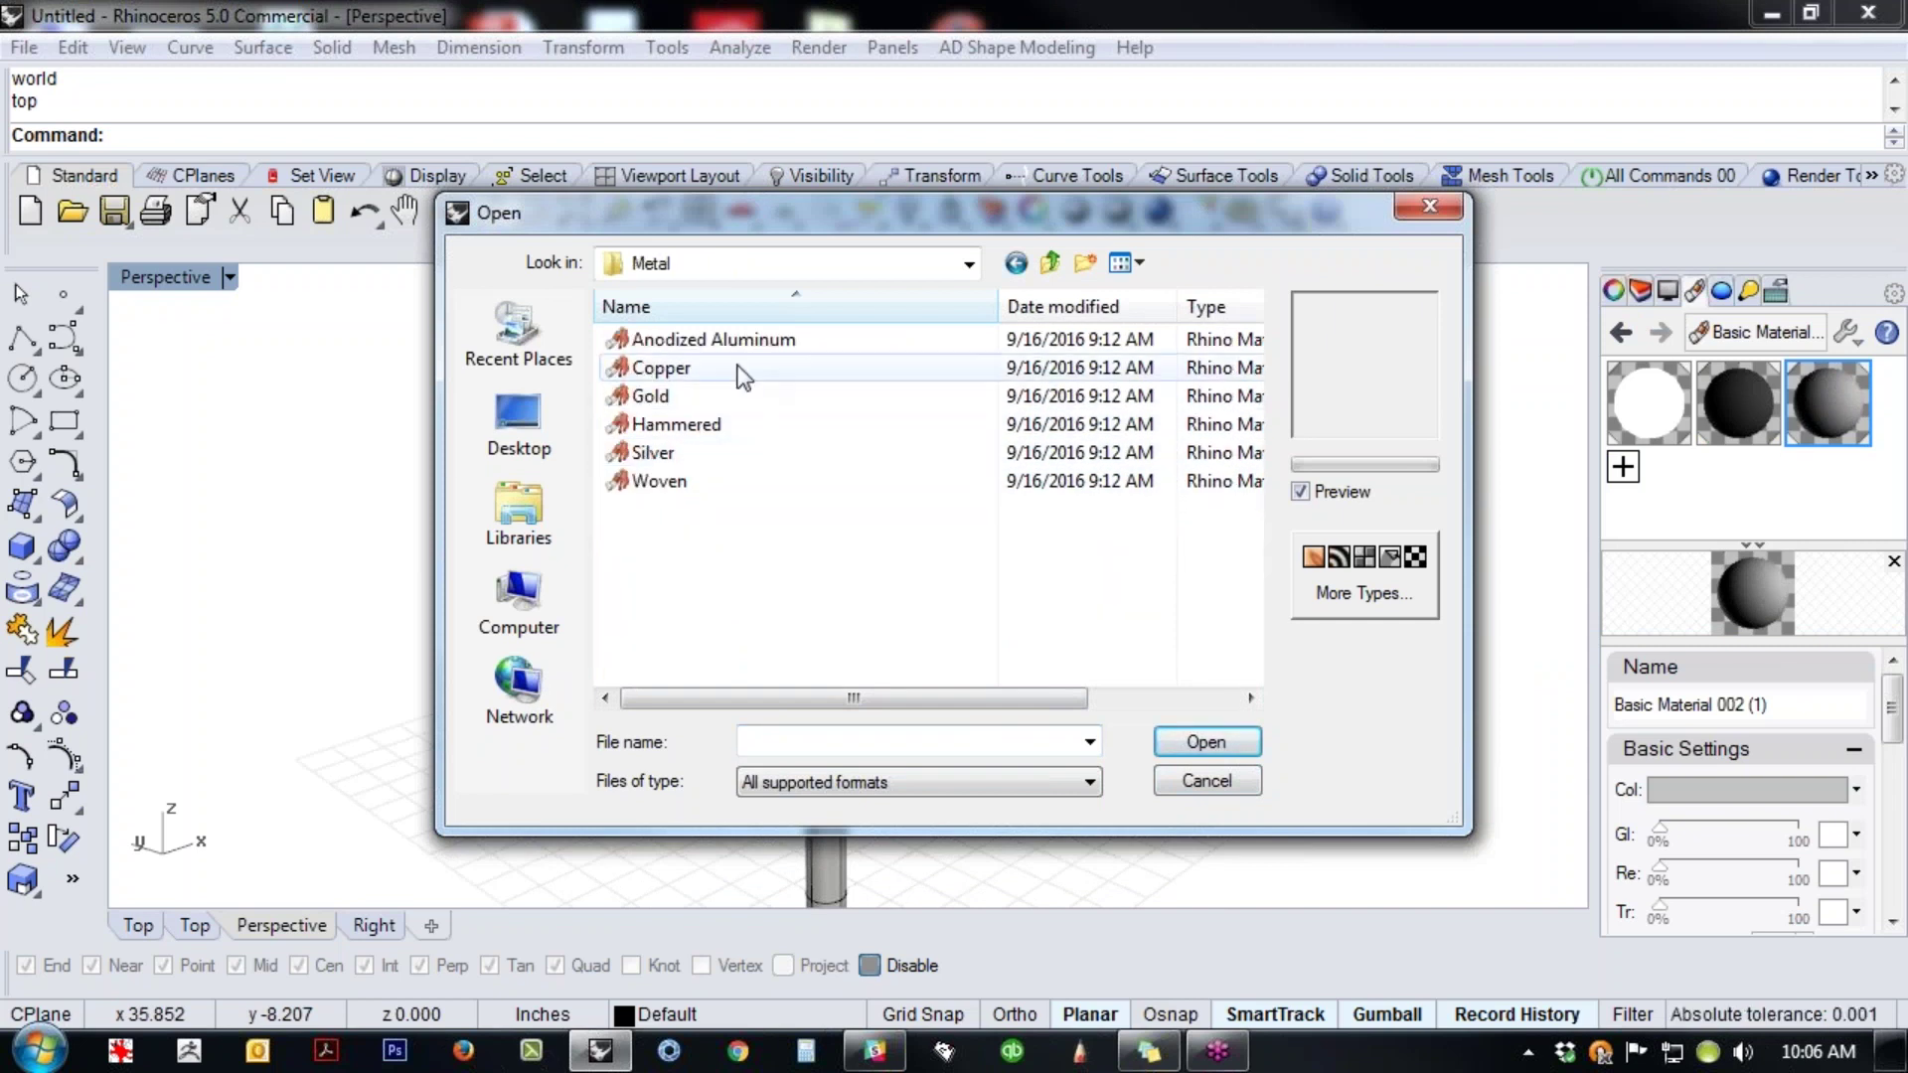
double_click(659, 452)
left_click_drag(1648, 492, 833, 825)
- Set the Perspective view to Rendered display and inspect the handle's materials from several sides
left_click(154, 284)
left_click(308, 162)
right_click_drag(718, 638, 1131, 677)
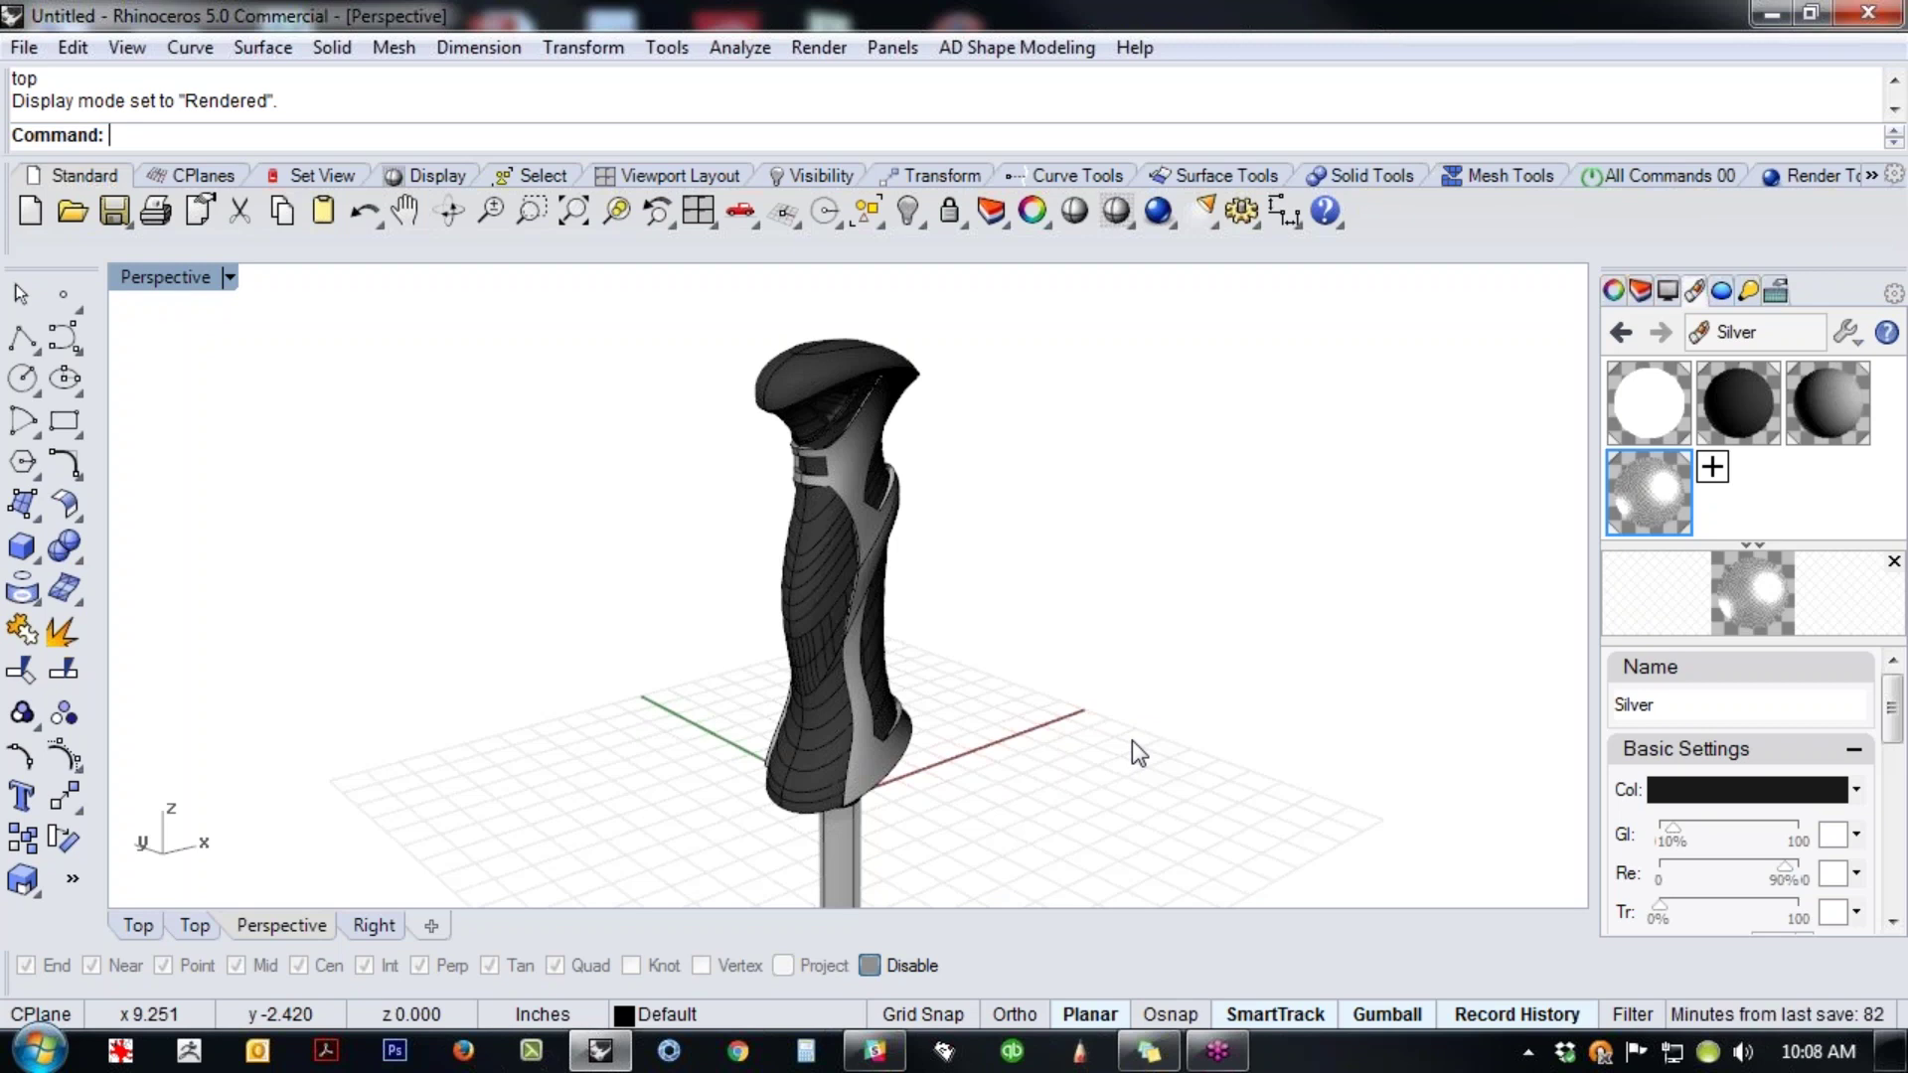
right_click_drag(1130, 742, 784, 809)
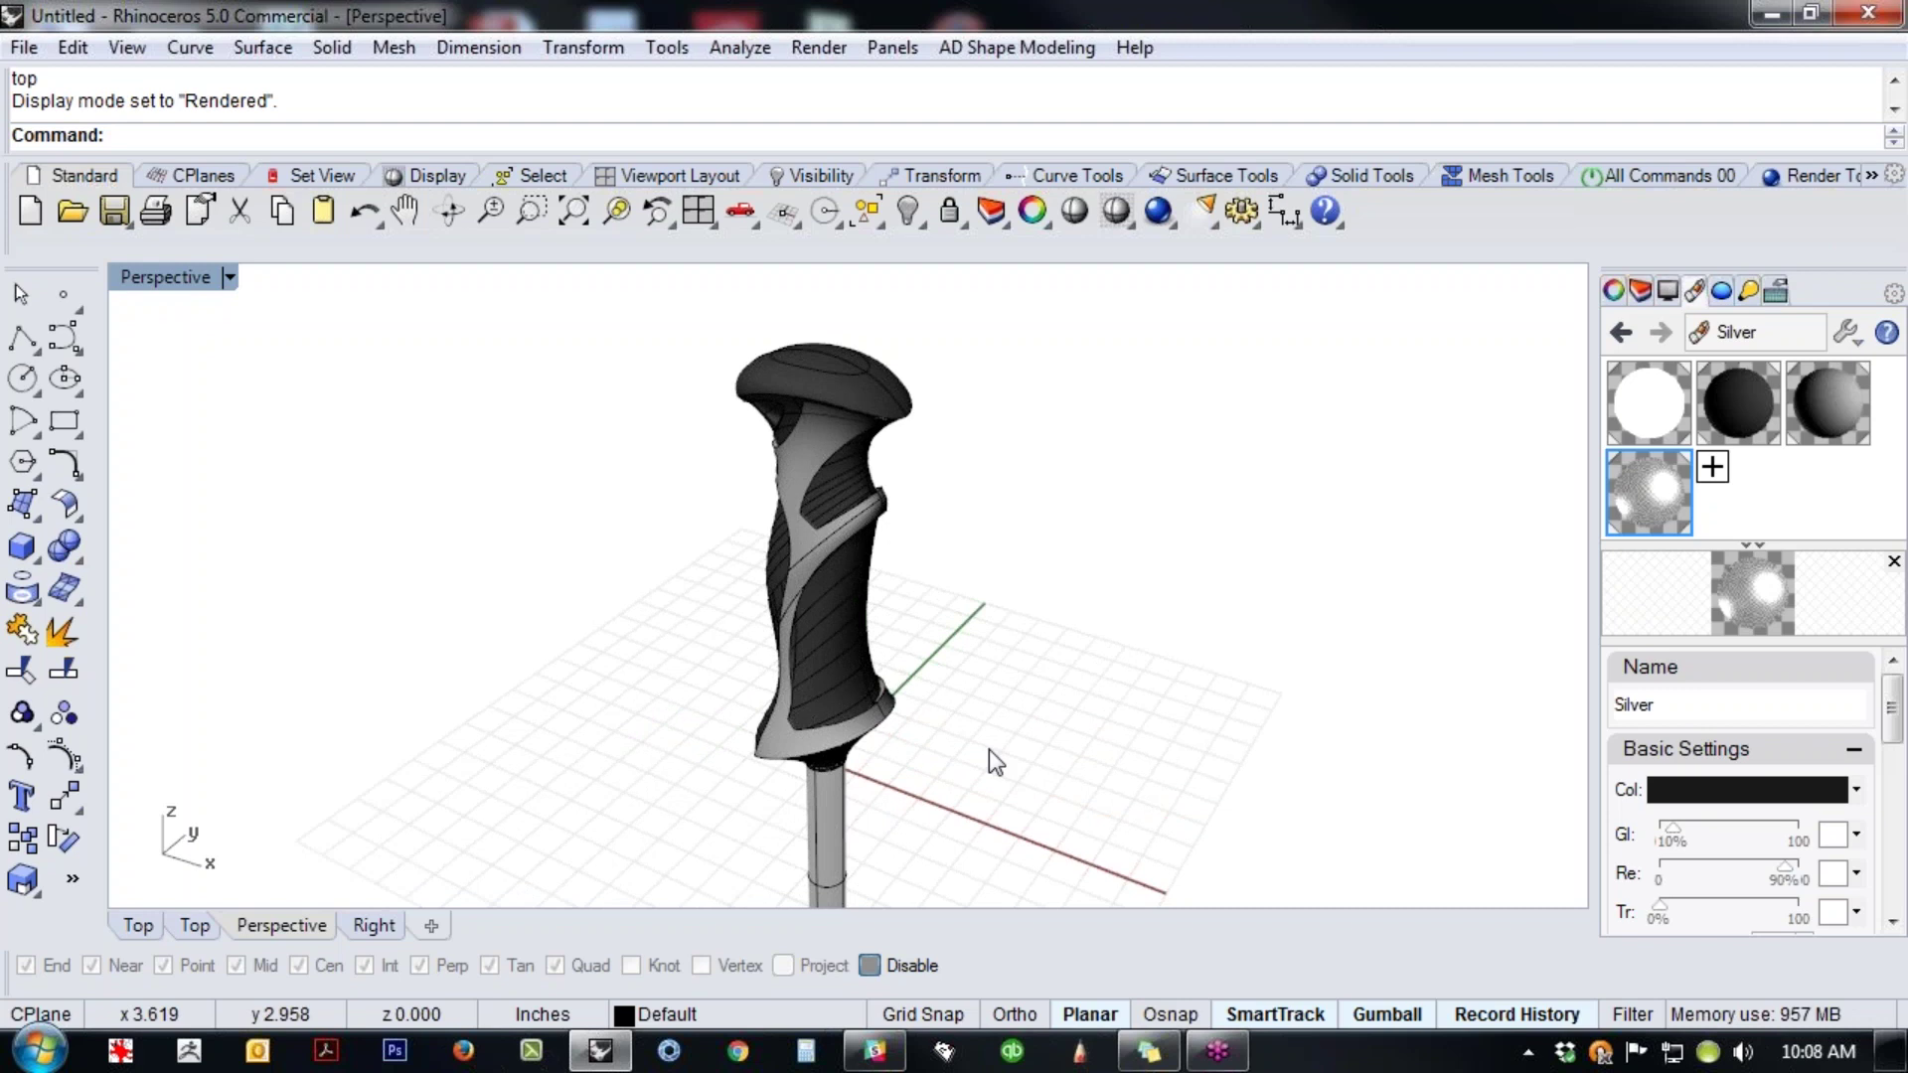
right_click_drag(1188, 747, 1236, 604)
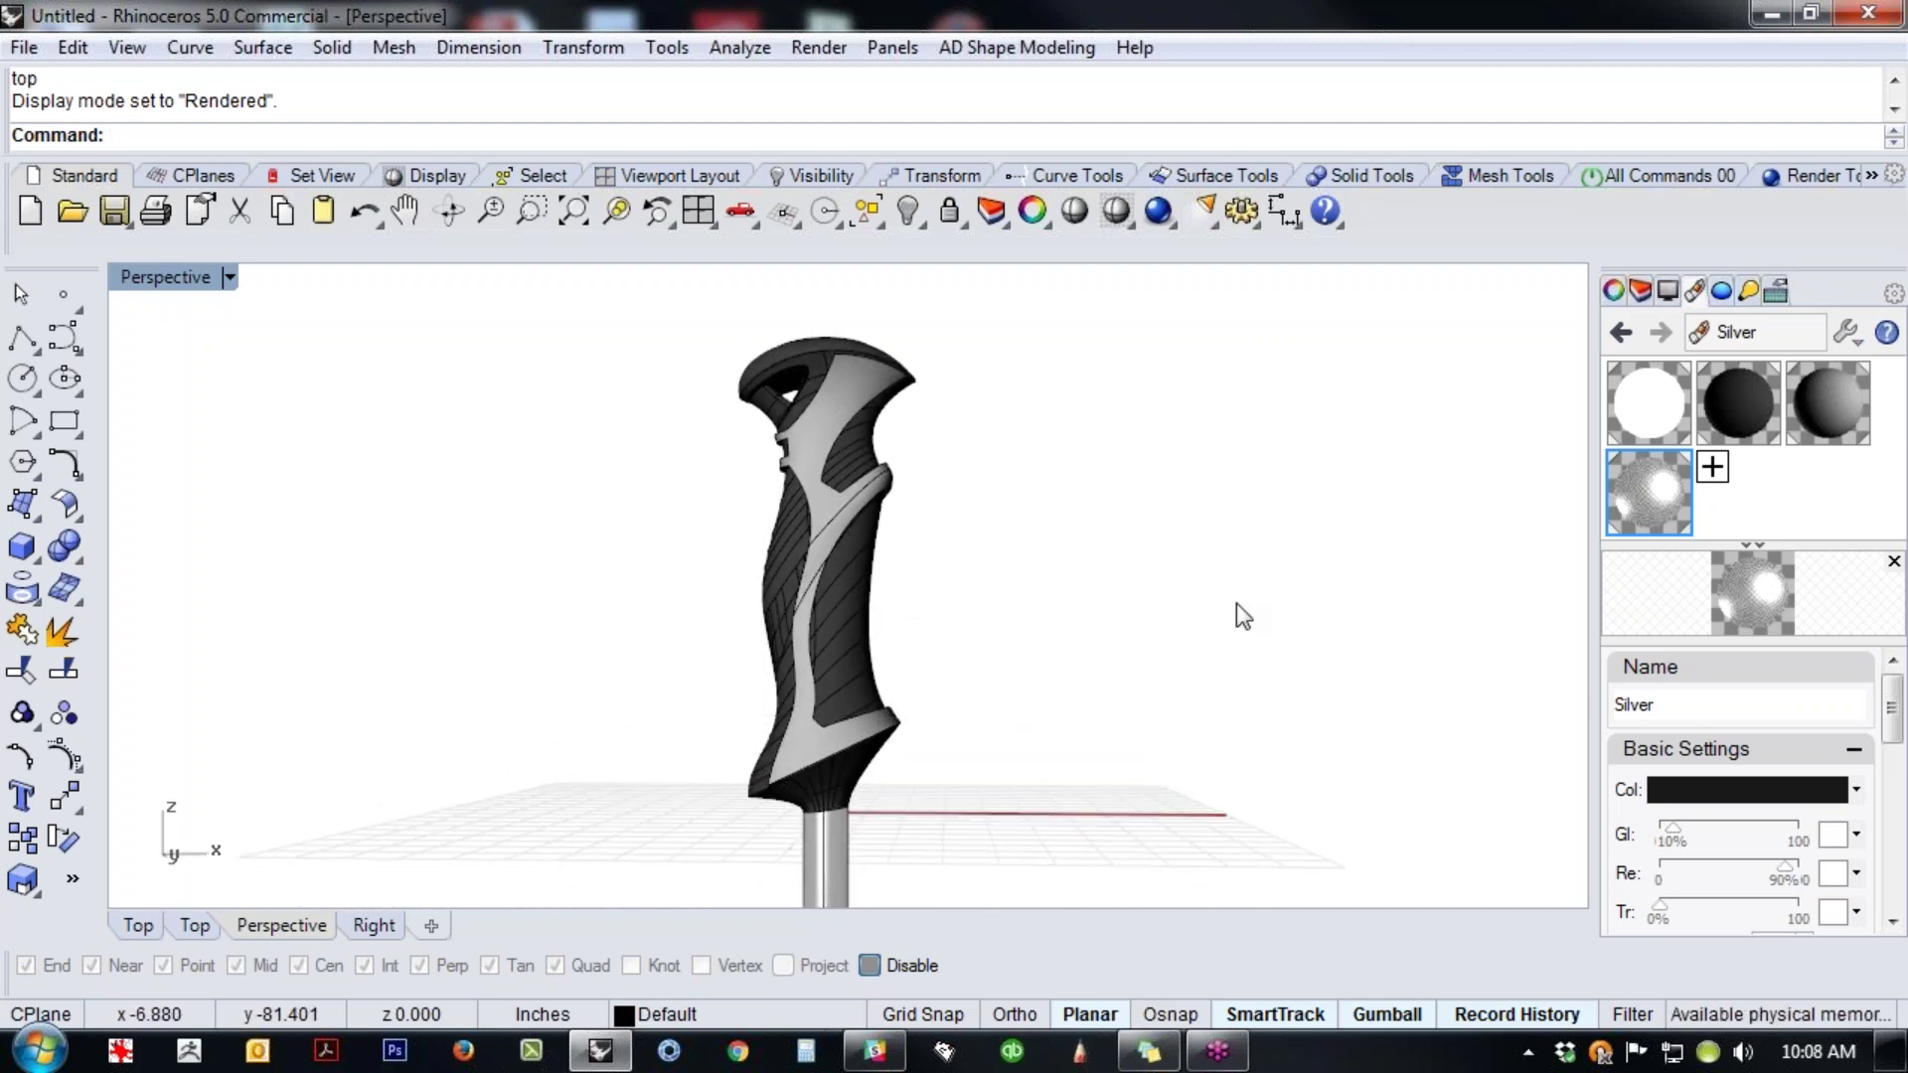